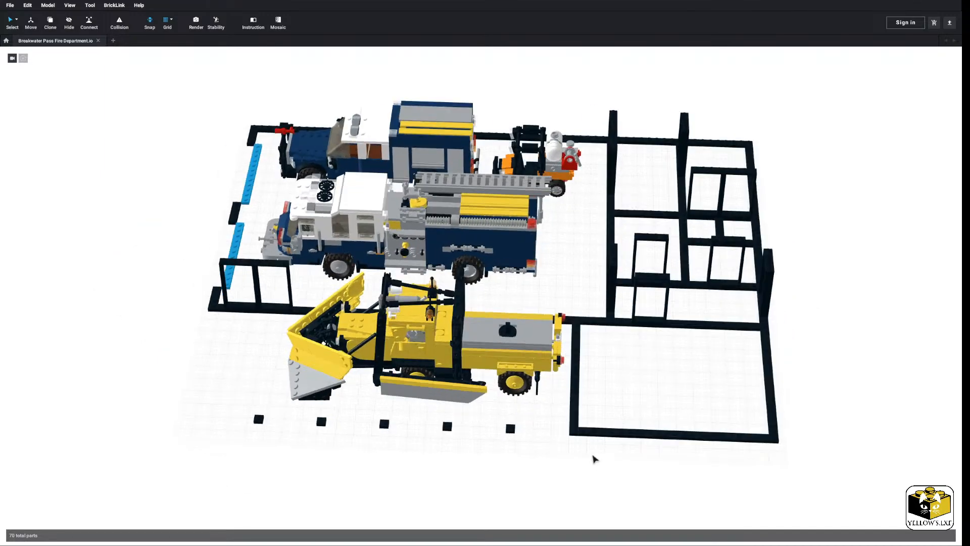
# Examine the rescue truck, fire engine, utility vehicle and plow truck and where each is parked in the station layout
pyautogui.moveTo(613, 457); pyautogui.dragTo(621, 451, button='middle')
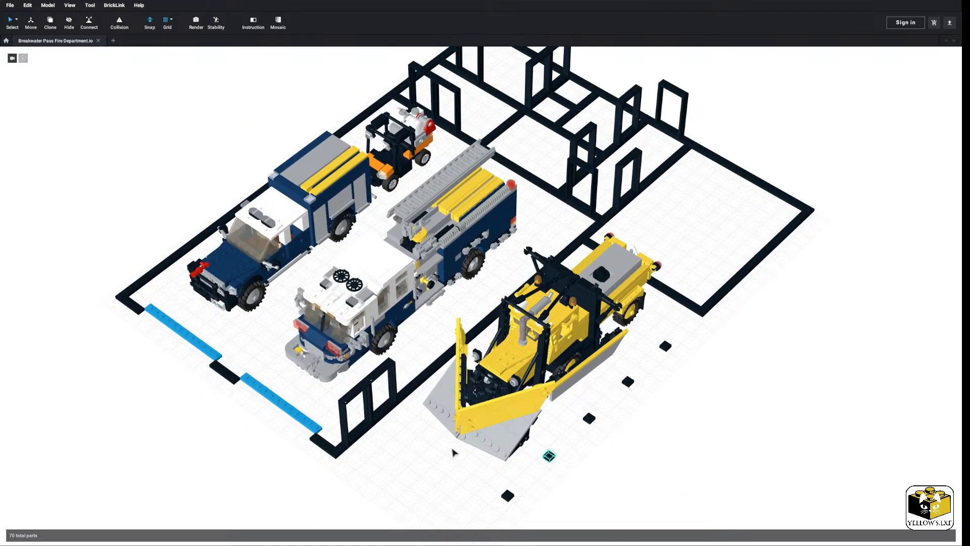
pyautogui.click(352, 320)
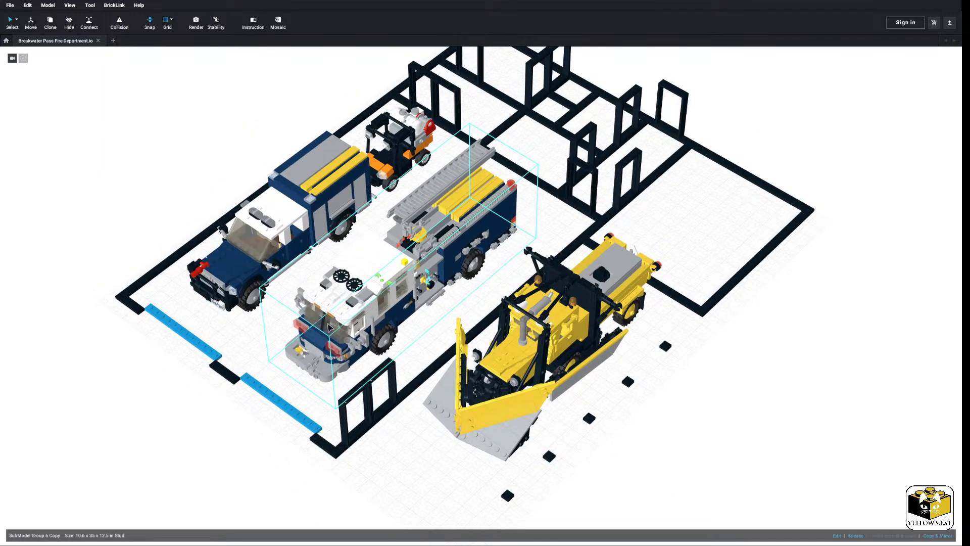
pyautogui.click(254, 253)
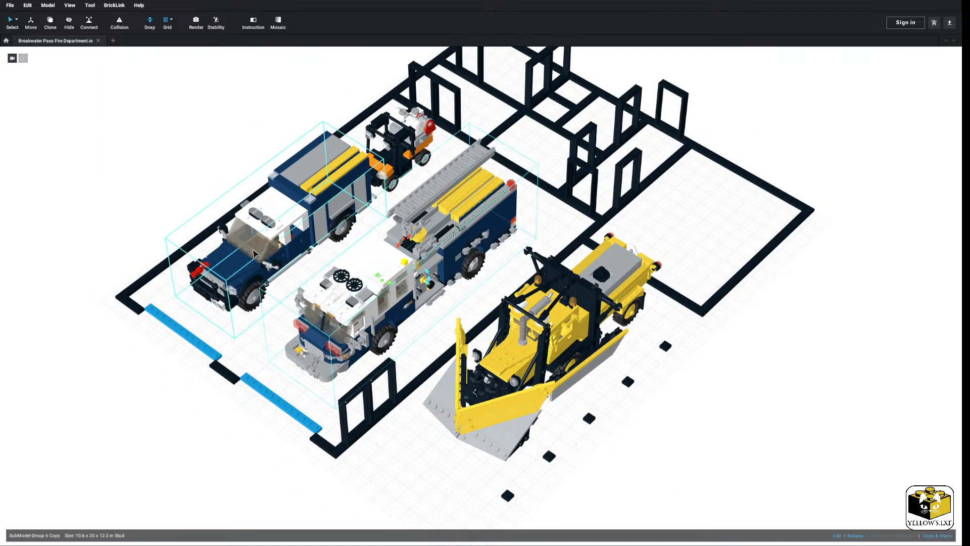
pyautogui.click(405, 165)
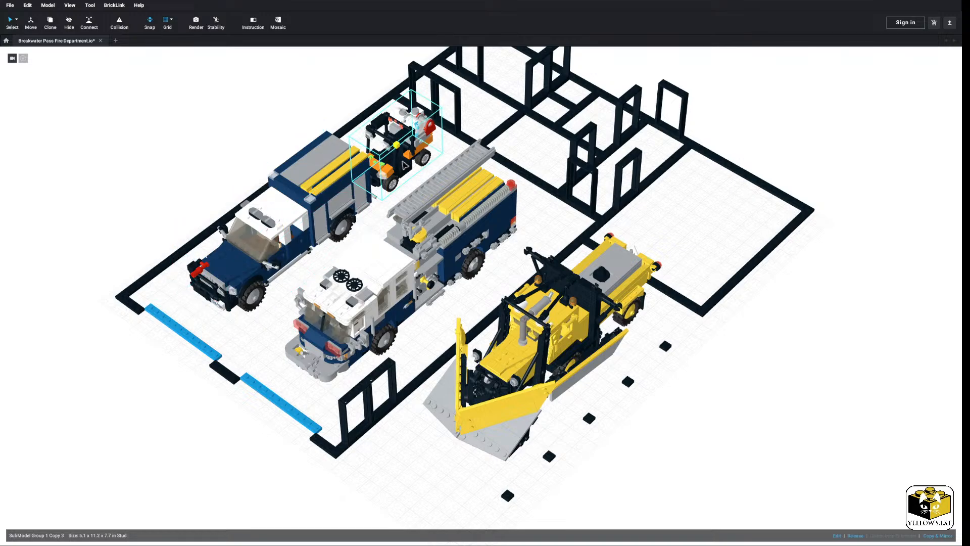
pyautogui.click(574, 347)
pyautogui.click(656, 435)
pyautogui.moveTo(653, 432); pyautogui.dragTo(396, 389, button='right')
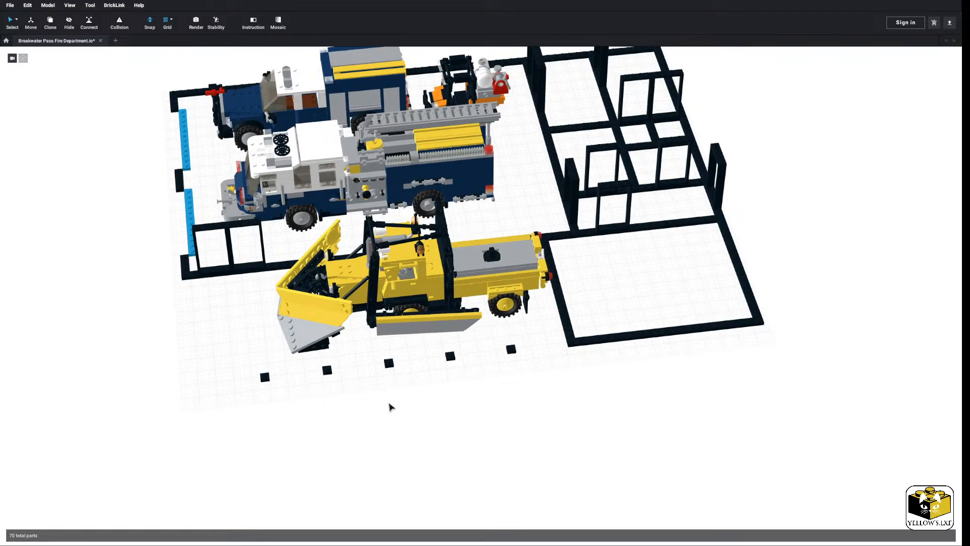
pyautogui.moveTo(308, 399); pyautogui.dragTo(329, 406, button='middle')
pyautogui.moveTo(329, 406); pyautogui.dragTo(390, 364, button='right')
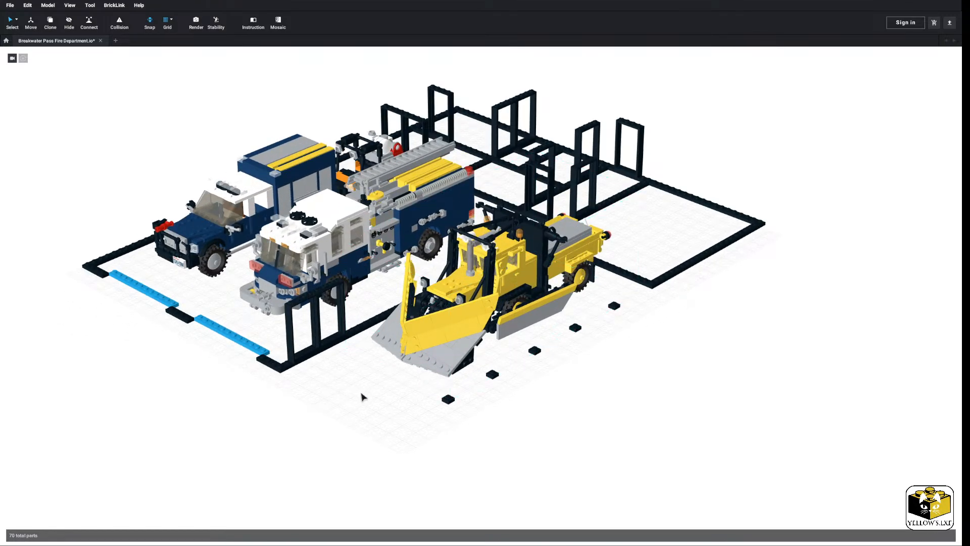
pyautogui.moveTo(361, 395)
pyautogui.mouseDown(button='right')
pyautogui.moveTo(324, 394)
pyautogui.moveTo(381, 385)
pyautogui.moveTo(324, 395)
pyautogui.moveTo(366, 383)
pyautogui.moveTo(356, 396)
pyautogui.mouseUp(button='right')
# Examine the floor plan from directly above, checking the garage bays and the clearance around the parked vehicles
pyautogui.click(367, 384)
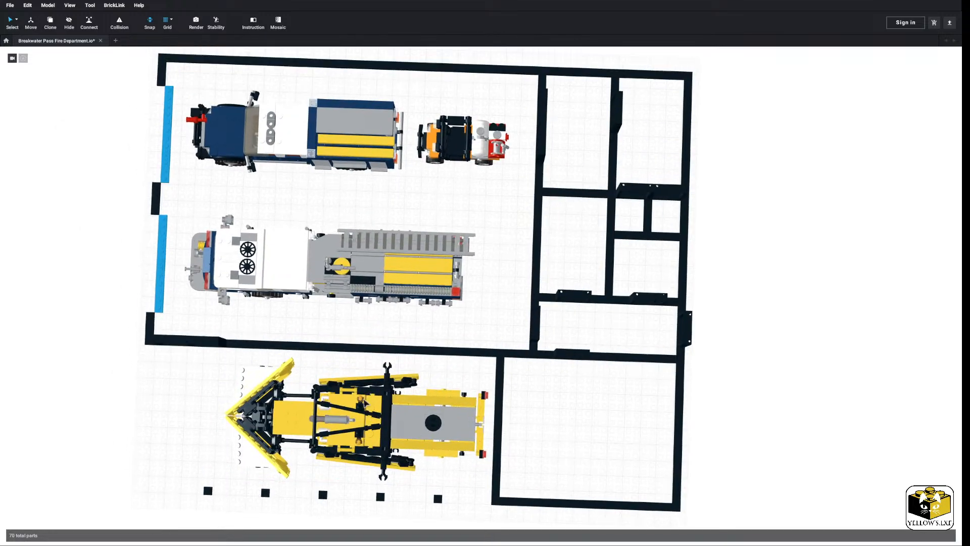
pyautogui.scroll(-4, 356, 396)
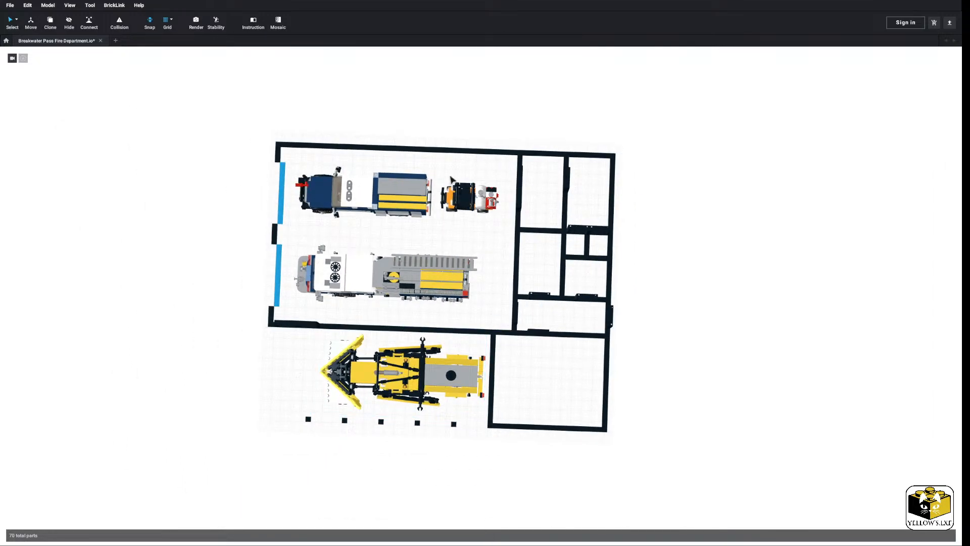
pyautogui.moveTo(351, 244); pyautogui.dragTo(342, 257, button='middle')
pyautogui.moveTo(340, 253); pyautogui.dragTo(343, 254, button='right')
pyautogui.scroll(2, 342, 254)
pyautogui.scroll(1, 342, 257)
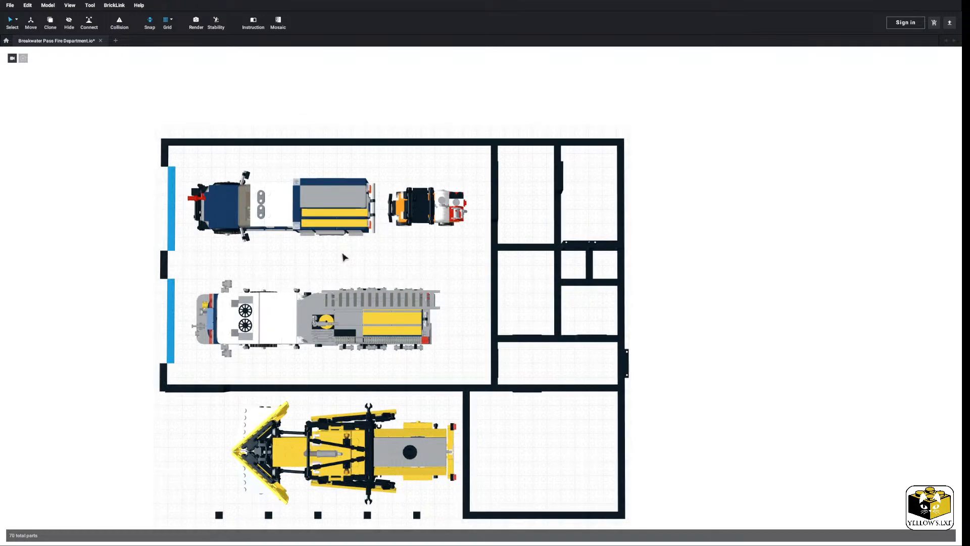
pyautogui.moveTo(342, 258); pyautogui.dragTo(381, 256, button='middle')
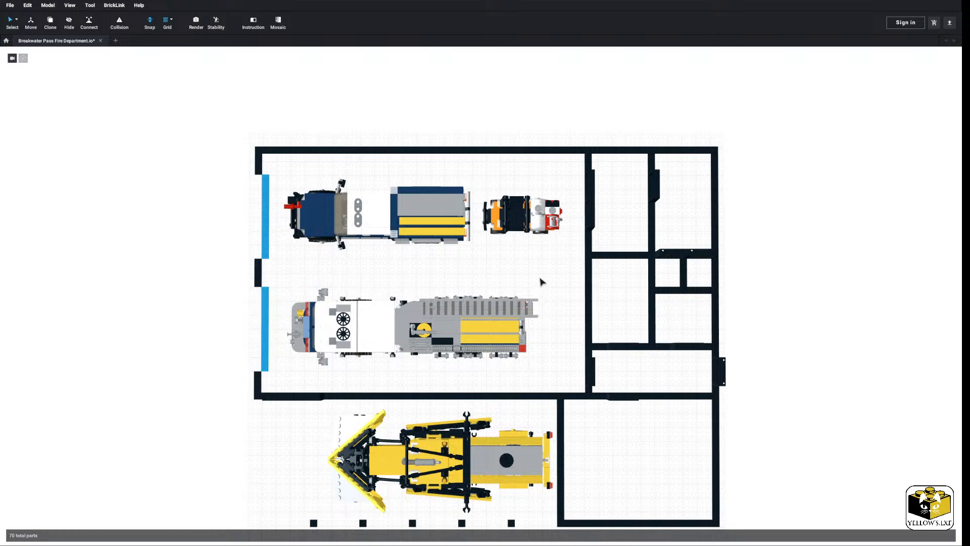
pyautogui.moveTo(541, 280); pyautogui.dragTo(494, 284, button='middle')
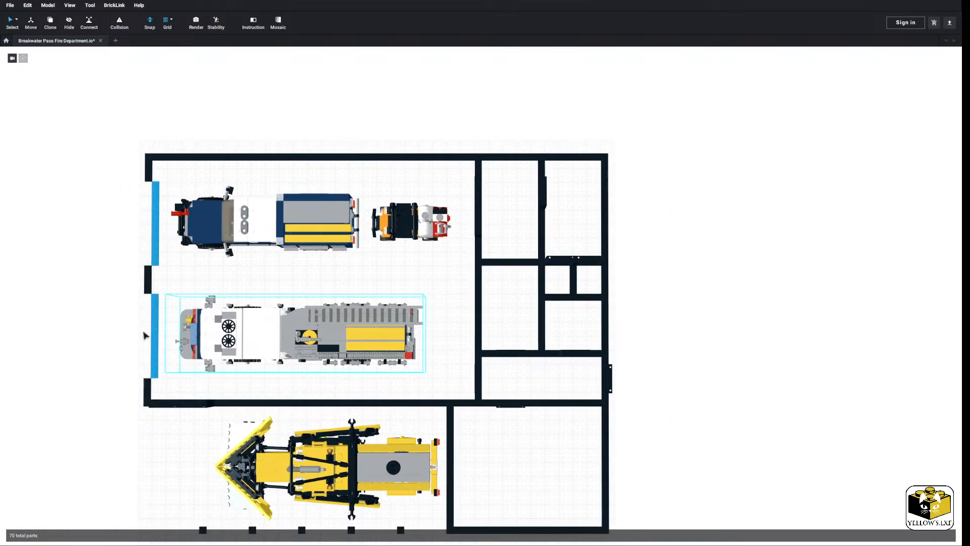
pyautogui.moveTo(293, 268); pyautogui.dragTo(338, 311, button='middle')
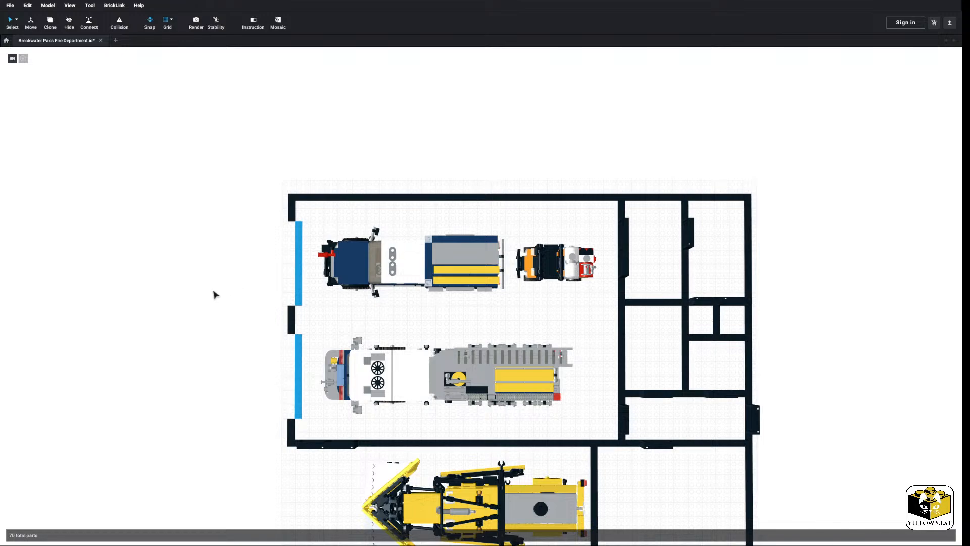
# Examine the small rooms, partition walls and door frames behind the garage bays from several angles
pyautogui.moveTo(222, 287); pyautogui.dragTo(404, 312, button='right')
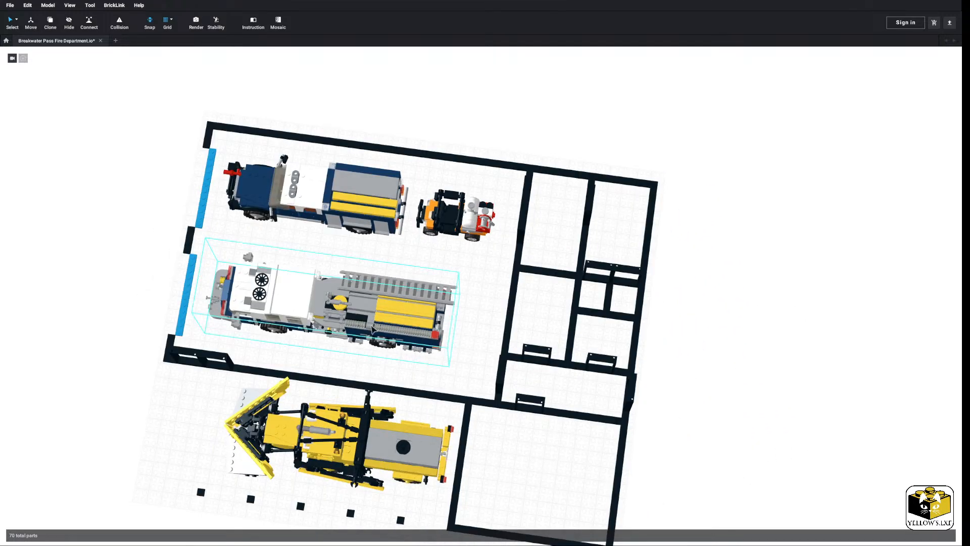
pyautogui.moveTo(419, 309); pyautogui.dragTo(375, 300, button='middle')
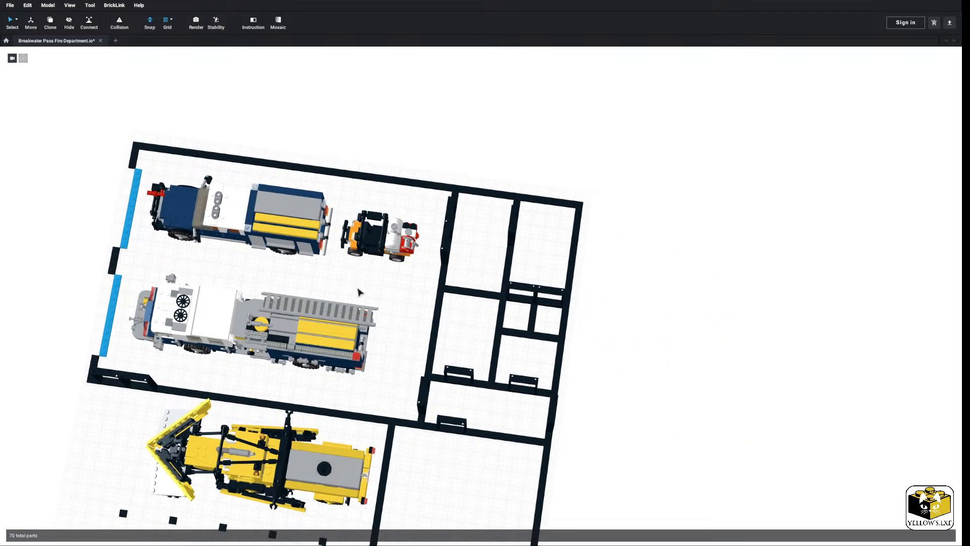
pyautogui.moveTo(357, 289); pyautogui.dragTo(354, 348, button='right')
pyautogui.scroll(3, 358, 292)
pyautogui.scroll(3, 354, 349)
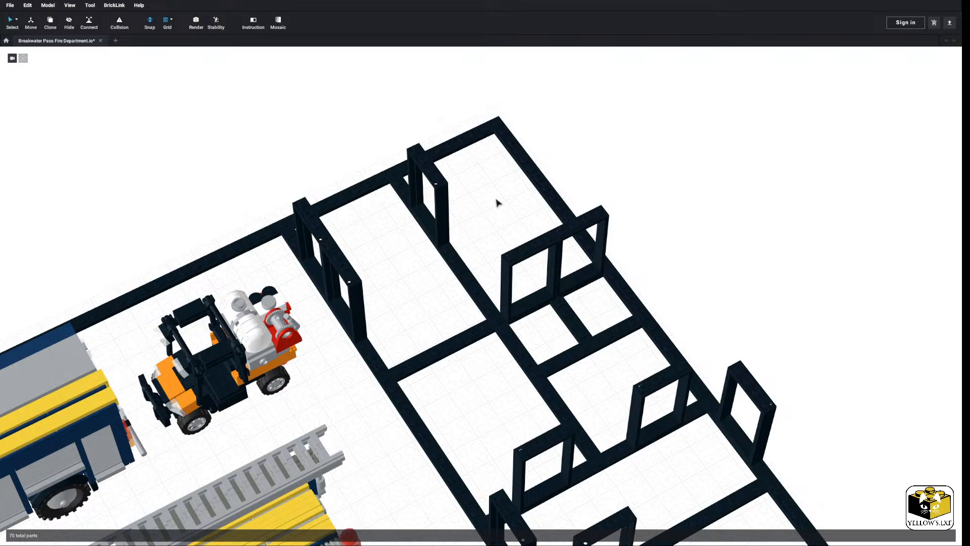
pyautogui.scroll(-3, 498, 203)
pyautogui.moveTo(482, 298); pyautogui.dragTo(466, 270, button='middle')
pyautogui.moveTo(466, 270); pyautogui.dragTo(457, 278, button='right')
pyautogui.moveTo(457, 278); pyautogui.dragTo(430, 281, button='middle')
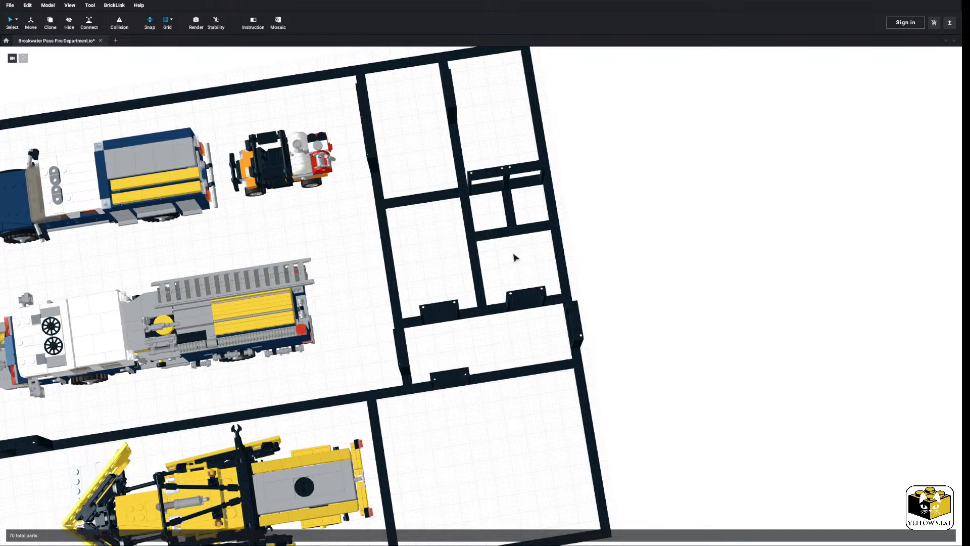
pyautogui.moveTo(513, 254); pyautogui.dragTo(516, 220, button='middle')
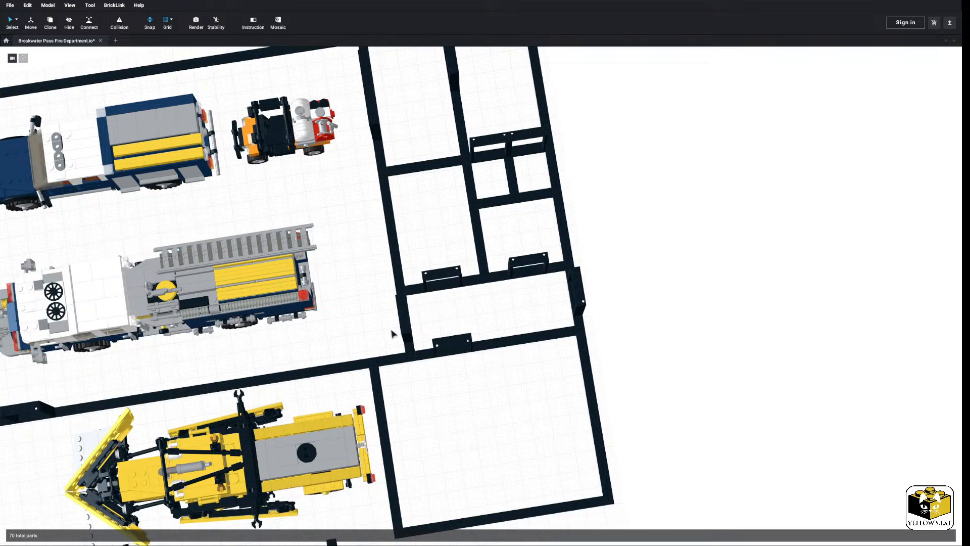
pyautogui.moveTo(466, 326); pyautogui.dragTo(392, 280, button='right')
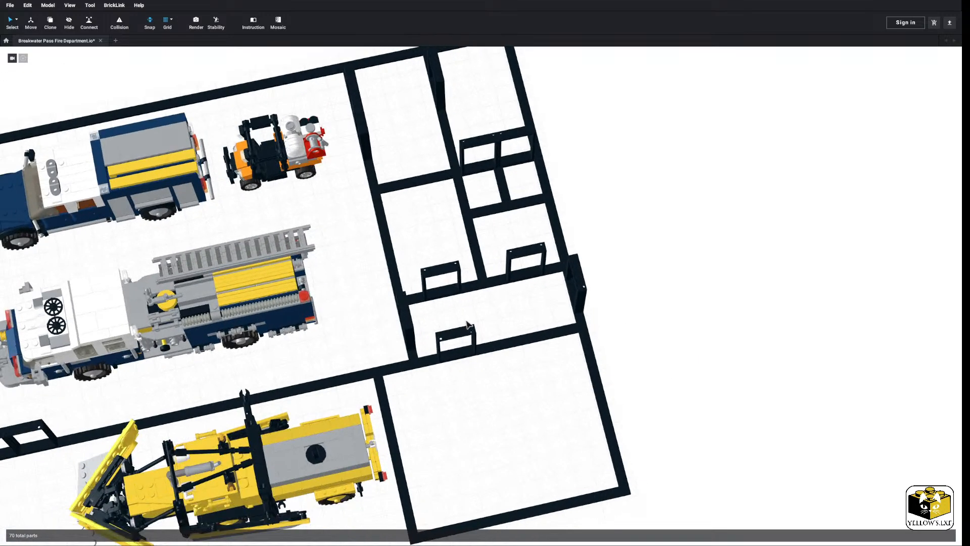
pyautogui.moveTo(656, 299); pyautogui.dragTo(606, 214, button='right')
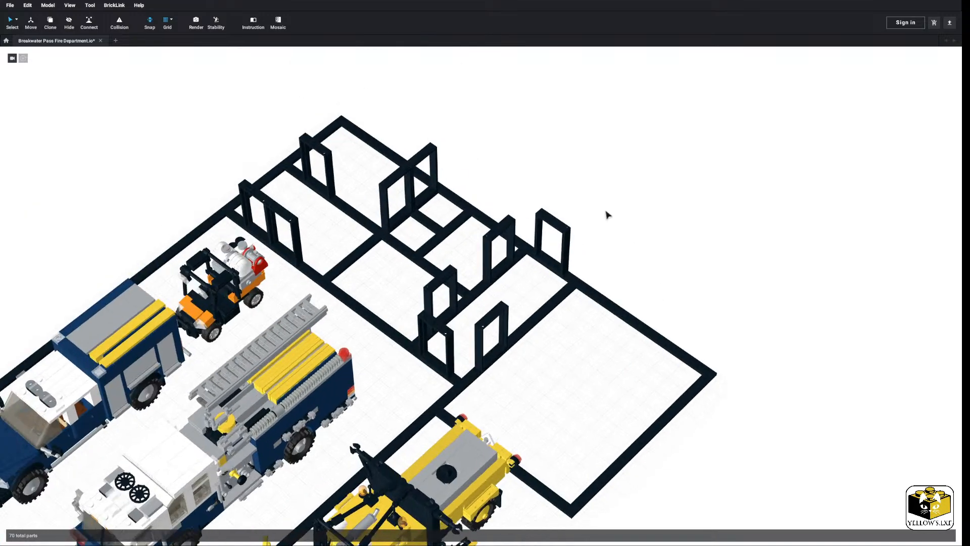
pyautogui.scroll(3, 576, 364)
pyautogui.moveTo(567, 343); pyautogui.dragTo(546, 342, button='right')
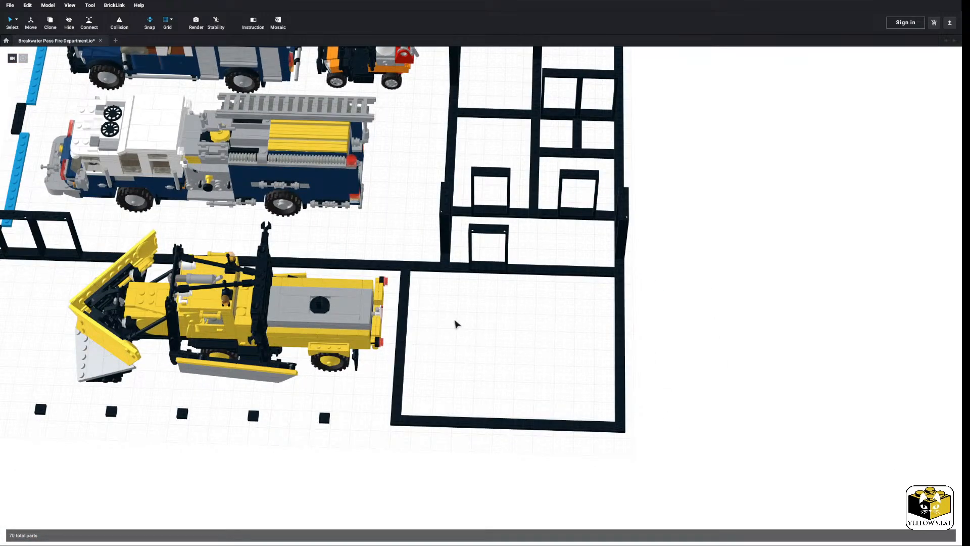
# Examine the large side room, the row of support posts beside the plow truck and the overall station layout
pyautogui.scroll(-5, 464, 324)
pyautogui.moveTo(487, 320); pyautogui.dragTo(554, 368, button='right')
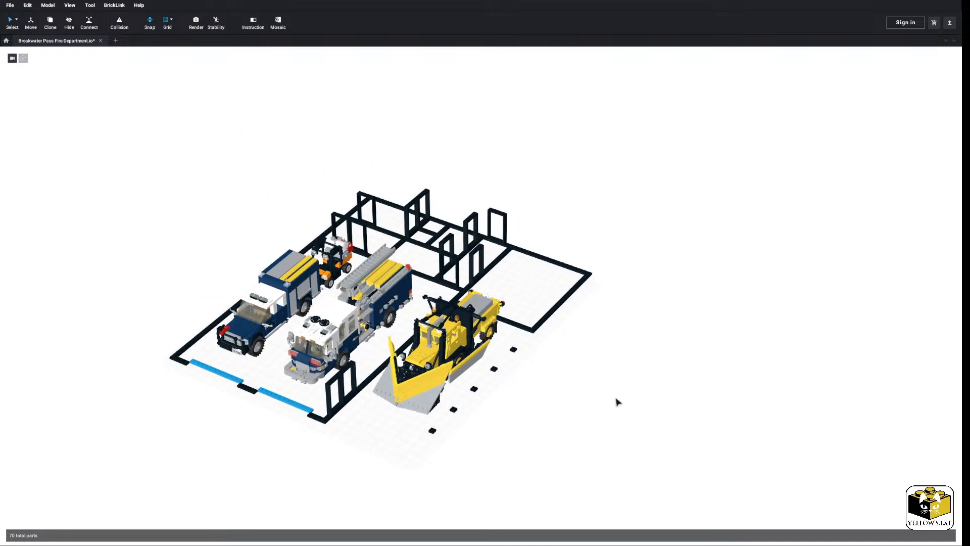
pyautogui.scroll(3, 596, 381)
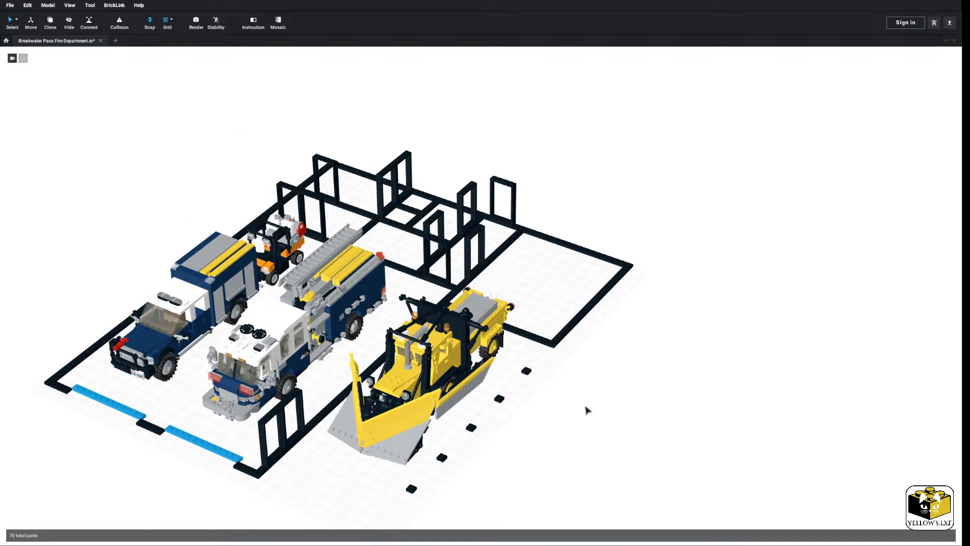
pyautogui.moveTo(584, 406); pyautogui.dragTo(571, 406, button='right')
pyautogui.scroll(3, 571, 408)
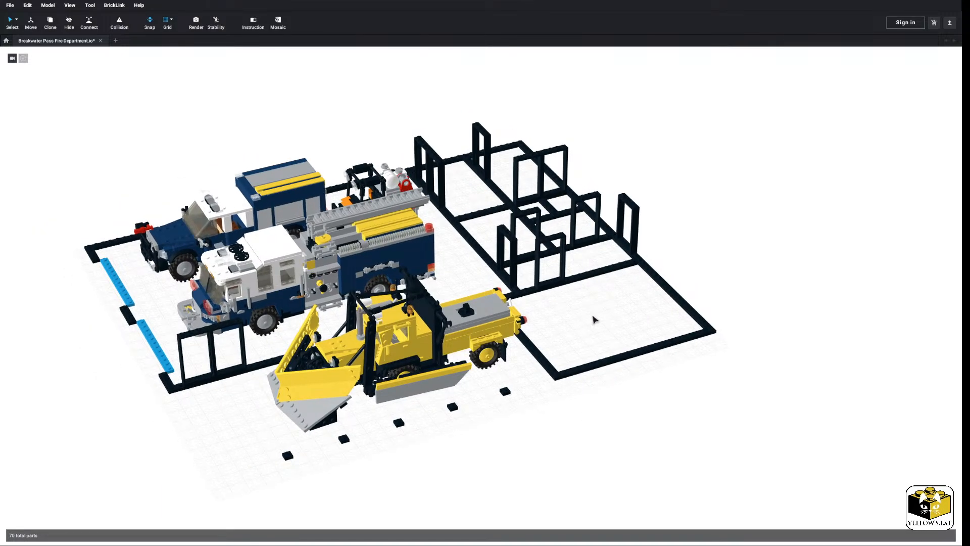
pyautogui.moveTo(576, 331); pyautogui.dragTo(485, 356, button='right')
pyautogui.scroll(2, 544, 385)
pyautogui.moveTo(544, 385)
pyautogui.mouseDown(button='right')
pyautogui.moveTo(530, 387)
pyautogui.moveTo(550, 388)
pyautogui.moveTo(544, 376)
pyautogui.mouseUp(button='right')
pyautogui.scroll(1, 530, 387)
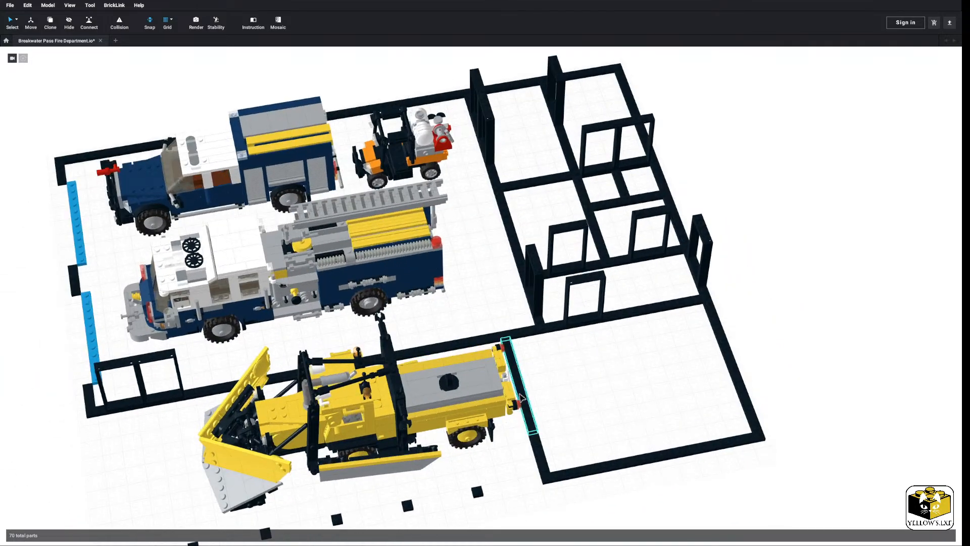
pyautogui.scroll(2, 543, 376)
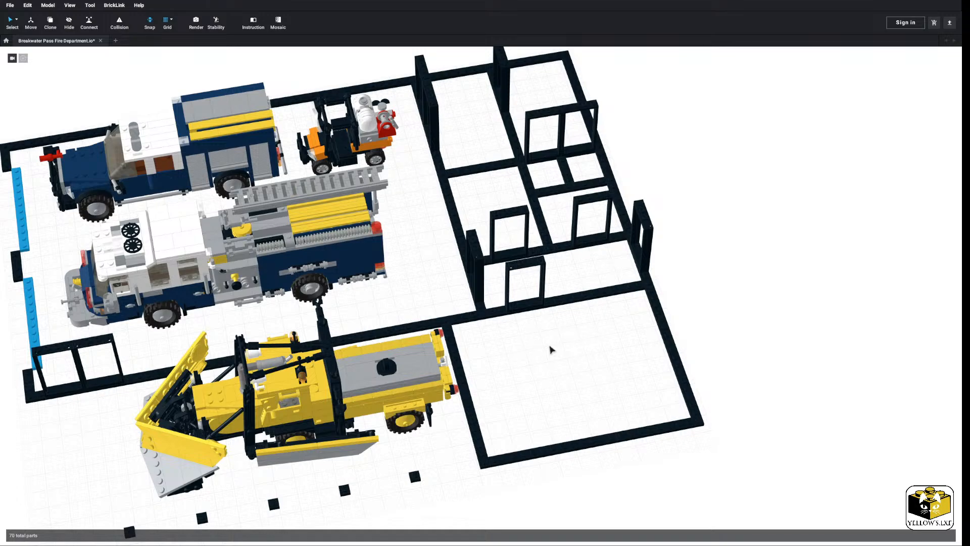
pyautogui.scroll(-2, 555, 349)
pyautogui.moveTo(543, 347); pyautogui.dragTo(486, 362, button='right')
pyautogui.moveTo(528, 320)
pyautogui.mouseDown(button='right')
pyautogui.moveTo(531, 313)
pyautogui.moveTo(536, 327)
pyautogui.mouseUp(button='right')
pyautogui.moveTo(537, 329); pyautogui.dragTo(585, 311, button='middle')
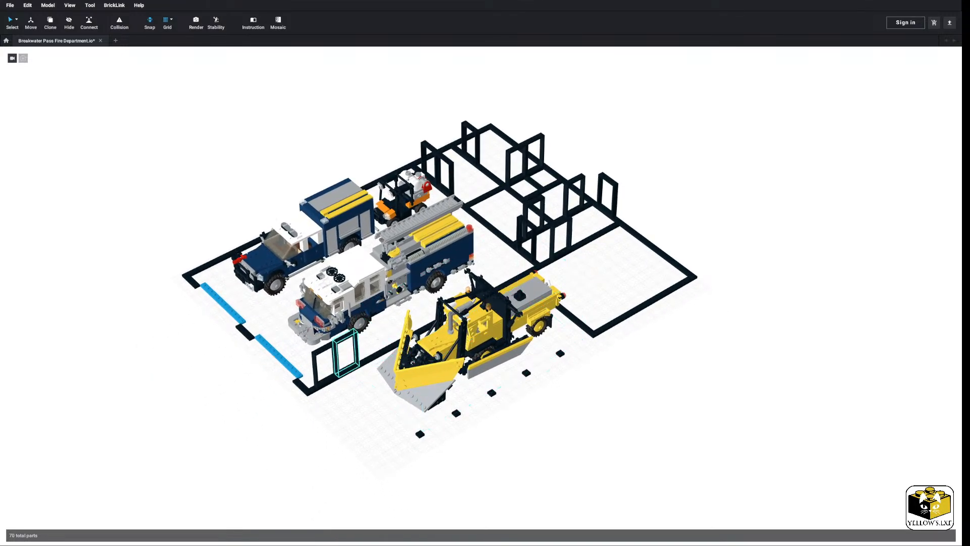
pyautogui.click(48, 5)
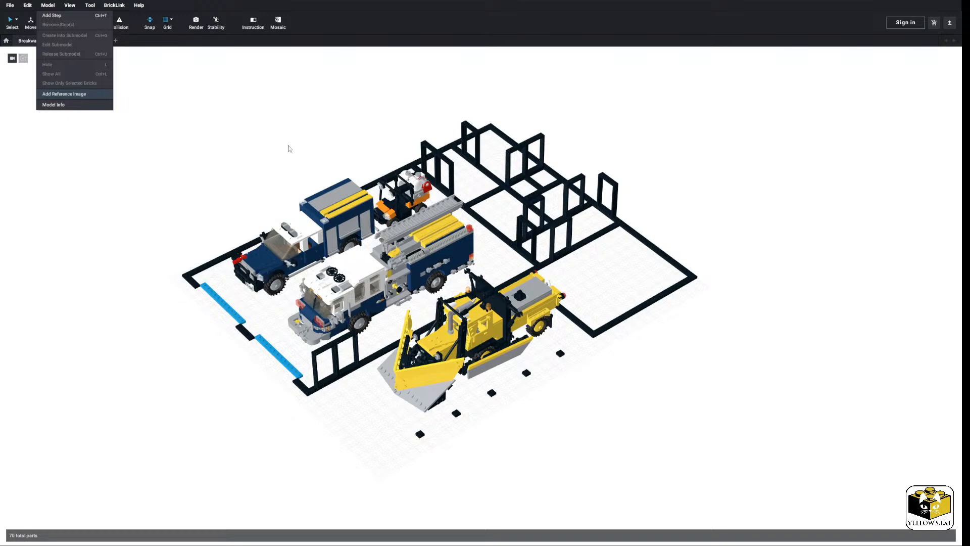
pyautogui.click(408, 6)
pyautogui.moveTo(304, 108); pyautogui.dragTo(334, 142, button='middle')
pyautogui.scroll(5, 297, 147)
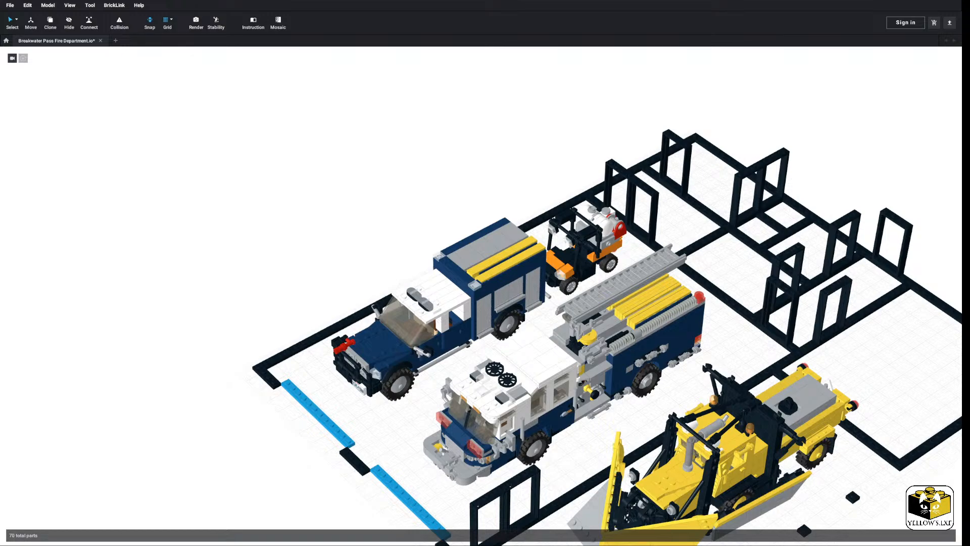
# Add the photo of the fire station with the red truck as a reference image, rotate it and place it beside the garage
pyautogui.click(48, 5)
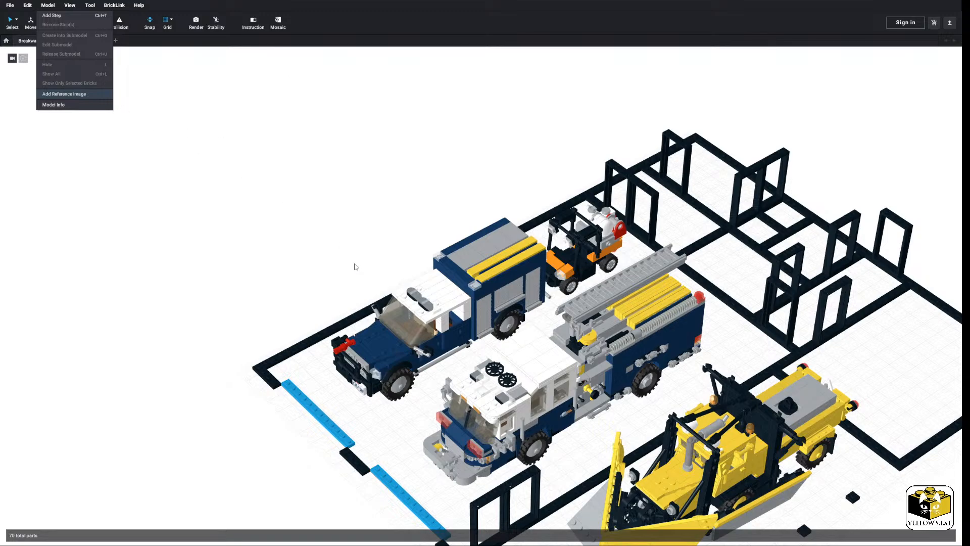
pyautogui.scroll(-4, 296, 242)
pyautogui.press('Right')
pyautogui.press('Right')
pyautogui.press('Right')
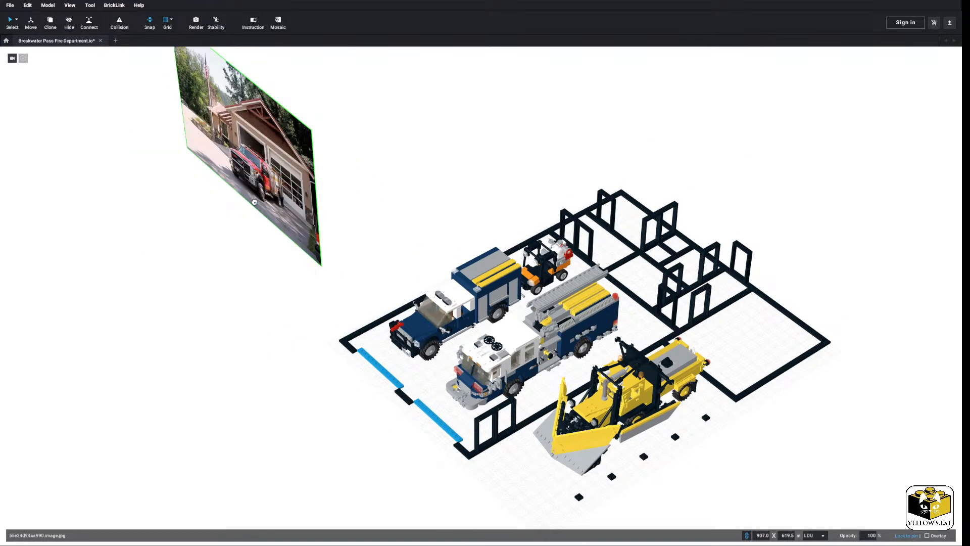
pyautogui.click(264, 216)
pyautogui.moveTo(396, 336); pyautogui.dragTo(332, 271)
pyautogui.hotkey('ctrl', 'z')
pyautogui.click(310, 255)
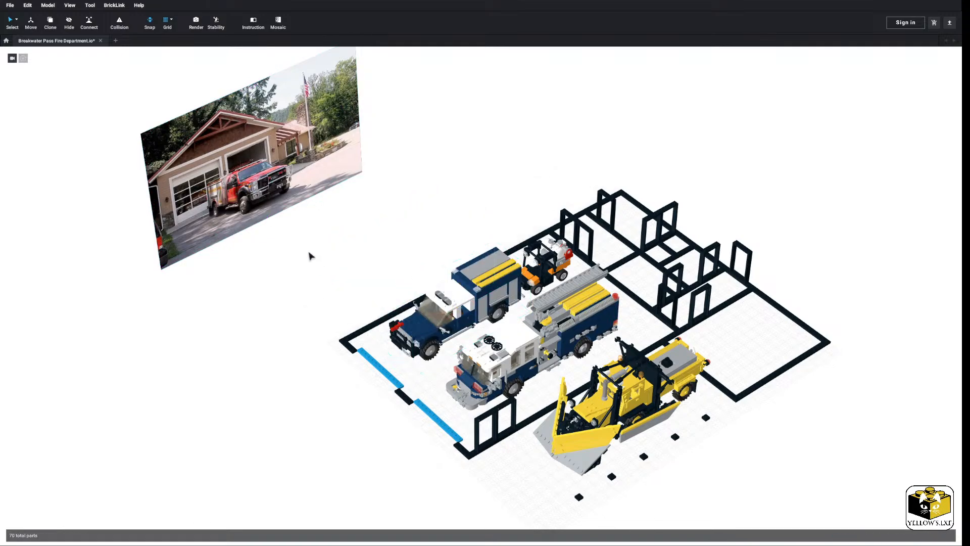
# Add the photo of the brick Engine 22 and Rescue 22 station as a reference image, rotated to face forward beside the red truck photo
pyautogui.moveTo(310, 256); pyautogui.dragTo(305, 253, button='right')
pyautogui.scroll(3, 318, 305)
pyautogui.moveTo(305, 253); pyautogui.dragTo(373, 310, button='middle')
pyautogui.scroll(-3, 373, 309)
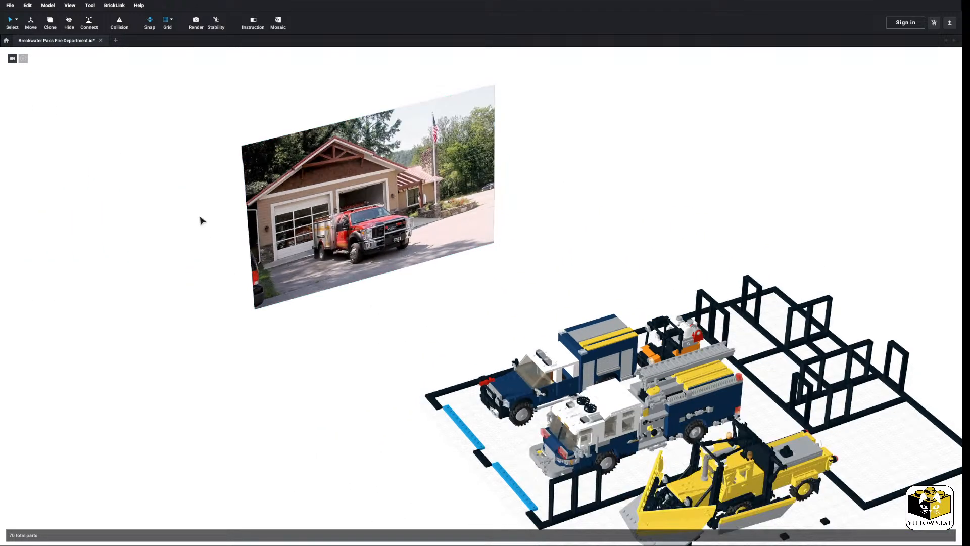
pyautogui.click(57, 6)
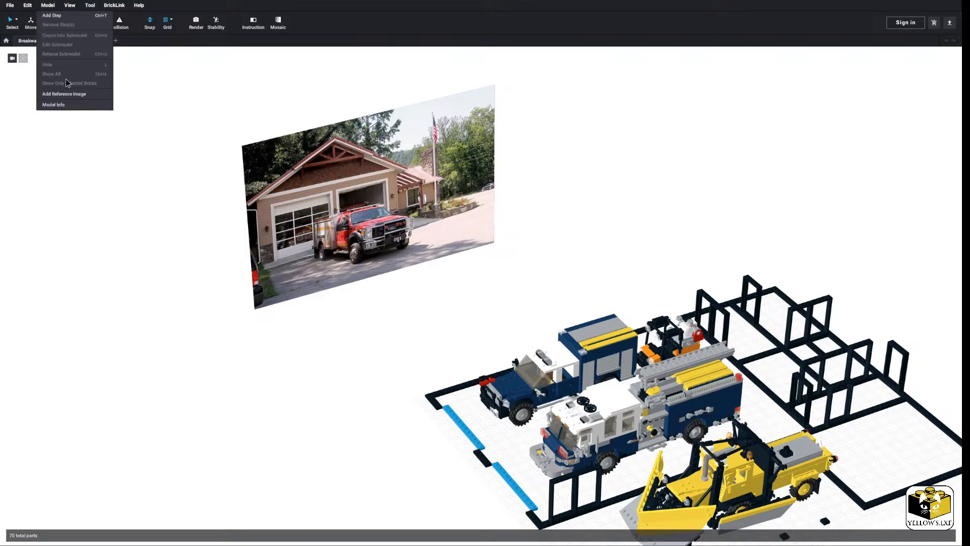
pyautogui.click(69, 92)
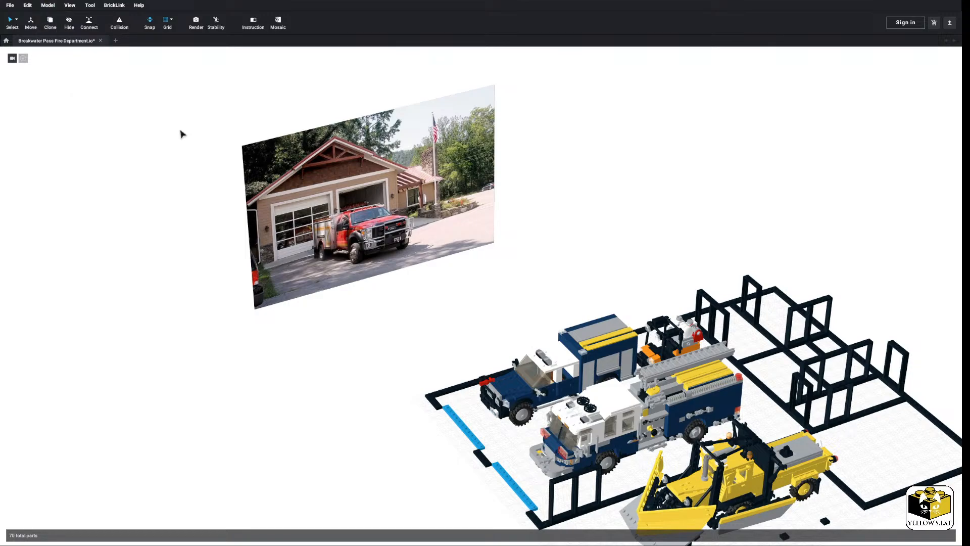
pyautogui.click(47, 5)
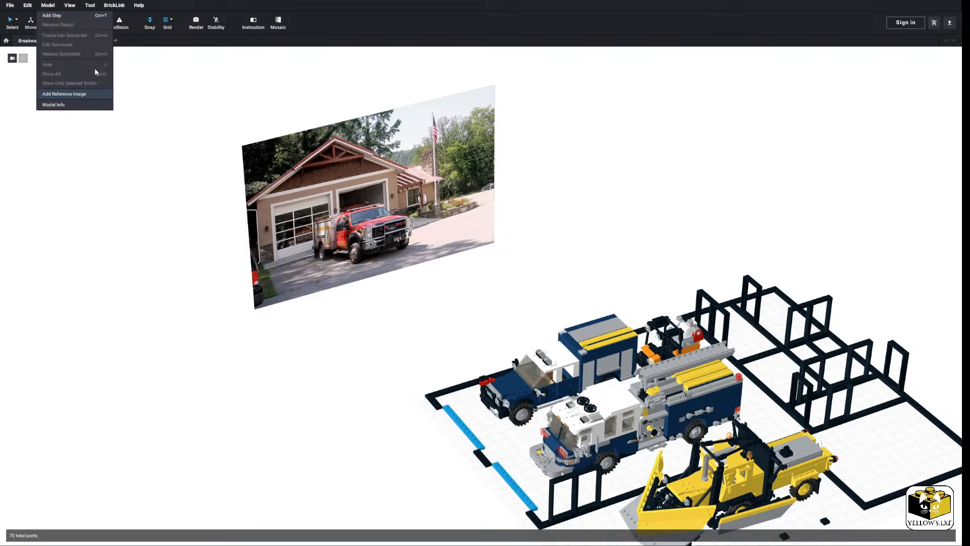
pyautogui.doubleClick(367, 259)
pyautogui.press('Right')
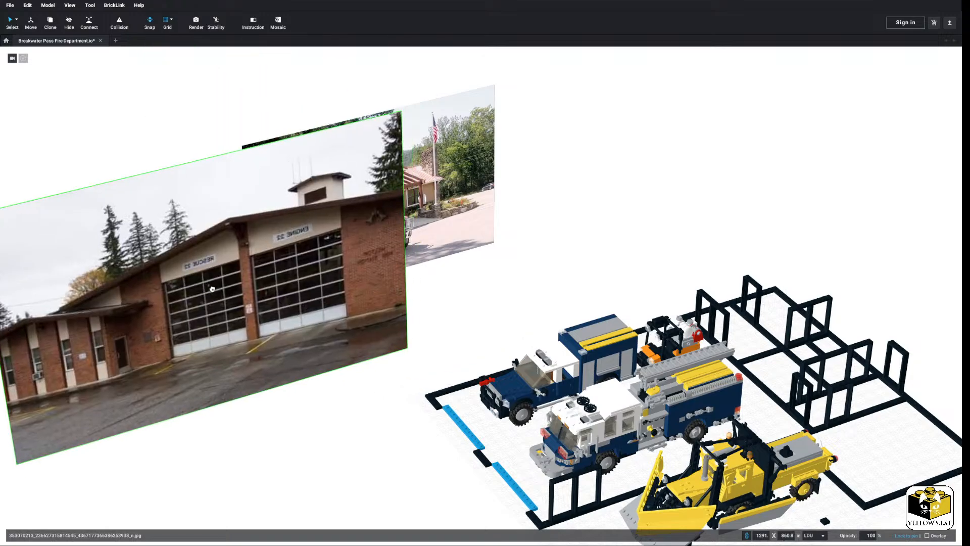
pyautogui.moveTo(163, 268); pyautogui.dragTo(379, 335, button='middle')
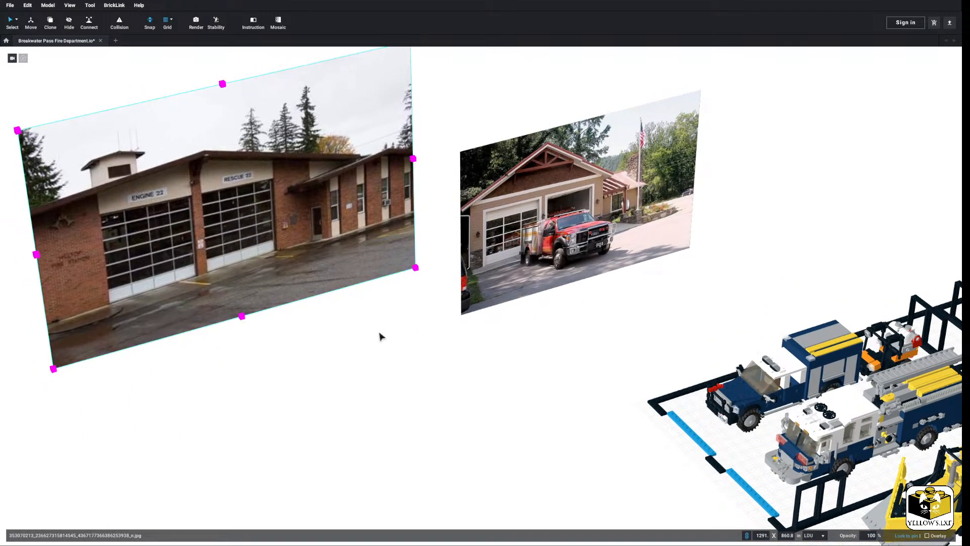
pyautogui.click(346, 332)
pyautogui.scroll(-2, 346, 332)
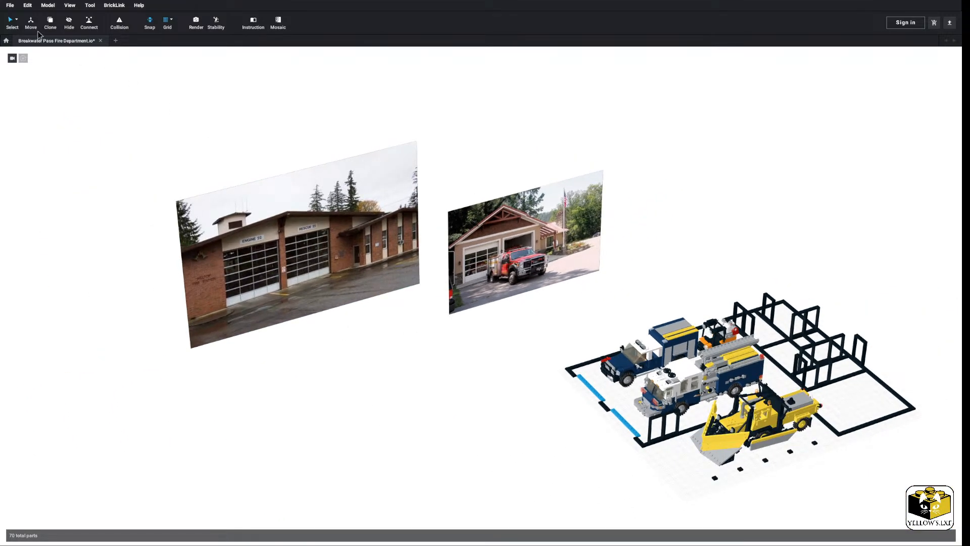
# Add the photo of the green-roofed station with red doors as a reference image, rotate it and place it behind the red truck photo
pyautogui.click(48, 5)
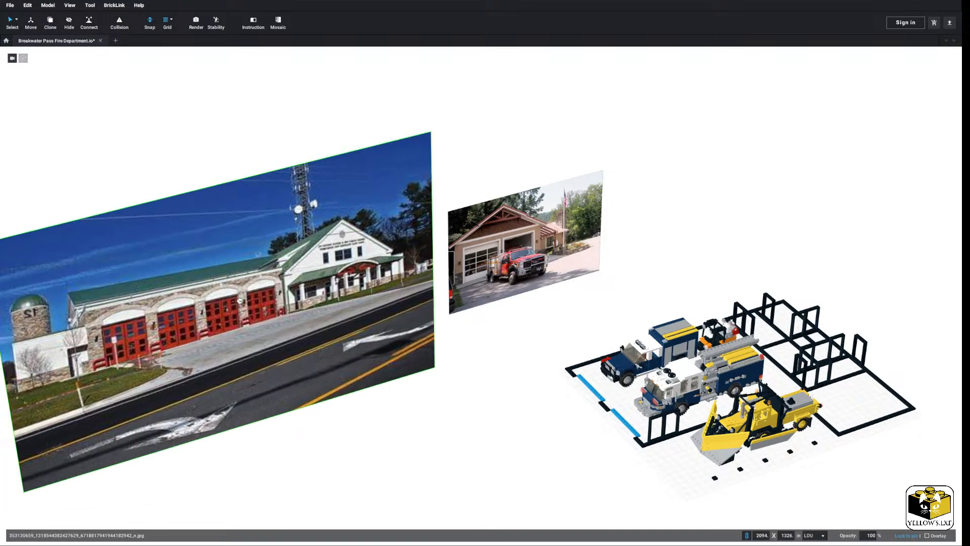
pyautogui.click(412, 201)
pyautogui.moveTo(412, 201); pyautogui.dragTo(619, 152)
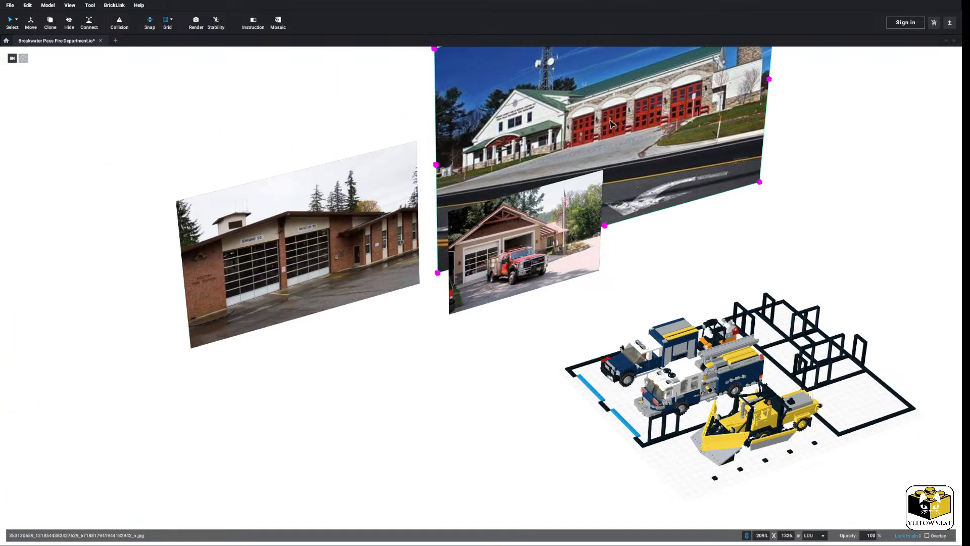
pyautogui.click(228, 100)
# Add the photo of the brick station with the red tower as a reference image and rotate it parallel to the other photos
pyautogui.click(48, 5)
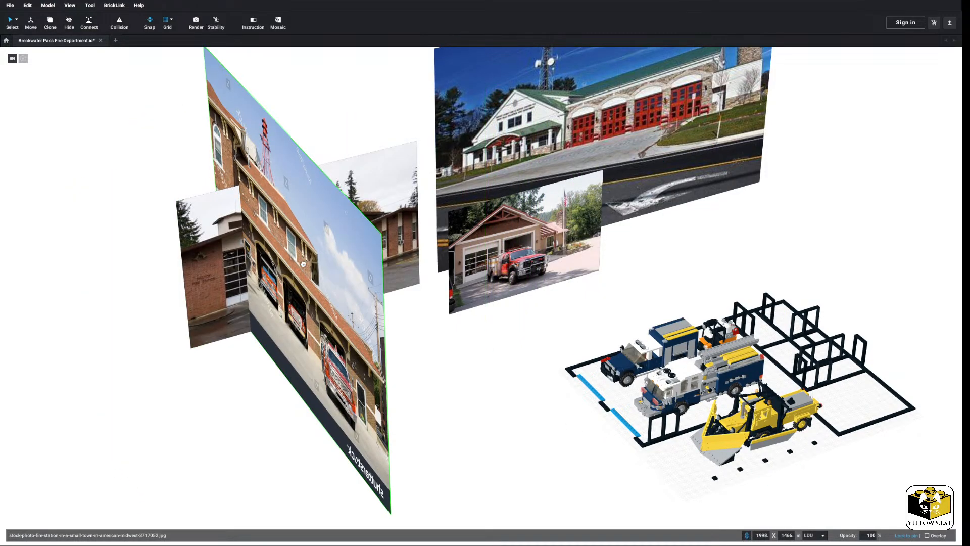
pyautogui.click(352, 325)
pyautogui.scroll(2, 352, 325)
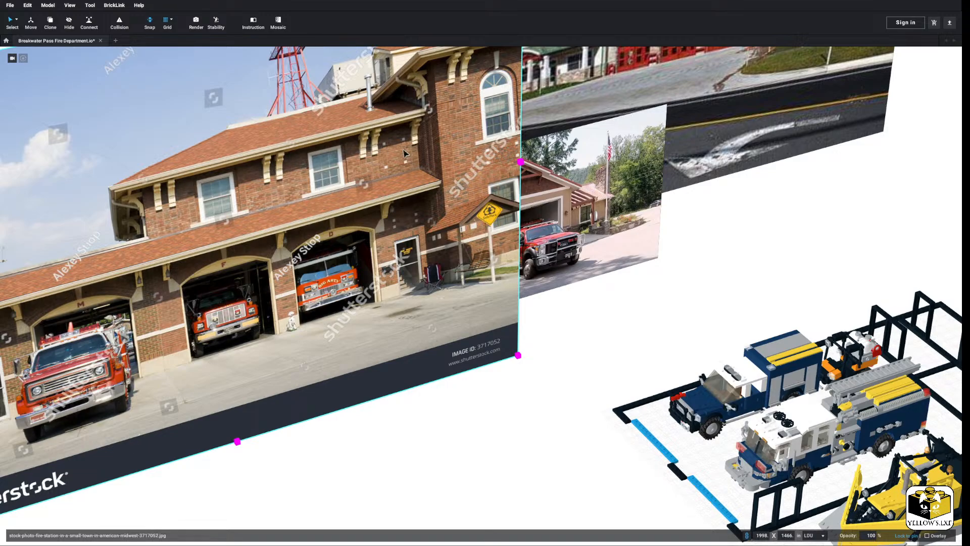
pyautogui.moveTo(394, 128); pyautogui.dragTo(426, 119, button='middle')
pyautogui.moveTo(304, 219); pyautogui.dragTo(364, 170, button='middle')
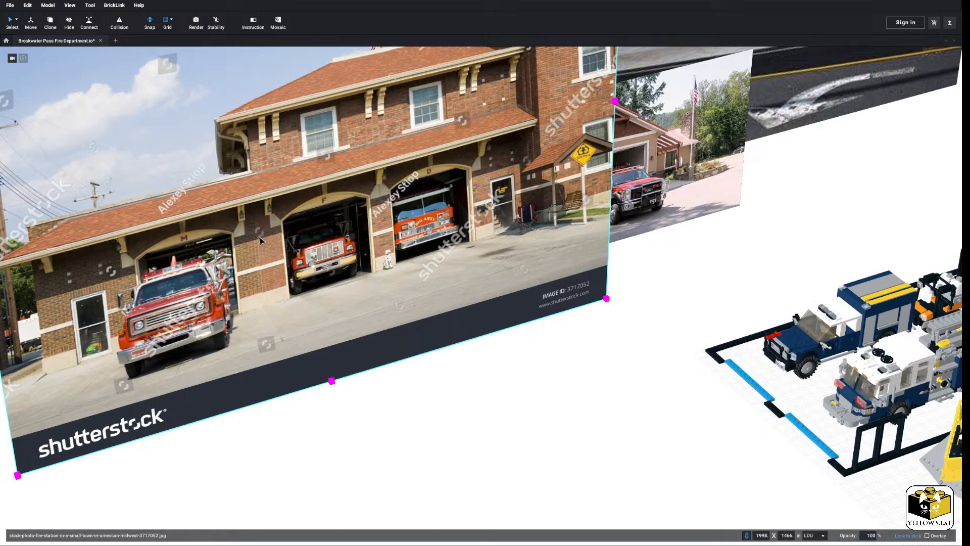
# Shrink the red tower station photo to about 1066 by 783 LDU and scale down the Engine 22 station photo
pyautogui.scroll(-5, 362, 235)
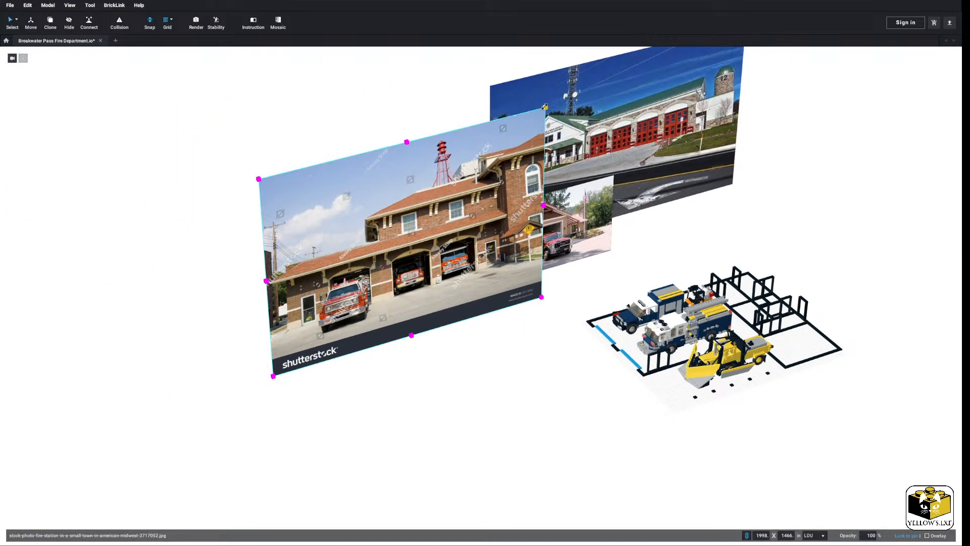
pyautogui.moveTo(545, 107); pyautogui.dragTo(432, 246)
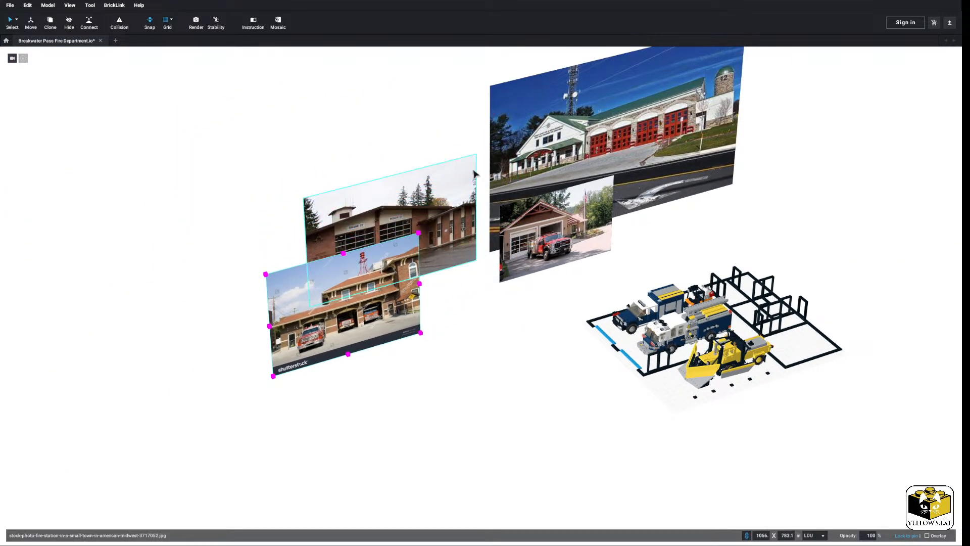
pyautogui.click(473, 172)
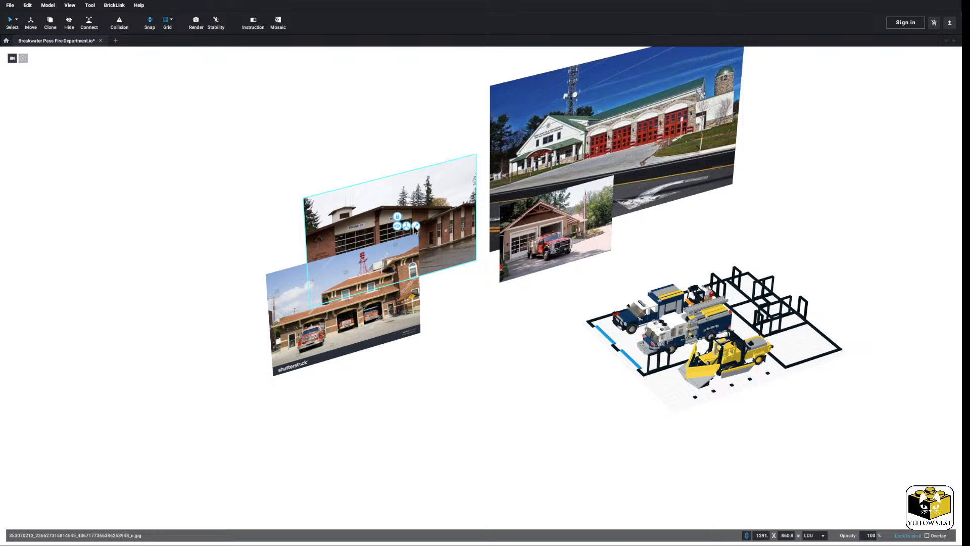
pyautogui.click(416, 226)
pyautogui.moveTo(476, 155); pyautogui.dragTo(429, 231)
pyautogui.click(455, 193)
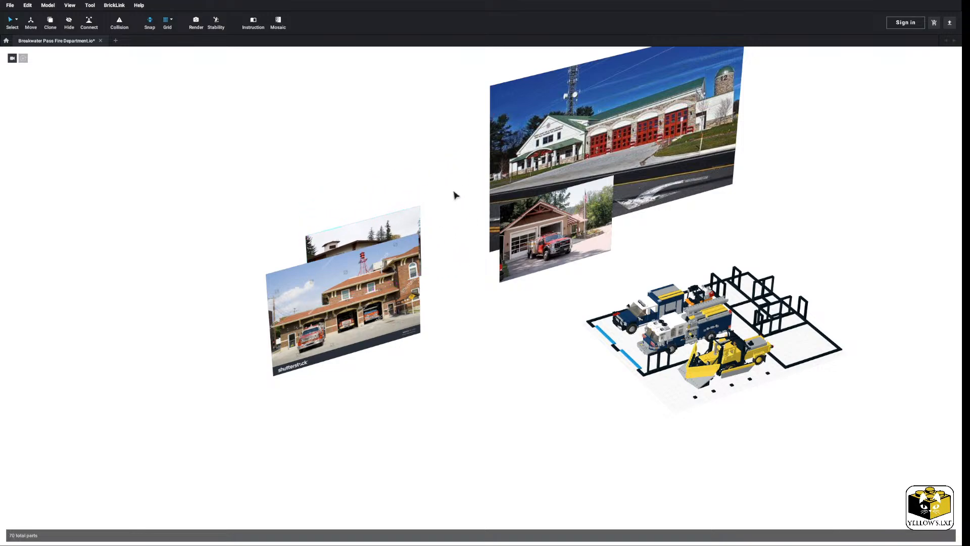
# Scale down the photo of the green-roofed station behind the red truck photo
pyautogui.moveTo(454, 193); pyautogui.dragTo(398, 238, button='middle')
pyautogui.click(398, 238)
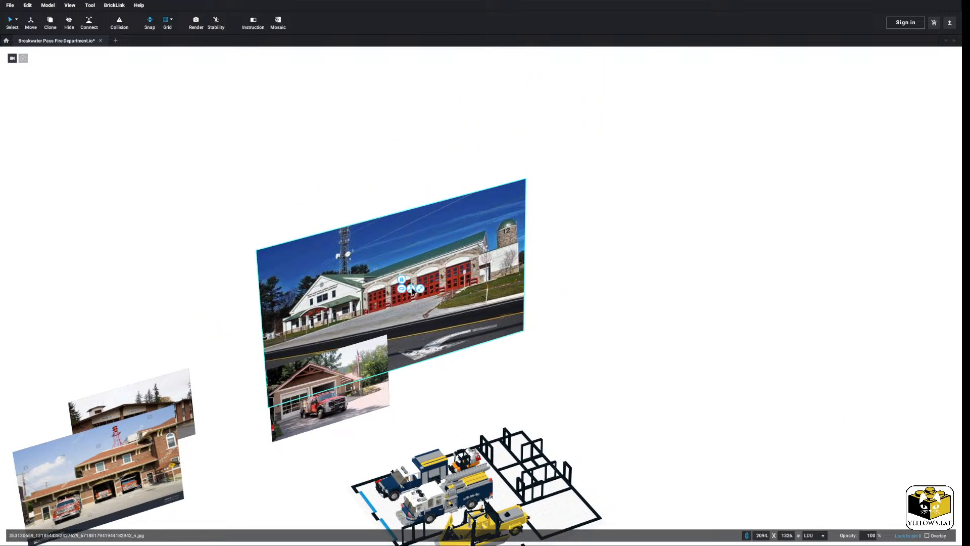
pyautogui.click(402, 288)
pyautogui.moveTo(527, 178); pyautogui.dragTo(435, 323)
pyautogui.click(435, 323)
pyautogui.moveTo(435, 323); pyautogui.dragTo(462, 281, button='middle')
# Move the red tower station photo up and behind the Engine 22 station photo
pyautogui.scroll(3, 470, 244)
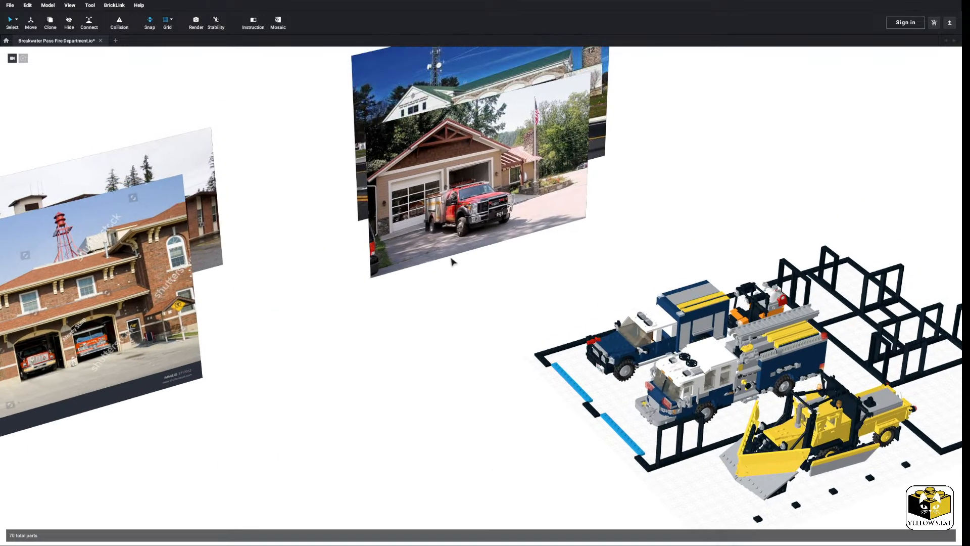
pyautogui.moveTo(444, 218); pyautogui.dragTo(353, 239)
pyautogui.scroll(3, 532, 186)
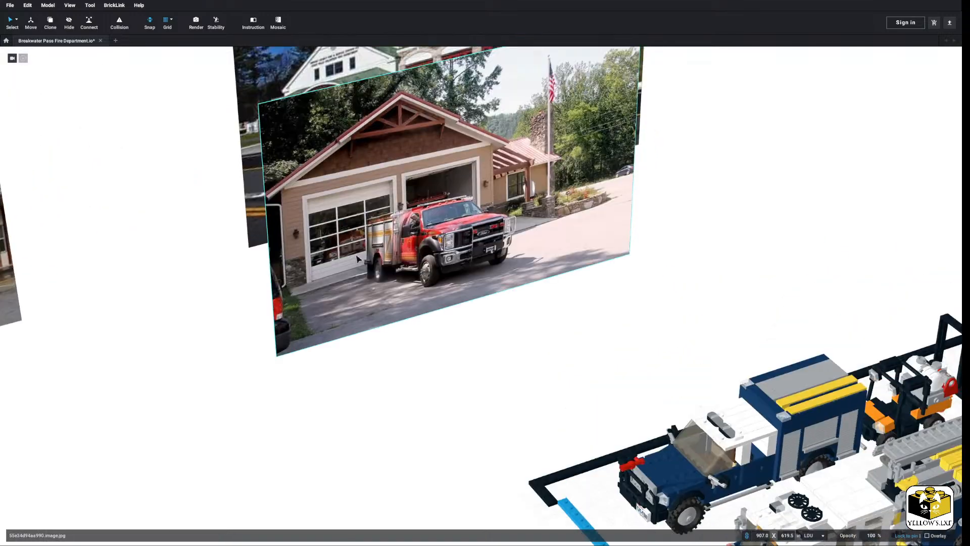
pyautogui.moveTo(365, 202); pyautogui.dragTo(532, 262, button='middle')
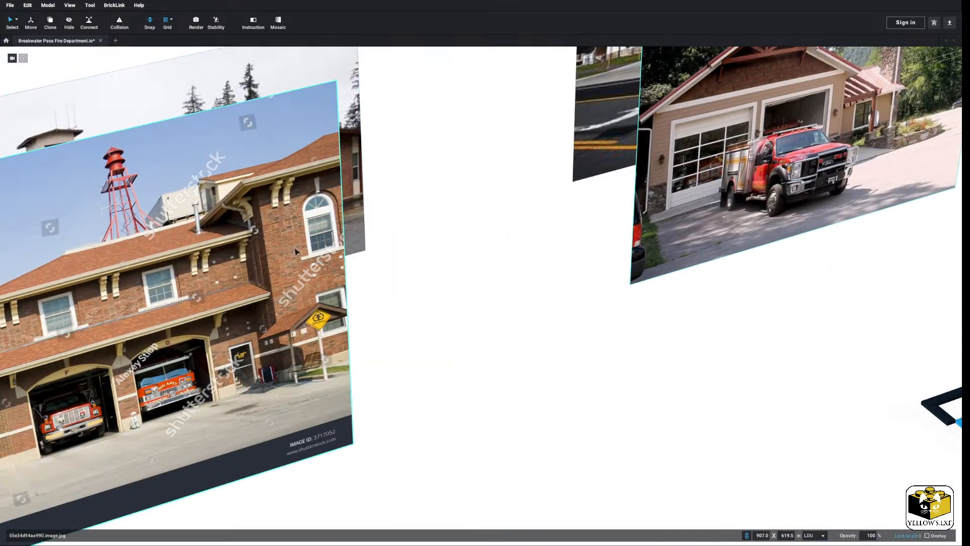
pyautogui.moveTo(250, 265); pyautogui.dragTo(446, 93)
pyautogui.scroll(-3, 597, 306)
pyautogui.click(504, 270)
pyautogui.moveTo(529, 187); pyautogui.dragTo(450, 275, button='middle')
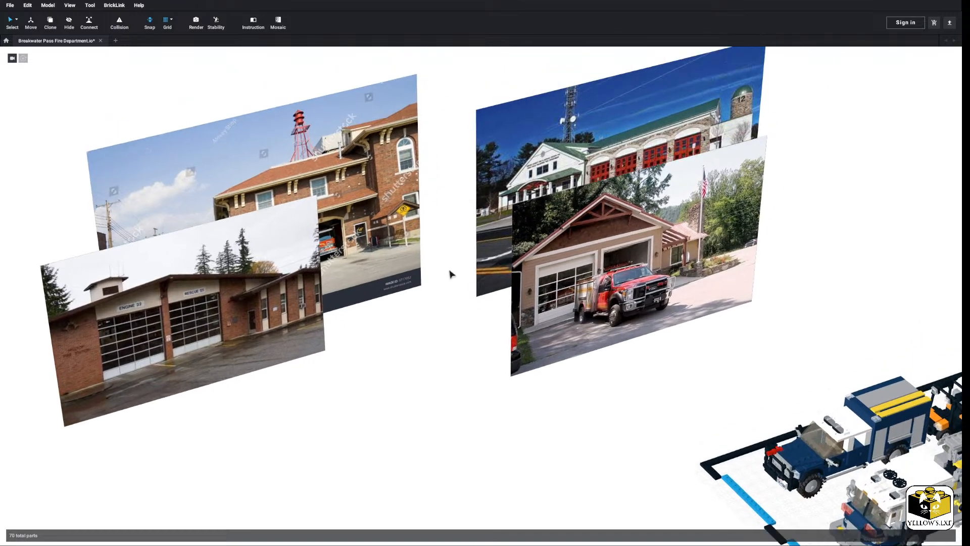
# Shrink the red tower station photo further, to about the size of the Engine 22 photo
pyautogui.moveTo(414, 296); pyautogui.dragTo(465, 331, button='right')
pyautogui.moveTo(409, 293); pyautogui.dragTo(402, 236, button='middle')
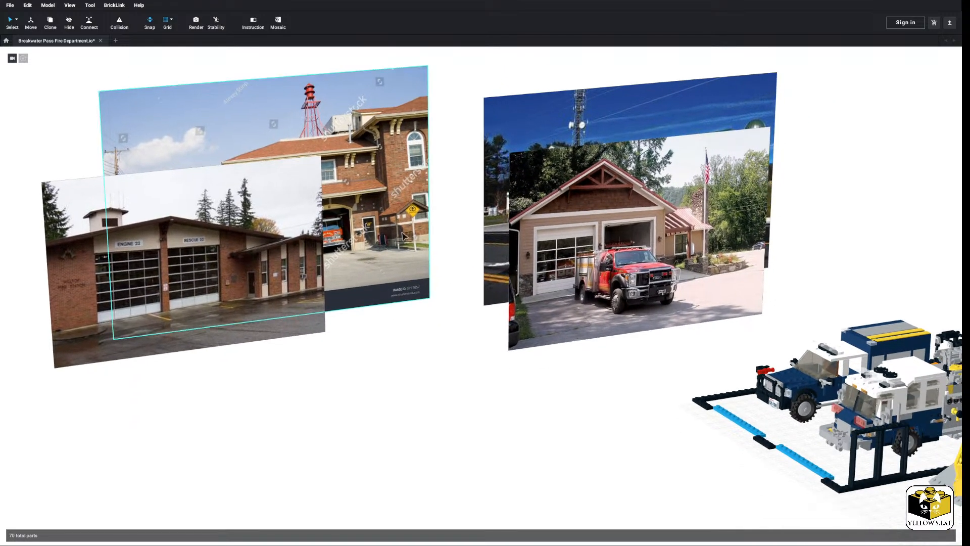
pyautogui.click(385, 200)
pyautogui.click(296, 188)
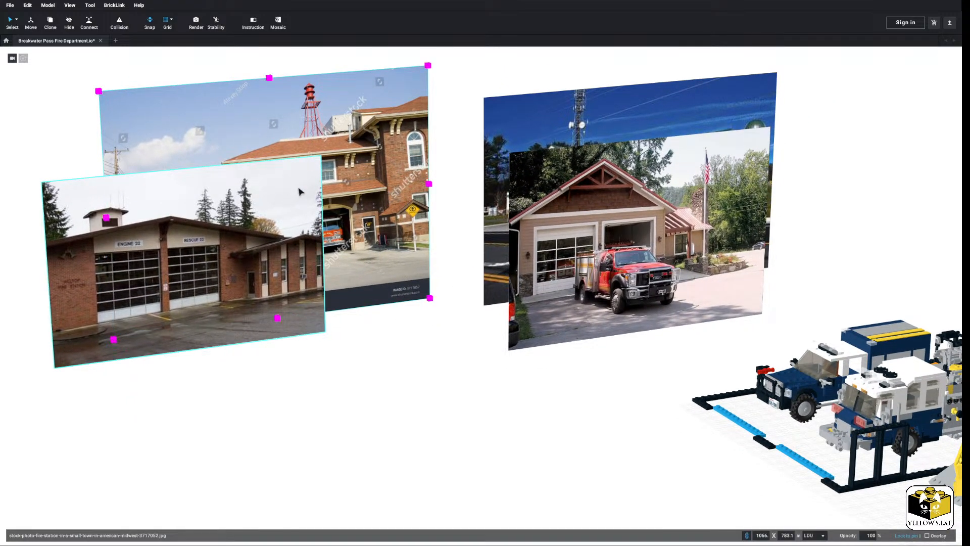
pyautogui.moveTo(427, 66); pyautogui.dragTo(344, 150)
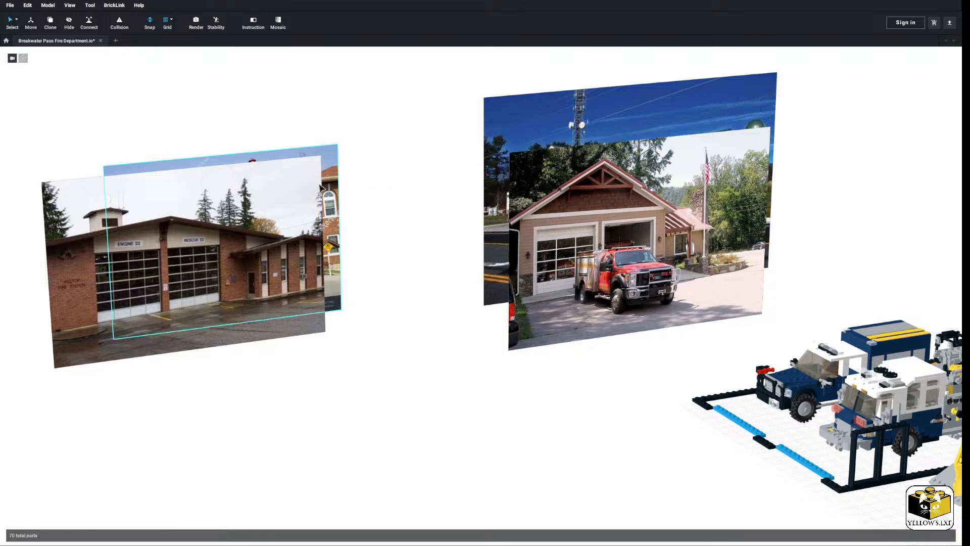
# Move the red tower station photo into the gap between the Engine 22 photo and the red truck photo, set slightly back
pyautogui.moveTo(331, 182); pyautogui.dragTo(487, 189)
pyautogui.click(409, 131)
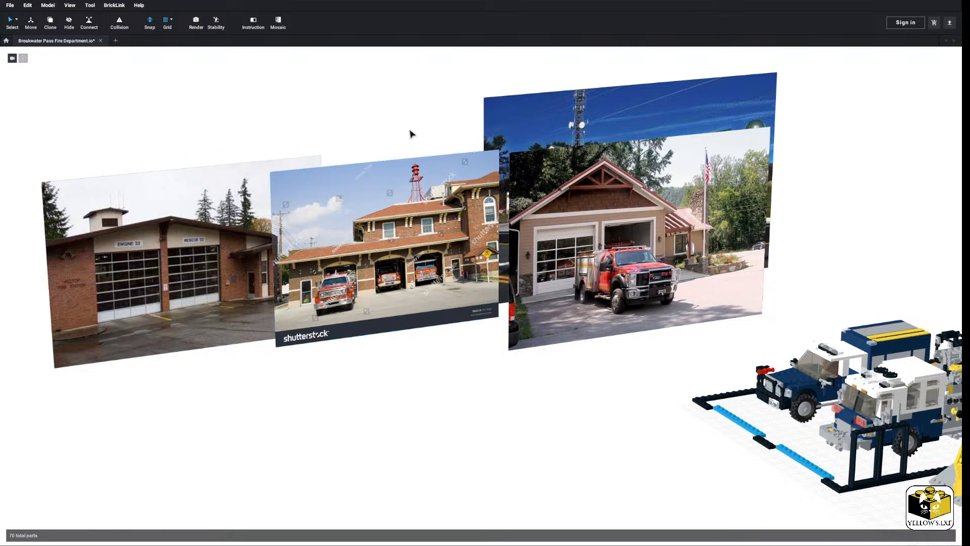
pyautogui.moveTo(437, 217); pyautogui.dragTo(360, 204, button='middle')
pyautogui.moveTo(350, 206); pyautogui.dragTo(334, 187)
pyautogui.click(357, 313)
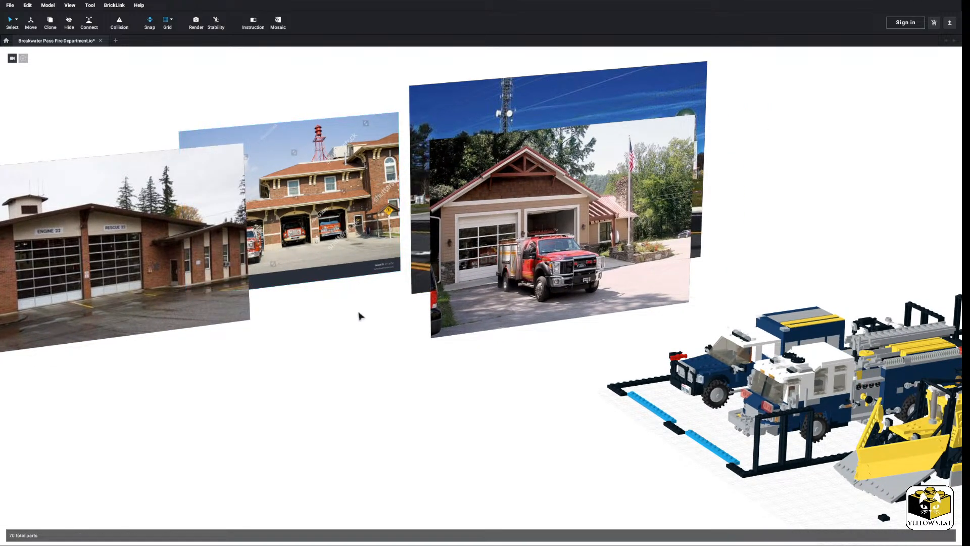
# Examine the red truck, red tower and Engine 22 station photos for garage door, wall and roof styles
pyautogui.scroll(-3, 357, 313)
pyautogui.moveTo(357, 313); pyautogui.dragTo(301, 283, button='middle')
pyautogui.moveTo(301, 283); pyautogui.dragTo(303, 283, button='right')
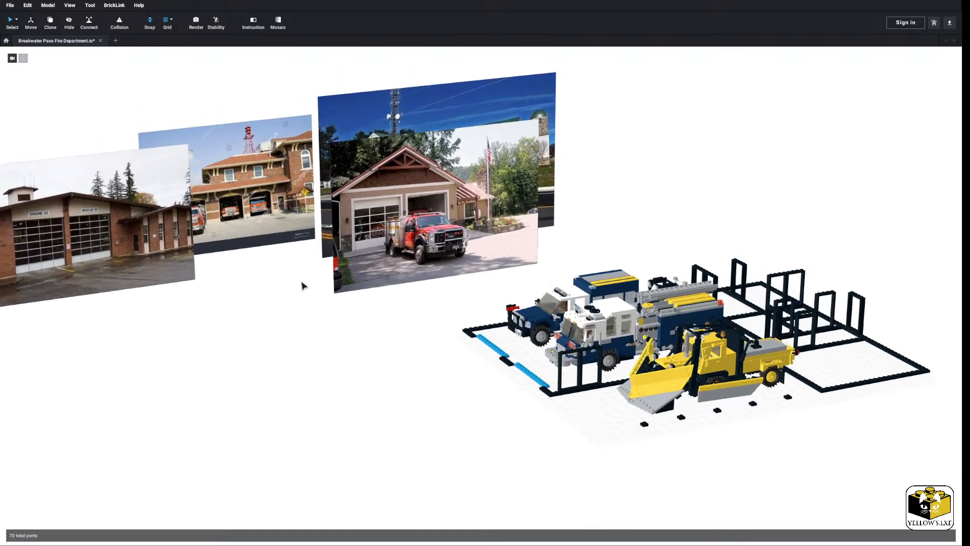
pyautogui.scroll(3, 273, 299)
pyautogui.click(244, 225)
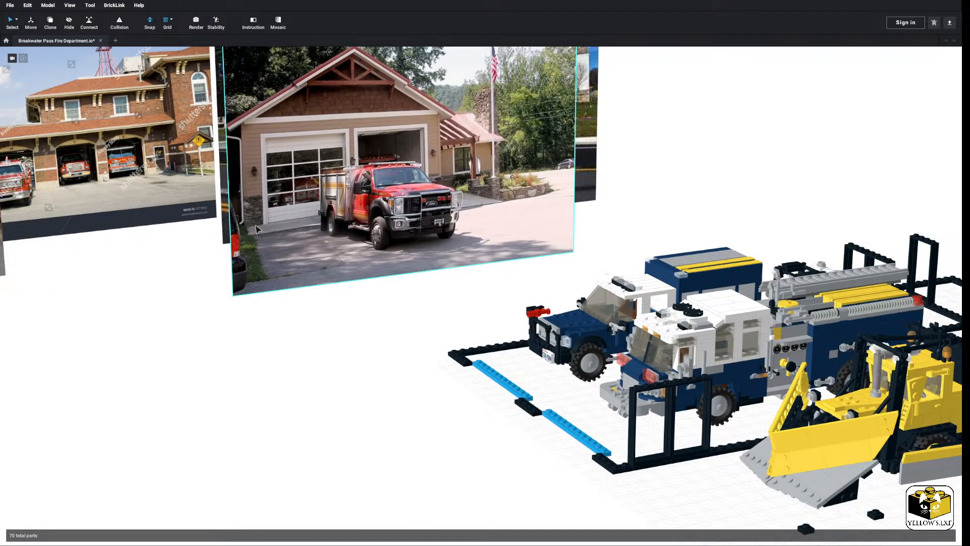
pyautogui.click(172, 246)
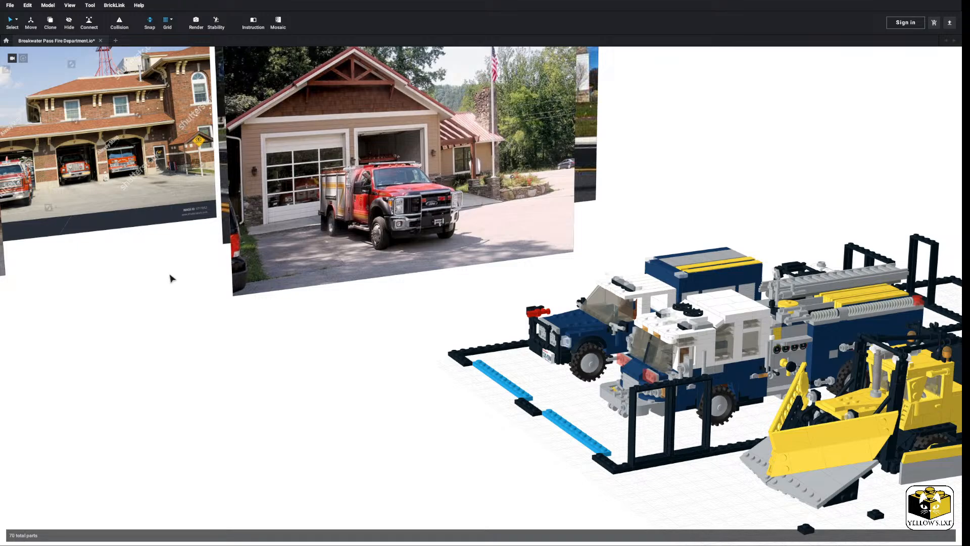
pyautogui.moveTo(170, 277); pyautogui.dragTo(276, 308, button='middle')
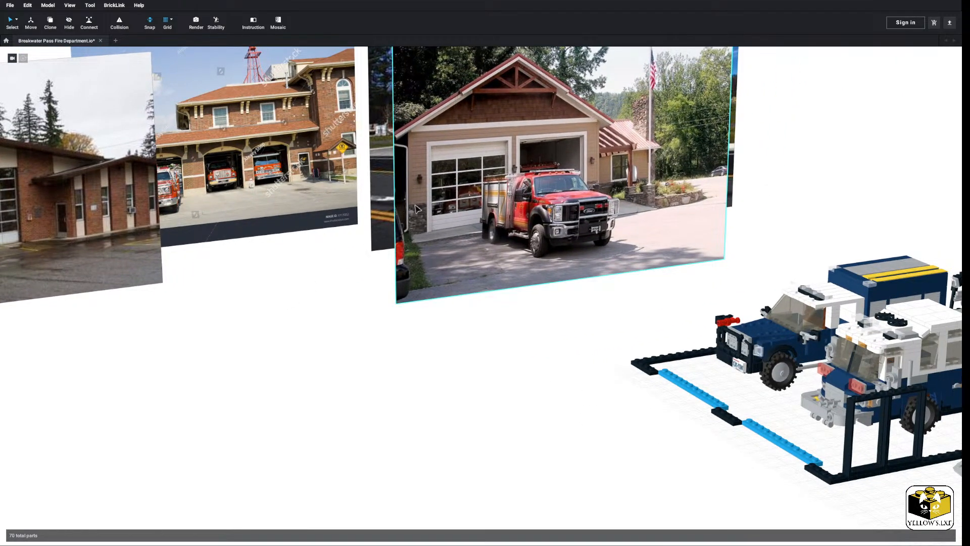
pyautogui.moveTo(293, 242); pyautogui.dragTo(387, 356, button='middle')
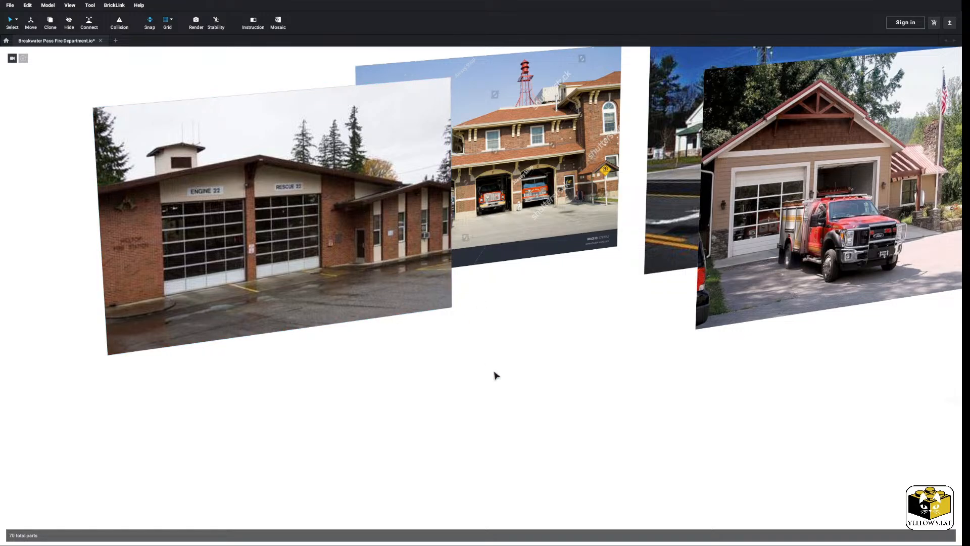
# Compare the garage bays and parked vehicles of the floor plan with the reference photos from several angles
pyautogui.scroll(-3, 496, 372)
pyautogui.moveTo(511, 356); pyautogui.dragTo(323, 331, button='middle')
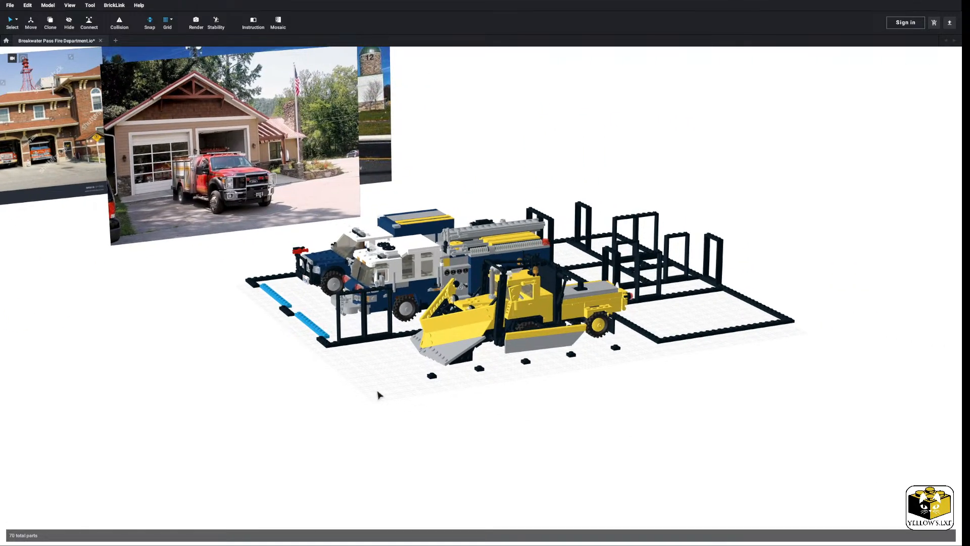
pyautogui.moveTo(377, 391); pyautogui.dragTo(382, 394, button='right')
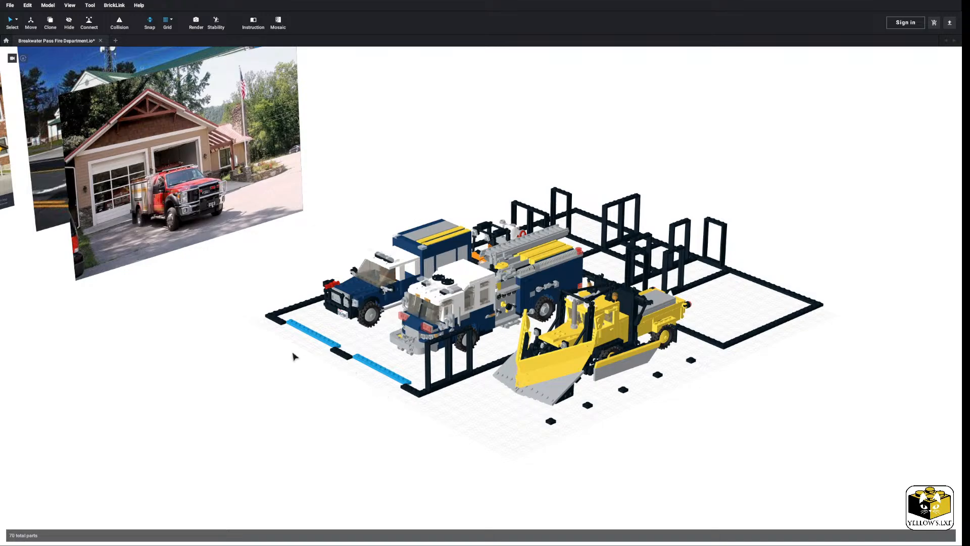
pyautogui.moveTo(293, 353); pyautogui.dragTo(453, 376, button='middle')
pyautogui.scroll(4, 458, 367)
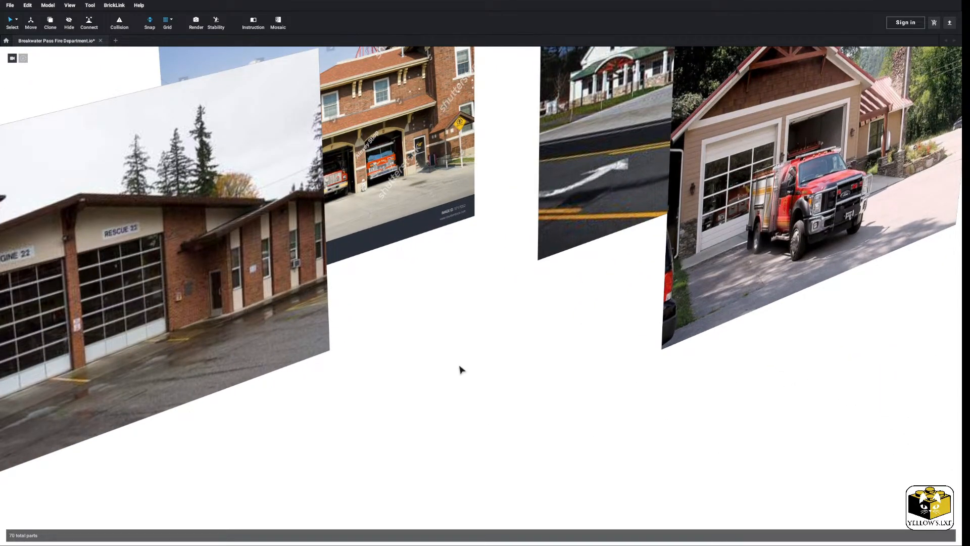
pyautogui.scroll(-3, 460, 369)
pyautogui.moveTo(511, 363); pyautogui.dragTo(429, 374, button='middle')
pyautogui.scroll(2, 424, 376)
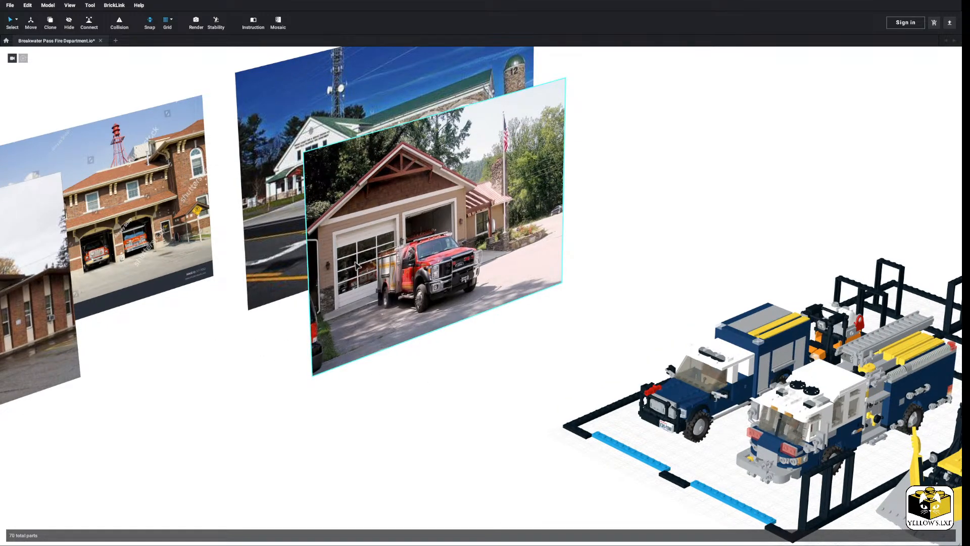
# Inspect the floor plan's garage bays, rooms and vehicles from above and at an angle, alongside the station photos
pyautogui.moveTo(366, 256); pyautogui.dragTo(271, 229, button='middle')
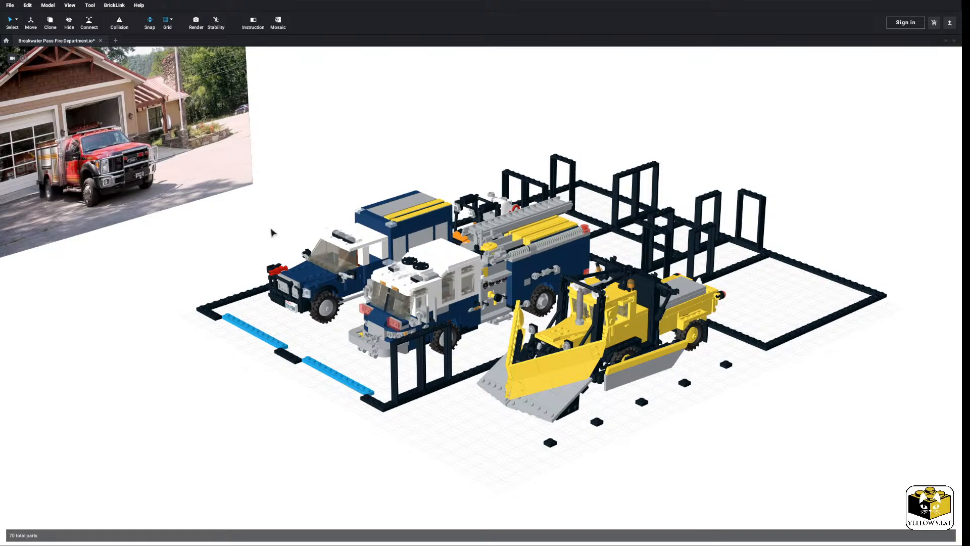
pyautogui.moveTo(458, 277); pyautogui.dragTo(595, 294, button='middle')
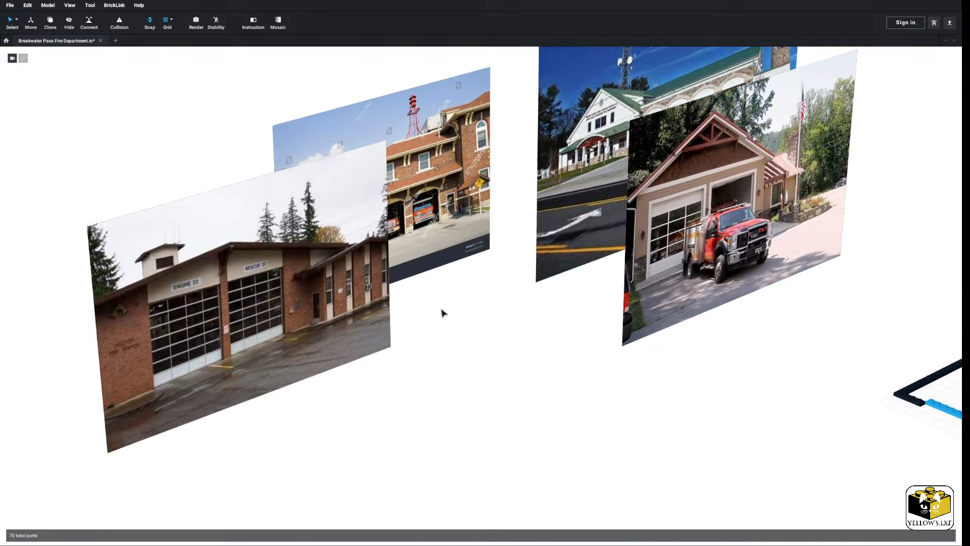
pyautogui.moveTo(485, 342); pyautogui.dragTo(202, 283, button='middle')
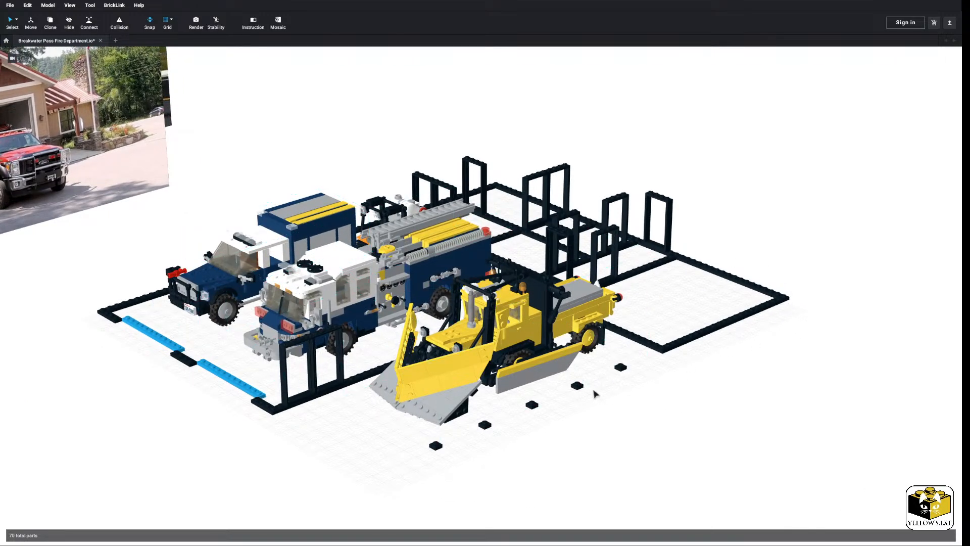
pyautogui.moveTo(341, 419); pyautogui.dragTo(364, 412, button='middle')
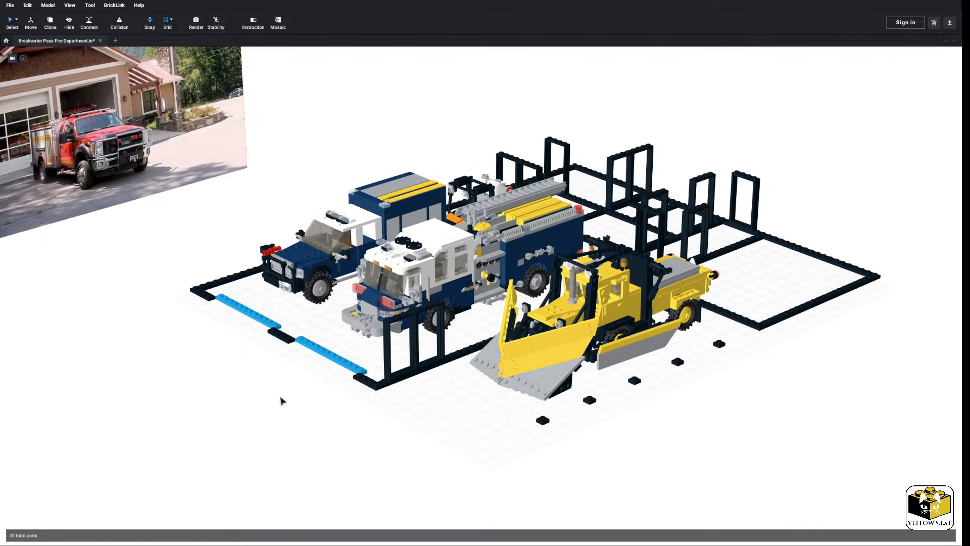
pyautogui.scroll(-3, 278, 400)
pyautogui.moveTo(279, 390); pyautogui.dragTo(307, 391, button='right')
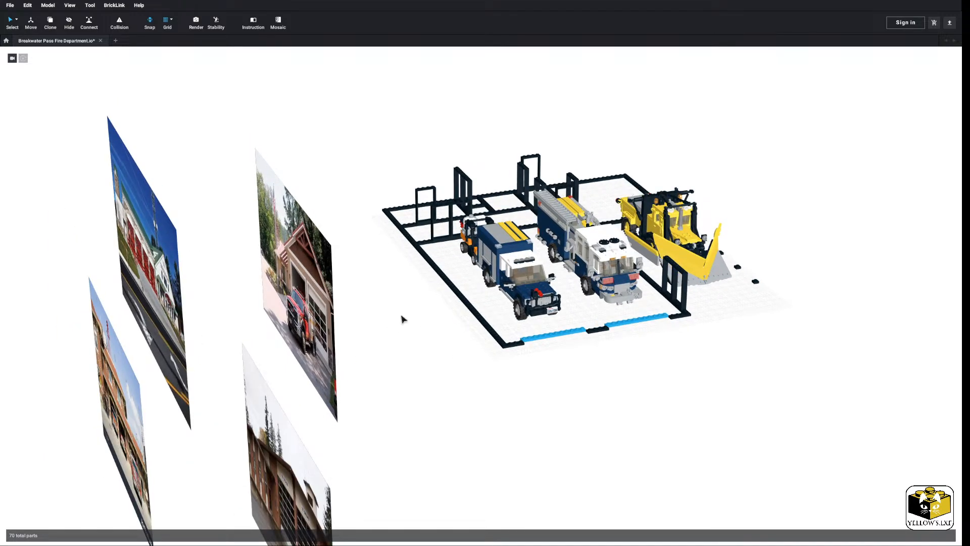
pyautogui.moveTo(414, 392); pyautogui.dragTo(293, 288, button='right')
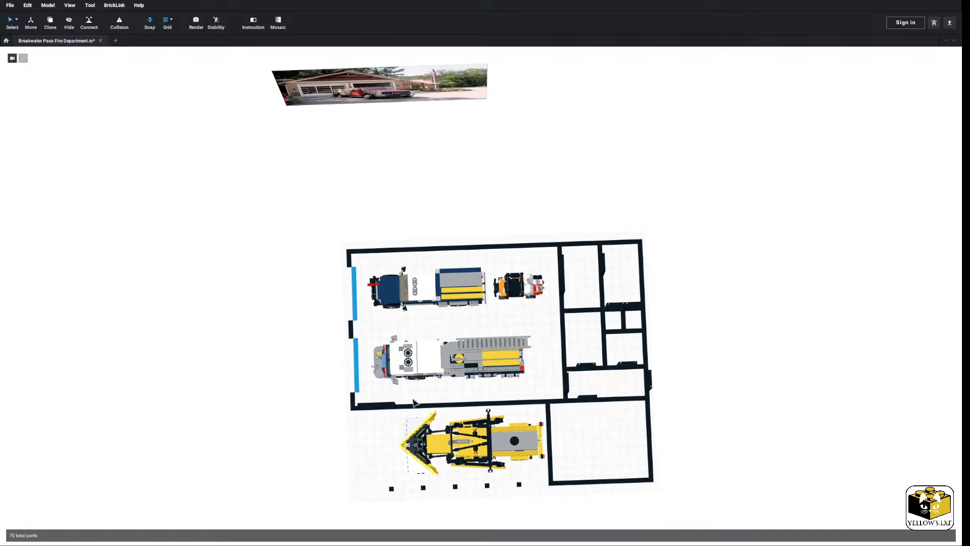
pyautogui.moveTo(738, 430); pyautogui.dragTo(753, 348, button='right')
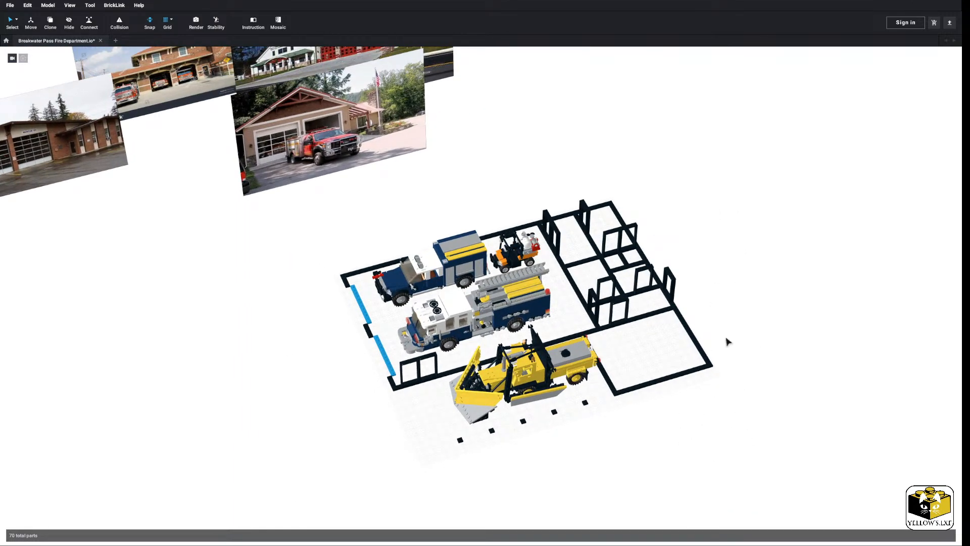
pyautogui.moveTo(629, 393)
pyautogui.mouseDown(button='right')
pyautogui.moveTo(675, 382)
pyautogui.moveTo(628, 392)
pyautogui.mouseUp(button='right')
pyautogui.scroll(3, 610, 398)
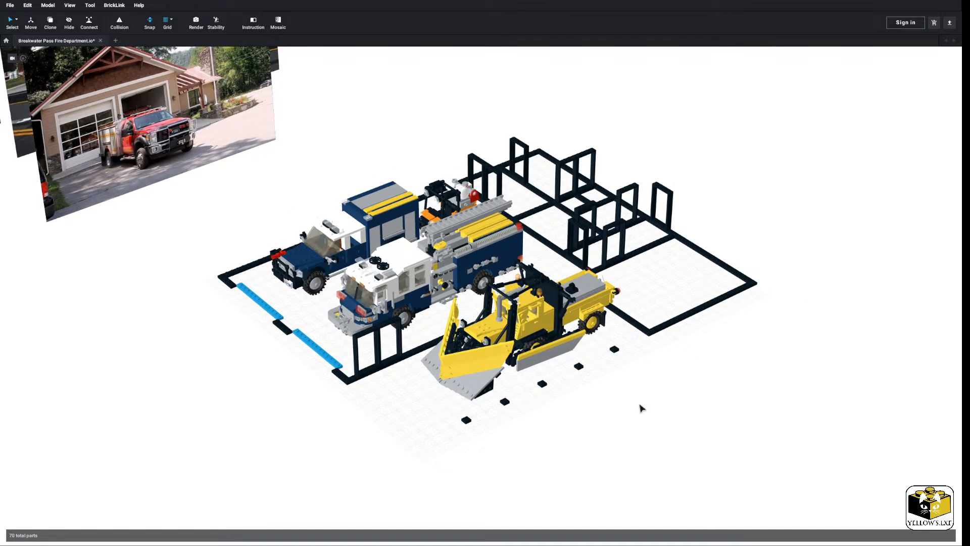
# Review the garage doors, gables and roofs in the four reference station photos
pyautogui.scroll(5, 644, 404)
pyautogui.moveTo(405, 431); pyautogui.dragTo(416, 439, button='middle')
pyautogui.moveTo(347, 415); pyautogui.dragTo(500, 439, button='middle')
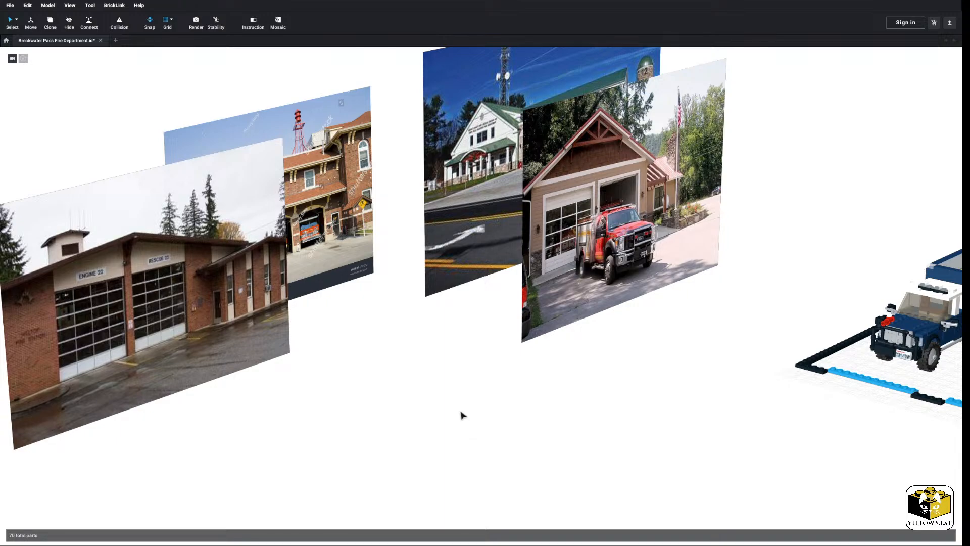
pyautogui.moveTo(462, 414); pyautogui.dragTo(411, 417, button='middle')
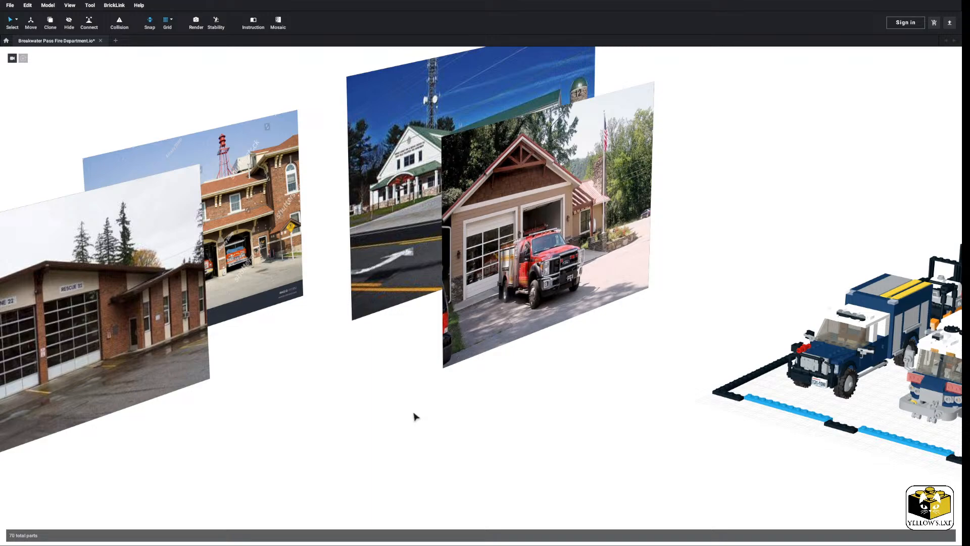
pyautogui.moveTo(395, 416); pyautogui.dragTo(429, 407, button='middle')
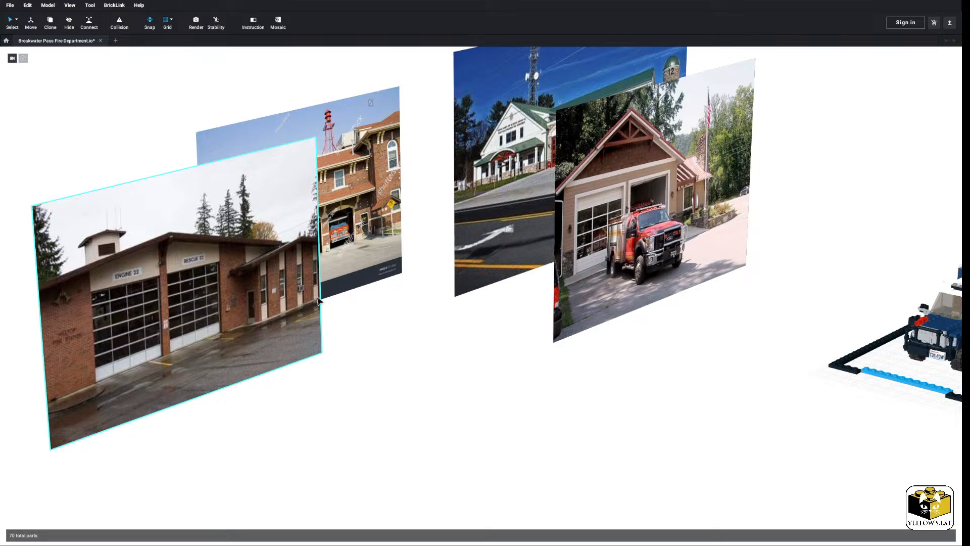
pyautogui.moveTo(434, 385); pyautogui.dragTo(411, 409, button='middle')
pyautogui.scroll(2, 411, 409)
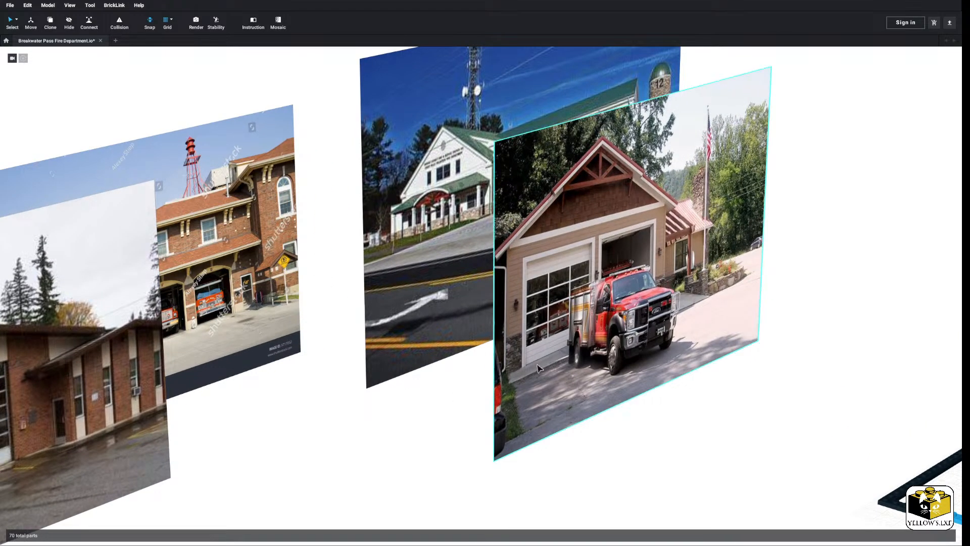
# Move the red truck station photo higher, in front of the green-roofed station photo
pyautogui.moveTo(539, 368); pyautogui.dragTo(487, 306)
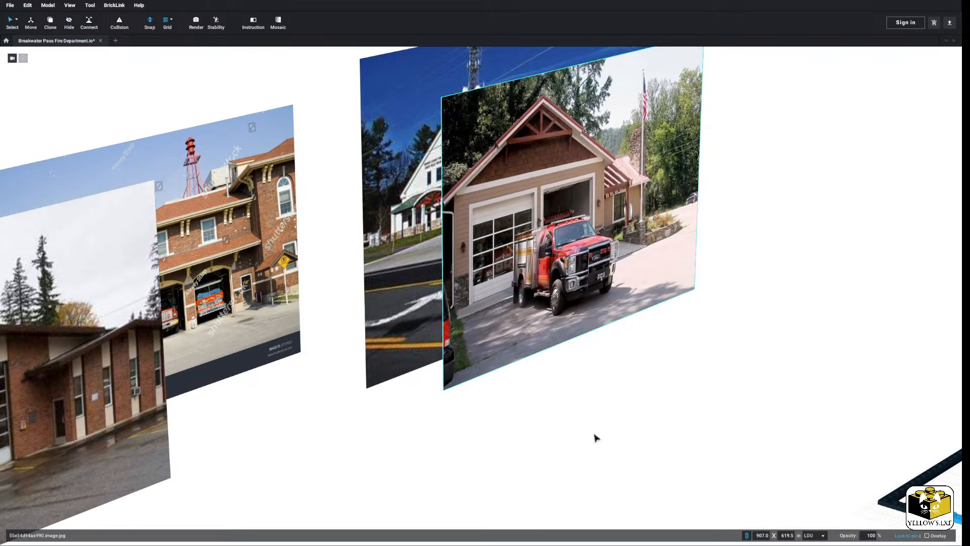
pyautogui.click(595, 436)
pyautogui.scroll(-2, 550, 418)
pyautogui.moveTo(550, 418); pyautogui.dragTo(461, 346, button='middle')
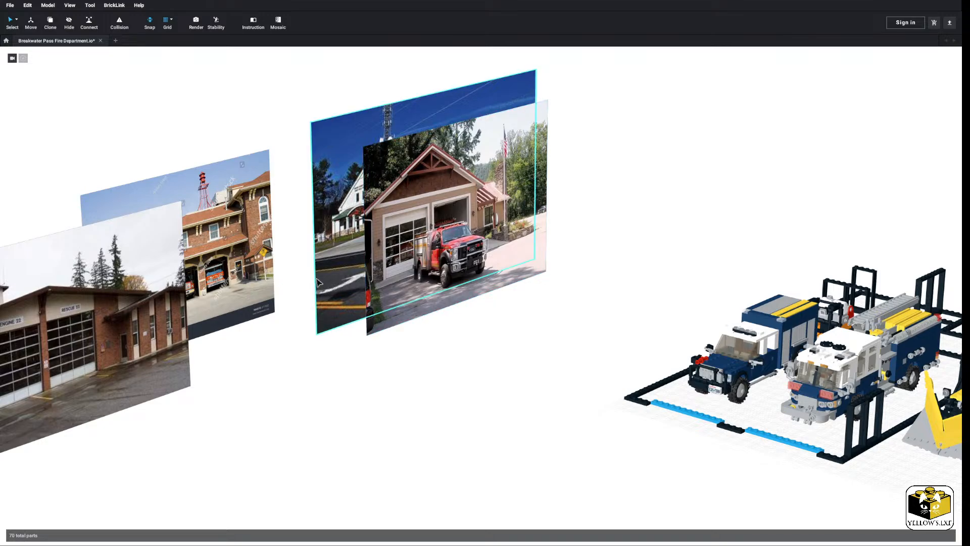
# Slide the red truck station photo sideways to uncover more of the green-roofed station photo behind it
pyautogui.scroll(5, 364, 317)
pyautogui.scroll(2, 363, 317)
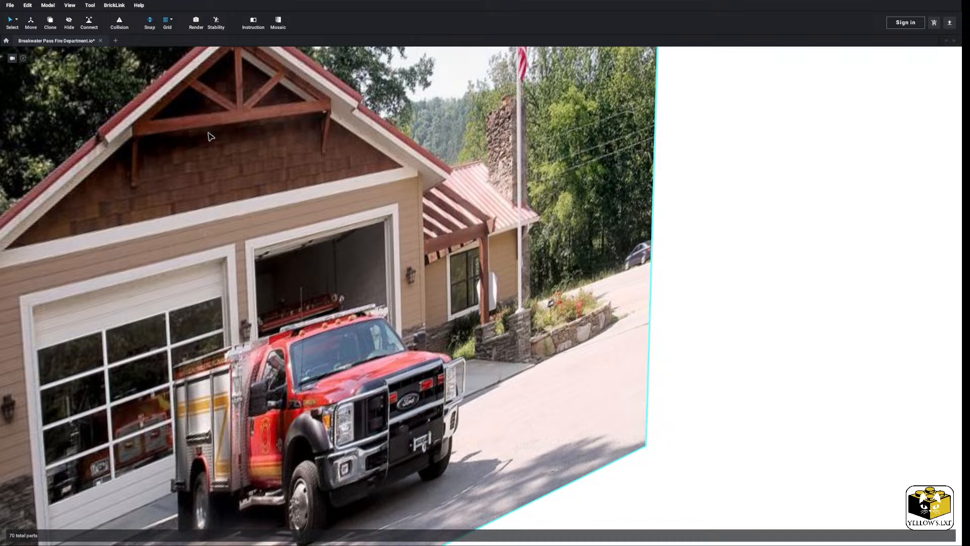
pyautogui.scroll(-6, 211, 137)
pyautogui.moveTo(440, 314); pyautogui.dragTo(559, 272)
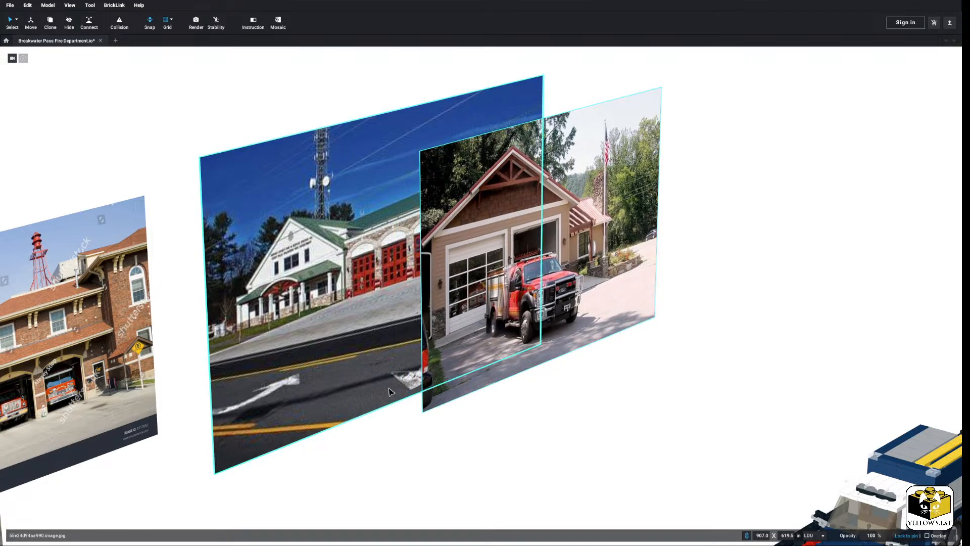
pyautogui.click(389, 391)
pyautogui.moveTo(378, 379); pyautogui.dragTo(478, 334, button='middle')
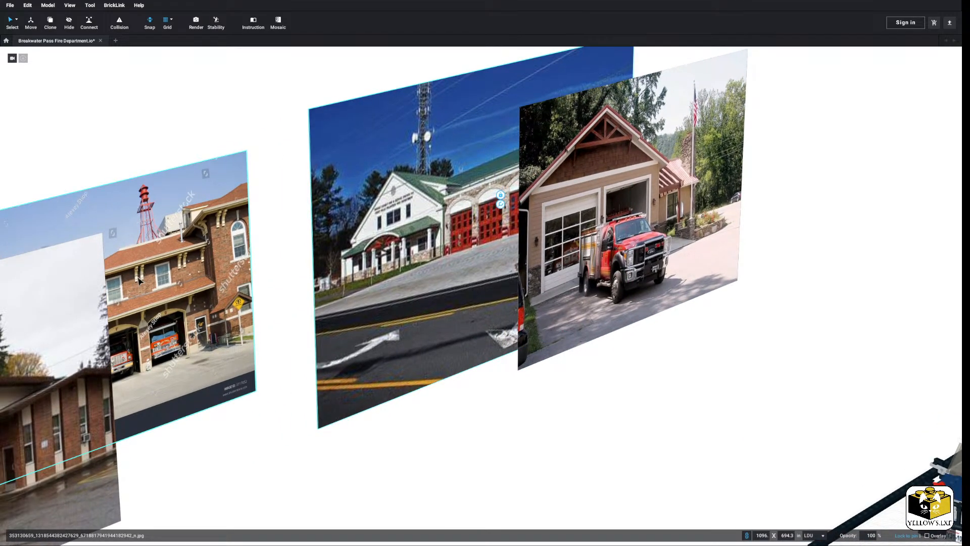
pyautogui.click(270, 420)
# Bring the floor plan into focus and show the hidden parts, color palette and step list panels
pyautogui.scroll(-3, 271, 414)
pyautogui.moveTo(454, 420); pyautogui.dragTo(323, 377, button='middle')
pyautogui.moveTo(275, 379)
pyautogui.mouseDown(button='right')
pyautogui.moveTo(274, 393)
pyautogui.moveTo(259, 377)
pyautogui.mouseUp(button='right')
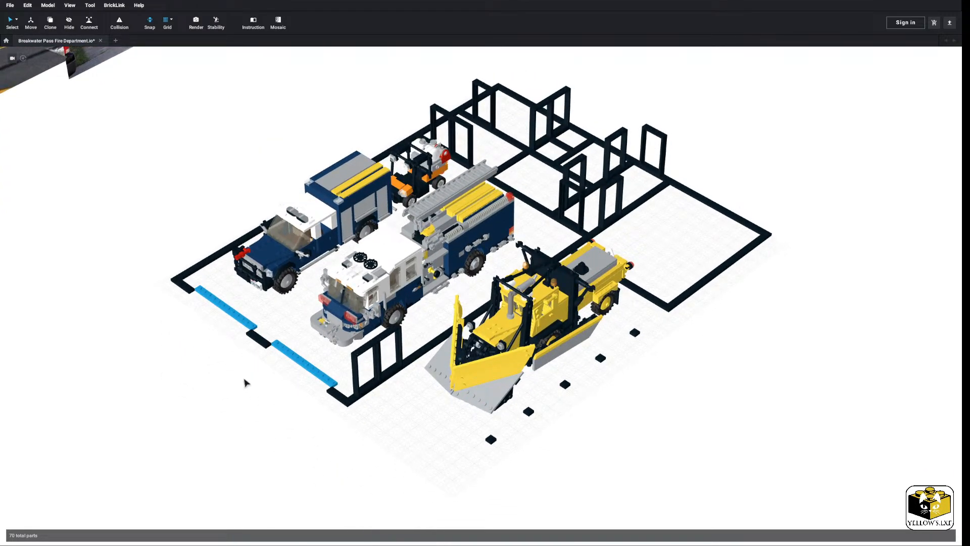
pyautogui.moveTo(244, 383); pyautogui.dragTo(251, 380, button='middle')
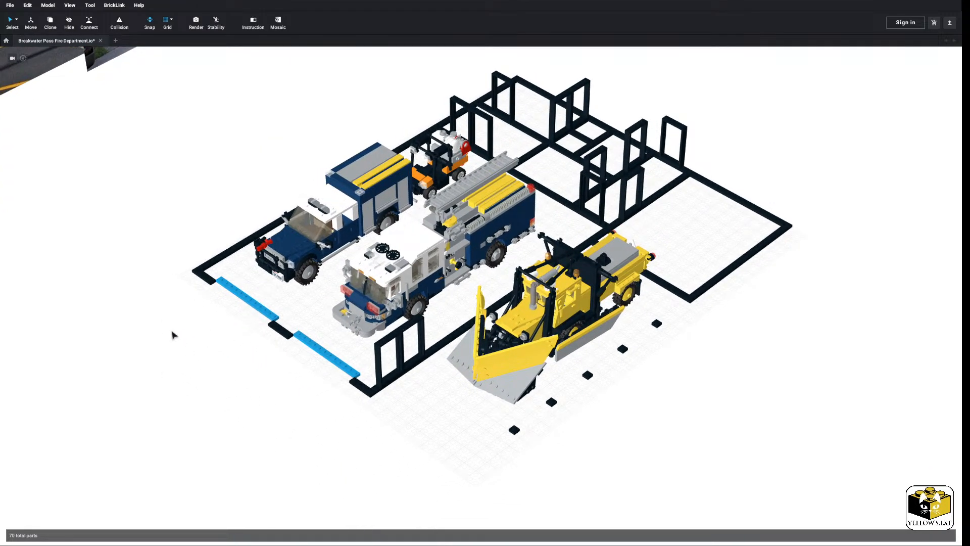
pyautogui.click(17, 20)
pyautogui.click(69, 5)
pyautogui.click(88, 88)
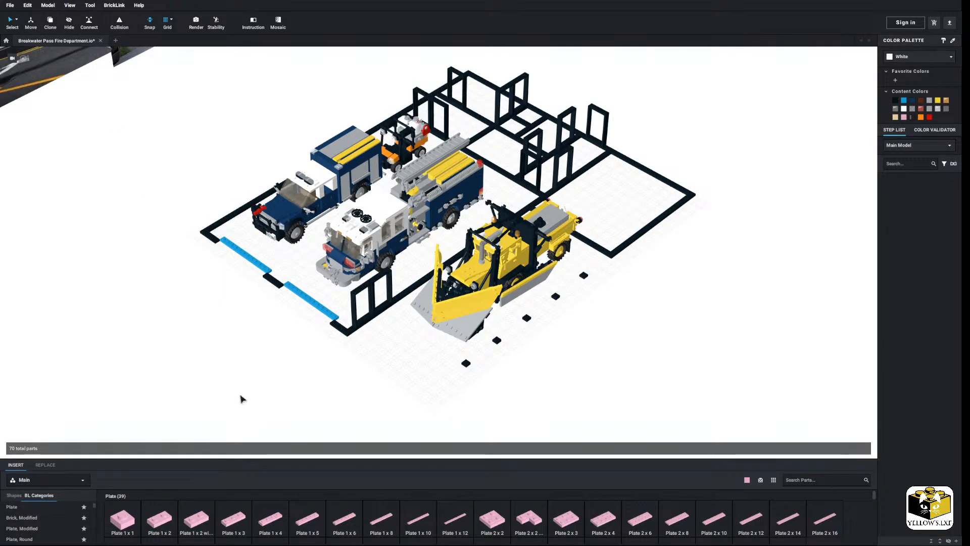
# Select the outer wall beside the blue rescue truck with its attached stubs and move it outward to widen the garage
pyautogui.moveTo(240, 395); pyautogui.dragTo(272, 395, button='right')
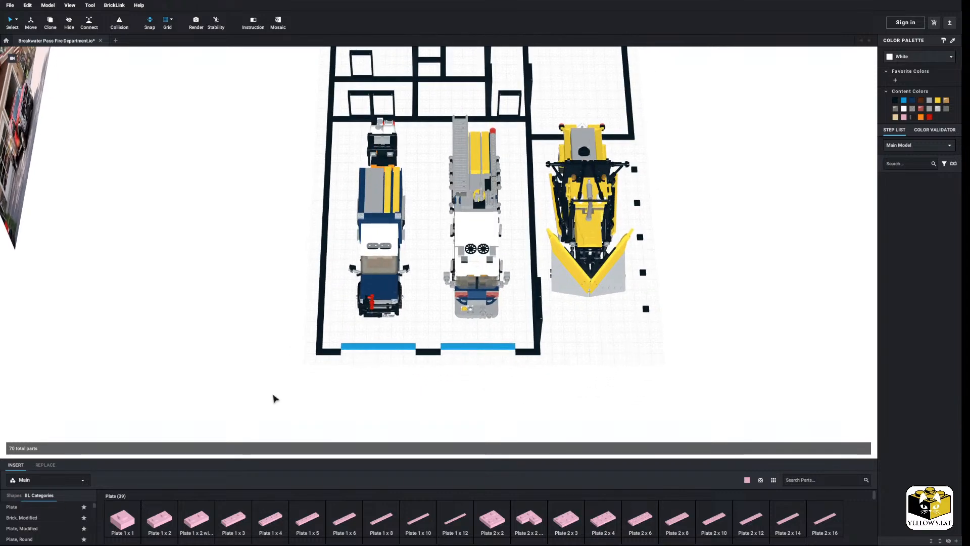
pyautogui.moveTo(260, 392); pyautogui.dragTo(263, 396, button='middle')
pyautogui.scroll(1, 262, 397)
pyautogui.scroll(-3, 260, 399)
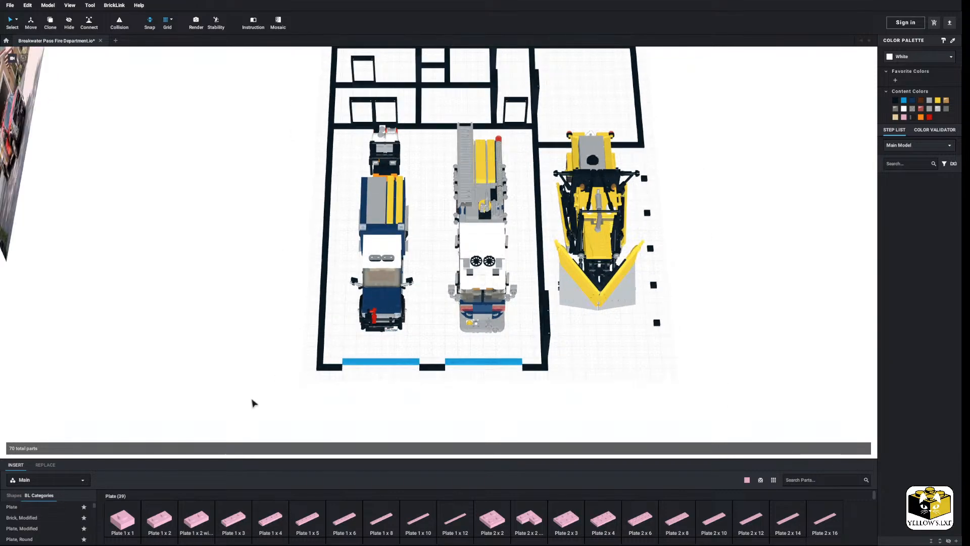
pyautogui.moveTo(285, 152); pyautogui.dragTo(292, 149, button='right')
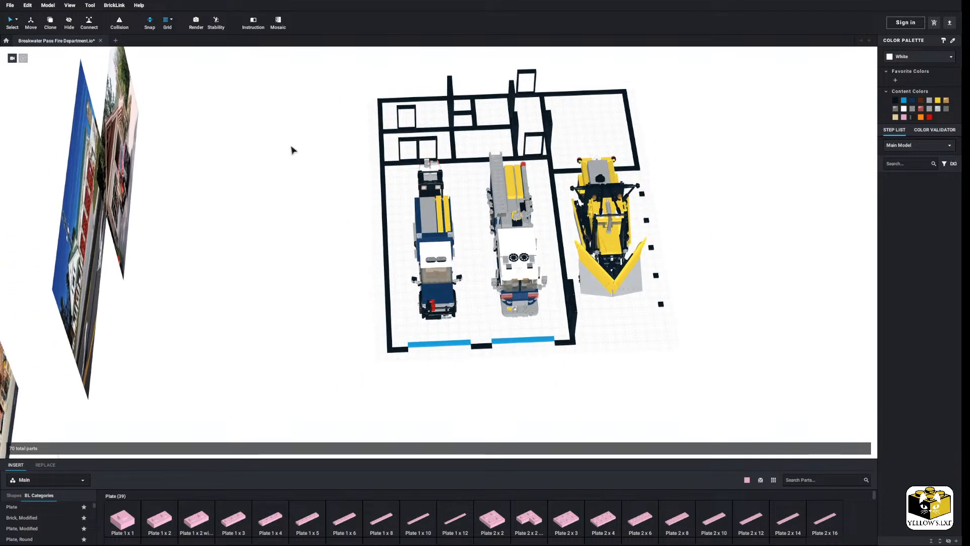
pyautogui.moveTo(304, 66); pyautogui.dragTo(396, 364)
pyautogui.scroll(5, 347, 393)
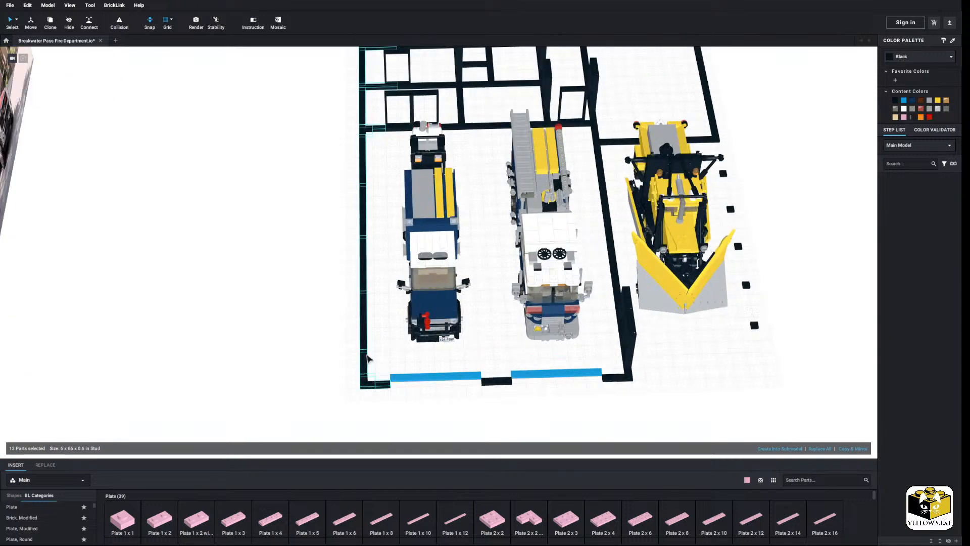
pyautogui.scroll(3, 349, 345)
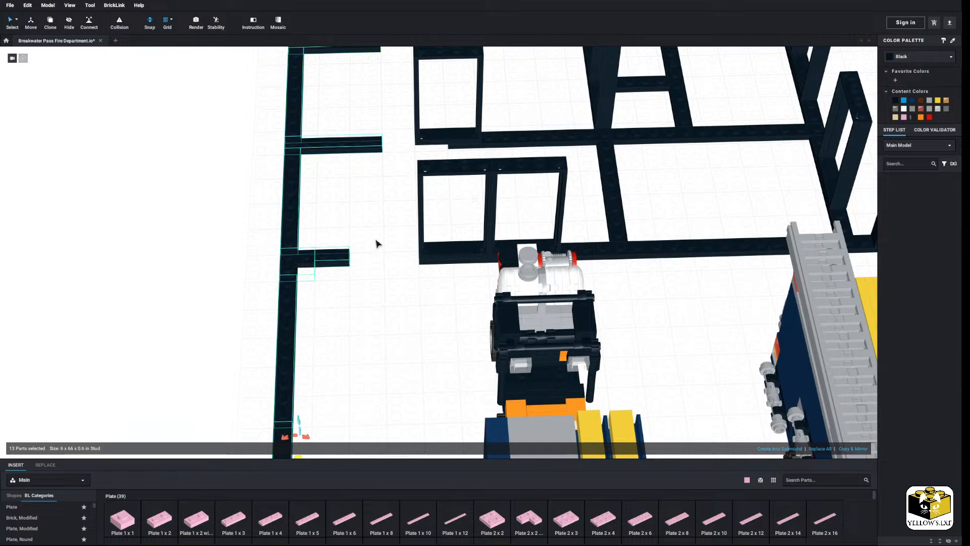
pyautogui.click(379, 245)
pyautogui.scroll(-5, 403, 263)
pyautogui.moveTo(423, 430); pyautogui.dragTo(378, 305, button='middle')
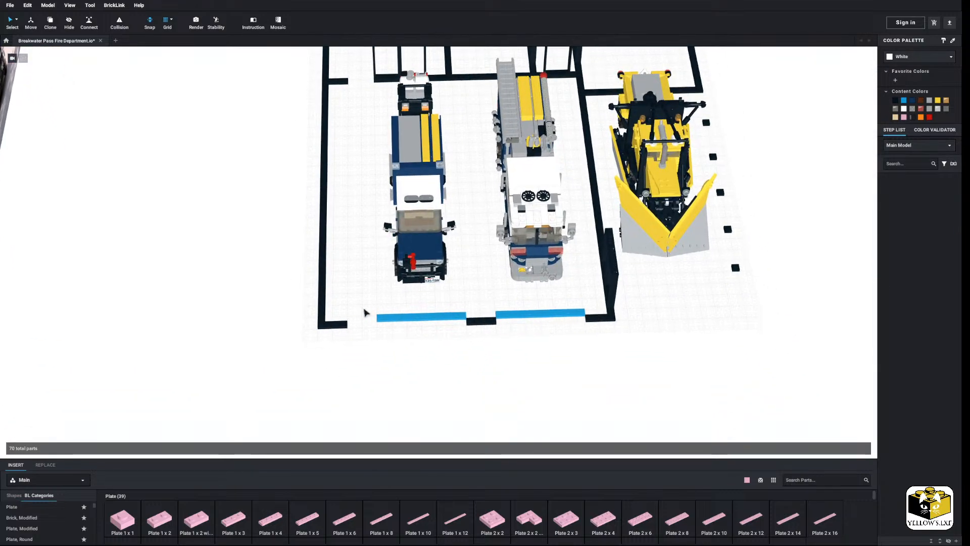
# Move the first blue garage door strip against the shifted corner and add a Bright Pink Plate 1 x 2 at its inner end
pyautogui.moveTo(447, 316); pyautogui.dragTo(416, 318)
pyautogui.click(419, 342)
pyautogui.moveTo(162, 518); pyautogui.dragTo(445, 318)
pyautogui.moveTo(413, 360); pyautogui.dragTo(401, 355, button='middle')
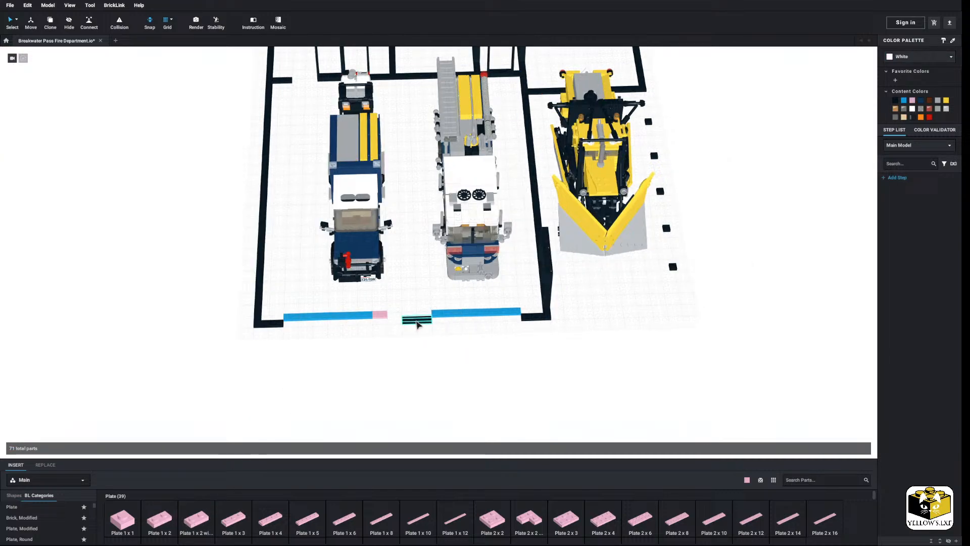
# Shift the black divider and the second blue door strip toward the first door, and extend the second strip with a Bright Pink Plate 1 x 2
pyautogui.moveTo(417, 324); pyautogui.dragTo(442, 316)
pyautogui.click(455, 313)
pyautogui.click(462, 360)
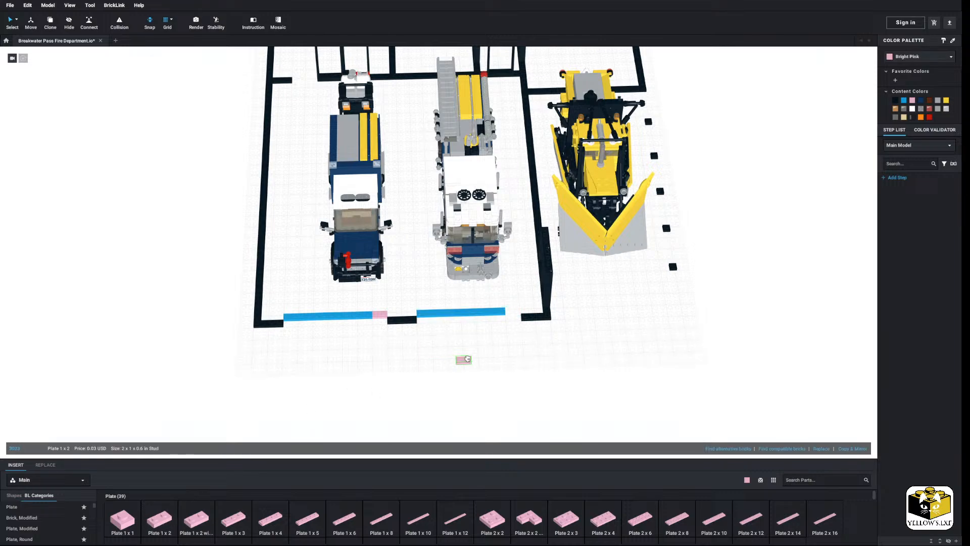
pyautogui.click(513, 311)
pyautogui.click(427, 302)
# Move the blue rescue truck and the orange forklift together toward the outer wall to suit the widened bay
pyautogui.scroll(-3, 393, 284)
pyautogui.moveTo(392, 283); pyautogui.dragTo(407, 315, button='middle')
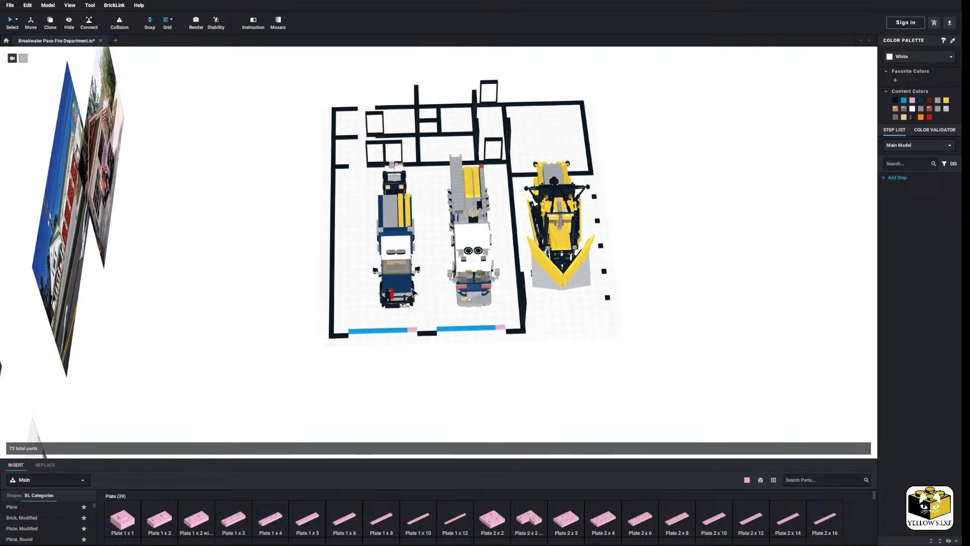
pyautogui.moveTo(422, 257)
pyautogui.mouseDown(button='right')
pyautogui.moveTo(423, 267)
pyautogui.moveTo(428, 243)
pyautogui.mouseUp(button='right')
pyautogui.click(393, 303)
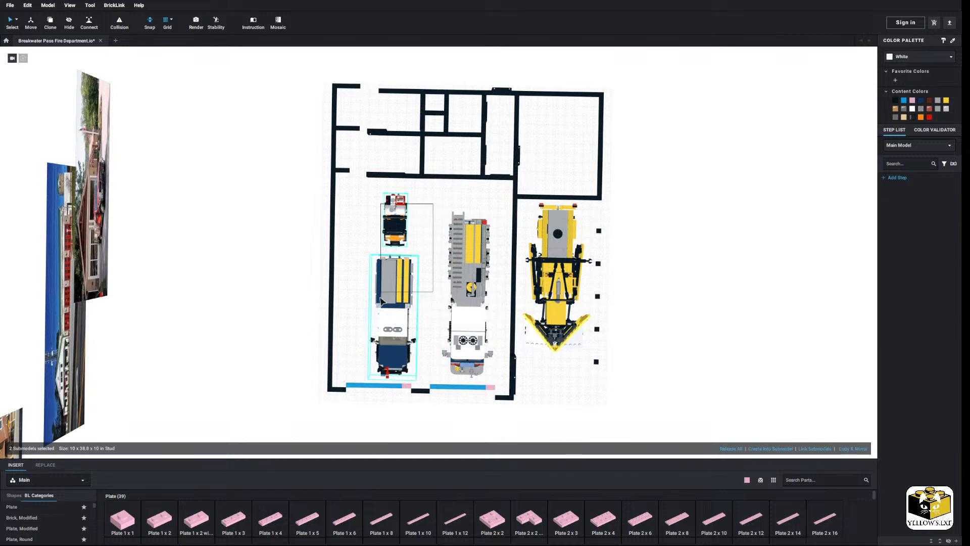
pyautogui.moveTo(393, 312); pyautogui.dragTo(380, 311)
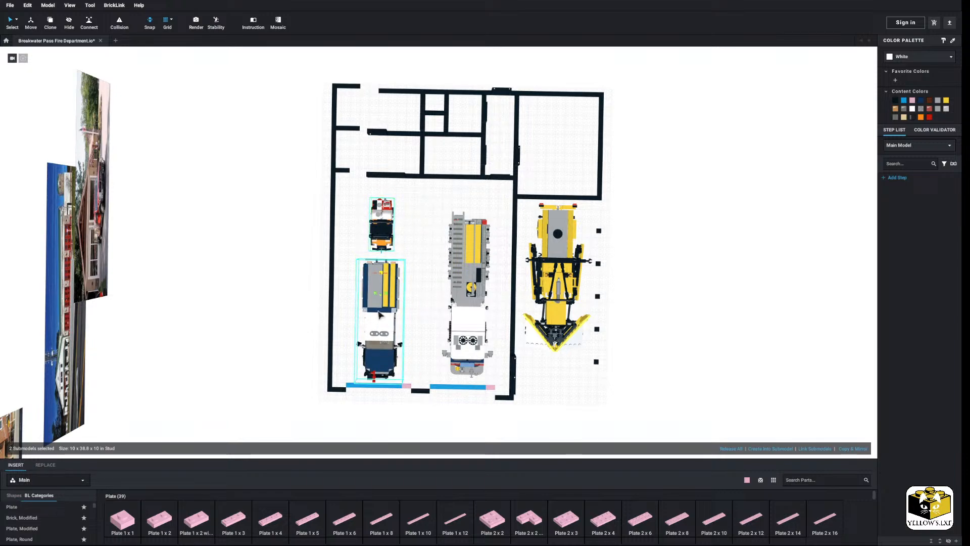
pyautogui.click(410, 302)
pyautogui.moveTo(410, 301); pyautogui.dragTo(405, 278, button='right')
pyautogui.scroll(10, 406, 277)
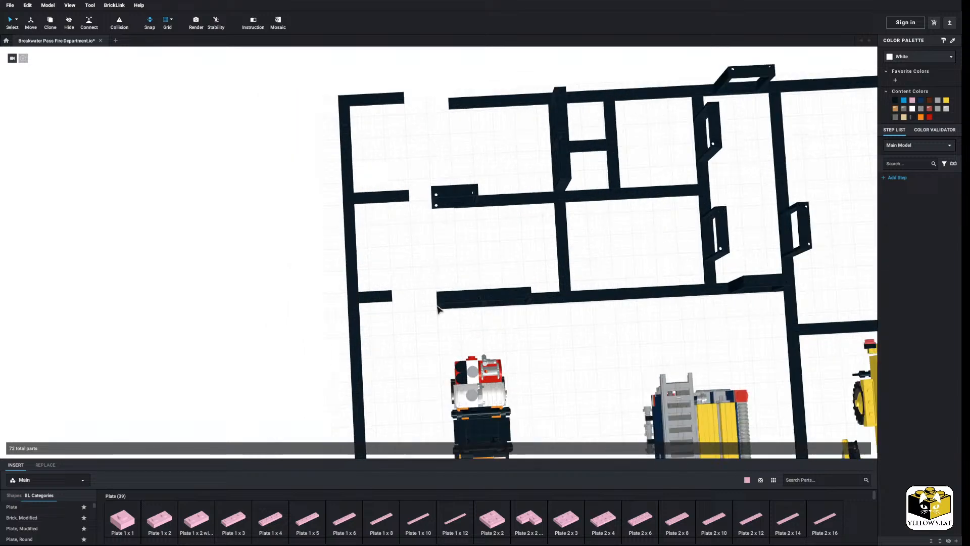
pyautogui.scroll(-8, 422, 317)
pyautogui.moveTo(422, 299); pyautogui.dragTo(417, 219, button='middle')
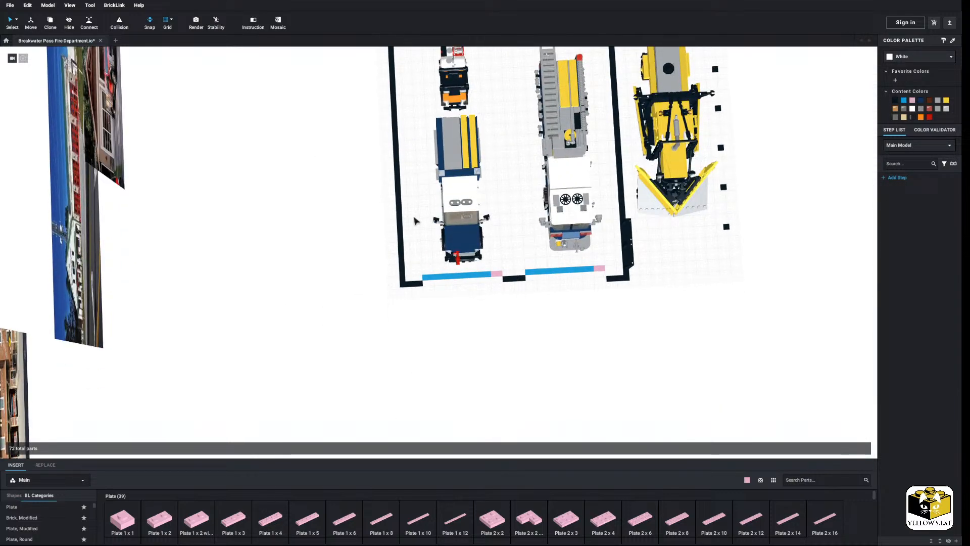
pyautogui.scroll(-3, 413, 230)
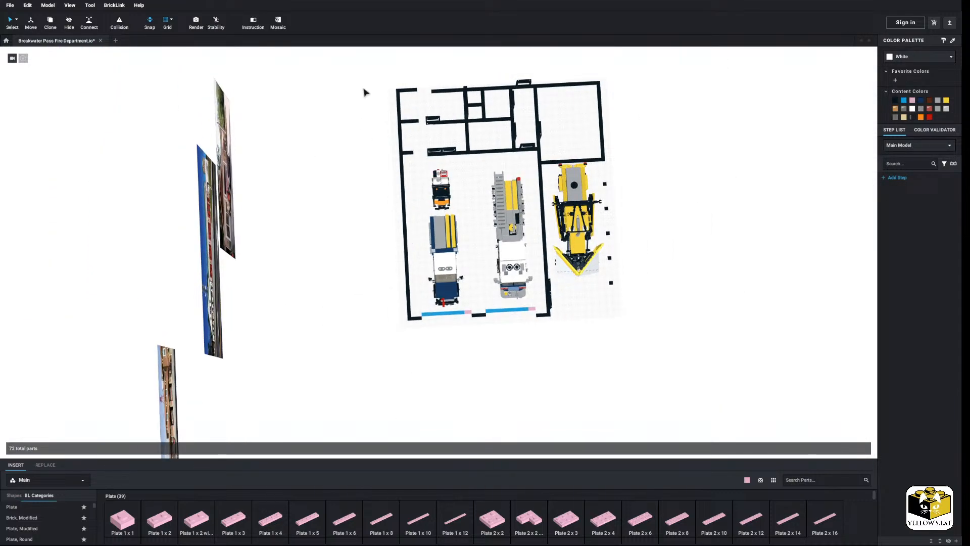
pyautogui.moveTo(364, 92); pyautogui.dragTo(416, 335)
pyautogui.scroll(6, 416, 336)
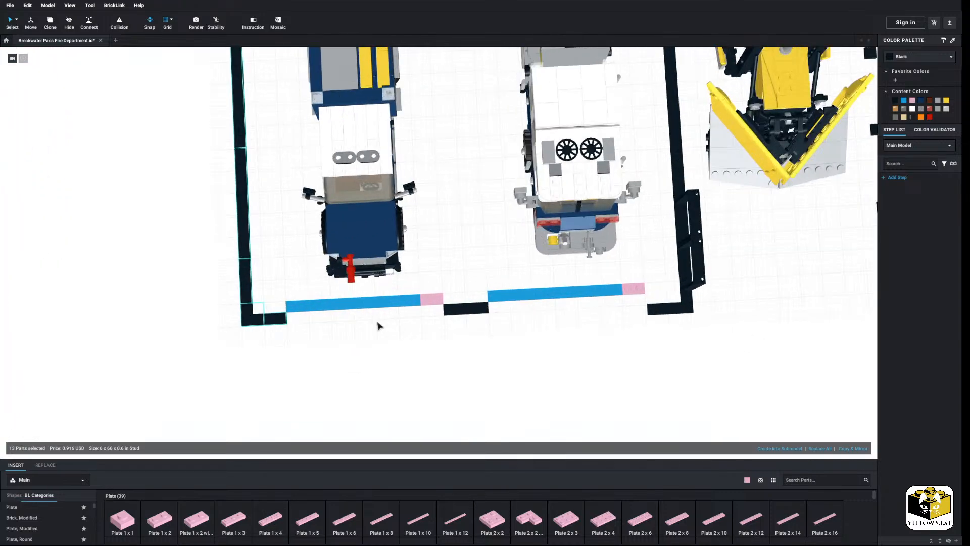
pyautogui.keyDown('ctrl'); pyautogui.click(353, 306); pyautogui.keyUp('ctrl')
pyautogui.keyDown('ctrl'); pyautogui.click(424, 298); pyautogui.keyUp('ctrl')
pyautogui.click(467, 316)
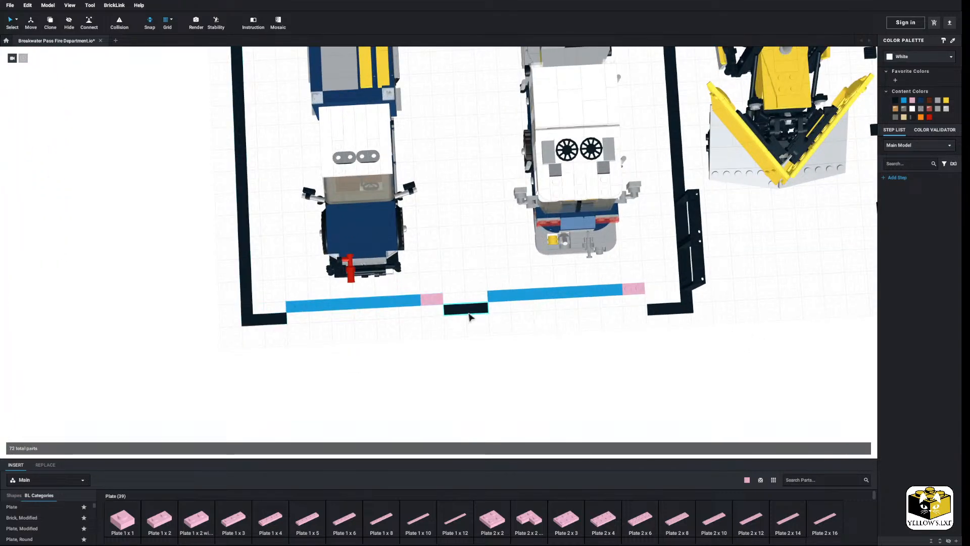
# Select the outer garage wall, both extended door strips, the divider, the blue rescue truck and the forklift, and shift them together
pyautogui.scroll(-5, 360, 293)
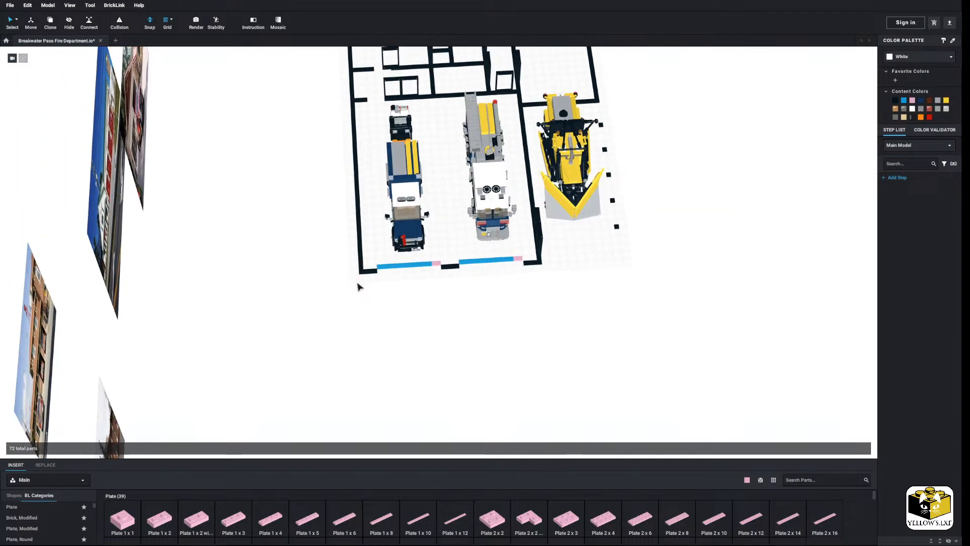
pyautogui.moveTo(337, 66); pyautogui.dragTo(371, 287)
pyautogui.scroll(4, 370, 287)
pyautogui.keyDown('ctrl'); pyautogui.click(365, 267); pyautogui.keyUp('ctrl')
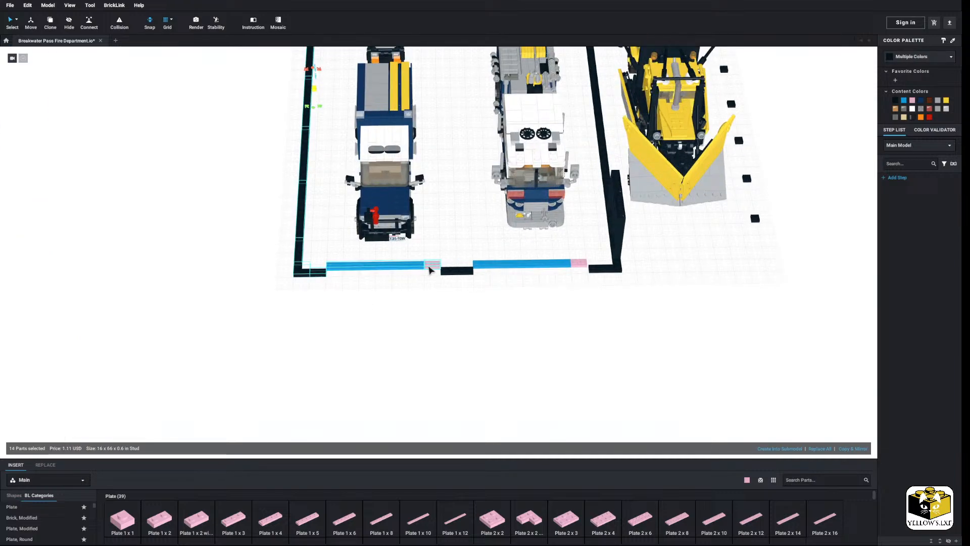
pyautogui.keyDown('ctrl'); pyautogui.click(430, 267); pyautogui.keyUp('ctrl')
pyautogui.keyDown('ctrl'); pyautogui.click(456, 273); pyautogui.keyUp('ctrl')
pyautogui.keyDown('ctrl'); pyautogui.click(492, 266); pyautogui.keyUp('ctrl')
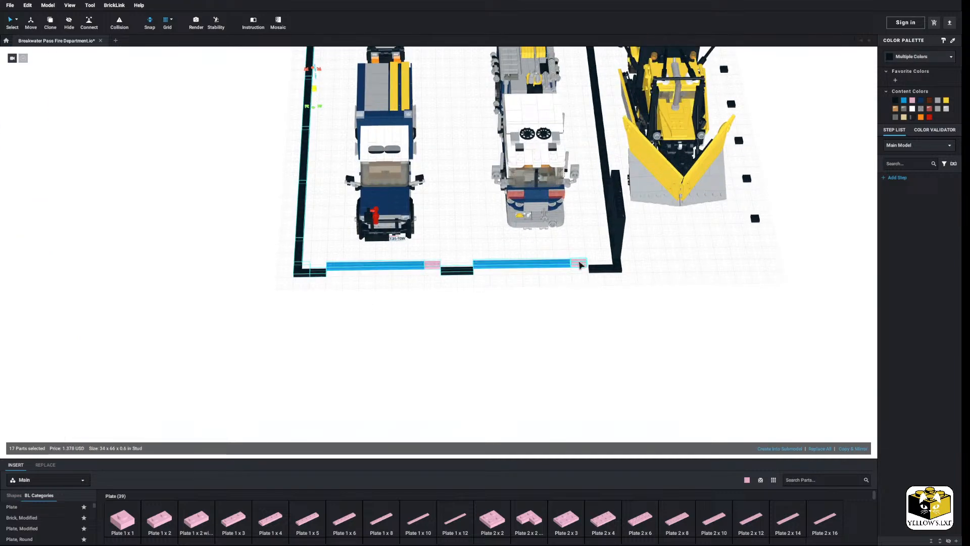
pyautogui.keyDown('ctrl'); pyautogui.click(579, 263); pyautogui.keyUp('ctrl')
pyautogui.scroll(3, 576, 278)
pyautogui.moveTo(571, 286); pyautogui.dragTo(453, 238, button='right')
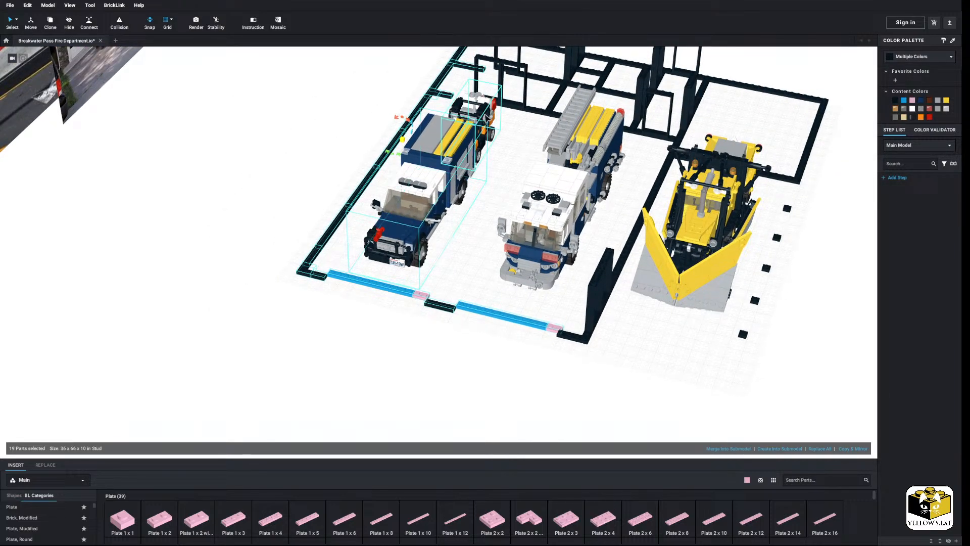
pyautogui.moveTo(554, 331); pyautogui.dragTo(548, 333)
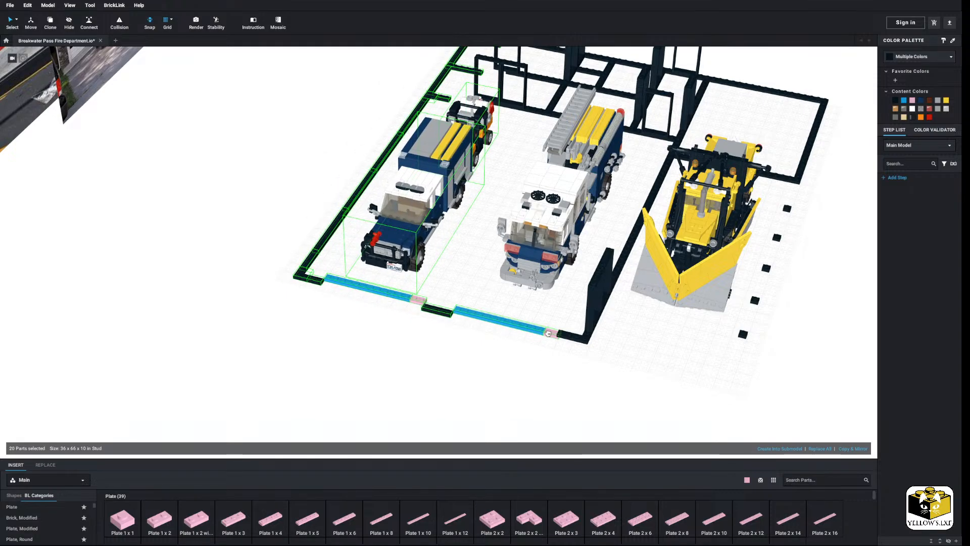
# Select the rest of the floor plan with the fire truck and snowplow, and move it well away from the outer wall and door strips
pyautogui.moveTo(546, 333); pyautogui.dragTo(570, 321, button='right')
pyautogui.scroll(-6, 483, 340)
pyautogui.moveTo(580, 306); pyautogui.dragTo(445, 349)
pyautogui.click(624, 130)
pyautogui.moveTo(611, 104); pyautogui.dragTo(411, 303)
pyautogui.moveTo(496, 273); pyautogui.dragTo(503, 372)
pyautogui.scroll(6, 483, 336)
pyautogui.moveTo(503, 372); pyautogui.dragTo(512, 277, button='middle')
pyautogui.moveTo(512, 277); pyautogui.dragTo(499, 343)
pyautogui.moveTo(539, 323)
pyautogui.mouseDown(button='right')
pyautogui.moveTo(535, 309)
pyautogui.moveTo(536, 322)
pyautogui.mouseUp(button='right')
pyautogui.scroll(-4, 535, 322)
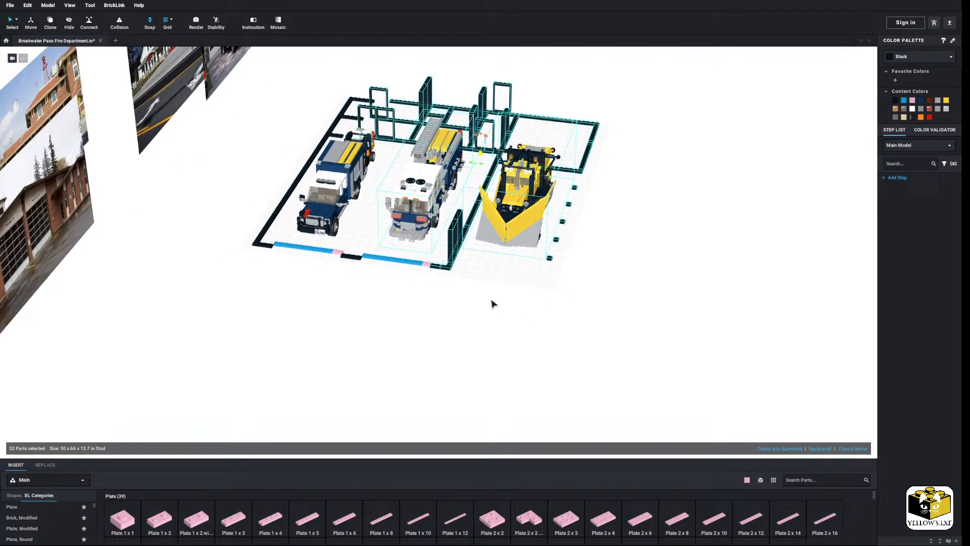
pyautogui.moveTo(492, 303); pyautogui.dragTo(494, 316, button='middle')
pyautogui.moveTo(441, 304); pyautogui.dragTo(533, 235)
pyautogui.click(586, 261)
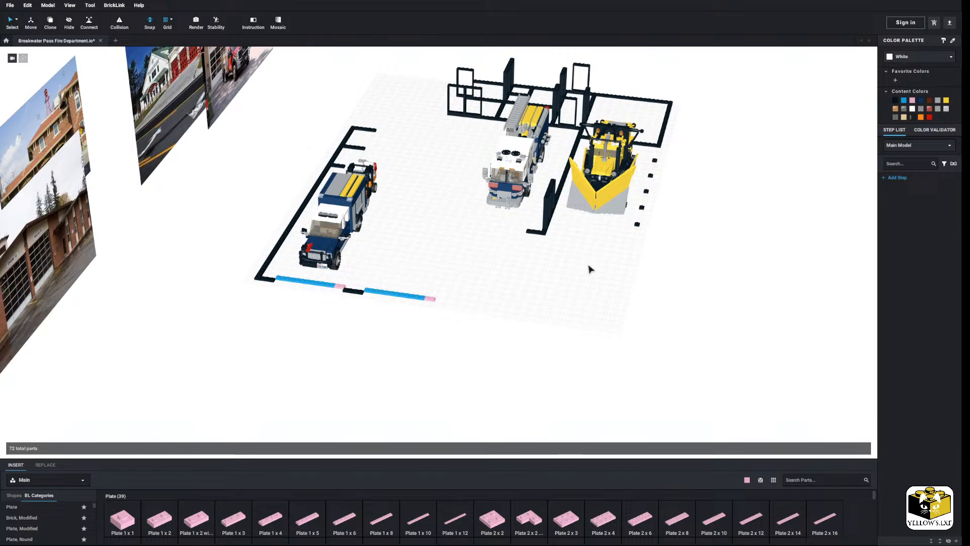
pyautogui.hotkey('ctrl', 'z')
pyautogui.moveTo(578, 271); pyautogui.dragTo(642, 187)
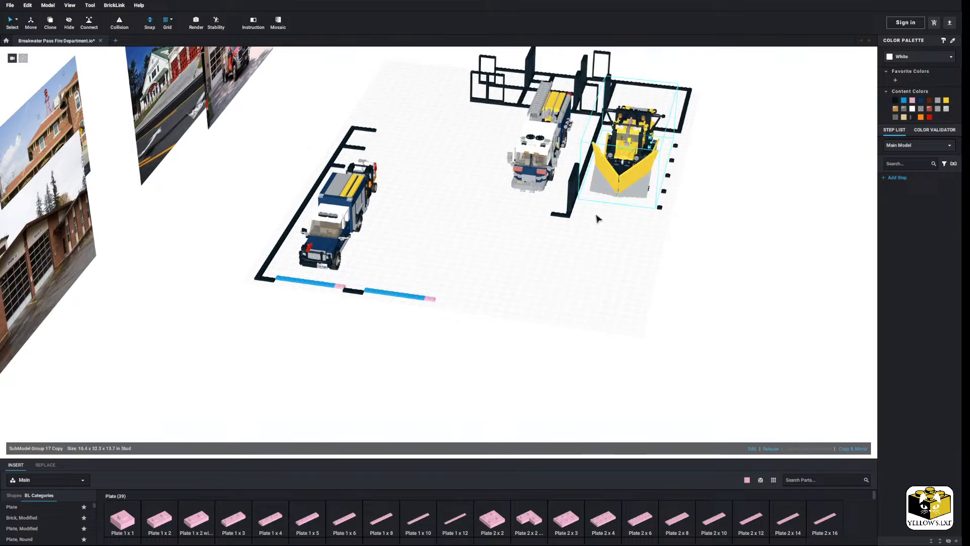
# Raise the yellow snowplow vertically to lift it above the level of the floor plan's base plates
pyautogui.scroll(3, 596, 218)
pyautogui.moveTo(596, 218); pyautogui.dragTo(483, 232, button='middle')
pyautogui.moveTo(483, 231); pyautogui.dragTo(481, 234, button='right')
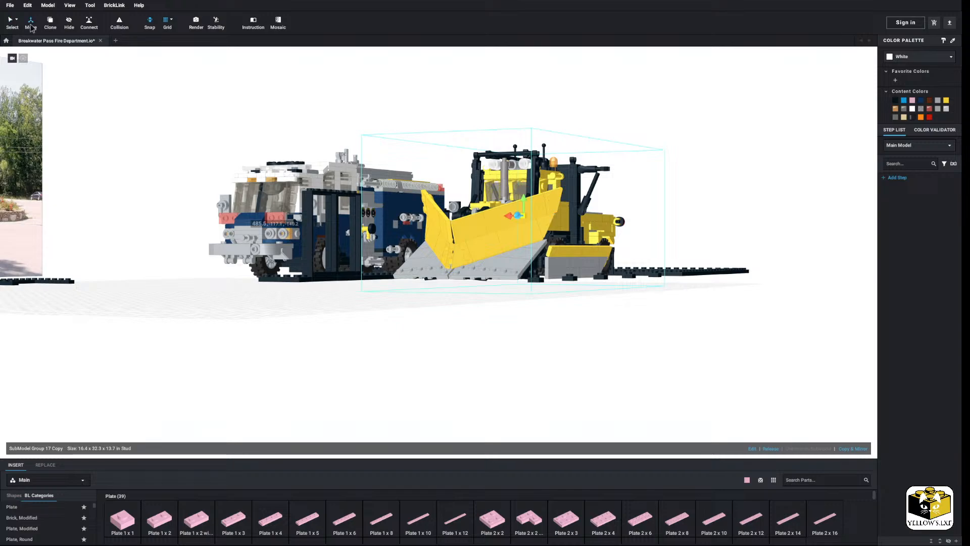
pyautogui.moveTo(526, 187)
pyautogui.mouseDown()
pyautogui.moveTo(525, 133)
pyautogui.moveTo(526, 170)
pyautogui.mouseUp()
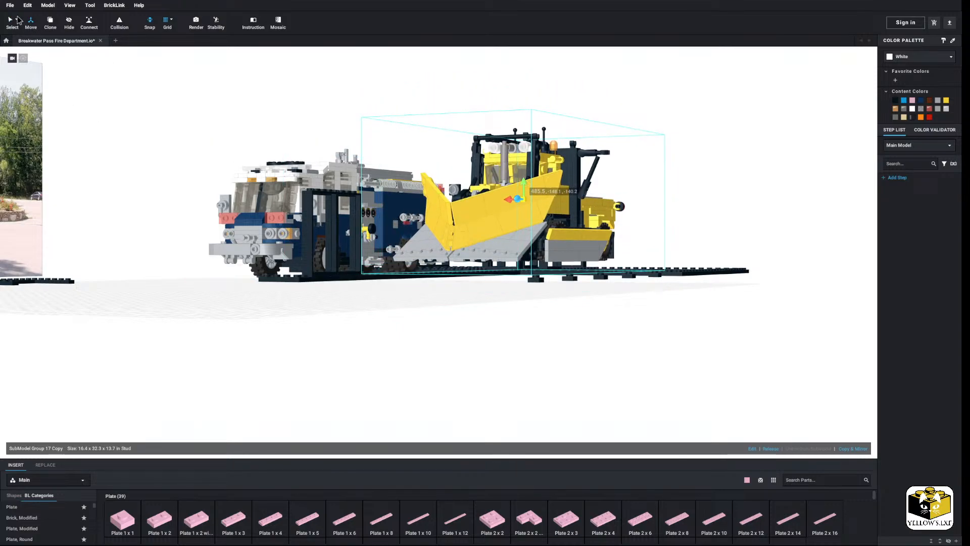
pyautogui.click(172, 141)
# Select the separated outer wall, door strips, rescue truck and forklift, and move them back into line with the rest of the floor plan
pyautogui.scroll(-6, 202, 143)
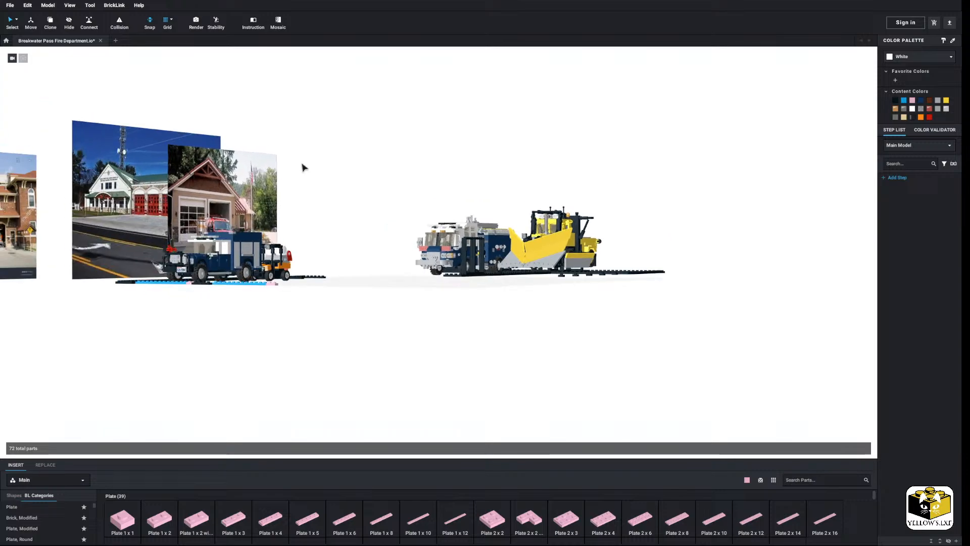
pyautogui.moveTo(303, 163); pyautogui.dragTo(318, 196, button='right')
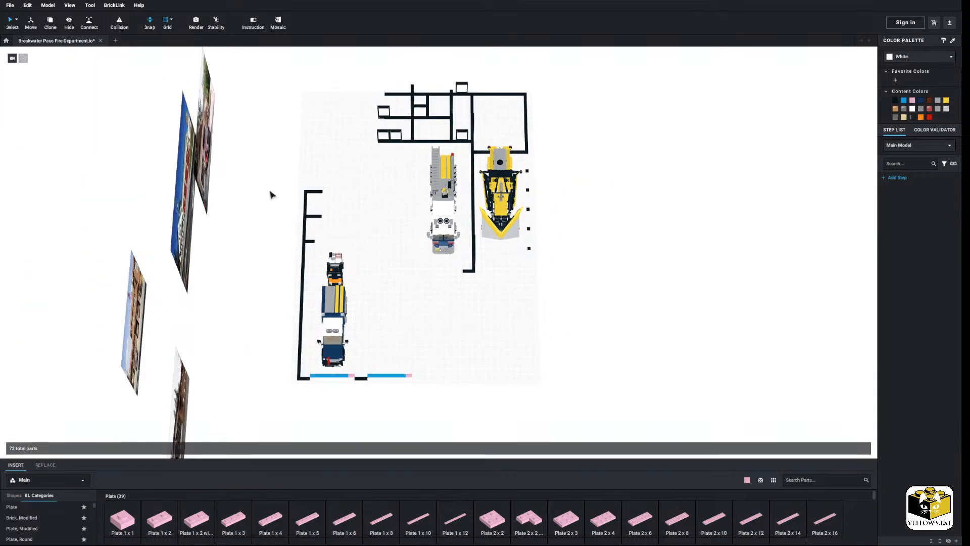
pyautogui.moveTo(271, 192); pyautogui.dragTo(412, 415)
pyautogui.scroll(3, 389, 405)
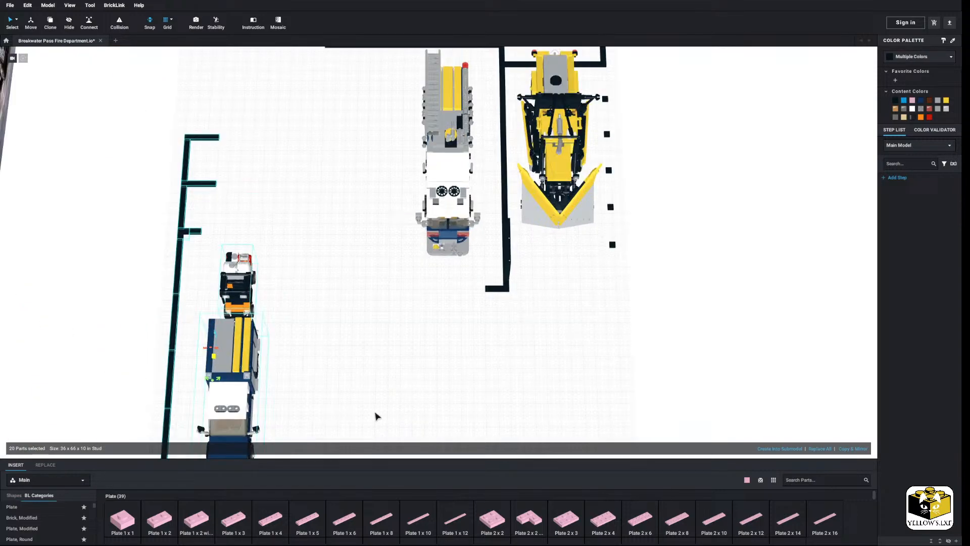
pyautogui.scroll(-3, 378, 415)
pyautogui.click(399, 420)
pyautogui.click(387, 331)
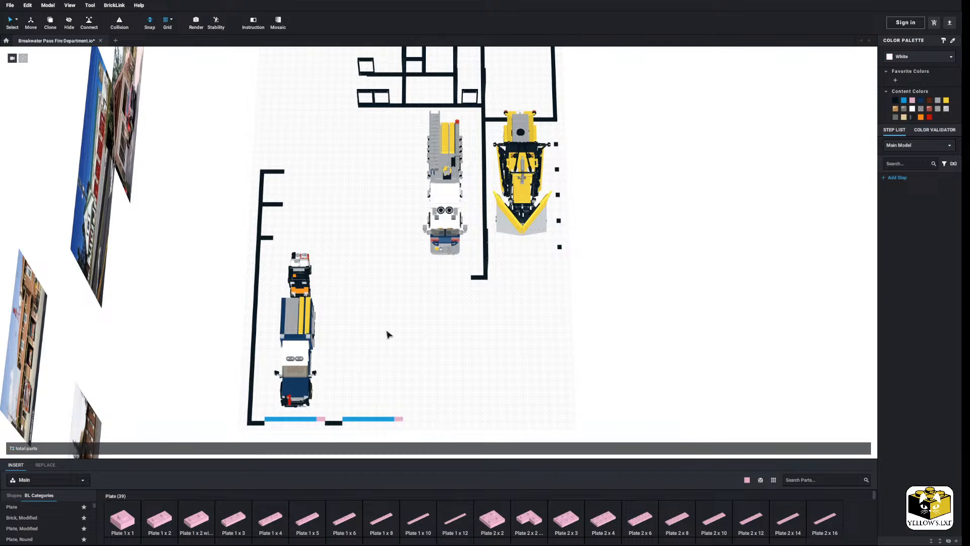
pyautogui.moveTo(225, 157); pyautogui.dragTo(398, 433)
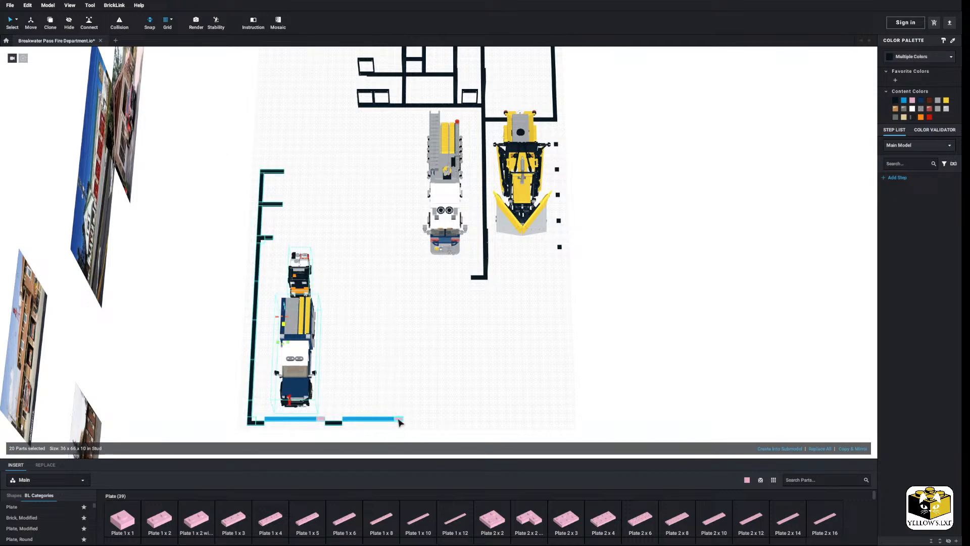
pyautogui.scroll(5, 399, 422)
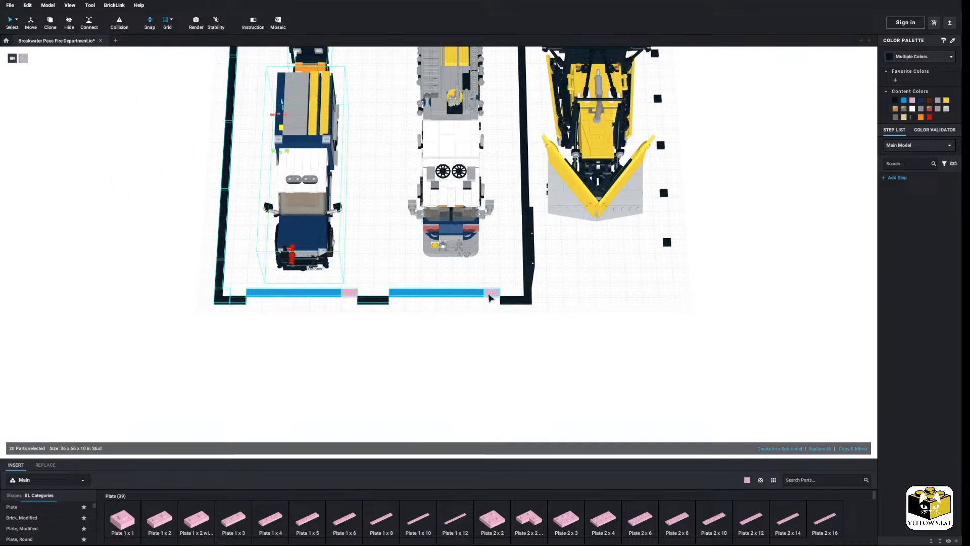
pyautogui.click(475, 315)
# Bridge the three gaps between the outer wall stubs and the adjoining walls with Bright Pink Plates 1 x 4
pyautogui.moveTo(475, 315); pyautogui.dragTo(466, 344, button='right')
pyautogui.scroll(-3, 444, 303)
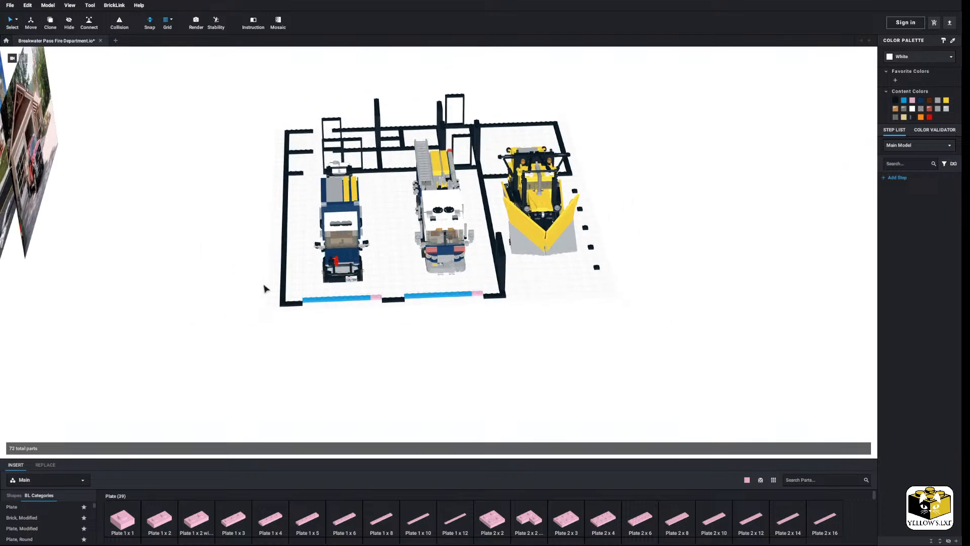
pyautogui.moveTo(180, 248); pyautogui.dragTo(258, 281, button='middle')
pyautogui.moveTo(257, 282); pyautogui.dragTo(223, 240, button='right')
pyautogui.moveTo(235, 277); pyautogui.dragTo(272, 273, button='middle')
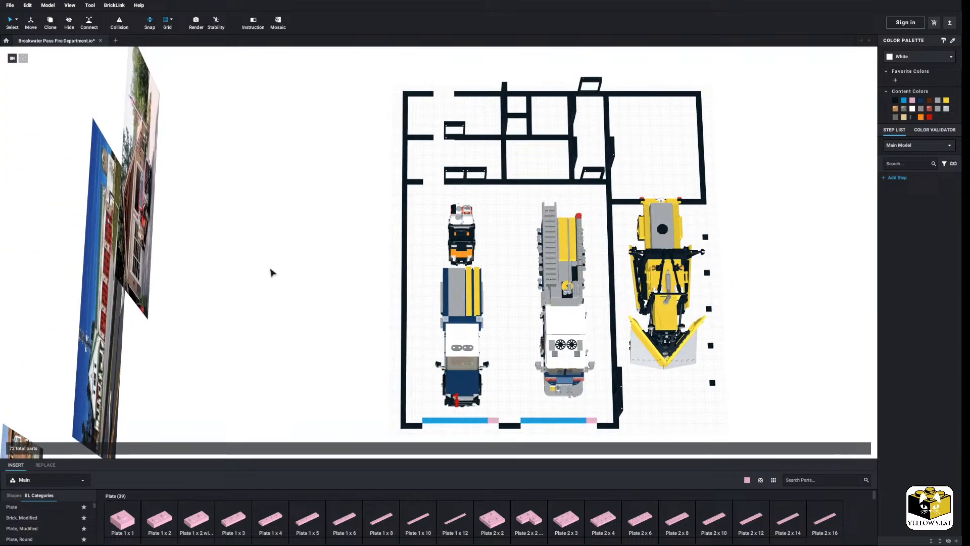
pyautogui.moveTo(274, 192); pyautogui.dragTo(256, 258, button='middle')
pyautogui.scroll(5, 254, 255)
pyautogui.moveTo(239, 275); pyautogui.dragTo(245, 247, button='right')
pyautogui.moveTo(270, 308); pyautogui.dragTo(288, 243, button='middle')
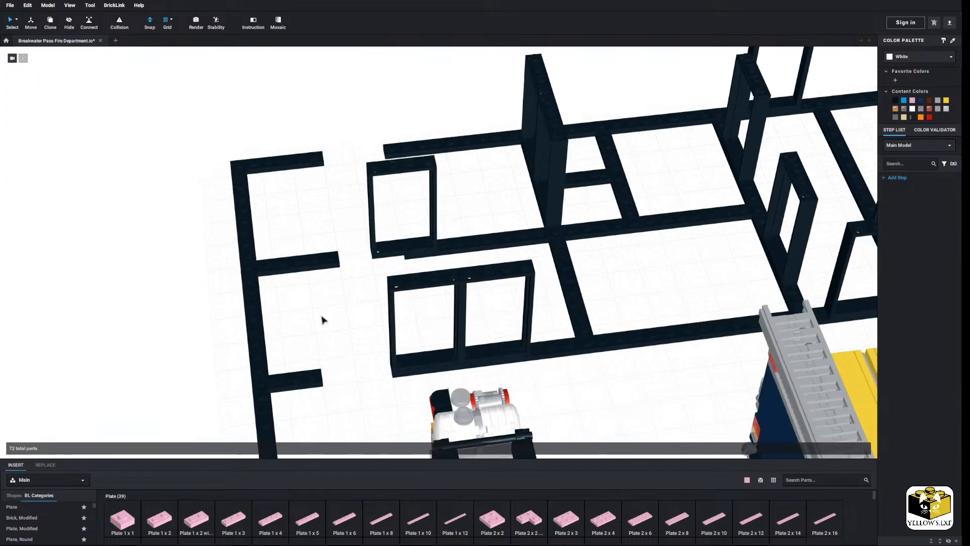
pyautogui.moveTo(271, 521); pyautogui.dragTo(360, 375)
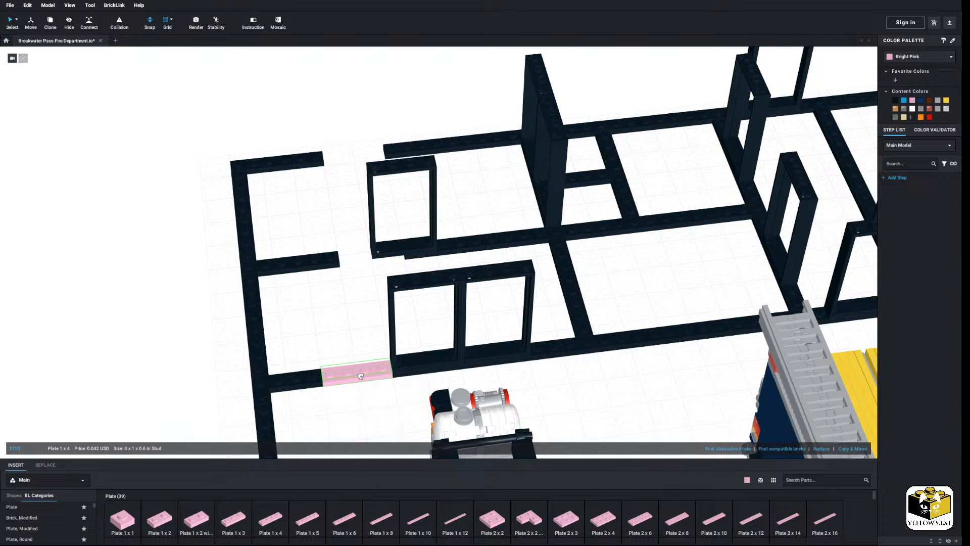
pyautogui.moveTo(270, 521); pyautogui.dragTo(370, 260)
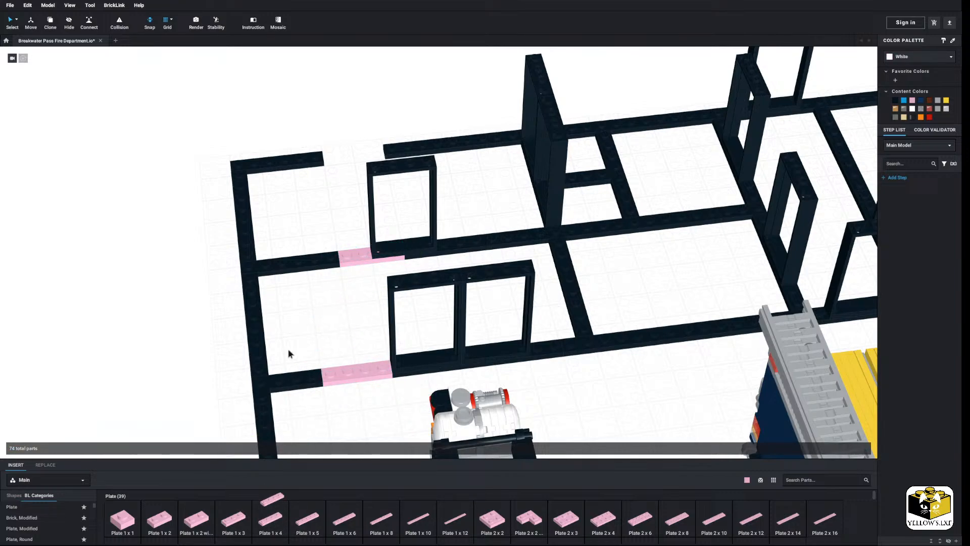
pyautogui.moveTo(289, 352); pyautogui.dragTo(358, 153)
# Select the three Plate 1 x 4 wall fillers together and recolor them Black
pyautogui.keyDown('shift'); pyautogui.click(346, 381); pyautogui.keyUp('shift')
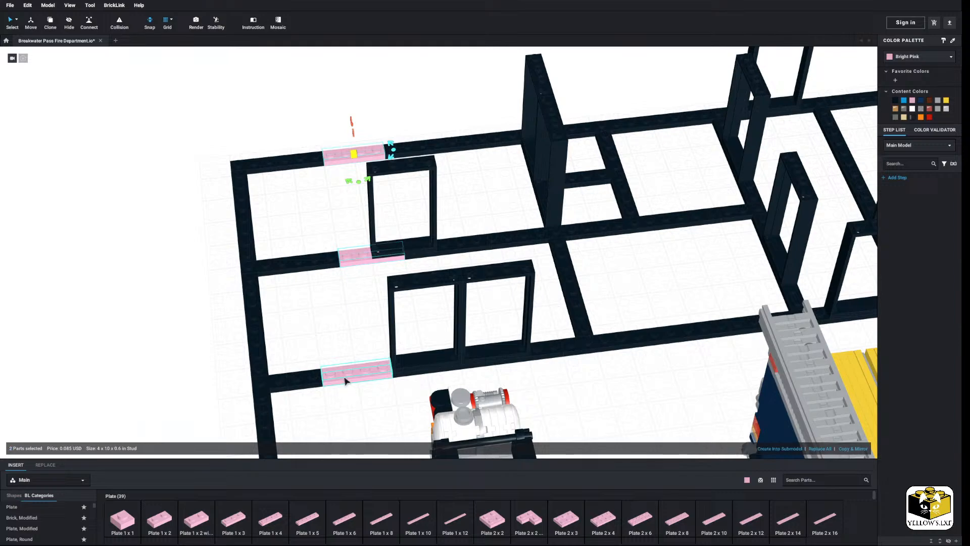
pyautogui.click(895, 101)
pyautogui.click(656, 277)
pyautogui.scroll(-4, 630, 288)
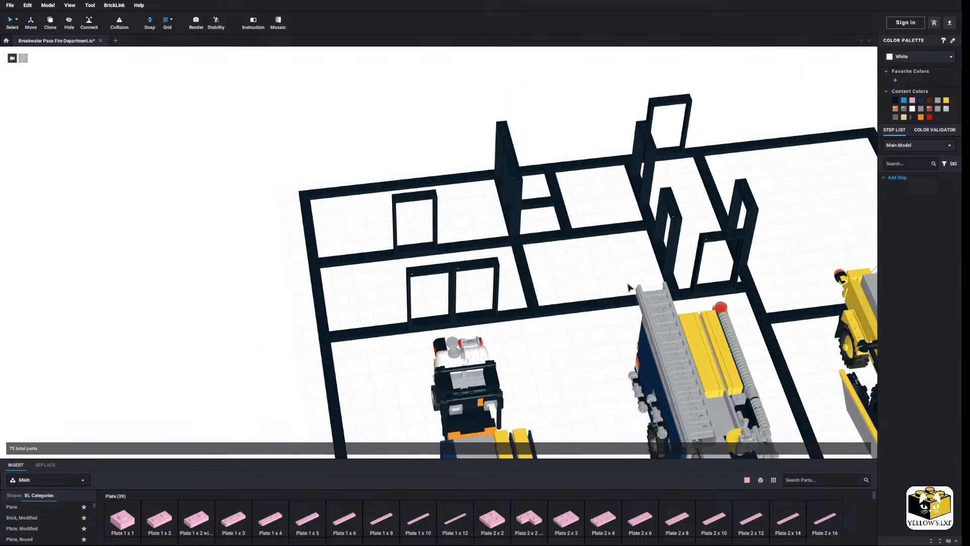
# Place a Bright Pink Plate 1 x 12 along the outside of the rear wall, starting at the large side room's outer corner
pyautogui.moveTo(543, 305); pyautogui.dragTo(513, 202, button='middle')
pyautogui.scroll(-2, 513, 284)
pyautogui.moveTo(584, 365); pyautogui.dragTo(475, 378, button='right')
pyautogui.moveTo(474, 377); pyautogui.dragTo(419, 313, button='middle')
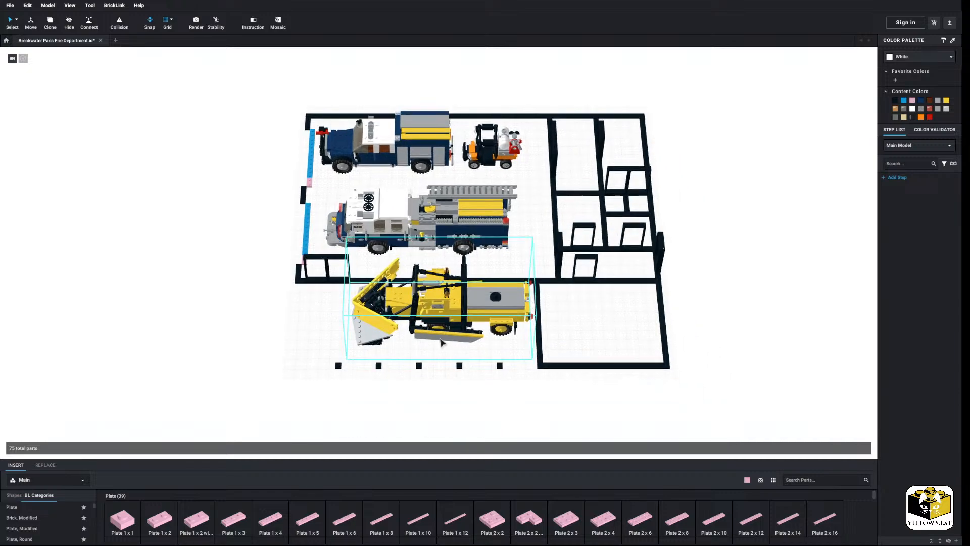
pyautogui.moveTo(618, 328); pyautogui.dragTo(561, 318, button='middle')
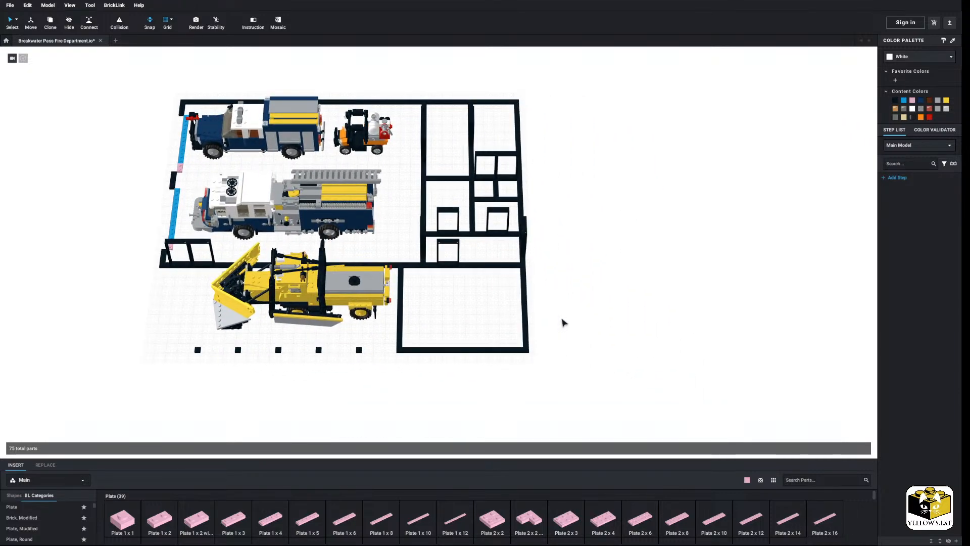
pyautogui.moveTo(561, 318); pyautogui.dragTo(528, 318, button='right')
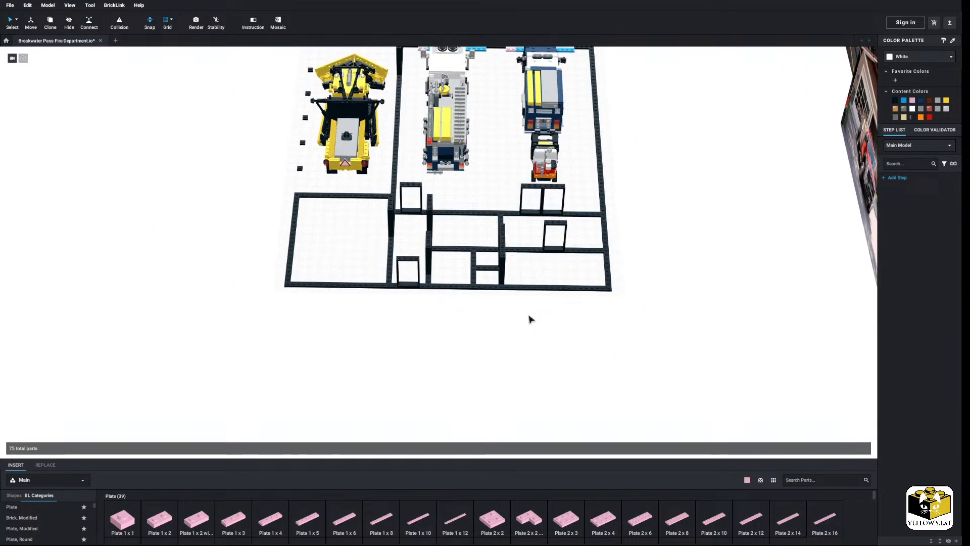
pyautogui.scroll(5, 475, 329)
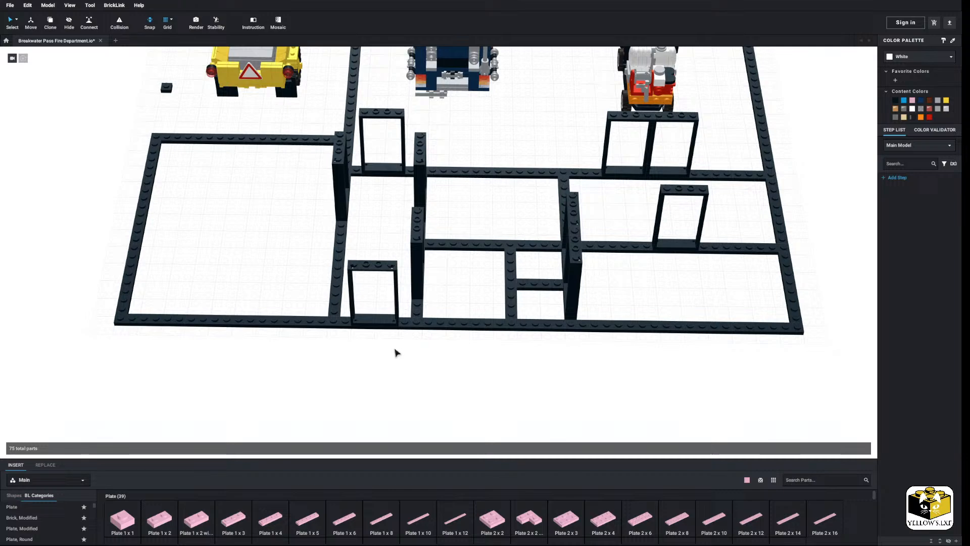
pyautogui.moveTo(396, 352); pyautogui.dragTo(400, 350, button='right')
pyautogui.moveTo(297, 402); pyautogui.dragTo(354, 403, button='middle')
pyautogui.click(443, 525)
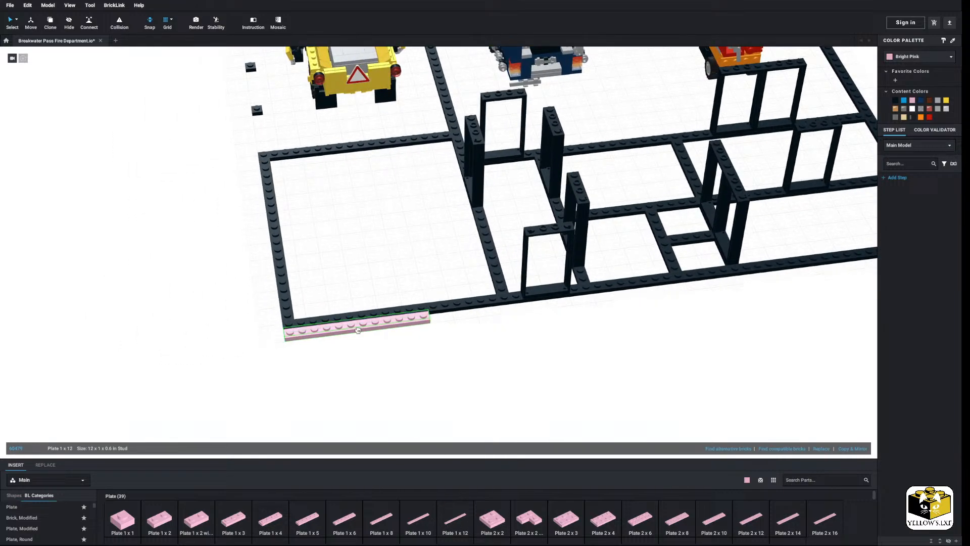
pyautogui.click(357, 326)
# Place a second Bright Pink Plate 1 x 12 outside the rear wall, starting beside the rear door frame
pyautogui.click(451, 519)
pyautogui.moveTo(608, 367); pyautogui.dragTo(501, 377, button='middle')
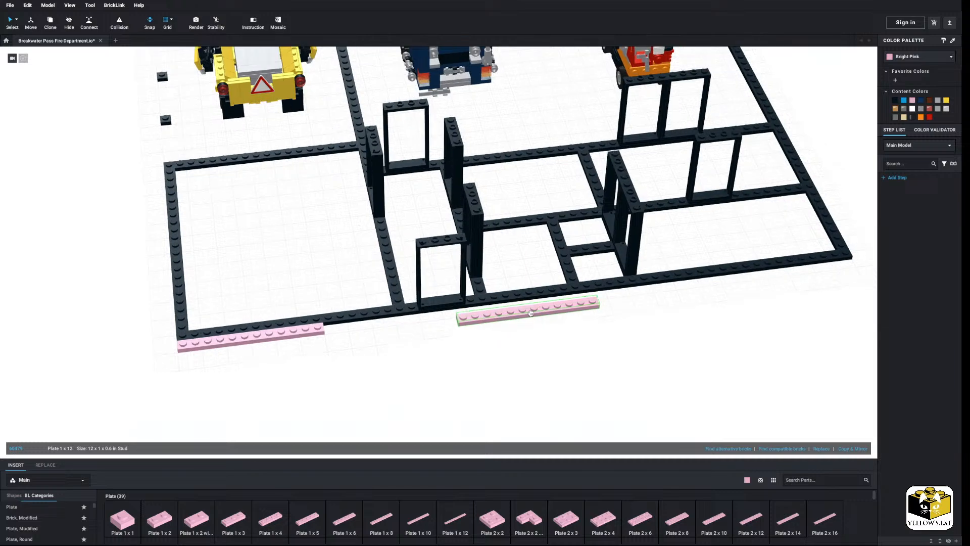
pyautogui.click(540, 305)
pyautogui.click(438, 378)
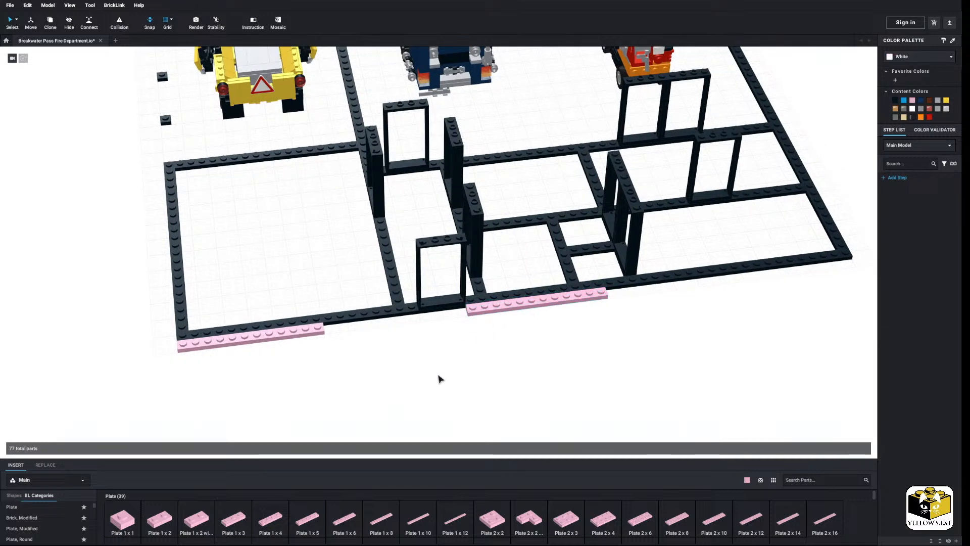
# Extend the rear strip to the door frame with a Plate 1 x 8 and line the side room's front wall with Plates 1 x 12 and 1 x 6
pyautogui.click(380, 519)
pyautogui.click(381, 326)
pyautogui.moveTo(381, 327); pyautogui.dragTo(374, 385, button='right')
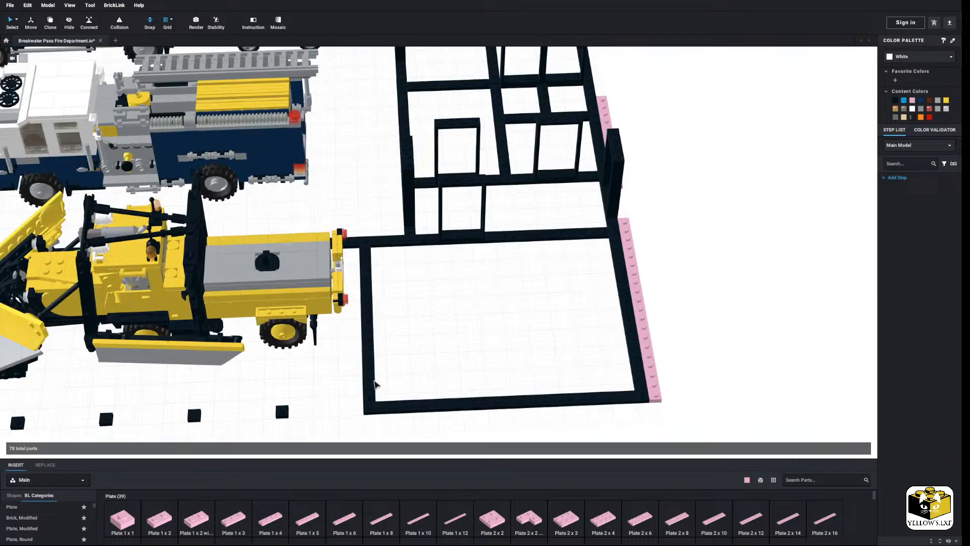
pyautogui.click(455, 518)
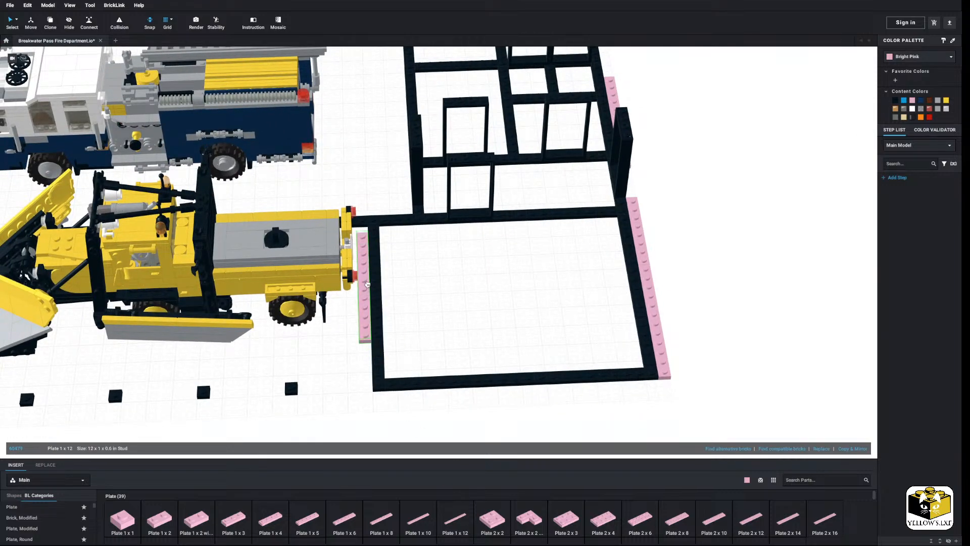
pyautogui.click(367, 284)
pyautogui.click(346, 520)
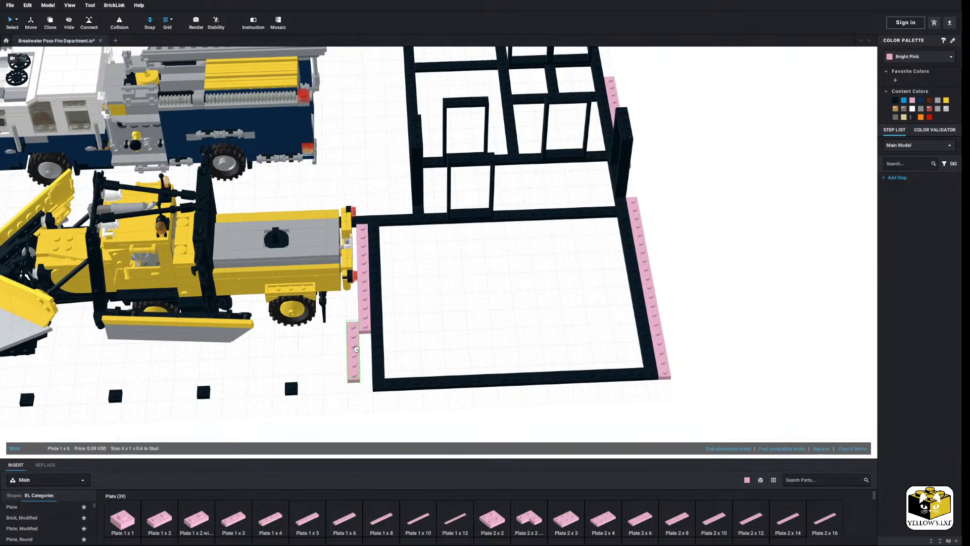
pyautogui.click(363, 356)
# Line the outside of the side room's outer side wall with two Bright Pink Plates 1 x 12 and a Plate 1 x 1 between them
pyautogui.moveTo(443, 350); pyautogui.dragTo(404, 291, button='middle')
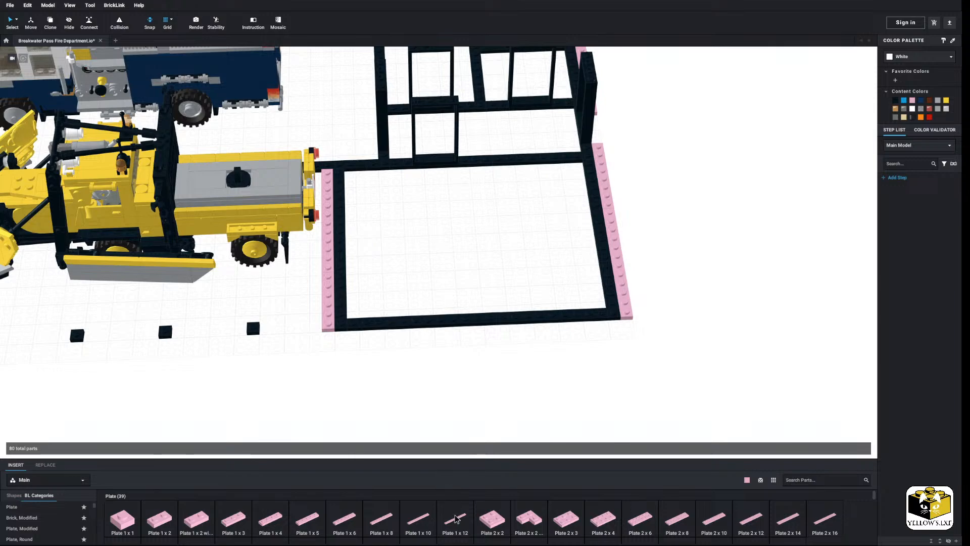
pyautogui.click(455, 519)
pyautogui.click(411, 345)
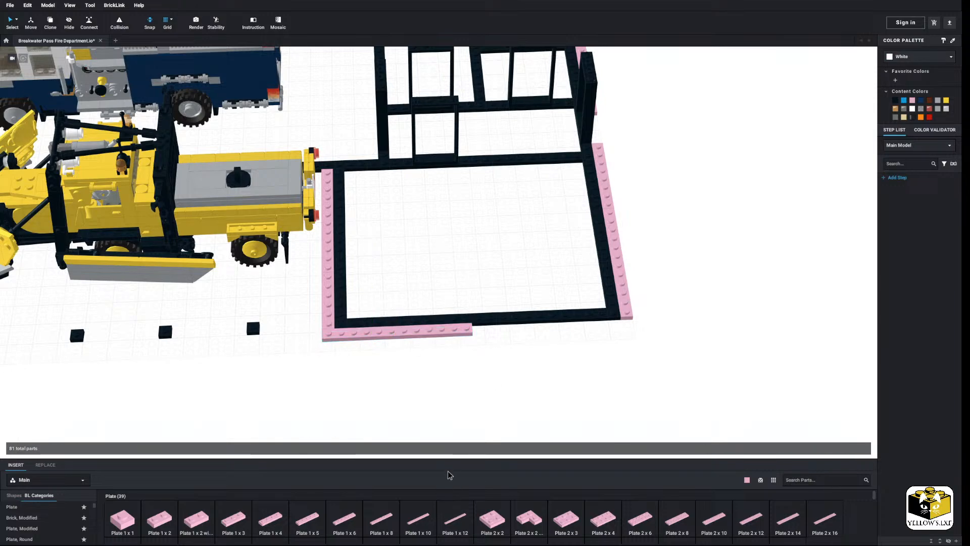
pyautogui.click(561, 328)
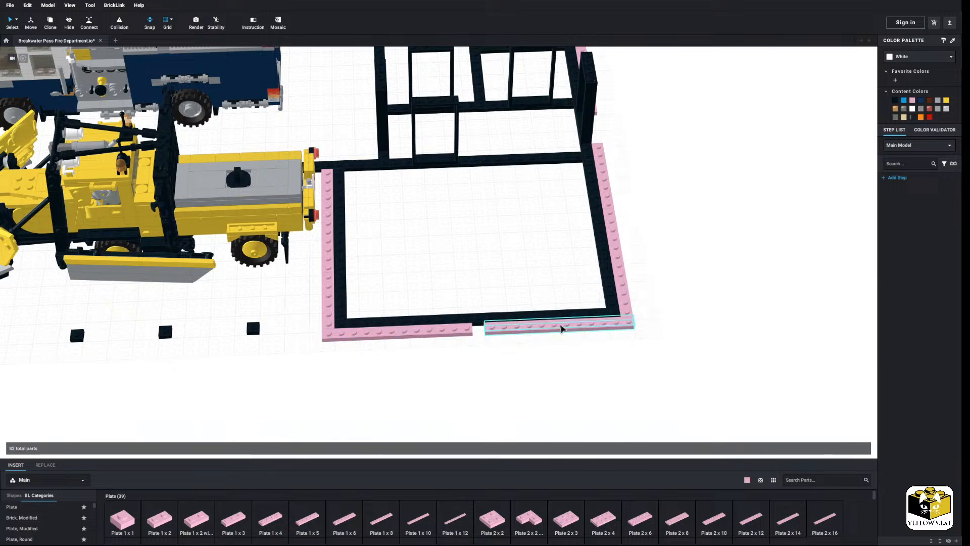
pyautogui.click(127, 518)
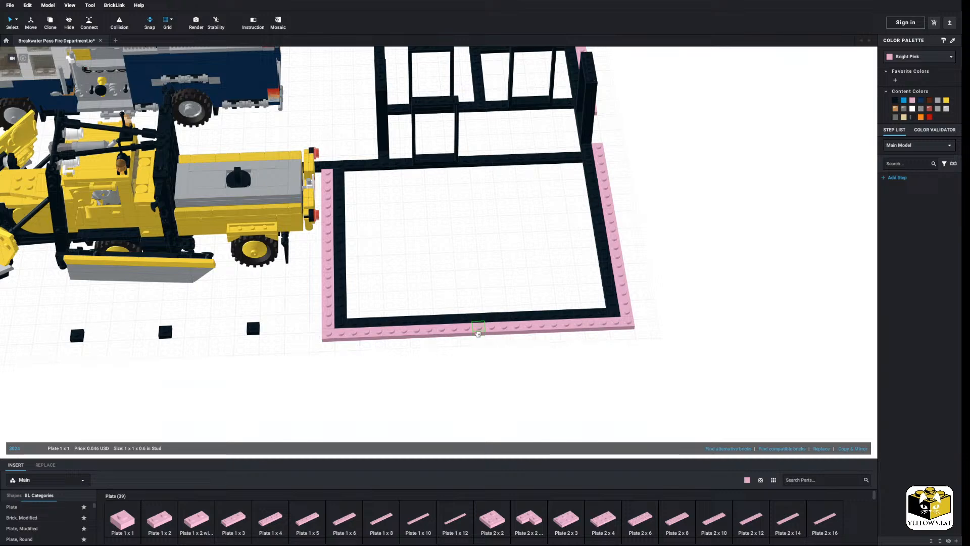
pyautogui.click(478, 334)
pyautogui.click(434, 371)
# Continue the pink strip along the rear wall to the far corner with Plates 1 x 12, 1 x 8 and 1 x 2
pyautogui.scroll(-3, 394, 366)
pyautogui.moveTo(394, 366)
pyautogui.mouseDown(button='right')
pyautogui.moveTo(368, 366)
pyautogui.moveTo(383, 358)
pyautogui.mouseUp(button='right')
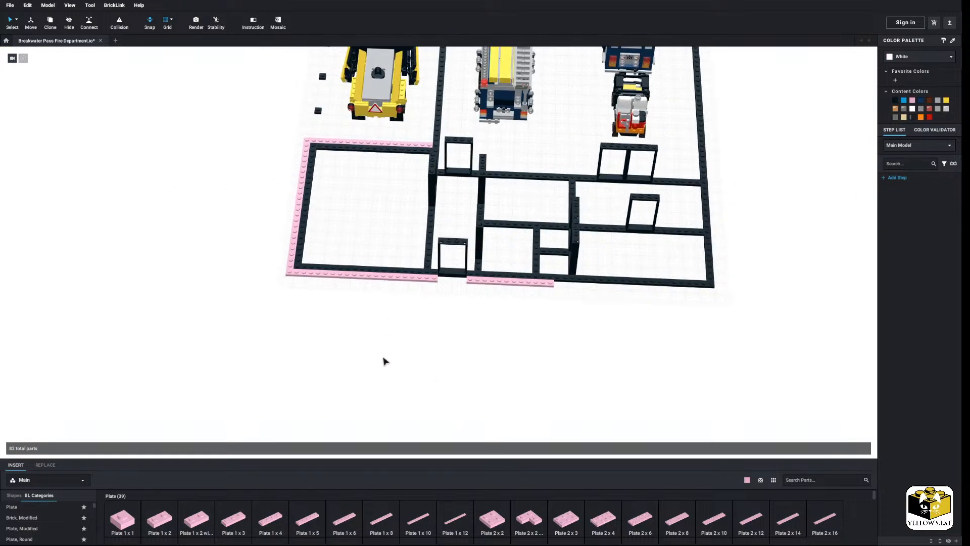
pyautogui.moveTo(383, 357); pyautogui.dragTo(331, 360, button='middle')
pyautogui.scroll(3, 332, 359)
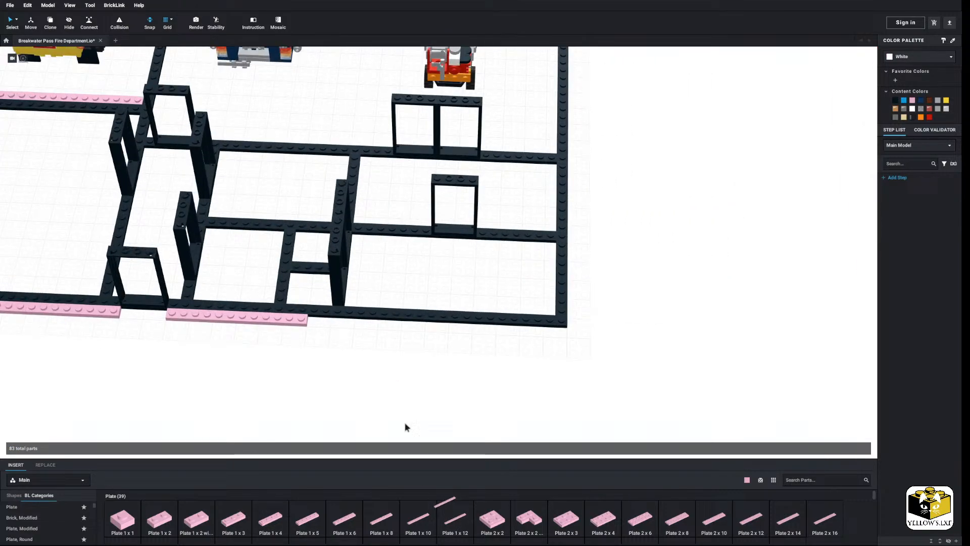
pyautogui.click(377, 324)
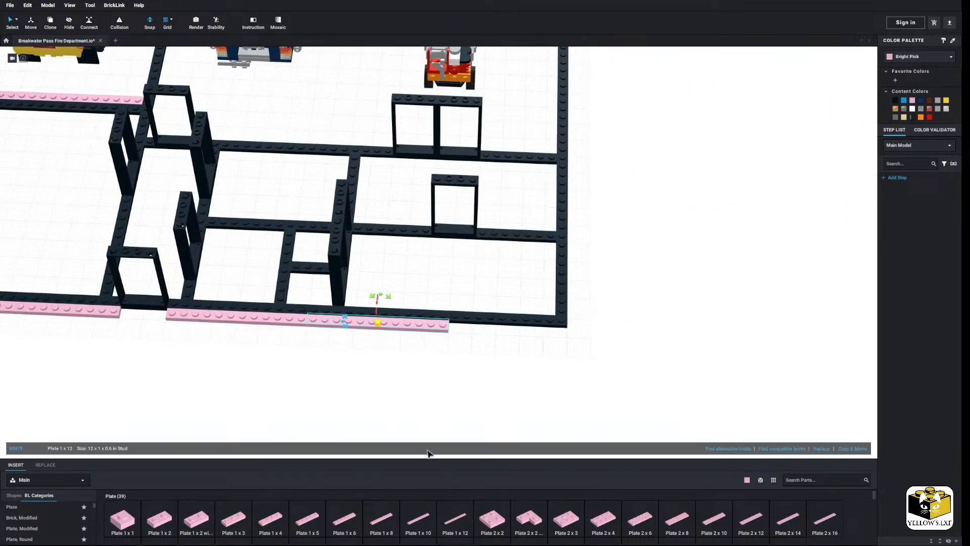
pyautogui.click(381, 520)
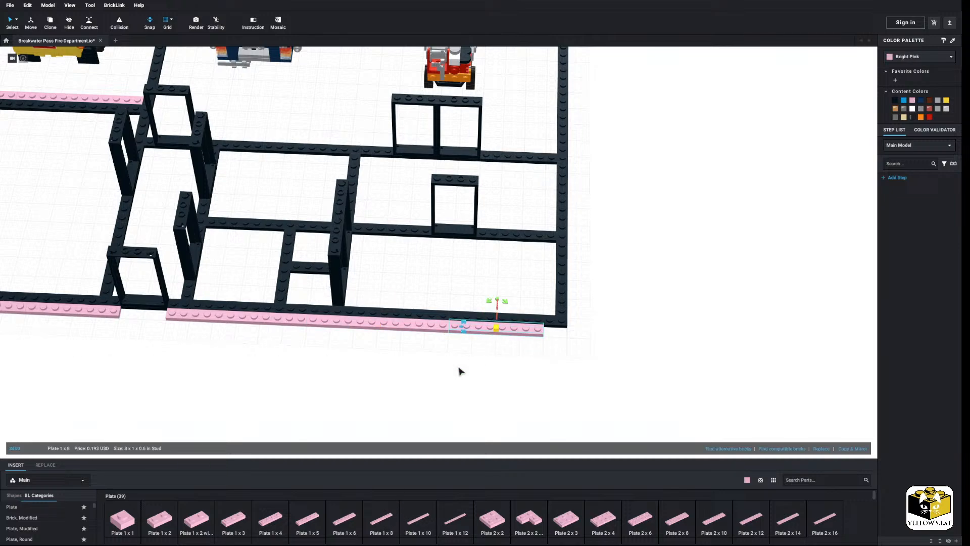
pyautogui.click(159, 519)
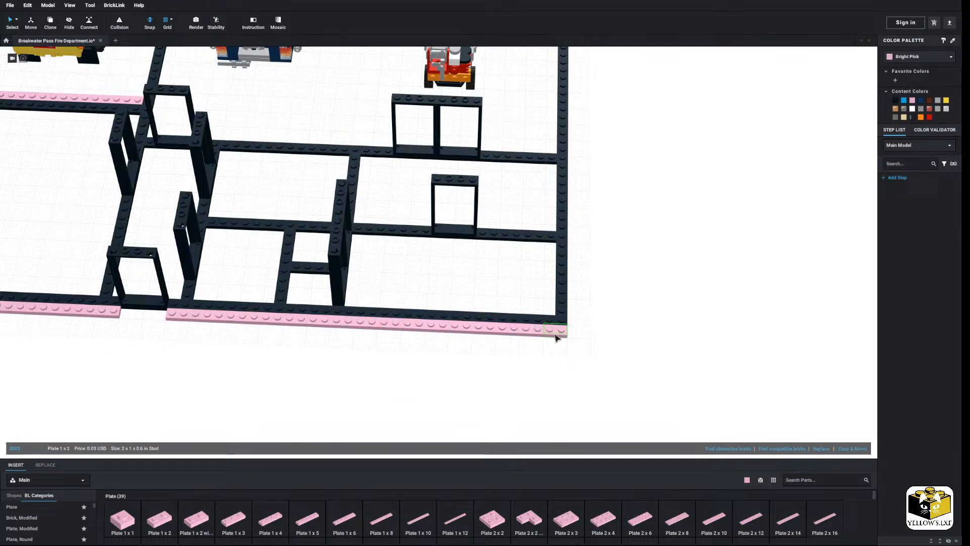
pyautogui.click(555, 338)
# Place three Bright Pink Plates 1 x 12 end to end outside the garage's long side wall, starting at the rear corner
pyautogui.moveTo(520, 323); pyautogui.dragTo(392, 390, button='right')
pyautogui.scroll(-2, 392, 389)
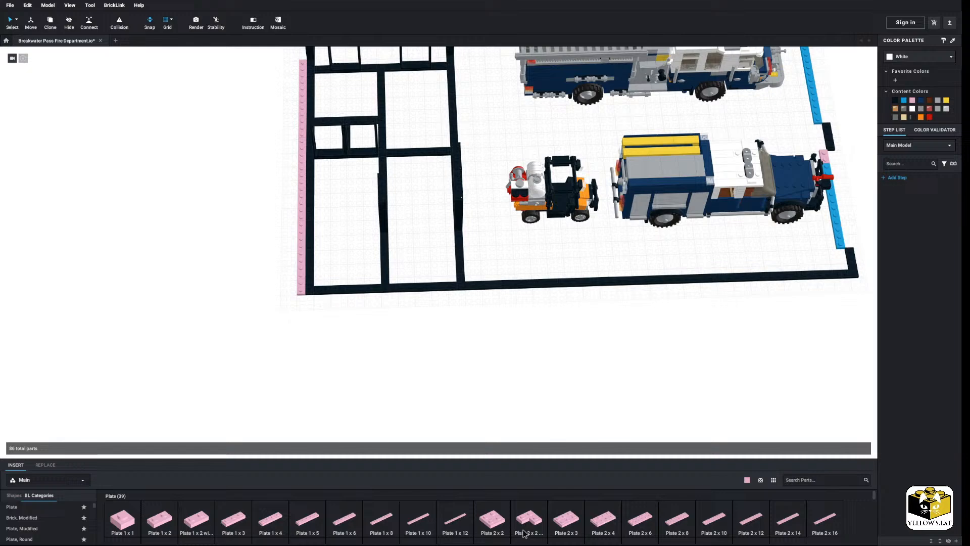
pyautogui.click(455, 520)
pyautogui.click(500, 323)
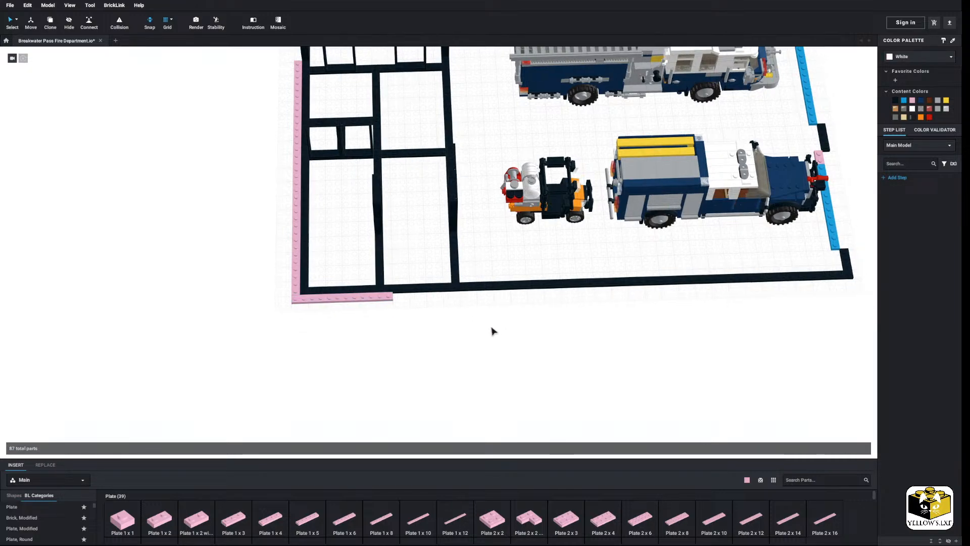
pyautogui.moveTo(494, 331); pyautogui.dragTo(386, 346, button='middle')
pyautogui.click(457, 518)
pyautogui.press('Right')
pyautogui.click(336, 316)
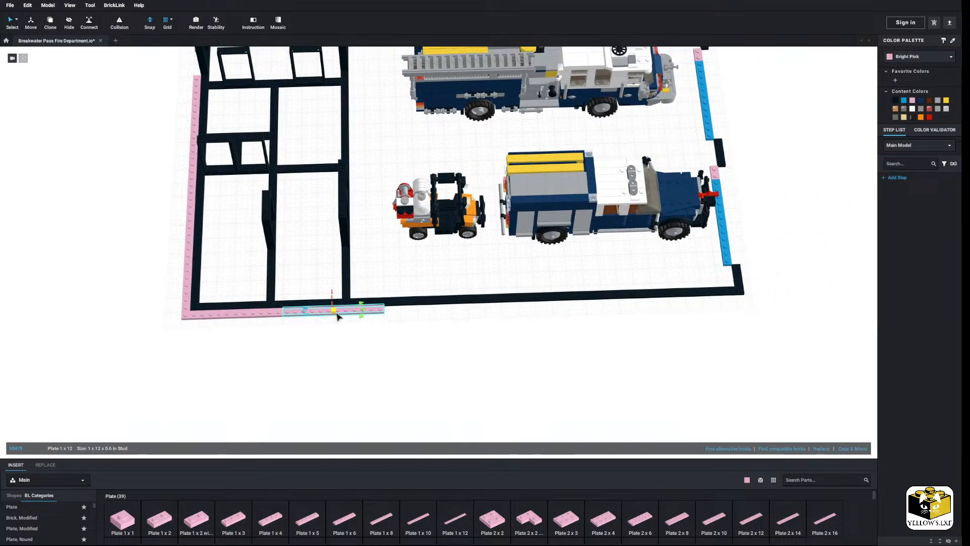
pyautogui.click(453, 521)
pyautogui.click(444, 310)
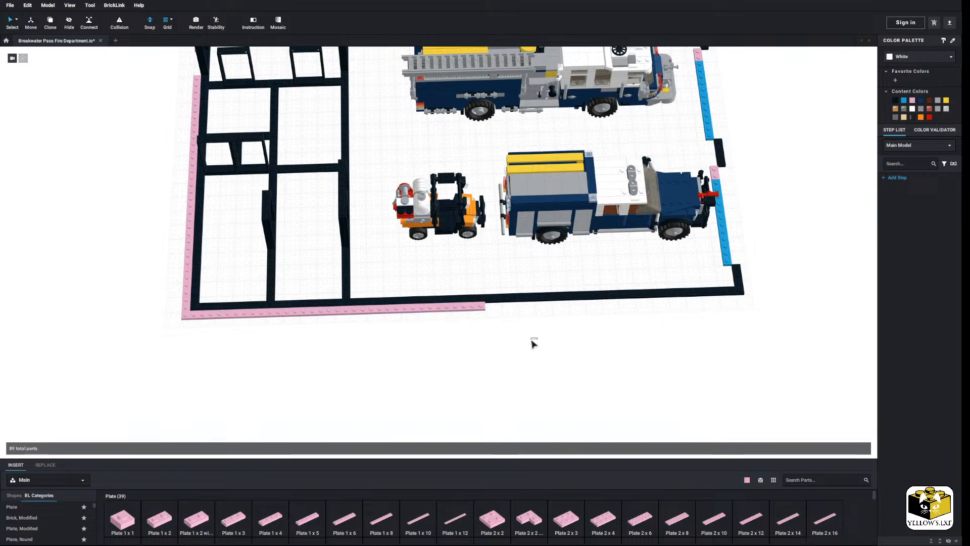
# Extend the pink strip along the long side wall toward the front with two more Plates 1 x 12
pyautogui.moveTo(531, 340); pyautogui.dragTo(501, 352, button='middle')
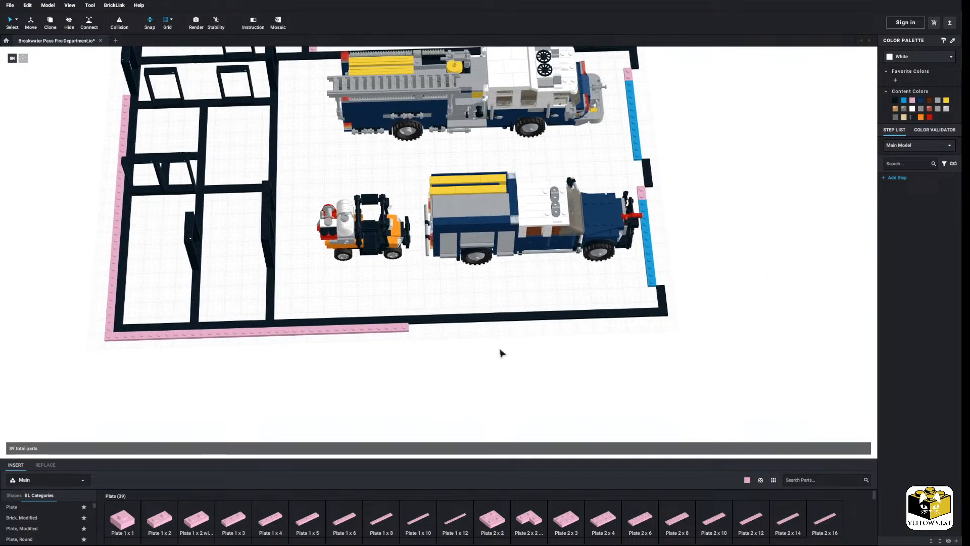
pyautogui.click(453, 516)
pyautogui.press('Right')
pyautogui.click(465, 327)
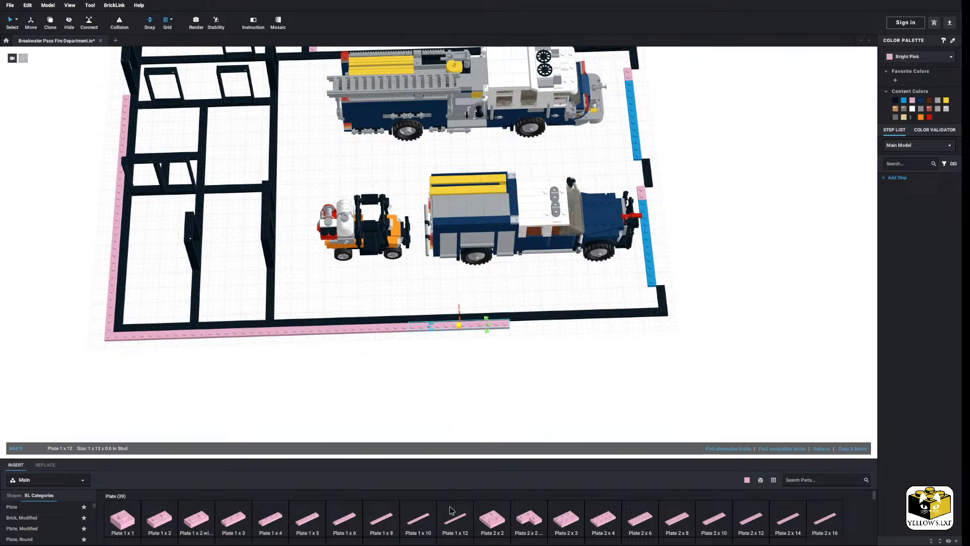
pyautogui.click(457, 530)
pyautogui.press('Right')
pyautogui.click(562, 326)
pyautogui.click(586, 383)
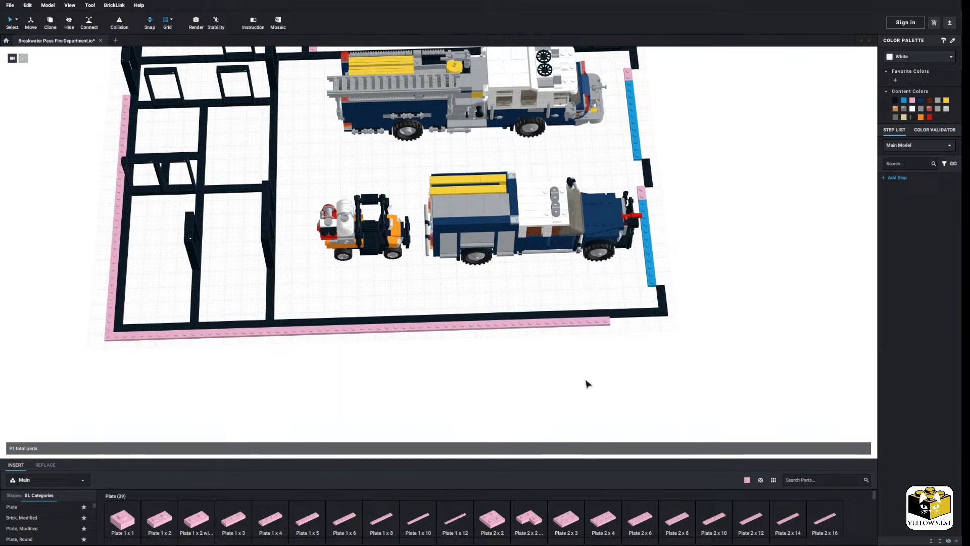
# Finish the long side wall's pink strip with a Plate 1 x 6 and wrap the front corner with a Plate 2 x 2 Corner
pyautogui.moveTo(587, 383); pyautogui.dragTo(512, 369, button='middle')
pyautogui.scroll(3, 511, 369)
pyautogui.moveTo(512, 370); pyautogui.dragTo(474, 363, button='right')
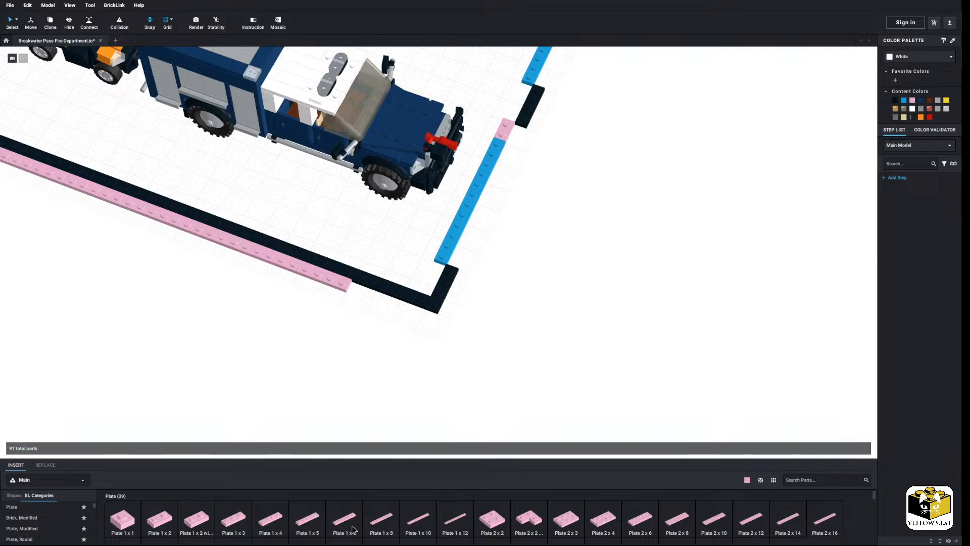
pyautogui.click(389, 305)
pyautogui.click(376, 397)
pyautogui.moveTo(377, 397); pyautogui.dragTo(366, 394, button='right')
pyautogui.click(530, 519)
pyautogui.click(386, 348)
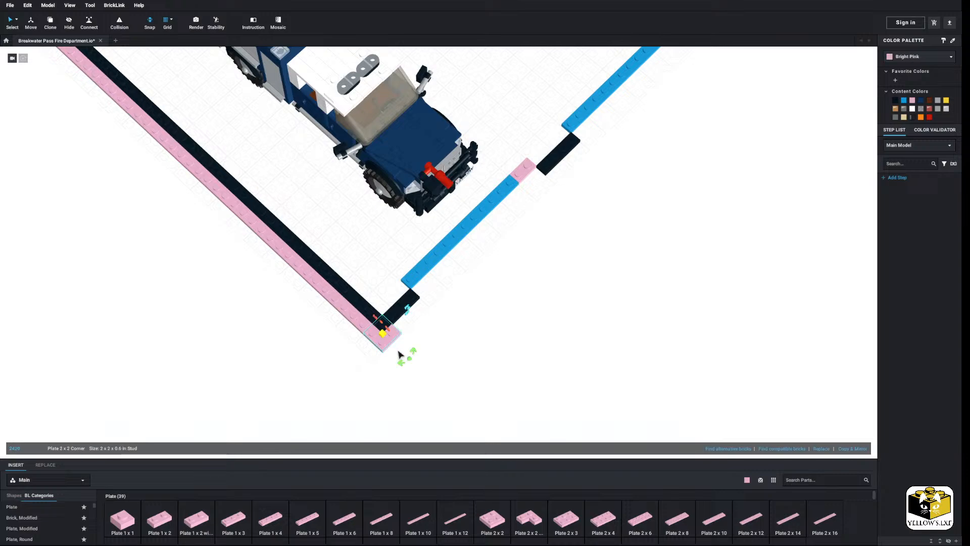
pyautogui.click(403, 353)
# Place a Bright Pink Plate 1 x 3 beside the corner plate, in front of the first garage wall stub
pyautogui.moveTo(402, 353); pyautogui.dragTo(381, 356, button='right')
pyautogui.click(241, 505)
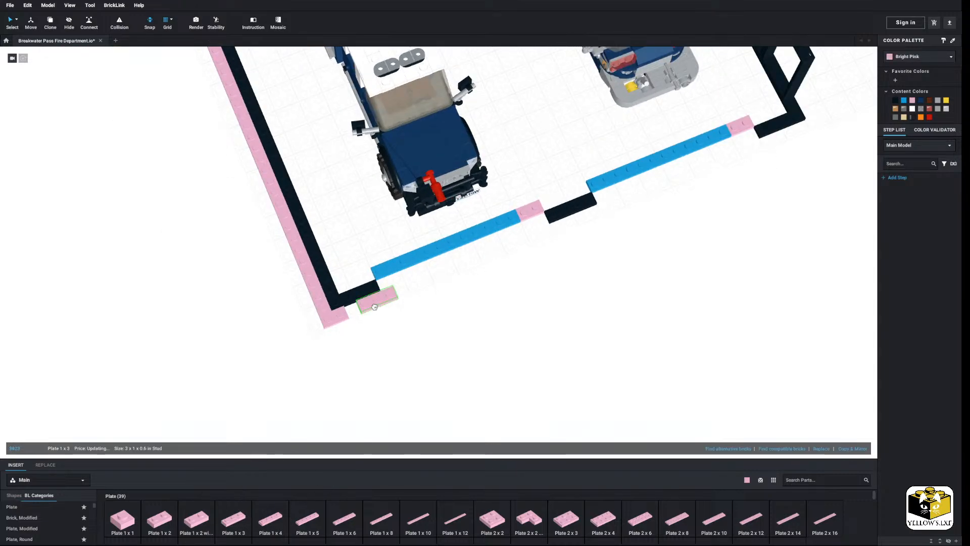
pyautogui.click(371, 298)
# Place a Bright Pink Plate 1 x 4 flush against the front of each of the other two garage wall stubs
pyautogui.moveTo(485, 298); pyautogui.dragTo(430, 316, button='right')
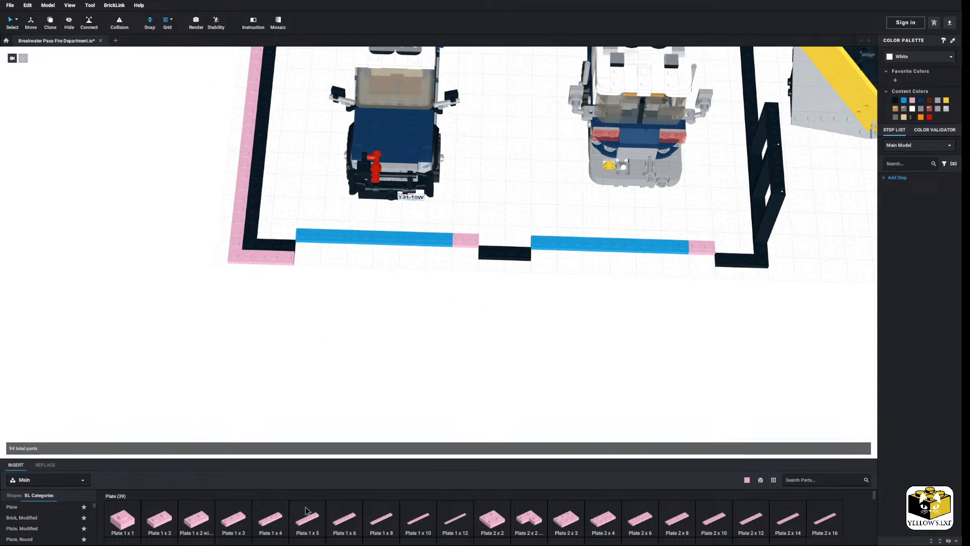
pyautogui.click(282, 515)
pyautogui.click(509, 271)
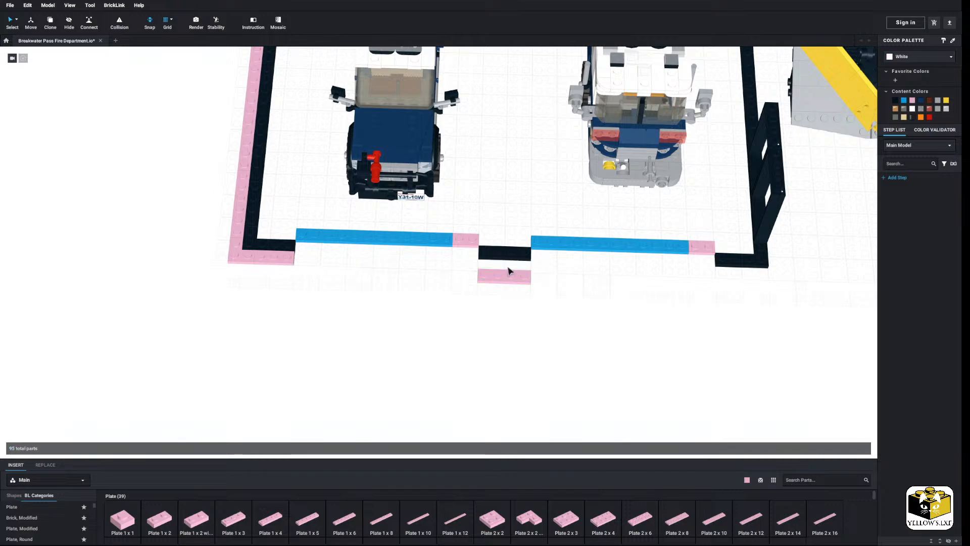
pyautogui.moveTo(503, 276); pyautogui.dragTo(504, 263)
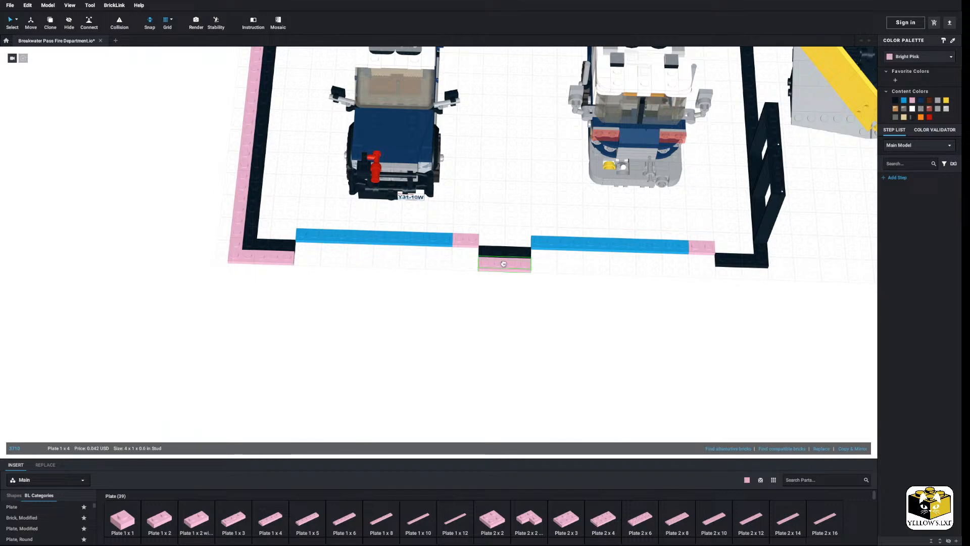
pyautogui.click(610, 297)
pyautogui.moveTo(608, 302); pyautogui.dragTo(470, 314, button='middle')
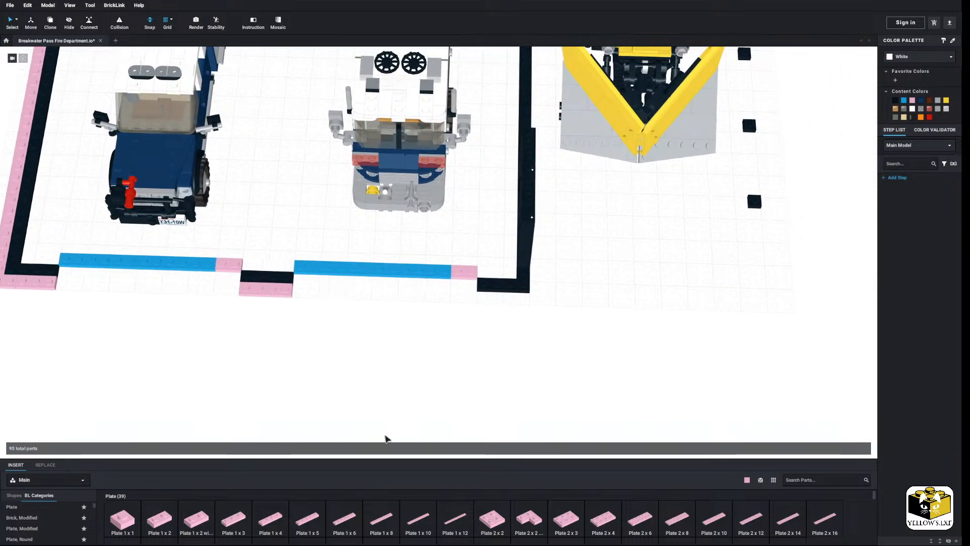
pyautogui.click(264, 516)
pyautogui.click(510, 297)
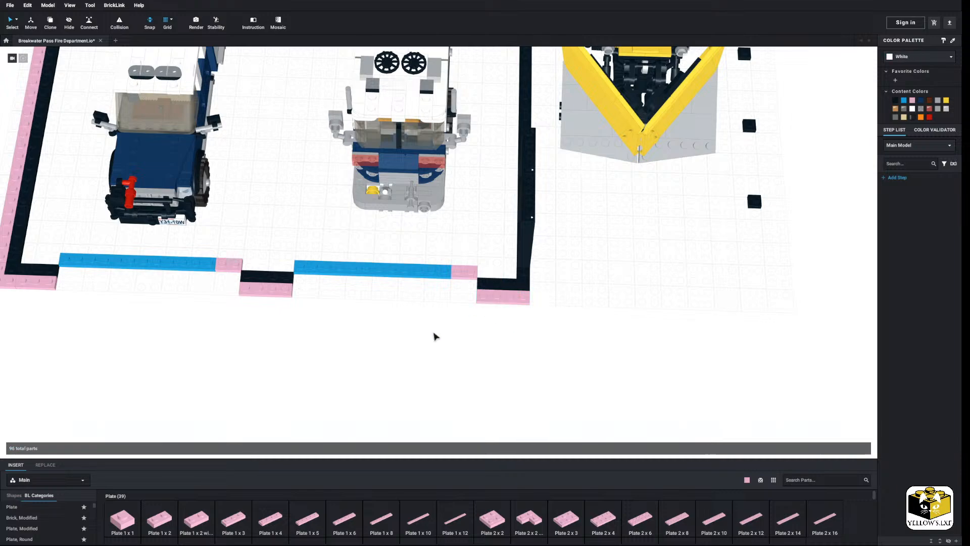
# Move the row of five black 1 x 1 post plates one stud outward, in line with the side room's pink outer strip
pyautogui.moveTo(433, 335); pyautogui.dragTo(399, 344, button='right')
pyautogui.scroll(-4, 404, 340)
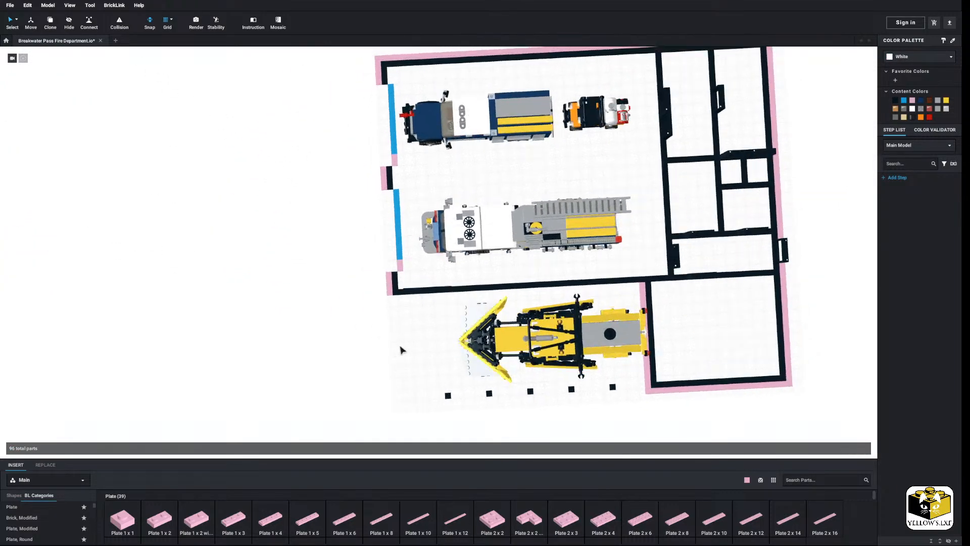
pyautogui.moveTo(400, 345); pyautogui.dragTo(370, 308, button='middle')
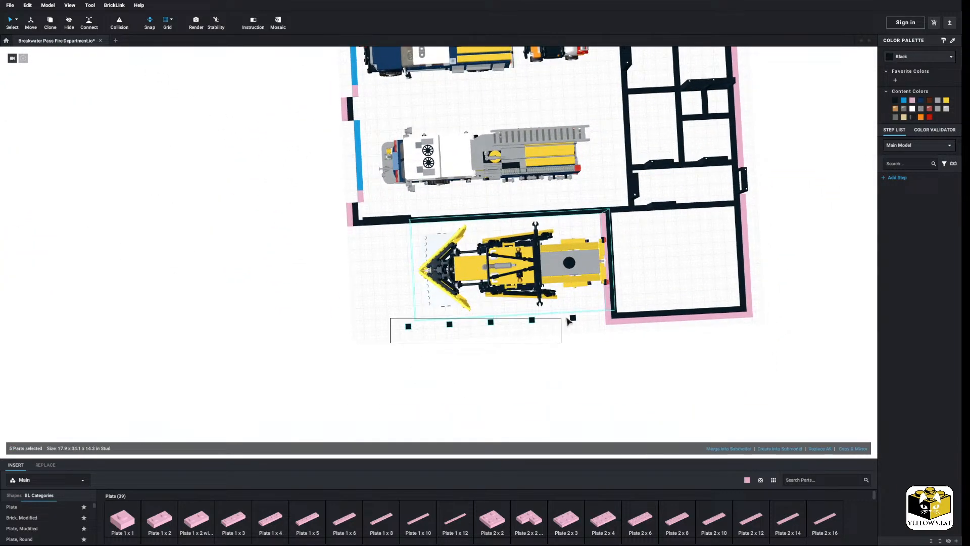
pyautogui.moveTo(525, 362); pyautogui.dragTo(539, 356, button='right')
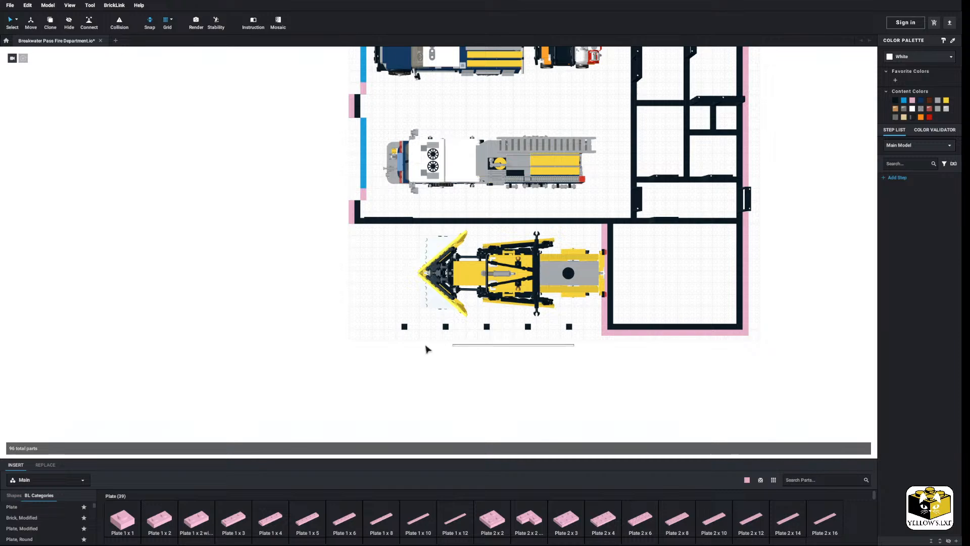
pyautogui.click(401, 331)
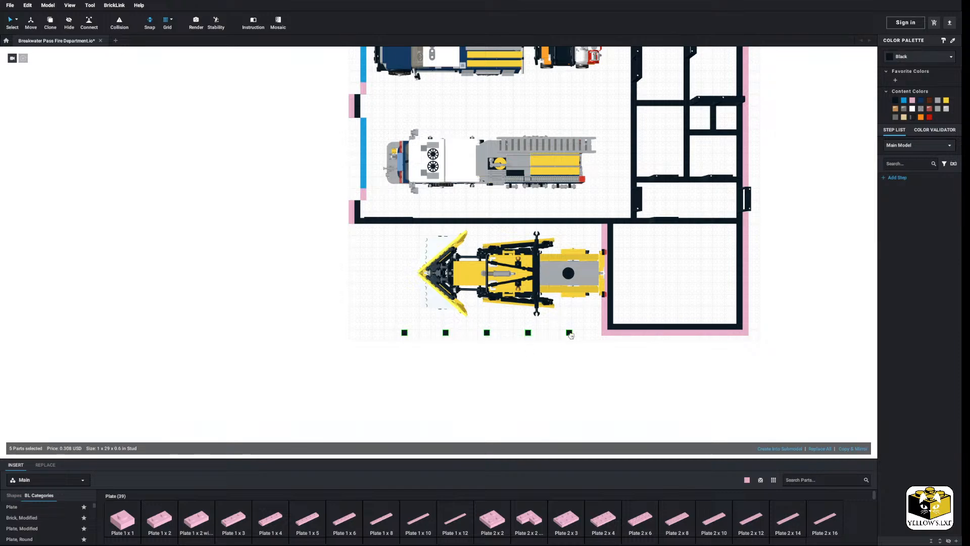
# Add a Bright Pink Plate 1 x 1 at the front end of the post row, keeping the same spacing
pyautogui.moveTo(549, 350); pyautogui.dragTo(550, 344, button='right')
pyautogui.scroll(3, 550, 344)
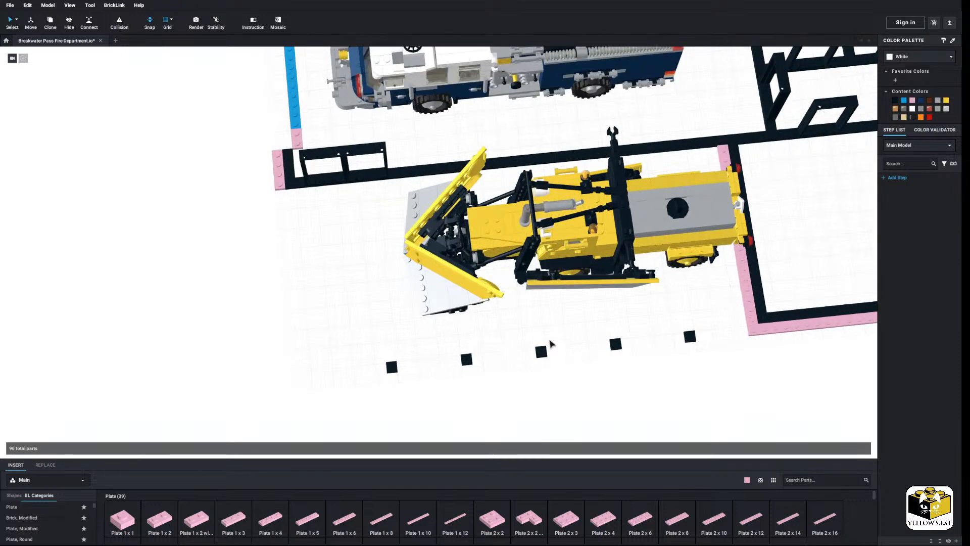
pyautogui.moveTo(550, 344); pyautogui.dragTo(554, 317, button='middle')
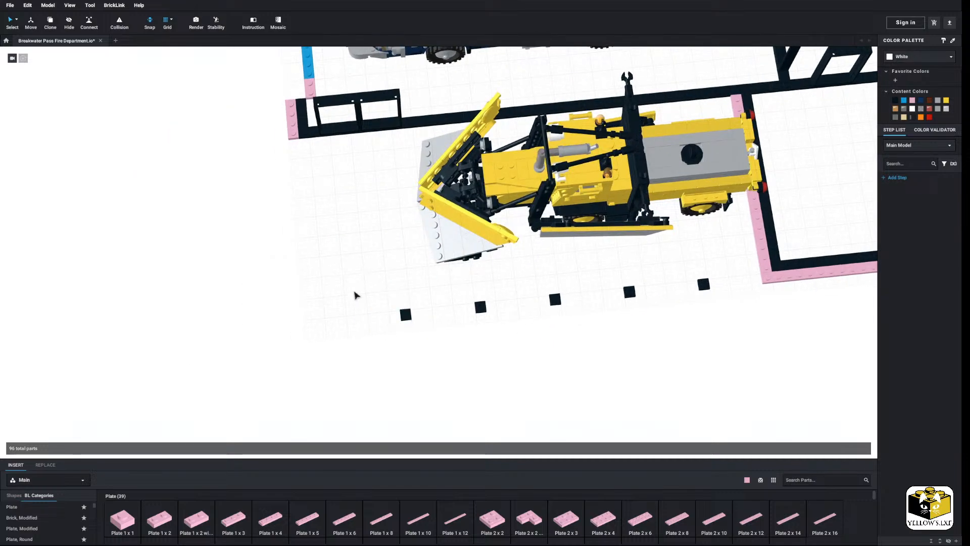
pyautogui.click(113, 524)
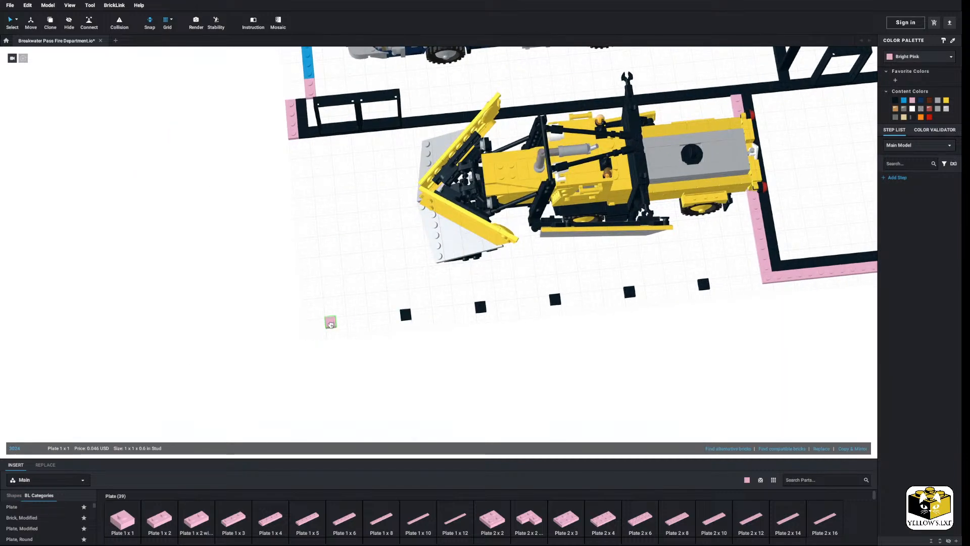
pyautogui.click(331, 323)
pyautogui.scroll(-3, 346, 276)
pyautogui.click(353, 253)
pyautogui.moveTo(353, 253); pyautogui.dragTo(342, 310, button='middle')
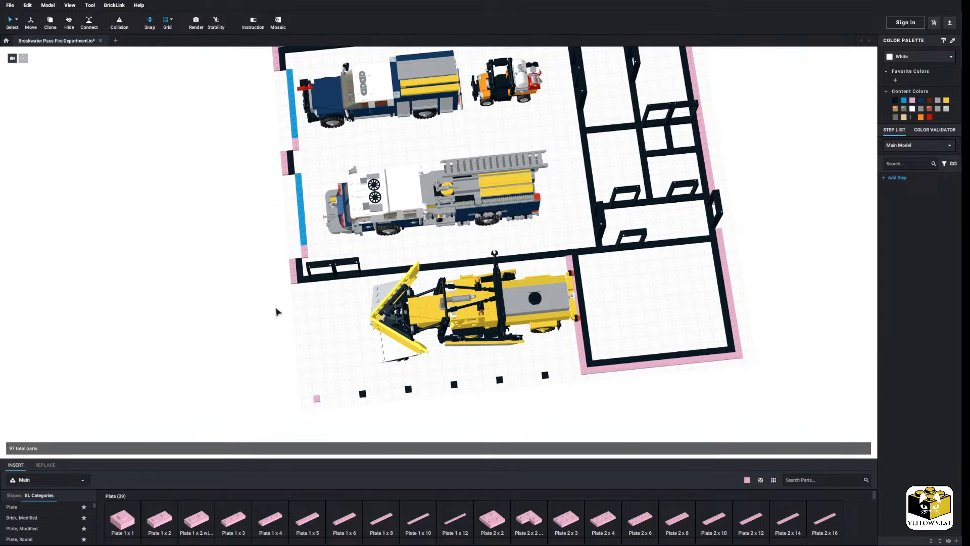
# Move the yellow snowplow submodel forward and outward, clear of the side garage wall and the side room's pink outer strip
pyautogui.scroll(2, 323, 304)
pyautogui.moveTo(321, 306); pyautogui.dragTo(317, 310, button='right')
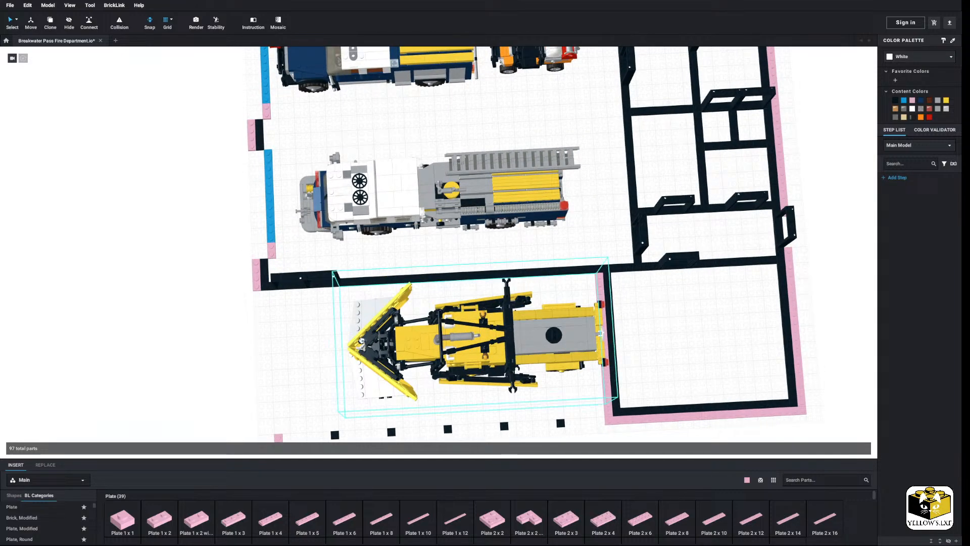
pyautogui.moveTo(370, 329); pyautogui.dragTo(349, 344)
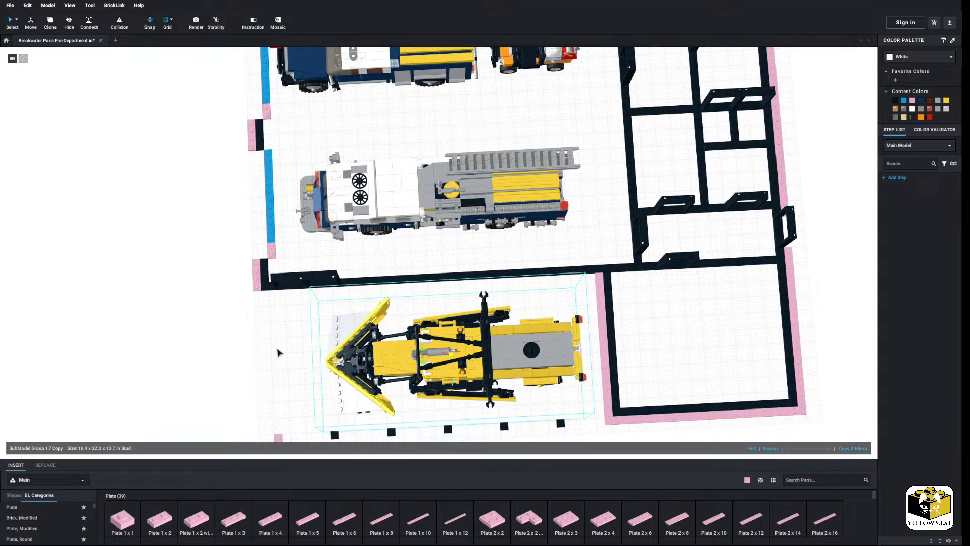
pyautogui.click(277, 349)
pyautogui.moveTo(278, 349); pyautogui.dragTo(277, 346, button='right')
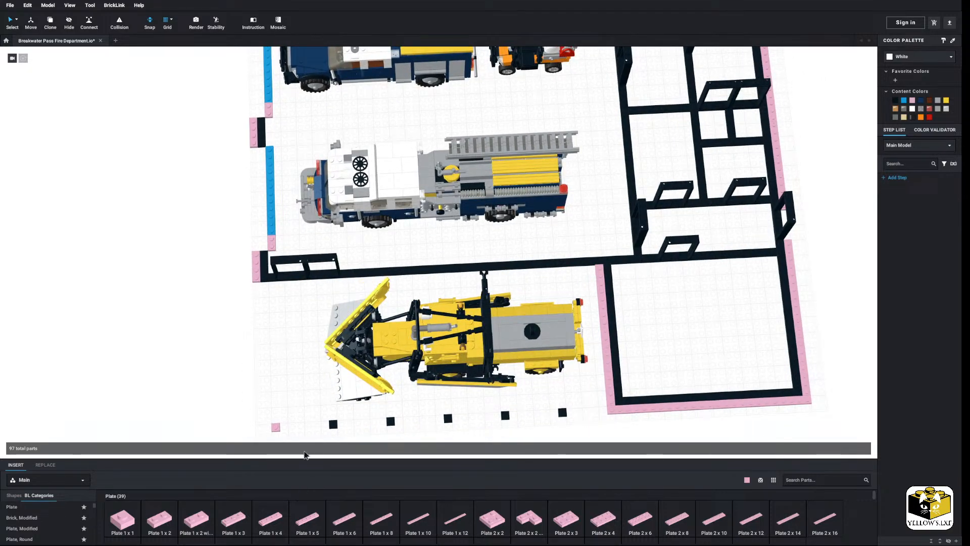
# Line the outside of the side garage wall with Bright Pink plates: a 1 x 3 at the front corner, two 1 x 12 and a 1 x 8
pyautogui.moveTo(231, 525); pyautogui.dragTo(264, 285)
pyautogui.moveTo(256, 321); pyautogui.dragTo(231, 329, button='right')
pyautogui.moveTo(455, 518); pyautogui.dragTo(481, 298)
pyautogui.press('Right')
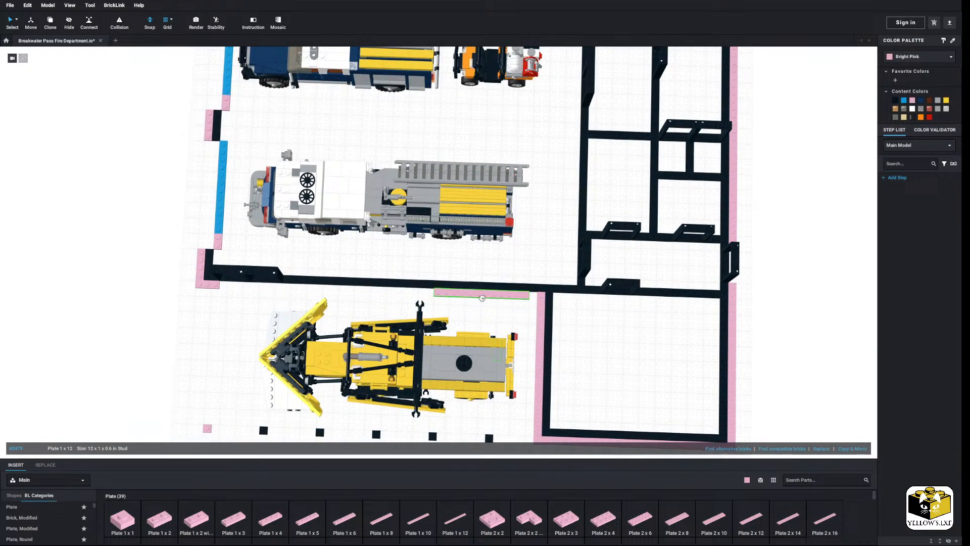
pyautogui.moveTo(459, 523); pyautogui.dragTo(399, 293)
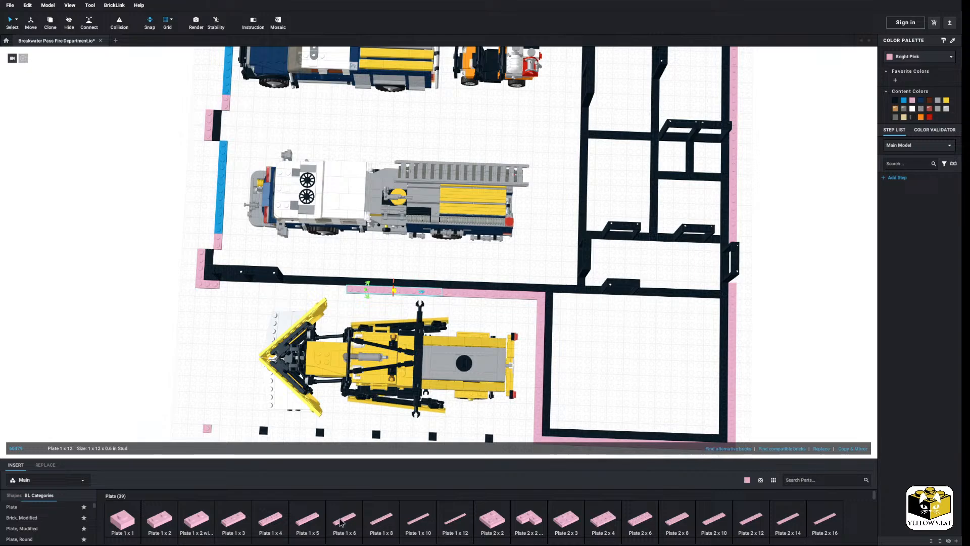
pyautogui.moveTo(341, 522); pyautogui.dragTo(298, 306)
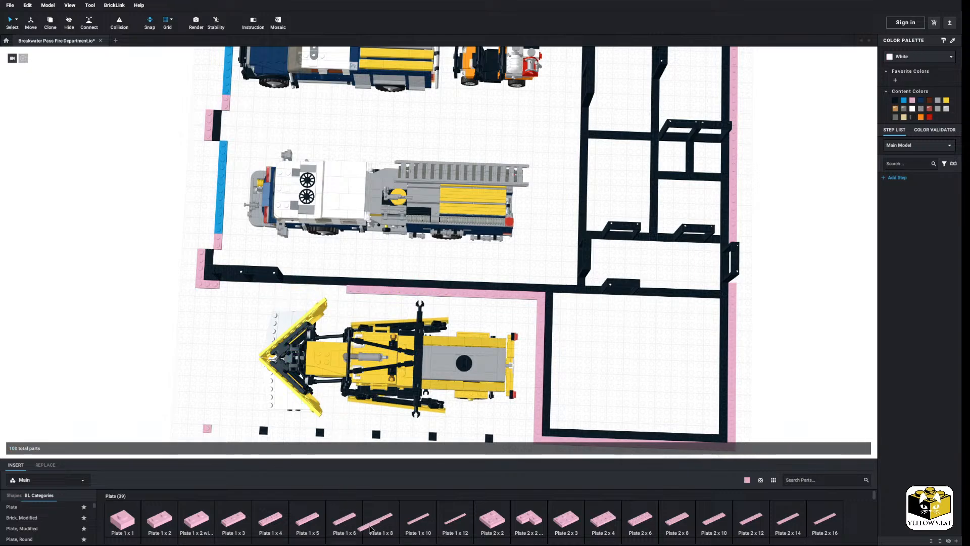
pyautogui.moveTo(382, 520); pyautogui.dragTo(305, 290)
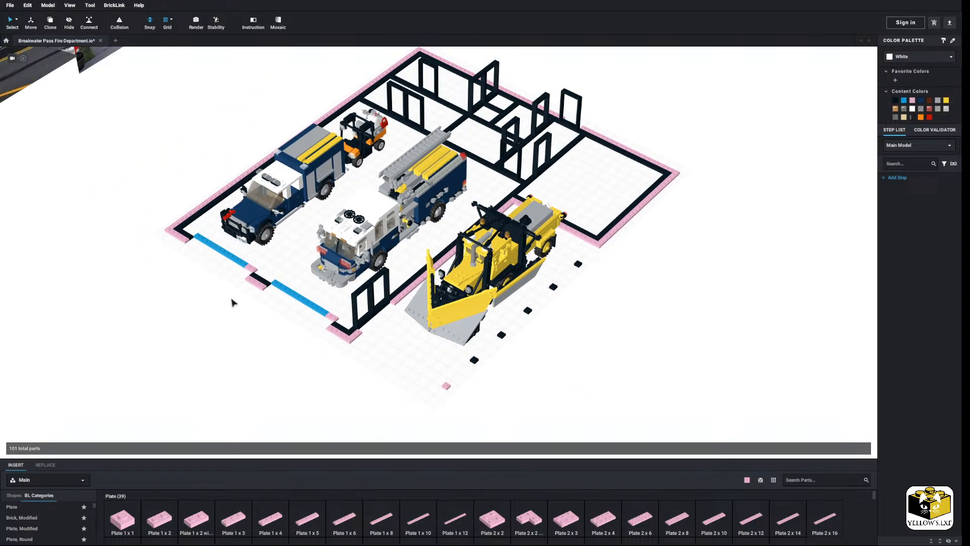
# Select all the Bright Pink plates in the model and recolor them Black
pyautogui.click(32, 29)
pyautogui.click(181, 230)
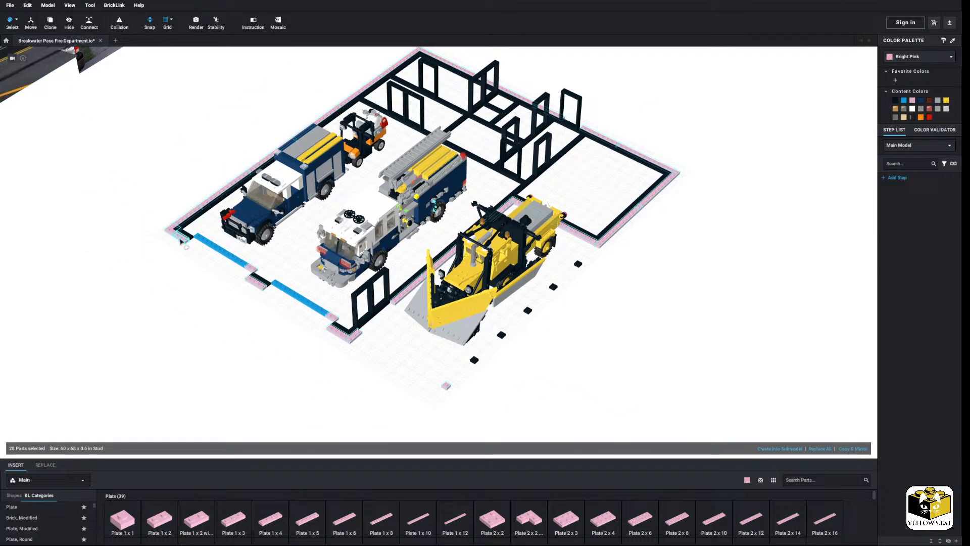
pyautogui.click(896, 101)
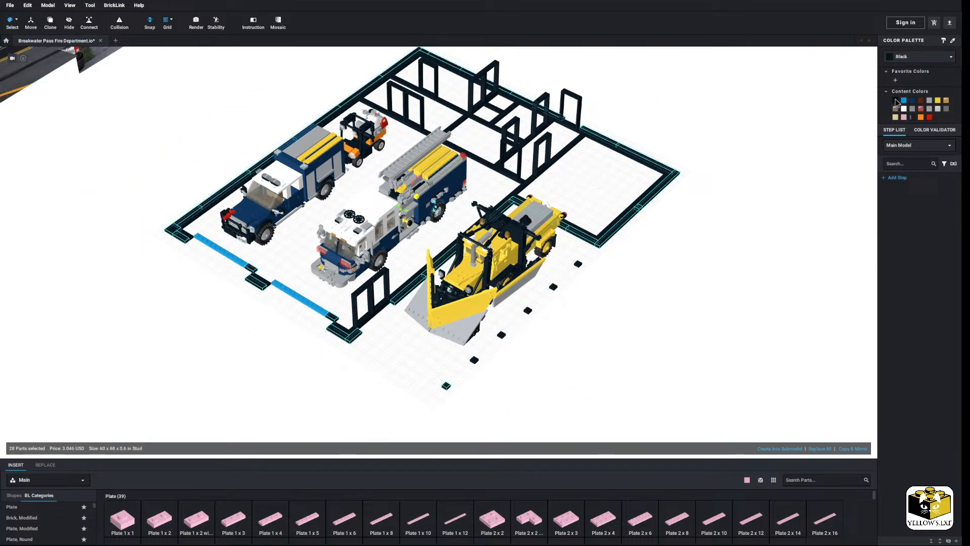
# Recolor the black Plate 1 x 2 at the end of each blue garage door strip to Dark Azure
pyautogui.click(16, 21)
pyautogui.click(31, 22)
pyautogui.click(266, 271)
pyautogui.click(251, 268)
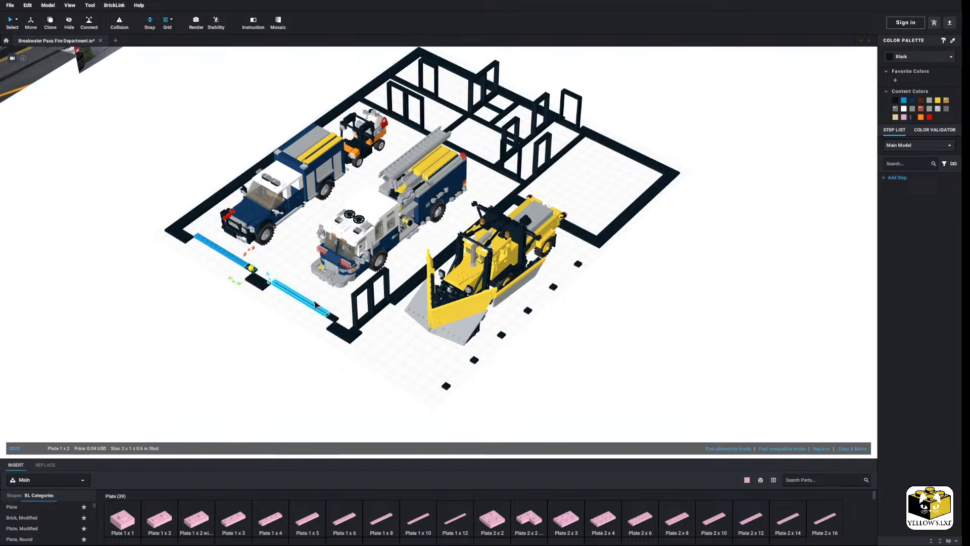
pyautogui.keyDown('shift'); pyautogui.click(316, 305); pyautogui.keyUp('shift')
pyautogui.click(904, 100)
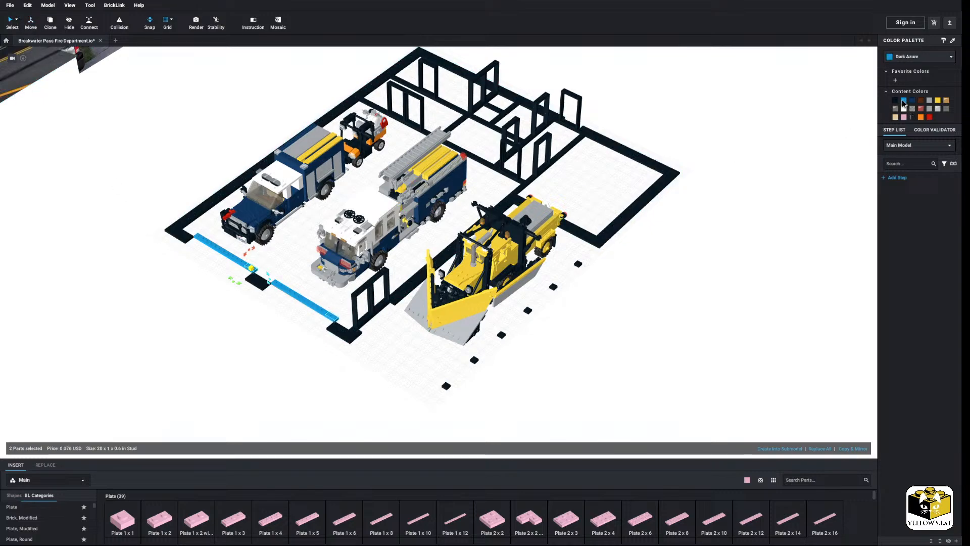
pyautogui.click(719, 278)
pyautogui.scroll(-3, 712, 262)
pyautogui.moveTo(719, 277); pyautogui.dragTo(626, 308, button='right')
pyautogui.scroll(3, 626, 308)
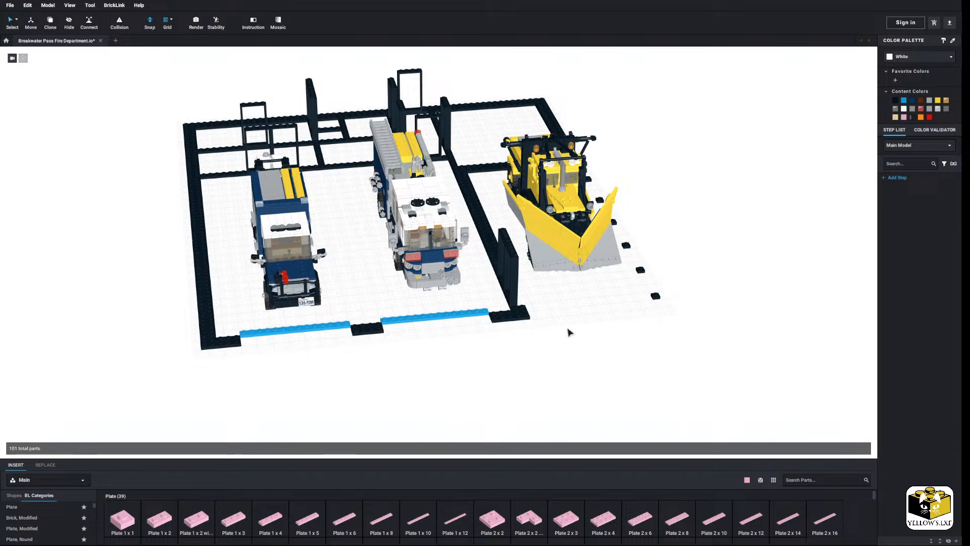
pyautogui.moveTo(569, 332); pyautogui.dragTo(479, 342, button='right')
pyautogui.scroll(2, 522, 317)
pyautogui.scroll(2, 494, 336)
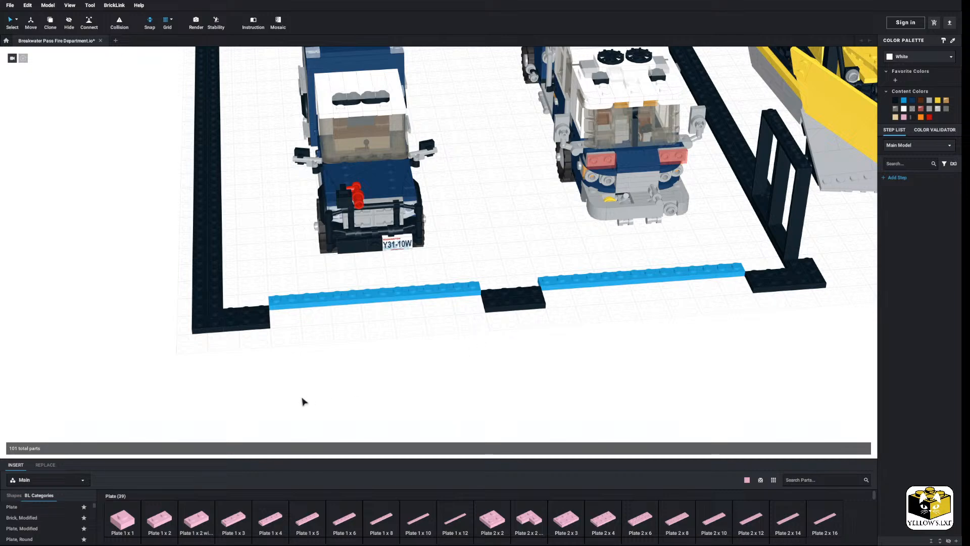
pyautogui.click(170, 519)
pyautogui.scroll(3, 270, 379)
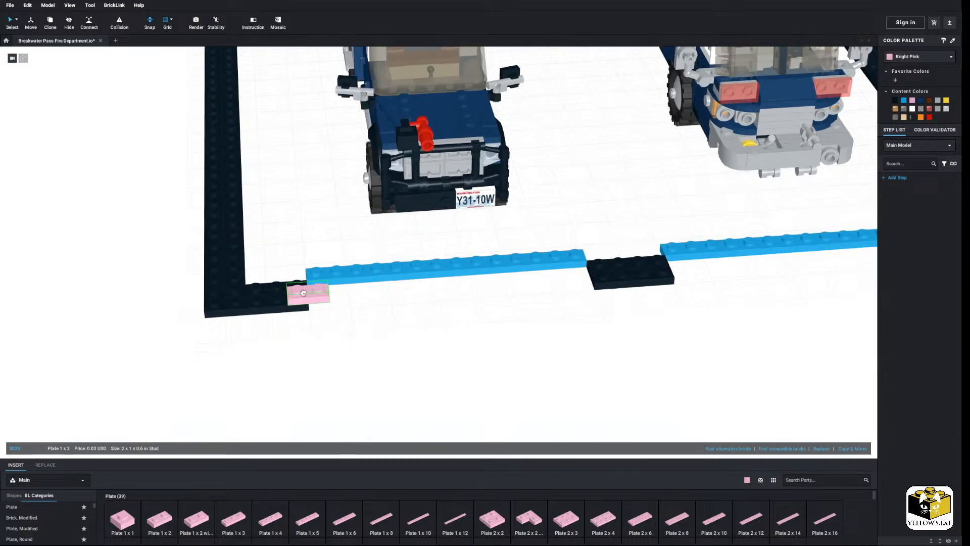
pyautogui.click(305, 303)
pyautogui.moveTo(310, 322); pyautogui.dragTo(325, 240, button='right')
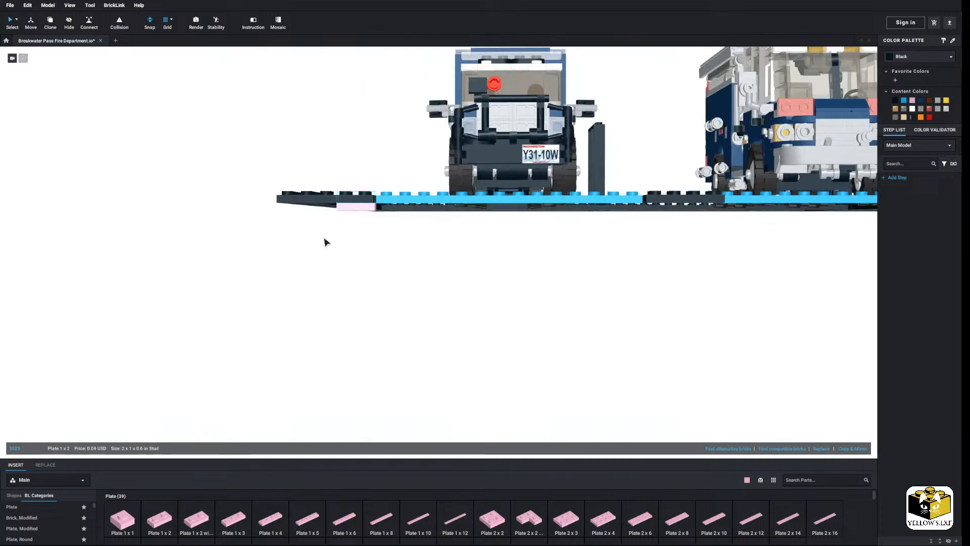
pyautogui.click(349, 200)
pyautogui.hotkey('ctrl', 'd')
pyautogui.moveTo(370, 263); pyautogui.dragTo(365, 286, button='right')
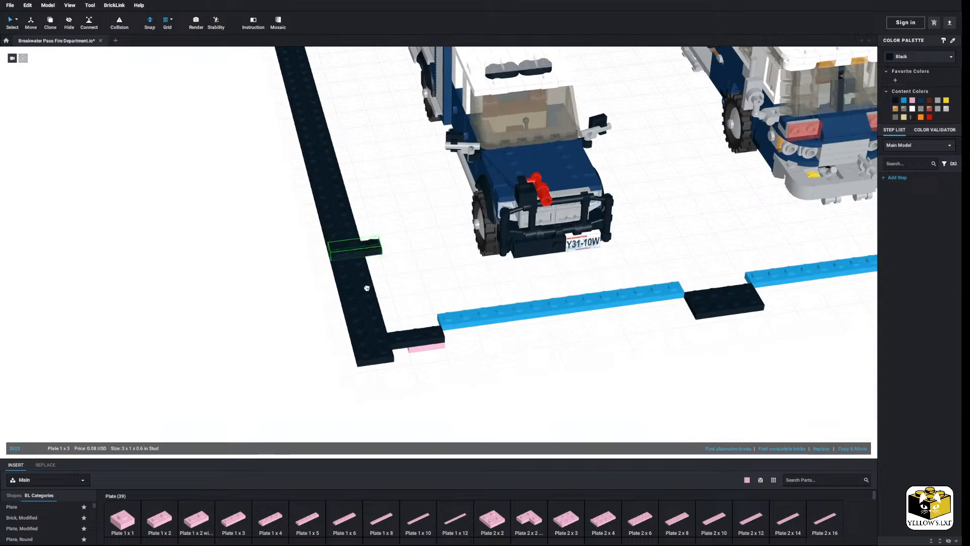
pyautogui.click(433, 368)
pyautogui.moveTo(433, 368); pyautogui.dragTo(424, 342, button='right')
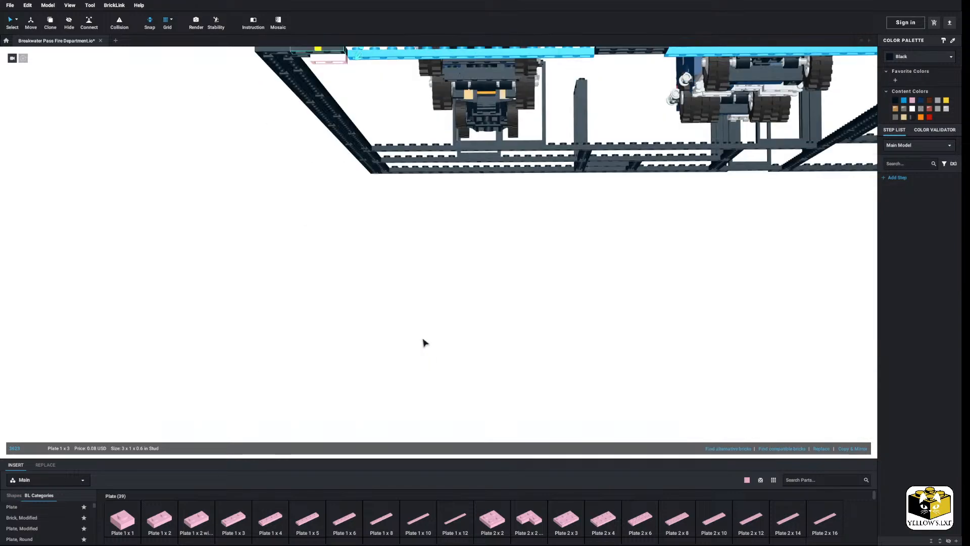
pyautogui.moveTo(391, 300); pyautogui.dragTo(375, 300, button='right')
pyautogui.click(367, 156)
pyautogui.click(353, 127)
pyautogui.hotkey('ctrl', 'd')
# Stack three courses of Bright Pink Plate 1 x 2 on the stub between the garage doors: two plates, one centered, then two
pyautogui.moveTo(371, 174); pyautogui.dragTo(378, 202, button='right')
pyautogui.moveTo(374, 197); pyautogui.dragTo(328, 133, button='middle')
pyautogui.moveTo(483, 311); pyautogui.dragTo(438, 313, button='right')
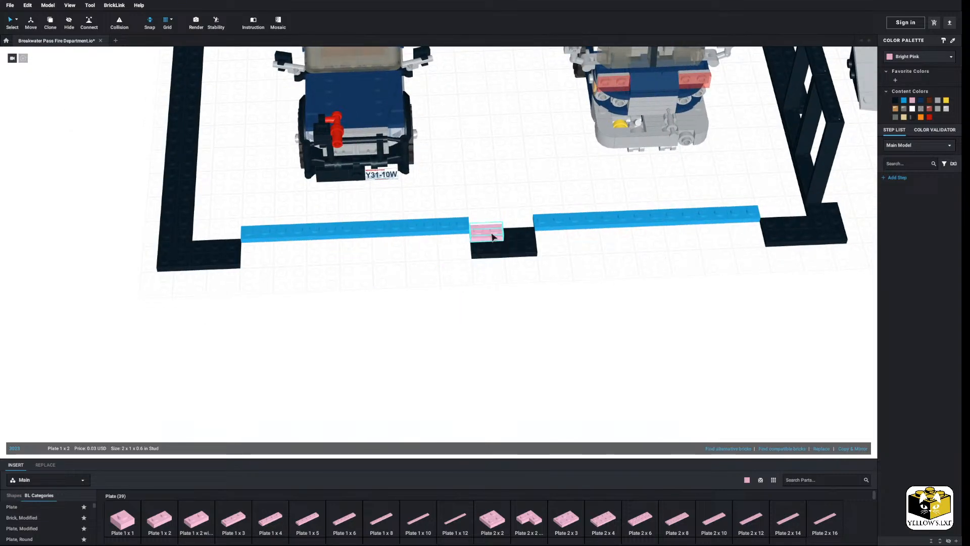
pyautogui.click(493, 236)
pyautogui.click(167, 516)
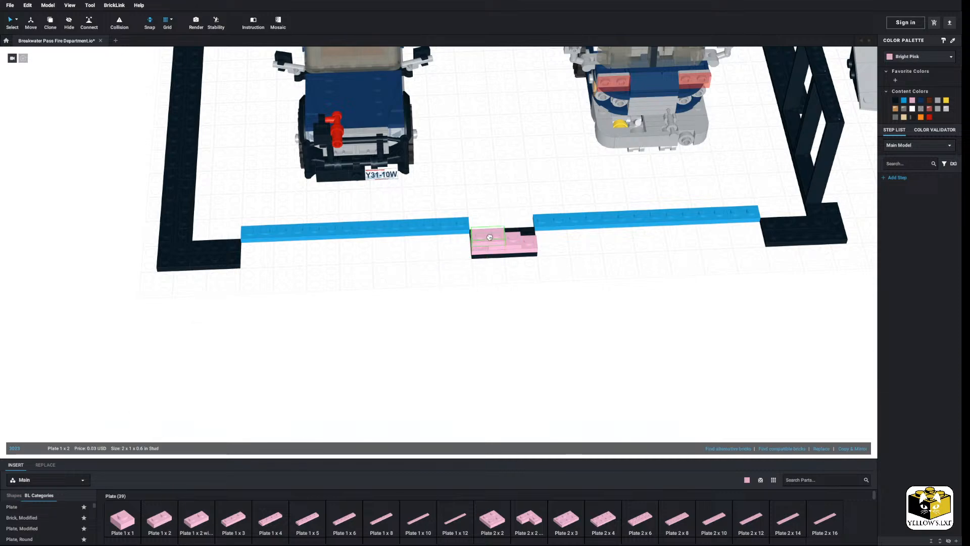
pyautogui.click(500, 237)
pyautogui.click(519, 237)
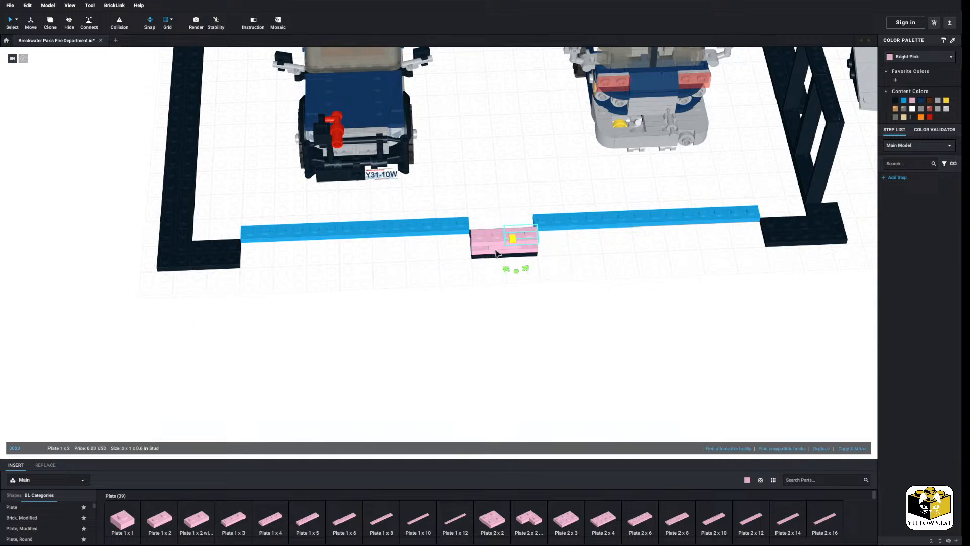
# Add a centered Bright Pink Plate 1 x 2 as the pillar's fourth course and two more as its fifth course
pyautogui.moveTo(439, 329); pyautogui.dragTo(437, 323, button='right')
pyautogui.scroll(3, 437, 323)
pyautogui.moveTo(437, 323); pyautogui.dragTo(392, 346, button='middle')
pyautogui.click(160, 518)
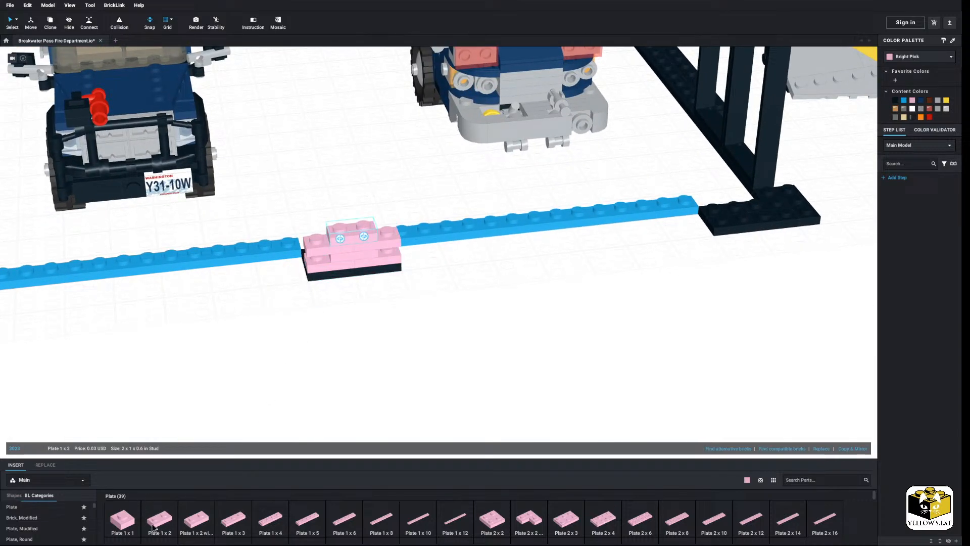
pyautogui.click(331, 227)
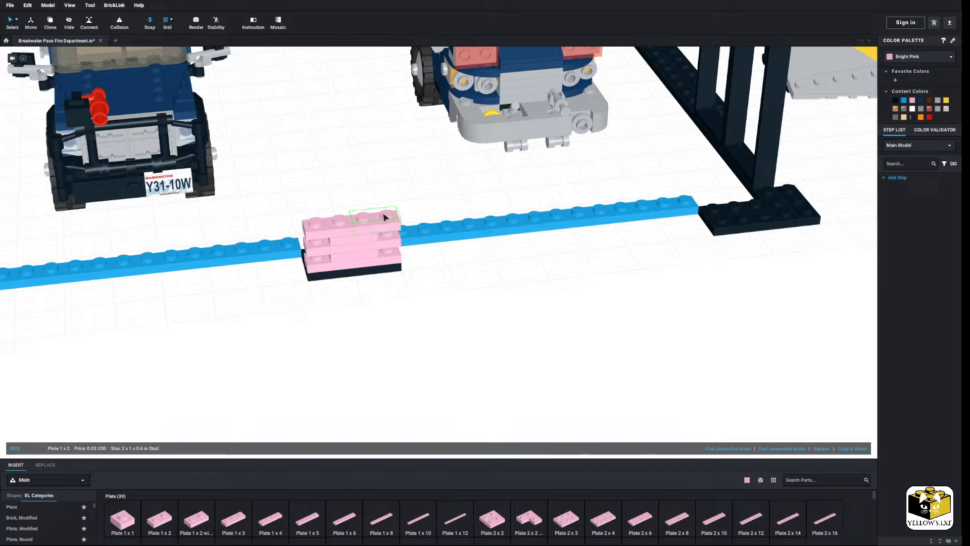
# Fill the end gaps in the pillar's second and fourth courses with Bright Pink Plate 1 x 1
pyautogui.click(130, 517)
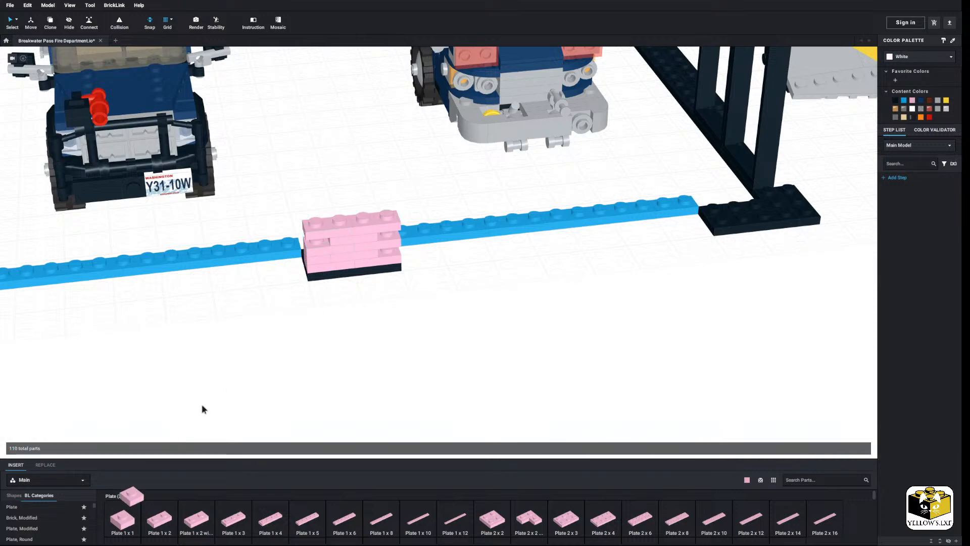
pyautogui.click(159, 517)
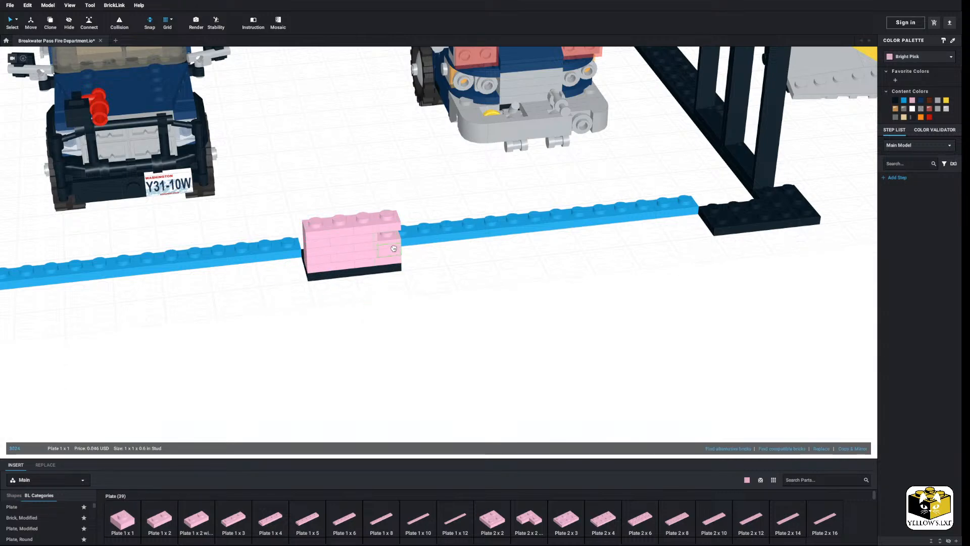
pyautogui.moveTo(128, 519); pyautogui.dragTo(387, 233)
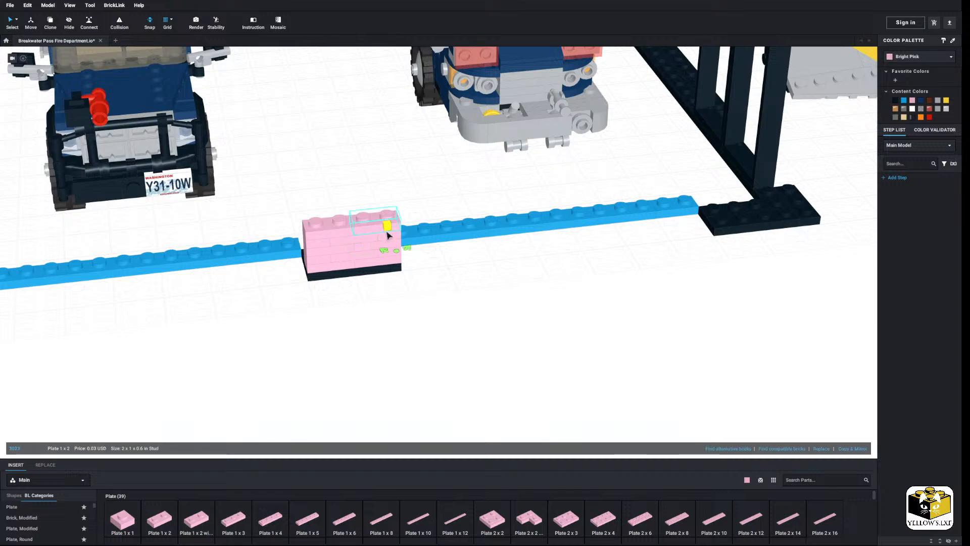
pyautogui.click(399, 347)
# Copy the pillar's fourth course of 1 x 1, 1 x 2 and 1 x 1 plates and paste it on top as a sixth course
pyautogui.scroll(-5, 399, 346)
pyautogui.scroll(5, 399, 350)
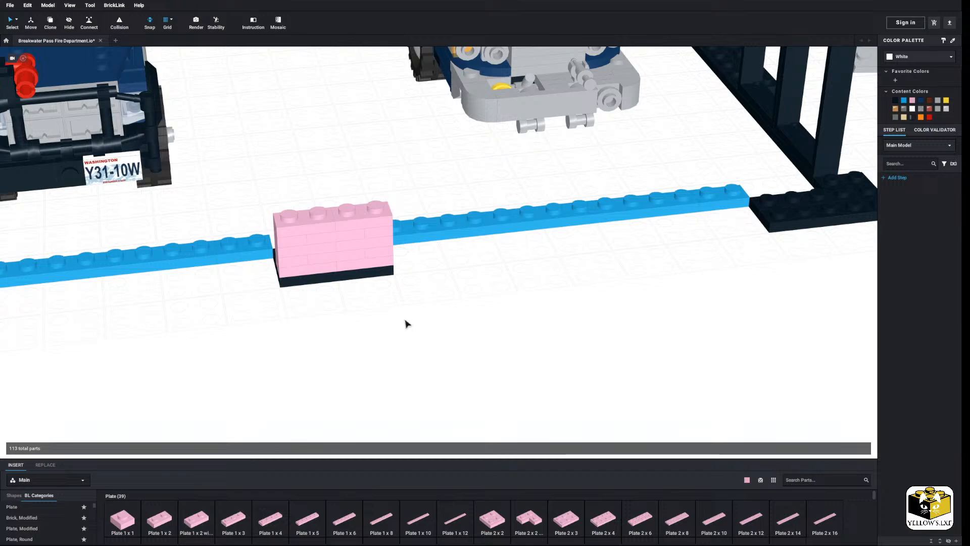
pyautogui.click(308, 272)
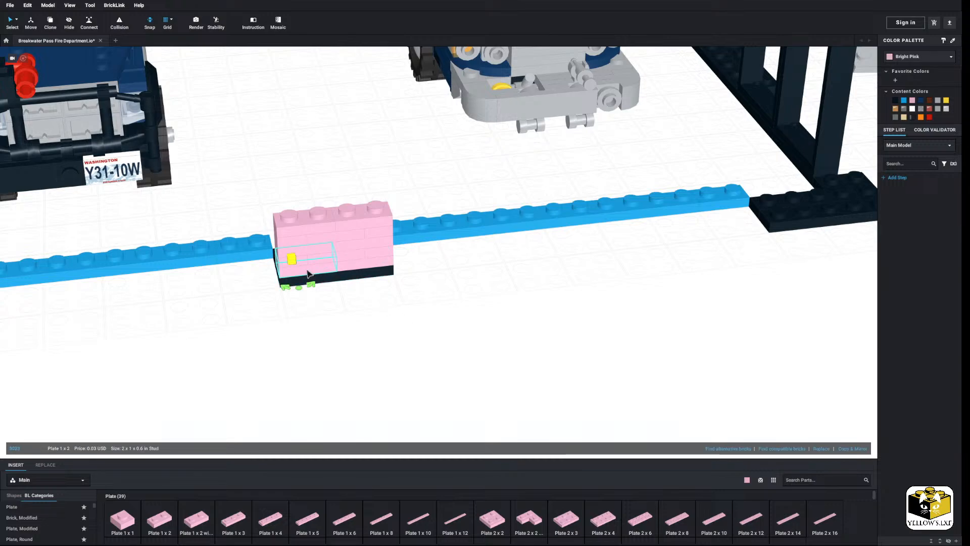
pyautogui.keyDown('ctrl'); pyautogui.click(372, 267); pyautogui.keyUp('ctrl')
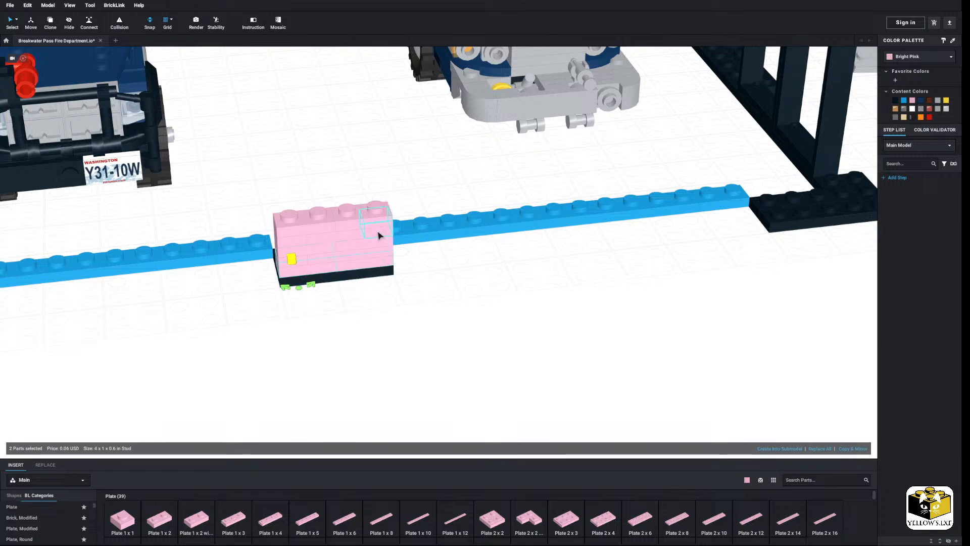
pyautogui.click(415, 278)
pyautogui.click(370, 246)
pyautogui.click(367, 235)
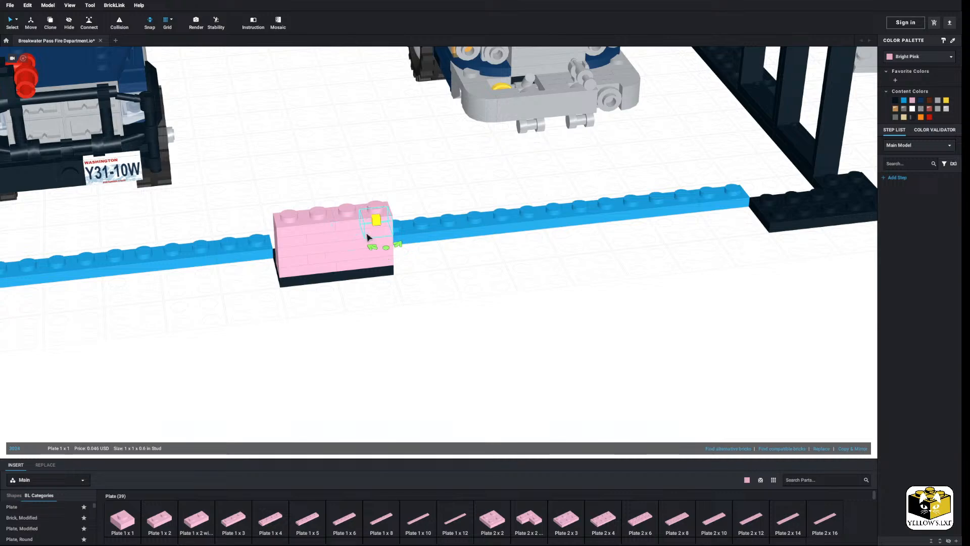
pyautogui.keyDown('ctrl'); pyautogui.click(333, 238); pyautogui.keyUp('ctrl')
pyautogui.keyDown('ctrl'); pyautogui.click(281, 241); pyautogui.keyUp('ctrl')
pyautogui.rightClick(288, 239)
pyautogui.click(296, 243)
pyautogui.rightClick(469, 251)
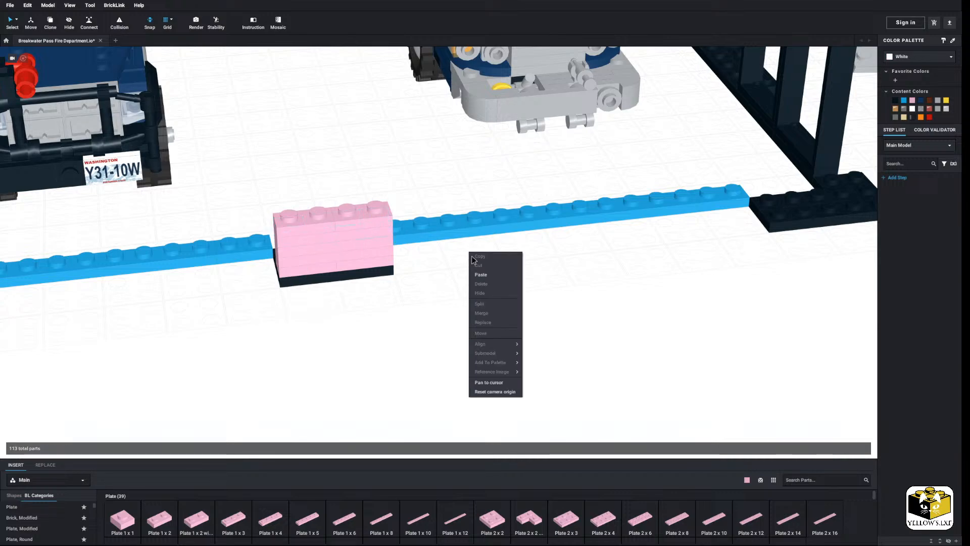
pyautogui.click(477, 277)
pyautogui.click(320, 208)
# Copy the two 1 x 2 plates of the pillar's bottom course and paste them onto the black stub at the side garage wall's front corner
pyautogui.scroll(-5, 431, 316)
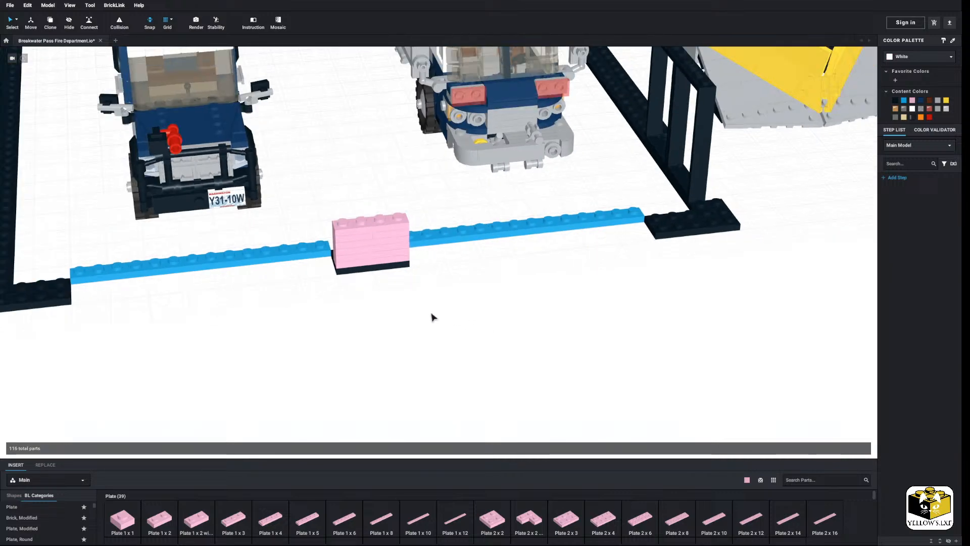
pyautogui.scroll(5, 424, 314)
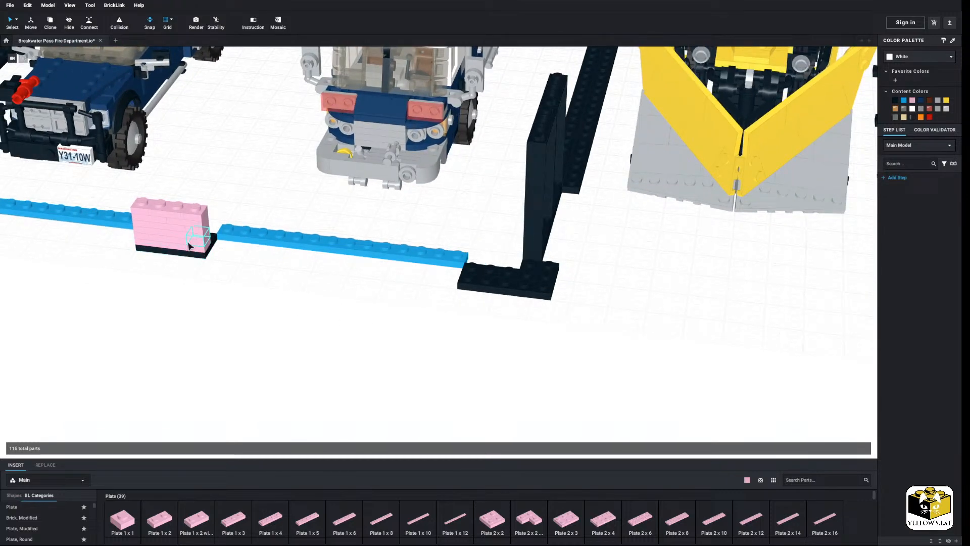
pyautogui.click(186, 250)
pyautogui.keyDown('ctrl'); pyautogui.click(162, 245); pyautogui.keyUp('ctrl')
pyautogui.rightClick(160, 244)
pyautogui.click(179, 261)
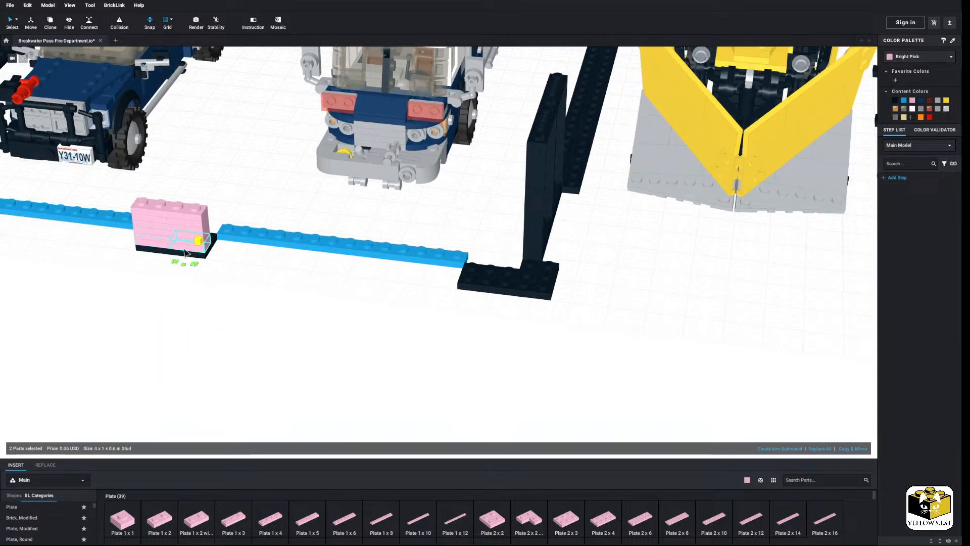
pyautogui.click(258, 254)
pyautogui.rightClick(258, 252)
pyautogui.click(279, 276)
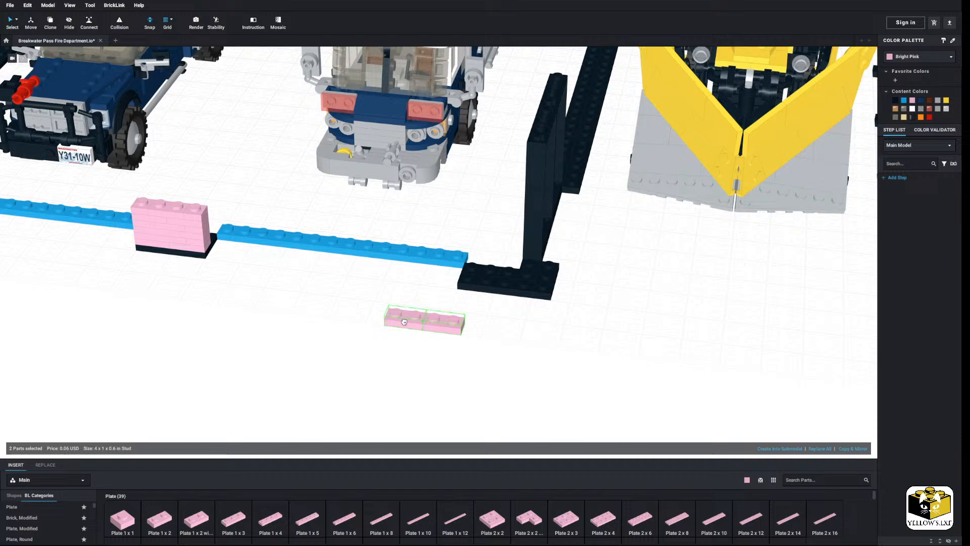
pyautogui.click(495, 276)
pyautogui.moveTo(433, 299); pyautogui.dragTo(386, 282, button='right')
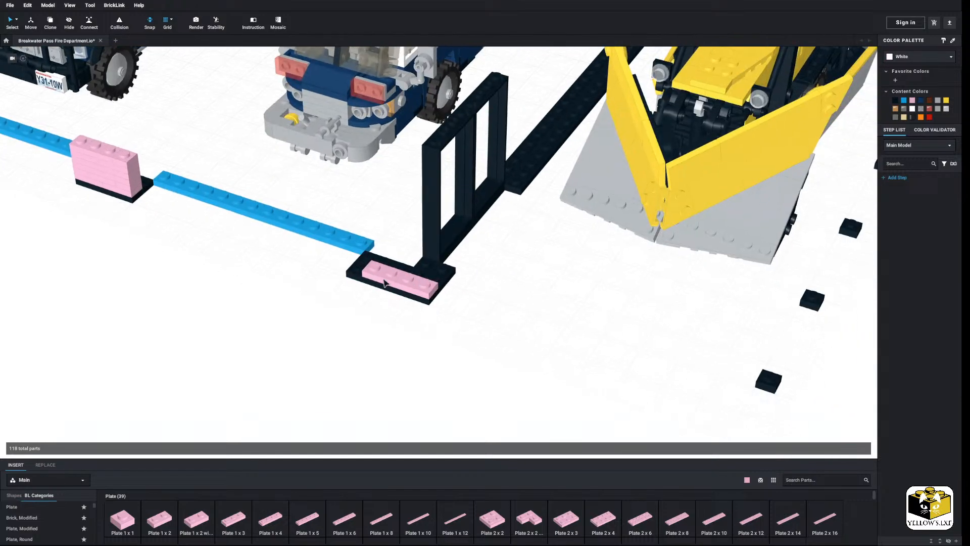
# Extend the corner pillar's bottom course with a rotated copy of its 1 x 2 plate along the side wall and a Plate 1 x 1 at the garage-door end
pyautogui.click(418, 287)
pyautogui.rightClick(416, 287)
pyautogui.click(429, 302)
pyautogui.click(484, 287)
pyautogui.rightClick(483, 285)
pyautogui.click(505, 309)
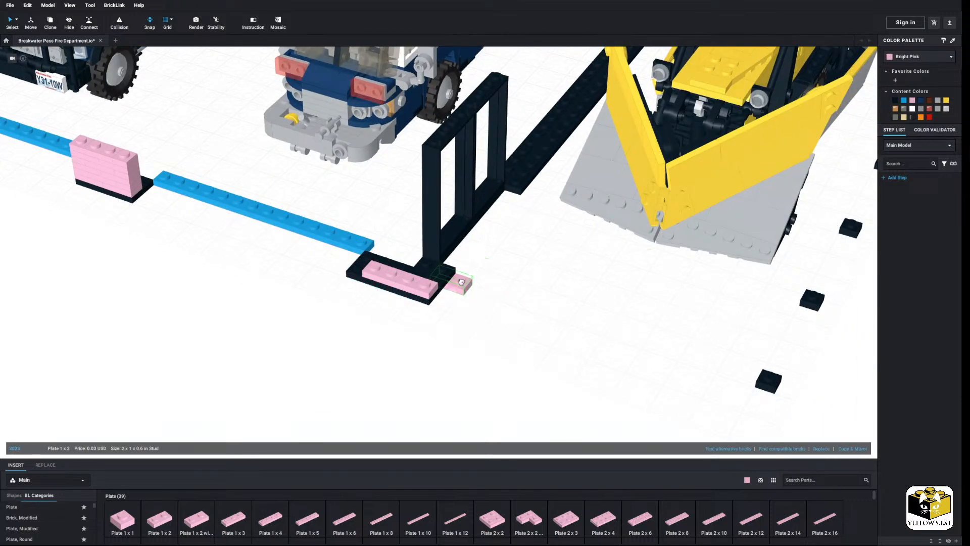
pyautogui.click(437, 276)
pyautogui.rightClick(492, 283)
pyautogui.click(275, 386)
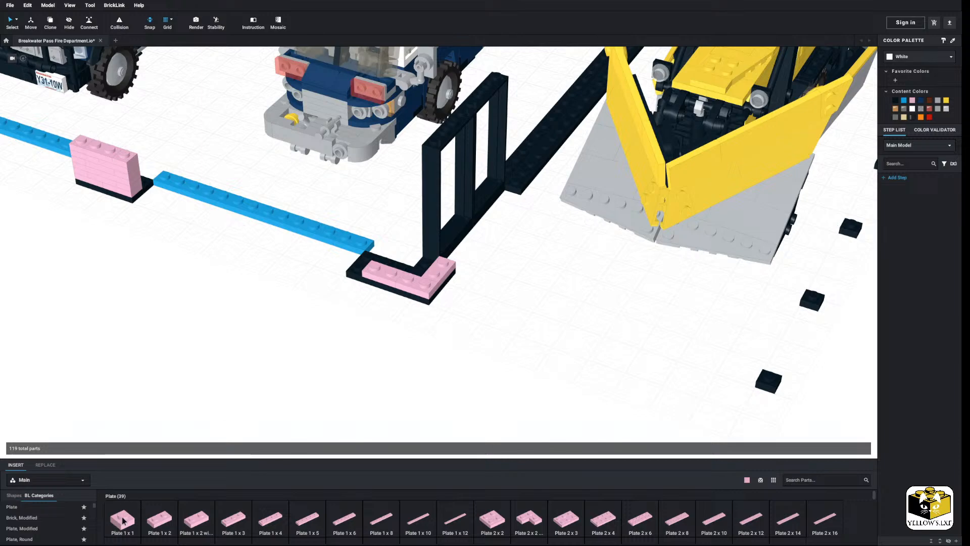
pyautogui.moveTo(123, 520); pyautogui.dragTo(356, 265)
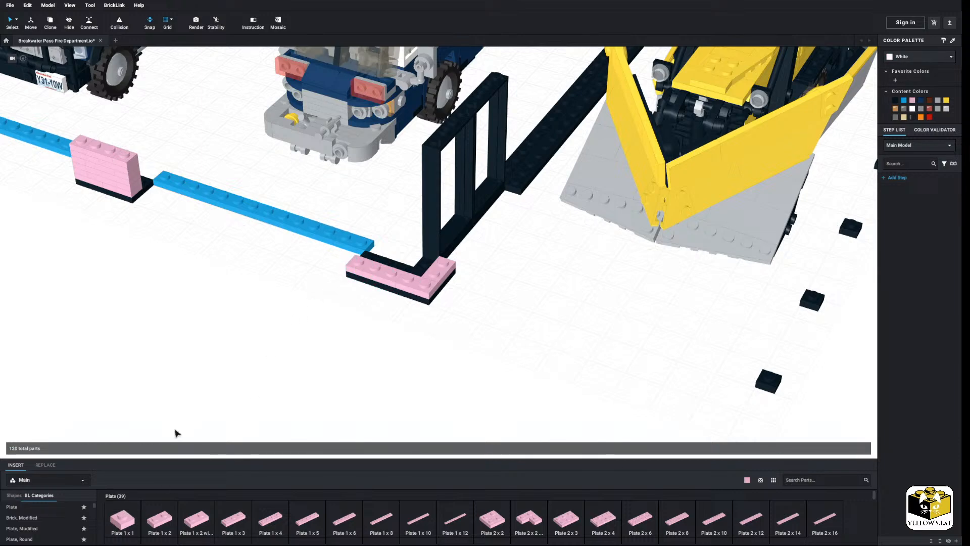
# Build the corner pillar's staggered second course from Bright Pink Plate 1 x 2, ending in a Plate 1 x 1 at the door frame side
pyautogui.click(350, 264)
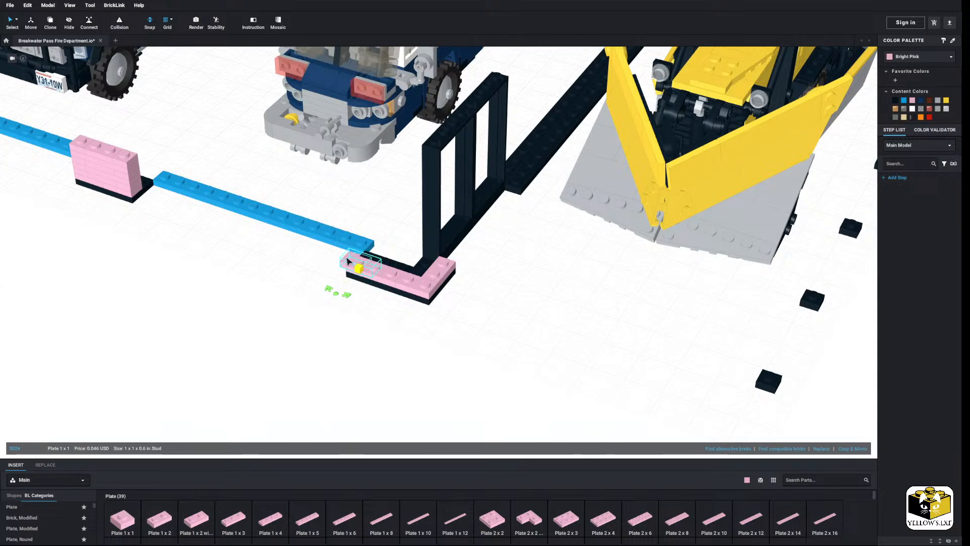
pyautogui.moveTo(347, 260); pyautogui.dragTo(365, 261)
pyautogui.moveTo(163, 519); pyautogui.dragTo(405, 277)
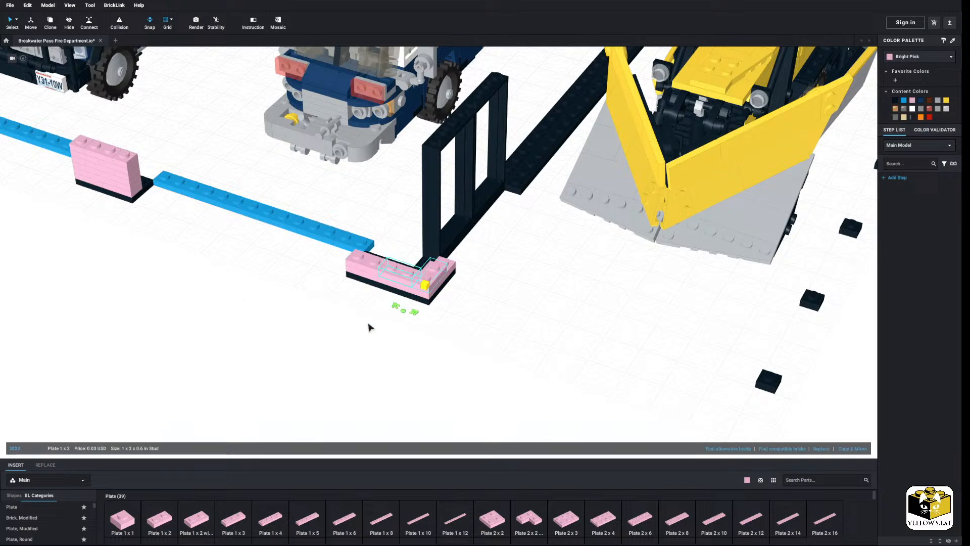
pyautogui.click(123, 522)
pyautogui.moveTo(123, 519); pyautogui.dragTo(446, 257)
pyautogui.click(447, 247)
# Copy all eight plates of the corner pillar's two courses and paste them on top twice to raise it to six courses
pyautogui.click(444, 258)
pyautogui.keyDown('ctrl'); pyautogui.click(446, 268); pyautogui.keyUp('ctrl')
pyautogui.keyDown('ctrl'); pyautogui.click(433, 279); pyautogui.keyUp('ctrl')
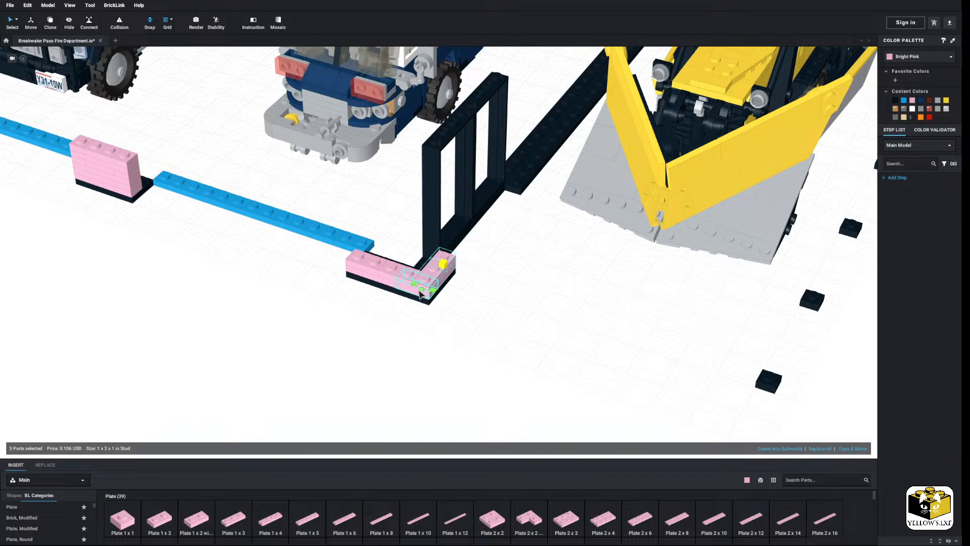
pyautogui.keyDown('ctrl'); pyautogui.click(358, 276); pyautogui.keyUp('ctrl')
pyautogui.rightClick(357, 272)
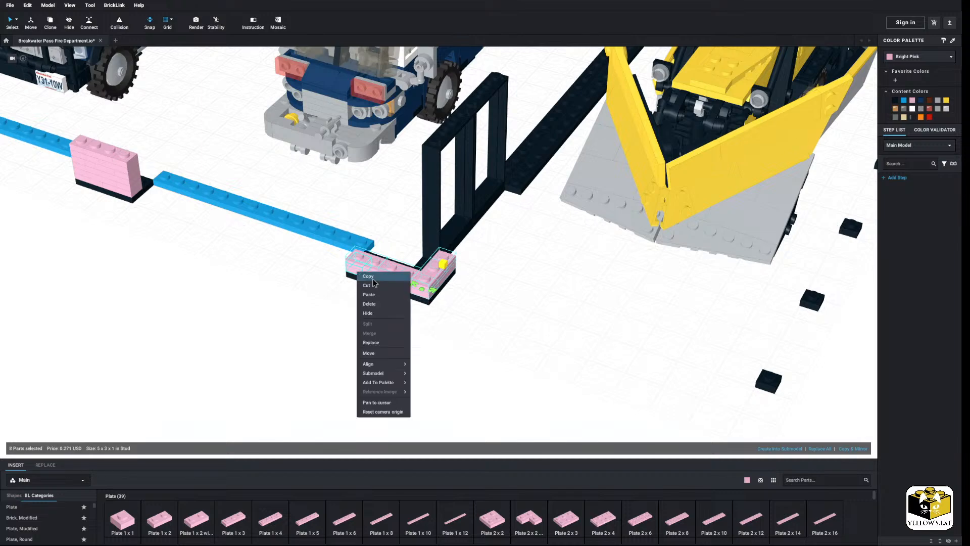
pyautogui.click(372, 279)
pyautogui.rightClick(335, 292)
pyautogui.click(354, 316)
pyautogui.click(398, 262)
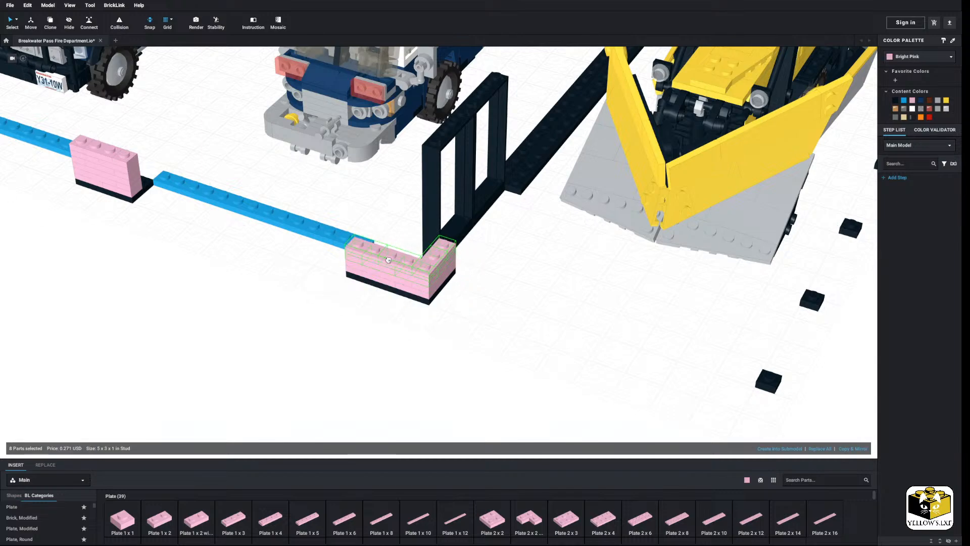
pyautogui.rightClick(300, 309)
pyautogui.click(324, 332)
pyautogui.click(386, 257)
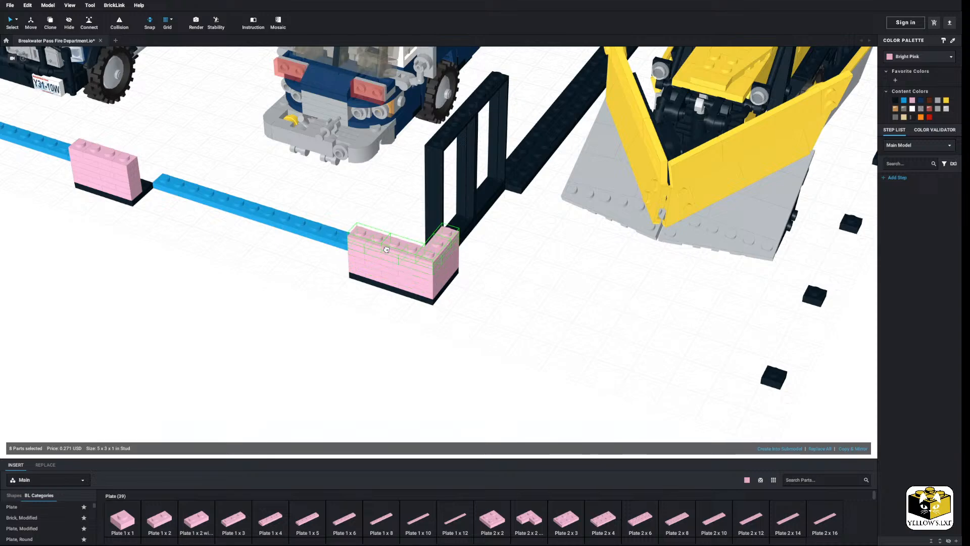
pyautogui.click(305, 297)
# Place two Bright Pink Plate 1 x 2 end to end on the front edge of the black stub at the opposite garage corner
pyautogui.scroll(-5, 306, 295)
pyautogui.moveTo(311, 292)
pyautogui.mouseDown(button='right')
pyautogui.moveTo(321, 285)
pyautogui.moveTo(297, 290)
pyautogui.moveTo(319, 289)
pyautogui.mouseUp(button='right')
pyautogui.moveTo(319, 289); pyautogui.dragTo(375, 306, button='middle')
pyautogui.moveTo(376, 309); pyautogui.dragTo(359, 321, button='right')
pyautogui.moveTo(360, 321); pyautogui.dragTo(396, 336, button='middle')
pyautogui.scroll(4, 396, 336)
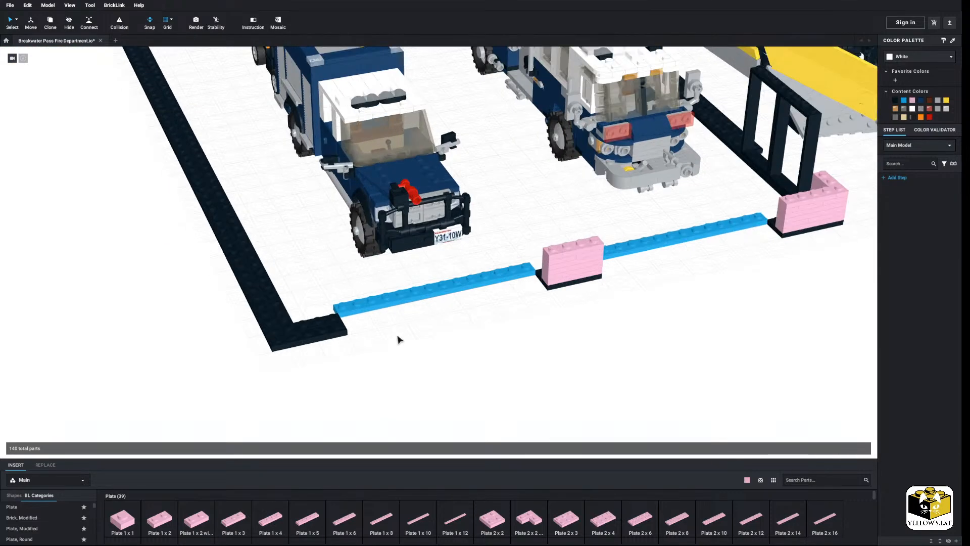
pyautogui.moveTo(428, 350); pyautogui.dragTo(404, 357, button='right')
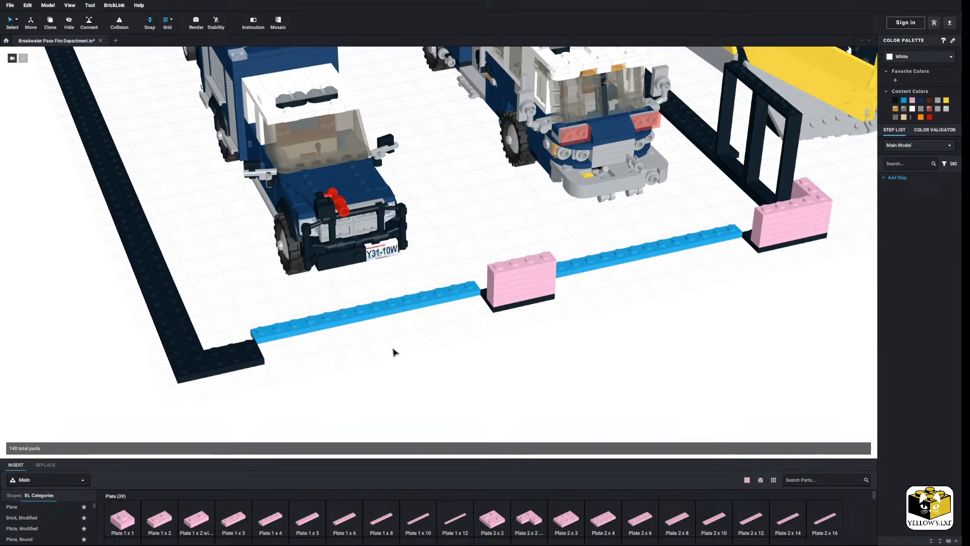
pyautogui.moveTo(393, 348); pyautogui.dragTo(433, 334, button='middle')
pyautogui.moveTo(433, 334); pyautogui.dragTo(440, 332, button='right')
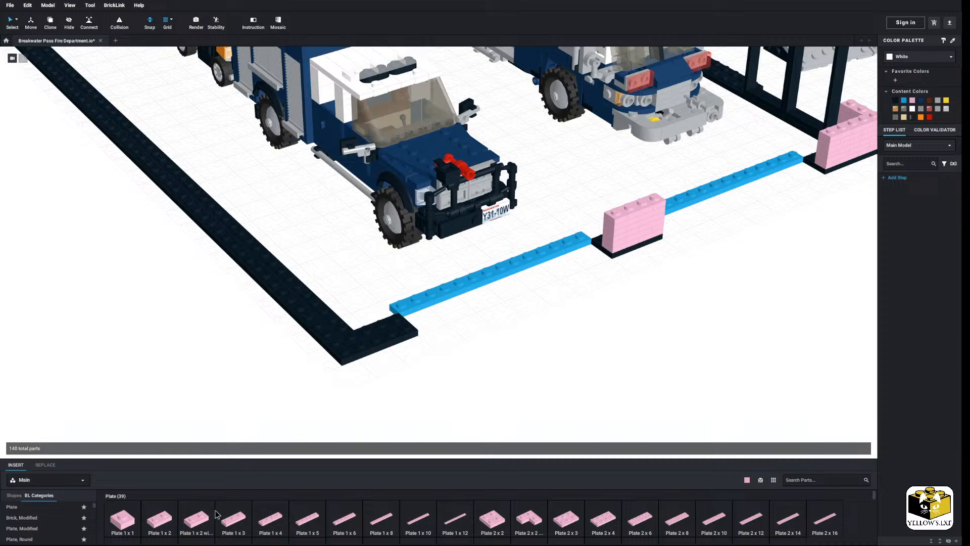
pyautogui.moveTo(167, 515); pyautogui.dragTo(384, 330)
pyautogui.moveTo(383, 329); pyautogui.dragTo(357, 274, button='right')
pyautogui.click(323, 323)
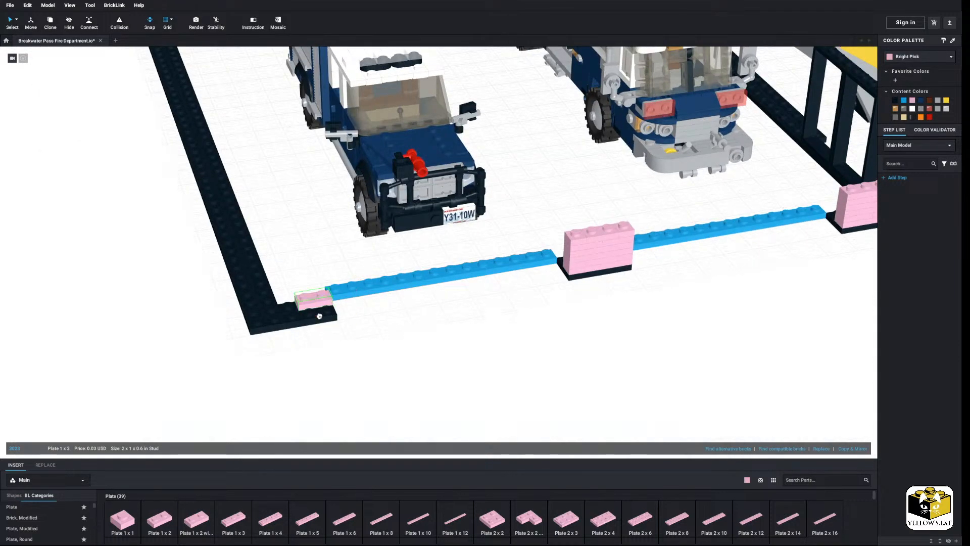
pyautogui.moveTo(152, 535); pyautogui.dragTo(298, 314)
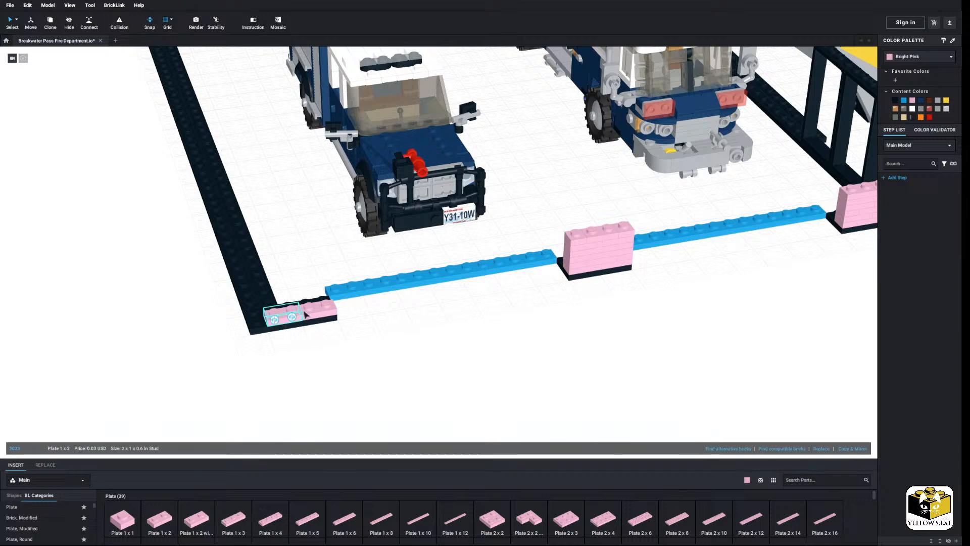
# Copy the two corner plates and paste them rotated along the outer edge of the long side wall, starting at the front corner
pyautogui.keyDown('ctrl'); pyautogui.click(319, 307); pyautogui.keyUp('ctrl')
pyautogui.rightClick(319, 307)
pyautogui.click(391, 313)
pyautogui.rightClick(391, 313)
pyautogui.click(406, 337)
pyautogui.press('Right')
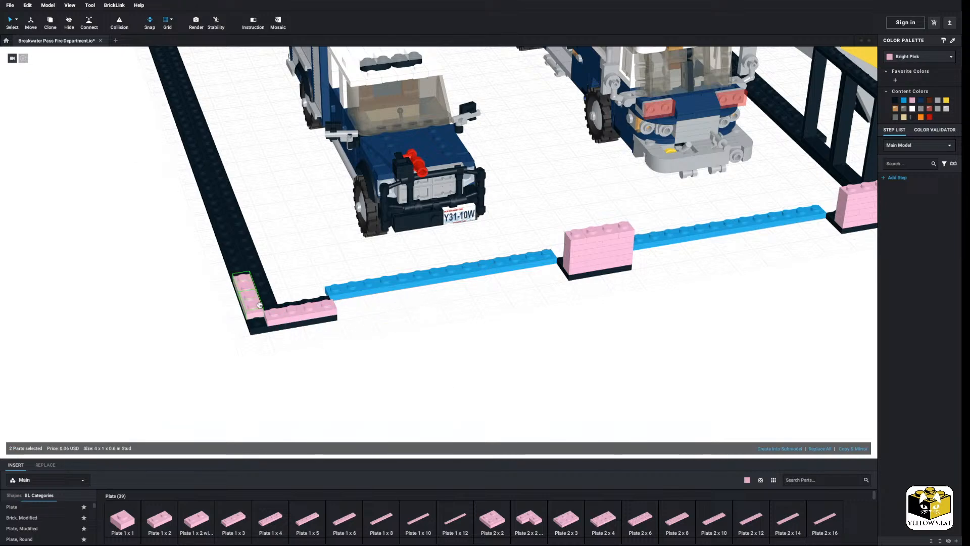
pyautogui.click(247, 305)
# Mirror-copy the two side-wall plates repeatedly along the outer edge until the pink row reaches the rear corner
pyautogui.moveTo(210, 321); pyautogui.dragTo(172, 353, button='right')
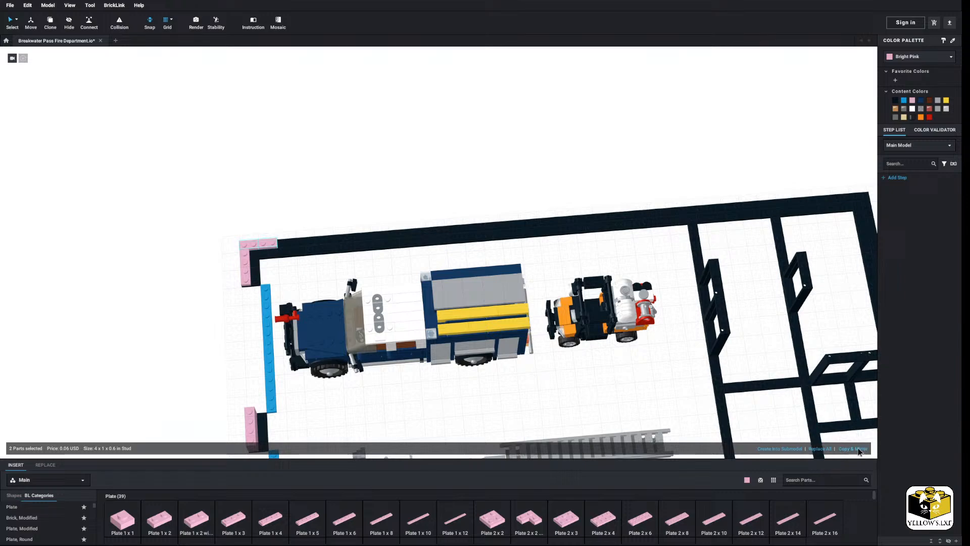
pyautogui.click(859, 451)
pyautogui.click(858, 451)
pyautogui.click(859, 451)
pyautogui.click(858, 451)
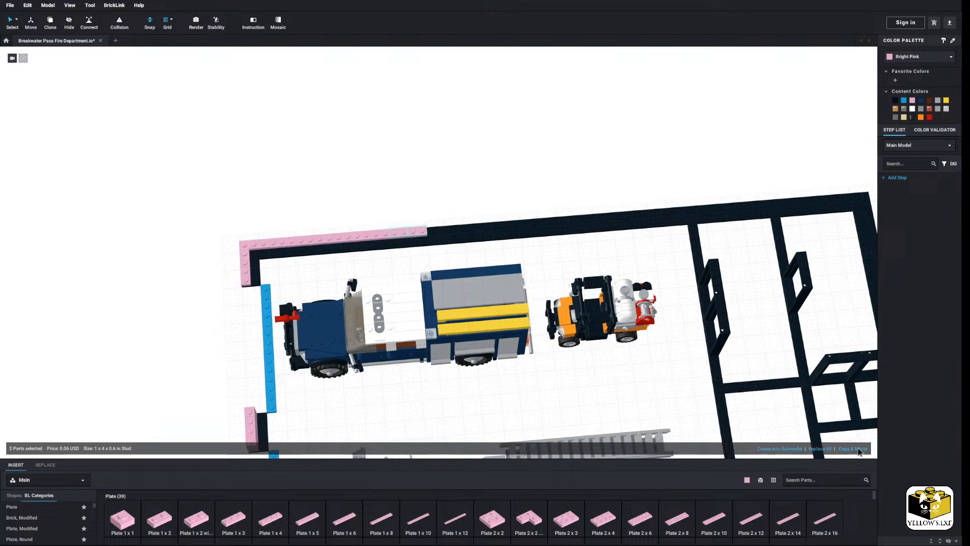
pyautogui.click(859, 451)
pyautogui.click(858, 452)
pyautogui.click(859, 451)
pyautogui.click(859, 451)
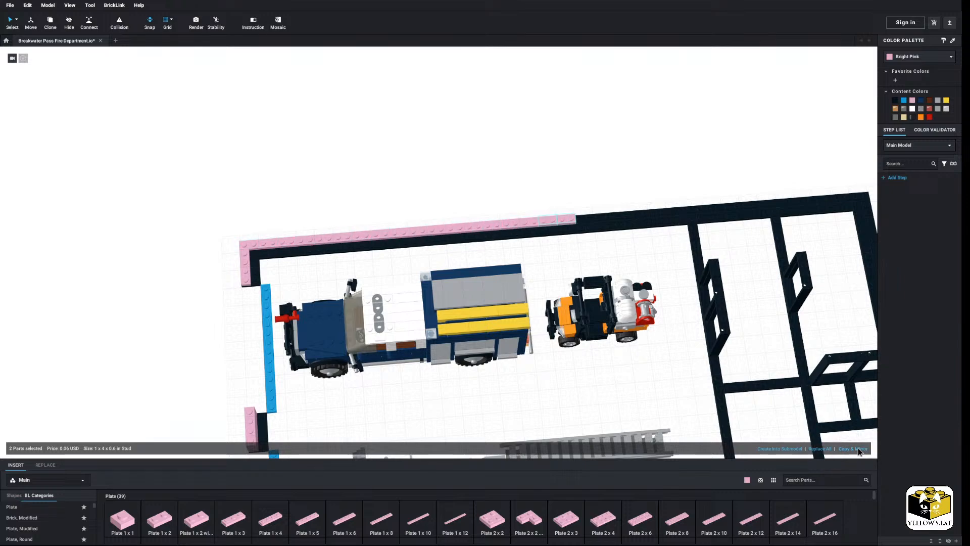
pyautogui.click(859, 449)
pyautogui.click(858, 449)
pyautogui.click(859, 448)
pyautogui.click(859, 448)
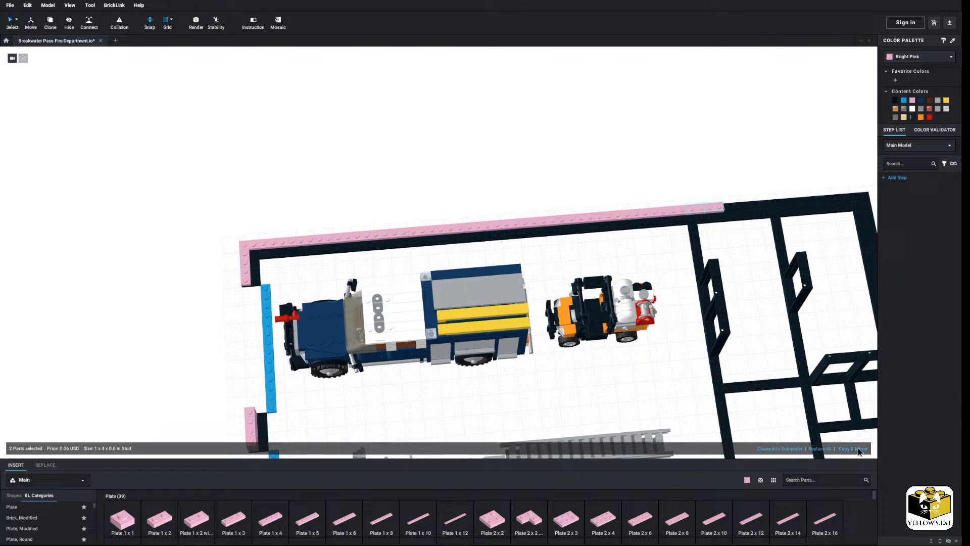
pyautogui.click(859, 449)
pyautogui.click(859, 449)
pyautogui.click(859, 448)
pyautogui.click(858, 449)
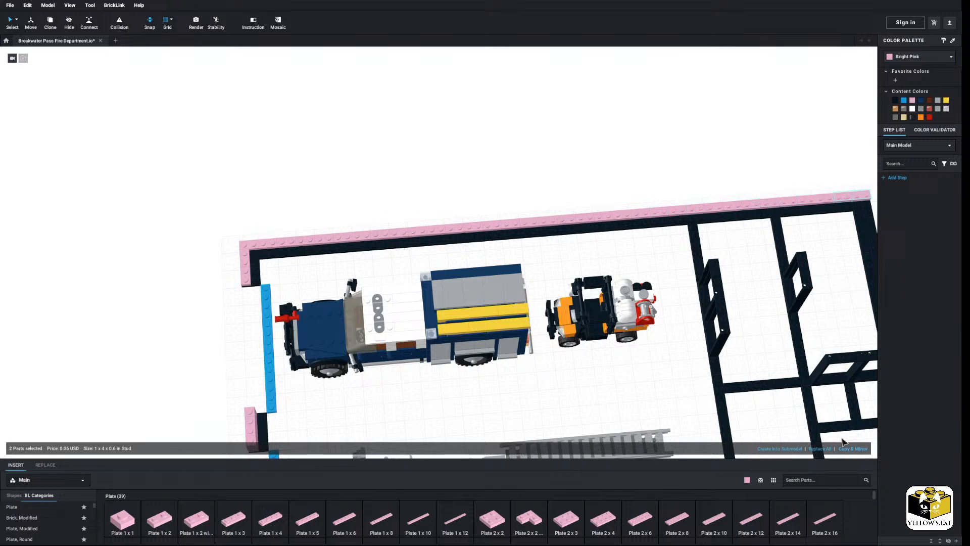
pyautogui.click(411, 222)
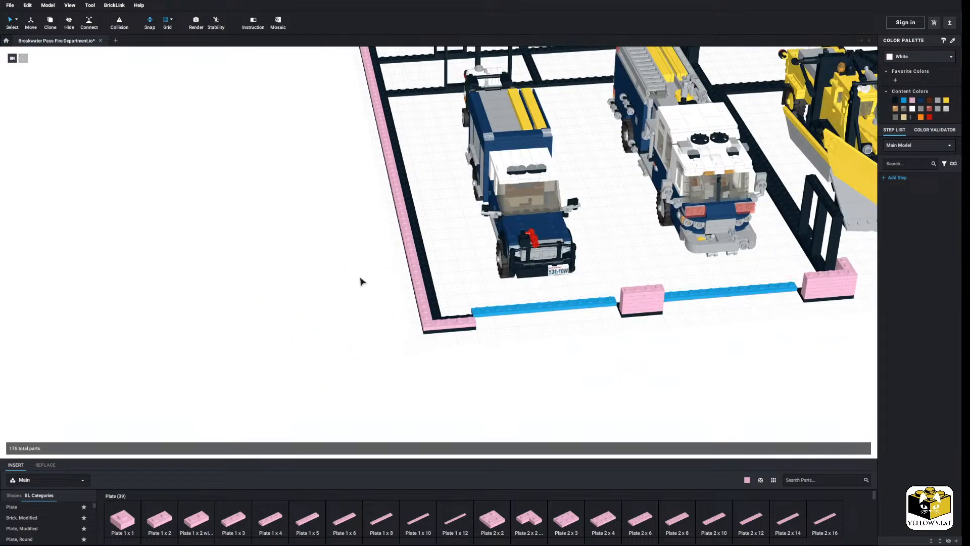
# Place two Bright Pink Plate 1 x 2 end to end on the rear wall's outer edge, starting from the pink side wall's corner
pyautogui.scroll(-5, 366, 329)
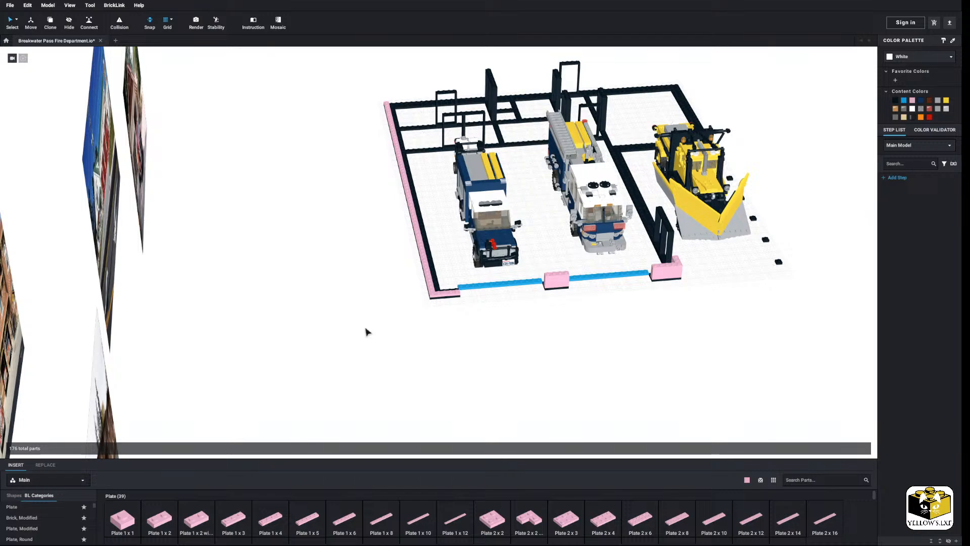
pyautogui.rightClick(365, 330)
pyautogui.click(318, 317)
pyautogui.moveTo(331, 307); pyautogui.dragTo(338, 314, button='right')
pyautogui.moveTo(337, 313); pyautogui.dragTo(347, 368, button='middle')
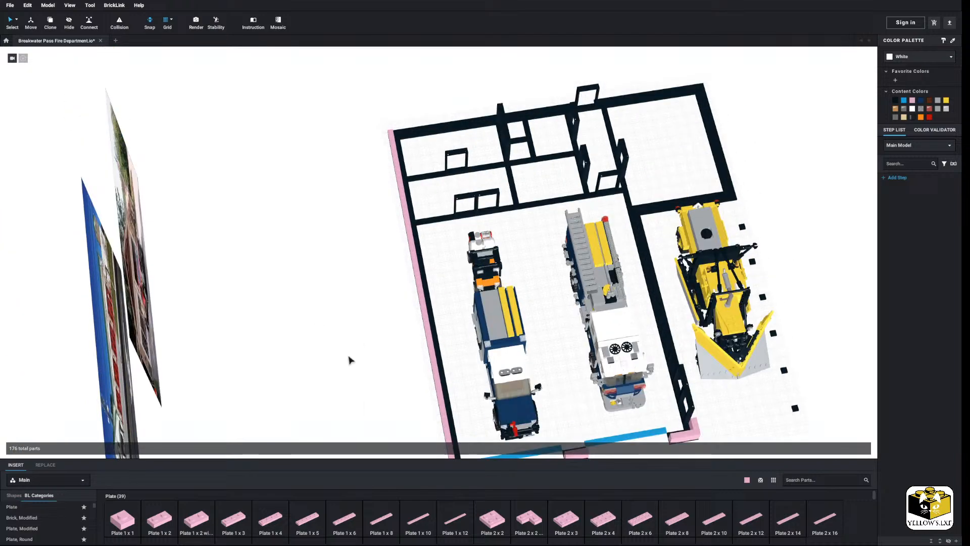
pyautogui.moveTo(348, 356); pyautogui.dragTo(342, 373, button='right')
pyautogui.moveTo(358, 347); pyautogui.dragTo(355, 373, button='middle')
pyautogui.scroll(2, 352, 370)
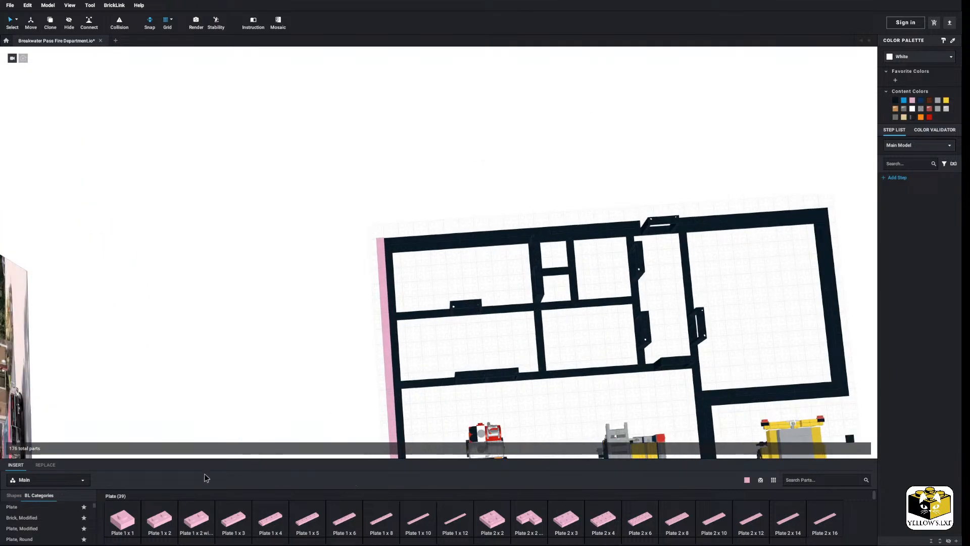
pyautogui.click(159, 518)
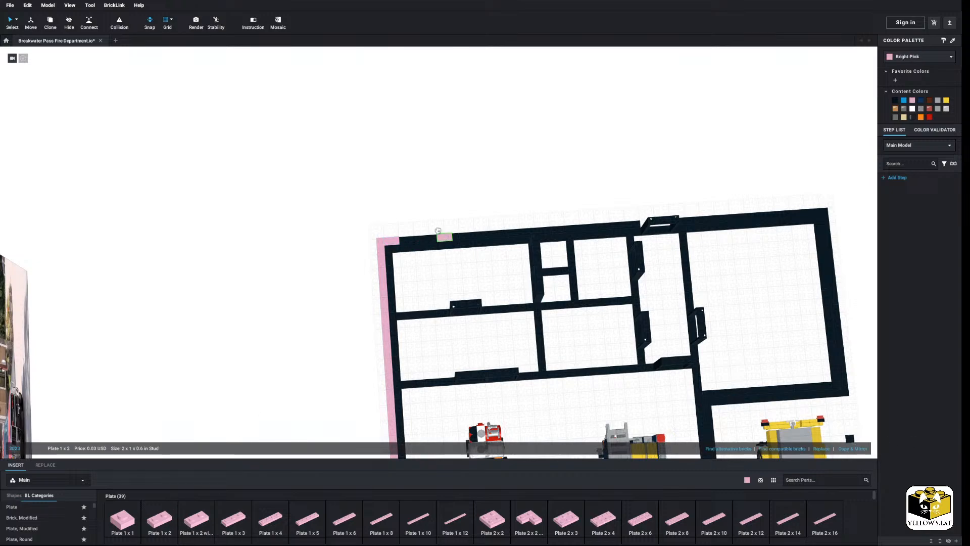
pyautogui.click(406, 242)
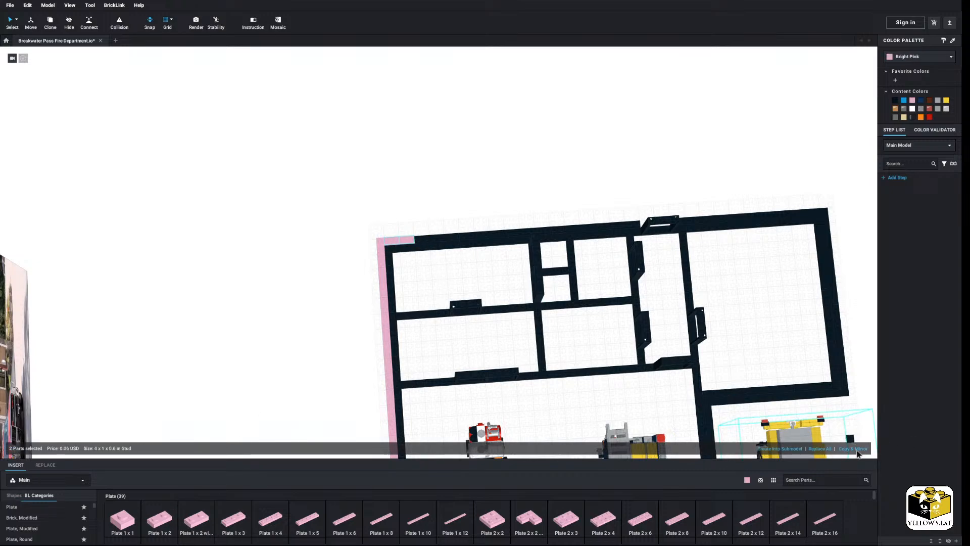
# Mirror-copy the two rear-wall plates repeatedly along the outer edge and complete the row up to the rear doorway
pyautogui.click(857, 450)
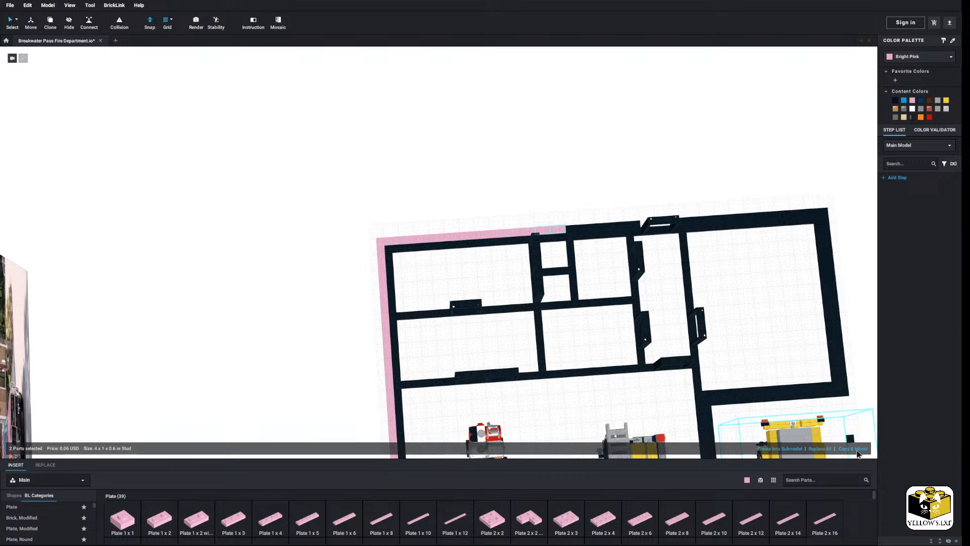
pyautogui.click(619, 227)
pyautogui.click(462, 210)
# Start the rear wall's second course at the doorway with a Bright Pink Plate 1 x 1 followed by two Plate 1 x 2
pyautogui.moveTo(462, 211); pyautogui.dragTo(528, 187, button='right')
pyautogui.scroll(3, 321, 400)
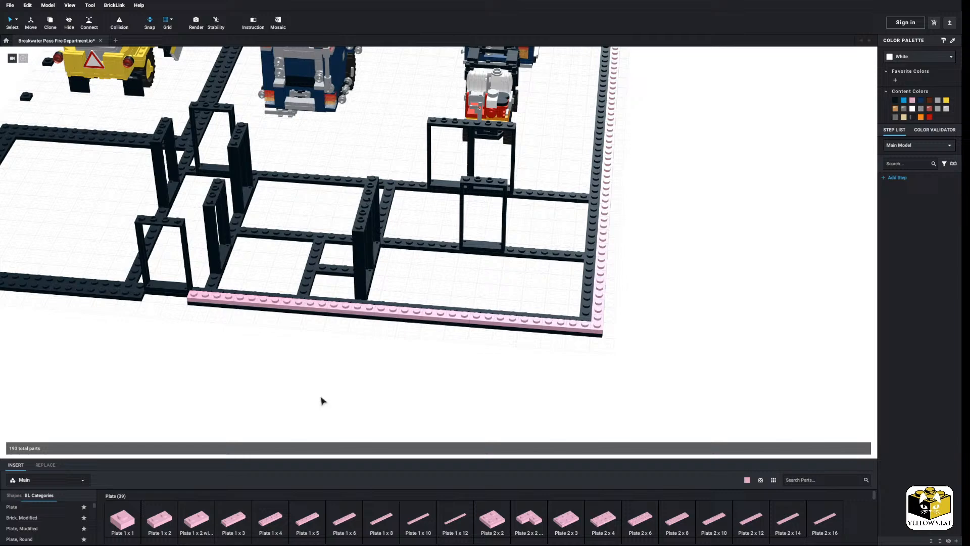
pyautogui.click(121, 516)
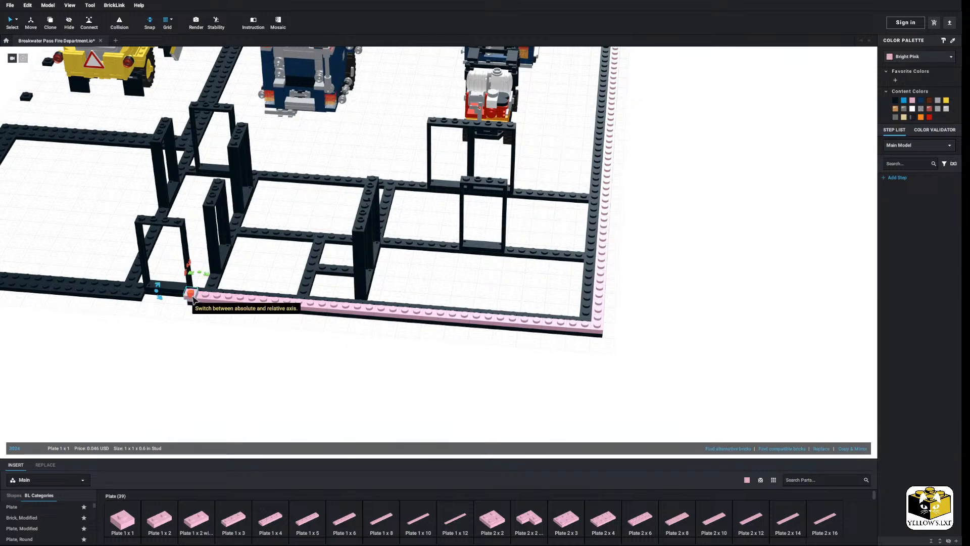
pyautogui.click(197, 297)
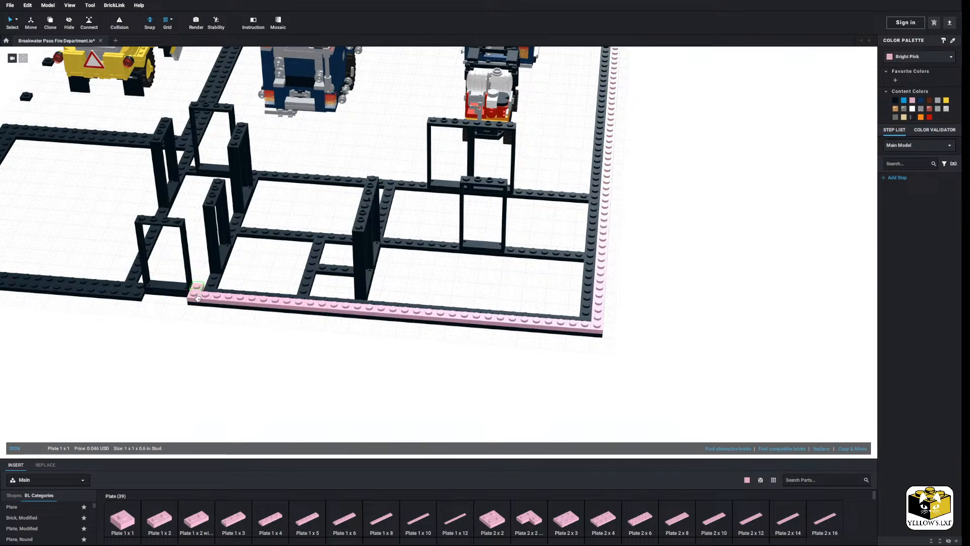
pyautogui.click(166, 523)
pyautogui.click(212, 296)
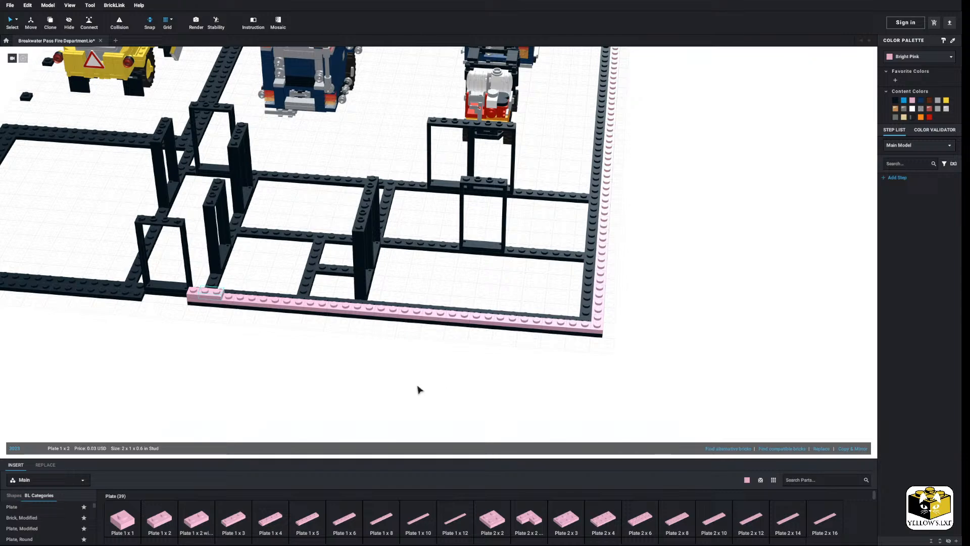
pyautogui.click(160, 519)
pyautogui.click(235, 295)
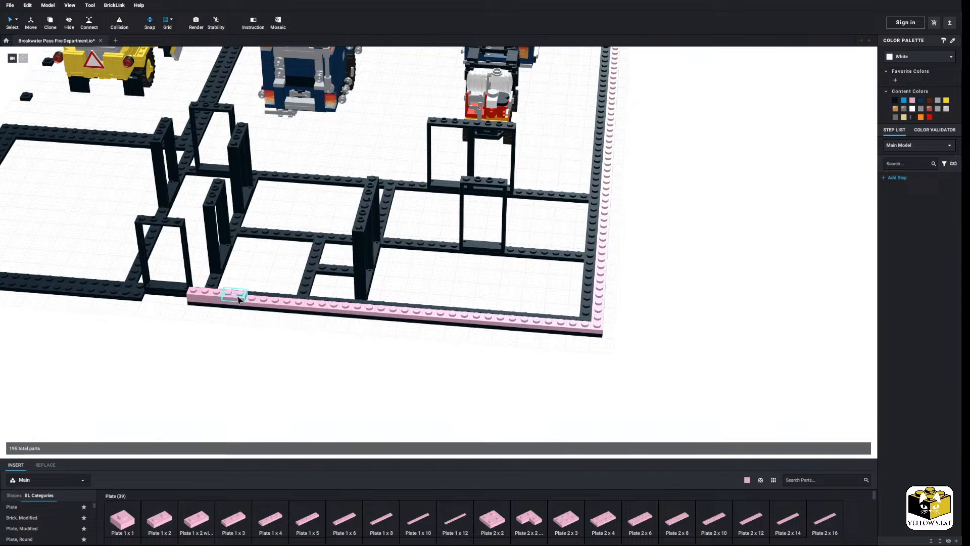
# Mirror-copy the two 1 x 2 plates repeatedly along the rear wall's second course and fill the course out to the building corner
pyautogui.click(860, 449)
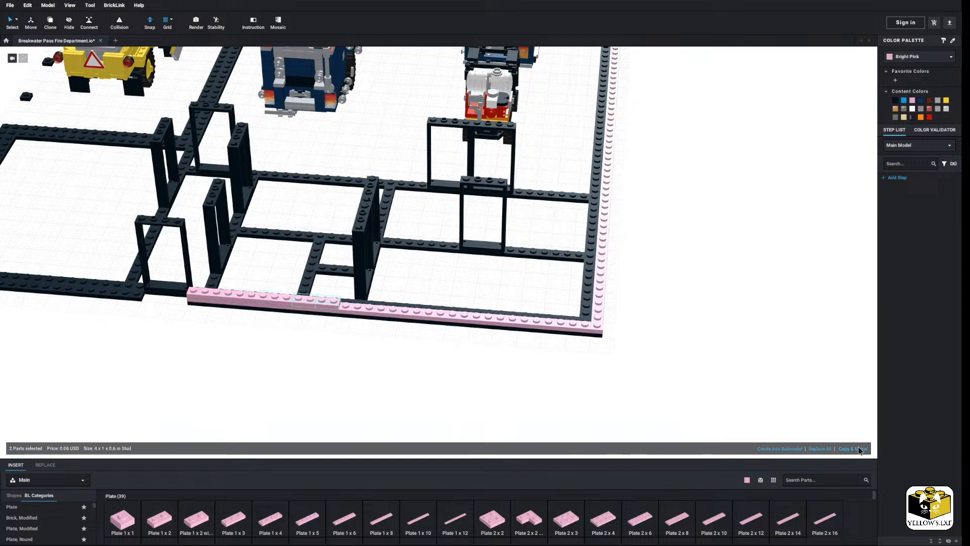
pyautogui.click(858, 448)
pyautogui.click(858, 448)
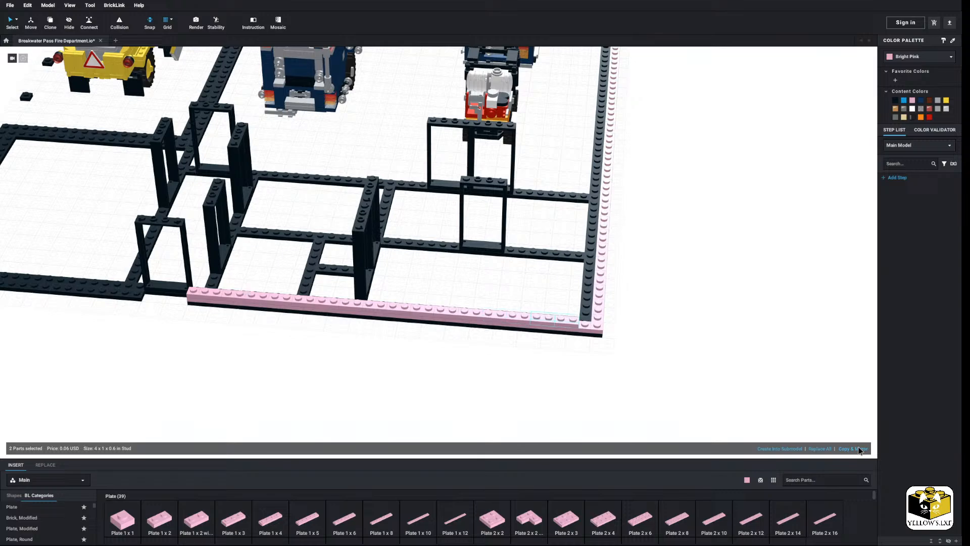
pyautogui.click(858, 448)
pyautogui.click(723, 391)
pyautogui.rightClick(610, 323)
pyautogui.click(635, 356)
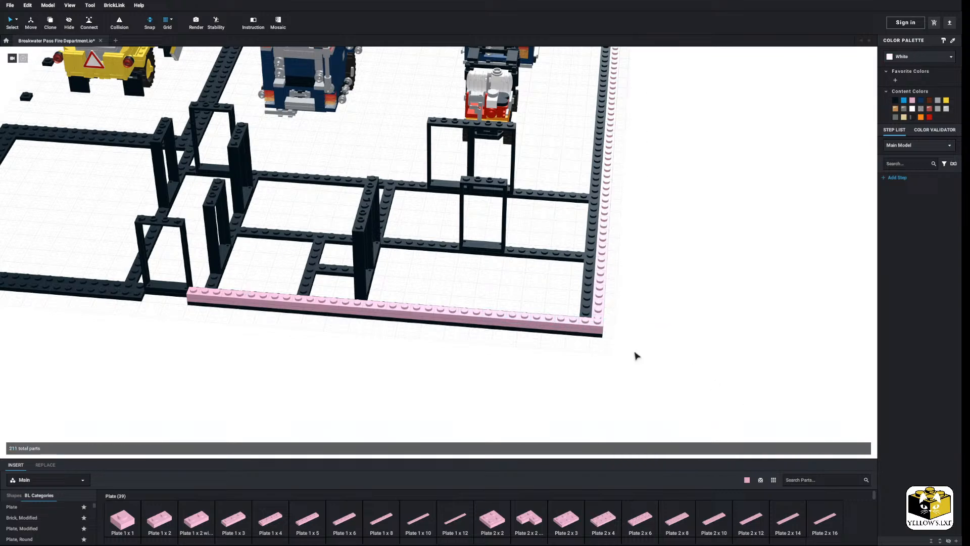
# Start the long side wall's second course with a Bright Pink Plate 1 x 2 at the rear corner and mirror-copy it to the front corner
pyautogui.moveTo(637, 356); pyautogui.dragTo(606, 355, button='right')
pyautogui.moveTo(507, 397); pyautogui.dragTo(439, 344, button='middle')
pyautogui.moveTo(372, 370); pyautogui.dragTo(172, 313, button='middle')
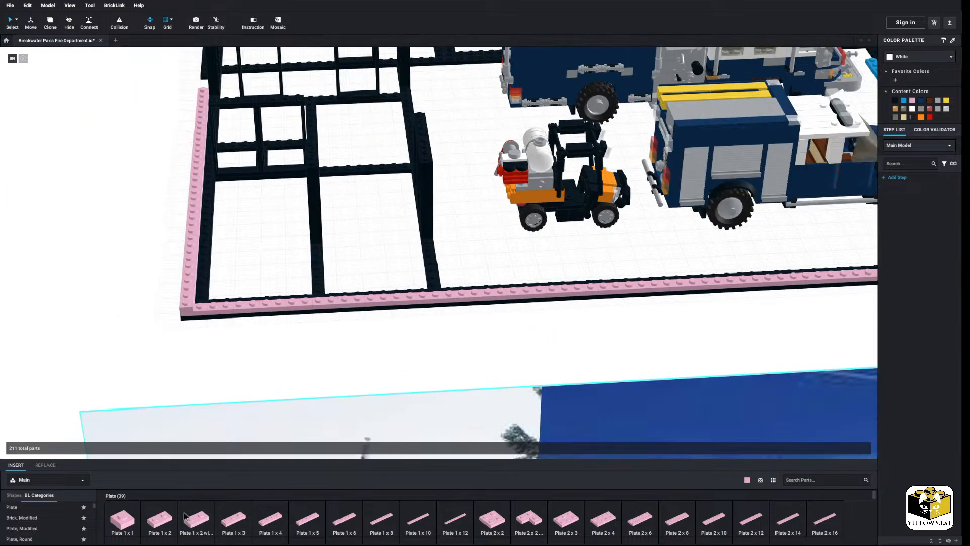
pyautogui.click(164, 519)
pyautogui.click(211, 306)
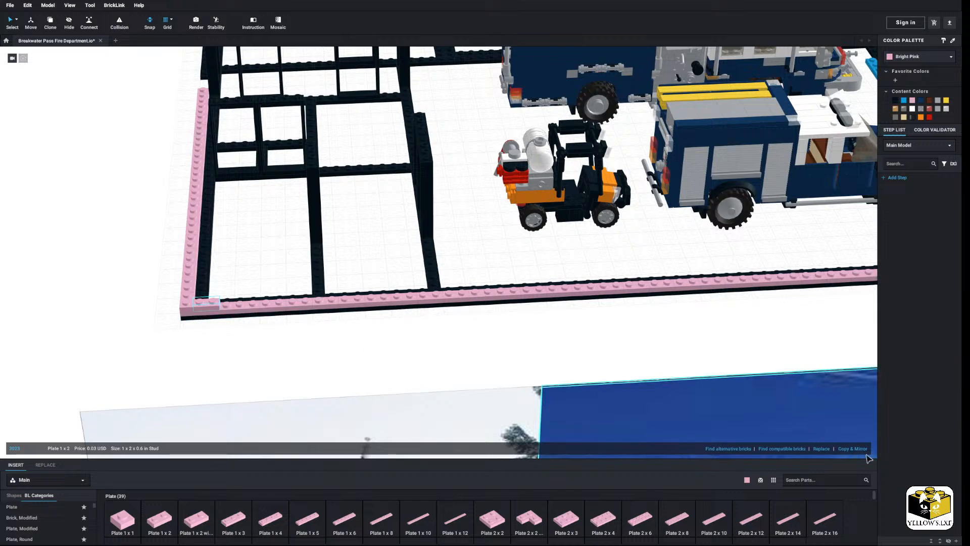
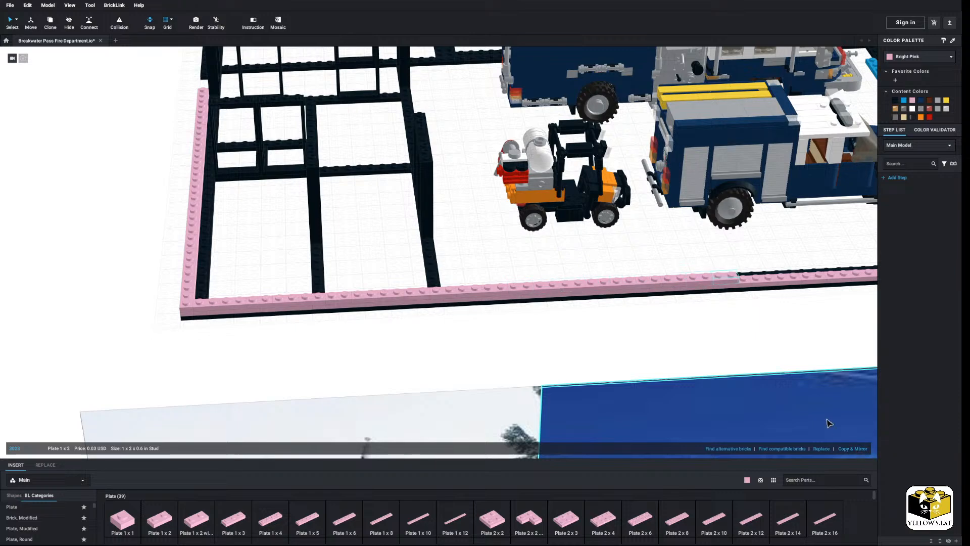
pyautogui.moveTo(760, 376); pyautogui.dragTo(629, 398, button='middle')
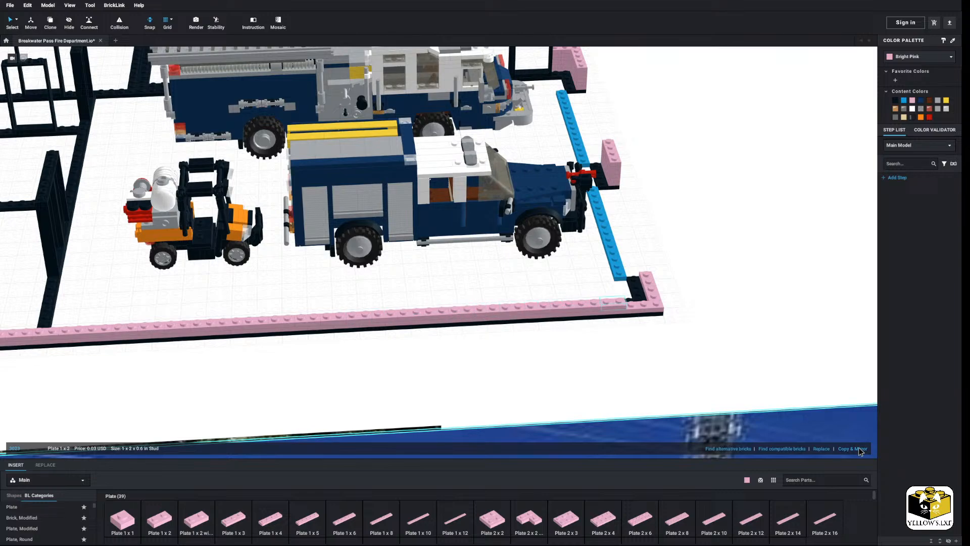
pyautogui.click(859, 451)
# Finish the second course on the short front corner segment with Bright Pink Plate 1 x 2 parts and a Plate 1 x 1
pyautogui.moveTo(751, 349); pyautogui.dragTo(716, 350, button='right')
pyautogui.moveTo(679, 393); pyautogui.dragTo(588, 357, button='middle')
pyautogui.click(453, 343)
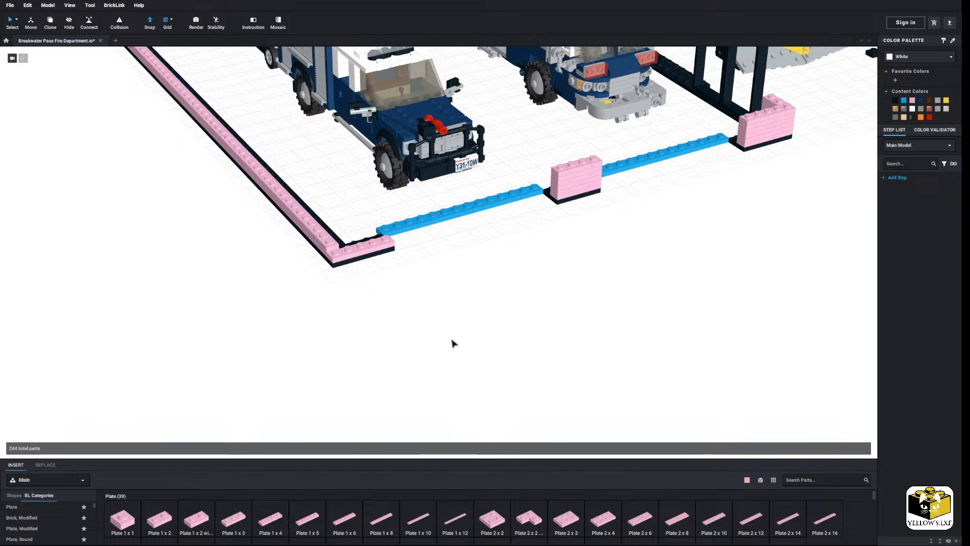
pyautogui.moveTo(155, 521); pyautogui.dragTo(346, 249)
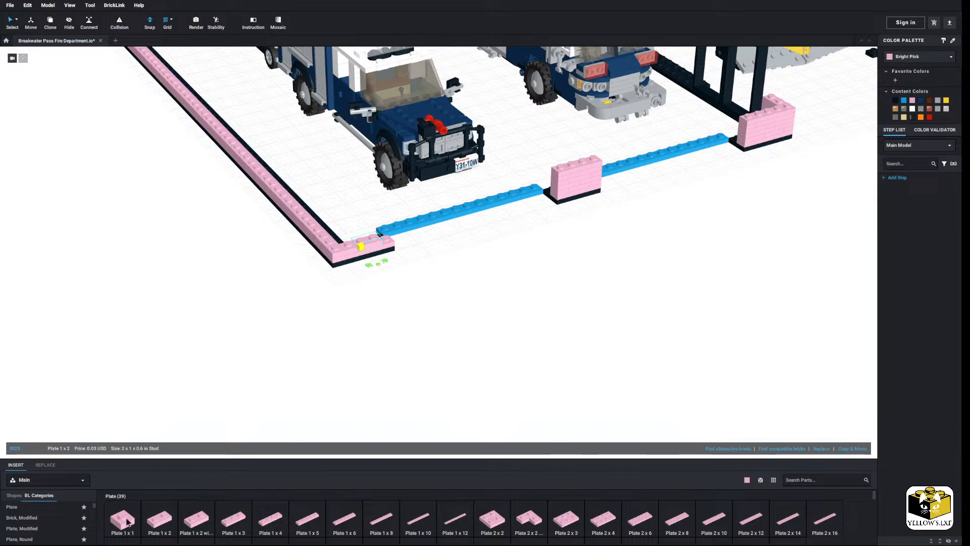
pyautogui.moveTo(137, 507); pyautogui.dragTo(387, 237)
pyautogui.click(444, 275)
pyautogui.scroll(-6, 455, 288)
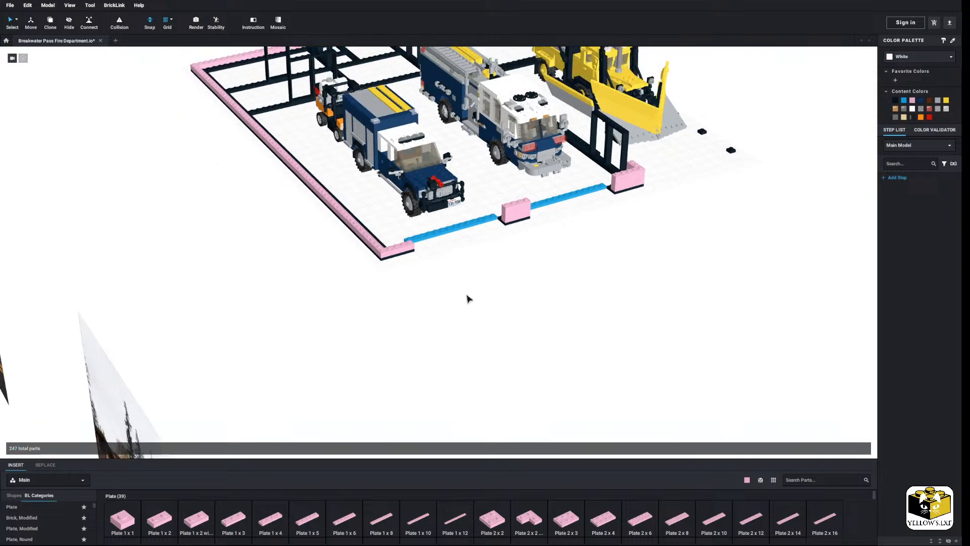
# Select all Bright Pink parts by color, copy them, and paste the duplicate on the empty grid beside the building
pyautogui.moveTo(447, 291); pyautogui.dragTo(425, 282, button='right')
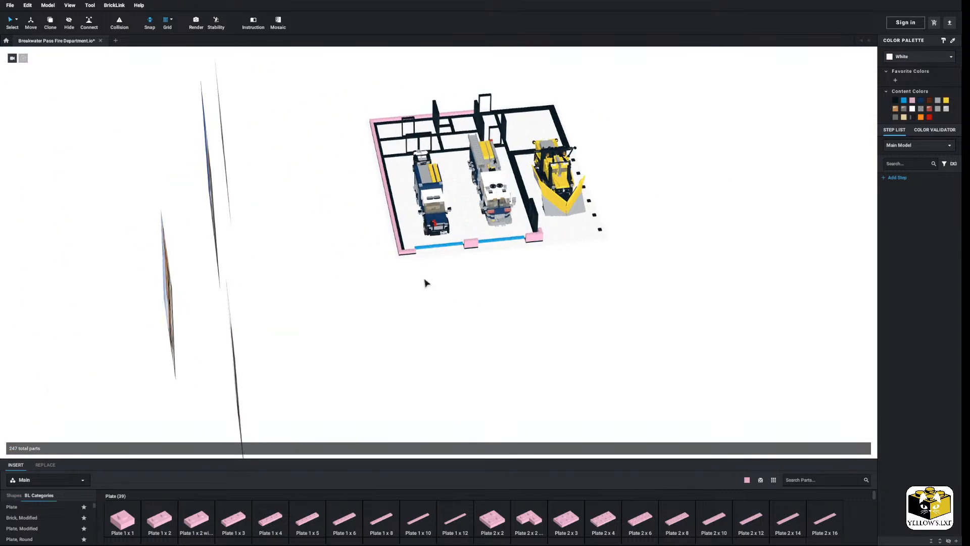
pyautogui.click(16, 21)
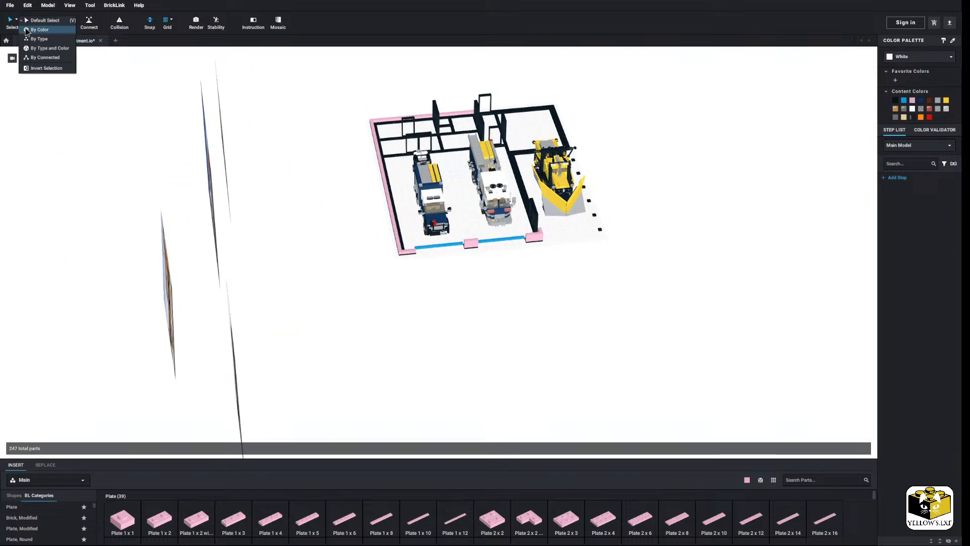
pyautogui.click(25, 30)
pyautogui.rightClick(403, 252)
pyautogui.click(410, 256)
pyautogui.rightClick(570, 281)
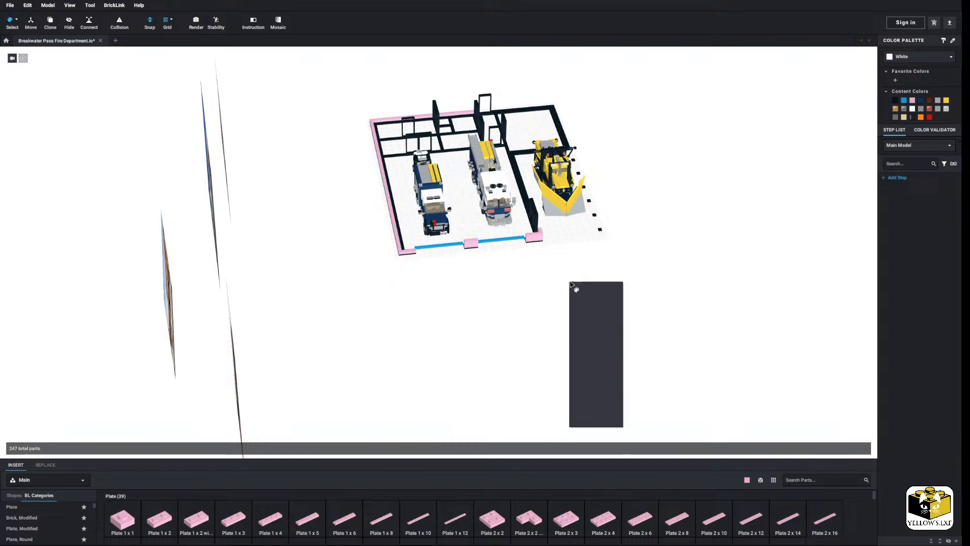
pyautogui.click(580, 305)
pyautogui.moveTo(530, 298); pyautogui.dragTo(342, 354, button='middle')
pyautogui.click(610, 273)
pyautogui.click(432, 247)
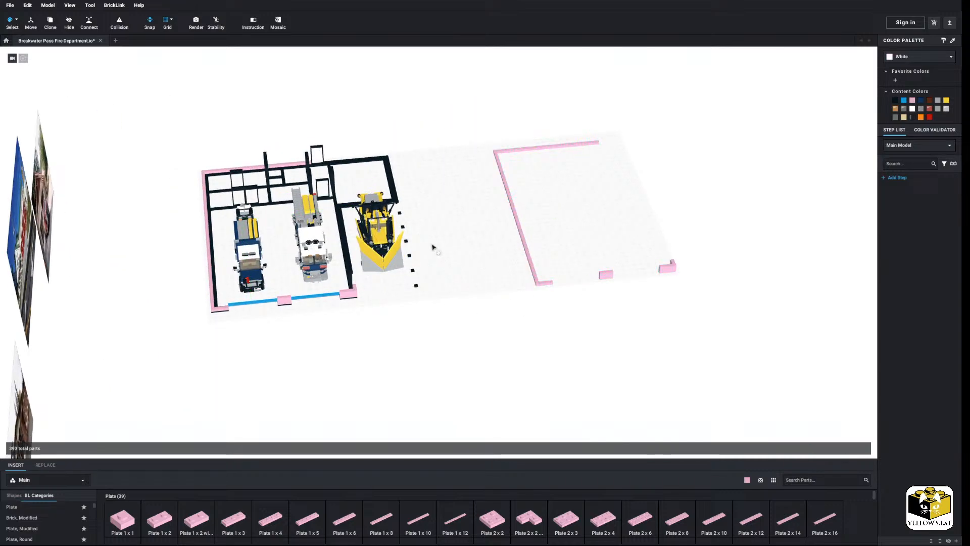
# Delete the two duplicated garage pillars from the pasted wall copy, using the default selection mode
pyautogui.click(15, 21)
pyautogui.click(30, 28)
pyautogui.moveTo(700, 235); pyautogui.dragTo(600, 279)
pyautogui.rightClick(599, 279)
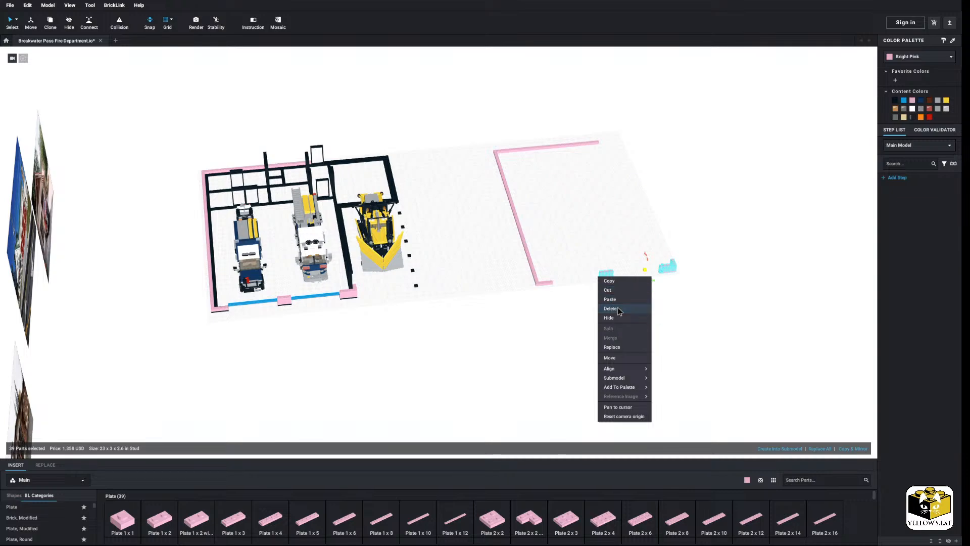
pyautogui.click(617, 307)
# Copy the remaining duplicated wall courses and move them on top of the original walls, aligned at the front corner
pyautogui.moveTo(645, 103); pyautogui.dragTo(478, 321)
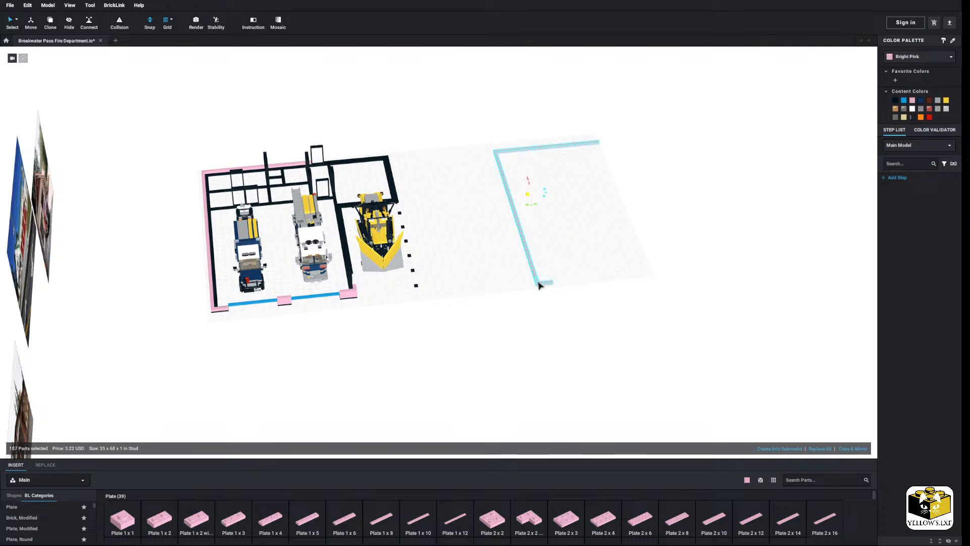
pyautogui.rightClick(537, 280)
pyautogui.click(553, 284)
pyautogui.click(547, 298)
pyautogui.scroll(3, 574, 310)
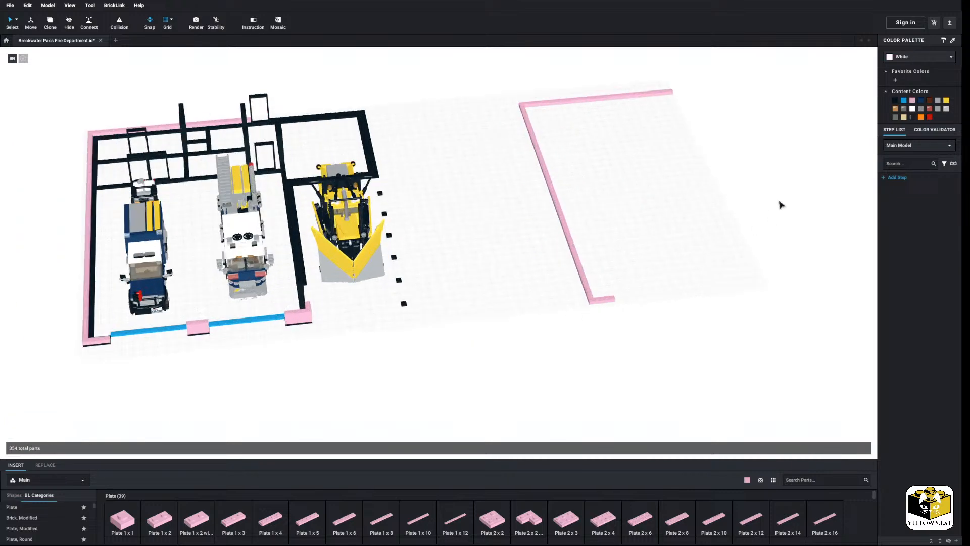
pyautogui.scroll(-2, 779, 202)
pyautogui.moveTo(684, 96); pyautogui.dragTo(477, 340)
pyautogui.moveTo(484, 332); pyautogui.dragTo(516, 312, button='right')
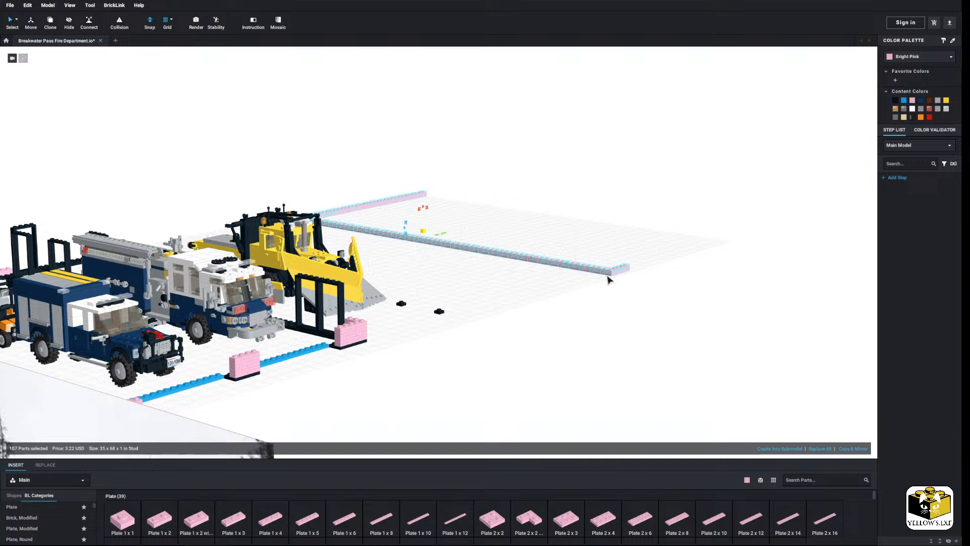
pyautogui.moveTo(612, 272); pyautogui.dragTo(304, 369)
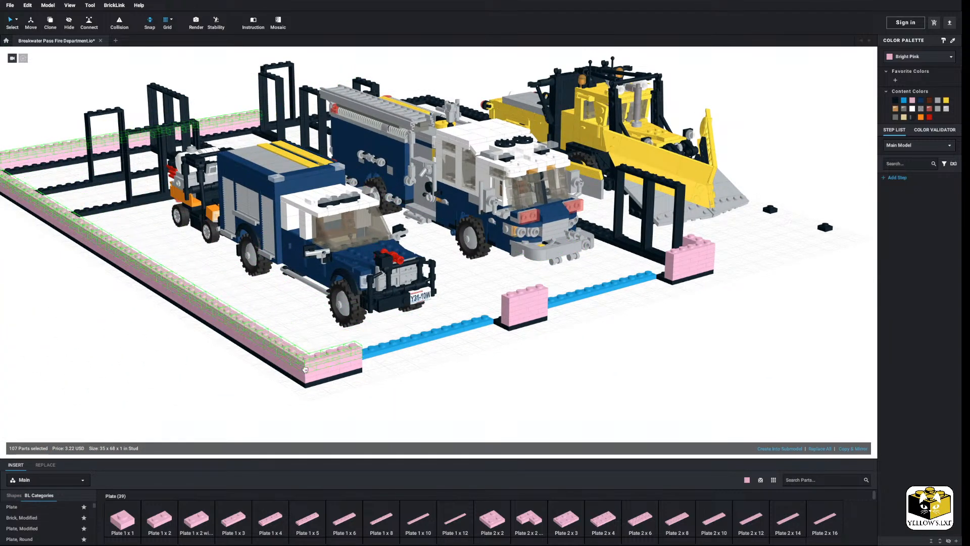
# Paste another copy of the wall courses and stack it on top of the raised outer walls
pyautogui.rightClick(231, 379)
pyautogui.click(242, 401)
pyautogui.scroll(-2, 303, 354)
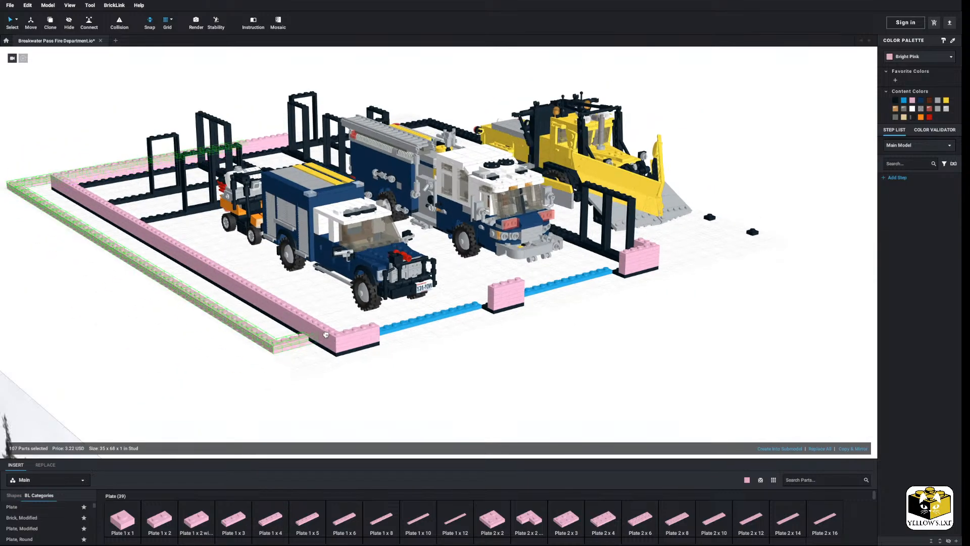
pyautogui.click(369, 326)
pyautogui.click(402, 353)
# Place a Bright Pink Plate 1 x 2 on the partition beside the snow plow and mirror-copy it along to the rear room's wall
pyautogui.scroll(-3, 402, 354)
pyautogui.moveTo(402, 353); pyautogui.dragTo(373, 371, button='right')
pyautogui.scroll(5, 379, 355)
pyautogui.moveTo(374, 349); pyautogui.dragTo(386, 341, button='middle')
pyautogui.moveTo(374, 342); pyautogui.dragTo(389, 336, button='right')
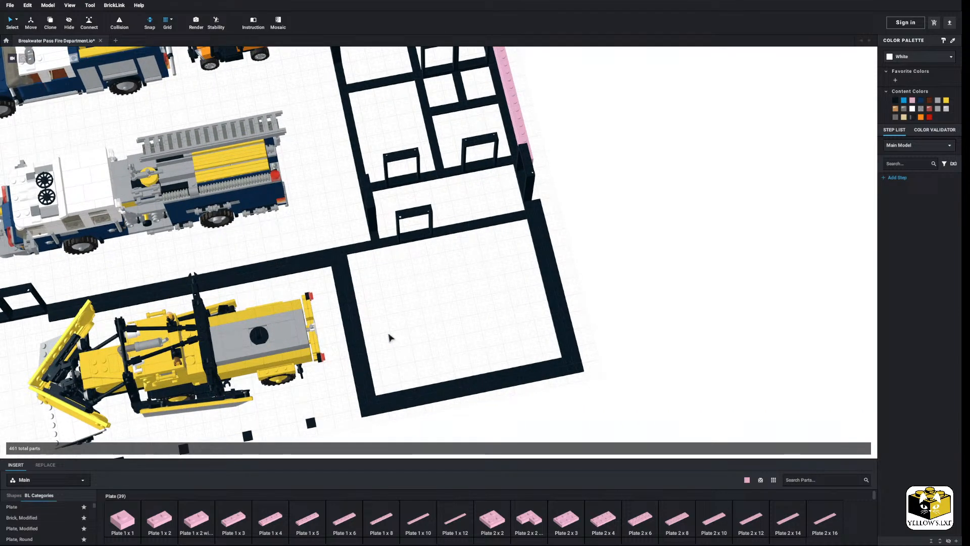
pyautogui.moveTo(415, 321); pyautogui.dragTo(561, 321, button='middle')
pyautogui.scroll(2, 352, 385)
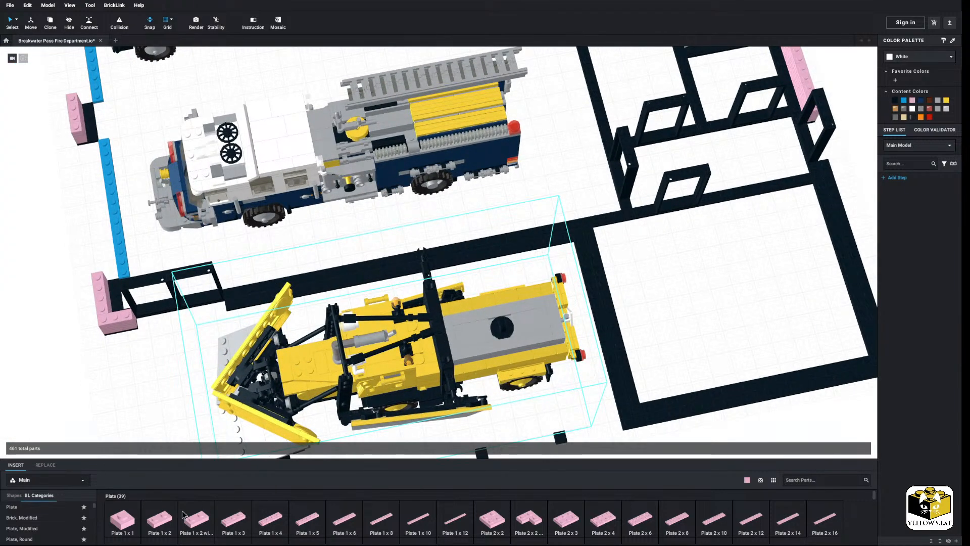
pyautogui.click(160, 517)
pyautogui.moveTo(235, 303); pyautogui.dragTo(236, 274, button='right')
pyautogui.click(228, 276)
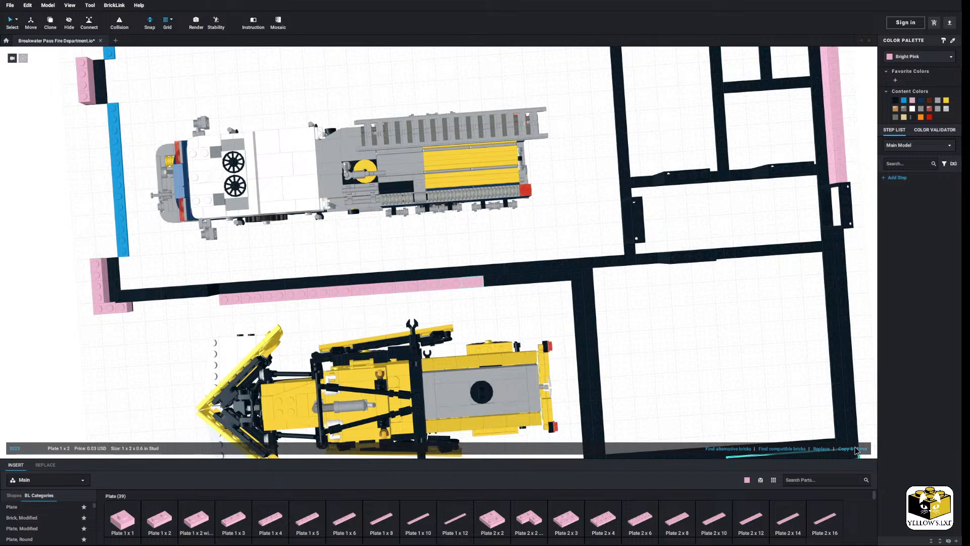
pyautogui.click(689, 389)
# Place a turned Bright Pink Plate 1 x 2 at the inner corner and mirror-copy it along the wall behind the plow to the outer edge
pyautogui.moveTo(689, 389); pyautogui.dragTo(621, 371, button='middle')
pyautogui.click(167, 516)
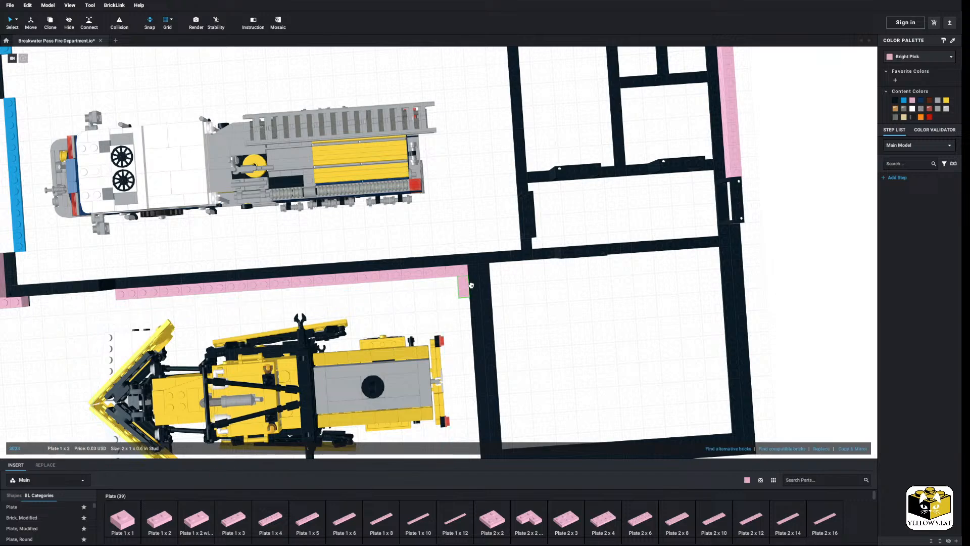
pyautogui.click(472, 278)
pyautogui.moveTo(473, 278); pyautogui.dragTo(508, 279, button='right')
pyautogui.moveTo(508, 279); pyautogui.dragTo(457, 293, button='middle')
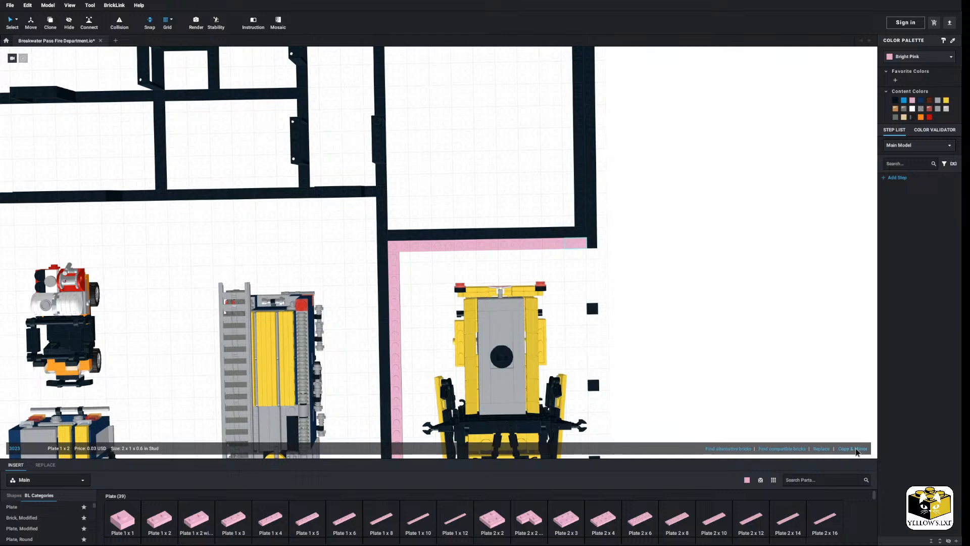
pyautogui.click(675, 346)
# Place a Bright Pink Plate 1 x 2 at the rear room's outer front corner and mirror-copy it along the side wall past the rear corner
pyautogui.moveTo(675, 347)
pyautogui.mouseDown(button='right')
pyautogui.moveTo(669, 340)
pyautogui.moveTo(679, 335)
pyautogui.mouseUp(button='right')
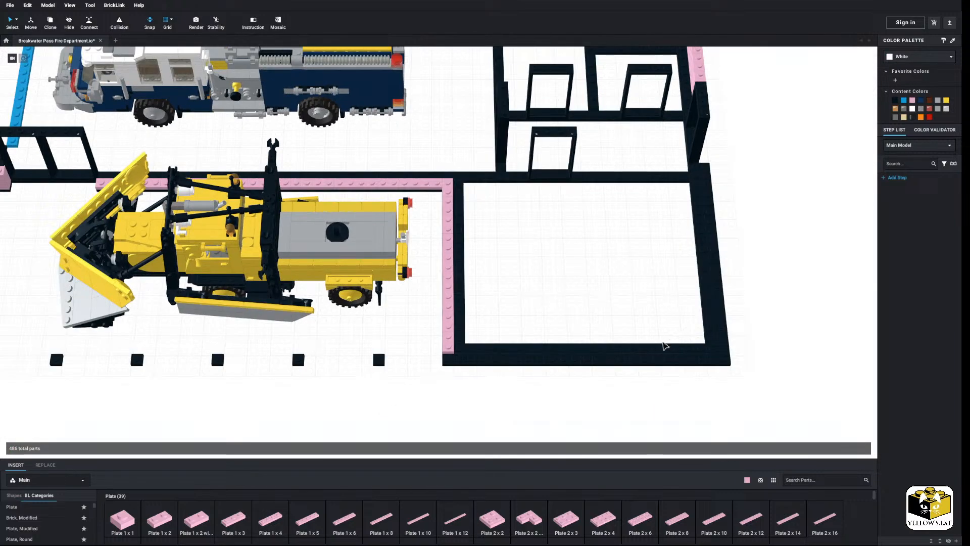
pyautogui.moveTo(663, 341); pyautogui.dragTo(604, 315, button='middle')
pyautogui.moveTo(159, 520); pyautogui.dragTo(365, 312)
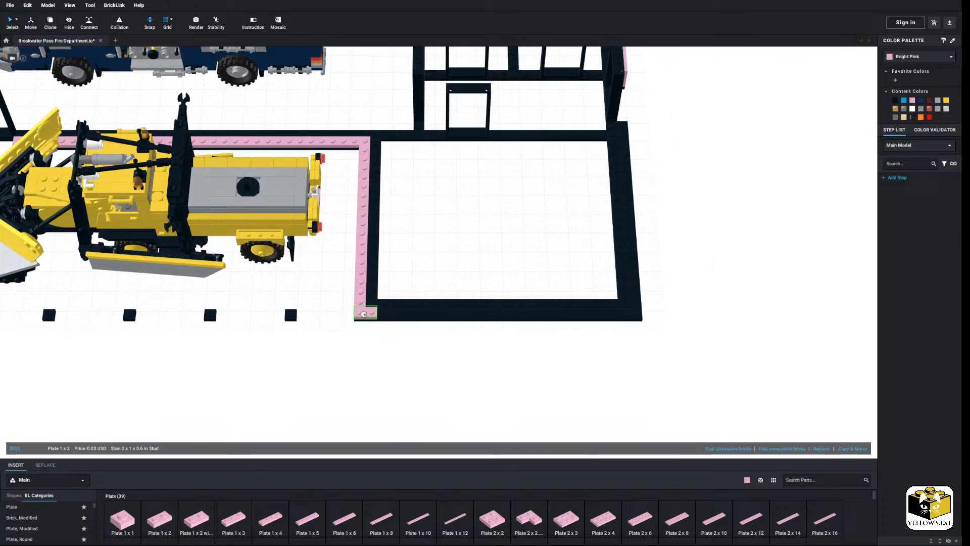
pyautogui.click(864, 449)
pyautogui.click(865, 449)
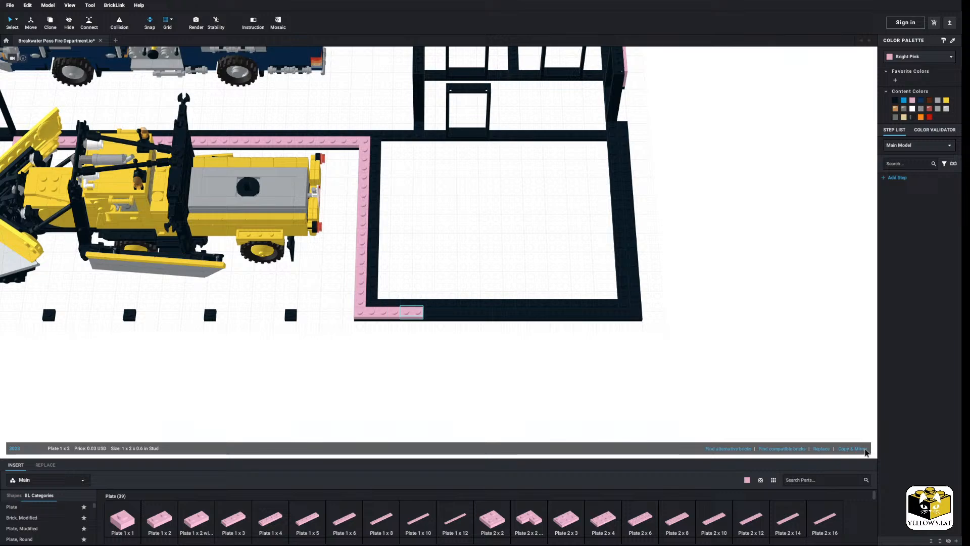
pyautogui.click(864, 449)
pyautogui.click(865, 448)
pyautogui.click(865, 448)
pyautogui.click(865, 450)
pyautogui.click(865, 449)
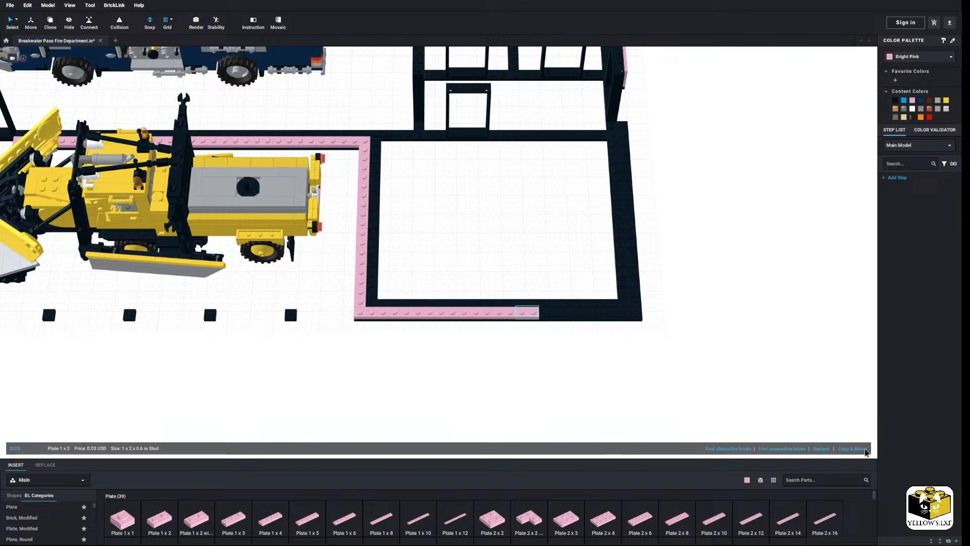
pyautogui.doubleClick(864, 449)
pyautogui.click(865, 449)
pyautogui.click(865, 449)
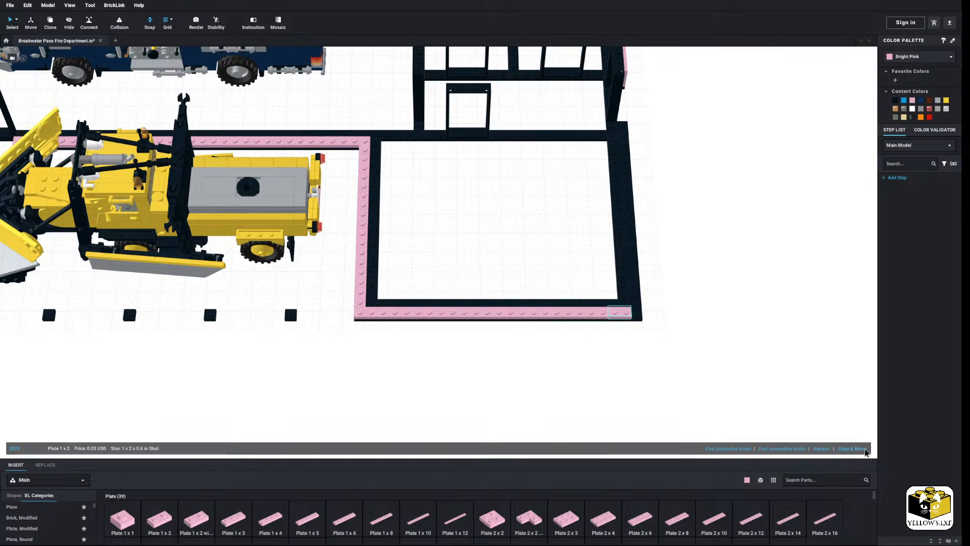
pyautogui.click(865, 448)
pyautogui.click(726, 334)
# Turn the overhanging end plate onto the rear wall's outer corner and mirror-copy it along the wall toward the rear doorway
pyautogui.moveTo(726, 334); pyautogui.dragTo(582, 360, button='right')
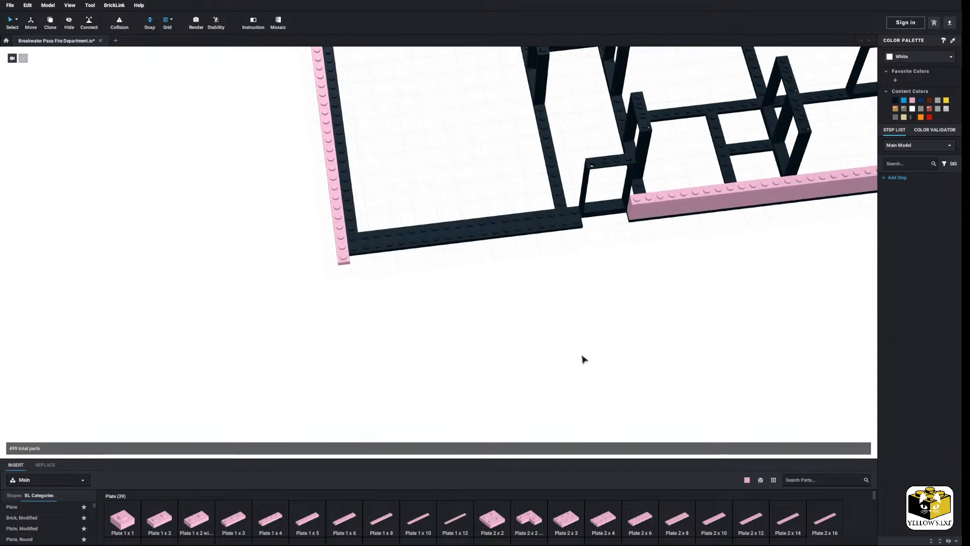
pyautogui.moveTo(342, 261); pyautogui.dragTo(353, 235)
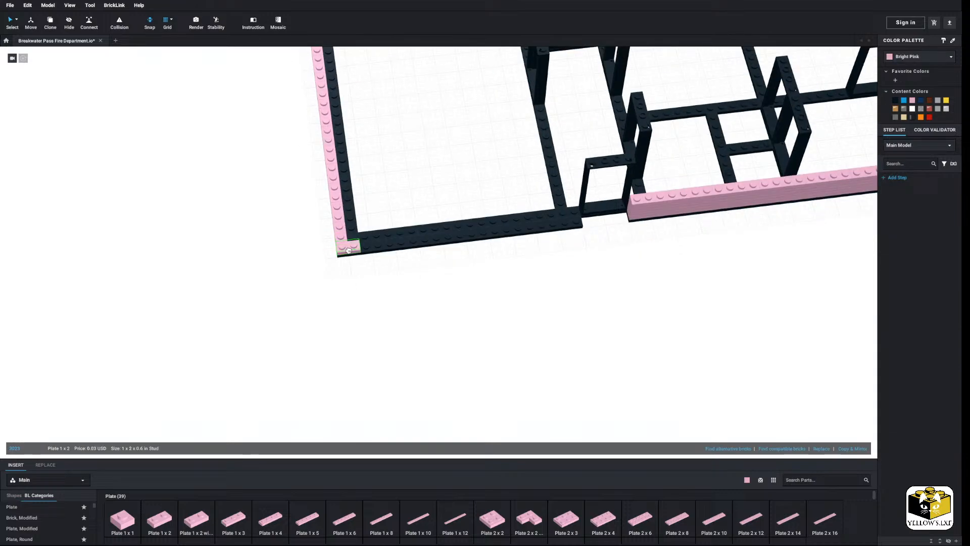
pyautogui.click(859, 449)
pyautogui.click(859, 449)
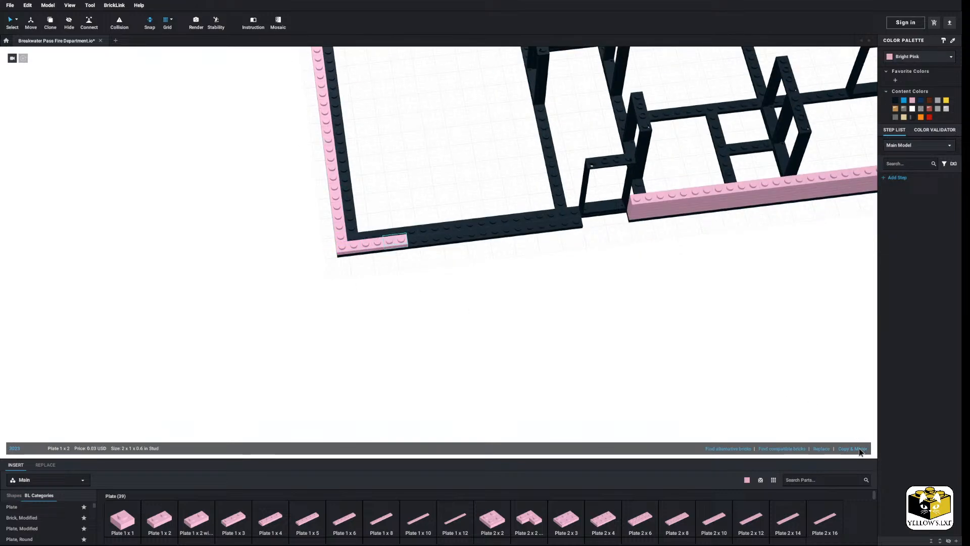
pyautogui.click(860, 449)
pyautogui.click(859, 448)
pyautogui.click(859, 448)
pyautogui.click(859, 449)
pyautogui.click(859, 449)
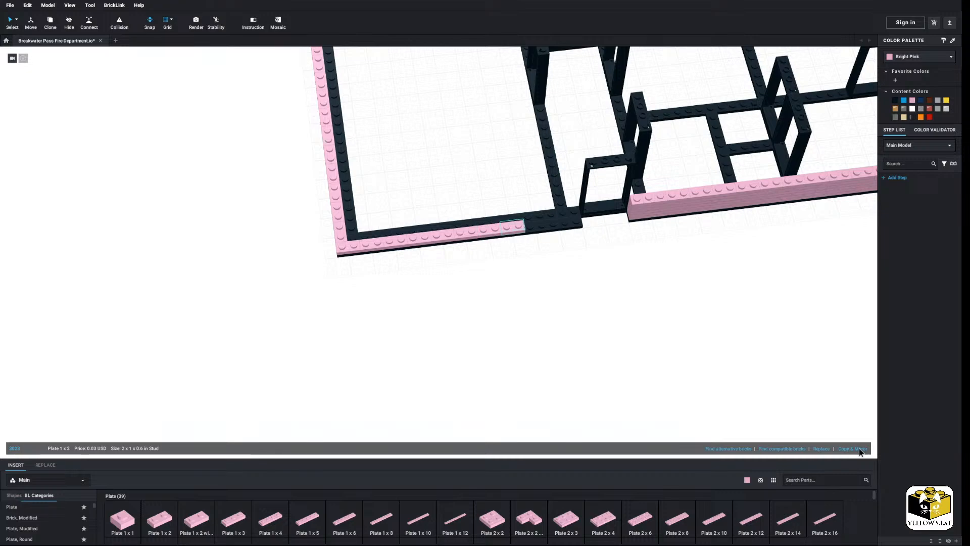
pyautogui.click(859, 449)
pyautogui.click(859, 448)
# Fill the last stud of the rear wall row beside the doorway with a Bright Pink Plate 1 x 1
pyautogui.click(686, 390)
pyautogui.click(131, 524)
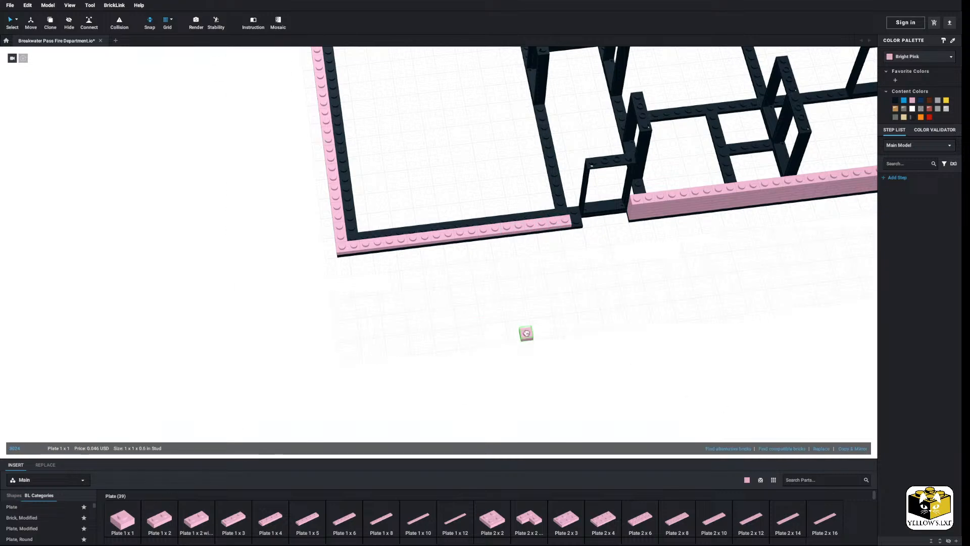
pyautogui.click(574, 223)
pyautogui.press('Escape')
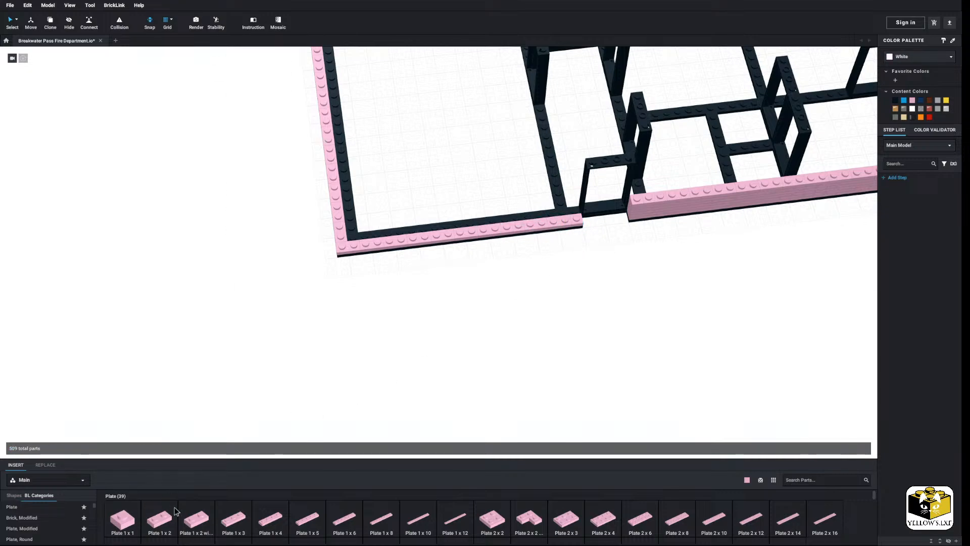
# Start the rear room's second rear-wall course at the doorway with a Bright Pink Plate 1 x 2 and continue it to the outer corner
pyautogui.click(159, 523)
pyautogui.click(575, 219)
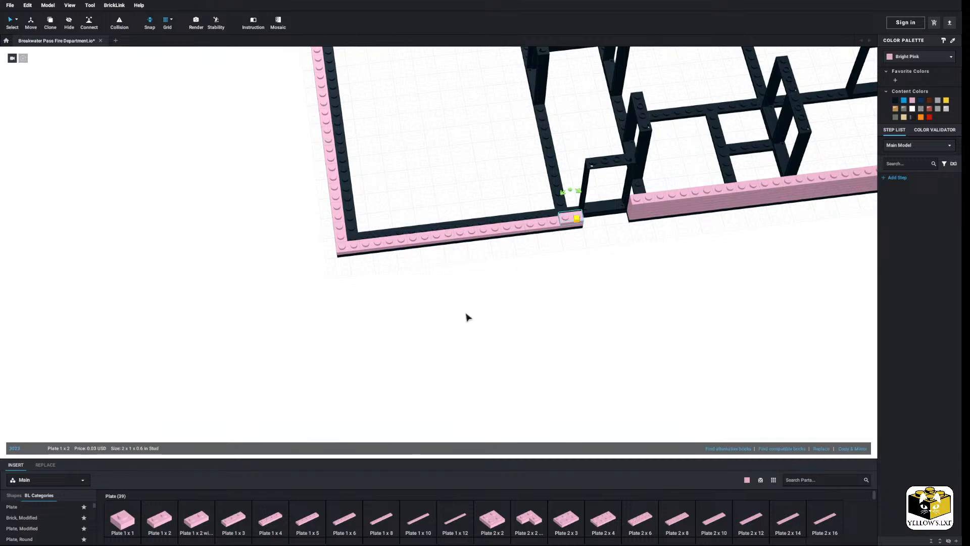
pyautogui.moveTo(467, 314); pyautogui.dragTo(545, 315, button='right')
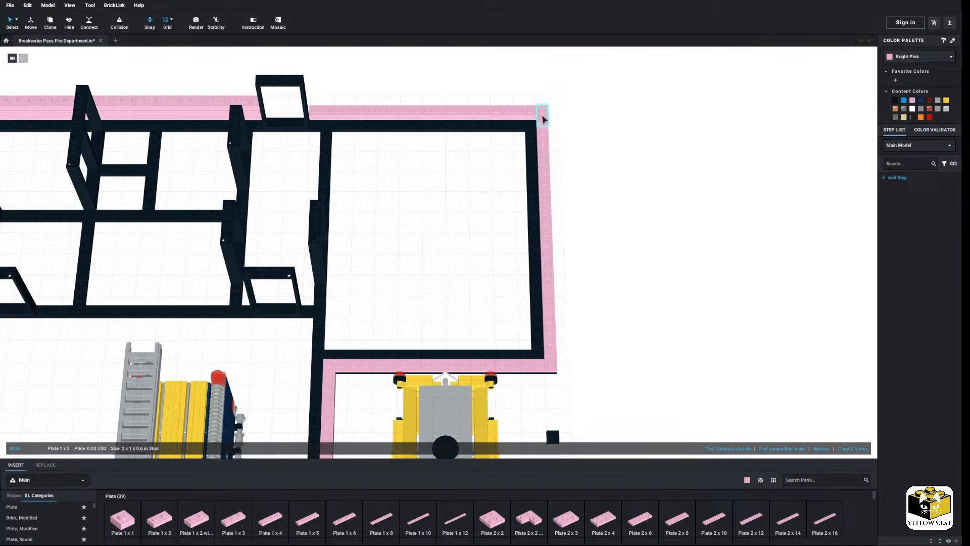
# Mirror-copy the corner Plate 1 x 2 along the rear room's side wall, then continue the course along its front wall to the plow bay wall
pyautogui.moveTo(585, 160); pyautogui.dragTo(491, 242, button='right')
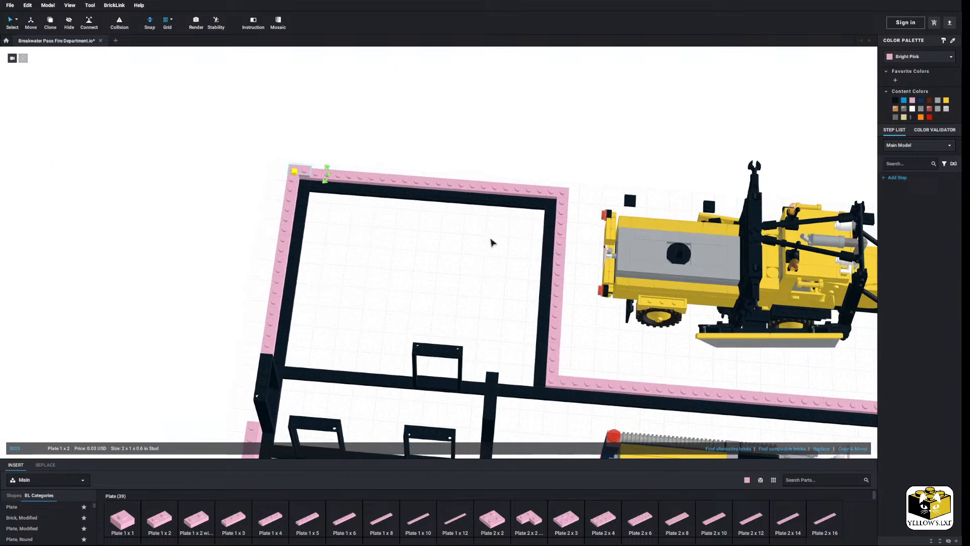
pyautogui.click(859, 448)
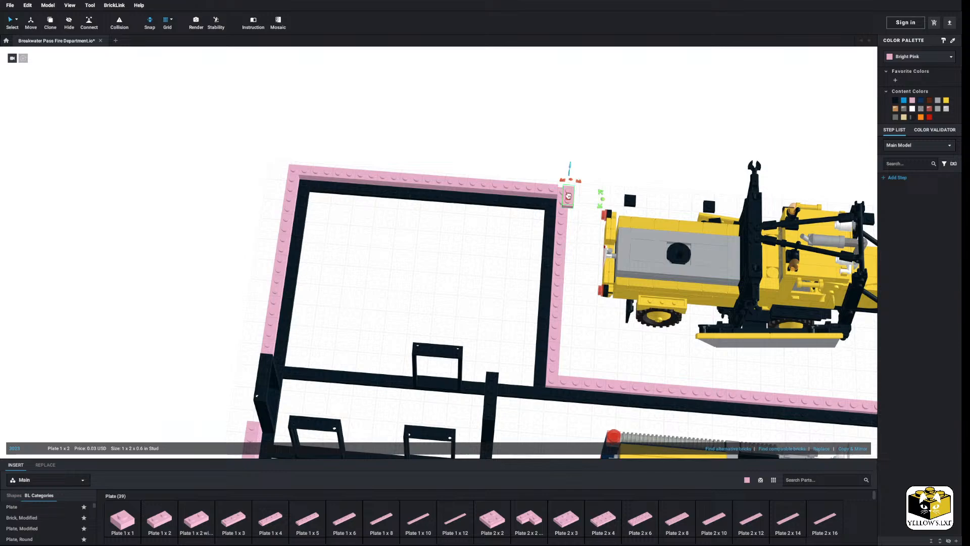
pyautogui.click(566, 195)
pyautogui.moveTo(566, 194); pyautogui.dragTo(499, 333, button='right')
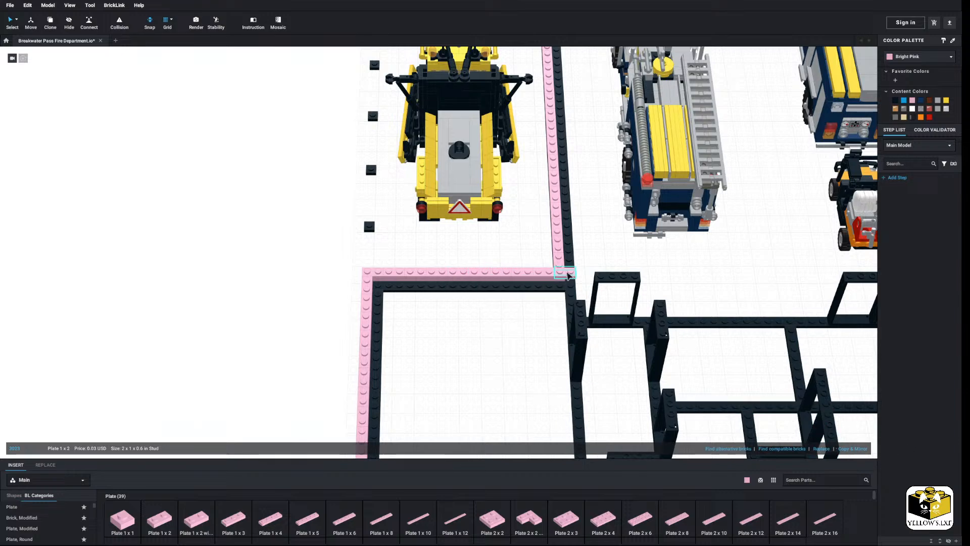
# Turn the overhanging end plate onto the plow bay wall and mirror-copy it forward along the wall toward the front frame
pyautogui.press('Right')
pyautogui.moveTo(568, 275); pyautogui.dragTo(567, 270)
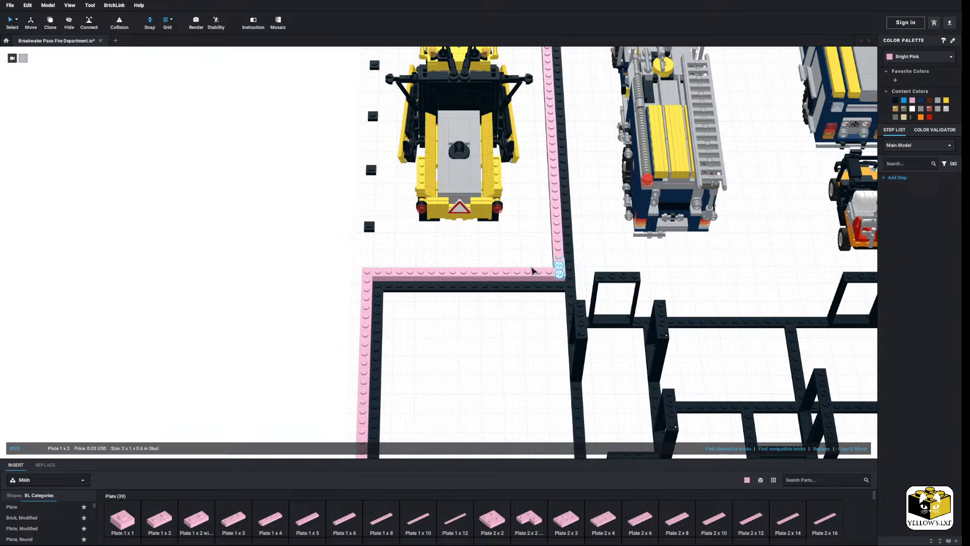
pyautogui.moveTo(533, 270); pyautogui.dragTo(485, 323, button='right')
pyautogui.moveTo(485, 324); pyautogui.dragTo(414, 260, button='middle')
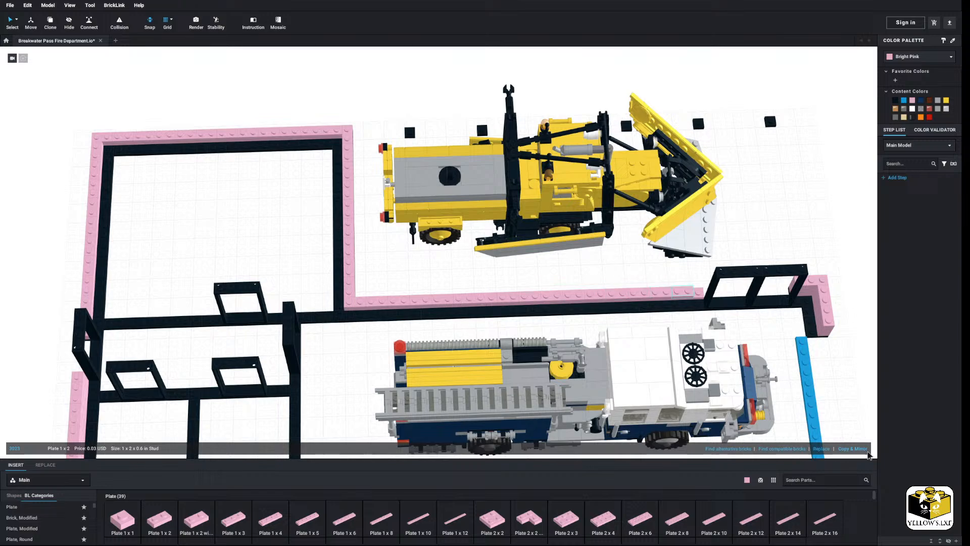
# Fill the last stud of the plow bay wall's second course beside the front frame with a Bright Pink Plate 1 x 1
pyautogui.click(122, 517)
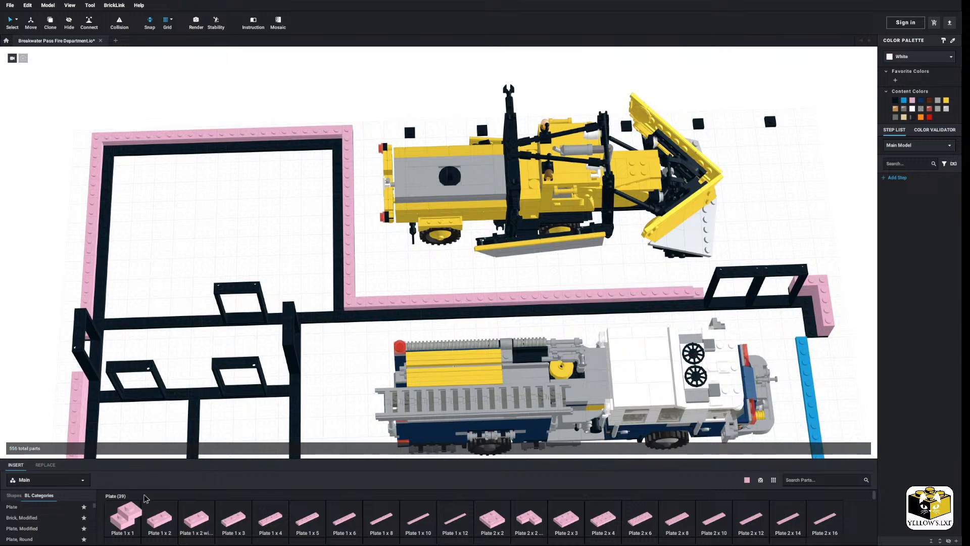
pyautogui.click(705, 292)
pyautogui.press('Escape')
# Select all Bright Pink parts by color, copy them and paste the duplicate on the empty ground beside the building
pyautogui.scroll(-5, 595, 277)
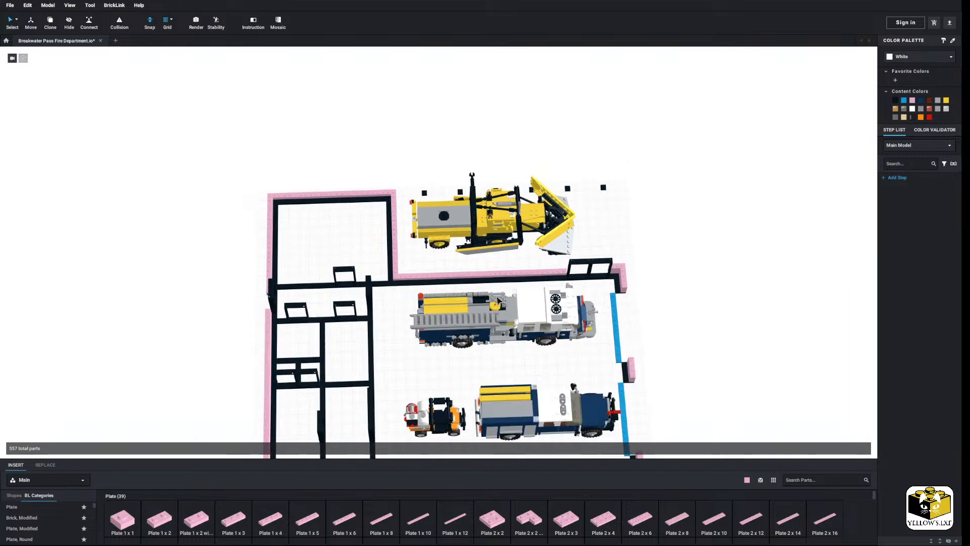
pyautogui.moveTo(595, 278); pyautogui.dragTo(454, 228, button='right')
pyautogui.scroll(-3, 489, 275)
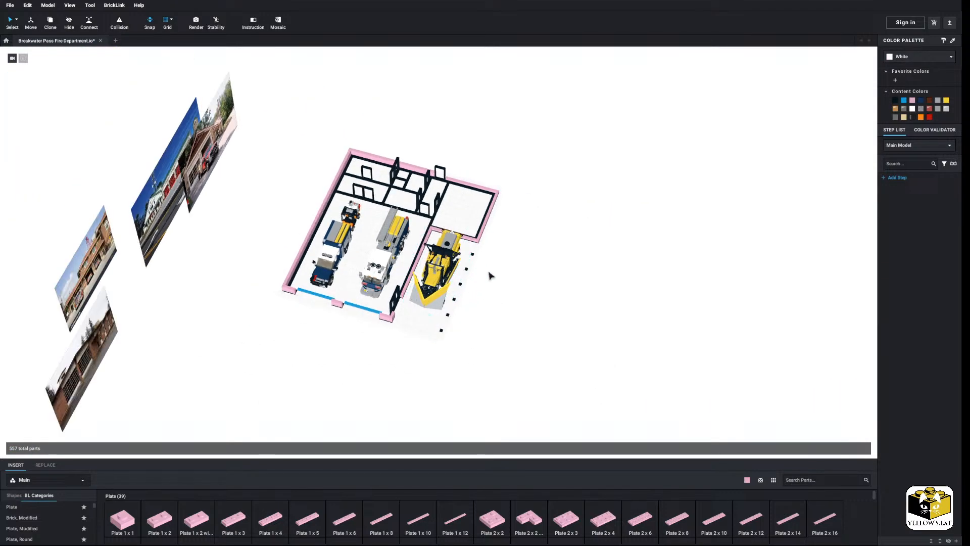
pyautogui.click(16, 19)
pyautogui.click(40, 39)
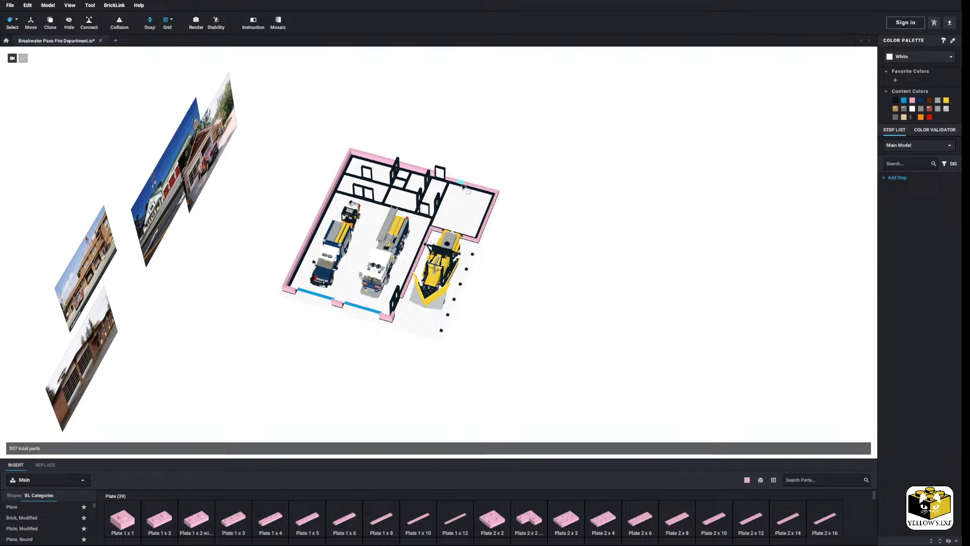
pyautogui.click(461, 182)
pyautogui.rightClick(461, 184)
pyautogui.click(473, 188)
pyautogui.rightClick(591, 206)
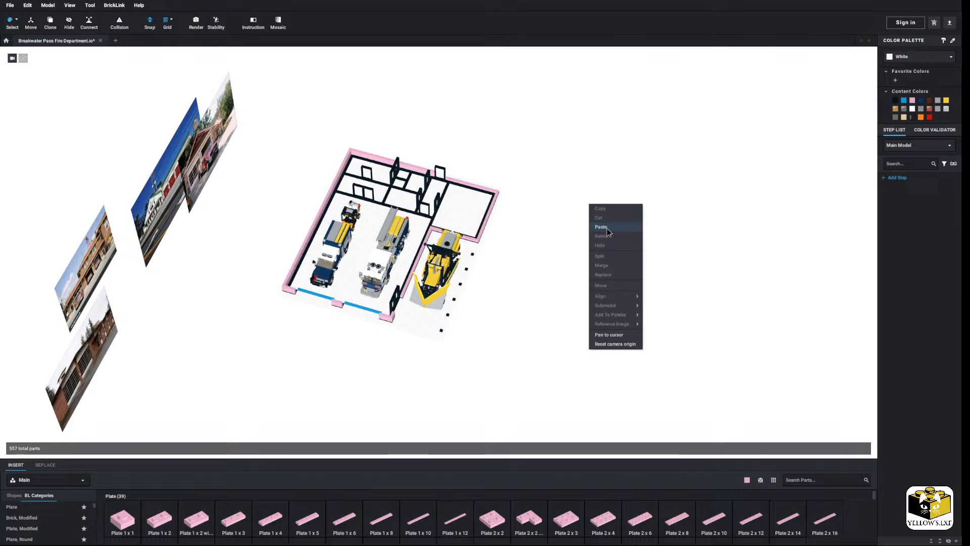
pyautogui.click(601, 227)
pyautogui.scroll(5, 516, 244)
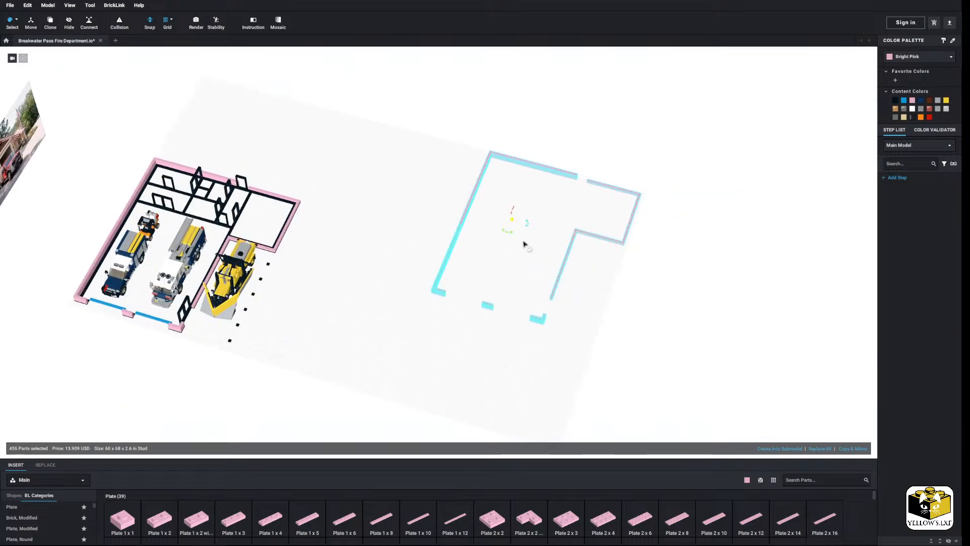
pyautogui.click(523, 245)
# Delete the main building walls and front pillars from the pasted copy, keeping only the rear room and plow bay wall section
pyautogui.moveTo(418, 210); pyautogui.dragTo(328, 166, button='right')
pyautogui.click(15, 23)
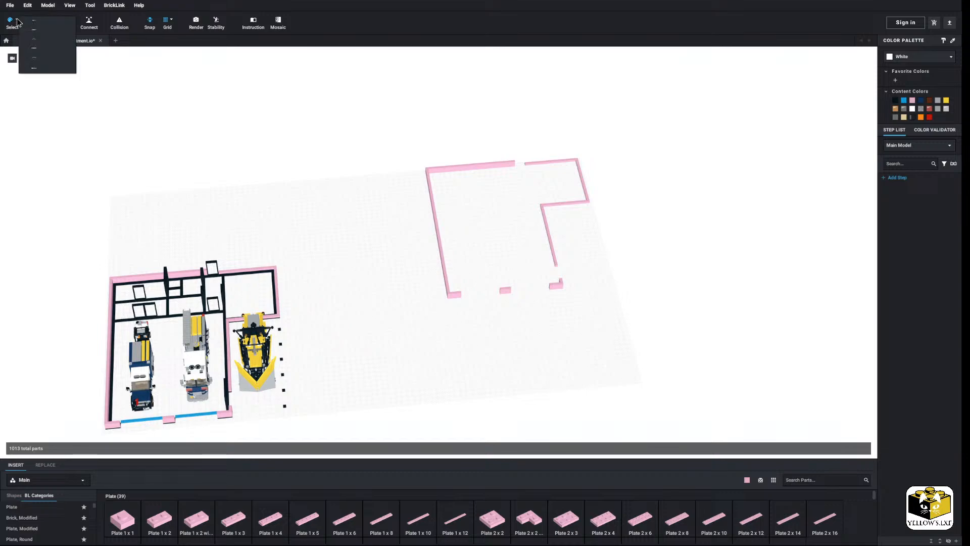
pyautogui.click(46, 49)
pyautogui.moveTo(367, 134); pyautogui.dragTo(525, 346)
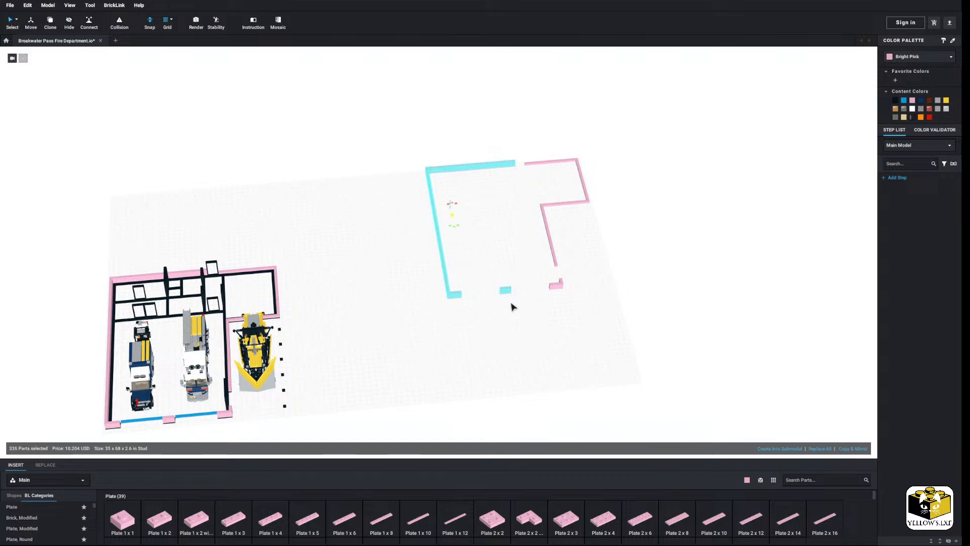
pyautogui.rightClick(504, 290)
pyautogui.click(519, 322)
pyautogui.moveTo(527, 298); pyautogui.dragTo(581, 276)
pyautogui.rightClick(547, 283)
pyautogui.click(564, 306)
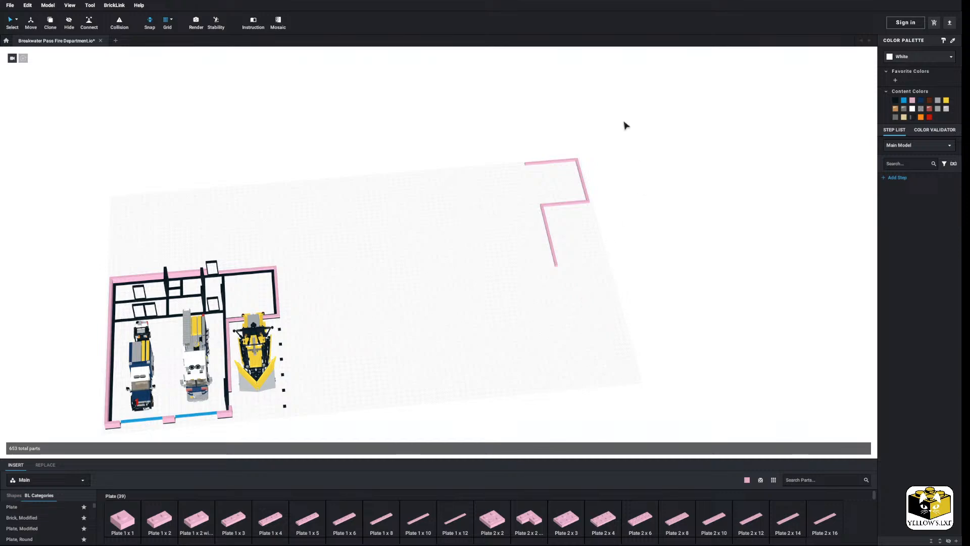
# Copy the remaining two-course wall section and move it on top of the existing plow bay and rear room walls
pyautogui.moveTo(623, 123); pyautogui.dragTo(519, 281)
pyautogui.rightClick(527, 161)
pyautogui.click(532, 167)
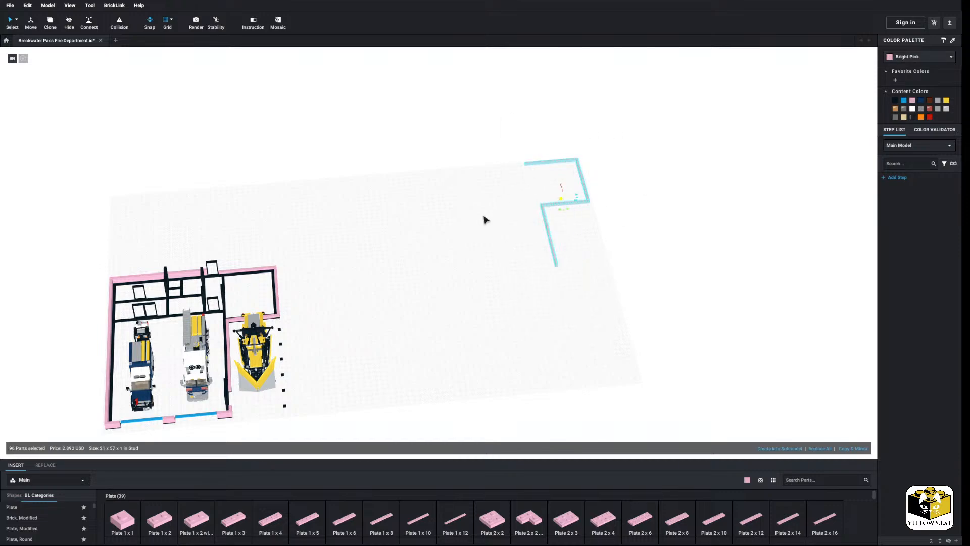
pyautogui.click(484, 218)
pyautogui.moveTo(483, 217); pyautogui.dragTo(573, 190, button='right')
pyautogui.moveTo(709, 187); pyautogui.dragTo(494, 372)
pyautogui.scroll(4, 527, 378)
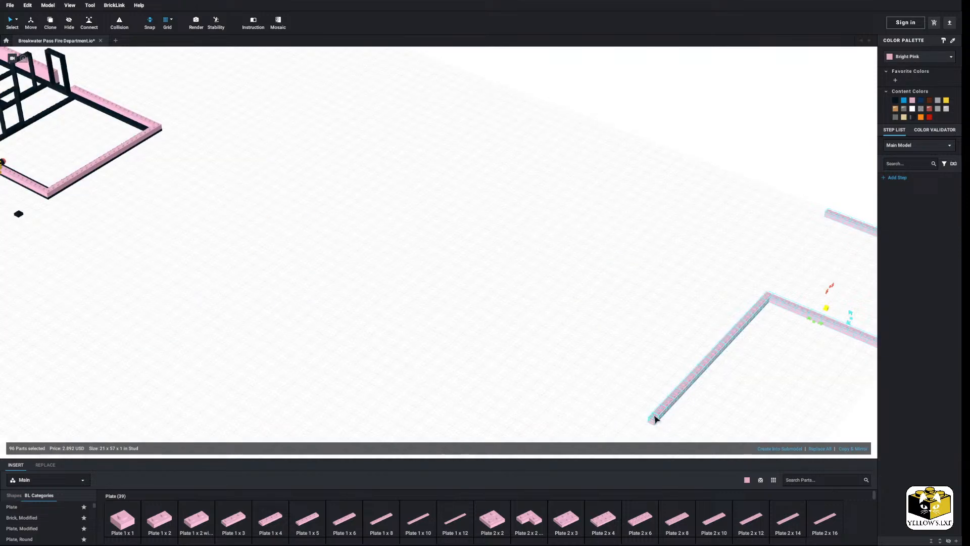
pyautogui.moveTo(655, 418); pyautogui.dragTo(478, 256)
pyautogui.moveTo(451, 254); pyautogui.dragTo(478, 256, button='right')
pyautogui.moveTo(479, 256); pyautogui.dragTo(218, 357)
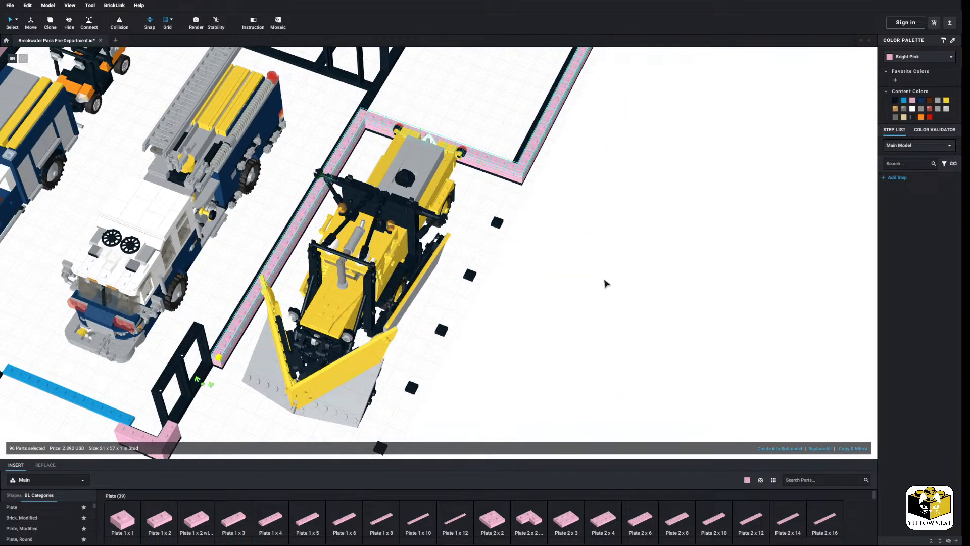
pyautogui.click(604, 280)
# Paste another copy of the two-course section and stack it on the plow bay and rear room walls
pyautogui.rightClick(604, 281)
pyautogui.click(623, 303)
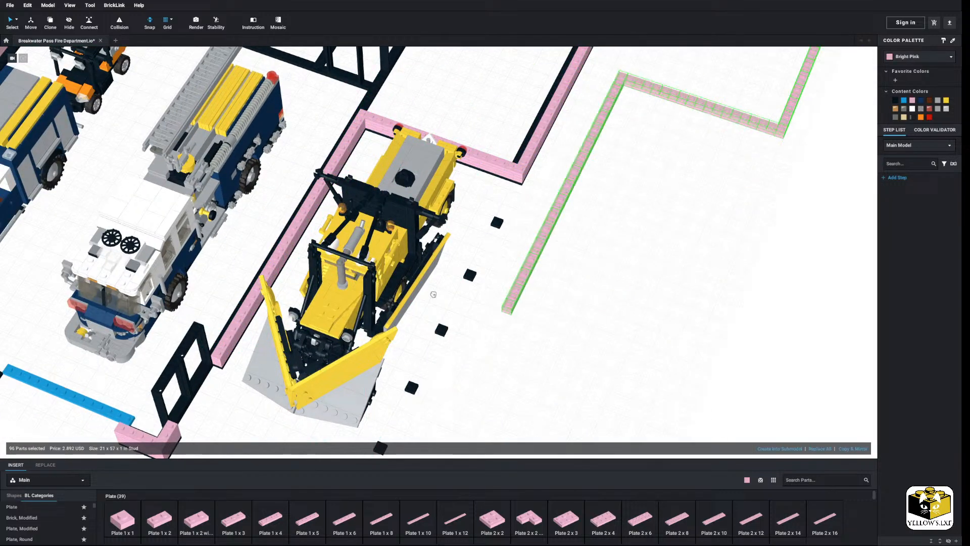
pyautogui.click(221, 348)
pyautogui.click(579, 274)
# Examine the stacked rear room and plow bay walls against the rest of the building from several angles
pyautogui.scroll(-4, 554, 267)
pyautogui.moveTo(550, 266); pyautogui.dragTo(526, 238, button='right')
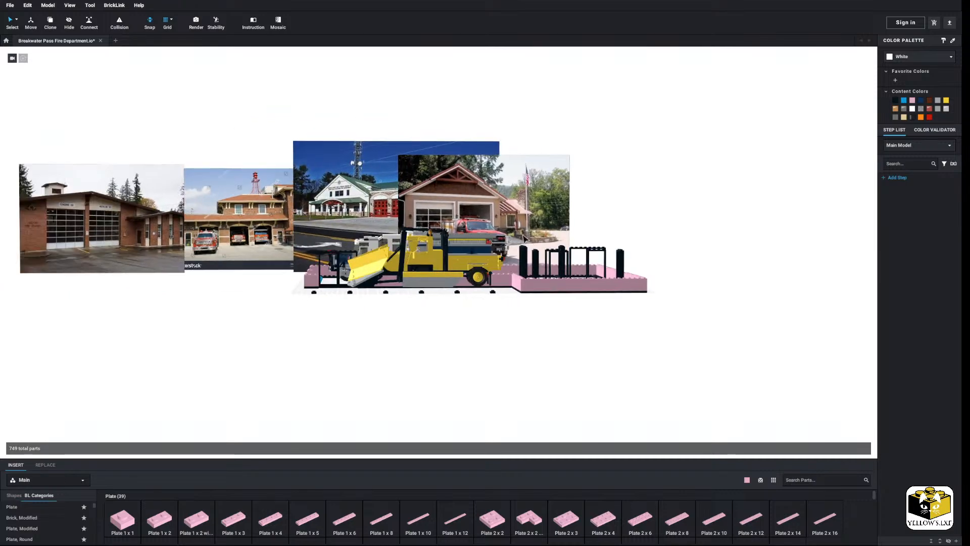
pyautogui.scroll(10, 595, 364)
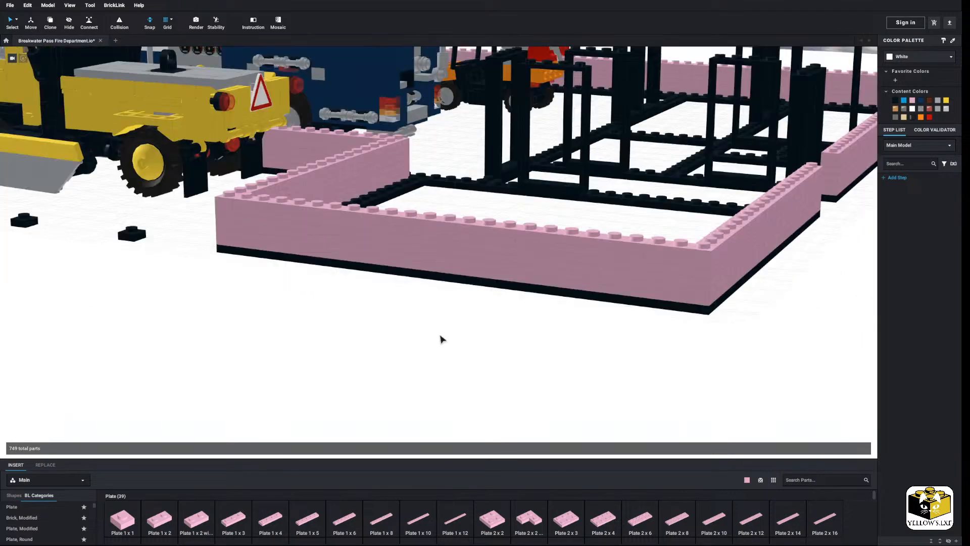
pyautogui.moveTo(440, 336); pyautogui.dragTo(441, 337, button='right')
pyautogui.moveTo(441, 336); pyautogui.dragTo(415, 318, button='middle')
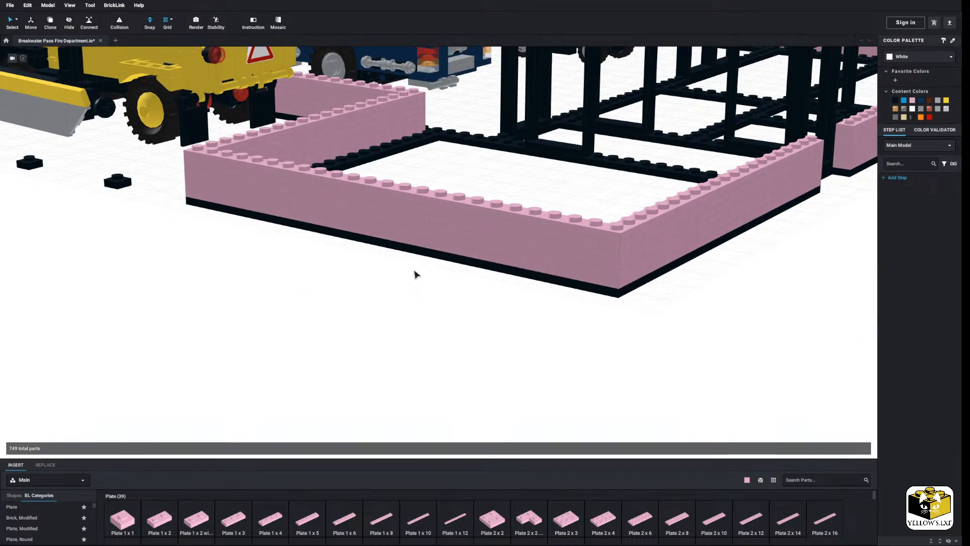
pyautogui.scroll(-5, 347, 336)
pyautogui.moveTo(348, 335); pyautogui.dragTo(377, 334, button='right')
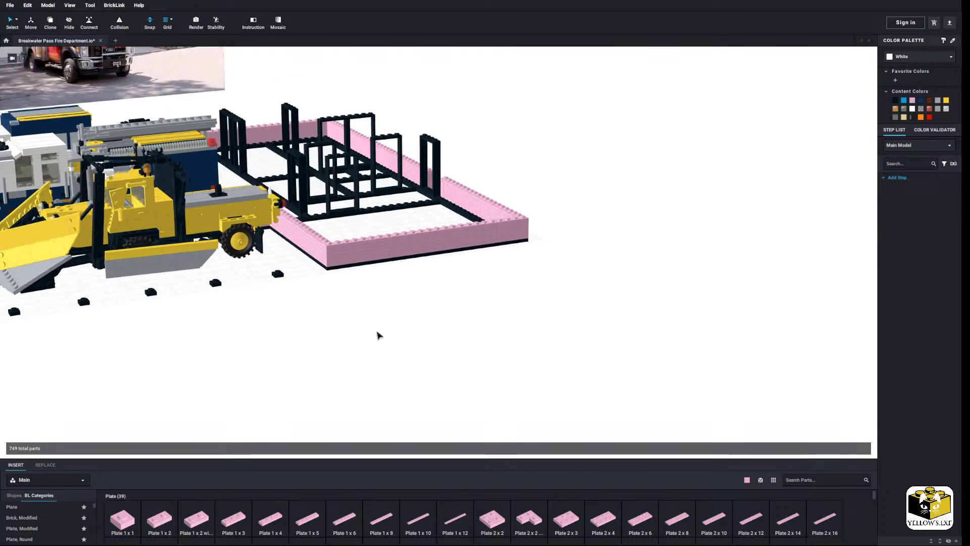
pyautogui.moveTo(380, 336); pyautogui.dragTo(488, 342, button='middle')
pyautogui.moveTo(474, 342); pyautogui.dragTo(428, 331, button='right')
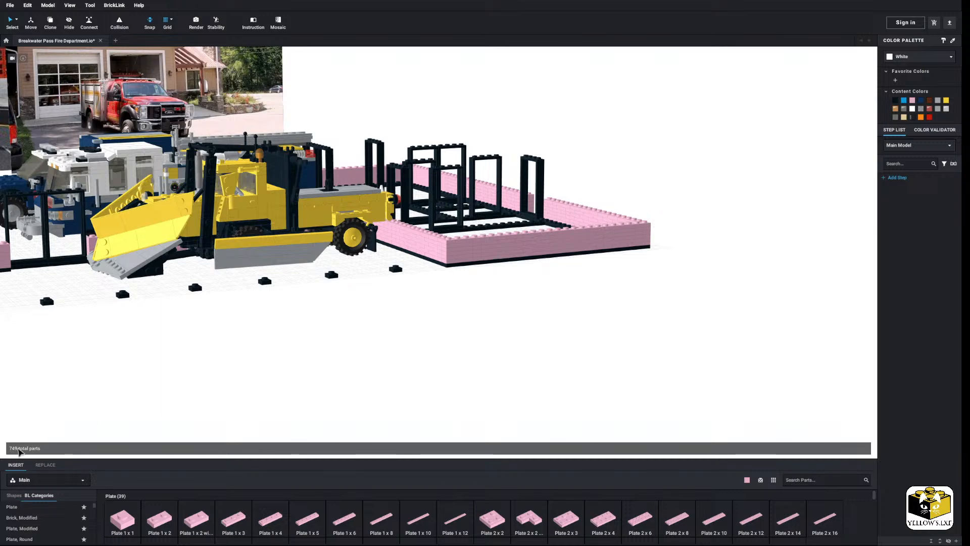
pyautogui.moveTo(277, 350); pyautogui.dragTo(312, 343, button='right')
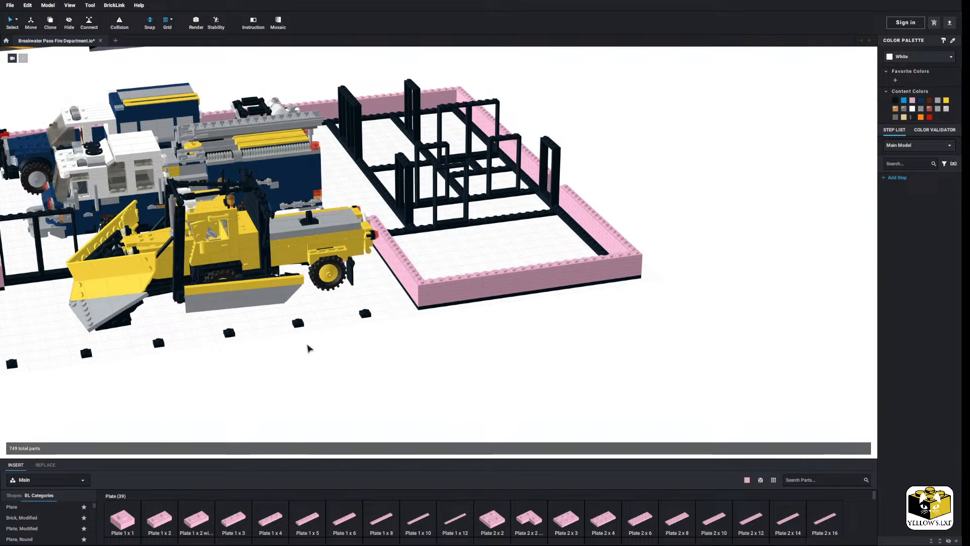
pyautogui.scroll(-8, 308, 349)
pyautogui.click(284, 252)
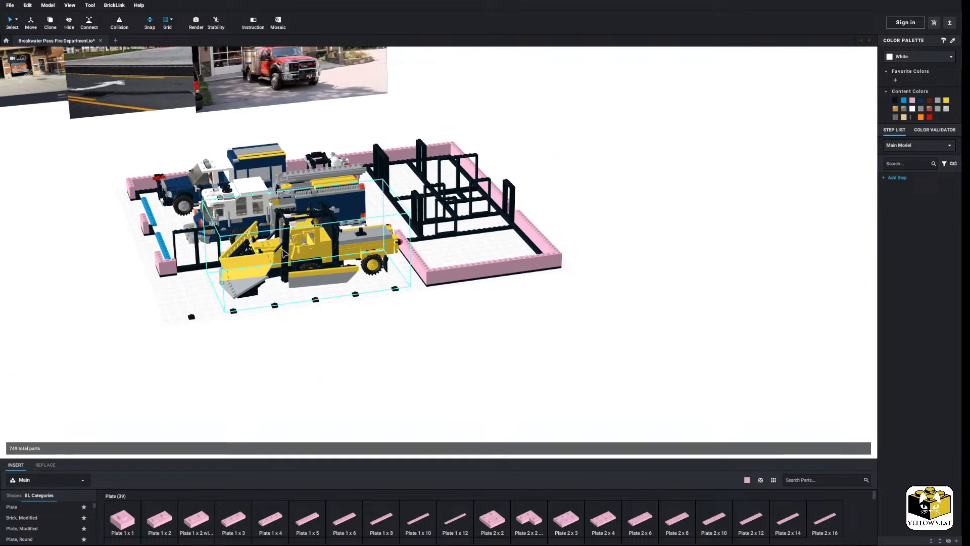
pyautogui.click(523, 259)
pyautogui.moveTo(428, 356)
pyautogui.mouseDown(button='right')
pyautogui.moveTo(398, 344)
pyautogui.moveTo(412, 350)
pyautogui.mouseUp(button='right')
pyautogui.scroll(3, 412, 350)
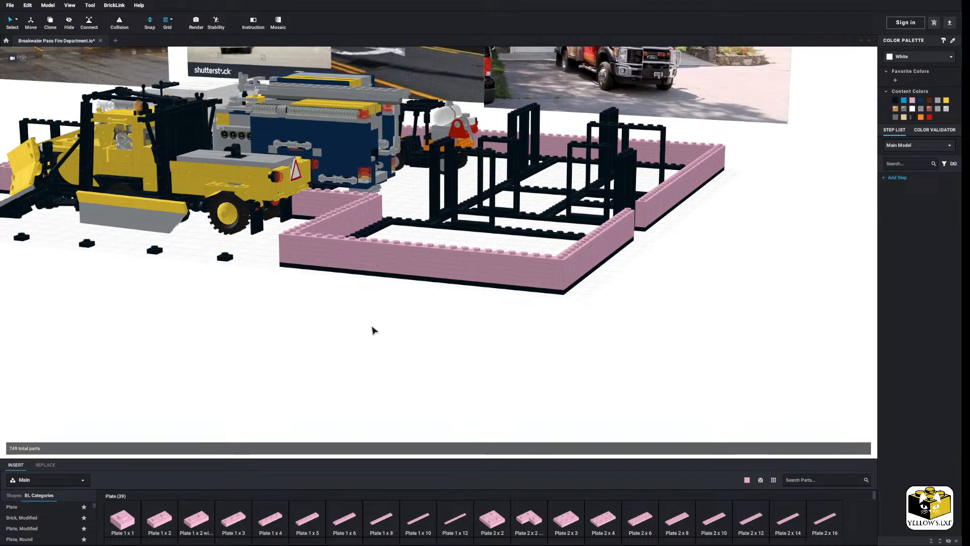
# Select all Bright Pink wall parts by color and recolor them Dark Bluish Gray
pyautogui.click(16, 19)
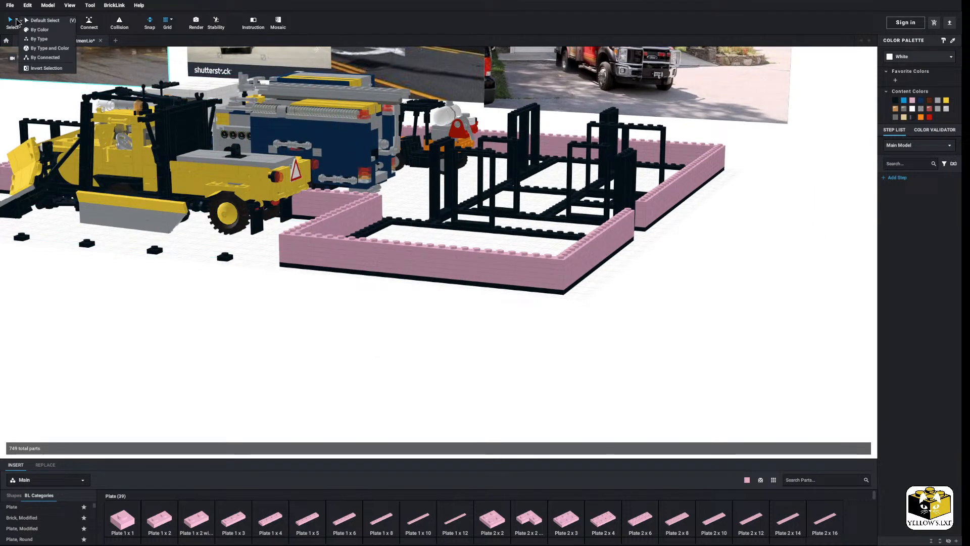
pyautogui.click(39, 31)
pyautogui.click(323, 237)
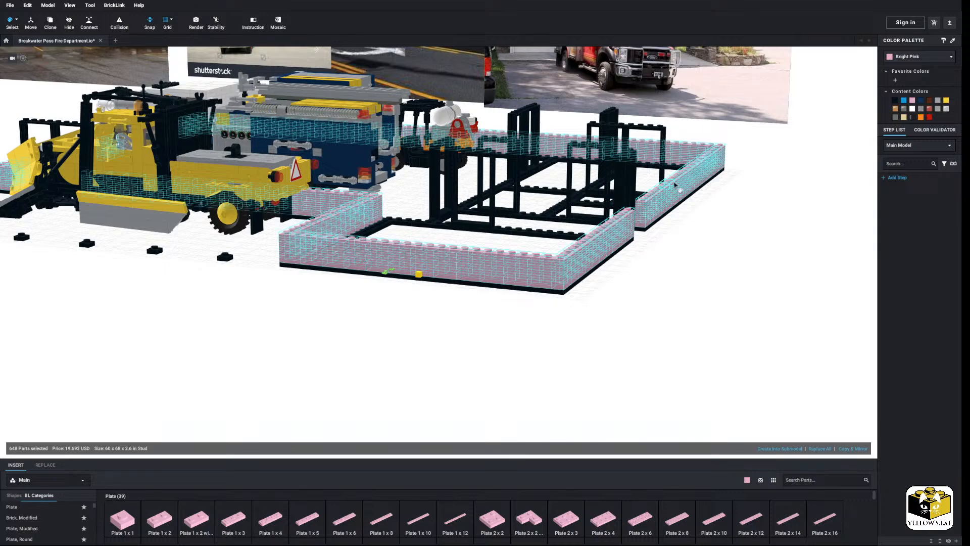
pyautogui.click(924, 57)
pyautogui.scroll(-4, 929, 91)
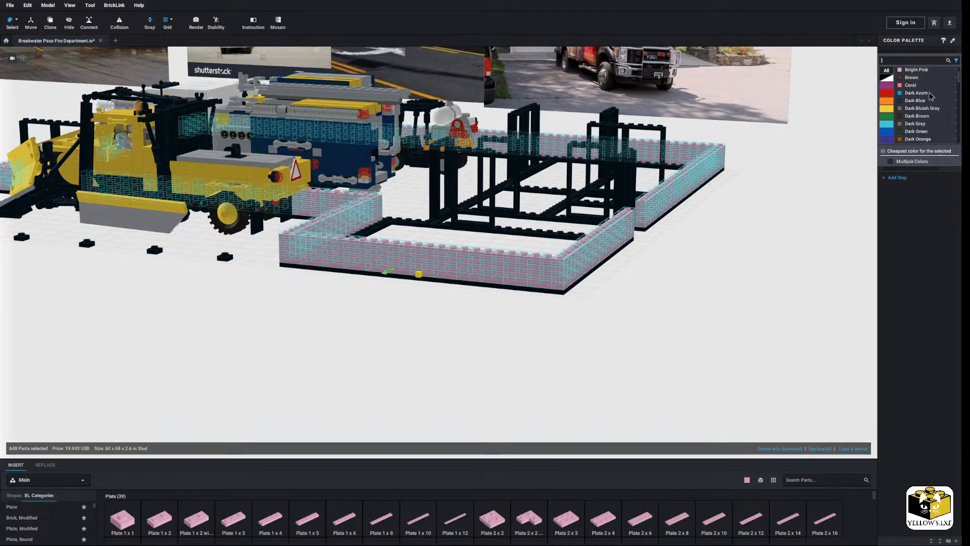
pyautogui.scroll(-1, 930, 97)
pyautogui.scroll(2, 930, 93)
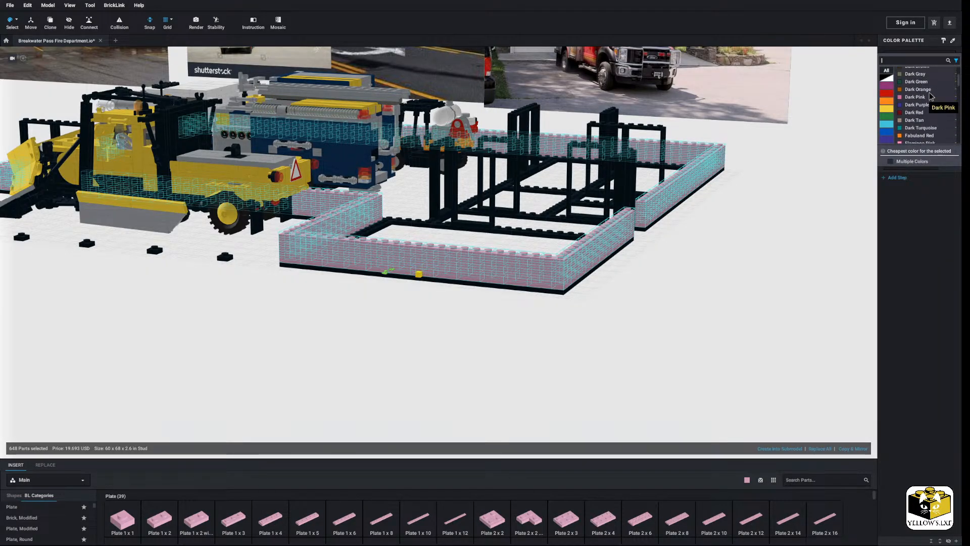
pyautogui.click(922, 81)
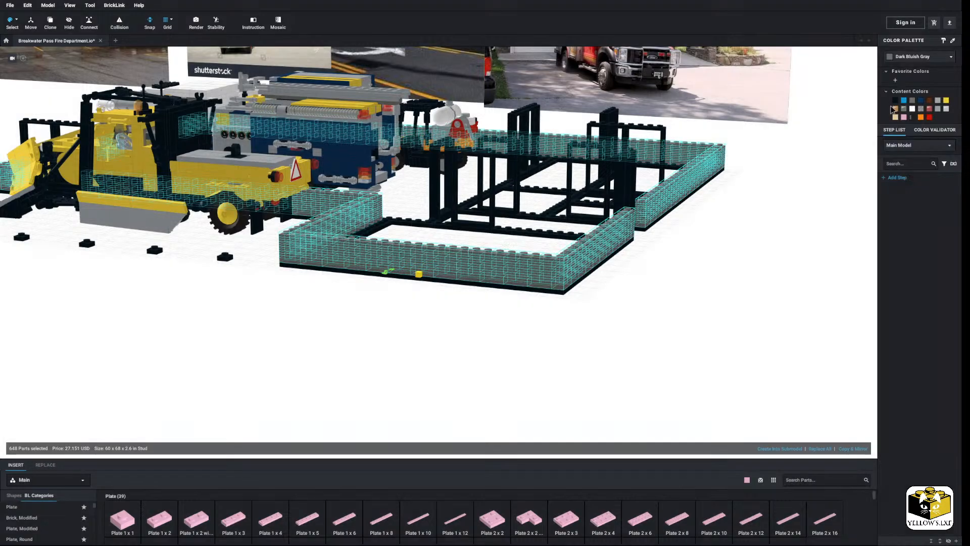
pyautogui.click(682, 266)
# Return to default selection and hide the four vehicle submodels: the plow, both fire trucks and the forklift
pyautogui.click(16, 20)
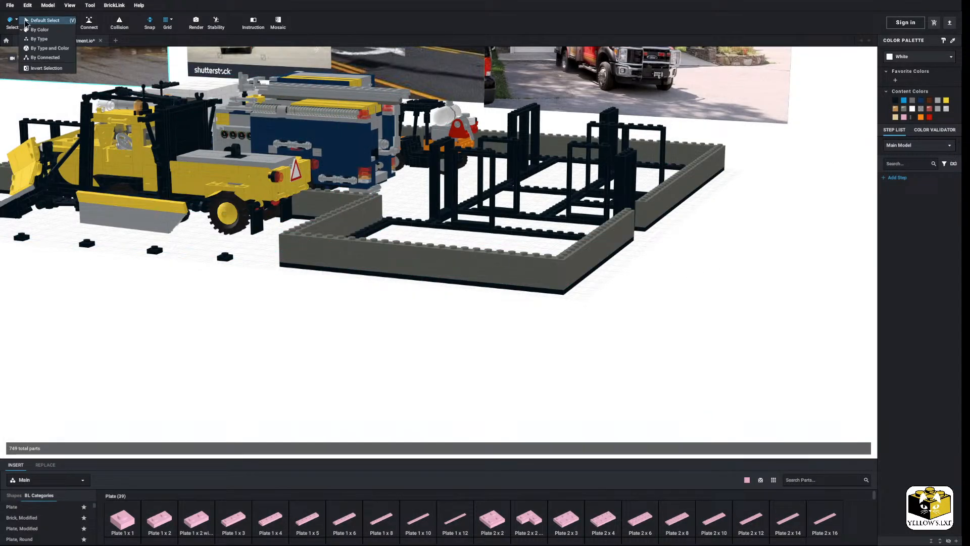
pyautogui.click(36, 21)
pyautogui.scroll(-2, 245, 305)
pyautogui.moveTo(227, 324); pyautogui.dragTo(303, 308, button='right')
pyautogui.moveTo(303, 308); pyautogui.dragTo(392, 313, button='middle')
pyautogui.scroll(3, 392, 314)
pyautogui.scroll(-3, 392, 314)
pyautogui.click(618, 247)
pyautogui.moveTo(621, 249); pyautogui.dragTo(623, 298, button='right')
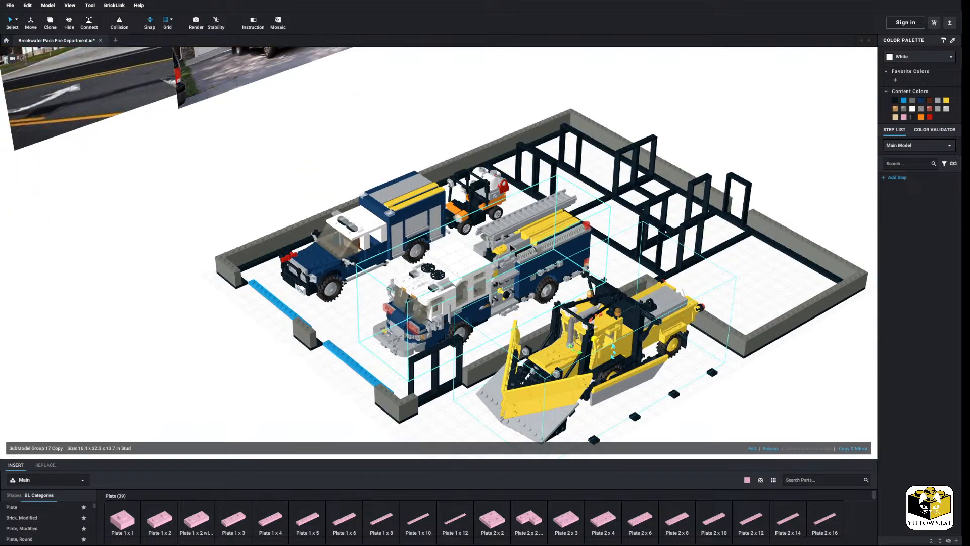
pyautogui.keyDown('ctrl'); pyautogui.click(505, 260); pyautogui.keyUp('ctrl')
pyautogui.keyDown('ctrl'); pyautogui.click(474, 197); pyautogui.keyUp('ctrl')
pyautogui.keyDown('ctrl'); pyautogui.click(412, 223); pyautogui.keyUp('ctrl')
pyautogui.rightClick(411, 223)
pyautogui.click(422, 265)
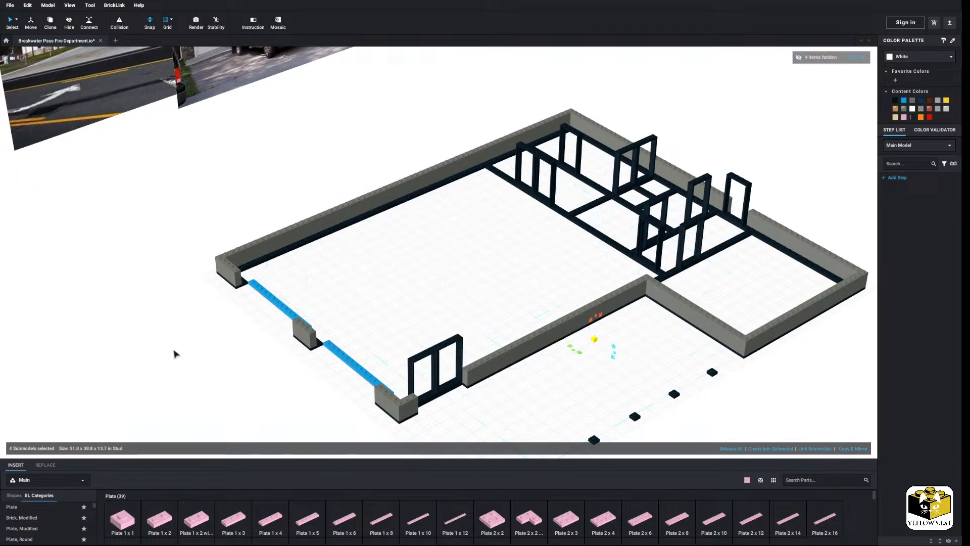
pyautogui.moveTo(174, 350); pyautogui.dragTo(196, 327, button='right')
pyautogui.scroll(5, 276, 280)
pyautogui.moveTo(283, 283); pyautogui.dragTo(292, 289, button='middle')
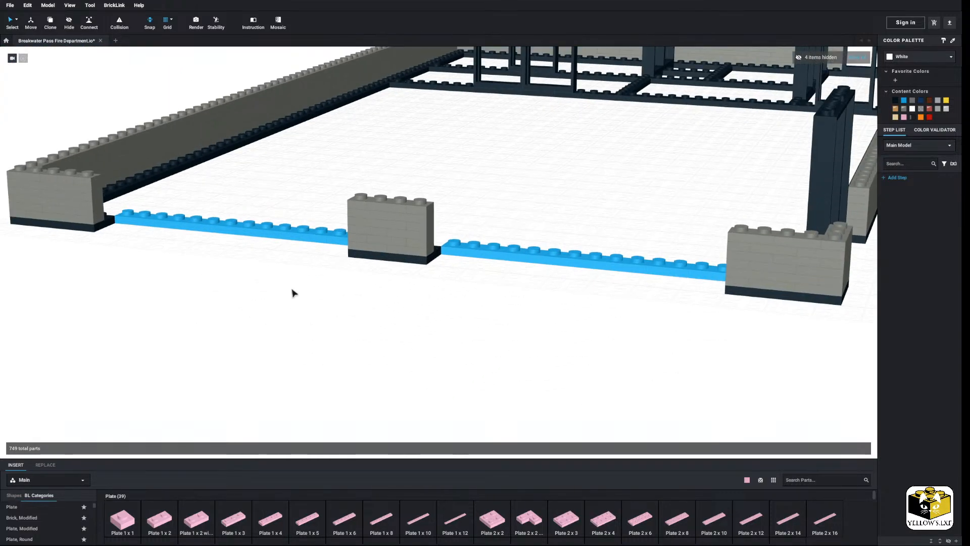
# Recolor three scattered plates of the middle front pillar in a different shade for a mottled stone look
pyautogui.click(368, 254)
pyautogui.click(368, 248)
pyautogui.keyDown('ctrl'); pyautogui.click(411, 232); pyautogui.keyUp('ctrl')
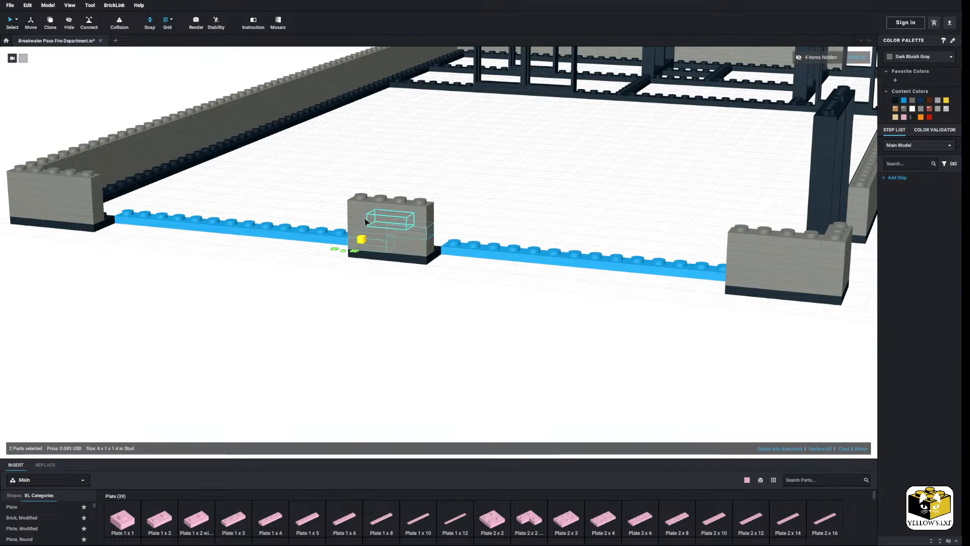
pyautogui.keyDown('ctrl'); pyautogui.click(367, 217); pyautogui.keyUp('ctrl')
pyautogui.click(916, 56)
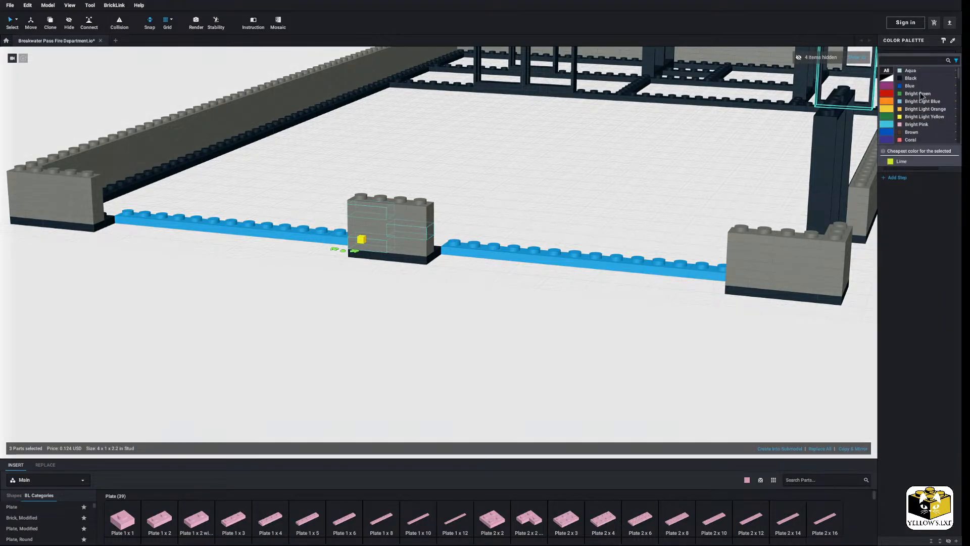
pyautogui.click(501, 189)
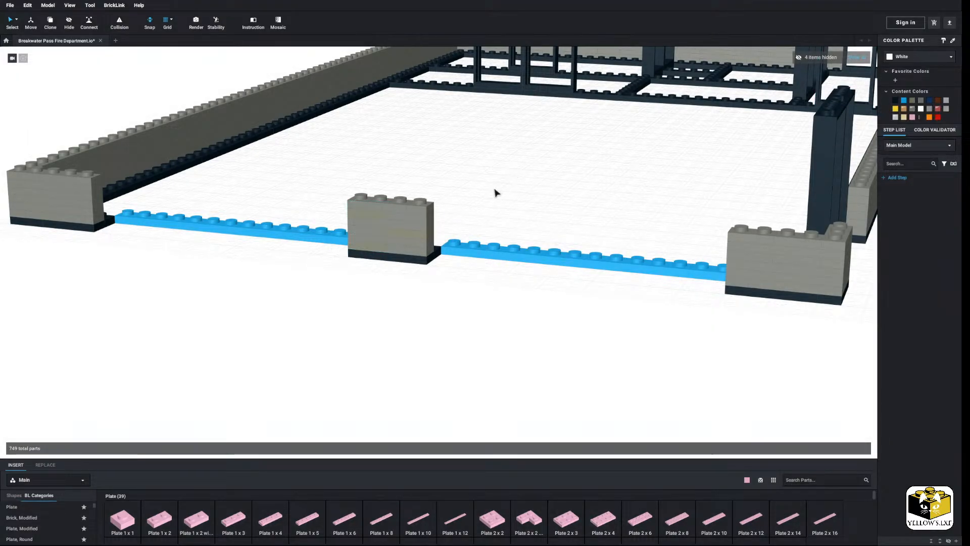
# Recolor four more scattered plates of the middle front pillar Dark Tan
pyautogui.click(364, 231)
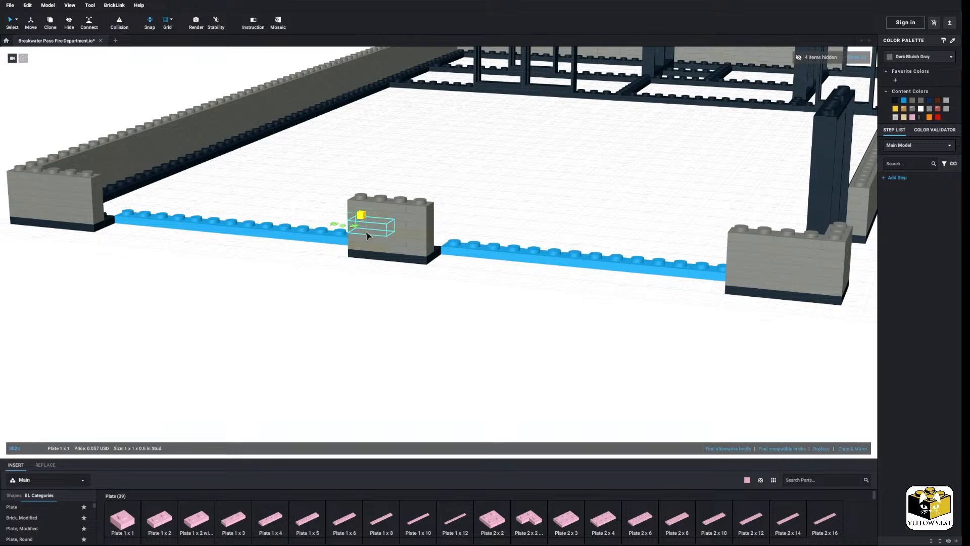
pyautogui.keyDown('ctrl'); pyautogui.click(396, 240); pyautogui.keyUp('ctrl')
pyautogui.keyDown('ctrl'); pyautogui.click(417, 223); pyautogui.keyUp('ctrl')
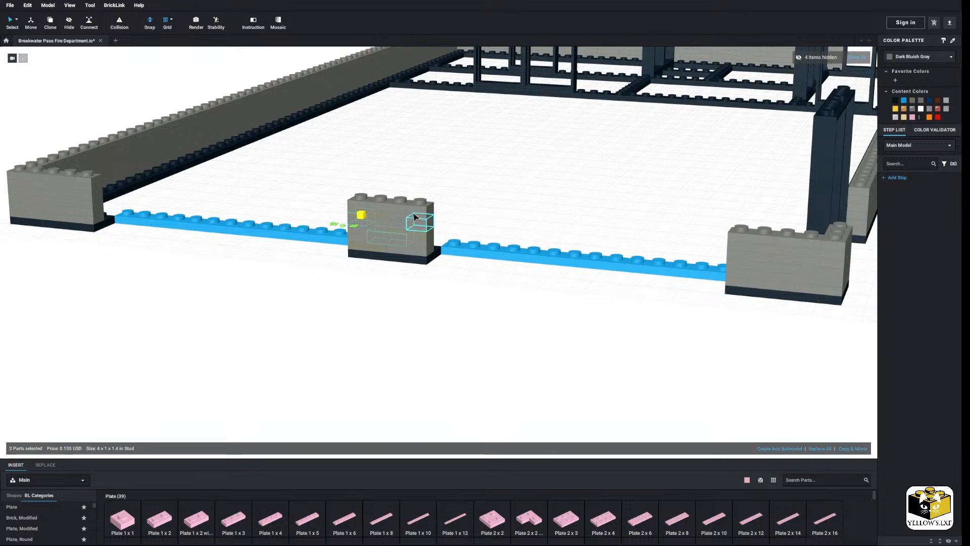
pyautogui.keyDown('ctrl'); pyautogui.click(412, 209); pyautogui.keyUp('ctrl')
pyautogui.click(916, 60)
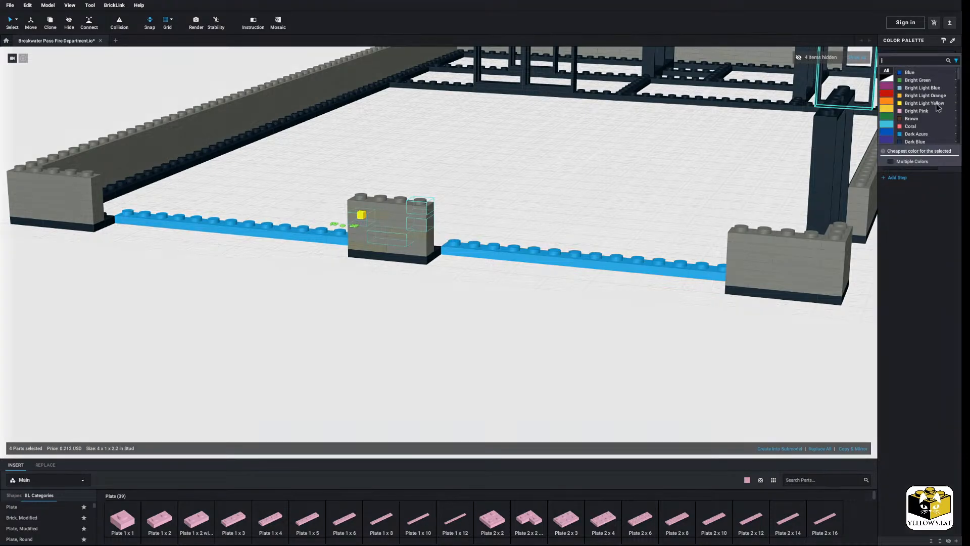
pyautogui.scroll(-2, 937, 108)
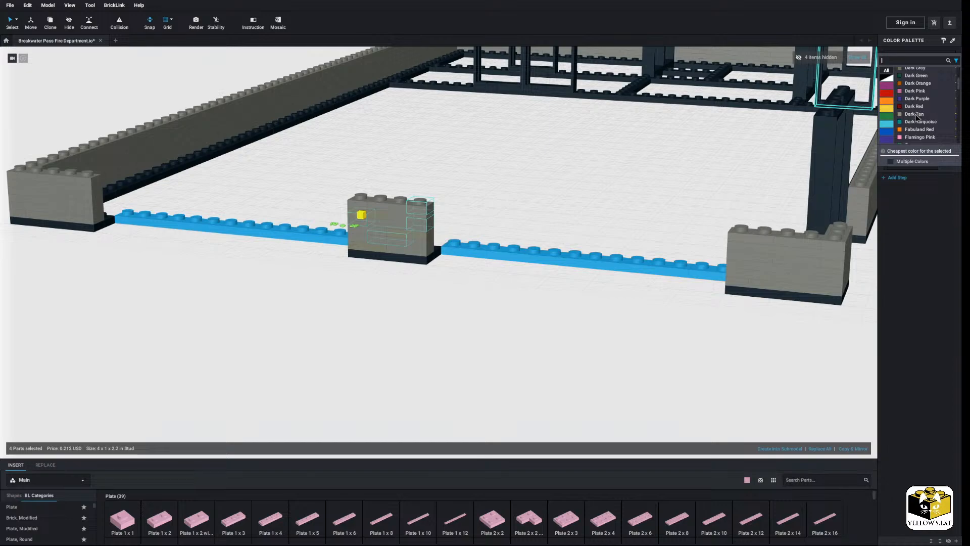
pyautogui.click(916, 115)
pyautogui.click(576, 191)
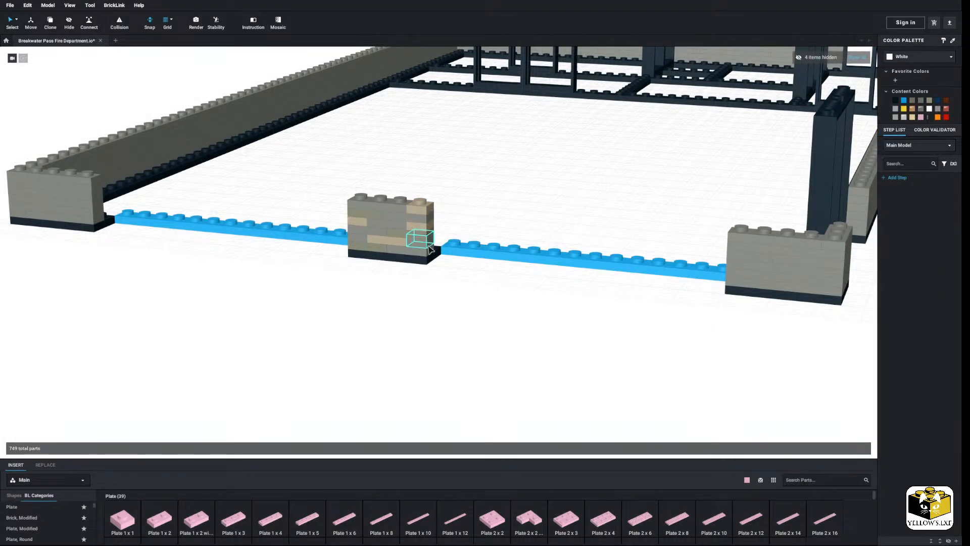
# Select three still-unchanged plates in different courses of the middle front pillar and try Light Bluish Gray on them
pyautogui.click(430, 248)
pyautogui.keyDown('ctrl'); pyautogui.click(370, 204); pyautogui.keyUp('ctrl')
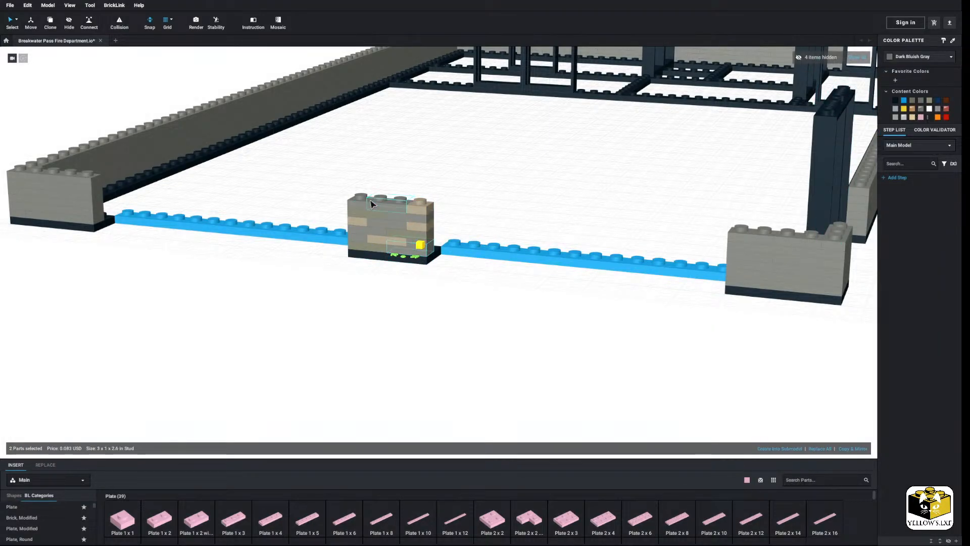
pyautogui.click(952, 56)
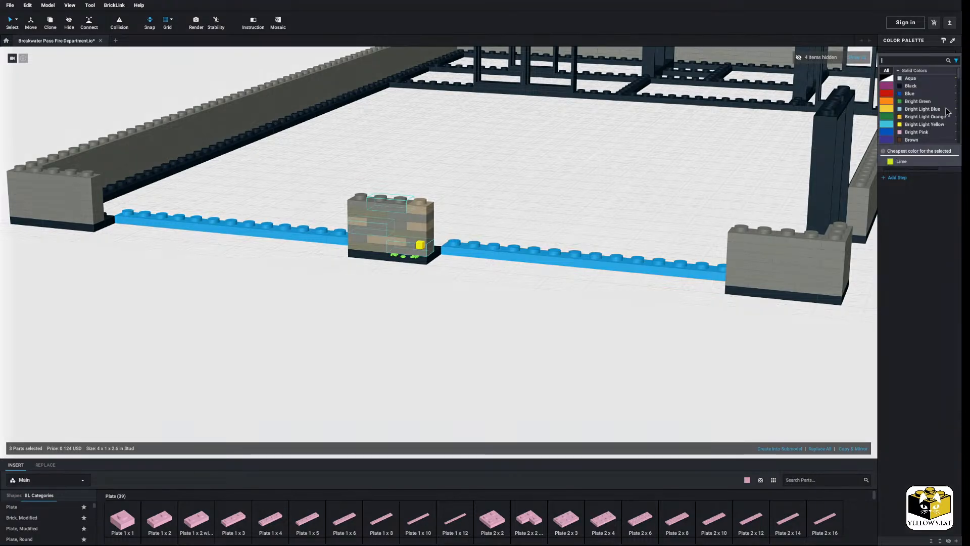
pyautogui.scroll(-3, 940, 109)
pyautogui.scroll(-3, 940, 108)
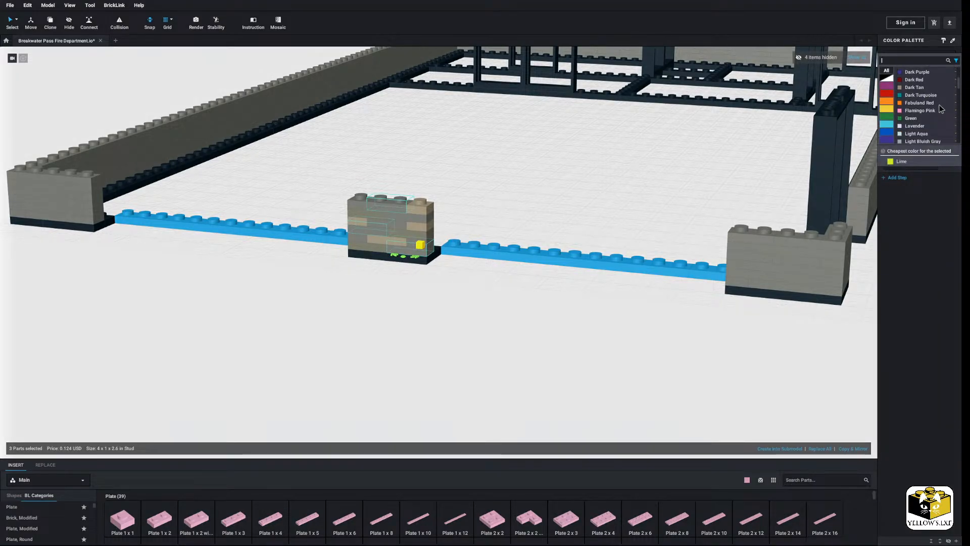
pyautogui.click(917, 106)
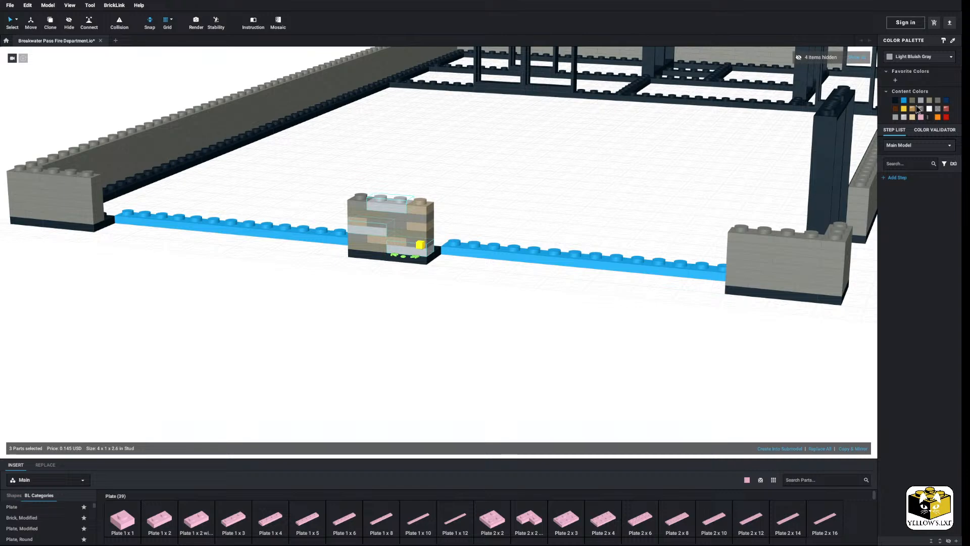
# Try Olive Green and Sand Blue on the three selected pillar plates
pyautogui.click(929, 57)
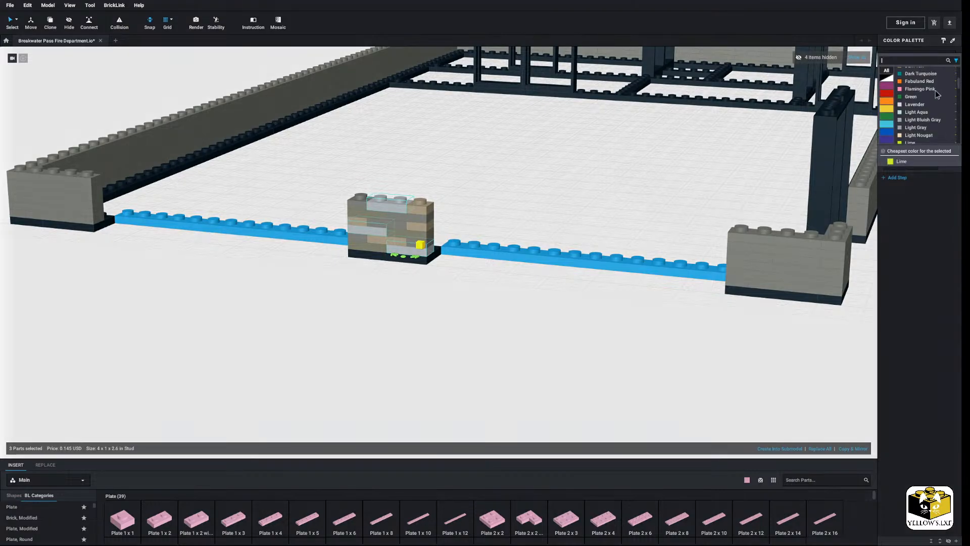
pyautogui.scroll(-6, 937, 94)
pyautogui.scroll(-3, 937, 93)
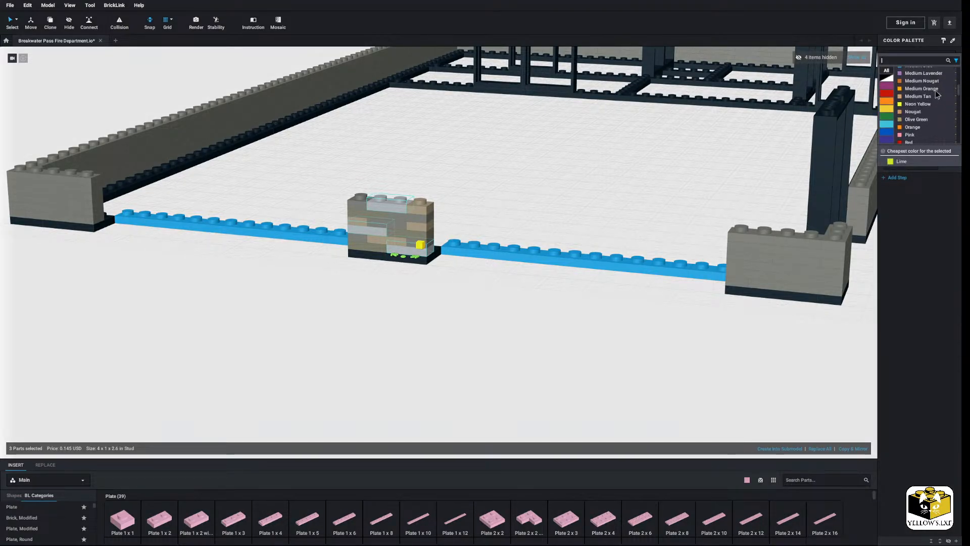
pyautogui.click(922, 104)
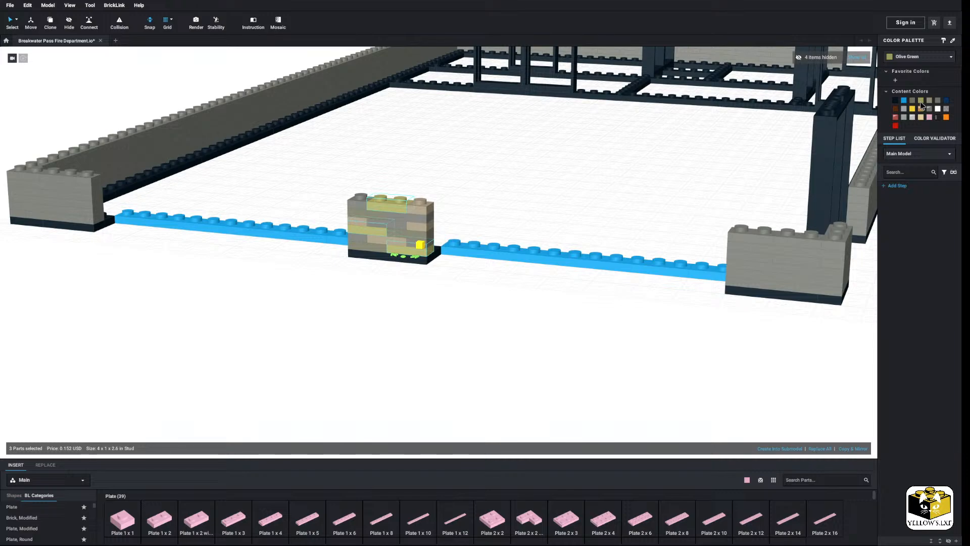
pyautogui.click(919, 58)
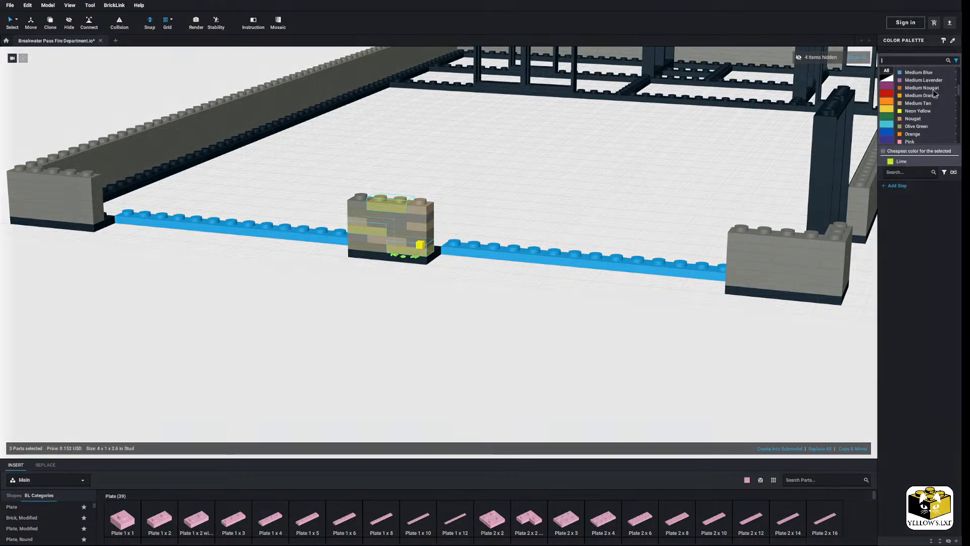
pyautogui.scroll(-10, 936, 97)
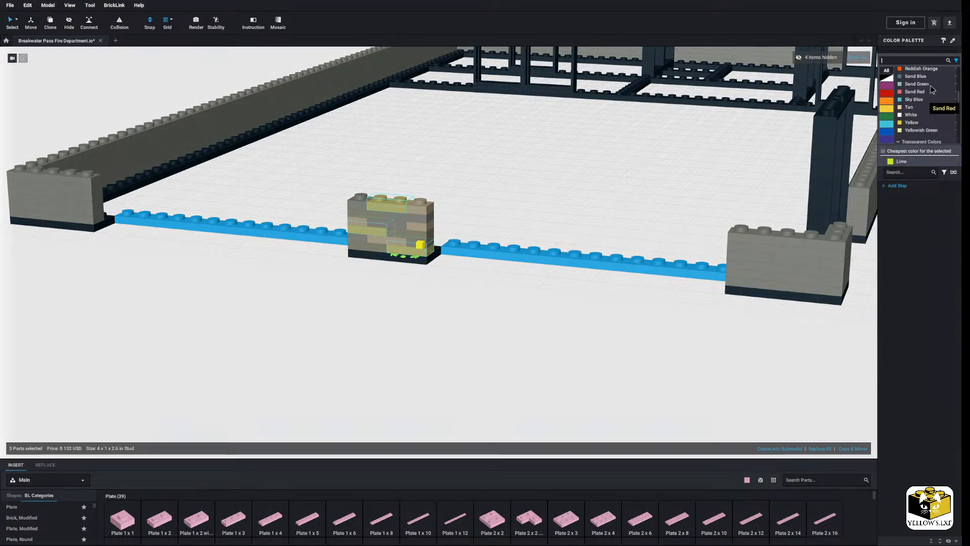
pyautogui.click(920, 77)
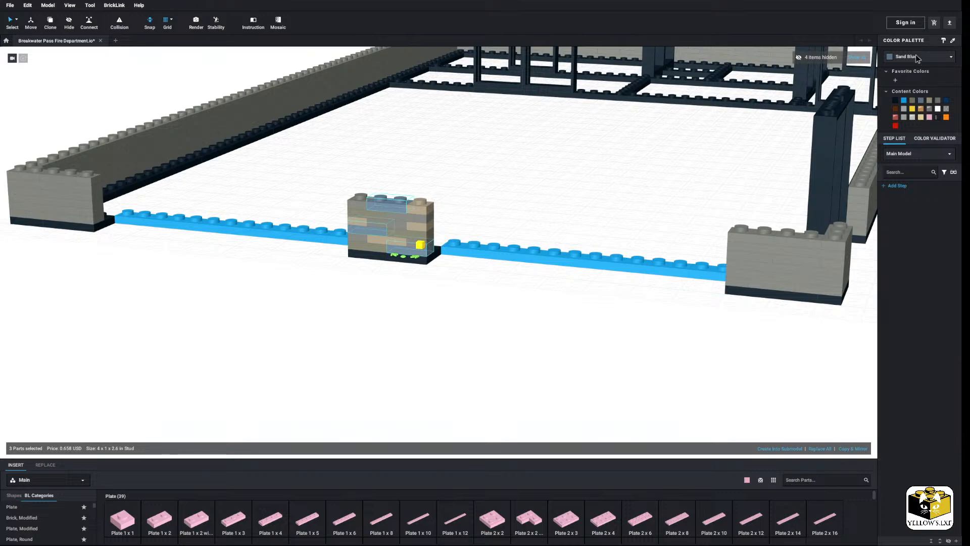
# Try Reddish Orange and Reddish Brown on the three selected pillar plates
pyautogui.click(916, 57)
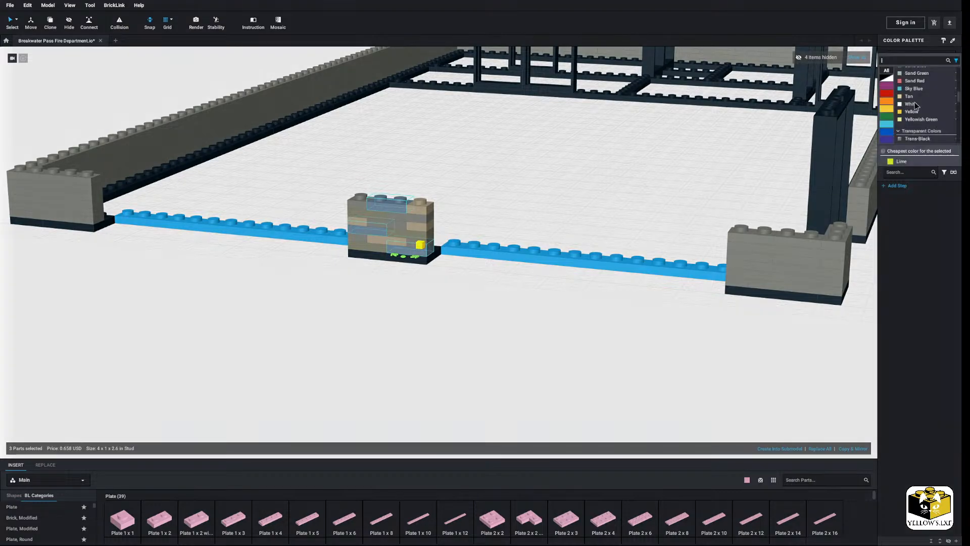
pyautogui.scroll(-5, 933, 109)
pyautogui.scroll(4, 933, 110)
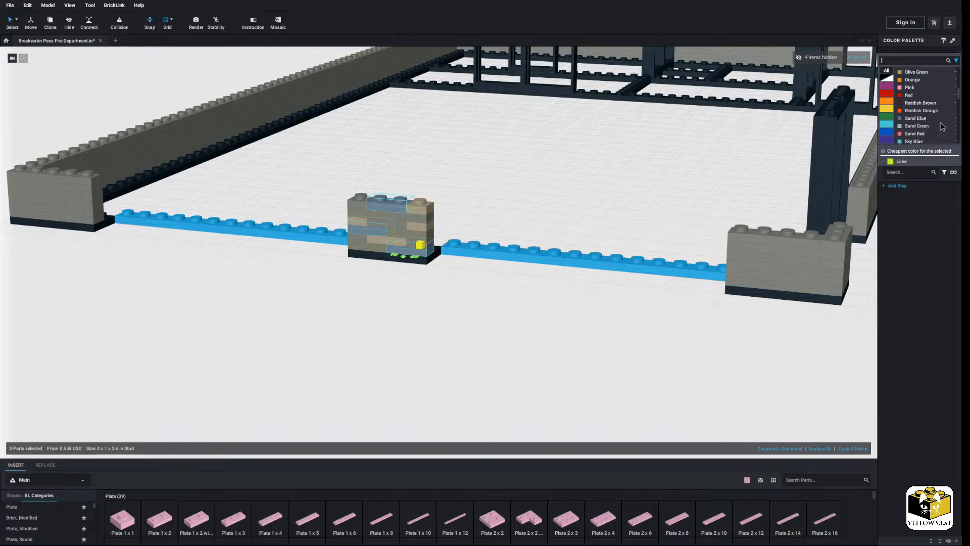
pyautogui.click(932, 127)
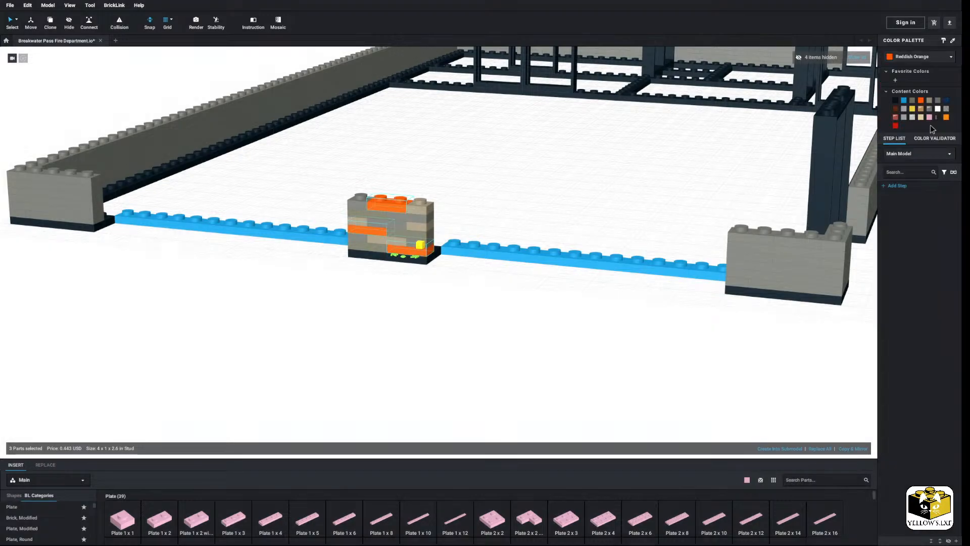
pyautogui.click(928, 57)
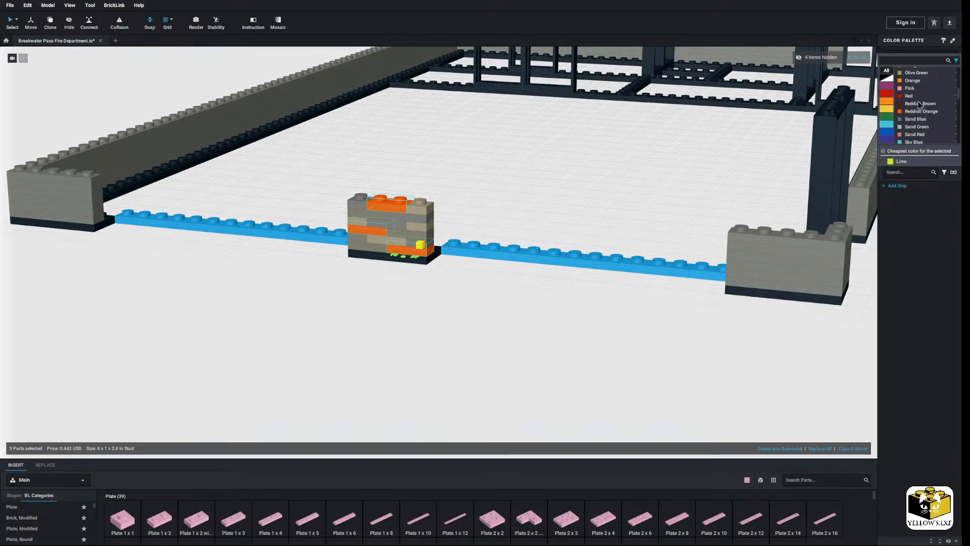
pyautogui.click(920, 104)
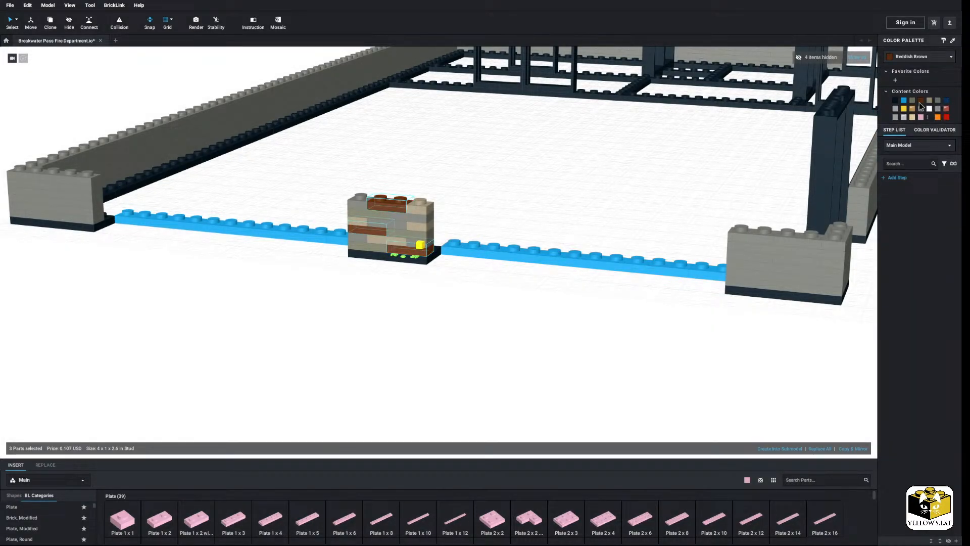
# Recolor the three selected pillar plates Brown and clear the selection
pyautogui.click(912, 57)
pyautogui.scroll(3, 937, 115)
pyautogui.scroll(10, 937, 115)
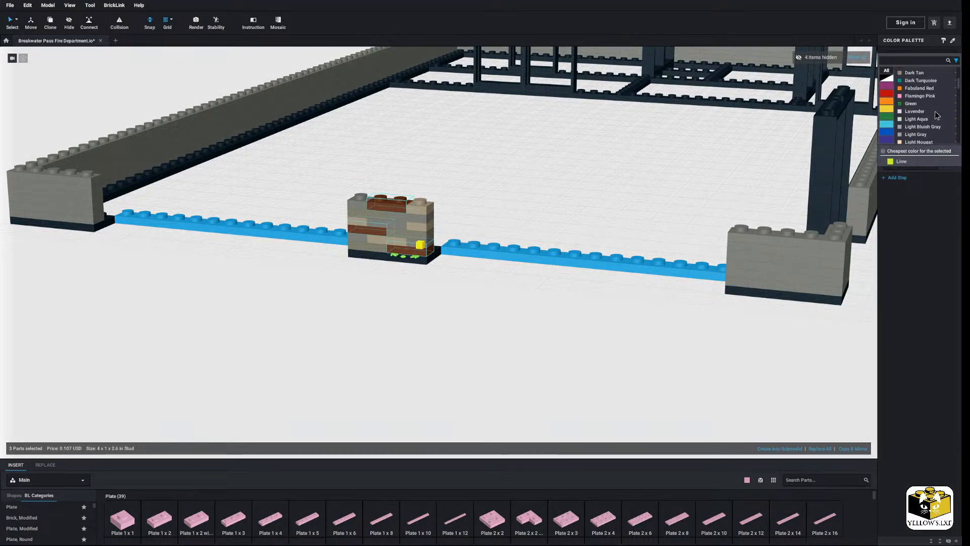
pyautogui.scroll(5, 937, 115)
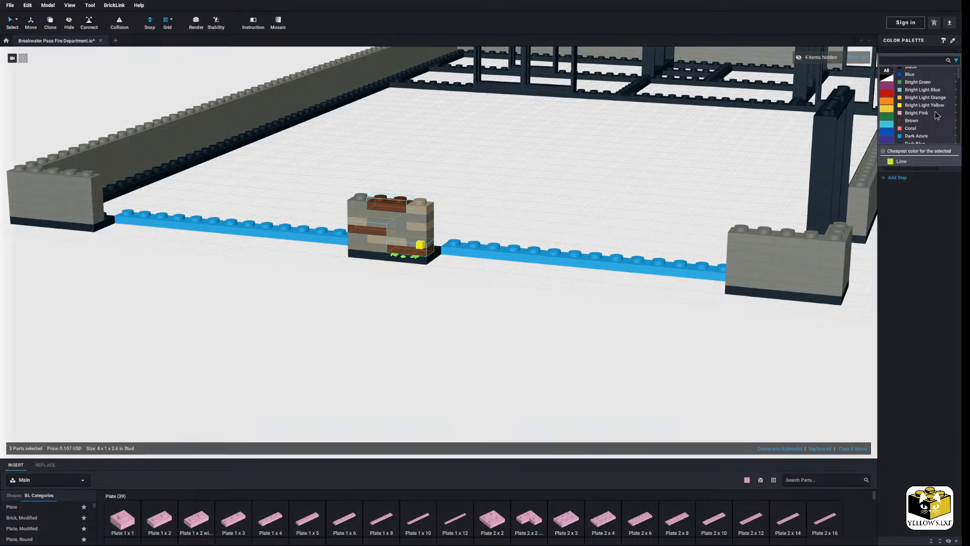
pyautogui.click(910, 124)
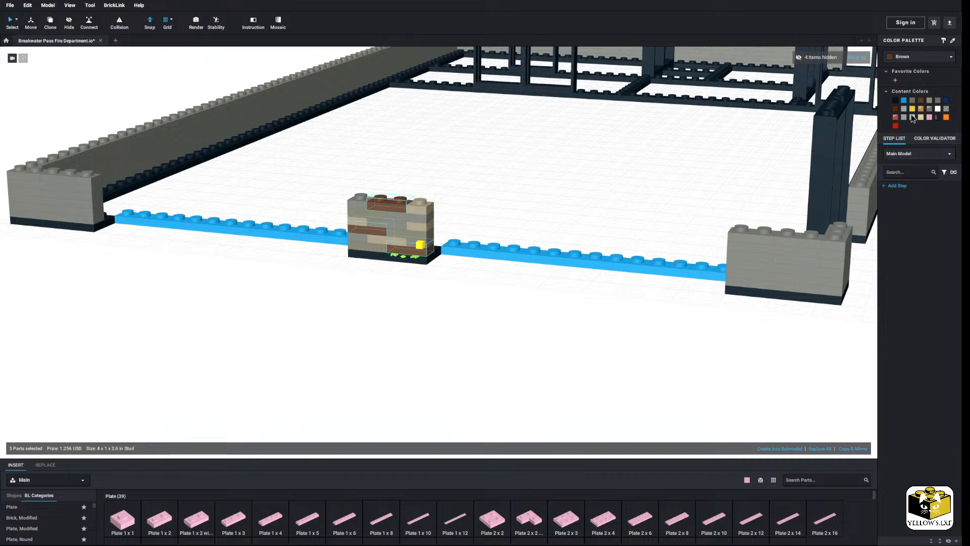
pyautogui.click(582, 166)
# Examine the pillar's stone pattern from afar and up close, checking the colors of its brown and tan plates
pyautogui.scroll(-8, 583, 167)
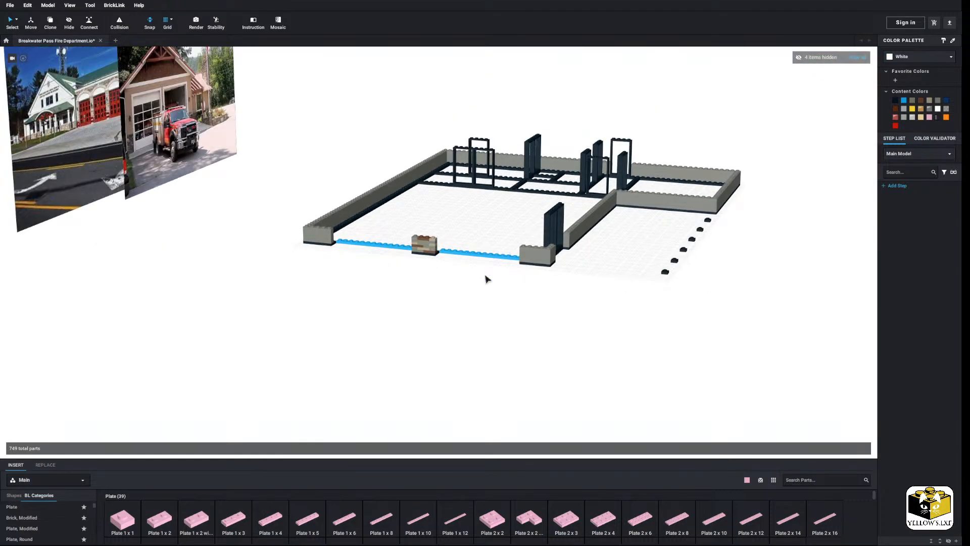
pyautogui.moveTo(485, 275)
pyautogui.mouseDown(button='right')
pyautogui.moveTo(494, 283)
pyautogui.moveTo(469, 289)
pyautogui.moveTo(477, 258)
pyautogui.moveTo(475, 271)
pyautogui.moveTo(493, 274)
pyautogui.mouseUp(button='right')
pyautogui.scroll(6, 483, 284)
pyautogui.scroll(-6, 474, 286)
pyautogui.scroll(6, 476, 258)
pyautogui.scroll(-3, 474, 277)
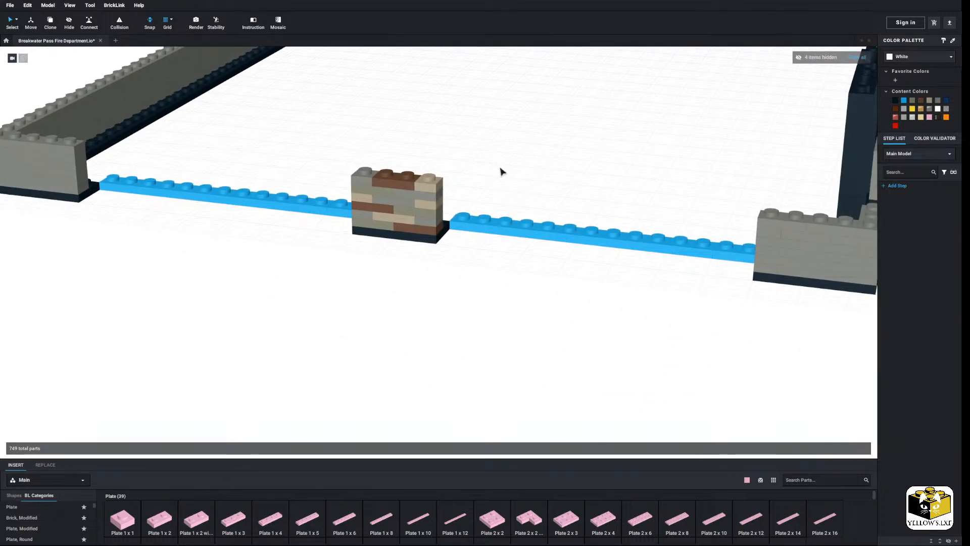
pyautogui.click(397, 178)
pyautogui.keyDown('shift'); pyautogui.click(381, 206); pyautogui.keyUp('shift')
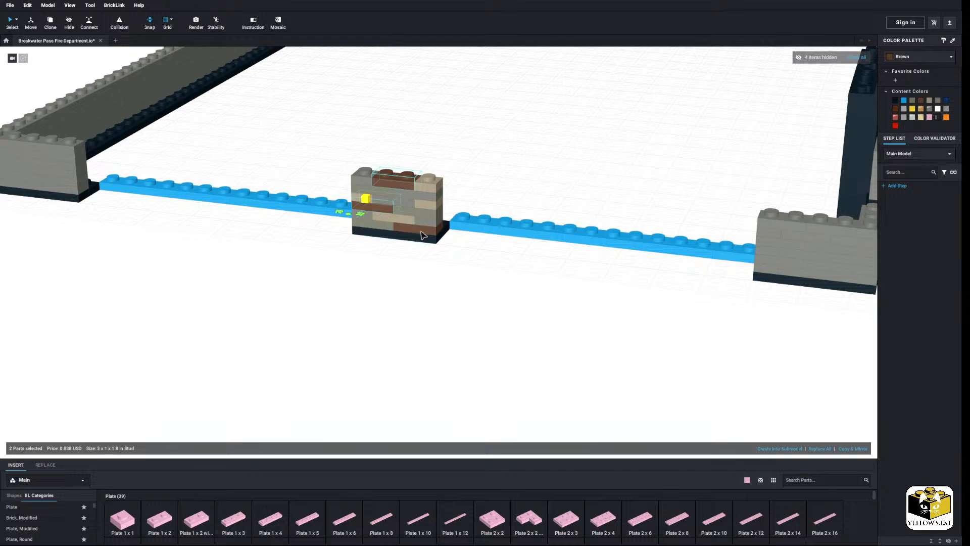
pyautogui.click(432, 193)
pyautogui.keyDown('shift'); pyautogui.click(427, 207); pyautogui.keyUp('shift')
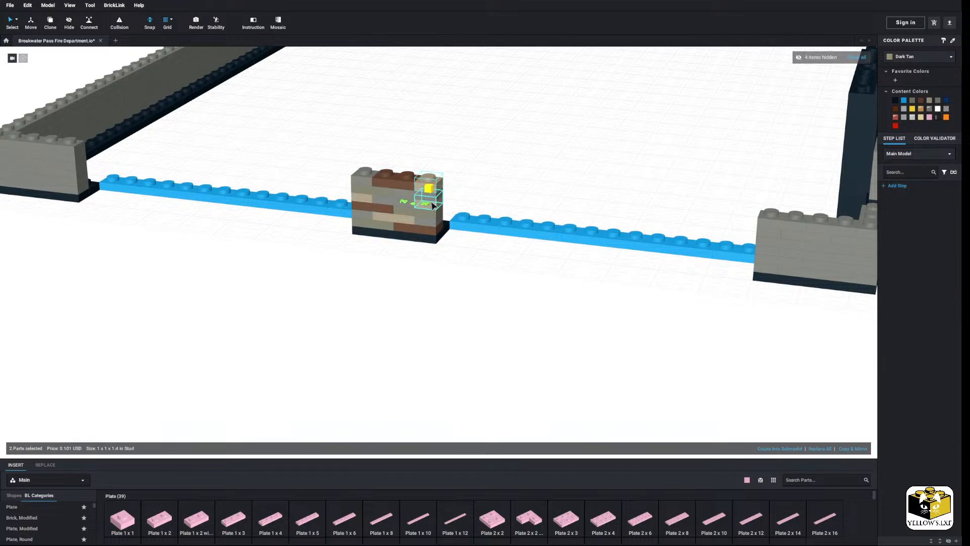
pyautogui.click(540, 166)
# Select nine scattered plates on both outer faces of the corner block beside the double door frame and recolor them Dark Gray
pyautogui.moveTo(544, 165); pyautogui.dragTo(453, 178, button='middle')
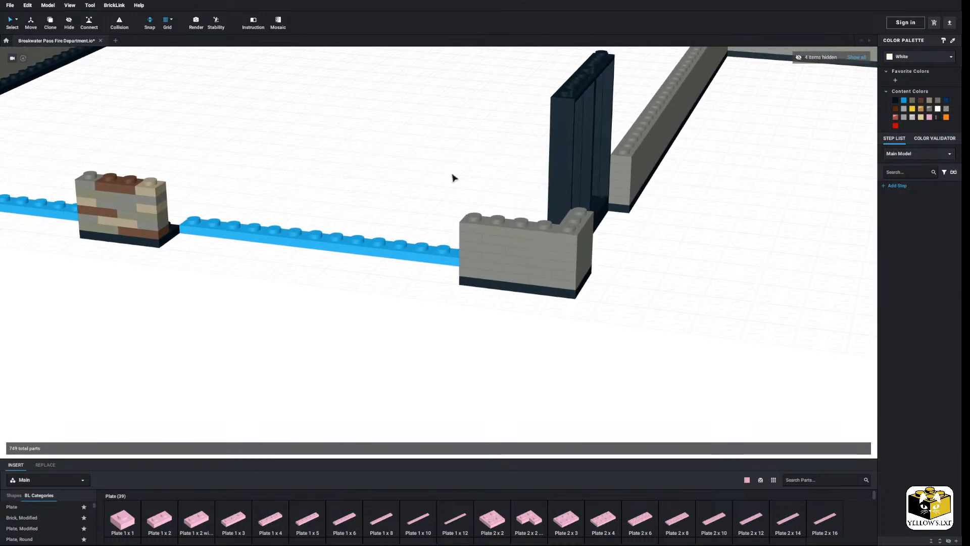
pyautogui.click(488, 229)
pyautogui.keyDown('shift'); pyautogui.click(513, 251); pyautogui.keyUp('shift')
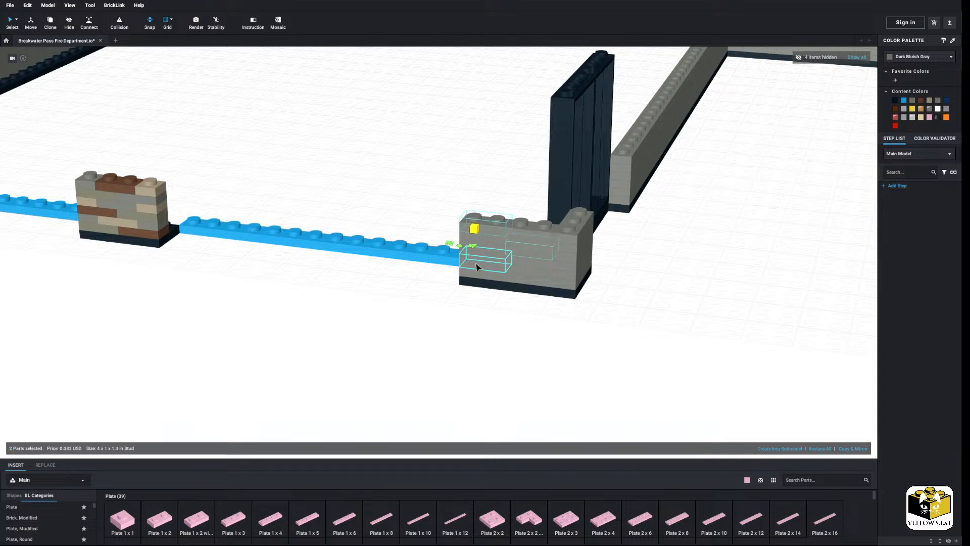
pyautogui.keyDown('shift'); pyautogui.click(475, 256); pyautogui.keyUp('shift')
pyautogui.keyDown('shift'); pyautogui.click(558, 269); pyautogui.keyUp('shift')
pyautogui.keyDown('shift'); pyautogui.click(477, 274); pyautogui.keyUp('shift')
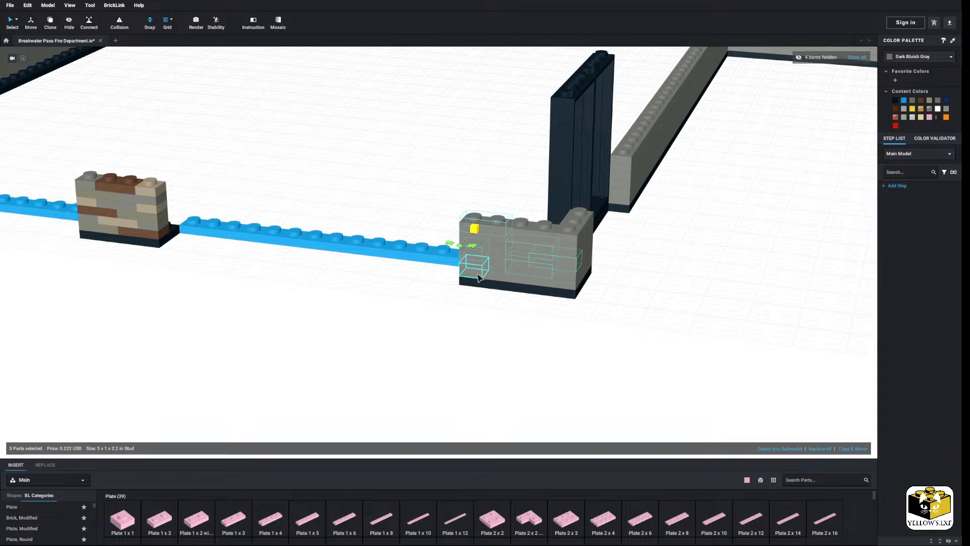
pyautogui.moveTo(477, 275); pyautogui.dragTo(456, 278, button='right')
pyautogui.moveTo(481, 274); pyautogui.dragTo(514, 269, button='middle')
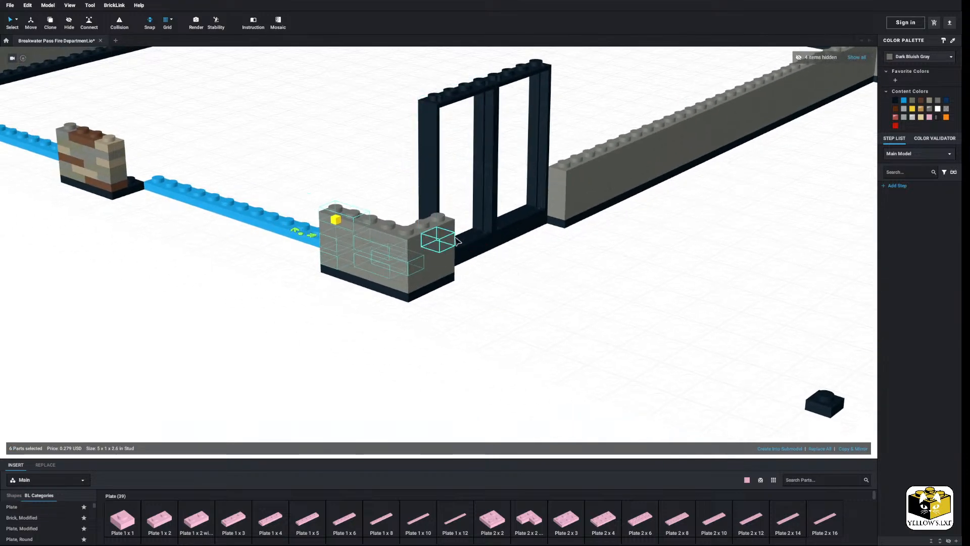
pyautogui.keyDown('shift'); pyautogui.click(447, 229); pyautogui.keyUp('shift')
pyautogui.keyDown('shift'); pyautogui.click(438, 245); pyautogui.keyUp('shift')
pyautogui.keyDown('shift'); pyautogui.click(436, 277); pyautogui.keyUp('shift')
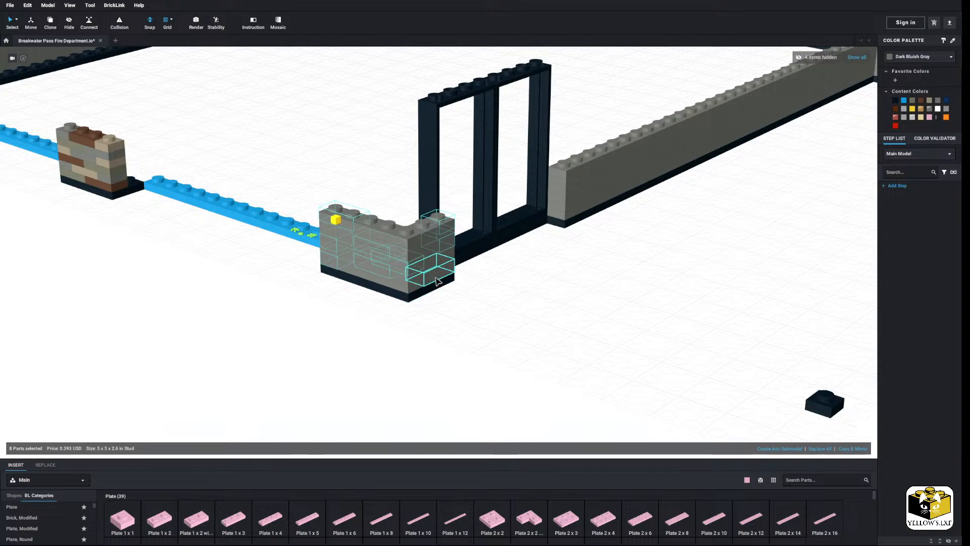
pyautogui.click(917, 57)
pyautogui.scroll(-5, 918, 85)
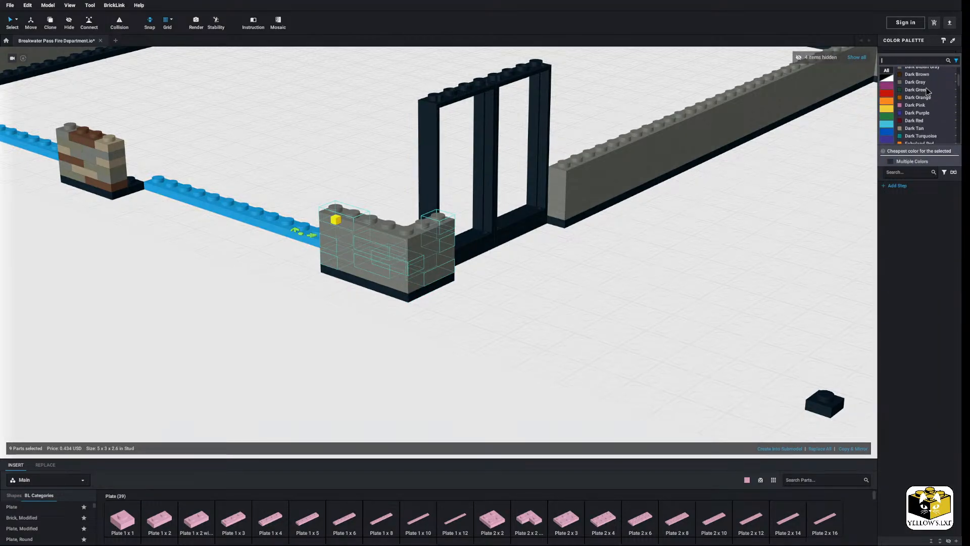
pyautogui.click(917, 83)
pyautogui.click(447, 305)
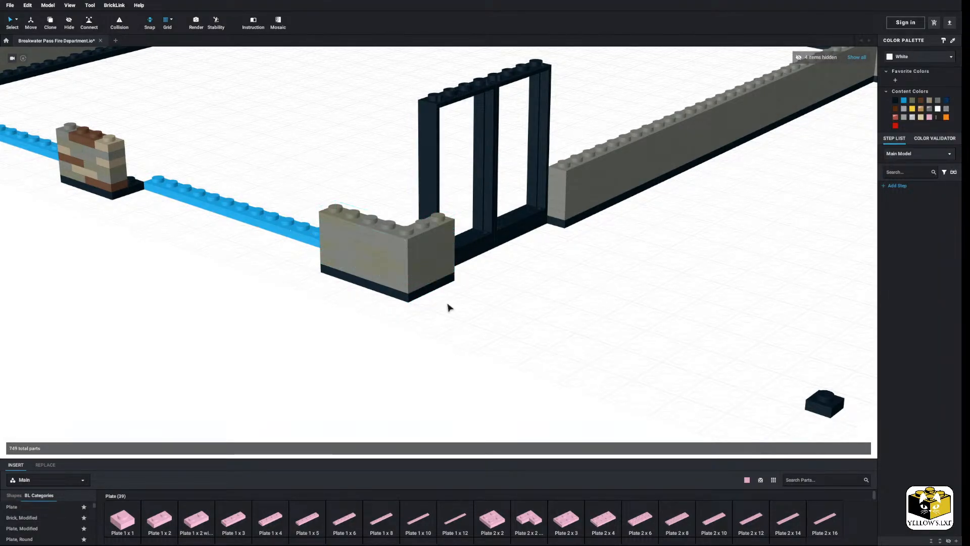
# Recolor six more scattered plates of the corner block Light Bluish Gray, including the 1 x 2 plate on the top corner
pyautogui.click(420, 236)
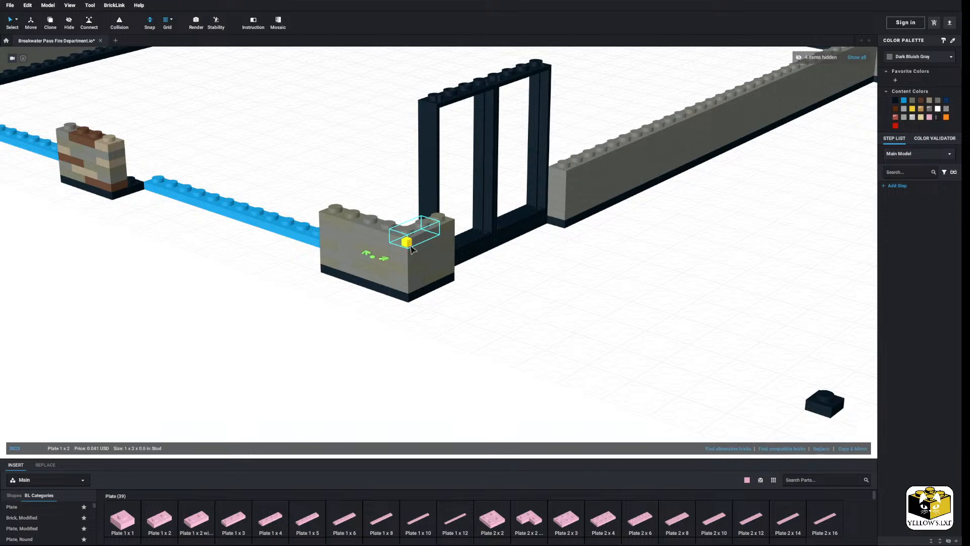
pyautogui.keyDown('shift'); pyautogui.click(371, 246); pyautogui.keyUp('shift')
pyautogui.keyDown('shift'); pyautogui.click(344, 240); pyautogui.keyUp('shift')
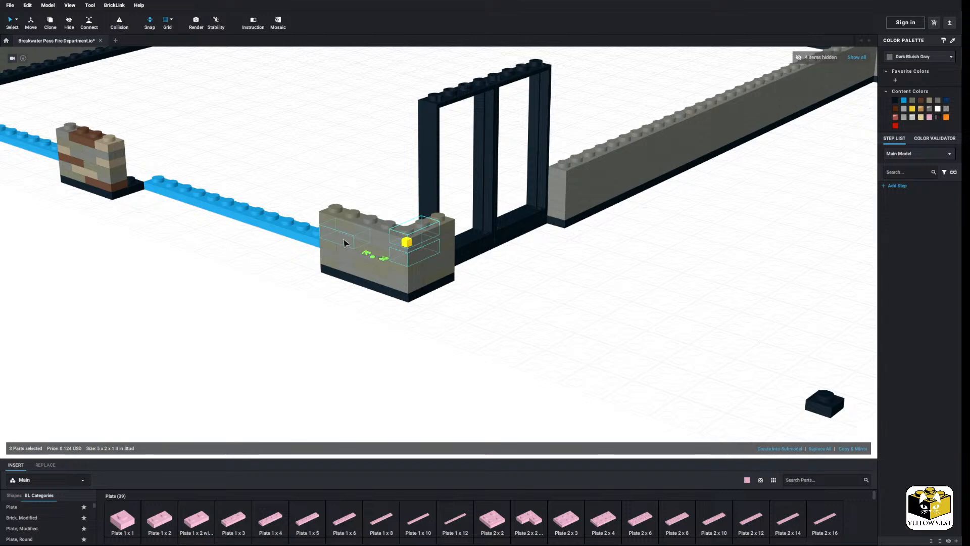
pyautogui.keyDown('shift'); pyautogui.click(395, 282); pyautogui.keyUp('shift')
pyautogui.keyDown('shift'); pyautogui.click(446, 271); pyautogui.keyUp('shift')
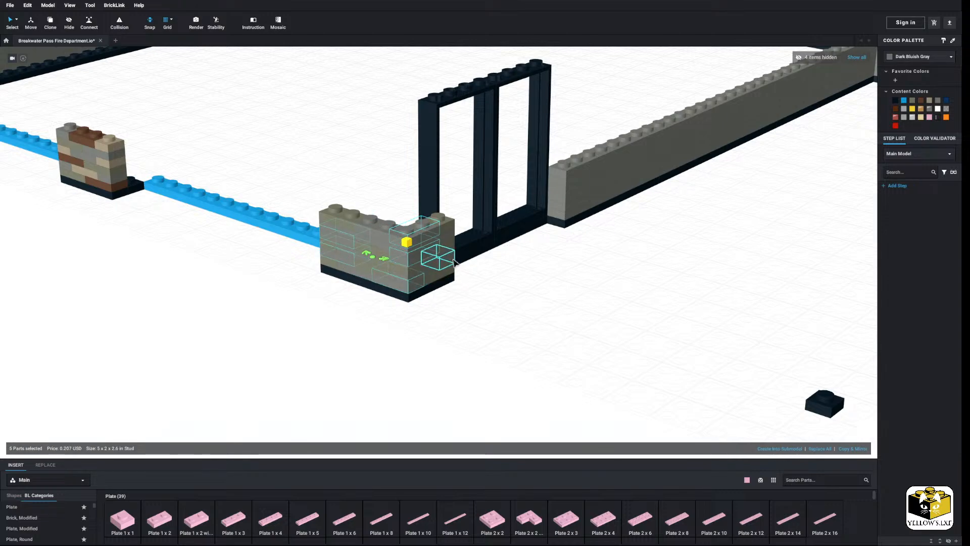
pyautogui.click(904, 110)
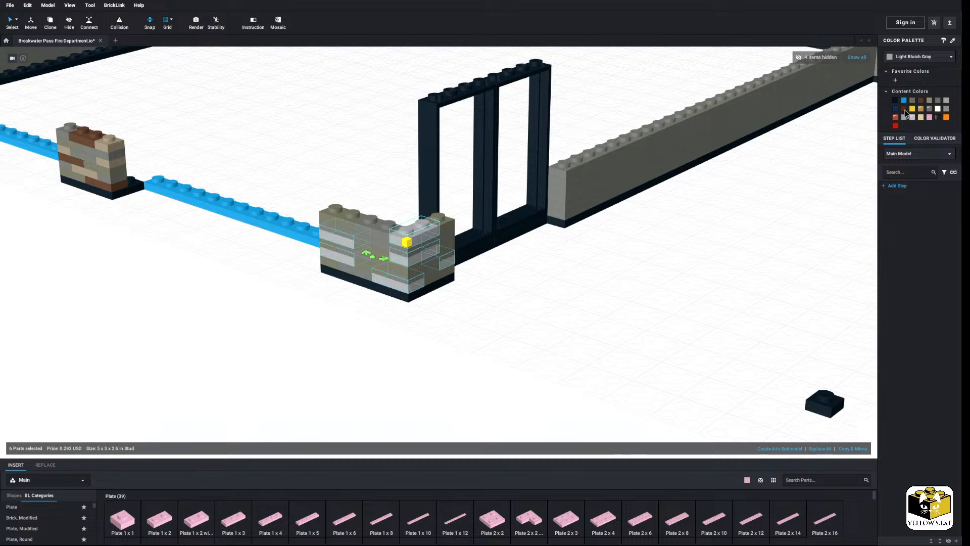
pyautogui.click(704, 243)
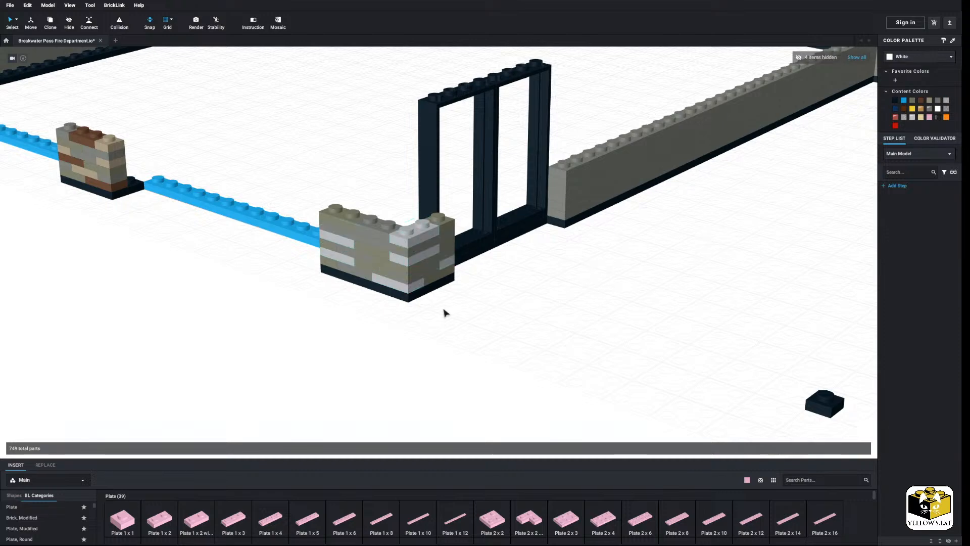
# Recolor four remaining Dark Bluish Gray plates on the corner block's two outer faces Light Gray and clear the selection
pyautogui.click(355, 274)
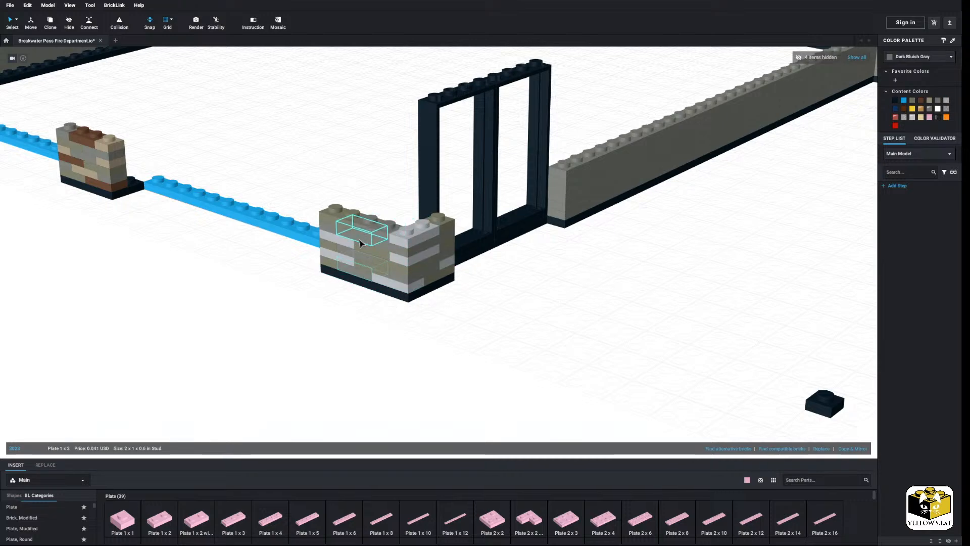
pyautogui.keyDown('ctrl'); pyautogui.click(389, 237); pyautogui.keyUp('ctrl')
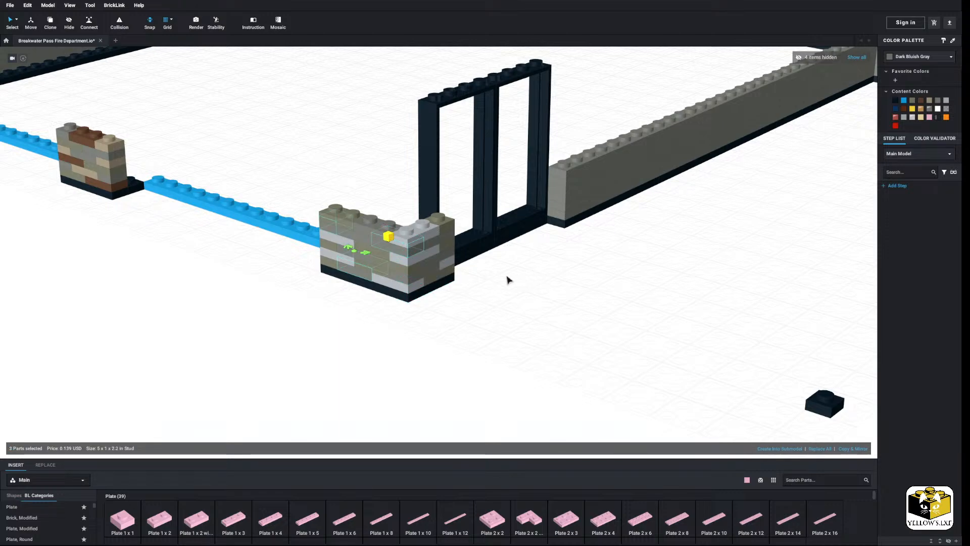
pyautogui.keyDown('ctrl'); pyautogui.click(427, 277); pyautogui.keyUp('ctrl')
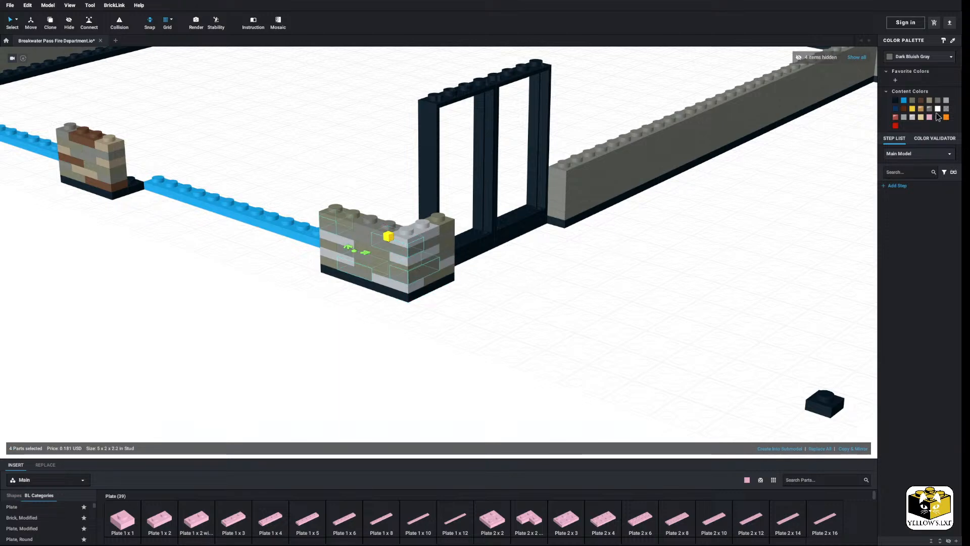
pyautogui.click(926, 58)
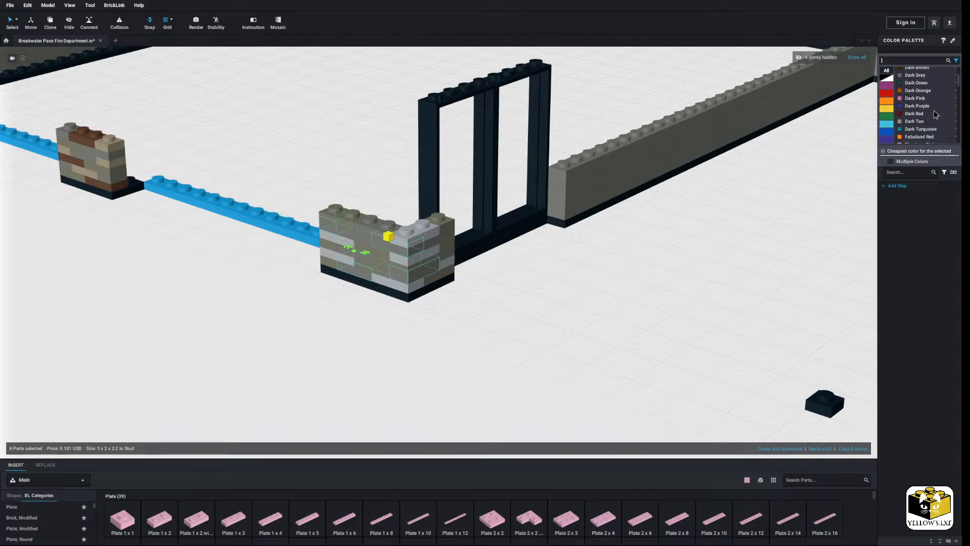
pyautogui.scroll(-3, 929, 116)
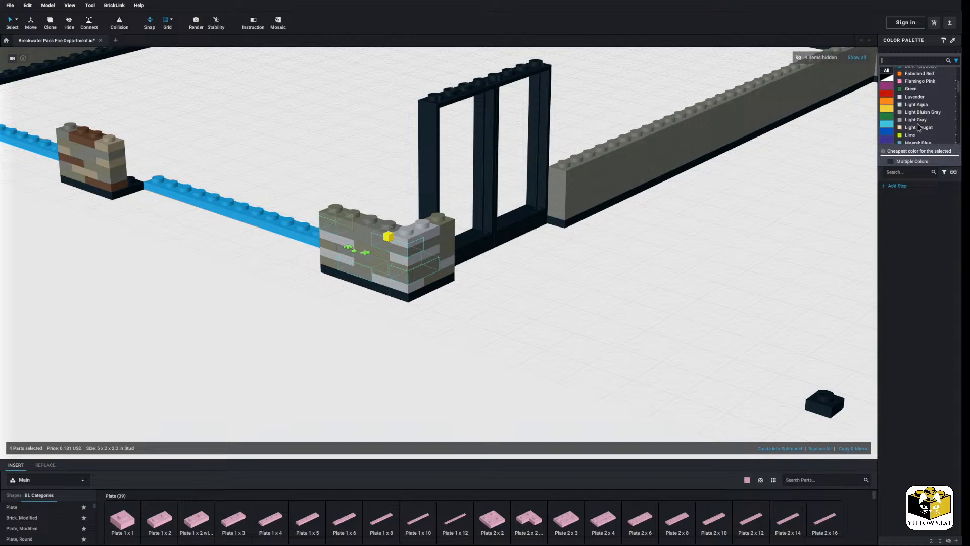
pyautogui.click(916, 119)
pyautogui.click(567, 294)
# Replace the brown of the three pillar plates between the blue strips with a light gray shade from the model's colors
pyautogui.scroll(-5, 572, 290)
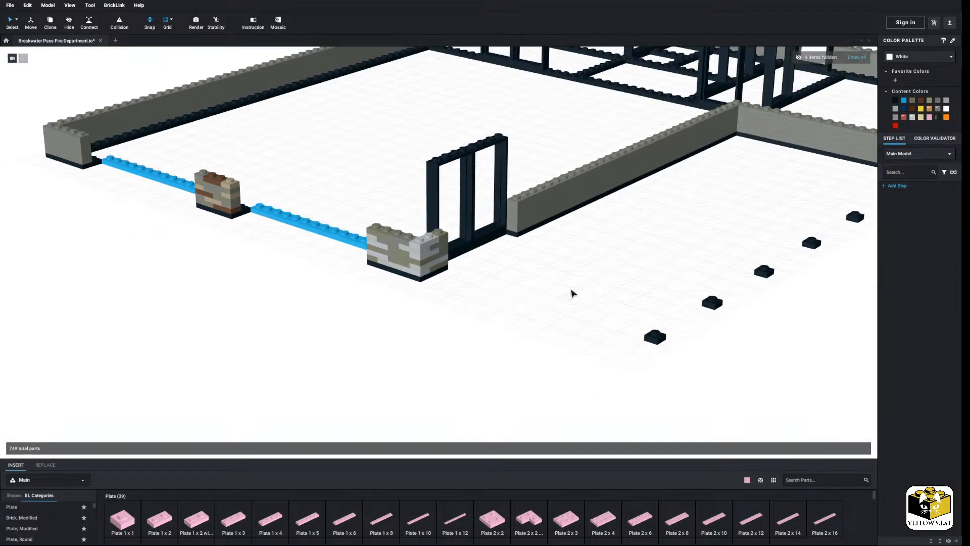
pyautogui.moveTo(576, 280)
pyautogui.mouseDown(button='right')
pyautogui.moveTo(592, 279)
pyautogui.moveTo(579, 284)
pyautogui.mouseUp(button='right')
pyautogui.scroll(3, 579, 287)
pyautogui.moveTo(485, 298); pyautogui.dragTo(469, 306, button='middle')
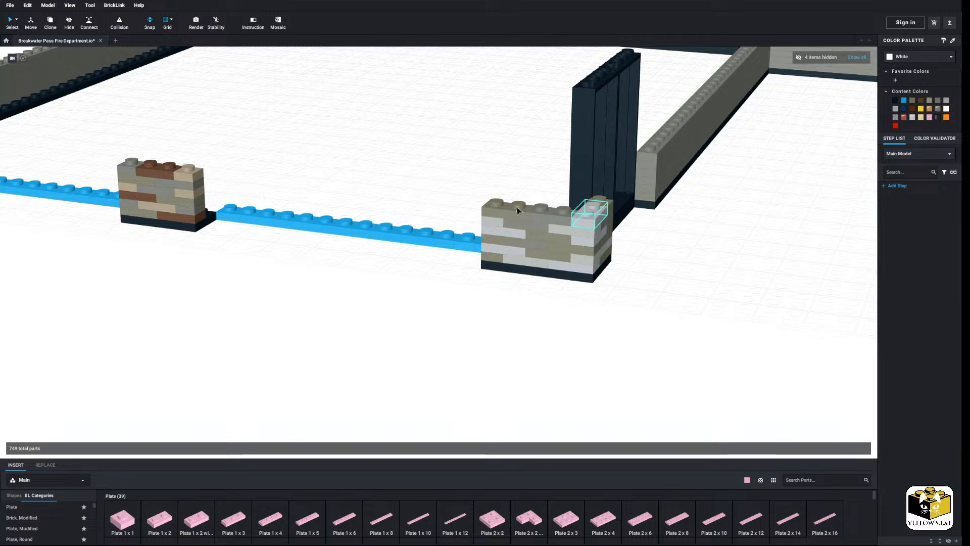
pyautogui.moveTo(311, 269); pyautogui.dragTo(341, 273, button='middle')
pyautogui.click(233, 171)
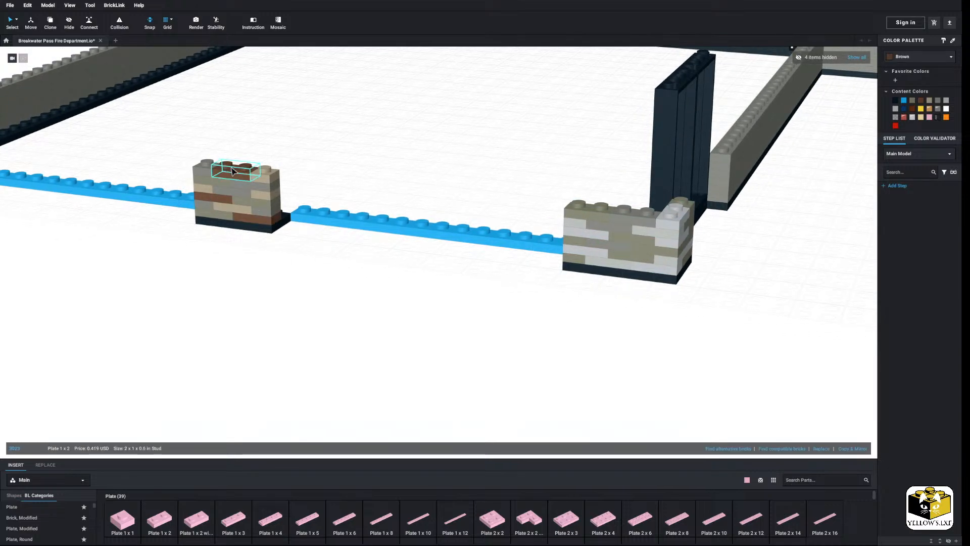
pyautogui.keyDown('ctrl'); pyautogui.click(214, 199); pyautogui.keyUp('ctrl')
pyautogui.keyDown('ctrl'); pyautogui.click(259, 222); pyautogui.keyUp('ctrl')
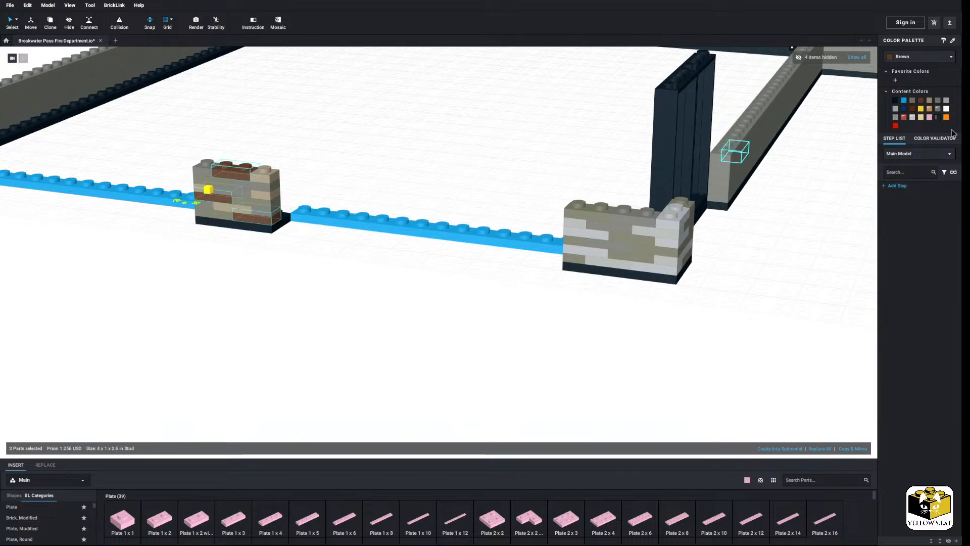
pyautogui.click(946, 107)
pyautogui.click(350, 170)
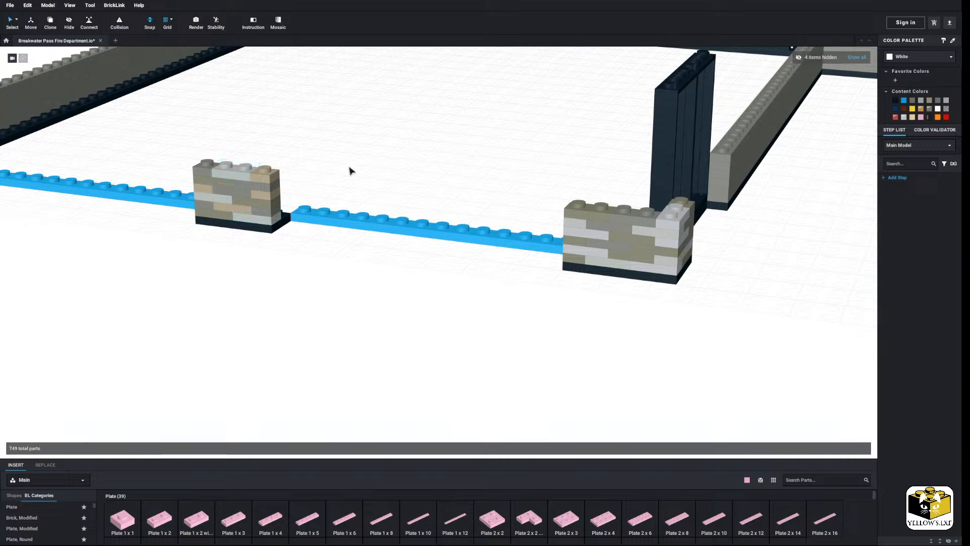
# Recolor the pillar's four tan plates Light Gray and clear the selection
pyautogui.click(268, 178)
pyautogui.keyDown('ctrl'); pyautogui.click(260, 194); pyautogui.keyUp('ctrl')
pyautogui.keyDown('ctrl'); pyautogui.click(235, 208); pyautogui.keyUp('ctrl')
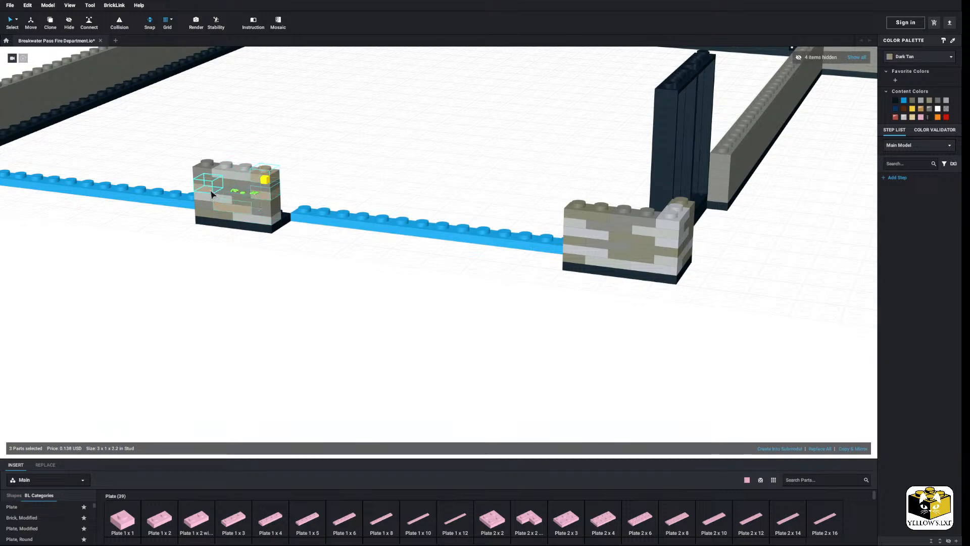
pyautogui.keyDown('ctrl'); pyautogui.click(208, 189); pyautogui.keyUp('ctrl')
pyautogui.click(921, 105)
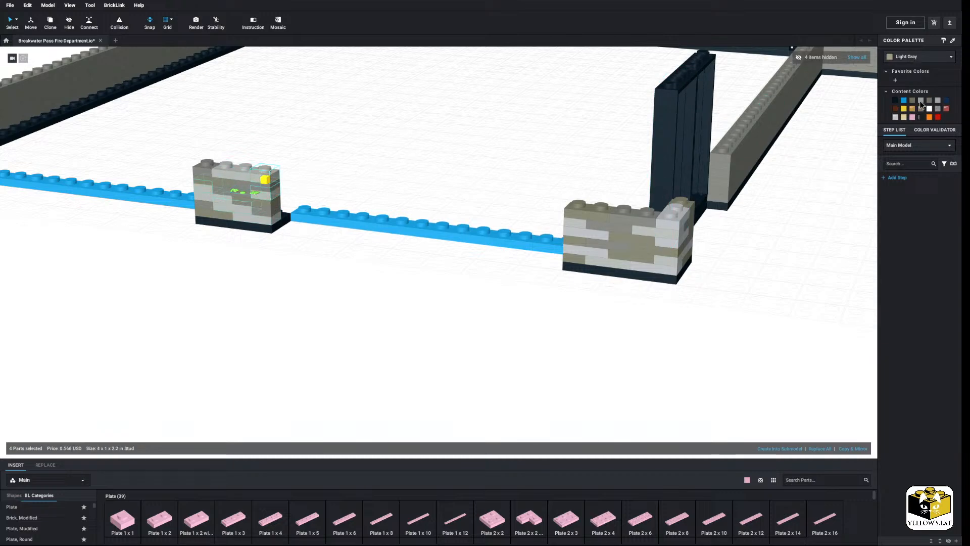
pyautogui.click(444, 121)
# Examine the gray mottling of the pillar and corner block against the plain walls from several distances and angles
pyautogui.scroll(-10, 412, 141)
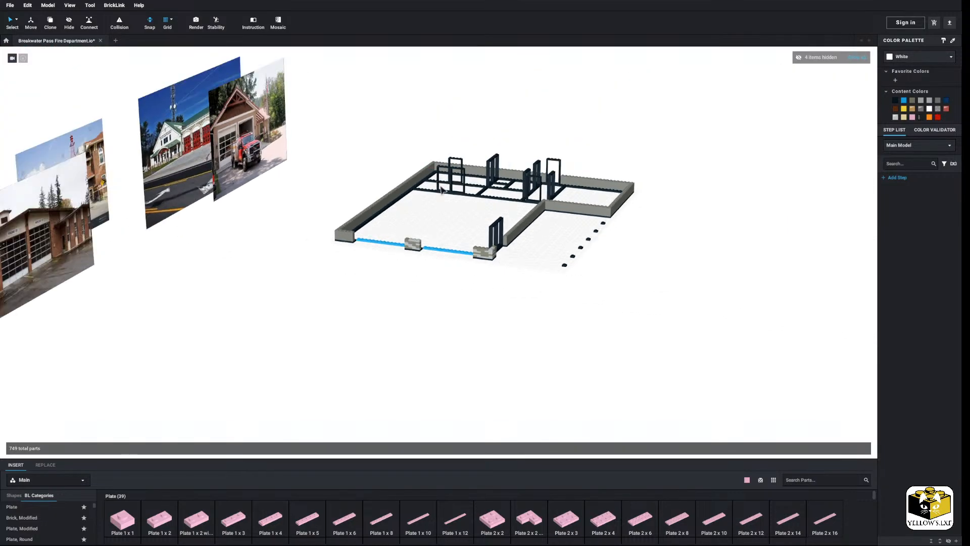
pyautogui.moveTo(458, 228)
pyautogui.mouseDown(button='right')
pyautogui.moveTo(457, 197)
pyautogui.moveTo(430, 205)
pyautogui.moveTo(442, 228)
pyautogui.mouseUp(button='right')
pyautogui.scroll(8, 442, 227)
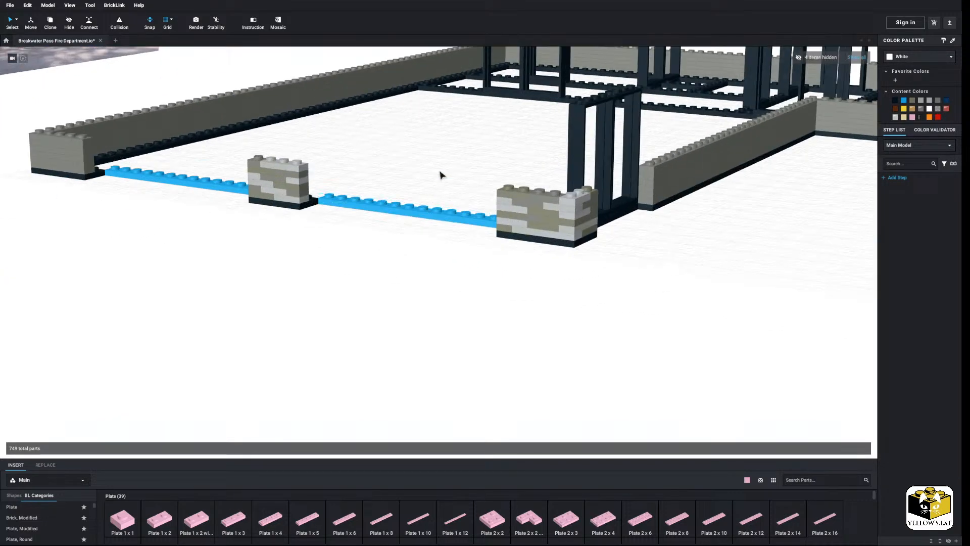
pyautogui.moveTo(440, 175)
pyautogui.mouseDown(button='right')
pyautogui.moveTo(431, 199)
pyautogui.moveTo(409, 193)
pyautogui.moveTo(398, 207)
pyautogui.moveTo(475, 201)
pyautogui.moveTo(439, 194)
pyautogui.mouseUp(button='right')
pyautogui.scroll(-8, 404, 195)
pyautogui.scroll(3, 405, 207)
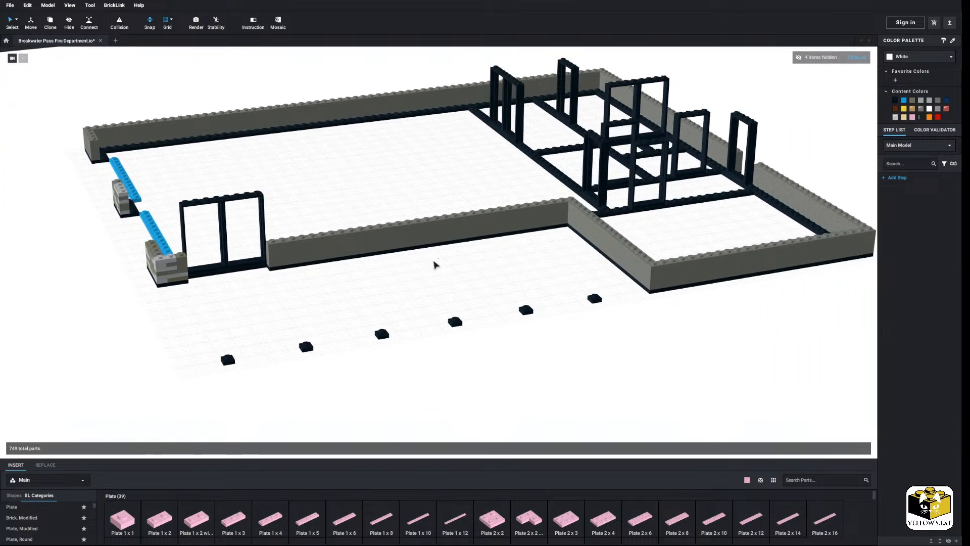
pyautogui.moveTo(435, 265); pyautogui.dragTo(444, 291, button='middle')
pyautogui.scroll(1, 581, 99)
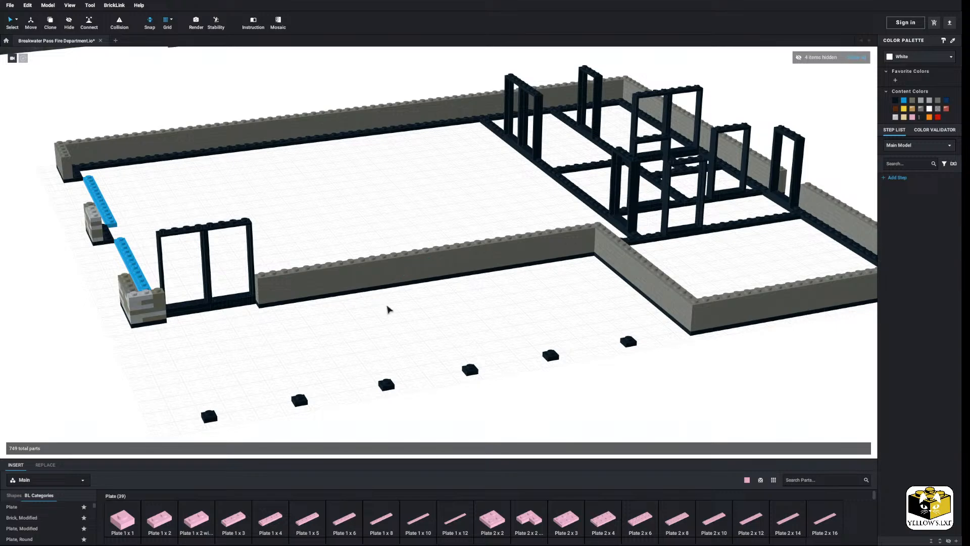
pyautogui.moveTo(387, 305); pyautogui.dragTo(425, 296, button='middle')
pyautogui.moveTo(425, 297)
pyautogui.mouseDown(button='right')
pyautogui.moveTo(458, 292)
pyautogui.moveTo(444, 292)
pyautogui.moveTo(449, 282)
pyautogui.moveTo(450, 296)
pyautogui.moveTo(461, 292)
pyautogui.moveTo(433, 299)
pyautogui.mouseUp(button='right')
pyautogui.scroll(-2, 433, 300)
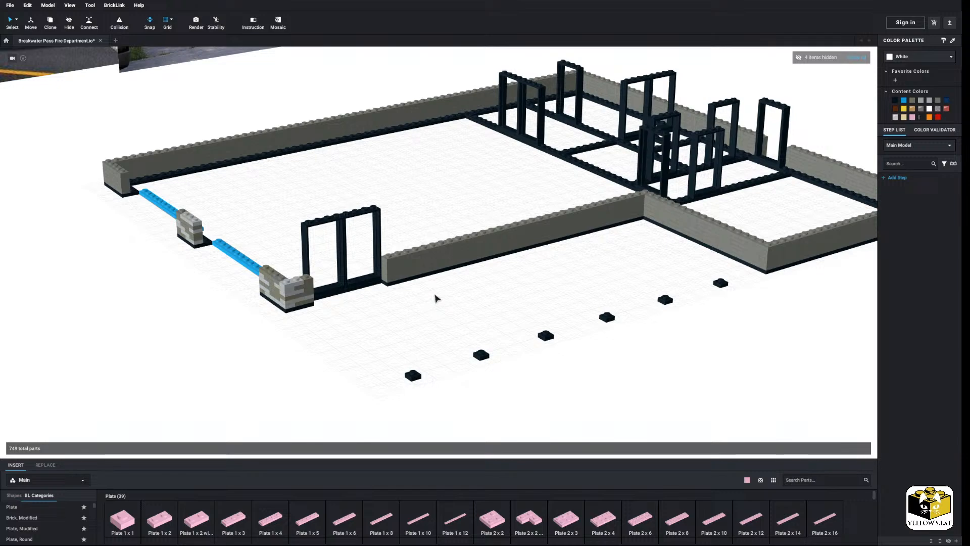
# Select about twenty scattered Dark Bluish Gray plates across the courses of the long wall beside the double door frame
pyautogui.scroll(3, 463, 317)
pyautogui.scroll(-5, 417, 336)
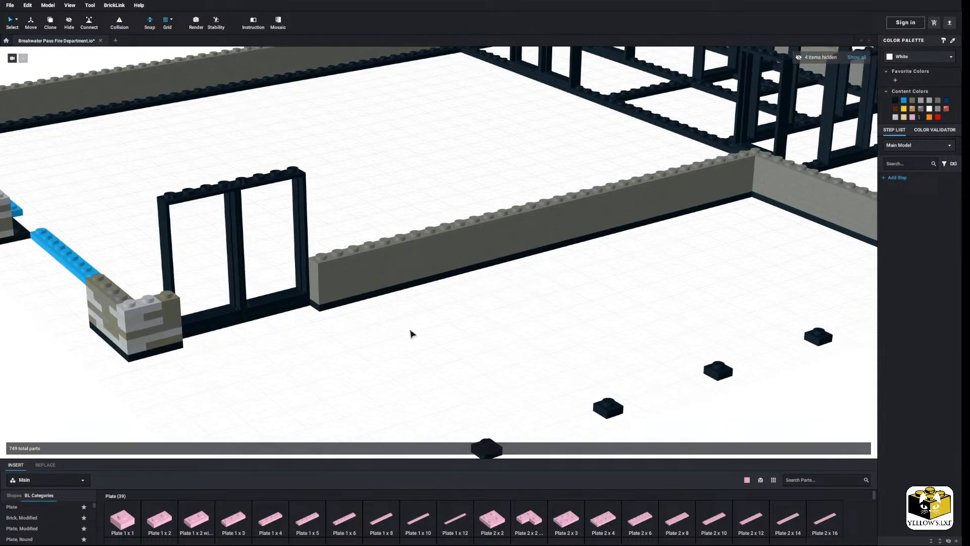
pyautogui.click(363, 265)
pyautogui.scroll(3, 362, 265)
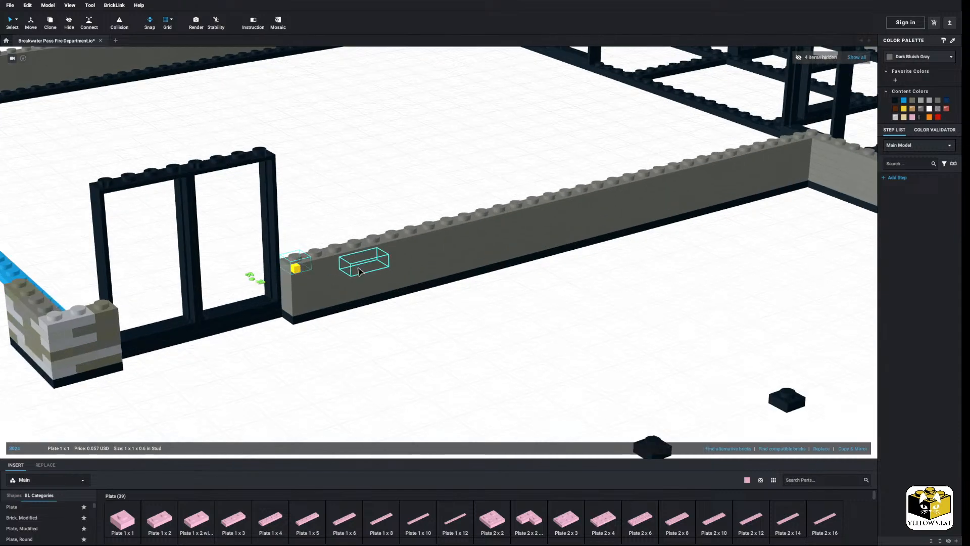
pyautogui.keyDown('ctrl'); pyautogui.click(342, 273); pyautogui.keyUp('ctrl')
pyautogui.keyDown('ctrl'); pyautogui.click(377, 251); pyautogui.keyUp('ctrl')
pyautogui.keyDown('ctrl'); pyautogui.click(434, 242); pyautogui.keyUp('ctrl')
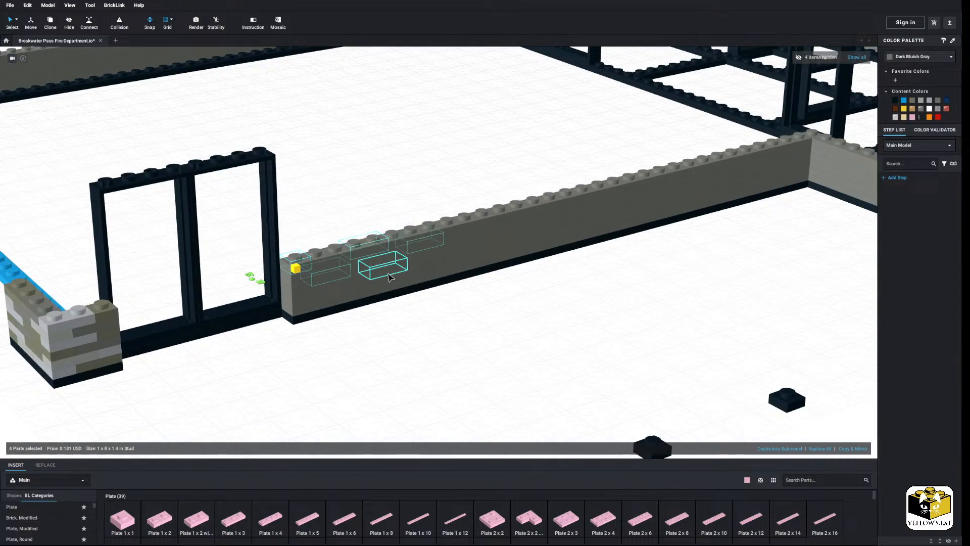
pyautogui.keyDown('ctrl'); pyautogui.click(384, 266); pyautogui.keyUp('ctrl')
pyautogui.keyDown('ctrl'); pyautogui.click(323, 302); pyautogui.keyUp('ctrl')
pyautogui.keyDown('ctrl'); pyautogui.click(472, 252); pyautogui.keyUp('ctrl')
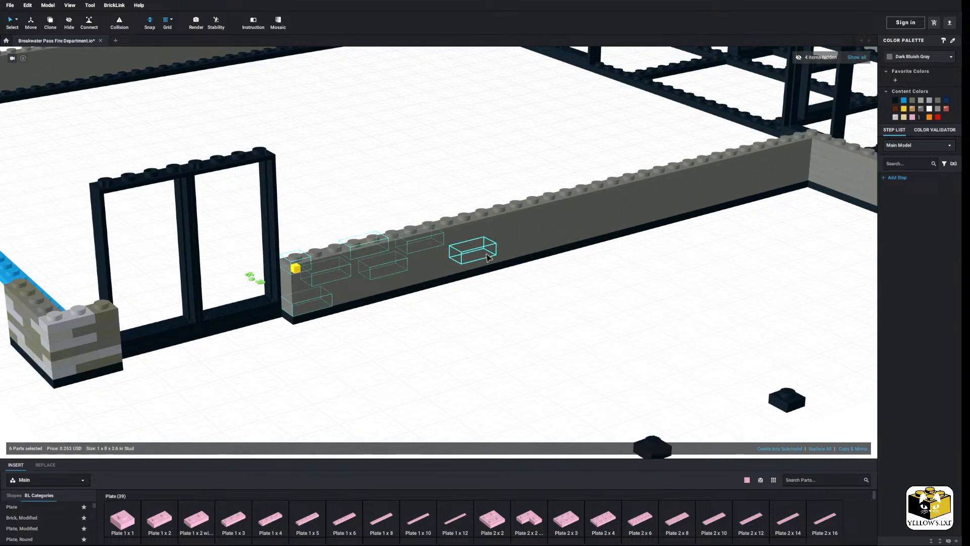
pyautogui.keyDown('ctrl'); pyautogui.click(402, 269); pyautogui.keyUp('ctrl')
pyautogui.keyDown('ctrl'); pyautogui.click(492, 222); pyautogui.keyUp('ctrl')
pyautogui.keyDown('ctrl'); pyautogui.click(586, 215); pyautogui.keyUp('ctrl')
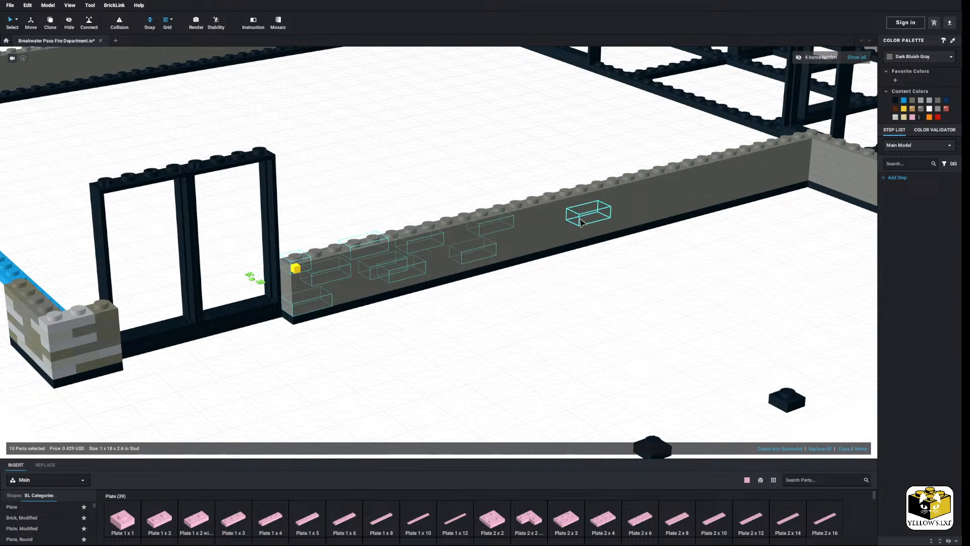
pyautogui.keyDown('ctrl'); pyautogui.click(540, 234); pyautogui.keyUp('ctrl')
pyautogui.keyDown('ctrl'); pyautogui.click(636, 180); pyautogui.keyUp('ctrl')
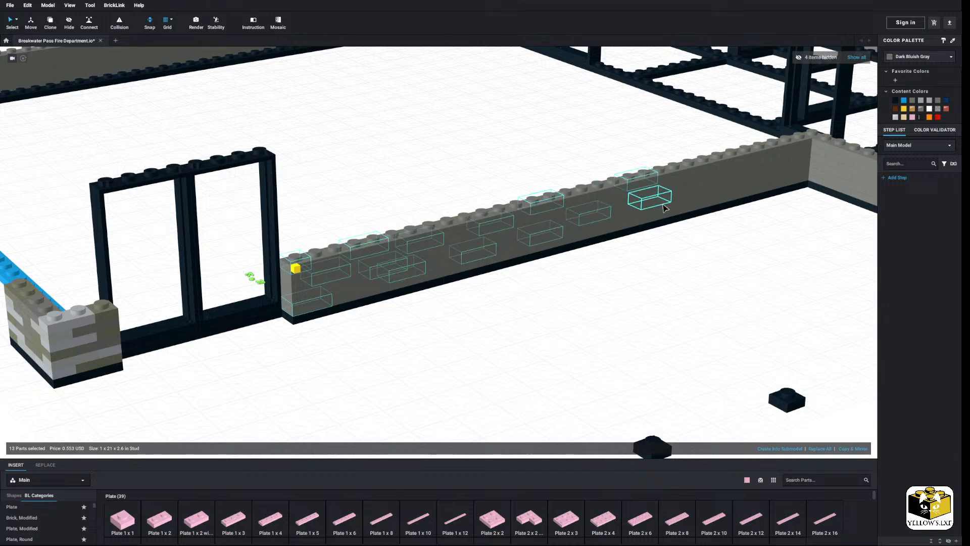
pyautogui.keyDown('ctrl'); pyautogui.click(663, 207); pyautogui.keyUp('ctrl')
pyautogui.keyDown('ctrl'); pyautogui.click(697, 196); pyautogui.keyUp('ctrl')
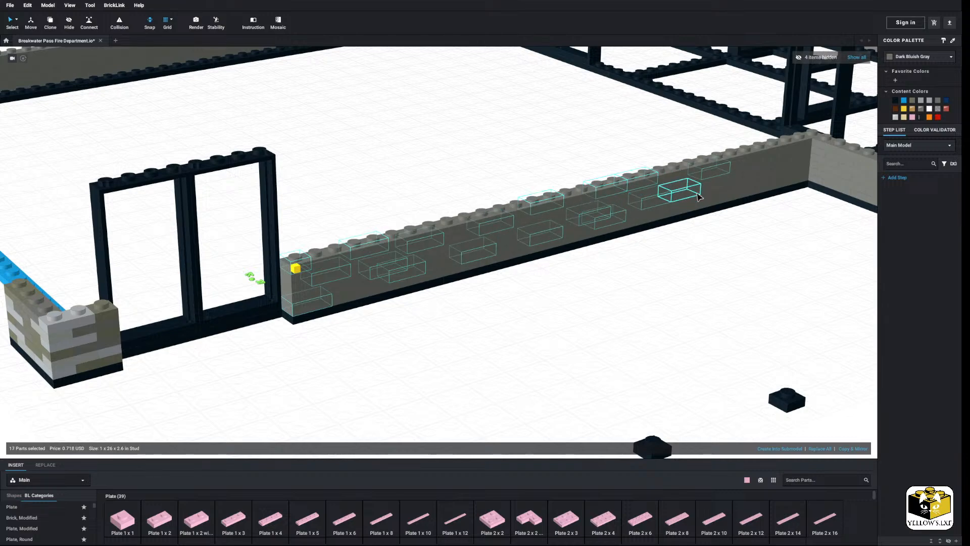
pyautogui.keyDown('ctrl'); pyautogui.click(696, 206); pyautogui.keyUp('ctrl')
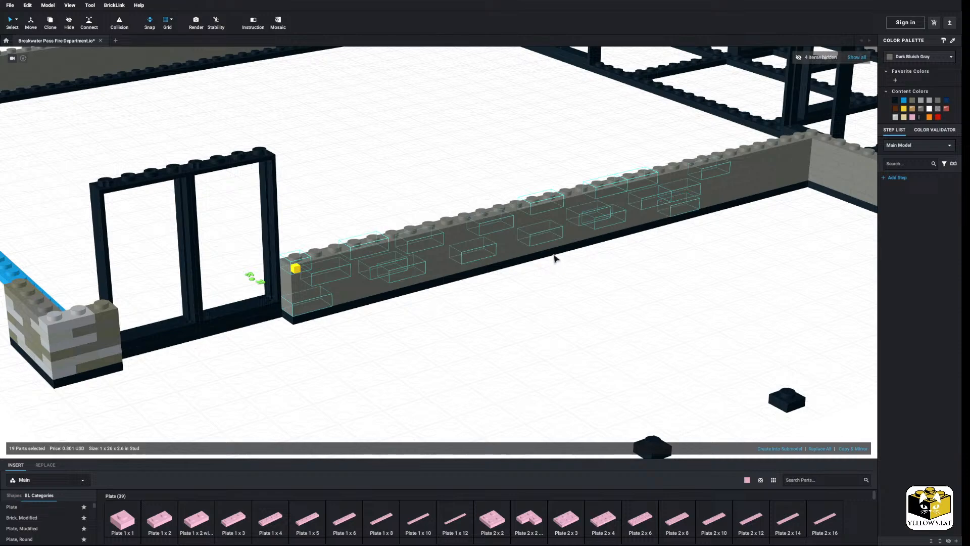
pyautogui.keyDown('ctrl'); pyautogui.click(448, 273); pyautogui.keyUp('ctrl')
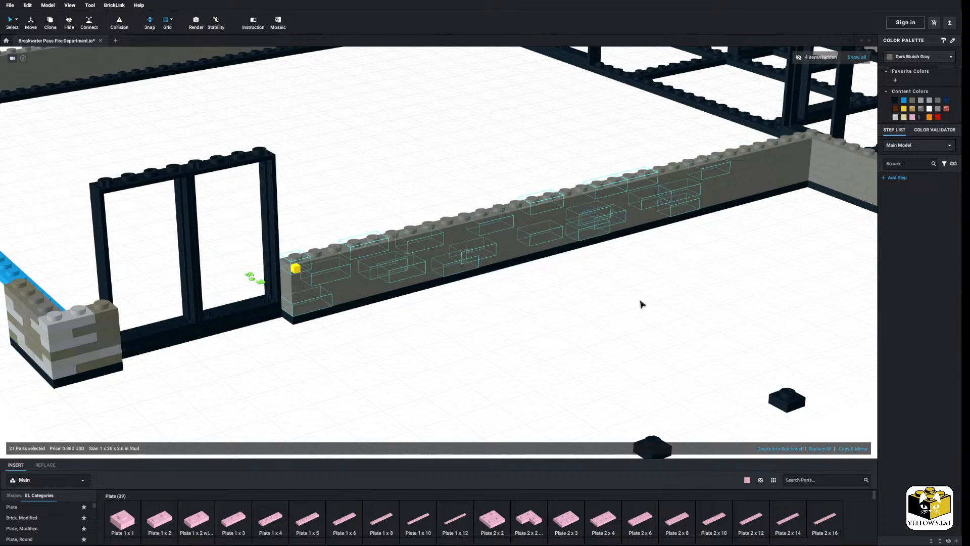
# Recolor the selected scattered plates in the long wall beside the door frame in a lighter gray
pyautogui.click(922, 103)
pyautogui.click(628, 319)
# Recolor a scattered selection of Dark Bluish Gray 1 x 2 plates along the long wall beside the door frame to Dark Gray
pyautogui.moveTo(598, 303); pyautogui.dragTo(576, 292, button='right')
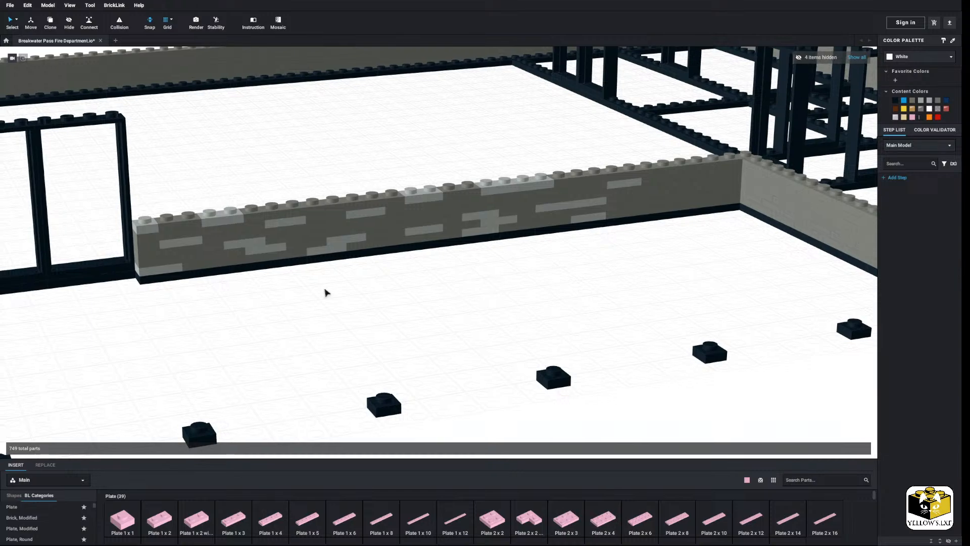
pyautogui.click(313, 239)
pyautogui.keyDown('ctrl'); pyautogui.click(312, 239); pyautogui.keyUp('ctrl')
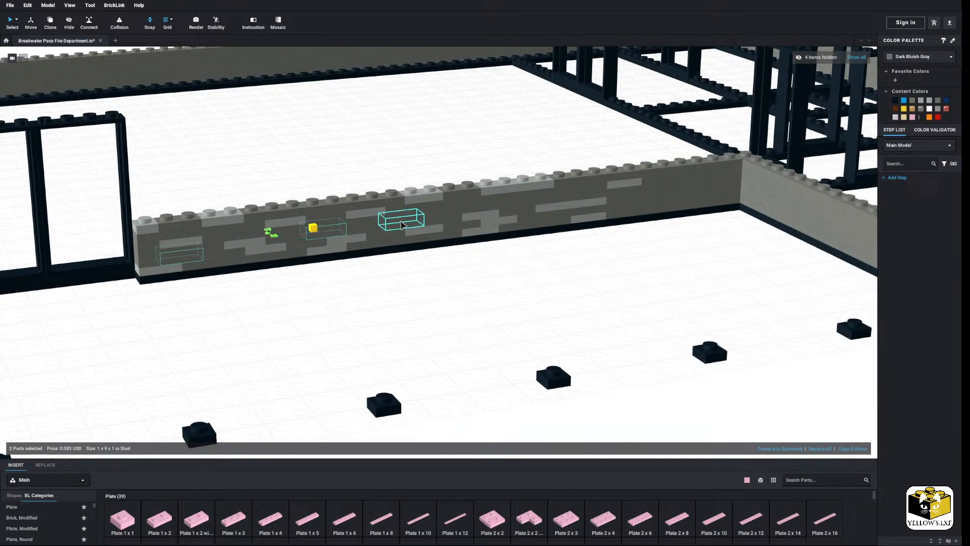
pyautogui.keyDown('ctrl'); pyautogui.click(400, 223); pyautogui.keyUp('ctrl')
pyautogui.keyDown('ctrl'); pyautogui.click(549, 191); pyautogui.keyUp('ctrl')
pyautogui.keyDown('ctrl'); pyautogui.click(460, 199); pyautogui.keyUp('ctrl')
pyautogui.keyDown('ctrl'); pyautogui.click(457, 207); pyautogui.keyUp('ctrl')
pyautogui.keyDown('ctrl'); pyautogui.click(530, 213); pyautogui.keyUp('ctrl')
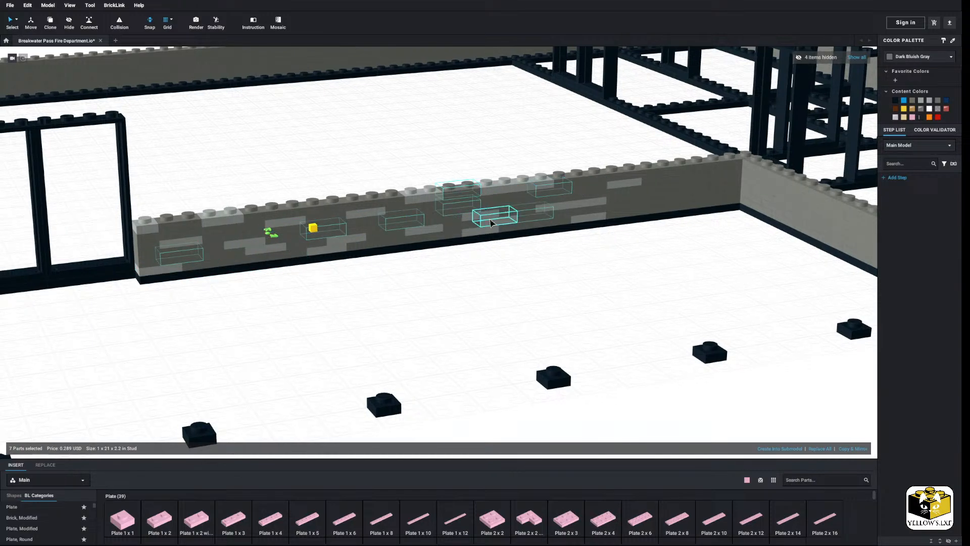
pyautogui.keyDown('ctrl'); pyautogui.click(302, 207); pyautogui.keyUp('ctrl')
pyautogui.keyDown('ctrl'); pyautogui.click(223, 236); pyautogui.keyUp('ctrl')
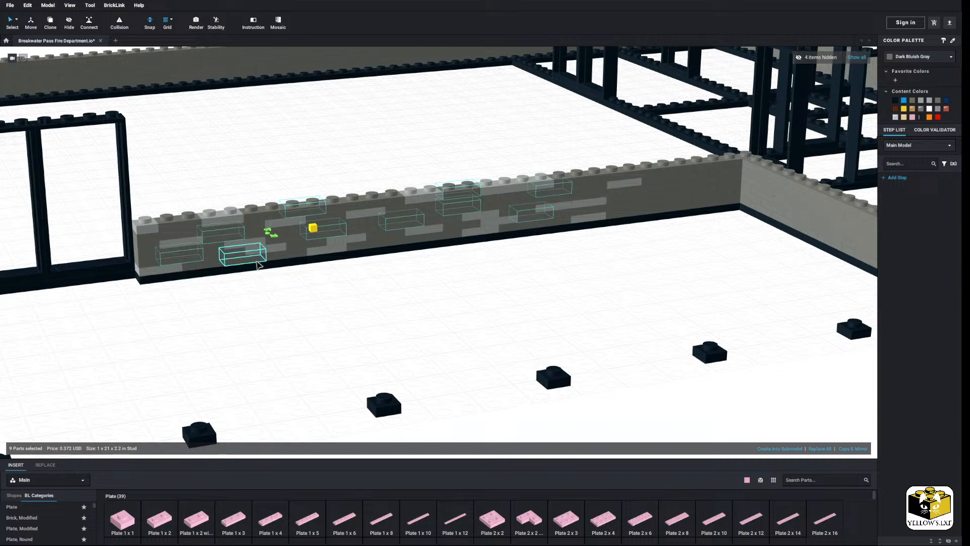
pyautogui.keyDown('ctrl'); pyautogui.click(241, 255); pyautogui.keyUp('ctrl')
pyautogui.keyDown('ctrl'); pyautogui.click(402, 235); pyautogui.keyUp('ctrl')
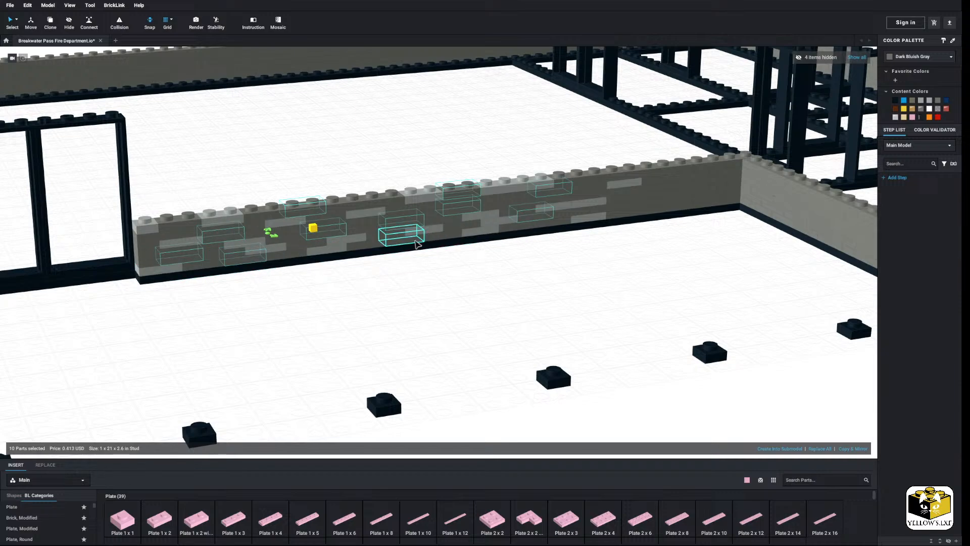
pyautogui.keyDown('ctrl'); pyautogui.click(587, 186); pyautogui.keyUp('ctrl')
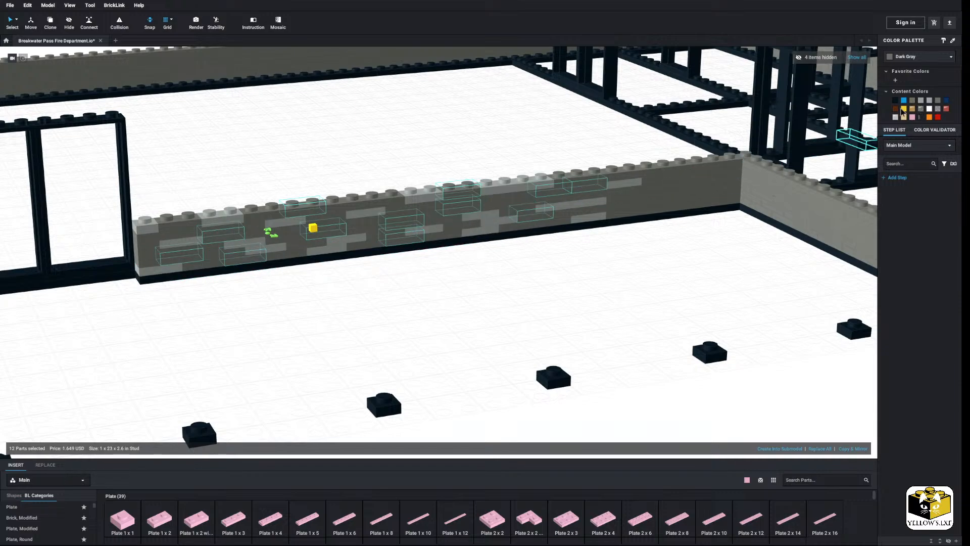
pyautogui.click(534, 289)
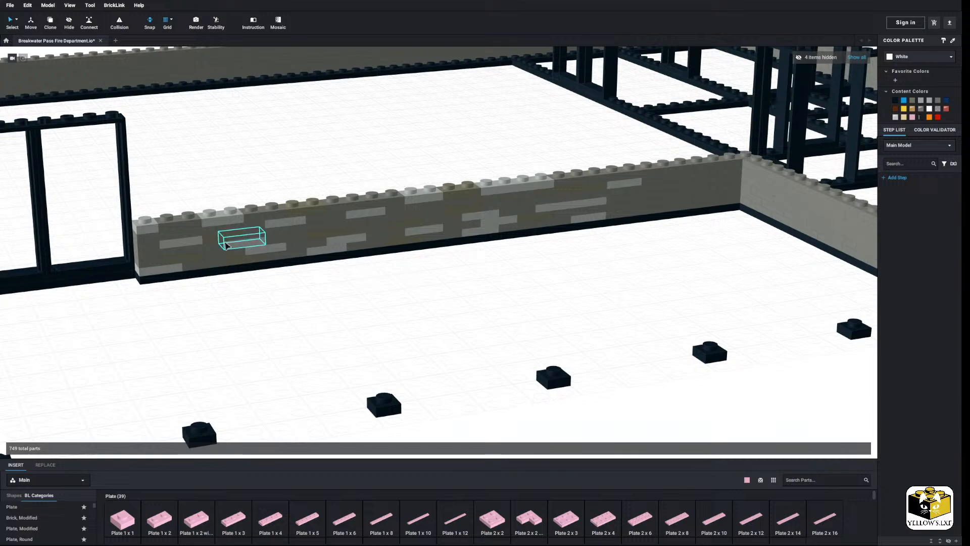
# Recolor seven more scattered Dark Bluish Gray plates in the long wall to Light Gray
pyautogui.click(200, 228)
pyautogui.keyDown('ctrl'); pyautogui.click(282, 233); pyautogui.keyUp('ctrl')
pyautogui.keyDown('ctrl'); pyautogui.click(412, 211); pyautogui.keyUp('ctrl')
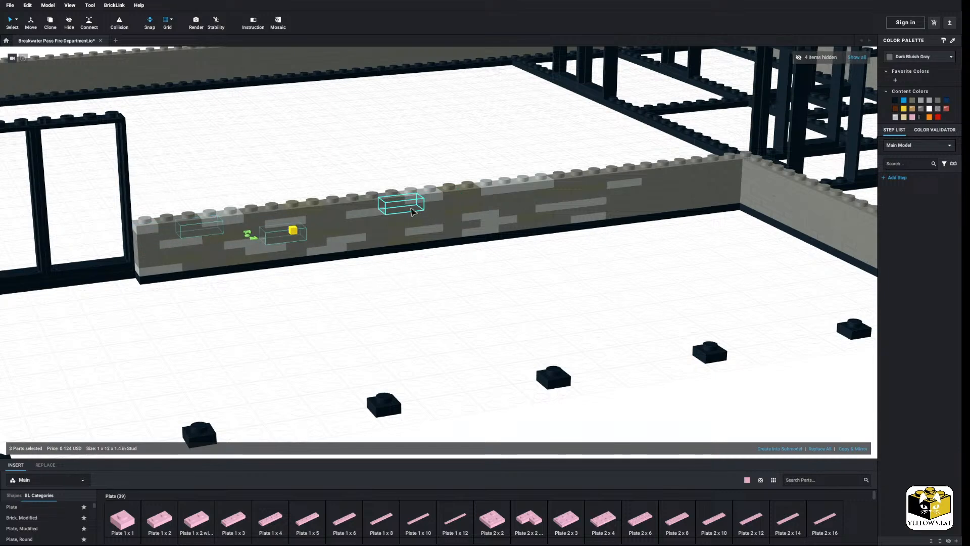
pyautogui.keyDown('ctrl'); pyautogui.click(498, 208); pyautogui.keyUp('ctrl')
pyautogui.keyDown('ctrl'); pyautogui.click(592, 213); pyautogui.keyUp('ctrl')
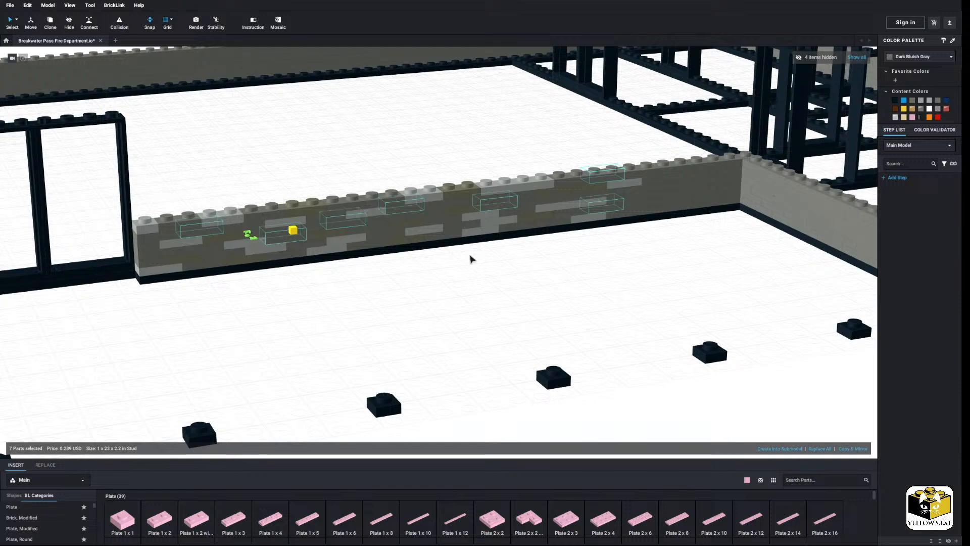
pyautogui.click(922, 103)
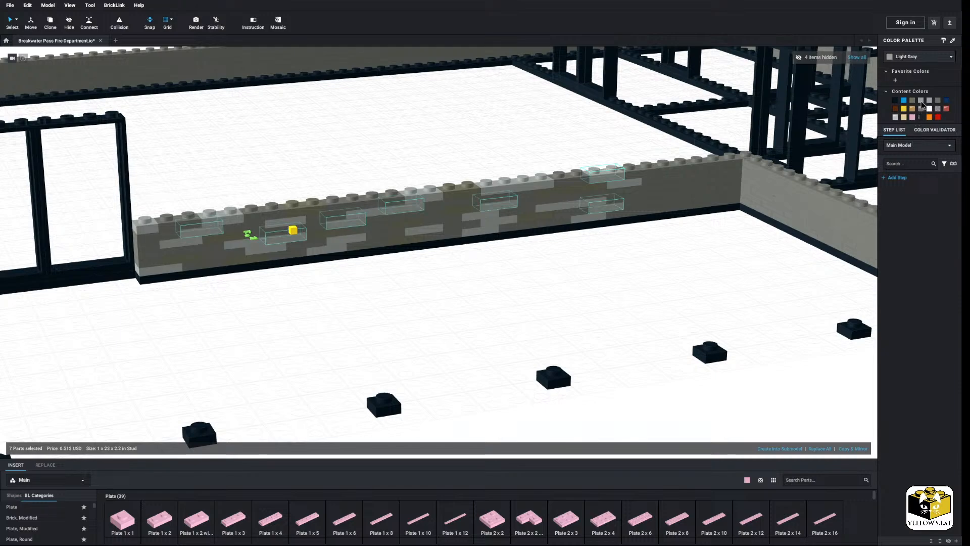
pyautogui.click(527, 286)
# Recolor scattered Dark Bluish Gray plates at the long wall's inner-corner end and across the adjoining short wall to Dark Gray
pyautogui.moveTo(497, 282); pyautogui.dragTo(409, 282, button='right')
pyautogui.click(281, 239)
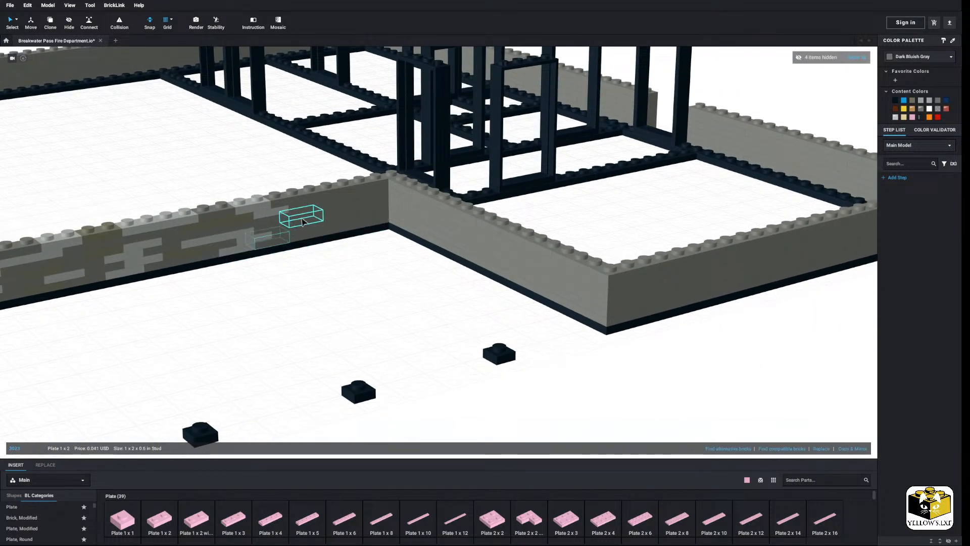
pyautogui.keyDown('ctrl'); pyautogui.click(302, 221); pyautogui.keyUp('ctrl')
pyautogui.keyDown('ctrl'); pyautogui.click(351, 213); pyautogui.keyUp('ctrl')
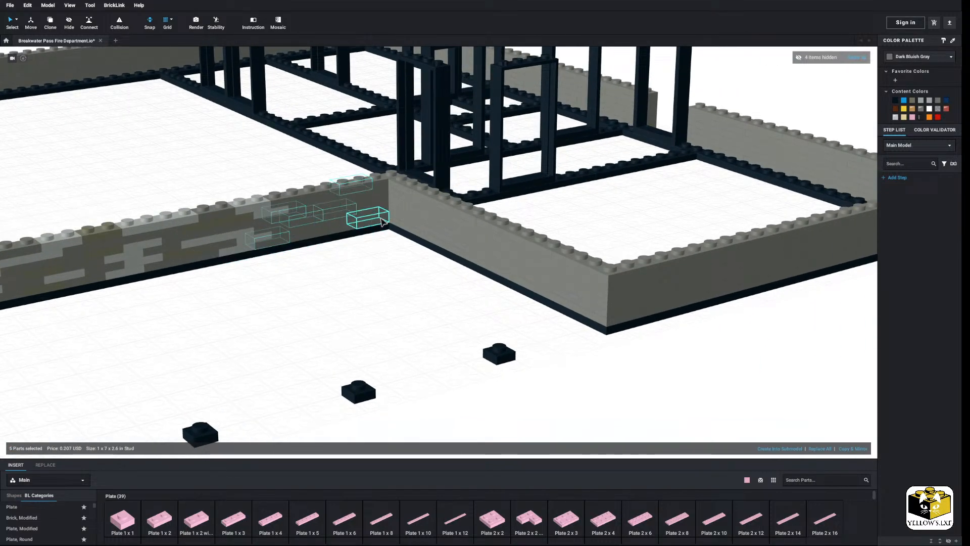
pyautogui.keyDown('ctrl'); pyautogui.click(379, 218); pyautogui.keyUp('ctrl')
pyautogui.keyDown('ctrl'); pyautogui.click(314, 230); pyautogui.keyUp('ctrl')
pyautogui.keyDown('ctrl'); pyautogui.click(401, 198); pyautogui.keyUp('ctrl')
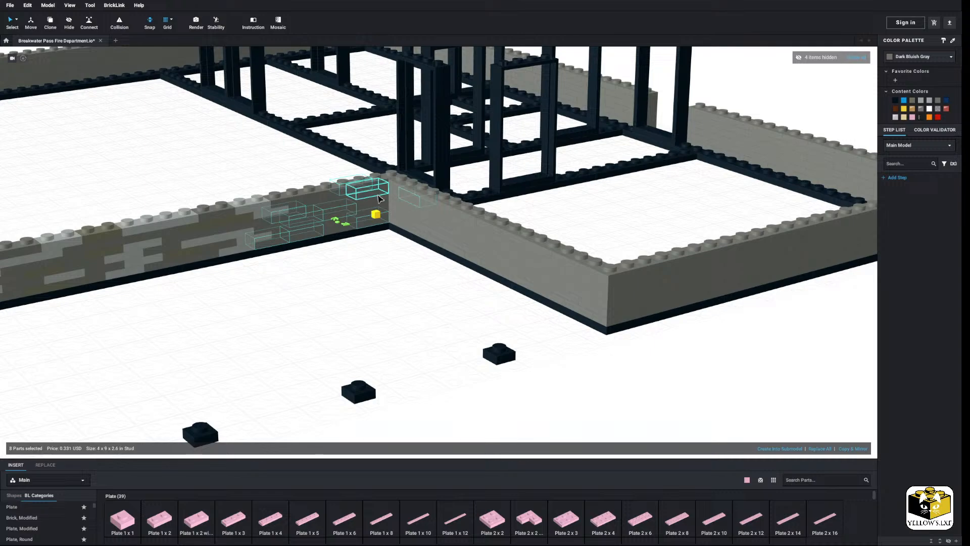
pyautogui.keyDown('ctrl'); pyautogui.click(378, 196); pyautogui.keyUp('ctrl')
pyautogui.keyDown('ctrl'); pyautogui.click(379, 204); pyautogui.keyUp('ctrl')
pyautogui.keyDown('ctrl'); pyautogui.click(370, 207); pyautogui.keyUp('ctrl')
pyautogui.keyDown('ctrl'); pyautogui.click(340, 214); pyautogui.keyUp('ctrl')
pyautogui.moveTo(364, 249); pyautogui.dragTo(379, 255, button='right')
pyautogui.moveTo(378, 256); pyautogui.dragTo(368, 257, button='middle')
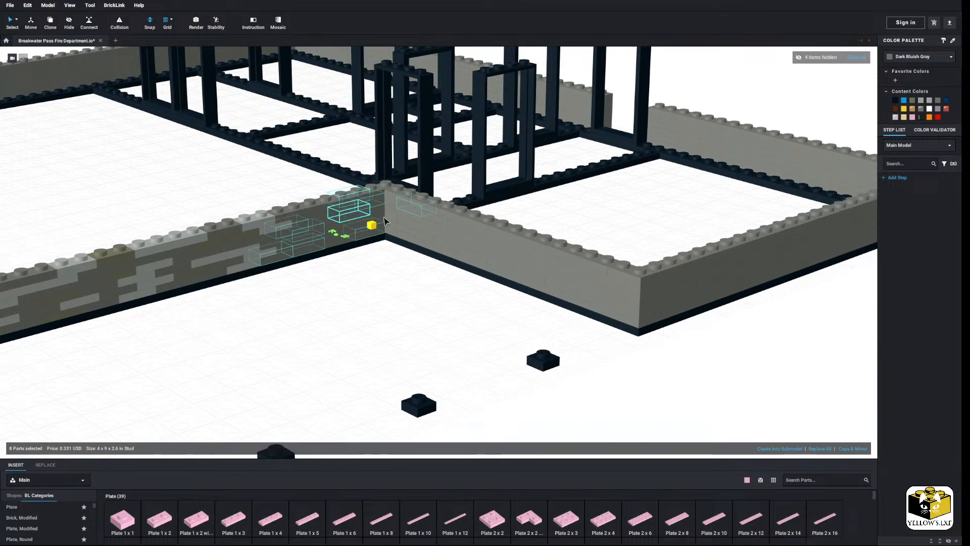
pyautogui.keyDown('ctrl'); pyautogui.click(405, 223); pyautogui.keyUp('ctrl')
pyautogui.keyDown('ctrl'); pyautogui.click(452, 229); pyautogui.keyUp('ctrl')
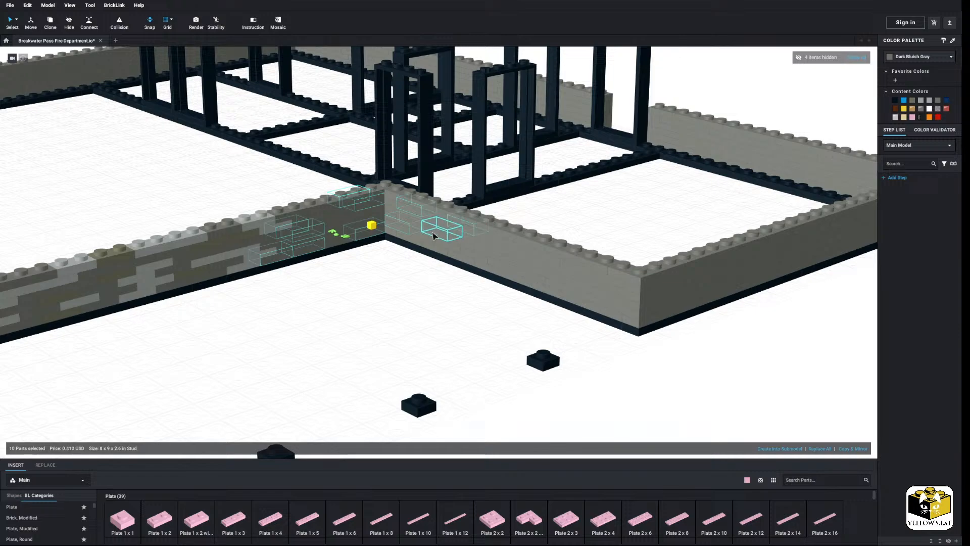
pyautogui.keyDown('ctrl'); pyautogui.click(433, 236); pyautogui.keyUp('ctrl')
pyautogui.moveTo(429, 244); pyautogui.dragTo(451, 252, button='right')
pyautogui.moveTo(451, 252); pyautogui.dragTo(417, 244, button='middle')
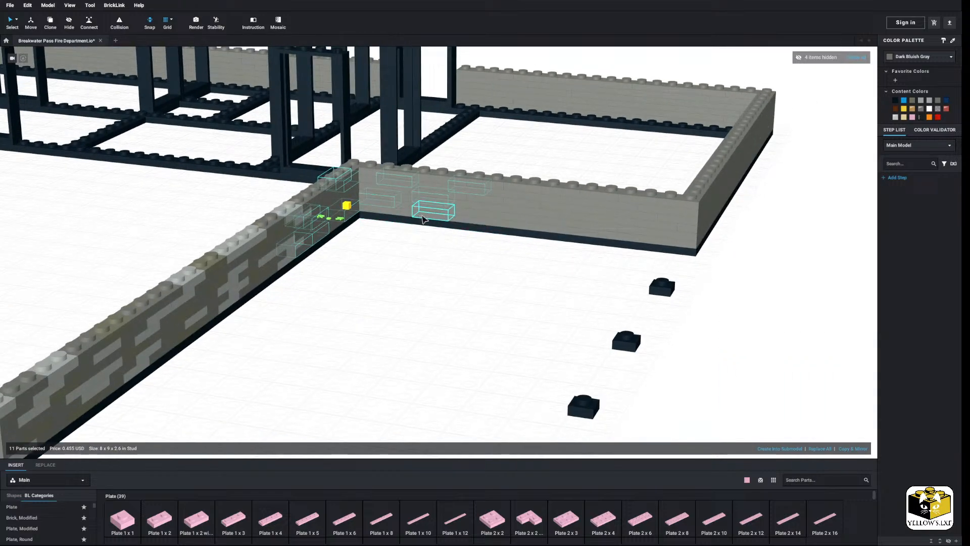
pyautogui.keyDown('ctrl'); pyautogui.click(522, 199); pyautogui.keyUp('ctrl')
pyautogui.keyDown('ctrl'); pyautogui.click(483, 212); pyautogui.keyUp('ctrl')
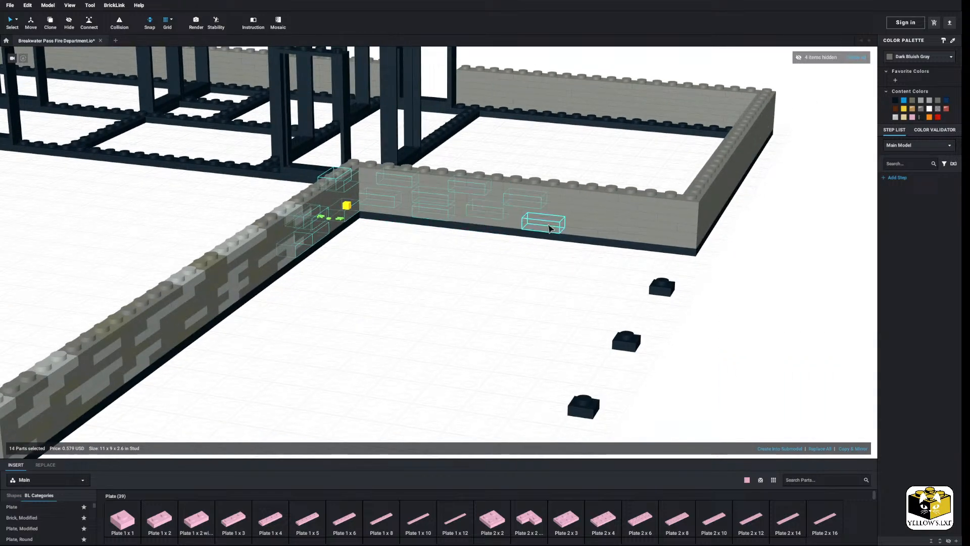
pyautogui.keyDown('ctrl'); pyautogui.click(540, 225); pyautogui.keyUp('ctrl')
pyautogui.keyDown('ctrl'); pyautogui.click(540, 194); pyautogui.keyUp('ctrl')
pyautogui.keyDown('ctrl'); pyautogui.click(613, 236); pyautogui.keyUp('ctrl')
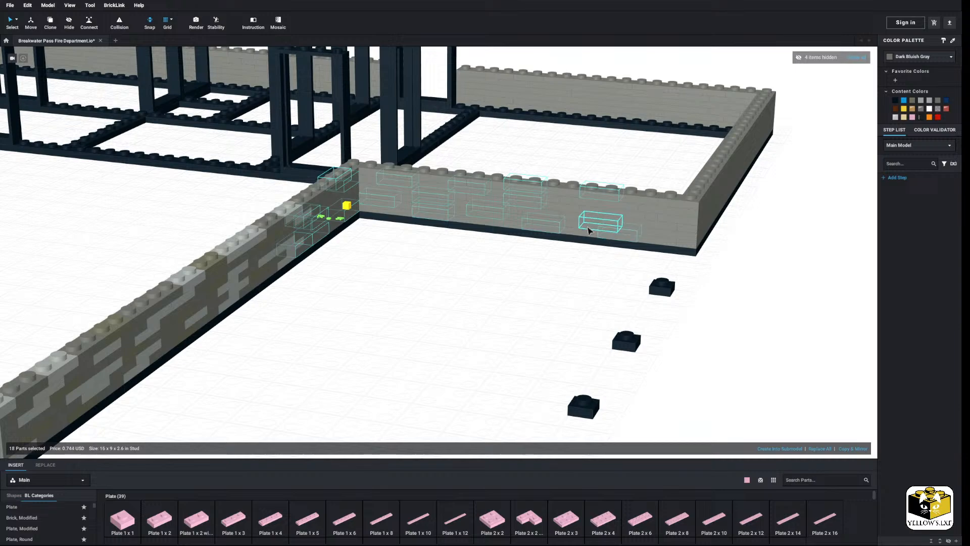
pyautogui.keyDown('ctrl'); pyautogui.click(573, 213); pyautogui.keyUp('ctrl')
pyautogui.keyDown('ctrl'); pyautogui.click(561, 207); pyautogui.keyUp('ctrl')
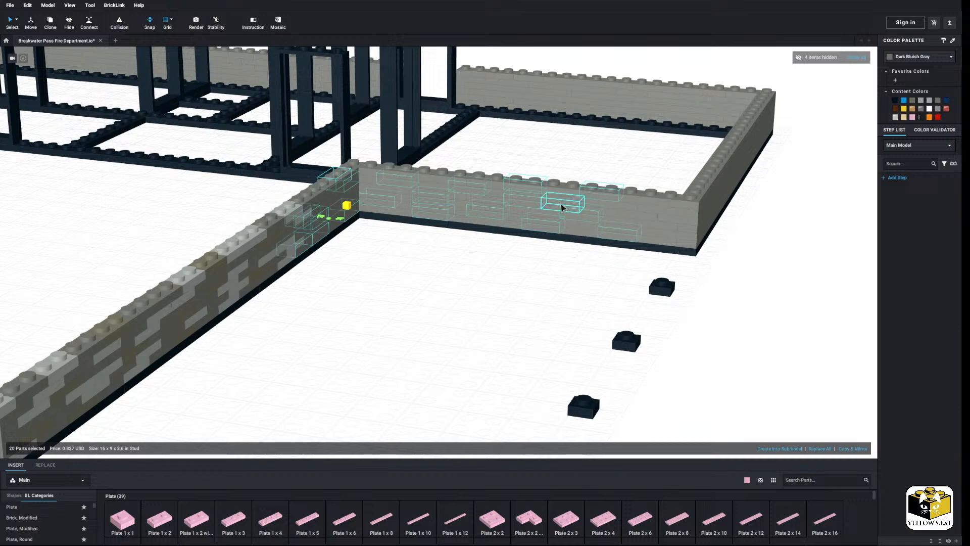
pyautogui.click(895, 116)
pyautogui.click(452, 279)
# Recolor another scattered set of Dark Bluish Gray plates around the inner corner and along the short wall in a lighter gray
pyautogui.moveTo(394, 240); pyautogui.dragTo(366, 246, button='right')
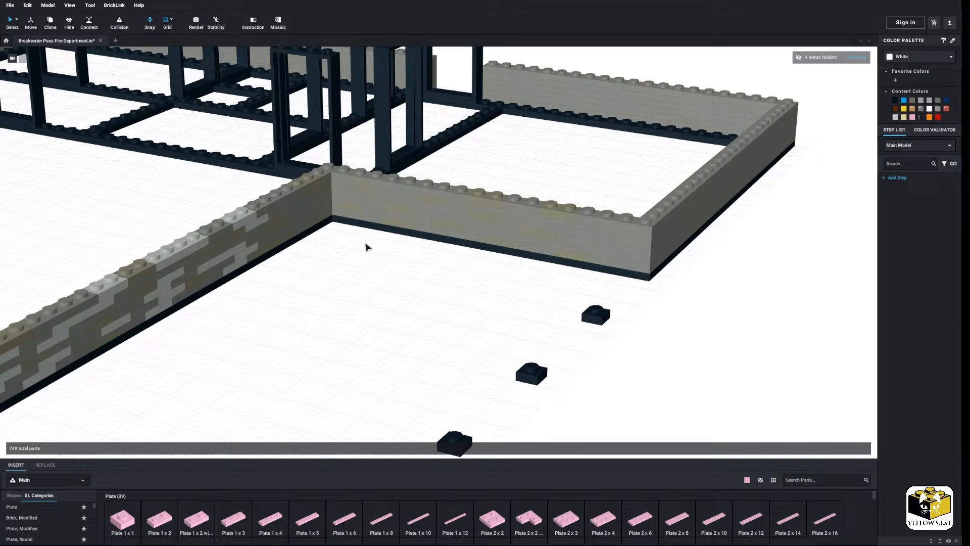
pyautogui.click(291, 216)
pyautogui.keyDown('ctrl'); pyautogui.click(292, 198); pyautogui.keyUp('ctrl')
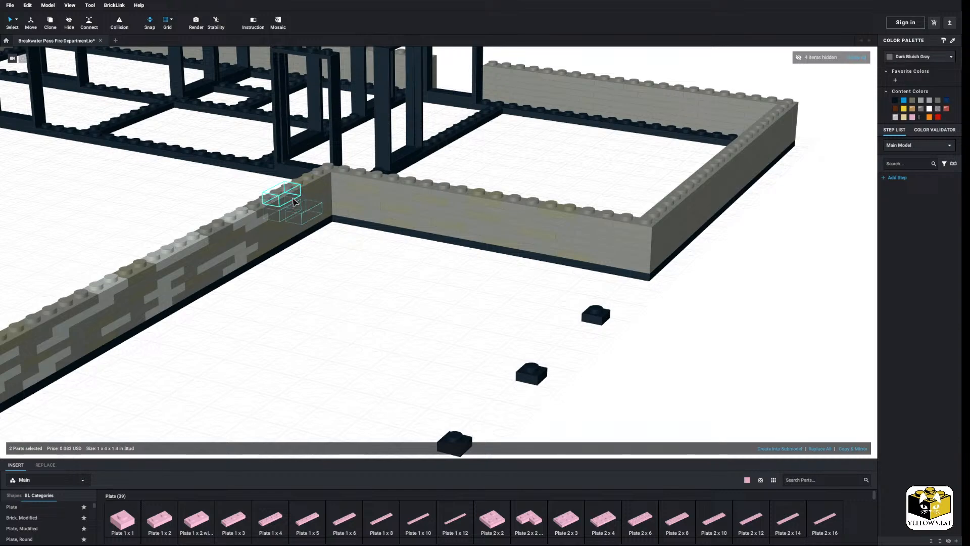
pyautogui.keyDown('ctrl'); pyautogui.click(346, 176); pyautogui.keyUp('ctrl')
pyautogui.keyDown('ctrl'); pyautogui.click(348, 195); pyautogui.keyUp('ctrl')
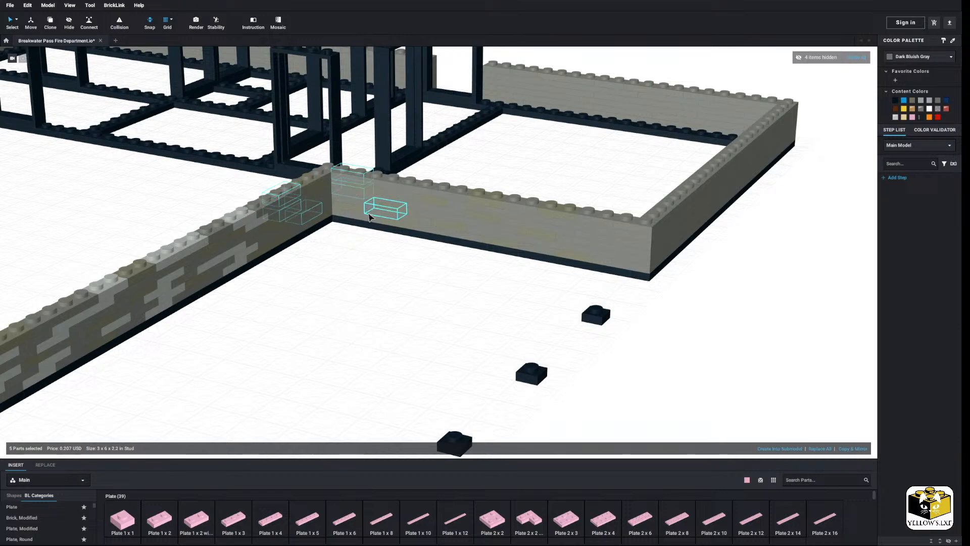
pyautogui.keyDown('ctrl'); pyautogui.click(396, 195); pyautogui.keyUp('ctrl')
pyautogui.keyDown('ctrl'); pyautogui.click(447, 192); pyautogui.keyUp('ctrl')
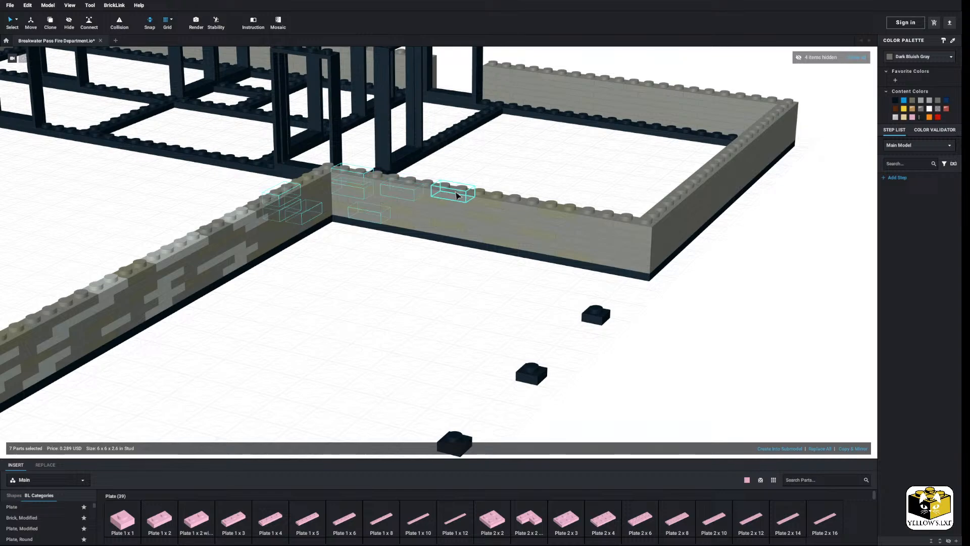
pyautogui.keyDown('ctrl'); pyautogui.click(430, 212); pyautogui.keyUp('ctrl')
pyautogui.keyDown('ctrl'); pyautogui.click(477, 230); pyautogui.keyUp('ctrl')
pyautogui.keyDown('ctrl'); pyautogui.click(523, 204); pyautogui.keyUp('ctrl')
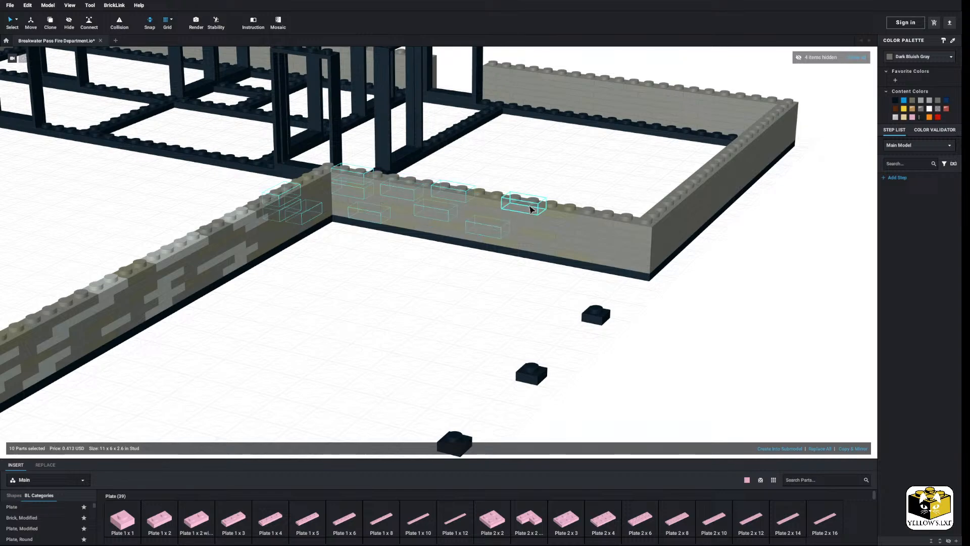
pyautogui.keyDown('ctrl'); pyautogui.click(540, 245); pyautogui.keyUp('ctrl')
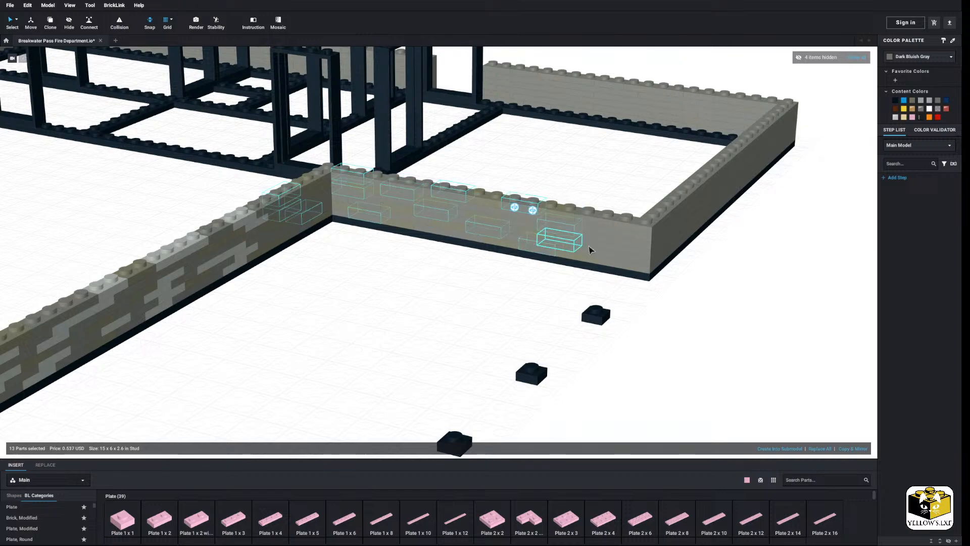
pyautogui.keyDown('ctrl'); pyautogui.click(622, 249); pyautogui.keyUp('ctrl')
pyautogui.keyDown('ctrl'); pyautogui.click(646, 260); pyautogui.keyUp('ctrl')
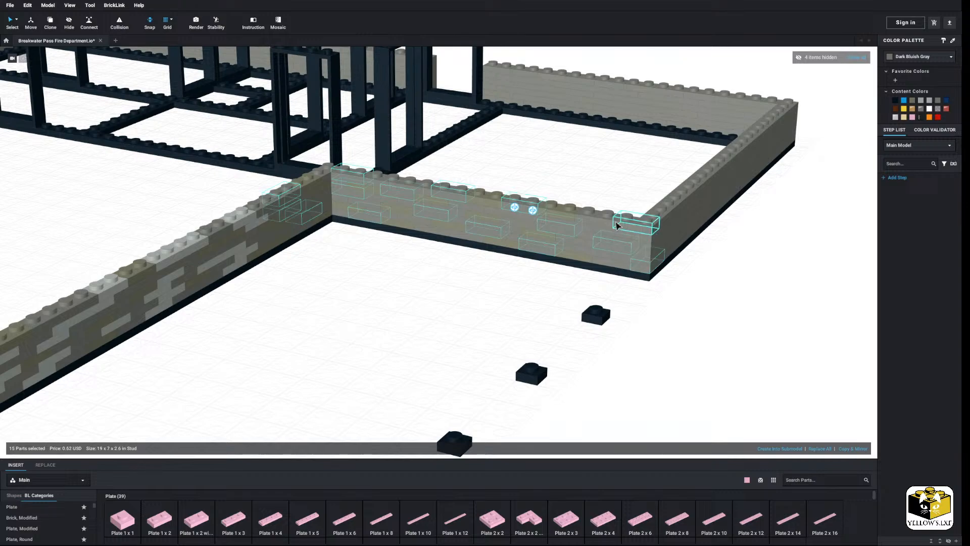
pyautogui.keyDown('ctrl'); pyautogui.click(601, 218); pyautogui.keyUp('ctrl')
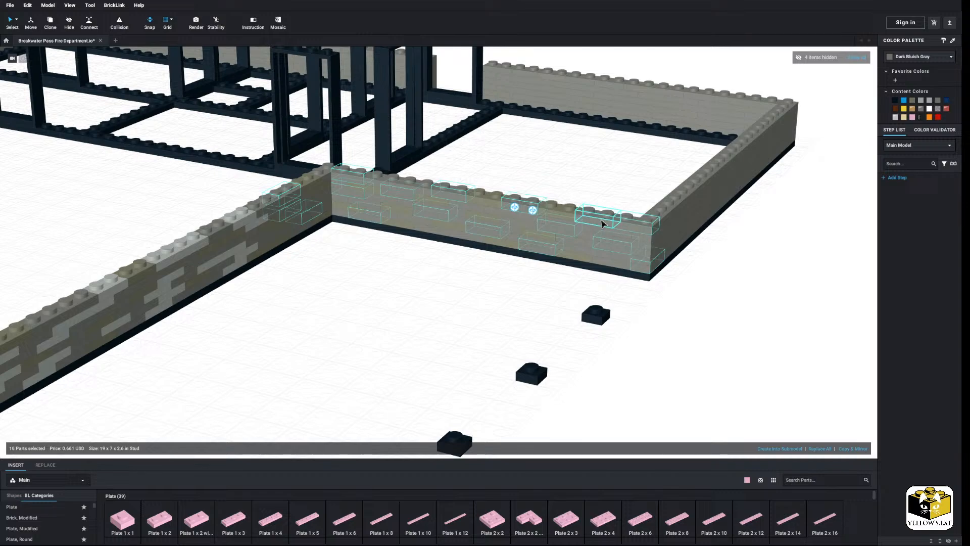
pyautogui.click(929, 107)
pyautogui.click(328, 292)
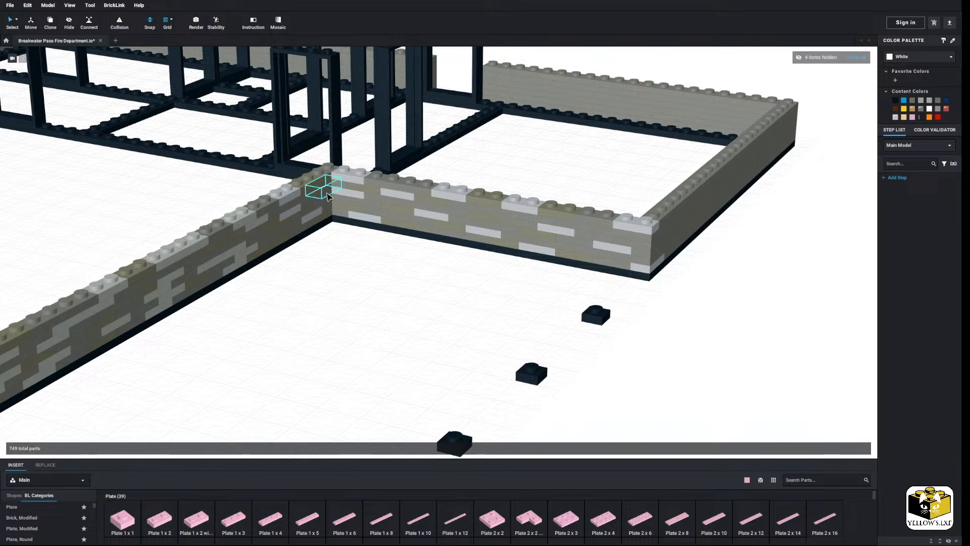
# Recolor a few remaining Dark Bluish Gray plates near the inner corner and along the short wall to Light Gray
pyautogui.click(311, 189)
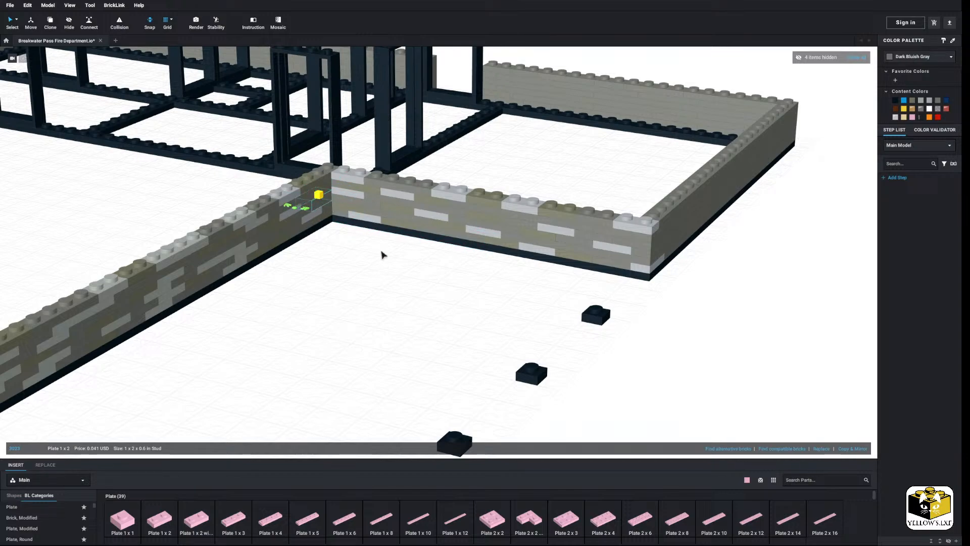
pyautogui.keyDown('ctrl'); pyautogui.click(374, 204); pyautogui.keyUp('ctrl')
pyautogui.keyDown('ctrl'); pyautogui.click(420, 189); pyautogui.keyUp('ctrl')
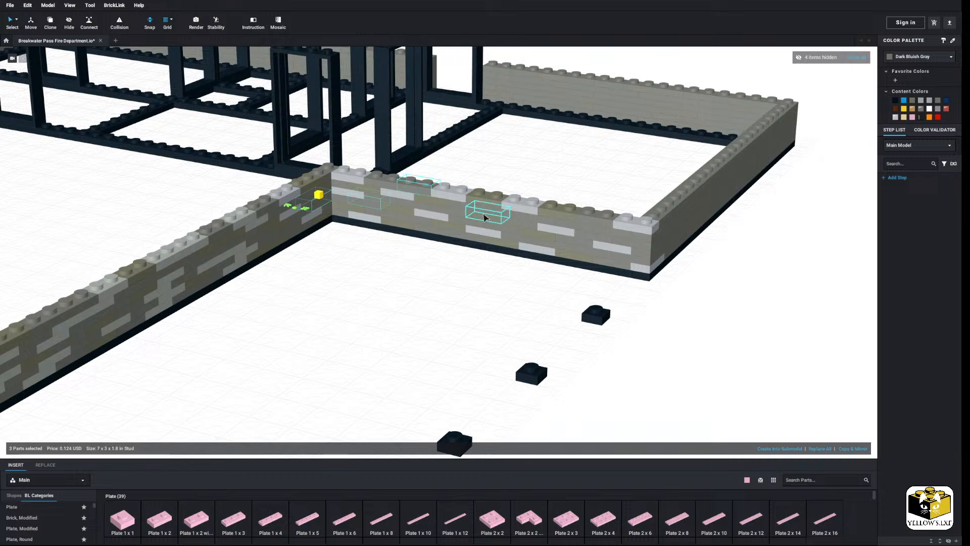
pyautogui.keyDown('ctrl'); pyautogui.click(475, 217); pyautogui.keyUp('ctrl')
pyautogui.keyDown('ctrl'); pyautogui.click(429, 226); pyautogui.keyUp('ctrl')
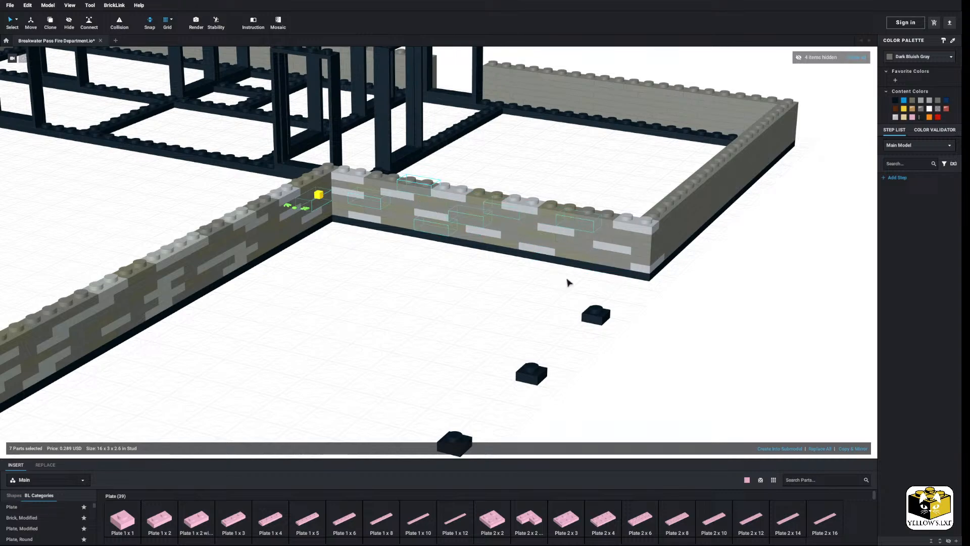
pyautogui.keyDown('ctrl'); pyautogui.click(608, 261); pyautogui.keyUp('ctrl')
pyautogui.keyDown('ctrl'); pyautogui.click(607, 262); pyautogui.keyUp('ctrl')
pyautogui.click(922, 100)
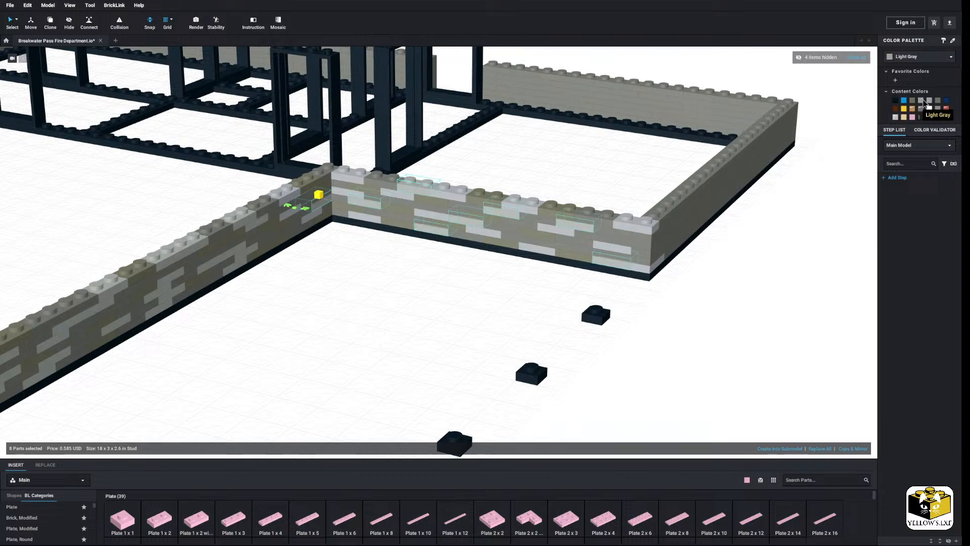
pyautogui.click(394, 282)
# Examine the mottled gray pattern on the long and short walls from a distance and close up around the corner
pyautogui.scroll(-6, 390, 286)
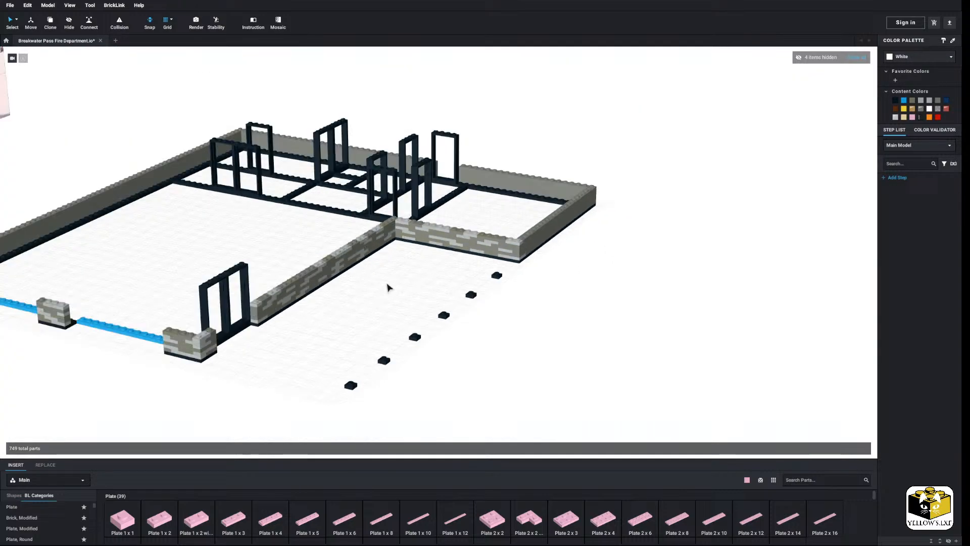
pyautogui.moveTo(386, 286); pyautogui.dragTo(380, 280, button='right')
pyautogui.scroll(5, 385, 298)
pyautogui.moveTo(387, 297)
pyautogui.mouseDown(button='middle')
pyautogui.moveTo(431, 304)
pyautogui.moveTo(379, 305)
pyautogui.mouseUp(button='middle')
pyautogui.scroll(-3, 396, 303)
pyautogui.moveTo(393, 309); pyautogui.dragTo(394, 310, button='right')
pyautogui.scroll(5, 415, 309)
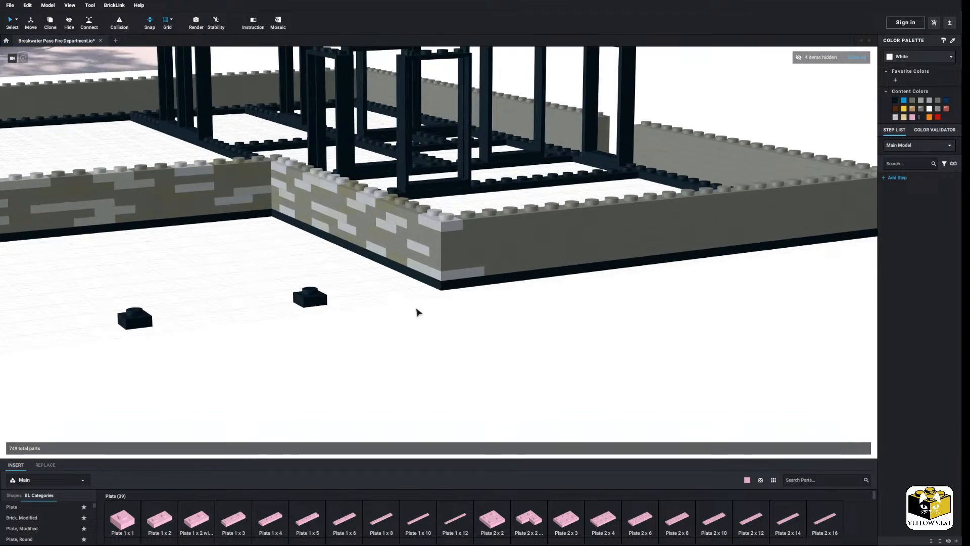
pyautogui.scroll(-5, 399, 311)
pyautogui.scroll(5, 412, 312)
pyautogui.scroll(3, 404, 303)
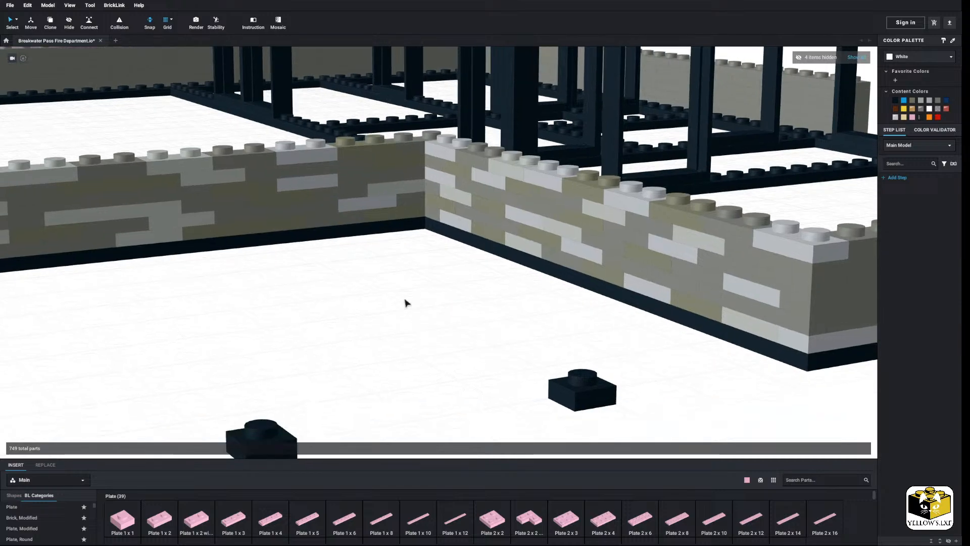
# Recolor scattered Dark Bluish Gray plates along the plain front wall beyond the short wall's outer corner to Light Gray
pyautogui.scroll(-6, 403, 296)
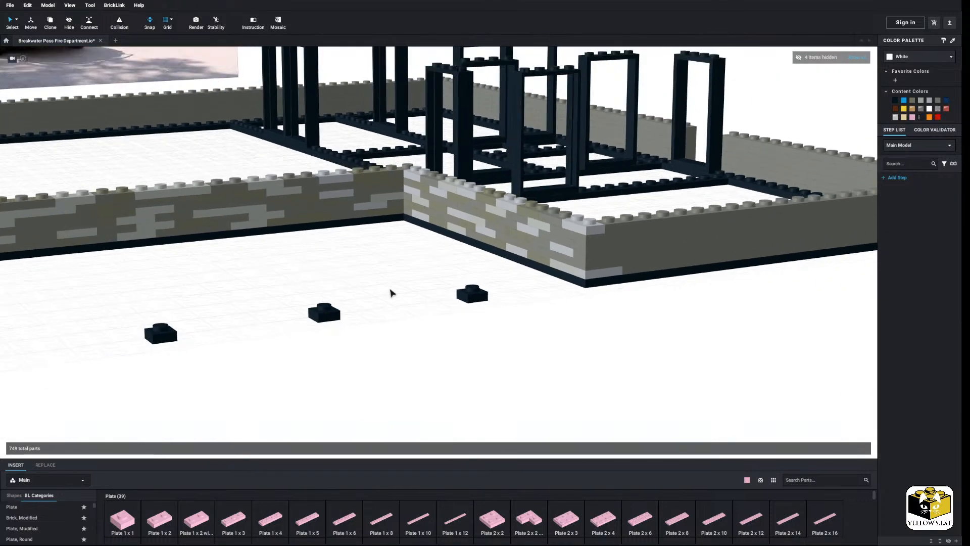
pyautogui.moveTo(389, 287); pyautogui.dragTo(370, 296, button='right')
pyautogui.scroll(-3, 370, 297)
pyautogui.moveTo(371, 297); pyautogui.dragTo(347, 287, button='middle')
pyautogui.scroll(3, 347, 305)
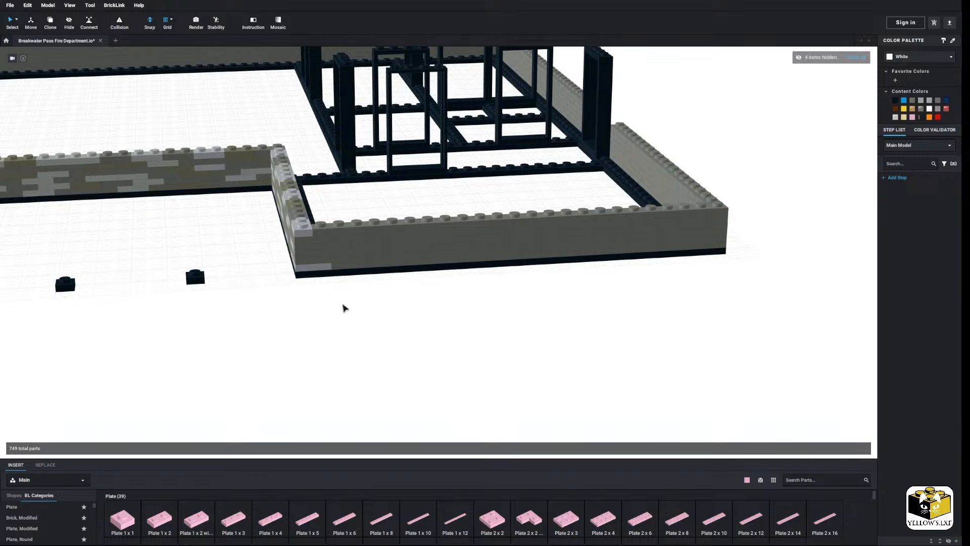
pyautogui.scroll(4, 333, 313)
pyautogui.moveTo(331, 311); pyautogui.dragTo(334, 313, button='right')
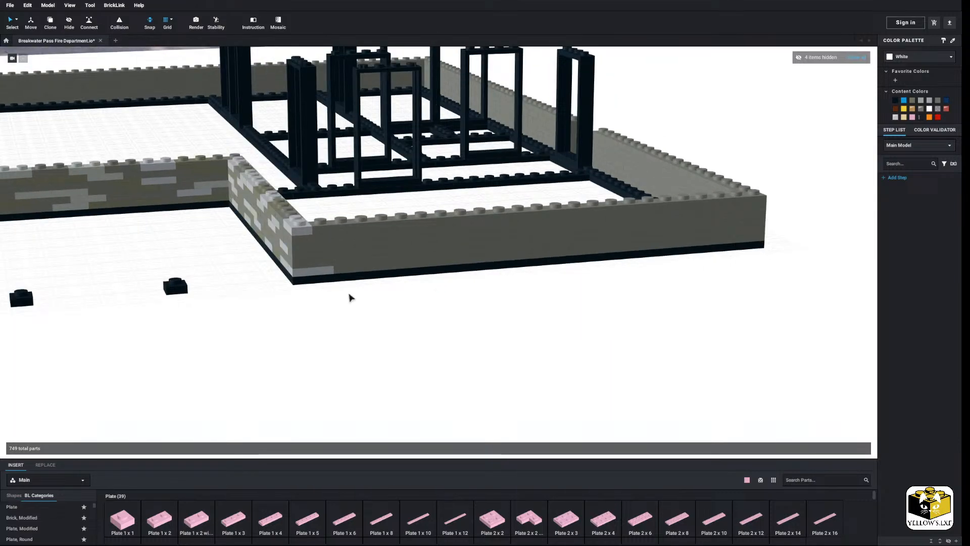
pyautogui.click(325, 229)
pyautogui.keyDown('ctrl'); pyautogui.click(321, 254); pyautogui.keyUp('ctrl')
pyautogui.keyDown('ctrl'); pyautogui.click(408, 238); pyautogui.keyUp('ctrl')
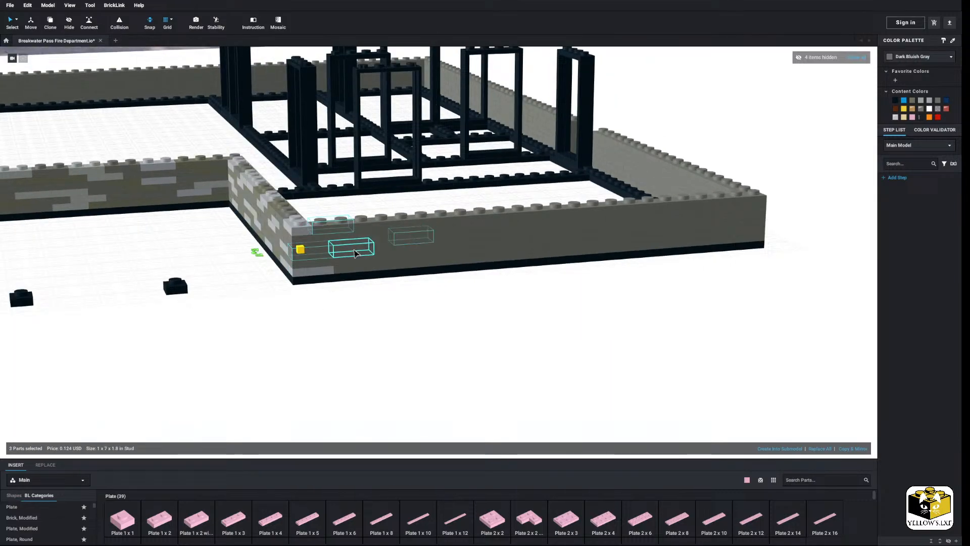
pyautogui.keyDown('ctrl'); pyautogui.click(412, 223); pyautogui.keyUp('ctrl')
pyautogui.keyDown('ctrl'); pyautogui.click(395, 262); pyautogui.keyUp('ctrl')
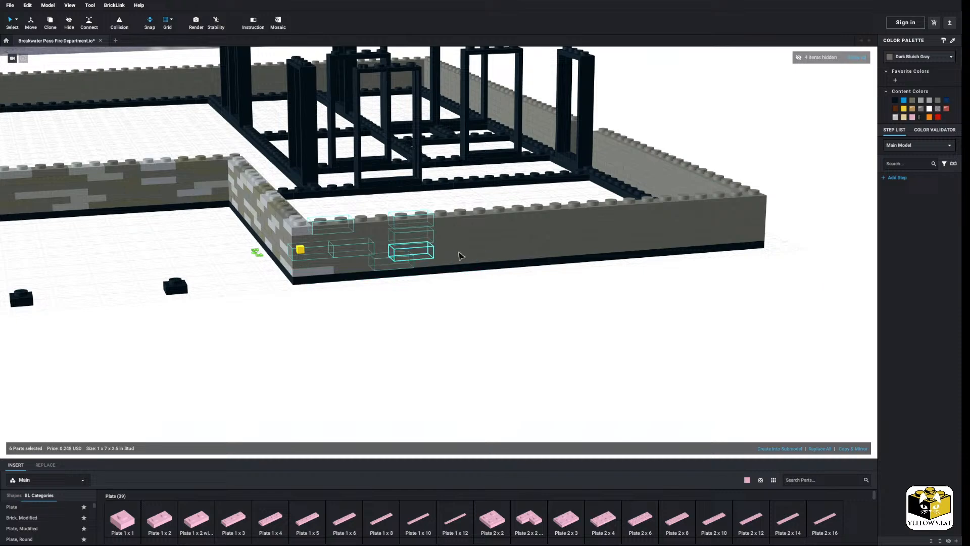
pyautogui.keyDown('ctrl'); pyautogui.click(489, 231); pyautogui.keyUp('ctrl')
pyautogui.keyDown('ctrl'); pyautogui.click(459, 253); pyautogui.keyUp('ctrl')
pyautogui.keyDown('ctrl'); pyautogui.click(546, 248); pyautogui.keyUp('ctrl')
pyautogui.keyDown('ctrl'); pyautogui.click(564, 209); pyautogui.keyUp('ctrl')
pyautogui.keyDown('ctrl'); pyautogui.click(528, 245); pyautogui.keyUp('ctrl')
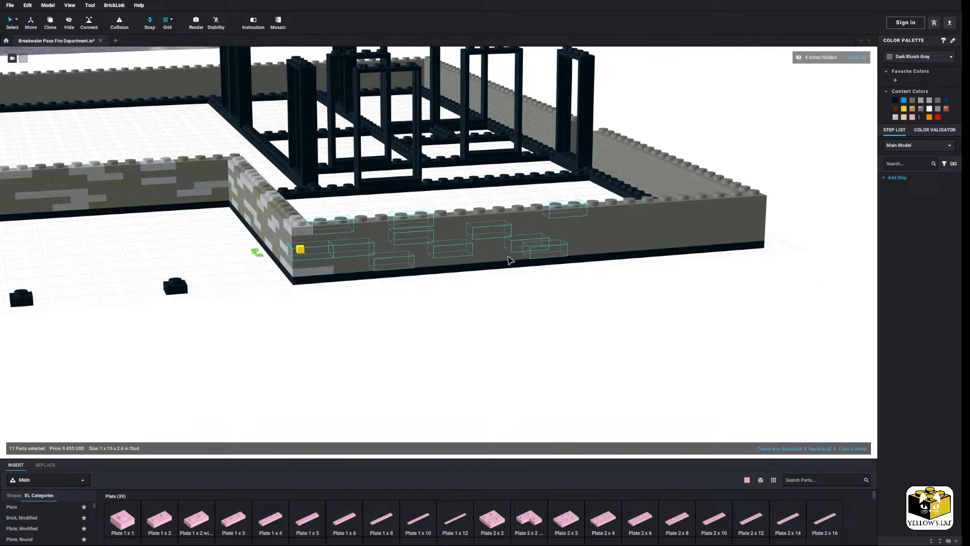
pyautogui.keyDown('ctrl'); pyautogui.click(629, 231); pyautogui.keyUp('ctrl')
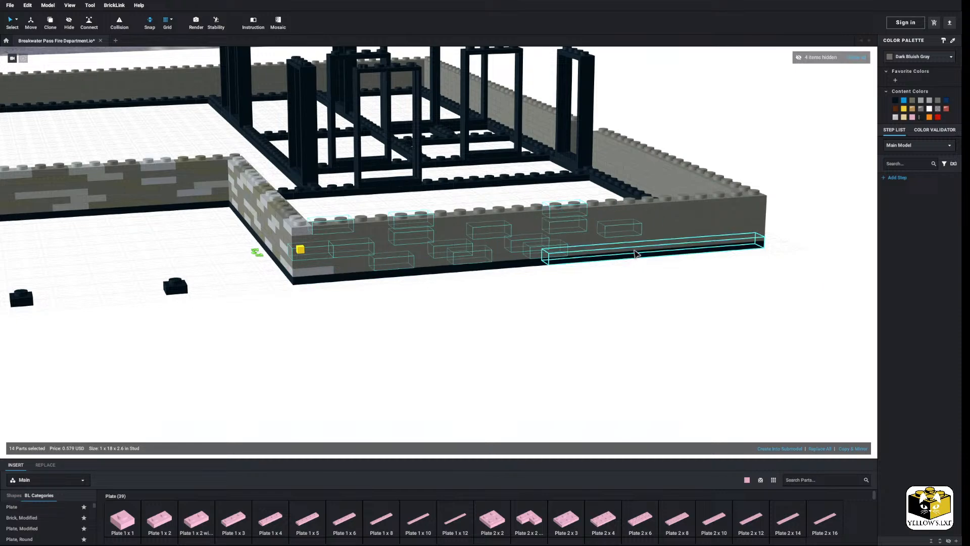
pyautogui.keyDown('ctrl'); pyautogui.click(619, 244); pyautogui.keyUp('ctrl')
pyautogui.keyDown('ctrl'); pyautogui.click(691, 208); pyautogui.keyUp('ctrl')
pyautogui.keyDown('ctrl'); pyautogui.click(640, 234); pyautogui.keyUp('ctrl')
pyautogui.keyDown('ctrl'); pyautogui.click(638, 205); pyautogui.keyUp('ctrl')
pyautogui.keyDown('ctrl'); pyautogui.click(725, 235); pyautogui.keyUp('ctrl')
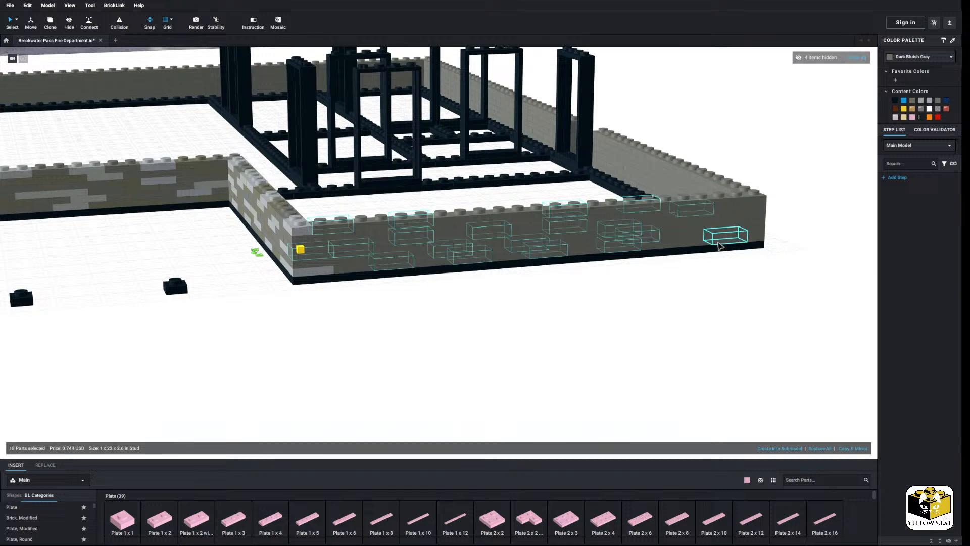
pyautogui.click(921, 103)
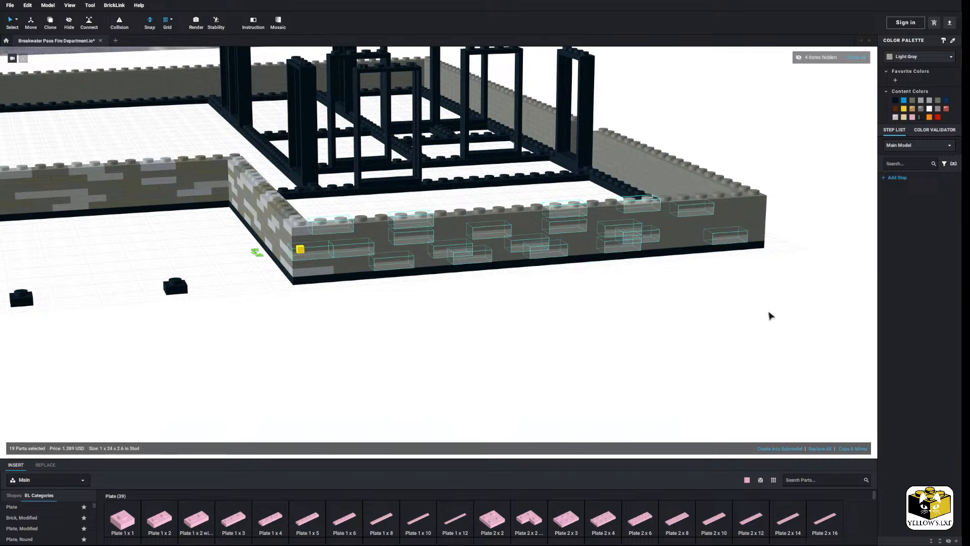
pyautogui.click(760, 255)
# Recolor a second scattered set of the front wall's remaining Dark Bluish Gray plates to Dark Gray
pyautogui.click(742, 214)
pyautogui.keyDown('ctrl'); pyautogui.click(743, 218); pyautogui.keyUp('ctrl')
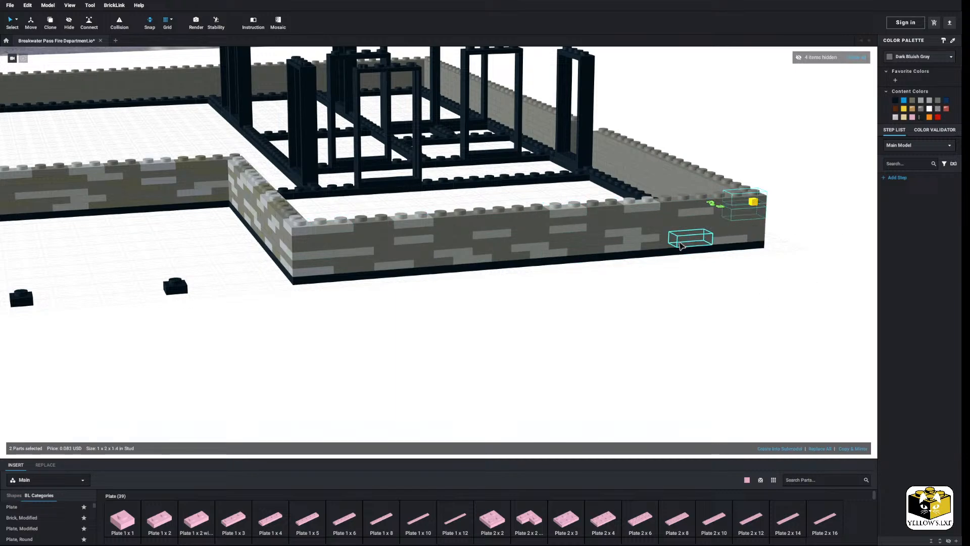
pyautogui.keyDown('ctrl'); pyautogui.click(693, 241); pyautogui.keyUp('ctrl')
pyautogui.keyDown('ctrl'); pyautogui.click(647, 227); pyautogui.keyUp('ctrl')
pyautogui.keyDown('ctrl'); pyautogui.click(576, 248); pyautogui.keyUp('ctrl')
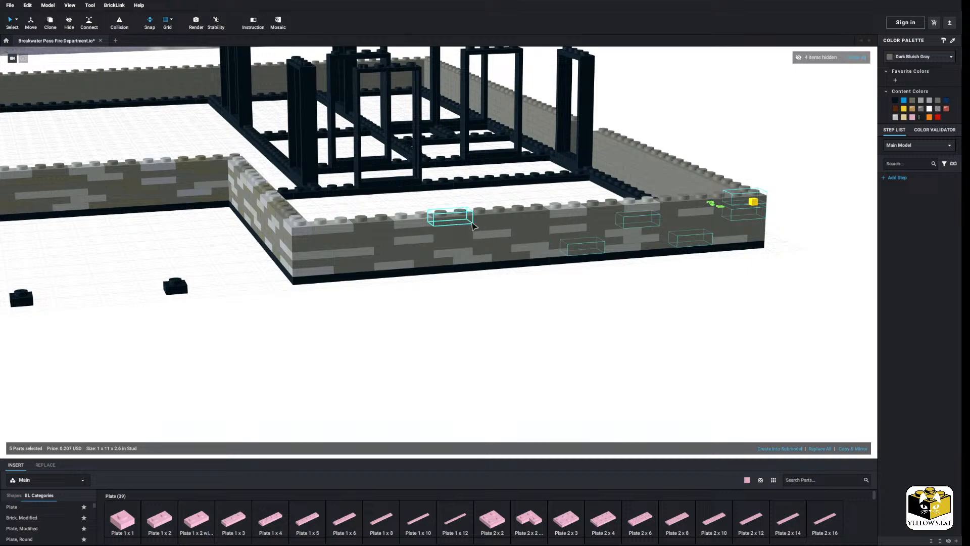
pyautogui.keyDown('ctrl'); pyautogui.click(451, 217); pyautogui.keyUp('ctrl')
pyautogui.keyDown('ctrl'); pyautogui.click(350, 255); pyautogui.keyUp('ctrl')
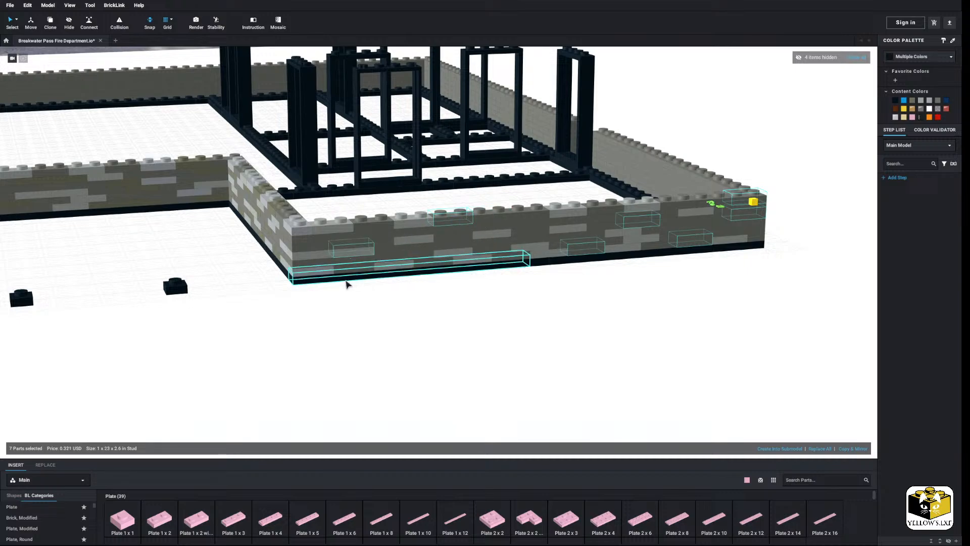
pyautogui.keyDown('ctrl'); pyautogui.click(526, 216); pyautogui.keyUp('ctrl')
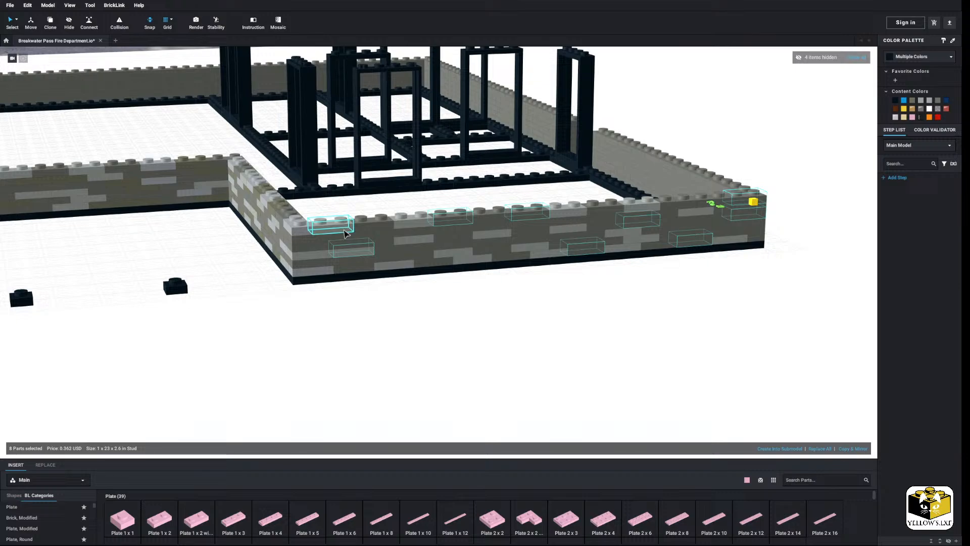
pyautogui.keyDown('ctrl'); pyautogui.click(346, 230); pyautogui.keyUp('ctrl')
pyautogui.keyDown('ctrl'); pyautogui.click(451, 249); pyautogui.keyUp('ctrl')
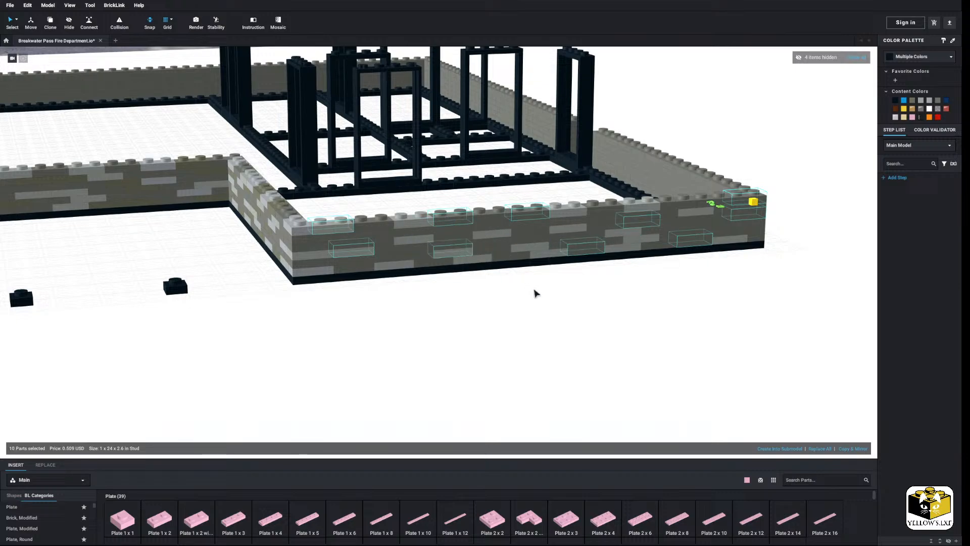
pyautogui.keyDown('ctrl'); pyautogui.click(511, 255); pyautogui.keyUp('ctrl')
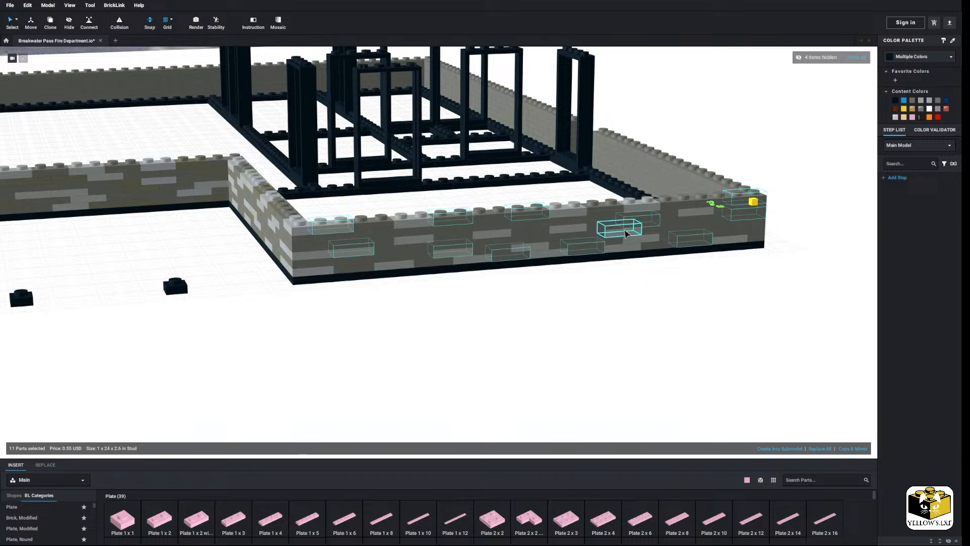
pyautogui.keyDown('ctrl'); pyautogui.click(528, 228); pyautogui.keyUp('ctrl')
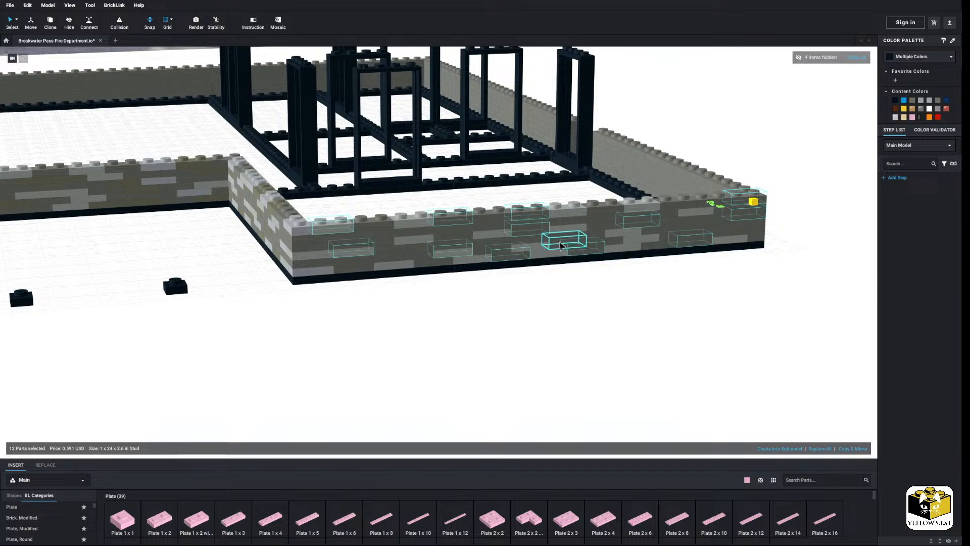
pyautogui.click(912, 101)
pyautogui.click(813, 258)
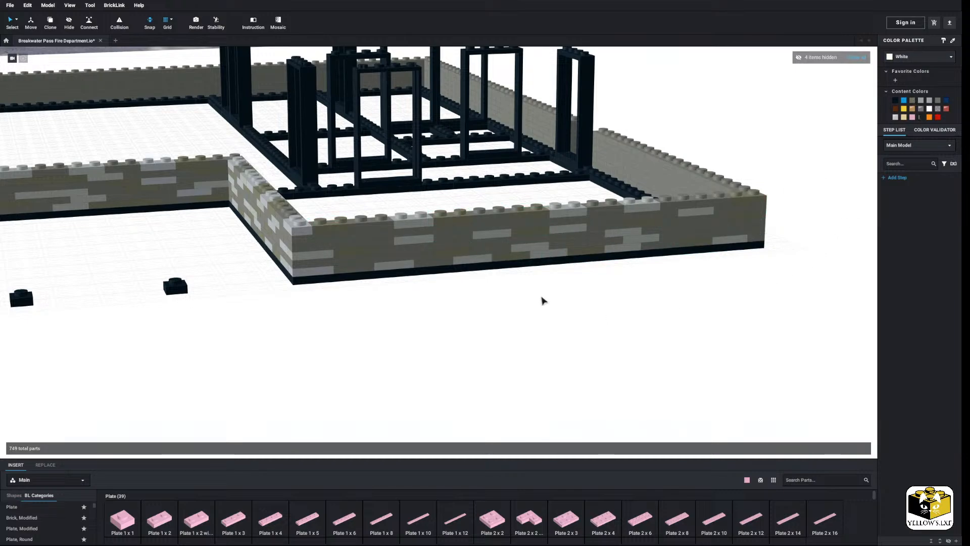
# Recolor a further scattered set of Dark Bluish Gray plates along the front wall to Light Bluish Gray
pyautogui.click(740, 227)
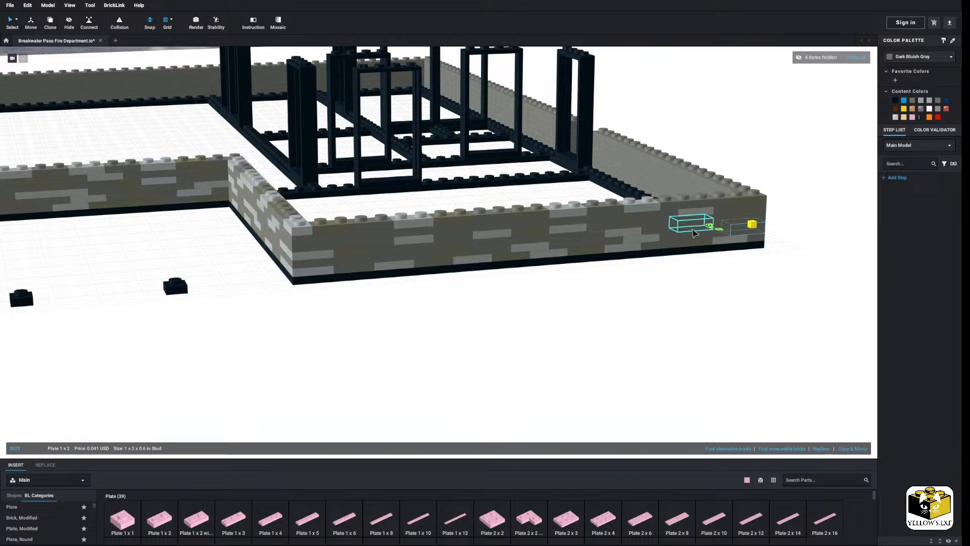
pyautogui.keyDown('ctrl'); pyautogui.click(692, 224); pyautogui.keyUp('ctrl')
pyautogui.keyDown('ctrl'); pyautogui.click(700, 206); pyautogui.keyUp('ctrl')
pyautogui.keyDown('ctrl'); pyautogui.click(604, 209); pyautogui.keyUp('ctrl')
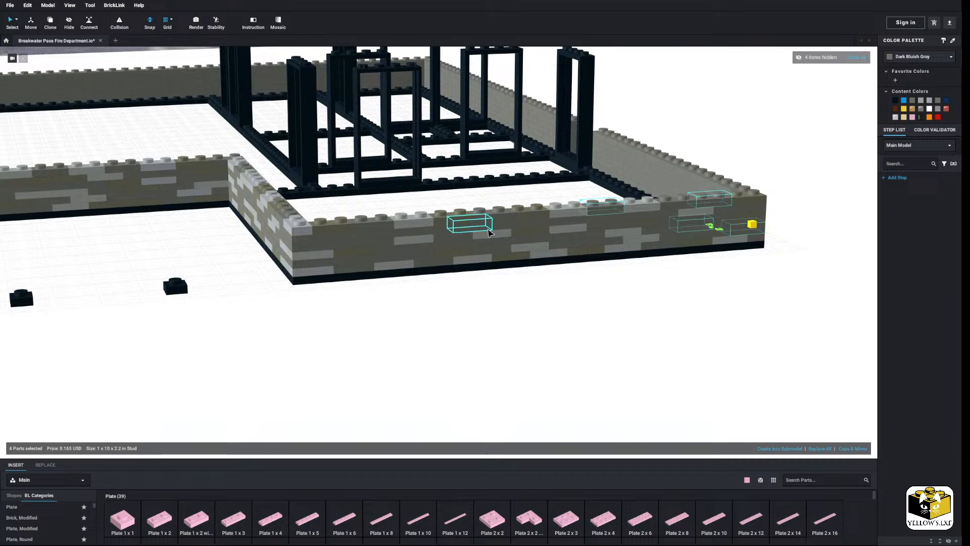
pyautogui.keyDown('ctrl'); pyautogui.click(353, 263); pyautogui.keyUp('ctrl')
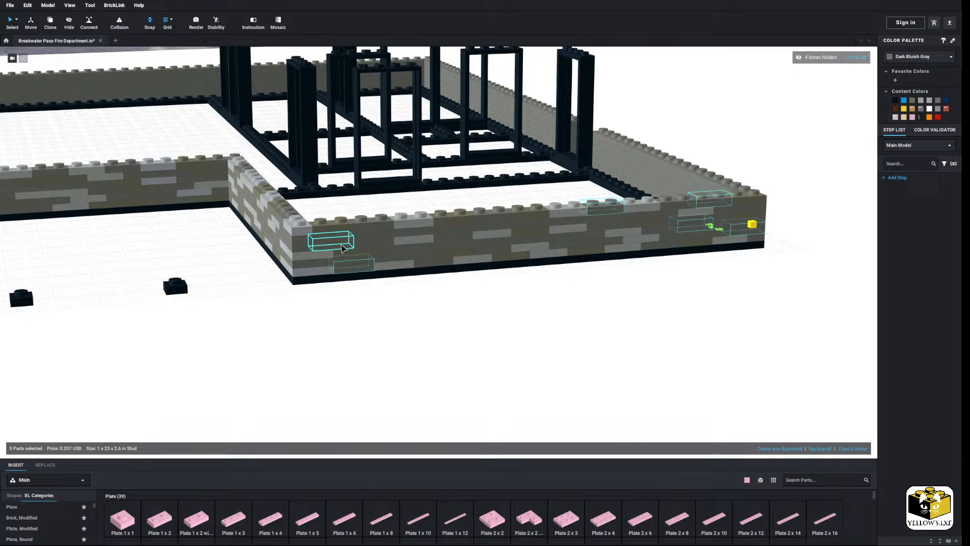
pyautogui.keyDown('ctrl'); pyautogui.click(331, 243); pyautogui.keyUp('ctrl')
pyautogui.moveTo(466, 291); pyautogui.dragTo(468, 290, button='right')
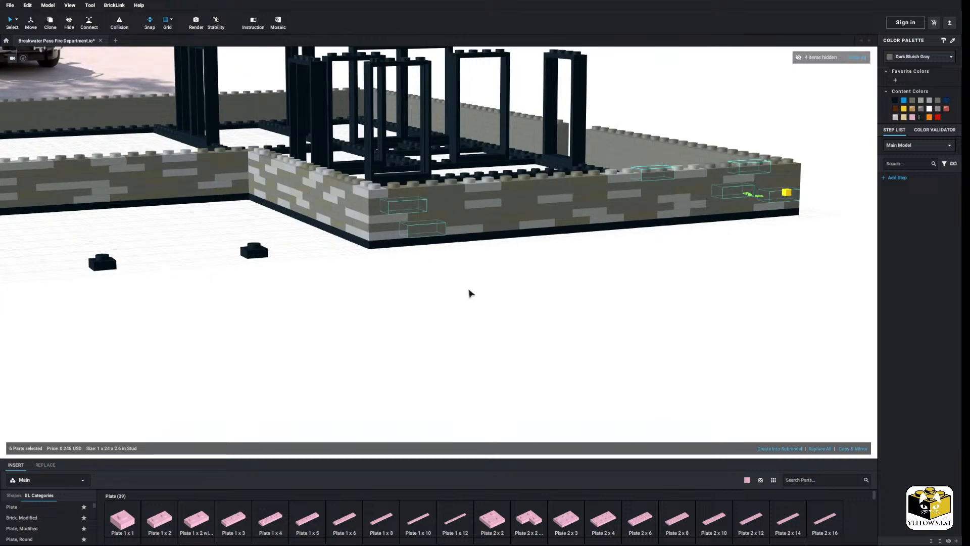
pyautogui.scroll(4, 469, 293)
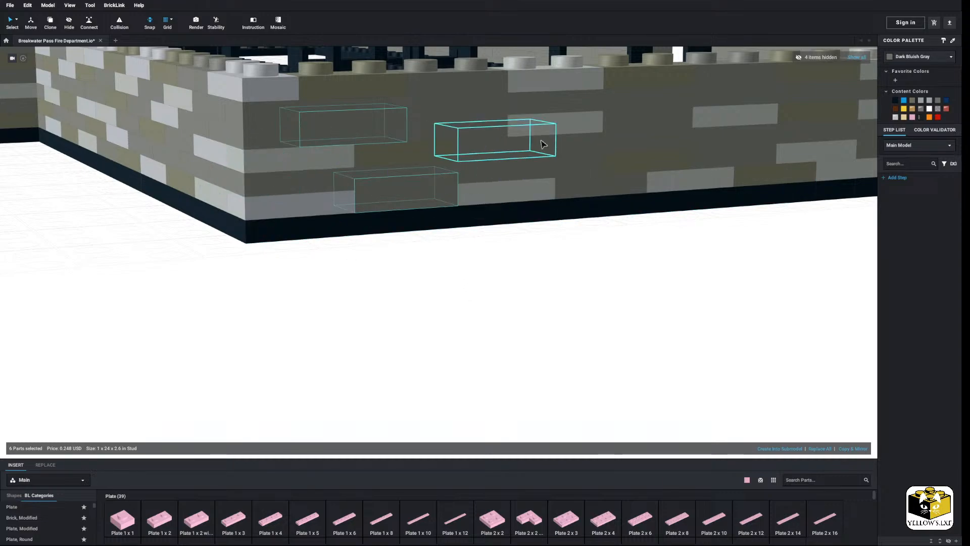
pyautogui.scroll(-5, 540, 254)
pyautogui.scroll(3, 472, 280)
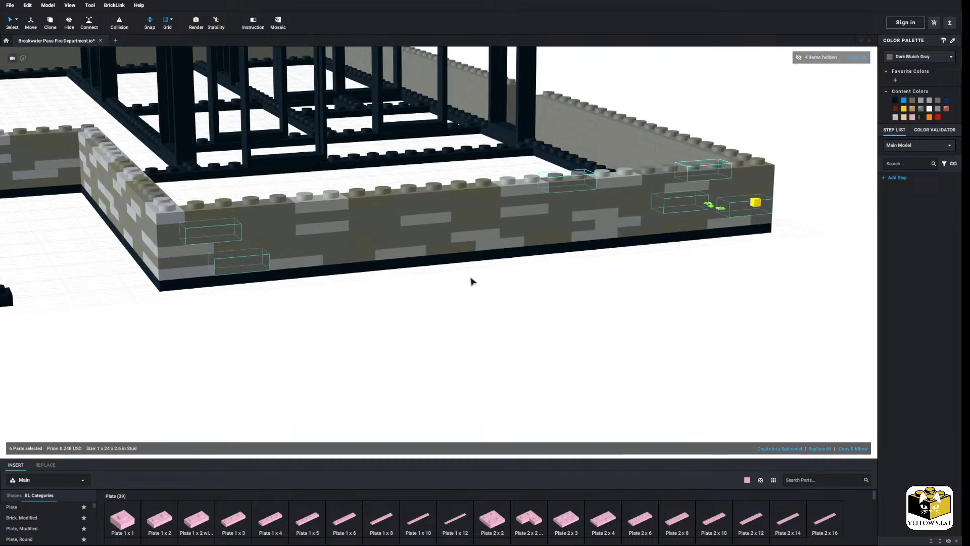
pyautogui.keyDown('ctrl'); pyautogui.click(384, 214); pyautogui.keyUp('ctrl')
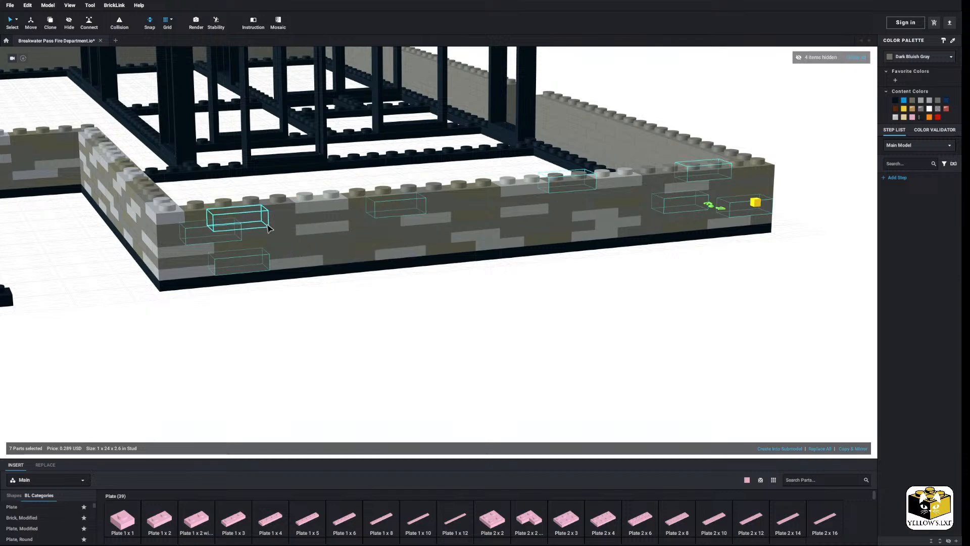
pyautogui.keyDown('ctrl'); pyautogui.click(288, 223); pyautogui.keyUp('ctrl')
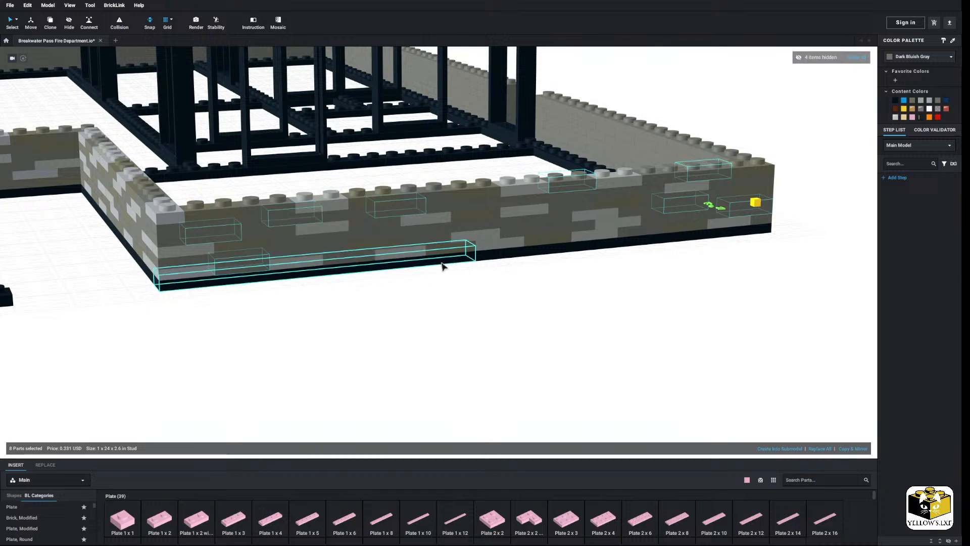
pyautogui.keyDown('ctrl'); pyautogui.click(509, 235); pyautogui.keyUp('ctrl')
pyautogui.click(929, 107)
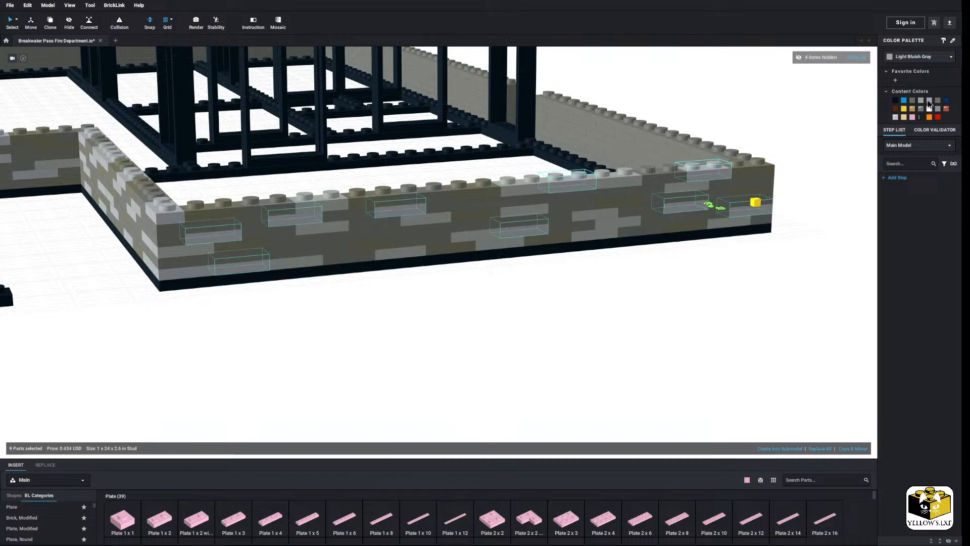
pyautogui.click(672, 306)
# Inspect the mottled front wall from its other end and check the color of a low plate near the short wall's corner
pyautogui.scroll(-5, 658, 277)
pyautogui.moveTo(628, 261); pyautogui.dragTo(572, 269, button='right')
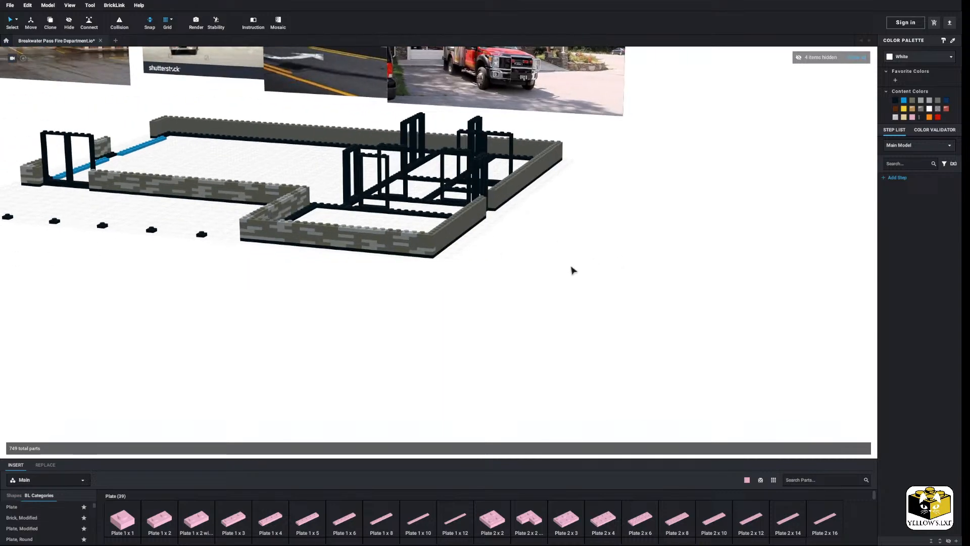
pyautogui.scroll(4, 563, 277)
pyautogui.moveTo(563, 279); pyautogui.dragTo(601, 281, button='middle')
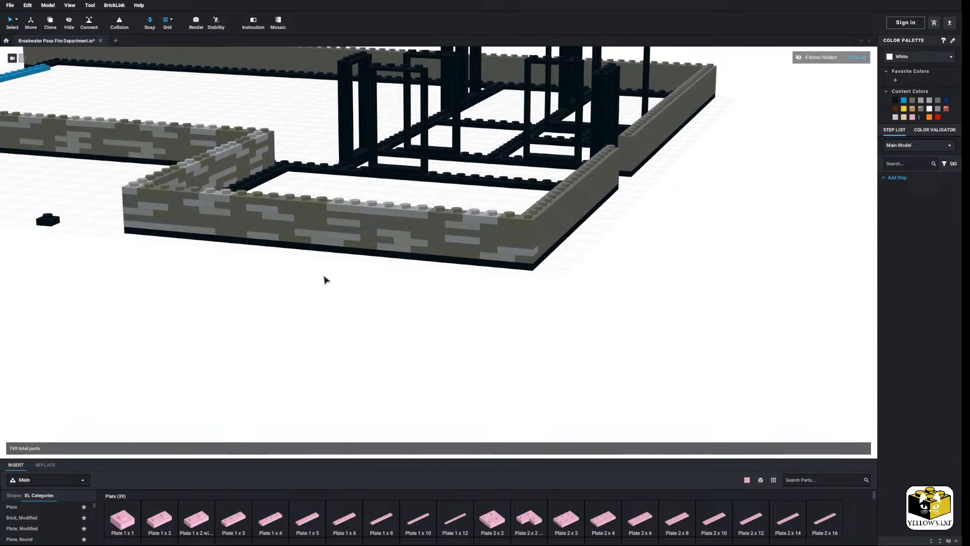
pyautogui.click(161, 232)
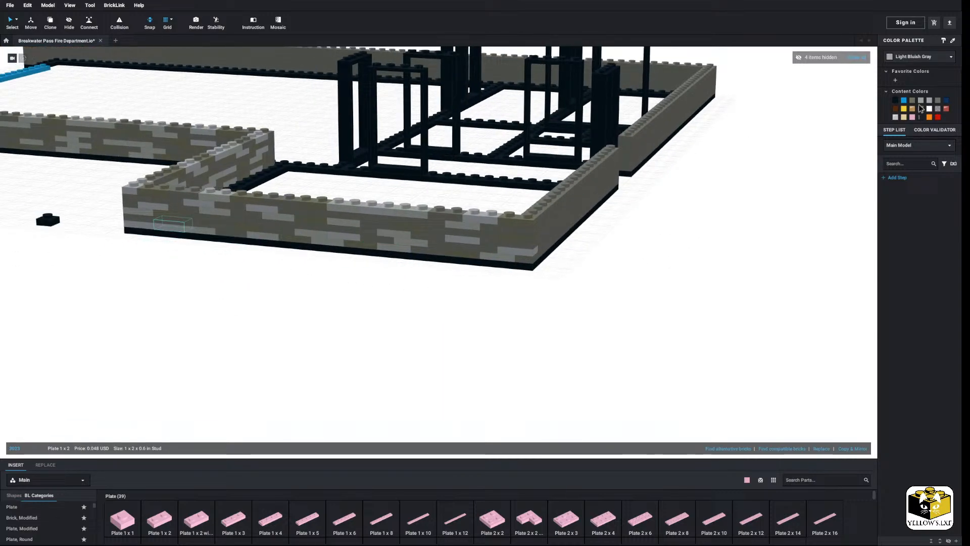
pyautogui.click(625, 290)
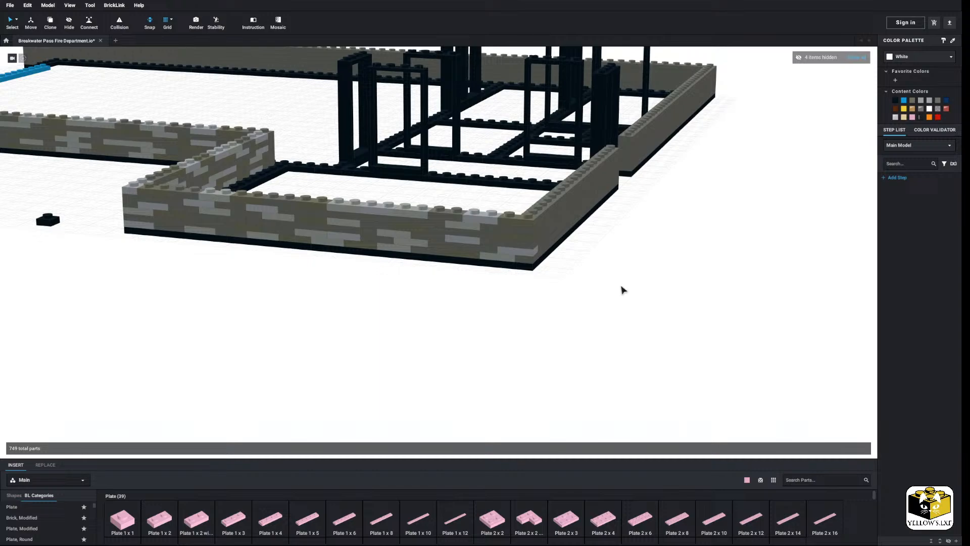
# Recolor a scattered set of Dark Bluish Gray plates on the plain wall between the front wall's corner and the doorway gap to a similar dark gray
pyautogui.scroll(-5, 615, 287)
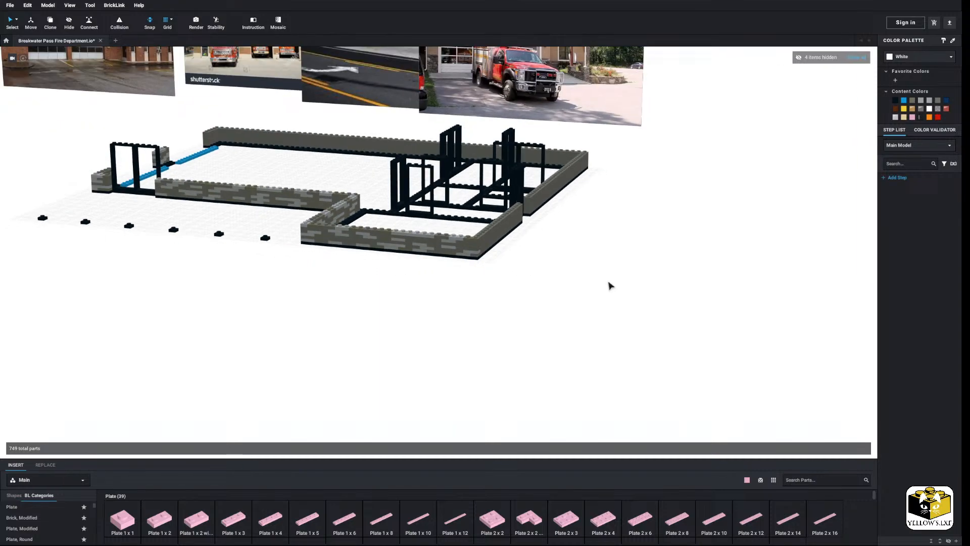
pyautogui.moveTo(608, 285); pyautogui.dragTo(582, 297, button='right')
pyautogui.scroll(5, 597, 284)
pyautogui.scroll(-3, 587, 283)
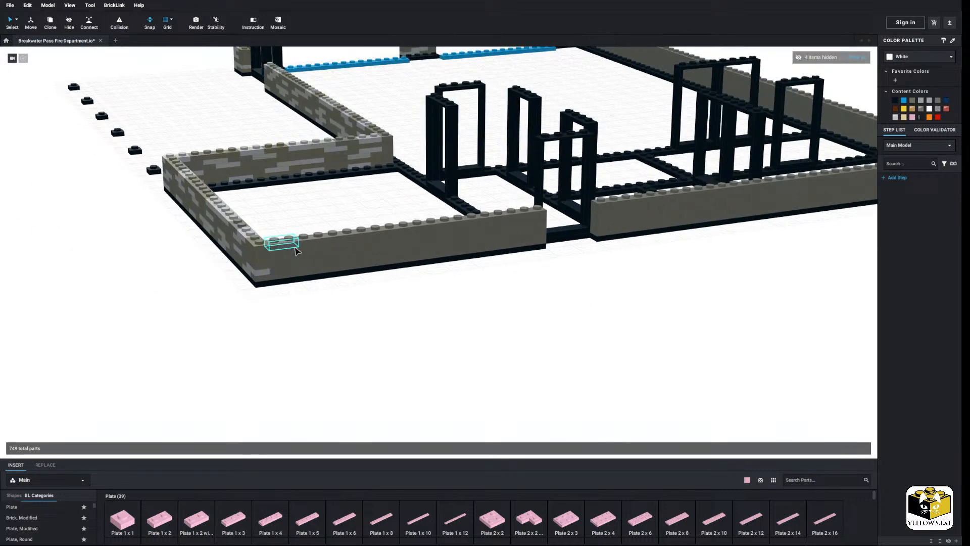
pyautogui.click(311, 245)
pyautogui.keyDown('ctrl'); pyautogui.click(283, 256); pyautogui.keyUp('ctrl')
pyautogui.keyDown('ctrl'); pyautogui.click(300, 260); pyautogui.keyUp('ctrl')
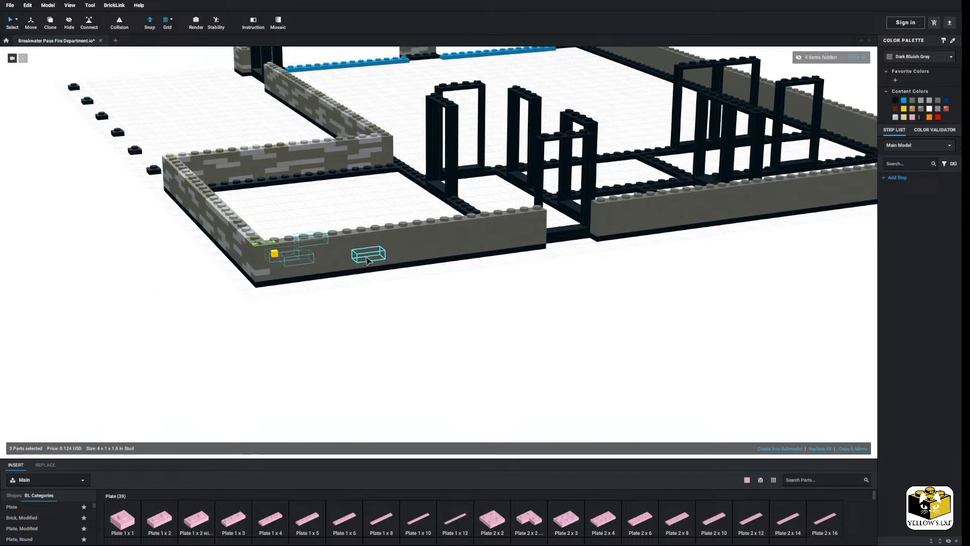
pyautogui.keyDown('ctrl'); pyautogui.click(356, 239); pyautogui.keyUp('ctrl')
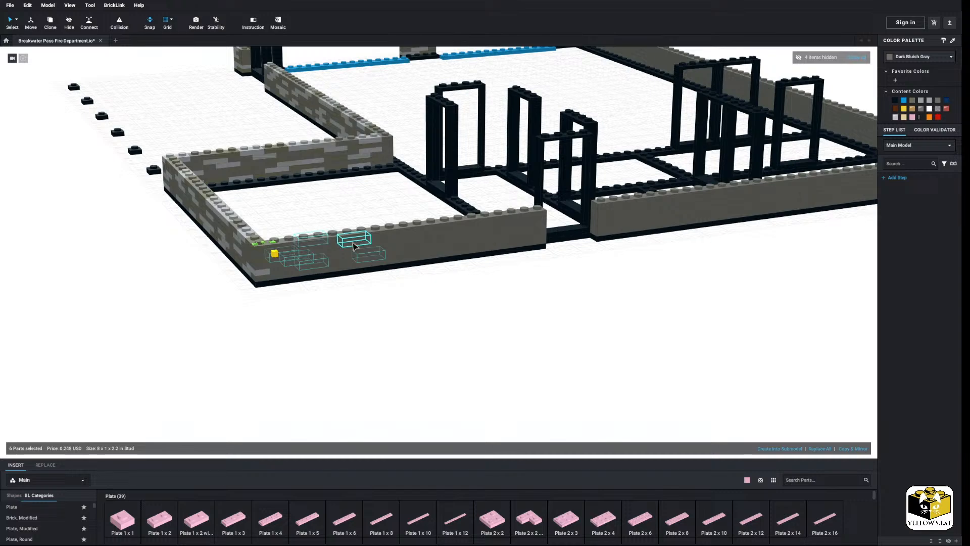
pyautogui.keyDown('ctrl'); pyautogui.click(407, 230); pyautogui.keyUp('ctrl')
pyautogui.keyDown('ctrl'); pyautogui.click(504, 216); pyautogui.keyUp('ctrl')
pyautogui.keyDown('ctrl'); pyautogui.click(438, 230); pyautogui.keyUp('ctrl')
pyautogui.keyDown('ctrl'); pyautogui.click(480, 231); pyautogui.keyUp('ctrl')
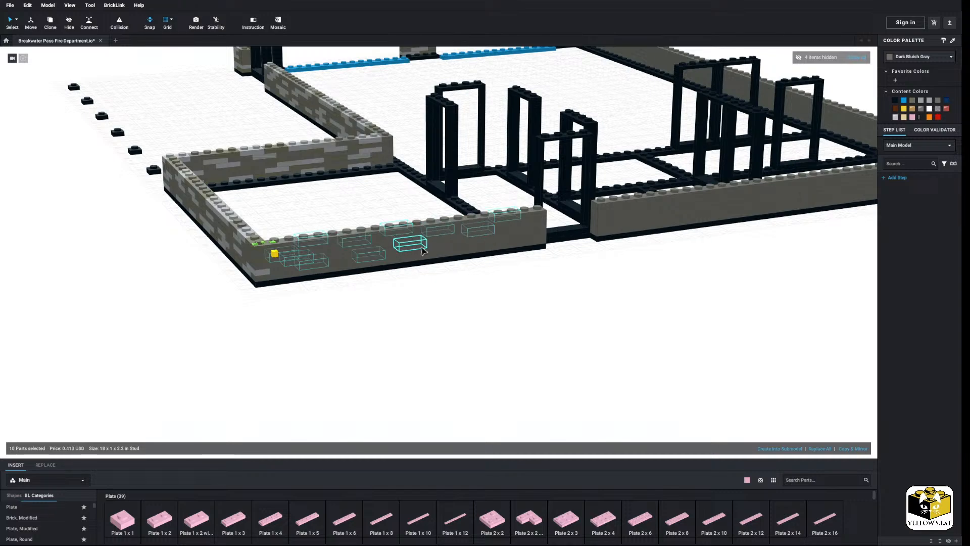
pyautogui.keyDown('ctrl'); pyautogui.click(410, 244); pyautogui.keyUp('ctrl')
pyautogui.keyDown('ctrl'); pyautogui.click(493, 234); pyautogui.keyUp('ctrl')
pyautogui.keyDown('ctrl'); pyautogui.click(465, 249); pyautogui.keyUp('ctrl')
pyautogui.keyDown('ctrl'); pyautogui.click(528, 225); pyautogui.keyUp('ctrl')
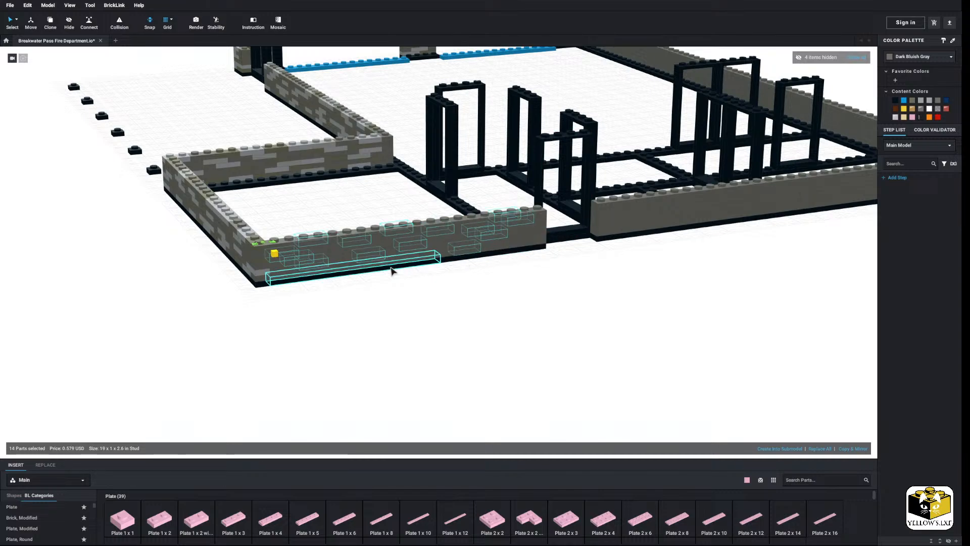
pyautogui.keyDown('ctrl'); pyautogui.click(382, 258); pyautogui.keyUp('ctrl')
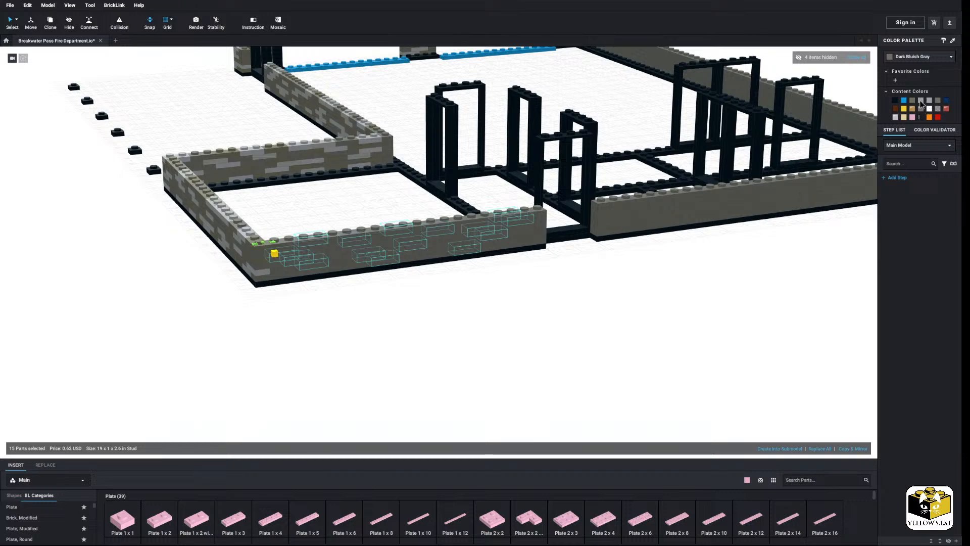
pyautogui.click(602, 336)
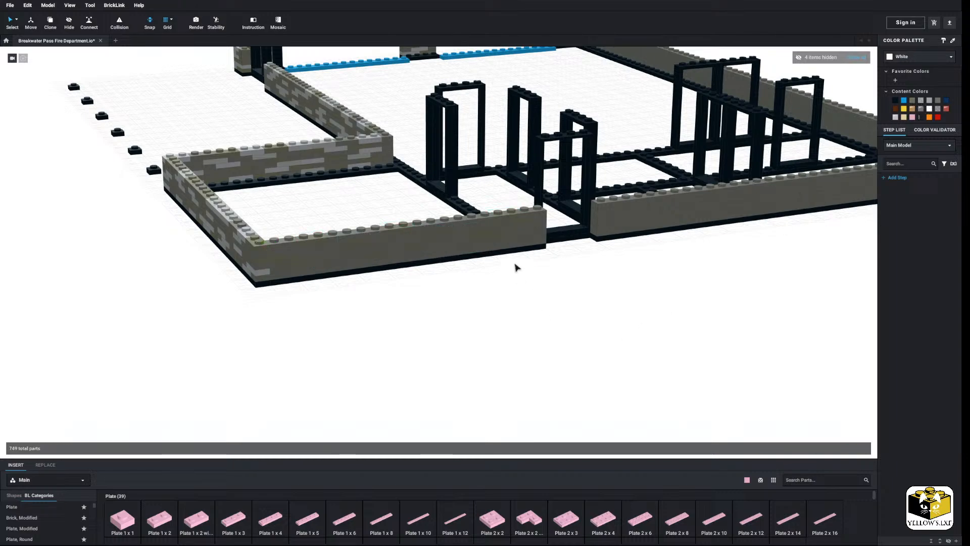
# Recolor a second scattered set of Dark Bluish Gray plates on the wall between the corner and the doorway gap to a light gray shade
pyautogui.click(528, 235)
pyautogui.keyDown('ctrl'); pyautogui.click(498, 250); pyautogui.keyUp('ctrl')
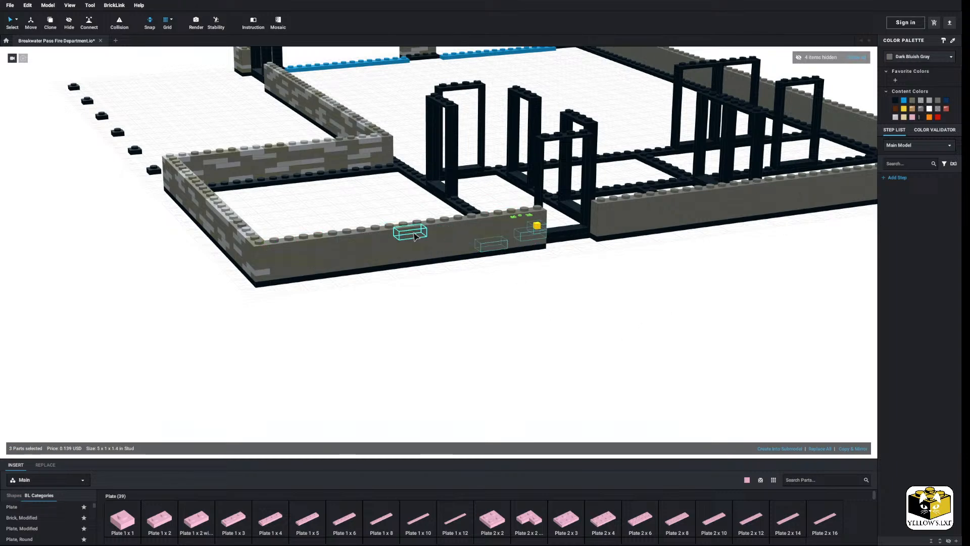
pyautogui.keyDown('ctrl'); pyautogui.click(457, 227); pyautogui.keyUp('ctrl')
pyautogui.keyDown('ctrl'); pyautogui.click(359, 252); pyautogui.keyUp('ctrl')
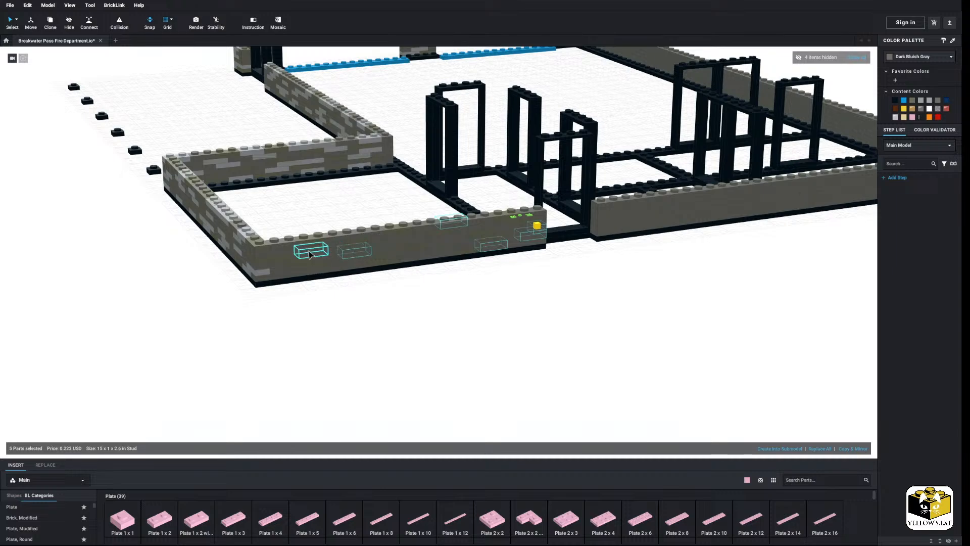
pyautogui.keyDown('ctrl'); pyautogui.click(303, 250); pyautogui.keyUp('ctrl')
pyautogui.keyDown('ctrl'); pyautogui.click(352, 241); pyautogui.keyUp('ctrl')
pyautogui.keyDown('ctrl'); pyautogui.click(297, 268); pyautogui.keyUp('ctrl')
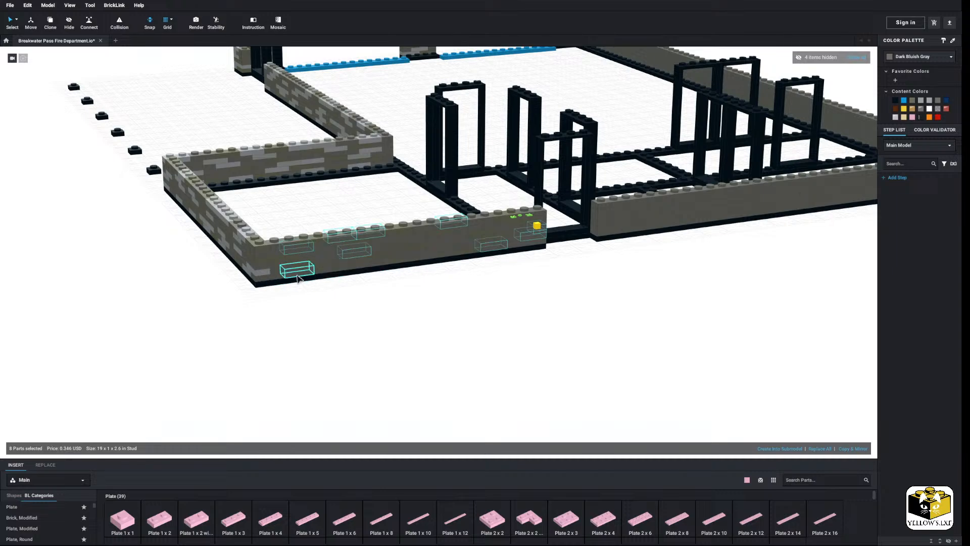
pyautogui.keyDown('ctrl'); pyautogui.click(439, 241); pyautogui.keyUp('ctrl')
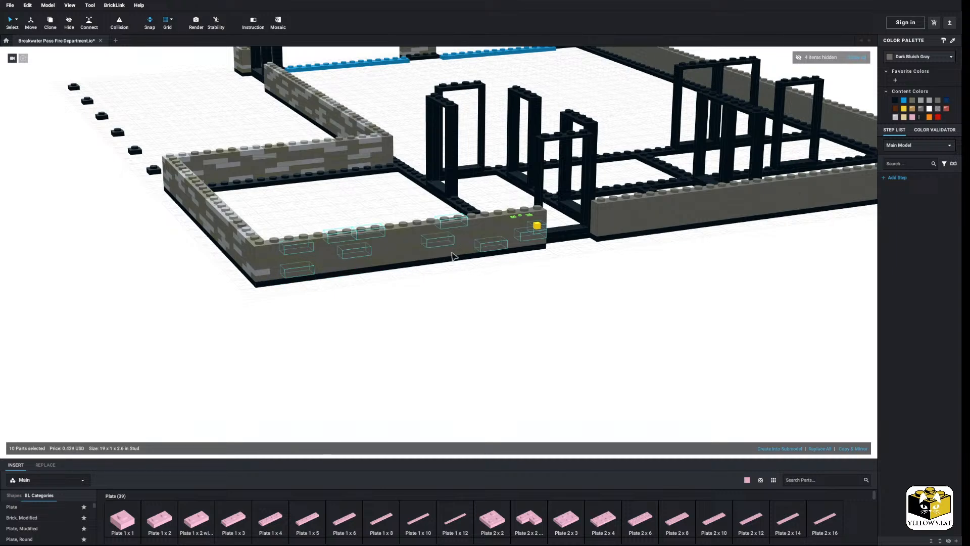
pyautogui.click(930, 108)
pyautogui.click(691, 272)
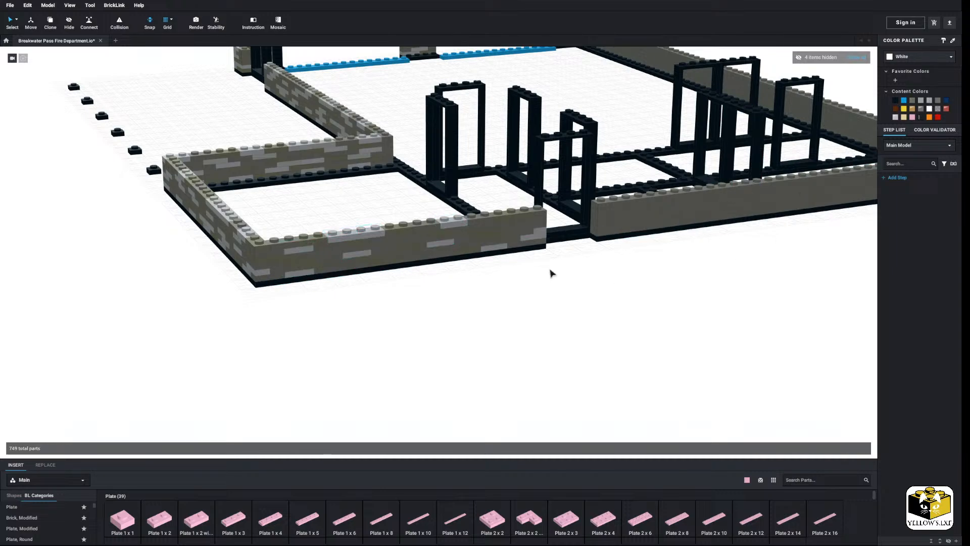
# Recolor a third scattered set of the corner-to-doorway wall's remaining Dark Bluish Gray plates to another lighter gray shade
pyautogui.click(540, 218)
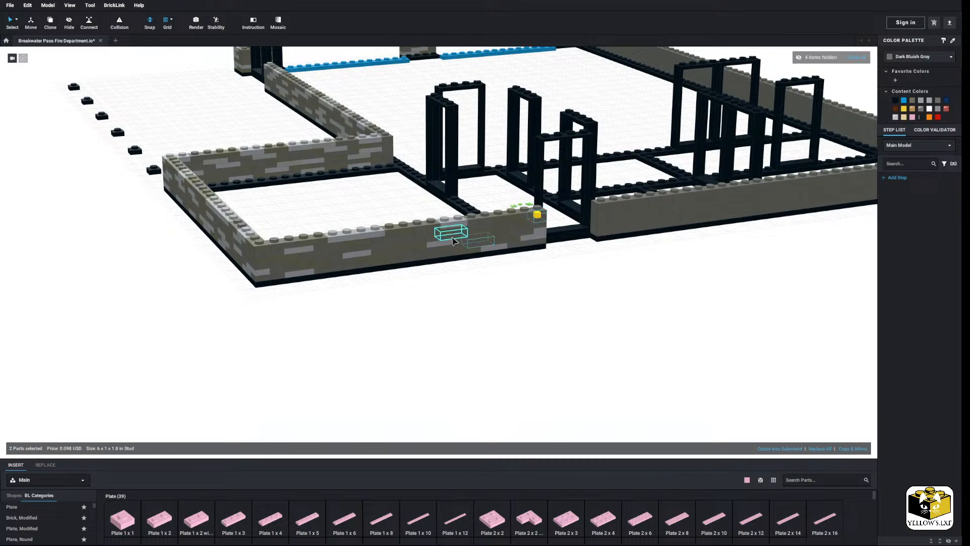
pyautogui.keyDown('ctrl'); pyautogui.click(415, 236); pyautogui.keyUp('ctrl')
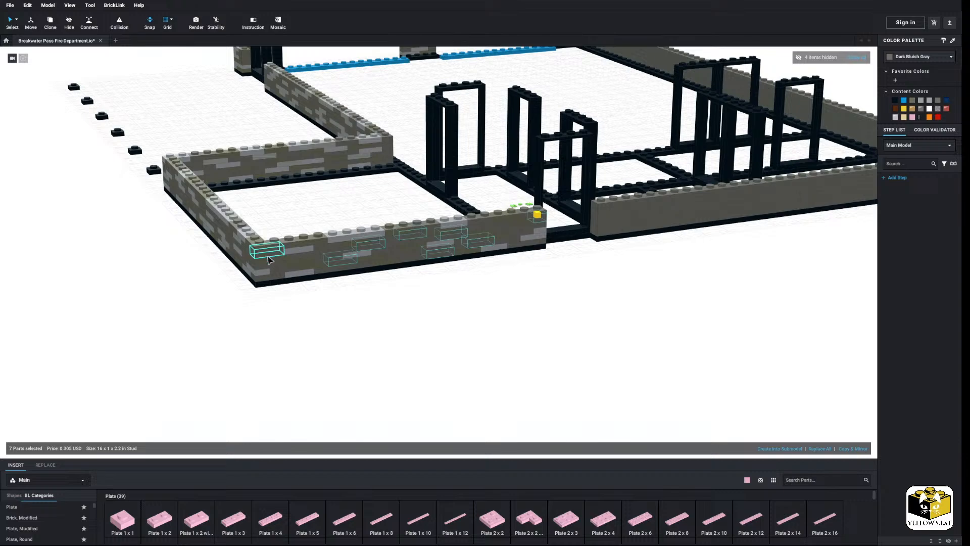
pyautogui.click(921, 101)
pyautogui.click(597, 310)
# Recolor a scattered set of Dark Bluish Gray plates along the long plain wall beyond the doorway gap to a similar dark gray
pyautogui.scroll(-10, 510, 311)
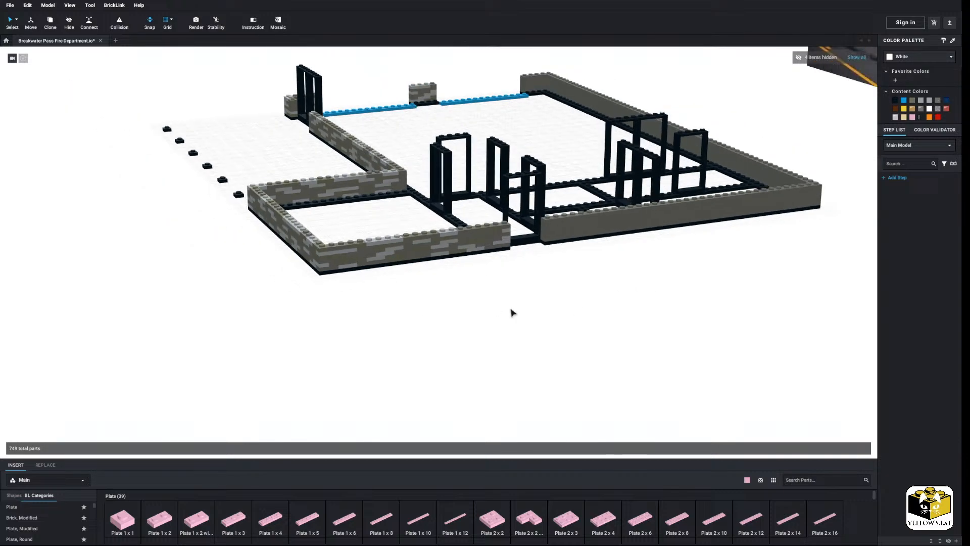
pyautogui.scroll(10, 512, 311)
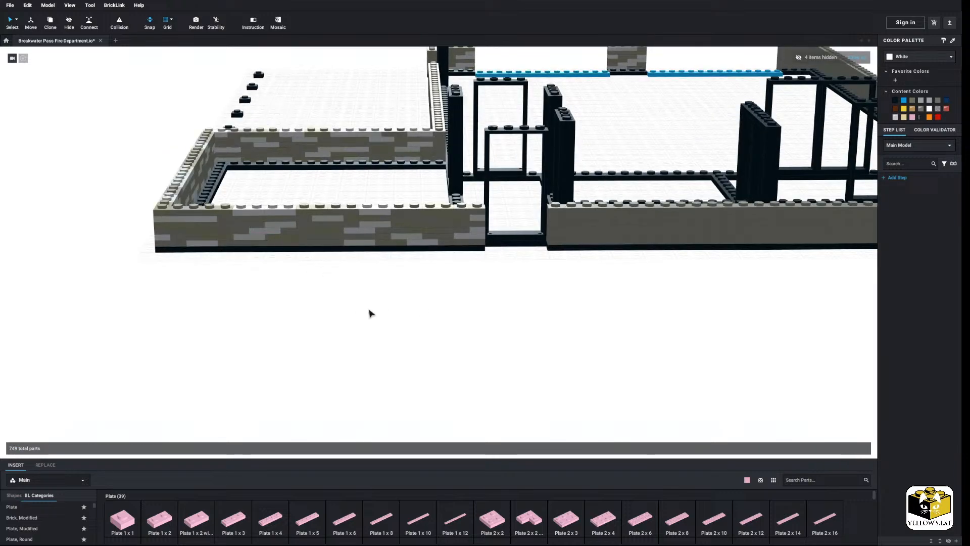
pyautogui.scroll(-3, 489, 294)
pyautogui.moveTo(455, 295); pyautogui.dragTo(407, 306, button='middle')
pyautogui.scroll(2, 407, 306)
pyautogui.click(258, 256)
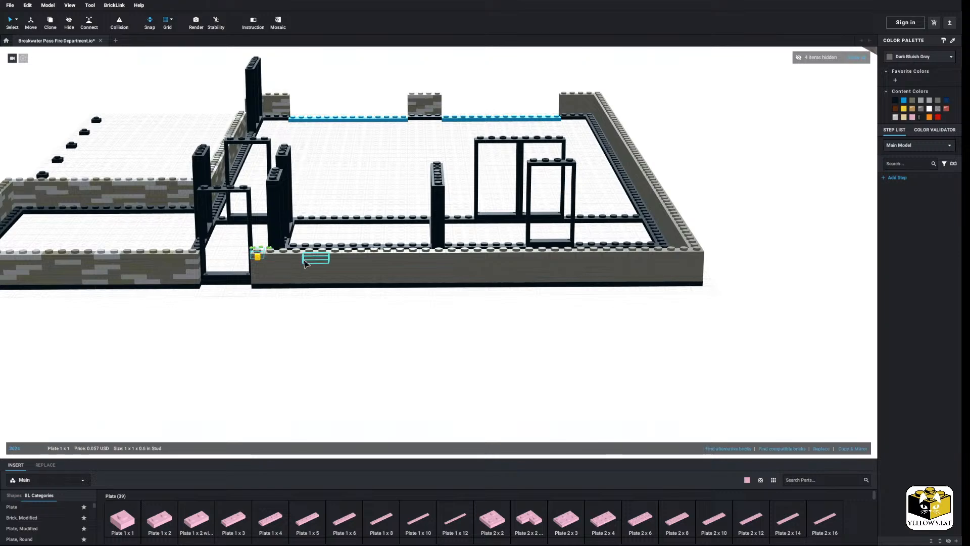
pyautogui.keyDown('ctrl'); pyautogui.click(288, 259); pyautogui.keyUp('ctrl')
pyautogui.keyDown('ctrl'); pyautogui.click(405, 272); pyautogui.keyUp('ctrl')
pyautogui.keyDown('ctrl'); pyautogui.click(339, 281); pyautogui.keyUp('ctrl')
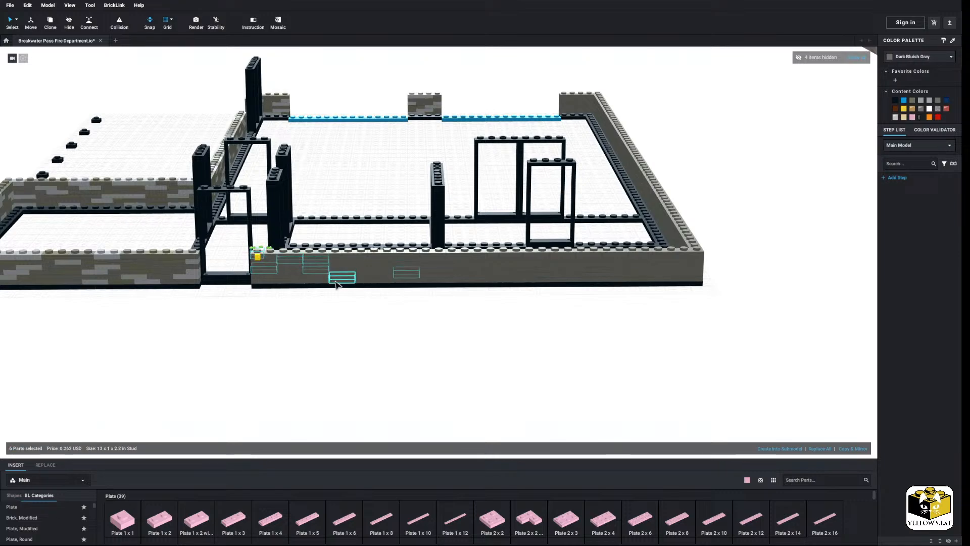
pyautogui.keyDown('ctrl'); pyautogui.click(373, 264); pyautogui.keyUp('ctrl')
pyautogui.keyDown('ctrl'); pyautogui.click(373, 281); pyautogui.keyUp('ctrl')
pyautogui.keyDown('ctrl'); pyautogui.click(440, 260); pyautogui.keyUp('ctrl')
pyautogui.keyDown('ctrl'); pyautogui.click(410, 256); pyautogui.keyUp('ctrl')
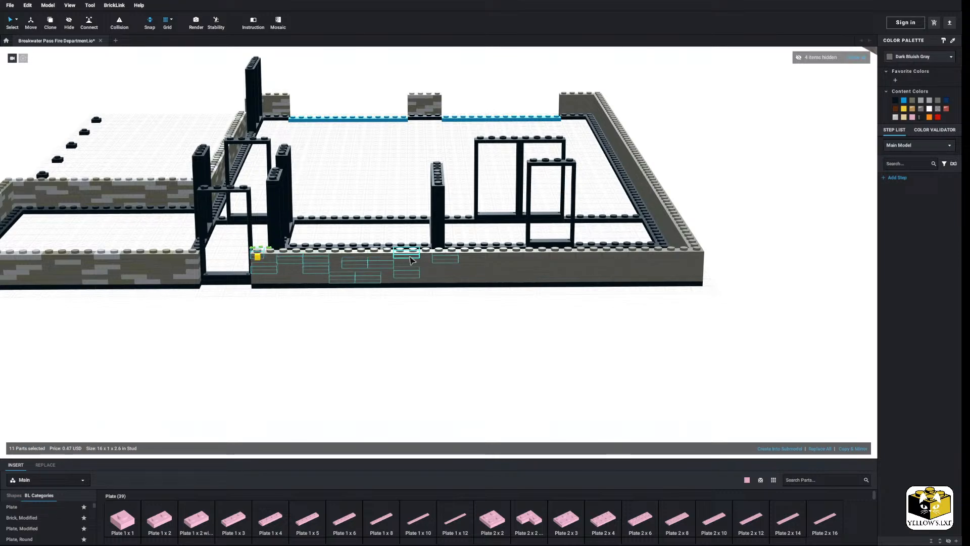
pyautogui.keyDown('ctrl'); pyautogui.click(499, 259); pyautogui.keyUp('ctrl')
pyautogui.keyDown('ctrl'); pyautogui.click(483, 254); pyautogui.keyUp('ctrl')
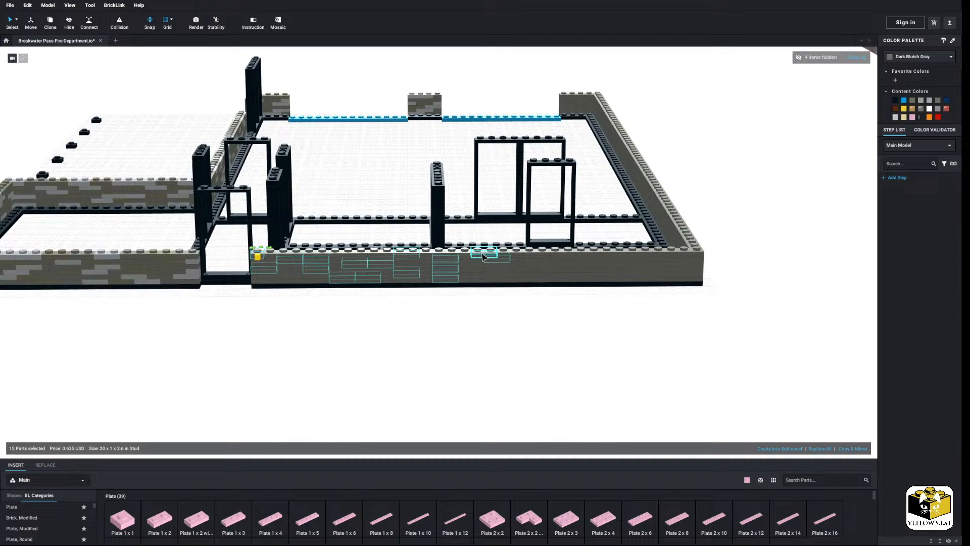
pyautogui.keyDown('ctrl'); pyautogui.click(545, 274); pyautogui.keyUp('ctrl')
pyautogui.keyDown('ctrl'); pyautogui.click(648, 275); pyautogui.keyUp('ctrl')
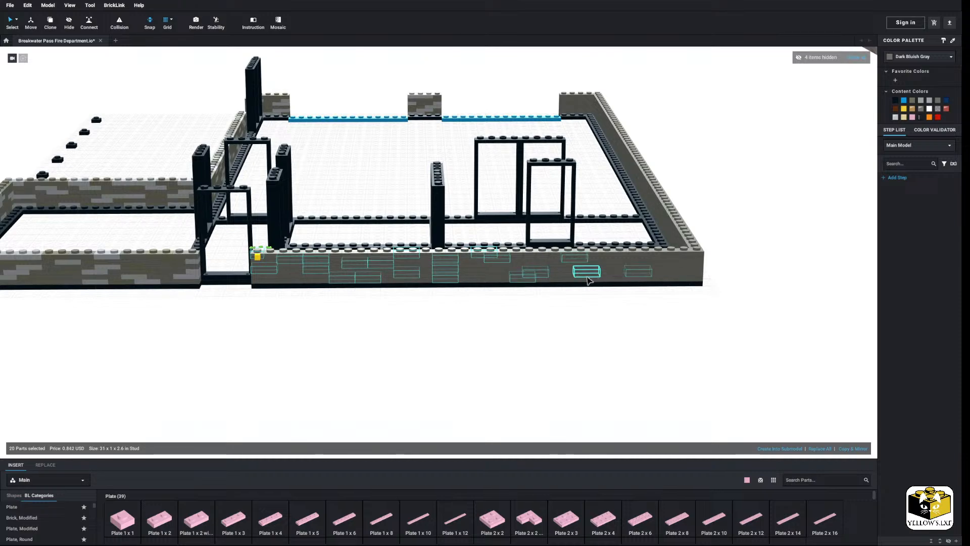
pyautogui.keyDown('ctrl'); pyautogui.click(589, 274); pyautogui.keyUp('ctrl')
pyautogui.keyDown('ctrl'); pyautogui.click(633, 255); pyautogui.keyUp('ctrl')
pyautogui.keyDown('ctrl'); pyautogui.click(676, 268); pyautogui.keyUp('ctrl')
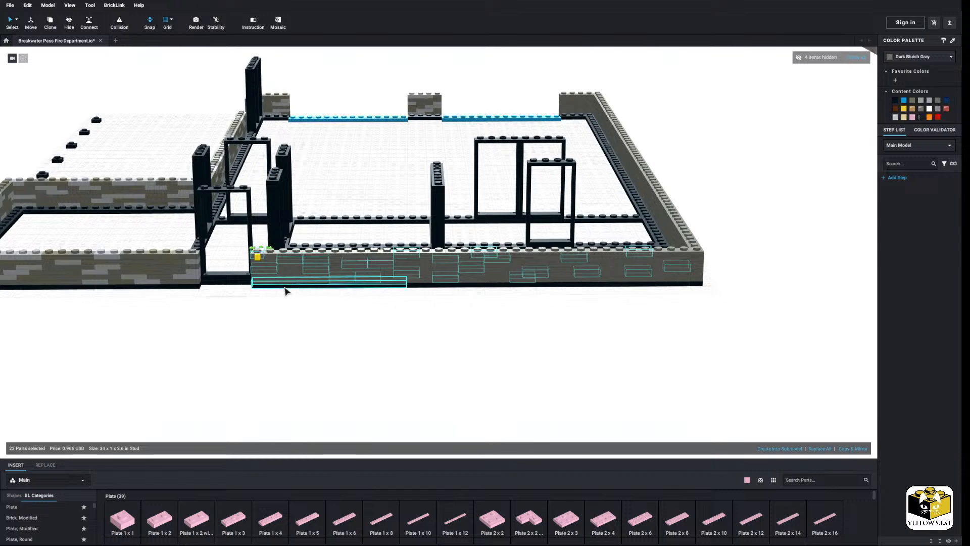
pyautogui.keyDown('ctrl'); pyautogui.click(675, 277); pyautogui.keyUp('ctrl')
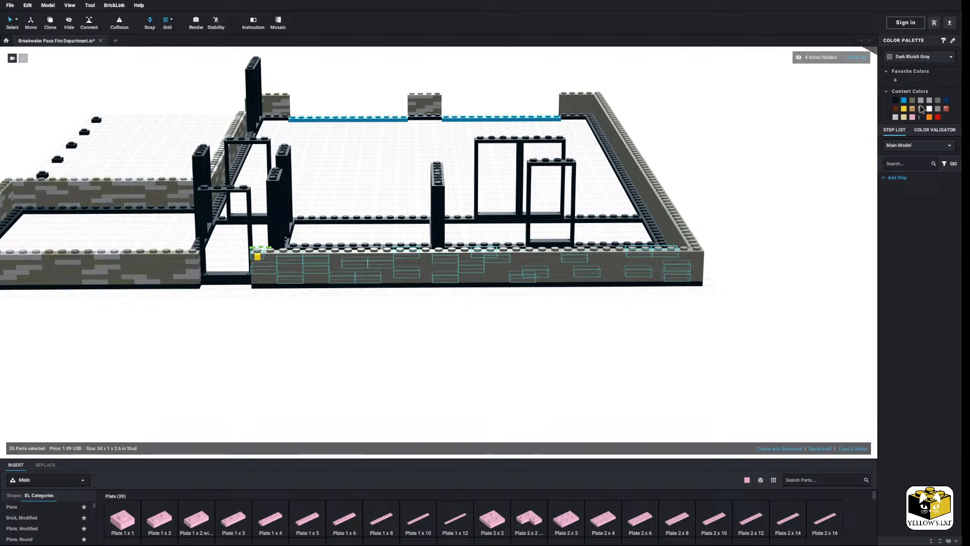
pyautogui.click(782, 227)
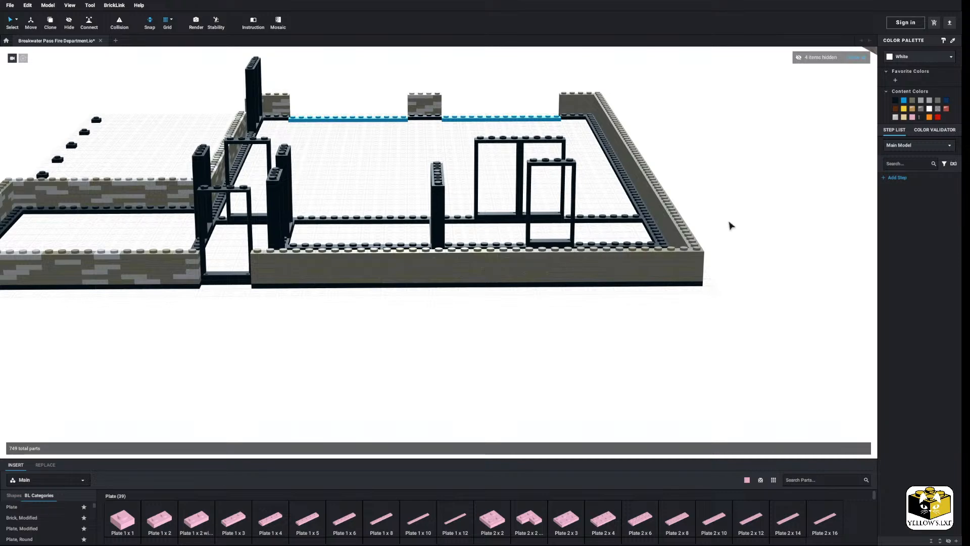
# Recolor a second scattered set of Dark Bluish Gray plates along the long wall beyond the doorway gap to a light gray shade
pyautogui.click(693, 249)
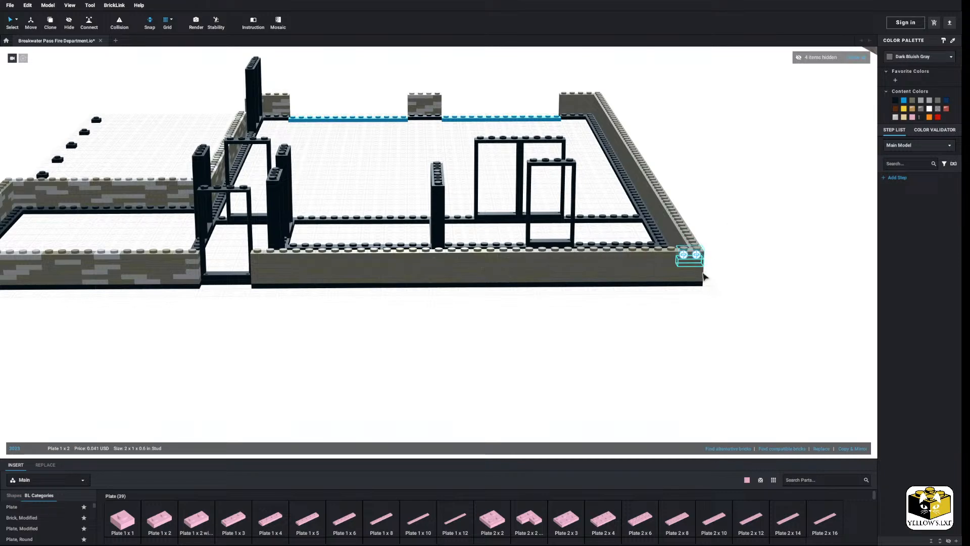
pyautogui.keyDown('ctrl'); pyautogui.click(668, 265); pyautogui.keyUp('ctrl')
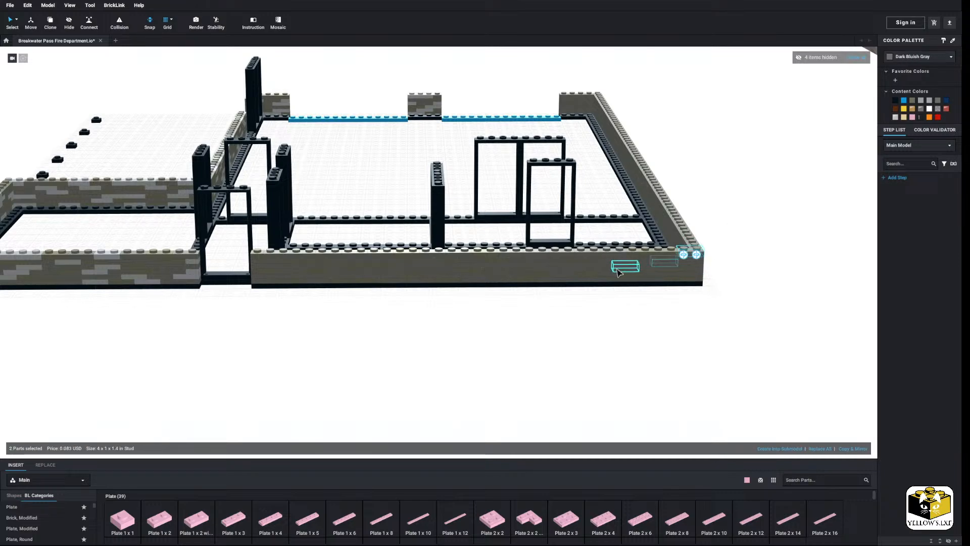
pyautogui.keyDown('ctrl'); pyautogui.click(618, 269); pyautogui.keyUp('ctrl')
pyautogui.keyDown('ctrl'); pyautogui.click(599, 259); pyautogui.keyUp('ctrl')
pyautogui.keyDown('ctrl'); pyautogui.click(535, 263); pyautogui.keyUp('ctrl')
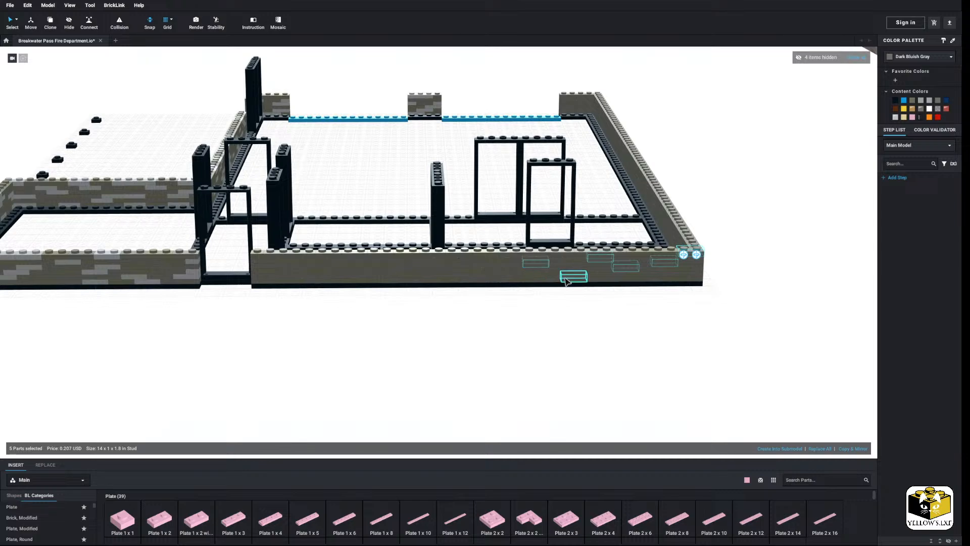
pyautogui.keyDown('ctrl'); pyautogui.click(567, 279); pyautogui.keyUp('ctrl')
pyautogui.keyDown('ctrl'); pyautogui.click(483, 264); pyautogui.keyUp('ctrl')
pyautogui.keyDown('ctrl'); pyautogui.click(470, 276); pyautogui.keyUp('ctrl')
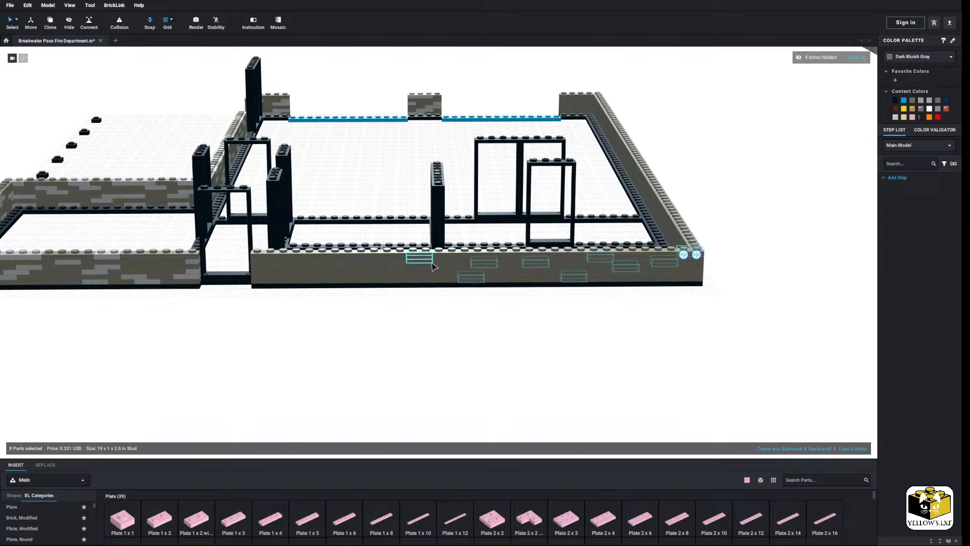
pyautogui.keyDown('ctrl'); pyautogui.click(432, 264); pyautogui.keyUp('ctrl')
pyautogui.keyDown('ctrl'); pyautogui.click(377, 274); pyautogui.keyUp('ctrl')
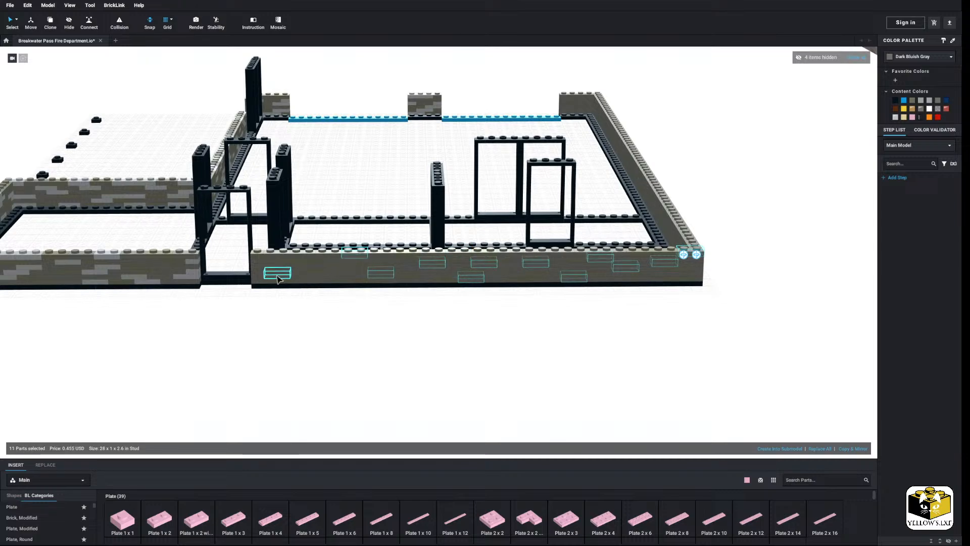
pyautogui.keyDown('ctrl'); pyautogui.click(290, 267); pyautogui.keyUp('ctrl')
pyautogui.keyDown('ctrl'); pyautogui.click(276, 252); pyautogui.keyUp('ctrl')
pyautogui.keyDown('ctrl'); pyautogui.click(340, 286); pyautogui.keyUp('ctrl')
pyautogui.keyDown('ctrl'); pyautogui.click(340, 287); pyautogui.keyUp('ctrl')
pyautogui.keyDown('ctrl'); pyautogui.click(342, 277); pyautogui.keyUp('ctrl')
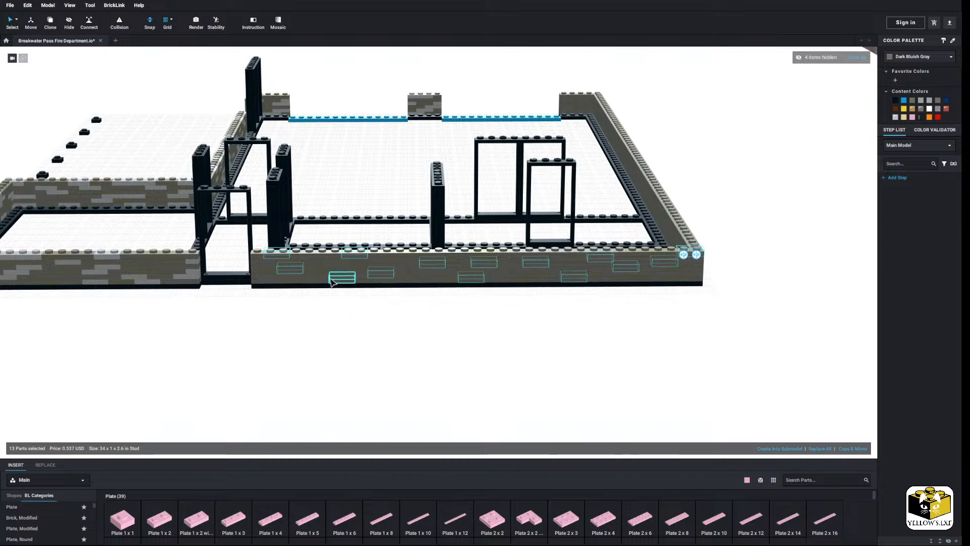
pyautogui.keyDown('ctrl'); pyautogui.click(267, 282); pyautogui.keyUp('ctrl')
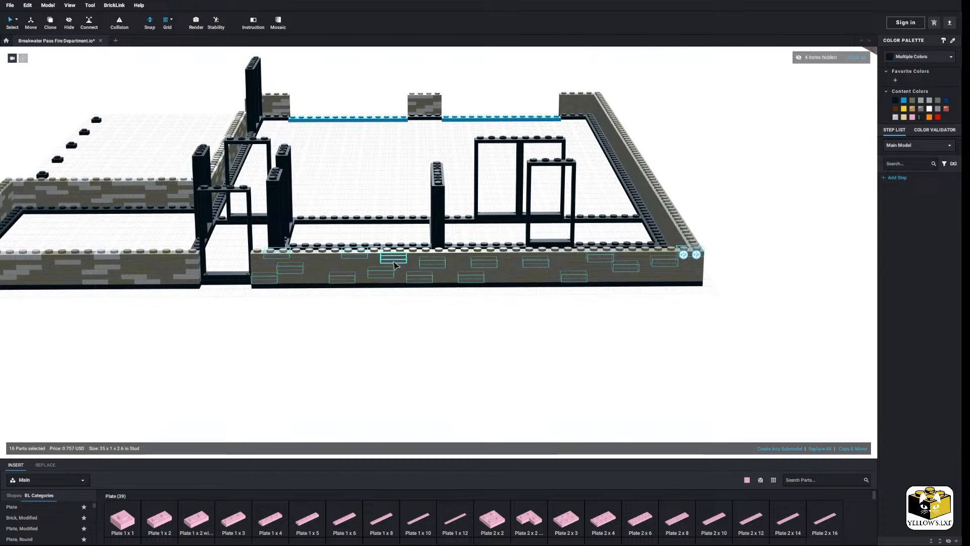
pyautogui.keyDown('ctrl'); pyautogui.click(393, 258); pyautogui.keyUp('ctrl')
pyautogui.keyDown('ctrl'); pyautogui.click(419, 278); pyautogui.keyUp('ctrl')
pyautogui.click(753, 286)
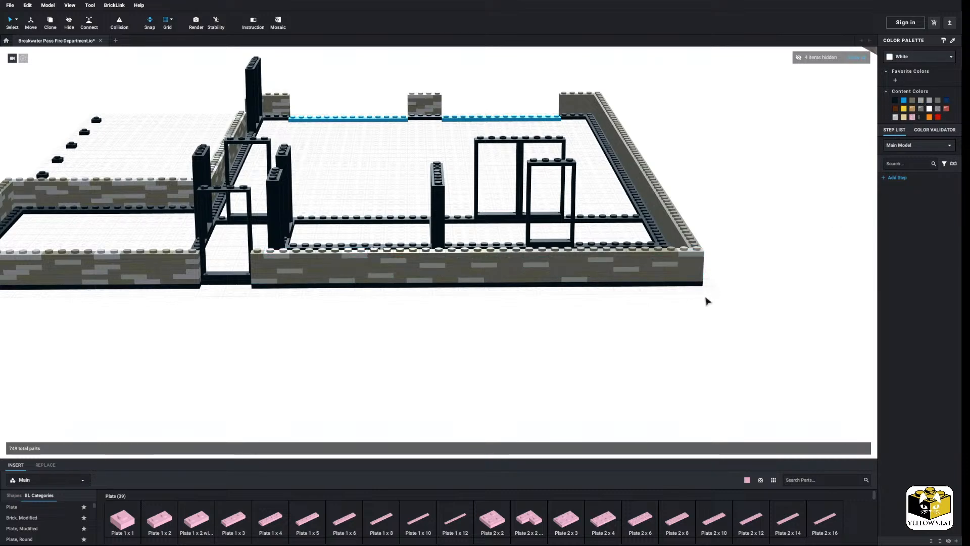
# Recolor a third scattered set of Dark Bluish Gray plates along the long wall beyond the doorway gap to Light Bluish Gray
pyautogui.click(693, 268)
pyautogui.keyDown('ctrl'); pyautogui.click(625, 275); pyautogui.keyUp('ctrl')
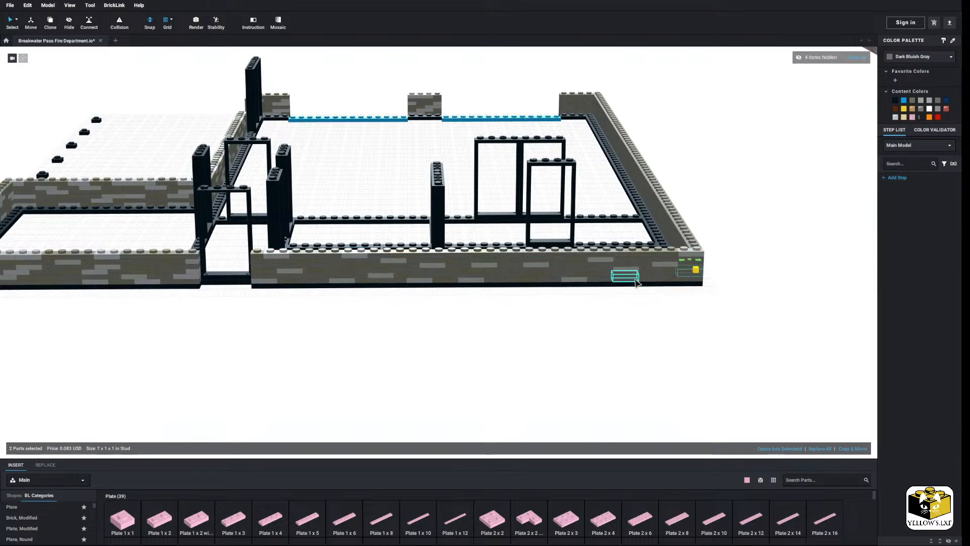
pyautogui.keyDown('ctrl'); pyautogui.click(573, 266); pyautogui.keyUp('ctrl')
pyautogui.keyDown('ctrl'); pyautogui.click(536, 252); pyautogui.keyUp('ctrl')
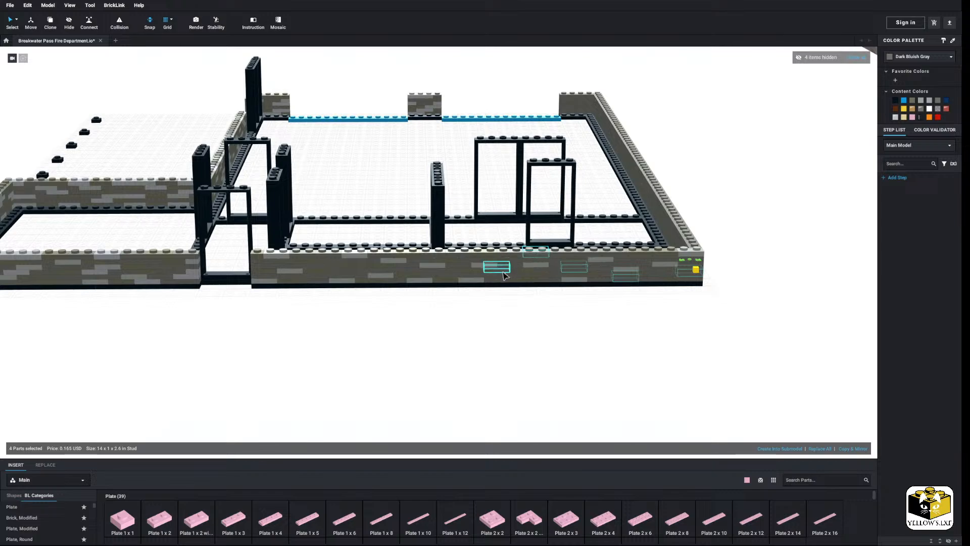
pyautogui.keyDown('ctrl'); pyautogui.click(497, 268); pyautogui.keyUp('ctrl')
pyautogui.keyDown('ctrl'); pyautogui.click(458, 255); pyautogui.keyUp('ctrl')
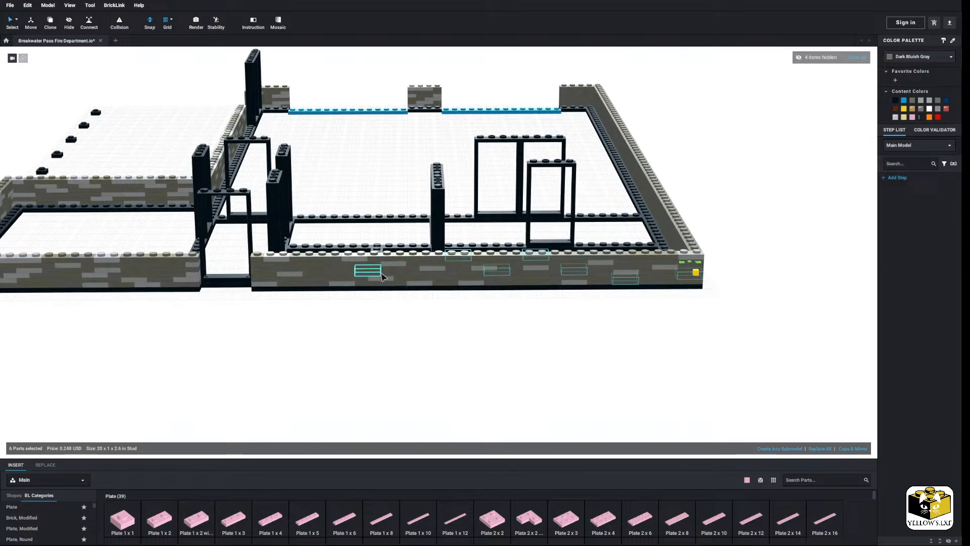
pyautogui.keyDown('ctrl'); pyautogui.click(393, 270); pyautogui.keyUp('ctrl')
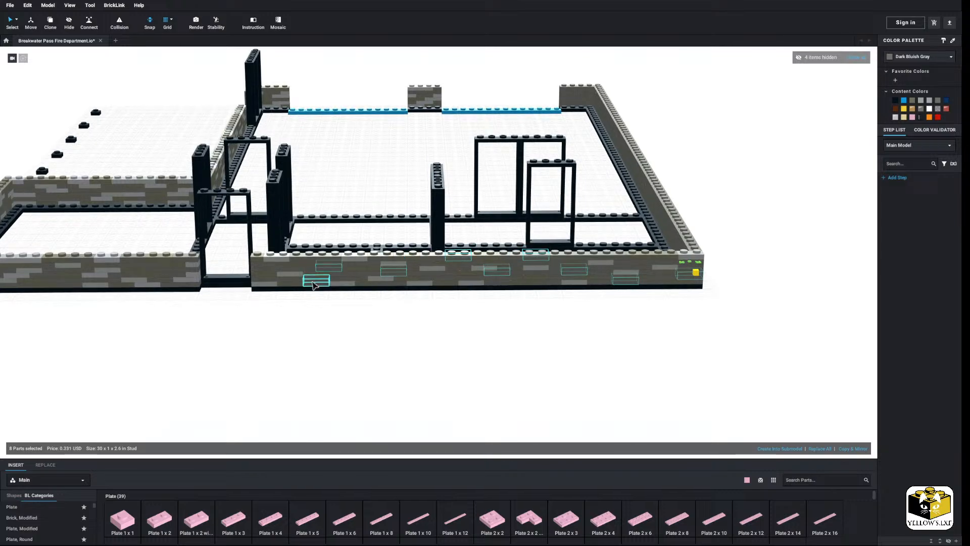
pyautogui.keyDown('ctrl'); pyautogui.click(257, 266); pyautogui.keyUp('ctrl')
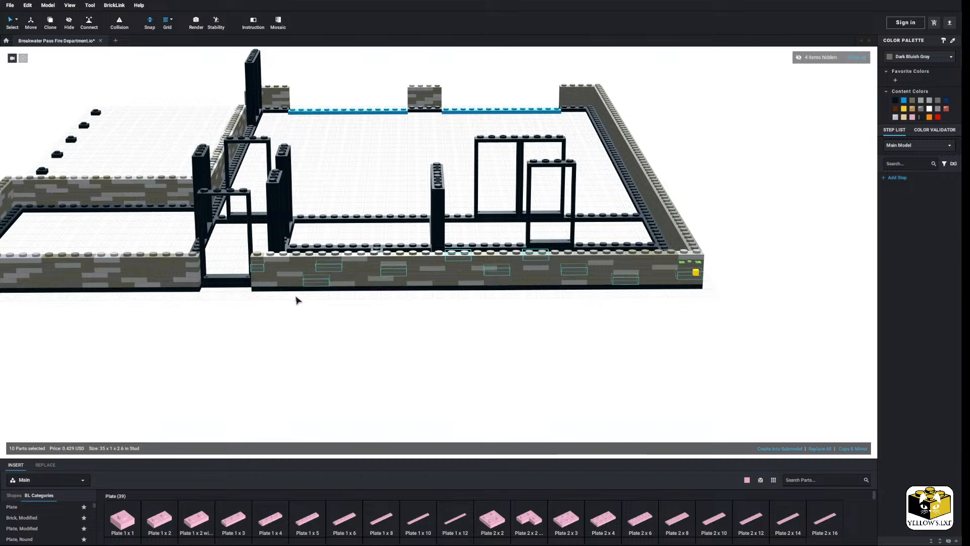
pyautogui.click(928, 108)
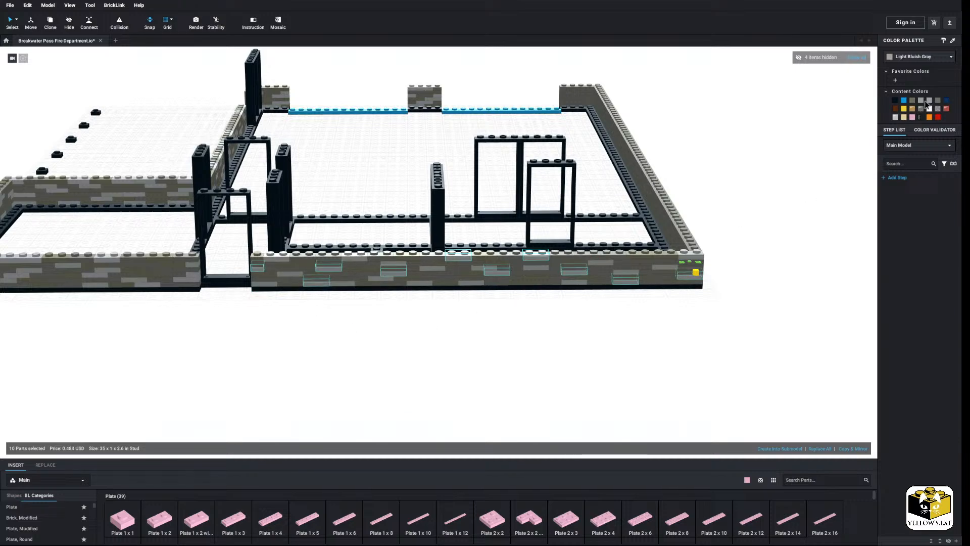
pyautogui.click(573, 346)
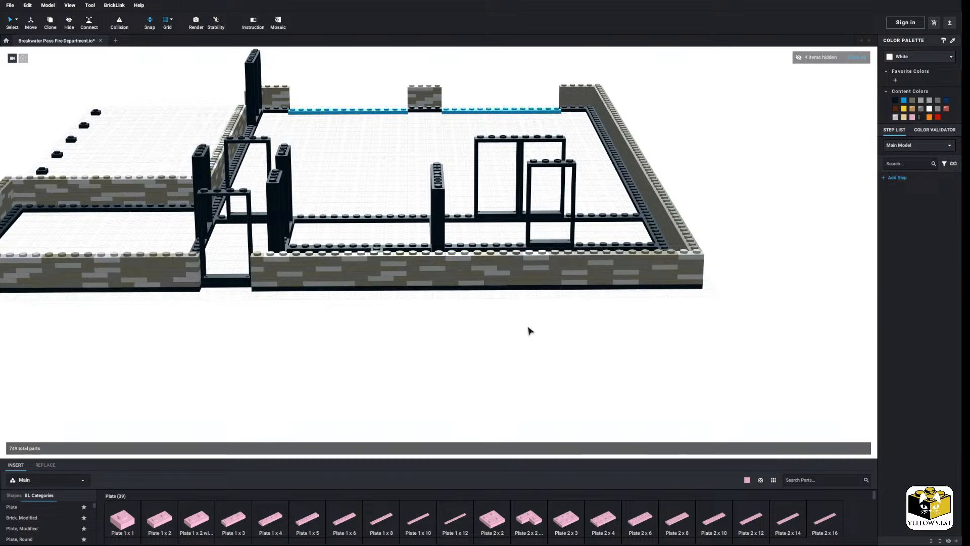
# Recolor a few leftover Dark Bluish Gray plates in the long wall between the doorway gap and the far corner to a lighter gray
pyautogui.scroll(-3, 530, 330)
pyautogui.scroll(3, 529, 330)
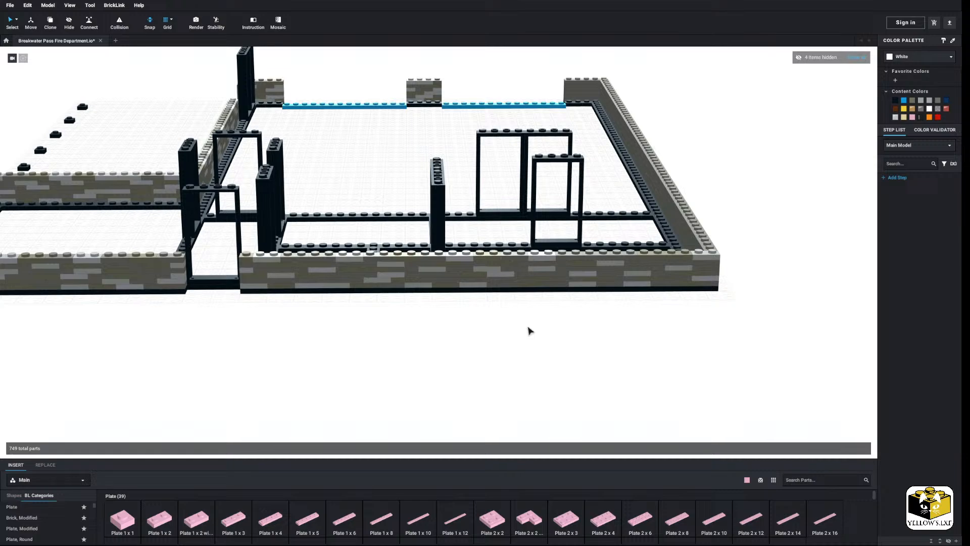
pyautogui.scroll(1, 529, 330)
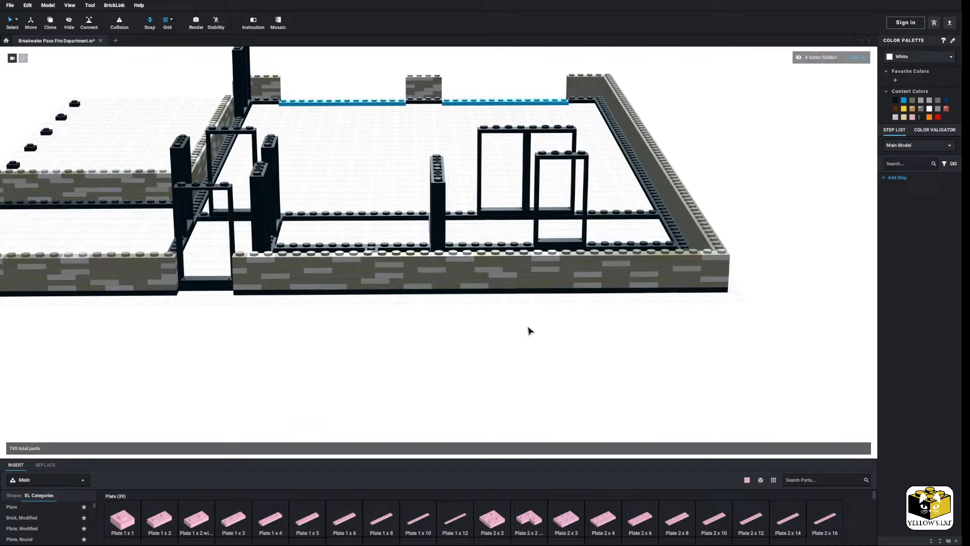
pyautogui.click(632, 255)
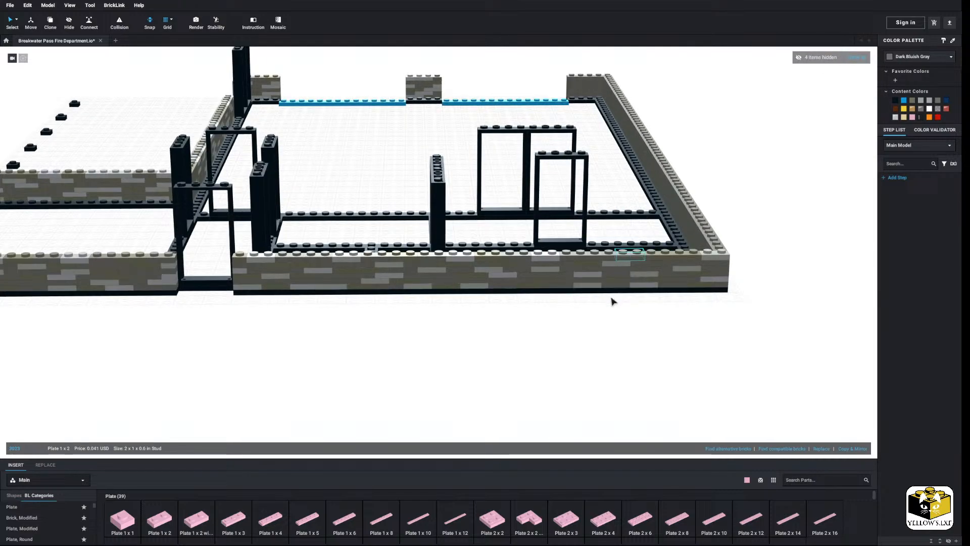
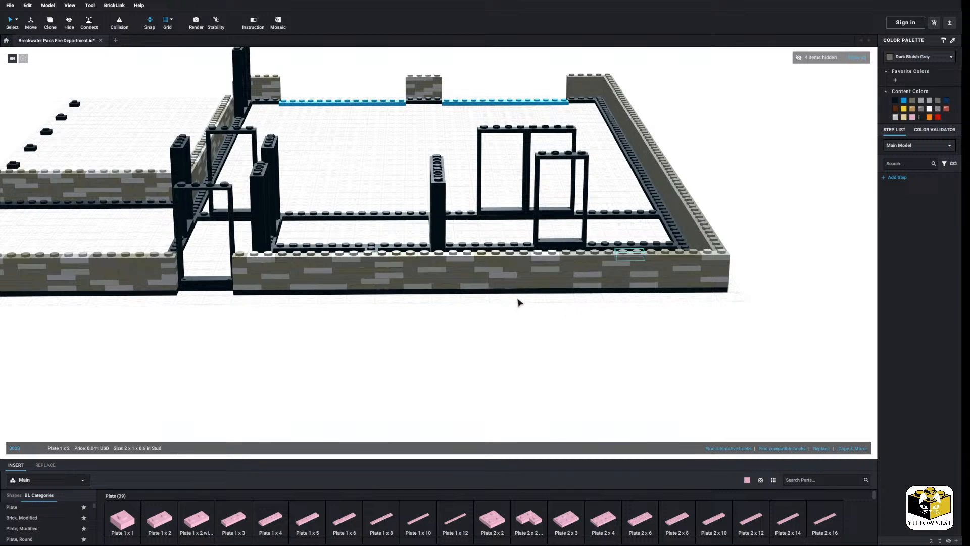
pyautogui.keyDown('shift'); pyautogui.click(458, 281); pyautogui.keyUp('shift')
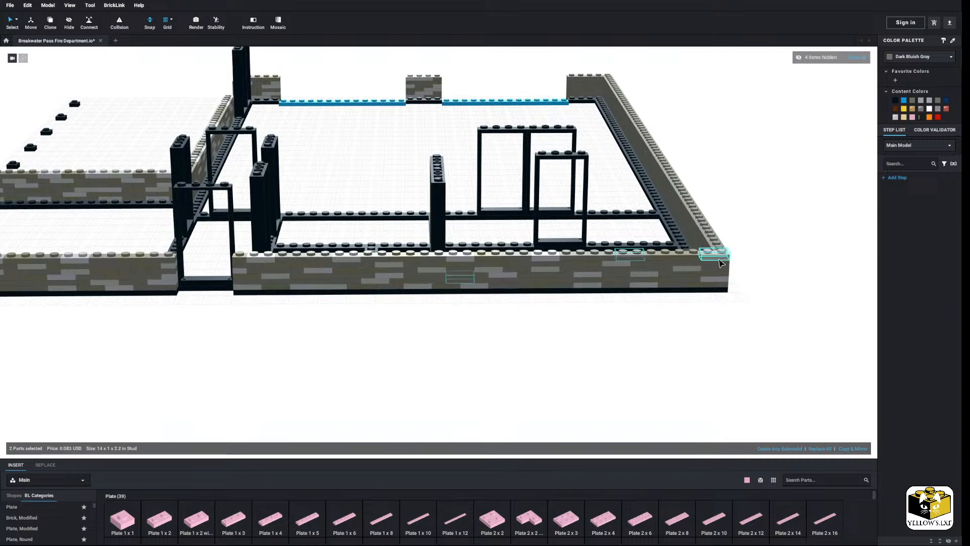
pyautogui.click(921, 101)
pyautogui.click(814, 198)
pyautogui.scroll(-3, 789, 211)
pyautogui.moveTo(733, 218); pyautogui.dragTo(707, 224, button='right')
pyautogui.moveTo(611, 317); pyautogui.dragTo(670, 146, button='right')
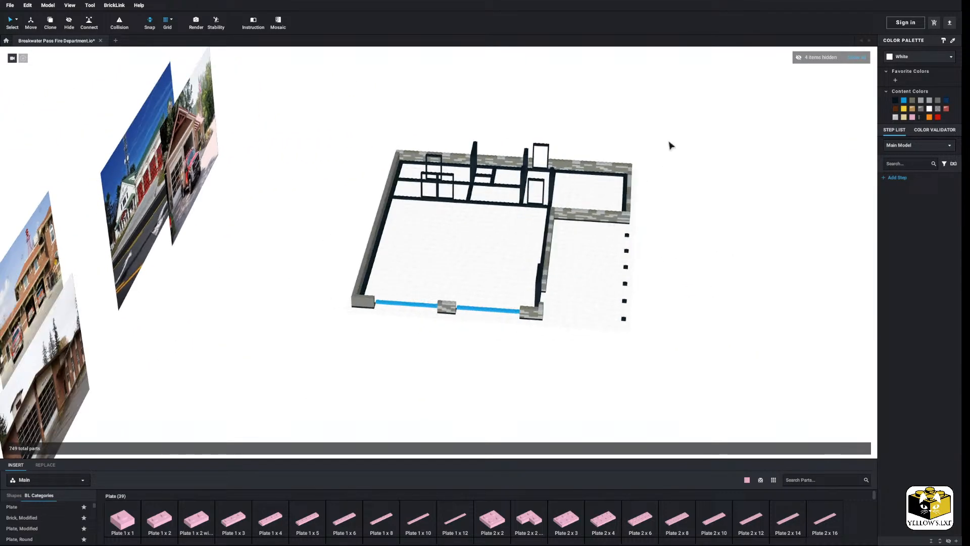
pyautogui.moveTo(623, 279); pyautogui.dragTo(678, 276, button='right')
pyautogui.scroll(5, 580, 289)
pyautogui.moveTo(580, 289); pyautogui.dragTo(465, 322, button='right')
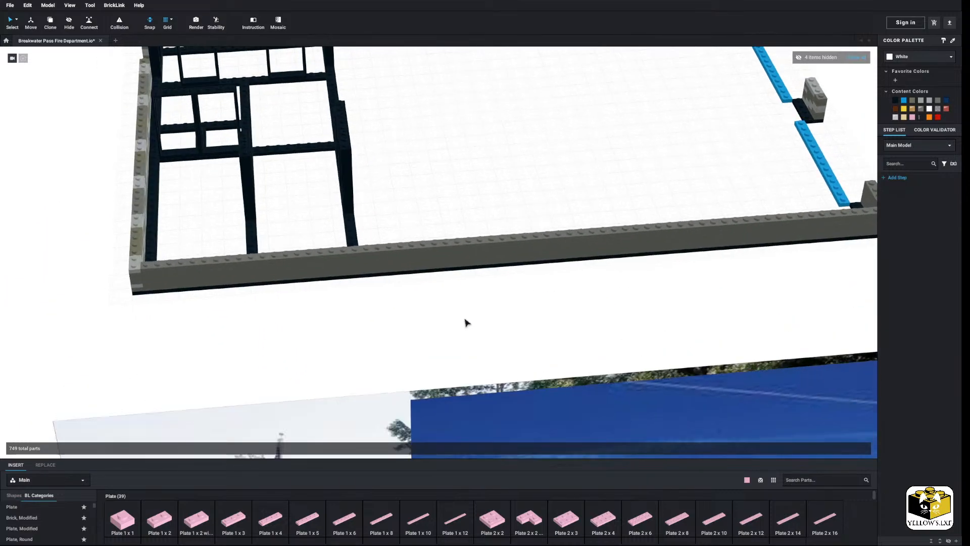
pyautogui.click(158, 274)
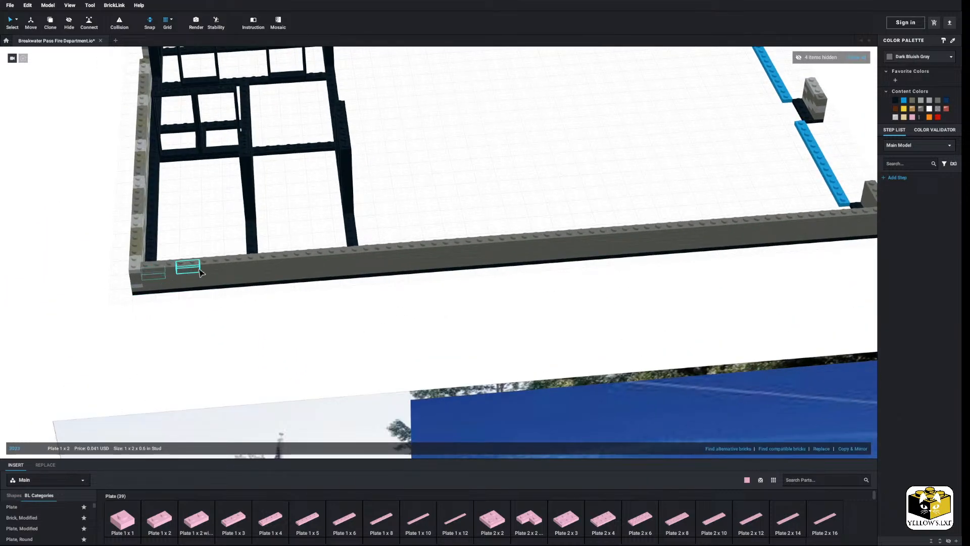
pyautogui.keyDown('ctrl'); pyautogui.click(197, 269); pyautogui.keyUp('ctrl')
pyautogui.keyDown('ctrl'); pyautogui.click(195, 285); pyautogui.keyUp('ctrl')
pyautogui.keyDown('ctrl'); pyautogui.click(159, 286); pyautogui.keyUp('ctrl')
pyautogui.keyDown('ctrl'); pyautogui.click(257, 273); pyautogui.keyUp('ctrl')
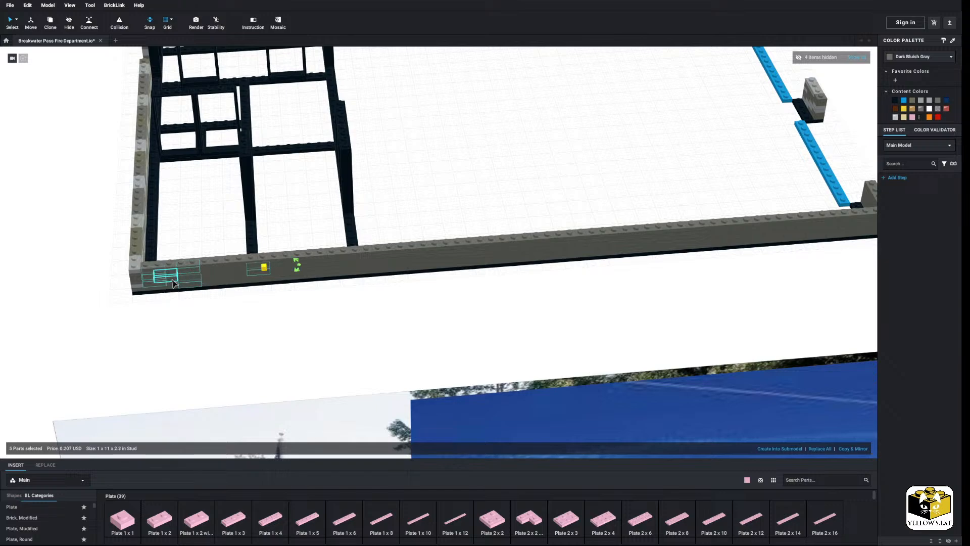
pyautogui.keyDown('ctrl'); pyautogui.click(169, 279); pyautogui.keyUp('ctrl')
pyautogui.keyDown('ctrl'); pyautogui.click(222, 265); pyautogui.keyUp('ctrl')
pyautogui.keyDown('ctrl'); pyautogui.click(215, 279); pyautogui.keyUp('ctrl')
pyautogui.keyDown('ctrl'); pyautogui.click(292, 276); pyautogui.keyUp('ctrl')
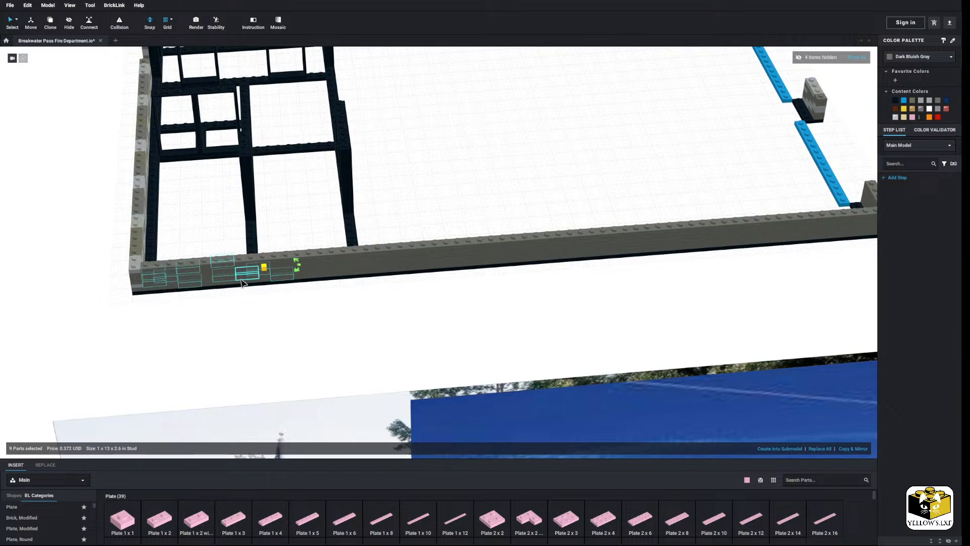
pyautogui.keyDown('ctrl'); pyautogui.click(242, 278); pyautogui.keyUp('ctrl')
pyautogui.keyDown('ctrl'); pyautogui.click(337, 251); pyautogui.keyUp('ctrl')
pyautogui.moveTo(284, 259); pyautogui.dragTo(294, 257, button='right')
pyautogui.keyDown('ctrl'); pyautogui.click(319, 270); pyautogui.keyUp('ctrl')
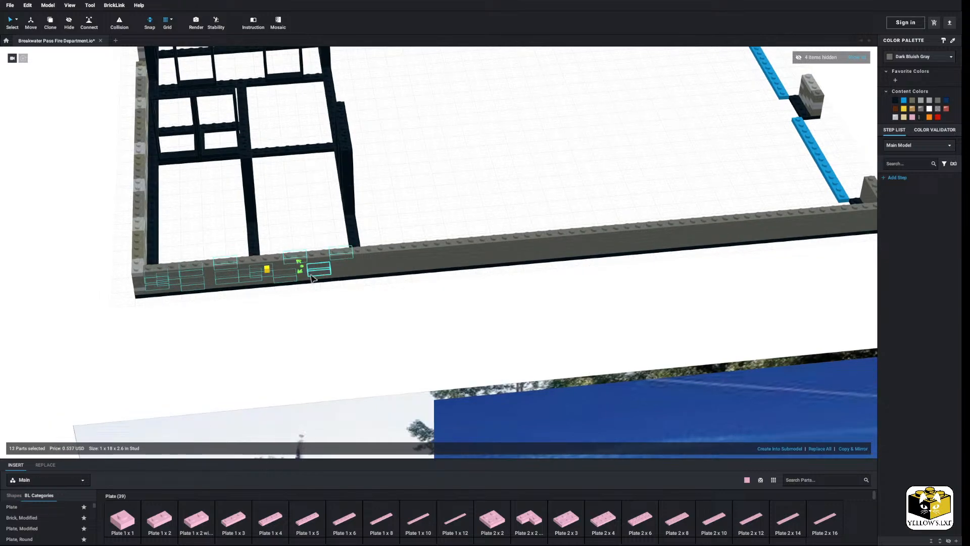
pyautogui.keyDown('ctrl'); pyautogui.click(363, 264); pyautogui.keyUp('ctrl')
pyautogui.keyDown('ctrl'); pyautogui.click(346, 271); pyautogui.keyUp('ctrl')
pyautogui.keyDown('ctrl'); pyautogui.click(386, 248); pyautogui.keyUp('ctrl')
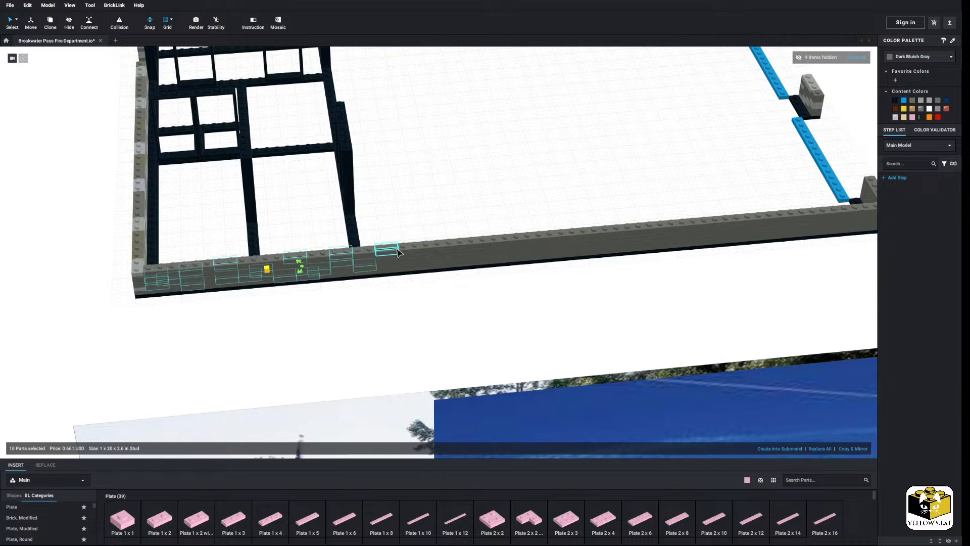
pyautogui.keyDown('ctrl'); pyautogui.click(377, 271); pyautogui.keyUp('ctrl')
pyautogui.keyDown('ctrl'); pyautogui.click(448, 250); pyautogui.keyUp('ctrl')
pyautogui.keyDown('ctrl'); pyautogui.click(422, 259); pyautogui.keyUp('ctrl')
pyautogui.keyDown('ctrl'); pyautogui.click(435, 264); pyautogui.keyUp('ctrl')
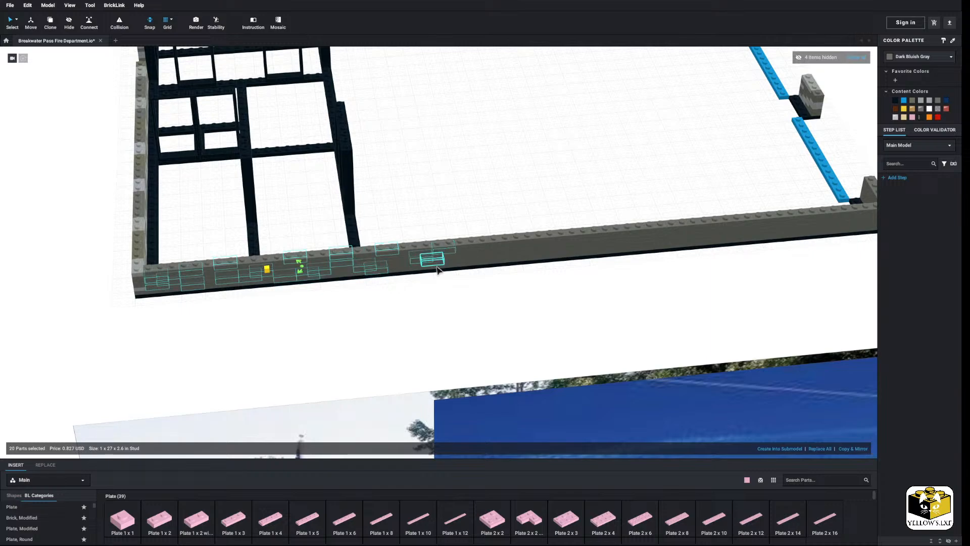
pyautogui.keyDown('ctrl'); pyautogui.click(392, 266); pyautogui.keyUp('ctrl')
pyautogui.keyDown('ctrl'); pyautogui.click(520, 247); pyautogui.keyUp('ctrl')
pyautogui.keyDown('ctrl'); pyautogui.click(483, 260); pyautogui.keyUp('ctrl')
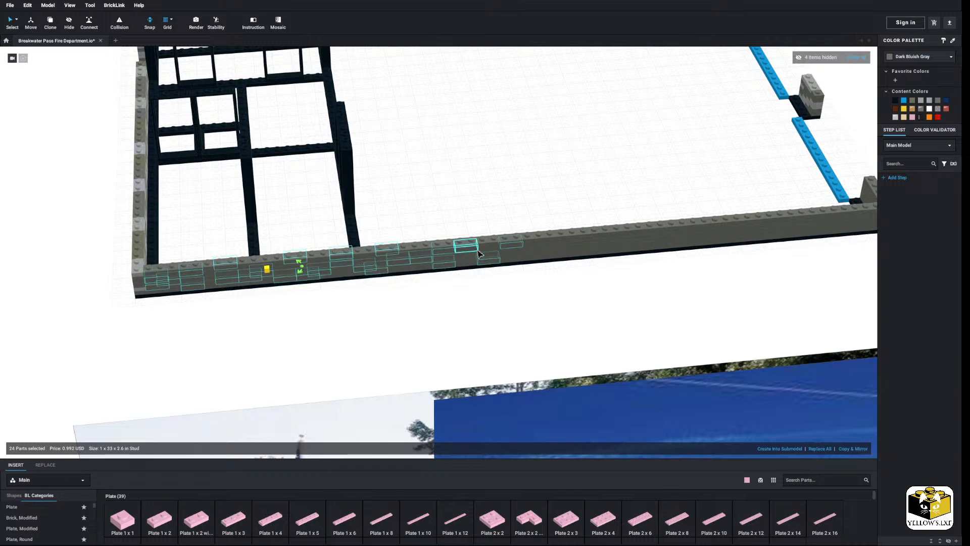
pyautogui.keyDown('ctrl'); pyautogui.click(476, 249); pyautogui.keyUp('ctrl')
pyautogui.moveTo(476, 249); pyautogui.dragTo(417, 262, button='right')
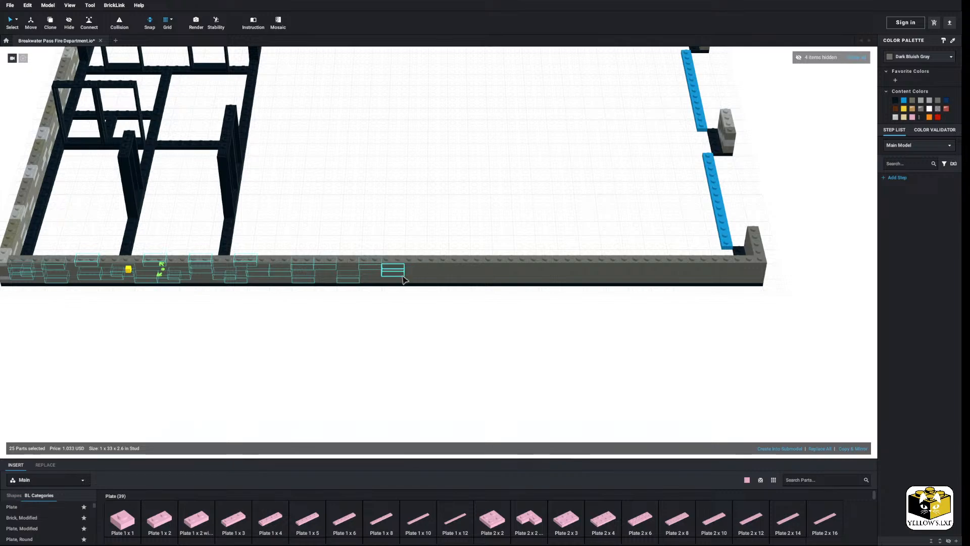
pyautogui.keyDown('ctrl'); pyautogui.click(402, 277); pyautogui.keyUp('ctrl')
pyautogui.keyDown('ctrl'); pyautogui.click(443, 268); pyautogui.keyUp('ctrl')
pyautogui.keyDown('ctrl'); pyautogui.click(403, 281); pyautogui.keyUp('ctrl')
pyautogui.keyDown('ctrl'); pyautogui.click(436, 279); pyautogui.keyUp('ctrl')
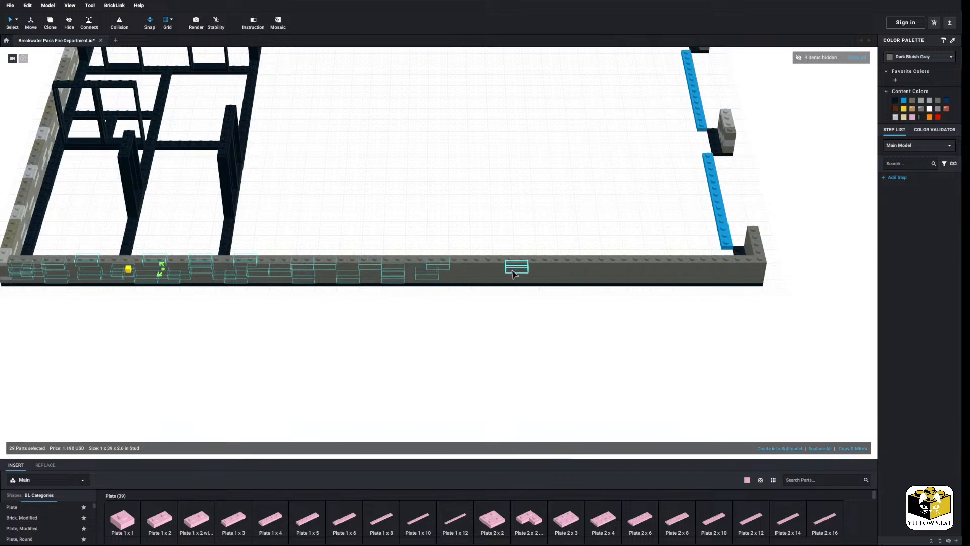
pyautogui.keyDown('ctrl'); pyautogui.click(505, 267); pyautogui.keyUp('ctrl')
pyautogui.keyDown('ctrl'); pyautogui.click(462, 273); pyautogui.keyUp('ctrl')
pyautogui.keyDown('ctrl'); pyautogui.click(491, 278); pyautogui.keyUp('ctrl')
pyautogui.keyDown('ctrl'); pyautogui.click(520, 277); pyautogui.keyUp('ctrl')
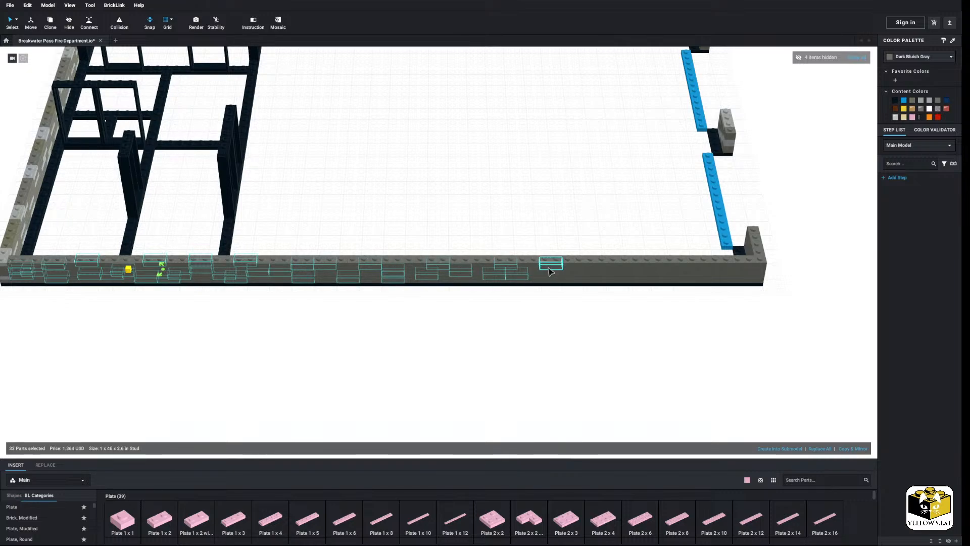
pyautogui.keyDown('ctrl'); pyautogui.click(551, 263); pyautogui.keyUp('ctrl')
pyautogui.keyDown('ctrl'); pyautogui.click(551, 267); pyautogui.keyUp('ctrl')
pyautogui.keyDown('ctrl'); pyautogui.click(553, 279); pyautogui.keyUp('ctrl')
pyautogui.keyDown('ctrl'); pyautogui.click(556, 272); pyautogui.keyUp('ctrl')
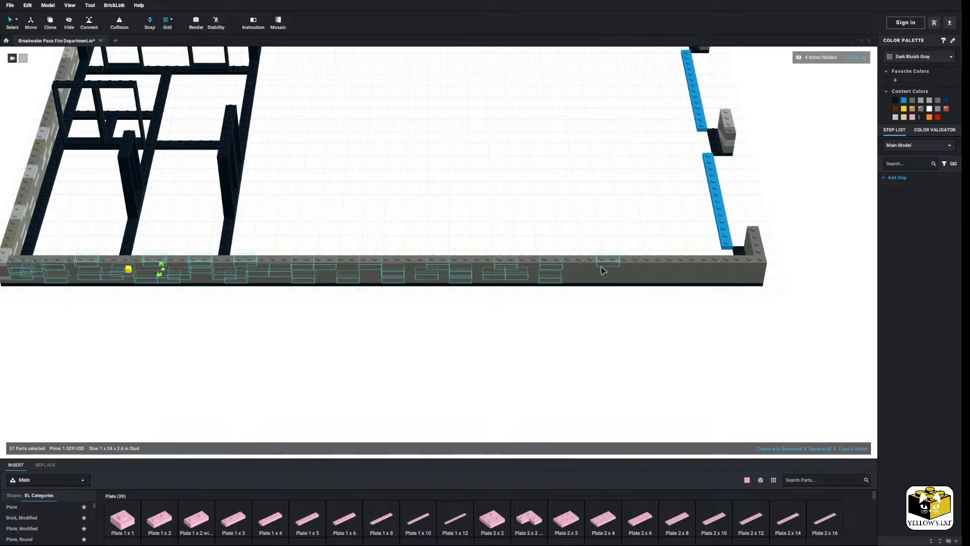
pyautogui.keyDown('ctrl'); pyautogui.click(574, 272); pyautogui.keyUp('ctrl')
pyautogui.keyDown('ctrl'); pyautogui.click(619, 272); pyautogui.keyUp('ctrl')
pyautogui.keyDown('ctrl'); pyautogui.click(601, 280); pyautogui.keyUp('ctrl')
pyautogui.keyDown('ctrl'); pyautogui.click(699, 268); pyautogui.keyUp('ctrl')
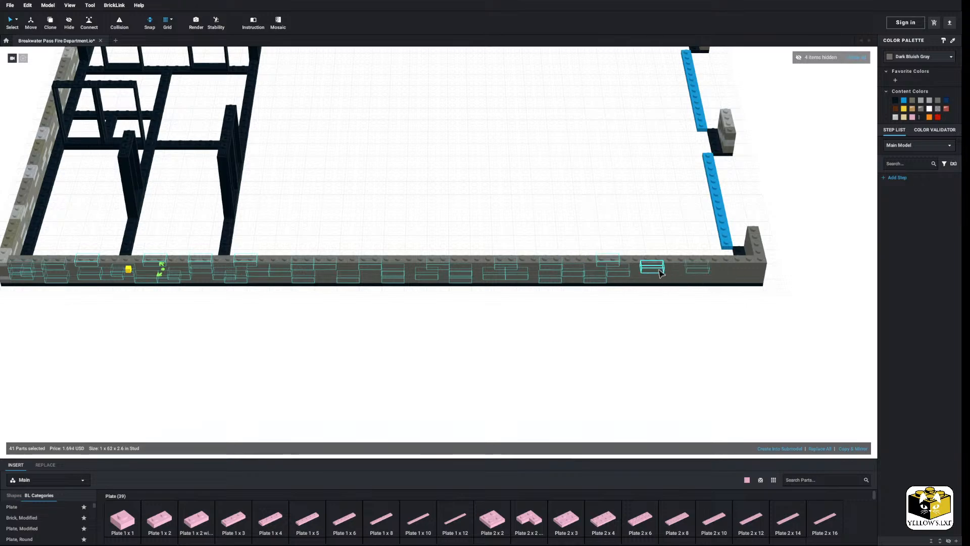
pyautogui.keyDown('ctrl'); pyautogui.click(657, 270); pyautogui.keyUp('ctrl')
pyautogui.keyDown('ctrl'); pyautogui.click(673, 282); pyautogui.keyUp('ctrl')
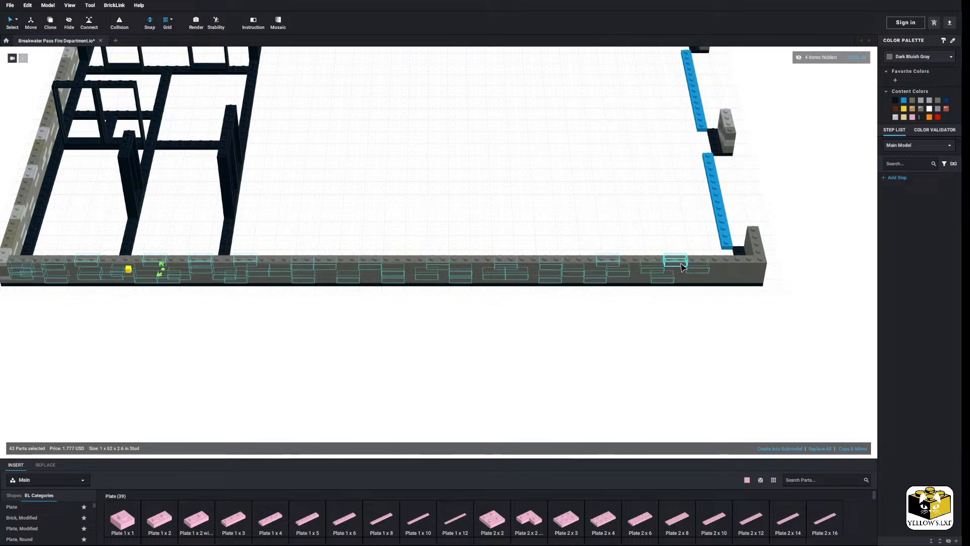
pyautogui.click(766, 270)
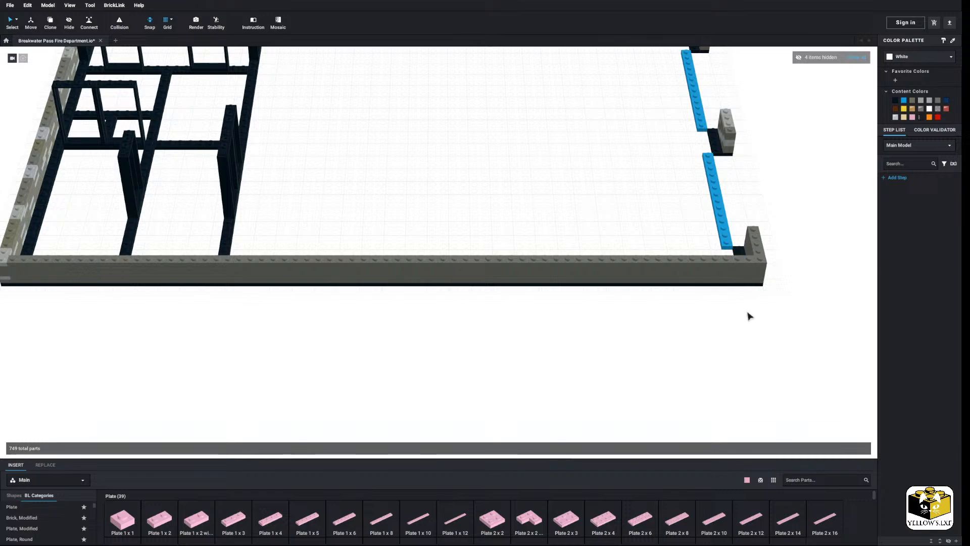
# Recolor a scattered set of Dark Bluish Gray plates along the full length of the long unbroken side wall to a lighter gray
pyautogui.scroll(-3, 722, 306)
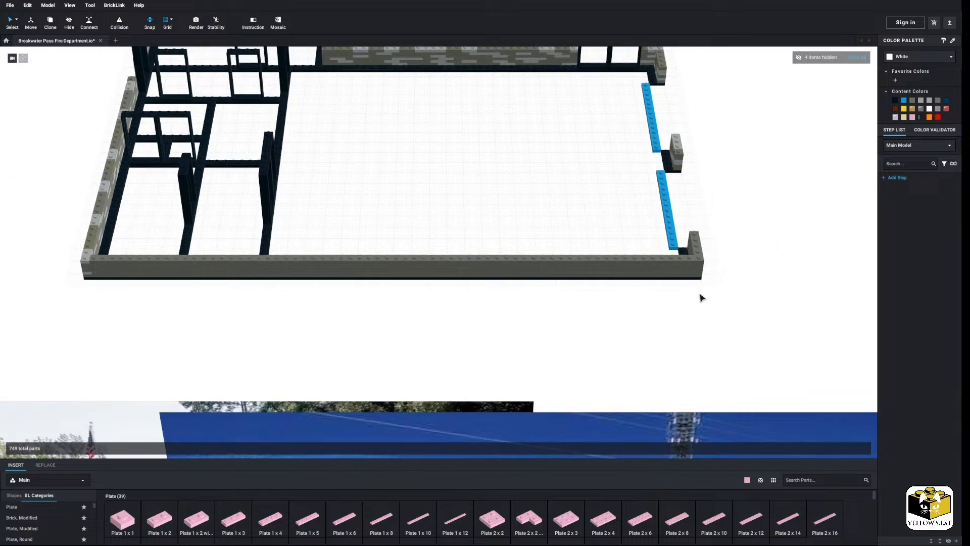
pyautogui.click(100, 260)
pyautogui.keyDown('ctrl'); pyautogui.click(102, 271); pyautogui.keyUp('ctrl')
pyautogui.keyDown('ctrl'); pyautogui.click(186, 276); pyautogui.keyUp('ctrl')
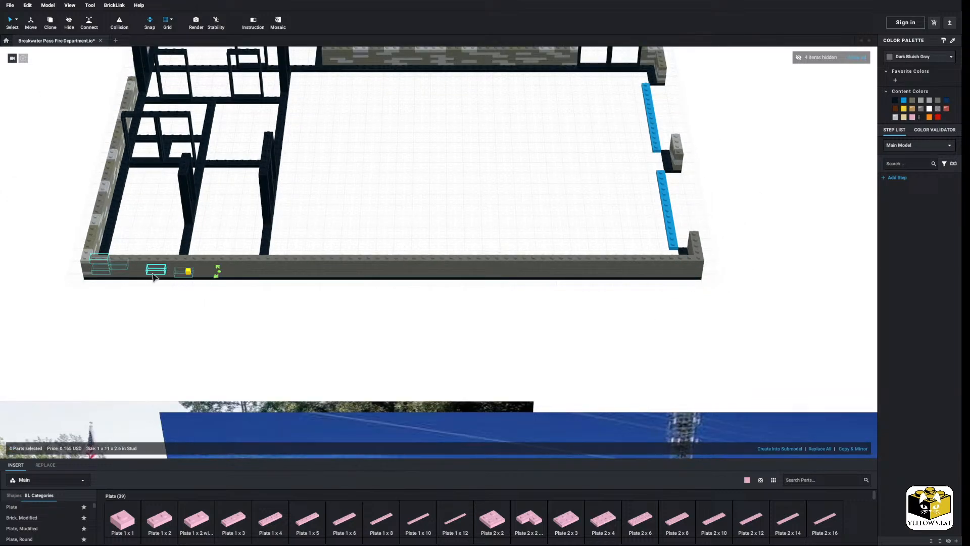
pyautogui.keyDown('ctrl'); pyautogui.click(138, 273); pyautogui.keyUp('ctrl')
pyautogui.keyDown('ctrl'); pyautogui.click(173, 260); pyautogui.keyUp('ctrl')
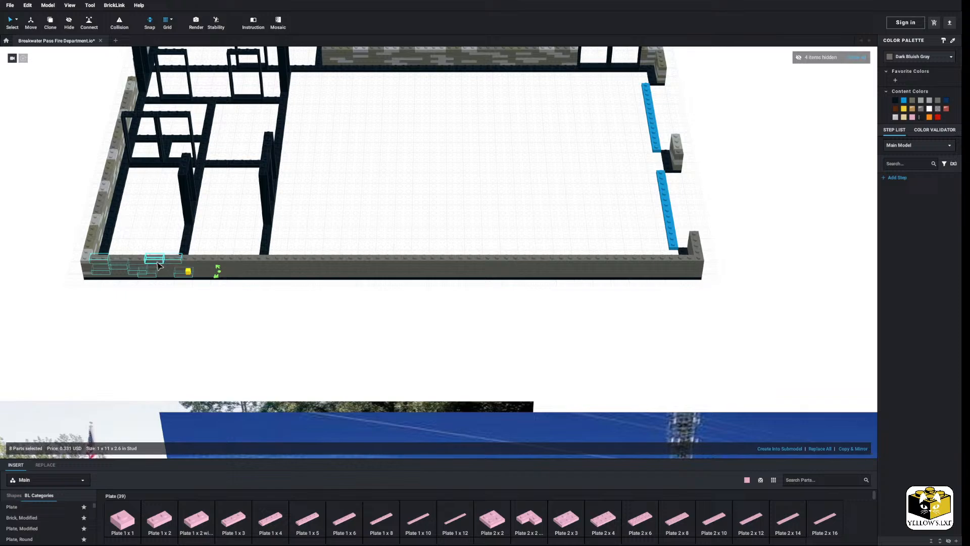
pyautogui.keyDown('ctrl'); pyautogui.click(205, 269); pyautogui.keyUp('ctrl')
pyautogui.keyDown('ctrl'); pyautogui.click(248, 270); pyautogui.keyUp('ctrl')
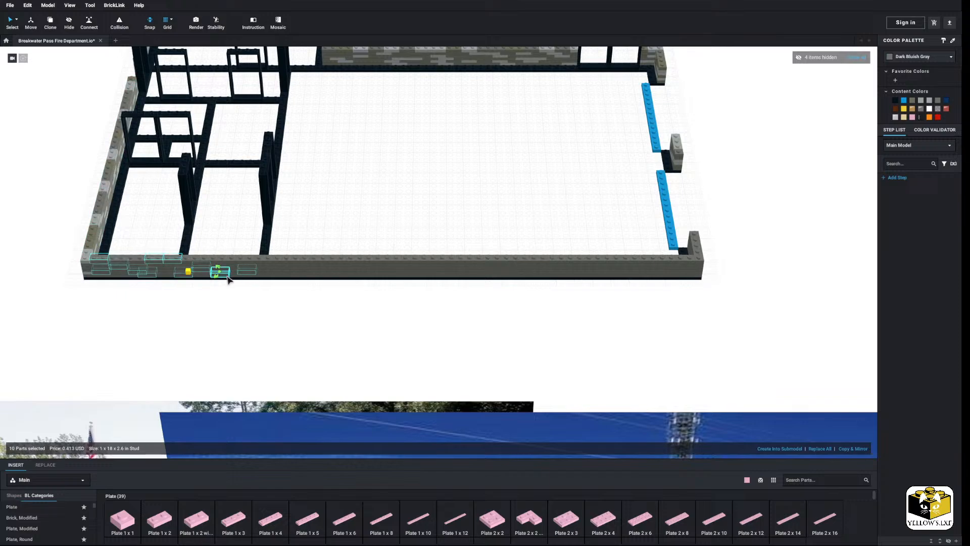
pyautogui.keyDown('ctrl'); pyautogui.click(223, 274); pyautogui.keyUp('ctrl')
pyautogui.keyDown('ctrl'); pyautogui.click(226, 259); pyautogui.keyUp('ctrl')
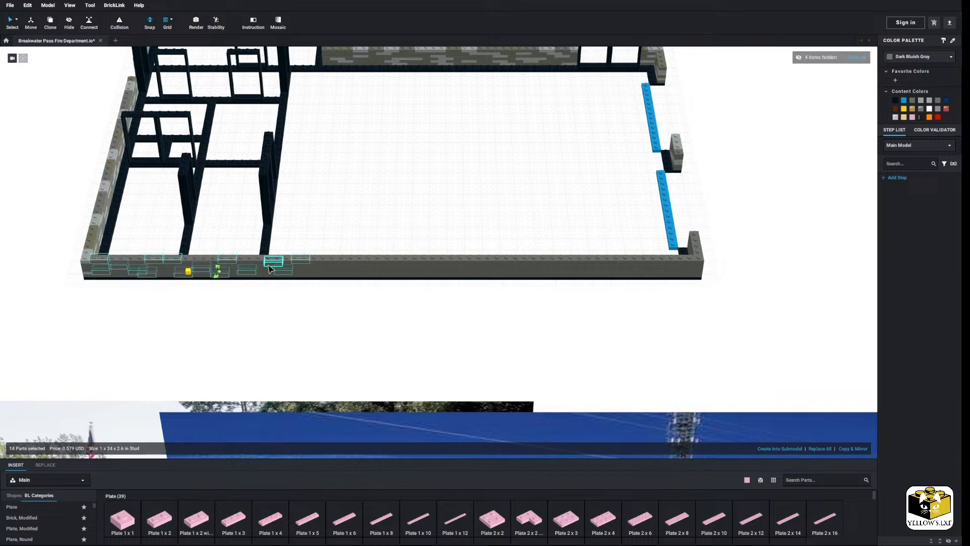
pyautogui.keyDown('ctrl'); pyautogui.click(267, 274); pyautogui.keyUp('ctrl')
pyautogui.keyDown('ctrl'); pyautogui.click(317, 272); pyautogui.keyUp('ctrl')
pyautogui.keyDown('ctrl'); pyautogui.click(358, 259); pyautogui.keyUp('ctrl')
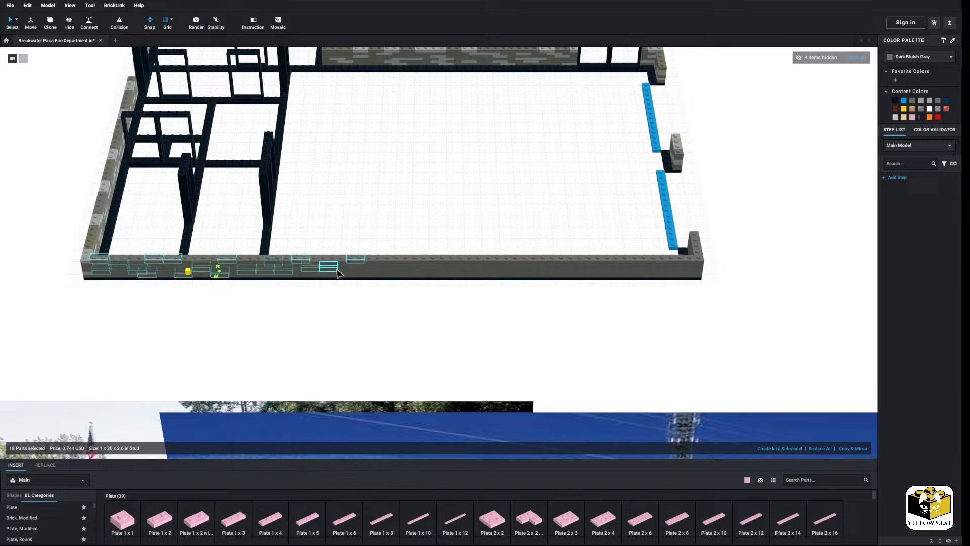
pyautogui.keyDown('ctrl'); pyautogui.click(335, 268); pyautogui.keyUp('ctrl')
pyautogui.keyDown('ctrl'); pyautogui.click(356, 272); pyautogui.keyUp('ctrl')
pyautogui.keyDown('ctrl'); pyautogui.click(328, 275); pyautogui.keyUp('ctrl')
pyautogui.keyDown('ctrl'); pyautogui.click(294, 275); pyautogui.keyUp('ctrl')
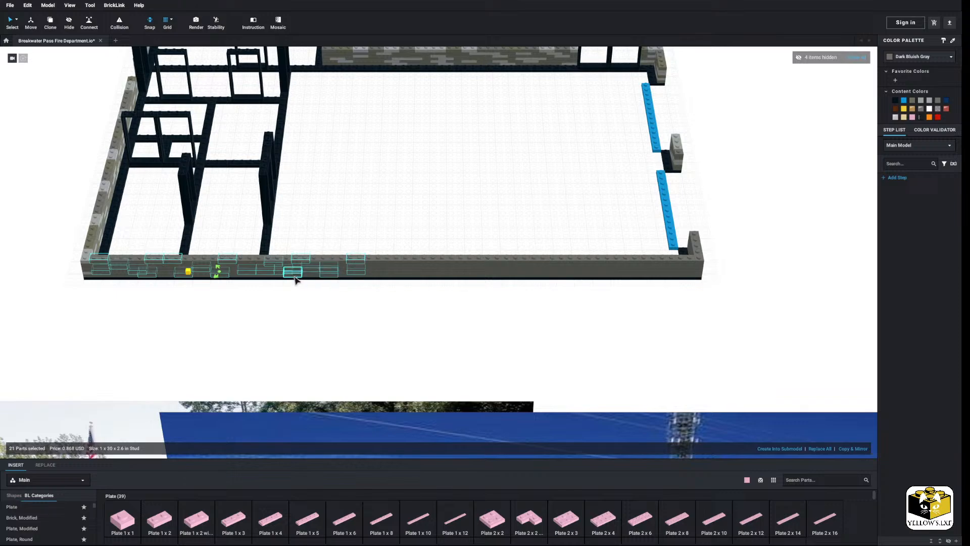
pyautogui.keyDown('ctrl'); pyautogui.click(265, 273); pyautogui.keyUp('ctrl')
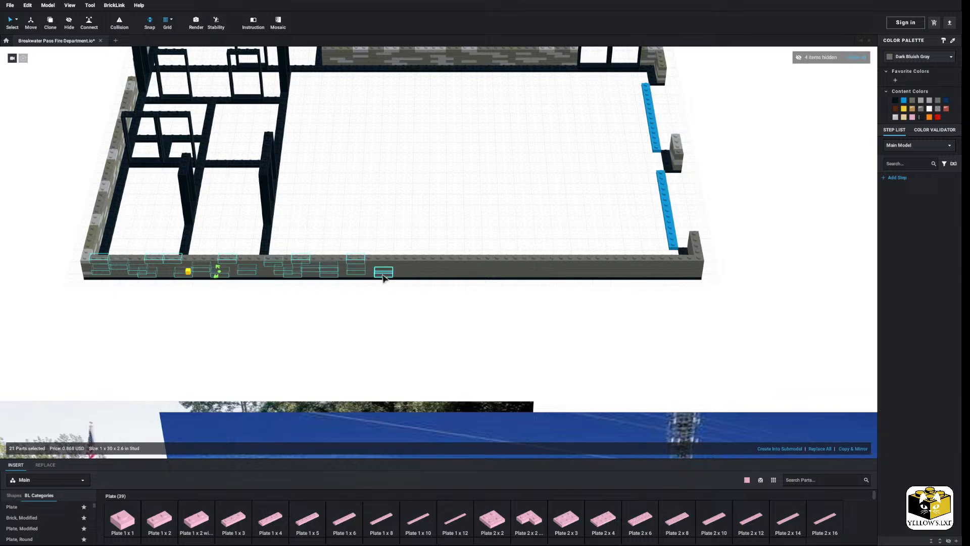
pyautogui.keyDown('ctrl'); pyautogui.click(284, 273); pyautogui.keyUp('ctrl')
pyautogui.keyDown('ctrl'); pyautogui.click(261, 273); pyautogui.keyUp('ctrl')
pyautogui.keyDown('ctrl'); pyautogui.click(403, 262); pyautogui.keyUp('ctrl')
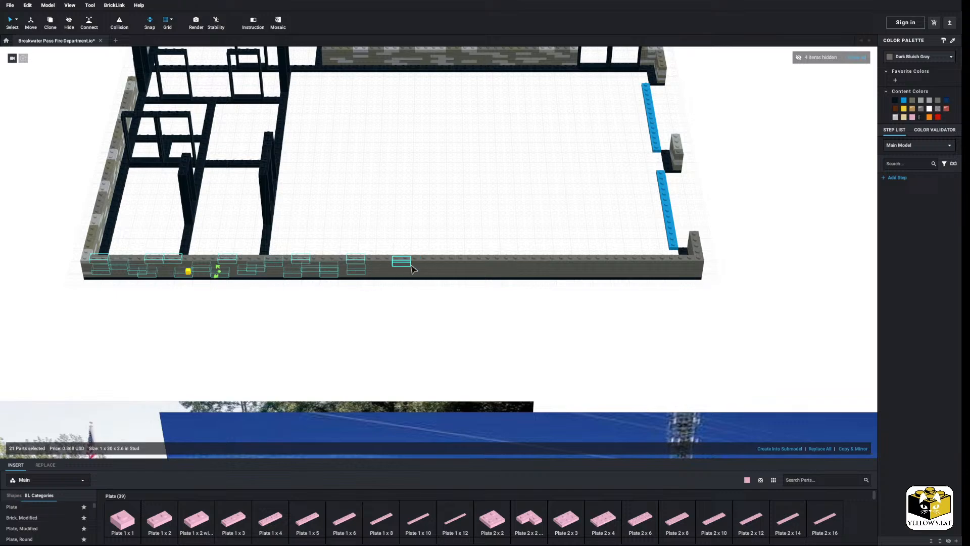
pyautogui.keyDown('ctrl'); pyautogui.click(383, 272); pyautogui.keyUp('ctrl')
pyautogui.keyDown('ctrl'); pyautogui.click(419, 268); pyautogui.keyUp('ctrl')
pyautogui.keyDown('ctrl'); pyautogui.click(457, 262); pyautogui.keyUp('ctrl')
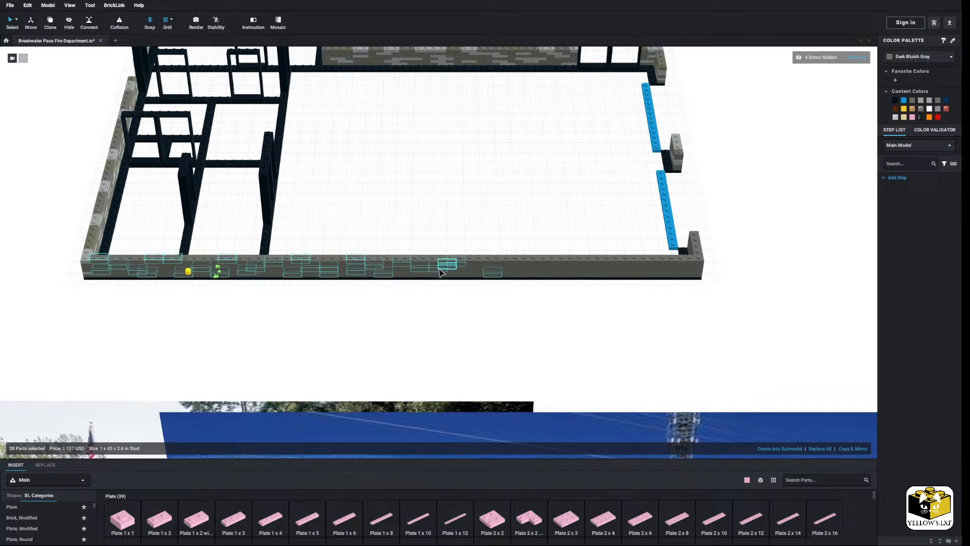
pyautogui.keyDown('ctrl'); pyautogui.click(436, 274); pyautogui.keyUp('ctrl')
pyautogui.keyDown('ctrl'); pyautogui.click(475, 269); pyautogui.keyUp('ctrl')
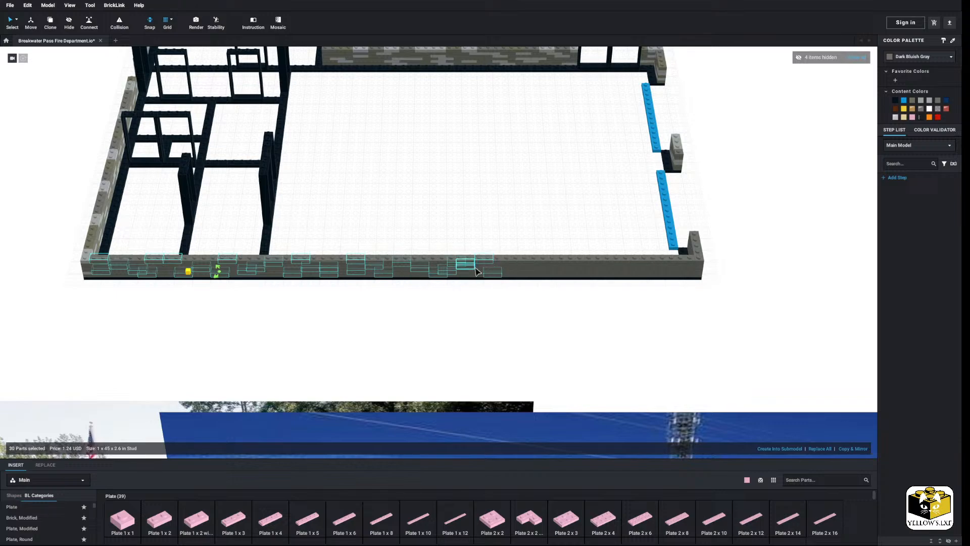
pyautogui.keyDown('ctrl'); pyautogui.click(564, 268); pyautogui.keyUp('ctrl')
pyautogui.keyDown('ctrl'); pyautogui.click(527, 274); pyautogui.keyUp('ctrl')
pyautogui.keyDown('ctrl'); pyautogui.click(534, 264); pyautogui.keyUp('ctrl')
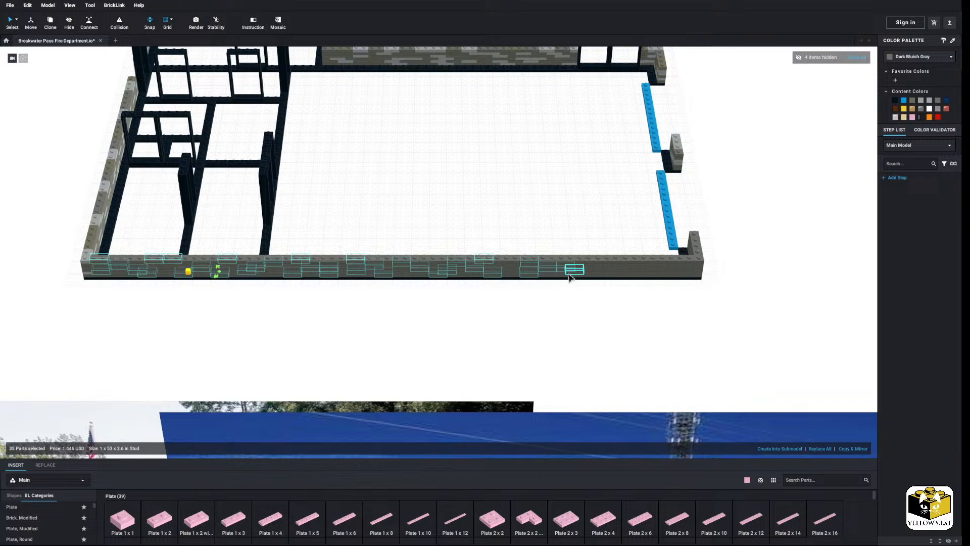
pyautogui.keyDown('ctrl'); pyautogui.click(614, 269); pyautogui.keyUp('ctrl')
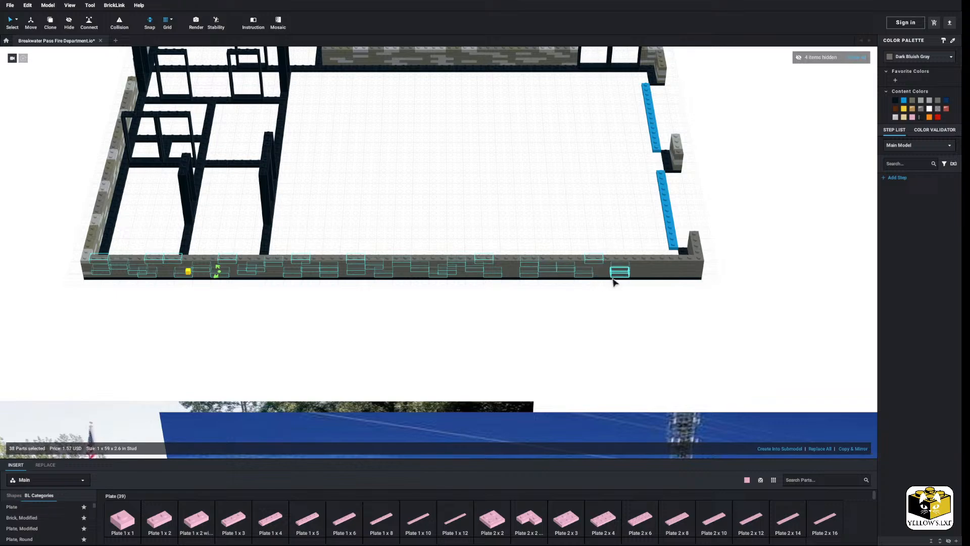
pyautogui.keyDown('ctrl'); pyautogui.click(615, 275); pyautogui.keyUp('ctrl')
pyautogui.keyDown('ctrl'); pyautogui.click(664, 274); pyautogui.keyUp('ctrl')
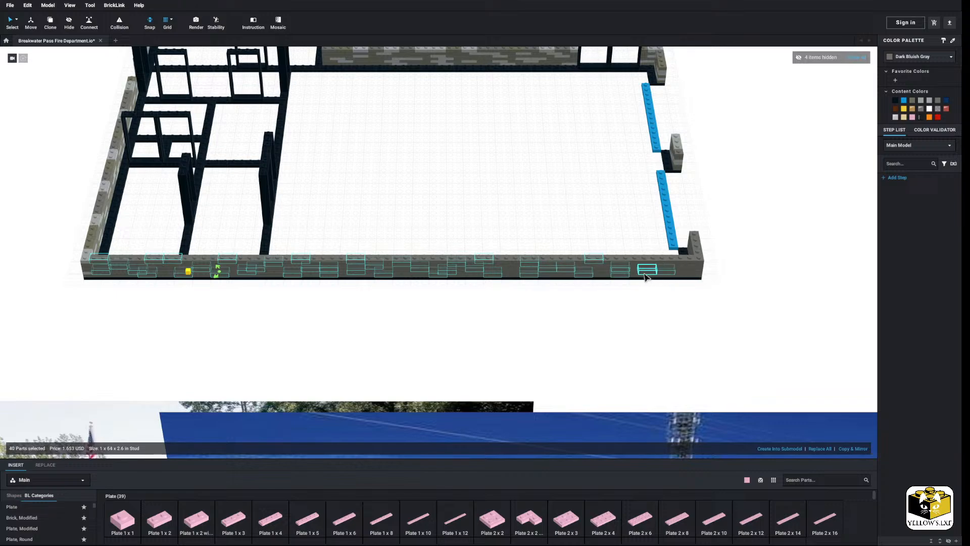
pyautogui.keyDown('ctrl'); pyautogui.click(646, 274); pyautogui.keyUp('ctrl')
pyautogui.keyDown('ctrl'); pyautogui.click(647, 263); pyautogui.keyUp('ctrl')
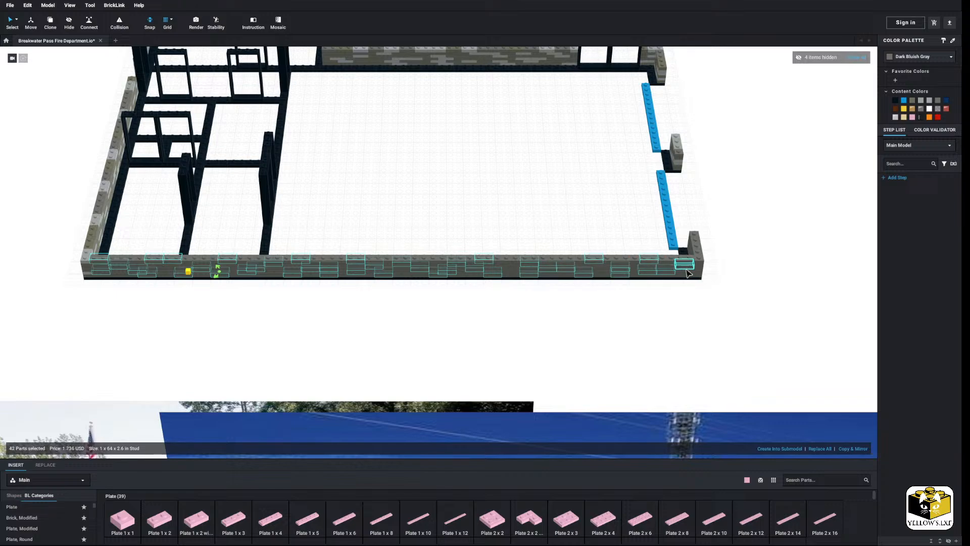
pyautogui.click(788, 261)
# Recolor a second scattered set of Dark Bluish Gray plates along the long unbroken side wall and its corner to a similar dark gray
pyautogui.click(688, 266)
pyautogui.keyDown('ctrl'); pyautogui.click(677, 262); pyautogui.keyUp('ctrl')
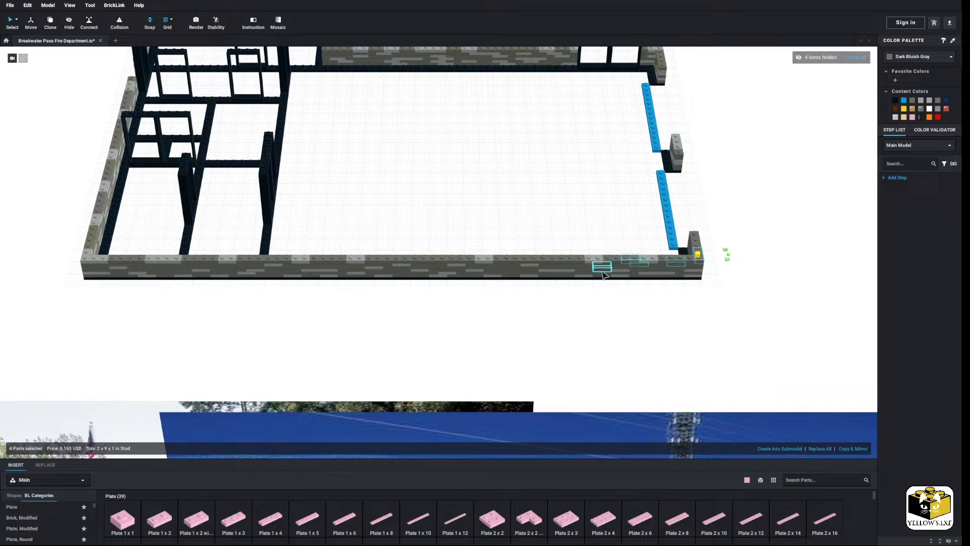
pyautogui.keyDown('ctrl'); pyautogui.click(583, 270); pyautogui.keyUp('ctrl')
pyautogui.keyDown('ctrl'); pyautogui.click(547, 273); pyautogui.keyUp('ctrl')
pyautogui.keyDown('ctrl'); pyautogui.click(511, 269); pyautogui.keyUp('ctrl')
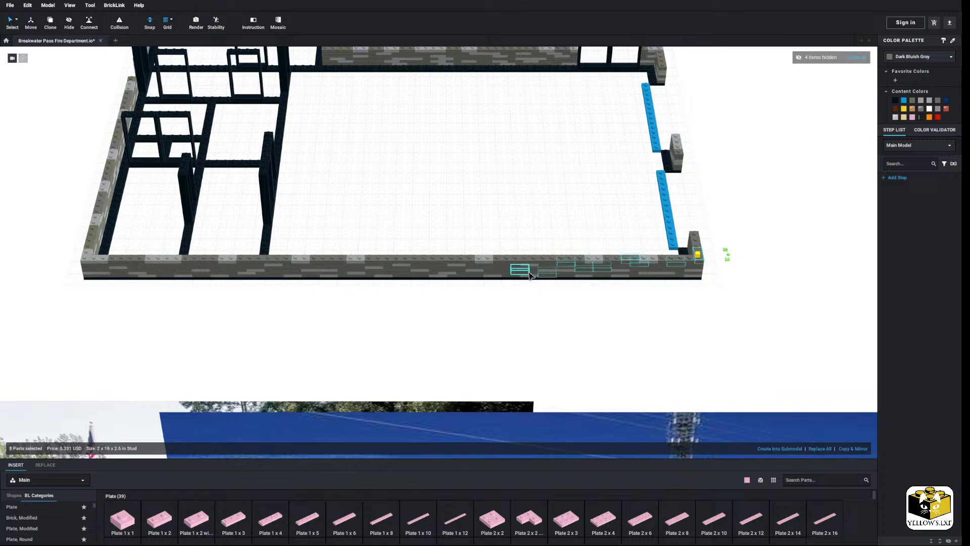
pyautogui.keyDown('ctrl'); pyautogui.click(483, 265); pyautogui.keyUp('ctrl')
pyautogui.keyDown('ctrl'); pyautogui.click(447, 259); pyautogui.keyUp('ctrl')
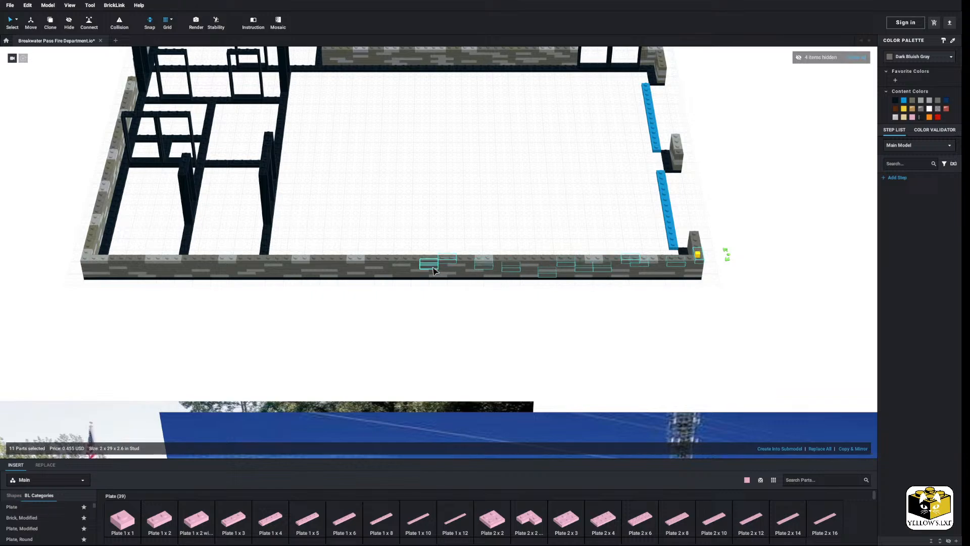
pyautogui.keyDown('ctrl'); pyautogui.click(374, 259); pyautogui.keyUp('ctrl')
pyautogui.keyDown('ctrl'); pyautogui.click(335, 268); pyautogui.keyUp('ctrl')
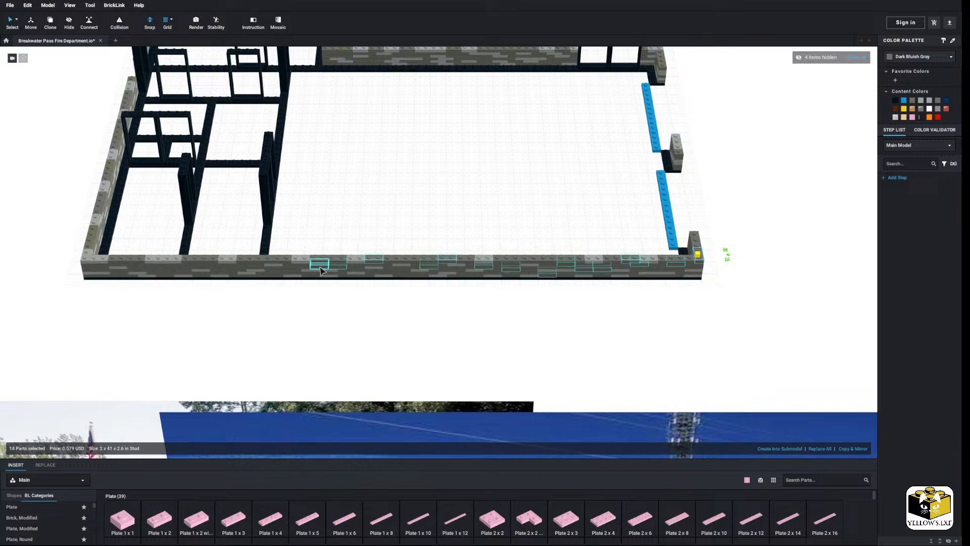
pyautogui.keyDown('ctrl'); pyautogui.click(247, 264); pyautogui.keyUp('ctrl')
pyautogui.keyDown('ctrl'); pyautogui.click(219, 268); pyautogui.keyUp('ctrl')
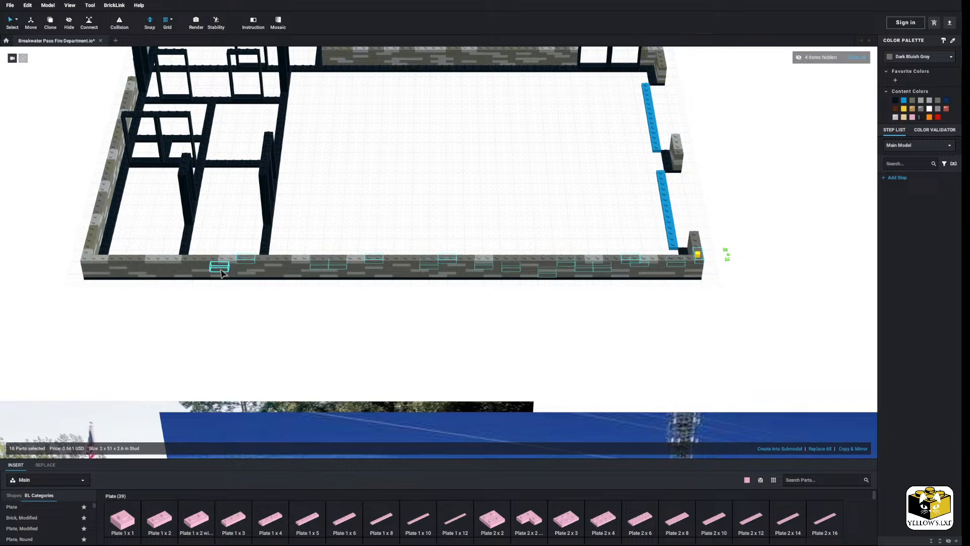
pyautogui.keyDown('ctrl'); pyautogui.click(182, 263); pyautogui.keyUp('ctrl')
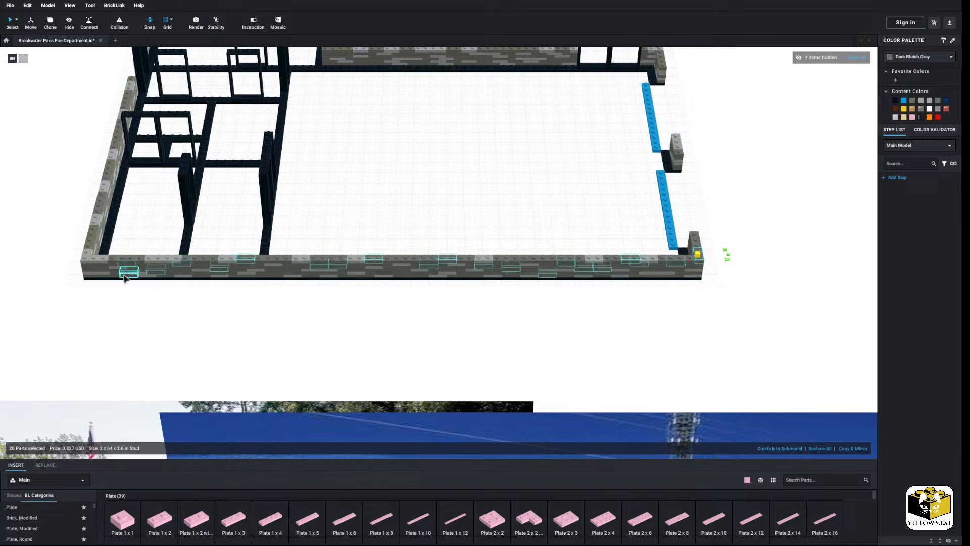
pyautogui.keyDown('ctrl'); pyautogui.click(104, 267); pyautogui.keyUp('ctrl')
pyautogui.keyDown('ctrl'); pyautogui.click(95, 270); pyautogui.keyUp('ctrl')
pyautogui.keyDown('ctrl'); pyautogui.click(204, 279); pyautogui.keyUp('ctrl')
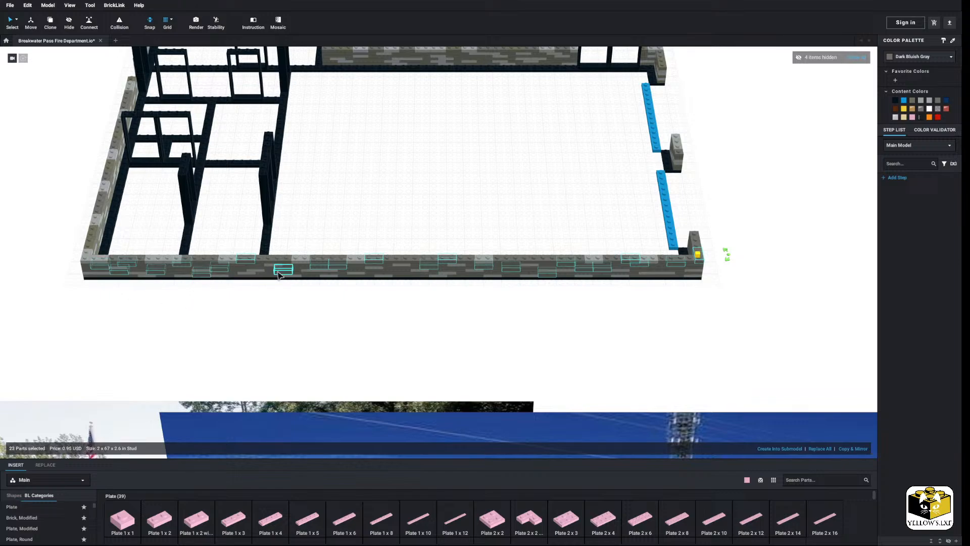
pyautogui.keyDown('ctrl'); pyautogui.click(286, 277); pyautogui.keyUp('ctrl')
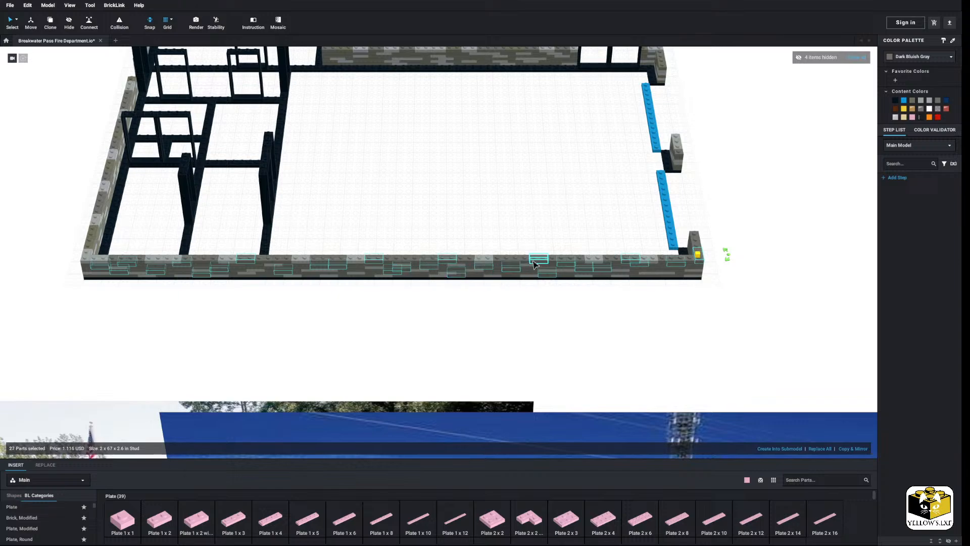
pyautogui.keyDown('ctrl'); pyautogui.click(564, 273); pyautogui.keyUp('ctrl')
pyautogui.keyDown('ctrl'); pyautogui.click(659, 273); pyautogui.keyUp('ctrl')
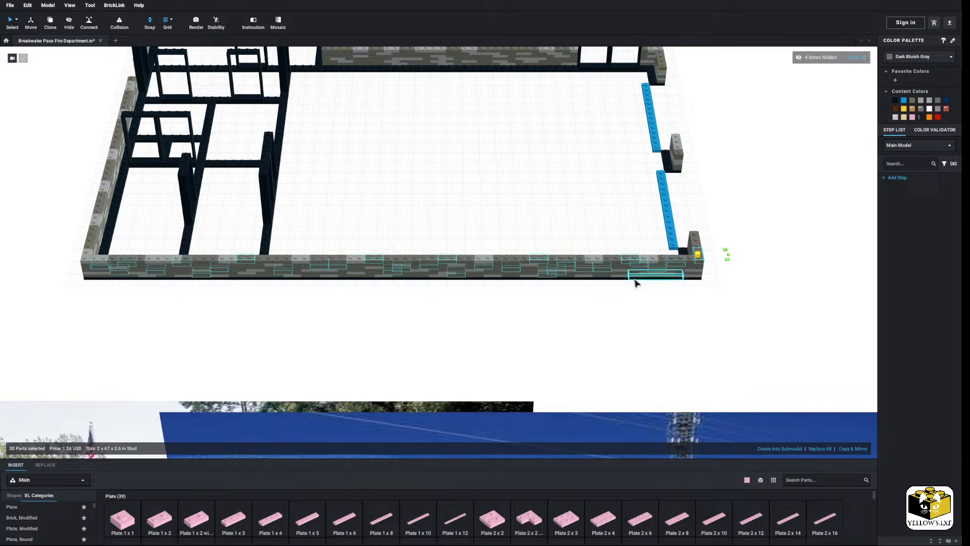
pyautogui.keyDown('ctrl'); pyautogui.click(636, 275); pyautogui.keyUp('ctrl')
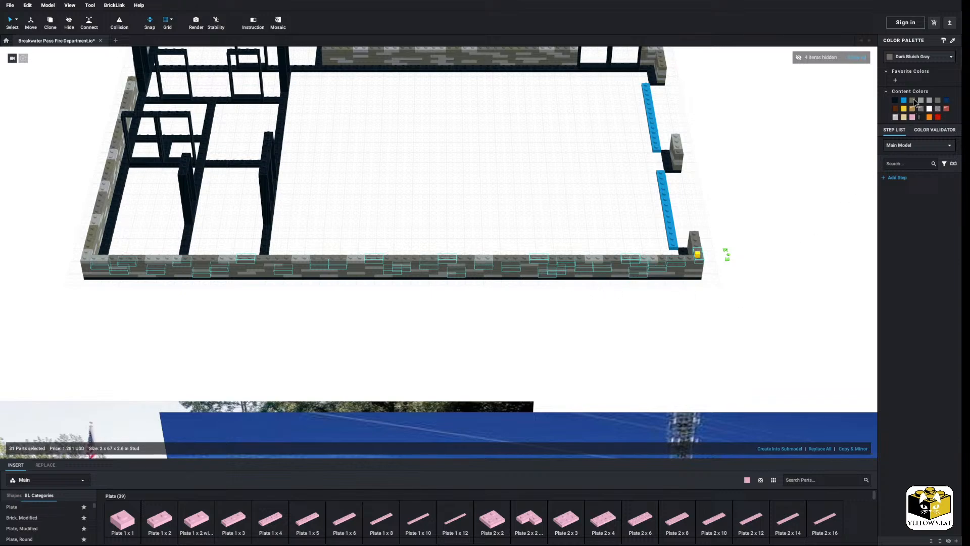
pyautogui.click(807, 254)
# Recolor a third scattered set of mostly Dark Bluish Gray plates along the full length of the long unbroken side wall to Light Gray
pyautogui.scroll(5, 786, 299)
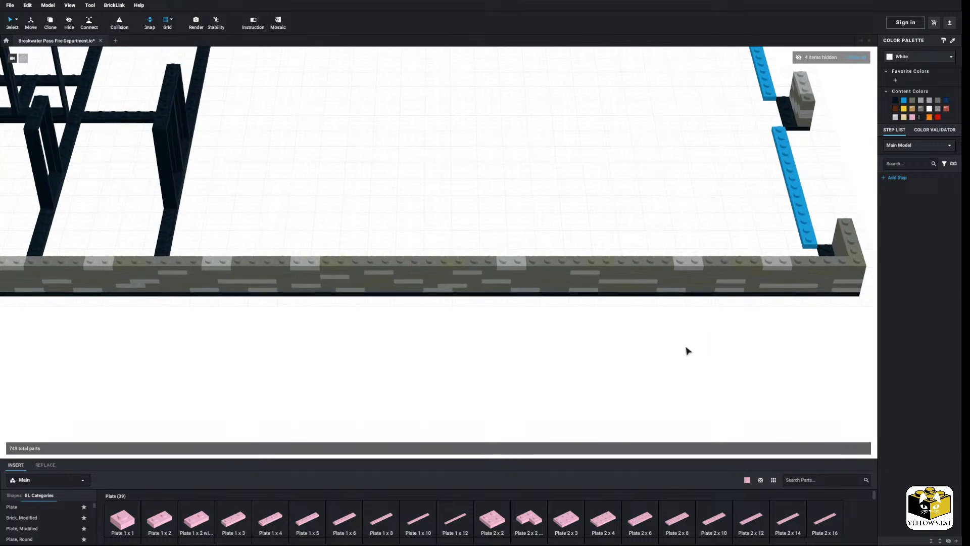
pyautogui.scroll(3, 669, 332)
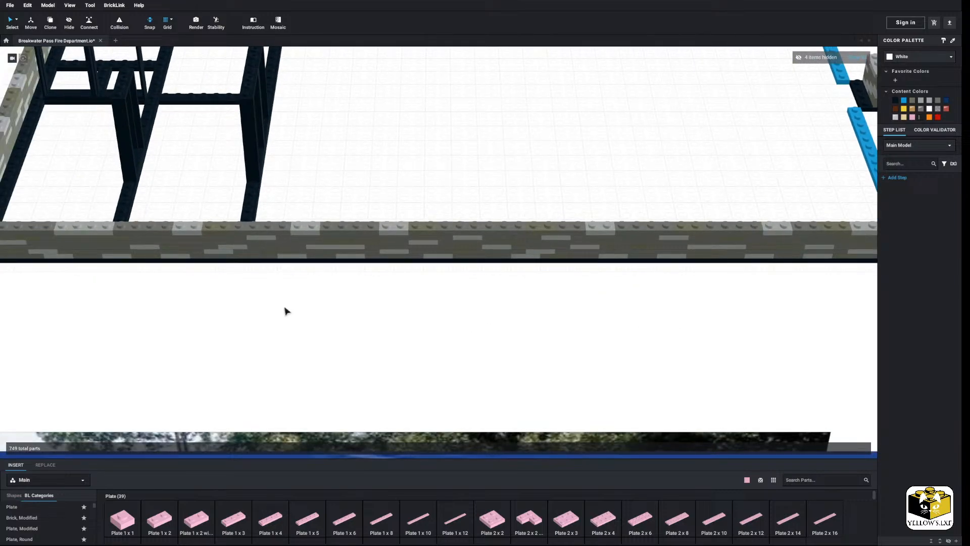
pyautogui.scroll(-1, 212, 313)
pyautogui.scroll(-3, 120, 291)
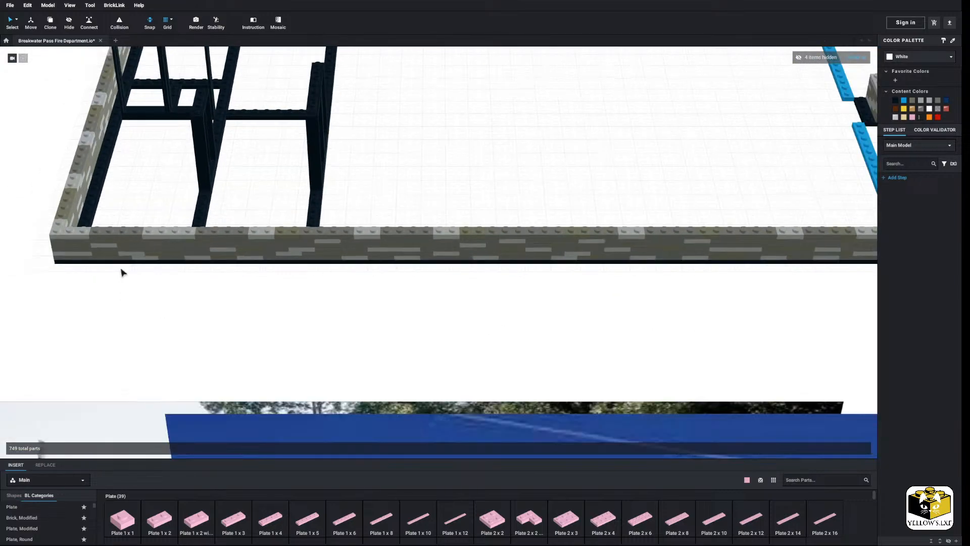
pyautogui.click(129, 231)
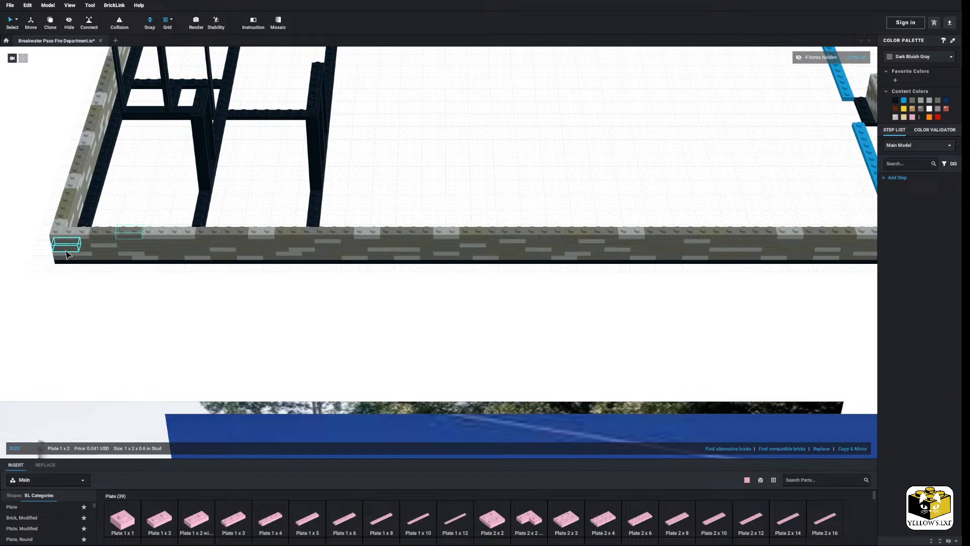
pyautogui.keyDown('shift'); pyautogui.click(169, 246); pyautogui.keyUp('shift')
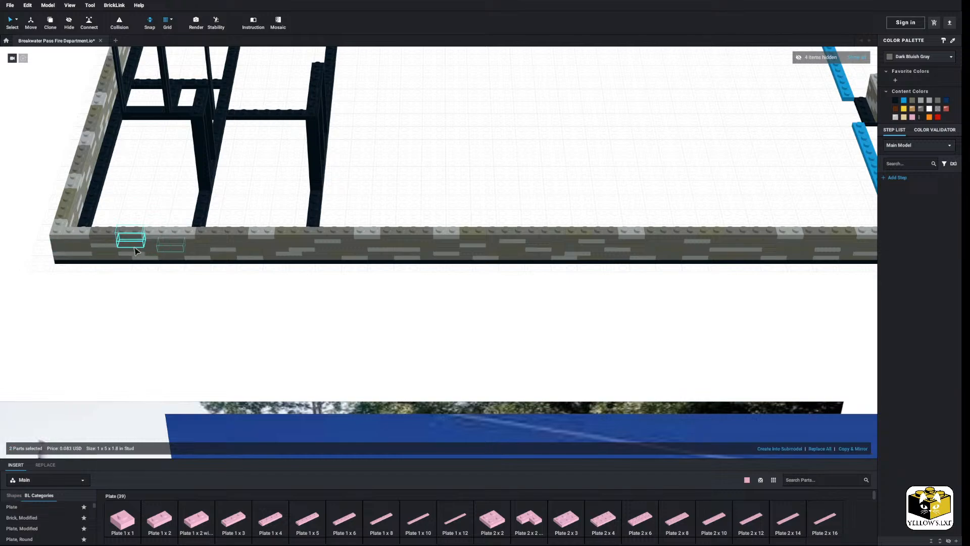
pyautogui.keyDown('shift'); pyautogui.click(267, 244); pyautogui.keyUp('shift')
pyautogui.keyDown('shift'); pyautogui.click(353, 246); pyautogui.keyUp('shift')
pyautogui.keyDown('shift'); pyautogui.click(393, 233); pyautogui.keyUp('shift')
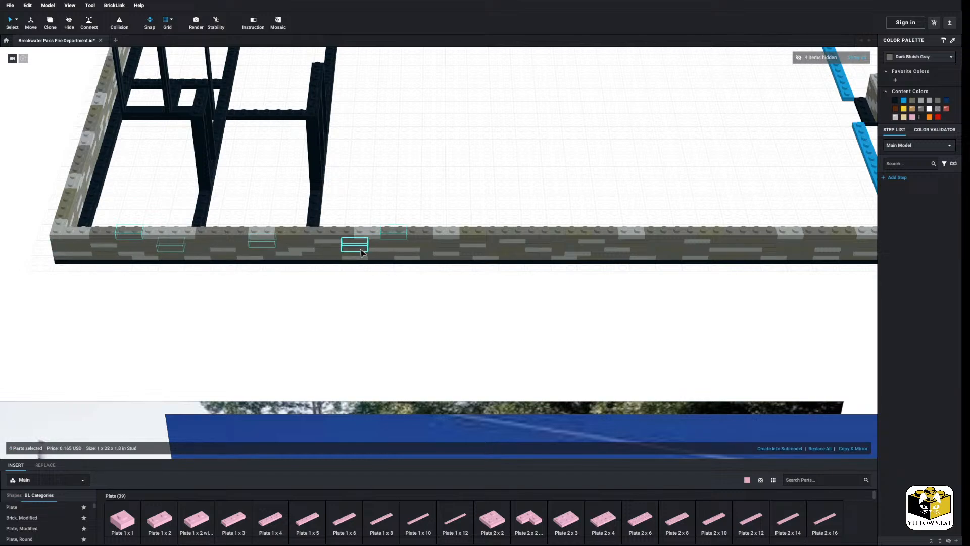
pyautogui.keyDown('shift'); pyautogui.click(472, 248); pyautogui.keyUp('shift')
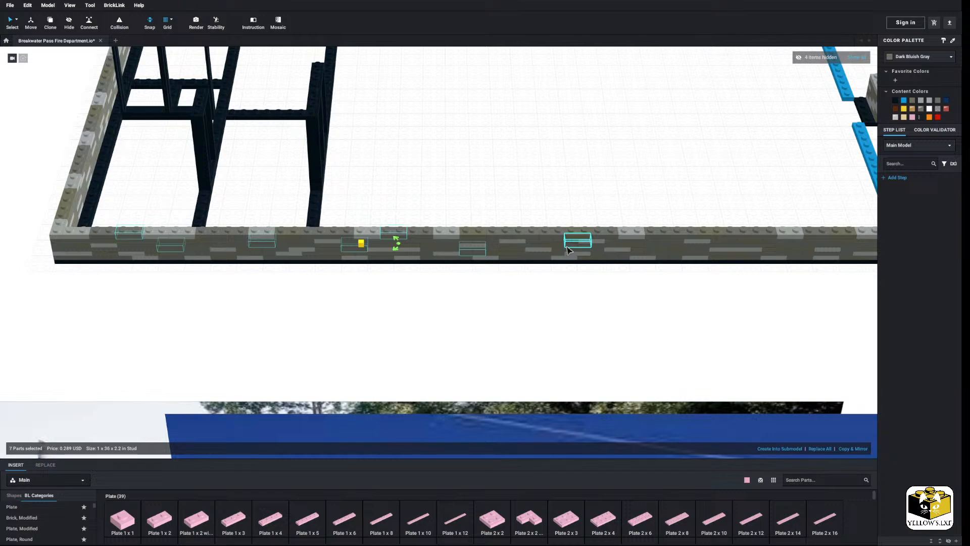
pyautogui.moveTo(568, 250); pyautogui.dragTo(531, 251, button='middle')
pyautogui.keyDown('shift'); pyautogui.click(541, 244); pyautogui.keyUp('shift')
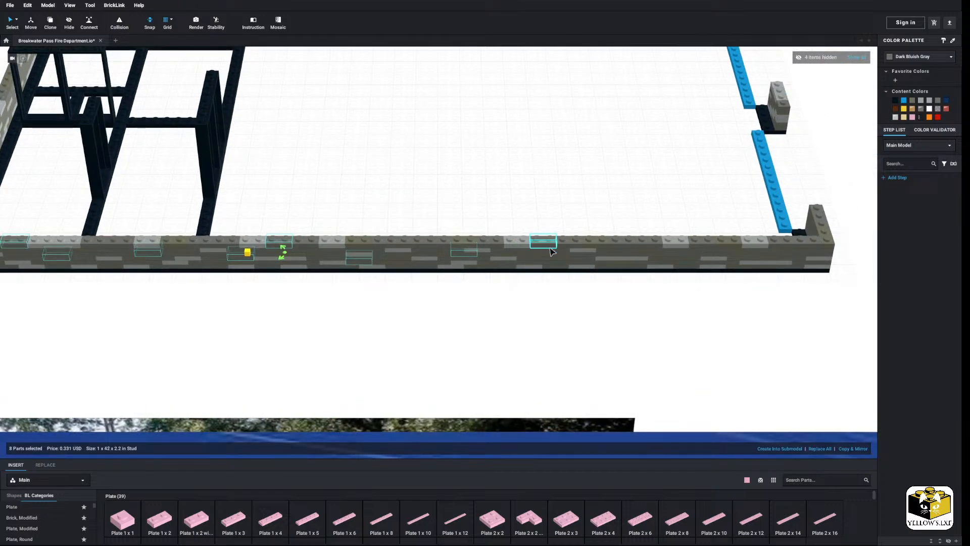
pyautogui.keyDown('shift'); pyautogui.click(672, 255); pyautogui.keyUp('shift')
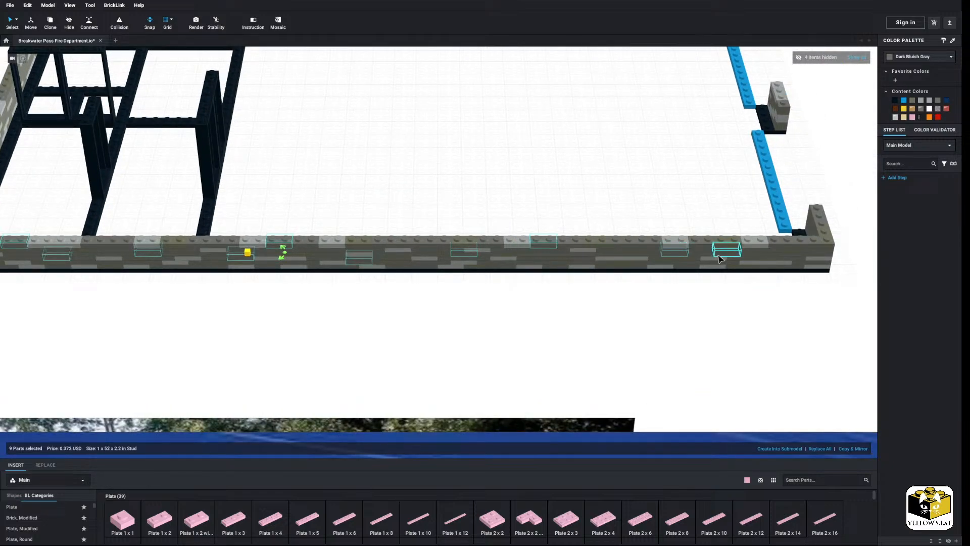
pyautogui.keyDown('shift'); pyautogui.click(817, 253); pyautogui.keyUp('shift')
pyautogui.keyDown('shift'); pyautogui.click(794, 254); pyautogui.keyUp('shift')
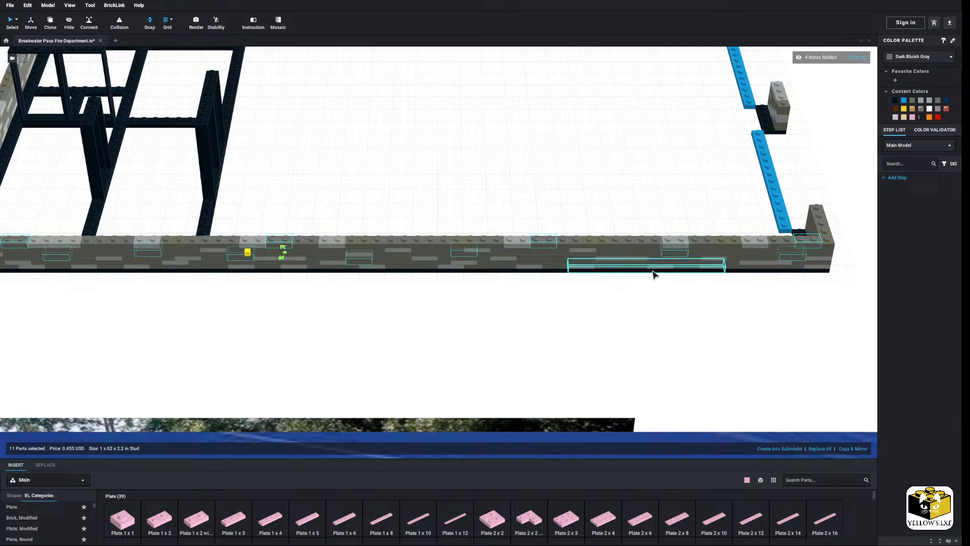
pyautogui.keyDown('shift'); pyautogui.click(633, 261); pyautogui.keyUp('shift')
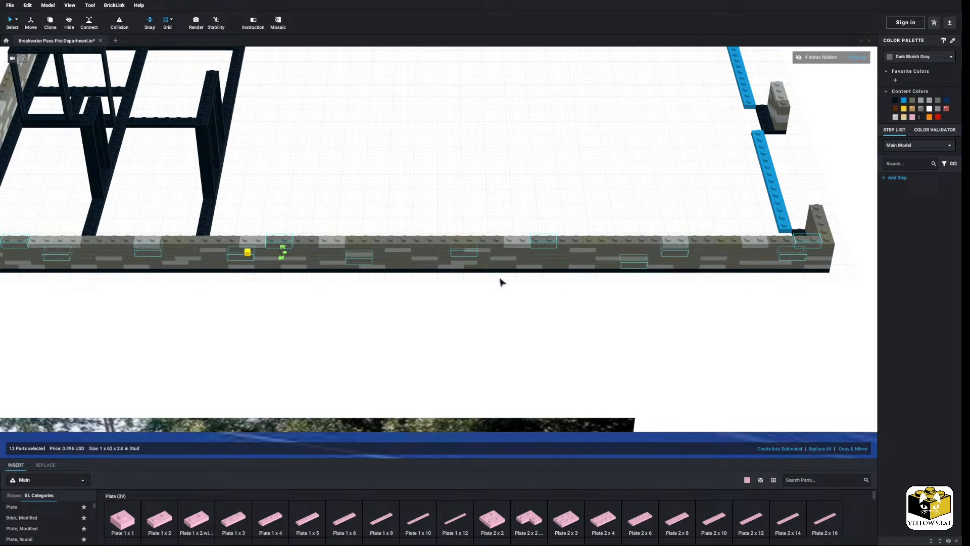
pyautogui.keyDown('shift'); pyautogui.click(402, 262); pyautogui.keyUp('shift')
pyautogui.keyDown('shift'); pyautogui.click(418, 242); pyautogui.keyUp('shift')
pyautogui.moveTo(206, 294); pyautogui.dragTo(242, 289, button='middle')
pyautogui.keyDown('shift'); pyautogui.click(182, 239); pyautogui.keyUp('shift')
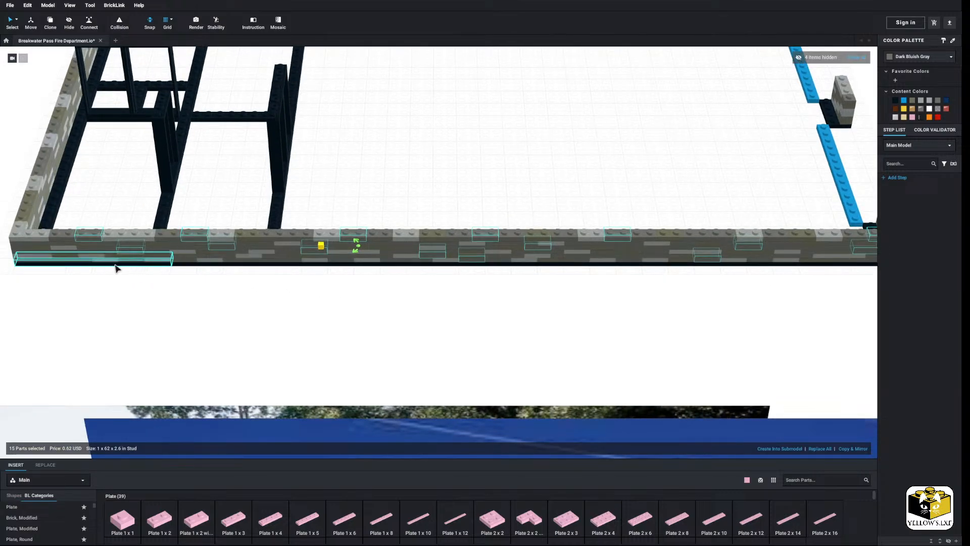
pyautogui.keyDown('shift'); pyautogui.click(29, 250); pyautogui.keyUp('shift')
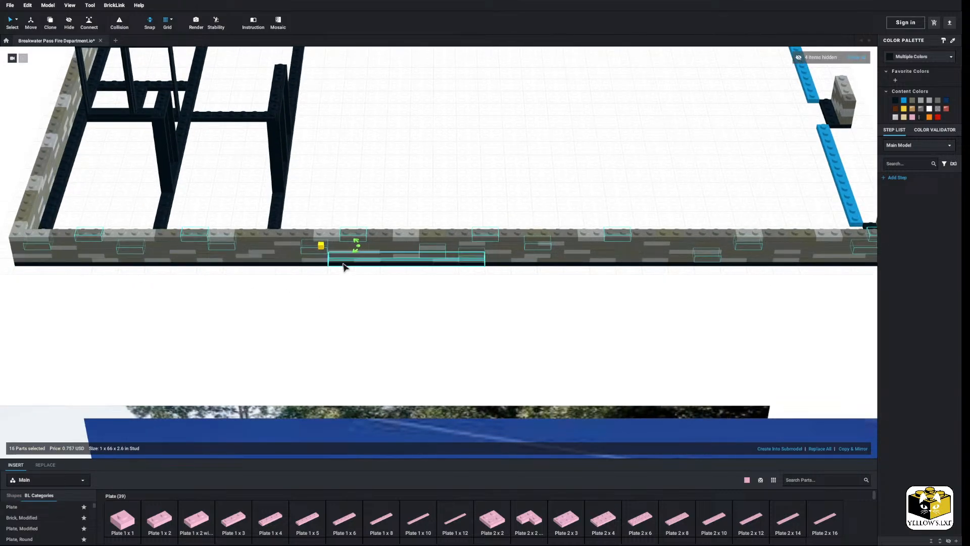
pyautogui.click(920, 101)
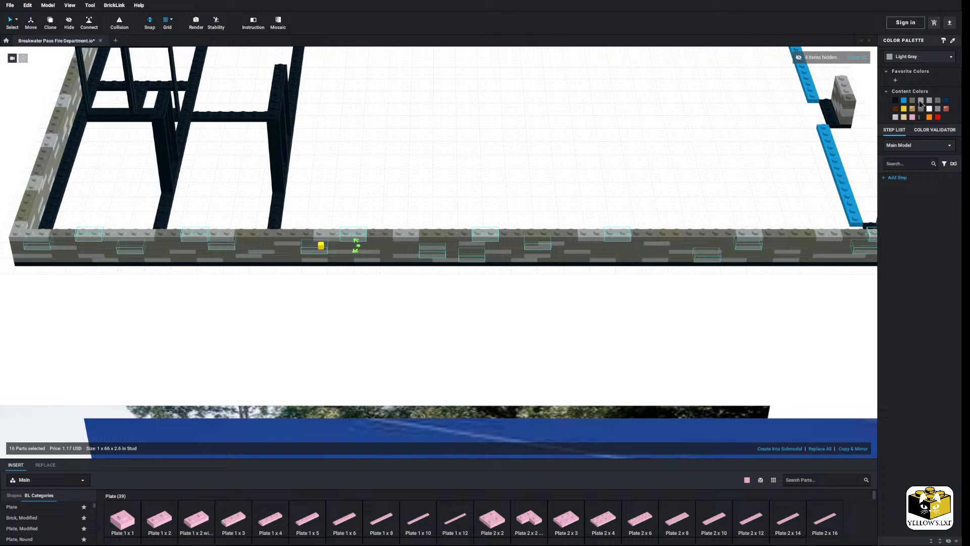
pyautogui.click(641, 151)
# Examine the mottled pattern along the long side wall up close and check the color of a 1 x 2 plate beneath its top row
pyautogui.scroll(-4, 641, 152)
pyautogui.moveTo(602, 162); pyautogui.dragTo(591, 162, button='right')
pyautogui.scroll(6, 591, 163)
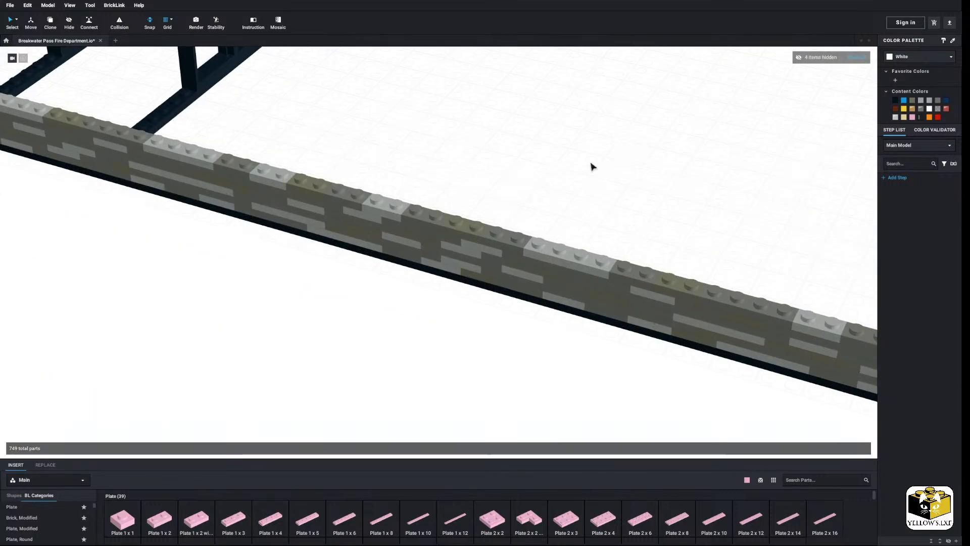
pyautogui.scroll(2, 592, 167)
pyautogui.scroll(-8, 592, 167)
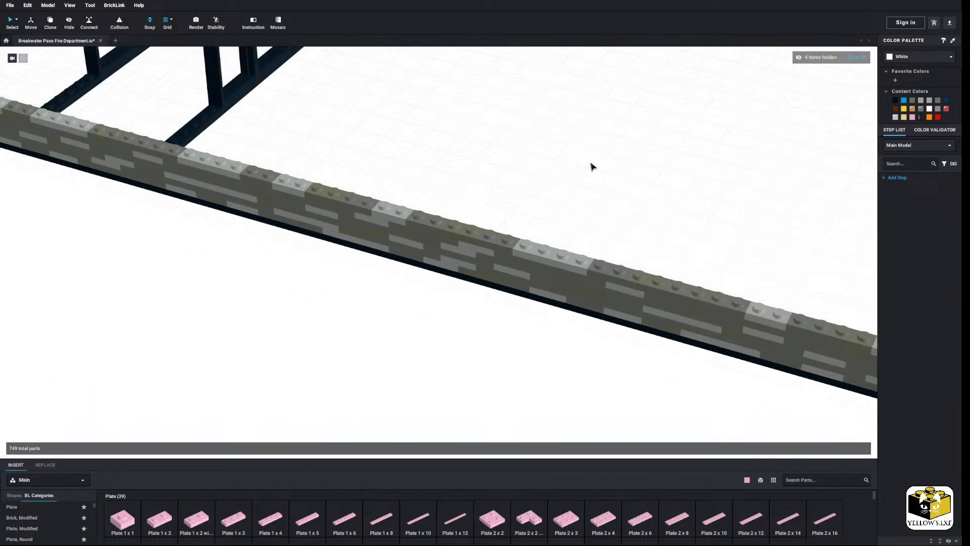
pyautogui.moveTo(555, 178); pyautogui.dragTo(563, 171, button='right')
pyautogui.scroll(15, 563, 171)
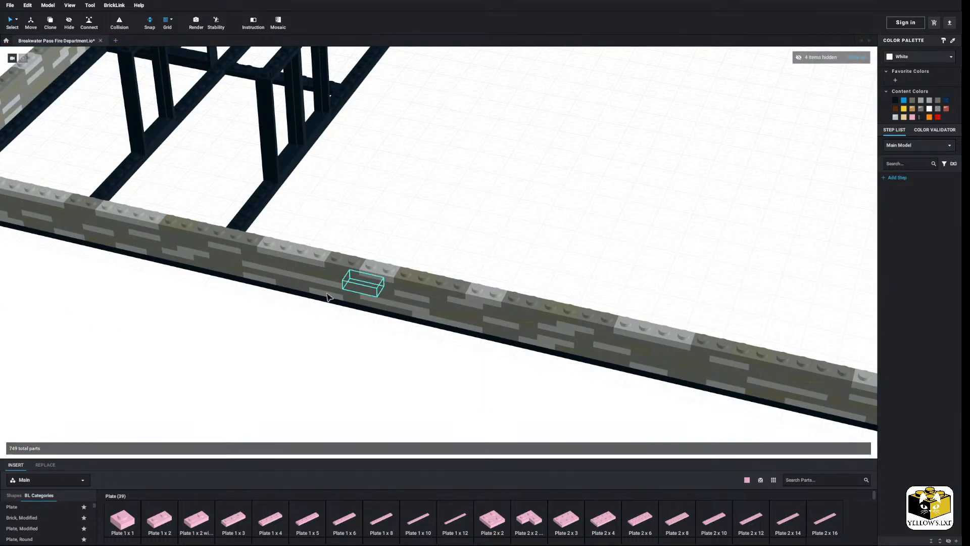
pyautogui.click(294, 269)
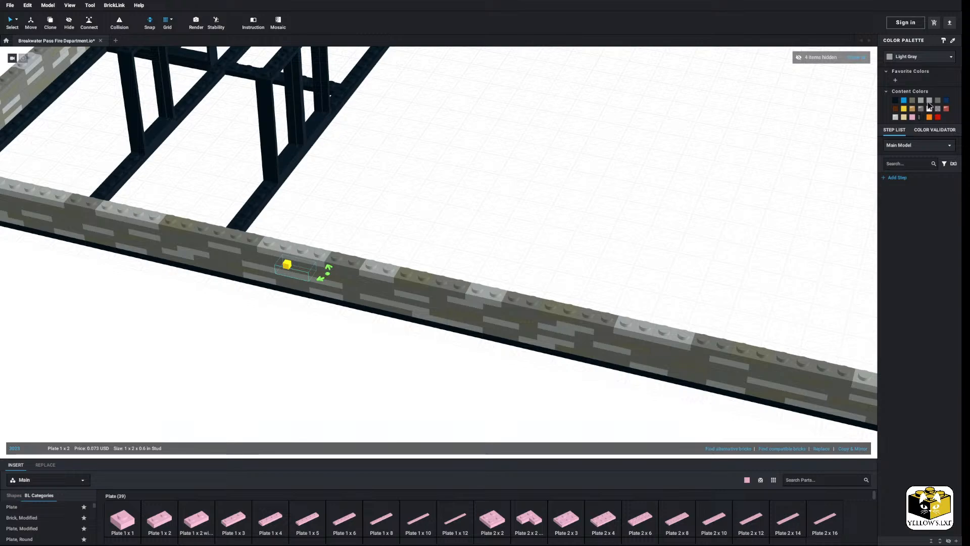
pyautogui.click(695, 184)
# Recolor a scattered set of mixed gray 1 x 2 plates along the long side wall and its two ends to a light bluish gray
pyautogui.scroll(-5, 639, 194)
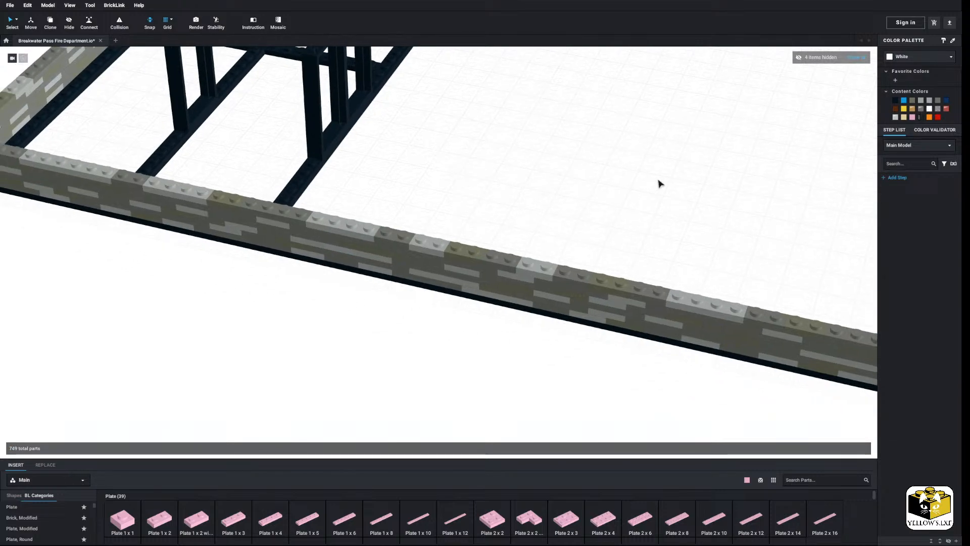
pyautogui.click(391, 238)
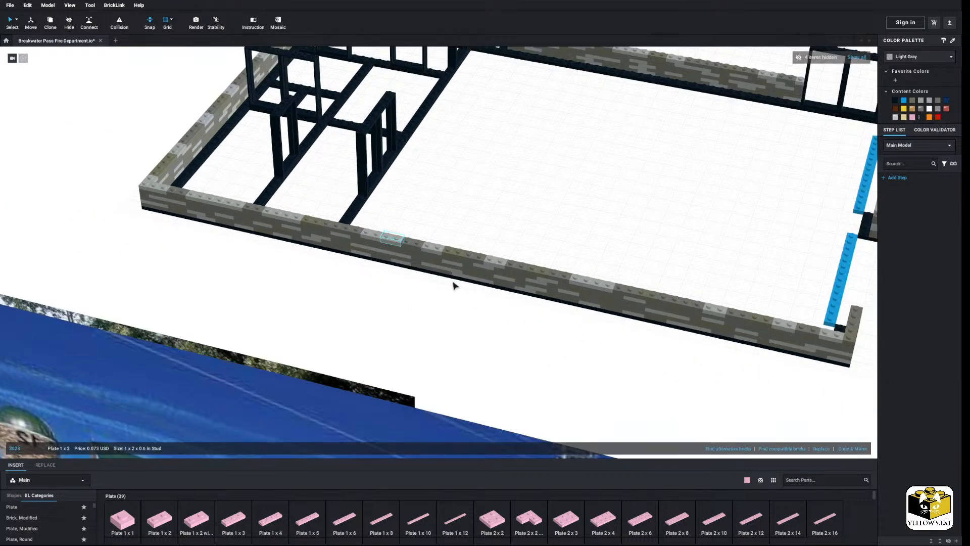
pyautogui.keyDown('shift'); pyautogui.click(454, 270); pyautogui.keyUp('shift')
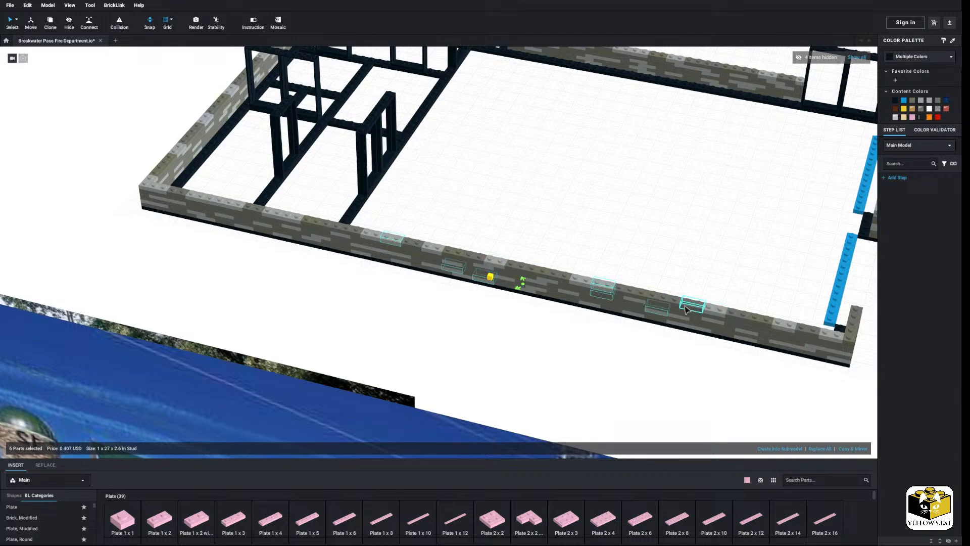
pyautogui.keyDown('shift'); pyautogui.click(687, 307); pyautogui.keyUp('shift')
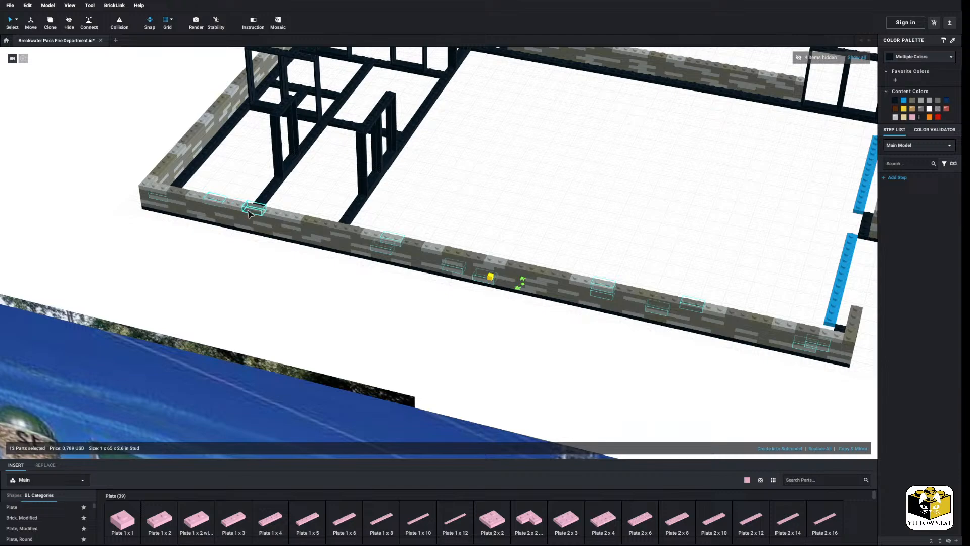
pyautogui.click(929, 104)
pyautogui.click(669, 186)
# Recolor several scattered Dark Bluish Gray plates on the short end wall at the corner by the blue strip to a similar dark gray
pyautogui.scroll(5, 669, 187)
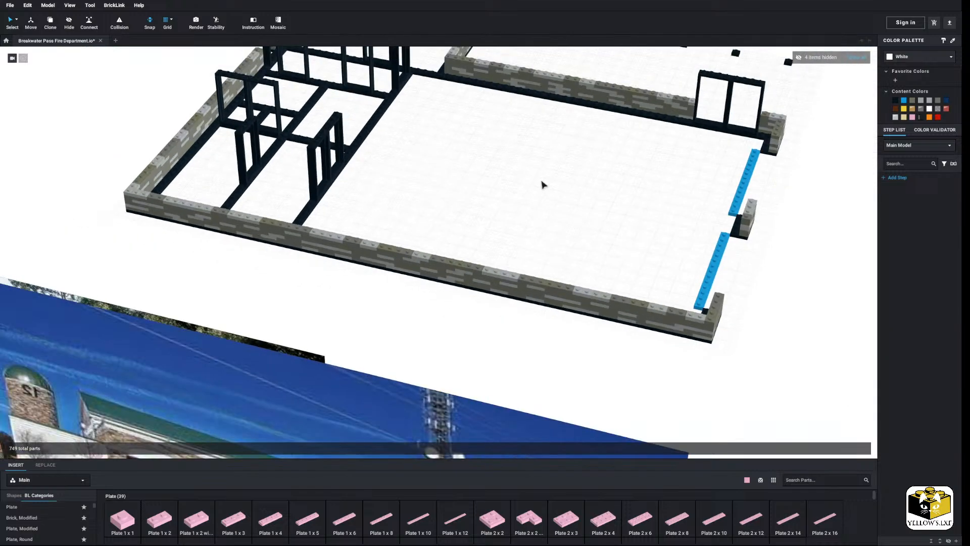
pyautogui.scroll(3, 524, 176)
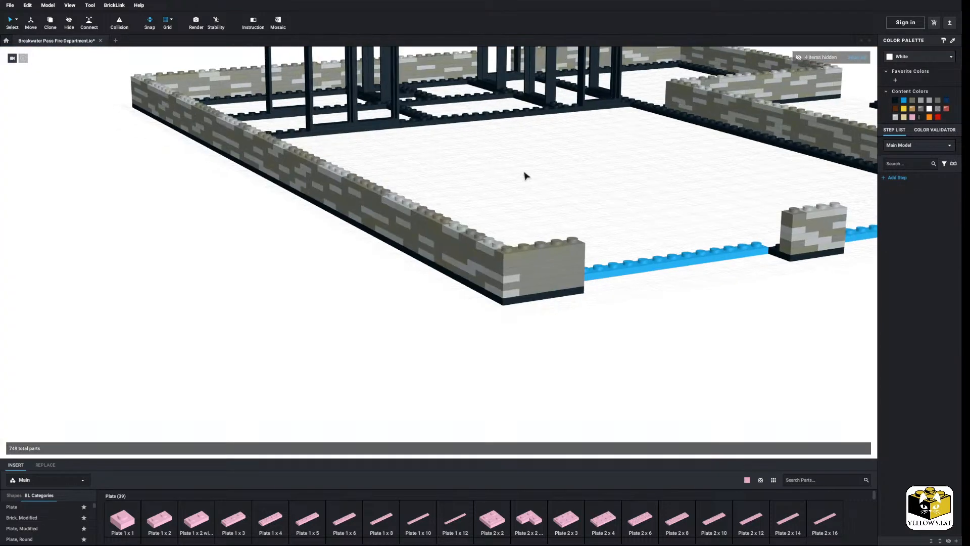
pyautogui.moveTo(524, 173); pyautogui.dragTo(510, 169, button='right')
pyautogui.moveTo(475, 214); pyautogui.dragTo(463, 221, button='right')
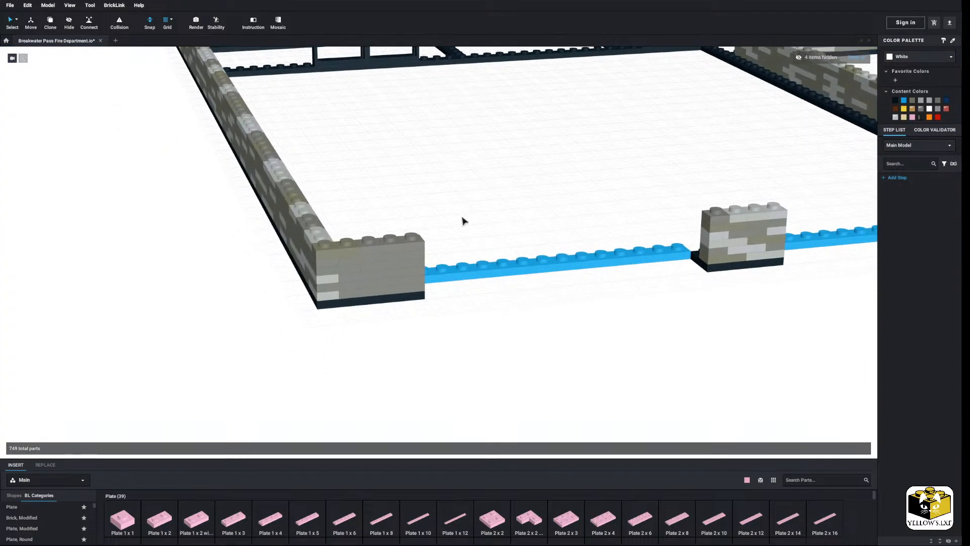
pyautogui.click(414, 239)
pyautogui.keyDown('ctrl'); pyautogui.click(400, 283); pyautogui.keyUp('ctrl')
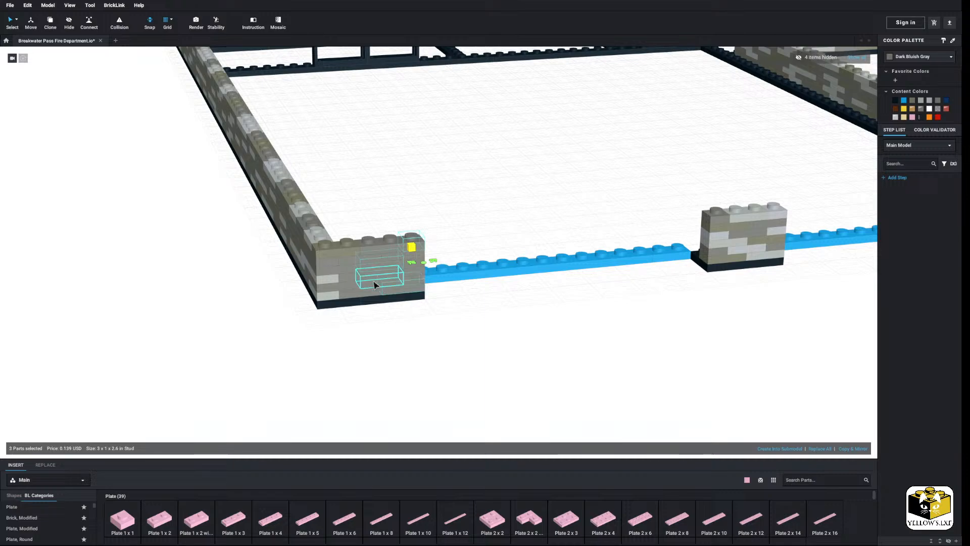
pyautogui.keyDown('ctrl'); pyautogui.click(333, 276); pyautogui.keyUp('ctrl')
pyautogui.keyDown('ctrl'); pyautogui.click(369, 272); pyautogui.keyUp('ctrl')
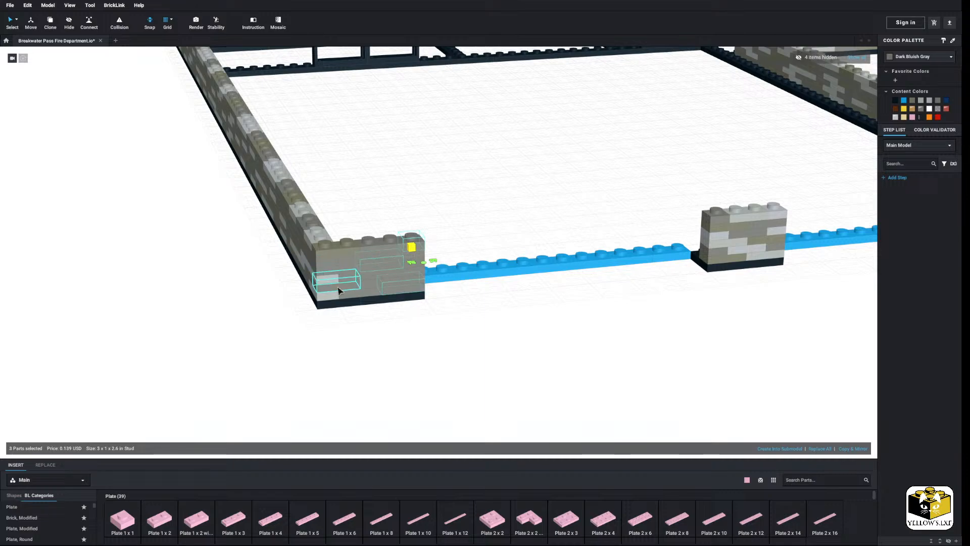
pyautogui.click(591, 172)
# Recolor a few Dark Bluish Gray plates on the short end wall, including the top middle one, to a light bluish gray
pyautogui.click(384, 253)
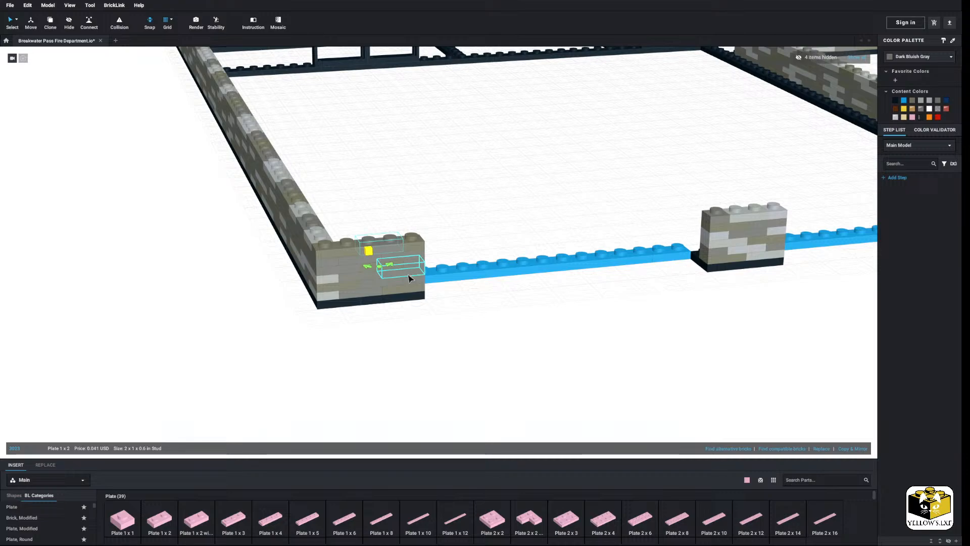
pyautogui.keyDown('ctrl'); pyautogui.click(414, 268); pyautogui.keyUp('ctrl')
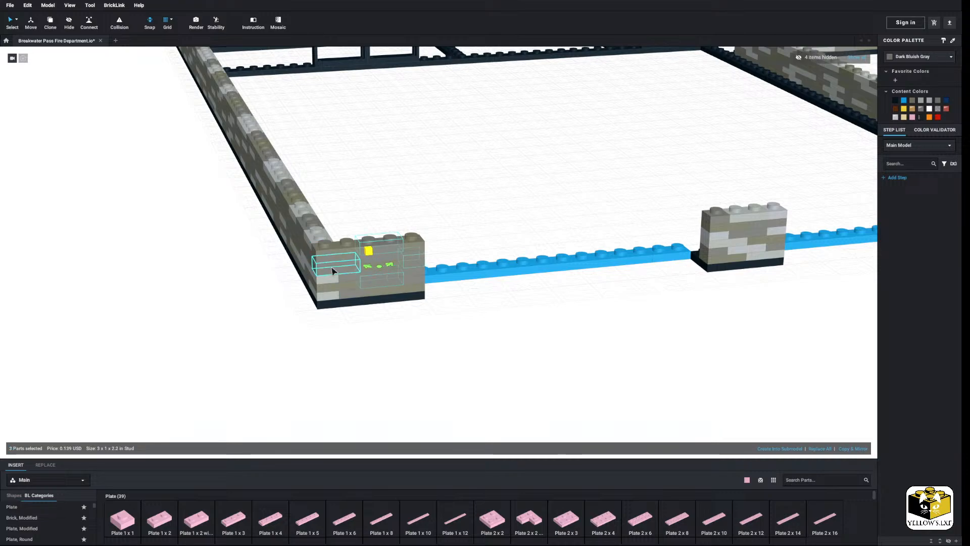
pyautogui.click(928, 103)
pyautogui.click(623, 186)
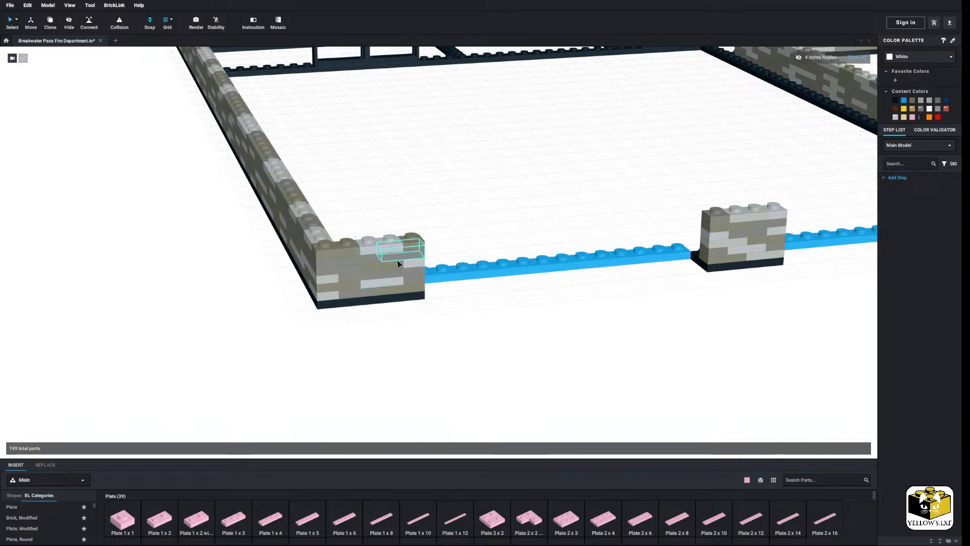
# Recolor a few remaining Dark Bluish Gray plates at the corner, middle and outer edge of the short end wall to Light Gray
pyautogui.click(328, 264)
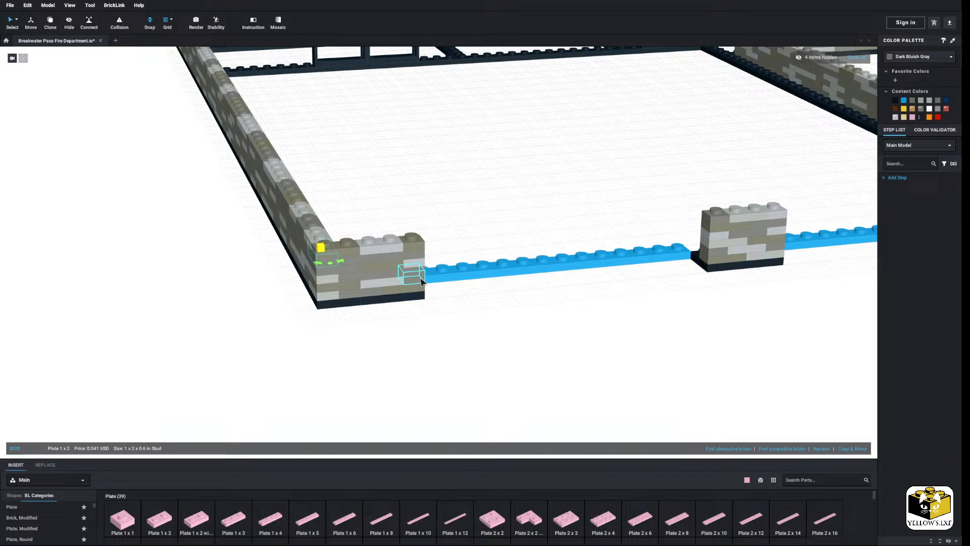
pyautogui.keyDown('ctrl'); pyautogui.click(353, 275); pyautogui.keyUp('ctrl')
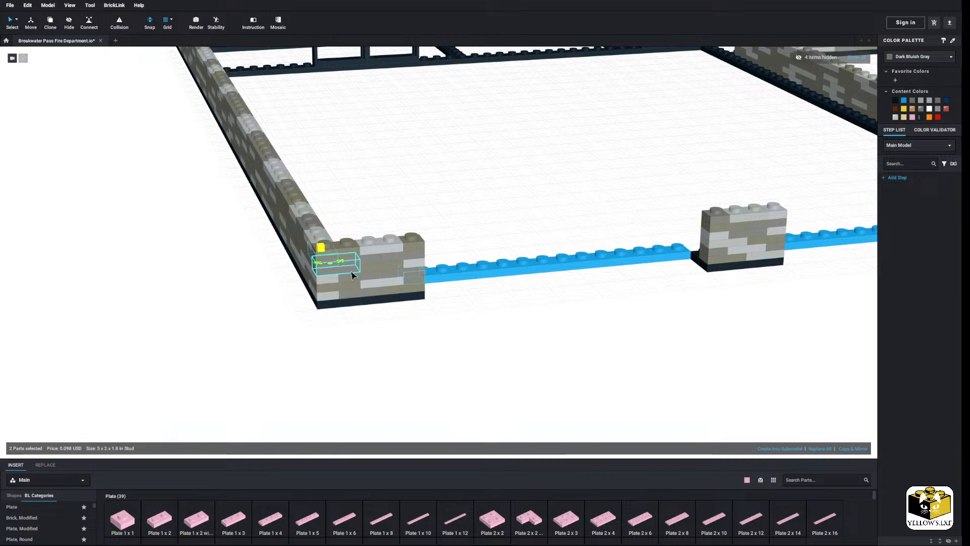
pyautogui.keyDown('ctrl'); pyautogui.click(335, 275); pyautogui.keyUp('ctrl')
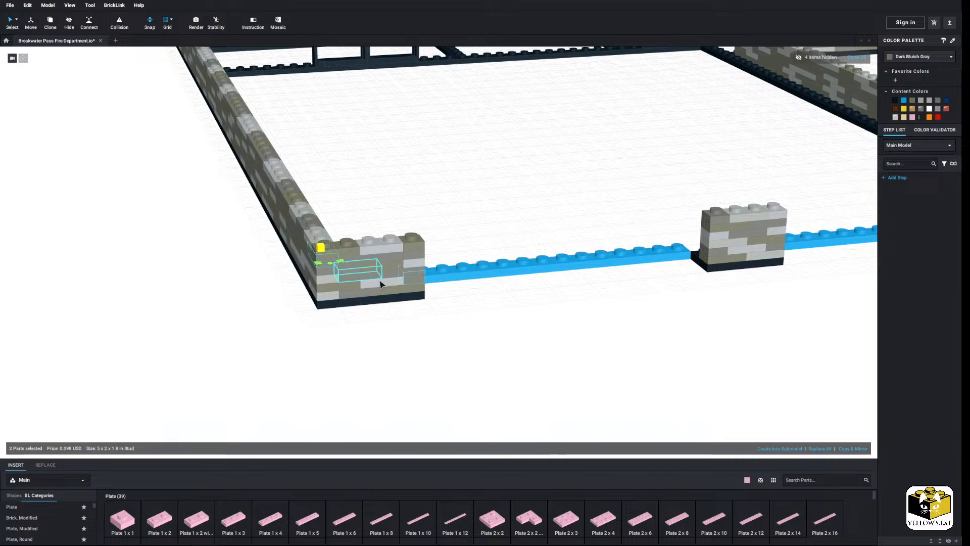
pyautogui.click(922, 101)
pyautogui.click(526, 169)
# Examine the gray color mix on the face of the short end wall from close up
pyautogui.scroll(-5, 524, 170)
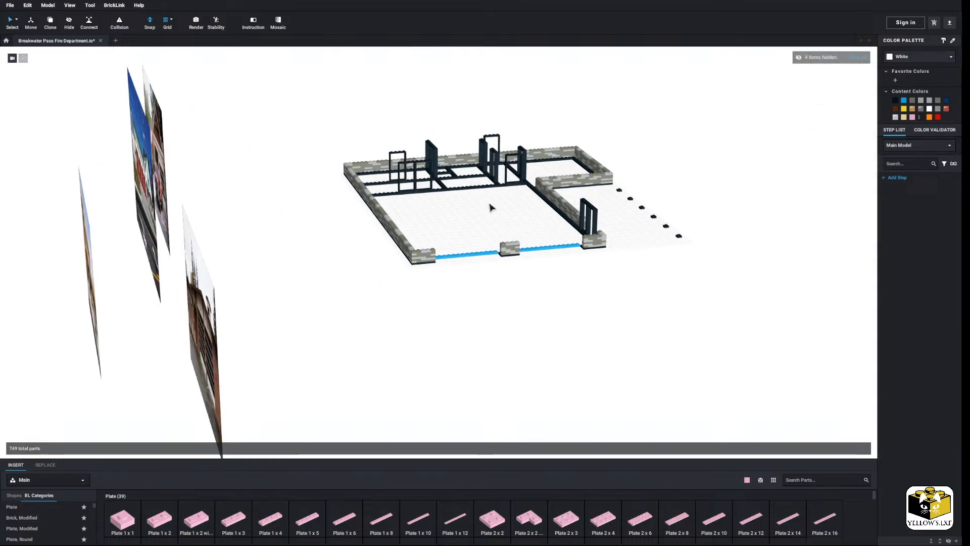
pyautogui.moveTo(491, 207)
pyautogui.mouseDown(button='right')
pyautogui.moveTo(461, 212)
pyautogui.moveTo(498, 201)
pyautogui.moveTo(477, 209)
pyautogui.mouseUp(button='right')
pyautogui.scroll(5, 478, 208)
pyautogui.moveTo(478, 208); pyautogui.dragTo(529, 235, button='middle')
pyautogui.scroll(3, 536, 232)
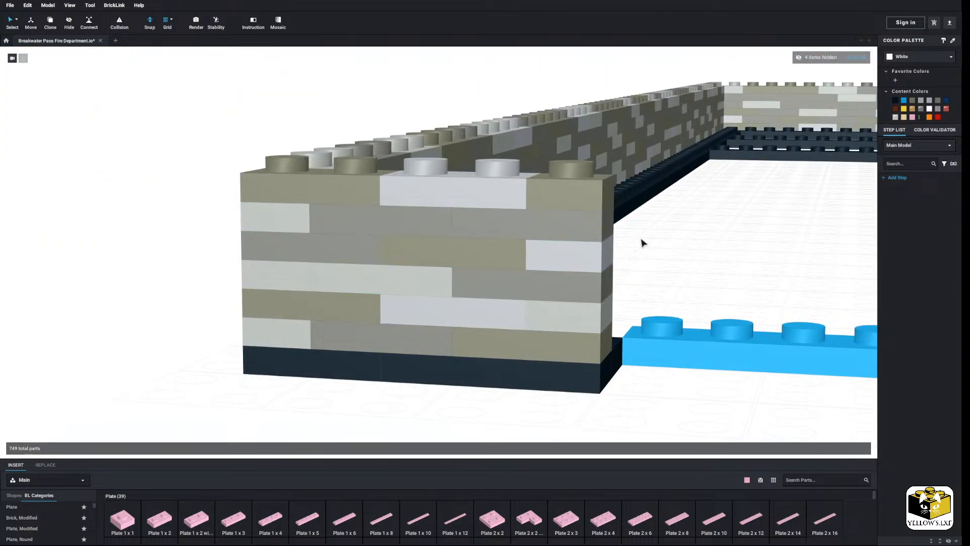
# Examine the mottled gray walls along the short end wall, the long wall and the whole fire department layout
pyautogui.scroll(-5, 658, 242)
pyautogui.moveTo(659, 242); pyautogui.dragTo(636, 247, button='right')
pyautogui.moveTo(637, 247); pyautogui.dragTo(613, 264, button='middle')
pyautogui.scroll(4, 613, 264)
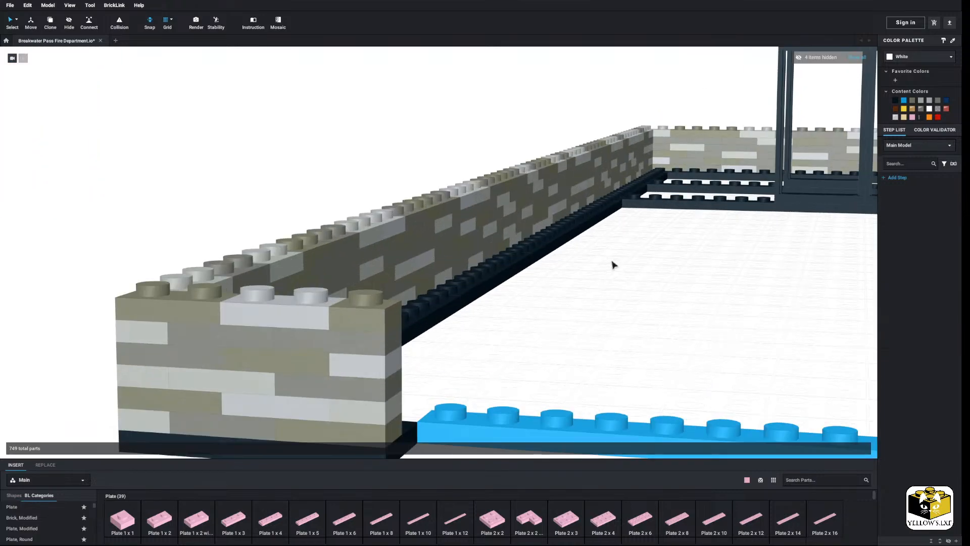
pyautogui.moveTo(613, 264); pyautogui.dragTo(610, 262, button='right')
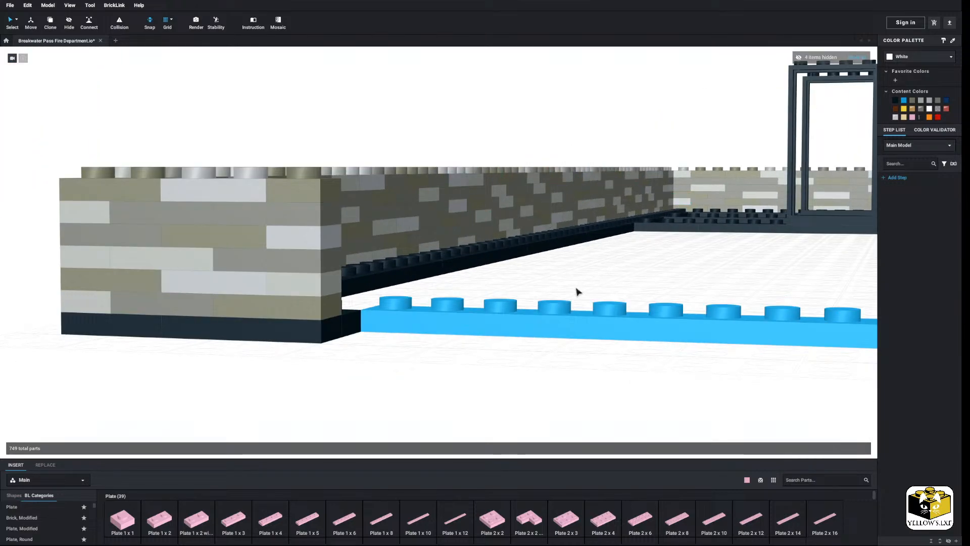
pyautogui.scroll(-5, 578, 291)
pyautogui.moveTo(569, 281); pyautogui.dragTo(511, 258, button='middle')
pyautogui.scroll(-4, 507, 256)
pyautogui.moveTo(502, 253); pyautogui.dragTo(468, 253, button='right')
pyautogui.scroll(4, 461, 316)
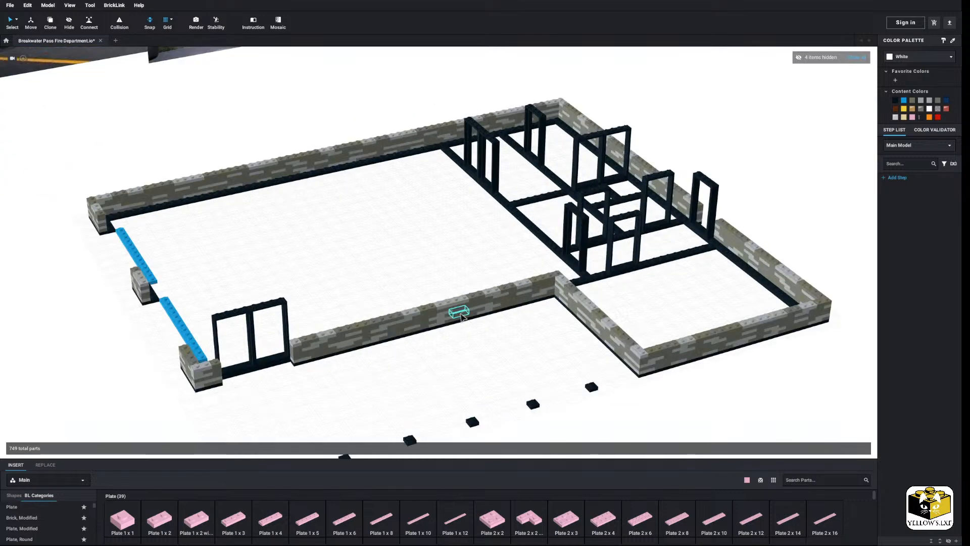
pyautogui.moveTo(446, 349); pyautogui.dragTo(429, 311, button='middle')
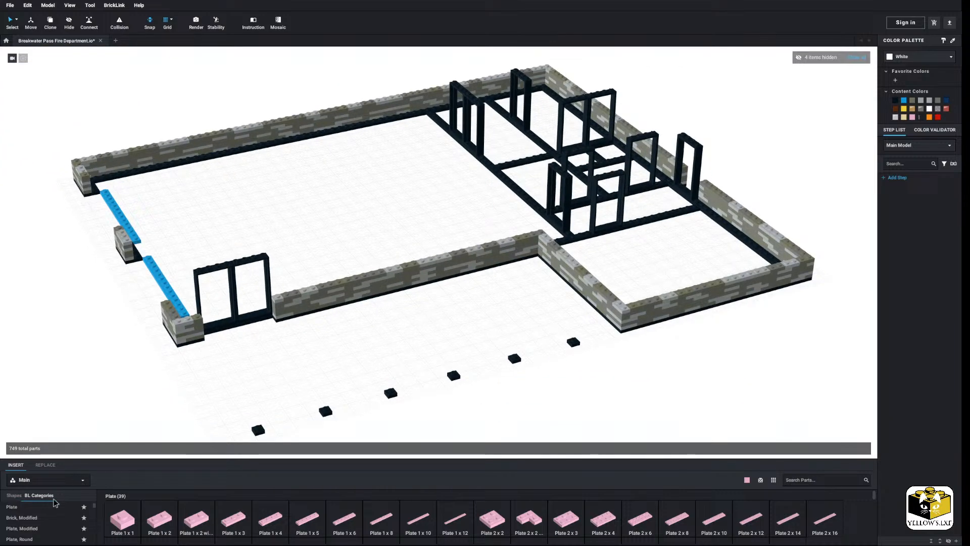
# Browse the BL Categories parts list and show the parts of the Window category
pyautogui.scroll(-5, 51, 506)
pyautogui.scroll(-10, 44, 509)
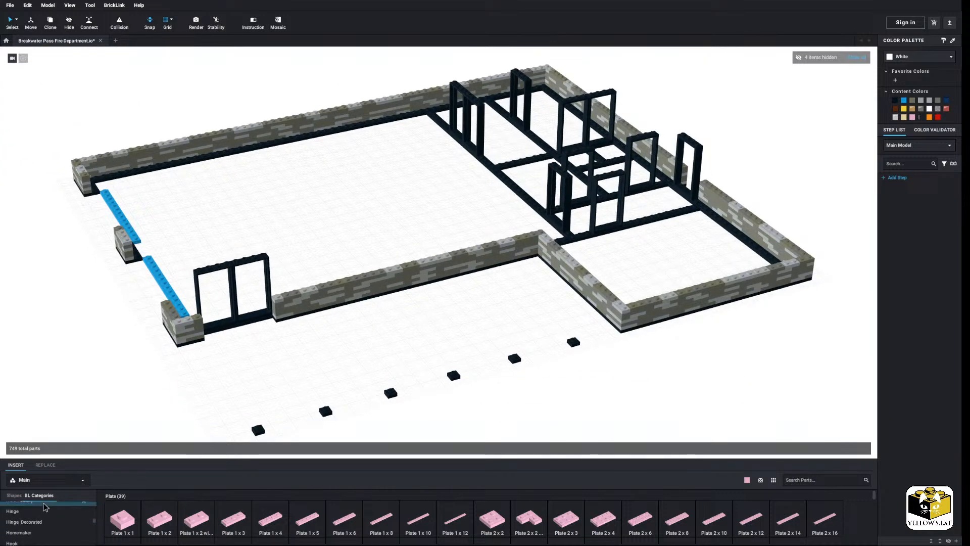
pyautogui.scroll(-3, 42, 514)
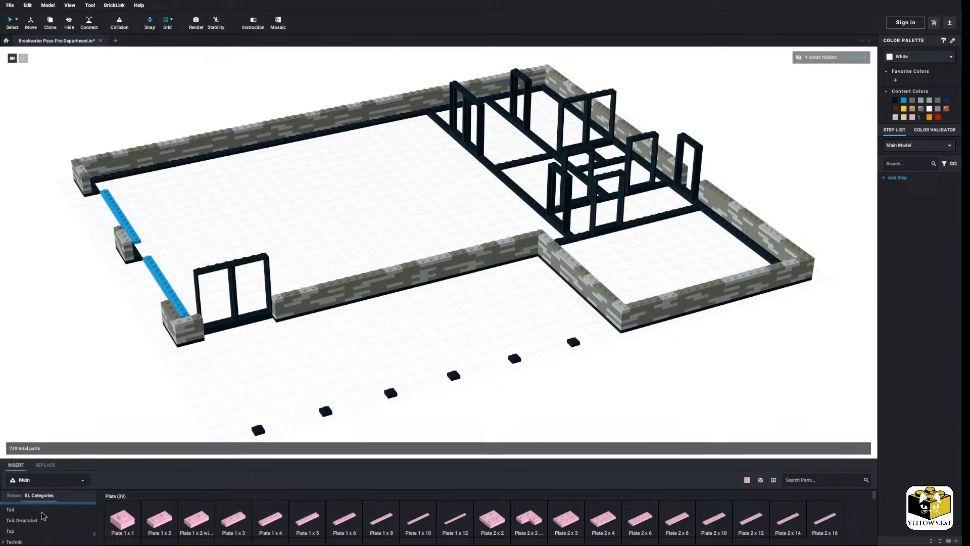
pyautogui.scroll(-3, 42, 515)
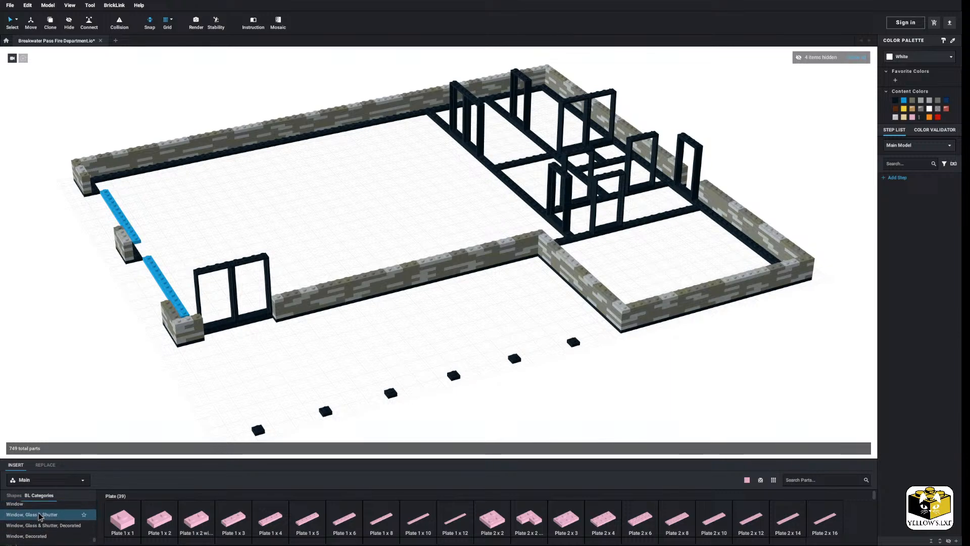
pyautogui.click(23, 505)
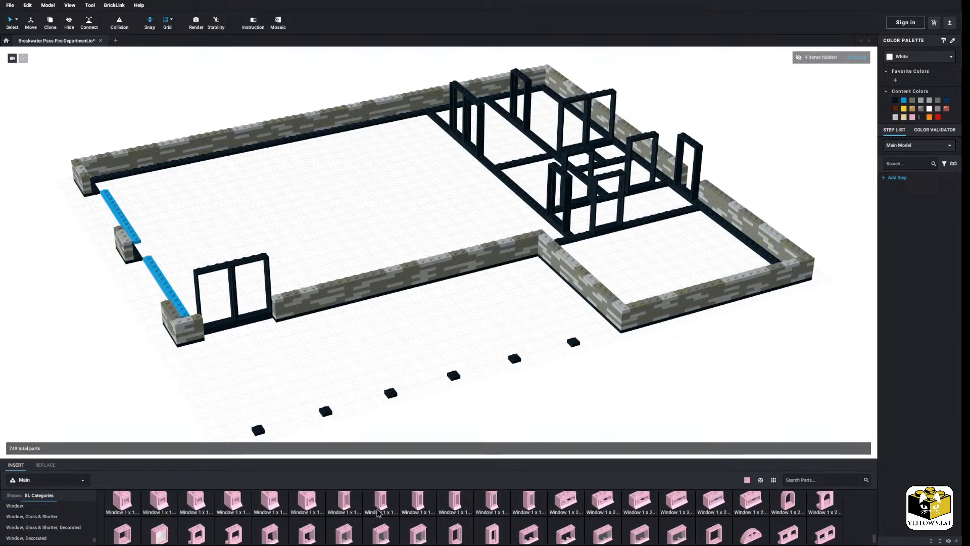
# Examine the windows in the fire station reference photos and their fit with the long garage wall
pyautogui.moveTo(281, 351); pyautogui.dragTo(677, 420, button='middle')
pyautogui.scroll(3, 433, 383)
pyautogui.scroll(-4, 227, 210)
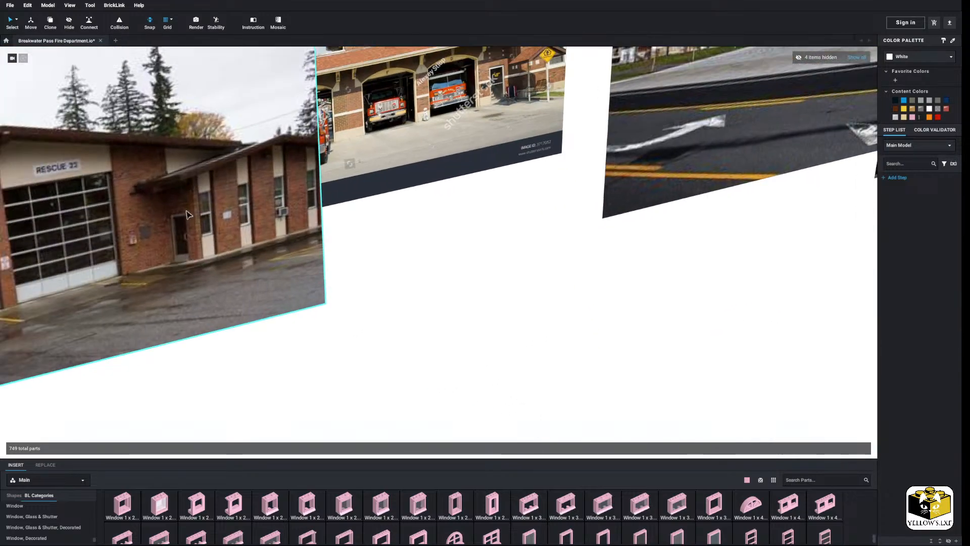
pyautogui.moveTo(457, 301); pyautogui.dragTo(278, 286, button='middle')
pyautogui.scroll(2, 262, 288)
pyautogui.moveTo(248, 292); pyautogui.dragTo(246, 294, button='right')
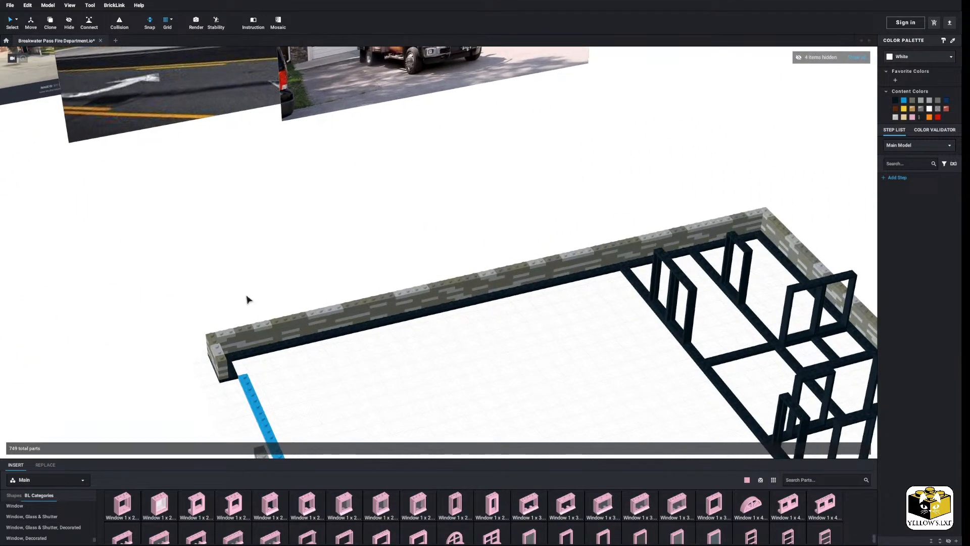
pyautogui.moveTo(246, 295); pyautogui.dragTo(253, 276, button='middle')
pyautogui.scroll(-2, 286, 497)
pyautogui.scroll(3, 265, 487)
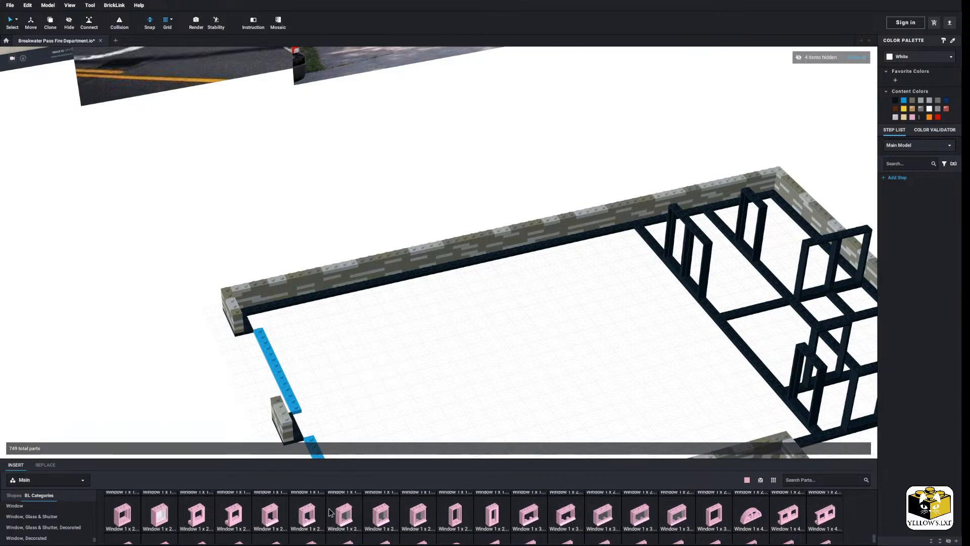
# Place a Bright Pink Window 1 x 3 x 3 Flat Front on the long wall near the corner and stack a copy on top
pyautogui.click(705, 522)
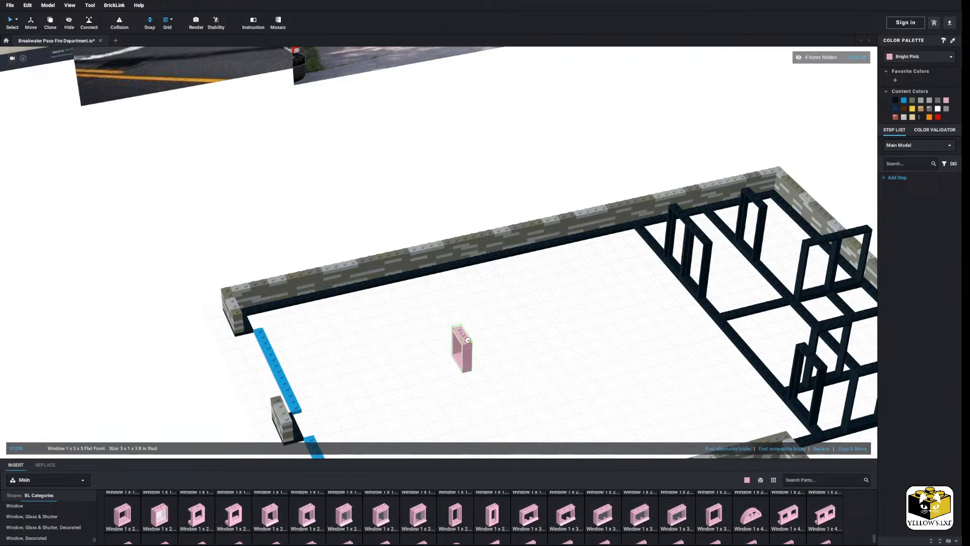
pyautogui.scroll(2, 457, 346)
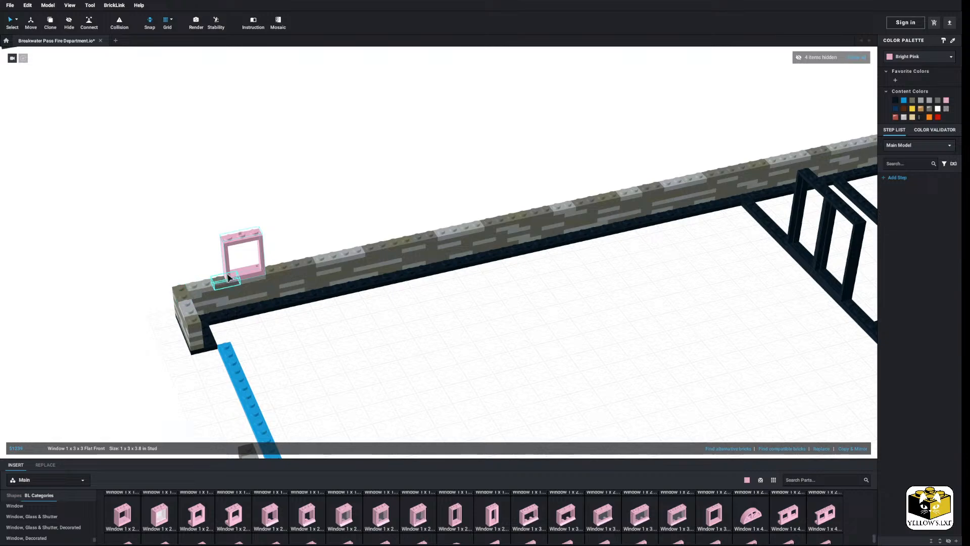
pyautogui.click(228, 277)
pyautogui.rightClick(237, 269)
pyautogui.click(250, 274)
pyautogui.rightClick(296, 232)
pyautogui.click(334, 252)
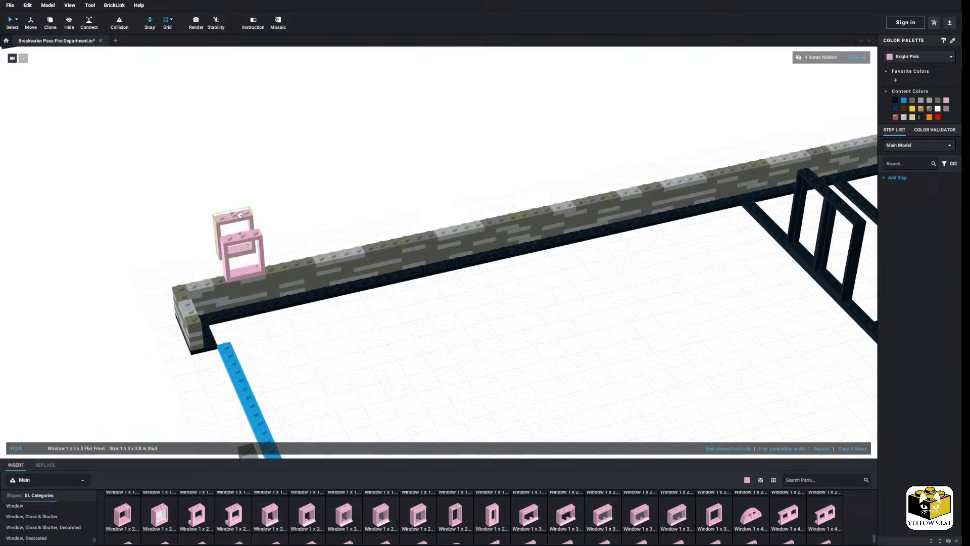
pyautogui.click(238, 202)
pyautogui.click(303, 197)
# Copy the stacked pair of 1 x 3 x 3 windows and place a second pair further along the long wall
pyautogui.scroll(-3, 288, 191)
pyautogui.moveTo(232, 207); pyautogui.dragTo(375, 256, button='middle')
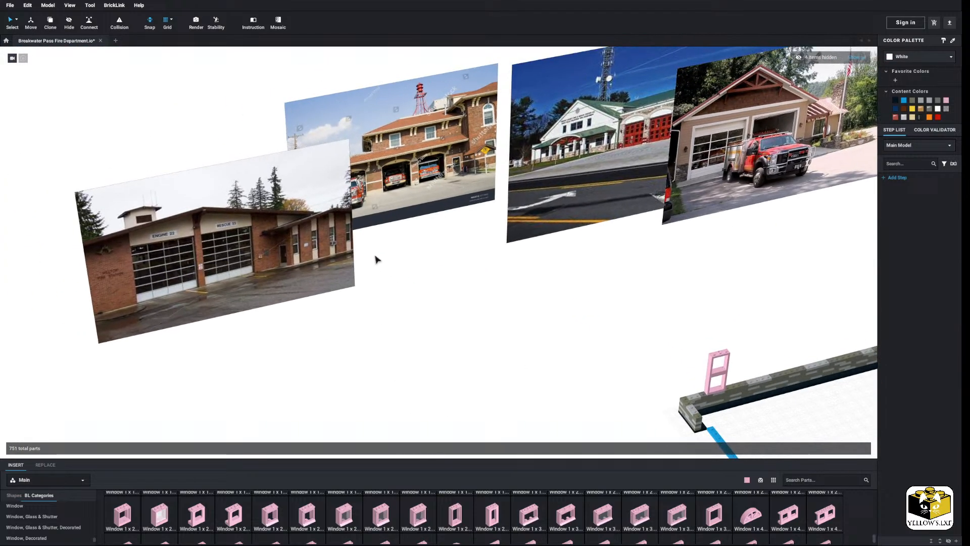
pyautogui.scroll(2, 375, 259)
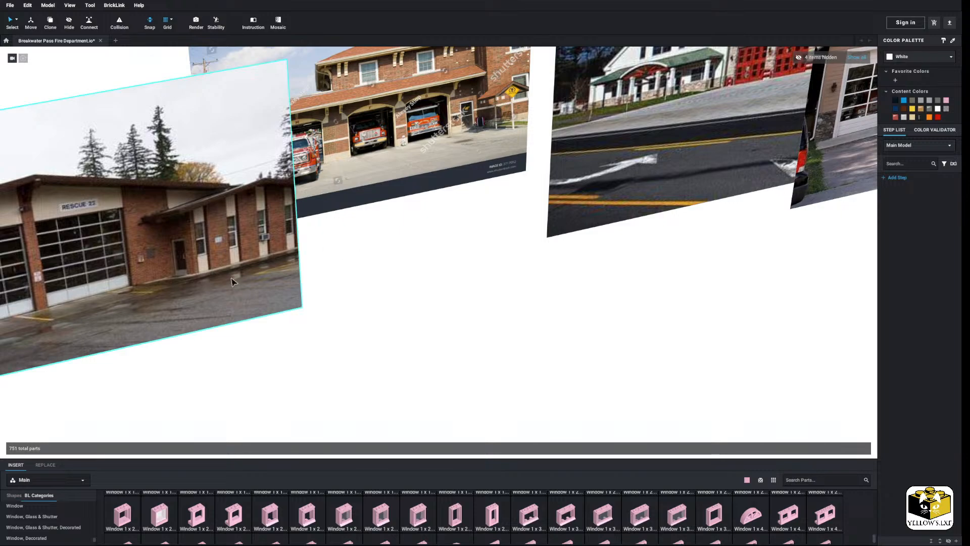
pyautogui.moveTo(425, 335); pyautogui.dragTo(281, 268, button='middle')
pyautogui.moveTo(465, 233); pyautogui.dragTo(398, 294)
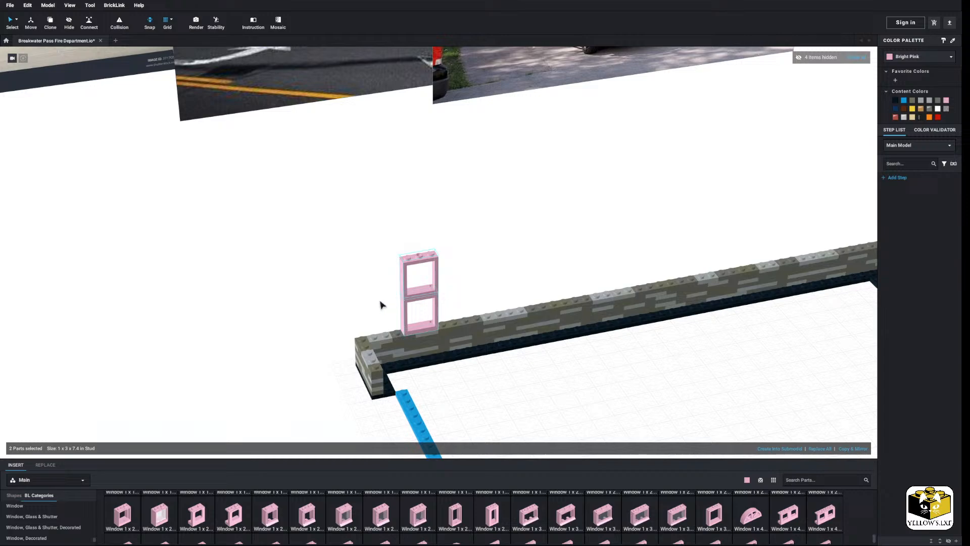
pyautogui.moveTo(380, 305); pyautogui.dragTo(326, 289, button='middle')
pyautogui.moveTo(369, 314)
pyautogui.mouseDown()
pyautogui.moveTo(404, 284)
pyautogui.moveTo(370, 313)
pyautogui.mouseUp()
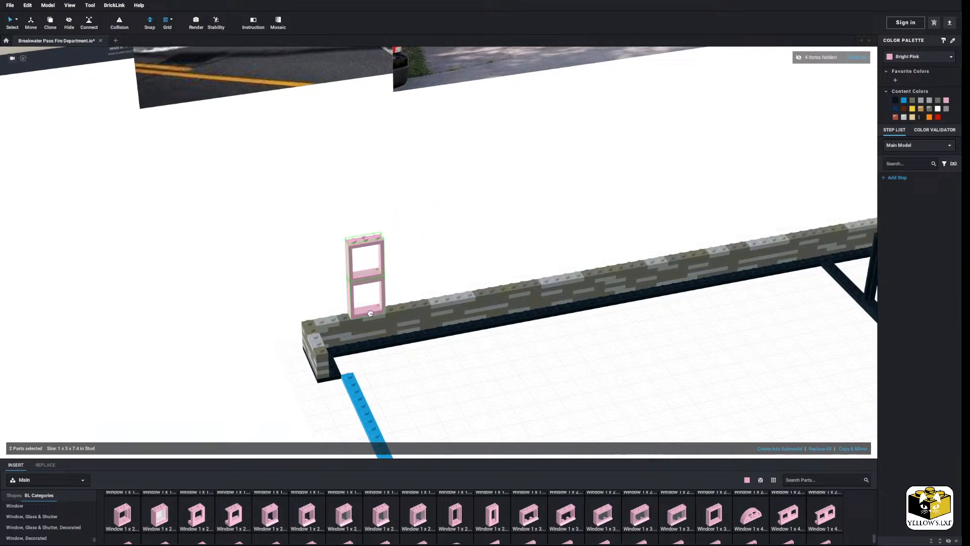
pyautogui.rightClick(364, 317)
pyautogui.click(429, 259)
pyautogui.moveTo(421, 234); pyautogui.dragTo(330, 283)
pyautogui.rightClick(350, 277)
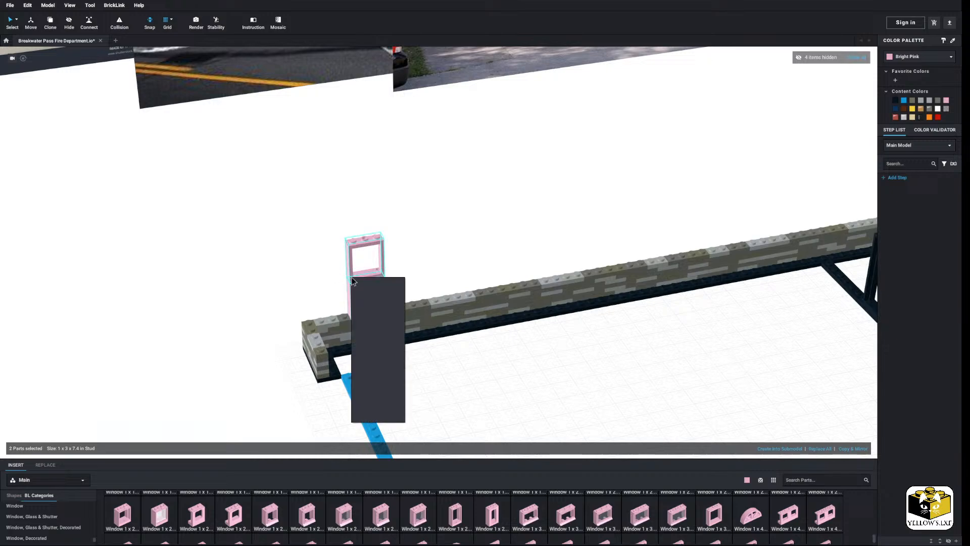
pyautogui.click(365, 282)
pyautogui.rightClick(454, 253)
pyautogui.click(465, 276)
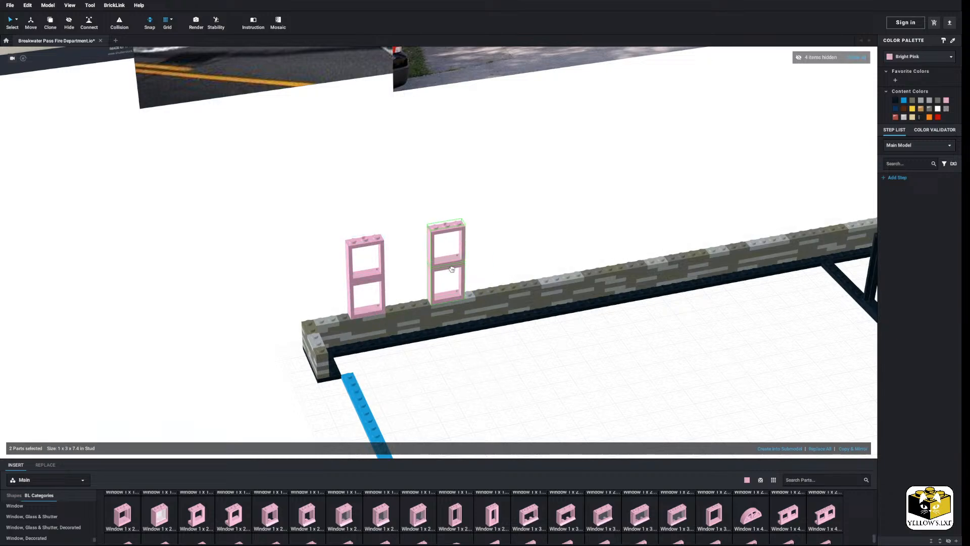
# Paste four more stacked window pairs at regular intervals along the top of the long wall, making six pairs
pyautogui.rightClick(480, 233)
pyautogui.click(492, 253)
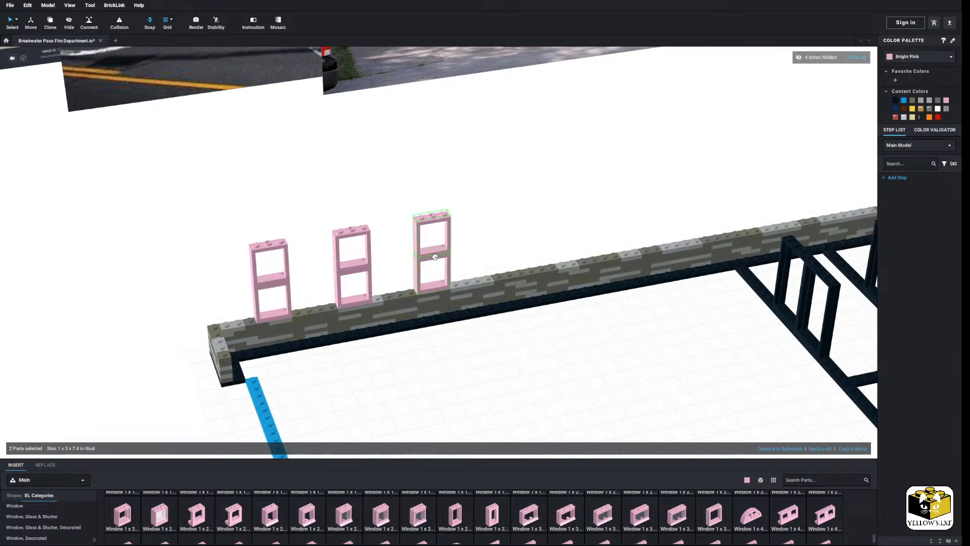
pyautogui.rightClick(498, 235)
pyautogui.click(509, 254)
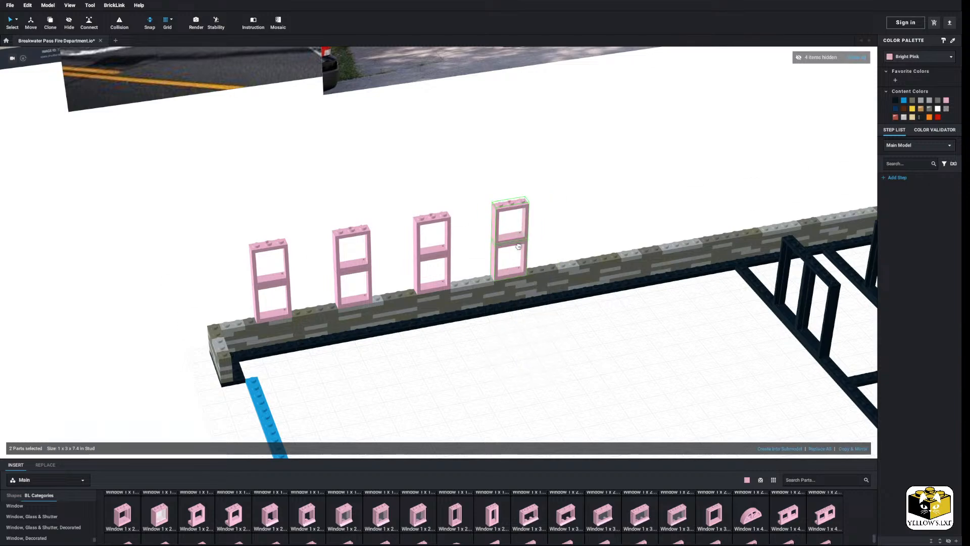
pyautogui.rightClick(508, 237)
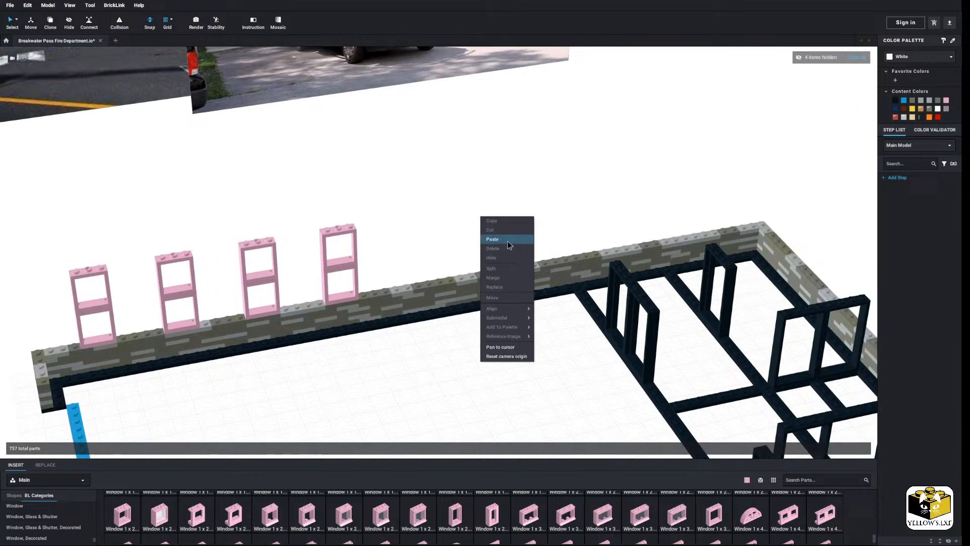
pyautogui.click(509, 255)
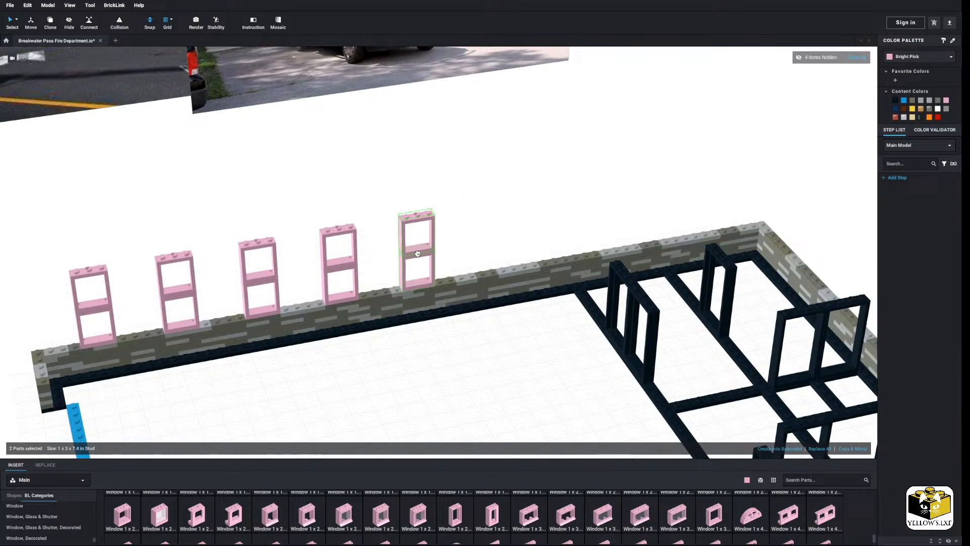
pyautogui.click(441, 246)
pyautogui.rightClick(488, 224)
pyautogui.click(510, 244)
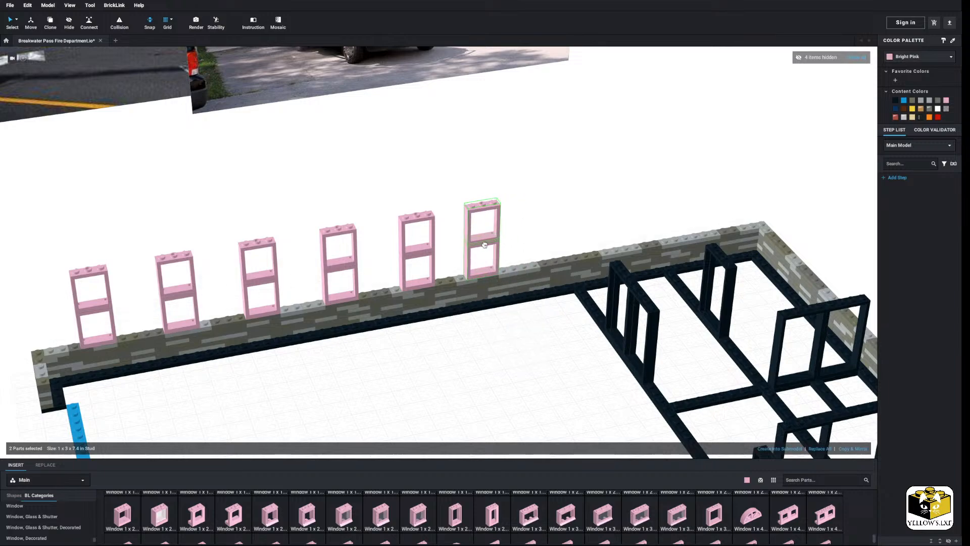
pyautogui.click(555, 226)
# Paste a seventh window pair, shift the sixth pair slightly along the long wall and seat the seventh beyond it
pyautogui.moveTo(555, 226); pyautogui.dragTo(465, 221, button='middle')
pyautogui.rightClick(464, 220)
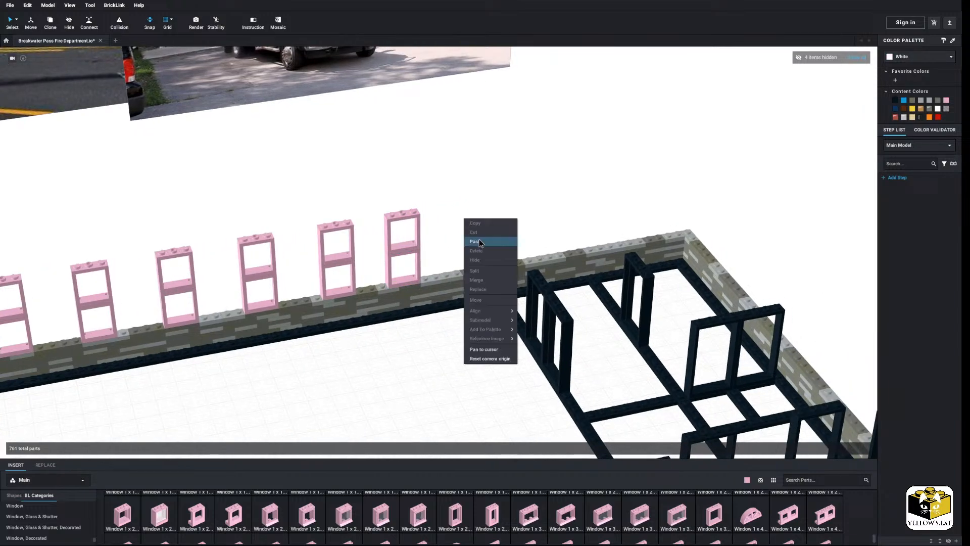
pyautogui.click(476, 242)
pyautogui.click(503, 208)
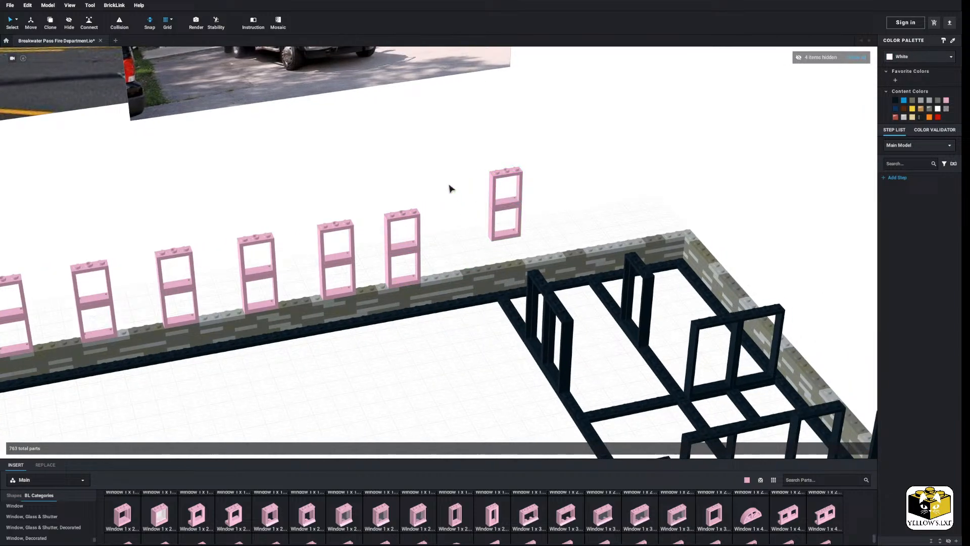
pyautogui.click(400, 256)
pyautogui.click(505, 222)
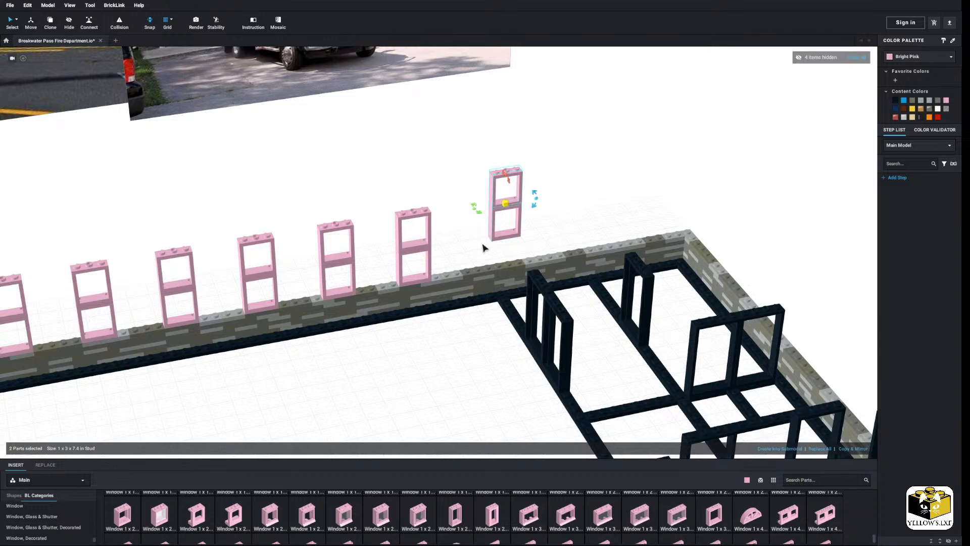
pyautogui.moveTo(486, 259)
pyautogui.mouseDown()
pyautogui.moveTo(481, 271)
pyautogui.moveTo(488, 258)
pyautogui.mouseUp()
pyautogui.click(460, 243)
pyautogui.scroll(-4, 458, 241)
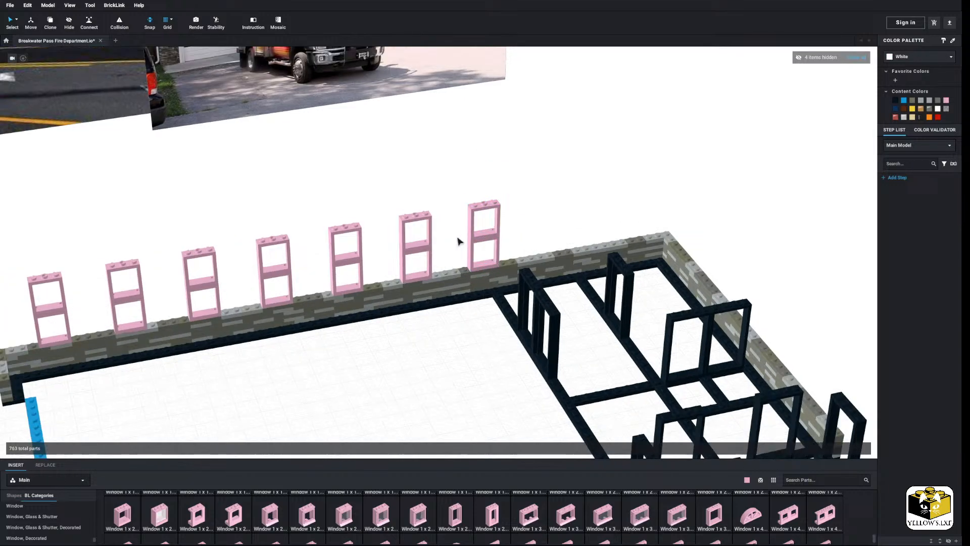
# Delete the seventh stacked window pair near the interior partition from the long wall
pyautogui.scroll(5, 497, 225)
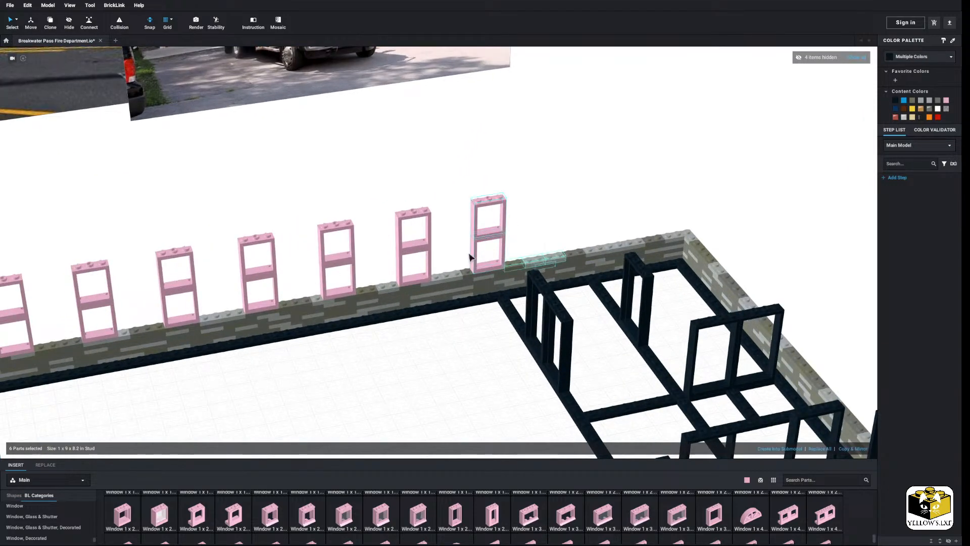
pyautogui.moveTo(541, 188); pyautogui.dragTo(488, 258)
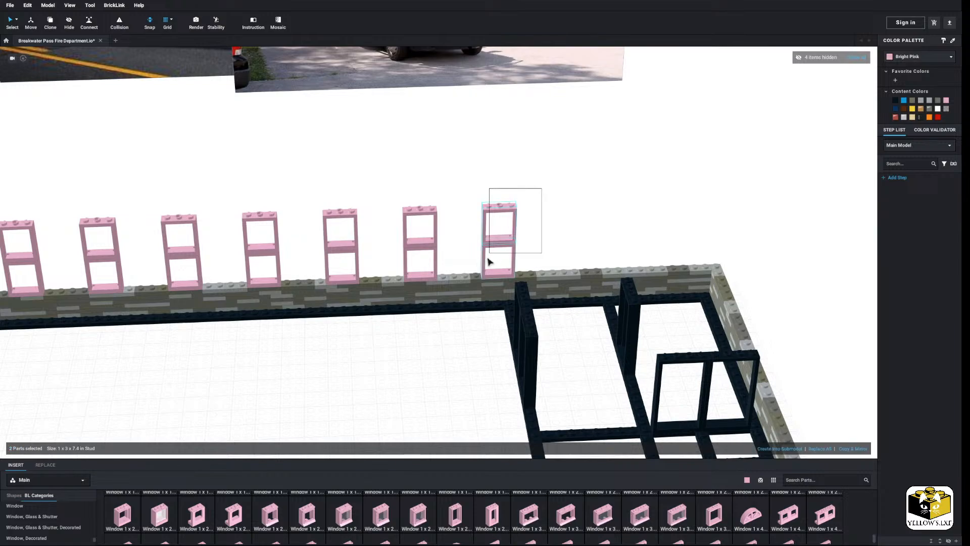
pyautogui.rightClick(484, 253)
pyautogui.click(500, 284)
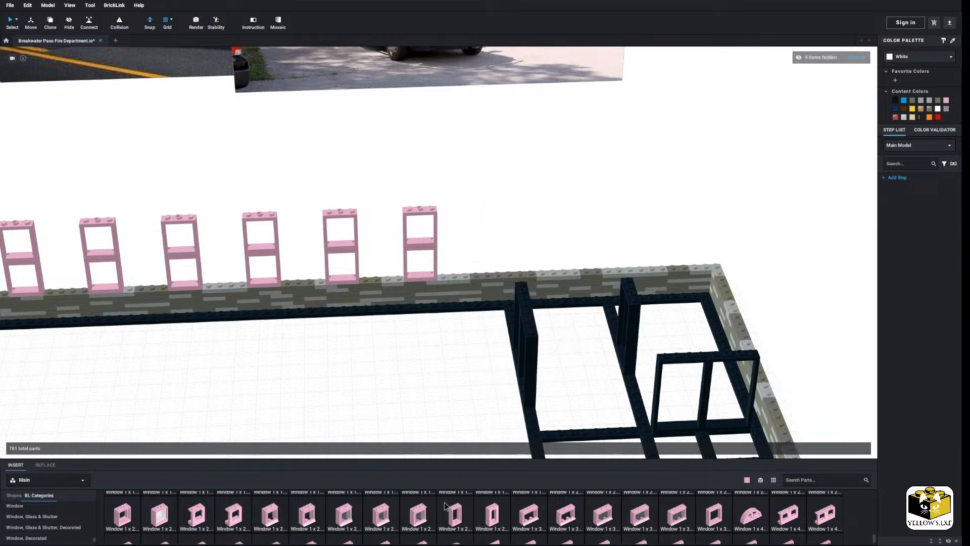
# Try a stacked pair of Window 1 x 2 x 3 Flat Front parts on the long wall beyond the sixth window pair
pyautogui.moveTo(497, 359); pyautogui.dragTo(494, 245)
pyautogui.click(495, 243)
pyautogui.rightClick(495, 244)
pyautogui.click(507, 248)
pyautogui.rightClick(533, 234)
pyautogui.click(543, 256)
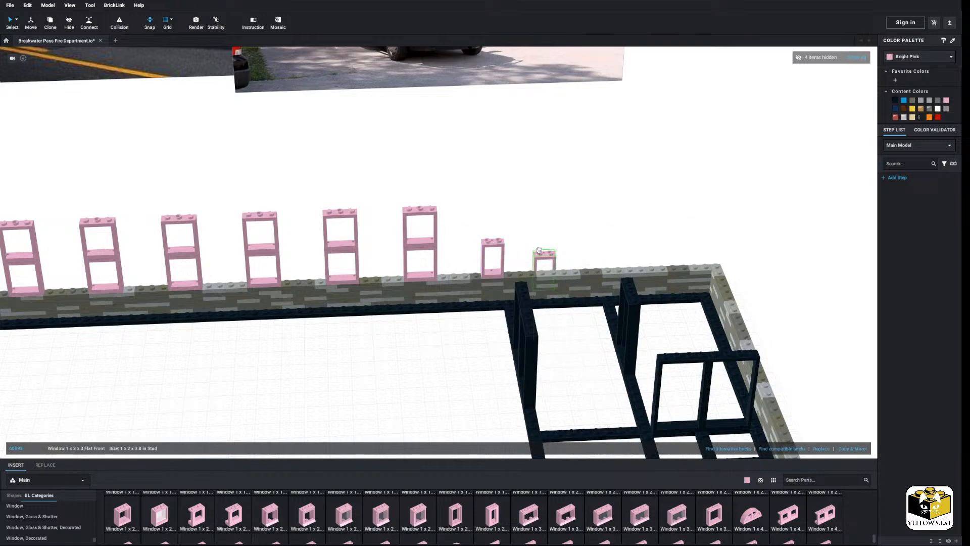
# Delete the stacked pair of narrow 1 x 2 x 3 windows from the long wall
pyautogui.moveTo(467, 248); pyautogui.dragTo(501, 254)
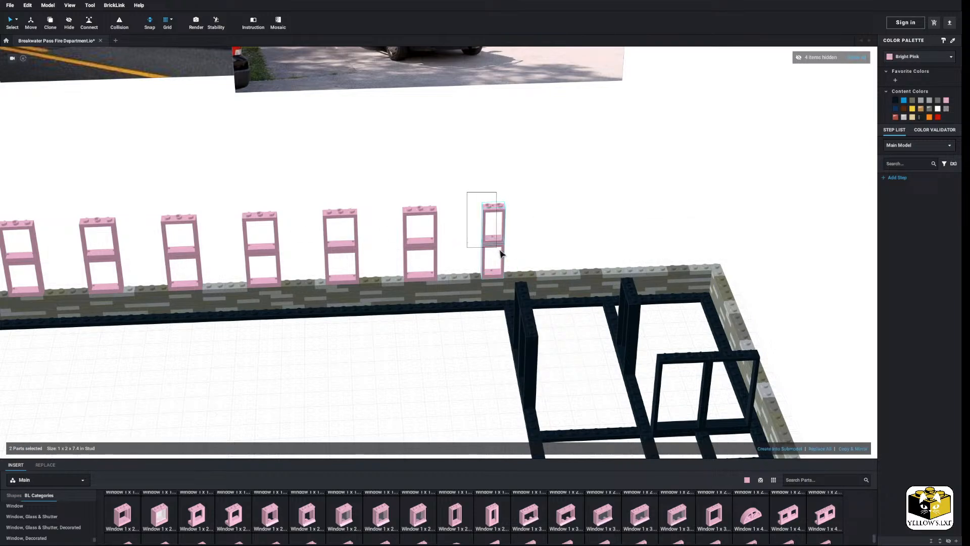
pyautogui.rightClick(500, 246)
pyautogui.click(518, 278)
pyautogui.scroll(-5, 448, 389)
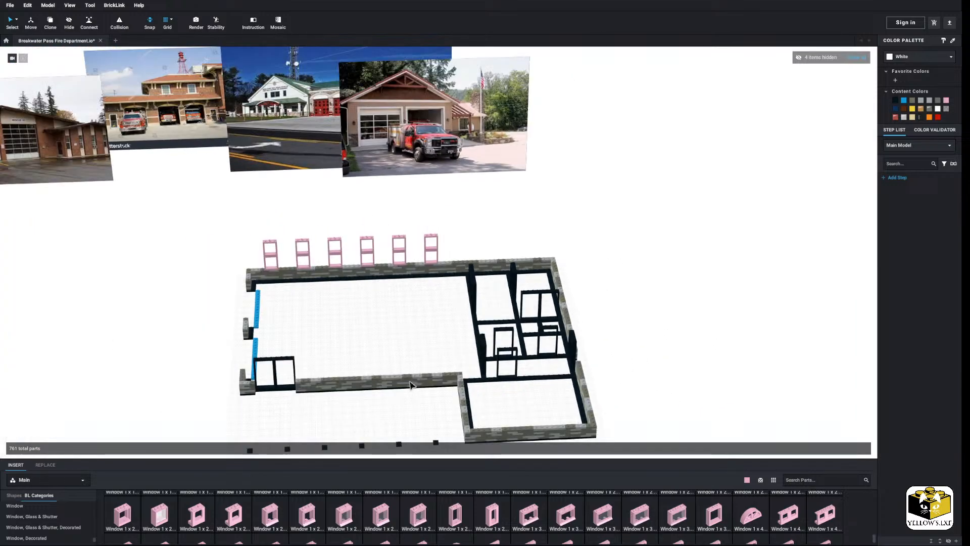
# Delete the two black plates under the double door frames in the garage wall facing the loose black pieces
pyautogui.moveTo(324, 386); pyautogui.dragTo(425, 354, button='right')
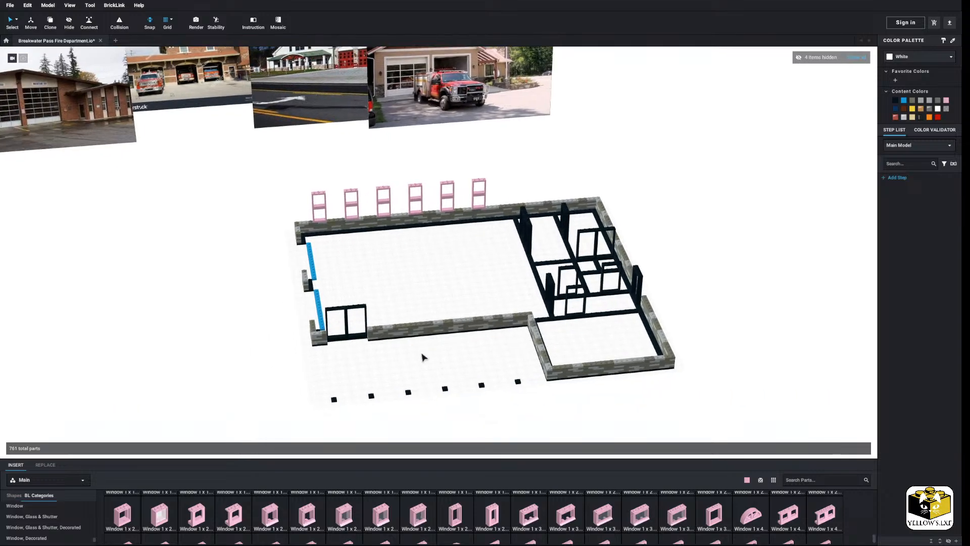
pyautogui.scroll(5, 401, 342)
pyautogui.scroll(3, 400, 343)
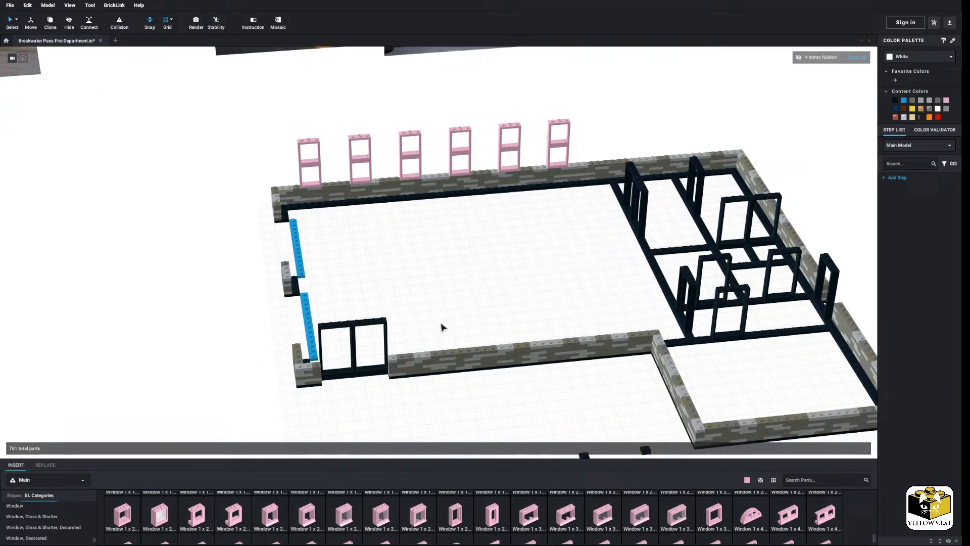
pyautogui.scroll(2, 410, 267)
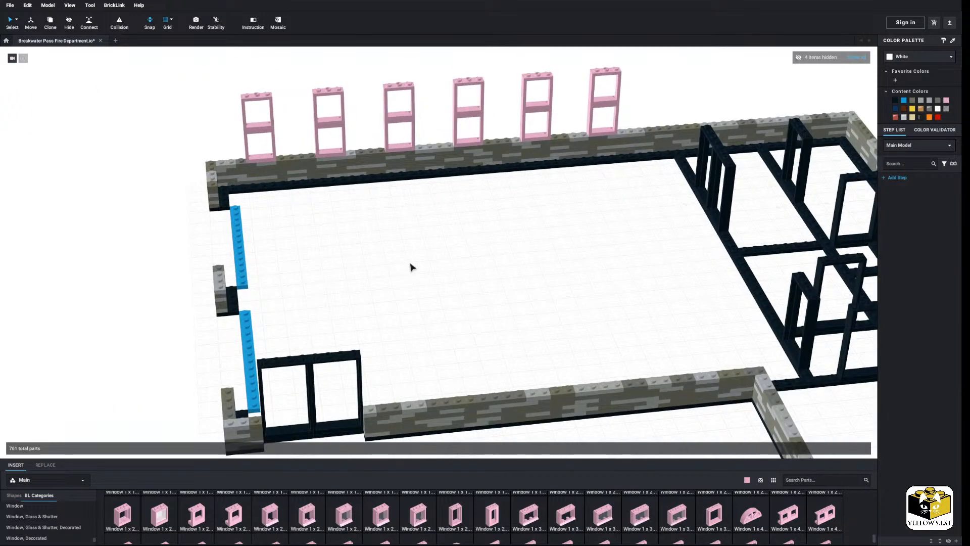
pyautogui.moveTo(410, 267); pyautogui.dragTo(425, 238, button='middle')
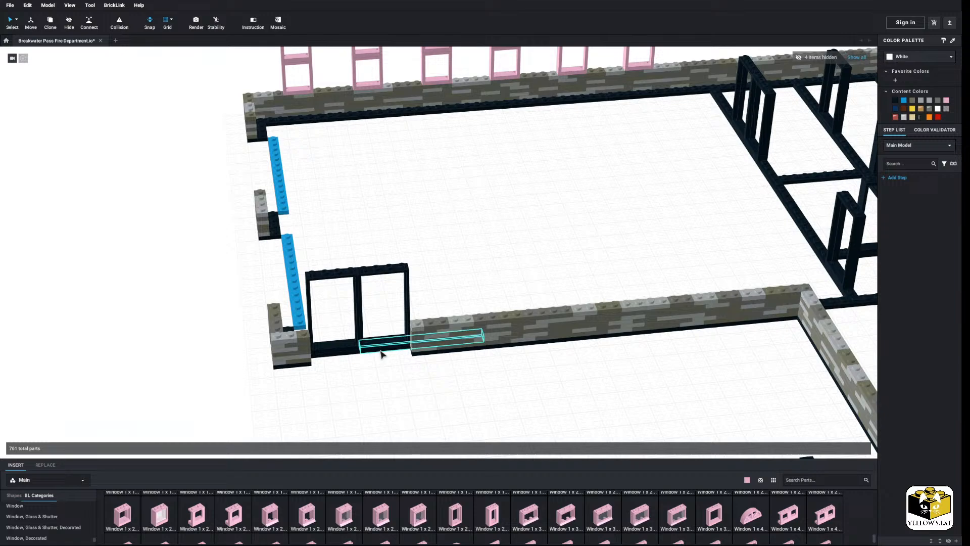
pyautogui.click(380, 351)
pyautogui.keyDown('ctrl'); pyautogui.click(333, 355); pyautogui.keyUp('ctrl')
pyautogui.rightClick(338, 354)
pyautogui.click(355, 388)
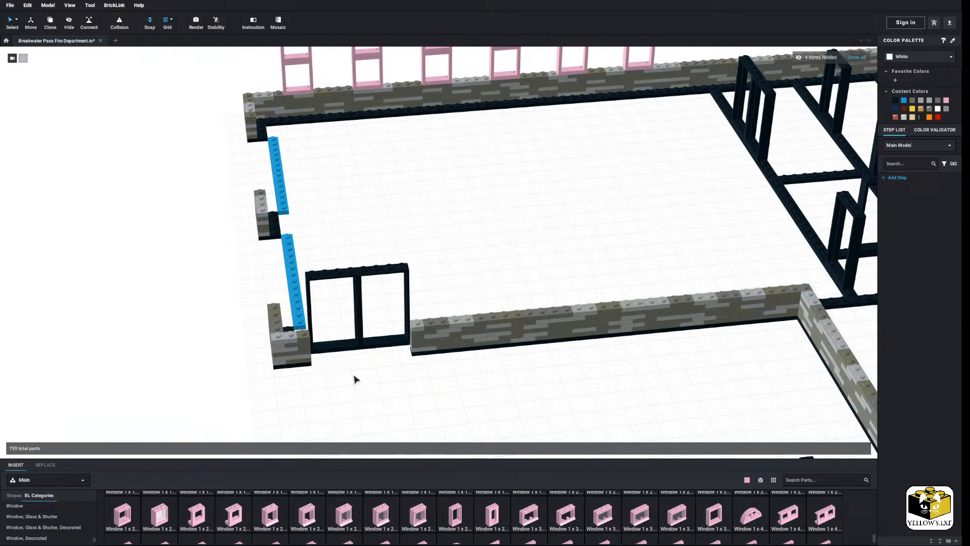
# Place a bright pink 1 x 2 jumper from the Plate, Modified category at the end of the double door opening, beside the corner wall
pyautogui.scroll(10, 48, 524)
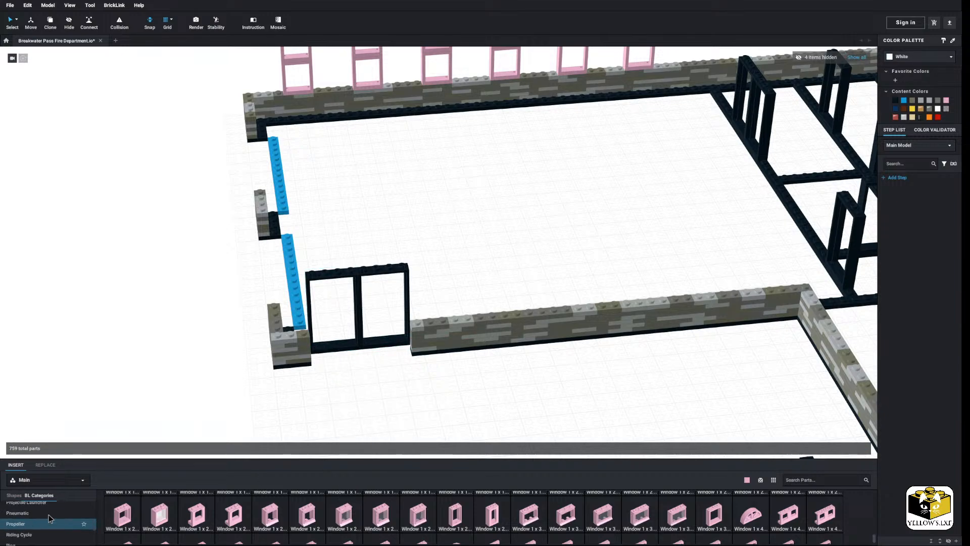
pyautogui.scroll(-2, 46, 520)
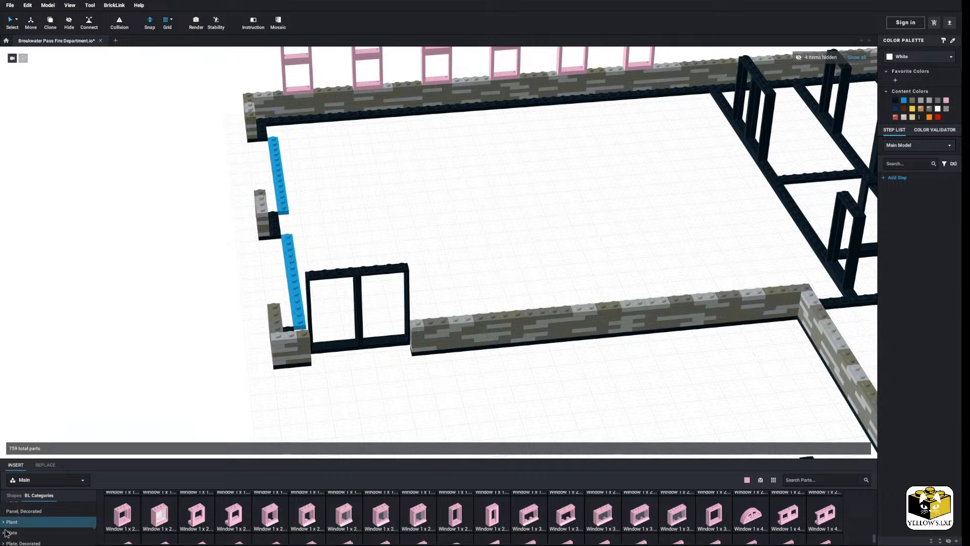
pyautogui.click(4, 532)
pyautogui.scroll(-1, 8, 530)
pyautogui.click(25, 526)
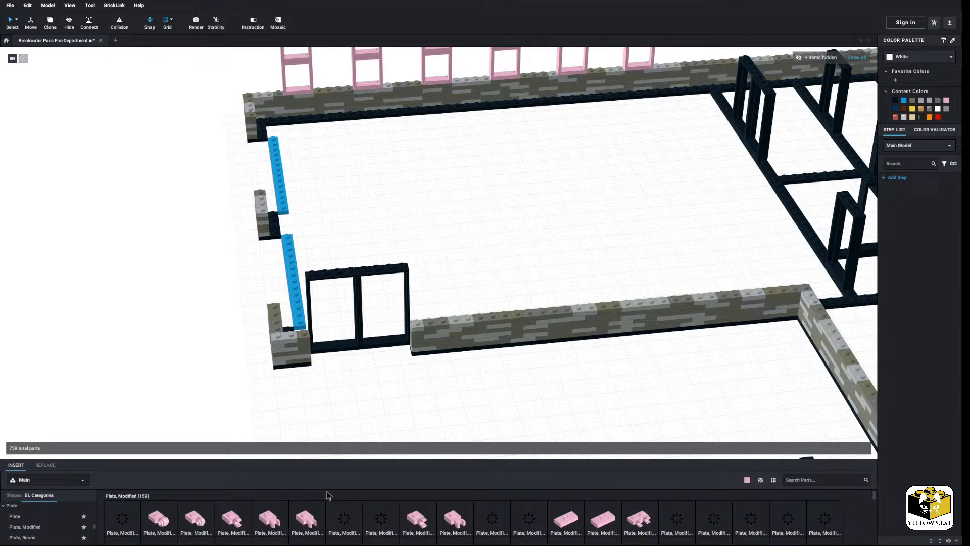
pyautogui.scroll(3, 452, 440)
pyautogui.click(565, 519)
pyautogui.click(251, 410)
pyautogui.press('Escape')
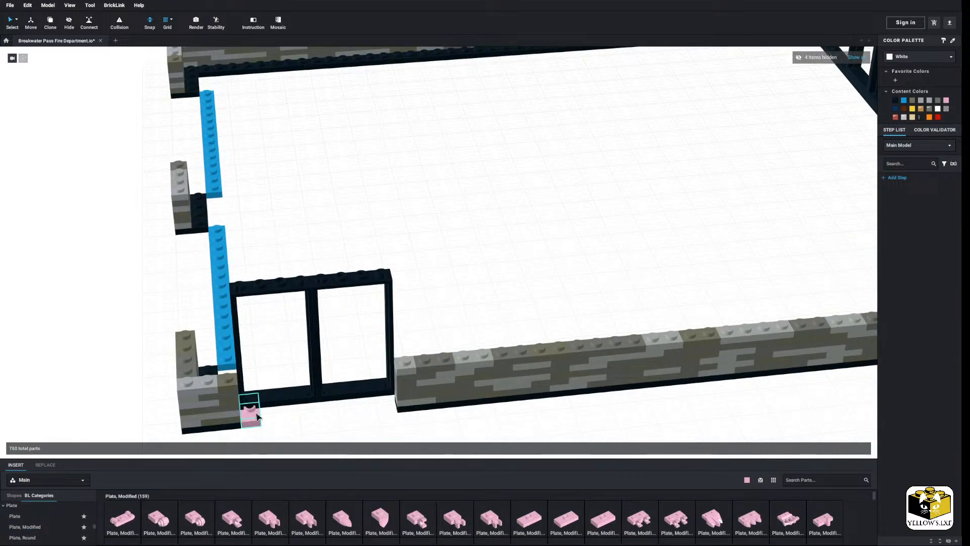
# Mirror-copy the jumper plate along the double door opening until eight jumpers fill the gap
pyautogui.click(251, 410)
pyautogui.click(862, 450)
pyautogui.click(861, 449)
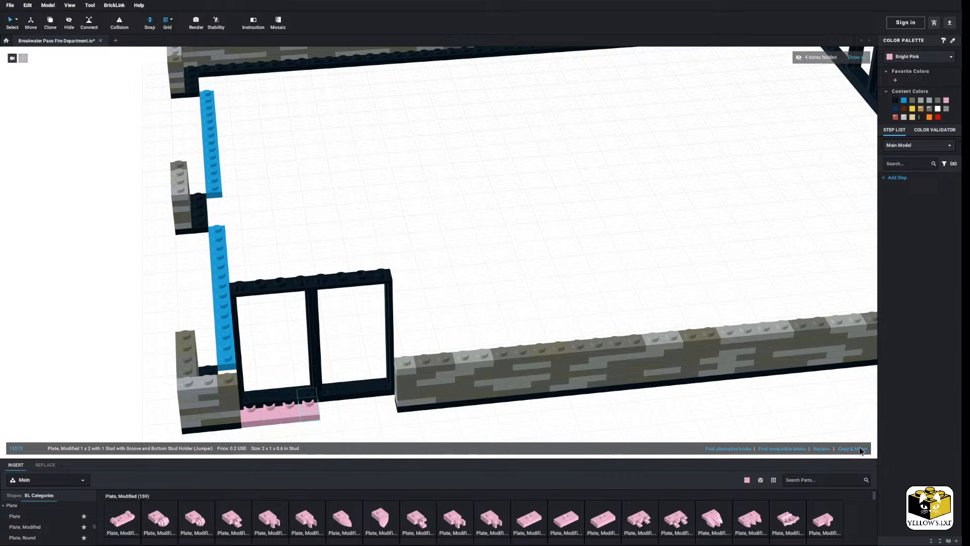
pyautogui.click(492, 429)
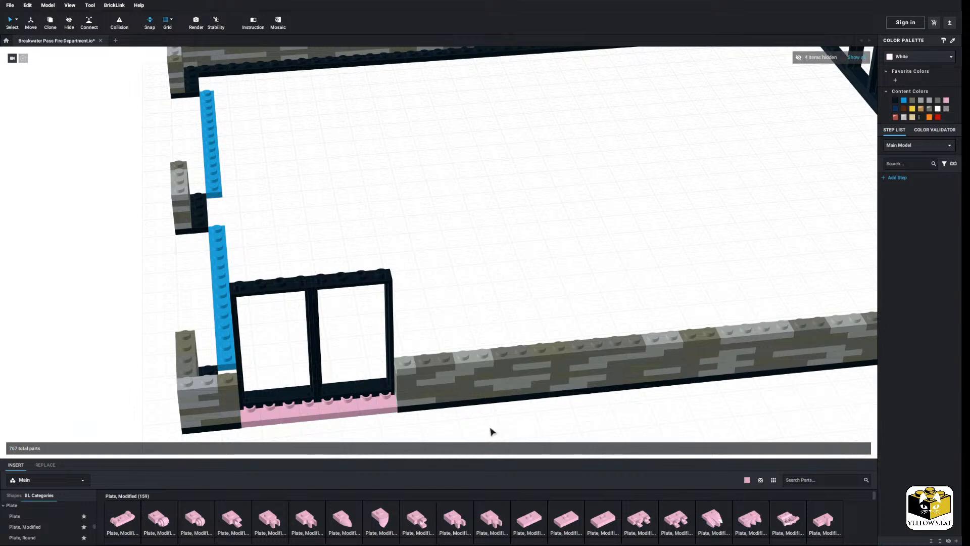
# Move both door frames together onto the row of pink jumper plates
pyautogui.click(381, 397)
pyautogui.keyDown('ctrl'); pyautogui.click(293, 400); pyautogui.keyUp('ctrl')
pyautogui.moveTo(290, 404); pyautogui.dragTo(301, 400)
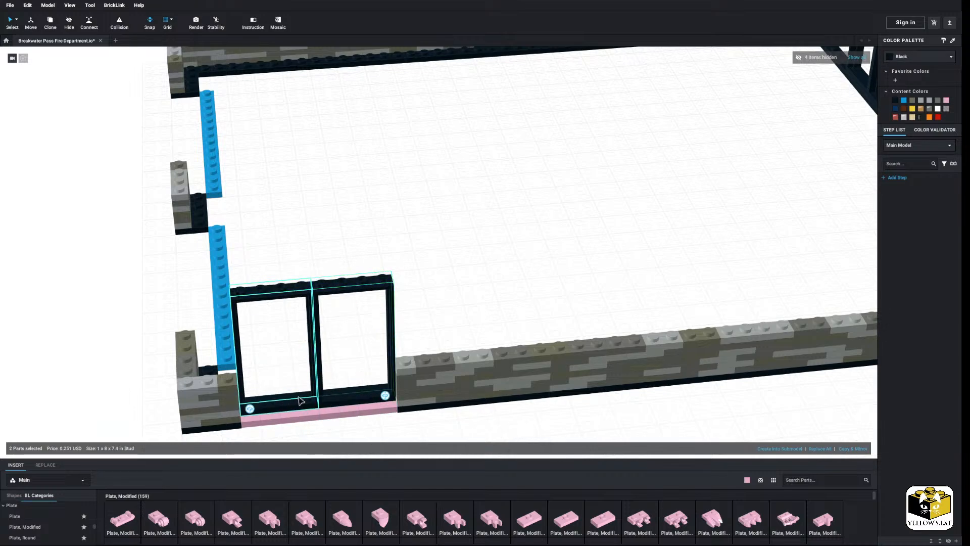
pyautogui.click(355, 366)
pyautogui.scroll(-3, 379, 382)
pyautogui.moveTo(381, 383); pyautogui.dragTo(405, 373, button='right')
pyautogui.moveTo(404, 370); pyautogui.dragTo(386, 382, button='middle')
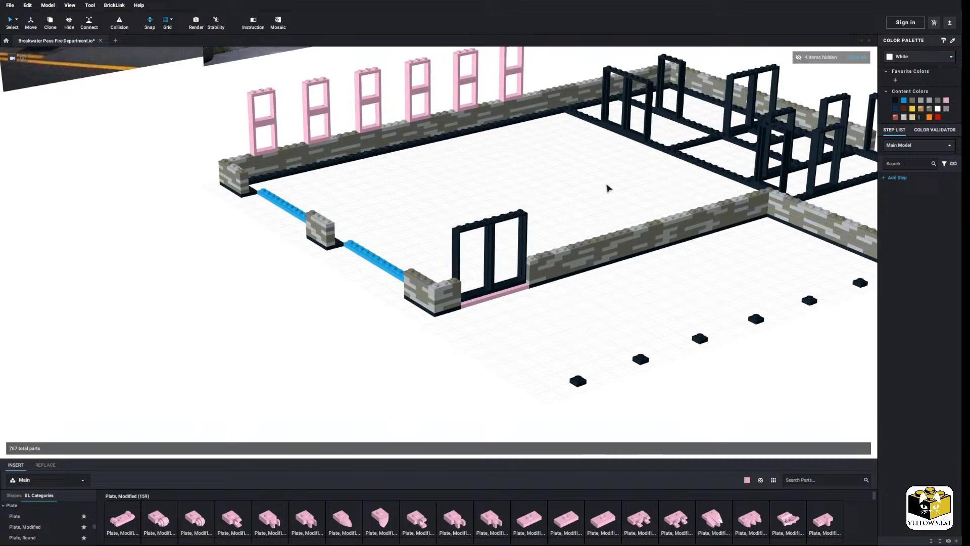
# Recolour the eight jumper plates under the door frames black
pyautogui.moveTo(569, 171); pyautogui.dragTo(554, 210)
pyautogui.moveTo(554, 211); pyautogui.dragTo(379, 350, button='right')
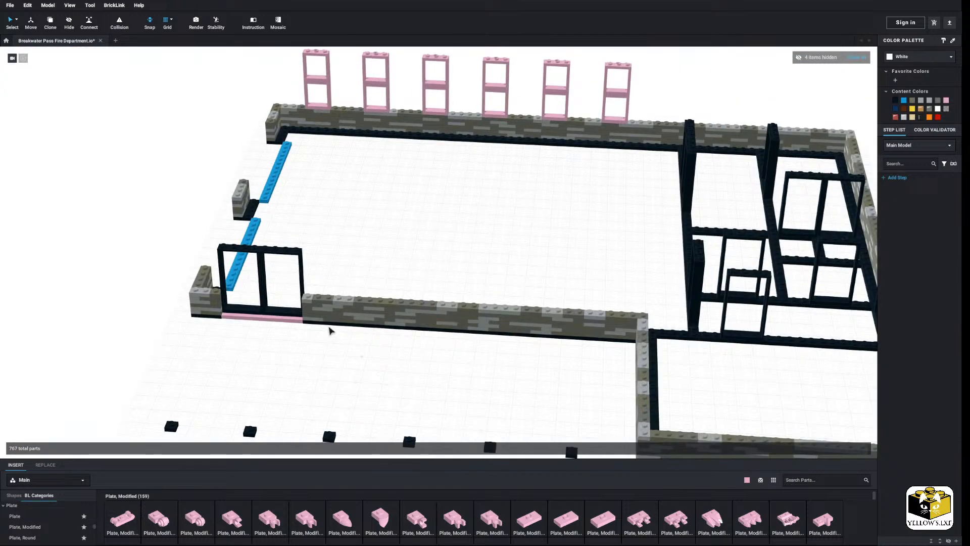
pyautogui.moveTo(329, 329); pyautogui.dragTo(325, 321, button='right')
pyautogui.click(352, 315)
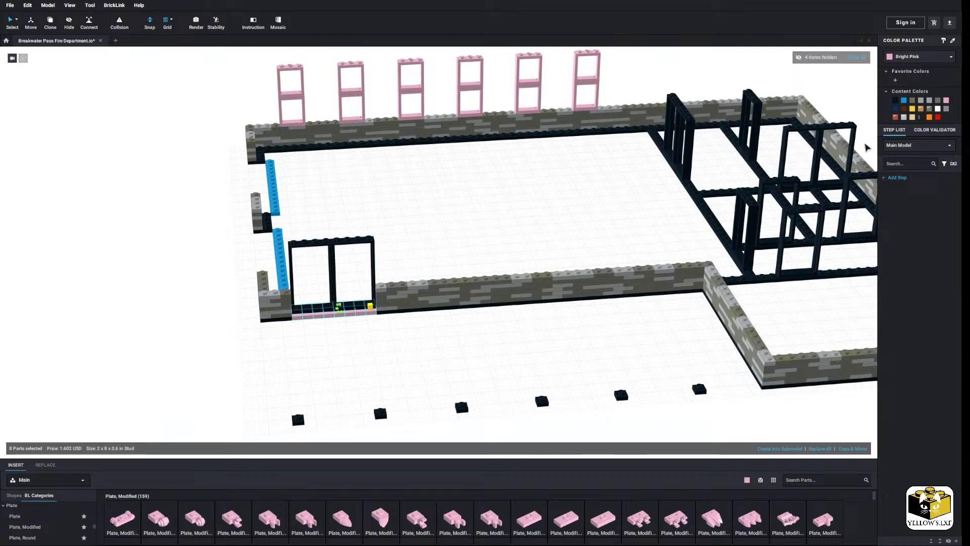
pyautogui.click(895, 100)
# Recolour both 1 x 4 x 6 door frames of the garage's double door Bright Pink
pyautogui.click(352, 304)
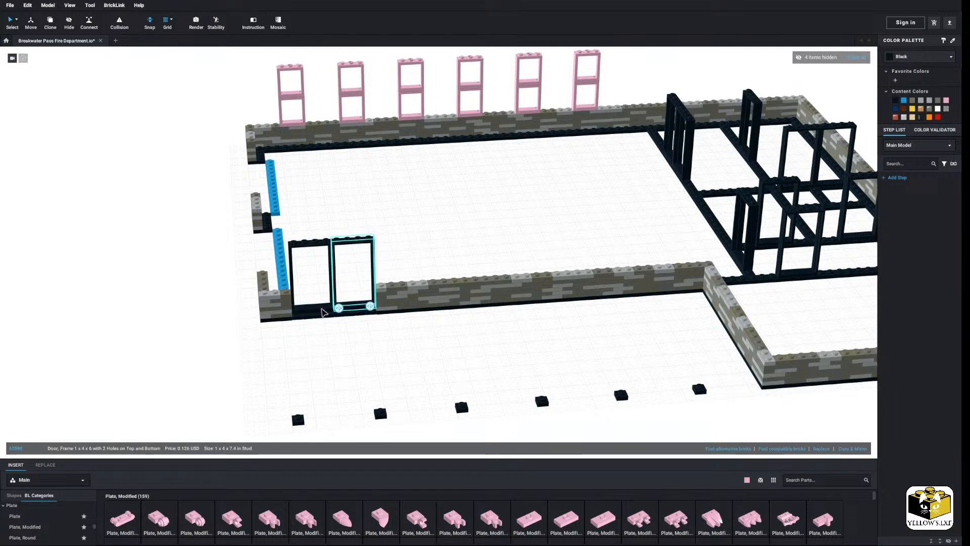
pyautogui.keyDown('ctrl'); pyautogui.click(322, 306); pyautogui.keyUp('ctrl')
pyautogui.click(946, 100)
pyautogui.click(570, 202)
# Copy the first stacked window pair from the long wall and place the copy on the opposite garage wall beside the double door
pyautogui.moveTo(569, 202); pyautogui.dragTo(556, 227, button='middle')
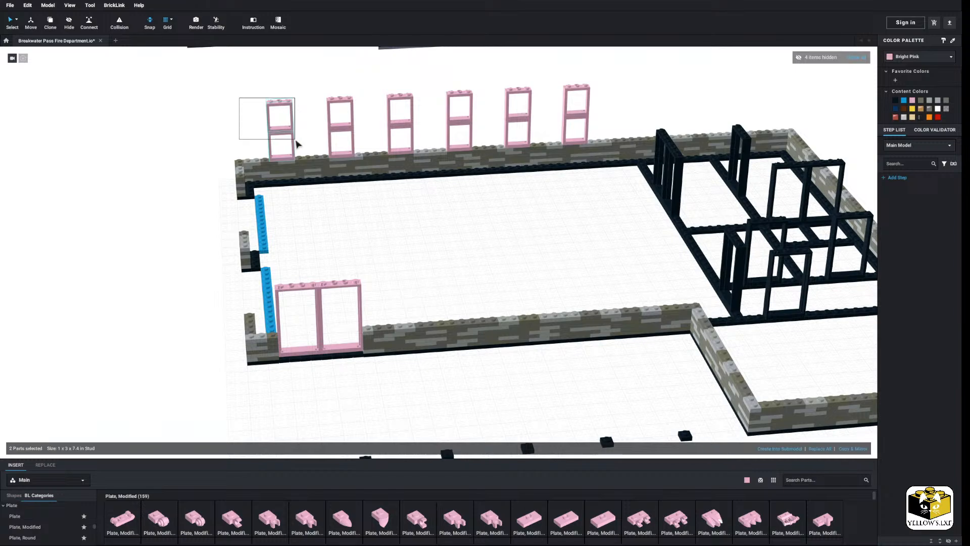
pyautogui.rightClick(292, 130)
pyautogui.click(385, 209)
pyautogui.rightClick(385, 206)
pyautogui.click(397, 229)
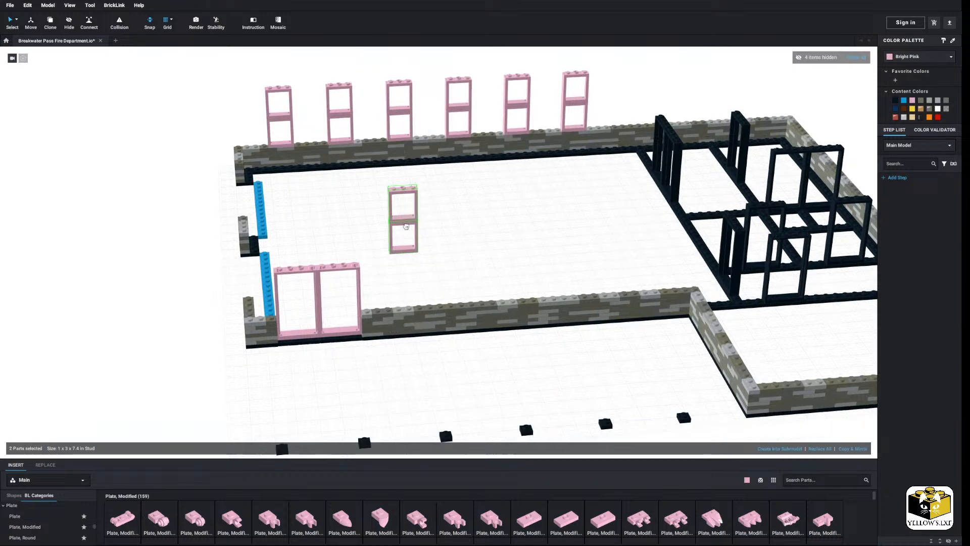
pyautogui.scroll(5, 401, 214)
pyautogui.click(404, 243)
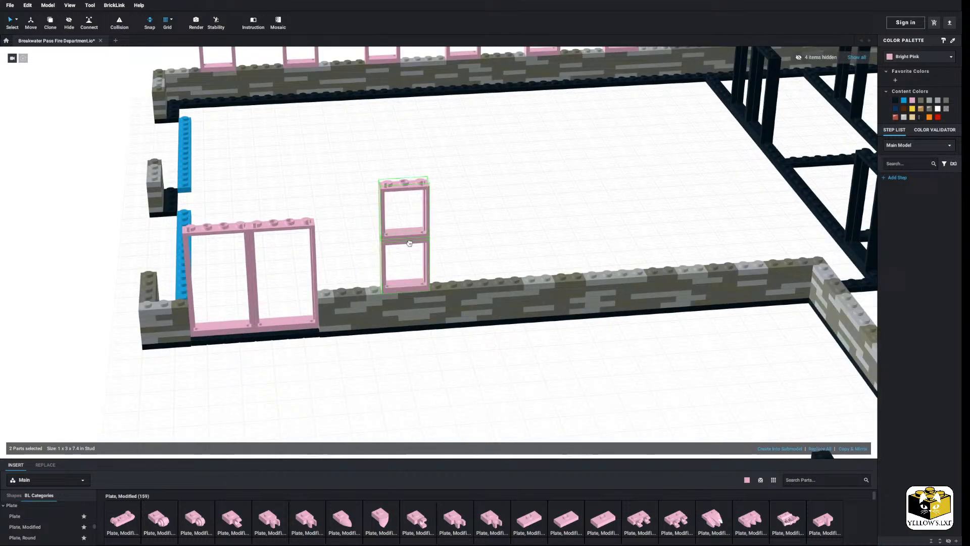
# Paste three more stacked window pairs at even spacing along the garage wall beyond the double door
pyautogui.hotkey('ctrl', 'v')
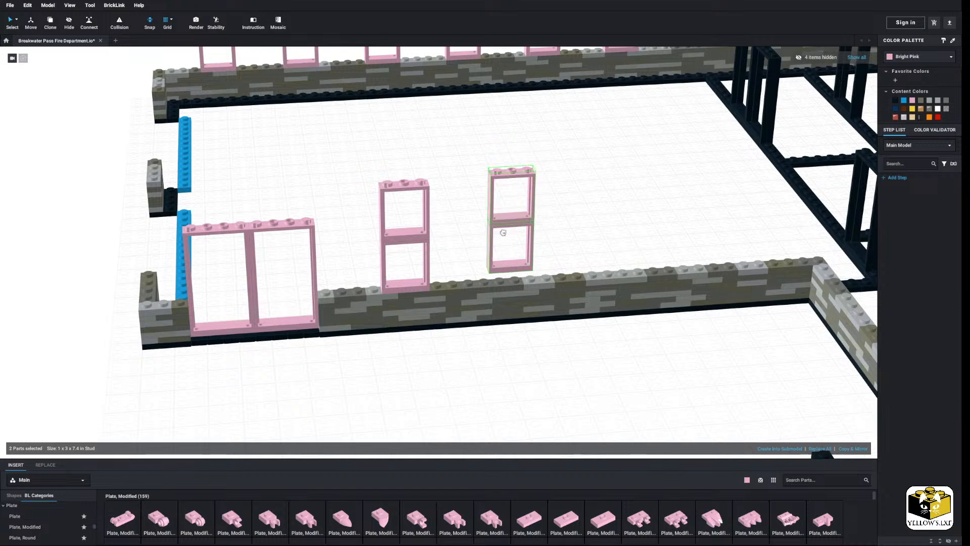
pyautogui.click(624, 222)
pyautogui.moveTo(624, 223); pyautogui.dragTo(438, 217, button='middle')
pyautogui.rightClick(438, 218)
pyautogui.click(449, 240)
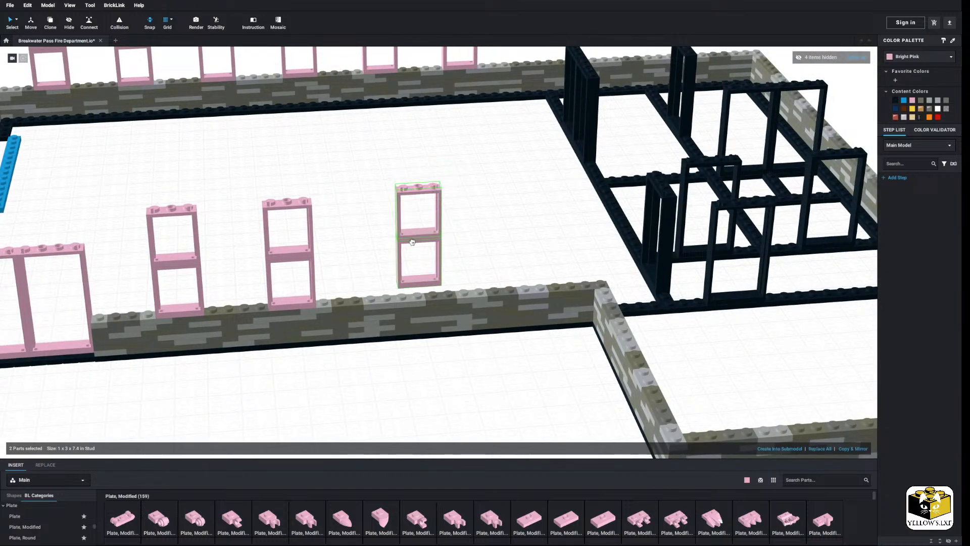
pyautogui.rightClick(553, 207)
pyautogui.click(564, 229)
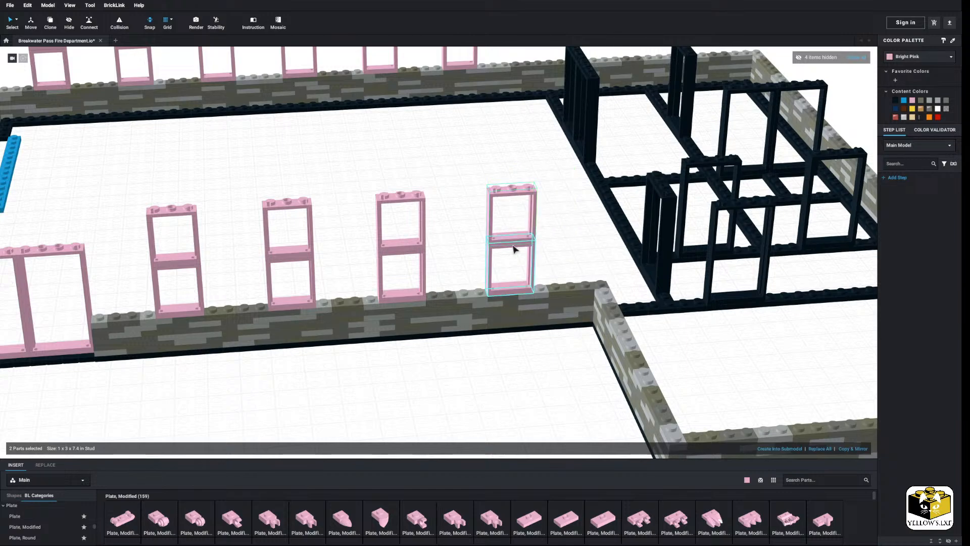
pyautogui.click(513, 247)
# Lay a pink Plate 1 x 12 across the garage floor from the opposite wall's last window pair as an alignment guide
pyautogui.scroll(-6, 459, 217)
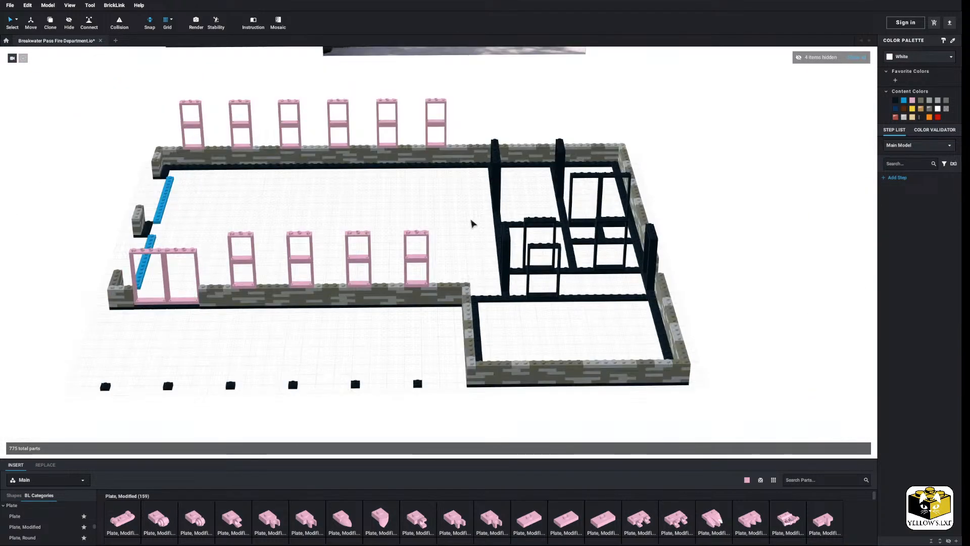
pyautogui.moveTo(457, 209); pyautogui.dragTo(472, 211, button='middle')
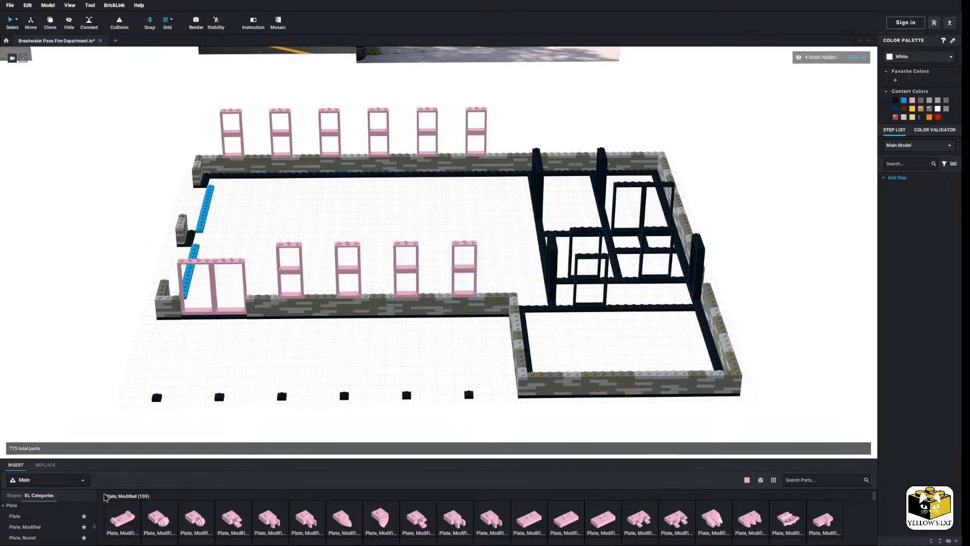
pyautogui.click(14, 516)
pyautogui.click(451, 514)
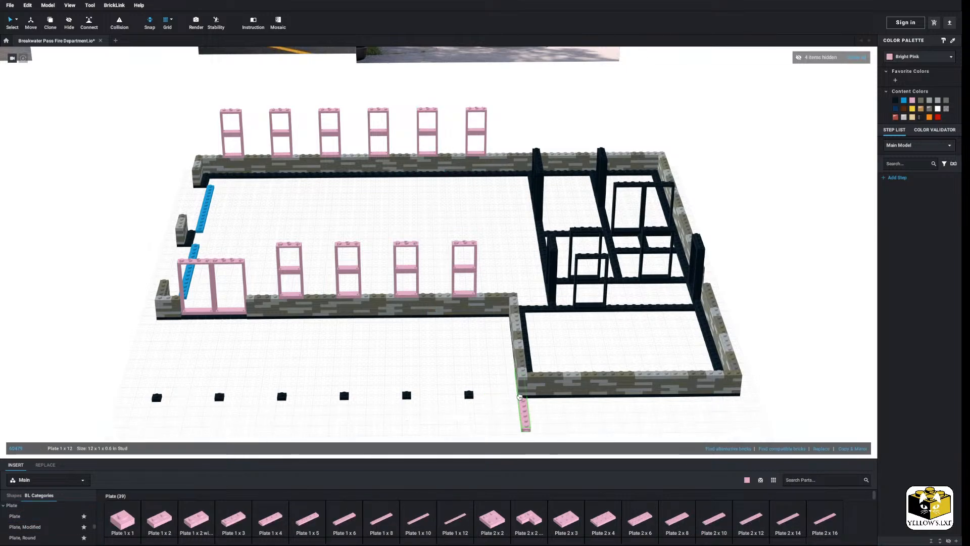
pyautogui.moveTo(480, 185); pyautogui.dragTo(512, 205, button='right')
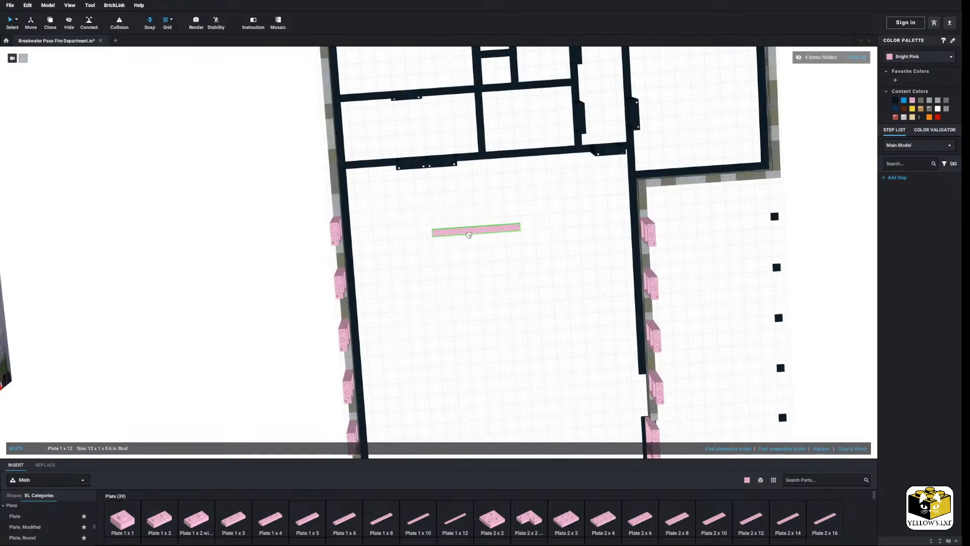
pyautogui.moveTo(447, 233); pyautogui.dragTo(459, 223, button='right')
pyautogui.click(379, 227)
# Mirror-copy the 1 x 12 plate three times to extend the guide across the garage to the double door wall
pyautogui.moveTo(379, 227); pyautogui.dragTo(756, 370, button='right')
pyautogui.click(848, 450)
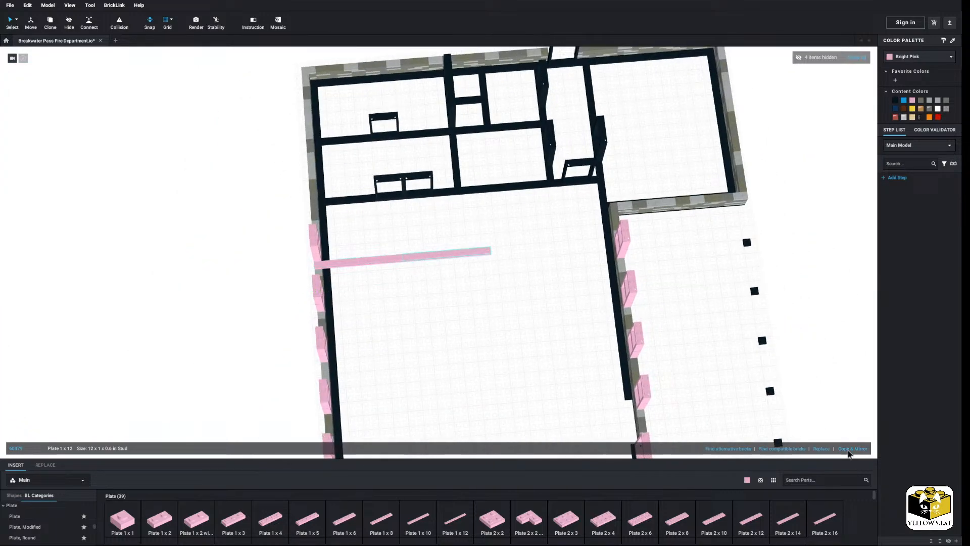
pyautogui.click(848, 450)
pyautogui.click(848, 450)
pyautogui.click(671, 320)
# Shift the fourth window pair on the double door wall past the guide plates toward the inner corner
pyautogui.moveTo(670, 320); pyautogui.dragTo(488, 361, button='right')
pyautogui.scroll(4, 488, 360)
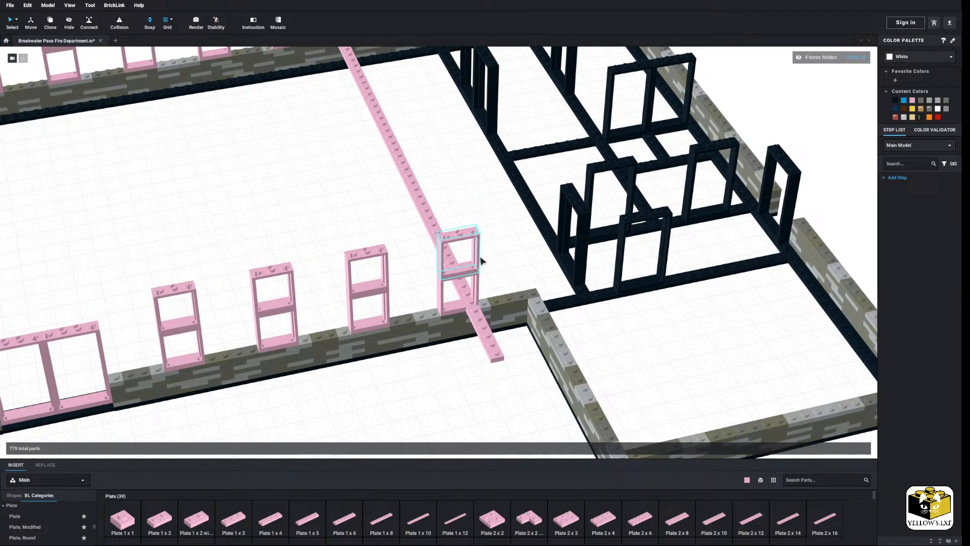
pyautogui.click(477, 280)
pyautogui.moveTo(477, 280); pyautogui.dragTo(516, 272)
pyautogui.click(370, 261)
pyautogui.moveTo(377, 227); pyautogui.dragTo(367, 240)
pyautogui.moveTo(368, 240); pyautogui.dragTo(362, 236, button='right')
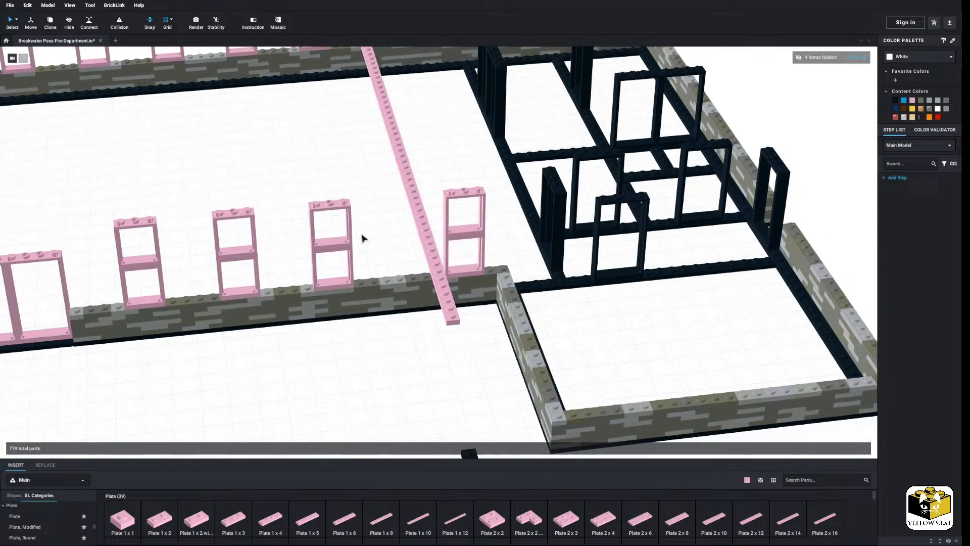
# Delete the pink 1 x 12 guide plates spanning the garage
pyautogui.moveTo(362, 236); pyautogui.dragTo(396, 259, button='middle')
pyautogui.scroll(-1, 401, 257)
pyautogui.click(454, 289)
pyautogui.keyDown('ctrl'); pyautogui.click(427, 202); pyautogui.keyUp('ctrl')
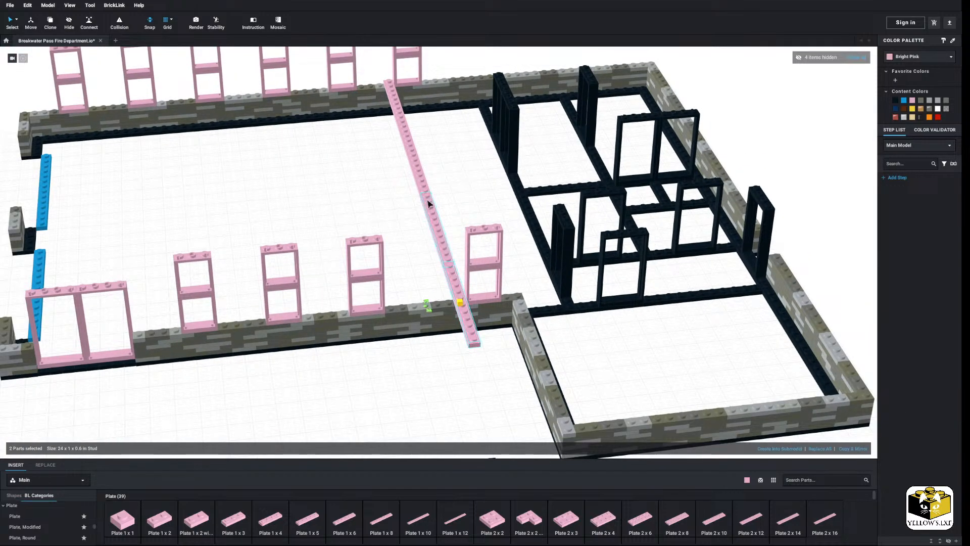
pyautogui.rightClick(399, 117)
pyautogui.click(412, 145)
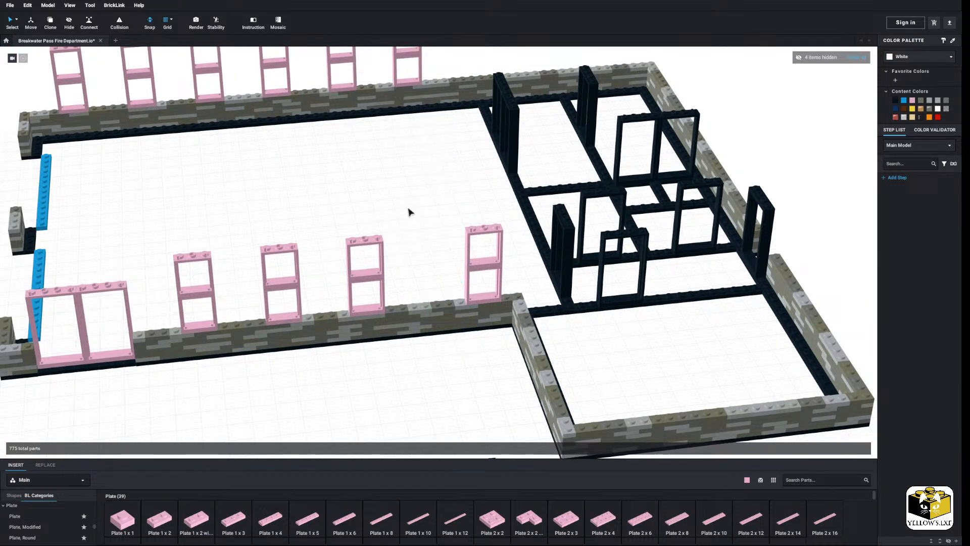
# Shift the third, second and first window pairs on the double door wall toward the fourth pair
pyautogui.moveTo(408, 208); pyautogui.dragTo(345, 286)
pyautogui.scroll(3, 359, 290)
pyautogui.moveTo(323, 348); pyautogui.dragTo(381, 343)
pyautogui.click(227, 310)
pyautogui.moveTo(227, 310); pyautogui.dragTo(347, 301, button='middle')
pyautogui.moveTo(344, 216); pyautogui.dragTo(245, 313)
pyautogui.moveTo(301, 362); pyautogui.dragTo(373, 360)
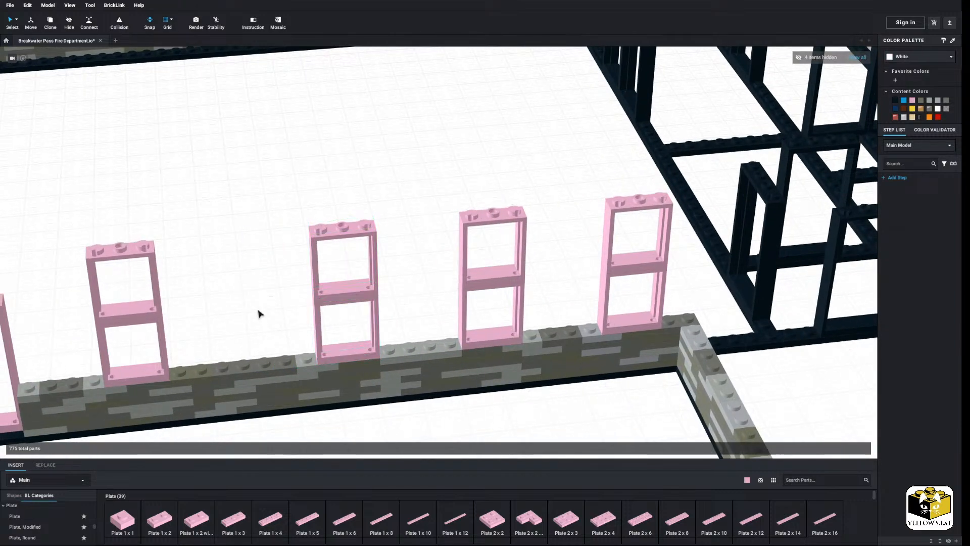
pyautogui.moveTo(260, 310); pyautogui.dragTo(307, 314, button='middle')
pyautogui.moveTo(297, 221); pyautogui.dragTo(218, 330)
pyautogui.moveTo(254, 368); pyautogui.dragTo(330, 367)
# Copy the window pair nearest the double door and place a fifth pair on the wall right beside the door frames
pyautogui.rightClick(308, 369)
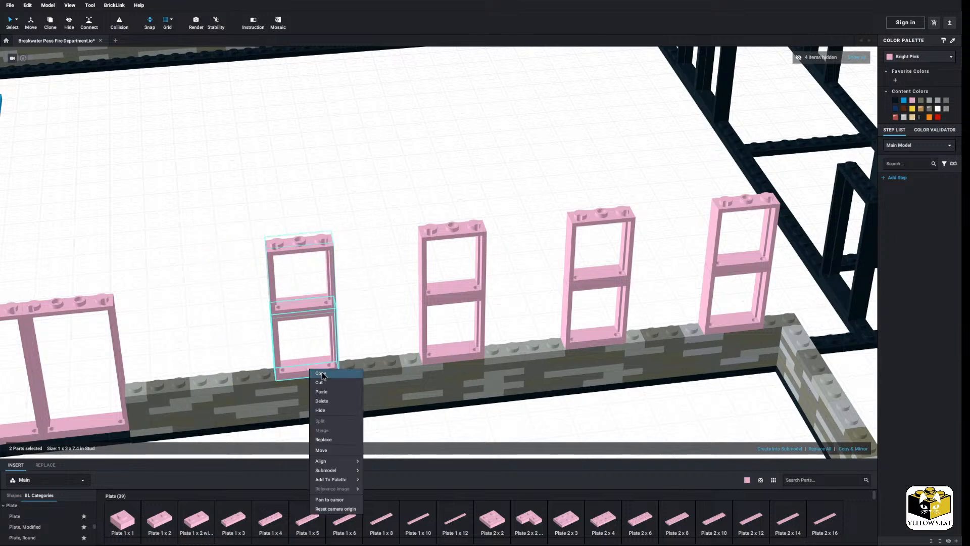
pyautogui.click(352, 355)
pyautogui.rightClick(376, 351)
pyautogui.click(386, 368)
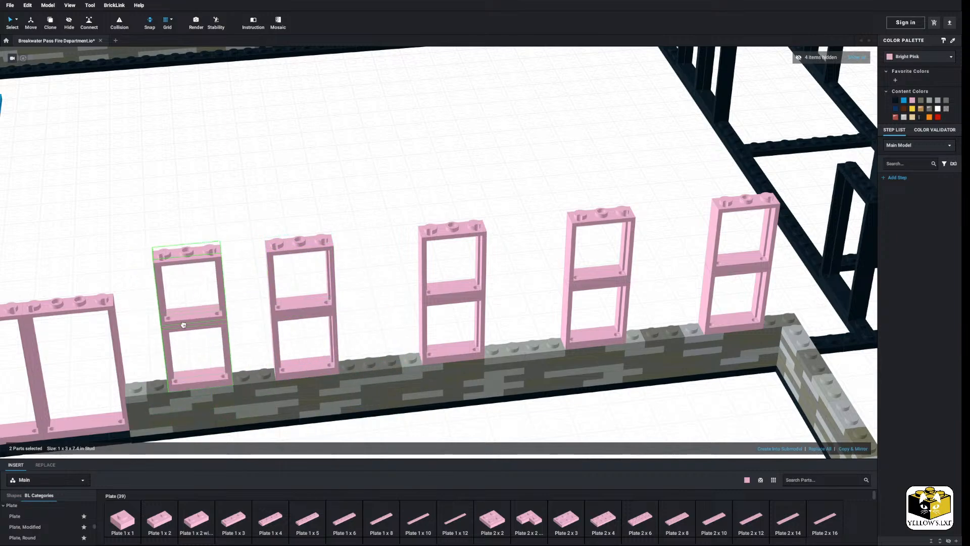
pyautogui.click(147, 329)
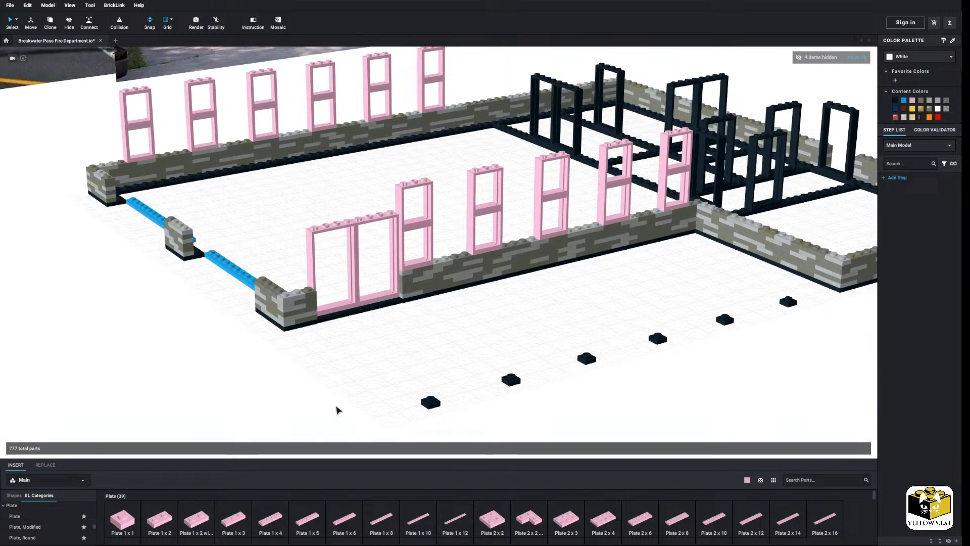
# Move the stacked stone plates at the door-side end of the corner wall out onto the empty grid
pyautogui.moveTo(328, 388); pyautogui.dragTo(321, 392, button='right')
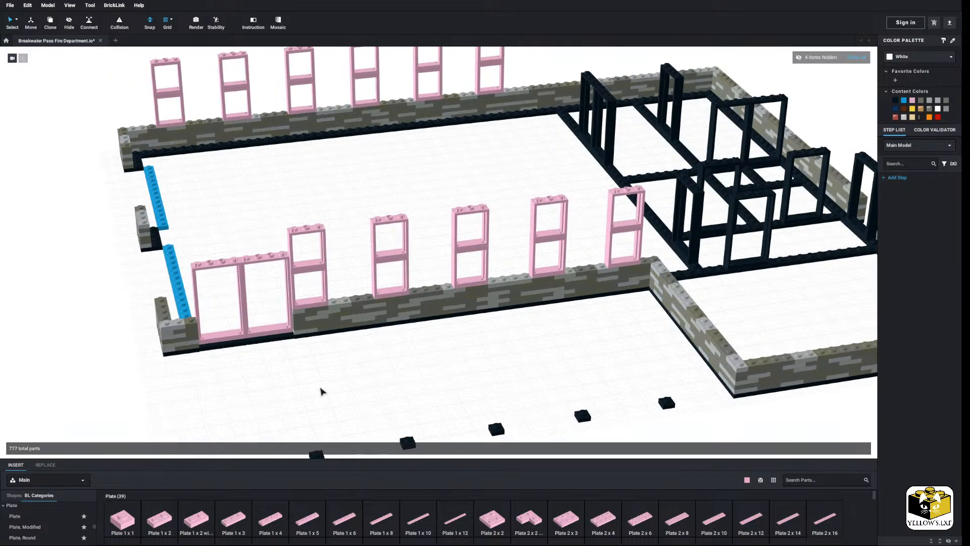
pyautogui.moveTo(320, 392); pyautogui.dragTo(342, 382, button='middle')
pyautogui.scroll(5, 338, 384)
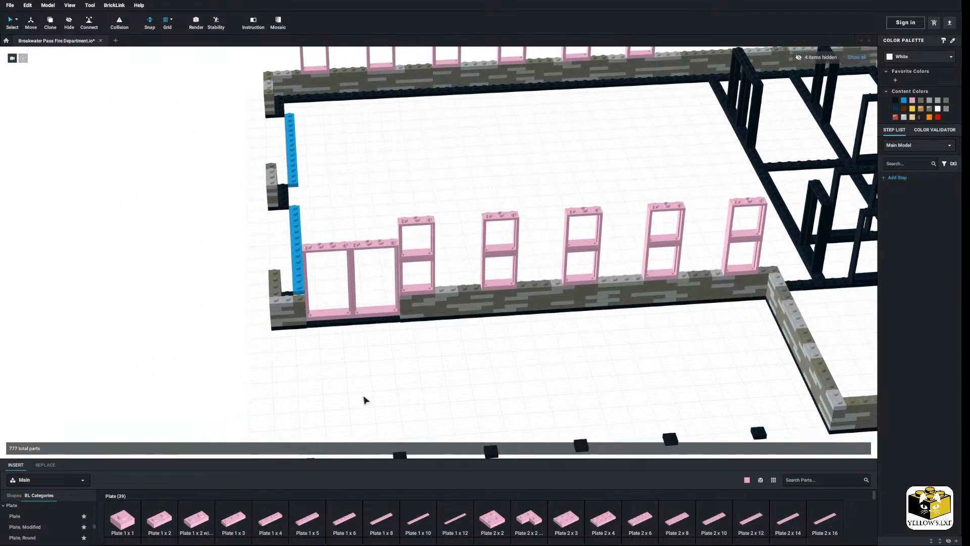
pyautogui.moveTo(361, 408); pyautogui.dragTo(389, 398, button='right')
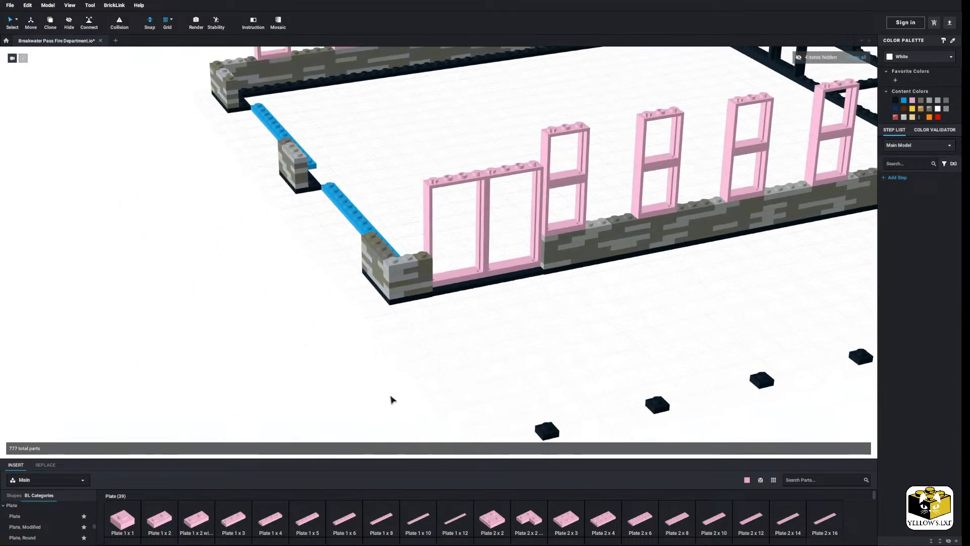
pyautogui.moveTo(390, 398); pyautogui.dragTo(367, 411, button='middle')
pyautogui.moveTo(366, 407); pyautogui.dragTo(342, 407, button='right')
pyautogui.scroll(3, 344, 406)
pyautogui.moveTo(345, 409); pyautogui.dragTo(375, 415, button='middle')
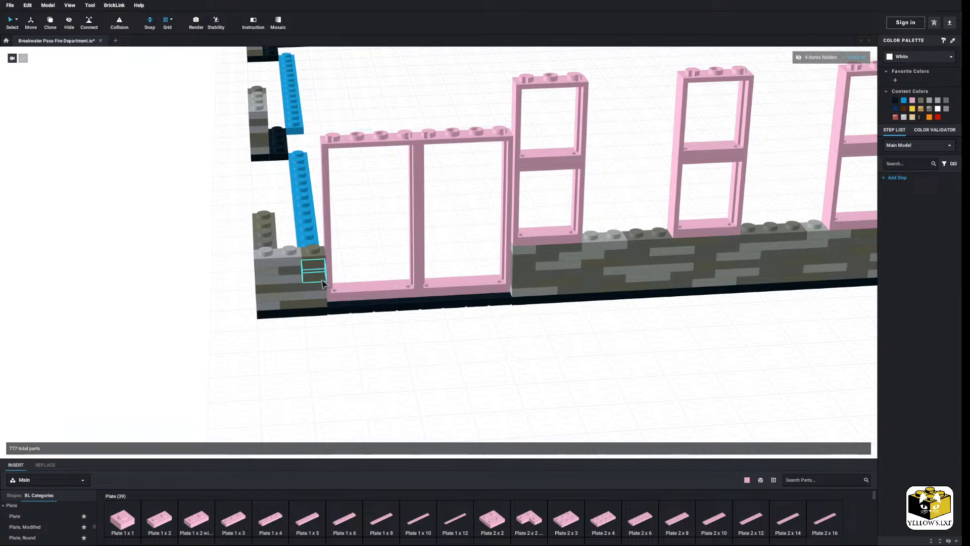
pyautogui.click(312, 259)
pyautogui.keyDown('ctrl'); pyautogui.click(314, 269); pyautogui.keyUp('ctrl')
pyautogui.keyDown('ctrl'); pyautogui.click(316, 280); pyautogui.keyUp('ctrl')
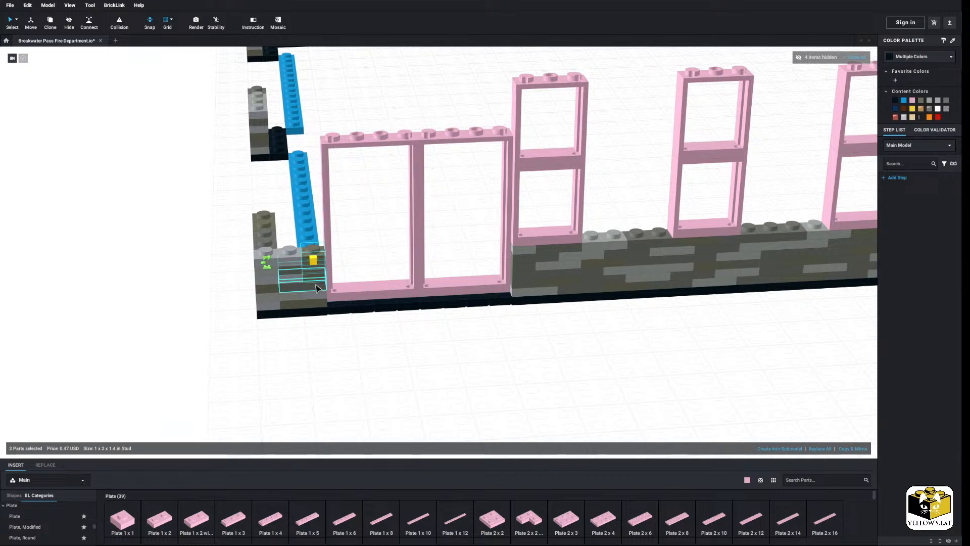
pyautogui.keyDown('ctrl'); pyautogui.click(317, 289); pyautogui.keyUp('ctrl')
pyautogui.rightClick(314, 303)
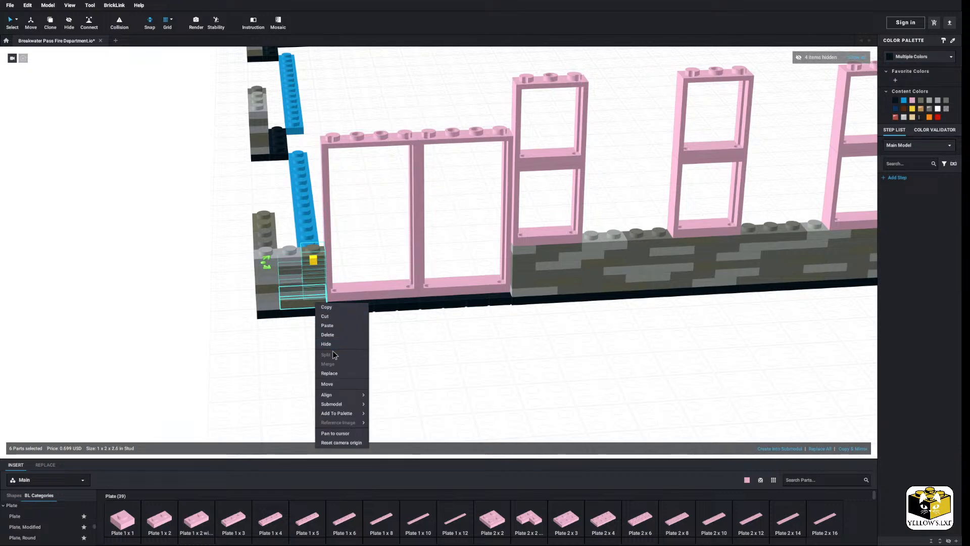
pyautogui.click(296, 335)
pyautogui.keyDown('ctrl'); pyautogui.click(312, 307); pyautogui.keyUp('ctrl')
pyautogui.moveTo(303, 312); pyautogui.dragTo(192, 329)
pyautogui.click(194, 330)
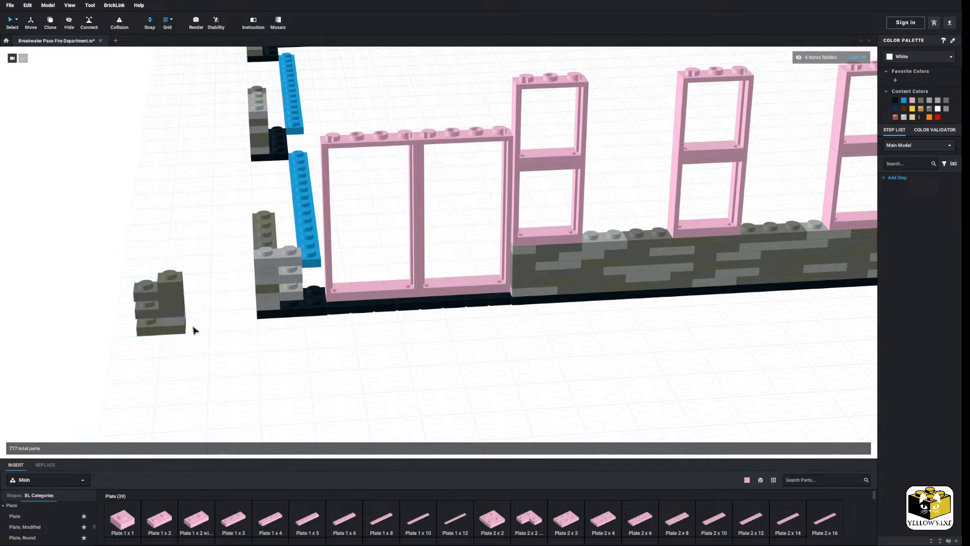
pyautogui.click(140, 291)
pyautogui.rightClick(139, 291)
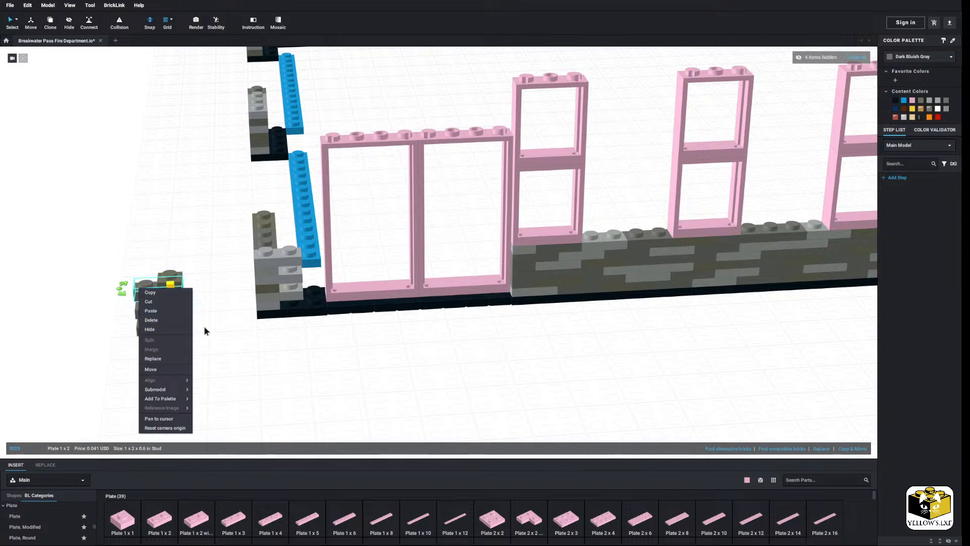
pyautogui.click(156, 524)
pyautogui.click(275, 378)
pyautogui.rightClick(275, 377)
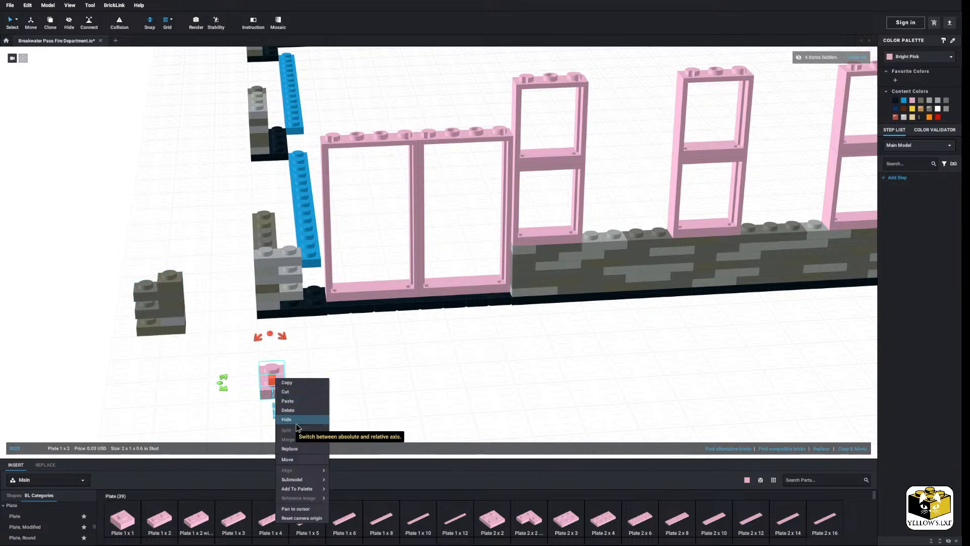
pyautogui.click(383, 393)
pyautogui.press('Right')
pyautogui.rightClick(262, 386)
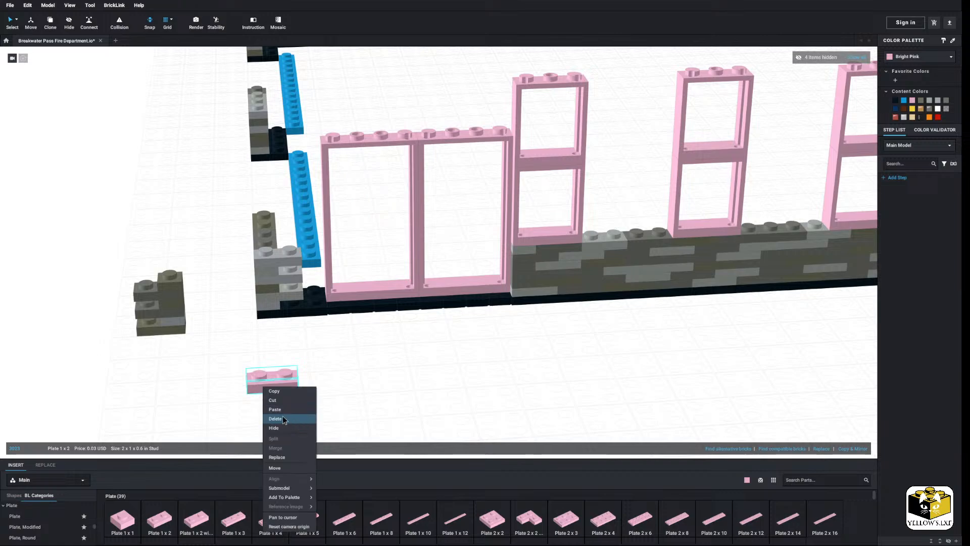
pyautogui.click(275, 419)
# Fill the two gaps in the corner wall end beside the double door with 1 x 1 plates and recolor them gray
pyautogui.click(126, 520)
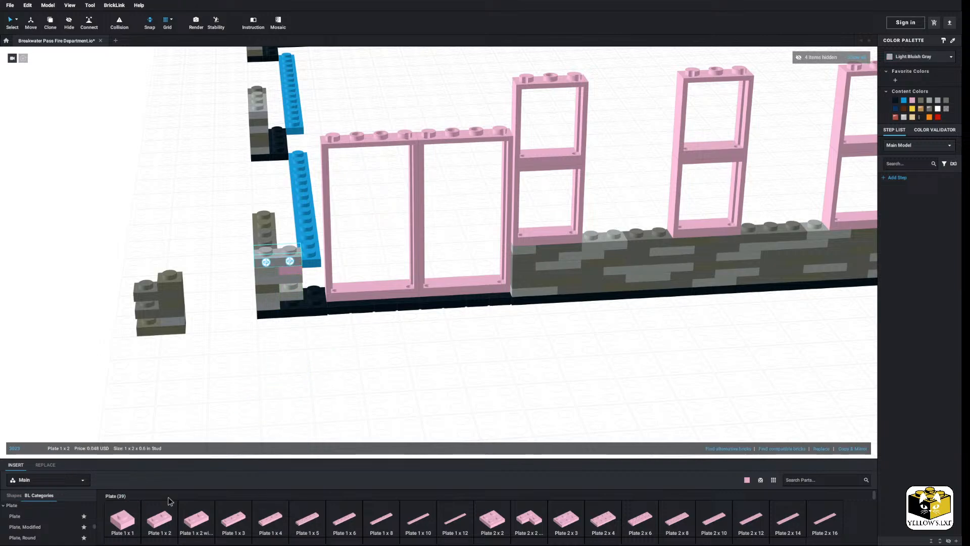
pyautogui.click(292, 276)
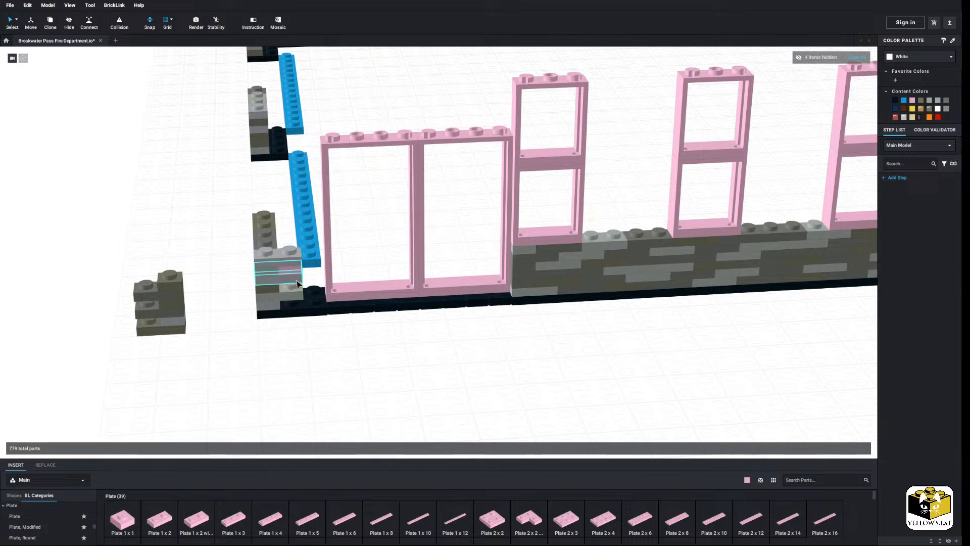
pyautogui.click(292, 335)
pyautogui.moveTo(292, 334); pyautogui.dragTo(271, 337, button='right')
pyautogui.moveTo(127, 337); pyautogui.dragTo(136, 333)
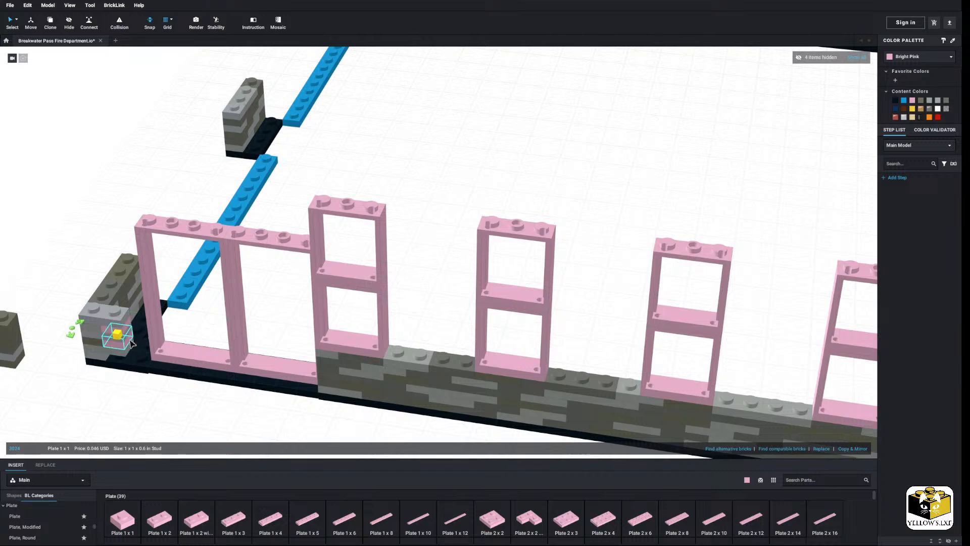
pyautogui.moveTo(131, 342); pyautogui.dragTo(158, 328, button='right')
pyautogui.click(124, 523)
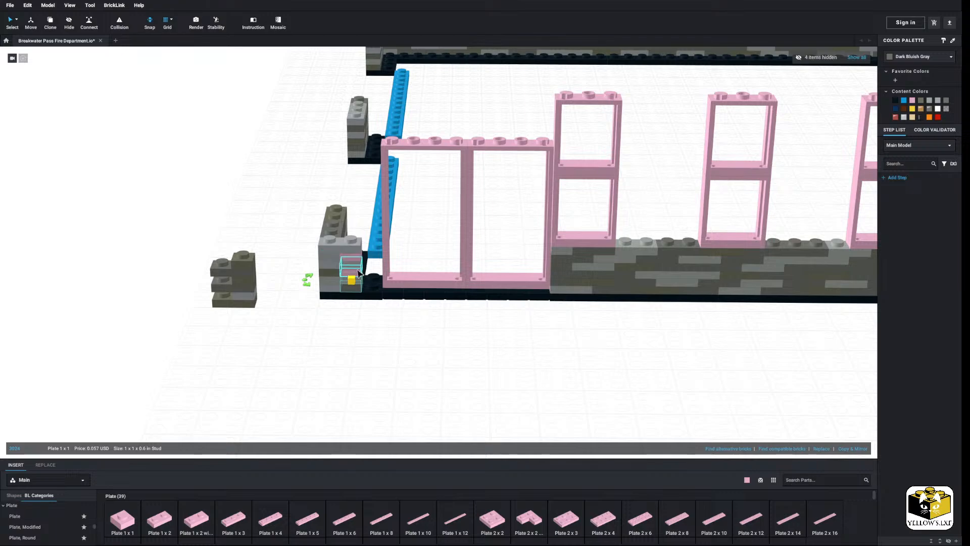
pyautogui.click(355, 291)
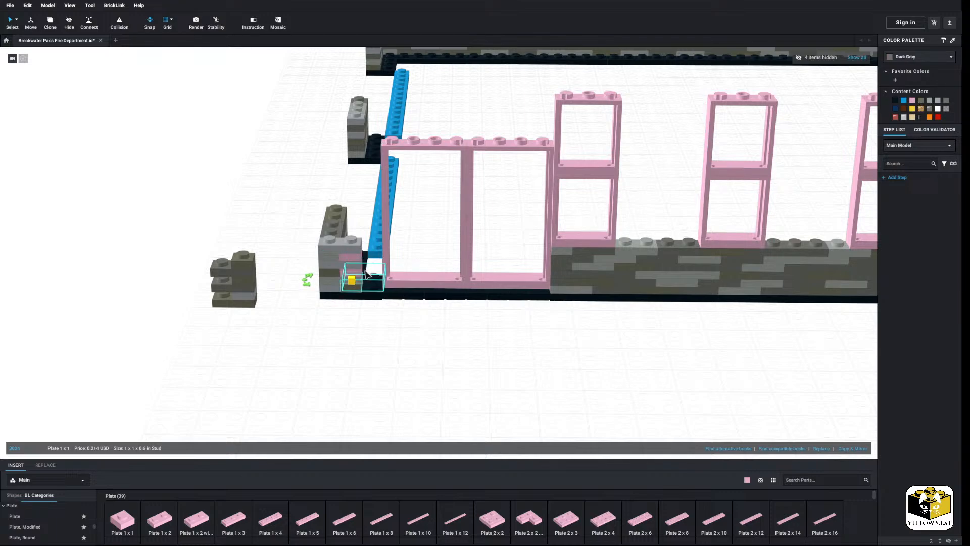
pyautogui.click(355, 273)
pyautogui.keyDown('ctrl'); pyautogui.click(355, 256); pyautogui.keyUp('ctrl')
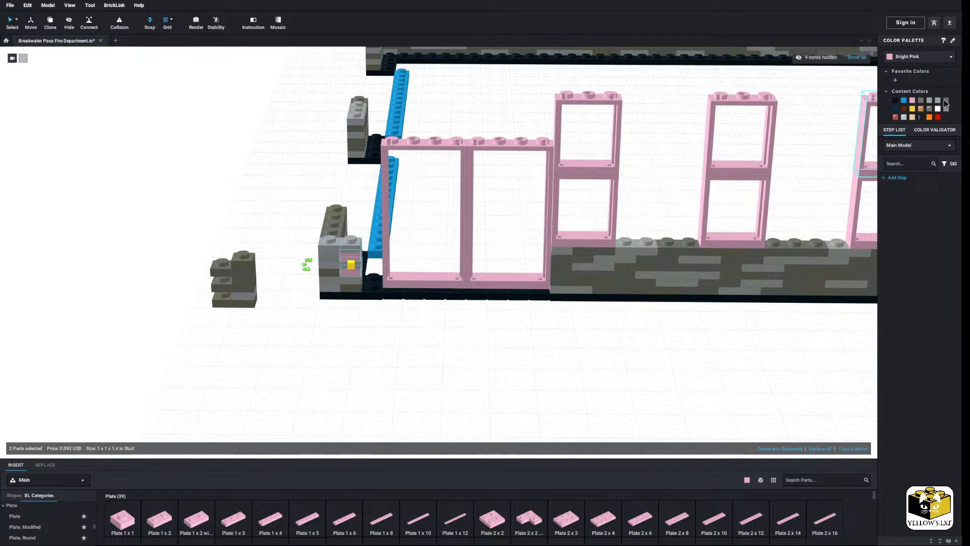
pyautogui.click(472, 346)
# Delete the black 1 x 3 plate and the black plate next to it at the corner beside the double door
pyautogui.click(372, 287)
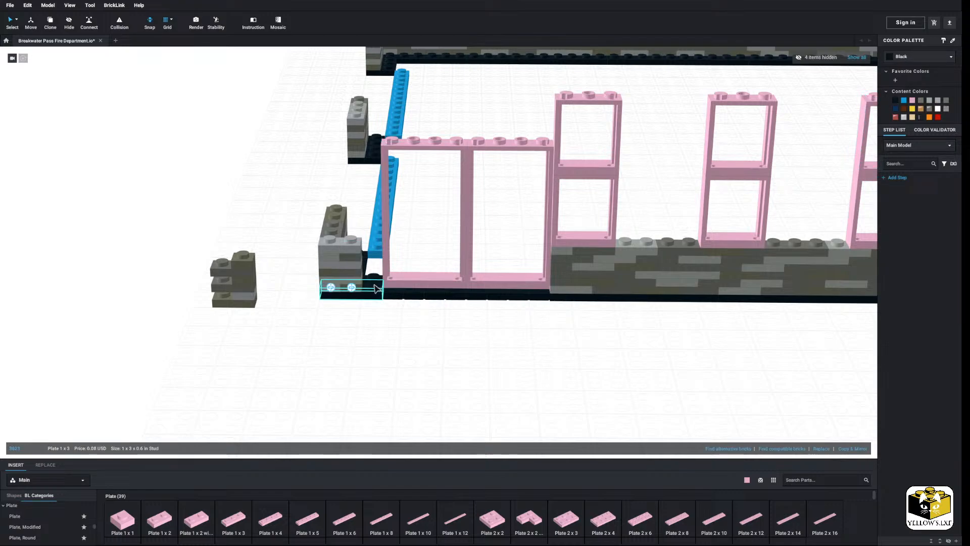
pyautogui.moveTo(373, 287); pyautogui.dragTo(378, 292, button='right')
pyautogui.moveTo(383, 281); pyautogui.dragTo(368, 250, button='middle')
pyautogui.moveTo(384, 277); pyautogui.dragTo(373, 279, button='right')
pyautogui.keyDown('ctrl'); pyautogui.click(383, 331); pyautogui.keyUp('ctrl')
pyautogui.rightClick(382, 331)
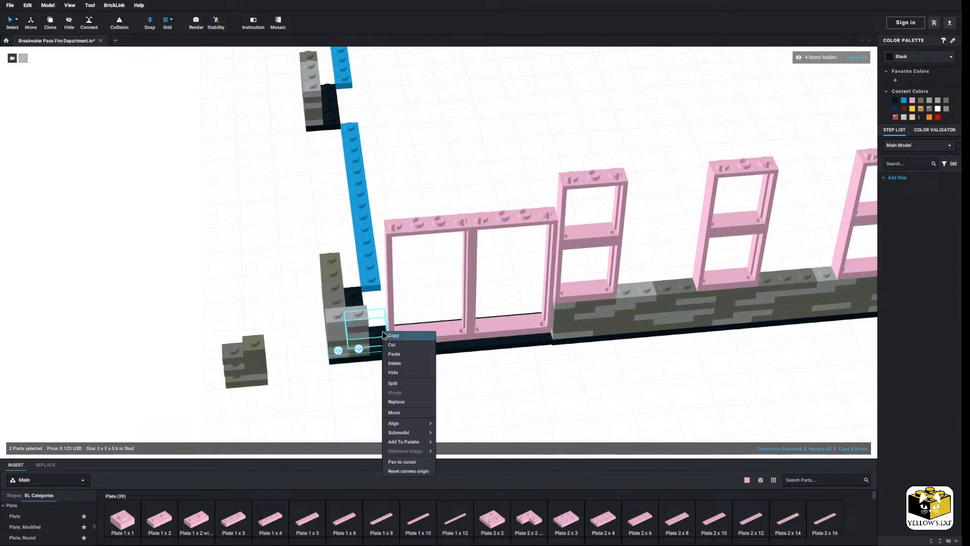
pyautogui.click(399, 363)
# Shift the double door frames and their black base plates one stud toward the outer corner
pyautogui.scroll(-3, 417, 340)
pyautogui.moveTo(398, 356); pyautogui.dragTo(395, 358, button='right')
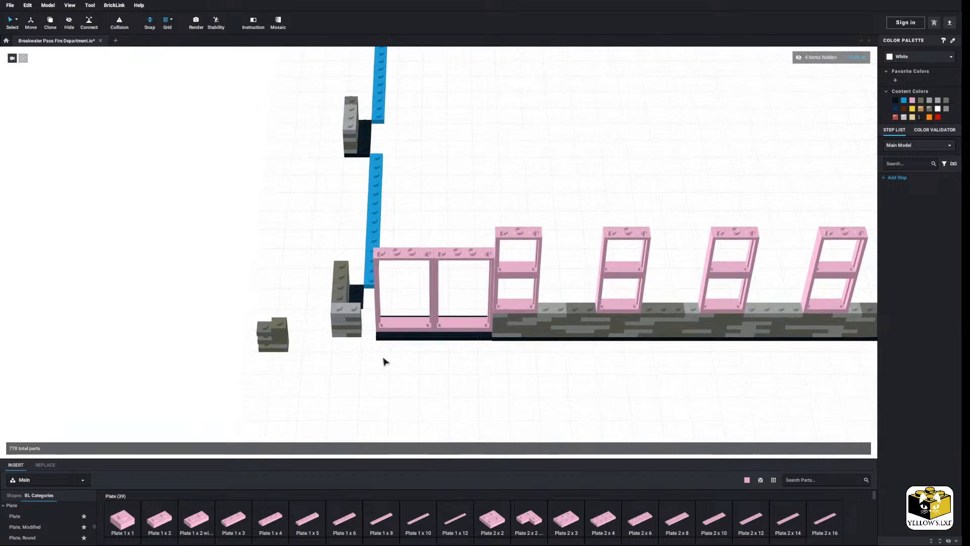
pyautogui.moveTo(375, 357); pyautogui.dragTo(471, 333)
pyautogui.moveTo(380, 337); pyautogui.dragTo(365, 337)
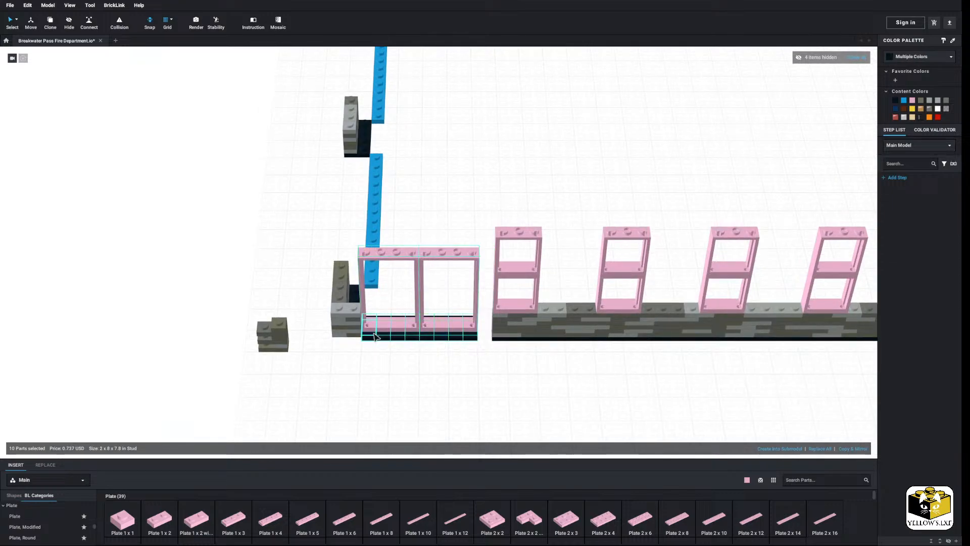
pyautogui.click(425, 381)
# Pull the two dark bluish gray 1 x 1 plates out of the long wall's end facing the door onto the grid
pyautogui.moveTo(408, 365); pyautogui.dragTo(411, 360, button='right')
pyautogui.moveTo(411, 359); pyautogui.dragTo(379, 376, button='middle')
pyautogui.scroll(3, 379, 376)
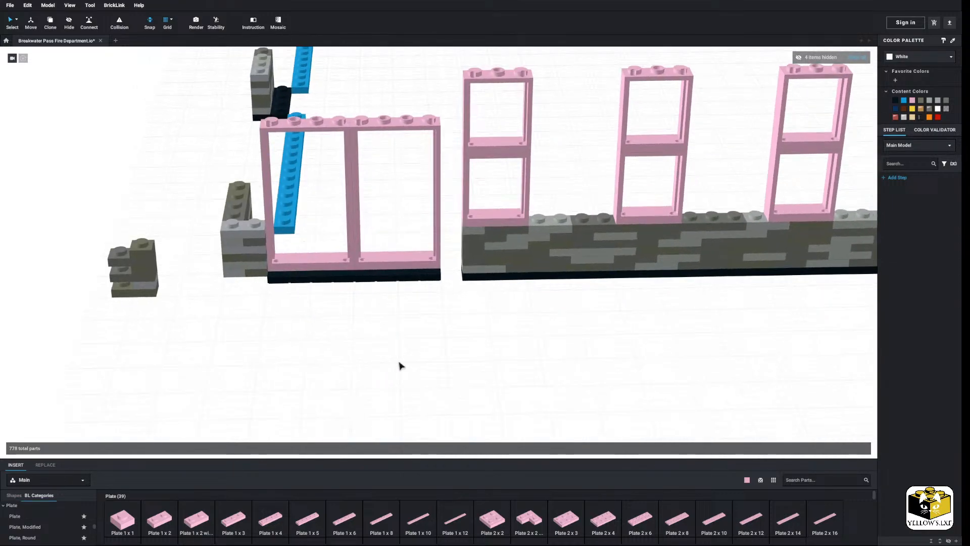
pyautogui.scroll(3, 416, 351)
pyautogui.click(484, 255)
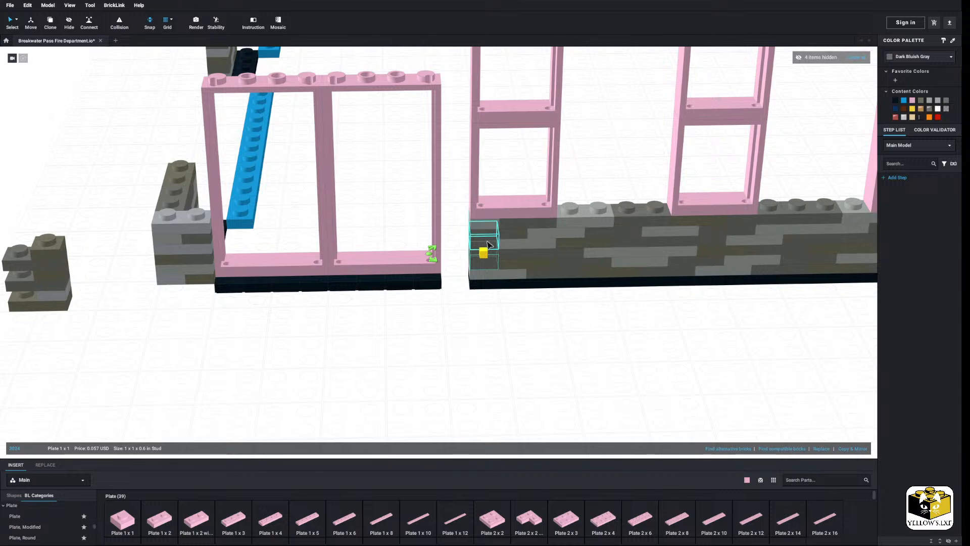
pyautogui.moveTo(483, 239); pyautogui.dragTo(463, 365)
pyautogui.click(318, 364)
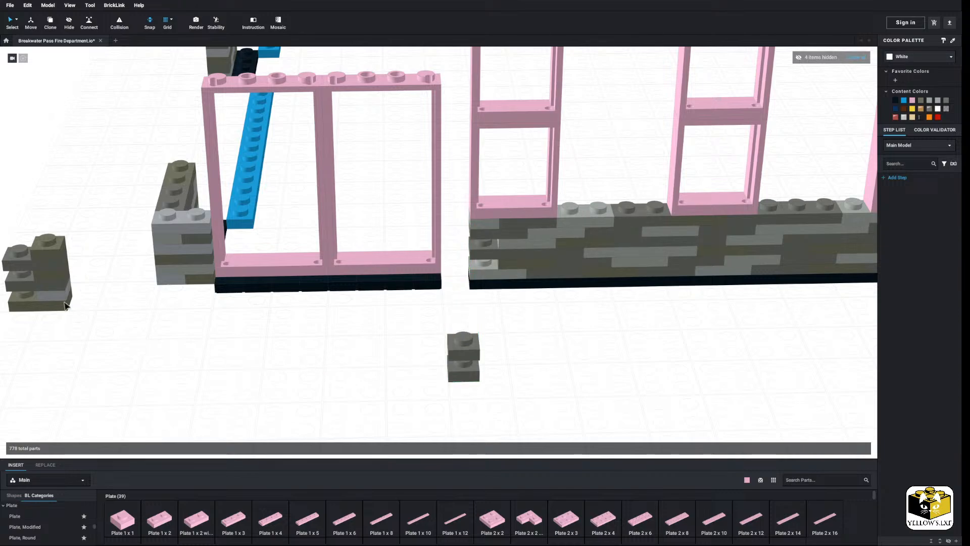
# Insert the two set-aside dark bluish gray 1 x 2 plates into the long wall's end and a lighter 1 x 1 plate between them
pyautogui.click(26, 282)
pyautogui.keyDown('ctrl'); pyautogui.click(25, 259); pyautogui.keyUp('ctrl')
pyautogui.moveTo(24, 259); pyautogui.dragTo(475, 245)
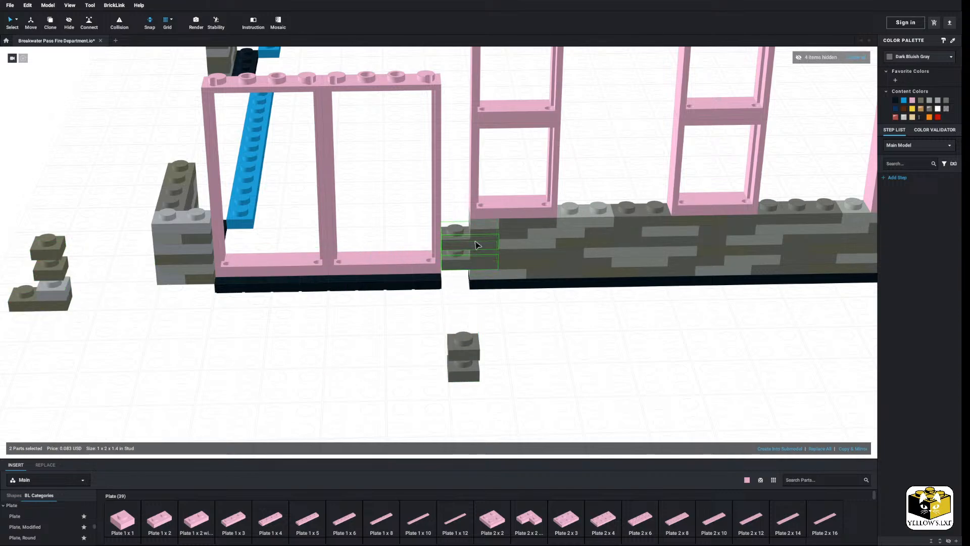
pyautogui.click(128, 355)
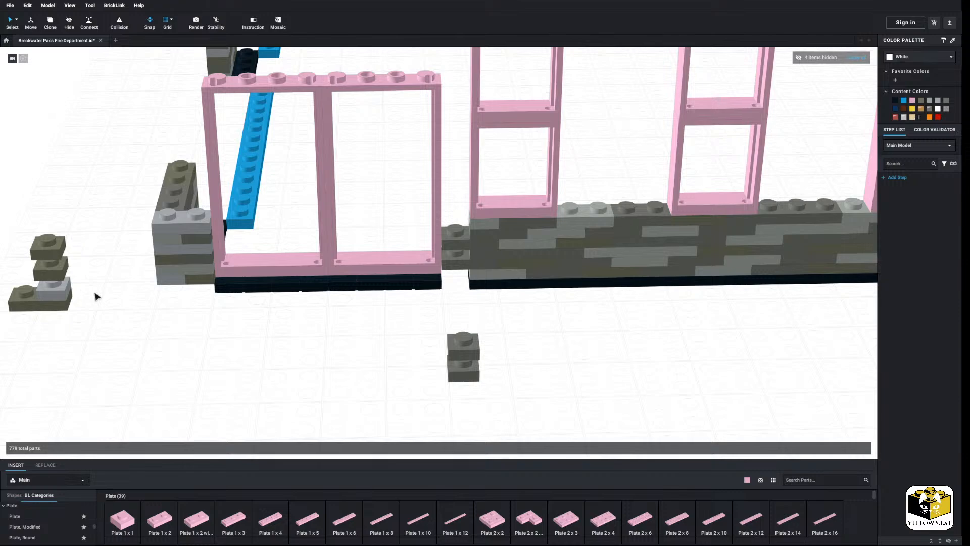
pyautogui.click(56, 291)
pyautogui.moveTo(55, 291); pyautogui.dragTo(464, 242)
pyautogui.click(485, 344)
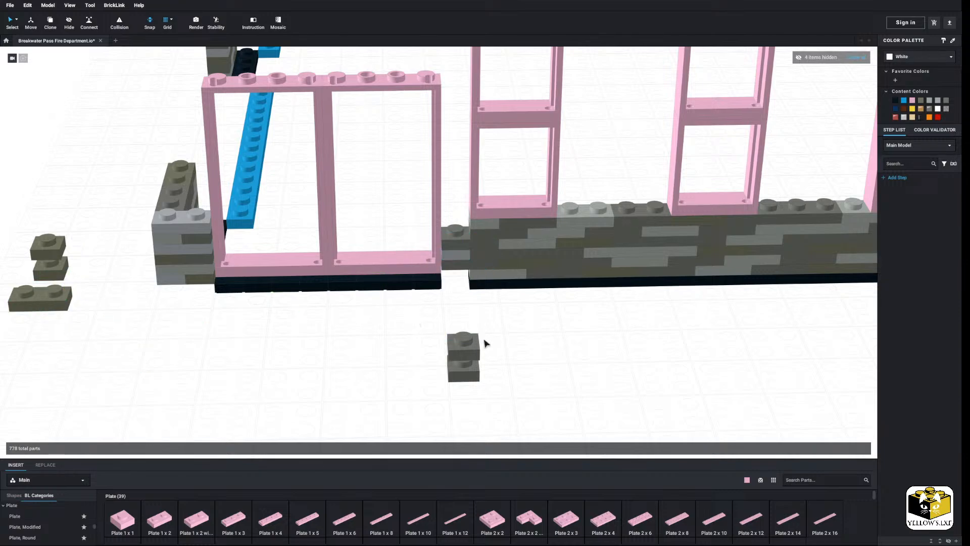
# Fill the remaining gaps in the wall end beside the double door with three loose 1 x 1 plates
pyautogui.moveTo(464, 340); pyautogui.dragTo(471, 222)
pyautogui.moveTo(50, 246); pyautogui.dragTo(456, 218)
pyautogui.click(429, 363)
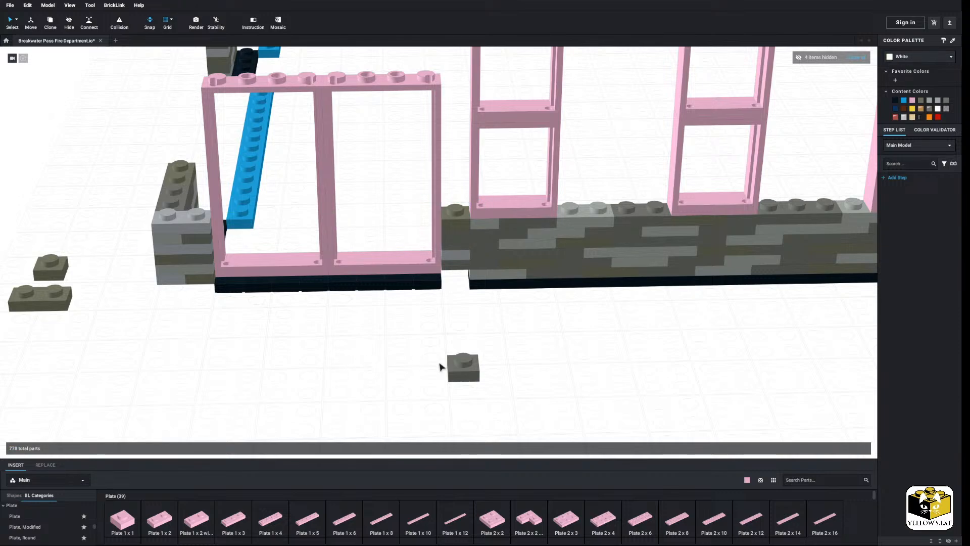
pyautogui.moveTo(457, 364); pyautogui.dragTo(463, 273)
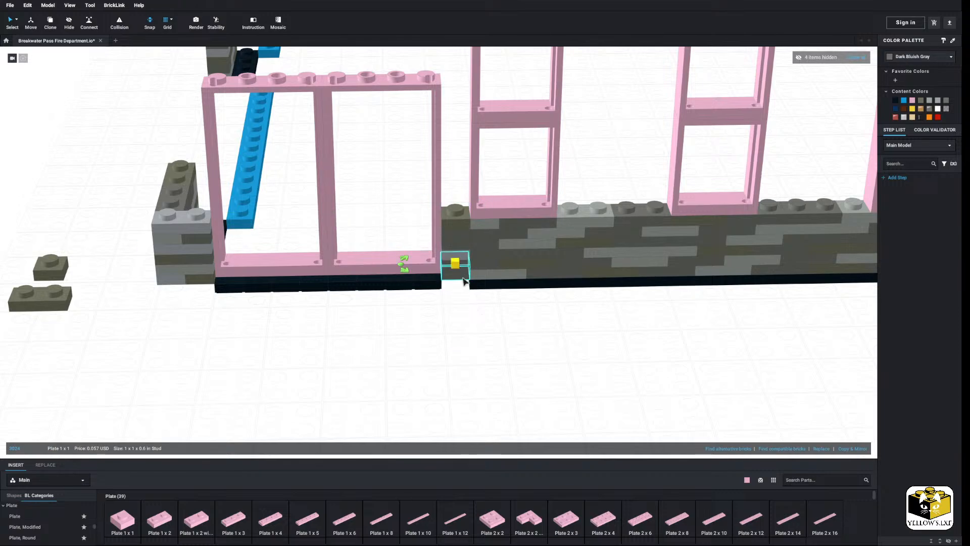
pyautogui.click(442, 336)
# Delete the two leftover dark gray plates lying on the grid outside the corner
pyautogui.scroll(-3, 442, 336)
pyautogui.moveTo(241, 242); pyautogui.dragTo(220, 295)
pyautogui.rightClick(220, 295)
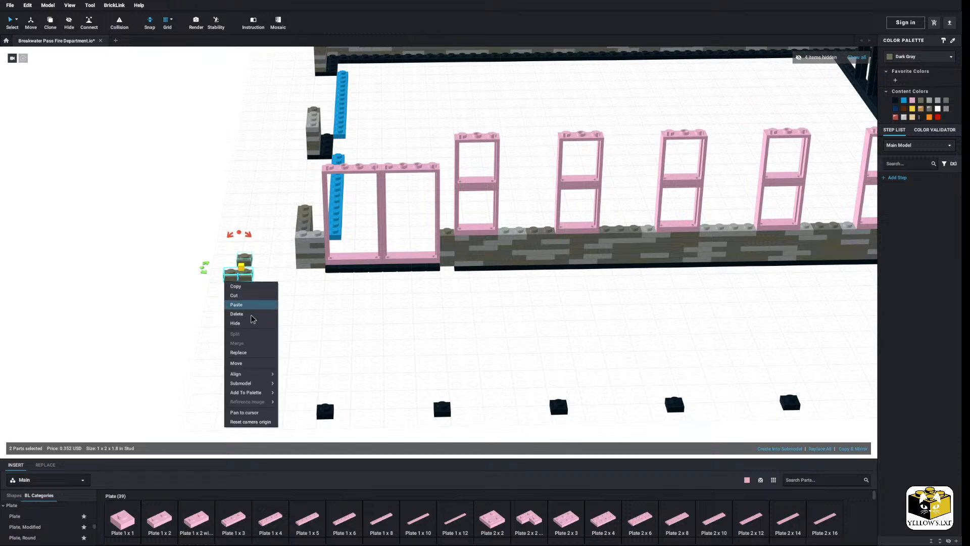
pyautogui.click(253, 318)
# Place a 1 x 2 plate in the base gap between the double door and the long wall, and color it black
pyautogui.scroll(3, 307, 331)
pyautogui.click(159, 518)
pyautogui.click(446, 265)
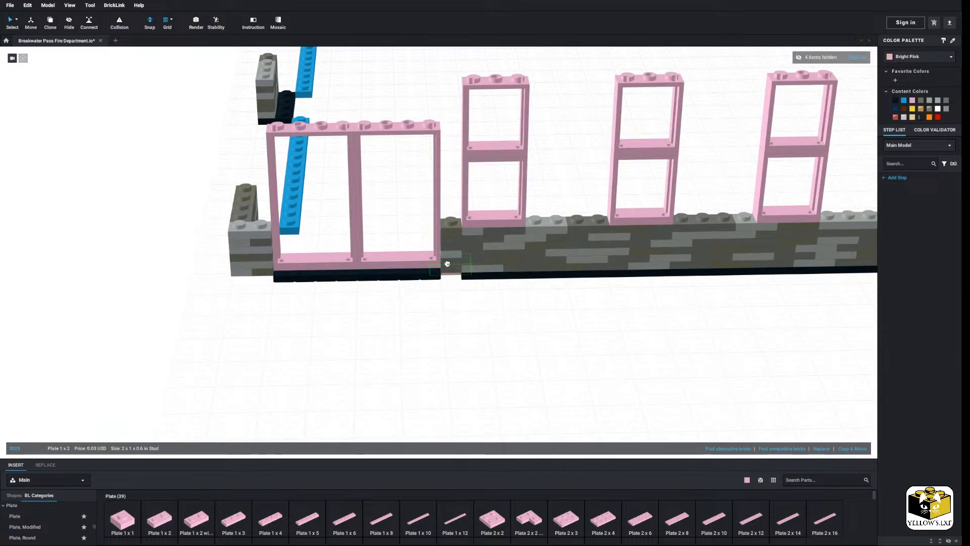
pyautogui.click(448, 273)
pyautogui.click(895, 101)
pyautogui.click(580, 383)
# Add a 1 x 2 plate under the corner wall beside the double door, and delete it together with the black base plates there
pyautogui.moveTo(580, 383); pyautogui.dragTo(541, 335, button='right')
pyautogui.moveTo(541, 335); pyautogui.dragTo(611, 418, button='middle')
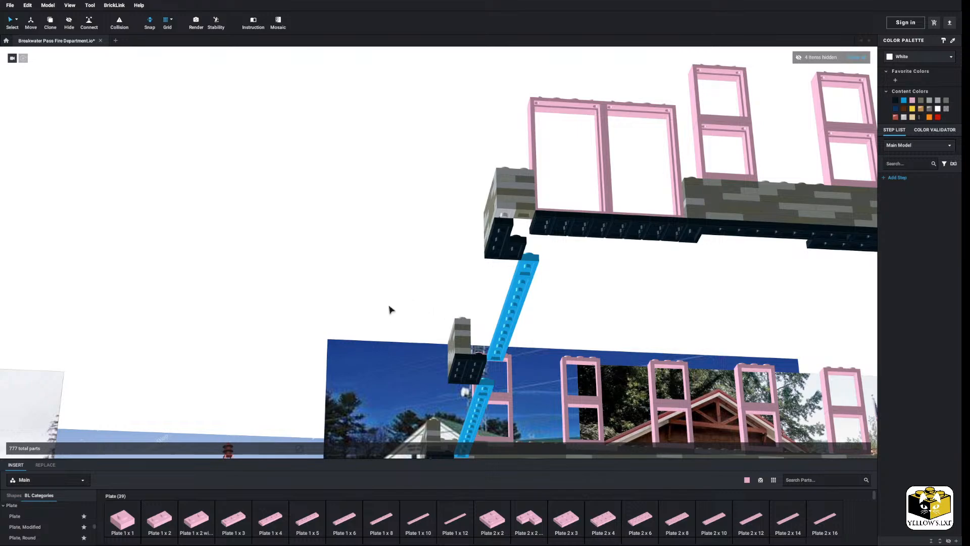
pyautogui.click(161, 520)
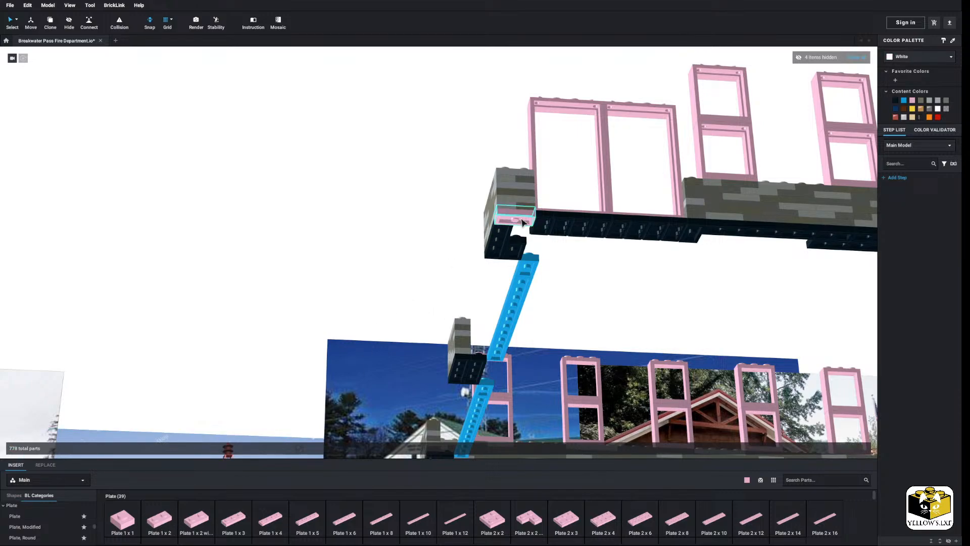
pyautogui.click(509, 242)
pyautogui.keyDown('ctrl'); pyautogui.click(509, 242); pyautogui.keyUp('ctrl')
pyautogui.keyDown('ctrl'); pyautogui.click(519, 249); pyautogui.keyUp('ctrl')
pyautogui.rightClick(520, 245)
pyautogui.click(541, 277)
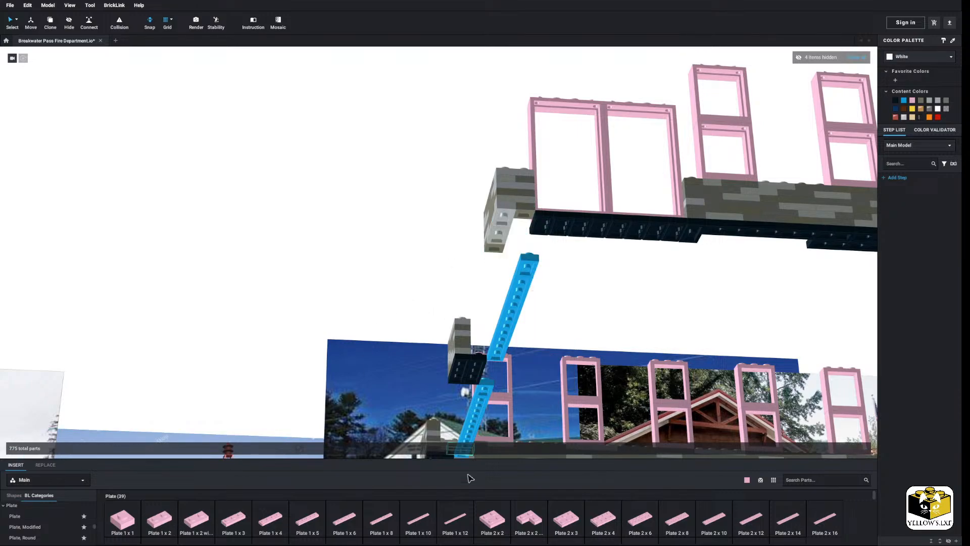
# Place a 2 x 2 plate and a 2 x 3 plate beneath the corner wall as its new base
pyautogui.click(492, 521)
pyautogui.click(505, 245)
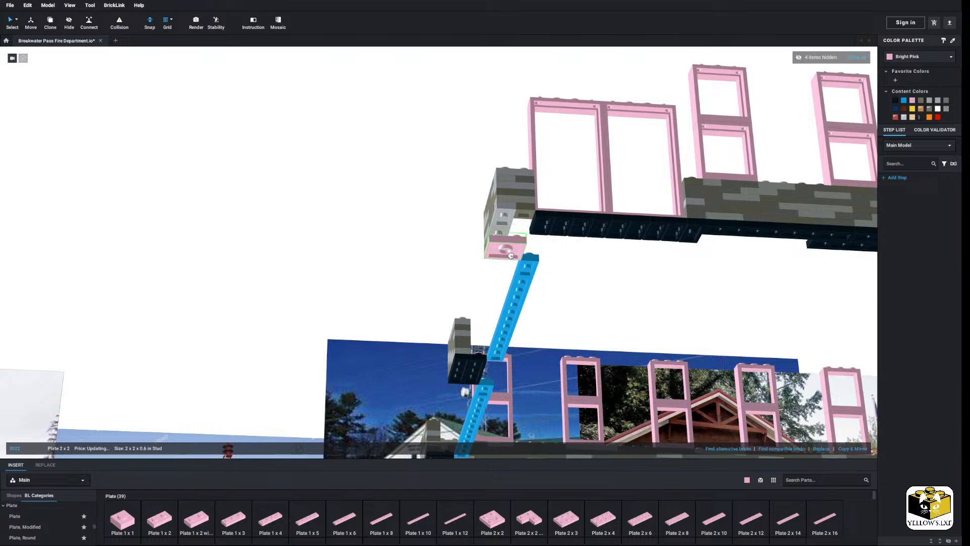
pyautogui.click(565, 519)
pyautogui.click(517, 223)
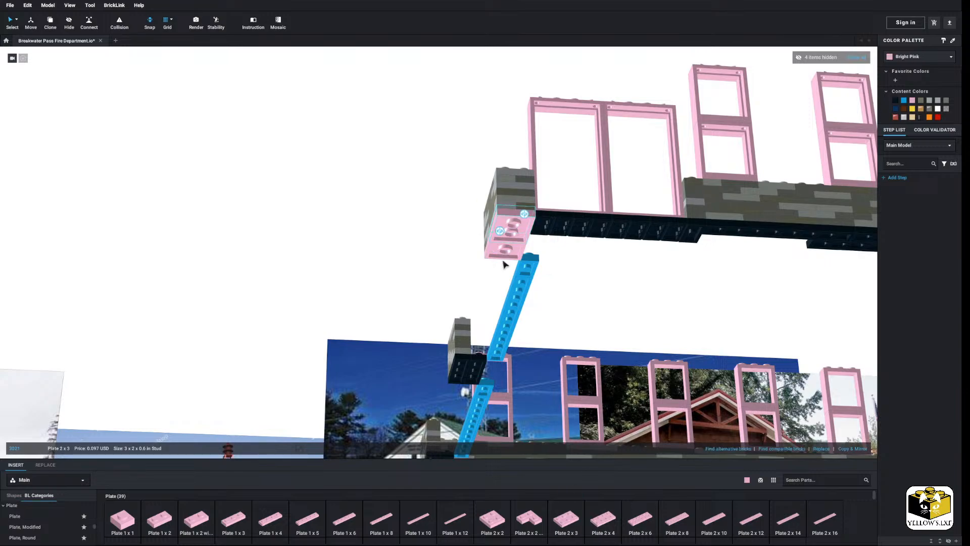
# Color the 2 x 2 and 2 x 3 plates beneath the corner wall beside the double door black
pyautogui.click(542, 237)
pyautogui.click(501, 249)
pyautogui.keyDown('ctrl'); pyautogui.click(508, 226); pyautogui.keyUp('ctrl')
pyautogui.click(894, 101)
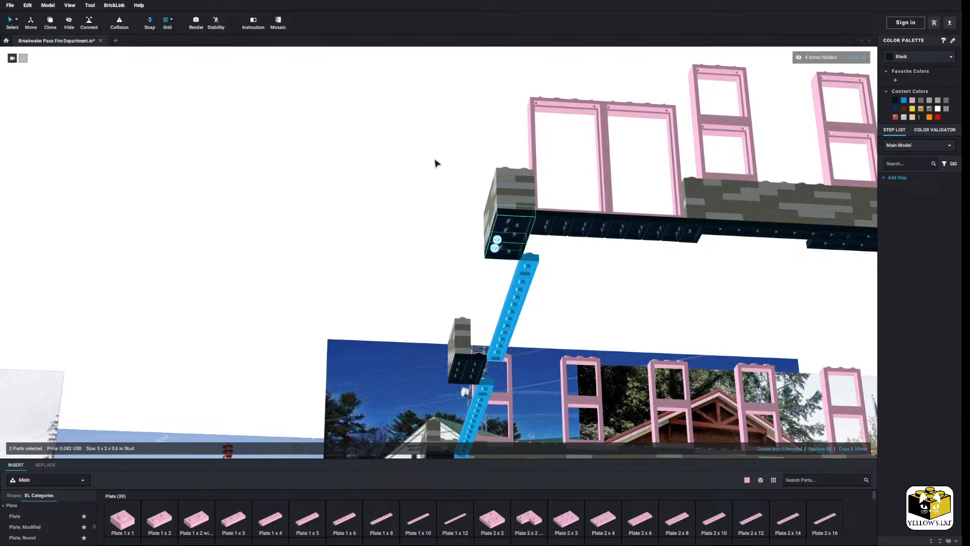
pyautogui.click(434, 162)
# Inspect the garage window walls, the interior door frames and the low stone walls of the side wing from several angles
pyautogui.scroll(-4, 377, 186)
pyautogui.moveTo(377, 186); pyautogui.dragTo(368, 208, button='right')
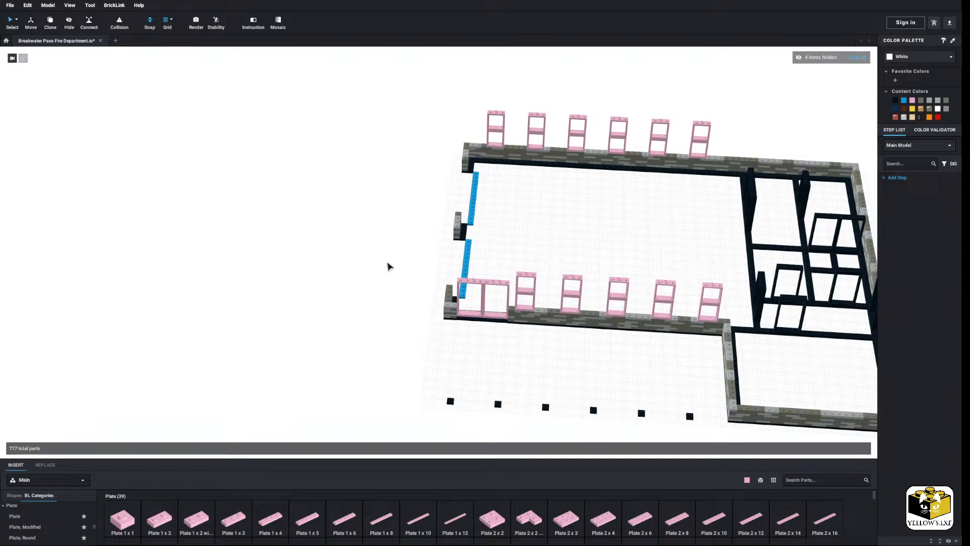
pyautogui.moveTo(387, 262); pyautogui.dragTo(316, 301, button='right')
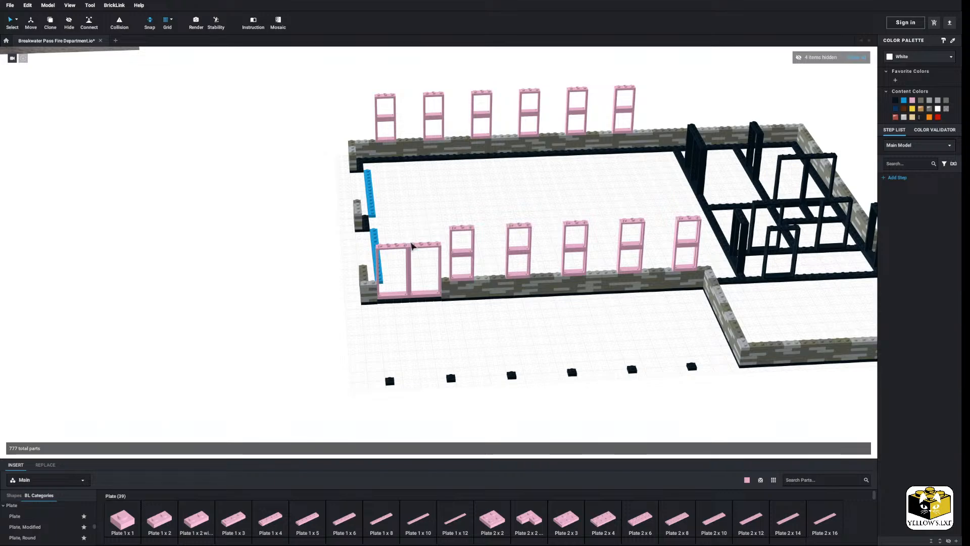
pyautogui.moveTo(447, 305); pyautogui.dragTo(355, 320, button='right')
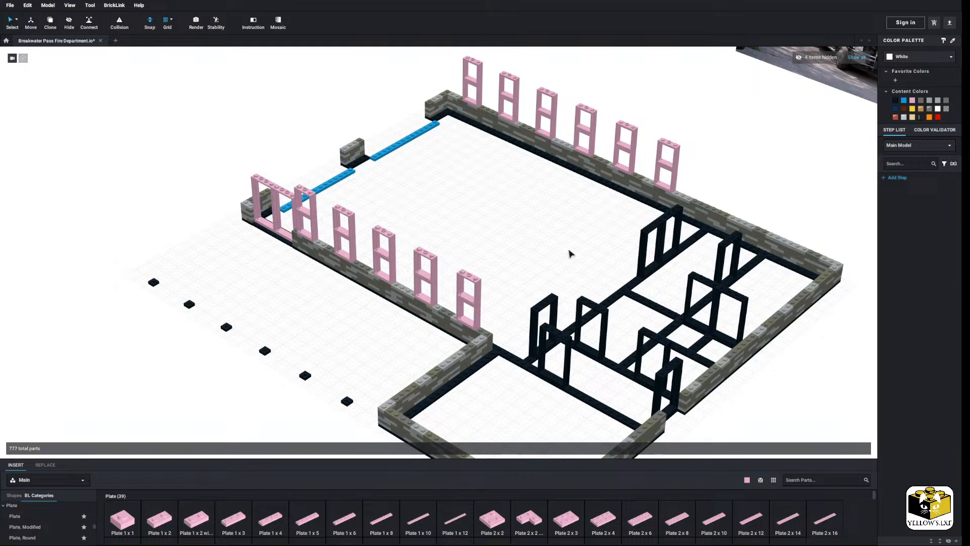
pyautogui.moveTo(569, 253); pyautogui.dragTo(579, 360, button='right')
pyautogui.moveTo(555, 339); pyautogui.dragTo(563, 335, button='middle')
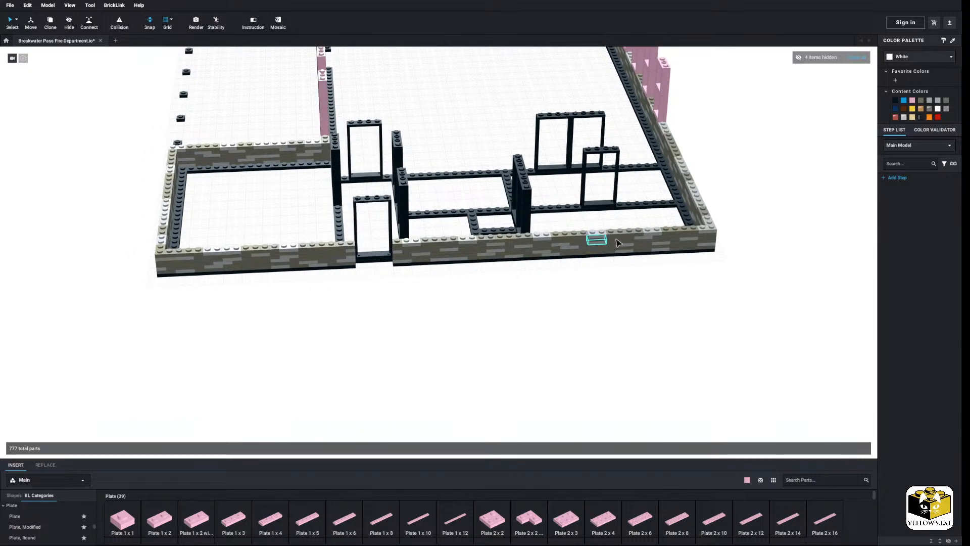
pyautogui.scroll(-3, 628, 331)
pyautogui.moveTo(579, 310); pyautogui.dragTo(577, 319, button='right')
pyautogui.scroll(3, 577, 314)
pyautogui.moveTo(577, 314); pyautogui.dragTo(544, 306, button='middle')
pyautogui.scroll(2, 533, 322)
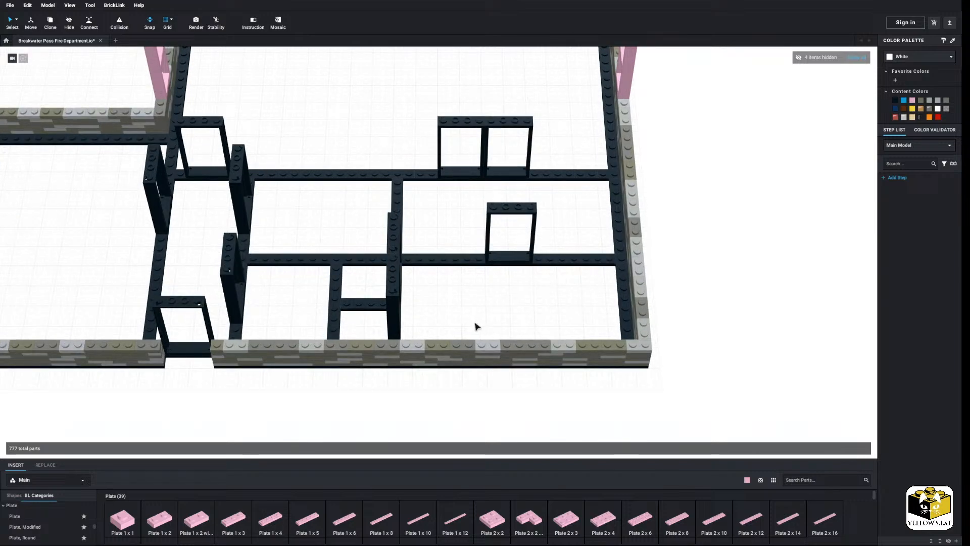
pyautogui.moveTo(477, 326); pyautogui.dragTo(584, 334, button='middle')
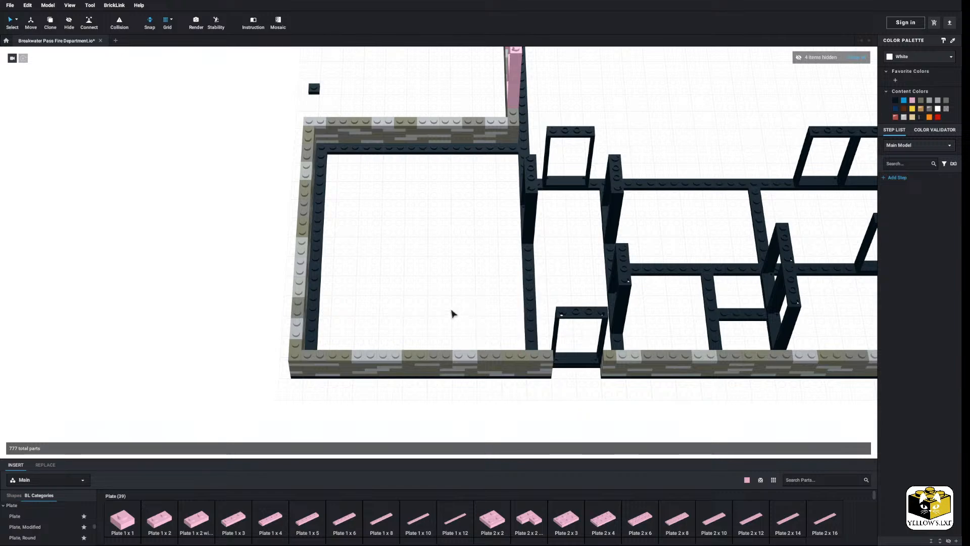
pyautogui.moveTo(453, 314); pyautogui.dragTo(453, 296, button='right')
pyautogui.moveTo(452, 297); pyautogui.dragTo(463, 334, button='middle')
pyautogui.moveTo(487, 298); pyautogui.dragTo(513, 292, button='right')
pyautogui.moveTo(471, 277); pyautogui.dragTo(454, 304, button='middle')
pyautogui.scroll(-3, 63, 514)
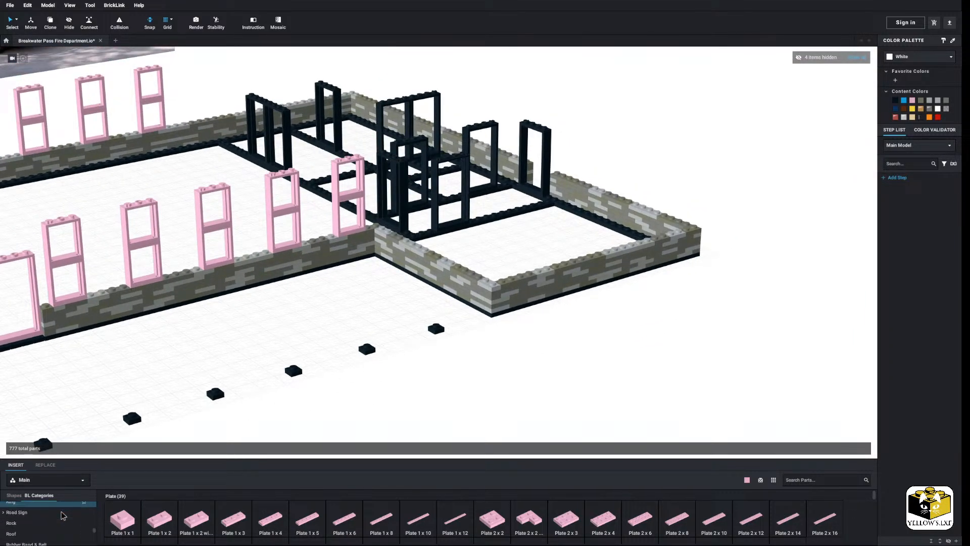
# Find the Window parts category and place a Window 1 x 4 x 5 on the side wing's stone wall near the inner corner
pyautogui.scroll(-5, 63, 513)
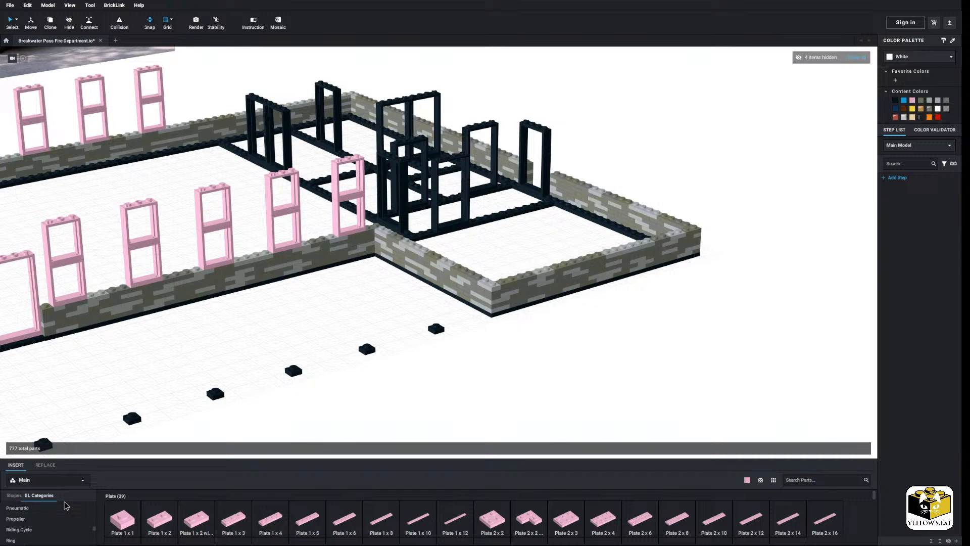
pyautogui.scroll(10, 50, 521)
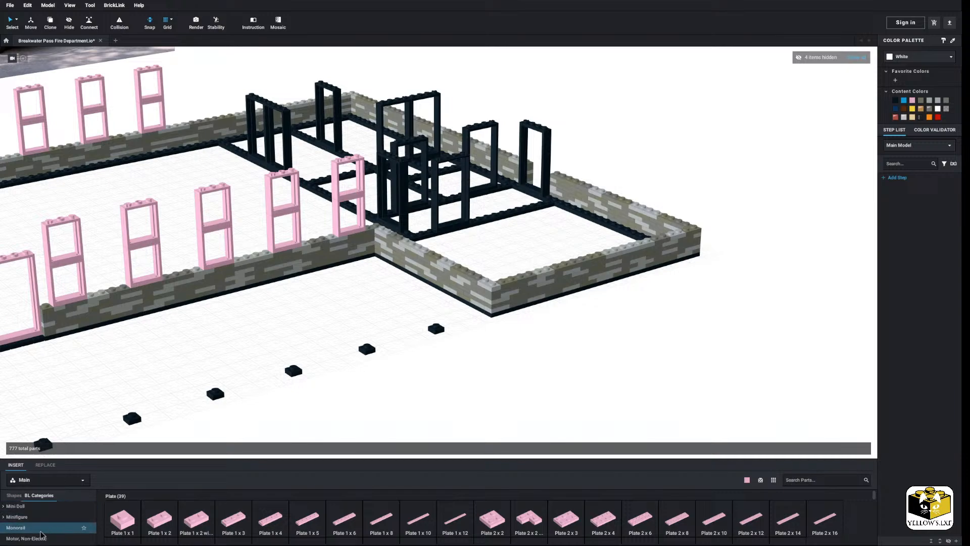
pyautogui.scroll(-10, 31, 526)
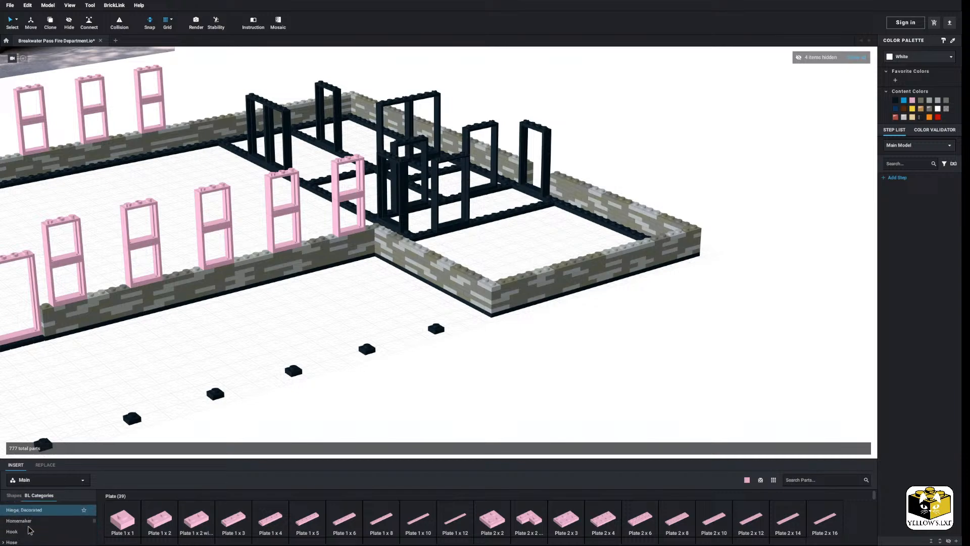
pyautogui.scroll(-5, 33, 520)
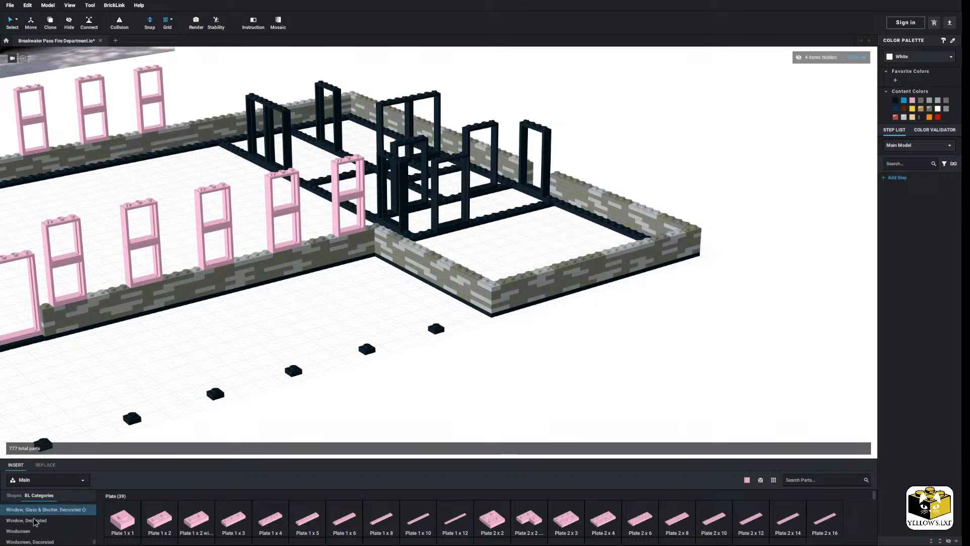
pyautogui.click(30, 512)
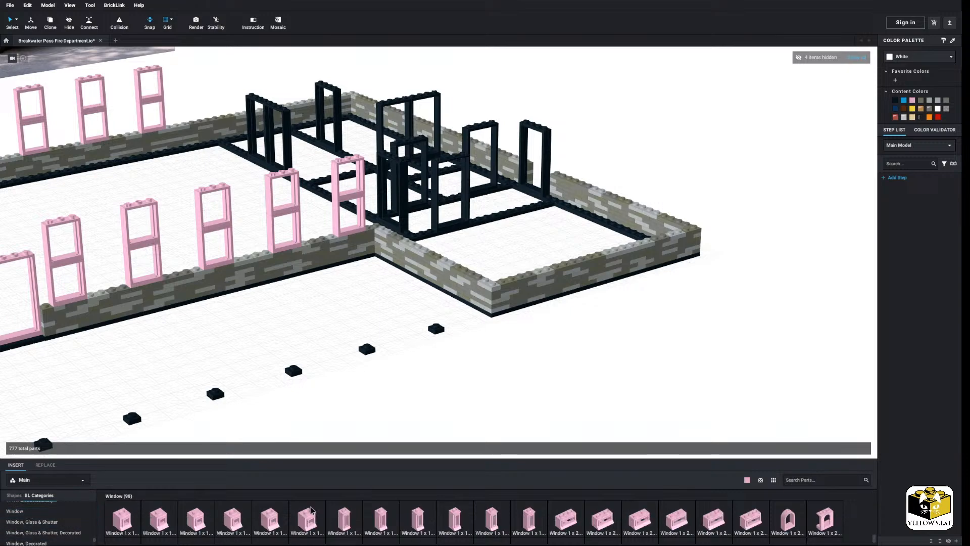
pyautogui.scroll(-1, 408, 516)
pyautogui.scroll(1, 408, 516)
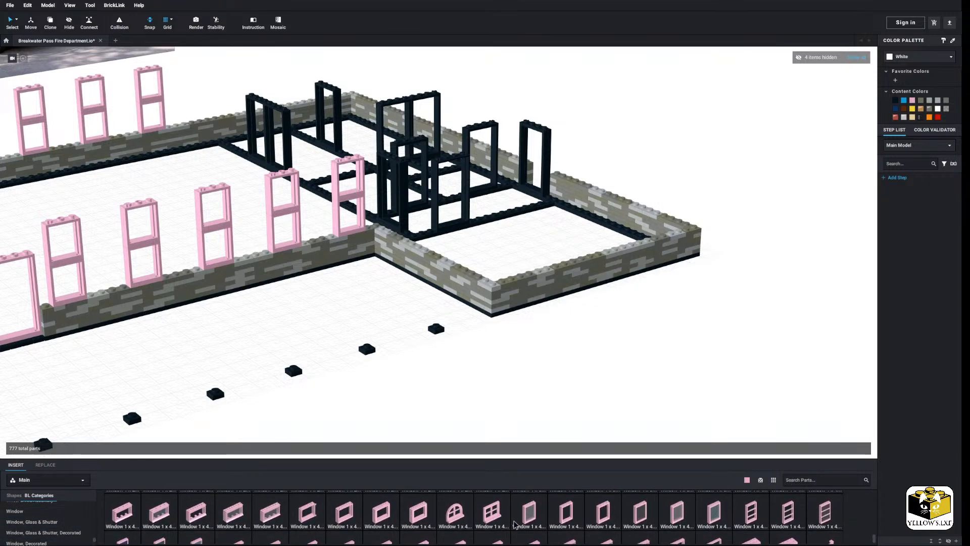
pyautogui.moveTo(570, 520); pyautogui.dragTo(615, 349)
pyautogui.moveTo(615, 348); pyautogui.dragTo(625, 351, button='right')
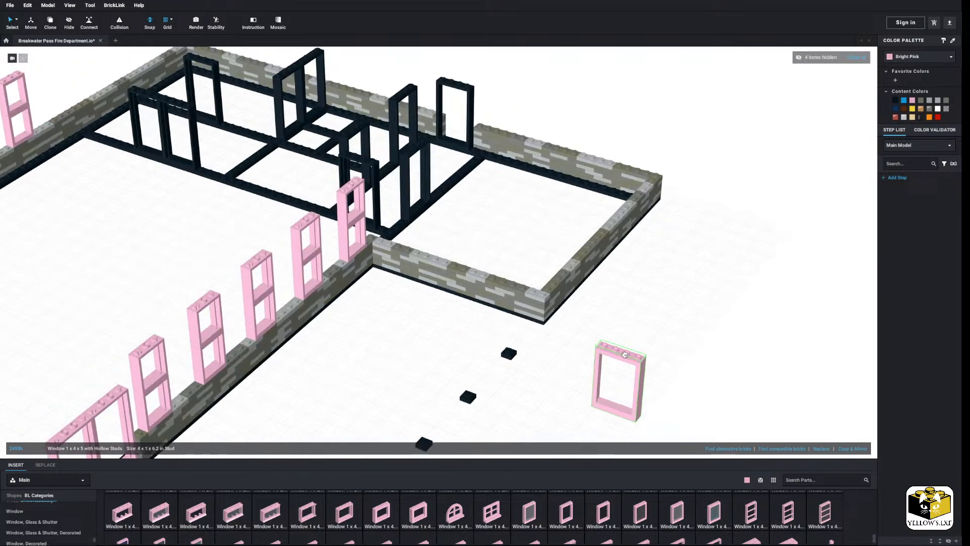
pyautogui.scroll(3, 591, 343)
pyautogui.click(400, 187)
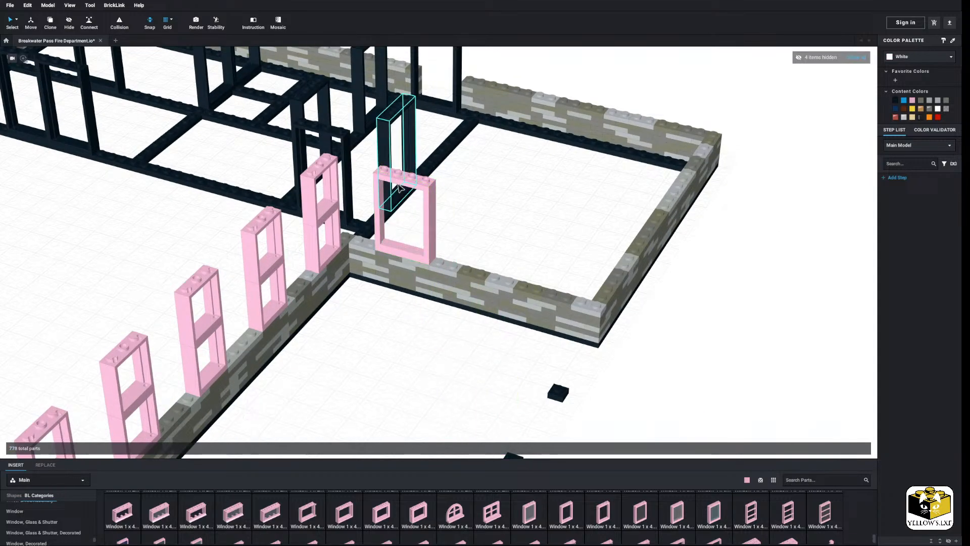
# Copy the 1 x 4 x 5 window to a second spot along the same wall, and shift the first one farther from the inner corner
pyautogui.moveTo(478, 223); pyautogui.dragTo(505, 223, button='right')
pyautogui.rightClick(433, 253)
pyautogui.click(445, 266)
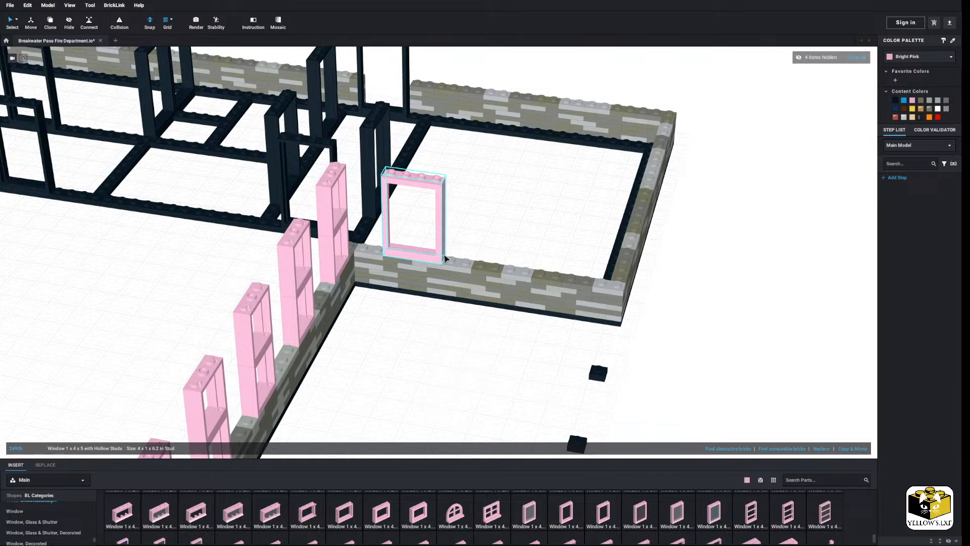
pyautogui.rightClick(492, 230)
pyautogui.click(504, 253)
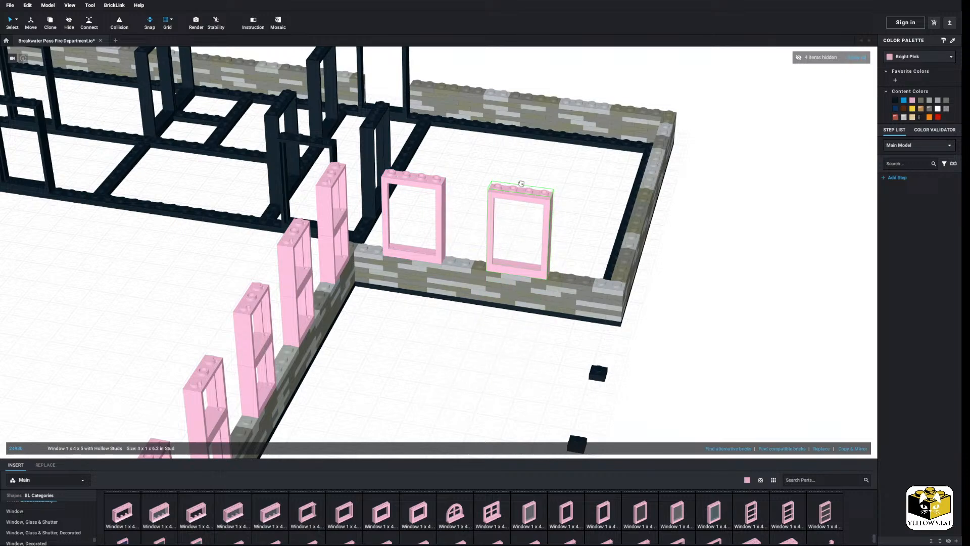
pyautogui.click(470, 202)
pyautogui.moveTo(472, 205); pyautogui.dragTo(502, 258, button='right')
pyautogui.moveTo(433, 246); pyautogui.dragTo(452, 256)
pyautogui.click(455, 361)
# Place two Window 1 x 2 x 2 Flat Front parts side by side on top of the 1 x 4 x 5 window nearest the inner corner
pyautogui.moveTo(455, 362); pyautogui.dragTo(460, 352, button='right')
pyautogui.scroll(-4, 463, 346)
pyautogui.scroll(-4, 469, 343)
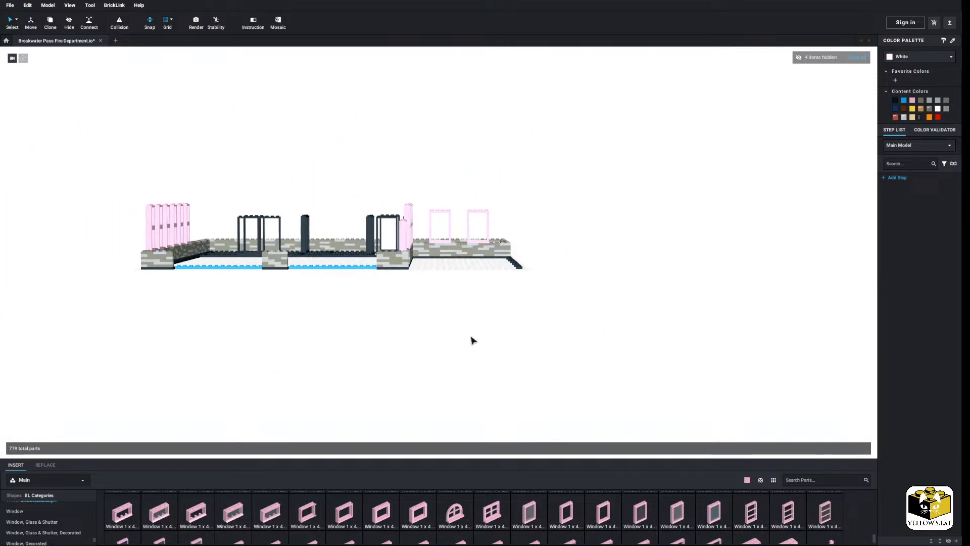
pyautogui.moveTo(470, 341); pyautogui.dragTo(453, 325, button='right')
pyautogui.scroll(7, 450, 325)
pyautogui.moveTo(450, 325); pyautogui.dragTo(441, 418, button='middle')
pyautogui.scroll(3, 353, 525)
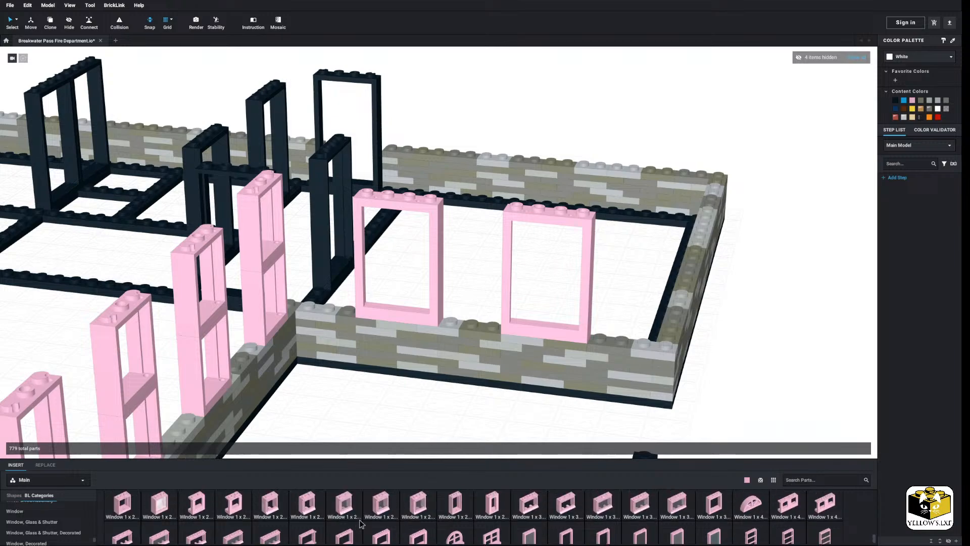
pyautogui.click(139, 530)
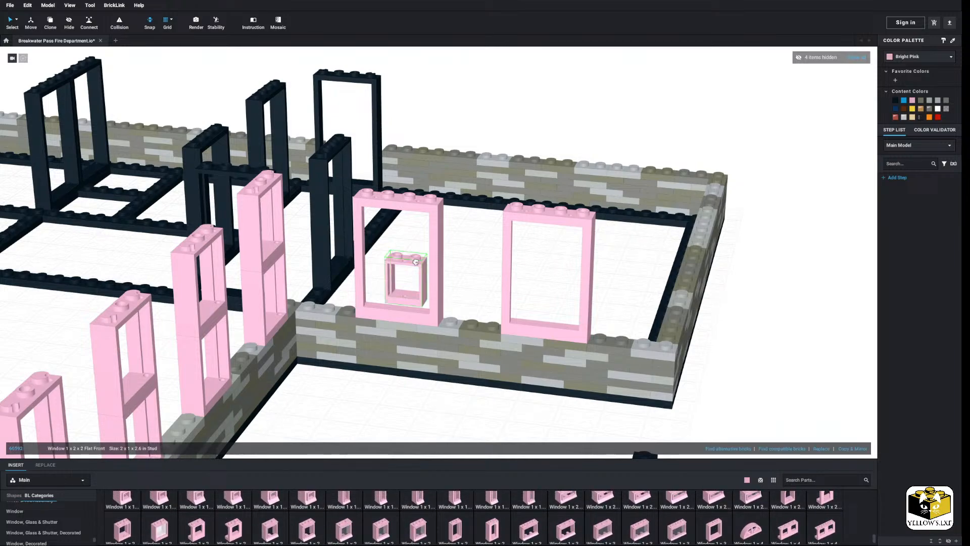
pyautogui.rightClick(385, 195)
pyautogui.click(404, 209)
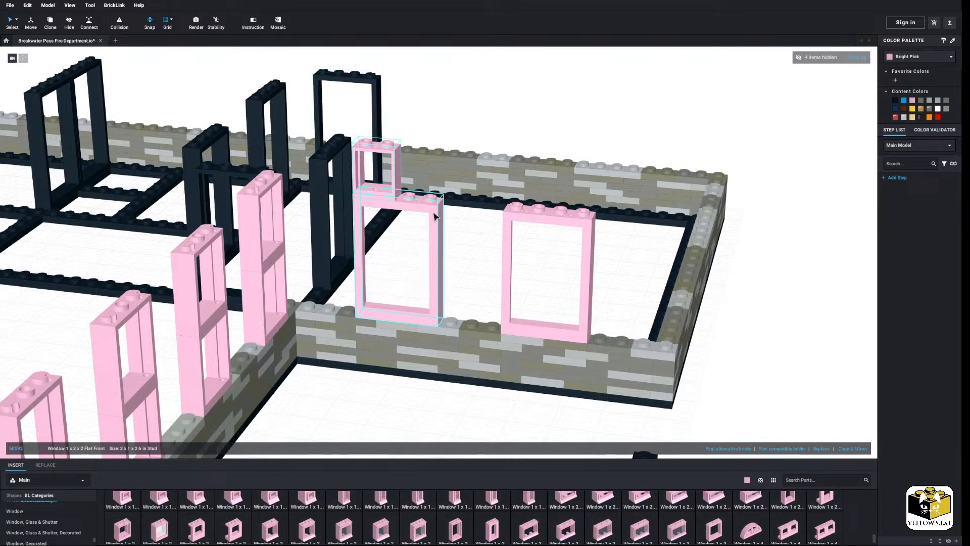
pyautogui.rightClick(484, 240)
pyautogui.click(496, 262)
pyautogui.click(419, 161)
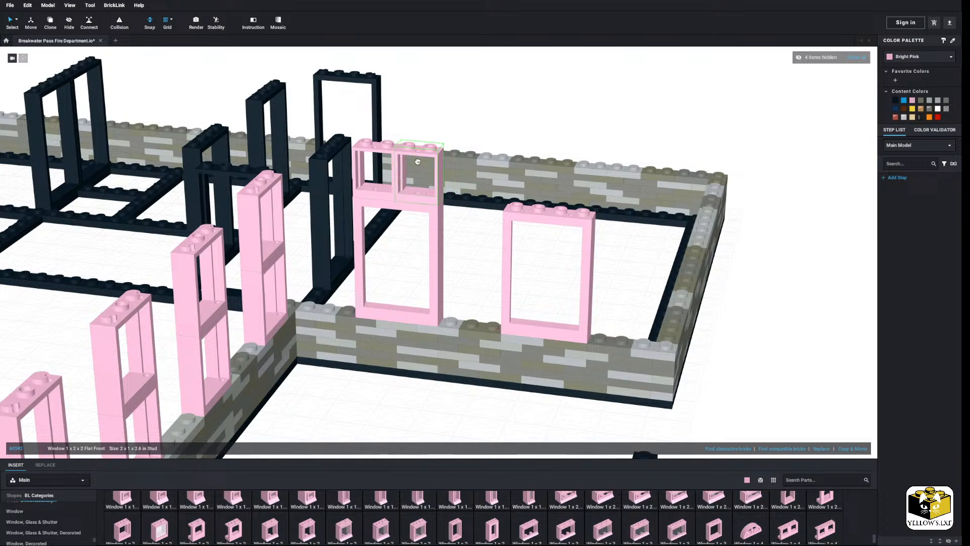
# Copy the pair of 1 x 2 x 2 windows onto the top of the second 1 x 4 x 5 window
pyautogui.keyDown('ctrl'); pyautogui.click(393, 191); pyautogui.keyUp('ctrl')
pyautogui.rightClick(473, 235)
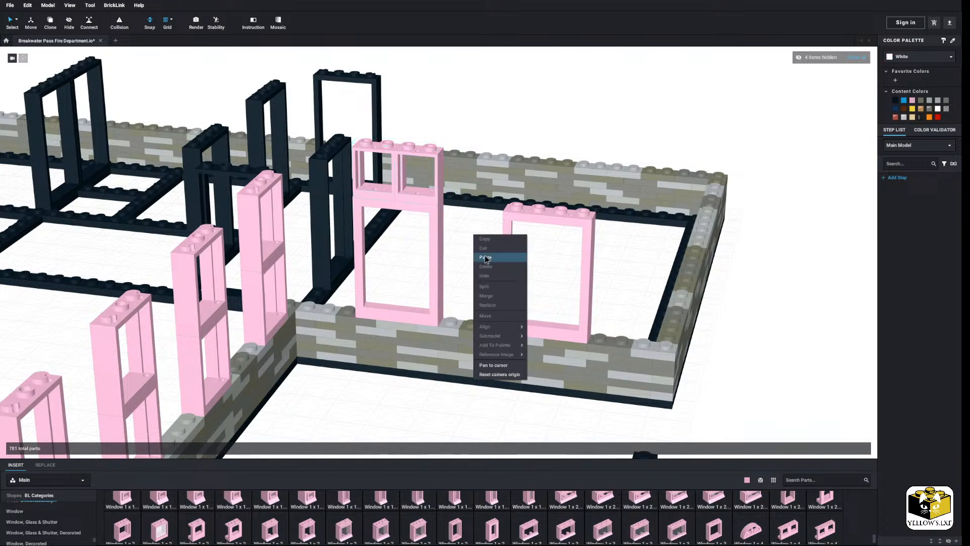
pyautogui.click(486, 257)
pyautogui.click(538, 172)
pyautogui.click(461, 251)
# Copy both stacked window groups, rotate the copy to face the adjoining wall, and place it on that wall of the side wing
pyautogui.scroll(-10, 460, 252)
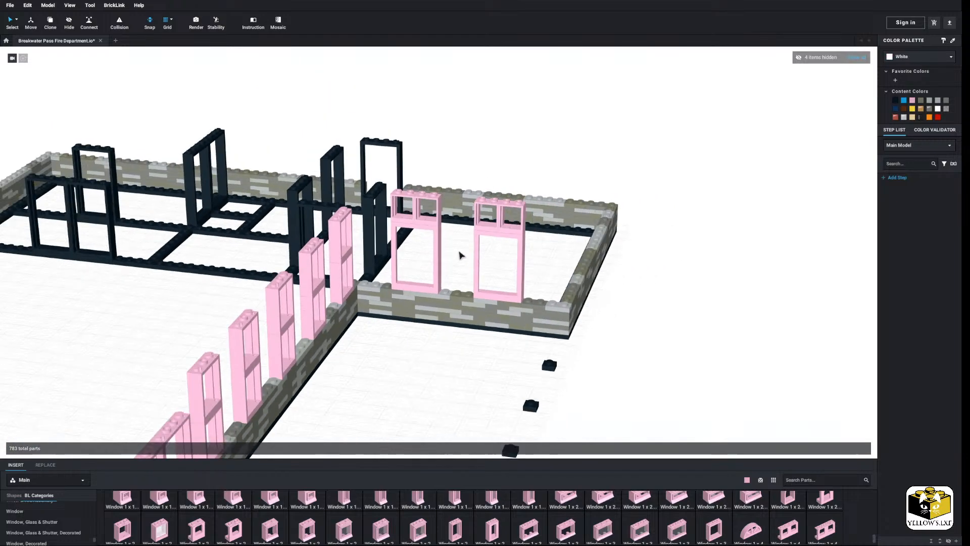
pyautogui.moveTo(432, 332)
pyautogui.mouseDown(button='right')
pyautogui.moveTo(438, 323)
pyautogui.moveTo(414, 353)
pyautogui.moveTo(424, 346)
pyautogui.mouseUp(button='right')
pyautogui.scroll(5, 399, 362)
pyautogui.scroll(-2, 399, 364)
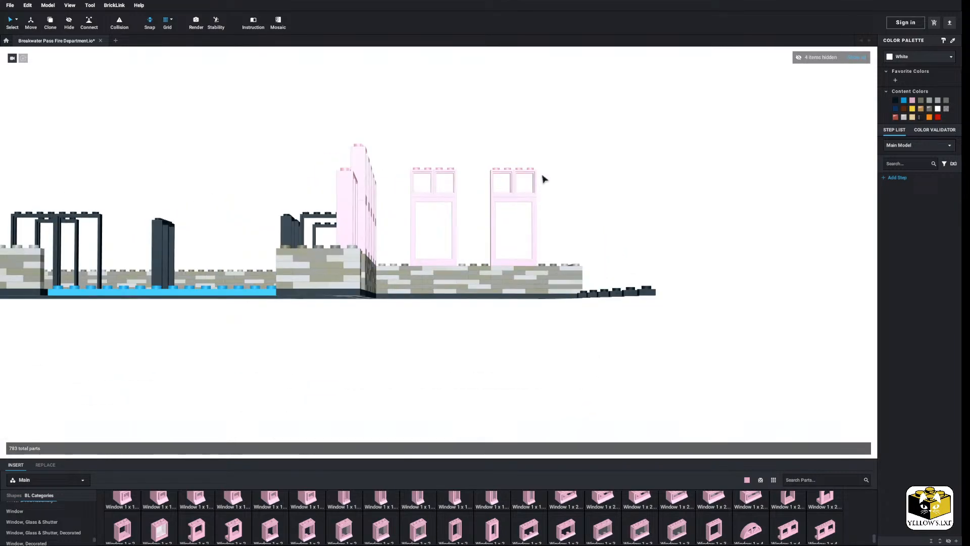
pyautogui.moveTo(555, 143); pyautogui.dragTo(409, 226)
pyautogui.moveTo(409, 226); pyautogui.dragTo(407, 228, button='right')
pyautogui.rightClick(410, 226)
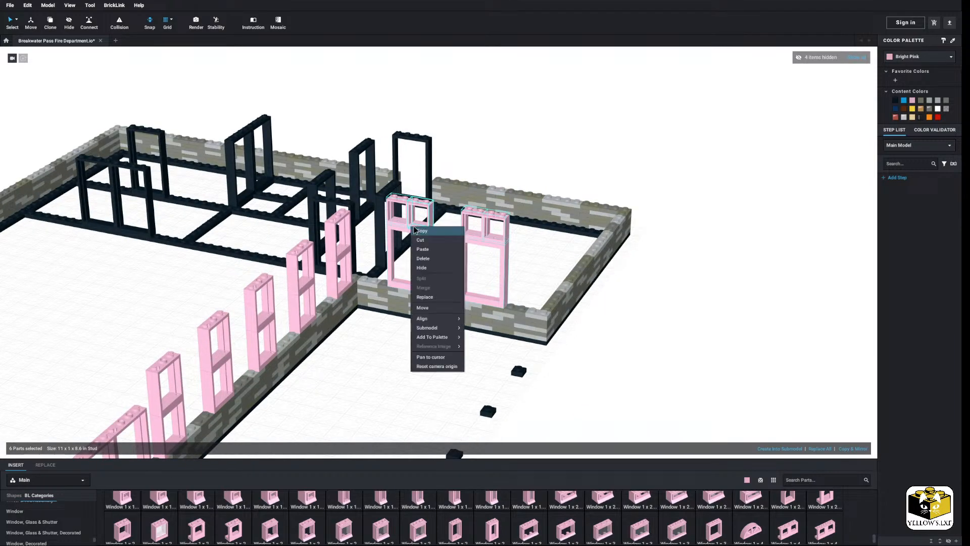
pyautogui.click(429, 240)
pyautogui.click(539, 247)
pyautogui.rightClick(539, 247)
pyautogui.click(557, 269)
pyautogui.moveTo(557, 269); pyautogui.dragTo(445, 307, button='right')
pyautogui.press('Right')
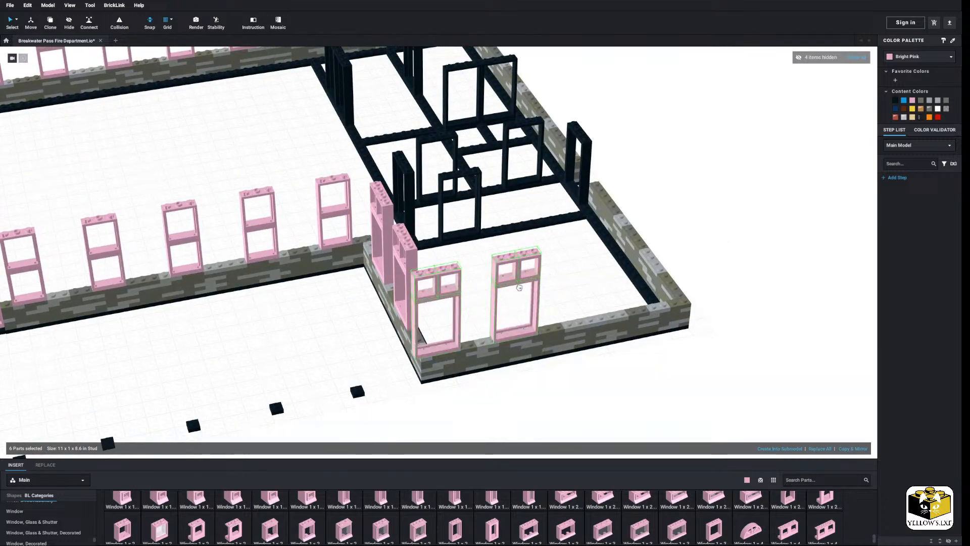
pyautogui.moveTo(525, 282); pyautogui.dragTo(521, 283, button='right')
pyautogui.scroll(2, 520, 284)
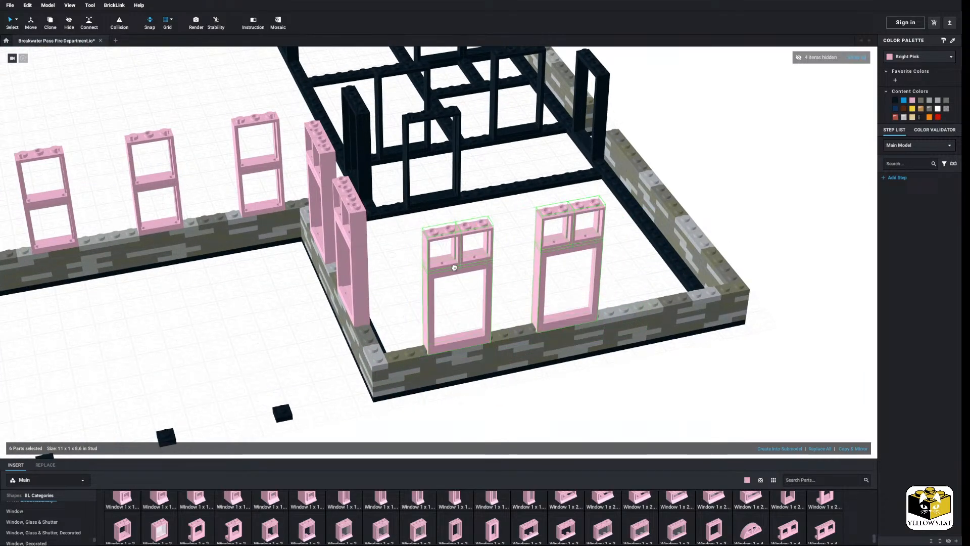
pyautogui.click(465, 266)
pyautogui.click(423, 297)
# Copy one stacked window group on the adjoining wall to a third spot near the wall's far corner
pyautogui.moveTo(422, 297); pyautogui.dragTo(516, 278, button='right')
pyautogui.click(478, 252)
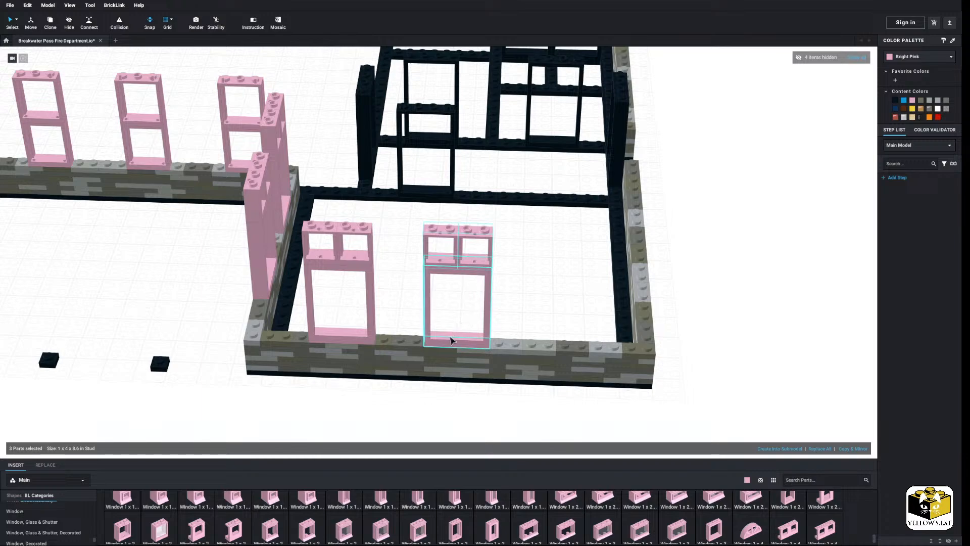
pyautogui.rightClick(451, 337)
pyautogui.click(461, 341)
pyautogui.rightClick(521, 331)
pyautogui.click(527, 353)
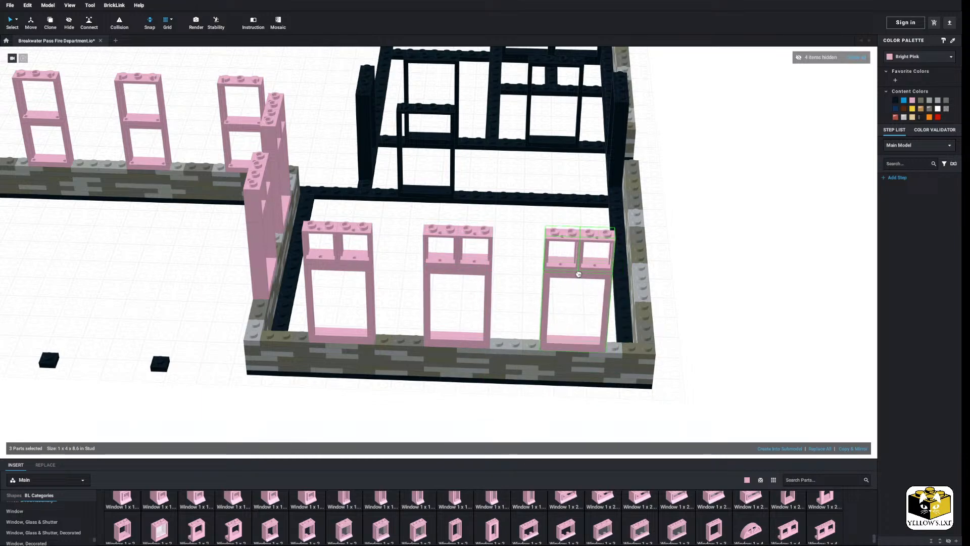
pyautogui.click(581, 274)
pyautogui.click(528, 300)
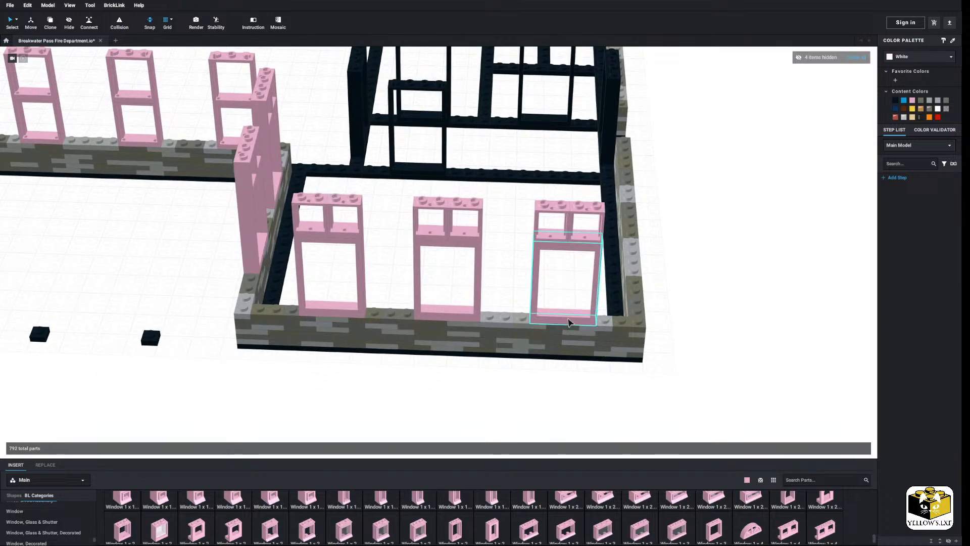
# Shift the third stacked window group one stud away from the far corner toward the middle group
pyautogui.click(569, 266)
pyautogui.keyDown('ctrl'); pyautogui.click(565, 237); pyautogui.keyUp('ctrl')
pyautogui.keyDown('ctrl'); pyautogui.click(579, 235); pyautogui.keyUp('ctrl')
pyautogui.moveTo(556, 321); pyautogui.dragTo(537, 311)
pyautogui.click(491, 286)
pyautogui.moveTo(490, 206); pyautogui.dragTo(410, 263)
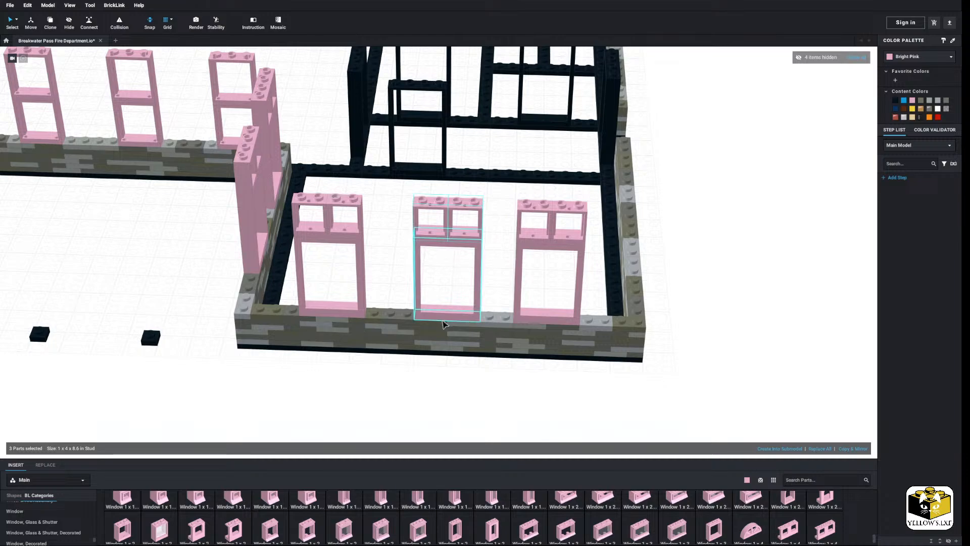
pyautogui.moveTo(442, 318)
pyautogui.mouseDown()
pyautogui.moveTo(425, 316)
pyautogui.moveTo(443, 313)
pyautogui.mouseUp()
pyautogui.click(385, 300)
pyautogui.moveTo(410, 384); pyautogui.dragTo(414, 374, button='middle')
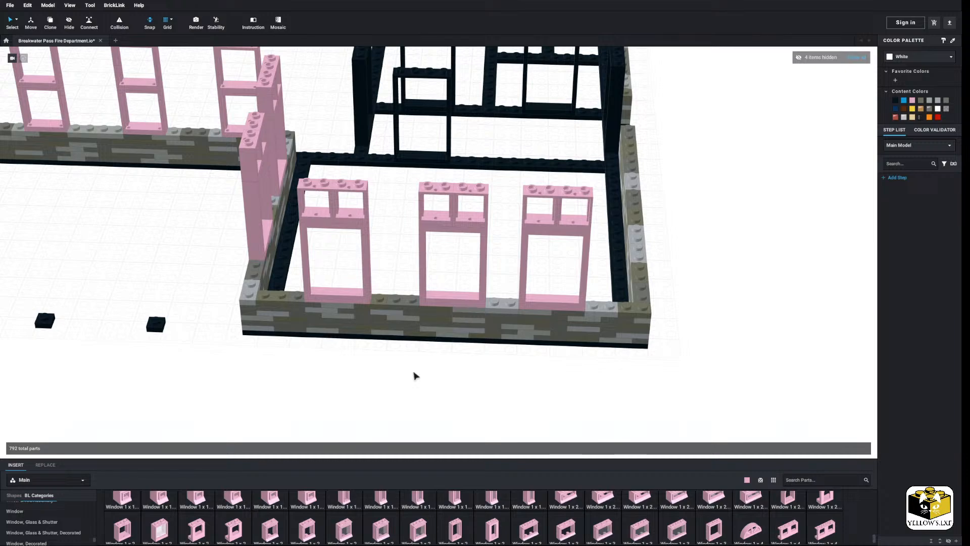
pyautogui.scroll(-5, 414, 375)
pyautogui.moveTo(414, 376); pyautogui.dragTo(421, 387, button='right')
pyautogui.scroll(3, 420, 388)
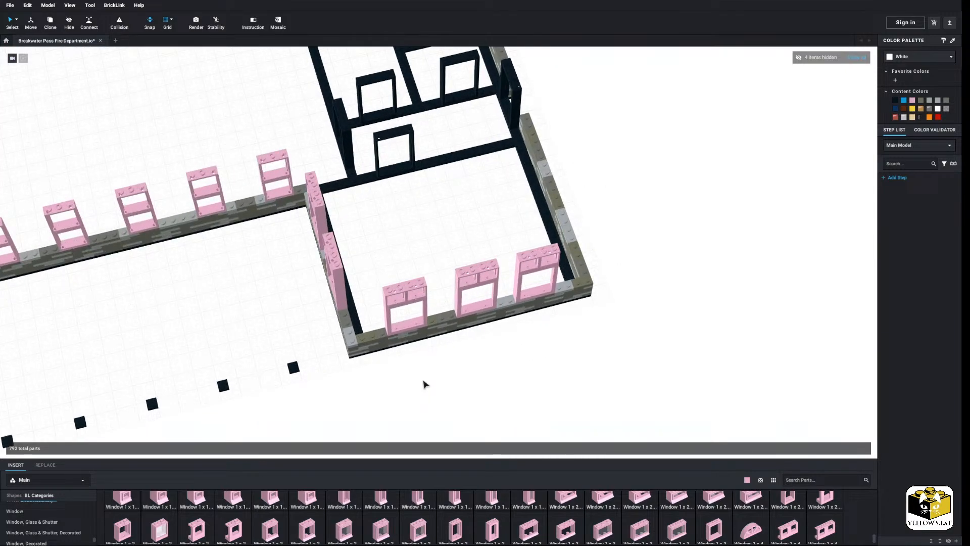
# Delete the stacked window group nearest the outer corner on the side wing wall that holds three groups
pyautogui.moveTo(423, 380); pyautogui.dragTo(434, 375, button='right')
pyautogui.moveTo(343, 377); pyautogui.dragTo(369, 368, button='right')
pyautogui.moveTo(368, 368); pyautogui.dragTo(396, 373, button='middle')
pyautogui.scroll(5, 396, 374)
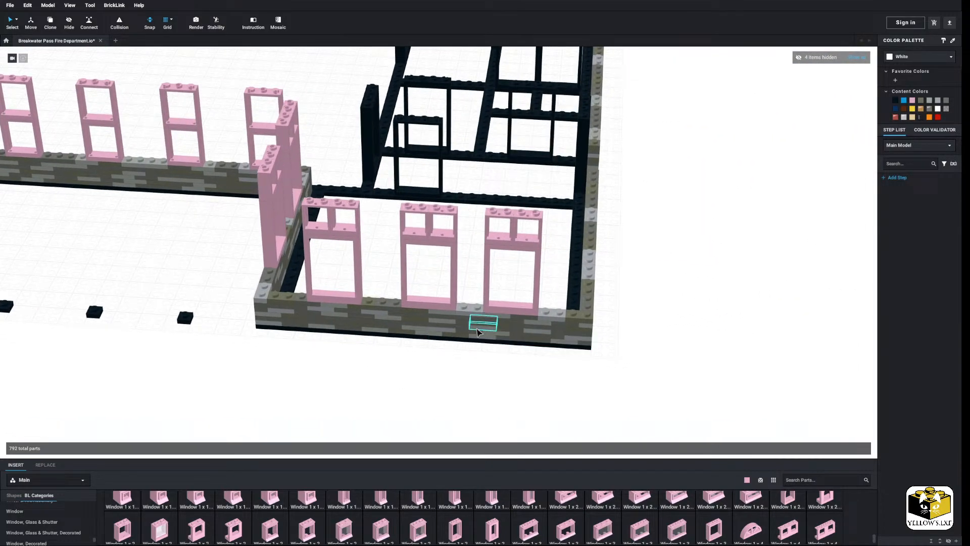
pyautogui.scroll(2, 479, 327)
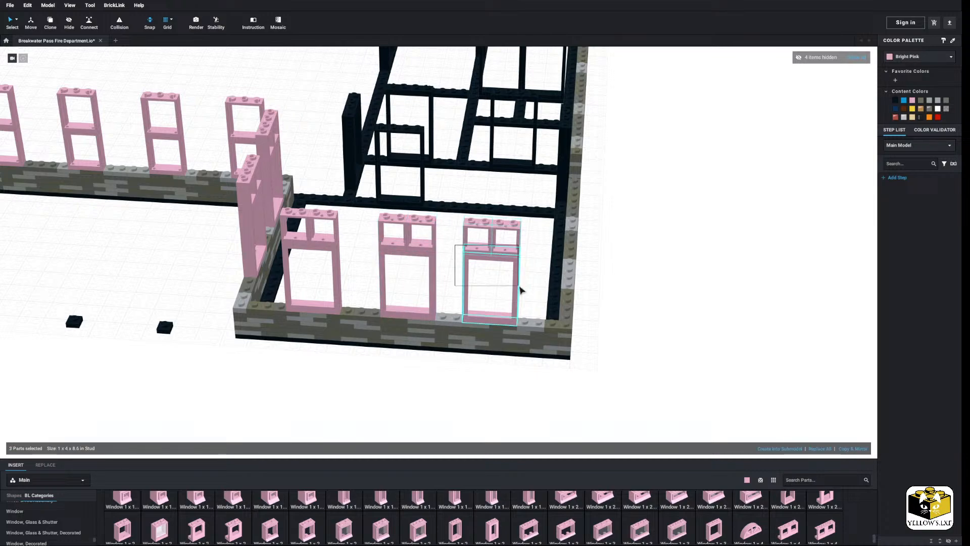
pyautogui.rightClick(508, 259)
pyautogui.click(522, 288)
pyautogui.moveTo(490, 286); pyautogui.dragTo(494, 251, button='right')
pyautogui.moveTo(493, 244); pyautogui.dragTo(444, 343)
pyautogui.click(390, 308)
pyautogui.scroll(-3, 433, 374)
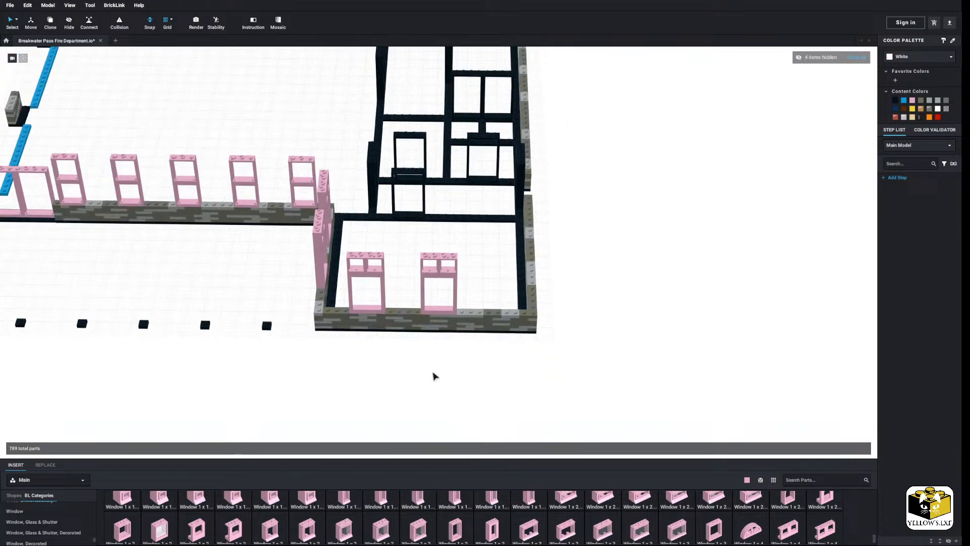
# Shift the second stacked window group on that wall one stud toward the first group
pyautogui.moveTo(433, 374); pyautogui.dragTo(448, 365, button='right')
pyautogui.scroll(6, 447, 368)
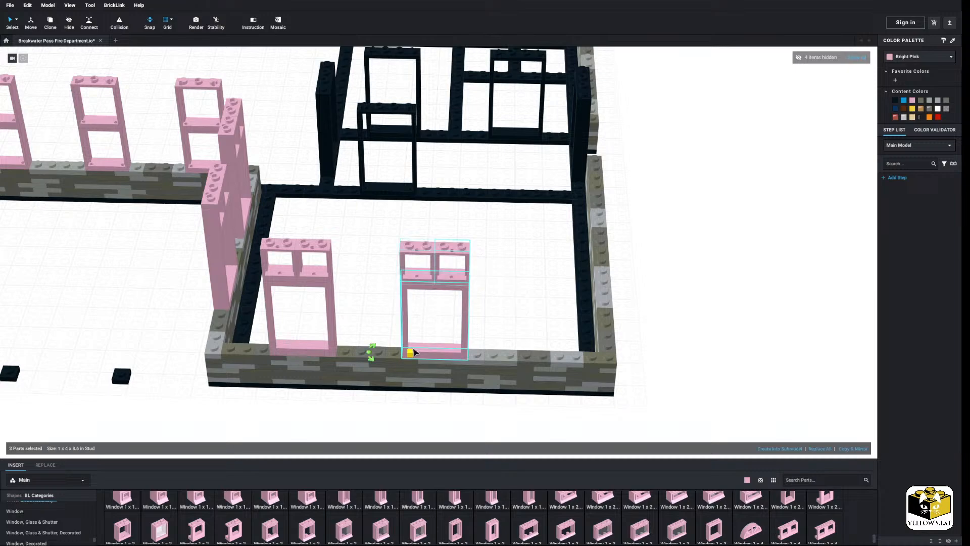
pyautogui.moveTo(418, 355); pyautogui.dragTo(402, 355)
pyautogui.click(469, 320)
pyautogui.scroll(-5, 469, 320)
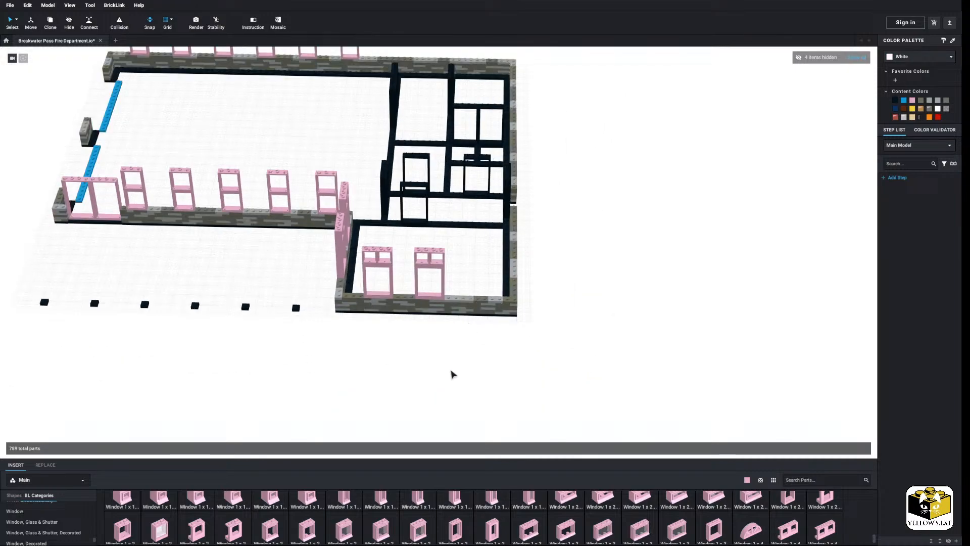
# Examine the window spacing on the garage and side wing walls, the rear wall, and the interior rooms from several angles
pyautogui.moveTo(450, 370); pyautogui.dragTo(472, 366, button='right')
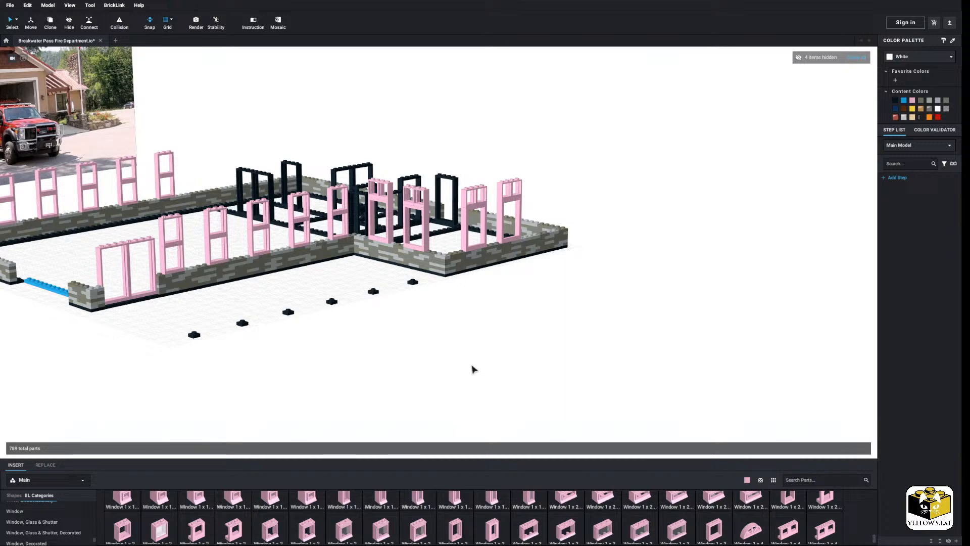
pyautogui.moveTo(472, 365); pyautogui.dragTo(465, 370, button='right')
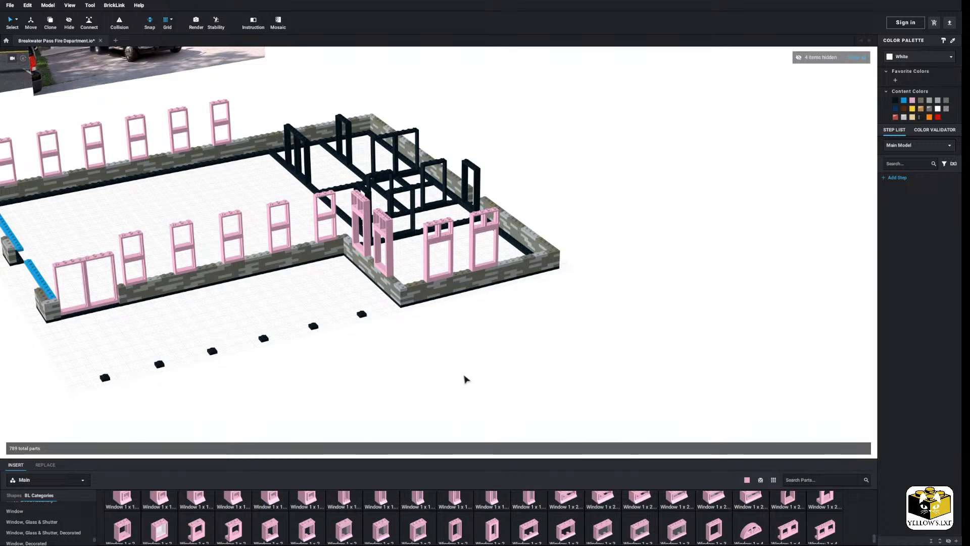
pyautogui.moveTo(452, 377); pyautogui.dragTo(444, 375, button='right')
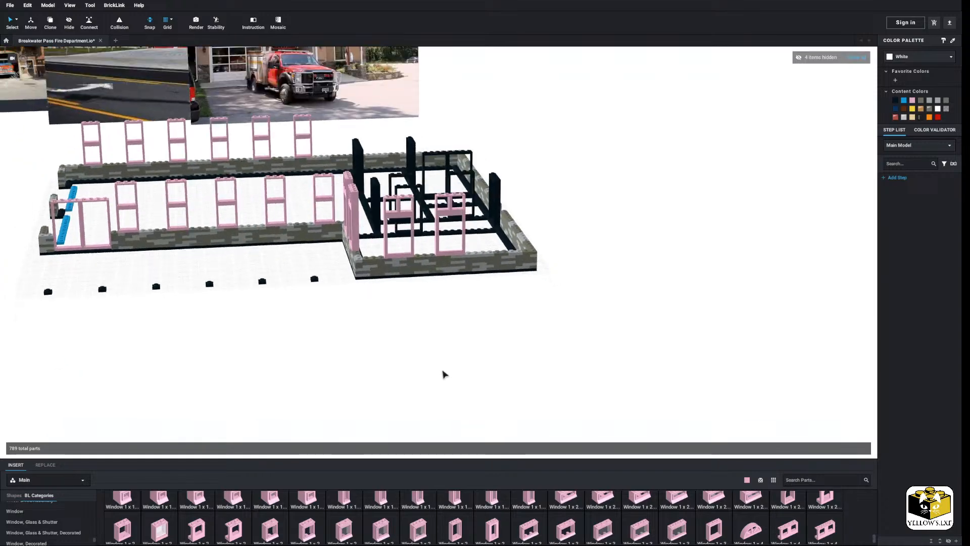
pyautogui.scroll(2, 410, 383)
pyautogui.moveTo(409, 383); pyautogui.dragTo(433, 388, button='middle')
pyautogui.scroll(-3, 439, 388)
pyautogui.moveTo(437, 388); pyautogui.dragTo(422, 391, button='right')
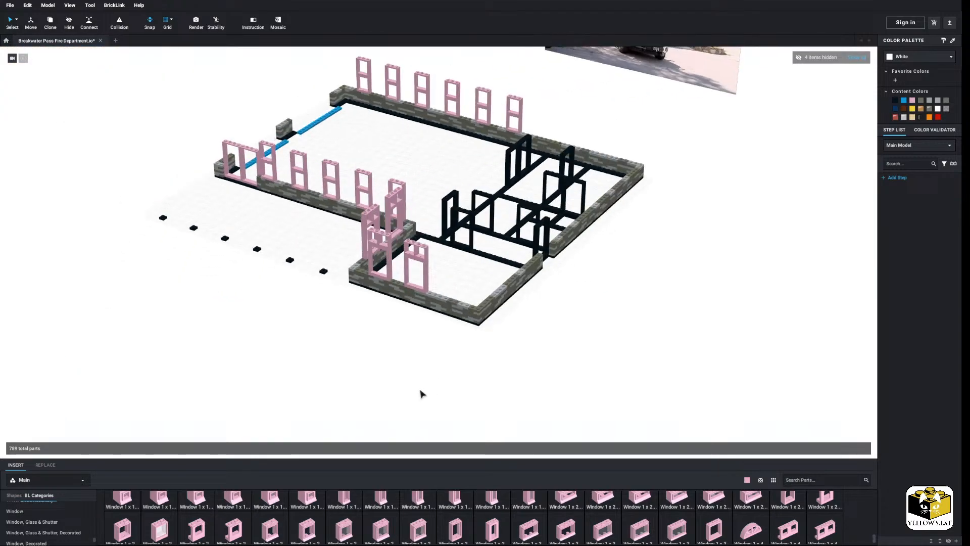
pyautogui.scroll(5, 399, 394)
pyautogui.scroll(-3, 385, 399)
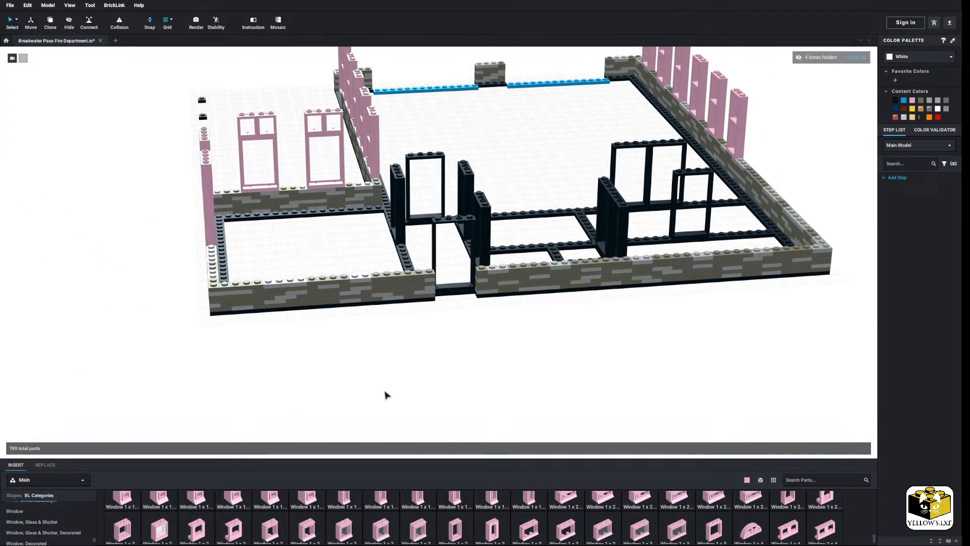
pyautogui.scroll(3, 385, 397)
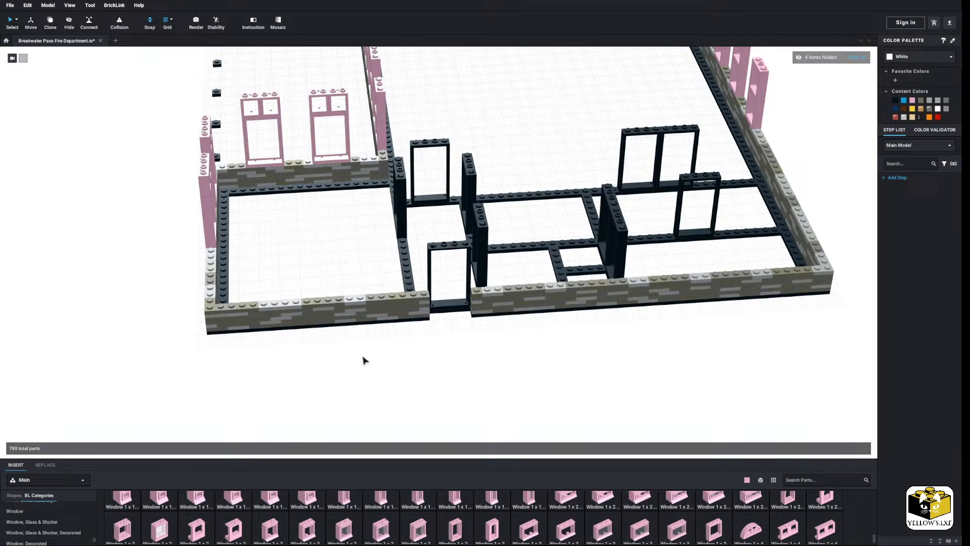
pyautogui.scroll(5, 358, 304)
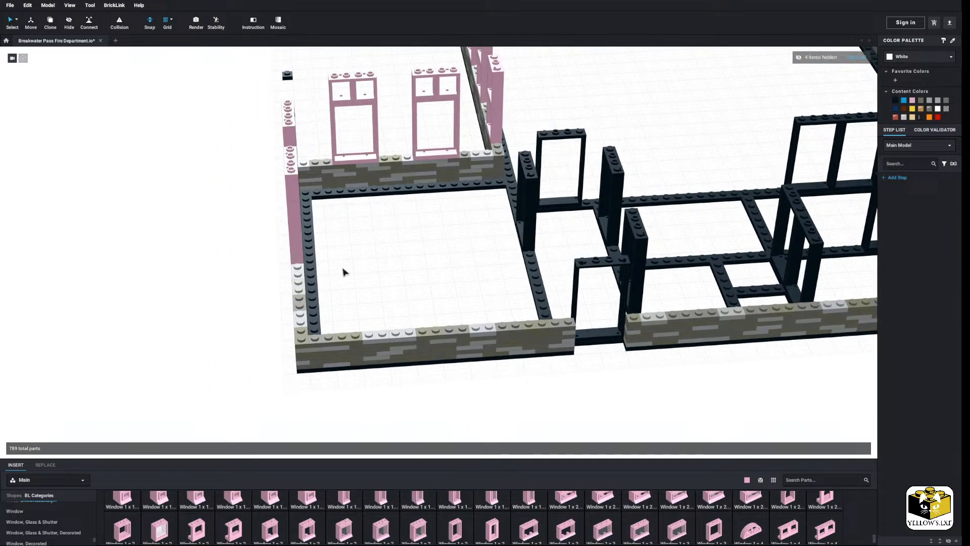
pyautogui.moveTo(343, 273); pyautogui.dragTo(342, 289, button='right')
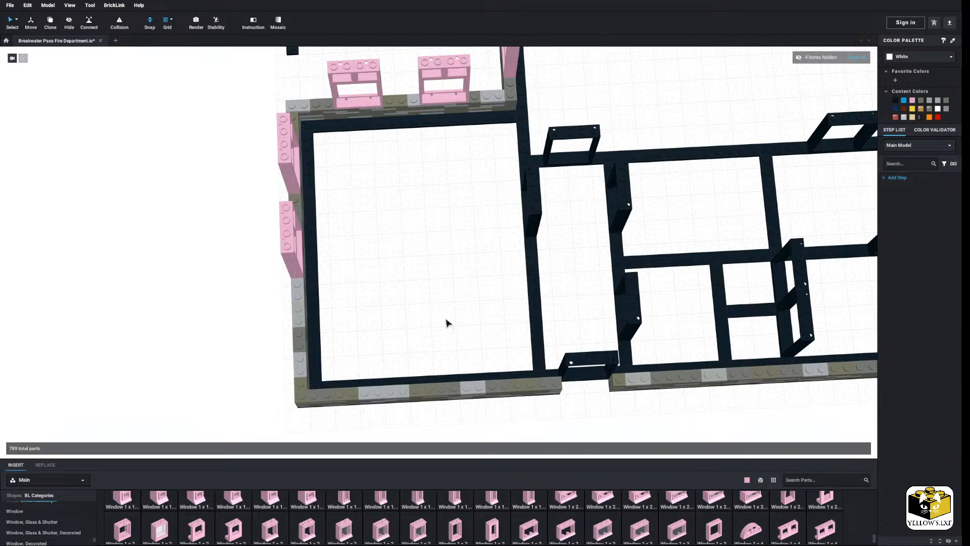
pyautogui.moveTo(448, 321); pyautogui.dragTo(451, 305, button='right')
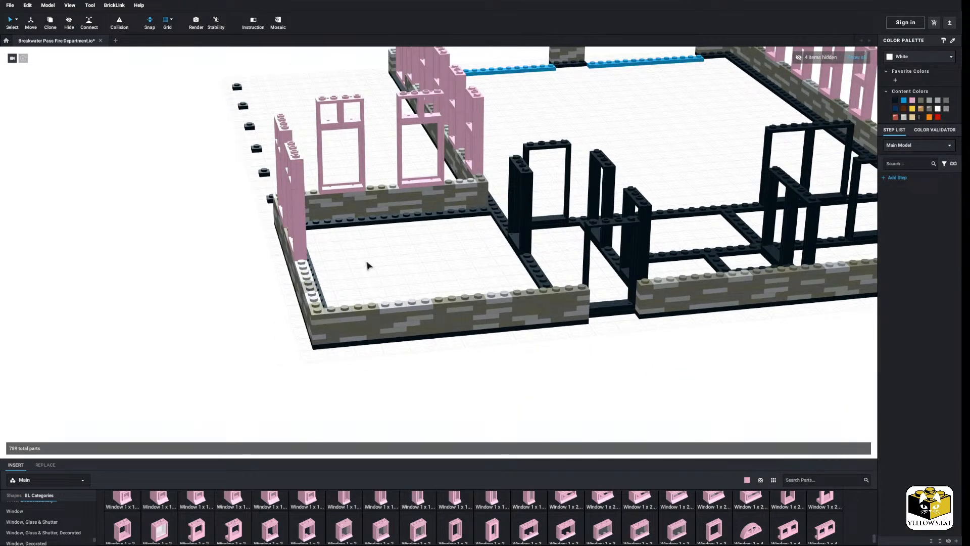
pyautogui.scroll(2, 367, 265)
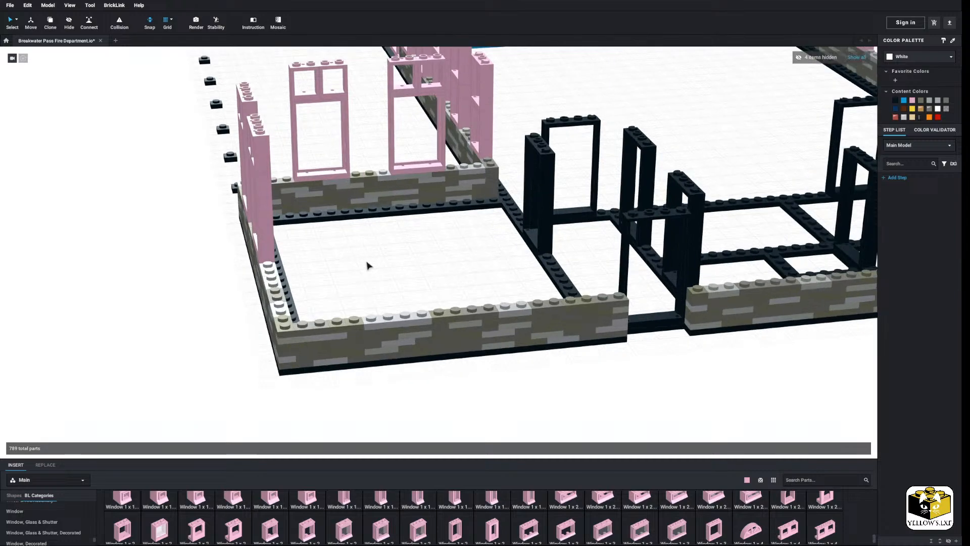
pyautogui.scroll(-2, 367, 265)
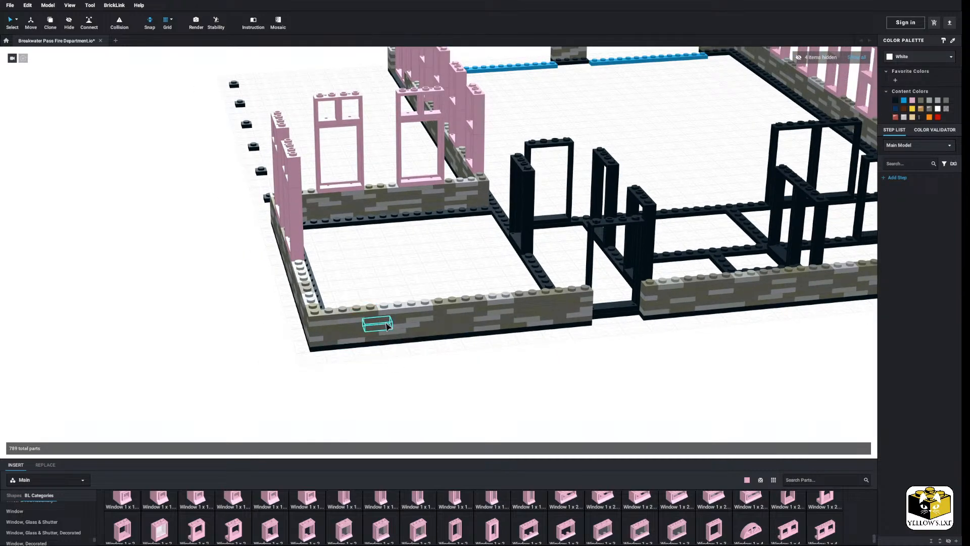
pyautogui.scroll(2, 387, 304)
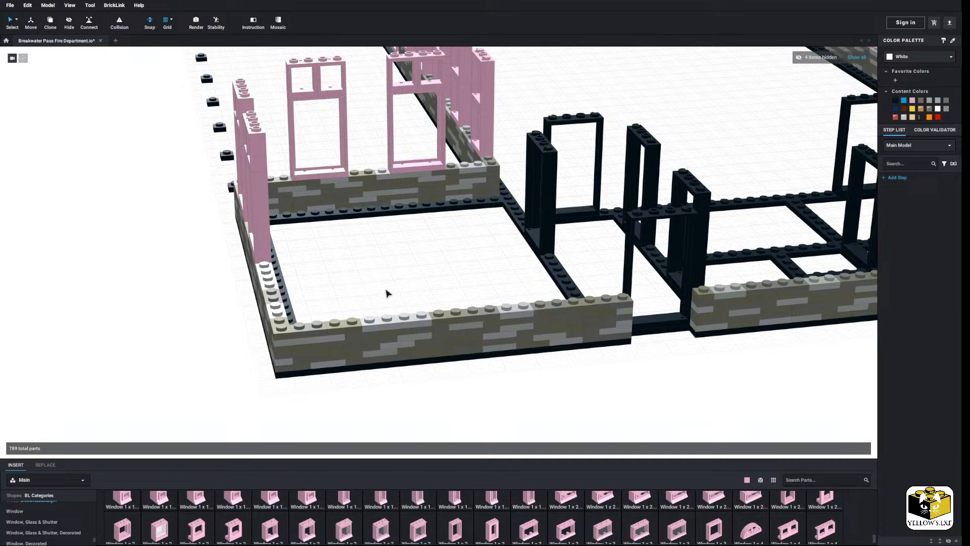
pyautogui.scroll(-5, 385, 290)
pyautogui.moveTo(410, 358); pyautogui.dragTo(315, 307, button='right')
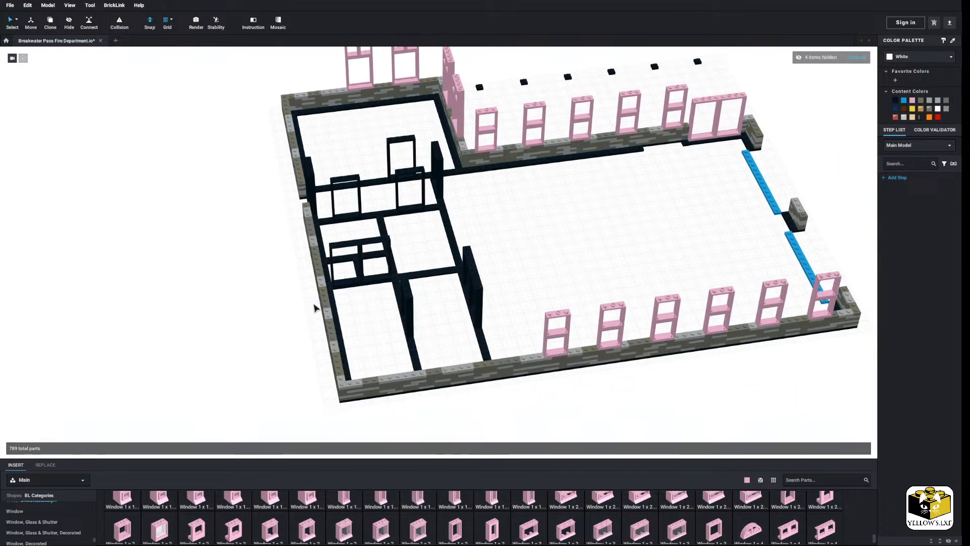
pyautogui.scroll(4, 312, 313)
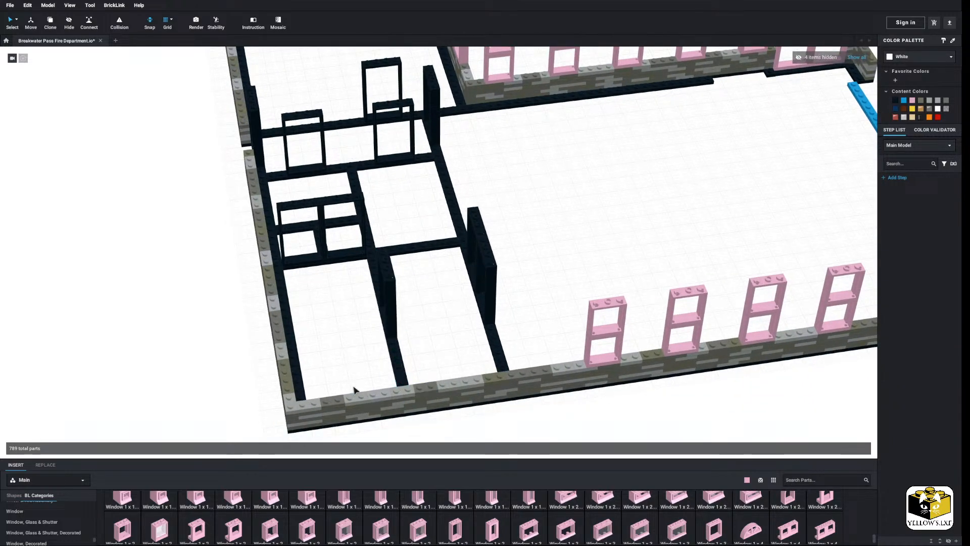
pyautogui.moveTo(349, 345); pyautogui.dragTo(430, 263, button='right')
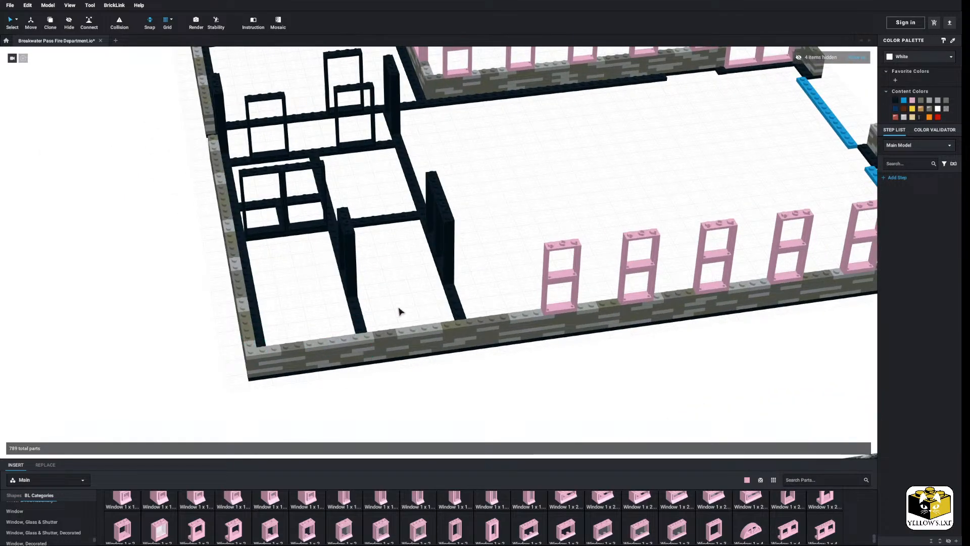
pyautogui.scroll(-4, 386, 419)
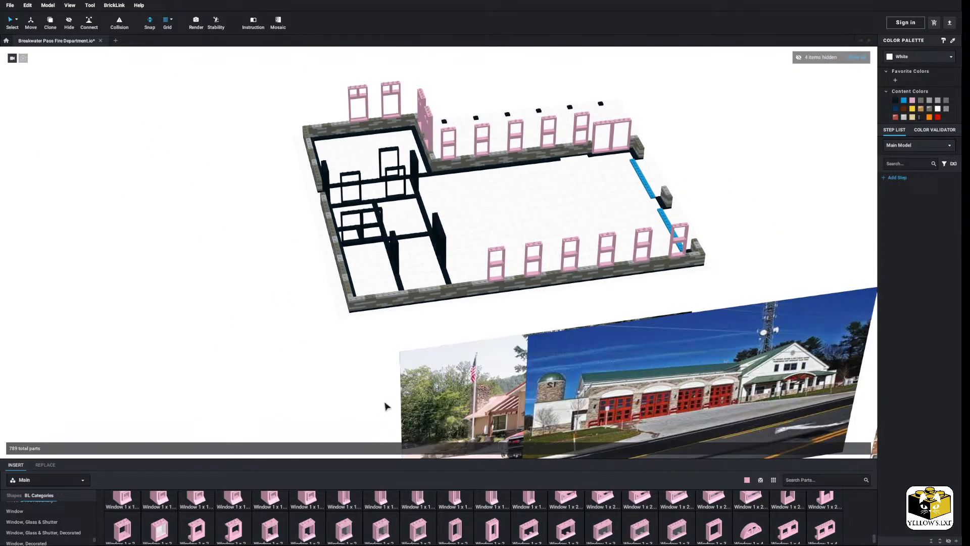
# Select all the black interior door frames together from a level end view and recolor them Bright Pink
pyautogui.moveTo(386, 404); pyautogui.dragTo(362, 411, button='right')
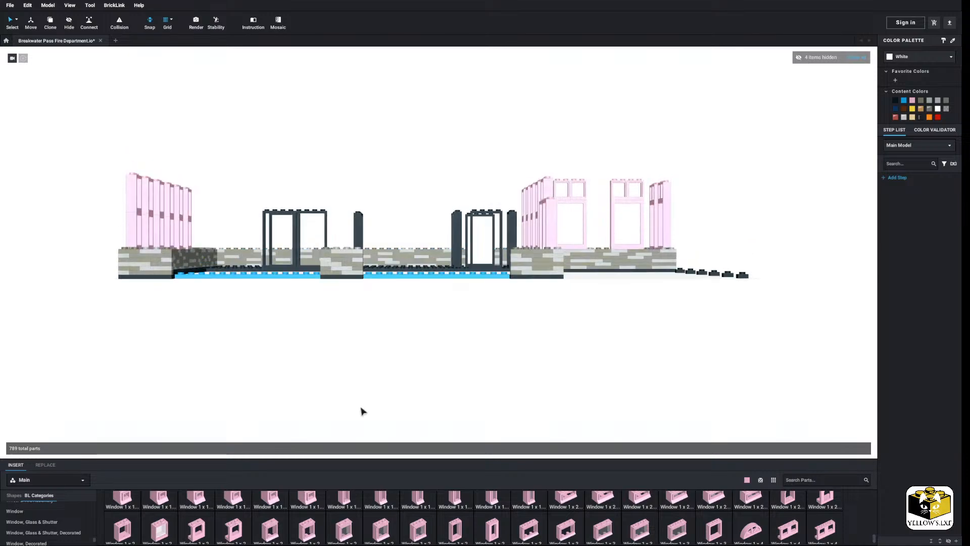
pyautogui.moveTo(243, 182); pyautogui.dragTo(508, 215)
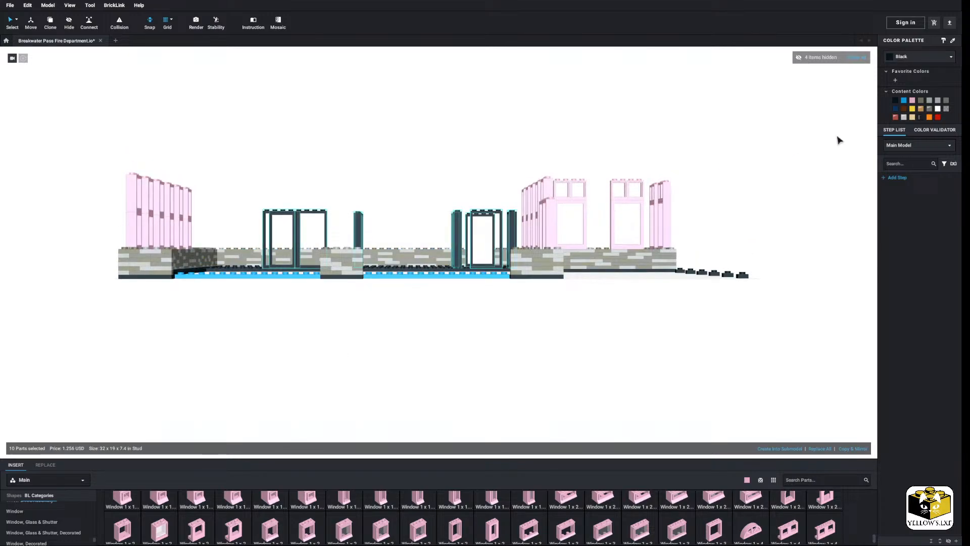
pyautogui.click(913, 101)
pyautogui.click(829, 151)
pyautogui.moveTo(828, 151); pyautogui.dragTo(757, 165, button='right')
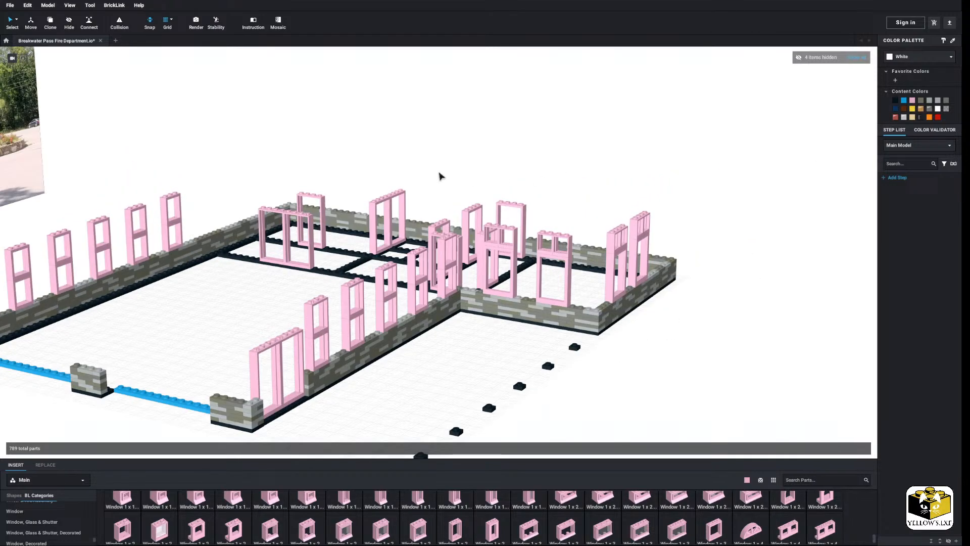
pyautogui.scroll(-2, 443, 172)
pyautogui.moveTo(502, 171); pyautogui.dragTo(549, 166, button='right')
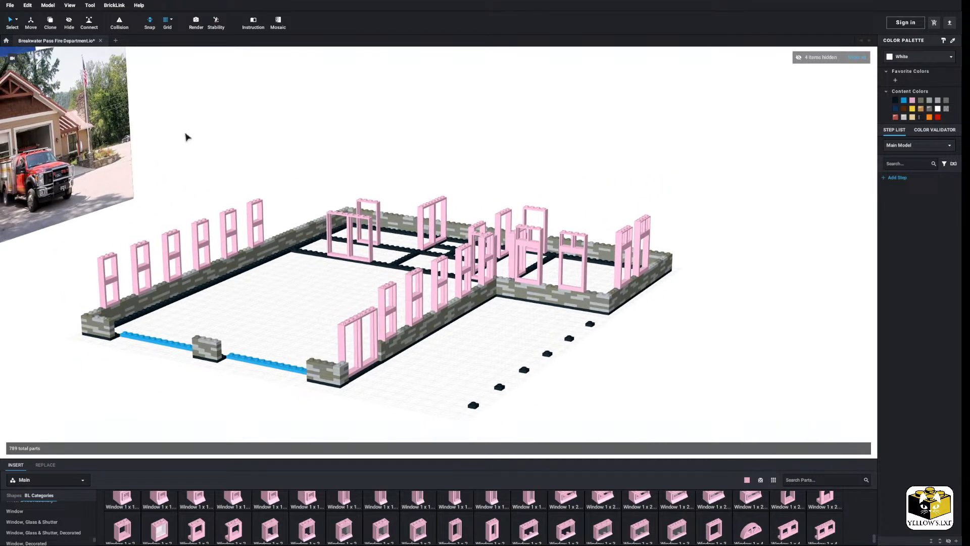
# Select all Bright Pink parts by color and check which colors are available for the whole selection
pyautogui.click(18, 20)
pyautogui.click(34, 30)
pyautogui.click(198, 230)
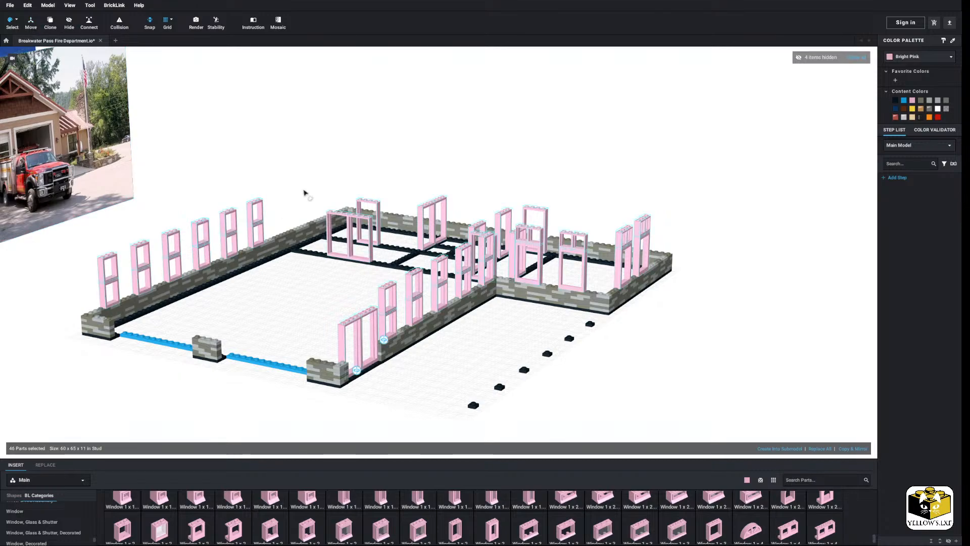
pyautogui.click(911, 57)
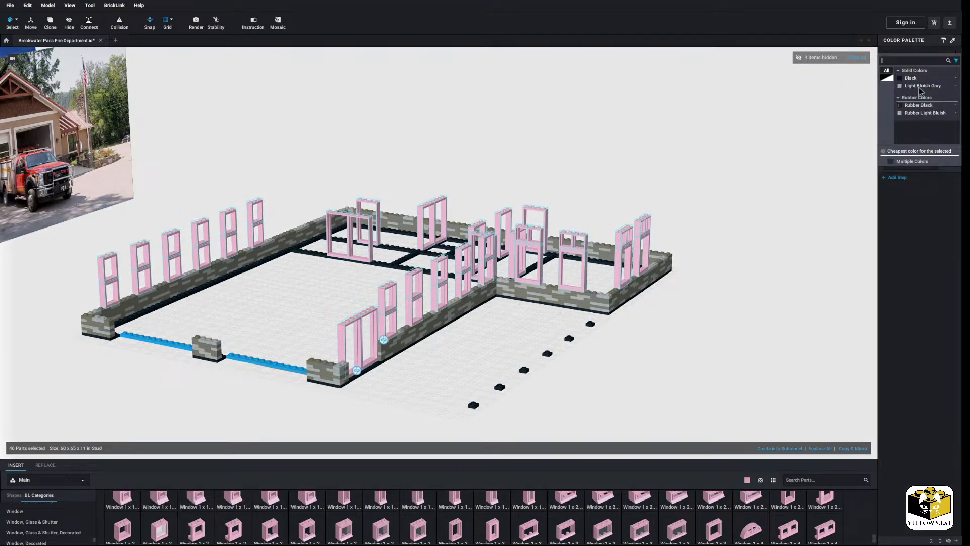
pyautogui.click(782, 122)
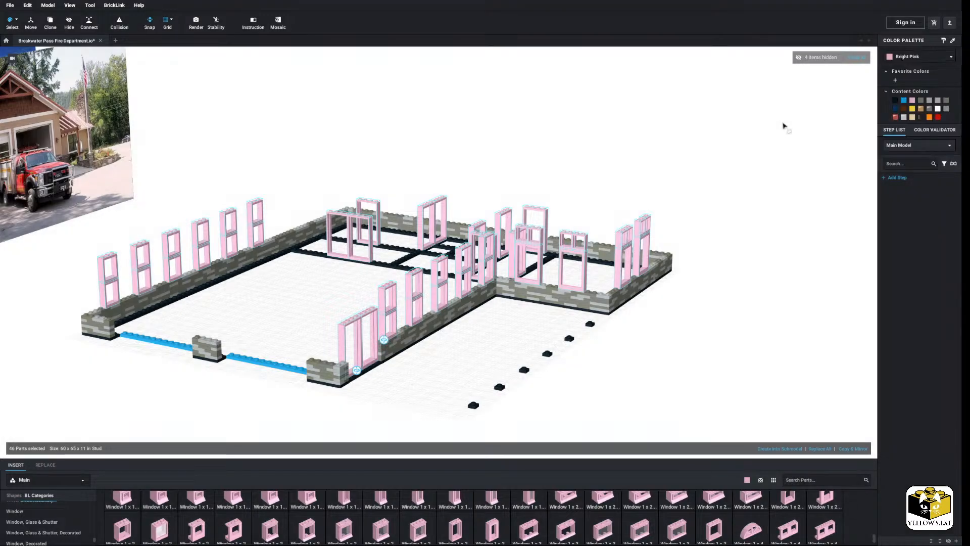
pyautogui.click(768, 125)
# Select a single Window 1 x 4 x 5 with Hollow Studs on the side wing and check which colors it is available in
pyautogui.moveTo(768, 124); pyautogui.dragTo(756, 133, button='right')
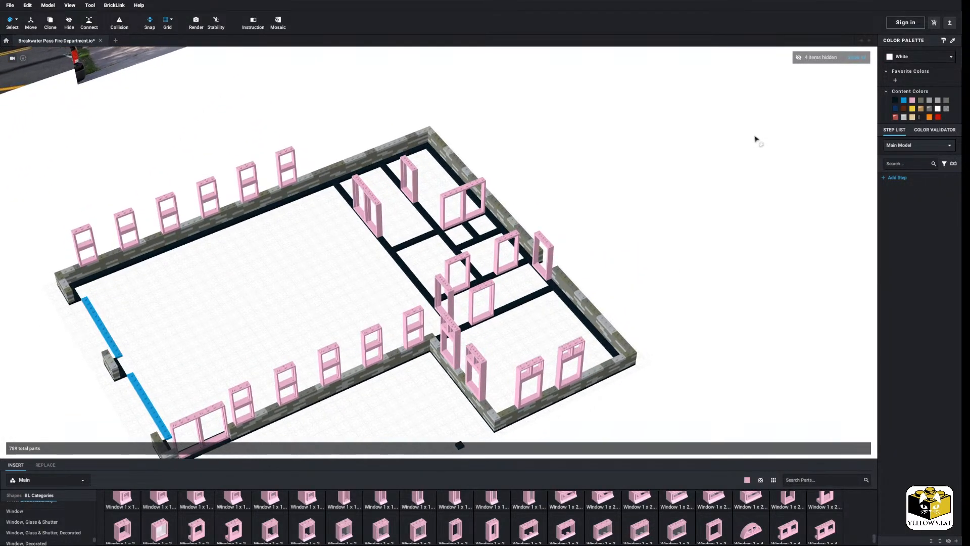
pyautogui.scroll(3, 758, 139)
pyautogui.scroll(-2, 756, 138)
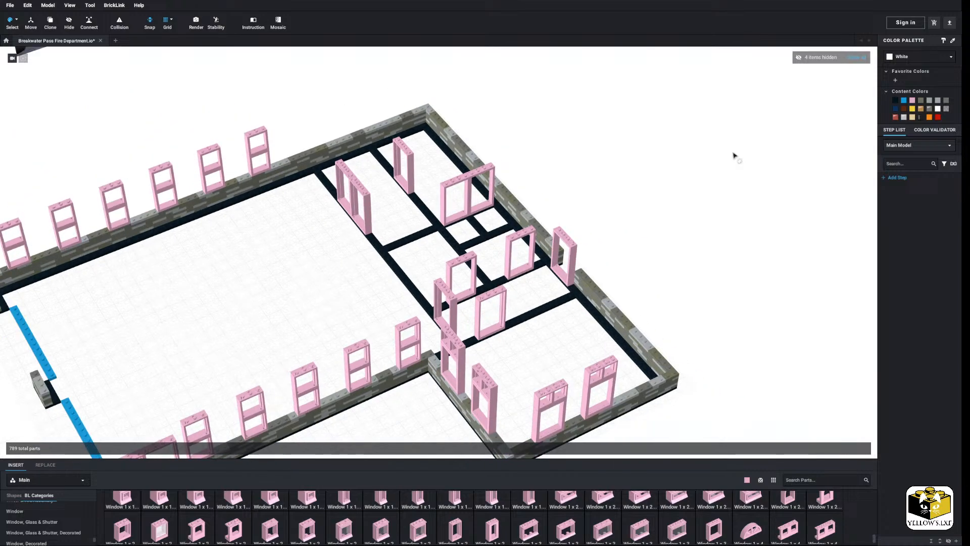
pyautogui.scroll(-4, 728, 162)
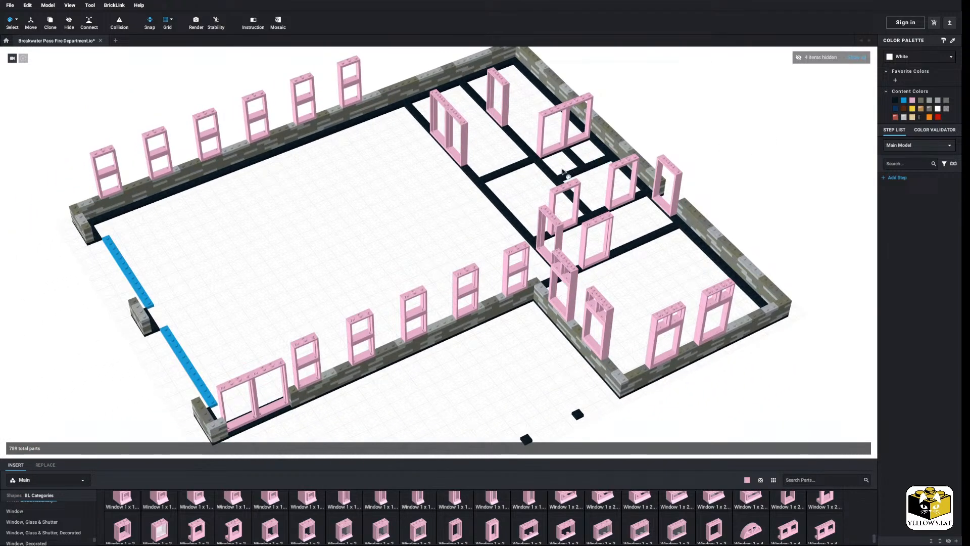
pyautogui.click(16, 21)
pyautogui.click(37, 49)
pyautogui.click(563, 313)
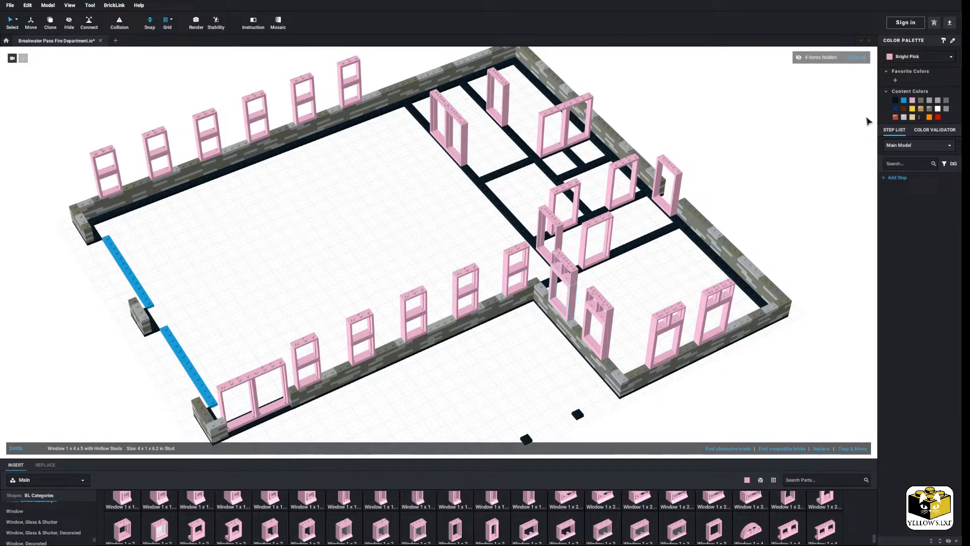
pyautogui.click(908, 59)
pyautogui.scroll(-3, 915, 99)
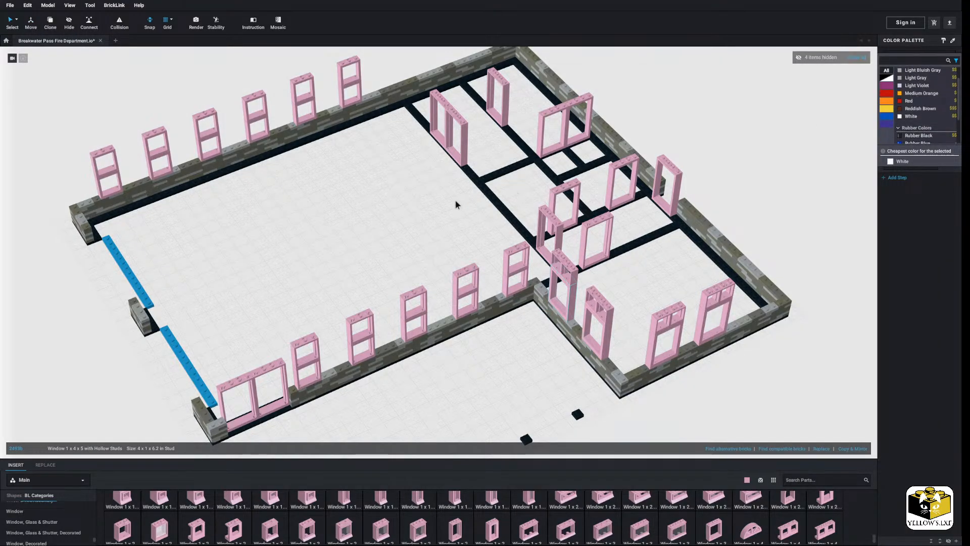
# Select one Window 1 x 3 x 3 Flat Front on the garage wall and check which colors it is available in
pyautogui.click(448, 288)
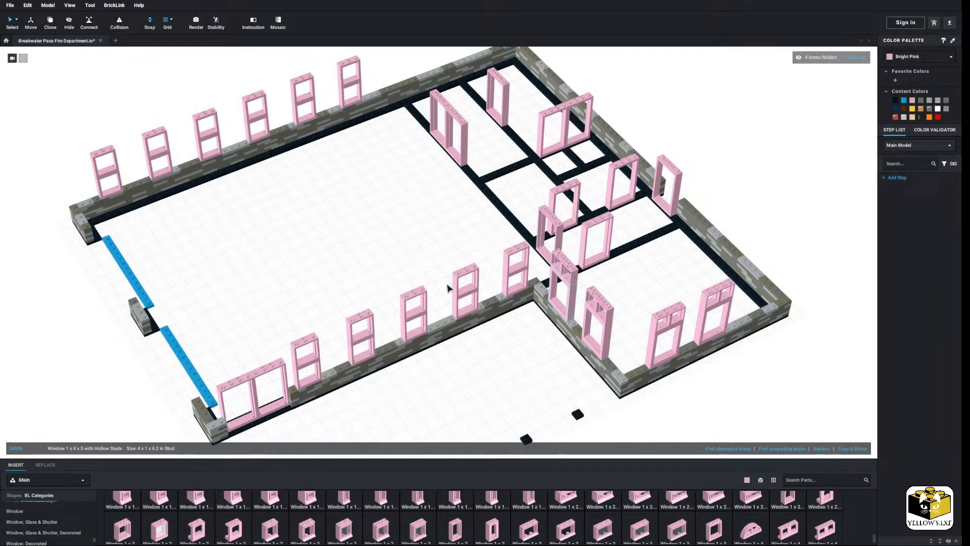
pyautogui.click(918, 59)
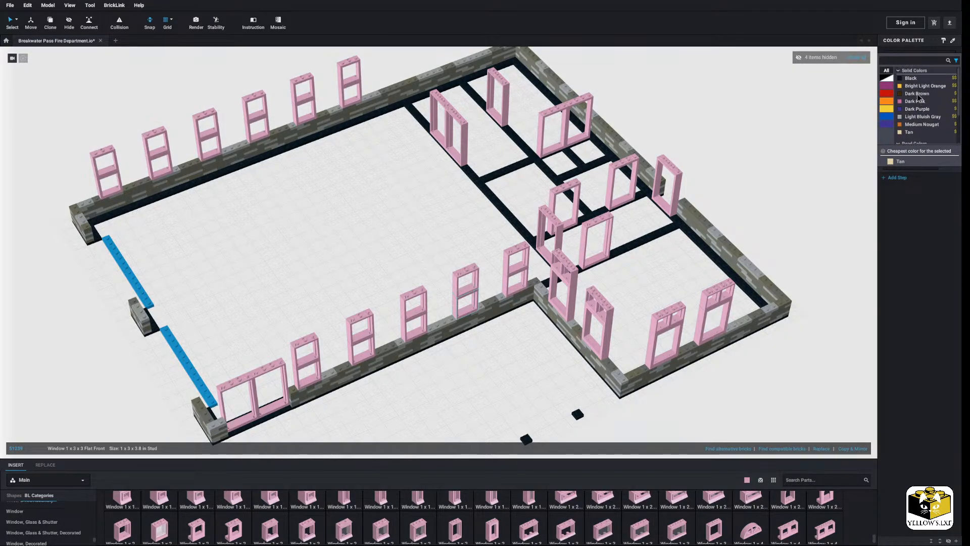
pyautogui.click(384, 210)
# Select all Bright Pink parts by color, try them in Black, and recolor them Light Bluish Gray
pyautogui.moveTo(385, 210); pyautogui.dragTo(392, 202, button='right')
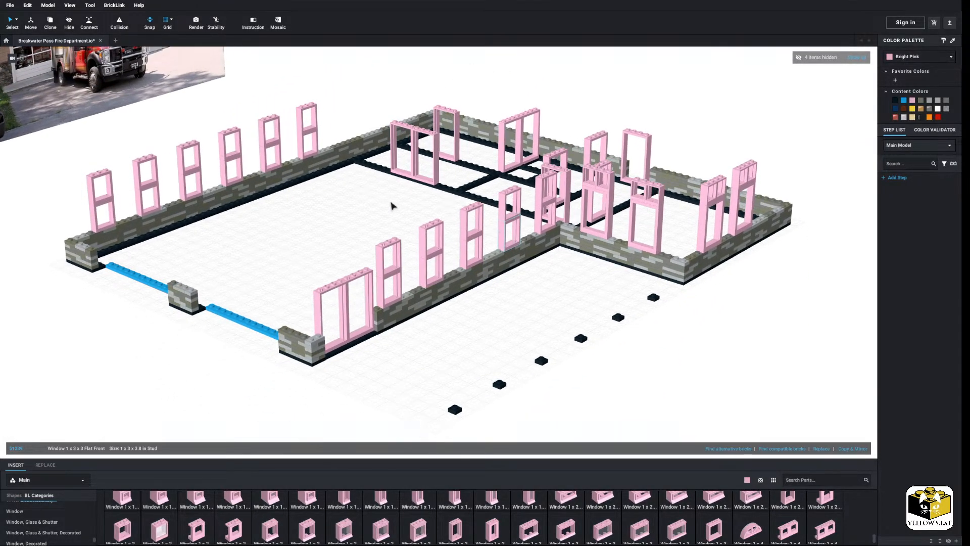
pyautogui.moveTo(309, 197); pyautogui.dragTo(310, 199, button='right')
pyautogui.click(16, 23)
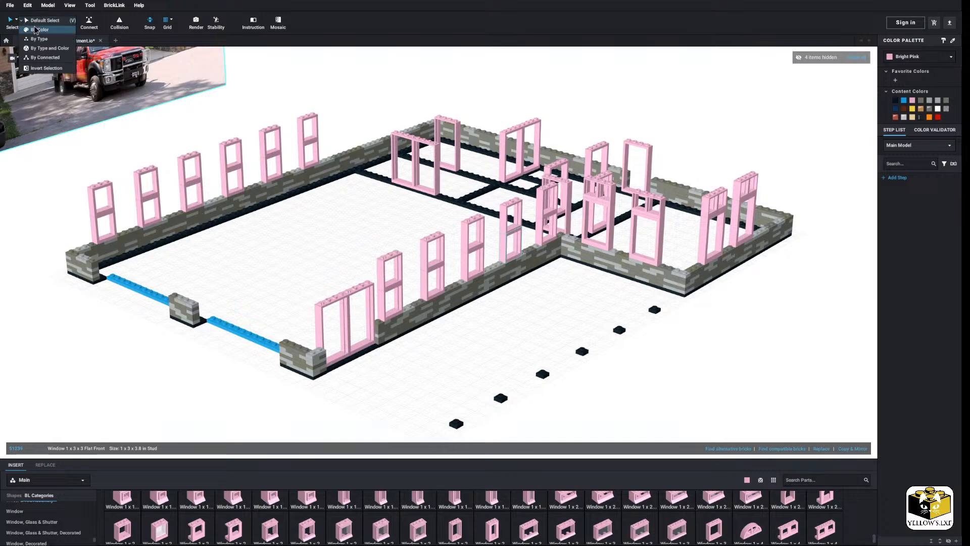
pyautogui.click(38, 33)
pyautogui.click(264, 132)
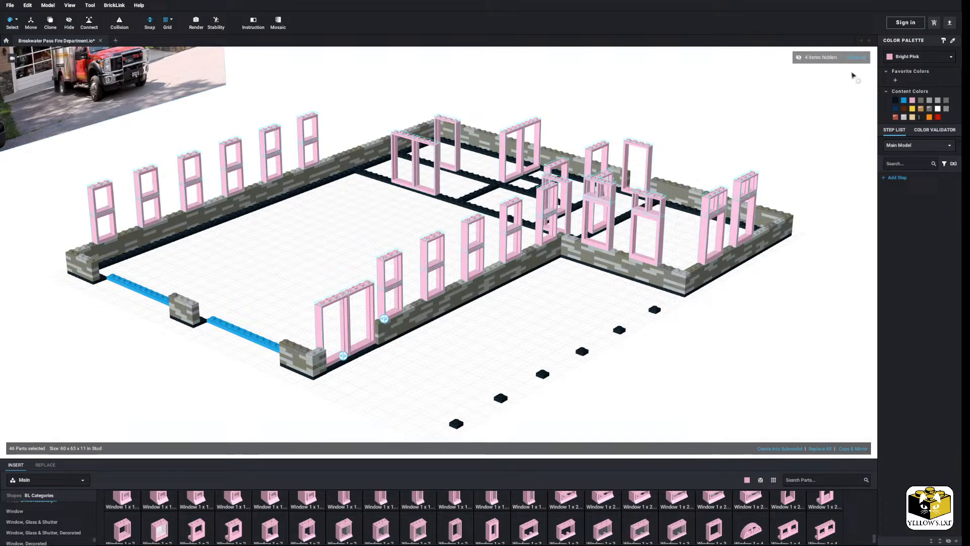
pyautogui.click(907, 58)
pyautogui.click(910, 78)
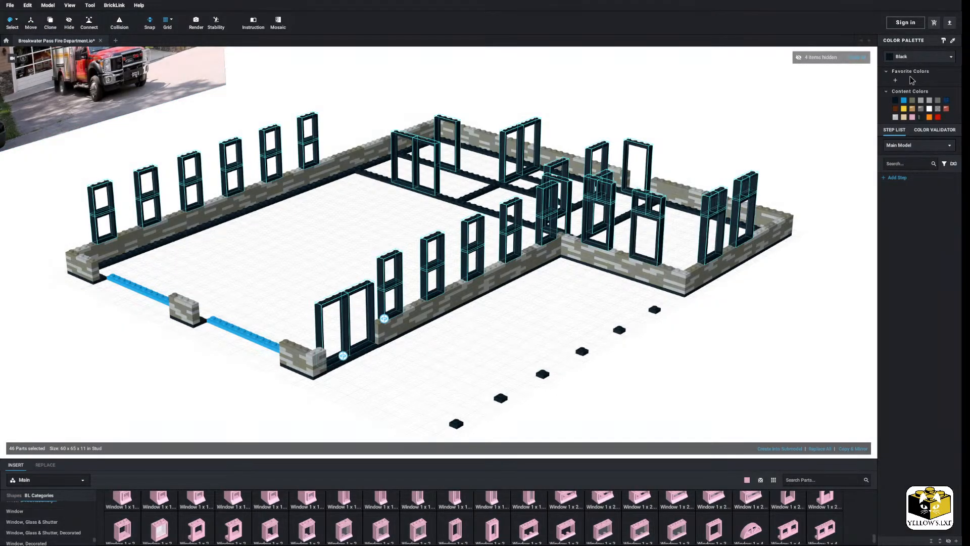
pyautogui.click(913, 58)
pyautogui.click(912, 87)
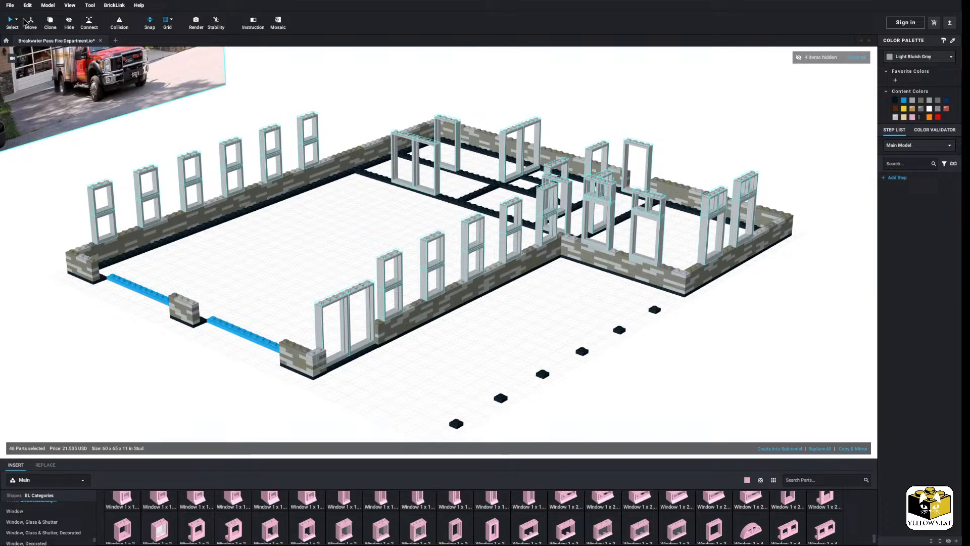
pyautogui.click(159, 357)
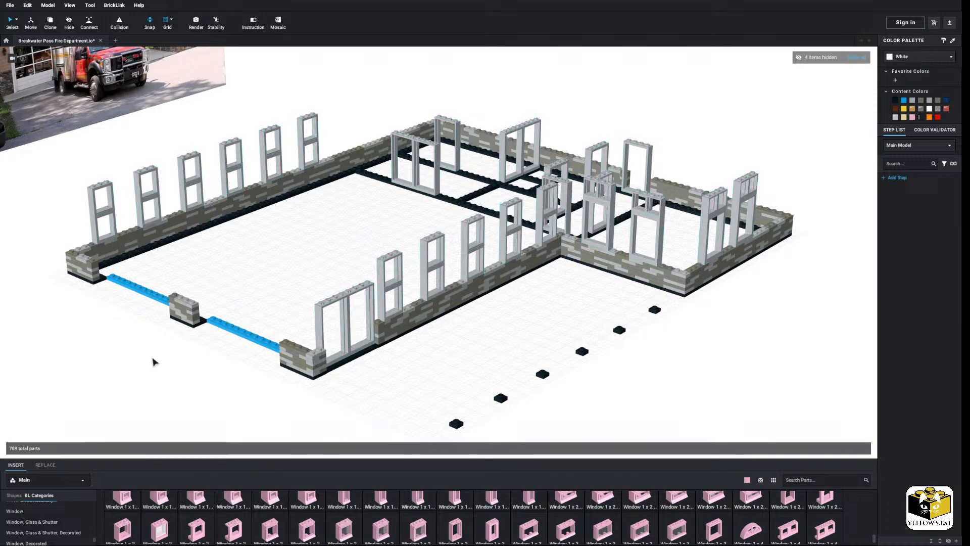
# Insert a Plate, Modified 1 x 2 jumper with Groove and Bottom Stud Holder on the ground outside the garage wall near its front corner
pyautogui.moveTo(135, 360); pyautogui.dragTo(40, 368, button='right')
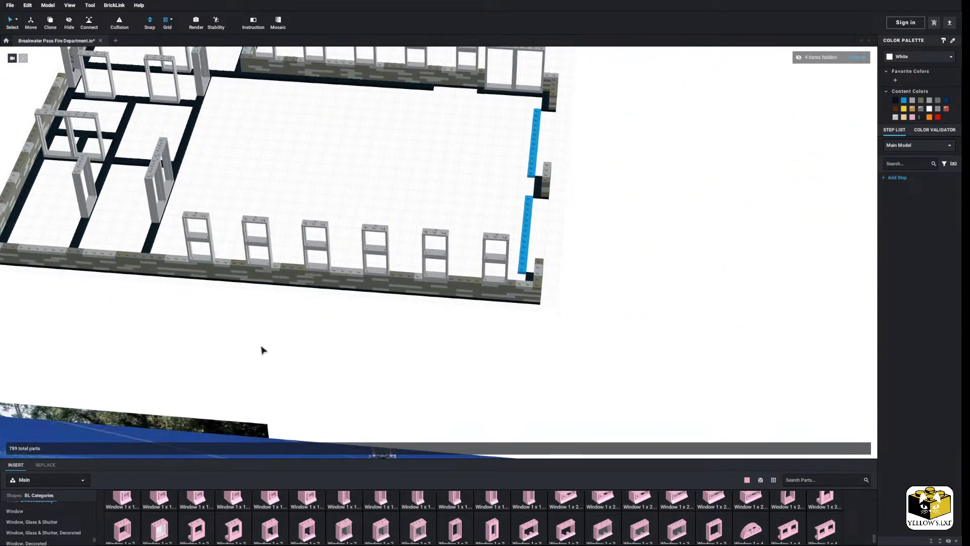
pyautogui.scroll(5, 260, 348)
pyautogui.moveTo(260, 348); pyautogui.dragTo(290, 363, button='middle')
pyautogui.moveTo(290, 363); pyautogui.dragTo(260, 372, button='right')
pyautogui.moveTo(259, 372); pyautogui.dragTo(290, 358, button='middle')
pyautogui.moveTo(289, 358); pyautogui.dragTo(281, 372, button='right')
pyautogui.scroll(8, 78, 510)
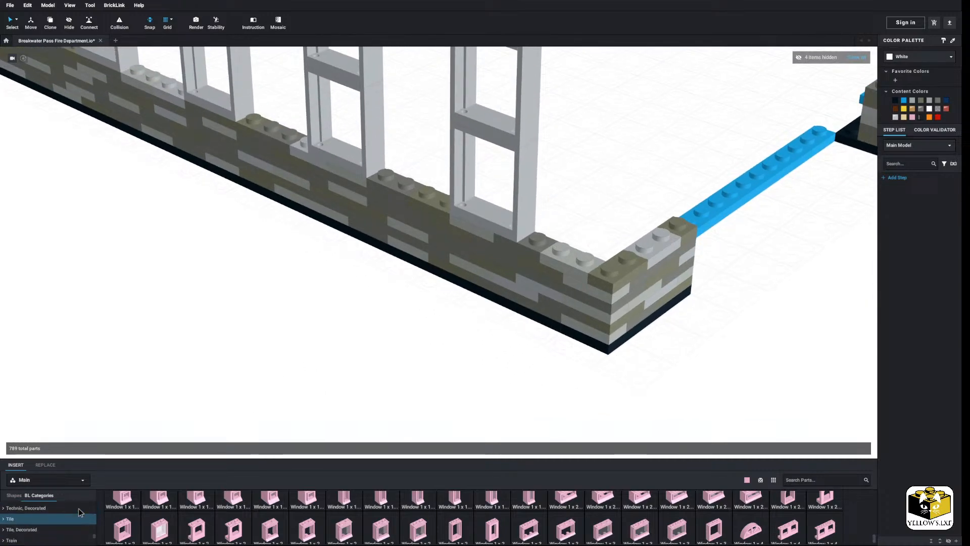
pyautogui.scroll(3, 60, 515)
pyautogui.click(43, 527)
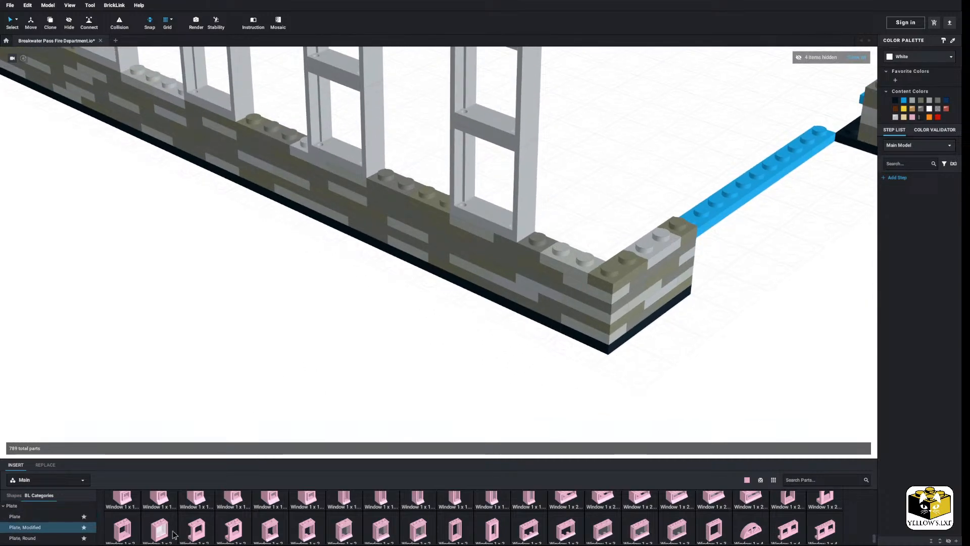
pyautogui.moveTo(565, 524); pyautogui.dragTo(368, 389)
pyautogui.moveTo(368, 389); pyautogui.dragTo(313, 346, button='right')
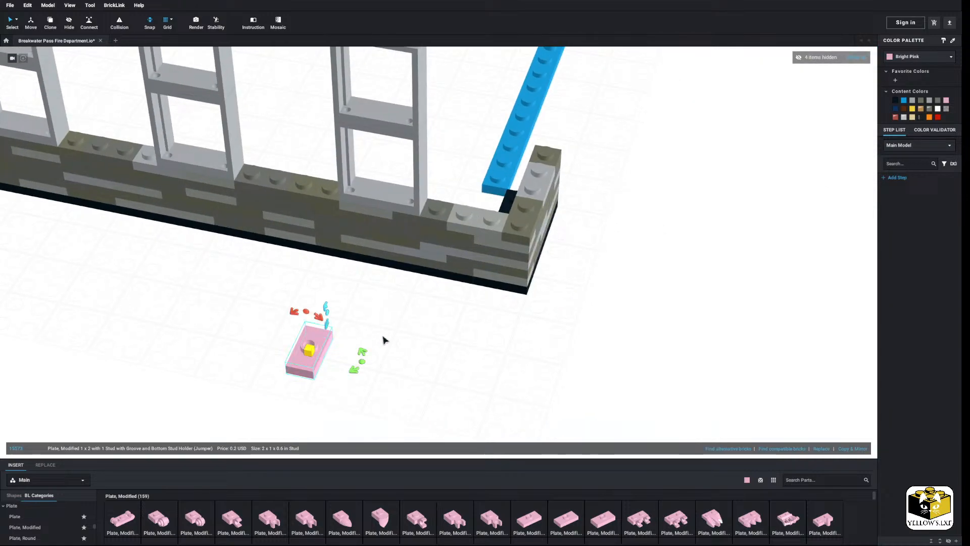
# Check which colors the inserted grooved jumper plate is available in
pyautogui.moveTo(383, 339); pyautogui.dragTo(394, 353, button='right')
pyautogui.click(908, 57)
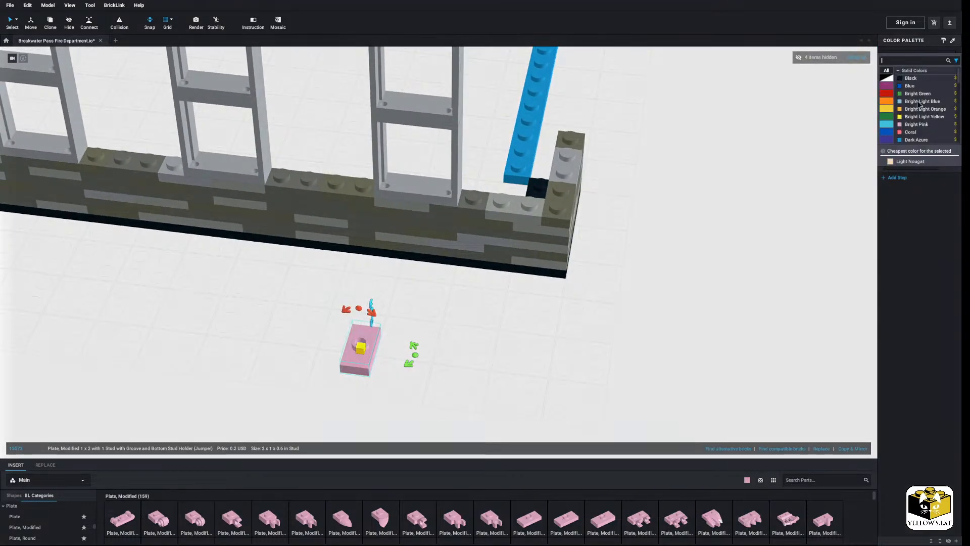
pyautogui.scroll(-3, 919, 105)
pyautogui.scroll(-5, 920, 105)
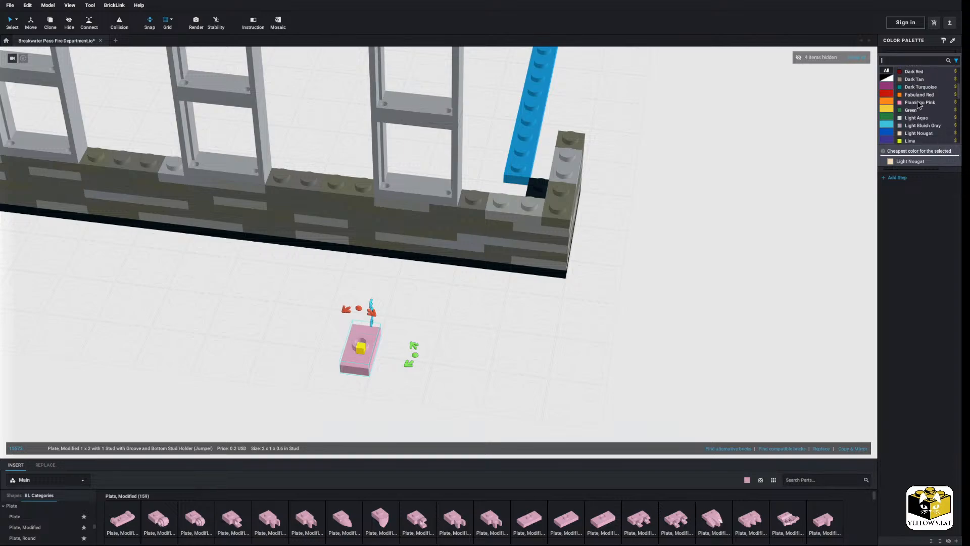
pyautogui.click(660, 328)
# Insert a Plate, Modified 1 x 2 jumper without Groove on the ground outside the garage wall
pyautogui.click(649, 353)
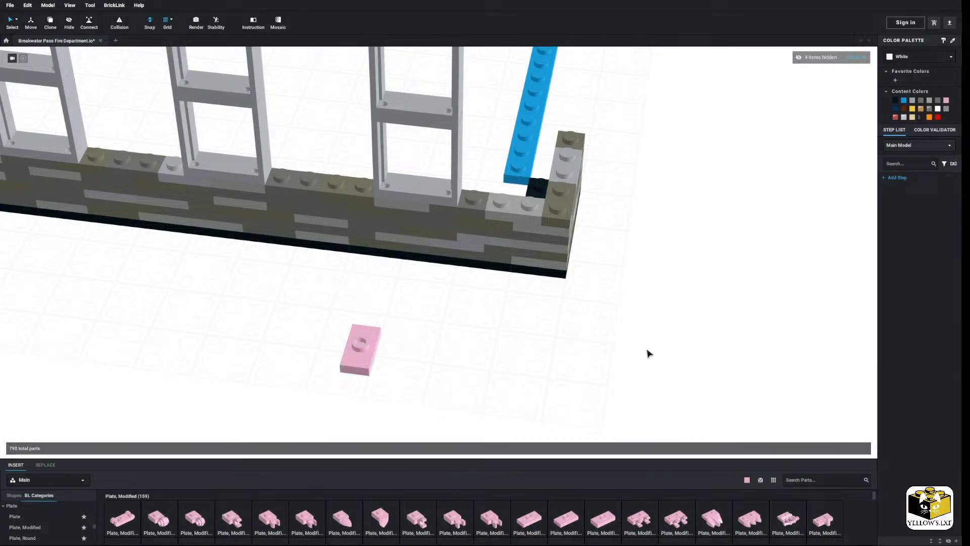
pyautogui.click(595, 523)
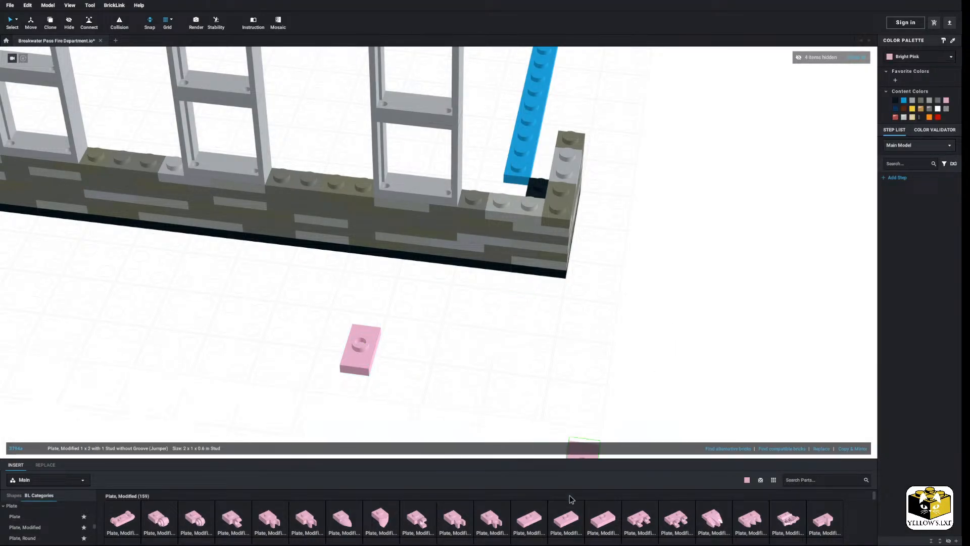
# Place a 1 x 2 jumper plate with groove beside the ungrooved pink one and check its available colors
pyautogui.click(418, 353)
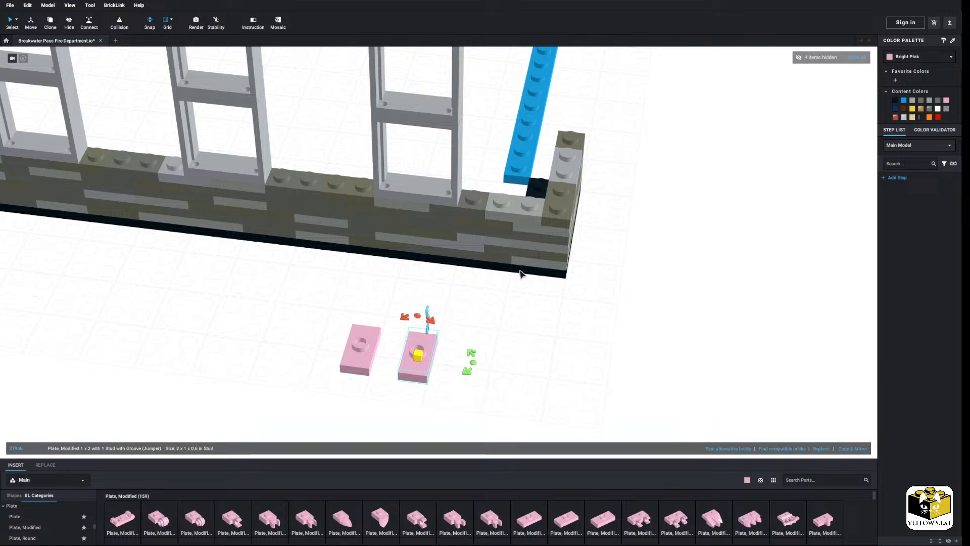
pyautogui.click(916, 57)
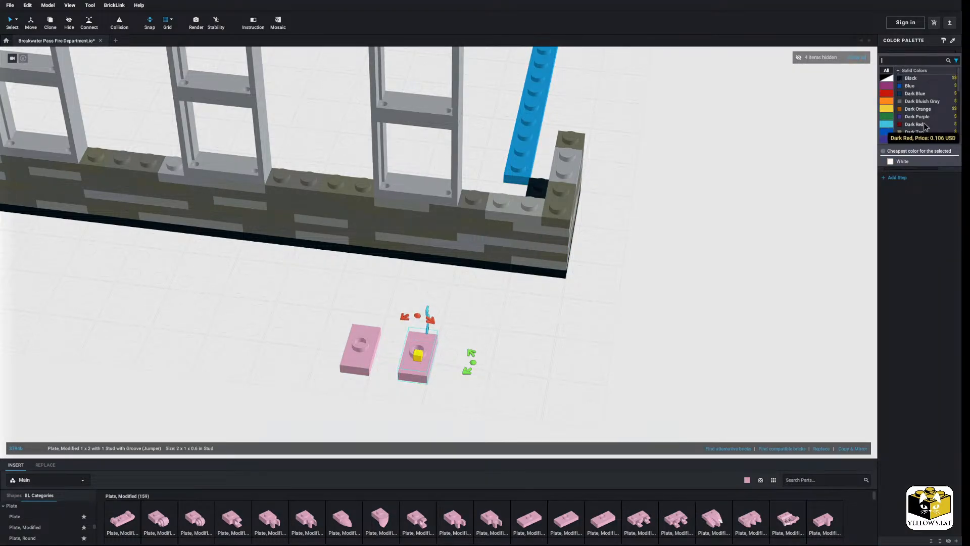
pyautogui.scroll(-5, 924, 127)
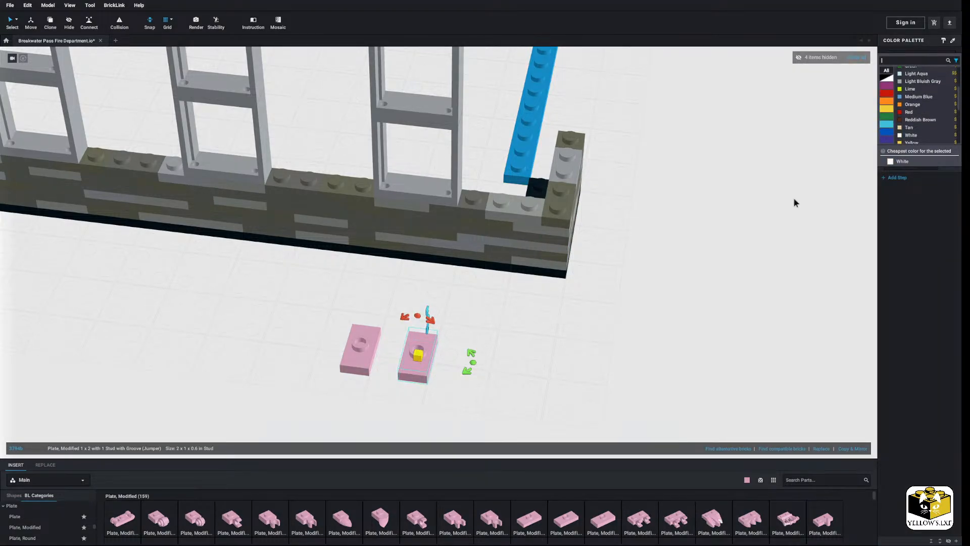
pyautogui.click(623, 372)
# Add a 1 x 2 jumper plate without groove in front of the wall, color it Light Gray and duplicate it alongside
pyautogui.click(606, 525)
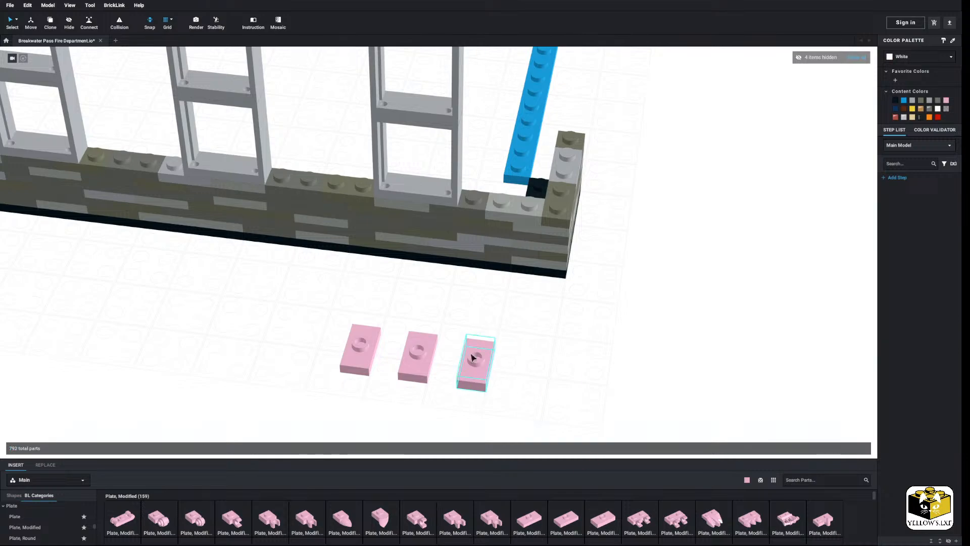
pyautogui.click(475, 362)
pyautogui.click(917, 58)
pyautogui.scroll(-1, 925, 98)
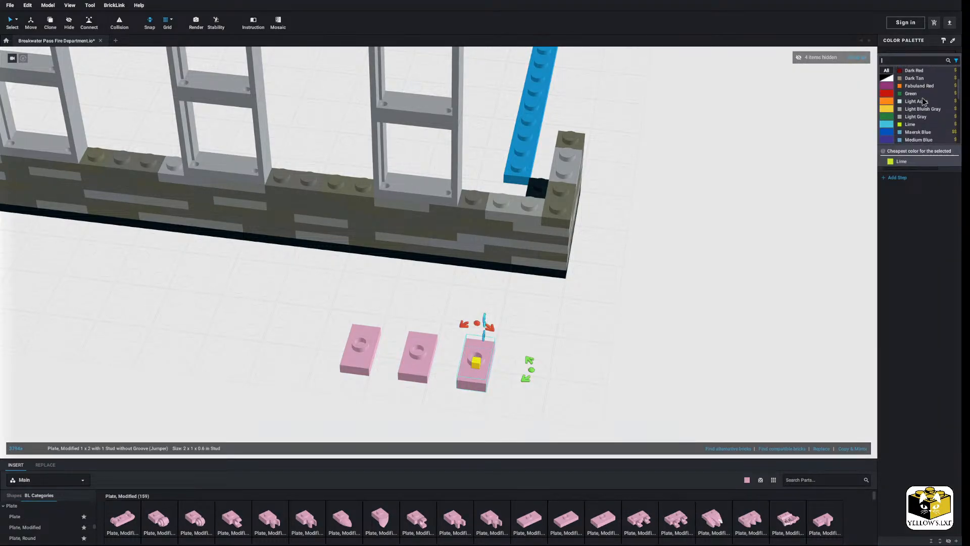
pyautogui.click(916, 116)
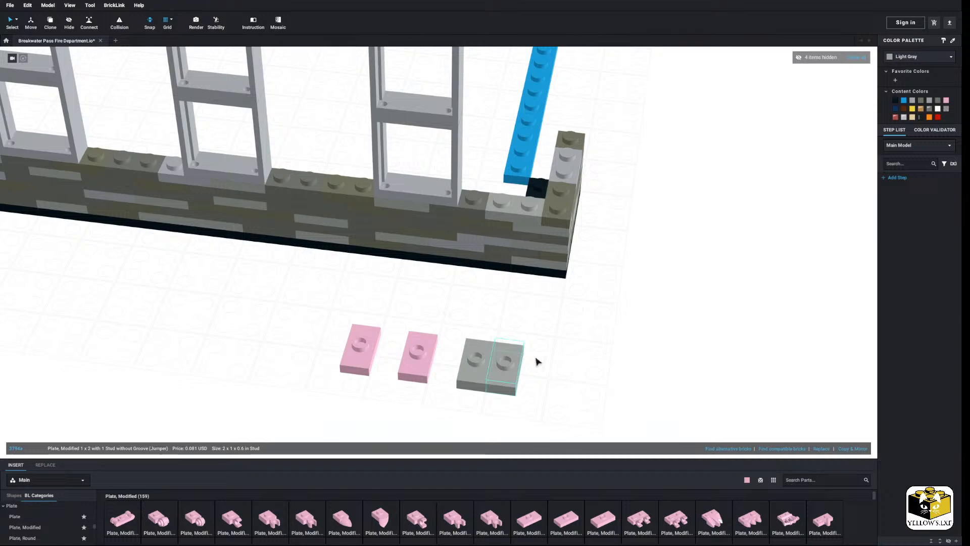
pyautogui.click(641, 332)
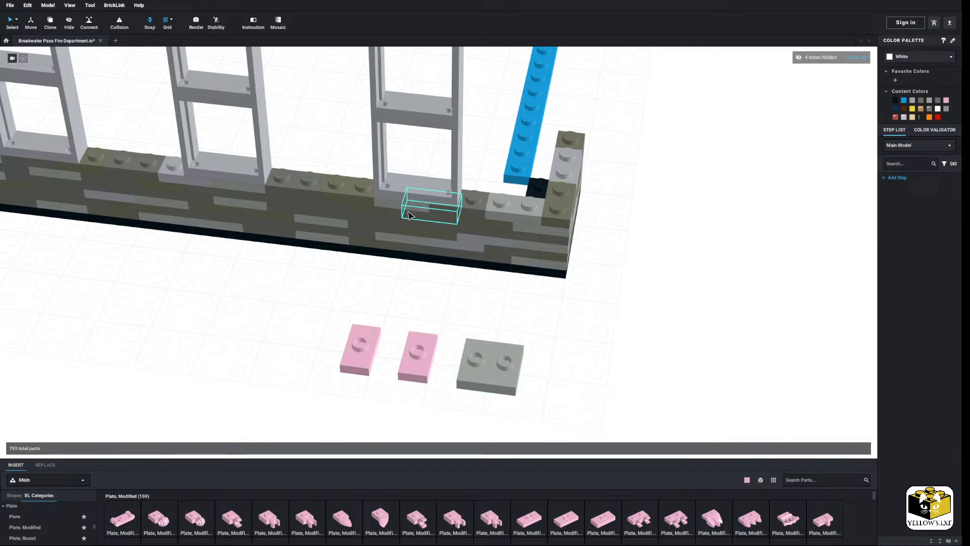
# Take the two 1 x 2 plates beneath the window nearest the wall corner out and set them beside the building
pyautogui.rightClick(451, 210)
pyautogui.click(427, 211)
pyautogui.keyDown('ctrl'); pyautogui.click(424, 209); pyautogui.keyUp('ctrl')
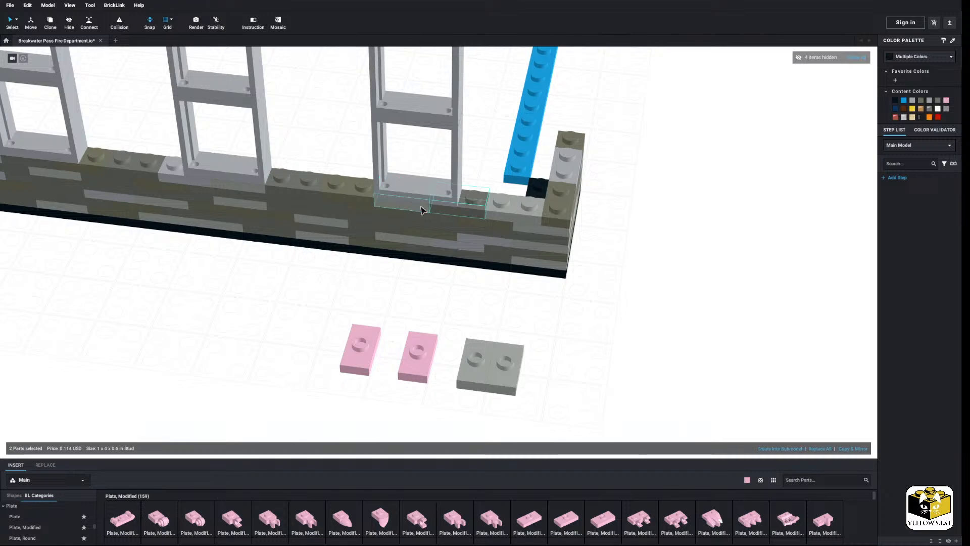
pyautogui.moveTo(424, 209); pyautogui.dragTo(690, 287)
pyautogui.click(631, 327)
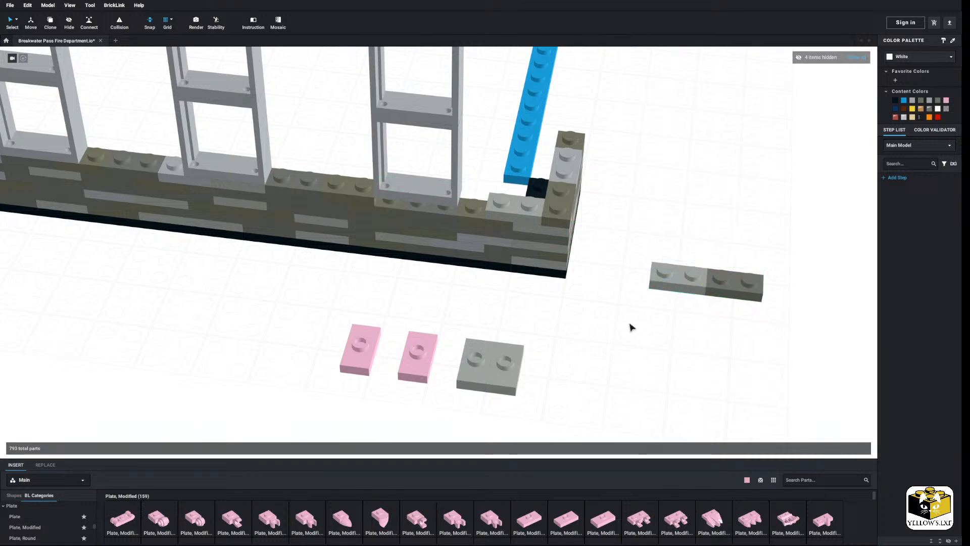
# Insert a 1 x 1 plate in the wall gap beside the corner window and color it the wall's dark gray
pyautogui.click(35, 516)
pyautogui.click(468, 204)
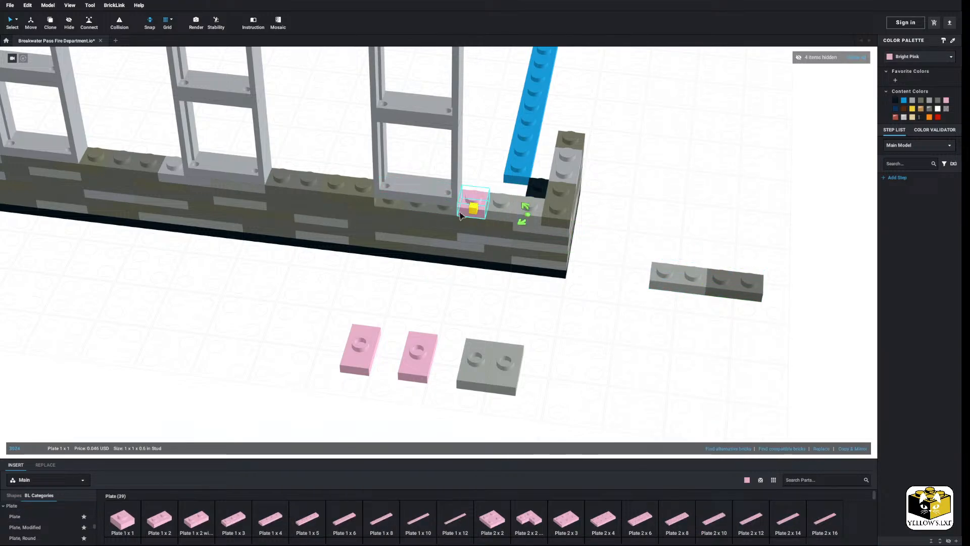
pyautogui.click(921, 100)
pyautogui.click(835, 165)
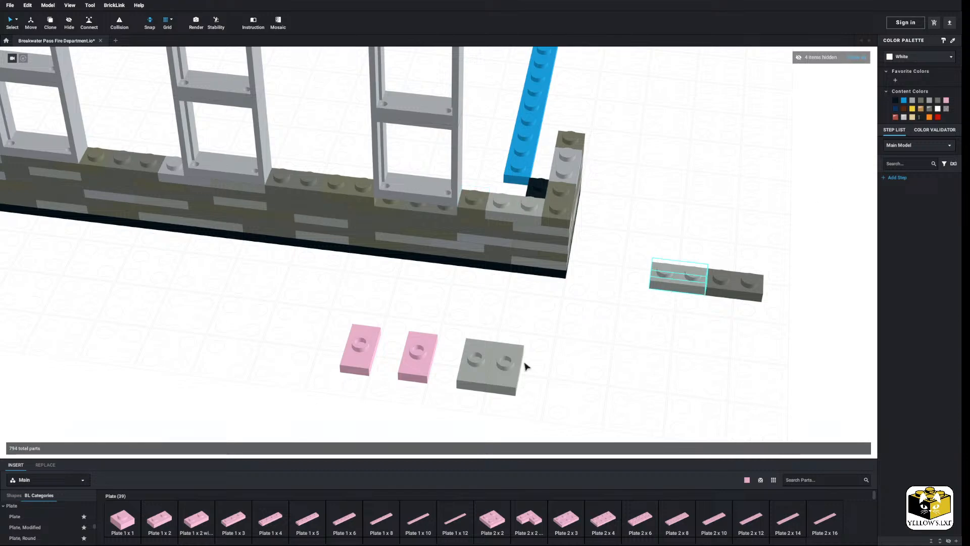
# Add a third ungrooved jumper plate to the Light Gray pair and color it Dark Bluish Gray
pyautogui.click(409, 364)
pyautogui.click(363, 384)
pyautogui.click(493, 368)
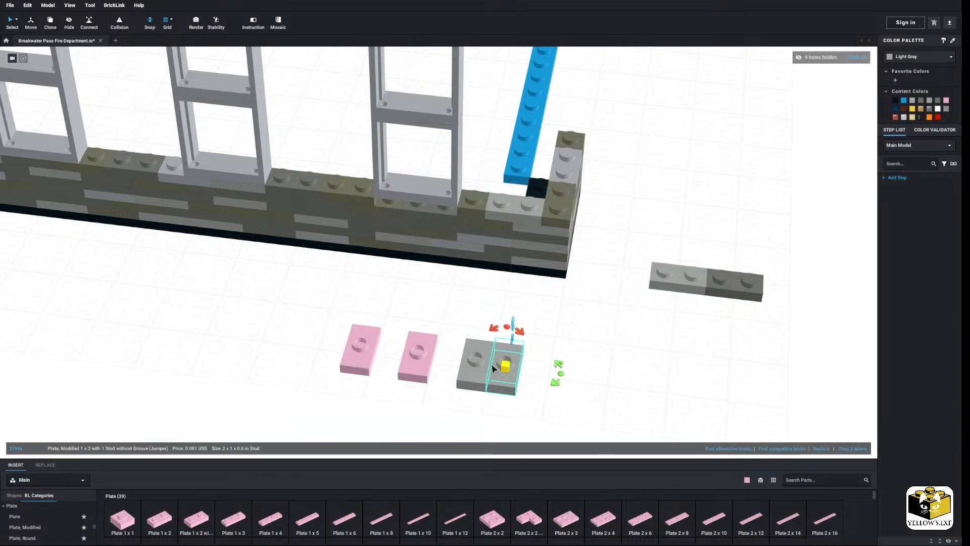
pyautogui.press('Right')
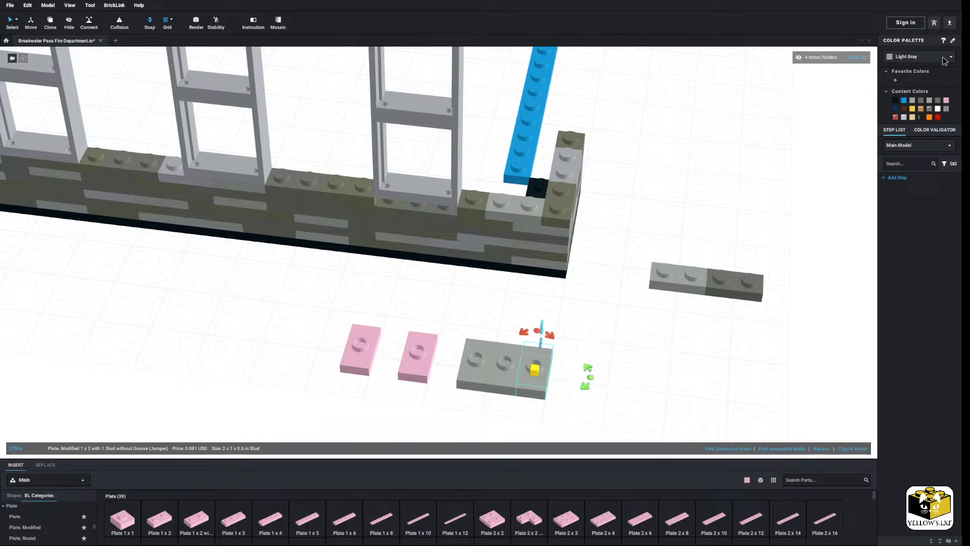
pyautogui.click(931, 57)
pyautogui.click(922, 109)
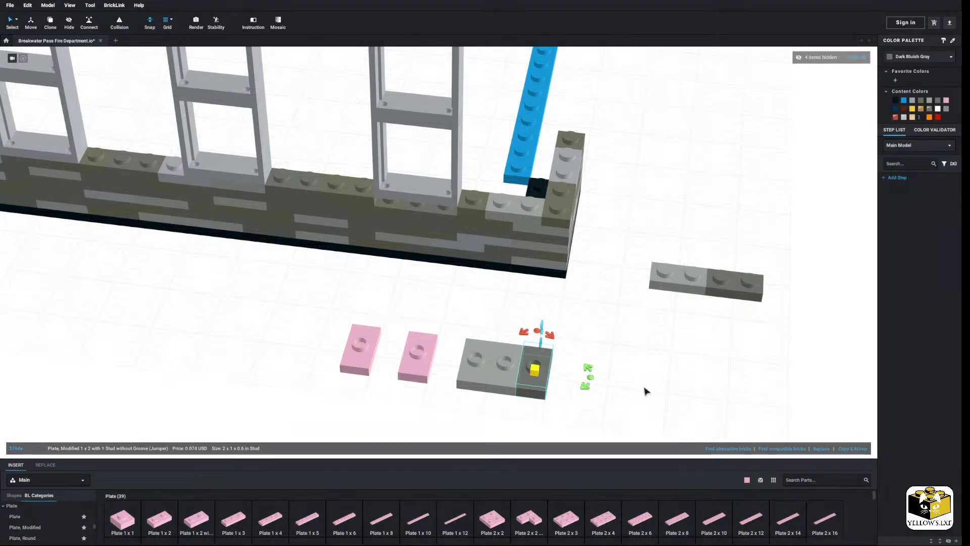
# Move the three gray jumper plates together into the wall gap beneath the corner window
pyautogui.moveTo(519, 379); pyautogui.dragTo(462, 423)
pyautogui.moveTo(536, 389); pyautogui.dragTo(453, 205)
pyautogui.click(452, 204)
pyautogui.click(454, 307)
# Delete the two leftover pink jumper plates in front of the wall
pyautogui.moveTo(455, 307); pyautogui.dragTo(470, 342, button='middle')
pyautogui.scroll(-3, 469, 337)
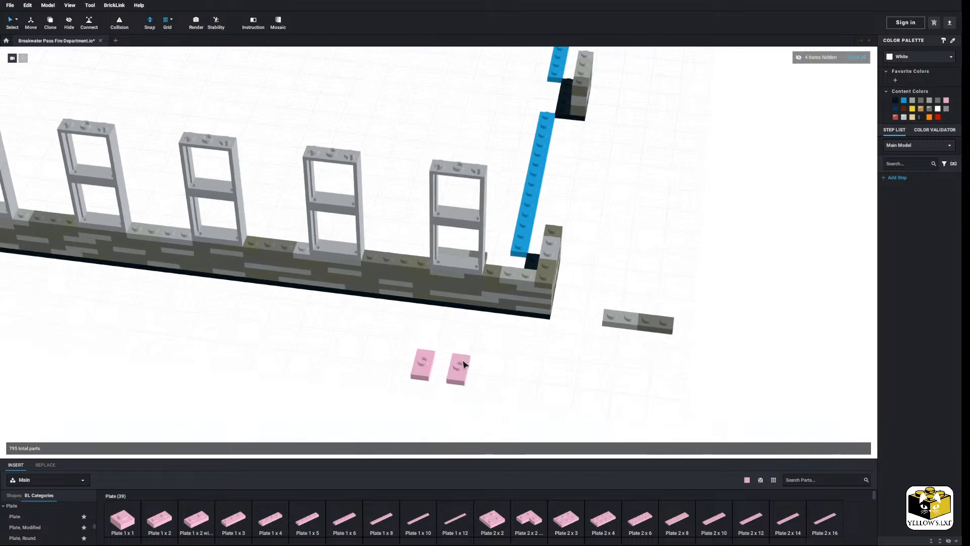
pyautogui.moveTo(479, 351); pyautogui.dragTo(405, 387)
pyautogui.rightClick(416, 376)
pyautogui.click(439, 418)
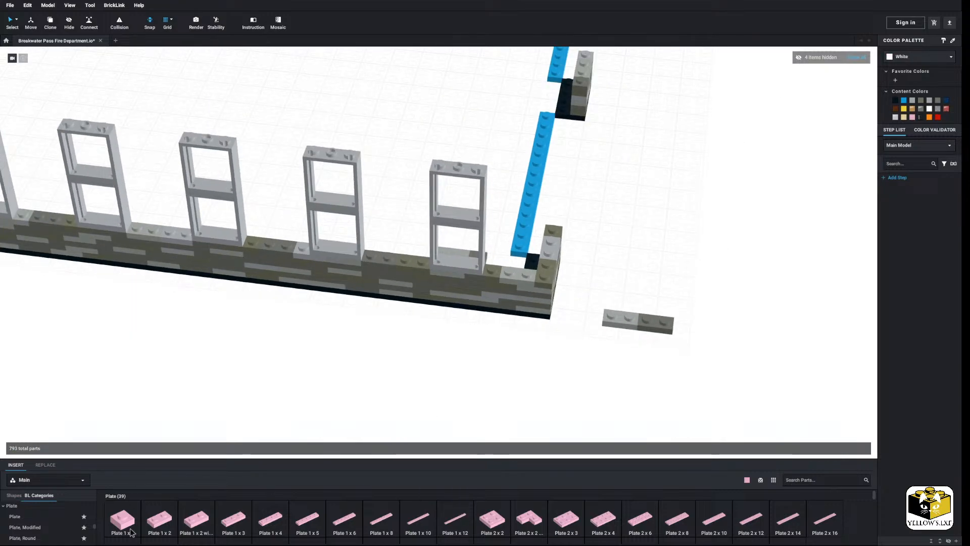
# Insert a modified brick 1 x 1 x 1 2/3 with studs on side, studs facing outward, in front of the wall
pyautogui.scroll(10, 53, 515)
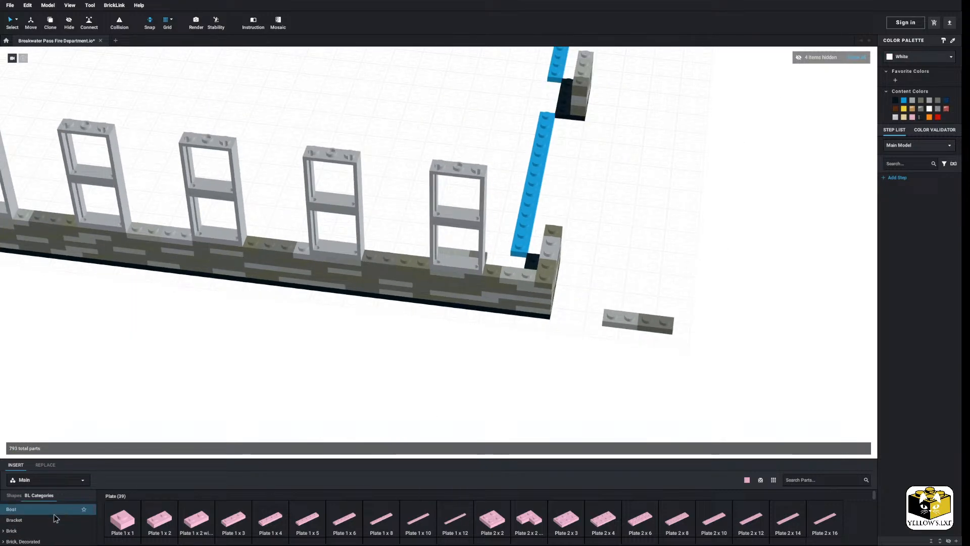
pyautogui.scroll(-2, 54, 514)
pyautogui.scroll(1, 30, 520)
pyautogui.click(8, 523)
pyautogui.scroll(-1, 11, 525)
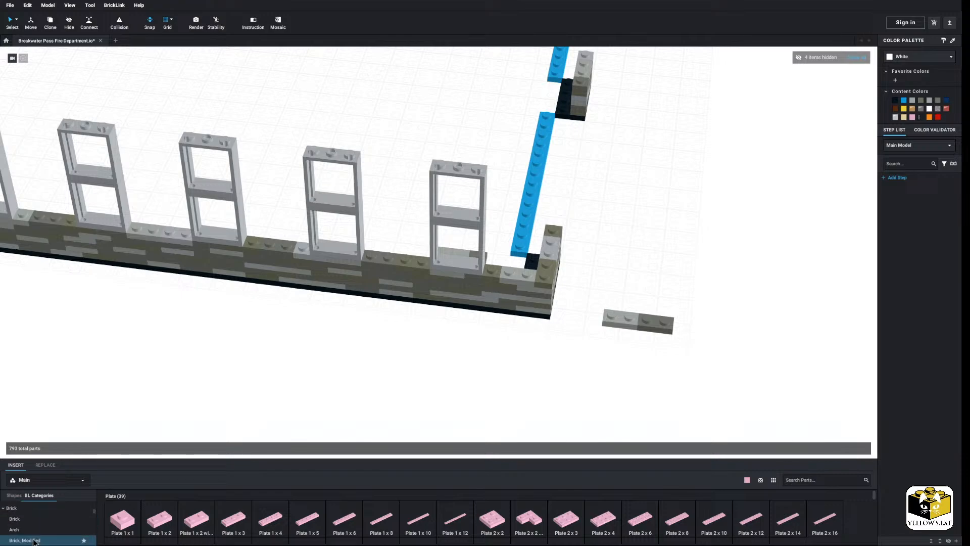
pyautogui.click(34, 541)
pyautogui.scroll(-1, 462, 519)
pyautogui.scroll(1, 565, 517)
pyautogui.click(565, 518)
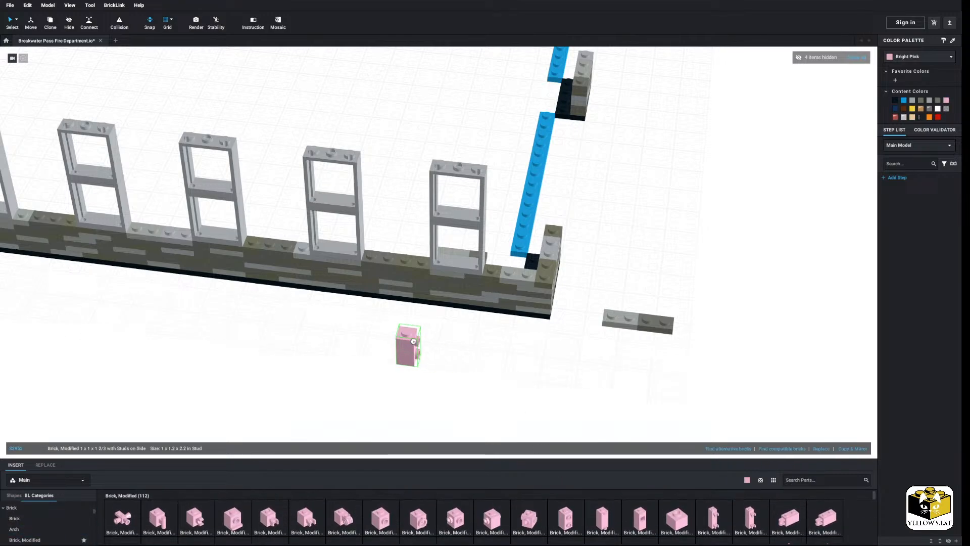
pyautogui.click(437, 341)
# Duplicate the side-stud brick into a row of three and color all three White
pyautogui.click(854, 449)
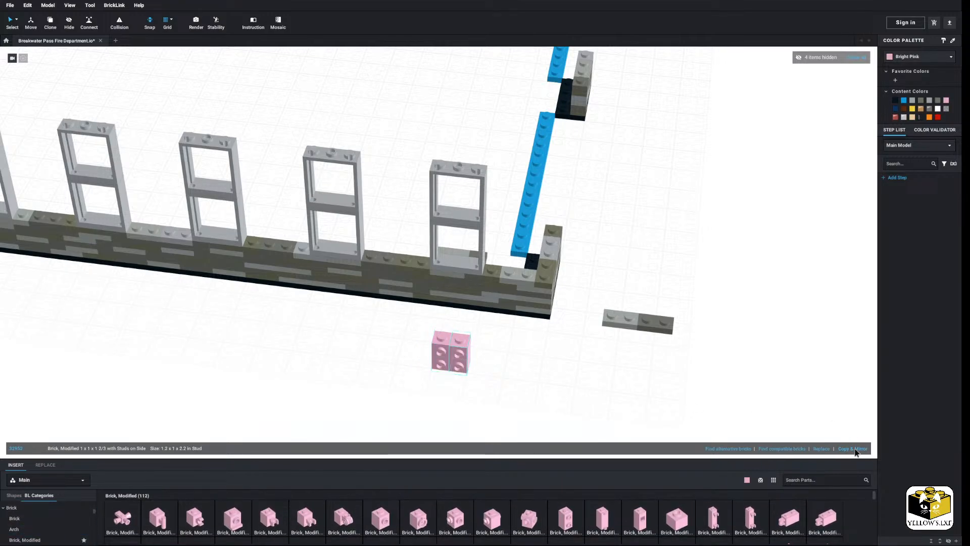
pyautogui.click(855, 448)
pyautogui.click(563, 403)
pyautogui.moveTo(529, 378); pyautogui.dragTo(408, 357)
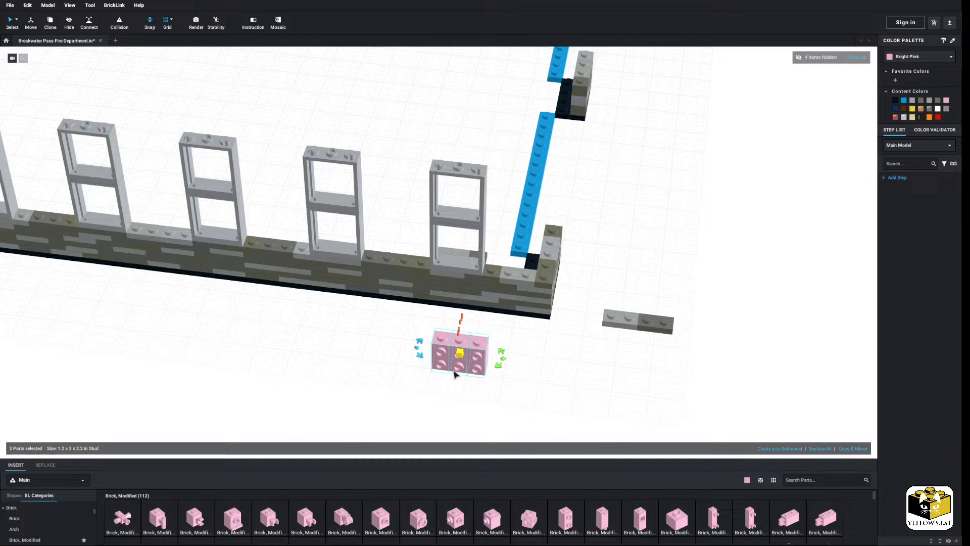
pyautogui.click(919, 59)
pyautogui.scroll(-5, 917, 88)
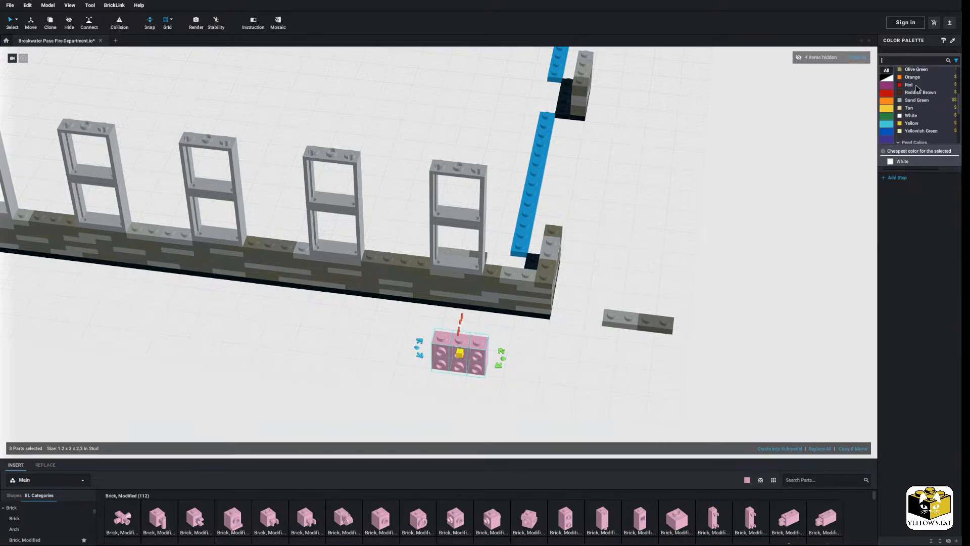
pyautogui.click(910, 115)
pyautogui.click(549, 380)
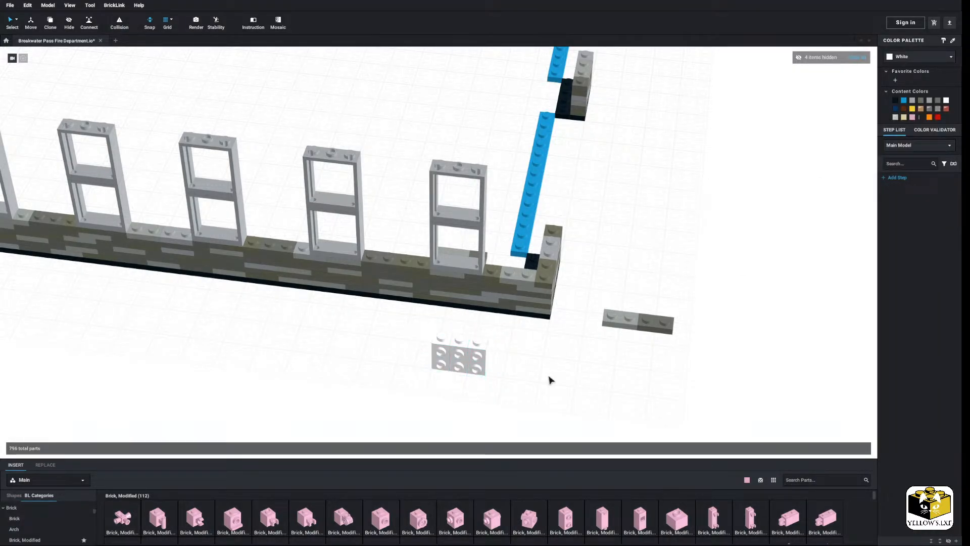
# Move the two-part window nearest the corner off the wall and onto the row of white side-stud bricks
pyautogui.click(477, 226)
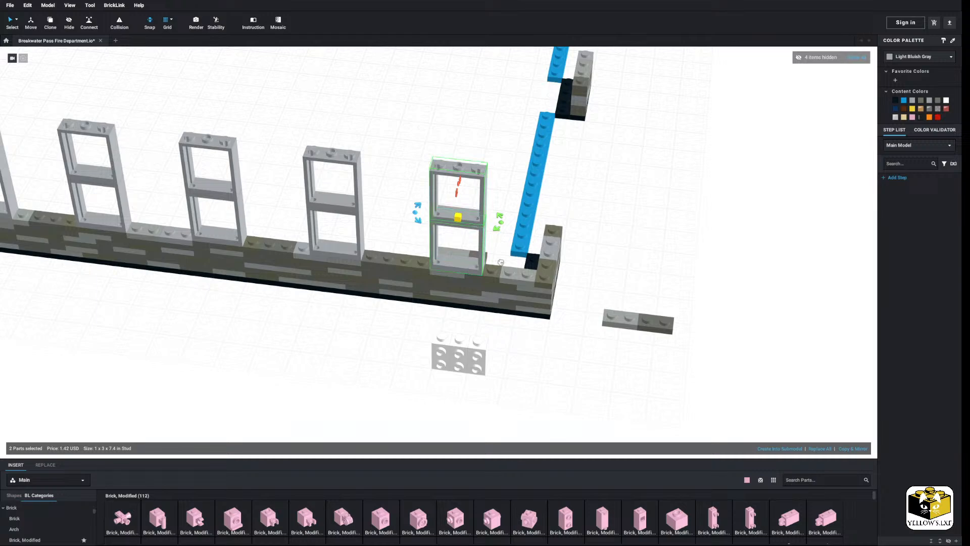
pyautogui.moveTo(500, 262); pyautogui.dragTo(508, 326)
pyautogui.click(513, 363)
pyautogui.scroll(5, 505, 336)
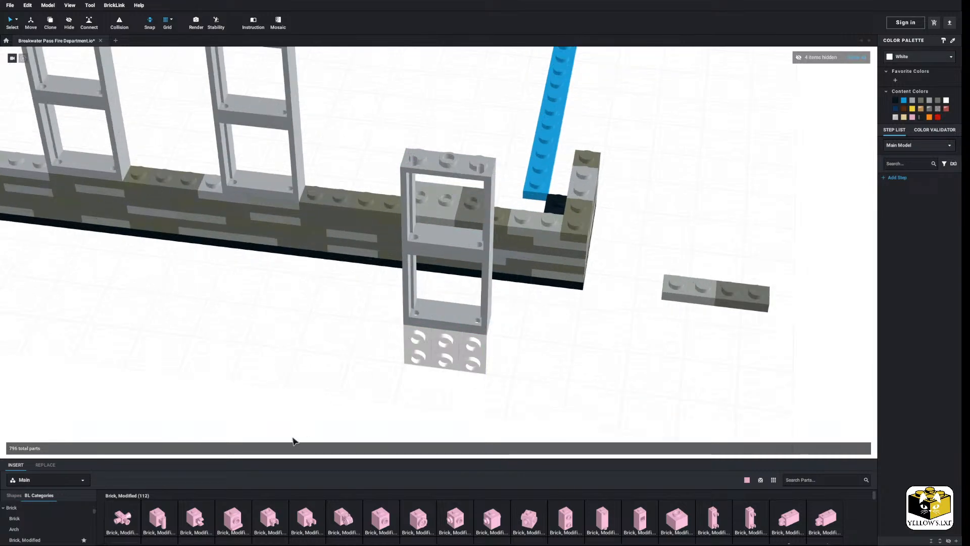
# Attach a 2 x 3 tile to the side studs of the three white bricks below the window
pyautogui.scroll(-10, 26, 513)
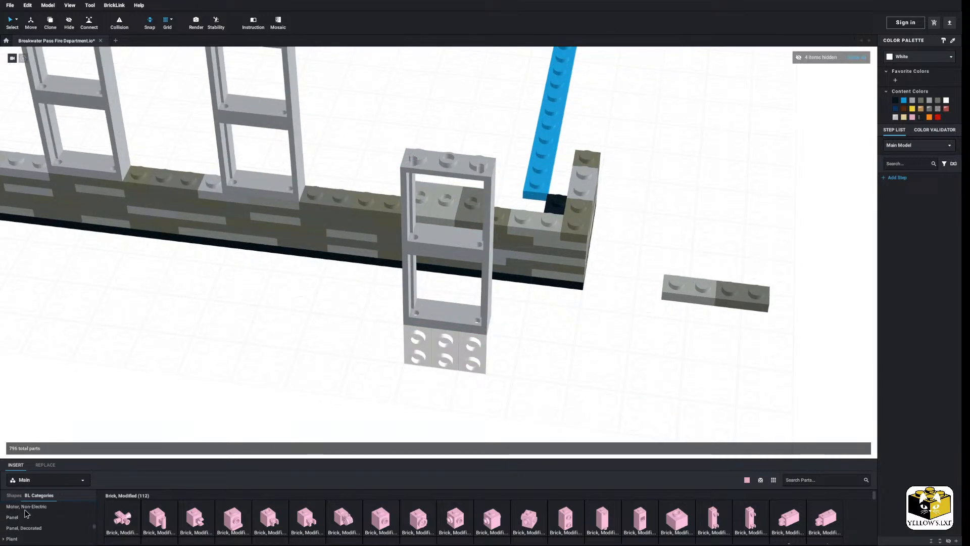
pyautogui.scroll(-10, 26, 513)
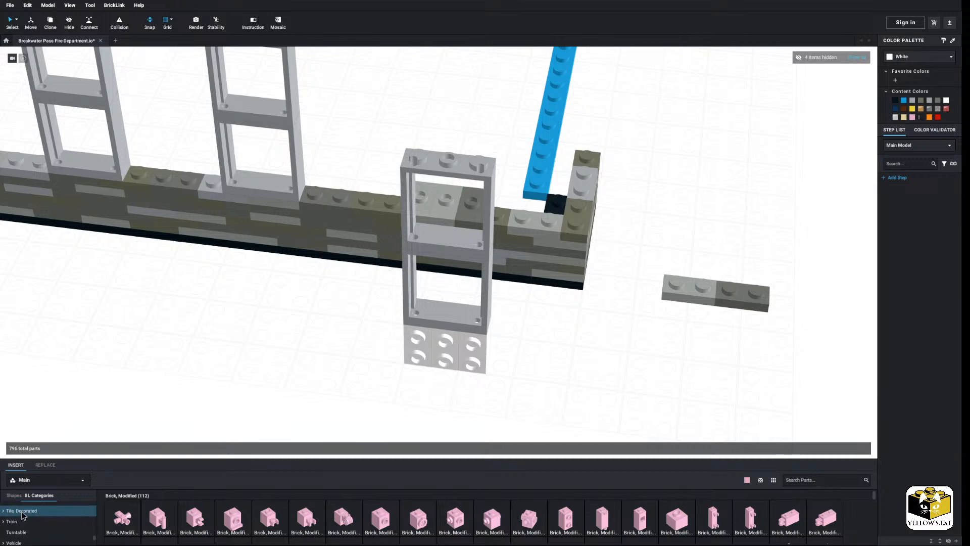
pyautogui.click(22, 512)
pyautogui.scroll(1, 21, 512)
pyautogui.click(22, 514)
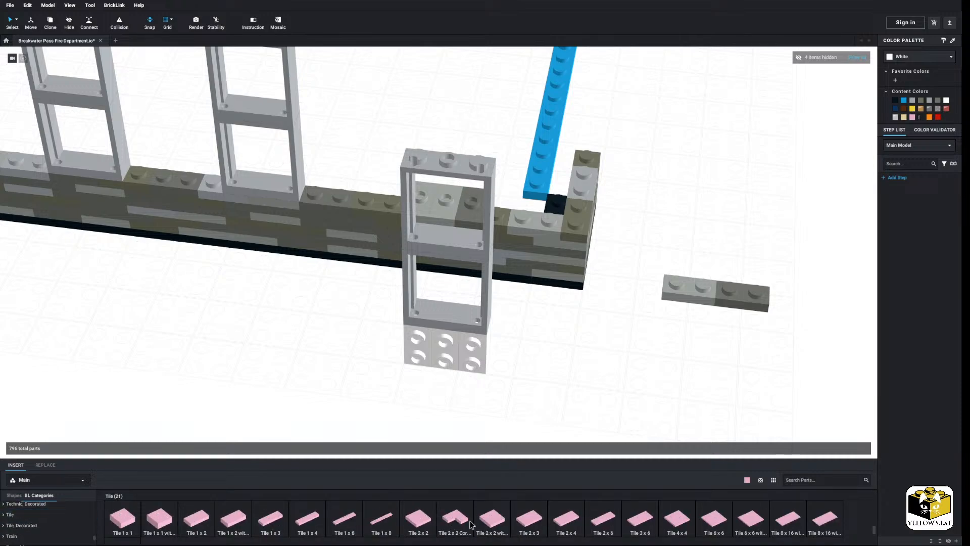
pyautogui.moveTo(523, 515); pyautogui.dragTo(444, 353)
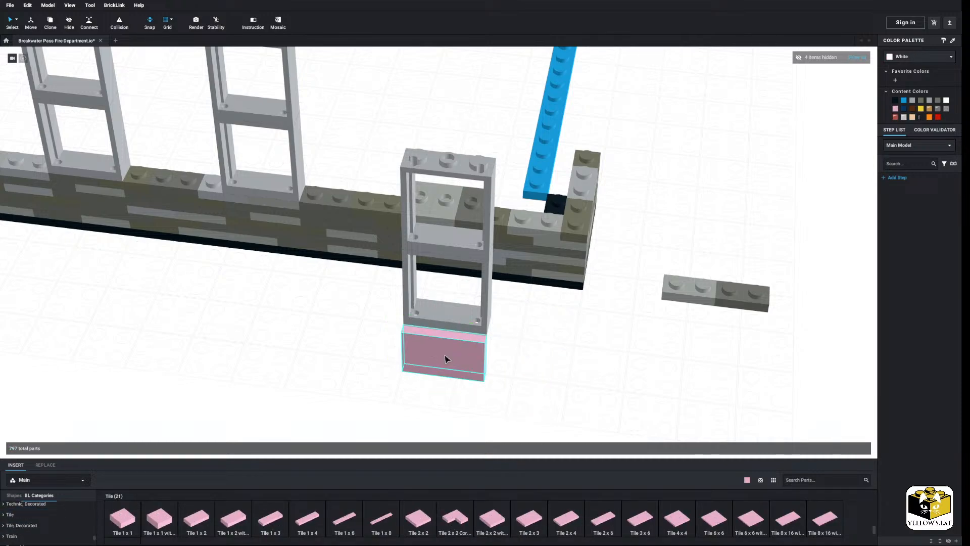
# Color the 2 x 3 tile below the window Nougat
pyautogui.scroll(-2, 503, 402)
pyautogui.moveTo(503, 402); pyautogui.dragTo(494, 422, button='right')
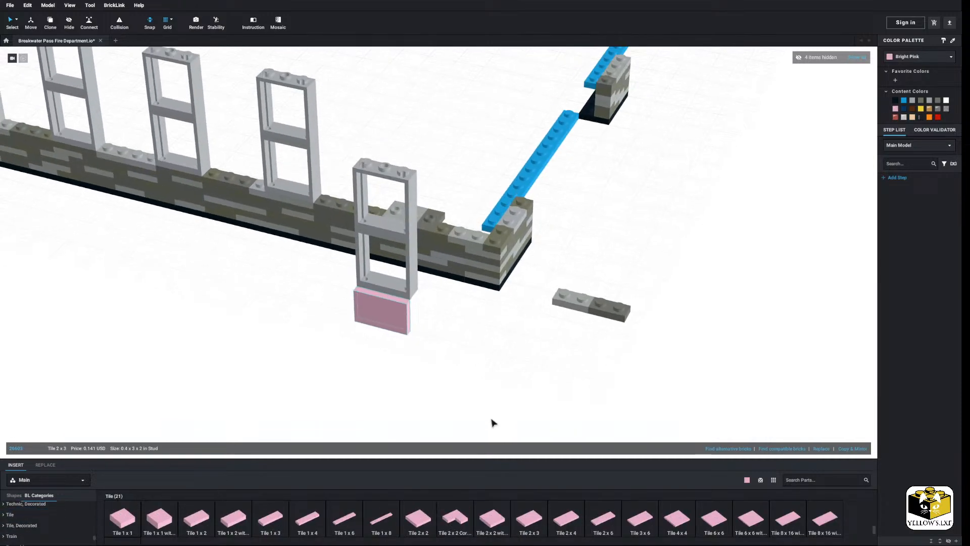
pyautogui.click(917, 60)
pyautogui.scroll(-5, 916, 106)
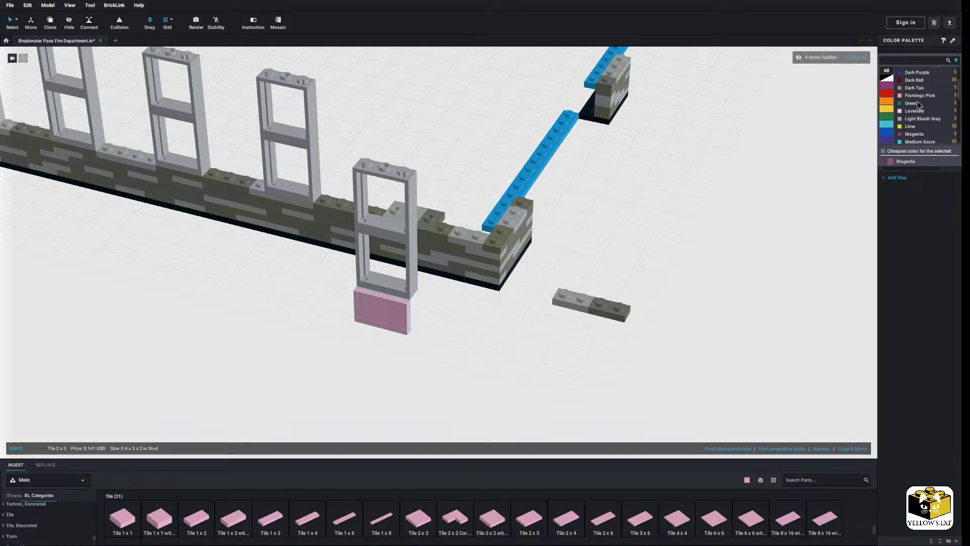
pyautogui.scroll(-1, 914, 116)
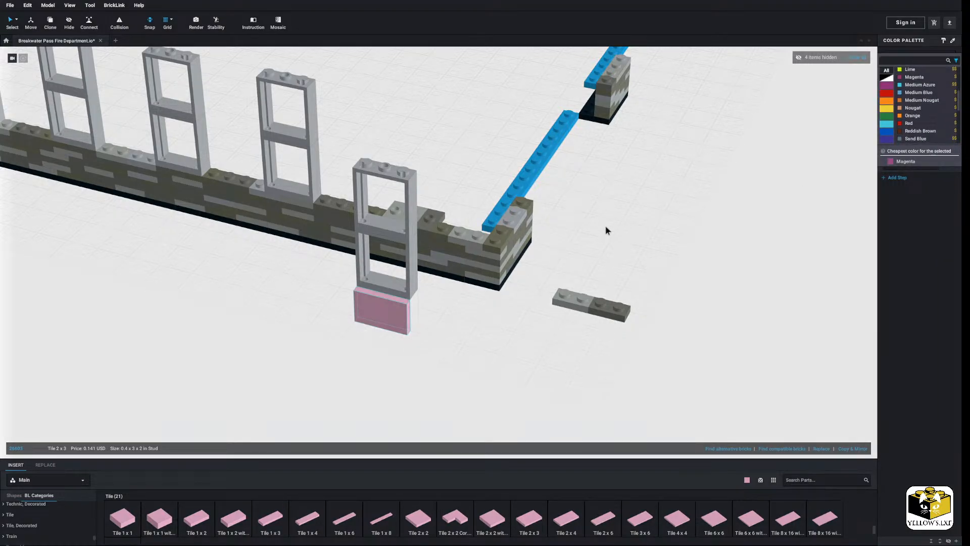
pyautogui.click(910, 108)
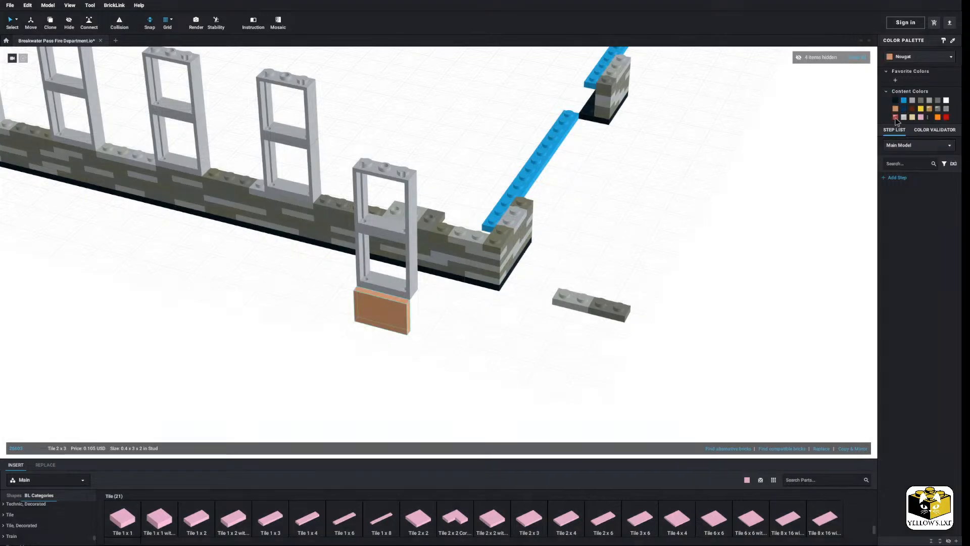
pyautogui.click(694, 263)
# Move the window with its side-stud bricks and Nougat tile onto the gray jumper plates in the wall
pyautogui.scroll(-3, 608, 299)
pyautogui.moveTo(488, 328); pyautogui.dragTo(547, 379, button='right')
pyautogui.moveTo(546, 379); pyautogui.dragTo(538, 311, button='middle')
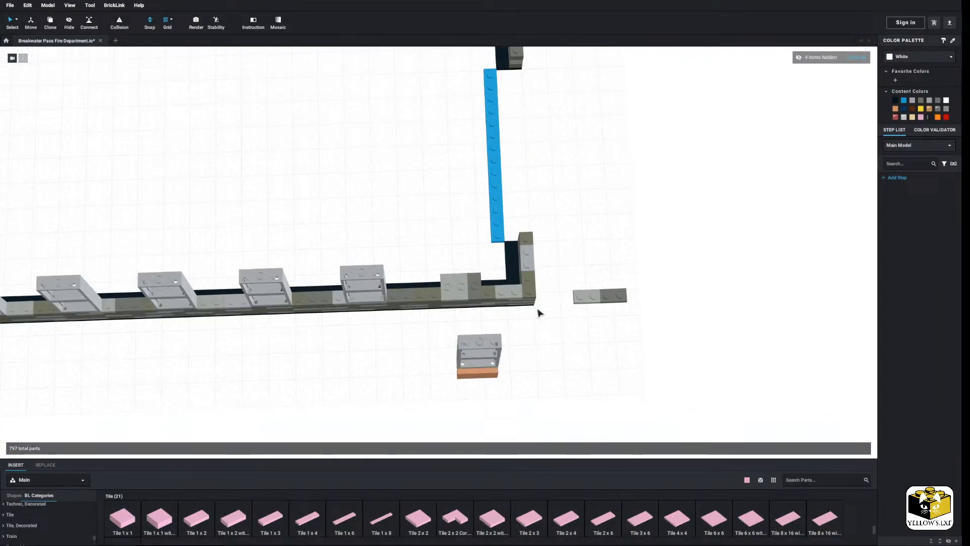
pyautogui.moveTo(536, 329); pyautogui.dragTo(448, 402)
pyautogui.moveTo(448, 403); pyautogui.dragTo(442, 394, button='right')
pyautogui.scroll(3, 442, 394)
pyautogui.moveTo(490, 340); pyautogui.dragTo(453, 217)
pyautogui.click(560, 317)
pyautogui.moveTo(560, 316); pyautogui.dragTo(571, 292, button='right')
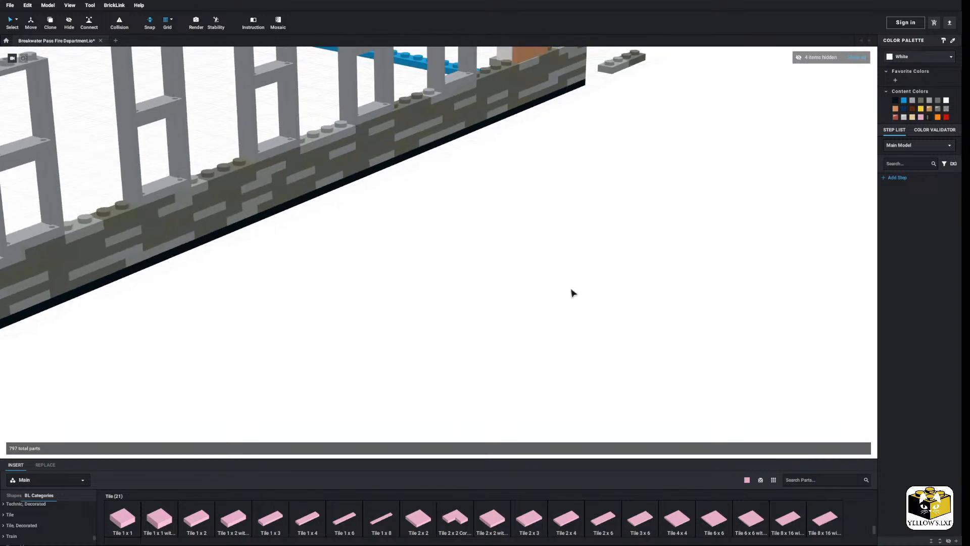
# Copy the three white side-stud bricks with the Nougat tile from below the corner window and paste the copy on top of that window
pyautogui.moveTo(571, 292); pyautogui.dragTo(545, 356, button='middle')
pyautogui.scroll(-3, 540, 353)
pyautogui.moveTo(534, 335); pyautogui.dragTo(475, 268, button='right')
pyautogui.scroll(3, 533, 348)
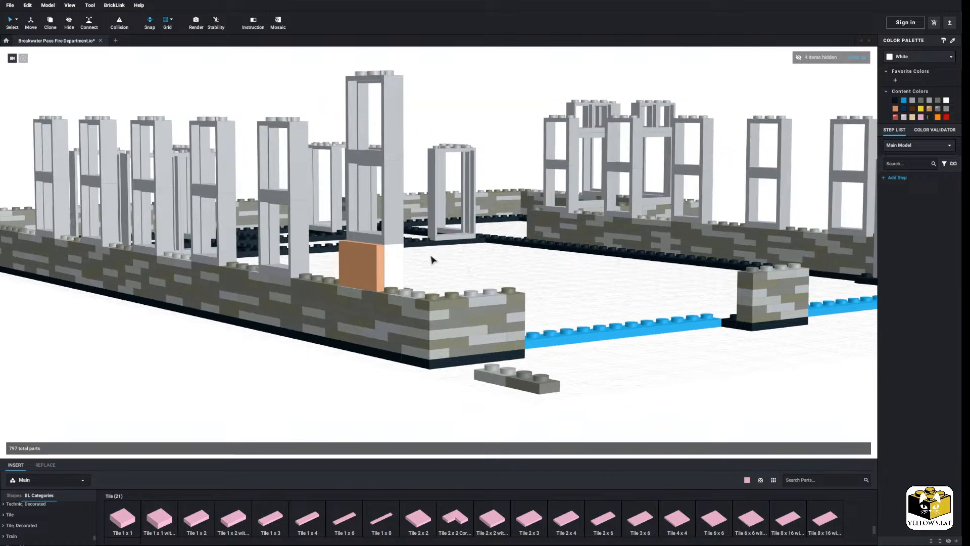
pyautogui.moveTo(430, 255); pyautogui.dragTo(344, 267)
pyautogui.rightClick(356, 266)
pyautogui.click(360, 270)
pyautogui.moveTo(444, 266); pyautogui.dragTo(461, 264, button='right')
pyautogui.rightClick(461, 265)
pyautogui.click(468, 282)
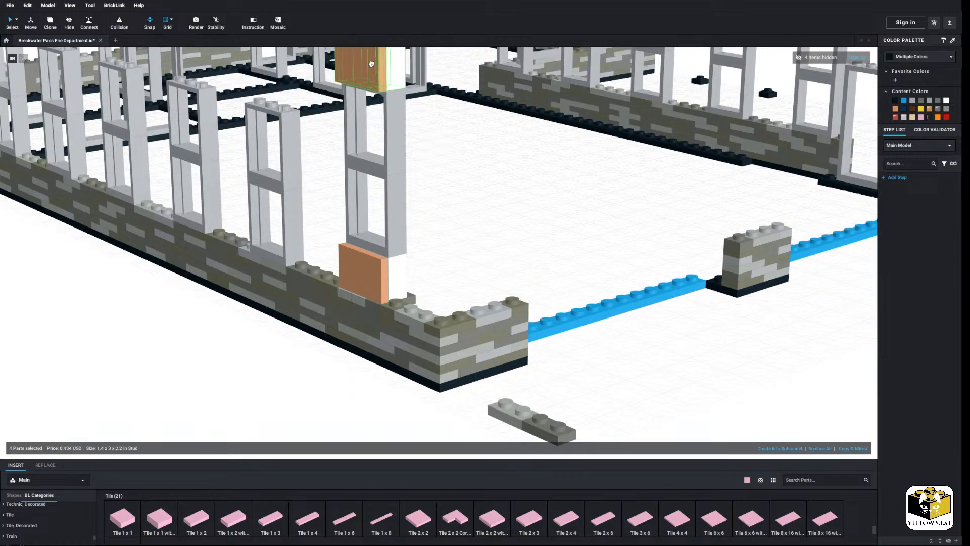
pyautogui.click(482, 208)
# Delete the two loose gray plates lying outside the wall near the corner
pyautogui.scroll(-5, 480, 230)
pyautogui.moveTo(511, 300); pyautogui.dragTo(515, 314, button='right')
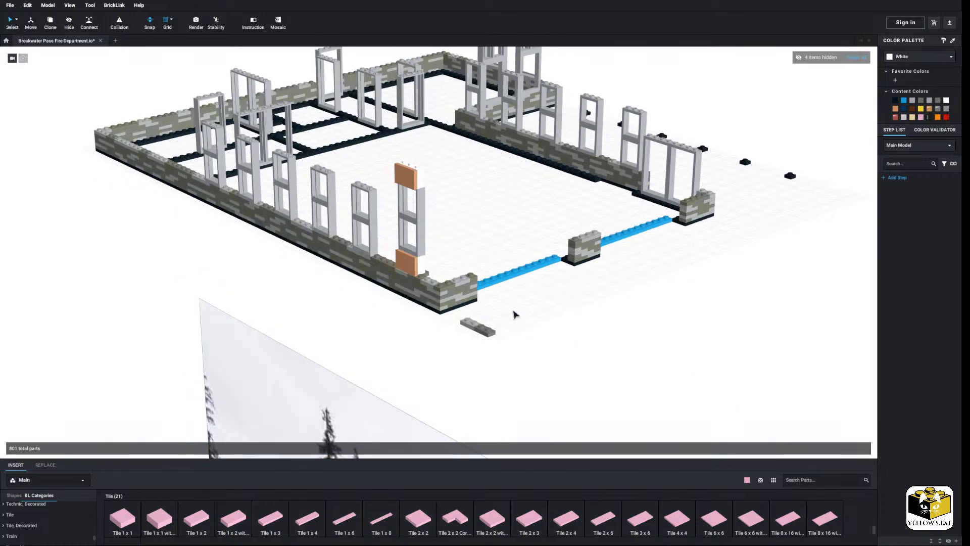
pyautogui.moveTo(486, 321); pyautogui.dragTo(470, 335)
pyautogui.rightClick(477, 332)
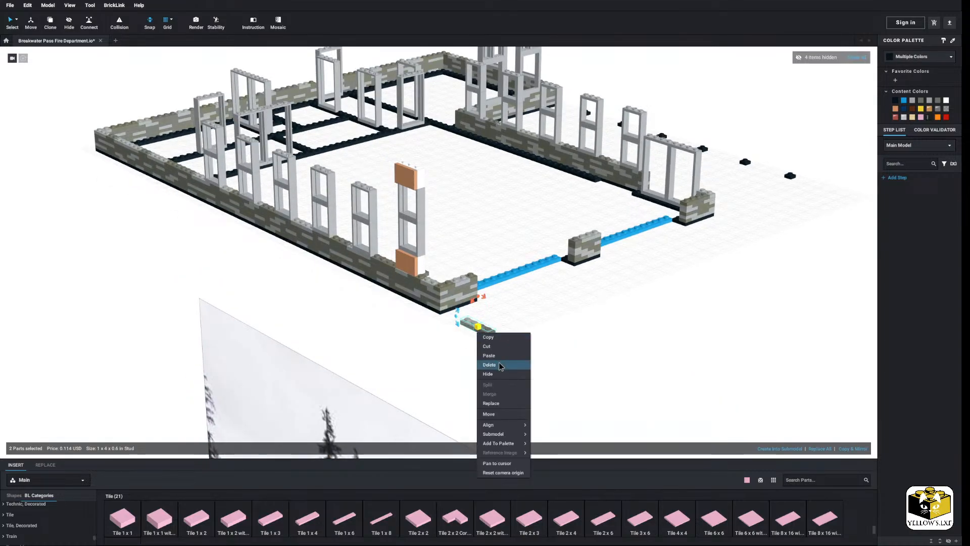
pyautogui.click(498, 364)
# Show all hidden items to examine the new window section with the vehicles in place, and restore their hidden state
pyautogui.click(858, 59)
pyautogui.scroll(-3, 743, 229)
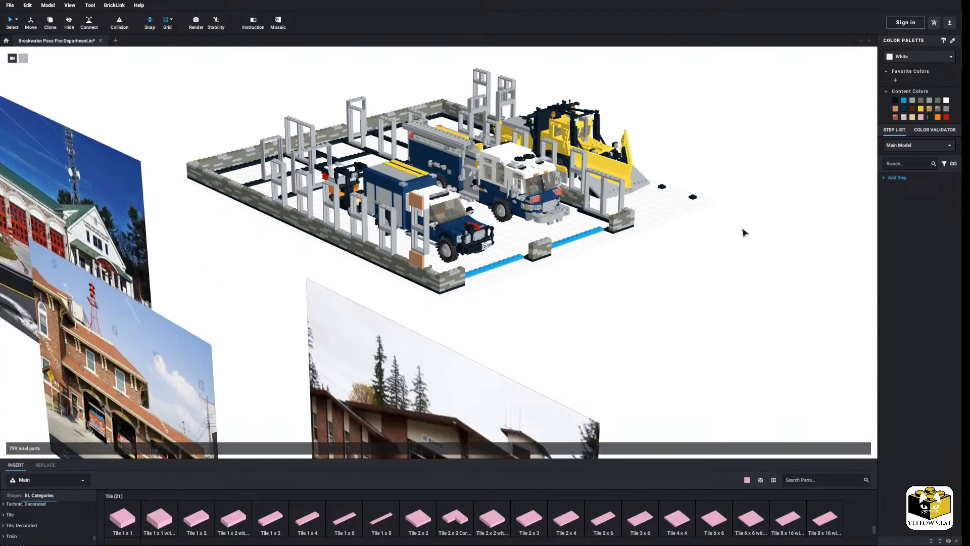
pyautogui.moveTo(742, 229)
pyautogui.mouseDown(button='right')
pyautogui.moveTo(736, 218)
pyautogui.moveTo(741, 234)
pyautogui.mouseUp(button='right')
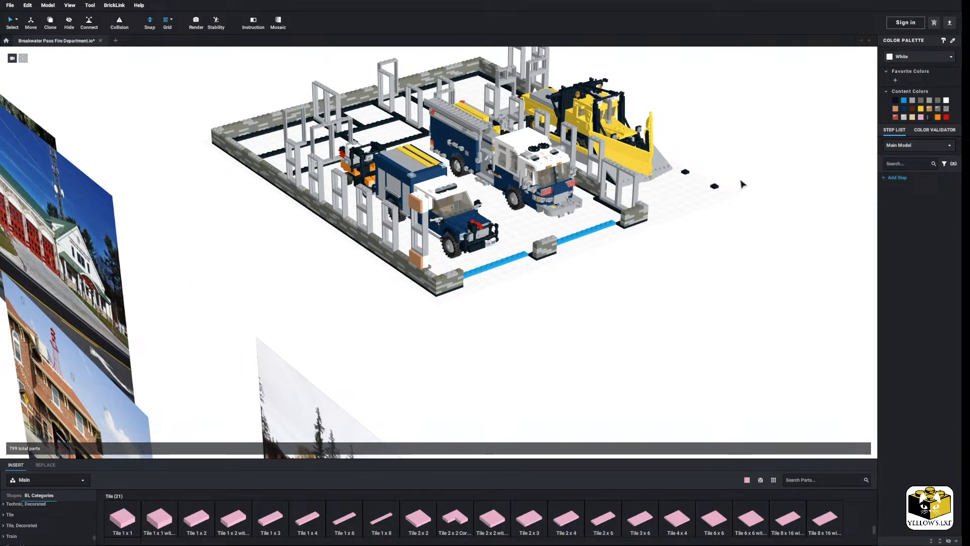
pyautogui.hotkey('ctrl', 'z')
# Move the second two-part window from the corner off the wall to the open floor behind it
pyautogui.moveTo(619, 320); pyautogui.dragTo(641, 325, button='right')
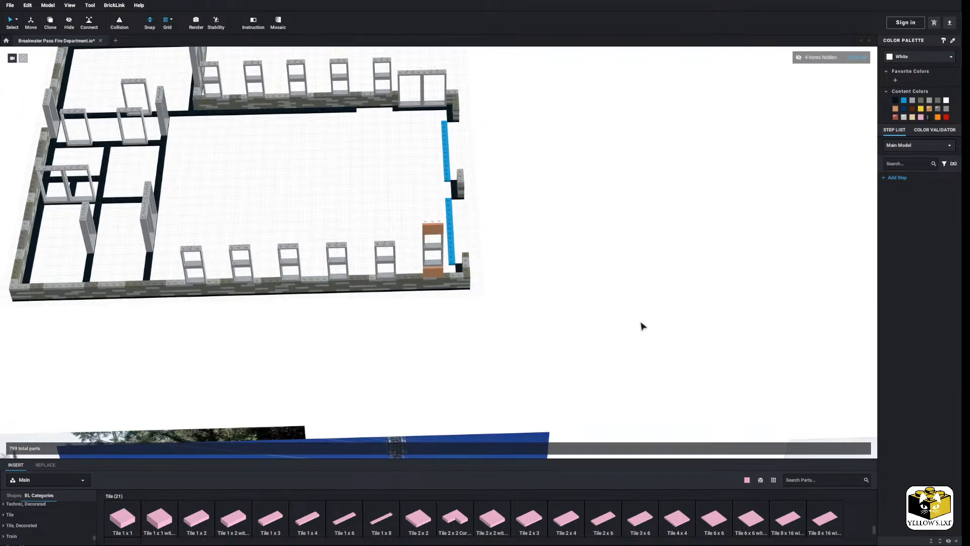
pyautogui.scroll(6, 589, 316)
pyautogui.moveTo(489, 157); pyautogui.dragTo(391, 256)
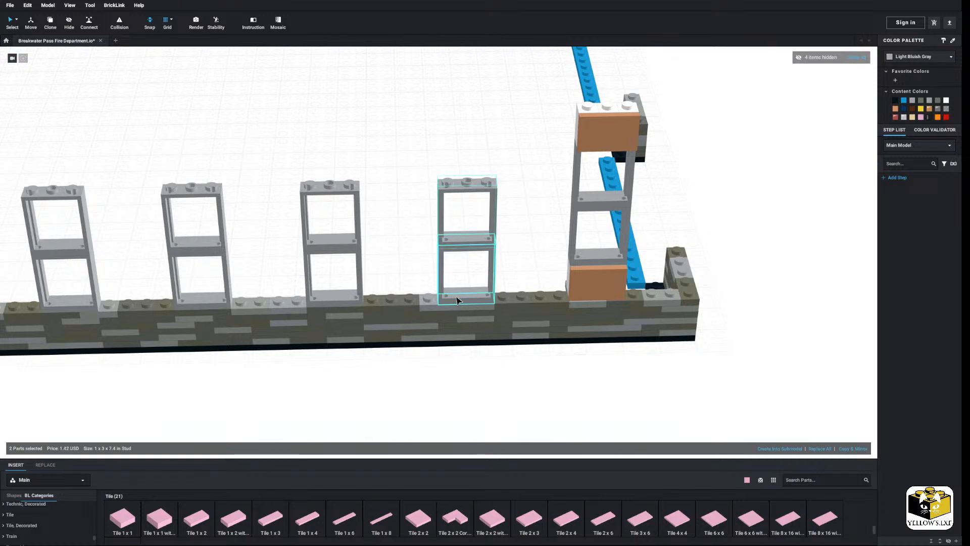
pyautogui.scroll(3, 457, 300)
pyautogui.moveTo(466, 314); pyautogui.dragTo(414, 267)
pyautogui.click(504, 267)
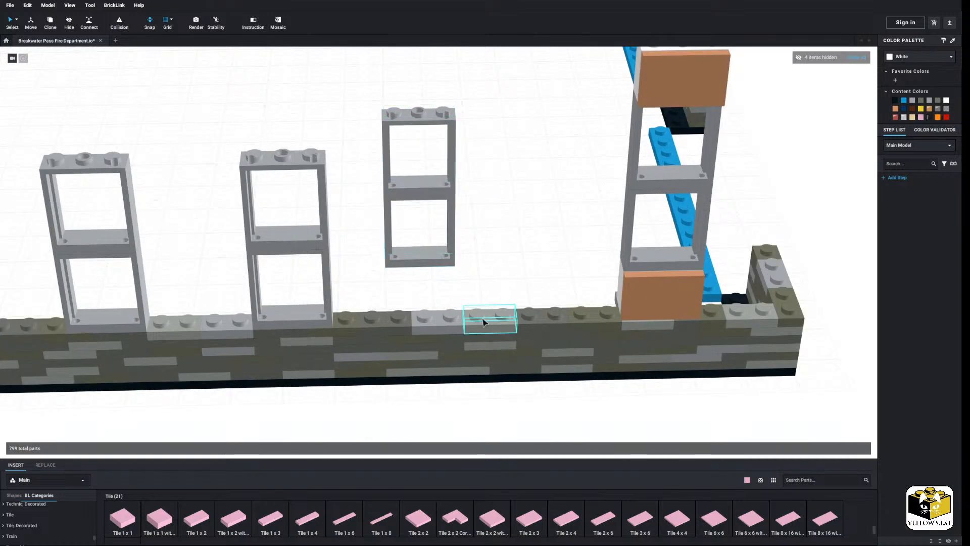
# Move the two Light Gray 1 x 2 plates from the second window's position off the wall
pyautogui.click(484, 322)
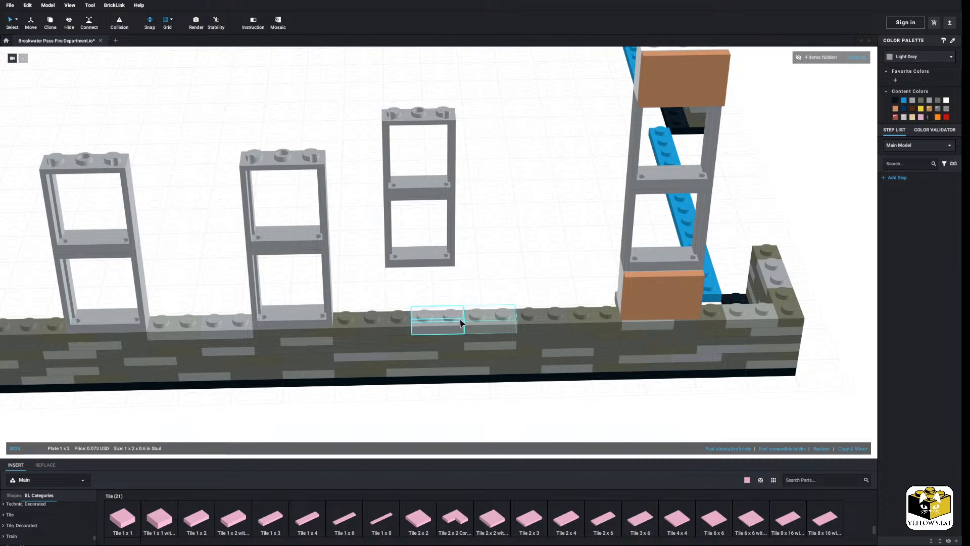
pyautogui.keyDown('ctrl'); pyautogui.click(484, 327); pyautogui.keyUp('ctrl')
pyautogui.click(535, 249)
pyautogui.click(475, 321)
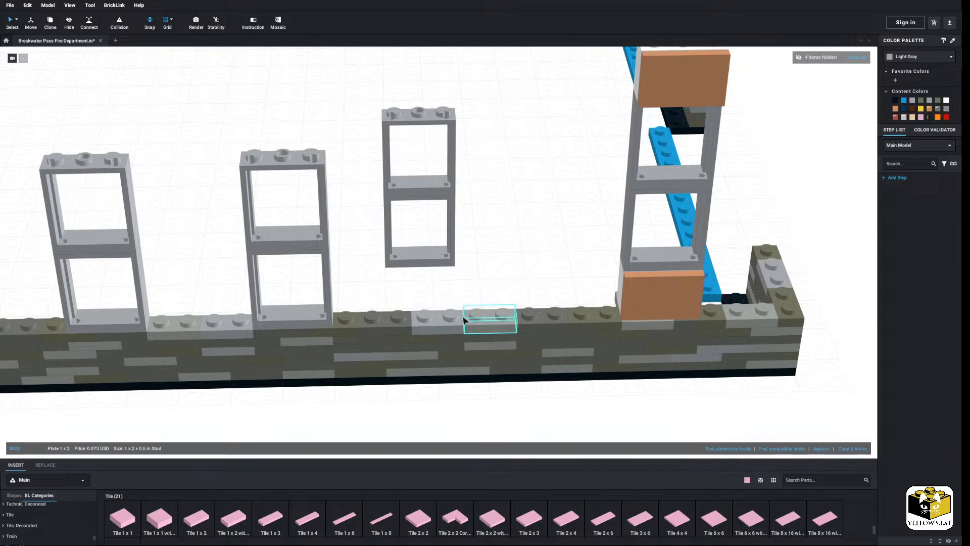
pyautogui.moveTo(452, 323); pyautogui.dragTo(518, 258)
pyautogui.click(591, 283)
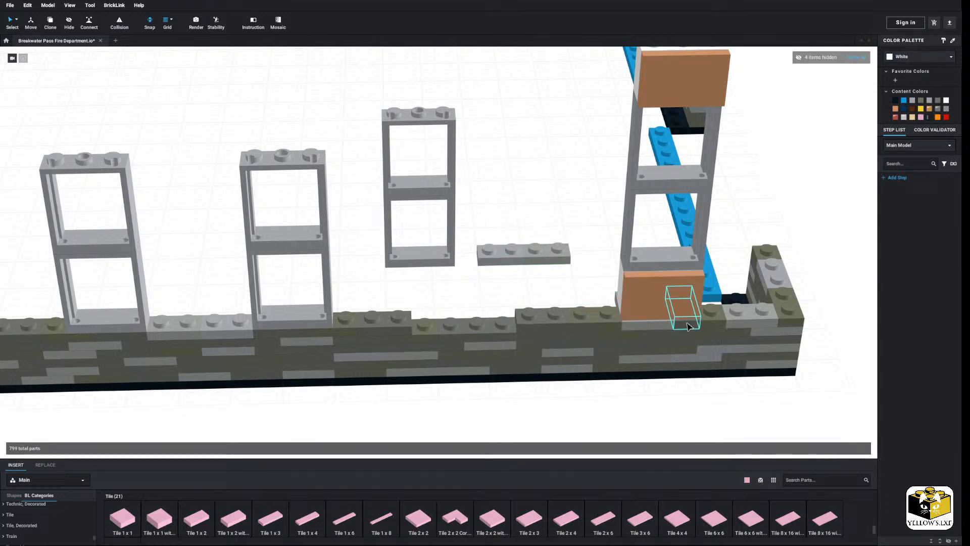
# Copy the small plate and three jumper plates from under the corner window into the gap at the second window's position
pyautogui.click(712, 319)
pyautogui.keyDown('ctrl'); pyautogui.click(691, 327); pyautogui.keyUp('ctrl')
pyautogui.keyDown('ctrl'); pyautogui.click(653, 327); pyautogui.keyUp('ctrl')
pyautogui.keyDown('ctrl'); pyautogui.click(625, 327); pyautogui.keyUp('ctrl')
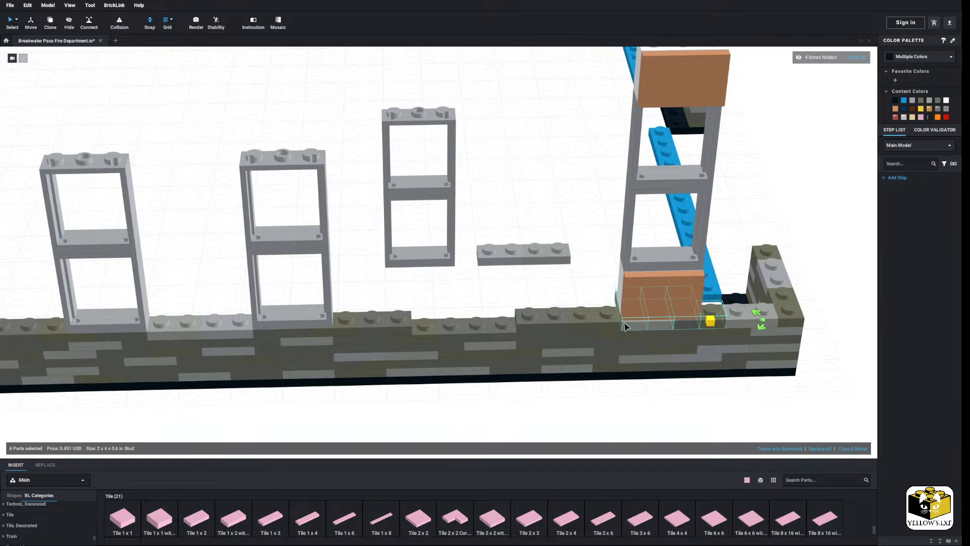
pyautogui.scroll(-2, 625, 327)
pyautogui.click(853, 449)
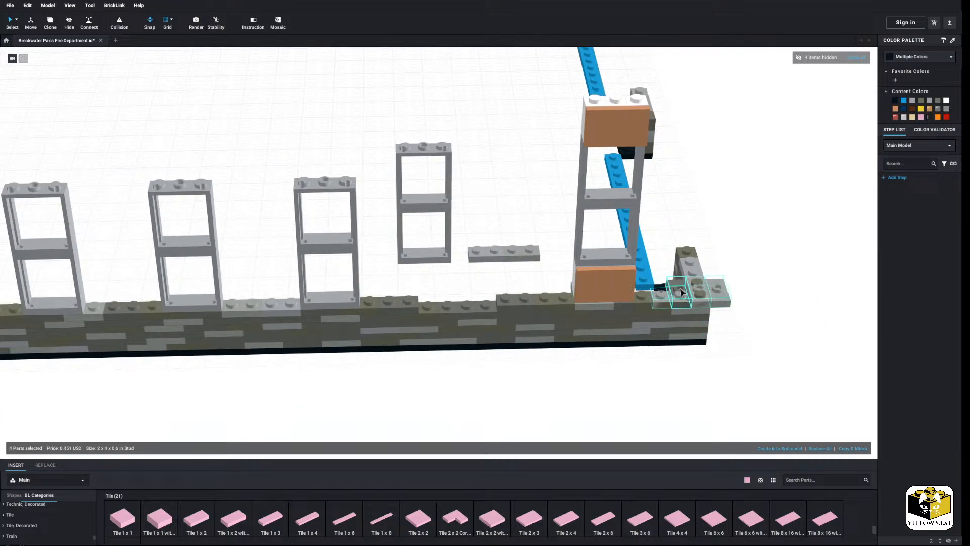
pyautogui.click(429, 282)
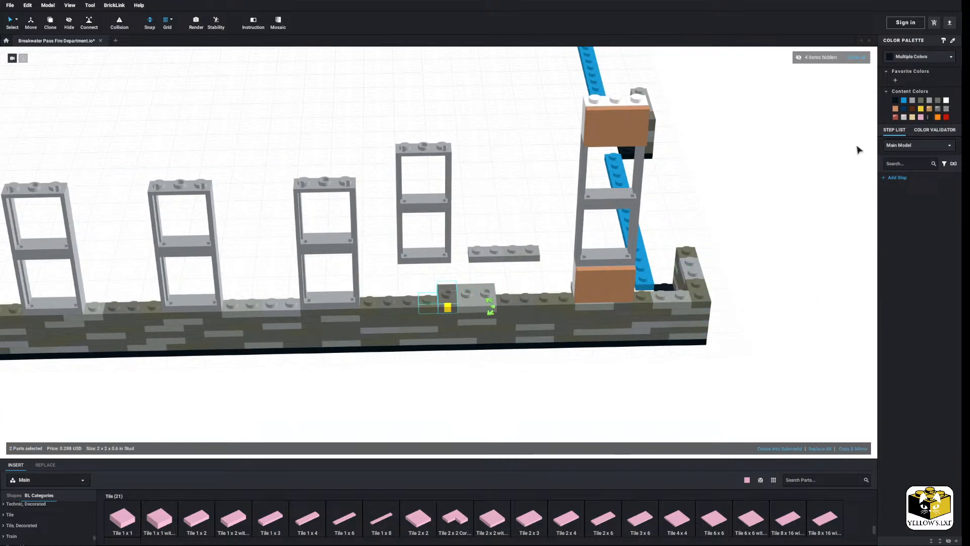
# Color the copied small plate and the jumper plate next to it Light Bluish Gray
pyautogui.click(912, 101)
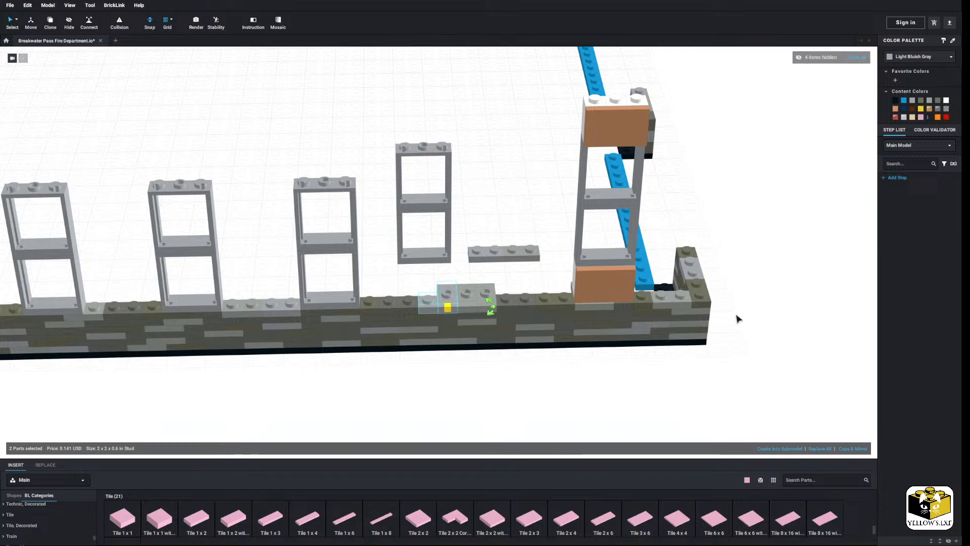
pyautogui.click(656, 357)
pyautogui.click(469, 300)
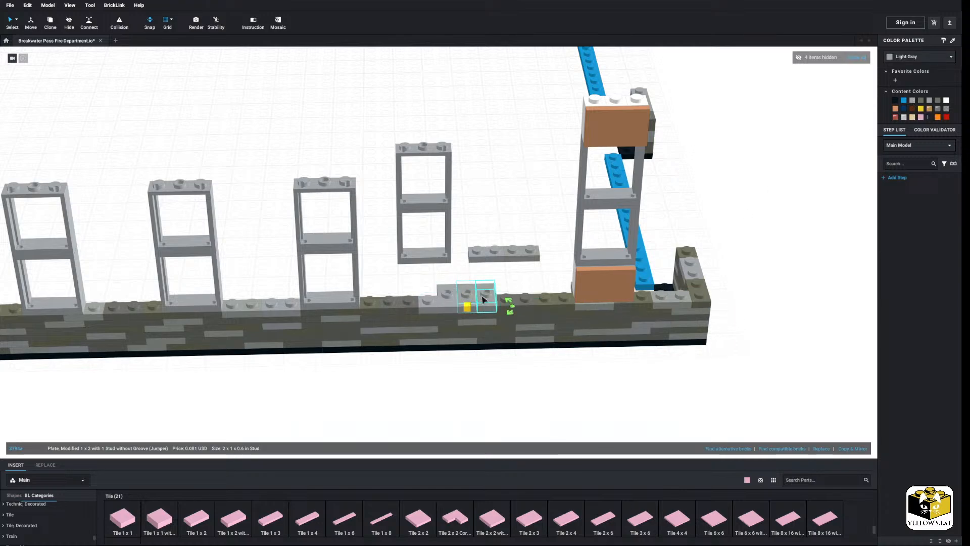
# Delete the two loose Light Gray plates lying behind the wall
pyautogui.moveTo(520, 229); pyautogui.dragTo(485, 260)
pyautogui.rightClick(486, 260)
pyautogui.click(497, 290)
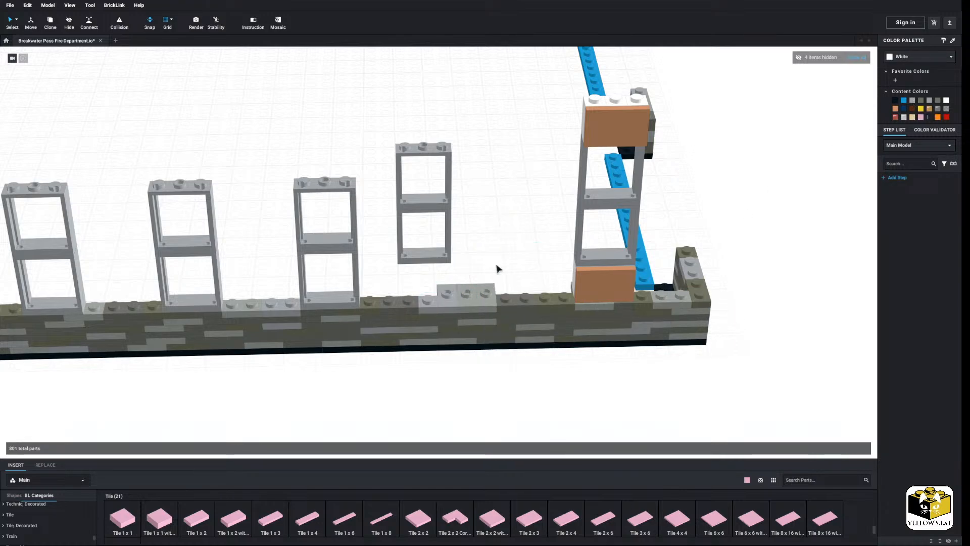
pyautogui.moveTo(474, 104); pyautogui.dragTo(399, 254)
pyautogui.click(501, 241)
# Copy the three white side-stud bricks and Nougat tile from below the corner window and paste them onto the second window's jumper plates
pyautogui.click(584, 288)
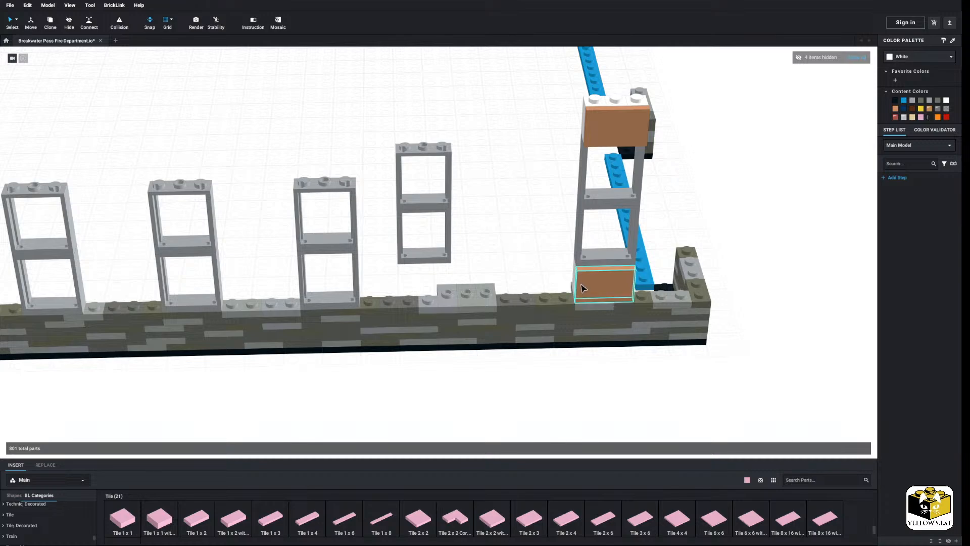
pyautogui.moveTo(576, 286); pyautogui.dragTo(340, 162, button='right')
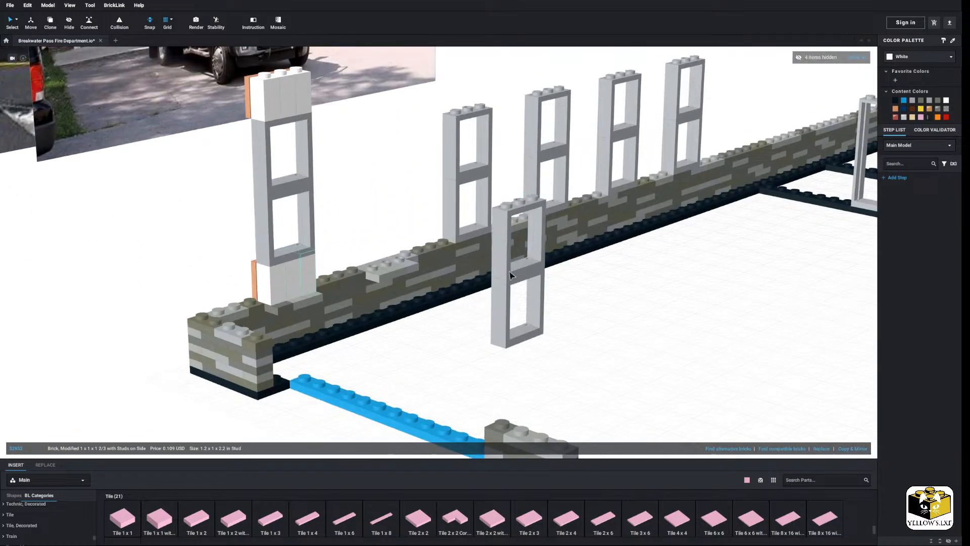
pyautogui.keyDown('ctrl'); pyautogui.click(292, 292); pyautogui.keyUp('ctrl')
pyautogui.keyDown('ctrl'); pyautogui.click(277, 293); pyautogui.keyUp('ctrl')
pyautogui.moveTo(277, 293); pyautogui.dragTo(321, 298, button='right')
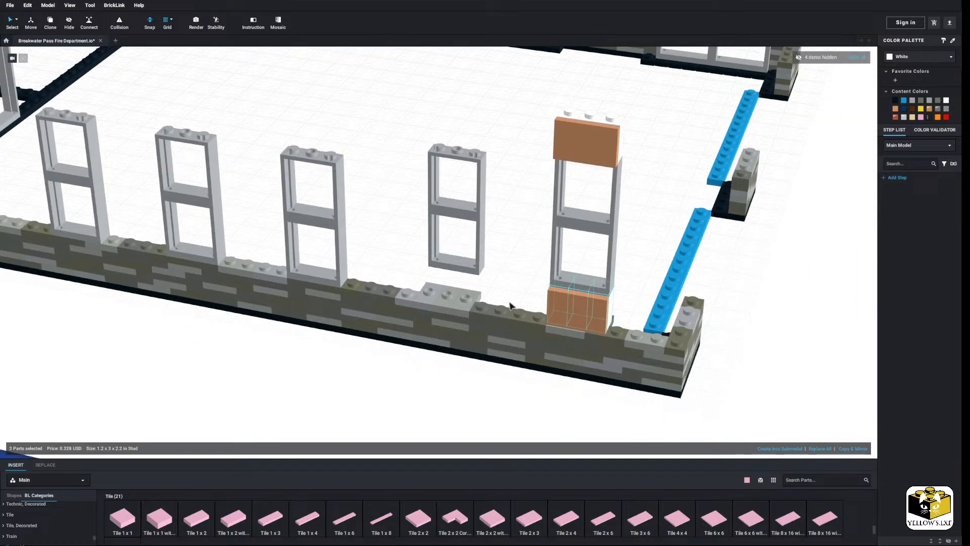
pyautogui.keyDown('ctrl'); pyautogui.click(573, 315); pyautogui.keyUp('ctrl')
pyautogui.rightClick(571, 311)
pyautogui.click(581, 318)
pyautogui.click(522, 265)
pyautogui.rightClick(520, 263)
pyautogui.click(532, 285)
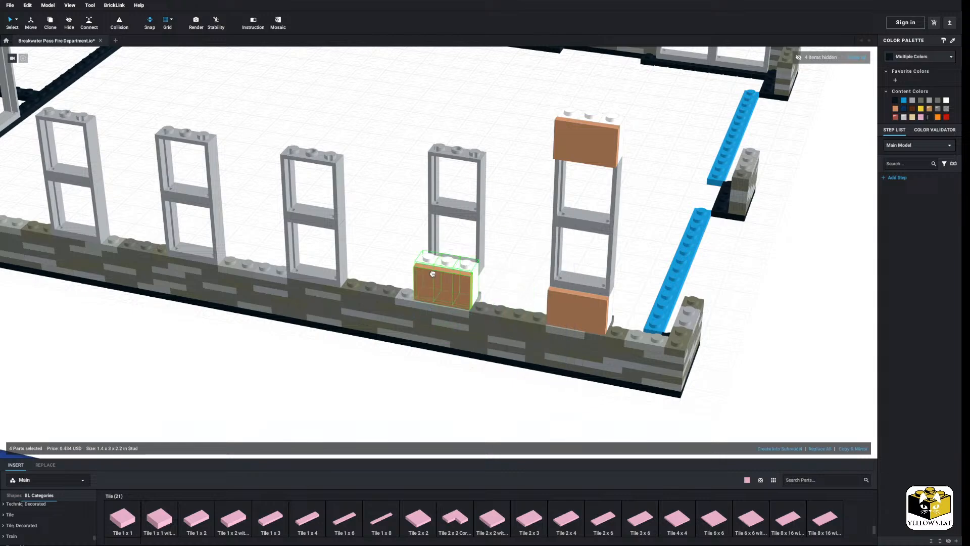
pyautogui.click(517, 262)
# Move the second window onto its white side-stud bricks and paste another brick-and-Nougat-tile group on top of it
pyautogui.click(484, 243)
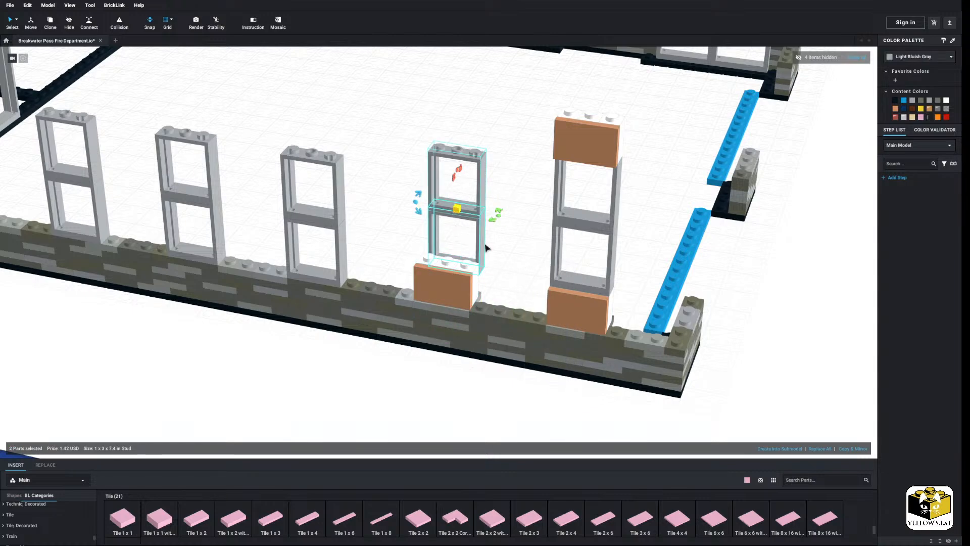
pyautogui.moveTo(475, 223); pyautogui.dragTo(472, 245)
pyautogui.click(482, 278)
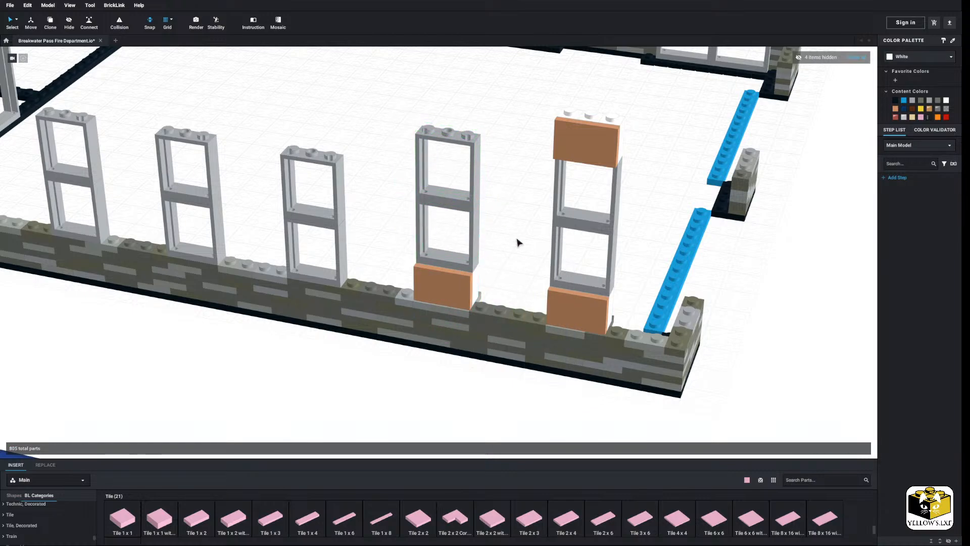
pyautogui.rightClick(507, 217)
pyautogui.click(520, 241)
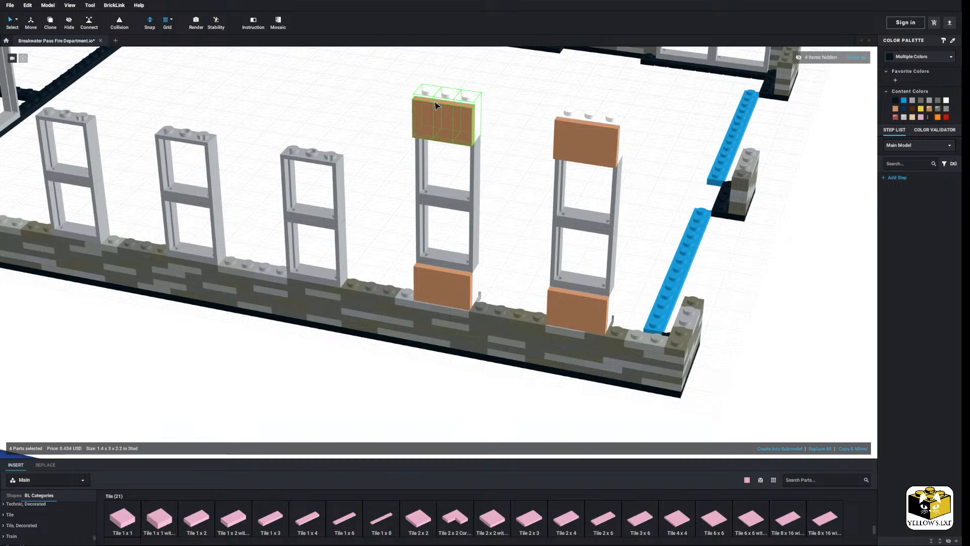
pyautogui.click(368, 148)
# Move the third two-part window from the corner and the dark gray plate near its base off the wall
pyautogui.moveTo(369, 149); pyautogui.dragTo(371, 147, button='right')
pyautogui.moveTo(368, 155); pyautogui.dragTo(407, 174, button='middle')
pyautogui.moveTo(407, 174); pyautogui.dragTo(412, 174, button='right')
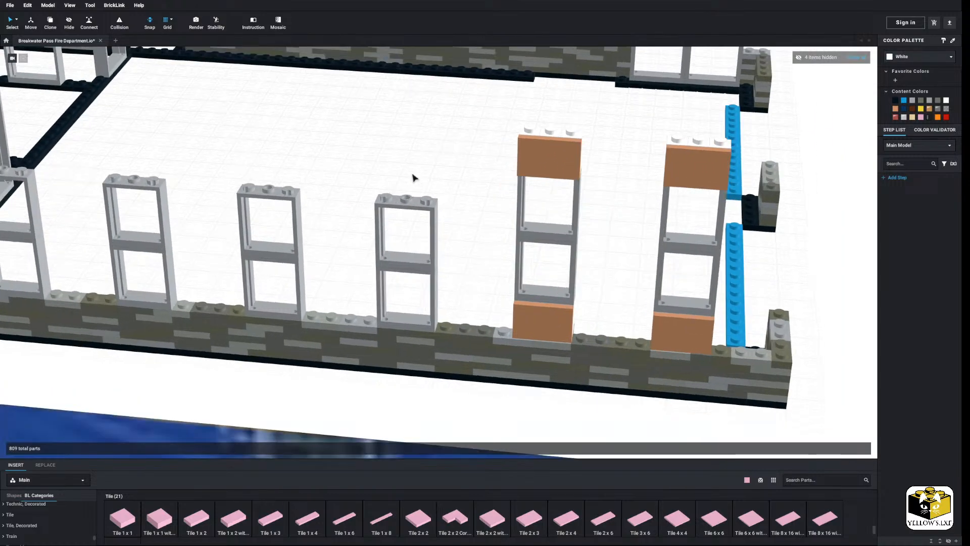
pyautogui.scroll(1, 439, 189)
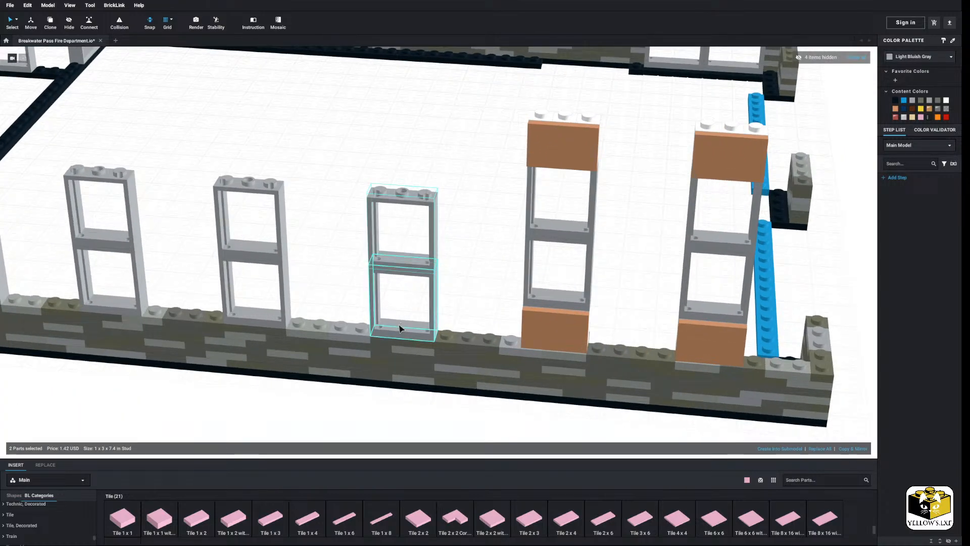
pyautogui.moveTo(400, 325); pyautogui.dragTo(460, 303)
# Copy the small plate and three jumper plates under the corner window and paste them into the gap at the third window's position
pyautogui.click(753, 368)
pyautogui.keyDown('ctrl'); pyautogui.click(732, 371); pyautogui.keyUp('ctrl')
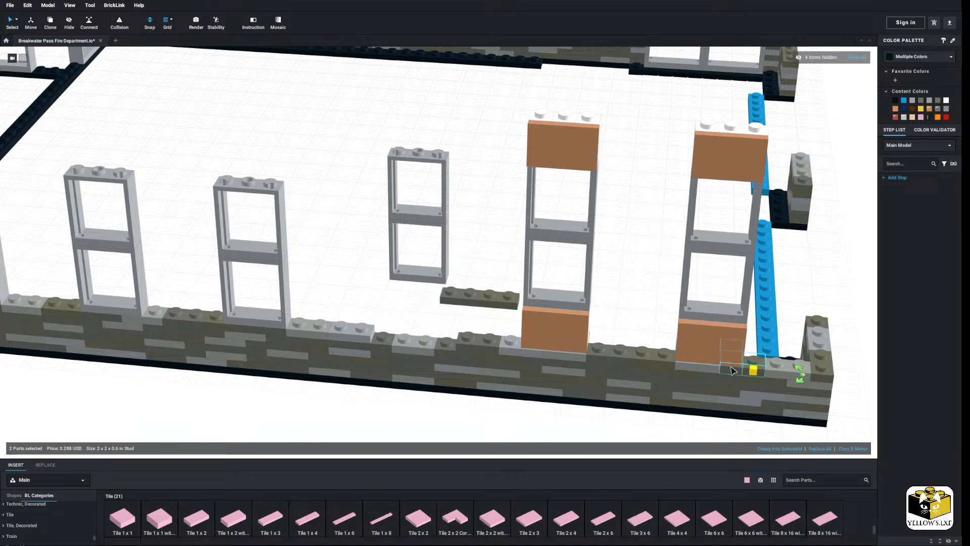
pyautogui.keyDown('ctrl'); pyautogui.click(695, 369); pyautogui.keyUp('ctrl')
pyautogui.rightClick(695, 365)
pyautogui.click(707, 371)
pyautogui.rightClick(656, 316)
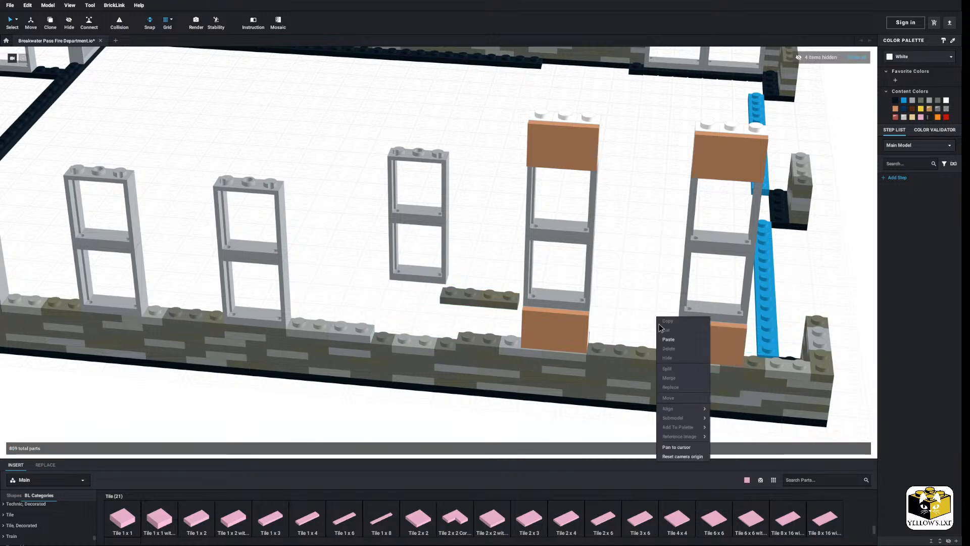
pyautogui.click(669, 337)
pyautogui.click(394, 326)
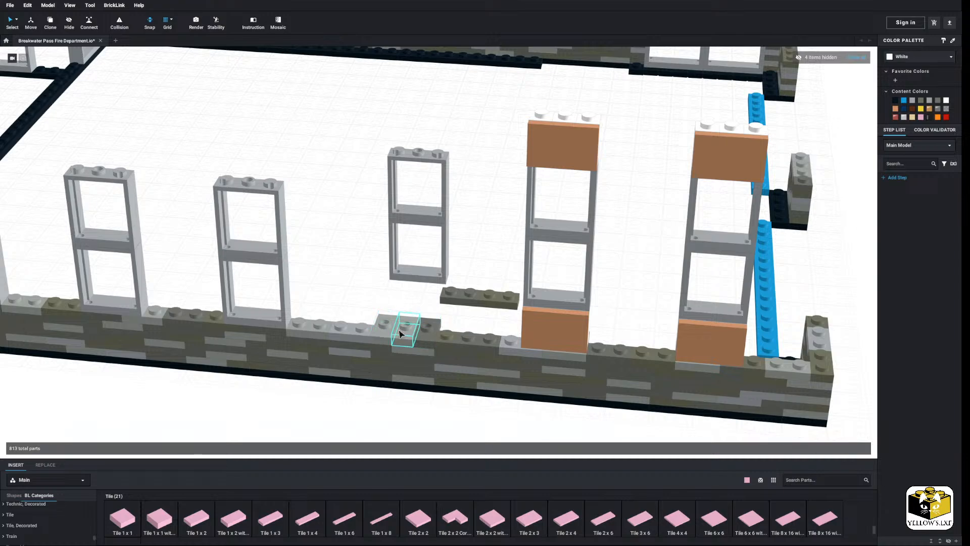
# Color the two jumper plates farthest from the corner in the third window's copied set Dark Gray
pyautogui.click(922, 102)
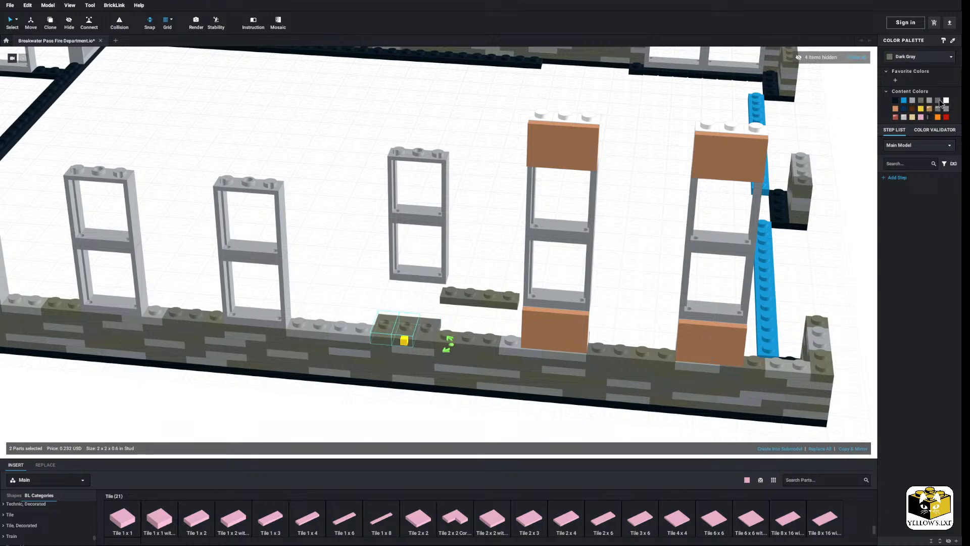
pyautogui.click(430, 334)
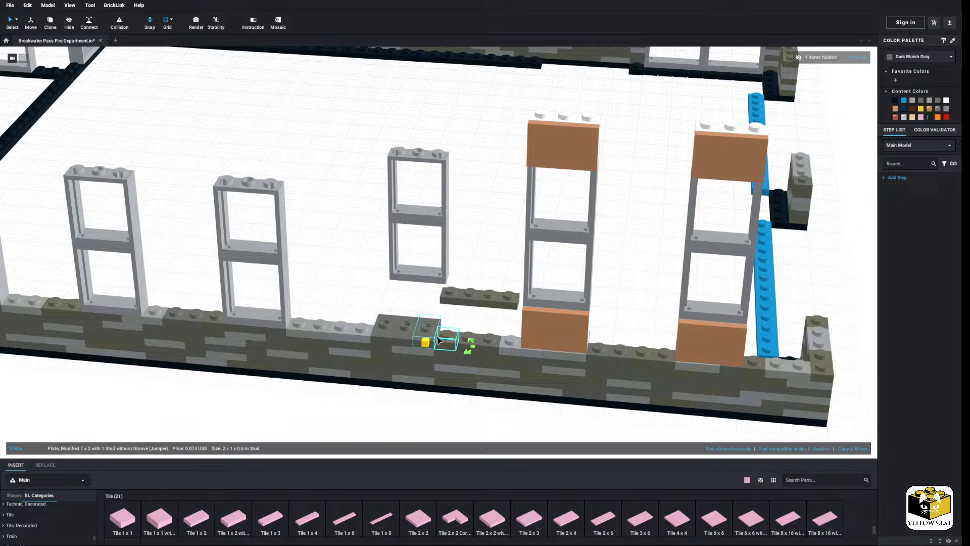
pyautogui.keyDown('ctrl'); pyautogui.click(448, 339); pyautogui.keyUp('ctrl')
pyautogui.click(648, 211)
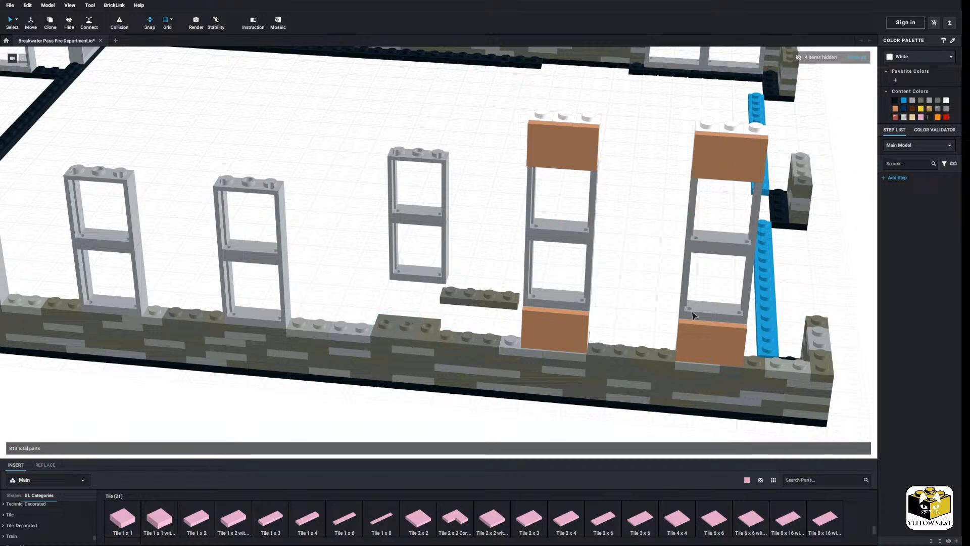
pyautogui.click(726, 372)
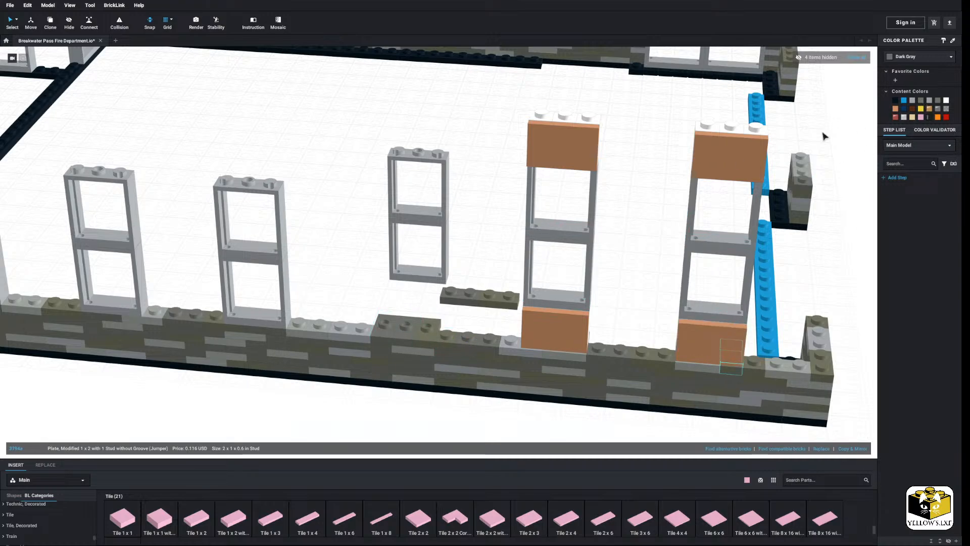
pyautogui.click(642, 218)
pyautogui.moveTo(615, 227); pyautogui.dragTo(643, 250, button='middle')
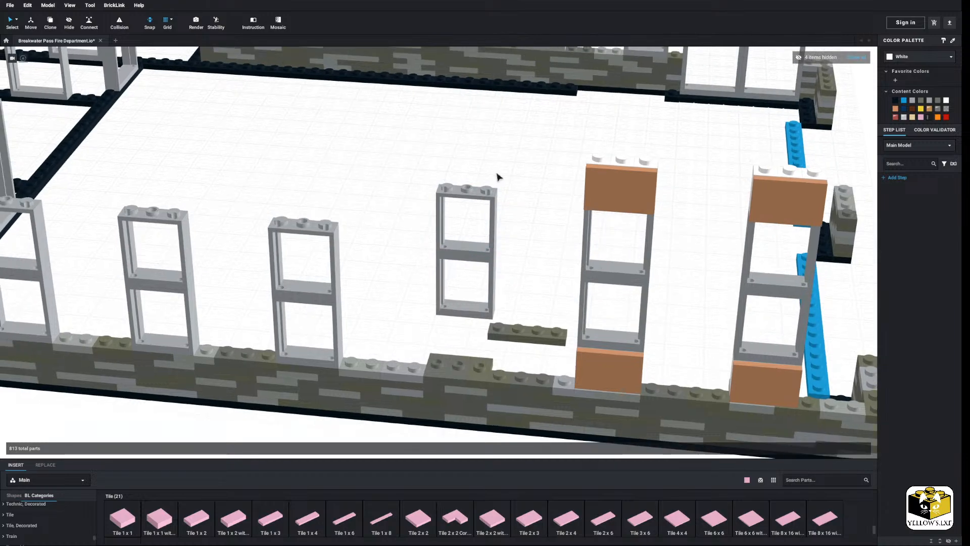
# Cut the loose dark gray plate and the detached third two-part window out of the model
pyautogui.moveTo(497, 174); pyautogui.dragTo(439, 312)
pyautogui.click(418, 319)
pyautogui.click(528, 333)
pyautogui.rightClick(515, 334)
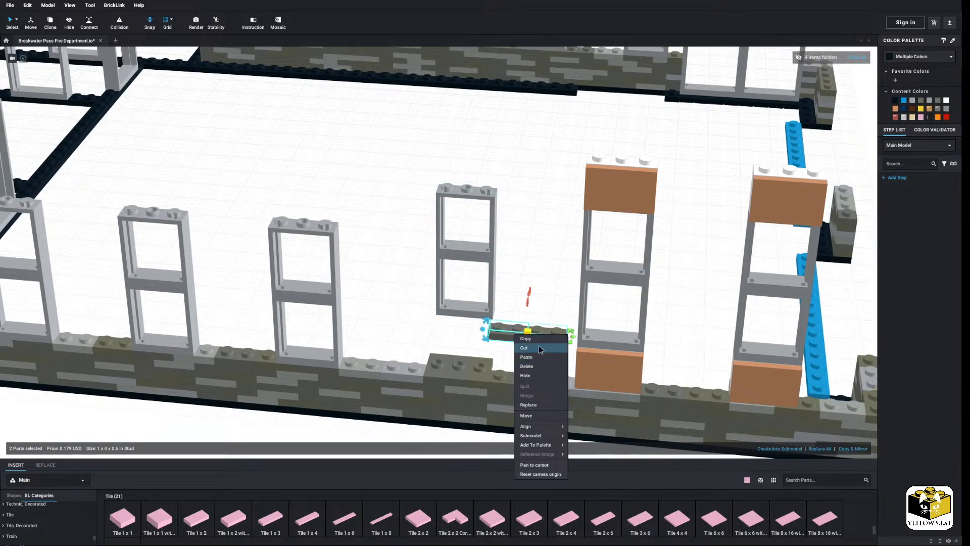
pyautogui.click(539, 347)
pyautogui.moveTo(528, 186); pyautogui.dragTo(426, 282)
pyautogui.rightClick(440, 259)
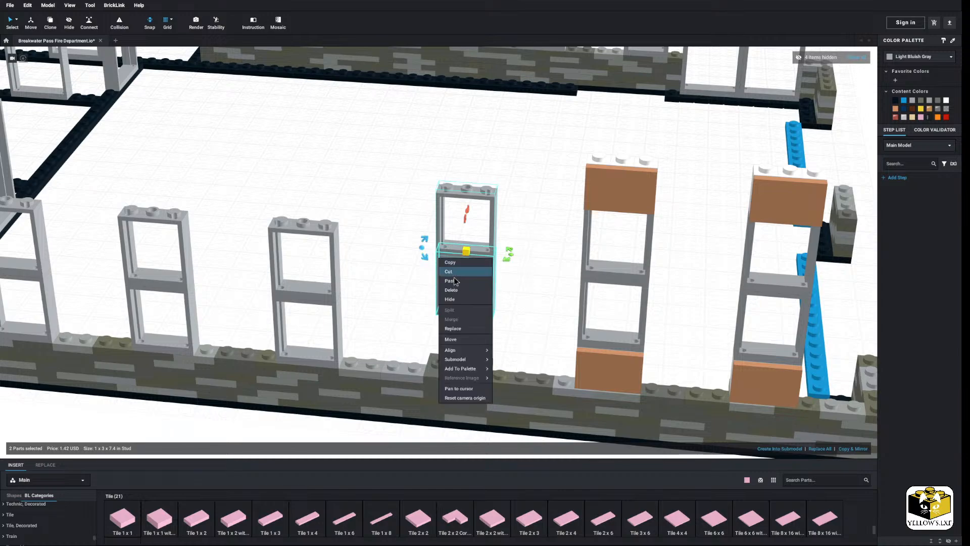
pyautogui.click(461, 273)
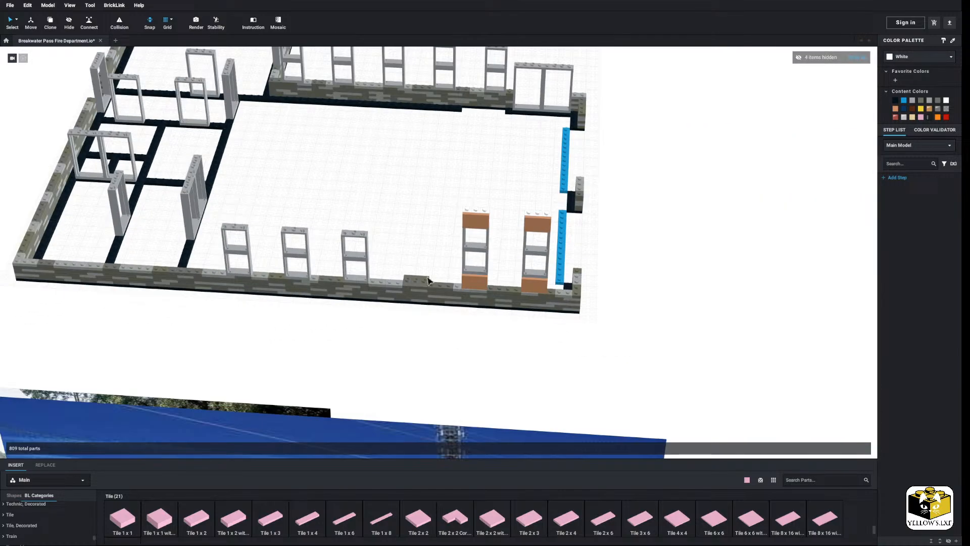
# Move the four fire station reference photos away from the front of the building and group them beside it
pyautogui.scroll(-5, 427, 280)
pyautogui.moveTo(439, 312); pyautogui.dragTo(470, 280, button='middle')
pyautogui.moveTo(471, 280); pyautogui.dragTo(211, 289)
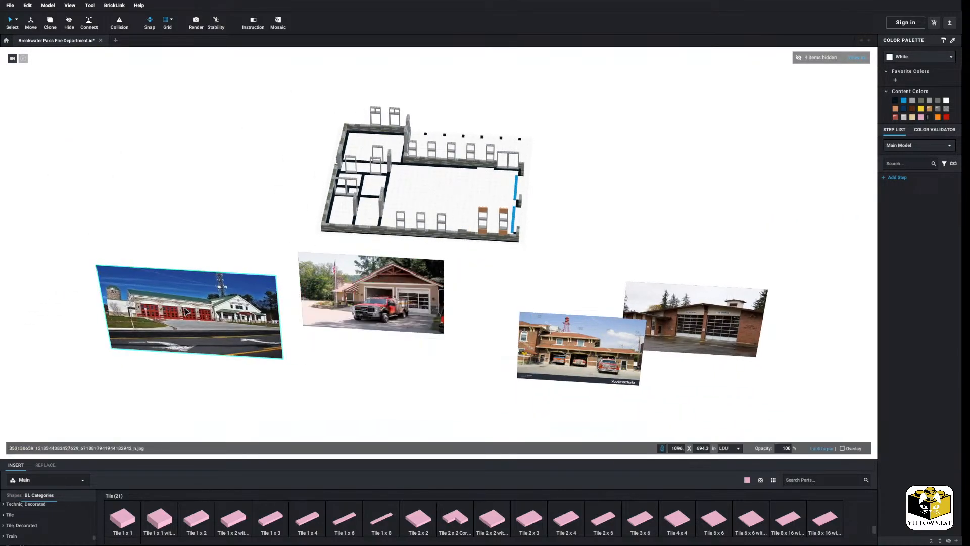
pyautogui.moveTo(323, 283); pyautogui.dragTo(121, 230)
pyautogui.moveTo(581, 348); pyautogui.dragTo(255, 350)
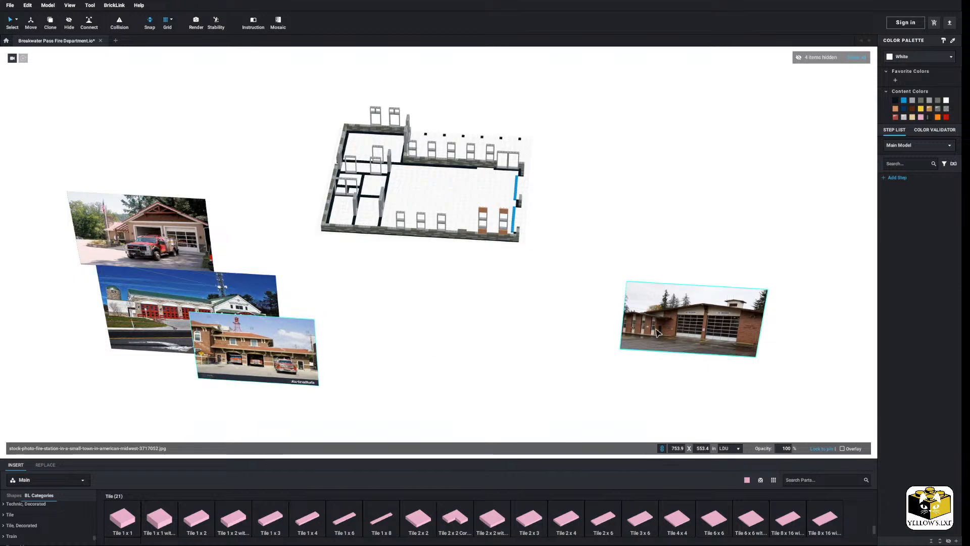
pyautogui.moveTo(670, 331); pyautogui.dragTo(93, 347)
pyautogui.click(357, 316)
# Shift the grouped reference photos farther away from the building so they sit clear of the window wall
pyautogui.scroll(-3, 322, 290)
pyautogui.moveTo(323, 290); pyautogui.dragTo(507, 314, button='middle')
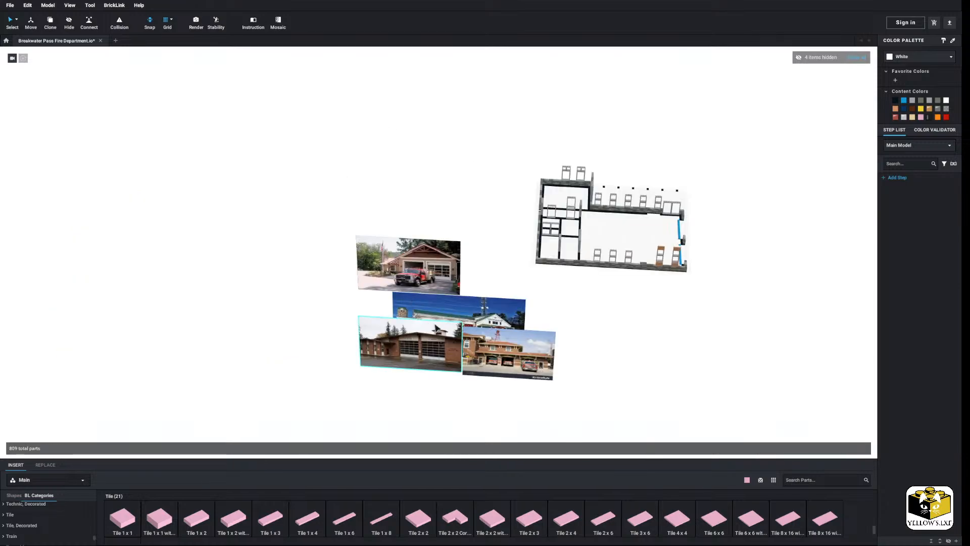
pyautogui.moveTo(511, 361); pyautogui.dragTo(264, 333)
pyautogui.moveTo(498, 311); pyautogui.dragTo(361, 289)
pyautogui.moveTo(404, 263); pyautogui.dragTo(362, 263)
pyautogui.click(409, 328)
pyautogui.moveTo(408, 325); pyautogui.dragTo(325, 319)
pyautogui.click(452, 303)
# Copy the second window section with its white bricks and Nougat tiles and paste it onto the third position's jumper plates
pyautogui.moveTo(505, 294); pyautogui.dragTo(415, 305, button='middle')
pyautogui.scroll(5, 414, 305)
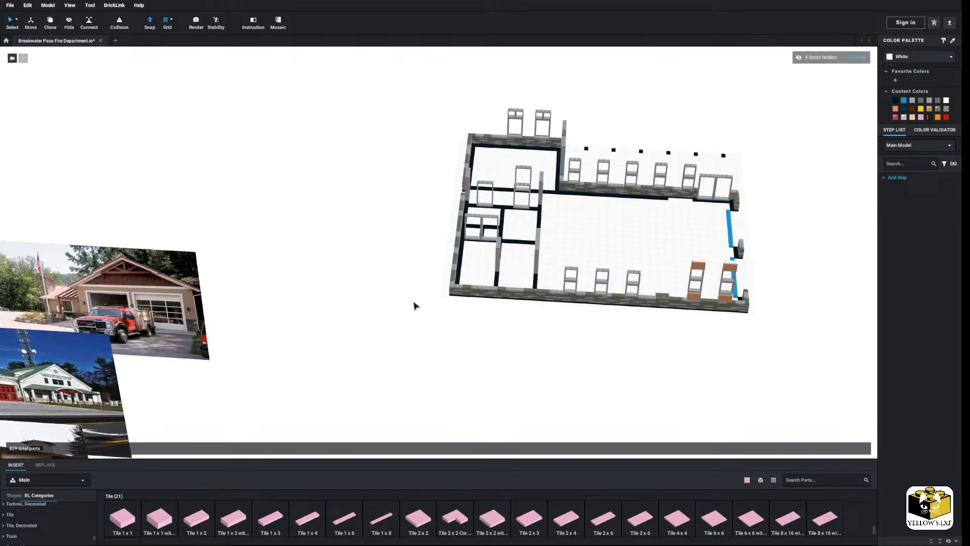
pyautogui.moveTo(635, 298); pyautogui.dragTo(310, 314, button='middle')
pyautogui.scroll(5, 446, 299)
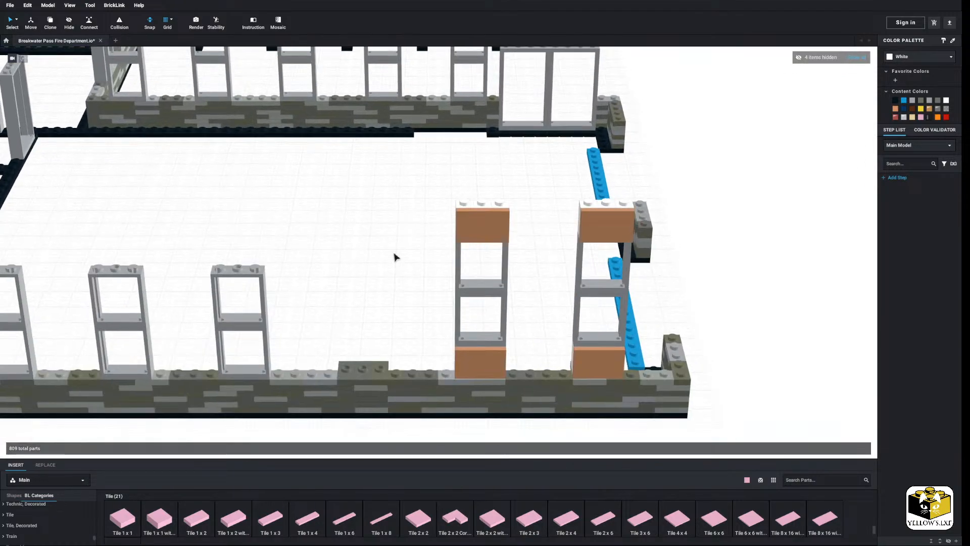
pyautogui.moveTo(483, 273); pyautogui.dragTo(524, 358)
pyautogui.rightClick(492, 351)
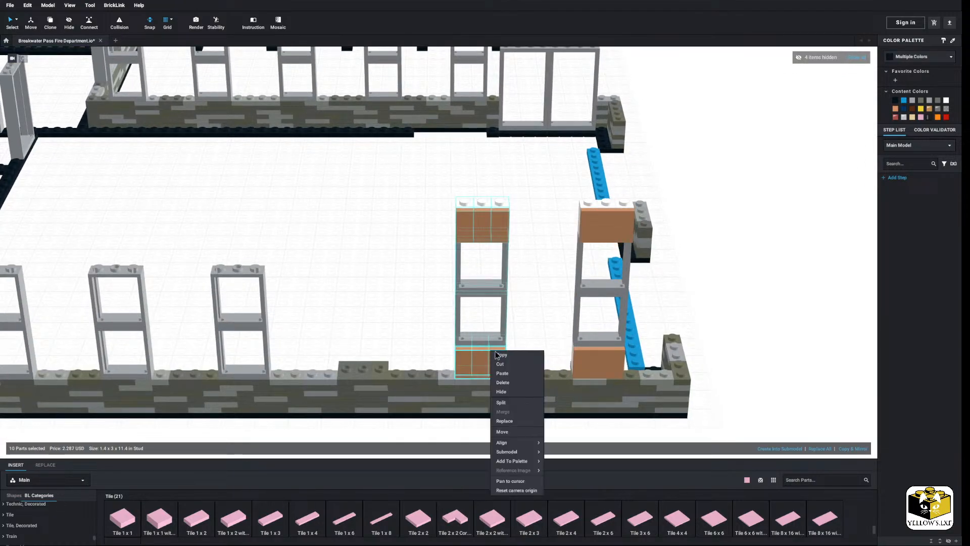
pyautogui.click(500, 356)
pyautogui.rightClick(365, 305)
pyautogui.click(384, 325)
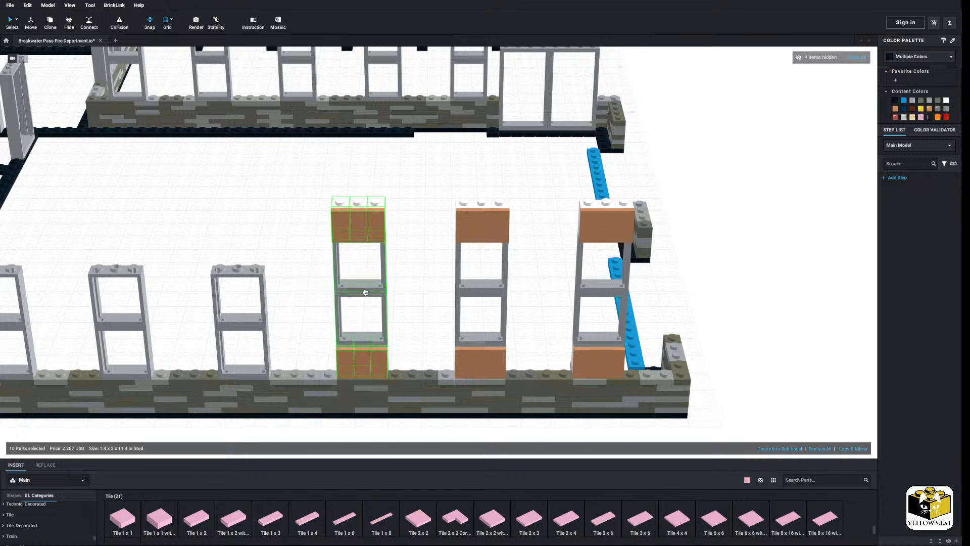
pyautogui.click(313, 289)
# Move the fourth two-part window from the corner up off the wall
pyautogui.moveTo(313, 289); pyautogui.dragTo(370, 291, button='middle')
pyautogui.scroll(1, 343, 298)
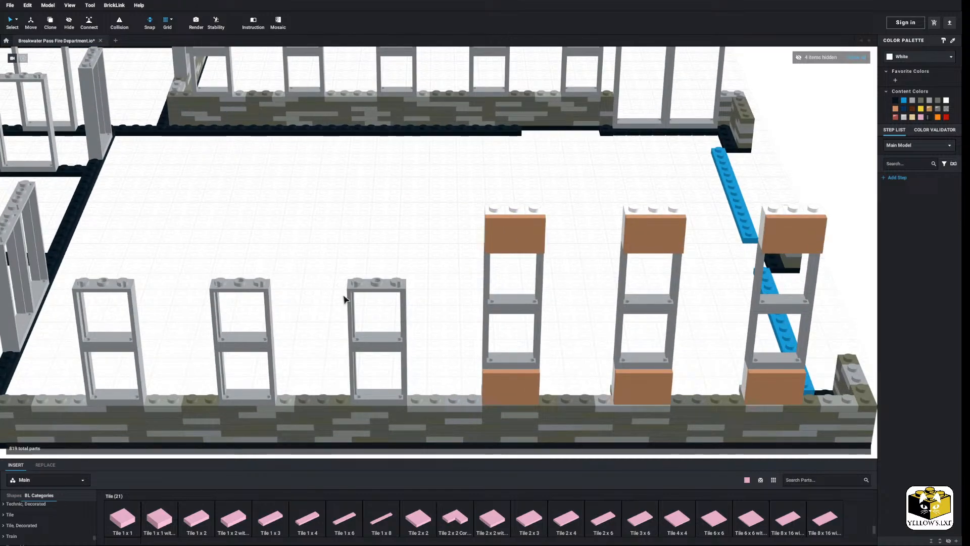
pyautogui.scroll(1, 348, 293)
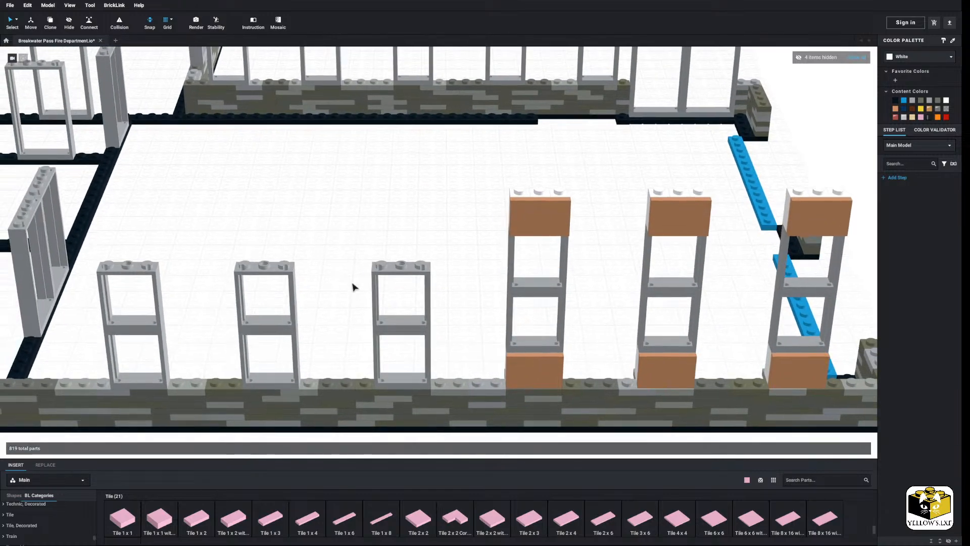
pyautogui.moveTo(354, 255); pyautogui.dragTo(435, 337)
pyautogui.moveTo(435, 337); pyautogui.dragTo(448, 314, button='middle')
pyautogui.scroll(2, 448, 313)
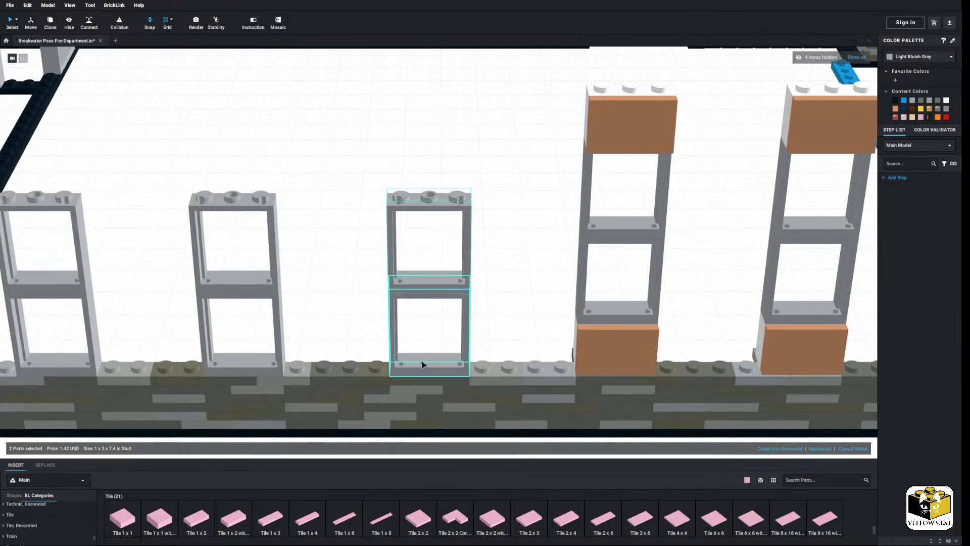
pyautogui.moveTo(422, 361); pyautogui.dragTo(407, 288)
pyautogui.click(459, 289)
# Move the two top-course plates under the fourth window off the wall, leaving a gap
pyautogui.scroll(-2, 460, 291)
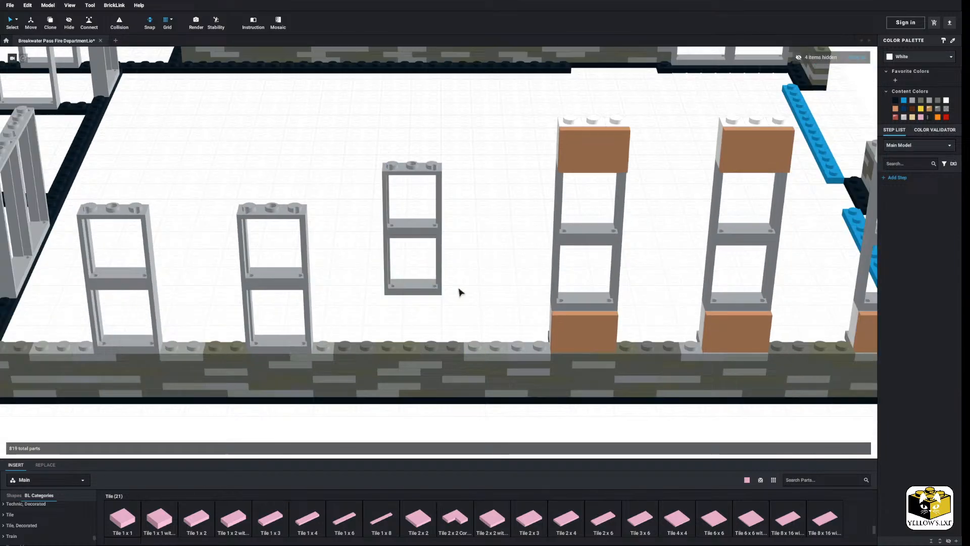
pyautogui.click(446, 353)
pyautogui.keyDown('ctrl'); pyautogui.click(398, 353); pyautogui.keyUp('ctrl')
pyautogui.moveTo(393, 352); pyautogui.dragTo(328, 323)
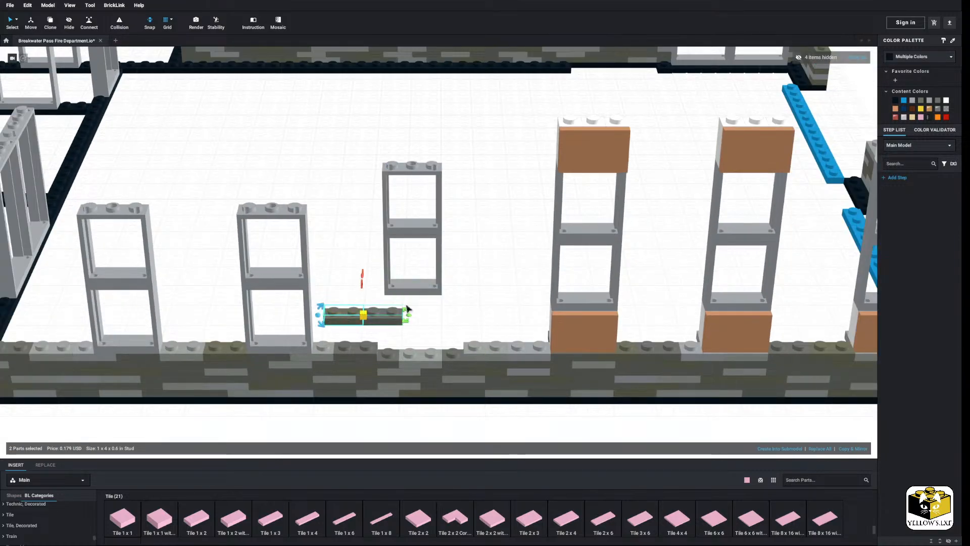
pyautogui.click(477, 300)
# Copy the small plate and three jumper plates under the third window and paste them beside the detached fourth window
pyautogui.click(568, 356)
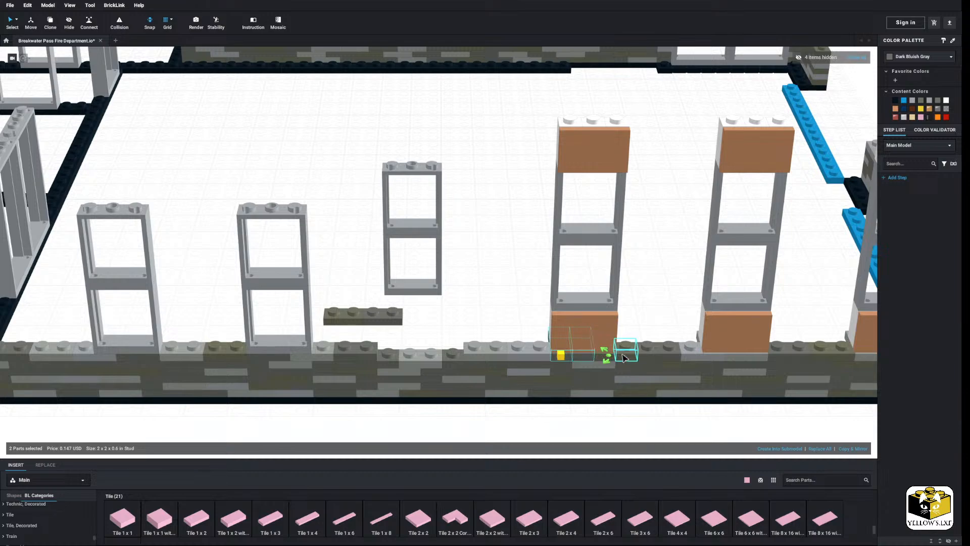
pyautogui.rightClick(613, 356)
pyautogui.click(631, 361)
pyautogui.click(518, 313)
pyautogui.rightClick(517, 312)
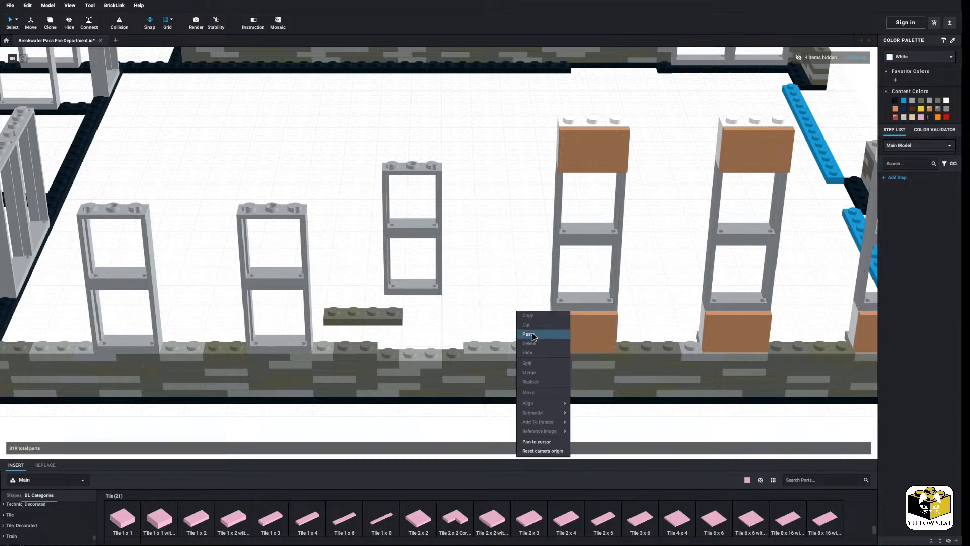
pyautogui.click(531, 336)
pyautogui.click(301, 202)
# Make a mirrored copy of the pasted plate set and place it in the wall gap at the fourth window's position
pyautogui.click(862, 449)
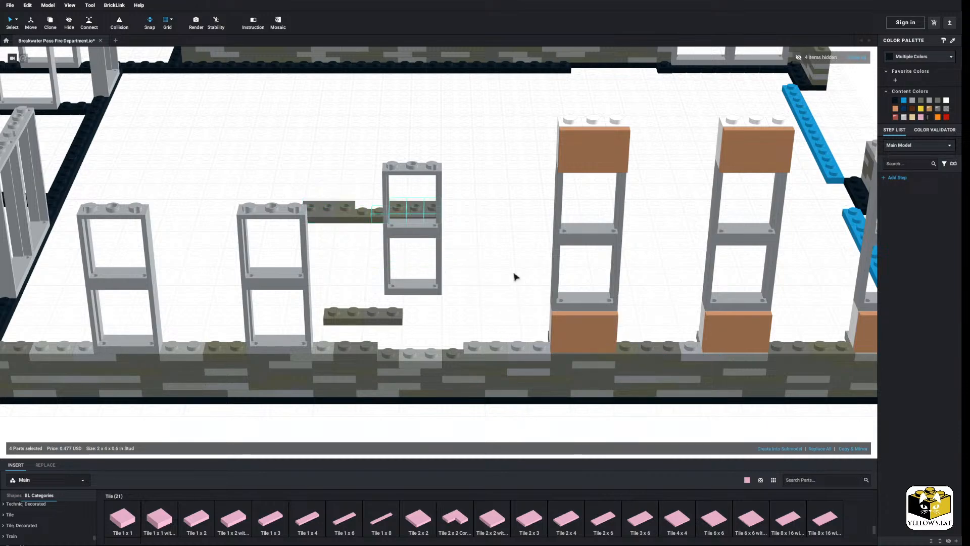
pyautogui.moveTo(414, 216); pyautogui.dragTo(433, 351)
pyautogui.click(474, 259)
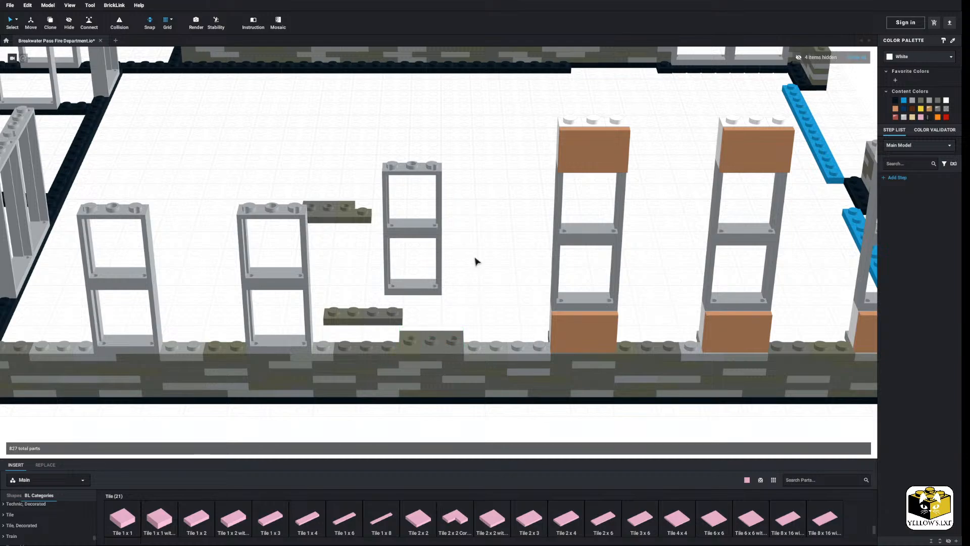
# Delete the detached fourth window, the loose top-course plates and the leftover unmirrored plate set
pyautogui.moveTo(458, 134); pyautogui.dragTo(336, 281)
pyautogui.rightClick(338, 218)
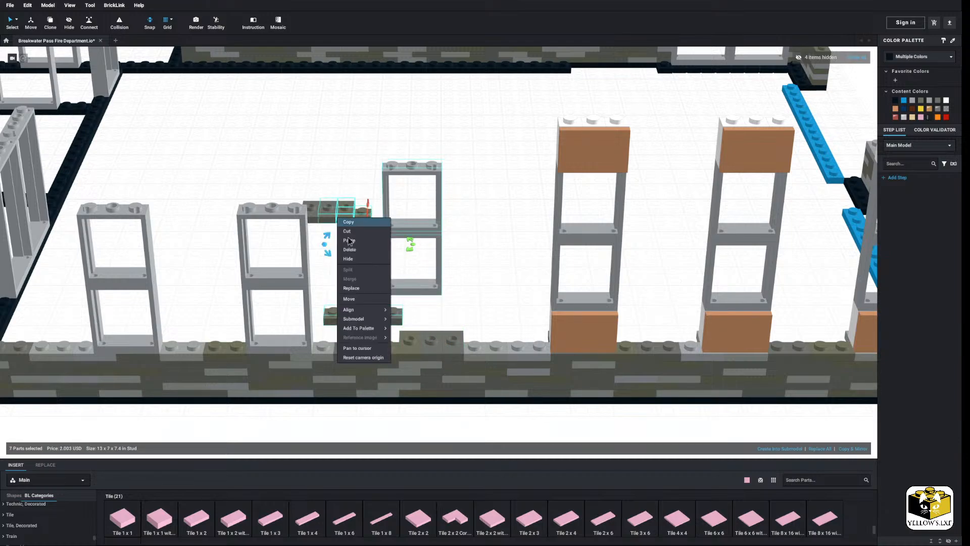
pyautogui.click(349, 249)
pyautogui.rightClick(314, 207)
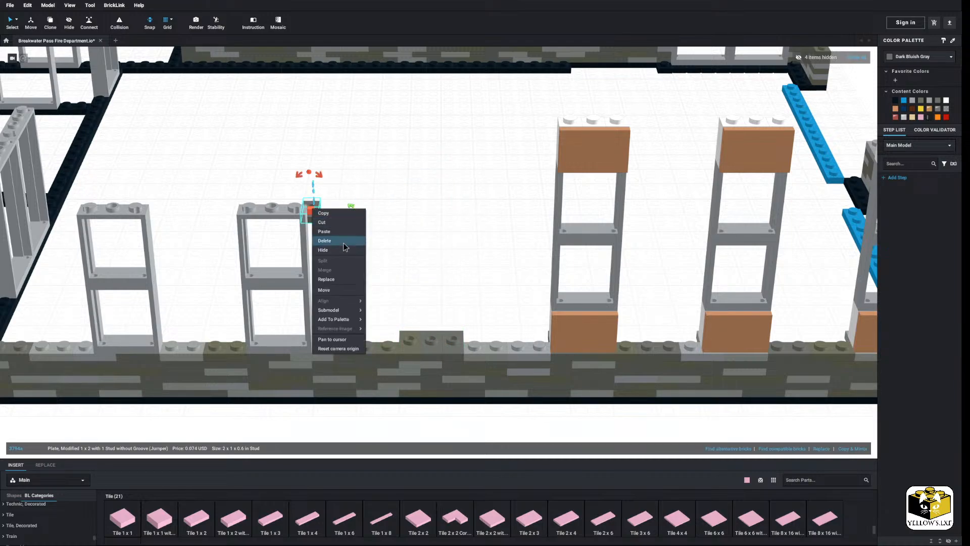
pyautogui.click(325, 239)
# Copy the complete third window section with its bricks and tiles and paste it onto the fourth position's jumper plates
pyautogui.moveTo(533, 105); pyautogui.dragTo(650, 337)
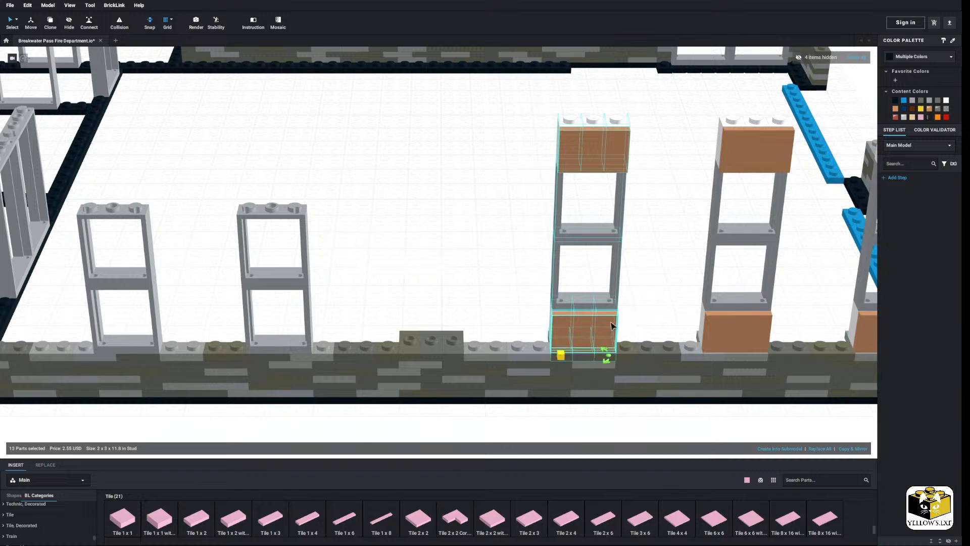
pyautogui.click(649, 177)
pyautogui.moveTo(592, 187); pyautogui.dragTo(525, 318)
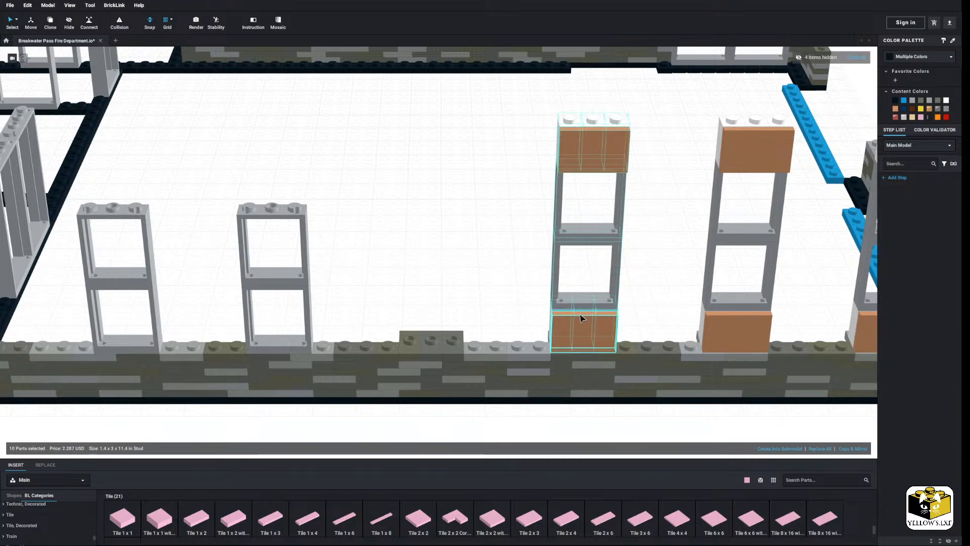
pyautogui.rightClick(479, 279)
pyautogui.click(489, 303)
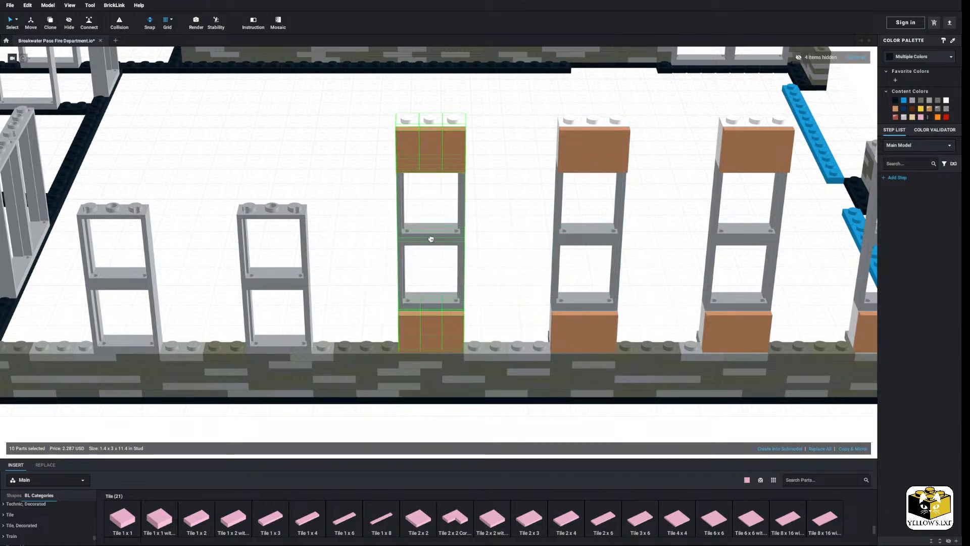
pyautogui.click(338, 249)
# Move the fifth two-part window and the dark and light gray plates under it off the wall
pyautogui.moveTo(337, 250); pyautogui.dragTo(357, 254, button='middle')
pyautogui.scroll(-6, 357, 262)
pyautogui.moveTo(384, 364)
pyautogui.mouseDown(button='right')
pyautogui.moveTo(362, 350)
pyautogui.moveTo(401, 362)
pyautogui.moveTo(388, 348)
pyautogui.mouseUp(button='right')
pyautogui.scroll(3, 368, 347)
pyautogui.moveTo(347, 345); pyautogui.dragTo(409, 351, button='middle')
pyautogui.scroll(4, 377, 330)
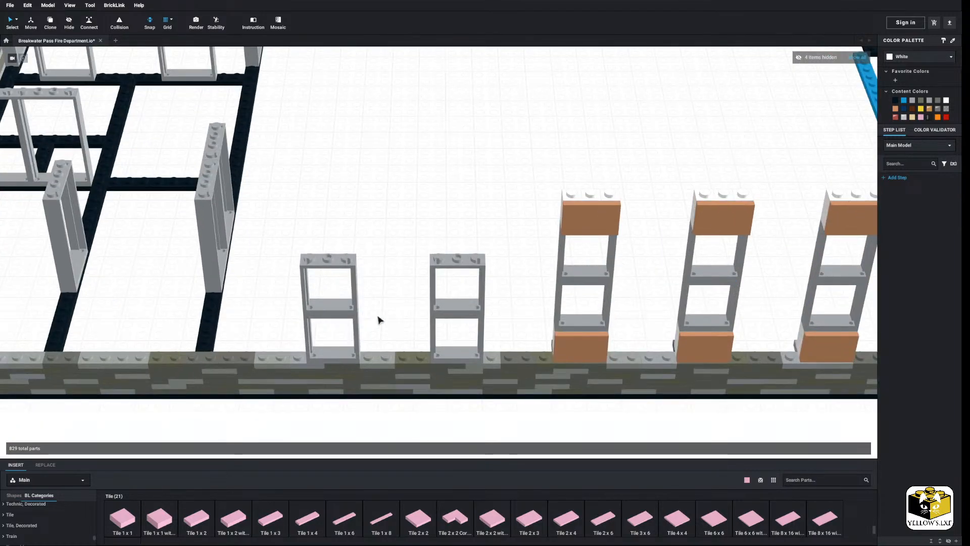
pyautogui.moveTo(379, 320); pyautogui.dragTo(389, 312, button='right')
pyautogui.scroll(2, 387, 303)
pyautogui.moveTo(387, 228); pyautogui.dragTo(526, 377)
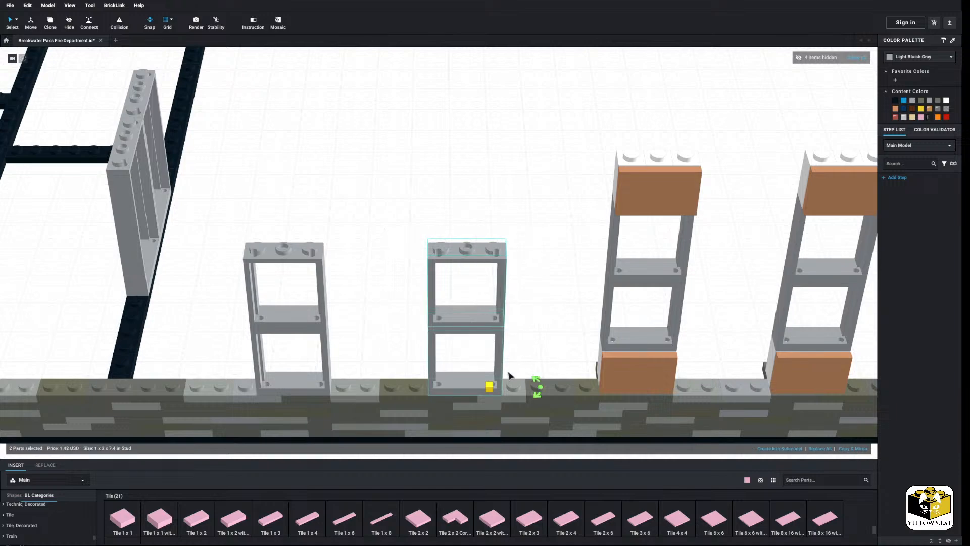
pyautogui.moveTo(476, 324); pyautogui.dragTo(477, 308)
pyautogui.click(513, 342)
pyautogui.moveTo(461, 389); pyautogui.dragTo(348, 265)
# Copy the small plate and three jumper plates under the third window and paste them into the gap at the fifth position
pyautogui.moveTo(535, 288); pyautogui.dragTo(433, 271, button='middle')
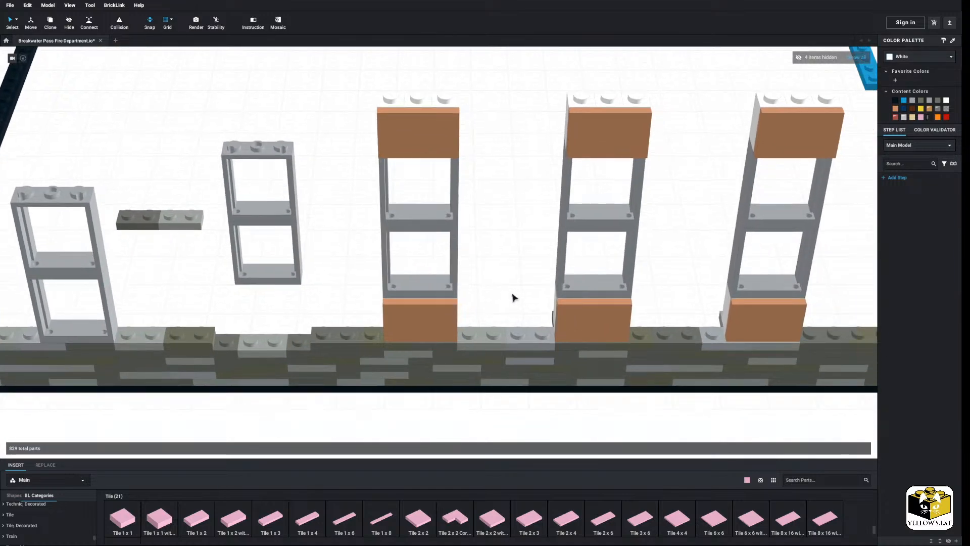
pyautogui.click(566, 345)
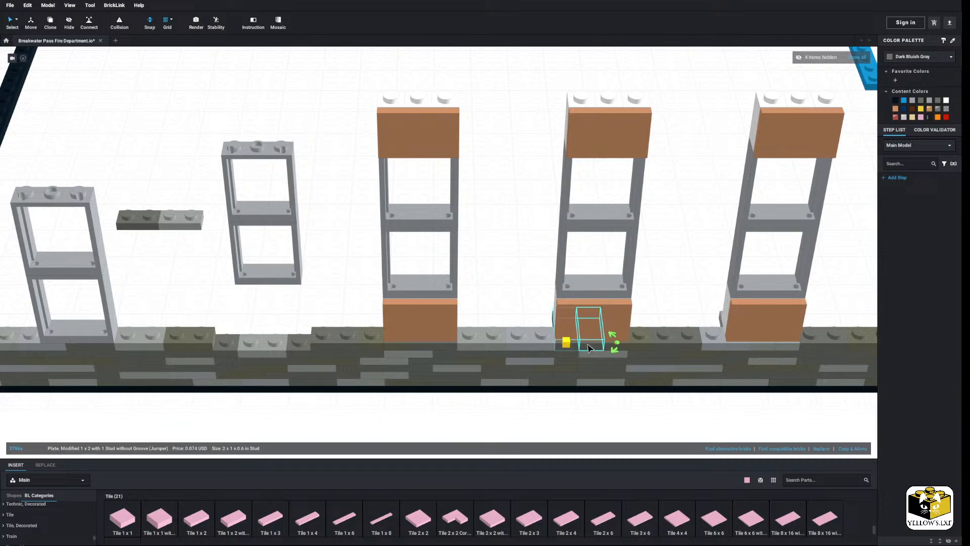
pyautogui.rightClick(645, 338)
pyautogui.click(663, 350)
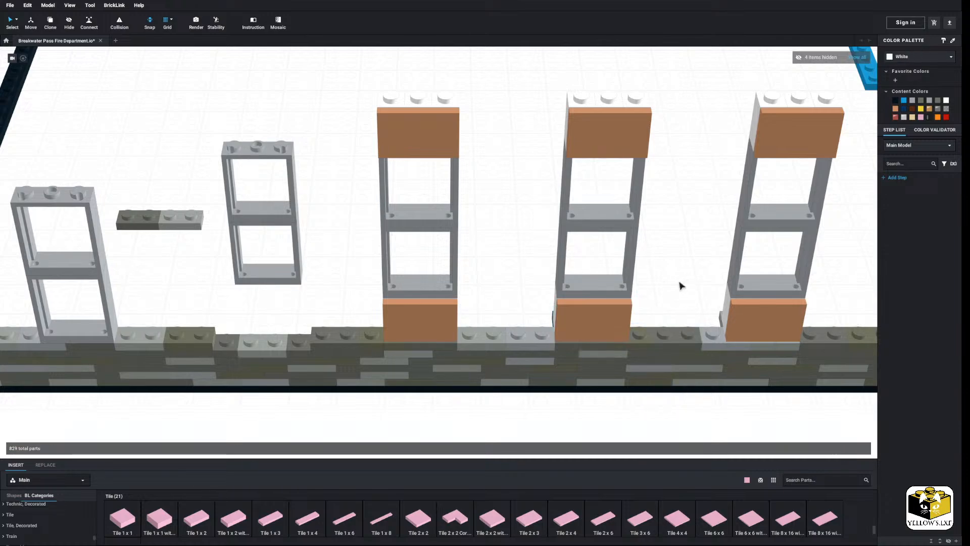
pyautogui.rightClick(679, 281)
pyautogui.click(689, 305)
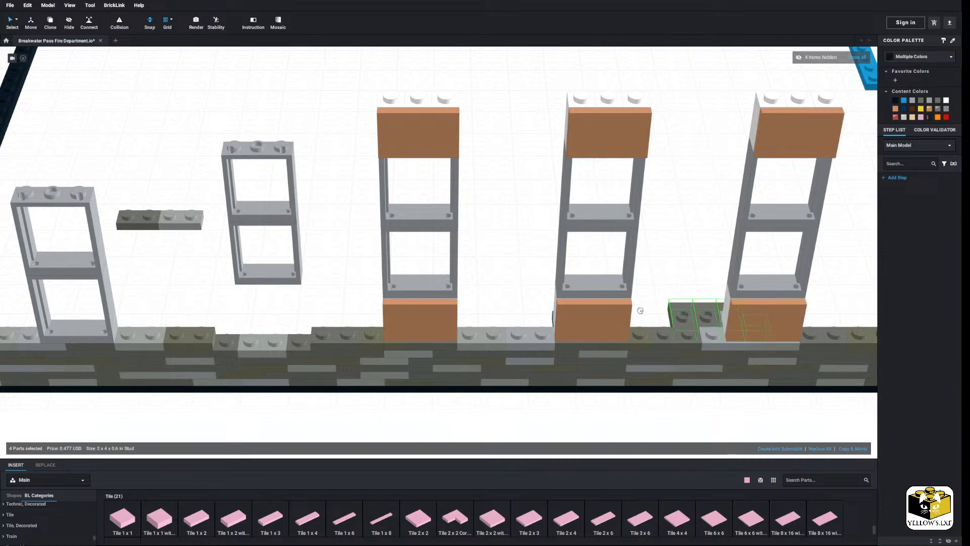
pyautogui.click(312, 303)
# Color the small plate and its adjacent jumper plate in the fifth window's set Light Bluish Gray
pyautogui.click(132, 218)
pyautogui.click(167, 253)
pyautogui.click(281, 338)
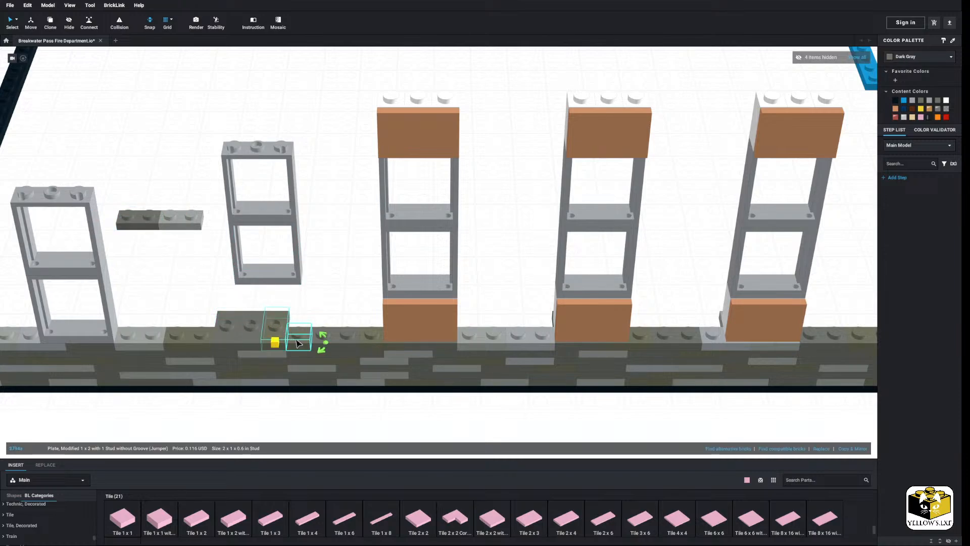
pyautogui.keyDown('shift'); pyautogui.click(298, 344); pyautogui.keyUp('shift')
pyautogui.click(913, 100)
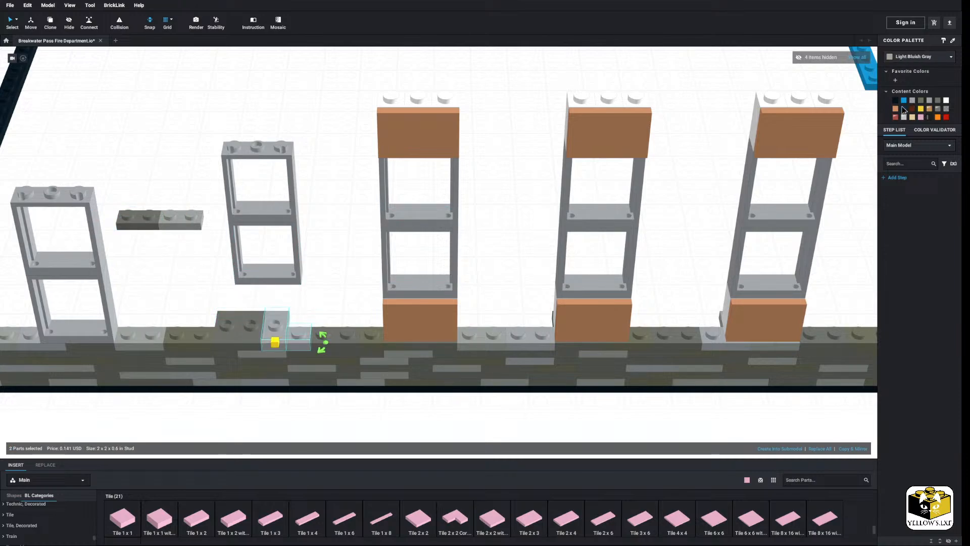
pyautogui.click(539, 212)
# Copy the complete fourth window section with its bricks and tiles and paste it onto the fifth position's jumper plates
pyautogui.moveTo(539, 212); pyautogui.dragTo(534, 190, button='right')
pyautogui.moveTo(703, 83); pyautogui.dragTo(556, 302)
pyautogui.rightClick(589, 302)
pyautogui.click(587, 302)
pyautogui.rightClick(541, 262)
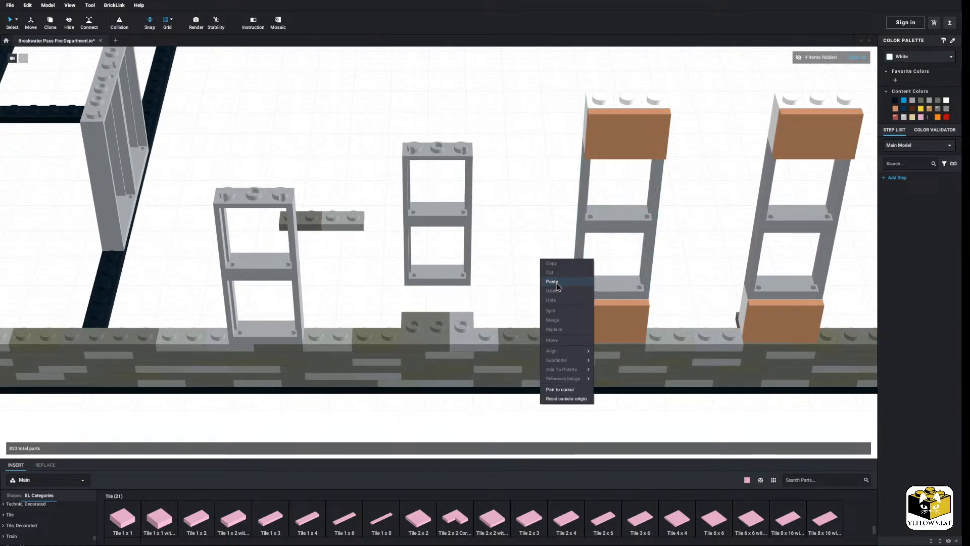
pyautogui.click(556, 279)
pyautogui.click(517, 247)
# Delete the fifth two-part window and the dark and light gray plates set aside on the floor
pyautogui.moveTo(518, 247); pyautogui.dragTo(495, 134, button='right')
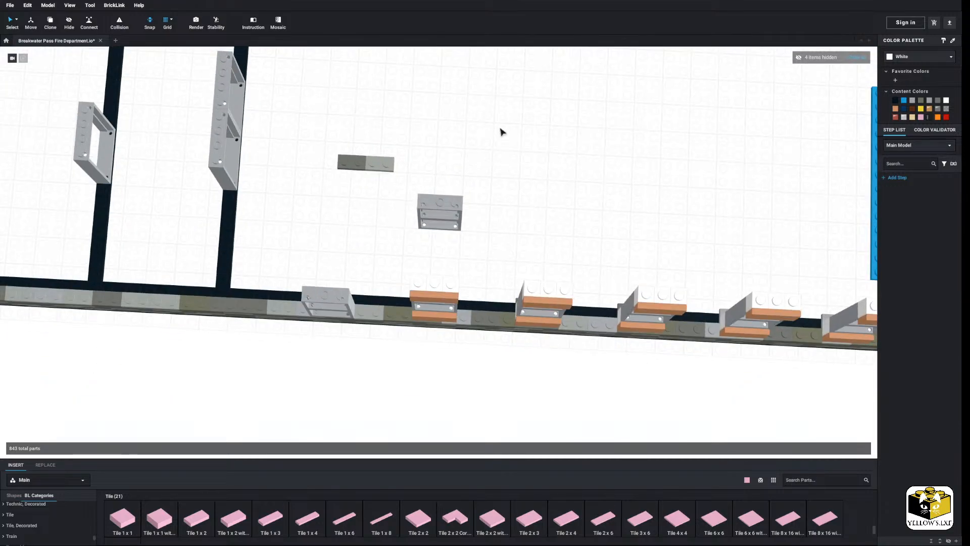
pyautogui.moveTo(501, 132); pyautogui.dragTo(320, 221)
pyautogui.rightClick(363, 161)
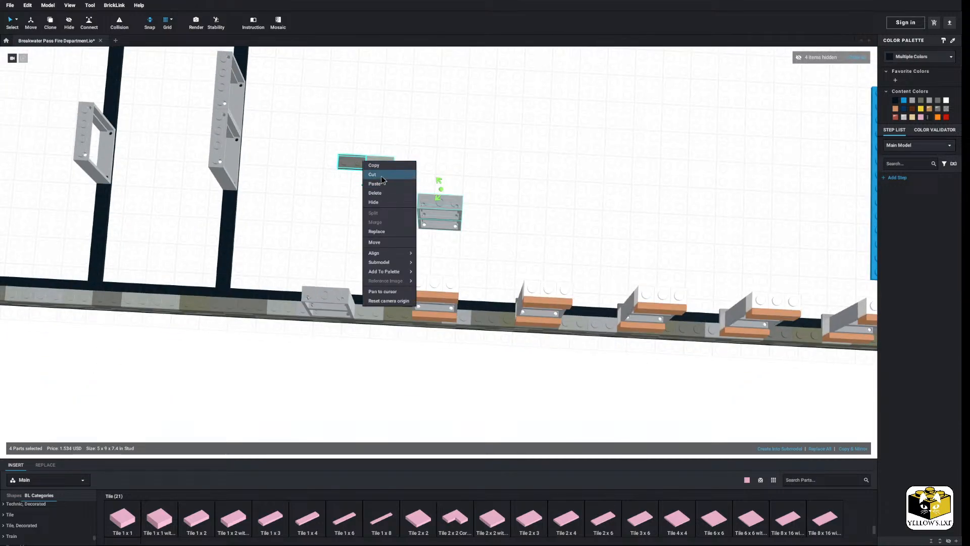
pyautogui.click(374, 174)
pyautogui.moveTo(396, 232); pyautogui.dragTo(416, 332, button='right')
pyautogui.scroll(3, 411, 311)
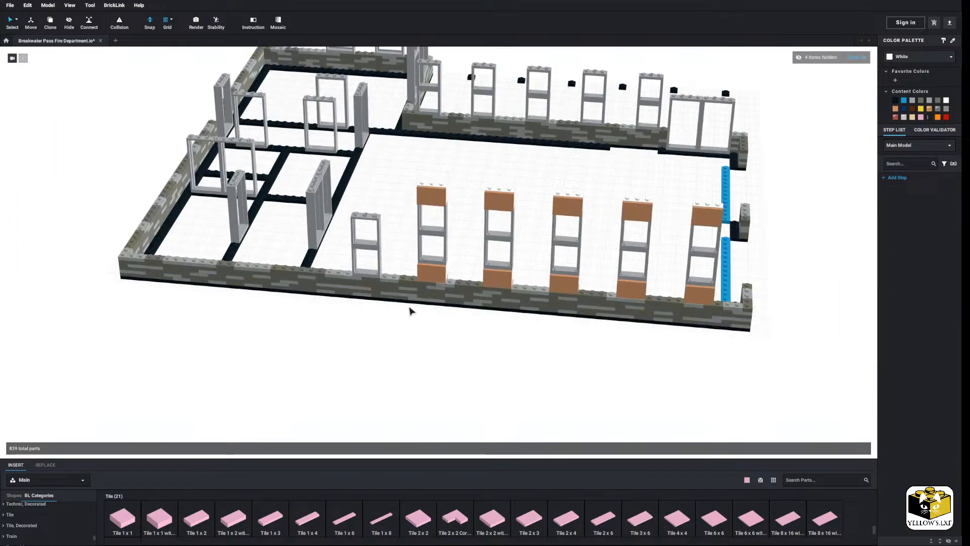
# Move the sixth two-part window and the light and dark gray plates under it off the wall
pyautogui.scroll(5, 410, 310)
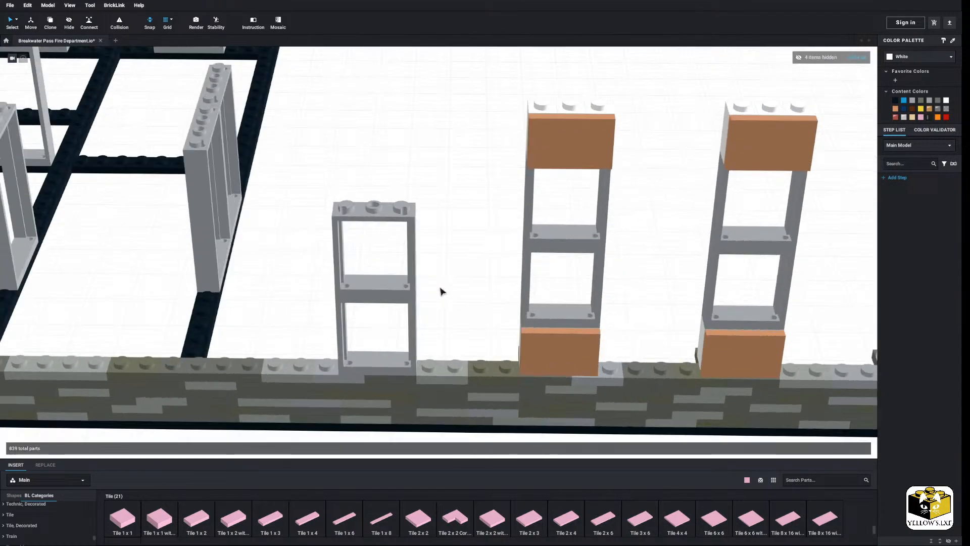
pyautogui.moveTo(447, 244); pyautogui.dragTo(305, 315)
pyautogui.moveTo(304, 315); pyautogui.dragTo(307, 314, button='right')
pyautogui.moveTo(307, 315); pyautogui.dragTo(361, 286, button='middle')
pyautogui.moveTo(407, 325); pyautogui.dragTo(376, 206)
pyautogui.click(432, 273)
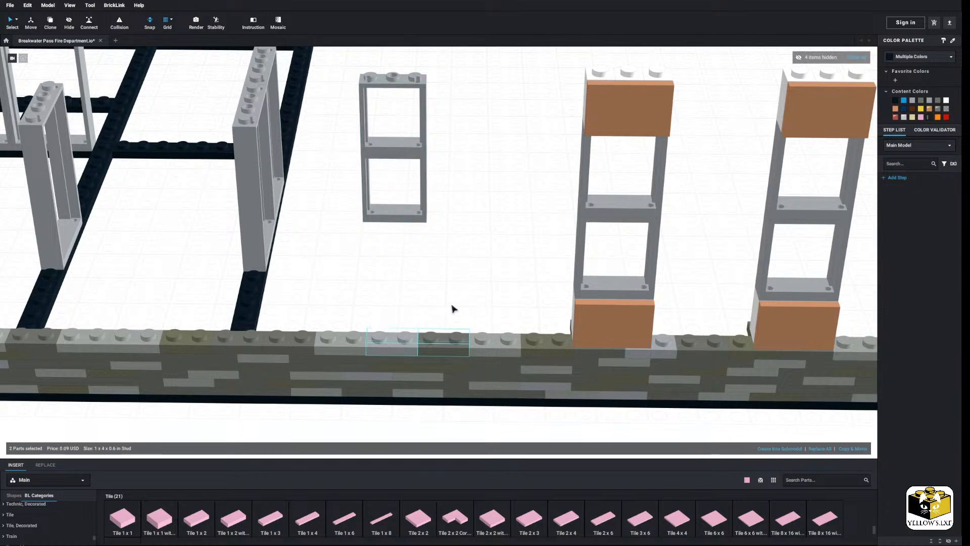
pyautogui.click(439, 344)
pyautogui.moveTo(388, 309); pyautogui.dragTo(377, 282)
pyautogui.click(453, 271)
pyautogui.moveTo(452, 270); pyautogui.dragTo(425, 260, button='middle')
# Copy the small plate and three jumper plates under the fifth window and paste them into the gap at the sixth position
pyautogui.click(506, 329)
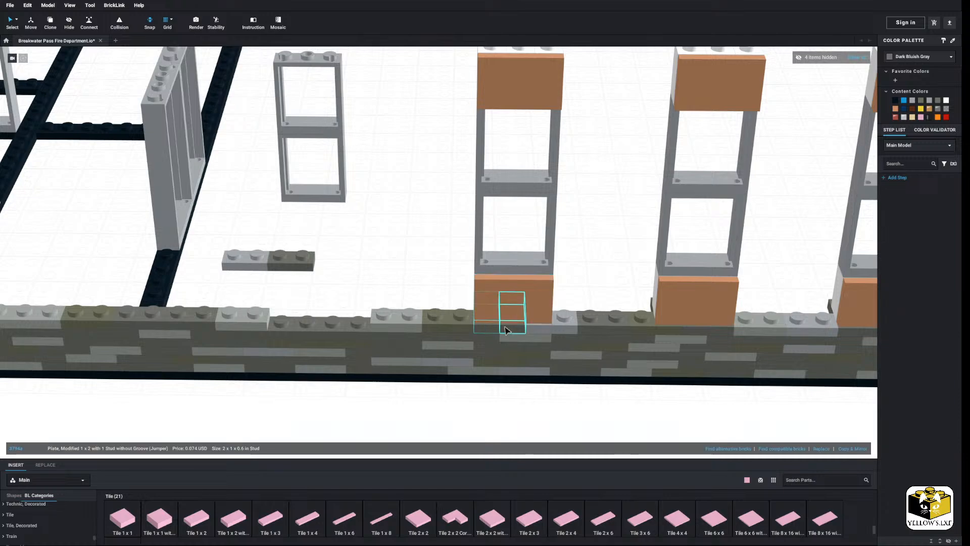
pyautogui.keyDown('ctrl'); pyautogui.click(521, 327); pyautogui.keyUp('ctrl')
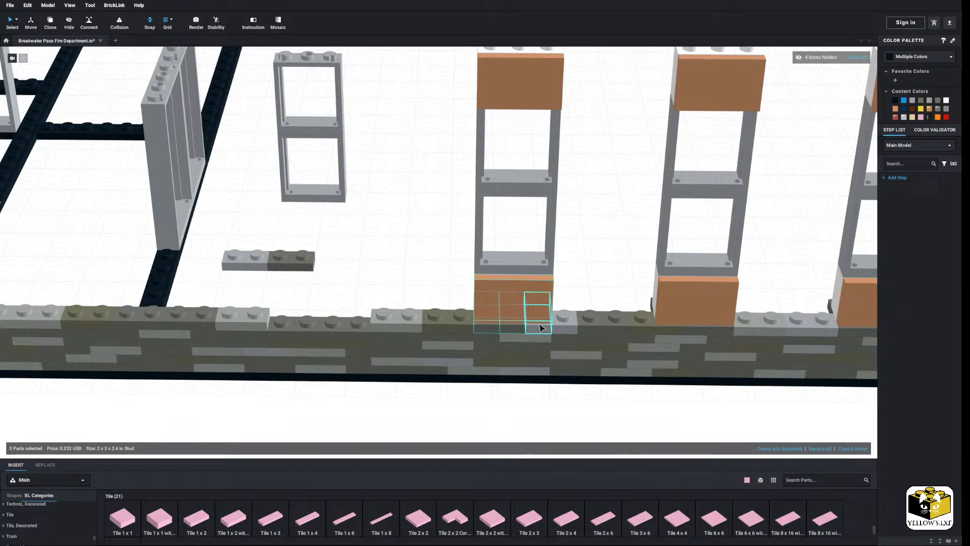
pyautogui.rightClick(559, 319)
pyautogui.click(578, 334)
pyautogui.click(418, 282)
pyautogui.rightClick(418, 281)
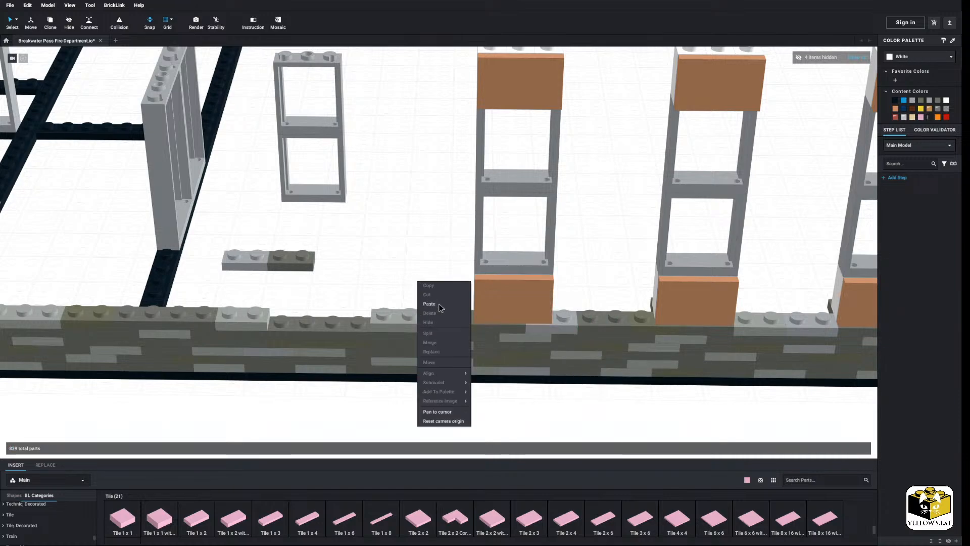
pyautogui.click(440, 306)
pyautogui.click(347, 246)
pyautogui.hotkey('ctrl', 'v')
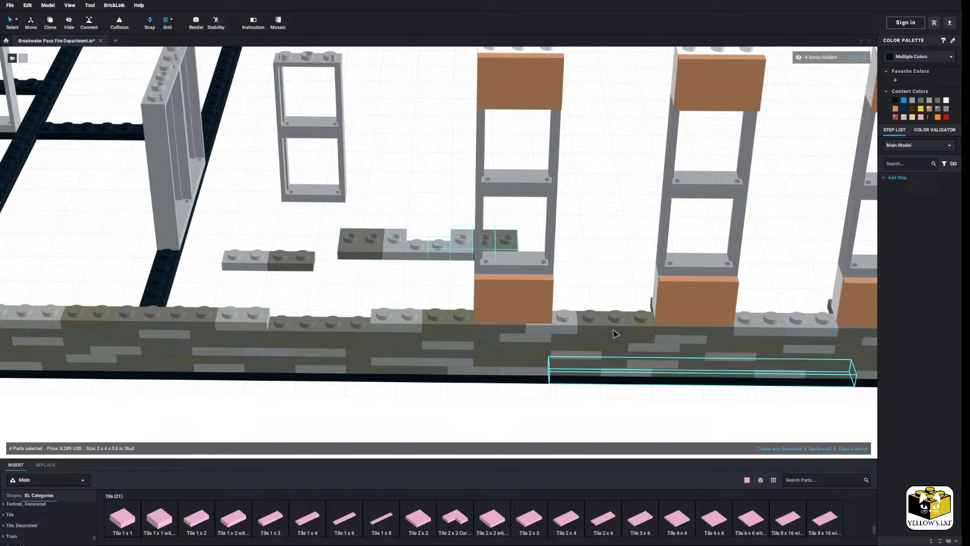
pyautogui.click(368, 292)
# Delete the sixth window and its plates set aside on the floor, along with the stray copy of the jumper plates and small plate
pyautogui.scroll(-3, 371, 290)
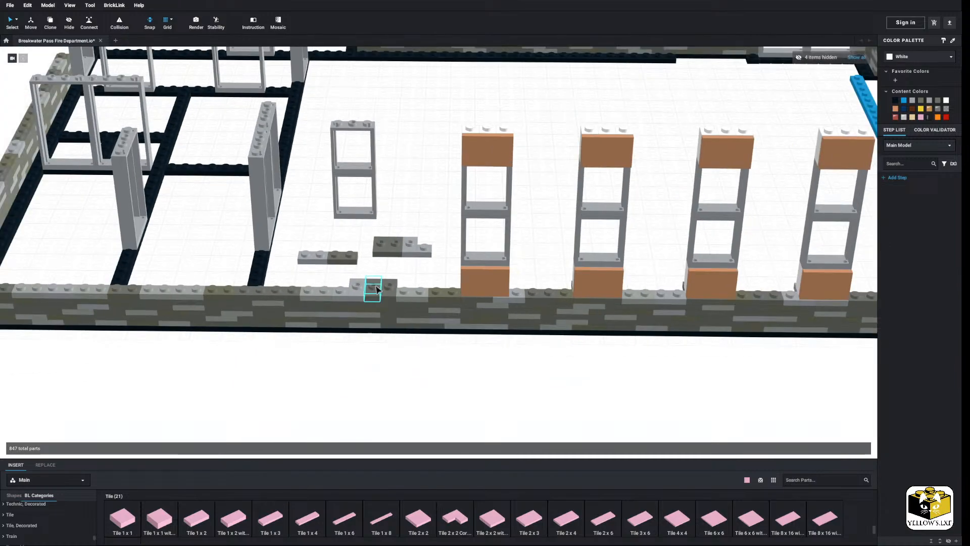
pyautogui.moveTo(373, 290); pyautogui.dragTo(402, 342, button='middle')
pyautogui.scroll(-1, 402, 343)
pyautogui.moveTo(402, 342); pyautogui.dragTo(413, 263, button='right')
pyautogui.moveTo(448, 204); pyautogui.dragTo(442, 161, button='right')
pyautogui.moveTo(442, 159); pyautogui.dragTo(344, 289)
pyautogui.rightClick(356, 266)
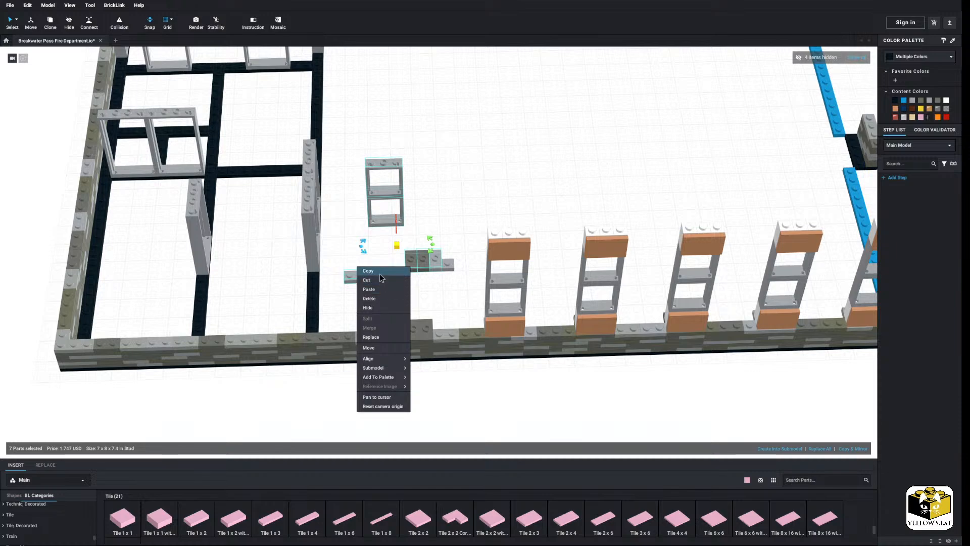
pyautogui.click(379, 280)
pyautogui.rightClick(408, 252)
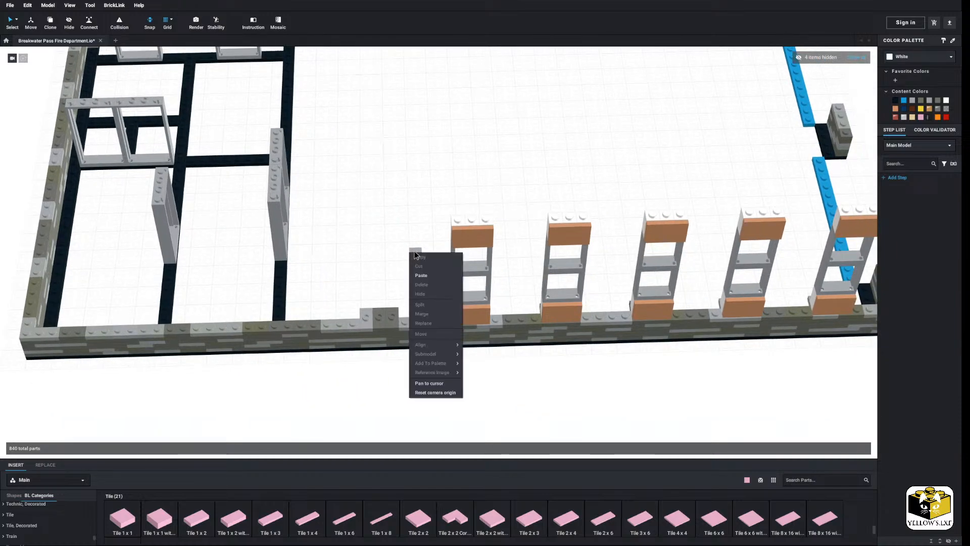
pyautogui.click(420, 251)
pyautogui.rightClick(421, 253)
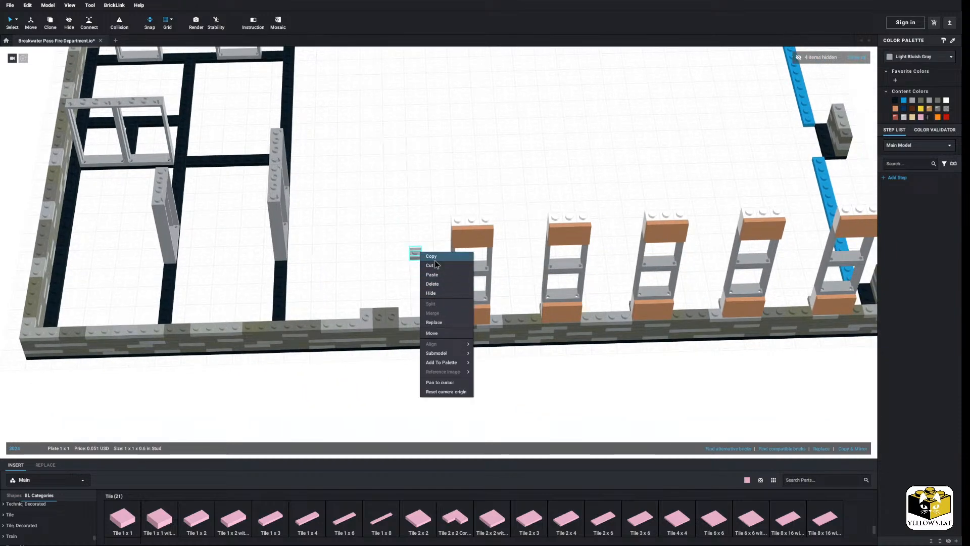
pyautogui.click(437, 264)
# Copy the complete fifth window section with its bricks and tiles, without the plates beneath, and paste it onto the sixth position's jumper plates
pyautogui.moveTo(409, 200); pyautogui.dragTo(499, 311)
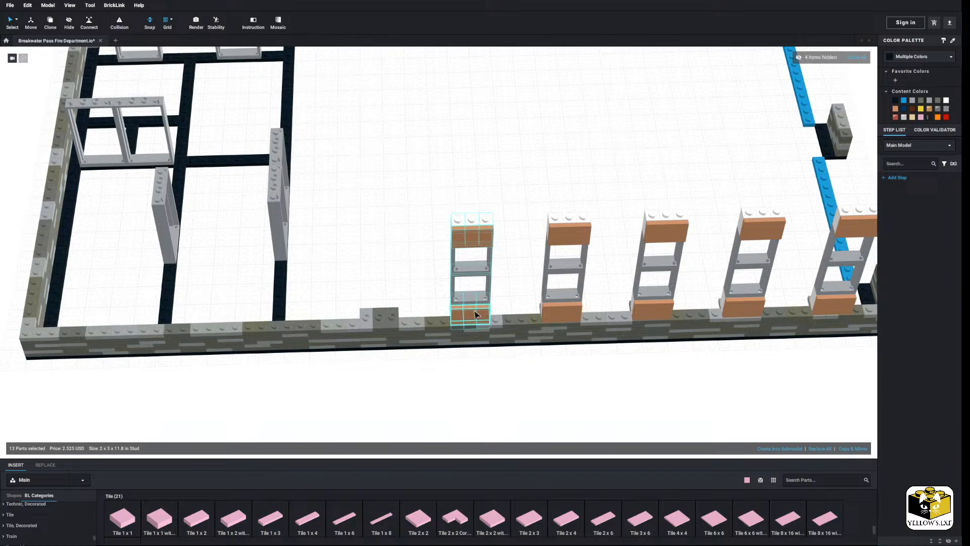
pyautogui.moveTo(475, 315); pyautogui.dragTo(435, 201, button='right')
pyautogui.click(436, 262)
pyautogui.moveTo(428, 188); pyautogui.dragTo(497, 300)
pyautogui.moveTo(477, 298); pyautogui.dragTo(470, 296, button='right')
pyautogui.rightClick(472, 298)
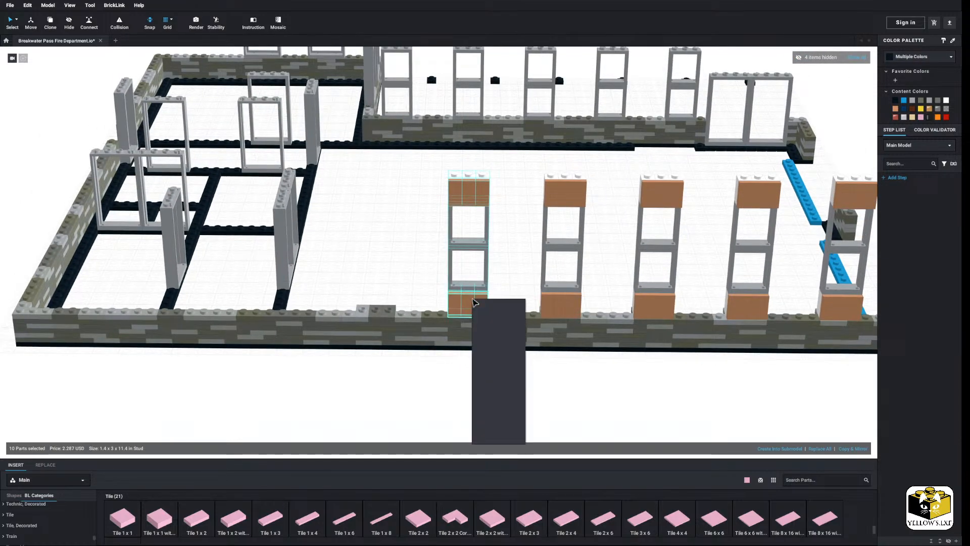
pyautogui.click(482, 301)
pyautogui.rightClick(411, 262)
pyautogui.click(422, 284)
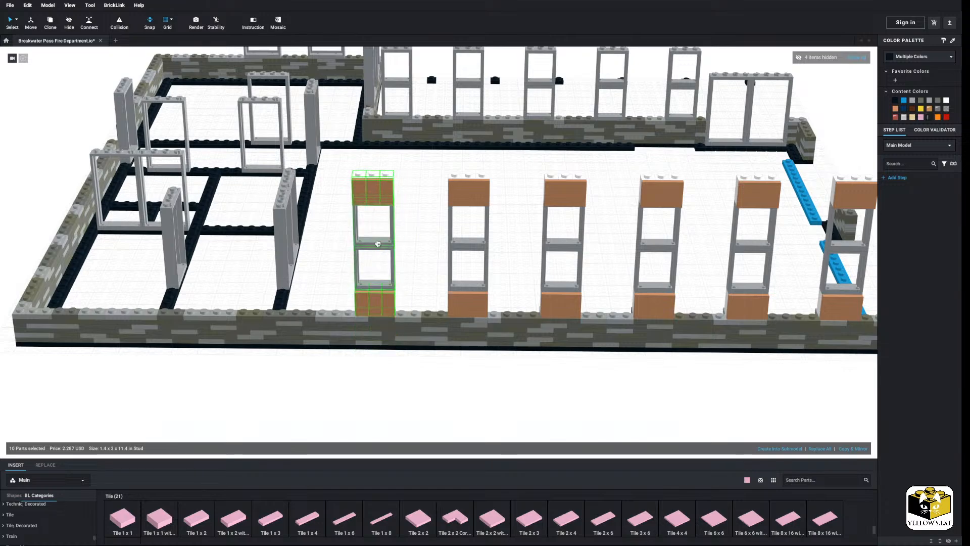
pyautogui.click(374, 253)
# Remove the two-part window beside the double window on the opposite side wall, plus the light 1 x 1 and dark 1 x 2 plates beneath it
pyautogui.scroll(-5, 426, 265)
pyautogui.moveTo(483, 352); pyautogui.dragTo(398, 369, button='right')
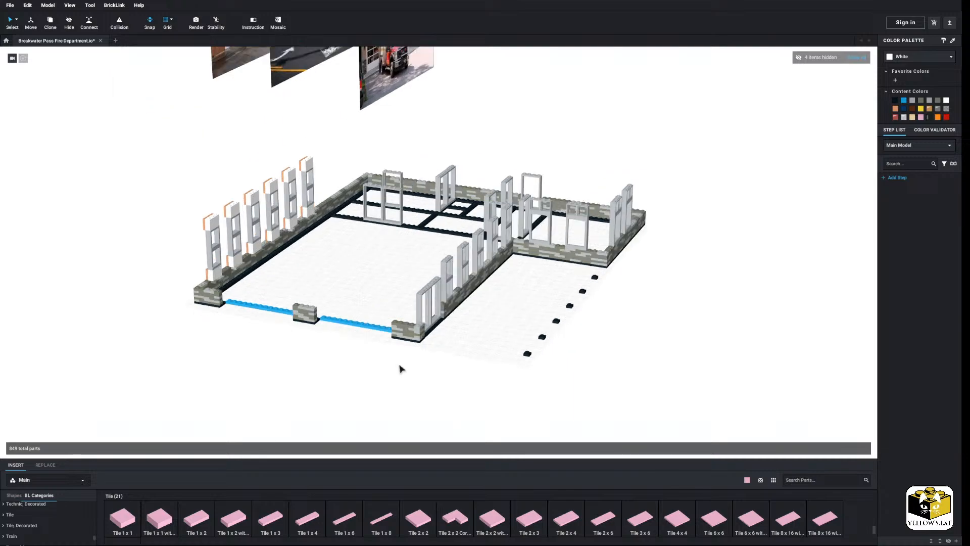
pyautogui.scroll(3, 458, 367)
pyautogui.moveTo(458, 364); pyautogui.dragTo(437, 362, button='right')
pyautogui.scroll(3, 453, 359)
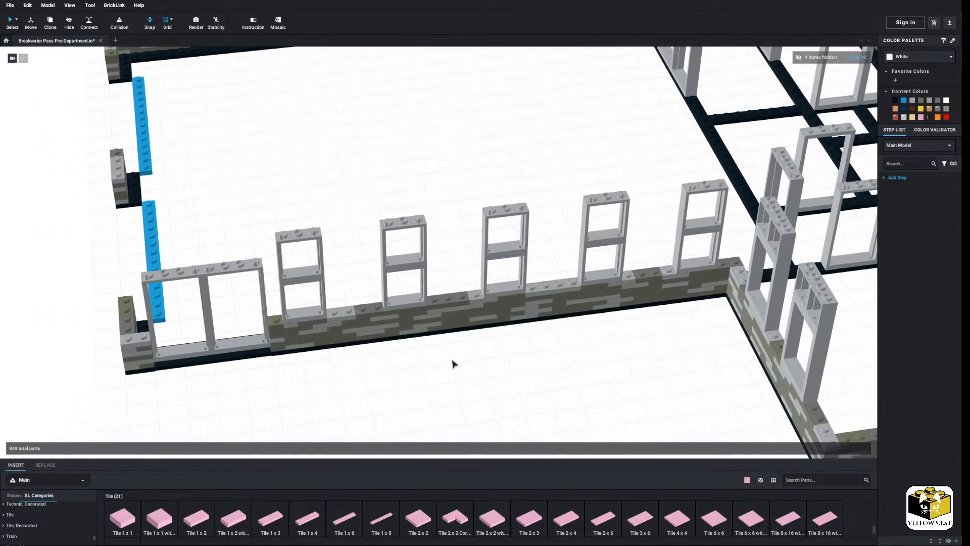
pyautogui.moveTo(423, 378); pyautogui.dragTo(455, 386, button='middle')
pyautogui.moveTo(434, 309); pyautogui.dragTo(435, 303, button='right')
pyautogui.scroll(3, 420, 243)
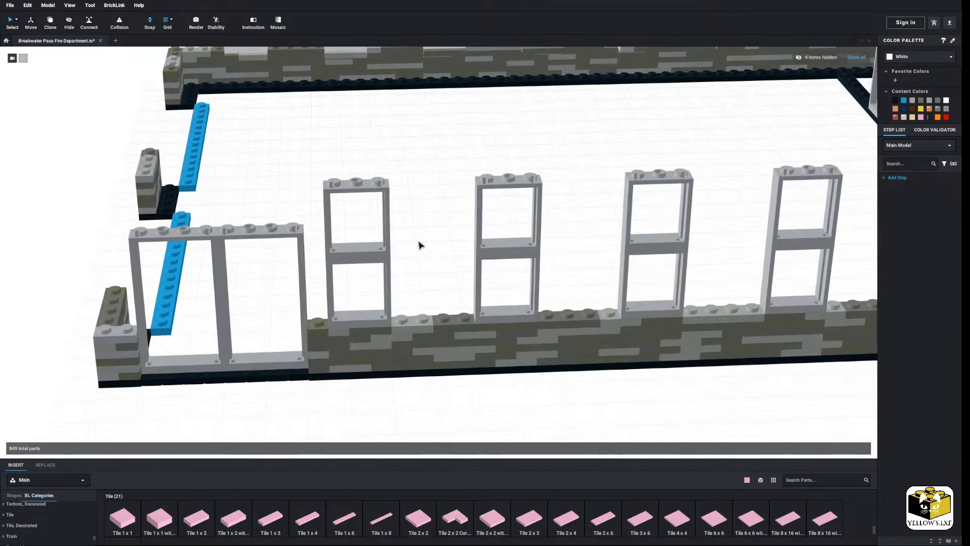
pyautogui.moveTo(413, 239); pyautogui.dragTo(349, 281)
pyautogui.rightClick(352, 259)
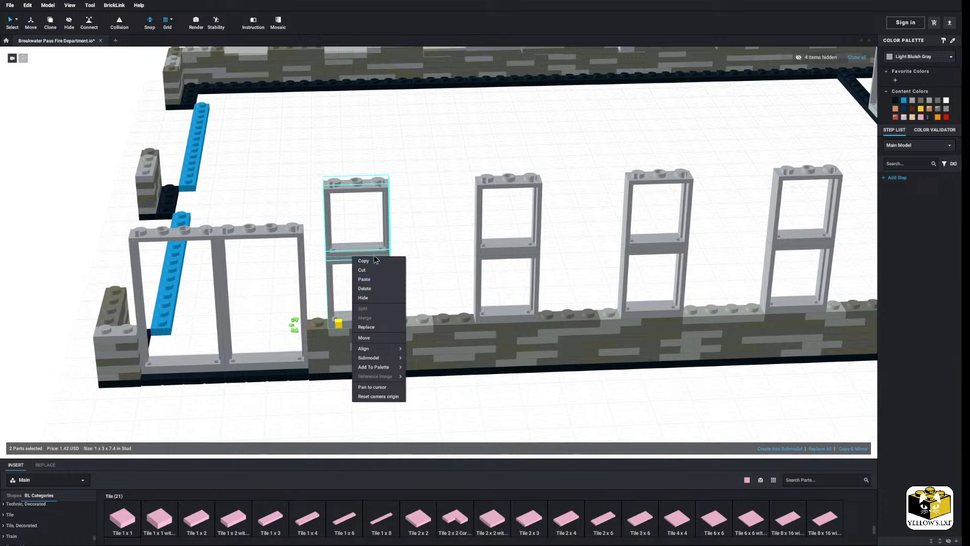
pyautogui.click(374, 260)
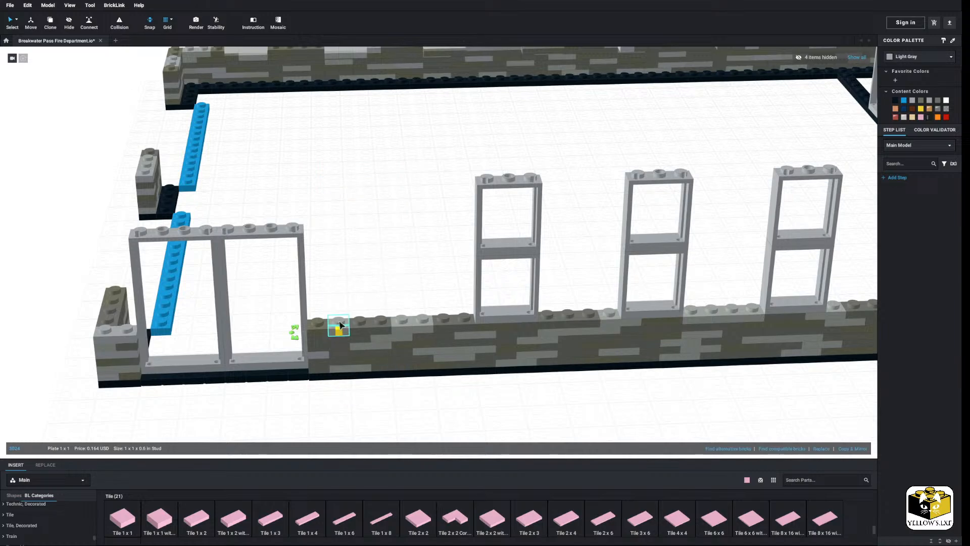
pyautogui.scroll(5, 369, 328)
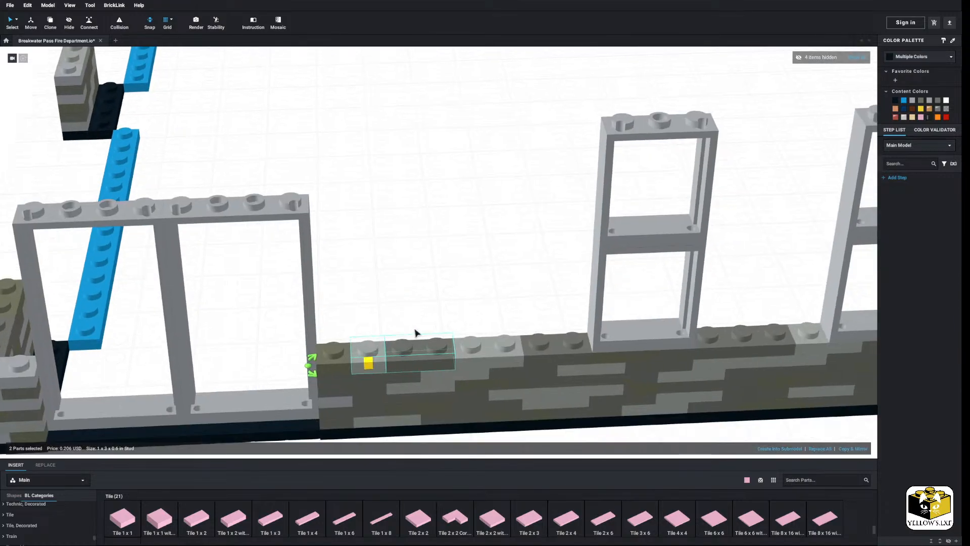
pyautogui.rightClick(415, 353)
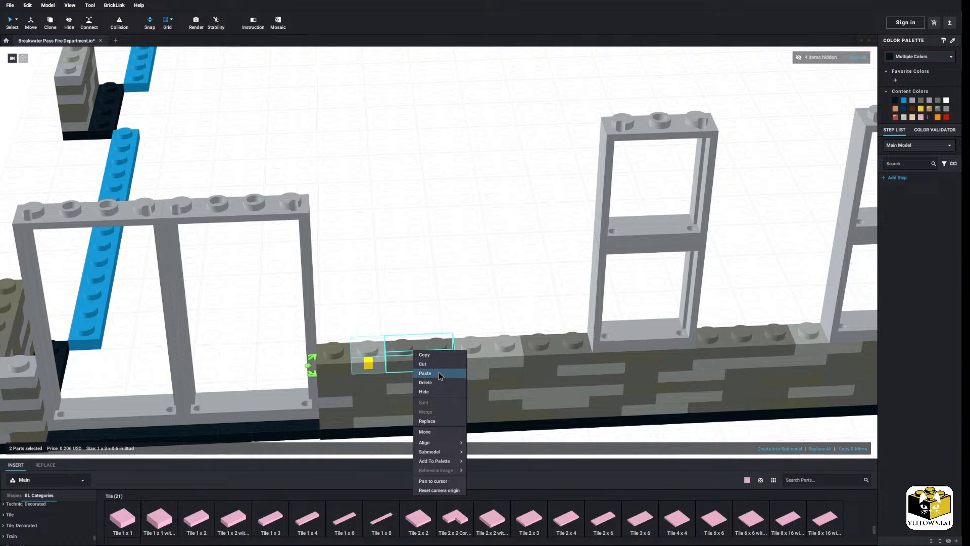
pyautogui.click(435, 365)
# Copy three jumper plates from under a finished window into the gap beside the double window and color the adjacent 1 x 1 plate Light Bluish Gray
pyautogui.moveTo(477, 240); pyautogui.dragTo(361, 370, button='middle')
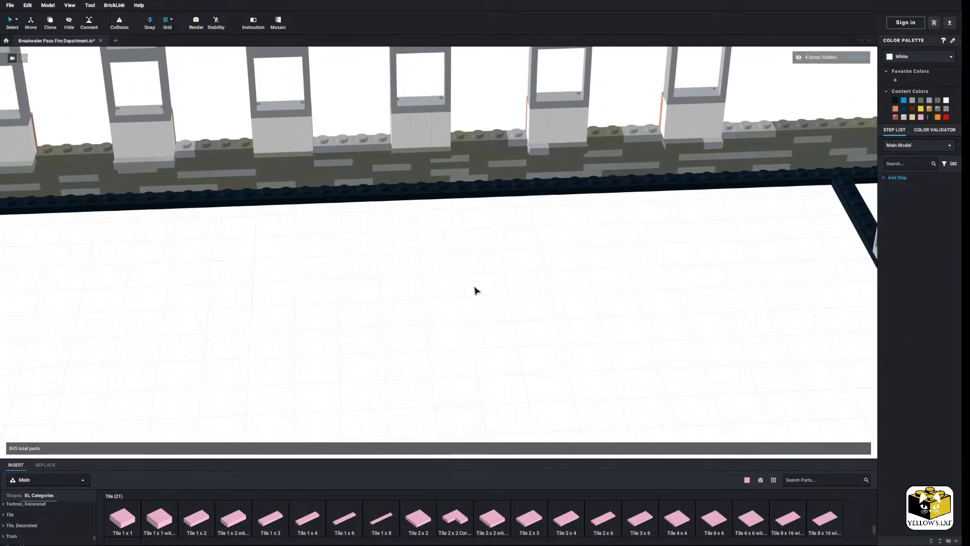
pyautogui.moveTo(482, 289); pyautogui.dragTo(476, 291, button='middle')
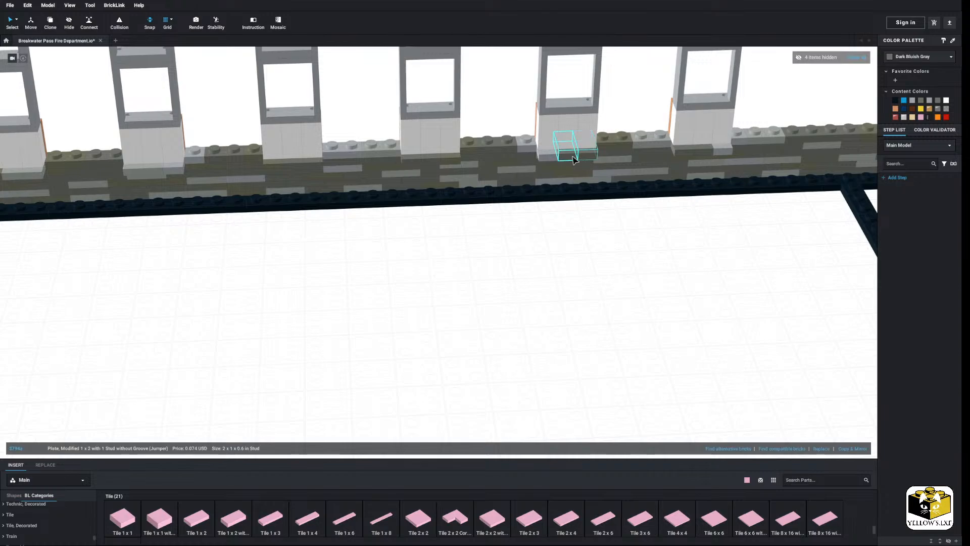
pyautogui.rightClick(554, 157)
pyautogui.click(505, 262)
pyautogui.scroll(-3, 463, 283)
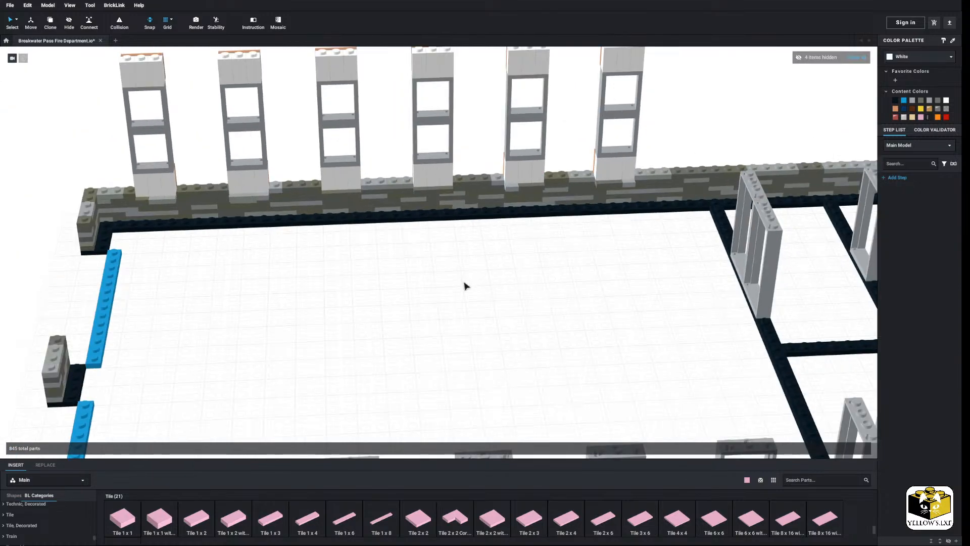
pyautogui.moveTo(419, 325); pyautogui.dragTo(512, 210, button='middle')
pyautogui.rightClick(410, 240)
pyautogui.click(429, 257)
pyautogui.click(365, 393)
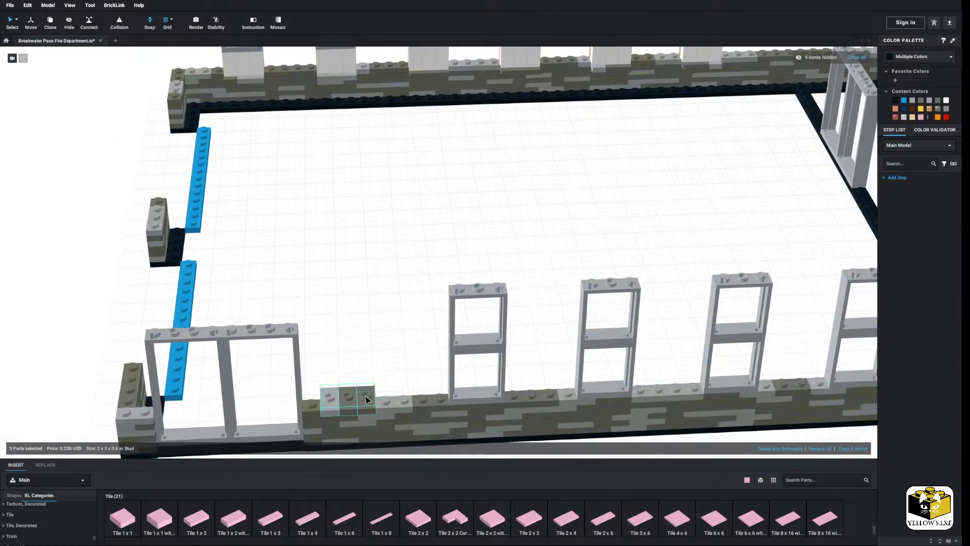
pyautogui.click(394, 290)
pyautogui.scroll(-3, 394, 290)
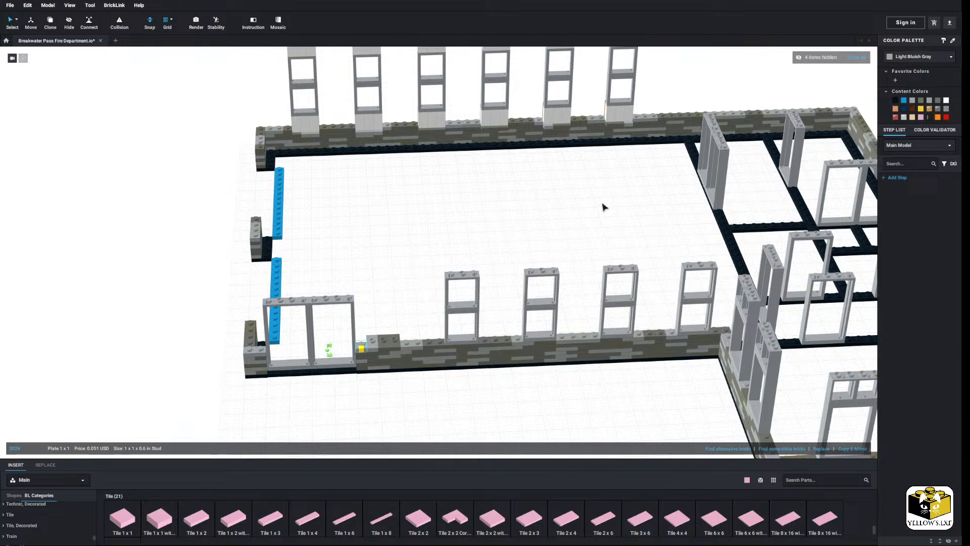
pyautogui.scroll(3, 525, 222)
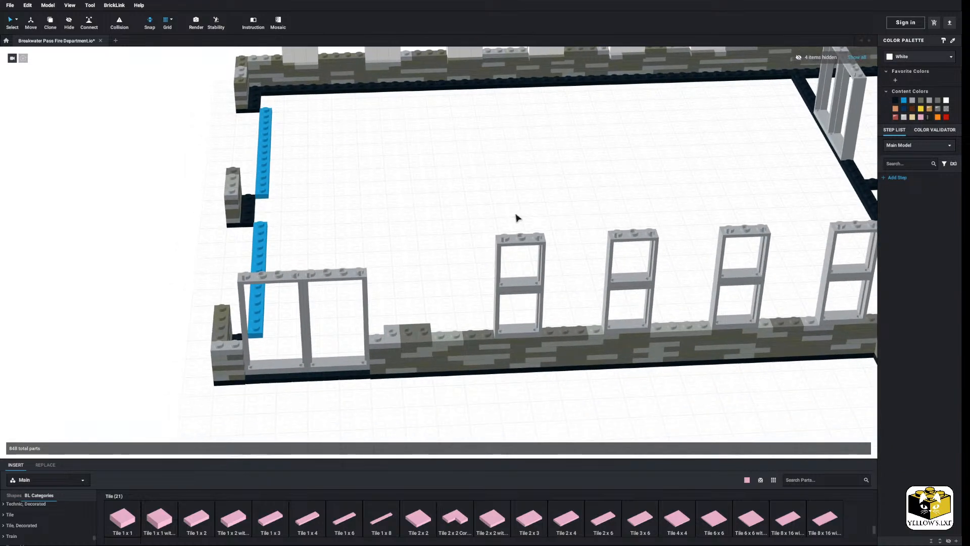
pyautogui.scroll(-3, 516, 217)
pyautogui.scroll(3, 477, 211)
pyautogui.scroll(-3, 476, 211)
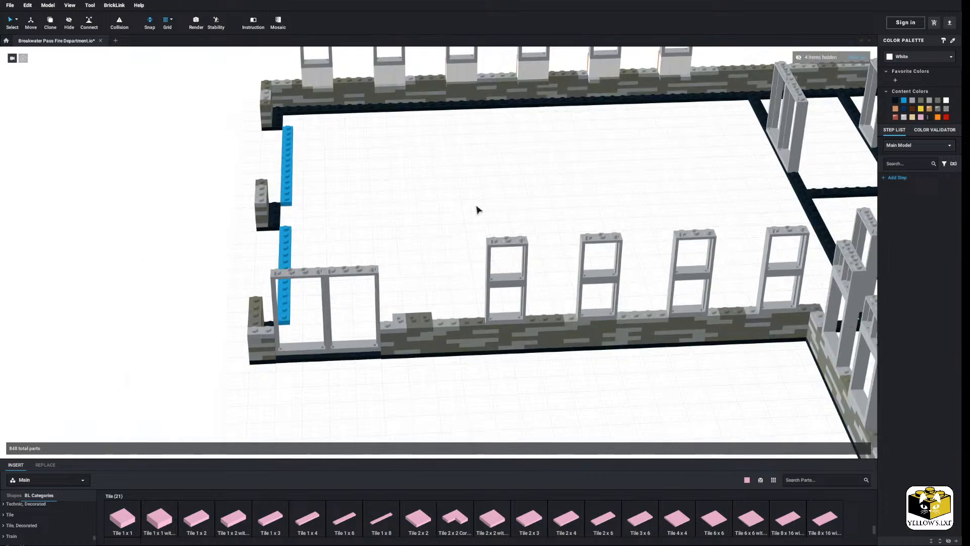
# Copy a complete window section from the finished wall and paste it onto the new jumper plates beside the double window, Nougat tiles facing outward
pyautogui.moveTo(468, 200); pyautogui.dragTo(484, 259, button='middle')
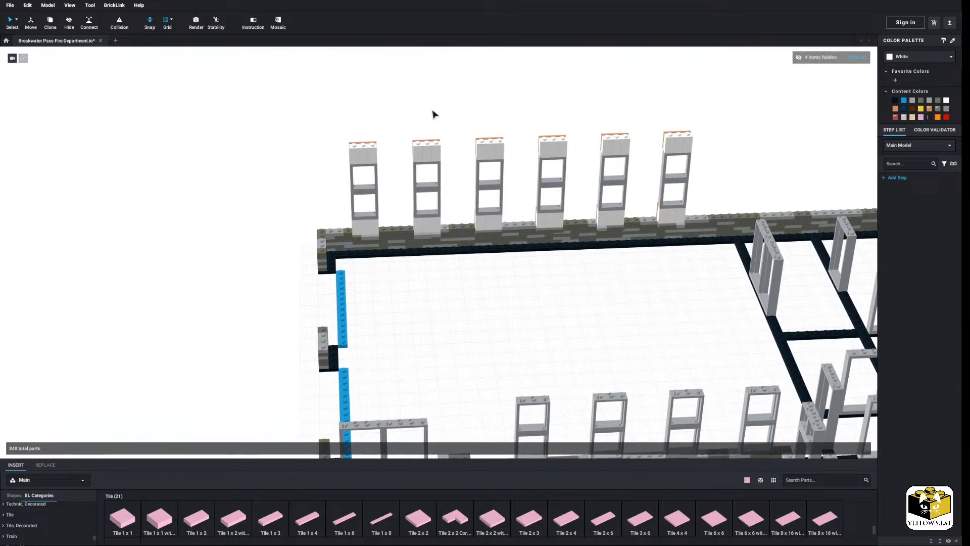
pyautogui.moveTo(452, 119); pyautogui.dragTo(446, 169, button='right')
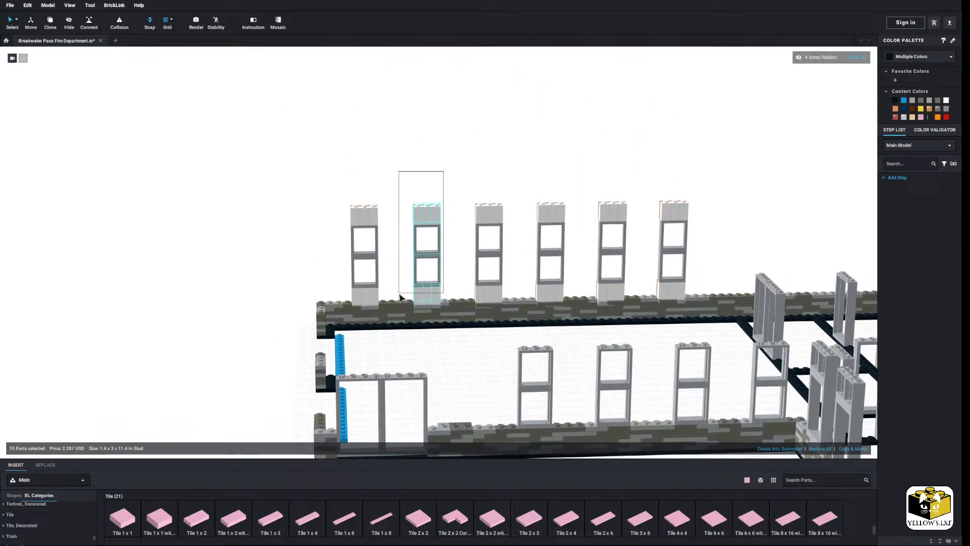
pyautogui.moveTo(399, 294); pyautogui.dragTo(399, 294)
pyautogui.rightClick(417, 295)
pyautogui.click(424, 298)
pyautogui.click(454, 349)
pyautogui.moveTo(454, 349); pyautogui.dragTo(448, 290, button='middle')
pyautogui.scroll(-3, 448, 290)
pyautogui.moveTo(448, 290); pyautogui.dragTo(440, 247, button='right')
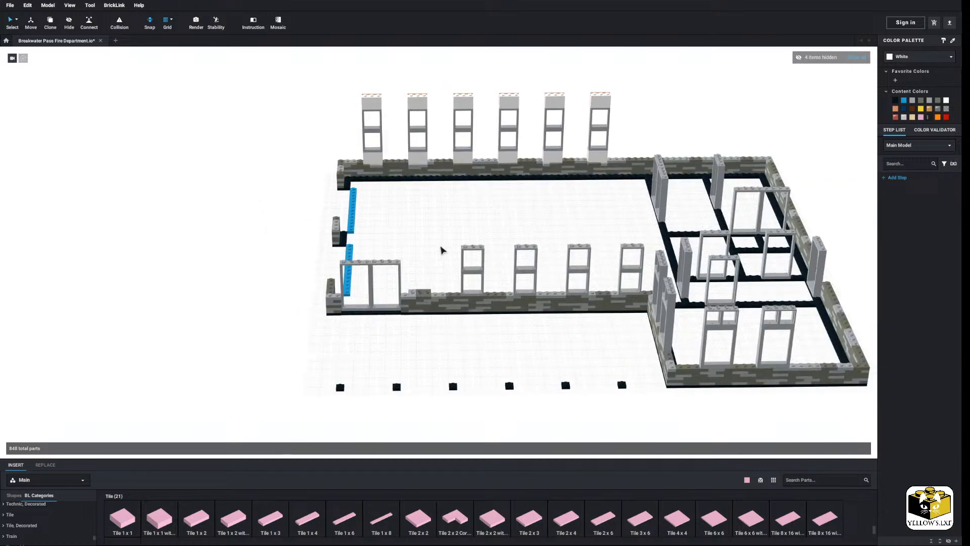
pyautogui.scroll(4, 441, 247)
pyautogui.rightClick(426, 234)
pyautogui.click(468, 255)
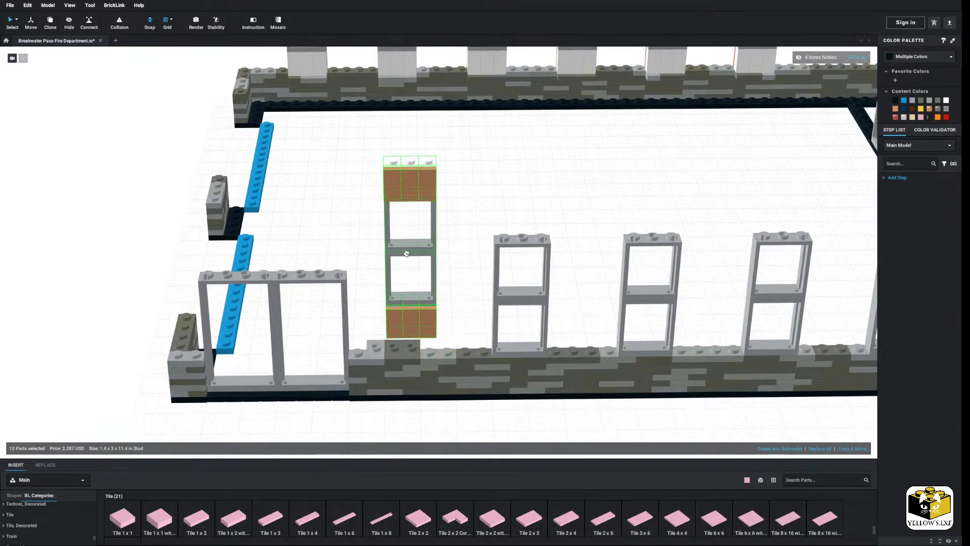
pyautogui.click(390, 261)
pyautogui.click(439, 256)
pyautogui.scroll(-4, 443, 255)
pyautogui.moveTo(452, 256); pyautogui.dragTo(463, 230, button='middle')
pyautogui.moveTo(462, 231); pyautogui.dragTo(453, 252, button='right')
pyautogui.moveTo(456, 255); pyautogui.dragTo(446, 242, button='middle')
pyautogui.scroll(3, 436, 249)
pyautogui.moveTo(425, 255); pyautogui.dragTo(413, 263, button='right')
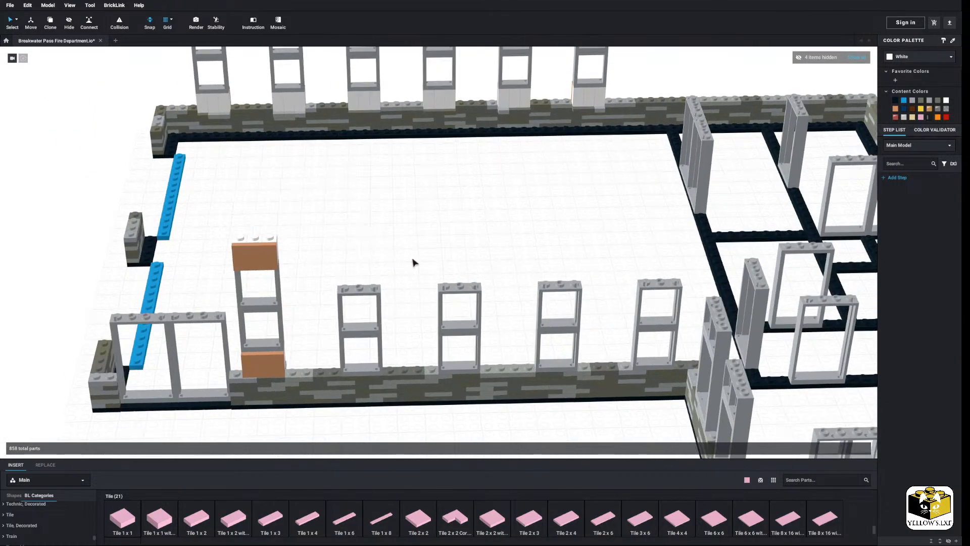
# Lift the second window on the side wall and the two dark plates beneath it clear of the wall
pyautogui.scroll(2, 413, 262)
pyautogui.moveTo(413, 262); pyautogui.dragTo(438, 237, button='middle')
pyautogui.moveTo(453, 221); pyautogui.dragTo(380, 321)
pyautogui.scroll(2, 381, 326)
pyautogui.moveTo(387, 385); pyautogui.dragTo(397, 238)
pyautogui.click(412, 306)
pyautogui.moveTo(438, 388); pyautogui.dragTo(434, 337)
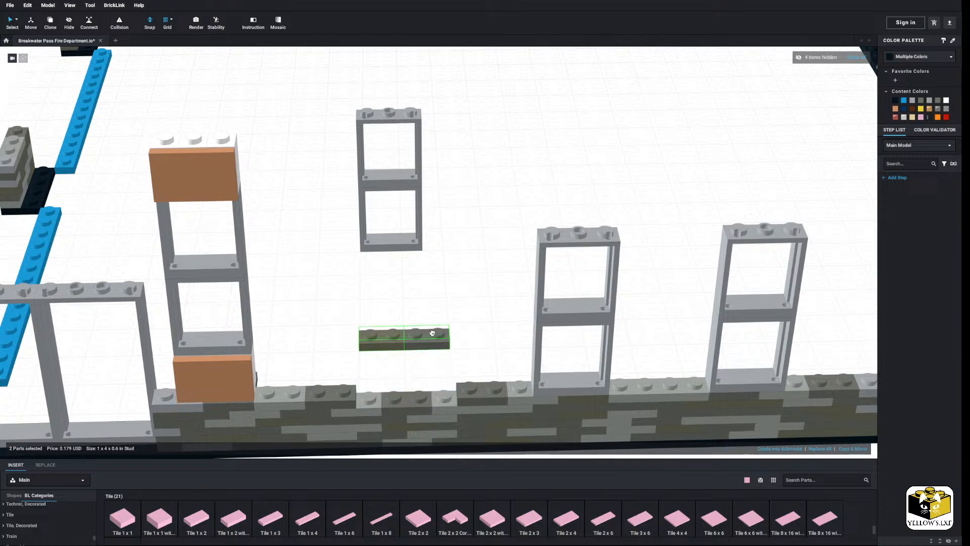
pyautogui.click(472, 319)
# Place three 1 x 2 jumper plates without groove side by side in the gap left by the second window
pyautogui.scroll(5, 42, 514)
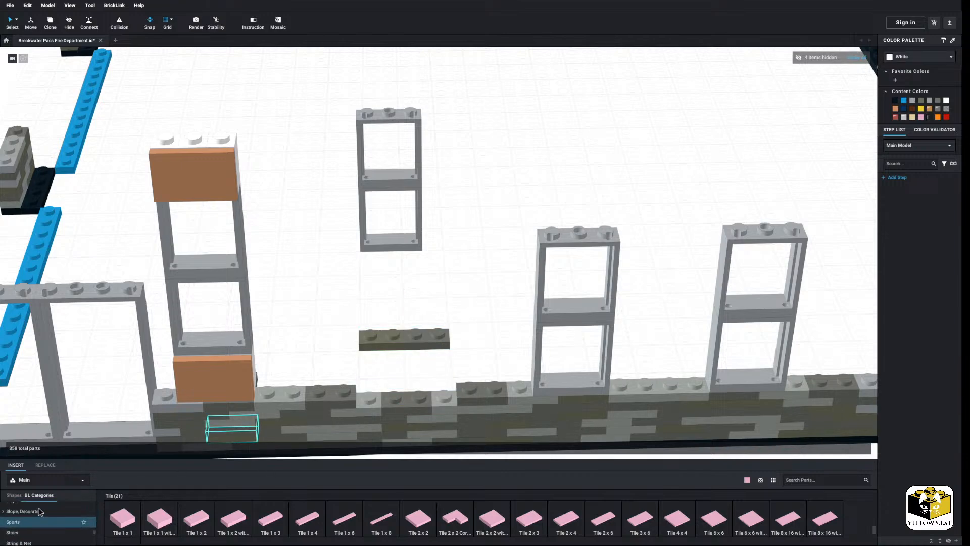
pyautogui.scroll(2, 44, 514)
pyautogui.scroll(-1, 43, 509)
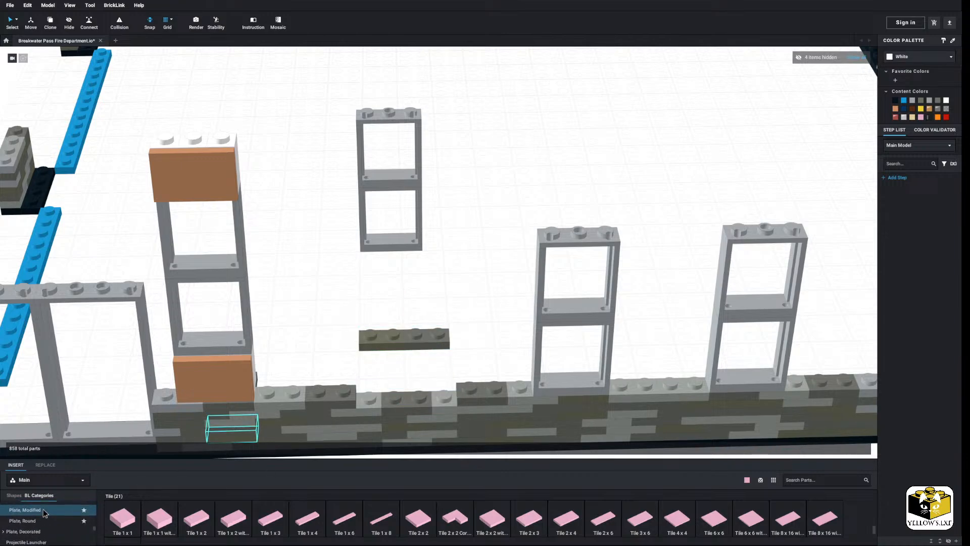
pyautogui.click(43, 509)
pyautogui.moveTo(609, 527); pyautogui.dragTo(396, 386)
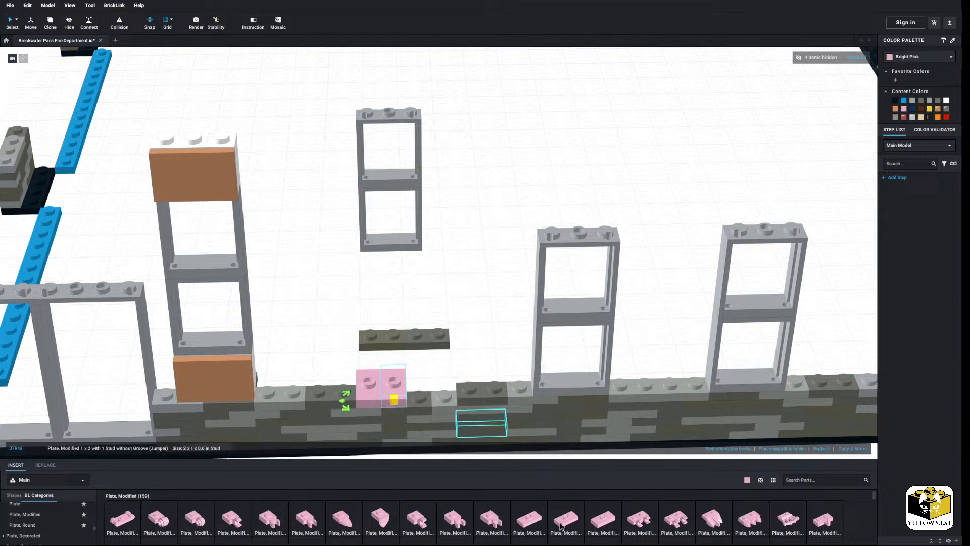
pyautogui.moveTo(561, 527); pyautogui.dragTo(423, 385)
# Color the three new jumper plates Dark Gray
pyautogui.click(387, 384)
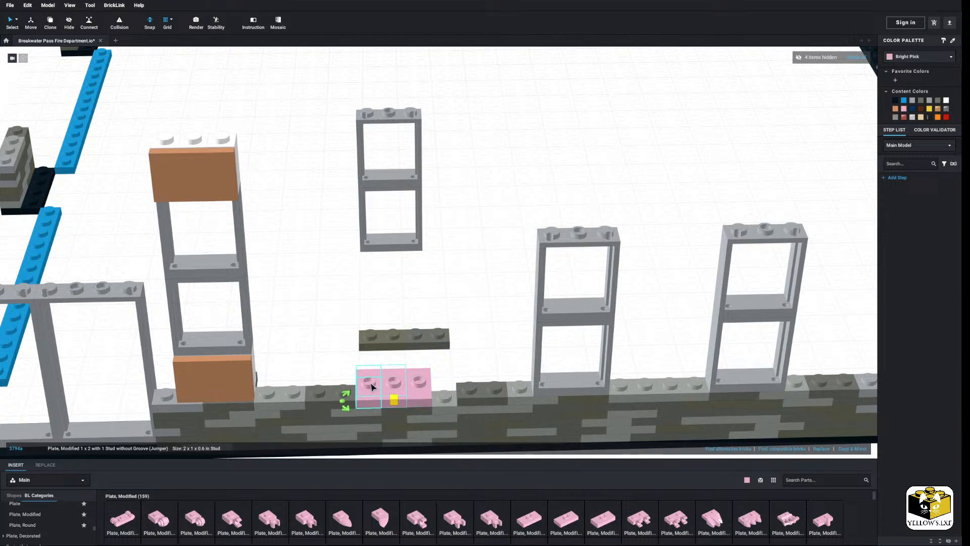
pyautogui.keyDown('ctrl'); pyautogui.click(372, 385); pyautogui.keyUp('ctrl')
pyautogui.click(920, 101)
pyautogui.click(418, 384)
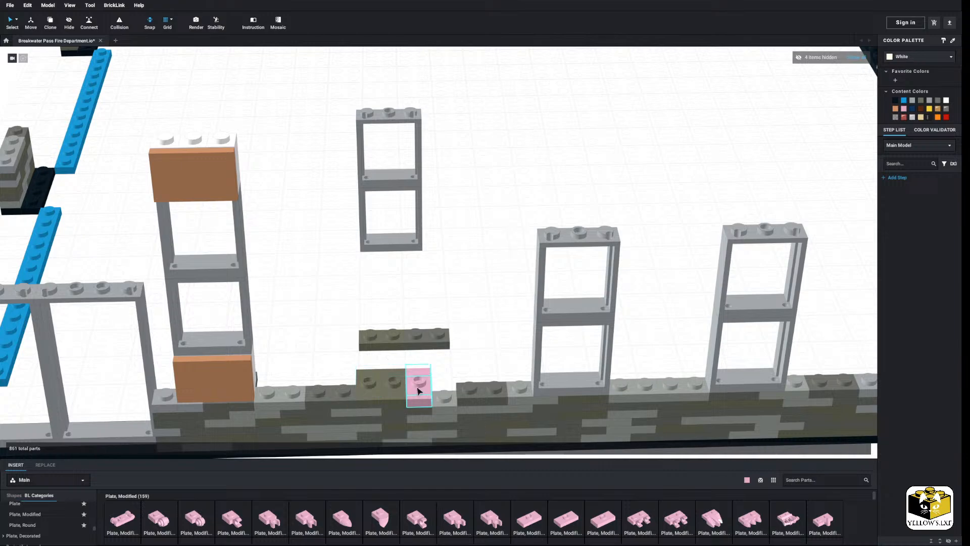
pyautogui.click(921, 100)
pyautogui.click(572, 201)
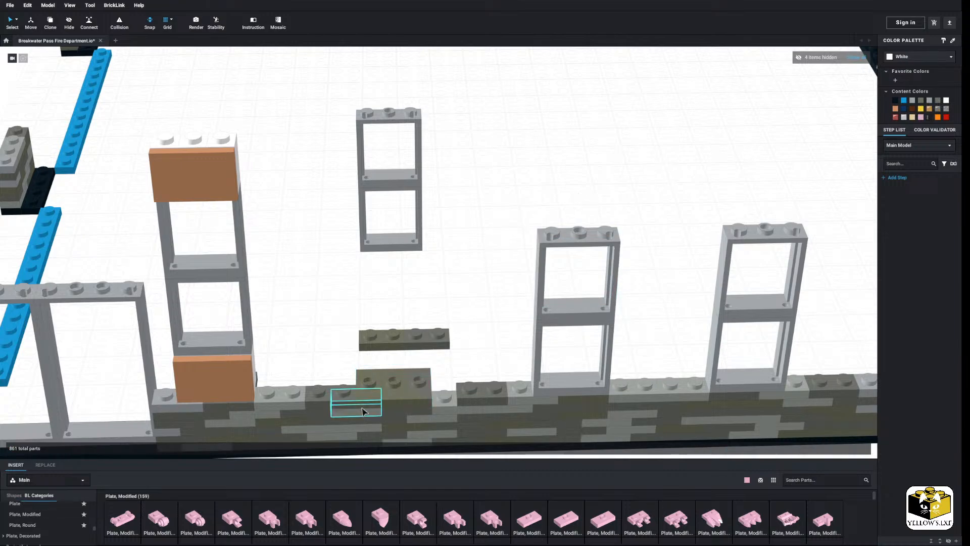
# Fill the remaining gap beside the jumper plates with a 1 x 1 plate colored Dark Bluish Gray
pyautogui.click(53, 505)
pyautogui.click(122, 519)
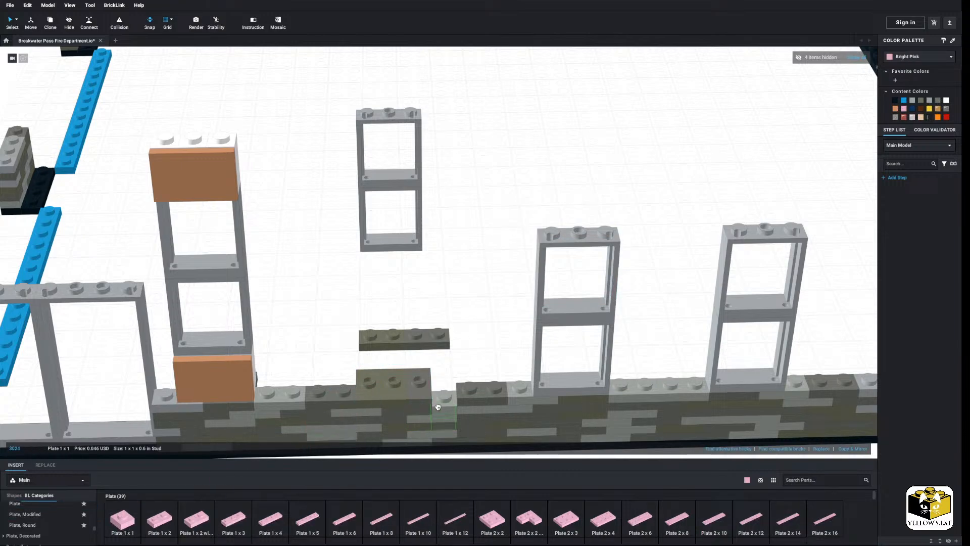
pyautogui.click(920, 100)
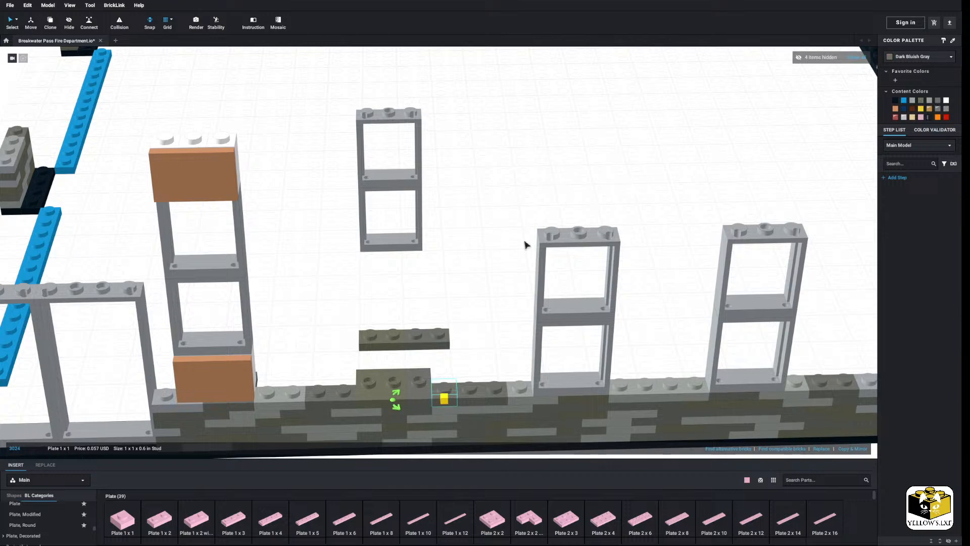
# Delete the lifted plates and the old two-part window above the second position
pyautogui.moveTo(468, 313); pyautogui.dragTo(378, 337)
pyautogui.rightClick(378, 337)
pyautogui.click(403, 371)
pyautogui.moveTo(468, 125); pyautogui.dragTo(378, 194)
pyautogui.rightClick(378, 191)
pyautogui.click(396, 223)
# Copy the complete first window section without its jumper plates and paste it onto the second position's jumper plates
pyautogui.scroll(-3, 301, 189)
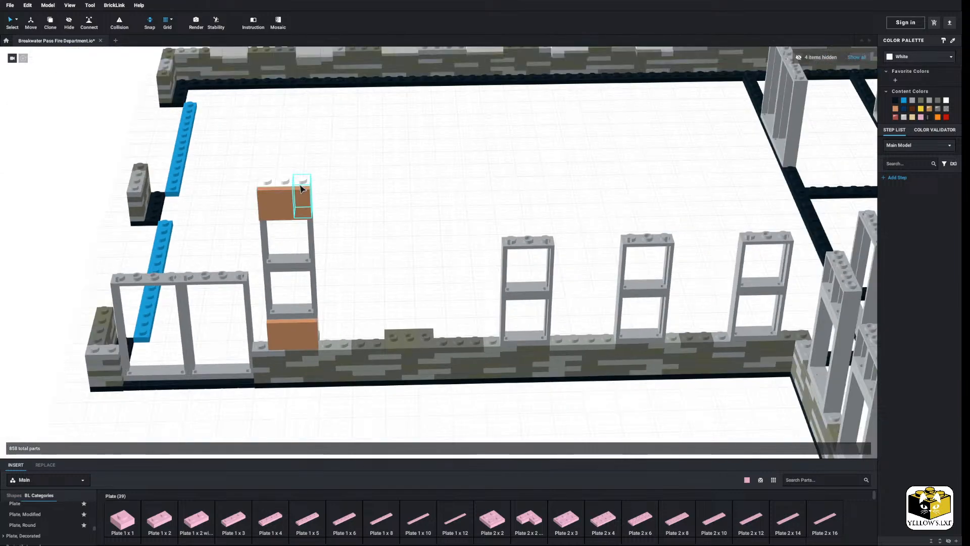
pyautogui.moveTo(353, 188); pyautogui.dragTo(356, 181, button='right')
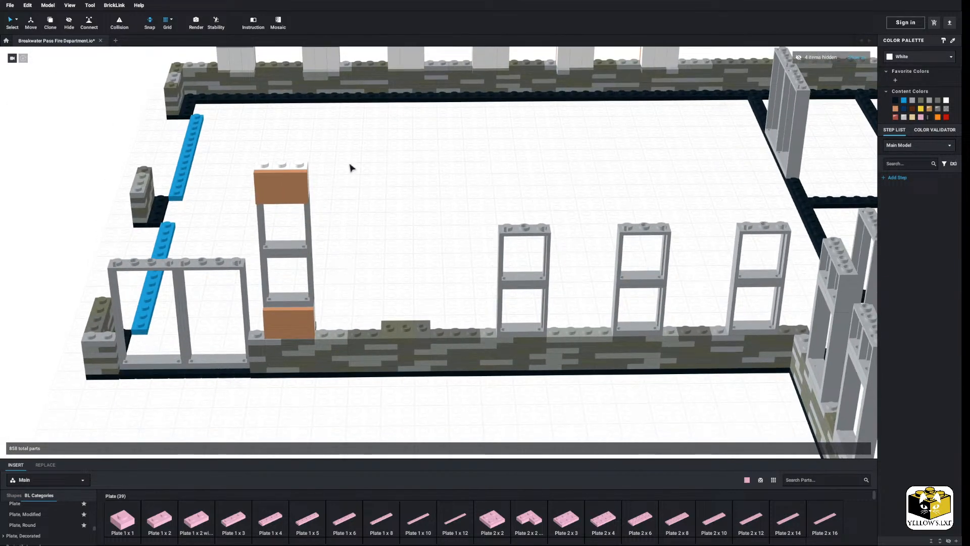
pyautogui.rightClick(279, 314)
pyautogui.rightClick(397, 255)
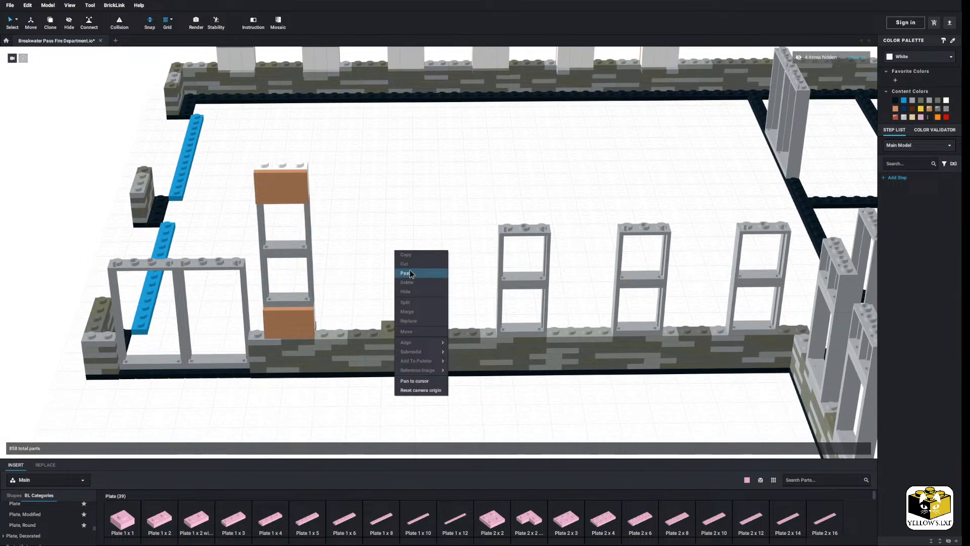
pyautogui.click(406, 273)
pyautogui.click(454, 248)
# Lift the third window and the light and dark 1 x 2 plates beneath it clear of the wall
pyautogui.moveTo(493, 241); pyautogui.dragTo(430, 241, button='middle')
pyautogui.scroll(3, 440, 253)
pyautogui.moveTo(537, 212); pyautogui.dragTo(416, 268)
pyautogui.click(475, 310)
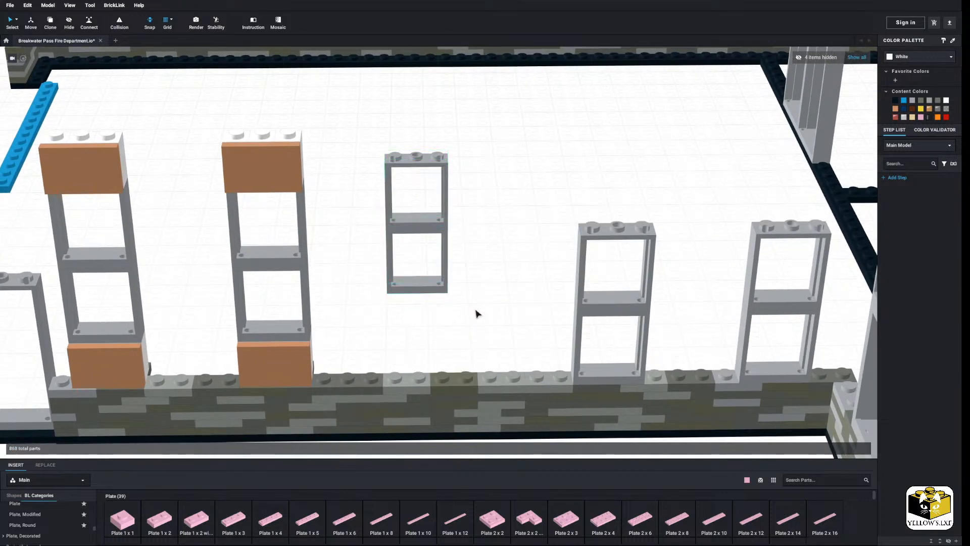
pyautogui.click(410, 382)
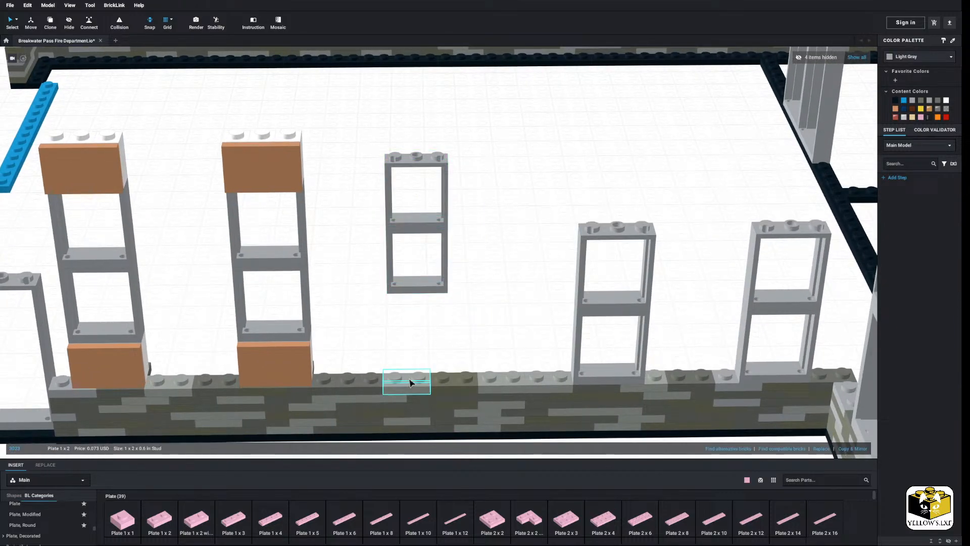
pyautogui.click(439, 381)
pyautogui.moveTo(439, 396); pyautogui.dragTo(477, 322)
pyautogui.click(442, 382)
pyautogui.moveTo(410, 383); pyautogui.dragTo(411, 335)
# Add a Light Gray 1 x 1 plate at the near end of the third gap, next to the second window section
pyautogui.rightClick(422, 332)
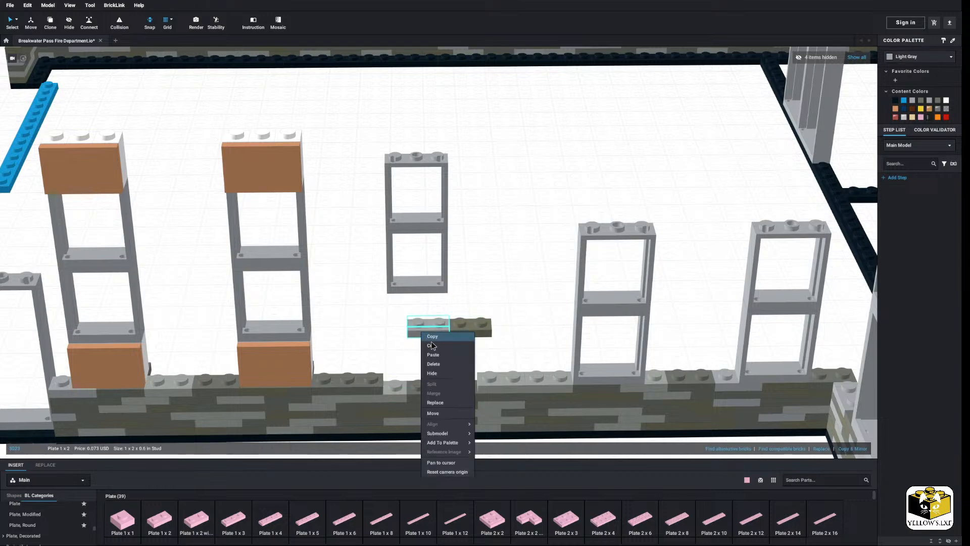
pyautogui.click(388, 342)
pyautogui.moveTo(305, 435); pyautogui.dragTo(397, 385)
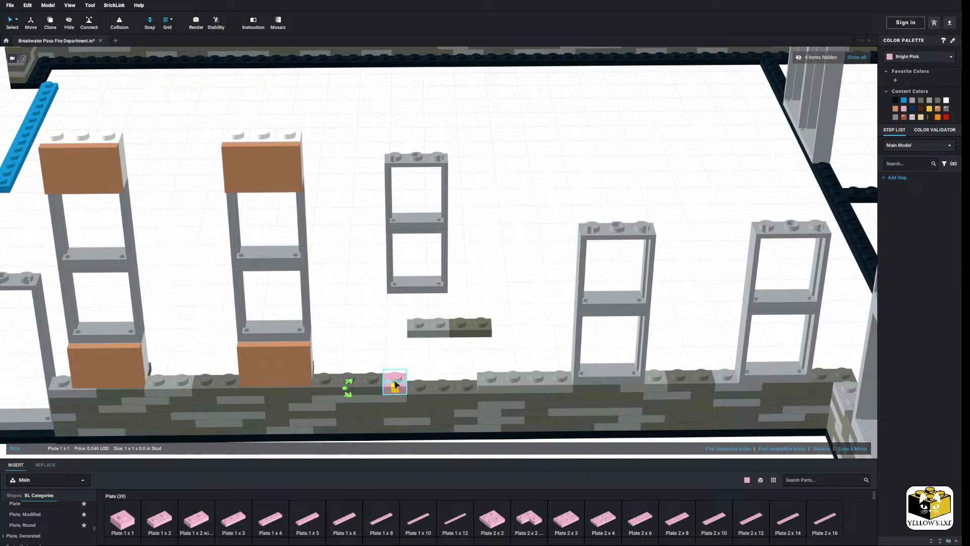
pyautogui.click(936, 103)
pyautogui.click(375, 299)
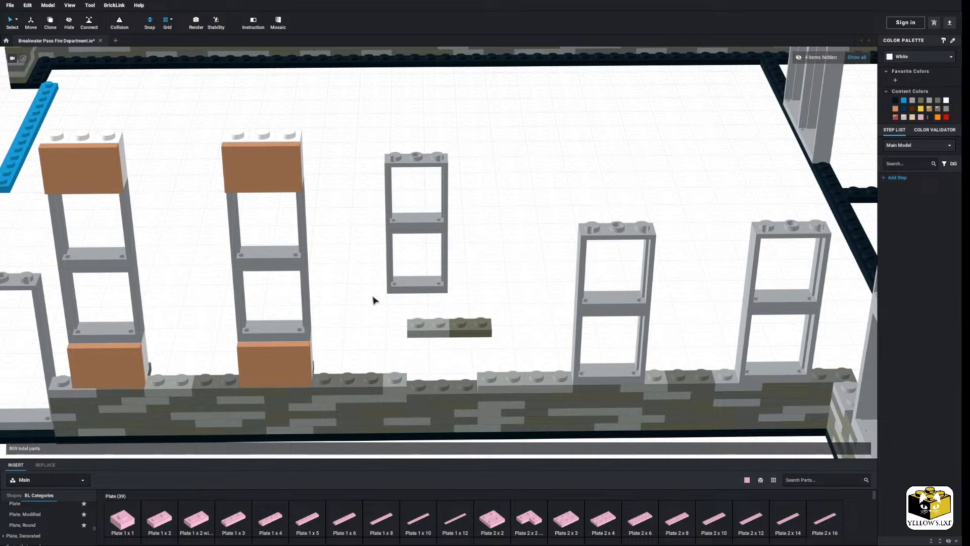
# Copy the three jumper plates from under the second window section into the third gap and color the first one Light Gray
pyautogui.click(302, 396)
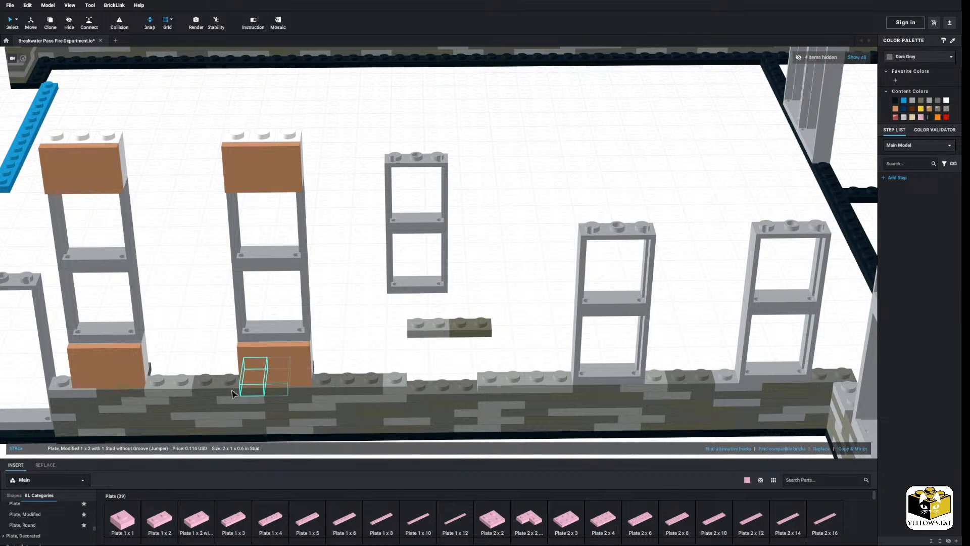
pyautogui.keyDown('ctrl'); pyautogui.click(255, 395); pyautogui.keyUp('ctrl')
pyautogui.keyDown('ctrl'); pyautogui.click(301, 394); pyautogui.keyUp('ctrl')
pyautogui.rightClick(301, 389)
pyautogui.click(312, 404)
pyautogui.rightClick(377, 316)
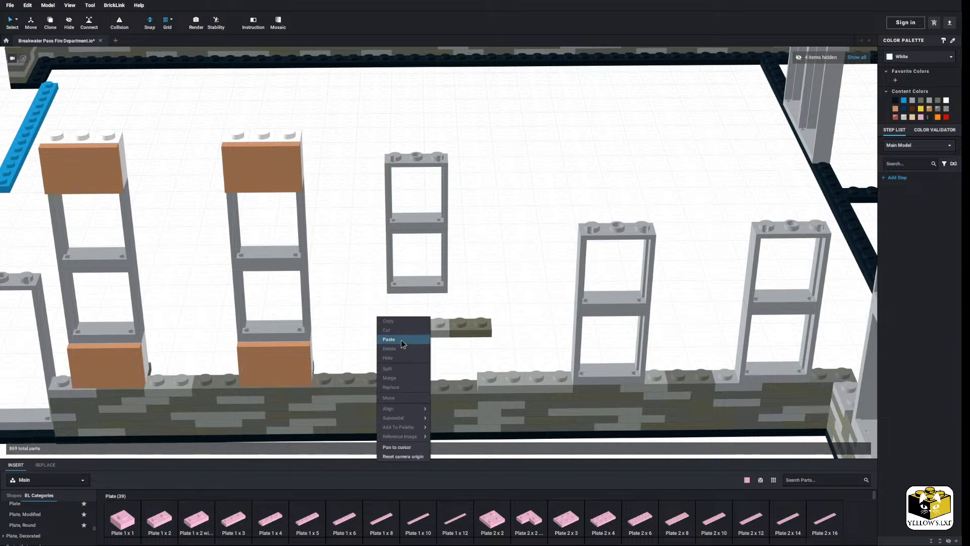
pyautogui.click(401, 340)
pyautogui.click(441, 364)
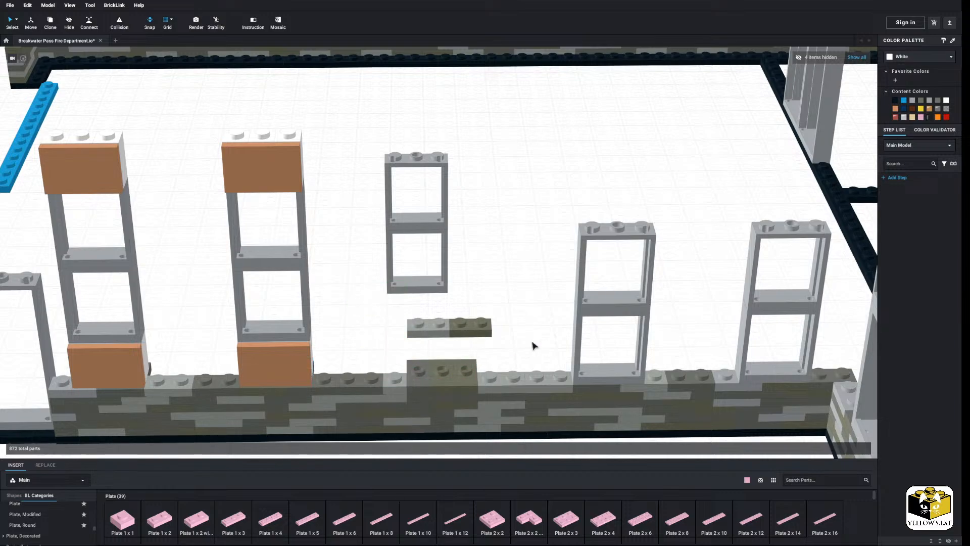
pyautogui.click(424, 383)
pyautogui.click(930, 101)
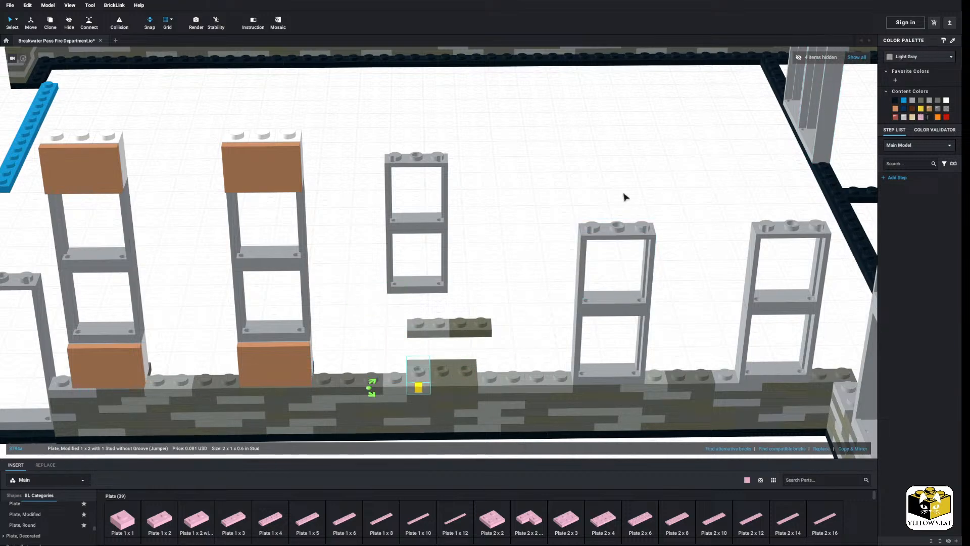
# Delete the lifted third window together with its two loose 1 x 2 plates
pyautogui.moveTo(496, 157); pyautogui.dragTo(370, 344)
pyautogui.rightClick(423, 323)
pyautogui.click(449, 353)
# Copy the second window section's ten parts and paste them onto the third position's jumper plates
pyautogui.scroll(-3, 425, 278)
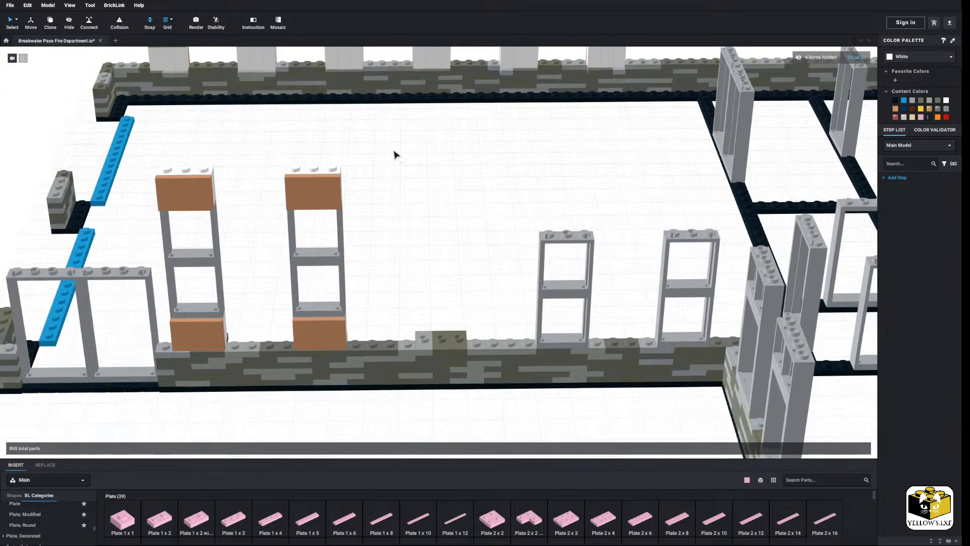
pyautogui.moveTo(392, 151); pyautogui.dragTo(268, 326)
pyautogui.rightClick(302, 323)
pyautogui.click(319, 335)
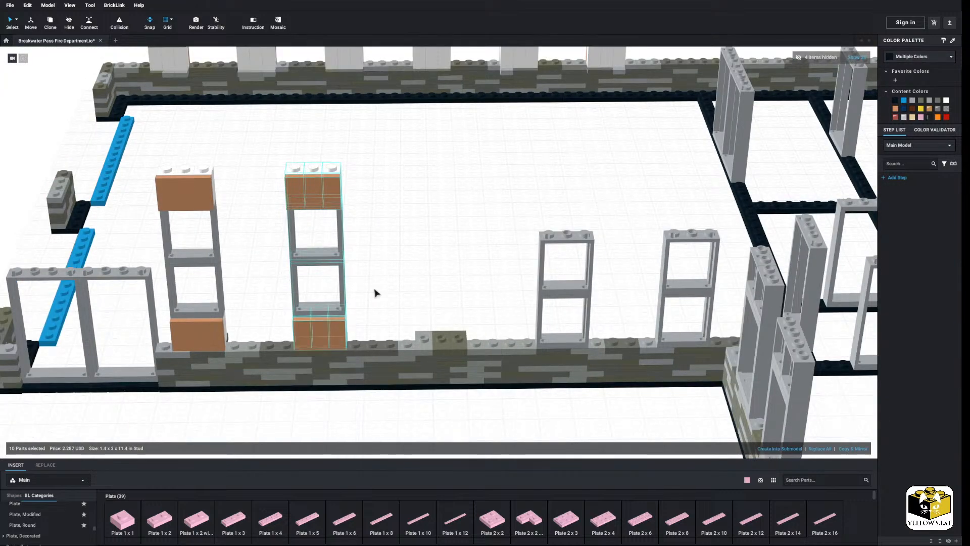
pyautogui.rightClick(420, 270)
pyautogui.click(433, 293)
pyautogui.click(447, 254)
# Lift the fourth window and the dark and light 1 x 2 plates beneath it clear of the wall
pyautogui.scroll(-10, 498, 243)
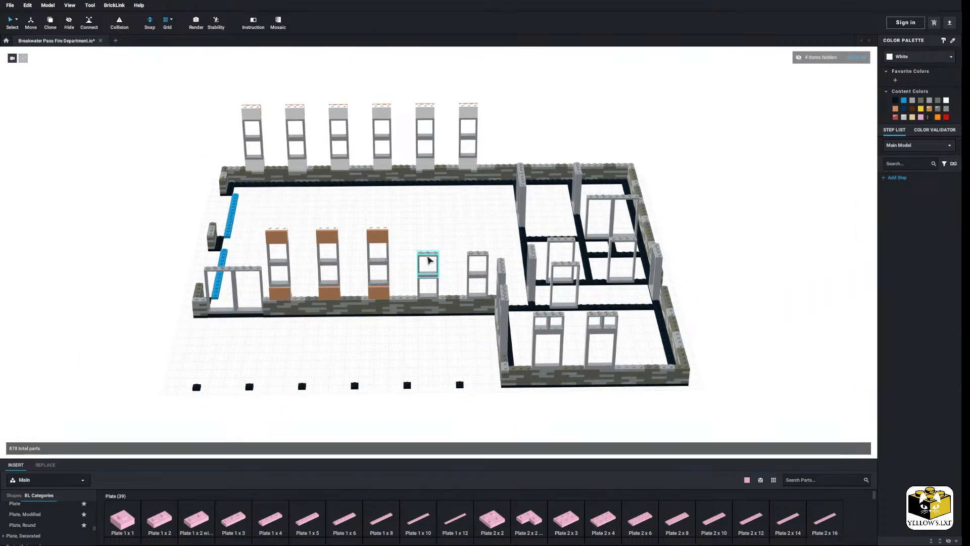
pyautogui.scroll(8, 427, 260)
pyautogui.moveTo(485, 213); pyautogui.dragTo(412, 238)
pyautogui.click(457, 292)
pyautogui.click(405, 372)
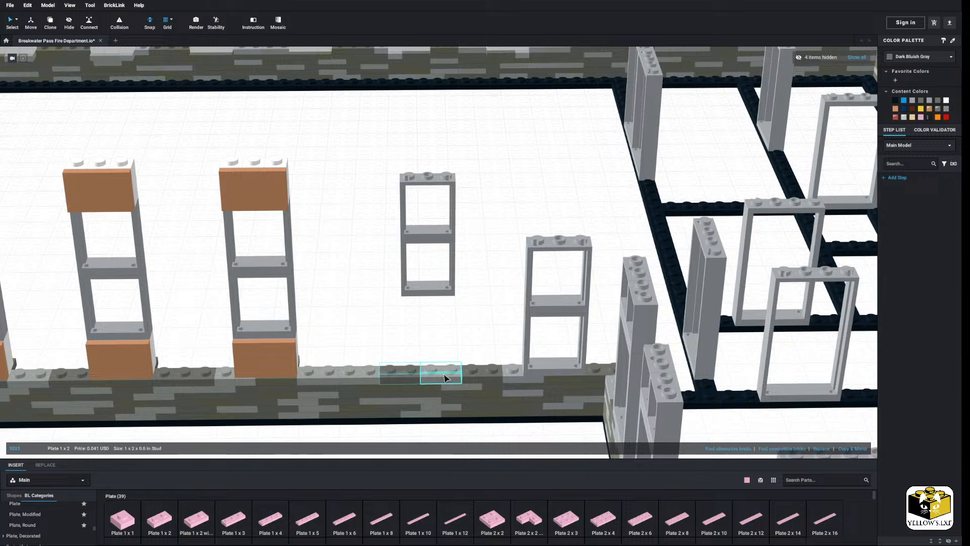
pyautogui.keyDown('ctrl'); pyautogui.click(444, 378); pyautogui.keyUp('ctrl')
pyautogui.moveTo(444, 378); pyautogui.dragTo(401, 335)
pyautogui.click(487, 329)
pyautogui.moveTo(419, 348); pyautogui.dragTo(483, 349, button='middle')
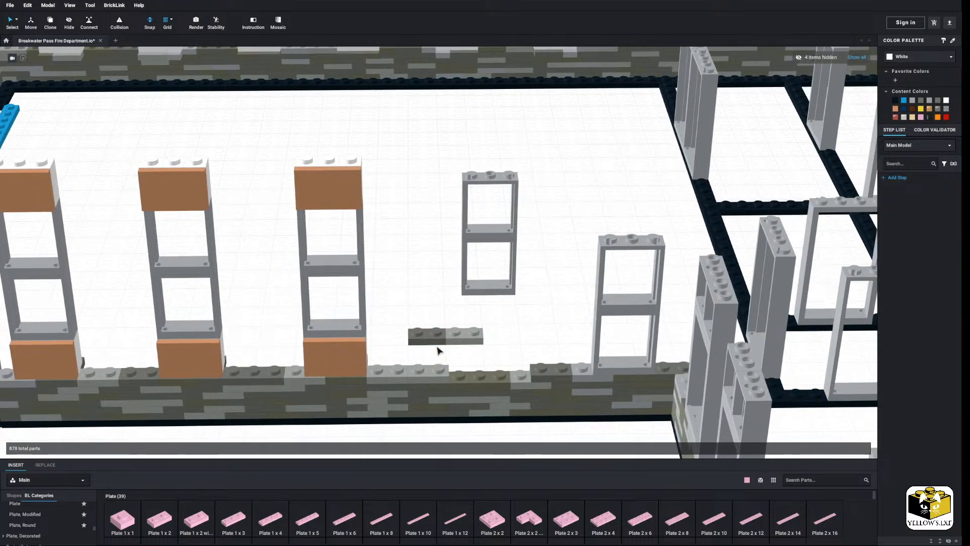
pyautogui.click(478, 337)
pyautogui.click(404, 289)
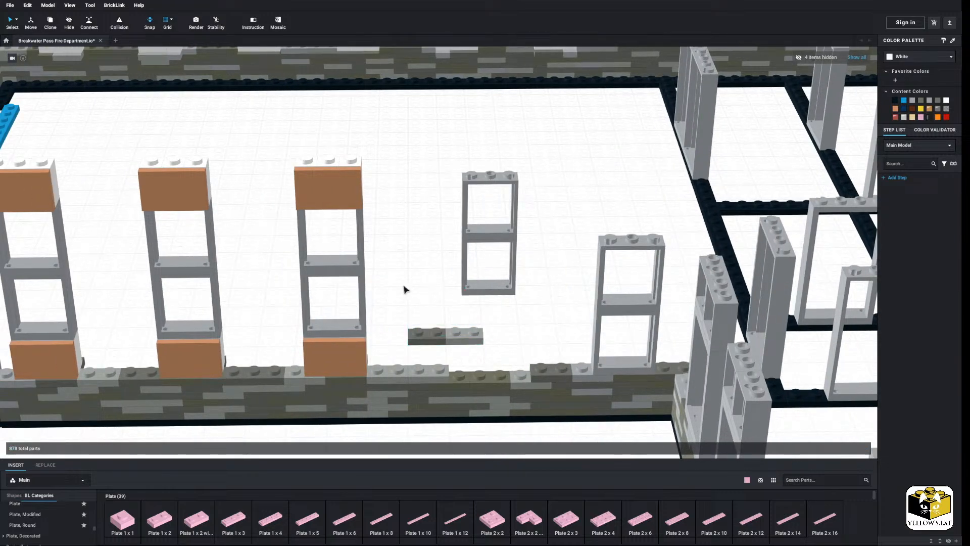
# Copy two Dark Bluish Gray jumper plates from under the first window section into the start of the fourth gap
pyautogui.click(56, 380)
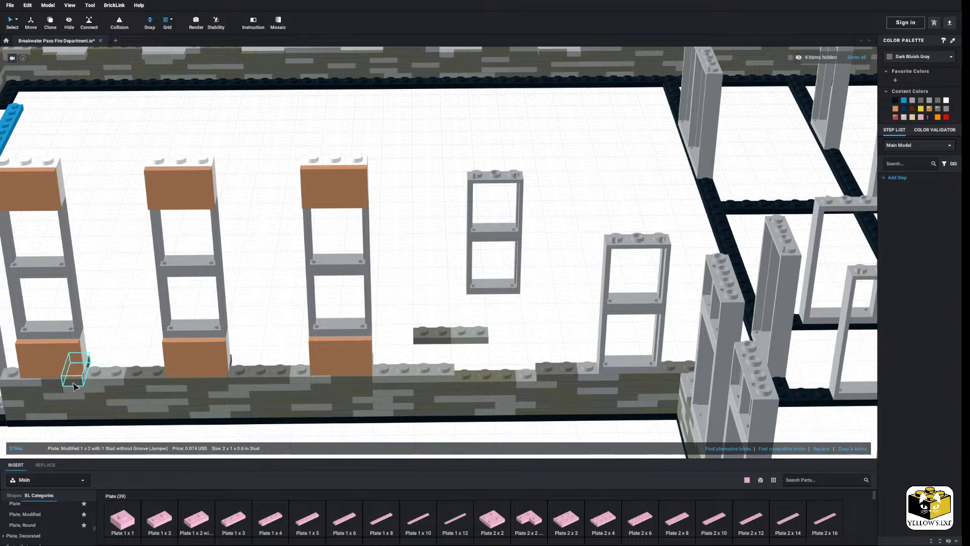
pyautogui.rightClick(55, 381)
pyautogui.click(71, 391)
pyautogui.click(104, 342)
pyautogui.rightClick(106, 340)
pyautogui.click(124, 363)
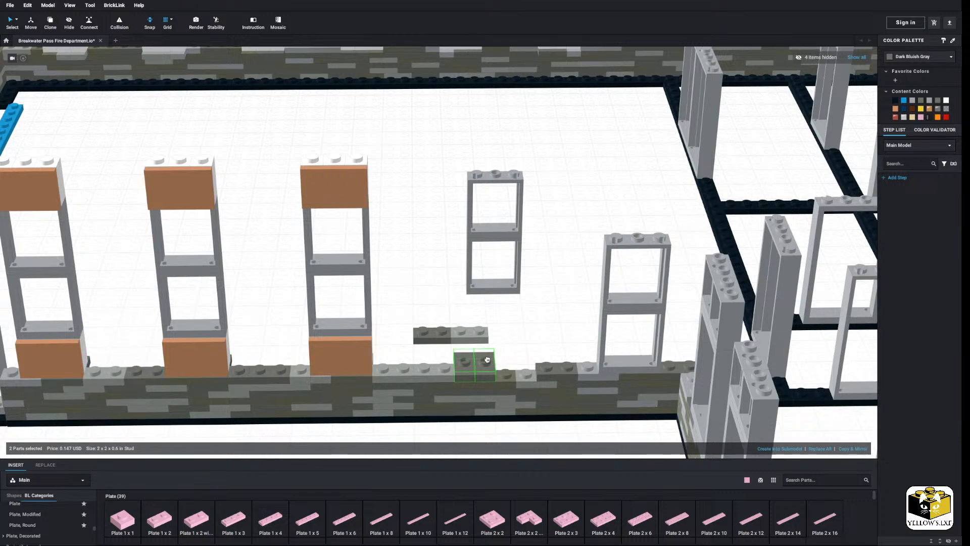
pyautogui.click(508, 342)
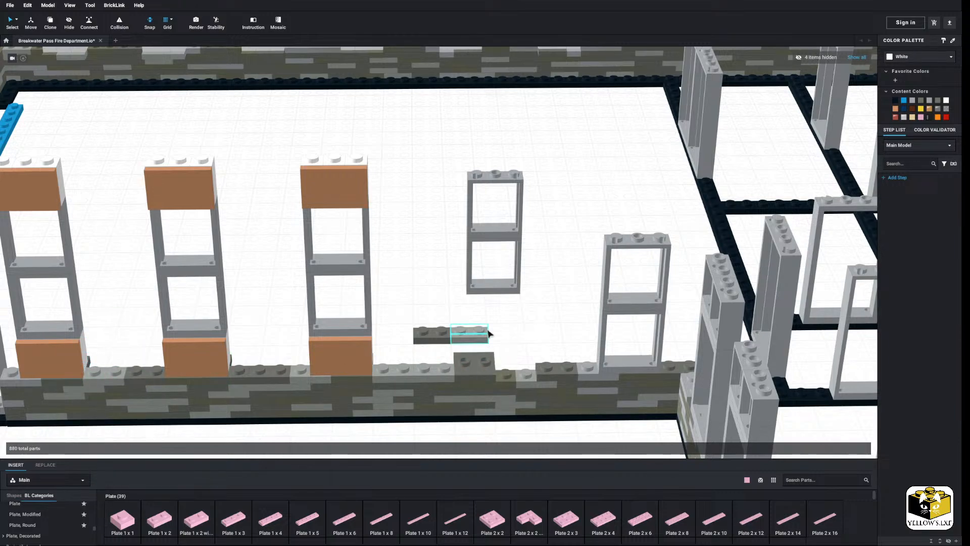
# Copy the Light Gray jumper plate and the adjacent 1 x 1 plate at the third window section into the rest of the fourth gap
pyautogui.rightClick(318, 380)
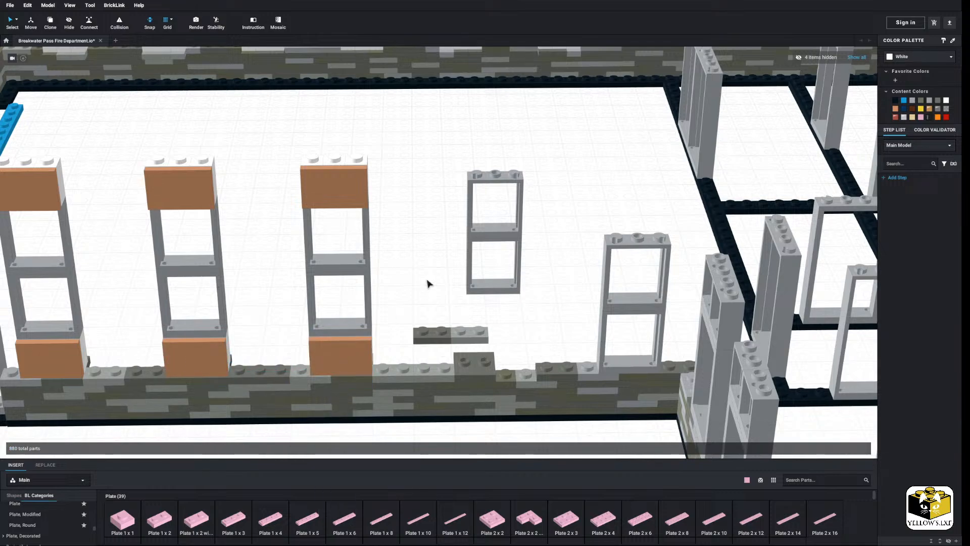
pyautogui.rightClick(427, 281)
pyautogui.click(453, 303)
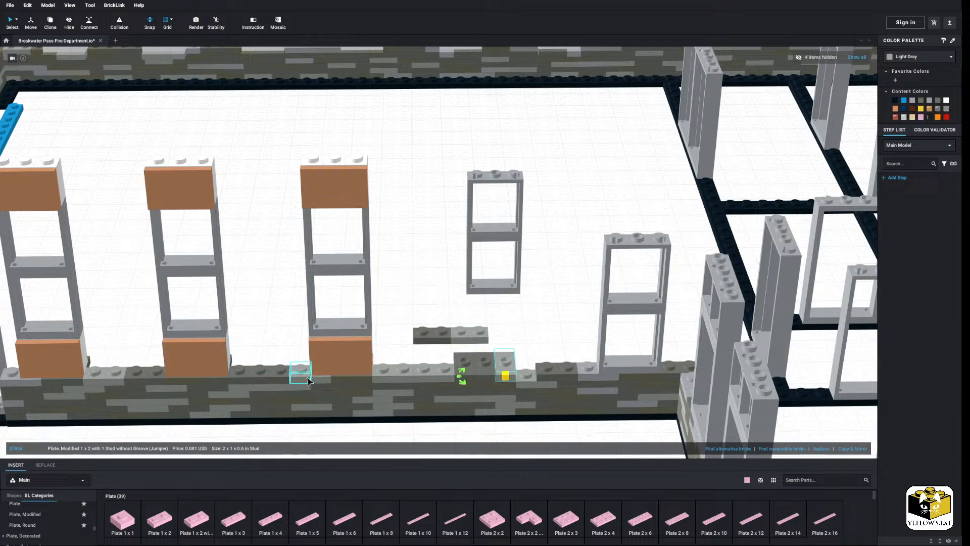
pyautogui.rightClick(411, 305)
pyautogui.click(439, 327)
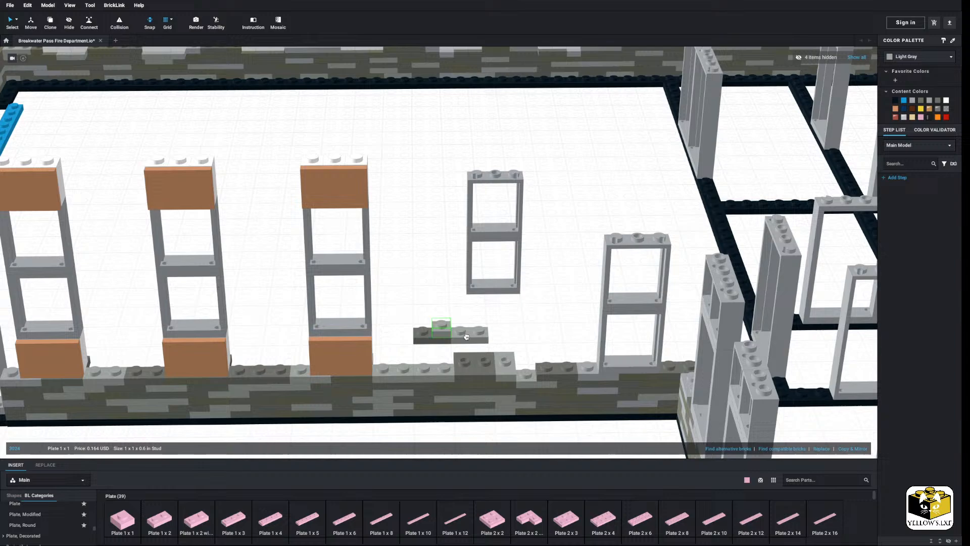
pyautogui.click(525, 370)
pyautogui.keyDown('ctrl'); pyautogui.click(505, 368); pyautogui.keyUp('ctrl')
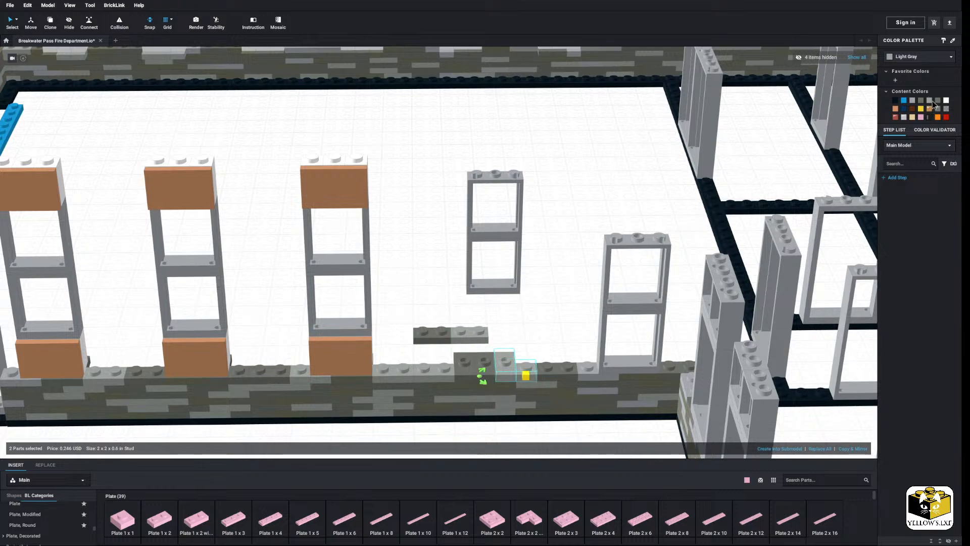
pyautogui.click(662, 173)
# Delete the two loose 1 x 2 plates lifted from the fourth position
pyautogui.click(449, 335)
pyautogui.rightClick(437, 336)
pyautogui.click(455, 368)
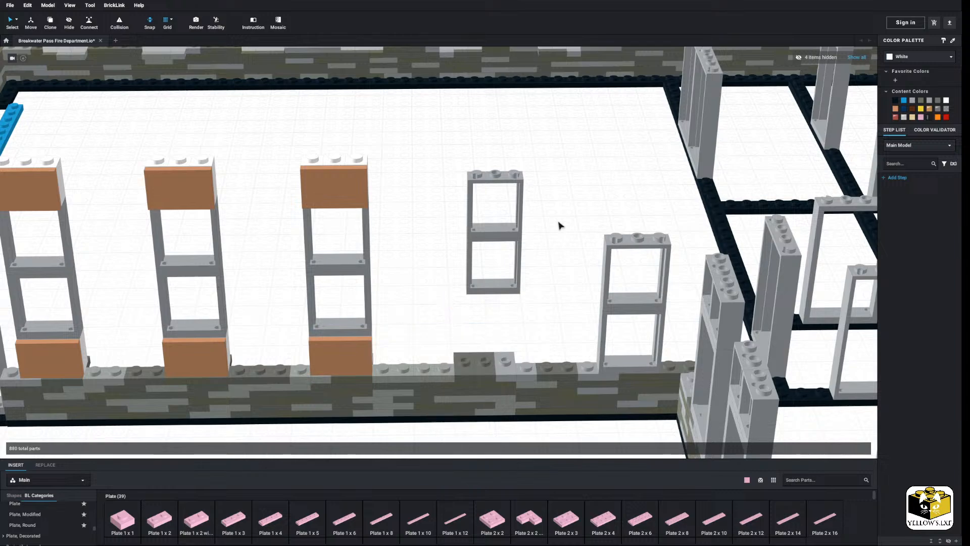
# Delete the loose gray window lifted above the fourth gap
pyautogui.click(493, 228)
pyautogui.rightClick(493, 227)
pyautogui.click(511, 264)
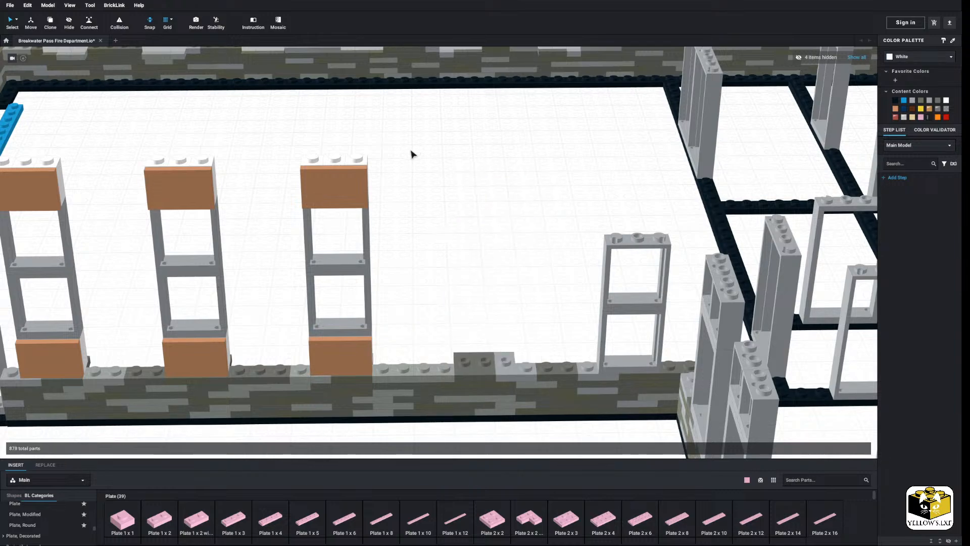
# Copy the complete third window section with its white bricks and Nougat tiles onto the jumper plates at the fourth position
pyautogui.moveTo(414, 147); pyautogui.dragTo(283, 336)
pyautogui.rightClick(326, 344)
pyautogui.click(336, 354)
pyautogui.rightClick(441, 293)
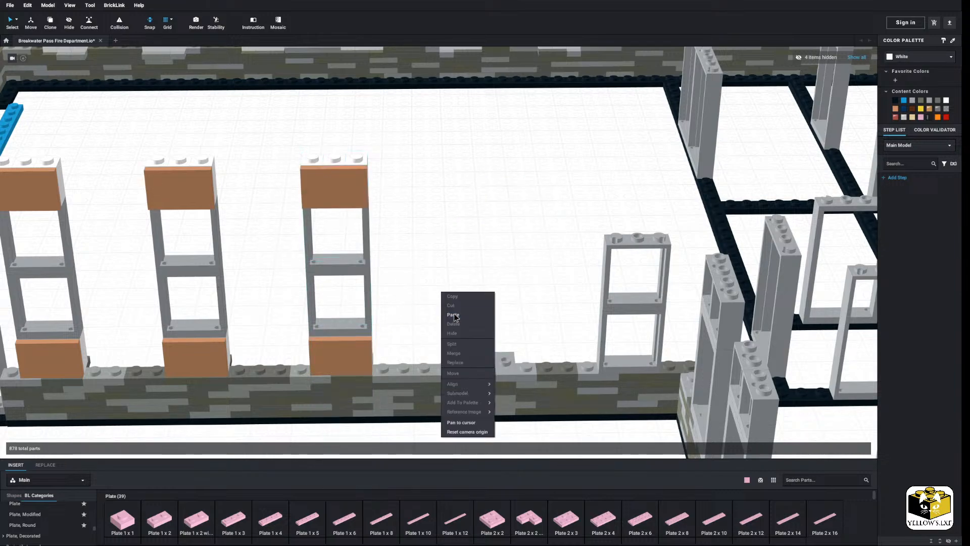
pyautogui.click(457, 315)
pyautogui.click(497, 260)
pyautogui.click(551, 234)
# Delete the fifth window and the light and dark 1 x 2 plates beneath it
pyautogui.moveTo(552, 234); pyautogui.dragTo(455, 238, button='middle')
pyautogui.moveTo(448, 235); pyautogui.dragTo(528, 379)
pyautogui.hotkey('ctrl', 'z')
pyautogui.rightClick(508, 314)
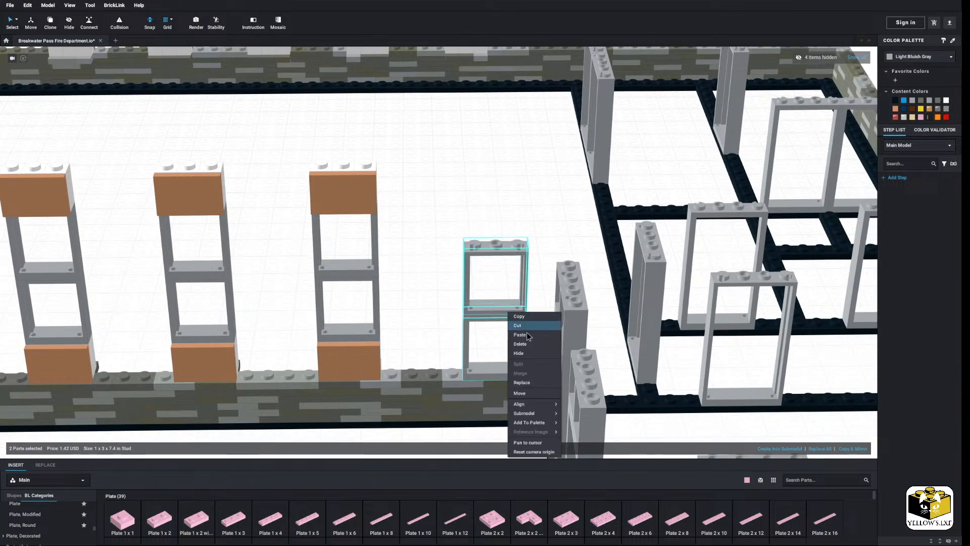
pyautogui.click(529, 342)
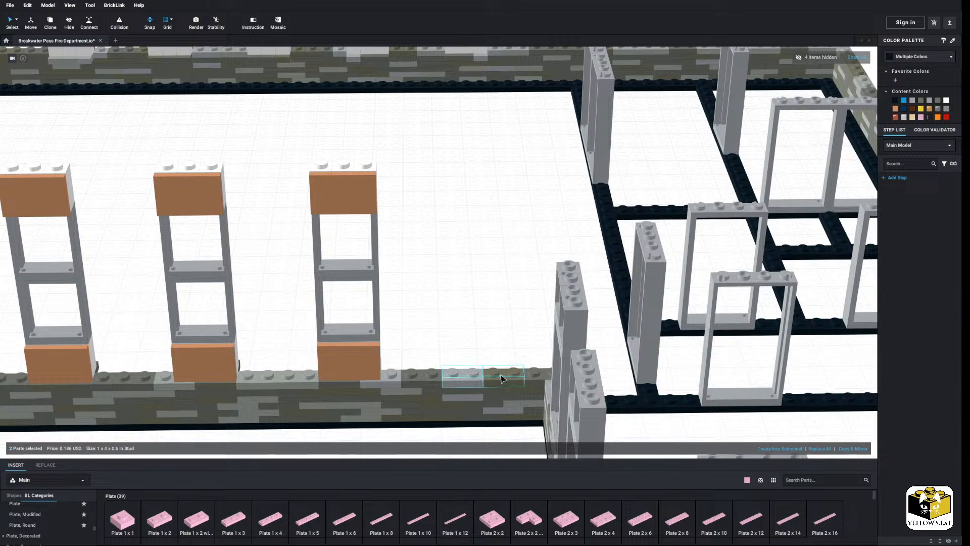
pyautogui.rightClick(497, 371)
pyautogui.click(520, 401)
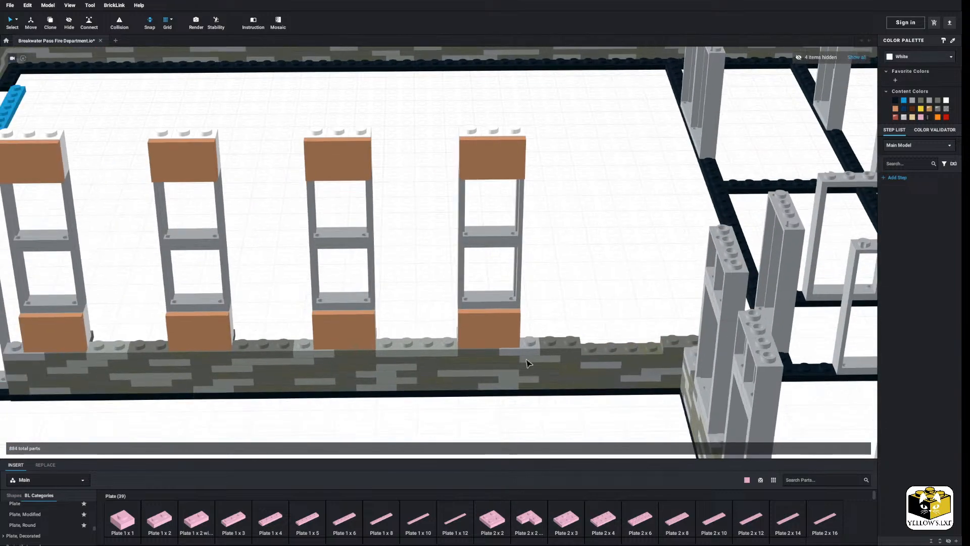
# Copy the two Dark Gray jumper plates from under the third window section into the fifth gap
pyautogui.moveTo(526, 363); pyautogui.dragTo(362, 359)
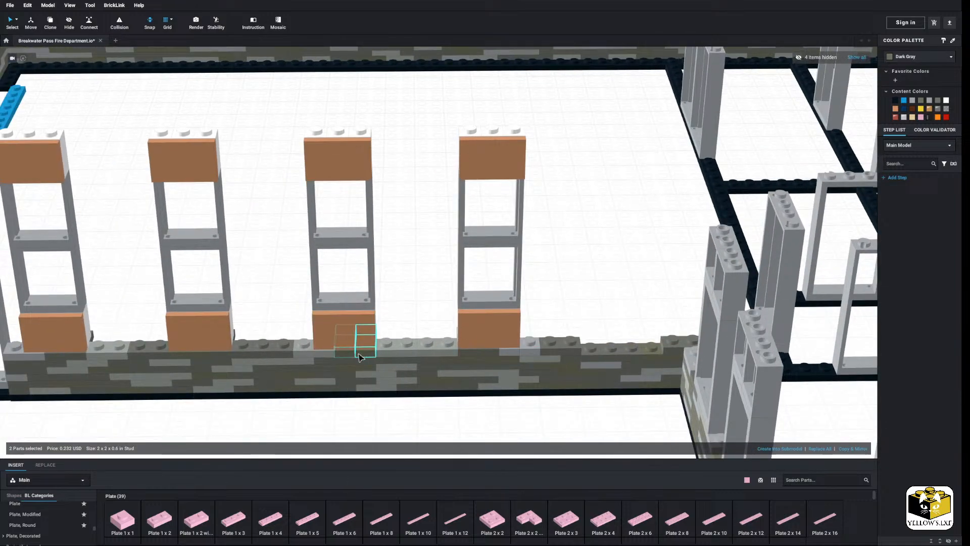
pyautogui.rightClick(424, 300)
pyautogui.click(445, 321)
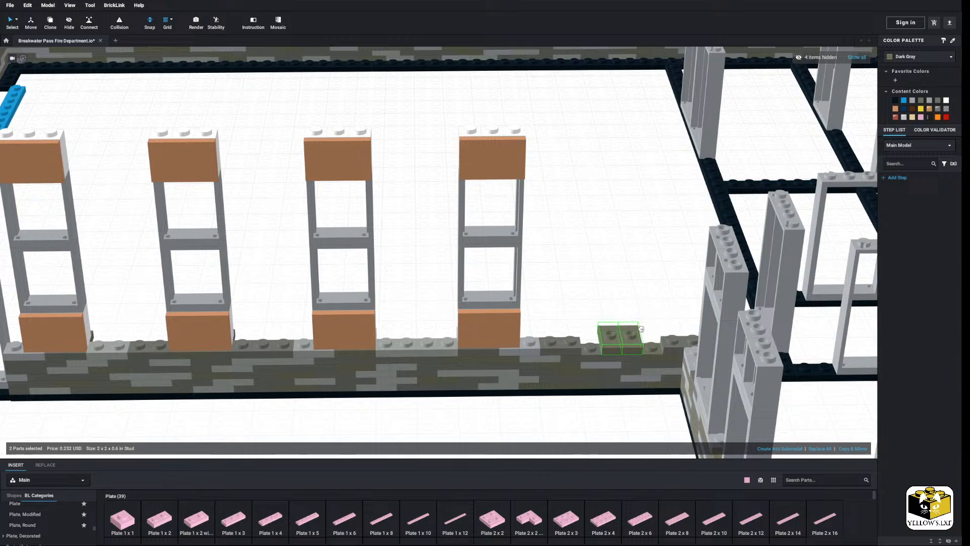
pyautogui.click(637, 333)
pyautogui.click(595, 305)
pyautogui.moveTo(387, 315); pyautogui.dragTo(407, 312, button='middle')
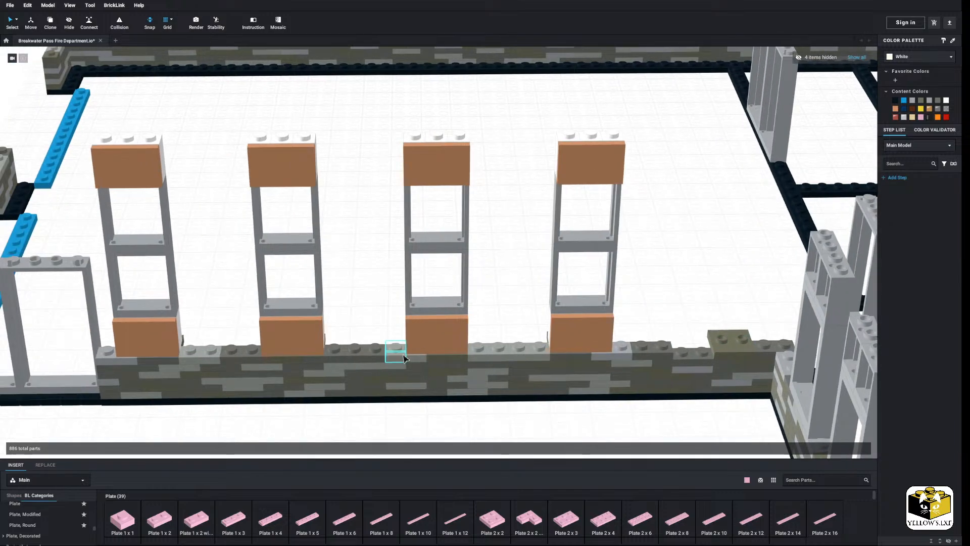
# Copy the light jumper plate and adjacent 1 x 1 plate at the third window section into the rest of the fifth gap
pyautogui.click(403, 358)
pyautogui.rightClick(410, 358)
pyautogui.click(418, 361)
pyautogui.moveTo(500, 292); pyautogui.dragTo(480, 293, button='middle')
pyautogui.rightClick(592, 283)
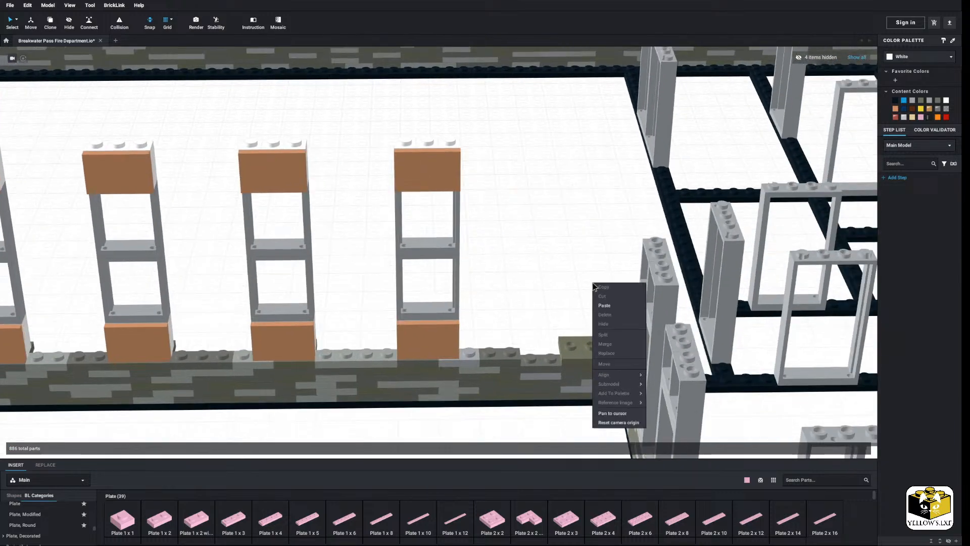
pyautogui.click(605, 305)
pyautogui.click(532, 347)
pyautogui.click(527, 268)
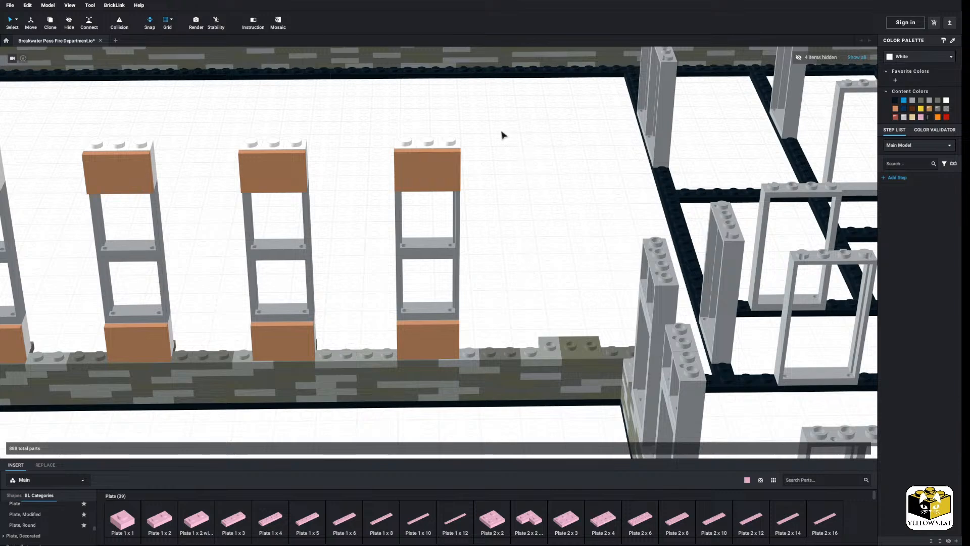
# Copy the complete fourth window section onto the jumper plates at the fifth position
pyautogui.moveTo(502, 132); pyautogui.dragTo(394, 331)
pyautogui.rightClick(435, 323)
pyautogui.click(445, 328)
pyautogui.rightClick(538, 271)
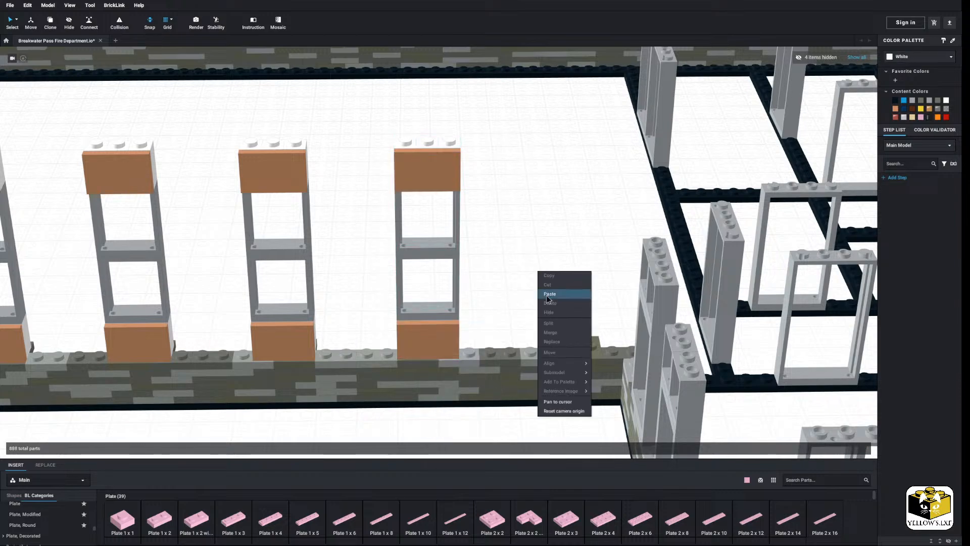
pyautogui.click(546, 296)
pyautogui.rightClick(538, 284)
pyautogui.click(562, 307)
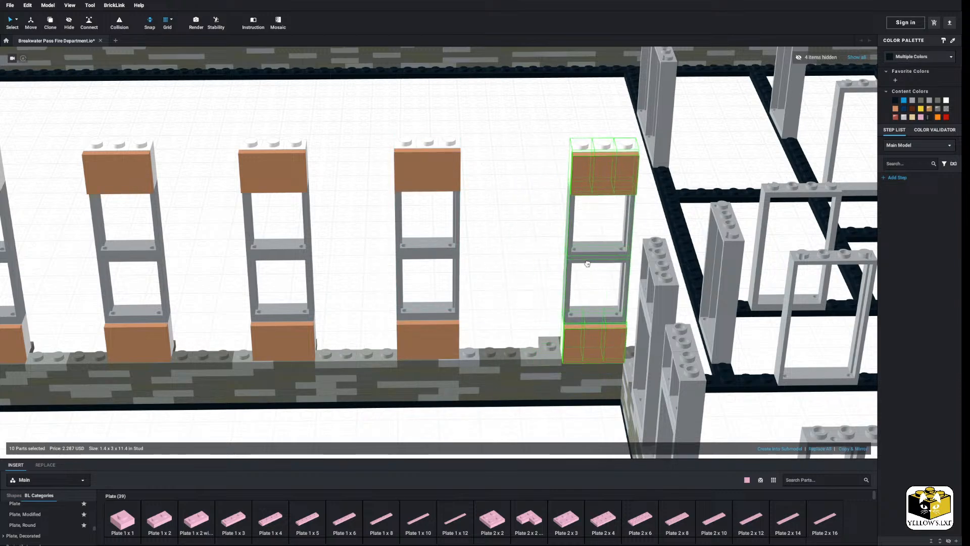
pyautogui.click(565, 260)
pyautogui.click(527, 271)
# Delete the two 1 x 2 plates under the edges of the first window beyond the wall's inner corner
pyautogui.scroll(-5, 500, 289)
pyautogui.moveTo(500, 290); pyautogui.dragTo(392, 346, button='right')
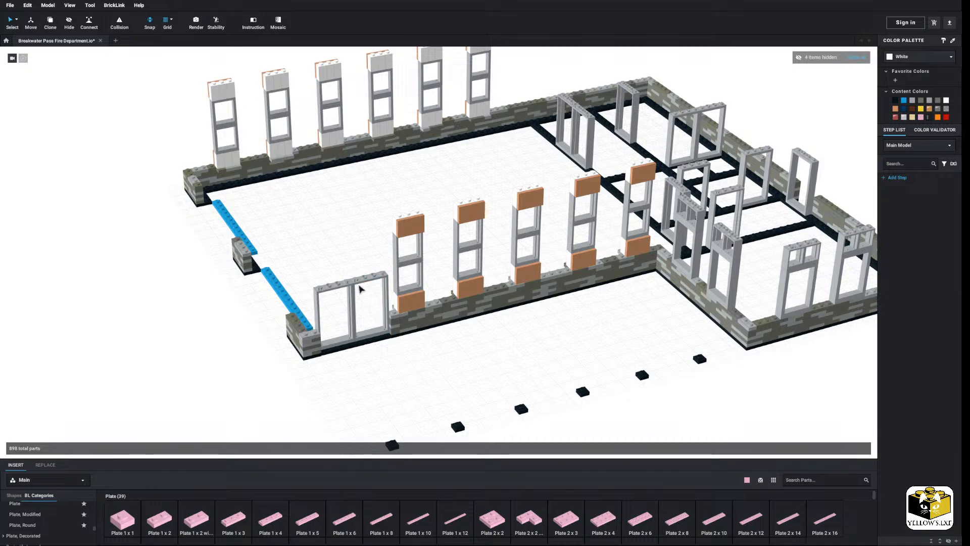
pyautogui.scroll(5, 445, 349)
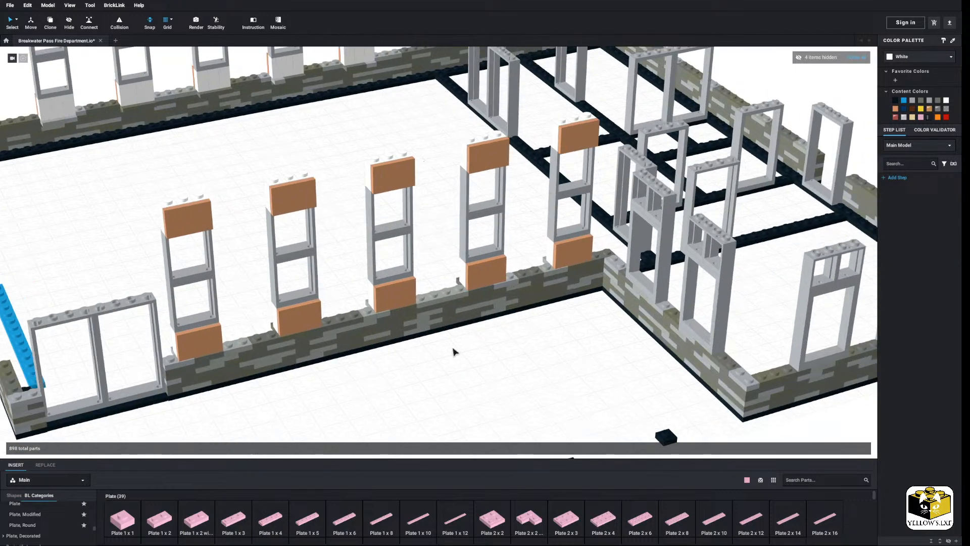
pyautogui.moveTo(453, 352); pyautogui.dragTo(388, 336, button='middle')
pyautogui.moveTo(387, 336); pyautogui.dragTo(461, 331, button='right')
pyautogui.moveTo(461, 331); pyautogui.dragTo(372, 350, button='middle')
pyautogui.scroll(2, 372, 351)
pyautogui.moveTo(372, 351); pyautogui.dragTo(376, 344, button='right')
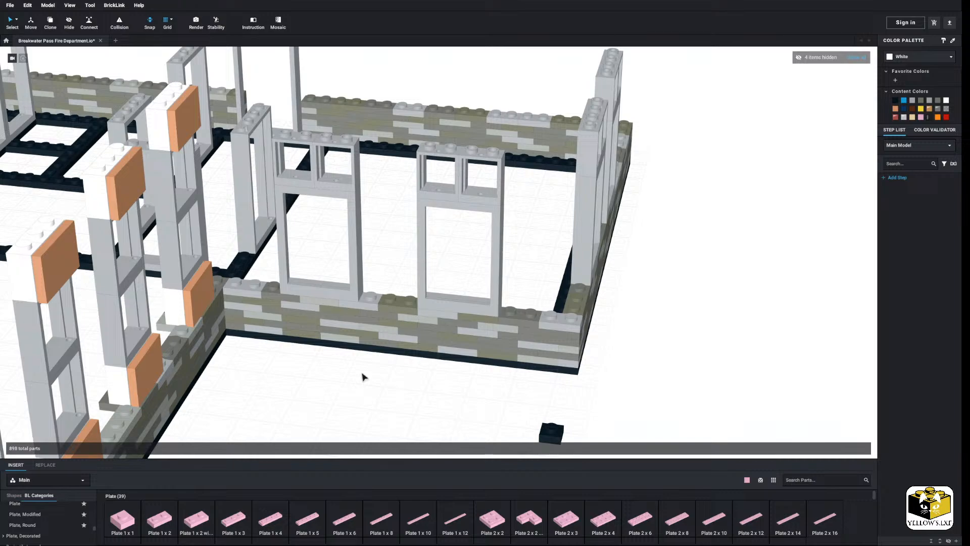
pyautogui.scroll(1, 362, 376)
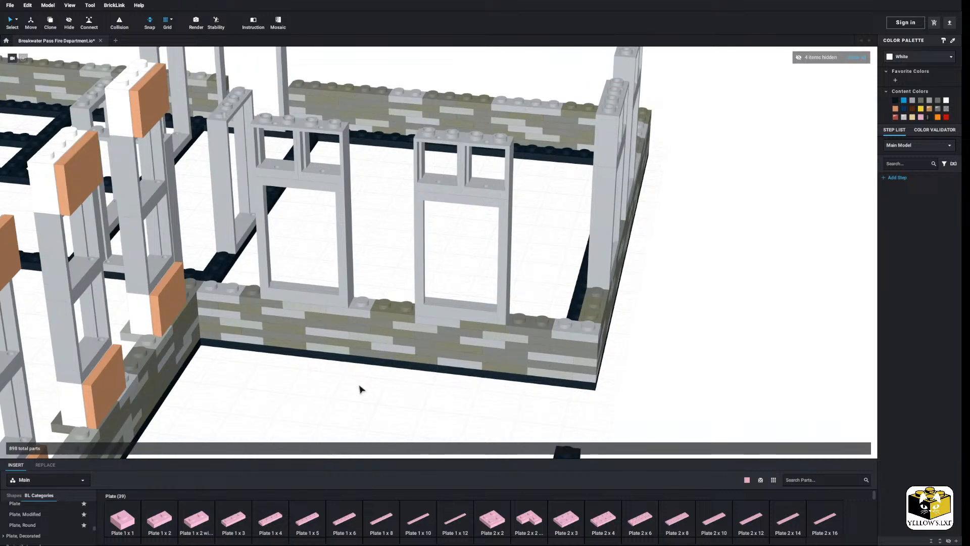
pyautogui.click(361, 304)
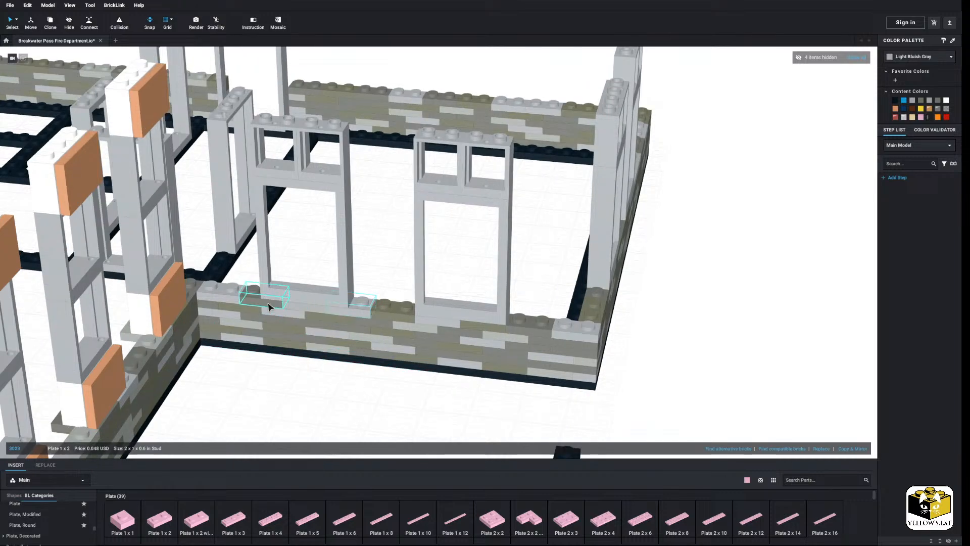
pyautogui.keyDown('ctrl'); pyautogui.click(263, 295); pyautogui.keyUp('ctrl')
pyautogui.rightClick(268, 304)
pyautogui.click(285, 317)
# Place a 1 x 1 plate on each side of the first window beyond the inner corner and color both Dark Gray
pyautogui.click(122, 518)
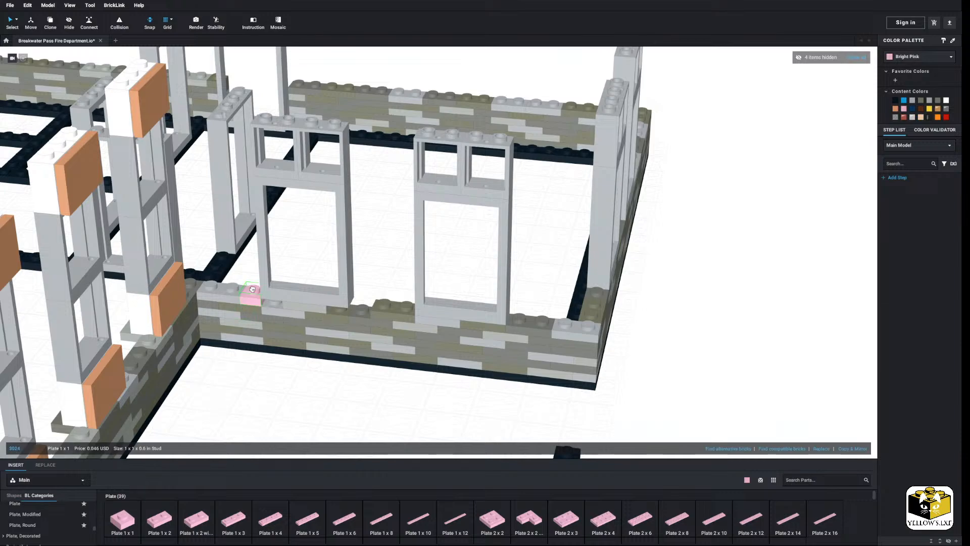
pyautogui.click(122, 530)
pyautogui.click(362, 306)
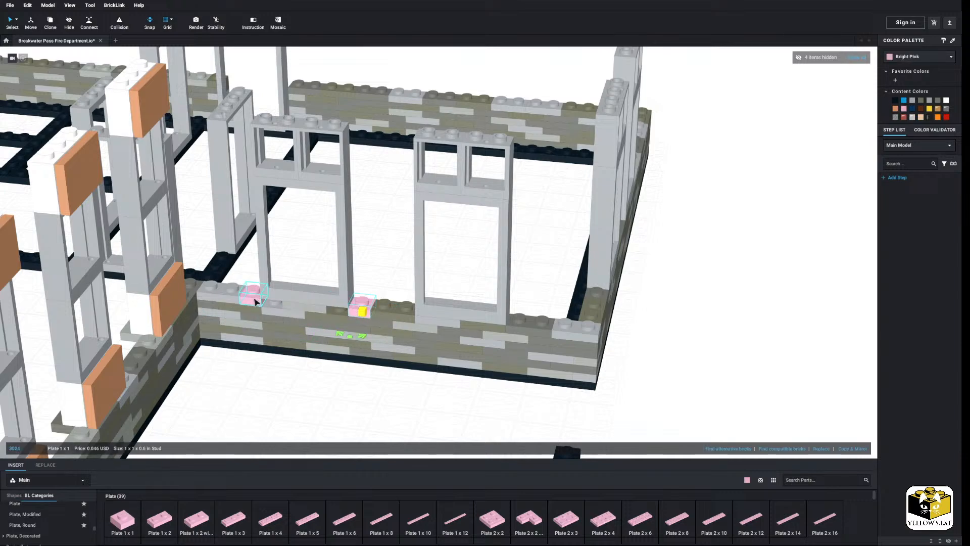
pyautogui.keyDown('ctrl'); pyautogui.click(253, 298); pyautogui.keyUp('ctrl')
pyautogui.click(921, 101)
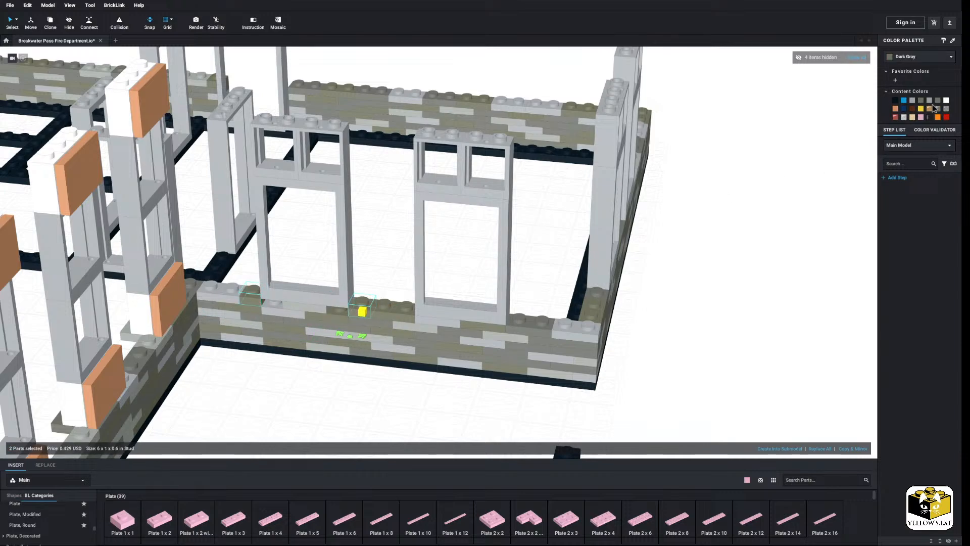
pyautogui.click(353, 410)
# Copy the two Dark Gray jumper plates under the fifth window section of the side wall
pyautogui.scroll(2, 325, 408)
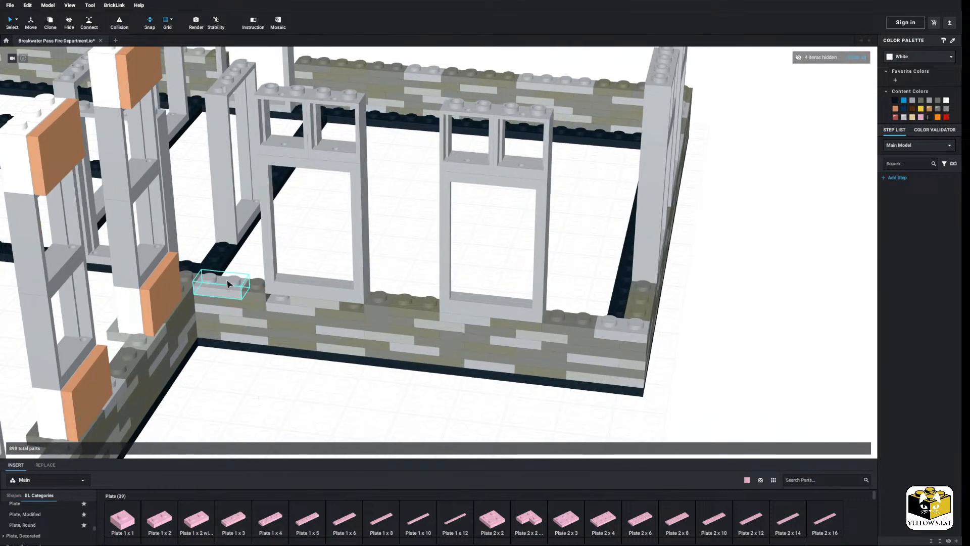
pyautogui.click(227, 284)
pyautogui.click(222, 390)
pyautogui.moveTo(228, 380); pyautogui.dragTo(239, 374, button='middle')
pyautogui.moveTo(239, 374); pyautogui.dragTo(232, 375, button='right')
pyautogui.moveTo(232, 375); pyautogui.dragTo(287, 363, button='middle')
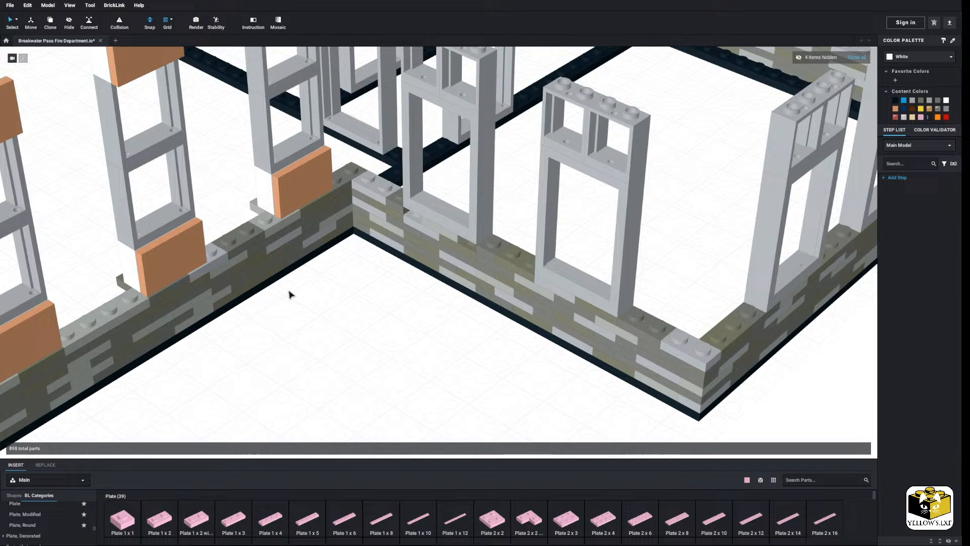
pyautogui.click(319, 204)
pyautogui.rightClick(323, 201)
pyautogui.click(341, 322)
# Replace the light plate at the inner corner with the two copied jumper plates, recolored Light Bluish Gray
pyautogui.moveTo(341, 320); pyautogui.dragTo(359, 318, button='right')
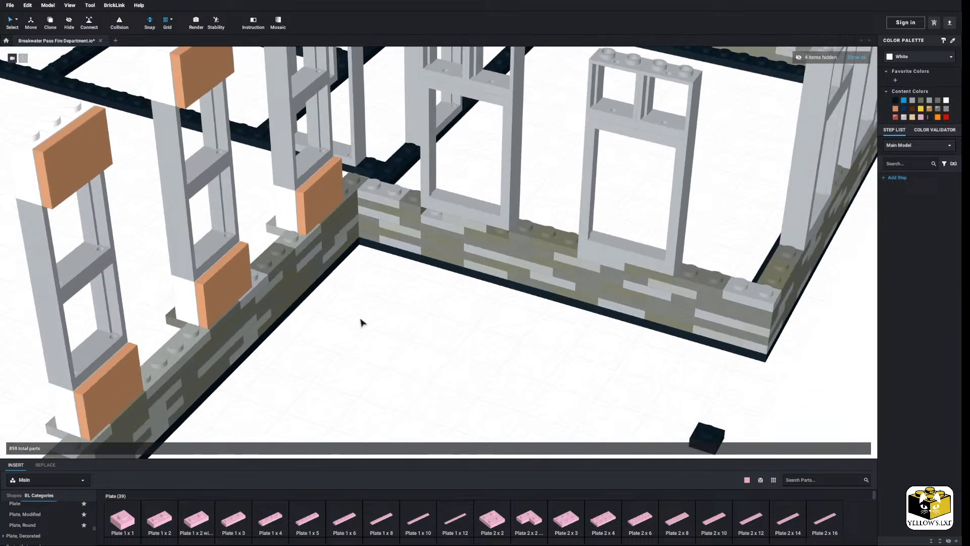
pyautogui.moveTo(359, 319); pyautogui.dragTo(339, 342, button='middle')
pyautogui.moveTo(338, 342); pyautogui.dragTo(344, 333, button='right')
pyautogui.moveTo(328, 352); pyautogui.dragTo(310, 363, button='middle')
pyautogui.moveTo(310, 364); pyautogui.dragTo(319, 360, button='right')
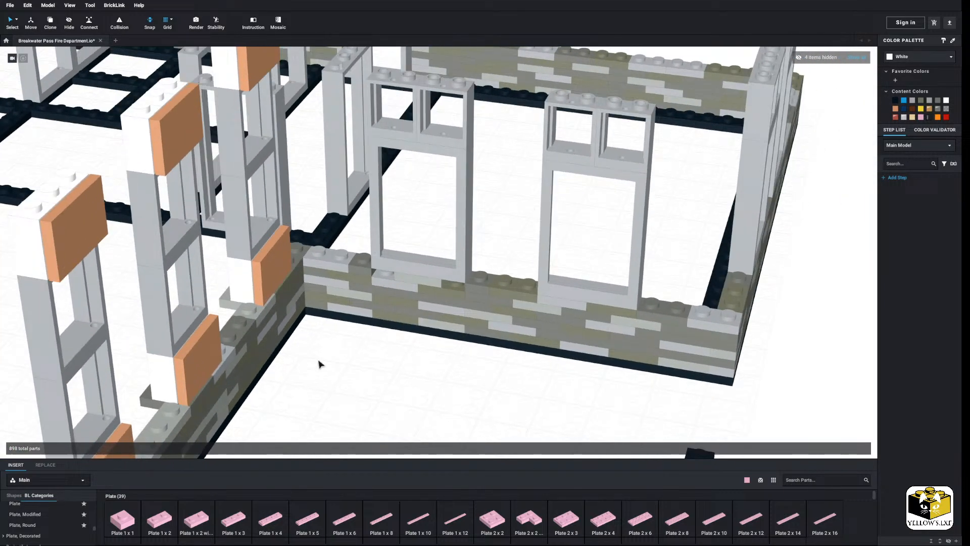
pyautogui.rightClick(327, 262)
pyautogui.click(352, 292)
pyautogui.rightClick(324, 339)
pyautogui.click(334, 361)
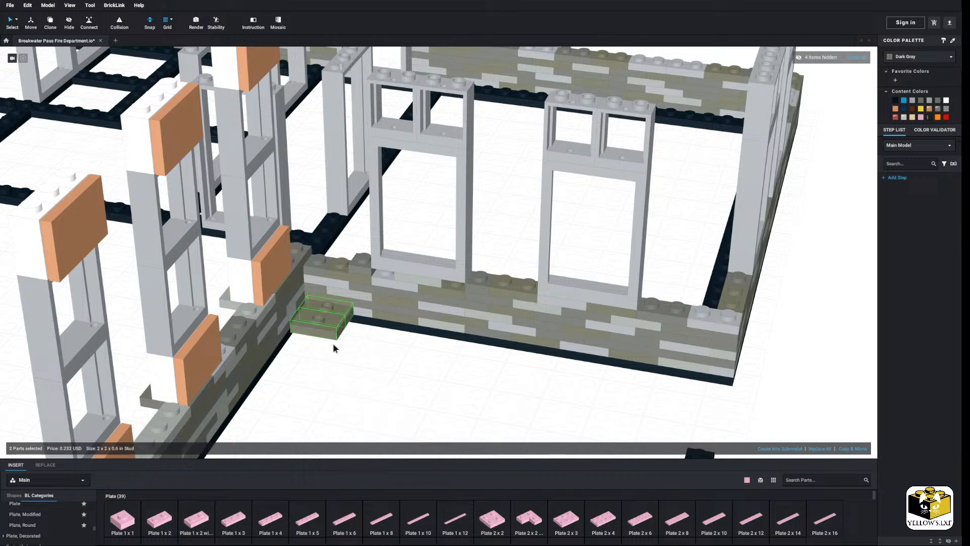
pyautogui.click(345, 260)
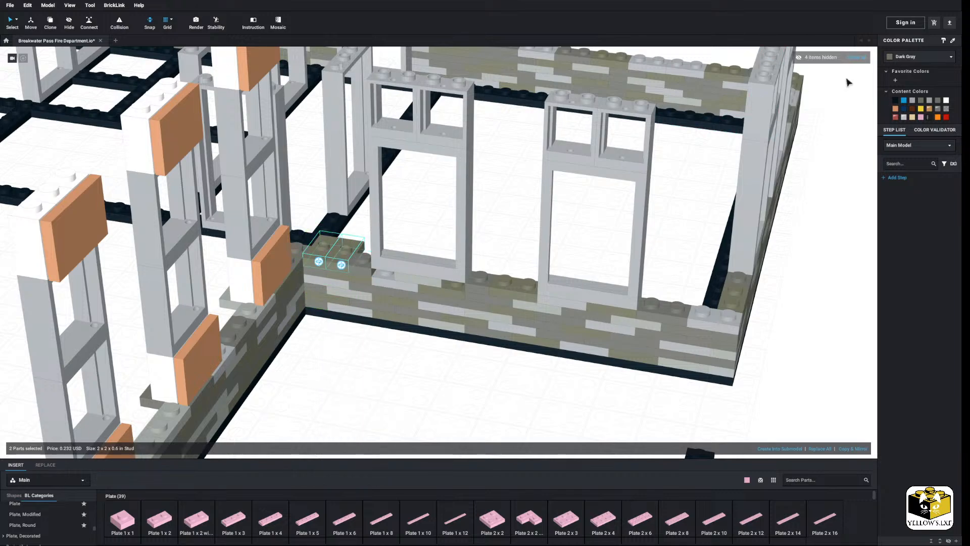
pyautogui.click(912, 101)
# Replace the Dark Gray 1 x 1 plate beside the corner jumpers with a cloned pair of jumper plates in Dark Bluish Gray
pyautogui.click(342, 342)
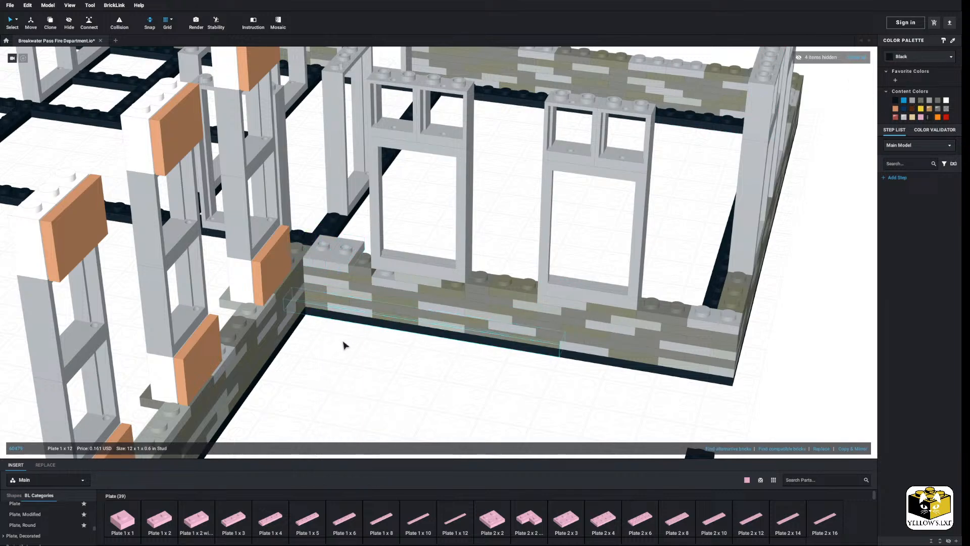
pyautogui.rightClick(361, 264)
pyautogui.click(385, 295)
pyautogui.click(331, 252)
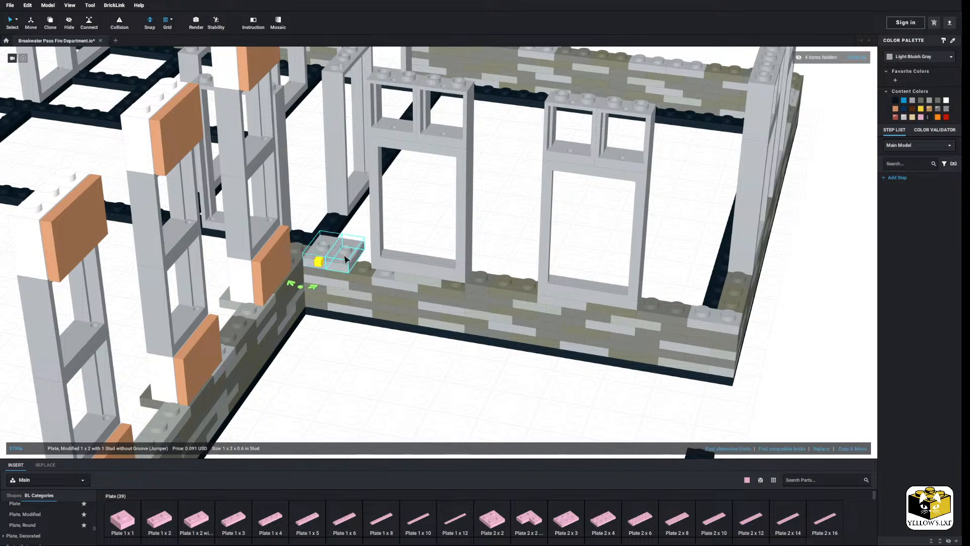
pyautogui.keyDown('ctrl'); pyautogui.click(346, 256); pyautogui.keyUp('ctrl')
pyautogui.click(851, 449)
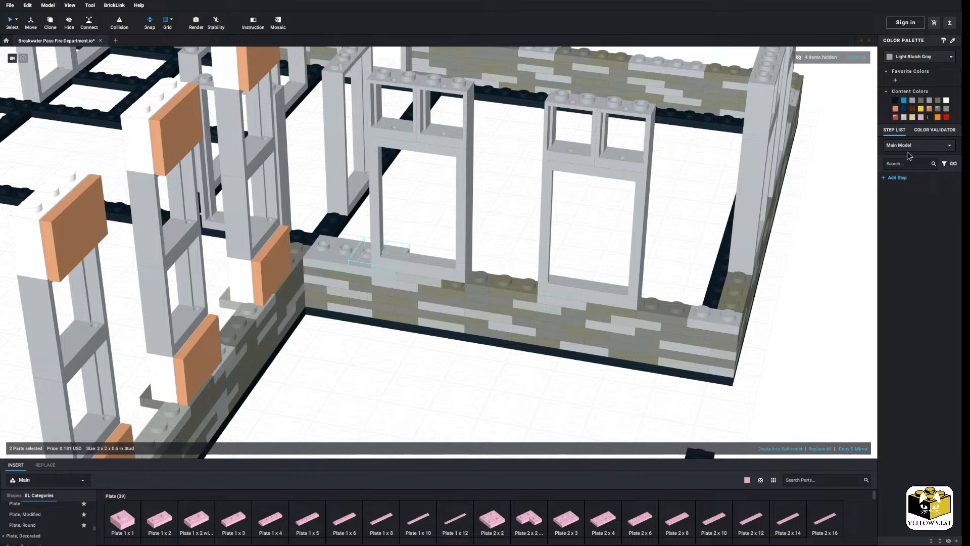
pyautogui.click(939, 100)
pyautogui.click(493, 253)
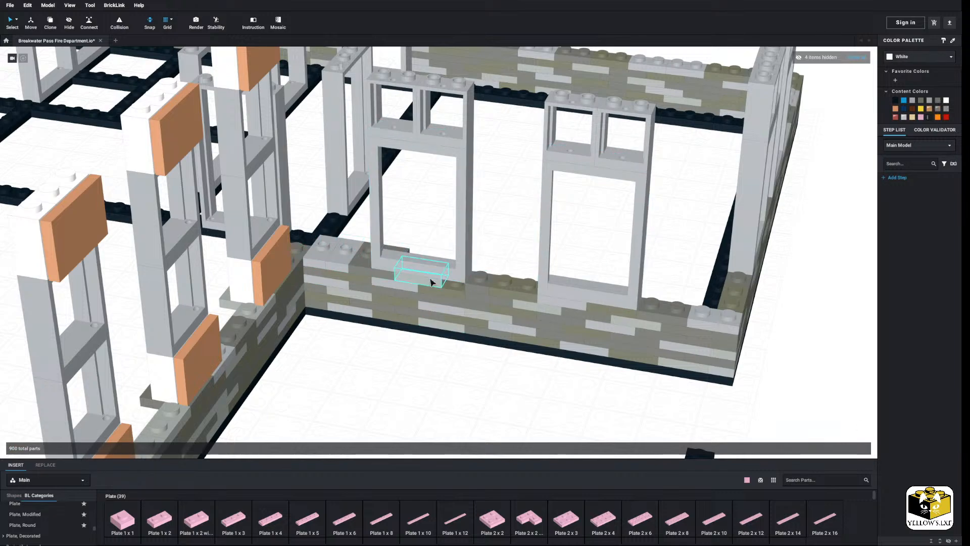
# Replace the light 1 x 2 plate under the window with another cloned pair of jumper plates in a lighter gray
pyautogui.rightClick(429, 278)
pyautogui.click(451, 312)
pyautogui.click(369, 269)
pyautogui.keyDown('ctrl'); pyautogui.click(390, 256); pyautogui.keyUp('ctrl')
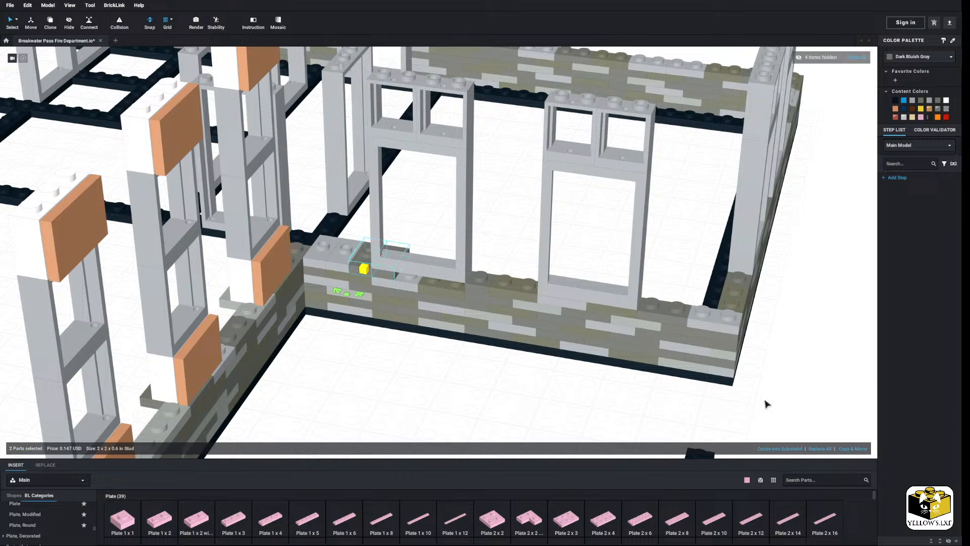
pyautogui.click(854, 449)
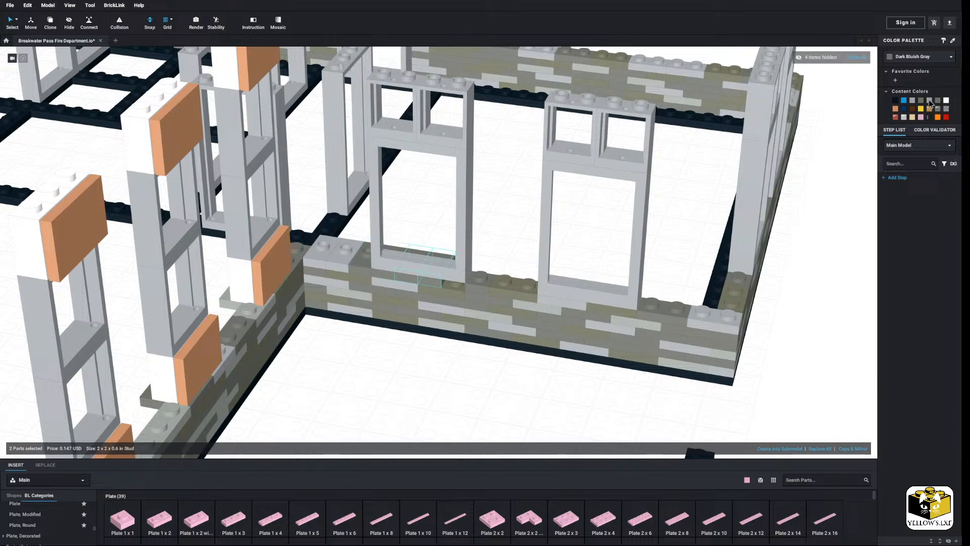
pyautogui.click(674, 217)
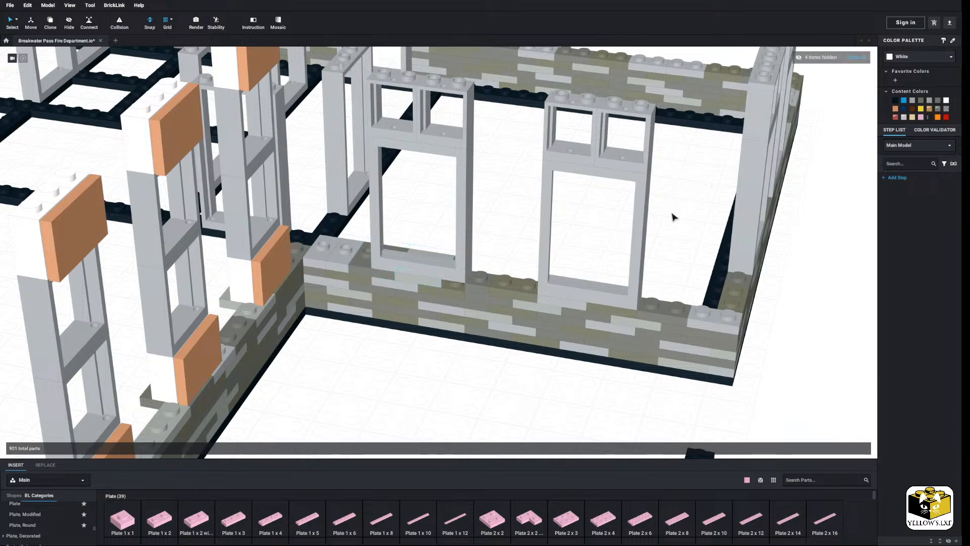
# Copy the Dark Bluish Gray jumper pair by the first window and delete the 1 x 1 plate at the window's far side
pyautogui.click(381, 274)
pyautogui.keyDown('ctrl'); pyautogui.click(364, 272); pyautogui.keyUp('ctrl')
pyautogui.rightClick(362, 270)
pyautogui.click(377, 283)
pyautogui.click(488, 247)
pyautogui.click(477, 273)
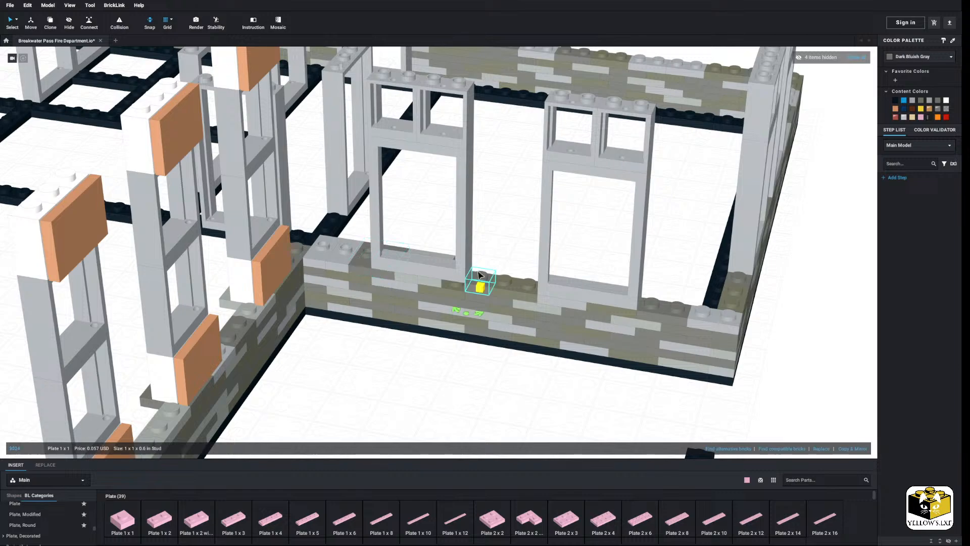
pyautogui.rightClick(476, 270)
pyautogui.click(488, 284)
pyautogui.rightClick(505, 257)
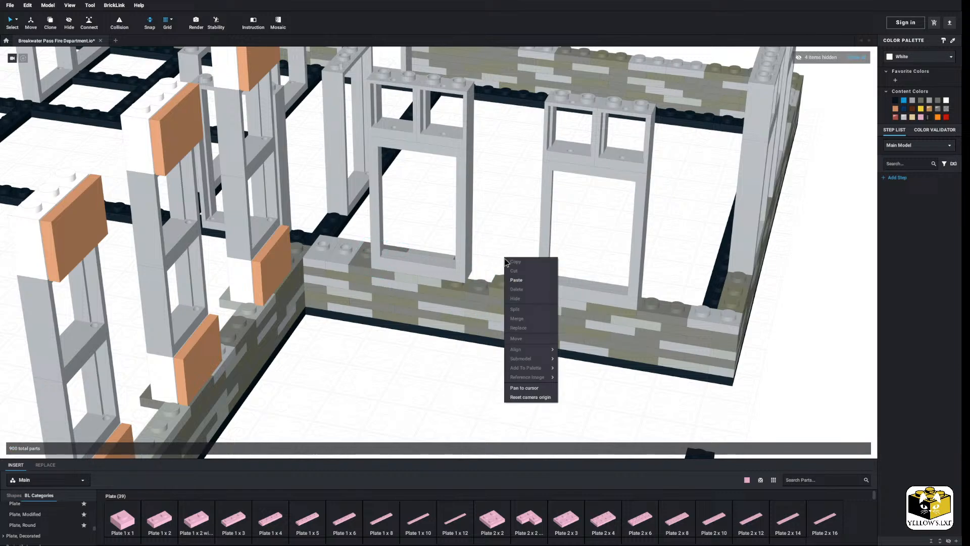
# Place a copy of the Dark Bluish Gray jumper pair in the gap left by the deleted 1 x 1 plate
pyautogui.click(383, 278)
pyautogui.keyDown('ctrl'); pyautogui.click(361, 269); pyautogui.keyUp('ctrl')
pyautogui.rightClick(358, 267)
pyautogui.click(371, 272)
pyautogui.rightClick(480, 237)
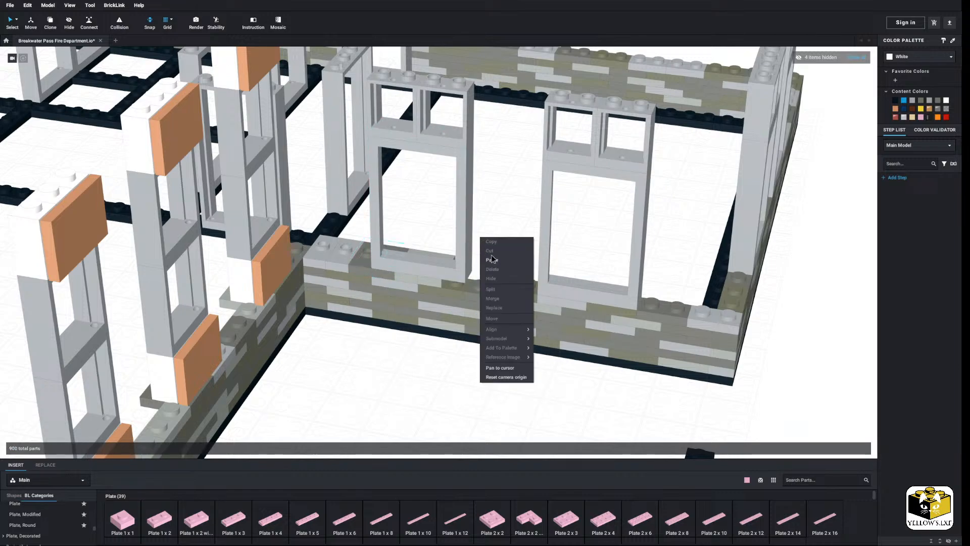
pyautogui.click(493, 259)
pyautogui.click(482, 275)
# Select the first 1 x 4 x 5 window with its two small upper windows and seat them on the new jumper plates
pyautogui.click(464, 212)
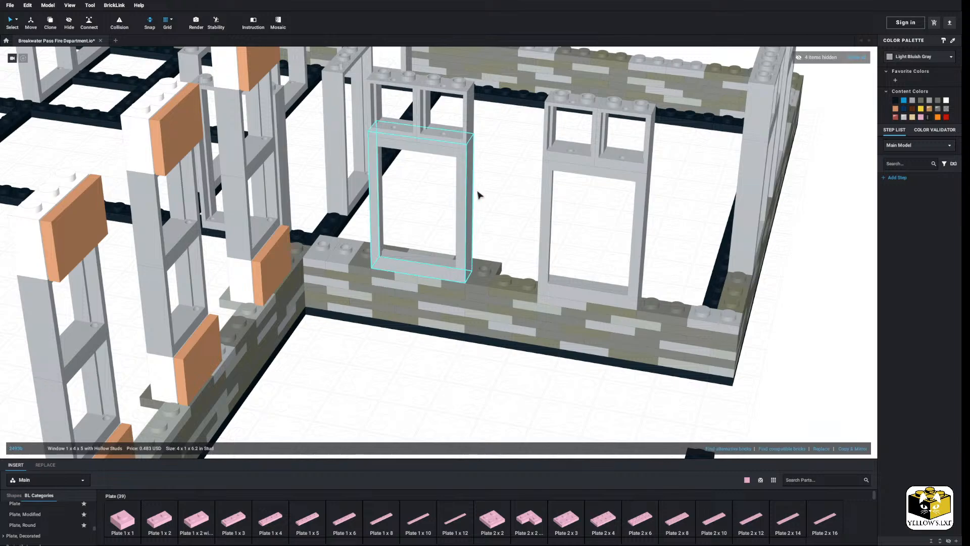
pyautogui.keyDown('ctrl'); pyautogui.click(435, 141); pyautogui.keyUp('ctrl')
pyautogui.keyDown('ctrl'); pyautogui.click(408, 133); pyautogui.keyUp('ctrl')
pyautogui.moveTo(431, 268)
pyautogui.mouseDown()
pyautogui.moveTo(447, 265)
pyautogui.moveTo(431, 266)
pyautogui.mouseUp()
pyautogui.click(488, 252)
# Replace the Dark Gray 1 x 2 plate between the two windows with a copied pair of Dark Bluish Gray jumper plates
pyautogui.scroll(-3, 488, 251)
pyautogui.moveTo(488, 251); pyautogui.dragTo(474, 257, button='middle')
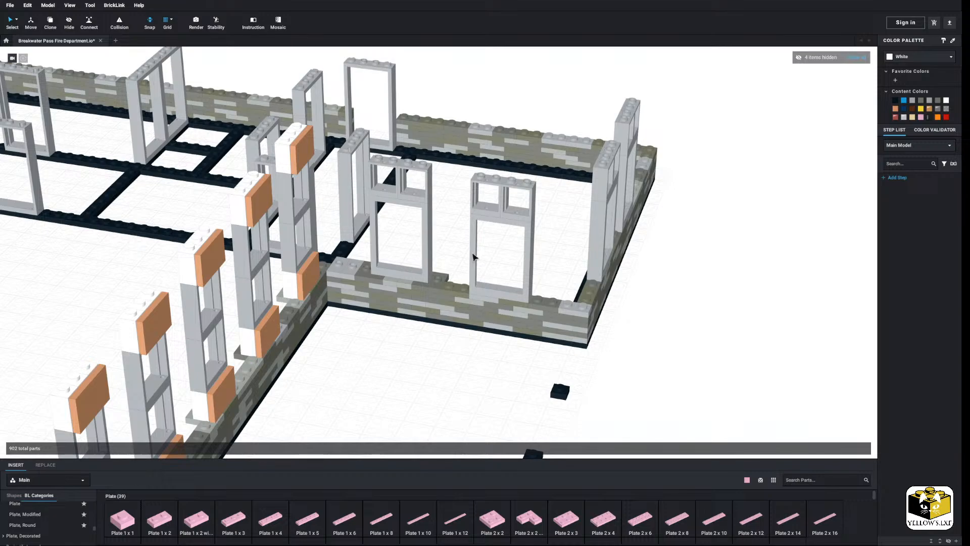
pyautogui.moveTo(418, 363)
pyautogui.mouseDown(button='right')
pyautogui.moveTo(396, 357)
pyautogui.moveTo(418, 363)
pyautogui.mouseUp(button='right')
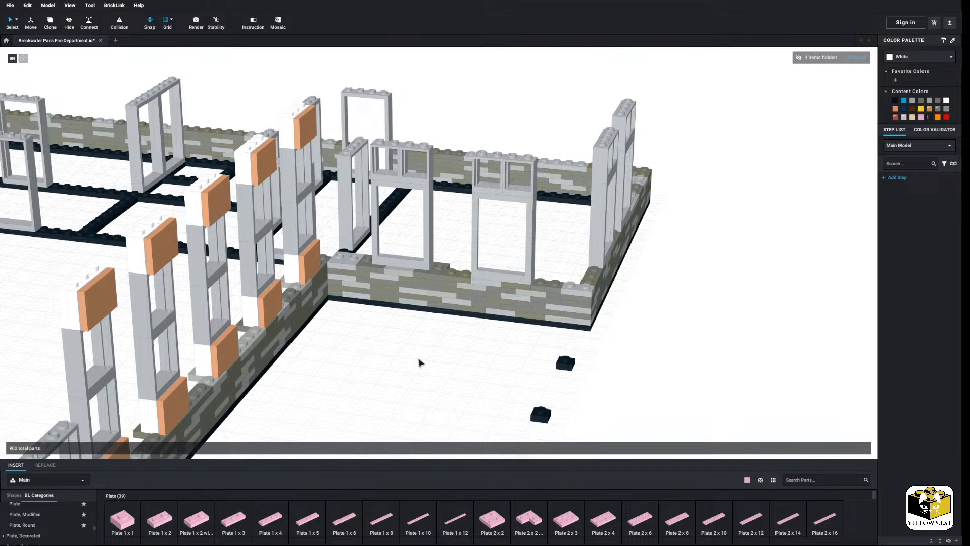
pyautogui.scroll(5, 419, 363)
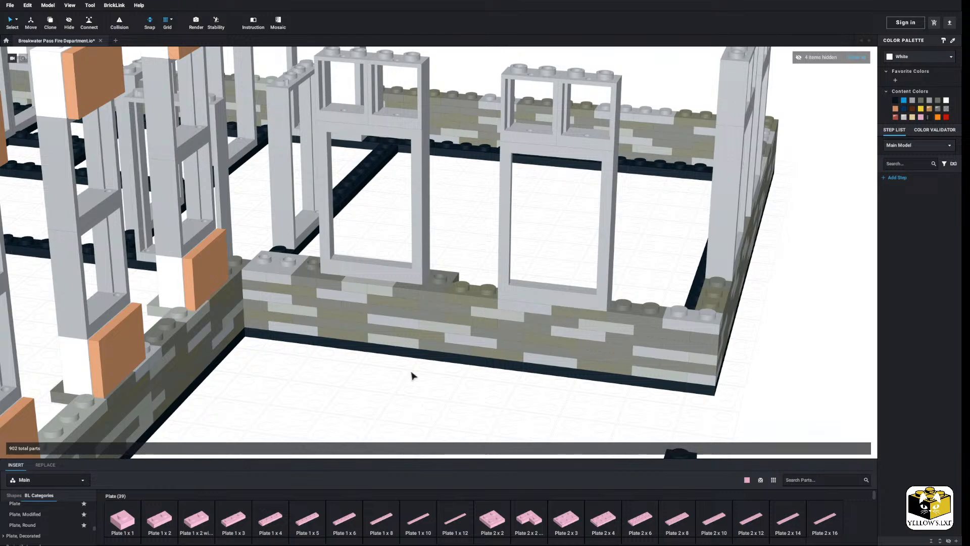
pyautogui.scroll(-2, 420, 374)
pyautogui.scroll(5, 432, 372)
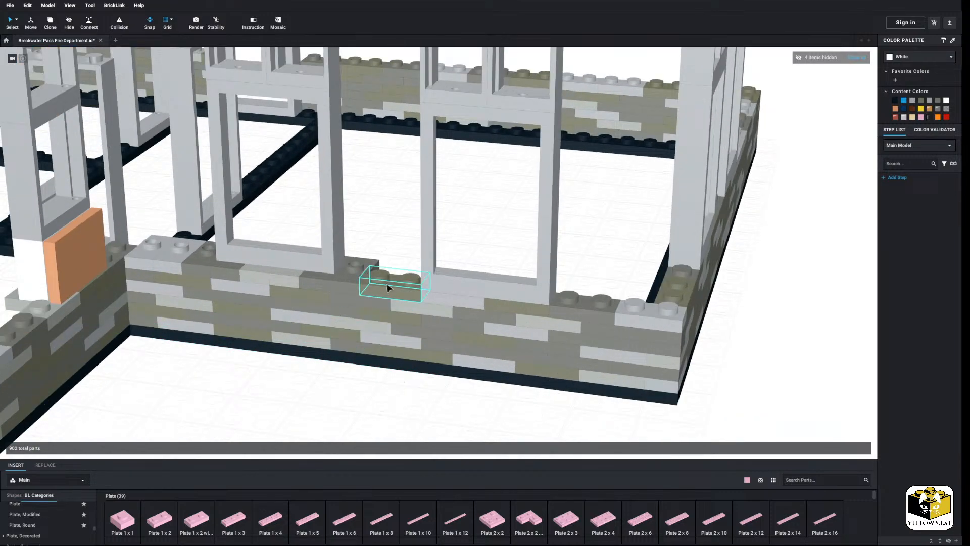
pyautogui.rightClick(387, 285)
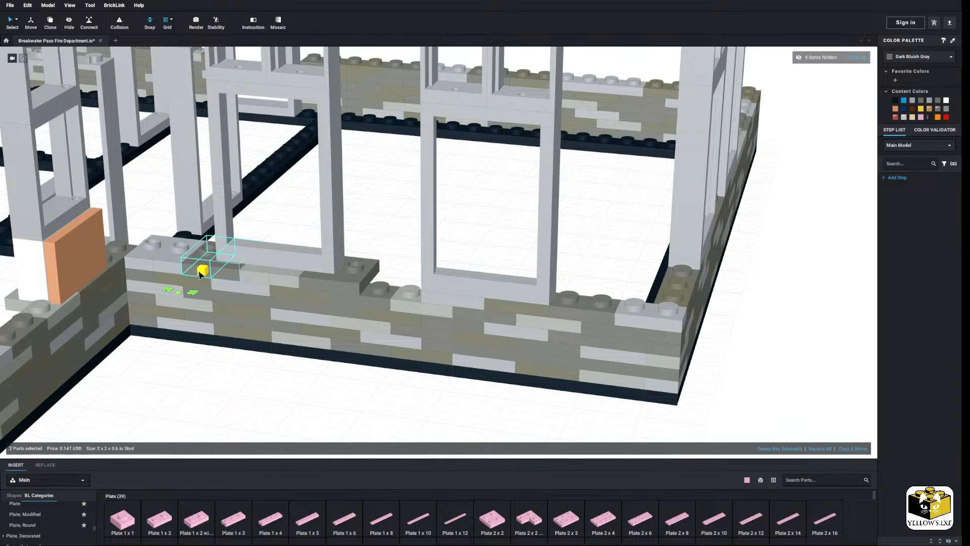
pyautogui.rightClick(239, 376)
pyautogui.click(250, 399)
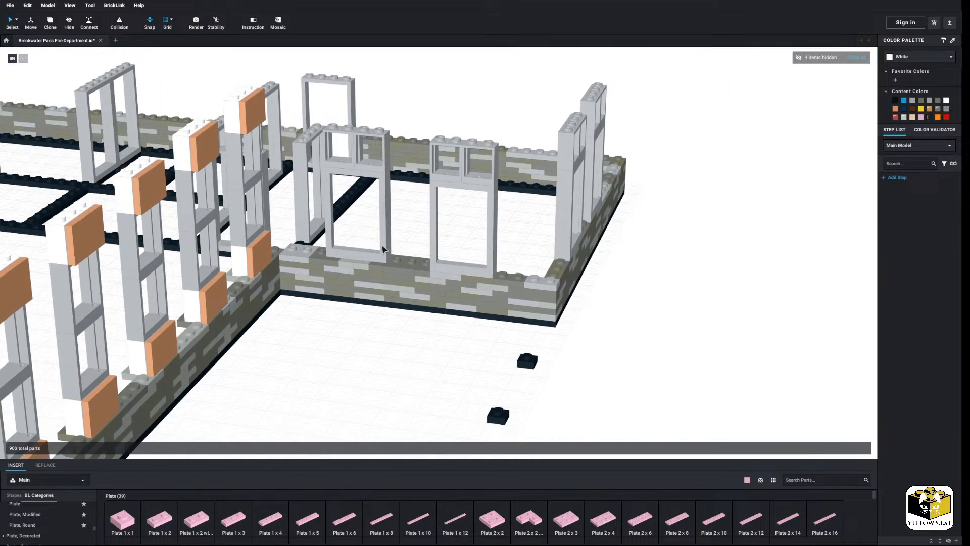
# Delete the light plate under the near half of the second window
pyautogui.moveTo(383, 249); pyautogui.dragTo(381, 269, button='middle')
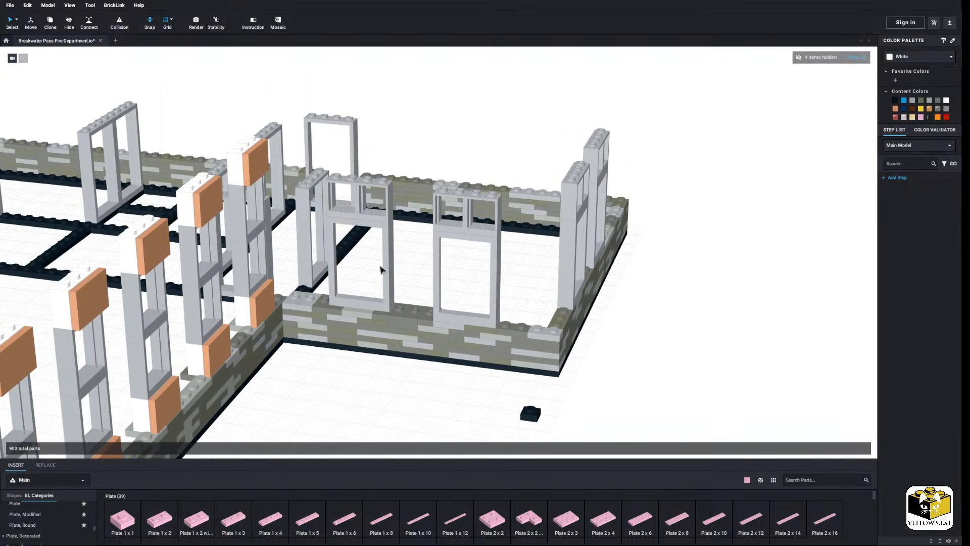
pyautogui.scroll(-3, 381, 269)
pyautogui.moveTo(381, 269); pyautogui.dragTo(407, 307, button='right')
pyautogui.scroll(3, 401, 309)
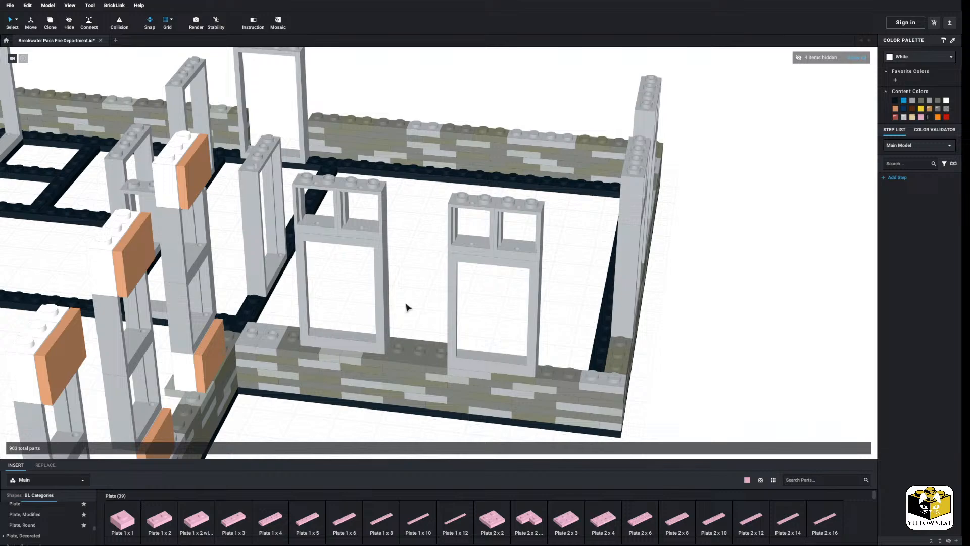
pyautogui.scroll(5, 408, 319)
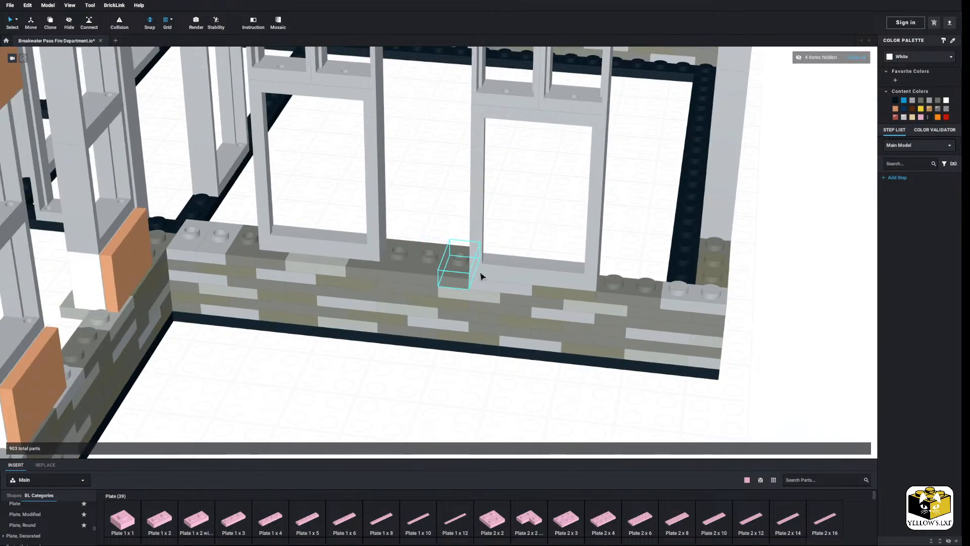
pyautogui.rightClick(497, 286)
pyautogui.click(513, 316)
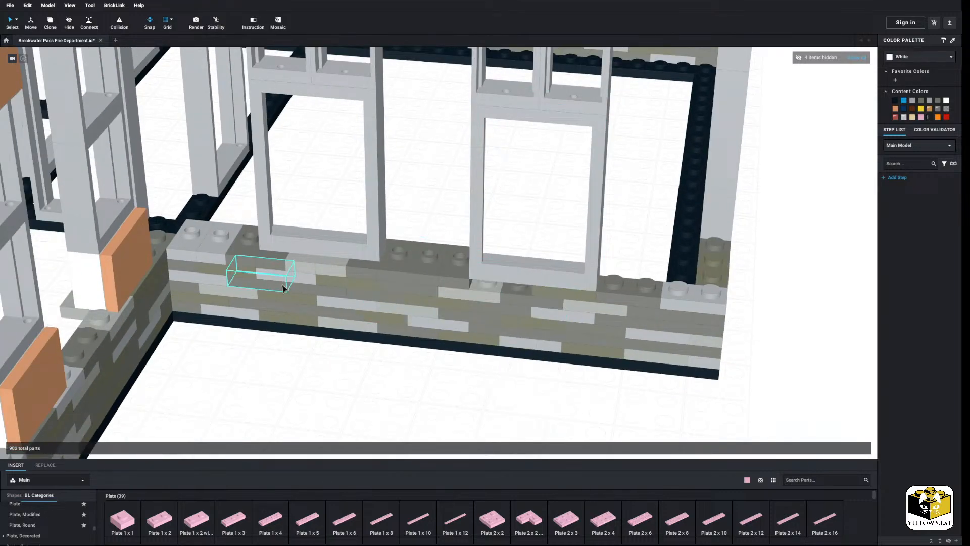
# Copy the Light Bluish Gray jumper pair from the inner corner into the gap under the second window's near half
pyautogui.click(222, 261)
pyautogui.keyDown('ctrl'); pyautogui.click(187, 253); pyautogui.keyUp('ctrl')
pyautogui.rightClick(185, 251)
pyautogui.click(194, 255)
pyautogui.click(424, 213)
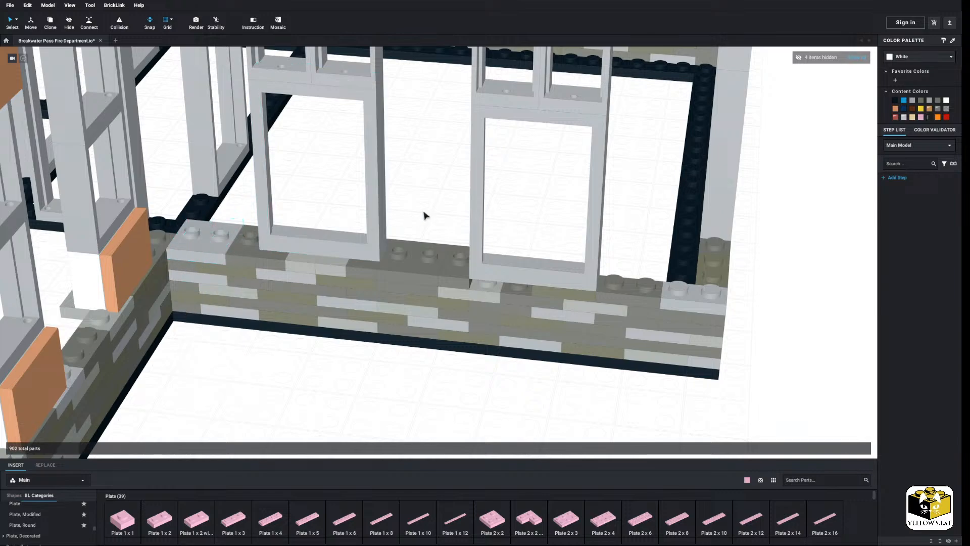
pyautogui.rightClick(423, 211)
pyautogui.click(435, 234)
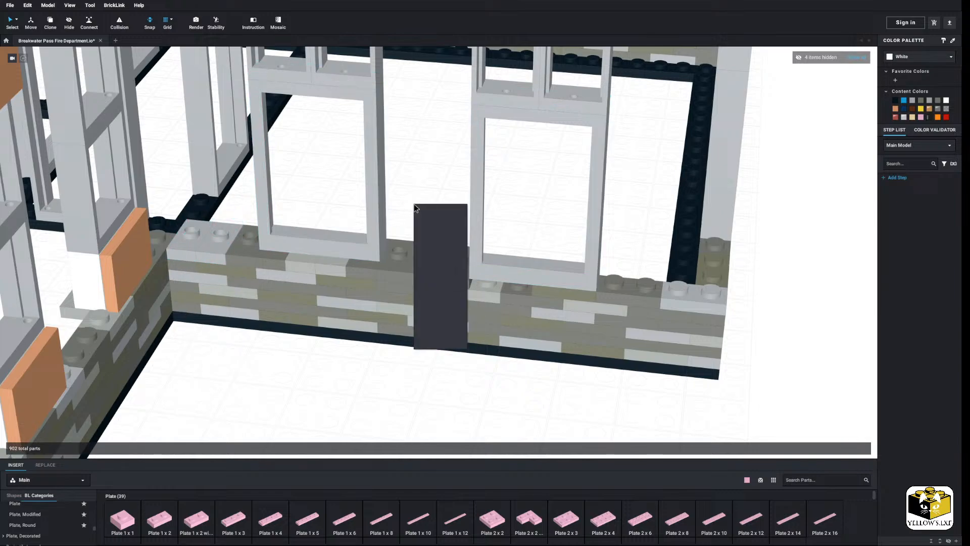
pyautogui.click(438, 229)
pyautogui.click(522, 269)
pyautogui.click(562, 242)
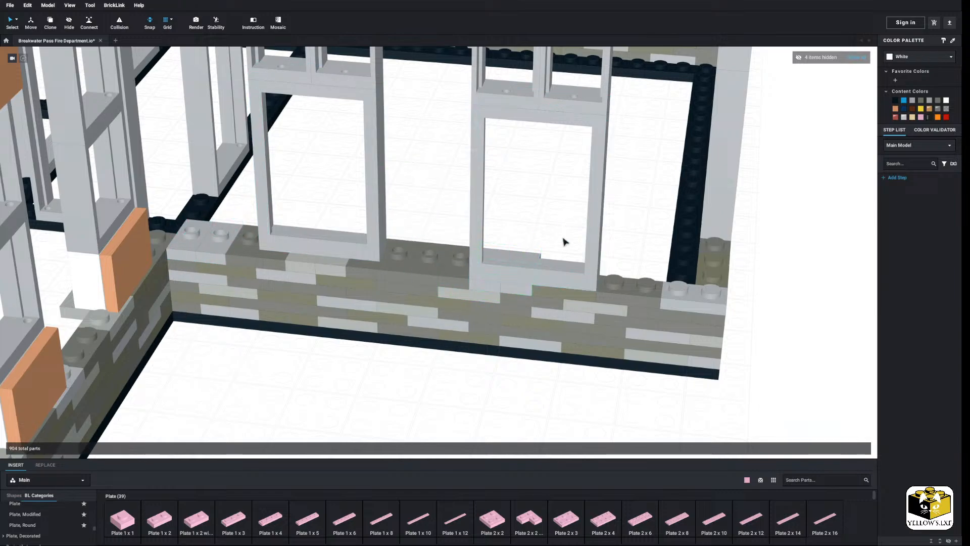
# Delete the plate under the second window's far half and recolor the jumper pair between the windows Dark Gray
pyautogui.rightClick(557, 292)
pyautogui.click(563, 321)
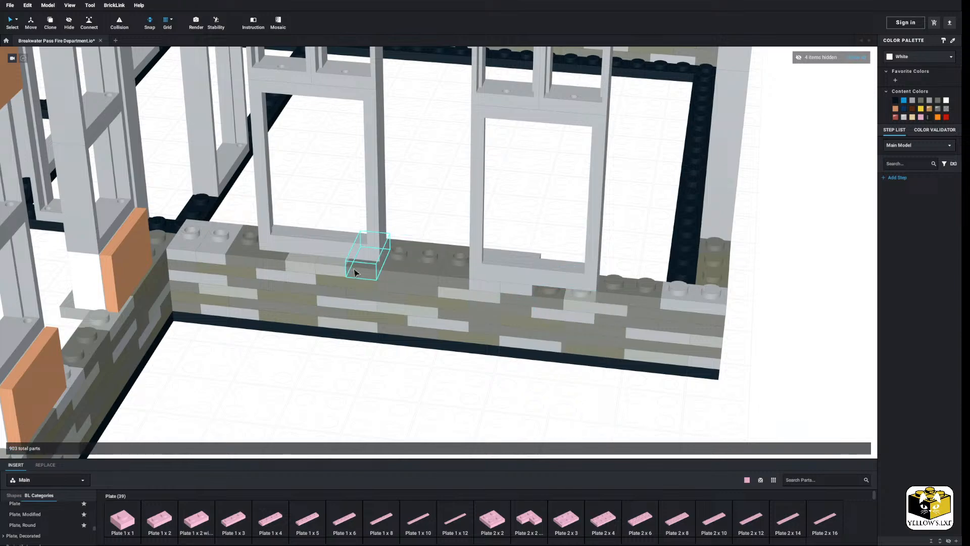
pyautogui.click(251, 259)
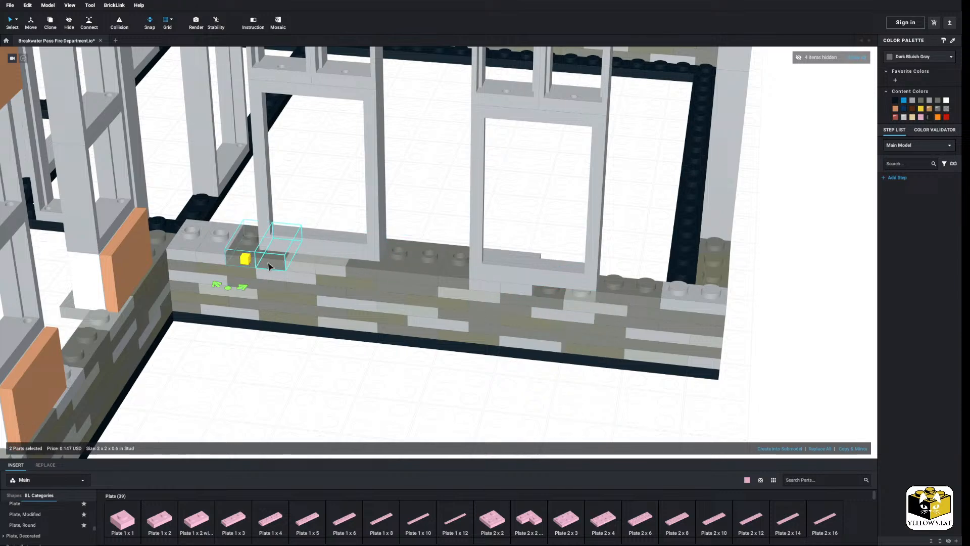
pyautogui.click(447, 229)
pyautogui.click(430, 267)
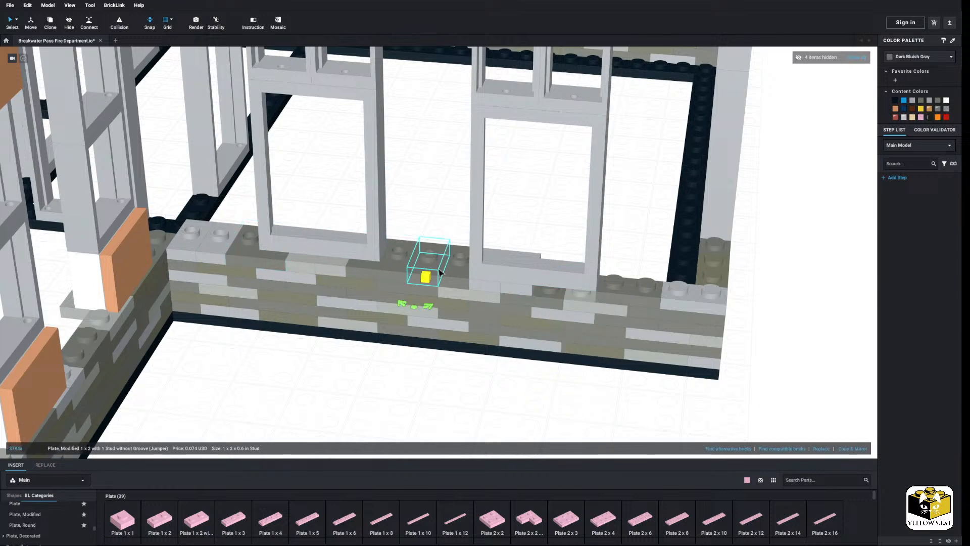
pyautogui.keyDown('ctrl'); pyautogui.click(453, 268); pyautogui.keyUp('ctrl')
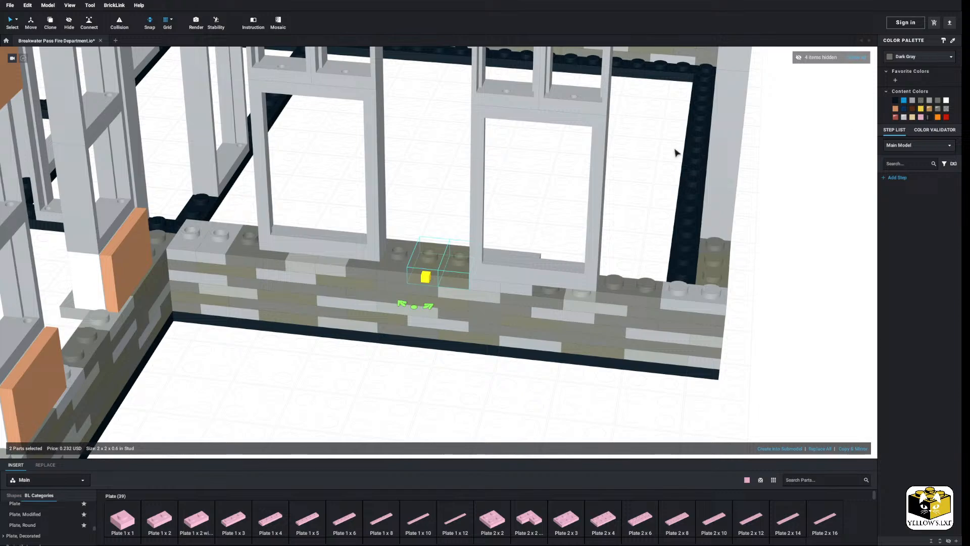
# Paste a copy of the Dark Gray jumper pair into the gap under the second window's far half
pyautogui.rightClick(456, 262)
pyautogui.click(462, 267)
pyautogui.click(449, 226)
pyautogui.rightClick(447, 224)
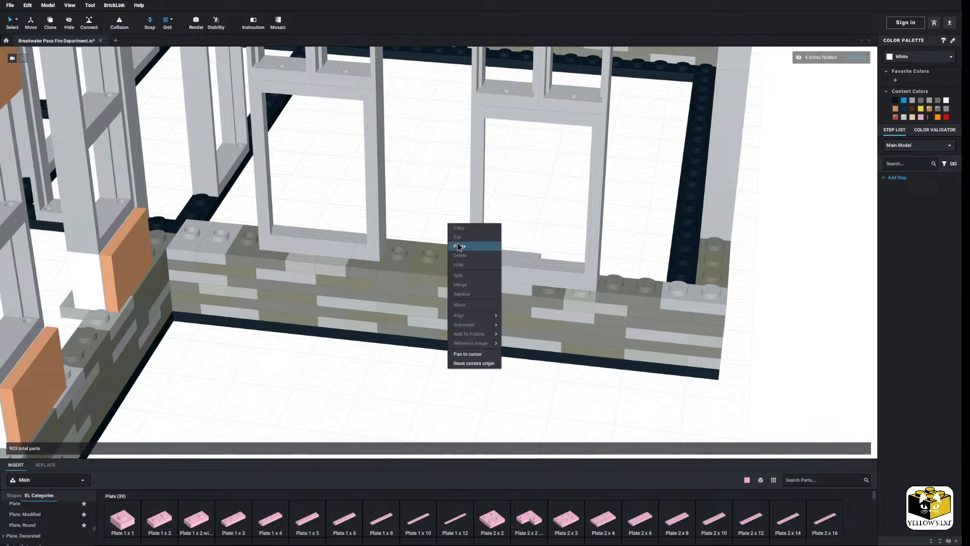
pyautogui.click(480, 248)
pyautogui.click(560, 262)
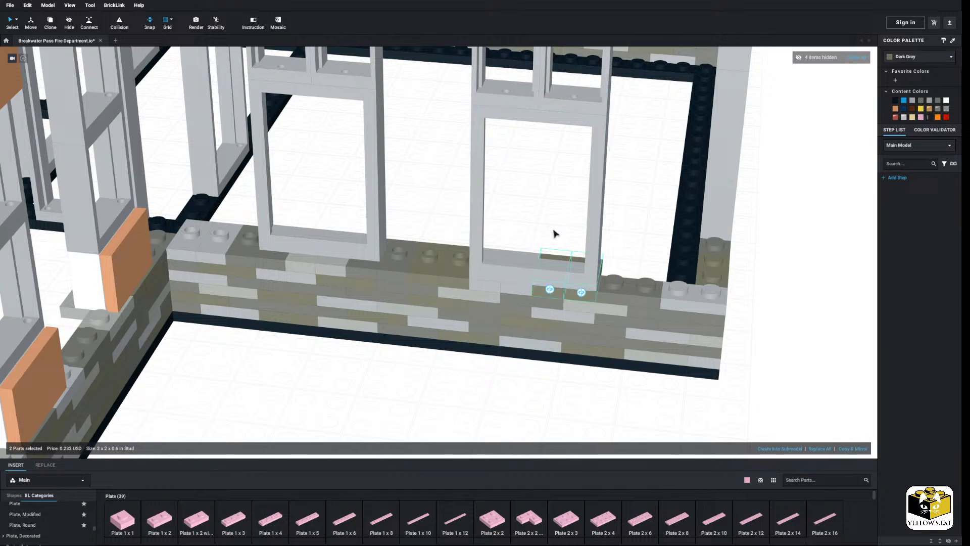
pyautogui.click(554, 234)
# Raise the second 1 x 4 x 5 window and its two small upper windows onto the new jumper plates
pyautogui.moveTo(591, 209); pyautogui.dragTo(528, 234, button='middle')
pyautogui.scroll(-1, 505, 257)
pyautogui.scroll(-3, 471, 280)
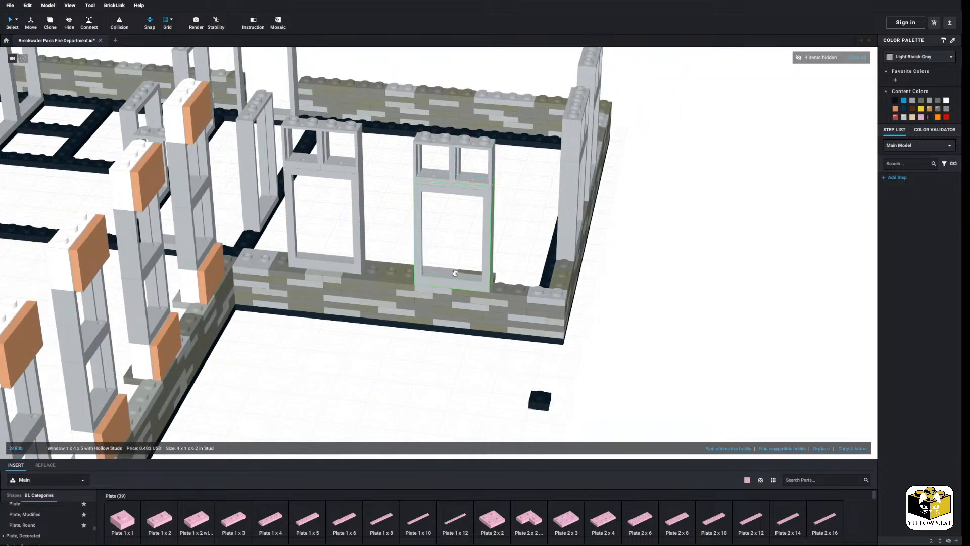
pyautogui.moveTo(444, 283)
pyautogui.mouseDown()
pyautogui.moveTo(468, 247)
pyautogui.moveTo(451, 273)
pyautogui.mouseUp()
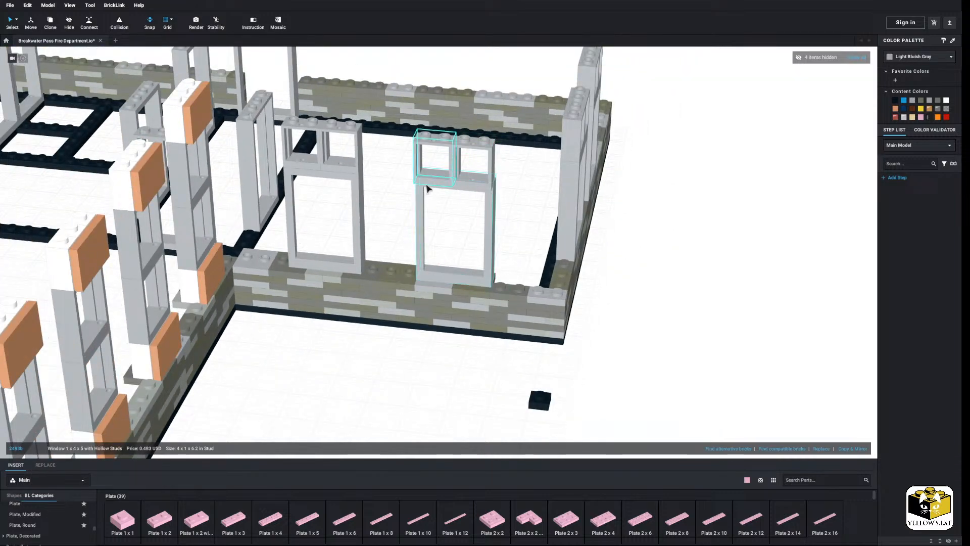
pyautogui.keyDown('ctrl'); pyautogui.click(464, 182); pyautogui.keyUp('ctrl')
pyautogui.moveTo(463, 183); pyautogui.dragTo(468, 176)
pyautogui.click(521, 206)
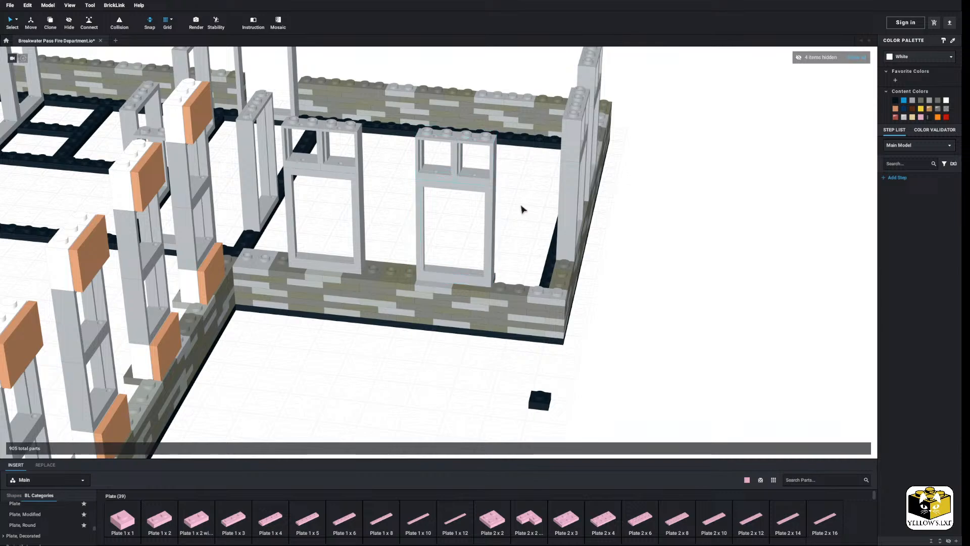
# Delete the dark plate between the second window and the outer corner plate
pyautogui.moveTo(521, 205); pyautogui.dragTo(511, 205, button='right')
pyautogui.scroll(2, 512, 209)
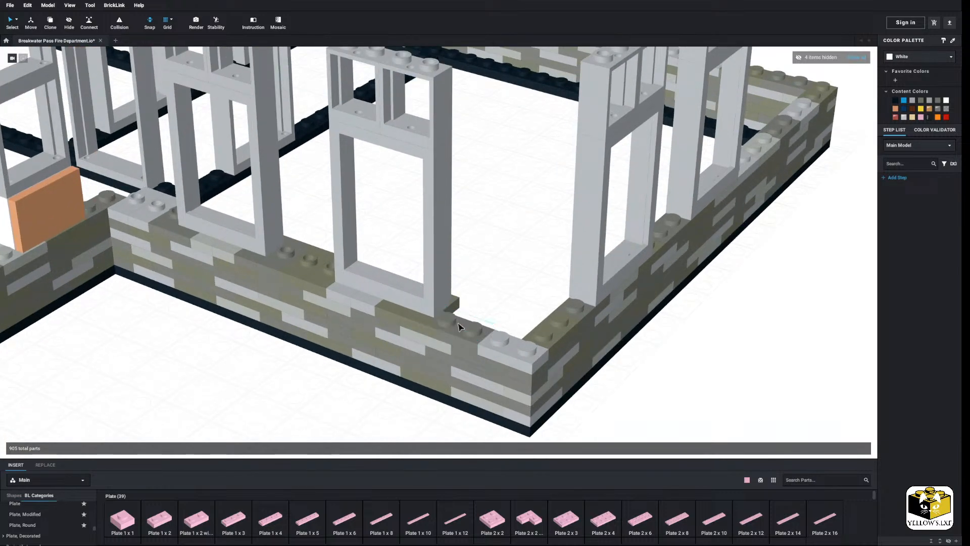
pyautogui.rightClick(460, 326)
pyautogui.click(478, 356)
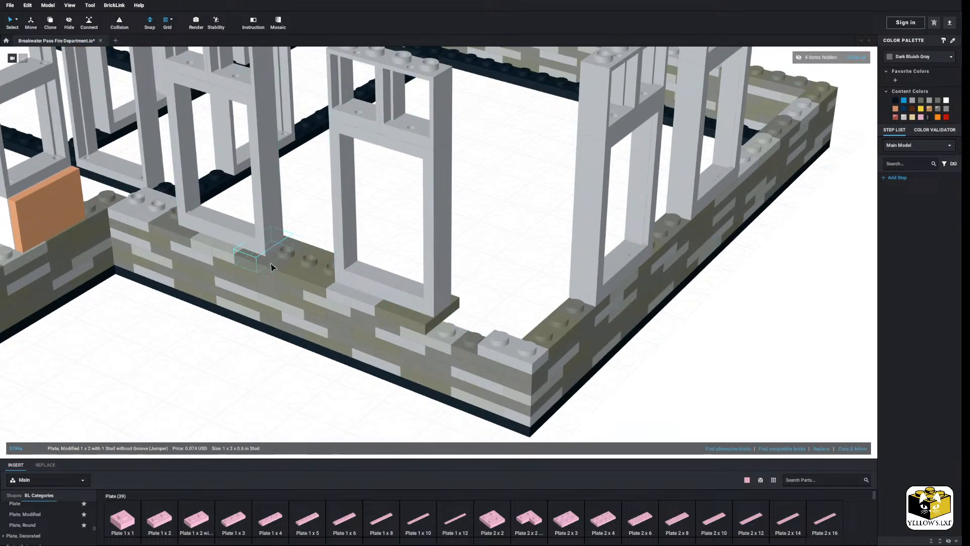
# Copy the Dark Bluish Gray jumper pair beside the first window into the gap next to the outer corner plate
pyautogui.keyDown('ctrl'); pyautogui.click(271, 265); pyautogui.keyUp('ctrl')
pyautogui.rightClick(270, 262)
pyautogui.click(288, 278)
pyautogui.rightClick(478, 254)
pyautogui.click(489, 276)
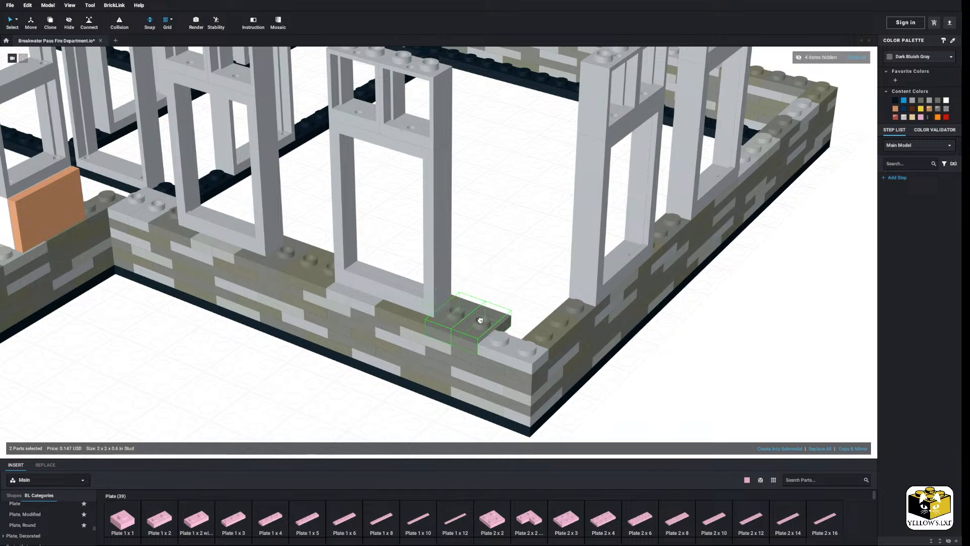
pyautogui.click(480, 320)
pyautogui.click(498, 288)
pyautogui.moveTo(498, 288); pyautogui.dragTo(469, 269, button='right')
pyautogui.scroll(2, 469, 270)
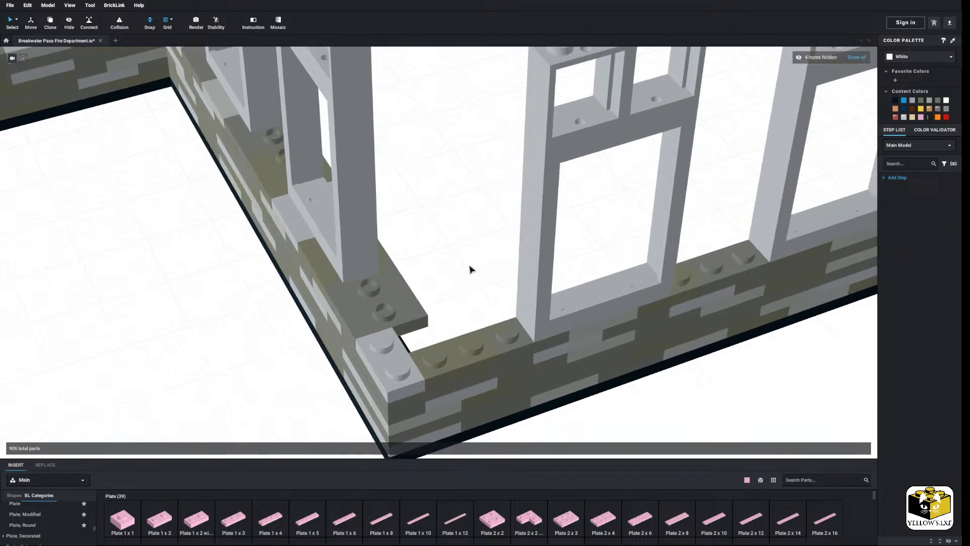
pyautogui.click(386, 378)
pyautogui.click(813, 438)
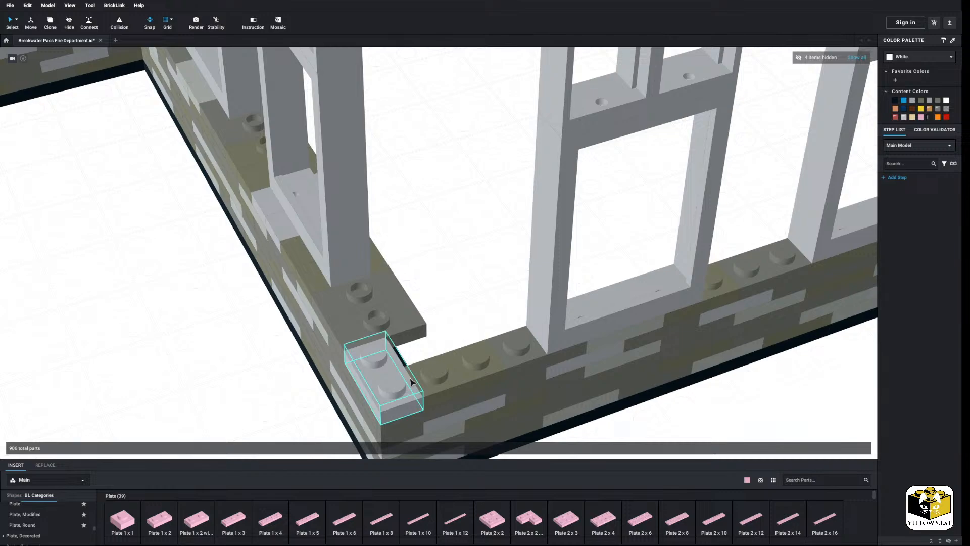
pyautogui.click(371, 380)
pyautogui.click(821, 448)
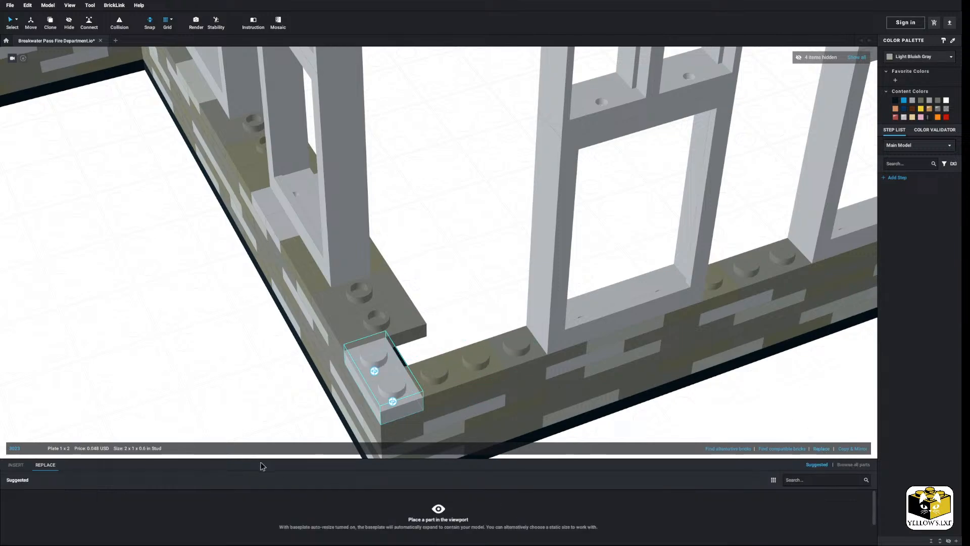
pyautogui.click(309, 408)
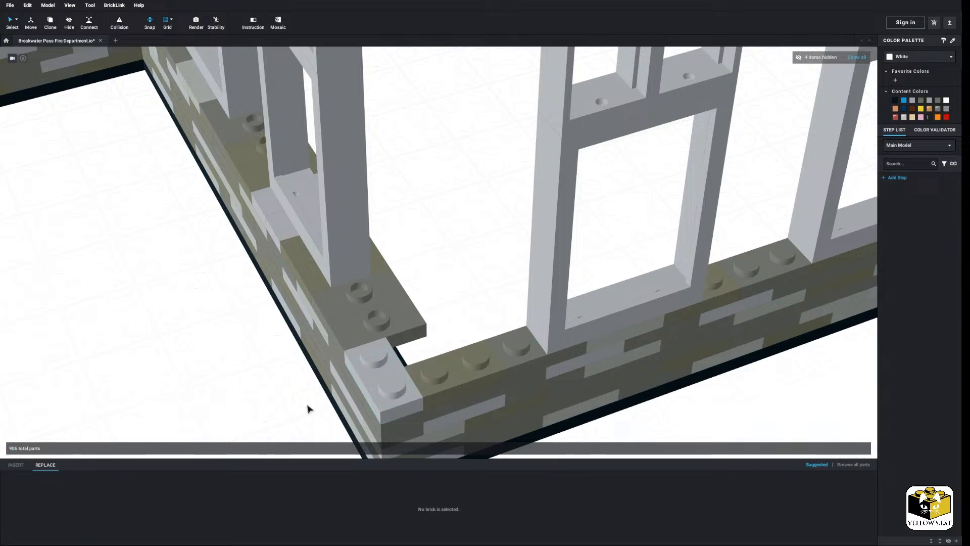
pyautogui.click(15, 465)
# Delete the Light Bluish Gray 1 x 2 plate at the outer corner of the wall
pyautogui.scroll(-3, 293, 401)
pyautogui.click(391, 333)
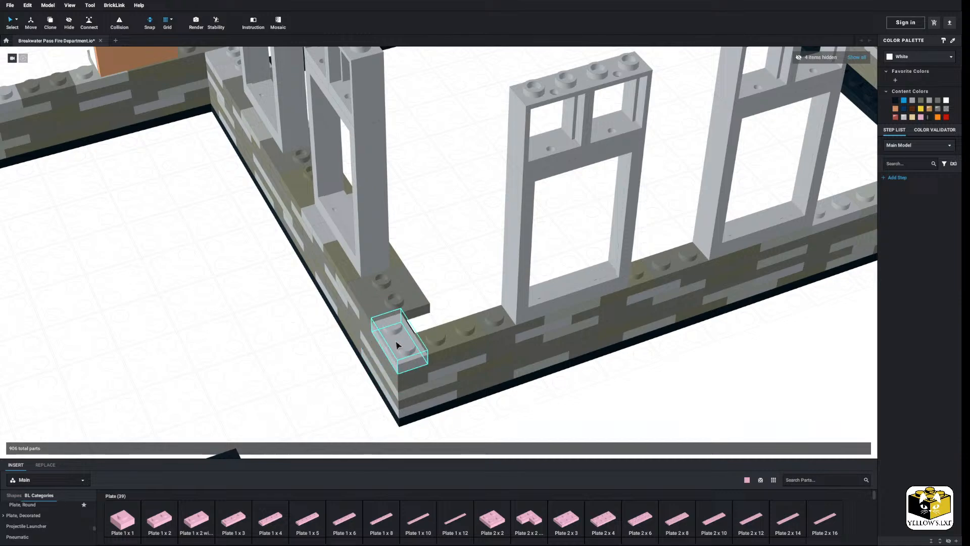
pyautogui.rightClick(396, 342)
pyautogui.click(415, 374)
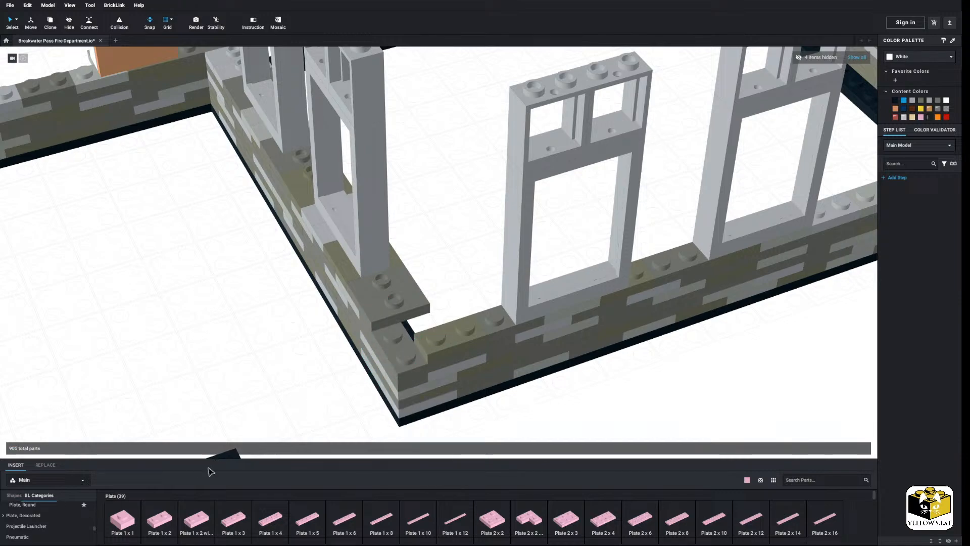
# Place a 1 x 2 tile in Light Bluish Gray on the outer corner of the wall
pyautogui.scroll(-5, 50, 520)
pyautogui.click(21, 533)
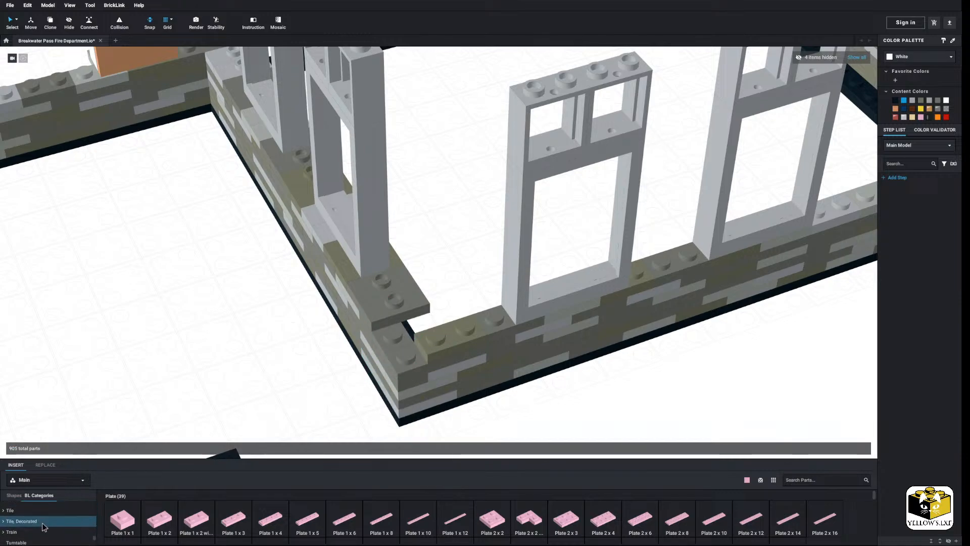
pyautogui.moveTo(196, 520); pyautogui.dragTo(394, 344)
pyautogui.click(913, 101)
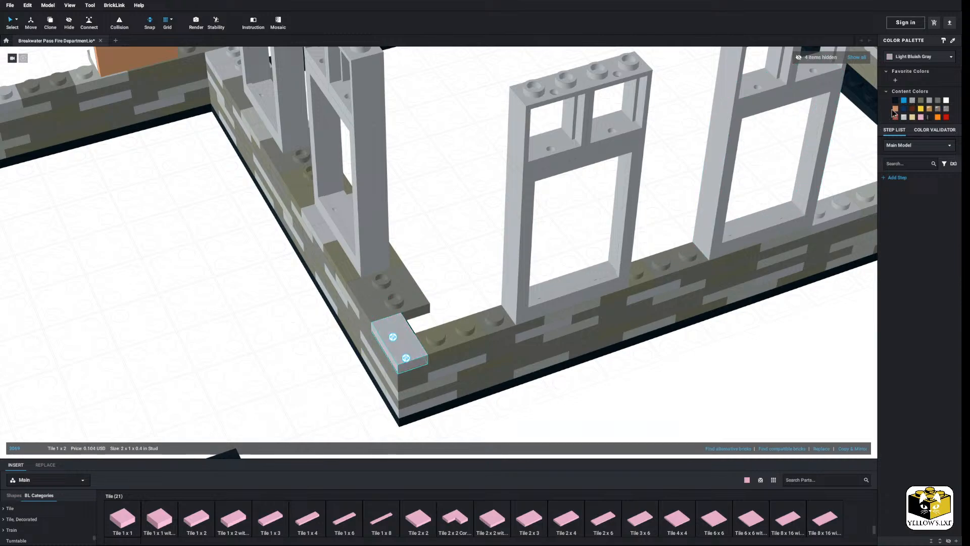
# Replace the Dark Gray 1 x 2 plate beside the corner tile with a copy of the Dark Gray jumper pair from the finished wall
pyautogui.click(427, 341)
pyautogui.rightClick(427, 342)
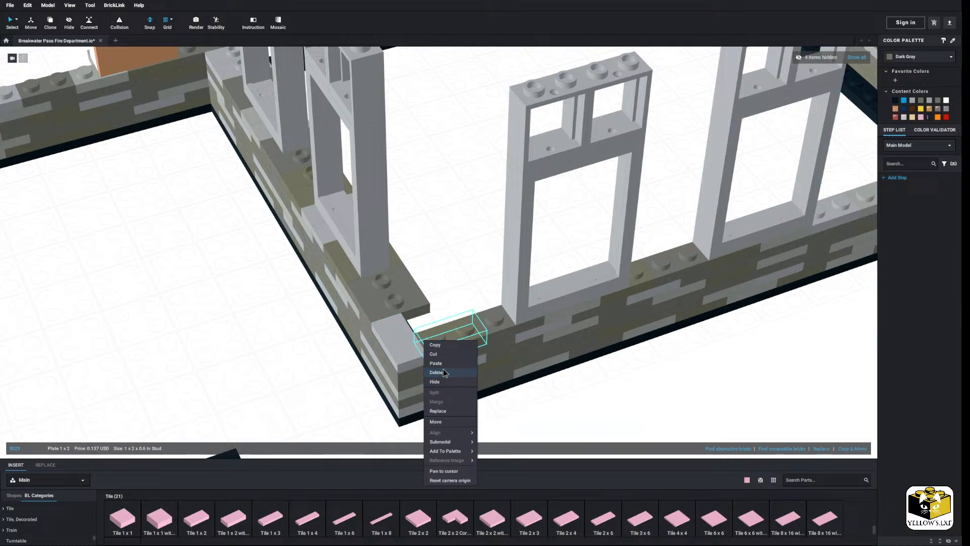
pyautogui.click(436, 372)
pyautogui.rightClick(336, 257)
pyautogui.rightClick(487, 232)
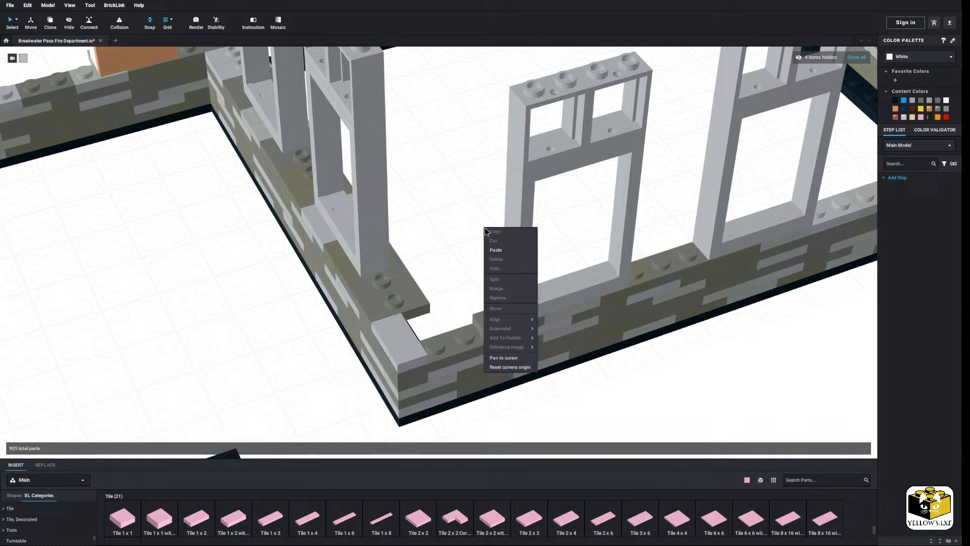
pyautogui.click(496, 250)
pyautogui.click(457, 318)
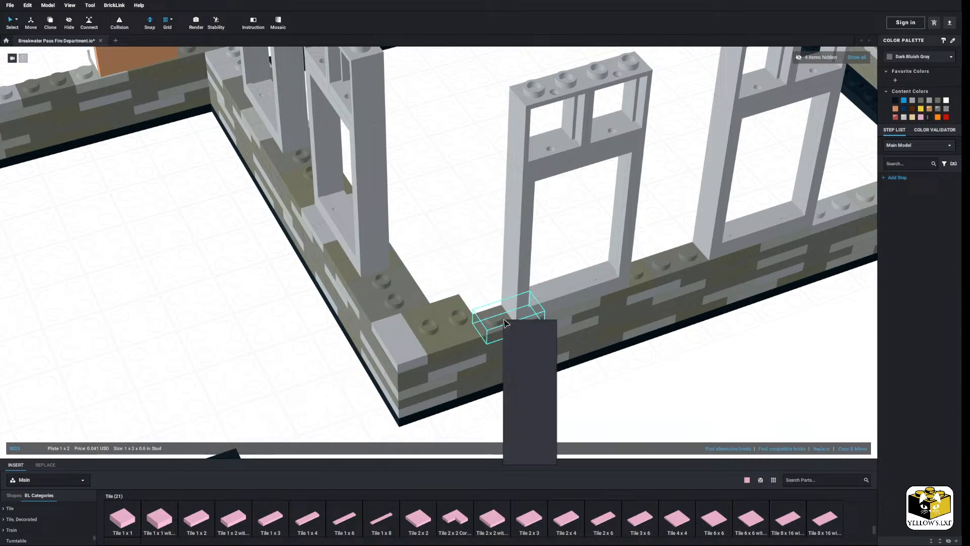
# Replace the Dark Bluish Gray 1 x 2 plate at the next window's near edge with a copy of the Dark Bluish Gray jumper pair
pyautogui.click(524, 351)
pyautogui.click(406, 299)
pyautogui.keyDown('ctrl'); pyautogui.click(398, 284); pyautogui.keyUp('ctrl')
pyautogui.rightClick(398, 283)
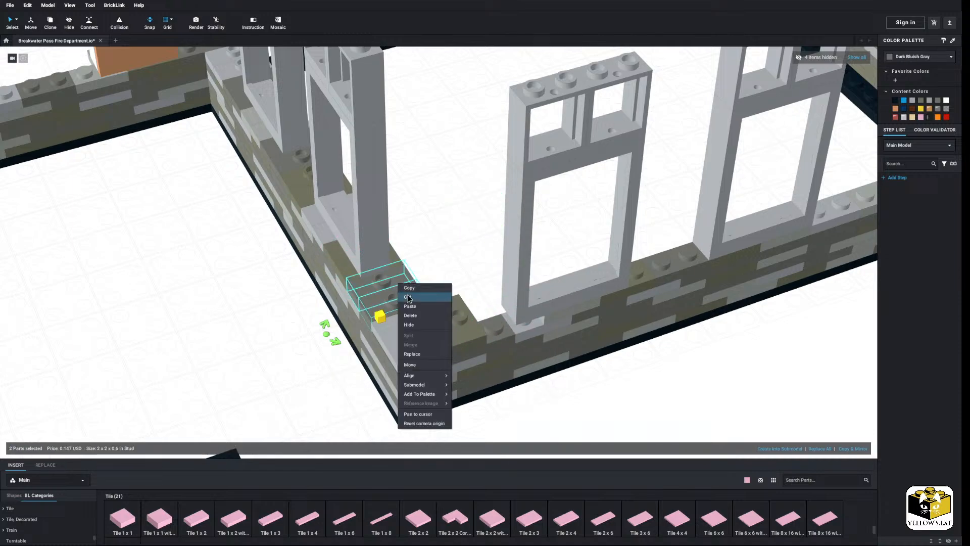
pyautogui.click(408, 298)
pyautogui.rightClick(435, 239)
pyautogui.click(445, 261)
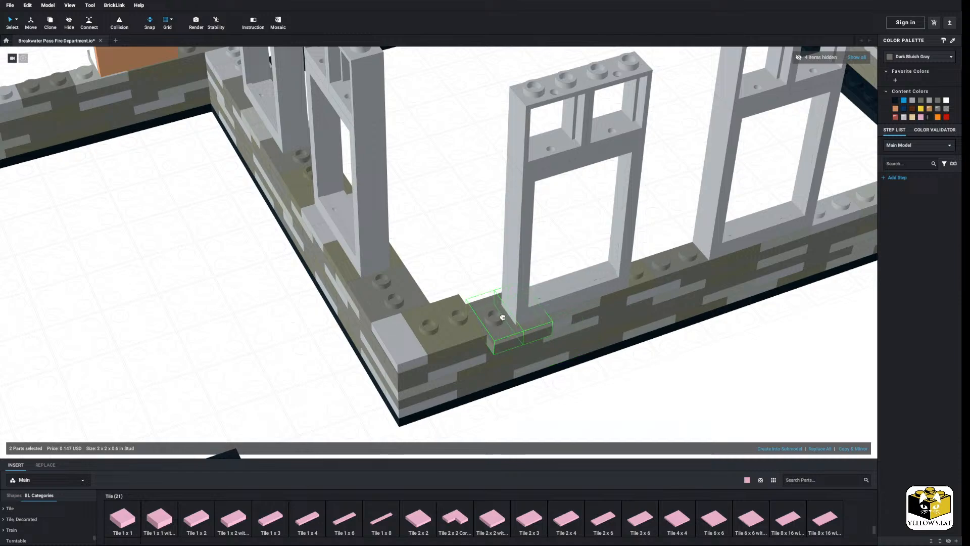
pyautogui.click(502, 317)
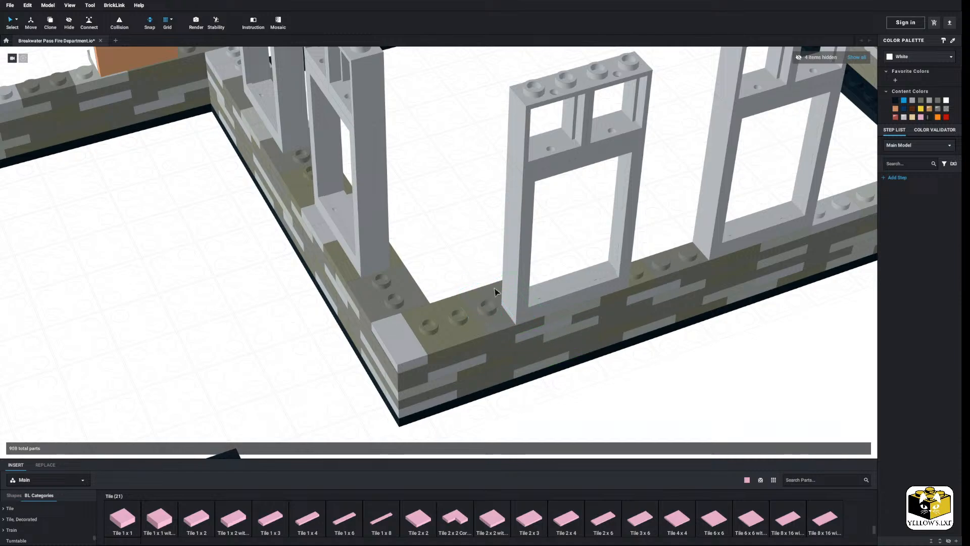
# Replace the plate under the first window past the outer corner with a copy of the Light Gray jumper pair from the finished wall
pyautogui.rightClick(564, 317)
pyautogui.click(576, 348)
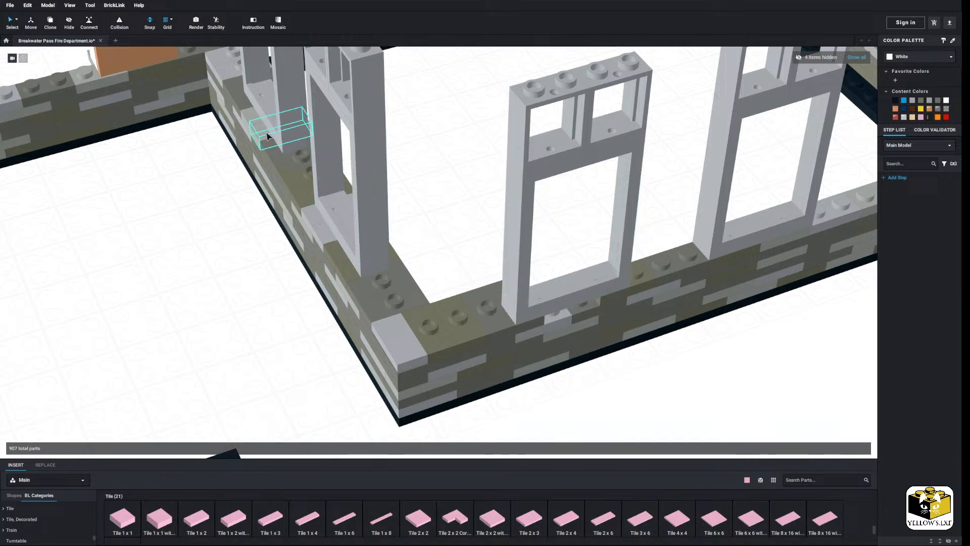
pyautogui.keyDown('ctrl'); pyautogui.click(252, 120); pyautogui.keyUp('ctrl')
pyautogui.rightClick(252, 120)
pyautogui.click(274, 128)
pyautogui.rightClick(463, 156)
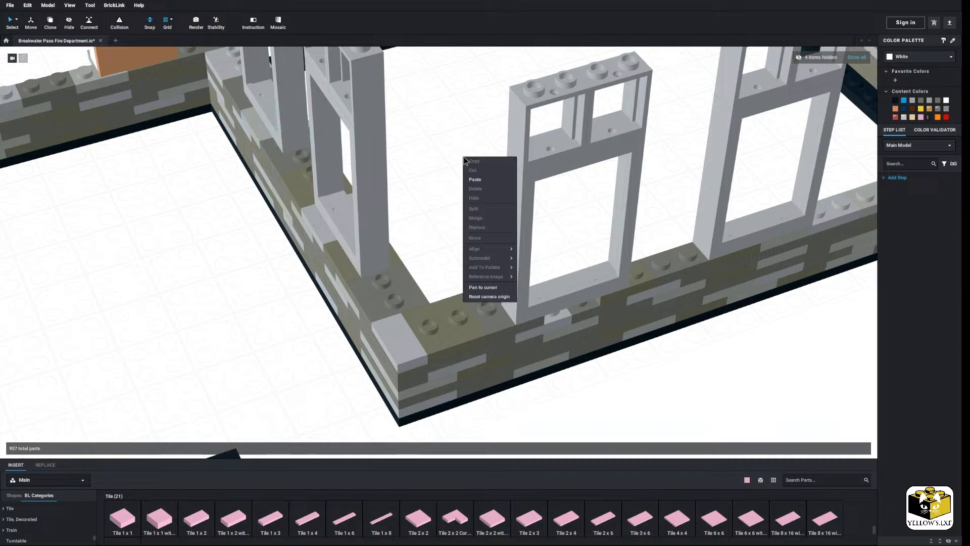
pyautogui.click(474, 180)
pyautogui.click(571, 245)
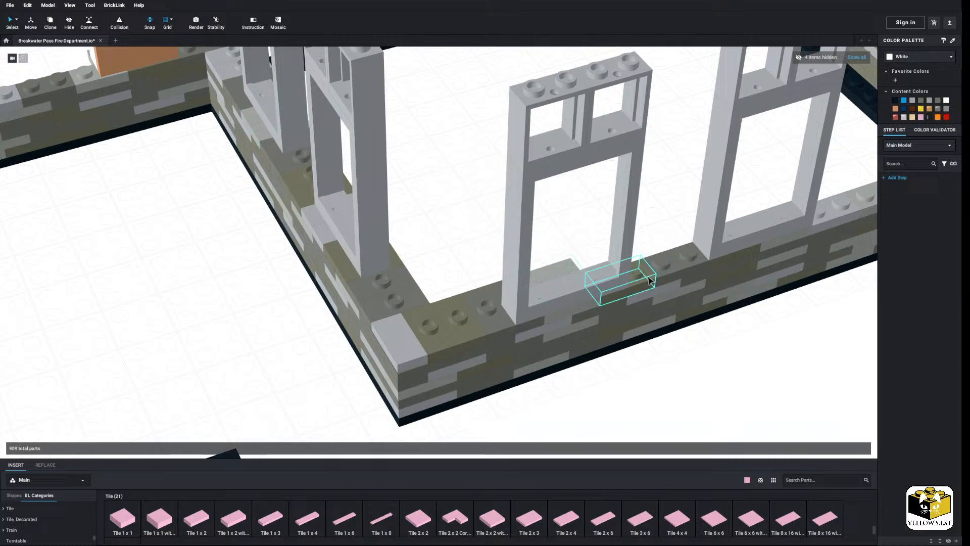
# Replace the plate at that window's far edge with a copy of the Dark Gray jumper pair beside the corner tile
pyautogui.rightClick(648, 273)
pyautogui.click(661, 308)
pyautogui.click(451, 329)
pyautogui.rightClick(452, 329)
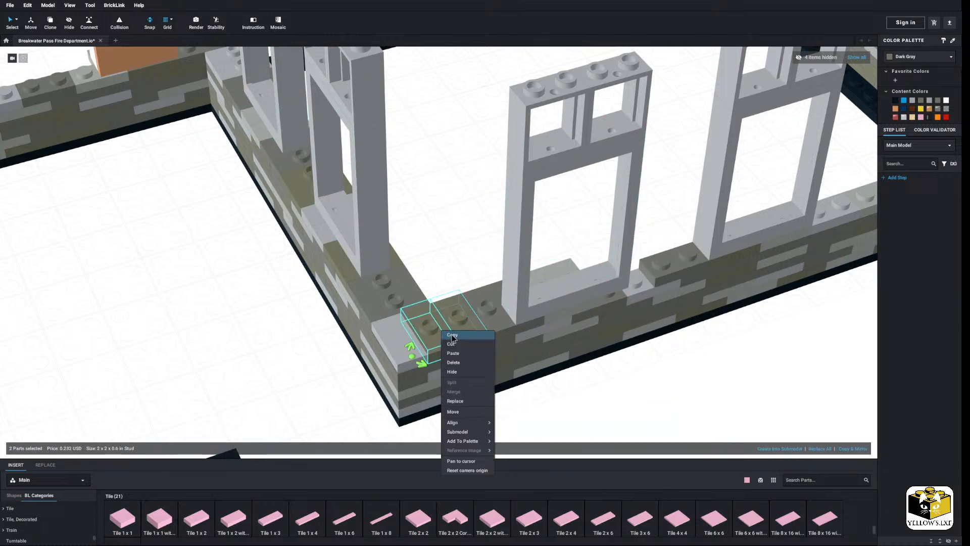
pyautogui.click(473, 337)
pyautogui.rightClick(463, 256)
pyautogui.click(474, 278)
pyautogui.click(617, 272)
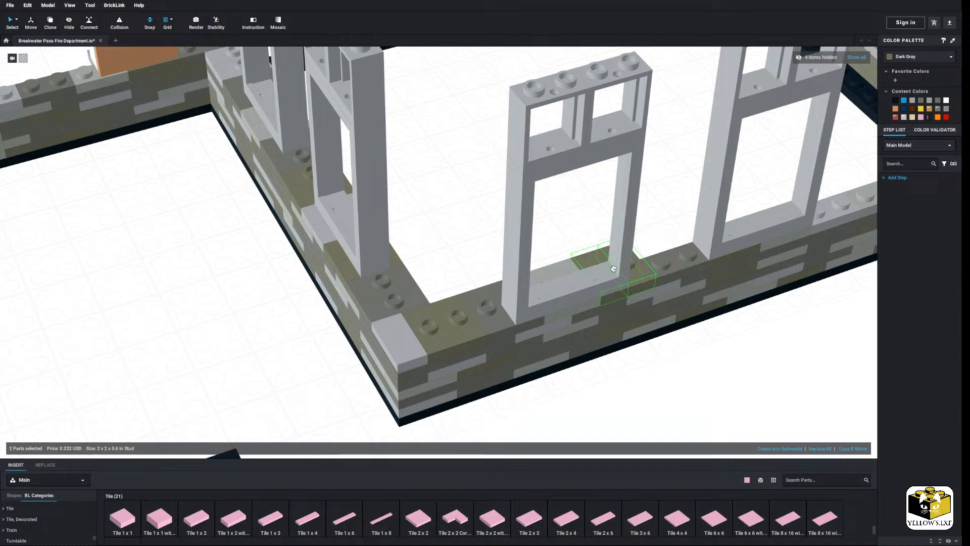
# Raise the first 1 x 4 x 5 window past the corner and its two small upper windows onto the new jumper plates
pyautogui.click(596, 189)
pyautogui.keyDown('ctrl'); pyautogui.click(553, 142); pyautogui.keyUp('ctrl')
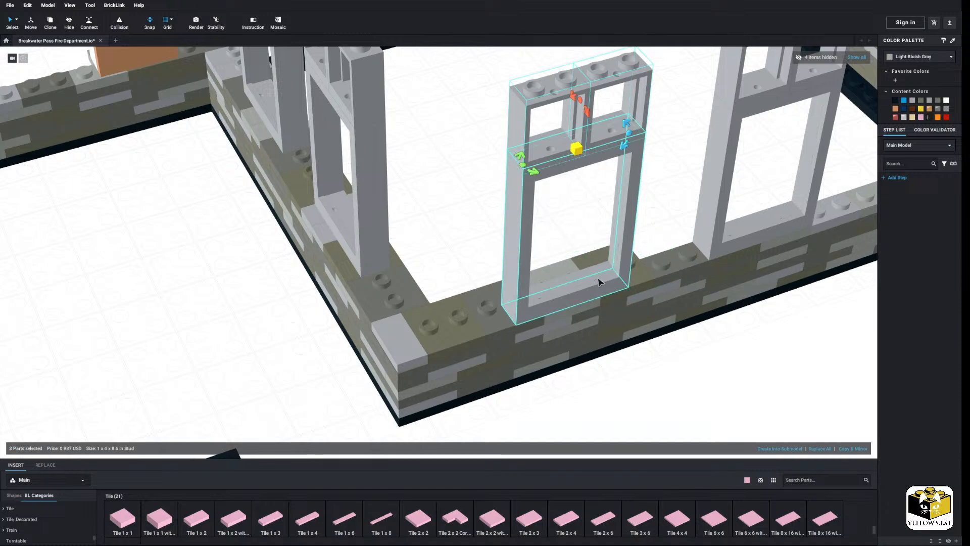
pyautogui.moveTo(587, 278); pyautogui.dragTo(579, 267)
pyautogui.click(479, 255)
# Replace the dark plate between the two windows with a copy of the Dark Bluish Gray jumper pair from the raised window's near edge
pyautogui.moveTo(546, 217); pyautogui.dragTo(518, 224, button='middle')
pyautogui.moveTo(521, 223); pyautogui.dragTo(484, 254, button='right')
pyautogui.scroll(-6, 457, 241)
pyautogui.scroll(6, 483, 255)
pyautogui.moveTo(483, 255); pyautogui.dragTo(438, 272, button='middle')
pyautogui.moveTo(439, 275); pyautogui.dragTo(425, 277, button='right')
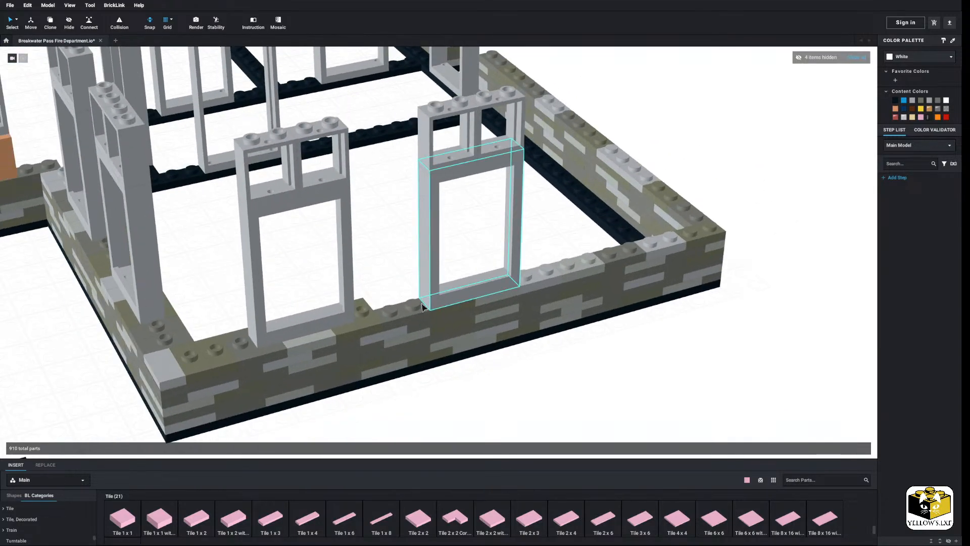
pyautogui.click(408, 317)
pyautogui.rightClick(412, 317)
pyautogui.click(429, 348)
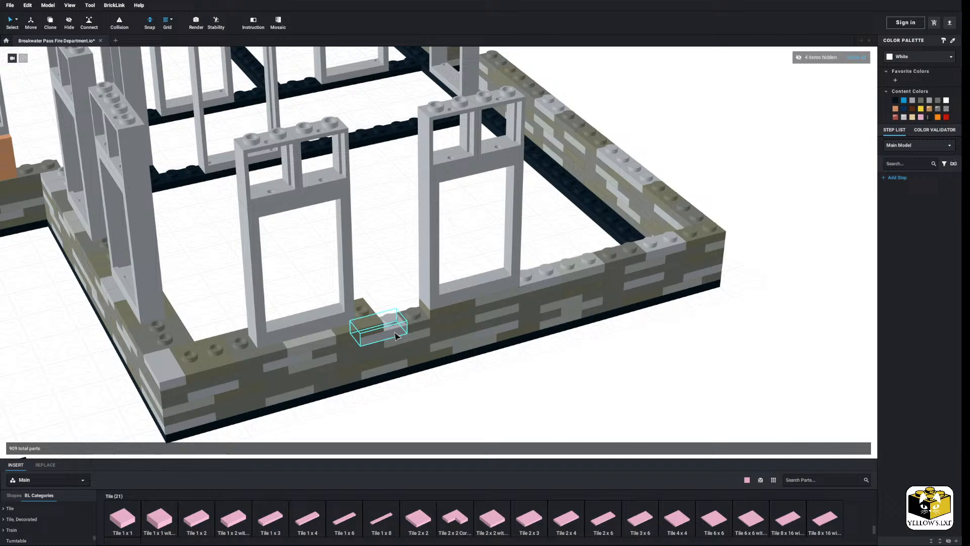
pyautogui.click(267, 357)
pyautogui.rightClick(267, 358)
pyautogui.click(278, 363)
pyautogui.rightClick(385, 275)
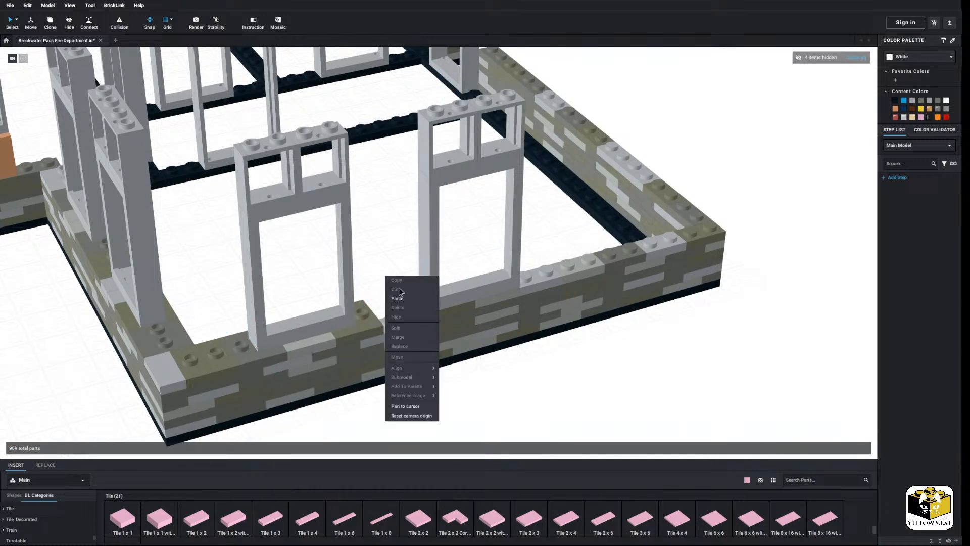
pyautogui.click(402, 296)
pyautogui.click(393, 288)
pyautogui.click(398, 274)
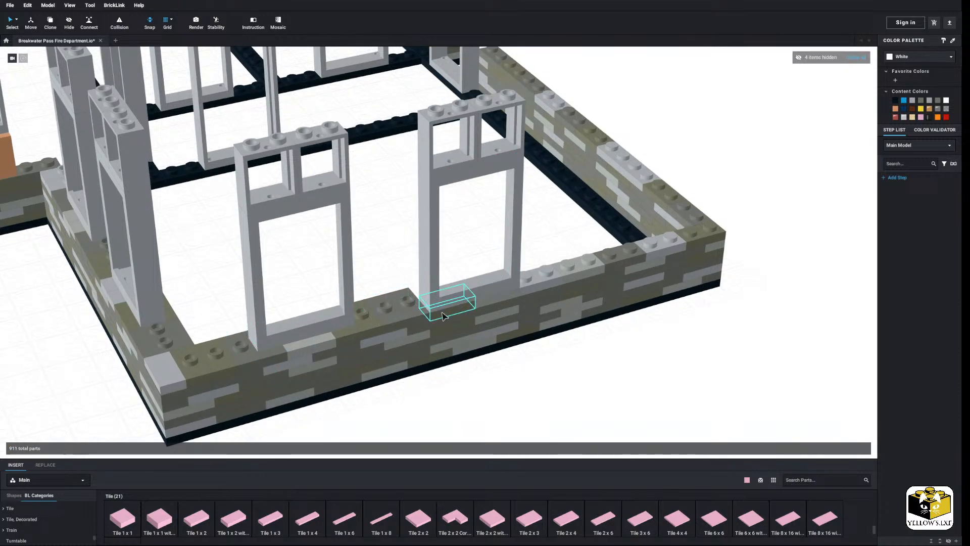
# Replace the plate under the second window's near edge with a copy of the Dark Gray jumper pair from the first window's far edge
pyautogui.rightClick(442, 313)
pyautogui.click(461, 347)
pyautogui.click(366, 325)
pyautogui.rightClick(345, 332)
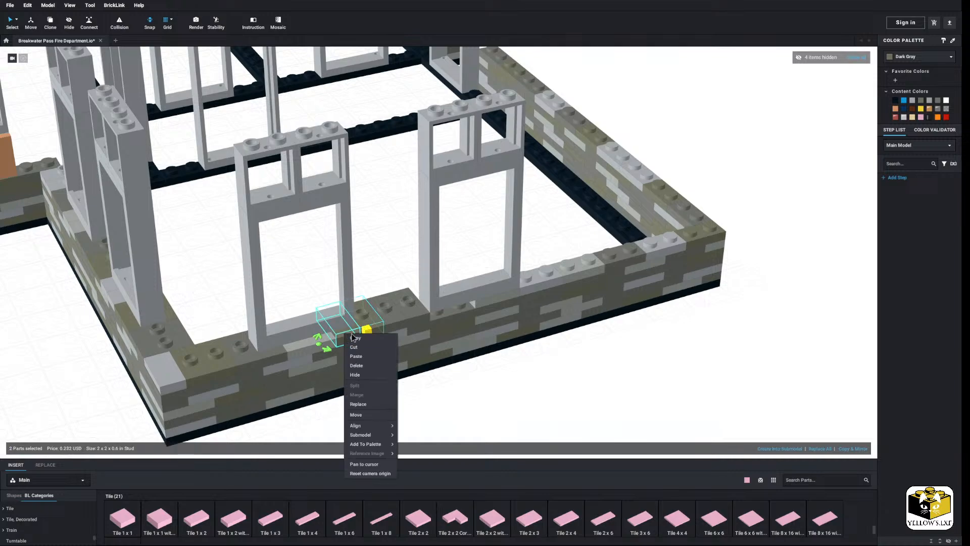
pyautogui.click(356, 337)
pyautogui.rightClick(387, 268)
pyautogui.click(402, 292)
pyautogui.click(433, 289)
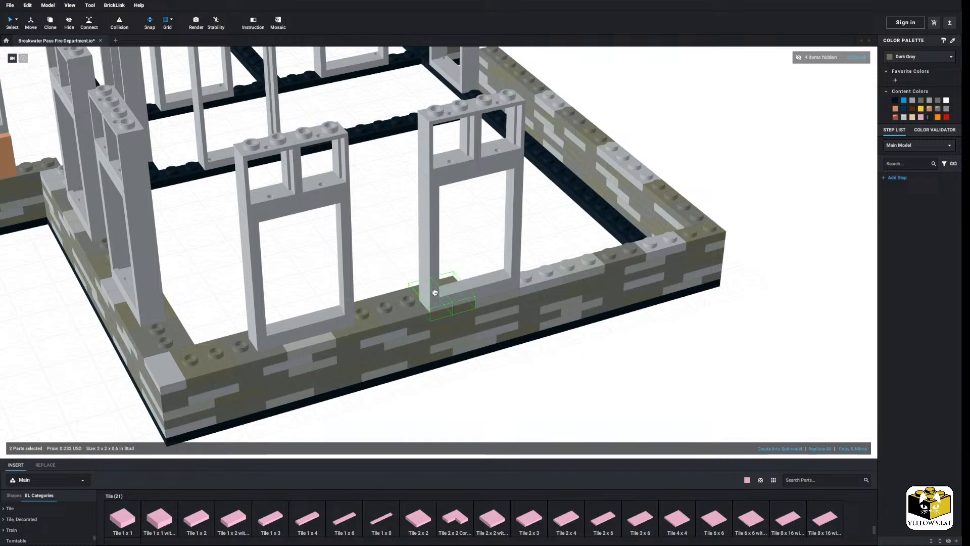
# Raise the second 1 x 4 x 5 window on this wall and its two small upper windows onto the jumper plates
pyautogui.click(462, 289)
pyautogui.keyDown('ctrl'); pyautogui.click(454, 172); pyautogui.keyUp('ctrl')
pyautogui.keyDown('ctrl'); pyautogui.click(480, 160); pyautogui.keyUp('ctrl')
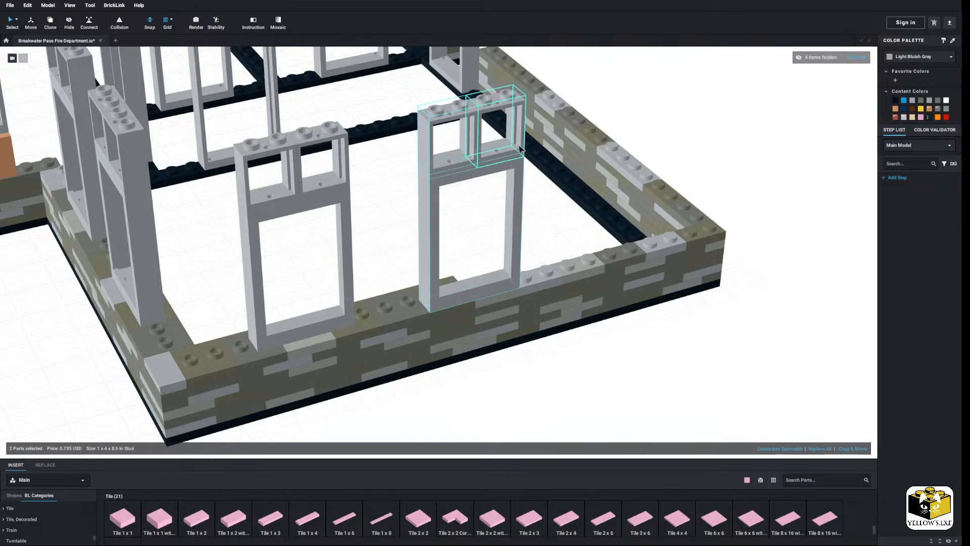
pyautogui.moveTo(446, 298); pyautogui.dragTo(443, 293)
pyautogui.click(379, 266)
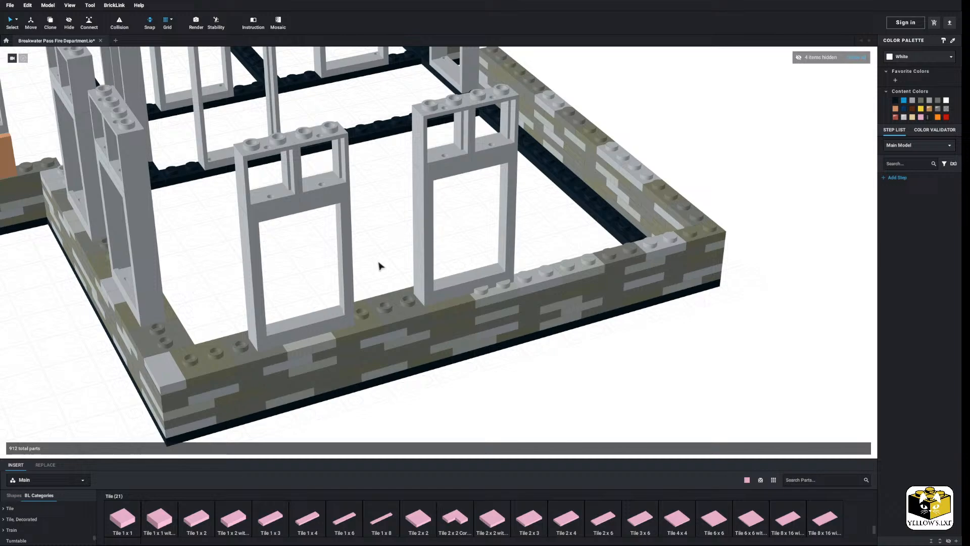
# Replace the plate under the second window's far edge with a copy of the Light Gray jumper pair from under the first window
pyautogui.click(487, 290)
pyautogui.moveTo(487, 291); pyautogui.dragTo(496, 306, button='right')
pyautogui.rightClick(492, 304)
pyautogui.click(517, 335)
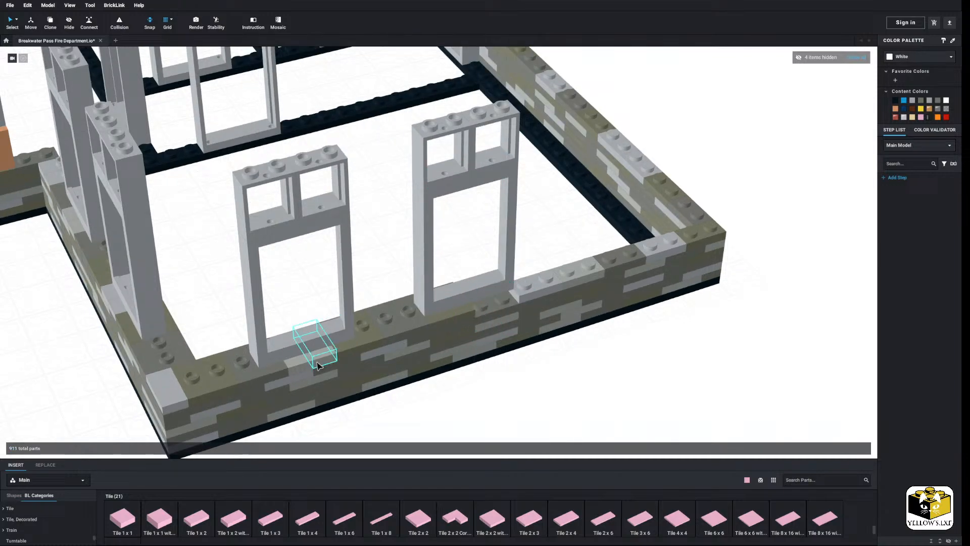
pyautogui.rightClick(390, 249)
pyautogui.click(401, 271)
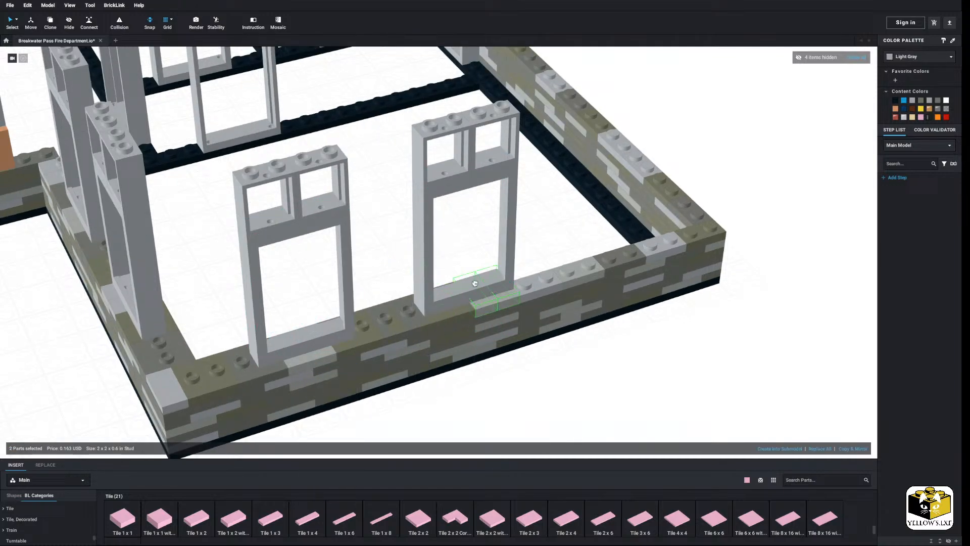
pyautogui.press('Escape')
# Replace the Light Bluish Gray 1 x 2 plate beside the second window with a copy of the Light Bluish Gray jumper pair near the inner corner
pyautogui.rightClick(548, 290)
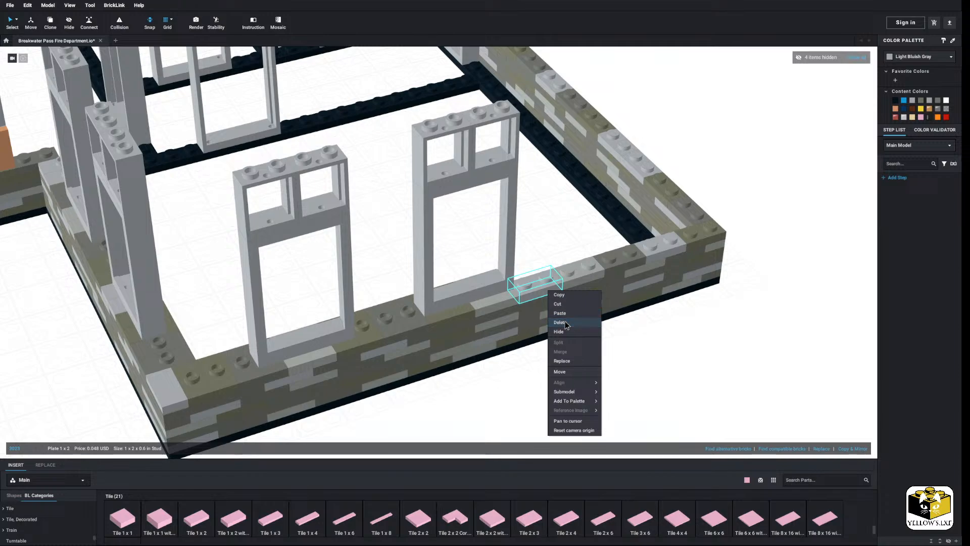
pyautogui.click(565, 323)
pyautogui.click(59, 196)
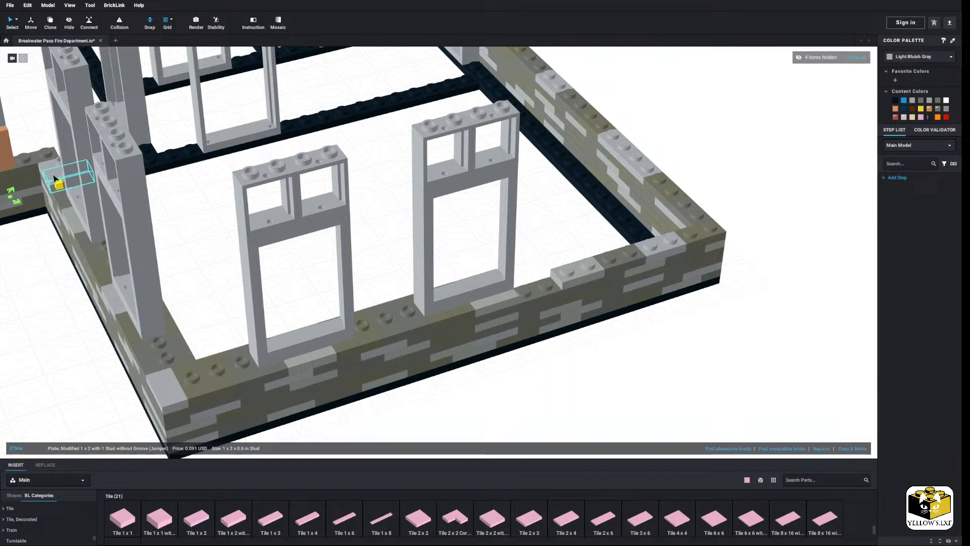
pyautogui.moveTo(62, 174); pyautogui.dragTo(67, 176, button='right')
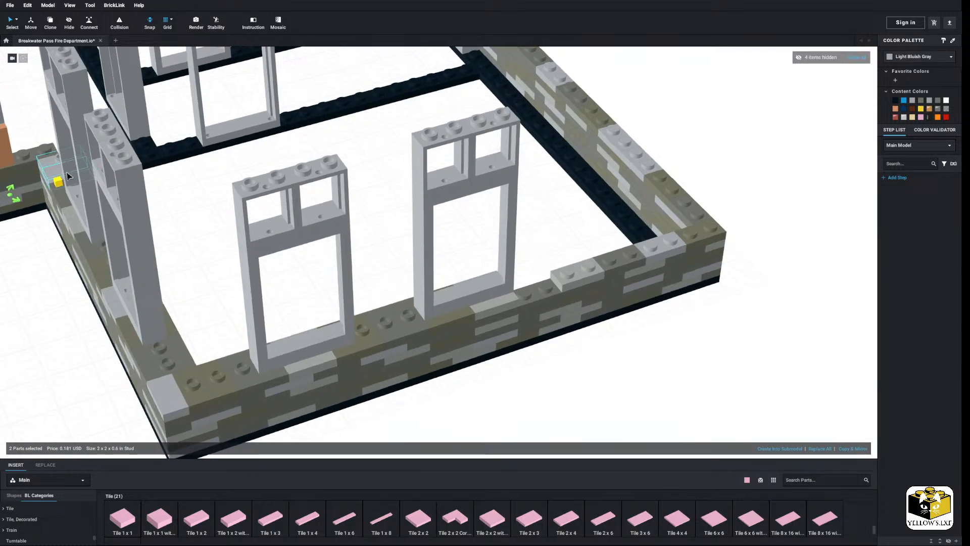
pyautogui.rightClick(61, 181)
pyautogui.click(68, 186)
pyautogui.rightClick(271, 156)
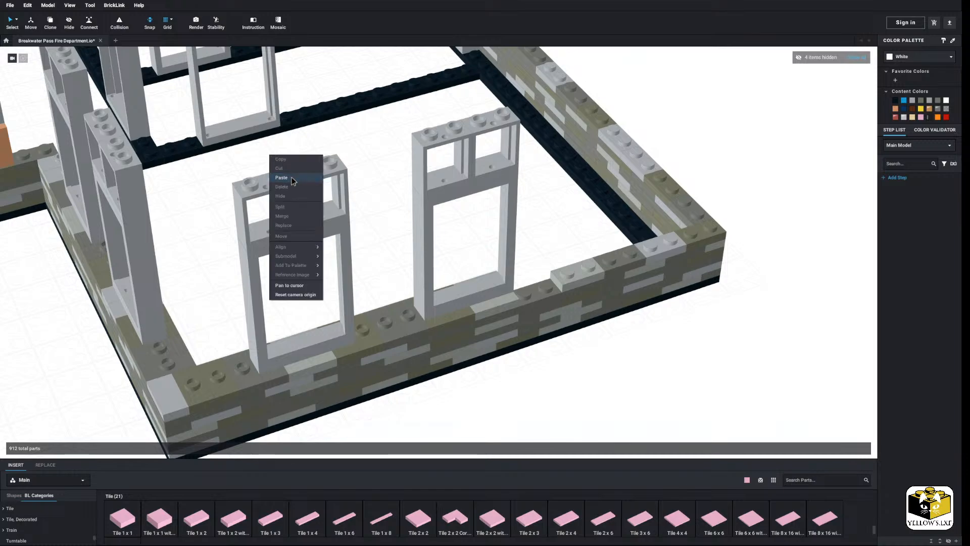
pyautogui.click(291, 177)
pyautogui.click(533, 284)
# Replace the plate beyond the new Light Bluish Gray jumpers with a copy of the Light Gray jumper pair from under the second window
pyautogui.moveTo(552, 251); pyautogui.dragTo(481, 248, button='middle')
pyautogui.rightClick(479, 292)
pyautogui.click(509, 325)
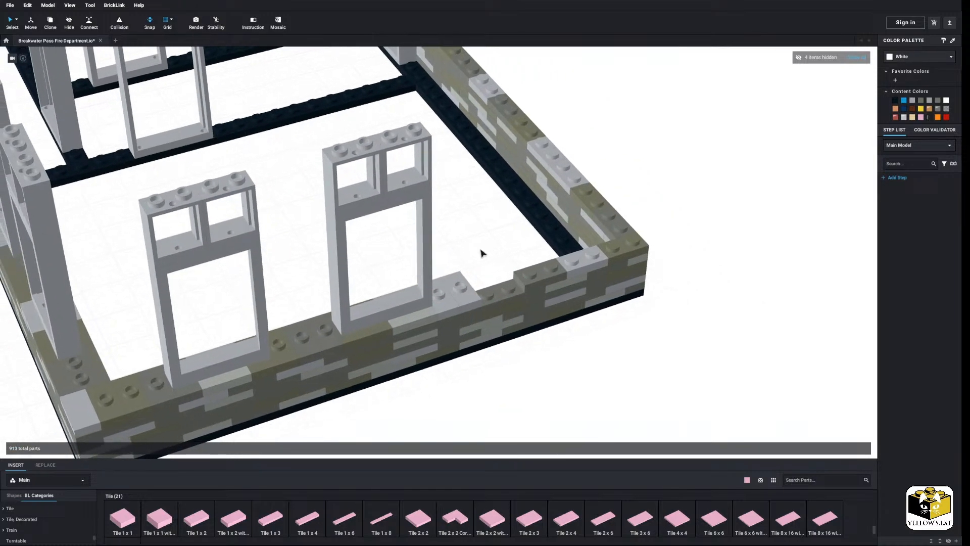
pyautogui.click(409, 325)
pyautogui.keyDown('ctrl'); pyautogui.click(417, 321); pyautogui.keyUp('ctrl')
pyautogui.rightClick(416, 317)
pyautogui.click(424, 322)
pyautogui.rightClick(468, 253)
pyautogui.click(488, 274)
pyautogui.click(487, 280)
# Replace the next Dark Bluish Gray 1 x 2 plate along the wall with a copy of the Dark Bluish Gray jumper pair between the windows
pyautogui.rightClick(536, 269)
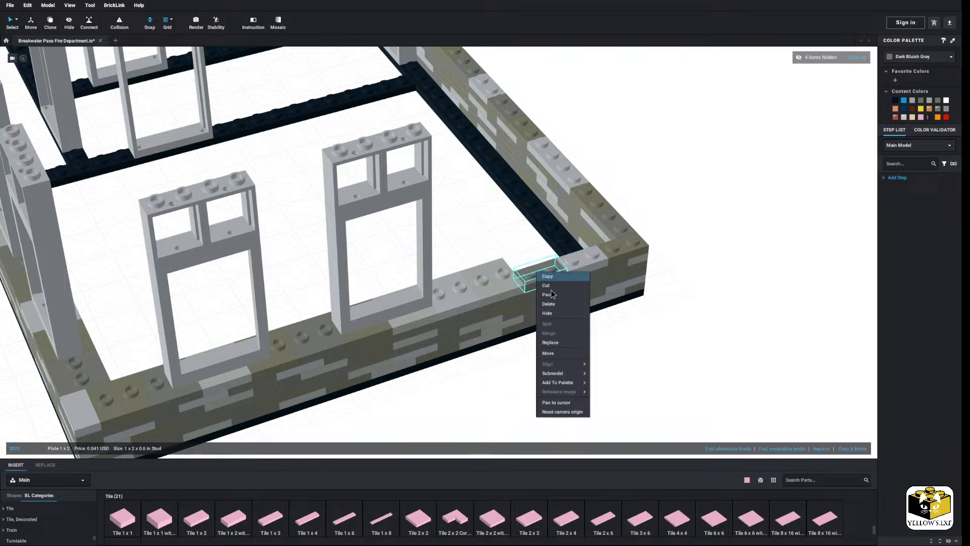
pyautogui.click(548, 305)
pyautogui.click(329, 347)
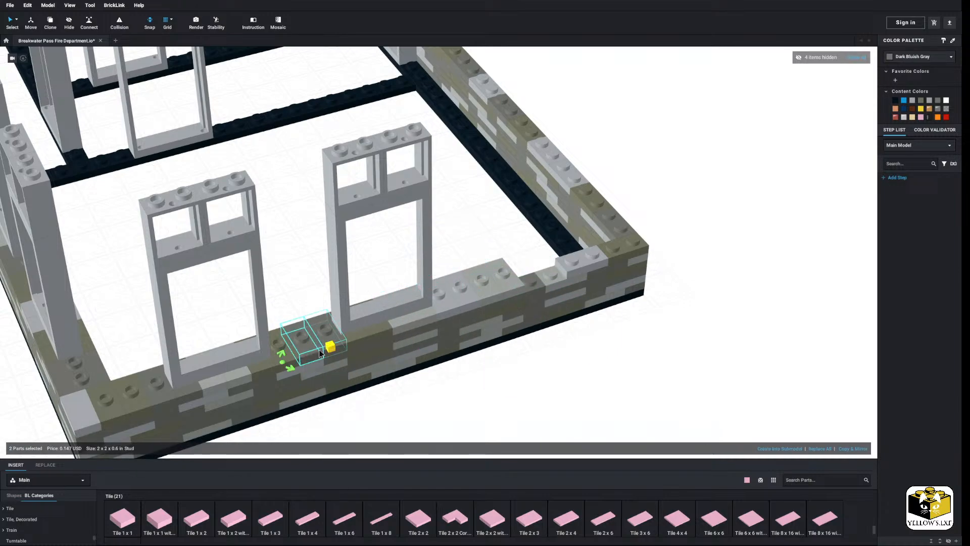
pyautogui.rightClick(299, 348)
pyautogui.click(309, 313)
pyautogui.rightClick(262, 299)
pyautogui.click(299, 260)
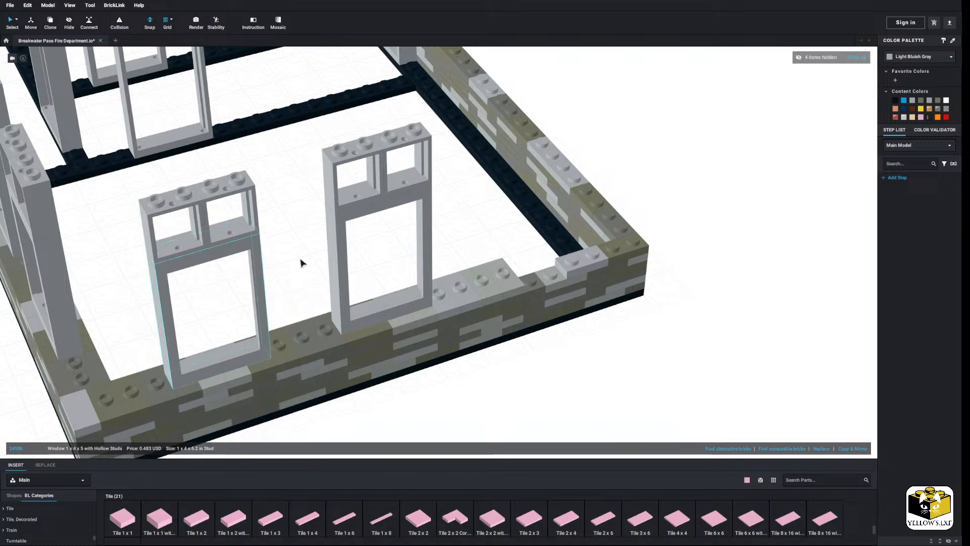
pyautogui.rightClick(300, 260)
pyautogui.click(316, 283)
pyautogui.click(473, 232)
# Replace the light plate near the far corner with a copy of the Light Bluish Gray jumper pair beside the second window
pyautogui.moveTo(472, 231); pyautogui.dragTo(459, 232, button='right')
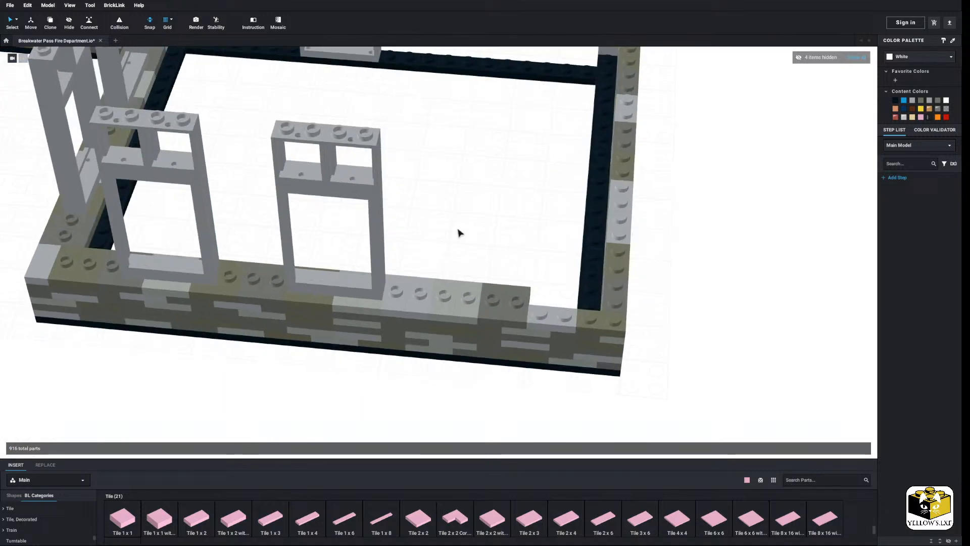
pyautogui.moveTo(458, 231); pyautogui.dragTo(417, 234, button='middle')
pyautogui.rightClick(466, 309)
pyautogui.click(480, 339)
pyautogui.click(326, 299)
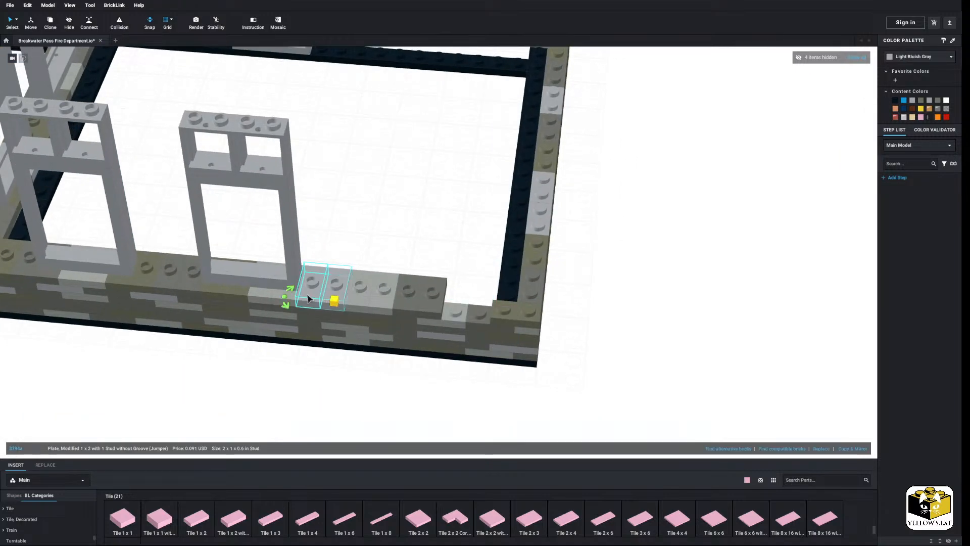
pyautogui.keyDown('ctrl'); pyautogui.click(307, 297); pyautogui.keyUp('ctrl')
pyautogui.rightClick(306, 294)
pyautogui.click(315, 309)
pyautogui.rightClick(393, 233)
pyautogui.click(413, 259)
pyautogui.click(466, 296)
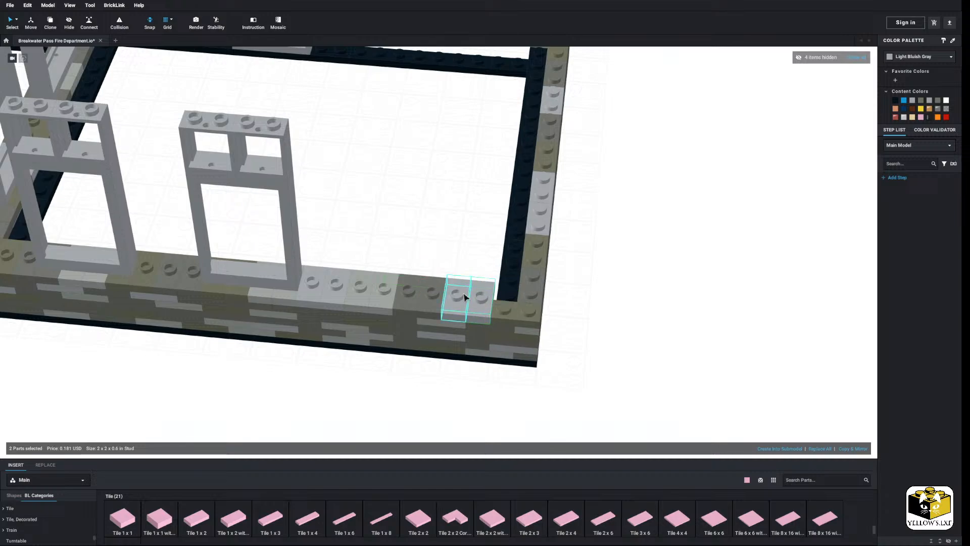
# Replace the Dark Gray 1 x 2 plate at the outer corner with a Tile 1 x 2 coloured Dark Gray
pyautogui.click(467, 283)
pyautogui.moveTo(467, 283); pyautogui.dragTo(417, 246, button='right')
pyautogui.rightClick(403, 316)
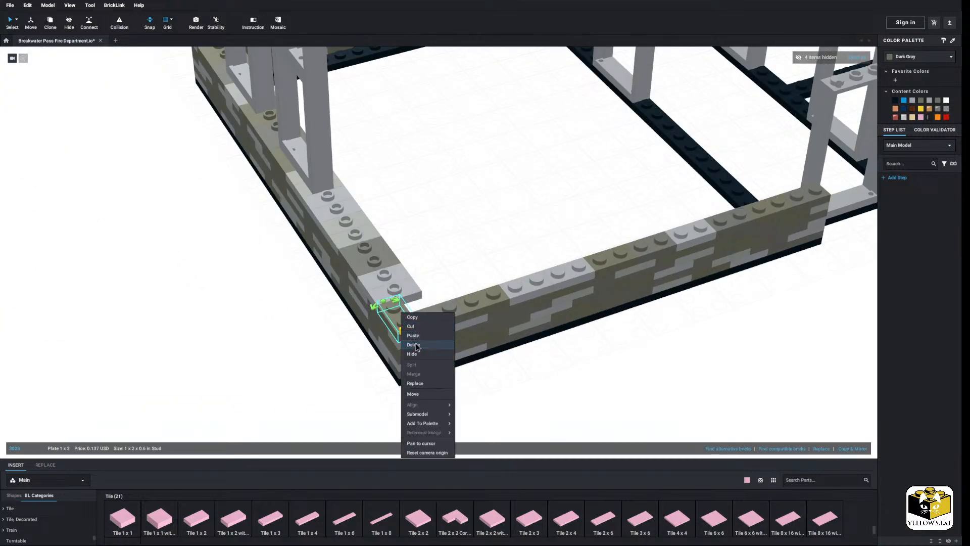
pyautogui.click(415, 346)
pyautogui.moveTo(352, 347); pyautogui.dragTo(396, 320)
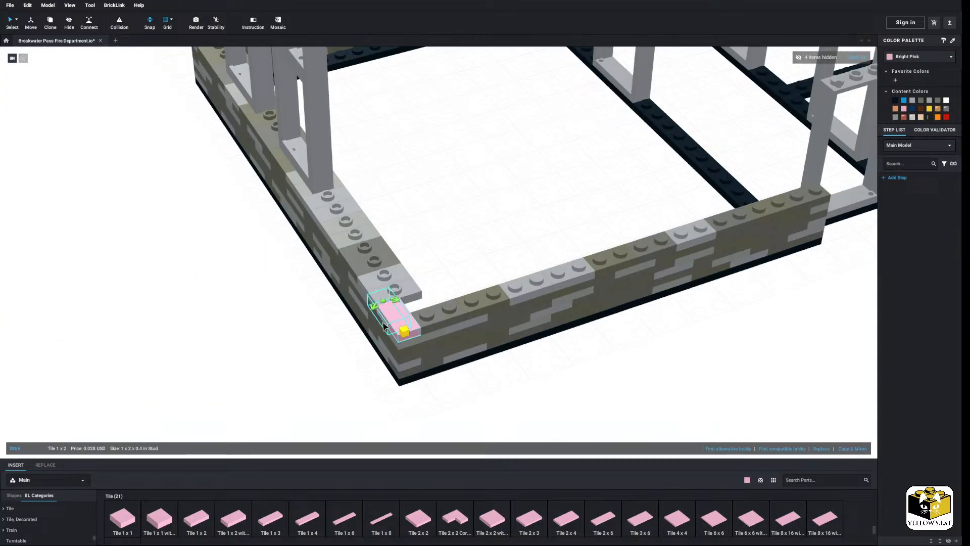
pyautogui.click(911, 102)
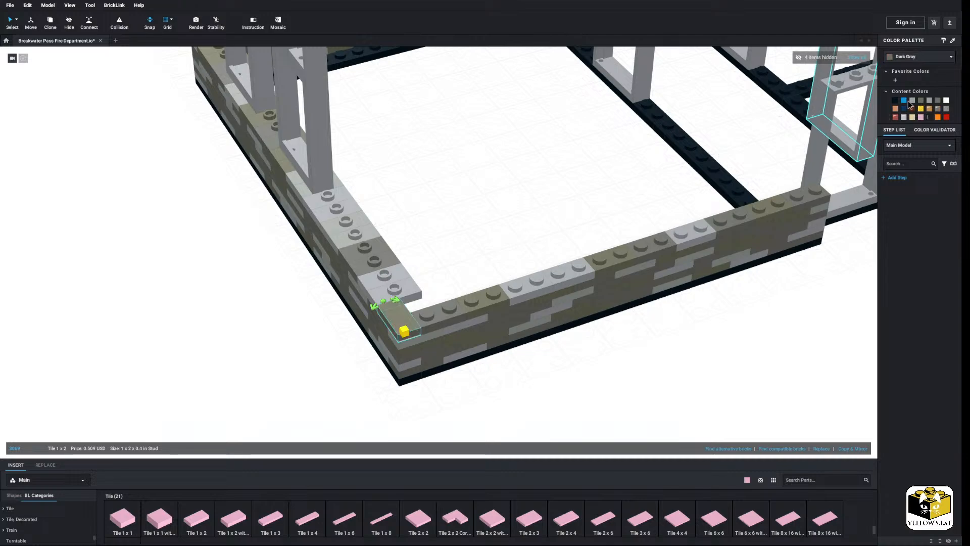
pyautogui.click(507, 220)
# Replace the Dark Bluish Gray 1 x 2 plate beside the corner tile with a copy of the Dark Bluish Gray jumper pair from the window wall
pyautogui.rightClick(420, 313)
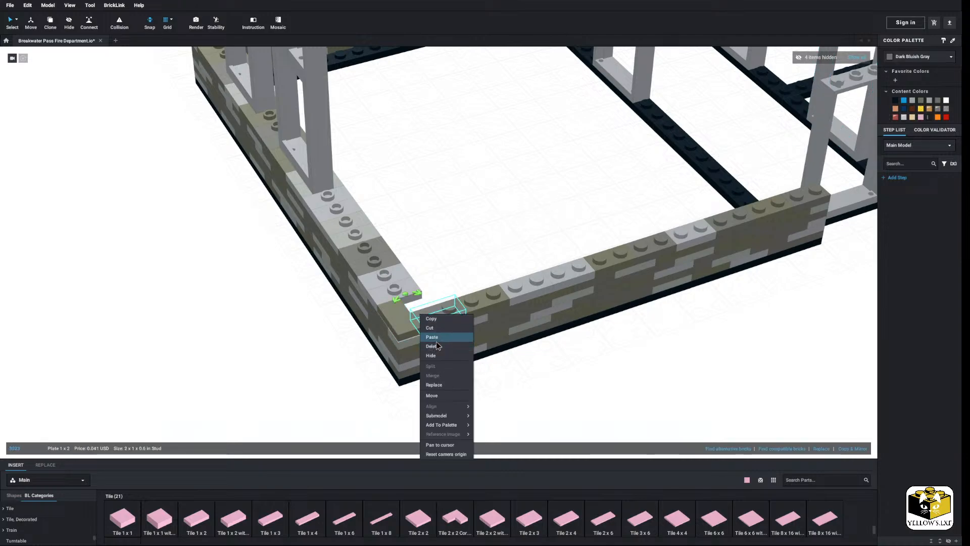
pyautogui.click(437, 347)
pyautogui.click(372, 256)
pyautogui.keyDown('ctrl'); pyautogui.click(374, 265); pyautogui.keyUp('ctrl')
pyautogui.rightClick(375, 263)
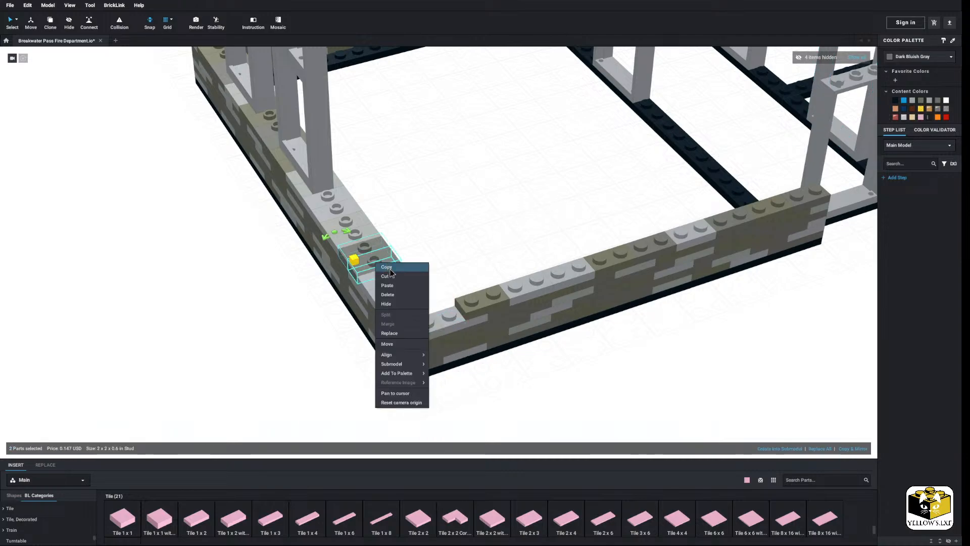
pyautogui.click(385, 277)
pyautogui.rightClick(438, 240)
pyautogui.click(448, 261)
pyautogui.click(433, 300)
pyautogui.click(462, 247)
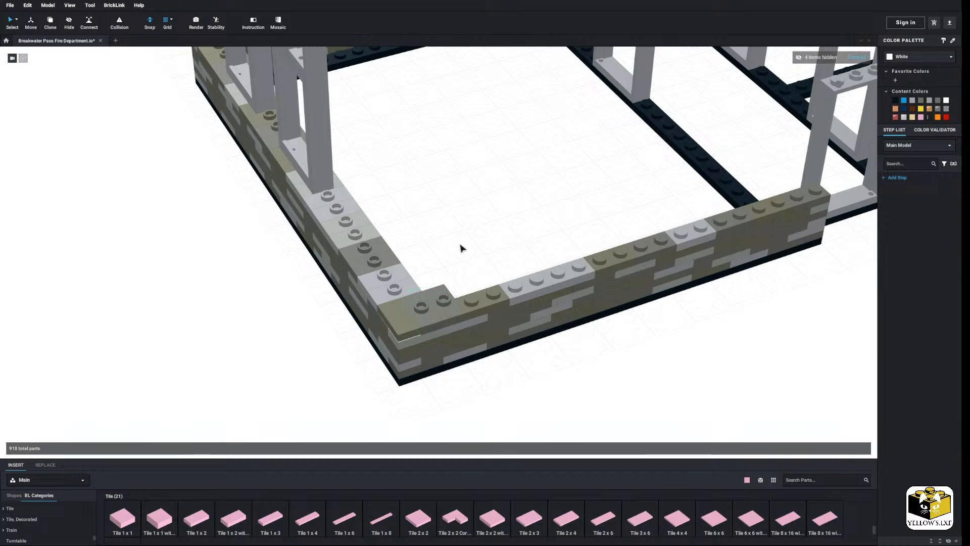
# Replace the Dark Gray 1 x 2 plate beyond the new jumpers with a copy of the Dark Gray jumper pair from the window wall
pyautogui.moveTo(462, 247); pyautogui.dragTo(436, 254, button='middle')
pyautogui.rightClick(407, 315)
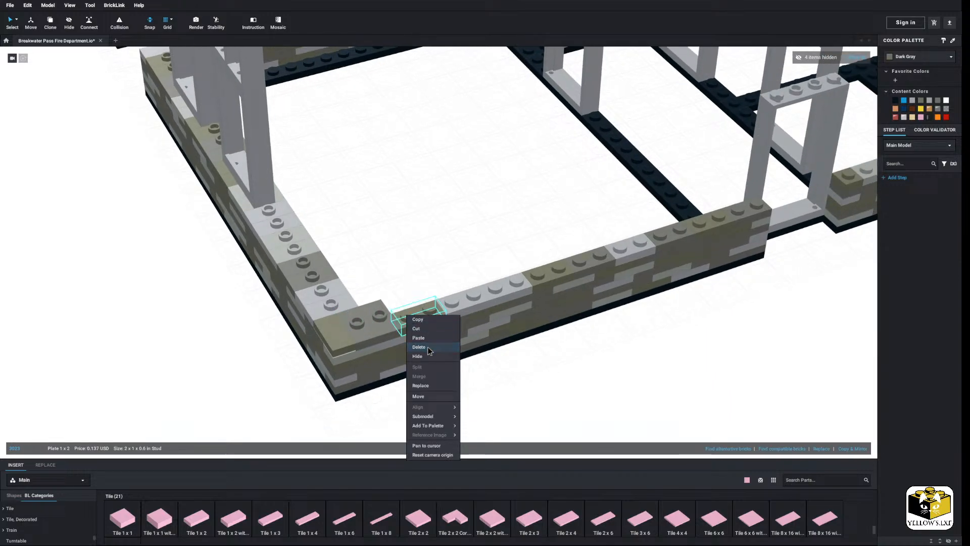
pyautogui.click(427, 347)
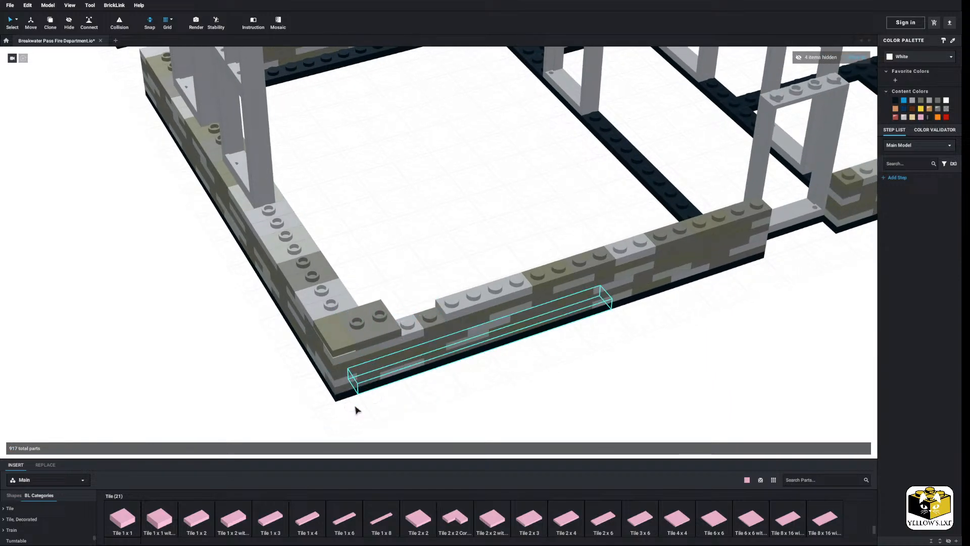
pyautogui.click(230, 168)
pyautogui.keyDown('ctrl'); pyautogui.click(226, 176); pyautogui.keyUp('ctrl')
pyautogui.rightClick(226, 175)
pyautogui.click(238, 182)
pyautogui.rightClick(402, 192)
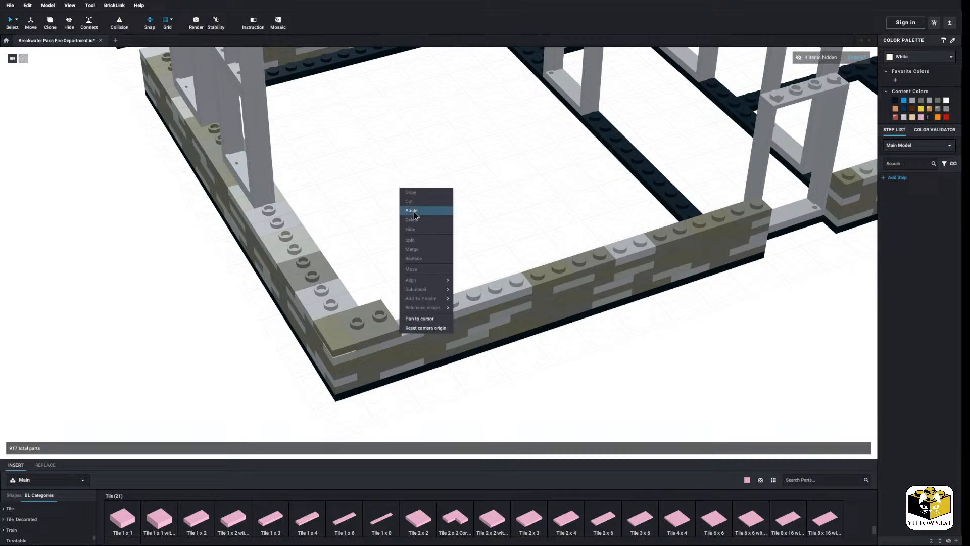
pyautogui.click(412, 211)
pyautogui.click(416, 303)
pyautogui.click(488, 216)
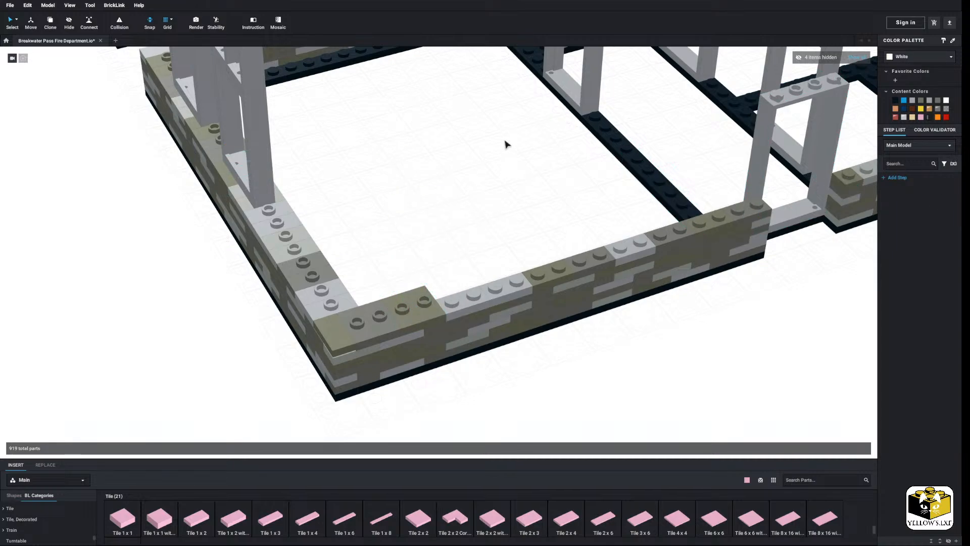
pyautogui.click(115, 40)
pyautogui.click(86, 41)
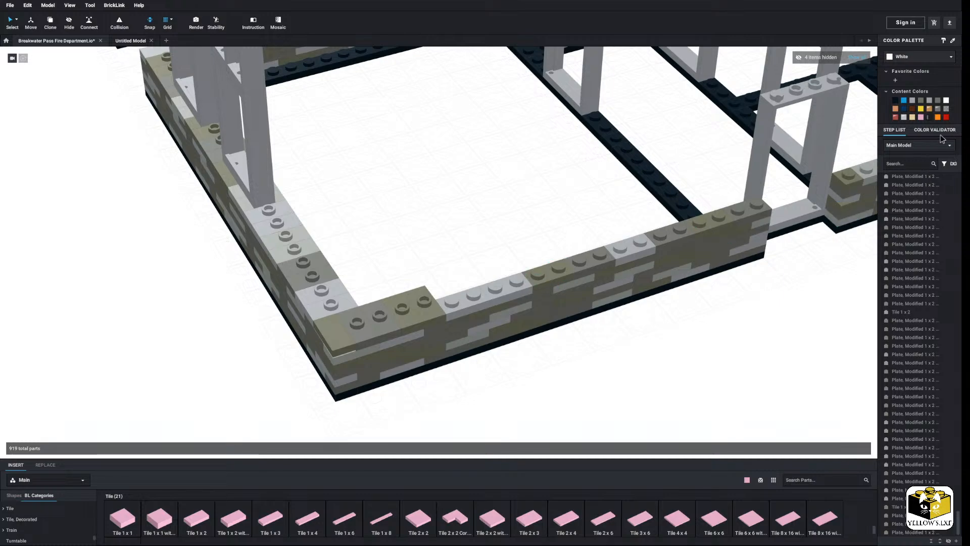
pyautogui.click(937, 131)
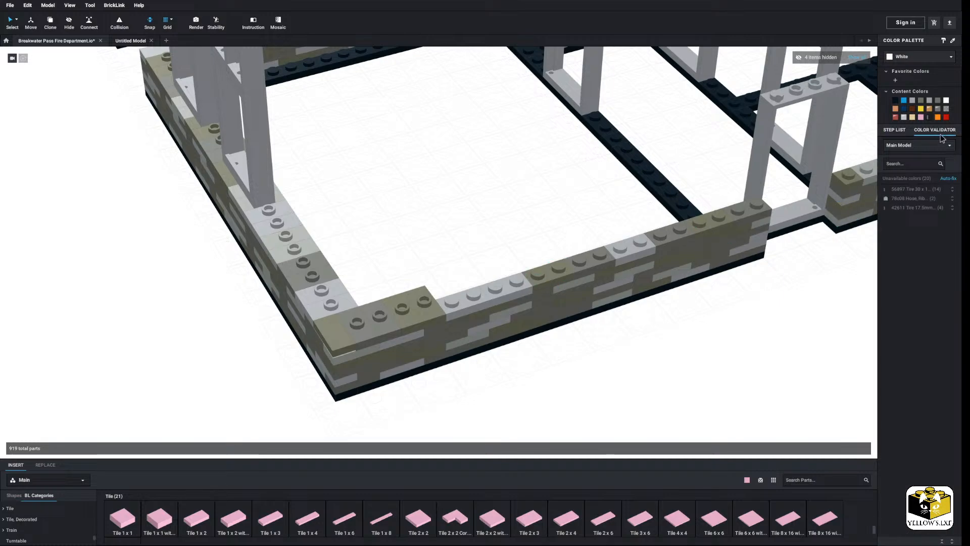
pyautogui.click(894, 130)
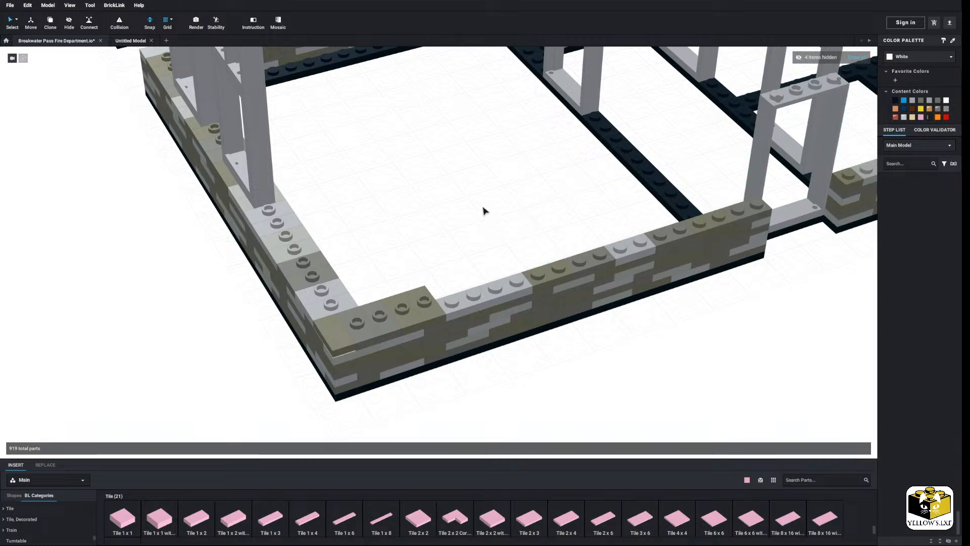
# Replace the Light Bluish Gray 1 x 2 plate after the Dark Gray jumpers with a copy of the Light Bluish Gray jumper pair near the corner
pyautogui.moveTo(473, 213); pyautogui.dragTo(444, 225, button='middle')
pyautogui.rightClick(438, 309)
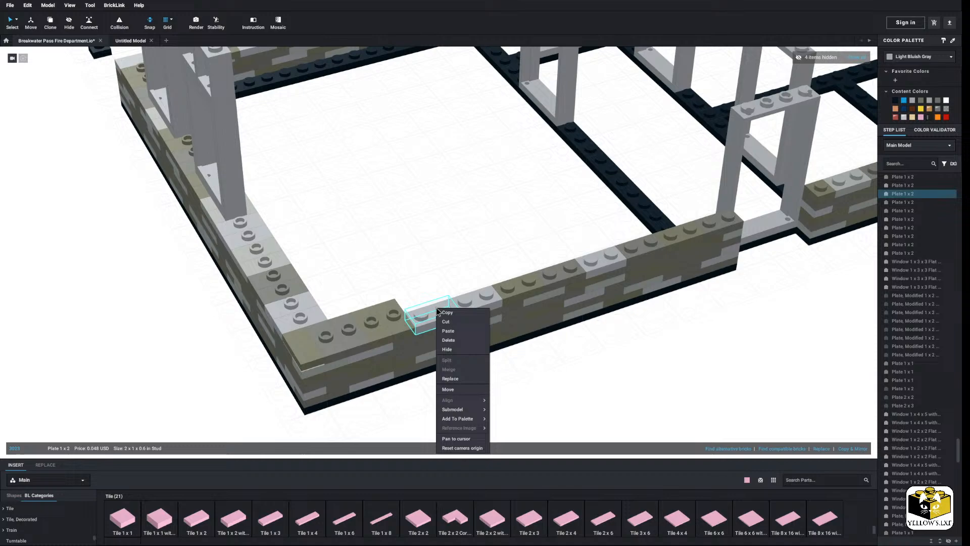
pyautogui.click(460, 346)
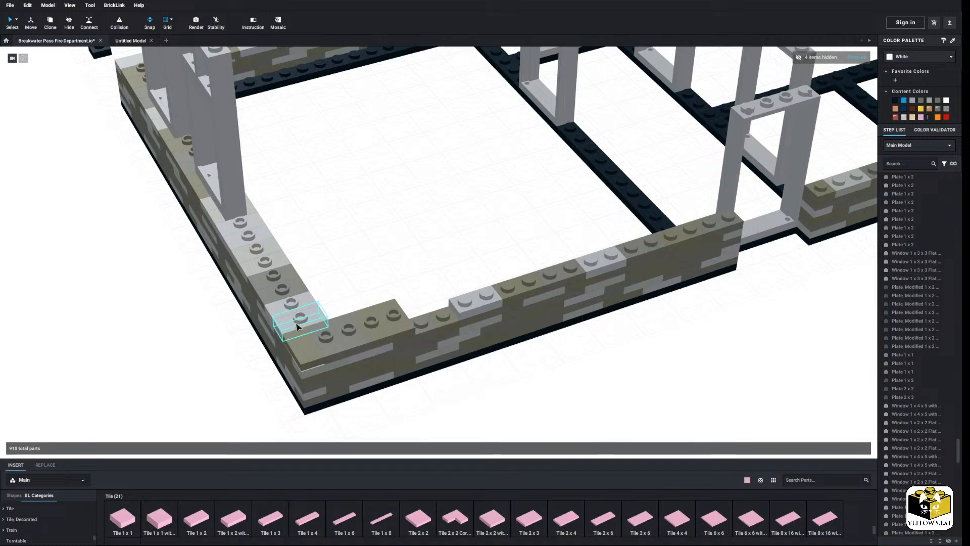
pyautogui.rightClick(402, 283)
pyautogui.click(426, 297)
pyautogui.click(469, 277)
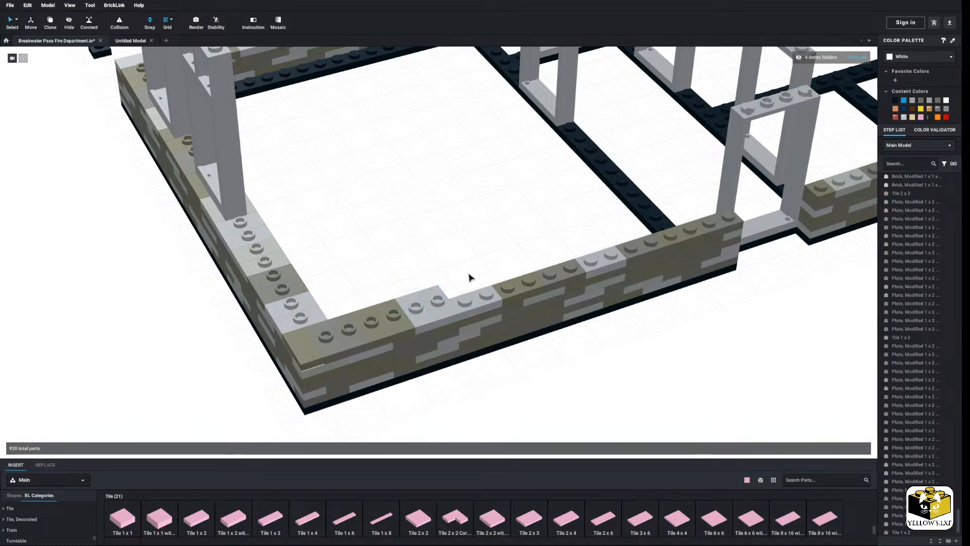
# Replace the next light 1 x 2 plate along the wall with a copy of the adjacent Light Bluish Gray jumper pair
pyautogui.rightClick(472, 299)
pyautogui.click(483, 329)
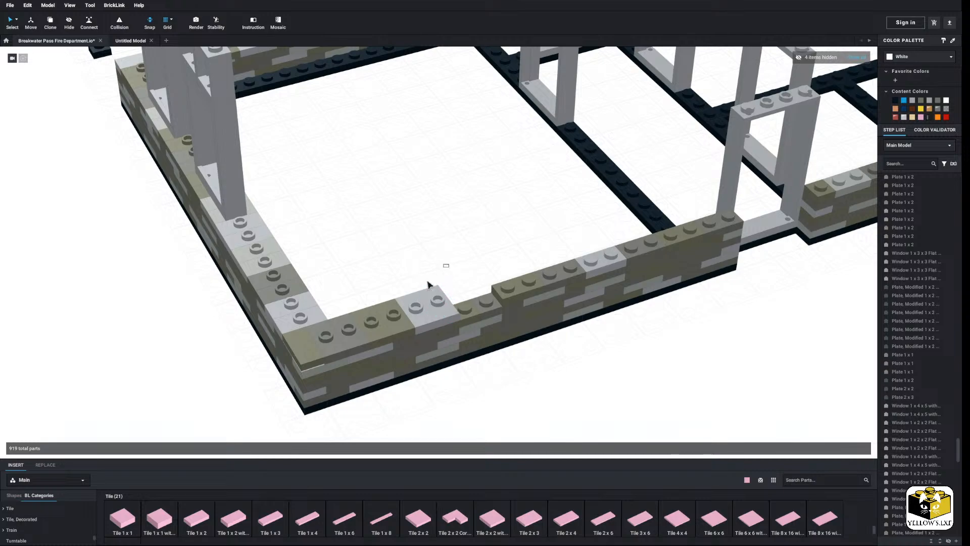
pyautogui.moveTo(427, 285); pyautogui.dragTo(411, 297)
pyautogui.rightClick(413, 293)
pyautogui.click(426, 296)
pyautogui.rightClick(455, 269)
pyautogui.click(471, 291)
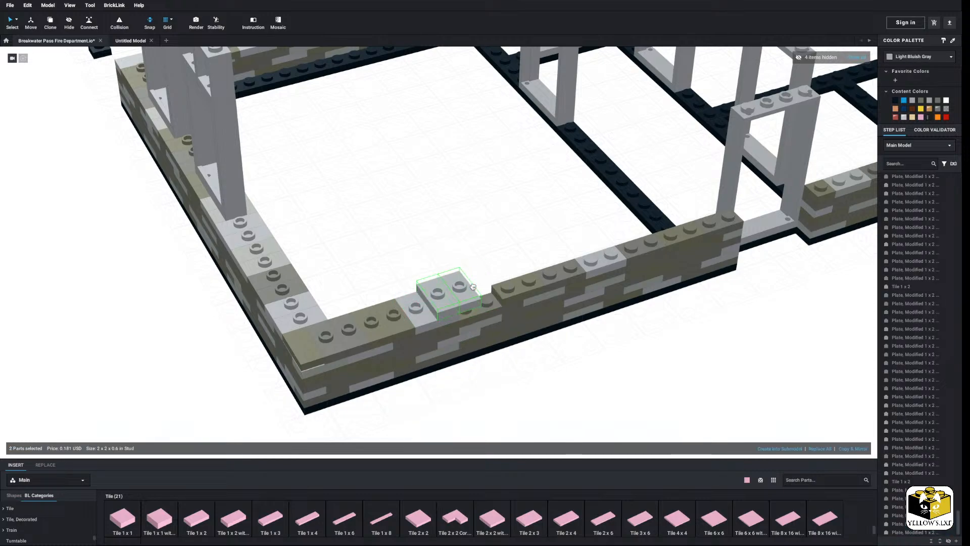
# Replace the two dark 1 x 2 plates beyond the light jumpers with a copy of the four Dark Gray and Dark Bluish Gray jumpers beside the corner
pyautogui.click(523, 285)
pyautogui.keyDown('ctrl'); pyautogui.click(559, 270); pyautogui.keyUp('ctrl')
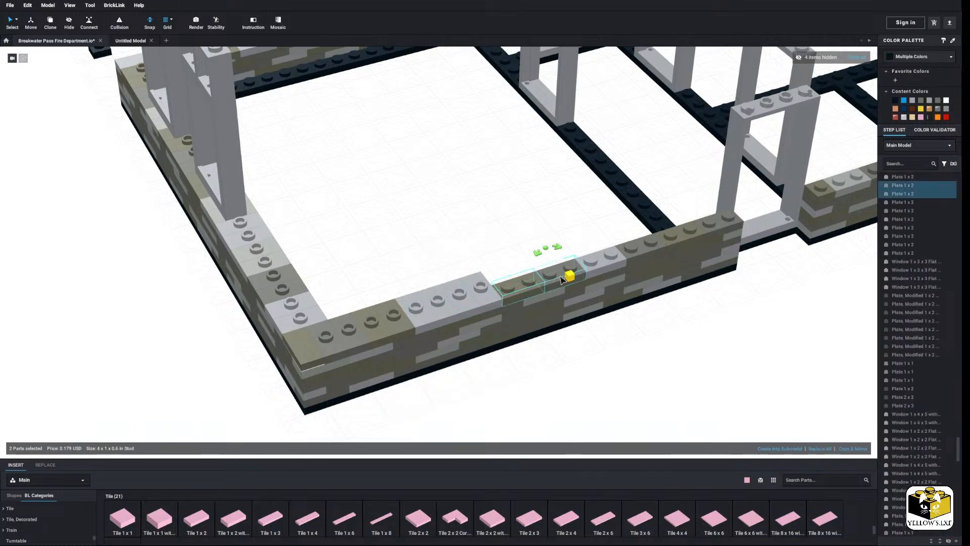
pyautogui.rightClick(560, 266)
pyautogui.click(573, 308)
pyautogui.click(385, 324)
pyautogui.keyDown('ctrl'); pyautogui.click(347, 337); pyautogui.keyUp('ctrl')
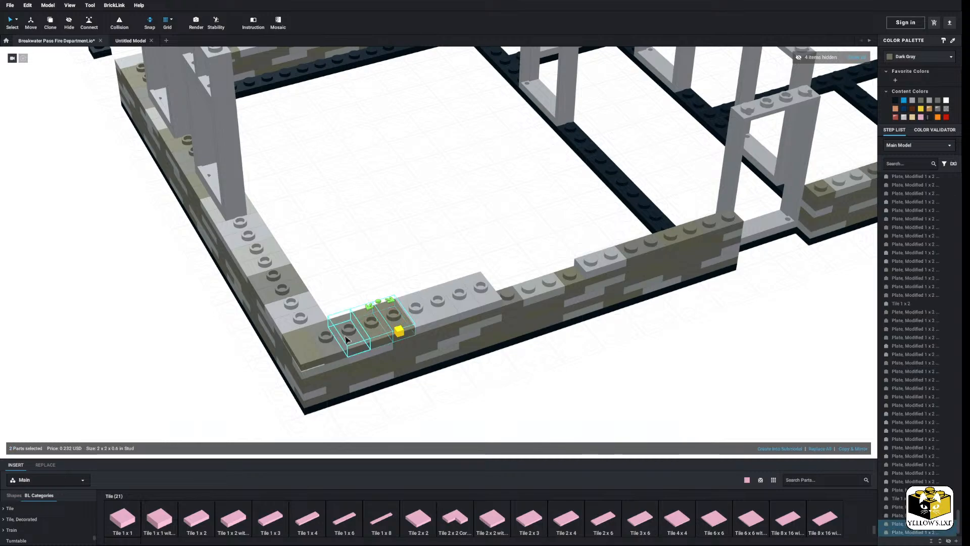
pyautogui.rightClick(333, 339)
pyautogui.click(349, 345)
pyautogui.rightClick(346, 256)
pyautogui.click(355, 275)
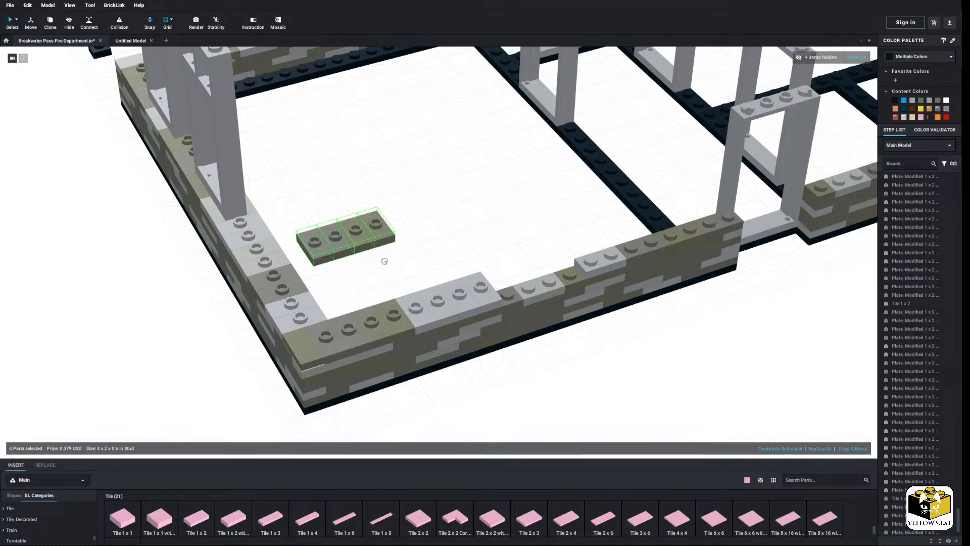
pyautogui.click(469, 207)
# Replace the light 1 x 2 plate after the four dark jumpers with a copy of a Light Bluish Gray jumper pair from the same wall
pyautogui.moveTo(469, 207); pyautogui.dragTo(412, 221, button='middle')
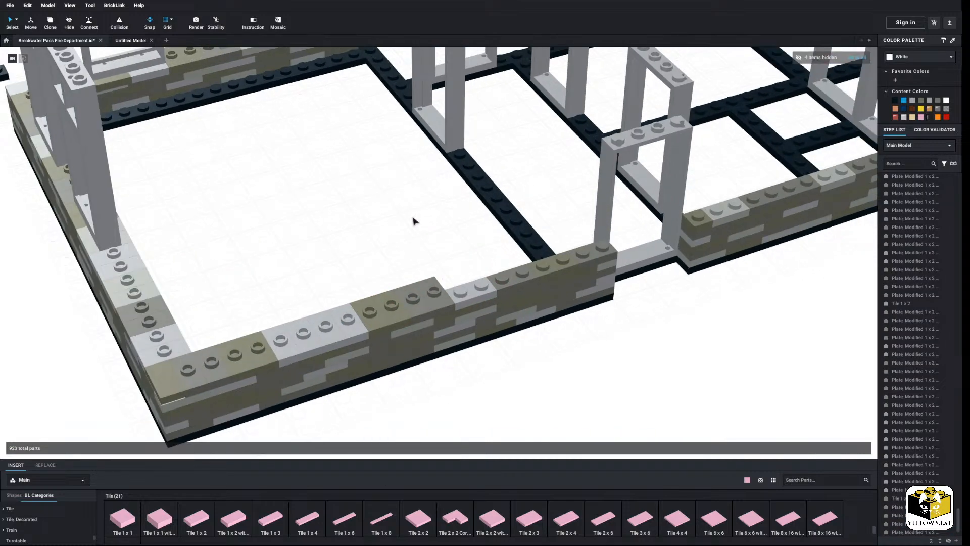
pyautogui.rightClick(475, 292)
pyautogui.click(498, 319)
pyautogui.click(337, 343)
pyautogui.rightClick(359, 335)
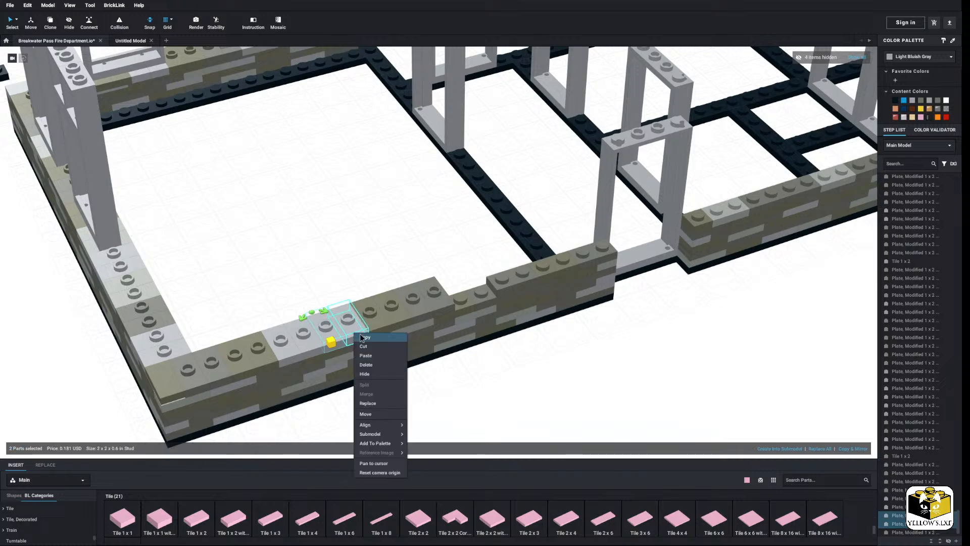
pyautogui.click(363, 337)
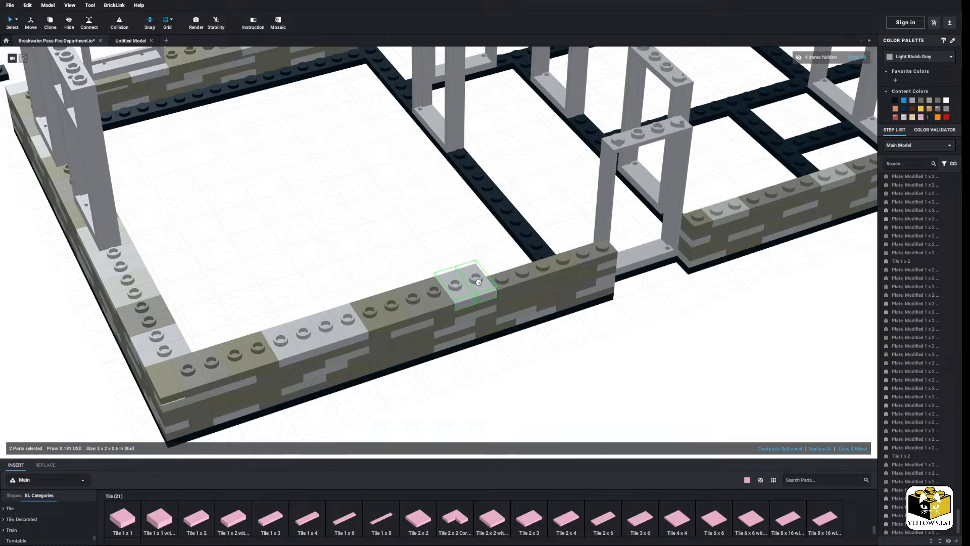
# Replace the next dark 1 x 2 plate towards the doorway with a copy of the Dark Bluish Gray jumper pair beside the corner tile
pyautogui.rightClick(514, 281)
pyautogui.click(536, 314)
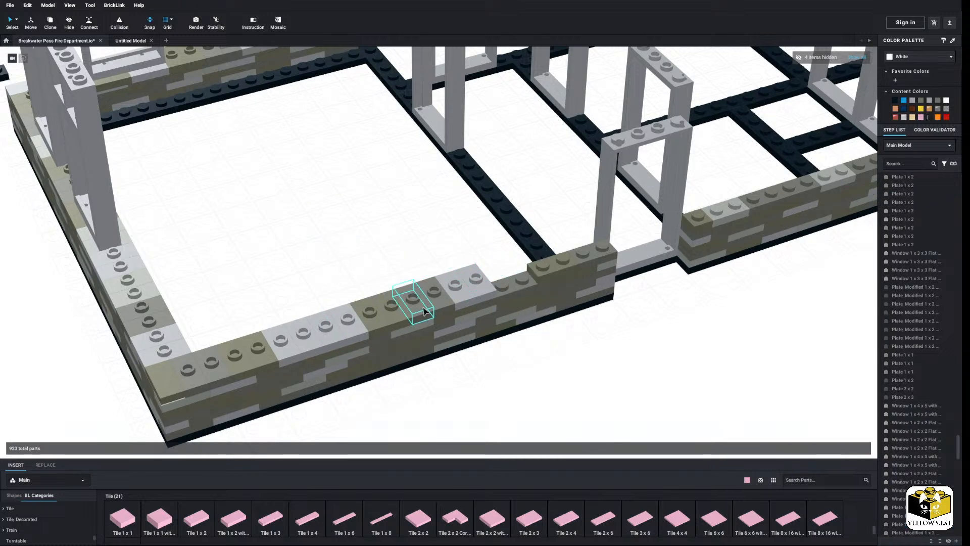
pyautogui.click(223, 364)
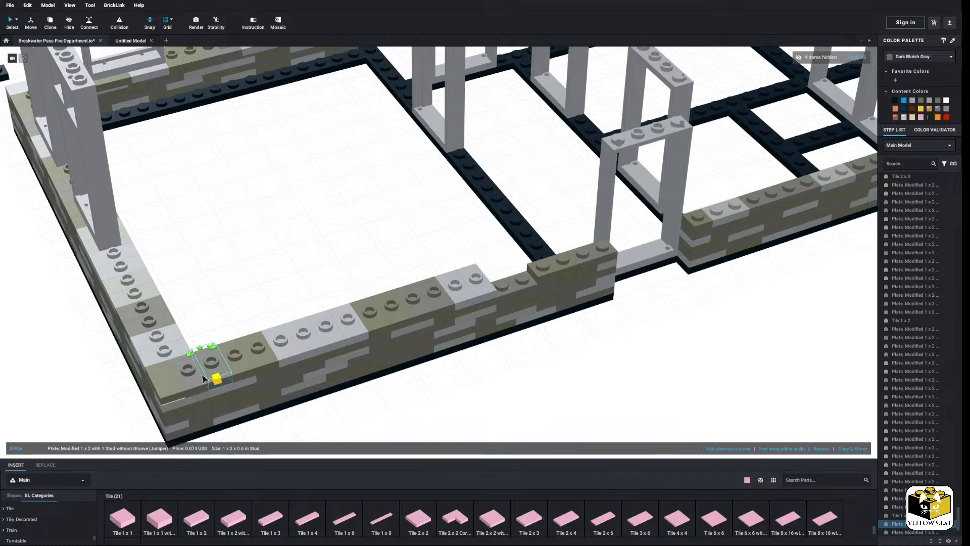
pyautogui.keyDown('shift'); pyautogui.click(197, 374); pyautogui.keyUp('shift')
pyautogui.rightClick(268, 294)
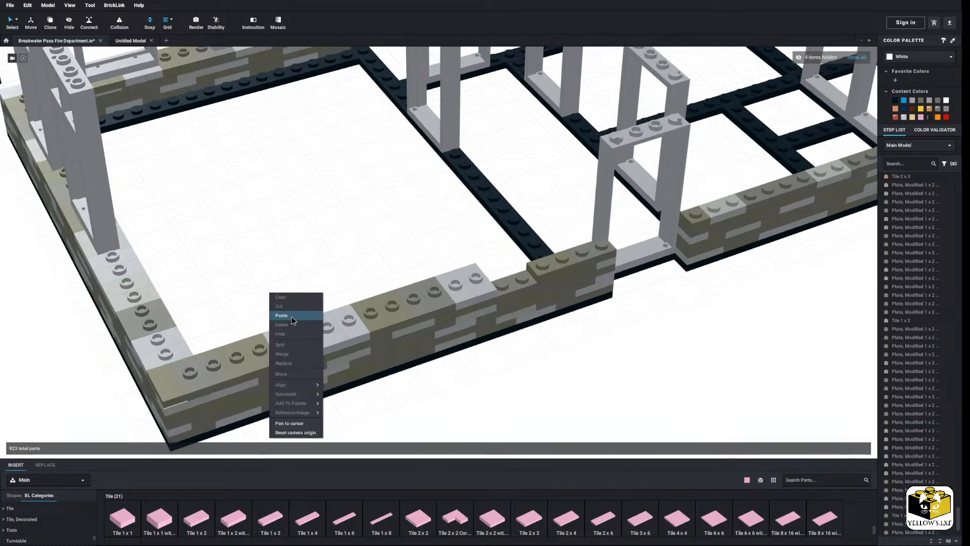
pyautogui.click(289, 317)
pyautogui.click(515, 266)
# Replace the Dark Gray 1 x 2 plate second from the doorway with a copy of the Dark Gray jumper pair from the middle of the wall
pyautogui.rightClick(549, 257)
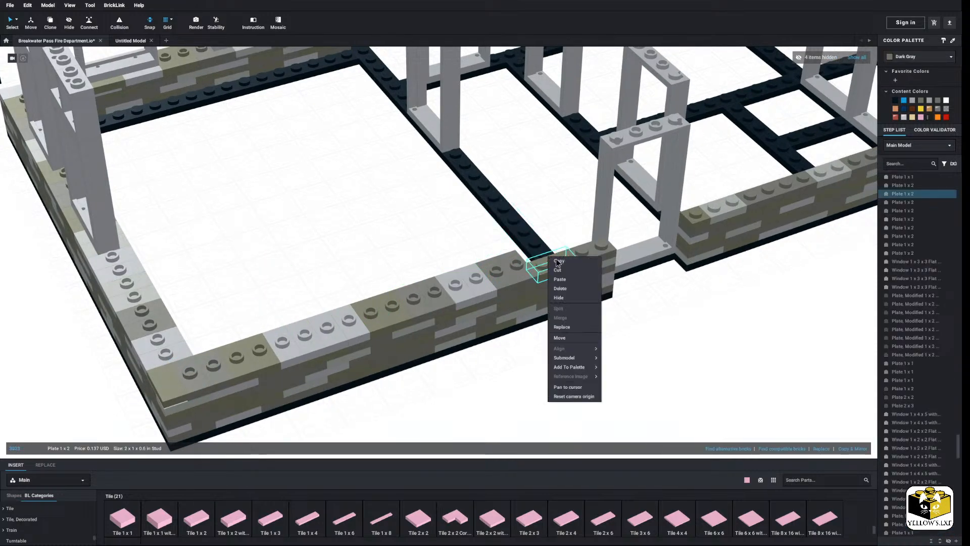
pyautogui.click(576, 289)
pyautogui.rightClick(390, 313)
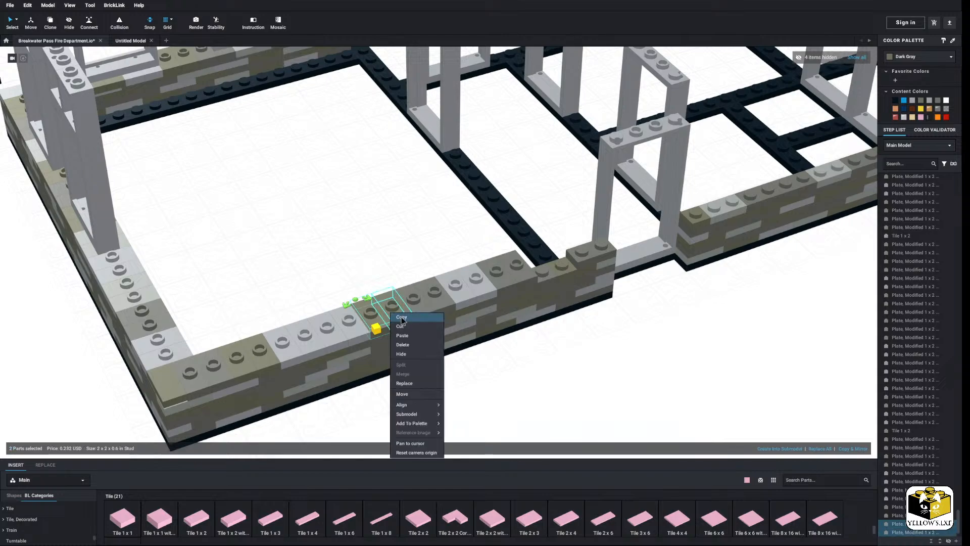
pyautogui.rightClick(382, 251)
pyautogui.click(395, 273)
pyautogui.click(546, 257)
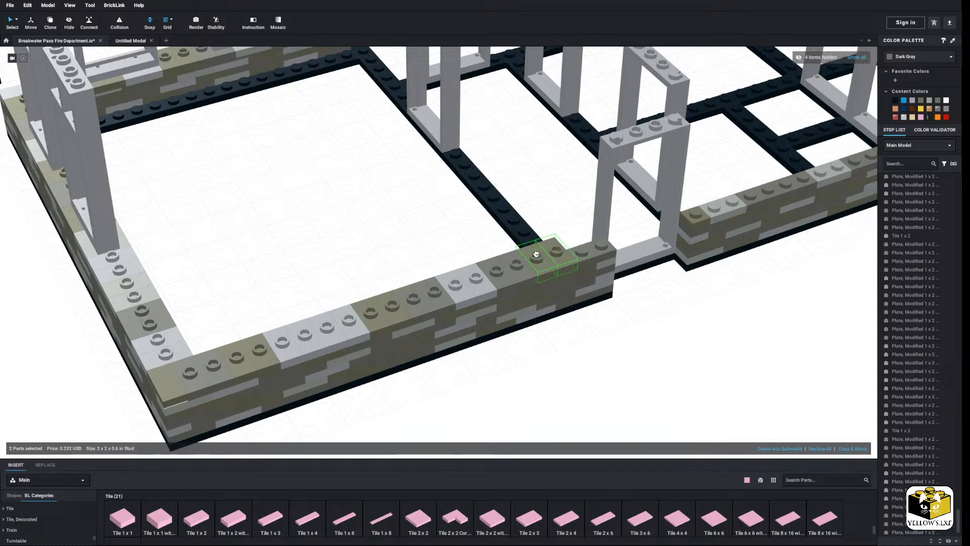
pyautogui.click(427, 235)
# Delete the single Dark Gray jumper next to the Dark Bluish Gray end plate at the doorway
pyautogui.click(585, 251)
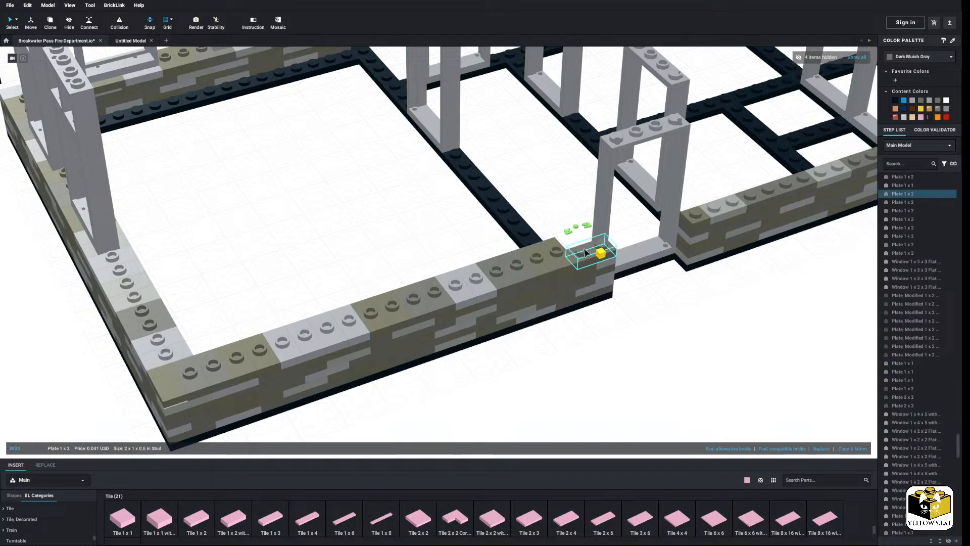
pyautogui.moveTo(585, 251); pyautogui.dragTo(570, 241, button='right')
pyautogui.scroll(-3, 570, 241)
pyautogui.moveTo(570, 232); pyautogui.dragTo(492, 234, button='middle')
pyautogui.moveTo(492, 230); pyautogui.dragTo(454, 263, button='right')
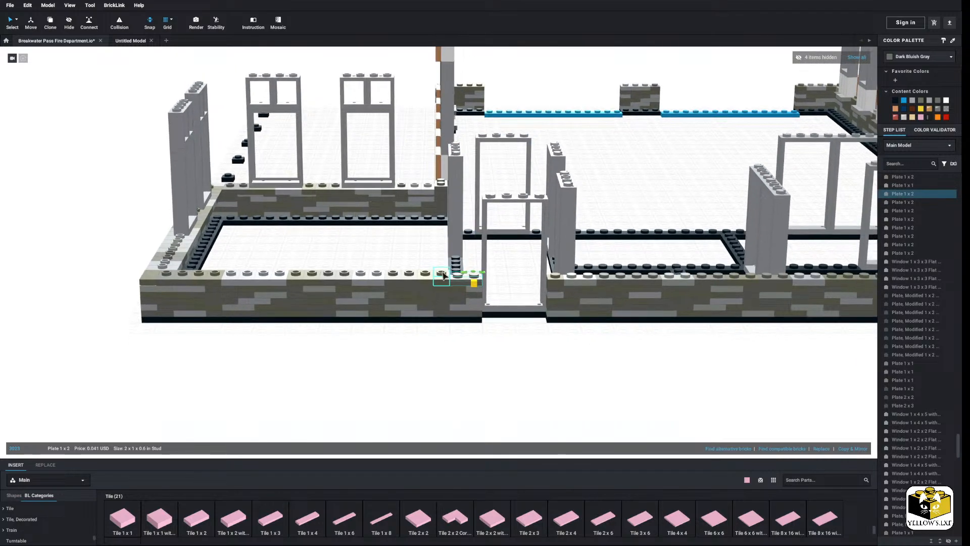
pyautogui.rightClick(444, 277)
pyautogui.click(459, 303)
pyautogui.moveTo(459, 303); pyautogui.dragTo(406, 299, button='right')
pyautogui.scroll(2, 405, 299)
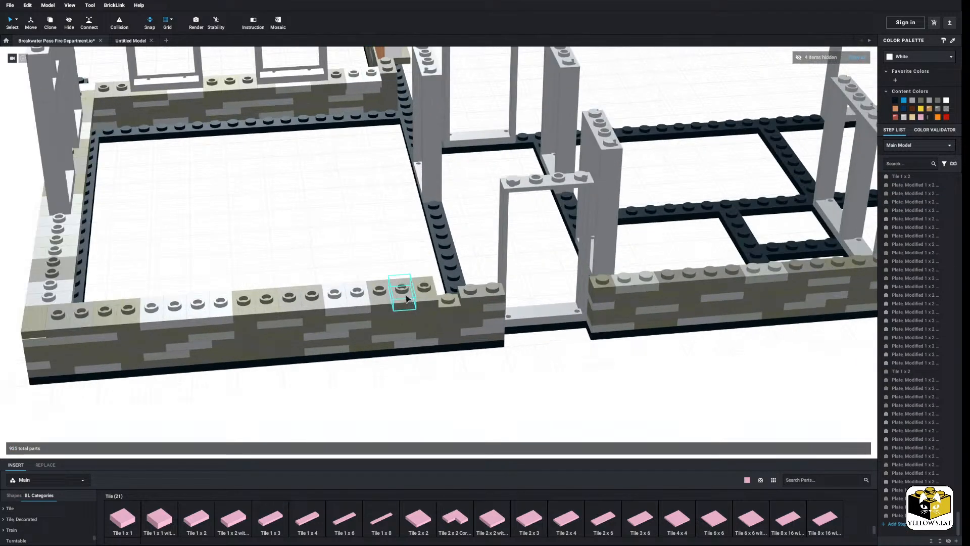
# Fill the one-stud gap beside the doorway's end plate with a Plate 1 x 1 and color it dark gray like the wall
pyautogui.scroll(8, 36, 506)
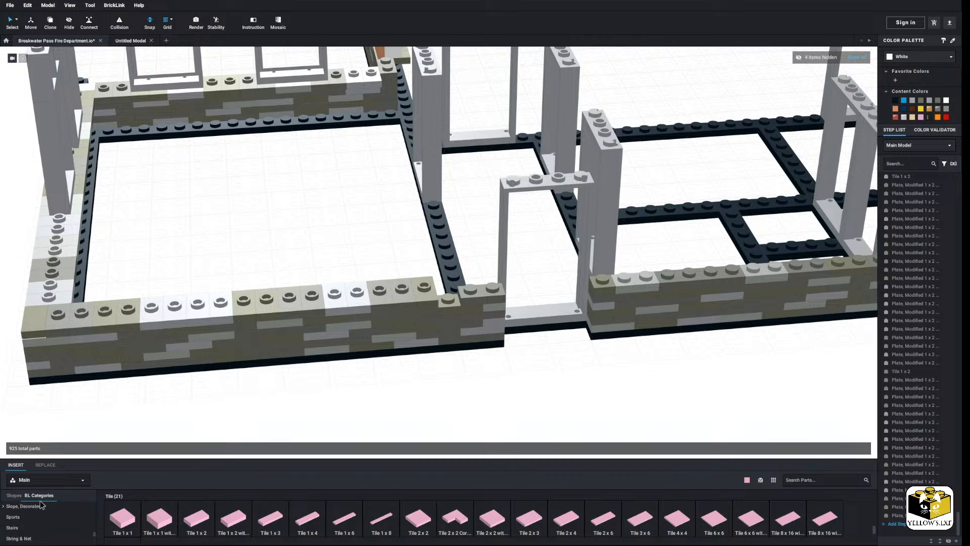
pyautogui.click(67, 532)
pyautogui.scroll(2, 65, 528)
pyautogui.scroll(3, 67, 526)
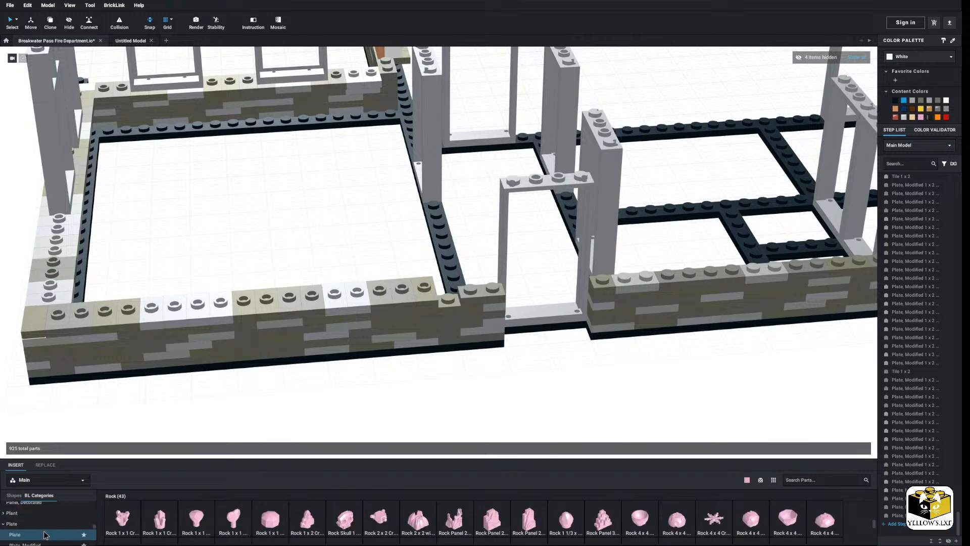
pyautogui.click(20, 523)
pyautogui.click(123, 518)
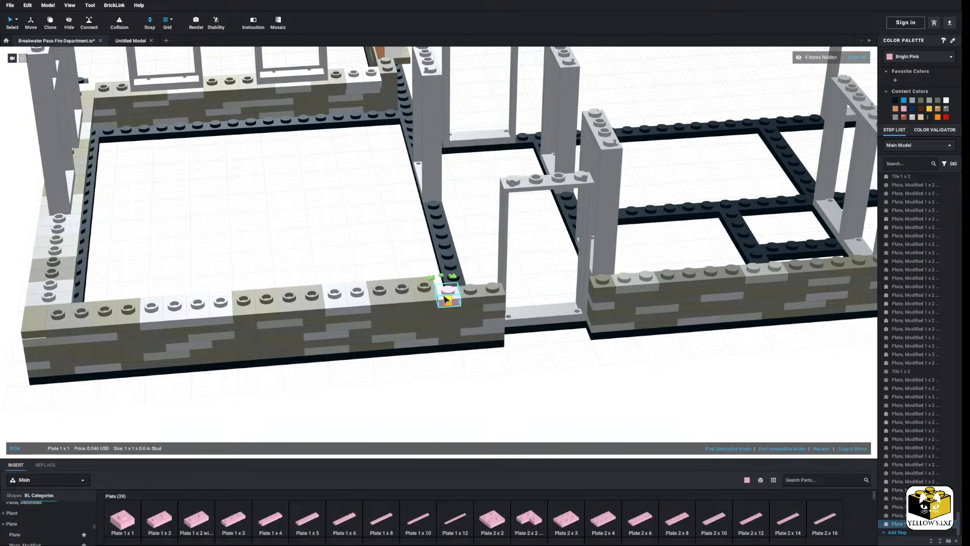
pyautogui.click(447, 299)
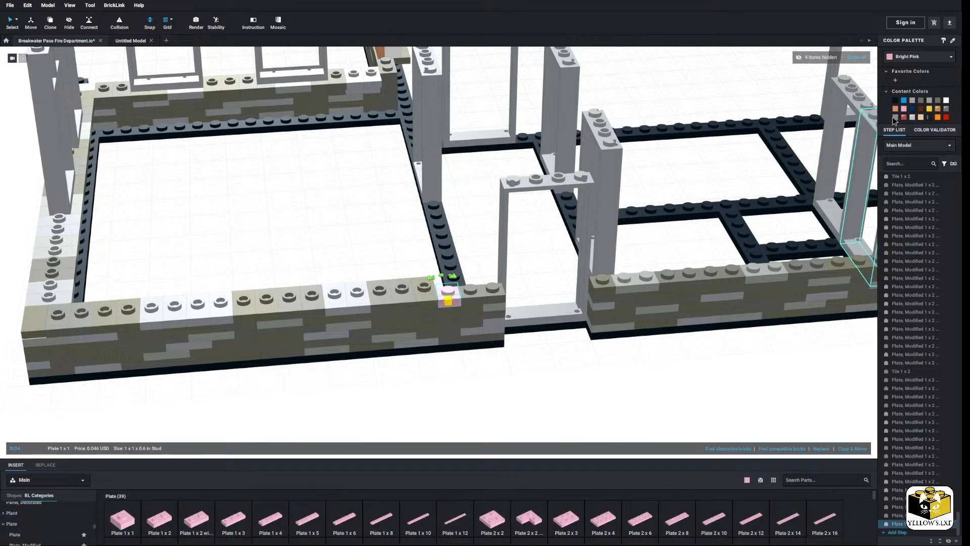
pyautogui.click(922, 102)
pyautogui.click(347, 217)
# Inspect the wall tops, door frames and window columns around the whole building from several sides
pyautogui.scroll(-3, 360, 217)
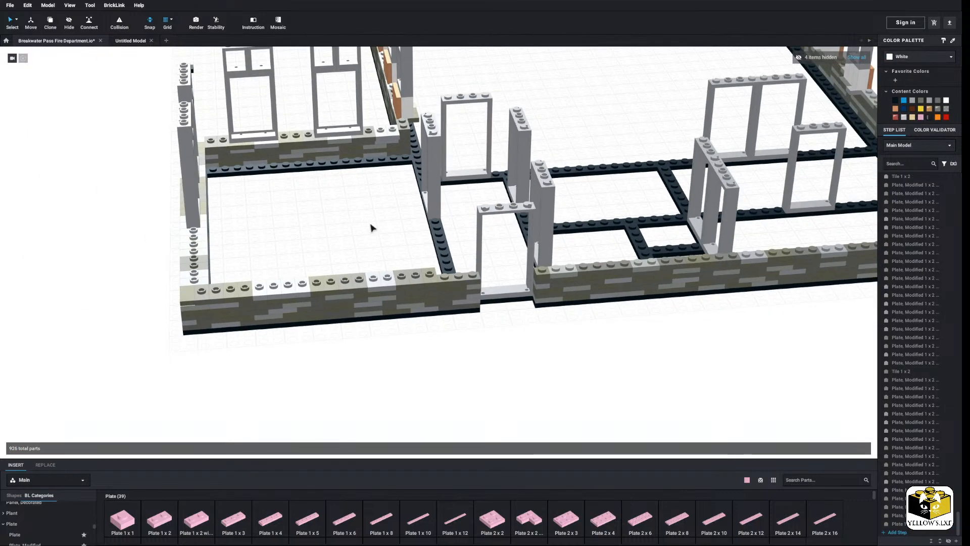
pyautogui.moveTo(371, 227)
pyautogui.mouseDown(button='right')
pyautogui.moveTo(377, 249)
pyautogui.moveTo(375, 231)
pyautogui.mouseUp(button='right')
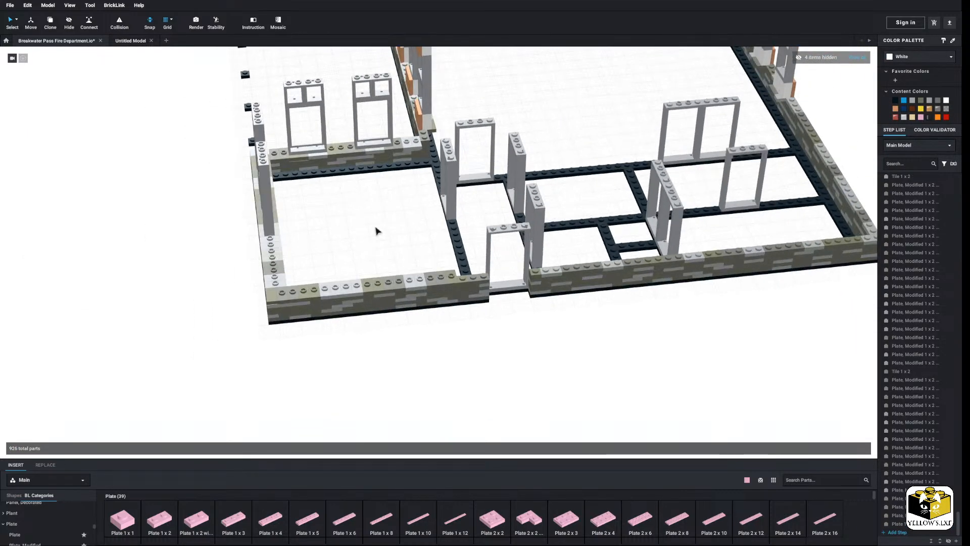
pyautogui.scroll(-5, 375, 230)
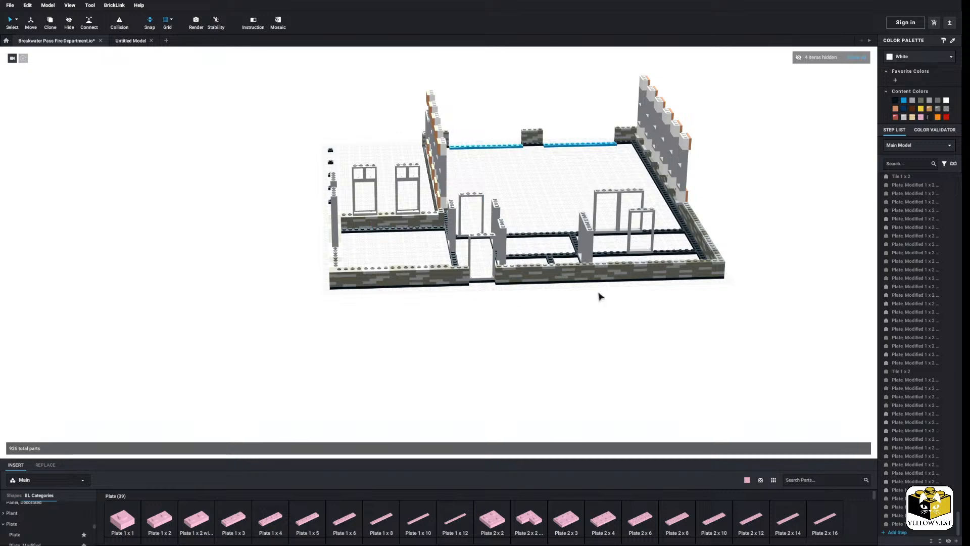
pyautogui.moveTo(554, 192); pyautogui.dragTo(699, 241, button='right')
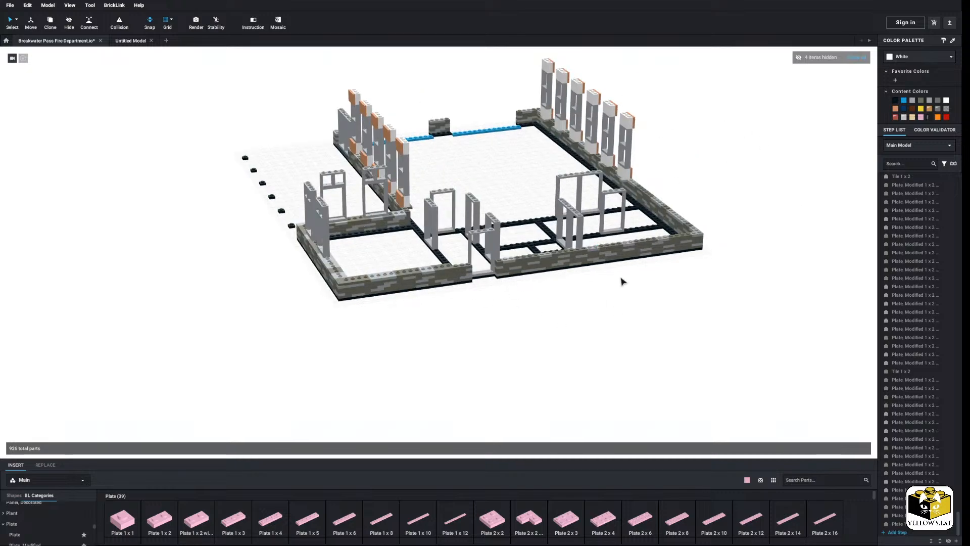
pyautogui.moveTo(621, 281); pyautogui.dragTo(671, 279, button='right')
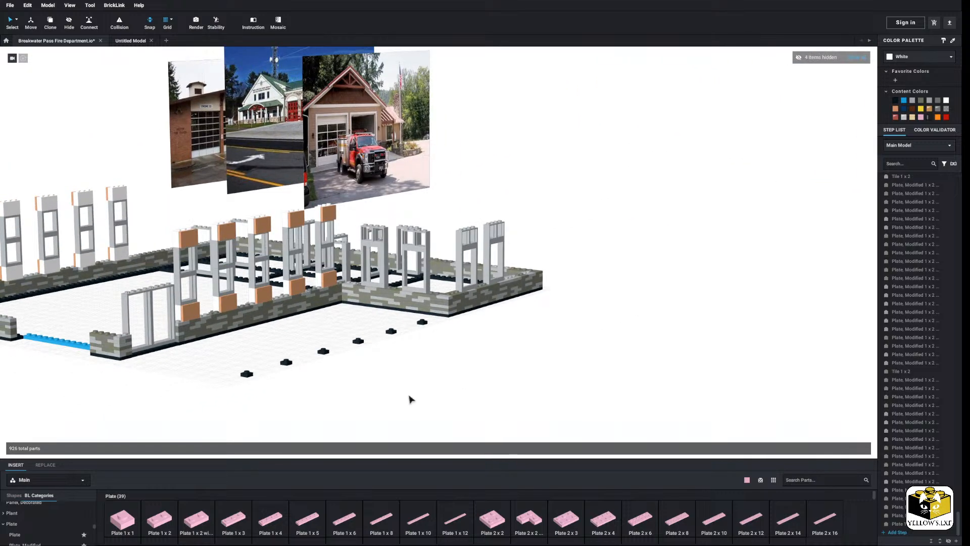
pyautogui.scroll(10, 364, 353)
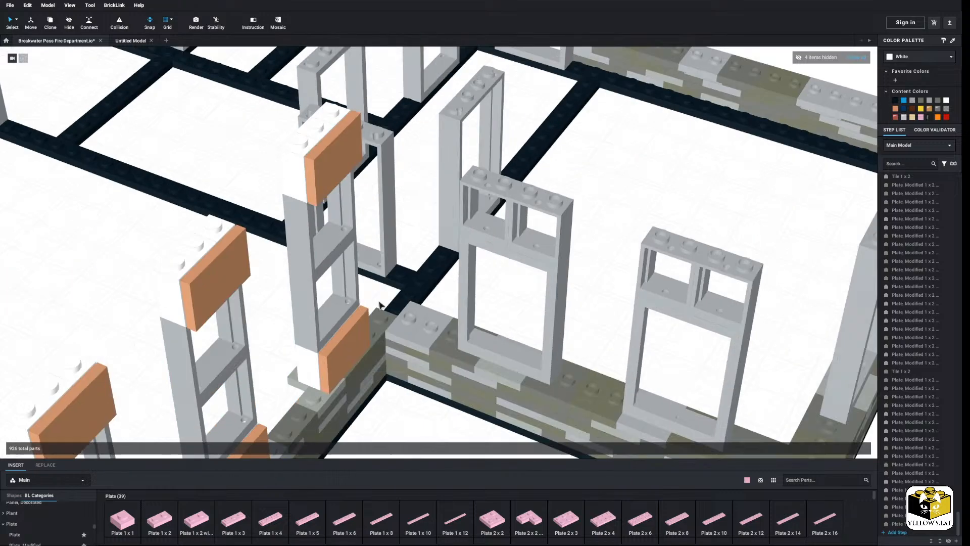
pyautogui.scroll(-10, 380, 305)
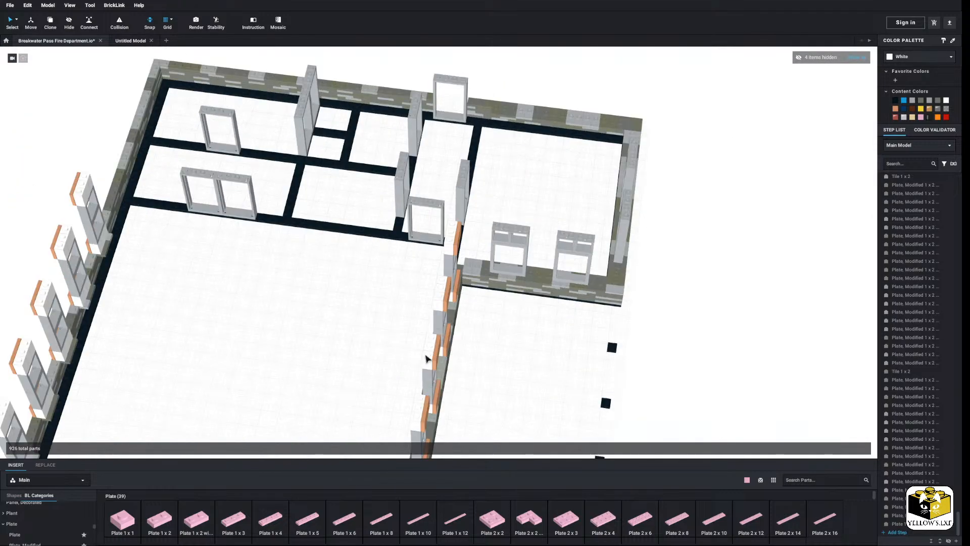
pyautogui.moveTo(426, 358); pyautogui.dragTo(422, 380, button='right')
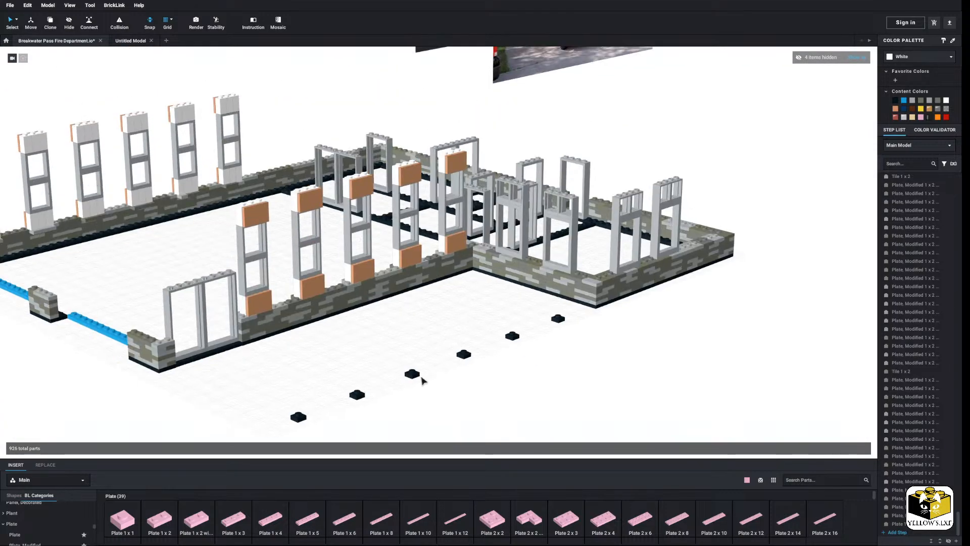
# Select all the Nougat panels above and below the windows by color, trying Orange on them before settling on Tan
pyautogui.click(15, 21)
pyautogui.click(31, 31)
pyautogui.click(407, 248)
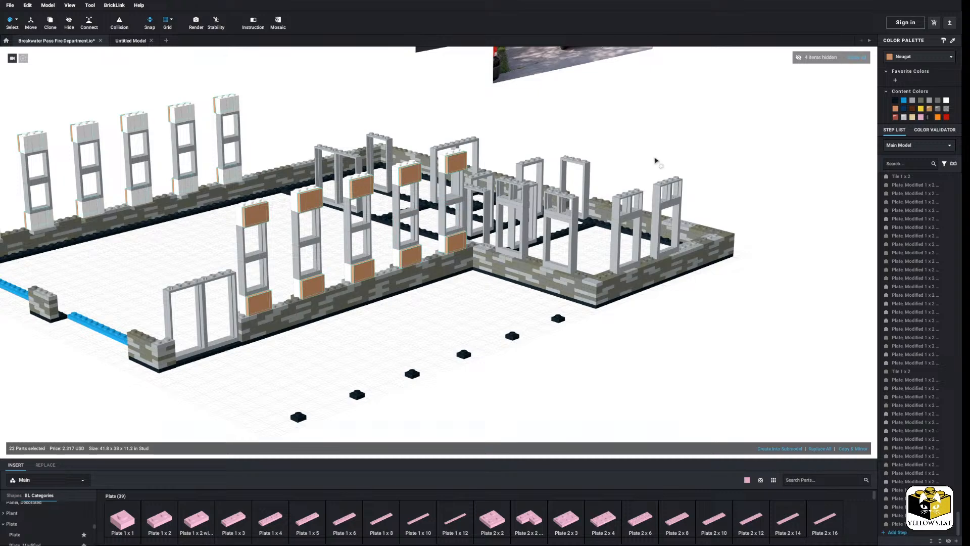
pyautogui.click(915, 59)
pyautogui.scroll(-3, 924, 106)
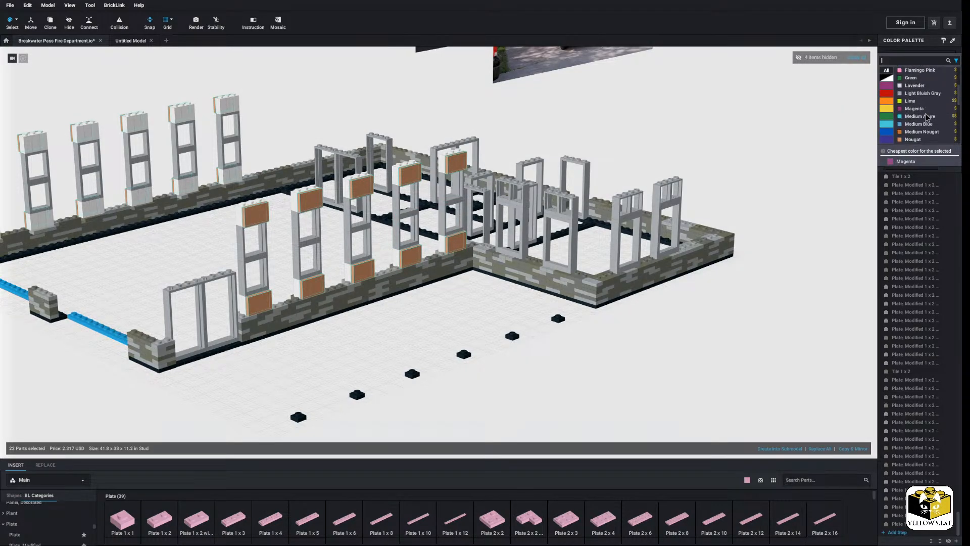
pyautogui.scroll(1, 919, 109)
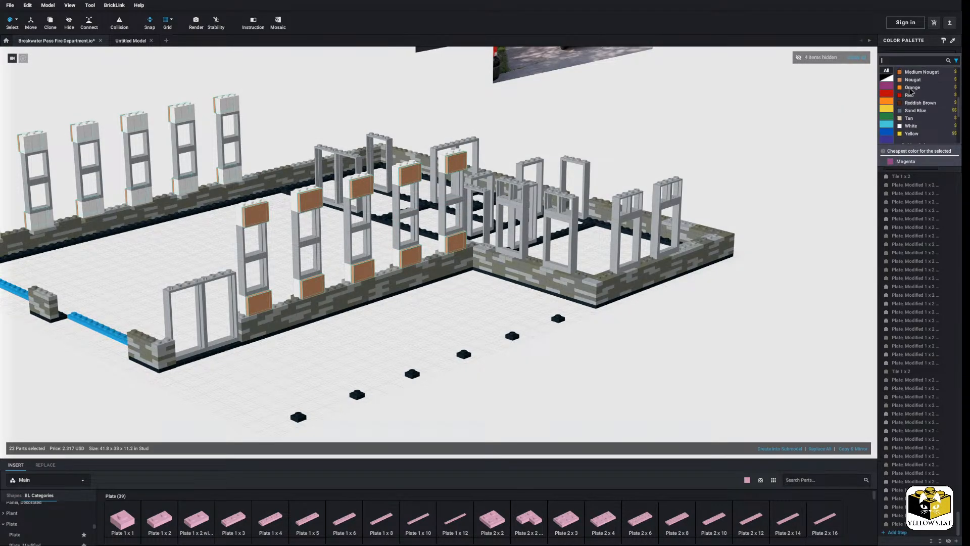
pyautogui.click(912, 88)
pyautogui.click(926, 57)
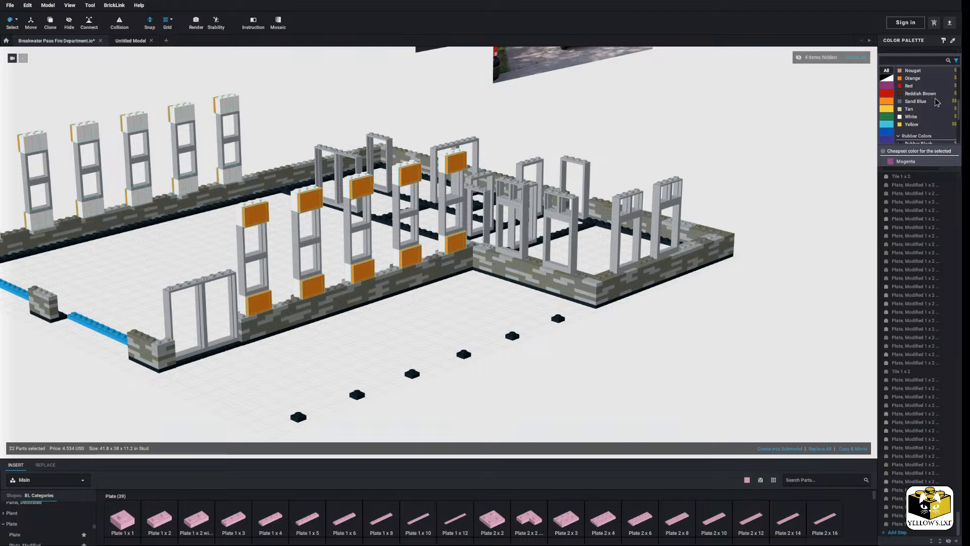
pyautogui.click(908, 106)
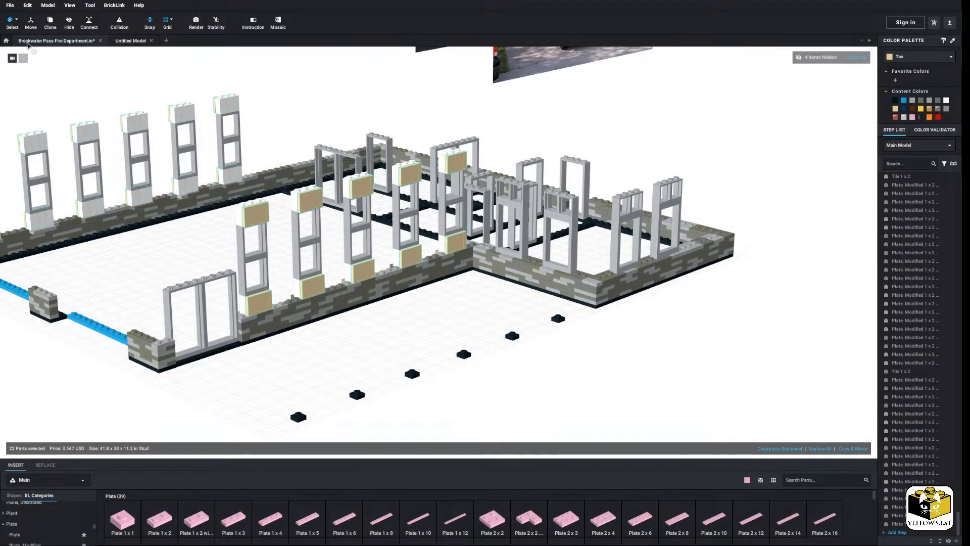
# Return to default selection and split the selected Tan window panels into separate parts
pyautogui.click(17, 21)
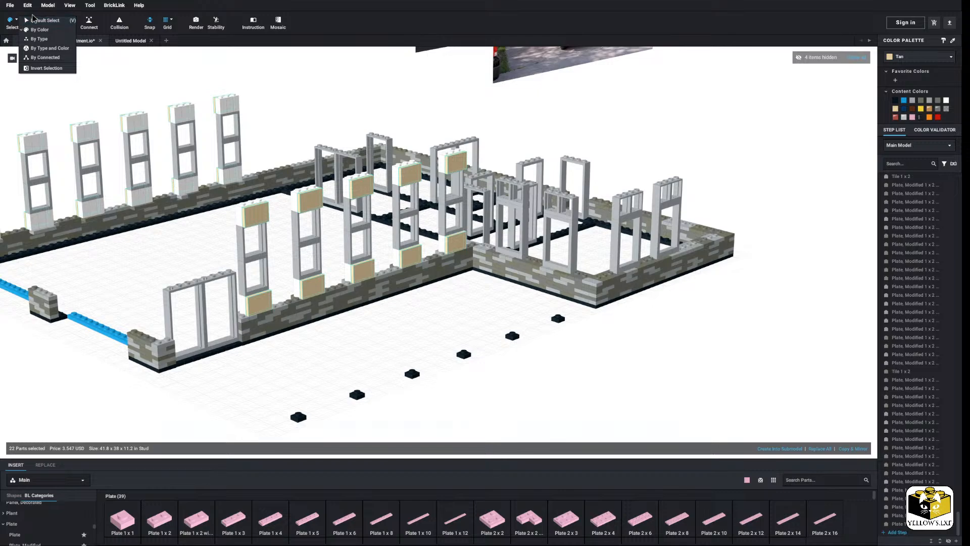
pyautogui.click(120, 82)
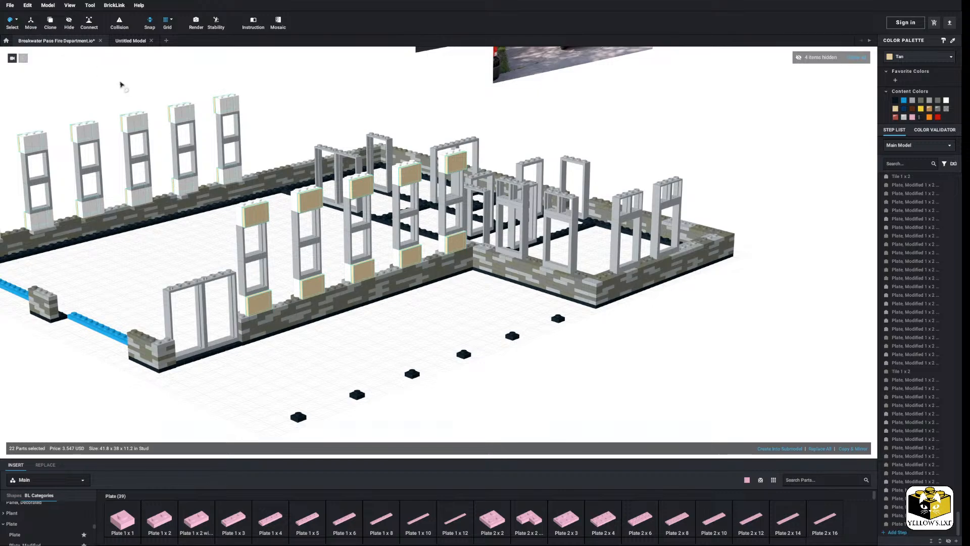
pyautogui.click(17, 21)
pyautogui.click(37, 23)
pyautogui.rightClick(267, 220)
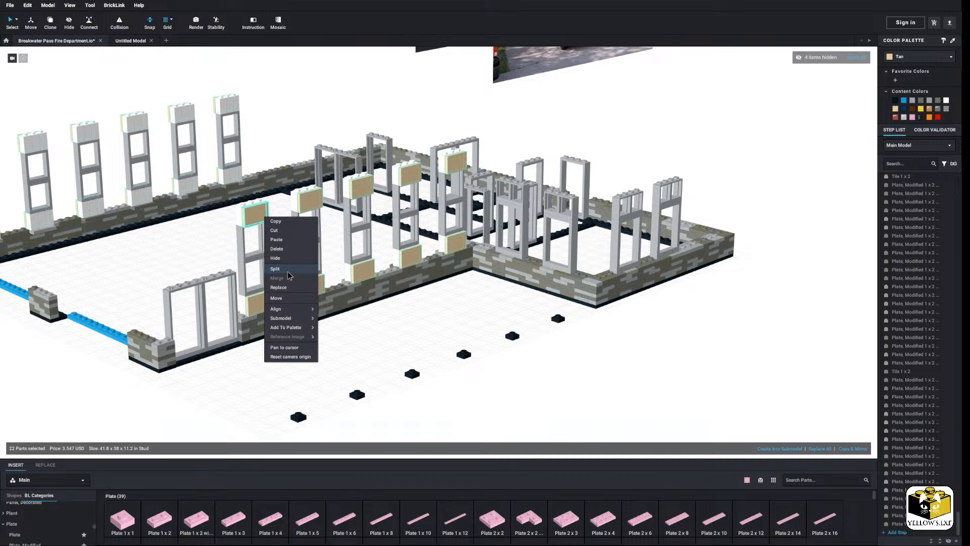
pyautogui.click(283, 262)
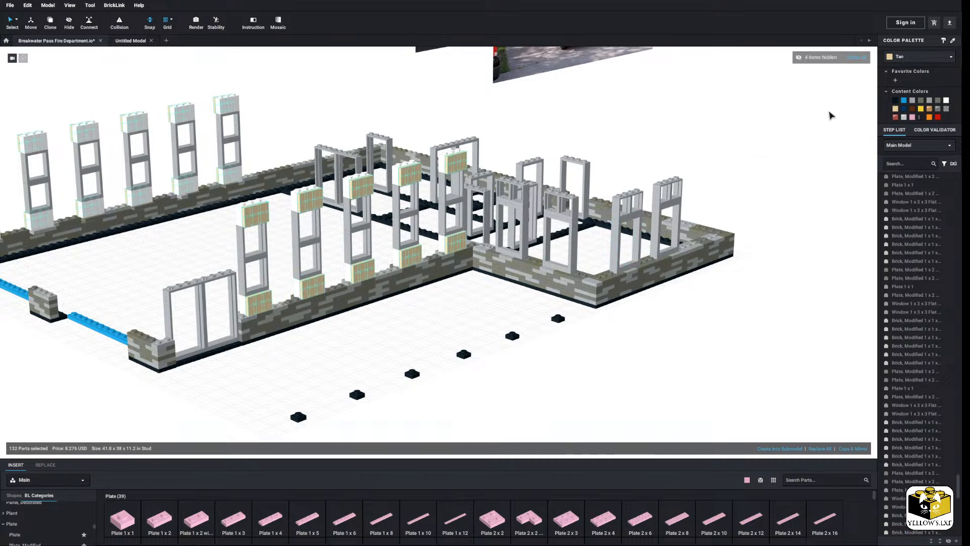
# Try Reddish Orange on the split window panel parts
pyautogui.click(911, 59)
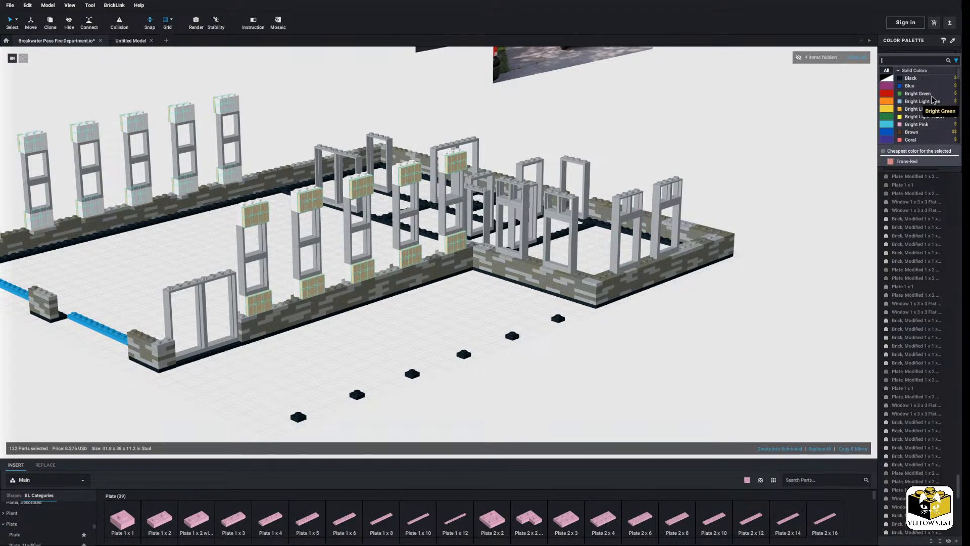
pyautogui.scroll(-5, 932, 99)
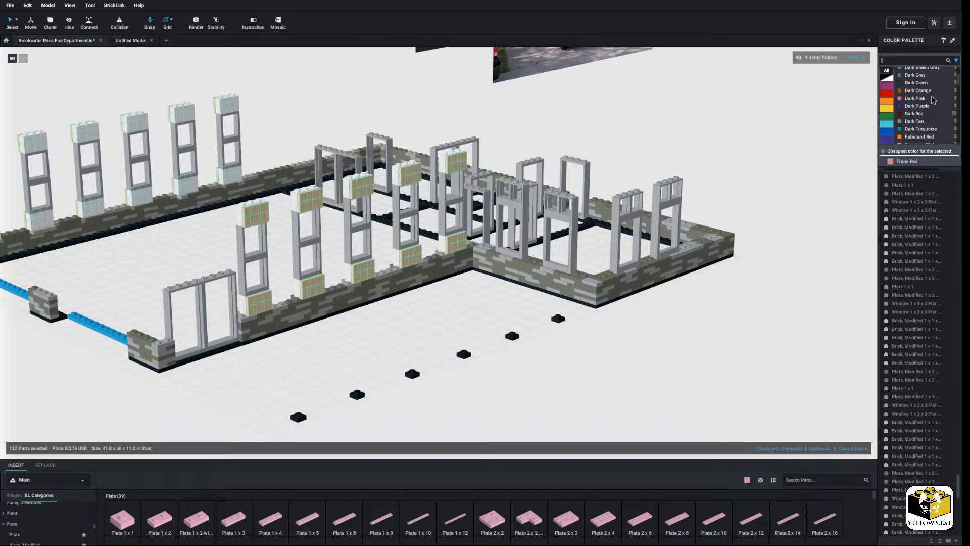
pyautogui.scroll(-8, 933, 99)
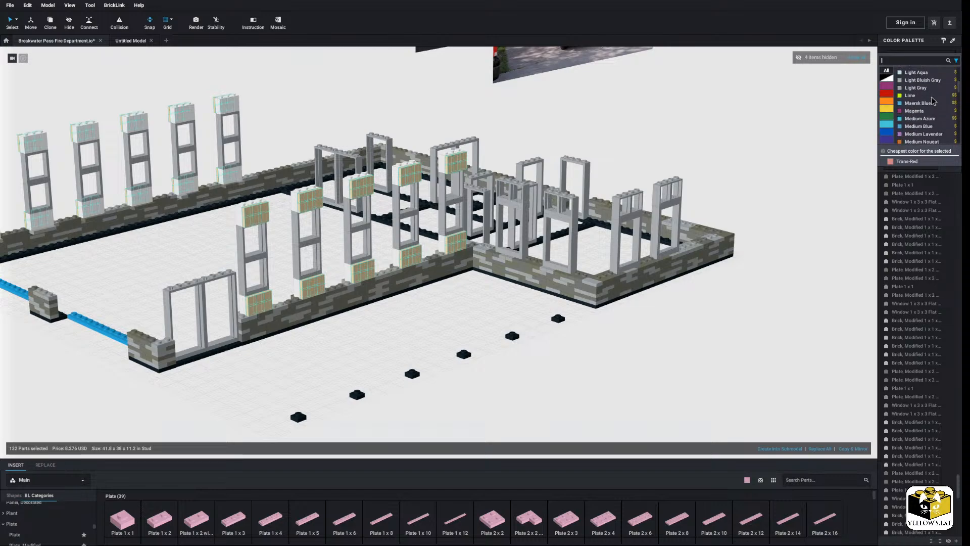
pyautogui.scroll(-6, 933, 100)
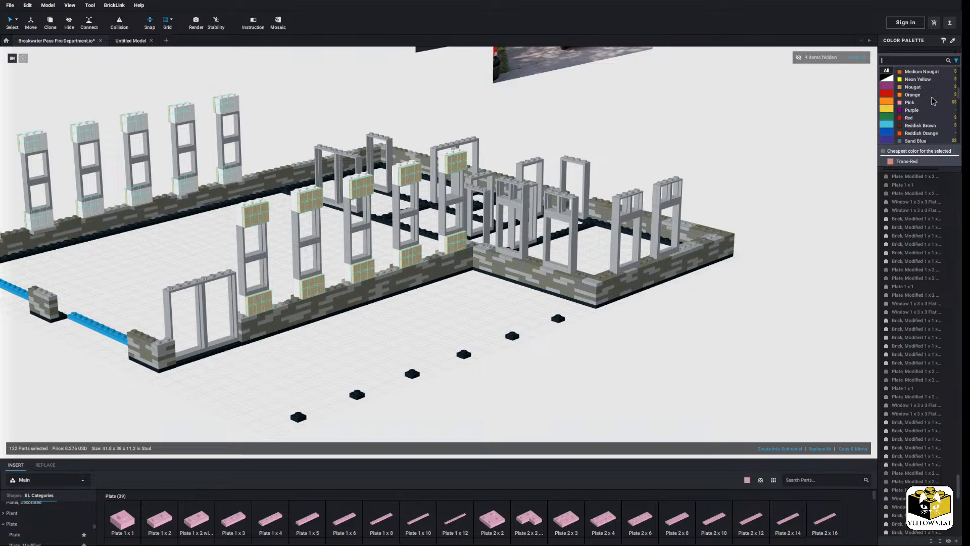
pyautogui.scroll(-3, 933, 100)
pyautogui.scroll(-1, 932, 99)
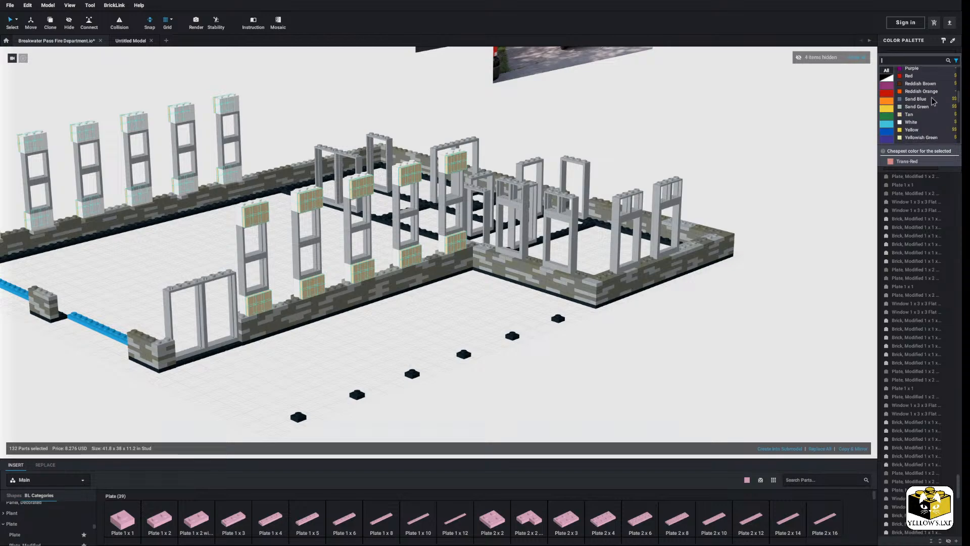
pyautogui.click(931, 94)
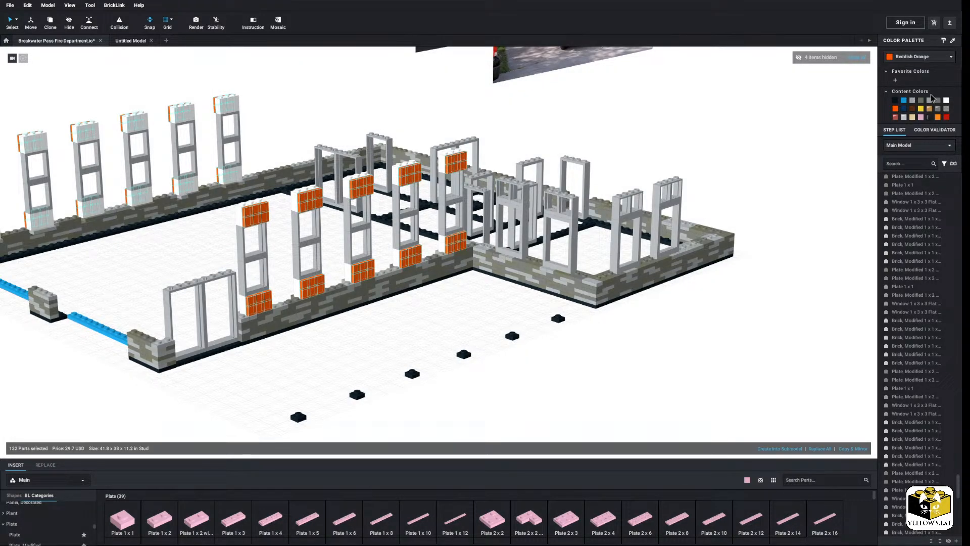
# Recolor the split window panel parts Sand Blue and deselect them
pyautogui.click(920, 57)
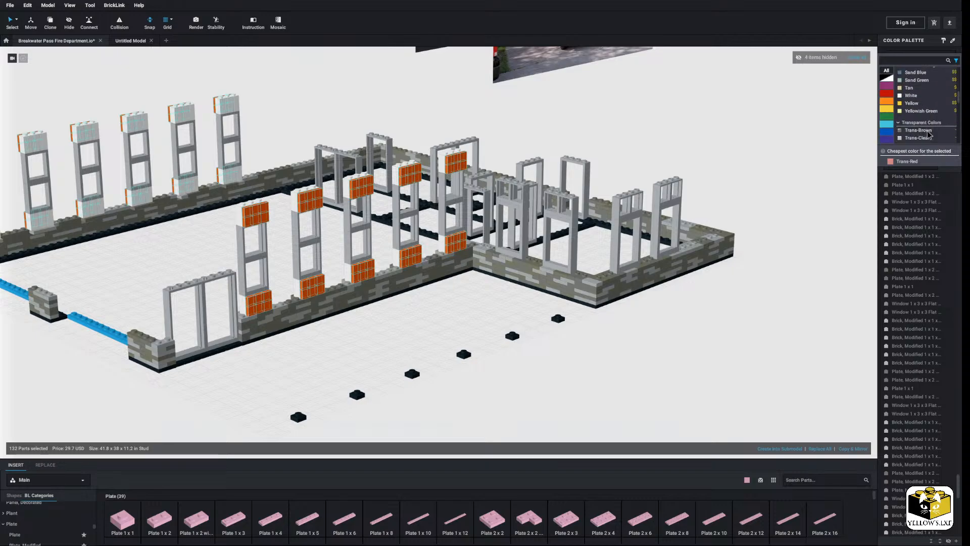
pyautogui.scroll(3, 928, 133)
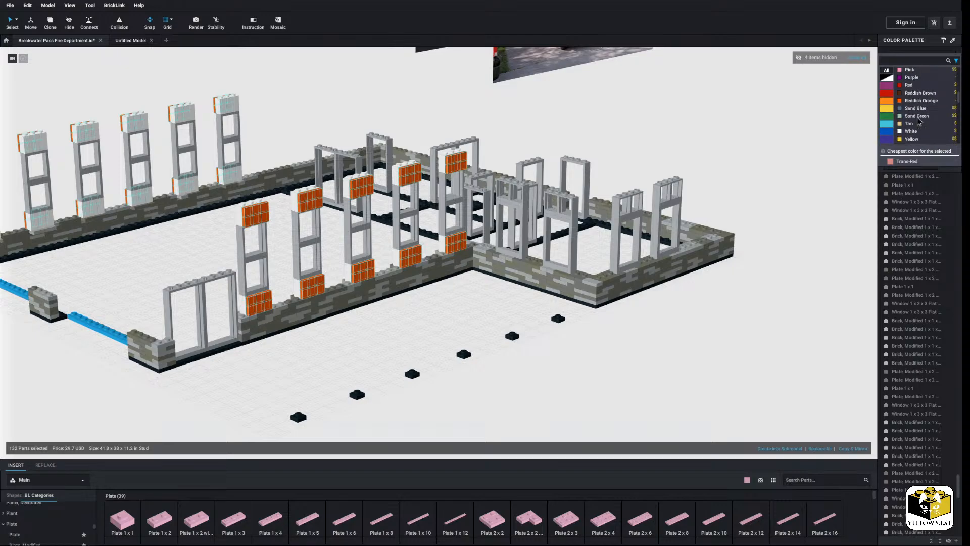
pyautogui.click(916, 109)
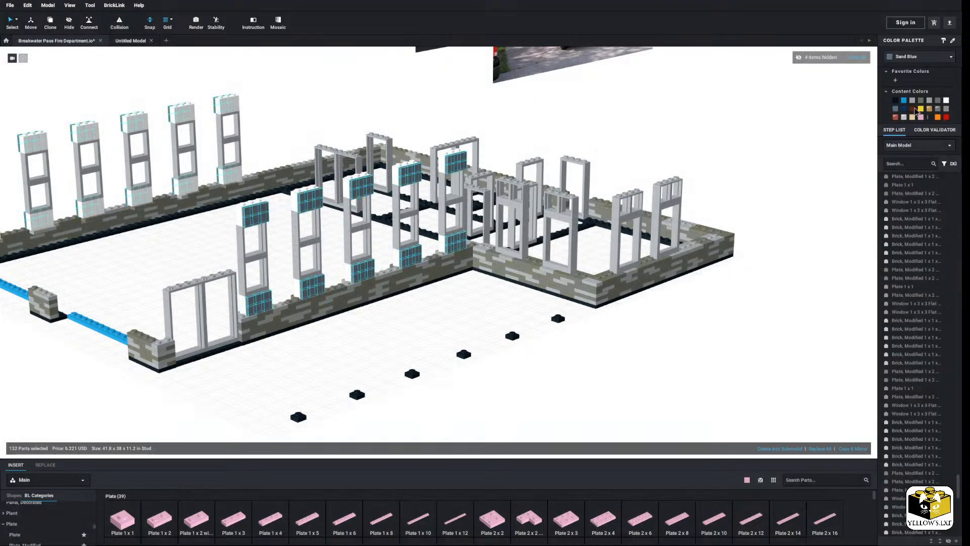
pyautogui.click(422, 319)
# Compare the recolored window columns with the fire station reference photos behind the model
pyautogui.scroll(-3, 423, 319)
pyautogui.moveTo(422, 319)
pyautogui.mouseDown(button='right')
pyautogui.moveTo(404, 308)
pyautogui.moveTo(412, 315)
pyautogui.mouseUp(button='right')
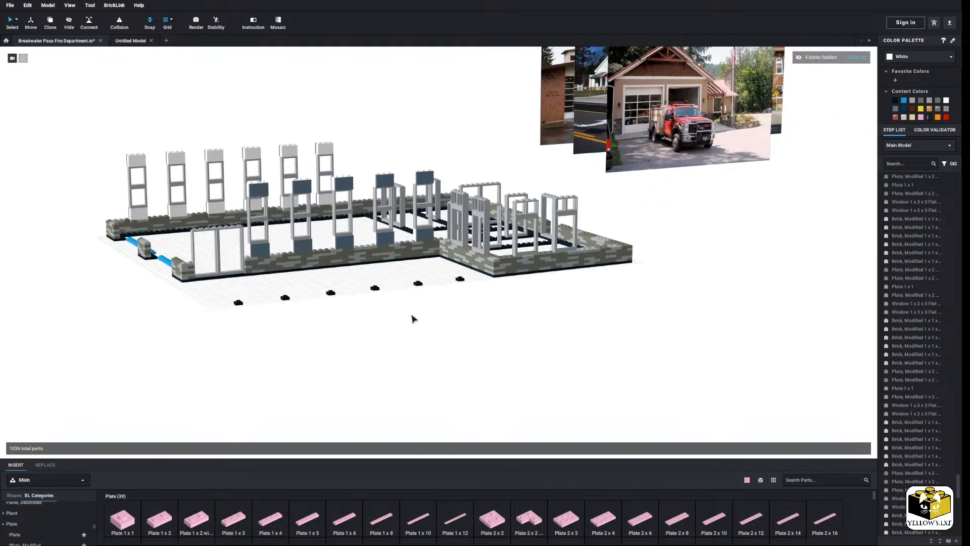
pyautogui.scroll(5, 412, 318)
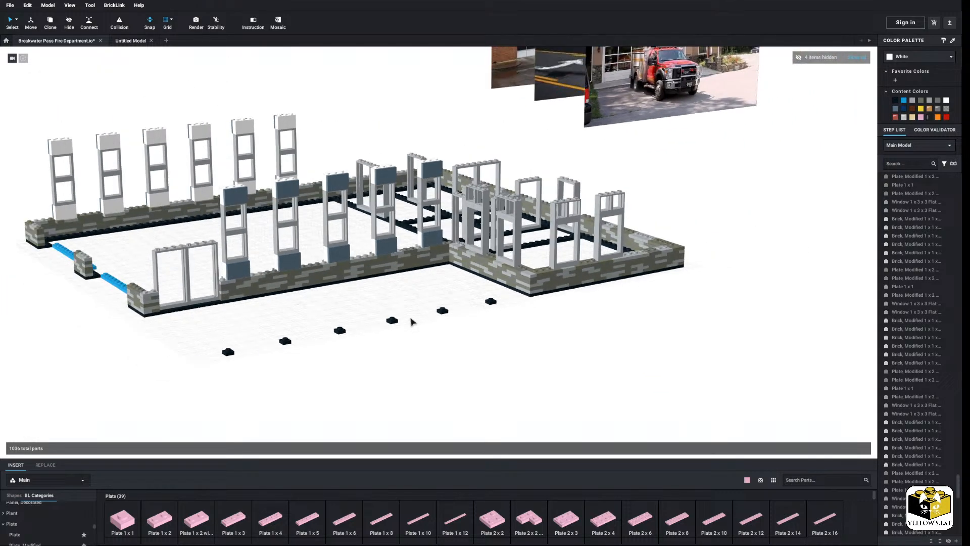
pyautogui.moveTo(413, 322); pyautogui.dragTo(437, 355, button='middle')
pyautogui.scroll(3, 480, 353)
pyautogui.moveTo(528, 316); pyautogui.dragTo(169, 329)
pyautogui.moveTo(472, 329); pyautogui.dragTo(307, 329)
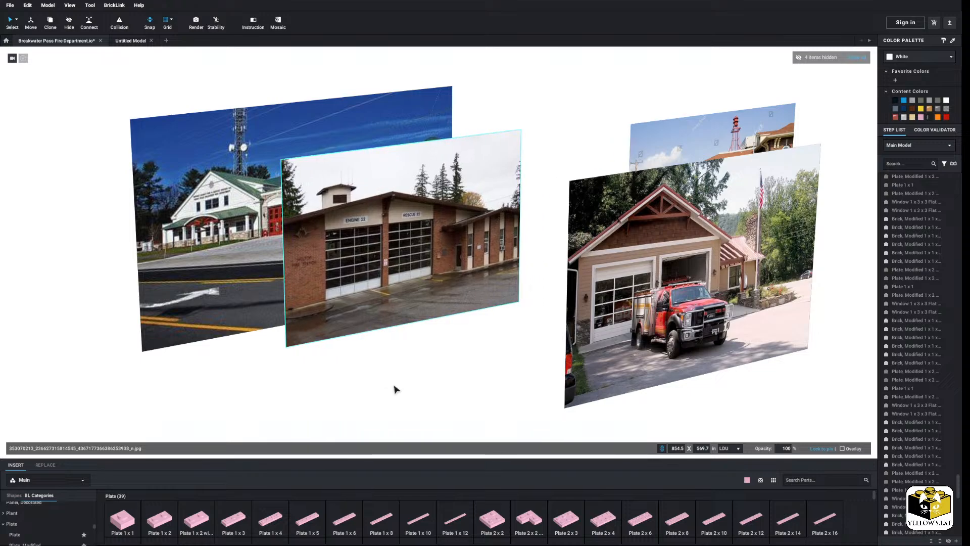
pyautogui.click(395, 389)
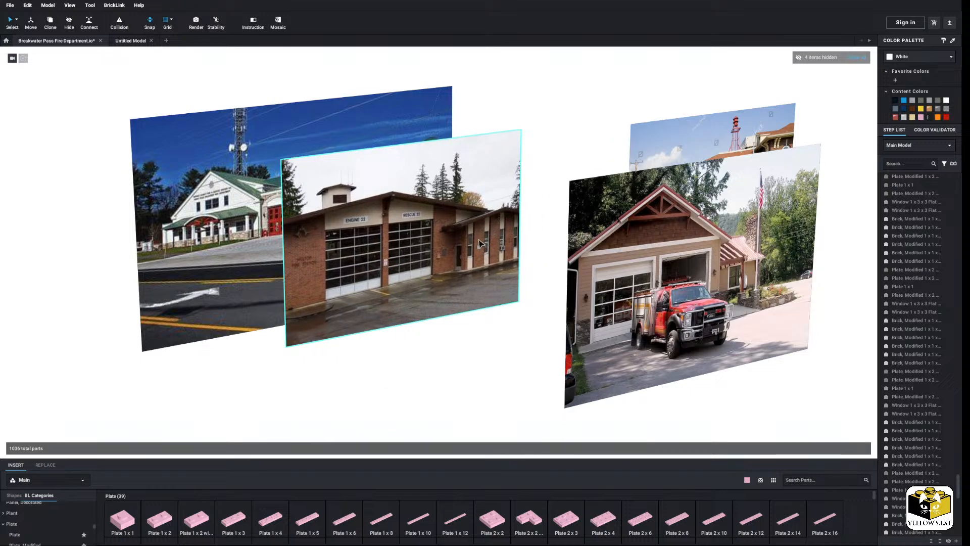
pyautogui.scroll(-3, 462, 322)
pyautogui.moveTo(459, 331); pyautogui.dragTo(495, 273, button='middle')
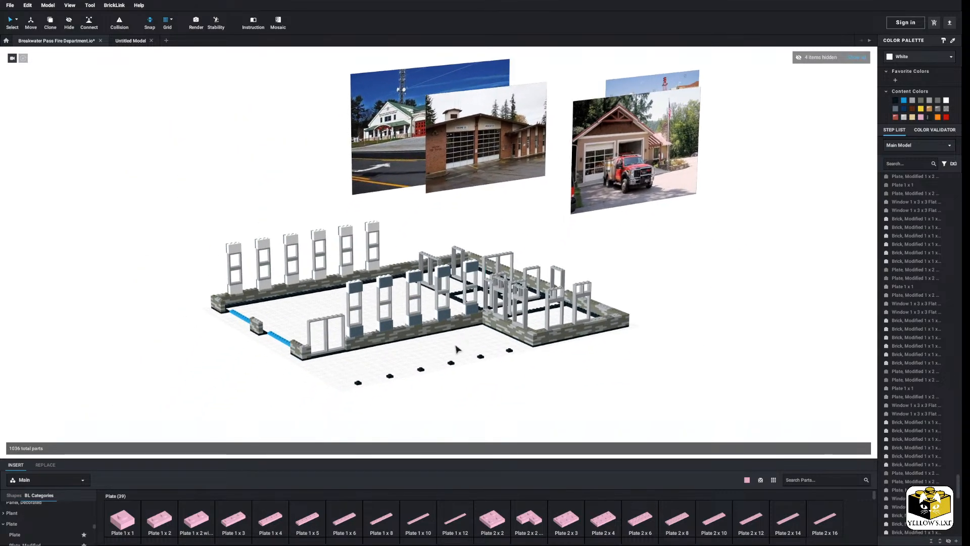
# Select all the Sand Blue window panel parts by type and color, recolor them Tan, and deselect them
pyautogui.scroll(3, 457, 349)
pyautogui.click(21, 23)
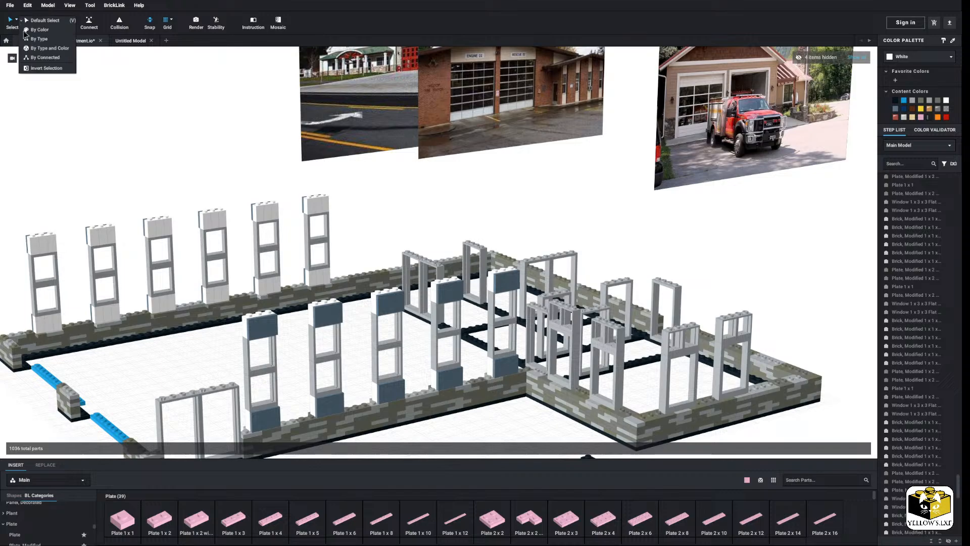
pyautogui.click(40, 49)
pyautogui.click(382, 300)
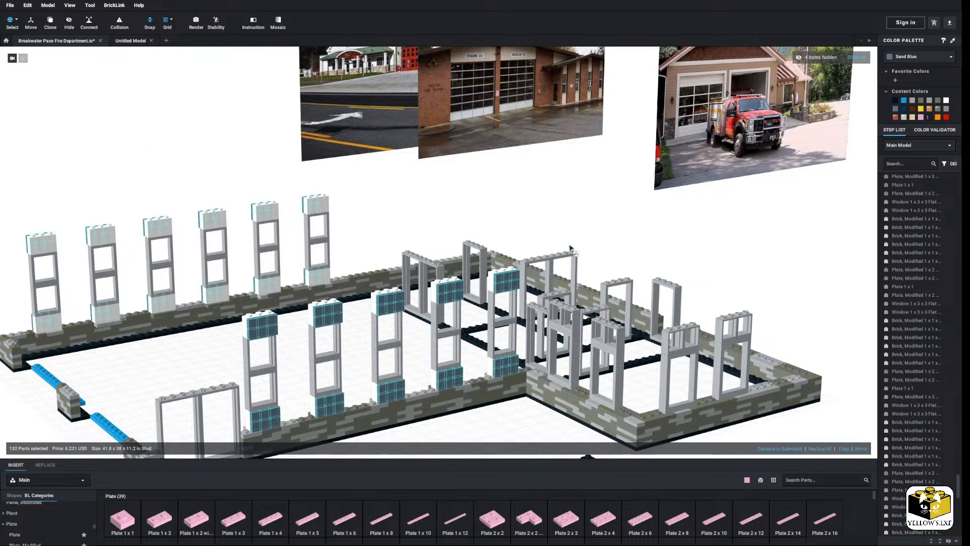
pyautogui.click(902, 54)
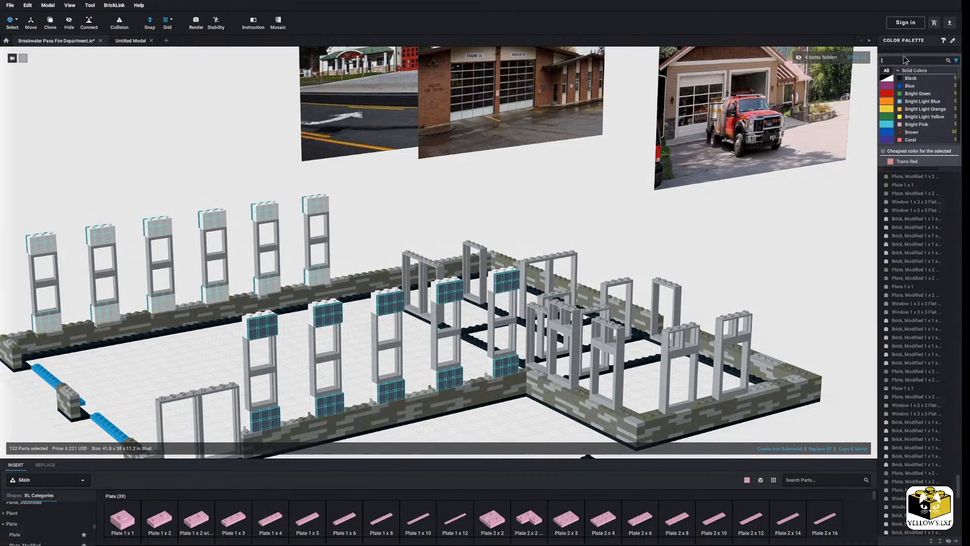
pyautogui.scroll(-6, 932, 97)
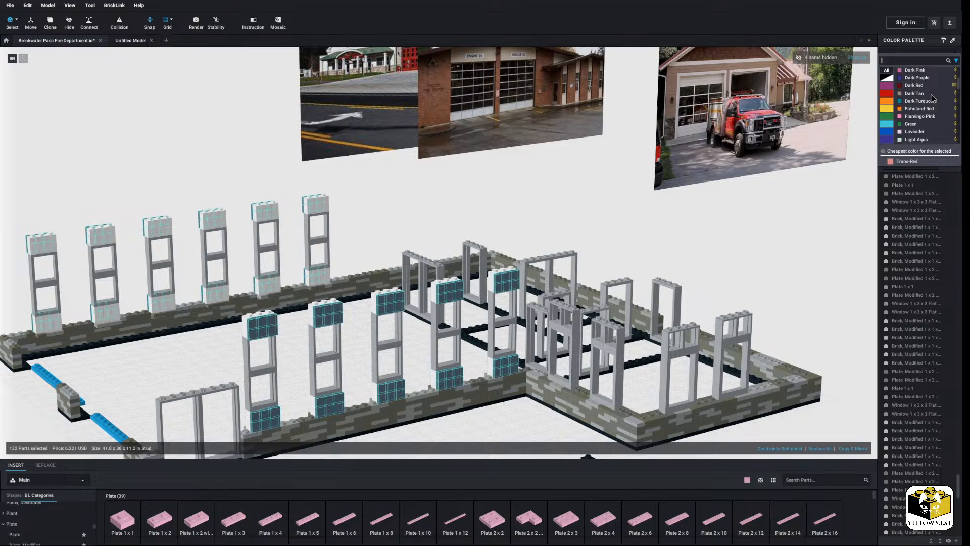
pyautogui.scroll(-5, 933, 96)
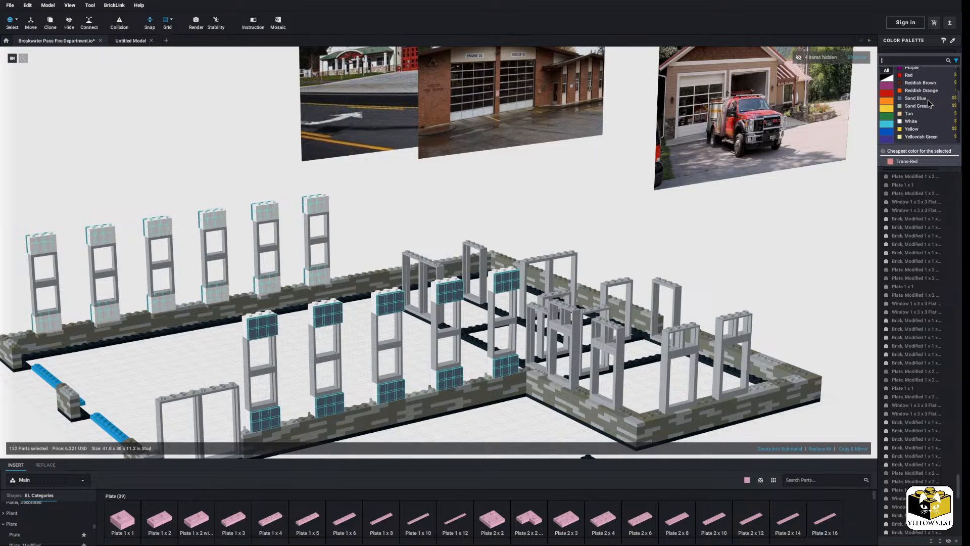
pyautogui.click(908, 113)
pyautogui.scroll(-3, 746, 255)
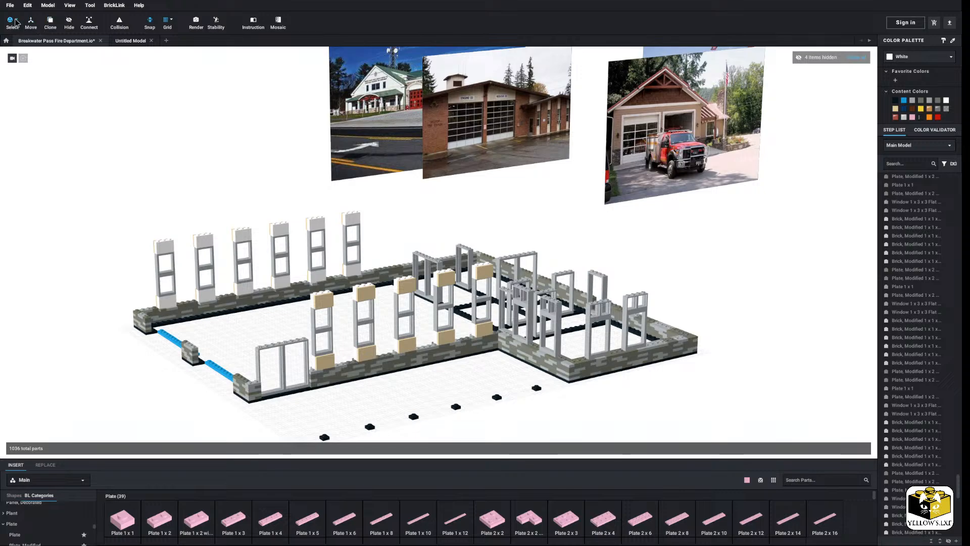
# Place a Bright Pink Brick, Modified 1 x 2 with Masonry Profile on the stone wall at the inner corner beside the front window
pyautogui.scroll(6, 217, 218)
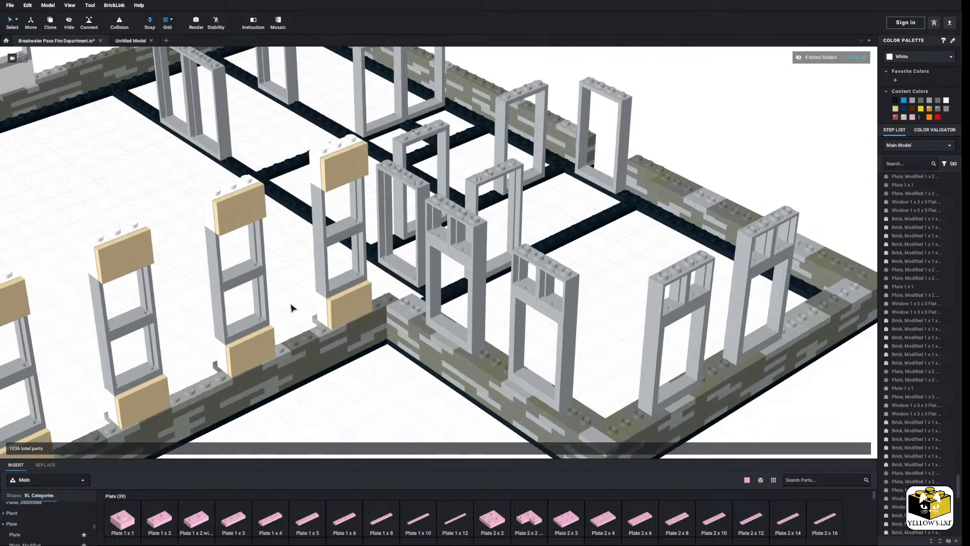
pyautogui.scroll(-5, 293, 302)
pyautogui.scroll(5, 301, 310)
pyautogui.scroll(-5, 273, 354)
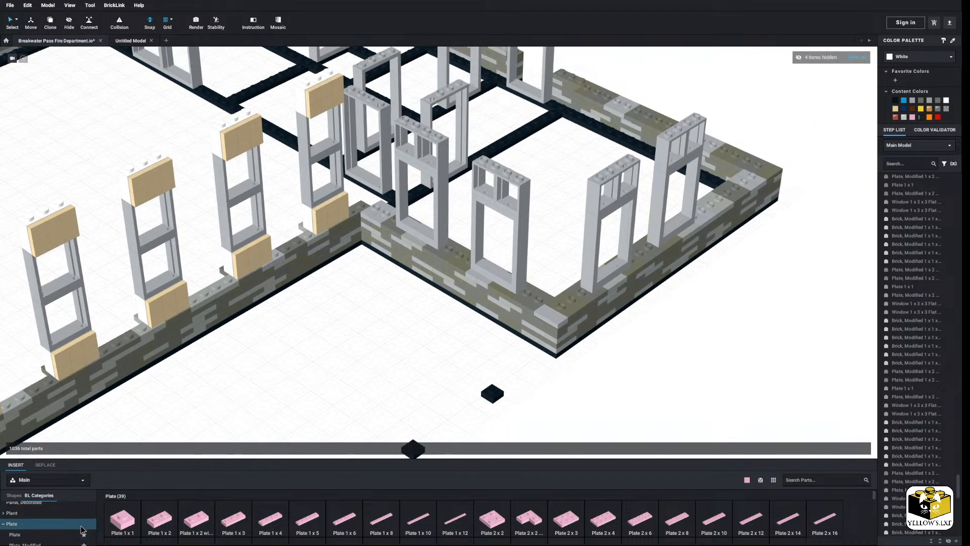
pyautogui.scroll(10, 81, 529)
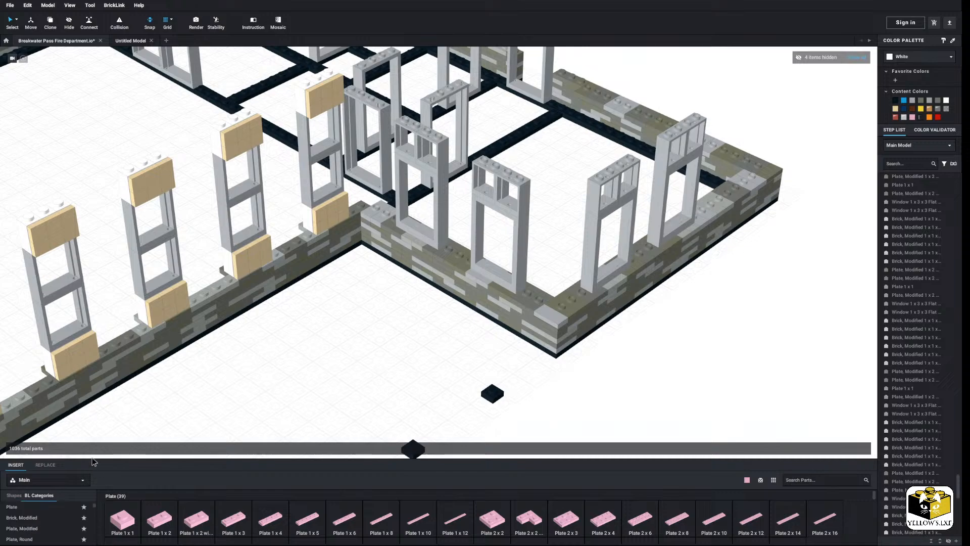
pyautogui.scroll(-5, 70, 520)
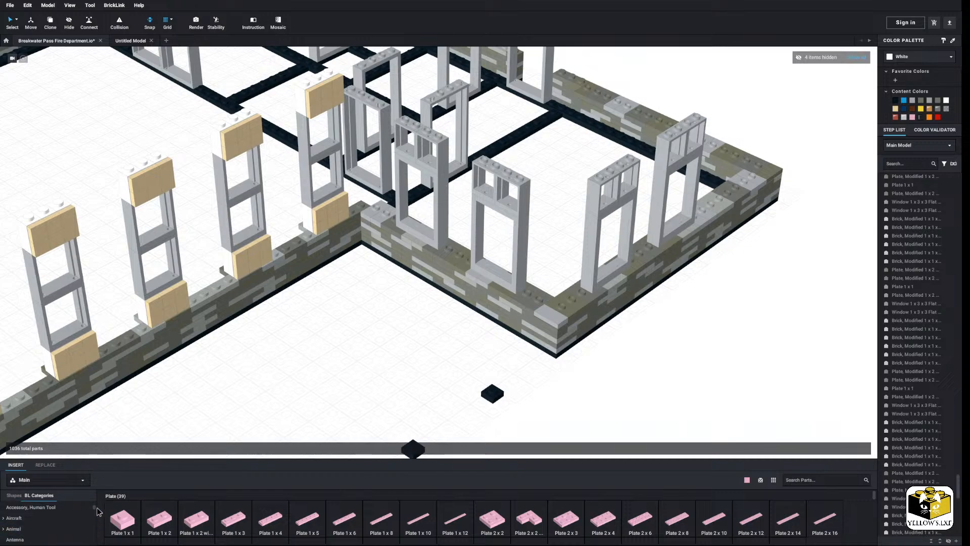
pyautogui.scroll(5, 61, 513)
pyautogui.click(26, 527)
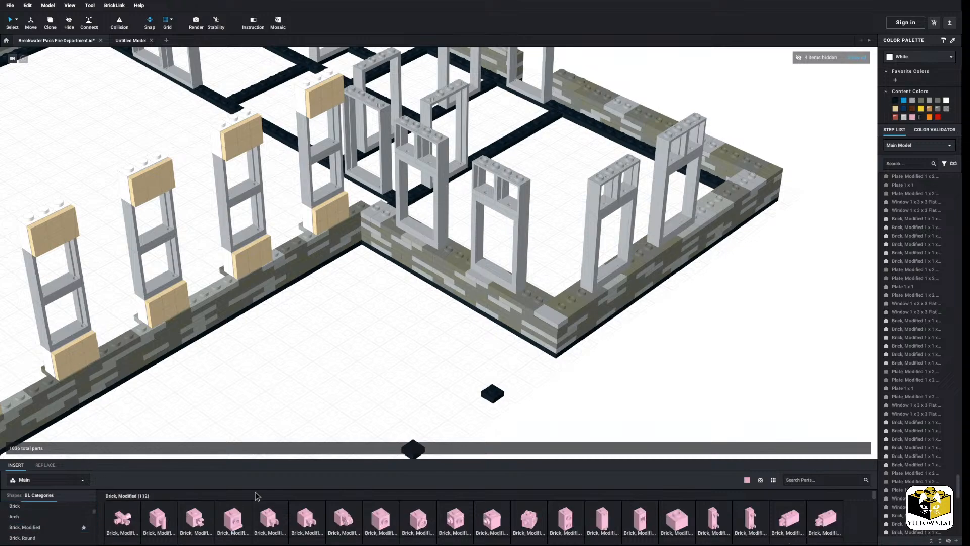
pyautogui.scroll(-2, 433, 508)
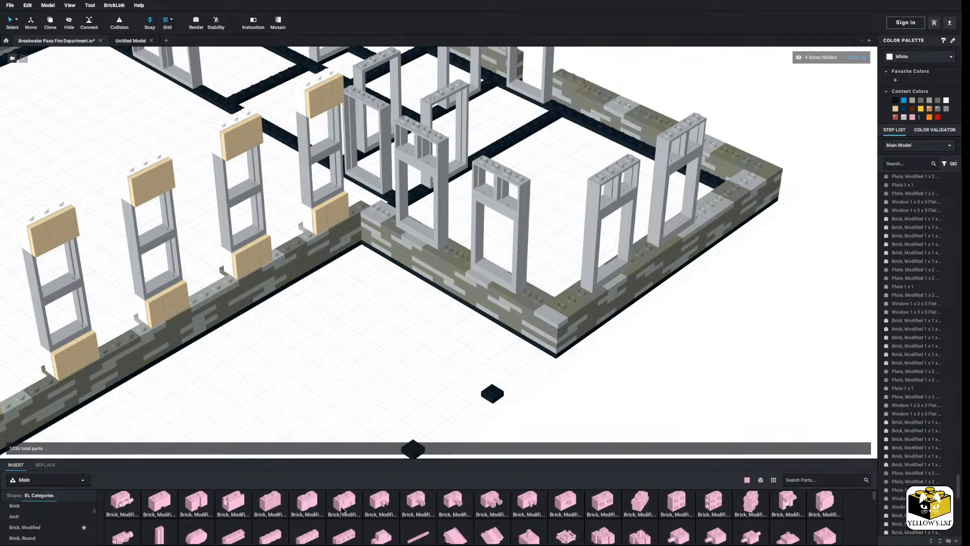
pyautogui.scroll(3, 373, 384)
pyautogui.moveTo(373, 389); pyautogui.dragTo(371, 397, button='right')
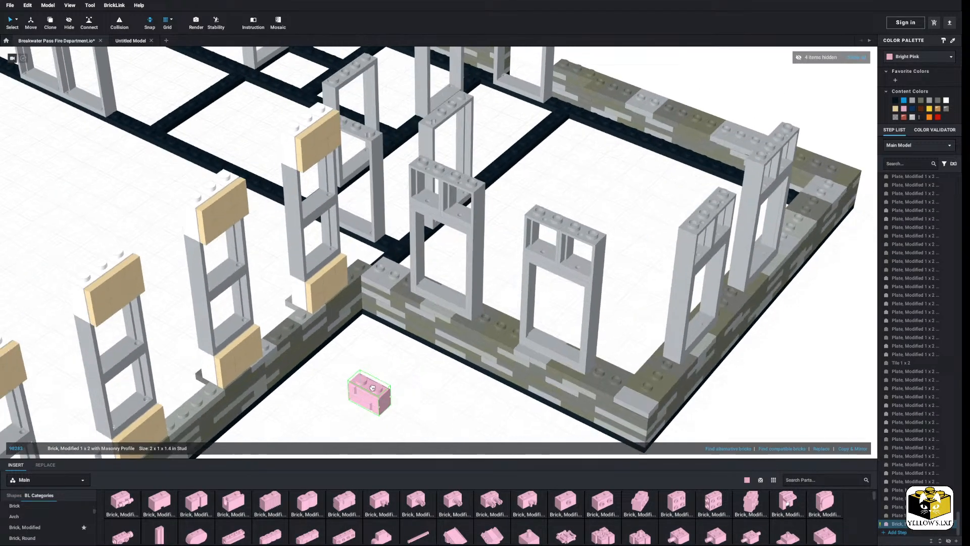
pyautogui.click(403, 274)
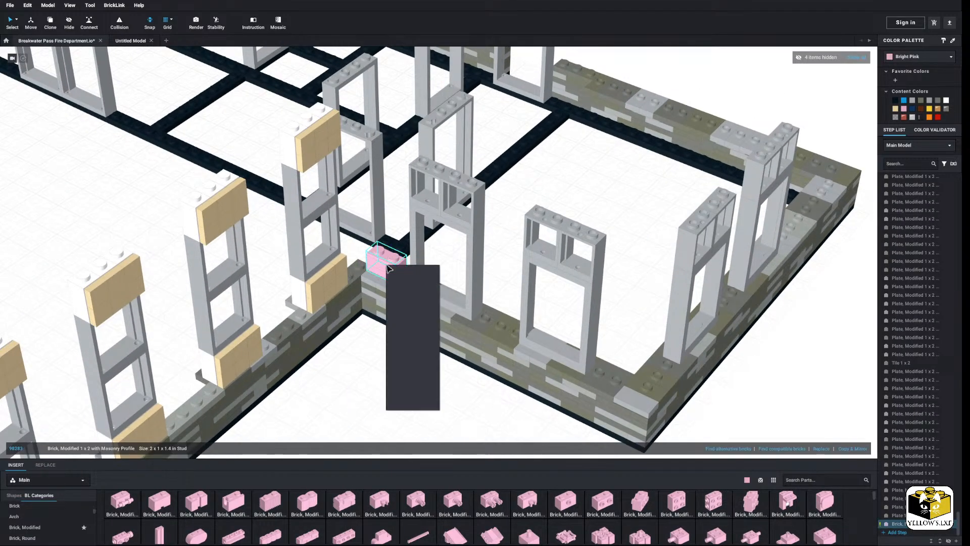
# Add a second, offset masonry brick on top, then copy the two-brick pair and stack the copy above it
pyautogui.rightClick(499, 265)
pyautogui.click(510, 287)
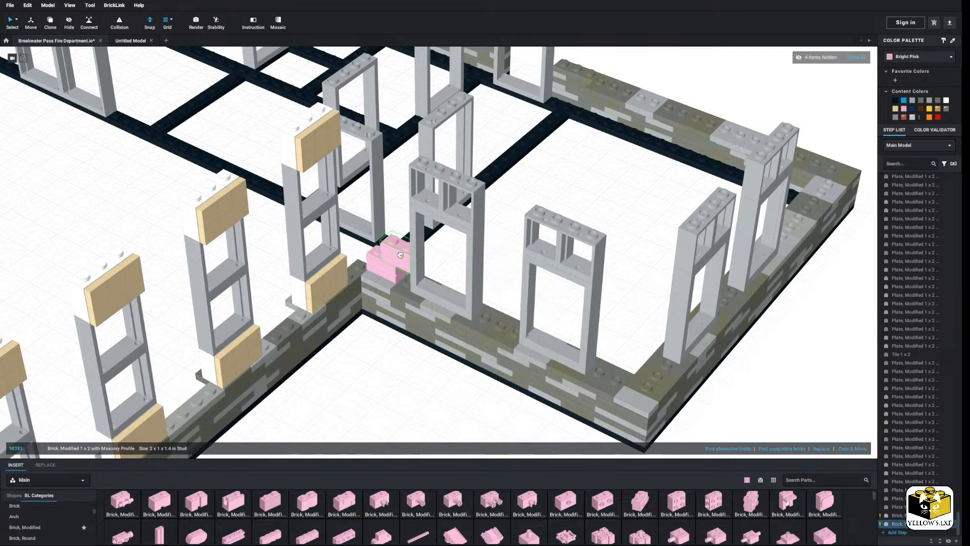
pyautogui.keyDown('ctrl'); pyautogui.click(385, 264); pyautogui.keyUp('ctrl')
pyautogui.rightClick(383, 263)
pyautogui.click(394, 269)
pyautogui.click(502, 264)
pyautogui.rightClick(501, 262)
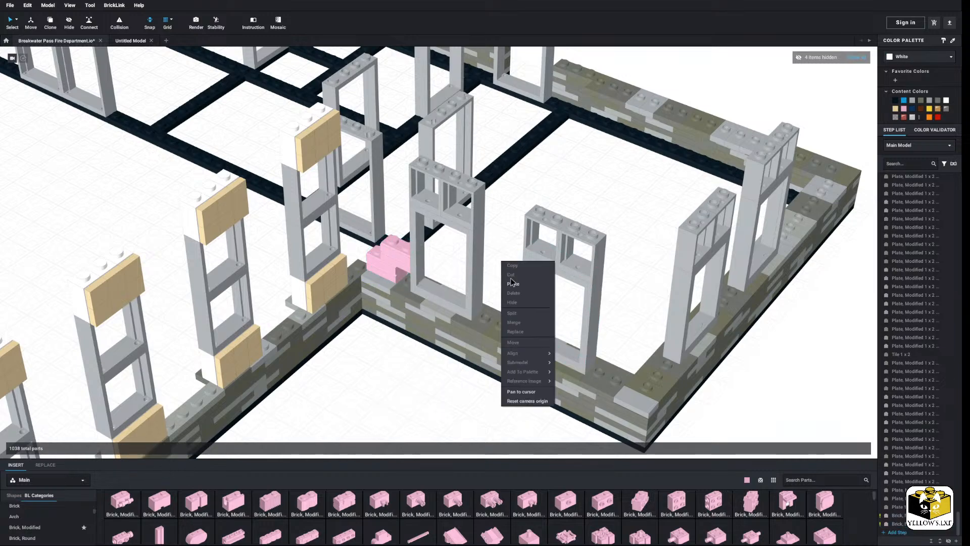
pyautogui.click(512, 283)
pyautogui.click(394, 242)
# Paste another pair and one more masonry brick on top to raise the inner-corner column to seven courses
pyautogui.click(499, 274)
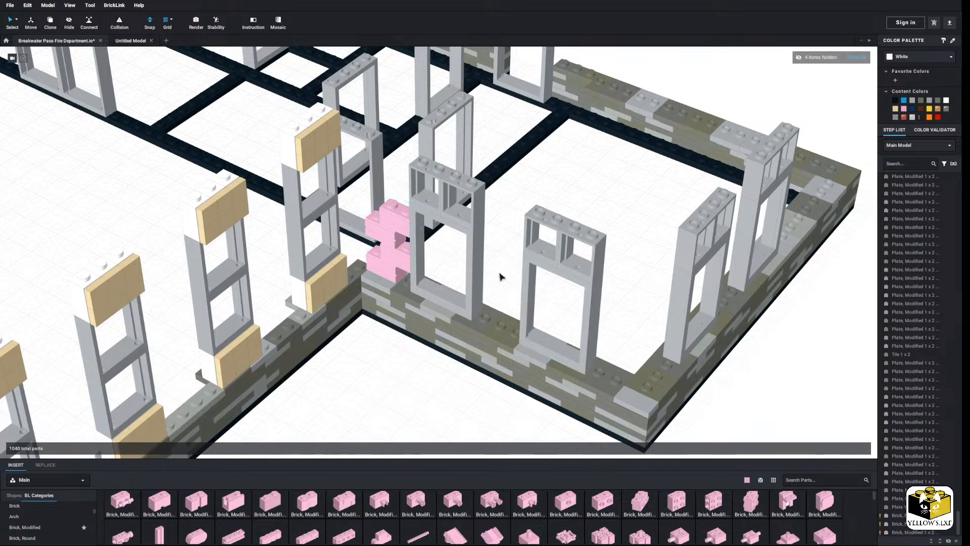
pyautogui.rightClick(498, 273)
pyautogui.click(510, 294)
pyautogui.click(503, 241)
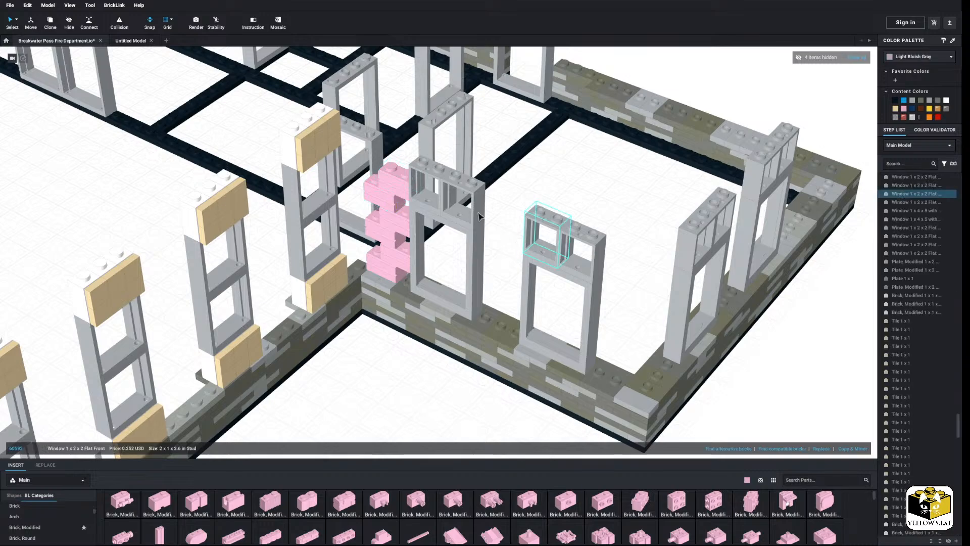
pyautogui.rightClick(529, 186)
pyautogui.click(538, 208)
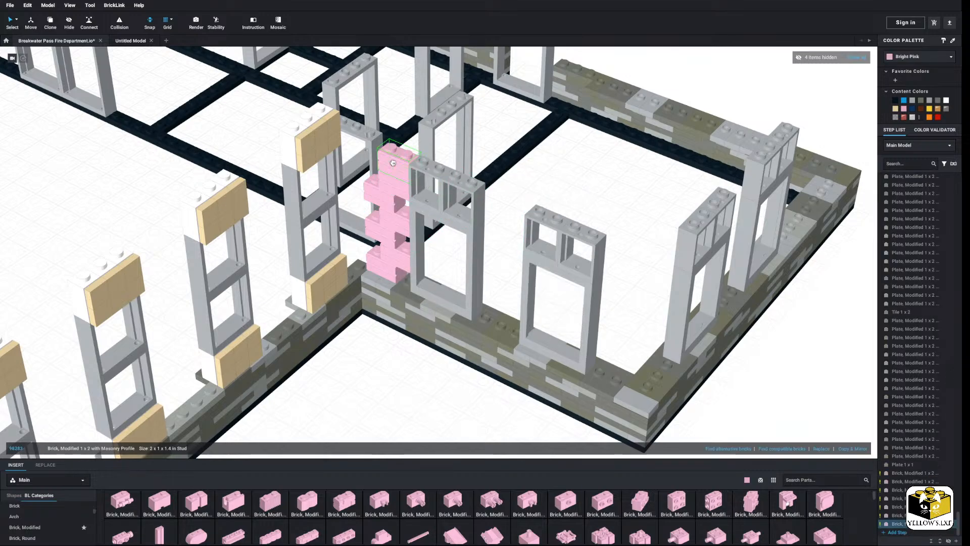
# Copy five bricks of the inner-corner masonry column and place the copy on the wall between the two front windows
pyautogui.scroll(5, 528, 197)
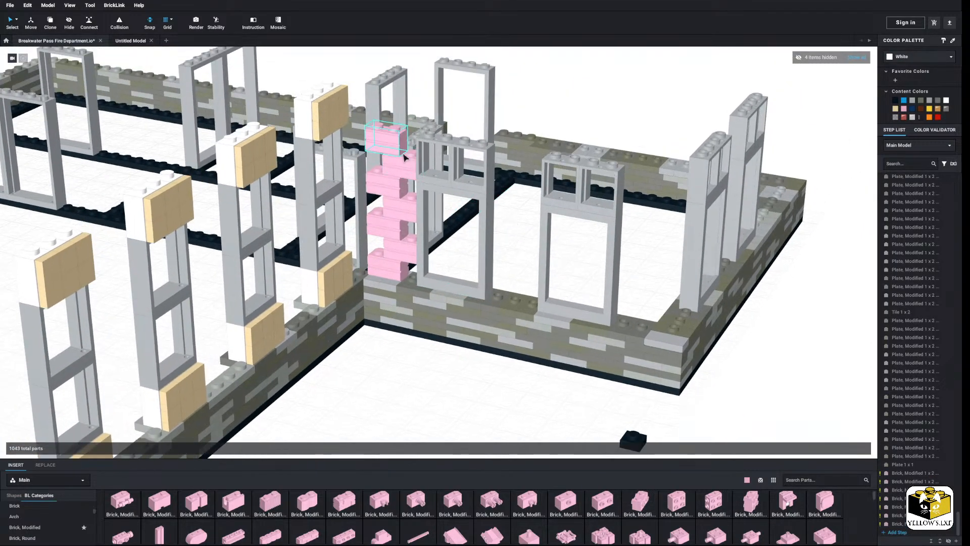
pyautogui.click(392, 136)
pyautogui.keyDown('ctrl'); pyautogui.click(388, 223); pyautogui.keyUp('ctrl')
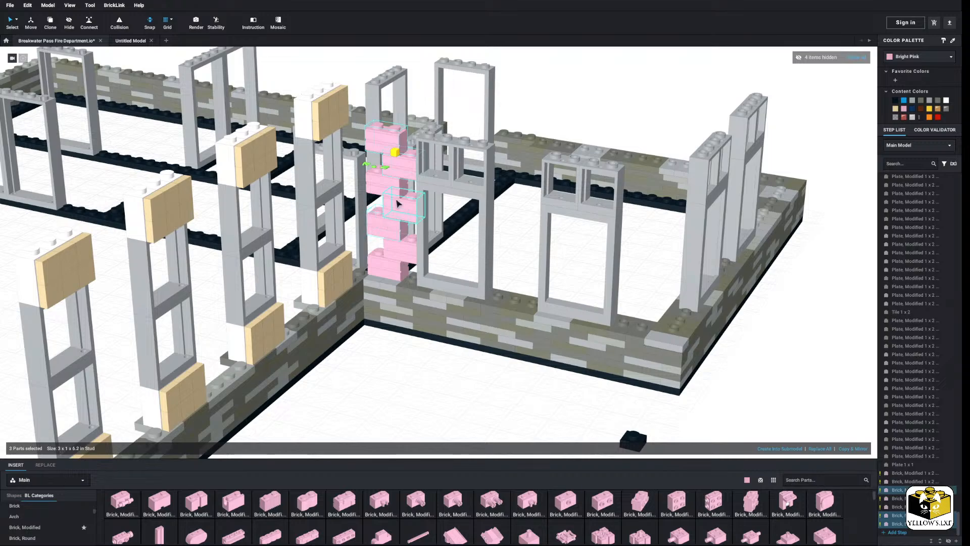
pyautogui.keyDown('ctrl'); pyautogui.click(398, 248); pyautogui.keyUp('ctrl')
pyautogui.keyDown('ctrl'); pyautogui.click(388, 262); pyautogui.keyUp('ctrl')
pyautogui.rightClick(387, 262)
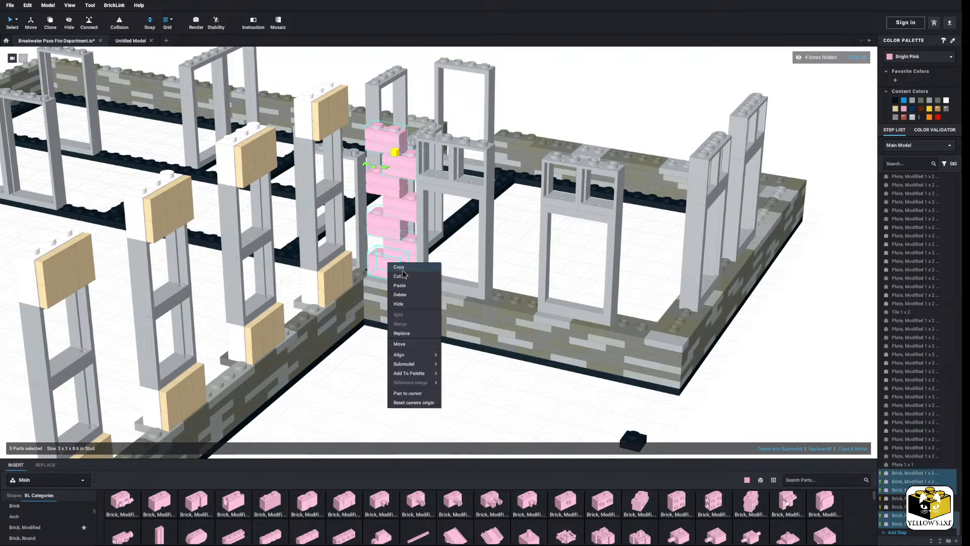
pyautogui.click(403, 275)
pyautogui.click(479, 256)
pyautogui.click(518, 246)
pyautogui.rightClick(519, 248)
pyautogui.click(528, 262)
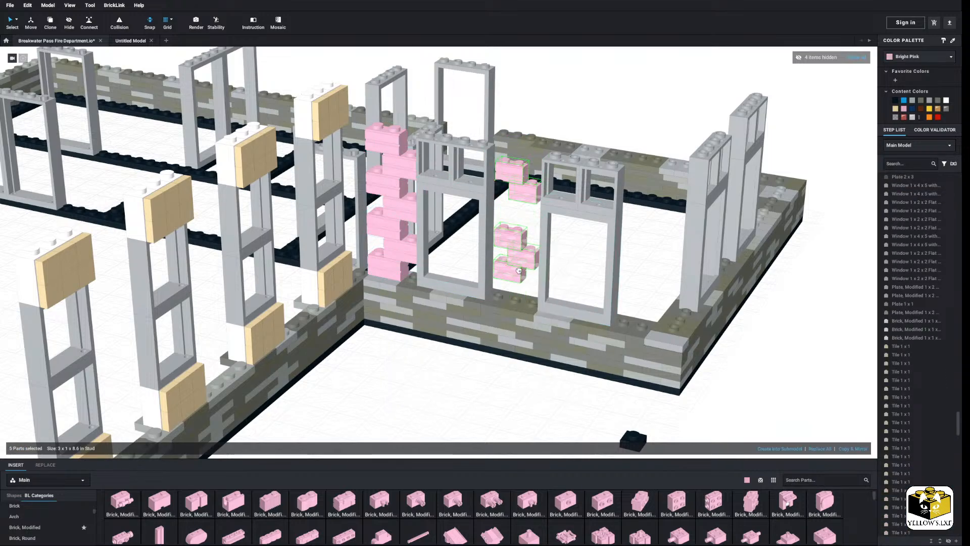
pyautogui.click(516, 245)
# Copy two adjacent masonry bricks and place them in the gap of the column between the two front windows
pyautogui.click(518, 245)
pyautogui.rightClick(517, 245)
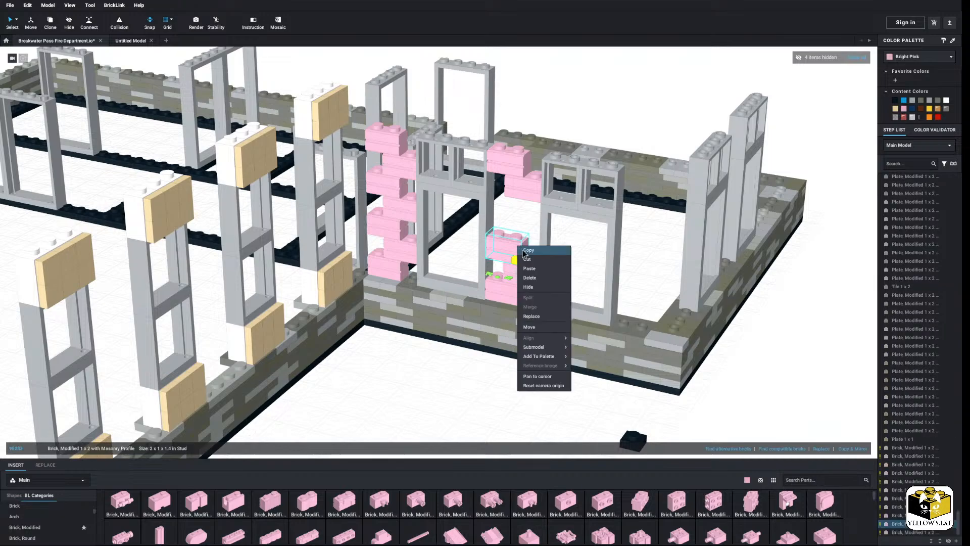
pyautogui.click(523, 249)
pyautogui.keyDown('ctrl'); pyautogui.click(522, 273); pyautogui.keyUp('ctrl')
pyautogui.rightClick(521, 272)
pyautogui.click(528, 276)
pyautogui.rightClick(521, 238)
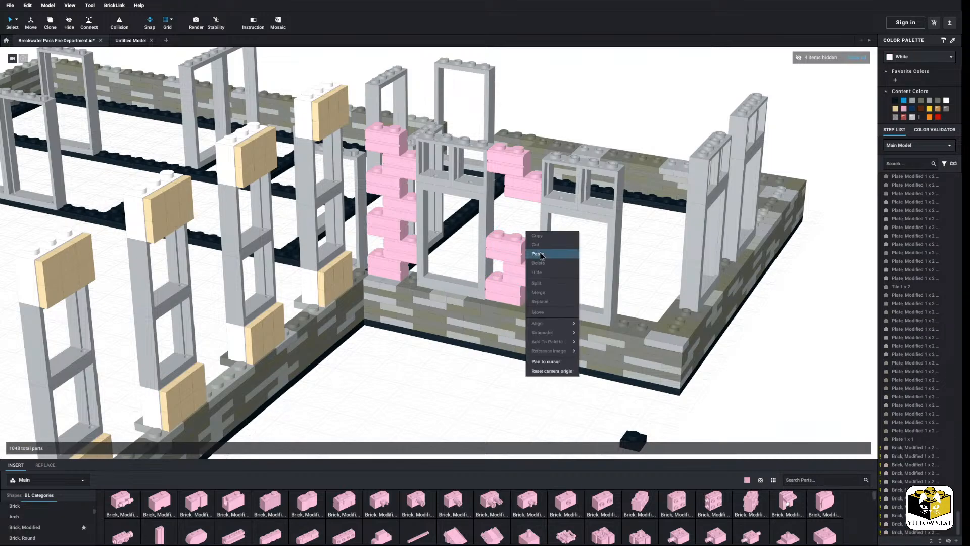
pyautogui.click(528, 256)
pyautogui.click(524, 234)
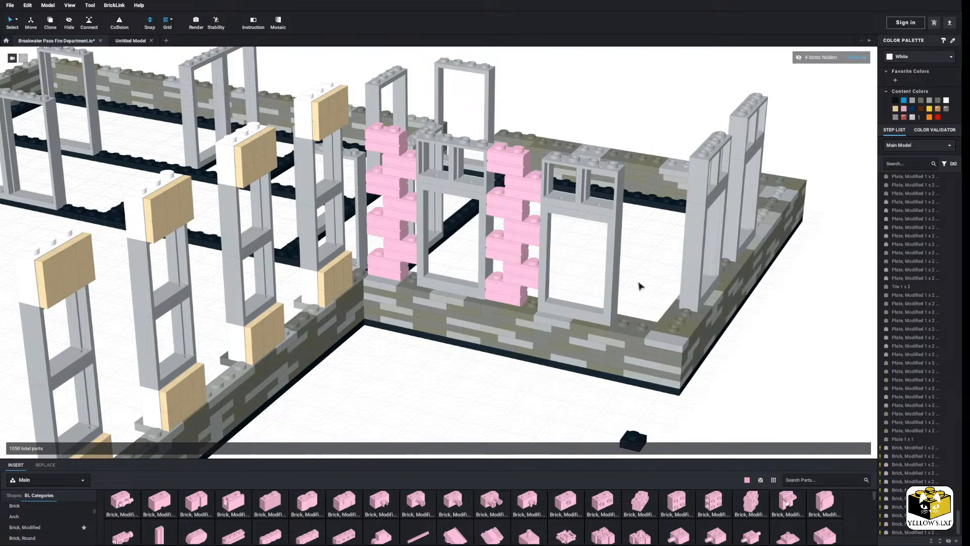
# Copy the full seven-brick column between the front windows and place it on the same wall beside the second window, near the outer corner
pyautogui.click(508, 293)
pyautogui.keyDown('ctrl'); pyautogui.click(521, 271); pyautogui.keyUp('ctrl')
pyautogui.keyDown('ctrl'); pyautogui.click(517, 249); pyautogui.keyUp('ctrl')
pyautogui.keyDown('ctrl'); pyautogui.click(520, 228); pyautogui.keyUp('ctrl')
pyautogui.keyDown('ctrl'); pyautogui.click(519, 205); pyautogui.keyUp('ctrl')
pyautogui.keyDown('ctrl'); pyautogui.click(521, 186); pyautogui.keyUp('ctrl')
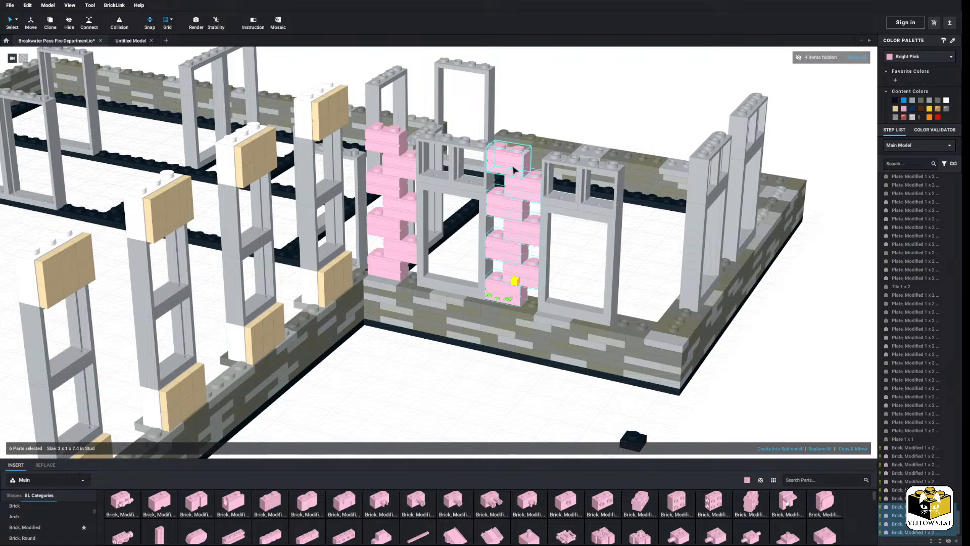
pyautogui.rightClick(513, 166)
pyautogui.click(526, 171)
pyautogui.moveTo(529, 172); pyautogui.dragTo(523, 221, button='right')
pyautogui.click(500, 278)
pyautogui.moveTo(500, 274); pyautogui.dragTo(507, 261, button='middle')
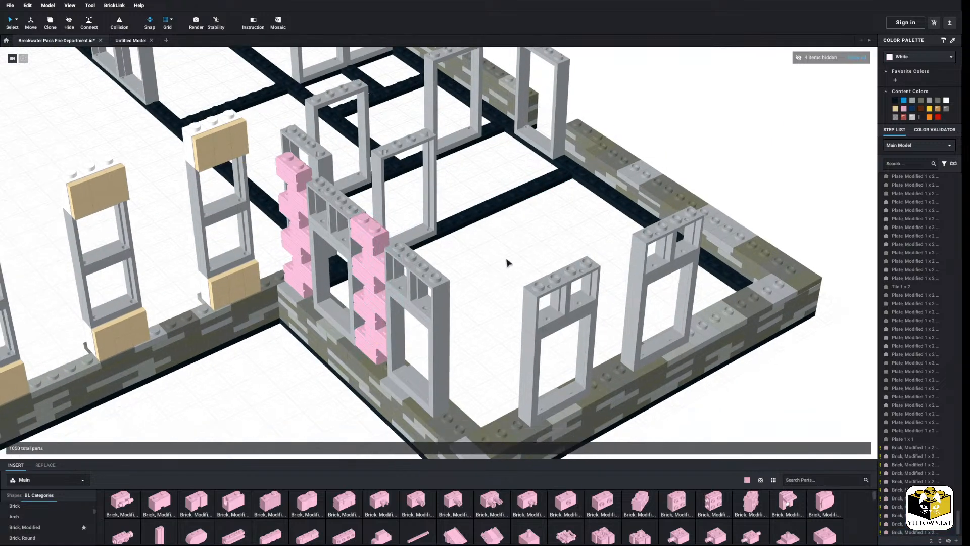
pyautogui.rightClick(507, 262)
pyautogui.click(510, 285)
pyautogui.click(493, 349)
# Paste another seven-brick masonry column, turned along the adjoining side wall, at the outer corner beside the side window
pyautogui.rightClick(494, 351)
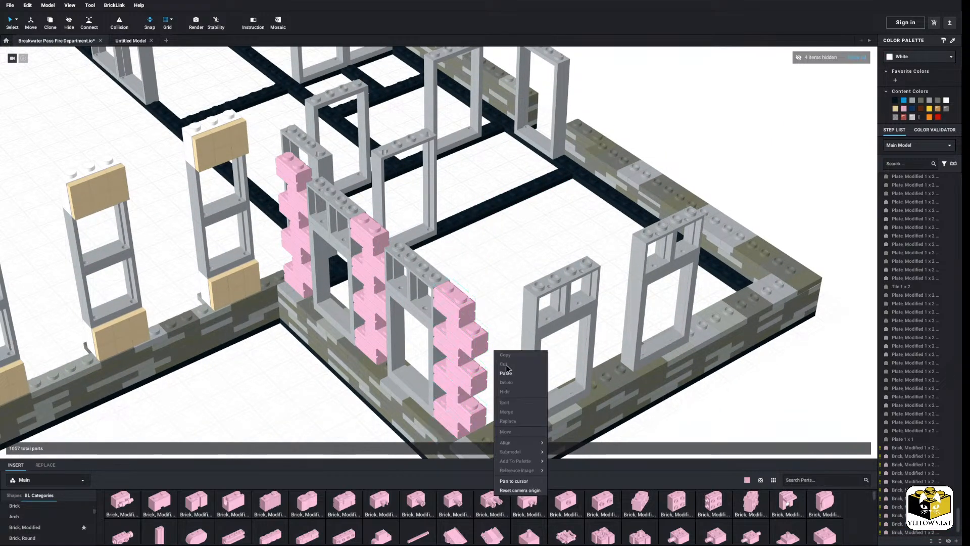
pyautogui.click(505, 373)
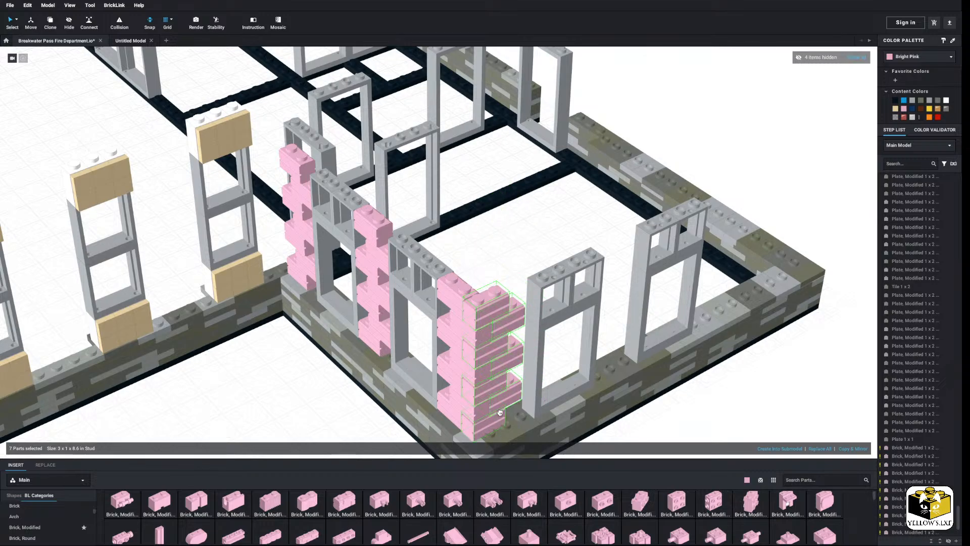
pyautogui.click(497, 403)
pyautogui.moveTo(497, 403); pyautogui.dragTo(493, 377, button='middle')
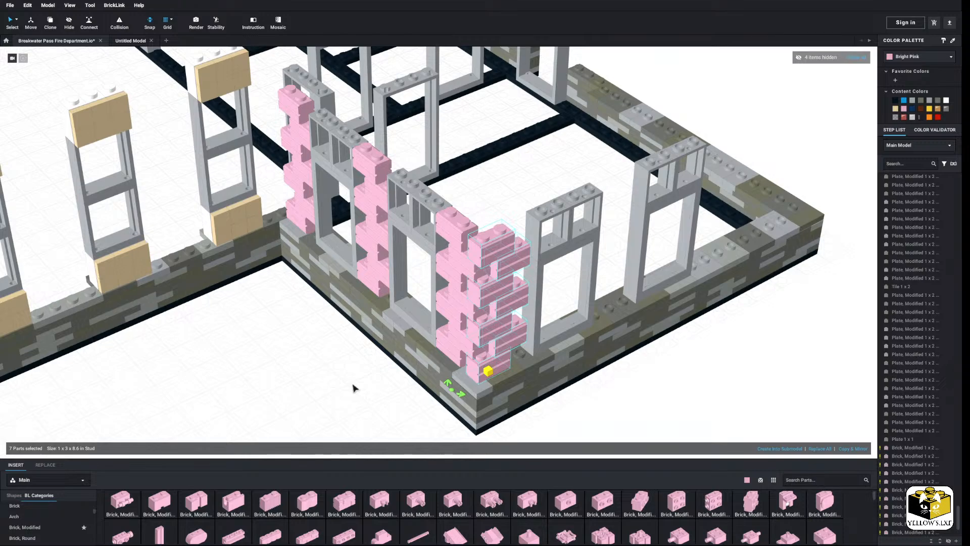
# Shift the seven-brick pink masonry column along the side wall and settle it at the outer corner beside the first window
pyautogui.moveTo(353, 388); pyautogui.dragTo(359, 385, button='right')
pyautogui.moveTo(378, 373); pyautogui.dragTo(352, 389, button='middle')
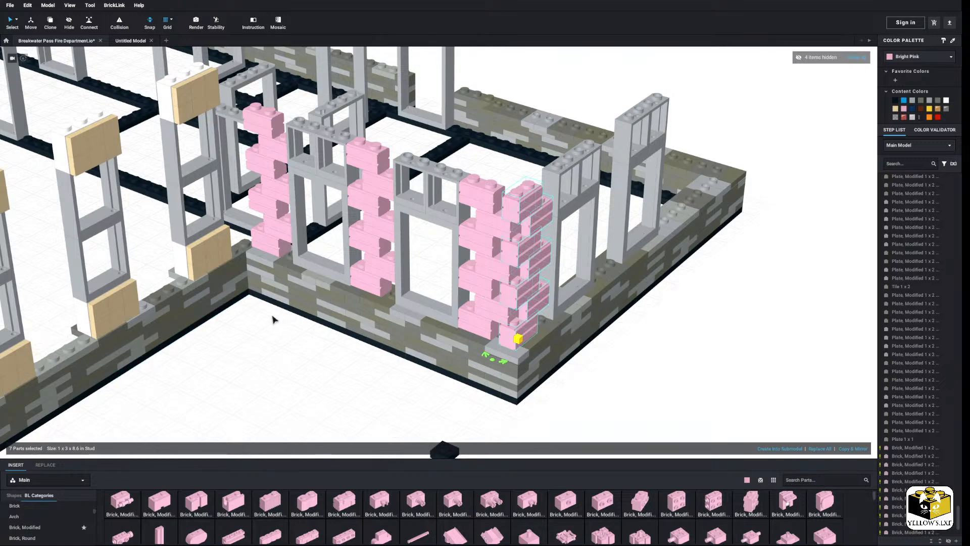
pyautogui.moveTo(252, 313); pyautogui.dragTo(241, 313, button='right')
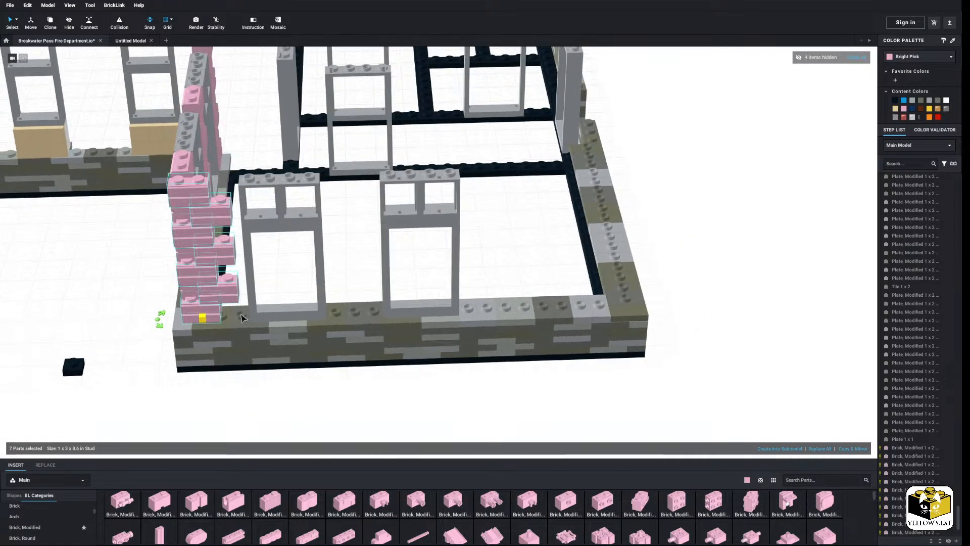
pyautogui.moveTo(243, 405); pyautogui.dragTo(285, 397, button='middle')
pyautogui.scroll(1, 267, 402)
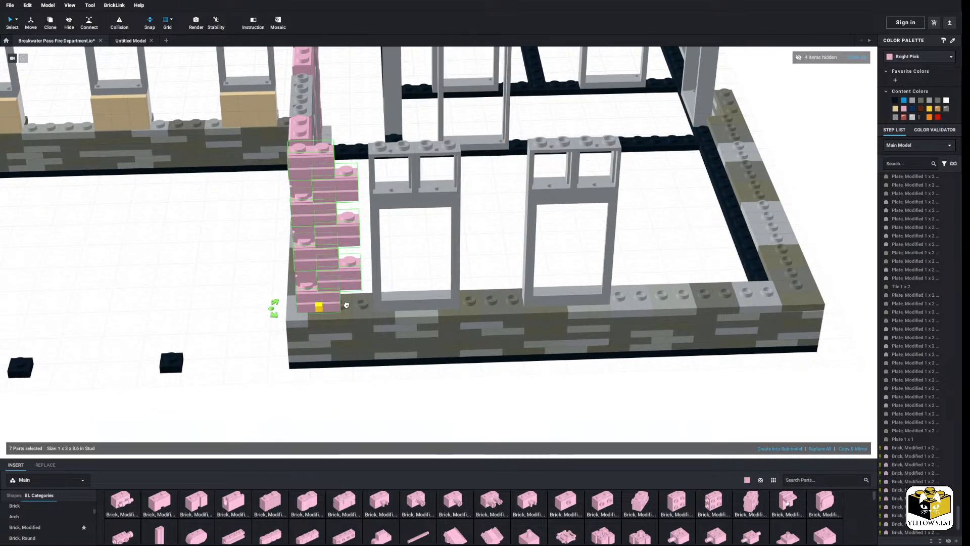
pyautogui.moveTo(346, 304); pyautogui.dragTo(342, 306)
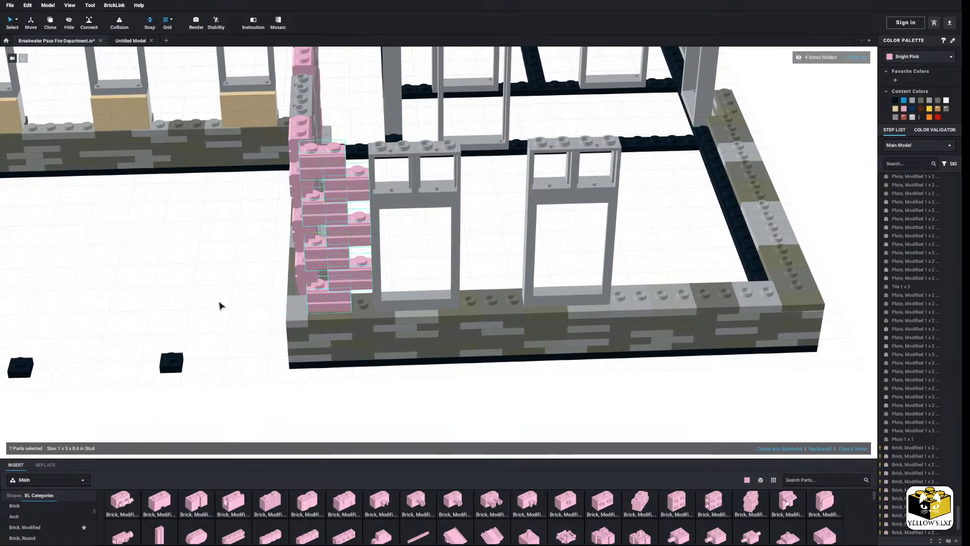
pyautogui.moveTo(219, 301)
pyautogui.mouseDown(button='right')
pyautogui.moveTo(227, 302)
pyautogui.moveTo(219, 303)
pyautogui.mouseUp(button='right')
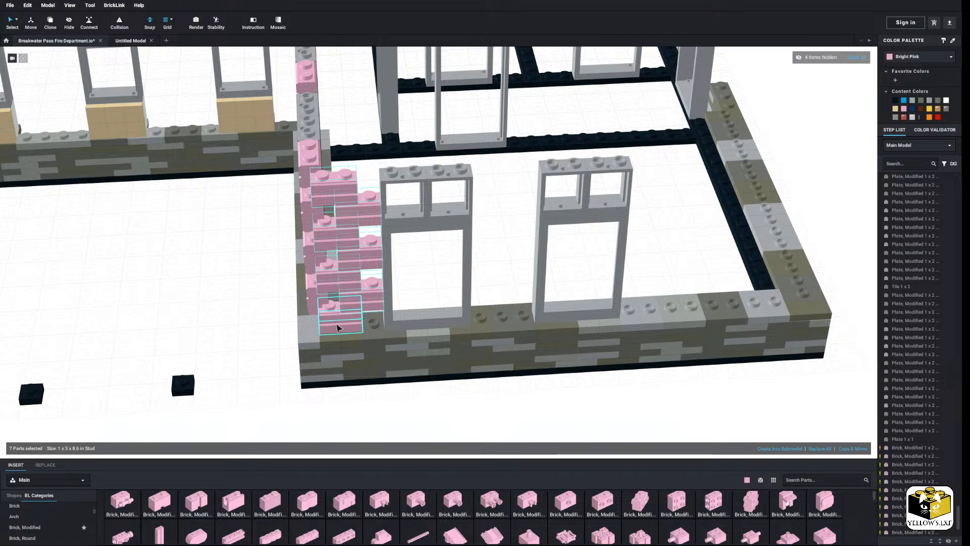
pyautogui.moveTo(341, 326); pyautogui.dragTo(333, 330)
pyautogui.click(249, 309)
pyautogui.moveTo(249, 309); pyautogui.dragTo(234, 311, button='middle')
# Paste a copy of the pink masonry column between the two windows of the side wall
pyautogui.rightClick(457, 257)
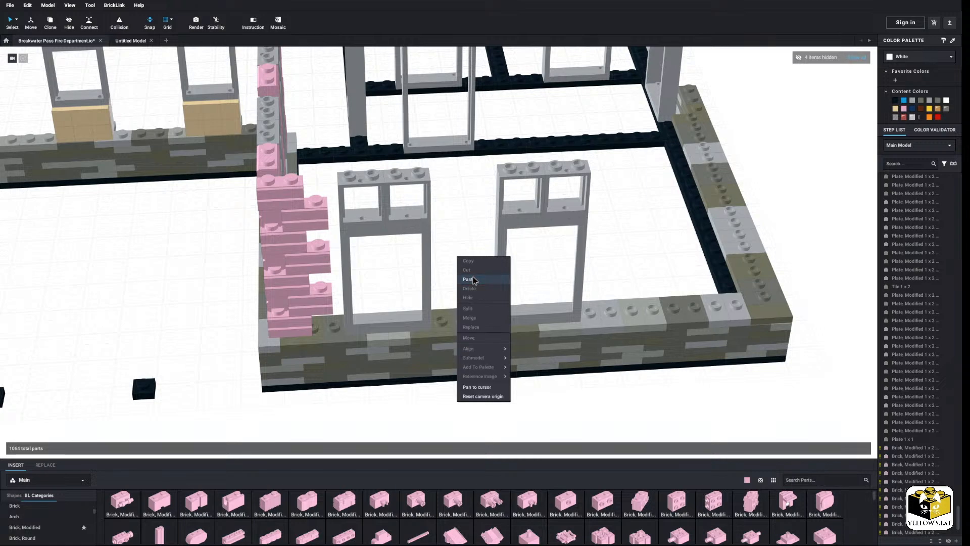
pyautogui.click(473, 280)
pyautogui.click(599, 272)
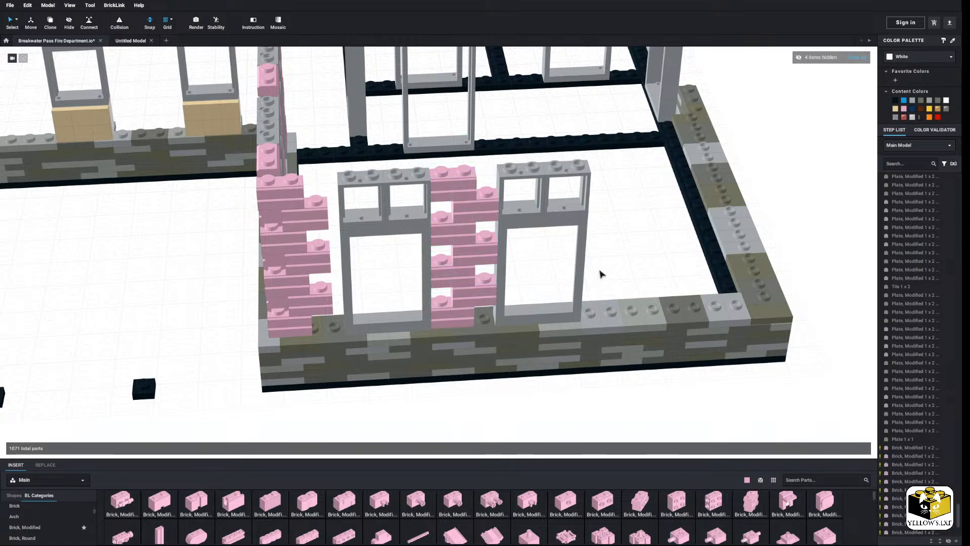
# Paste another masonry column copy against the far side of the side wall's second window
pyautogui.moveTo(599, 273)
pyautogui.mouseDown(button='right')
pyautogui.moveTo(591, 273)
pyautogui.moveTo(601, 273)
pyautogui.mouseUp(button='right')
pyautogui.moveTo(601, 273); pyautogui.dragTo(545, 270, button='middle')
pyautogui.rightClick(535, 265)
pyautogui.click(548, 288)
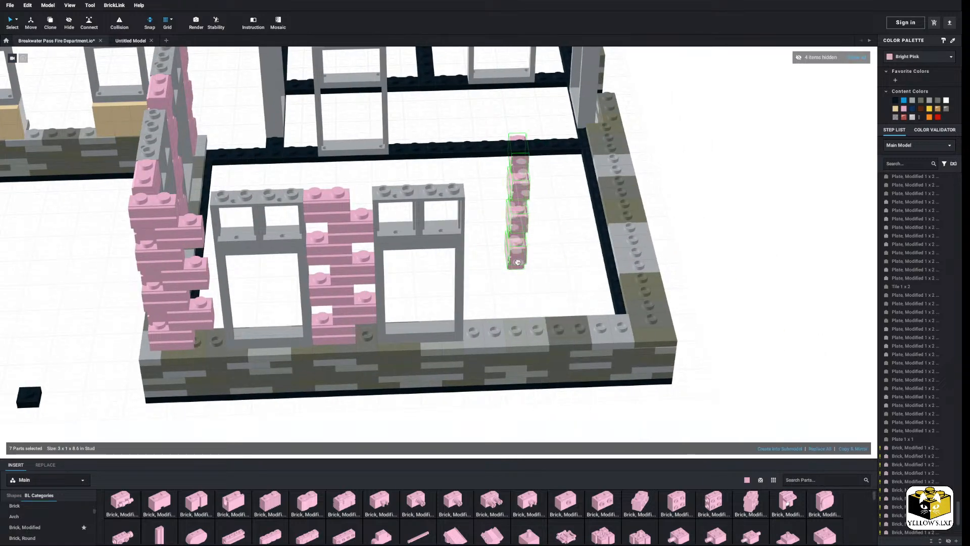
pyautogui.click(496, 319)
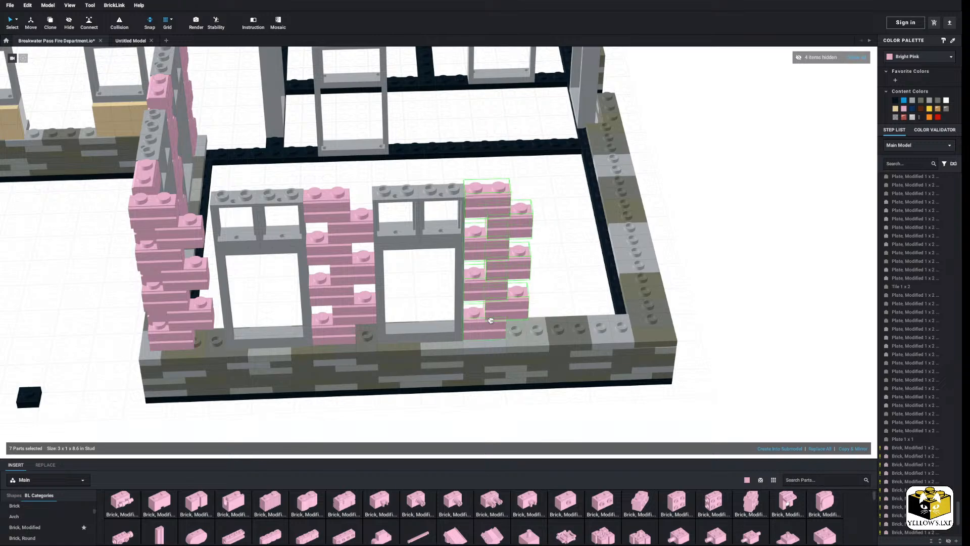
# Paste two more masonry column copies in sequence, extending the solid wall section from the second window toward the far corner
pyautogui.hotkey('ctrl', 'v')
pyautogui.press('Right')
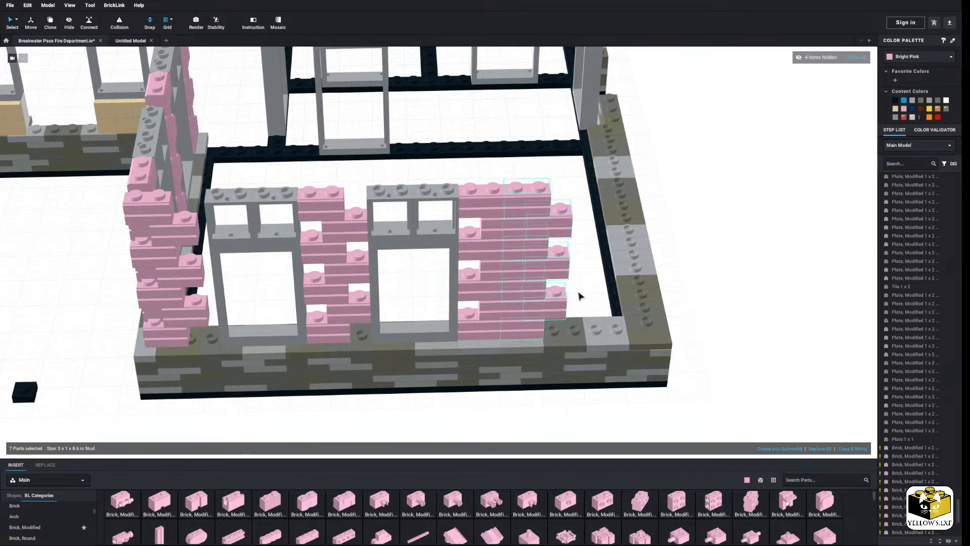
pyautogui.rightClick(578, 295)
pyautogui.click(600, 317)
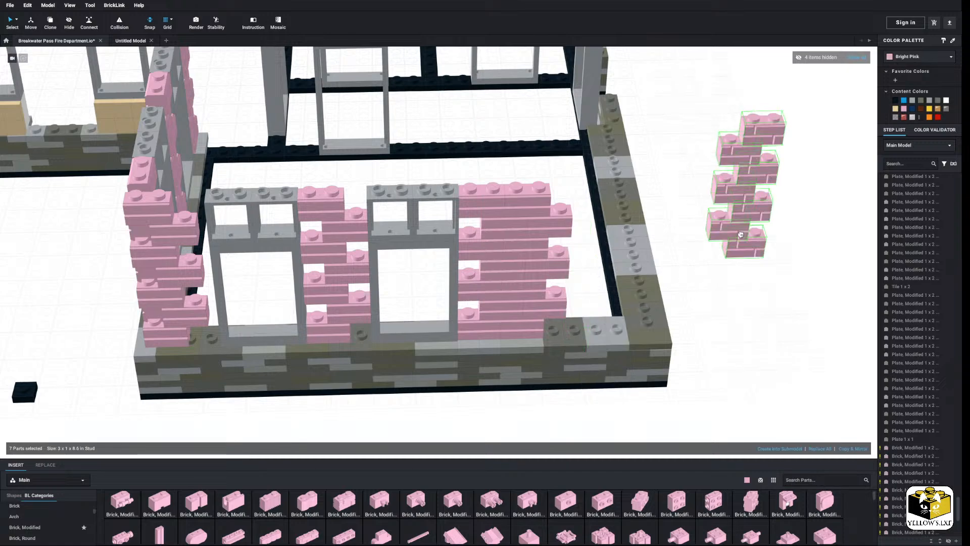
pyautogui.click(576, 316)
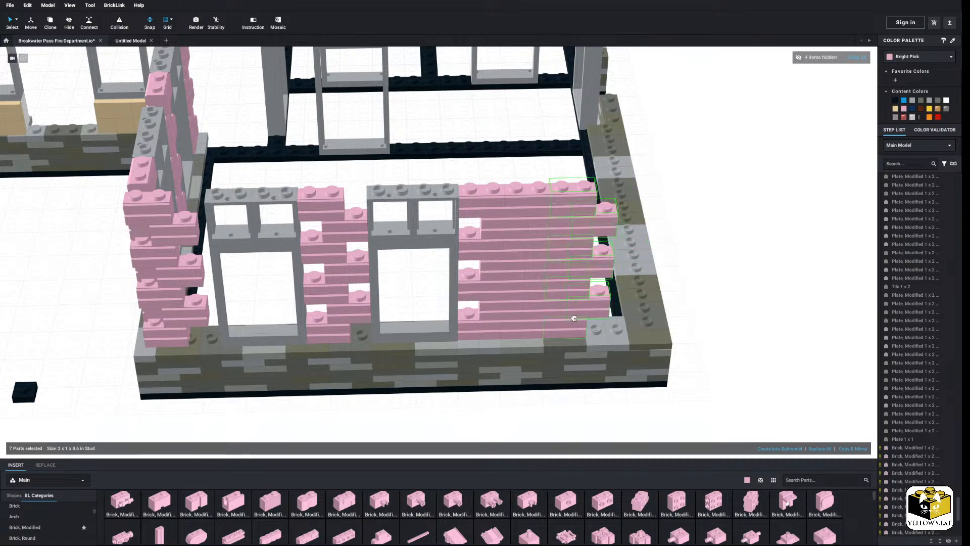
# Select the seven bricks of the last pasted column and move them one stud back to interlock with the neighbouring column
pyautogui.rightClick(739, 241)
pyautogui.click(596, 208)
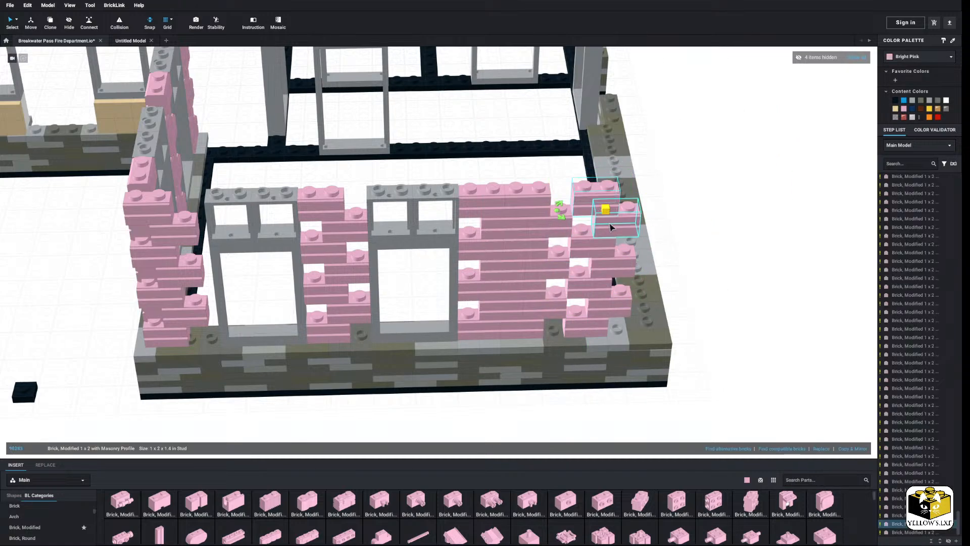
pyautogui.keyDown('ctrl'); pyautogui.click(611, 228); pyautogui.keyUp('ctrl')
pyautogui.keyDown('ctrl'); pyautogui.click(602, 245); pyautogui.keyUp('ctrl')
pyautogui.keyDown('ctrl'); pyautogui.click(608, 264); pyautogui.keyUp('ctrl')
pyautogui.keyDown('ctrl'); pyautogui.click(610, 303); pyautogui.keyUp('ctrl')
pyautogui.keyDown('ctrl'); pyautogui.click(599, 325); pyautogui.keyUp('ctrl')
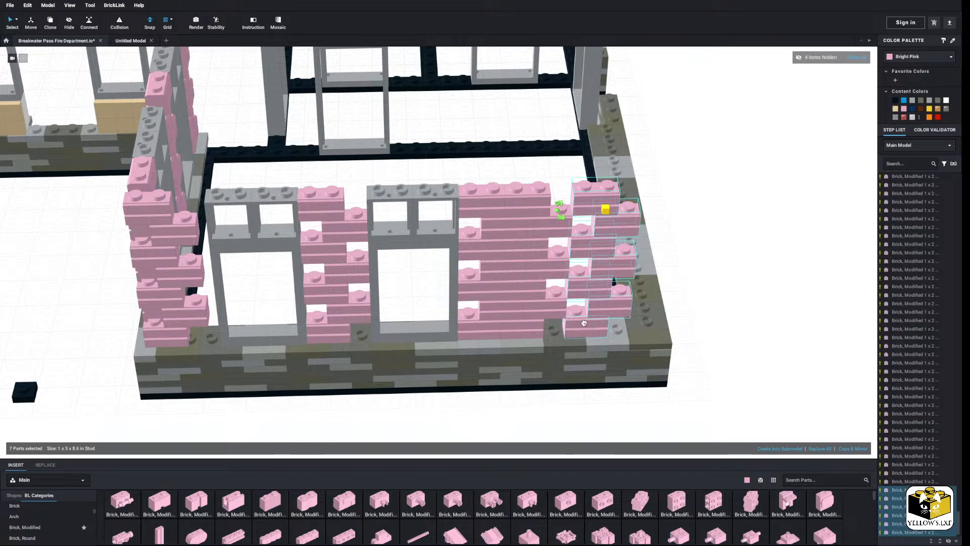
pyautogui.moveTo(605, 323); pyautogui.dragTo(586, 323)
# Paste one more masonry column copy at the end of the solid section, reaching the far corner of the side wall
pyautogui.rightClick(738, 269)
pyautogui.click(745, 291)
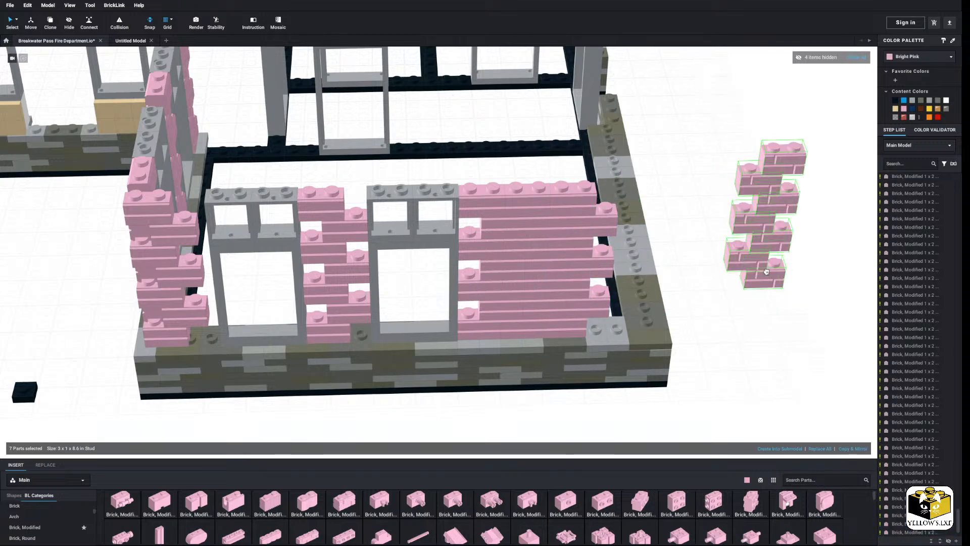
pyautogui.click(614, 314)
pyautogui.click(747, 283)
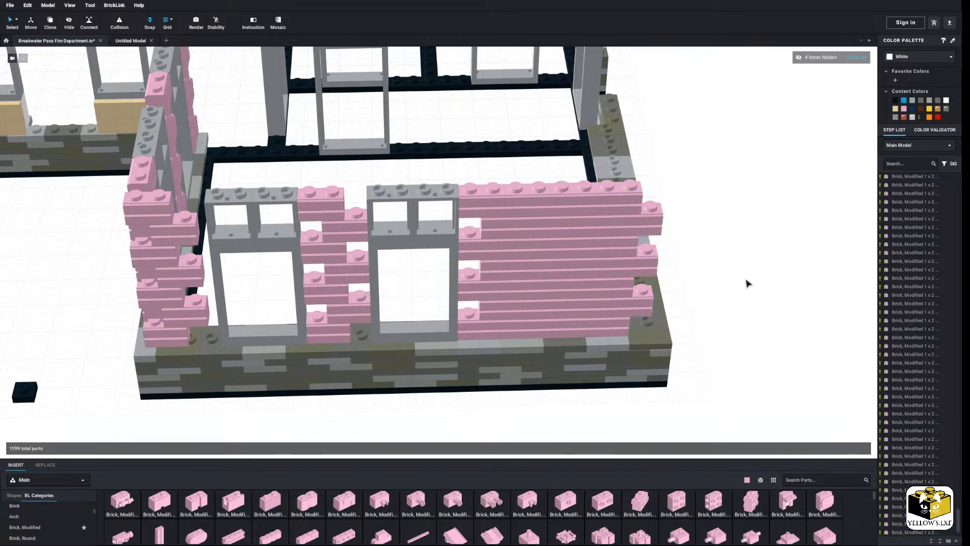
# Select all Bright Pink masonry bricks by color and recolor them Tan
pyautogui.moveTo(747, 284); pyautogui.dragTo(721, 282, button='right')
pyautogui.scroll(-4, 658, 288)
pyautogui.moveTo(658, 289); pyautogui.dragTo(686, 278, button='right')
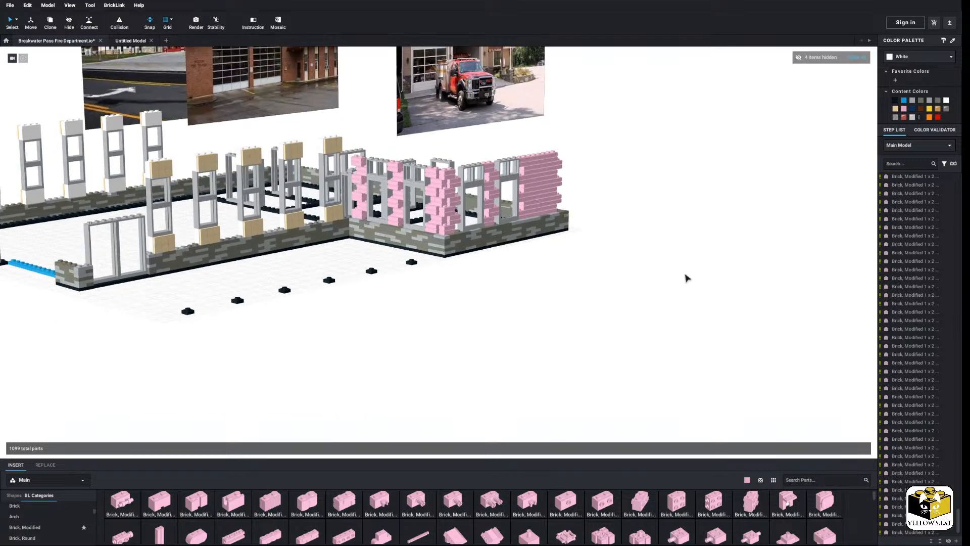
pyautogui.moveTo(686, 277); pyautogui.dragTo(728, 282, button='middle')
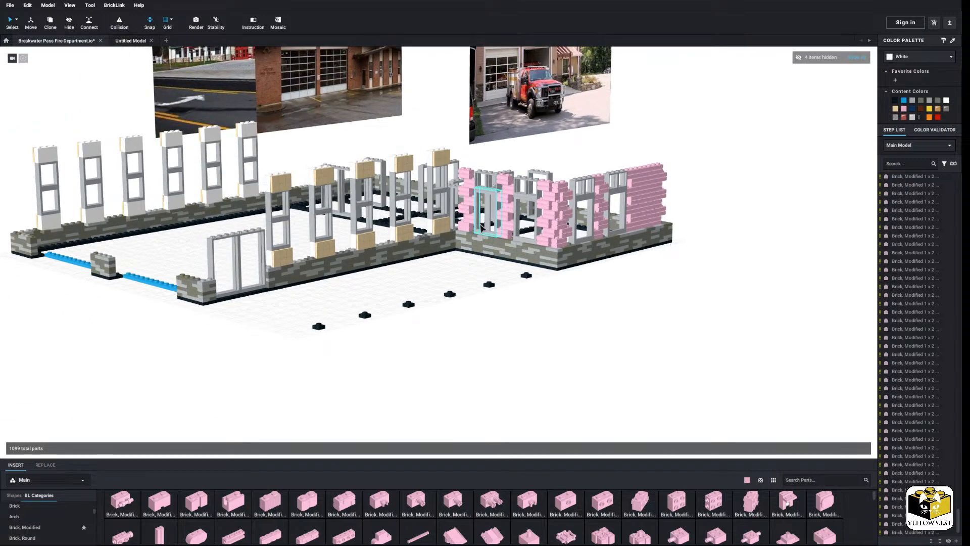
pyautogui.click(18, 21)
pyautogui.click(24, 30)
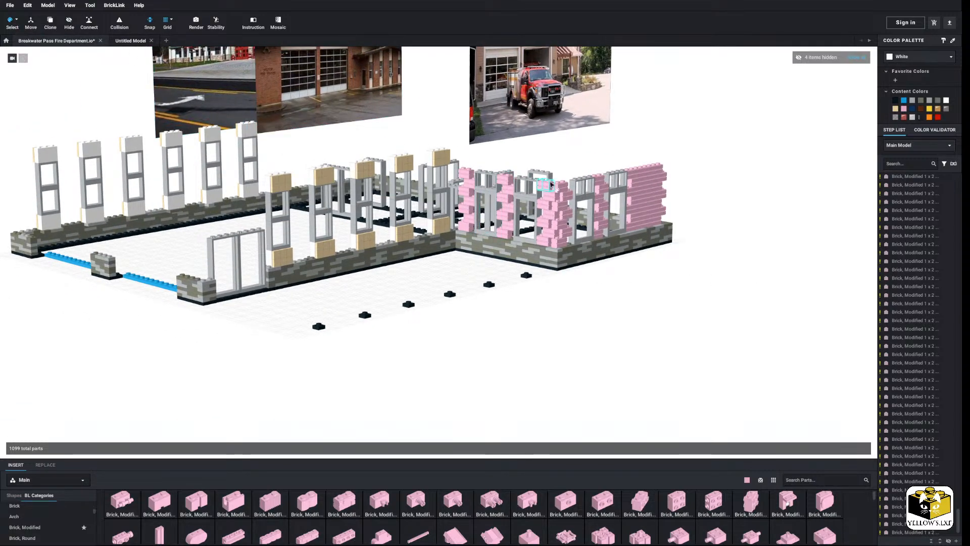
pyautogui.click(551, 184)
pyautogui.click(895, 109)
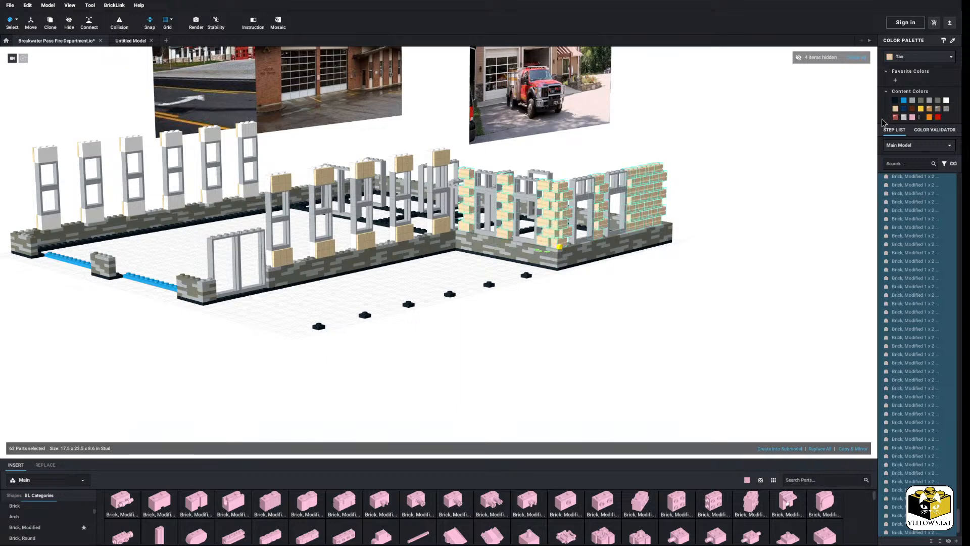
pyautogui.click(820, 171)
# Select the four fire station reference images behind the model and hide them
pyautogui.moveTo(348, 201); pyautogui.dragTo(374, 219, button='middle')
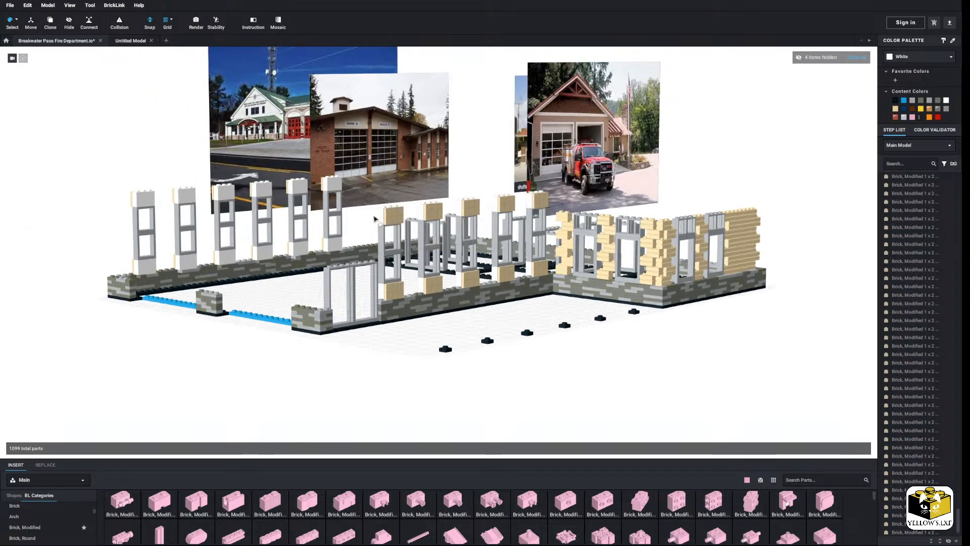
pyautogui.moveTo(374, 219); pyautogui.dragTo(375, 219, button='right')
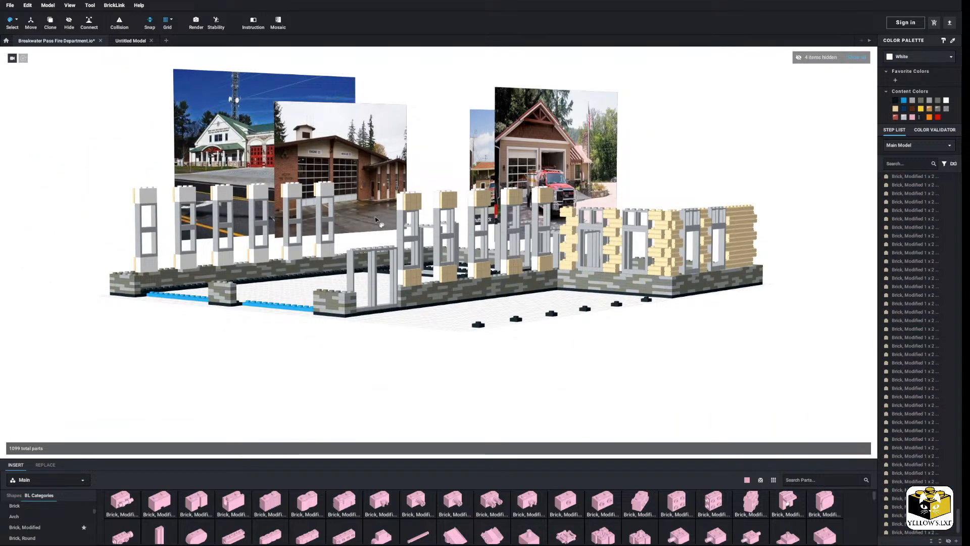
pyautogui.click(17, 22)
pyautogui.click(24, 20)
pyautogui.moveTo(89, 145); pyautogui.dragTo(154, 143, button='right')
pyautogui.scroll(-3, 101, 153)
pyautogui.rightClick(488, 222)
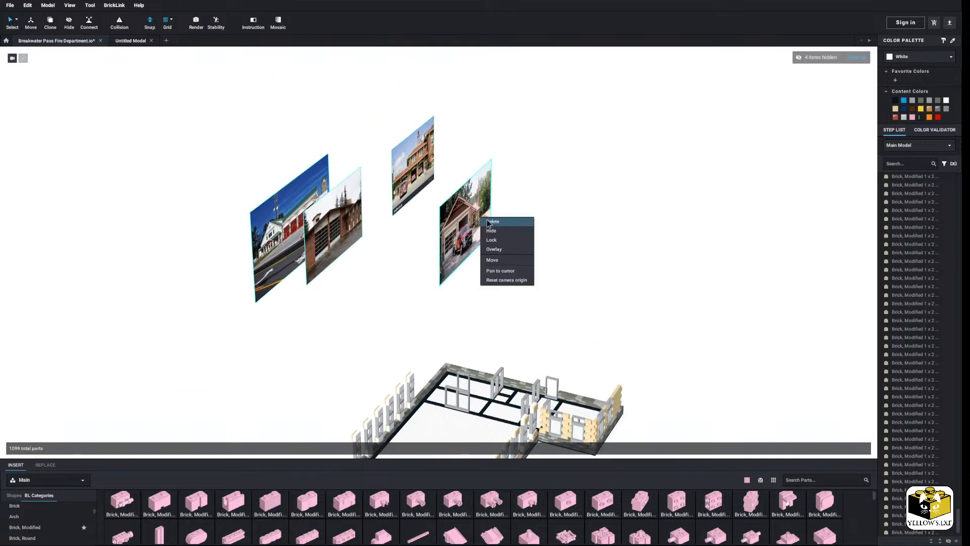
pyautogui.click(498, 233)
pyautogui.scroll(10, 515, 271)
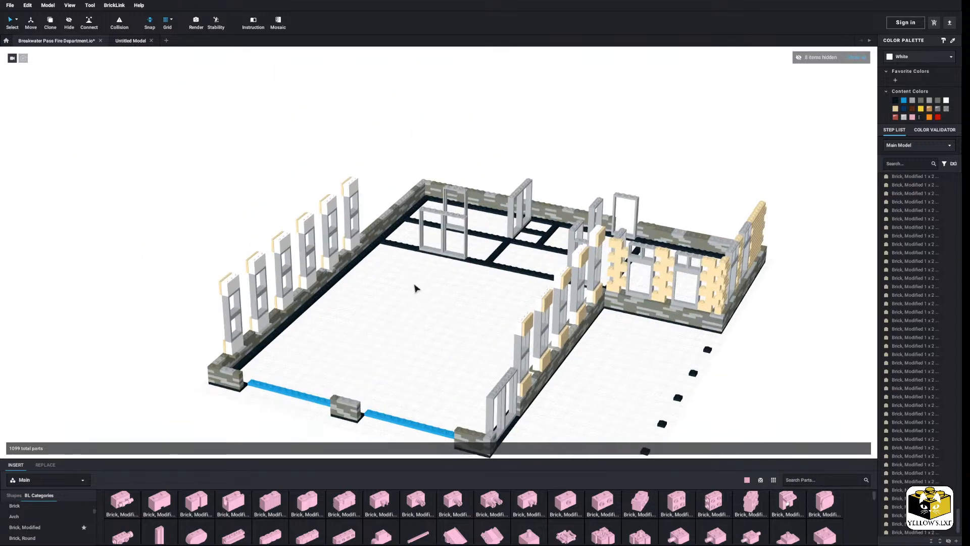
pyautogui.moveTo(406, 281); pyautogui.dragTo(395, 319, button='right')
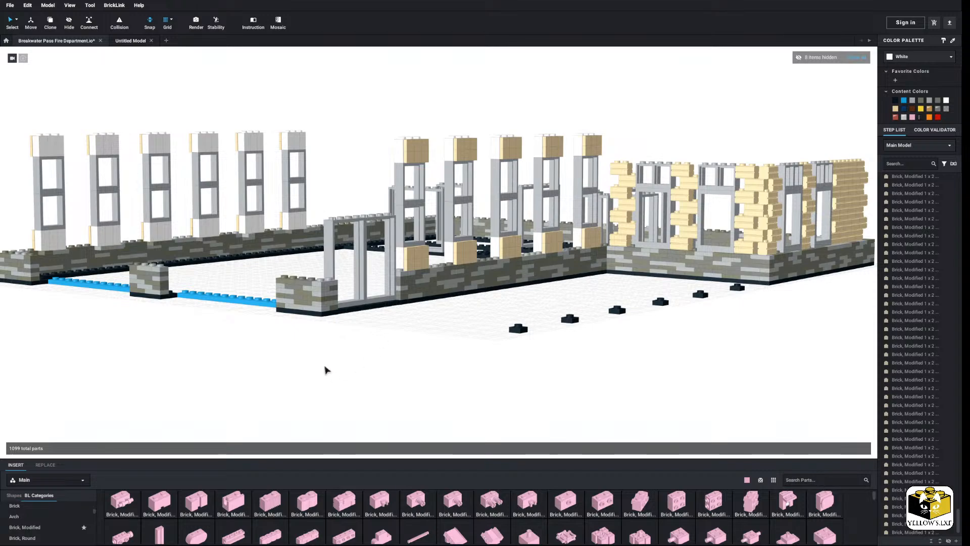
pyautogui.moveTo(324, 366); pyautogui.dragTo(331, 372, button='right')
pyautogui.moveTo(360, 341); pyautogui.dragTo(428, 310, button='middle')
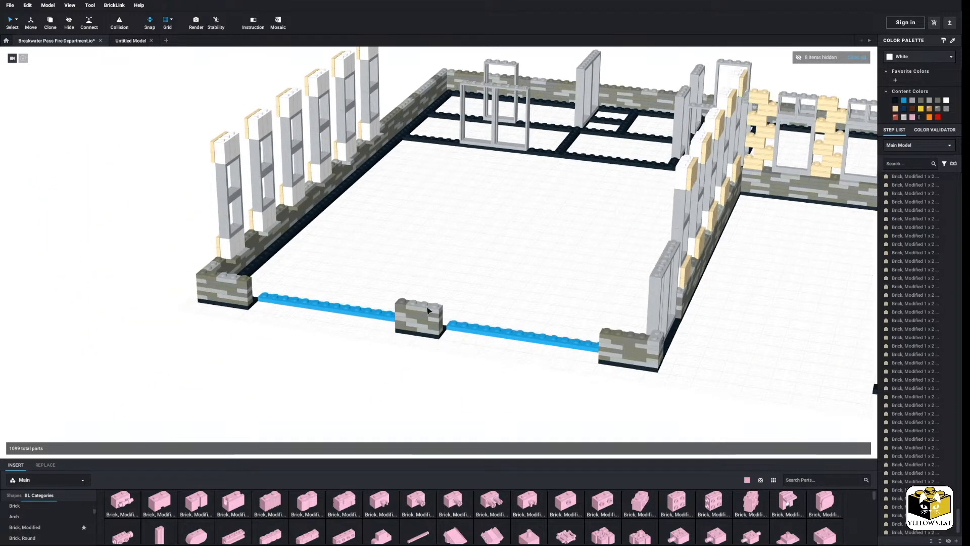
pyautogui.scroll(3, 429, 335)
pyautogui.click(428, 339)
pyautogui.keyDown('ctrl'); pyautogui.click(402, 333); pyautogui.keyUp('ctrl')
pyautogui.click(385, 331)
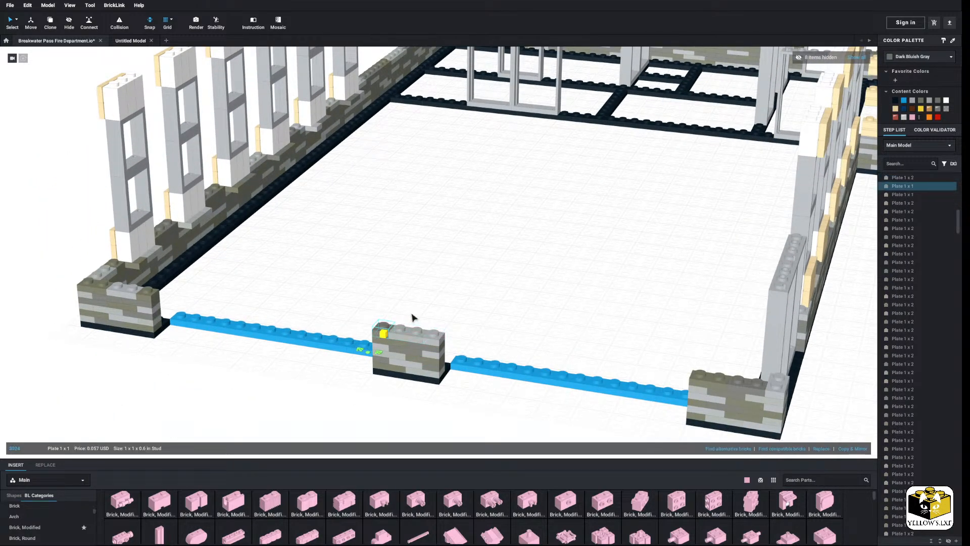
pyautogui.click(424, 316)
# Copy the 16-part stone block between the two blue strips and place the copy beyond the end of the row of black plates
pyautogui.moveTo(424, 315); pyautogui.dragTo(374, 283, button='right')
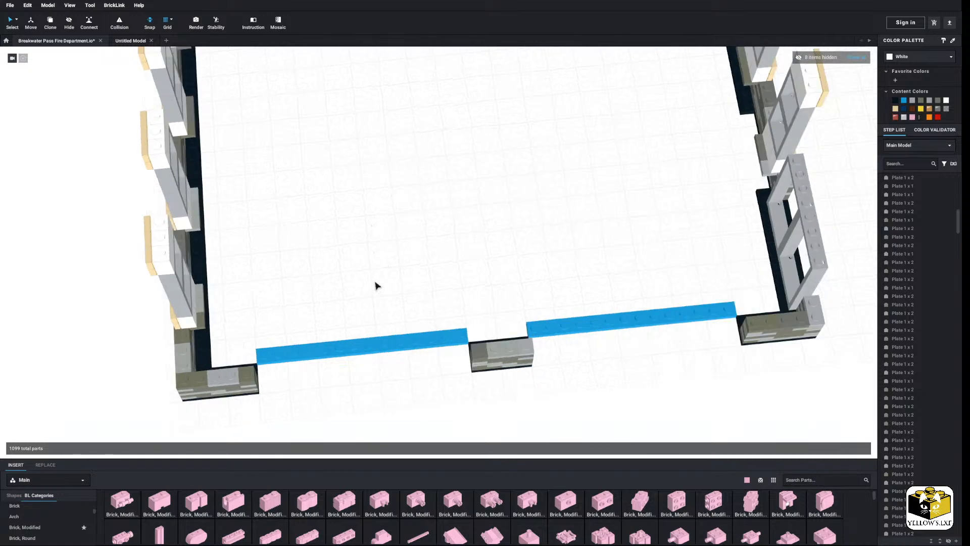
pyautogui.scroll(2, 367, 264)
pyautogui.moveTo(427, 401); pyautogui.dragTo(484, 377)
pyautogui.rightClick(484, 377)
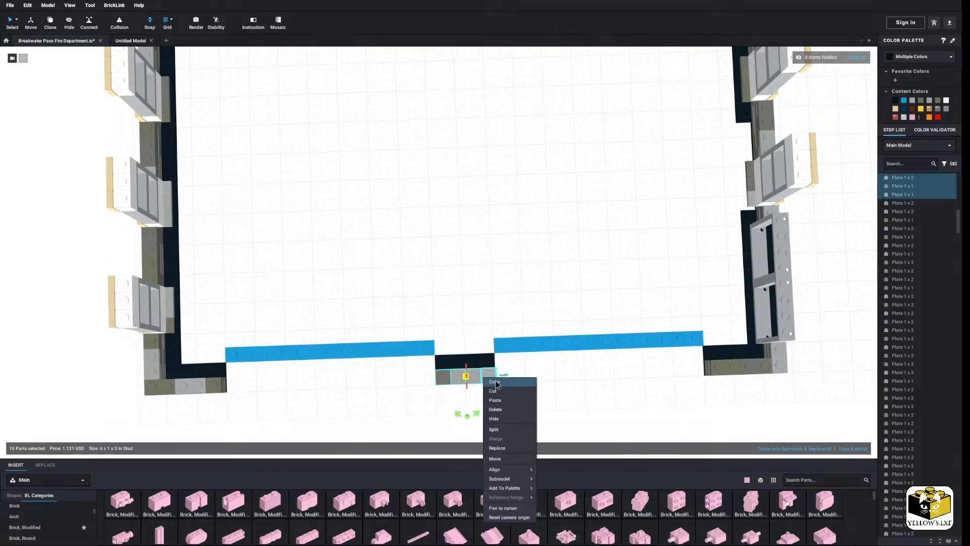
pyautogui.click(539, 408)
pyautogui.scroll(-3, 539, 408)
pyautogui.moveTo(539, 408); pyautogui.dragTo(402, 380, button='middle')
pyautogui.scroll(-1, 401, 379)
pyautogui.rightClick(620, 305)
pyautogui.click(635, 327)
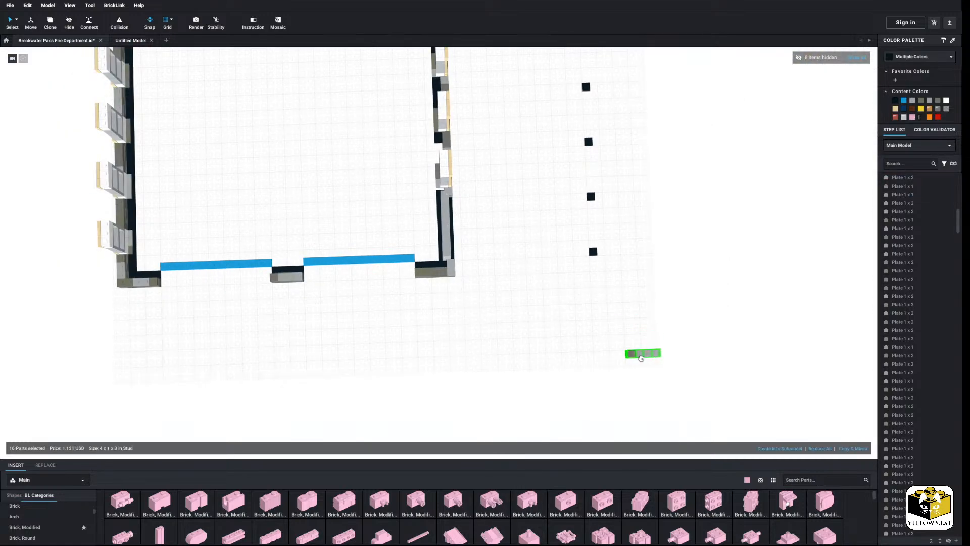
pyautogui.click(640, 356)
pyautogui.click(632, 331)
# Delete the black base plate underneath the copied stone block
pyautogui.moveTo(619, 329); pyautogui.dragTo(616, 314, button='right')
pyautogui.scroll(3, 539, 323)
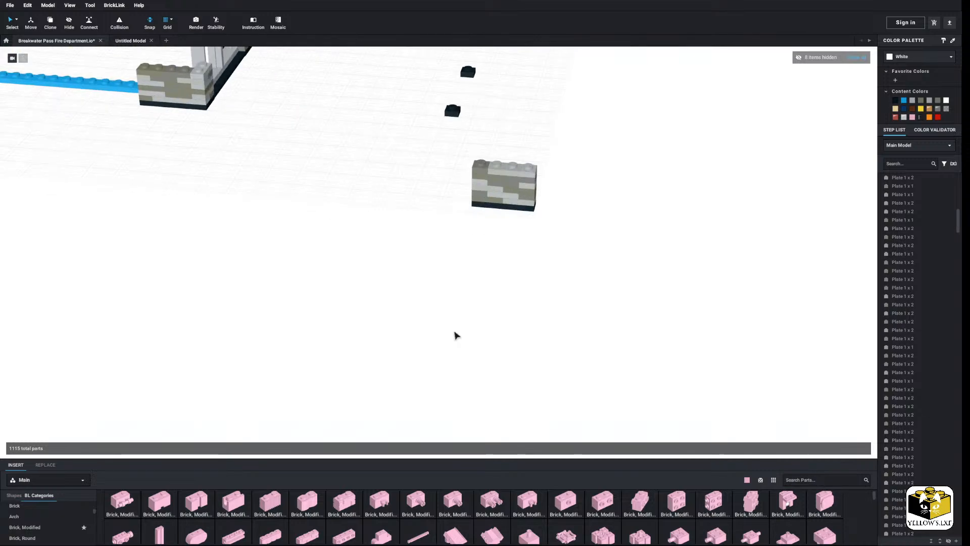
pyautogui.click(500, 201)
pyautogui.rightClick(499, 207)
pyautogui.click(514, 240)
# Copy the 15 remaining parts of the freestanding stone block and stack the copy directly on top of it
pyautogui.moveTo(581, 142); pyautogui.dragTo(450, 242)
pyautogui.moveTo(520, 244); pyautogui.dragTo(523, 268, button='right')
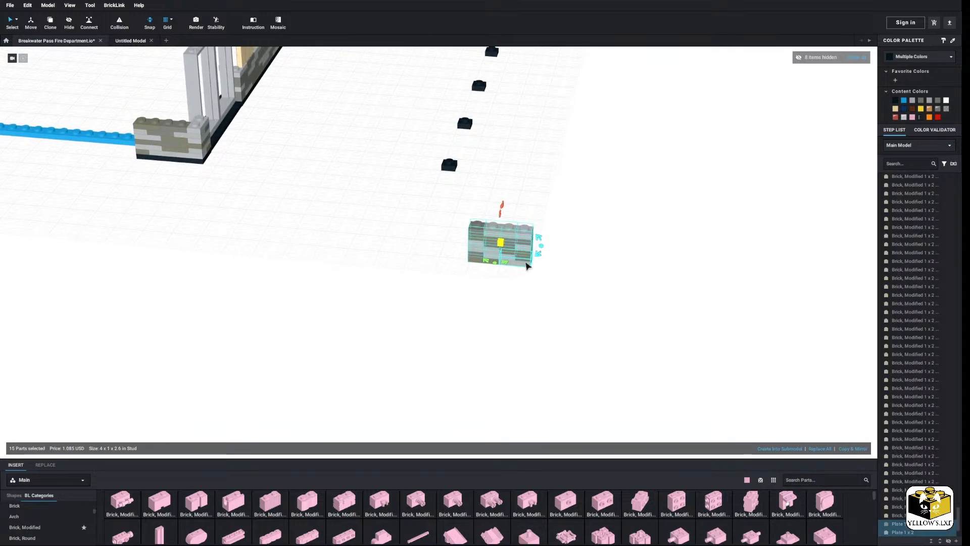
pyautogui.rightClick(525, 261)
pyautogui.rightClick(563, 266)
pyautogui.click(575, 288)
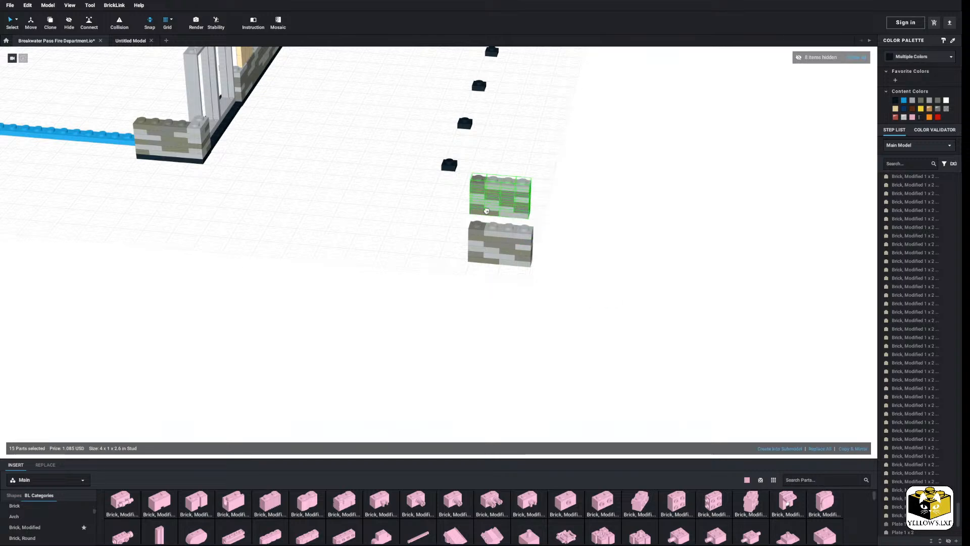
pyautogui.click(497, 217)
# Stack two more copies of the 15-part stone block on top of the freestanding pillar
pyautogui.rightClick(555, 217)
pyautogui.click(575, 243)
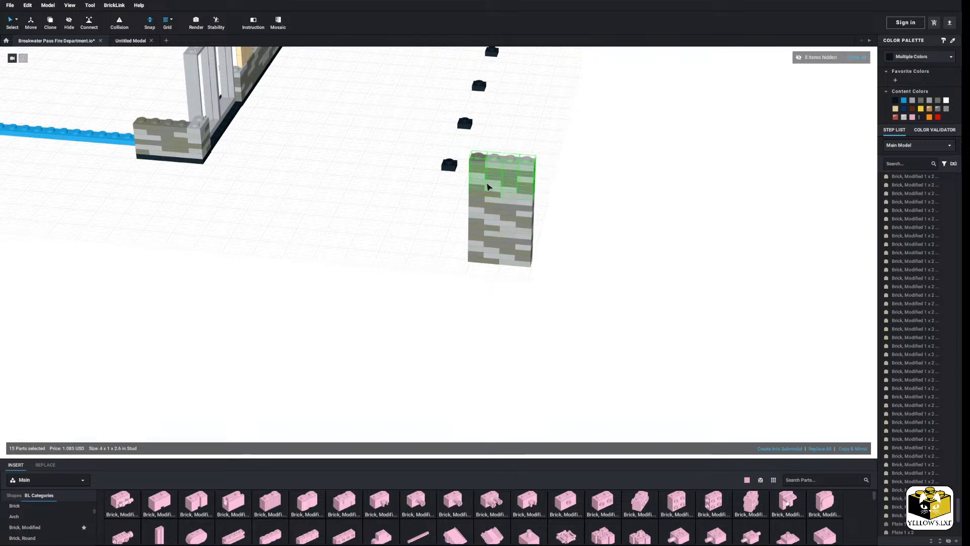
pyautogui.click(489, 187)
pyautogui.rightClick(578, 189)
pyautogui.click(591, 208)
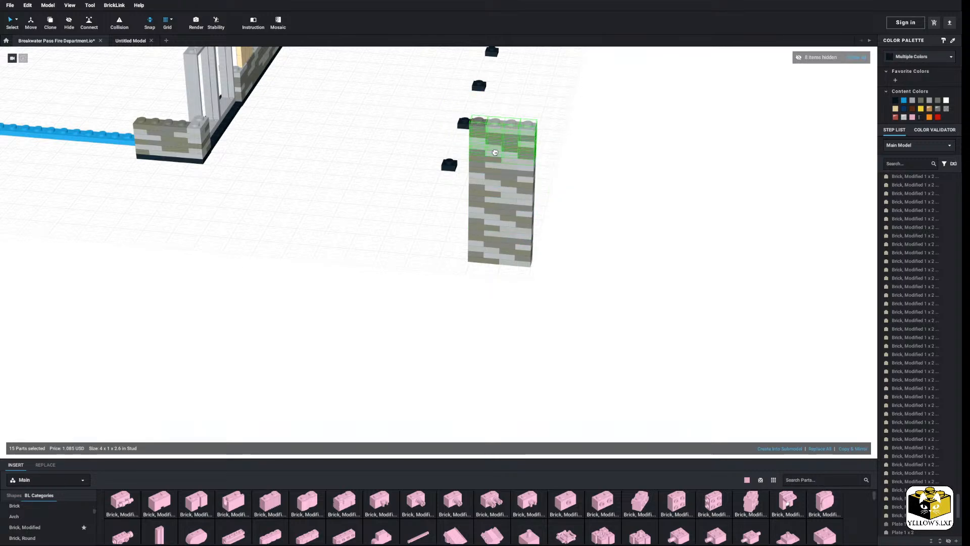
pyautogui.click(493, 152)
# Select all 60 parts of the freestanding stone pillar and group them into a submodel with the default name
pyautogui.moveTo(595, 164); pyautogui.dragTo(601, 199, button='middle')
pyautogui.scroll(-5, 601, 203)
pyautogui.moveTo(628, 225); pyautogui.dragTo(492, 399)
pyautogui.click(780, 449)
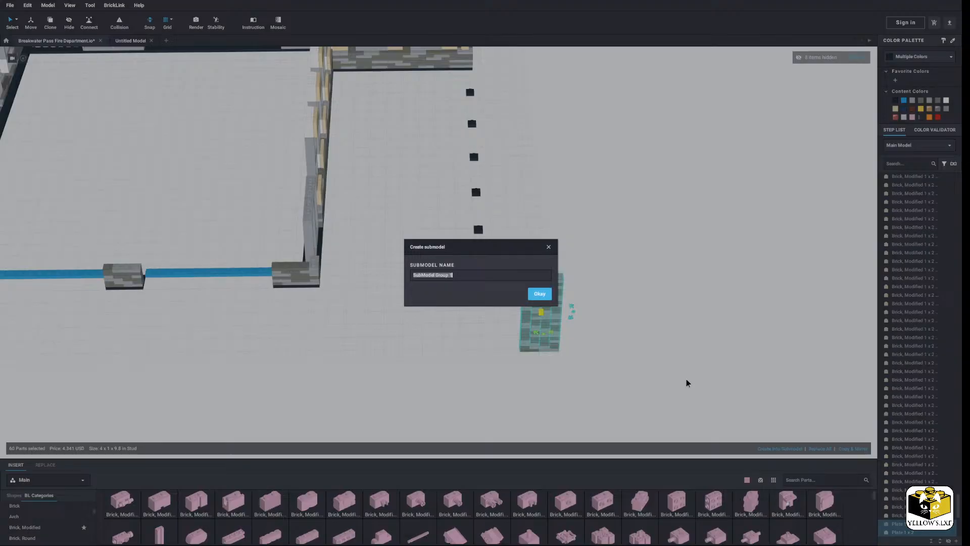
pyautogui.click(547, 294)
# Move the pillar submodel beside the blue strips and add one more copied 15-part stone block on top inside the submodel
pyautogui.moveTo(536, 344); pyautogui.dragTo(571, 314)
pyautogui.moveTo(571, 314); pyautogui.dragTo(416, 298, button='right')
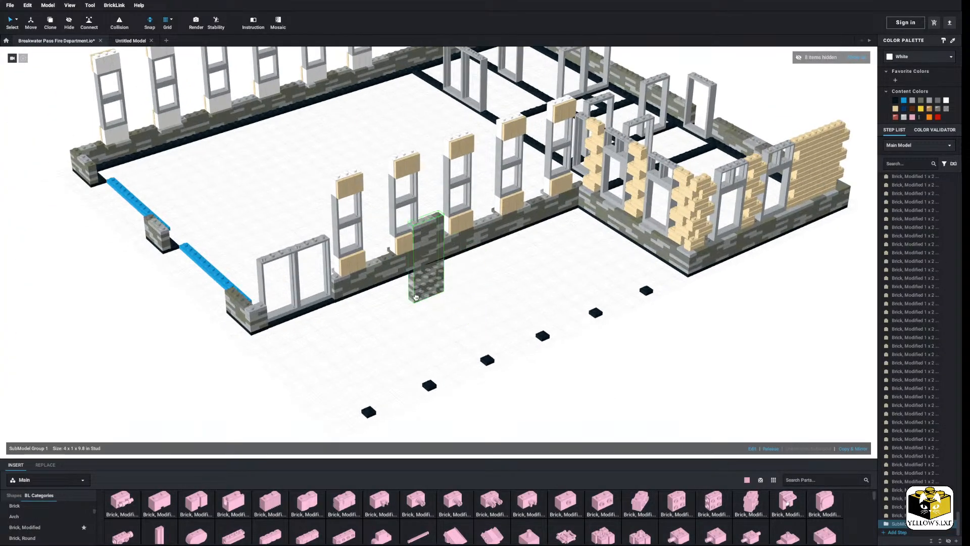
pyautogui.moveTo(415, 298); pyautogui.dragTo(236, 325)
pyautogui.doubleClick(230, 316)
pyautogui.rightClick(279, 317)
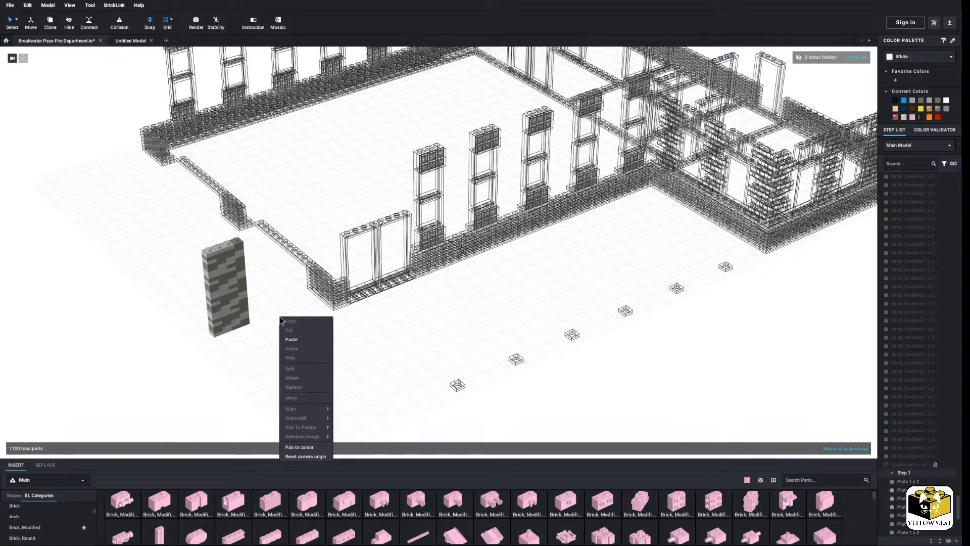
pyautogui.click(290, 339)
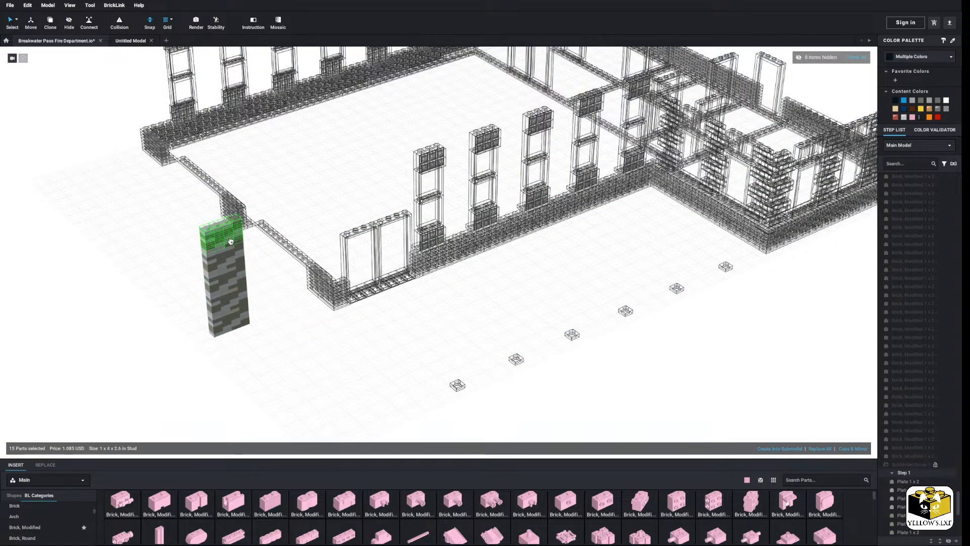
pyautogui.doubleClick(273, 304)
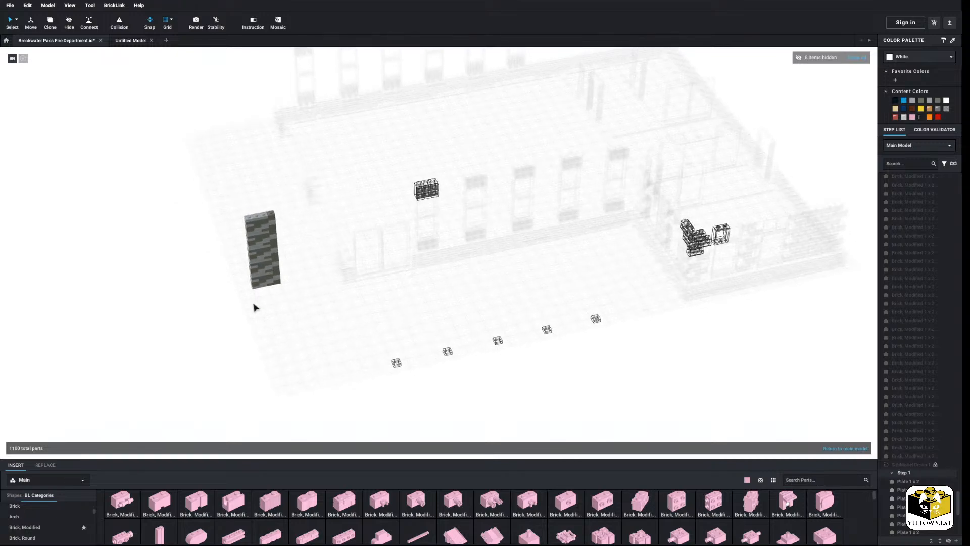
# Place the pillar submodel on the low stone wall between the first two windows beside the double door frame and copy it
pyautogui.moveTo(219, 198); pyautogui.dragTo(437, 303)
pyautogui.scroll(3, 461, 231)
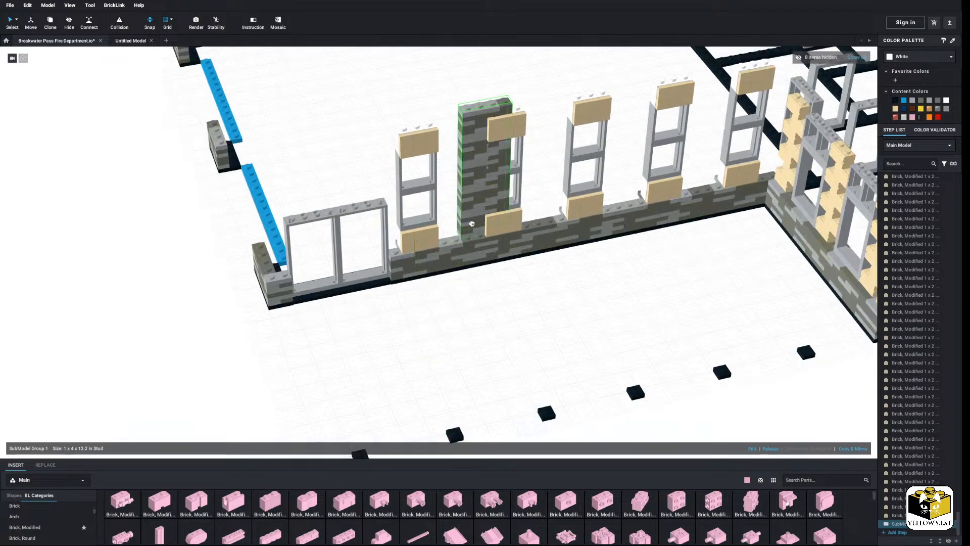
pyautogui.rightClick(460, 230)
pyautogui.click(473, 240)
# Paste pillar copies on the same wall between the second and third windows and between the third and fourth
pyautogui.rightClick(569, 270)
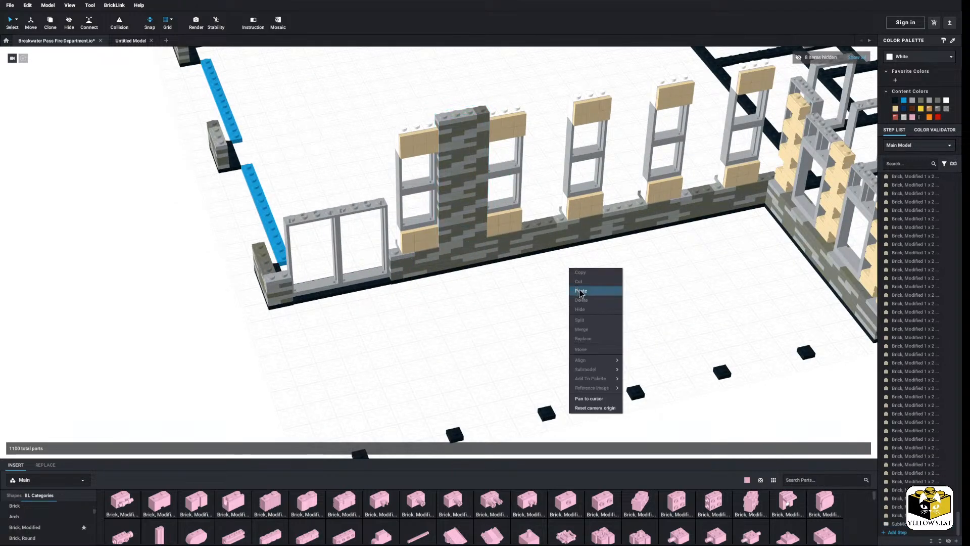
pyautogui.click(581, 290)
pyautogui.click(545, 216)
pyautogui.click(658, 320)
pyautogui.moveTo(667, 283); pyautogui.dragTo(541, 297, button='middle')
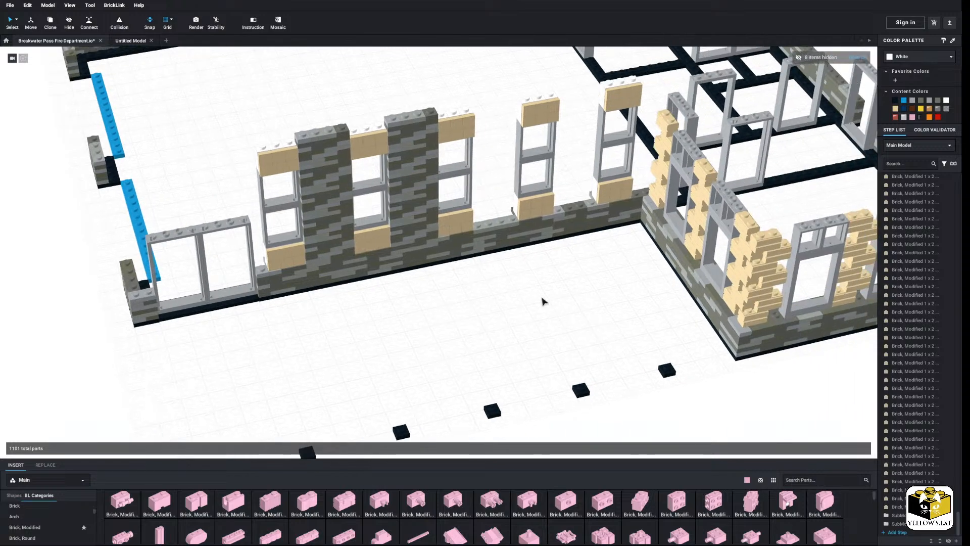
pyautogui.rightClick(541, 297)
pyautogui.click(553, 320)
pyautogui.click(495, 214)
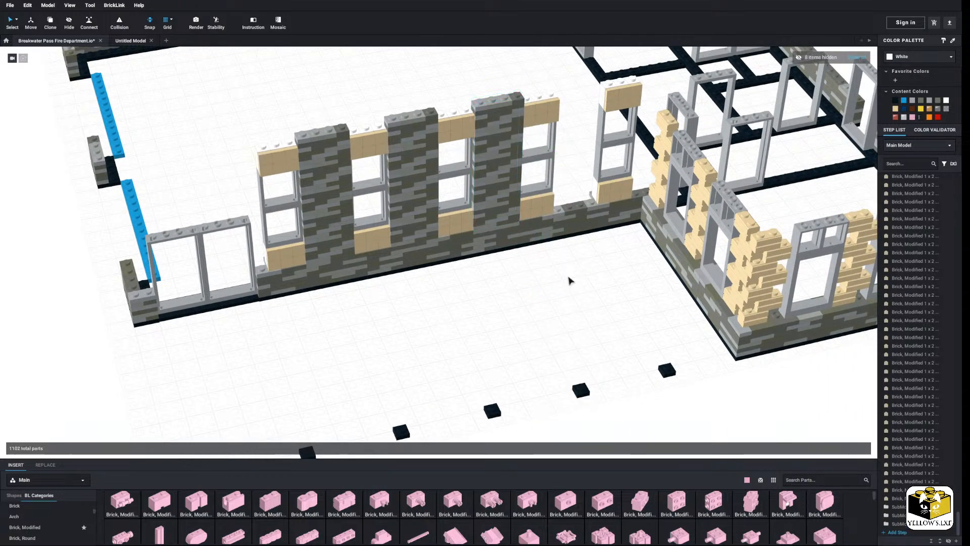
# Paste pillar copies between the fourth and fifth windows and just past the fifth window at the inner corner
pyautogui.rightClick(568, 277)
pyautogui.click(582, 300)
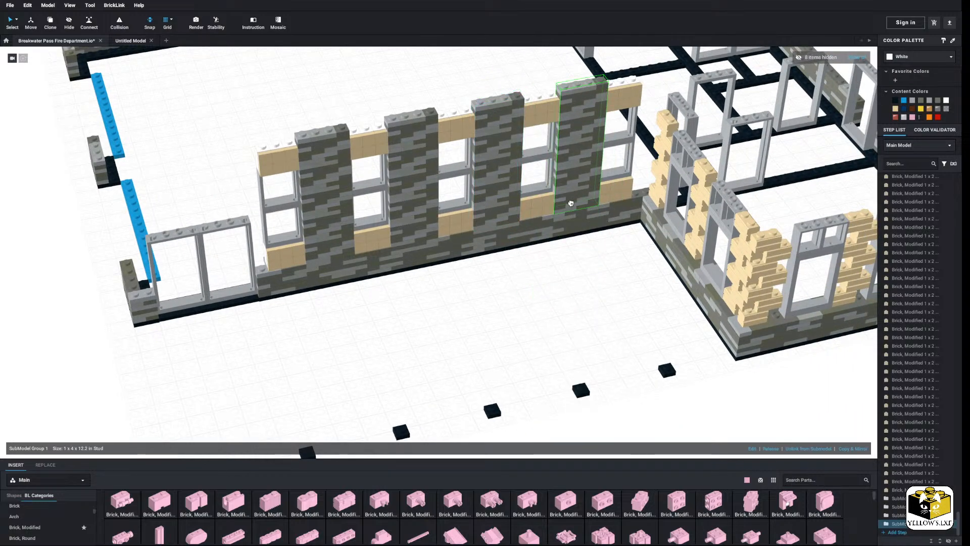
pyautogui.rightClick(585, 269)
pyautogui.click(595, 291)
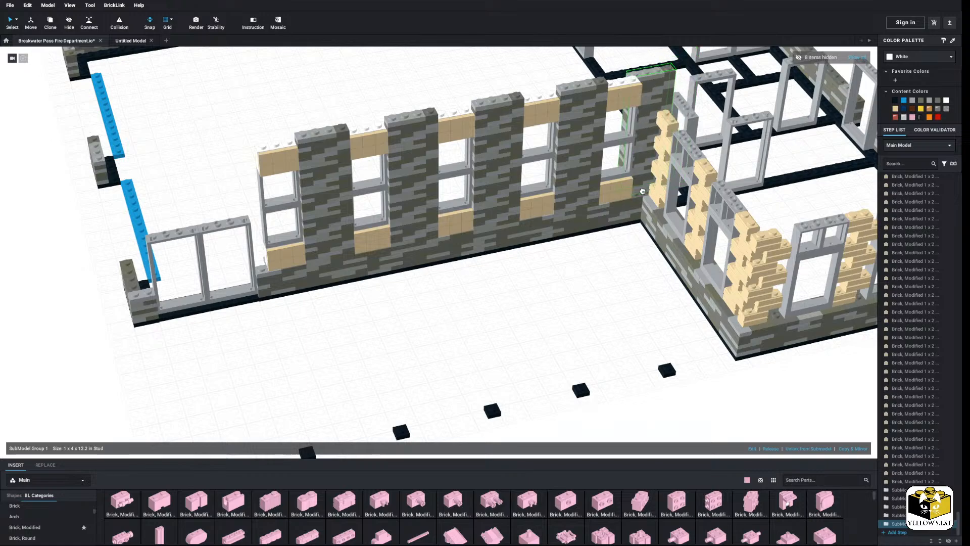
pyautogui.moveTo(642, 191); pyautogui.dragTo(263, 303, button='right')
pyautogui.moveTo(263, 304); pyautogui.dragTo(550, 283, button='middle')
pyautogui.moveTo(550, 283); pyautogui.dragTo(400, 285, button='right')
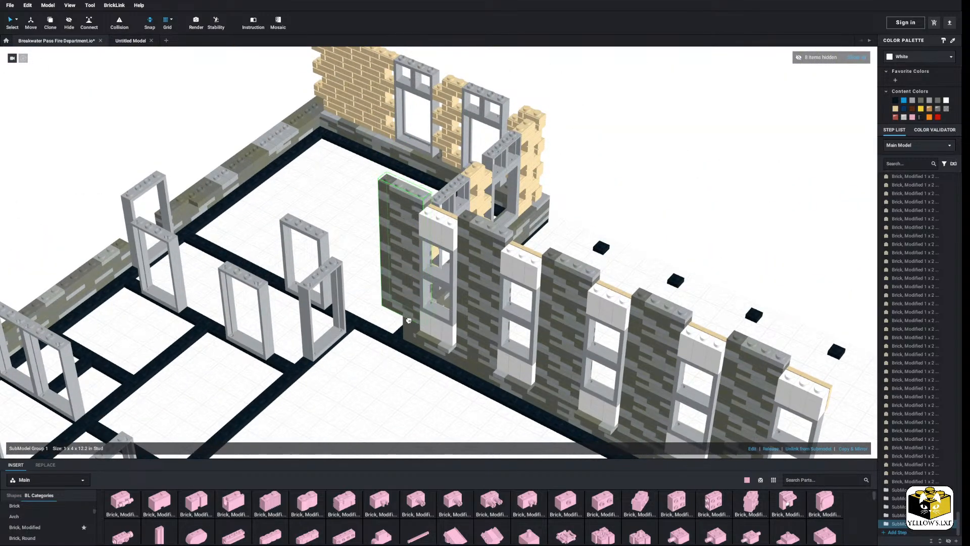
# Paste a pillar copy onto the corner stone block between the blue strip and the double door frame
pyautogui.scroll(-6, 410, 371)
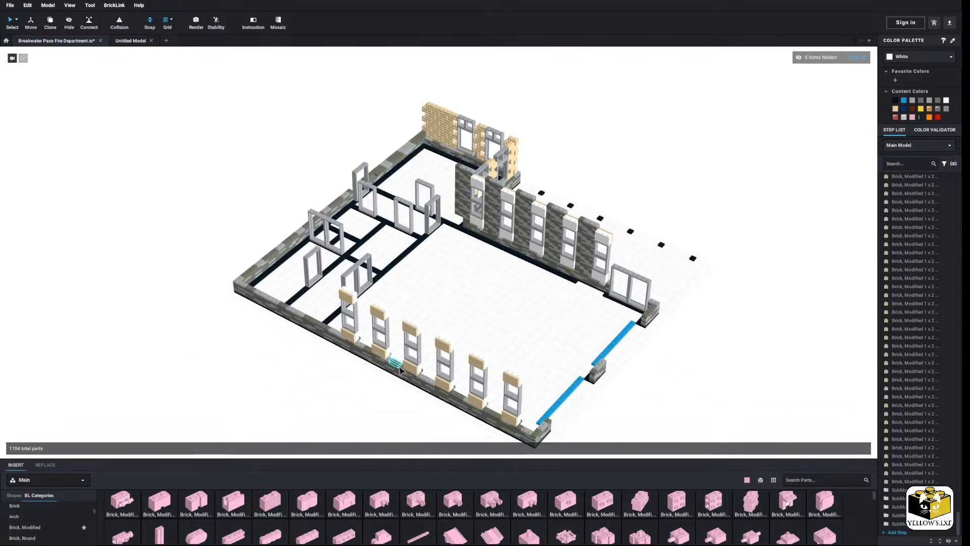
pyautogui.moveTo(463, 340); pyautogui.dragTo(457, 319, button='right')
pyautogui.moveTo(508, 299); pyautogui.dragTo(470, 298, button='right')
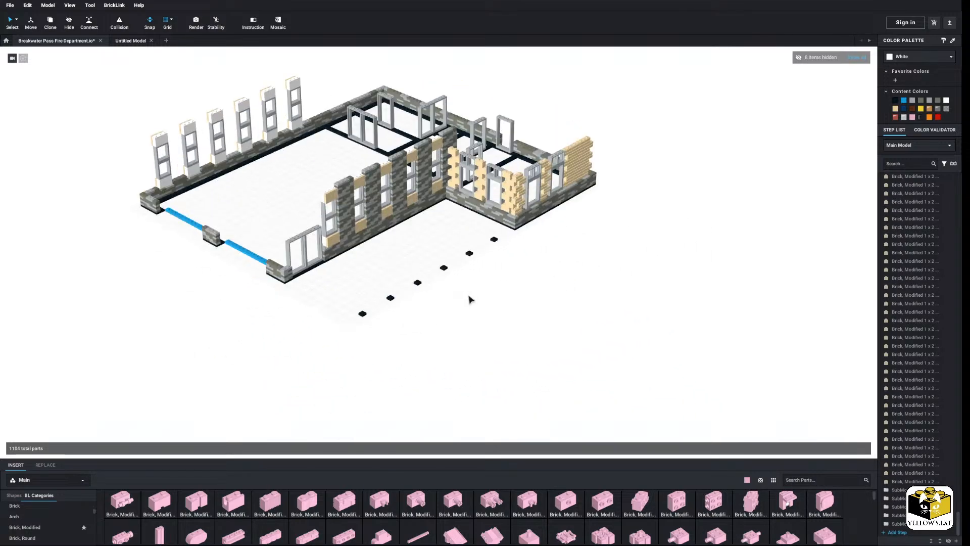
pyautogui.scroll(5, 404, 298)
pyautogui.rightClick(331, 258)
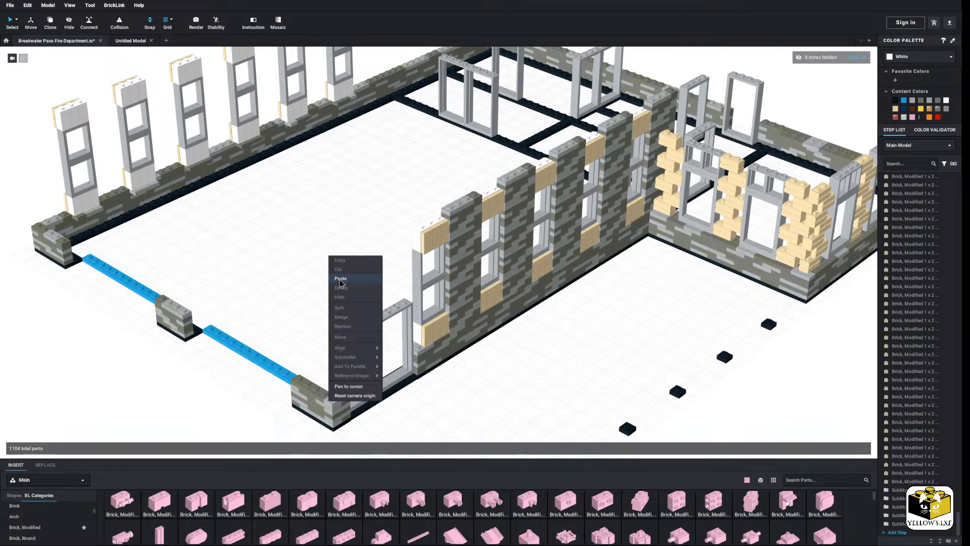
pyautogui.click(340, 278)
pyautogui.click(346, 275)
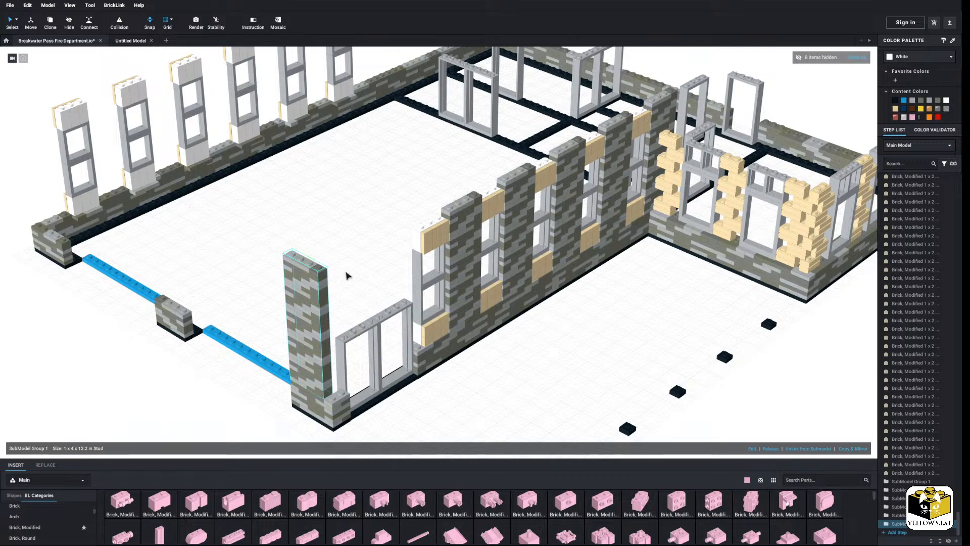
# Paste pillar copies onto the stone block between the two blue strips and the block at the far garage corner
pyautogui.rightClick(347, 275)
pyautogui.click(356, 296)
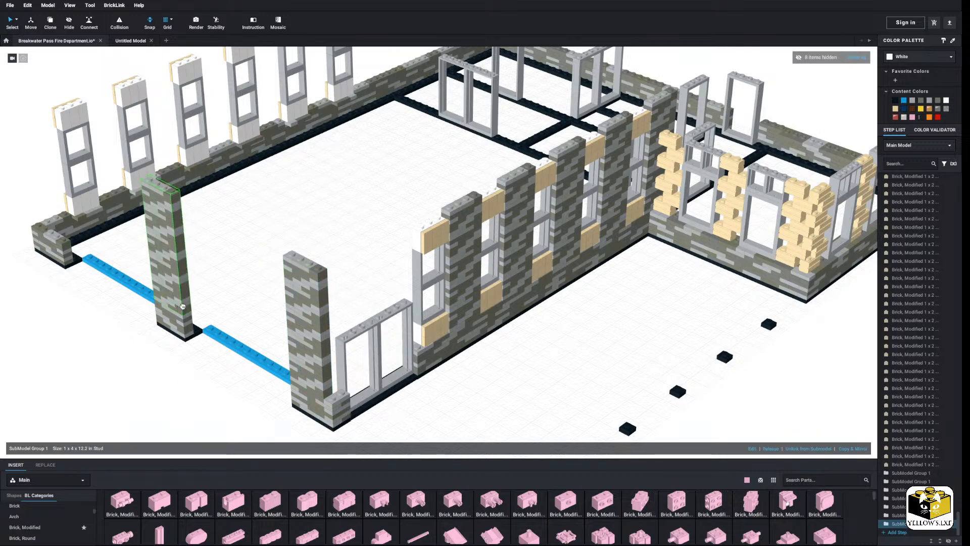
pyautogui.click(197, 303)
pyautogui.moveTo(199, 303); pyautogui.dragTo(303, 295, button='right')
pyautogui.rightClick(259, 277)
pyautogui.click(269, 298)
pyautogui.click(283, 298)
# Paste pillar copies on the opposite long wall, at the garage corner beside the first window and between the first two windows
pyautogui.rightClick(244, 367)
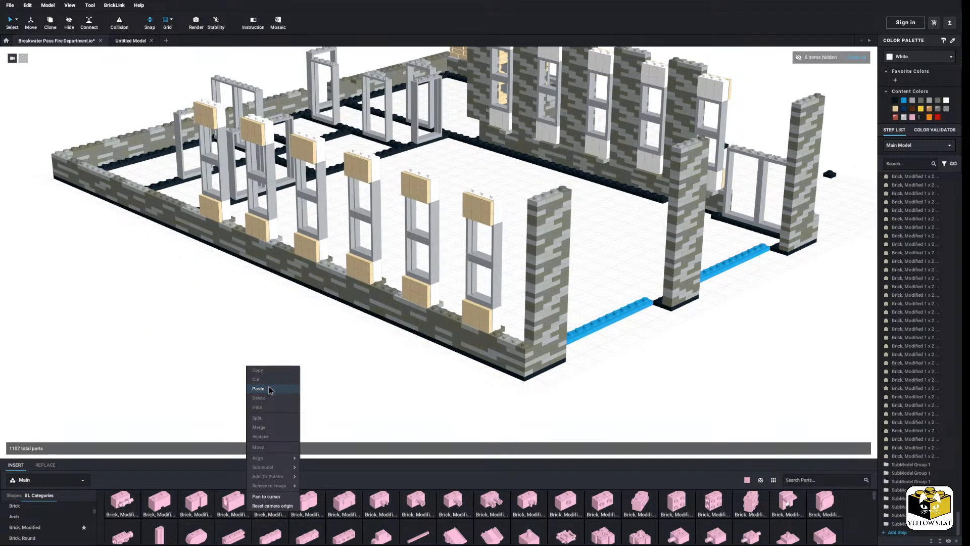
pyautogui.click(269, 389)
pyautogui.click(510, 343)
pyautogui.rightClick(415, 362)
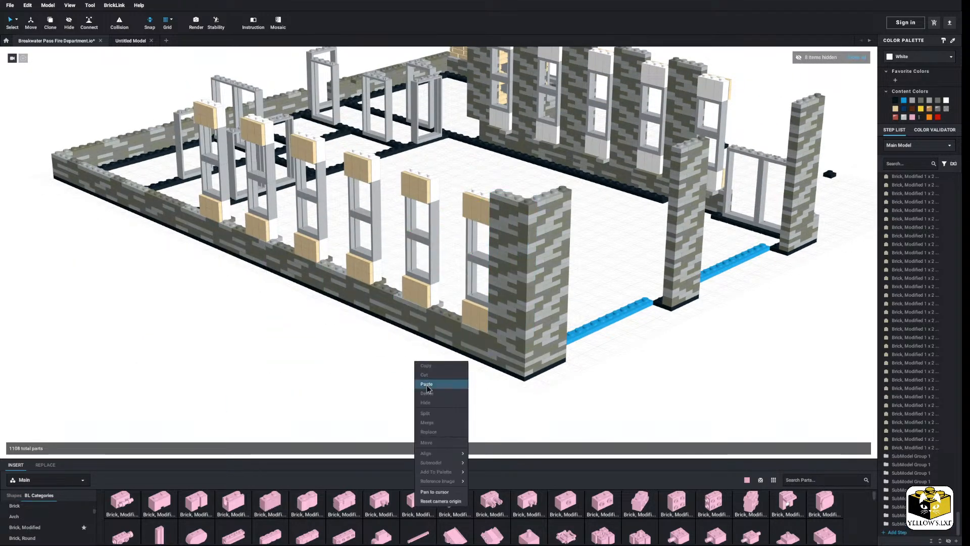
pyautogui.click(427, 384)
pyautogui.click(453, 317)
# Paste pillar copies on the opposite long wall between the second and third windows and between the third and fourth
pyautogui.rightClick(349, 347)
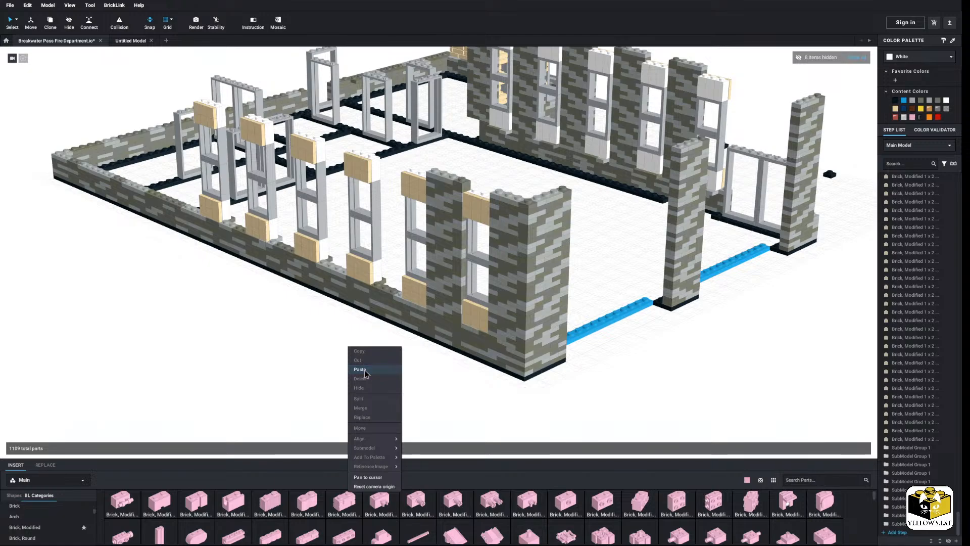
pyautogui.click(365, 373)
pyautogui.click(310, 329)
pyautogui.rightClick(311, 329)
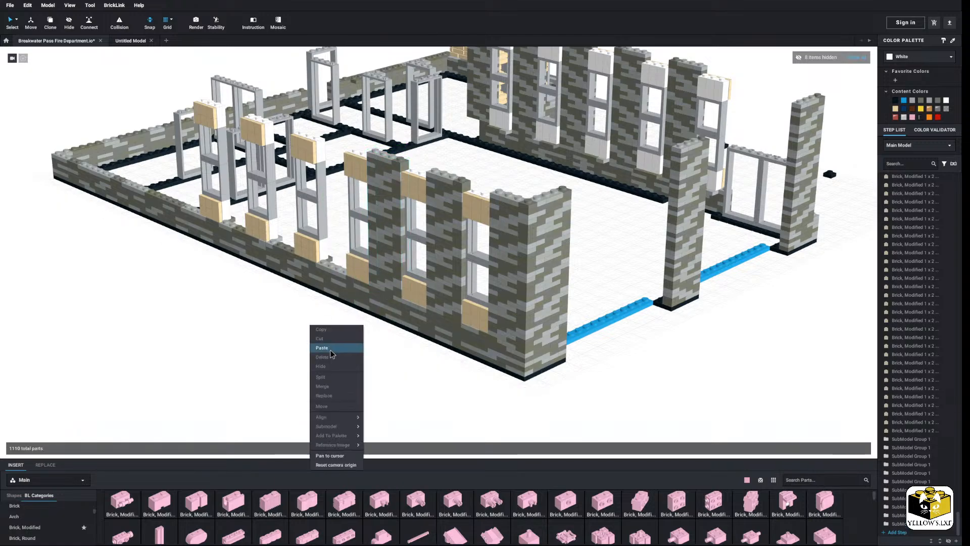
pyautogui.click(328, 351)
pyautogui.click(264, 326)
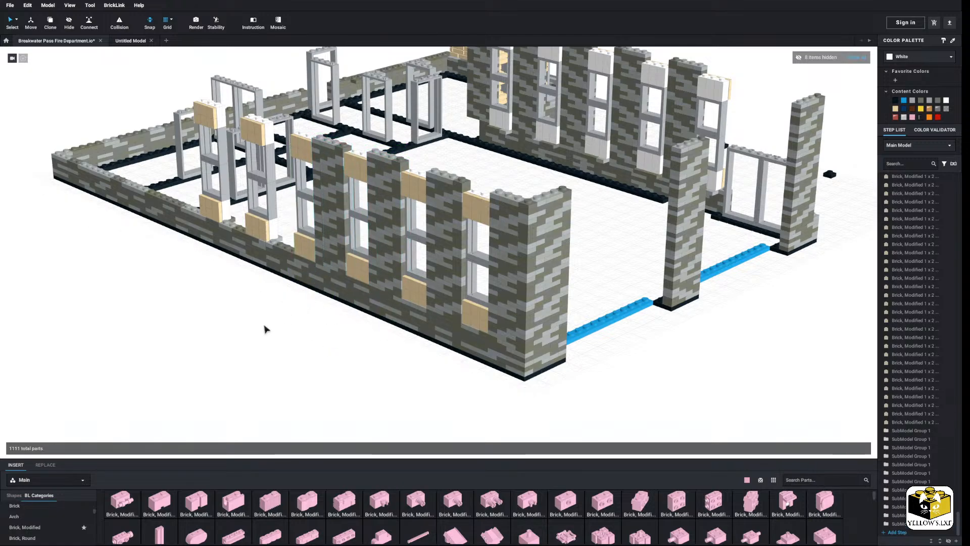
pyautogui.moveTo(264, 326); pyautogui.dragTo(271, 324, button='right')
pyautogui.click(430, 261)
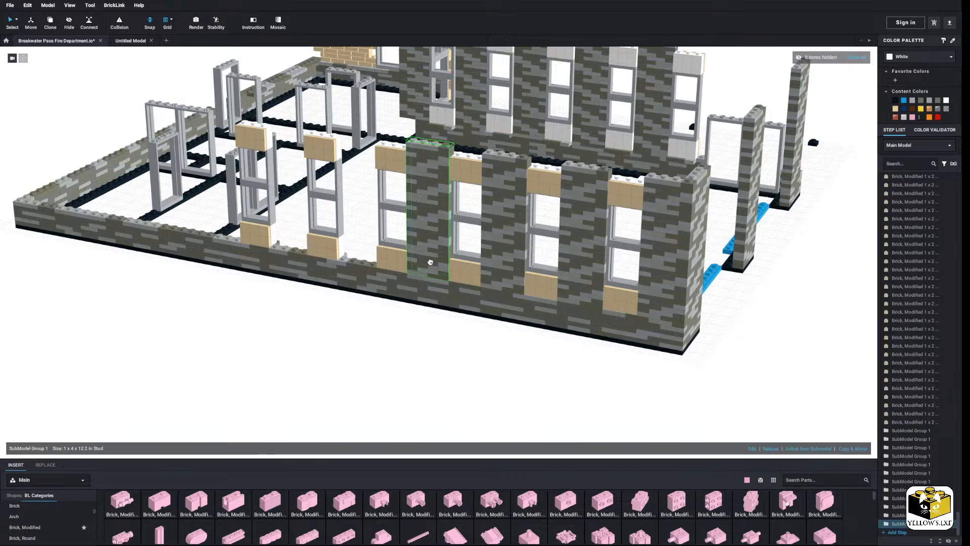
# Paste three more pillar copies on that wall, on both sides of the fifth window and just past the sixth
pyautogui.rightClick(320, 351)
pyautogui.click(343, 374)
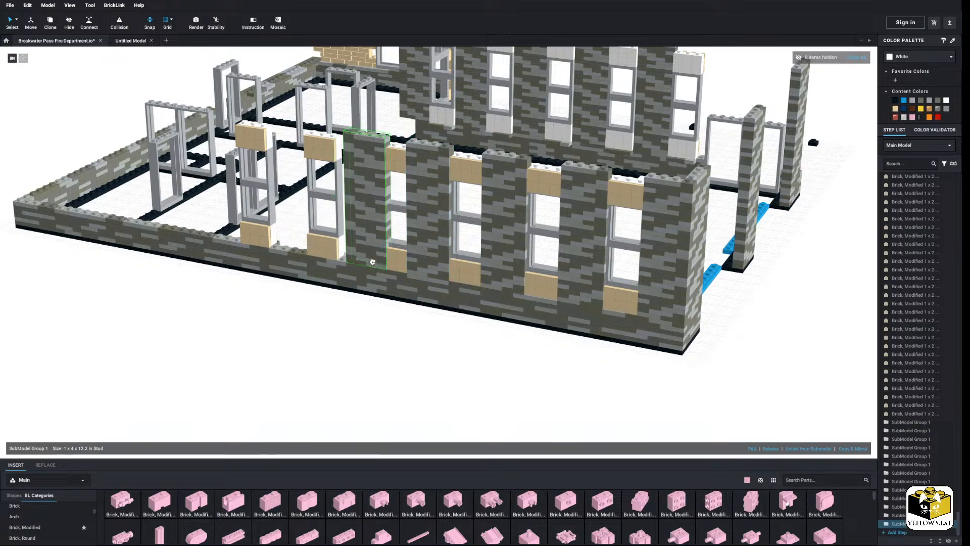
pyautogui.rightClick(317, 351)
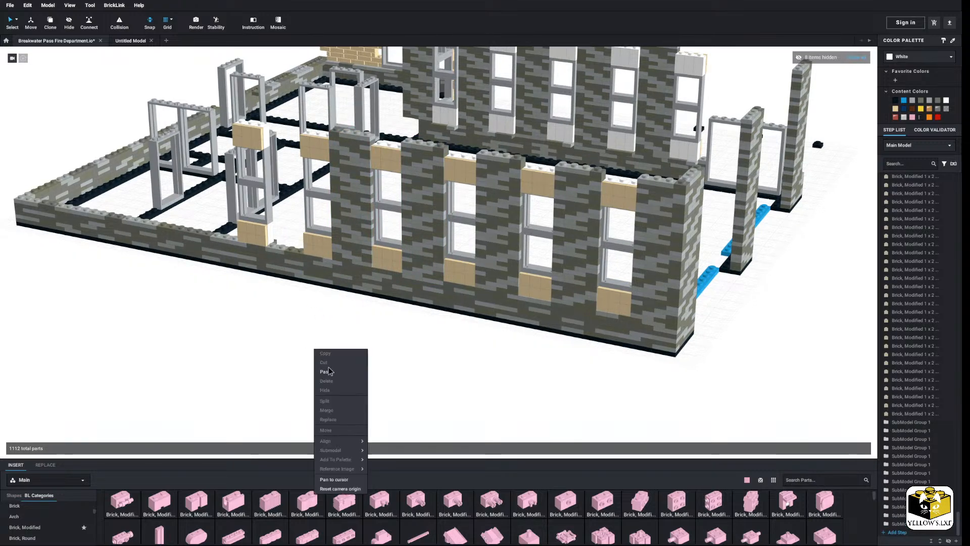
pyautogui.click(335, 373)
pyautogui.rightClick(233, 334)
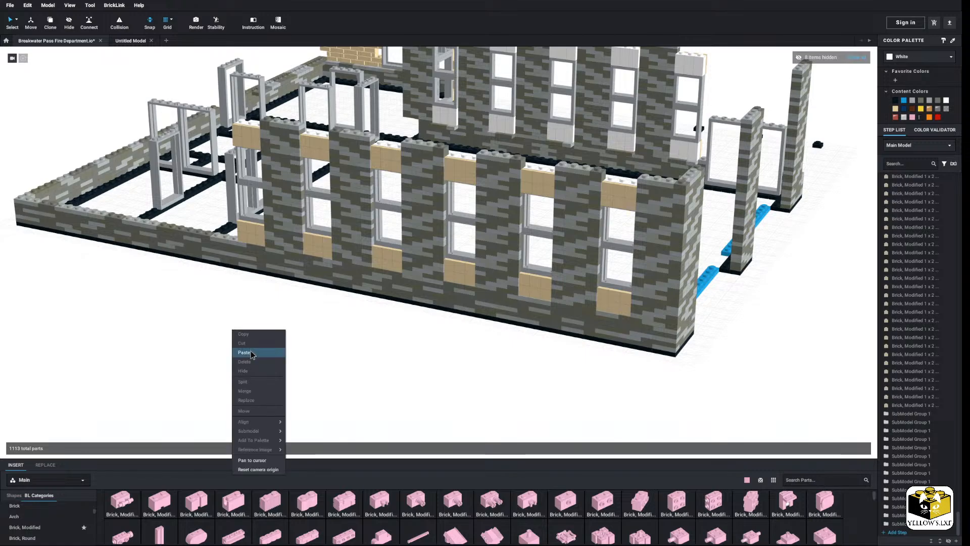
pyautogui.click(245, 351)
pyautogui.click(228, 235)
# Copy and mirror the last pillar past the sixth window to lengthen the long stone wall
pyautogui.moveTo(187, 305); pyautogui.dragTo(262, 312, button='middle')
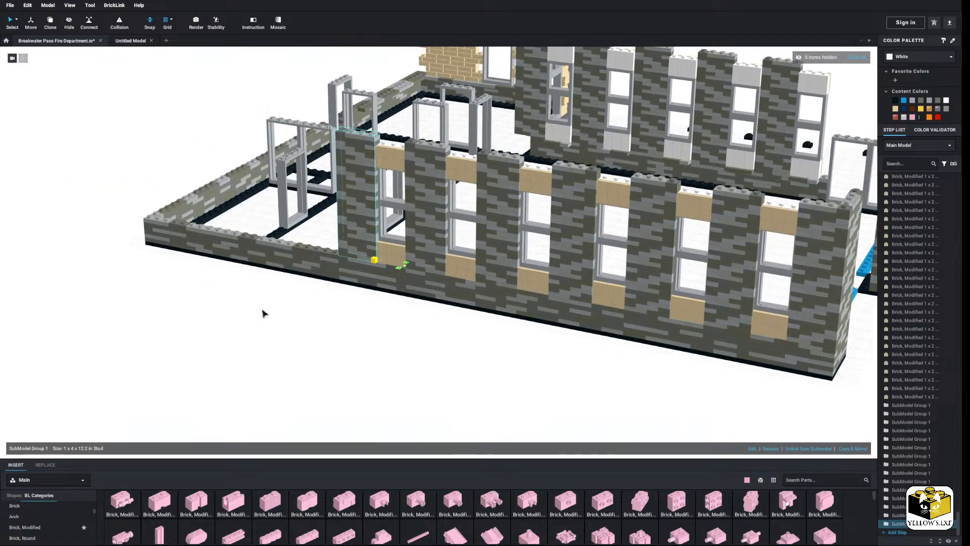
pyautogui.moveTo(262, 312); pyautogui.dragTo(212, 321, button='right')
pyautogui.moveTo(212, 320); pyautogui.dragTo(240, 366, button='middle')
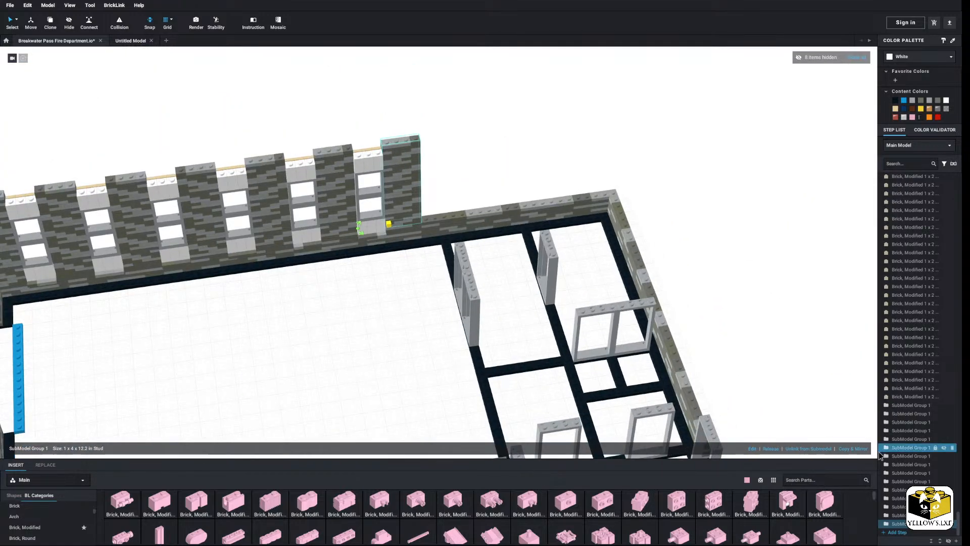
pyautogui.click(858, 447)
pyautogui.click(818, 391)
pyautogui.moveTo(788, 298); pyautogui.dragTo(732, 312, button='right')
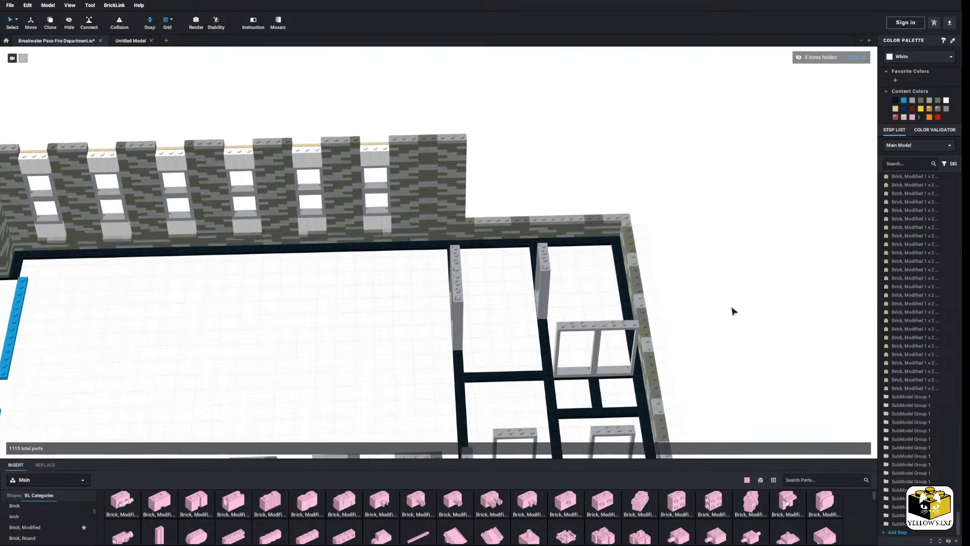
pyautogui.moveTo(732, 312); pyautogui.dragTo(671, 329, button='middle')
# Repeatedly copy and mirror the mirrored end pillar to extend the full-height stone wall to the building's back corner
pyautogui.click(398, 223)
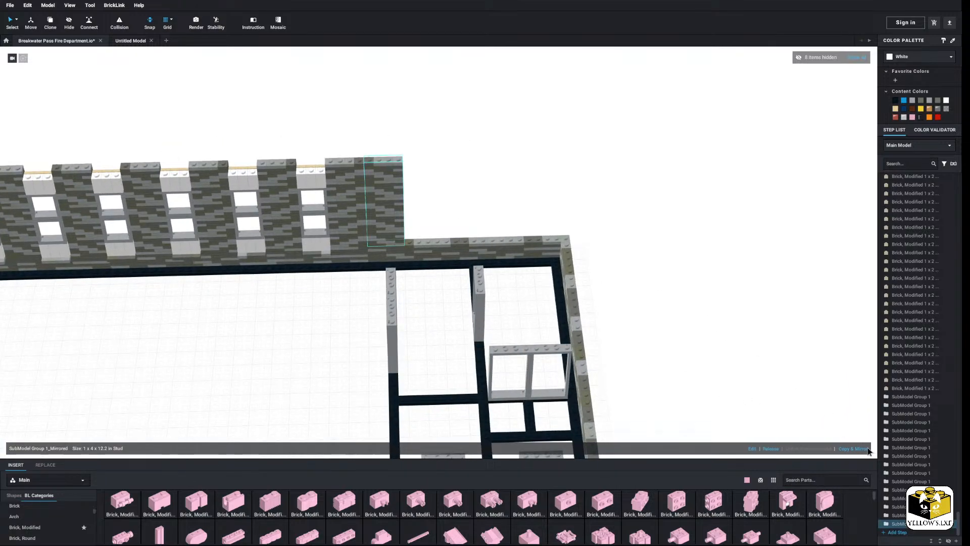
pyautogui.click(867, 448)
pyautogui.click(867, 448)
pyautogui.click(867, 449)
pyautogui.click(866, 448)
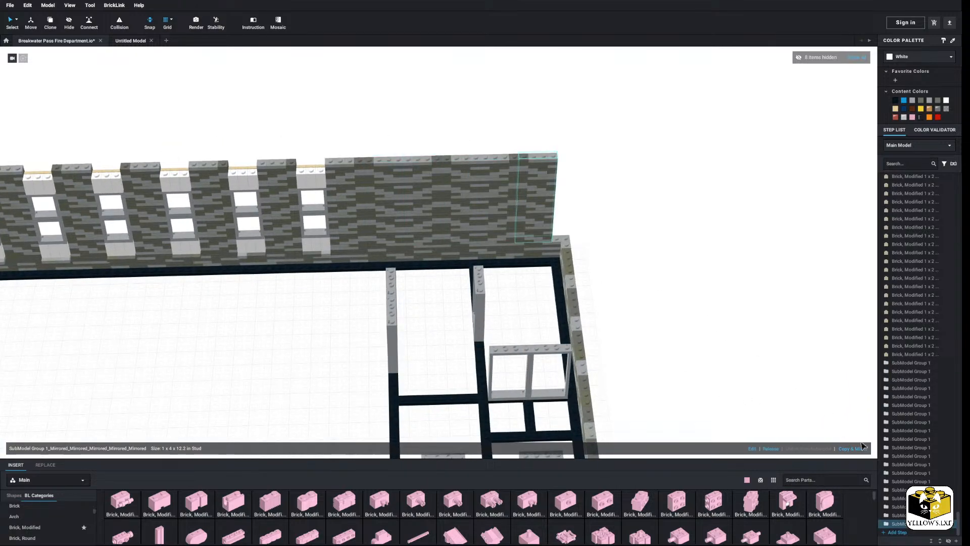
pyautogui.click(738, 353)
# Paste a pillar at the back corner on the low rear wall, then copy and mirror it along that wall
pyautogui.moveTo(738, 353); pyautogui.dragTo(537, 255, button='right')
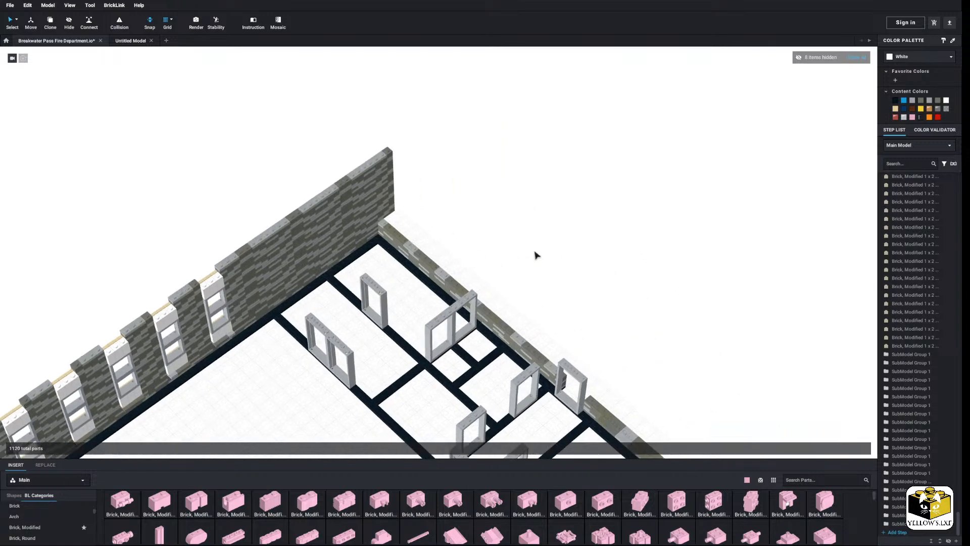
pyautogui.rightClick(507, 240)
pyautogui.click(516, 260)
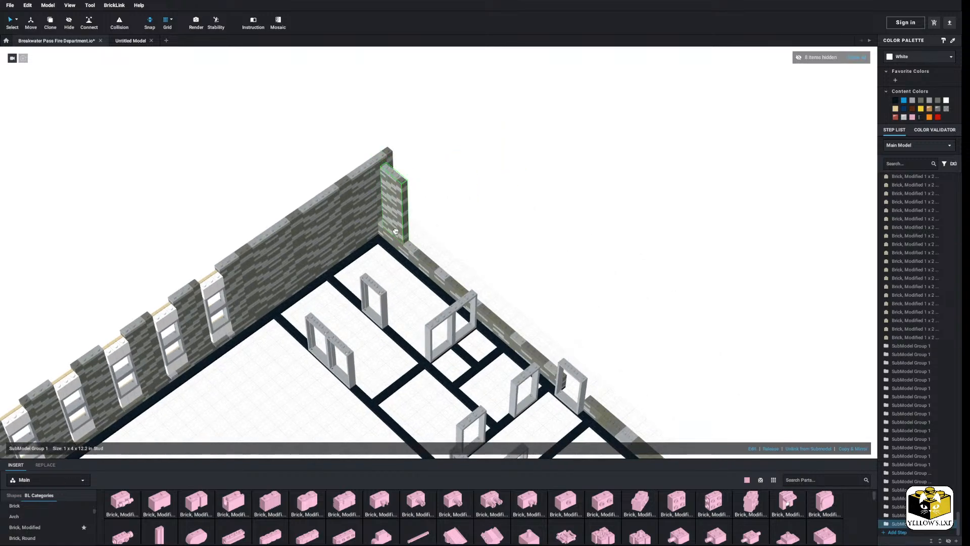
pyautogui.click(396, 231)
pyautogui.moveTo(434, 229); pyautogui.dragTo(447, 227, button='right')
pyautogui.click(864, 449)
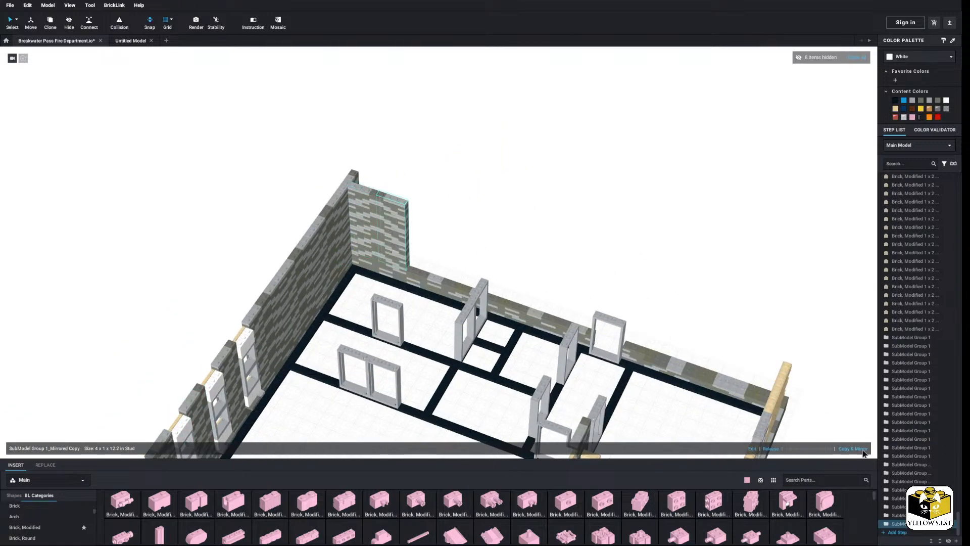
# Repeatedly copy and mirror the end pillar to extend the full-height stone along the rear wall to the exterior door frame
pyautogui.click(864, 449)
pyautogui.click(864, 448)
pyautogui.click(863, 448)
pyautogui.click(863, 449)
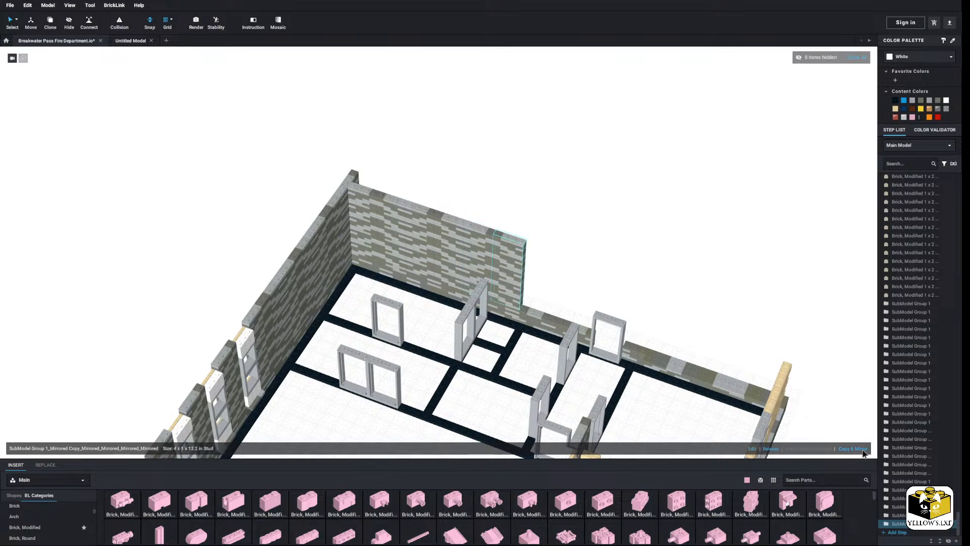
pyautogui.click(864, 449)
pyautogui.click(864, 449)
pyautogui.click(864, 448)
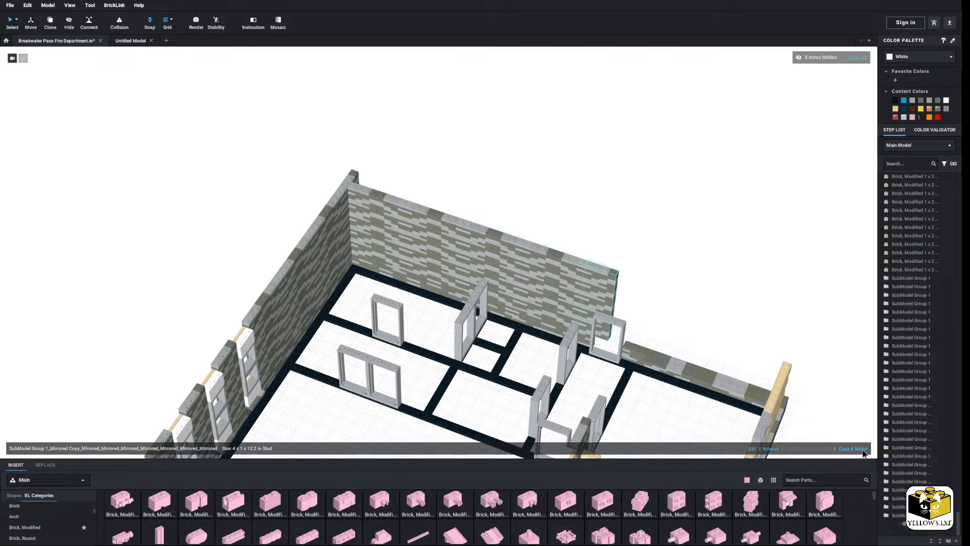
# Delete the end pillar overlapping the rear door frame and paste a pillar on the far side of that frame
pyautogui.rightClick(609, 293)
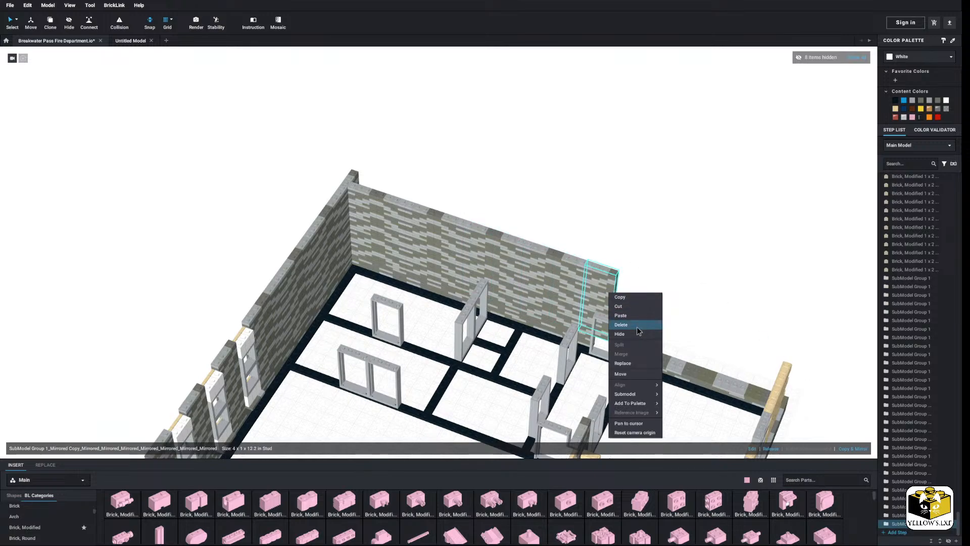
pyautogui.click(635, 328)
pyautogui.rightClick(659, 309)
pyautogui.click(674, 331)
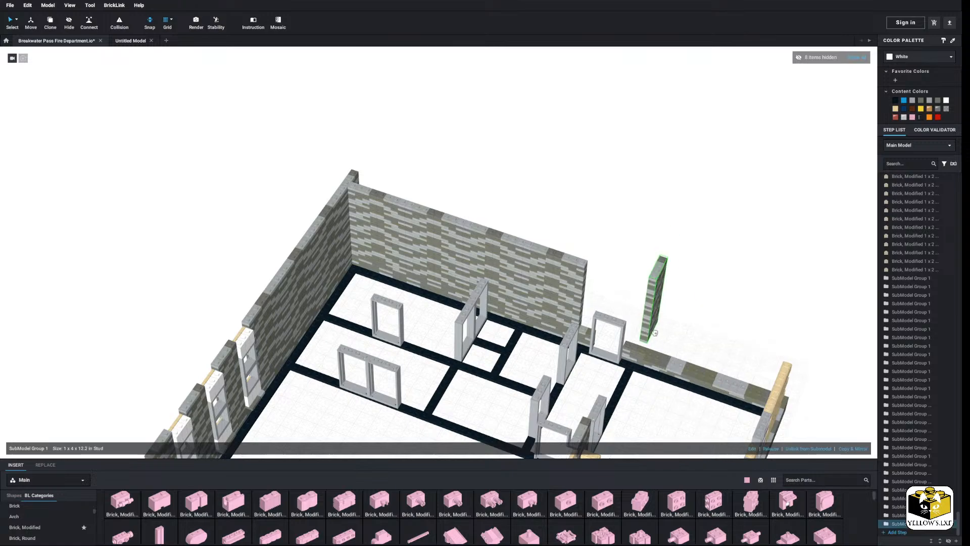
pyautogui.click(645, 349)
pyautogui.click(704, 320)
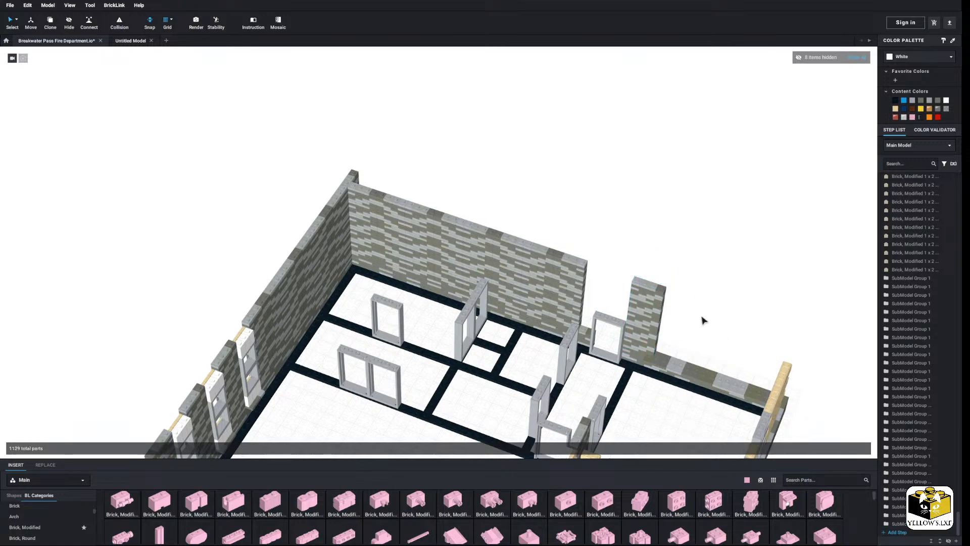
# Examine the building's front and window walls from a low angle, including in the photoreal render preview
pyautogui.scroll(-3, 701, 317)
pyautogui.moveTo(645, 294); pyautogui.dragTo(641, 275, button='right')
pyautogui.moveTo(611, 345); pyautogui.dragTo(625, 339, button='middle')
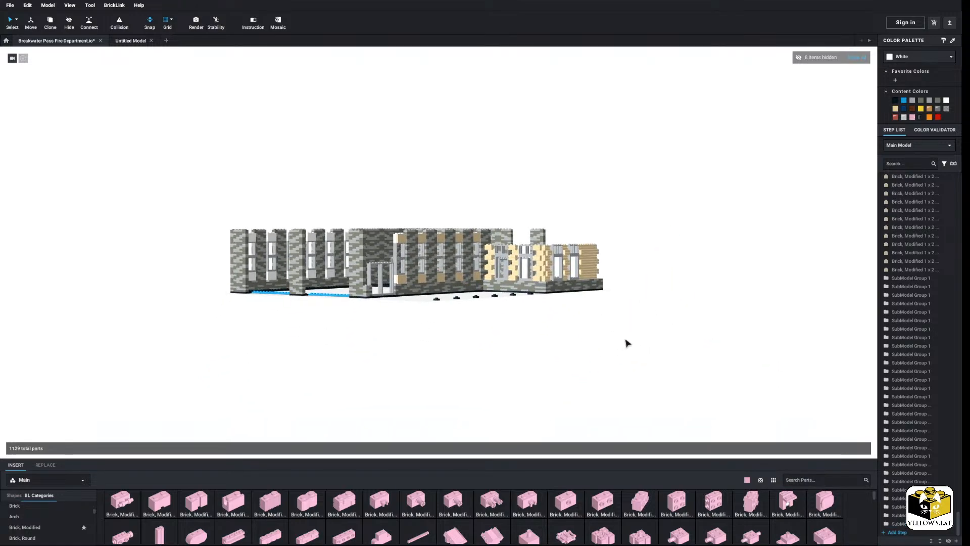
pyautogui.scroll(3, 627, 343)
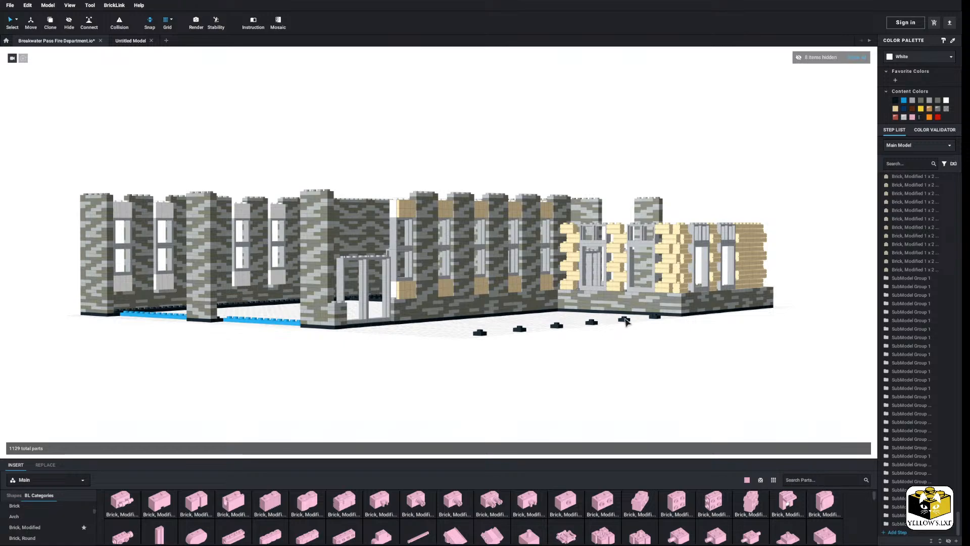
pyautogui.moveTo(491, 371); pyautogui.dragTo(493, 372, button='right')
pyautogui.moveTo(493, 373); pyautogui.dragTo(481, 346, button='middle')
pyautogui.scroll(2, 451, 360)
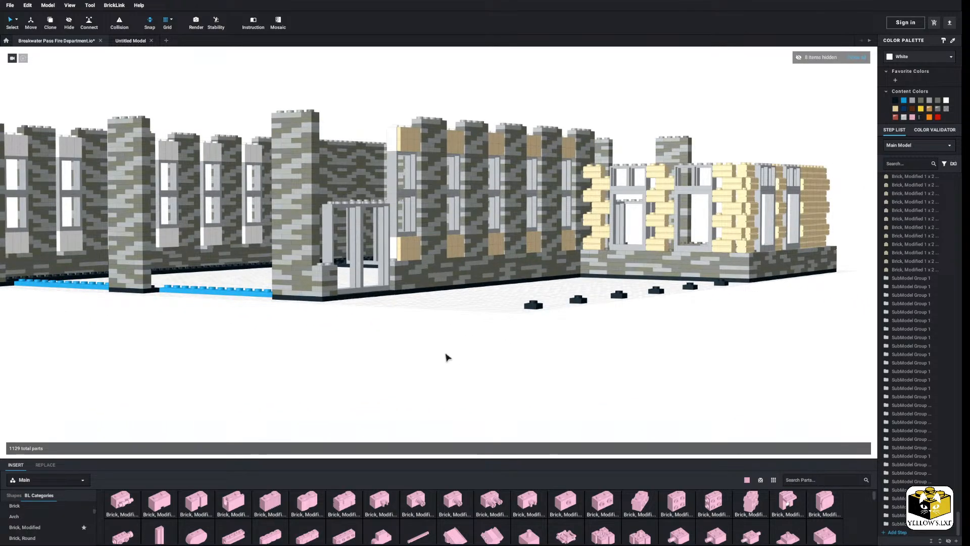
pyautogui.scroll(1, 444, 357)
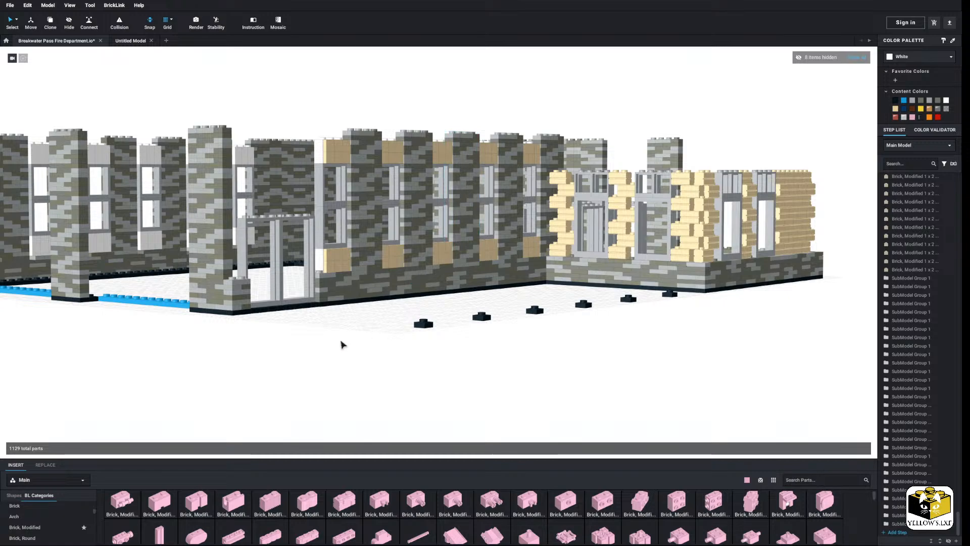
pyautogui.moveTo(320, 337); pyautogui.dragTo(334, 343, button='middle')
pyautogui.scroll(-2, 338, 342)
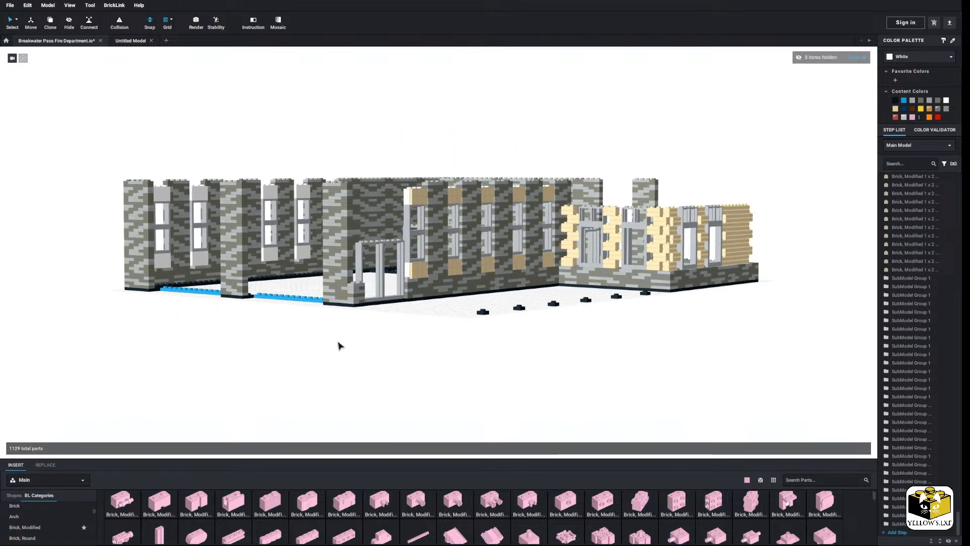
pyautogui.moveTo(339, 342); pyautogui.dragTo(338, 340, button='right')
pyautogui.moveTo(338, 340); pyautogui.dragTo(333, 345, button='middle')
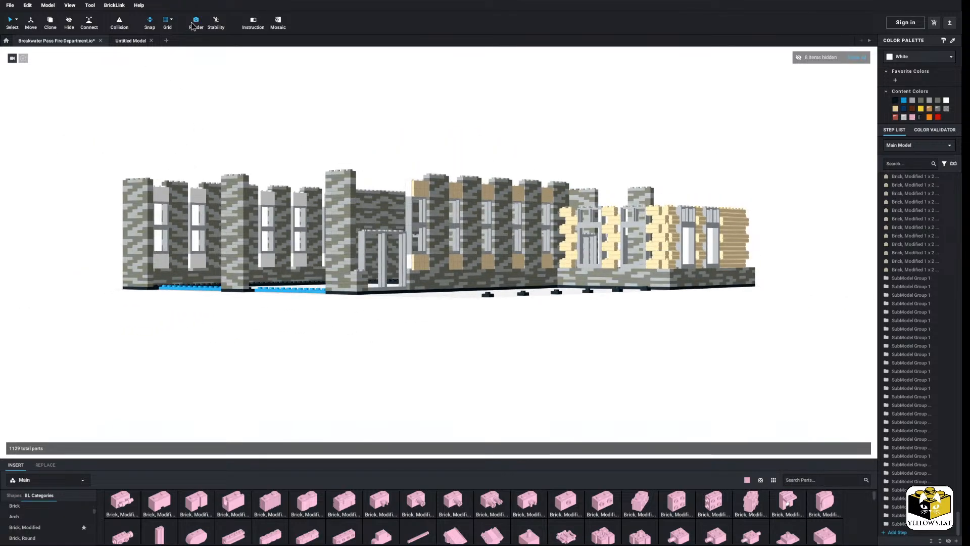
pyautogui.click(192, 25)
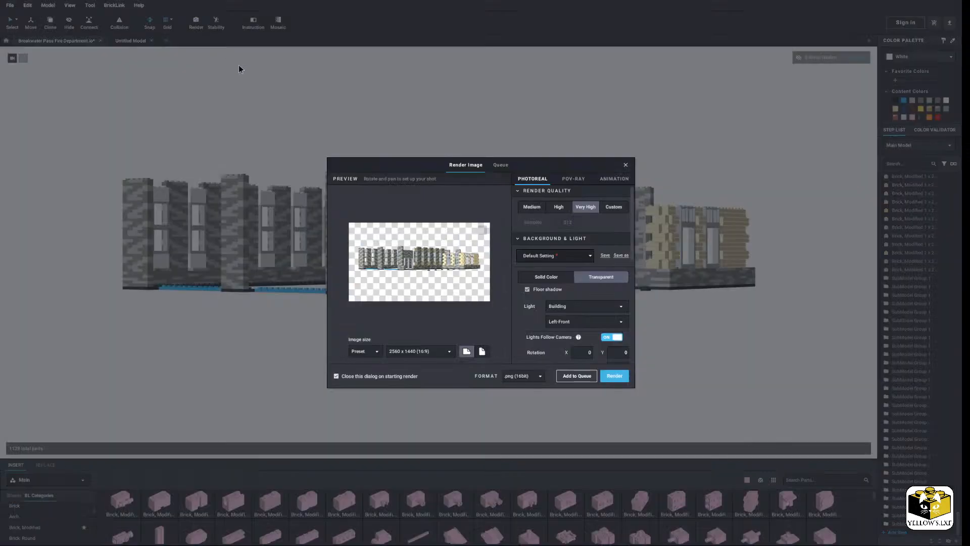
pyautogui.moveTo(418, 268); pyautogui.dragTo(403, 280, button='right')
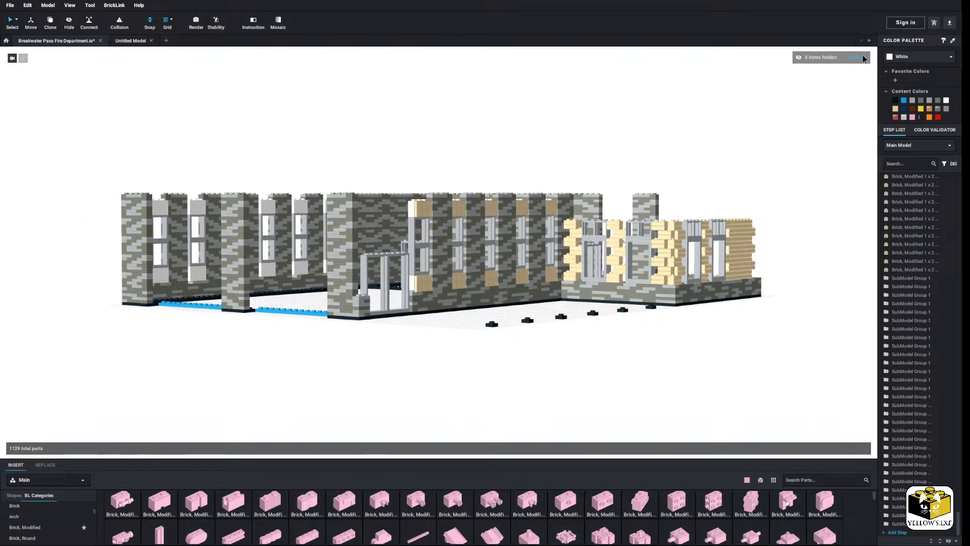
# Show all hidden items, including the vehicles and the fire station reference images
pyautogui.click(857, 57)
pyautogui.moveTo(634, 139); pyautogui.dragTo(626, 195, button='right')
pyautogui.moveTo(627, 194); pyautogui.dragTo(645, 114, button='middle')
pyautogui.moveTo(645, 111); pyautogui.dragTo(596, 167, button='right')
pyautogui.click(547, 232)
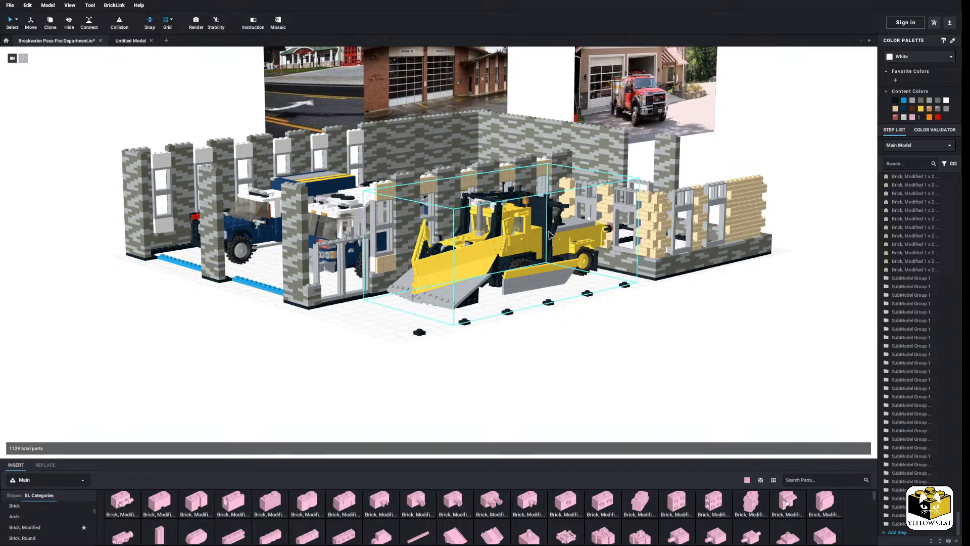
pyautogui.click(614, 343)
# Examine the brick fire station reference photo and compare it with the model's stone pillars and window walls
pyautogui.moveTo(615, 376); pyautogui.dragTo(628, 450, button='middle')
pyautogui.moveTo(562, 319); pyautogui.dragTo(576, 399, button='middle')
pyautogui.scroll(4, 510, 316)
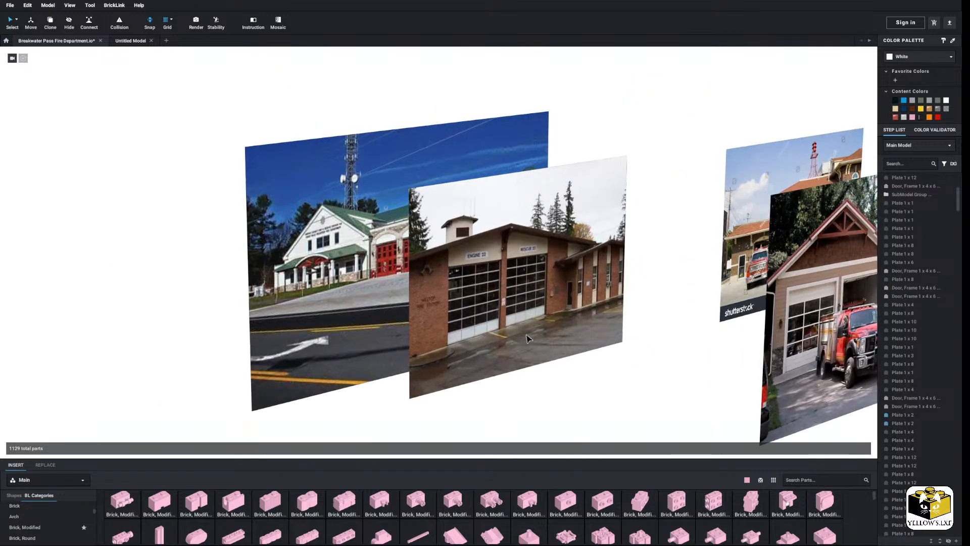
pyautogui.scroll(2, 510, 316)
pyautogui.click(351, 315)
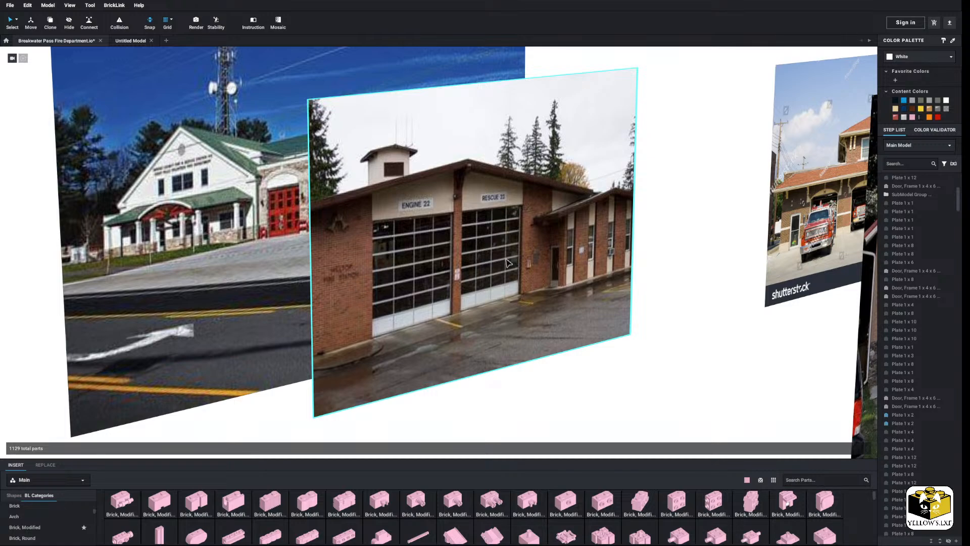
pyautogui.scroll(-2, 508, 263)
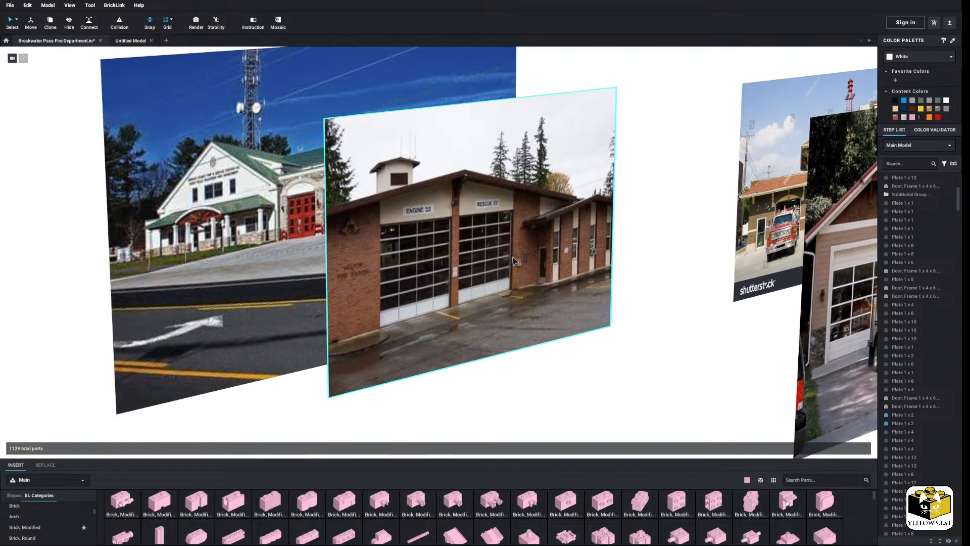
pyautogui.moveTo(515, 263); pyautogui.dragTo(462, 117, button='middle')
pyautogui.scroll(-2, 403, 224)
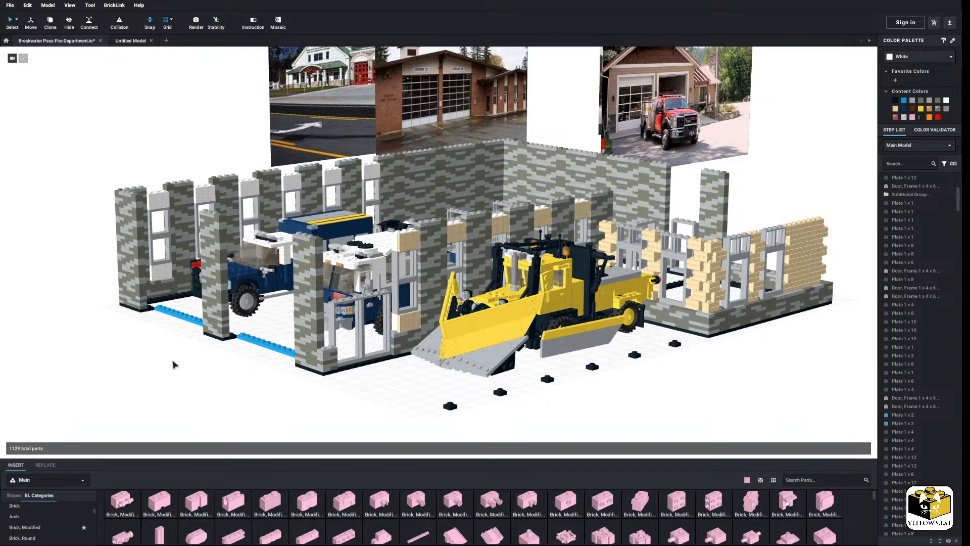
pyautogui.scroll(-2, 172, 361)
pyautogui.moveTo(172, 361)
pyautogui.mouseDown(button='right')
pyautogui.moveTo(162, 375)
pyautogui.moveTo(192, 375)
pyautogui.moveTo(166, 375)
pyautogui.mouseUp(button='right')
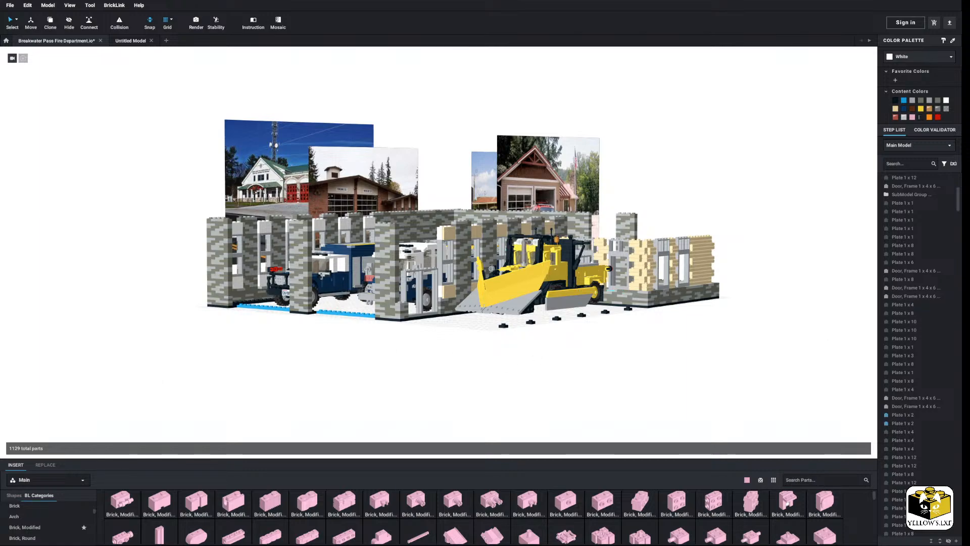
pyautogui.click(938, 313)
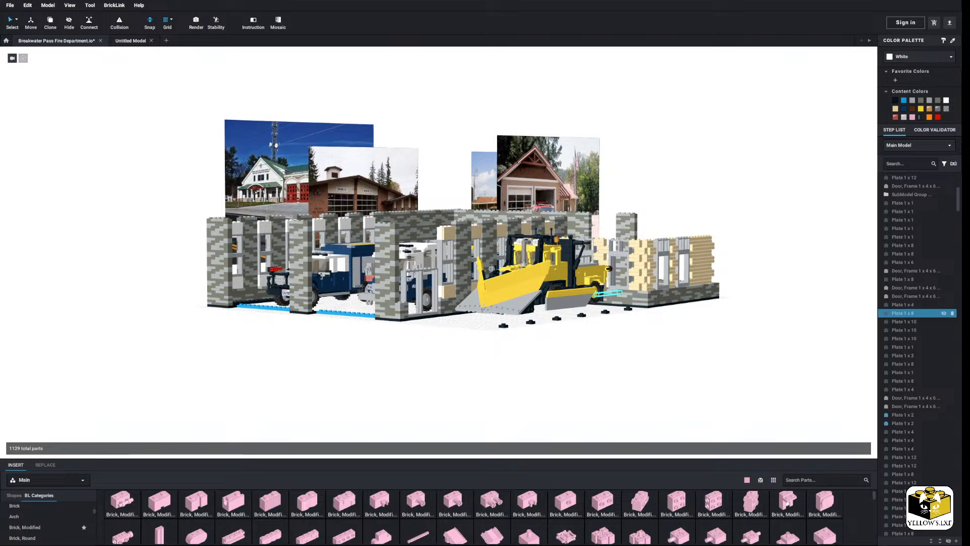
pyautogui.click(685, 122)
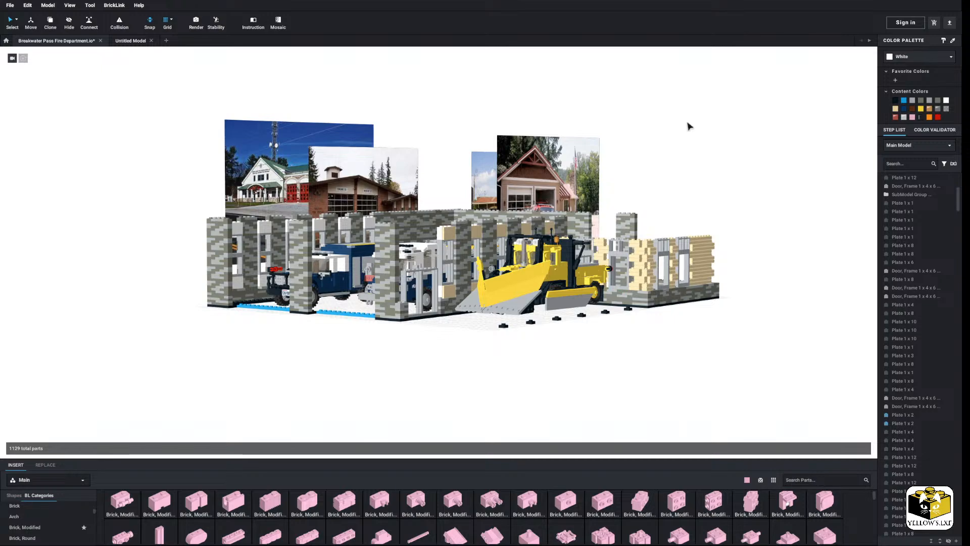
# Hide the yellow snowplow and the three other vehicles in the building while keeping the reference images shown
pyautogui.scroll(-2, 710, 210)
pyautogui.moveTo(710, 210); pyautogui.dragTo(710, 218, button='right')
pyautogui.click(531, 356)
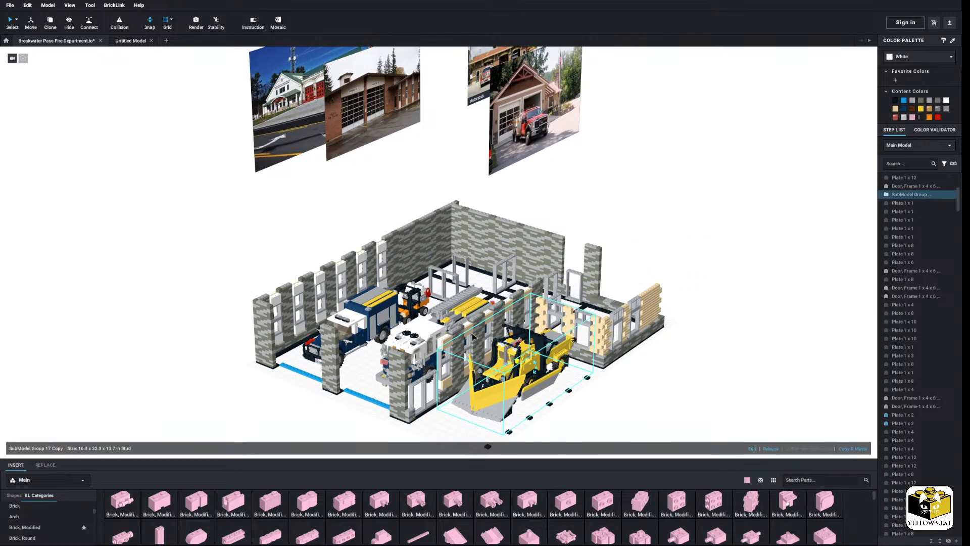
pyautogui.keyDown('ctrl'); pyautogui.click(404, 340); pyautogui.keyUp('ctrl')
pyautogui.keyDown('ctrl'); pyautogui.click(413, 302); pyautogui.keyUp('ctrl')
pyautogui.keyDown('ctrl'); pyautogui.click(380, 307); pyautogui.keyUp('ctrl')
pyautogui.rightClick(382, 306)
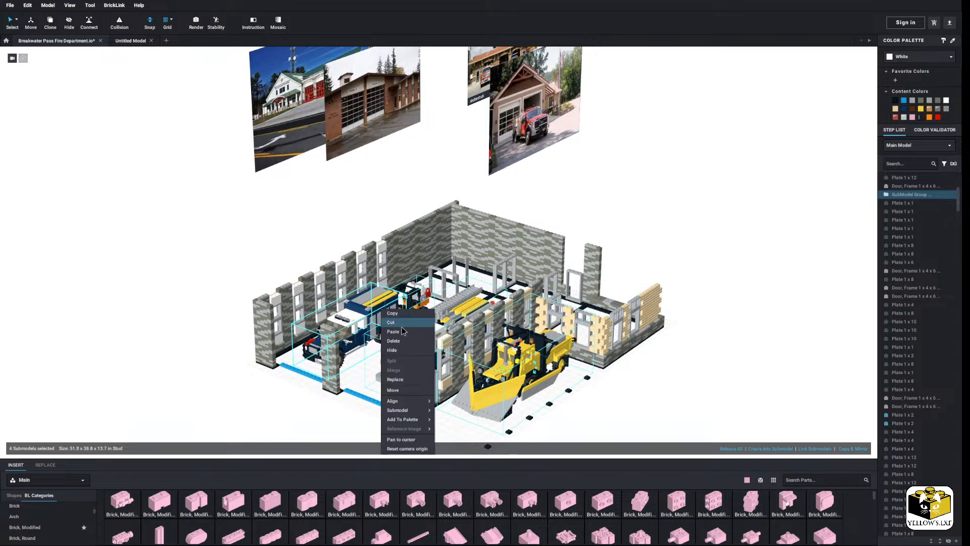
pyautogui.click(405, 350)
pyautogui.click(224, 317)
# Delete all full-height pillar submodels along the rear wall and the windowless back stretch of the long wall
pyautogui.scroll(1, 224, 318)
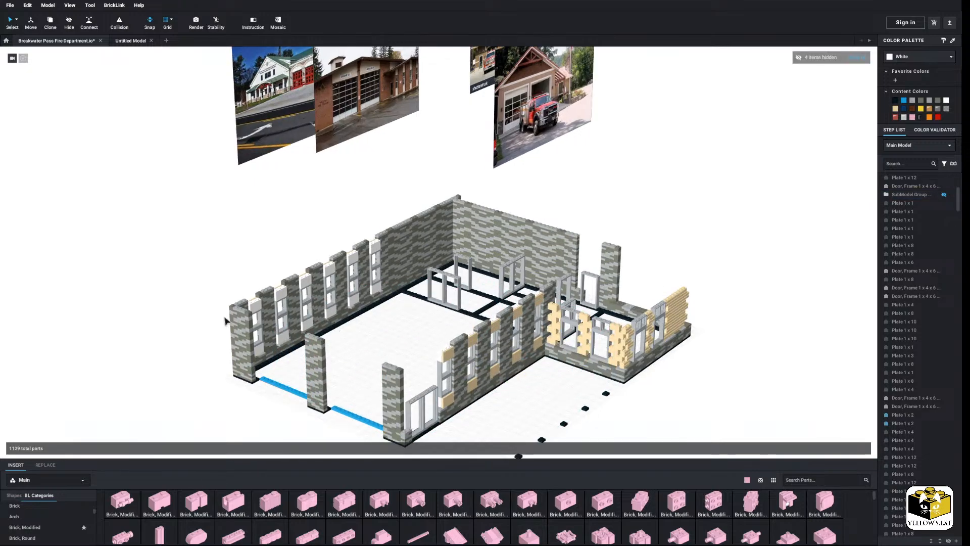
pyautogui.moveTo(225, 318); pyautogui.dragTo(224, 312, button='right')
pyautogui.scroll(3, 225, 316)
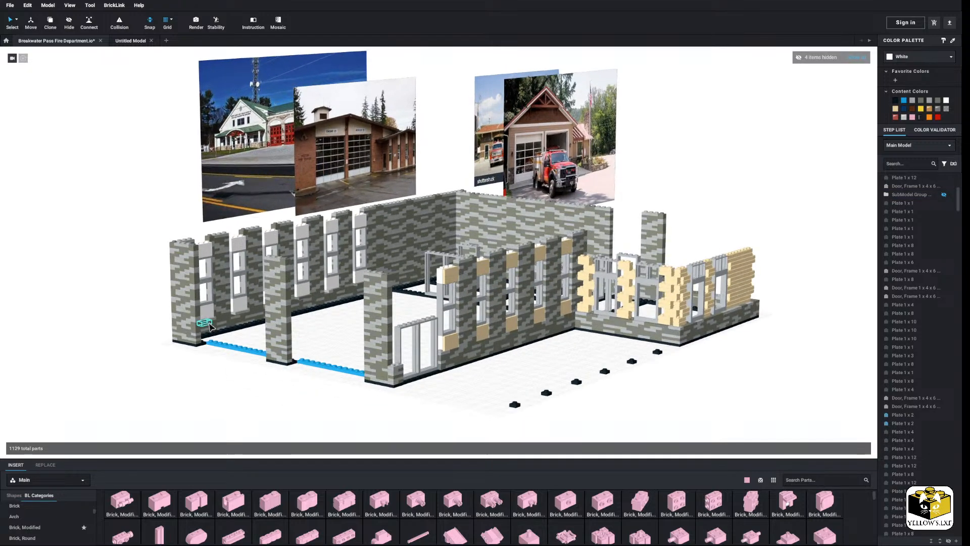
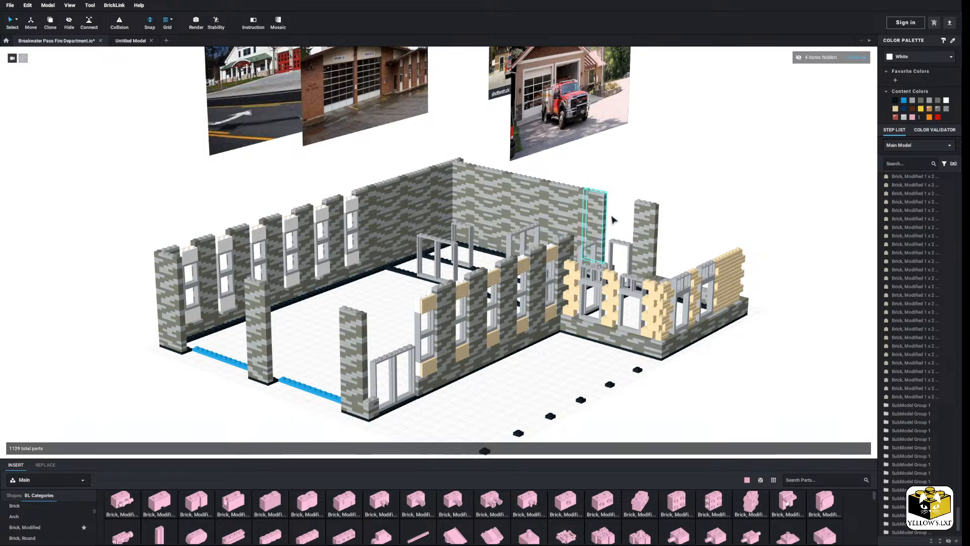
pyautogui.click(647, 237)
pyautogui.keyDown('shift'); pyautogui.click(600, 218); pyautogui.keyUp('shift')
pyautogui.keyDown('shift'); pyautogui.click(574, 212); pyautogui.keyUp('shift')
pyautogui.keyDown('shift'); pyautogui.click(548, 205); pyautogui.keyUp('shift')
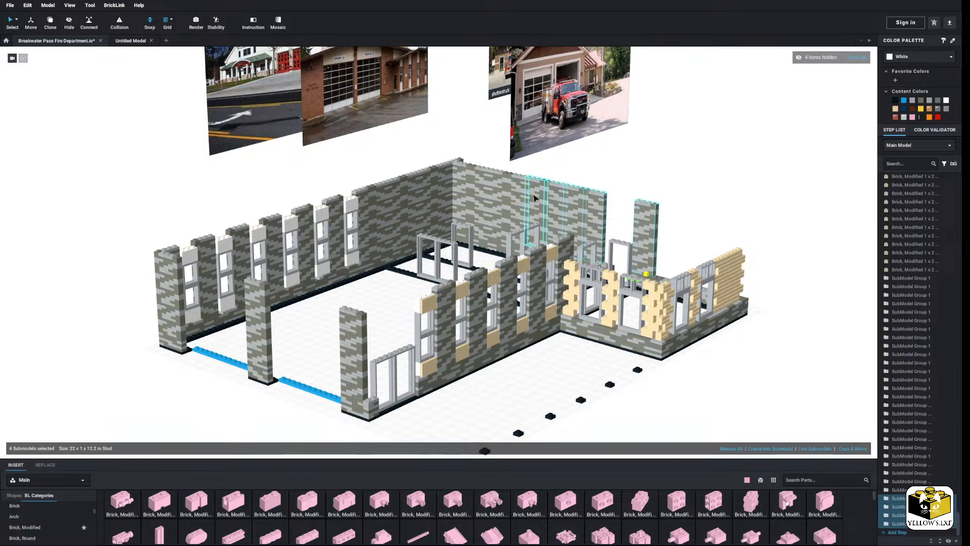
pyautogui.keyDown('shift'); pyautogui.click(525, 198); pyautogui.keyUp('shift')
pyautogui.keyDown('shift'); pyautogui.click(501, 191); pyautogui.keyUp('shift')
pyautogui.keyDown('shift'); pyautogui.click(484, 186); pyautogui.keyUp('shift')
pyautogui.keyDown('shift'); pyautogui.click(472, 181); pyautogui.keyUp('shift')
pyautogui.keyDown('shift'); pyautogui.click(462, 176); pyautogui.keyUp('shift')
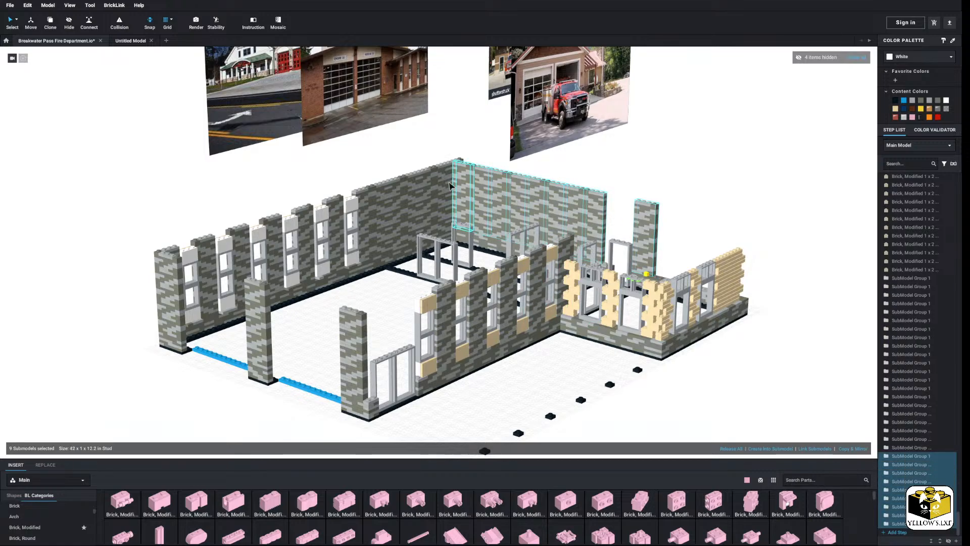
pyautogui.keyDown('shift'); pyautogui.click(455, 165); pyautogui.keyUp('shift')
pyautogui.keyDown('shift'); pyautogui.click(437, 172); pyautogui.keyUp('shift')
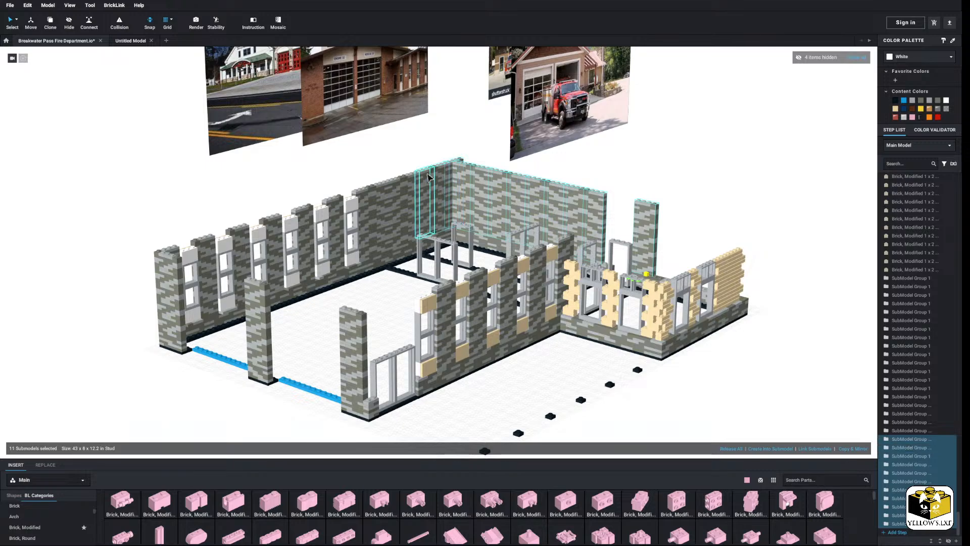
pyautogui.keyDown('shift'); pyautogui.click(420, 178); pyautogui.keyUp('shift')
pyautogui.keyDown('shift'); pyautogui.click(402, 183); pyautogui.keyUp('shift')
pyautogui.keyDown('shift'); pyautogui.click(383, 190); pyautogui.keyUp('shift')
pyautogui.rightClick(371, 191)
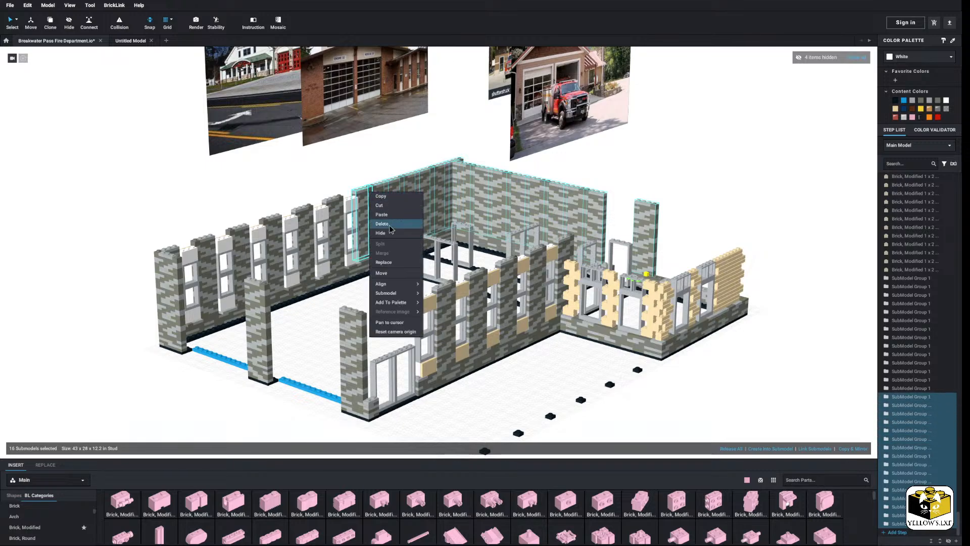
pyautogui.click(396, 251)
# Delete the full-height pillar submodels at the garage bay front, including both at the outer front corner
pyautogui.click(349, 327)
pyautogui.keyDown('shift'); pyautogui.click(258, 323); pyautogui.keyUp('shift')
pyautogui.keyDown('shift'); pyautogui.click(172, 298); pyautogui.keyUp('shift')
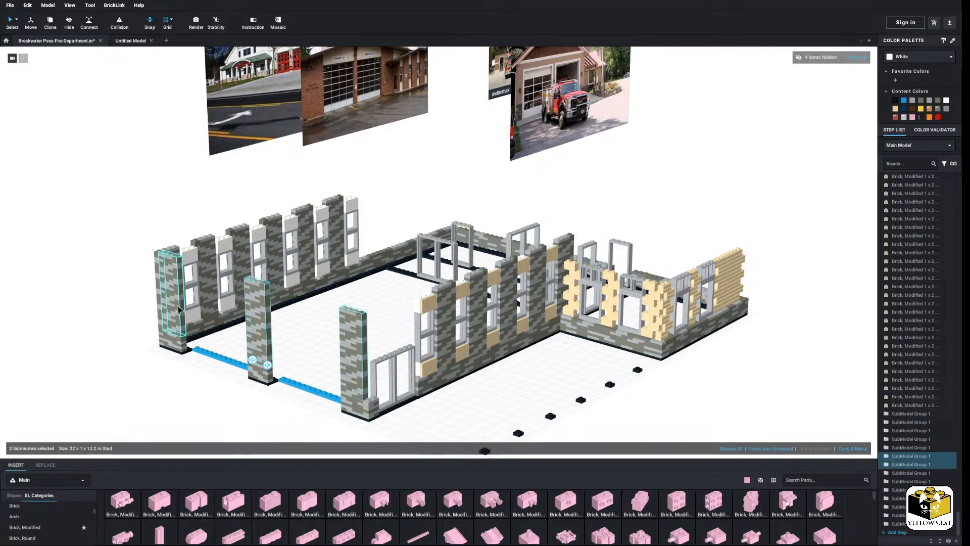
pyautogui.keyDown('shift'); pyautogui.click(164, 288); pyautogui.keyUp('shift')
pyautogui.rightClick(162, 292)
pyautogui.click(172, 320)
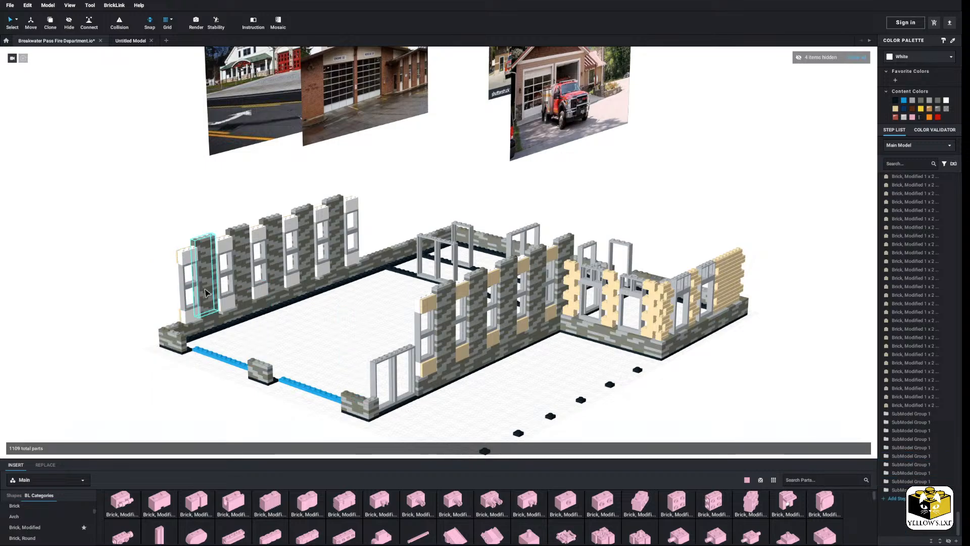
# Delete the ten full-height pillar submodels standing between the windows on both long walls
pyautogui.click(204, 272)
pyautogui.keyDown('shift'); pyautogui.click(272, 275); pyautogui.keyUp('shift')
pyautogui.keyDown('shift'); pyautogui.click(291, 238); pyautogui.keyUp('shift')
pyautogui.keyDown('shift'); pyautogui.click(306, 243); pyautogui.keyUp('shift')
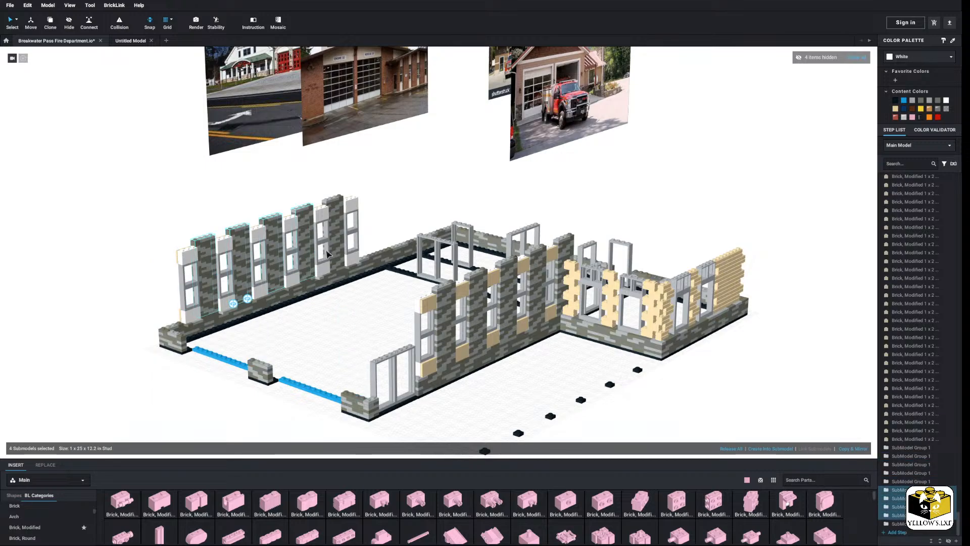
pyautogui.keyDown('shift'); pyautogui.click(334, 232); pyautogui.keyUp('shift')
pyautogui.keyDown('shift'); pyautogui.click(445, 323); pyautogui.keyUp('shift')
pyautogui.keyDown('shift'); pyautogui.click(477, 303); pyautogui.keyUp('shift')
pyautogui.keyDown('shift'); pyautogui.click(505, 295); pyautogui.keyUp('shift')
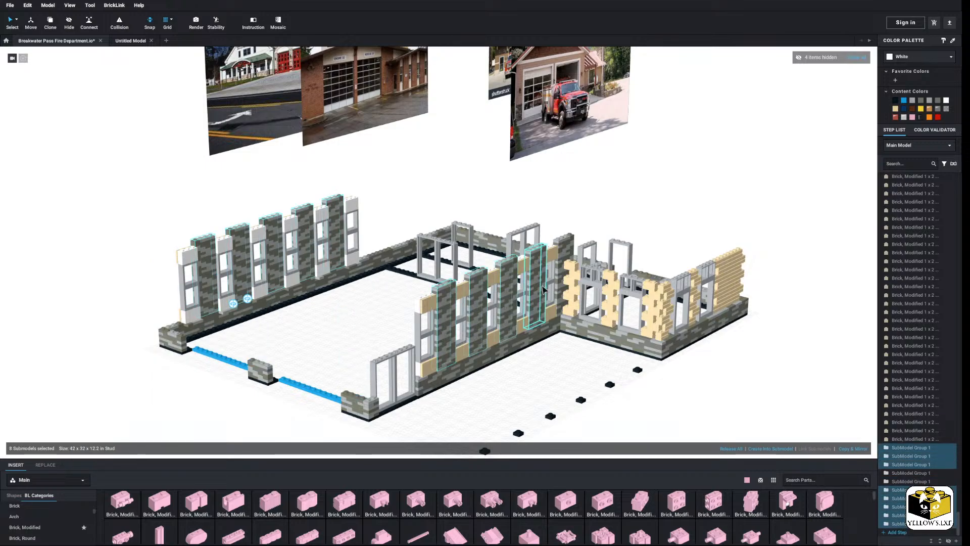
pyautogui.keyDown('shift'); pyautogui.click(536, 286); pyautogui.keyUp('shift')
pyautogui.keyDown('shift'); pyautogui.click(562, 270); pyautogui.keyUp('shift')
pyautogui.rightClick(564, 267)
pyautogui.click(576, 296)
# Select the mixed gray parts of the stone base by matching type and color and recolor them Dark Gray
pyautogui.scroll(6, 535, 338)
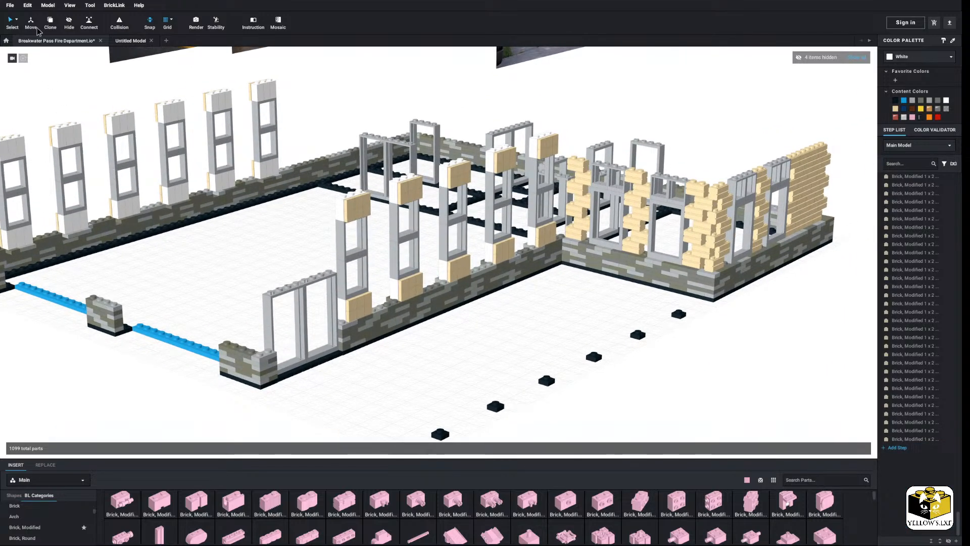
pyautogui.click(16, 20)
pyautogui.click(40, 29)
pyautogui.click(16, 20)
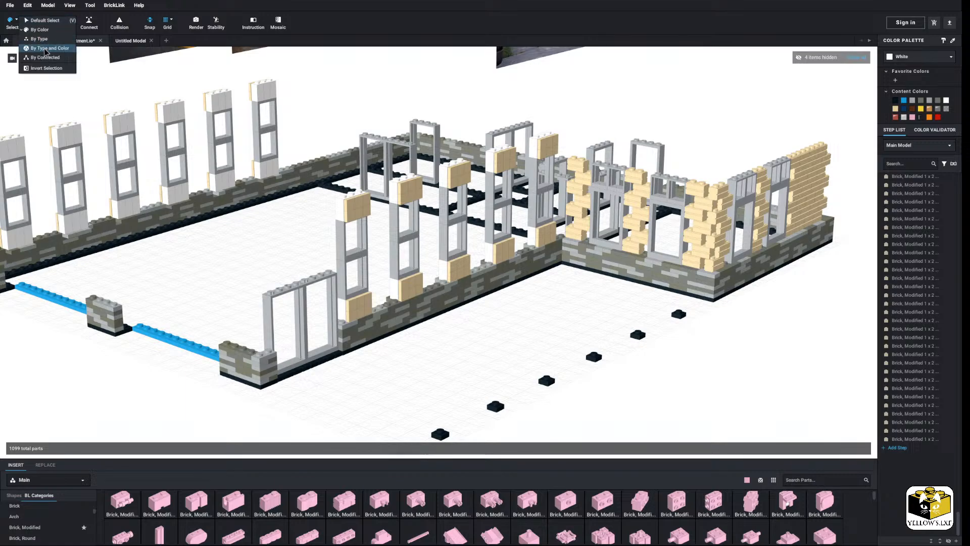
pyautogui.click(43, 48)
pyautogui.click(345, 341)
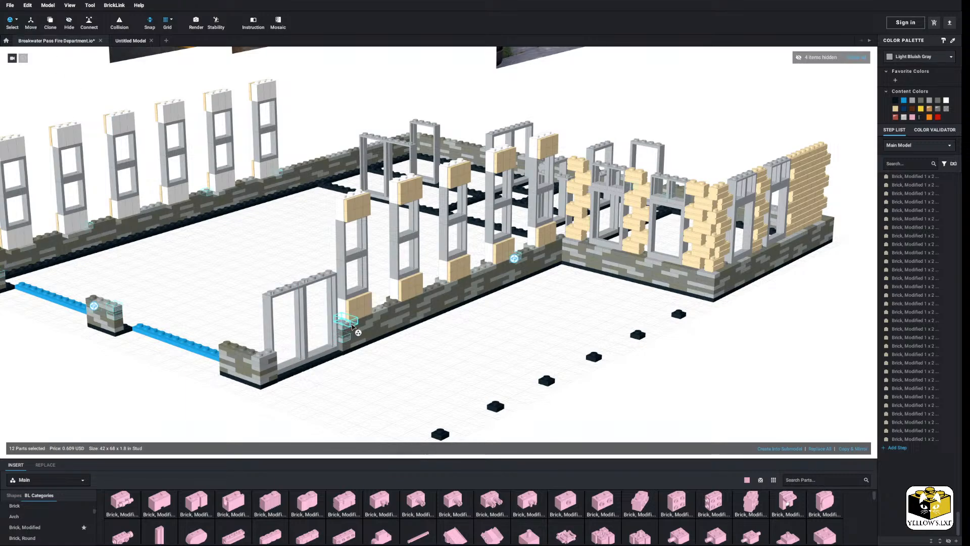
pyautogui.keyDown('shift'); pyautogui.click(383, 317); pyautogui.keyUp('shift')
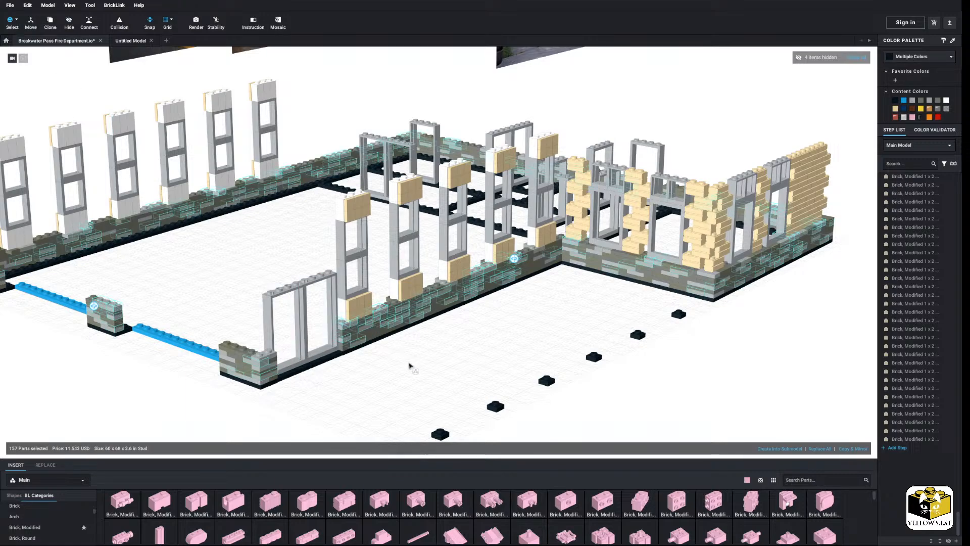
pyautogui.click(923, 100)
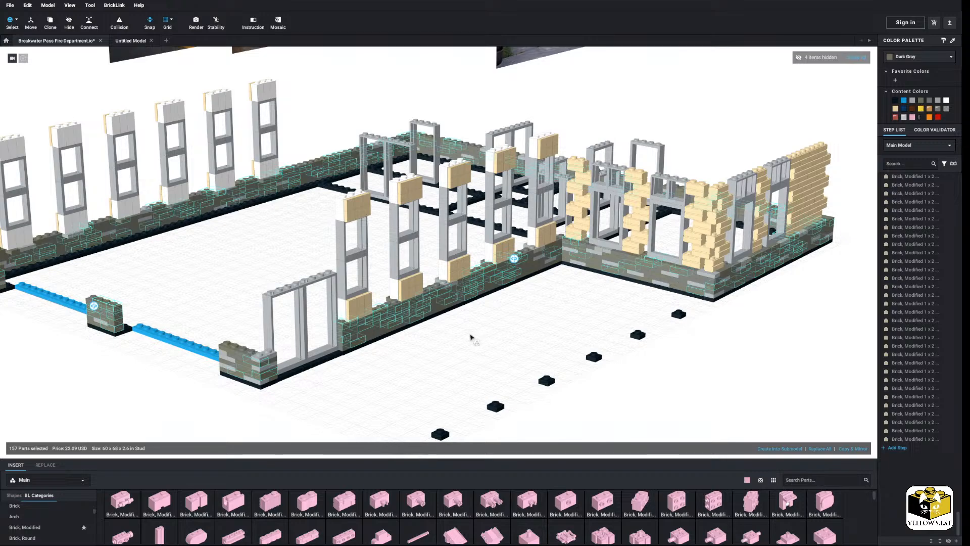
pyautogui.click(494, 368)
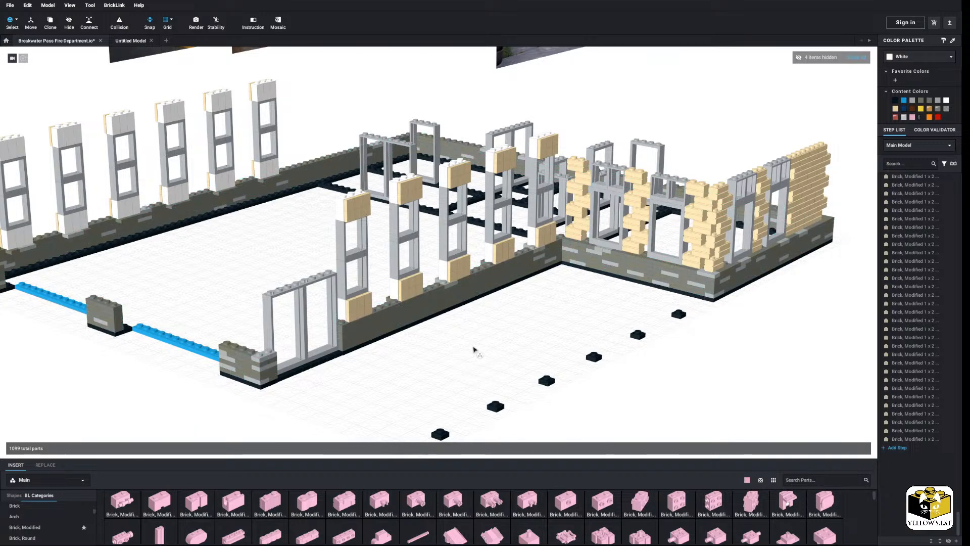
# Recolor the remaining mottled plates of the stone base, matched by type and color from the front corner, to Dark Bluish Gray
pyautogui.click(255, 384)
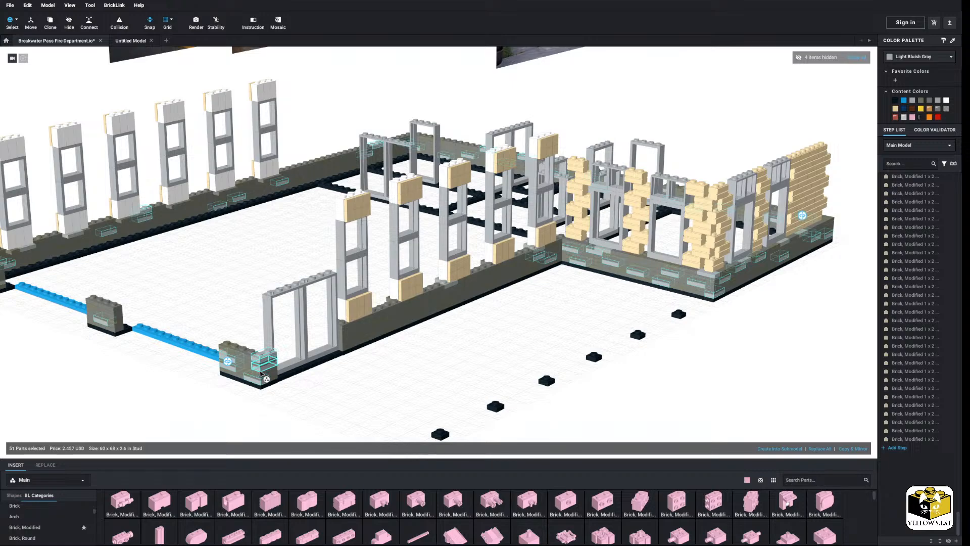
pyautogui.keyDown('ctrl'); pyautogui.click(226, 354); pyautogui.keyUp('ctrl')
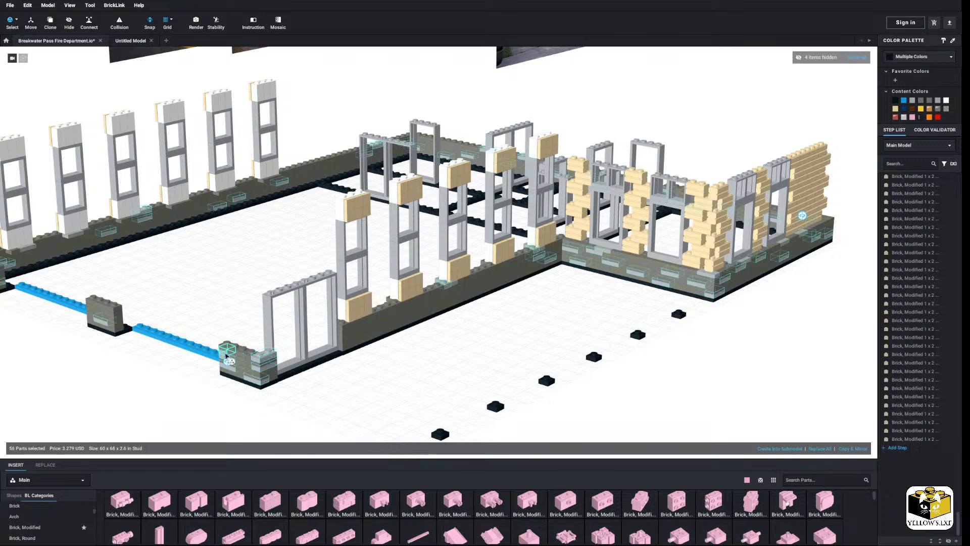
pyautogui.click(930, 100)
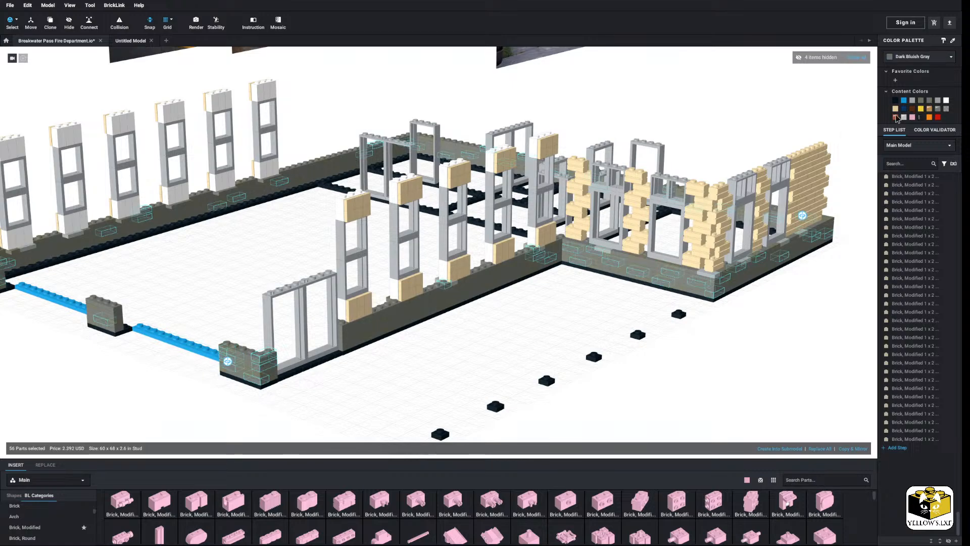
pyautogui.click(536, 315)
pyautogui.moveTo(524, 312); pyautogui.dragTo(568, 294, button='middle')
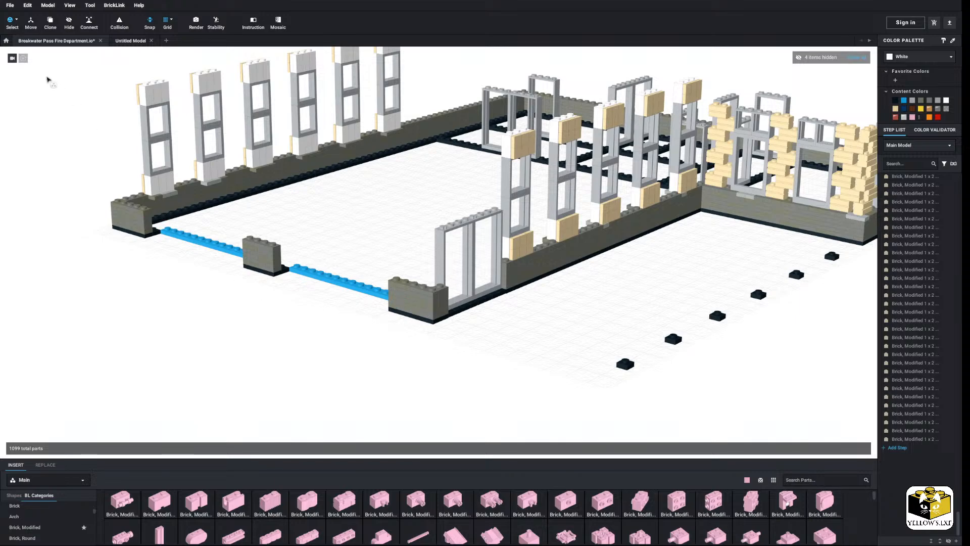
# Return to default selection and recolor four scattered 1 x 2 plates on the outer garage-front corner pier to Dark Tan
pyautogui.click(17, 22)
pyautogui.click(40, 41)
pyautogui.scroll(5, 323, 348)
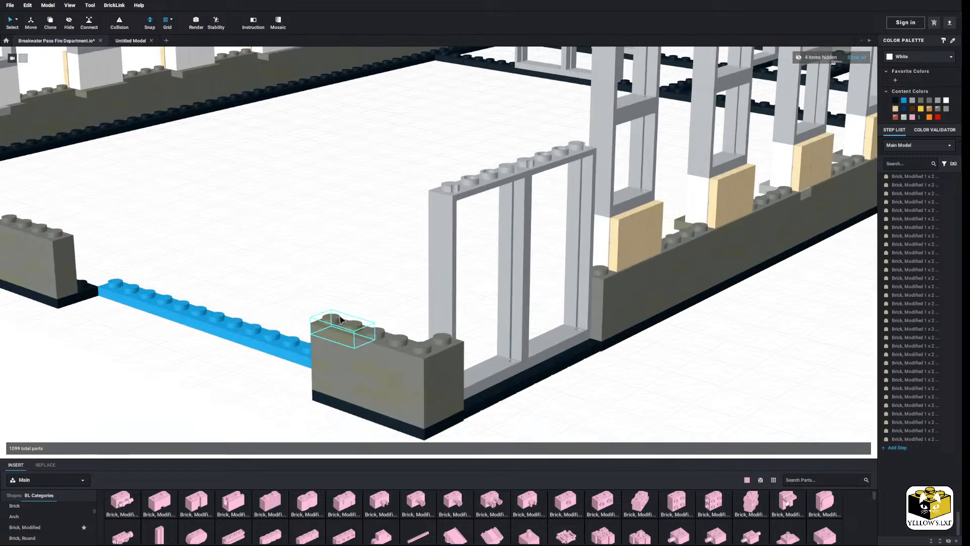
pyautogui.click(493, 261)
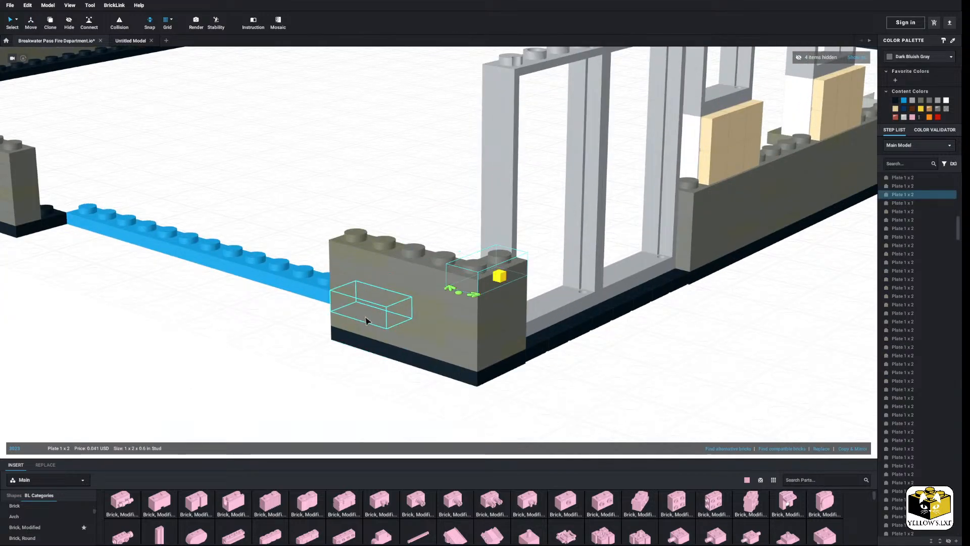
pyautogui.keyDown('ctrl'); pyautogui.click(368, 319); pyautogui.keyUp('ctrl')
pyautogui.keyDown('ctrl'); pyautogui.click(474, 362); pyautogui.keyUp('ctrl')
pyautogui.keyDown('ctrl'); pyautogui.click(374, 283); pyautogui.keyUp('ctrl')
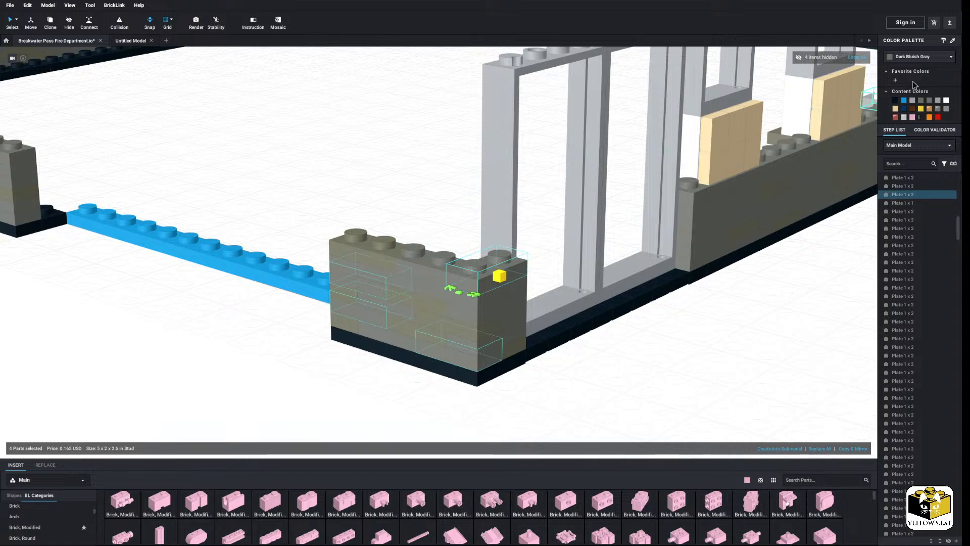
pyautogui.click(920, 57)
pyautogui.scroll(-2, 917, 111)
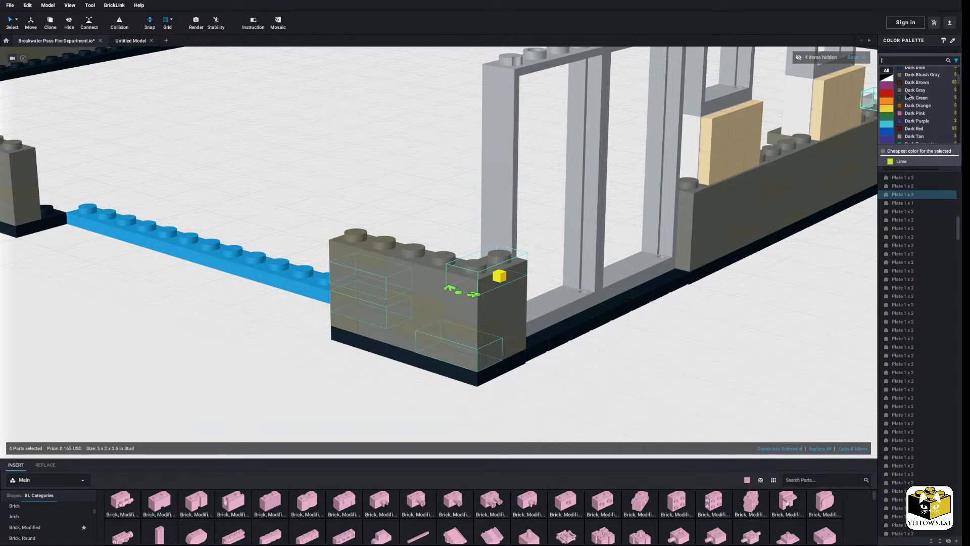
pyautogui.click(917, 125)
pyautogui.click(677, 334)
pyautogui.scroll(-3, 672, 326)
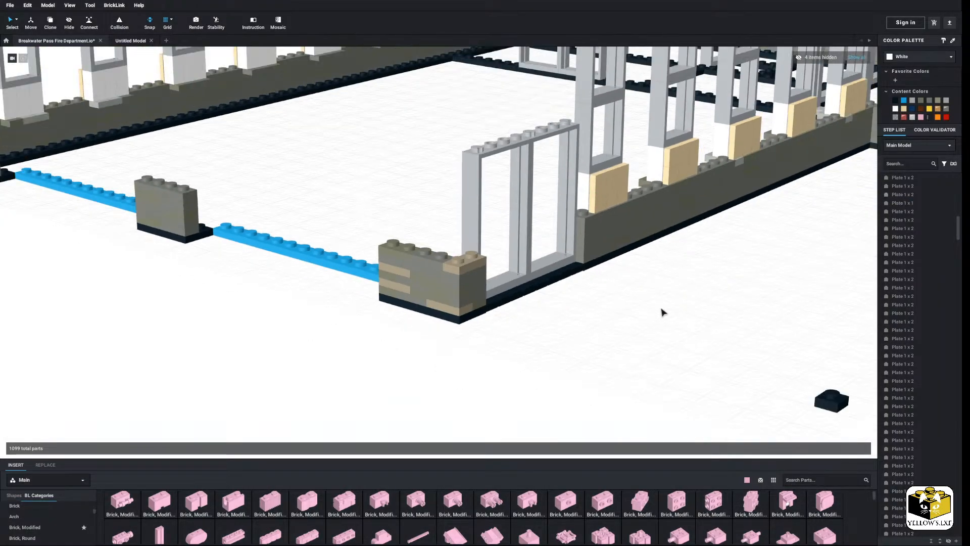
# Recolor the upper Dark Tan accent plate on the corner pier's front to Dark Gray and the neighboring 1 x 2 plate above it Dark Tan
pyautogui.scroll(2, 648, 312)
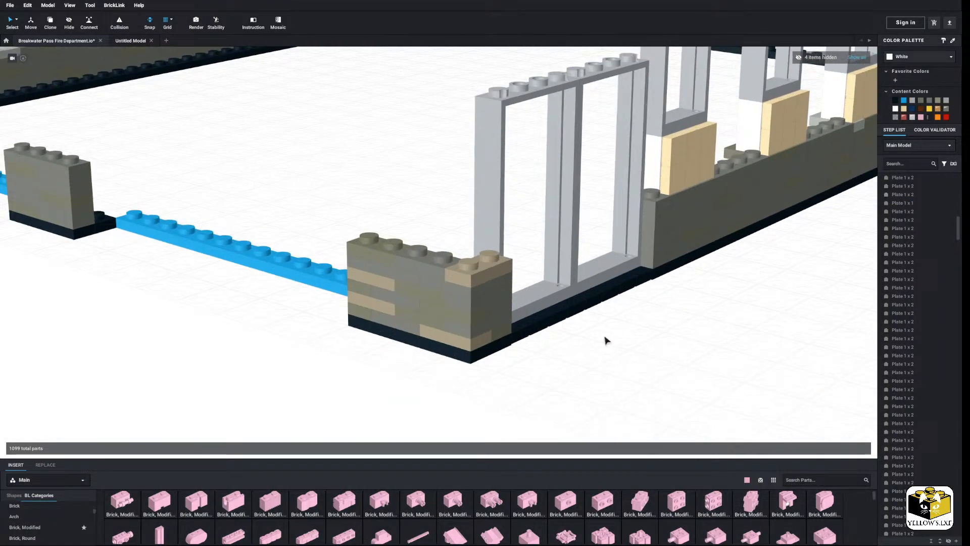
pyautogui.click(364, 282)
pyautogui.click(919, 101)
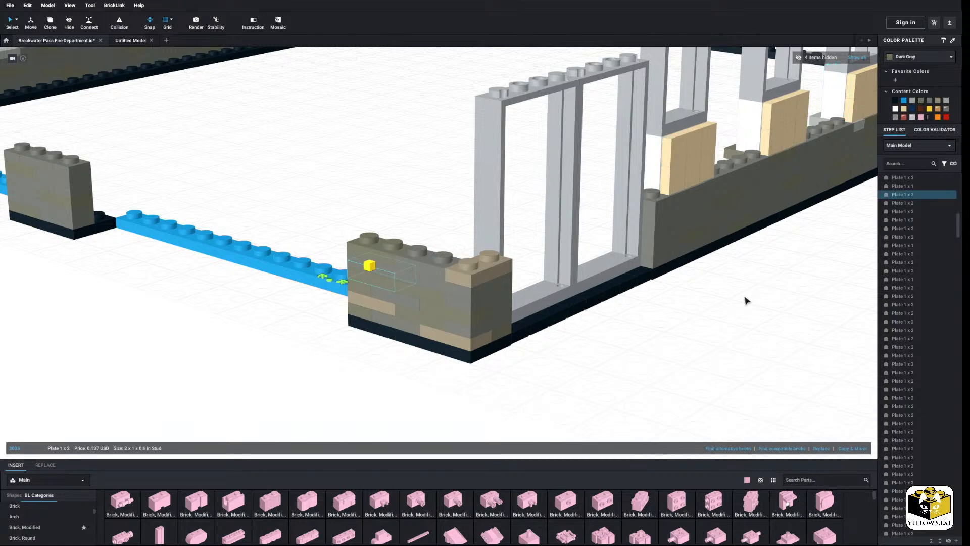
pyautogui.click(779, 264)
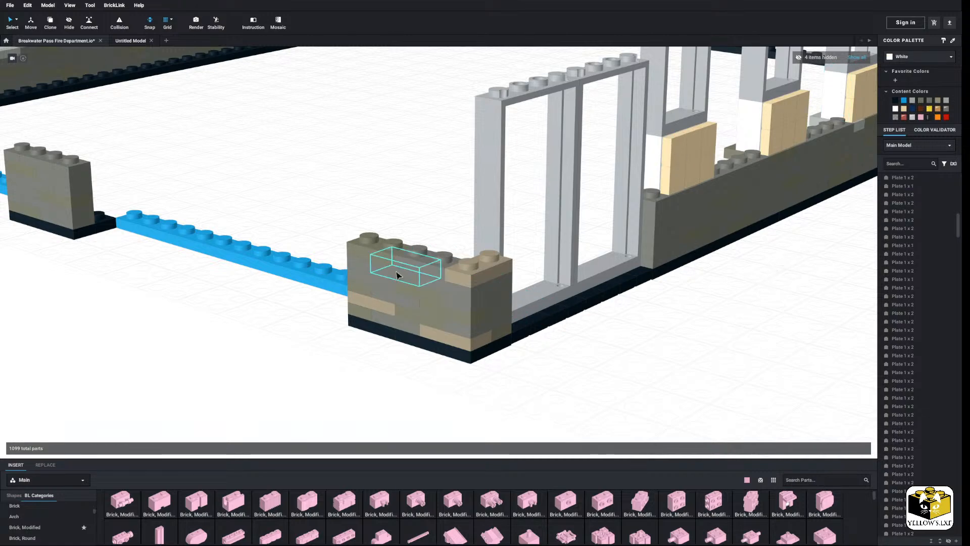
pyautogui.click(396, 268)
pyautogui.click(937, 101)
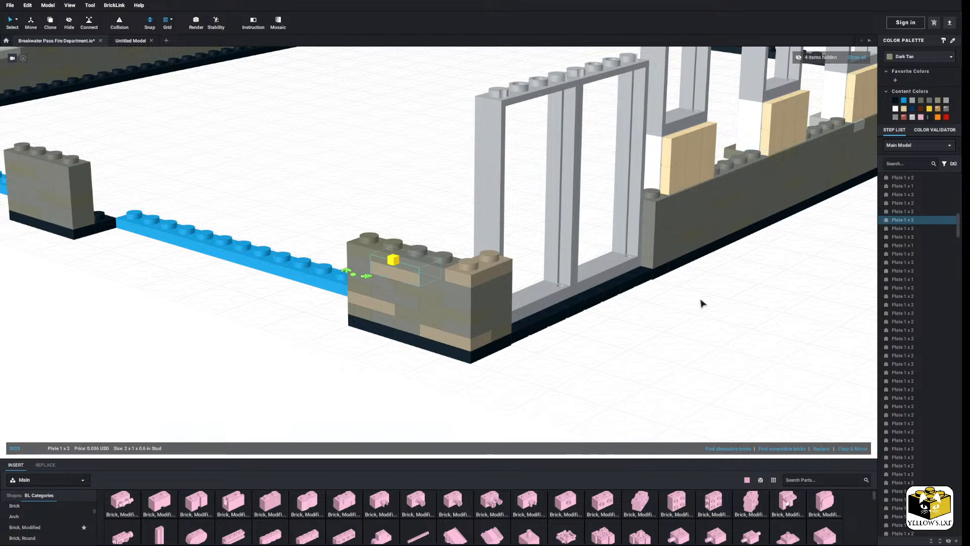
pyautogui.click(665, 301)
# Recolor the 1 x 1 plate on the side of the corner pier facing the glazed door frame to Dark Tan
pyautogui.scroll(-3, 630, 329)
pyautogui.scroll(3, 552, 331)
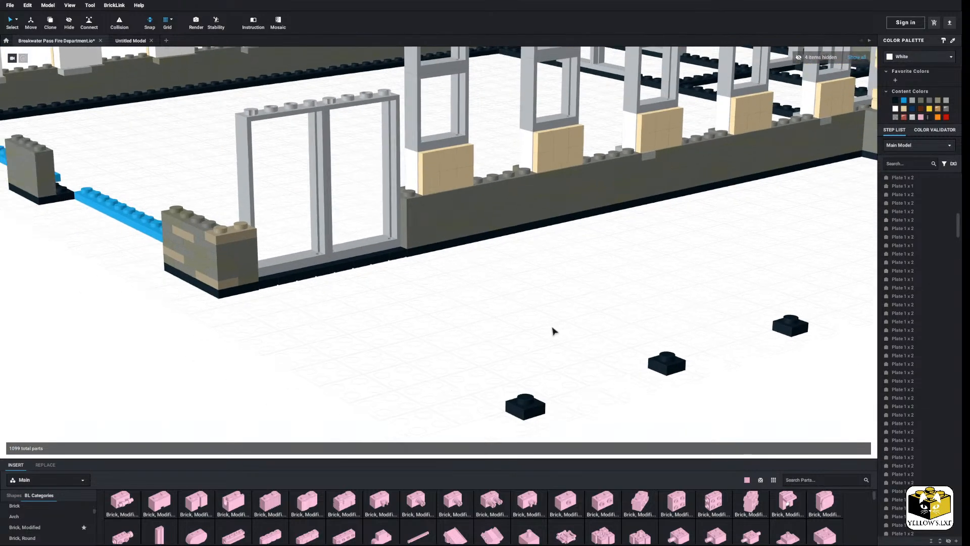
pyautogui.scroll(2, 427, 324)
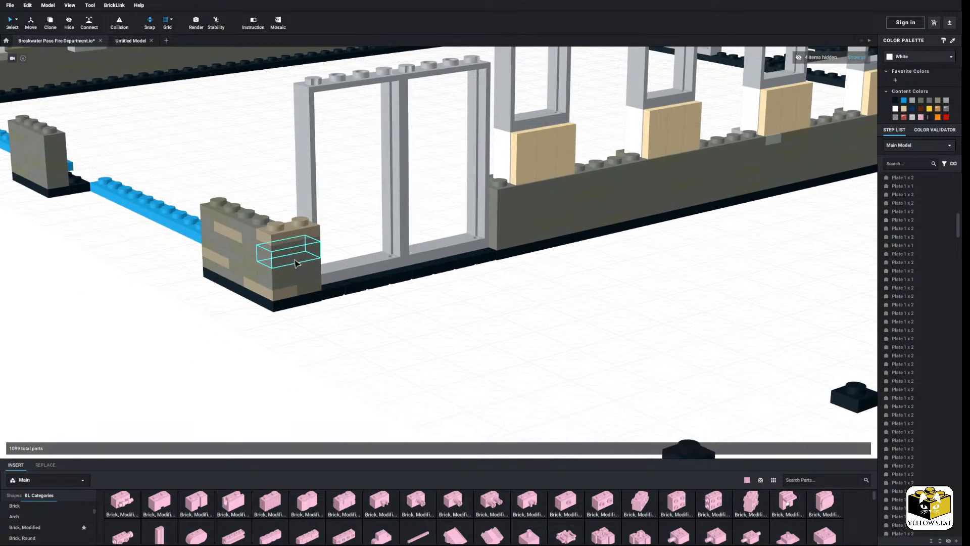
pyautogui.click(308, 267)
pyautogui.click(312, 272)
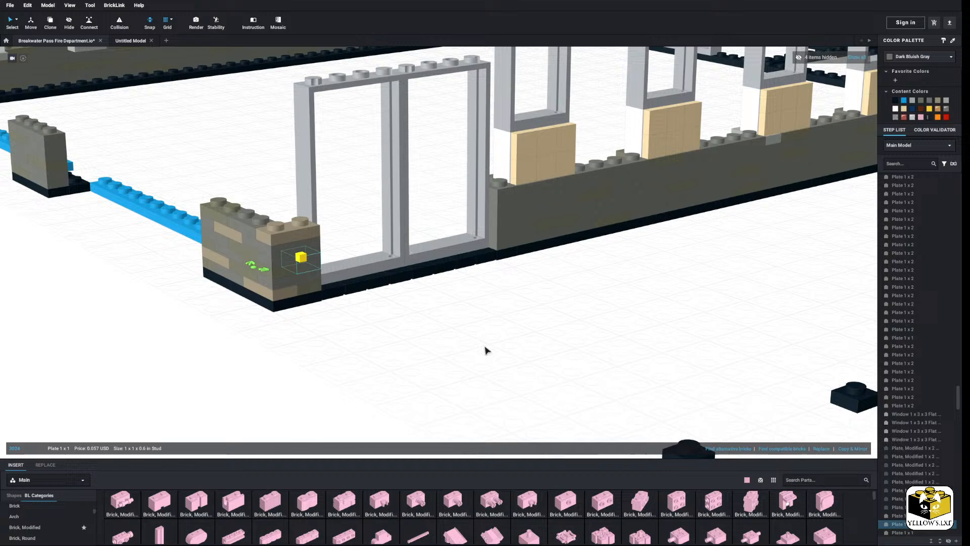
pyautogui.click(938, 101)
pyautogui.click(671, 277)
pyautogui.moveTo(671, 274); pyautogui.dragTo(463, 324, button='right')
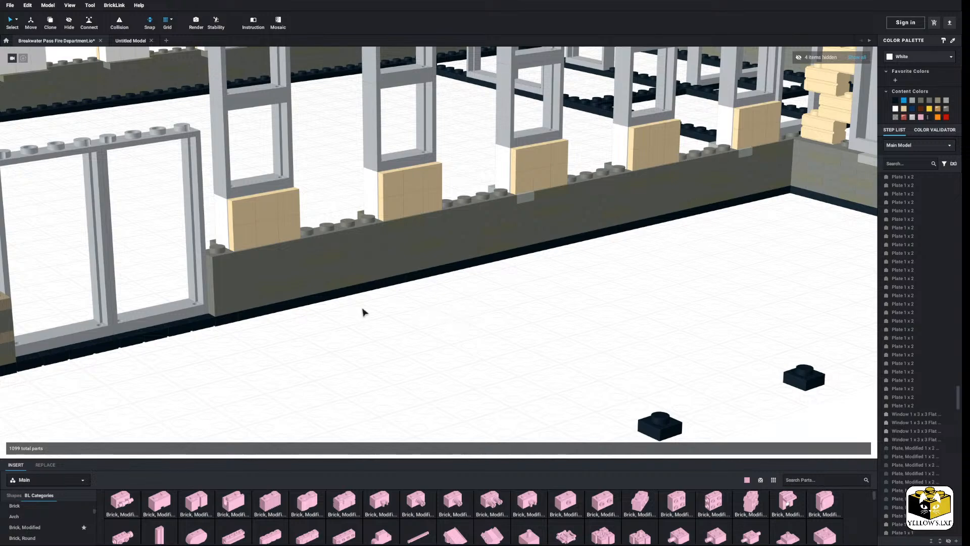
pyautogui.click(216, 253)
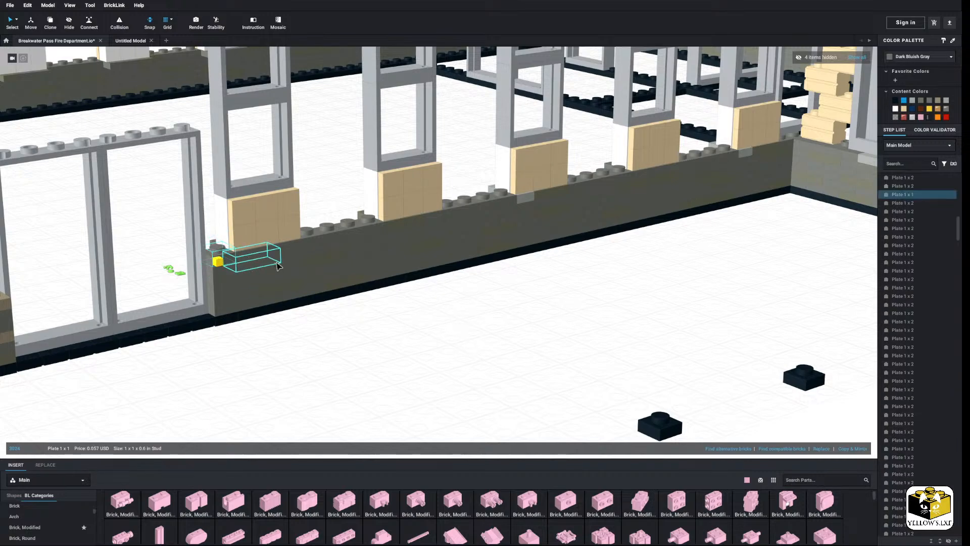
pyautogui.keyDown('ctrl'); pyautogui.click(245, 262); pyautogui.keyUp('ctrl')
pyautogui.keyDown('ctrl'); pyautogui.click(230, 300); pyautogui.keyUp('ctrl')
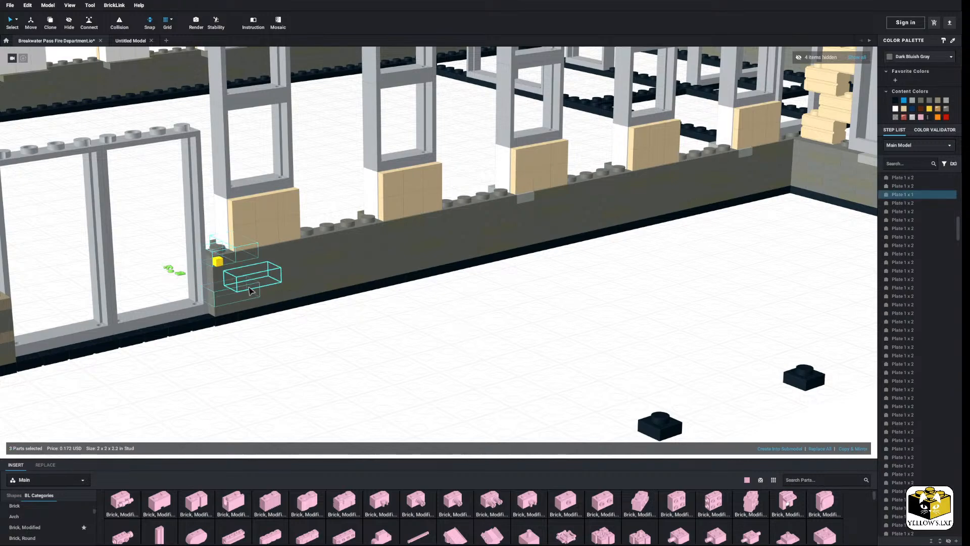
pyautogui.keyDown('ctrl'); pyautogui.click(295, 272); pyautogui.keyUp('ctrl')
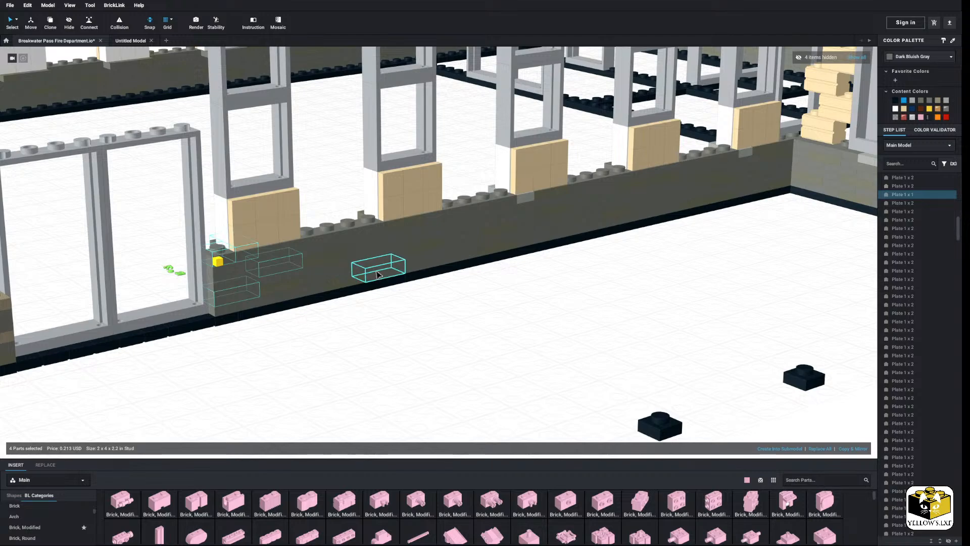
pyautogui.keyDown('ctrl'); pyautogui.click(379, 269); pyautogui.keyUp('ctrl')
pyautogui.keyDown('ctrl'); pyautogui.click(358, 260); pyautogui.keyUp('ctrl')
pyautogui.keyDown('ctrl'); pyautogui.click(362, 231); pyautogui.keyUp('ctrl')
pyautogui.moveTo(363, 231)
pyautogui.mouseDown(button='right')
pyautogui.moveTo(418, 219)
pyautogui.moveTo(403, 284)
pyautogui.moveTo(364, 231)
pyautogui.mouseUp(button='right')
pyautogui.keyDown('ctrl'); pyautogui.click(348, 235); pyautogui.keyUp('ctrl')
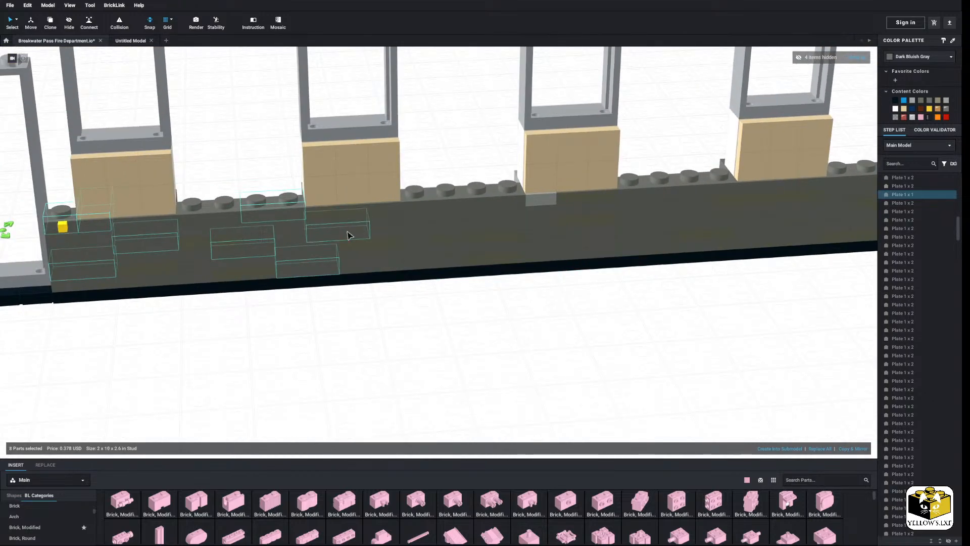
pyautogui.keyDown('ctrl'); pyautogui.click(447, 238); pyautogui.keyUp('ctrl')
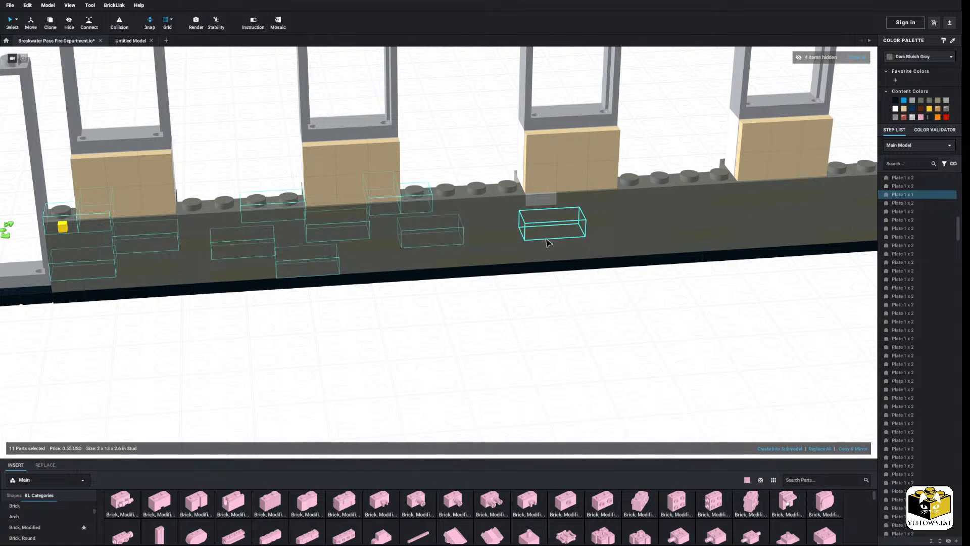
pyautogui.keyDown('ctrl'); pyautogui.click(554, 260); pyautogui.keyUp('ctrl')
pyautogui.moveTo(553, 260); pyautogui.dragTo(540, 257, button='right')
pyautogui.moveTo(540, 256); pyautogui.dragTo(508, 259, button='middle')
pyautogui.keyDown('ctrl'); pyautogui.click(475, 207); pyautogui.keyUp('ctrl')
pyautogui.keyDown('ctrl'); pyautogui.click(450, 208); pyautogui.keyUp('ctrl')
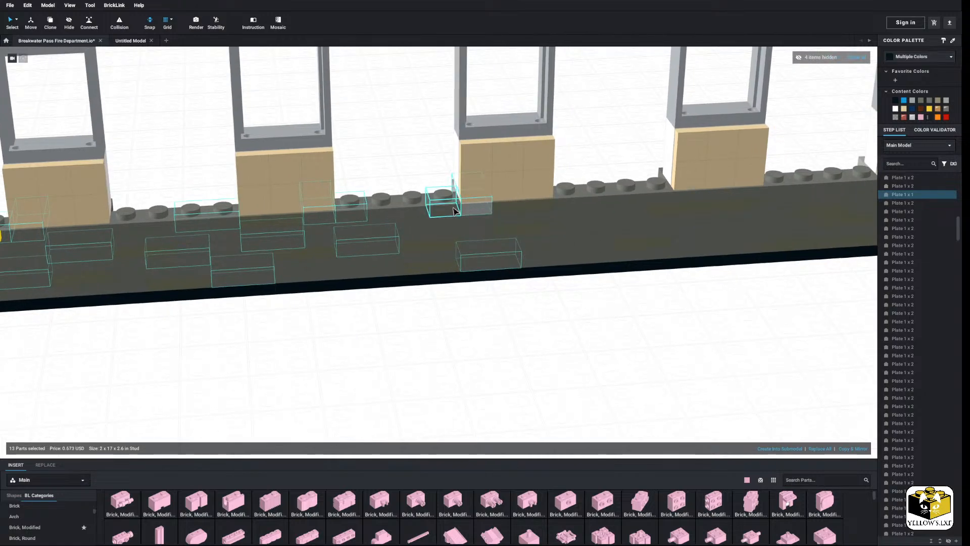
pyautogui.scroll(-3, 452, 209)
pyautogui.moveTo(513, 273); pyautogui.dragTo(489, 271, button='right')
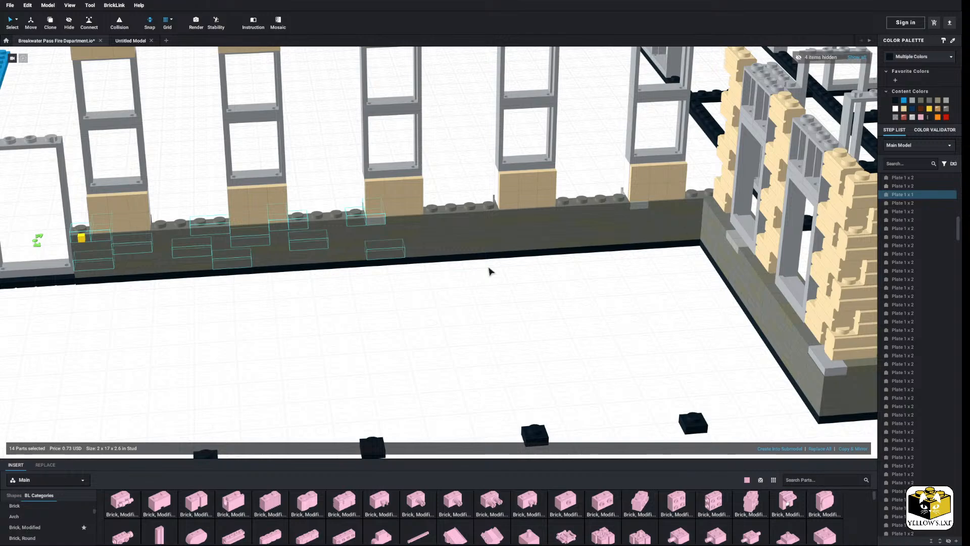
pyautogui.click(488, 289)
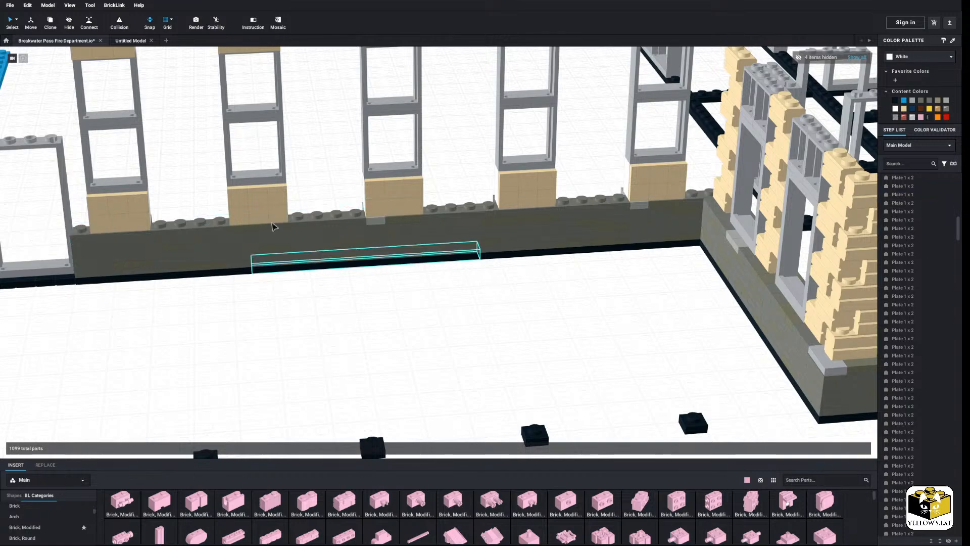
# Recolor the Light Bluish Gray ledge pieces along the top of the stone base, matched by type and color, to Dark Bluish Gray
pyautogui.click(16, 19)
pyautogui.click(38, 48)
pyautogui.click(384, 221)
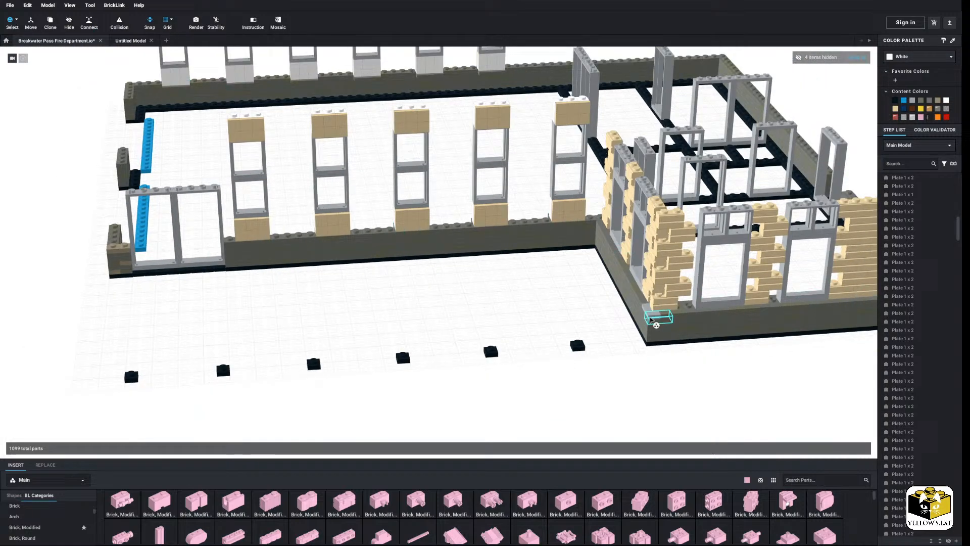
pyautogui.click(651, 318)
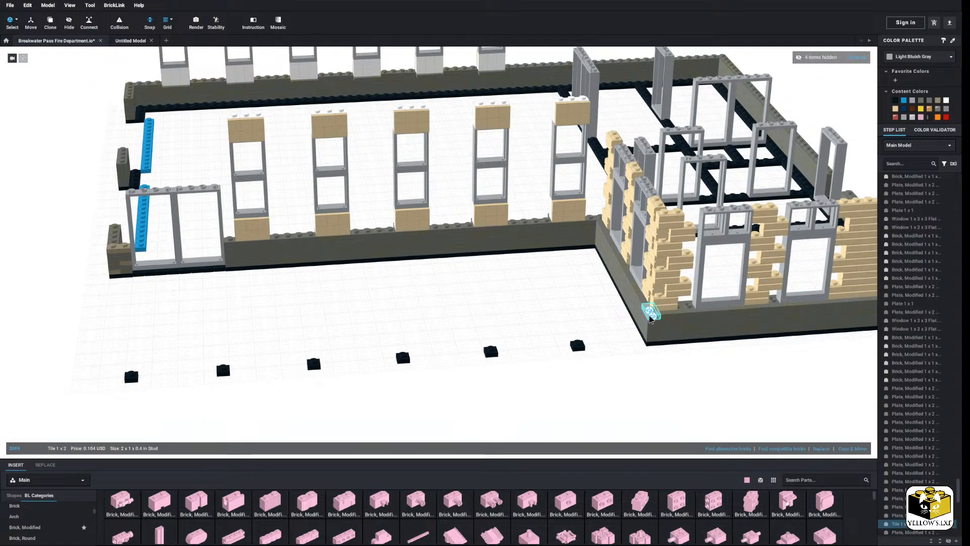
pyautogui.scroll(-3, 732, 358)
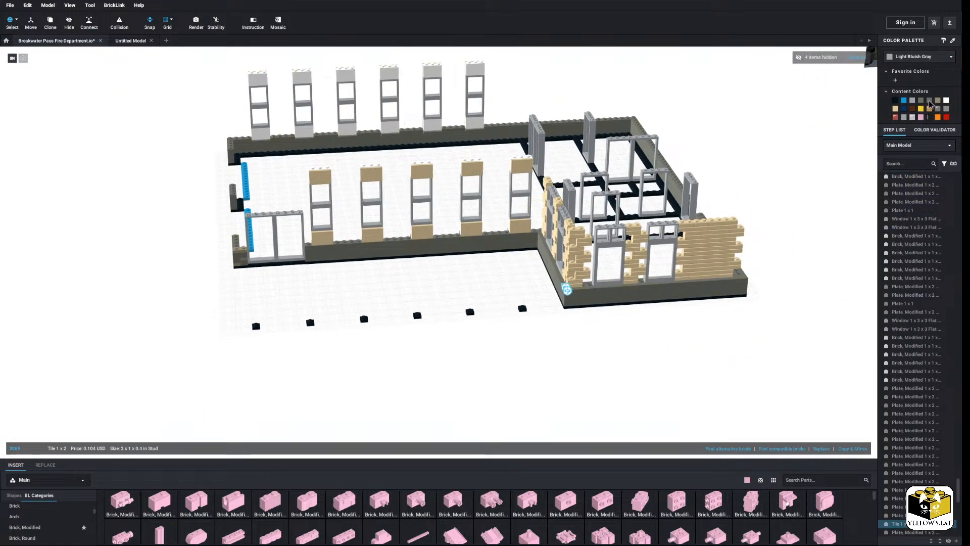
pyautogui.click(498, 283)
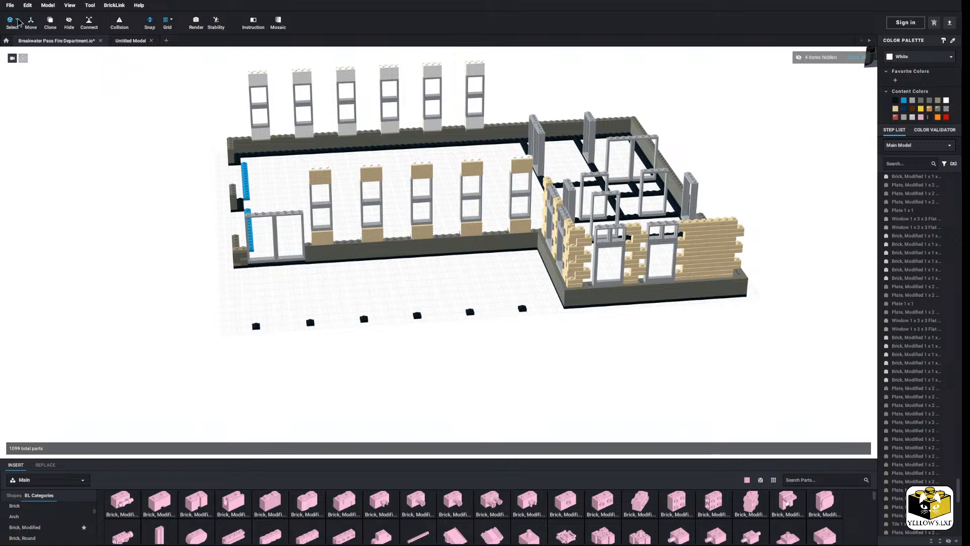
# Return to default selection and recolor scattered plates of the long wall's base, from the glazed door frame to just before the fourth window, to Dark Tan
pyautogui.click(17, 20)
pyautogui.click(36, 43)
pyautogui.scroll(5, 217, 283)
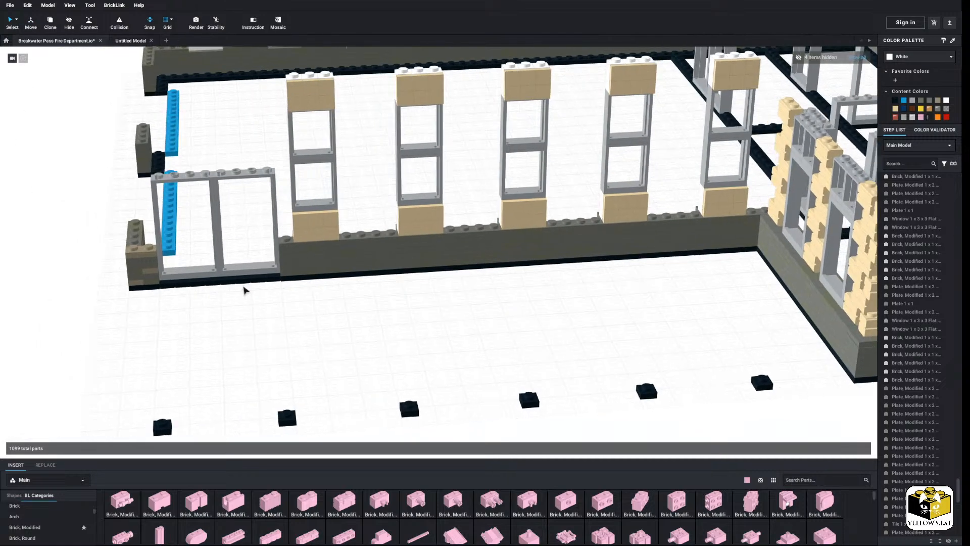
pyautogui.scroll(3, 244, 289)
pyautogui.click(191, 239)
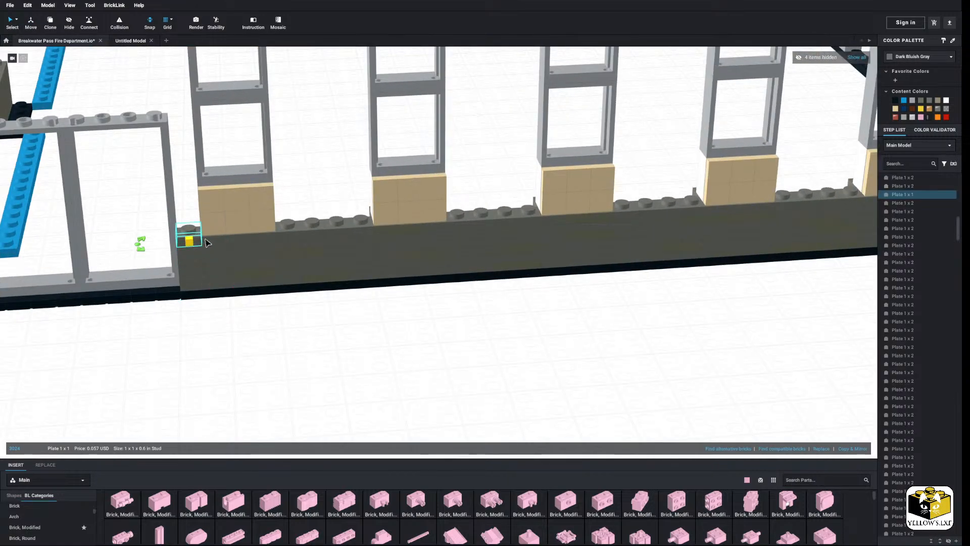
pyautogui.keyDown('ctrl'); pyautogui.click(210, 238); pyautogui.keyUp('ctrl')
pyautogui.keyDown('ctrl'); pyautogui.click(221, 270); pyautogui.keyUp('ctrl')
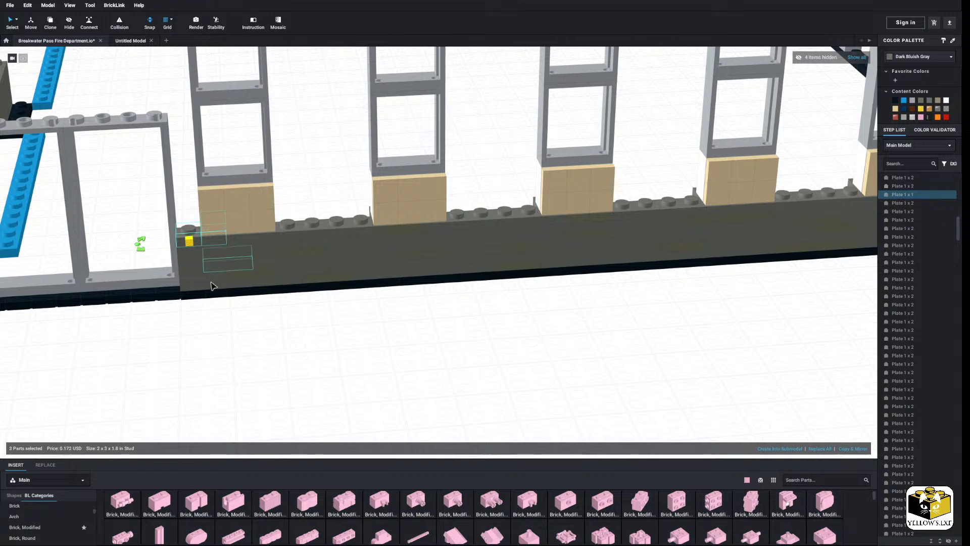
pyautogui.keyDown('ctrl'); pyautogui.click(302, 264); pyautogui.keyUp('ctrl')
pyautogui.keyDown('ctrl'); pyautogui.click(301, 228); pyautogui.keyUp('ctrl')
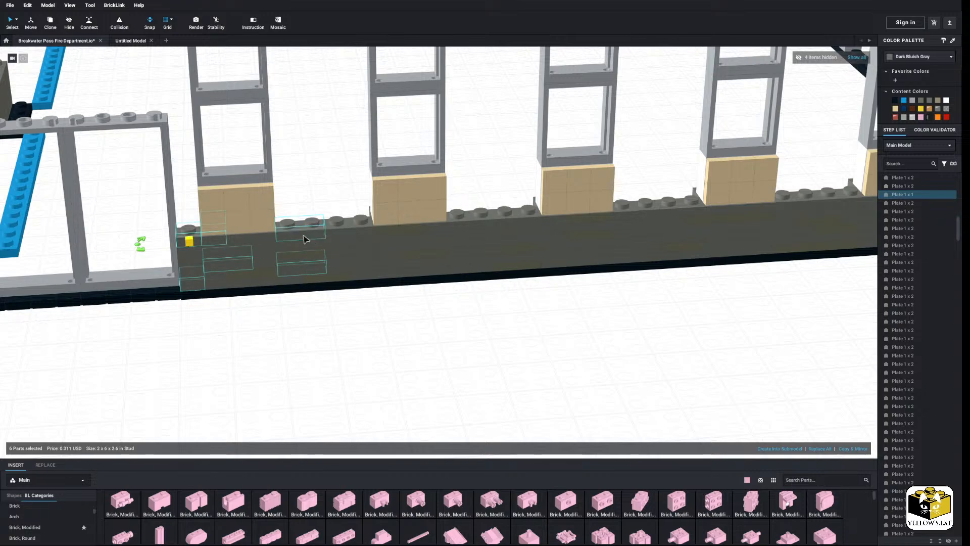
pyautogui.keyDown('ctrl'); pyautogui.click(366, 247); pyautogui.keyUp('ctrl')
pyautogui.keyDown('ctrl'); pyautogui.click(386, 245); pyautogui.keyUp('ctrl')
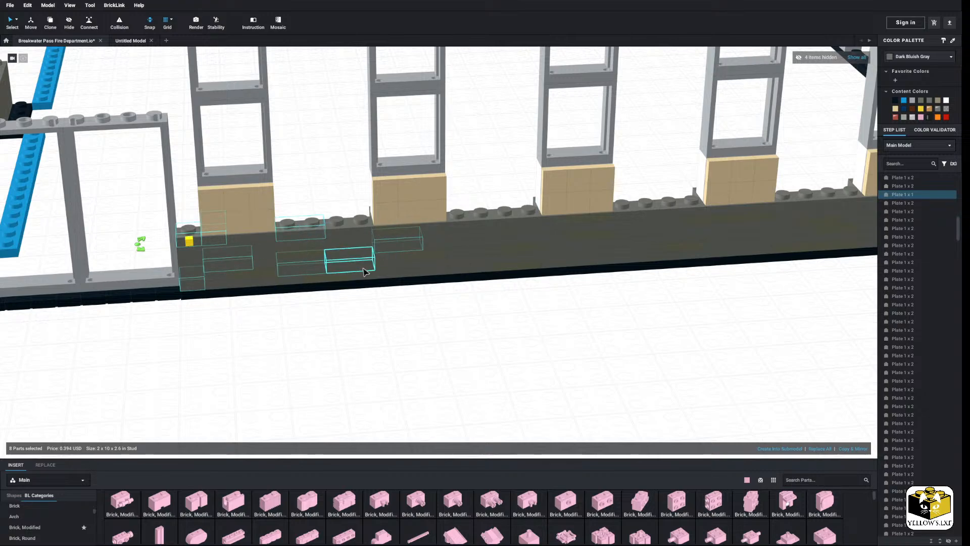
pyautogui.keyDown('ctrl'); pyautogui.click(364, 271); pyautogui.keyUp('ctrl')
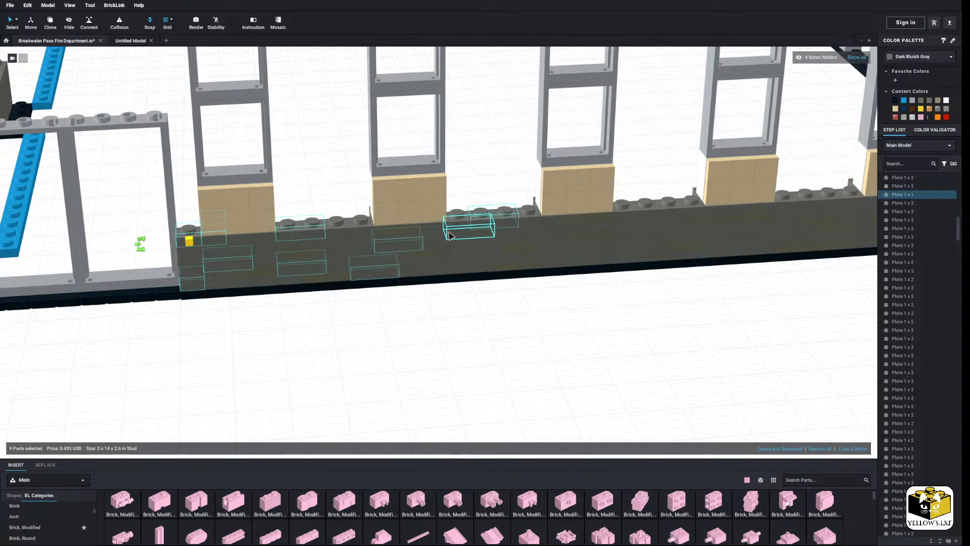
pyautogui.keyDown('ctrl'); pyautogui.click(469, 247); pyautogui.keyUp('ctrl')
pyautogui.keyDown('ctrl'); pyautogui.click(470, 261); pyautogui.keyUp('ctrl')
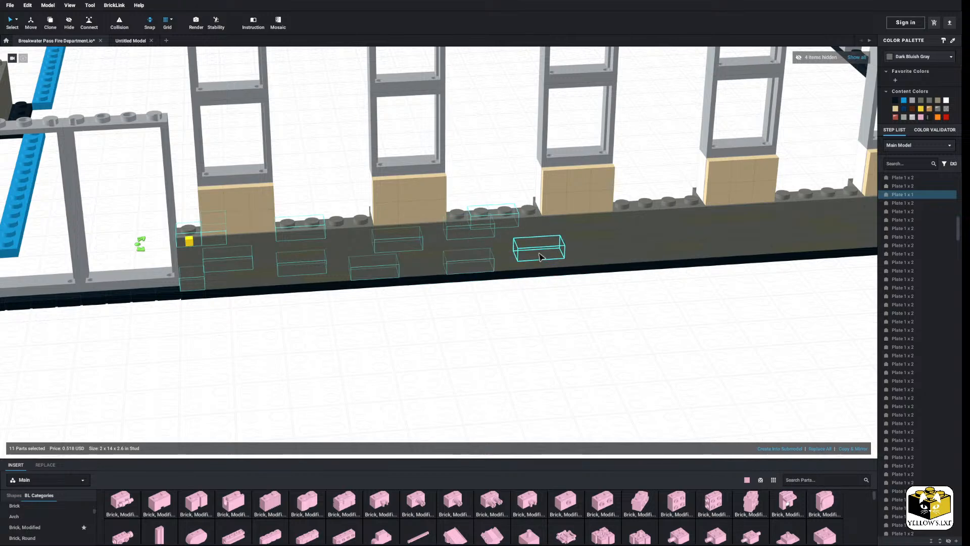
pyautogui.keyDown('ctrl'); pyautogui.click(575, 231); pyautogui.keyUp('ctrl')
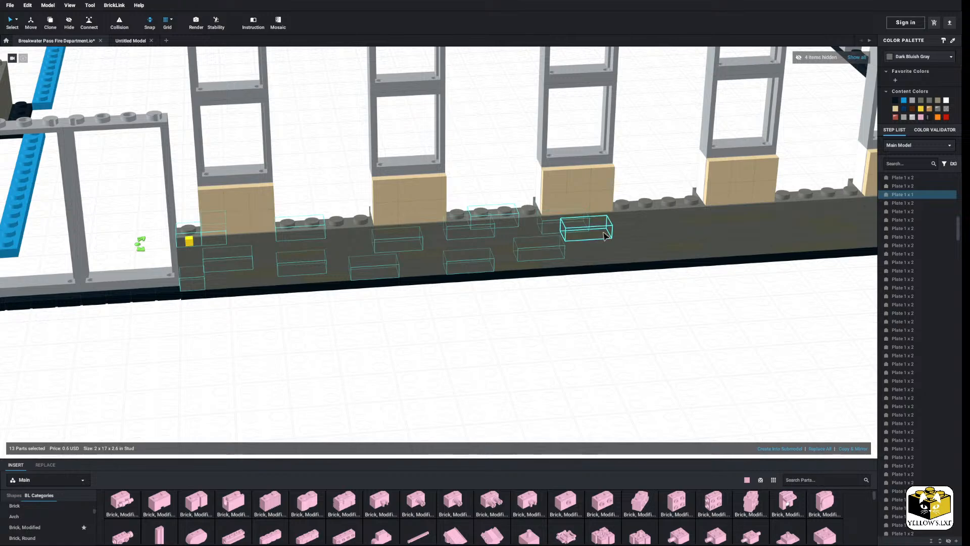
pyautogui.moveTo(586, 230); pyautogui.dragTo(531, 233, button='middle')
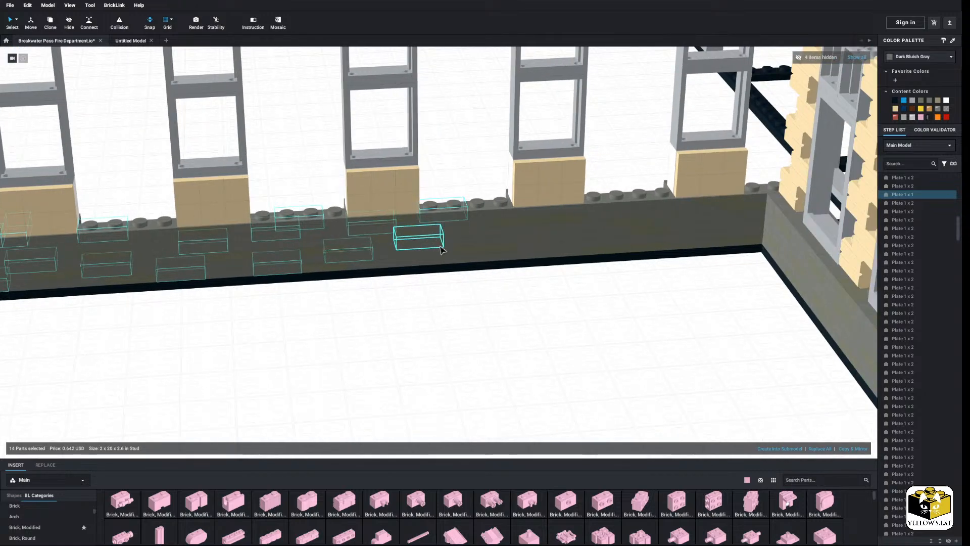
pyautogui.keyDown('ctrl'); pyautogui.click(417, 237); pyautogui.keyUp('ctrl')
pyautogui.keyDown('ctrl'); pyautogui.click(419, 255); pyautogui.keyUp('ctrl')
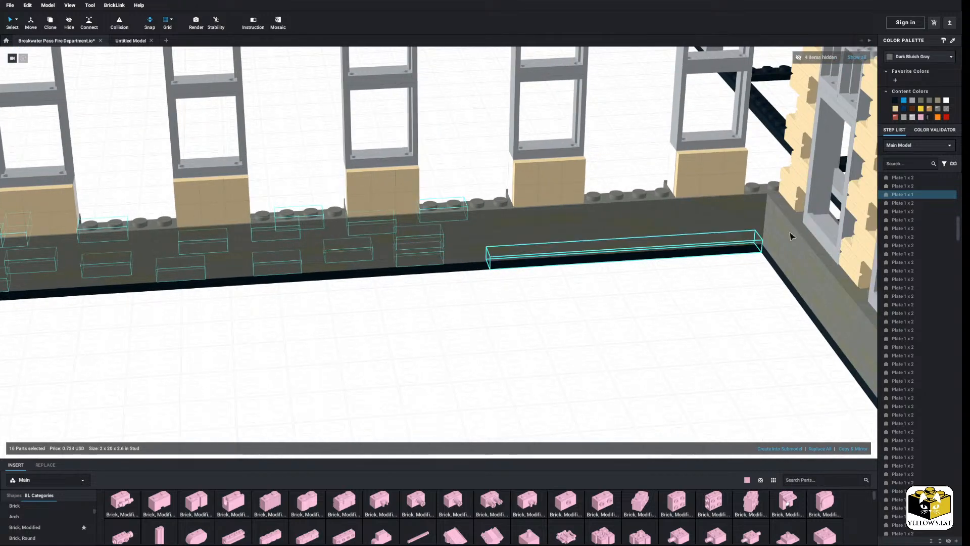
pyautogui.click(937, 100)
pyautogui.click(583, 321)
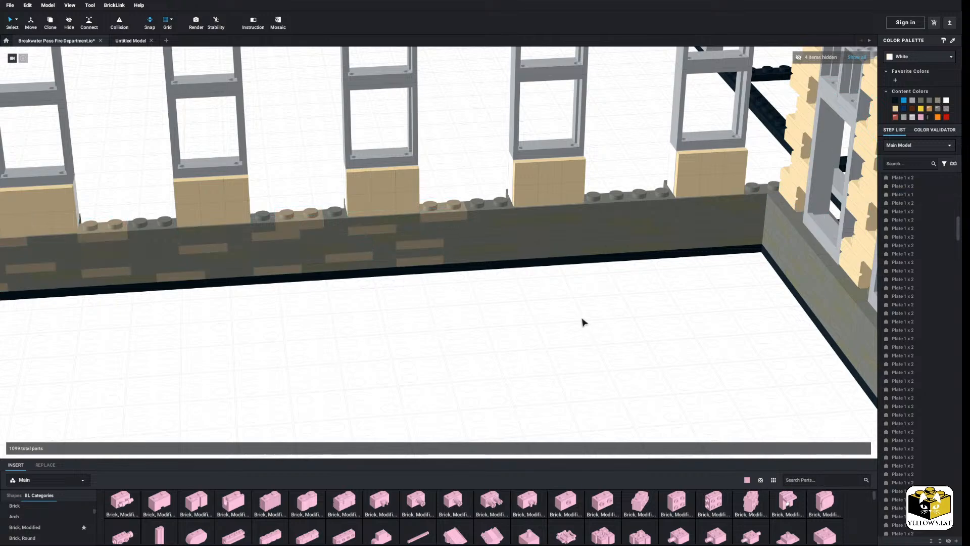
pyautogui.moveTo(568, 308); pyautogui.dragTo(614, 302, button='middle')
pyautogui.moveTo(614, 304); pyautogui.dragTo(570, 303, button='right')
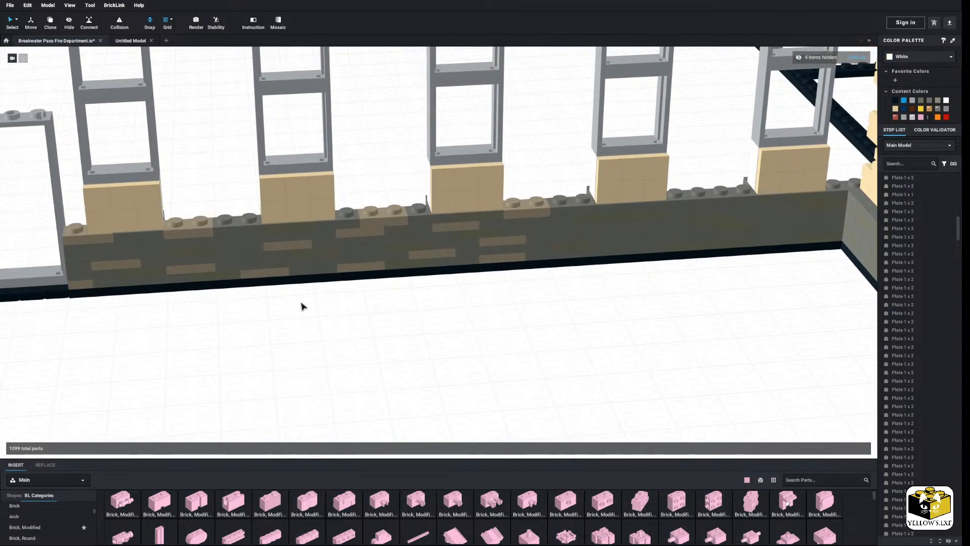
pyautogui.click(228, 246)
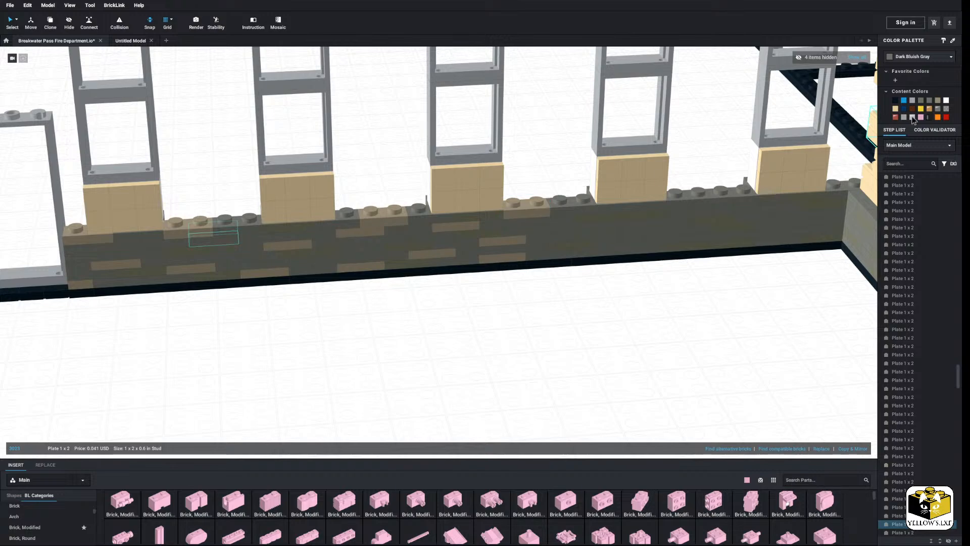
pyautogui.click(581, 319)
pyautogui.moveTo(472, 344); pyautogui.dragTo(501, 326, button='middle')
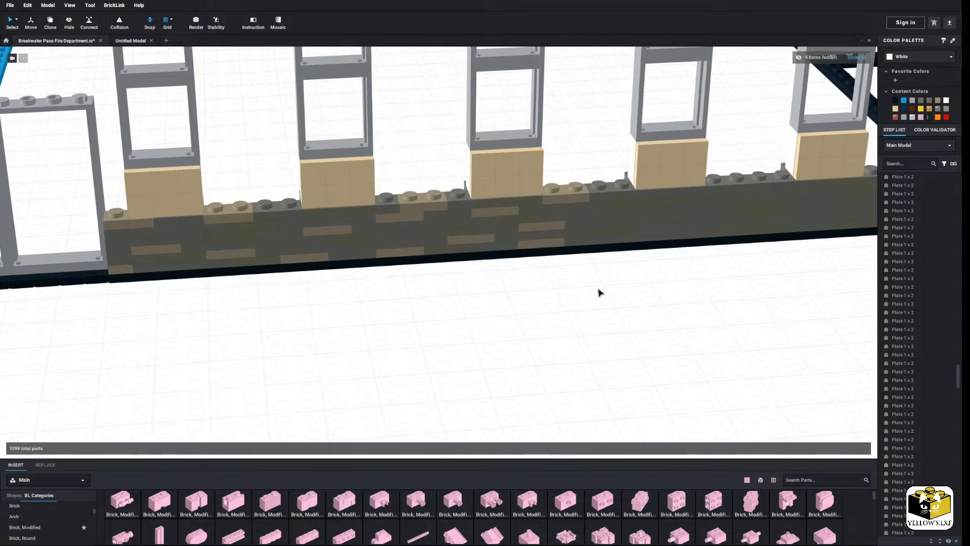
pyautogui.moveTo(598, 289); pyautogui.dragTo(600, 287, button='middle')
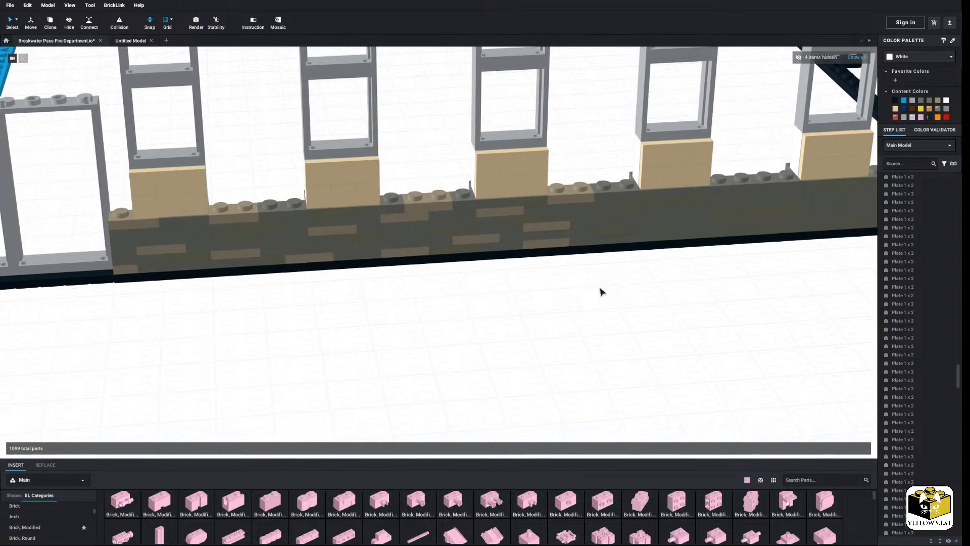
pyautogui.click(129, 238)
pyautogui.keyDown('ctrl'); pyautogui.click(129, 252); pyautogui.keyUp('ctrl')
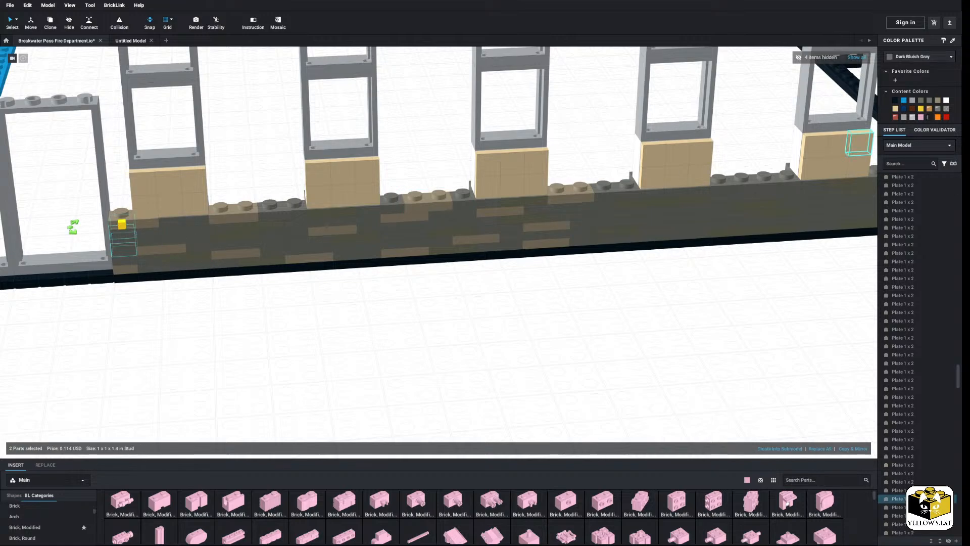
pyautogui.press('Escape')
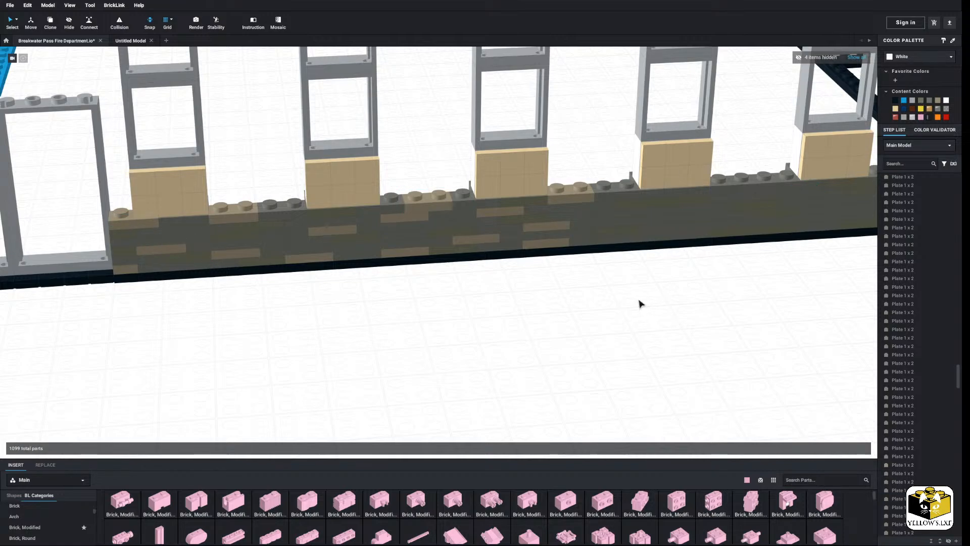
# Recolor scattered plates in the rest of the long wall's base, from beside the fourth window to the inner corner, to Dark Tan
pyautogui.moveTo(639, 303); pyautogui.dragTo(631, 306, button='right')
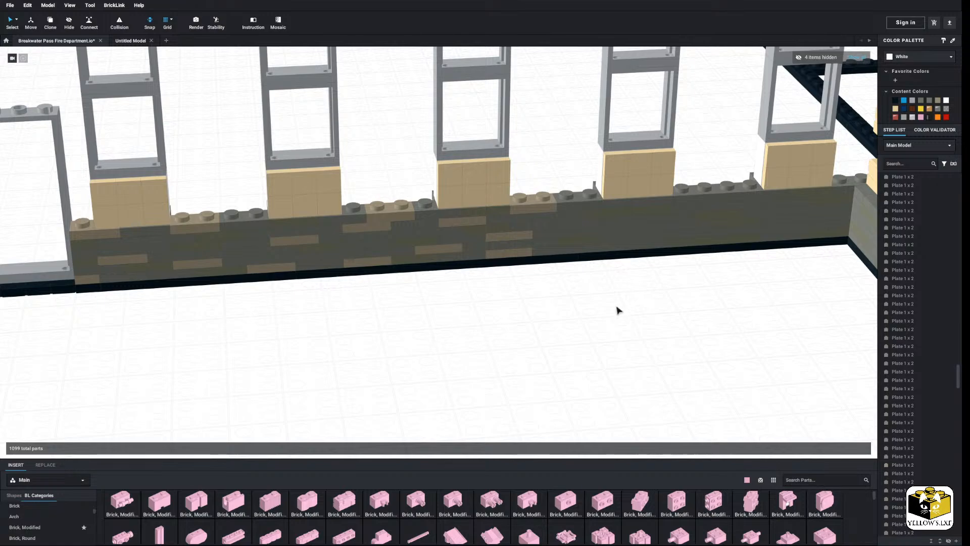
pyautogui.moveTo(609, 298); pyautogui.dragTo(584, 303, button='middle')
pyautogui.scroll(2, 569, 318)
pyautogui.scroll(-4, 572, 317)
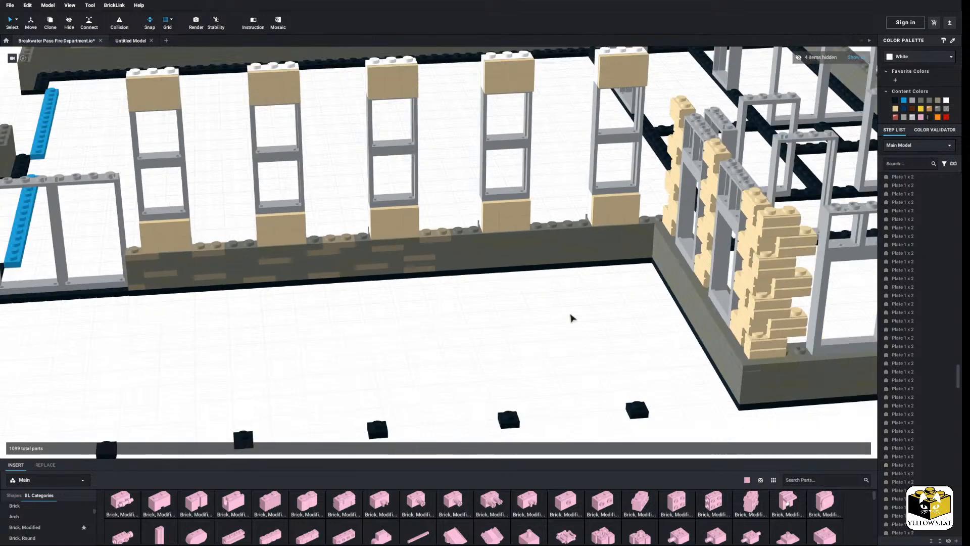
pyautogui.scroll(-5, 571, 318)
pyautogui.moveTo(528, 307)
pyautogui.mouseDown(button='right')
pyautogui.moveTo(541, 301)
pyautogui.moveTo(533, 305)
pyautogui.mouseUp(button='right')
pyautogui.scroll(5, 534, 305)
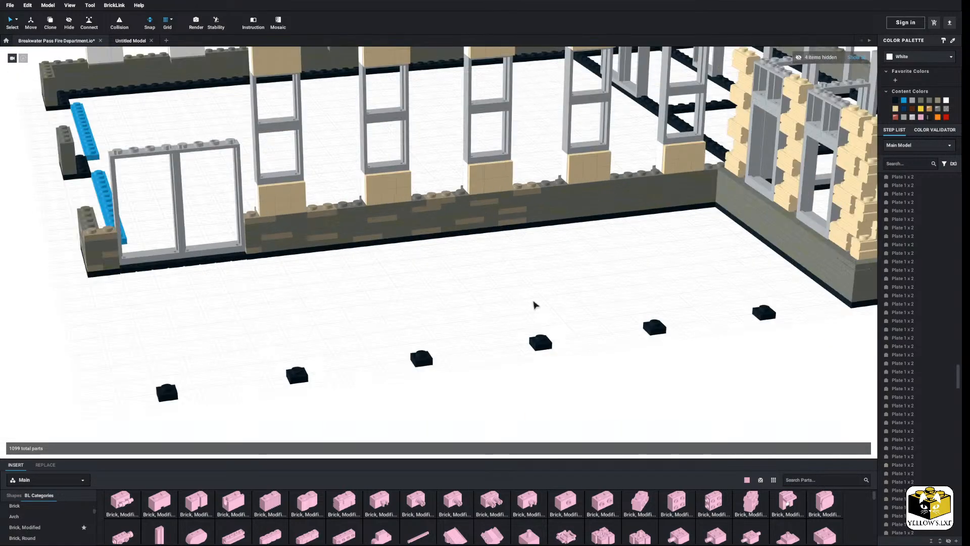
pyautogui.scroll(5, 520, 309)
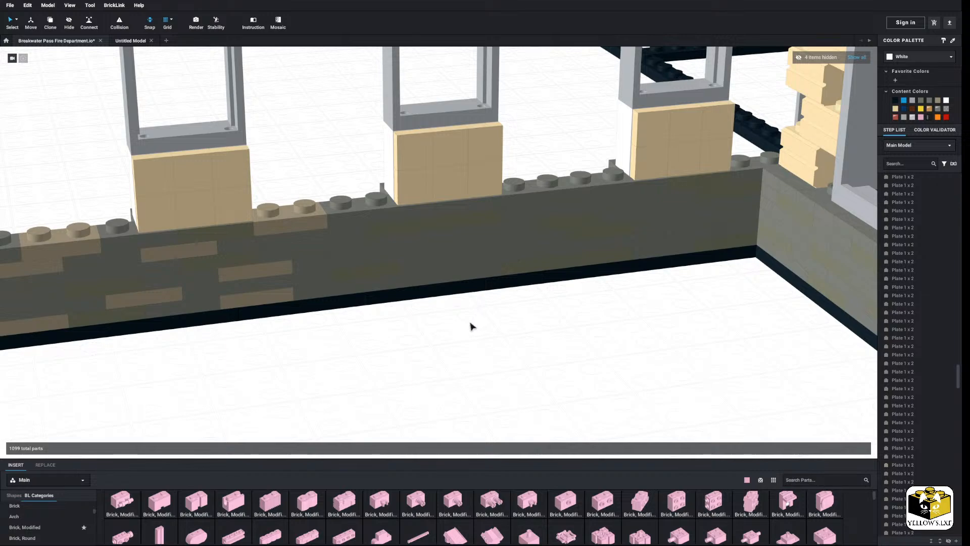
pyautogui.click(360, 235)
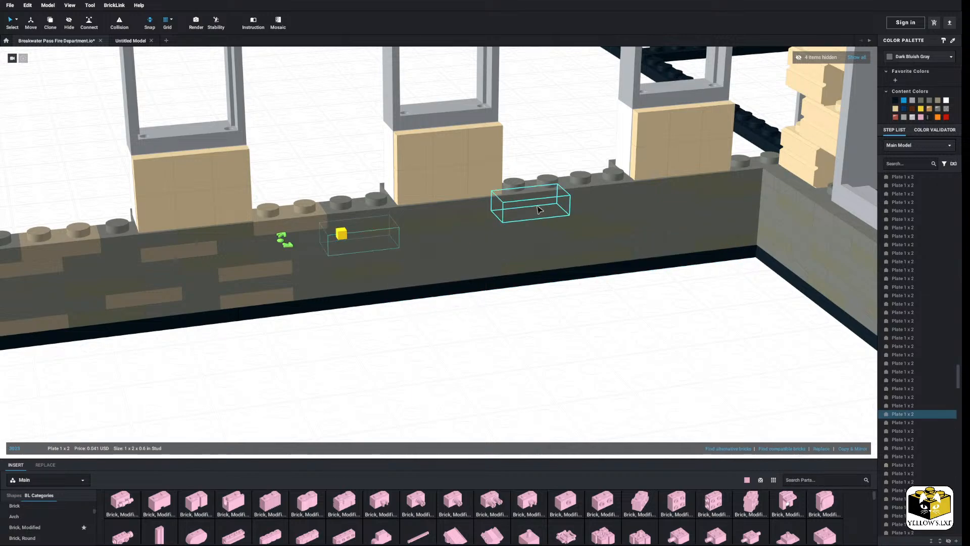
pyautogui.keyDown('ctrl'); pyautogui.click(520, 204); pyautogui.keyUp('ctrl')
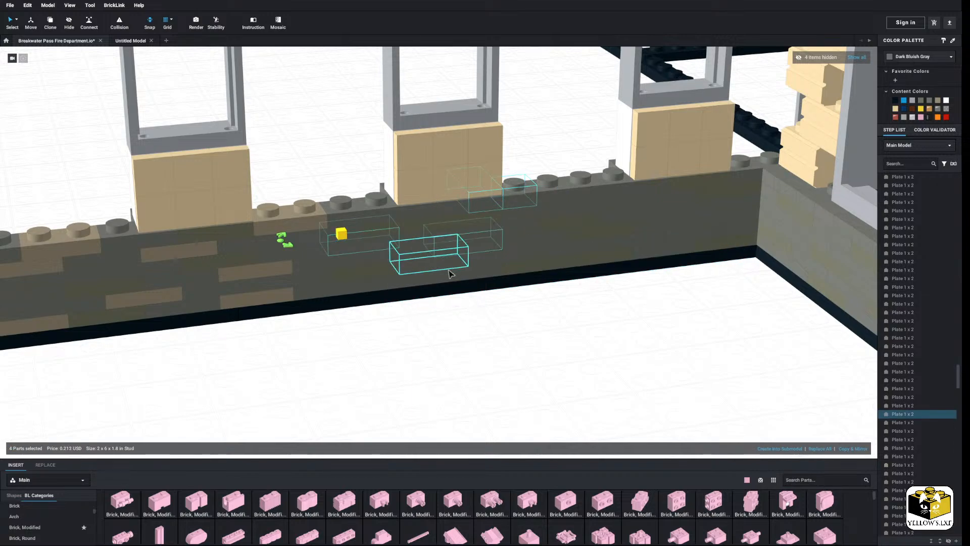
pyautogui.keyDown('ctrl'); pyautogui.click(644, 244); pyautogui.keyUp('ctrl')
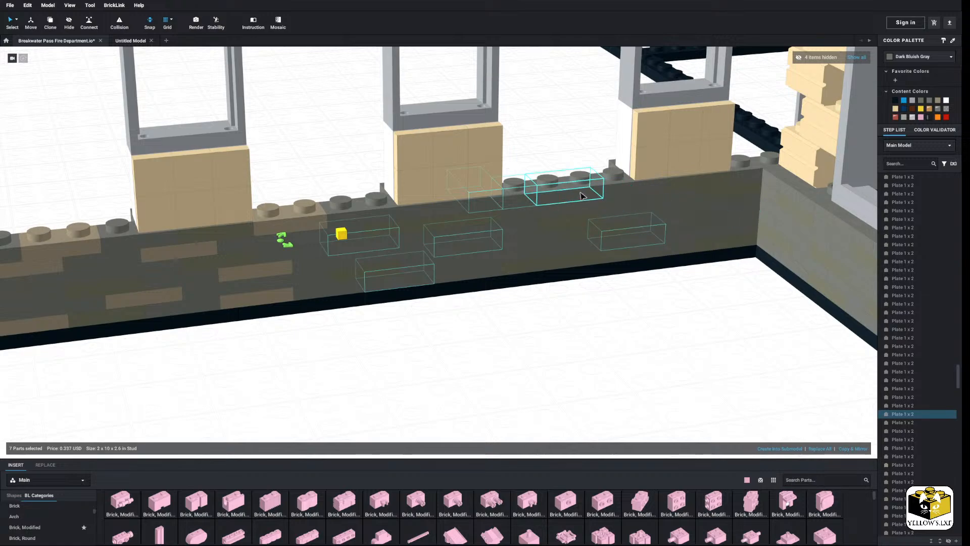
pyautogui.keyDown('ctrl'); pyautogui.click(586, 204); pyautogui.keyUp('ctrl')
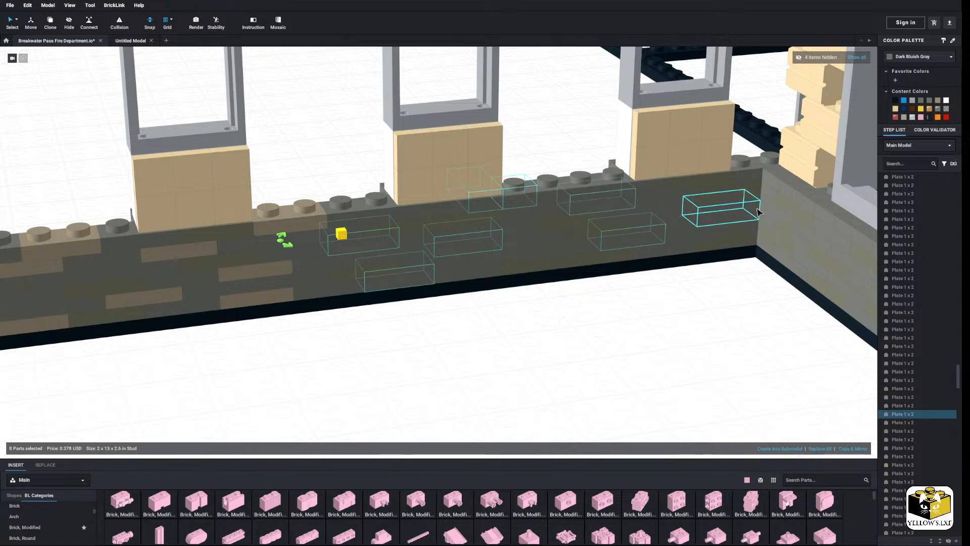
pyautogui.keyDown('ctrl'); pyautogui.click(758, 212); pyautogui.keyUp('ctrl')
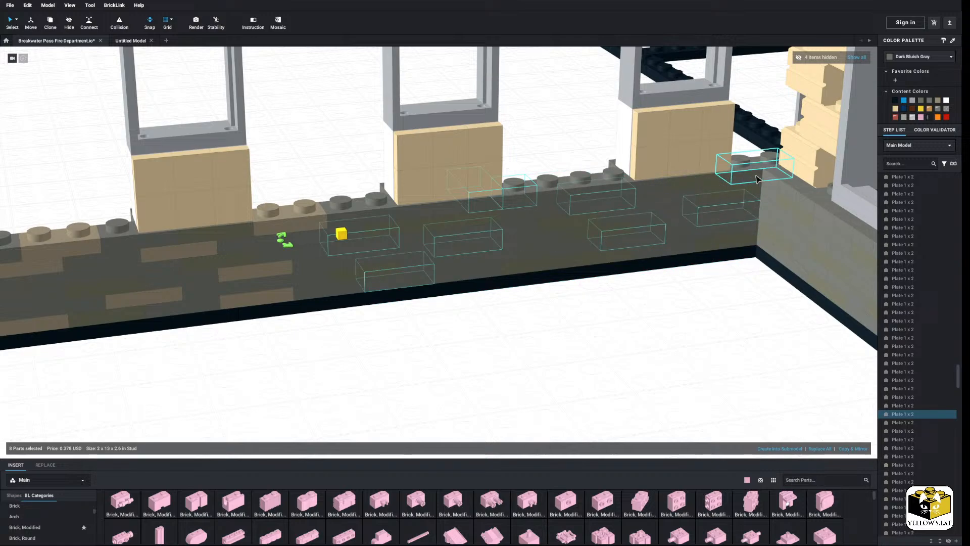
pyautogui.click(937, 101)
pyautogui.click(762, 295)
# Recolor scattered plates in the short two-window wall's stone base, from the inner corner to the outer corner, to Dark Tan
pyautogui.moveTo(707, 296); pyautogui.dragTo(552, 303, button='right')
pyautogui.scroll(5, 552, 304)
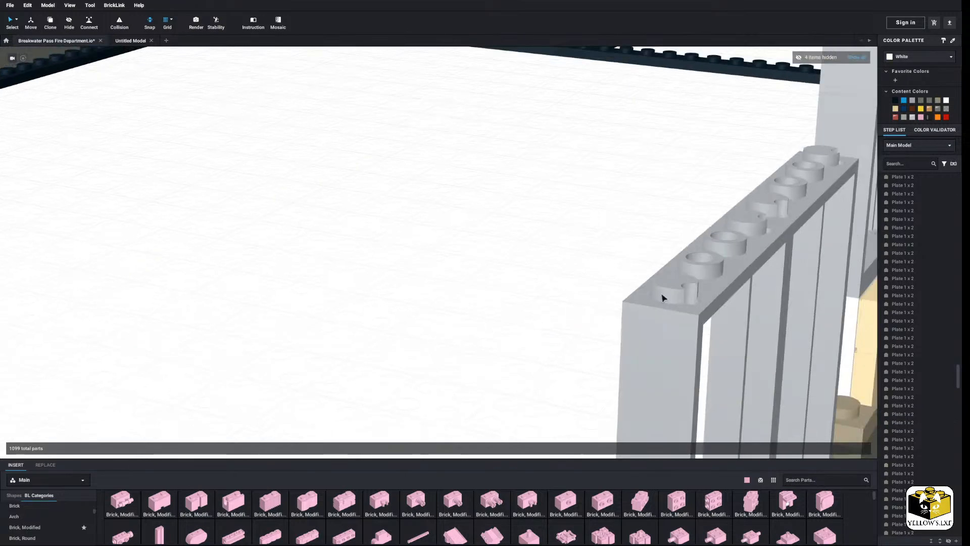
pyautogui.scroll(-5, 663, 297)
pyautogui.moveTo(626, 295); pyautogui.dragTo(485, 335, button='middle')
pyautogui.scroll(2, 482, 331)
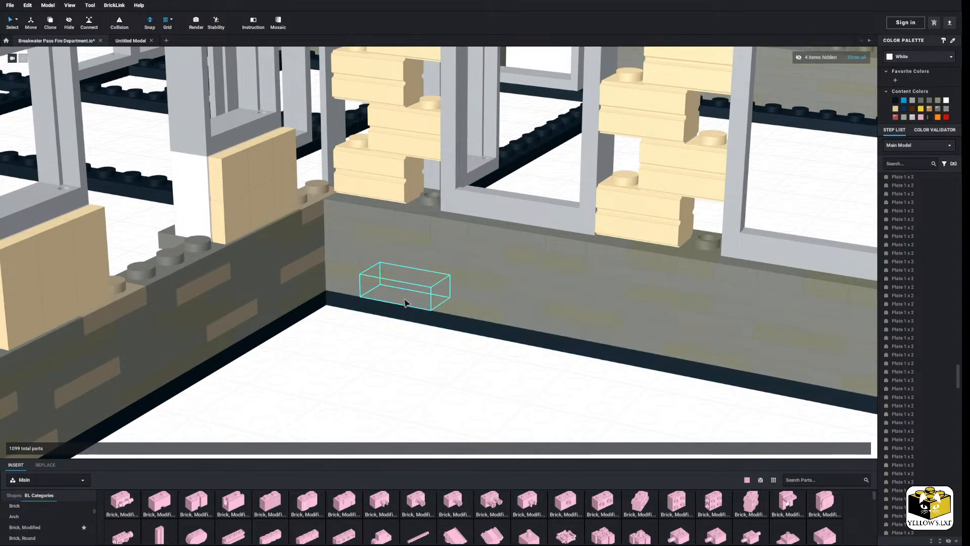
pyautogui.click(404, 300)
pyautogui.keyDown('ctrl'); pyautogui.click(465, 256); pyautogui.keyUp('ctrl')
pyautogui.keyDown('ctrl'); pyautogui.click(359, 247); pyautogui.keyUp('ctrl')
pyautogui.scroll(-2, 438, 253)
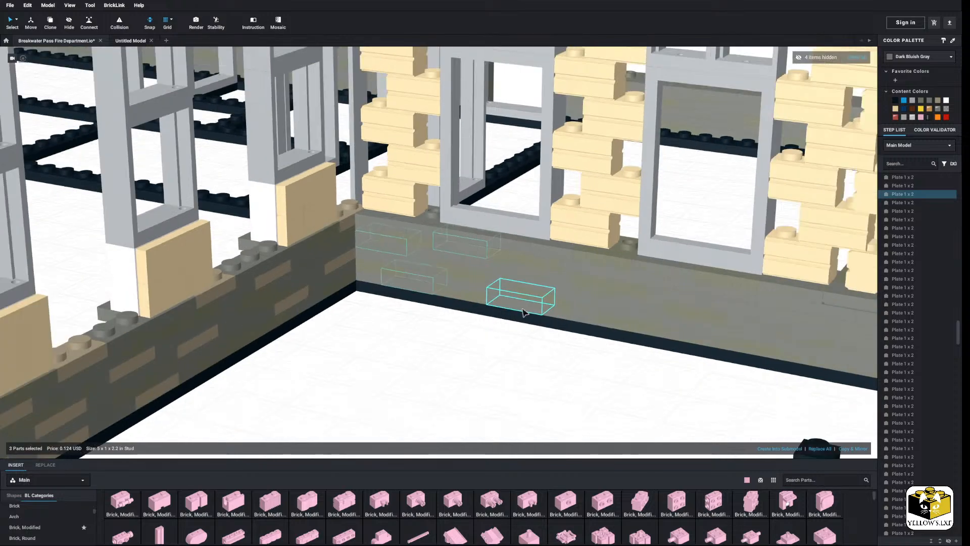
pyautogui.moveTo(601, 323); pyautogui.dragTo(465, 316, button='middle')
pyautogui.keyDown('ctrl'); pyautogui.click(370, 300); pyautogui.keyUp('ctrl')
pyautogui.keyDown('ctrl'); pyautogui.click(412, 267); pyautogui.keyUp('ctrl')
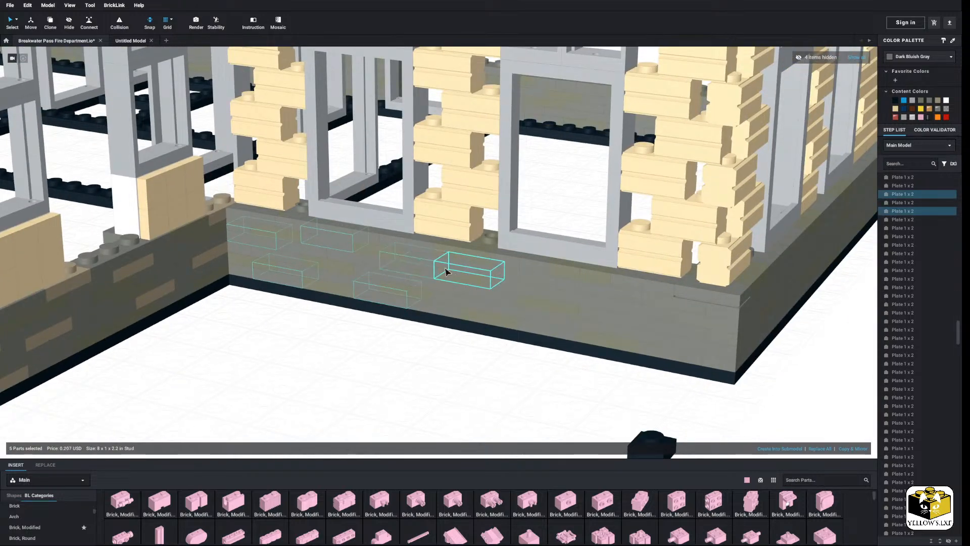
pyautogui.keyDown('ctrl'); pyautogui.click(397, 246); pyautogui.keyUp('ctrl')
pyautogui.keyDown('ctrl'); pyautogui.click(471, 327); pyautogui.keyUp('ctrl')
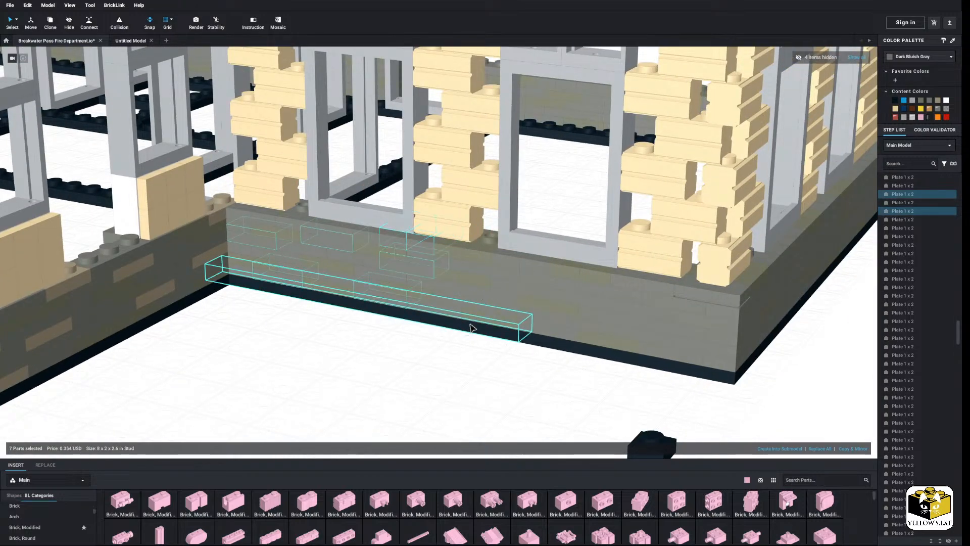
pyautogui.keyDown('ctrl'); pyautogui.click(488, 299); pyautogui.keyUp('ctrl')
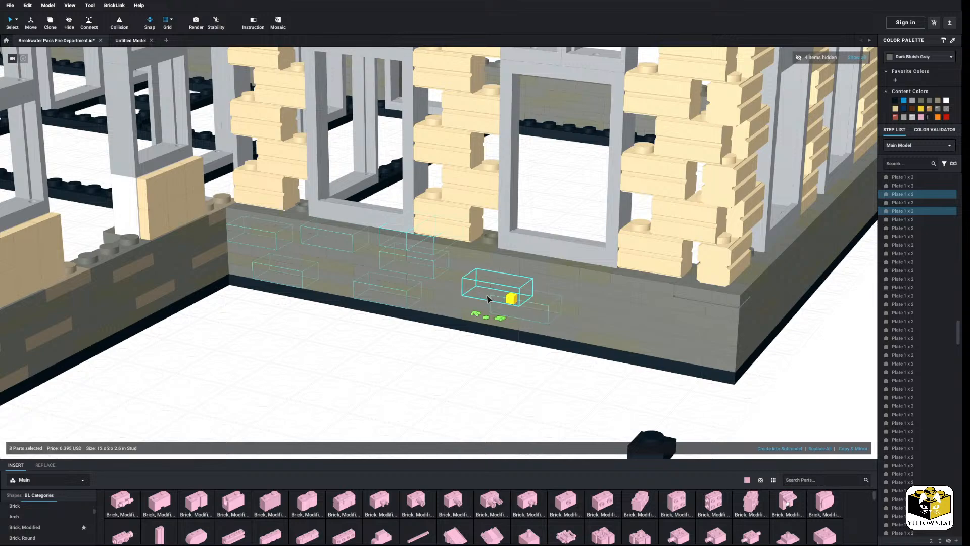
pyautogui.keyDown('ctrl'); pyautogui.click(605, 296); pyautogui.keyUp('ctrl')
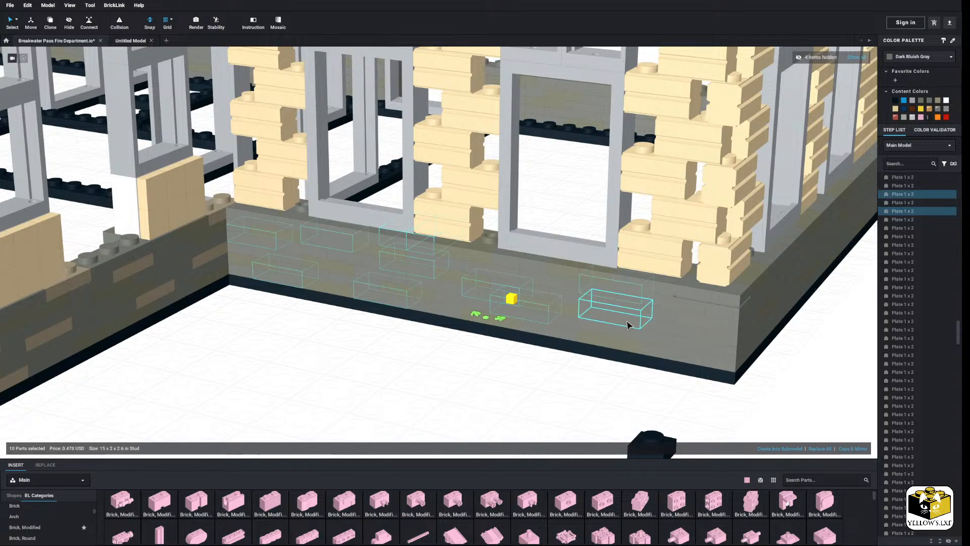
pyautogui.keyDown('ctrl'); pyautogui.click(631, 326); pyautogui.keyUp('ctrl')
pyautogui.keyDown('ctrl'); pyautogui.click(710, 314); pyautogui.keyUp('ctrl')
pyautogui.keyDown('ctrl'); pyautogui.click(677, 349); pyautogui.keyUp('ctrl')
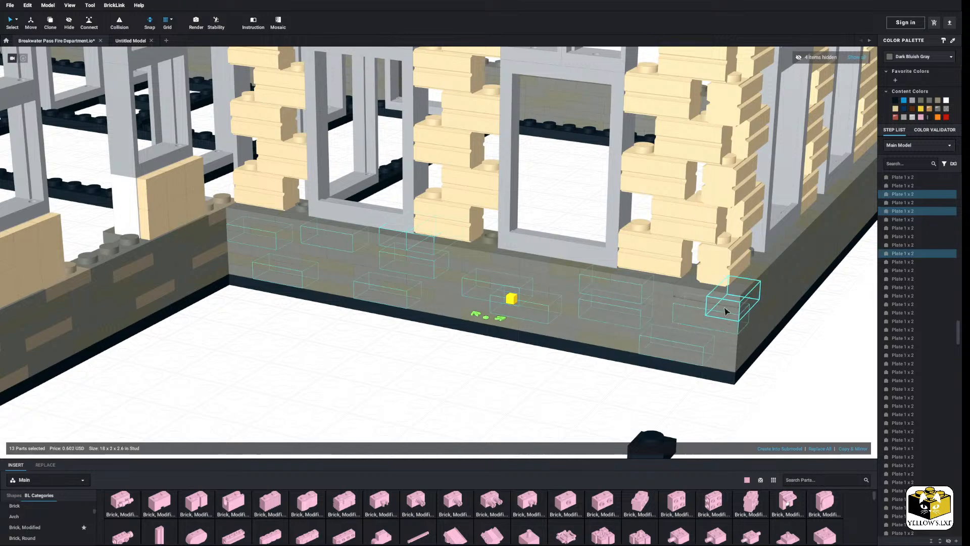
pyautogui.click(938, 100)
pyautogui.click(466, 372)
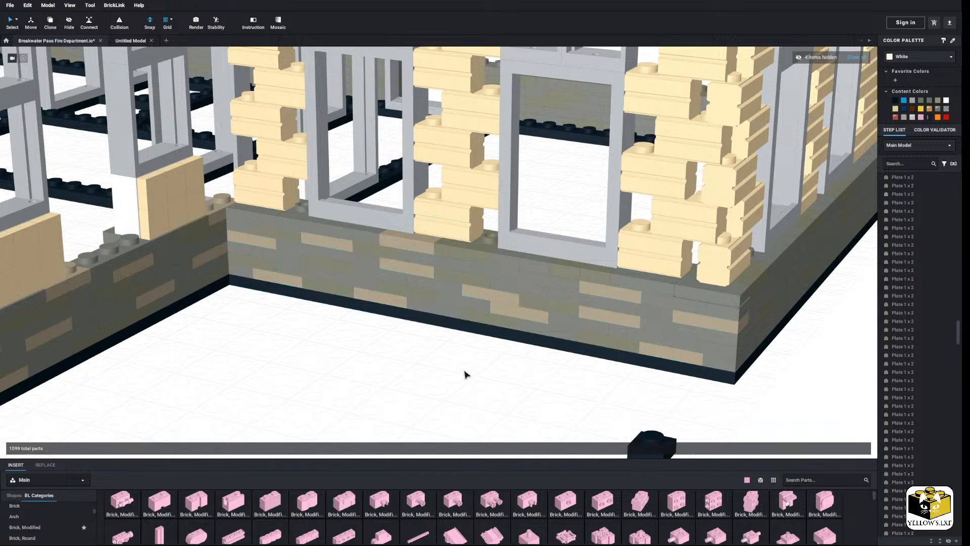
# Recolor scattered plates in the base around the outer corner, below the two windows and the solid tan wall section, to Dark Tan
pyautogui.scroll(-5, 467, 359)
pyautogui.moveTo(442, 356)
pyautogui.mouseDown(button='right')
pyautogui.moveTo(418, 355)
pyautogui.moveTo(433, 367)
pyautogui.mouseUp(button='right')
pyautogui.scroll(5, 399, 357)
pyautogui.click(243, 270)
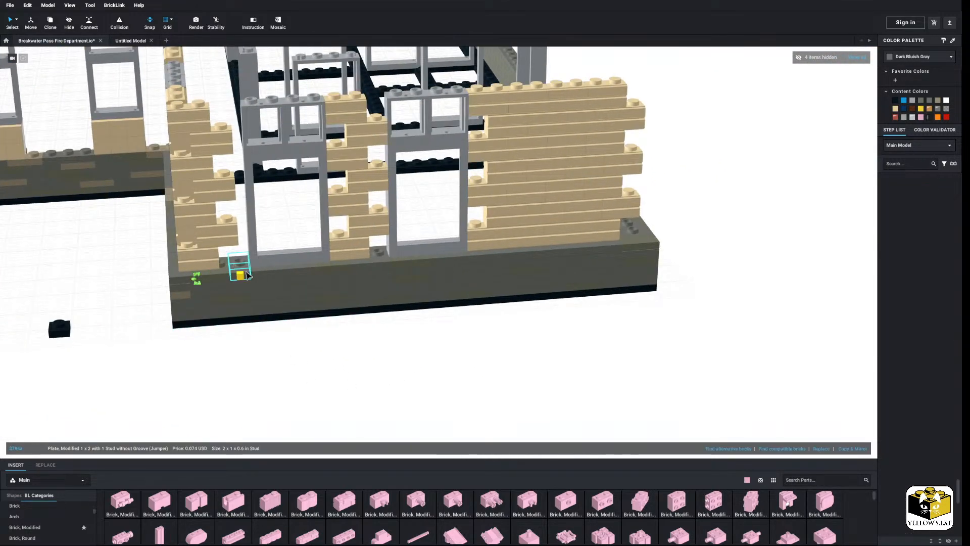
pyautogui.keyDown('ctrl'); pyautogui.click(258, 272); pyautogui.keyUp('ctrl')
pyautogui.keyDown('ctrl'); pyautogui.click(215, 306); pyautogui.keyUp('ctrl')
pyautogui.keyDown('ctrl'); pyautogui.click(291, 288); pyautogui.keyUp('ctrl')
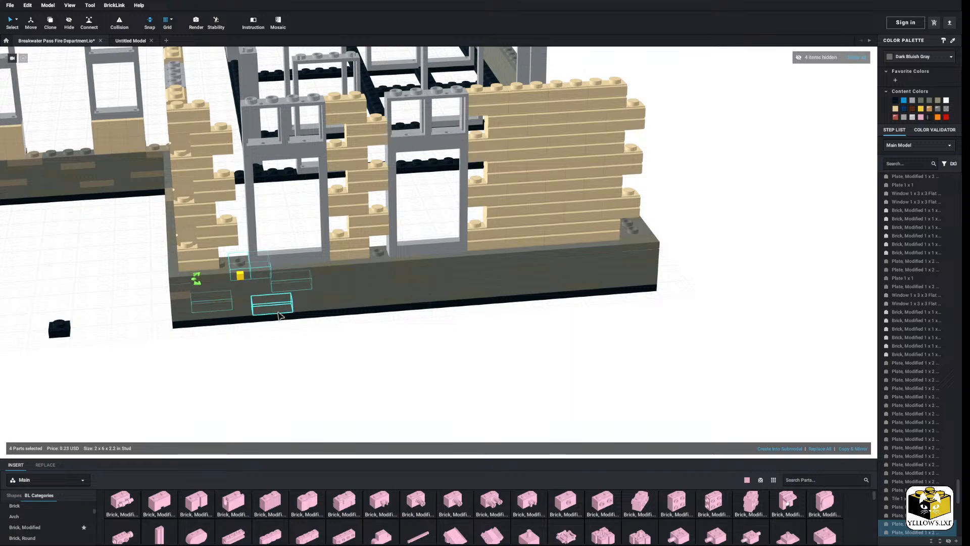
pyautogui.keyDown('ctrl'); pyautogui.click(271, 303); pyautogui.keyUp('ctrl')
pyautogui.keyDown('ctrl'); pyautogui.click(370, 276); pyautogui.keyUp('ctrl')
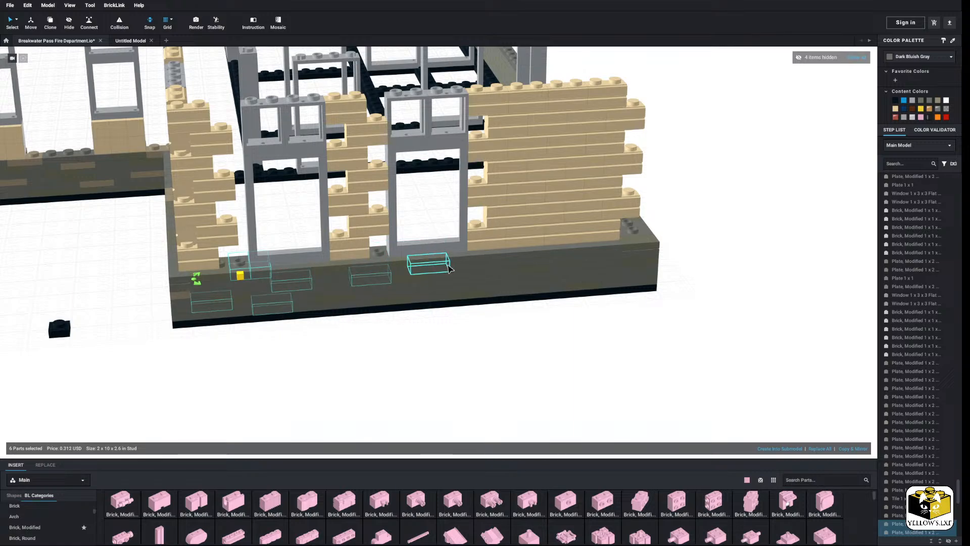
pyautogui.keyDown('ctrl'); pyautogui.click(407, 289); pyautogui.keyUp('ctrl')
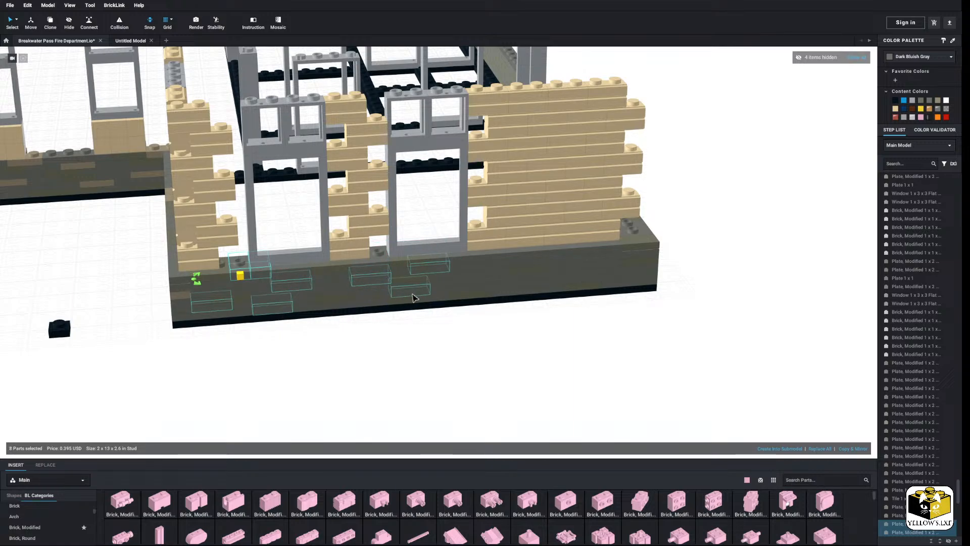
pyautogui.keyDown('ctrl'); pyautogui.click(467, 277); pyautogui.keyUp('ctrl')
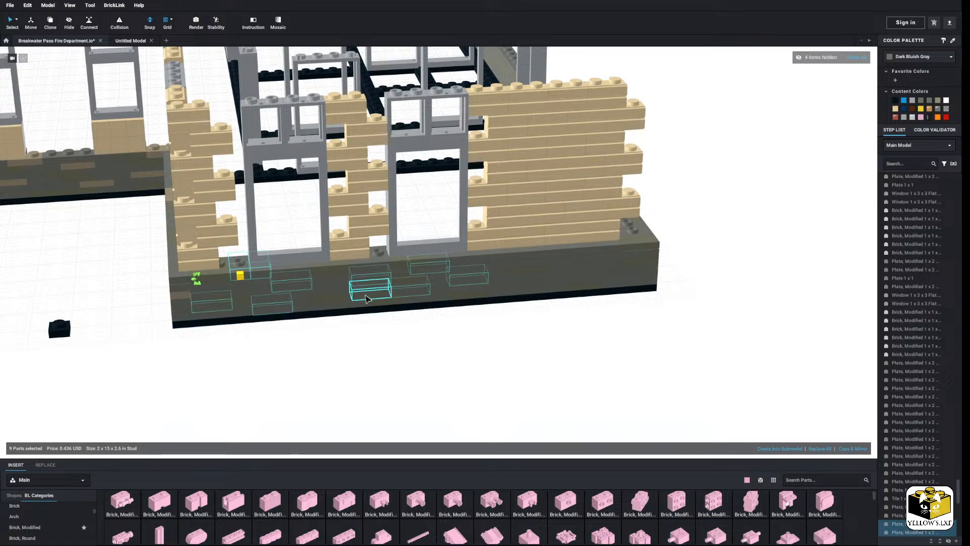
pyautogui.keyDown('ctrl'); pyautogui.click(430, 297); pyautogui.keyUp('ctrl')
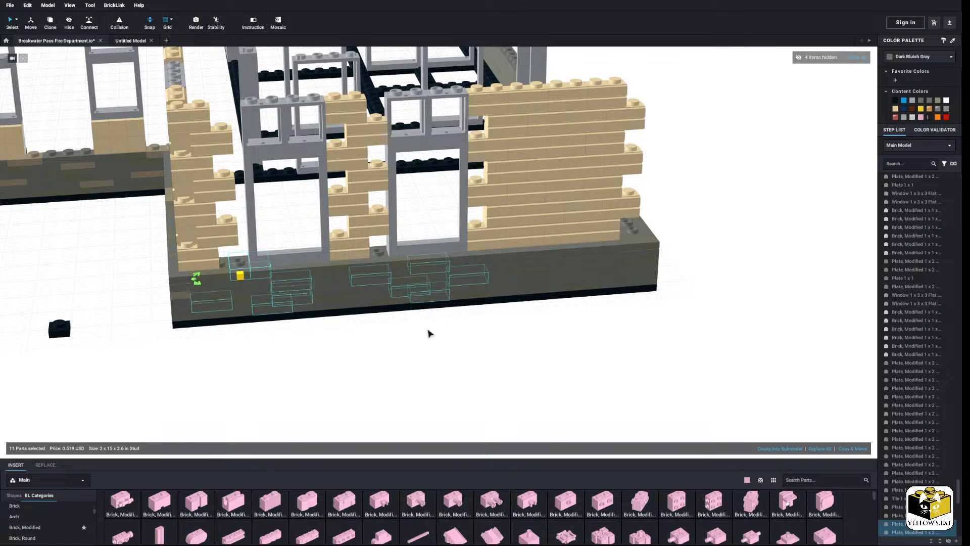
pyautogui.keyDown('ctrl'); pyautogui.click(556, 264); pyautogui.keyUp('ctrl')
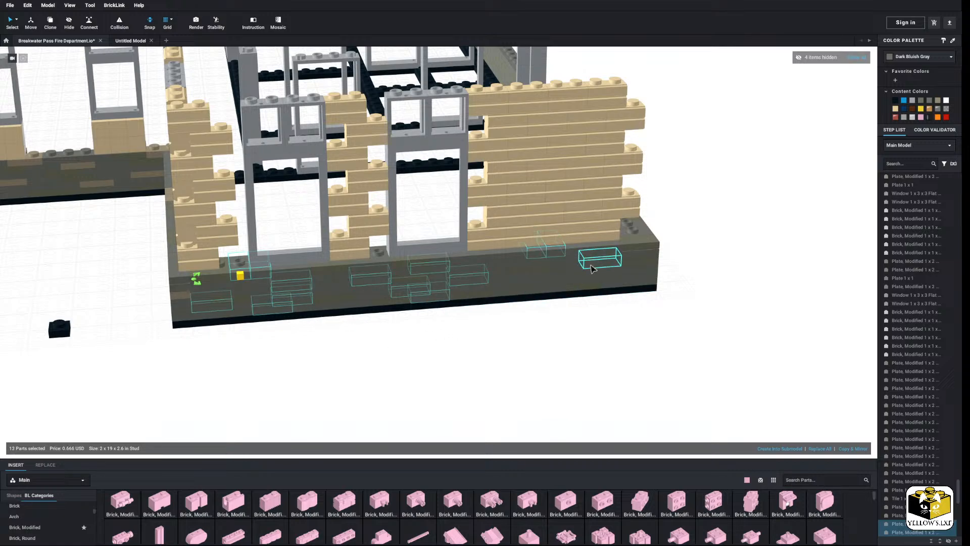
pyautogui.keyDown('ctrl'); pyautogui.click(592, 268); pyautogui.keyUp('ctrl')
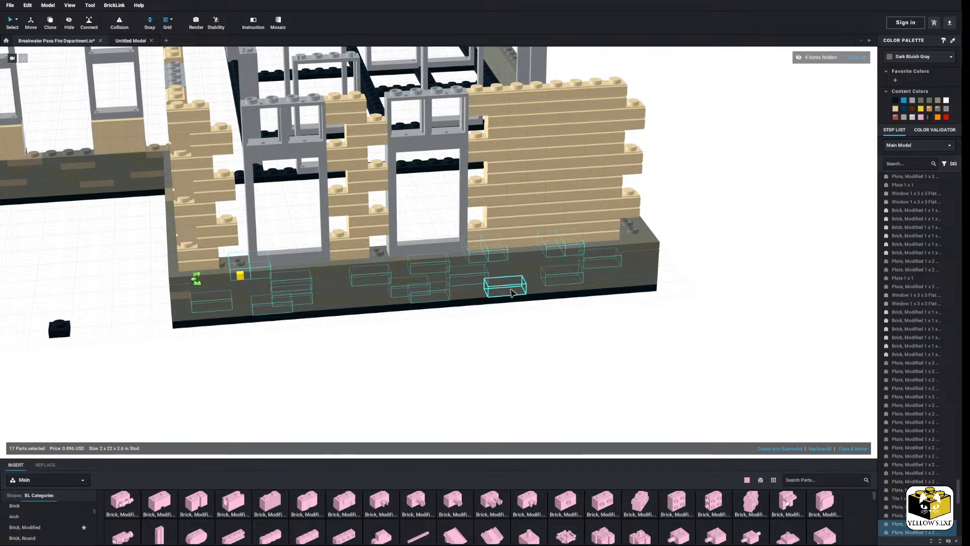
pyautogui.click(936, 101)
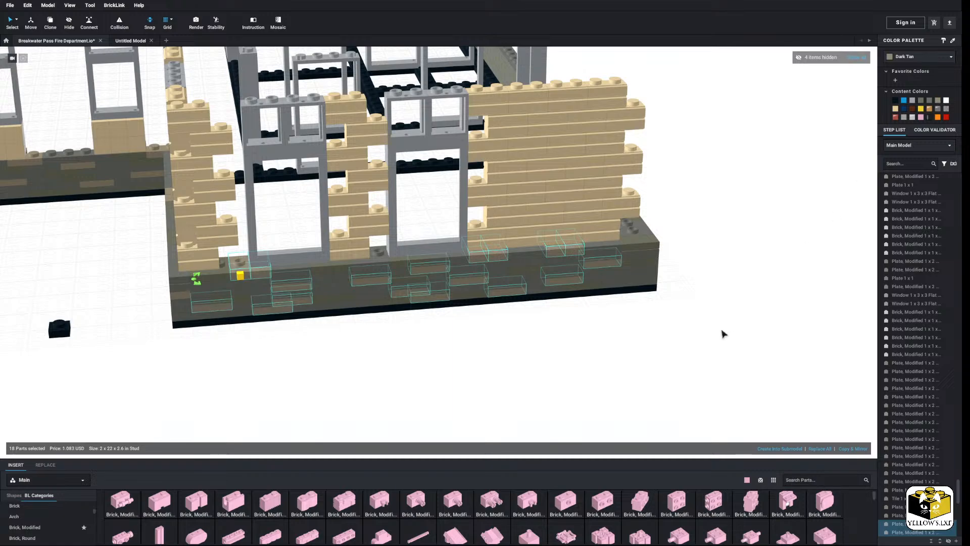
pyautogui.click(721, 330)
pyautogui.moveTo(721, 330); pyautogui.dragTo(744, 338, button='right')
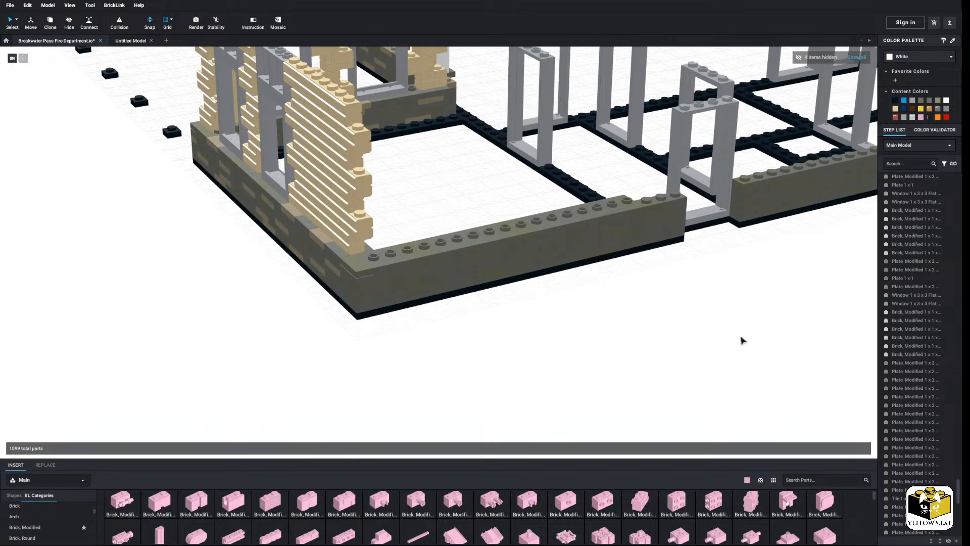
pyautogui.moveTo(648, 356); pyautogui.dragTo(643, 360, button='middle')
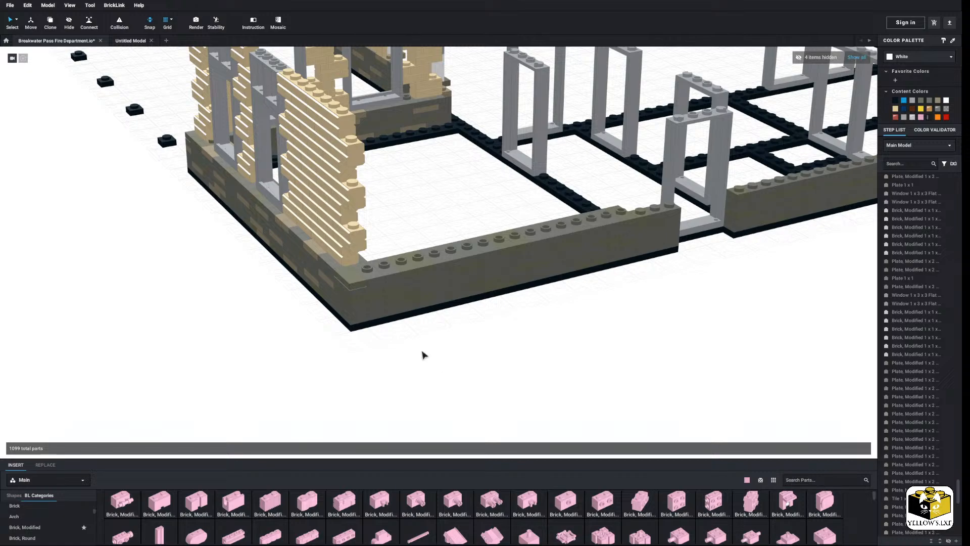
pyautogui.scroll(1, 423, 355)
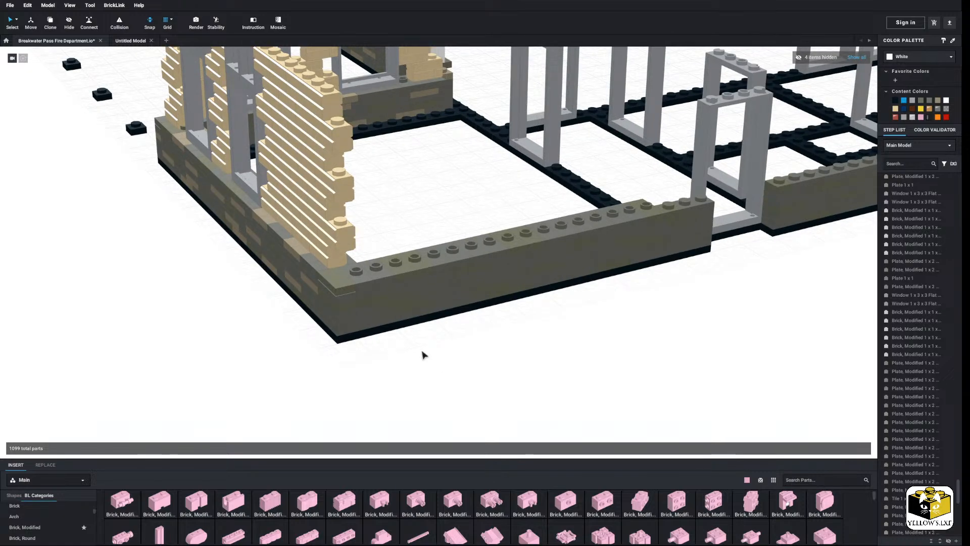
pyautogui.click(340, 324)
pyautogui.keyDown('shift'); pyautogui.click(341, 342); pyautogui.keyUp('shift')
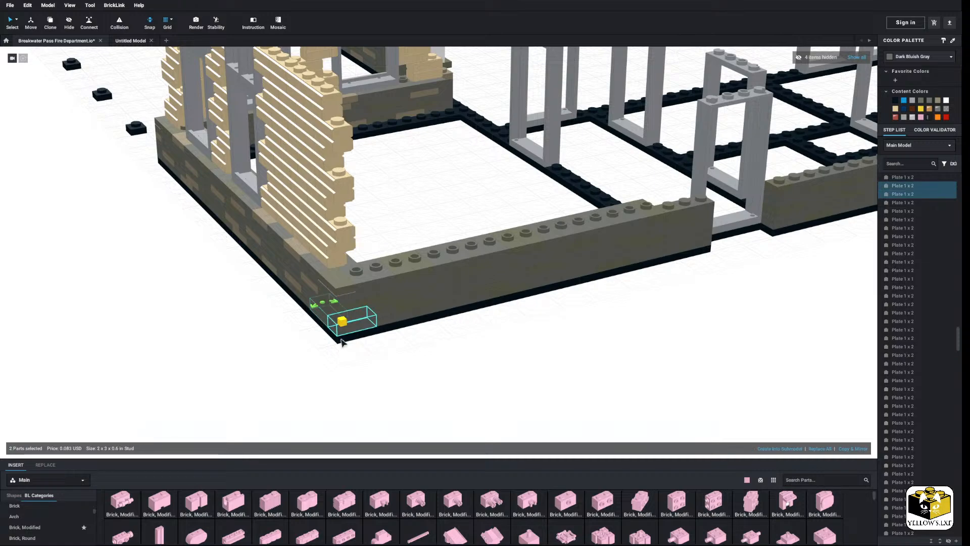
pyautogui.click(368, 366)
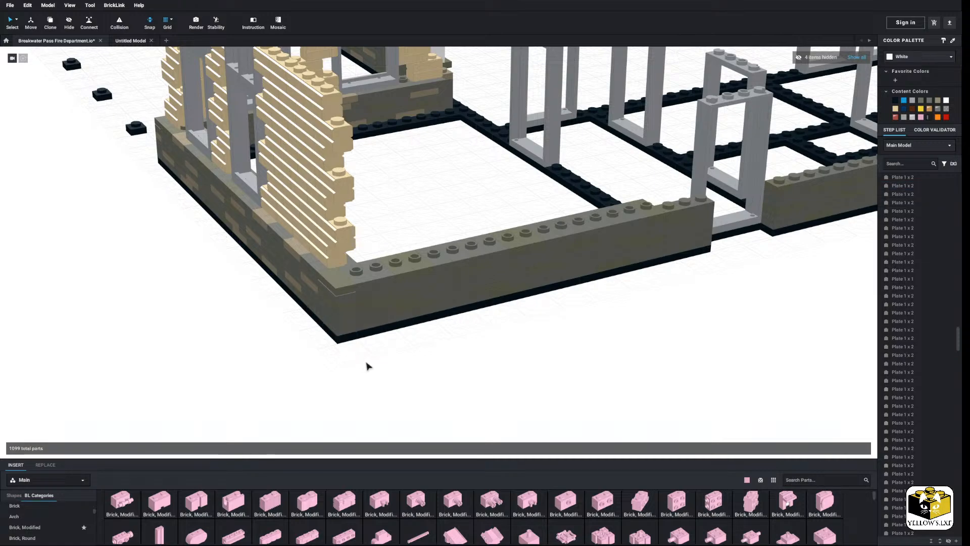
# Recolor scattered plates in the low base beyond the solid tan wall, from its corner to the door opening, to Dark Tan
pyautogui.click(323, 318)
pyautogui.click(325, 322)
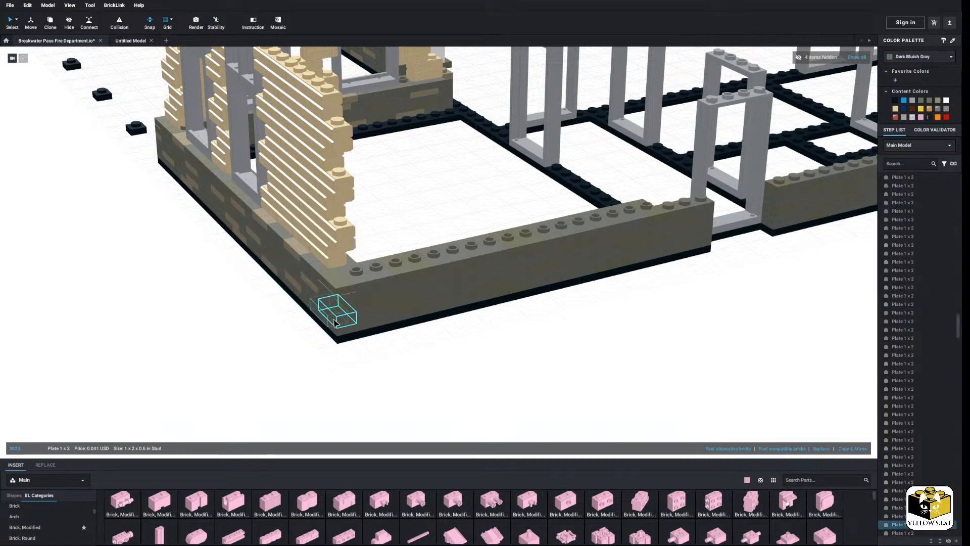
pyautogui.keyDown('shift'); pyautogui.click(344, 323); pyautogui.keyUp('shift')
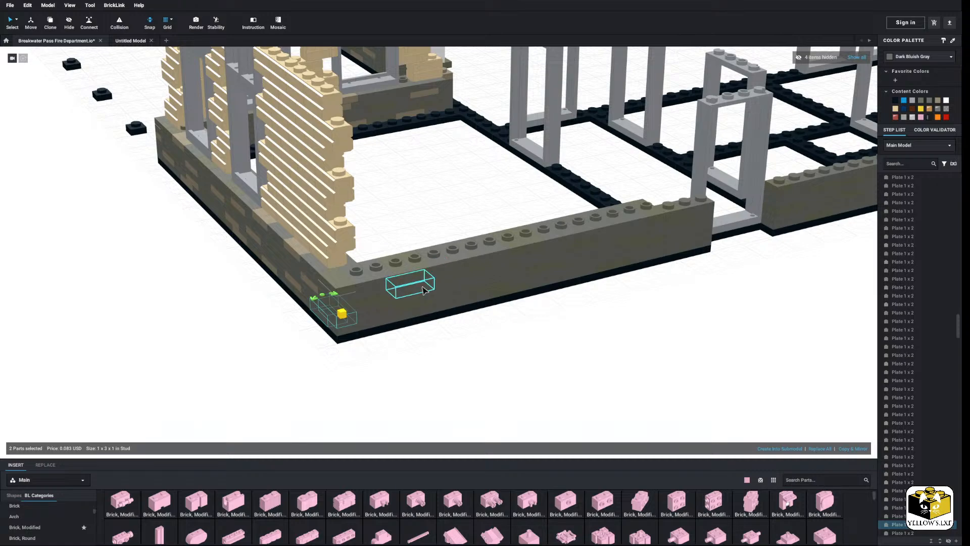
pyautogui.keyDown('shift'); pyautogui.click(491, 254); pyautogui.keyUp('shift')
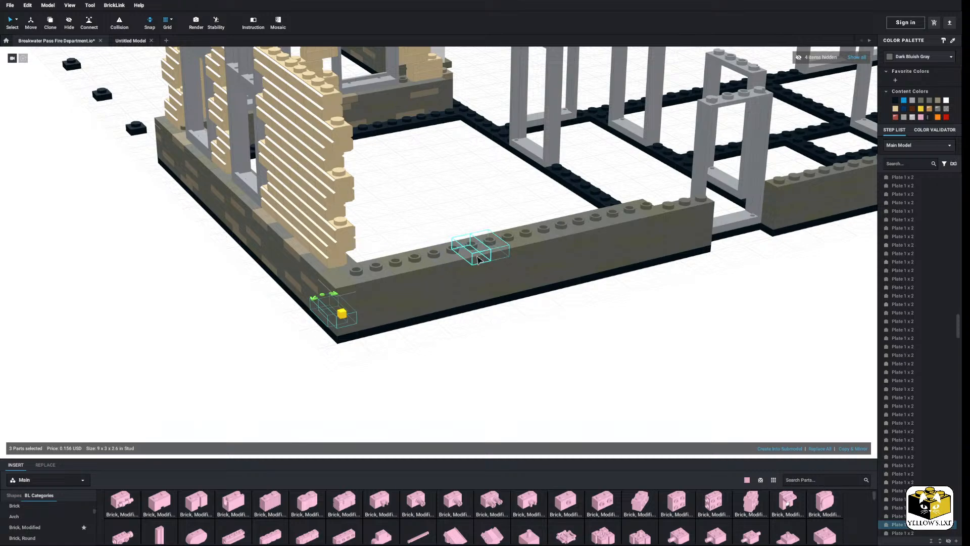
pyautogui.keyDown('ctrl'); pyautogui.click(457, 305); pyautogui.keyUp('ctrl')
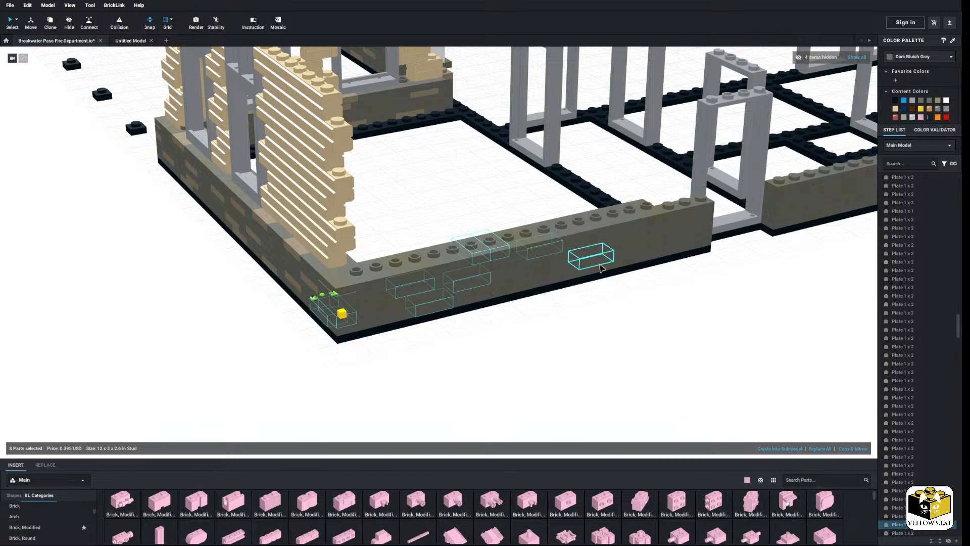
pyautogui.keyDown('ctrl'); pyautogui.click(551, 281); pyautogui.keyUp('ctrl')
pyautogui.keyDown('ctrl'); pyautogui.click(625, 227); pyautogui.keyUp('ctrl')
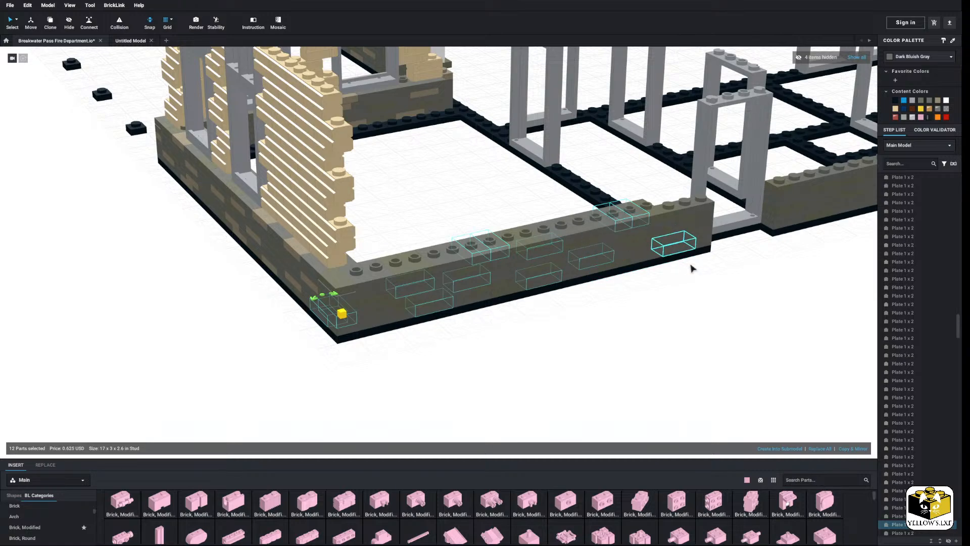
pyautogui.keyDown('ctrl'); pyautogui.click(705, 224); pyautogui.keyUp('ctrl')
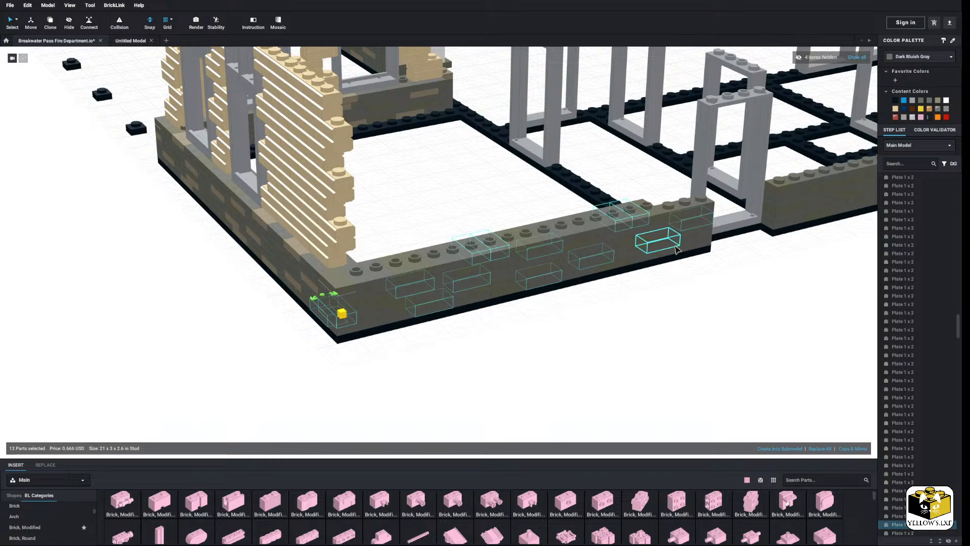
pyautogui.keyDown('ctrl'); pyautogui.click(663, 246); pyautogui.keyUp('ctrl')
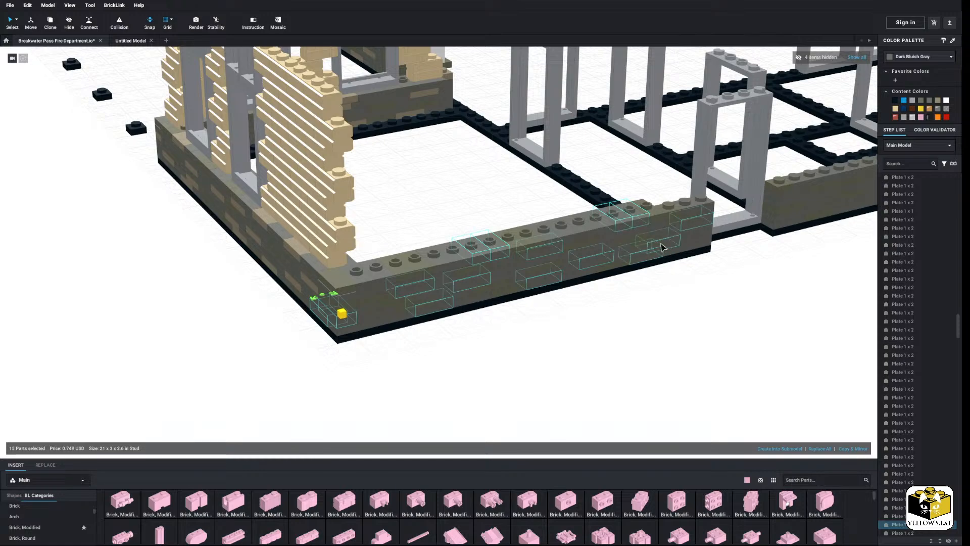
pyautogui.click(939, 101)
pyautogui.click(728, 316)
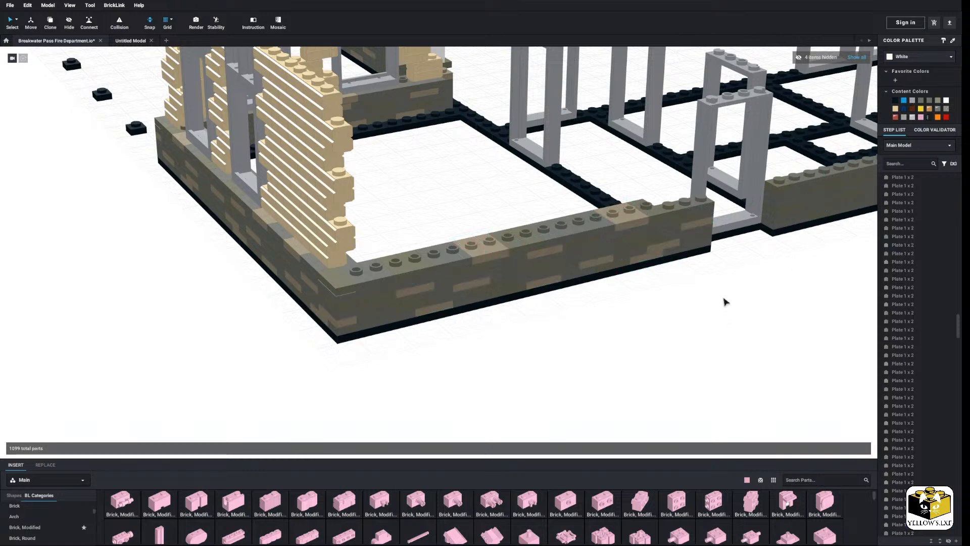
# Recolor the 1 x 1 plate at the end of the low base beside the door opening
pyautogui.moveTo(723, 301); pyautogui.dragTo(657, 246, button='right')
pyautogui.click(648, 208)
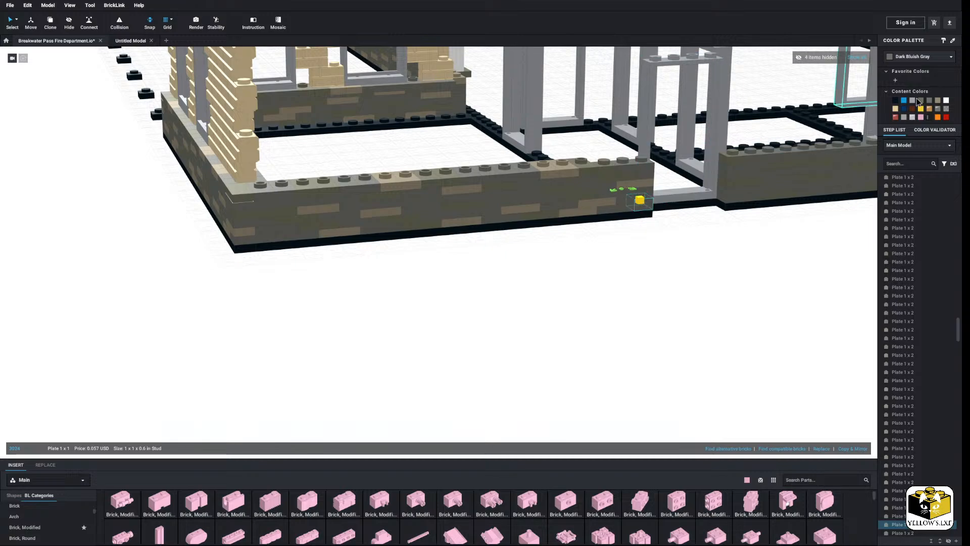
pyautogui.click(725, 274)
pyautogui.scroll(-6, 726, 275)
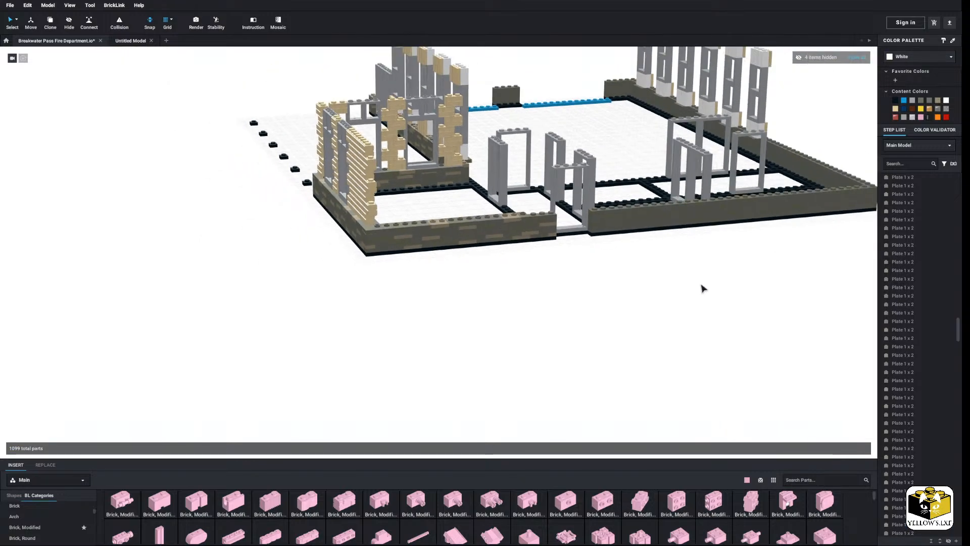
pyautogui.moveTo(663, 286)
pyautogui.mouseDown(button='right')
pyautogui.moveTo(716, 279)
pyautogui.moveTo(649, 282)
pyautogui.mouseUp(button='right')
pyautogui.scroll(10, 649, 282)
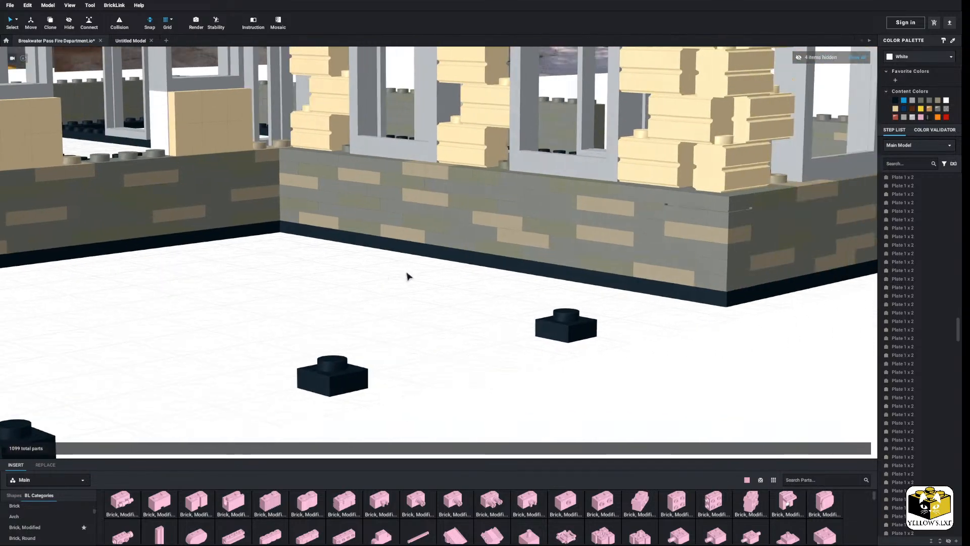
pyautogui.moveTo(407, 276); pyautogui.dragTo(386, 277, button='middle')
pyautogui.moveTo(463, 301); pyautogui.dragTo(404, 293, button='middle')
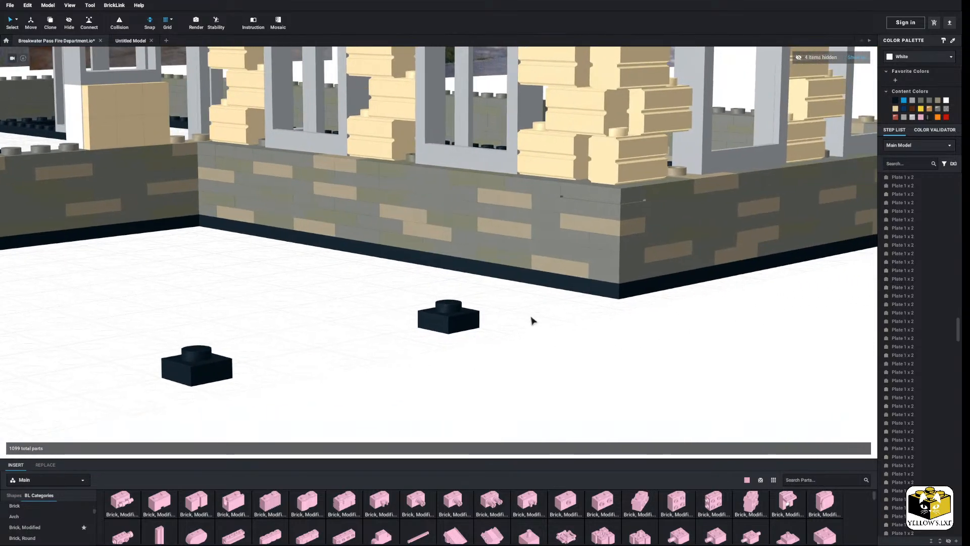
# Recolor scattered 1 x 2 plates in the low base wall from the door opening to the far outer corner to Dark Tan
pyautogui.moveTo(532, 320)
pyautogui.mouseDown(button='middle')
pyautogui.moveTo(472, 321)
pyautogui.moveTo(431, 352)
pyautogui.mouseUp(button='middle')
pyautogui.scroll(-15, 563, 321)
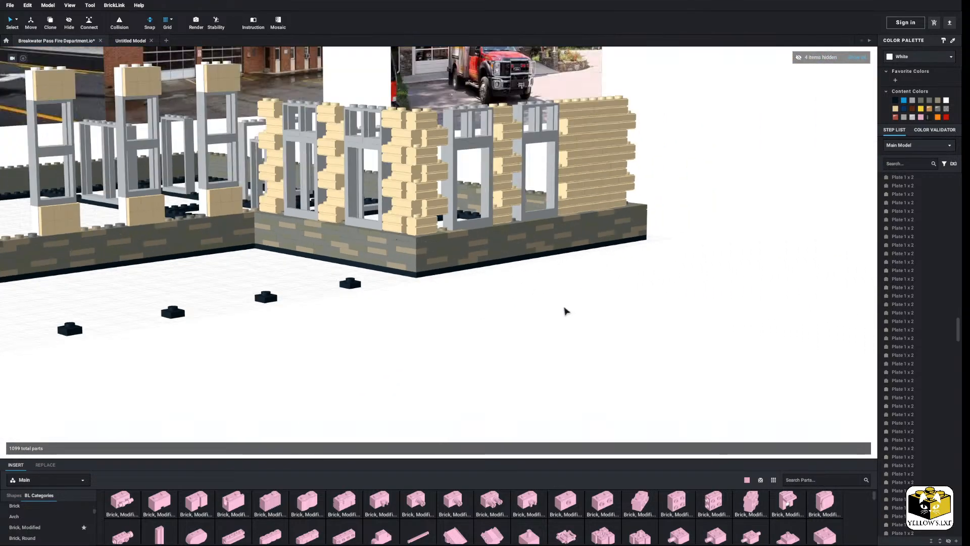
pyautogui.moveTo(560, 293); pyautogui.dragTo(499, 298, button='right')
pyautogui.scroll(10, 499, 298)
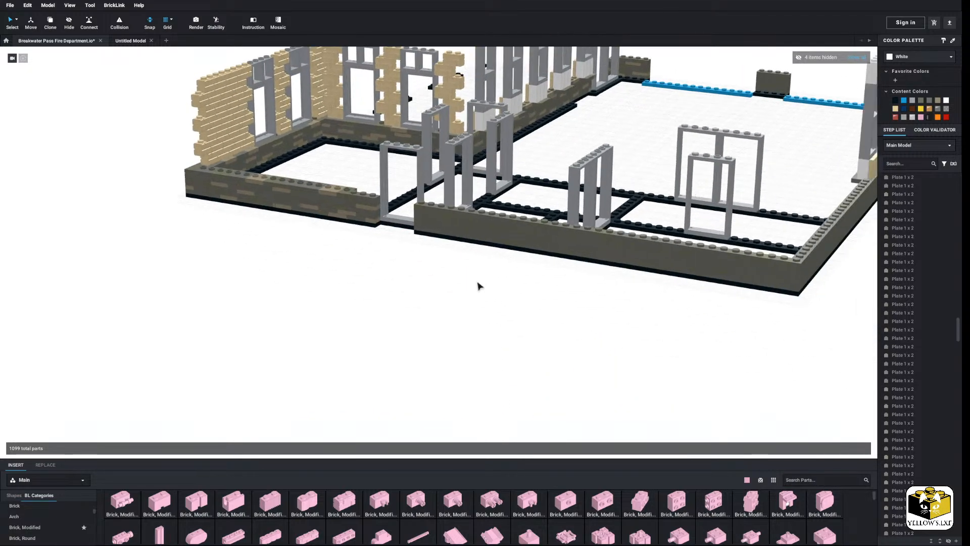
pyautogui.moveTo(462, 299)
pyautogui.mouseDown(button='middle')
pyautogui.moveTo(443, 304)
pyautogui.moveTo(454, 313)
pyautogui.mouseUp(button='middle')
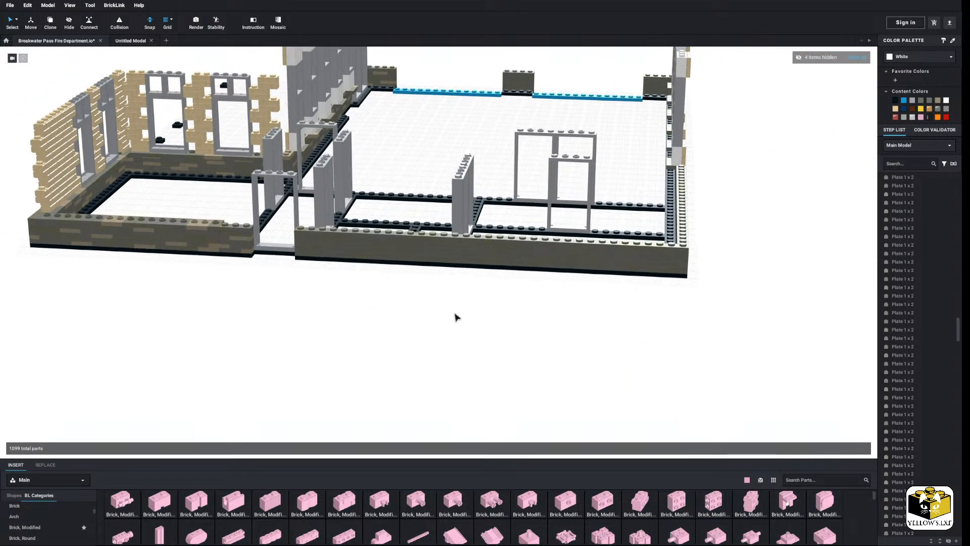
pyautogui.scroll(5, 451, 313)
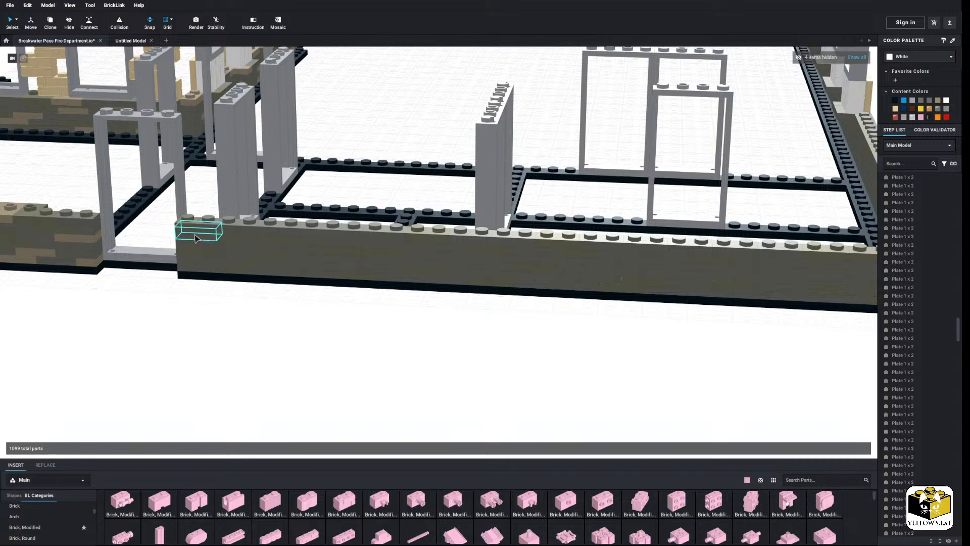
pyautogui.click(199, 228)
pyautogui.moveTo(201, 271); pyautogui.dragTo(248, 260)
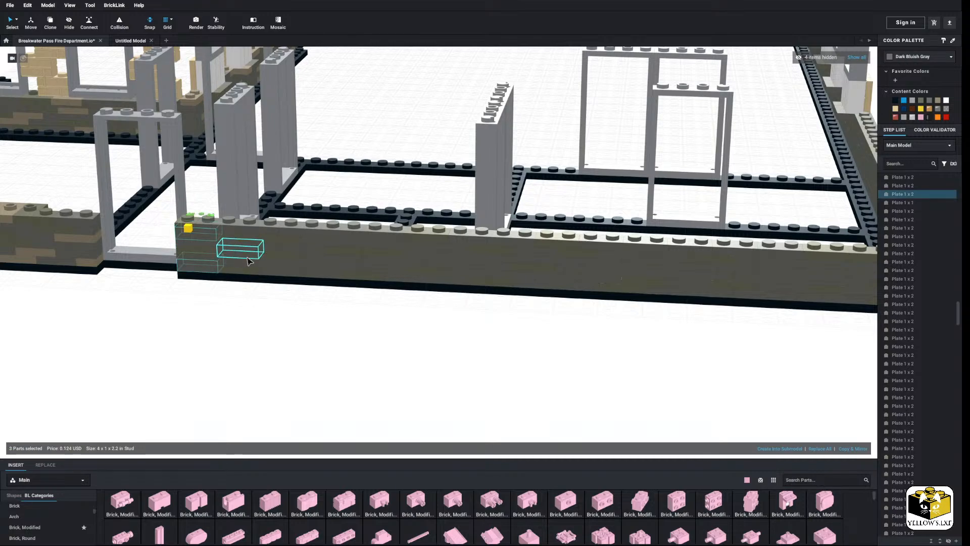
pyautogui.keyDown('ctrl'); pyautogui.click(341, 230); pyautogui.keyUp('ctrl')
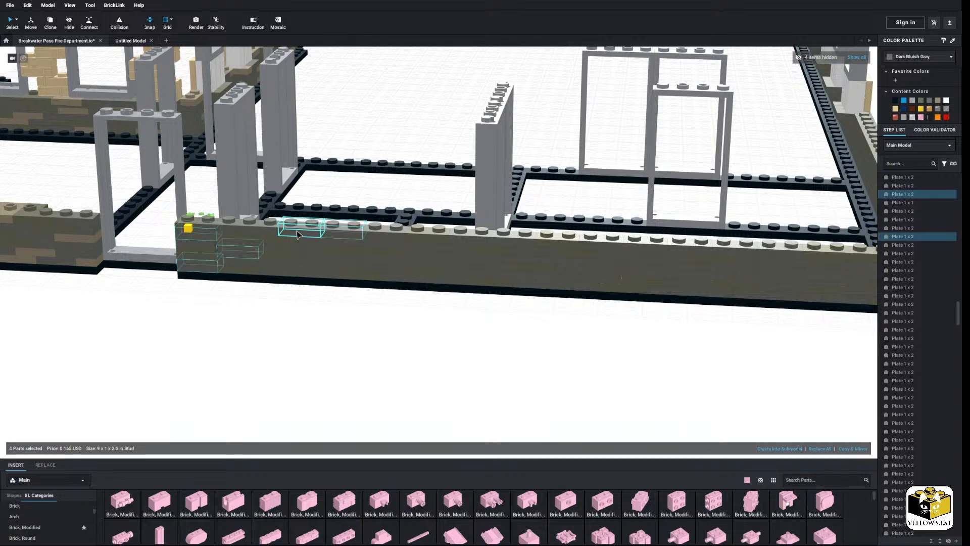
pyautogui.keyDown('ctrl'); pyautogui.click(320, 270); pyautogui.keyUp('ctrl')
pyautogui.keyDown('ctrl'); pyautogui.click(402, 279); pyautogui.keyUp('ctrl')
pyautogui.keyDown('ctrl'); pyautogui.click(447, 251); pyautogui.keyUp('ctrl')
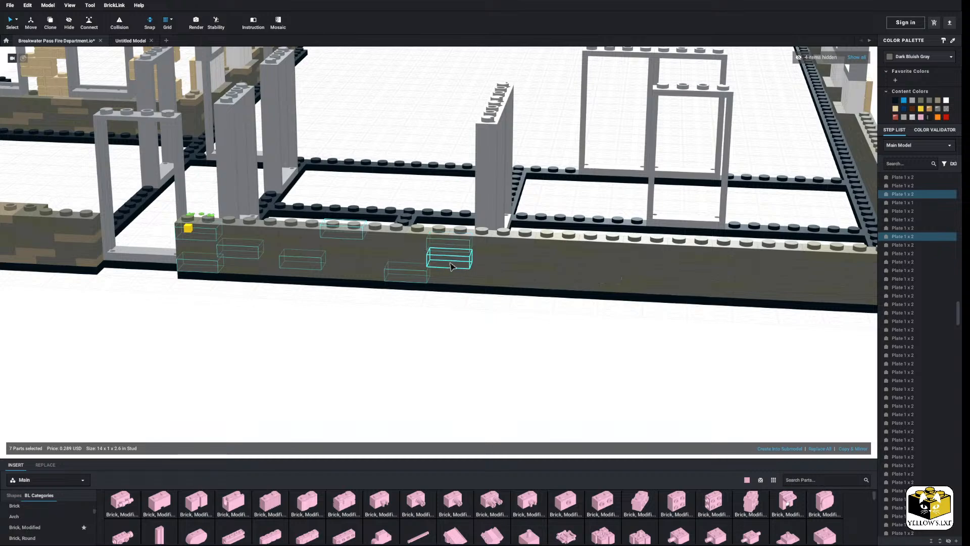
pyautogui.keyDown('ctrl'); pyautogui.click(362, 254); pyautogui.keyUp('ctrl')
pyautogui.keyDown('ctrl'); pyautogui.click(528, 278); pyautogui.keyUp('ctrl')
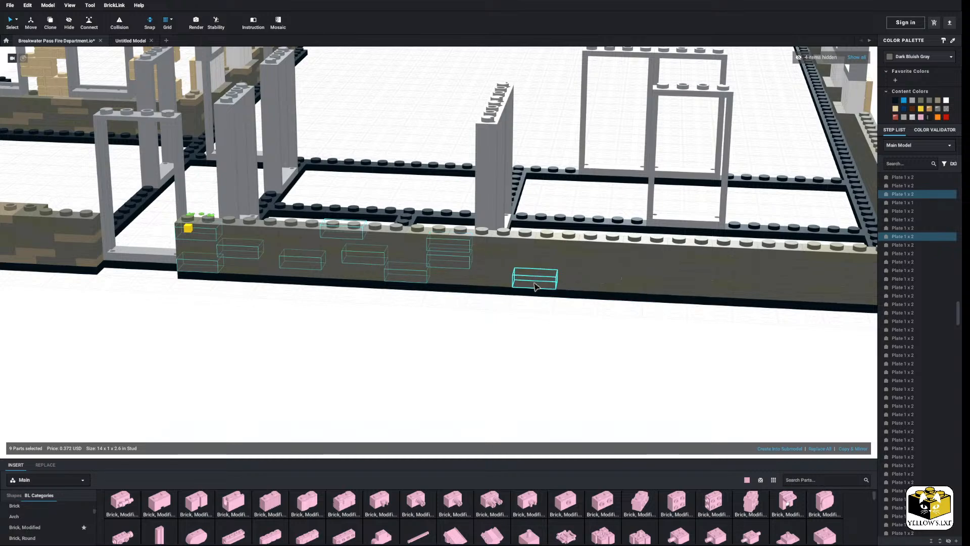
pyautogui.keyDown('ctrl'); pyautogui.click(513, 237); pyautogui.keyUp('ctrl')
pyautogui.keyDown('ctrl'); pyautogui.click(621, 266); pyautogui.keyUp('ctrl')
pyautogui.keyDown('ctrl'); pyautogui.click(657, 246); pyautogui.keyUp('ctrl')
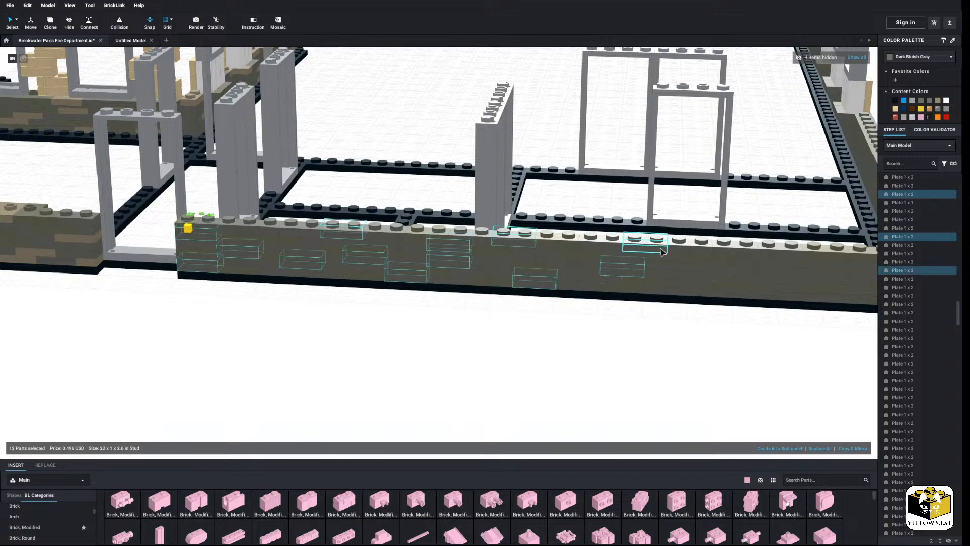
pyautogui.keyDown('ctrl'); pyautogui.click(689, 244); pyautogui.keyUp('ctrl')
pyautogui.keyDown('ctrl'); pyautogui.click(688, 276); pyautogui.keyUp('ctrl')
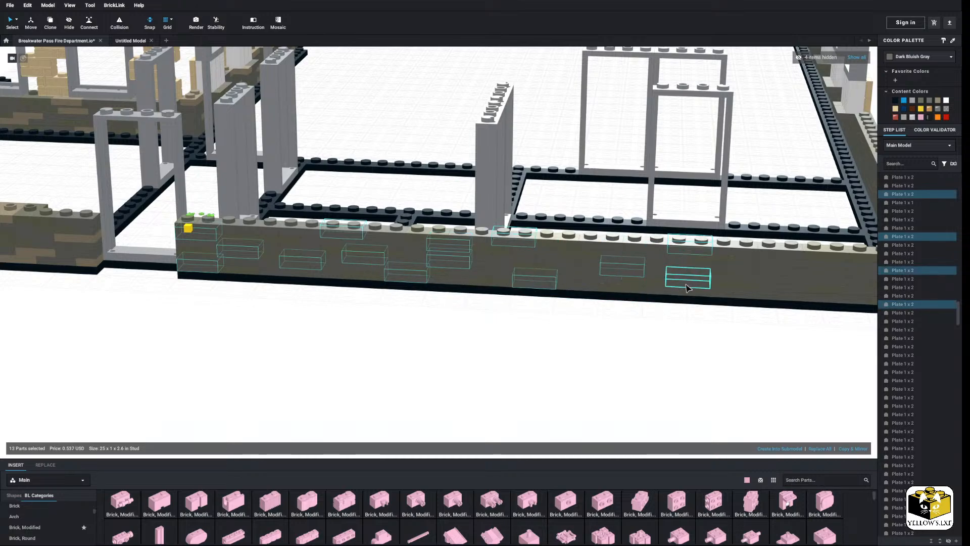
pyautogui.keyDown('ctrl'); pyautogui.click(785, 258); pyautogui.keyUp('ctrl')
pyautogui.moveTo(785, 258); pyautogui.dragTo(749, 252, button='middle')
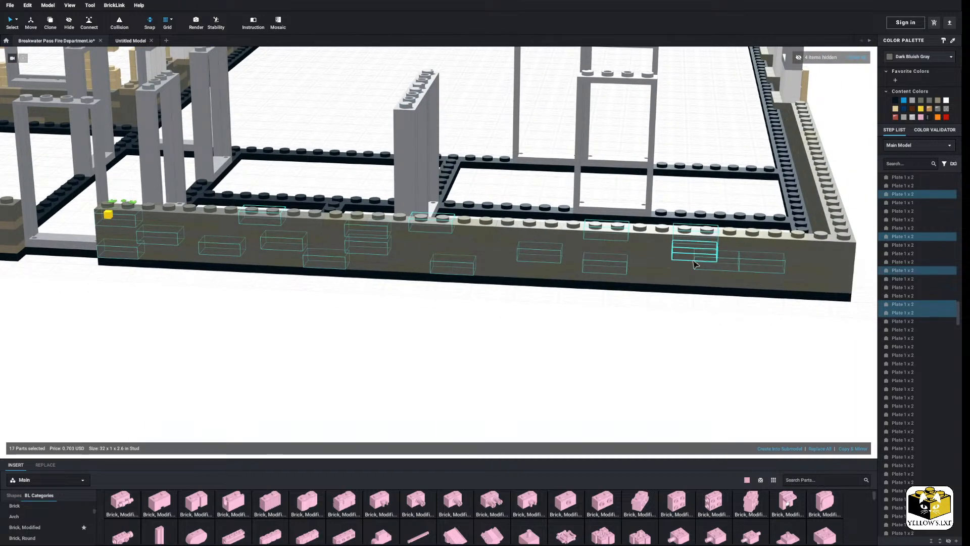
pyautogui.keyDown('ctrl'); pyautogui.click(709, 266); pyautogui.keyUp('ctrl')
pyautogui.keyDown('ctrl'); pyautogui.click(649, 252); pyautogui.keyUp('ctrl')
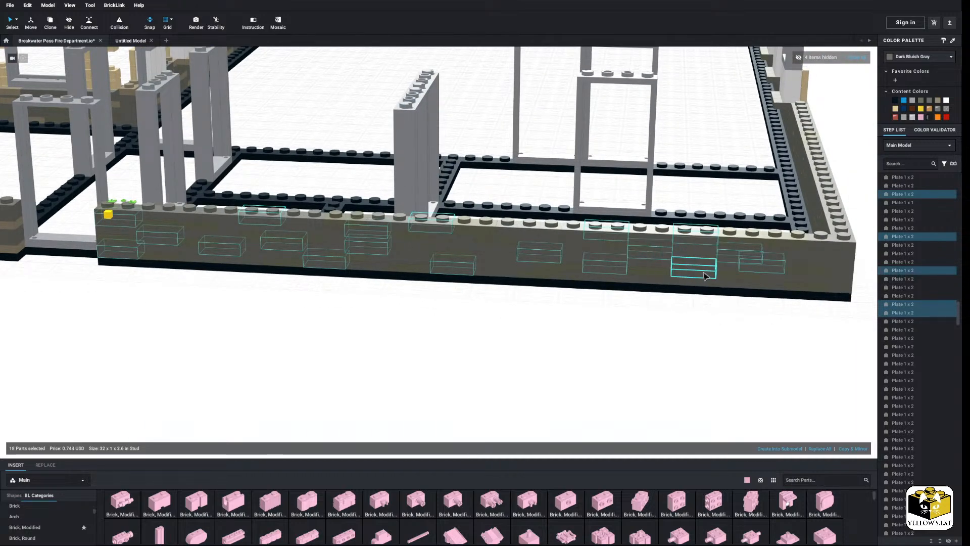
pyautogui.keyDown('ctrl'); pyautogui.click(709, 278); pyautogui.keyUp('ctrl')
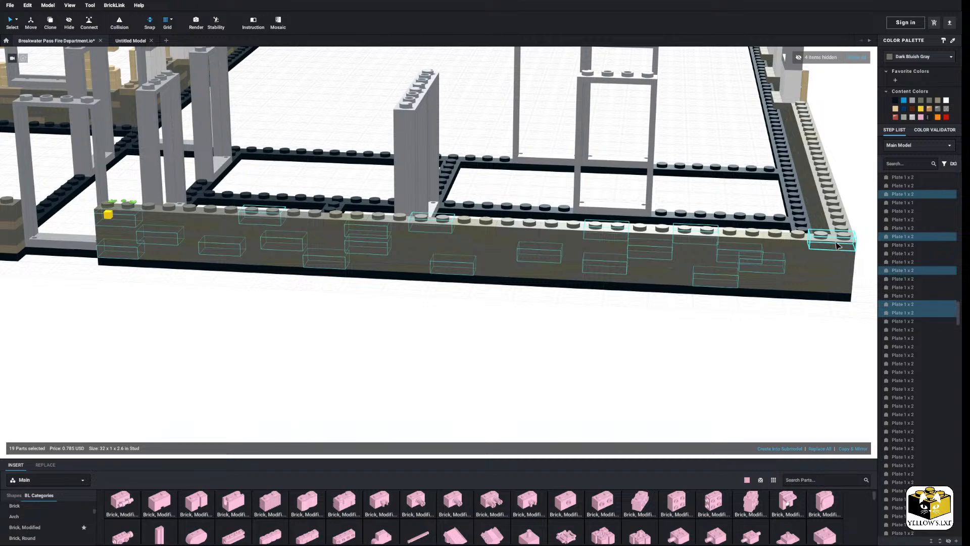
pyautogui.keyDown('ctrl'); pyautogui.click(836, 246); pyautogui.keyUp('ctrl')
pyautogui.click(932, 102)
pyautogui.click(865, 186)
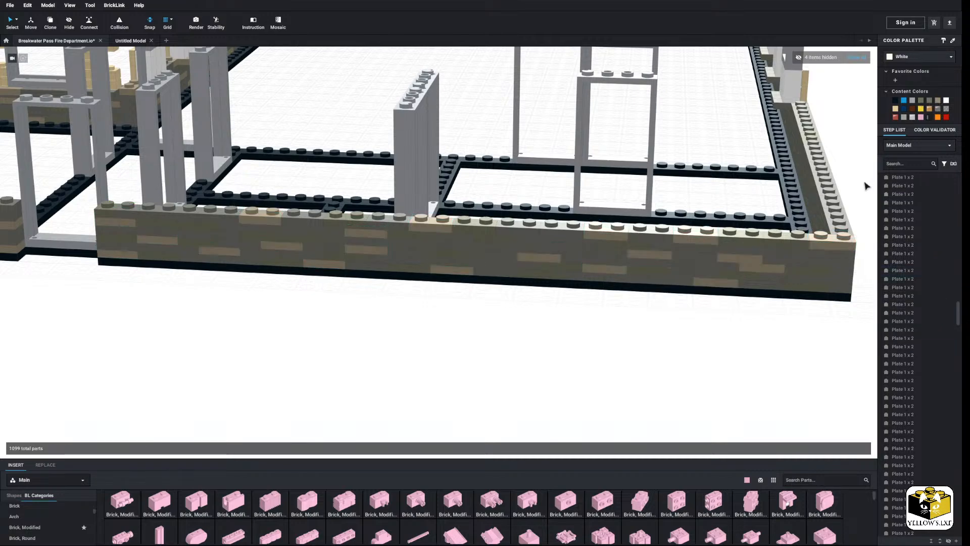
pyautogui.click(431, 256)
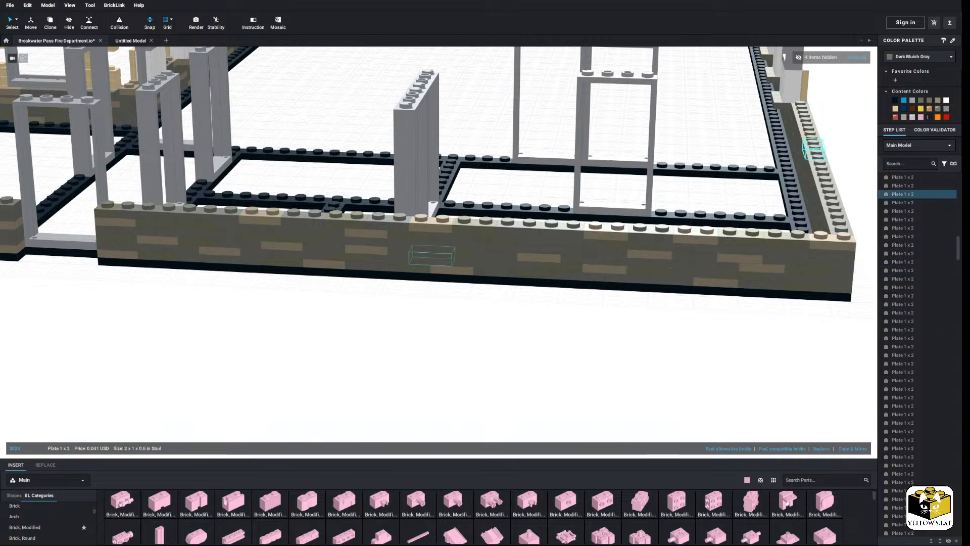
pyautogui.click(619, 368)
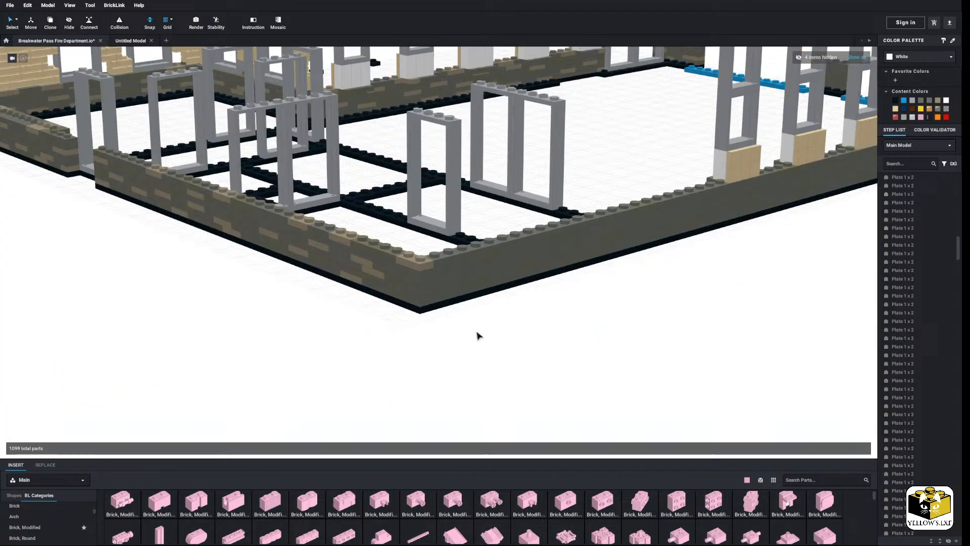
# Recolor scattered plates in the side wall's base, from the outer corner to the first tan window pillar, to Dark Tan
pyautogui.scroll(5, 477, 335)
pyautogui.click(508, 293)
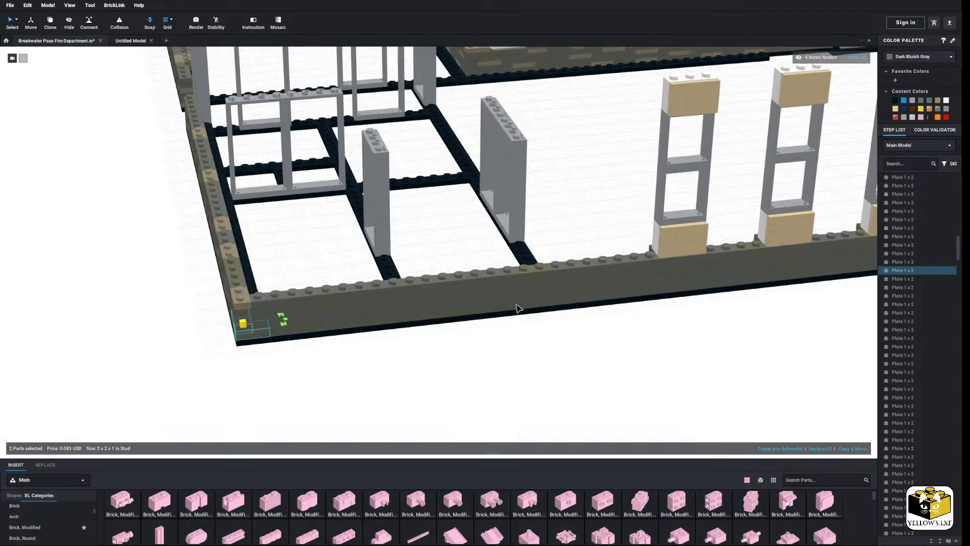
pyautogui.moveTo(517, 307); pyautogui.dragTo(461, 331, button='right')
pyautogui.moveTo(454, 332); pyautogui.dragTo(430, 364, button='middle')
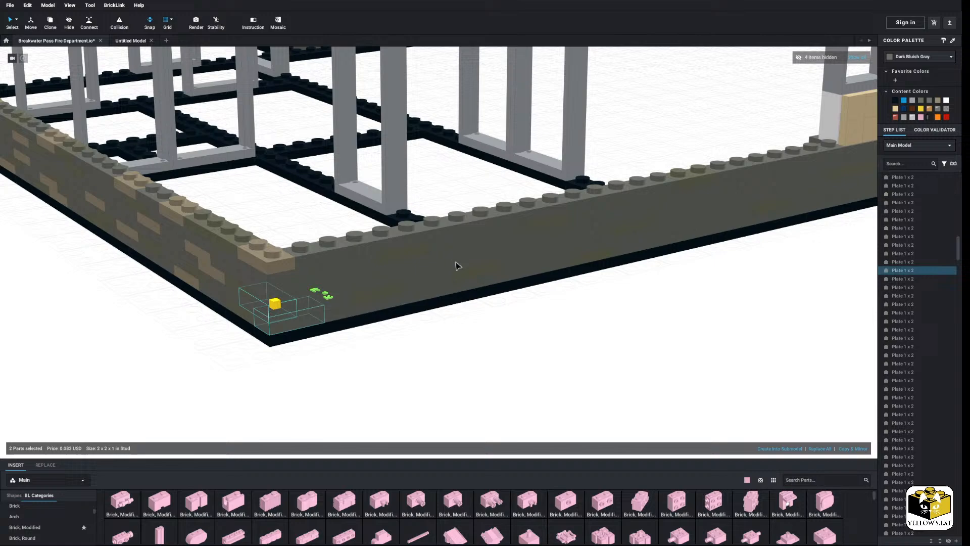
pyautogui.keyDown('ctrl'); pyautogui.click(482, 231); pyautogui.keyUp('ctrl')
pyautogui.keyDown('ctrl'); pyautogui.click(370, 264); pyautogui.keyUp('ctrl')
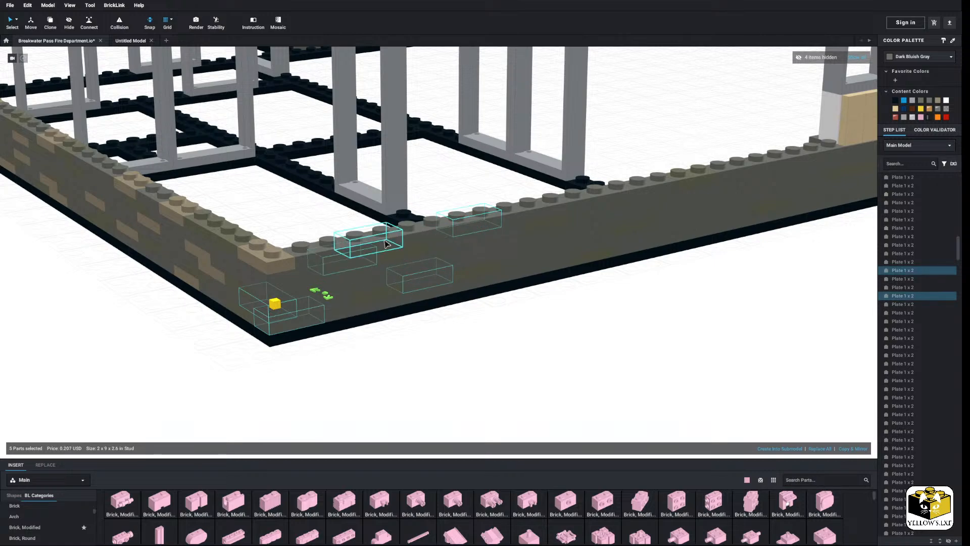
pyautogui.keyDown('ctrl'); pyautogui.click(386, 240); pyautogui.keyUp('ctrl')
pyautogui.moveTo(493, 242); pyautogui.dragTo(421, 246, button='right')
pyautogui.keyDown('ctrl'); pyautogui.click(445, 214); pyautogui.keyUp('ctrl')
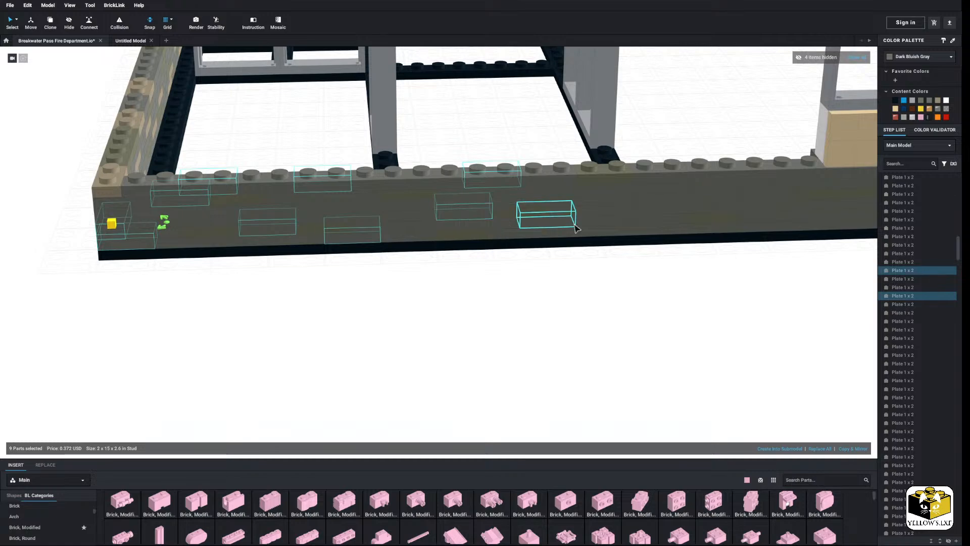
pyautogui.keyDown('ctrl'); pyautogui.click(568, 228); pyautogui.keyUp('ctrl')
pyautogui.keyDown('ctrl'); pyautogui.click(577, 233); pyautogui.keyUp('ctrl')
pyautogui.keyDown('ctrl'); pyautogui.click(671, 175); pyautogui.keyUp('ctrl')
pyautogui.keyDown('ctrl'); pyautogui.click(621, 197); pyautogui.keyUp('ctrl')
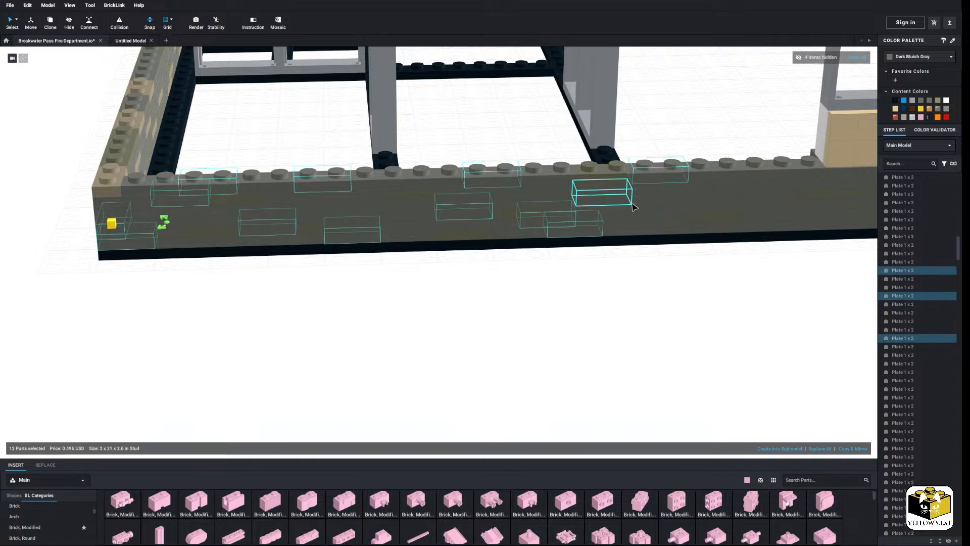
pyautogui.moveTo(622, 197); pyautogui.dragTo(523, 214, button='right')
pyautogui.keyDown('ctrl'); pyautogui.click(538, 202); pyautogui.keyUp('ctrl')
pyautogui.keyDown('ctrl'); pyautogui.click(566, 226); pyautogui.keyUp('ctrl')
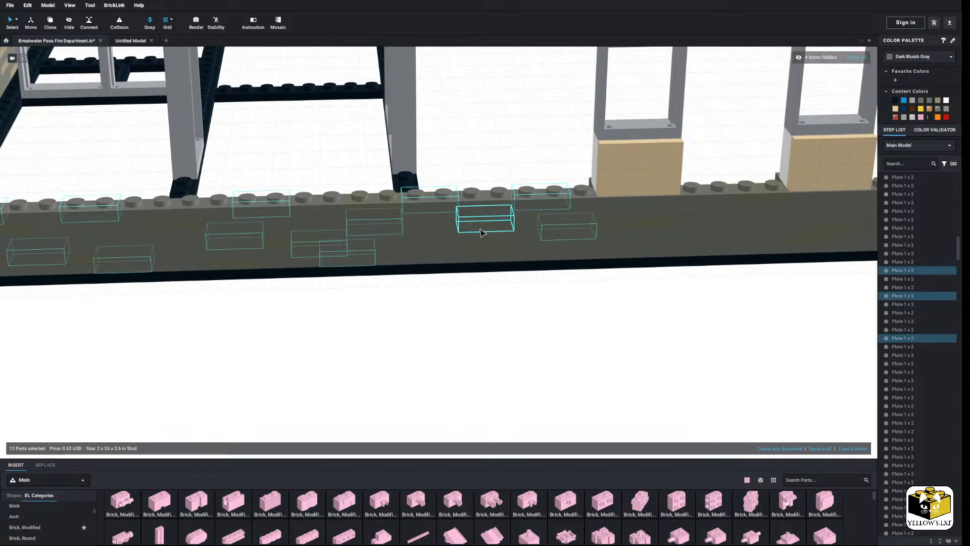
pyautogui.keyDown('ctrl'); pyautogui.click(484, 222); pyautogui.keyUp('ctrl')
pyautogui.keyDown('ctrl'); pyautogui.click(548, 252); pyautogui.keyUp('ctrl')
pyautogui.keyDown('ctrl'); pyautogui.click(432, 255); pyautogui.keyUp('ctrl')
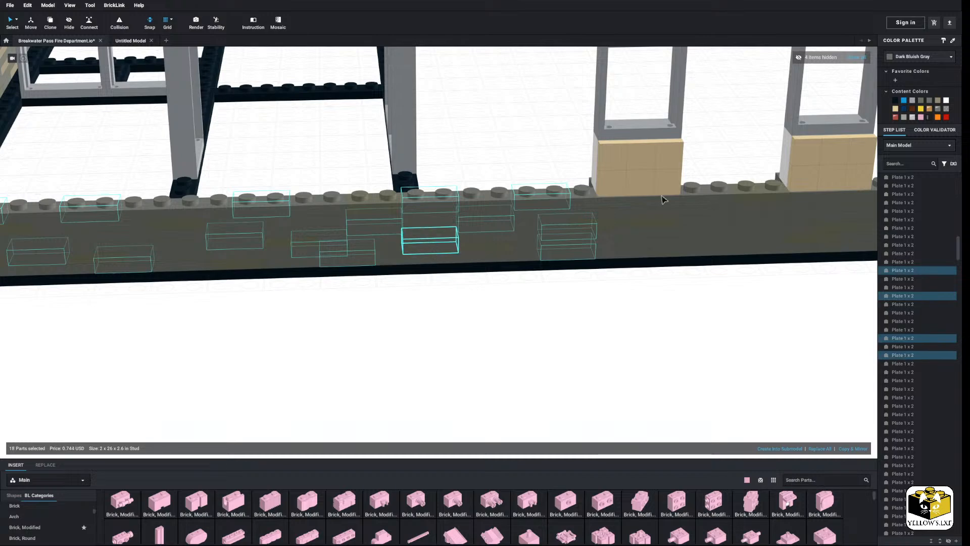
pyautogui.click(938, 103)
pyautogui.click(695, 338)
# Recolor one more 1 x 2 plate in the side wall's base near the outer corner to Dark Tan
pyautogui.scroll(-3, 692, 337)
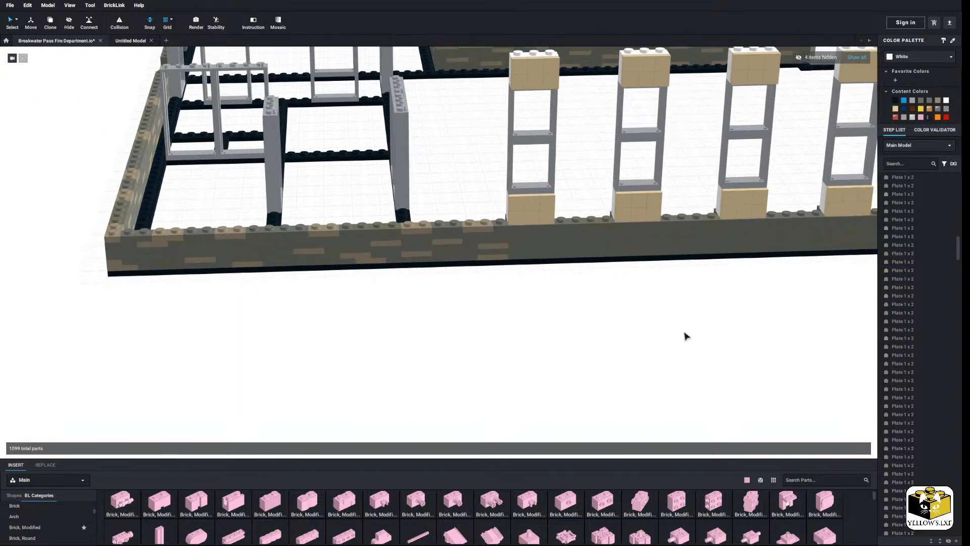
pyautogui.moveTo(684, 335); pyautogui.dragTo(672, 333, button='middle')
pyautogui.scroll(3, 634, 344)
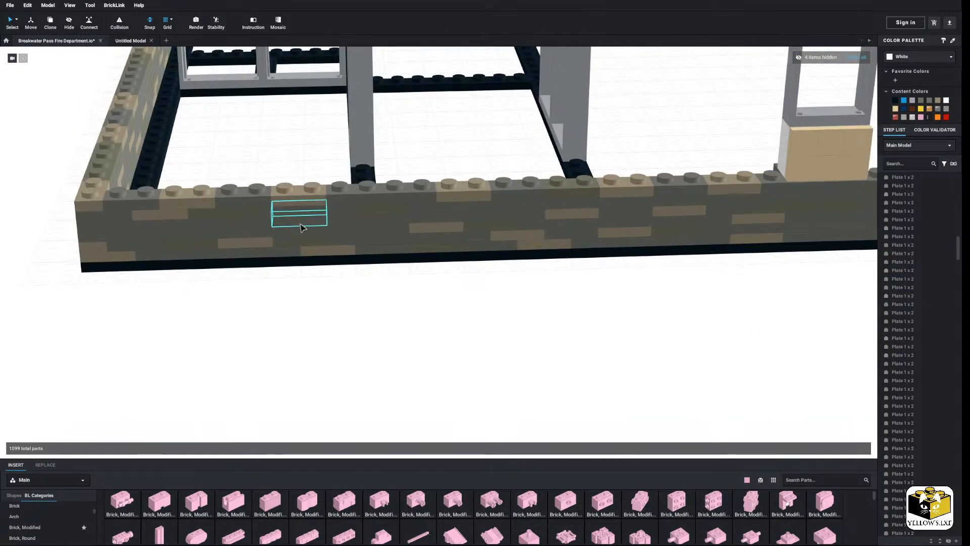
pyautogui.click(366, 222)
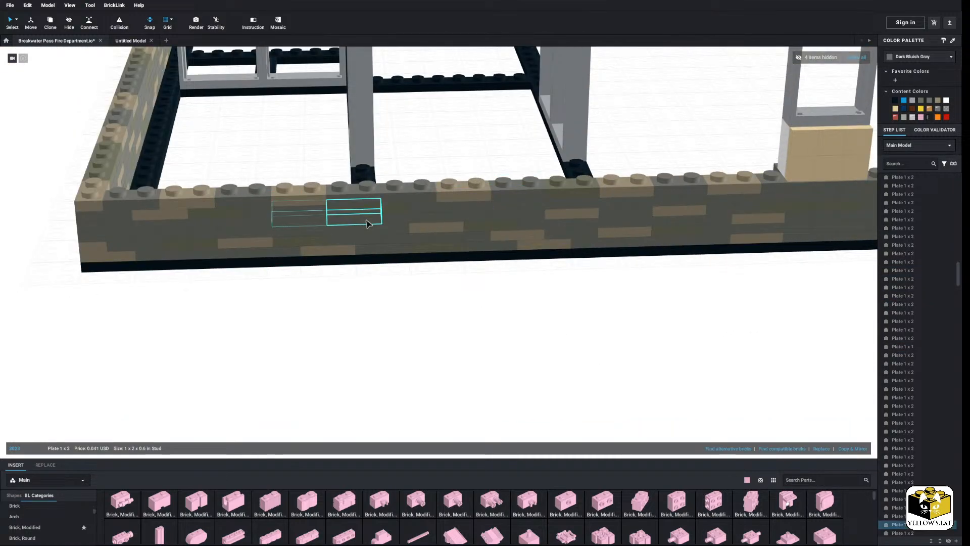
pyautogui.click(938, 100)
pyautogui.click(537, 365)
# Recolor scattered plates in the side wall's base, from below the first tan window pillar to just past the third, to Dark Tan
pyautogui.scroll(-3, 583, 335)
pyautogui.moveTo(582, 335); pyautogui.dragTo(474, 336, button='middle')
pyautogui.scroll(3, 474, 336)
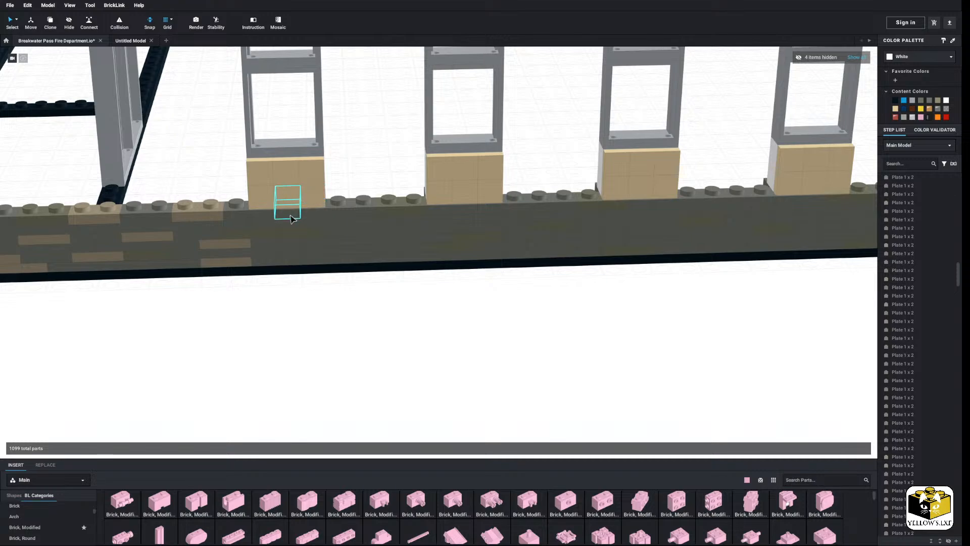
pyautogui.moveTo(283, 217); pyautogui.dragTo(339, 264)
pyautogui.keyDown('ctrl'); pyautogui.click(326, 261); pyautogui.keyUp('ctrl')
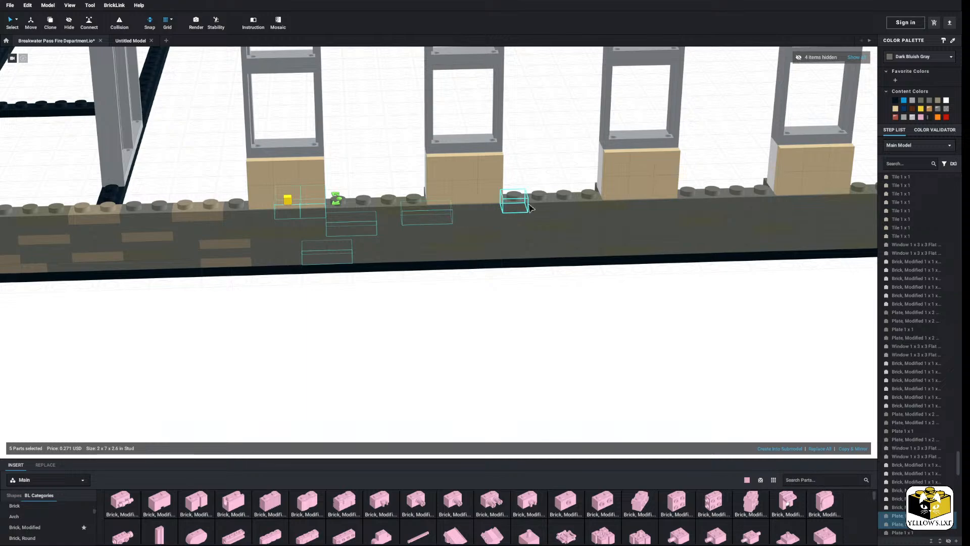
pyautogui.keyDown('ctrl'); pyautogui.click(490, 211); pyautogui.keyUp('ctrl')
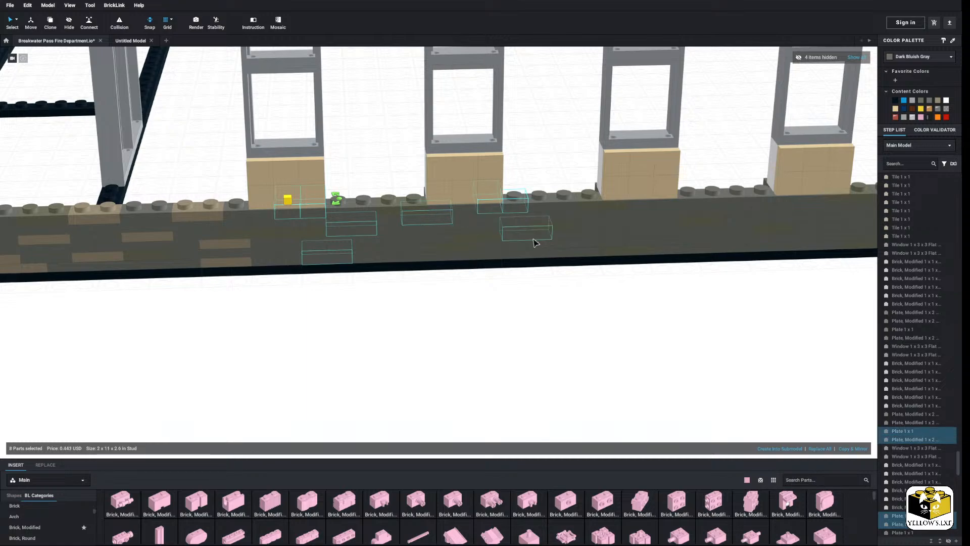
pyautogui.moveTo(556, 249); pyautogui.dragTo(486, 253, button='middle')
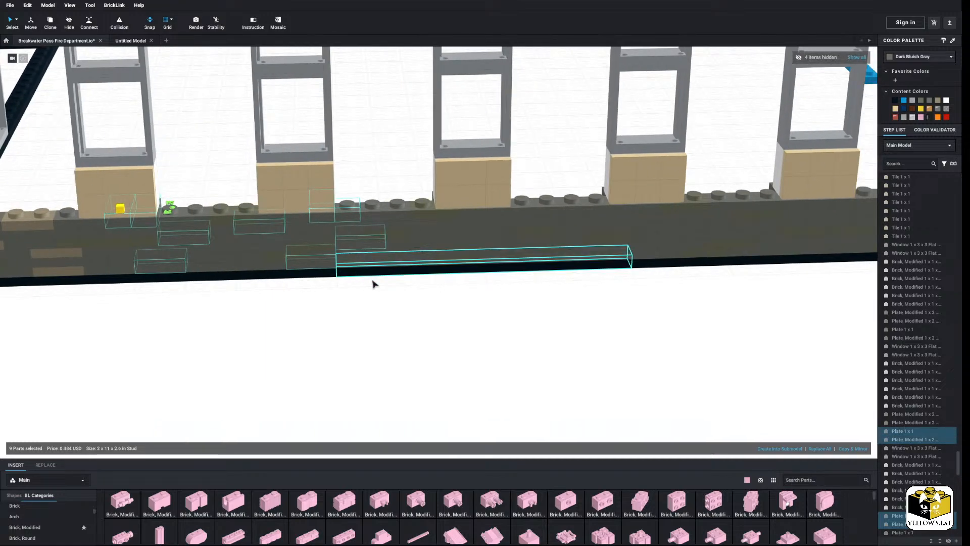
pyautogui.moveTo(402, 299); pyautogui.dragTo(389, 299, button='middle')
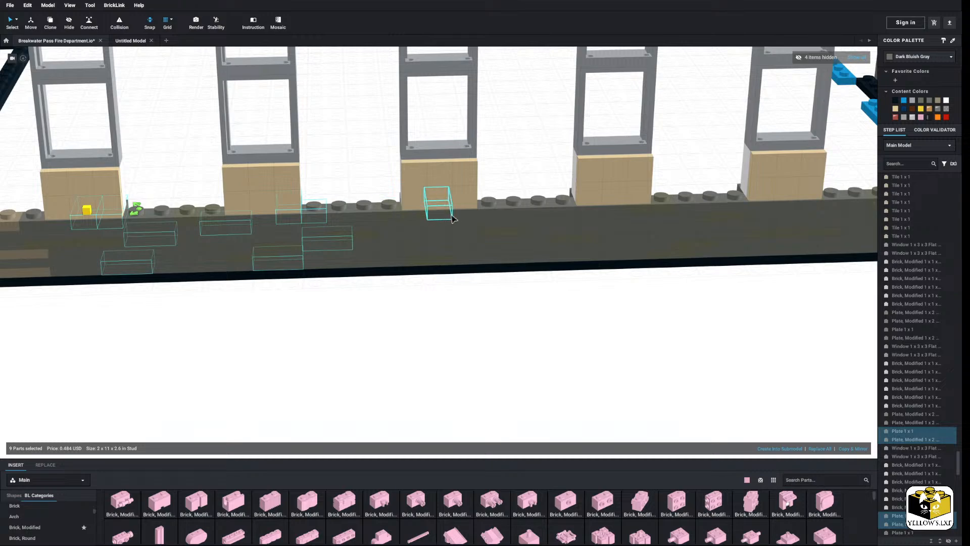
pyautogui.keyDown('ctrl'); pyautogui.click(404, 236); pyautogui.keyUp('ctrl')
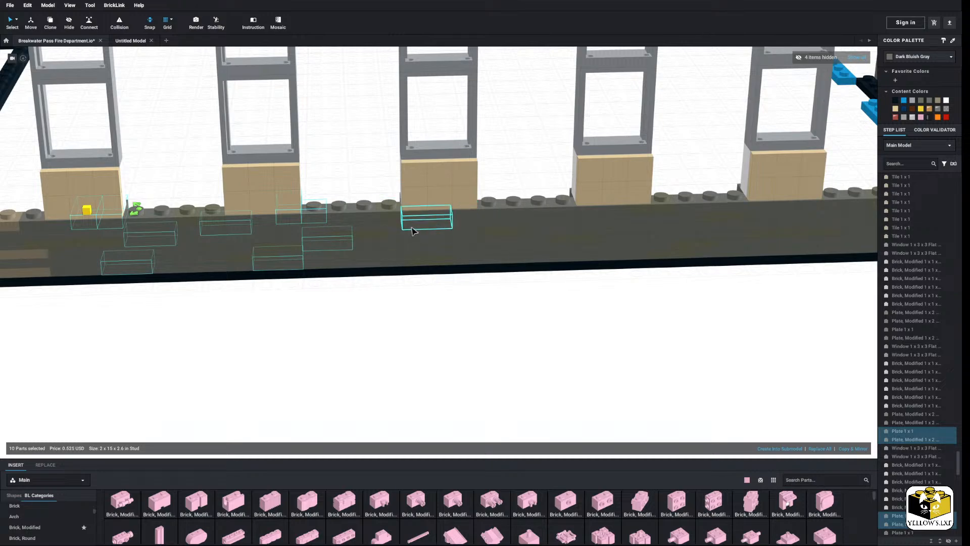
pyautogui.keyDown('ctrl'); pyautogui.click(485, 253); pyautogui.keyUp('ctrl')
pyautogui.keyDown('ctrl'); pyautogui.click(531, 261); pyautogui.keyUp('ctrl')
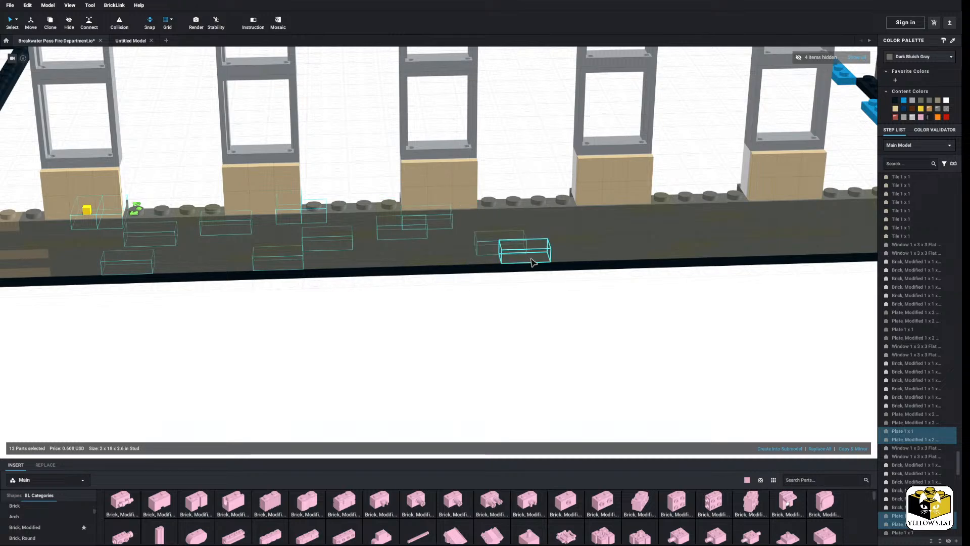
pyautogui.click(937, 101)
pyautogui.click(609, 336)
# Recolor scattered plates in the side wall's base, from below the fourth tan window pillar to just past the fifth, to Dark Tan
pyautogui.moveTo(637, 326); pyautogui.dragTo(457, 325, button='middle')
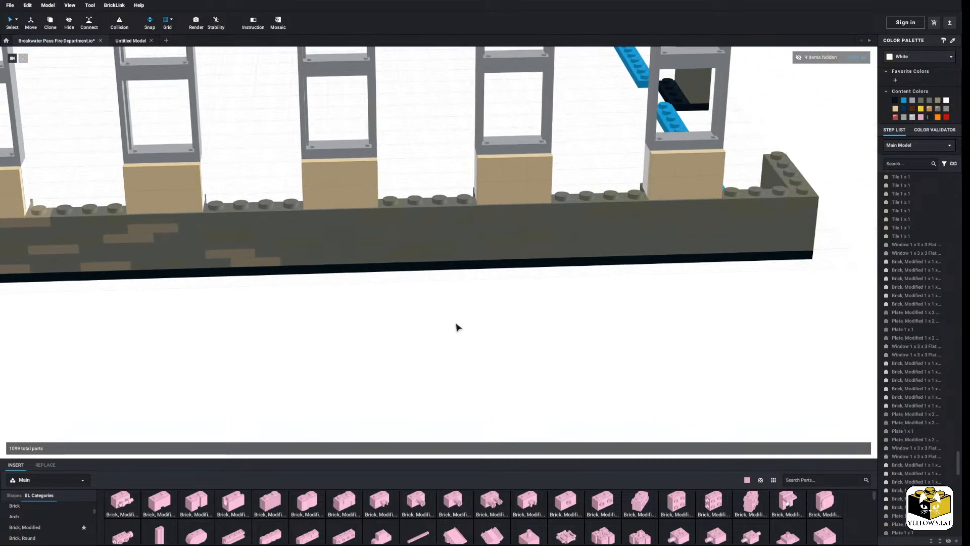
pyautogui.click(319, 209)
pyautogui.keyDown('ctrl'); pyautogui.click(345, 211); pyautogui.keyUp('ctrl')
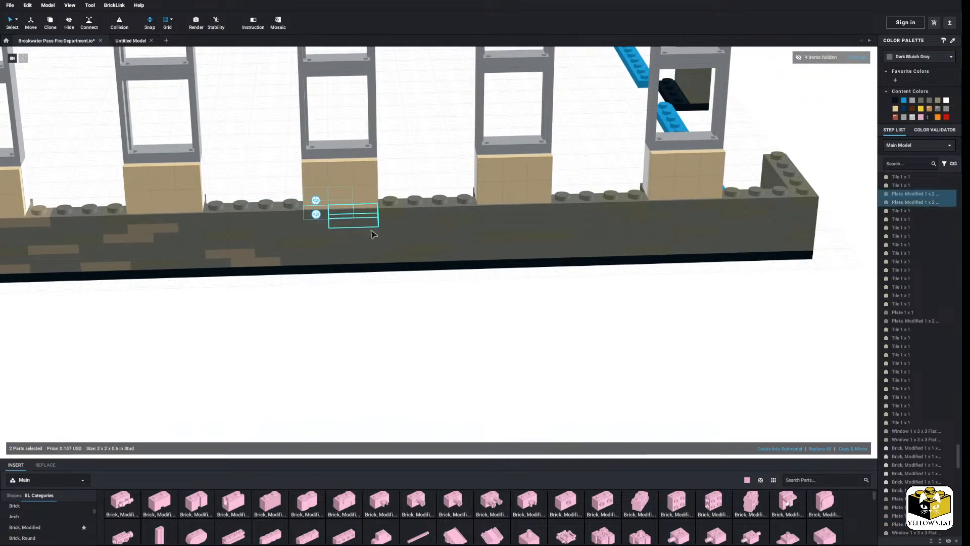
pyautogui.keyDown('ctrl'); pyautogui.click(375, 243); pyautogui.keyUp('ctrl')
pyautogui.keyDown('ctrl'); pyautogui.click(446, 232); pyautogui.keyUp('ctrl')
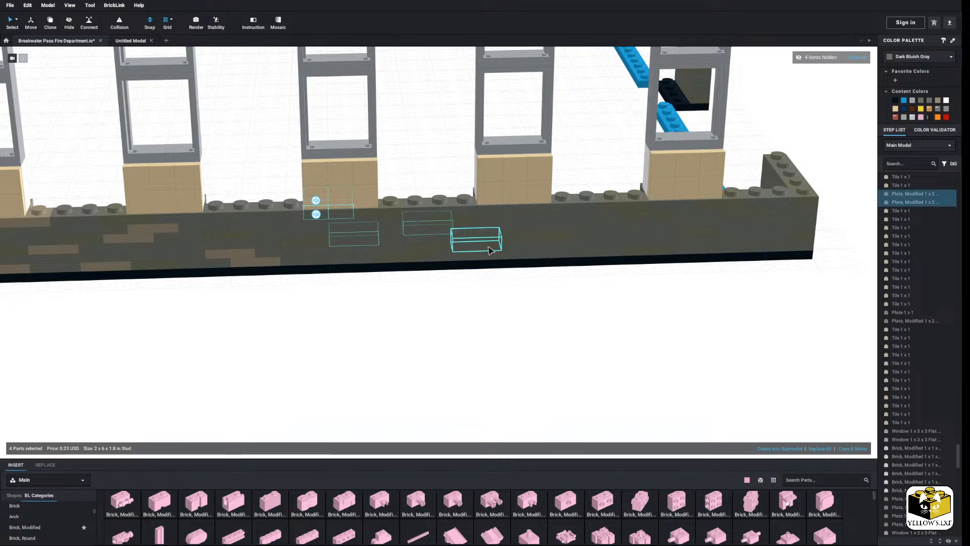
pyautogui.keyDown('ctrl'); pyautogui.click(474, 239); pyautogui.keyUp('ctrl')
pyautogui.keyDown('ctrl'); pyautogui.click(548, 249); pyautogui.keyUp('ctrl')
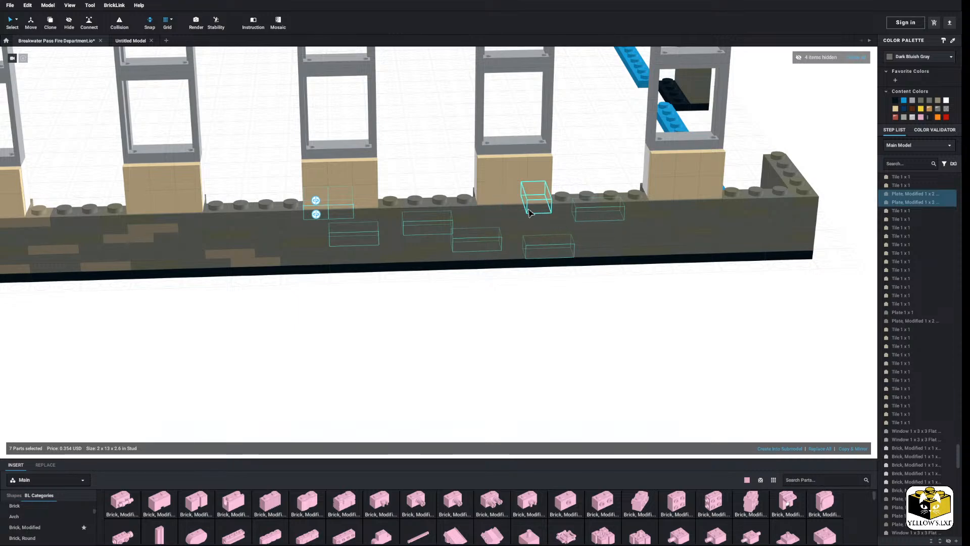
pyautogui.keyDown('ctrl'); pyautogui.click(512, 202); pyautogui.keyUp('ctrl')
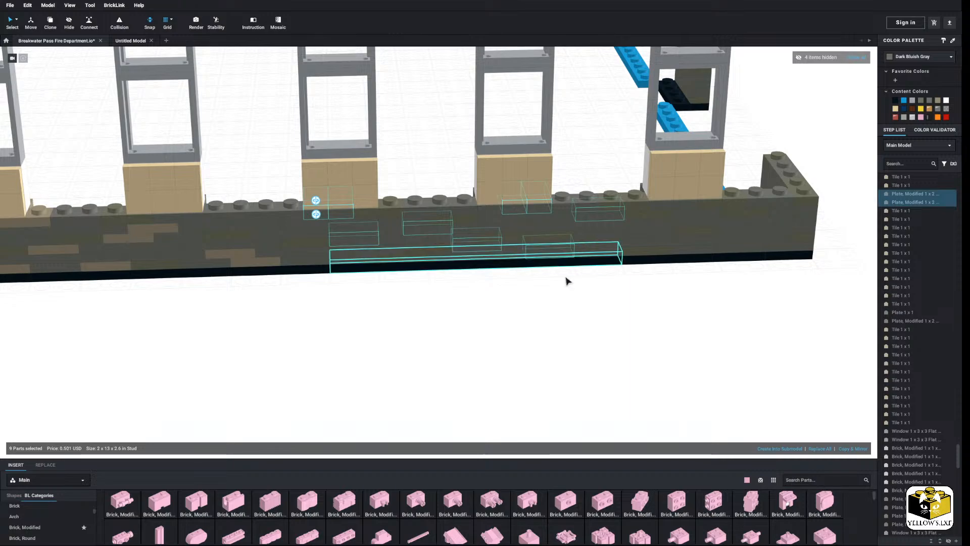
pyautogui.click(937, 101)
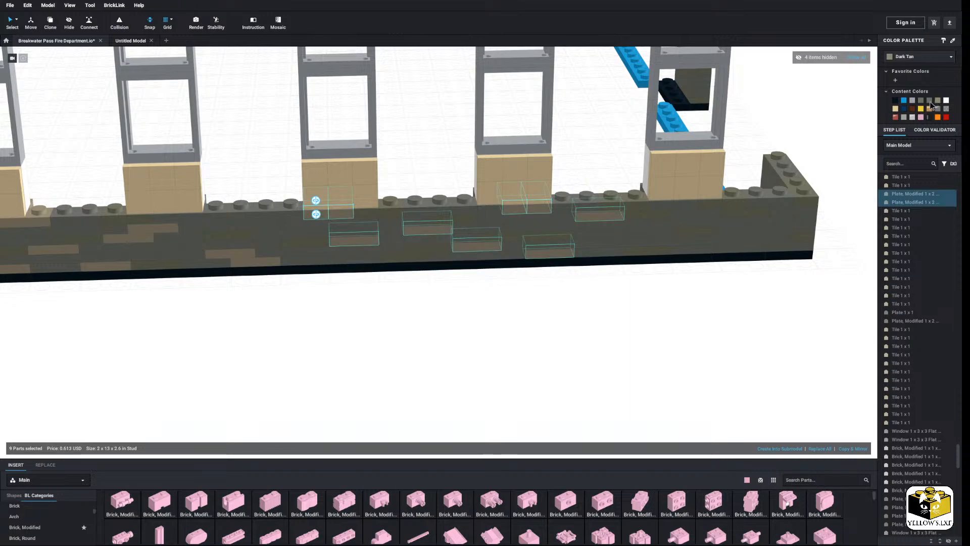
pyautogui.click(693, 277)
# Recolor four scattered plates in the side wall's base, around the last window pillar and out to the corner, to Dark Tan
pyautogui.moveTo(692, 277); pyautogui.dragTo(609, 271, button='middle')
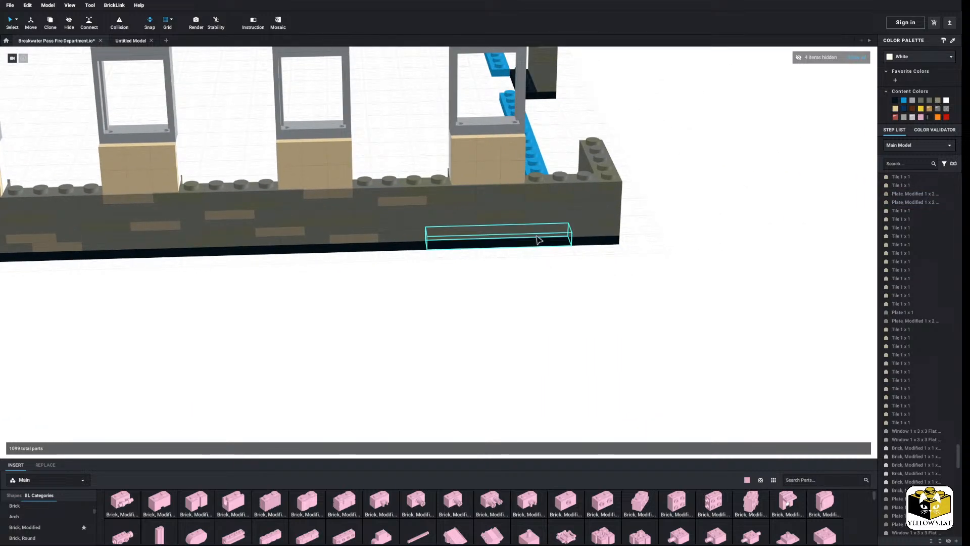
pyautogui.click(556, 207)
pyautogui.keyDown('ctrl'); pyautogui.click(544, 221); pyautogui.keyUp('ctrl')
pyautogui.keyDown('ctrl'); pyautogui.click(573, 233); pyautogui.keyUp('ctrl')
pyautogui.moveTo(573, 236); pyautogui.dragTo(565, 238, button='right')
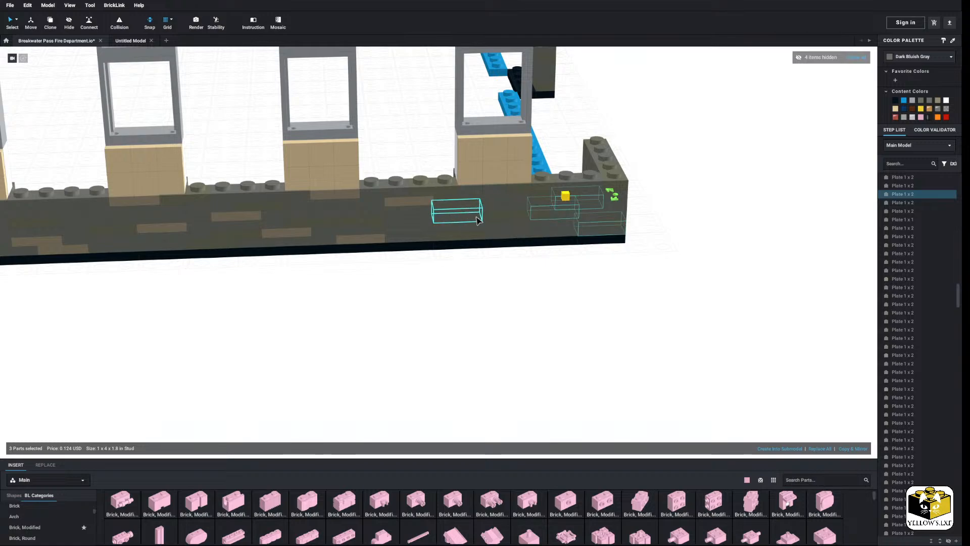
pyautogui.click(938, 100)
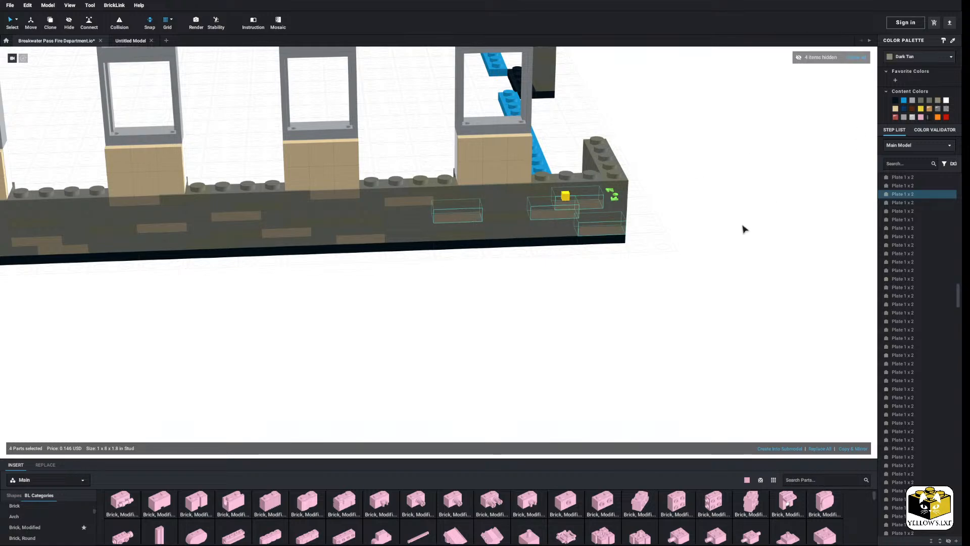
pyautogui.click(741, 227)
# Recolor one more plate in the side wall's base, just before the last window pillar, to Dark Tan
pyautogui.scroll(-4, 619, 251)
pyautogui.scroll(3, 543, 256)
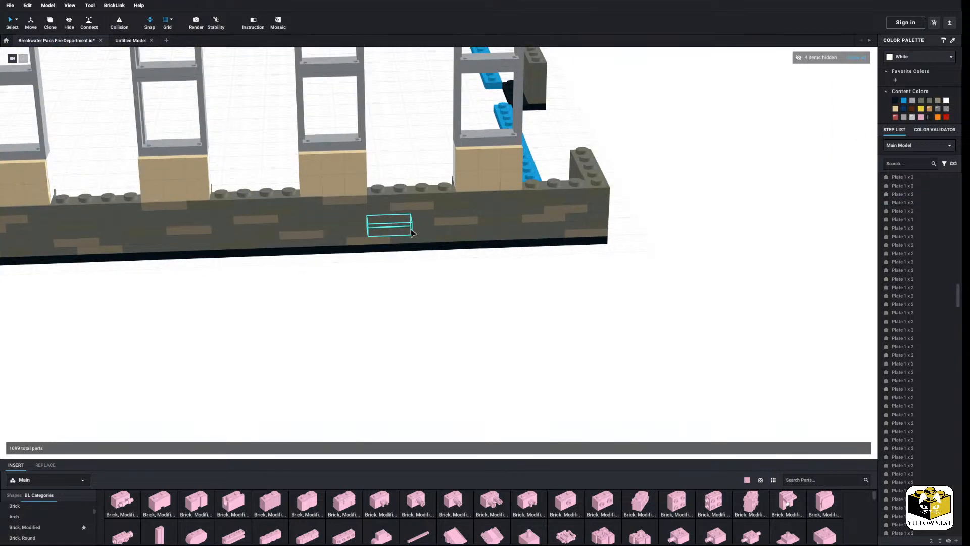
pyautogui.click(433, 223)
pyautogui.click(938, 101)
pyautogui.click(712, 253)
pyautogui.scroll(-6, 678, 240)
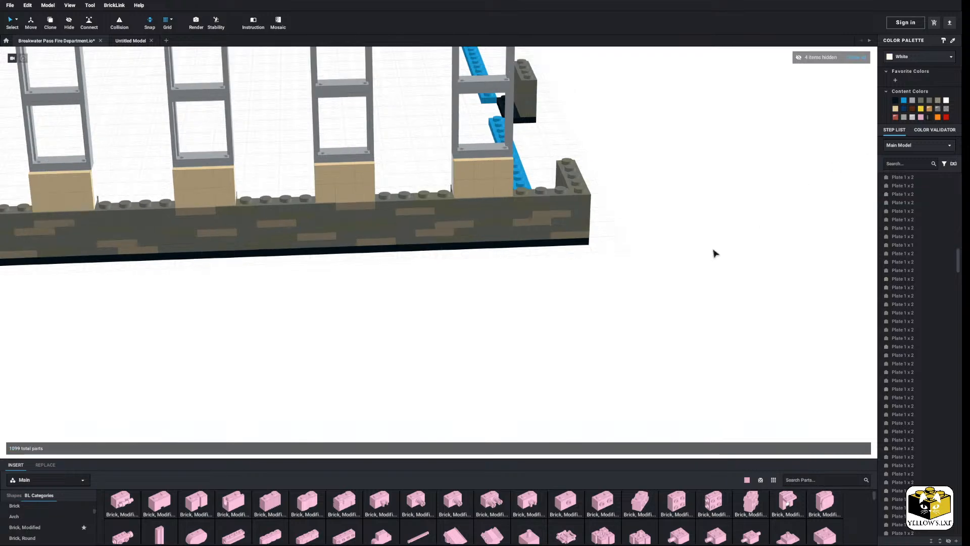
# Recolor four scattered plates in the short front wall around the corner, beside the blue door strip, to Dark Tan
pyautogui.scroll(8, 643, 243)
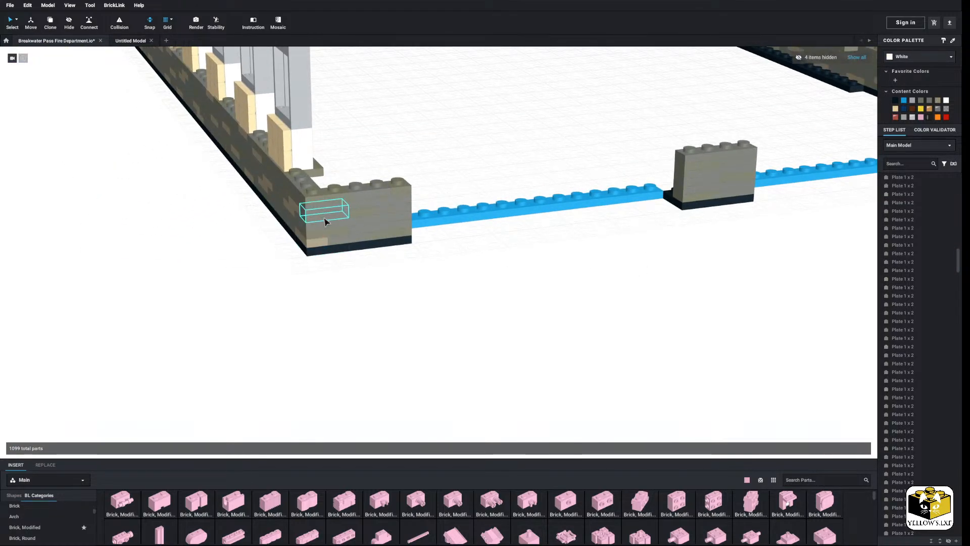
pyautogui.click(323, 221)
pyautogui.click(320, 232)
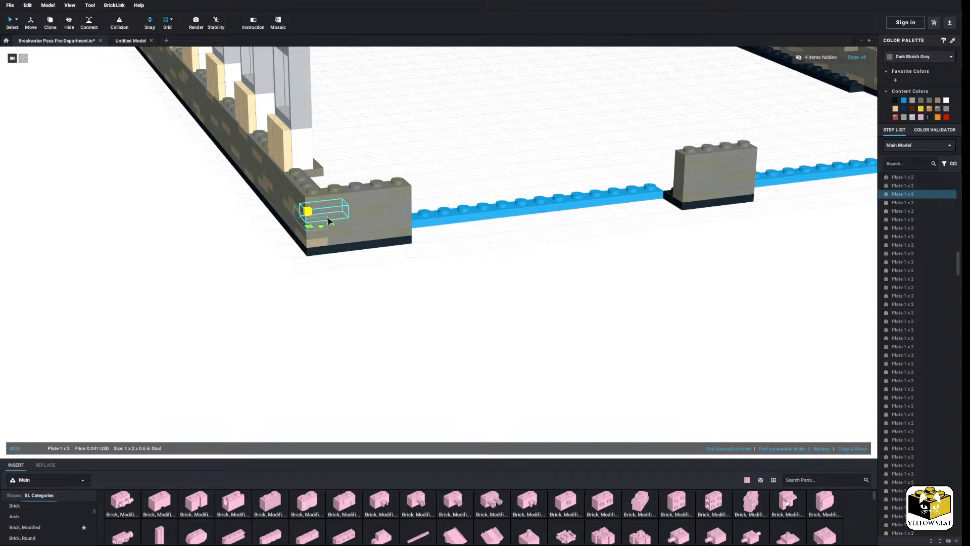
pyautogui.click(329, 221)
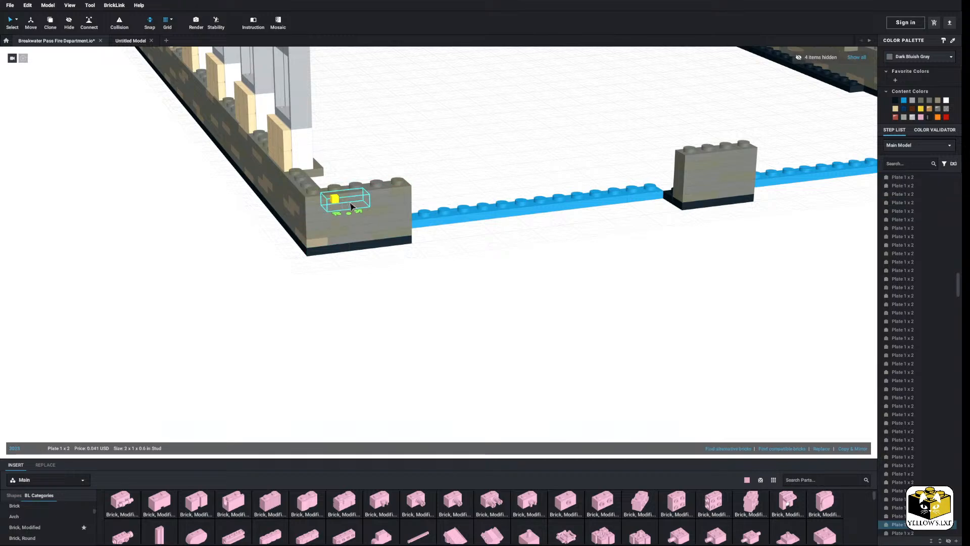
pyautogui.keyDown('ctrl'); pyautogui.click(348, 218); pyautogui.keyUp('ctrl')
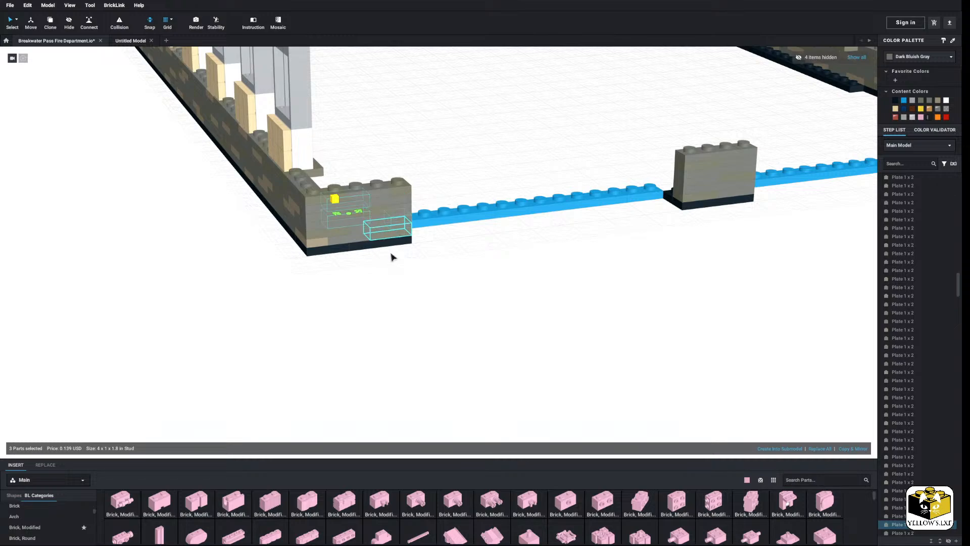
pyautogui.keyDown('ctrl'); pyautogui.click(371, 196); pyautogui.keyUp('ctrl')
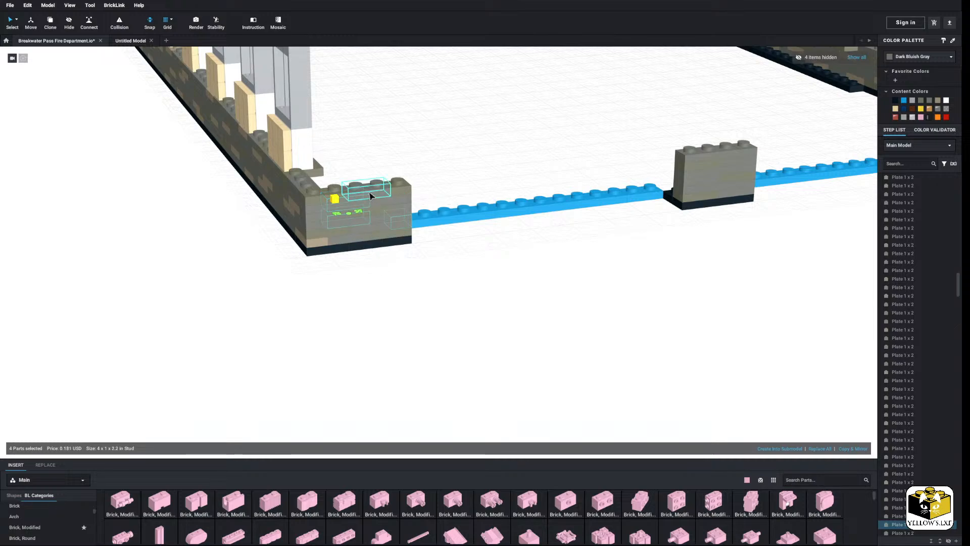
pyautogui.click(937, 100)
pyautogui.click(628, 259)
# Recolor scattered plates in the small freestanding pier between the two blue door strips to Dark Tan
pyautogui.moveTo(629, 259); pyautogui.dragTo(570, 261, button='middle')
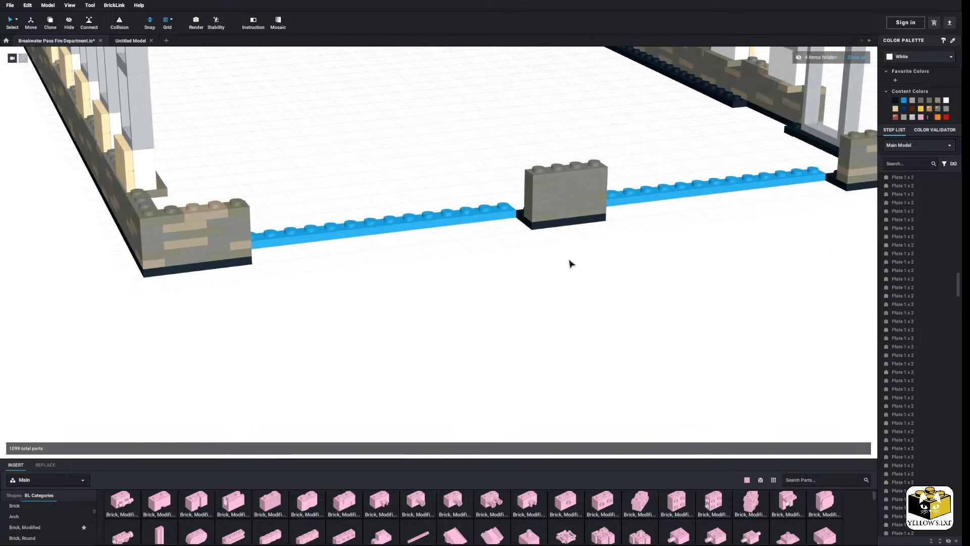
pyautogui.click(543, 179)
pyautogui.keyDown('ctrl'); pyautogui.click(586, 187); pyautogui.keyUp('ctrl')
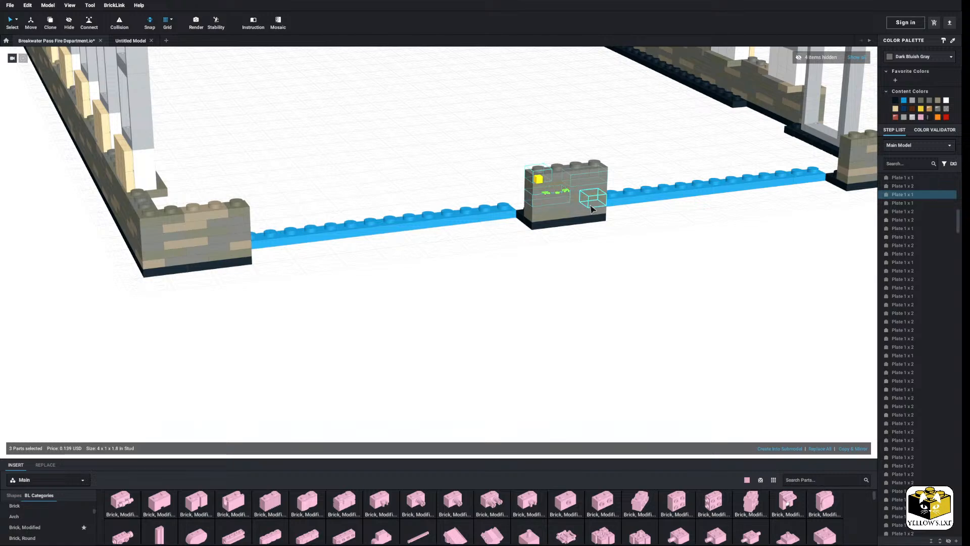
pyautogui.click(937, 106)
pyautogui.click(693, 271)
# Recolor one more plate in the short front wall at the other end of the blue door strips to Dark Tan
pyautogui.scroll(-6, 657, 264)
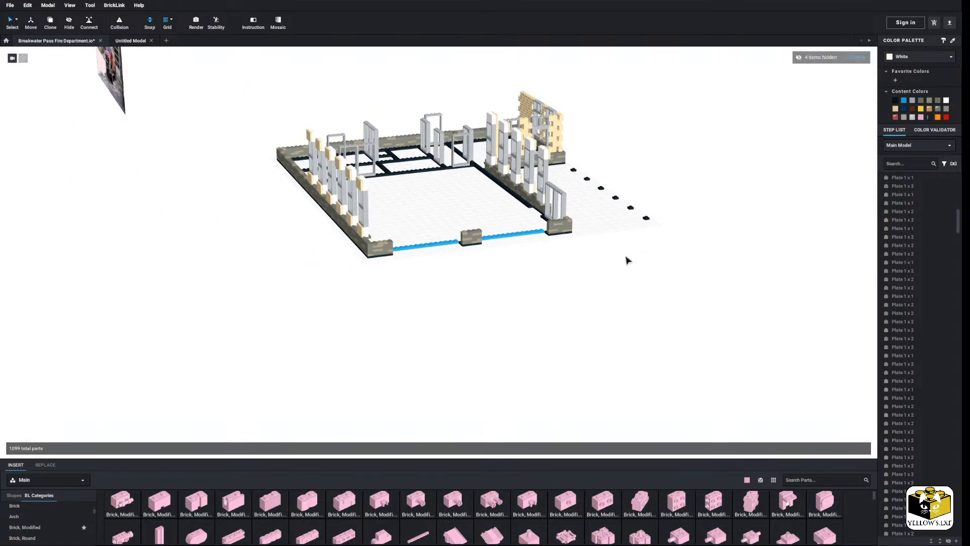
pyautogui.scroll(10, 626, 260)
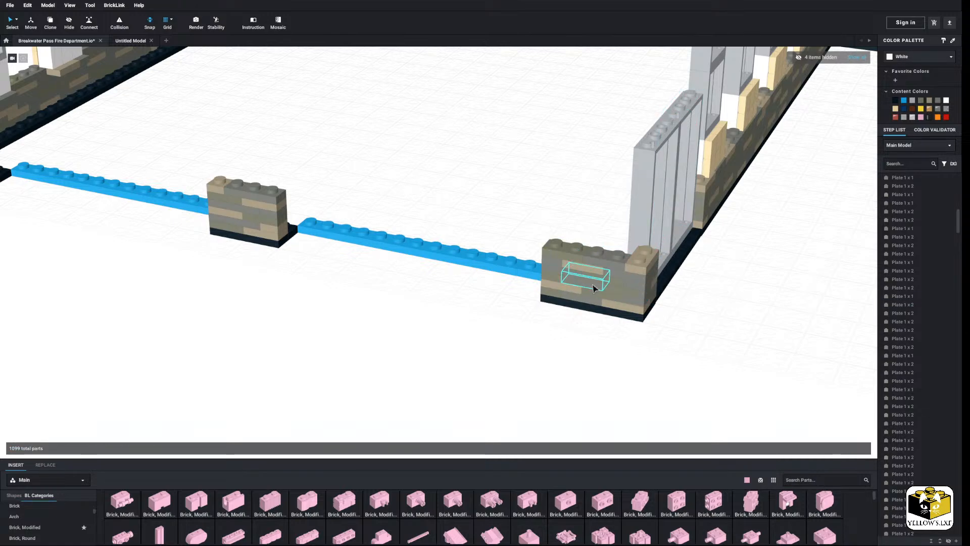
pyautogui.click(558, 262)
pyautogui.click(777, 278)
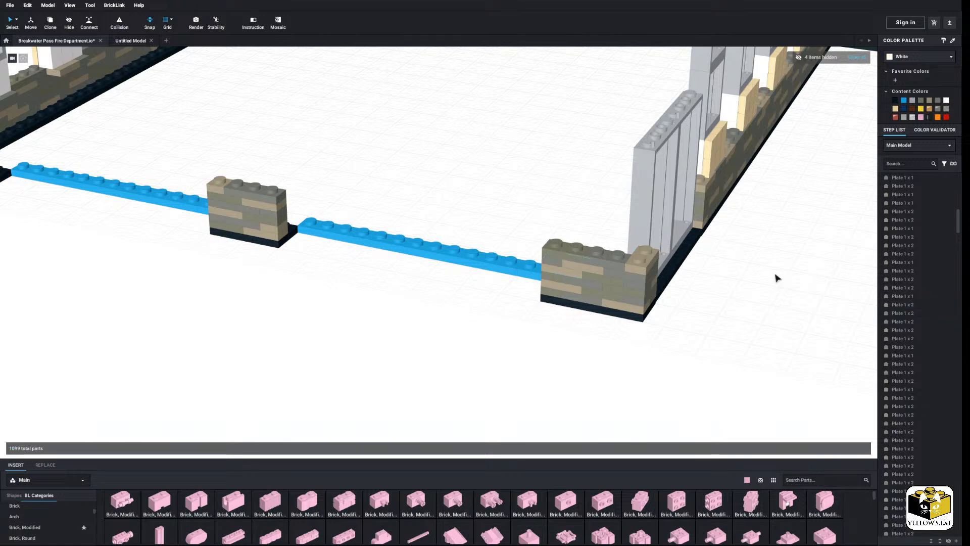
# Select all tan wall and window pillar parts in the model by their color
pyautogui.scroll(-10, 777, 278)
pyautogui.moveTo(494, 295); pyautogui.dragTo(475, 296, button='right')
pyautogui.scroll(4, 439, 296)
pyautogui.moveTo(438, 297); pyautogui.dragTo(379, 304, button='middle')
pyautogui.scroll(4, 468, 290)
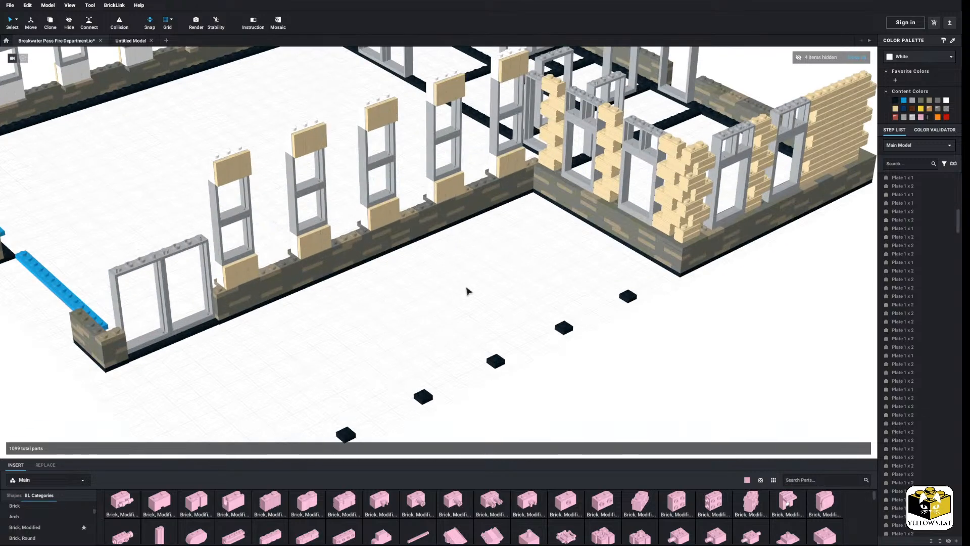
pyautogui.moveTo(468, 290); pyautogui.dragTo(506, 317, button='middle')
pyautogui.scroll(-3, 507, 316)
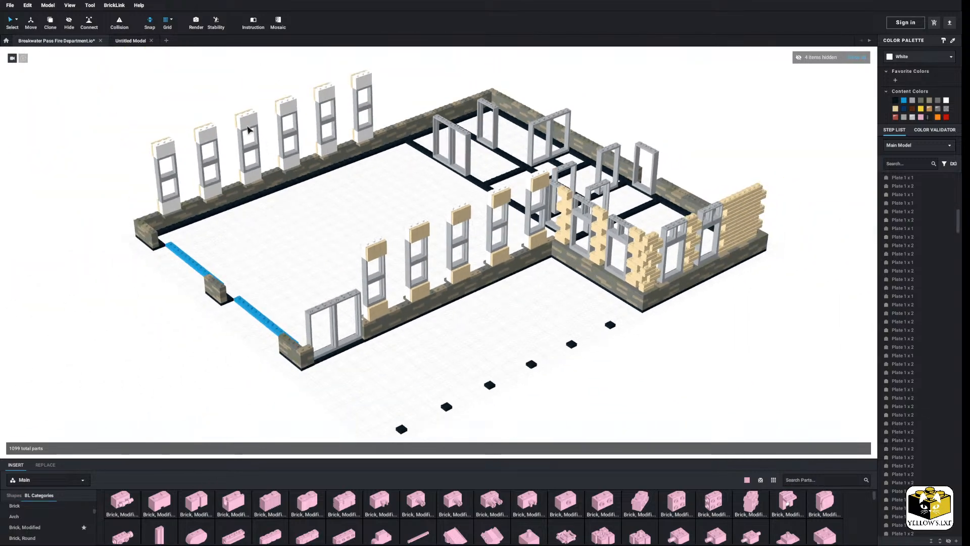
pyautogui.click(17, 22)
pyautogui.click(45, 44)
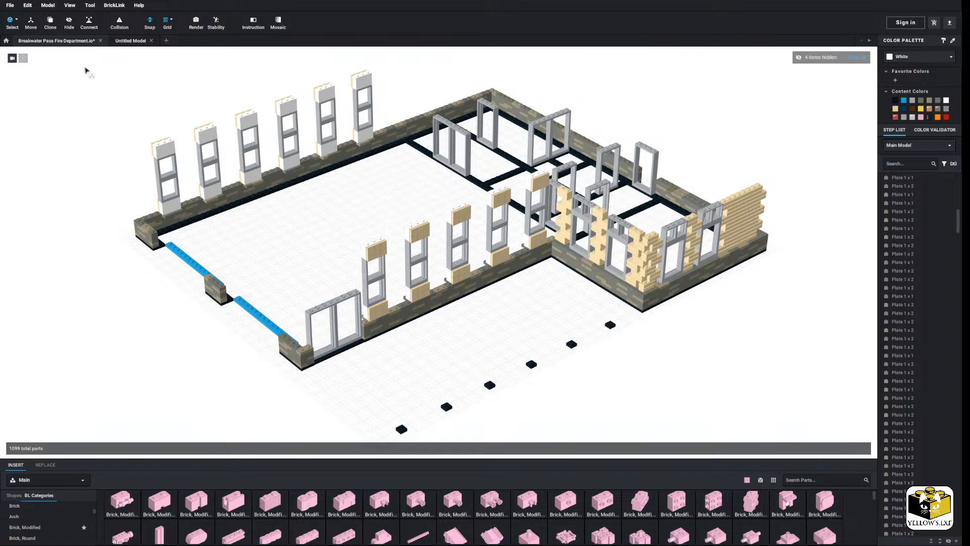
pyautogui.click(23, 25)
pyautogui.click(37, 30)
pyautogui.click(377, 251)
# Try Dark Orange on the selected wall and window pillar parts
pyautogui.click(931, 57)
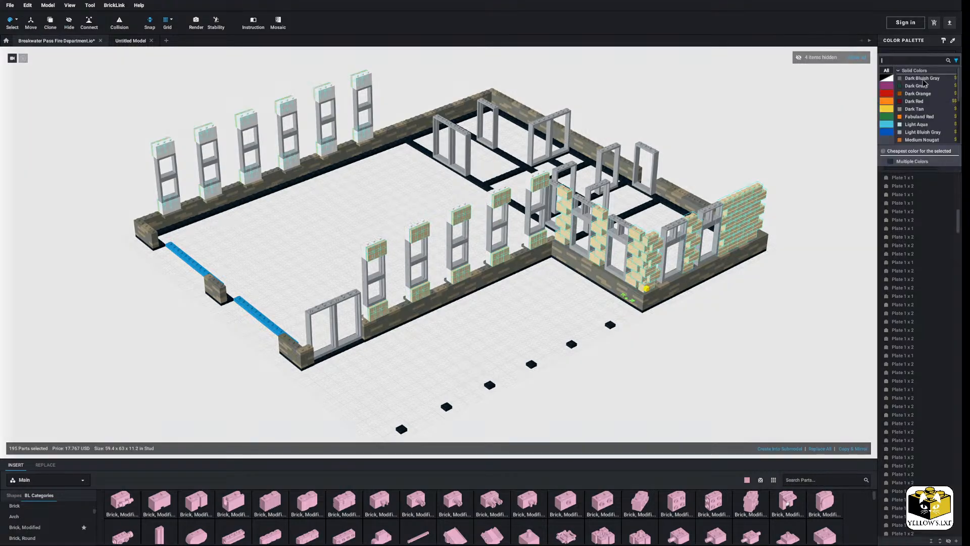
pyautogui.scroll(-3, 923, 83)
pyautogui.click(917, 78)
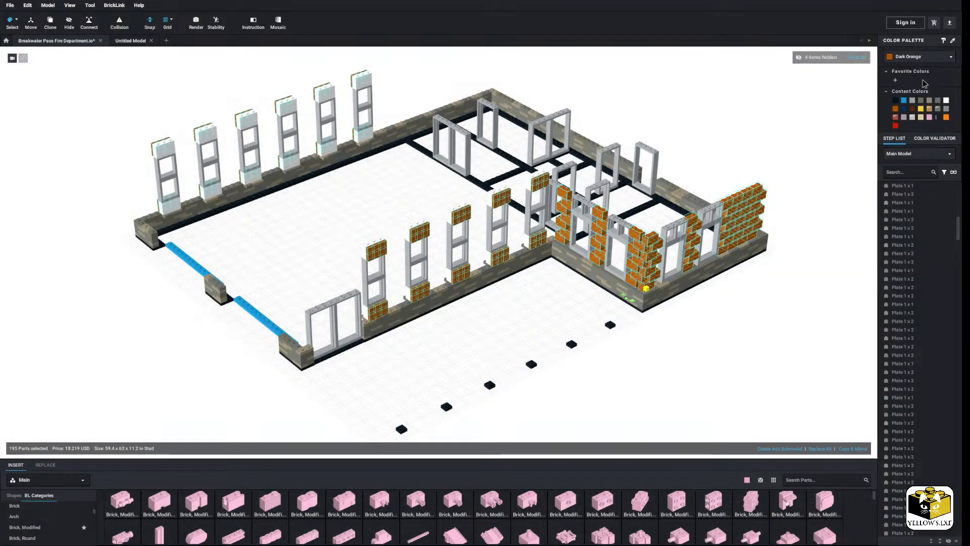
pyautogui.moveTo(841, 111); pyautogui.dragTo(841, 106, button='right')
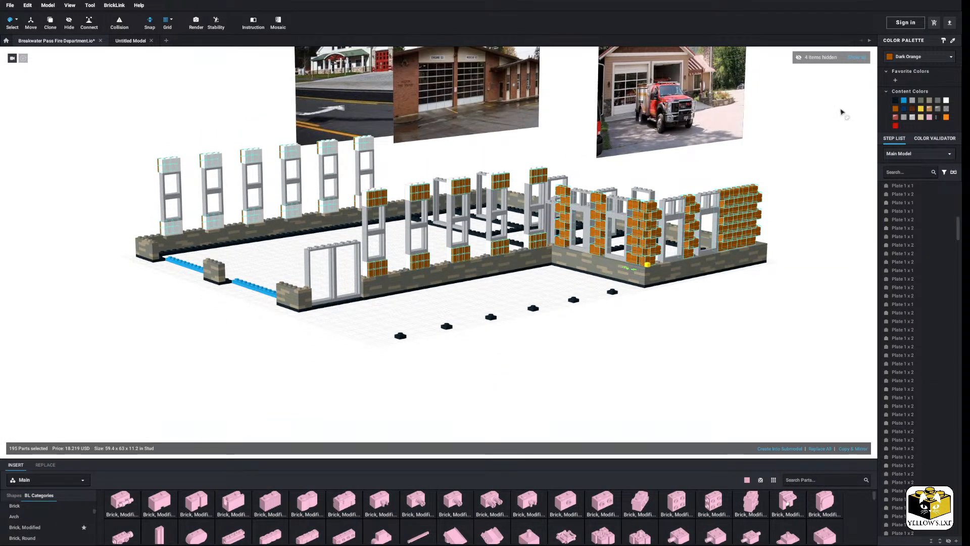
# Try Light Aqua on the selected wall and window pillar parts
pyautogui.click(898, 58)
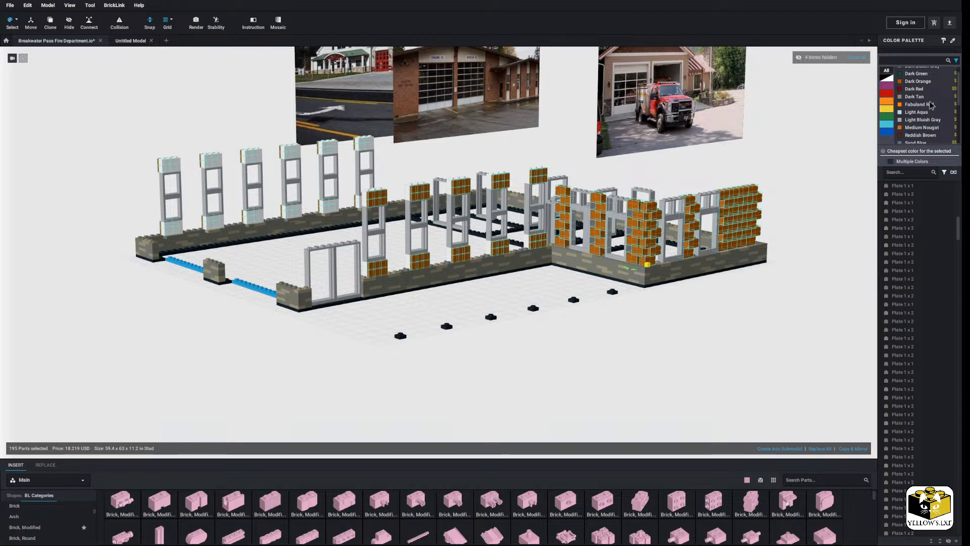
pyautogui.scroll(-3, 931, 104)
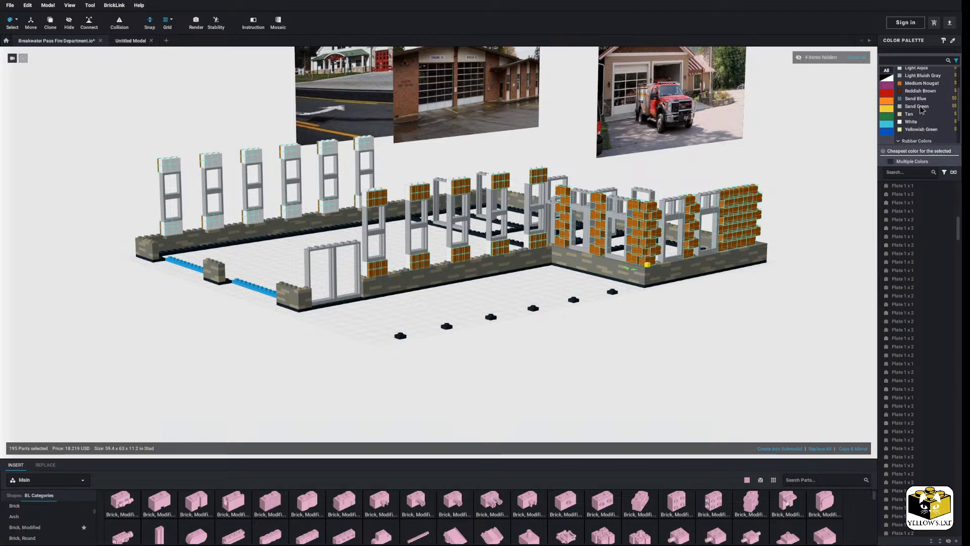
pyautogui.scroll(1, 920, 103)
pyautogui.scroll(-2, 918, 111)
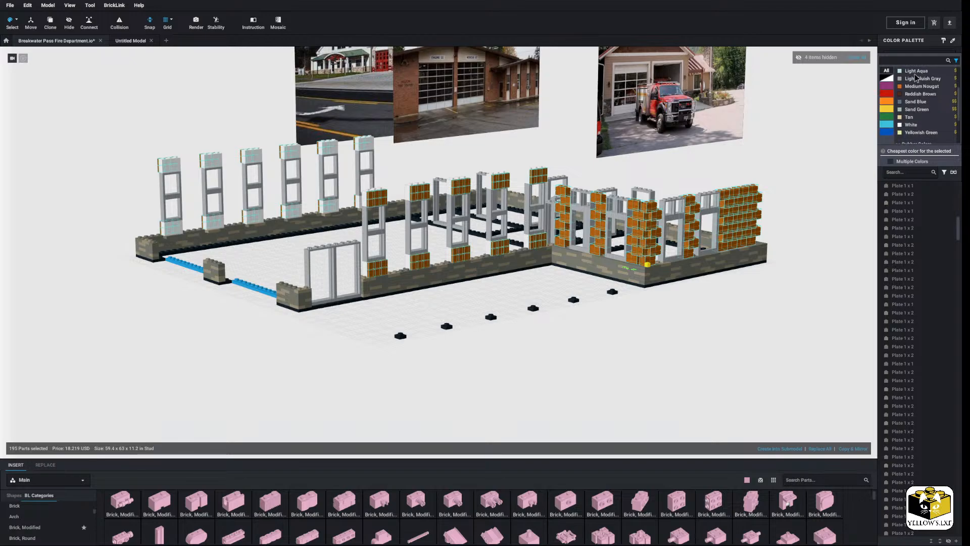
pyautogui.click(917, 74)
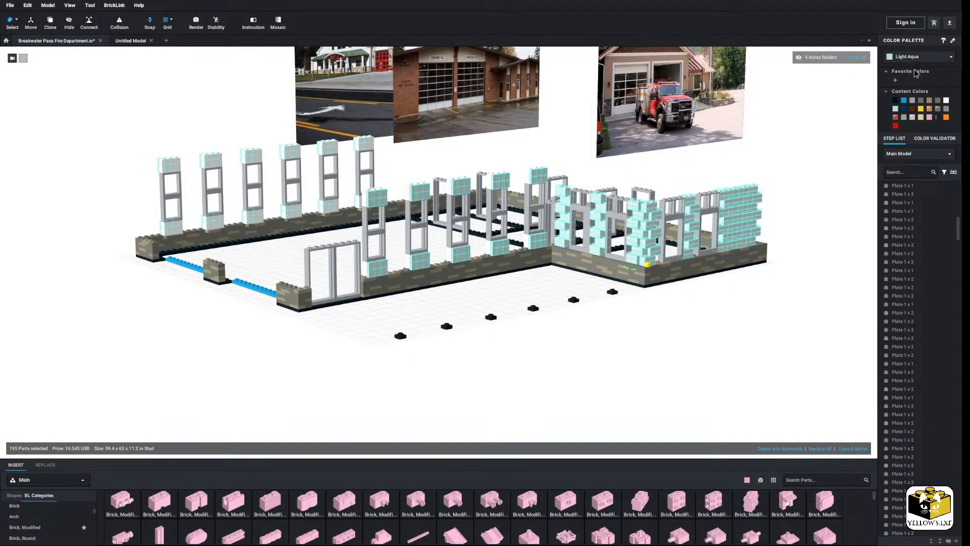
# Recolor the selected wall and window pillar parts White, deselect them and return to the normal selection mode
pyautogui.click(916, 59)
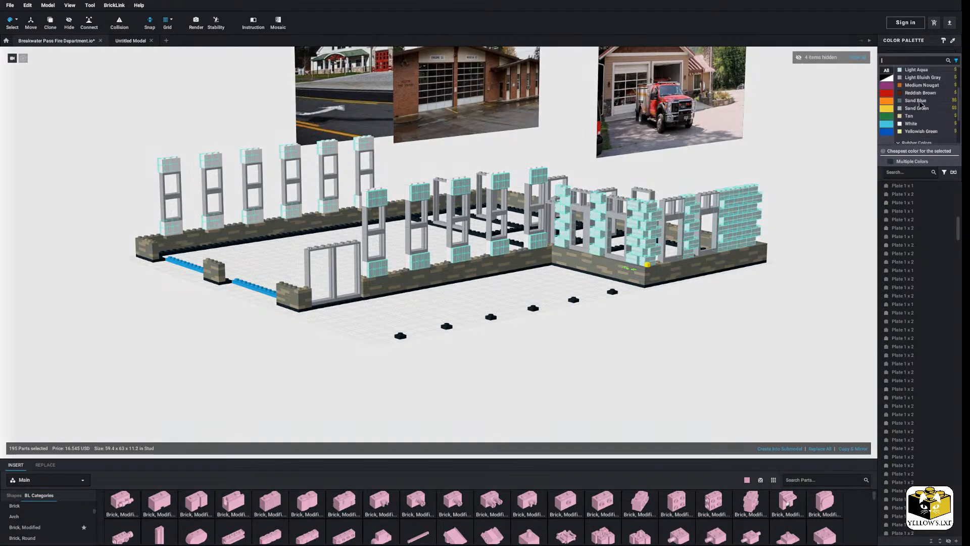
pyautogui.scroll(-2, 912, 101)
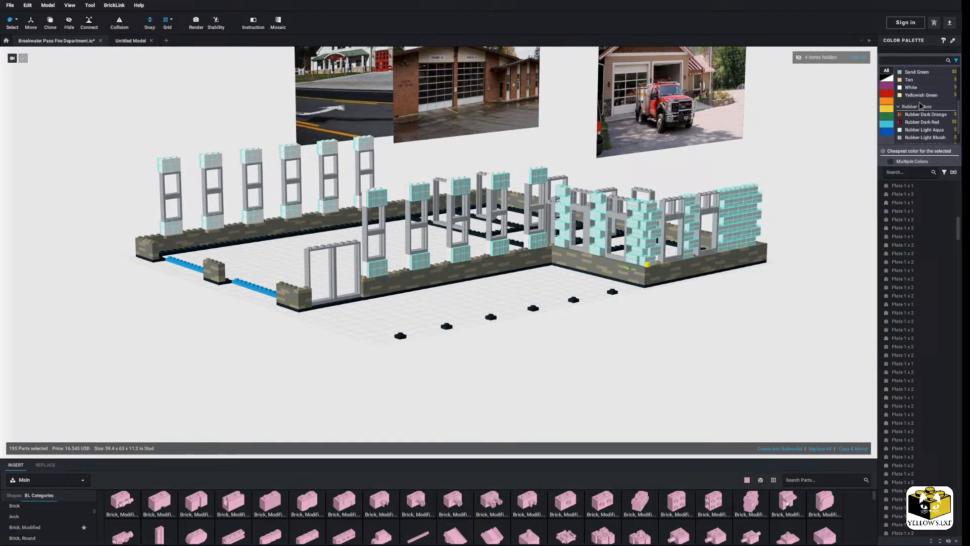
pyautogui.click(501, 302)
pyautogui.moveTo(502, 302)
pyautogui.mouseDown(button='right')
pyautogui.moveTo(511, 301)
pyautogui.moveTo(501, 302)
pyautogui.mouseUp(button='right')
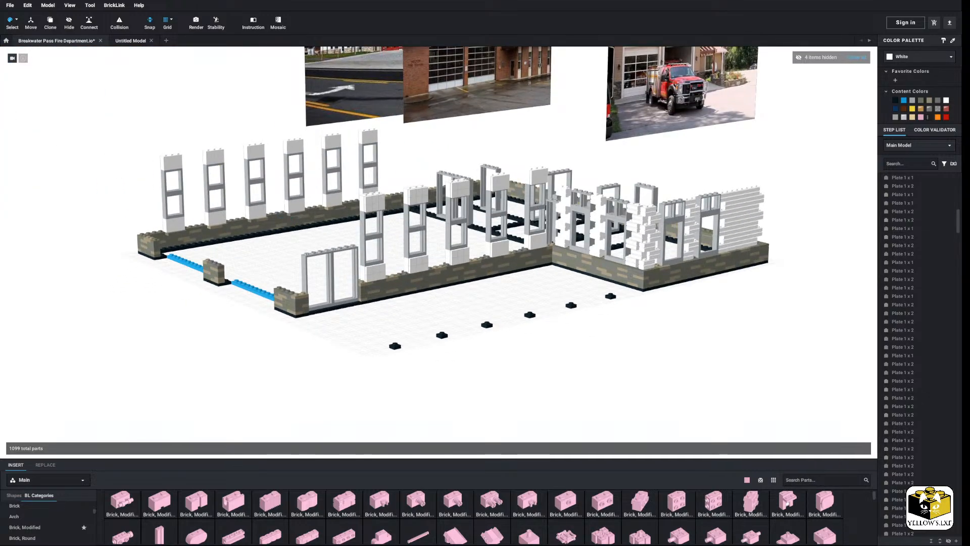
pyautogui.click(17, 20)
pyautogui.click(32, 24)
pyautogui.scroll(3, 514, 267)
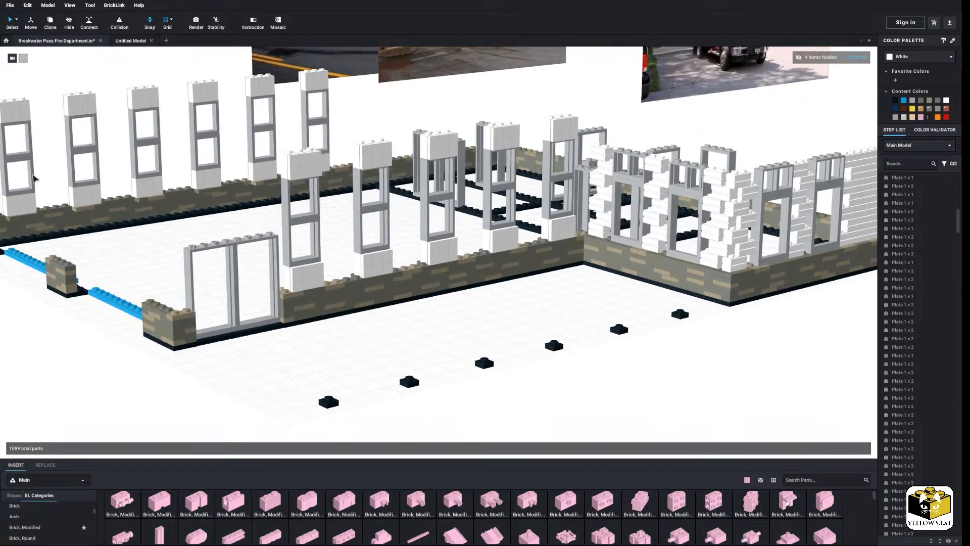
# Try replacing the dark bluish gray jumper plate beside the window nearest the wall's outer corner with a Plate 1 x 2
pyautogui.moveTo(427, 286); pyautogui.dragTo(389, 326, button='right')
pyautogui.scroll(4, 440, 323)
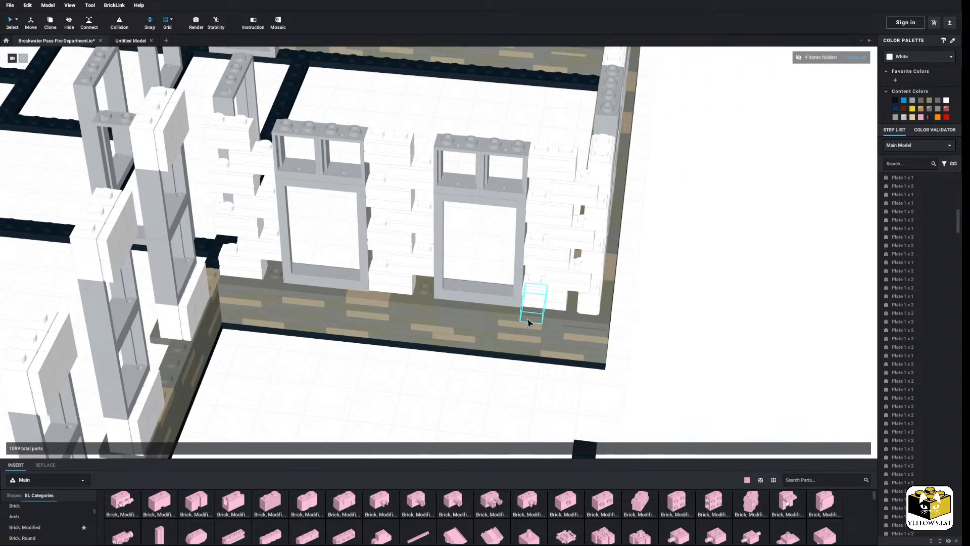
pyautogui.moveTo(532, 315); pyautogui.dragTo(531, 312, button='right')
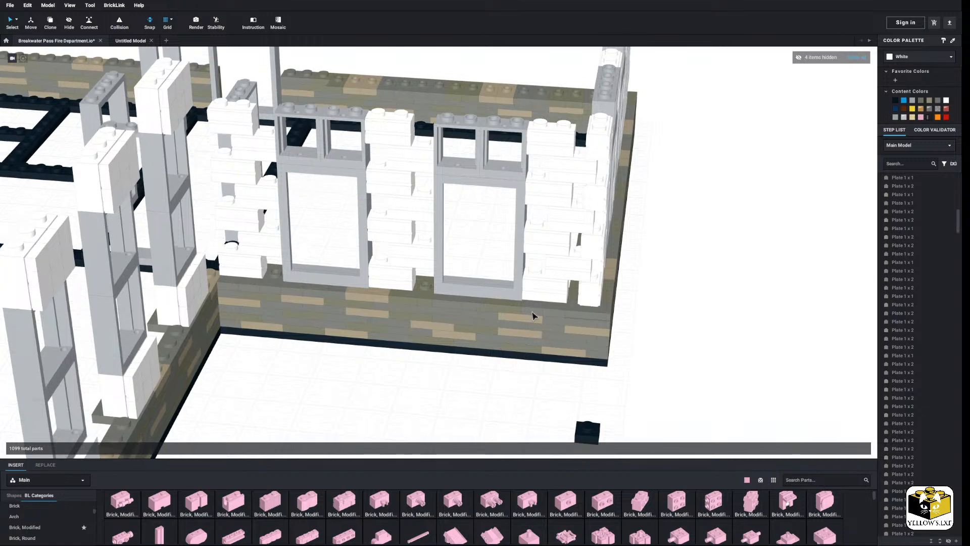
pyautogui.click(532, 312)
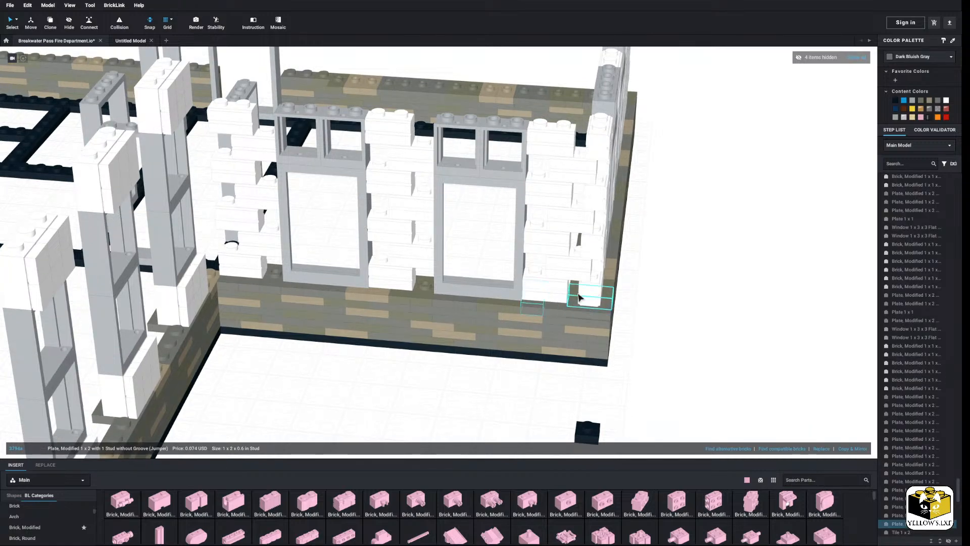
pyautogui.click(822, 449)
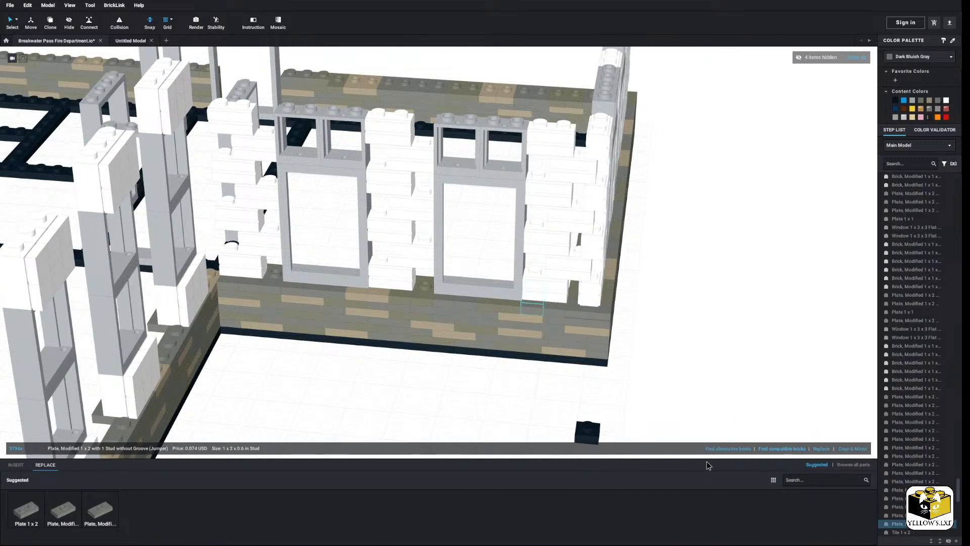
pyautogui.click(23, 505)
pyautogui.click(532, 316)
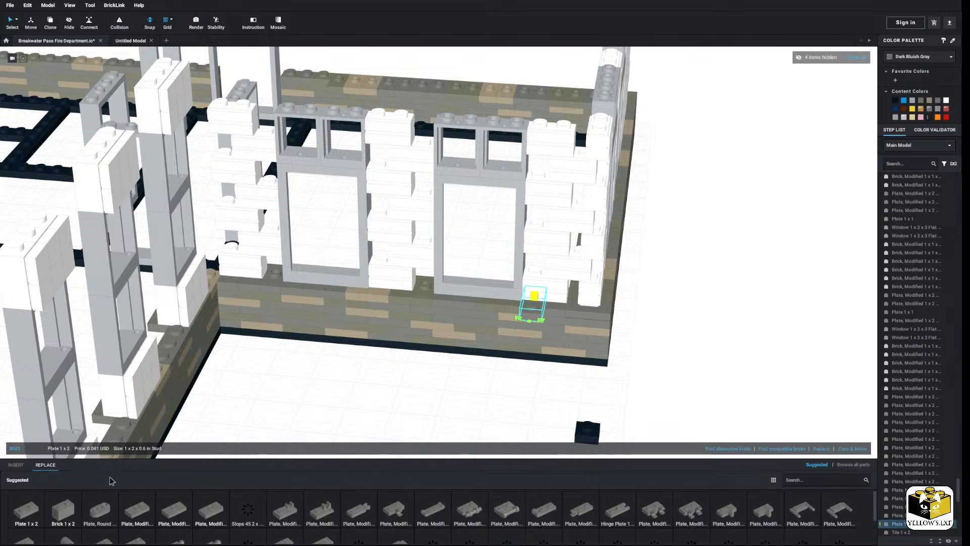
pyautogui.scroll(-1, 149, 499)
pyautogui.scroll(1, 150, 499)
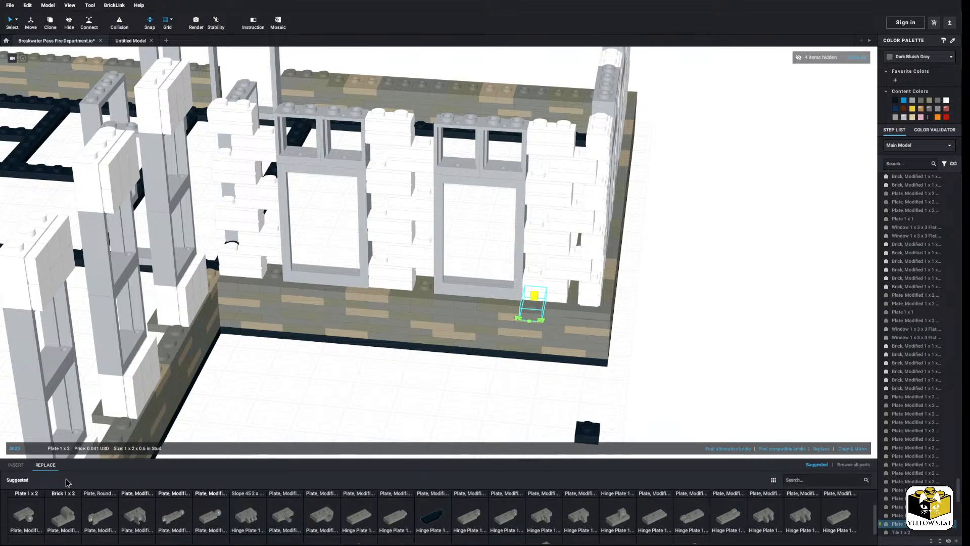
pyautogui.click(343, 419)
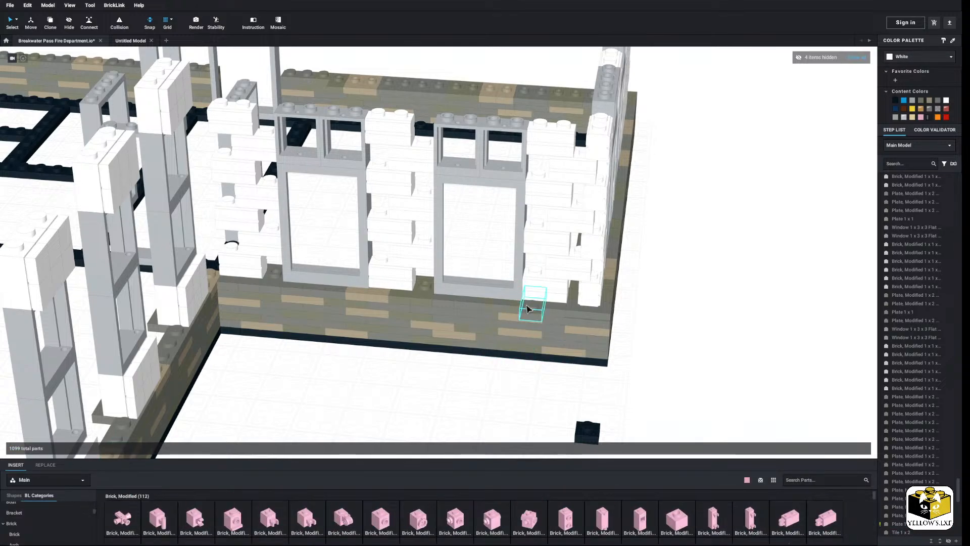
# Delete the plate beside the window nearest the outer corner and fill the gap with a copy of the neighboring Tile 1 x 2
pyautogui.rightClick(526, 305)
pyautogui.click(548, 337)
pyautogui.rightClick(589, 314)
pyautogui.click(608, 319)
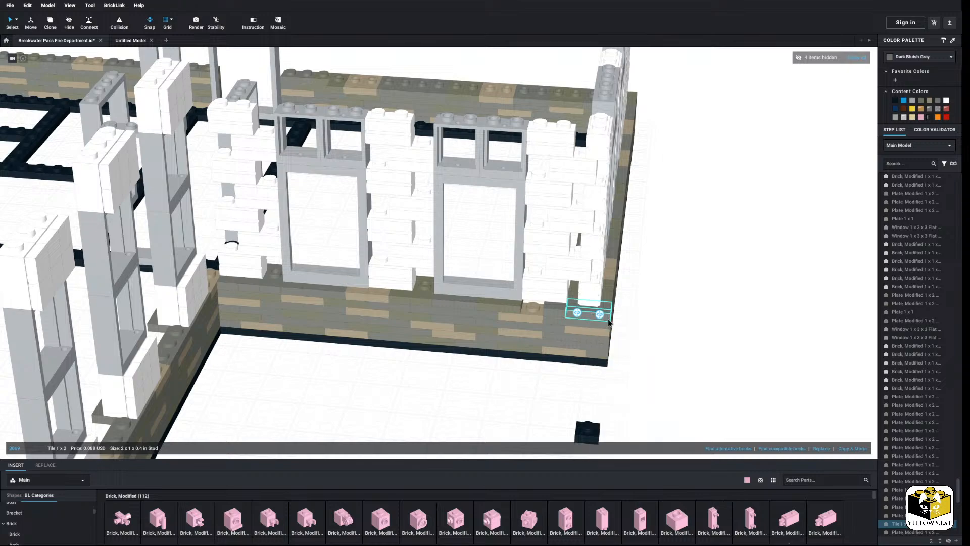
pyautogui.press('Delete')
pyautogui.rightClick(688, 307)
pyautogui.click(700, 326)
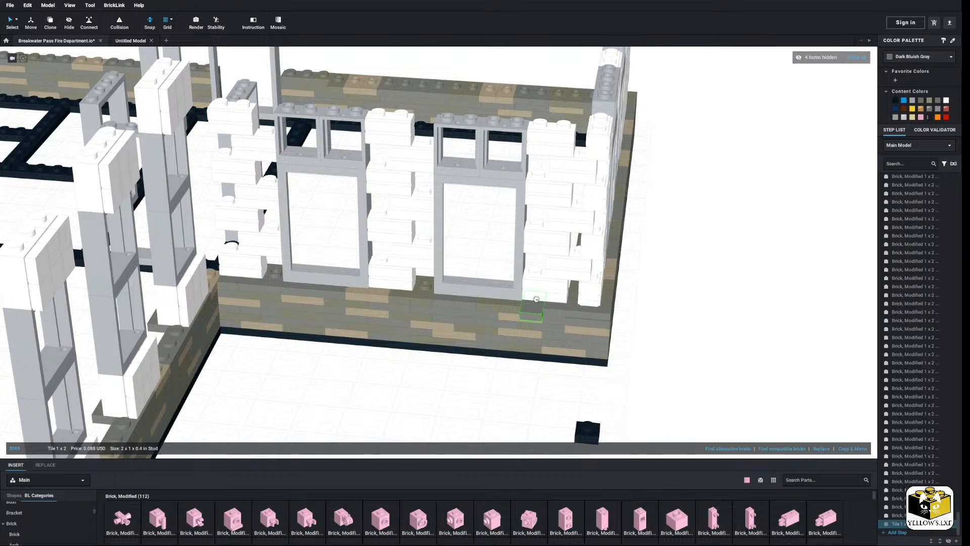
pyautogui.press('Escape')
# Select the seven white masonry-profile bricks beside the corner window and shift them about half a stud toward the outer corner
pyautogui.scroll(2, 446, 389)
pyautogui.click(575, 290)
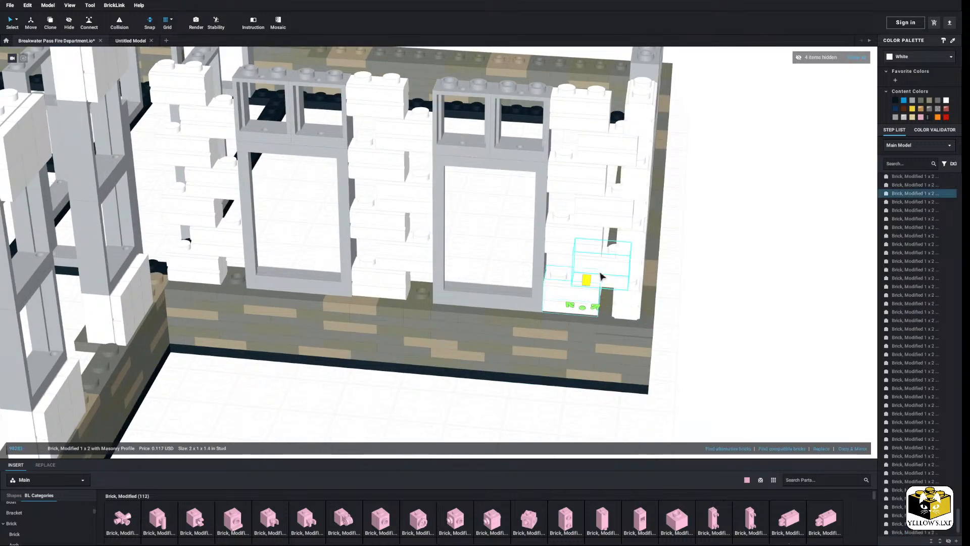
pyautogui.keyDown('ctrl'); pyautogui.click(600, 273); pyautogui.keyUp('ctrl')
pyautogui.keyDown('ctrl'); pyautogui.click(573, 241); pyautogui.keyUp('ctrl')
pyautogui.keyDown('ctrl'); pyautogui.click(589, 211); pyautogui.keyUp('ctrl')
pyautogui.keyDown('ctrl'); pyautogui.click(581, 185); pyautogui.keyUp('ctrl')
pyautogui.keyDown('ctrl'); pyautogui.click(588, 141); pyautogui.keyUp('ctrl')
pyautogui.keyDown('ctrl'); pyautogui.click(582, 111); pyautogui.keyUp('ctrl')
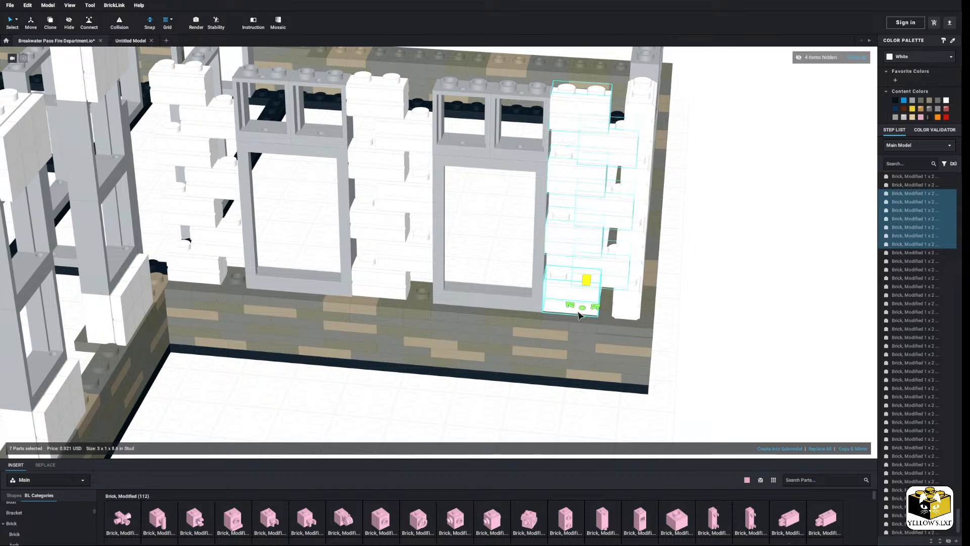
pyautogui.moveTo(564, 307); pyautogui.dragTo(580, 310)
pyautogui.click(494, 400)
# Move the corner window's 1 x 4 x 5 frame and two upper 1 x 2 x 2 frames about half a stud toward the corner pillar
pyautogui.moveTo(493, 401)
pyautogui.mouseDown(button='right')
pyautogui.moveTo(480, 400)
pyautogui.moveTo(494, 401)
pyautogui.mouseUp(button='right')
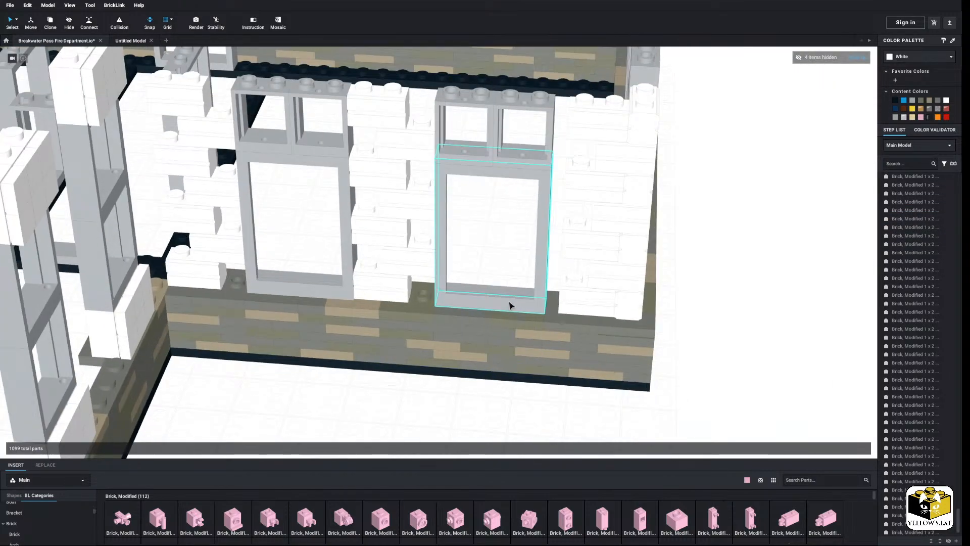
pyautogui.click(527, 186)
pyautogui.keyDown('ctrl'); pyautogui.click(525, 151); pyautogui.keyUp('ctrl')
pyautogui.keyDown('ctrl'); pyautogui.click(459, 158); pyautogui.keyUp('ctrl')
pyautogui.moveTo(495, 299); pyautogui.dragTo(514, 301)
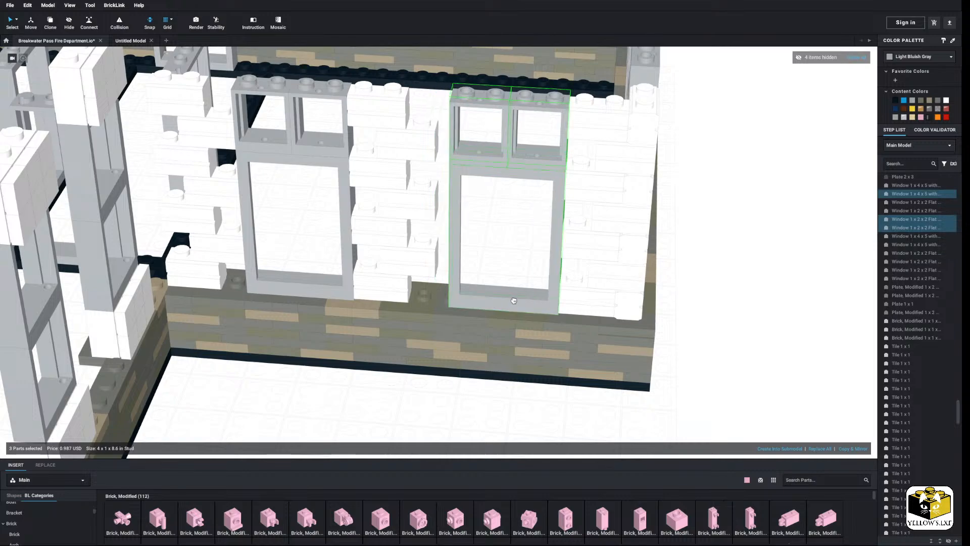
# Delete the jumper plate under the corner window's inner edge and place a copied dark bluish gray Tile 1 x 2 there
pyautogui.click(441, 305)
pyautogui.rightClick(440, 305)
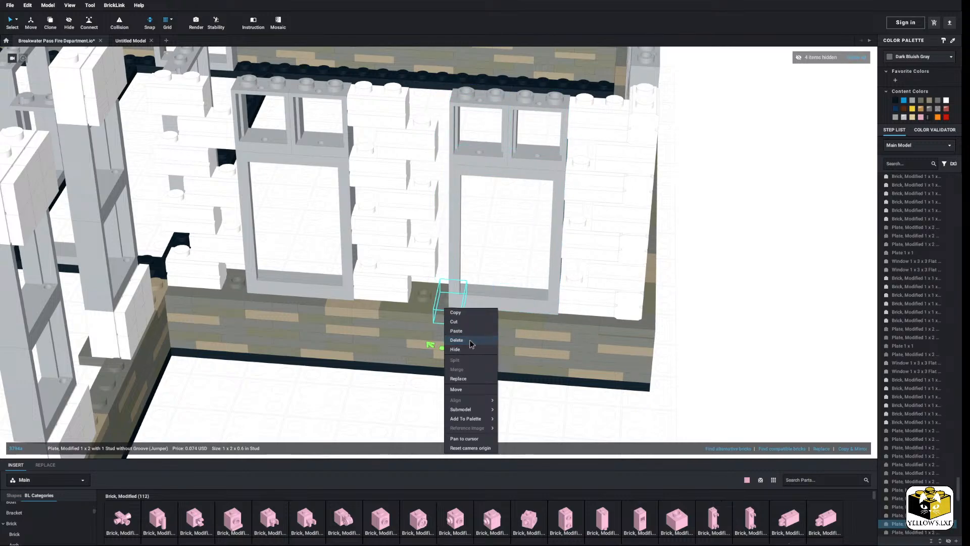
pyautogui.click(469, 340)
pyautogui.click(564, 325)
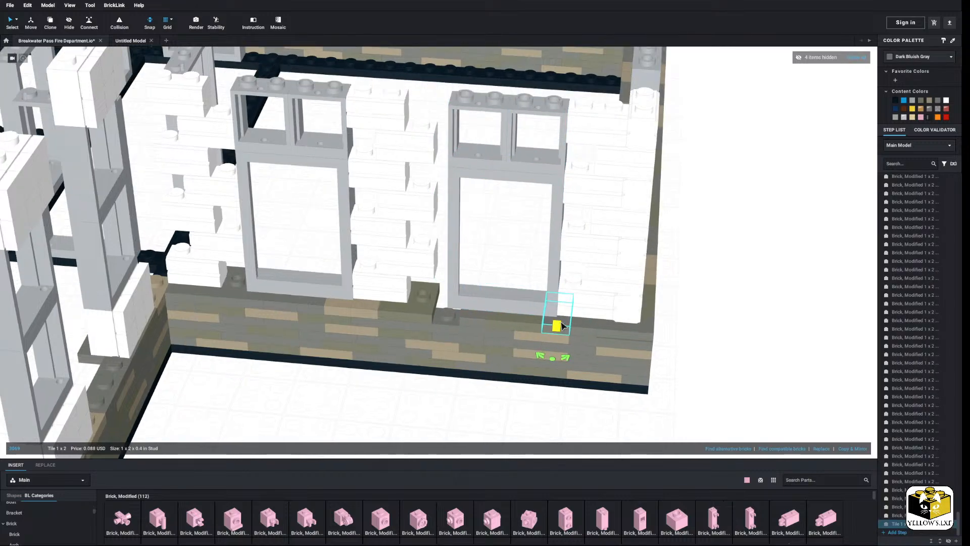
pyautogui.rightClick(564, 333)
pyautogui.rightClick(679, 318)
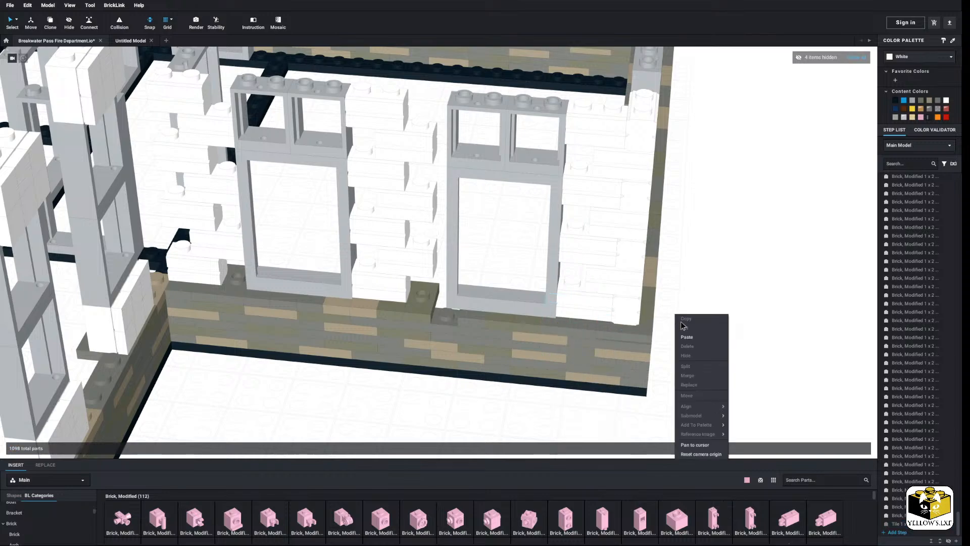
pyautogui.click(687, 337)
pyautogui.click(494, 278)
# Select the seven white masonry-profile bricks between the two windows and shift them about half a stud toward the corner window
pyautogui.moveTo(507, 272); pyautogui.dragTo(583, 294, button='middle')
pyautogui.click(489, 280)
pyautogui.keyDown('ctrl'); pyautogui.click(460, 314); pyautogui.keyUp('ctrl')
pyautogui.keyDown('ctrl'); pyautogui.click(447, 246); pyautogui.keyUp('ctrl')
pyautogui.keyDown('ctrl'); pyautogui.click(482, 219); pyautogui.keyUp('ctrl')
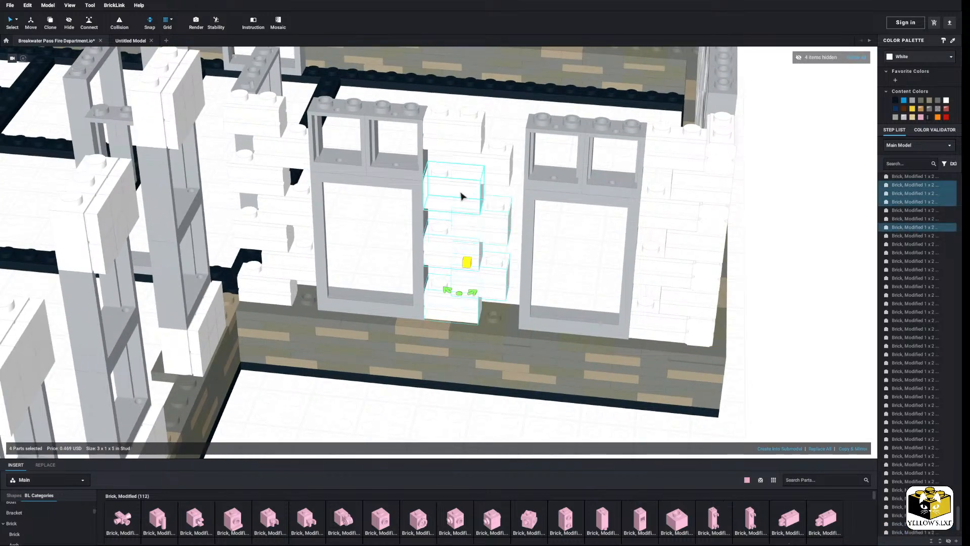
pyautogui.keyDown('ctrl'); pyautogui.click(462, 195); pyautogui.keyUp('ctrl')
pyautogui.keyDown('ctrl'); pyautogui.click(482, 156); pyautogui.keyUp('ctrl')
pyautogui.keyDown('ctrl'); pyautogui.click(463, 130); pyautogui.keyUp('ctrl')
pyautogui.moveTo(453, 305); pyautogui.dragTo(470, 307)
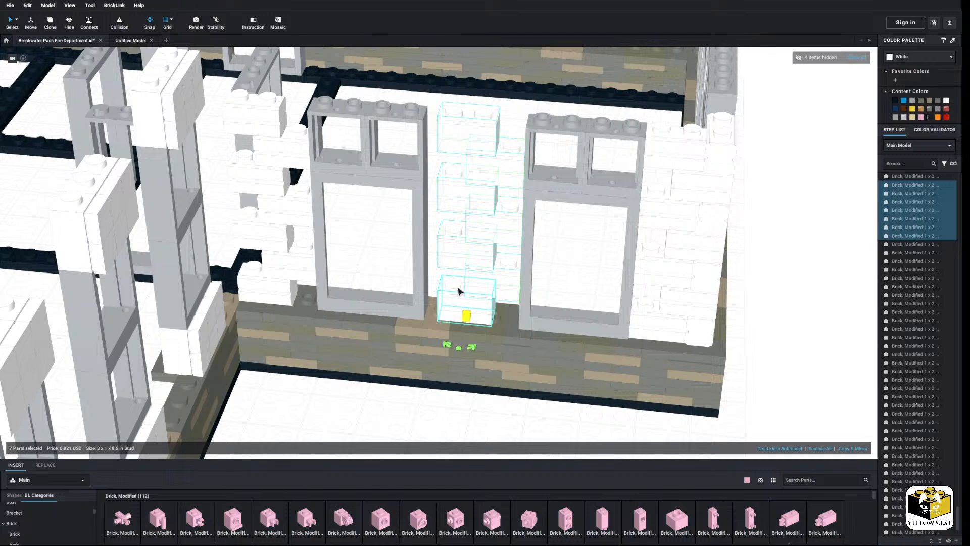
pyautogui.click(440, 278)
# Replace the Dark Gray jumper plate under the middle pillar's corner-side edge with a pasted Dark Gray Tile 1 x 2
pyautogui.click(490, 330)
pyautogui.rightClick(489, 328)
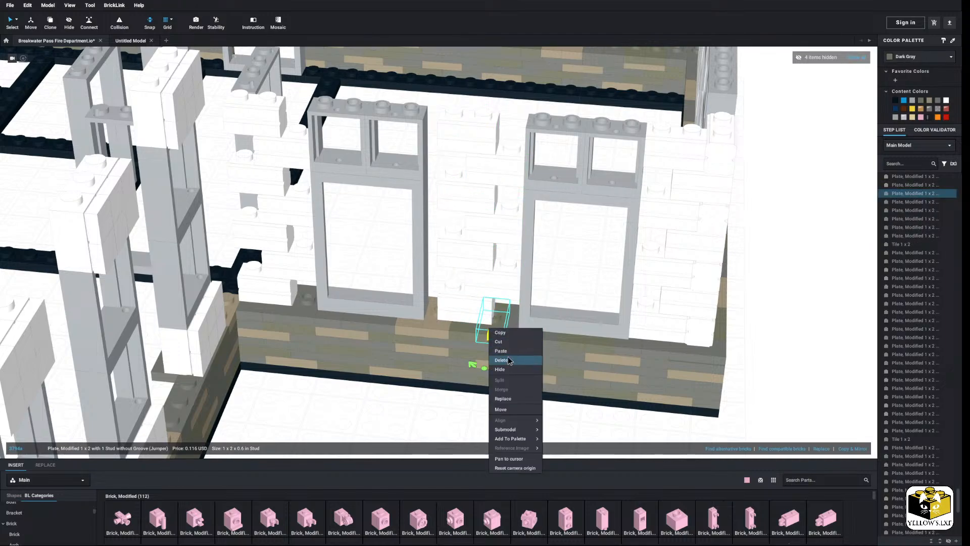
pyautogui.click(508, 360)
pyautogui.rightClick(503, 304)
pyautogui.rightClick(553, 289)
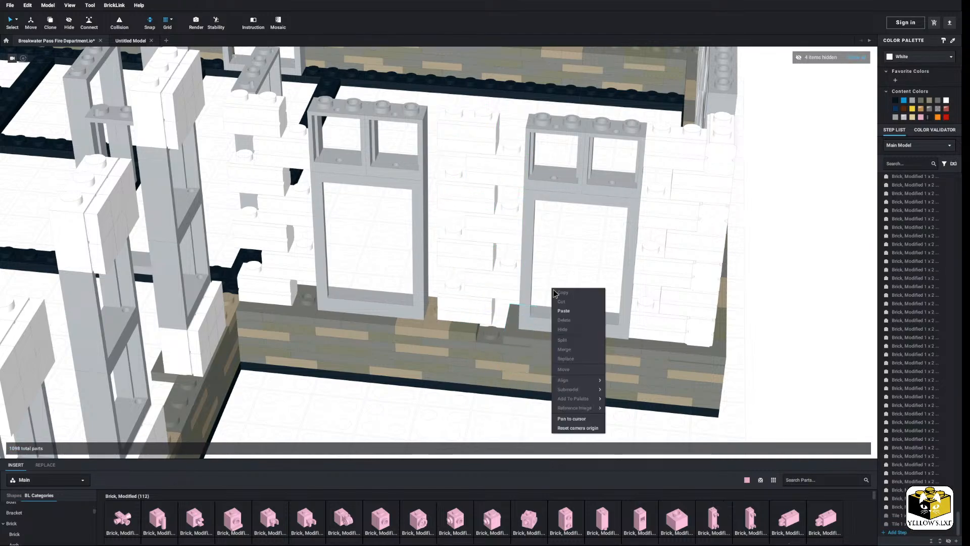
pyautogui.click(563, 310)
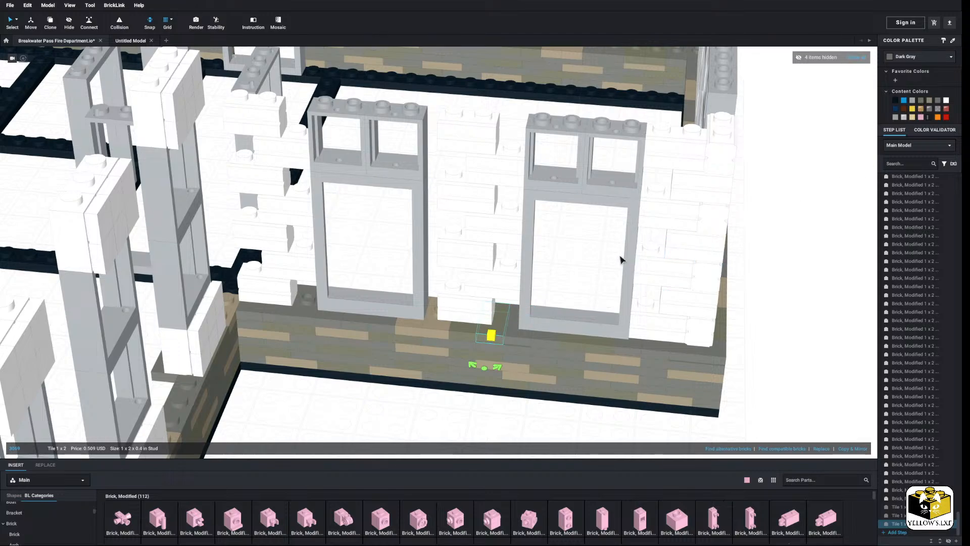
pyautogui.press('Escape')
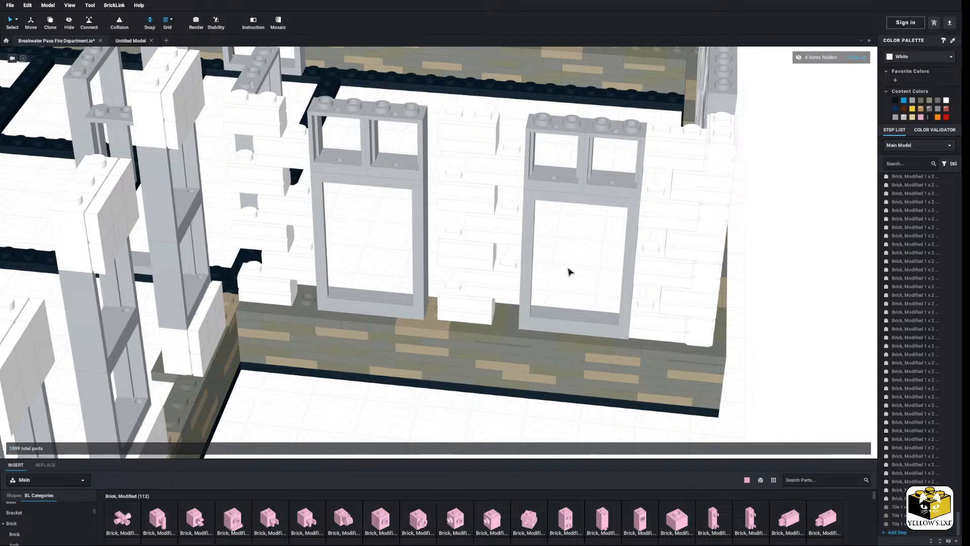
# Delete the tan jumper plate between the inner window and middle pillar, paste a Tile 1 x 2 there and recolor it Dark Tan
pyautogui.click(432, 327)
pyautogui.rightClick(432, 326)
pyautogui.click(475, 339)
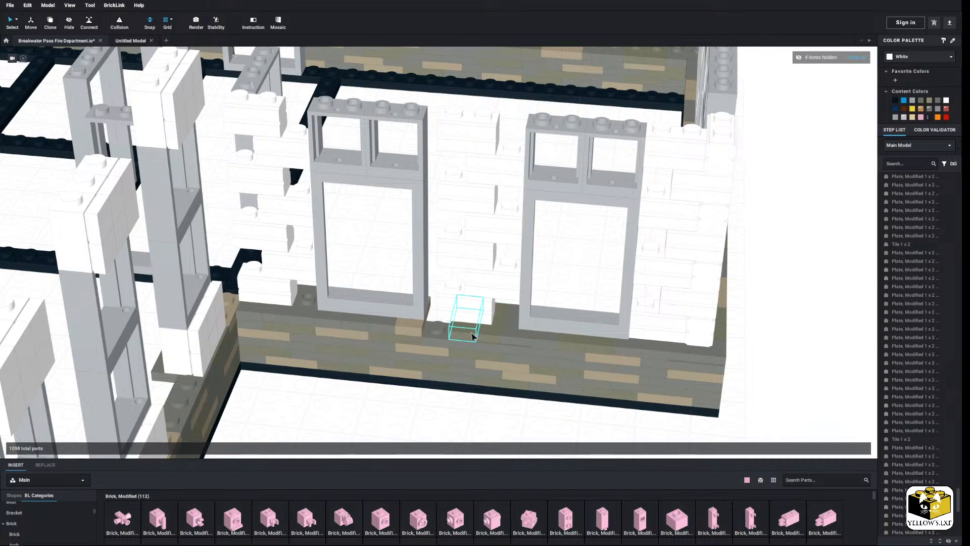
pyautogui.rightClick(491, 335)
pyautogui.rightClick(577, 288)
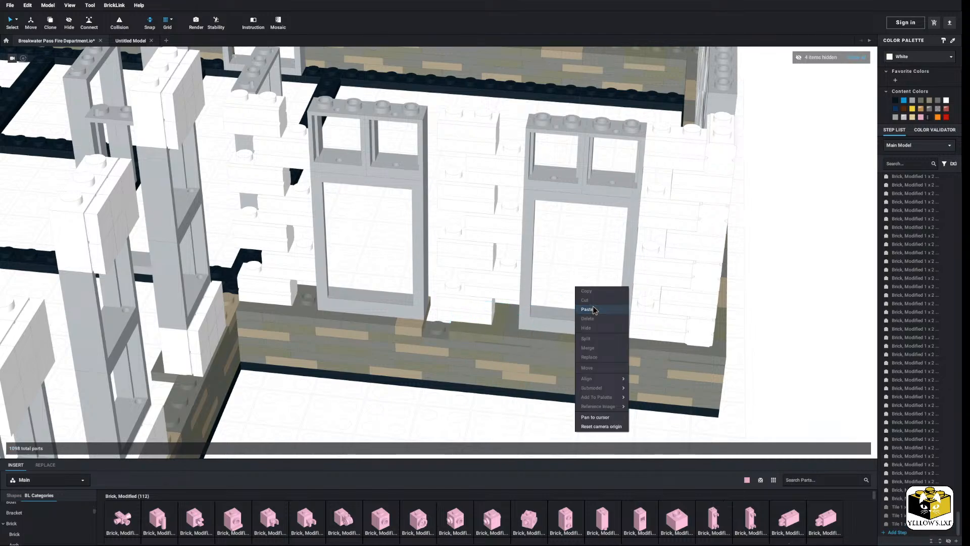
pyautogui.click(587, 309)
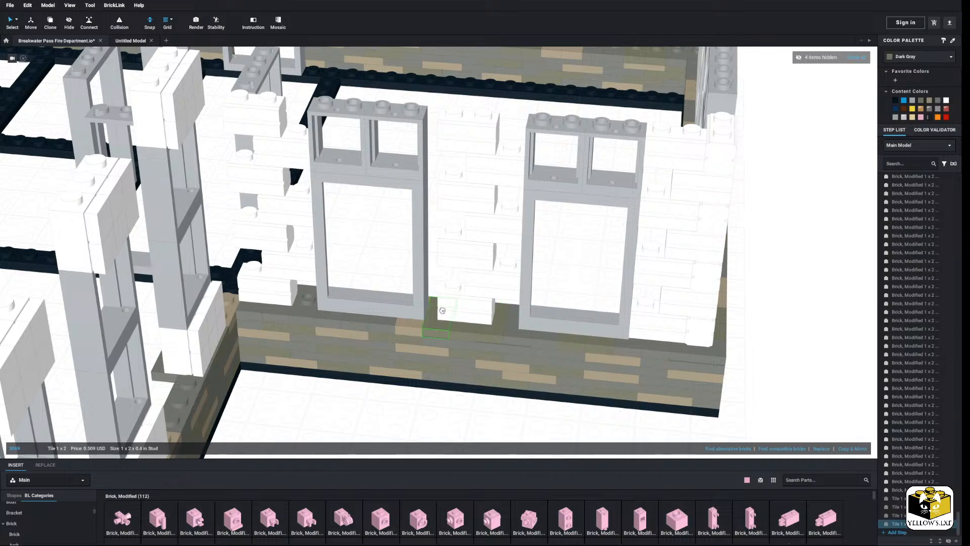
pyautogui.click(929, 101)
pyautogui.click(597, 250)
# Move the inner window's large frame and both upper frames about half a stud against the middle brick pillar
pyautogui.click(374, 253)
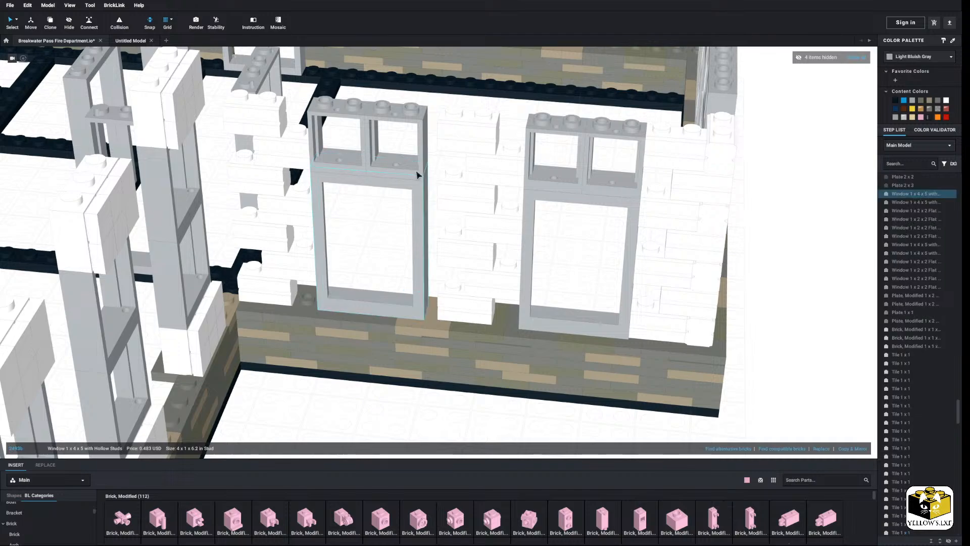
pyautogui.keyDown('ctrl'); pyautogui.click(396, 152); pyautogui.keyUp('ctrl')
pyautogui.keyDown('ctrl'); pyautogui.click(349, 152); pyautogui.keyUp('ctrl')
pyautogui.moveTo(367, 306); pyautogui.dragTo(379, 305)
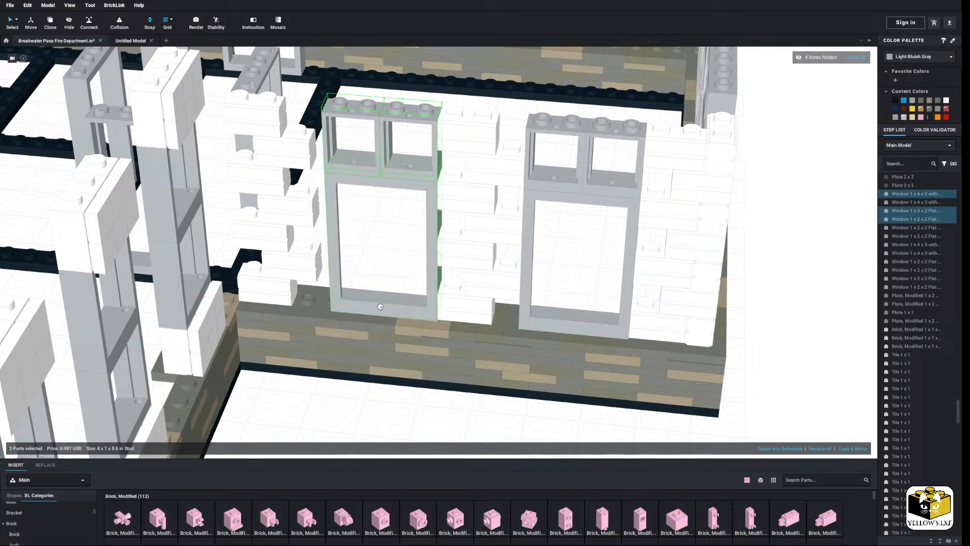
pyautogui.click(374, 266)
# Delete the two dark bluish gray jumper plates between the inner-corner brick pillar and the inner window
pyautogui.moveTo(375, 266); pyautogui.dragTo(418, 271, button='middle')
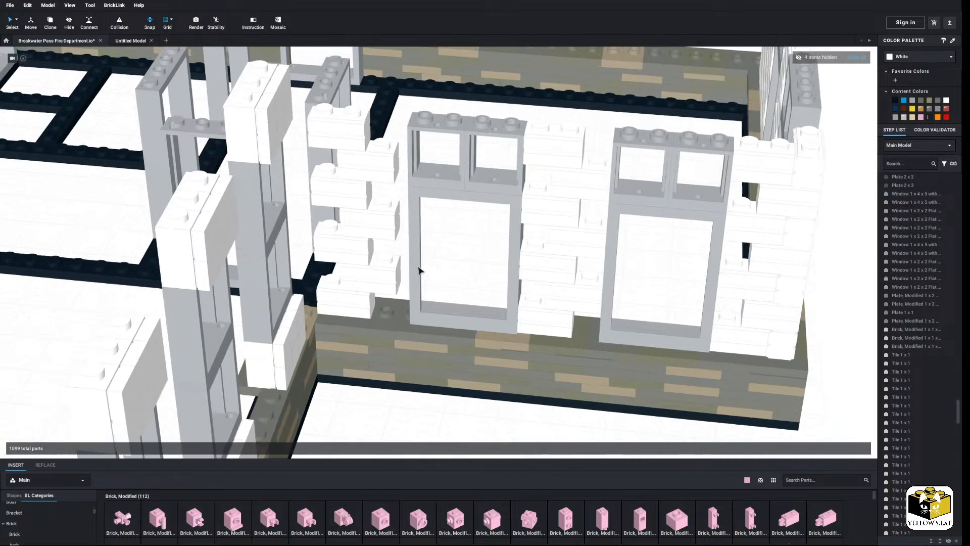
pyautogui.rightClick(400, 324)
pyautogui.click(410, 354)
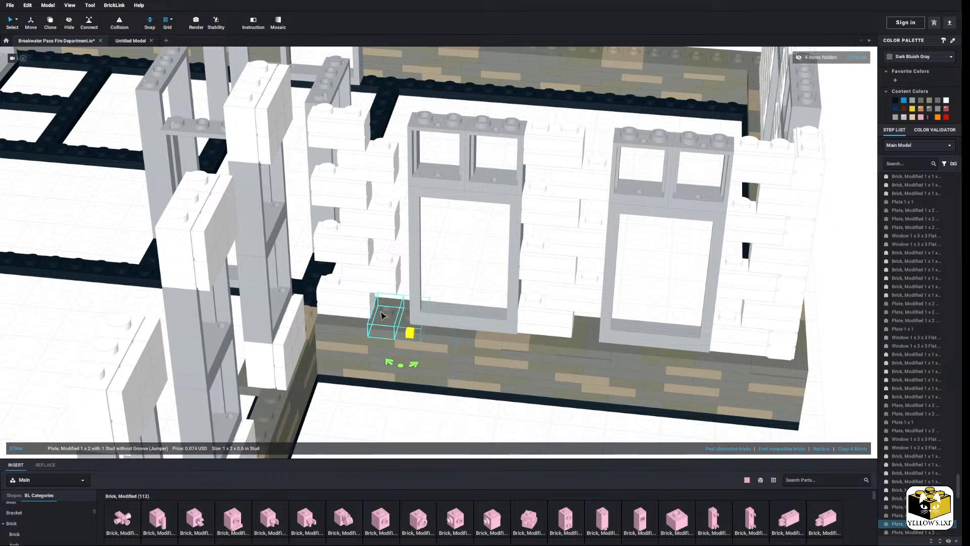
pyautogui.click(388, 316)
pyautogui.rightClick(387, 317)
pyautogui.click(404, 350)
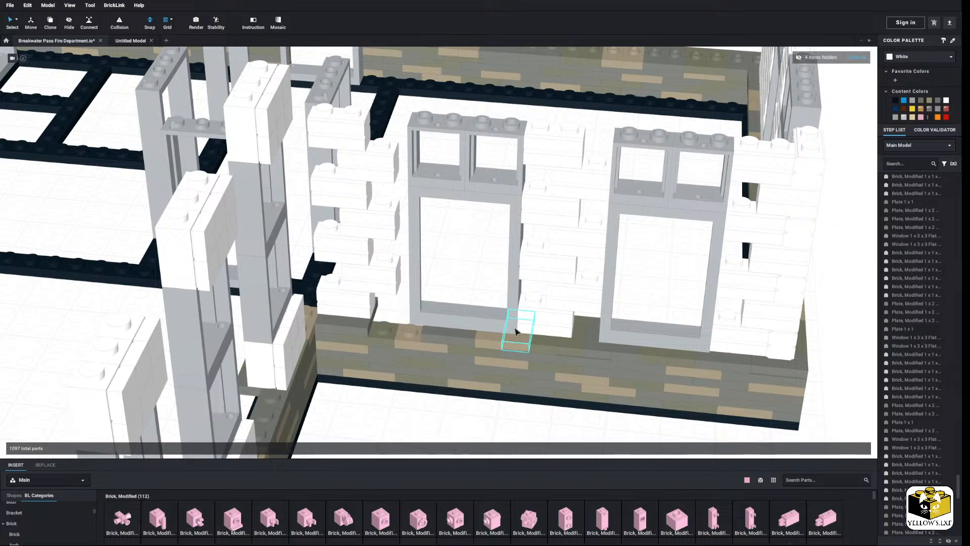
# Copy a dark bluish gray Tile 1 x 2 from the base and place it in the gap beside the inner-corner brick pillar
pyautogui.click(607, 348)
pyautogui.rightClick(607, 347)
pyautogui.click(617, 351)
pyautogui.click(653, 307)
pyautogui.rightClick(653, 304)
pyautogui.click(665, 328)
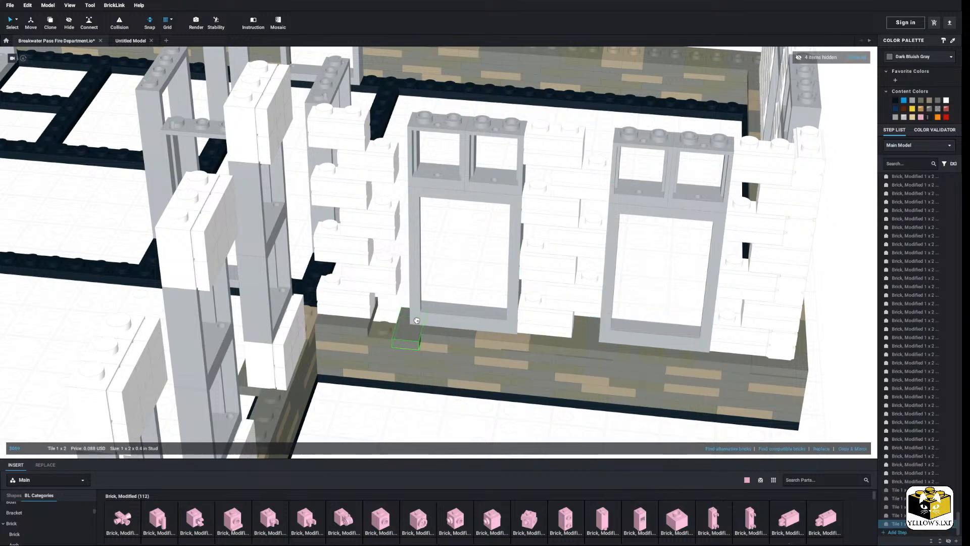
pyautogui.press('Escape')
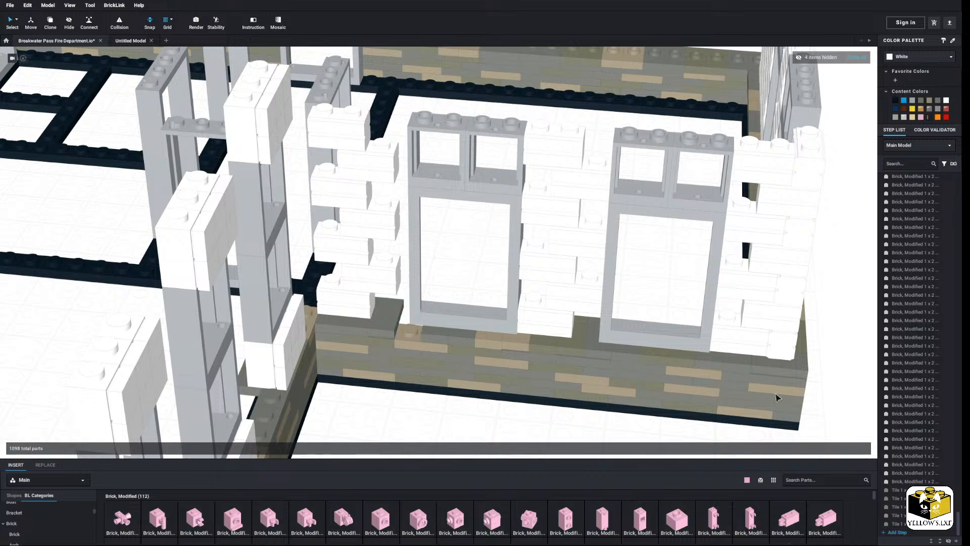
# Duplicate the newly placed tile into the remaining gap under the inner window's edge
pyautogui.click(385, 320)
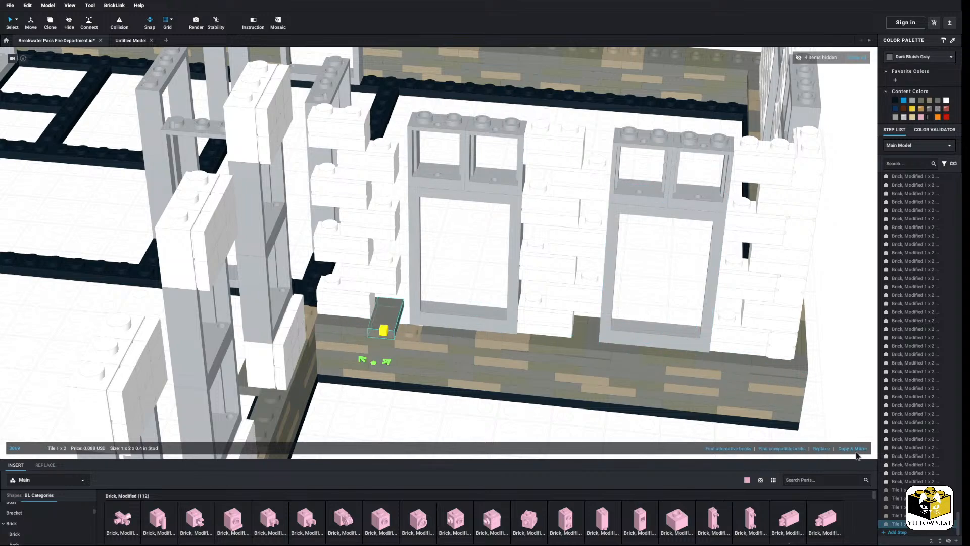
pyautogui.click(856, 451)
pyautogui.click(432, 289)
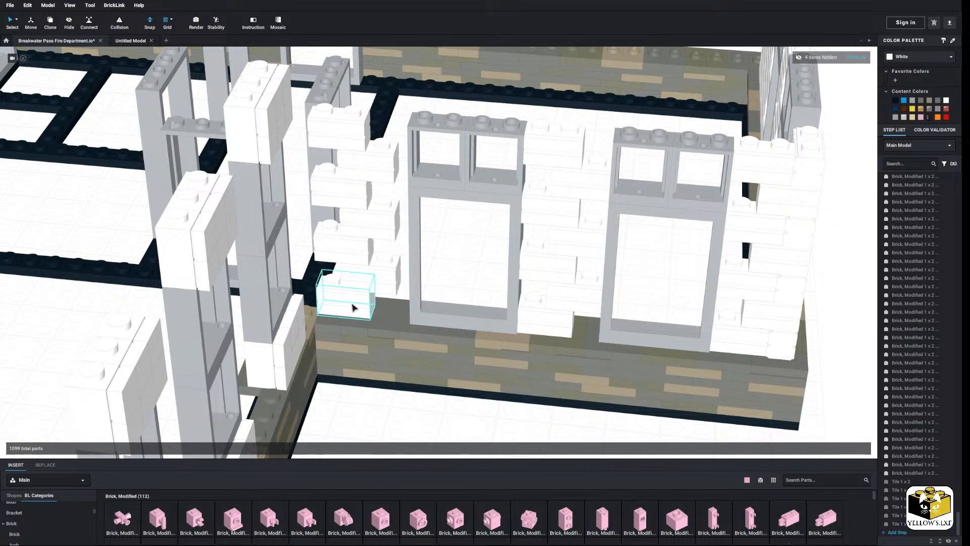
# Move the seven white bricks of the inner-corner pillar about half a stud against the inner window
pyautogui.moveTo(352, 307); pyautogui.dragTo(352, 146)
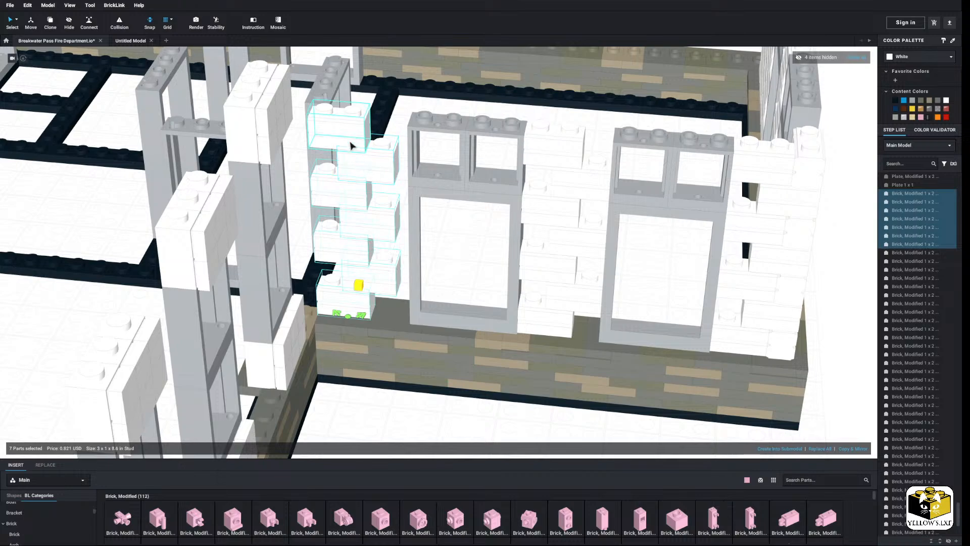
pyautogui.moveTo(344, 305); pyautogui.dragTo(362, 313)
pyautogui.press('Escape')
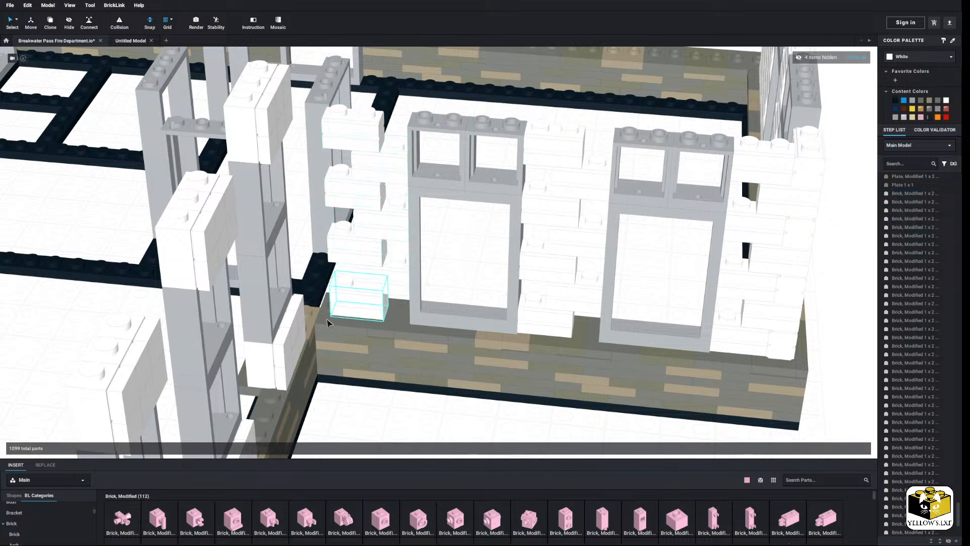
# Replace the exposed plate at the inner corner with a copy of the dark bluish gray Tile 1 x 2 beside the pillar
pyautogui.click(328, 319)
pyautogui.rightClick(328, 319)
pyautogui.click(349, 349)
pyautogui.rightClick(384, 326)
pyautogui.click(407, 328)
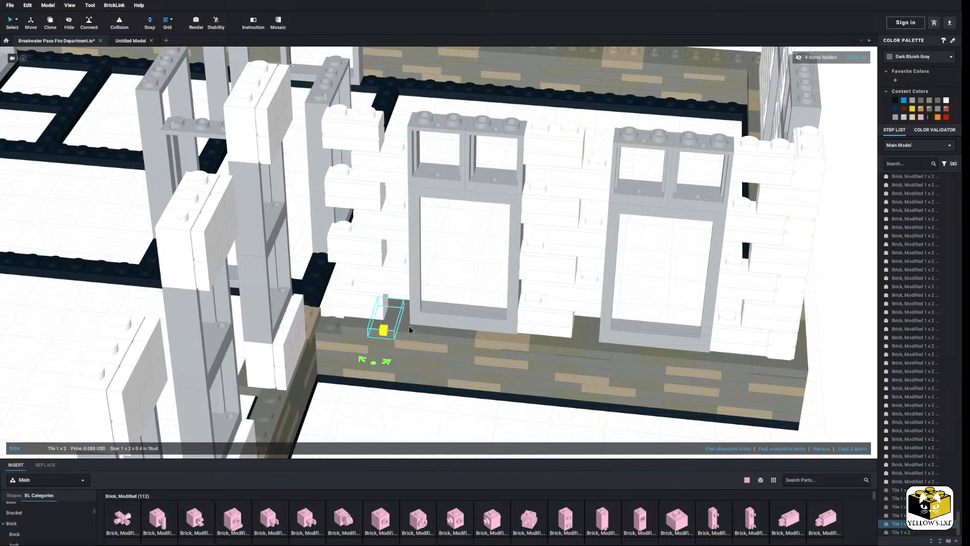
pyautogui.rightClick(465, 277)
pyautogui.click(480, 302)
pyautogui.click(326, 319)
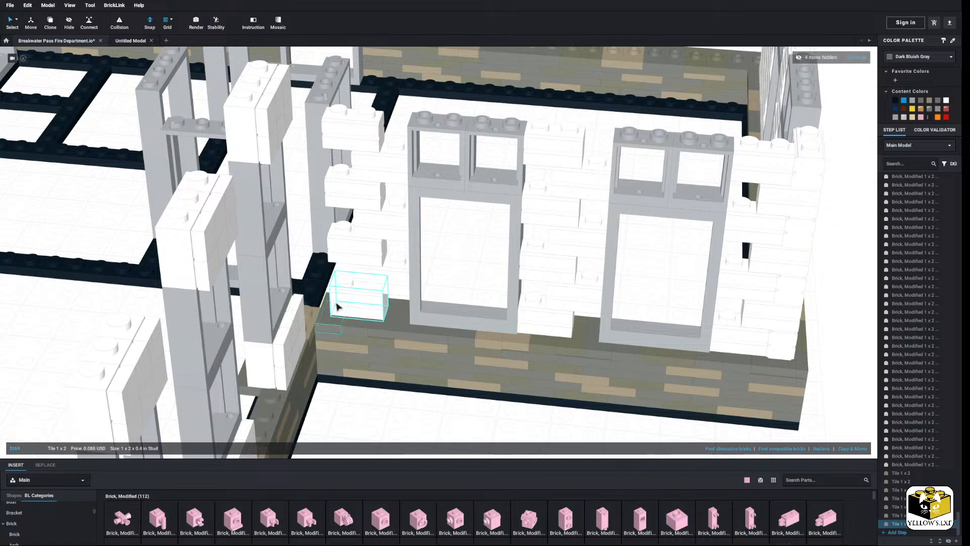
# Move the adjoining wall's first window, with both upper frames, about half a stud against the outer-corner brick pillar
pyautogui.click(492, 290)
pyautogui.scroll(-4, 492, 290)
pyautogui.moveTo(447, 374); pyautogui.dragTo(417, 380, button='right')
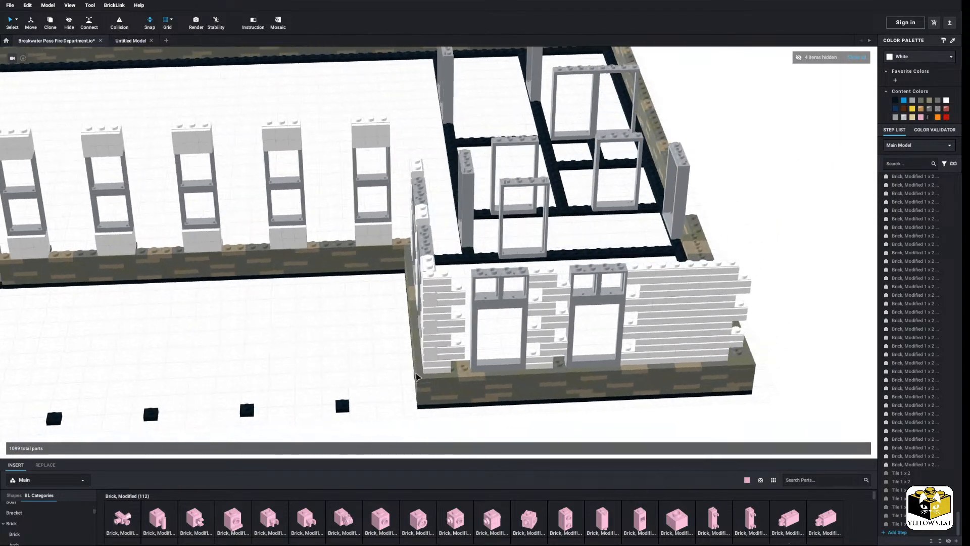
pyautogui.moveTo(417, 380); pyautogui.dragTo(370, 332, button='middle')
pyautogui.scroll(3, 374, 343)
pyautogui.click(421, 259)
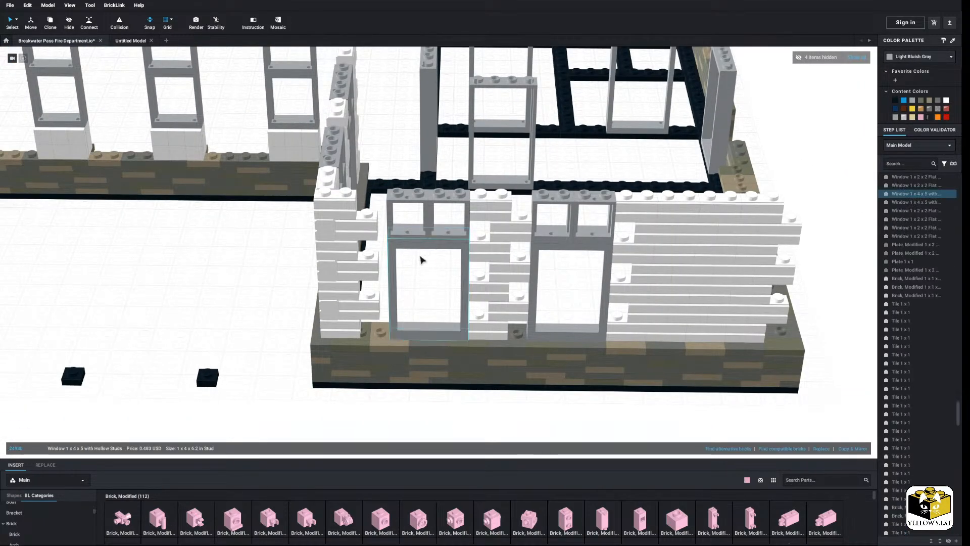
pyautogui.keyDown('ctrl'); pyautogui.click(418, 234); pyautogui.keyUp('ctrl')
pyautogui.keyDown('ctrl'); pyautogui.click(447, 227); pyautogui.keyUp('ctrl')
pyautogui.scroll(3, 436, 331)
pyautogui.moveTo(434, 353); pyautogui.dragTo(416, 357)
pyautogui.click(419, 328)
pyautogui.moveTo(419, 329); pyautogui.dragTo(443, 321, button='middle')
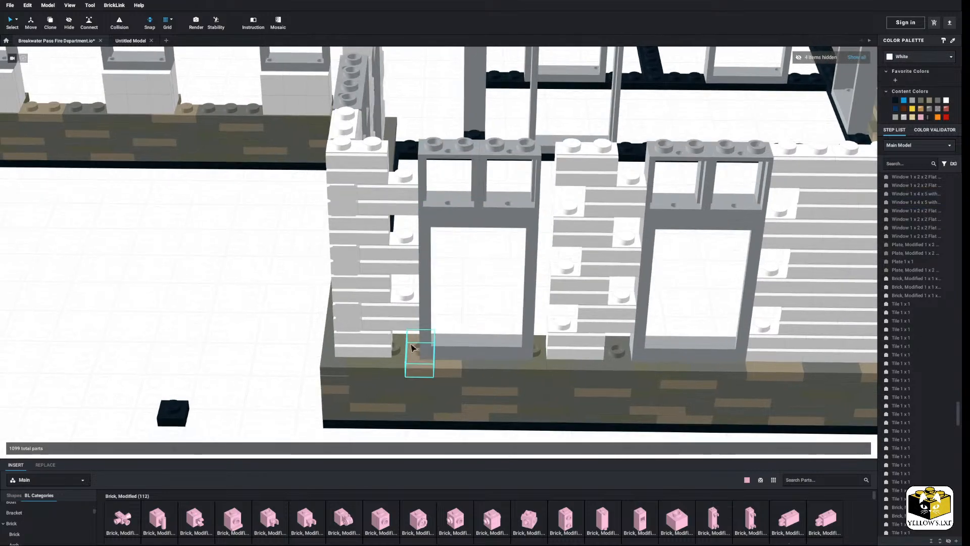
# Delete the two jumper plates between the outer-corner pillar and the adjoining wall's first window
pyautogui.click(410, 347)
pyautogui.rightClick(395, 355)
pyautogui.click(413, 387)
# Copy two neighbouring Tile 1 x 2 pieces into the gap beside the outer-corner pillar and recolor the one nearer the window Dark Tan
pyautogui.moveTo(414, 386); pyautogui.dragTo(423, 373, button='right')
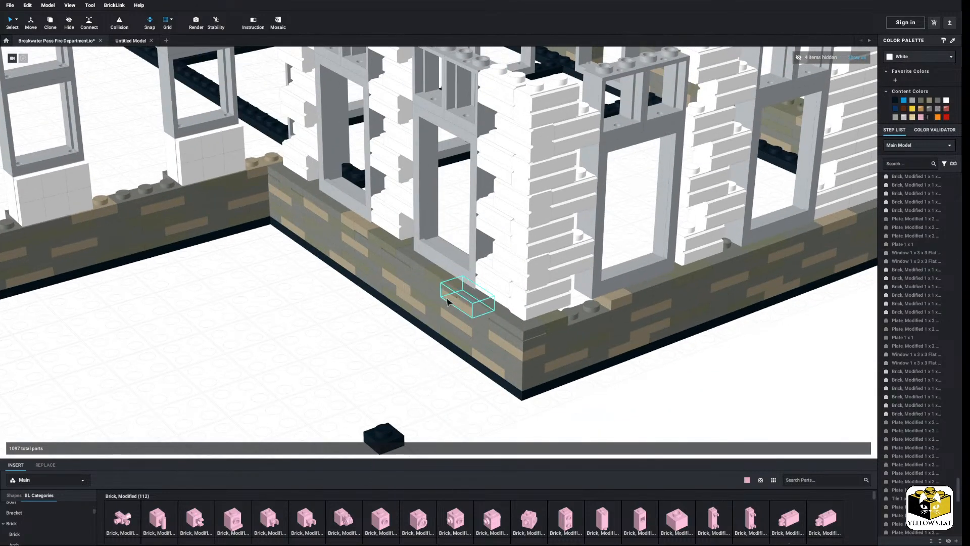
pyautogui.click(398, 251)
pyautogui.rightClick(400, 252)
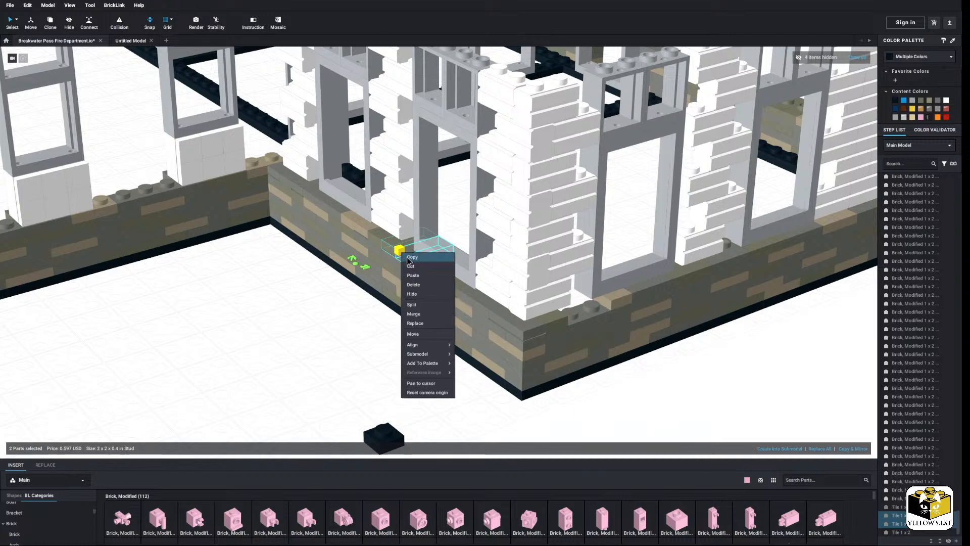
pyautogui.click(376, 312)
pyautogui.rightClick(374, 308)
pyautogui.click(385, 332)
pyautogui.moveTo(361, 363); pyautogui.dragTo(373, 365, button='right')
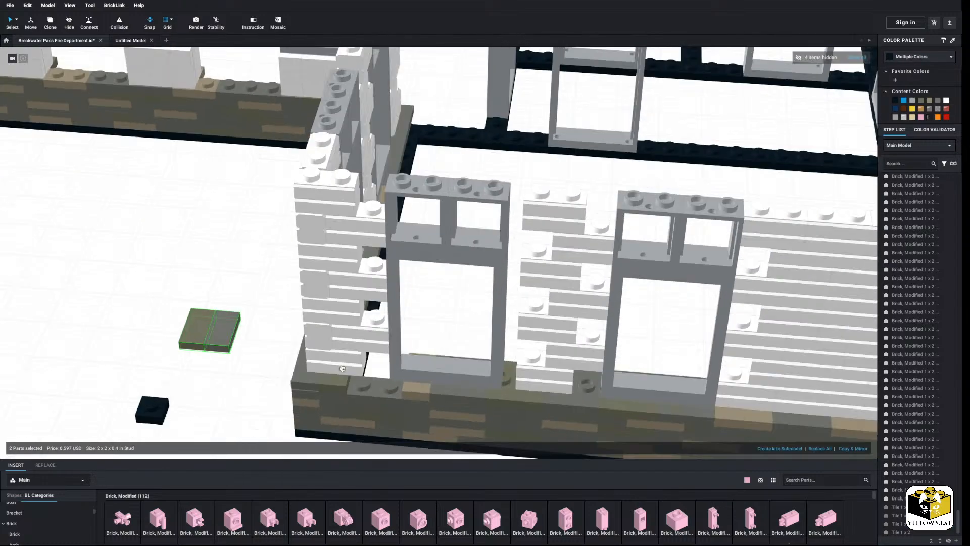
pyautogui.click(423, 340)
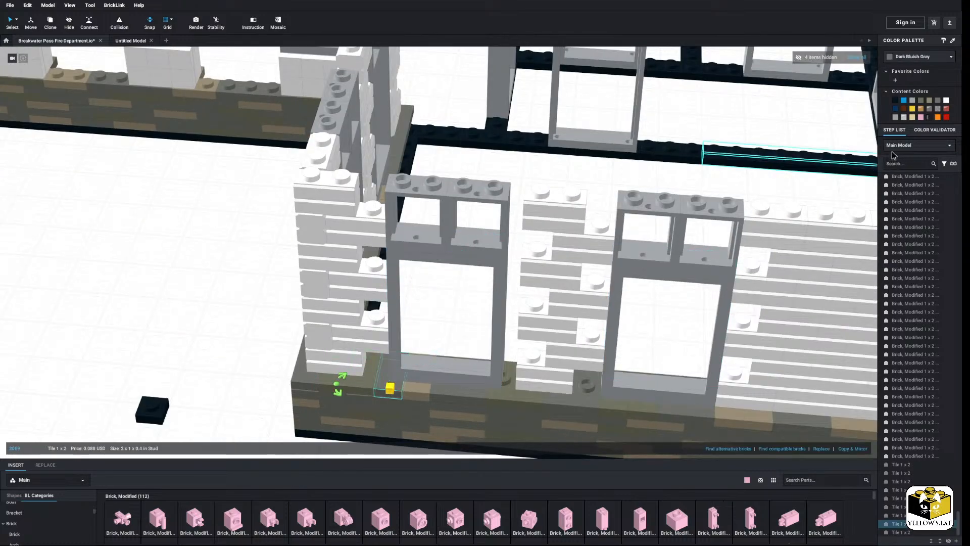
pyautogui.click(928, 103)
pyautogui.click(480, 321)
# Replace the dark gray jumper plate between the first window and the middle pillar with a copy of the Dark Gray Tile 1 x 2
pyautogui.moveTo(485, 326); pyautogui.dragTo(447, 313, button='middle')
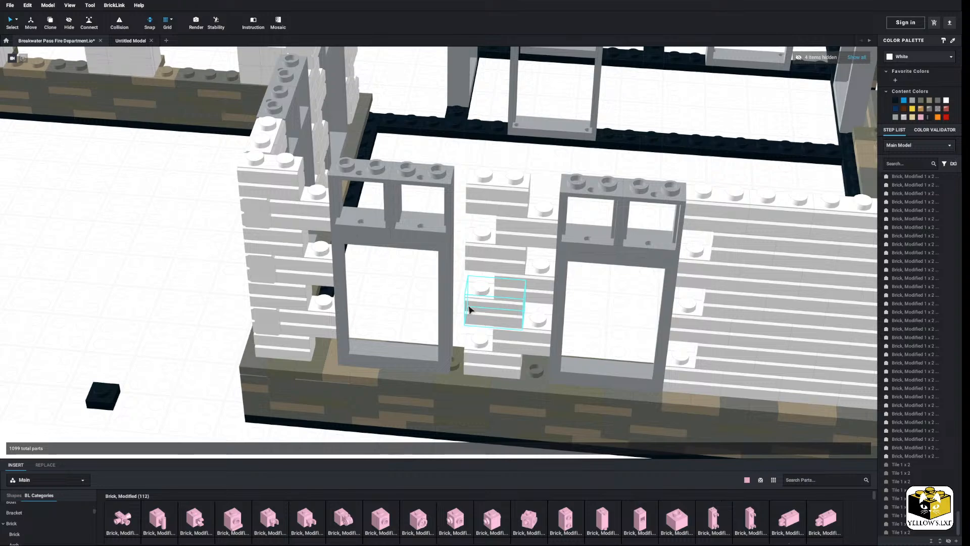
pyautogui.scroll(-2, 483, 298)
pyautogui.moveTo(482, 297); pyautogui.dragTo(458, 290, button='middle')
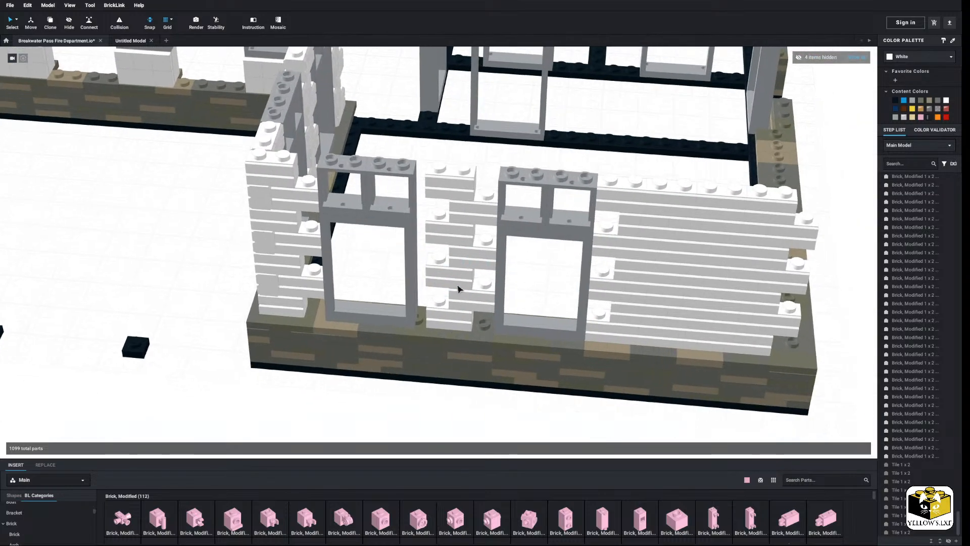
pyautogui.scroll(2, 457, 294)
pyautogui.rightClick(423, 347)
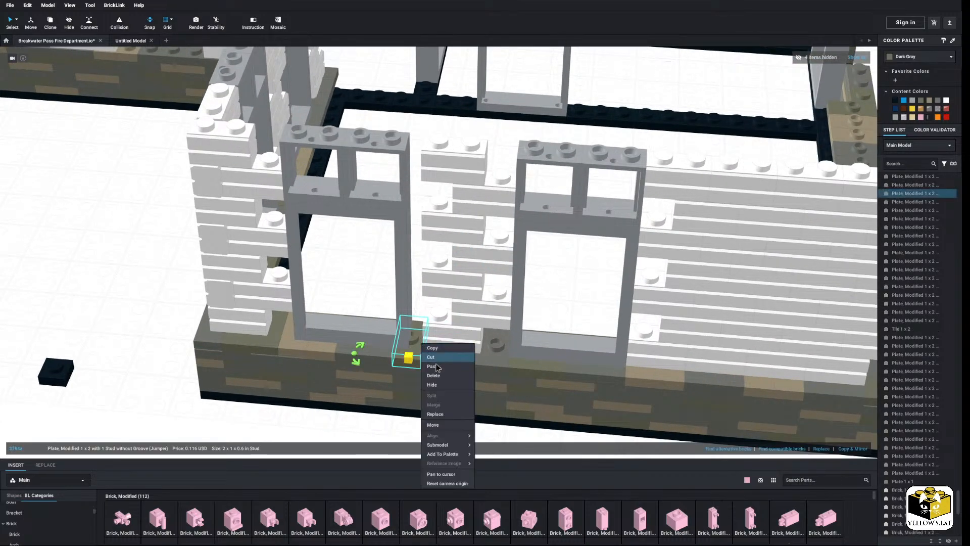
pyautogui.click(444, 370)
pyautogui.rightClick(269, 347)
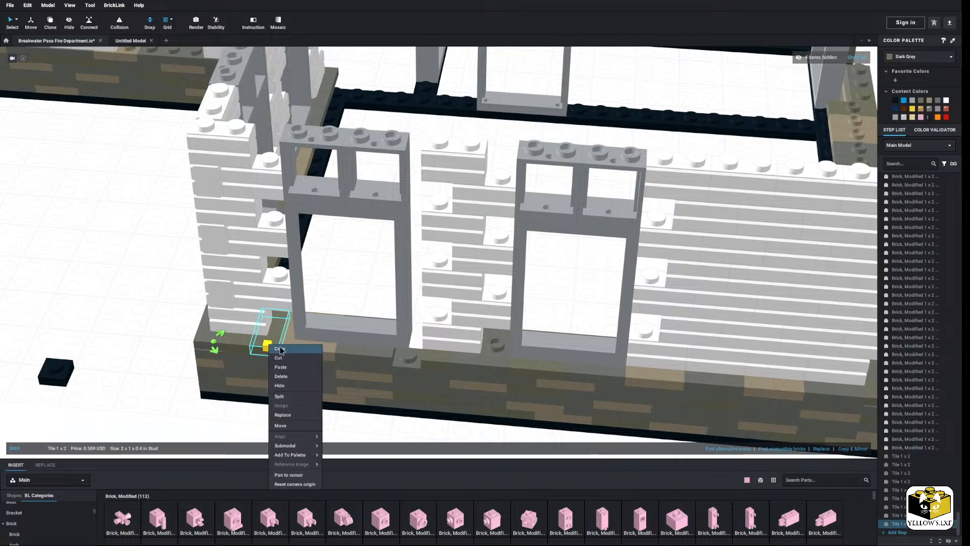
pyautogui.click(291, 371)
pyautogui.rightClick(356, 292)
pyautogui.click(413, 341)
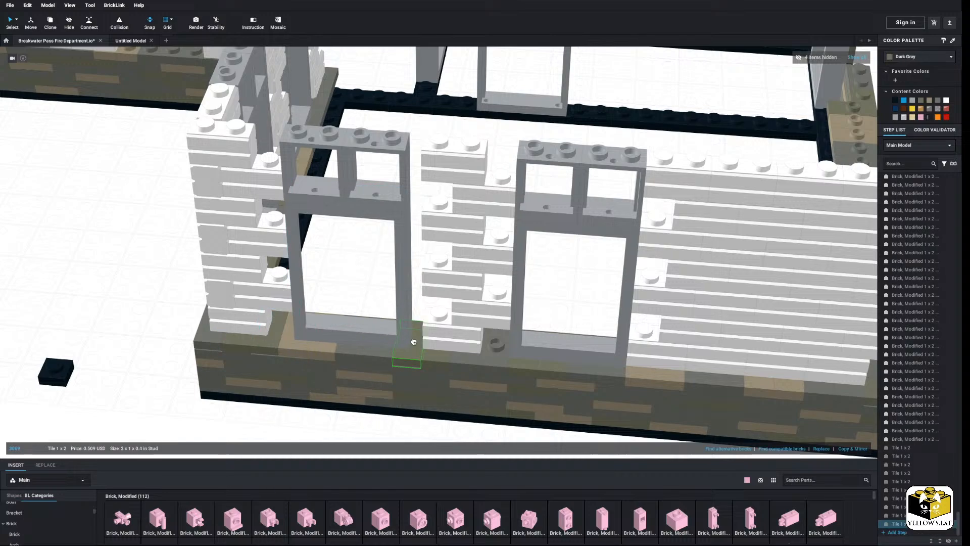
# Move all the white bricks of the middle pillar about half a stud against the first window
pyautogui.click(440, 326)
pyautogui.keyDown('shift'); pyautogui.click(455, 287); pyautogui.keyUp('shift')
pyautogui.keyDown('ctrl'); pyautogui.click(484, 244); pyautogui.keyUp('ctrl')
pyautogui.keyDown('ctrl'); pyautogui.click(489, 247); pyautogui.keyUp('ctrl')
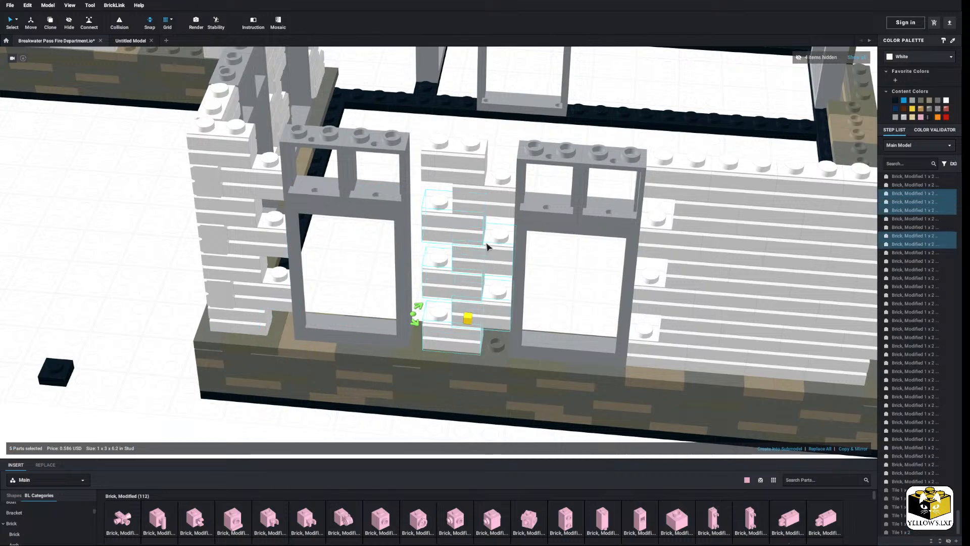
pyautogui.keyDown('ctrl'); pyautogui.click(494, 195); pyautogui.keyUp('ctrl')
pyautogui.moveTo(460, 333); pyautogui.dragTo(445, 337)
# Delete the two dark bluish gray jumper plates between the middle pillar and the second window
pyautogui.click(470, 343)
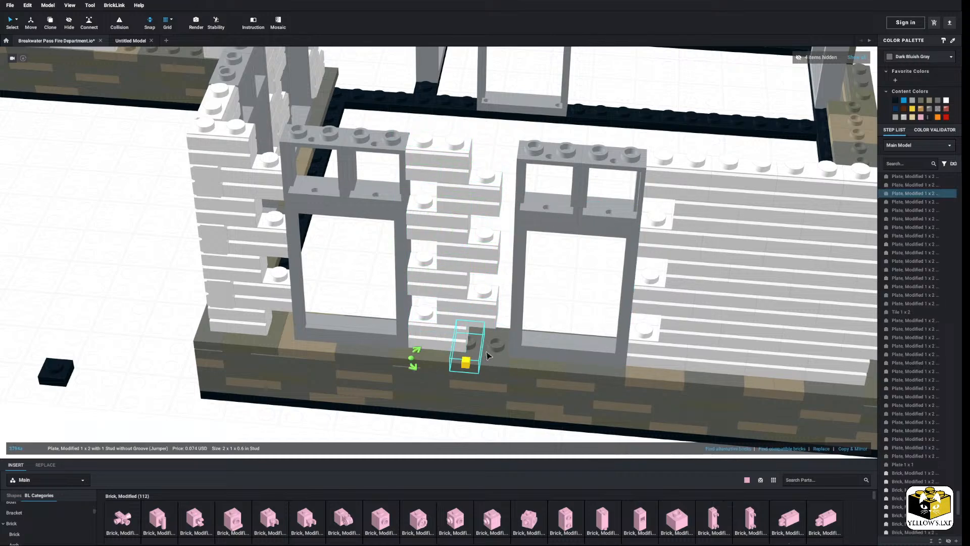
pyautogui.keyDown('ctrl'); pyautogui.click(497, 351); pyautogui.keyUp('ctrl')
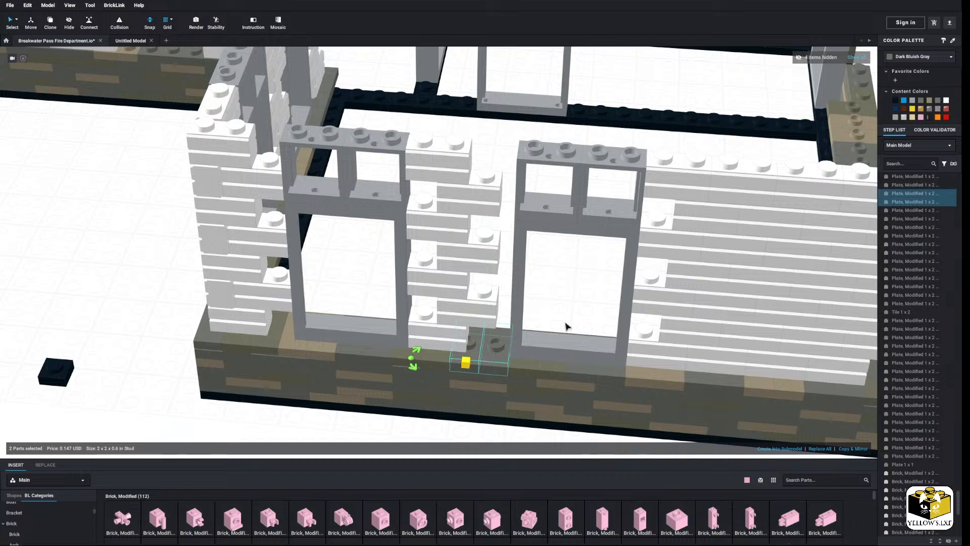
pyautogui.rightClick(497, 352)
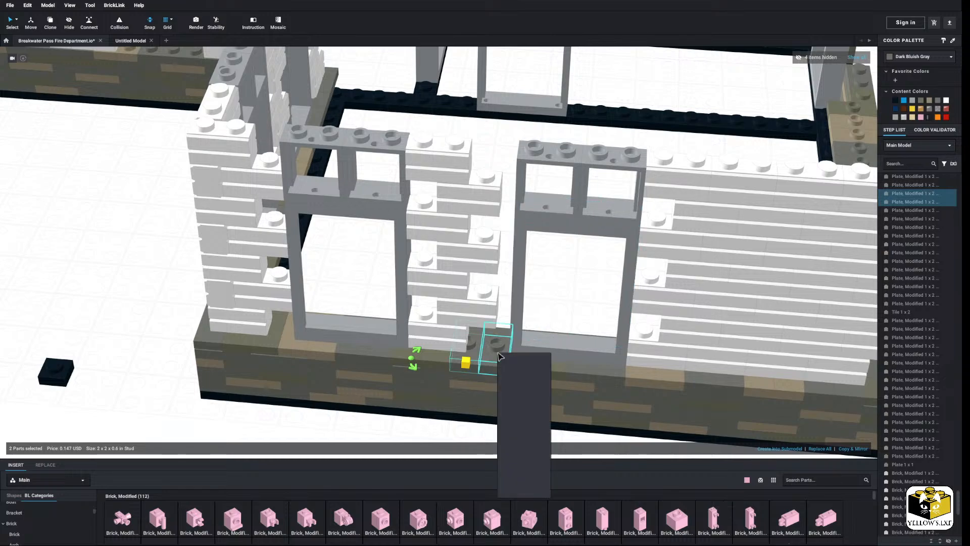
pyautogui.click(523, 385)
# Copy the two Tile 1 x 2 pieces beside the outer-corner pillar into the gap between the middle pillar and the second window
pyautogui.click(295, 351)
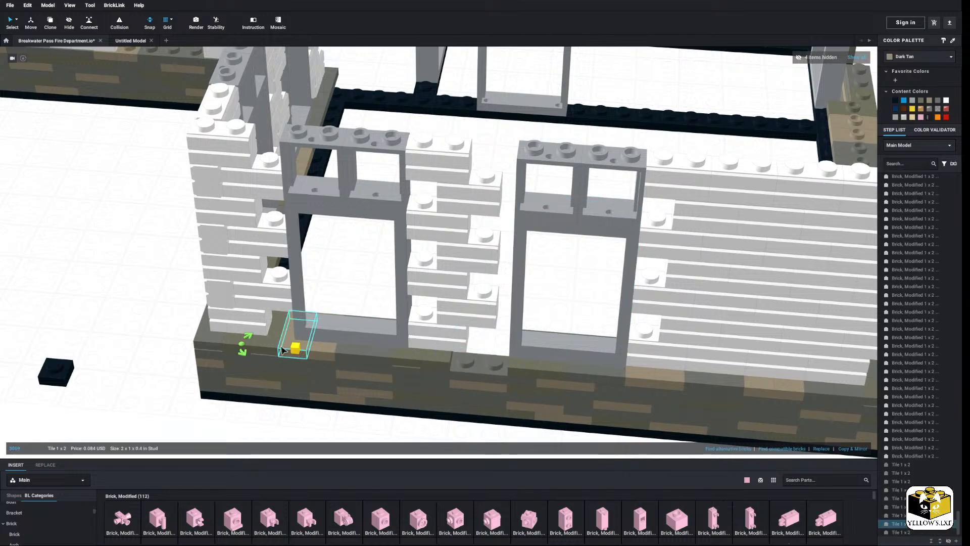
pyautogui.click(277, 346)
pyautogui.keyDown('ctrl'); pyautogui.click(293, 347); pyautogui.keyUp('ctrl')
pyautogui.rightClick(292, 347)
pyautogui.click(302, 351)
pyautogui.rightClick(337, 308)
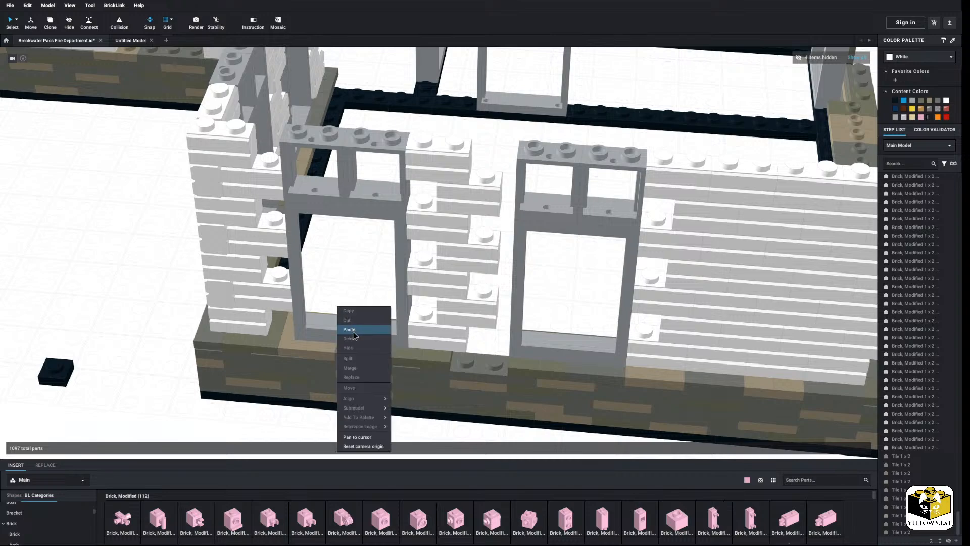
pyautogui.click(349, 329)
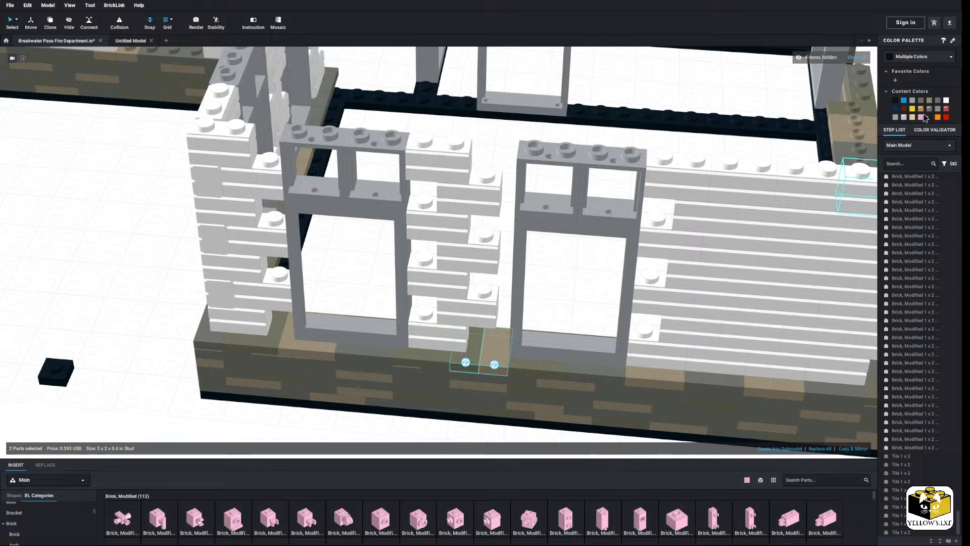
# Move the second window's large frame and both upper frames about half a stud against the middle pillar
pyautogui.click(556, 347)
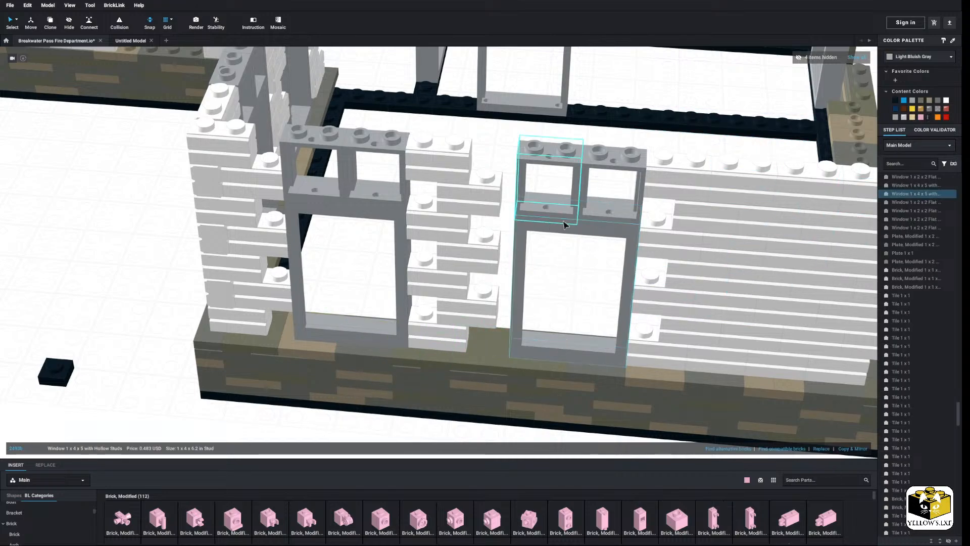
pyautogui.keyDown('ctrl'); pyautogui.click(607, 210); pyautogui.keyUp('ctrl')
pyautogui.keyDown('ctrl'); pyautogui.click(608, 210); pyautogui.keyUp('ctrl')
pyautogui.moveTo(572, 344)
pyautogui.mouseDown()
pyautogui.moveTo(548, 345)
pyautogui.moveTo(562, 343)
pyautogui.mouseUp()
pyautogui.click(564, 310)
# Delete the whole white brick wall section between the second window and the far end of the wall
pyautogui.scroll(-5, 553, 305)
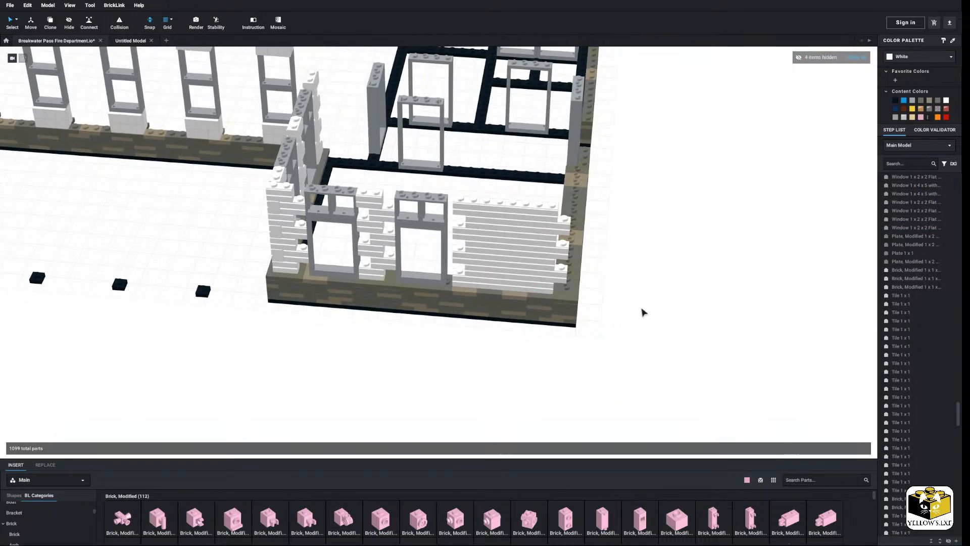
pyautogui.scroll(2, 622, 320)
pyautogui.scroll(-3, 622, 320)
pyautogui.moveTo(623, 318); pyautogui.dragTo(648, 305, button='right')
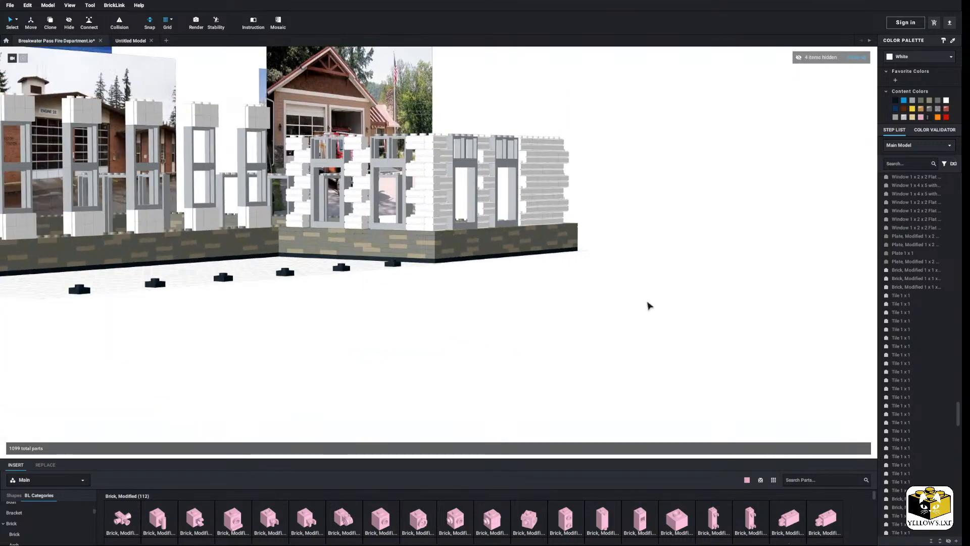
pyautogui.moveTo(571, 177); pyautogui.dragTo(529, 219)
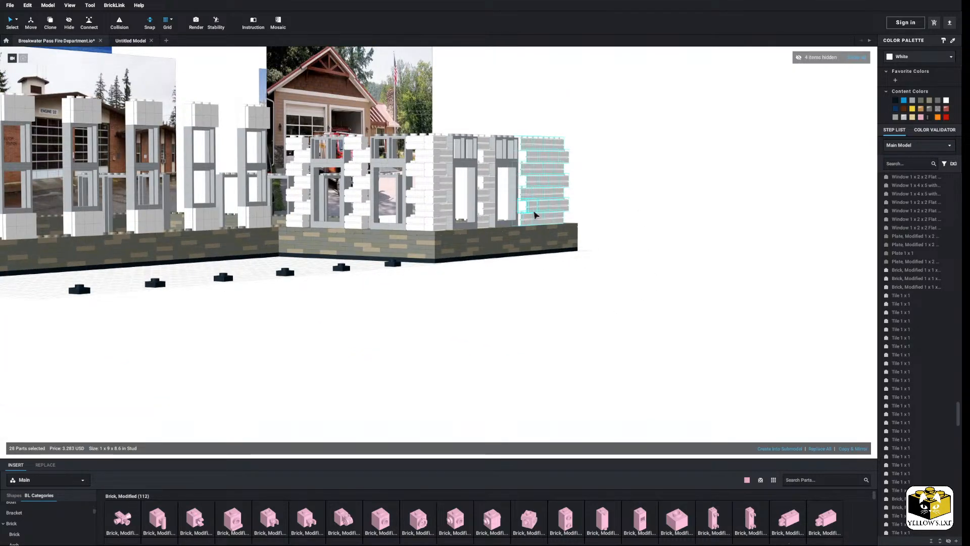
pyautogui.rightClick(542, 216)
pyautogui.click(564, 248)
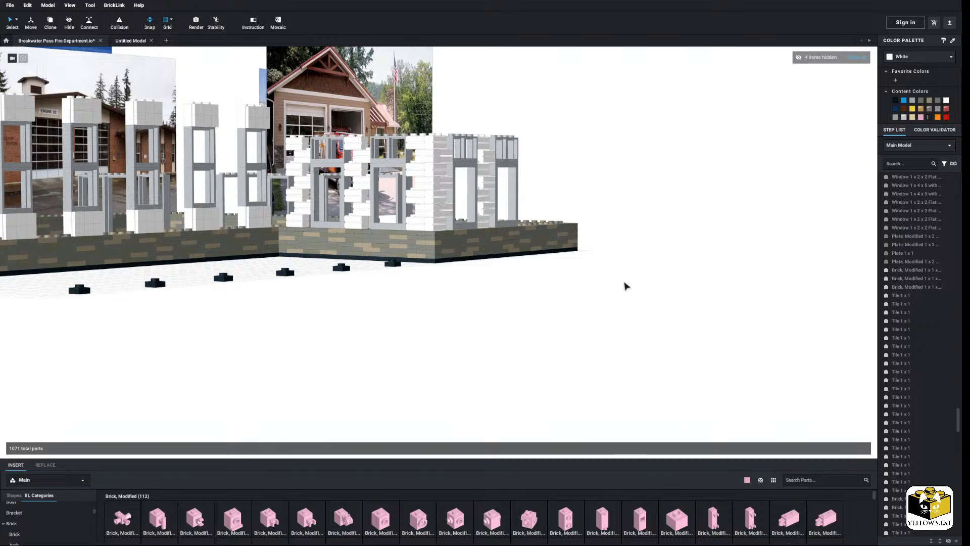
# Examine the whole building beside the reference photos, and the bare stretch of base past the second window
pyautogui.scroll(-5, 603, 293)
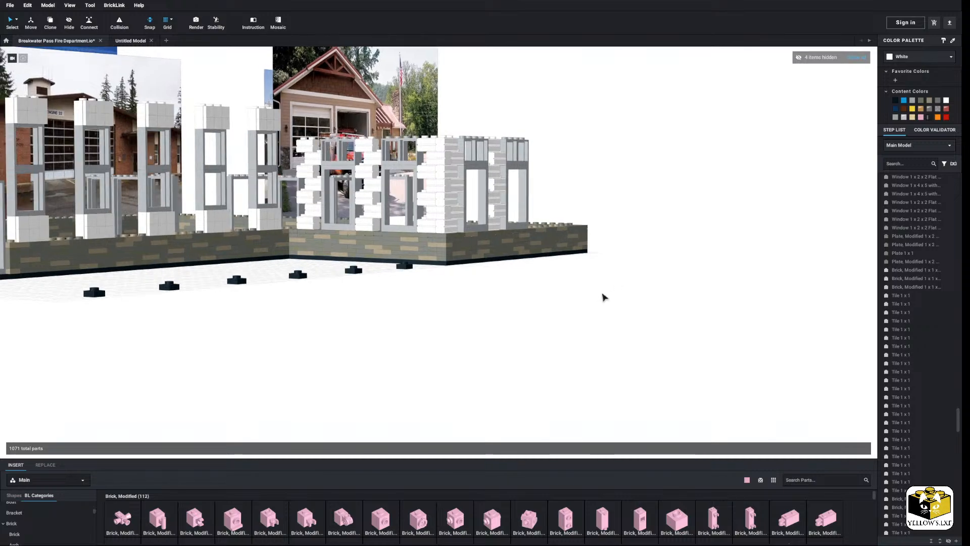
pyautogui.moveTo(646, 315); pyautogui.dragTo(658, 314, button='middle')
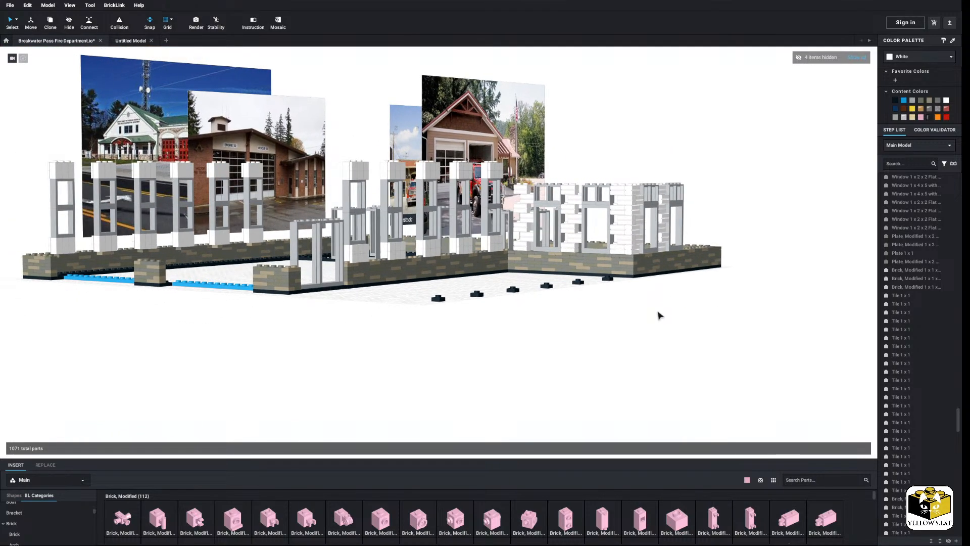
pyautogui.moveTo(658, 314); pyautogui.dragTo(648, 319, button='right')
pyautogui.moveTo(647, 318); pyautogui.dragTo(667, 315, button='middle')
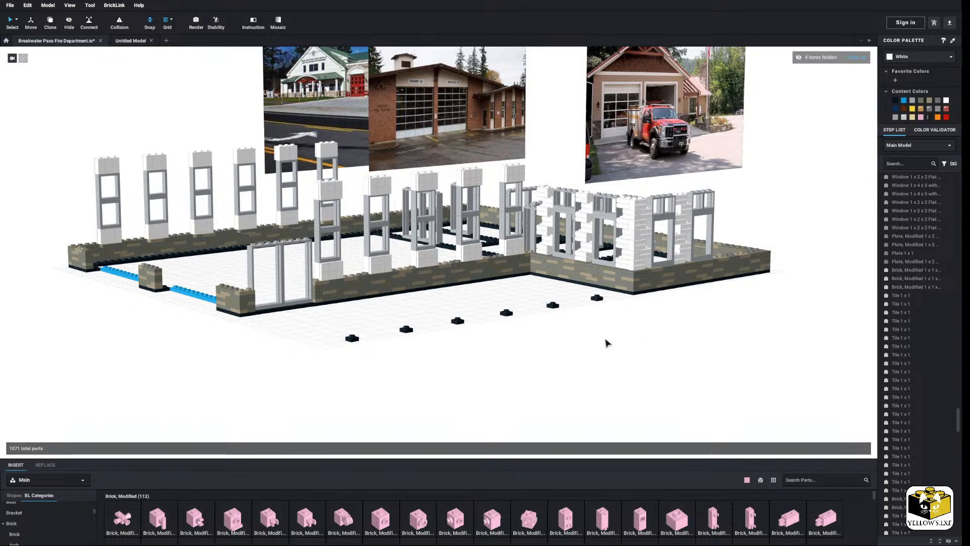
pyautogui.moveTo(609, 339); pyautogui.dragTo(605, 340, button='middle')
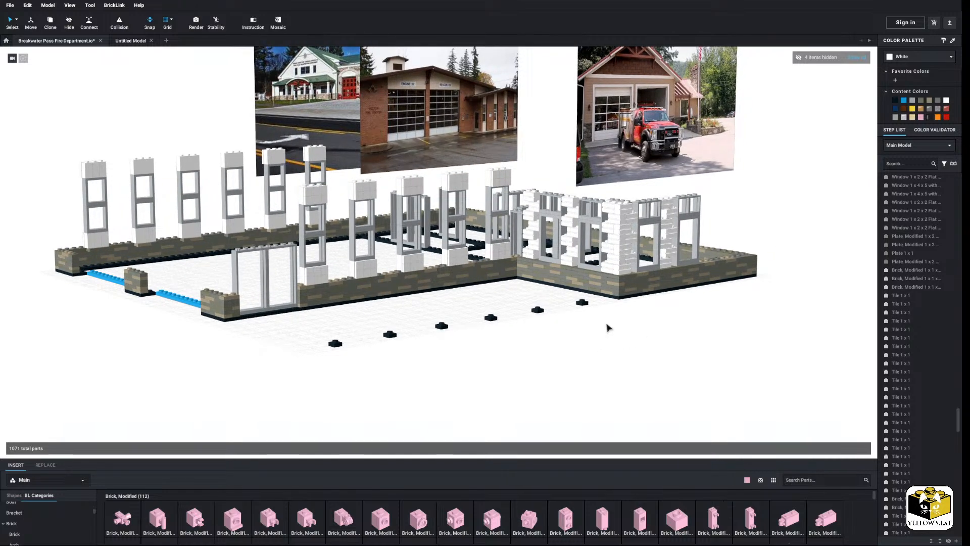
pyautogui.scroll(6, 610, 329)
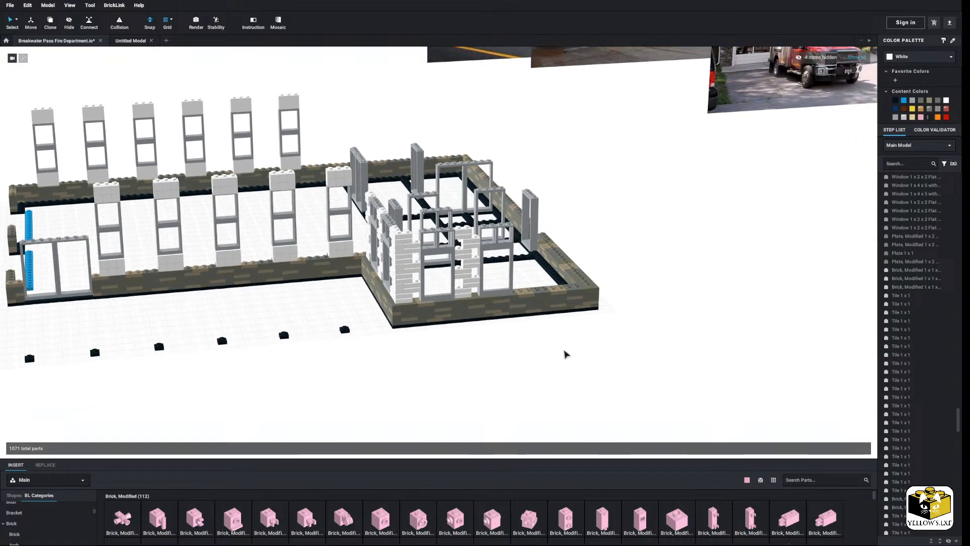
pyautogui.scroll(8, 565, 365)
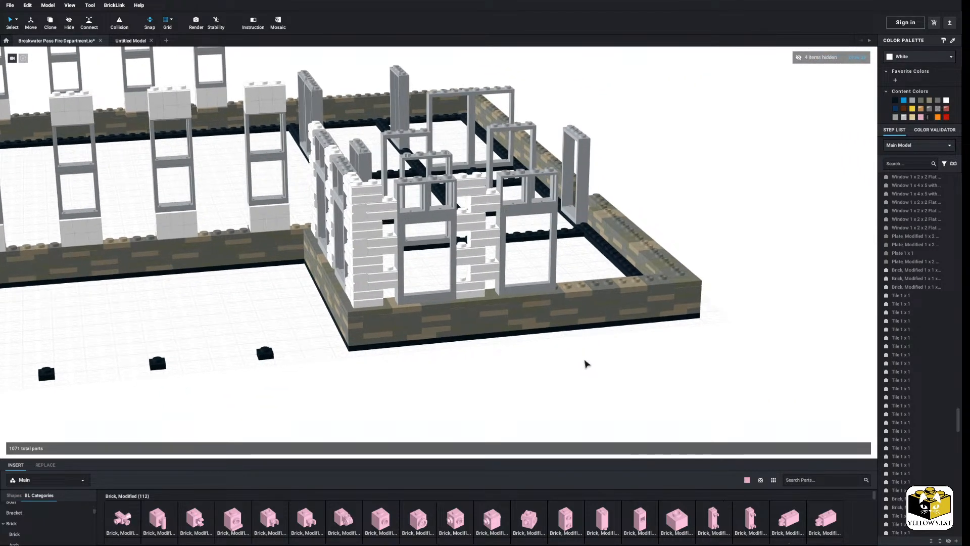
pyautogui.moveTo(515, 376); pyautogui.dragTo(532, 381, button='middle')
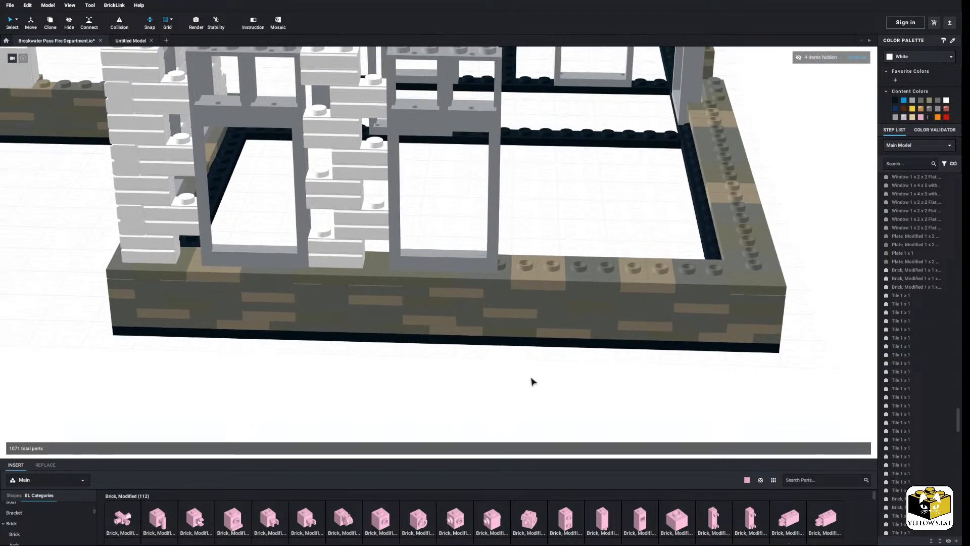
pyautogui.click(496, 278)
pyautogui.keyDown('ctrl'); pyautogui.click(524, 278); pyautogui.keyUp('ctrl')
pyautogui.rightClick(524, 277)
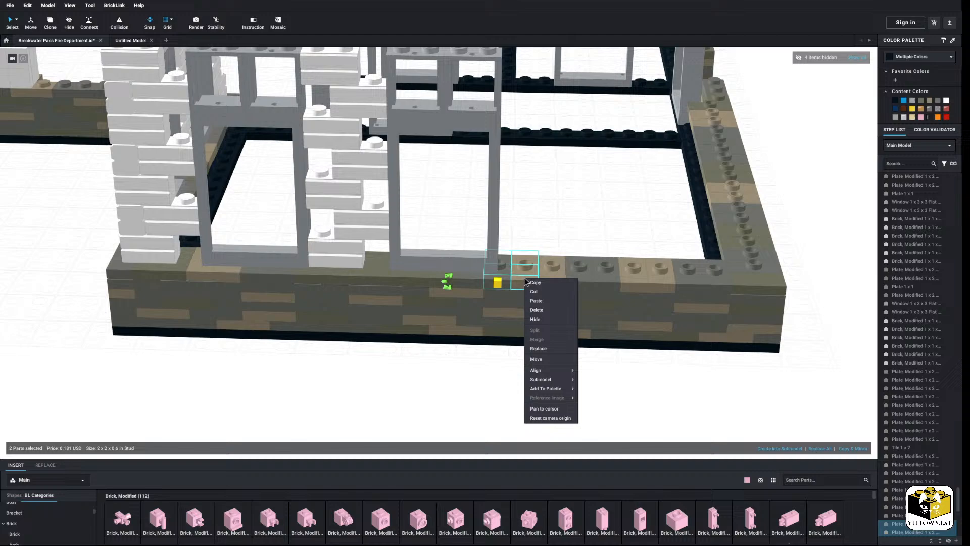
pyautogui.click(537, 310)
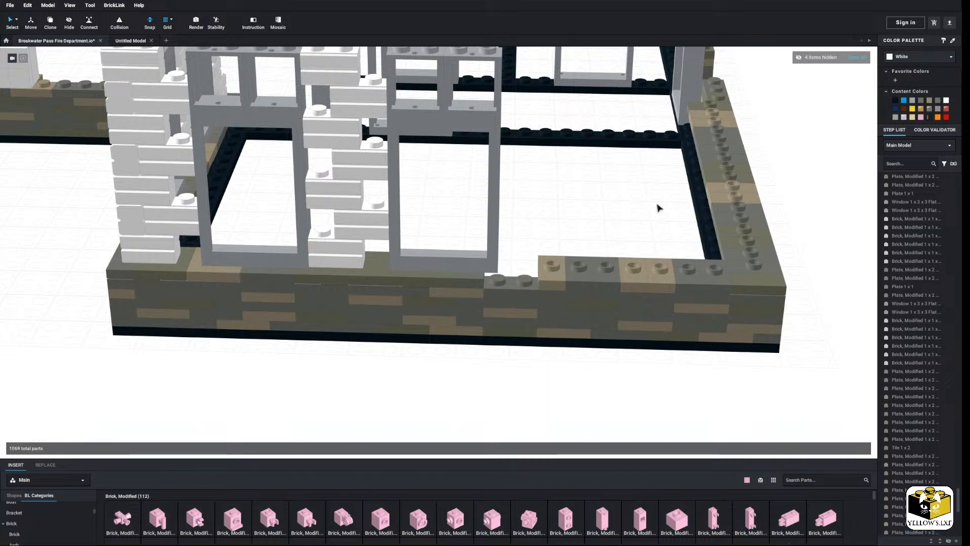
pyautogui.hotkey('ctrl', 'z')
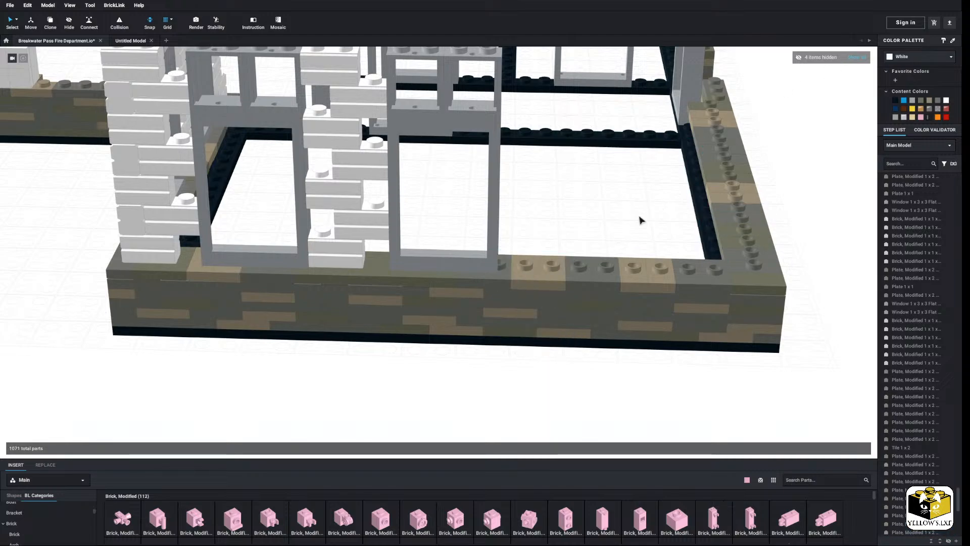
# Delete the two jumper plates on the base at the outer edge of the second window
pyautogui.click(497, 278)
pyautogui.keyDown('ctrl'); pyautogui.click(524, 277); pyautogui.keyUp('ctrl')
pyautogui.rightClick(501, 280)
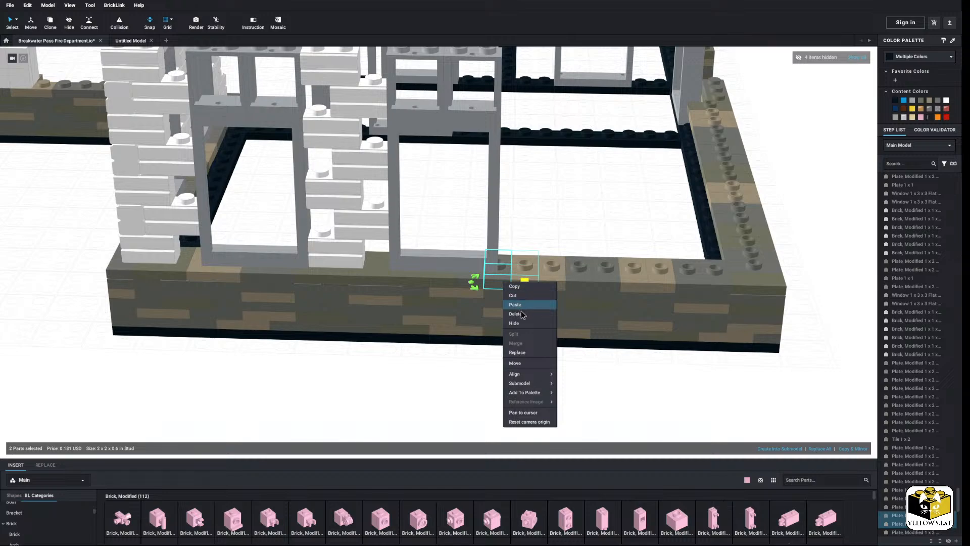
pyautogui.click(525, 310)
# Copy the two Tile 1 x 2 pieces beside the outer-corner pillar into the gap at the second window's outer edge
pyautogui.moveTo(524, 257); pyautogui.dragTo(570, 289, button='middle')
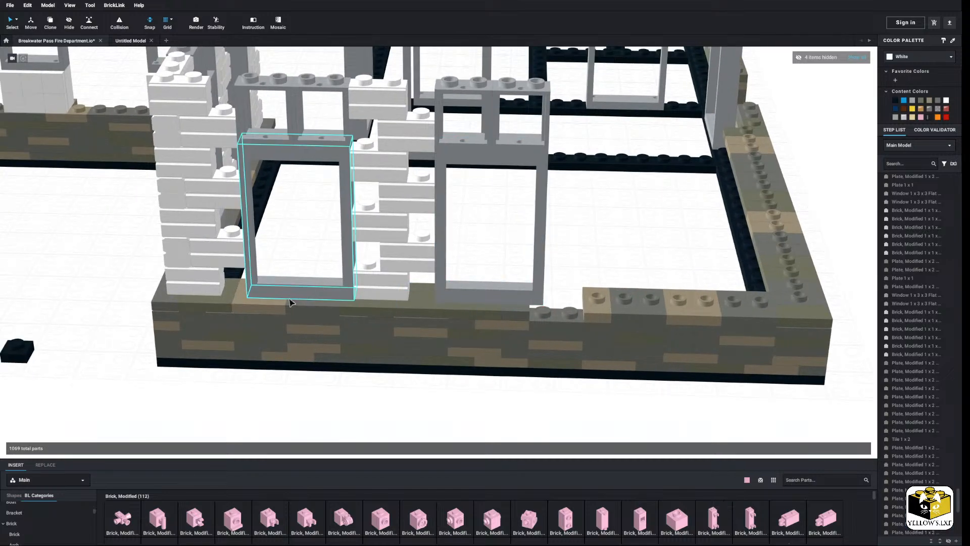
pyautogui.click(249, 303)
pyautogui.keyDown('ctrl'); pyautogui.click(218, 300); pyautogui.keyUp('ctrl')
pyautogui.rightClick(215, 297)
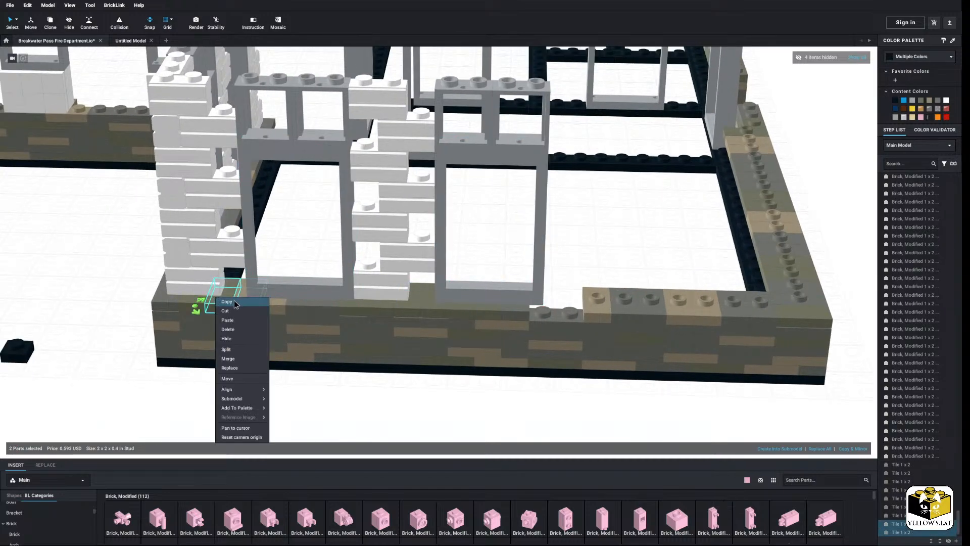
pyautogui.click(234, 300)
pyautogui.rightClick(305, 247)
pyautogui.click(315, 266)
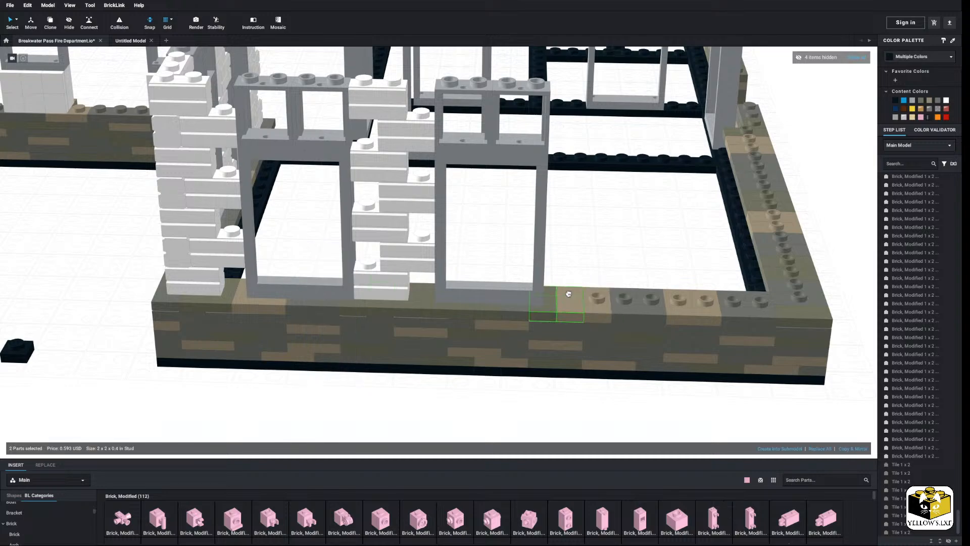
pyautogui.click(552, 305)
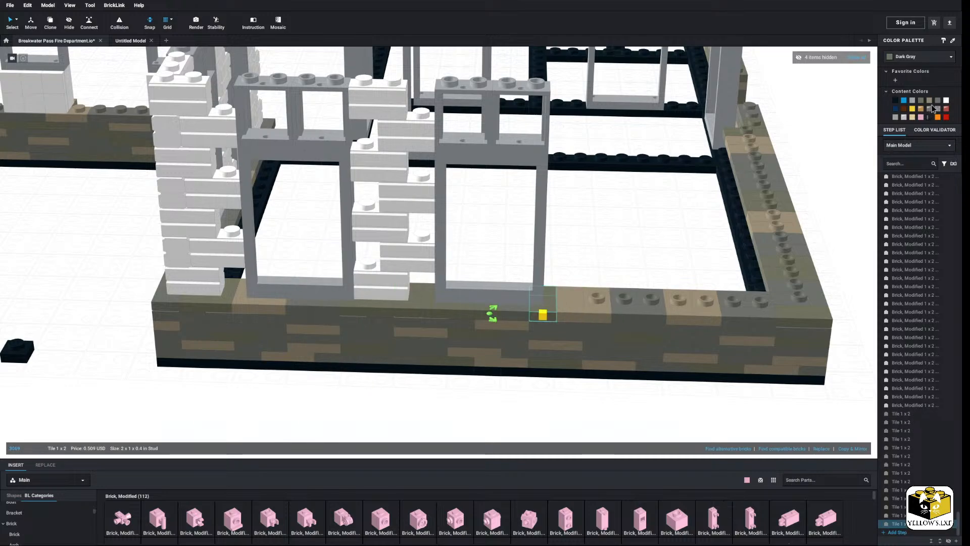
pyautogui.click(594, 252)
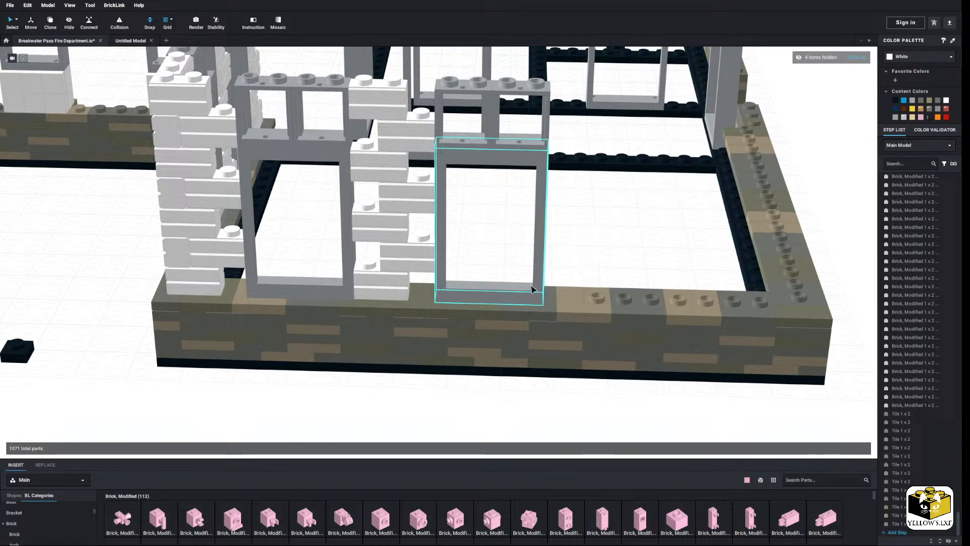
# Copy the second window's large frame together with both upper frames
pyautogui.rightClick(487, 295)
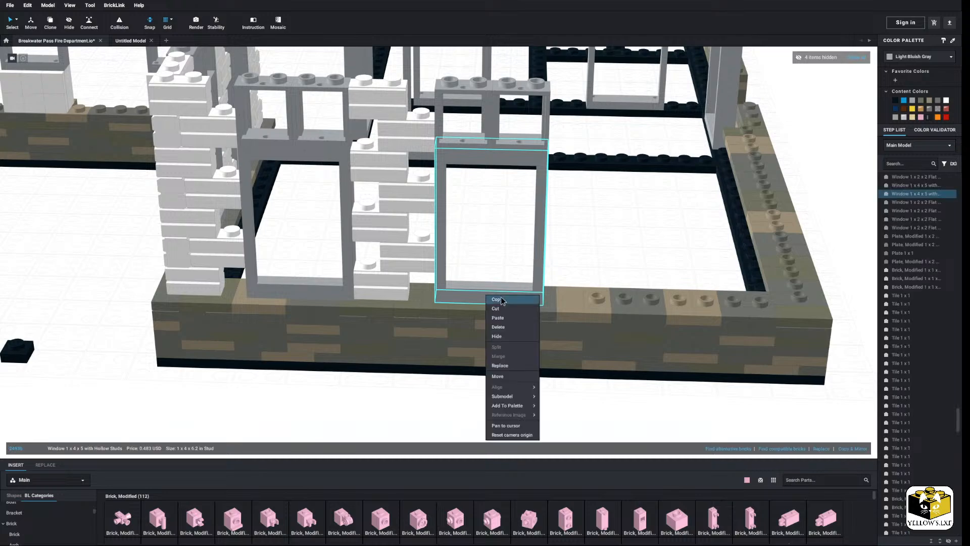
pyautogui.click(565, 190)
pyautogui.keyDown('ctrl'); pyautogui.click(520, 148); pyautogui.keyUp('ctrl')
pyautogui.keyDown('ctrl'); pyautogui.click(478, 146); pyautogui.keyUp('ctrl')
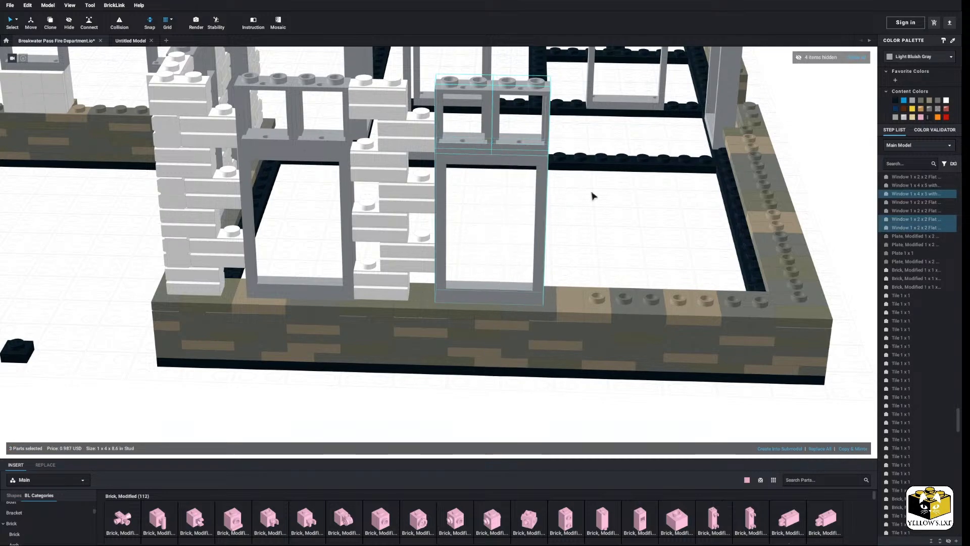
pyautogui.rightClick(606, 198)
pyautogui.click(631, 223)
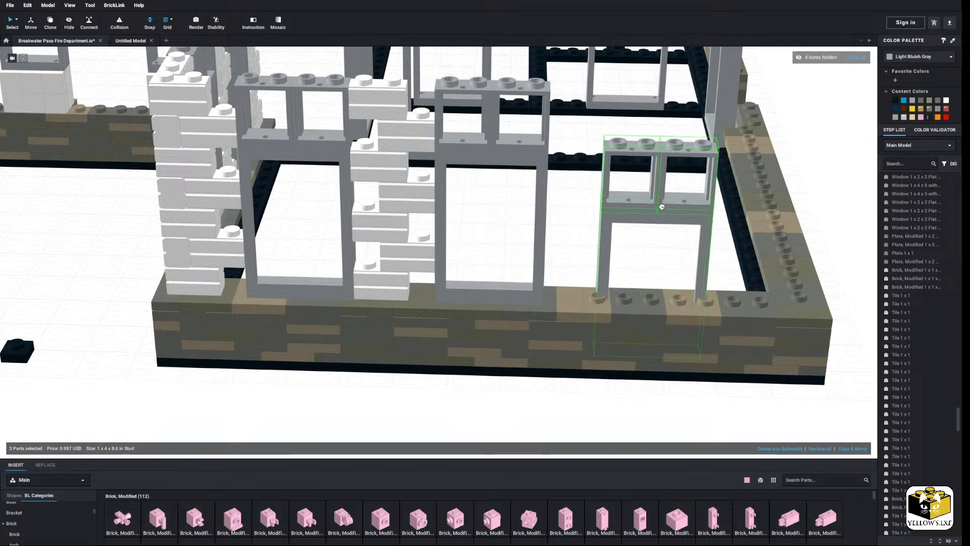
pyautogui.moveTo(661, 206); pyautogui.dragTo(666, 219, button='right')
pyautogui.moveTo(660, 272); pyautogui.dragTo(596, 186, button='middle')
pyautogui.press('Escape')
pyautogui.moveTo(594, 220); pyautogui.dragTo(550, 182, button='middle')
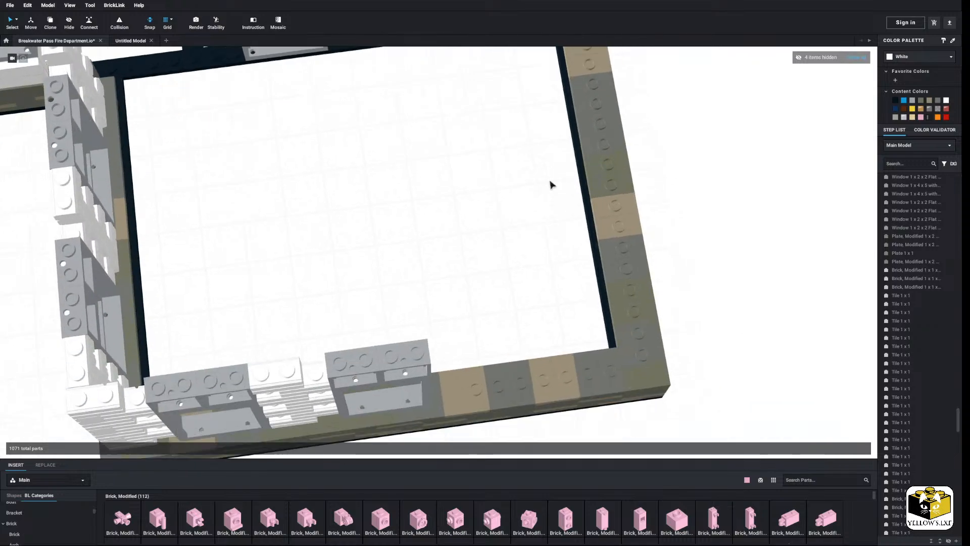
# Paste the copied three-part window onto the open floor inside the room, near the far side wall
pyautogui.rightClick(520, 211)
pyautogui.click(532, 233)
pyautogui.moveTo(514, 237); pyautogui.dragTo(492, 223)
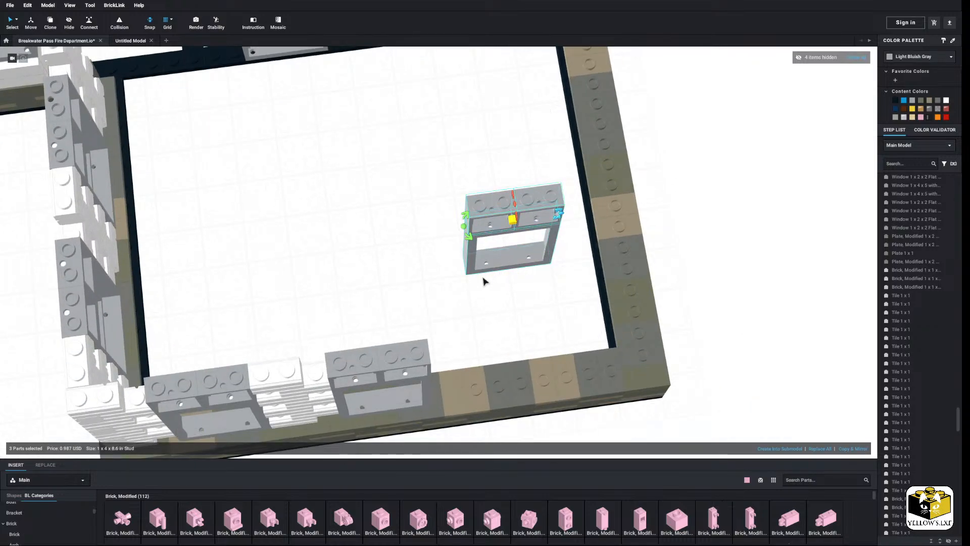
pyautogui.moveTo(483, 277); pyautogui.dragTo(475, 299, button='right')
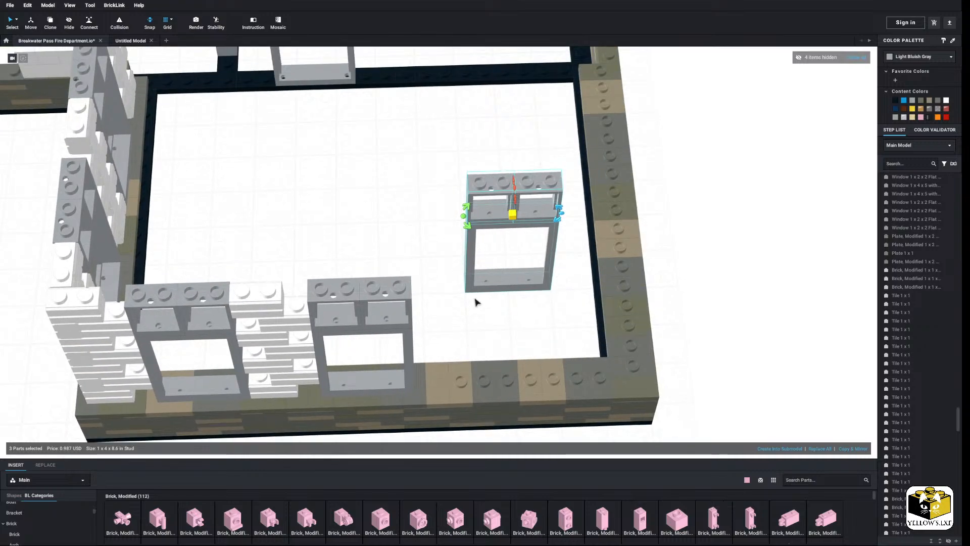
pyautogui.click(418, 255)
# Place a 1 x 2 brick with Grille / Fluted Profile and a 1 x 2 brick with Masonry Profile on the open floor
pyautogui.scroll(-1, 580, 514)
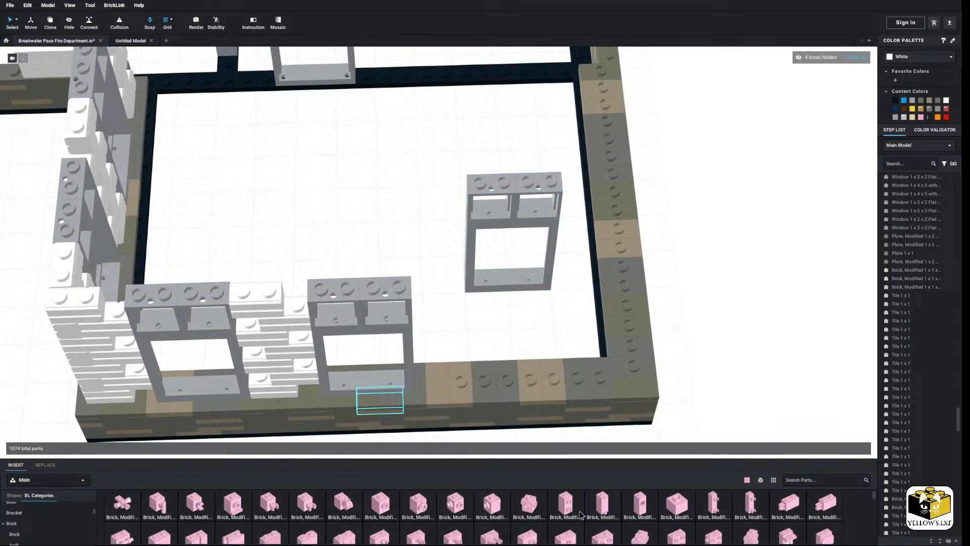
pyautogui.scroll(-1, 579, 515)
pyautogui.click(272, 503)
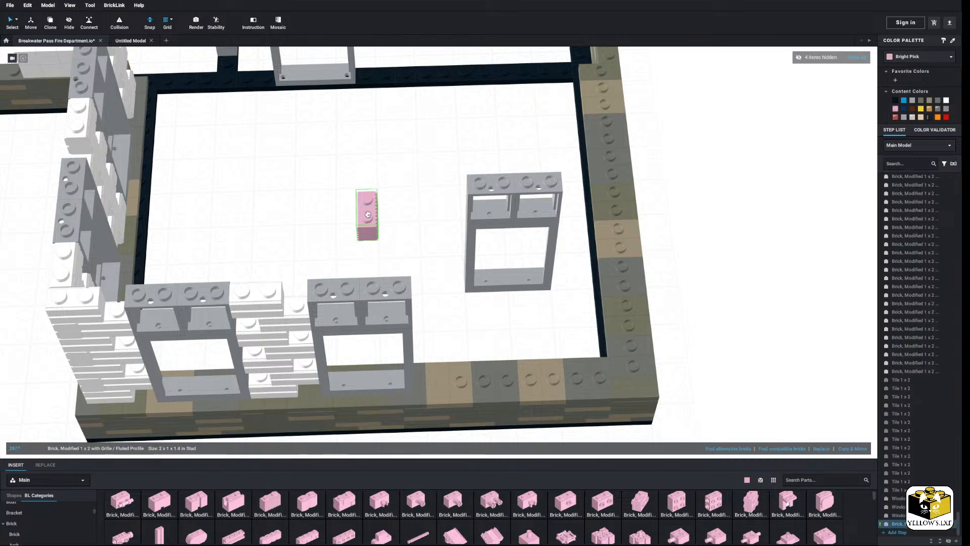
pyautogui.press('Right')
pyautogui.click(365, 215)
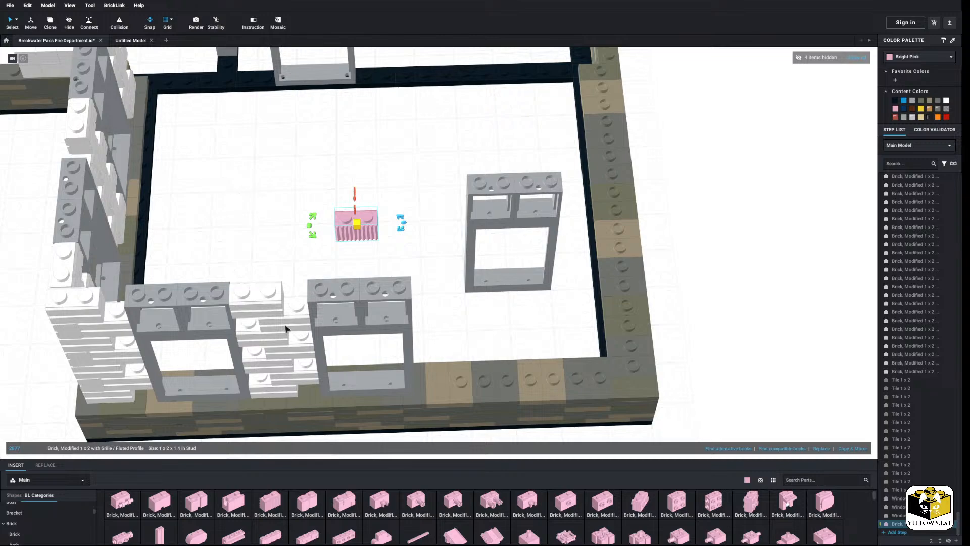
pyautogui.click(355, 506)
pyautogui.click(258, 188)
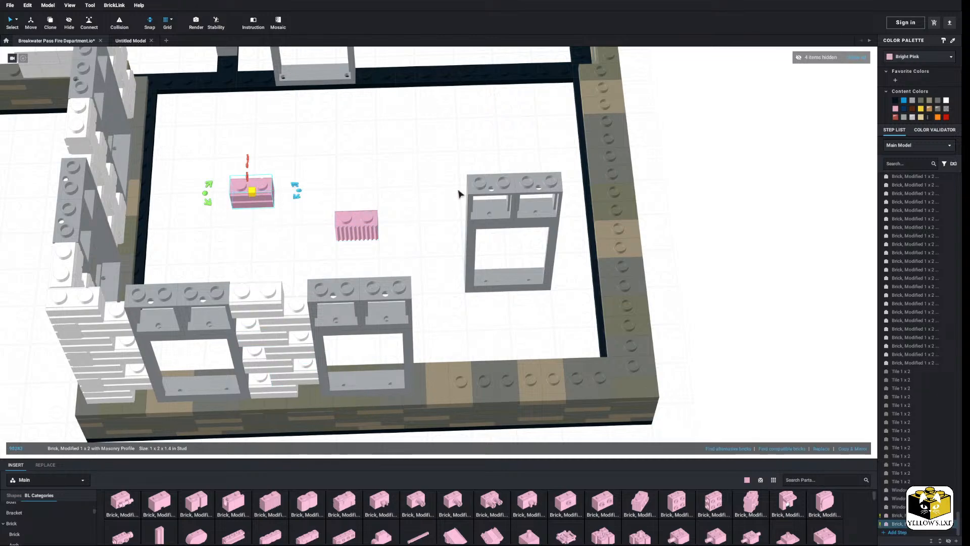
# Recolour the masonry-profile brick Dark Green and shift it and the pink grille brick slightly on the floor
pyautogui.click(922, 57)
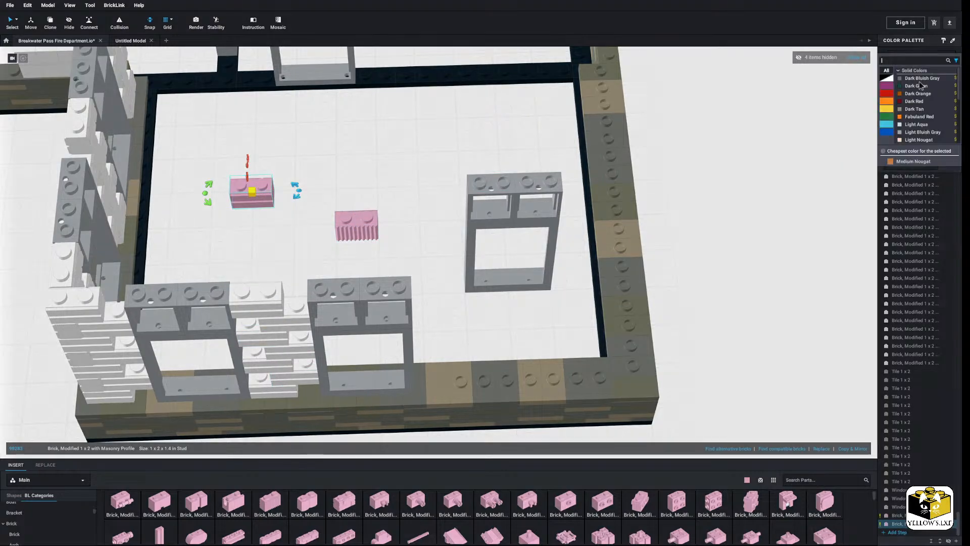
pyautogui.click(920, 89)
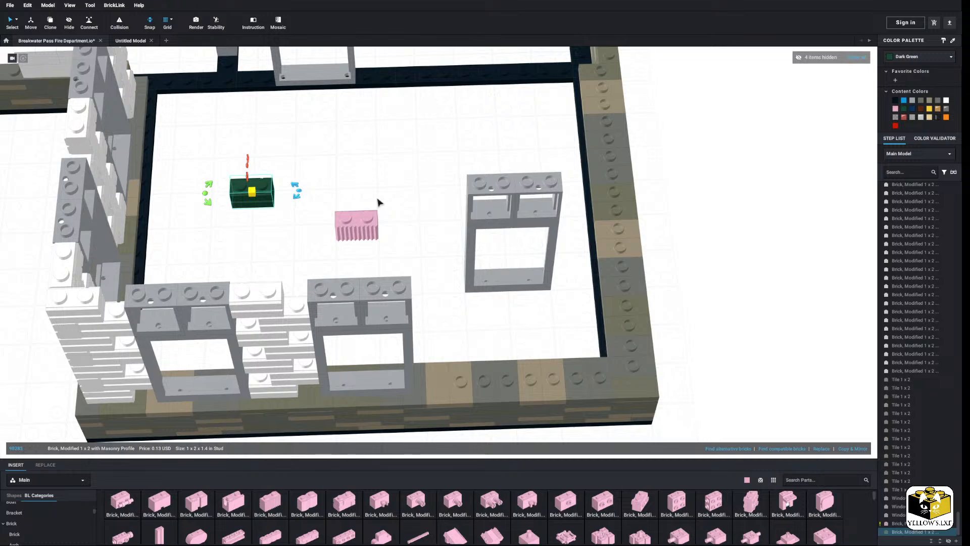
pyautogui.click(358, 178)
pyautogui.moveTo(255, 193); pyautogui.dragTo(283, 202)
pyautogui.click(333, 187)
pyautogui.moveTo(376, 230); pyautogui.dragTo(391, 205)
pyautogui.click(308, 185)
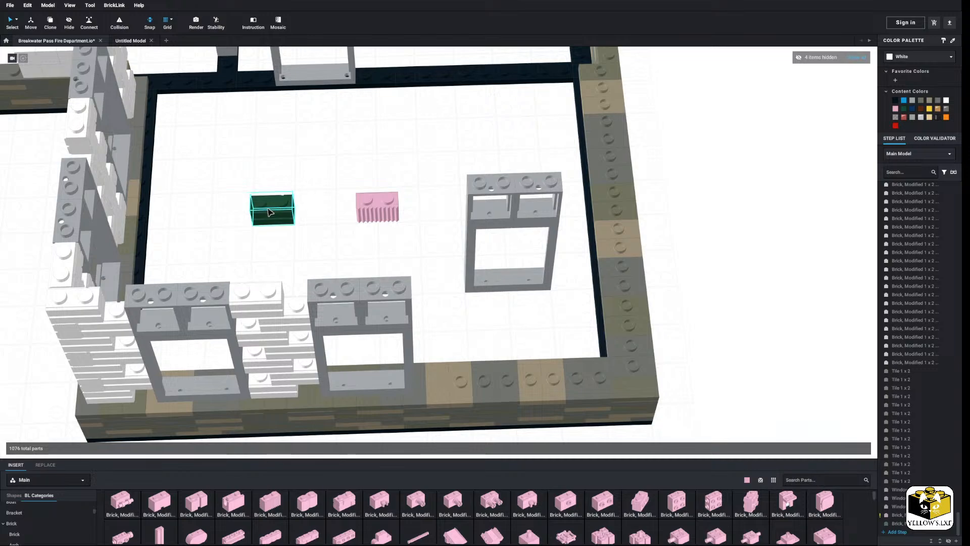
# Delete the Dark Green masonry brick and the pink grille brick from the floor
pyautogui.click(377, 206)
pyautogui.rightClick(259, 206)
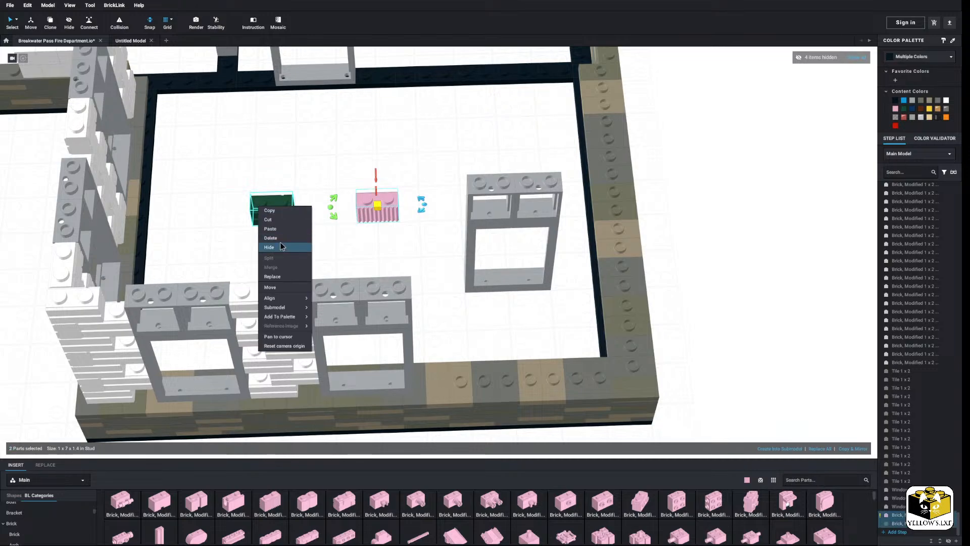
pyautogui.click(281, 237)
# Move the loose window onto the front base as the third window, leaving a two-stud gap after the second window
pyautogui.moveTo(358, 206); pyautogui.dragTo(346, 210, button='middle')
pyautogui.moveTo(347, 210); pyautogui.dragTo(345, 205, button='right')
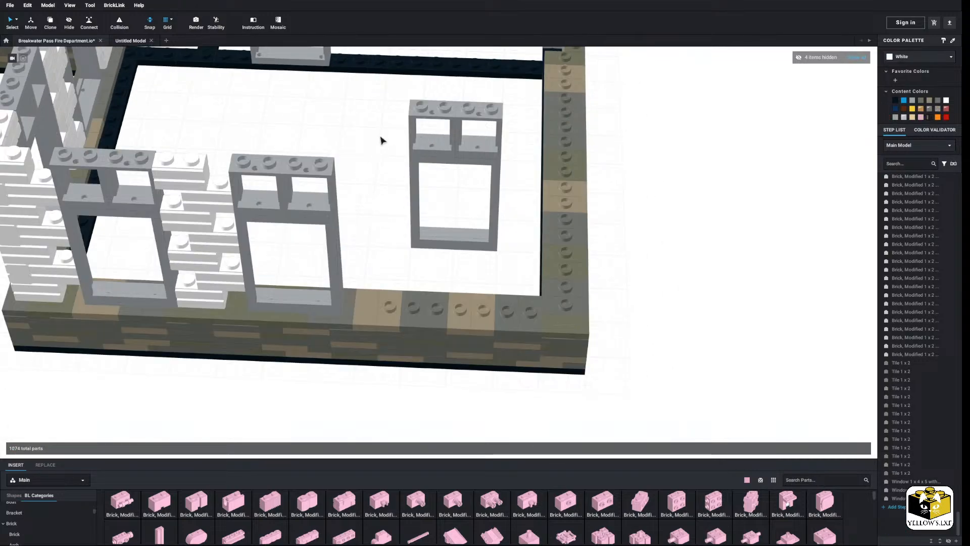
pyautogui.moveTo(383, 132); pyautogui.dragTo(465, 319)
# Rotate the Dark Tan tile and adjacent jumper plate between the second and third windows half a turn, swapping their places
pyautogui.click(372, 316)
pyautogui.keyDown('ctrl'); pyautogui.click(387, 308); pyautogui.keyUp('ctrl')
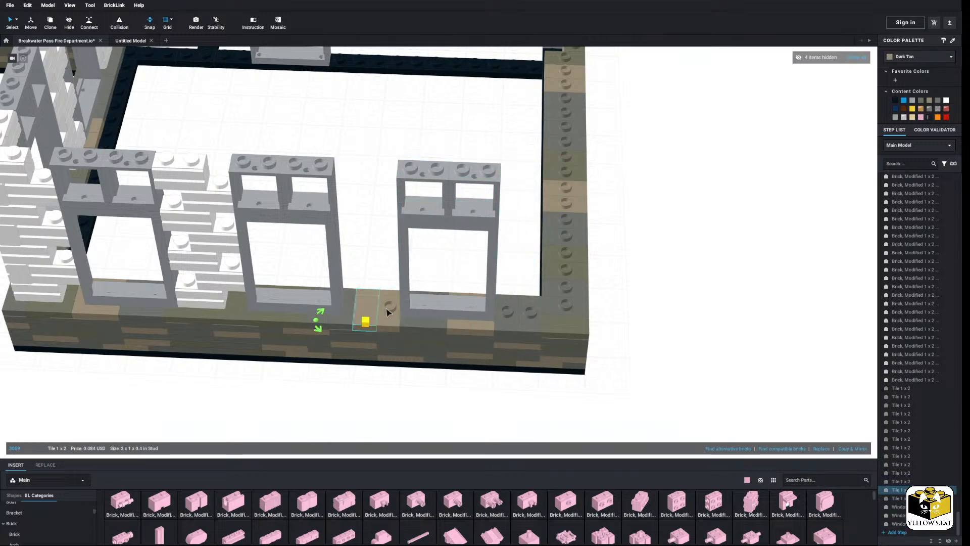
pyautogui.press('Right')
pyautogui.press('Right')
pyautogui.moveTo(378, 316); pyautogui.dragTo(367, 323)
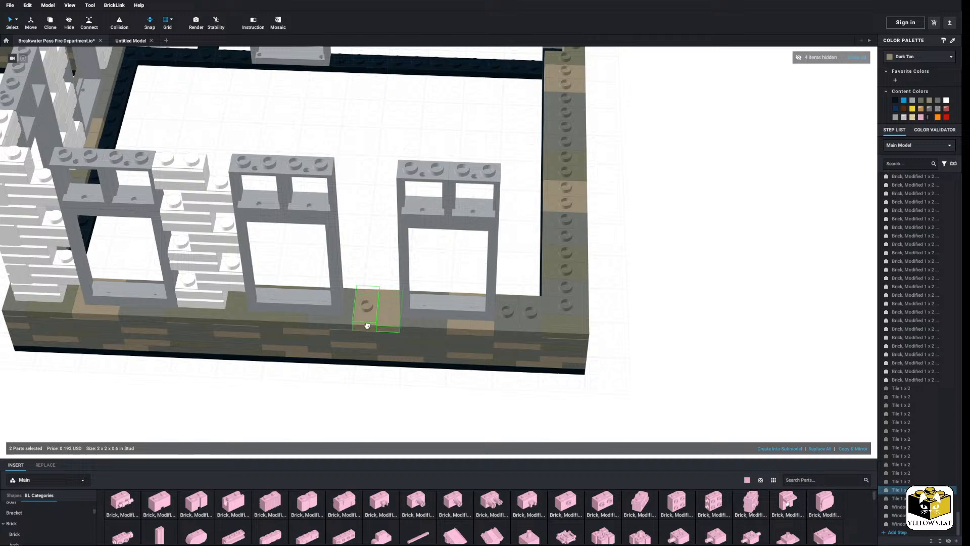
pyautogui.click(368, 279)
pyautogui.moveTo(375, 275); pyautogui.dragTo(403, 288, button='middle')
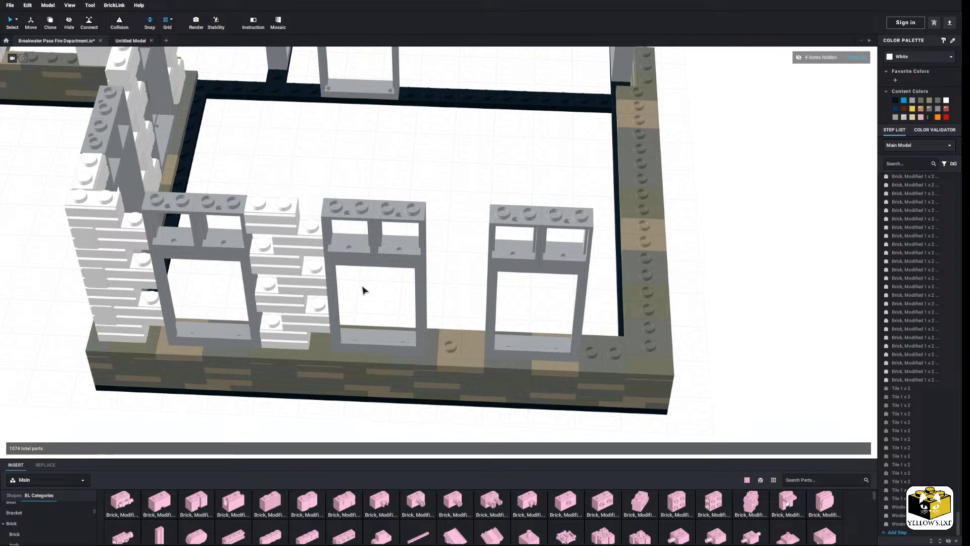
# Try stacking a pink 1 x 2 masonry-profile brick on a 1 x 2 grille brick on the floor, and delete both
pyautogui.moveTo(443, 500); pyautogui.dragTo(503, 194)
pyautogui.moveTo(337, 500); pyautogui.dragTo(476, 156)
pyautogui.doubleClick(469, 157)
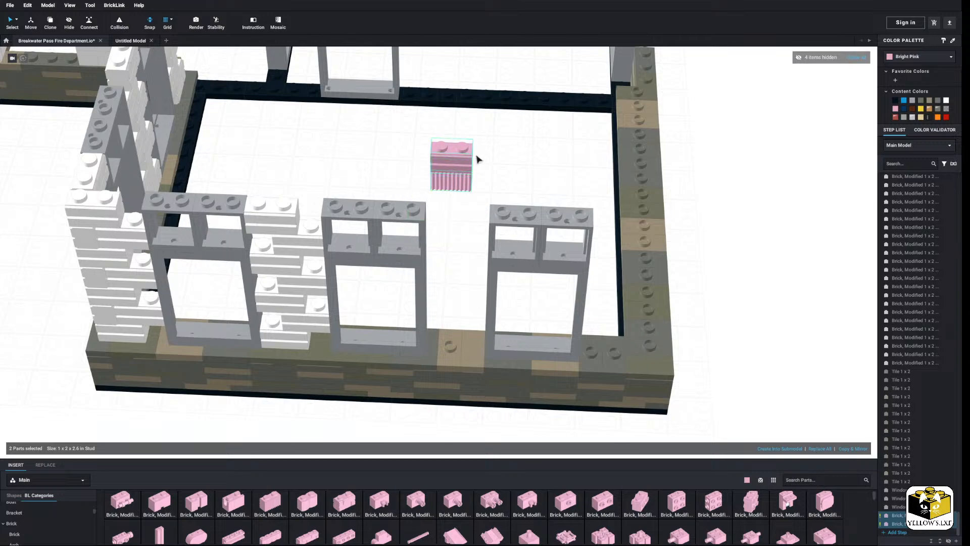
pyautogui.click(491, 164)
pyautogui.click(455, 162)
pyautogui.rightClick(461, 180)
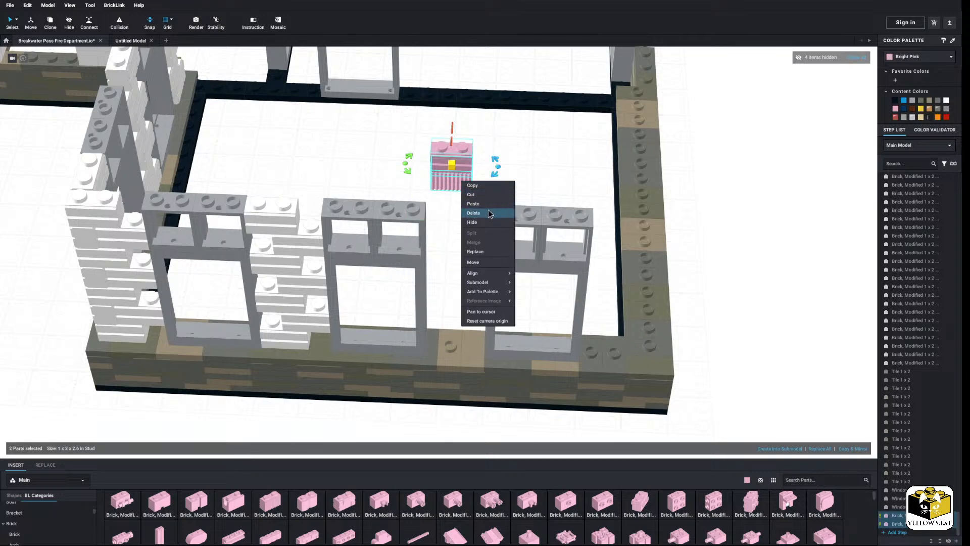
pyautogui.click(488, 210)
# Copy the seven-brick white middle pillar onto the base between the second and third windows
pyautogui.moveTo(415, 224); pyautogui.dragTo(385, 365)
pyautogui.rightClick(385, 364)
pyautogui.click(397, 376)
pyautogui.rightClick(551, 256)
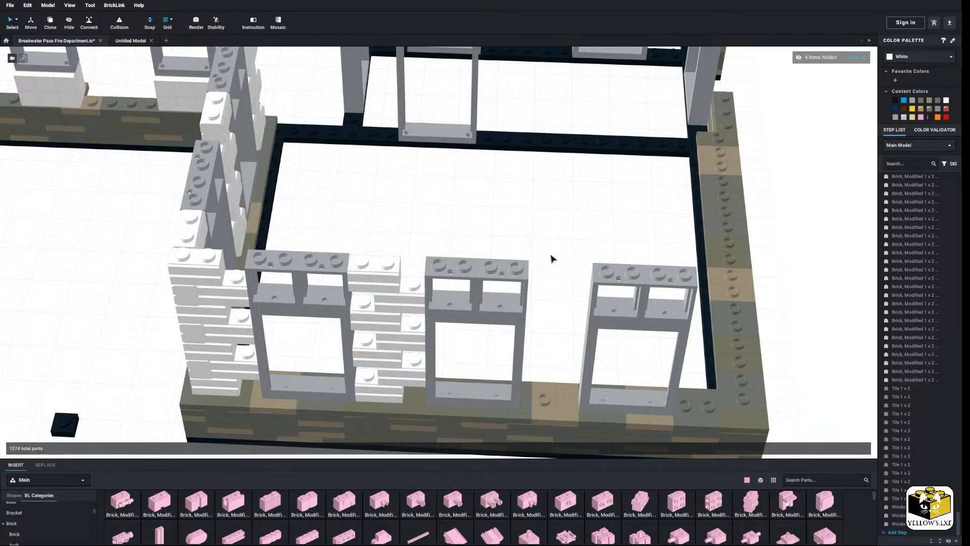
pyautogui.click(563, 277)
pyautogui.click(546, 377)
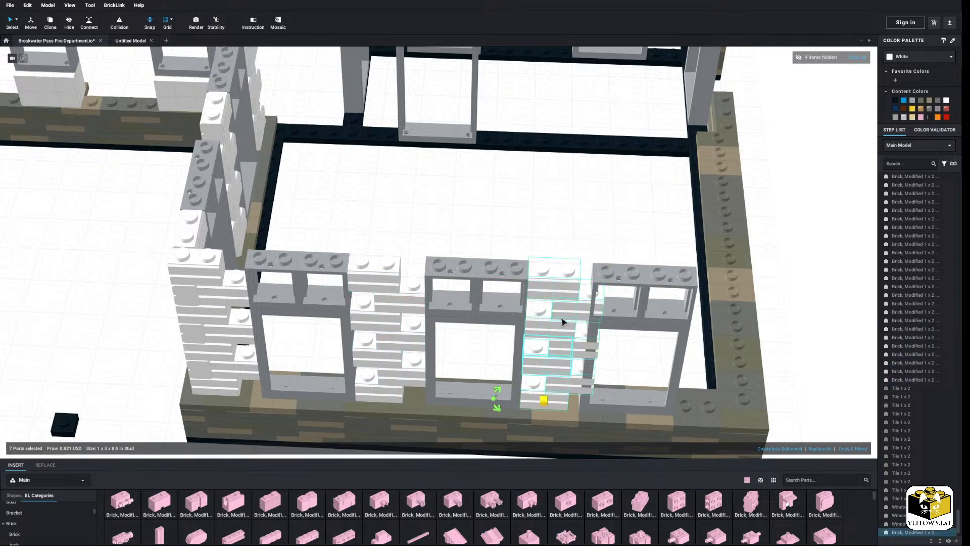
pyautogui.click(575, 218)
# Move the third window's large frame and both upper frames about half a stud away, clear of the new pillar's bricks
pyautogui.moveTo(576, 218); pyautogui.dragTo(500, 198, button='middle')
pyautogui.moveTo(442, 214); pyautogui.dragTo(451, 216, button='middle')
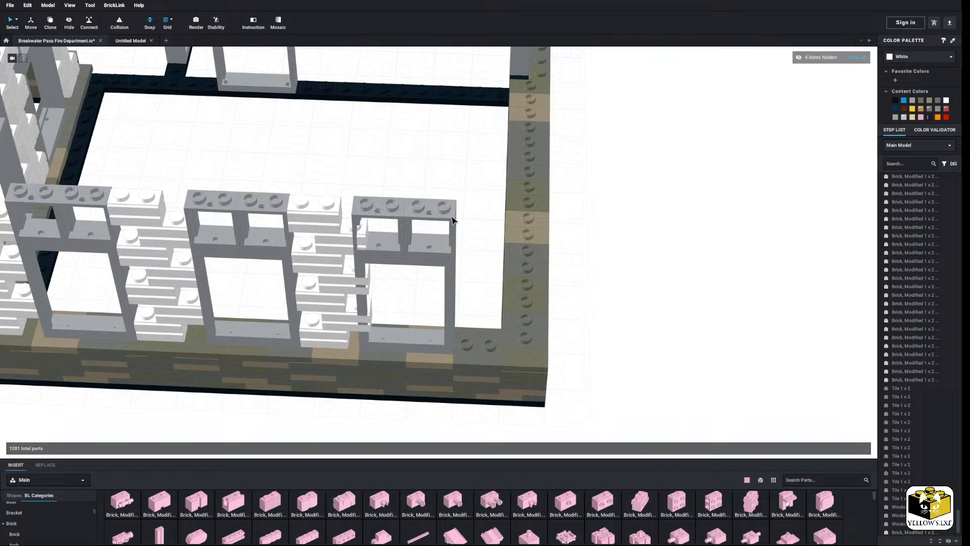
pyautogui.moveTo(446, 179); pyautogui.dragTo(408, 318)
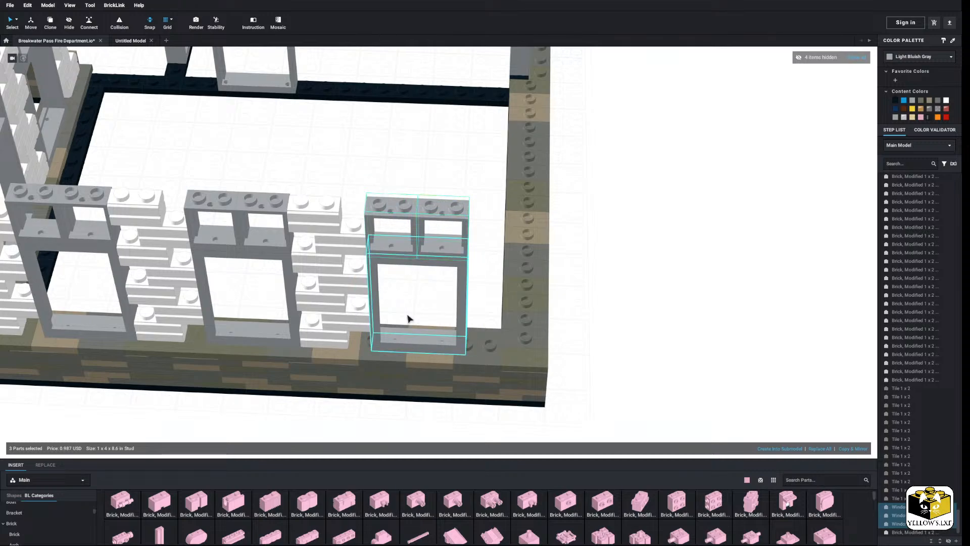
pyautogui.click(391, 181)
# Delete the jumper plate on the base between the new pillar and the third window
pyautogui.click(372, 356)
pyautogui.rightClick(371, 355)
pyautogui.click(387, 389)
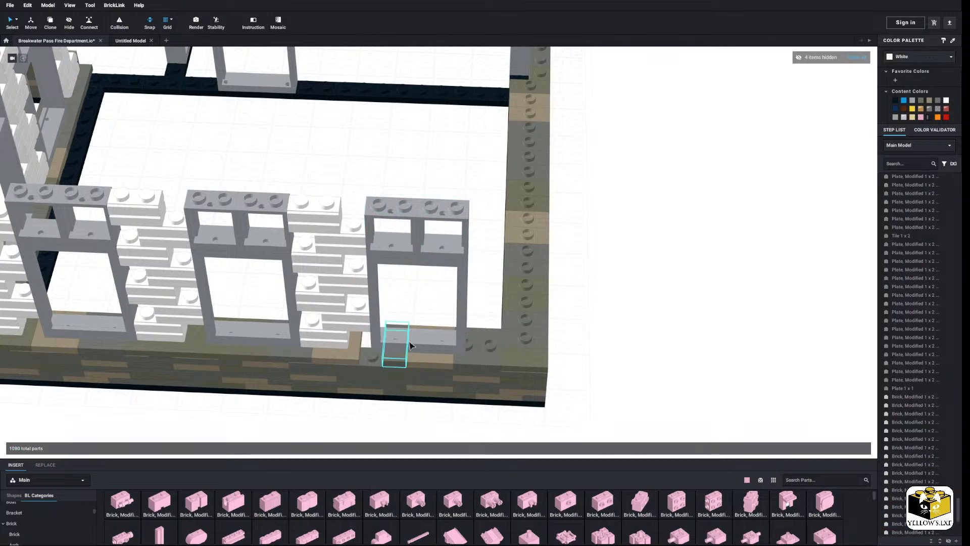
pyautogui.scroll(2, 410, 345)
pyautogui.click(449, 336)
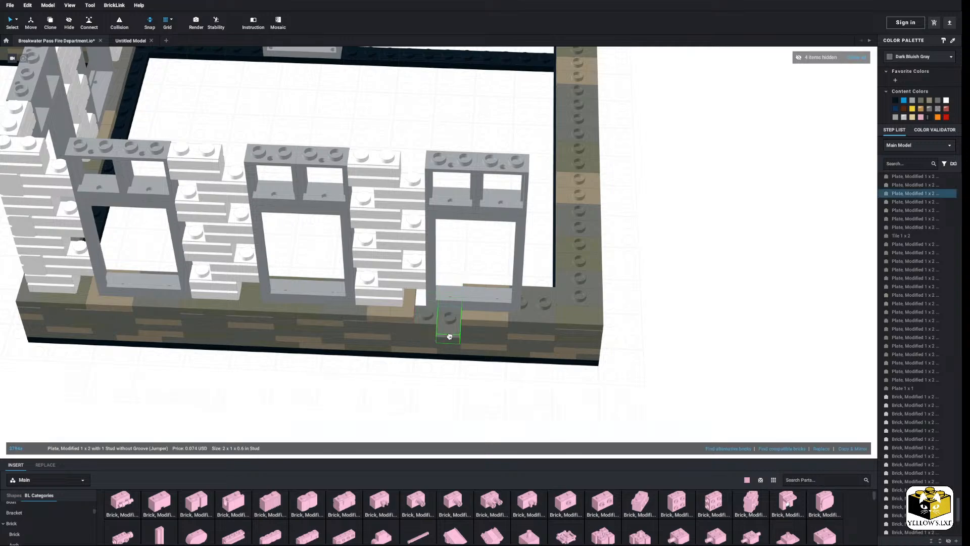
# Copy the Dark Tan Tile 1 x 2 beside the first window into the gap between the new pillar and the third window
pyautogui.rightClick(93, 303)
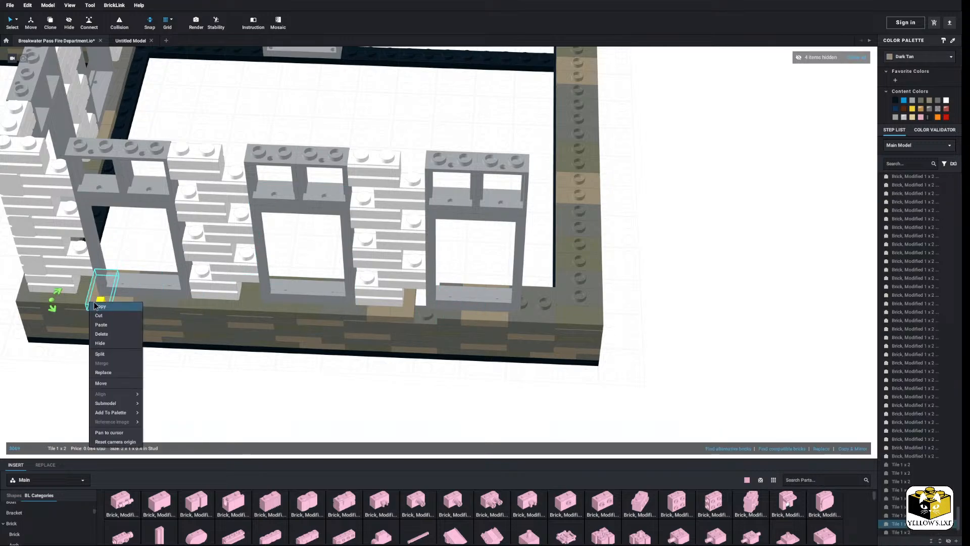
pyautogui.click(94, 304)
pyautogui.rightClick(299, 263)
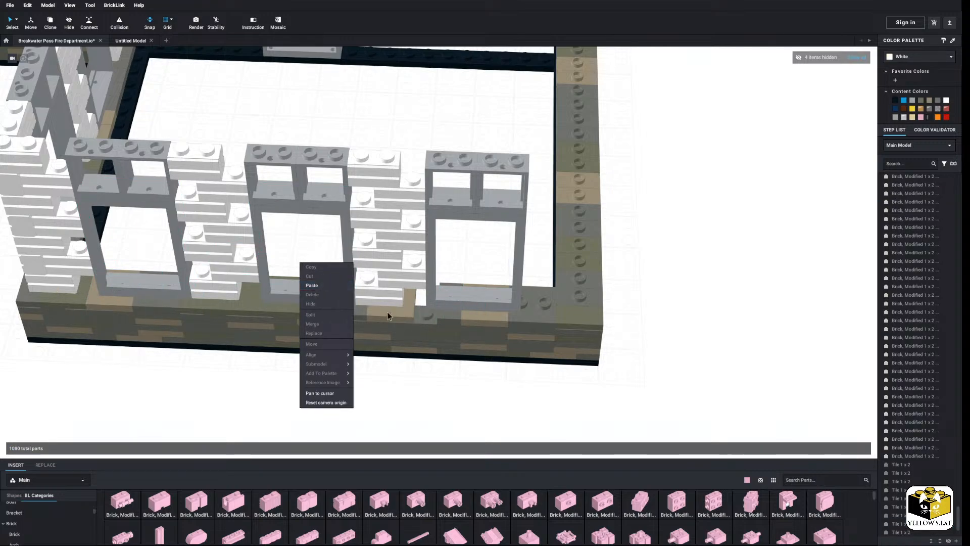
pyautogui.click(311, 286)
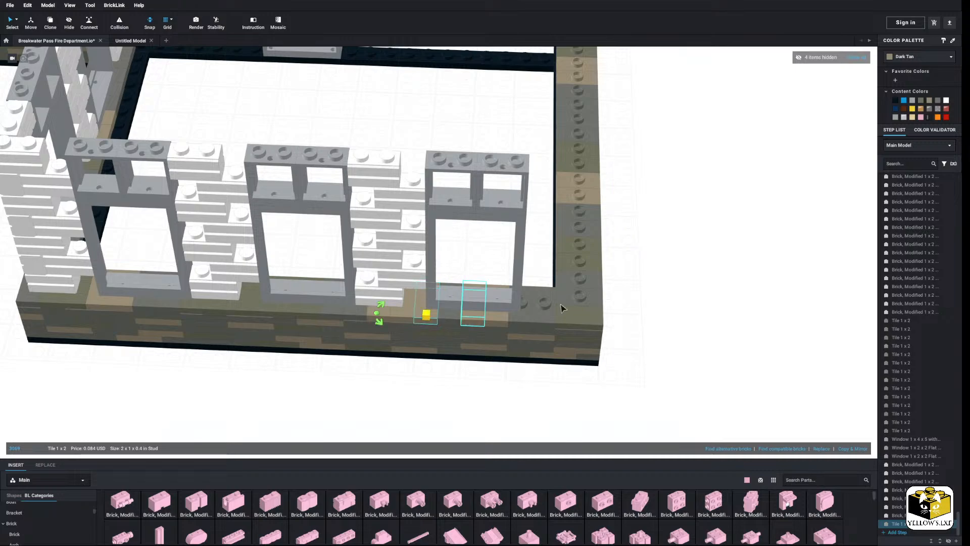
pyautogui.click(791, 218)
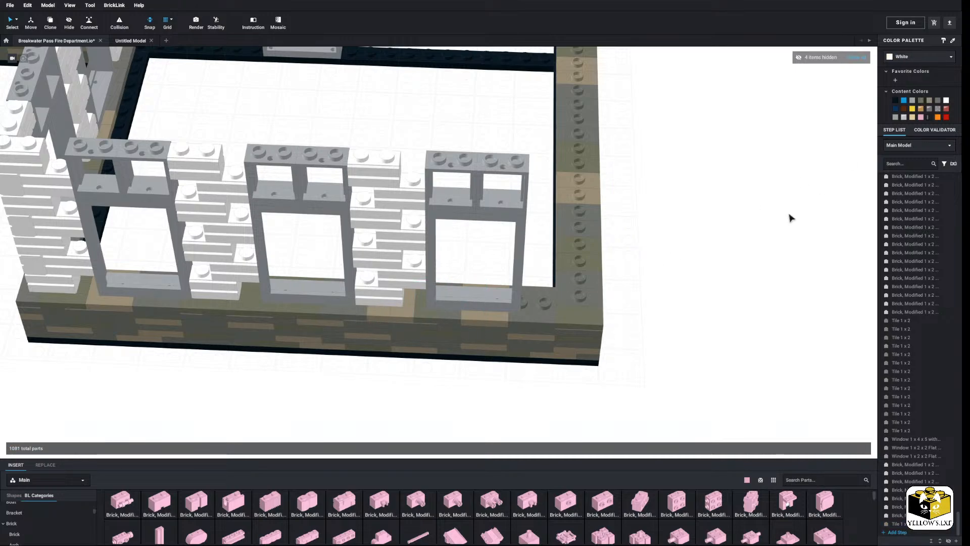
# Recolor the 1 x 2 tile between the front wall's last two windows to Dark Bluish Gray
pyautogui.click(938, 101)
pyautogui.click(426, 314)
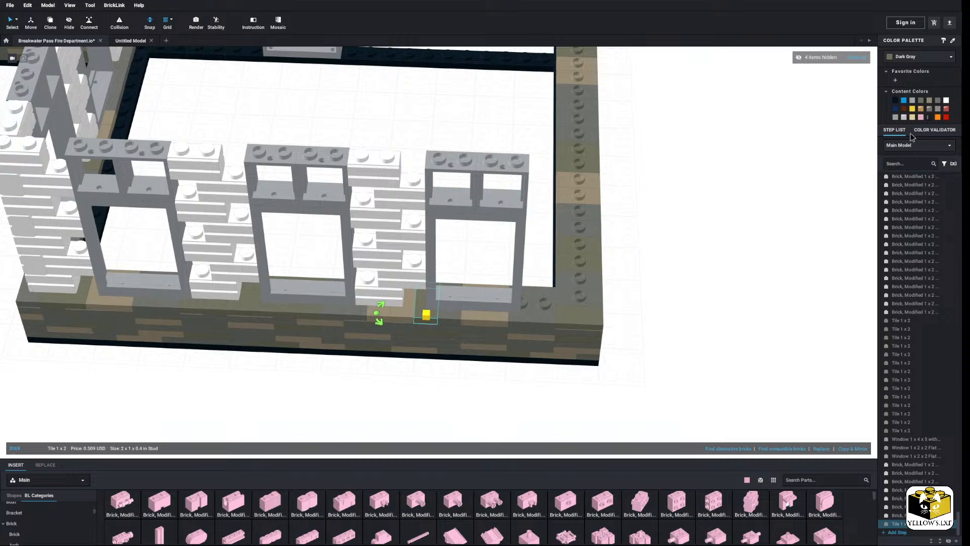
pyautogui.click(928, 109)
pyautogui.click(815, 203)
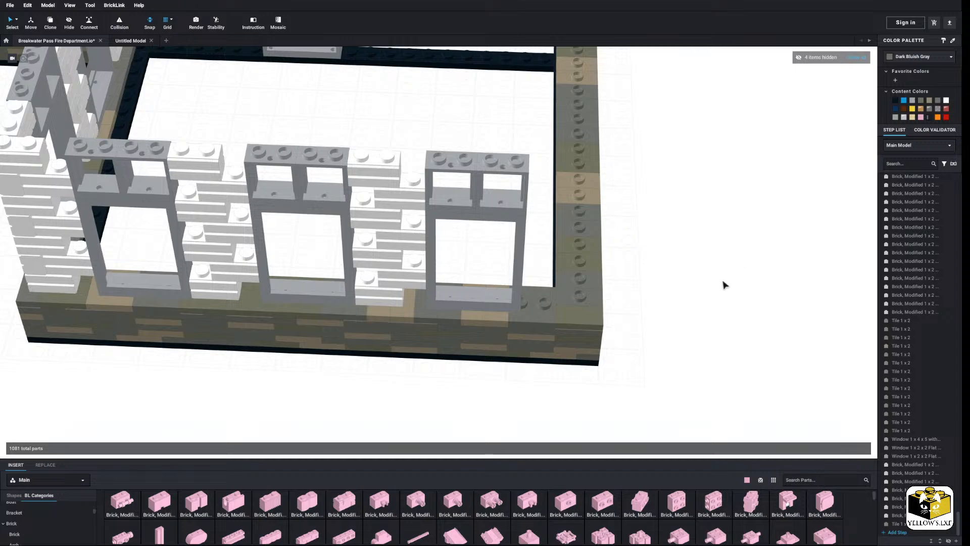
# Delete the jumper plate between the front wall's last window and the corner, and fill the gap with a copy of the recolored 1 x 2 tile
pyautogui.rightClick(521, 318)
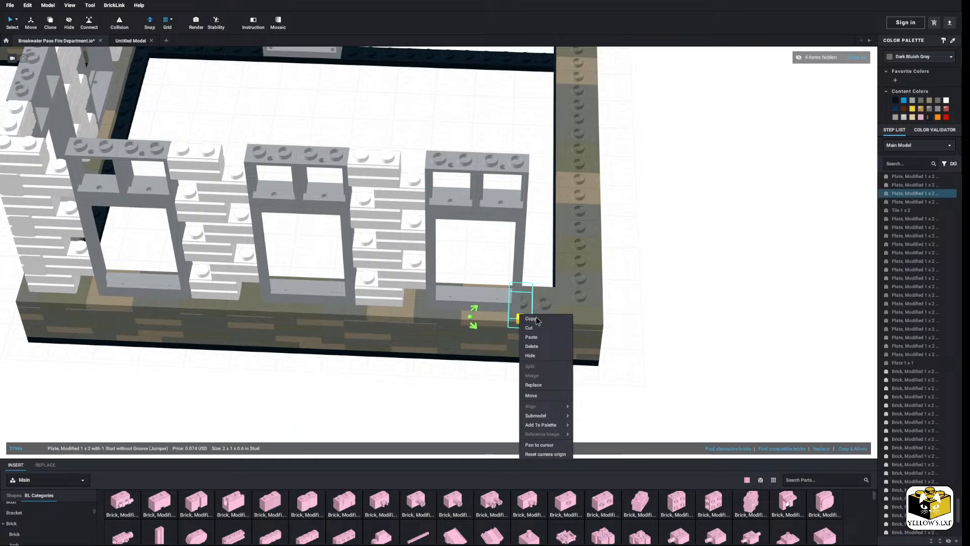
pyautogui.click(546, 347)
pyautogui.click(426, 315)
pyautogui.rightClick(426, 314)
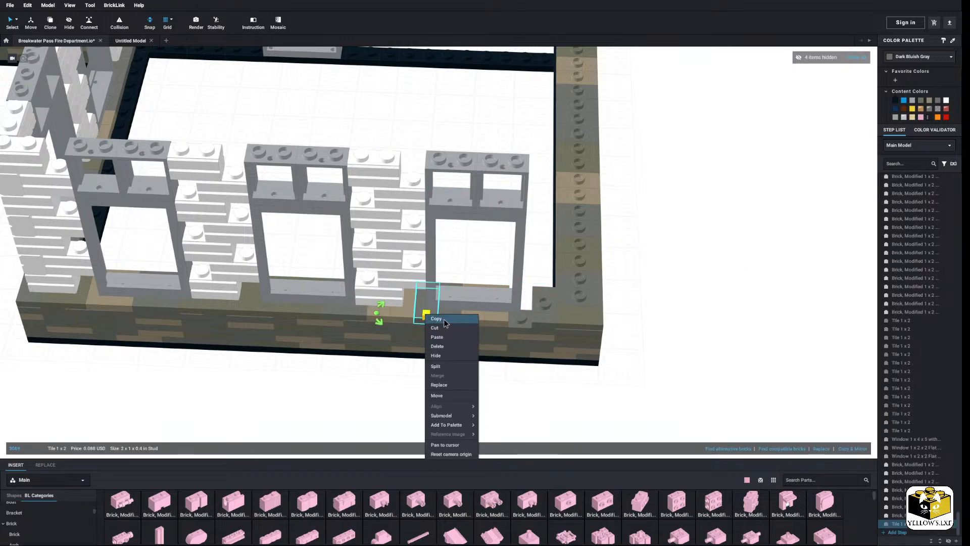
pyautogui.click(439, 319)
pyautogui.rightClick(477, 243)
pyautogui.click(486, 265)
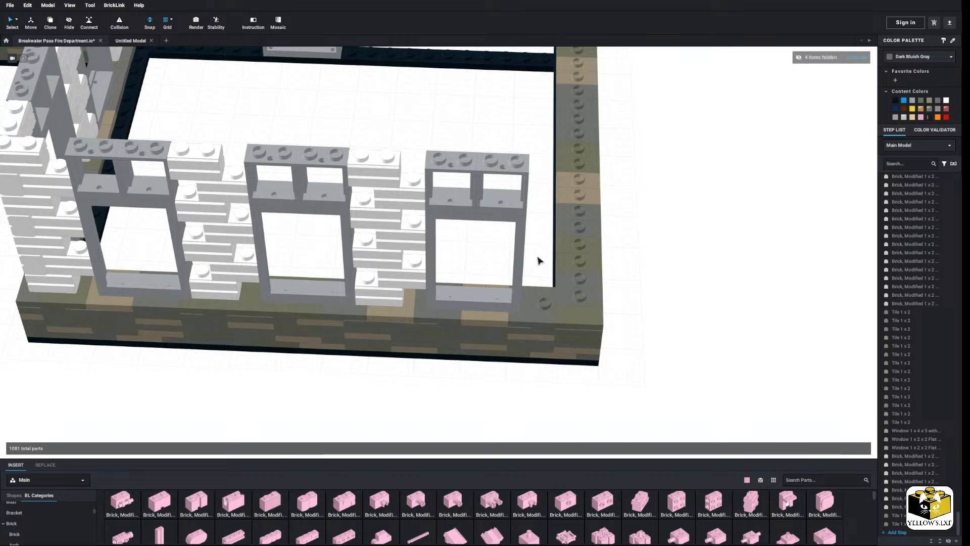
# Copy the seven-brick white column between the last two windows and place the copy between the last window and the corner
pyautogui.scroll(-5, 537, 258)
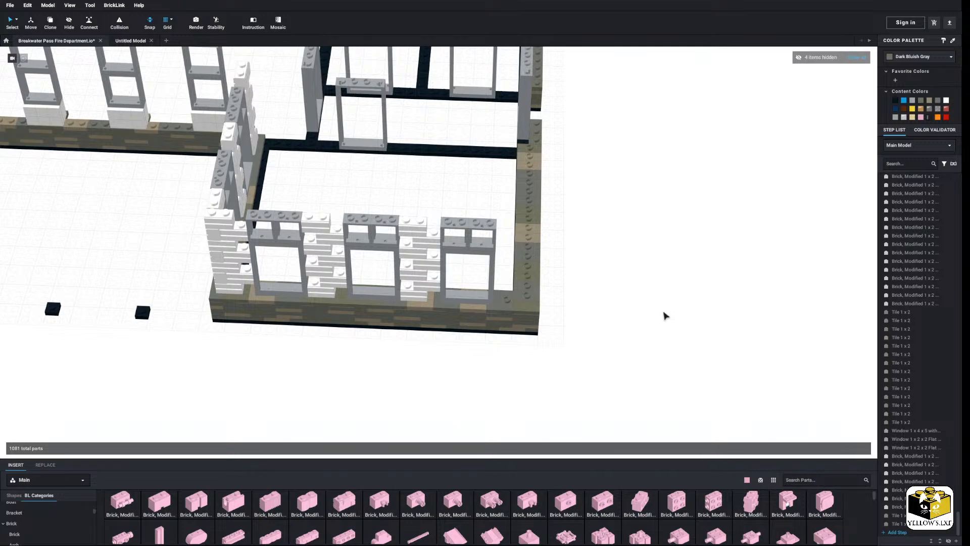
pyautogui.scroll(5, 654, 314)
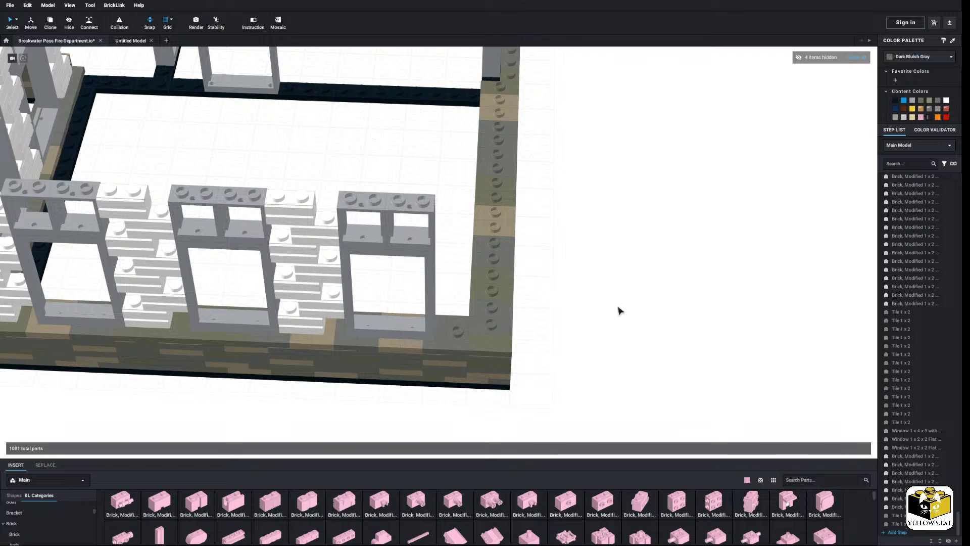
pyautogui.click(315, 285)
pyautogui.keyDown('ctrl'); pyautogui.click(318, 273); pyautogui.keyUp('ctrl')
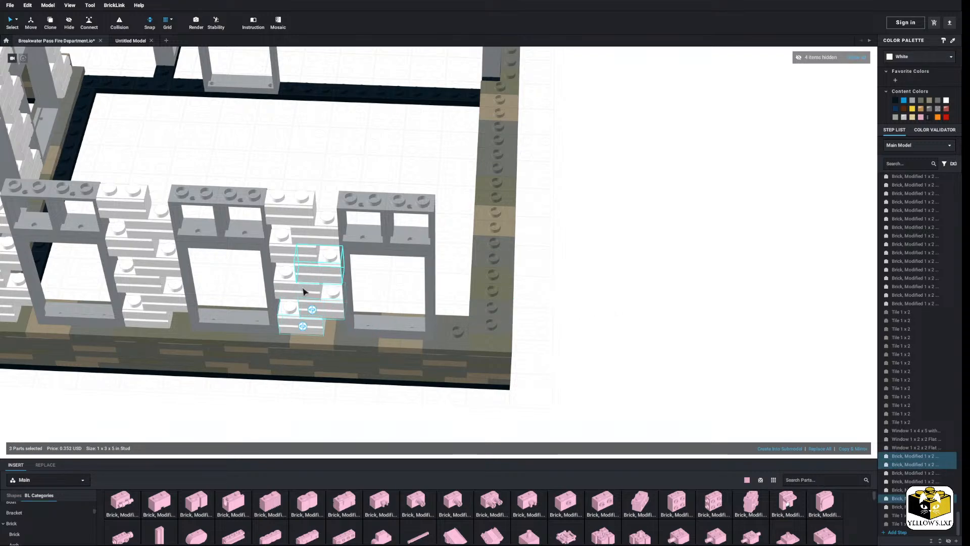
pyautogui.keyDown('ctrl'); pyautogui.click(303, 290); pyautogui.keyUp('ctrl')
pyautogui.keyDown('ctrl'); pyautogui.click(295, 256); pyautogui.keyUp('ctrl')
pyautogui.keyDown('ctrl'); pyautogui.click(307, 235); pyautogui.keyUp('ctrl')
pyautogui.keyDown('ctrl'); pyautogui.click(299, 217); pyautogui.keyUp('ctrl')
pyautogui.rightClick(297, 213)
pyautogui.click(307, 219)
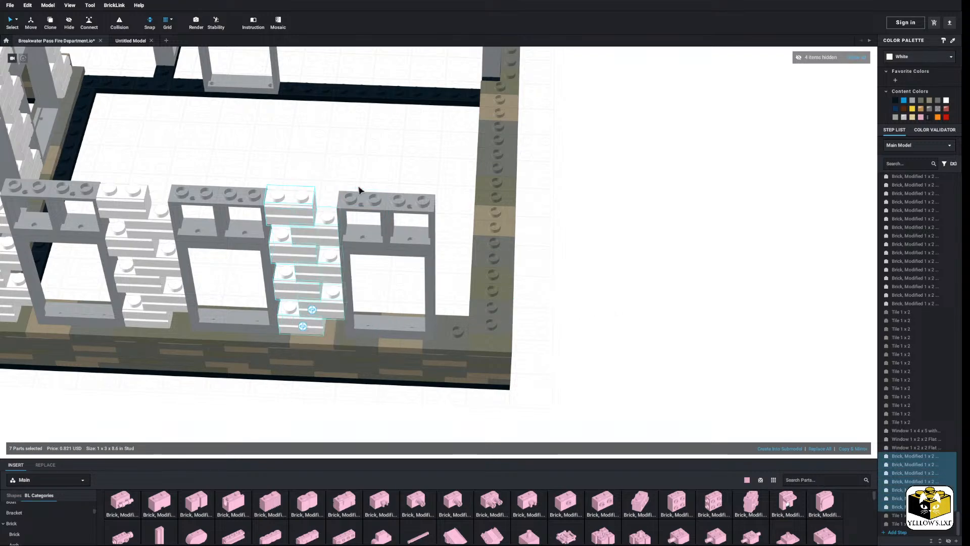
pyautogui.rightClick(358, 185)
pyautogui.click(364, 207)
pyautogui.click(465, 314)
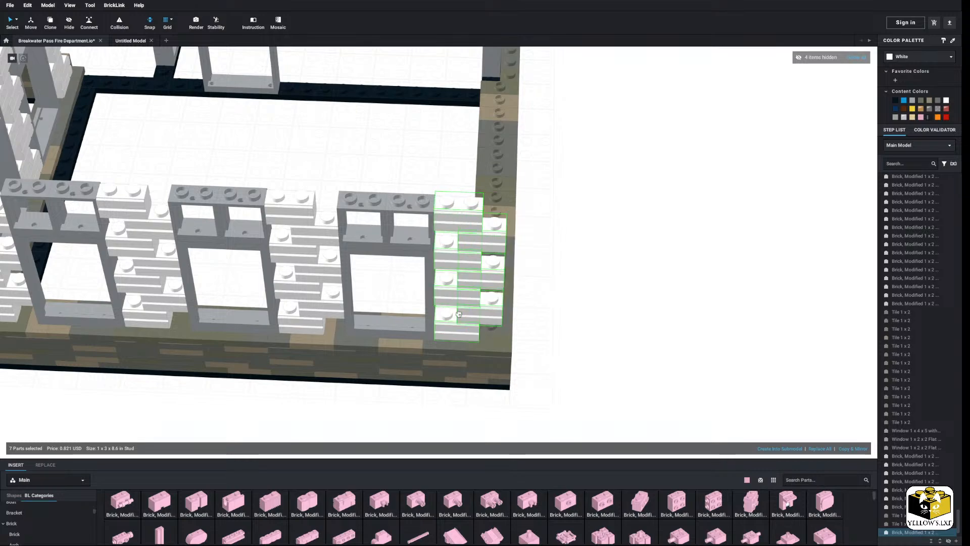
# Paste another white brick column onto the adjoining side wall, directly at the corner
pyautogui.moveTo(552, 309); pyautogui.dragTo(475, 321, button='right')
pyautogui.rightClick(474, 321)
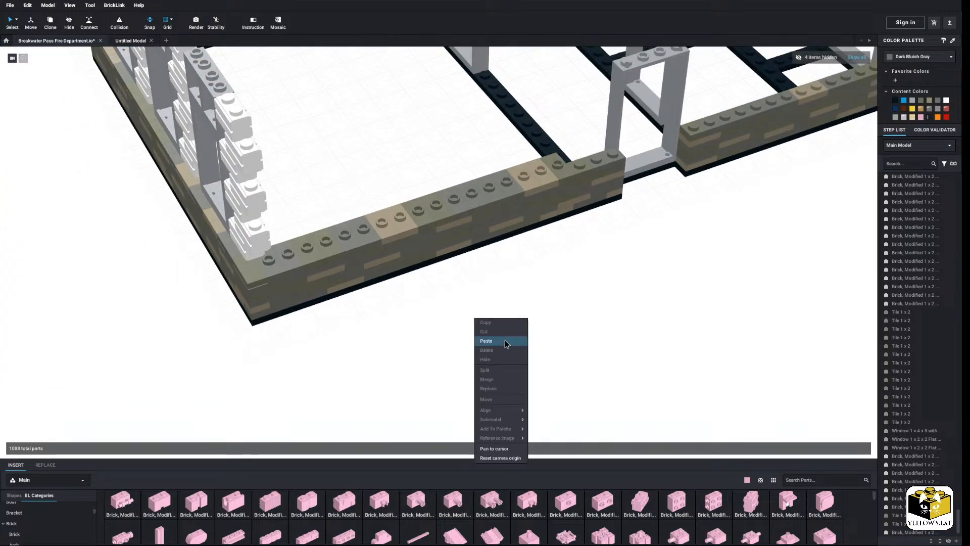
pyautogui.click(505, 339)
pyautogui.click(270, 249)
pyautogui.click(366, 166)
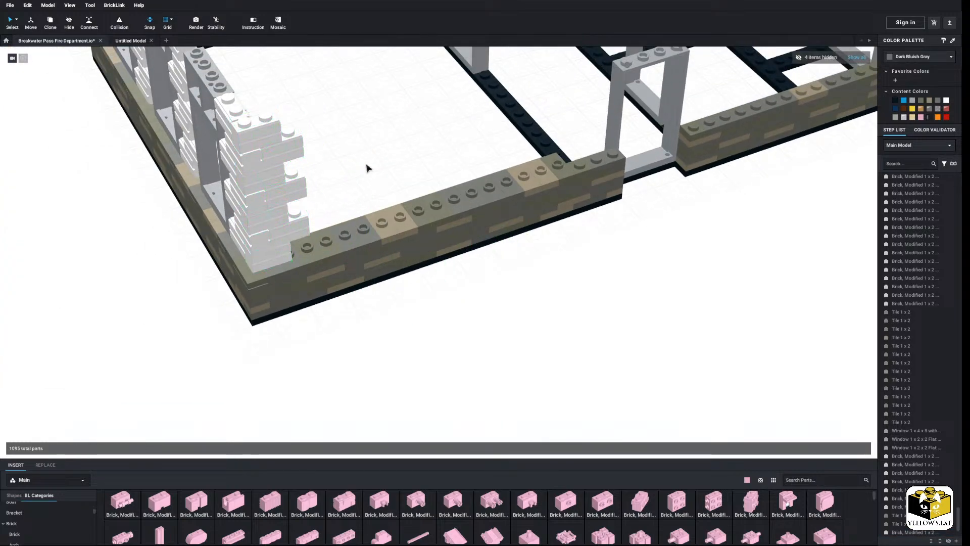
# Delete the jumper plate at the base of the side wall's new white brick column
pyautogui.moveTo(366, 167); pyautogui.dragTo(397, 217, button='middle')
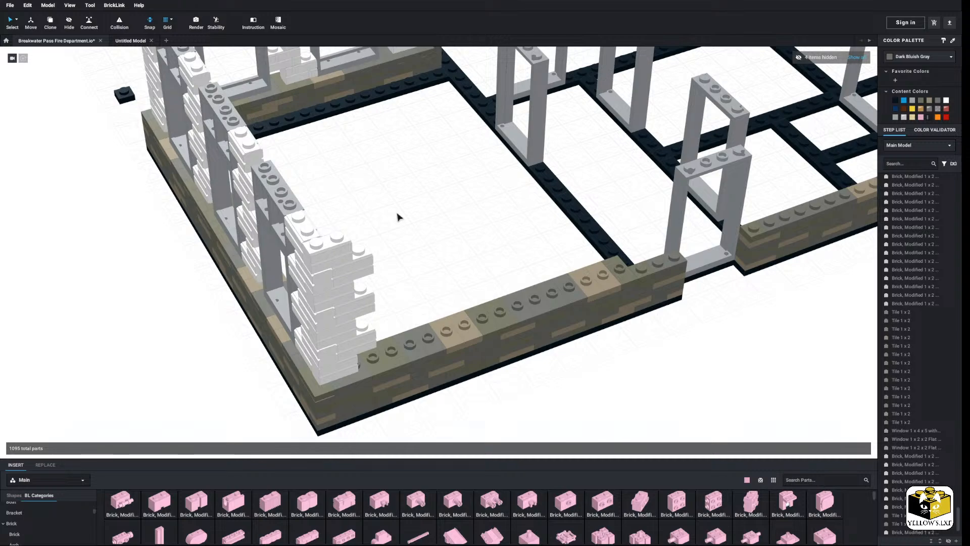
pyautogui.moveTo(394, 253); pyautogui.dragTo(348, 298, button='right')
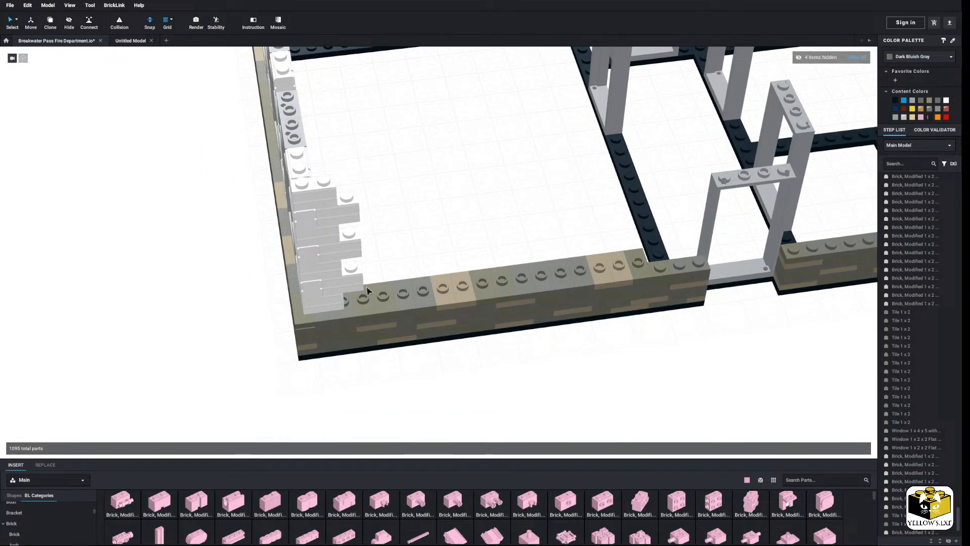
pyautogui.click(344, 306)
pyautogui.rightClick(345, 304)
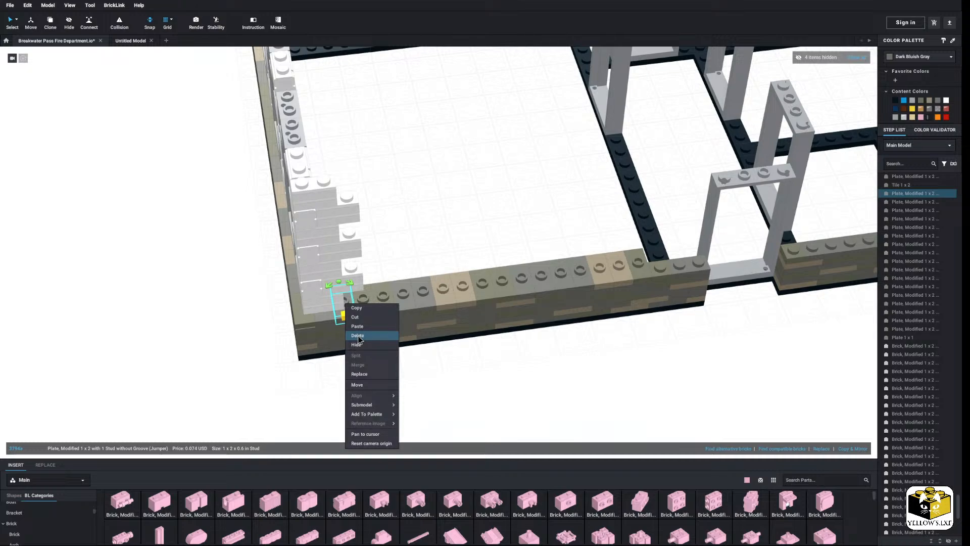
pyautogui.click(446, 179)
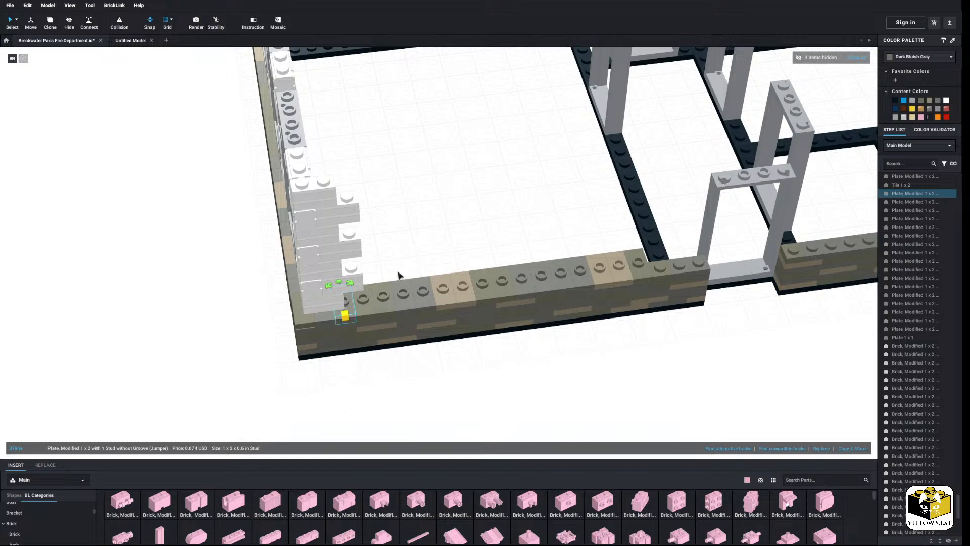
pyautogui.scroll(2, 422, 253)
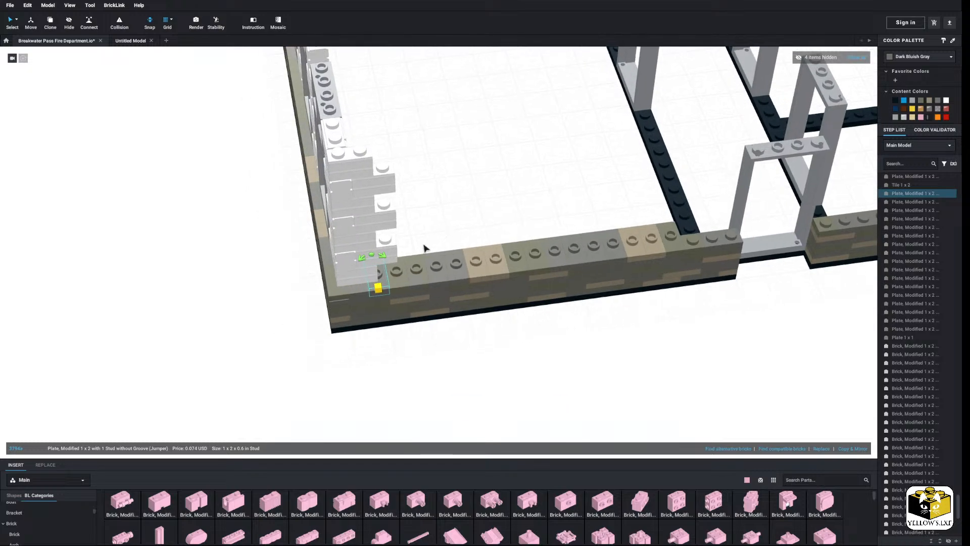
pyautogui.scroll(2, 447, 235)
pyautogui.rightClick(459, 276)
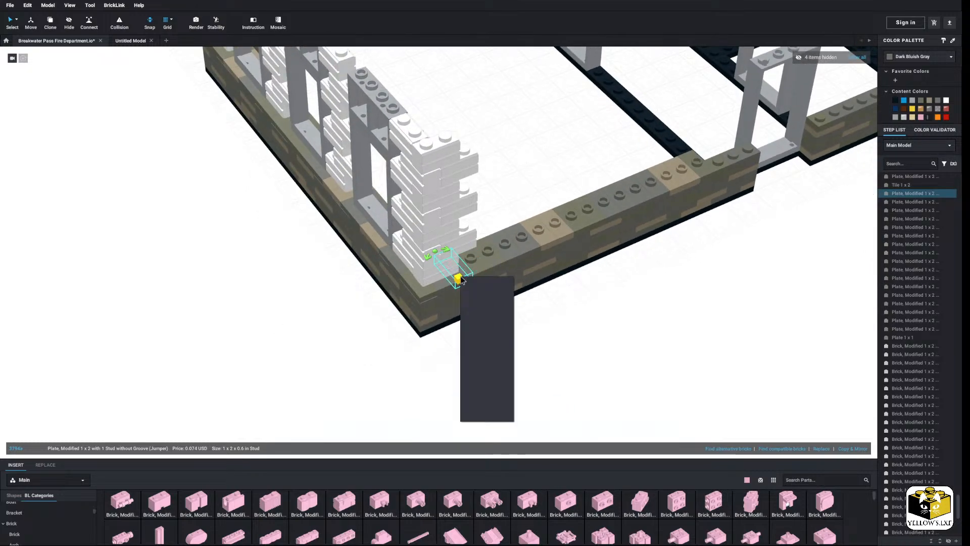
pyautogui.click(482, 313)
# Copy the 1 x 2 tile in front of the corner column and place it in the side wall's gap
pyautogui.moveTo(482, 312); pyautogui.dragTo(502, 318, button='right')
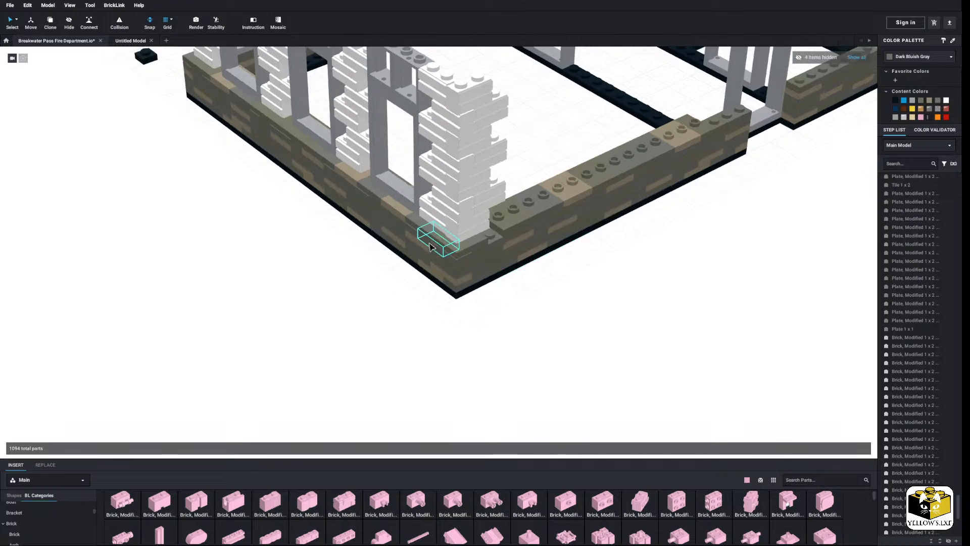
pyautogui.click(416, 218)
pyautogui.moveTo(416, 220); pyautogui.dragTo(412, 283, button='right')
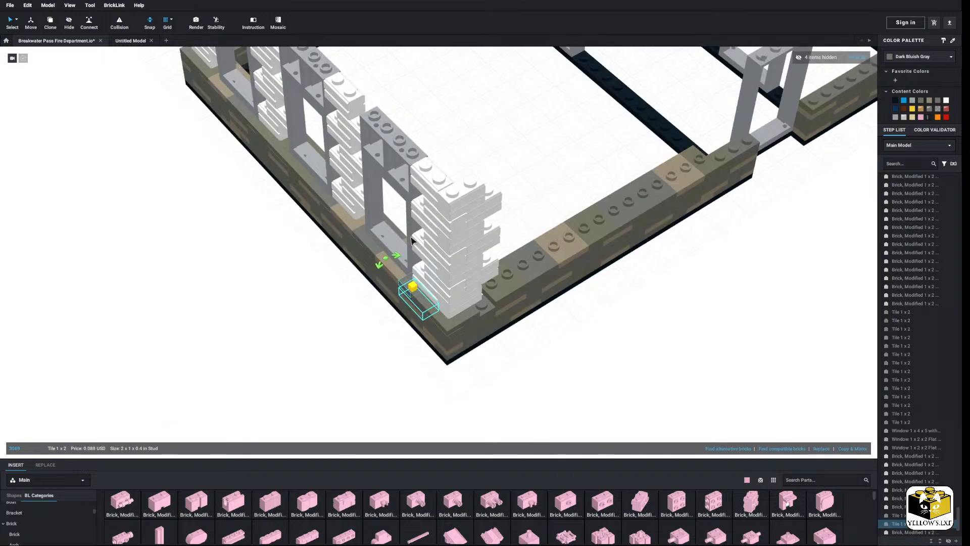
pyautogui.rightClick(404, 286)
pyautogui.click(380, 307)
pyautogui.rightClick(379, 303)
pyautogui.click(395, 326)
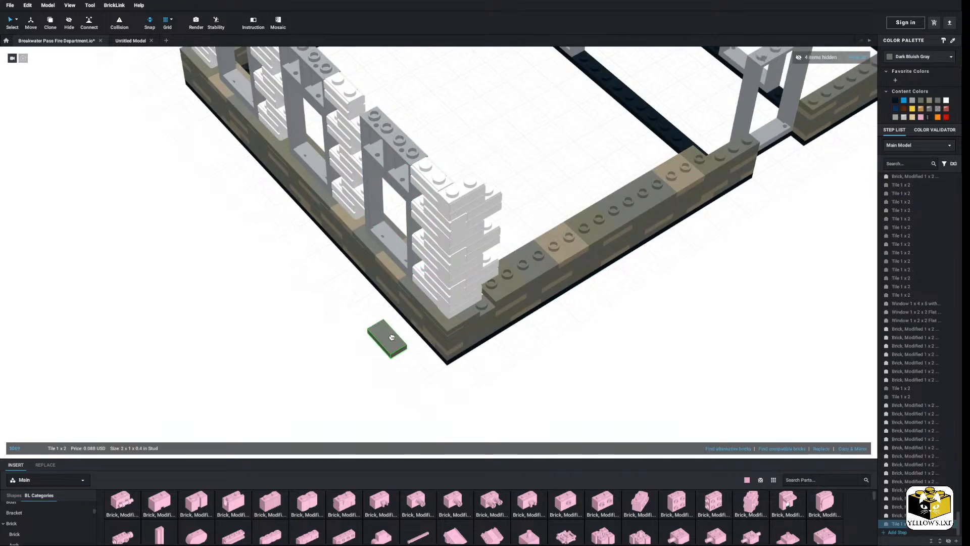
pyautogui.click(481, 306)
pyautogui.click(554, 347)
# Copy the side wall's seven-brick white corner column and place the copy directly beside it along the wall
pyautogui.scroll(-2, 534, 344)
pyautogui.moveTo(534, 344); pyautogui.dragTo(507, 360, button='right')
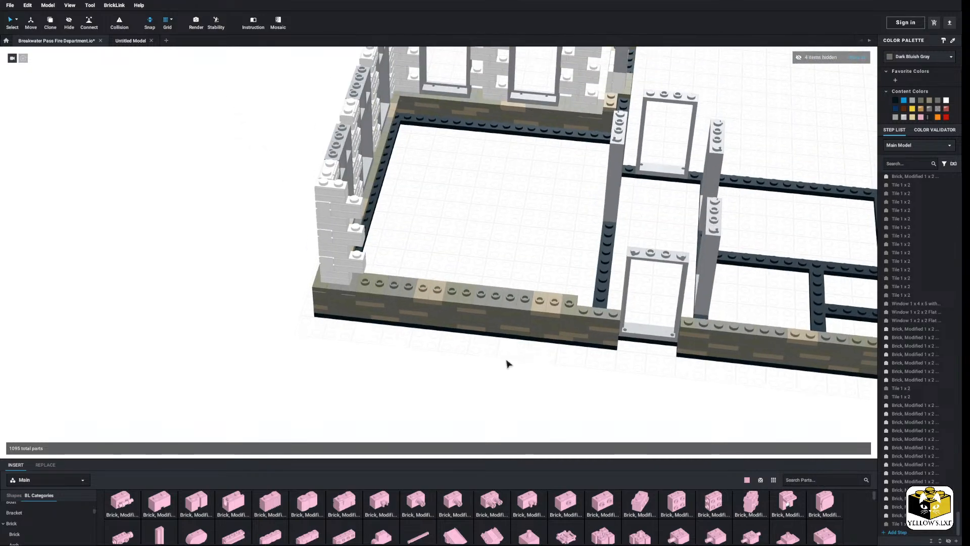
pyautogui.moveTo(440, 259); pyautogui.dragTo(429, 278, button='middle')
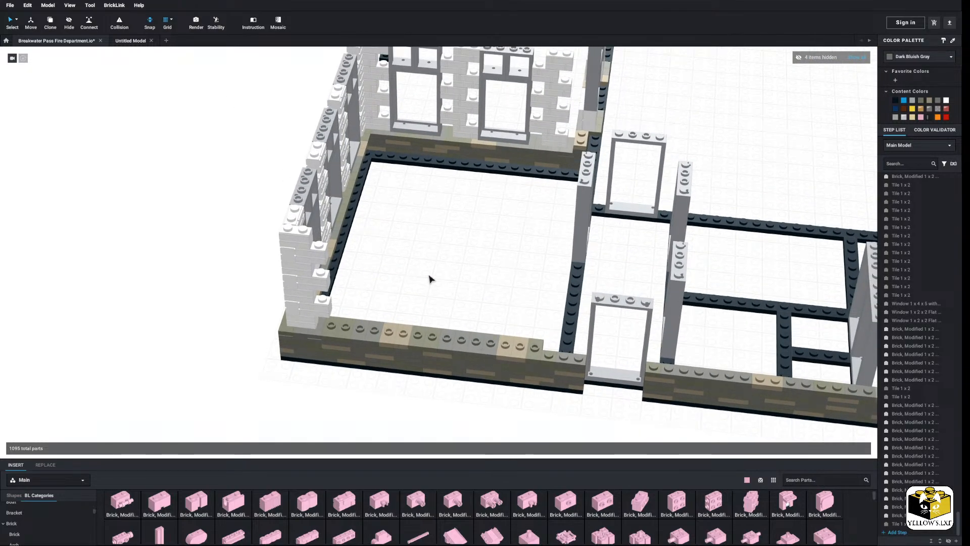
pyautogui.moveTo(437, 276); pyautogui.dragTo(448, 271, button='right')
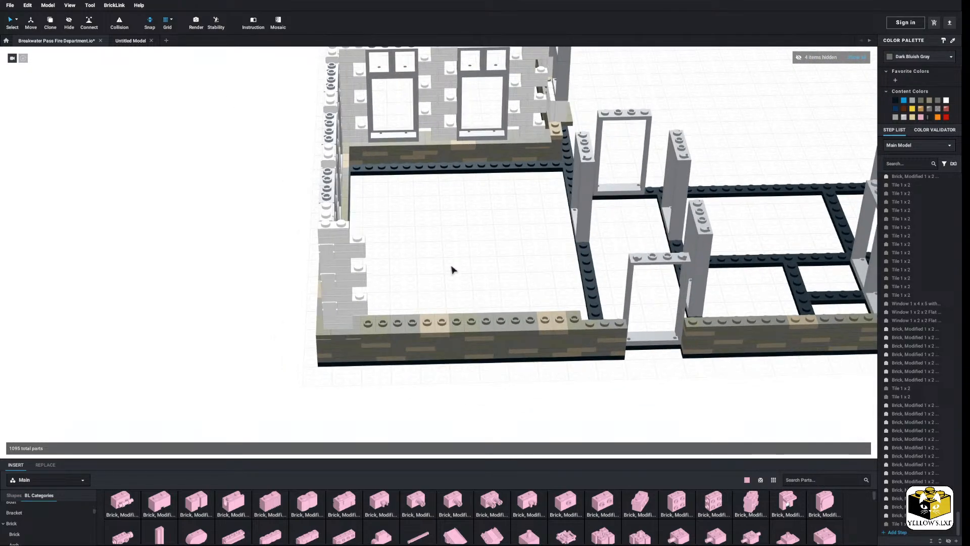
pyautogui.click(331, 237)
pyautogui.keyDown('shift'); pyautogui.click(340, 270); pyautogui.keyUp('shift')
pyautogui.keyDown('shift'); pyautogui.click(340, 270); pyautogui.keyUp('shift')
pyautogui.keyDown('shift'); pyautogui.click(344, 283); pyautogui.keyUp('shift')
pyautogui.keyDown('shift'); pyautogui.click(344, 296); pyautogui.keyUp('shift')
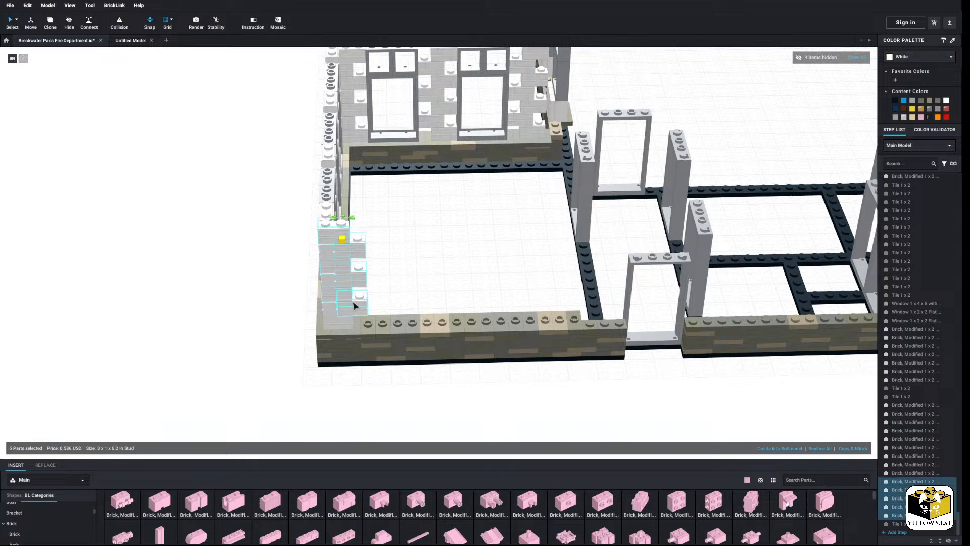
pyautogui.keyDown('shift'); pyautogui.click(353, 306); pyautogui.keyUp('shift')
pyautogui.keyDown('shift'); pyautogui.click(346, 322); pyautogui.keyUp('shift')
pyautogui.rightClick(346, 320)
pyautogui.click(355, 325)
pyautogui.rightClick(396, 293)
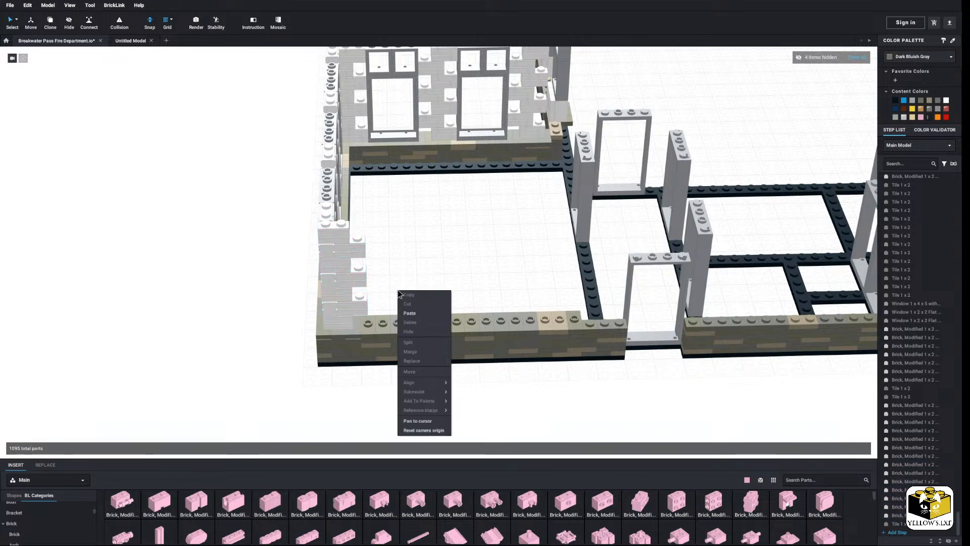
pyautogui.click(407, 314)
pyautogui.click(379, 316)
pyautogui.click(419, 300)
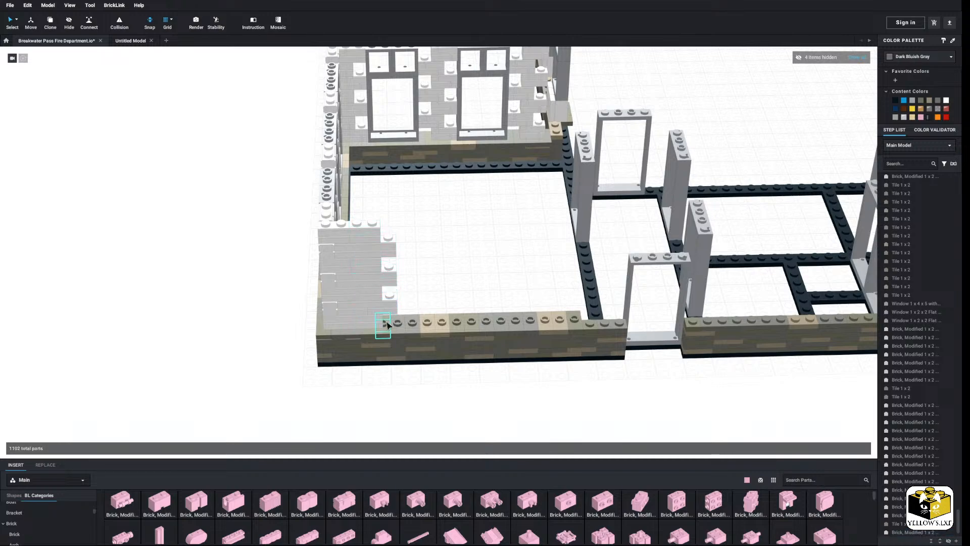
# Delete the jumper plate at the base of the side wall's second brick column
pyautogui.click(383, 323)
pyautogui.rightClick(383, 324)
pyautogui.click(395, 356)
# Copy a 1 x 2 tile from the side wall's base and place it in the gap beside the second brick column
pyautogui.scroll(4, 374, 313)
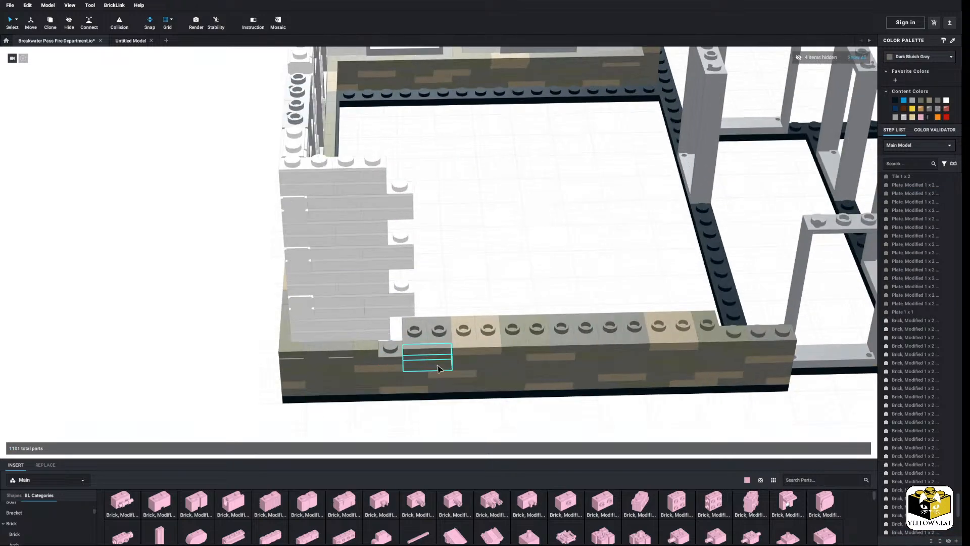
pyautogui.click(339, 347)
pyautogui.rightClick(339, 346)
pyautogui.click(345, 350)
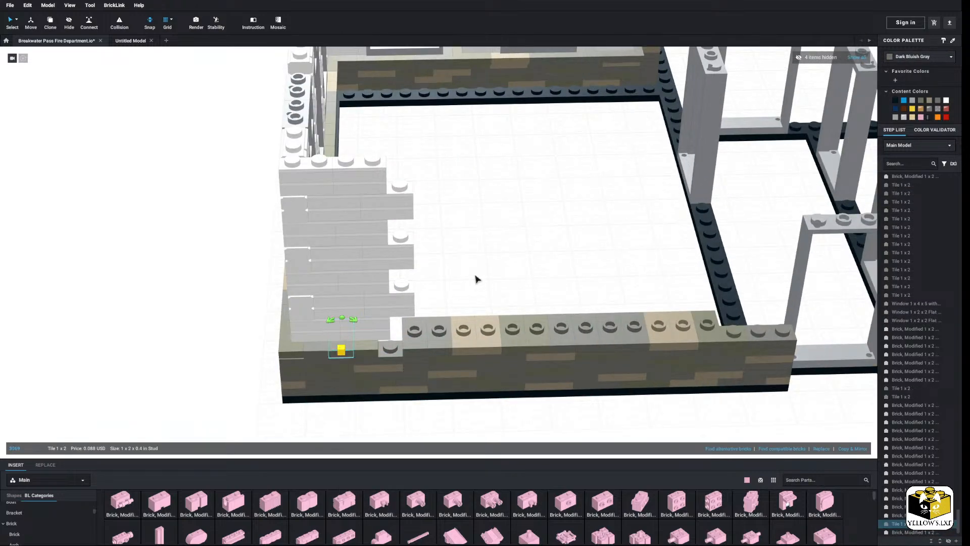
pyautogui.click(292, 344)
pyautogui.rightClick(292, 343)
pyautogui.click(297, 348)
pyautogui.click(477, 269)
pyautogui.rightClick(477, 267)
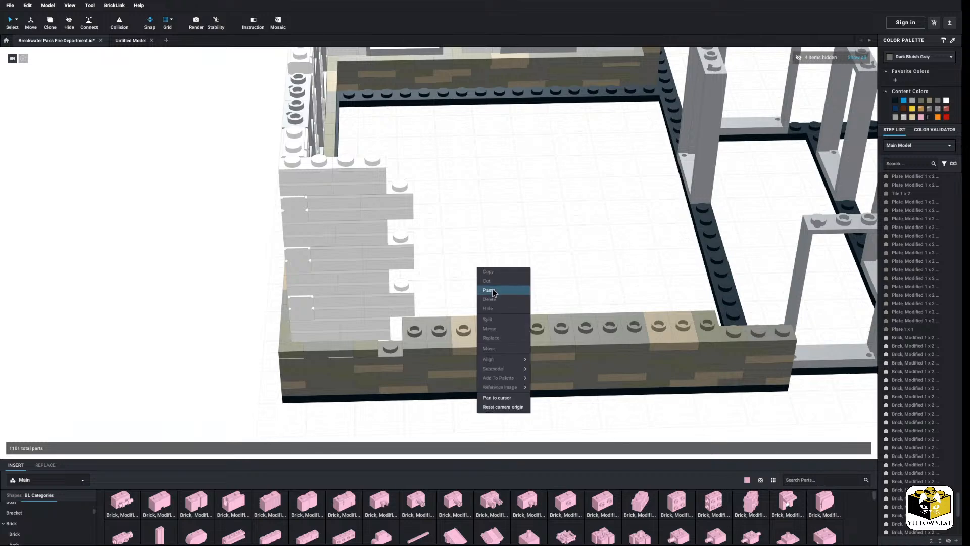
pyautogui.click(492, 289)
pyautogui.click(394, 331)
pyautogui.click(444, 283)
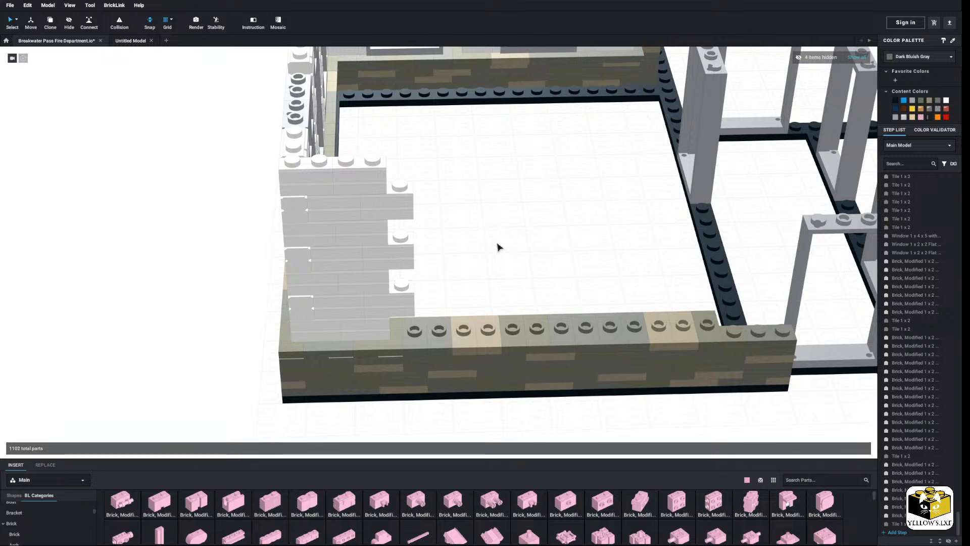
pyautogui.moveTo(494, 243); pyautogui.dragTo(468, 249, button='right')
pyautogui.rightClick(446, 238)
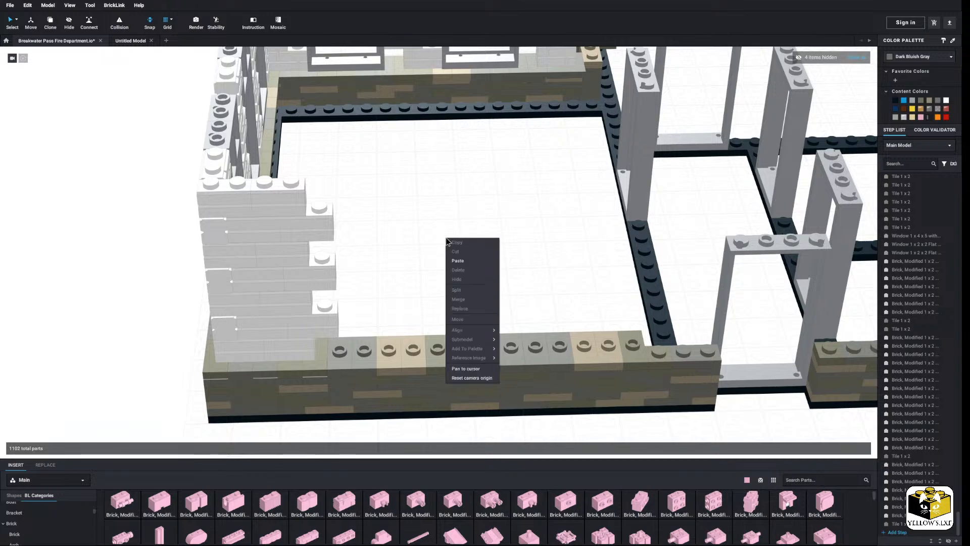
pyautogui.click(457, 260)
pyautogui.press('Escape')
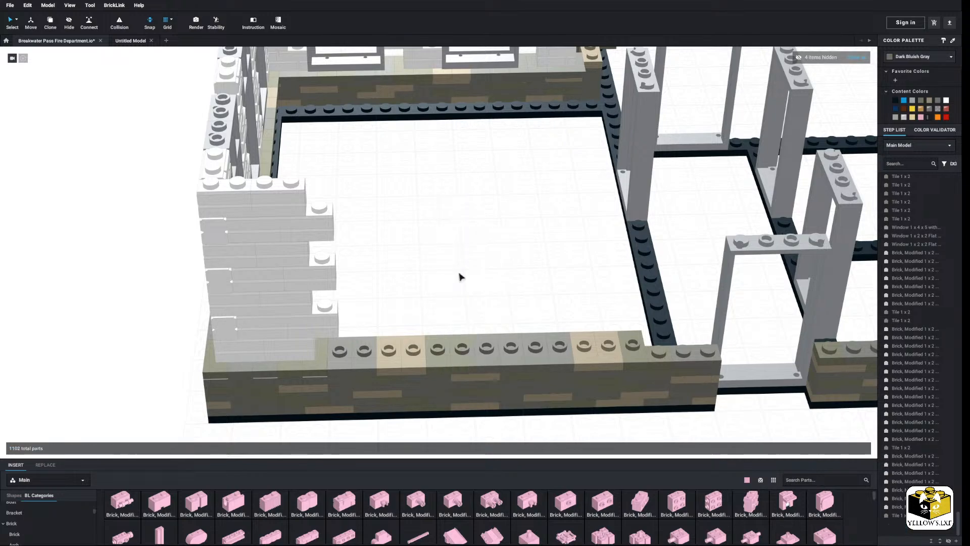
# Copy the seven-brick white column at the side wall's open end and place the copy directly beside it along the base
pyautogui.click(307, 232)
pyautogui.keyDown('ctrl'); pyautogui.click(298, 256); pyautogui.keyUp('ctrl')
pyautogui.keyDown('ctrl'); pyautogui.click(306, 279); pyautogui.keyUp('ctrl')
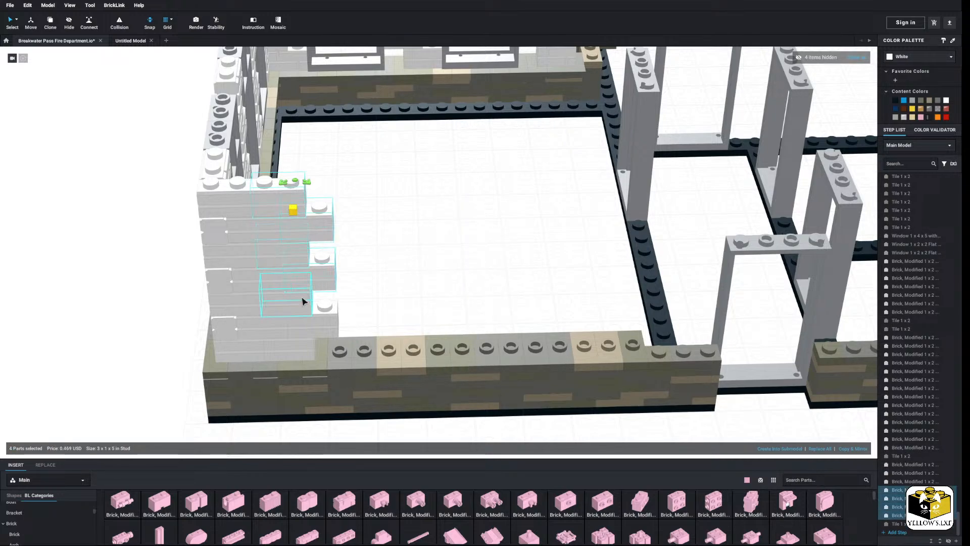
pyautogui.keyDown('ctrl'); pyautogui.click(303, 301); pyautogui.keyUp('ctrl')
pyautogui.keyDown('ctrl'); pyautogui.click(301, 324); pyautogui.keyUp('ctrl')
pyautogui.keyDown('ctrl'); pyautogui.click(295, 342); pyautogui.keyUp('ctrl')
pyautogui.rightClick(292, 339)
pyautogui.click(299, 345)
pyautogui.rightClick(383, 293)
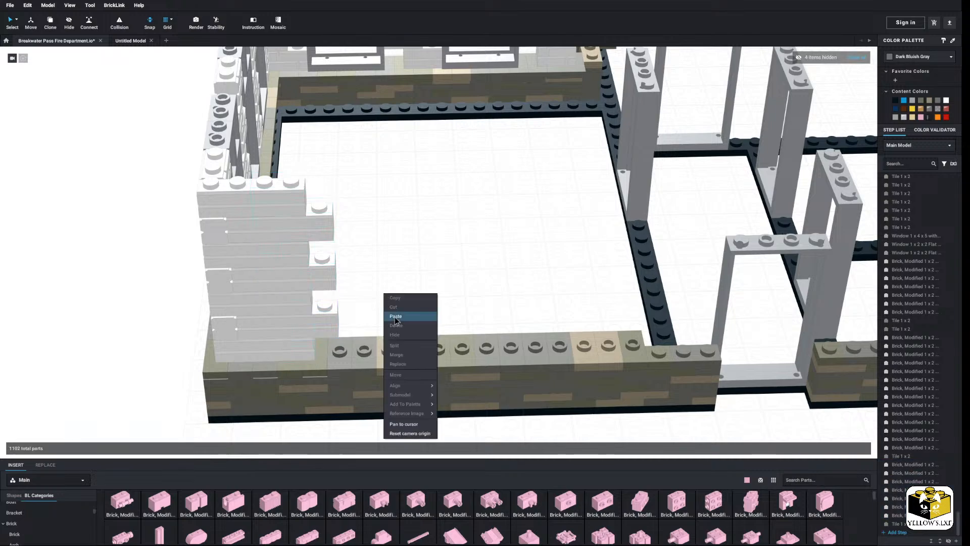
pyautogui.click(395, 317)
pyautogui.click(344, 329)
pyautogui.click(463, 269)
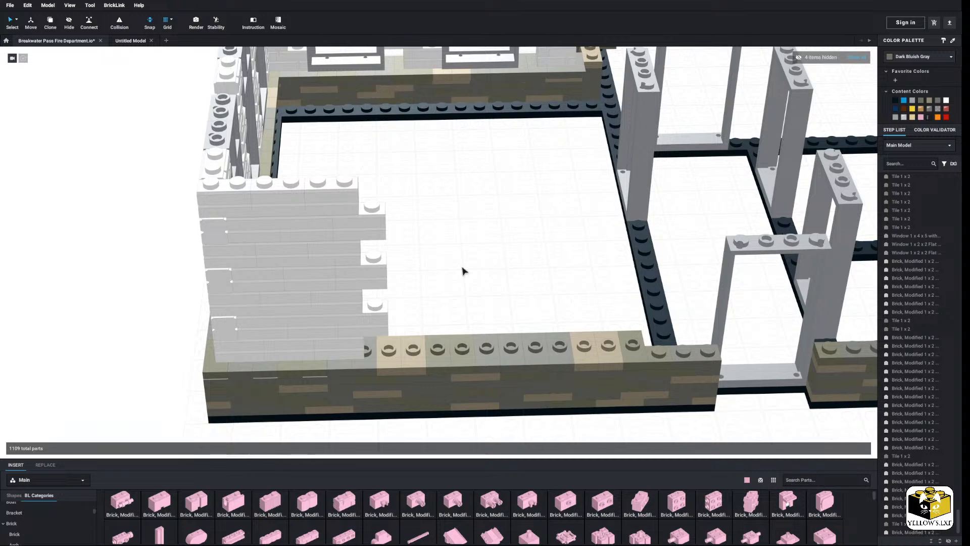
# Replace the jumper plate at the base of the side wall's newest brick column with a copied 1 x 2 tile
pyautogui.rightClick(365, 352)
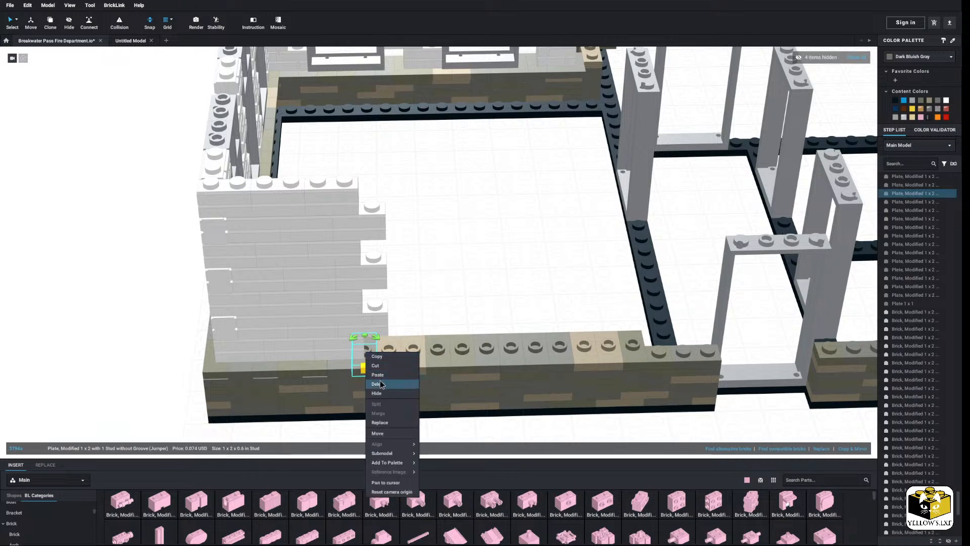
pyautogui.click(387, 381)
pyautogui.rightClick(260, 374)
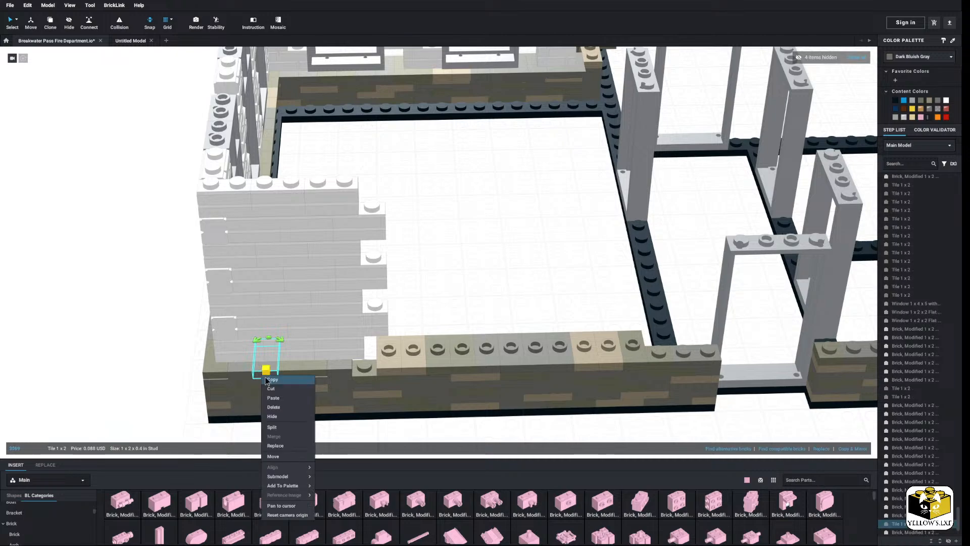
pyautogui.click(269, 379)
pyautogui.rightClick(449, 277)
pyautogui.click(461, 300)
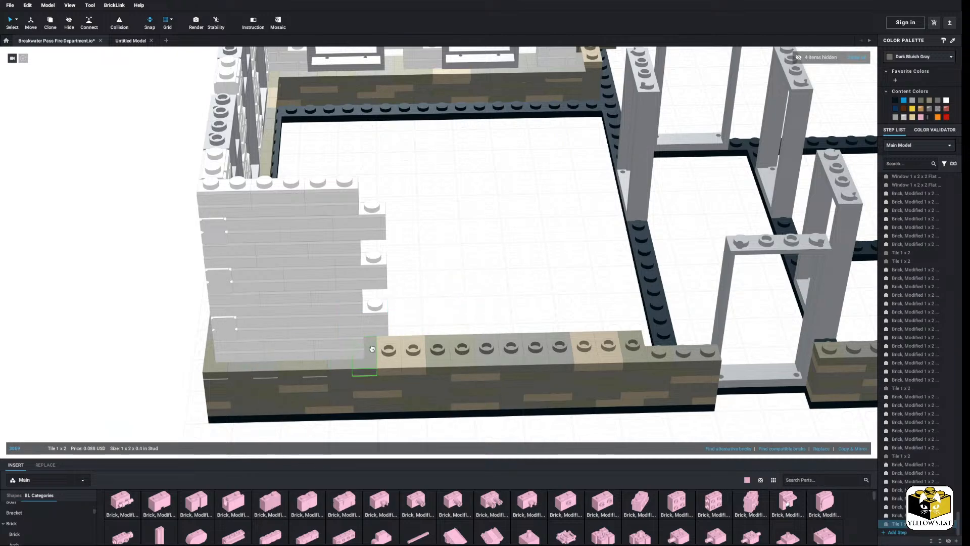
pyautogui.click(385, 338)
pyautogui.moveTo(387, 348); pyautogui.dragTo(365, 362)
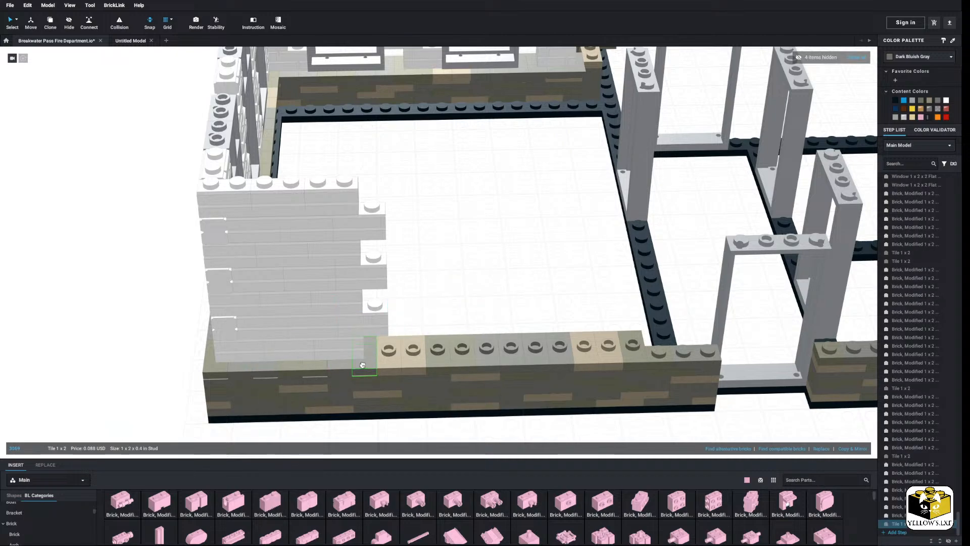
pyautogui.rightClick(449, 304)
pyautogui.click(460, 327)
pyautogui.rightClick(478, 240)
pyautogui.click(505, 275)
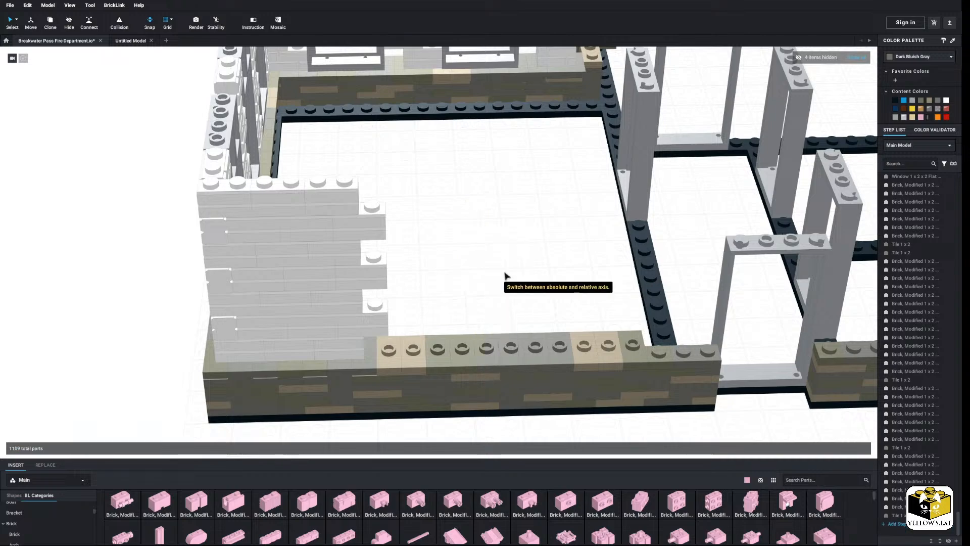
# Delete five alternating 1 x 2 jumper plates along the side wall's base between the white bricks and the door
pyautogui.click(408, 352)
pyautogui.moveTo(408, 352); pyautogui.dragTo(369, 338, button='middle')
pyautogui.keyDown('ctrl'); pyautogui.click(425, 343); pyautogui.keyUp('ctrl')
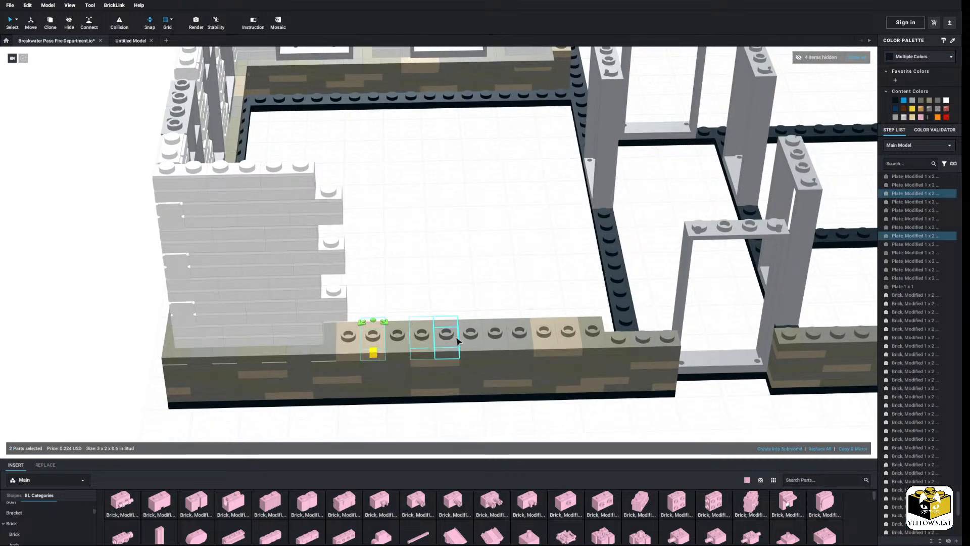
pyautogui.keyDown('ctrl'); pyautogui.click(467, 341); pyautogui.keyUp('ctrl')
pyautogui.keyDown('ctrl'); pyautogui.click(522, 339); pyautogui.keyUp('ctrl')
pyautogui.rightClick(563, 336)
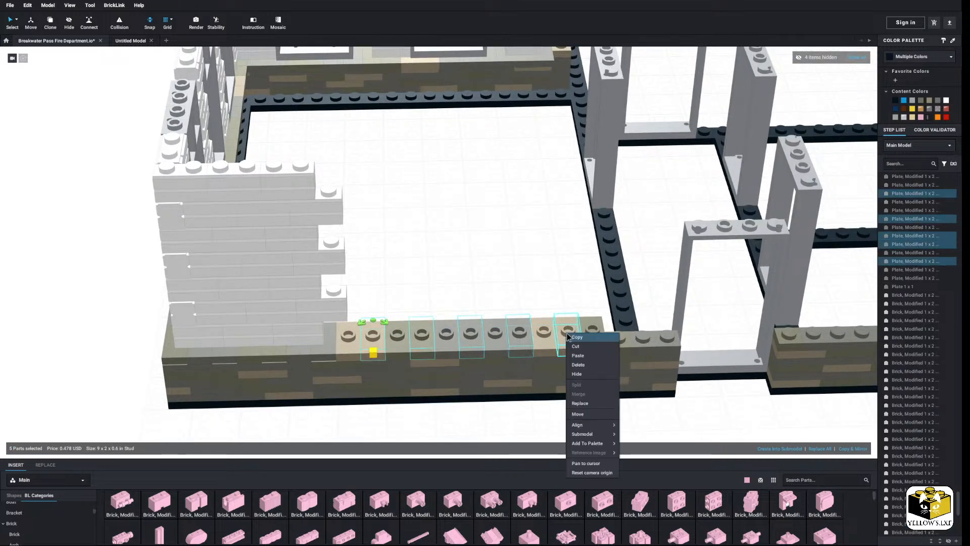
pyautogui.click(581, 368)
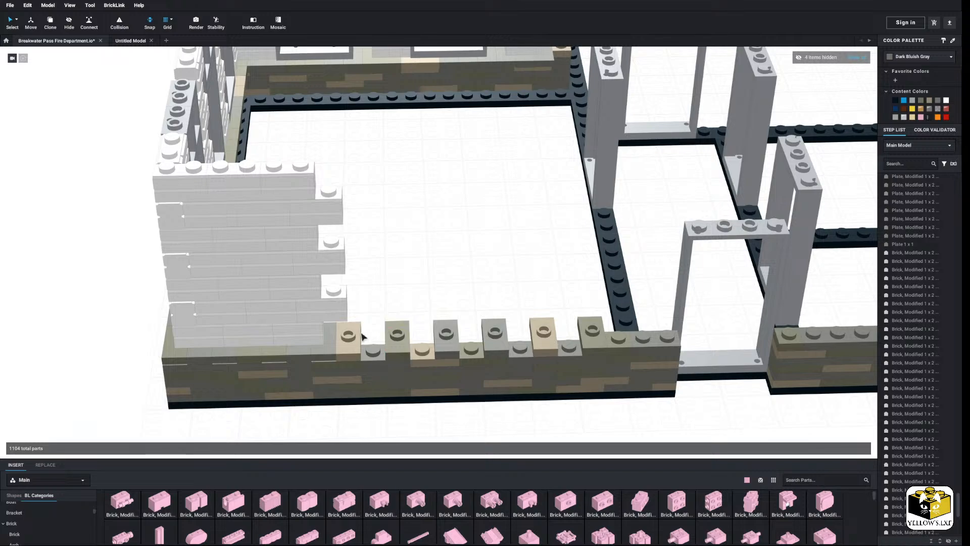
# Copy the 1 x 2 tile nearest the wall's open end into the first gap and recolour it Dark Tan
pyautogui.rightClick(314, 352)
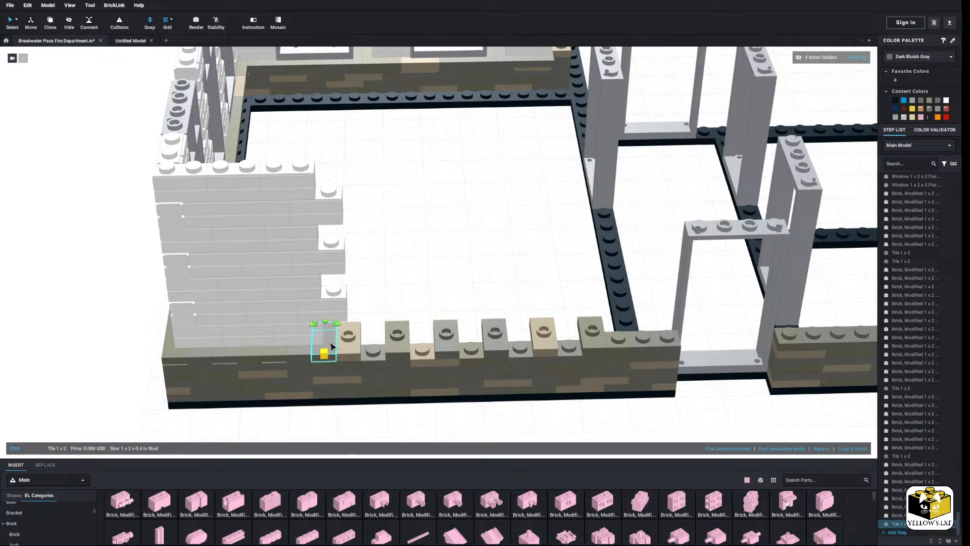
pyautogui.rightClick(392, 299)
pyautogui.click(411, 326)
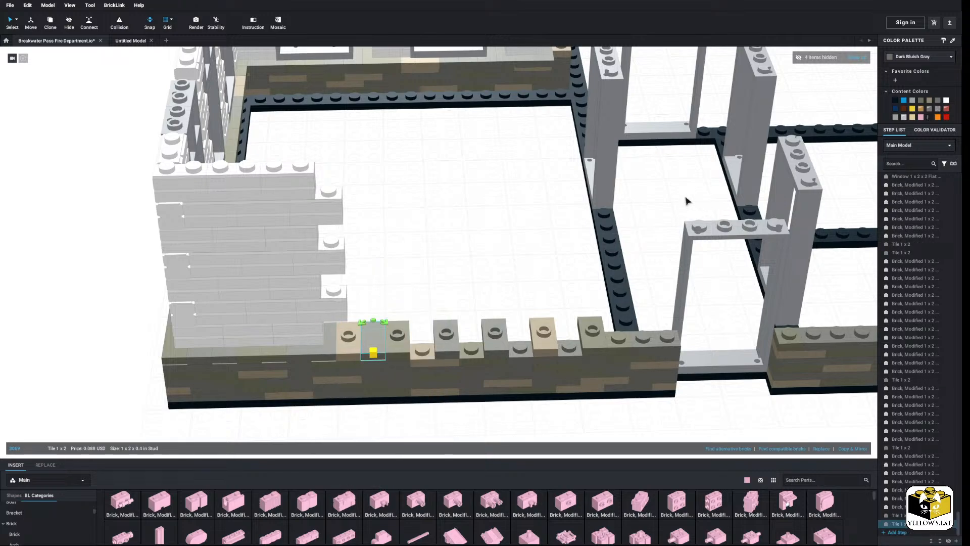
pyautogui.click(423, 276)
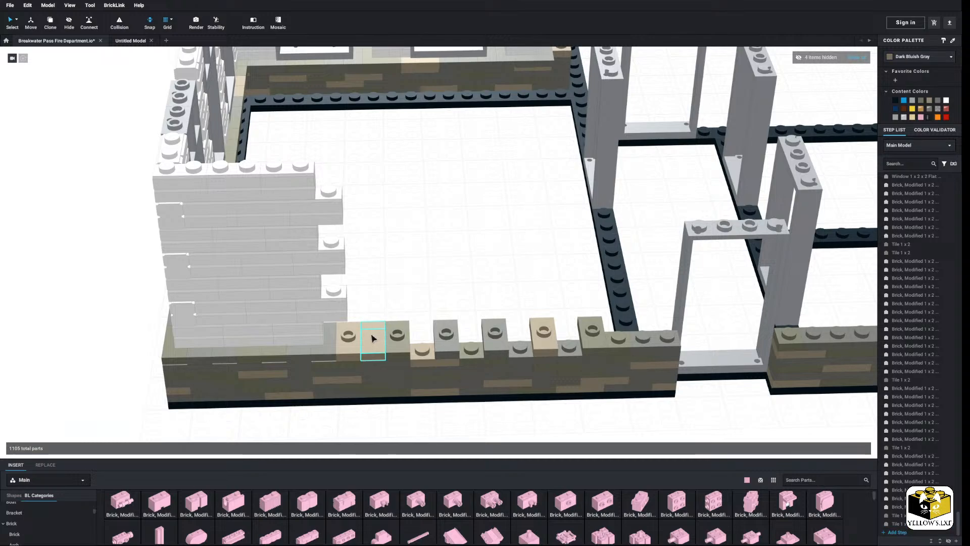
# Copy another 1 x 2 base tile into the second and third gaps, recolouring the third tile Dark Bluish Gray
pyautogui.rightClick(275, 356)
pyautogui.rightClick(399, 288)
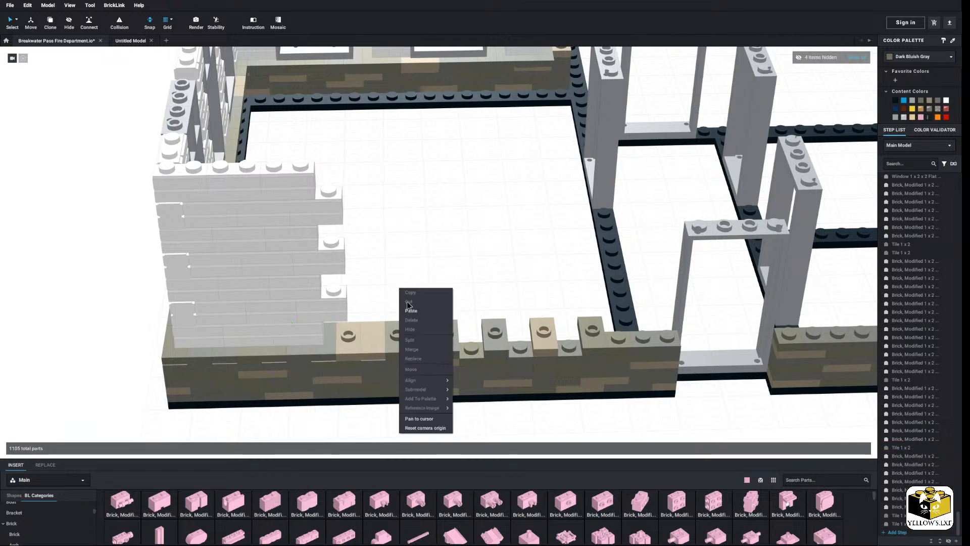
pyautogui.click(410, 310)
pyautogui.click(422, 344)
pyautogui.rightClick(442, 285)
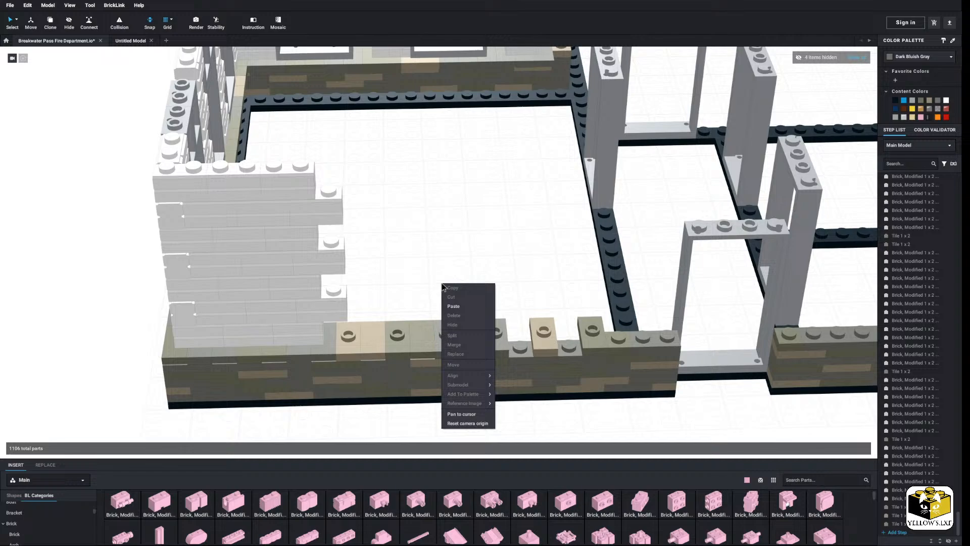
pyautogui.click(459, 306)
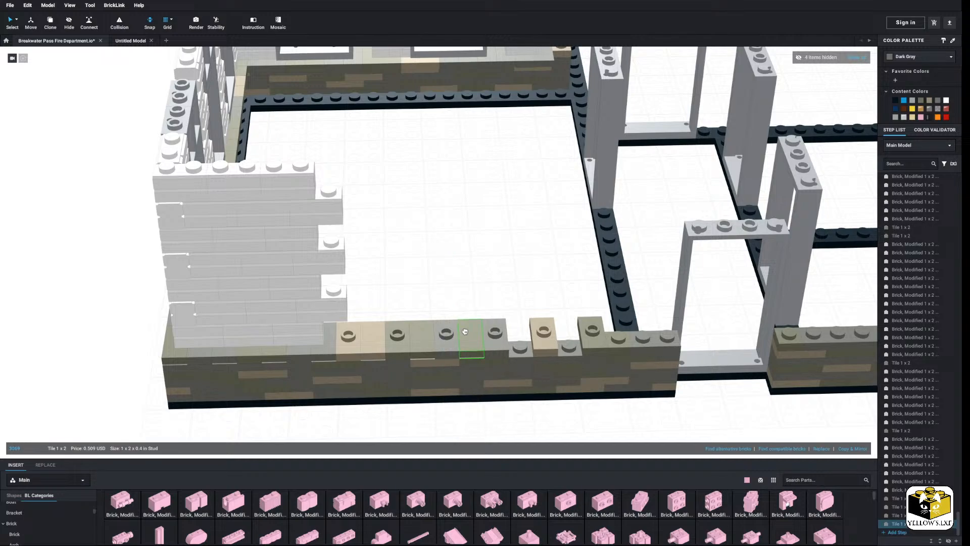
pyautogui.click(939, 104)
# Copy the Dark Bluish Gray 1 x 2 tile from the third gap and place it in the fourth gap
pyautogui.rightClick(469, 350)
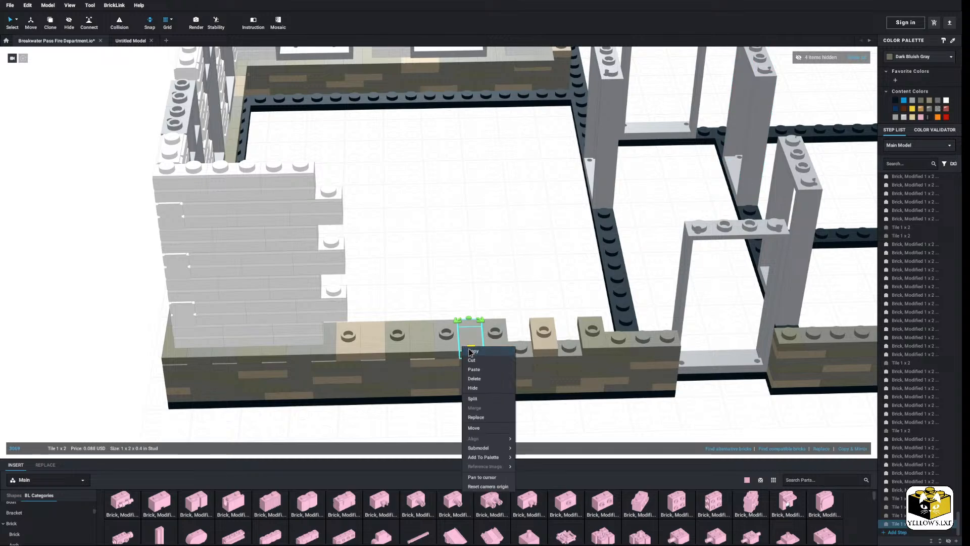
pyautogui.click(471, 350)
pyautogui.rightClick(554, 272)
pyautogui.click(560, 292)
pyautogui.click(494, 294)
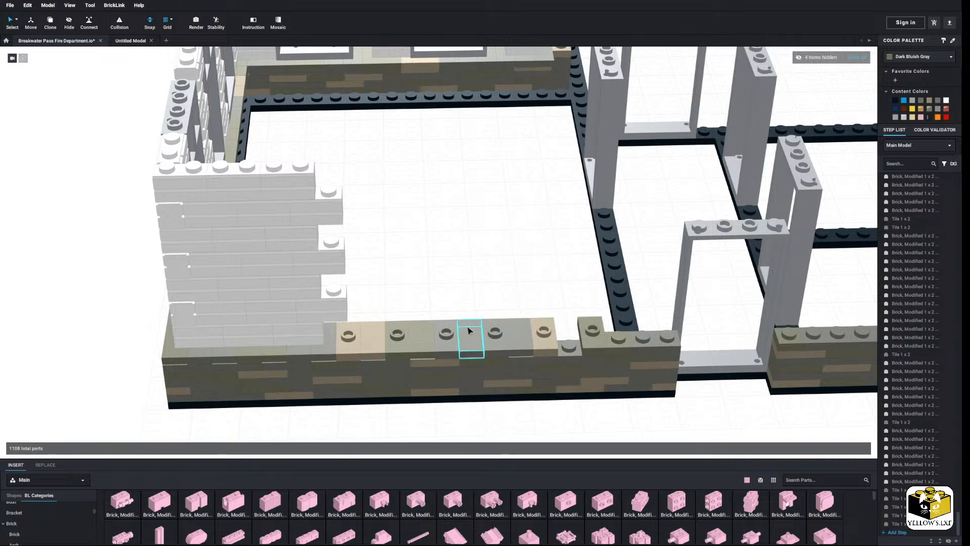
# Copy the Dark Tan 1 x 2 tile and place it in the last gap of the side wall's base
pyautogui.rightClick(366, 336)
pyautogui.click(378, 342)
pyautogui.rightClick(494, 268)
pyautogui.click(500, 293)
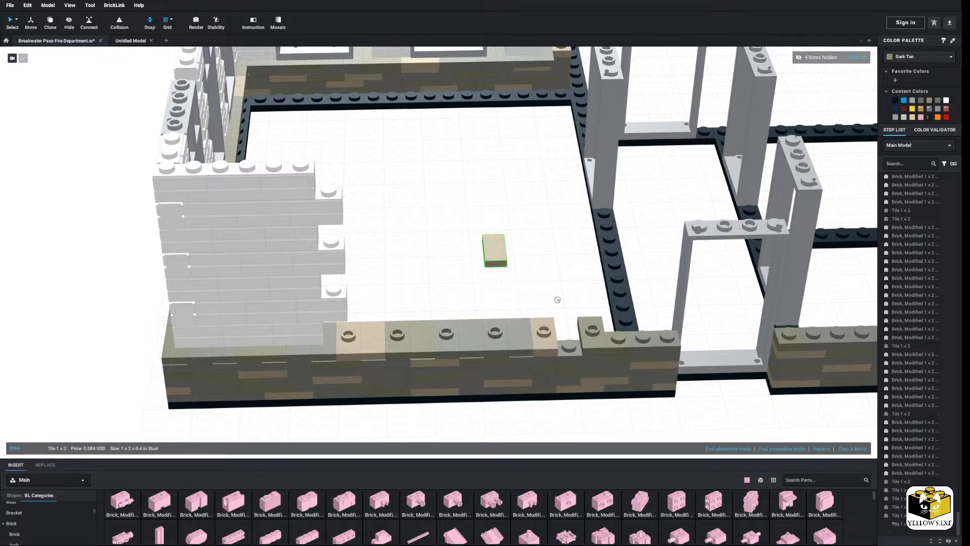
pyautogui.click(556, 331)
# Copy the seven white masonry bricks of the side wall's end column and place the copy beside it over the tiled base
pyautogui.click(297, 188)
pyautogui.keyDown('ctrl'); pyautogui.click(304, 215); pyautogui.keyUp('ctrl')
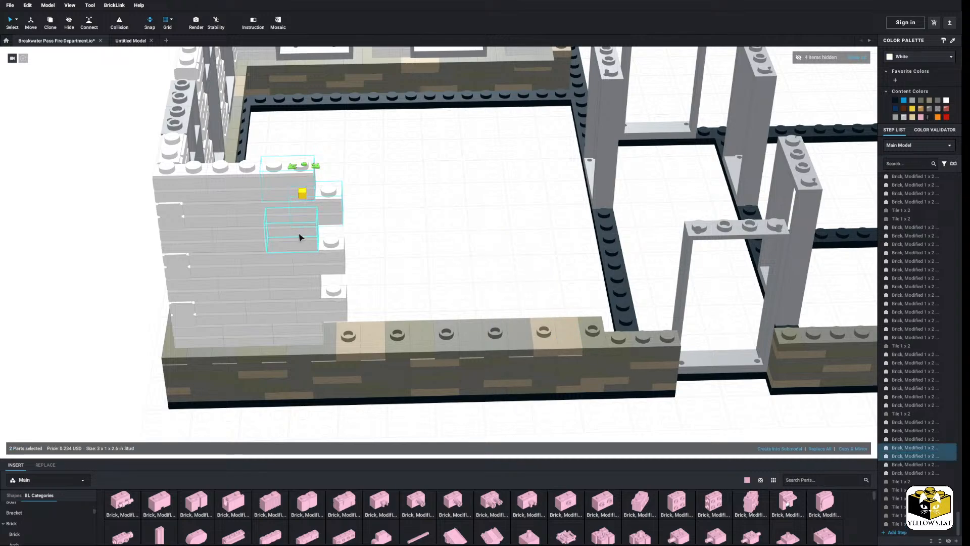
pyautogui.keyDown('ctrl'); pyautogui.click(299, 236); pyautogui.keyUp('ctrl')
pyautogui.keyDown('ctrl'); pyautogui.click(306, 263); pyautogui.keyUp('ctrl')
pyautogui.keyDown('ctrl'); pyautogui.click(299, 284); pyautogui.keyUp('ctrl')
pyautogui.keyDown('ctrl'); pyautogui.click(315, 314); pyautogui.keyUp('ctrl')
pyautogui.keyDown('ctrl'); pyautogui.click(306, 329); pyautogui.keyUp('ctrl')
pyautogui.rightClick(306, 328)
pyautogui.click(316, 334)
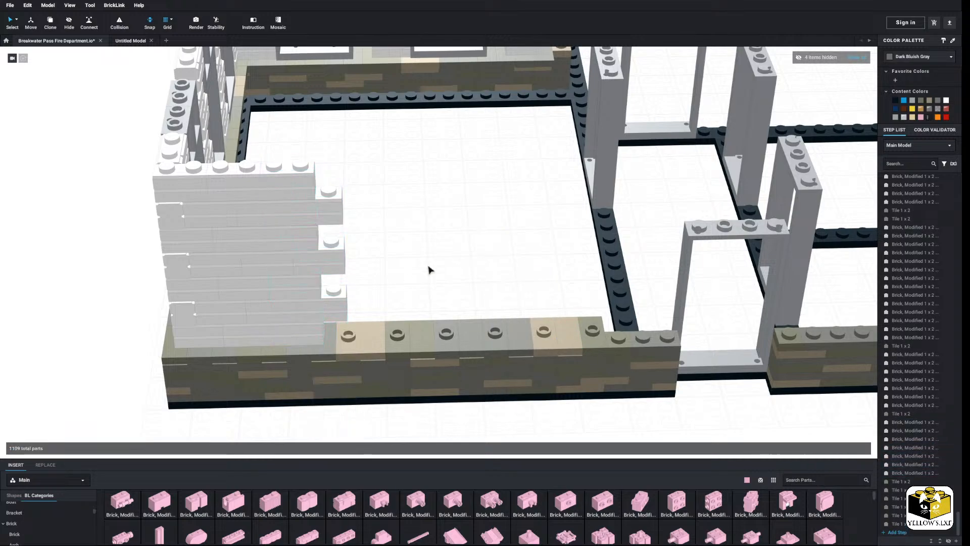
pyautogui.rightClick(427, 277)
pyautogui.click(437, 295)
pyautogui.click(350, 322)
# Paste two more seven-brick white columns side by side to extend the side wall toward the door
pyautogui.rightClick(466, 264)
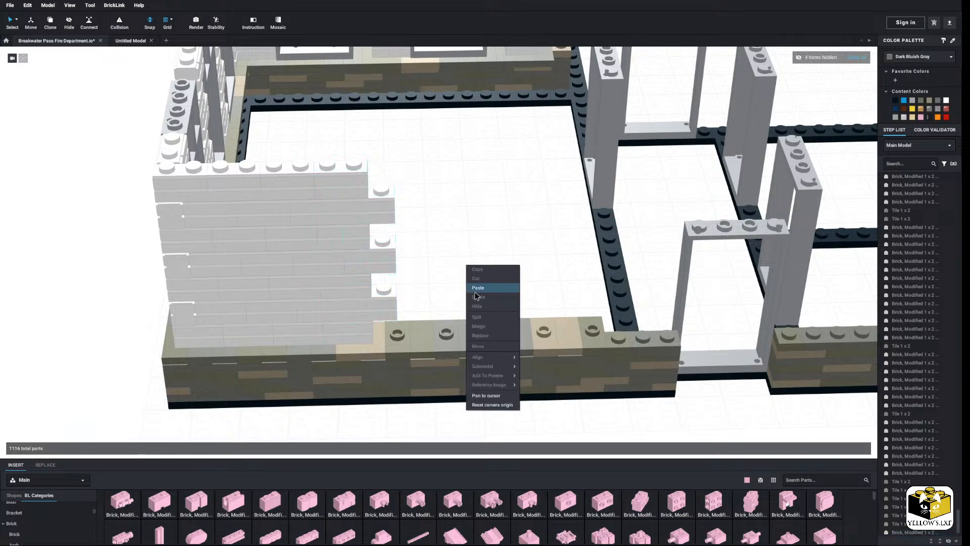
pyautogui.click(478, 286)
pyautogui.click(483, 291)
pyautogui.rightClick(490, 289)
pyautogui.click(502, 311)
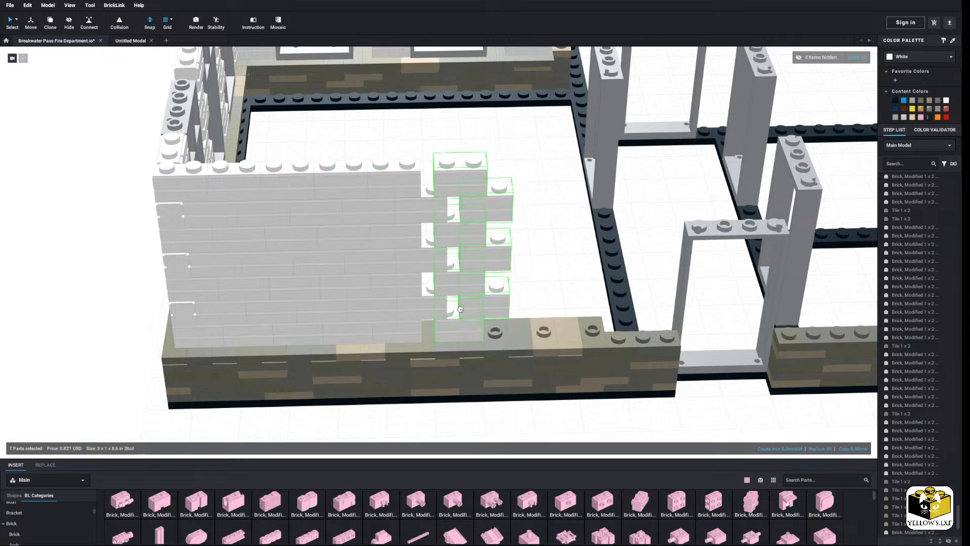
pyautogui.click(499, 275)
pyautogui.scroll(3, 495, 267)
# Add another two pasted seven-brick columns so the white wall reaches the last jumper plate before the door
pyautogui.rightClick(429, 258)
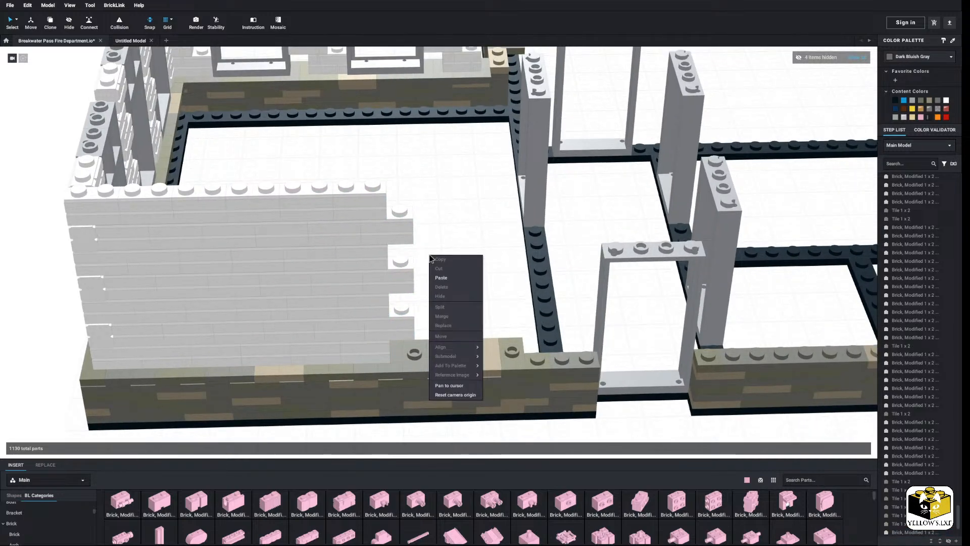
pyautogui.click(446, 281)
pyautogui.click(433, 316)
pyautogui.rightClick(486, 274)
pyautogui.click(499, 298)
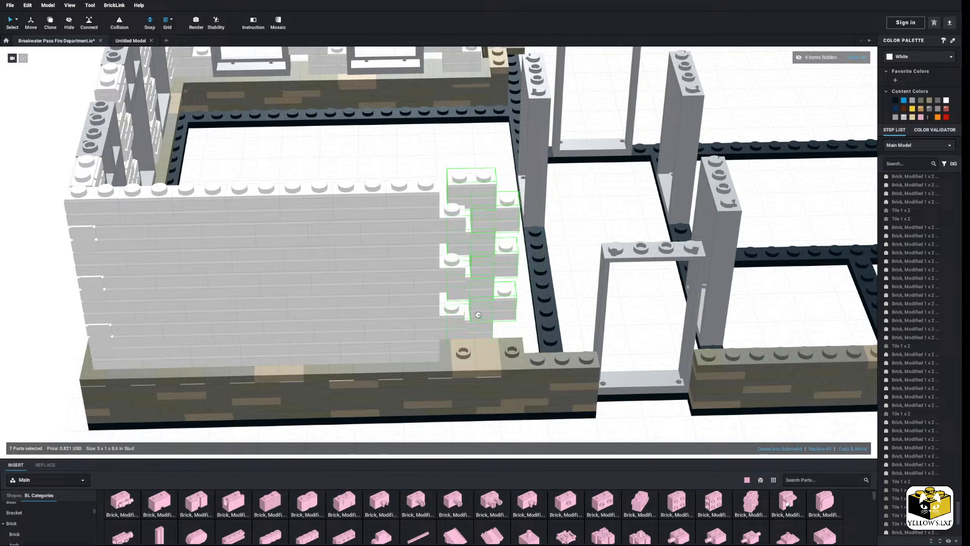
pyautogui.click(473, 321)
pyautogui.click(463, 160)
pyautogui.moveTo(463, 160); pyautogui.dragTo(446, 143, button='right')
pyautogui.rightClick(446, 143)
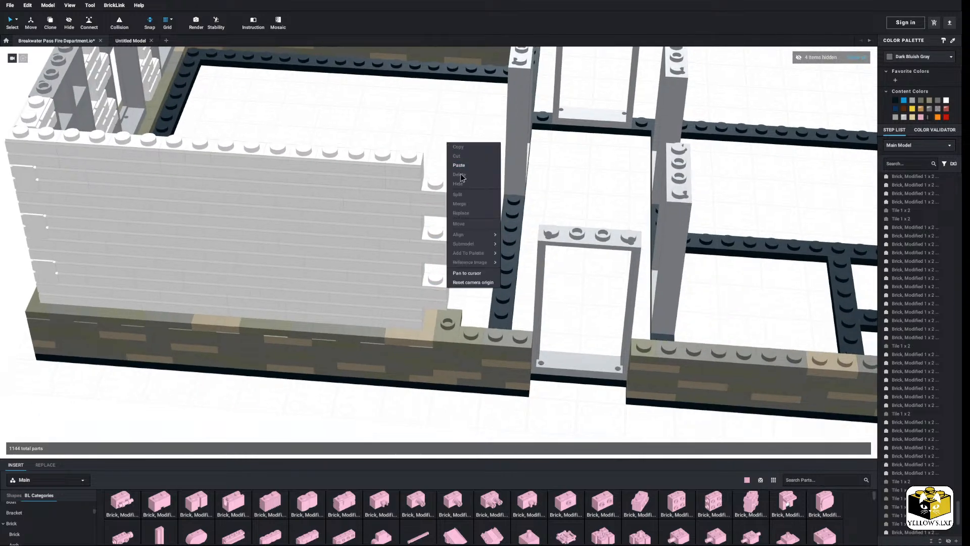
pyautogui.click(459, 165)
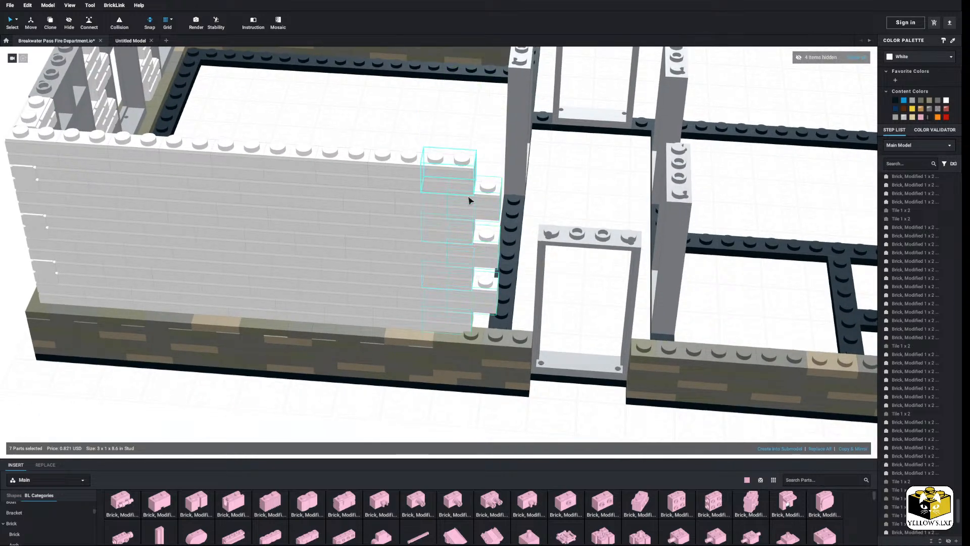
pyautogui.rightClick(466, 197)
pyautogui.click(460, 280)
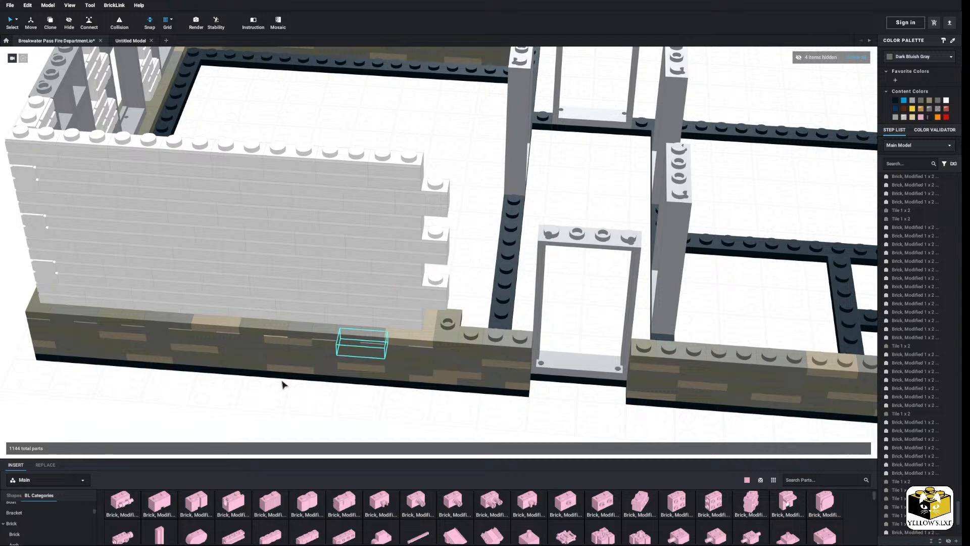
# Place two Brick 1 x 1 parts in the lowest gaps of the column beside the inner-end window of the two-window wall
pyautogui.scroll(-1, 56, 523)
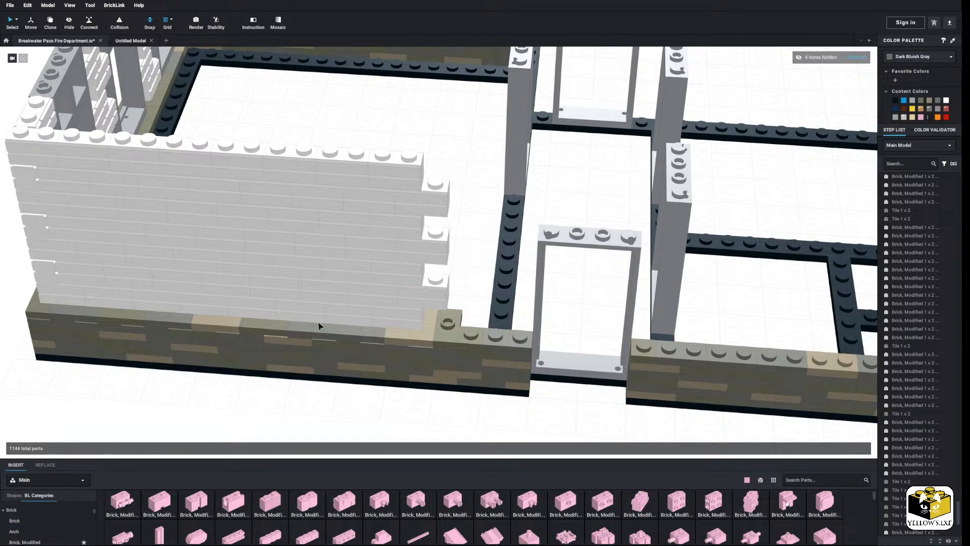
pyautogui.scroll(-5, 374, 303)
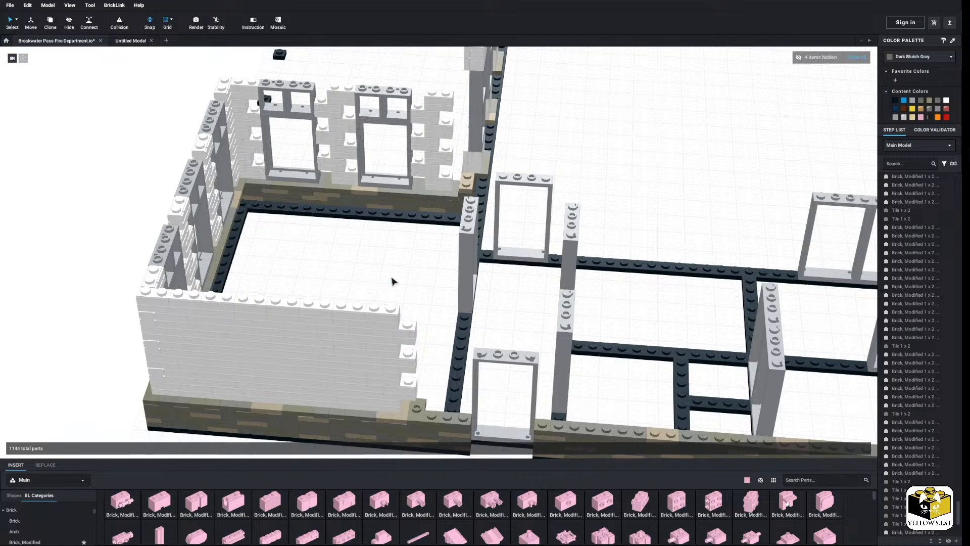
pyautogui.scroll(-3, 392, 281)
pyautogui.moveTo(362, 272); pyautogui.dragTo(419, 260, button='right')
pyautogui.moveTo(377, 293)
pyautogui.mouseDown(button='right')
pyautogui.moveTo(384, 289)
pyautogui.moveTo(378, 293)
pyautogui.mouseUp(button='right')
pyautogui.scroll(10, 374, 300)
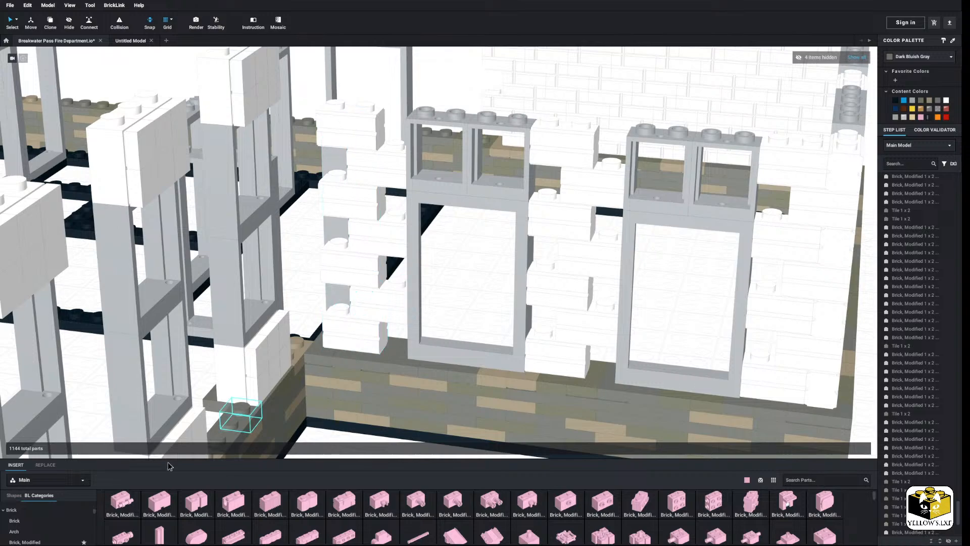
pyautogui.click(36, 520)
pyautogui.click(123, 517)
pyautogui.click(342, 279)
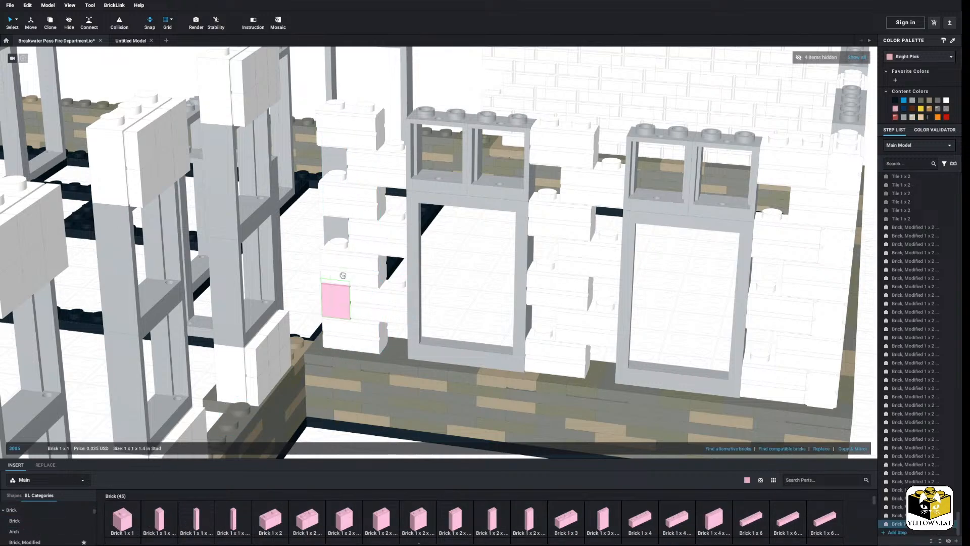
pyautogui.click(344, 273)
pyautogui.click(122, 522)
pyautogui.click(399, 319)
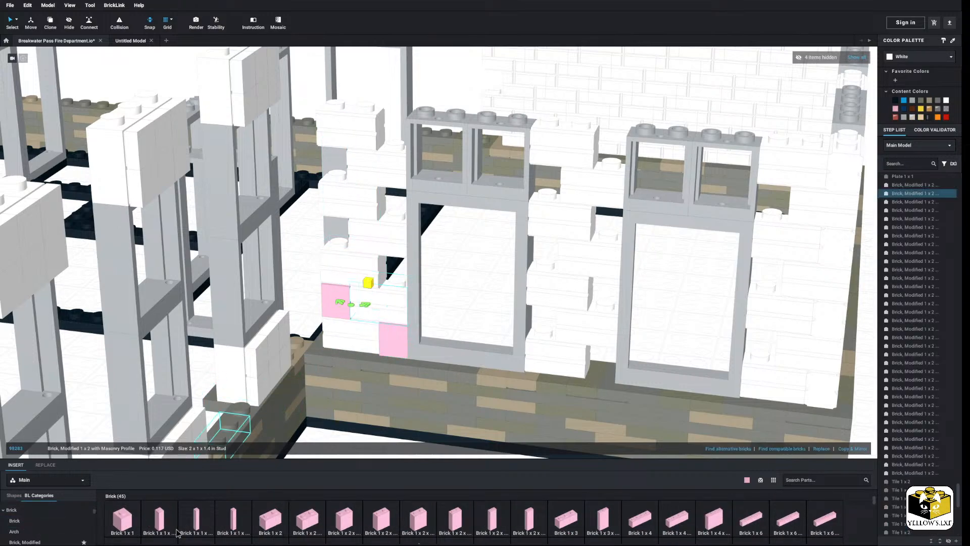
# Fill the remaining five gaps up to the top of that window-side column with Brick 1 x 1 parts
pyautogui.click(122, 524)
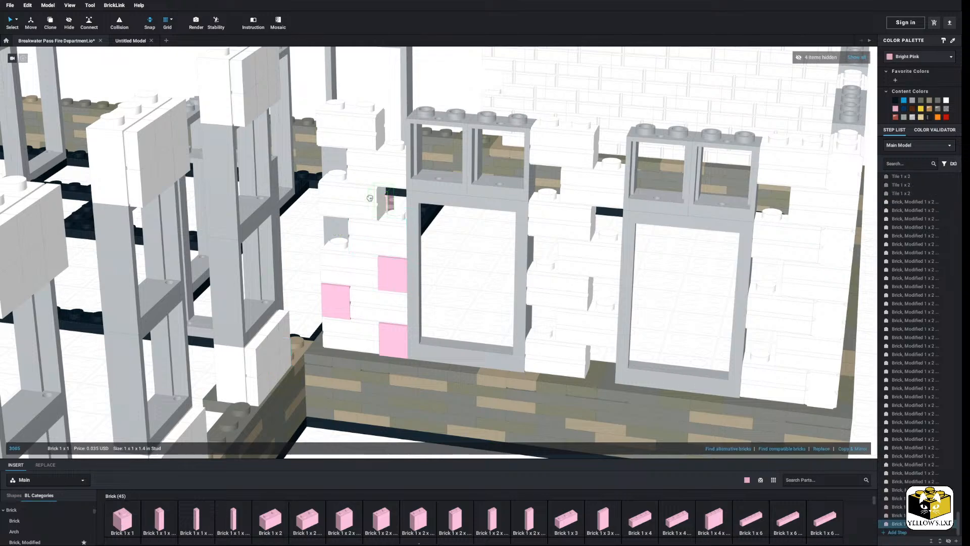
pyautogui.click(334, 231)
pyautogui.click(121, 507)
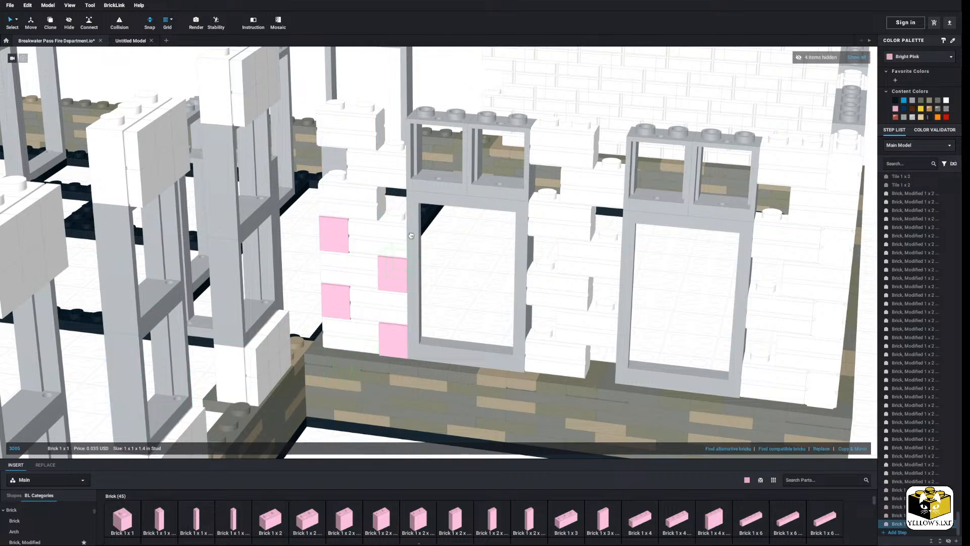
pyautogui.click(122, 513)
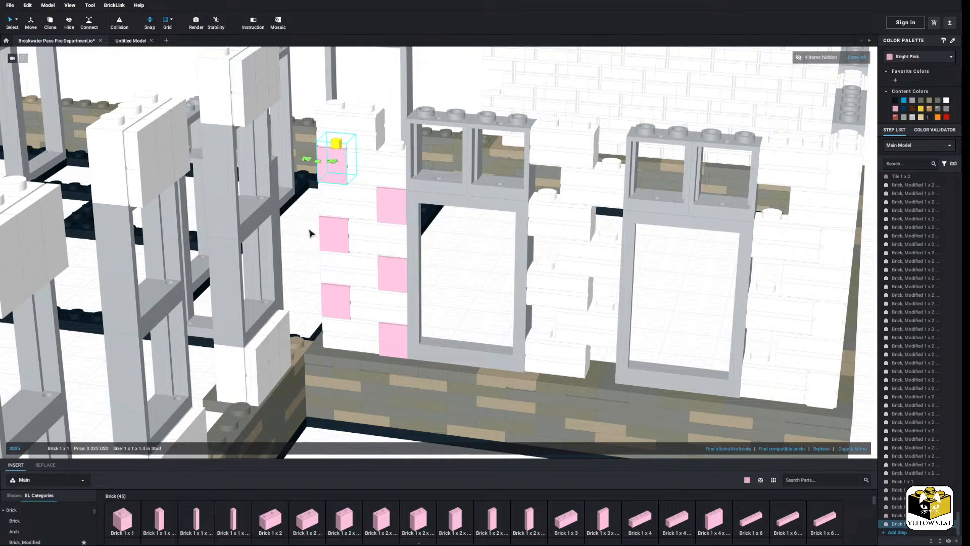
pyautogui.click(124, 523)
pyautogui.click(393, 133)
# Select the seven Bright Pink 1 x 1 bricks in the column and recolor them White
pyautogui.keyDown('ctrl'); pyautogui.click(335, 167); pyautogui.keyUp('ctrl')
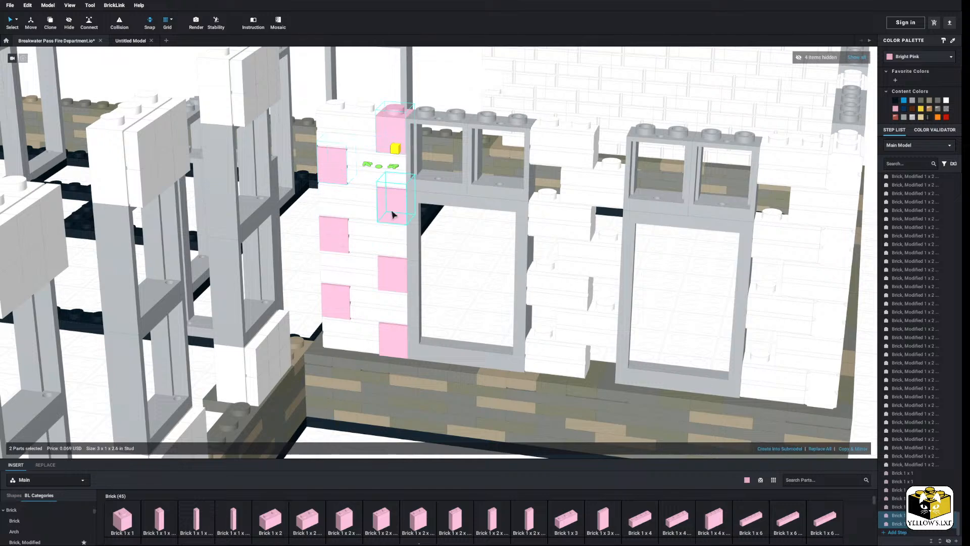
pyautogui.keyDown('ctrl'); pyautogui.click(392, 212); pyautogui.keyUp('ctrl')
pyautogui.keyDown('ctrl'); pyautogui.click(329, 244); pyautogui.keyUp('ctrl')
pyautogui.keyDown('ctrl'); pyautogui.click(392, 272); pyautogui.keyUp('ctrl')
pyautogui.keyDown('ctrl'); pyautogui.click(335, 304); pyautogui.keyUp('ctrl')
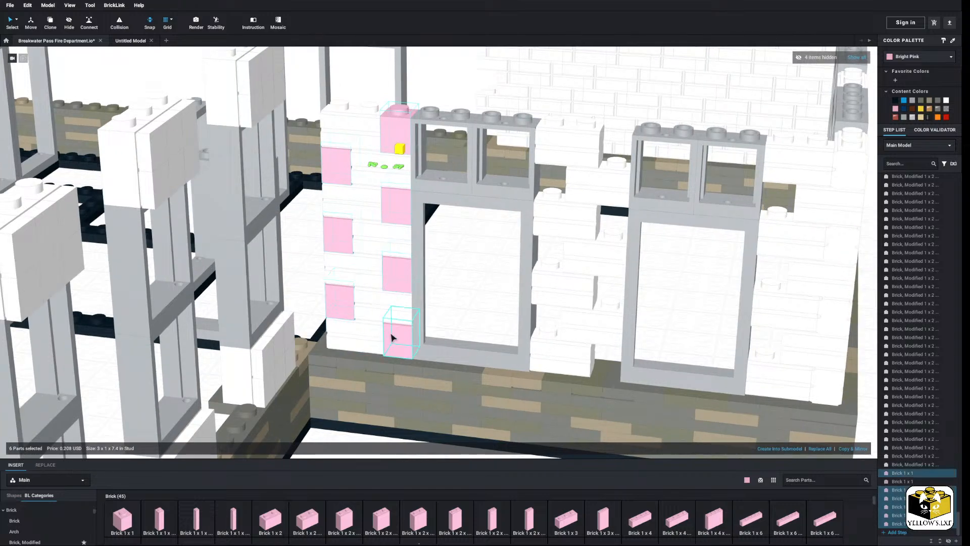
pyautogui.keyDown('ctrl'); pyautogui.click(404, 335); pyautogui.keyUp('ctrl')
pyautogui.click(946, 102)
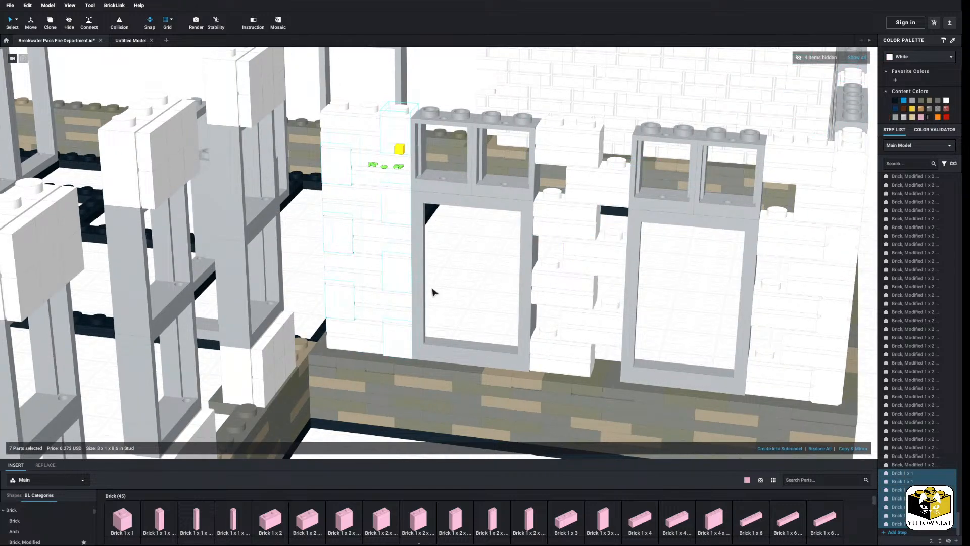
# Copy the seven white 1 x 1 bricks and place the copy in the gaps between the two windows
pyautogui.rightClick(401, 335)
pyautogui.click(415, 348)
pyautogui.click(444, 295)
pyautogui.moveTo(443, 294); pyautogui.dragTo(450, 286, button='right')
pyautogui.click(465, 310)
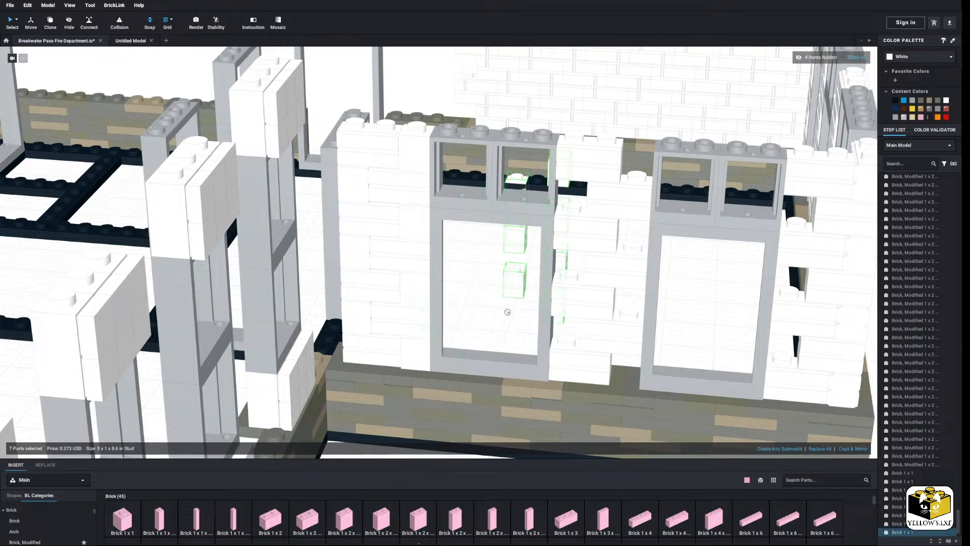
pyautogui.click(567, 323)
# Paste the seven 1 x 1 bricks again and move three of them into the gaps beside the two-window wall's outer window
pyautogui.click(485, 322)
pyautogui.scroll(-5, 485, 322)
pyautogui.moveTo(485, 322); pyautogui.dragTo(409, 317, button='middle')
pyautogui.rightClick(676, 299)
pyautogui.click(682, 320)
pyautogui.click(676, 321)
pyautogui.moveTo(703, 192); pyautogui.dragTo(737, 322)
pyautogui.moveTo(727, 316); pyautogui.dragTo(473, 306)
pyautogui.click(628, 292)
# Move the remaining four loose 1 x 1 bricks around the corner into the gaps beside the three-window wall's first window
pyautogui.moveTo(628, 292); pyautogui.dragTo(574, 317, button='right')
pyautogui.moveTo(574, 318); pyautogui.dragTo(587, 276, button='middle')
pyautogui.moveTo(581, 284); pyautogui.dragTo(564, 296, button='right')
pyautogui.moveTo(531, 262); pyautogui.dragTo(441, 426)
pyautogui.moveTo(478, 388); pyautogui.dragTo(452, 357)
pyautogui.moveTo(448, 293); pyautogui.dragTo(453, 357, button='middle')
pyautogui.moveTo(453, 357); pyautogui.dragTo(371, 233)
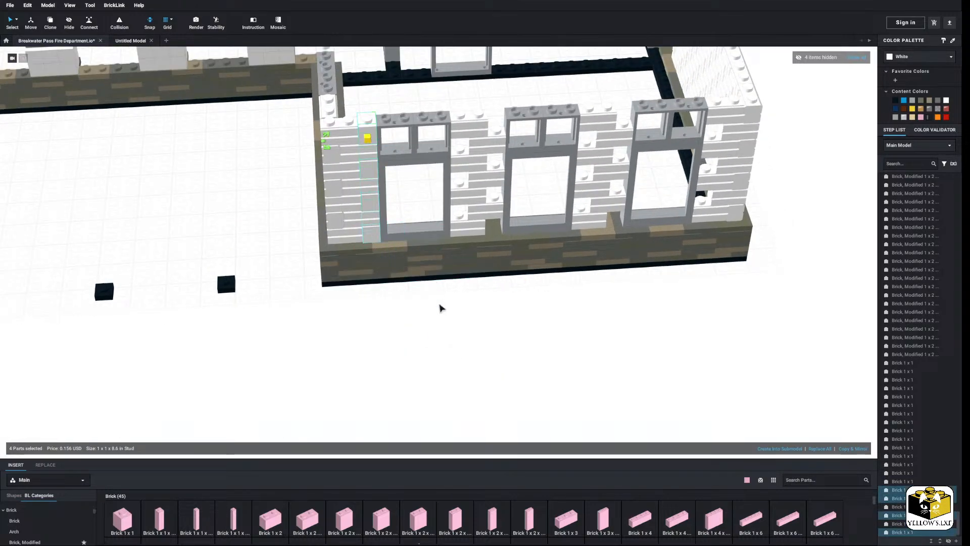
# Paste two more sets of seven 1 x 1 bricks into the gaps between the windows of the three-window wall
pyautogui.rightClick(453, 320)
pyautogui.click(459, 340)
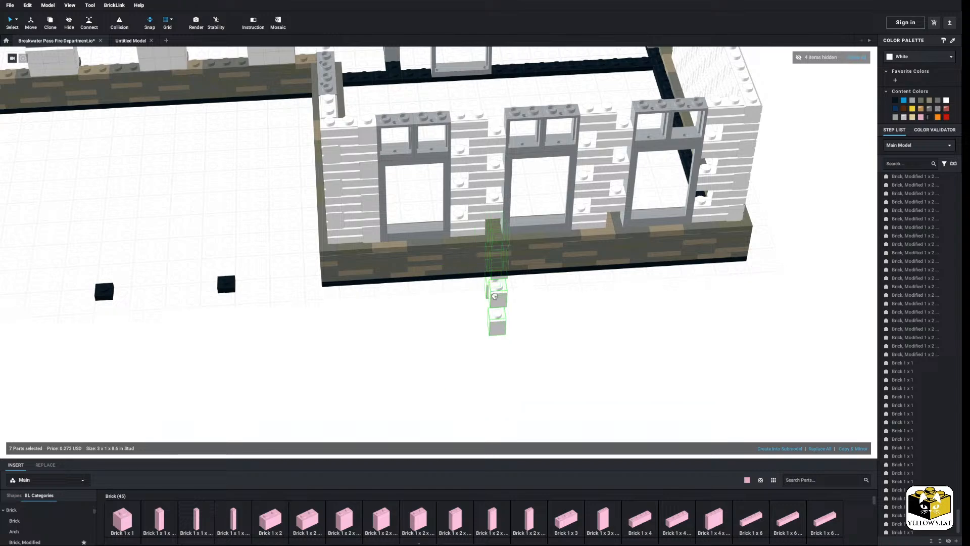
pyautogui.click(461, 197)
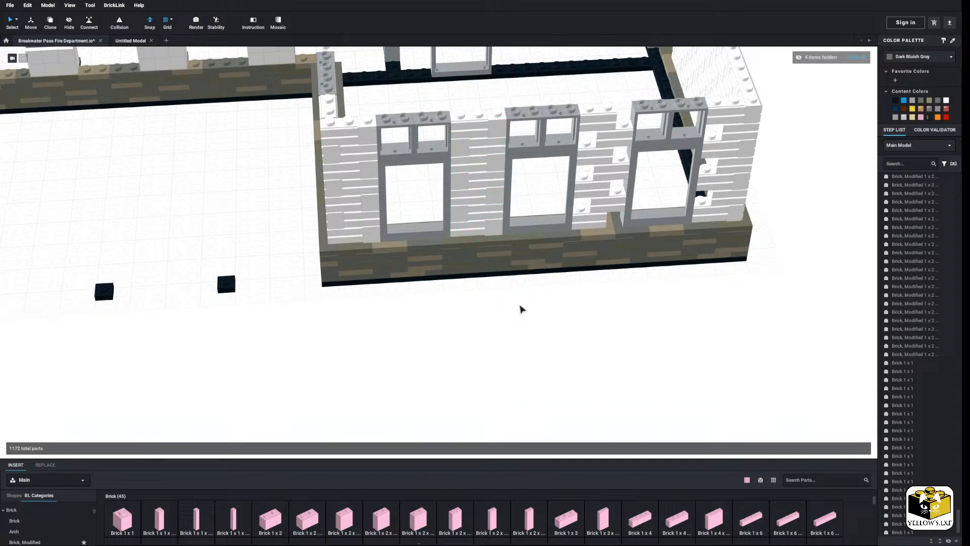
pyautogui.moveTo(522, 309); pyautogui.dragTo(476, 333, button='middle')
pyautogui.rightClick(477, 334)
pyautogui.click(482, 355)
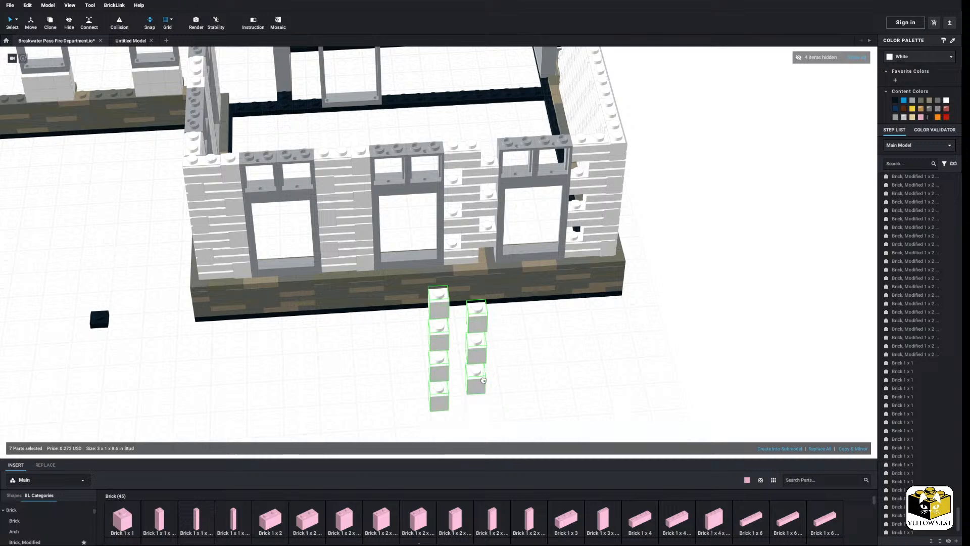
pyautogui.click(488, 333)
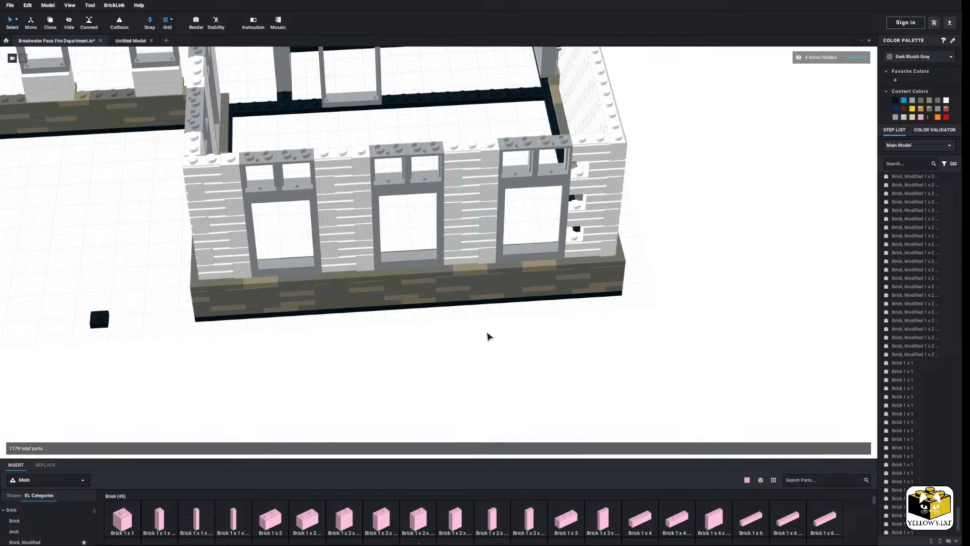
# Paste and rotate another seven-brick set, then fit three of its bricks into the gaps beside the three-window wall's last window
pyautogui.moveTo(489, 333); pyautogui.dragTo(524, 330, button='right')
pyautogui.rightClick(676, 306)
pyautogui.click(692, 329)
pyautogui.press('Right')
pyautogui.press('Right')
pyautogui.press('Right')
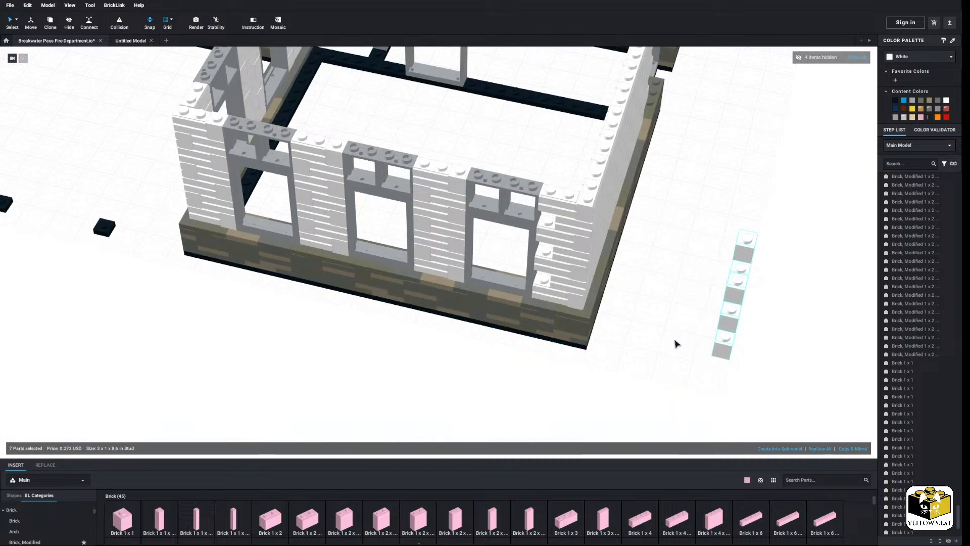
pyautogui.click(678, 346)
pyautogui.moveTo(708, 234); pyautogui.dragTo(536, 293)
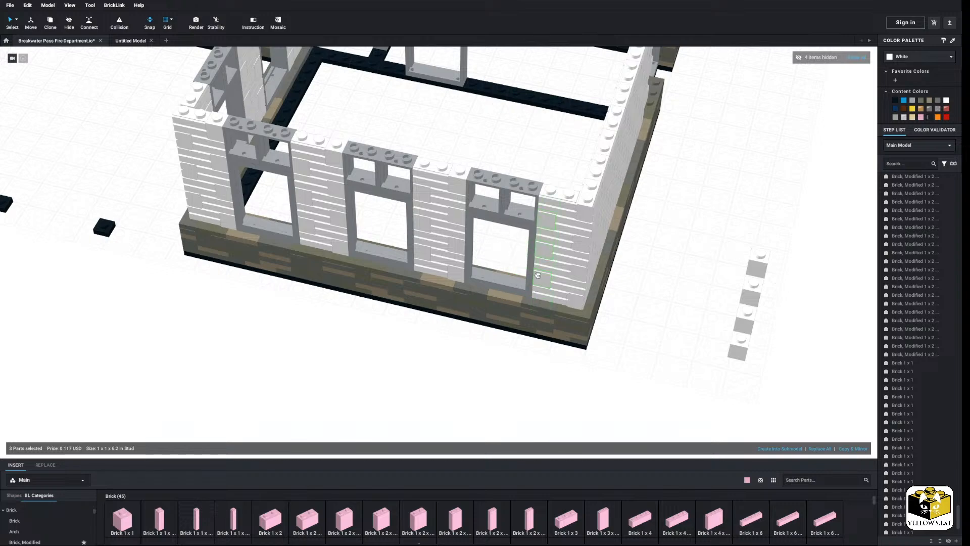
pyautogui.click(707, 306)
# Move the four leftover 1 x 1 bricks into the gaps at the side wall's end near the door
pyautogui.moveTo(705, 305); pyautogui.dragTo(596, 290, button='right')
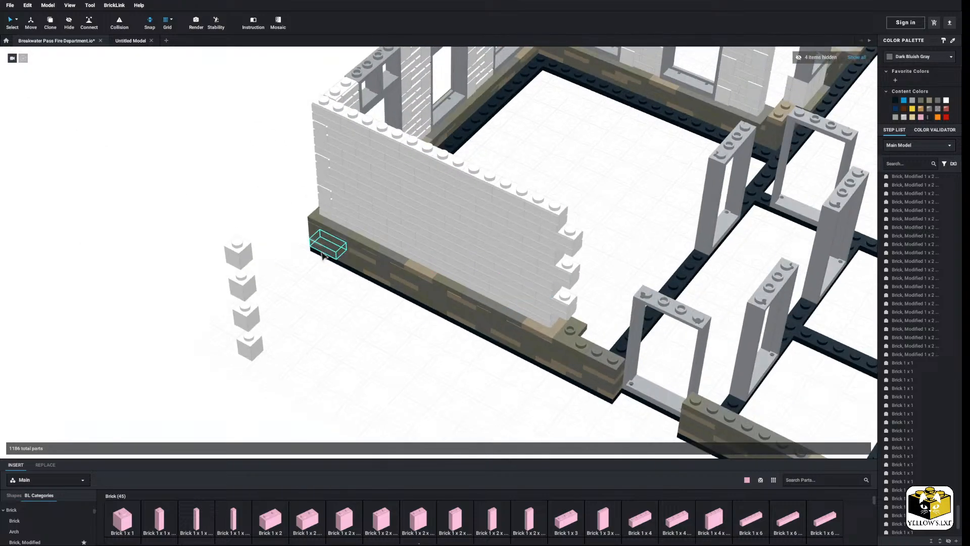
pyautogui.moveTo(183, 212); pyautogui.dragTo(259, 374)
pyautogui.moveTo(250, 348); pyautogui.dragTo(579, 334)
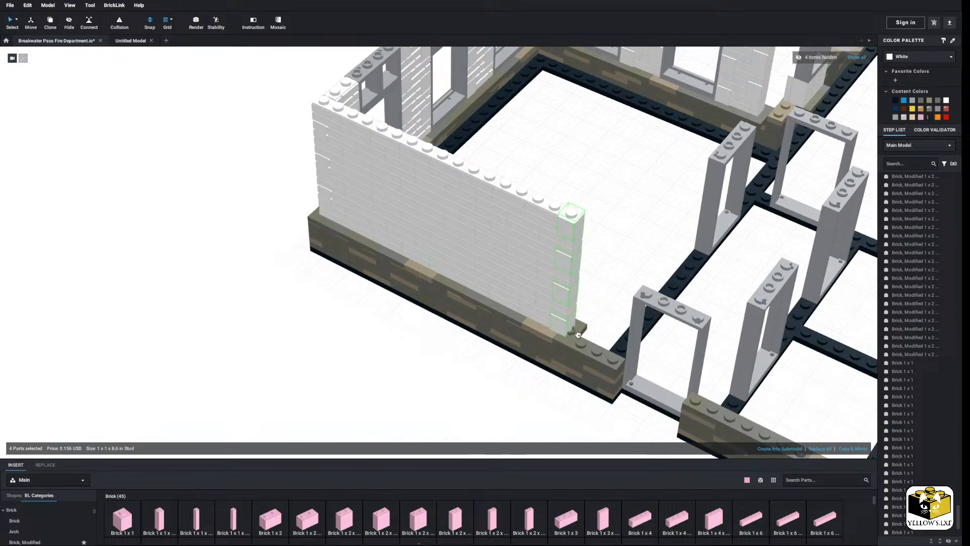
# Delete the jumper plate at the side wall's door end and place a copy of a base tile in its spot
pyautogui.click(564, 343)
pyautogui.scroll(5, 564, 343)
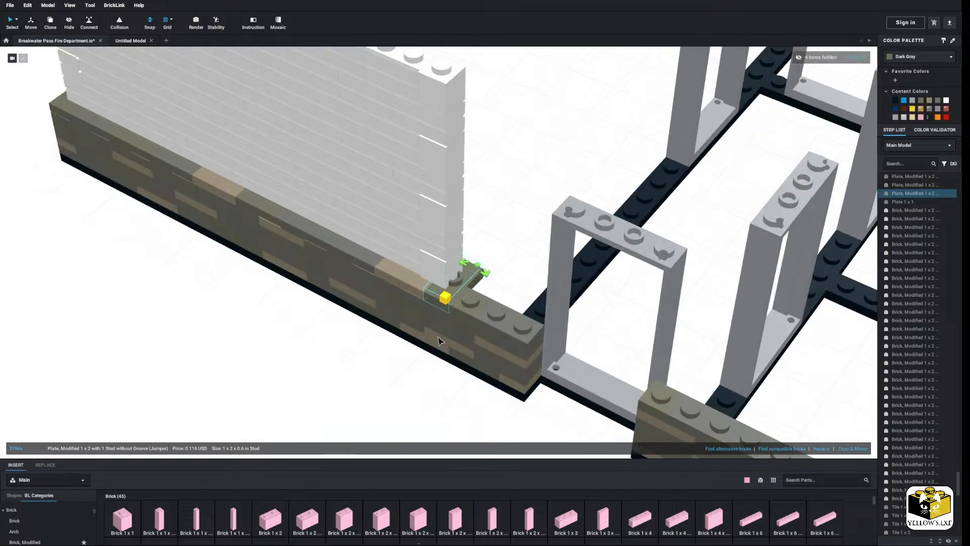
pyautogui.rightClick(457, 300)
pyautogui.click(467, 330)
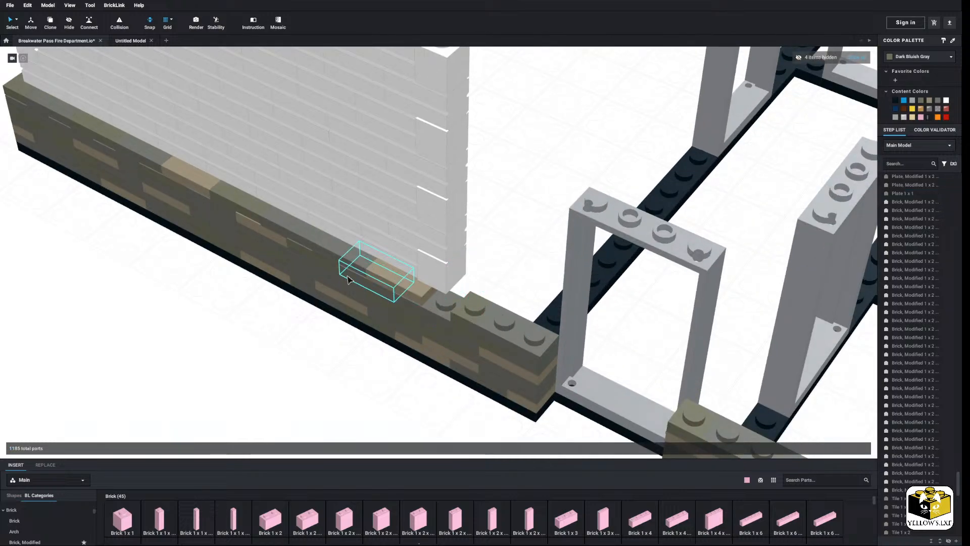
pyautogui.rightClick(244, 211)
pyautogui.click(253, 213)
pyautogui.rightClick(508, 208)
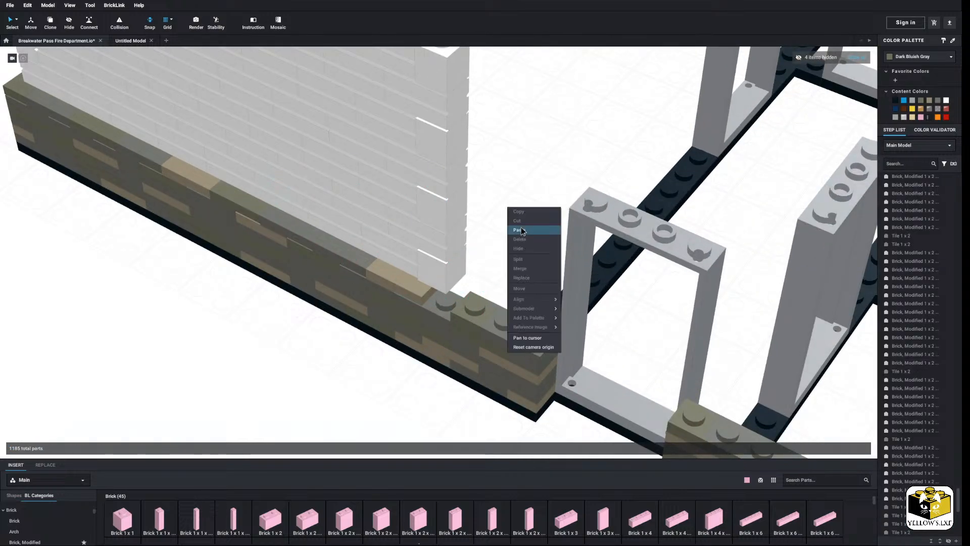
pyautogui.click(515, 229)
pyautogui.click(461, 283)
# Examine the whole fire station from all sides to check which walls and base sections are still open
pyautogui.scroll(-7, 496, 230)
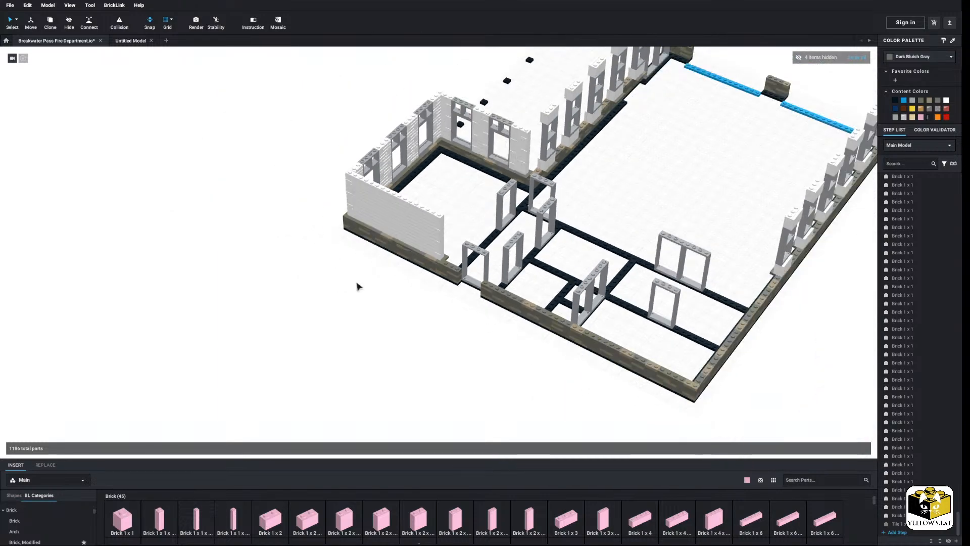
pyautogui.moveTo(357, 286); pyautogui.dragTo(427, 278, button='right')
pyautogui.moveTo(422, 281); pyautogui.dragTo(440, 279, button='middle')
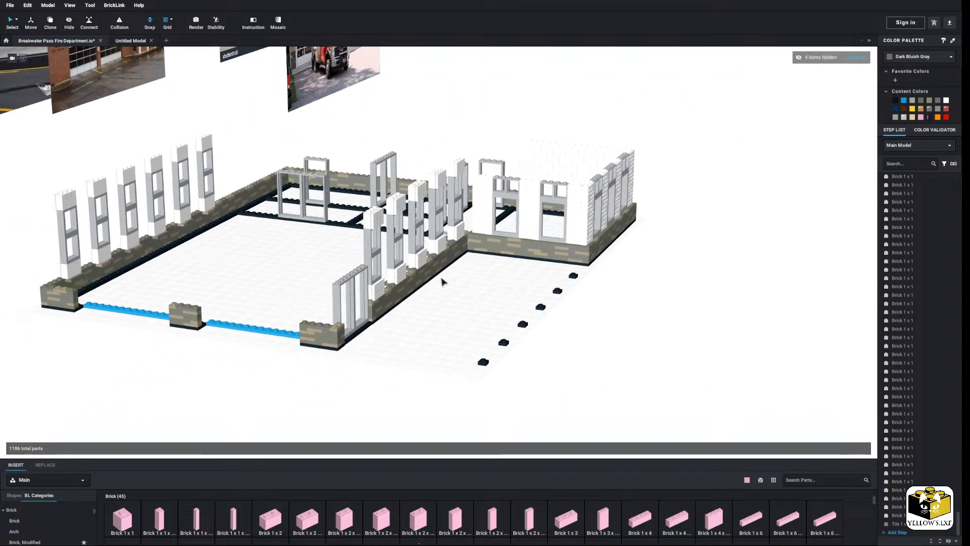
pyautogui.scroll(4, 441, 279)
pyautogui.moveTo(482, 313); pyautogui.dragTo(468, 310, button='right')
pyautogui.moveTo(408, 298); pyautogui.dragTo(514, 290, button='right')
pyautogui.moveTo(514, 290); pyautogui.dragTo(562, 285, button='middle')
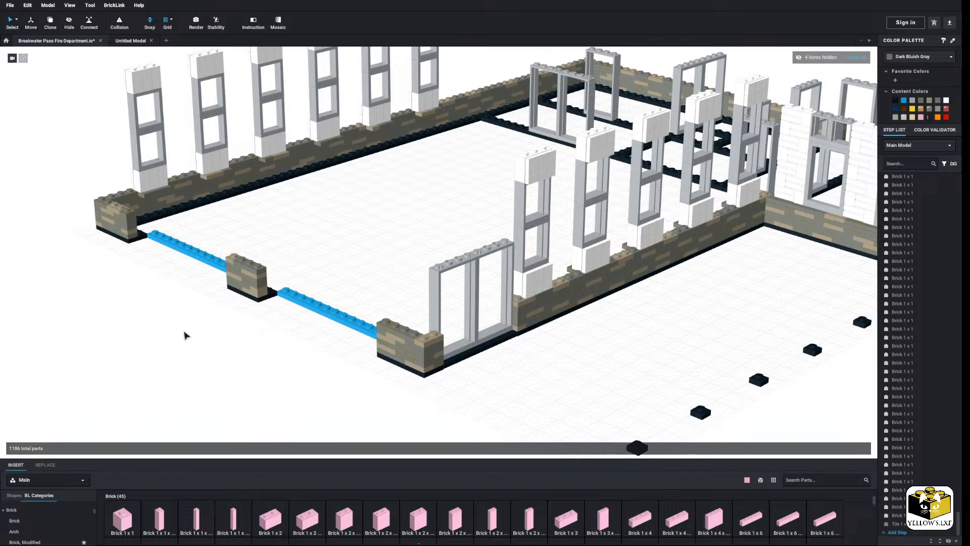
pyautogui.scroll(-6, 184, 335)
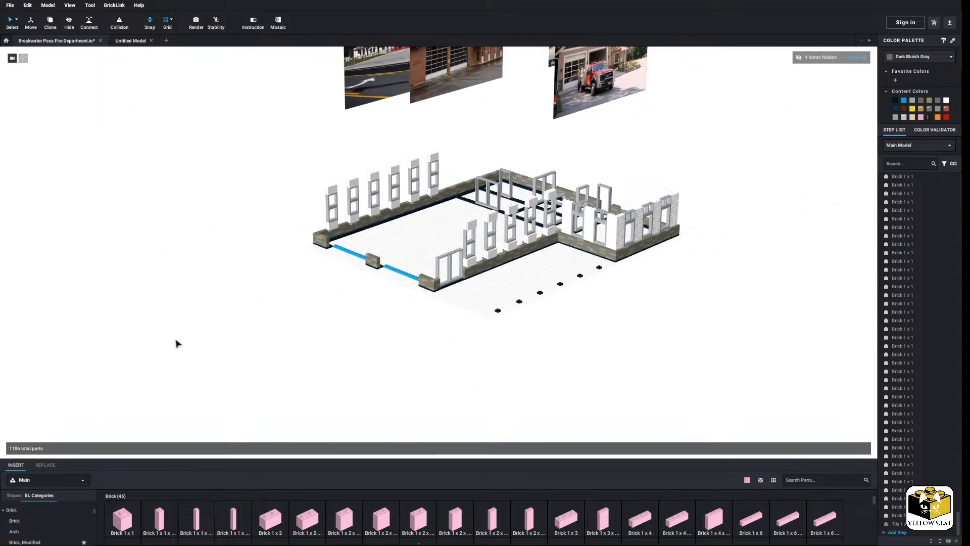
pyautogui.moveTo(175, 340); pyautogui.dragTo(128, 341, button='right')
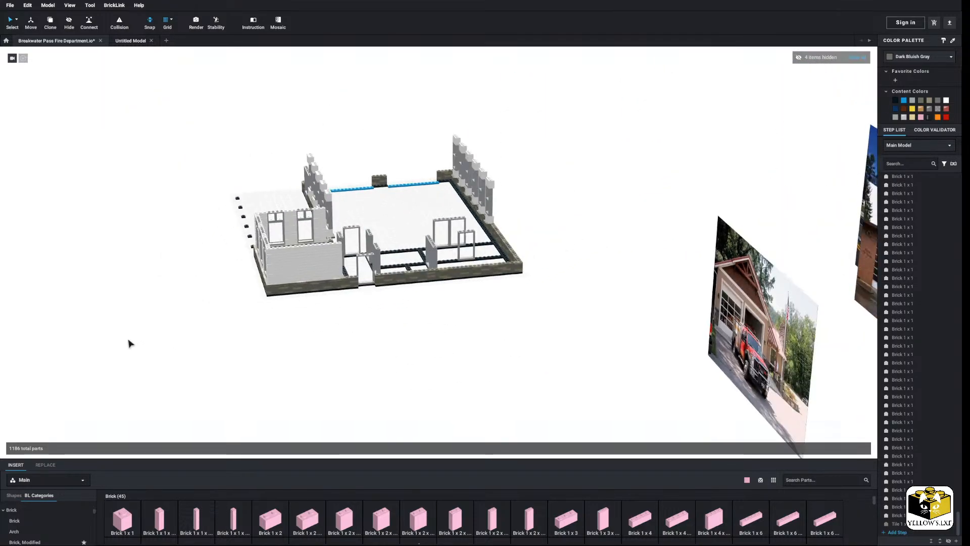
pyautogui.moveTo(128, 341); pyautogui.dragTo(168, 329, button='middle')
pyautogui.scroll(8, 172, 332)
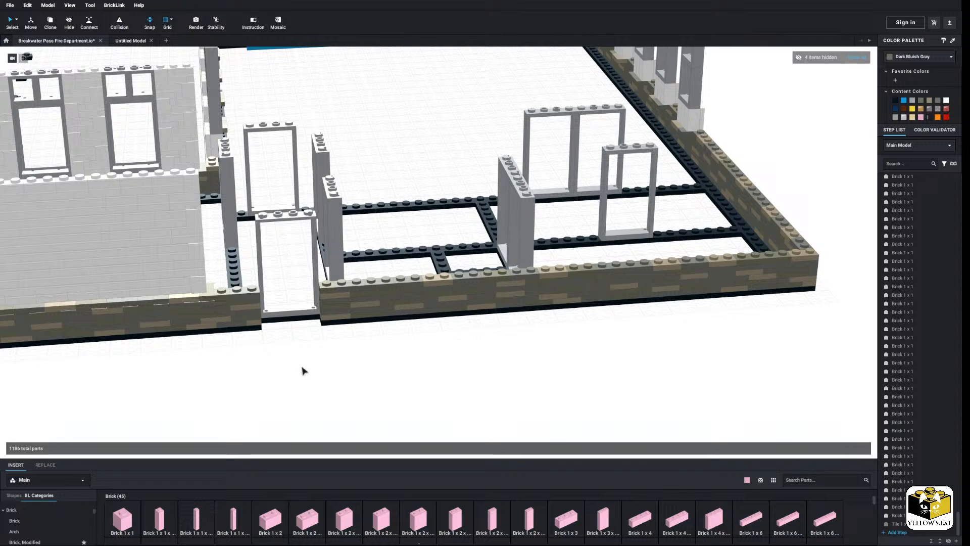
pyautogui.scroll(-6, 302, 367)
pyautogui.moveTo(299, 365); pyautogui.dragTo(234, 349, button='right')
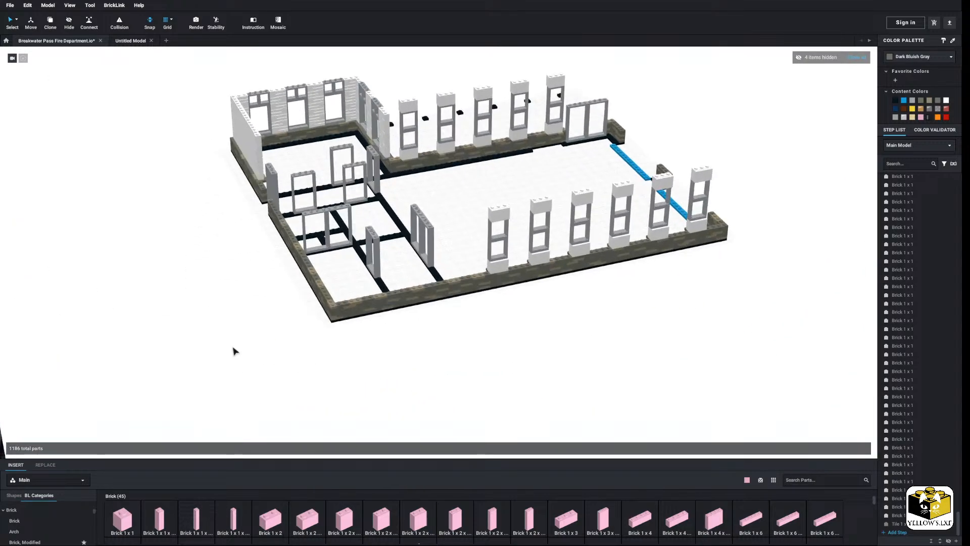
# Place a Plate 1 x 2 and a Plate 1 x 1 on the base studs between the side wall and the door
pyautogui.scroll(5, 43, 525)
pyautogui.scroll(3, 42, 524)
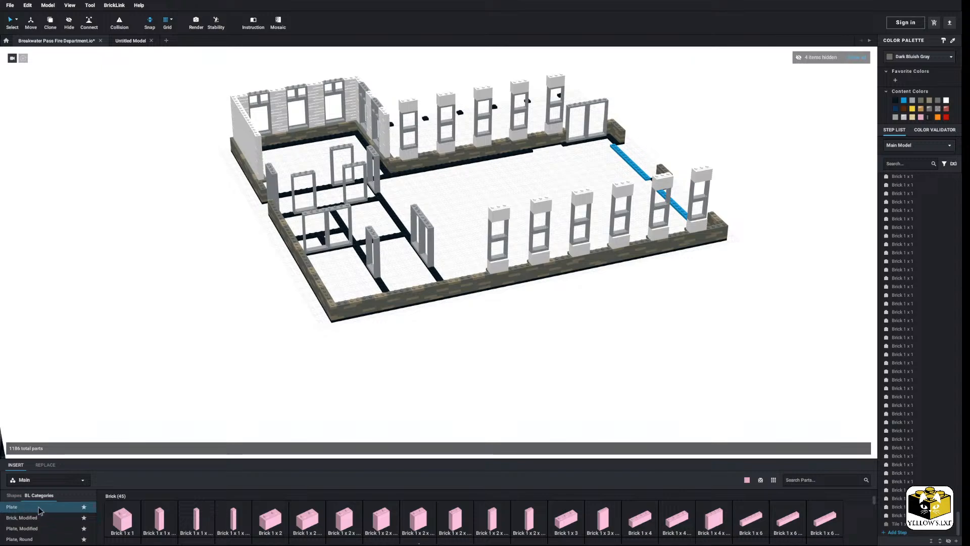
pyautogui.click(40, 507)
pyautogui.scroll(5, 190, 347)
pyautogui.scroll(10, 212, 379)
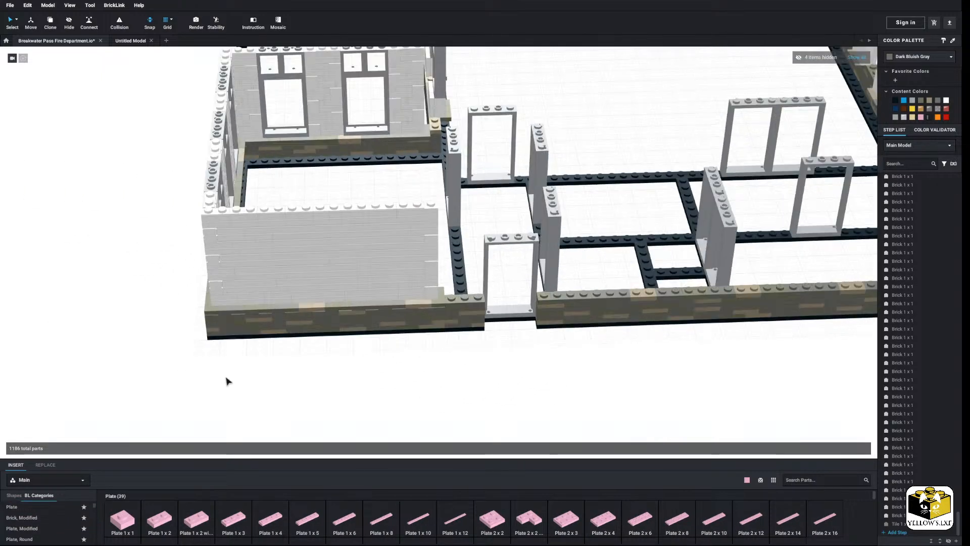
pyautogui.click(150, 518)
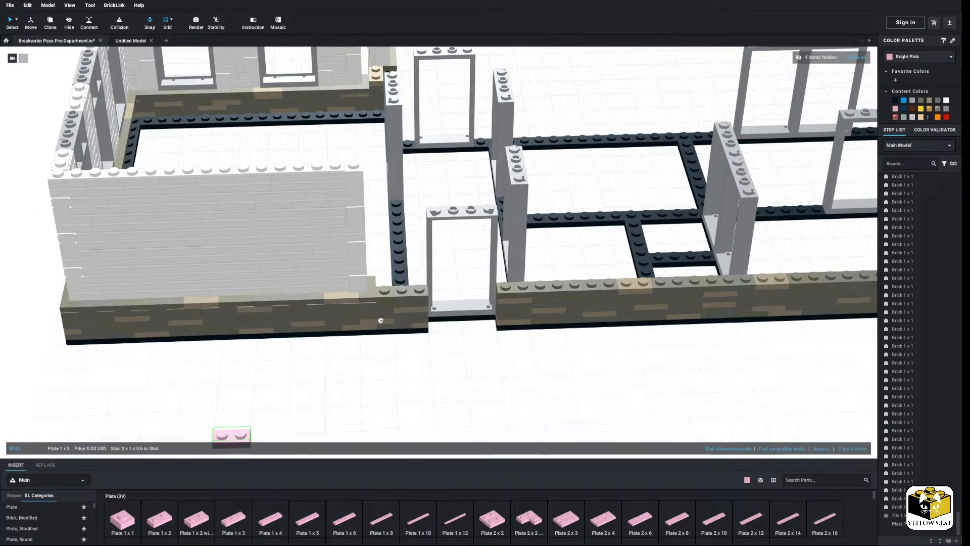
pyautogui.click(396, 287)
pyautogui.click(121, 520)
pyautogui.click(418, 288)
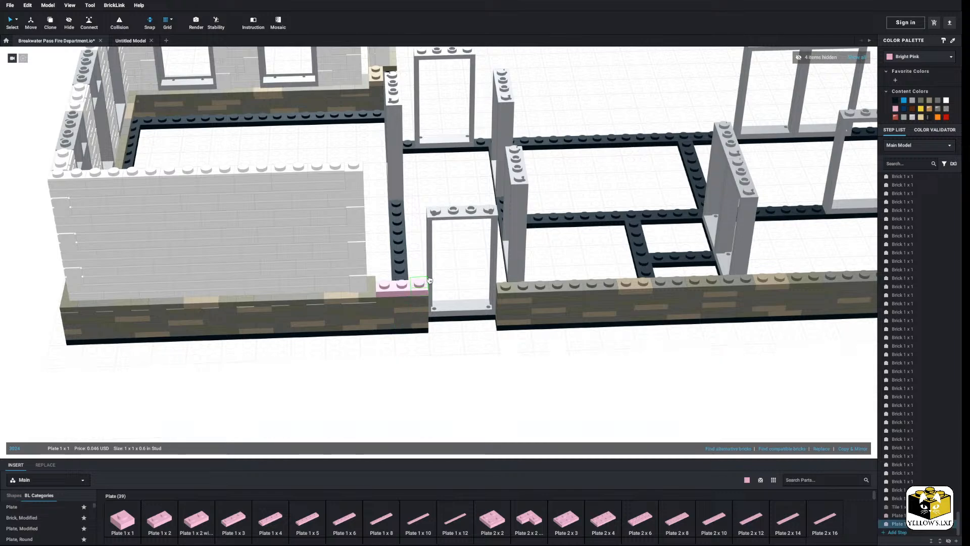
# Place a Bright Pink Plate 1 x 2 on the stone base beside the door and repeat copies of it along the wall to the corner
pyautogui.moveTo(416, 365); pyautogui.dragTo(238, 434, button='middle')
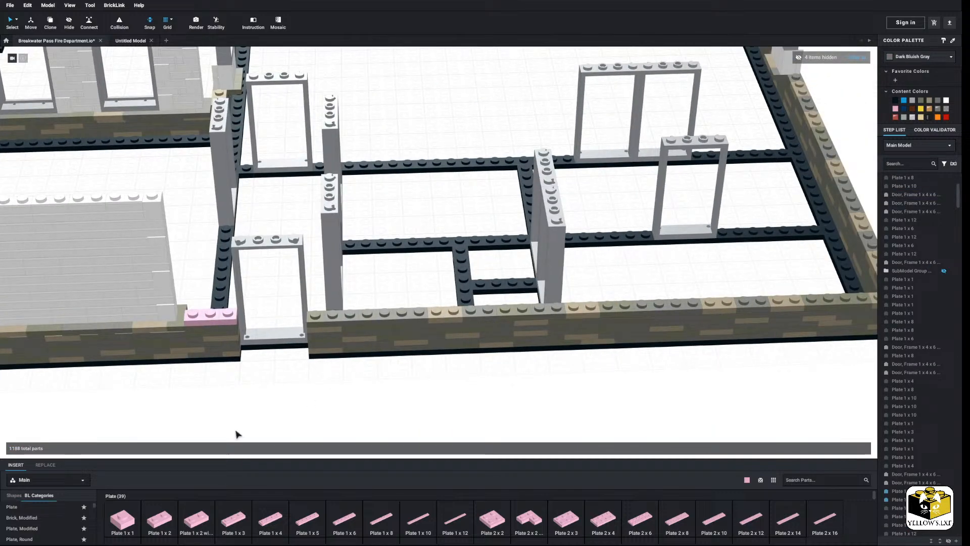
pyautogui.click(162, 520)
pyautogui.click(326, 313)
pyautogui.scroll(-4, 364, 385)
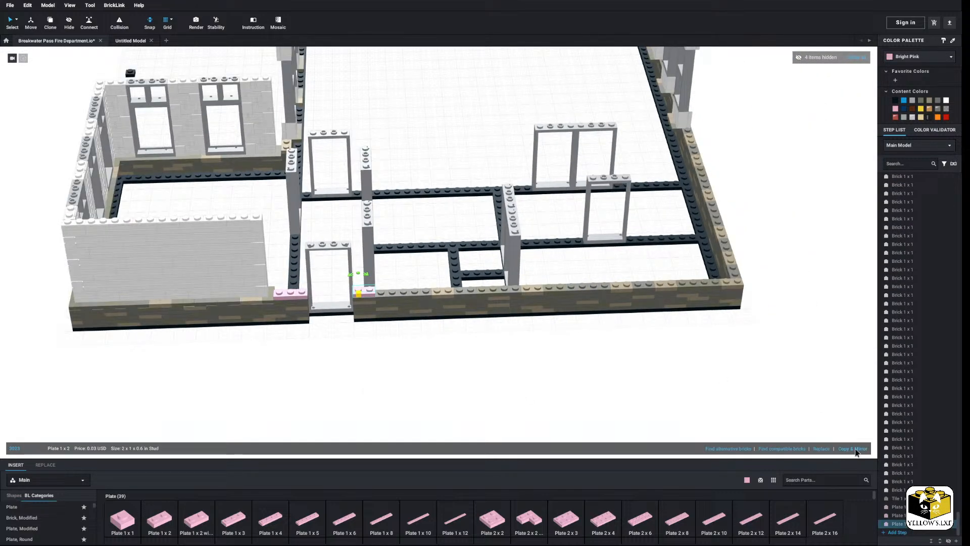
pyautogui.click(853, 449)
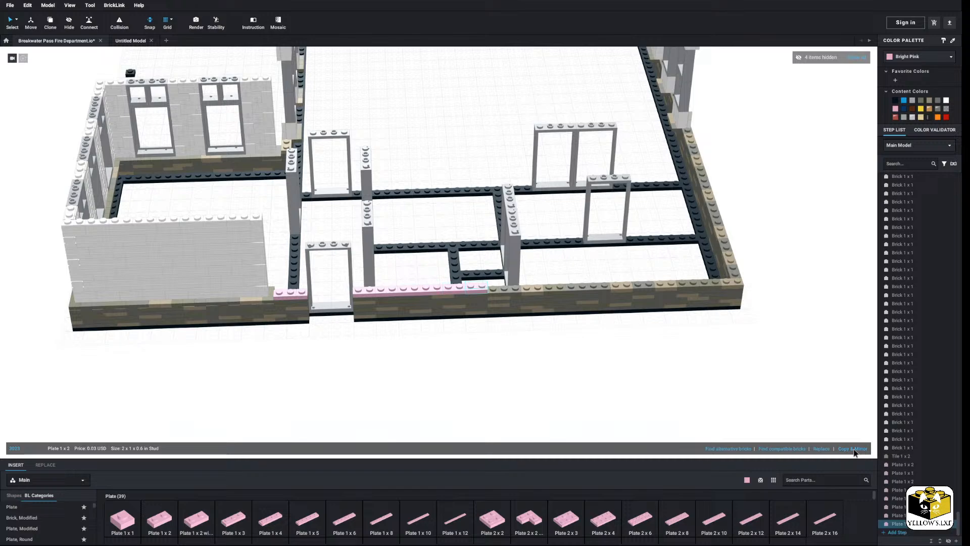
pyautogui.click(854, 450)
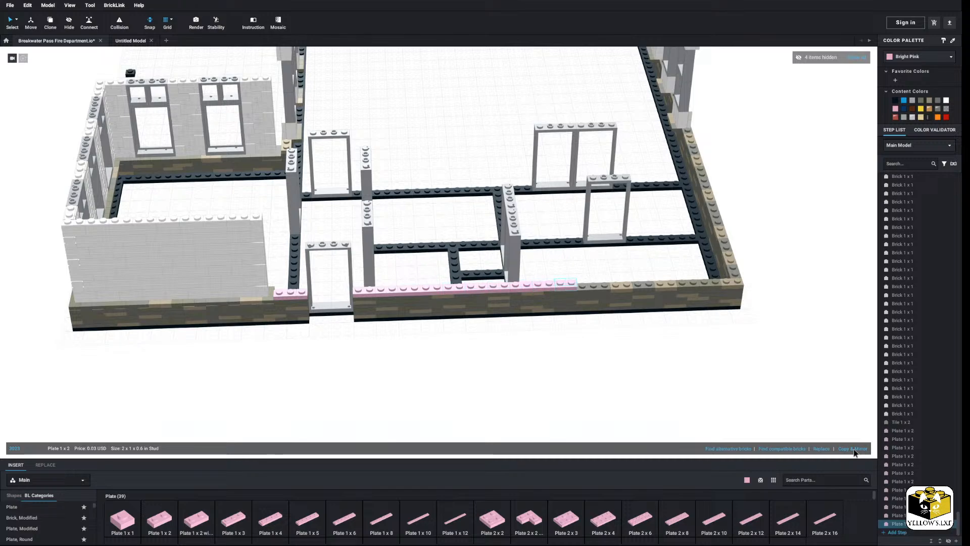
pyautogui.click(853, 449)
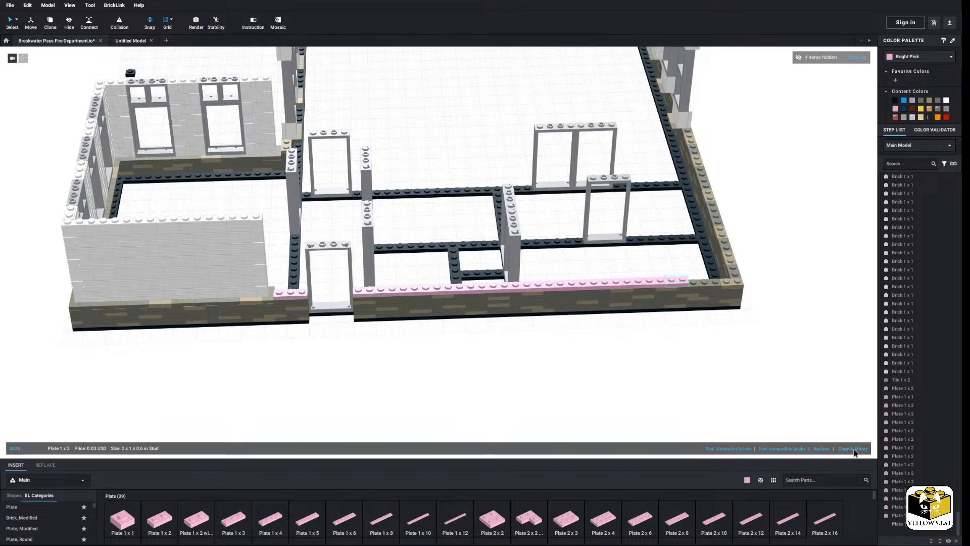
pyautogui.click(740, 395)
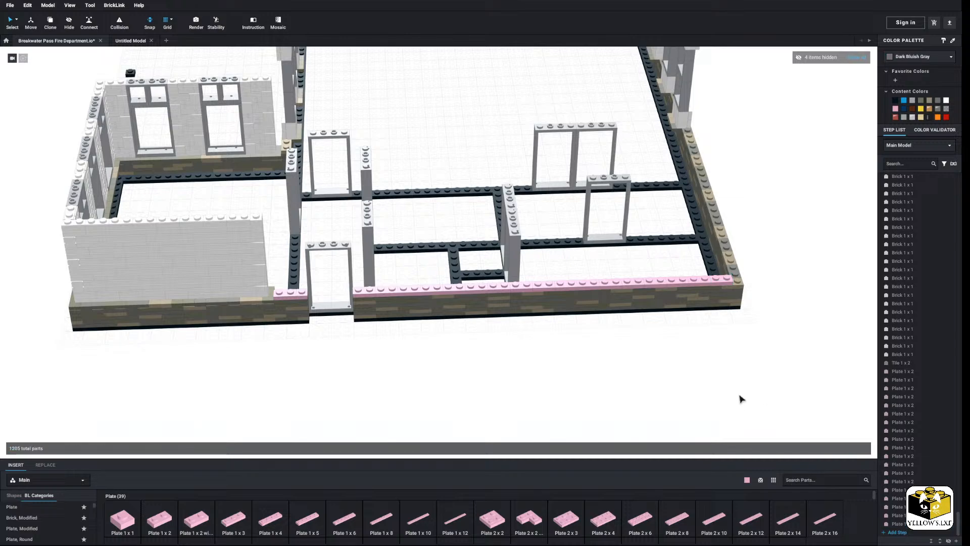
# Continue around the corner with a Plate 1 x 2 and repeat copies of it along the base to the first window column
pyautogui.moveTo(729, 391); pyautogui.dragTo(626, 375, button='right')
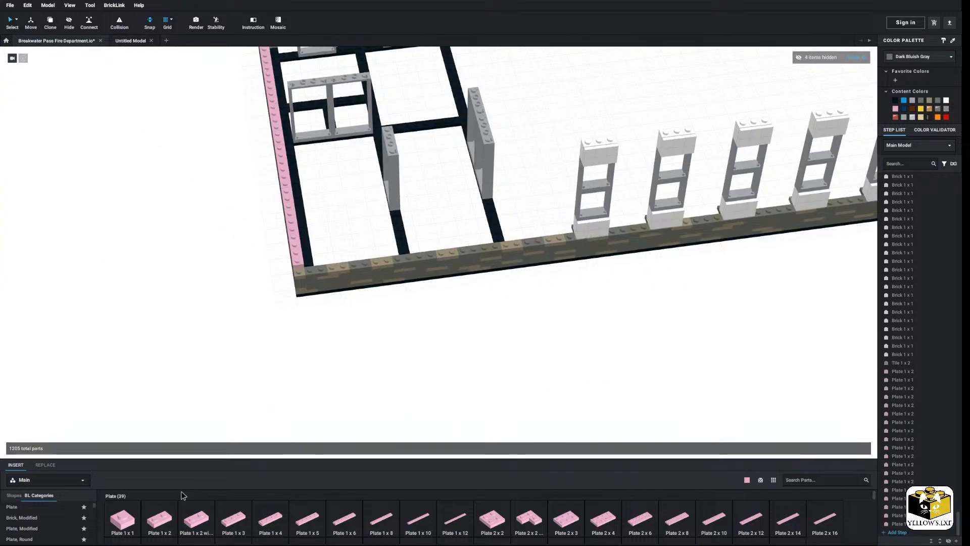
pyautogui.click(314, 269)
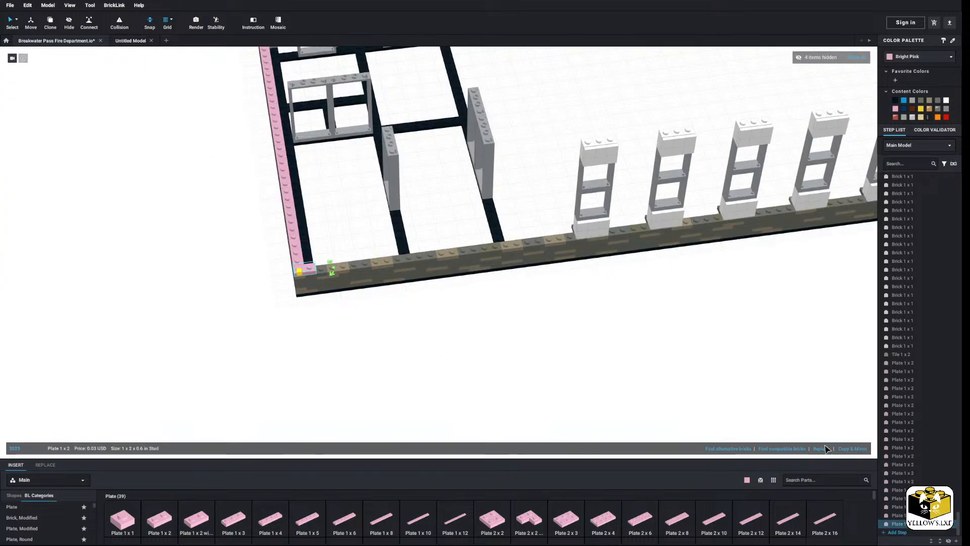
pyautogui.click(853, 449)
pyautogui.click(853, 449)
pyautogui.click(852, 450)
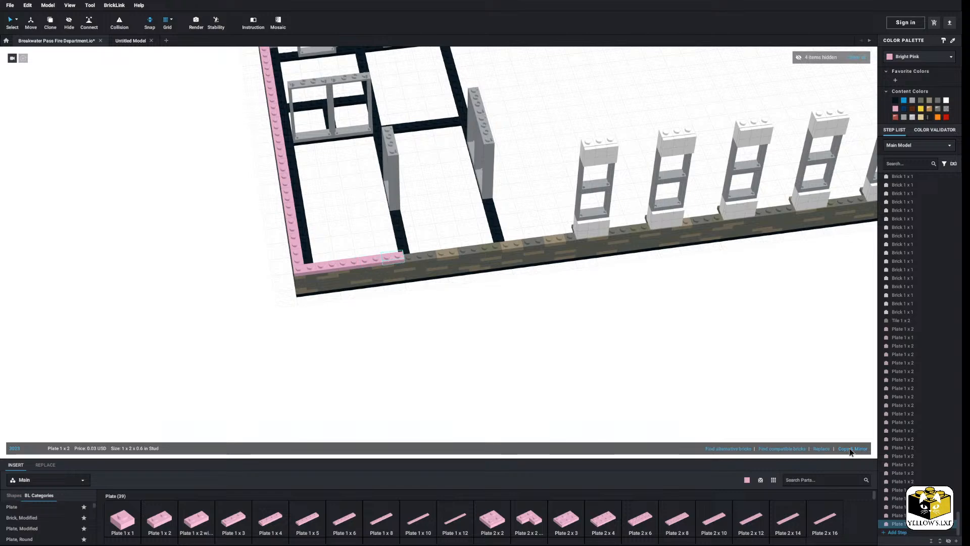
pyautogui.click(850, 450)
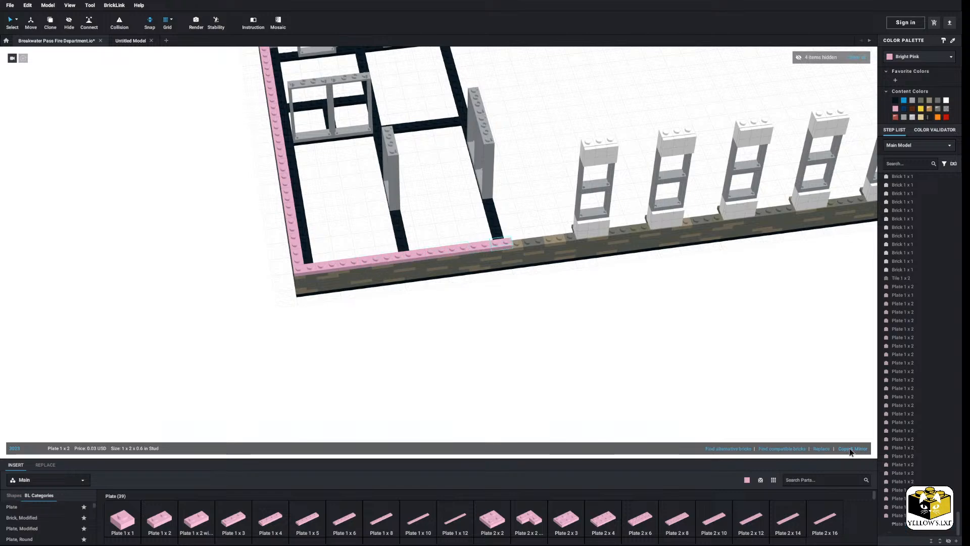
pyautogui.click(850, 450)
pyautogui.click(738, 391)
# Fill the base gap between the first and second window columns with two Plate 1 x 2
pyautogui.moveTo(737, 391); pyautogui.dragTo(539, 403, button='middle')
pyautogui.moveTo(164, 519); pyautogui.dragTo(336, 300)
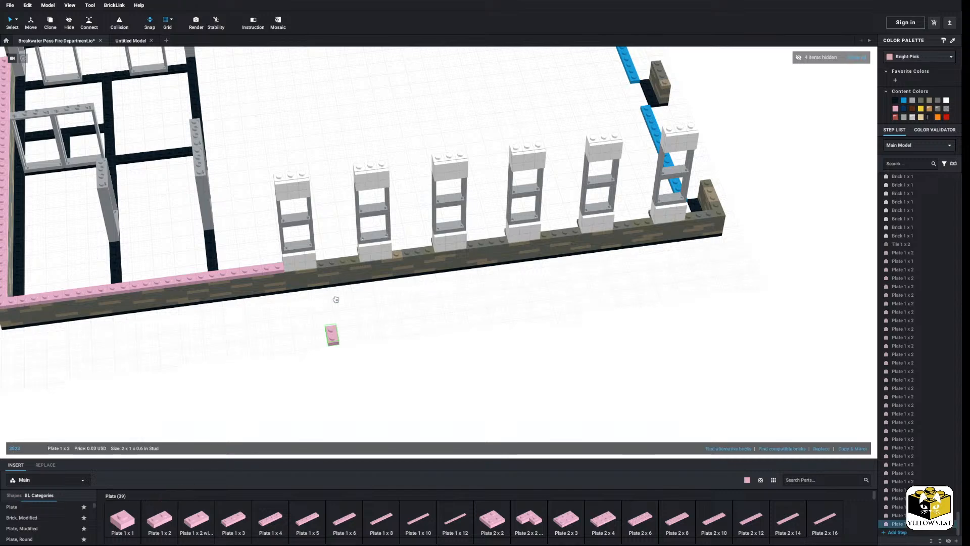
pyautogui.click(330, 259)
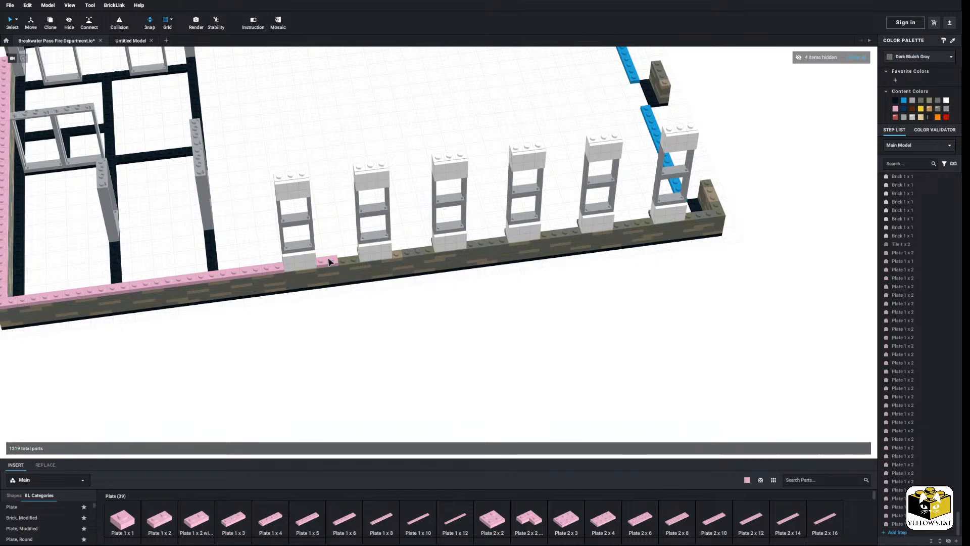
pyautogui.click(857, 449)
pyautogui.click(423, 369)
pyautogui.scroll(5, 423, 371)
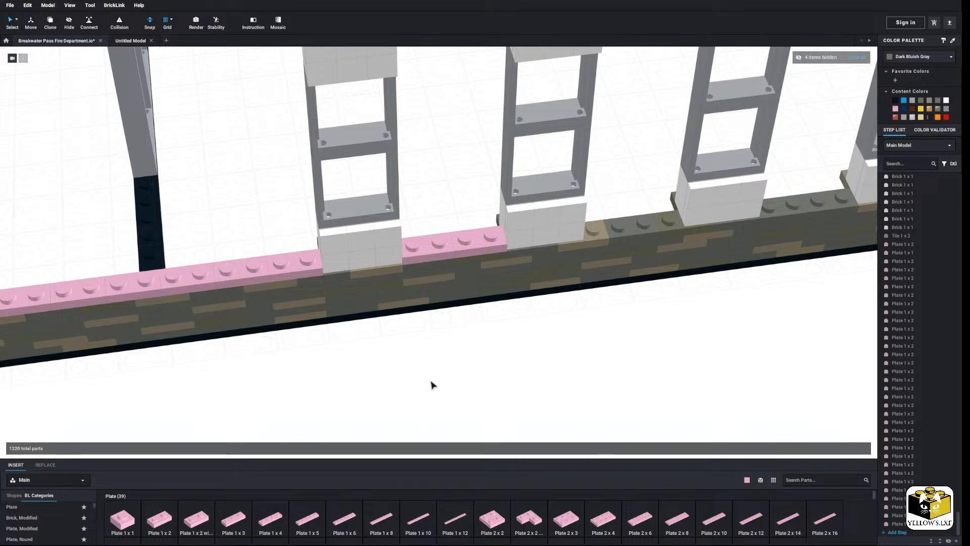
pyautogui.rightClick(465, 243)
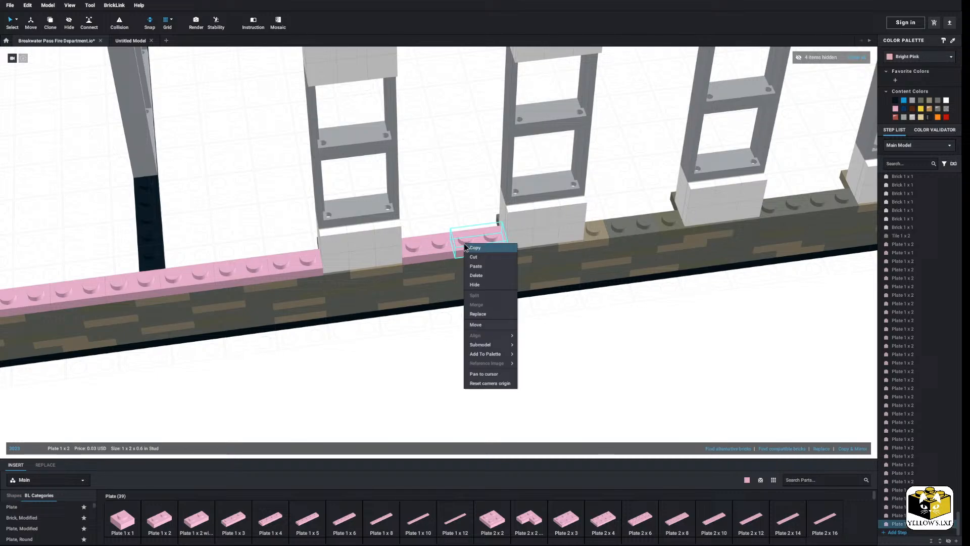
pyautogui.click(480, 283)
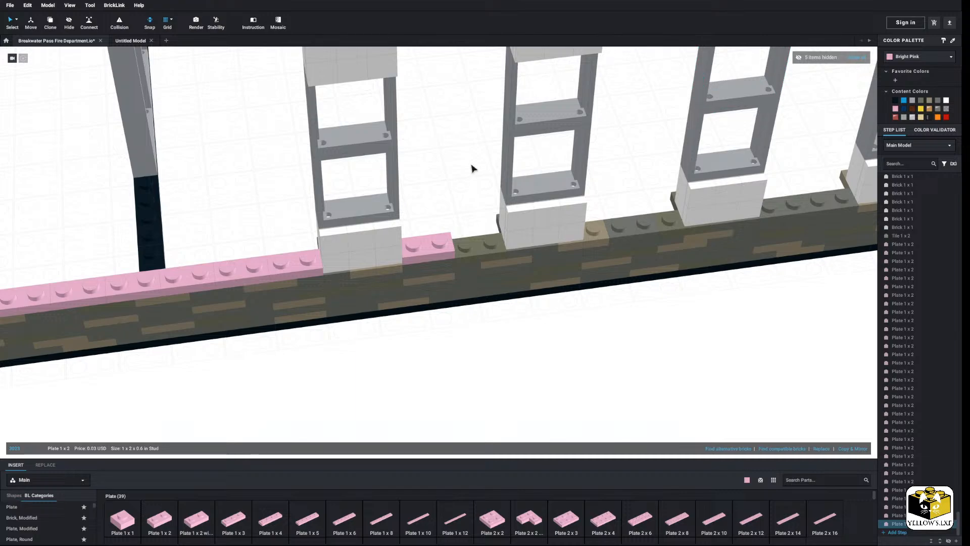
pyautogui.hotkey('ctrl', 'z')
# In the first window gap, delete one Plate 1 x 2, centre the other and add a Plate 1 x 1 on either side
pyautogui.rightClick(487, 240)
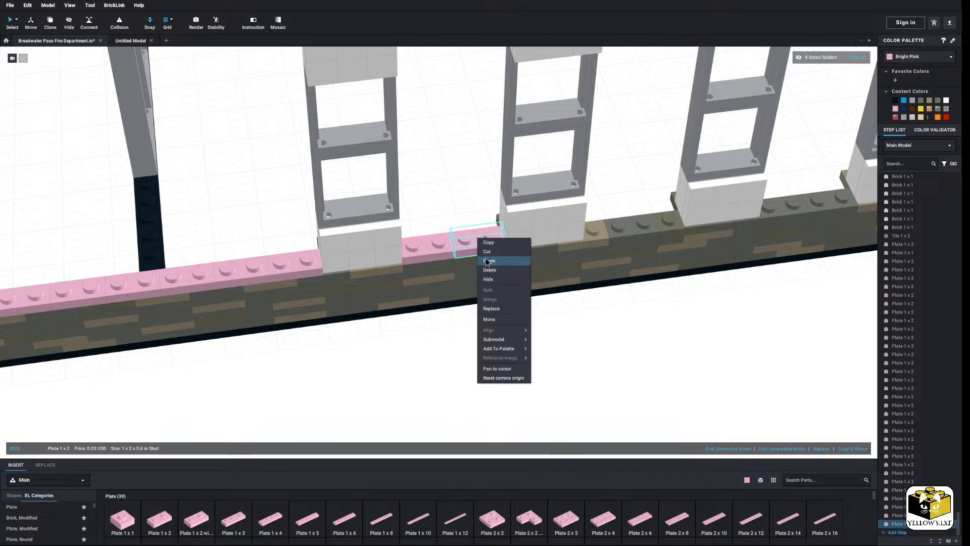
pyautogui.click(488, 269)
pyautogui.moveTo(443, 254); pyautogui.dragTo(460, 246)
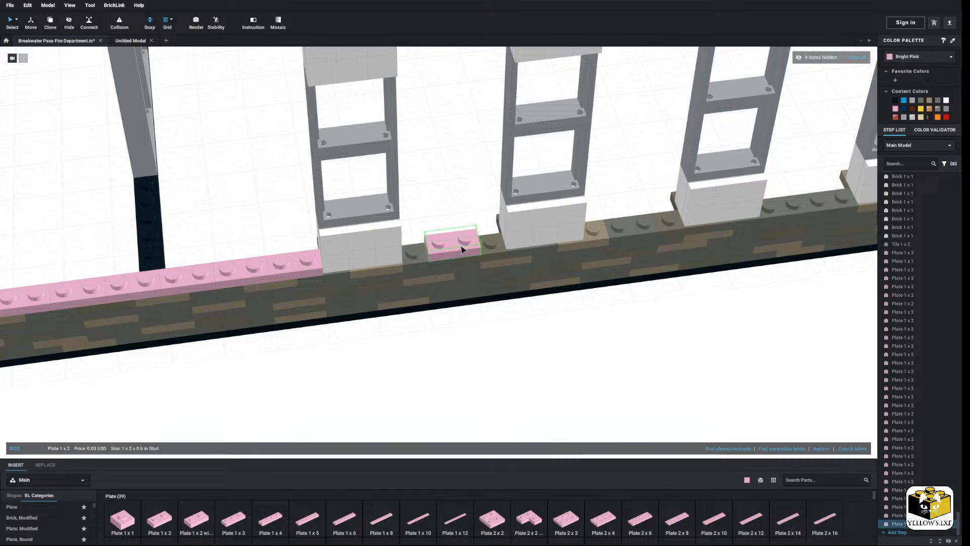
pyautogui.click(465, 183)
pyautogui.moveTo(124, 518); pyautogui.dragTo(413, 248)
pyautogui.moveTo(130, 507); pyautogui.dragTo(493, 235)
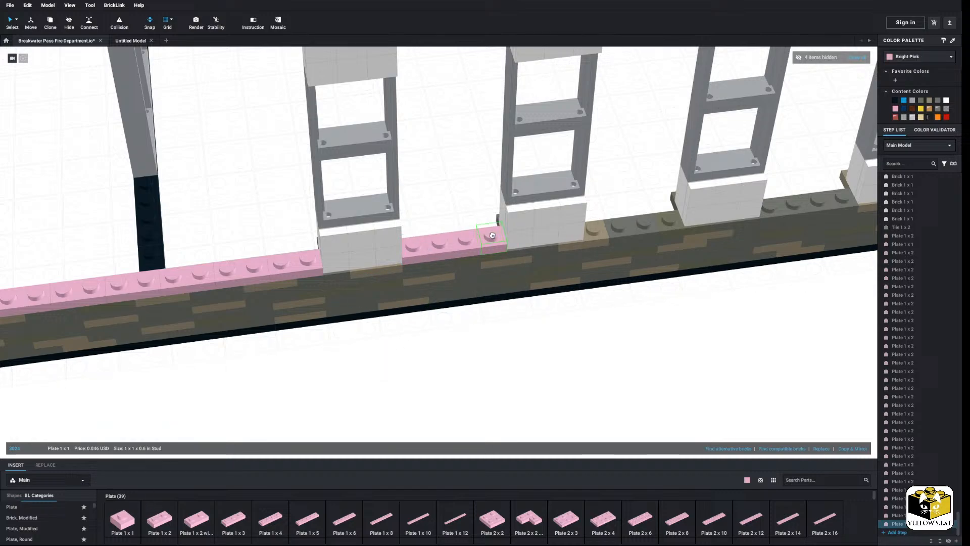
pyautogui.click(457, 201)
# Fill the base gap between the second and third window columns with two Plate 1 x 2
pyautogui.moveTo(458, 201); pyautogui.dragTo(372, 196, button='middle')
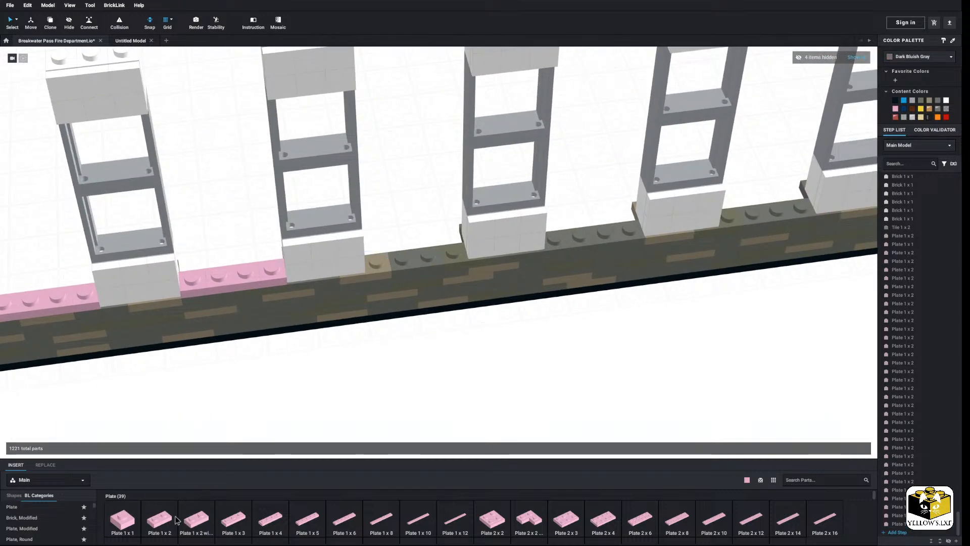
pyautogui.moveTo(177, 520); pyautogui.dragTo(399, 255)
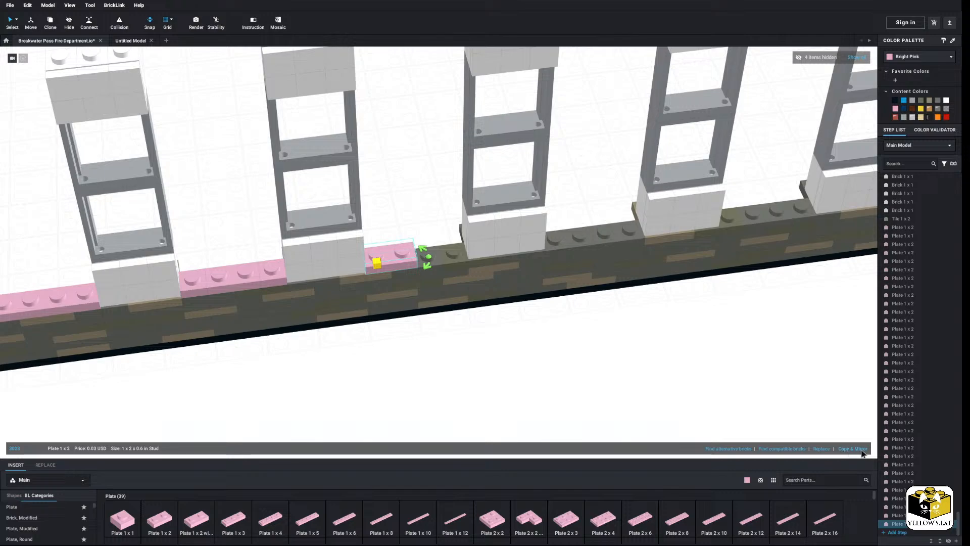
pyautogui.click(862, 450)
pyautogui.click(623, 372)
# Copy the three plates from the first window gap and paste them into the gap after the third window column
pyautogui.moveTo(624, 373); pyautogui.dragTo(561, 373, button='middle')
pyautogui.moveTo(365, 413); pyautogui.dragTo(452, 390, button='middle')
pyautogui.click(204, 273)
pyautogui.keyDown('ctrl'); pyautogui.click(162, 280); pyautogui.keyUp('ctrl')
pyautogui.keyDown('ctrl'); pyautogui.click(134, 280); pyautogui.keyUp('ctrl')
pyautogui.rightClick(135, 281)
pyautogui.click(148, 293)
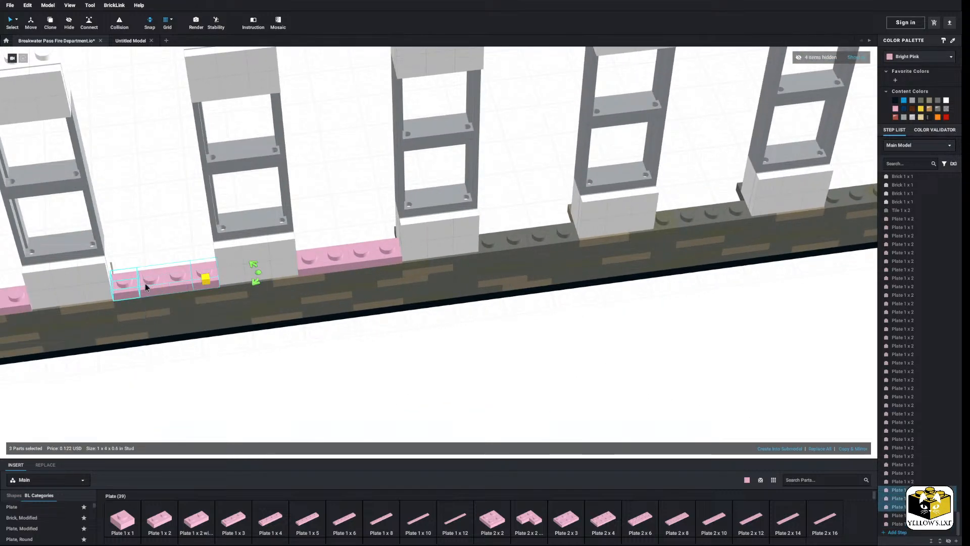
pyautogui.click(171, 248)
pyautogui.rightClick(171, 248)
pyautogui.click(184, 270)
pyautogui.click(521, 239)
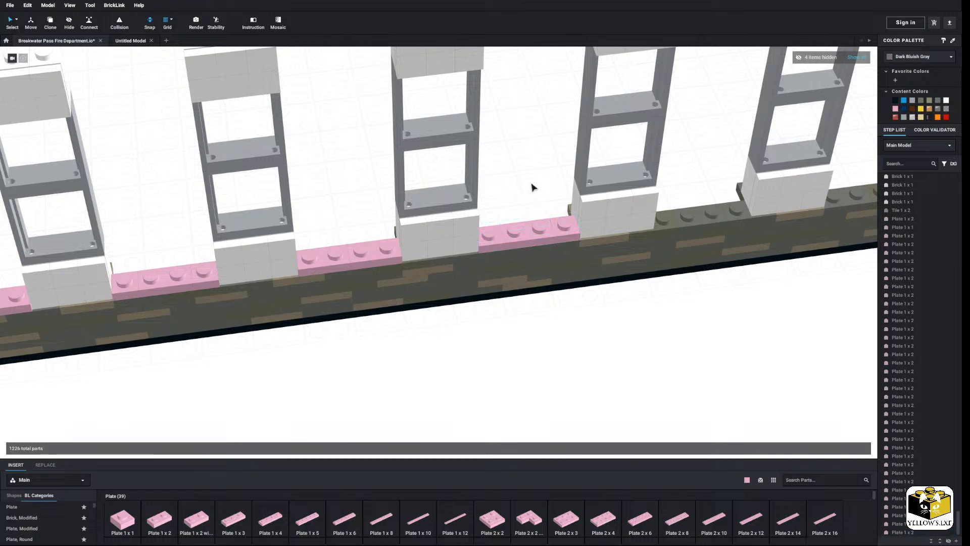
# Fill the base gap between the fourth and fifth window columns with two Plate 1 x 2
pyautogui.moveTo(531, 186); pyautogui.dragTo(399, 225, button='middle')
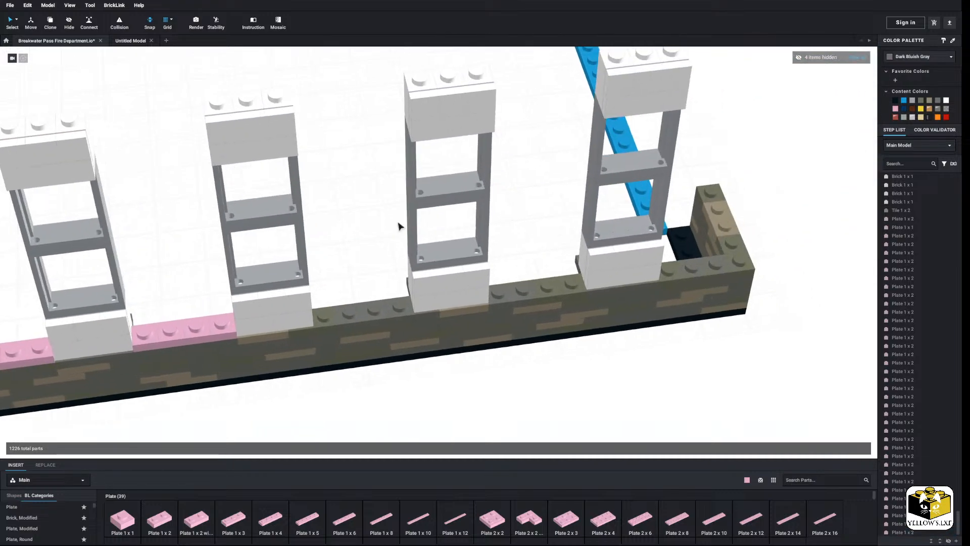
pyautogui.click(159, 521)
pyautogui.click(338, 309)
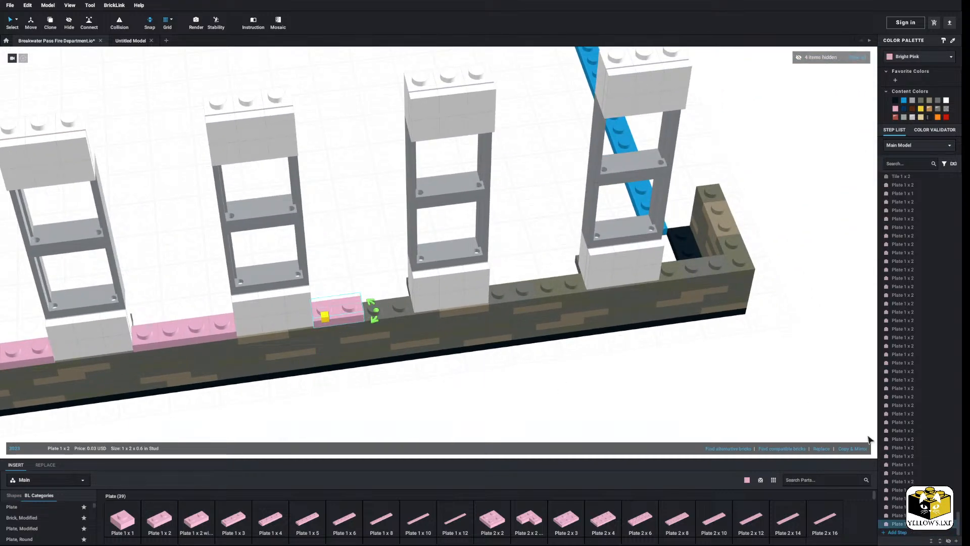
pyautogui.click(856, 448)
pyautogui.click(624, 414)
# Paste the copied group of three plates into the base gap before the last window column
pyautogui.moveTo(566, 402); pyautogui.dragTo(388, 433, button='middle')
pyautogui.click(151, 332)
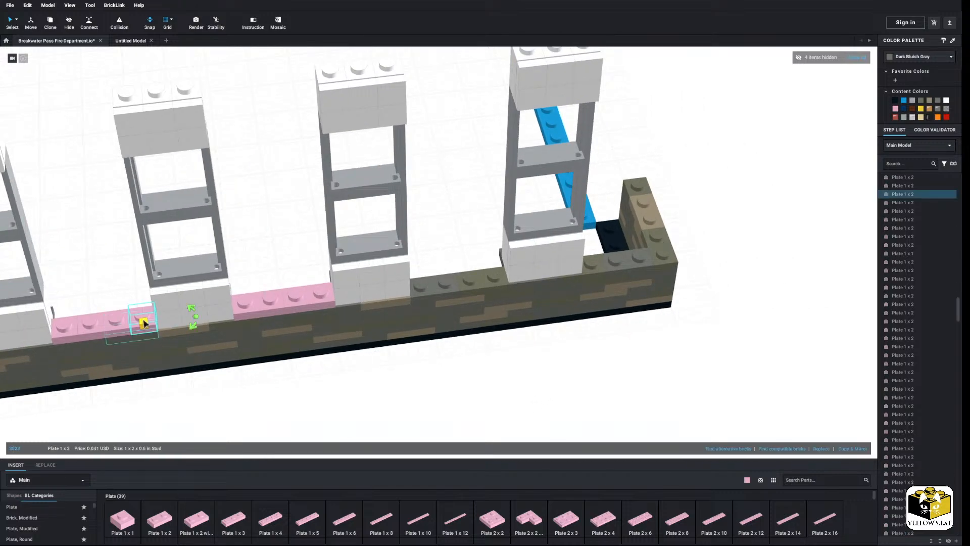
pyautogui.click(143, 321)
pyautogui.keyDown('ctrl'); pyautogui.click(90, 329); pyautogui.keyUp('ctrl')
pyautogui.keyDown('ctrl'); pyautogui.click(65, 333); pyautogui.keyUp('ctrl')
pyautogui.rightClick(97, 288)
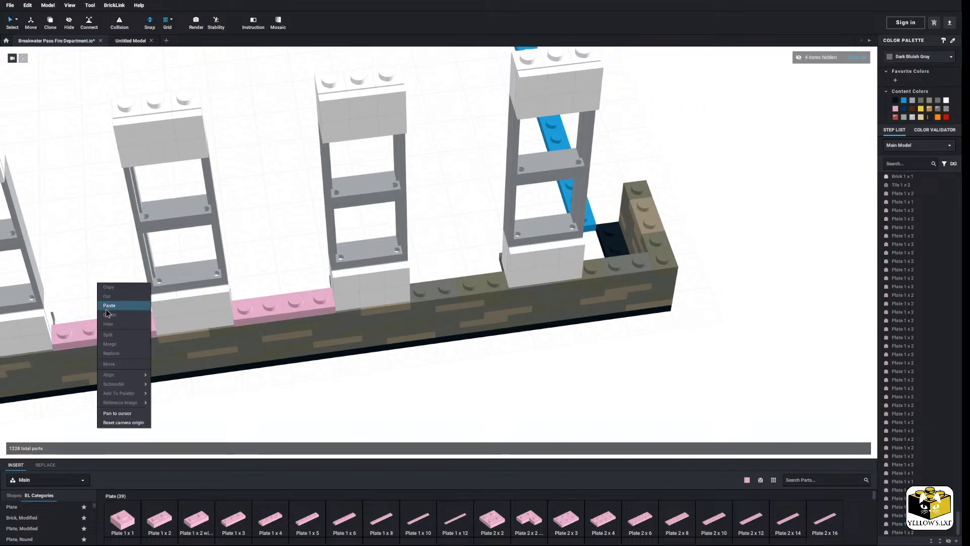
pyautogui.click(121, 309)
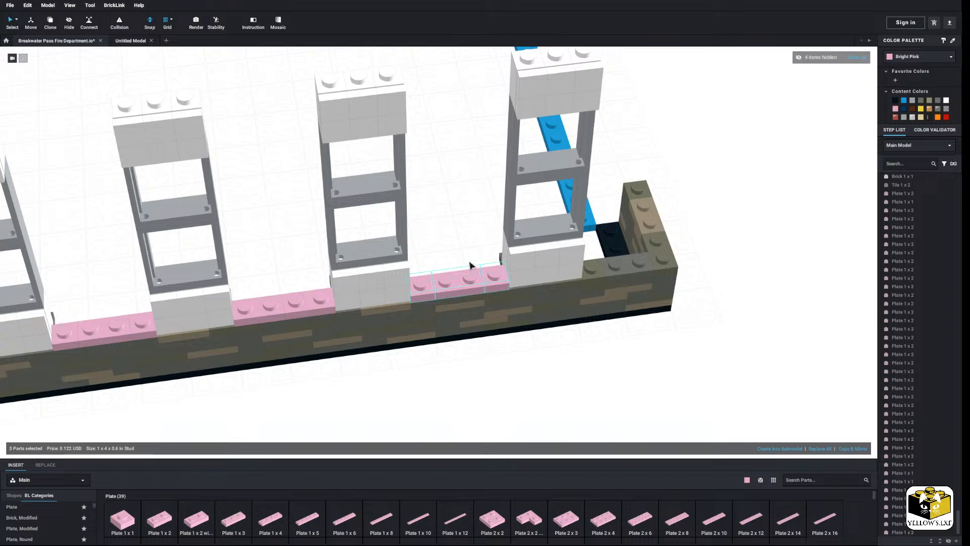
pyautogui.click(470, 264)
# Cover the four base studs between the last window column and the corner with two Plate 1 x 2
pyautogui.moveTo(500, 257); pyautogui.dragTo(414, 285, button='middle')
pyautogui.moveTo(581, 374); pyautogui.dragTo(363, 403, button='right')
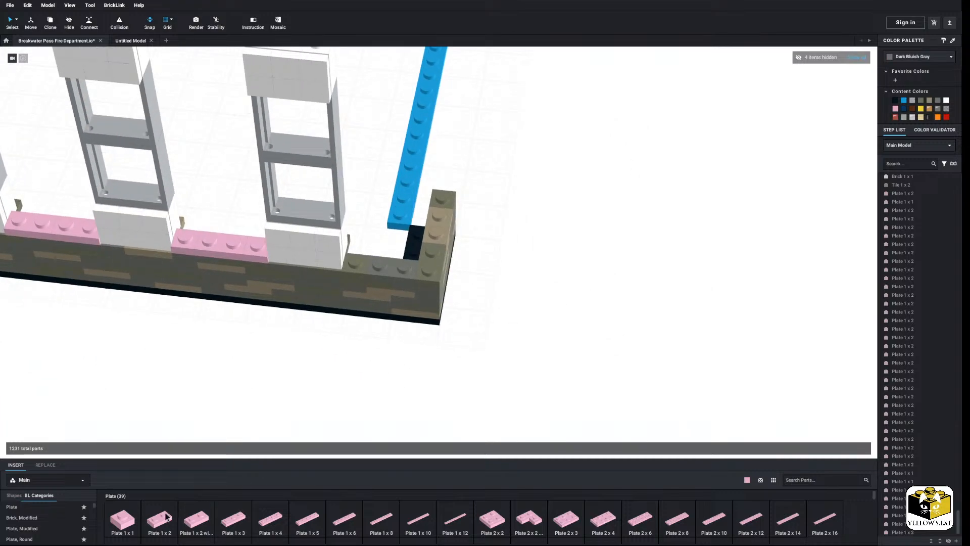
pyautogui.moveTo(167, 516); pyautogui.dragTo(375, 263)
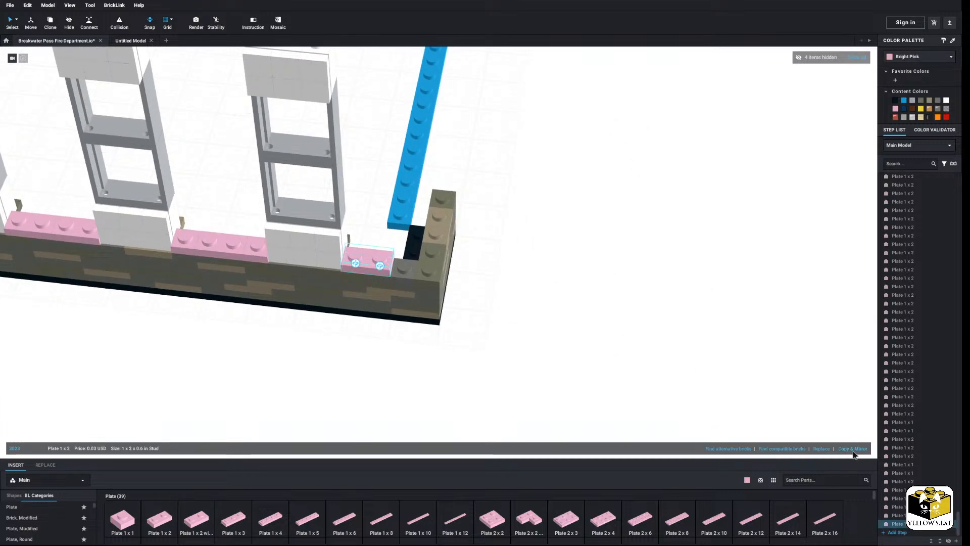
pyautogui.click(565, 388)
# Cover the remaining studs of the corner's short return beside the blue plate strip with two Plate 1 x 2
pyautogui.moveTo(565, 388); pyautogui.dragTo(562, 428, button='right')
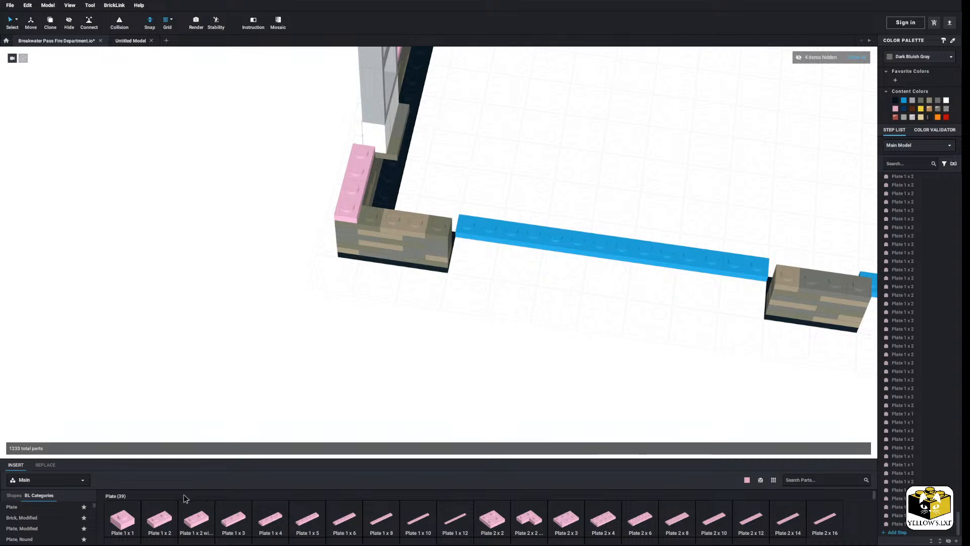
pyautogui.moveTo(159, 516); pyautogui.dragTo(395, 227)
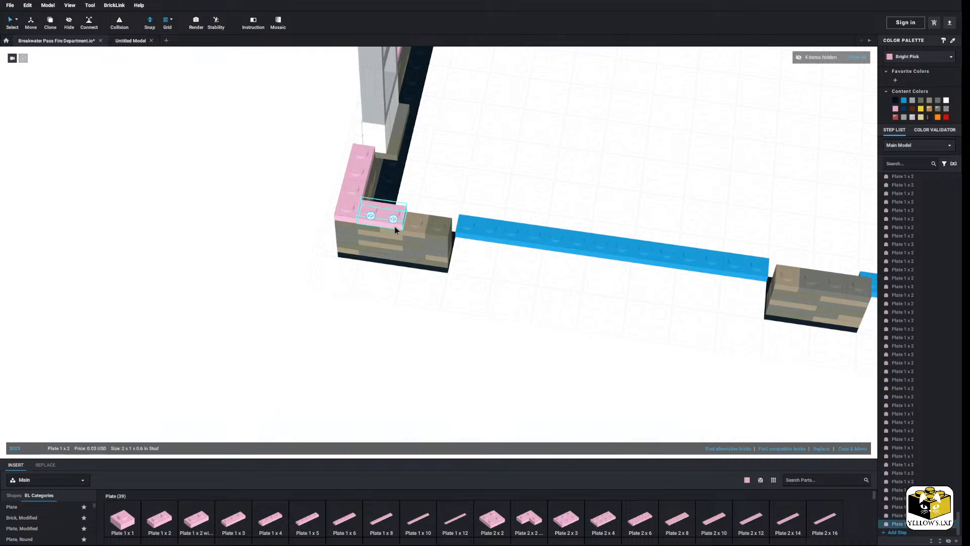
pyautogui.click(647, 389)
# Cover the middle stone pier between the two blue plate strips with two Plate 1 x 2
pyautogui.moveTo(648, 389); pyautogui.dragTo(547, 390, button='right')
pyautogui.moveTo(546, 391); pyautogui.dragTo(477, 402, button='middle')
pyautogui.scroll(2, 477, 402)
pyautogui.moveTo(159, 518); pyautogui.dragTo(438, 269)
pyautogui.click(474, 272)
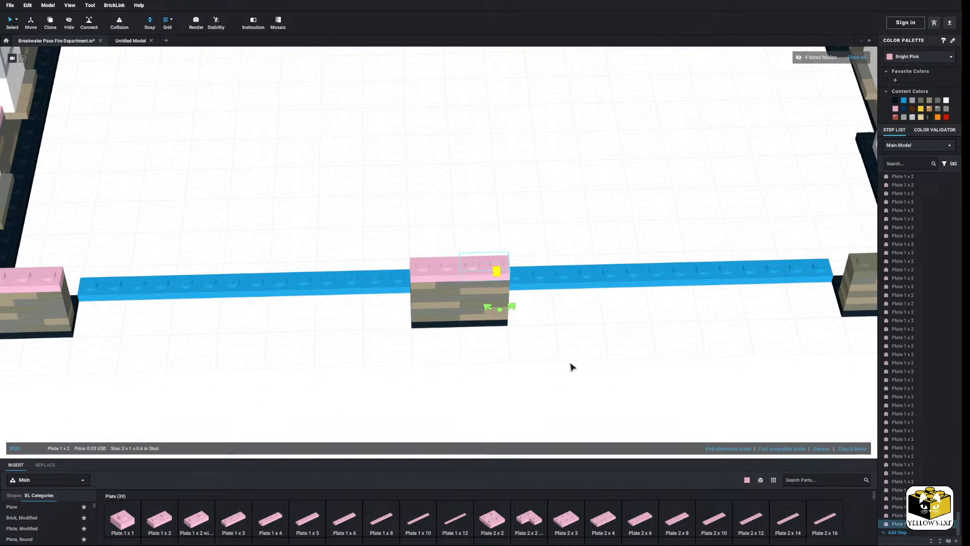
pyautogui.click(571, 365)
# Cover the front row of the far corner pier with two Plate 1 x 2 and a Plate 1 x 1
pyautogui.moveTo(571, 365); pyautogui.dragTo(356, 392, button='middle')
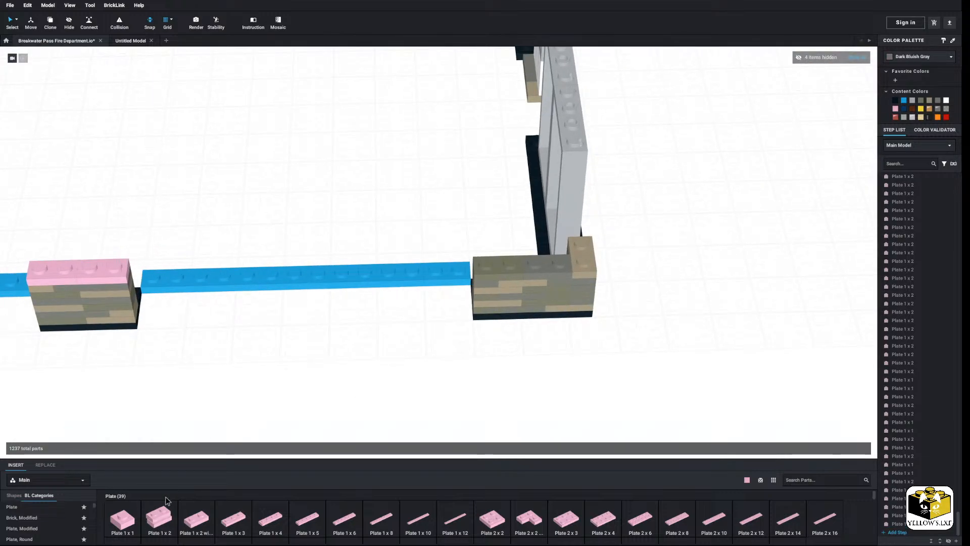
pyautogui.moveTo(161, 517); pyautogui.dragTo(530, 254)
pyautogui.moveTo(116, 527); pyautogui.dragTo(482, 263)
pyautogui.click(461, 224)
# Place a Plate 1 x 1 on the corner pier's remaining stud next to the double door frame
pyautogui.moveTo(462, 224); pyautogui.dragTo(293, 400, button='right')
pyautogui.click(128, 512)
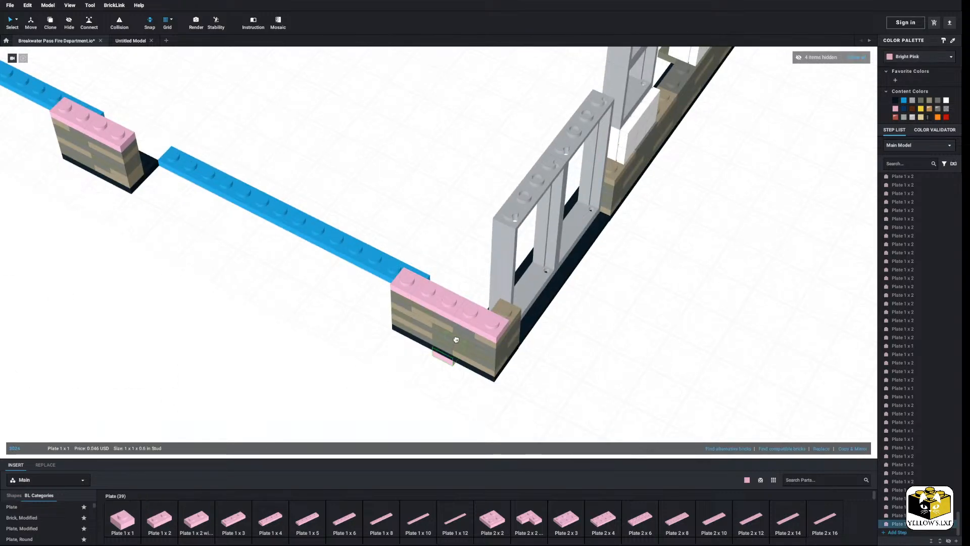
pyautogui.click(509, 313)
pyautogui.press('Escape')
pyautogui.moveTo(475, 303); pyautogui.dragTo(424, 326, button='right')
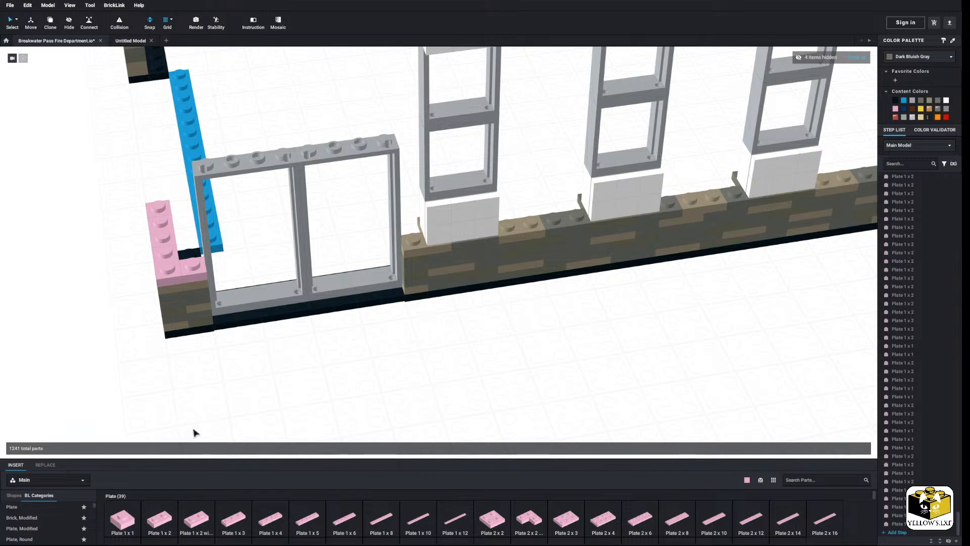
# Place a Plate 1 x 1 beside the double door, then fill the ledge between the first two windows with a Plate 1 x 2 between two Plate 1 x 1
pyautogui.click(124, 521)
pyautogui.click(413, 235)
pyautogui.moveTo(494, 384); pyautogui.dragTo(471, 388, button='right')
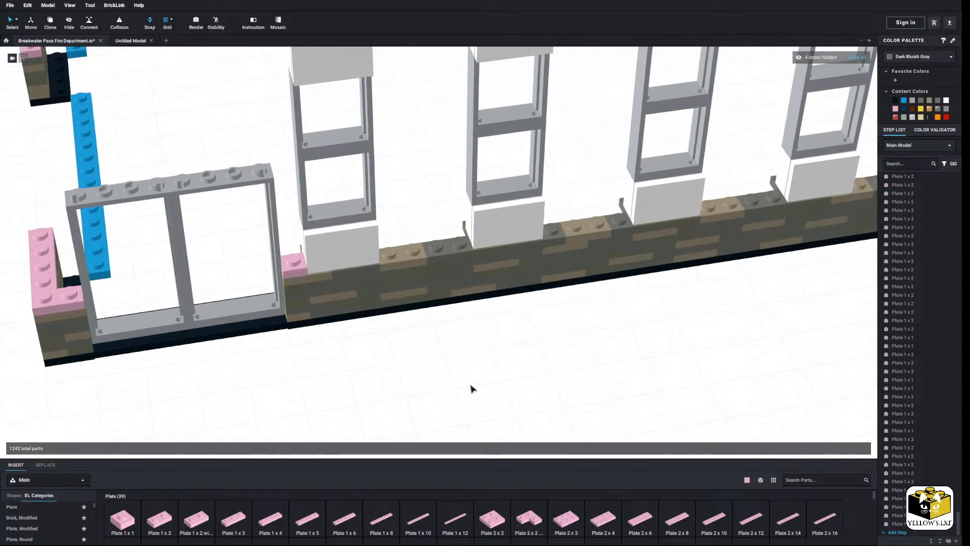
pyautogui.moveTo(471, 385); pyautogui.dragTo(469, 399, button='middle')
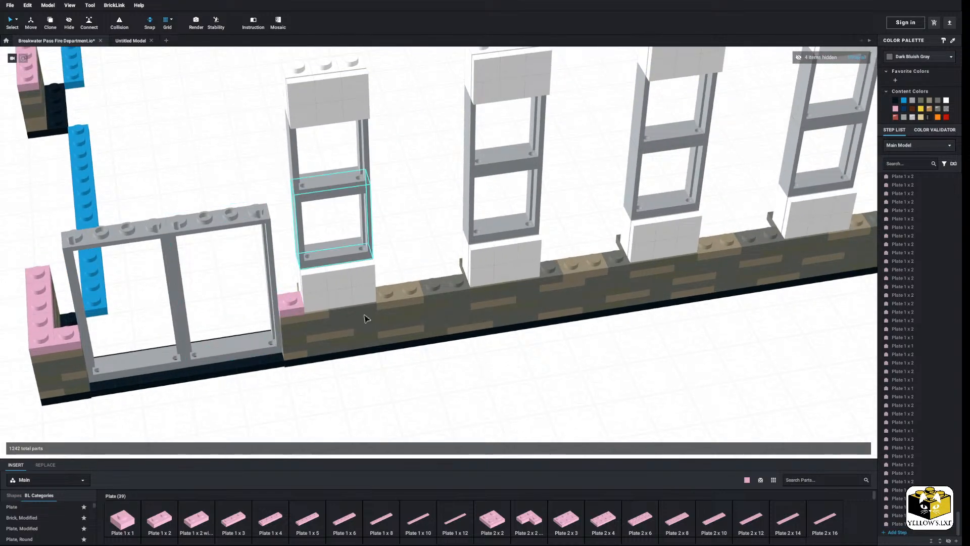
pyautogui.moveTo(520, 451); pyautogui.dragTo(479, 447, button='middle')
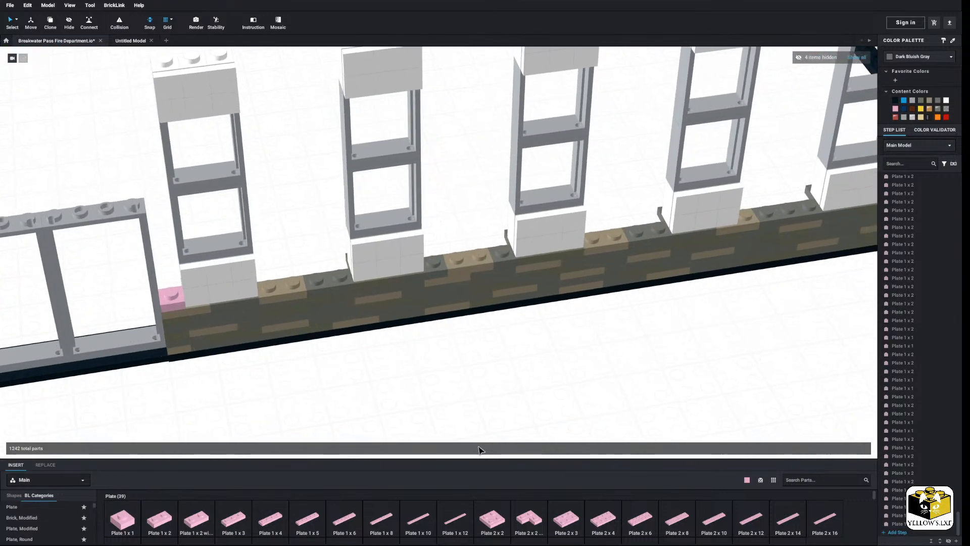
pyautogui.click(151, 522)
pyautogui.click(315, 284)
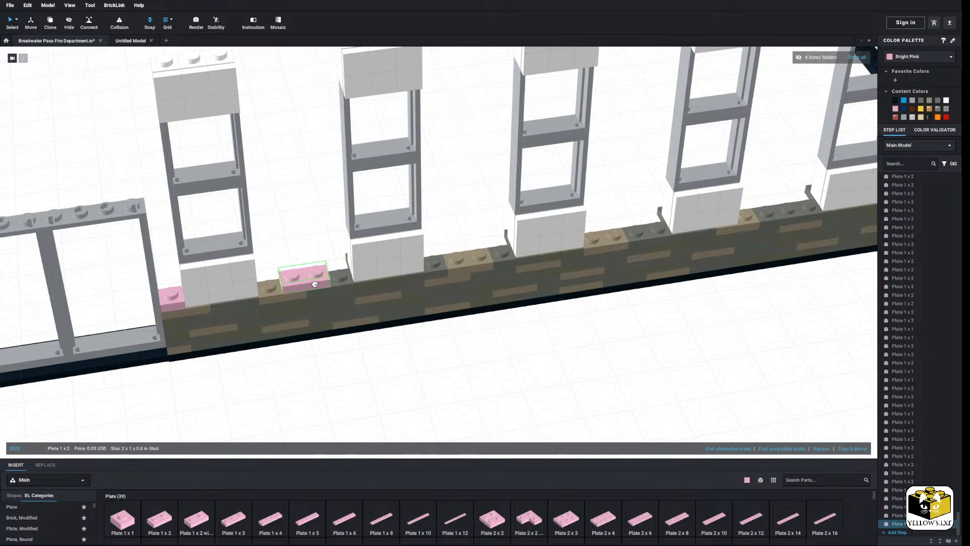
pyautogui.click(125, 522)
pyautogui.click(269, 282)
pyautogui.click(130, 515)
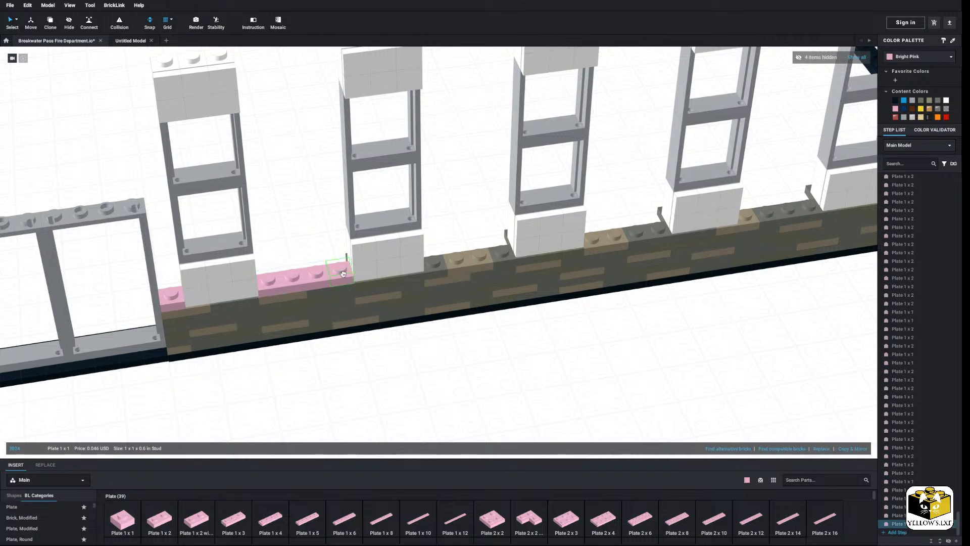
pyautogui.click(420, 388)
# Cover the stone ledge between the second and third windows with two Bright Pink Plate 1 x 2
pyautogui.moveTo(420, 388); pyautogui.dragTo(383, 385, button='middle')
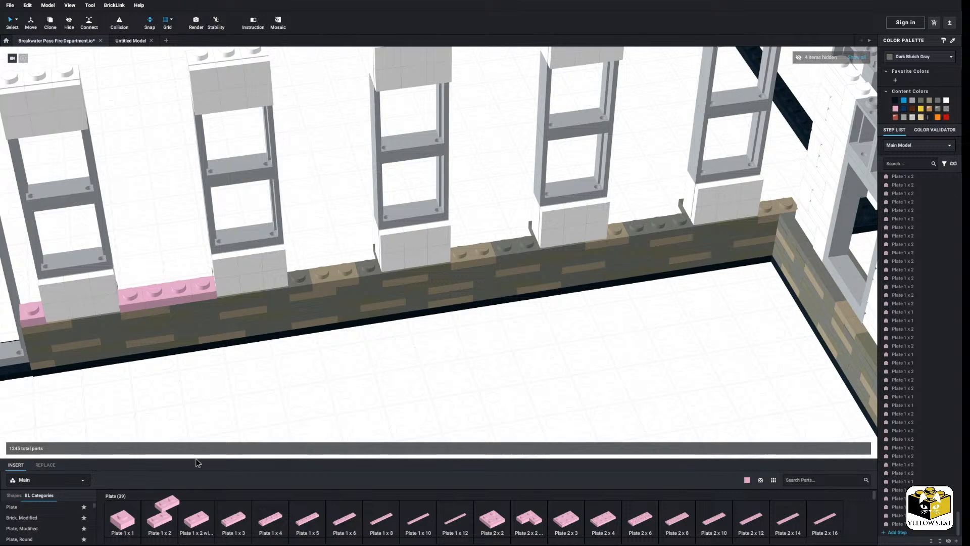
pyautogui.moveTo(198, 462); pyautogui.dragTo(309, 272)
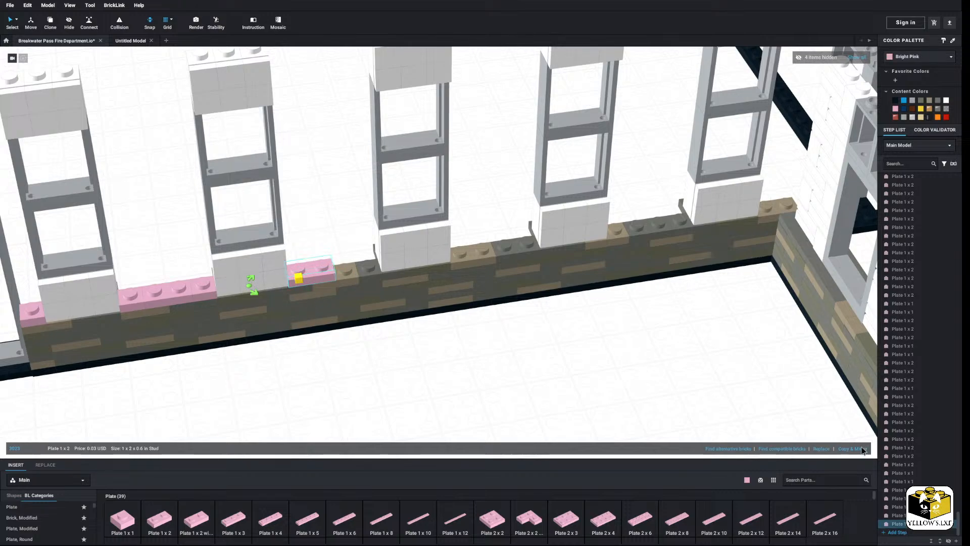
pyautogui.click(862, 448)
pyautogui.click(660, 388)
# Copy the five pink plates from the first two window gaps and paste them onto the ledges of the next two gaps
pyautogui.moveTo(661, 388); pyautogui.dragTo(576, 407, button='middle')
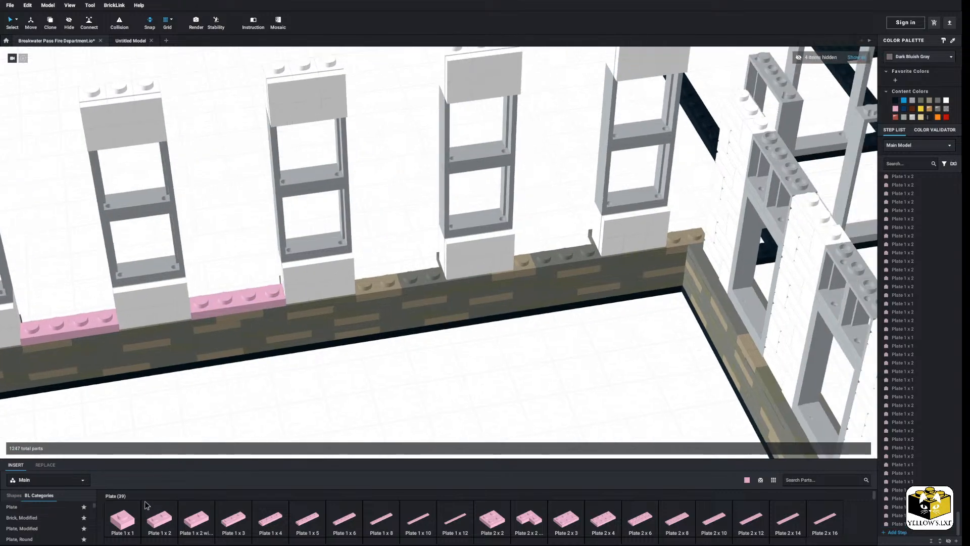
pyautogui.click(102, 317)
pyautogui.keyDown('ctrl'); pyautogui.click(31, 329); pyautogui.keyUp('ctrl')
pyautogui.rightClick(239, 299)
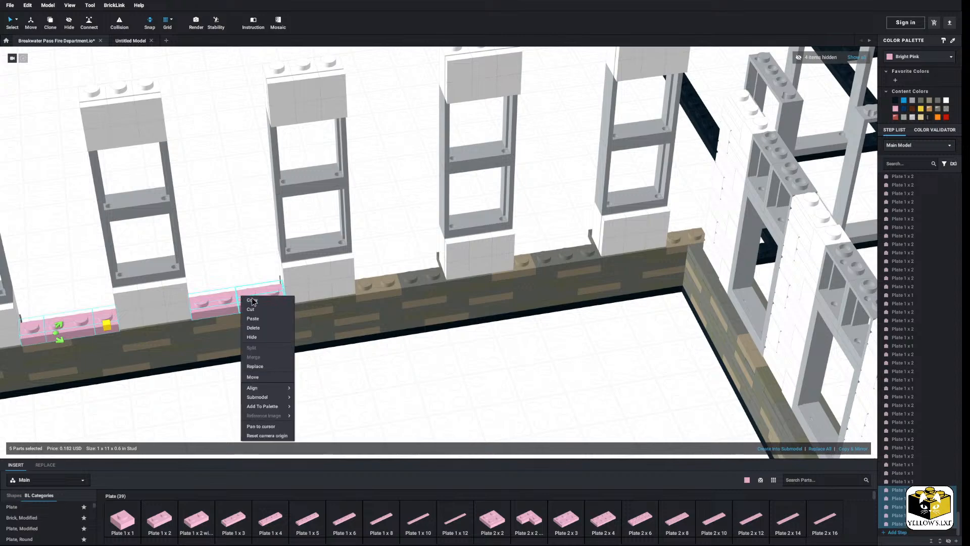
pyautogui.click(252, 304)
pyautogui.click(513, 379)
pyautogui.rightClick(521, 387)
pyautogui.click(533, 410)
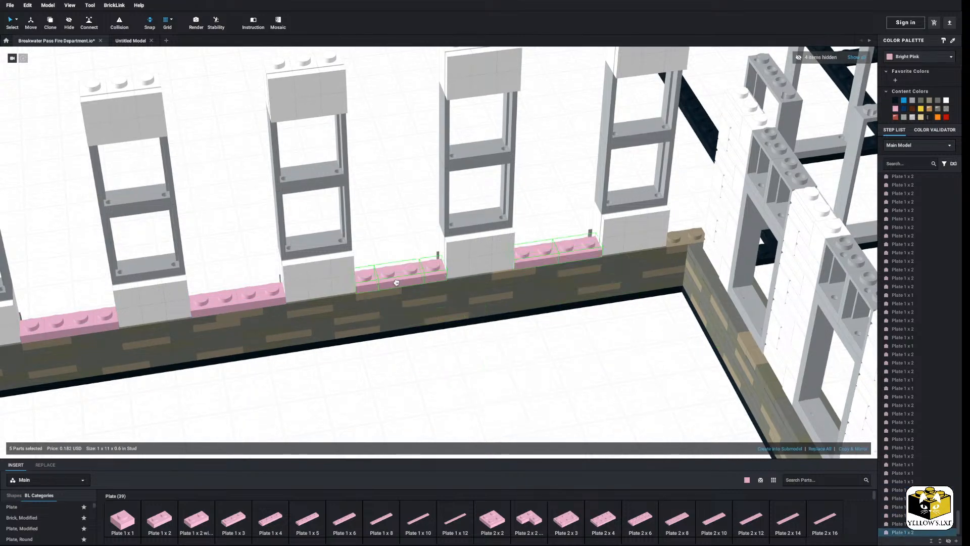
pyautogui.click(508, 359)
# Try a Plate 1 x 2 on the two studs between the last window and the inner wall corner
pyautogui.moveTo(508, 360); pyautogui.dragTo(365, 408, button='right')
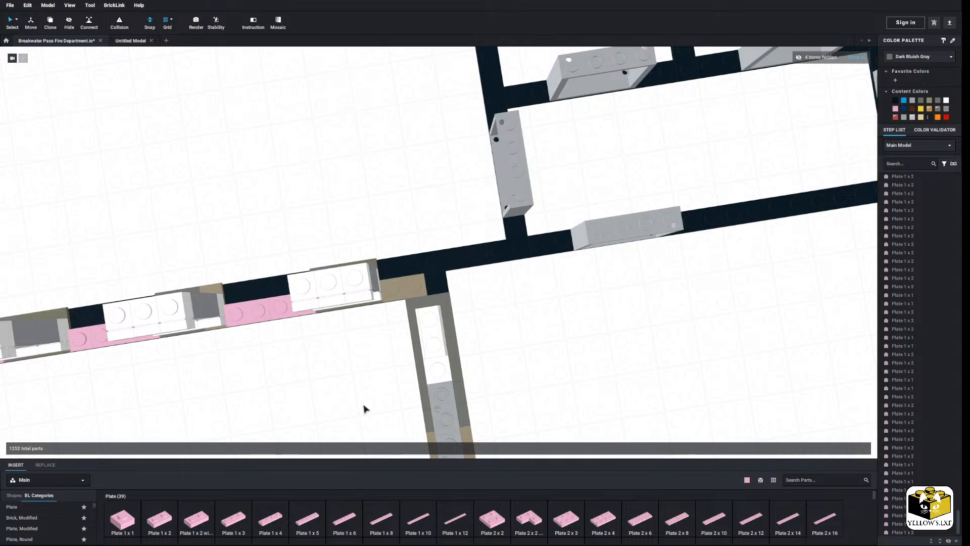
pyautogui.moveTo(363, 405); pyautogui.dragTo(381, 405, button='middle')
pyautogui.moveTo(380, 405); pyautogui.dragTo(273, 456, button='right')
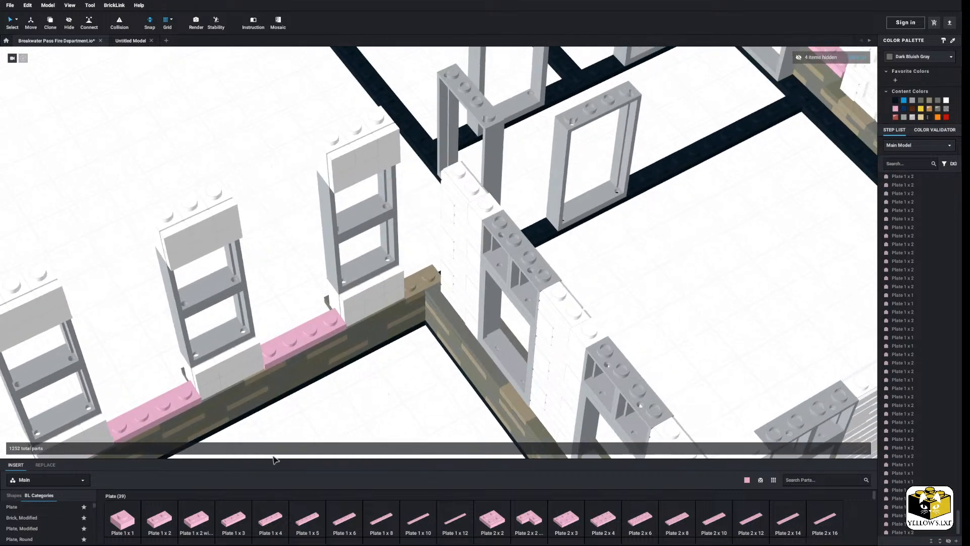
pyautogui.click(159, 524)
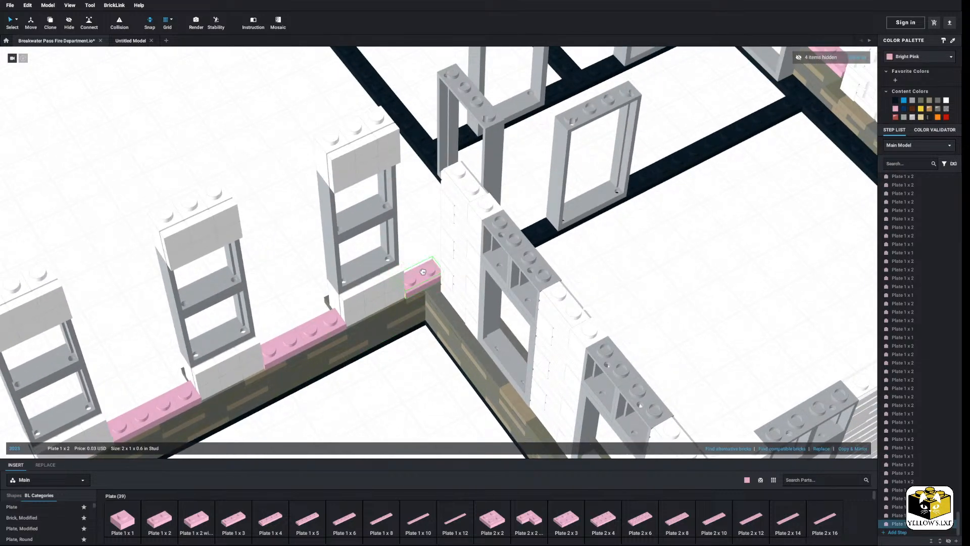
pyautogui.moveTo(439, 364); pyautogui.dragTo(433, 353, button='right')
pyautogui.click(396, 359)
pyautogui.click(422, 422)
pyautogui.moveTo(422, 422); pyautogui.dragTo(418, 406, button='right')
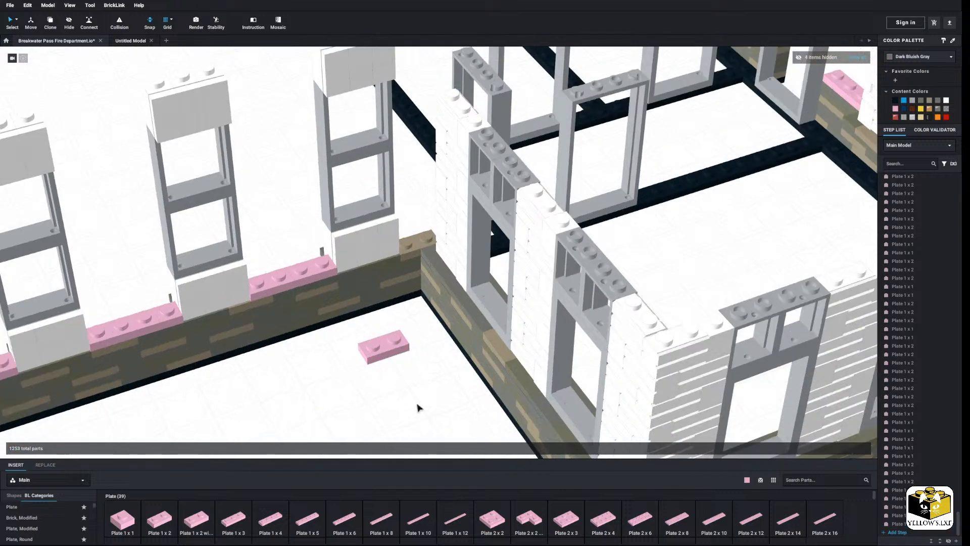
# Cover the two studs at the inner wall corner with two Plate 1 x 1 and delete the spare Plate 1 x 2
pyautogui.scroll(4, 412, 400)
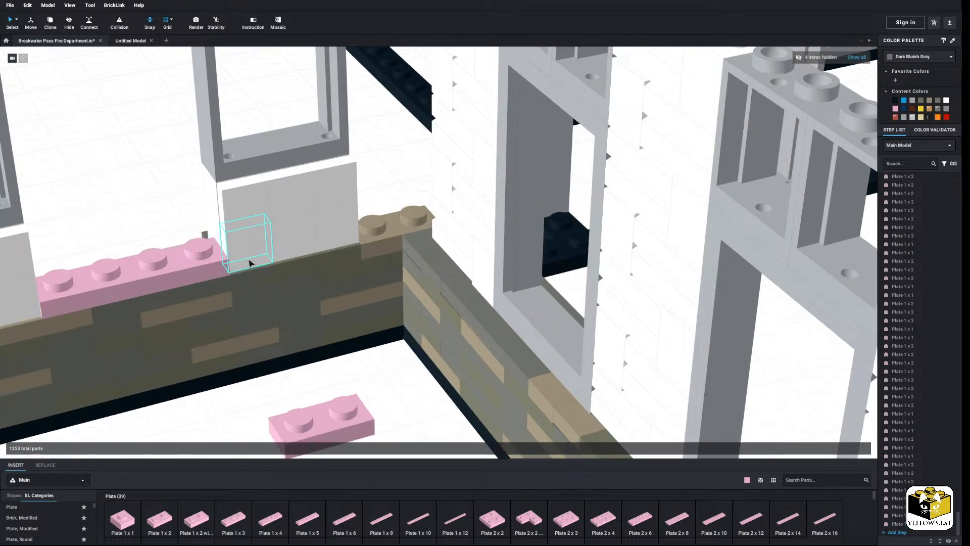
pyautogui.click(134, 520)
pyautogui.click(372, 222)
pyautogui.click(134, 516)
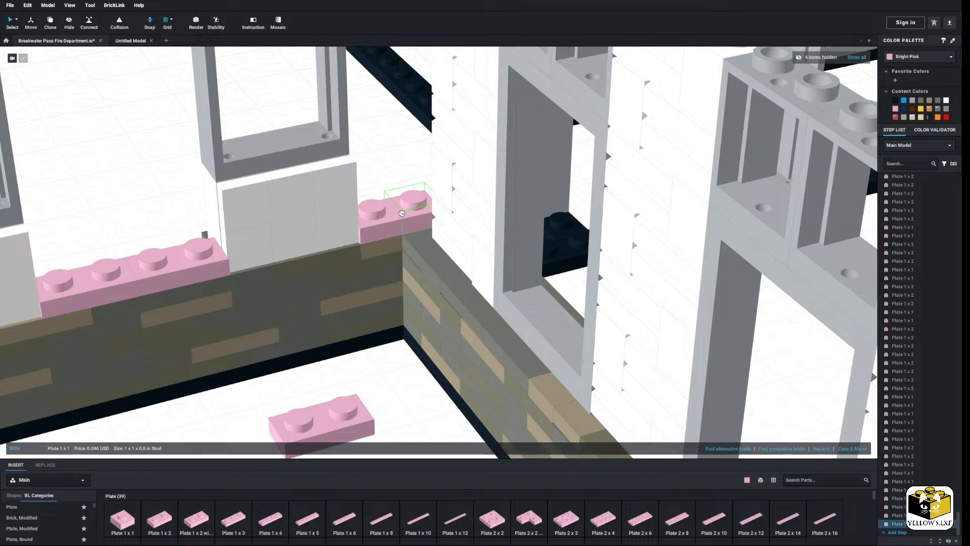
pyautogui.click(412, 219)
pyautogui.scroll(-3, 404, 232)
pyautogui.rightClick(358, 369)
pyautogui.click(370, 399)
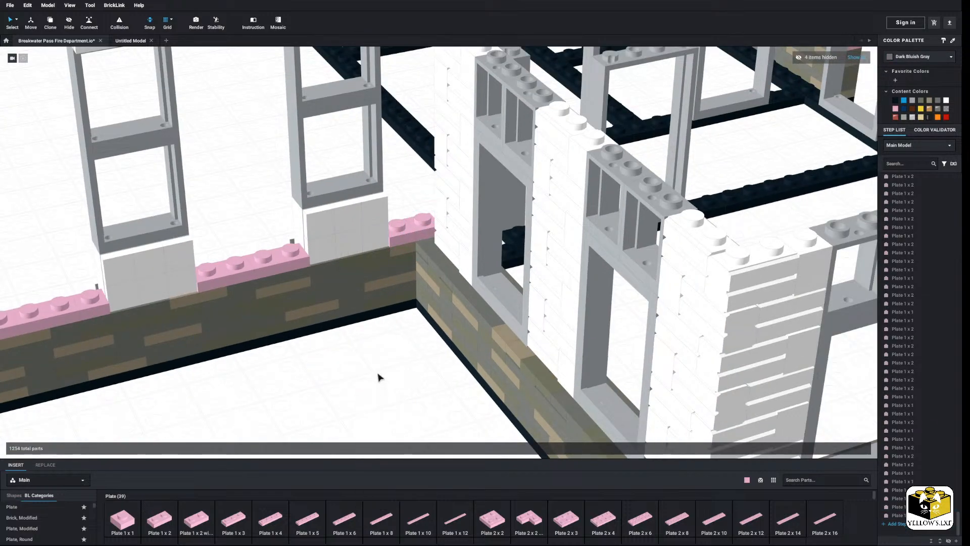
# Start a second pink course with a Plate 1 x 2 on top of the two plates at the inner corner
pyautogui.scroll(-8, 373, 347)
pyautogui.scroll(8, 373, 347)
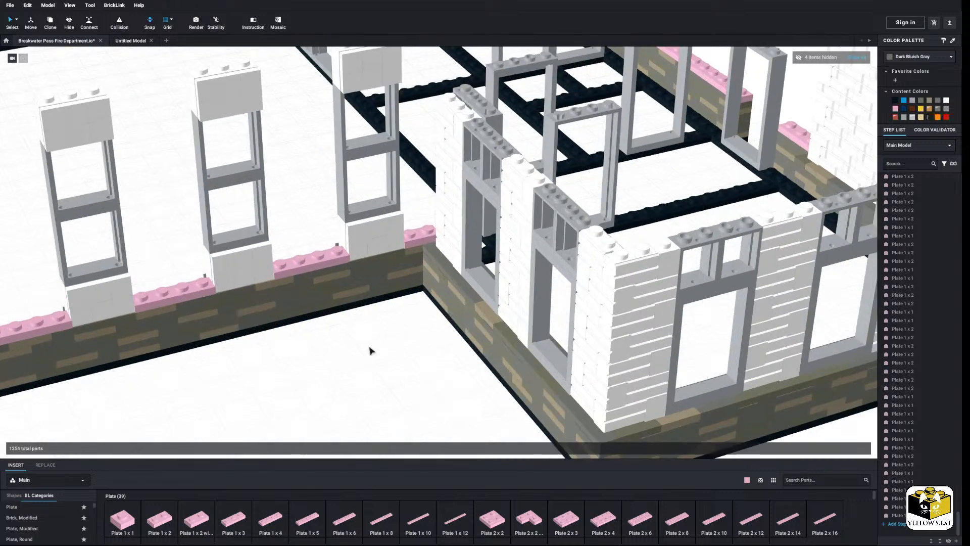
pyautogui.click(159, 518)
pyautogui.scroll(3, 270, 407)
pyautogui.click(412, 226)
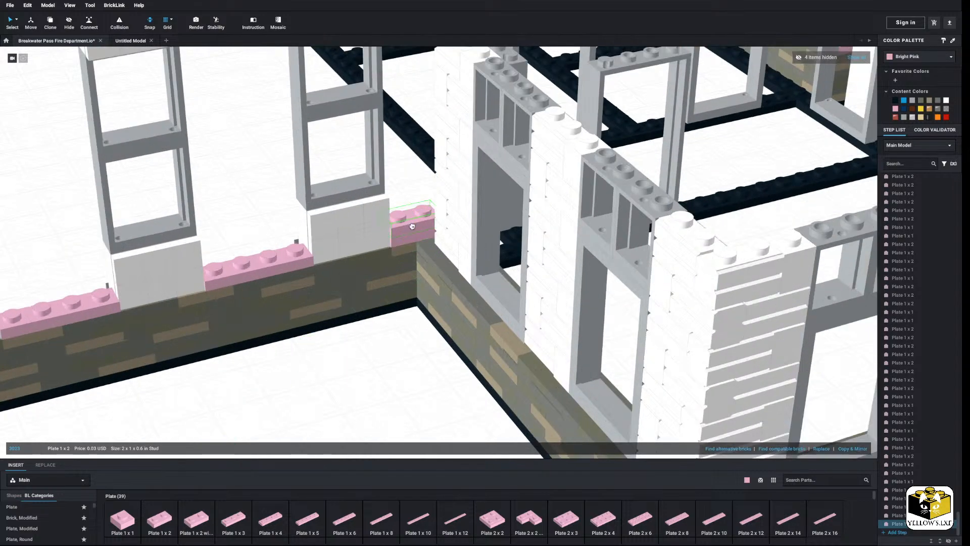
# Top the pink row between the fourth and fifth windows with a centred Plate 1 x 2 and a Plate 1 x 1 at each end
pyautogui.click(159, 518)
pyautogui.click(266, 250)
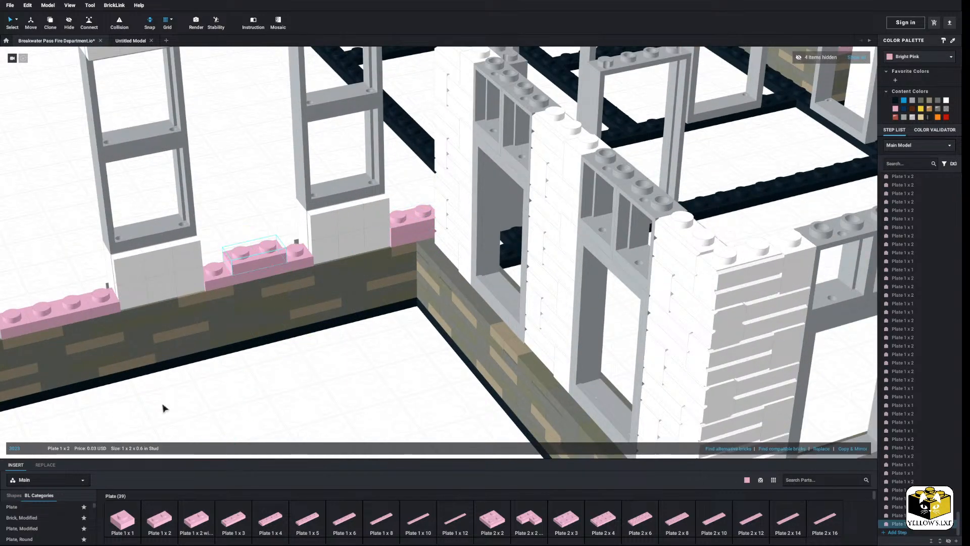
pyautogui.click(123, 517)
pyautogui.click(298, 244)
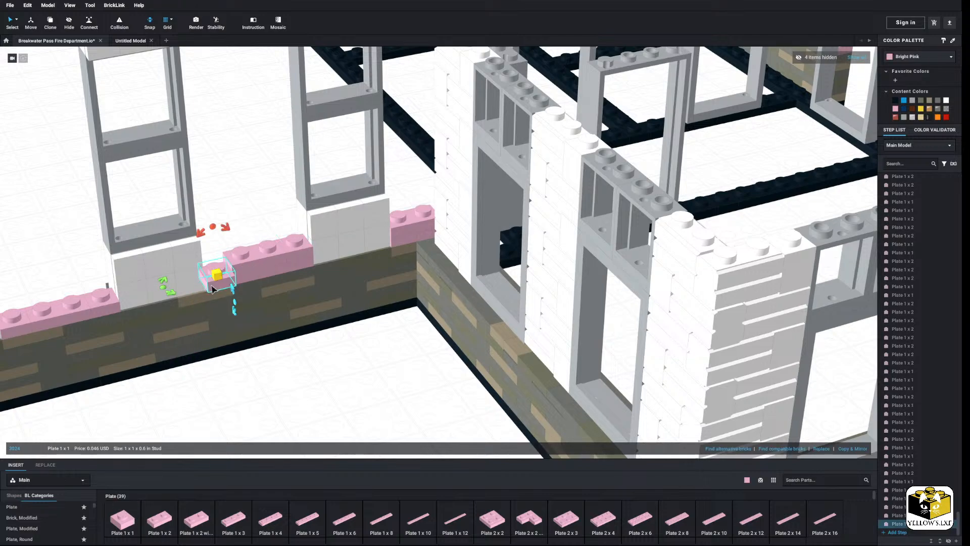
pyautogui.moveTo(212, 288); pyautogui.dragTo(216, 283)
pyautogui.click(257, 385)
# Top the pink row between the third and fourth windows with two Plate 1 x 2
pyautogui.moveTo(210, 415); pyautogui.dragTo(422, 374, button='middle')
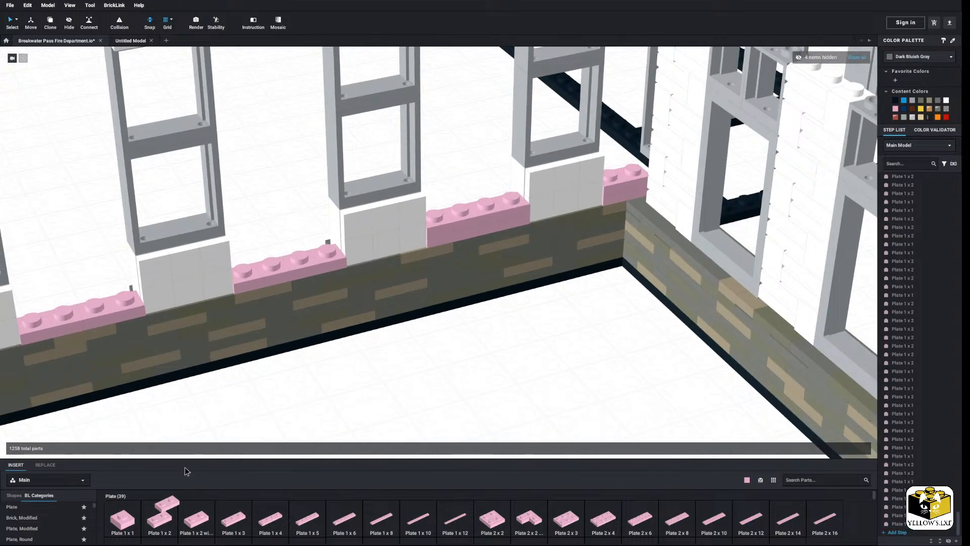
pyautogui.click(319, 243)
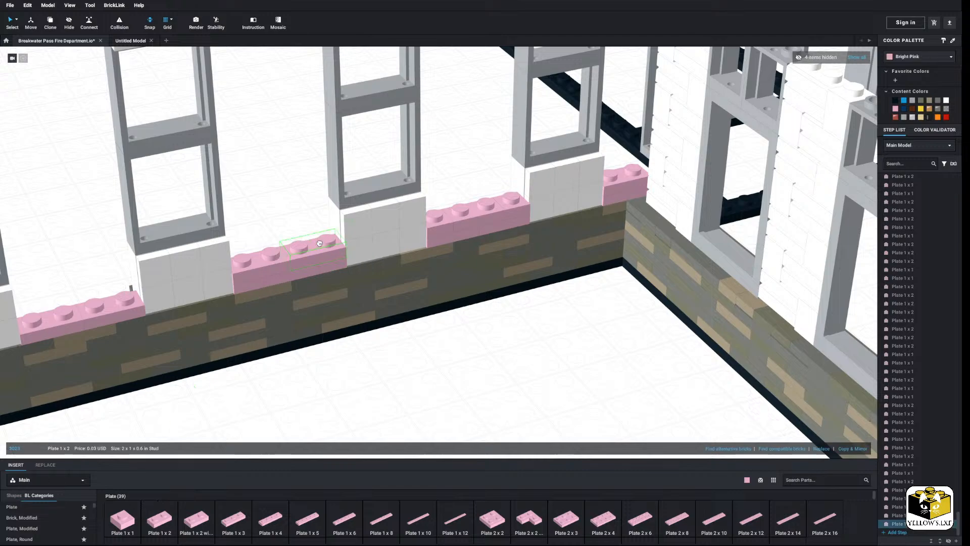
pyautogui.click(245, 212)
# Place a Plate 1 x 2 centrally on top of the pink row between the second and third windows
pyautogui.scroll(-5, 222, 246)
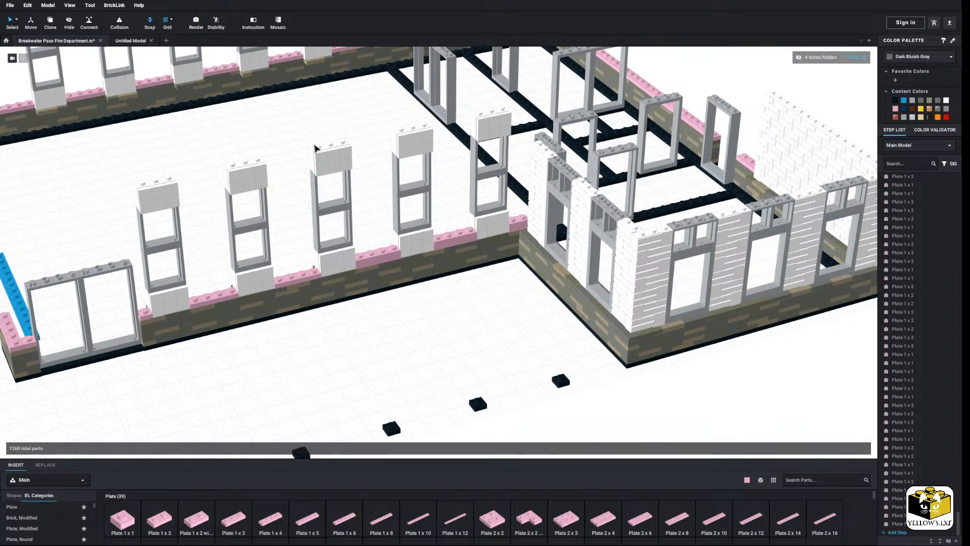
pyautogui.scroll(5, 300, 368)
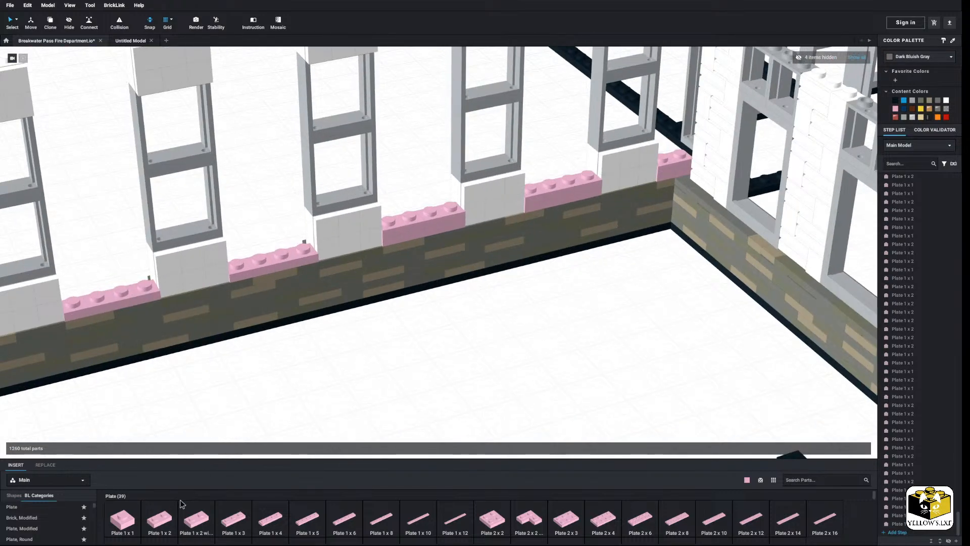
pyautogui.click(159, 518)
pyautogui.click(270, 253)
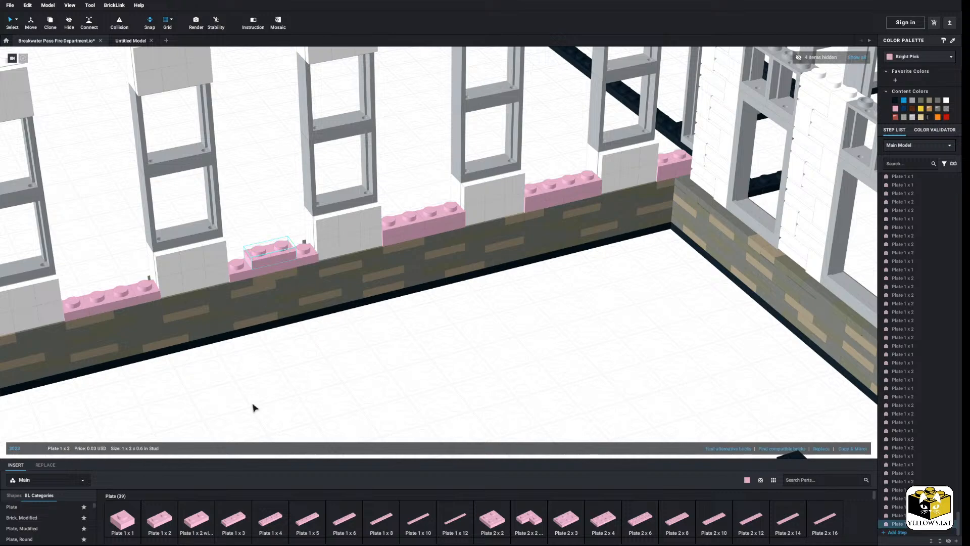
# Copy the two end Plate 1 x 1 from the first window gap and paste them beside the centred plate in the second gap's upper course
pyautogui.click(253, 407)
pyautogui.moveTo(252, 407); pyautogui.dragTo(289, 405, button='right')
pyautogui.click(242, 284)
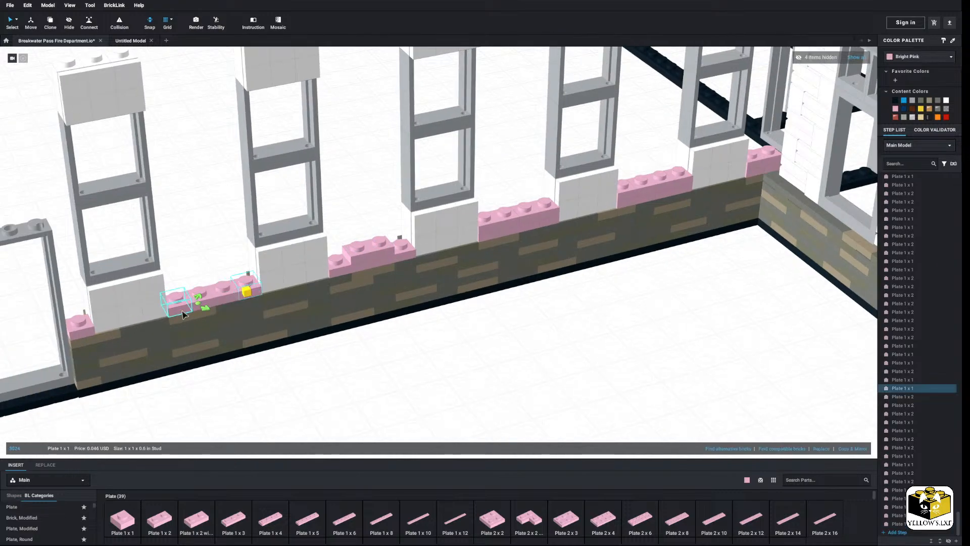
pyautogui.keyDown('ctrl'); pyautogui.click(180, 306); pyautogui.keyUp('ctrl')
pyautogui.rightClick(181, 310)
pyautogui.click(193, 318)
pyautogui.rightClick(201, 243)
pyautogui.click(216, 267)
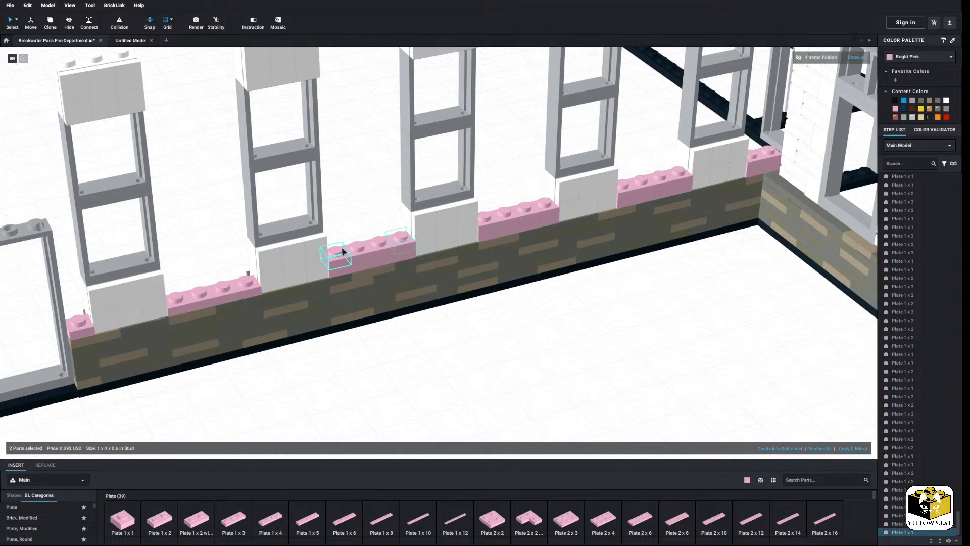
pyautogui.click(340, 249)
# Copy the two lower Plate 1 x 2 of the second window gap and paste them on top of the first gap's pink row
pyautogui.click(349, 260)
pyautogui.keyDown('ctrl'); pyautogui.click(384, 257); pyautogui.keyUp('ctrl')
pyautogui.rightClick(382, 266)
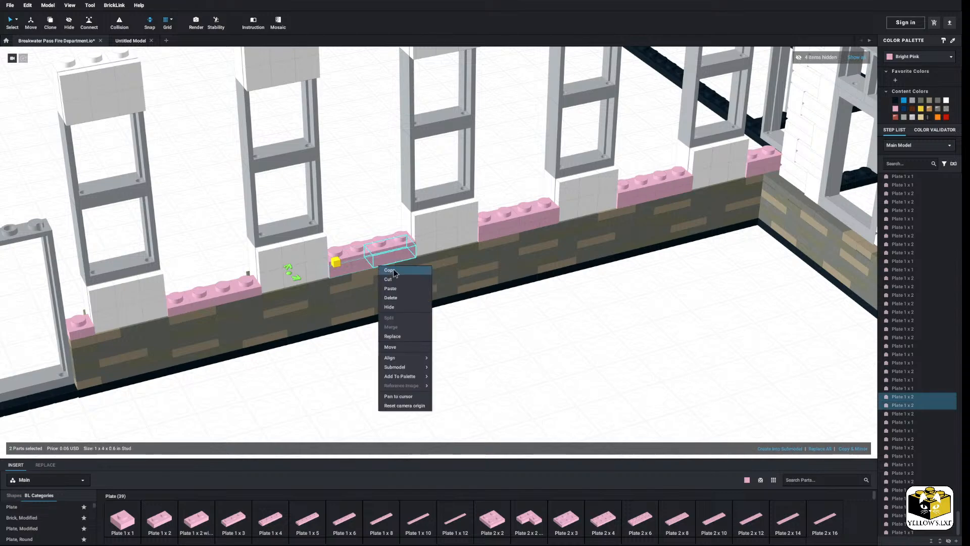
pyautogui.click(393, 273)
pyautogui.rightClick(372, 196)
pyautogui.click(385, 220)
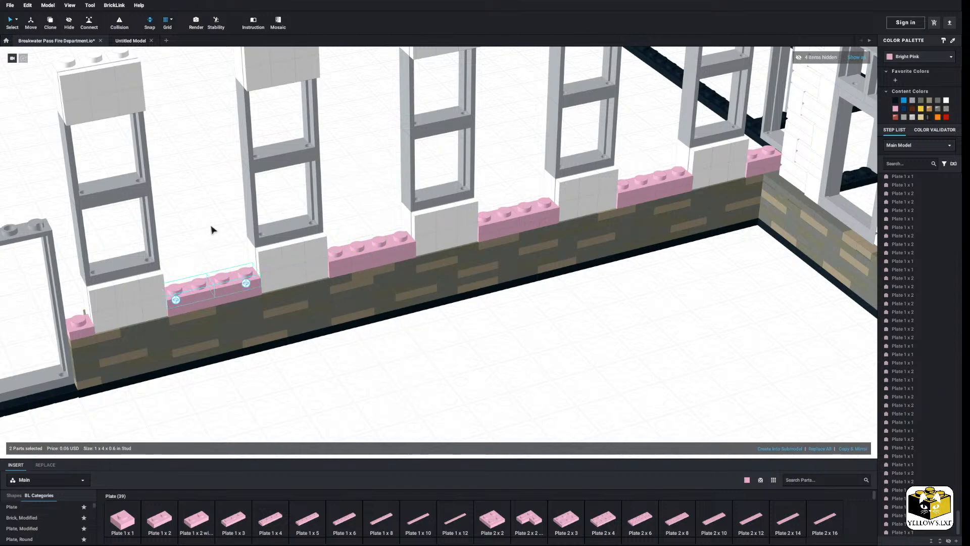
pyautogui.click(212, 230)
# Copy the Plate 1 x 1 beside the double door and paste it on top of itself as the second course
pyautogui.moveTo(211, 230); pyautogui.dragTo(271, 234, button='middle')
pyautogui.click(211, 321)
pyautogui.rightClick(210, 317)
pyautogui.click(220, 324)
pyautogui.rightClick(331, 251)
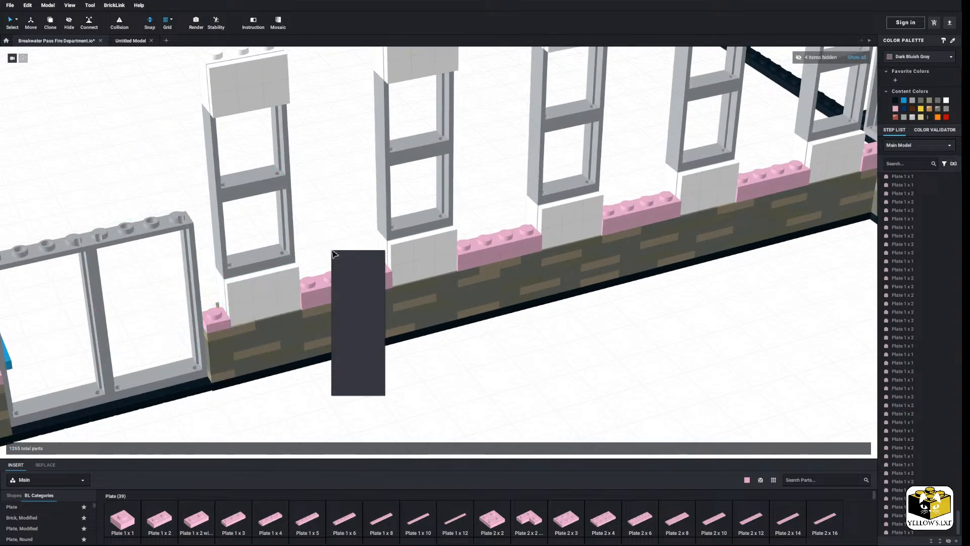
pyautogui.click(350, 274)
pyautogui.click(216, 310)
pyautogui.click(156, 317)
# Add a second course of three Plate 1 x 2 on the L-shaped corner pier beside the double door
pyautogui.moveTo(156, 317); pyautogui.dragTo(287, 294, button='middle')
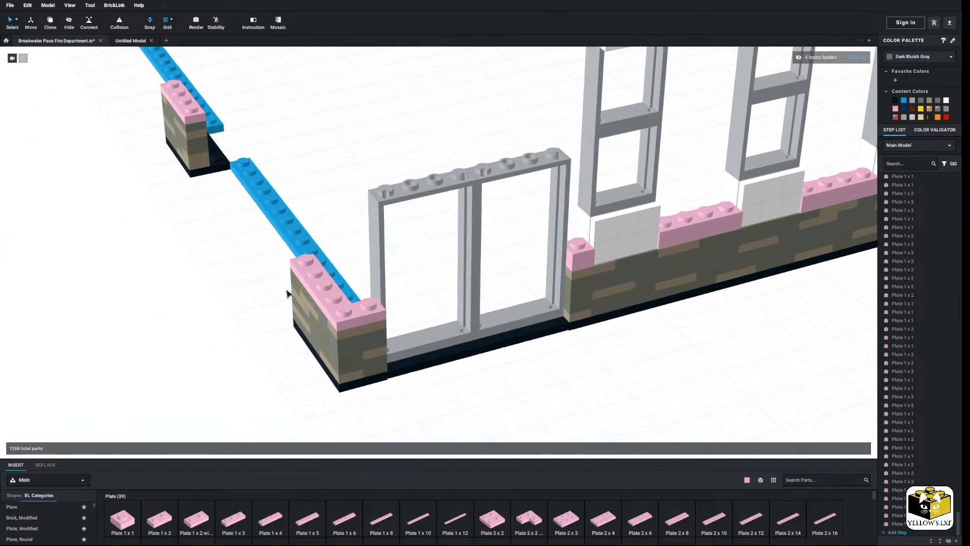
pyautogui.moveTo(166, 314); pyautogui.dragTo(235, 304, button='right')
pyautogui.moveTo(266, 337); pyautogui.dragTo(241, 328, button='middle')
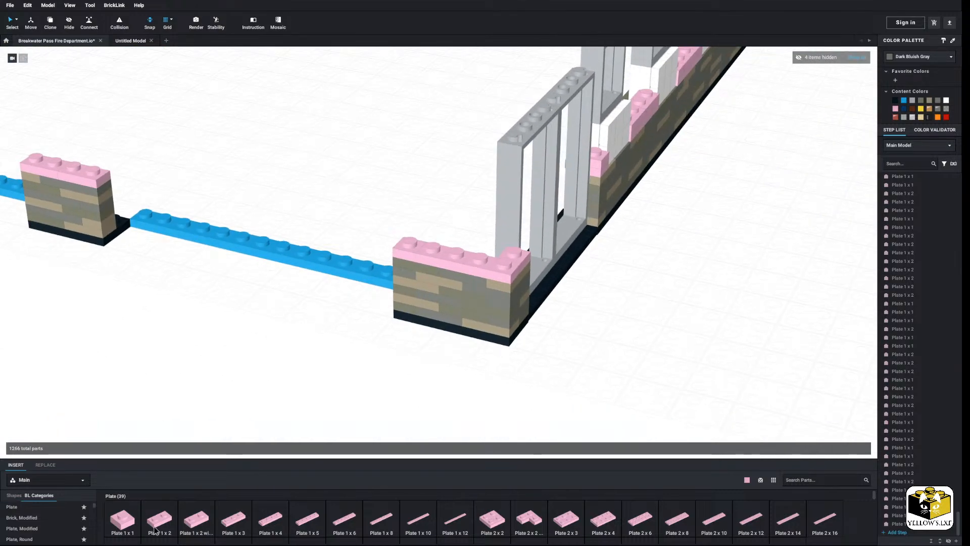
pyautogui.moveTo(154, 529); pyautogui.dragTo(512, 255)
pyautogui.moveTo(174, 506); pyautogui.dragTo(478, 256)
pyautogui.moveTo(156, 519); pyautogui.dragTo(419, 238)
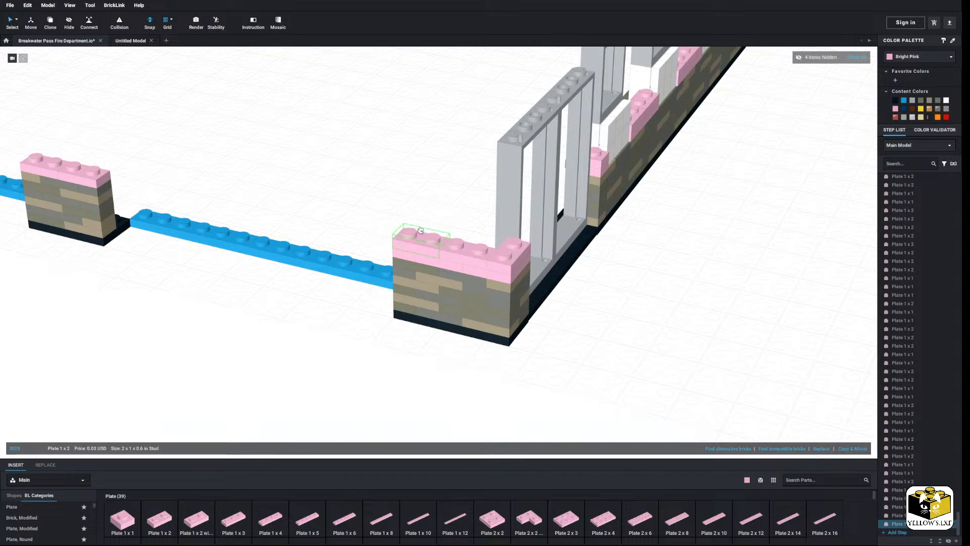
pyautogui.click(367, 225)
pyautogui.moveTo(342, 208); pyautogui.dragTo(523, 283, button='middle')
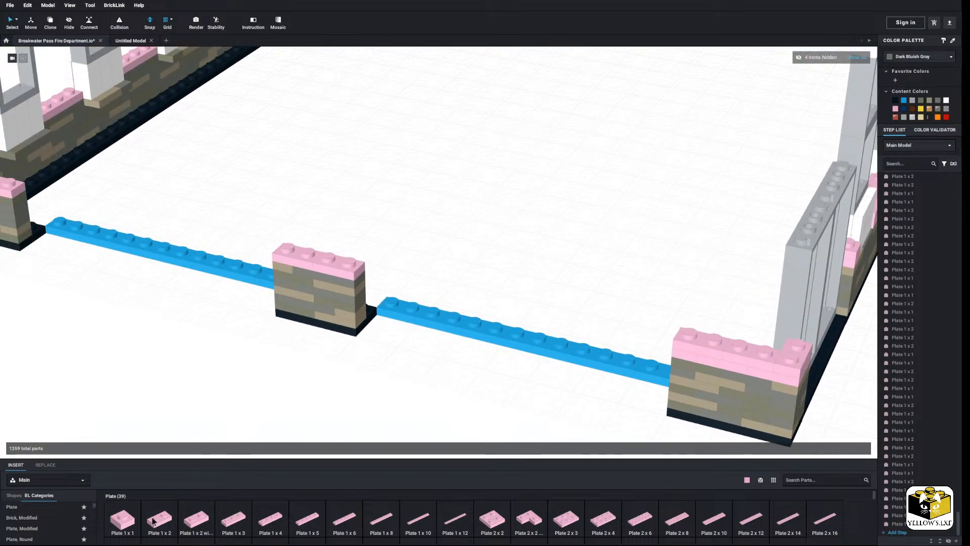
# Add a second course on the middle front pier: one centred Plate 1 x 2 with a Plate 1 x 1 at each end
pyautogui.moveTo(153, 520); pyautogui.dragTo(326, 251)
pyautogui.moveTo(122, 518); pyautogui.dragTo(288, 249)
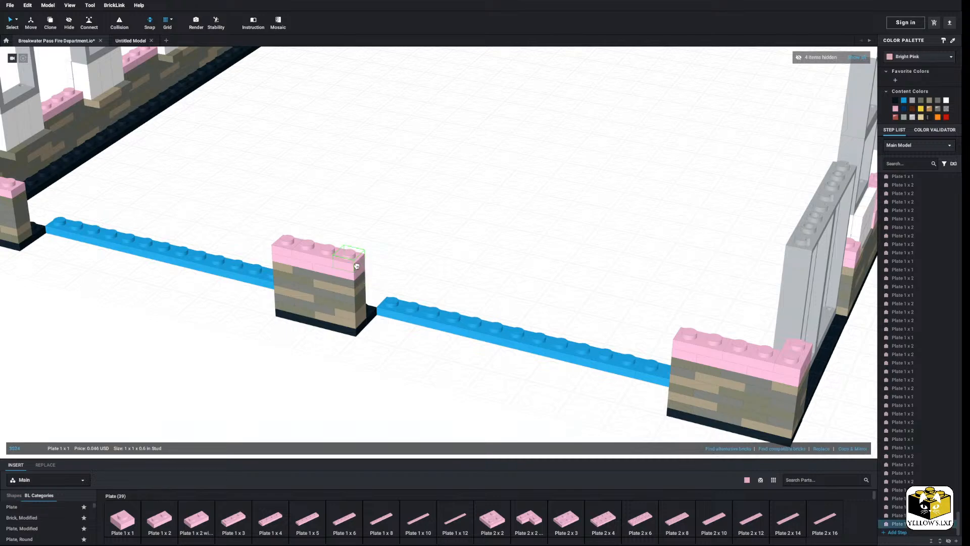
pyautogui.click(303, 205)
# Add a second course on the L-shaped corner pier before the window wall, using three Plate 1 x 2 and a Plate 1 x 1 at each end
pyautogui.moveTo(303, 206); pyautogui.dragTo(447, 248, button='right')
pyautogui.scroll(2, 447, 249)
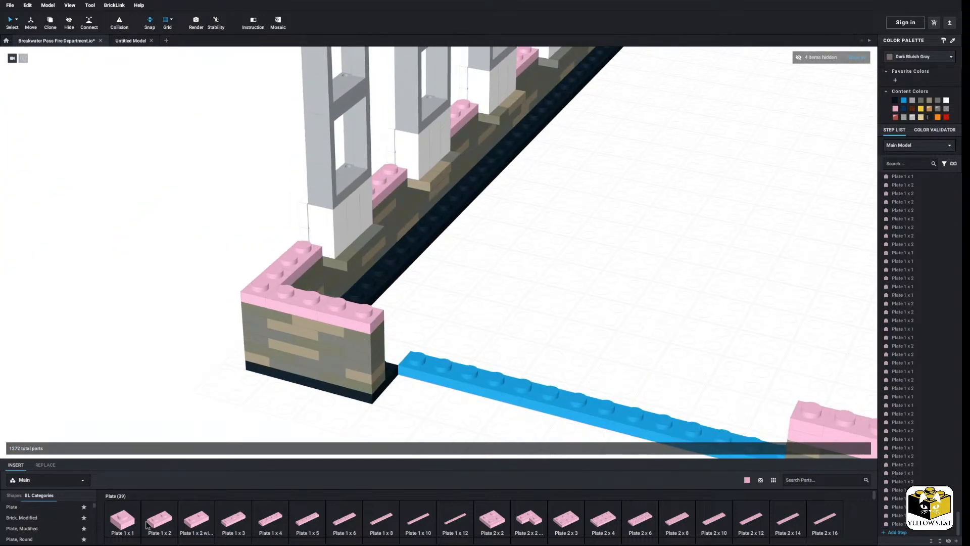
pyautogui.moveTo(147, 525); pyautogui.dragTo(323, 298)
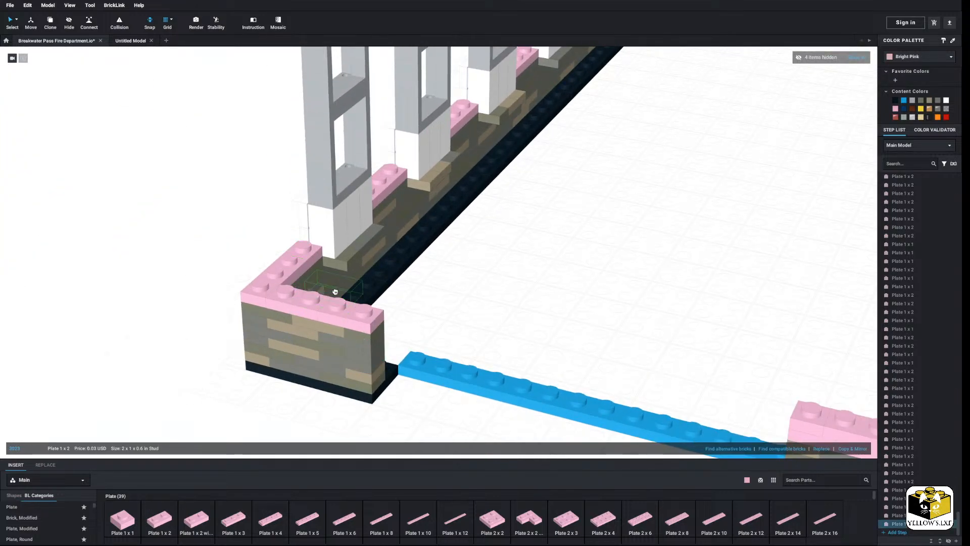
pyautogui.click(157, 515)
pyautogui.click(282, 269)
pyautogui.click(157, 526)
pyautogui.moveTo(319, 298); pyautogui.dragTo(250, 326, button='right')
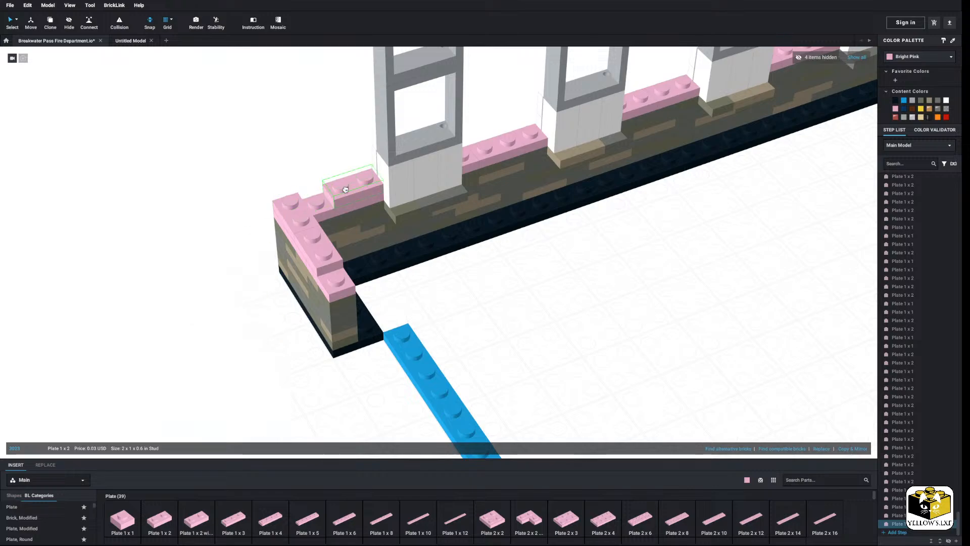
pyautogui.click(321, 198)
pyautogui.click(124, 518)
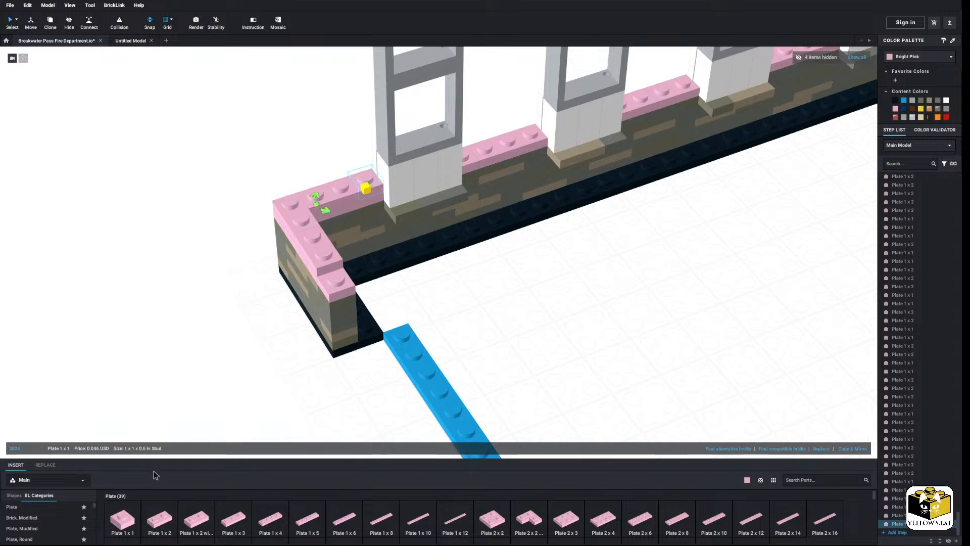
pyautogui.click(125, 520)
pyautogui.click(337, 275)
pyautogui.click(502, 290)
# Place two Plate 1 x 2 end to end as the second course in the first gap between the window columns
pyautogui.scroll(-3, 502, 289)
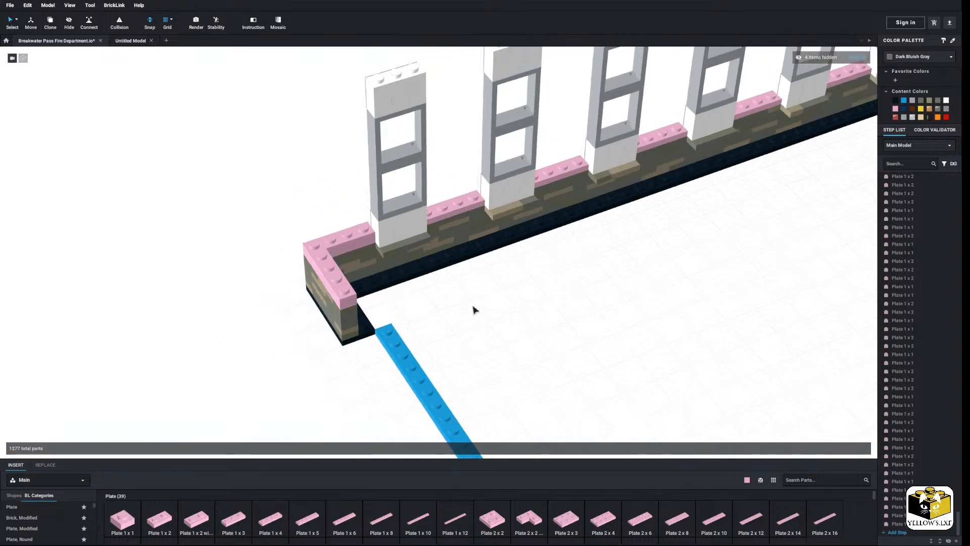
pyautogui.scroll(3, 440, 361)
pyautogui.click(160, 520)
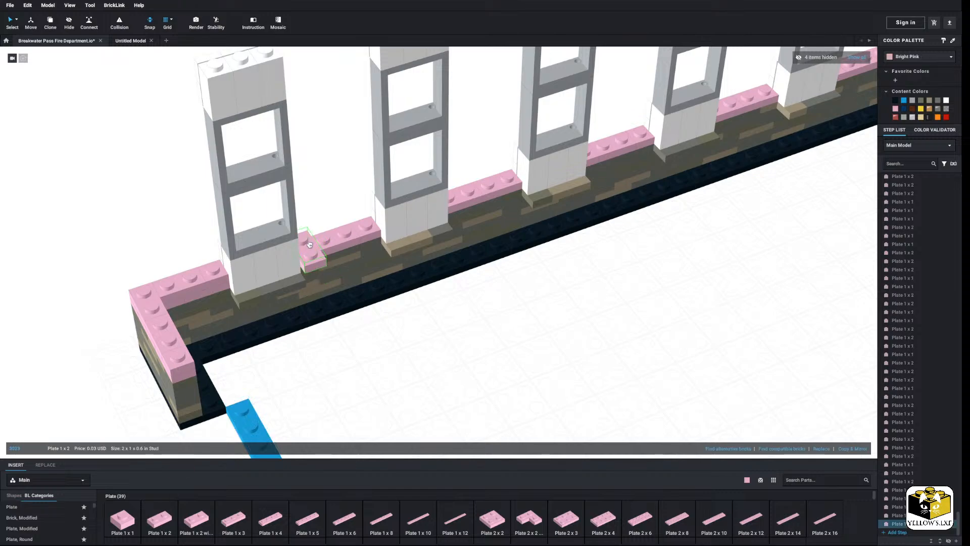
pyautogui.click(359, 227)
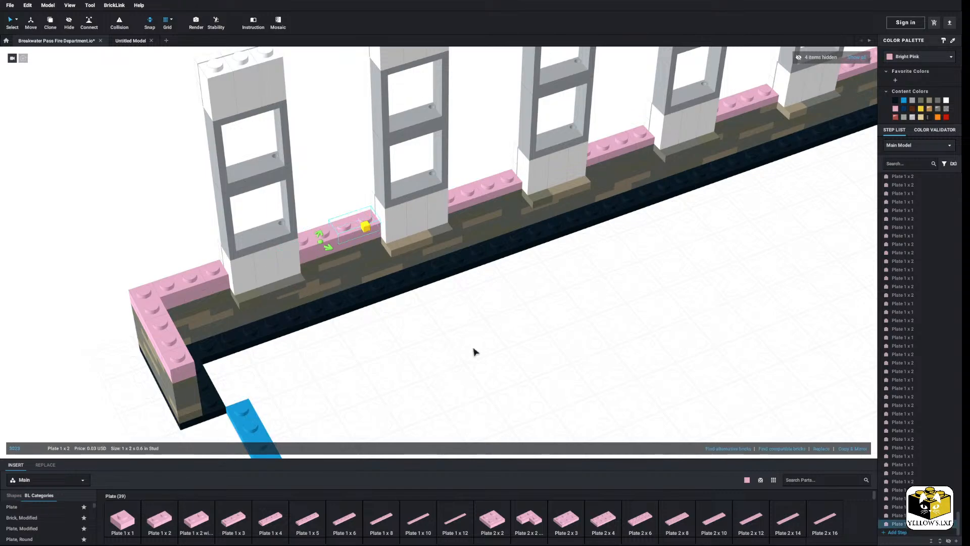
pyautogui.click(474, 350)
# Fill the second window gap's upper course with a centred Plate 1 x 2 and a Plate 1 x 1 at each end
pyautogui.moveTo(591, 295); pyautogui.dragTo(389, 369, button='middle')
pyautogui.click(159, 516)
pyautogui.click(321, 234)
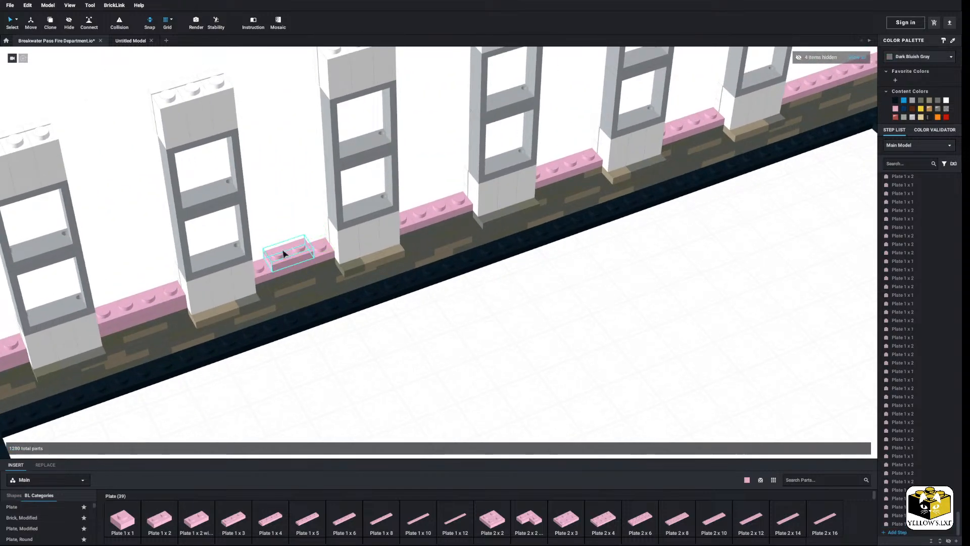
pyautogui.click(122, 518)
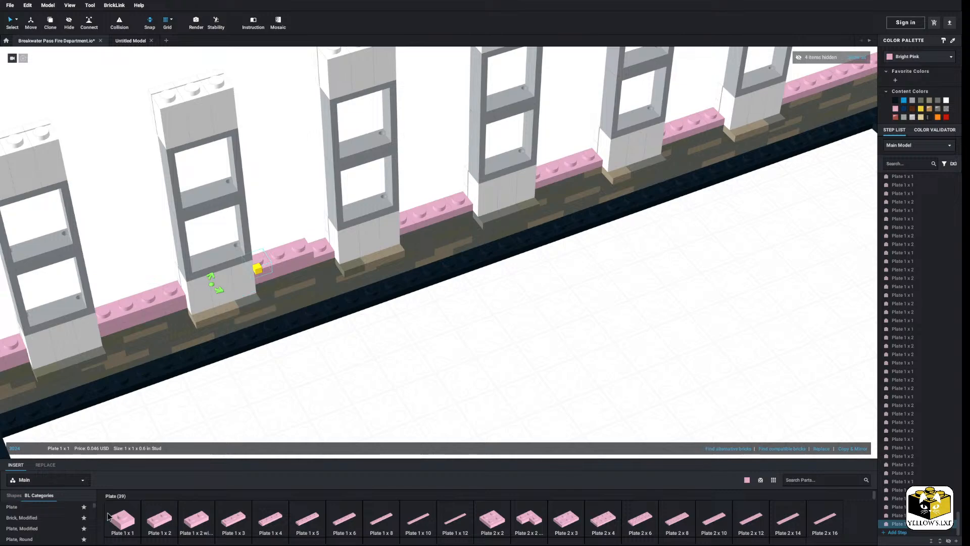
pyautogui.click(318, 244)
pyautogui.click(293, 193)
# Place two Plate 1 x 2 end to end as the second course in the third window gap
pyautogui.moveTo(293, 194); pyautogui.dragTo(228, 217, button='middle')
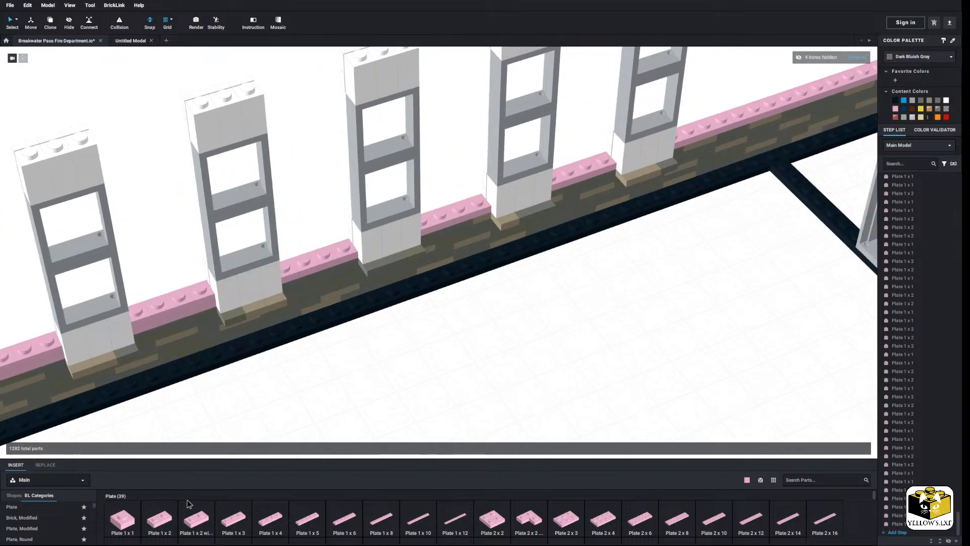
pyautogui.click(155, 513)
pyautogui.click(159, 516)
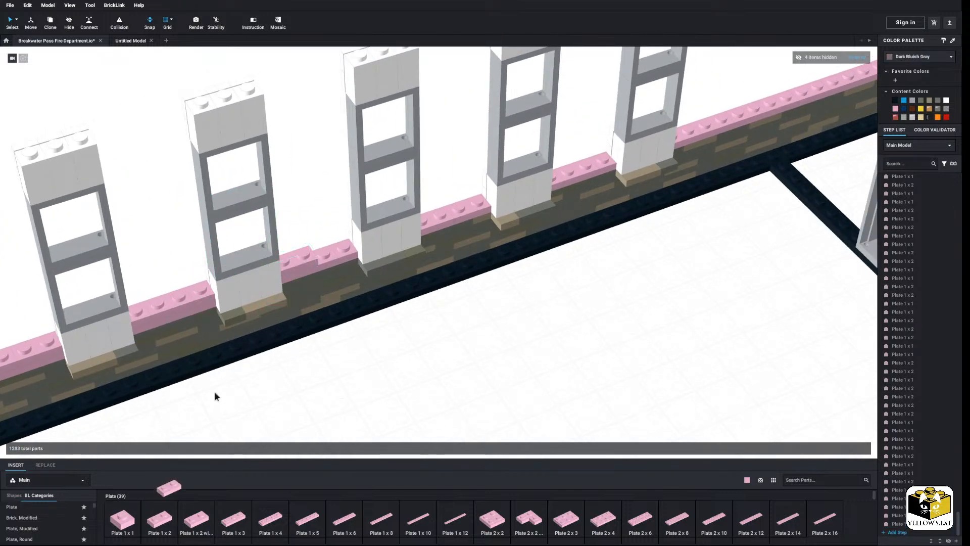
pyautogui.click(337, 245)
# Copy the upper-course plates of the second and third window gaps and paste them onto the fourth and fifth gaps
pyautogui.moveTo(332, 192); pyautogui.dragTo(240, 212, button='middle')
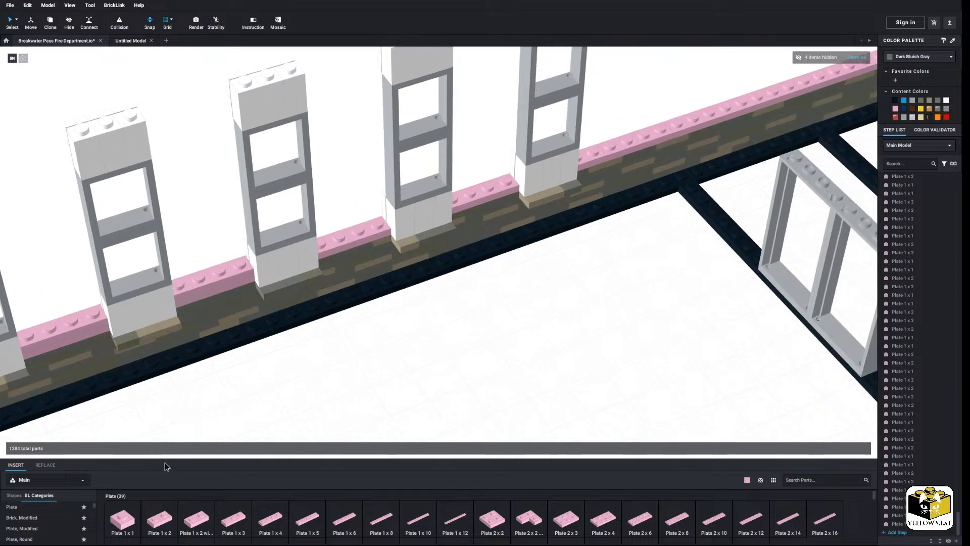
pyautogui.click(97, 317)
pyautogui.keyDown('ctrl'); pyautogui.click(28, 338); pyautogui.keyUp('ctrl')
pyautogui.keyDown('ctrl'); pyautogui.click(51, 332); pyautogui.keyUp('ctrl')
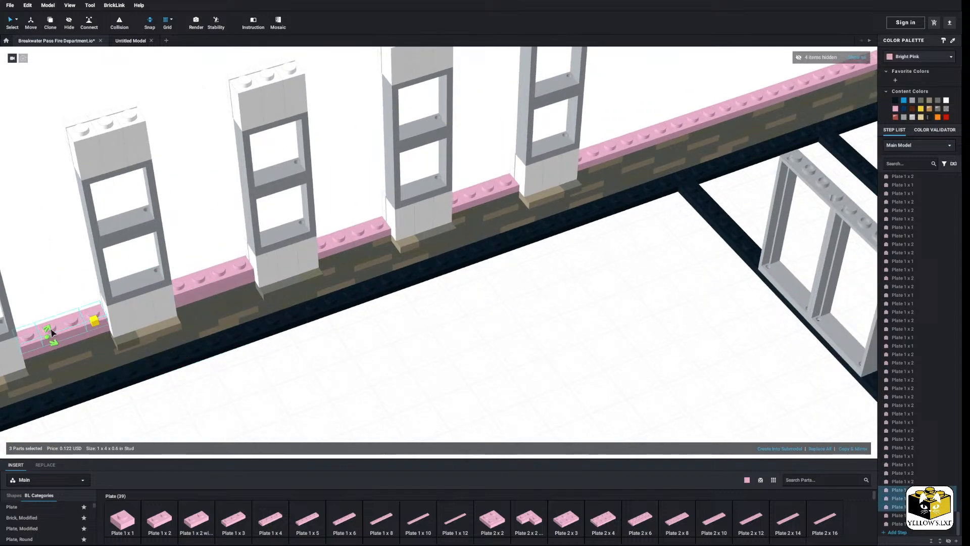
pyautogui.keyDown('ctrl'); pyautogui.click(231, 275); pyautogui.keyUp('ctrl')
pyautogui.rightClick(232, 270)
pyautogui.click(244, 285)
pyautogui.click(537, 306)
pyautogui.rightClick(548, 318)
pyautogui.click(559, 339)
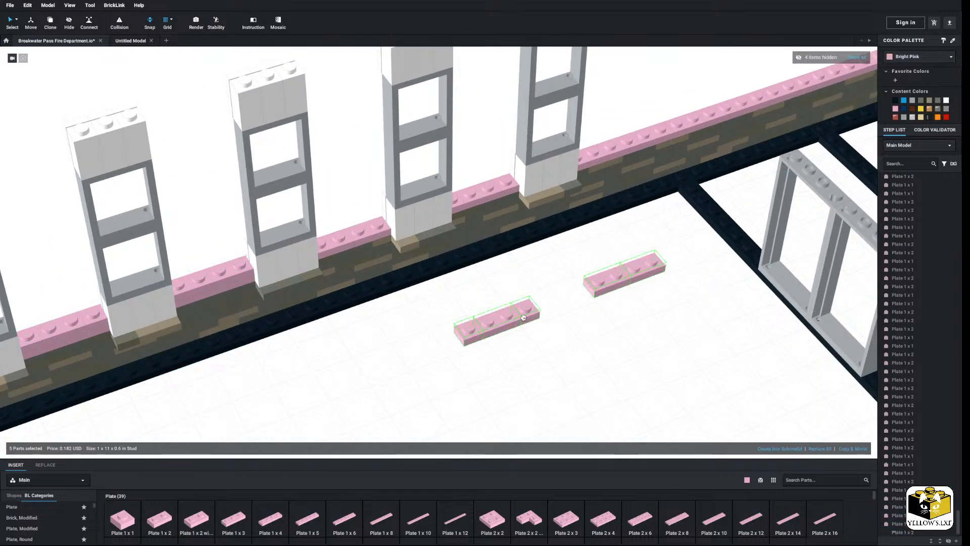
pyautogui.click(356, 237)
pyautogui.click(533, 268)
# Start the second course of the long wall beside the last window column with a Plate 1 x 1 followed by a Plate 1 x 2
pyautogui.moveTo(532, 268); pyautogui.dragTo(429, 341, button='middle')
pyautogui.moveTo(430, 341); pyautogui.dragTo(347, 333, button='right')
pyautogui.click(114, 515)
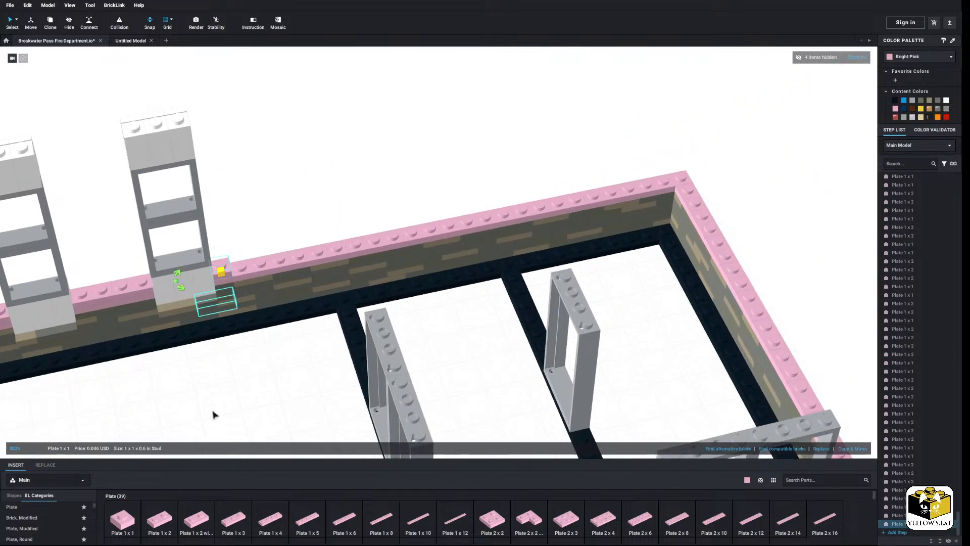
pyautogui.click(159, 518)
pyautogui.click(261, 277)
# Examine the pink courses and the stone base along the long wall and its far corner from inside and outside
pyautogui.moveTo(260, 277); pyautogui.dragTo(304, 383, button='right')
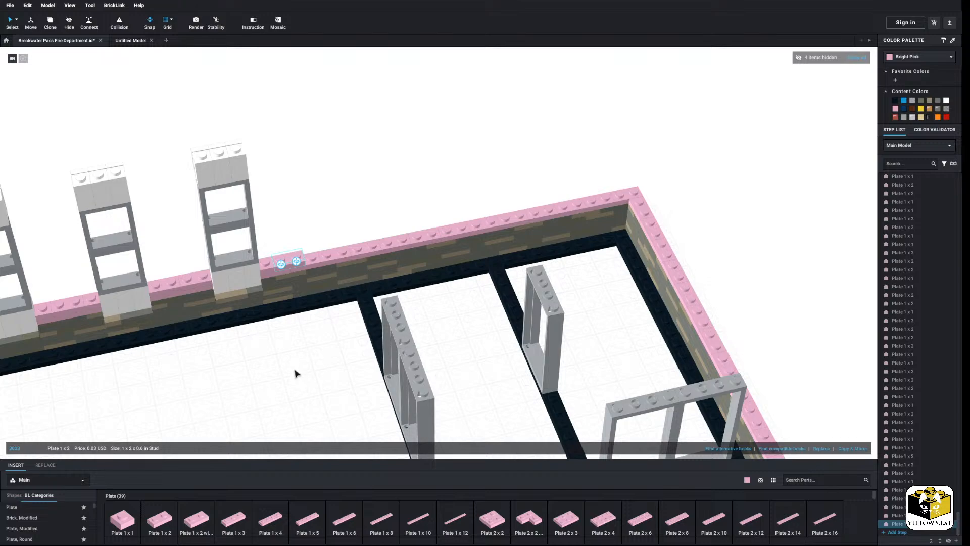
pyautogui.scroll(3, 295, 370)
pyautogui.moveTo(290, 395); pyautogui.dragTo(289, 332, button='right')
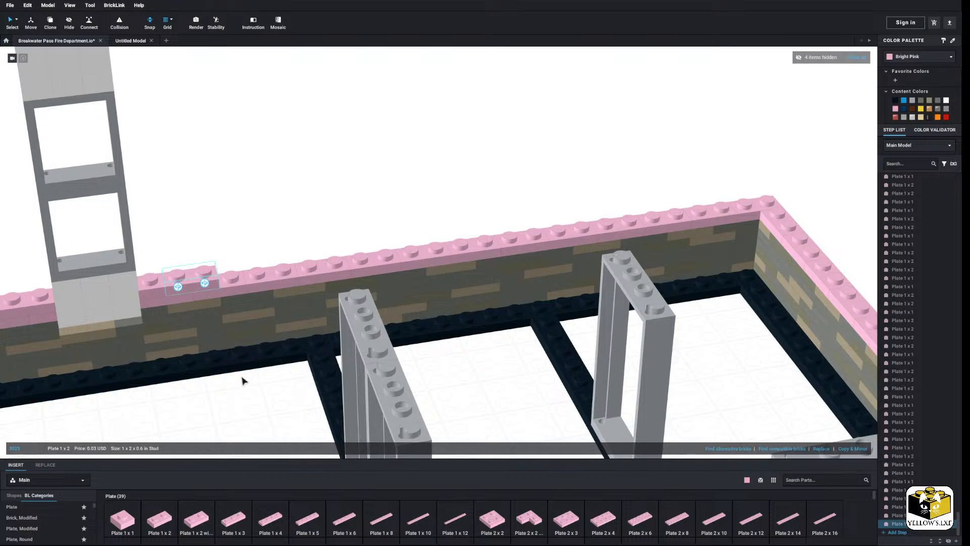
pyautogui.moveTo(242, 381); pyautogui.dragTo(496, 407, button='right')
pyautogui.moveTo(496, 407); pyautogui.dragTo(422, 309, button='middle')
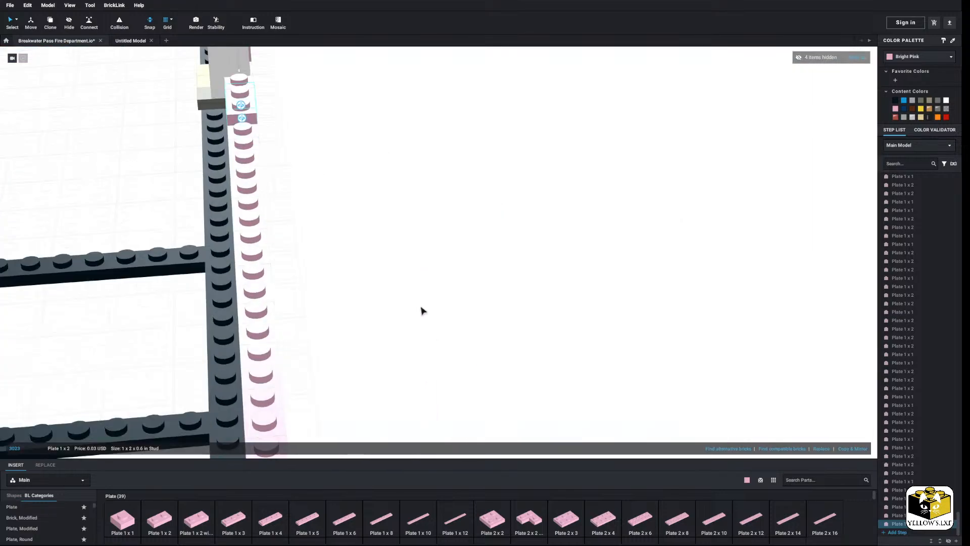
pyautogui.moveTo(422, 309); pyautogui.dragTo(433, 342, button='right')
pyautogui.moveTo(433, 342); pyautogui.dragTo(465, 355, button='middle')
pyautogui.scroll(3, 476, 360)
pyautogui.moveTo(477, 371); pyautogui.dragTo(495, 369, button='right')
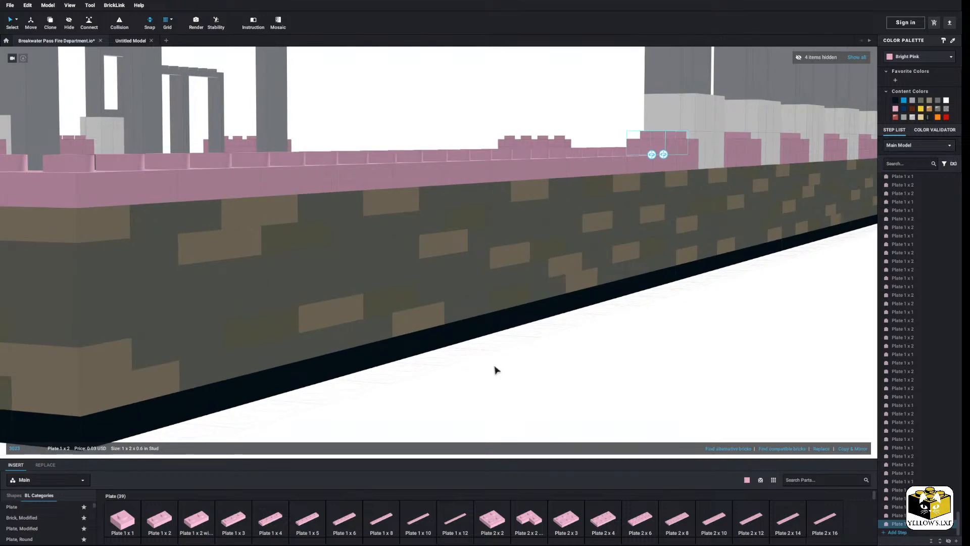
pyautogui.scroll(3, 501, 369)
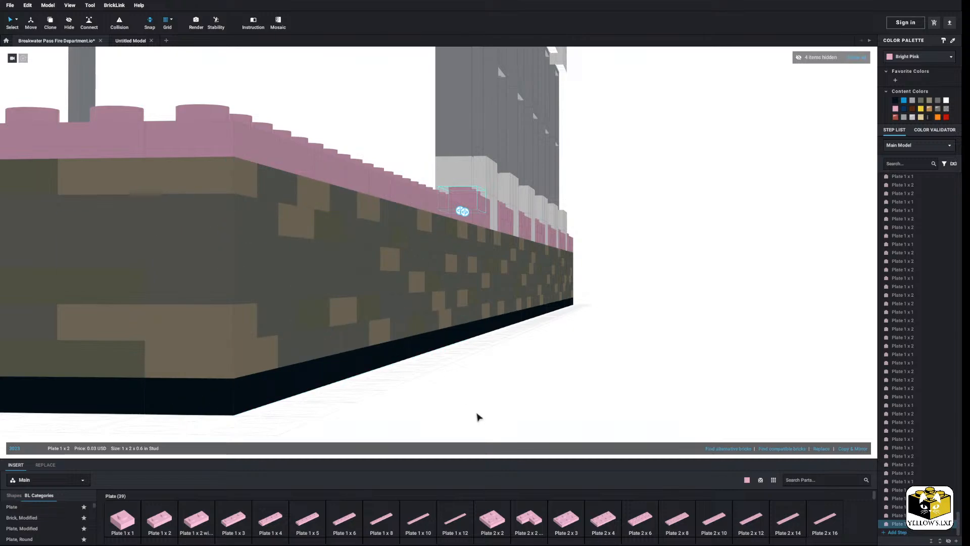
pyautogui.scroll(-5, 477, 394)
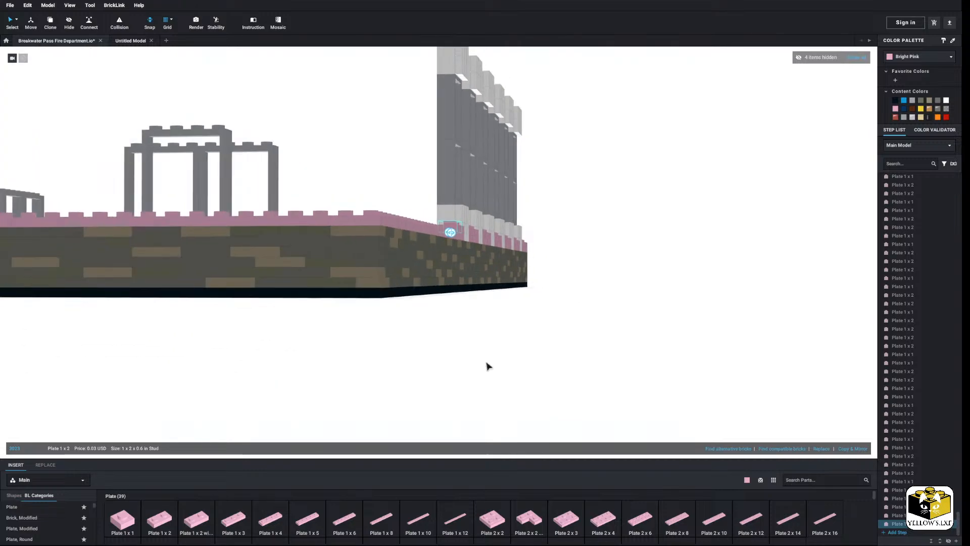
pyautogui.click(486, 348)
pyautogui.moveTo(485, 348); pyautogui.dragTo(506, 361, button='right')
pyautogui.moveTo(507, 362); pyautogui.dragTo(574, 406, button='middle')
pyautogui.moveTo(491, 344); pyautogui.dragTo(348, 308, button='right')
# Repeatedly copy and move the Plate 1 x 2 along the long wall to extend its second course to the corner
pyautogui.click(252, 312)
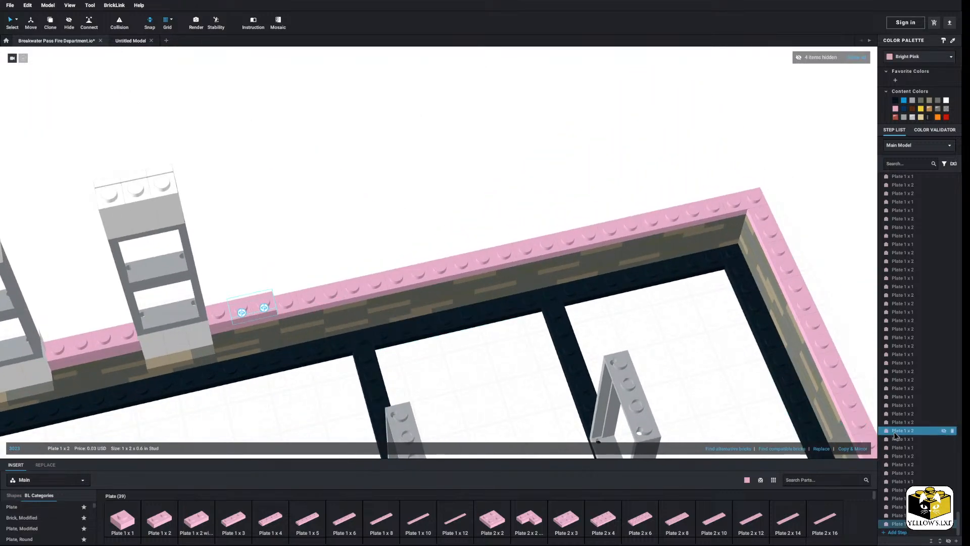
pyautogui.press('Right')
pyautogui.press('Right')
pyautogui.press('Right')
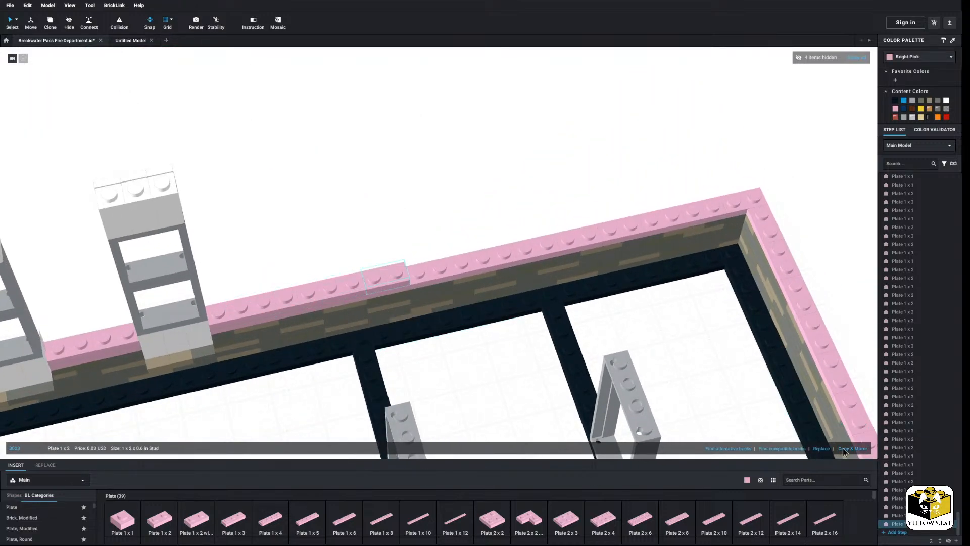
pyautogui.press('Right')
pyautogui.press('Right')
pyautogui.press('Right')
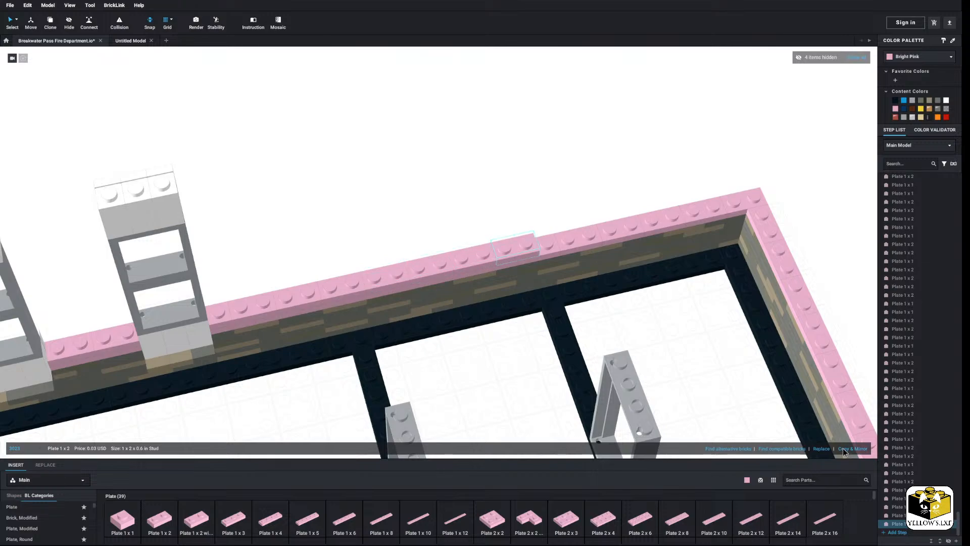
pyautogui.press('Right')
pyautogui.press('Right')
pyautogui.press('Right')
pyautogui.press('Right')
pyautogui.press('Right')
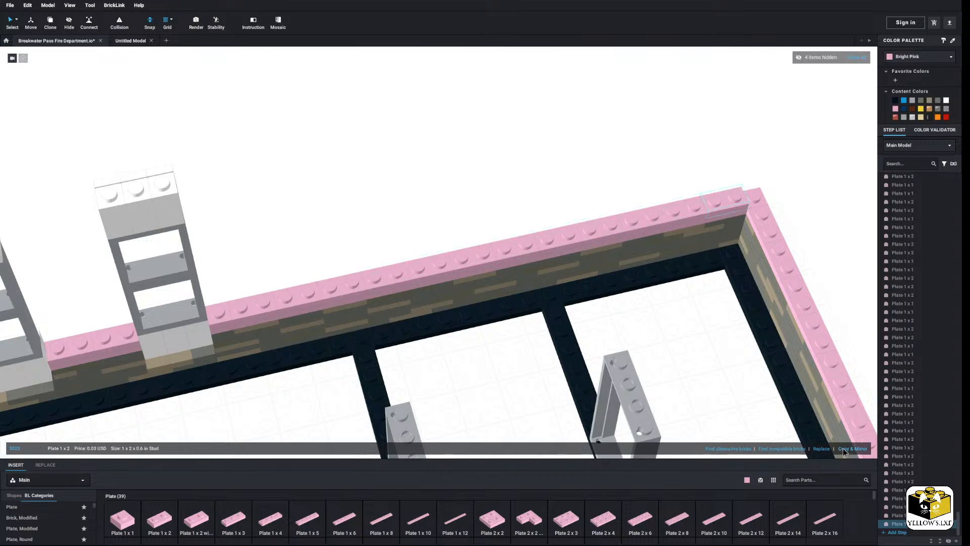
# Place a Plate 1 x 2 on the corner stud, turned to run along the adjoining wall, as the start of its second course
pyautogui.moveTo(692, 362); pyautogui.dragTo(570, 359, button='middle')
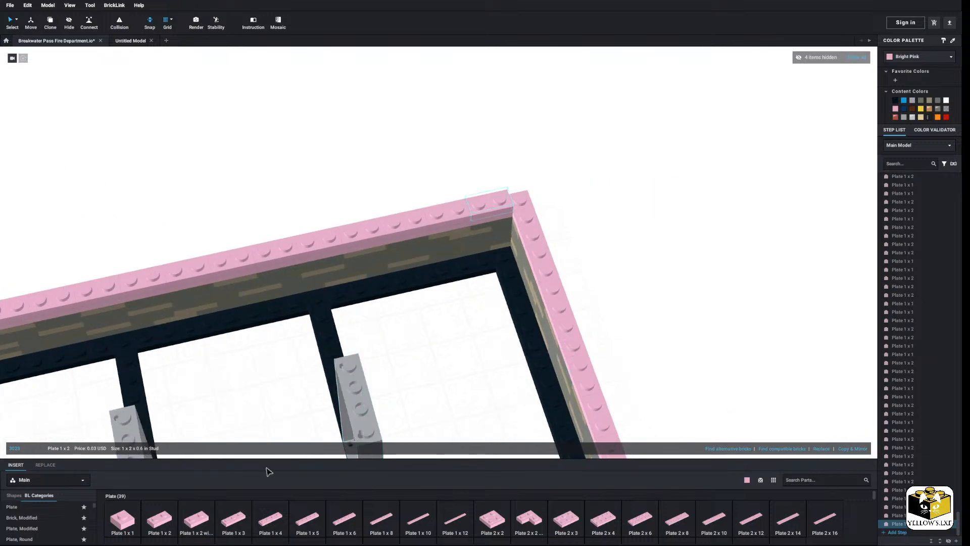
pyautogui.click(164, 524)
pyautogui.click(526, 210)
pyautogui.moveTo(628, 253); pyautogui.dragTo(672, 252, button='right')
pyautogui.moveTo(275, 273); pyautogui.dragTo(173, 341, button='middle')
pyautogui.moveTo(243, 388); pyautogui.dragTo(254, 345, button='middle')
pyautogui.moveTo(306, 230); pyautogui.dragTo(313, 232, button='right')
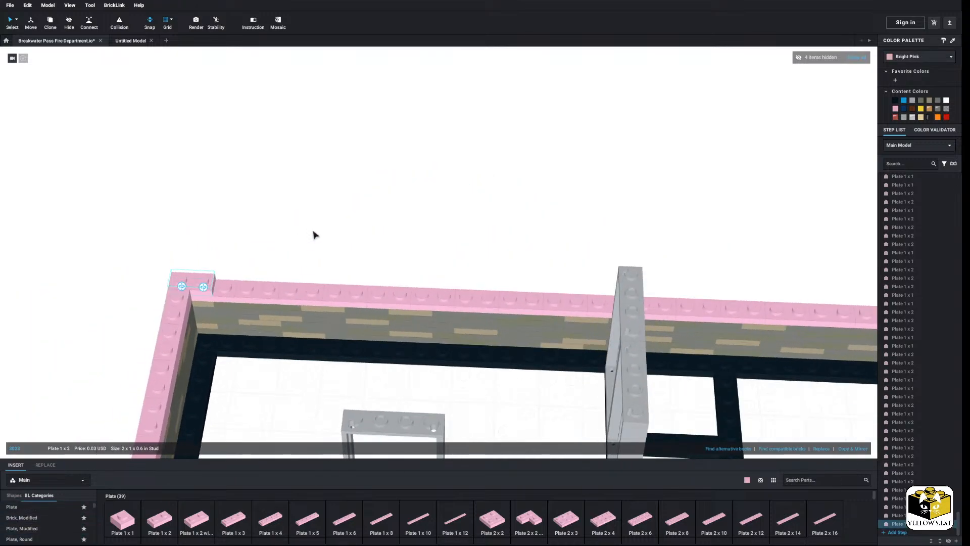
# Repeatedly copy and move the corner Plate 1 x 2 along the adjoining wall until the second course reaches the grey frame set into it
pyautogui.click(859, 448)
pyautogui.click(858, 449)
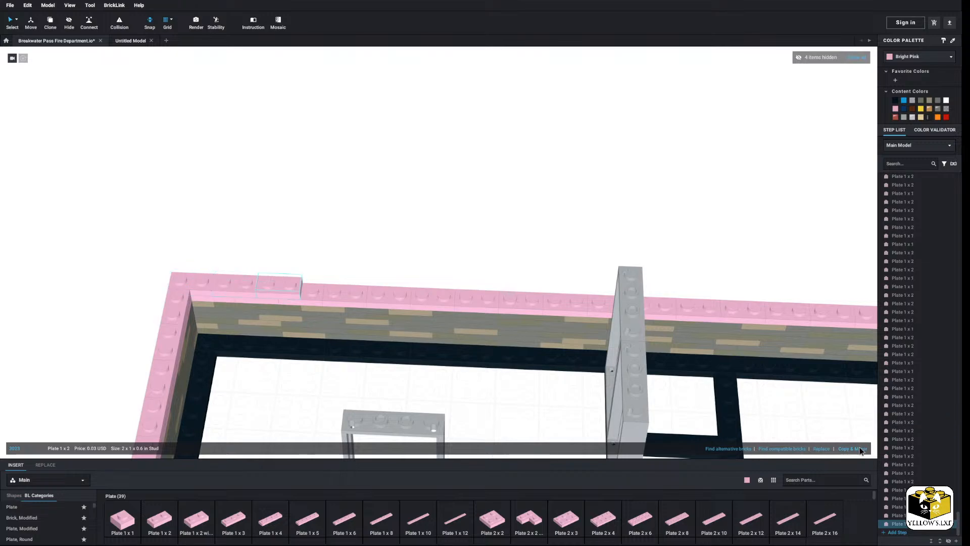
pyautogui.click(859, 448)
pyautogui.click(859, 448)
pyautogui.click(859, 448)
pyautogui.click(858, 448)
pyautogui.click(859, 448)
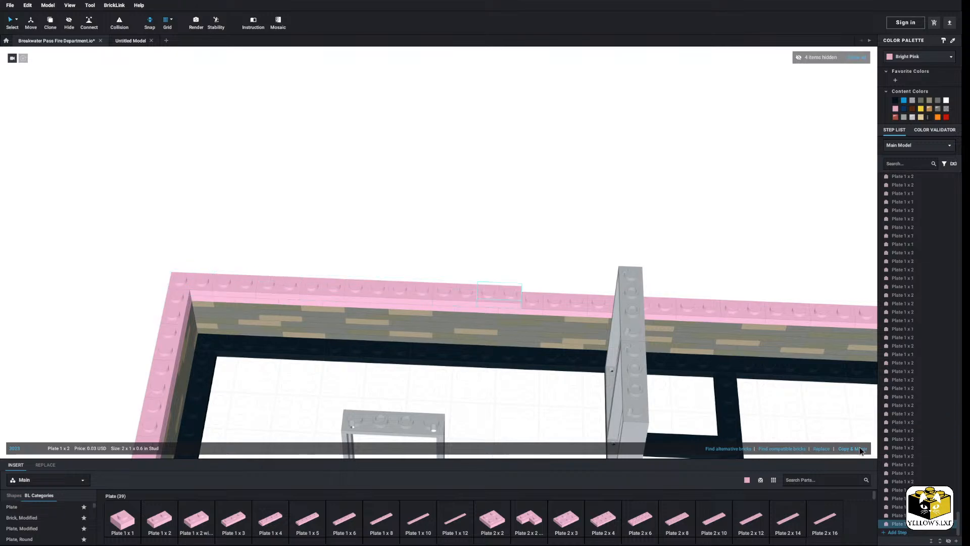
pyautogui.click(859, 448)
pyautogui.click(858, 448)
pyautogui.click(859, 448)
pyautogui.click(859, 448)
pyautogui.click(859, 448)
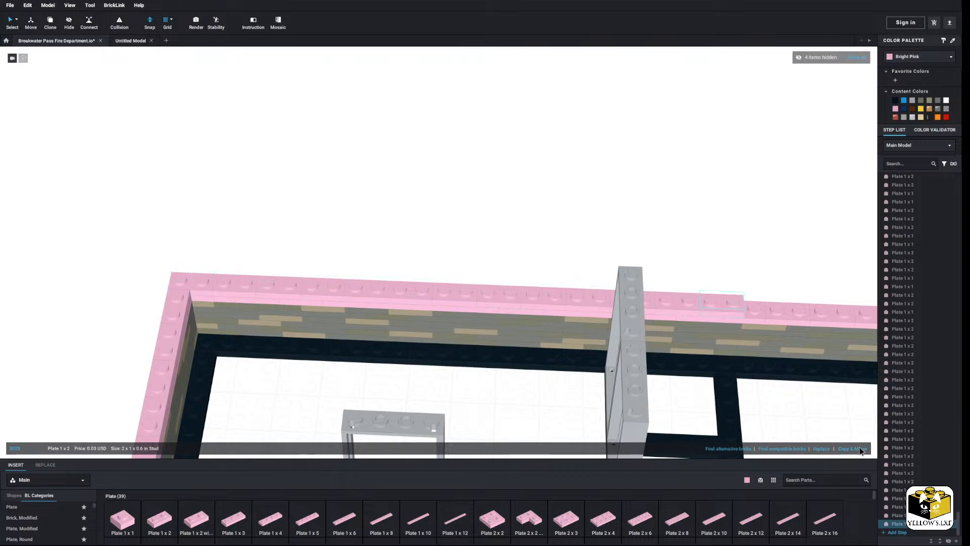
pyautogui.click(859, 448)
pyautogui.moveTo(833, 417); pyautogui.dragTo(363, 328, button='middle')
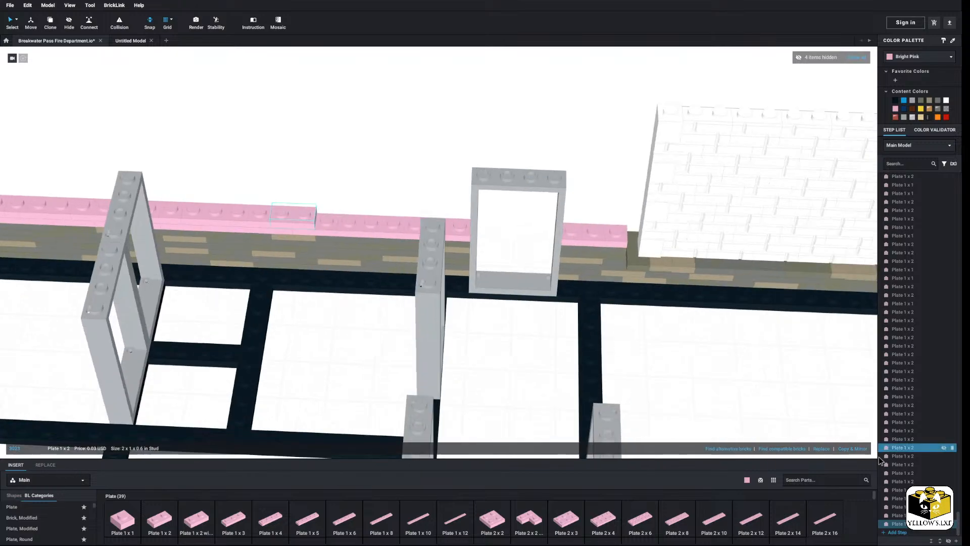
pyautogui.click(858, 448)
pyautogui.click(859, 448)
pyautogui.click(859, 448)
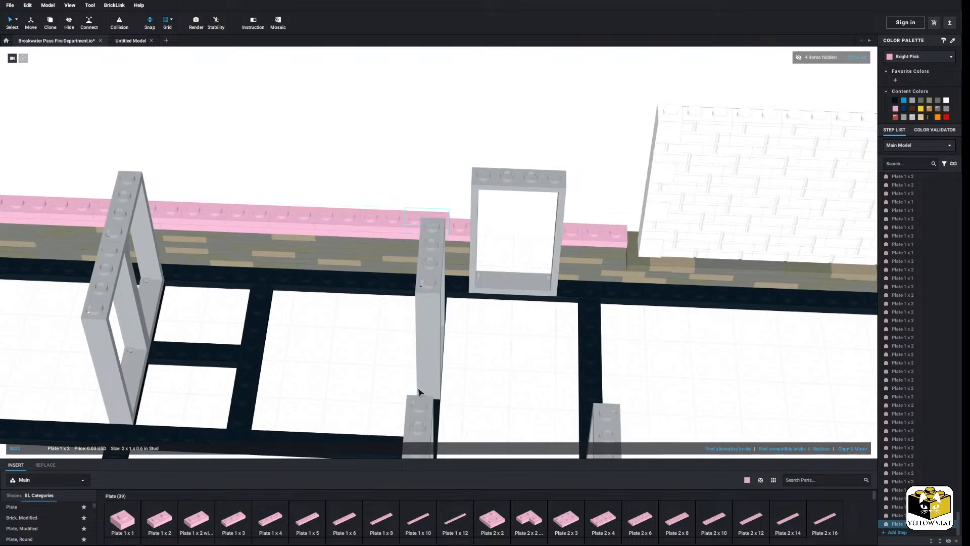
pyautogui.click(202, 374)
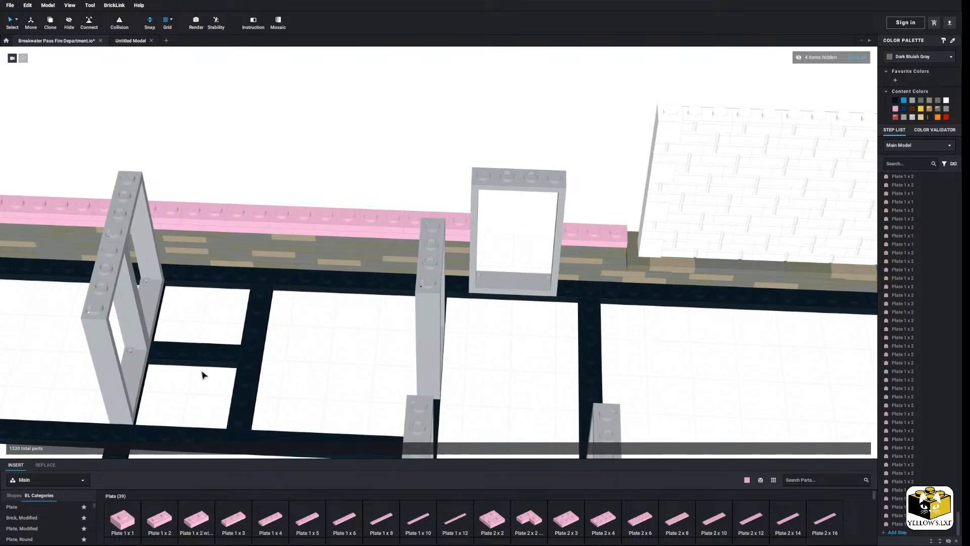
# Place a Bright Pink Plate 1 x 2 and a Plate 1 x 1 between the grey door frame and the wall's end to finish its second course
pyautogui.moveTo(170, 519); pyautogui.dragTo(576, 234)
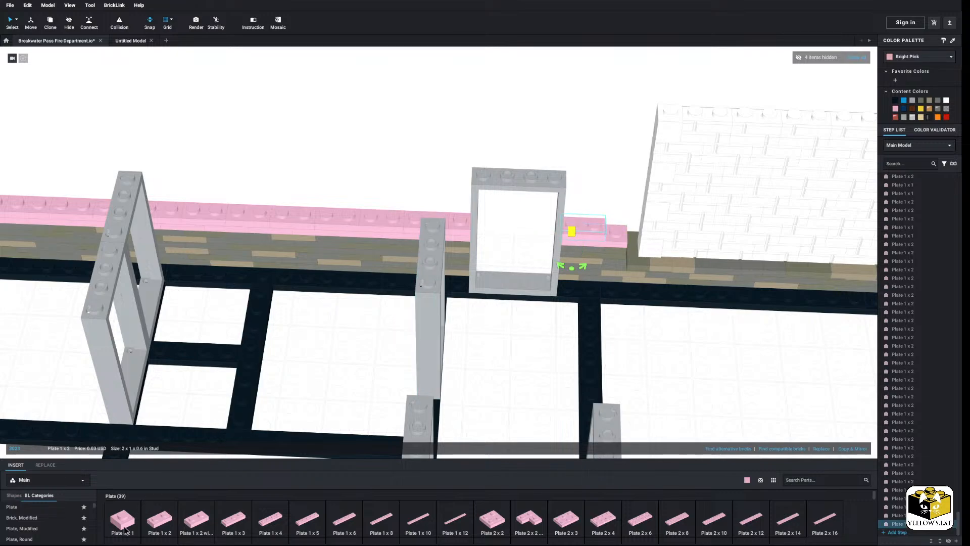
pyautogui.moveTo(123, 530); pyautogui.dragTo(617, 230)
pyautogui.click(593, 195)
# Select all Bright Pink plates in the model by color and copy them
pyautogui.scroll(-6, 582, 187)
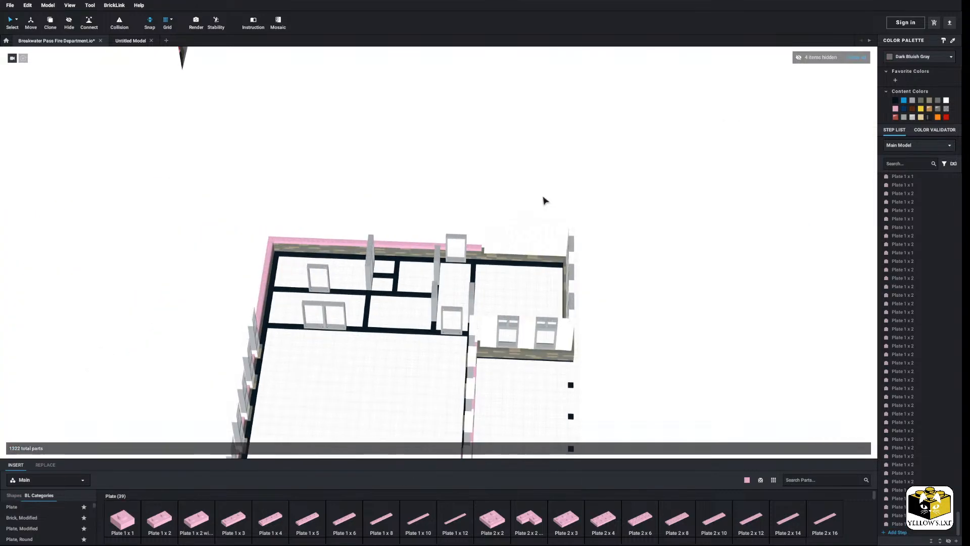
pyautogui.scroll(-3, 520, 210)
pyautogui.moveTo(520, 210); pyautogui.dragTo(498, 212, button='right')
pyautogui.scroll(3, 498, 212)
pyautogui.moveTo(498, 212); pyautogui.dragTo(521, 208, button='middle')
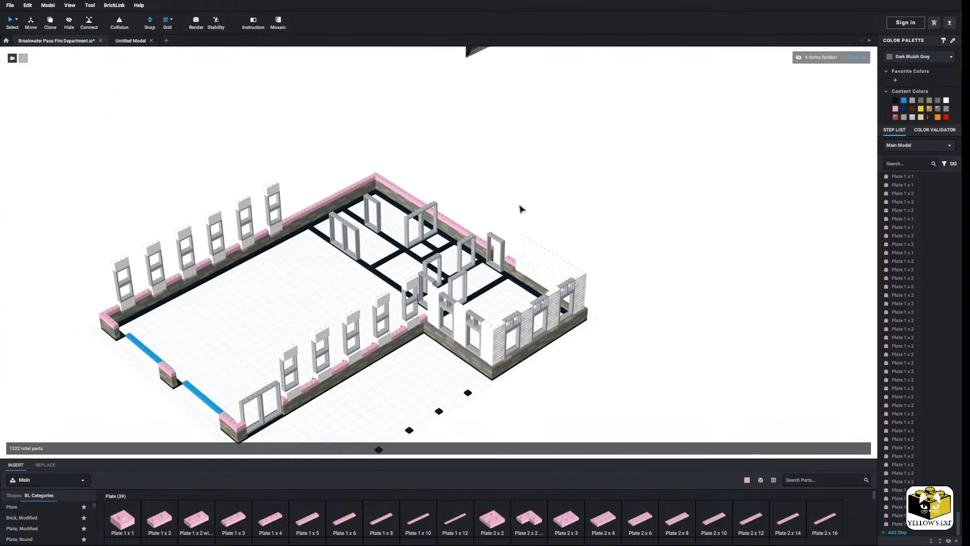
pyautogui.click(17, 19)
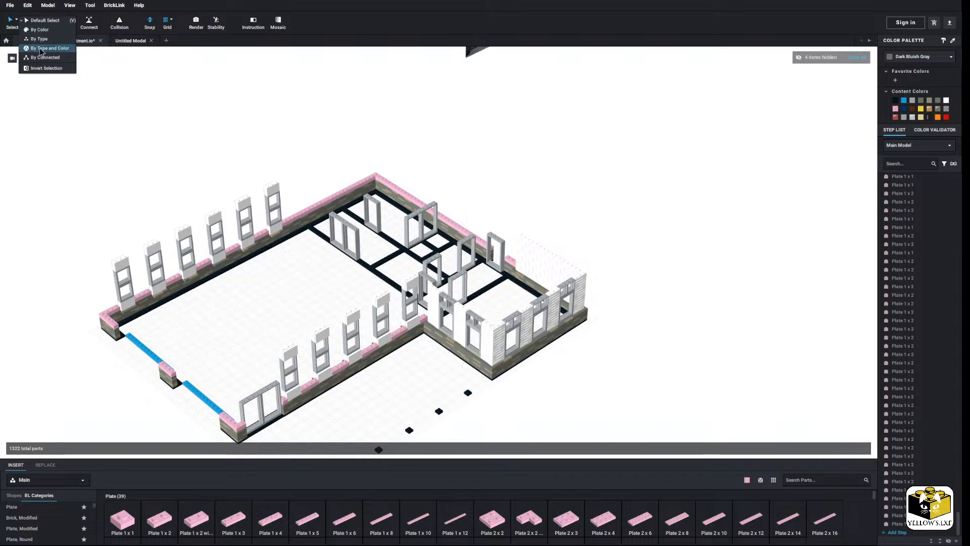
pyautogui.click(40, 30)
pyautogui.moveTo(122, 243); pyautogui.dragTo(132, 233, button='middle')
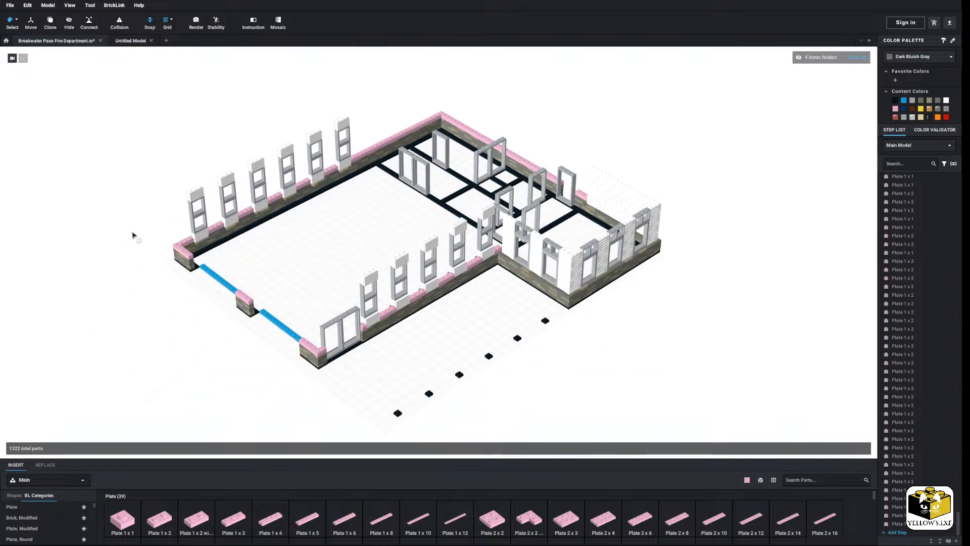
pyautogui.rightClick(193, 252)
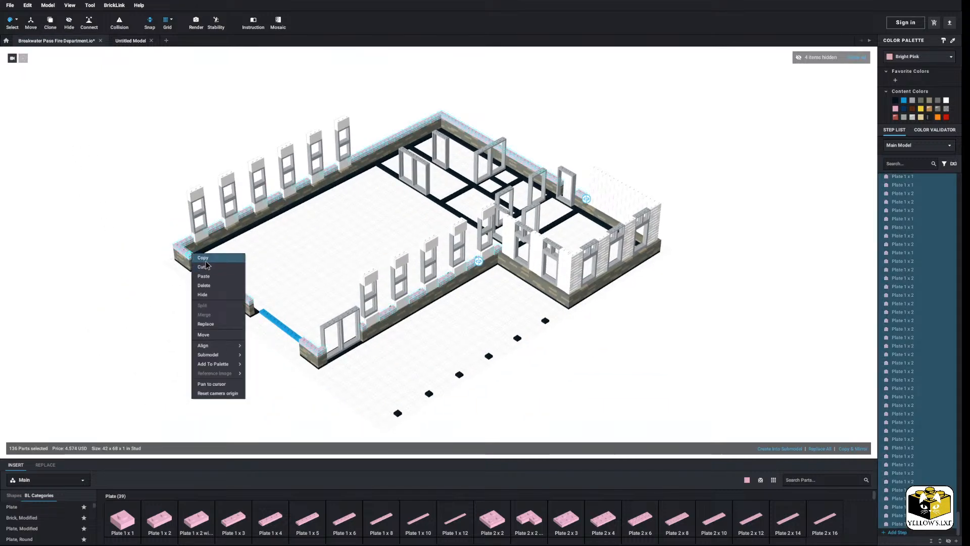
pyautogui.click(267, 256)
# Paste the copied Bright Pink plates and place them directly on top of the existing pink courses around the whole building
pyautogui.rightClick(264, 255)
pyautogui.click(275, 277)
pyautogui.scroll(2, 364, 247)
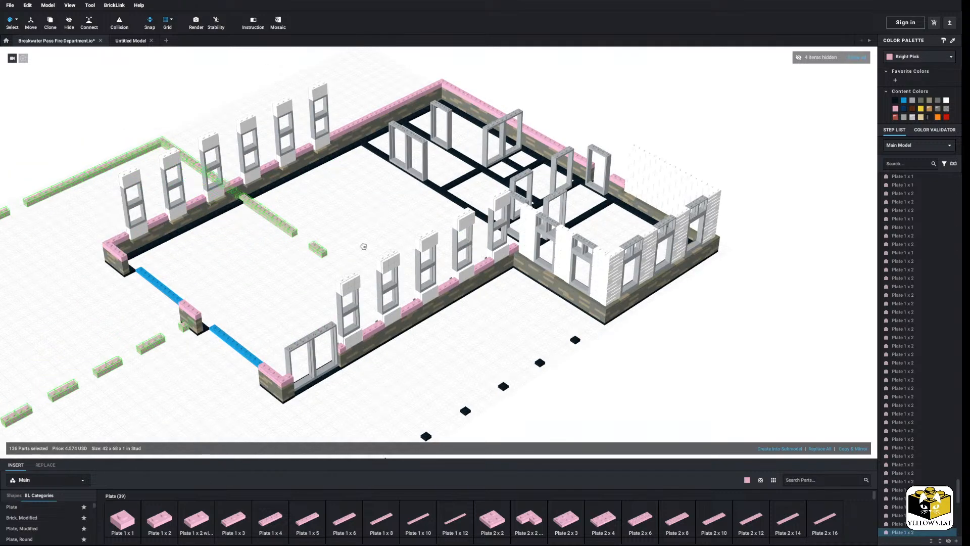
pyautogui.moveTo(429, 228); pyautogui.dragTo(365, 240, button='right')
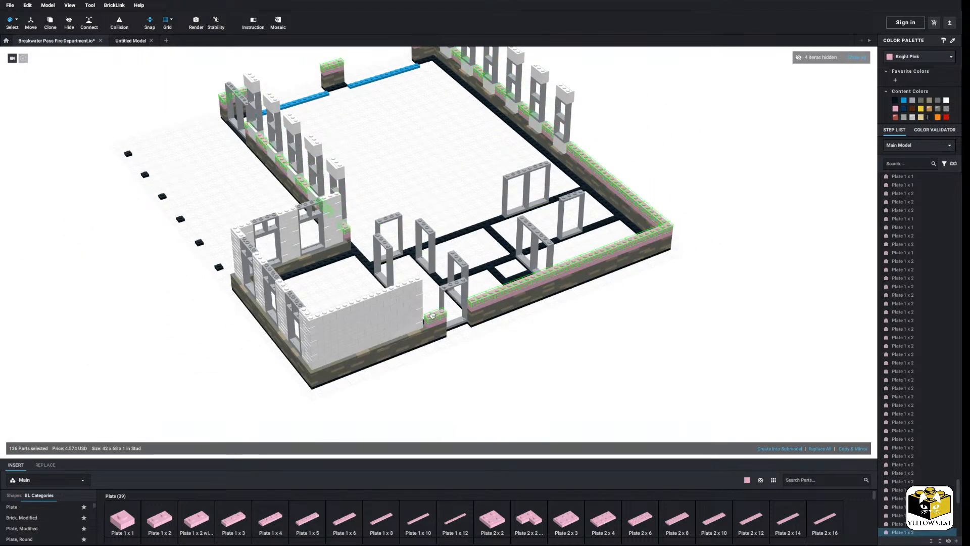
pyautogui.click(532, 347)
# Paste the copied pink courses three more times, stacking each set exactly on top of the previous one
pyautogui.rightClick(532, 348)
pyautogui.click(547, 375)
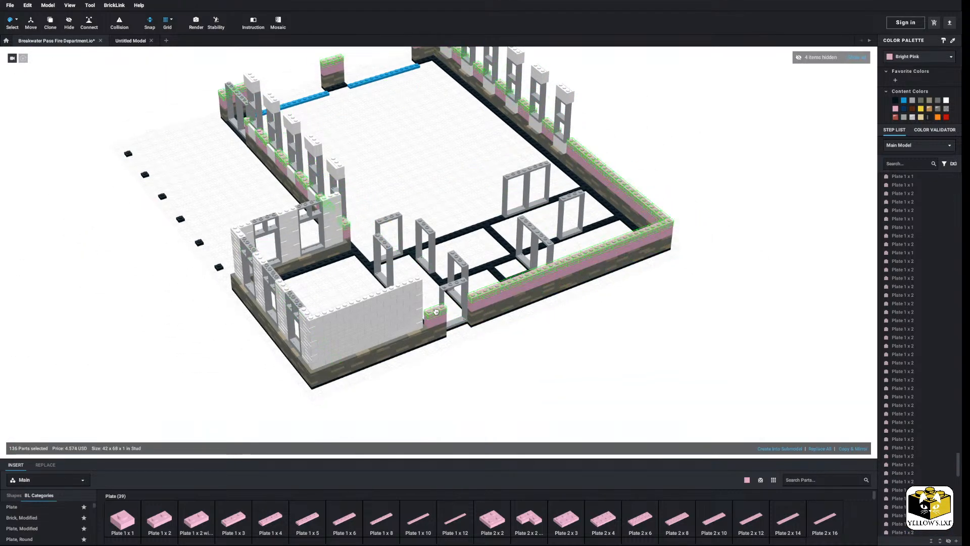
pyautogui.click(527, 342)
pyautogui.rightClick(527, 342)
pyautogui.click(547, 370)
pyautogui.rightClick(543, 362)
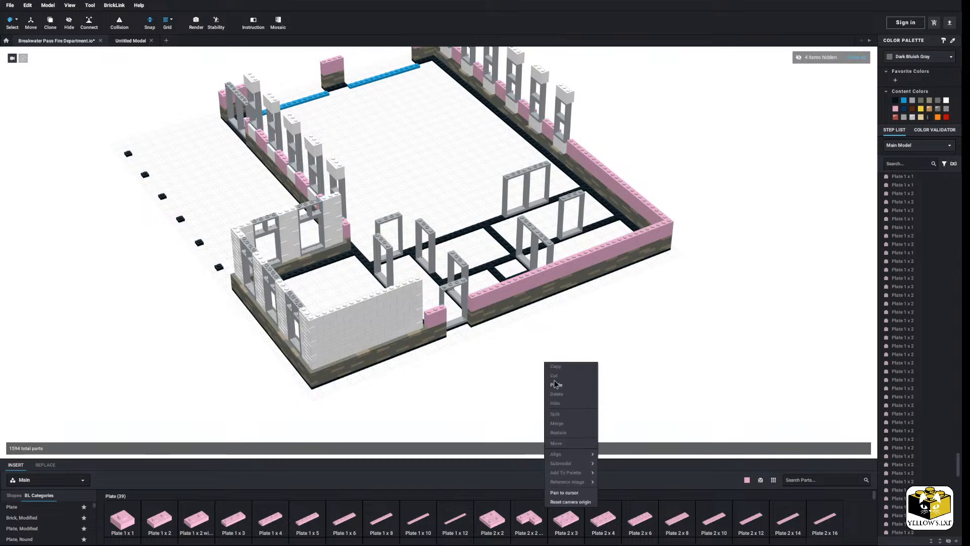
pyautogui.click(554, 384)
pyautogui.press('Escape')
pyautogui.rightClick(494, 347)
pyautogui.click(522, 368)
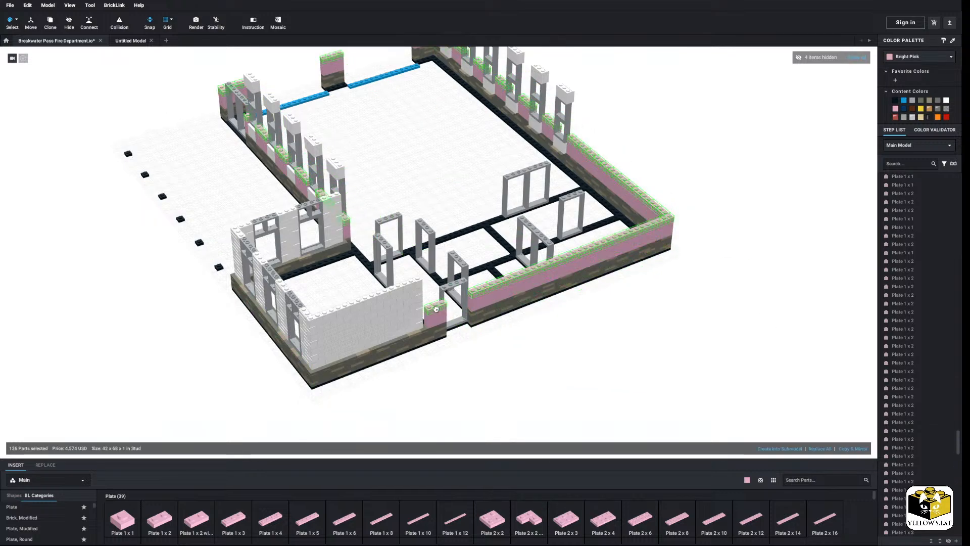
pyautogui.click(544, 365)
pyautogui.rightClick(544, 362)
pyautogui.click(555, 384)
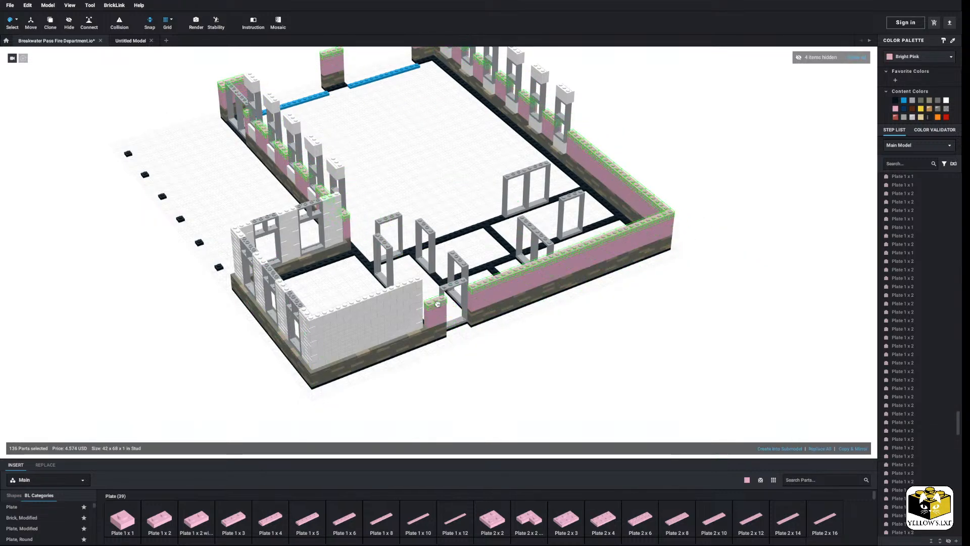
pyautogui.click(442, 307)
# Copy all Bright Pink plates, selected by color, and paste the whole stack on top of the pink walls
pyautogui.scroll(3, 488, 356)
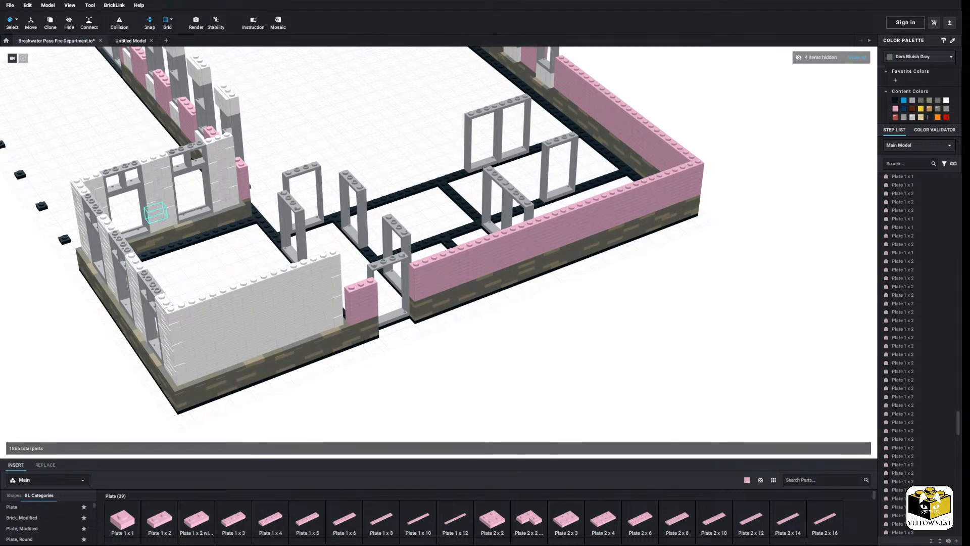
pyautogui.click(16, 21)
pyautogui.click(33, 30)
pyautogui.click(361, 286)
pyautogui.rightClick(359, 286)
pyautogui.click(370, 291)
pyautogui.rightClick(473, 334)
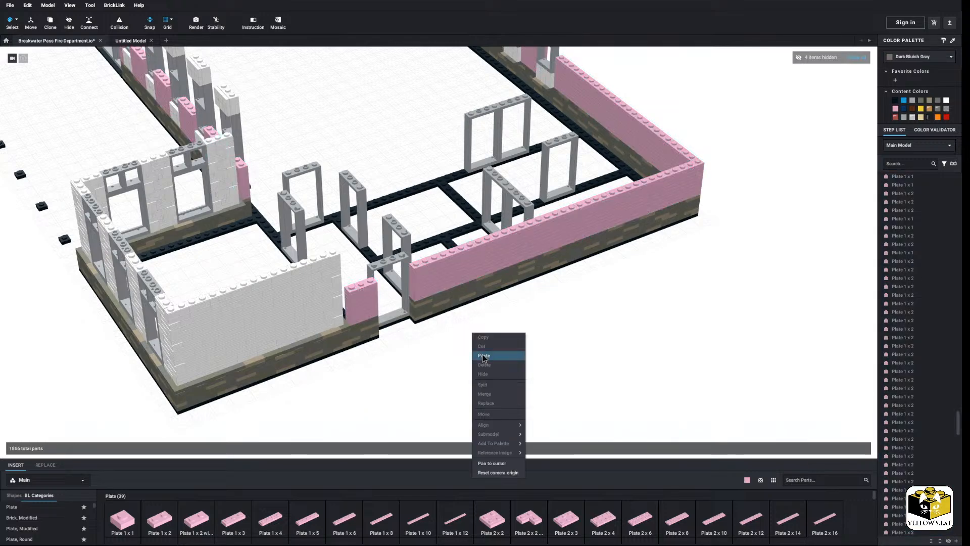
pyautogui.click(483, 356)
pyautogui.click(430, 364)
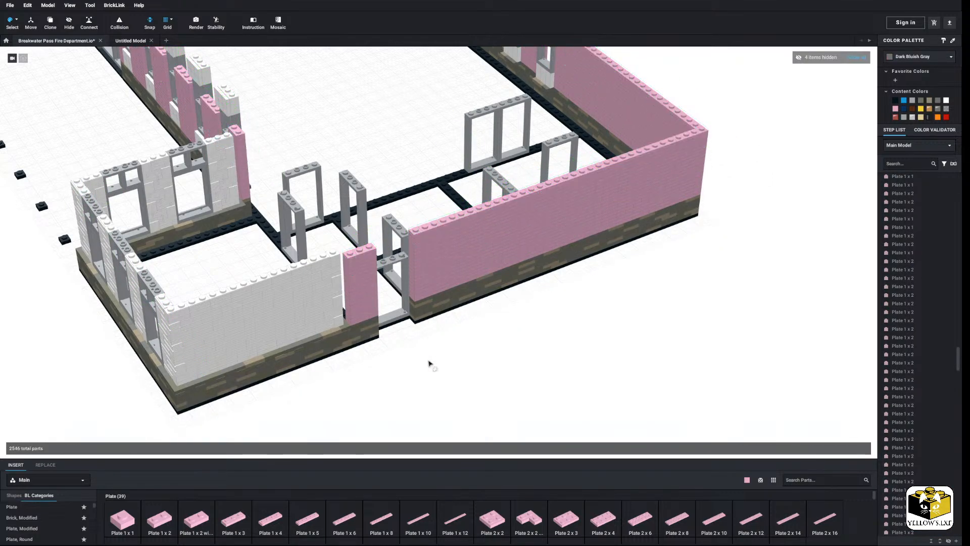
# Paste the copied pink wall stack once more and place it on top, raising the walls above the windows
pyautogui.scroll(4, 431, 362)
pyautogui.rightClick(458, 351)
pyautogui.click(472, 372)
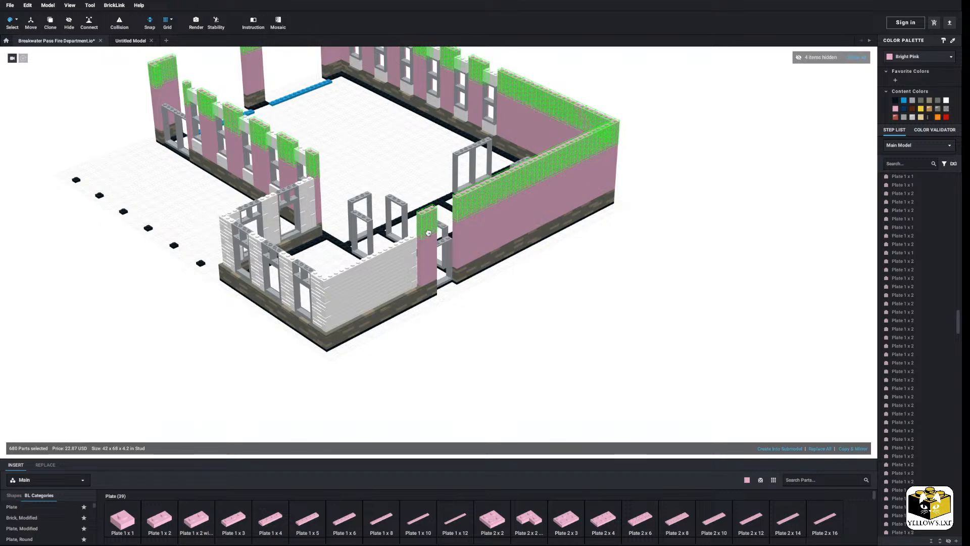
pyautogui.click(429, 233)
# Return the selection mode from By Color to Default Select
pyautogui.moveTo(483, 312); pyautogui.dragTo(504, 304, button='right')
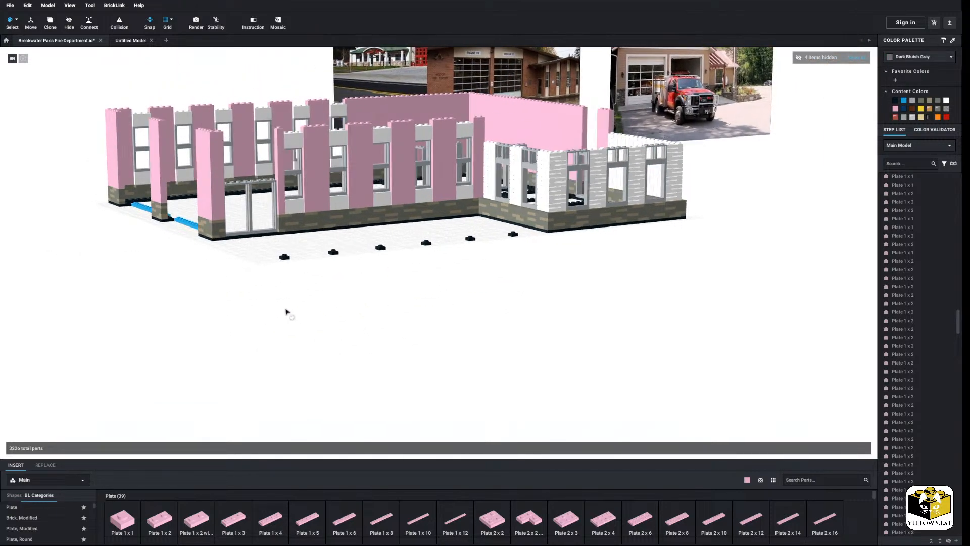
pyautogui.moveTo(286, 310); pyautogui.dragTo(324, 348, button='middle')
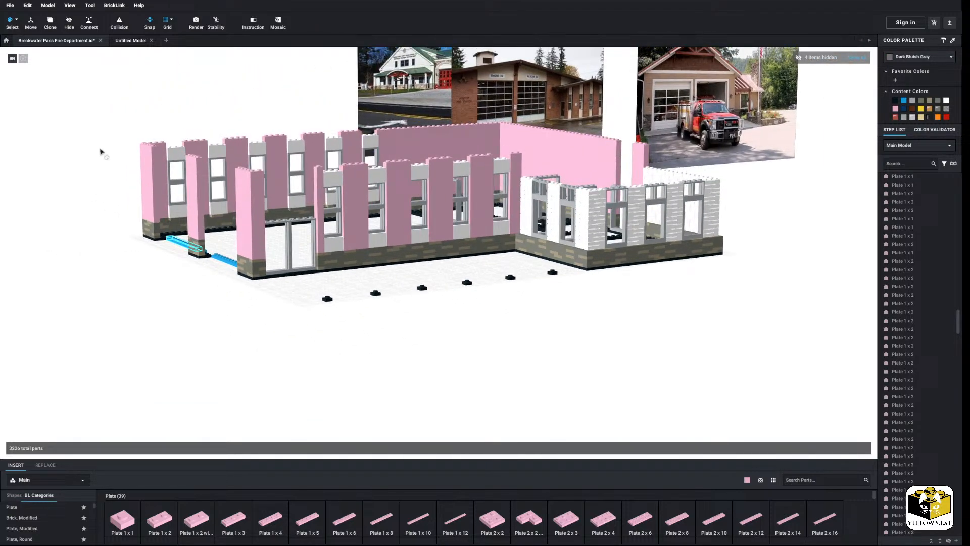
pyautogui.click(16, 20)
pyautogui.click(54, 143)
pyautogui.scroll(4, 51, 159)
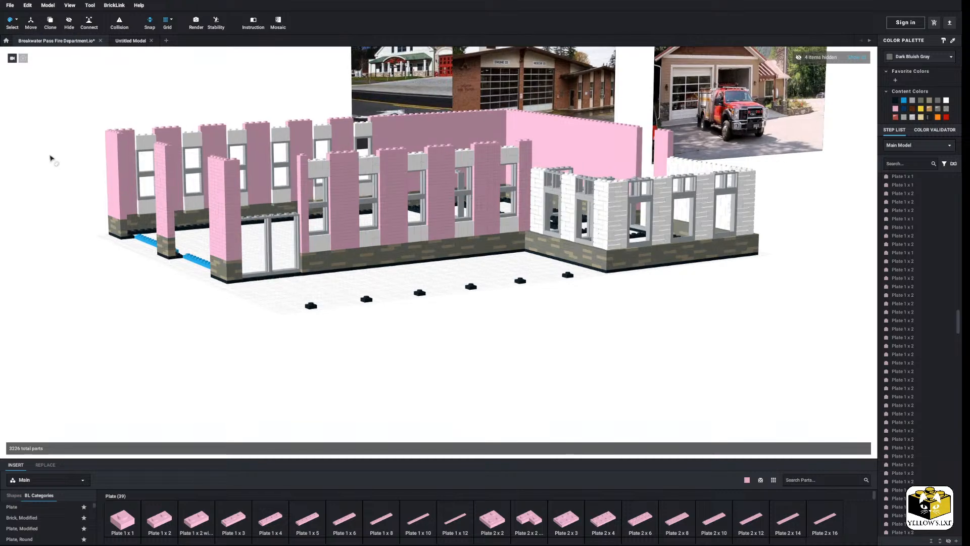
pyautogui.scroll(6, 82, 183)
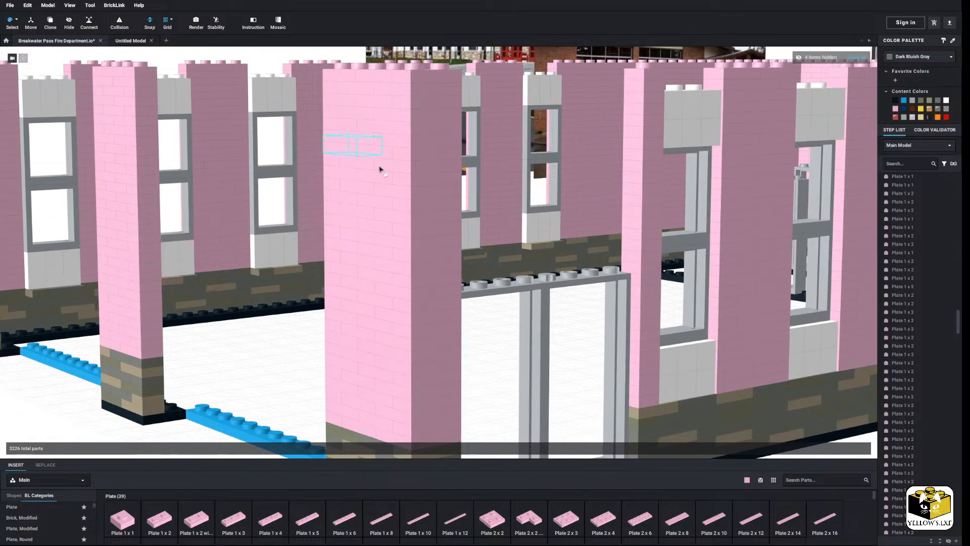
pyautogui.scroll(-5, 330, 326)
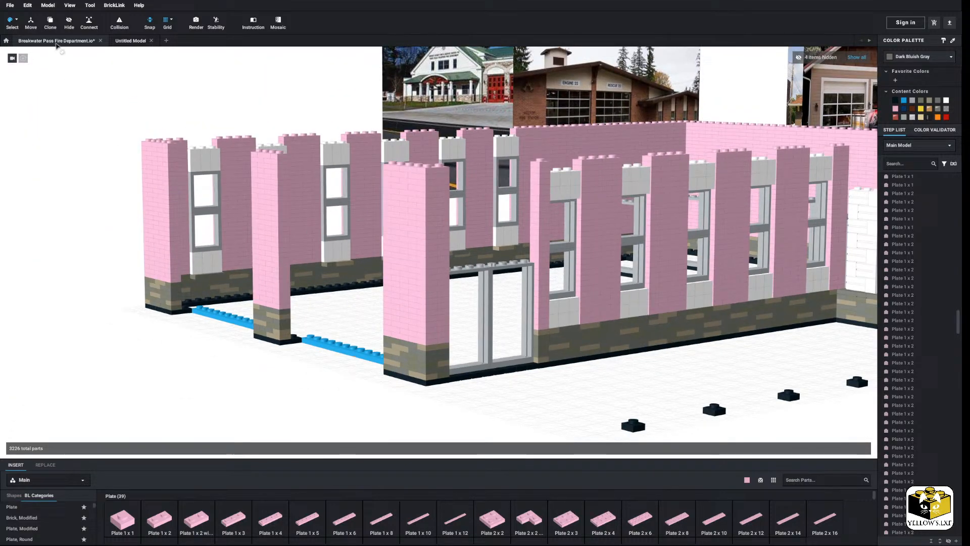
pyautogui.click(16, 21)
pyautogui.click(28, 21)
# Examine the raised pink walls, the window piers and the white wing from several angles, comparing them with the reference photos
pyautogui.moveTo(139, 164); pyautogui.dragTo(91, 169, button='middle')
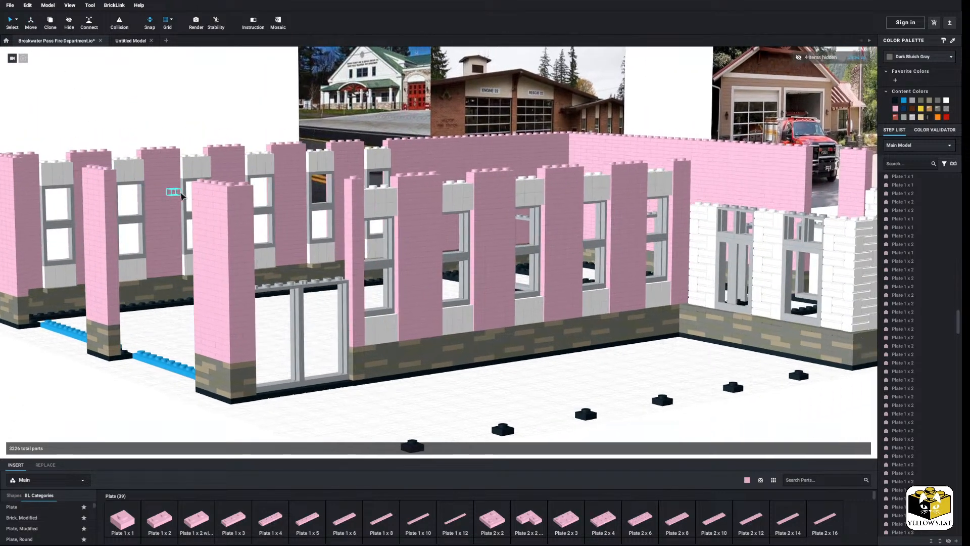
pyautogui.scroll(10, 182, 196)
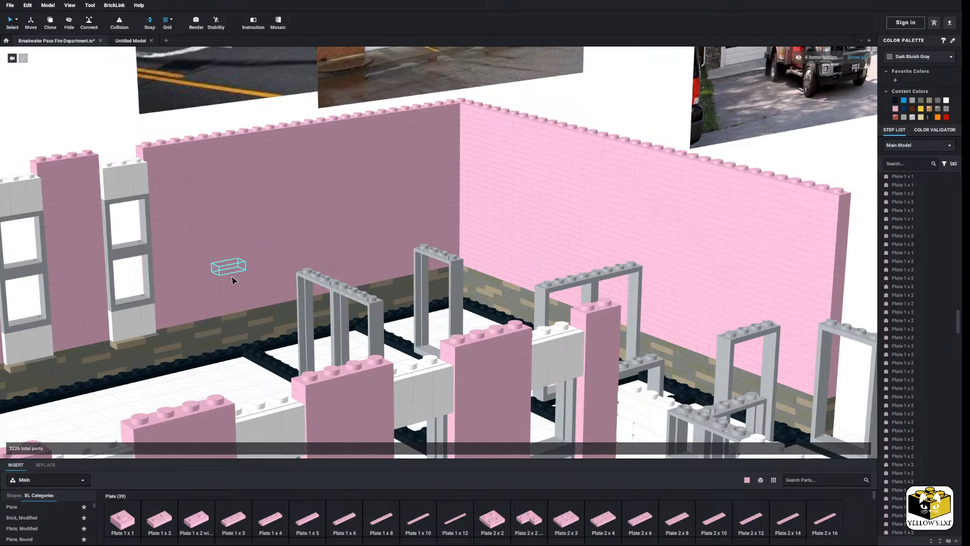
pyautogui.scroll(-6, 348, 225)
pyautogui.moveTo(345, 437); pyautogui.dragTo(385, 355, button='middle')
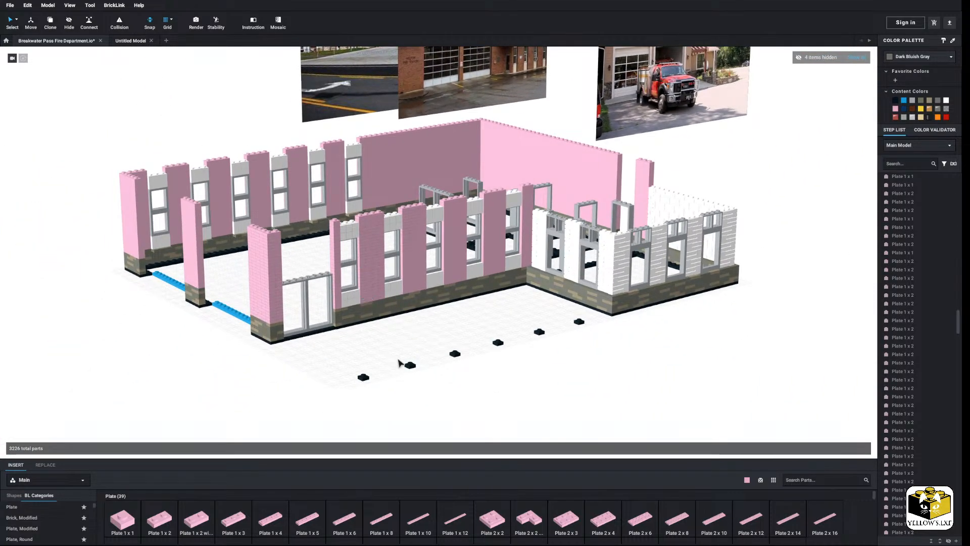
pyautogui.moveTo(401, 363); pyautogui.dragTo(405, 357, button='right')
pyautogui.scroll(2, 387, 346)
pyautogui.scroll(2, 386, 346)
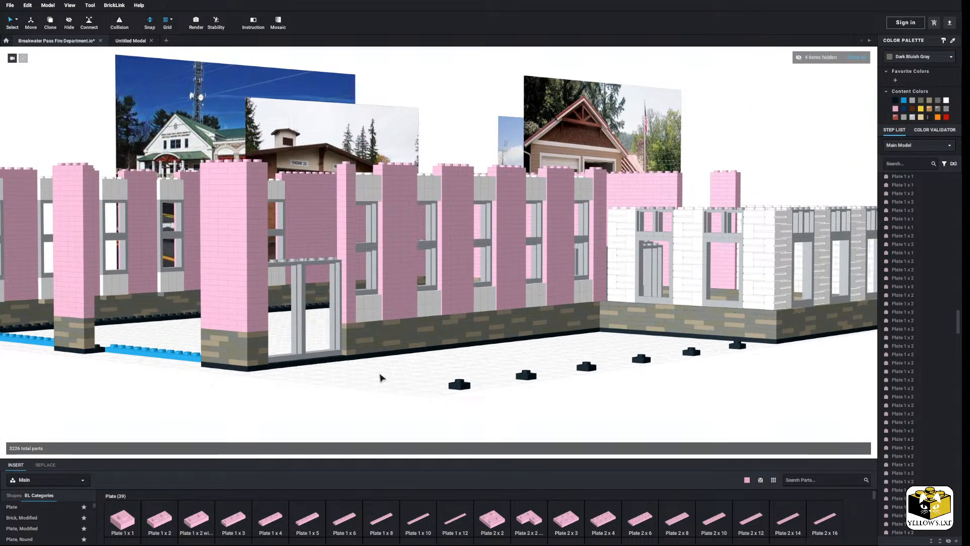
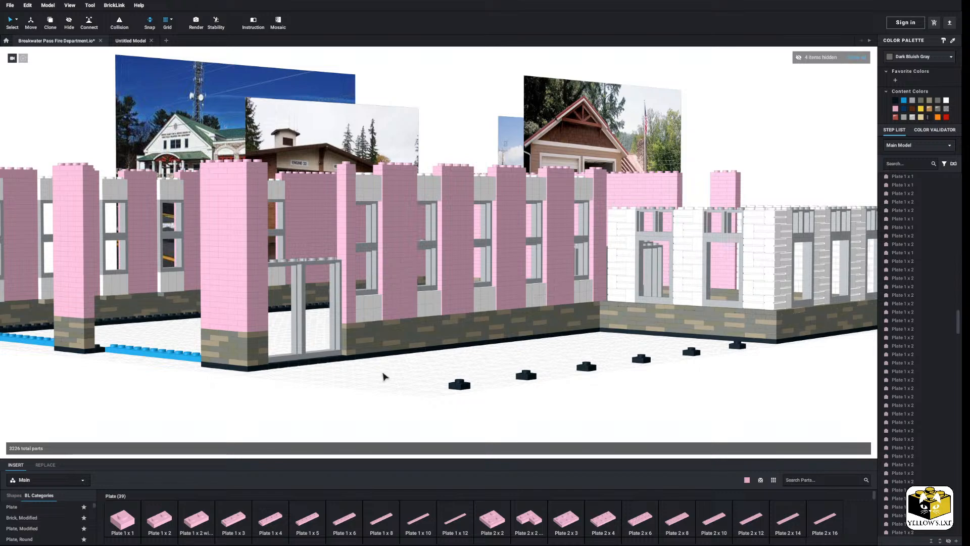
pyautogui.scroll(-3, 384, 376)
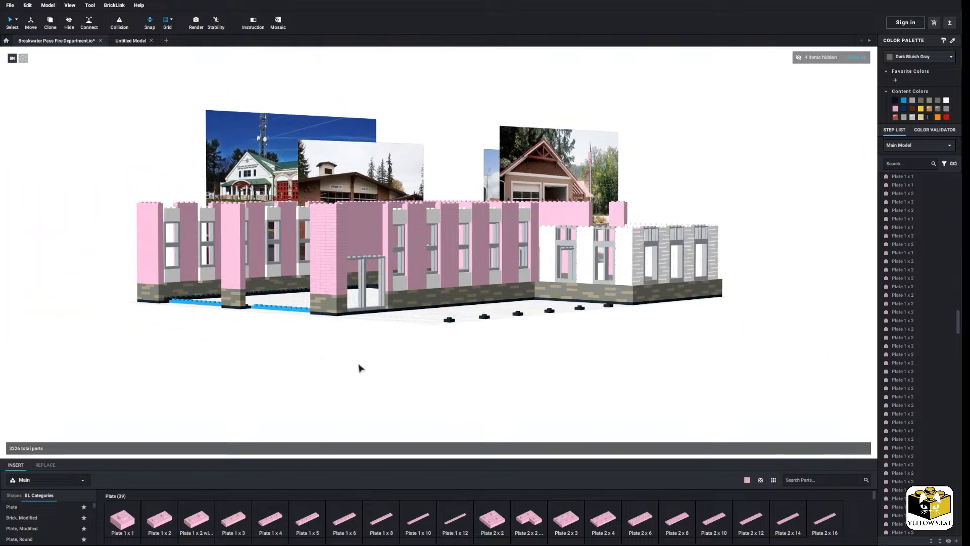
pyautogui.moveTo(353, 365); pyautogui.dragTo(348, 366, button='right')
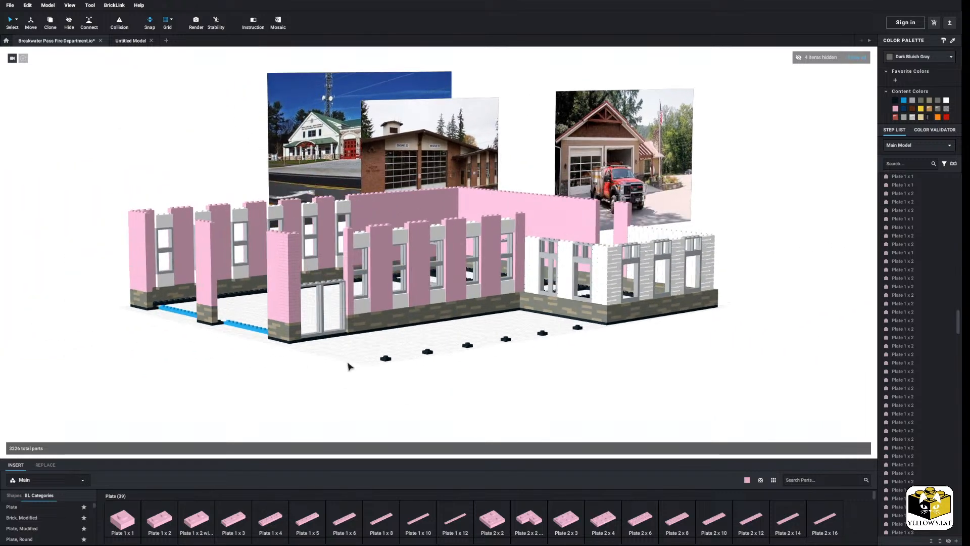
pyautogui.moveTo(349, 366); pyautogui.dragTo(370, 355, button='middle')
pyautogui.scroll(3, 362, 372)
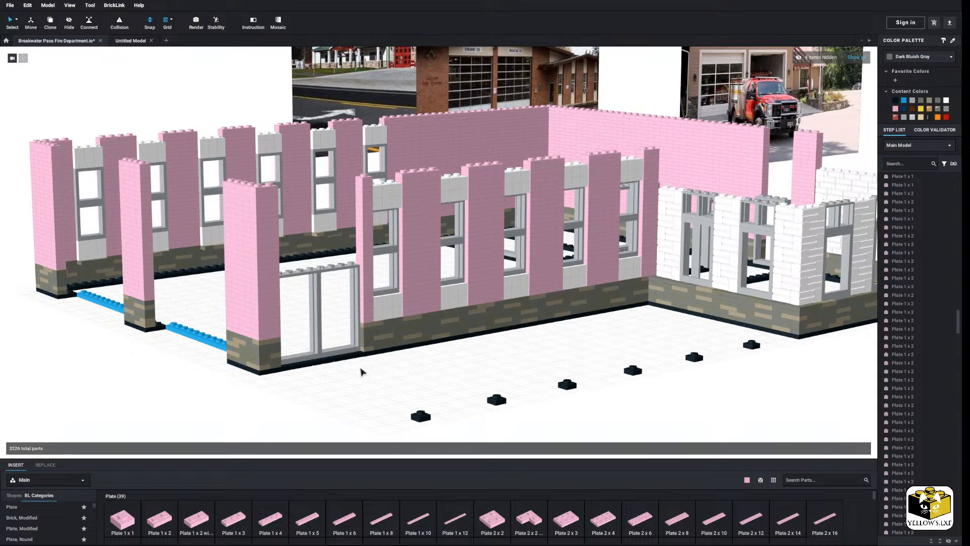
pyautogui.scroll(-2, 389, 222)
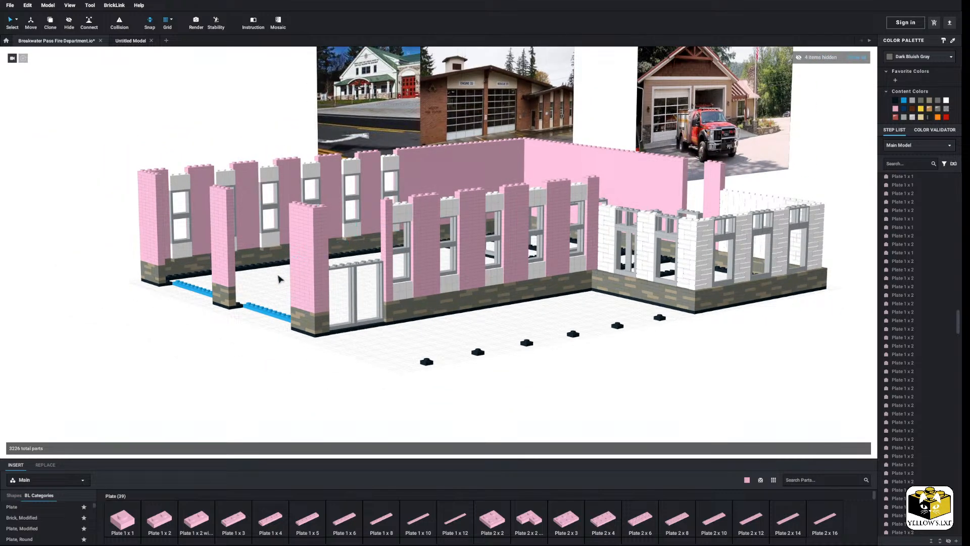
pyautogui.moveTo(262, 345); pyautogui.dragTo(263, 355, button='right')
# Show the hidden vehicles to check their size against the garage bays and walls, and hide them again
pyautogui.click(859, 58)
pyautogui.moveTo(68, 394); pyautogui.dragTo(89, 387, button='right')
pyautogui.moveTo(128, 373); pyautogui.dragTo(115, 377, button='middle')
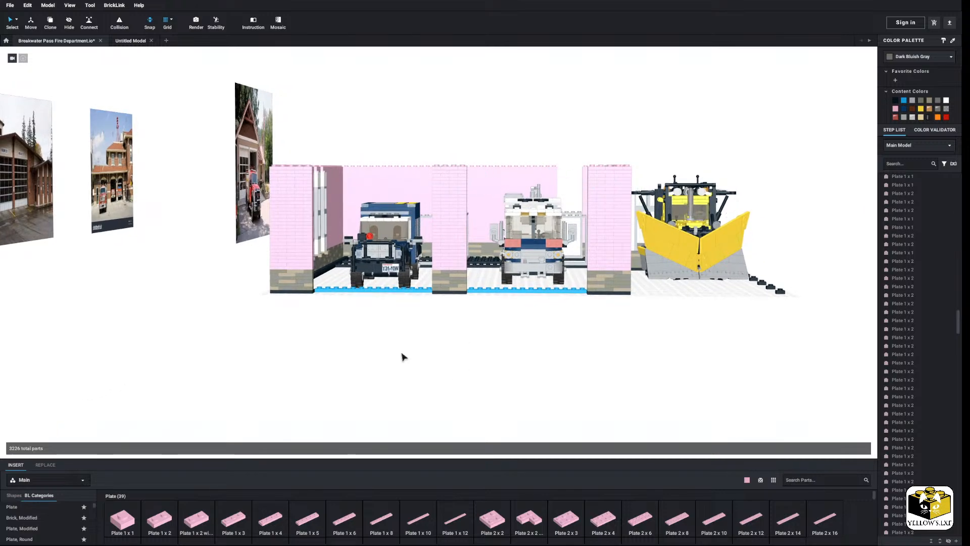
pyautogui.scroll(-4, 403, 357)
pyautogui.moveTo(396, 349); pyautogui.dragTo(346, 374, button='right')
pyautogui.scroll(5, 349, 374)
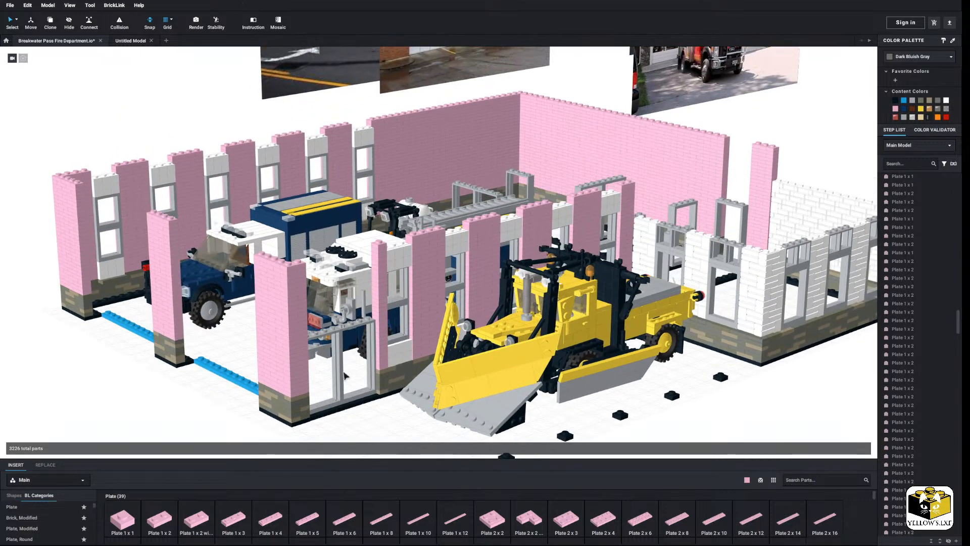
pyautogui.hotkey('ctrl', 'h')
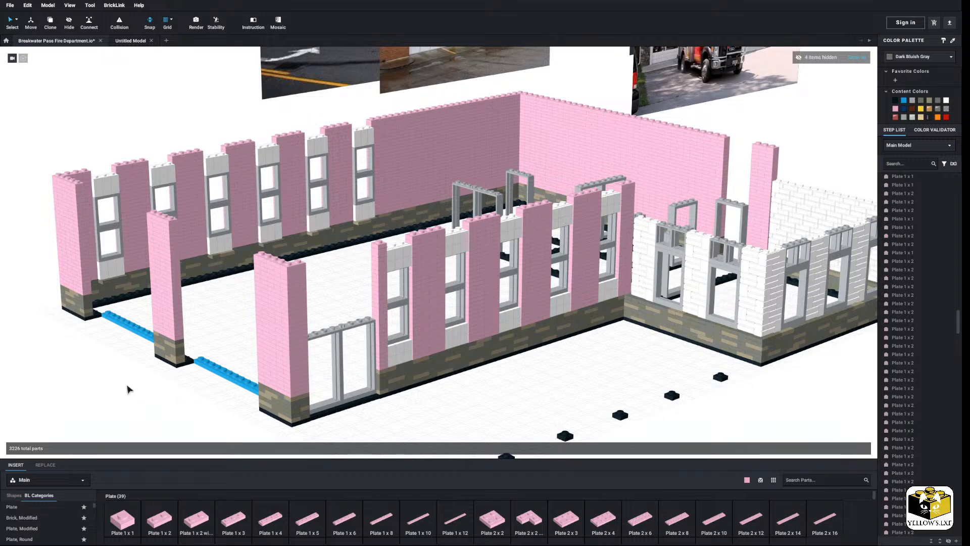
# Select every Bright Pink wall plate by colour, try recolouring them Dark Gray, and return the selection mode to Default Select
pyautogui.moveTo(127, 389); pyautogui.dragTo(134, 384, button='middle')
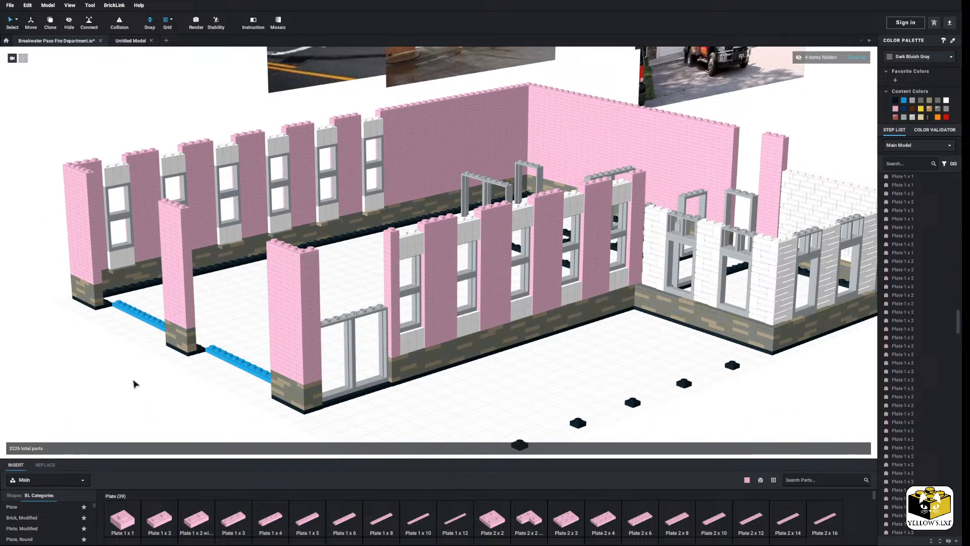
pyautogui.click(16, 20)
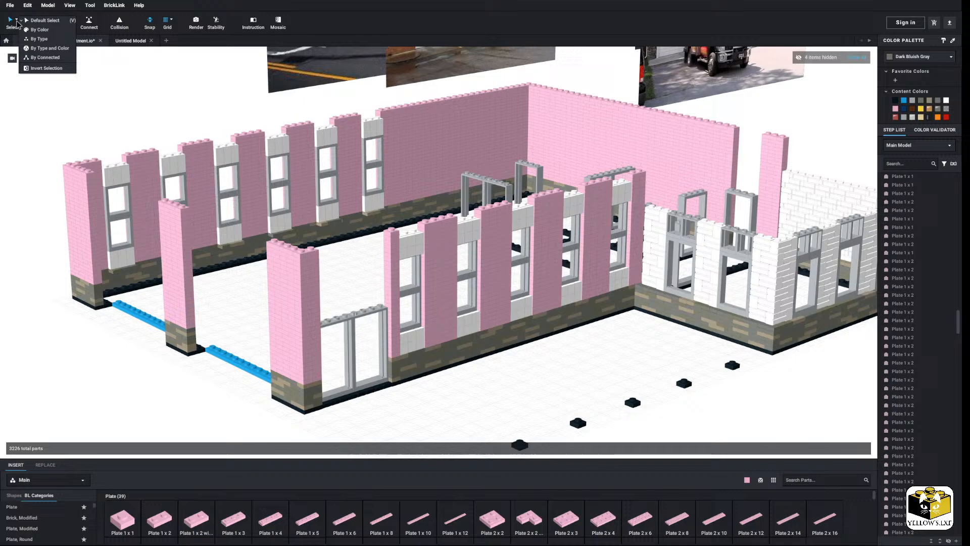
pyautogui.click(52, 31)
pyautogui.click(438, 130)
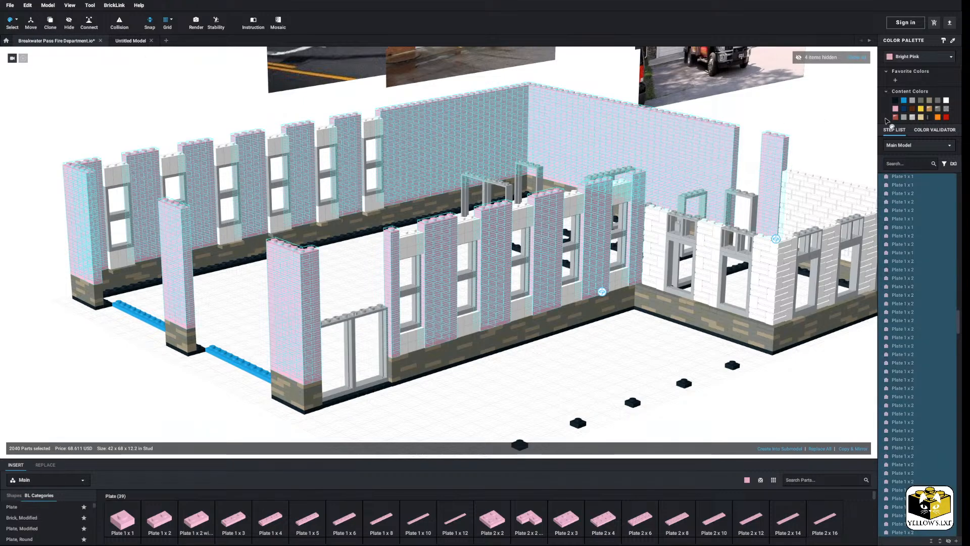
pyautogui.click(920, 101)
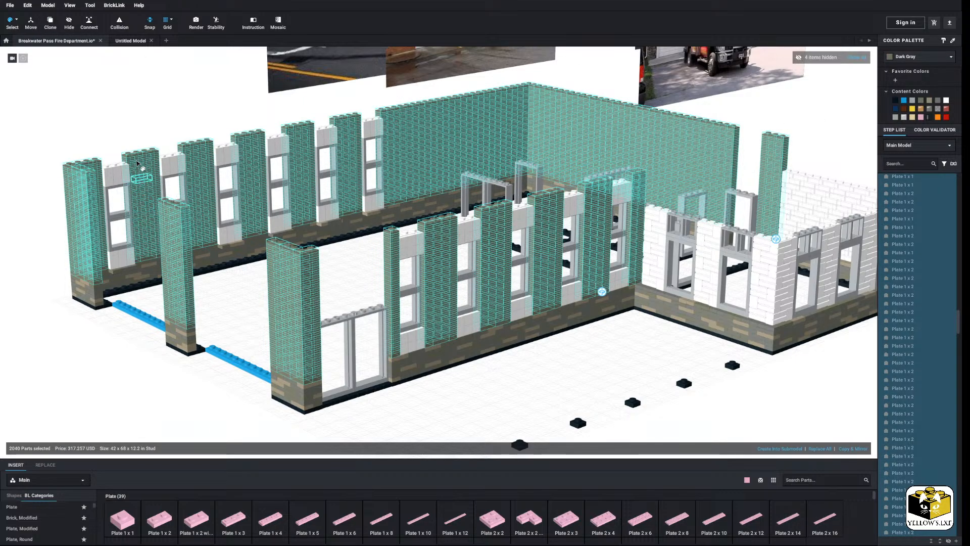
pyautogui.click(18, 21)
pyautogui.click(32, 21)
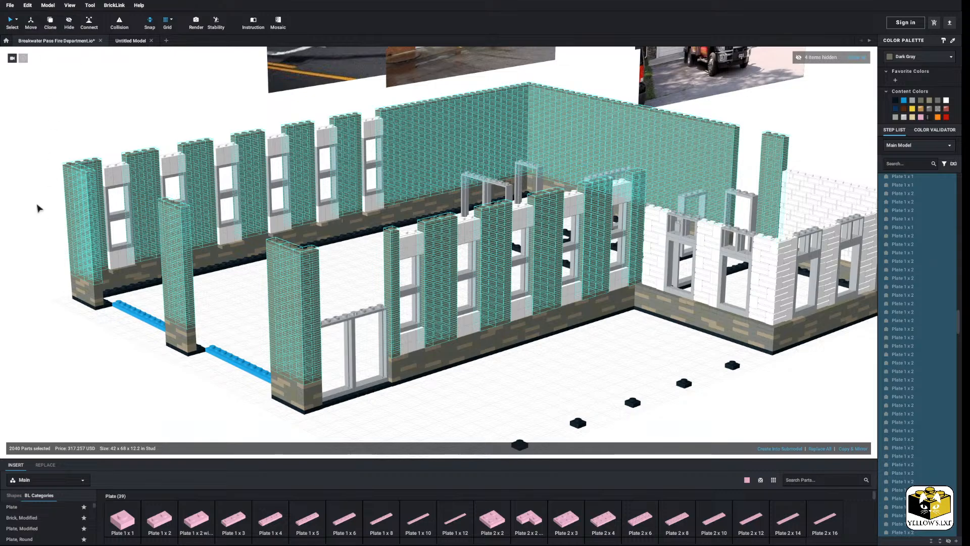
pyautogui.click(38, 205)
# Examine the recoloured walls up close and from a distance, and undo the colour change
pyautogui.scroll(-3, 82, 262)
pyautogui.scroll(10, 93, 288)
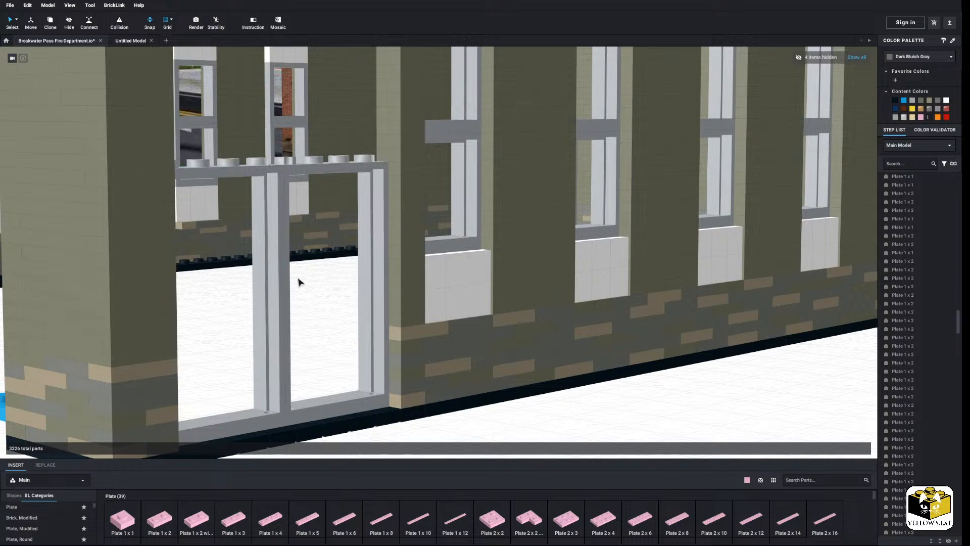
pyautogui.scroll(-10, 298, 282)
pyautogui.hotkey('ctrl', 'z')
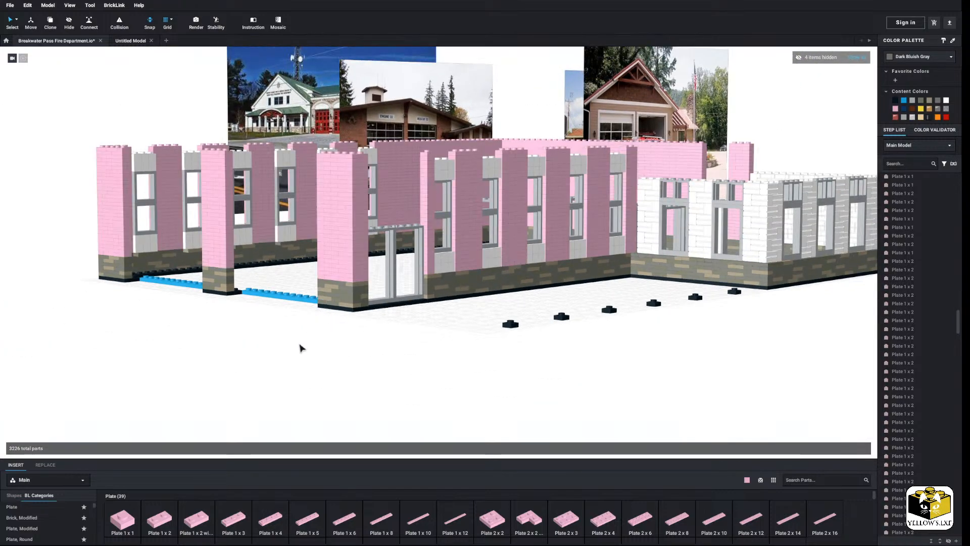
pyautogui.click(17, 20)
pyautogui.click(41, 37)
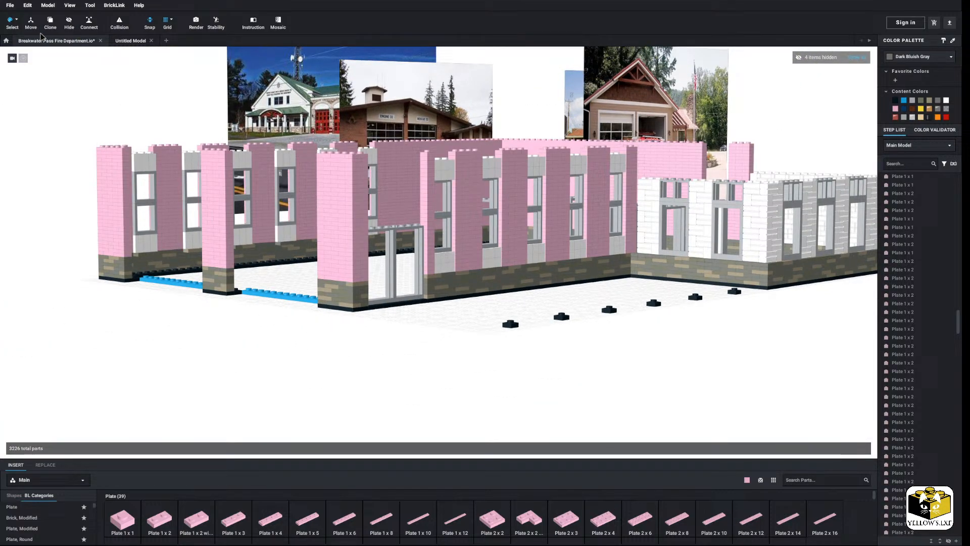
pyautogui.click(325, 192)
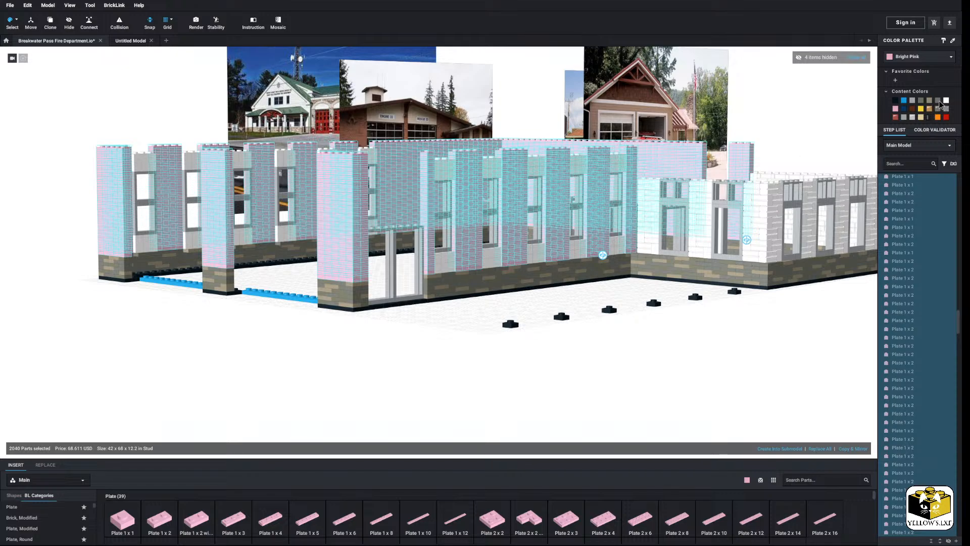
pyautogui.click(438, 333)
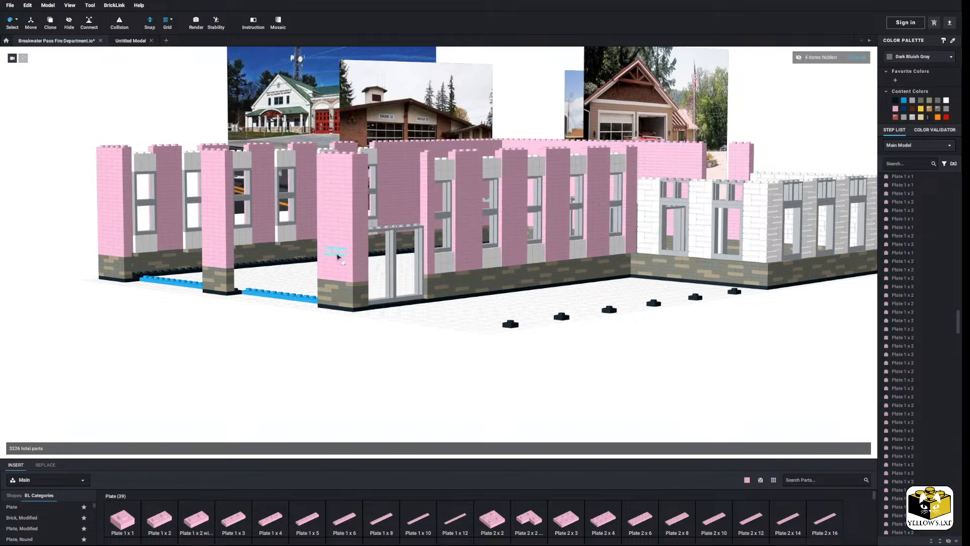
pyautogui.click(17, 21)
pyautogui.click(32, 22)
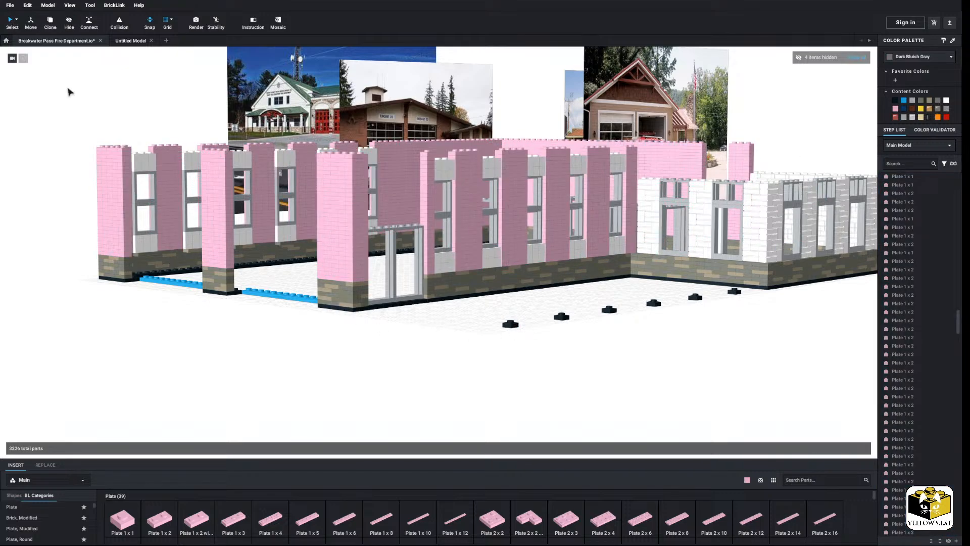
# Examine the double window frame beside the corner pier and compare it with the window frames on the white wing
pyautogui.moveTo(68, 91); pyautogui.dragTo(116, 207, button='right')
pyautogui.scroll(3, 122, 256)
pyautogui.moveTo(122, 255); pyautogui.dragTo(152, 266, button='right')
pyautogui.scroll(2, 110, 290)
pyautogui.scroll(3, 121, 310)
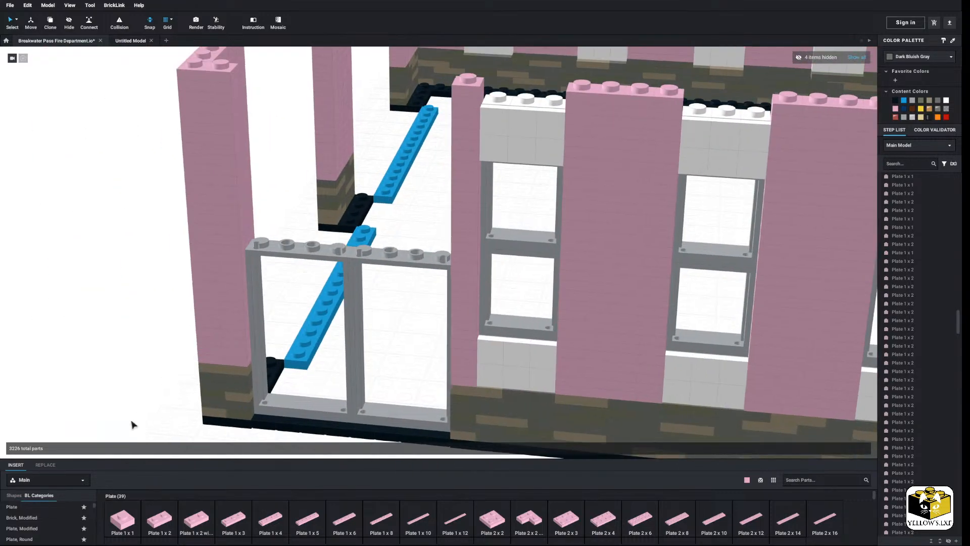
pyautogui.scroll(-6, 190, 331)
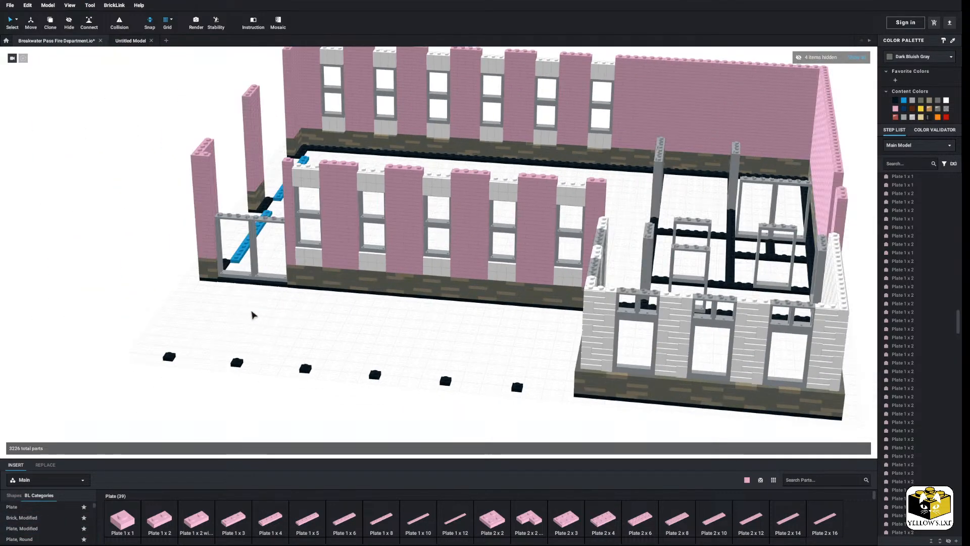
pyautogui.scroll(2, 311, 337)
pyautogui.scroll(-4, 474, 283)
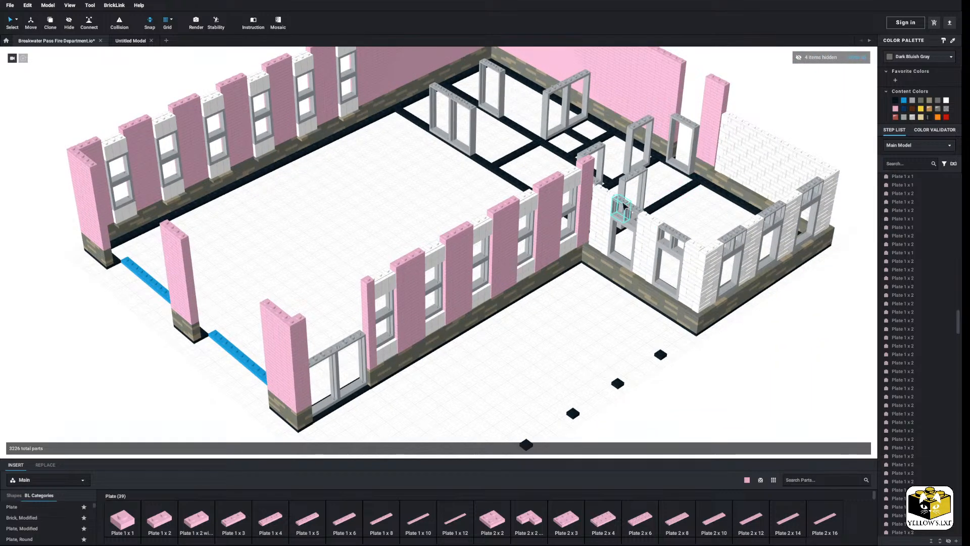
# Copy the pair of small Light Bluish Gray windows above a tall frame on the white wing and paste it
pyautogui.click(633, 211)
pyautogui.rightClick(635, 209)
pyautogui.click(648, 221)
pyautogui.rightClick(525, 327)
pyautogui.click(539, 349)
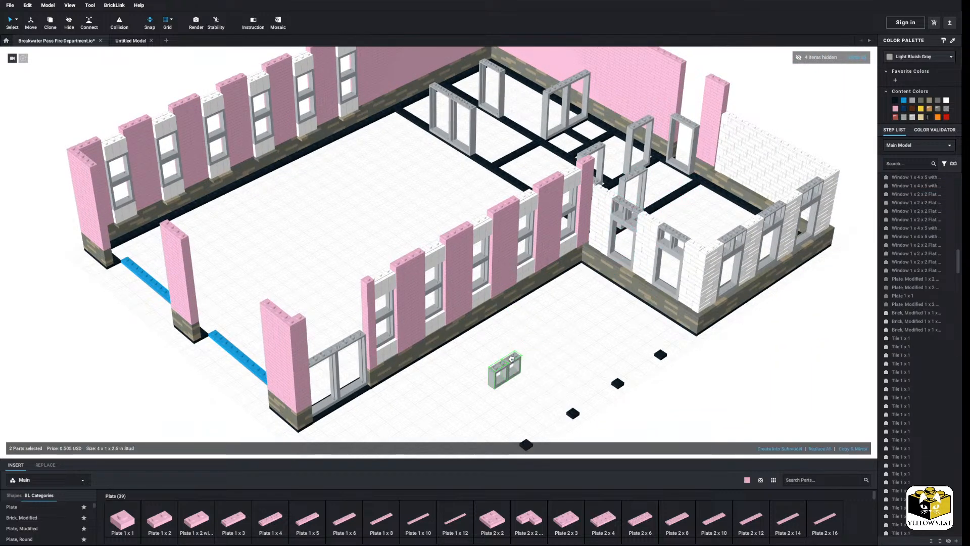
# Place the pasted window pair on top of the double frame beside the corner pier and duplicate it to span the frame
pyautogui.scroll(5, 512, 359)
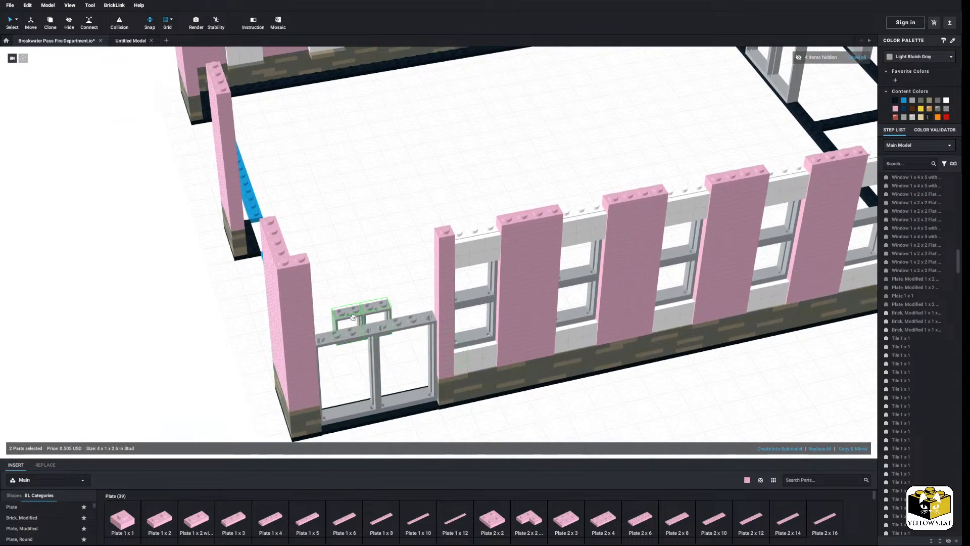
pyautogui.click(333, 316)
pyautogui.click(843, 449)
pyautogui.click(403, 266)
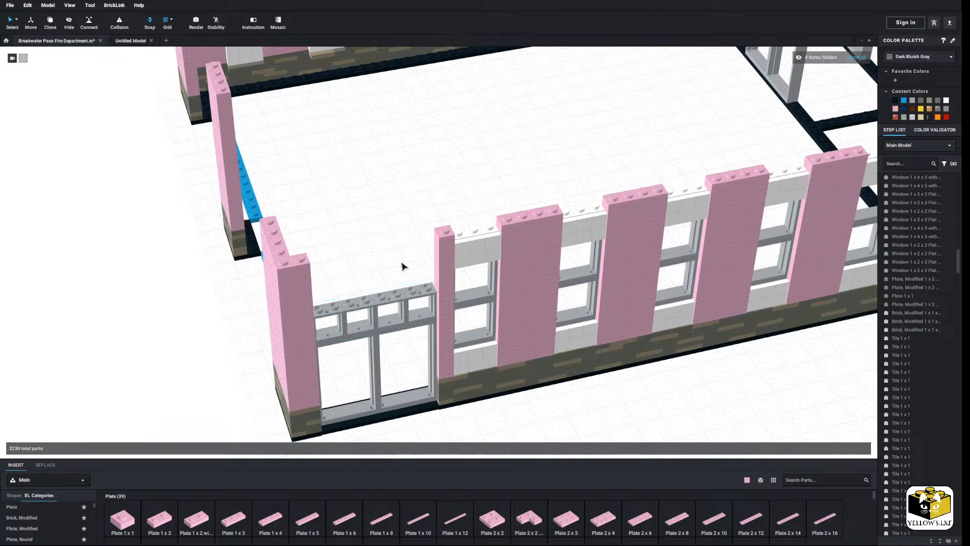
# Try capping the small windows beside the corner pier with a Bright Pink Tile 1 x 8, and delete the tile
pyautogui.click(445, 265)
pyautogui.moveTo(445, 266); pyautogui.dragTo(437, 272, button='right')
pyautogui.scroll(2, 430, 272)
pyautogui.click(412, 250)
pyautogui.scroll(-3, 38, 519)
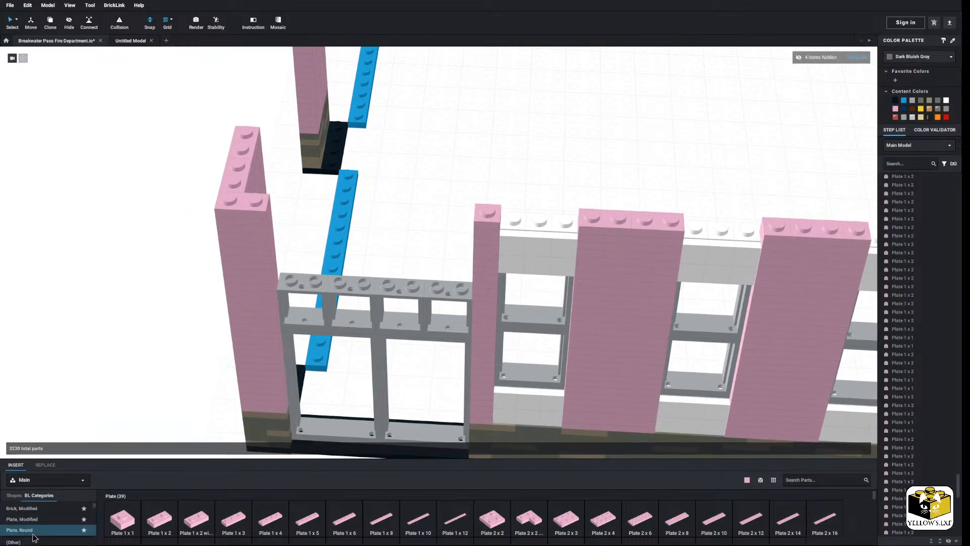
pyautogui.scroll(-5, 41, 518)
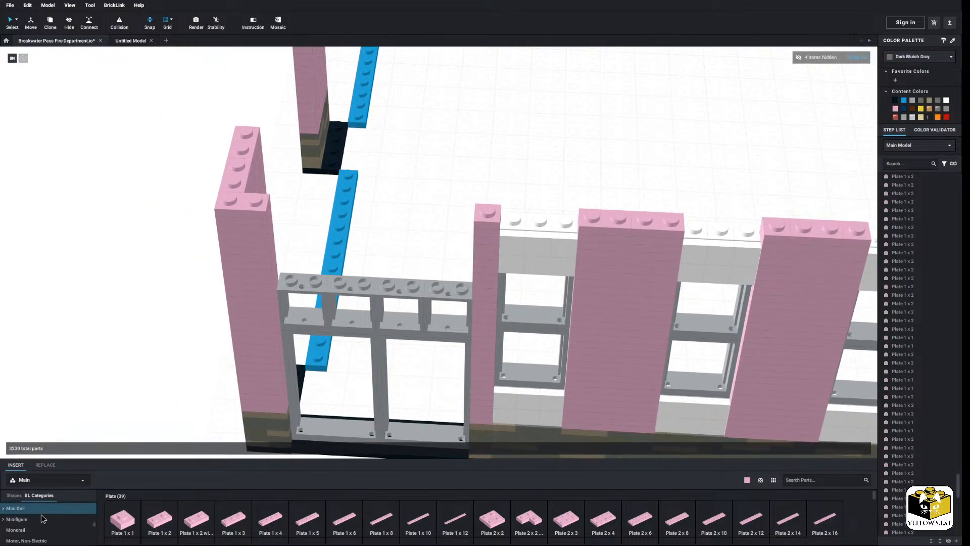
pyautogui.scroll(-2, 36, 514)
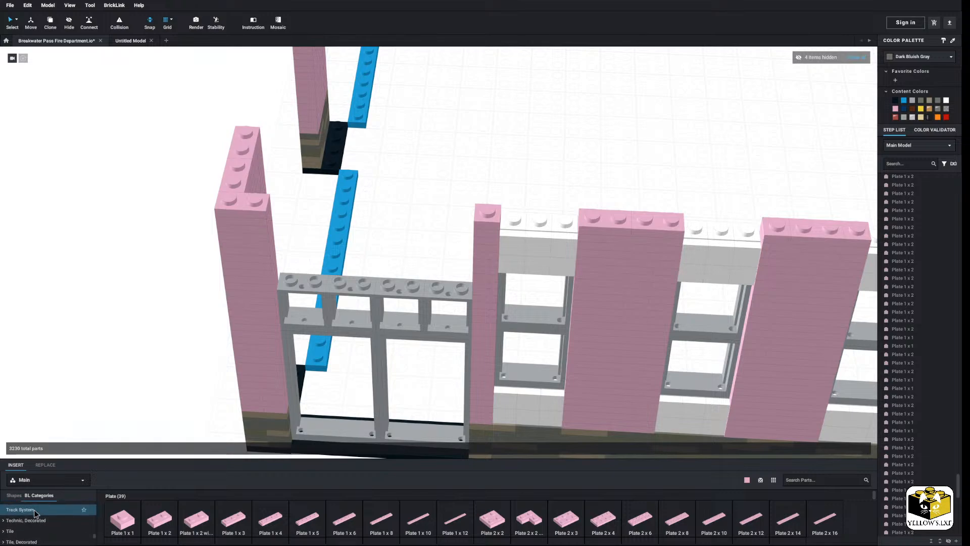
pyautogui.click(10, 530)
pyautogui.moveTo(382, 518); pyautogui.dragTo(381, 284)
pyautogui.rightClick(418, 286)
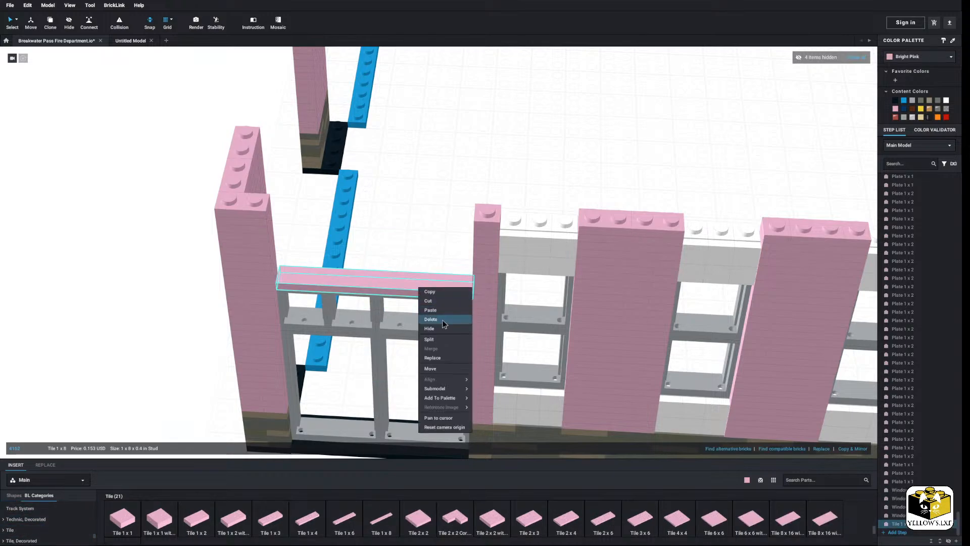
pyautogui.click(440, 315)
# Add a Bright Pink Panel 1 x 2 x 1, rotate it and place it on the small windows against the corner pier
pyautogui.scroll(6, 25, 531)
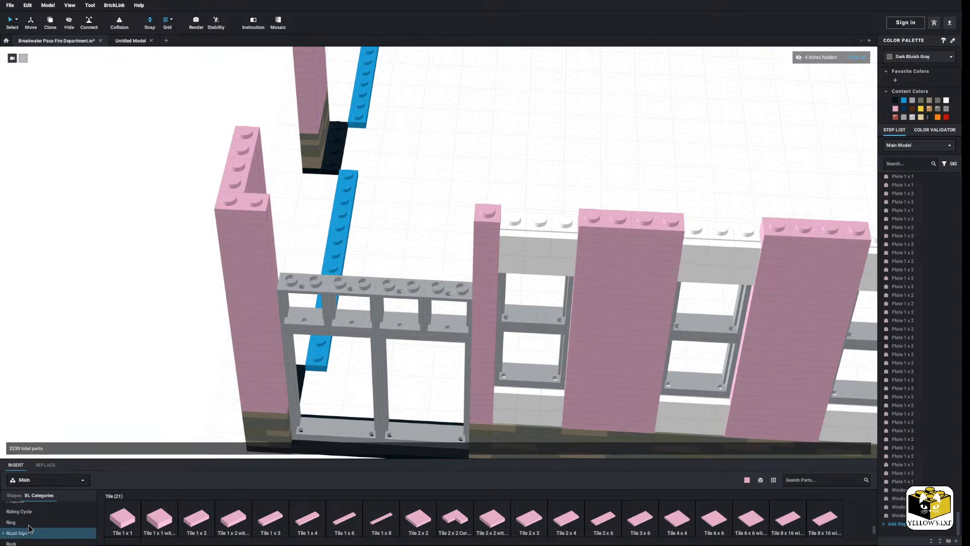
pyautogui.scroll(3, 29, 530)
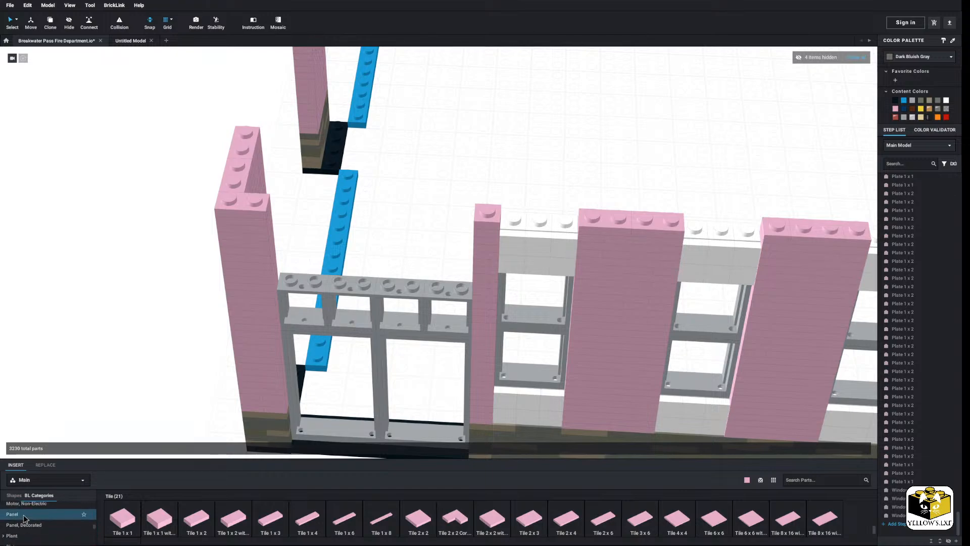
pyautogui.click(23, 515)
pyautogui.press('Right')
pyautogui.press('Right')
pyautogui.press('Right')
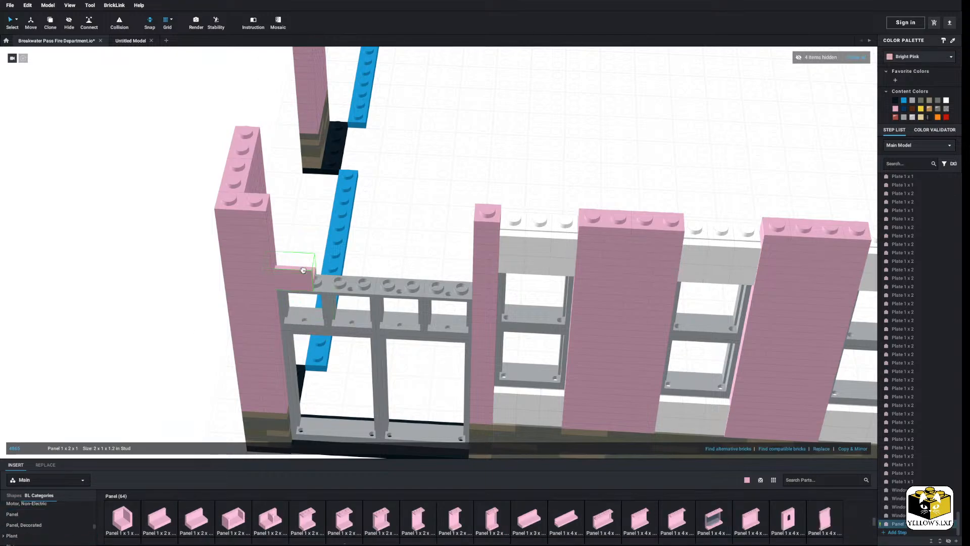
pyautogui.click(305, 277)
# Duplicate the Panel 1 x 2 x 1 along the small windows to make a row of four up to the narrow pier
pyautogui.moveTo(305, 279); pyautogui.dragTo(651, 402, button='right')
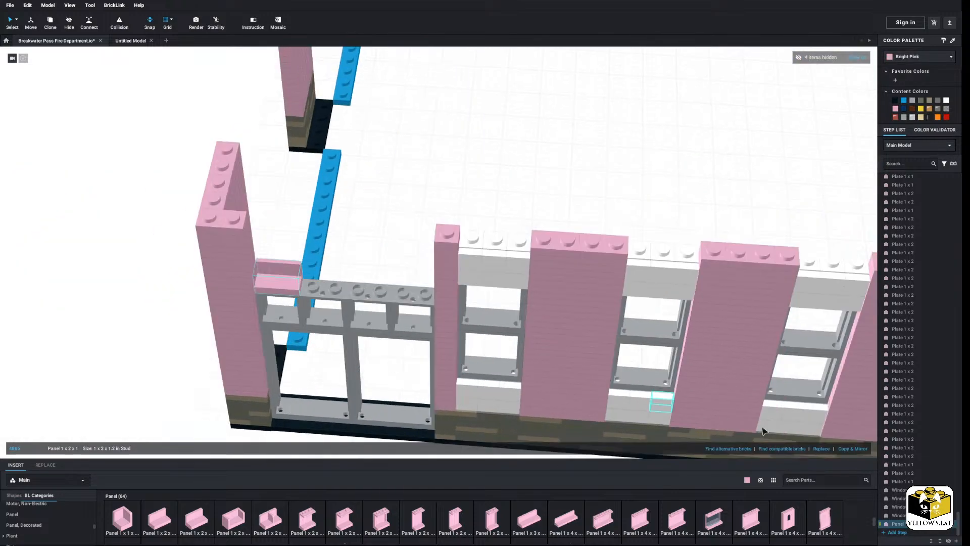
pyautogui.click(861, 450)
pyautogui.click(861, 450)
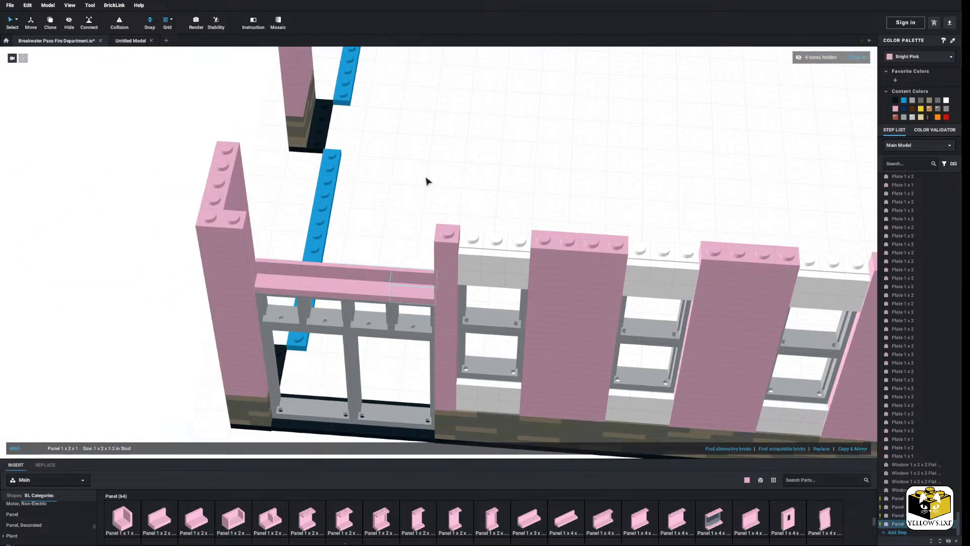
pyautogui.keyDown('ctrl'); pyautogui.click(367, 290); pyautogui.keyUp('ctrl')
pyautogui.keyDown('ctrl'); pyautogui.click(321, 287); pyautogui.keyUp('ctrl')
pyautogui.keyDown('ctrl'); pyautogui.click(281, 283); pyautogui.keyUp('ctrl')
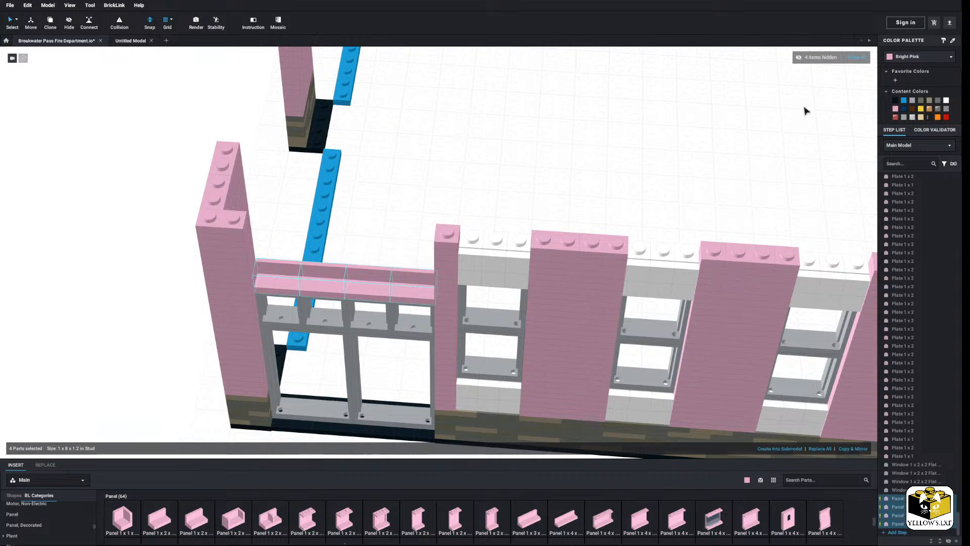
pyautogui.click(592, 173)
# Duplicate the corner pier's adjoining Bright Pink Plate 1 x 2 four times to fill the panel row's ledge with a plate course
pyautogui.moveTo(442, 190); pyautogui.dragTo(418, 258, button='right')
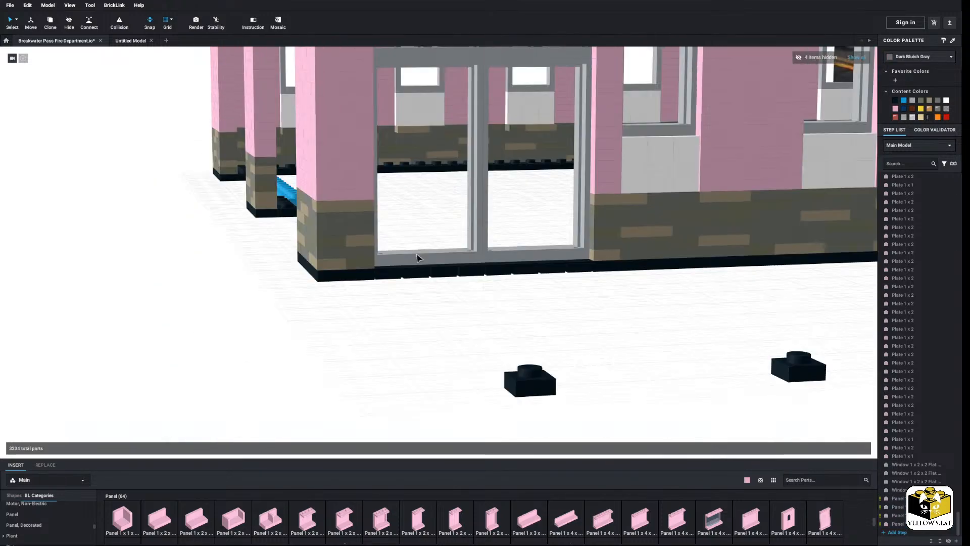
pyautogui.moveTo(418, 258); pyautogui.dragTo(400, 281, button='middle')
pyautogui.moveTo(400, 282); pyautogui.dragTo(376, 299, button='right')
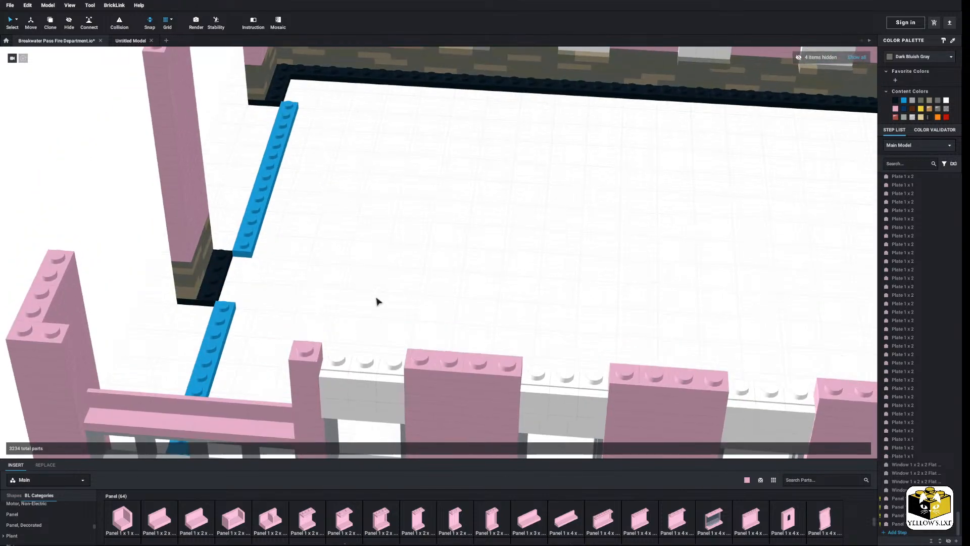
pyautogui.moveTo(376, 299); pyautogui.dragTo(393, 279, button='middle')
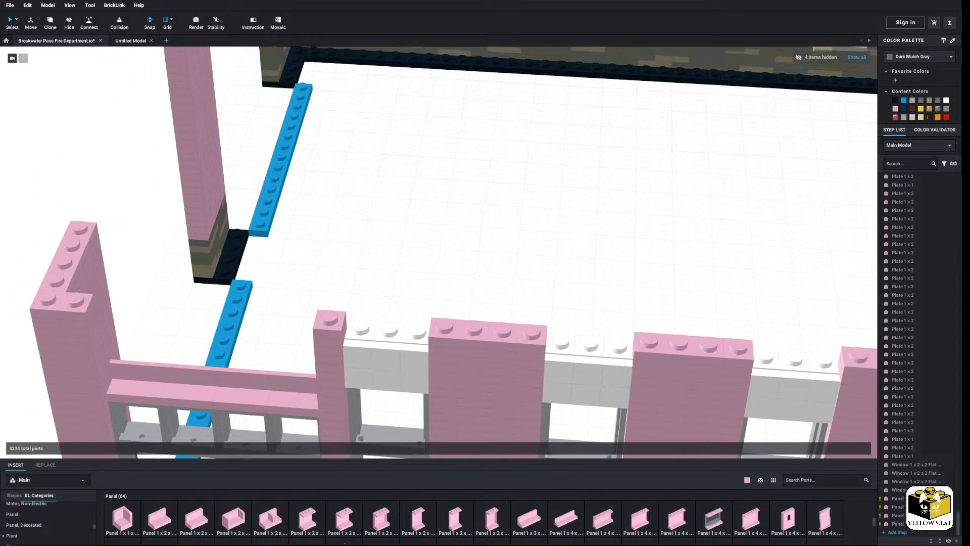
pyautogui.scroll(10, 507, 260)
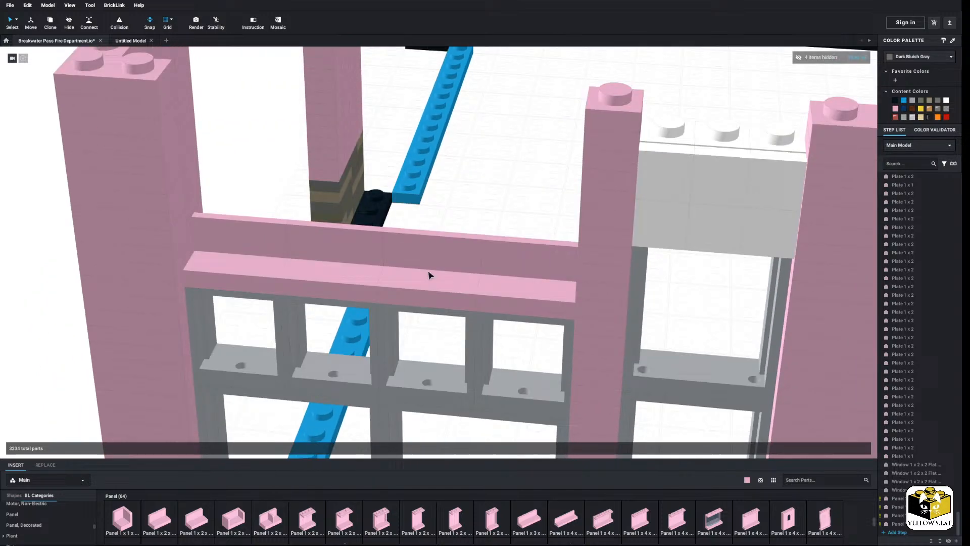
pyautogui.moveTo(428, 275); pyautogui.dragTo(403, 305, button='middle')
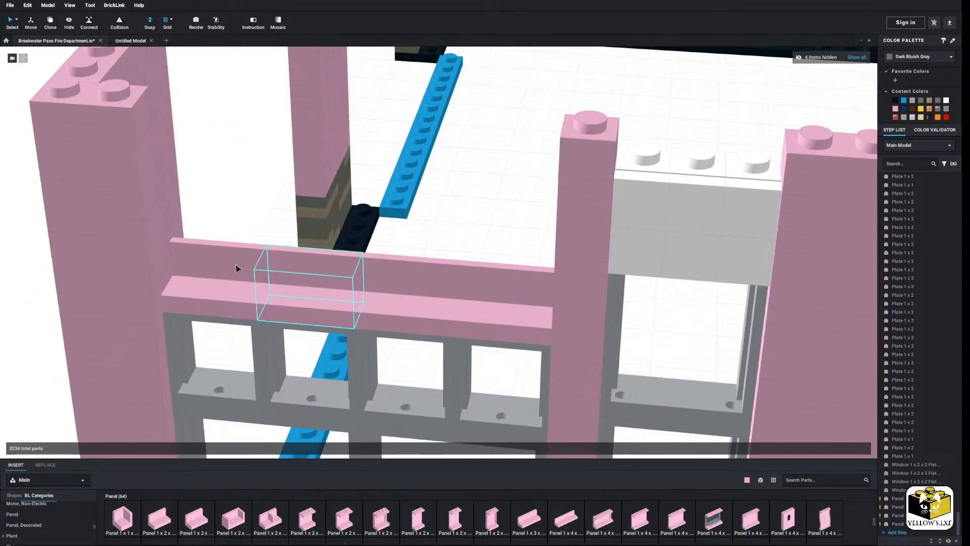
pyautogui.click(144, 298)
pyautogui.scroll(-3, 144, 298)
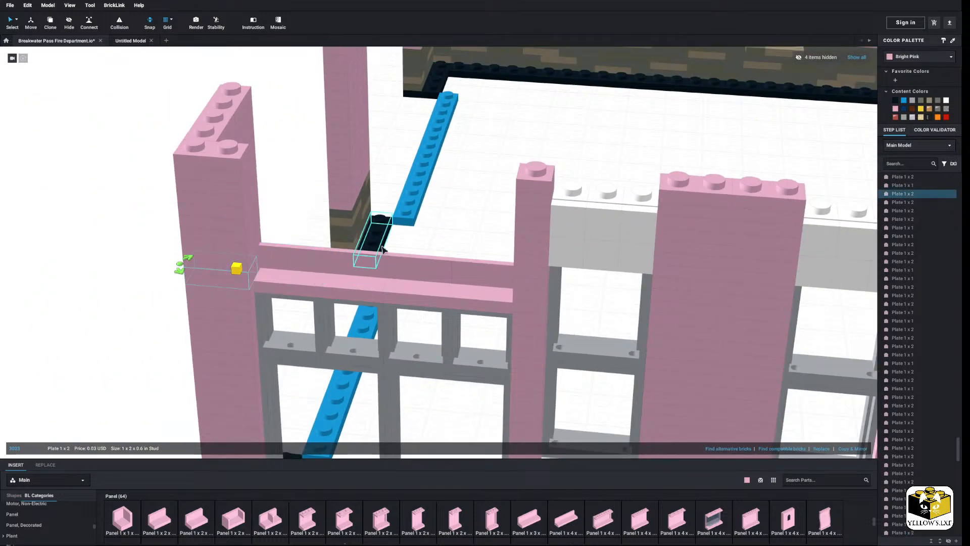
pyautogui.click(860, 449)
pyautogui.click(862, 451)
pyautogui.click(862, 451)
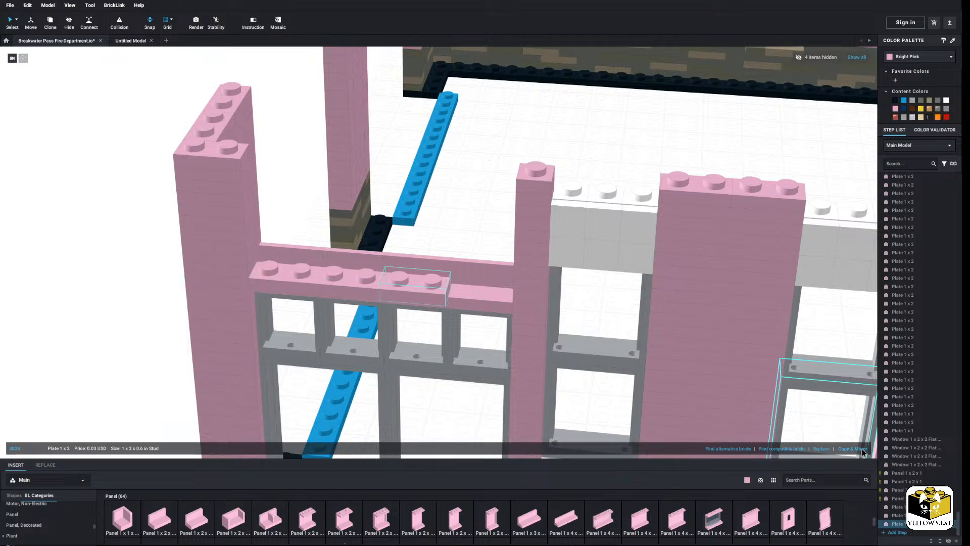
pyautogui.click(862, 451)
pyautogui.click(490, 207)
# Delete the Bright Pink Plate 1 x 1 in the narrow pier and in the corner pier at the next course above the panel row
pyautogui.click(532, 295)
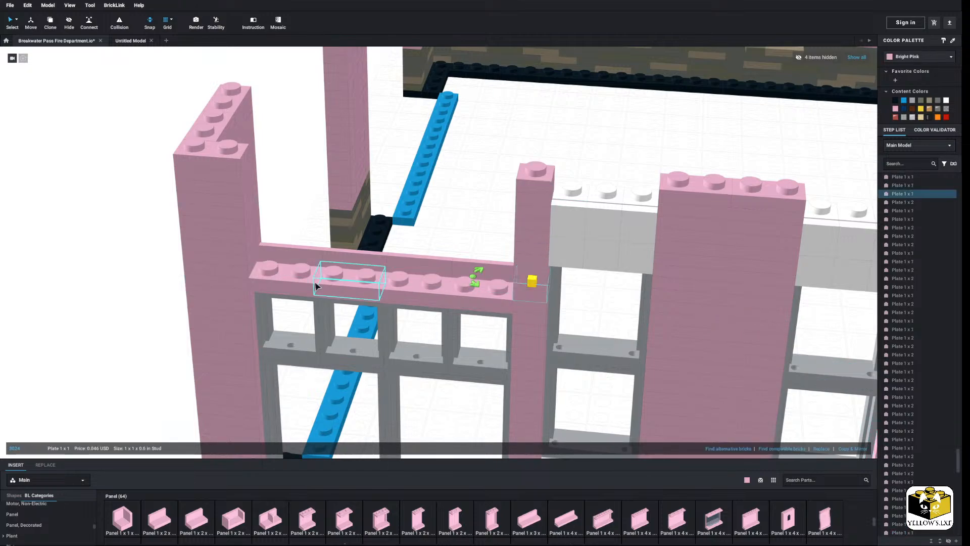
pyautogui.keyDown('ctrl'); pyautogui.click(248, 269); pyautogui.keyUp('ctrl')
pyautogui.rightClick(248, 269)
pyautogui.click(264, 302)
# Copy four Plate 1 x 2 from the ledge course and place them one course higher, offset one stud into the corner pier
pyautogui.click(281, 279)
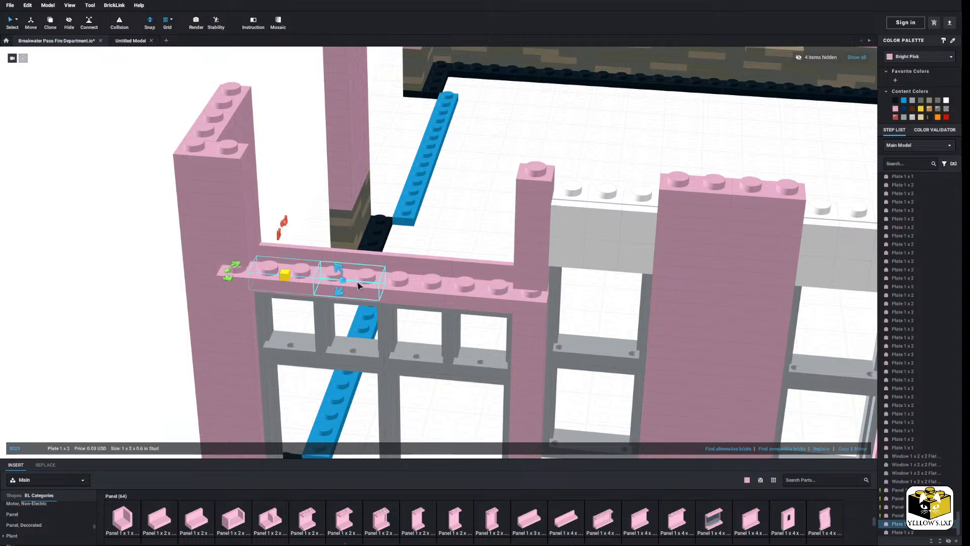
pyautogui.keyDown('ctrl'); pyautogui.click(357, 284); pyautogui.keyUp('ctrl')
pyautogui.keyDown('ctrl'); pyautogui.click(410, 287); pyautogui.keyUp('ctrl')
pyautogui.keyDown('ctrl'); pyautogui.click(488, 297); pyautogui.keyUp('ctrl')
pyautogui.rightClick(488, 297)
pyautogui.click(500, 303)
pyautogui.rightClick(489, 207)
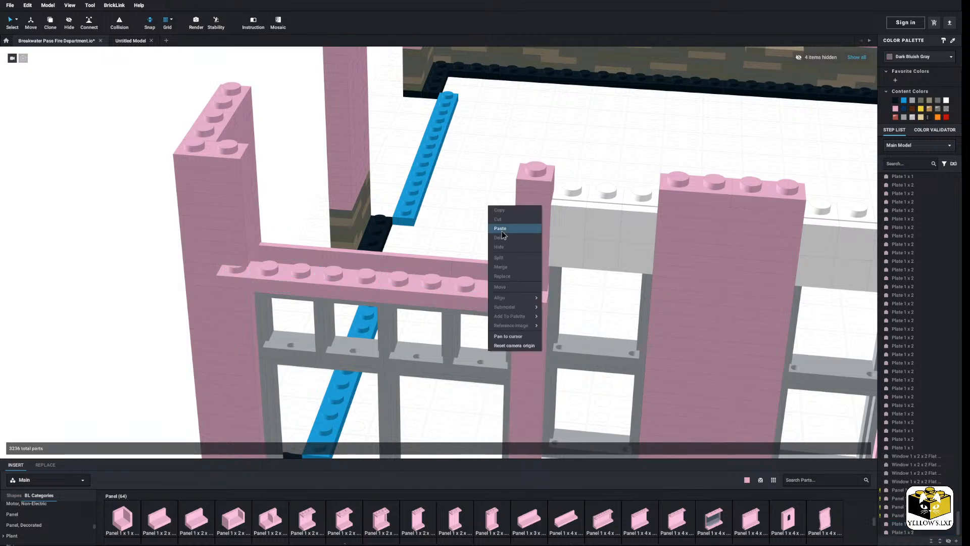
pyautogui.click(500, 219)
pyautogui.click(422, 219)
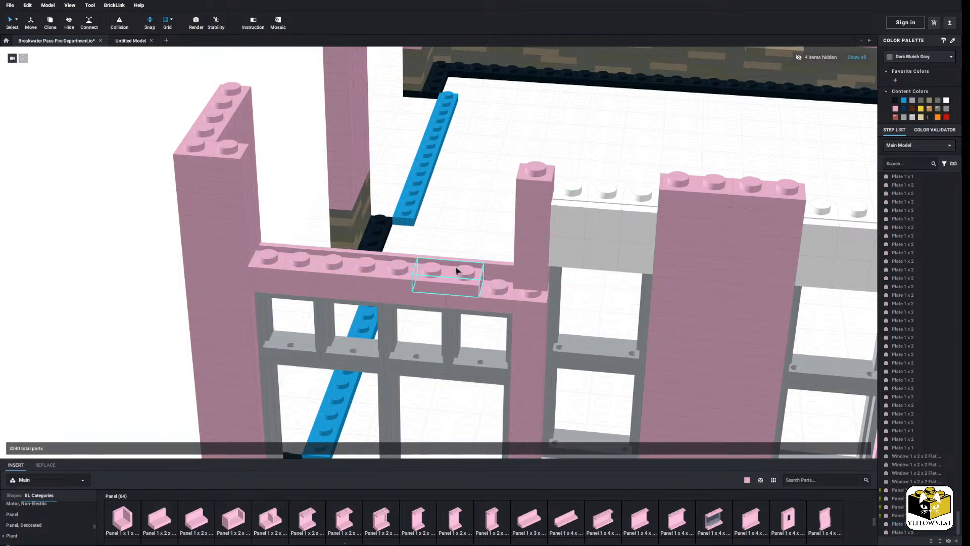
# Duplicate one Plate 1 x 2 at the end of the upper course to tie it into the narrow pier
pyautogui.click(458, 272)
pyautogui.hotkey('ctrl', 'c')
pyautogui.hotkey('ctrl', 'v')
pyautogui.click(455, 227)
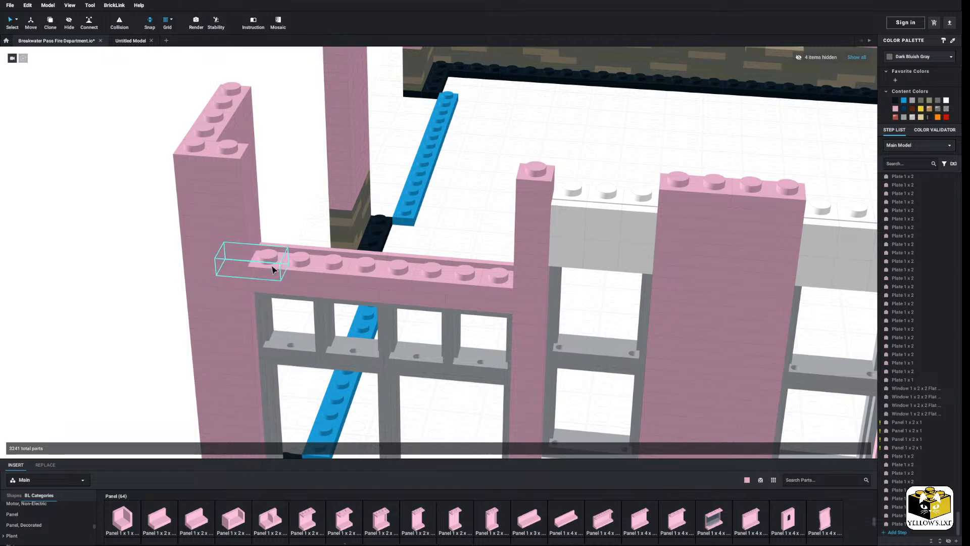
# Delete every other Plate 1 x 1 above the new course in the corner pier, plus two Plate 1 x 1 in the narrow pier
pyautogui.click(226, 234)
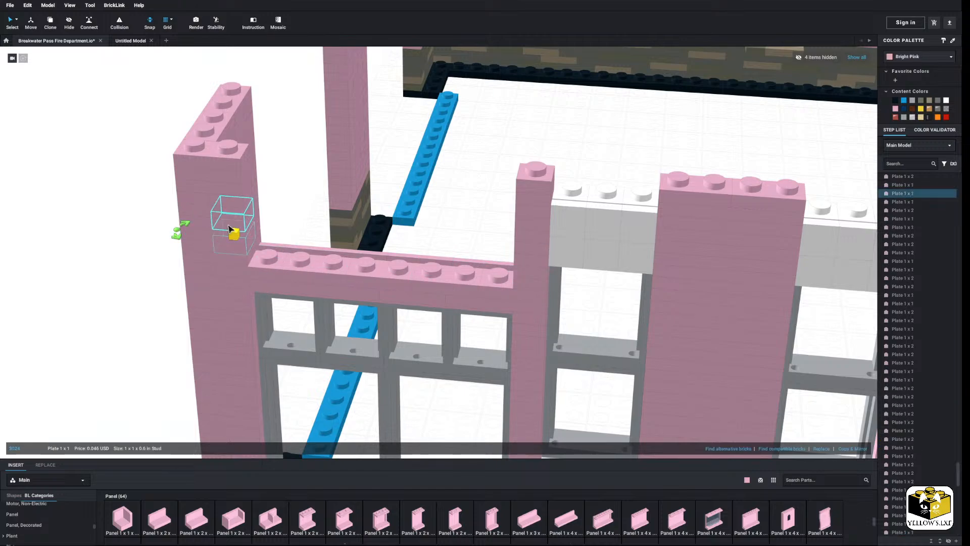
pyautogui.keyDown('ctrl'); pyautogui.click(225, 204); pyautogui.keyUp('ctrl')
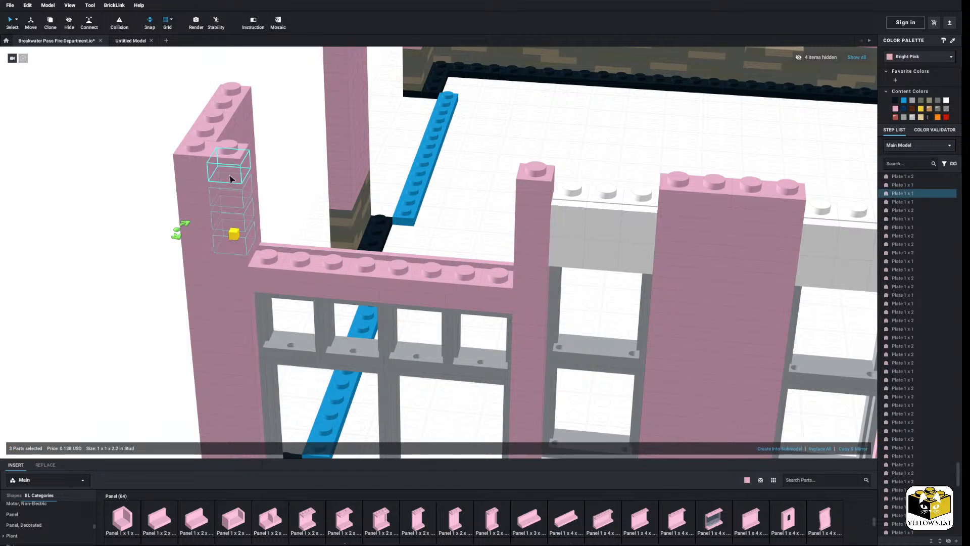
pyautogui.keyDown('ctrl'); pyautogui.click(225, 177); pyautogui.keyUp('ctrl')
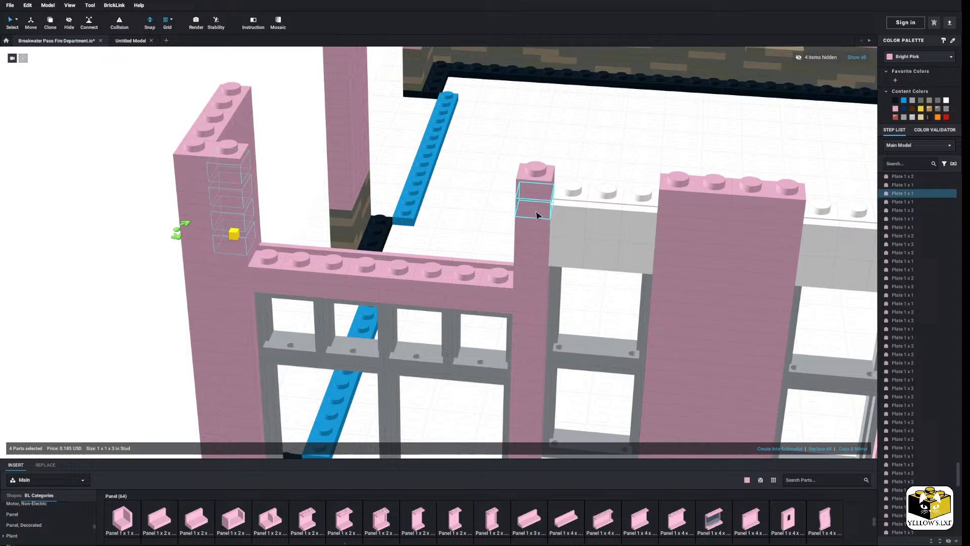
pyautogui.keyDown('ctrl'); pyautogui.click(534, 274); pyautogui.keyUp('ctrl')
pyautogui.keyDown('ctrl'); pyautogui.click(536, 262); pyautogui.keyUp('ctrl')
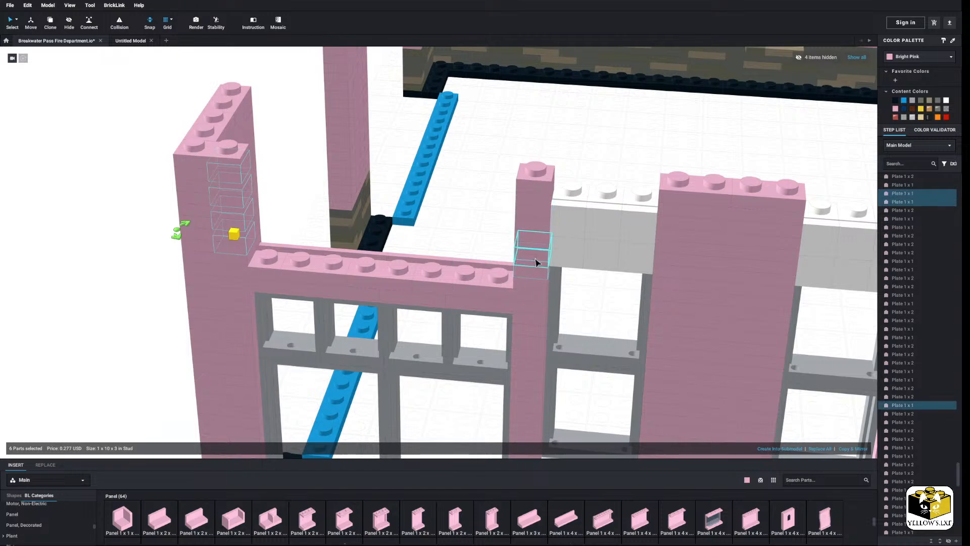
pyautogui.rightClick(537, 263)
pyautogui.click(560, 291)
# Copy a Bright Pink Plate 1 x 1 and place it back in the upper part of the narrow pier's gap
pyautogui.moveTo(496, 268); pyautogui.dragTo(474, 231, button='right')
pyautogui.moveTo(474, 228); pyautogui.dragTo(348, 265, button='middle')
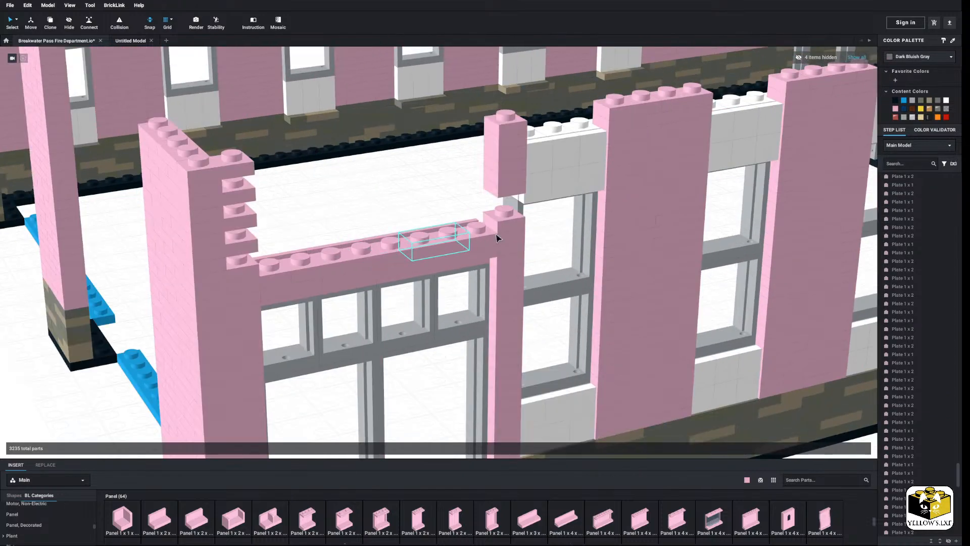
pyautogui.rightClick(514, 218)
pyautogui.click(399, 185)
pyautogui.rightClick(398, 185)
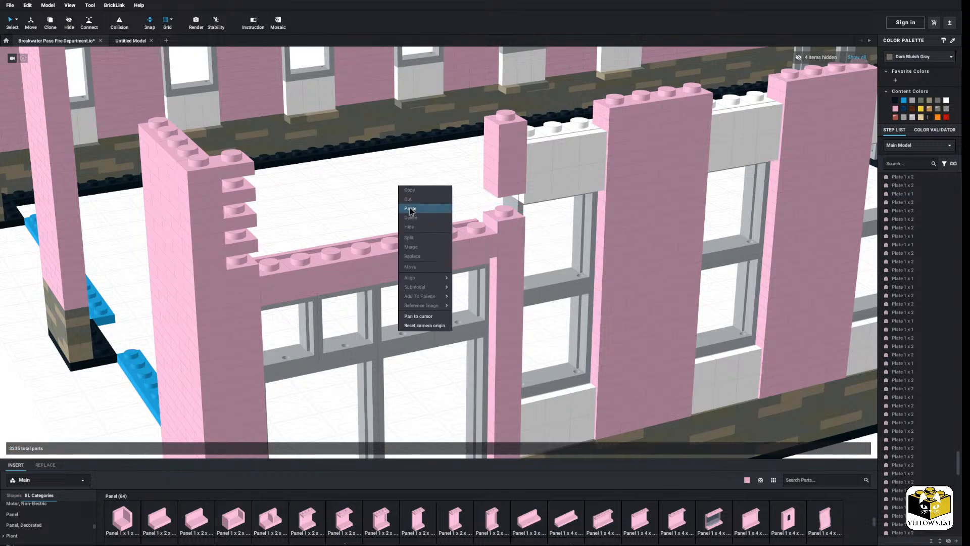
pyautogui.click(412, 209)
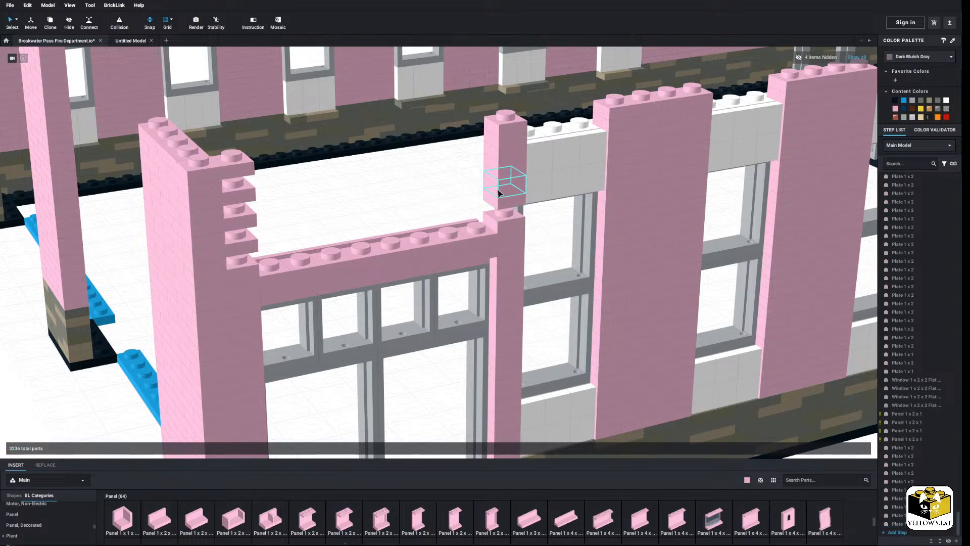
# Delete three alternating Plate 1 x 1 from the upper narrow pier to notch it like the corner pier
pyautogui.click(494, 192)
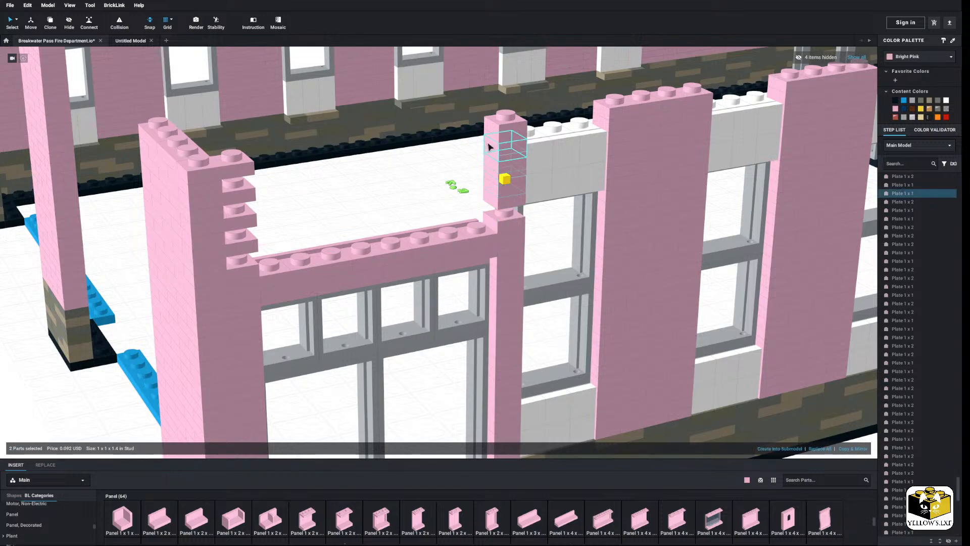
pyautogui.rightClick(494, 146)
pyautogui.click(499, 174)
# Copy the nine Plate 1 x 2 forming the two staggered courses above the small windows and stack the copy on top between the piers
pyautogui.click(495, 240)
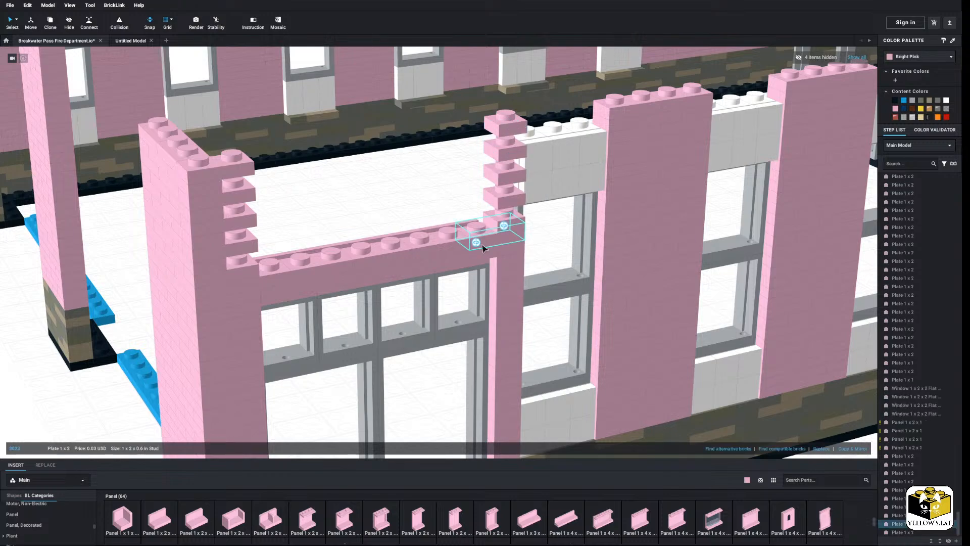
pyautogui.keyDown('ctrl'); pyautogui.click(467, 248); pyautogui.keyUp('ctrl')
pyautogui.keyDown('ctrl'); pyautogui.click(442, 247); pyautogui.keyUp('ctrl')
pyautogui.keyDown('ctrl'); pyautogui.click(416, 266); pyautogui.keyUp('ctrl')
pyautogui.keyDown('ctrl'); pyautogui.click(379, 270); pyautogui.keyUp('ctrl')
pyautogui.keyDown('ctrl'); pyautogui.click(350, 274); pyautogui.keyUp('ctrl')
pyautogui.keyDown('ctrl'); pyautogui.click(322, 276); pyautogui.keyUp('ctrl')
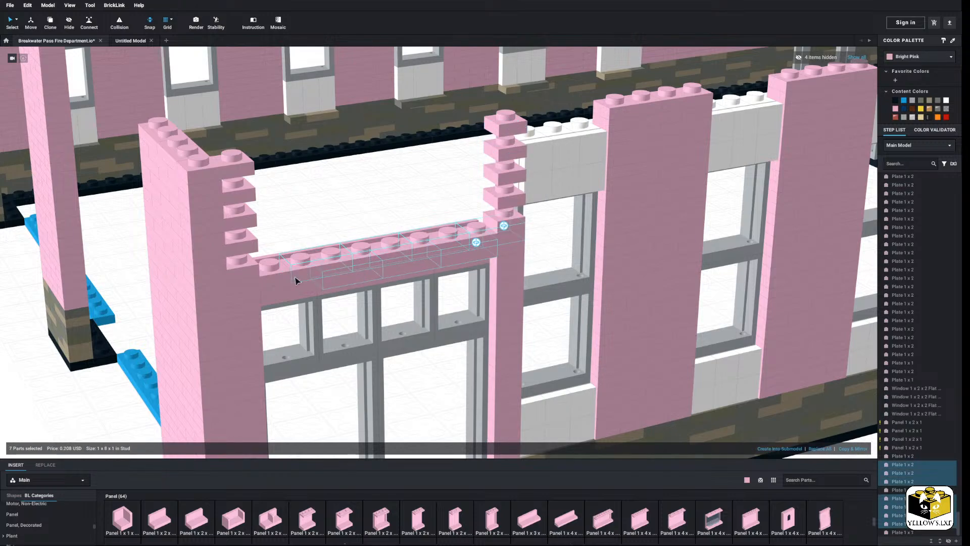
pyautogui.keyDown('ctrl'); pyautogui.click(285, 287); pyautogui.keyUp('ctrl')
pyautogui.keyDown('ctrl'); pyautogui.click(268, 278); pyautogui.keyUp('ctrl')
pyautogui.rightClick(268, 278)
pyautogui.click(280, 283)
pyautogui.rightClick(316, 214)
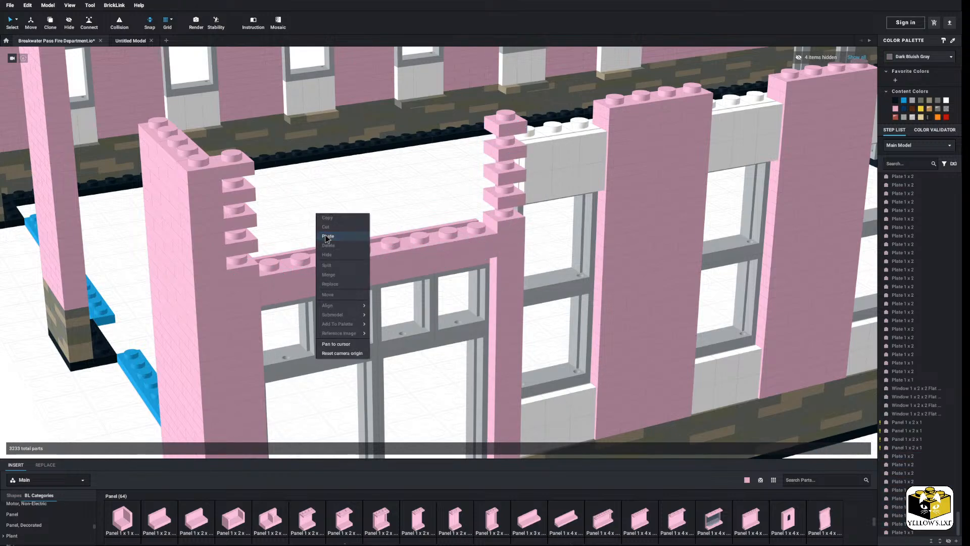
pyautogui.click(327, 237)
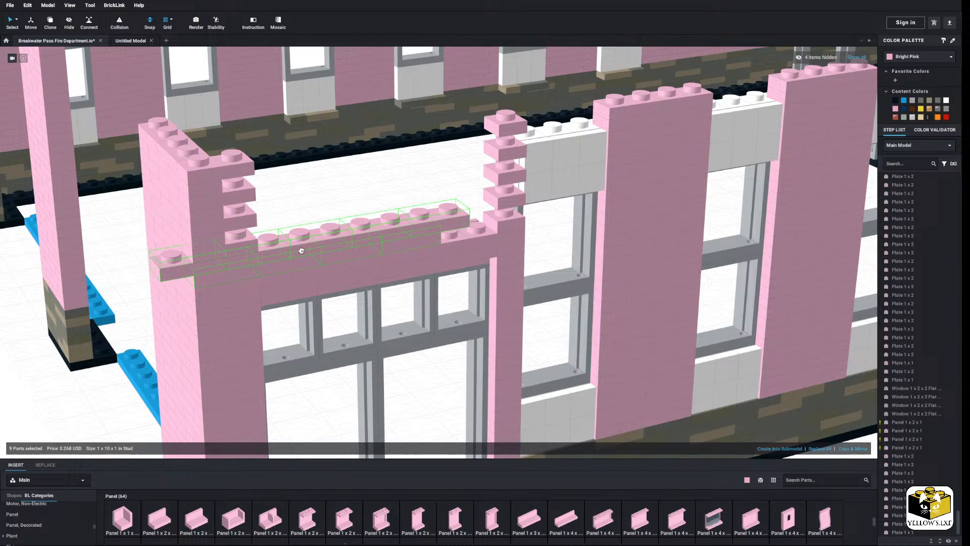
pyautogui.click(317, 206)
# Paste the nine-plate staggered block three more times, stacking each copy to fill the pier notches above the small windows
pyautogui.rightClick(316, 206)
pyautogui.click(326, 227)
pyautogui.click(297, 189)
pyautogui.rightClick(297, 189)
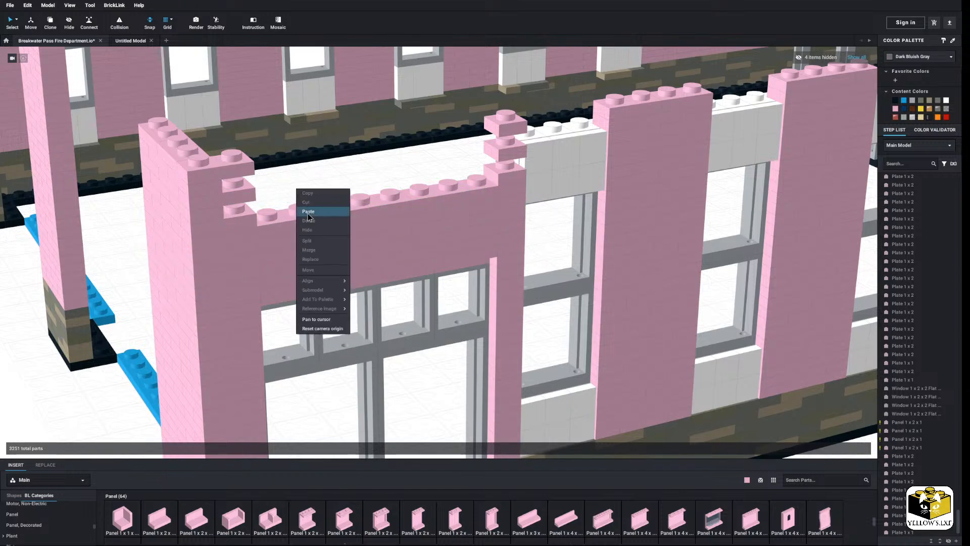
pyautogui.click(308, 215)
pyautogui.click(290, 173)
pyautogui.rightClick(290, 173)
pyautogui.click(302, 196)
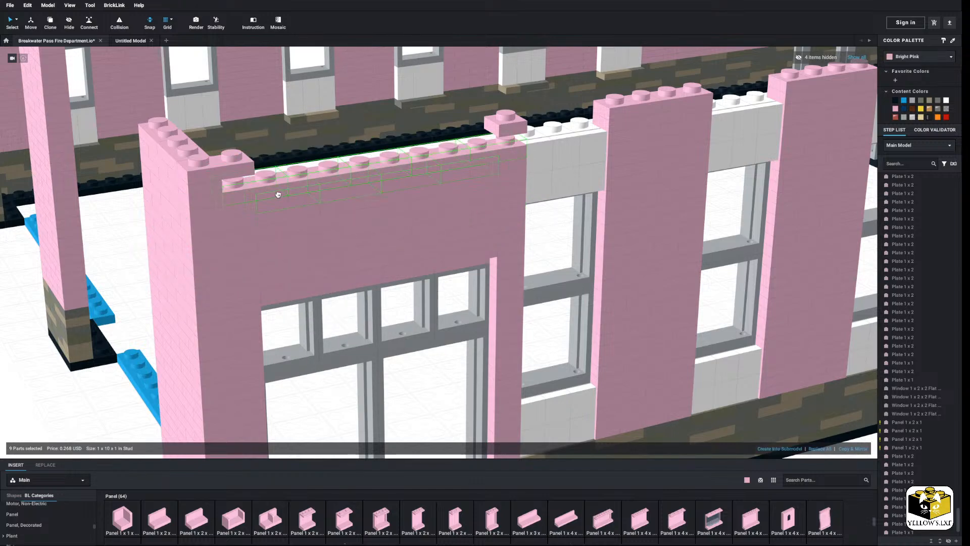
pyautogui.click(276, 183)
# Copy a row of four Plate 1 x 2 from the wall above the small windows and place it as the top course between the piers
pyautogui.scroll(-2, 327, 193)
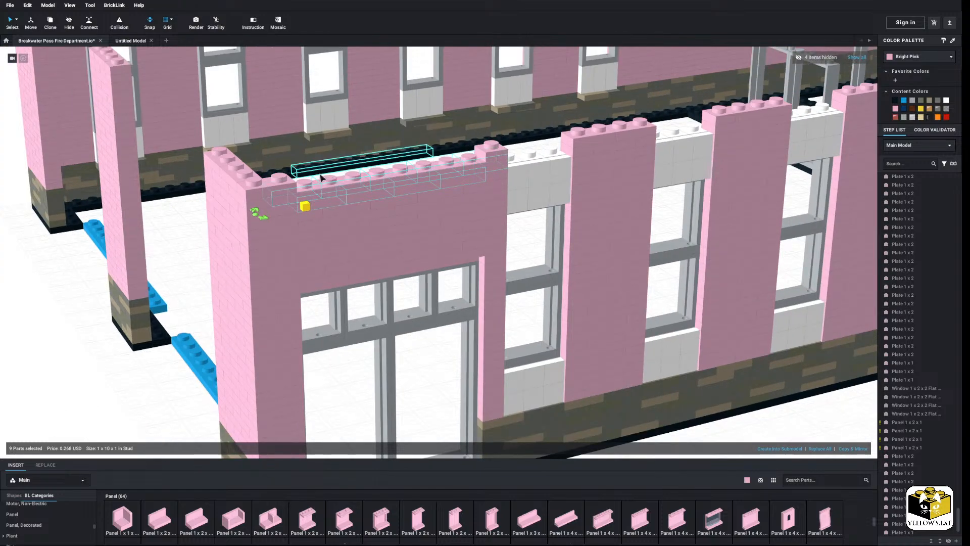
pyautogui.click(320, 178)
pyautogui.click(320, 206)
pyautogui.keyDown('ctrl'); pyautogui.click(374, 197); pyautogui.keyUp('ctrl')
pyautogui.keyDown('ctrl'); pyautogui.click(417, 189); pyautogui.keyUp('ctrl')
pyautogui.keyDown('ctrl'); pyautogui.click(464, 183); pyautogui.keyUp('ctrl')
pyautogui.rightClick(464, 182)
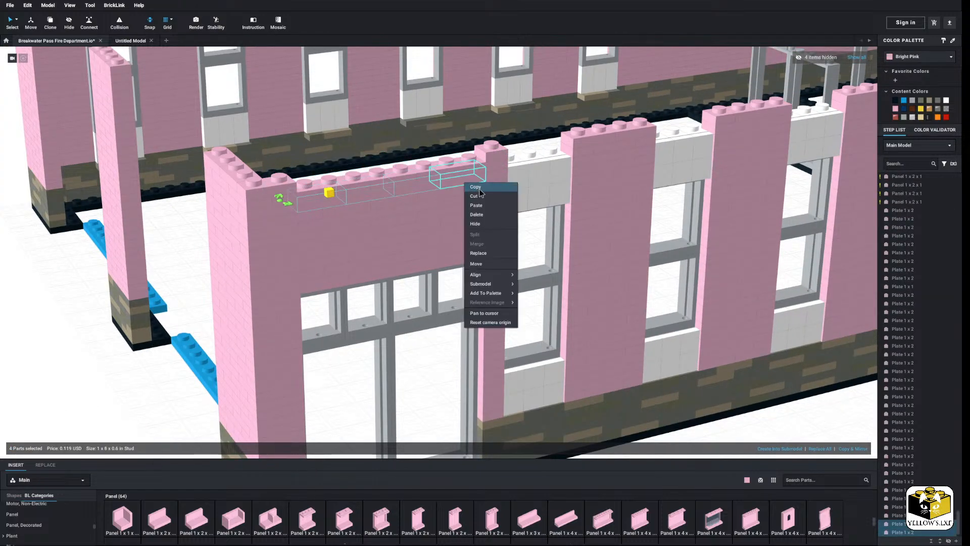
pyautogui.click(479, 188)
pyautogui.moveTo(450, 152); pyautogui.dragTo(426, 192, button='right')
pyautogui.click(370, 211)
pyautogui.rightClick(370, 211)
pyautogui.click(383, 233)
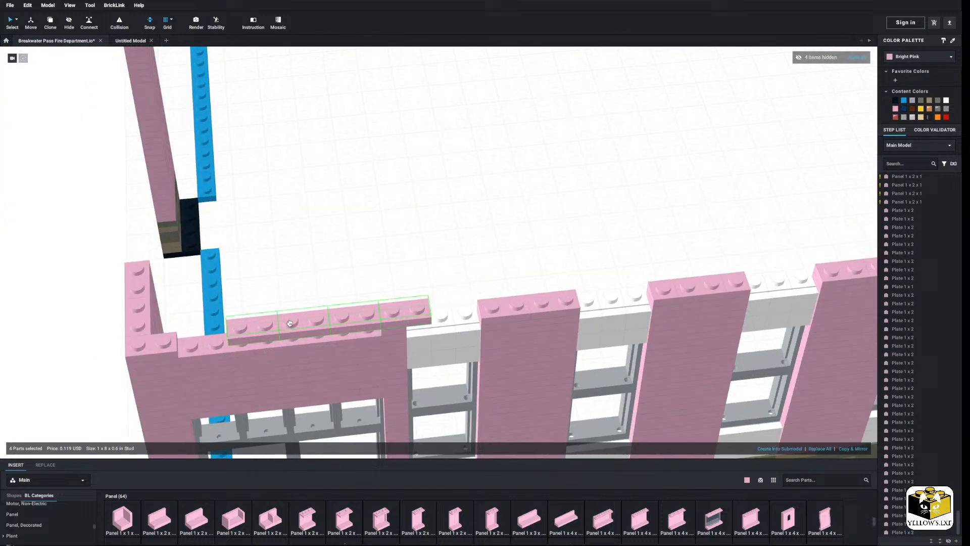
pyautogui.click(233, 335)
pyautogui.click(333, 258)
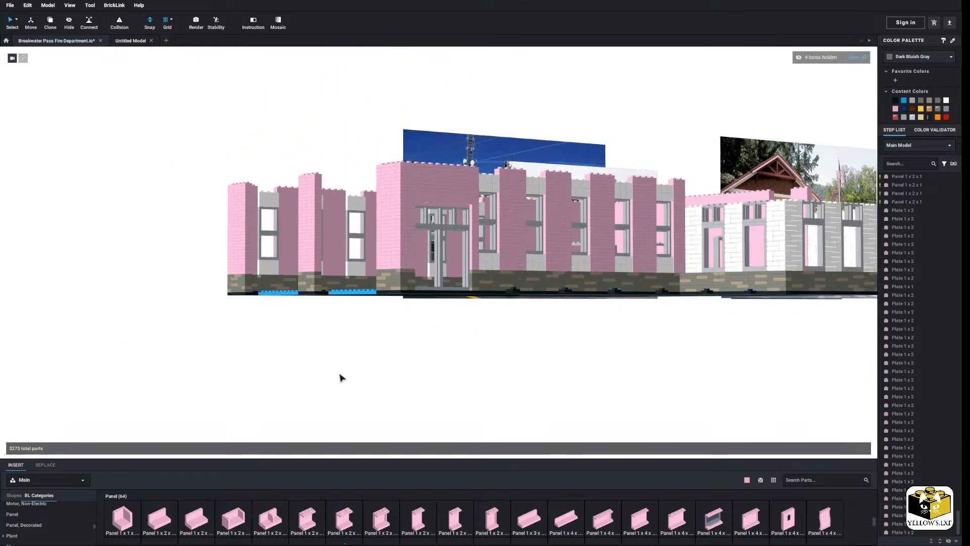
# Select all Bright Pink parts by color, recolor them Dark Bluish Gray, then return to normal selection and clear the selection
pyautogui.scroll(3, 342, 378)
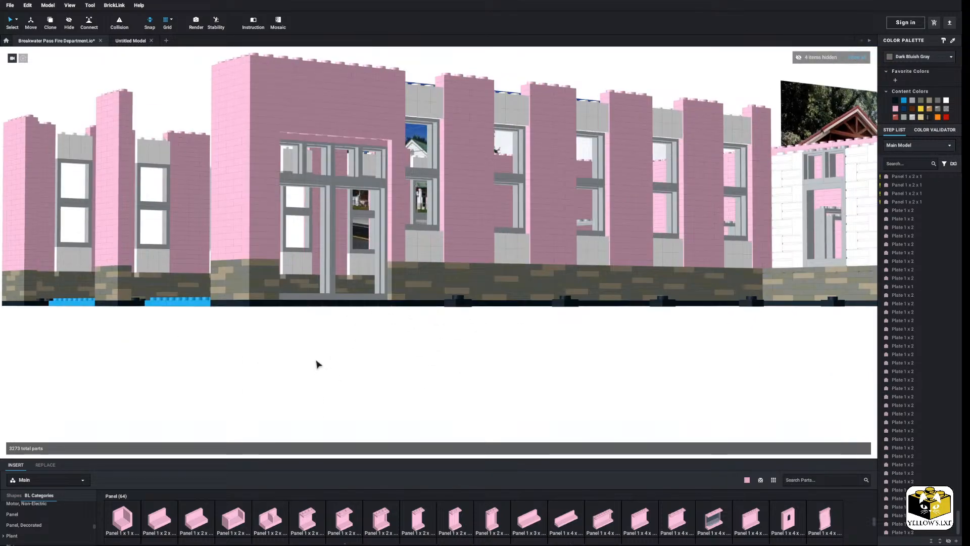
pyautogui.scroll(-3, 316, 360)
pyautogui.moveTo(316, 354)
pyautogui.mouseDown(button='right')
pyautogui.moveTo(293, 354)
pyautogui.moveTo(362, 358)
pyautogui.moveTo(314, 360)
pyautogui.mouseUp(button='right')
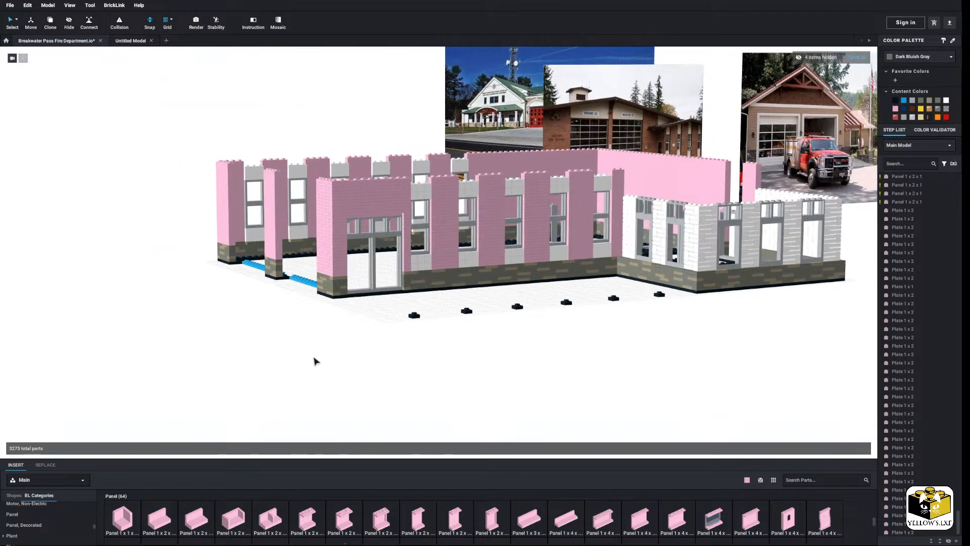
pyautogui.scroll(3, 314, 355)
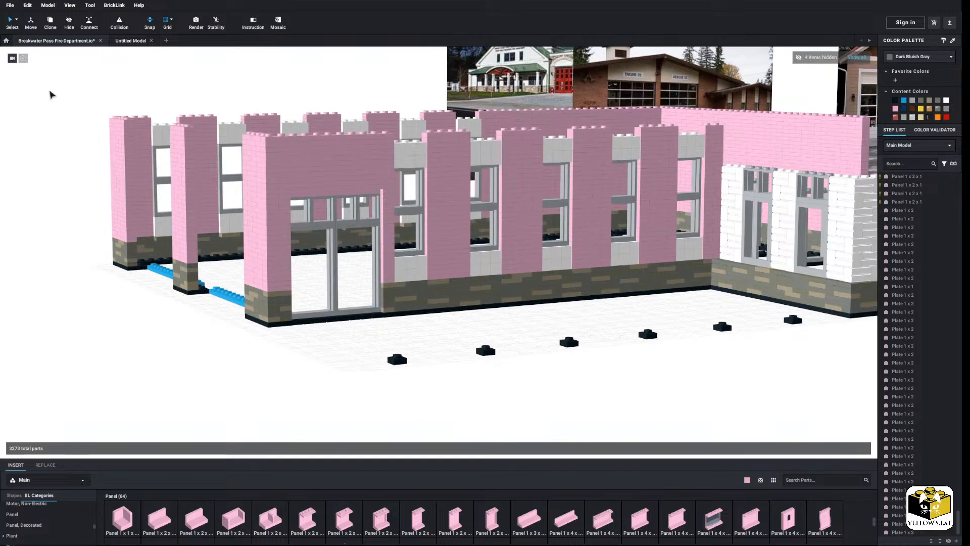
pyautogui.click(17, 22)
pyautogui.click(31, 31)
pyautogui.click(288, 146)
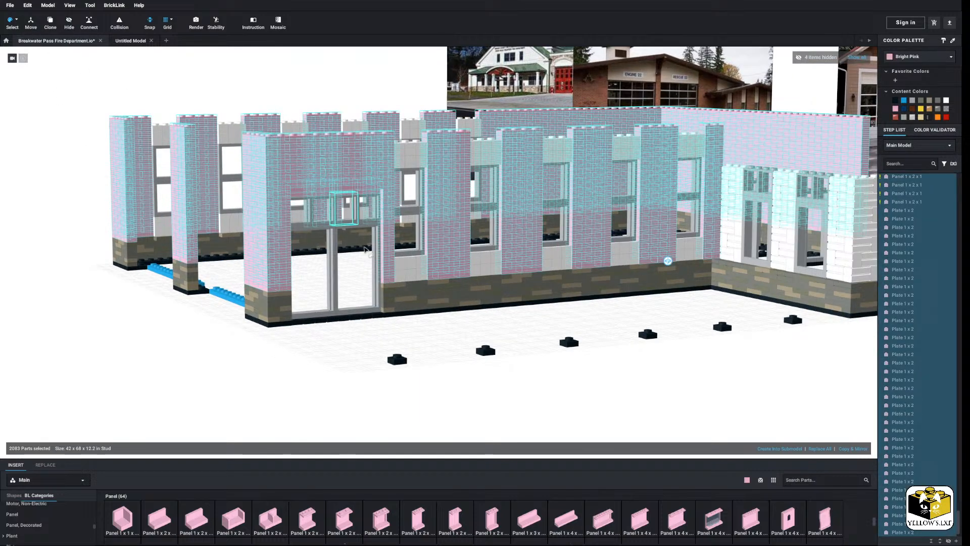
pyautogui.click(938, 107)
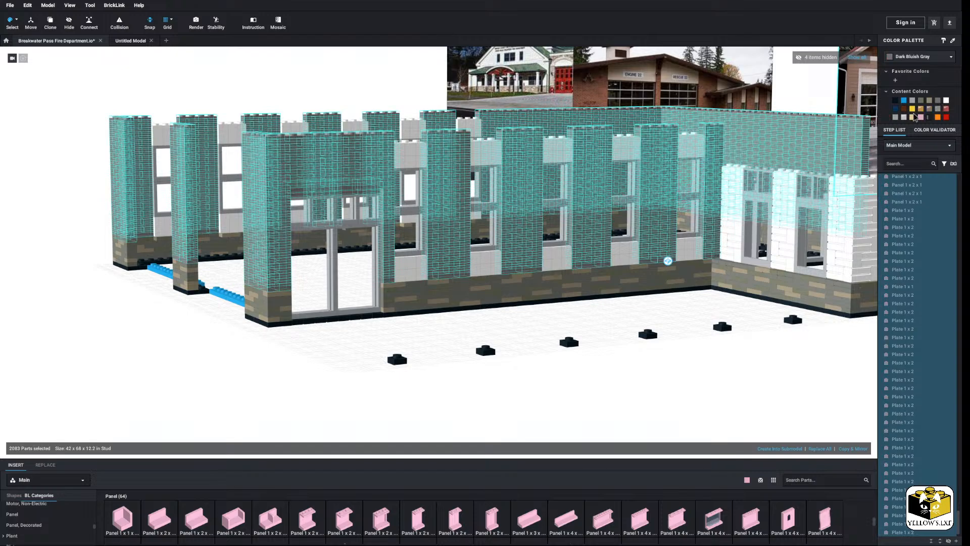
pyautogui.click(17, 22)
pyautogui.click(32, 22)
pyautogui.click(56, 177)
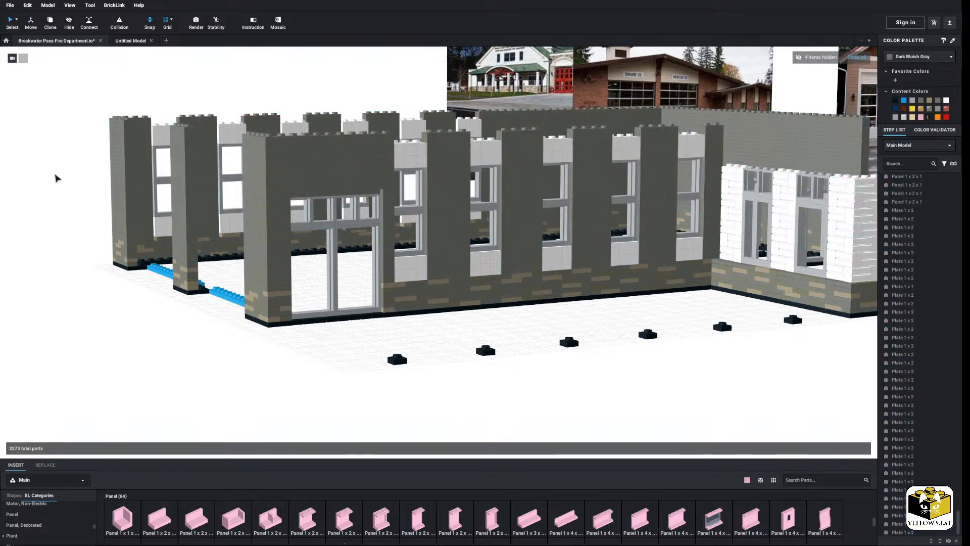
# Select 14 scattered plates on the center pier between the two garage openings, recolor them olive-gray, and clear the selection
pyautogui.scroll(-3, 95, 209)
pyautogui.moveTo(106, 218); pyautogui.dragTo(193, 232, button='right')
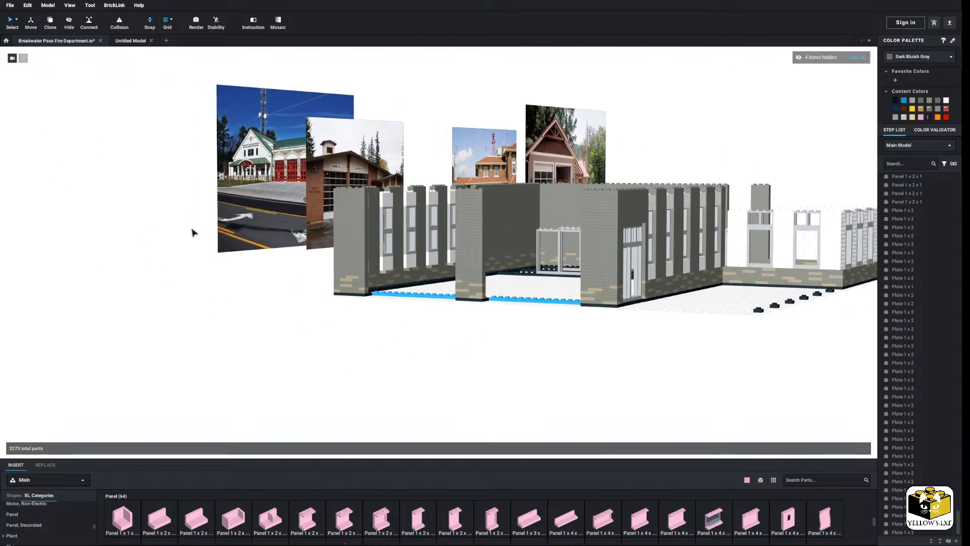
pyautogui.scroll(5, 170, 262)
pyautogui.scroll(5, 397, 318)
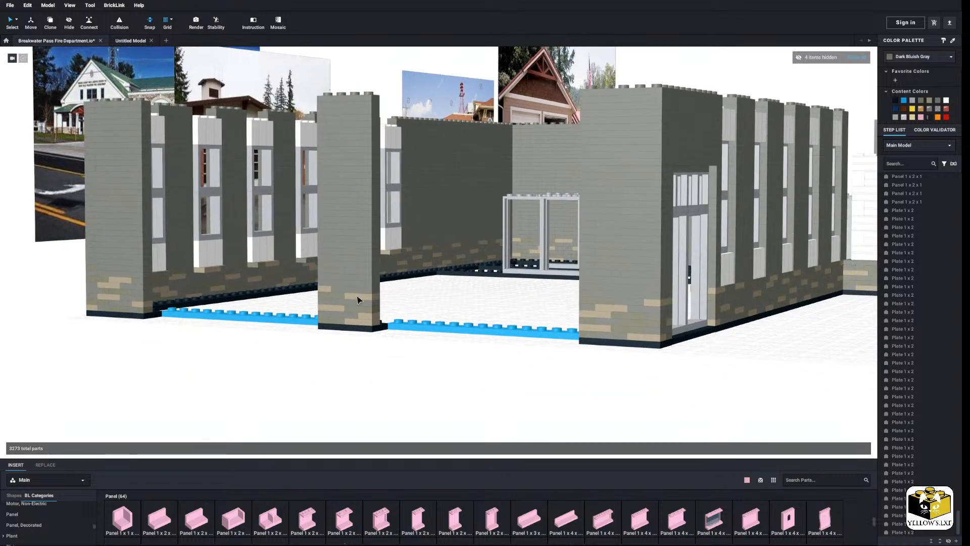
pyautogui.scroll(1, 426, 332)
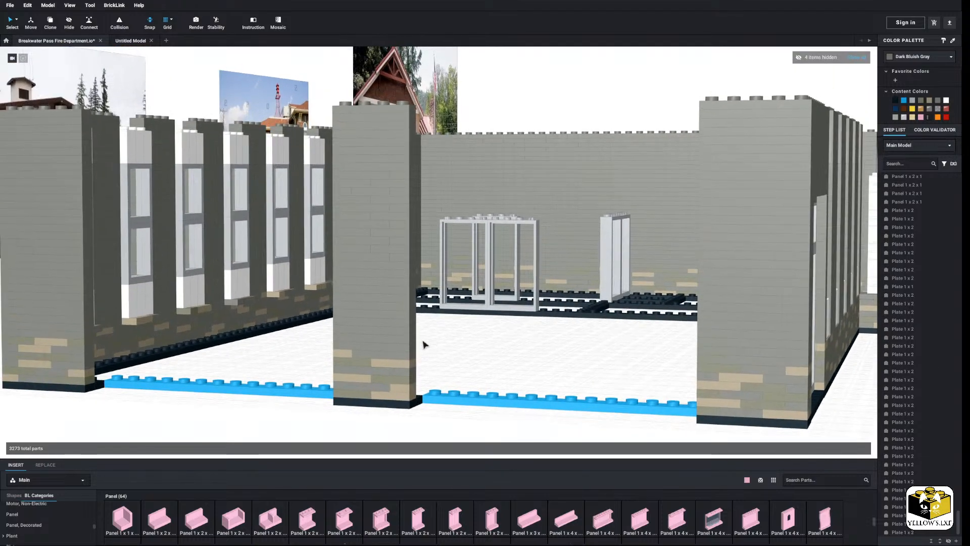
pyautogui.click(403, 348)
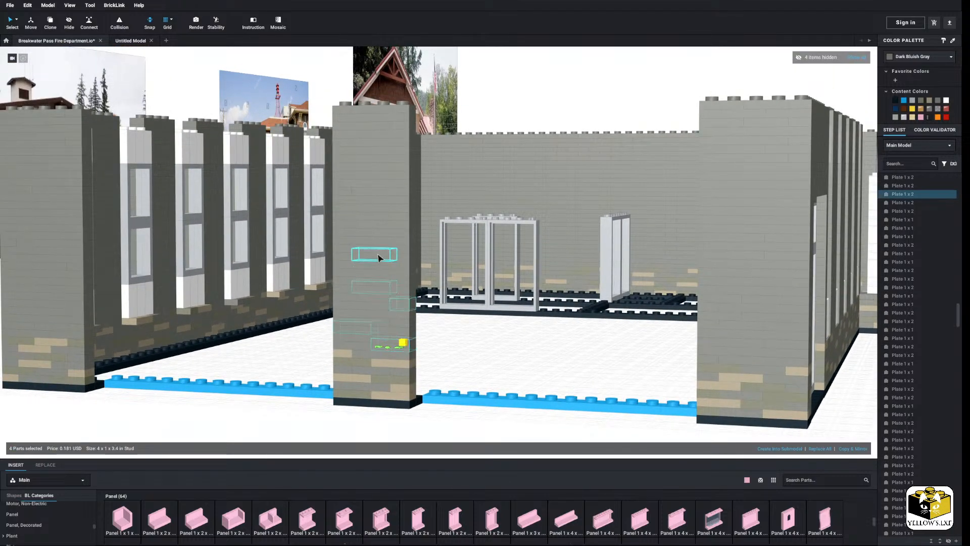
pyautogui.keyDown('ctrl'); pyautogui.click(379, 189); pyautogui.keyUp('ctrl')
pyautogui.keyDown('ctrl'); pyautogui.click(360, 165); pyautogui.keyUp('ctrl')
pyautogui.keyDown('ctrl'); pyautogui.click(383, 148); pyautogui.keyUp('ctrl')
pyautogui.keyDown('ctrl'); pyautogui.click(361, 133); pyautogui.keyUp('ctrl')
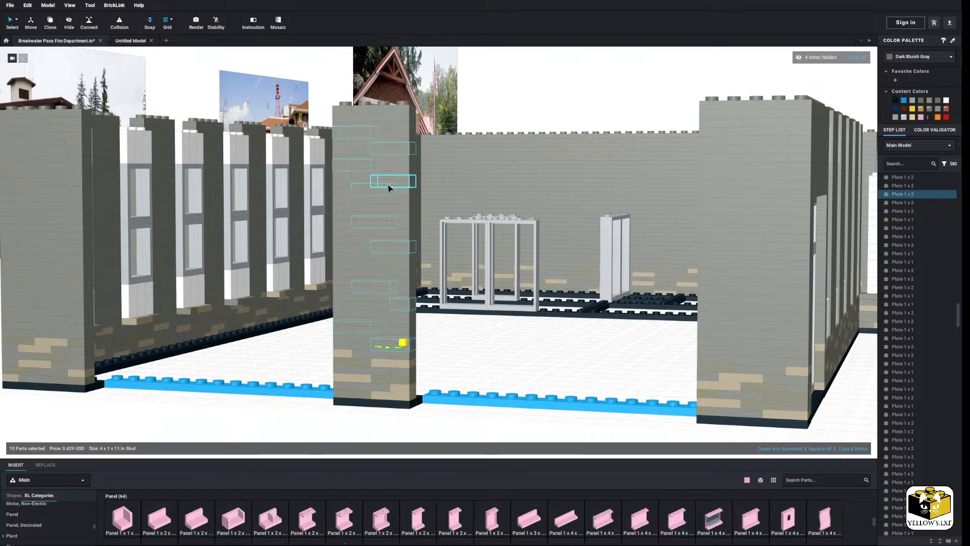
pyautogui.keyDown('ctrl'); pyautogui.click(355, 279); pyautogui.keyUp('ctrl')
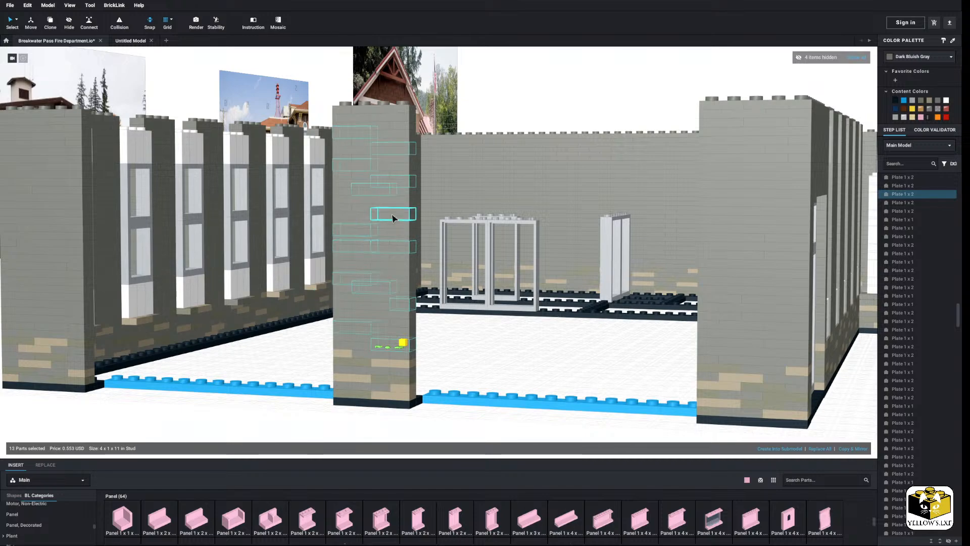
pyautogui.keyDown('ctrl'); pyautogui.click(393, 218); pyautogui.keyUp('ctrl')
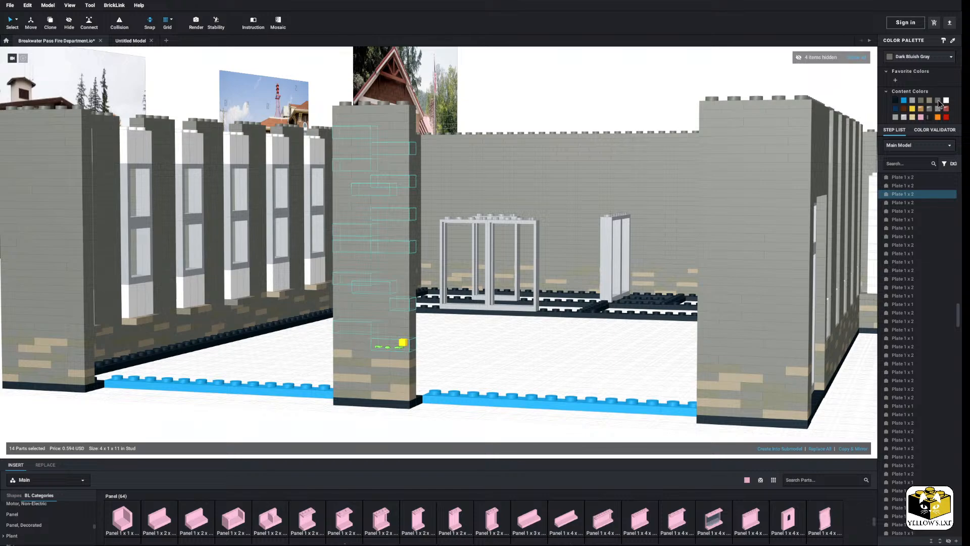
pyautogui.click(474, 356)
# Pick a second scattered set of plates up the full height of the center garage pier and recolor them tan
pyautogui.click(396, 335)
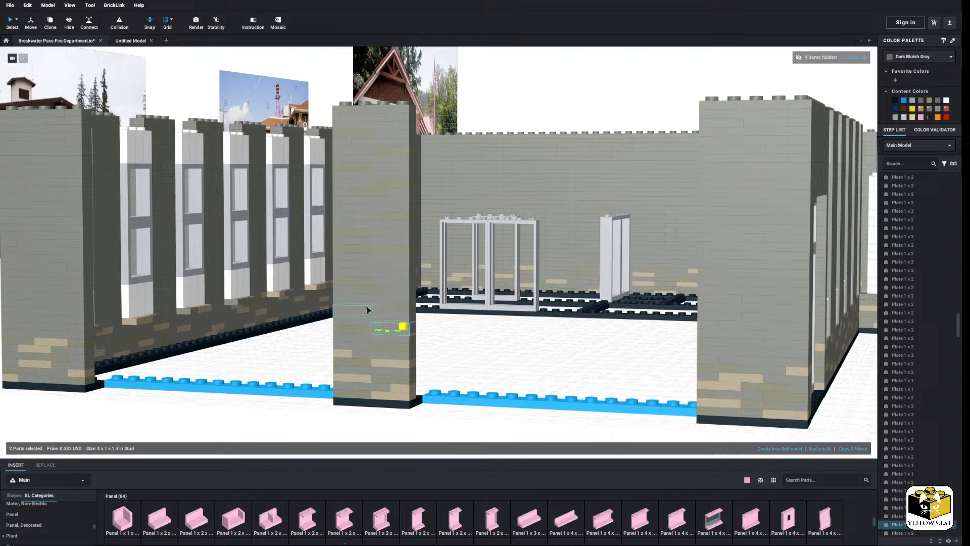
pyautogui.keyDown('ctrl'); pyautogui.click(369, 270); pyautogui.keyUp('ctrl')
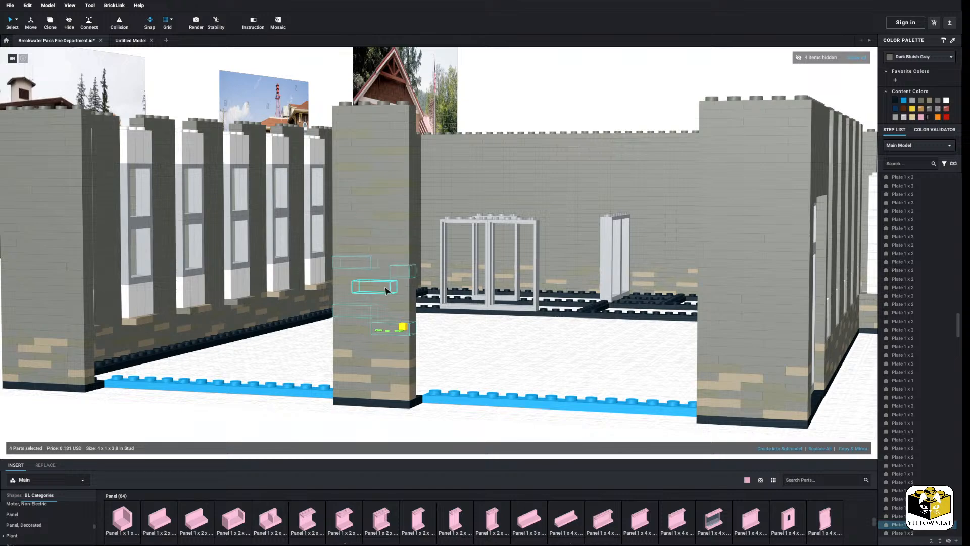
pyautogui.keyDown('ctrl'); pyautogui.click(386, 290); pyautogui.keyUp('ctrl')
pyautogui.keyDown('ctrl'); pyautogui.click(392, 210); pyautogui.keyUp('ctrl')
pyautogui.keyDown('ctrl'); pyautogui.click(389, 240); pyautogui.keyUp('ctrl')
pyautogui.keyDown('ctrl'); pyautogui.click(391, 199); pyautogui.keyUp('ctrl')
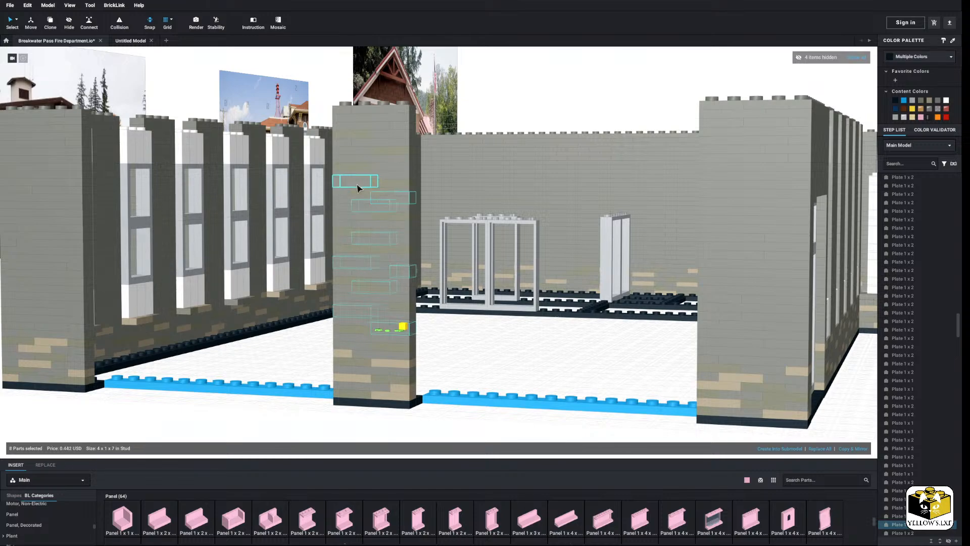
pyautogui.keyDown('ctrl'); pyautogui.click(405, 170); pyautogui.keyUp('ctrl')
pyautogui.keyDown('ctrl'); pyautogui.click(347, 140); pyautogui.keyUp('ctrl')
pyautogui.keyDown('ctrl'); pyautogui.click(368, 116); pyautogui.keyUp('ctrl')
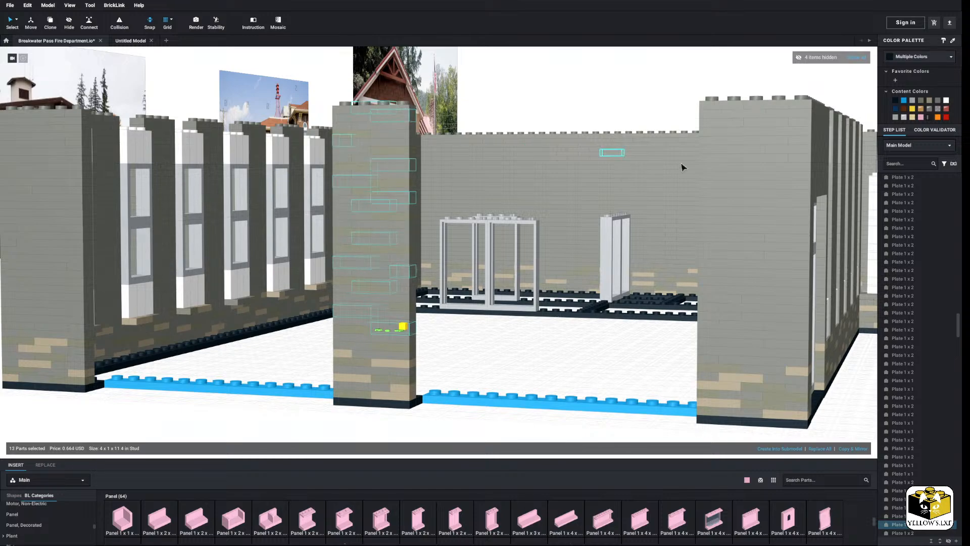
pyautogui.click(533, 340)
# Examine the mottled plate pattern on the center garage pier from several distances and angles against the neighboring walls
pyautogui.scroll(-8, 530, 340)
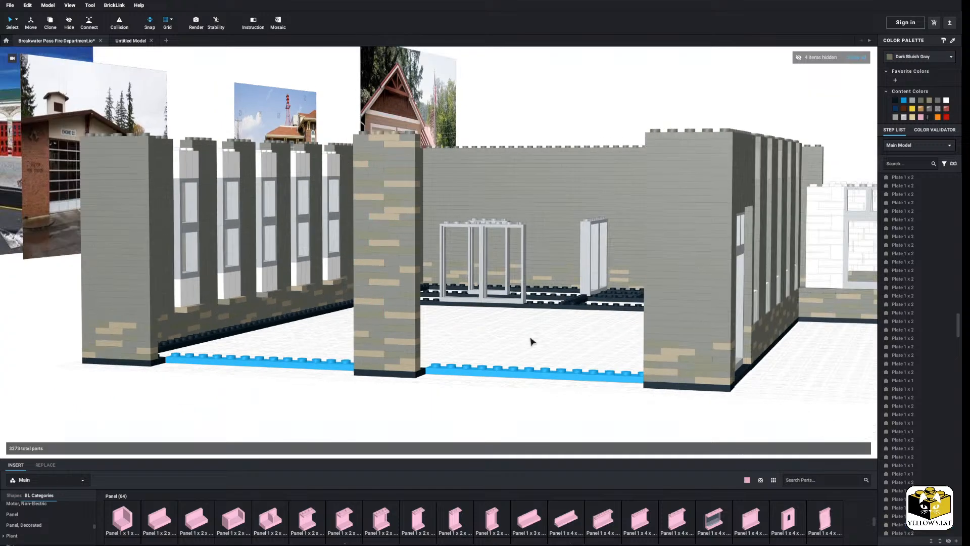
pyautogui.scroll(8, 497, 355)
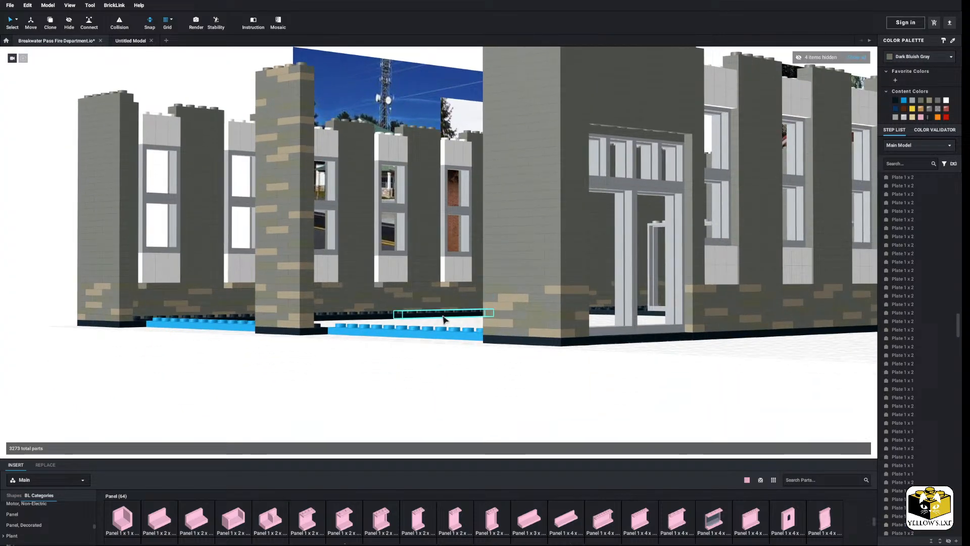
pyautogui.moveTo(443, 316); pyautogui.dragTo(491, 312, button='middle')
pyautogui.scroll(2, 497, 342)
pyautogui.scroll(-3, 460, 249)
pyautogui.scroll(-5, 460, 249)
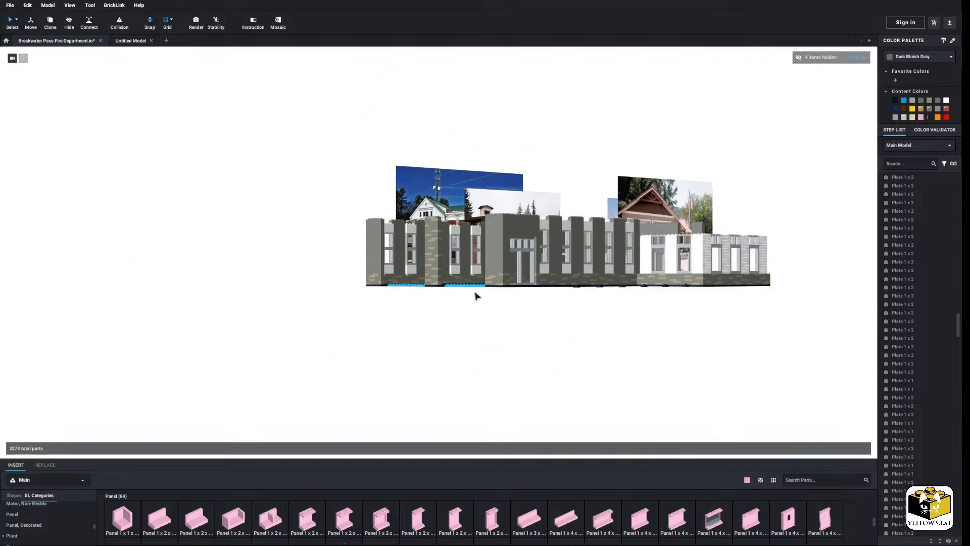
pyautogui.scroll(3, 456, 277)
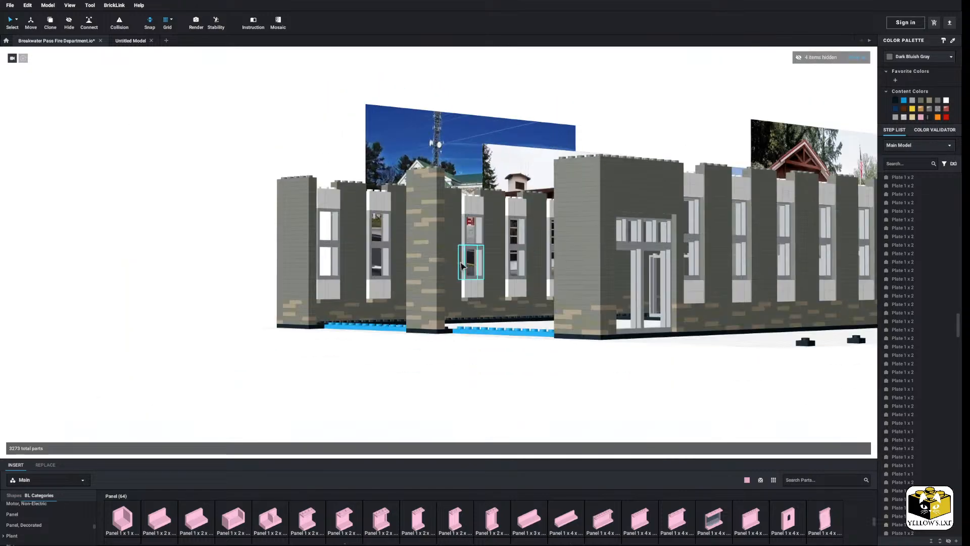
pyautogui.scroll(-2, 444, 253)
pyautogui.scroll(6, 429, 202)
pyautogui.scroll(-3, 411, 281)
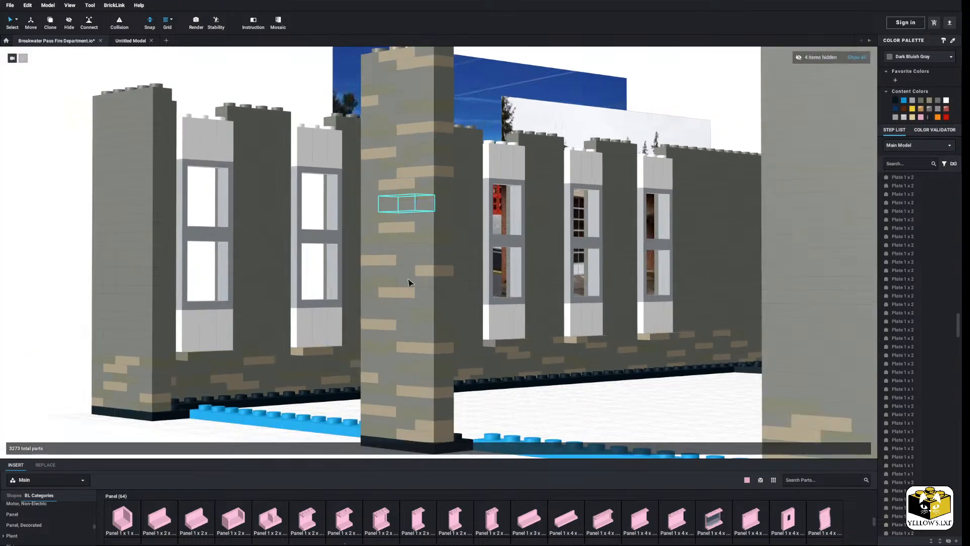
pyautogui.scroll(-4, 364, 264)
pyautogui.scroll(3, 364, 265)
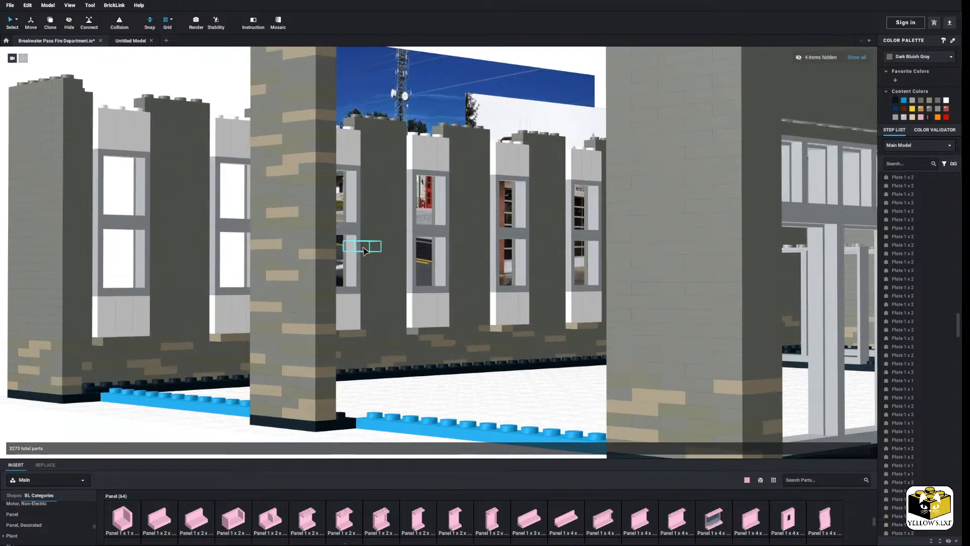
pyautogui.scroll(-3, 385, 259)
pyautogui.moveTo(385, 259); pyautogui.dragTo(358, 255, button='middle')
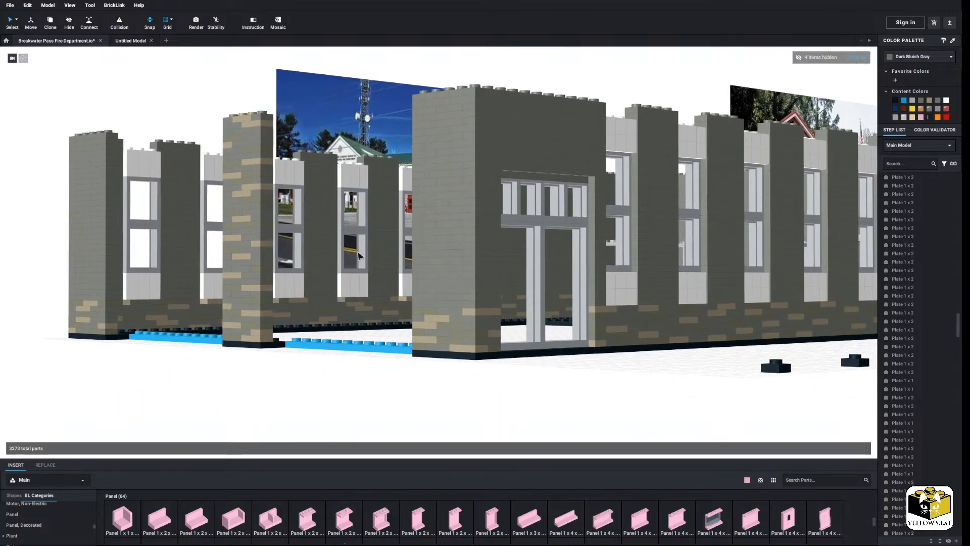
pyautogui.scroll(4, 417, 261)
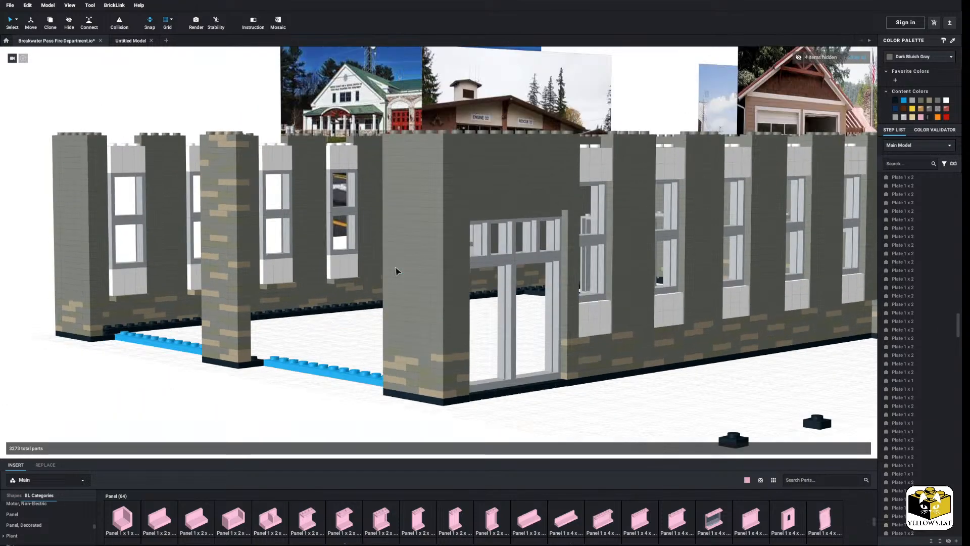
# Select 42 scattered plates on the corner pier and around the entrance door frame, recolor them olive-gray, and clear the selection
pyautogui.moveTo(392, 260); pyautogui.dragTo(372, 256, button='middle')
pyautogui.scroll(2, 372, 256)
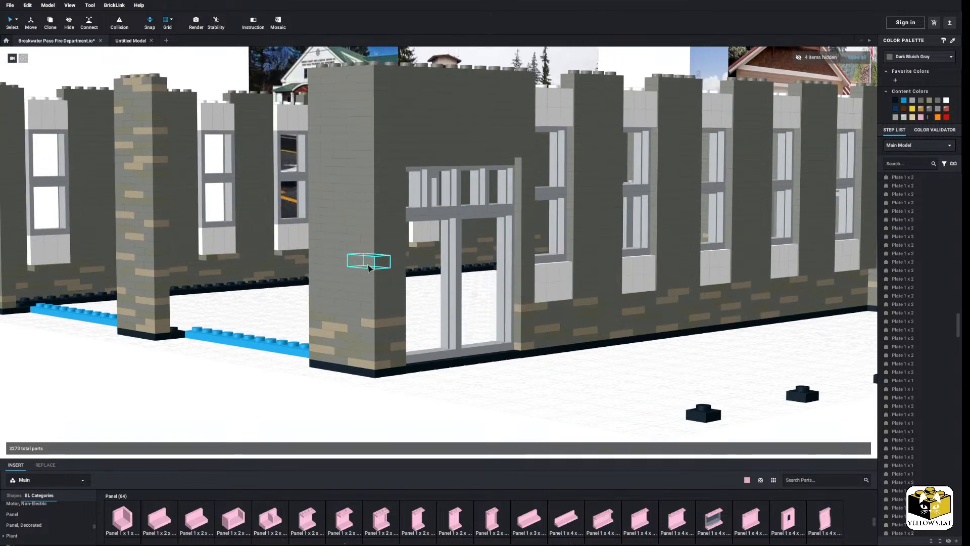
pyautogui.click(354, 311)
pyautogui.keyDown('ctrl'); pyautogui.click(327, 300); pyautogui.keyUp('ctrl')
pyautogui.keyDown('ctrl'); pyautogui.click(354, 294); pyautogui.keyUp('ctrl')
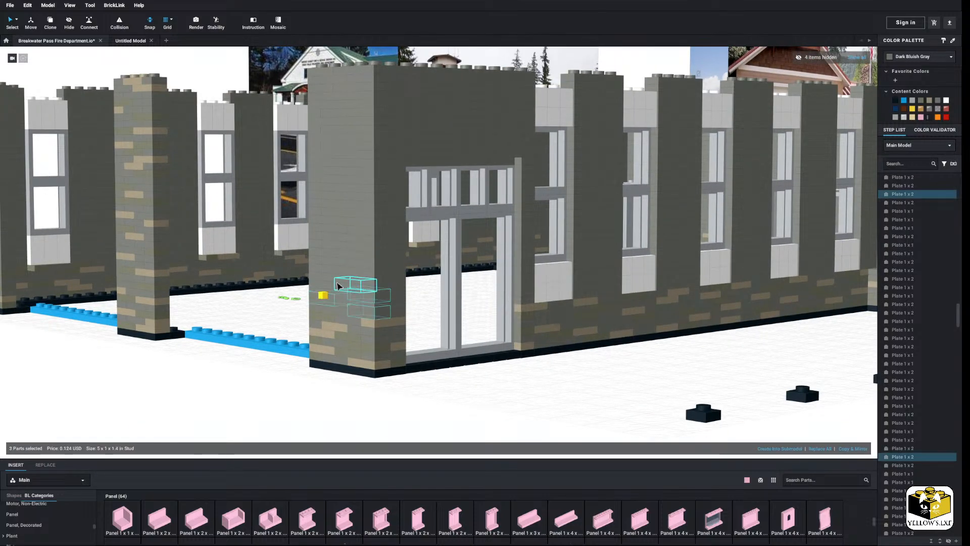
pyautogui.keyDown('ctrl'); pyautogui.click(337, 279); pyautogui.keyUp('ctrl')
pyautogui.keyDown('ctrl'); pyautogui.click(400, 298); pyautogui.keyUp('ctrl')
pyautogui.keyDown('ctrl'); pyautogui.click(398, 273); pyautogui.keyUp('ctrl')
pyautogui.keyDown('ctrl'); pyautogui.click(399, 250); pyautogui.keyUp('ctrl')
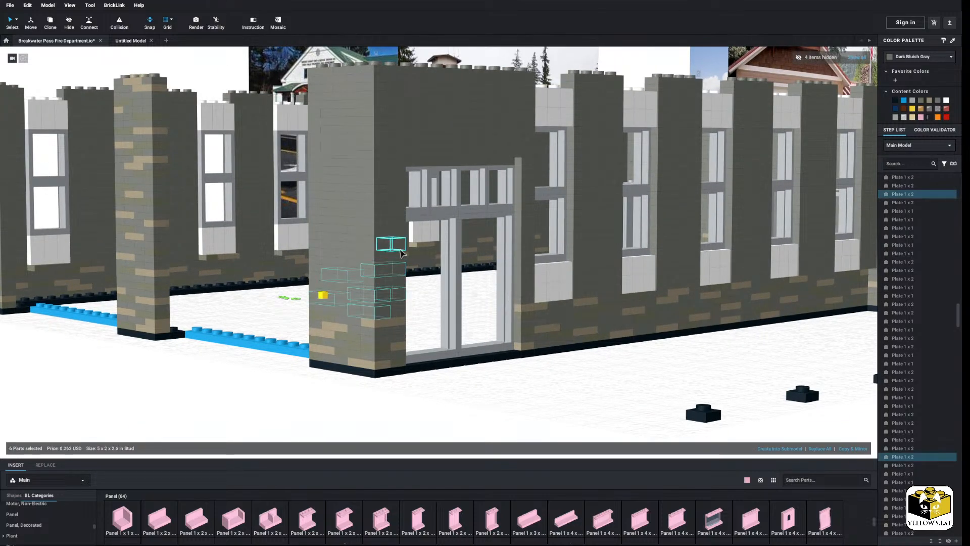
pyautogui.keyDown('ctrl'); pyautogui.click(345, 245); pyautogui.keyUp('ctrl')
pyautogui.keyDown('ctrl'); pyautogui.click(361, 214); pyautogui.keyUp('ctrl')
pyautogui.keyDown('ctrl'); pyautogui.click(343, 221); pyautogui.keyUp('ctrl')
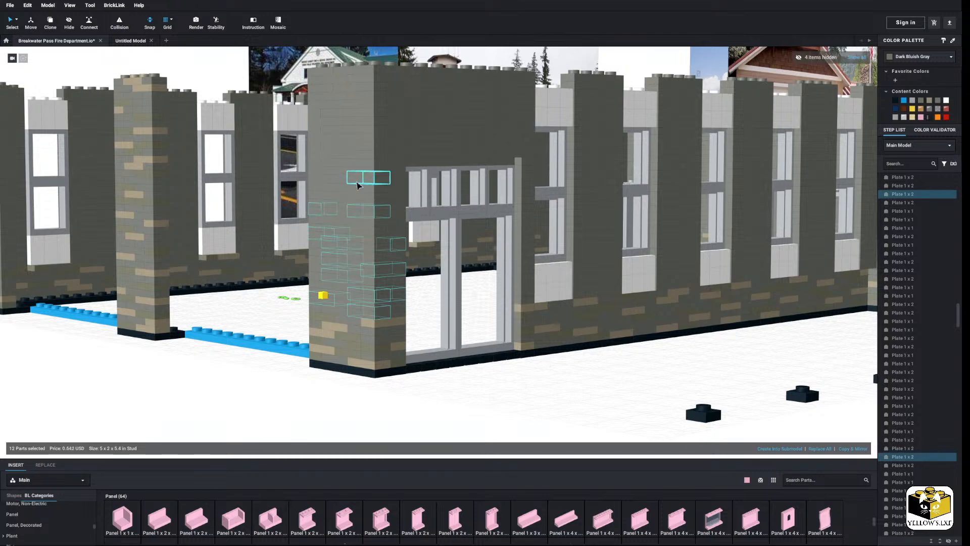
pyautogui.keyDown('ctrl'); pyautogui.click(355, 169); pyautogui.keyUp('ctrl')
pyautogui.keyDown('ctrl'); pyautogui.click(322, 168); pyautogui.keyUp('ctrl')
pyautogui.moveTo(336, 189); pyautogui.dragTo(342, 188, button='right')
pyautogui.keyDown('ctrl'); pyautogui.click(337, 162); pyautogui.keyUp('ctrl')
pyautogui.keyDown('ctrl'); pyautogui.click(333, 136); pyautogui.keyUp('ctrl')
pyautogui.keyDown('ctrl'); pyautogui.click(362, 129); pyautogui.keyUp('ctrl')
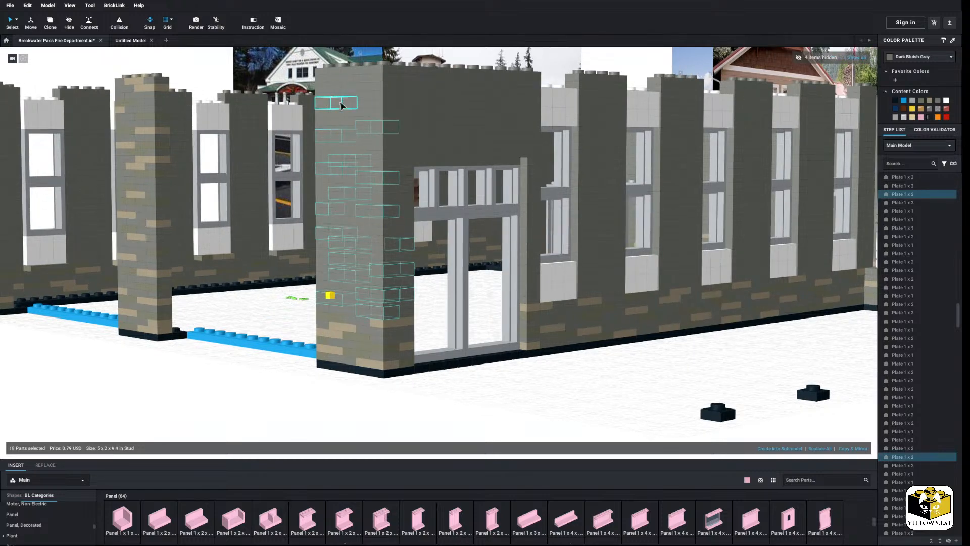
pyautogui.keyDown('ctrl'); pyautogui.click(342, 104); pyautogui.keyUp('ctrl')
pyautogui.keyDown('ctrl'); pyautogui.click(351, 87); pyautogui.keyUp('ctrl')
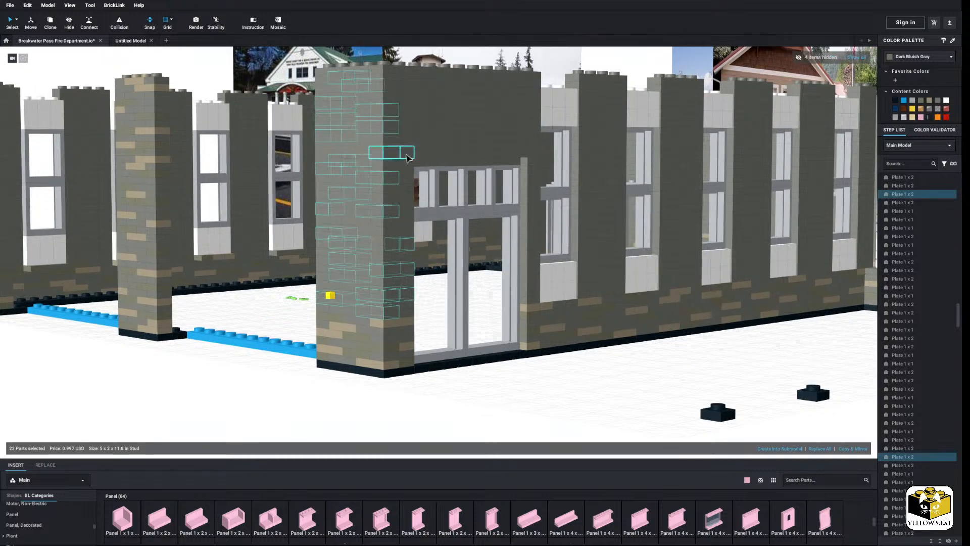
pyautogui.keyDown('ctrl'); pyautogui.click(407, 153); pyautogui.keyUp('ctrl')
pyautogui.keyDown('ctrl'); pyautogui.click(424, 135); pyautogui.keyUp('ctrl')
pyautogui.keyDown('ctrl'); pyautogui.click(399, 102); pyautogui.keyUp('ctrl')
pyautogui.keyDown('ctrl'); pyautogui.click(434, 87); pyautogui.keyUp('ctrl')
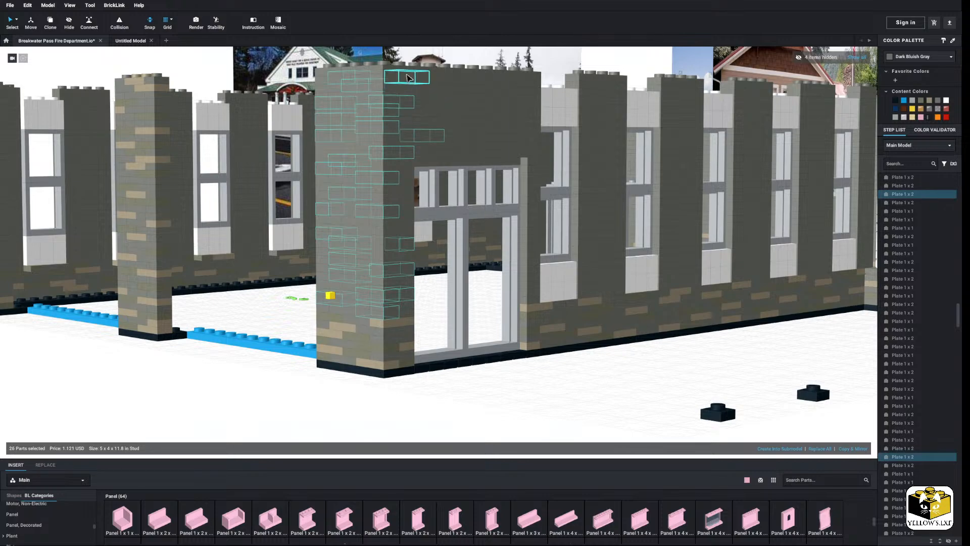
pyautogui.keyDown('ctrl'); pyautogui.click(407, 68); pyautogui.keyUp('ctrl')
pyautogui.keyDown('ctrl'); pyautogui.click(410, 93); pyautogui.keyUp('ctrl')
pyautogui.keyDown('ctrl'); pyautogui.click(444, 108); pyautogui.keyUp('ctrl')
pyautogui.keyDown('ctrl'); pyautogui.click(450, 120); pyautogui.keyUp('ctrl')
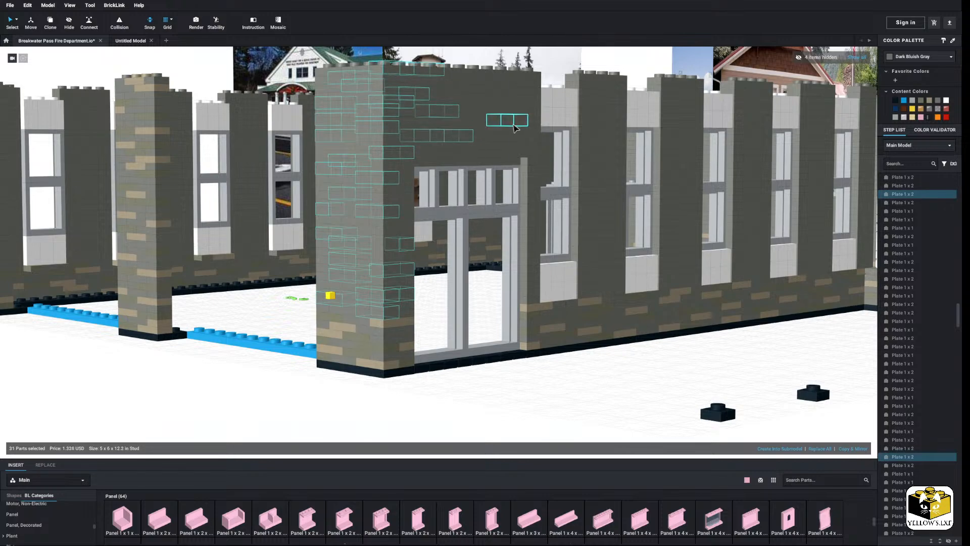
pyautogui.keyDown('ctrl'); pyautogui.click(474, 85); pyautogui.keyUp('ctrl')
pyautogui.keyDown('ctrl'); pyautogui.click(489, 112); pyautogui.keyUp('ctrl')
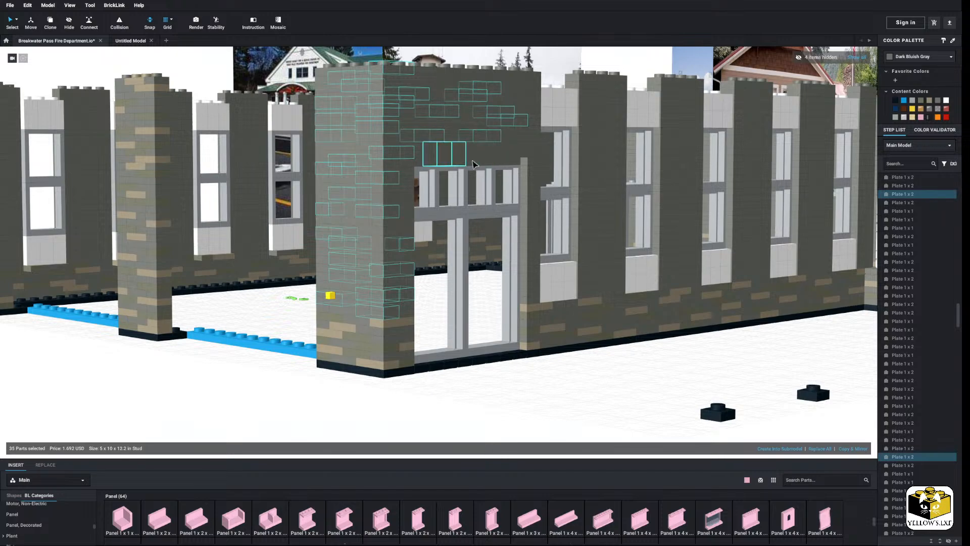
pyautogui.keyDown('ctrl'); pyautogui.click(462, 159); pyautogui.keyUp('ctrl')
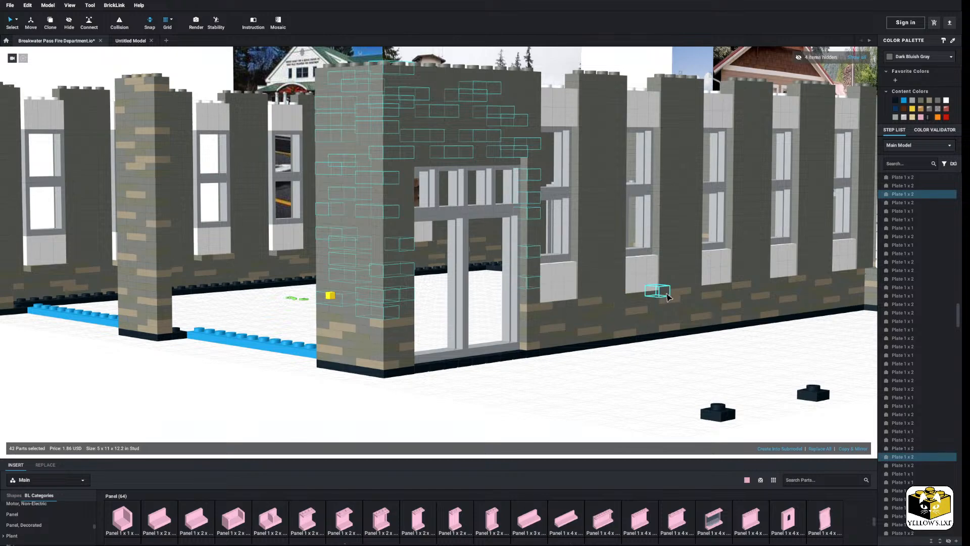
pyautogui.click(921, 101)
pyautogui.click(520, 389)
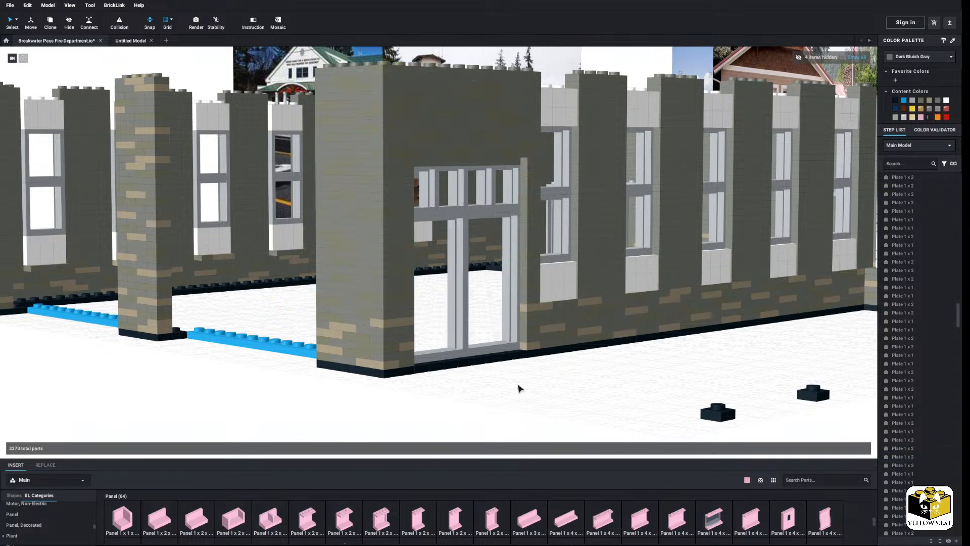
# Select 32 scattered plates on the corner pier, above the entrance door and along its frame, recolor them Dark Tan, and clear the selection
pyautogui.click(392, 307)
pyautogui.keyDown('ctrl'); pyautogui.click(342, 292); pyautogui.keyUp('ctrl')
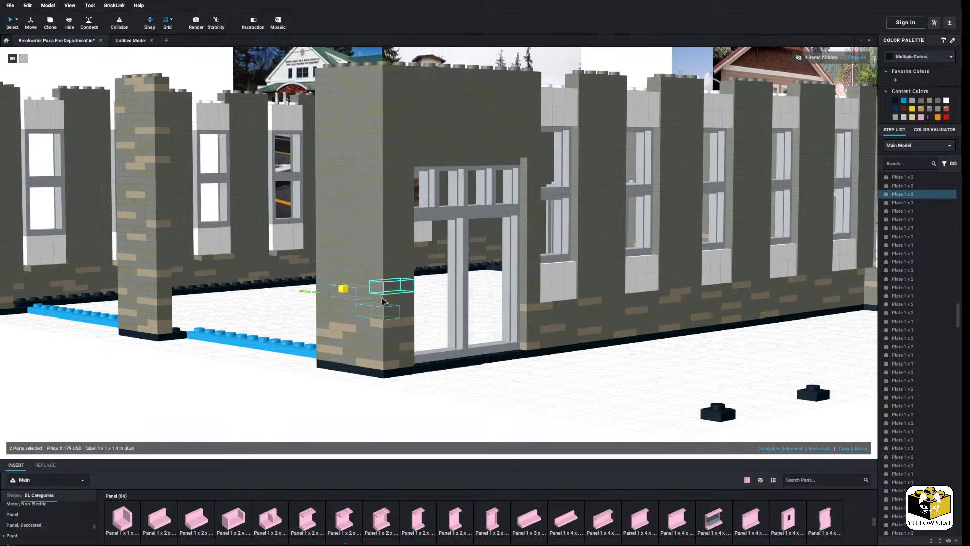
pyautogui.click(401, 312)
pyautogui.keyDown('ctrl'); pyautogui.click(352, 293); pyautogui.keyUp('ctrl')
pyautogui.keyDown('ctrl'); pyautogui.click(389, 286); pyautogui.keyUp('ctrl')
pyautogui.keyDown('ctrl'); pyautogui.click(365, 252); pyautogui.keyUp('ctrl')
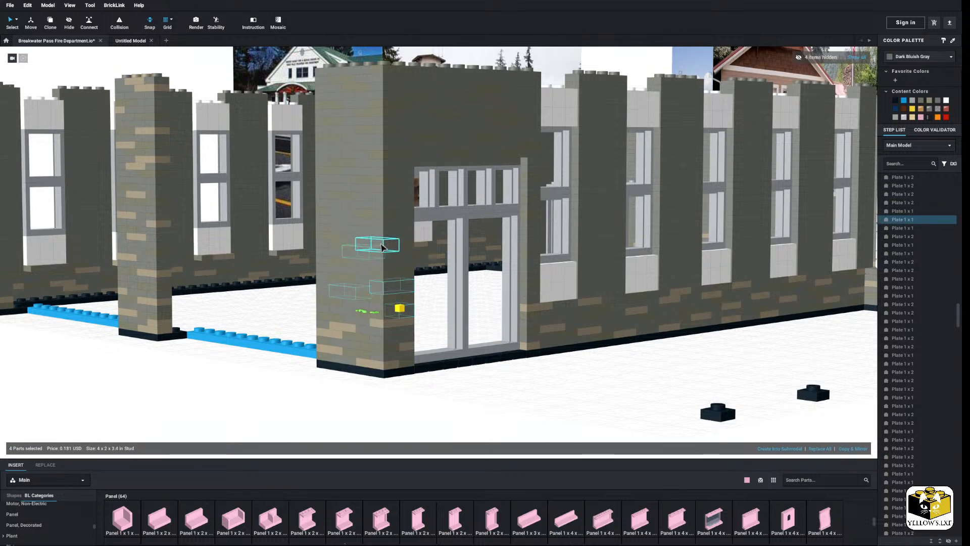
pyautogui.keyDown('ctrl'); pyautogui.click(389, 237); pyautogui.keyUp('ctrl')
pyautogui.keyDown('ctrl'); pyautogui.click(336, 219); pyautogui.keyUp('ctrl')
pyautogui.keyDown('ctrl'); pyautogui.click(352, 194); pyautogui.keyUp('ctrl')
pyautogui.keyDown('ctrl'); pyautogui.click(389, 204); pyautogui.keyUp('ctrl')
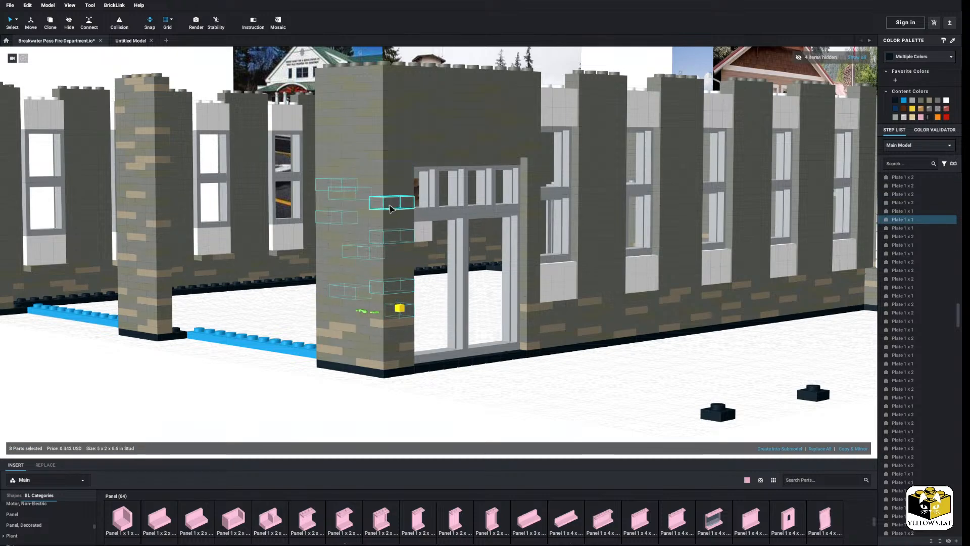
pyautogui.keyDown('ctrl'); pyautogui.click(391, 169); pyautogui.keyUp('ctrl')
pyautogui.keyDown('ctrl'); pyautogui.click(337, 119); pyautogui.keyUp('ctrl')
pyautogui.keyDown('ctrl'); pyautogui.click(377, 127); pyautogui.keyUp('ctrl')
pyautogui.keyDown('ctrl'); pyautogui.click(349, 143); pyautogui.keyUp('ctrl')
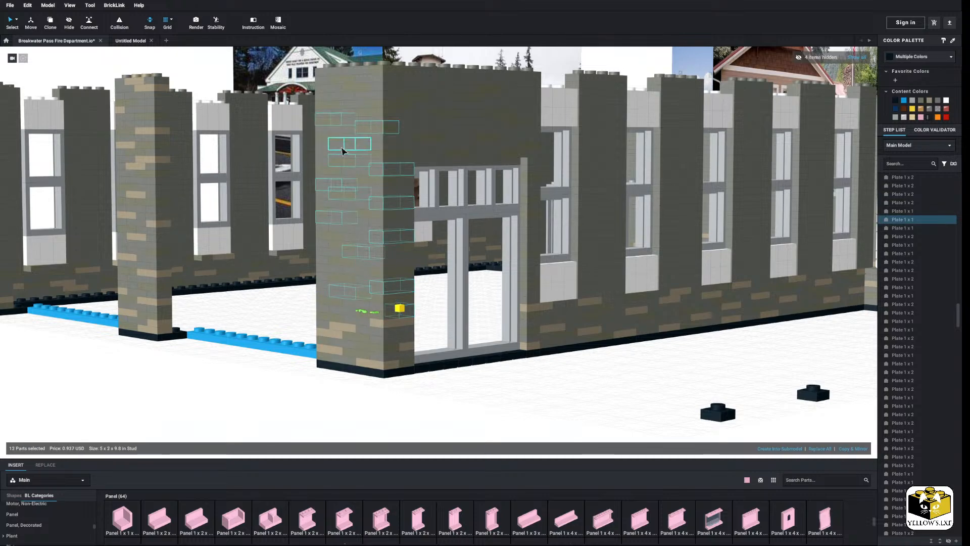
pyautogui.keyDown('ctrl'); pyautogui.click(421, 135); pyautogui.keyUp('ctrl')
pyautogui.keyDown('ctrl'); pyautogui.click(422, 118); pyautogui.keyUp('ctrl')
pyautogui.keyDown('ctrl'); pyautogui.click(376, 75); pyautogui.keyUp('ctrl')
pyautogui.keyDown('ctrl'); pyautogui.click(336, 102); pyautogui.keyUp('ctrl')
pyautogui.keyDown('ctrl'); pyautogui.click(313, 86); pyautogui.keyUp('ctrl')
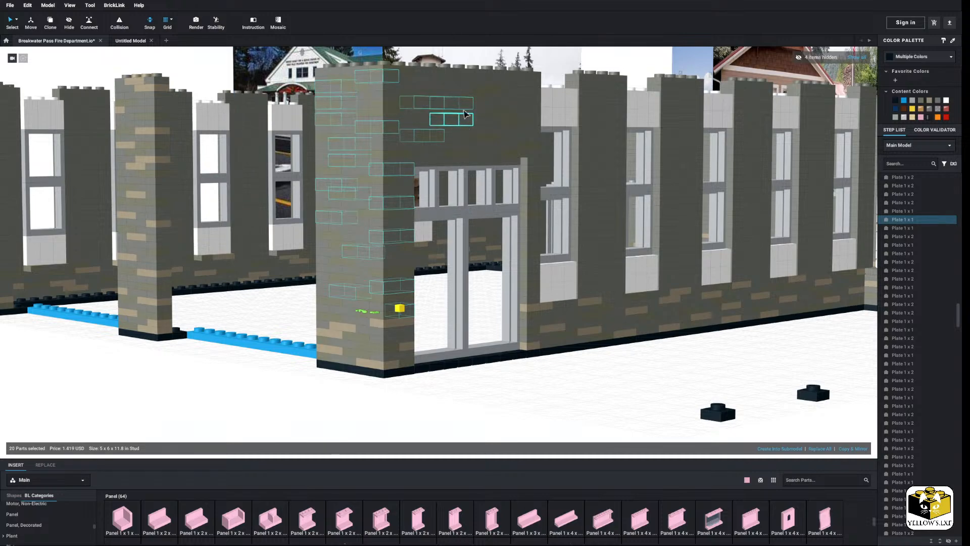
pyautogui.keyDown('ctrl'); pyautogui.click(493, 81); pyautogui.keyUp('ctrl')
pyautogui.keyDown('ctrl'); pyautogui.click(480, 119); pyautogui.keyUp('ctrl')
pyautogui.keyDown('ctrl'); pyautogui.click(452, 86); pyautogui.keyUp('ctrl')
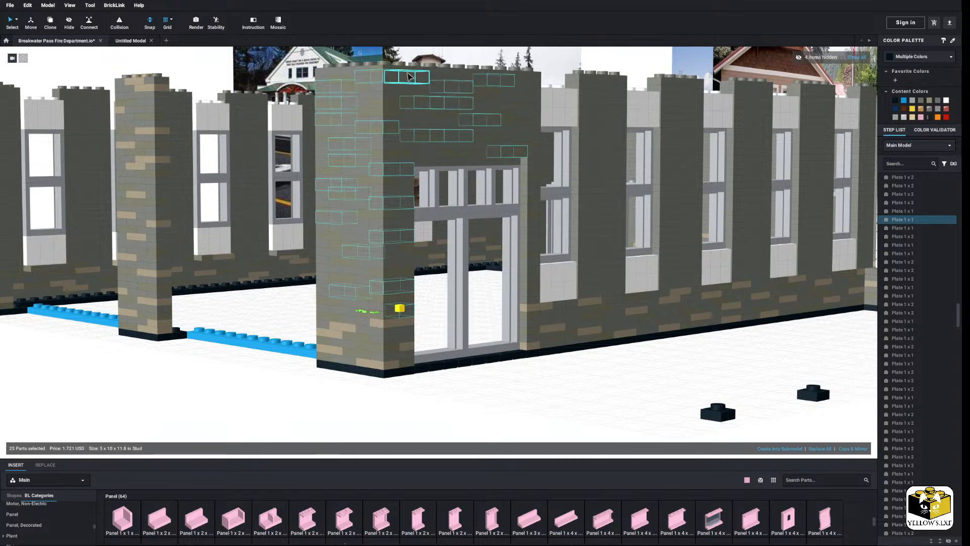
pyautogui.keyDown('ctrl'); pyautogui.click(421, 69); pyautogui.keyUp('ctrl')
pyautogui.keyDown('ctrl'); pyautogui.click(470, 140); pyautogui.keyUp('ctrl')
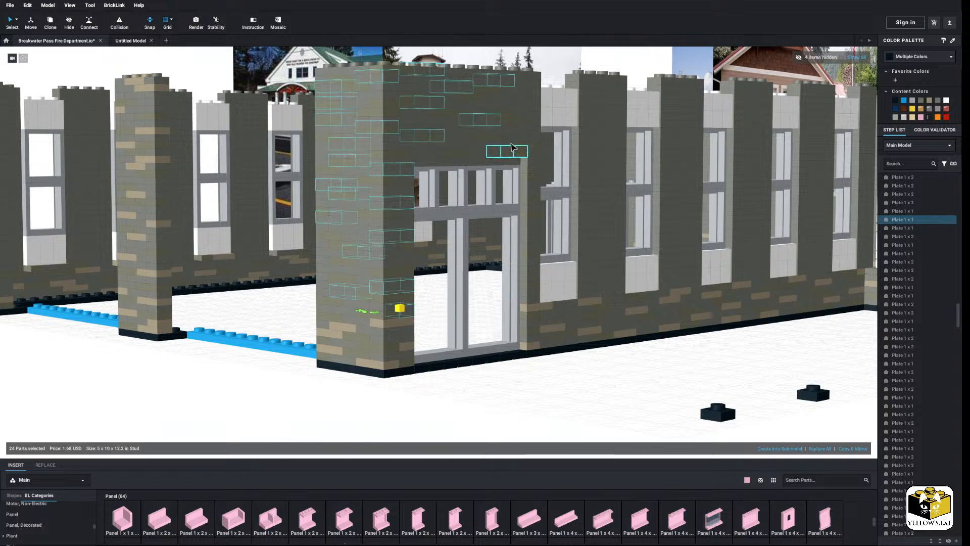
pyautogui.keyDown('ctrl'); pyautogui.click(520, 96); pyautogui.keyUp('ctrl')
pyautogui.keyDown('ctrl'); pyautogui.click(449, 114); pyautogui.keyUp('ctrl')
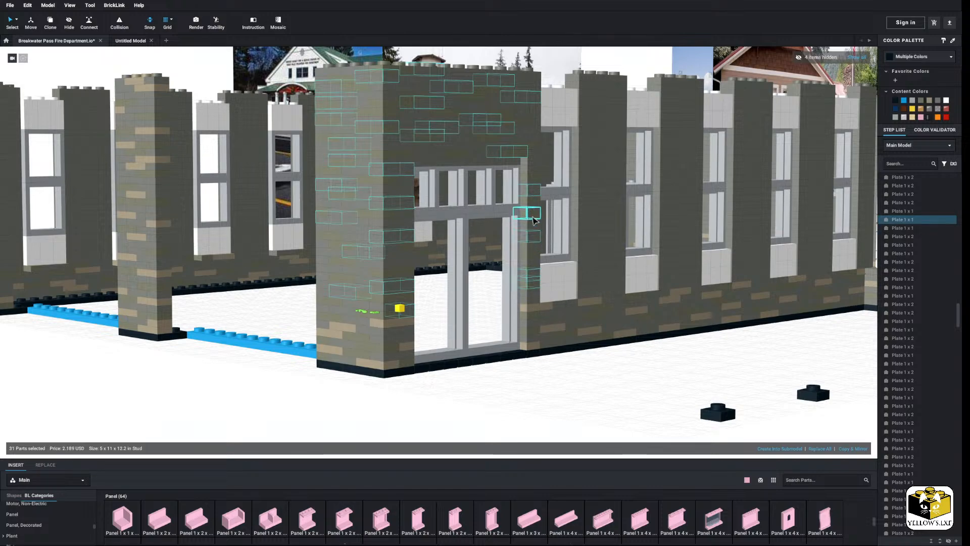
pyautogui.click(930, 101)
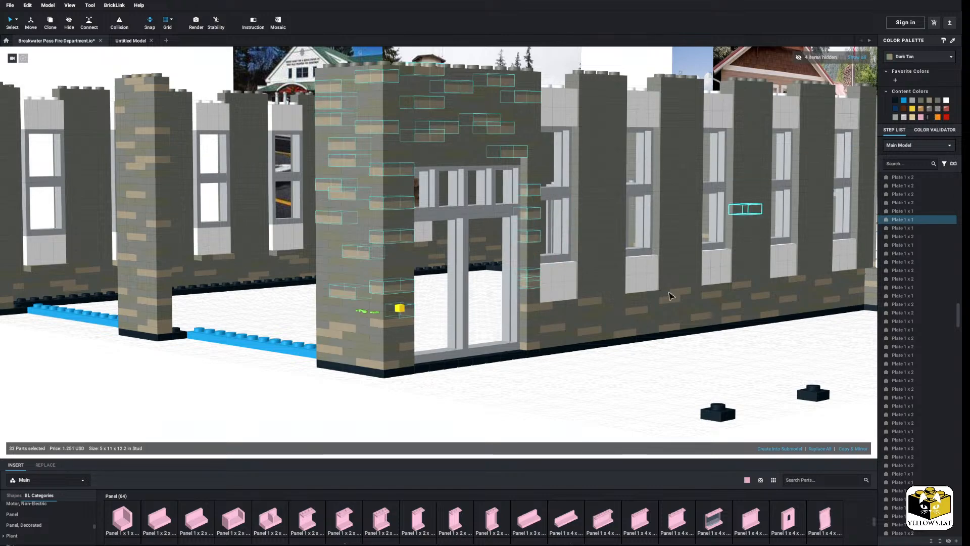
pyautogui.click(507, 397)
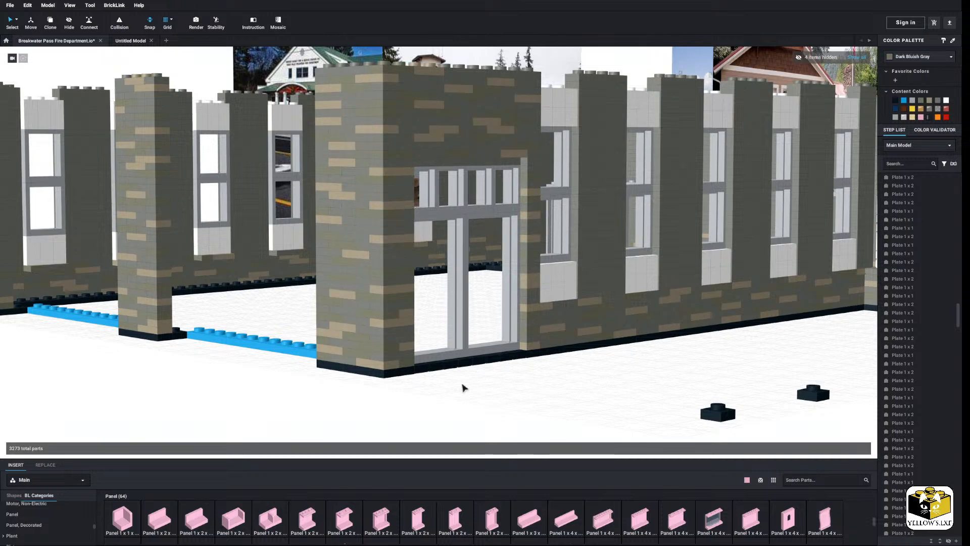
# Examine the mottled plate pattern on the corner and center piers from several distances and angles against the plain gray side-wall piers
pyautogui.scroll(-5, 462, 388)
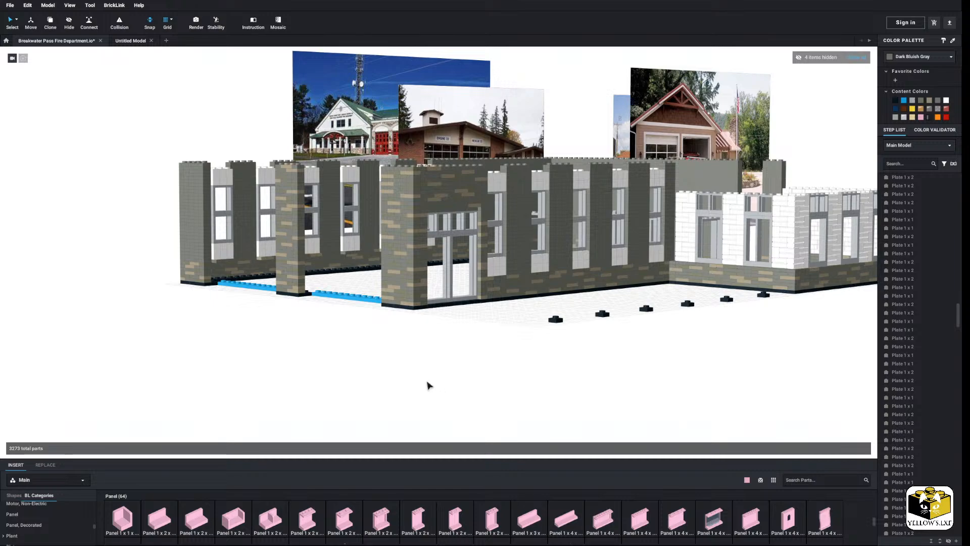
pyautogui.scroll(3, 427, 386)
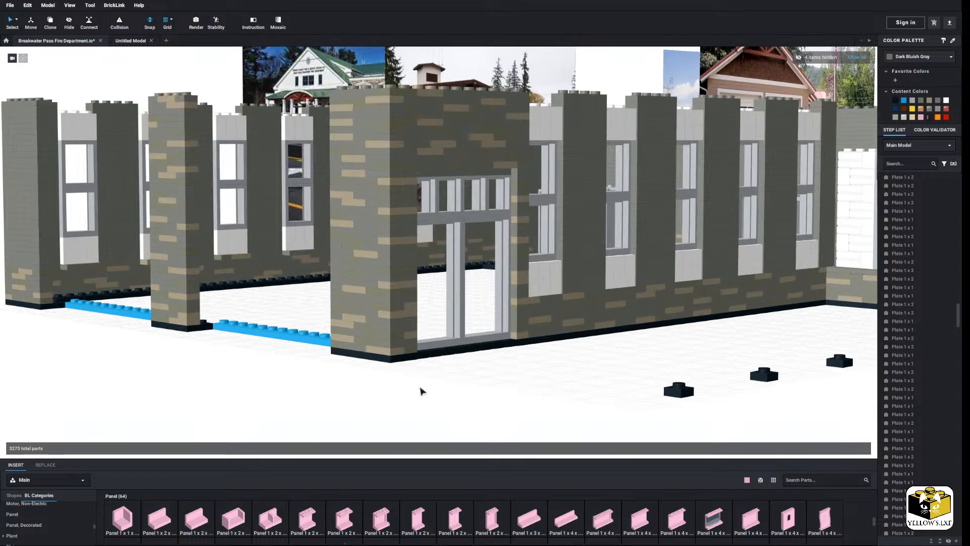
pyautogui.scroll(-2, 421, 390)
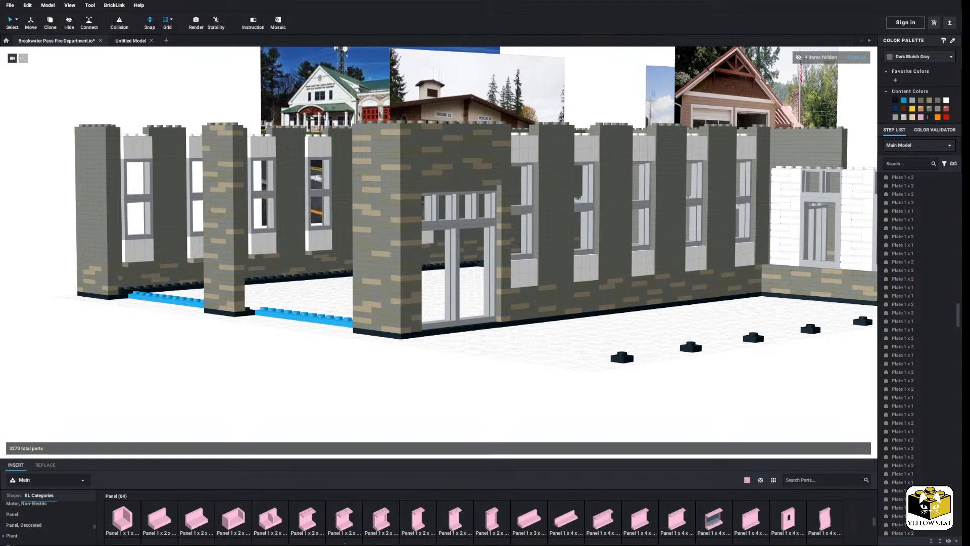
pyautogui.scroll(-3, 173, 399)
pyautogui.moveTo(162, 403); pyautogui.dragTo(176, 410, button='right')
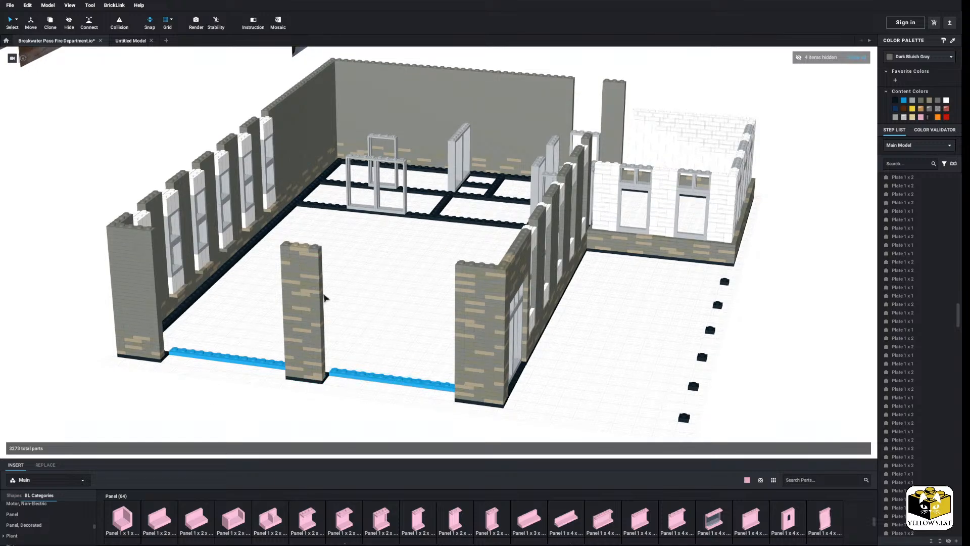
pyautogui.moveTo(341, 315); pyautogui.dragTo(396, 379, button='right')
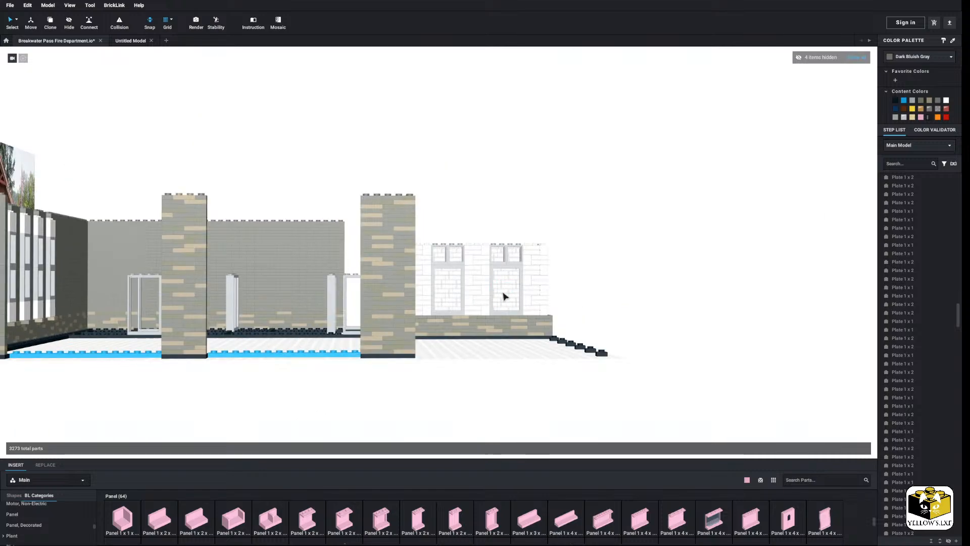
pyautogui.moveTo(503, 297); pyautogui.dragTo(531, 266, button='right')
pyautogui.moveTo(558, 180); pyautogui.dragTo(393, 337)
pyautogui.click(437, 401)
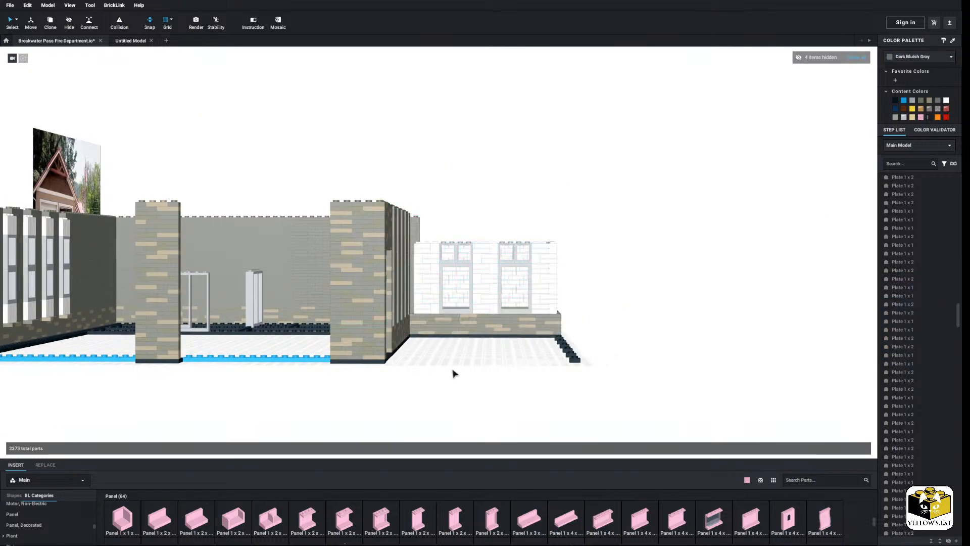
pyautogui.moveTo(452, 373); pyautogui.dragTo(380, 367, button='right')
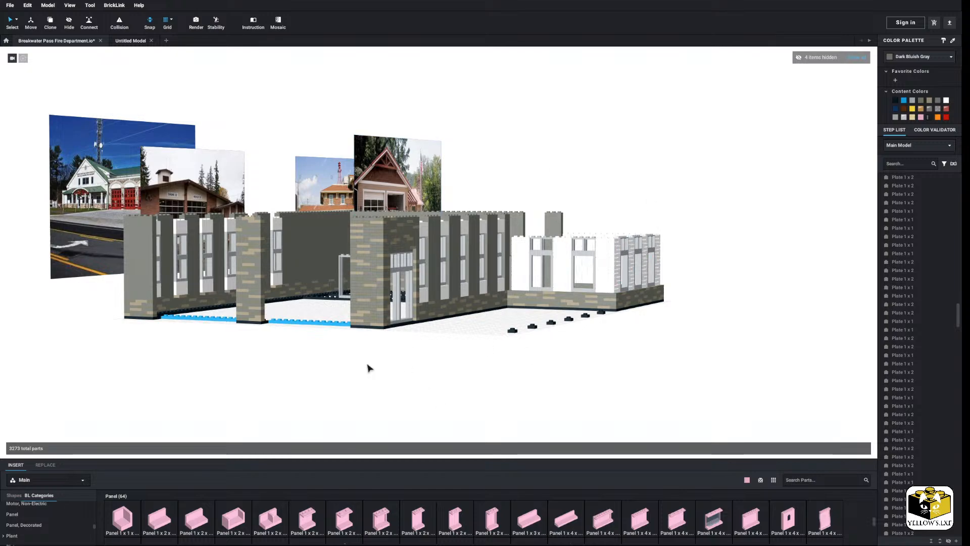
pyautogui.scroll(10, 323, 393)
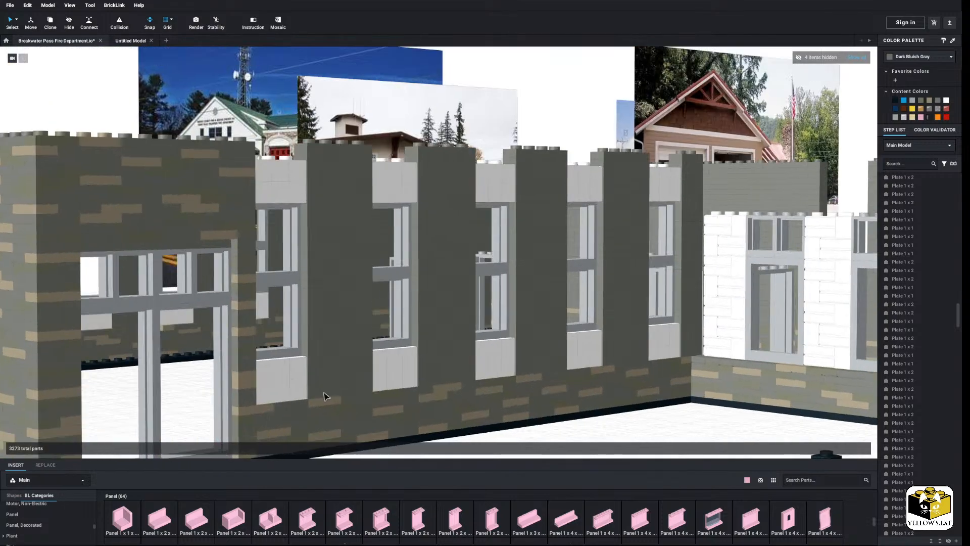
pyautogui.moveTo(324, 393); pyautogui.dragTo(340, 374, button='middle')
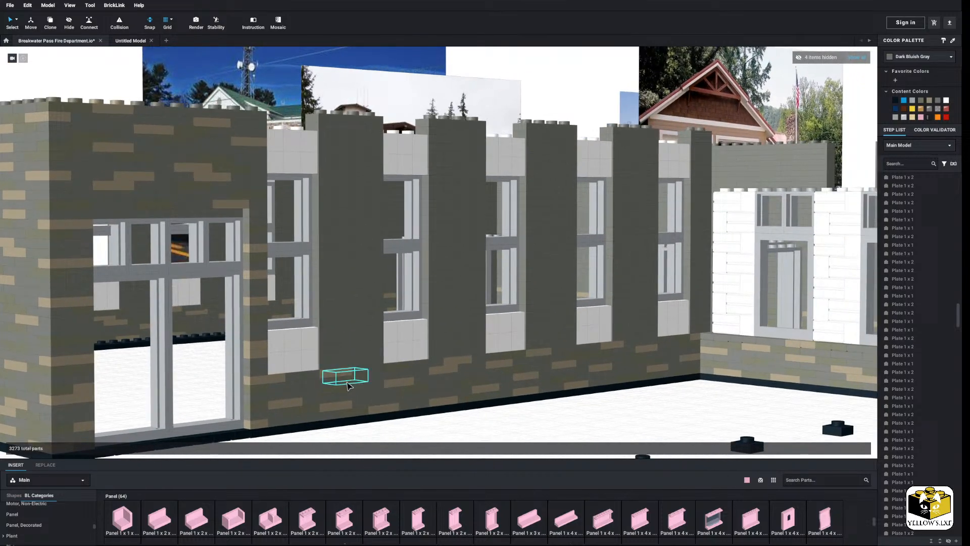
pyautogui.click(373, 363)
pyautogui.keyDown('ctrl'); pyautogui.click(357, 341); pyautogui.keyUp('ctrl')
pyautogui.keyDown('ctrl'); pyautogui.click(357, 295); pyautogui.keyUp('ctrl')
pyautogui.keyDown('ctrl'); pyautogui.click(379, 271); pyautogui.keyUp('ctrl')
pyautogui.keyDown('ctrl'); pyautogui.click(376, 254); pyautogui.keyUp('ctrl')
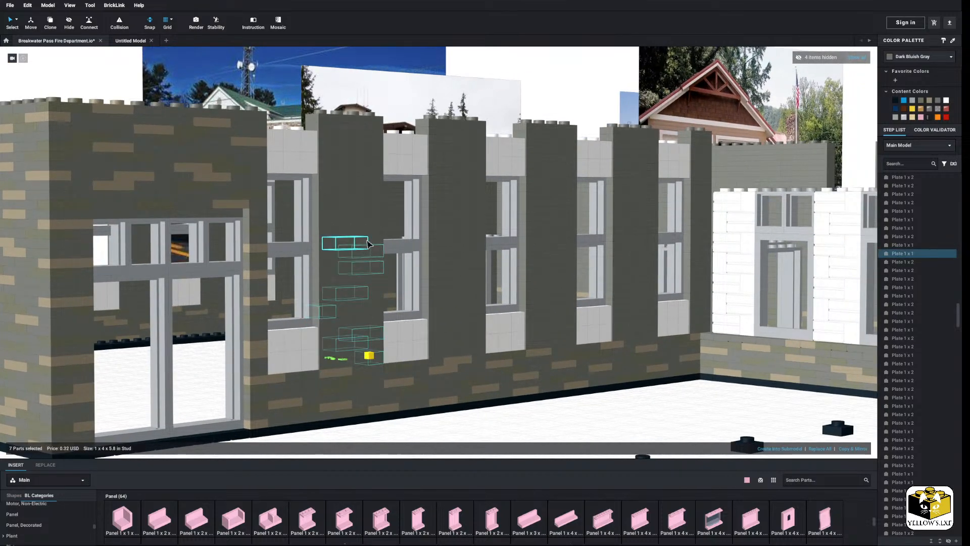
pyautogui.keyDown('ctrl'); pyautogui.click(370, 236); pyautogui.keyUp('ctrl')
pyautogui.keyDown('ctrl'); pyautogui.click(313, 255); pyautogui.keyUp('ctrl')
pyautogui.click(304, 254)
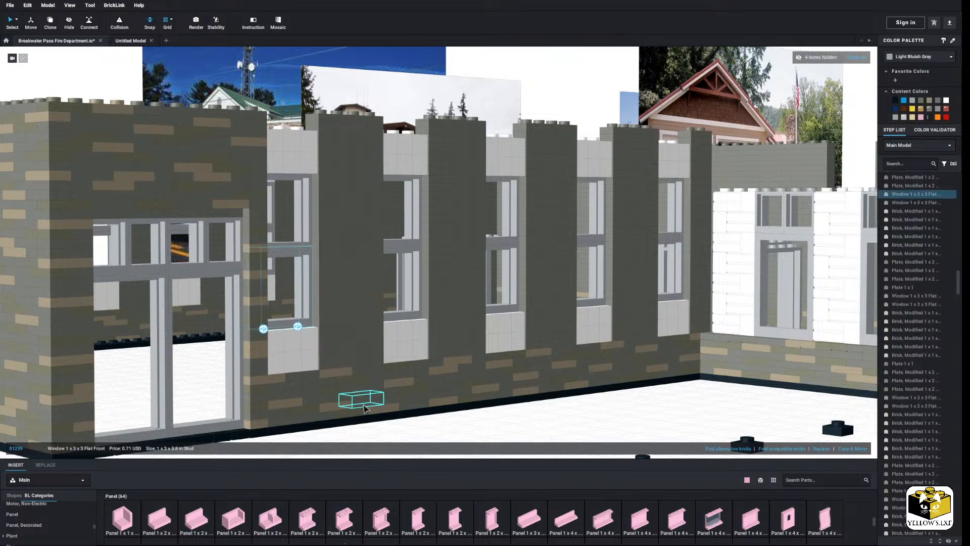
pyautogui.click(386, 438)
# Select 16 scattered plates up the full height of the first side-wall pier beside the entrance, recolor them olive-gray, and clear the selection
pyautogui.click(367, 363)
pyautogui.keyDown('ctrl'); pyautogui.click(367, 348); pyautogui.keyUp('ctrl')
pyautogui.keyDown('ctrl'); pyautogui.click(358, 325); pyautogui.keyUp('ctrl')
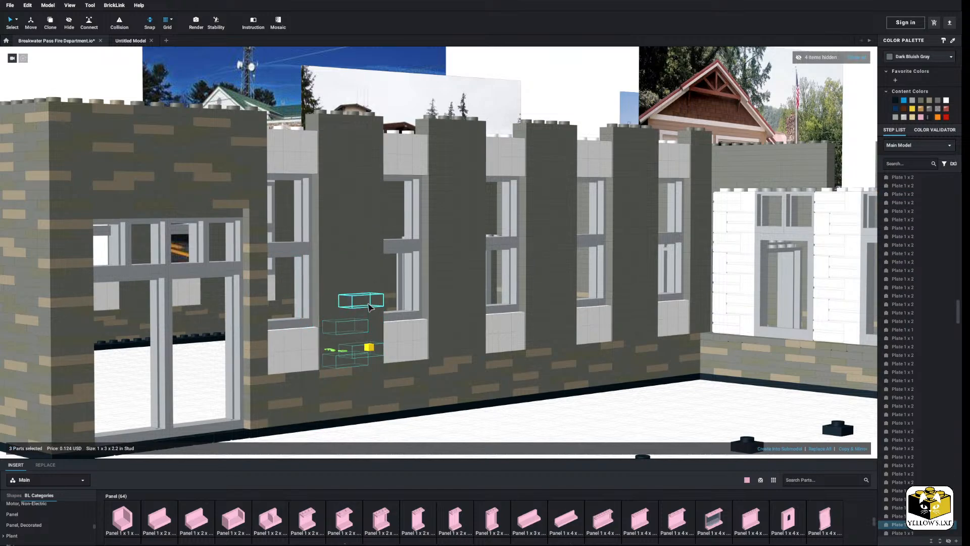
pyautogui.keyDown('ctrl'); pyautogui.click(361, 302); pyautogui.keyUp('ctrl')
pyautogui.keyDown('ctrl'); pyautogui.click(346, 294); pyautogui.keyUp('ctrl')
pyautogui.keyDown('ctrl'); pyautogui.click(355, 250); pyautogui.keyUp('ctrl')
pyautogui.keyDown('ctrl'); pyautogui.click(342, 227); pyautogui.keyUp('ctrl')
pyautogui.keyDown('ctrl'); pyautogui.click(326, 244); pyautogui.keyUp('ctrl')
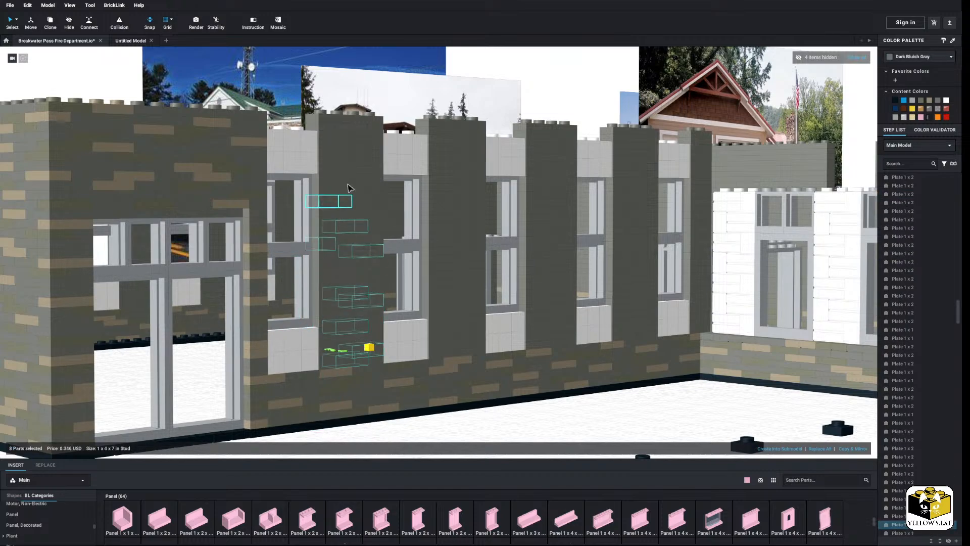
pyautogui.keyDown('ctrl'); pyautogui.click(350, 178); pyautogui.keyUp('ctrl')
pyautogui.keyDown('ctrl'); pyautogui.click(370, 201); pyautogui.keyUp('ctrl')
pyautogui.keyDown('ctrl'); pyautogui.click(348, 143); pyautogui.keyUp('ctrl')
pyautogui.keyDown('ctrl'); pyautogui.click(361, 133); pyautogui.keyUp('ctrl')
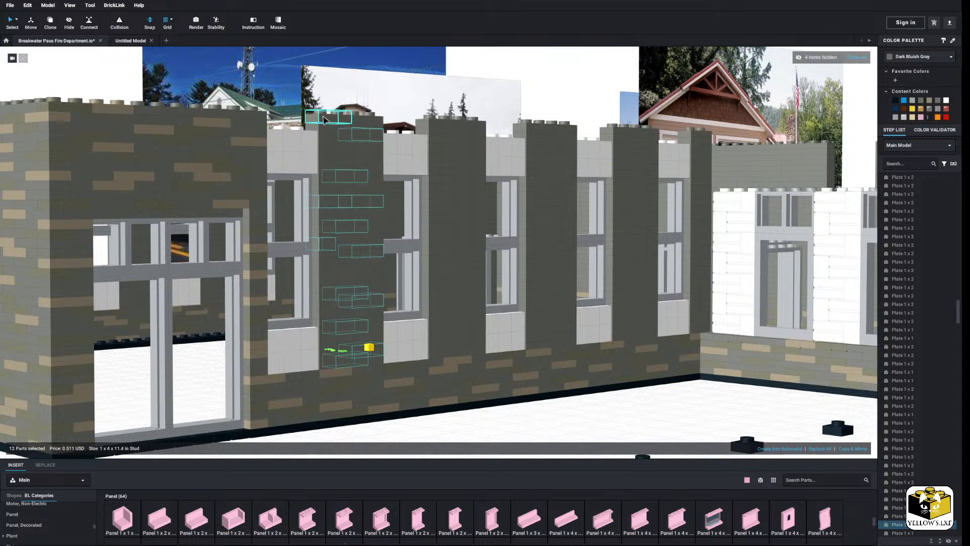
pyautogui.keyDown('ctrl'); pyautogui.click(328, 116); pyautogui.keyUp('ctrl')
pyautogui.keyDown('ctrl'); pyautogui.click(328, 144); pyautogui.keyUp('ctrl')
pyautogui.keyDown('ctrl'); pyautogui.click(369, 160); pyautogui.keyUp('ctrl')
pyautogui.keyDown('ctrl'); pyautogui.click(344, 153); pyautogui.keyUp('ctrl')
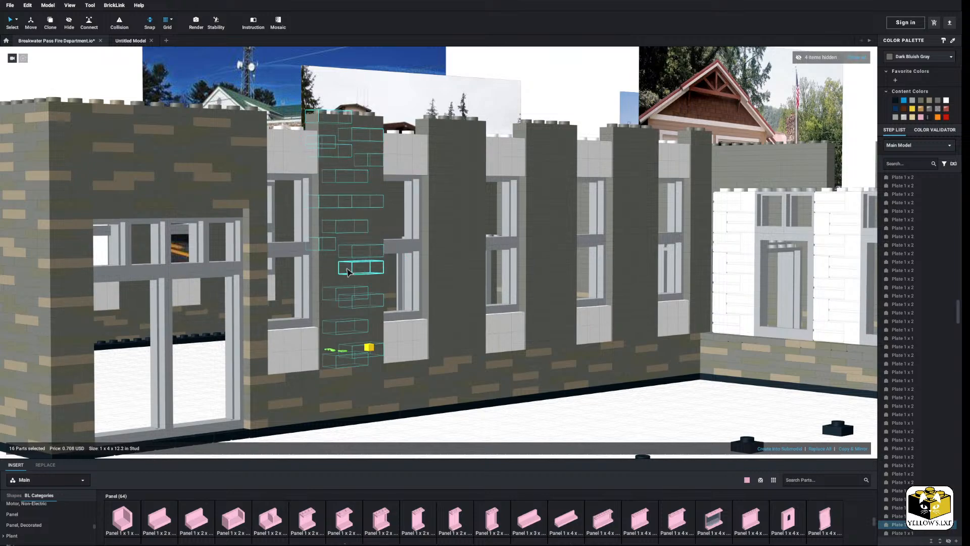
pyautogui.moveTo(344, 266); pyautogui.dragTo(297, 298, button='right')
pyautogui.moveTo(297, 298); pyautogui.dragTo(352, 232, button='middle')
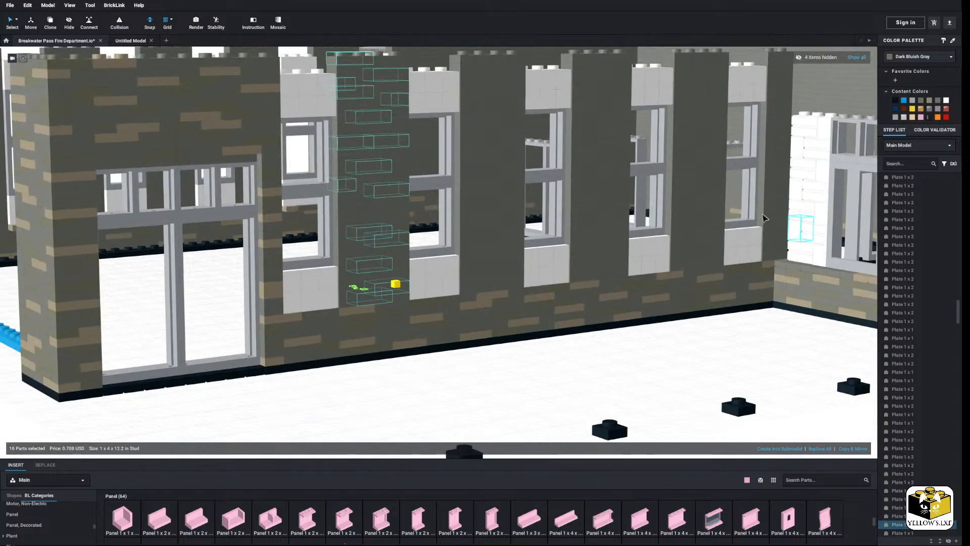
pyautogui.click(921, 104)
pyautogui.click(524, 351)
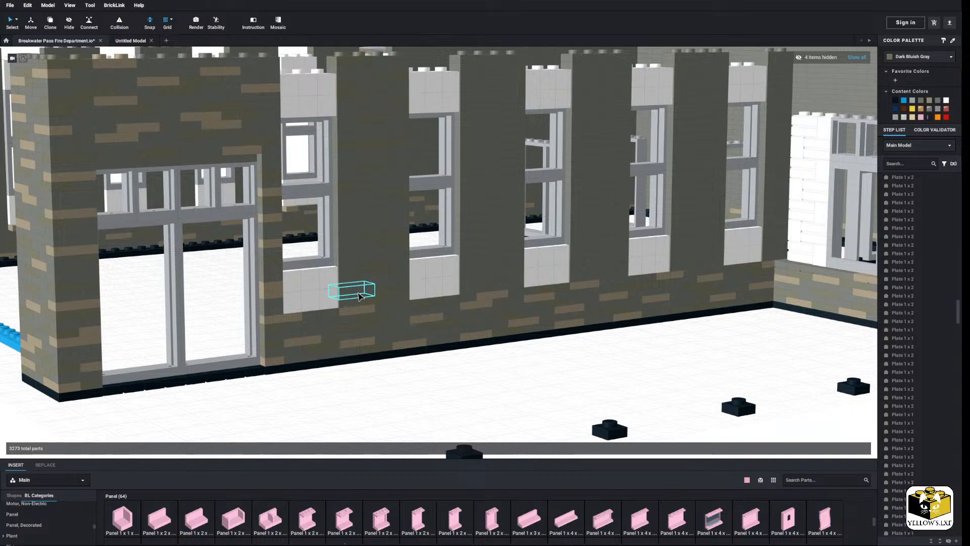
# Select 13 more scattered plates on the first side-wall pier beside the entrance, recolor them Dark Tan, and clear the selection
pyautogui.click(358, 296)
pyautogui.keyDown('ctrl'); pyautogui.click(371, 284); pyautogui.keyUp('ctrl')
pyautogui.keyDown('ctrl'); pyautogui.click(348, 257); pyautogui.keyUp('ctrl')
pyautogui.keyDown('ctrl'); pyautogui.click(384, 254); pyautogui.keyUp('ctrl')
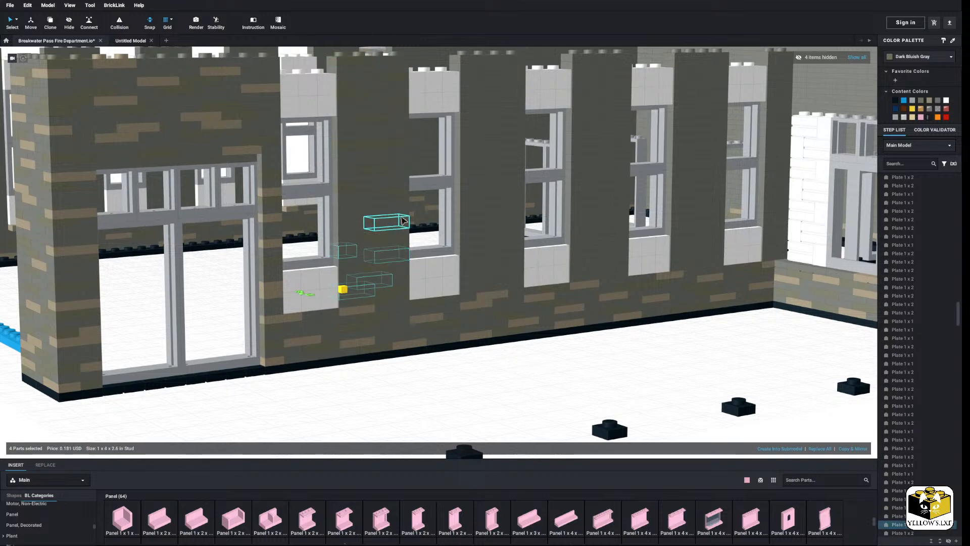
pyautogui.keyDown('ctrl'); pyautogui.click(403, 220); pyautogui.keyUp('ctrl')
pyautogui.keyDown('ctrl'); pyautogui.click(359, 216); pyautogui.keyUp('ctrl')
pyautogui.keyDown('ctrl'); pyautogui.click(351, 192); pyautogui.keyUp('ctrl')
pyautogui.keyDown('ctrl'); pyautogui.click(386, 172); pyautogui.keyUp('ctrl')
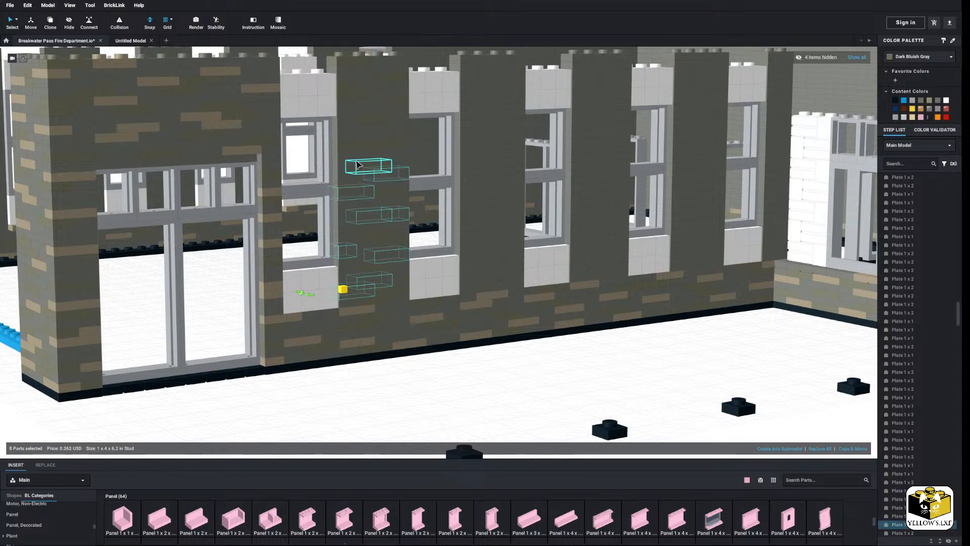
pyautogui.keyDown('ctrl'); pyautogui.click(349, 154); pyautogui.keyUp('ctrl')
pyautogui.keyDown('ctrl'); pyautogui.click(386, 123); pyautogui.keyUp('ctrl')
pyautogui.keyDown('ctrl'); pyautogui.click(348, 119); pyautogui.keyUp('ctrl')
pyautogui.keyDown('ctrl'); pyautogui.click(386, 92); pyautogui.keyUp('ctrl')
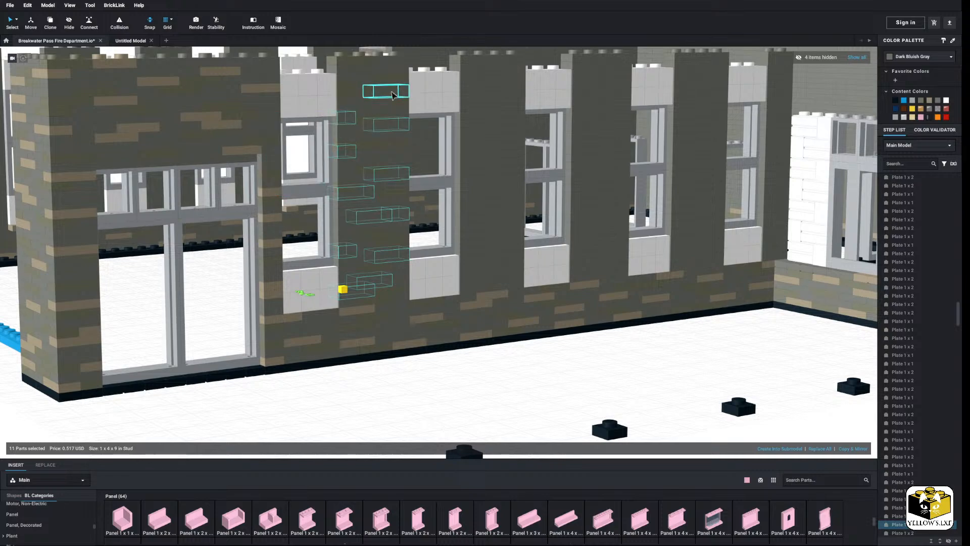
pyautogui.keyDown('ctrl'); pyautogui.click(355, 75); pyautogui.keyUp('ctrl')
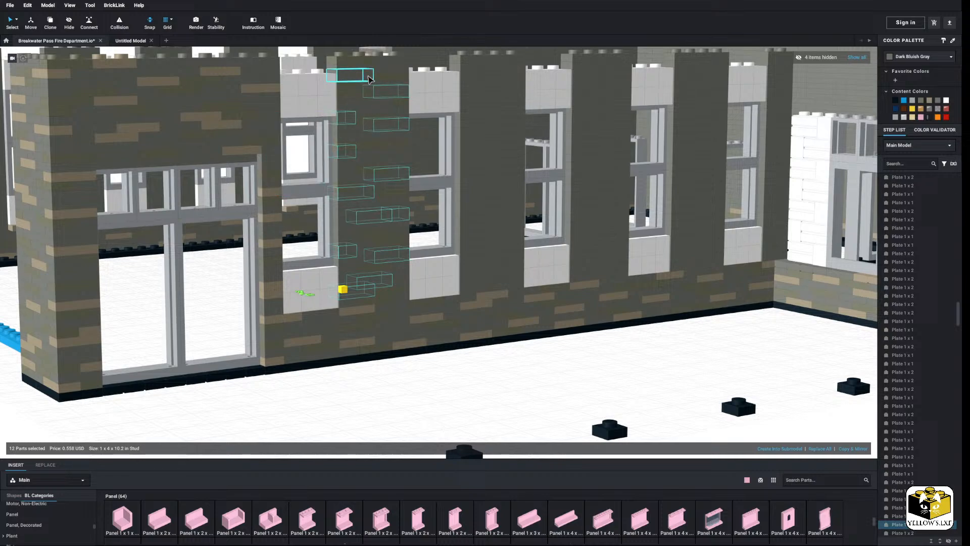
pyautogui.click(929, 100)
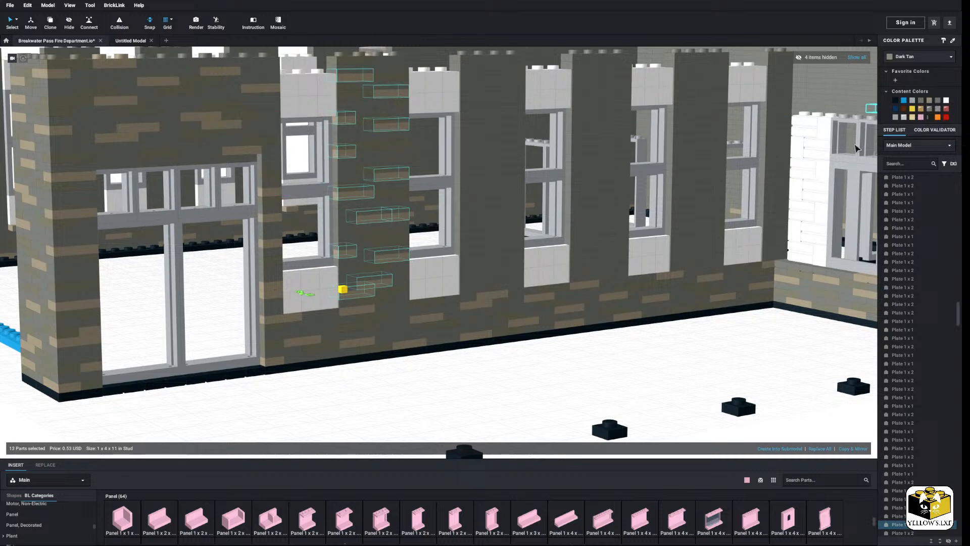
pyautogui.click(561, 354)
pyautogui.scroll(-6, 538, 348)
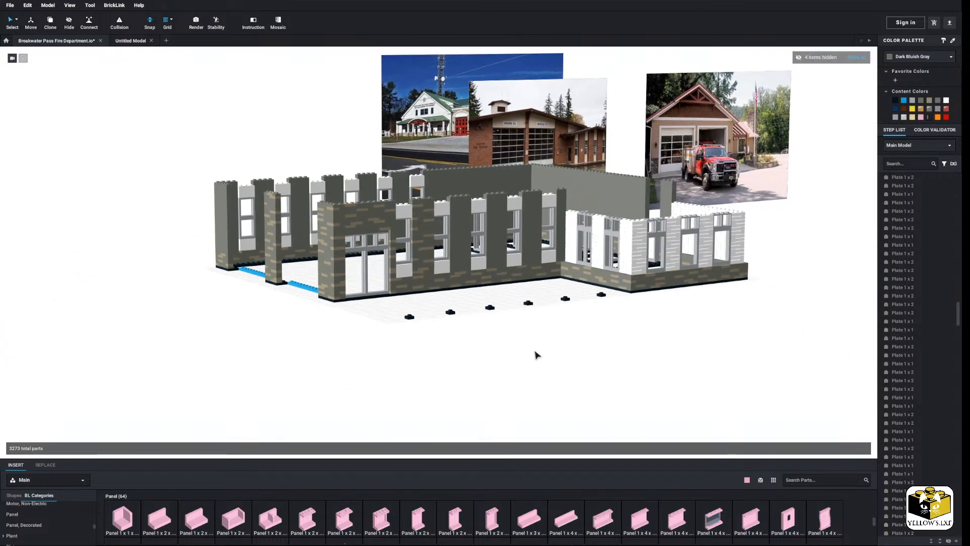
pyautogui.scroll(8, 537, 355)
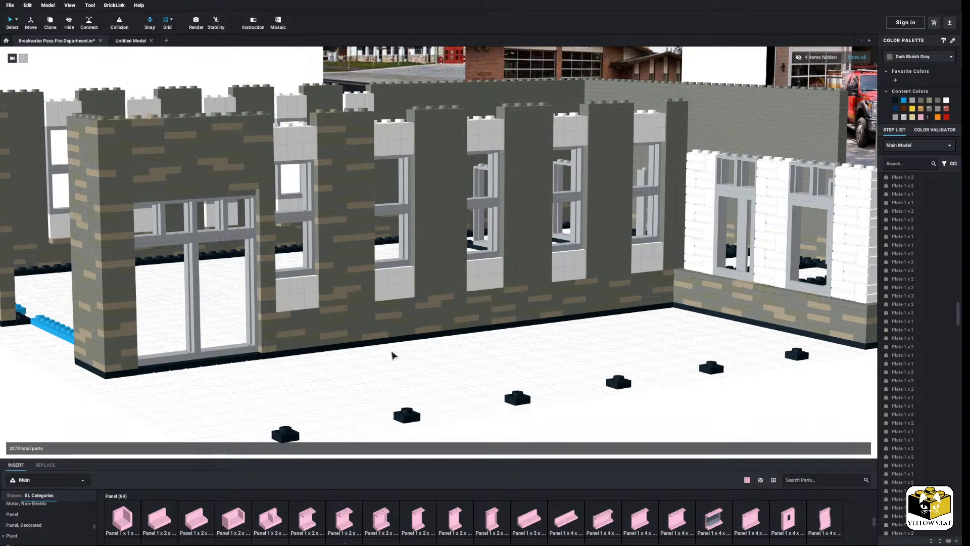
pyautogui.moveTo(392, 355); pyautogui.dragTo(347, 345, button='right')
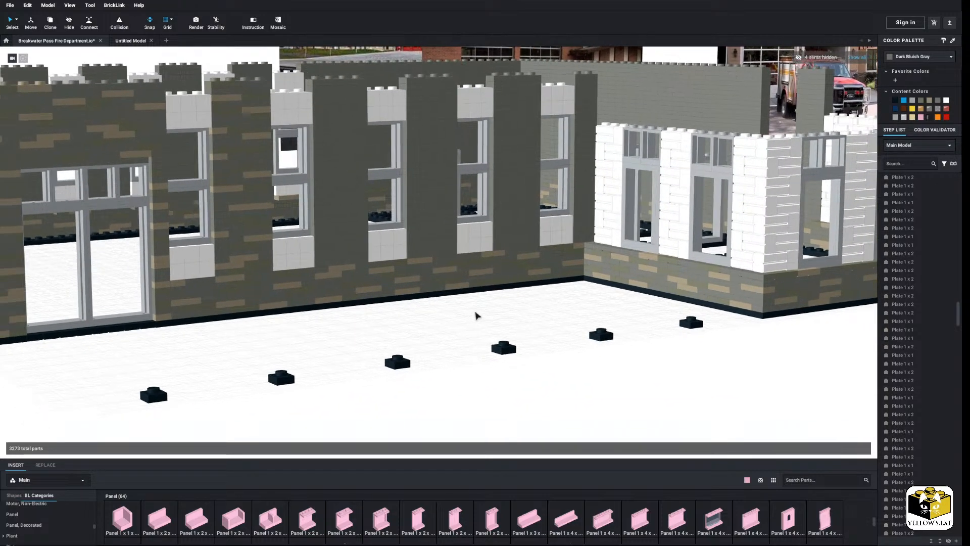
# Select the three modified 1 x 2 plates forming the sill below the first window beside the entrance, recolor them Light Bluish Gray, and clear the selection
pyautogui.click(211, 285)
pyautogui.keyDown('ctrl'); pyautogui.click(221, 282); pyautogui.keyUp('ctrl')
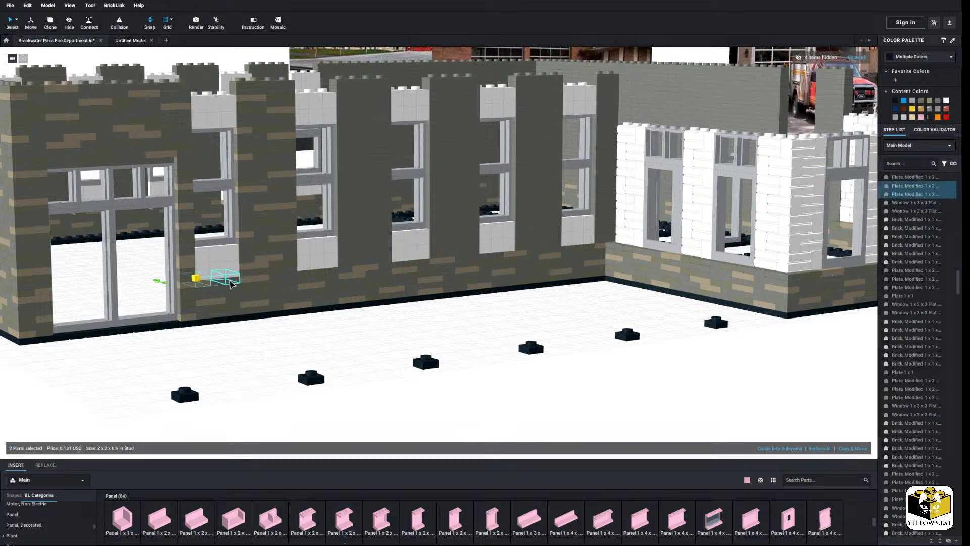
pyautogui.keyDown('ctrl'); pyautogui.click(234, 279); pyautogui.keyUp('ctrl')
pyautogui.click(913, 101)
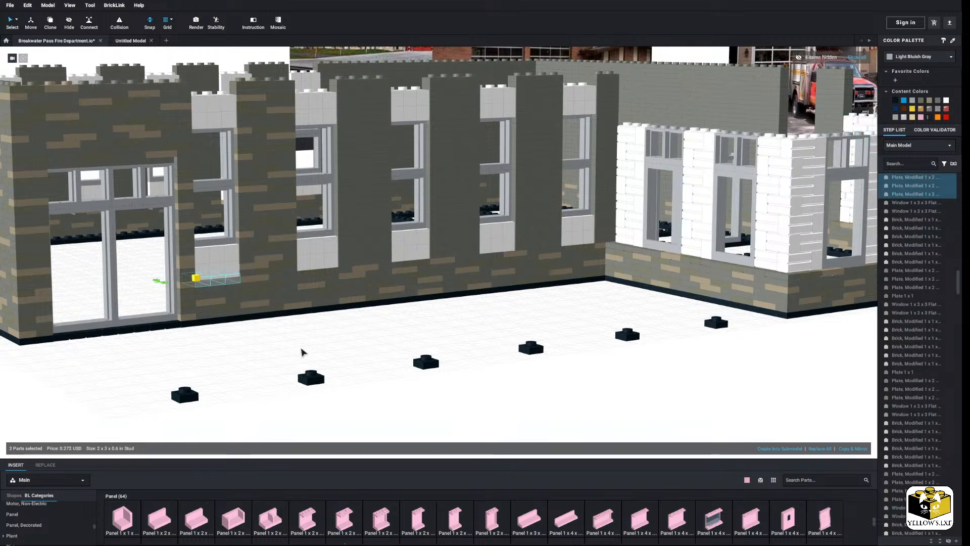
pyautogui.click(289, 349)
# Select the row of four panels directly above the entrance door, recolor them Light Bluish Gray, and clear the selection
pyautogui.scroll(-2, 289, 349)
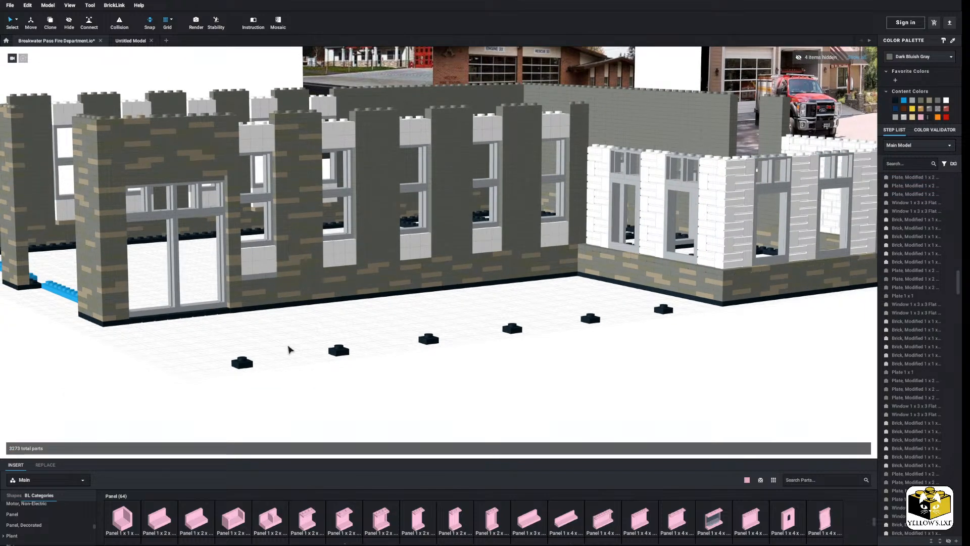
pyautogui.moveTo(290, 349); pyautogui.dragTo(296, 355, button='middle')
pyautogui.moveTo(295, 355); pyautogui.dragTo(292, 352, button='right')
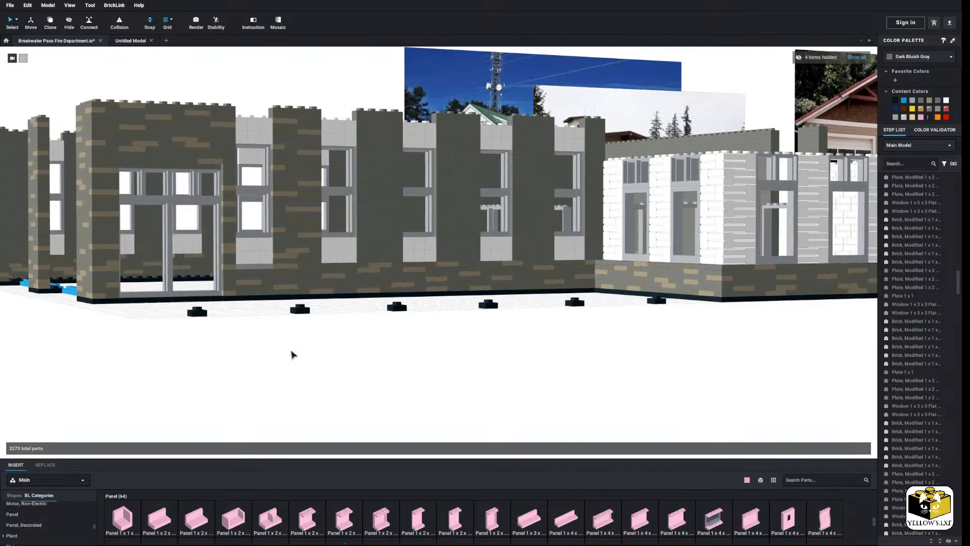
pyautogui.moveTo(292, 352); pyautogui.dragTo(358, 387, button='middle')
pyautogui.click(266, 195)
pyautogui.keyDown('shift'); pyautogui.click(241, 195); pyautogui.keyUp('shift')
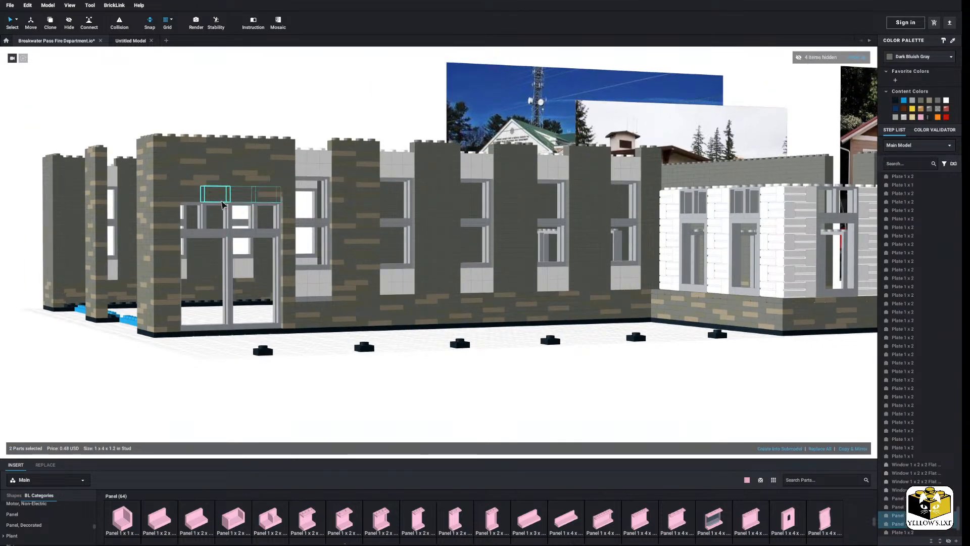
pyautogui.keyDown('shift'); pyautogui.click(215, 195); pyautogui.keyUp('shift')
pyautogui.keyDown('shift'); pyautogui.click(188, 195); pyautogui.keyUp('shift')
pyautogui.click(911, 101)
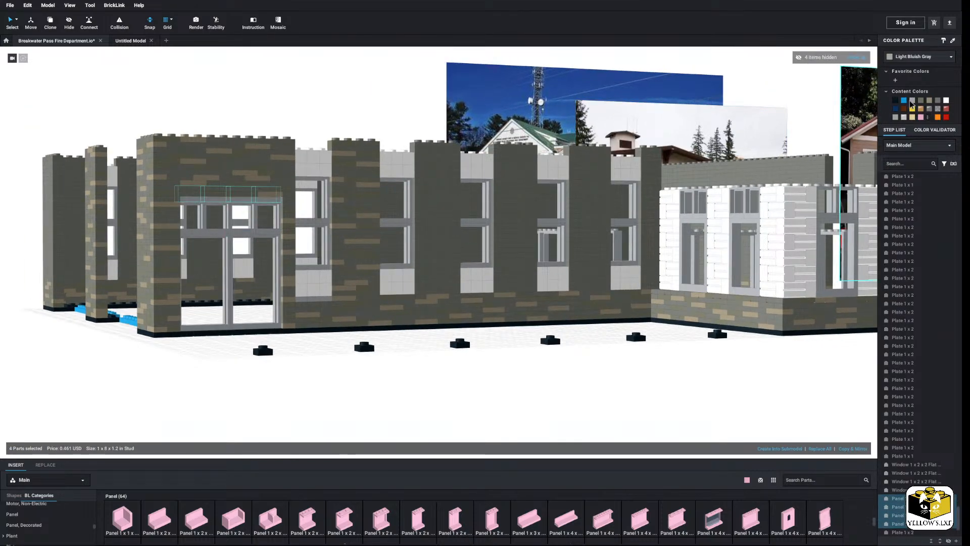
pyautogui.click(333, 348)
# Examine the fire station reference photos behind the model, focusing on the brick station's garage doors, entrance and side windows and the neighboring station's facade
pyautogui.moveTo(333, 348); pyautogui.dragTo(326, 373, button='right')
pyautogui.scroll(-2, 334, 360)
pyautogui.moveTo(499, 243); pyautogui.dragTo(326, 384, button='middle')
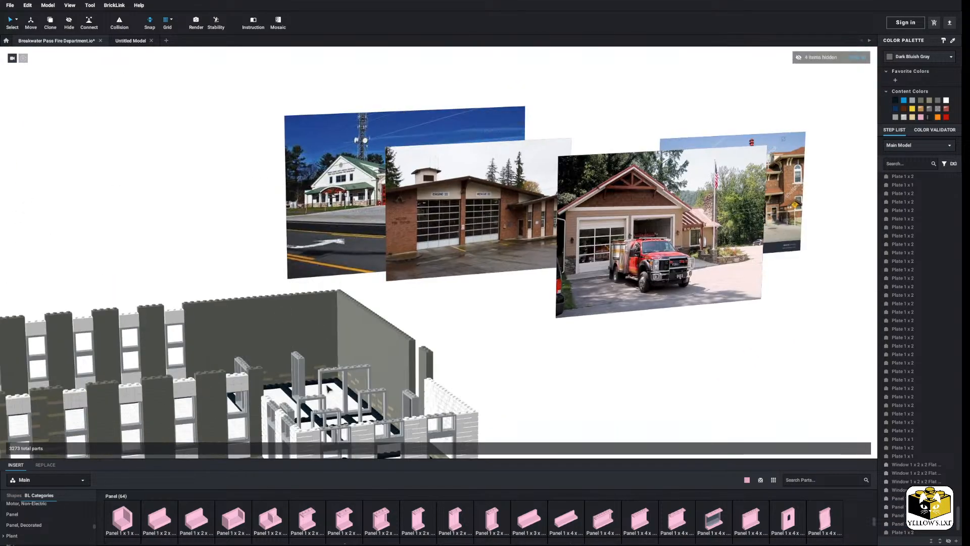
pyautogui.moveTo(499, 289); pyautogui.dragTo(442, 311, button='middle')
pyautogui.scroll(5, 455, 290)
pyautogui.scroll(1, 455, 290)
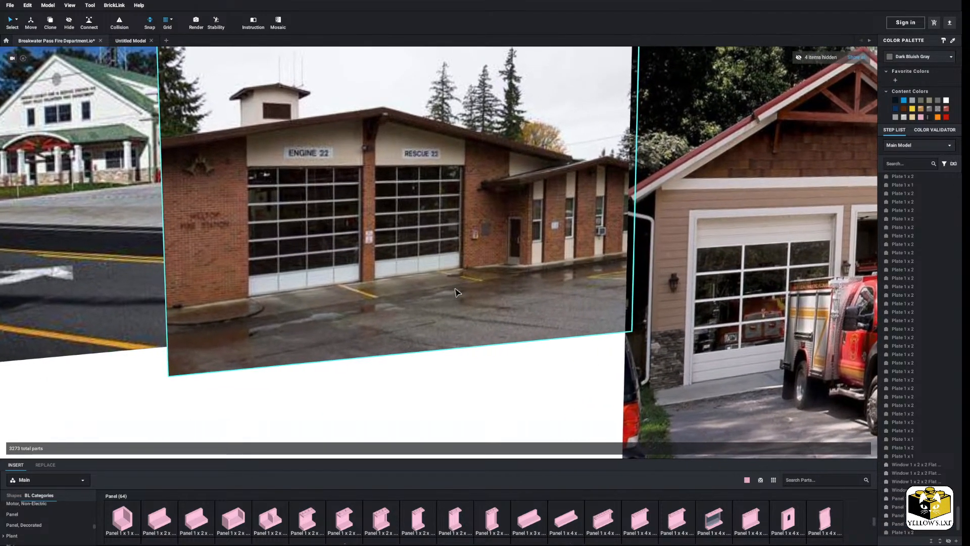
pyautogui.scroll(1, 603, 165)
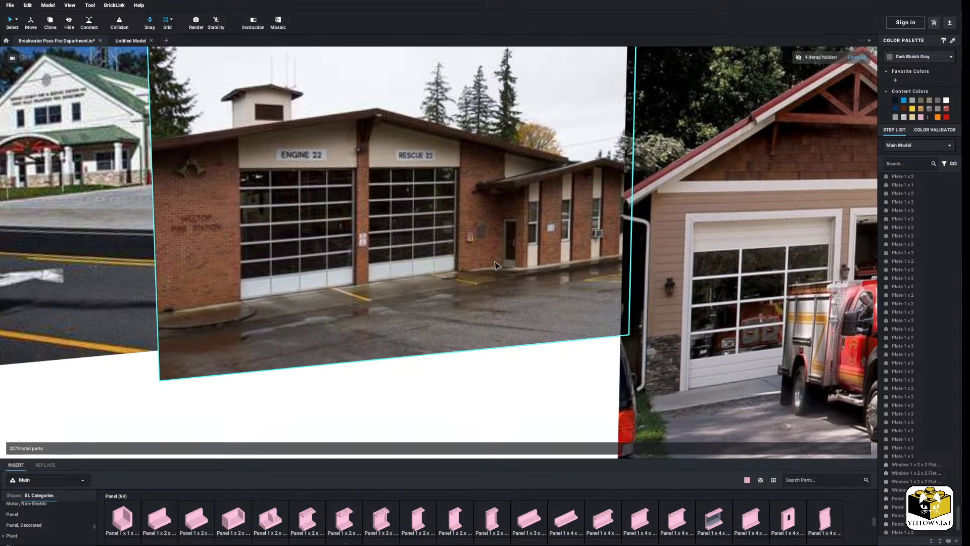
pyautogui.scroll(-1, 453, 279)
pyautogui.scroll(-2, 459, 275)
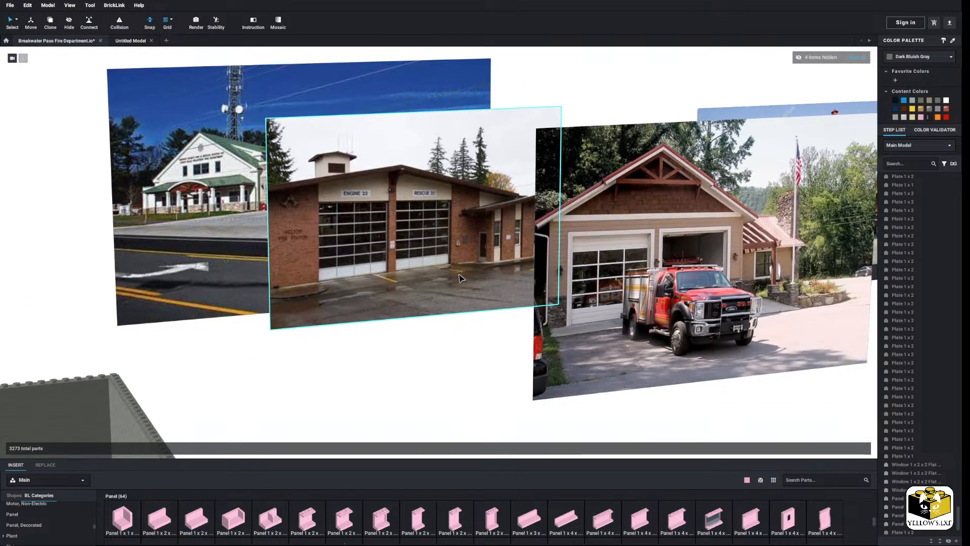
pyautogui.moveTo(438, 303); pyautogui.dragTo(441, 263, button='middle')
pyautogui.scroll(3, 440, 273)
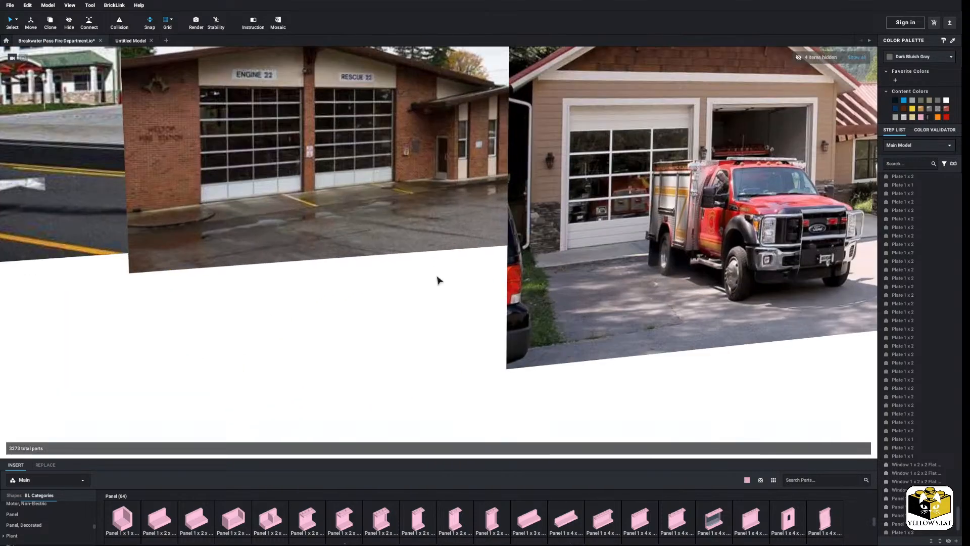
pyautogui.scroll(2, 639, 229)
pyautogui.scroll(-4, 665, 247)
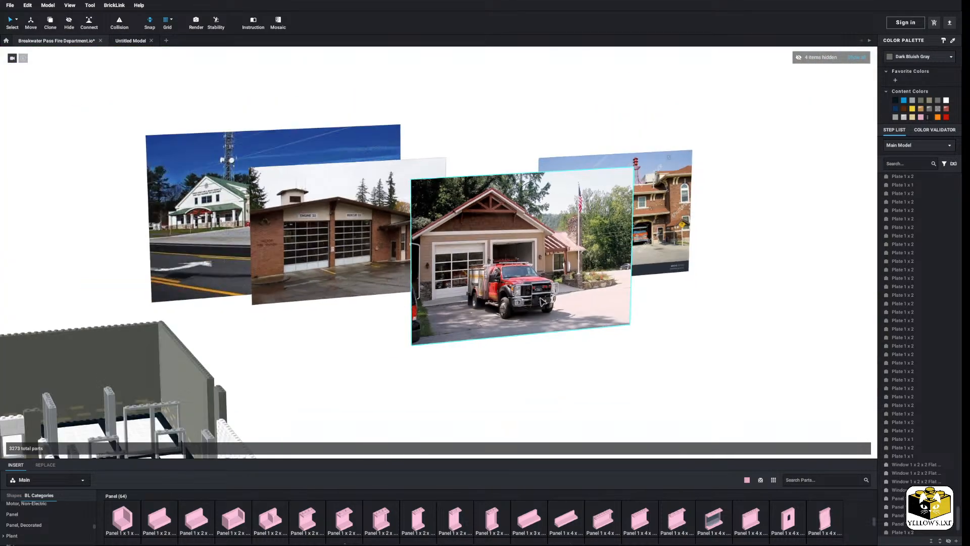
# Examine the fire station's long stone facade and white side wing from several angles, starting from the reference photos
pyautogui.moveTo(505, 323); pyautogui.dragTo(565, 262, button='middle')
pyautogui.moveTo(565, 262); pyautogui.dragTo(525, 244, button='right')
pyautogui.moveTo(526, 244)
pyautogui.mouseDown(button='middle')
pyautogui.moveTo(531, 256)
pyautogui.moveTo(521, 259)
pyautogui.mouseUp(button='middle')
pyautogui.scroll(4, 520, 260)
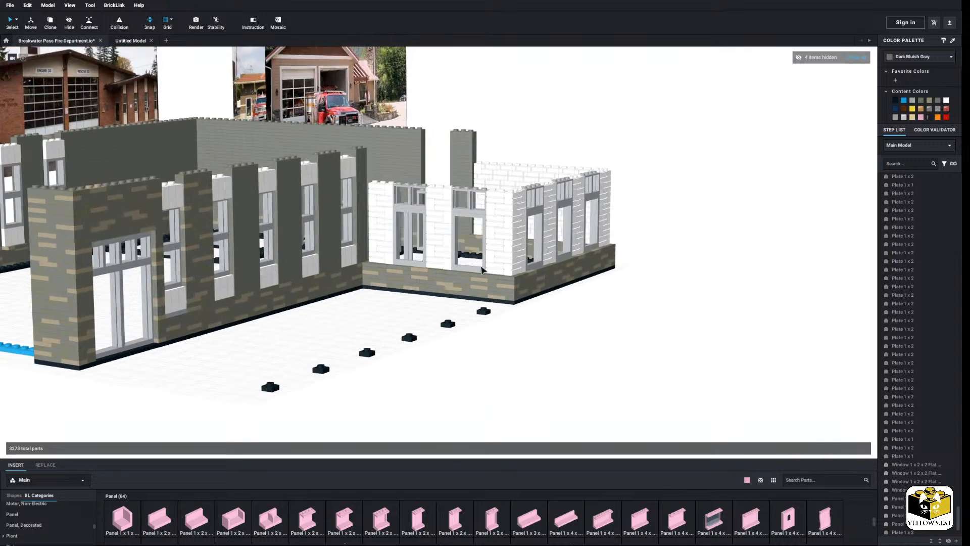
pyautogui.scroll(-3, 520, 259)
pyautogui.moveTo(390, 302); pyautogui.dragTo(403, 285, button='middle')
pyautogui.moveTo(398, 288); pyautogui.dragTo(485, 294, button='right')
pyautogui.moveTo(485, 294); pyautogui.dragTo(567, 288, button='middle')
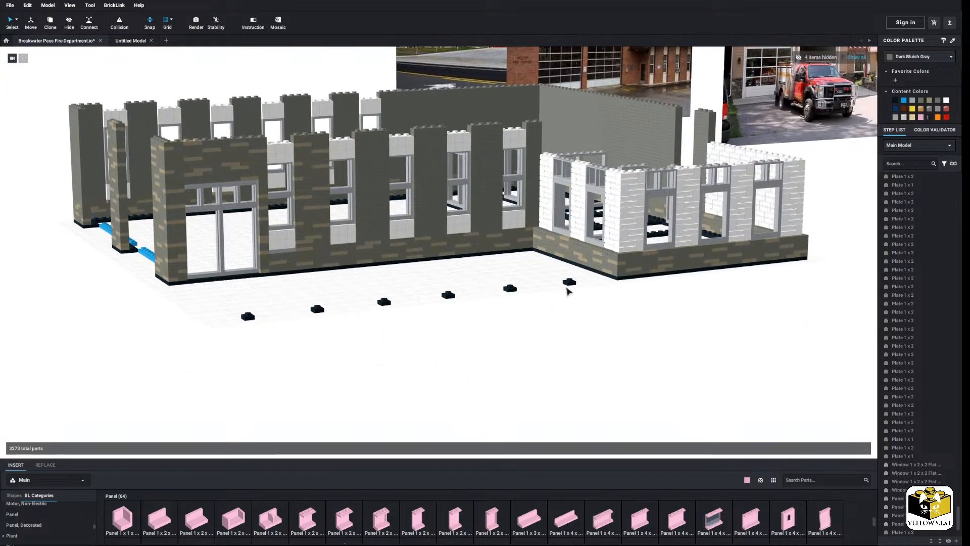
pyautogui.scroll(5, 440, 295)
pyautogui.moveTo(440, 293); pyautogui.dragTo(470, 305, button='middle')
pyautogui.scroll(-5, 467, 305)
pyautogui.moveTo(464, 305); pyautogui.dragTo(451, 305, button='right')
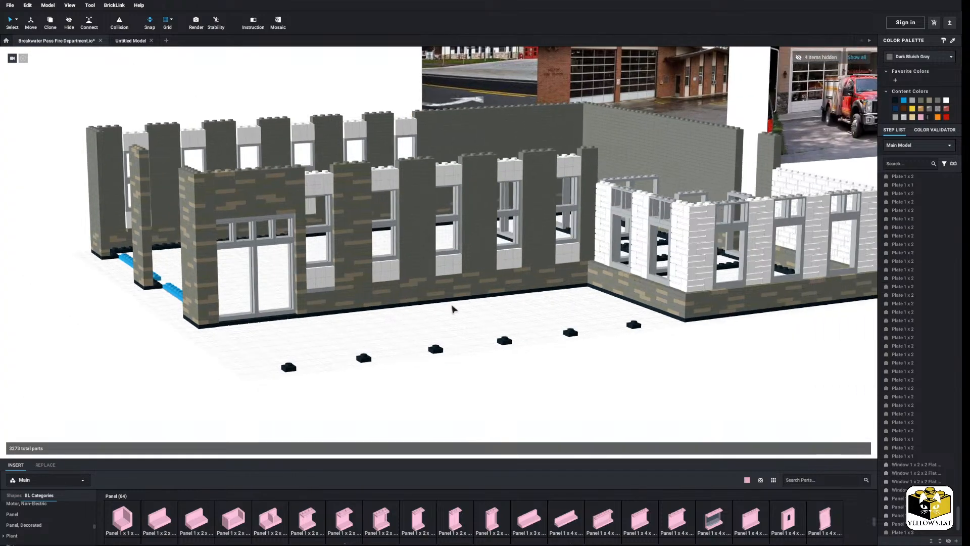
# Try Light Bluish Gray on the modified 1 x 2 plates directly below the second window of the long facade
pyautogui.scroll(1, 452, 305)
pyautogui.click(383, 285)
pyautogui.keyDown('ctrl'); pyautogui.click(371, 287); pyautogui.keyUp('ctrl')
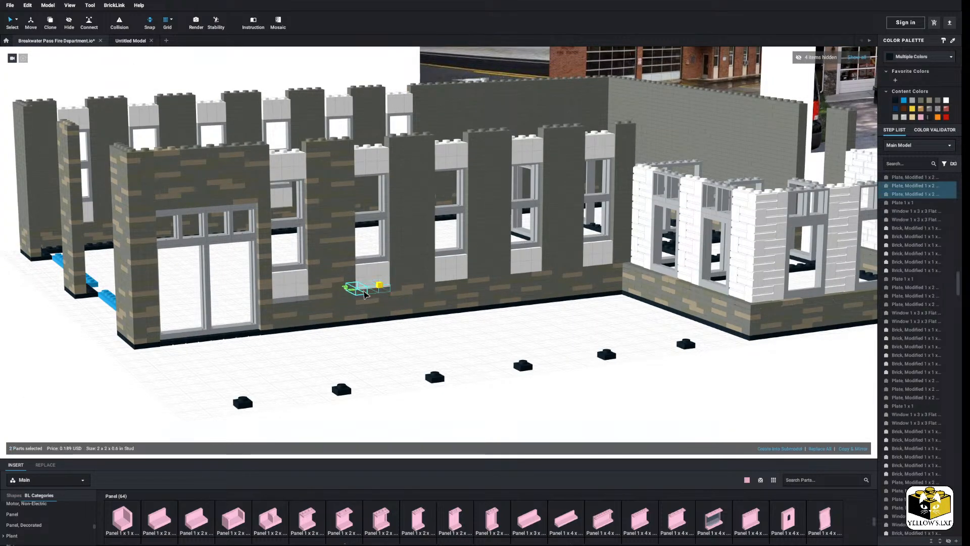
pyautogui.keyDown('ctrl'); pyautogui.click(359, 288); pyautogui.keyUp('ctrl')
pyautogui.click(912, 101)
pyautogui.click(421, 343)
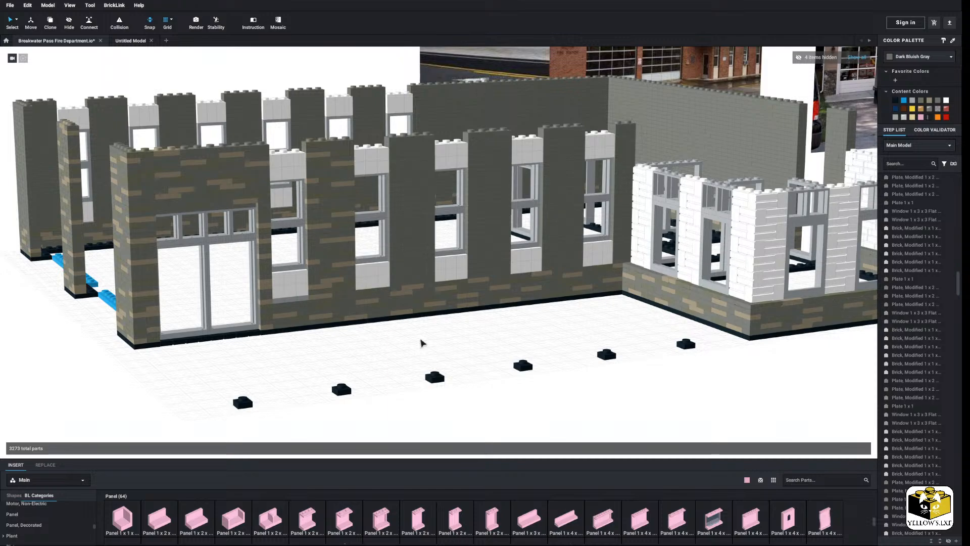
# Try Light Bluish Gray on the four Panel 1 x 2 x 1 parts in the row directly above the entrance doors
pyautogui.click(243, 201)
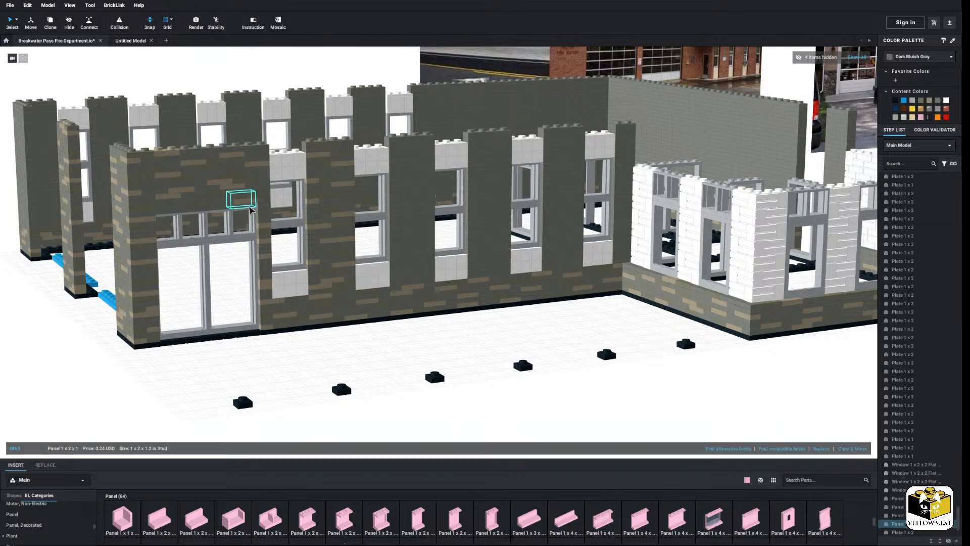
pyautogui.keyDown('shift'); pyautogui.click(216, 210); pyautogui.keyUp('shift')
pyautogui.keyDown('shift'); pyautogui.click(189, 209); pyautogui.keyUp('shift')
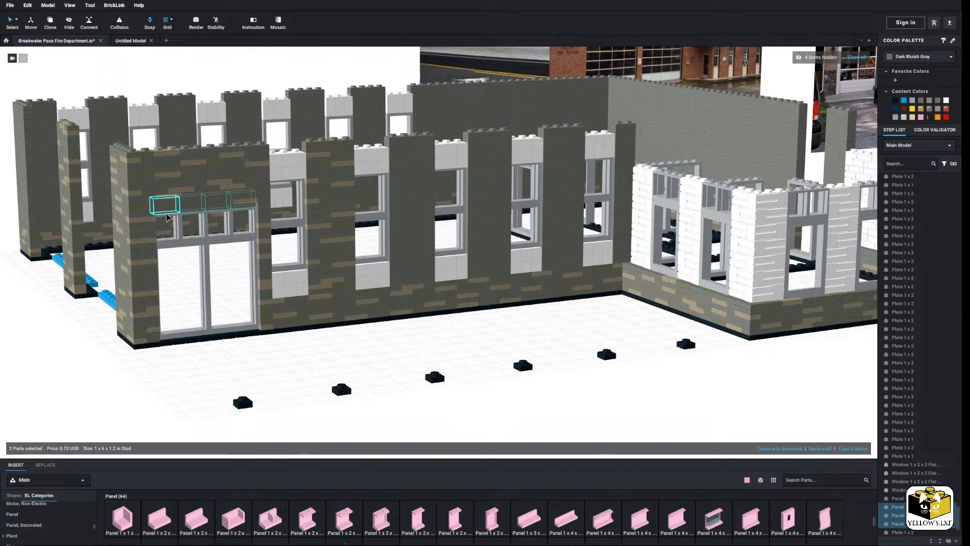
pyautogui.keyDown('shift'); pyautogui.click(163, 206); pyautogui.keyUp('shift')
pyautogui.click(911, 102)
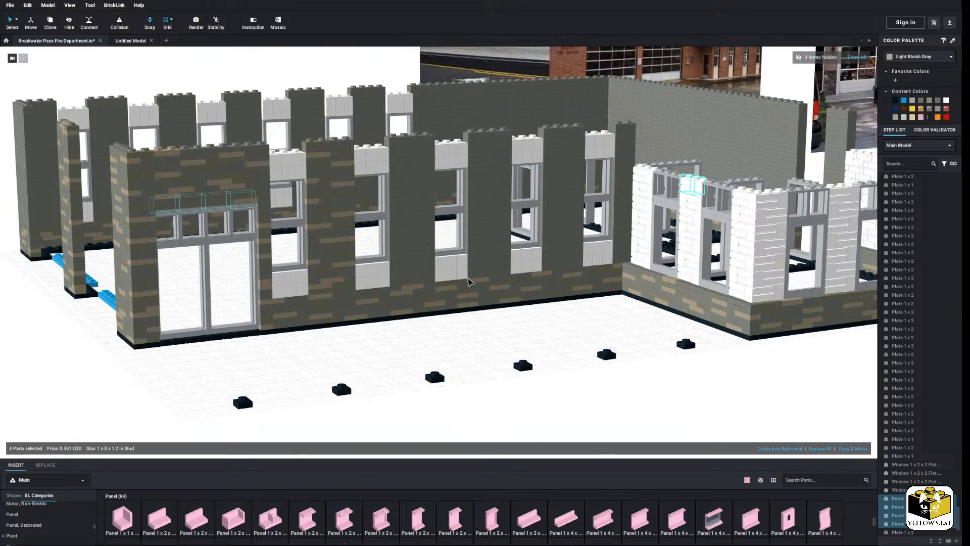
pyautogui.click(320, 353)
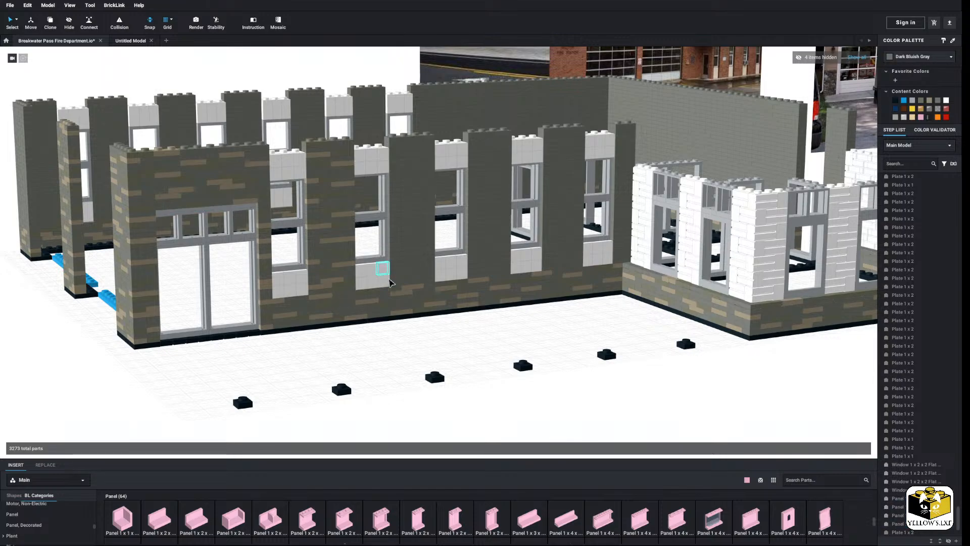
# Try out a Bright Pink Plate, Modified 1 x 2 with Door Rail in front of the white wing and discard it
pyautogui.moveTo(572, 329); pyautogui.dragTo(514, 326, button='middle')
pyautogui.scroll(5, 513, 326)
pyautogui.click(543, 355)
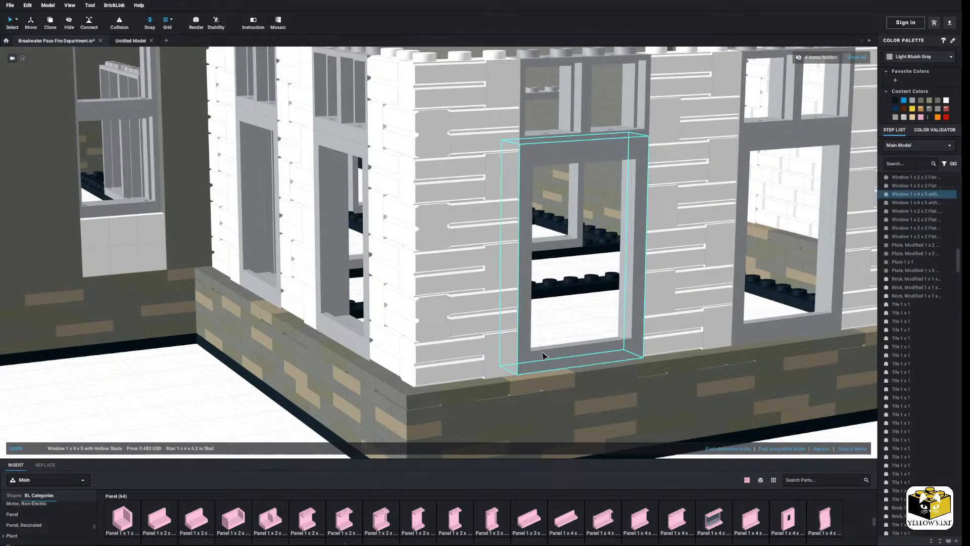
pyautogui.scroll(-3, 543, 355)
pyautogui.scroll(-3, 50, 536)
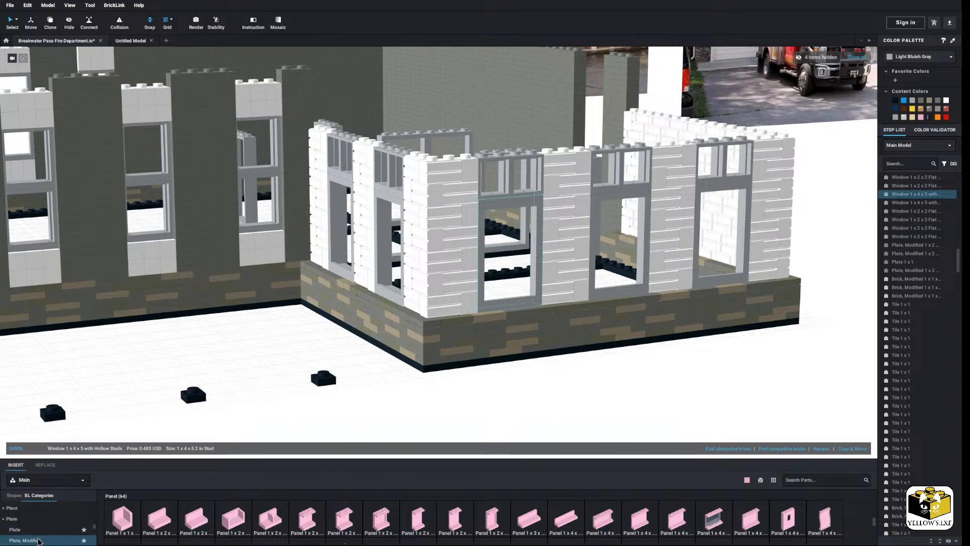
pyautogui.click(25, 540)
pyautogui.scroll(-2, 483, 521)
pyautogui.click(537, 531)
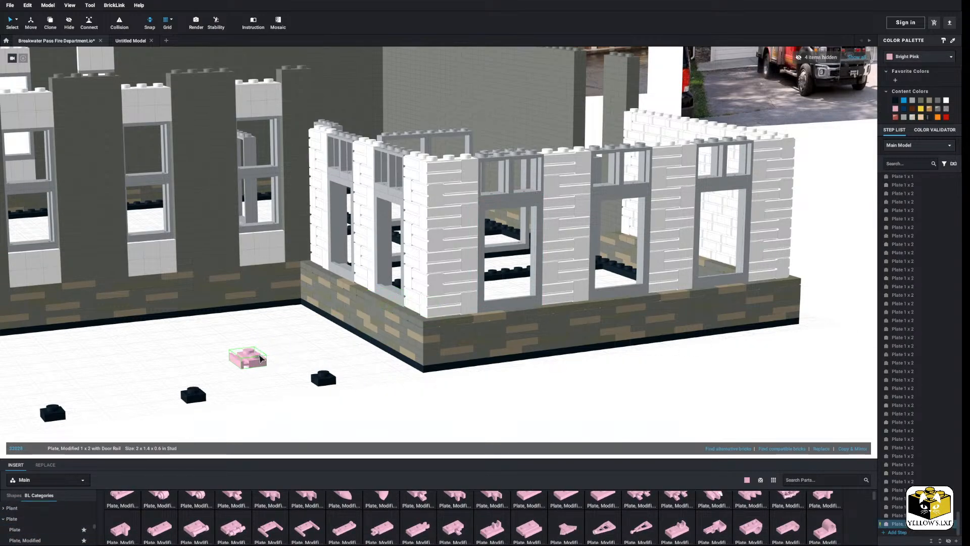
pyautogui.click(246, 356)
pyautogui.rightClick(259, 356)
pyautogui.click(276, 387)
# Recolor 18 scattered plates on the pier between the second and third windows in the brownish accent color of the neighboring pier
pyautogui.moveTo(199, 363); pyautogui.dragTo(268, 370, button='middle')
pyautogui.moveTo(268, 371); pyautogui.dragTo(257, 365, button='right')
pyautogui.moveTo(289, 401); pyautogui.dragTo(342, 389, button='middle')
pyautogui.click(330, 132)
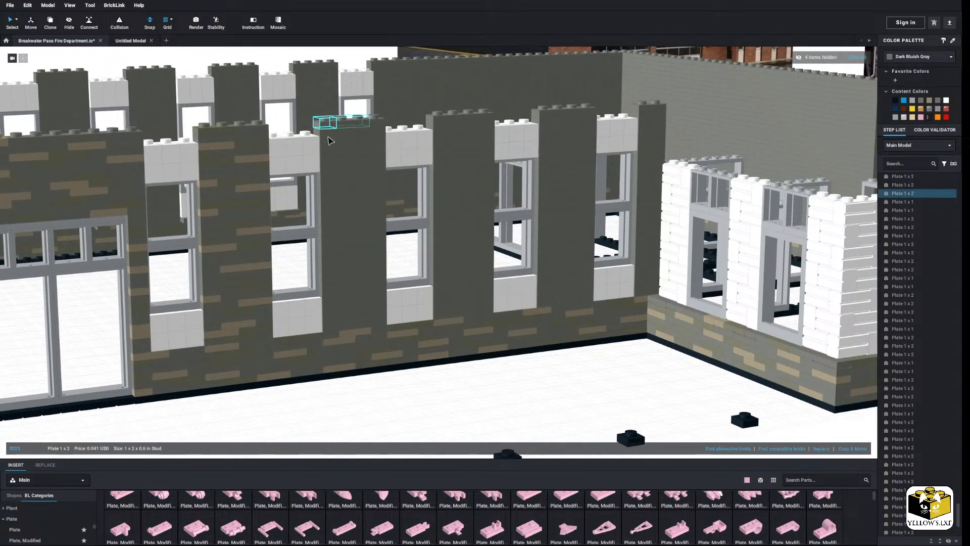
pyautogui.keyDown('ctrl'); pyautogui.click(333, 134); pyautogui.keyUp('ctrl')
pyautogui.keyDown('ctrl'); pyautogui.click(354, 168); pyautogui.keyUp('ctrl')
pyautogui.keyDown('ctrl'); pyautogui.click(343, 187); pyautogui.keyUp('ctrl')
pyautogui.keyDown('ctrl'); pyautogui.click(359, 192); pyautogui.keyUp('ctrl')
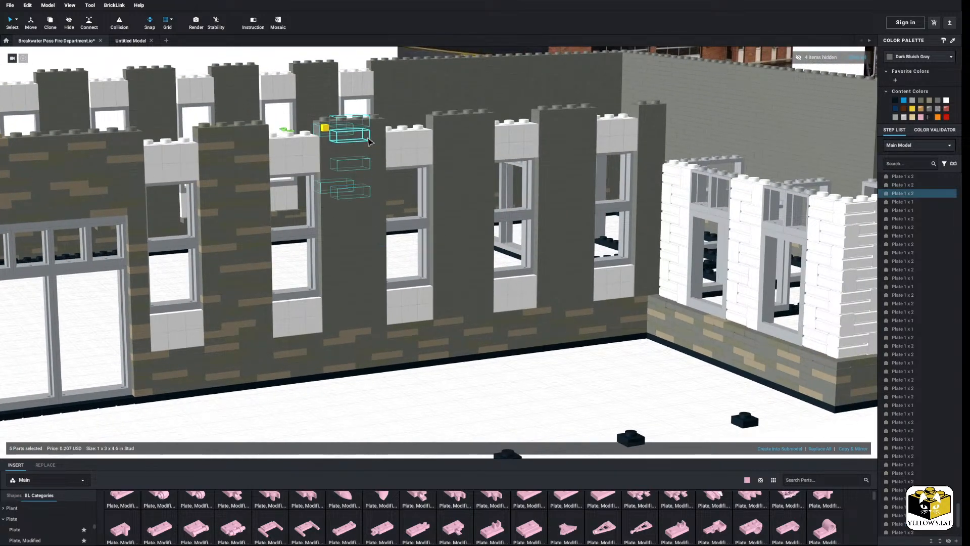
pyautogui.keyDown('ctrl'); pyautogui.click(376, 148); pyautogui.keyUp('ctrl')
pyautogui.keyDown('ctrl'); pyautogui.click(367, 211); pyautogui.keyUp('ctrl')
pyautogui.keyDown('ctrl'); pyautogui.click(328, 221); pyautogui.keyUp('ctrl')
pyautogui.keyDown('ctrl'); pyautogui.click(364, 252); pyautogui.keyUp('ctrl')
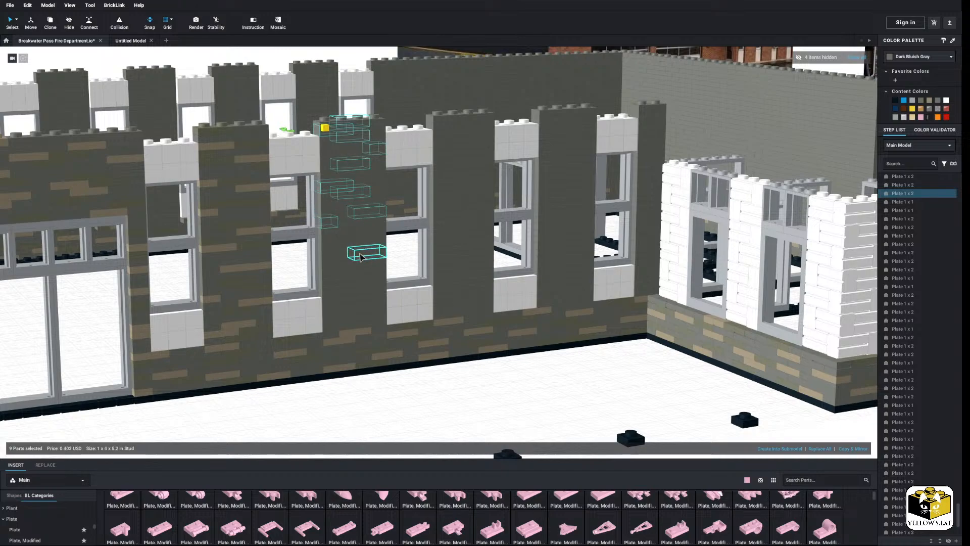
pyautogui.keyDown('ctrl'); pyautogui.click(329, 265); pyautogui.keyUp('ctrl')
pyautogui.keyDown('ctrl'); pyautogui.click(338, 229); pyautogui.keyUp('ctrl')
pyautogui.keyDown('ctrl'); pyautogui.click(338, 242); pyautogui.keyUp('ctrl')
pyautogui.keyDown('ctrl'); pyautogui.click(337, 284); pyautogui.keyUp('ctrl')
pyautogui.keyDown('ctrl'); pyautogui.click(361, 277); pyautogui.keyUp('ctrl')
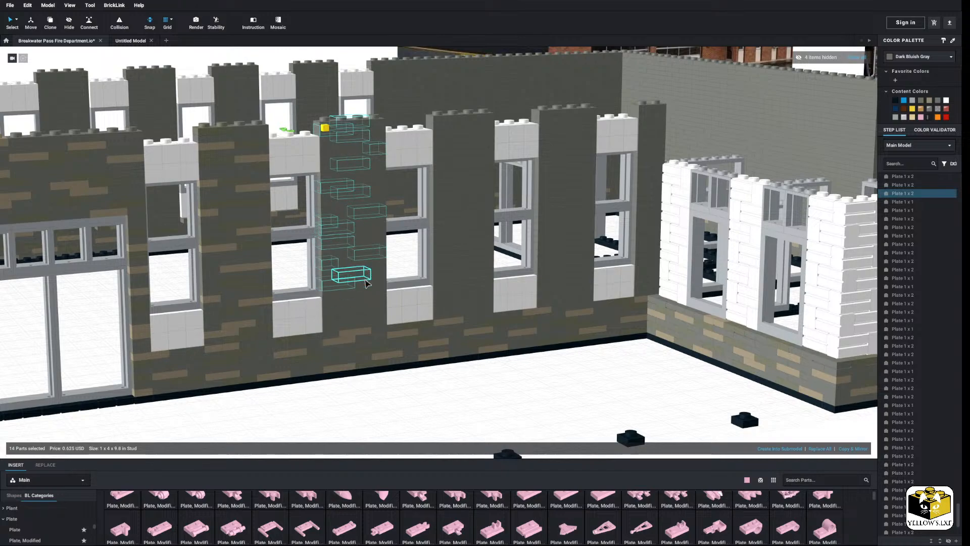
pyautogui.keyDown('ctrl'); pyautogui.click(343, 302); pyautogui.keyUp('ctrl')
pyautogui.keyDown('ctrl'); pyautogui.click(356, 299); pyautogui.keyUp('ctrl')
pyautogui.keyDown('ctrl'); pyautogui.click(368, 306); pyautogui.keyUp('ctrl')
pyautogui.keyDown('ctrl'); pyautogui.click(330, 317); pyautogui.keyUp('ctrl')
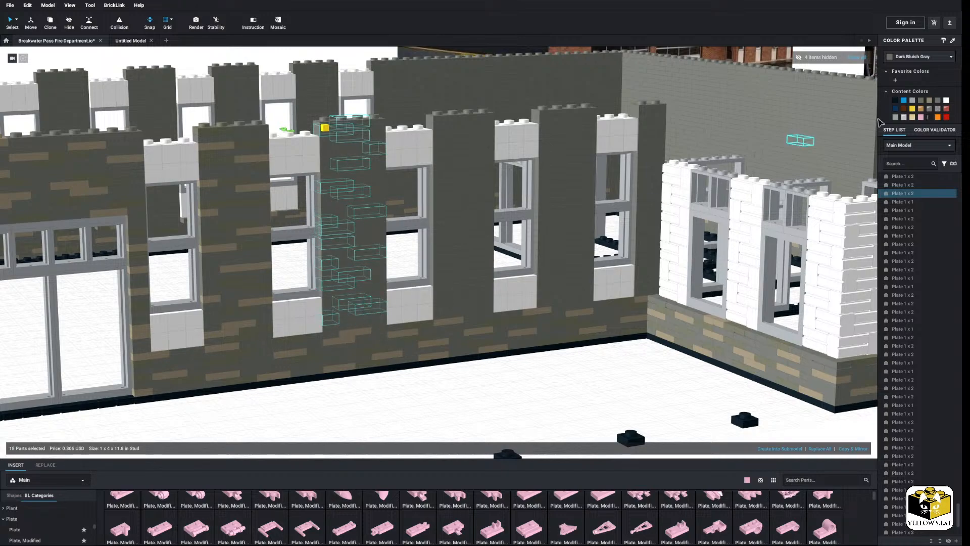
pyautogui.click(912, 100)
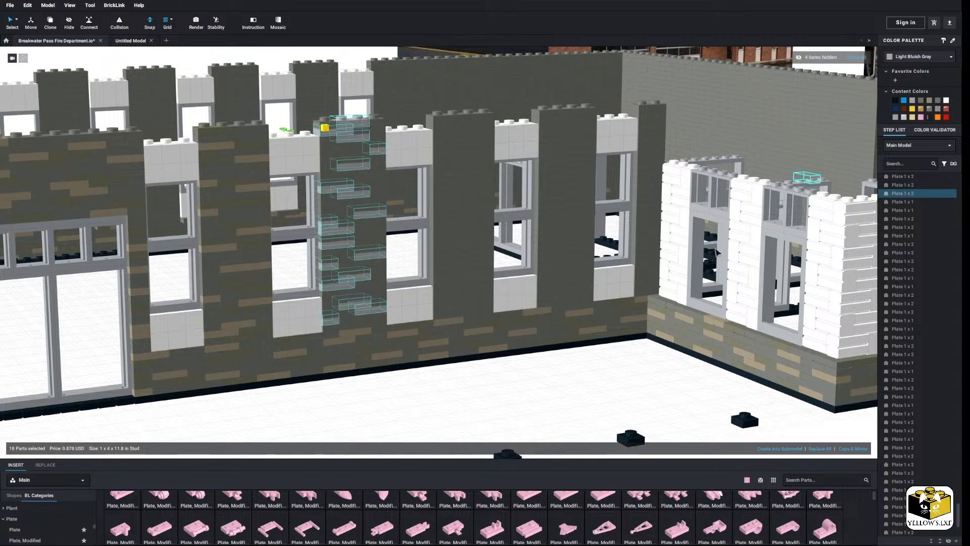
pyautogui.click(928, 101)
pyautogui.click(495, 398)
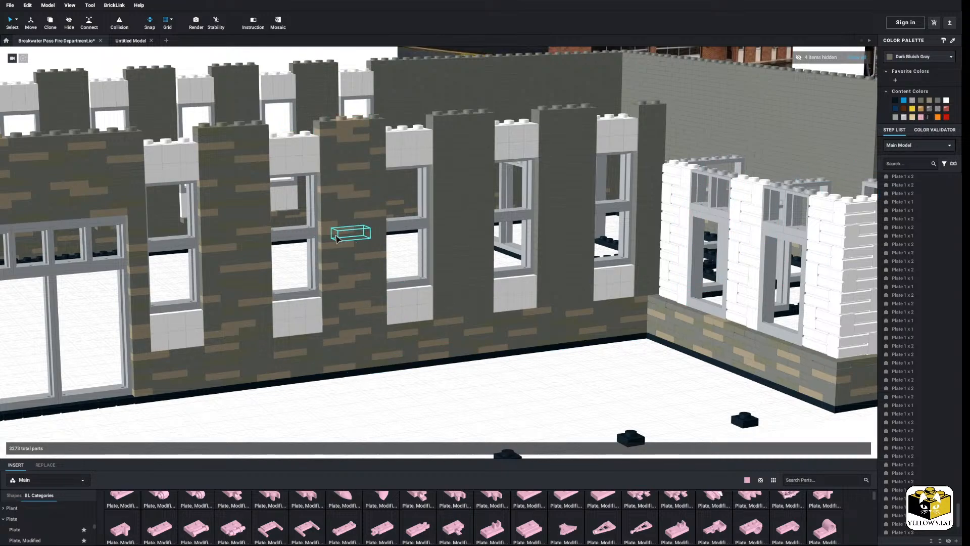
# Recolor 13 more scattered plates on the same pier in a second accent shade to vary the stone pattern
pyautogui.click(328, 222)
pyautogui.keyDown('ctrl'); pyautogui.click(370, 196); pyautogui.keyUp('ctrl')
pyautogui.keyDown('ctrl'); pyautogui.click(342, 155); pyautogui.keyUp('ctrl')
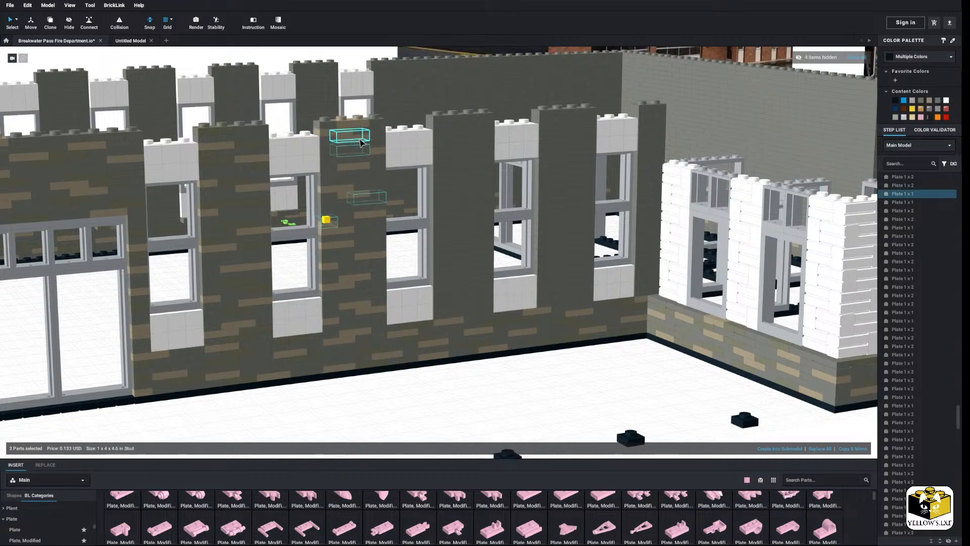
pyautogui.keyDown('ctrl'); pyautogui.click(361, 143); pyautogui.keyUp('ctrl')
pyautogui.keyDown('ctrl'); pyautogui.click(330, 169); pyautogui.keyUp('ctrl')
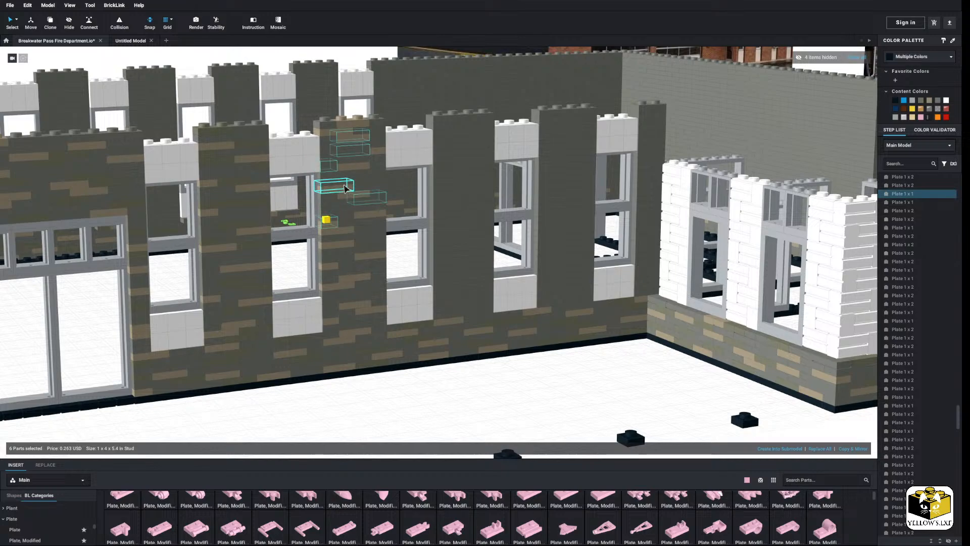
pyautogui.keyDown('ctrl'); pyautogui.click(375, 232); pyautogui.keyUp('ctrl')
pyautogui.keyDown('ctrl'); pyautogui.click(353, 260); pyautogui.keyUp('ctrl')
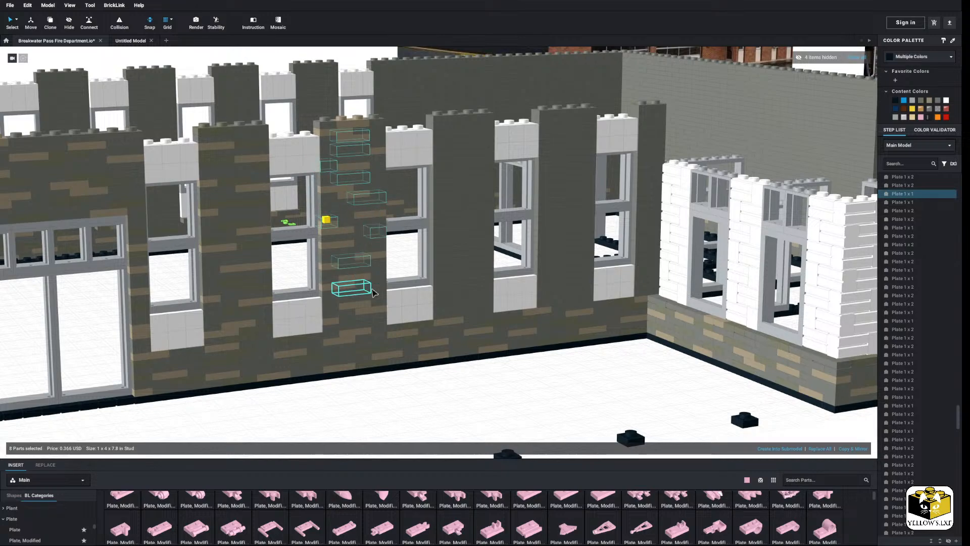
pyautogui.keyDown('ctrl'); pyautogui.click(372, 291); pyautogui.keyUp('ctrl')
pyautogui.keyDown('ctrl'); pyautogui.click(335, 311); pyautogui.keyUp('ctrl')
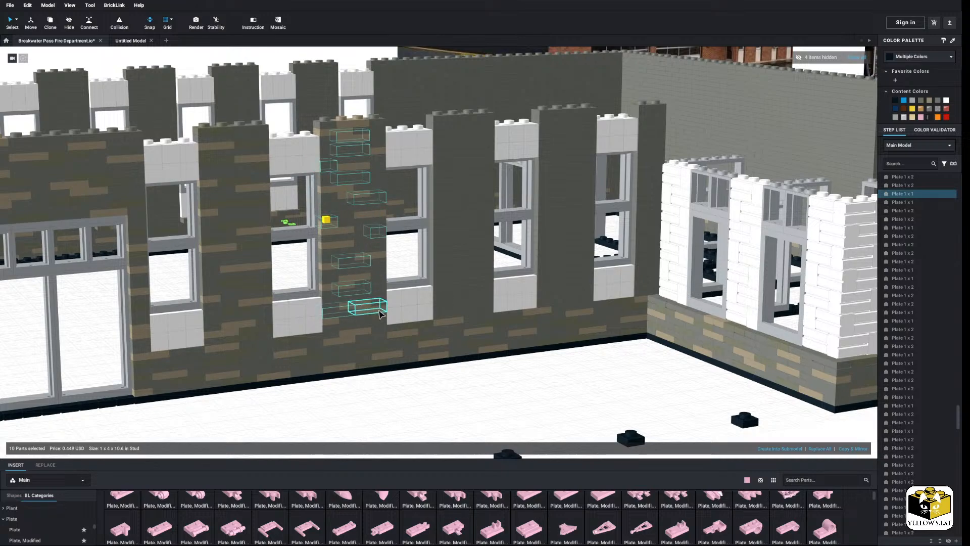
pyautogui.keyDown('ctrl'); pyautogui.click(371, 314); pyautogui.keyUp('ctrl')
pyautogui.keyDown('ctrl'); pyautogui.click(371, 315); pyautogui.keyUp('ctrl')
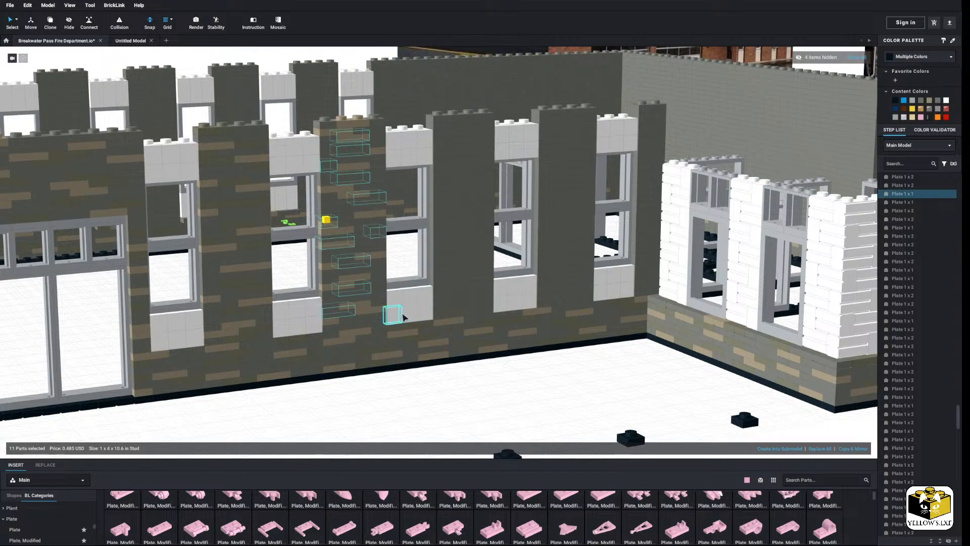
pyautogui.keyDown('ctrl'); pyautogui.click(385, 282); pyautogui.keyUp('ctrl')
pyautogui.keyDown('ctrl'); pyautogui.click(383, 277); pyautogui.keyUp('ctrl')
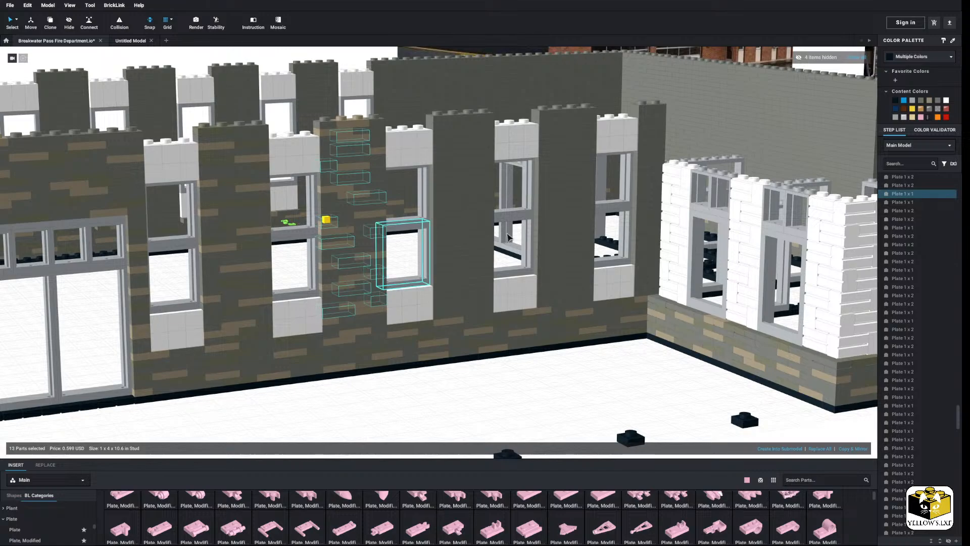
pyautogui.click(465, 368)
pyautogui.scroll(-2, 471, 366)
pyautogui.moveTo(471, 364); pyautogui.dragTo(448, 364, button='middle')
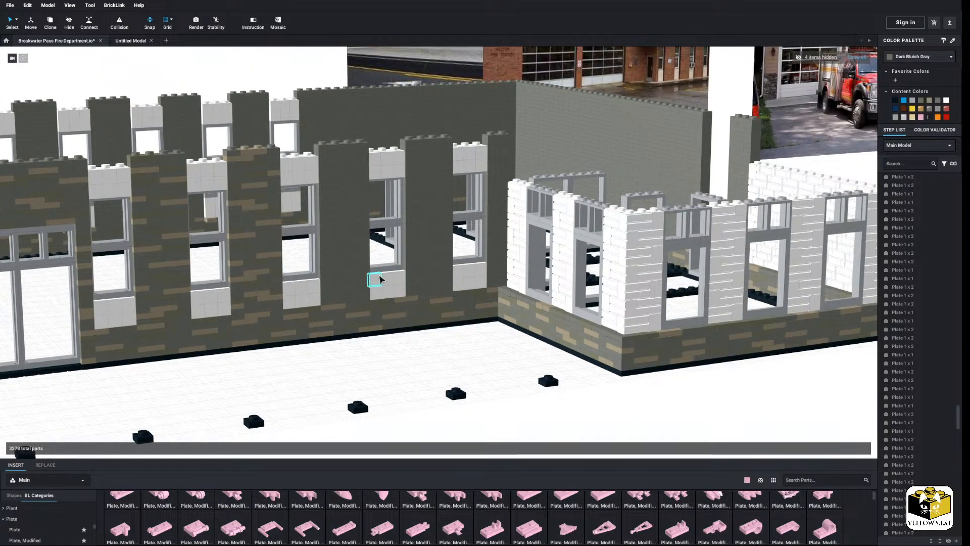
pyautogui.moveTo(379, 278); pyautogui.dragTo(404, 277, button='middle')
pyautogui.moveTo(404, 276); pyautogui.dragTo(397, 277, button='right')
pyautogui.moveTo(397, 277); pyautogui.dragTo(423, 262, button='middle')
pyautogui.moveTo(424, 262); pyautogui.dragTo(442, 248, button='right')
pyautogui.moveTo(442, 247); pyautogui.dragTo(419, 261, button='middle')
pyautogui.scroll(3, 419, 265)
pyautogui.click(284, 128)
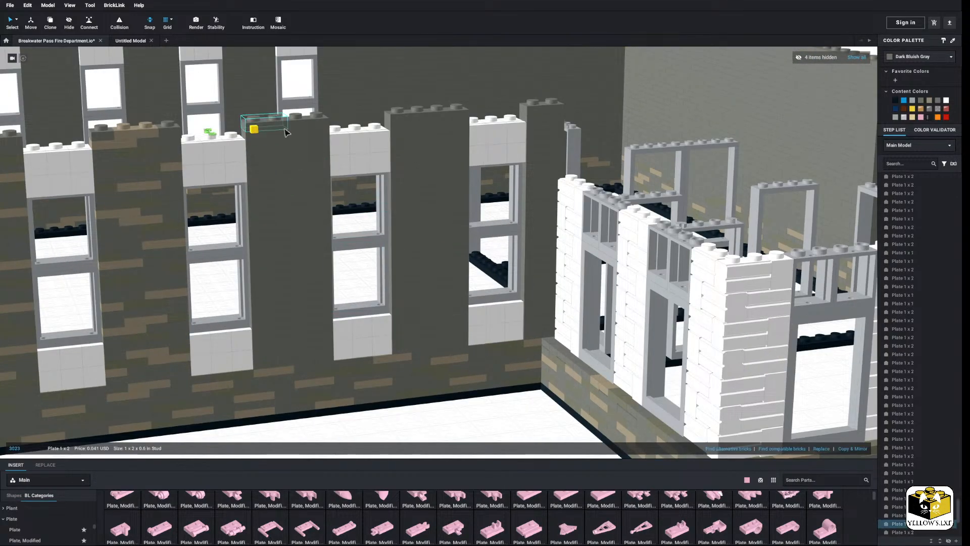
pyautogui.keyDown('ctrl'); pyautogui.click(316, 130); pyautogui.keyUp('ctrl')
pyautogui.keyDown('ctrl'); pyautogui.click(305, 153); pyautogui.keyUp('ctrl')
pyautogui.keyDown('ctrl'); pyautogui.click(303, 169); pyautogui.keyUp('ctrl')
pyautogui.keyDown('ctrl'); pyautogui.click(271, 143); pyautogui.keyUp('ctrl')
pyautogui.keyDown('ctrl'); pyautogui.click(265, 160); pyautogui.keyUp('ctrl')
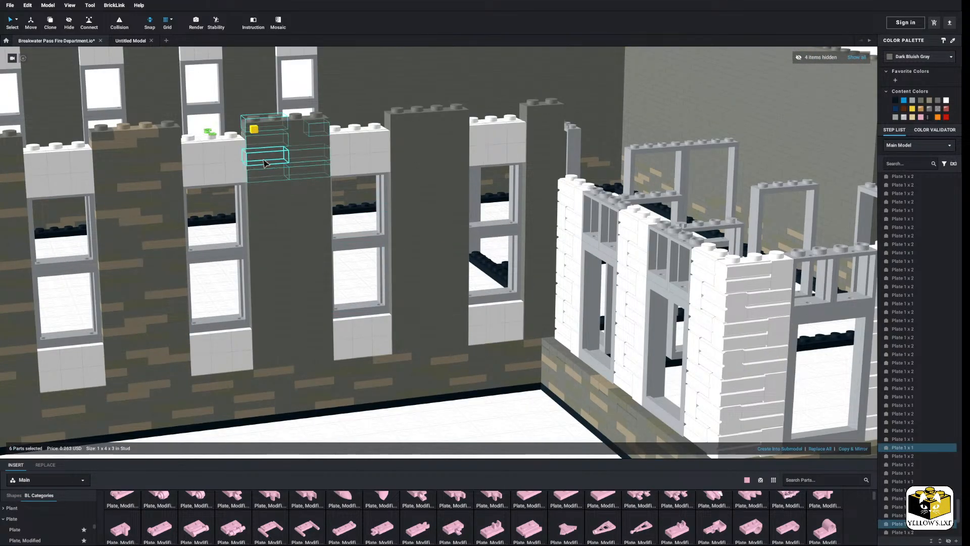
pyautogui.keyDown('ctrl'); pyautogui.click(273, 175); pyautogui.keyUp('ctrl')
pyautogui.click(383, 433)
# Recolor 14 scattered plates Dark Gray on the pier between the second and third windows from the inner corner
pyautogui.click(277, 125)
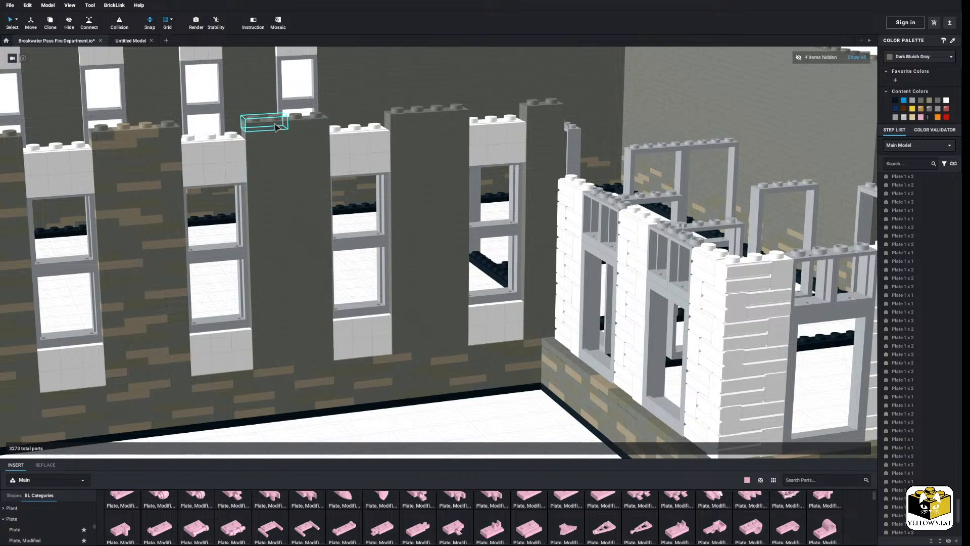
pyautogui.keyDown('ctrl'); pyautogui.click(305, 133); pyautogui.keyUp('ctrl')
pyautogui.keyDown('ctrl'); pyautogui.click(279, 157); pyautogui.keyUp('ctrl')
pyautogui.keyDown('ctrl'); pyautogui.click(303, 182); pyautogui.keyUp('ctrl')
pyautogui.keyDown('ctrl'); pyautogui.click(269, 207); pyautogui.keyUp('ctrl')
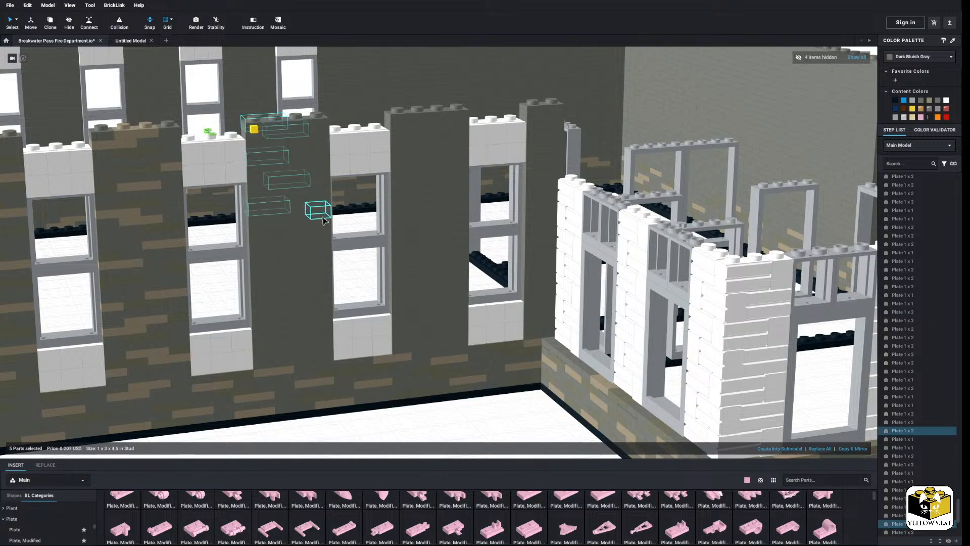
pyautogui.keyDown('ctrl'); pyautogui.click(309, 220); pyautogui.keyUp('ctrl')
pyautogui.keyDown('ctrl'); pyautogui.click(289, 246); pyautogui.keyUp('ctrl')
pyautogui.keyDown('ctrl'); pyautogui.click(309, 283); pyautogui.keyUp('ctrl')
pyautogui.keyDown('ctrl'); pyautogui.click(269, 286); pyautogui.keyUp('ctrl')
pyautogui.keyDown('ctrl'); pyautogui.click(258, 264); pyautogui.keyUp('ctrl')
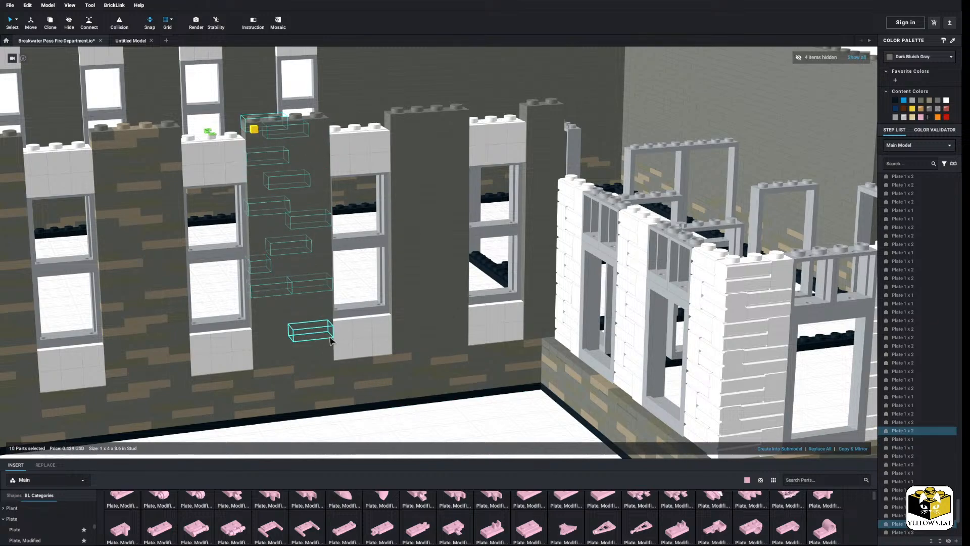
pyautogui.keyDown('ctrl'); pyautogui.click(311, 330); pyautogui.keyUp('ctrl')
pyautogui.keyDown('ctrl'); pyautogui.click(290, 309); pyautogui.keyUp('ctrl')
pyautogui.keyDown('ctrl'); pyautogui.click(272, 335); pyautogui.keyUp('ctrl')
pyautogui.keyDown('ctrl'); pyautogui.click(291, 359); pyautogui.keyUp('ctrl')
pyautogui.keyDown('ctrl'); pyautogui.click(317, 365); pyautogui.keyUp('ctrl')
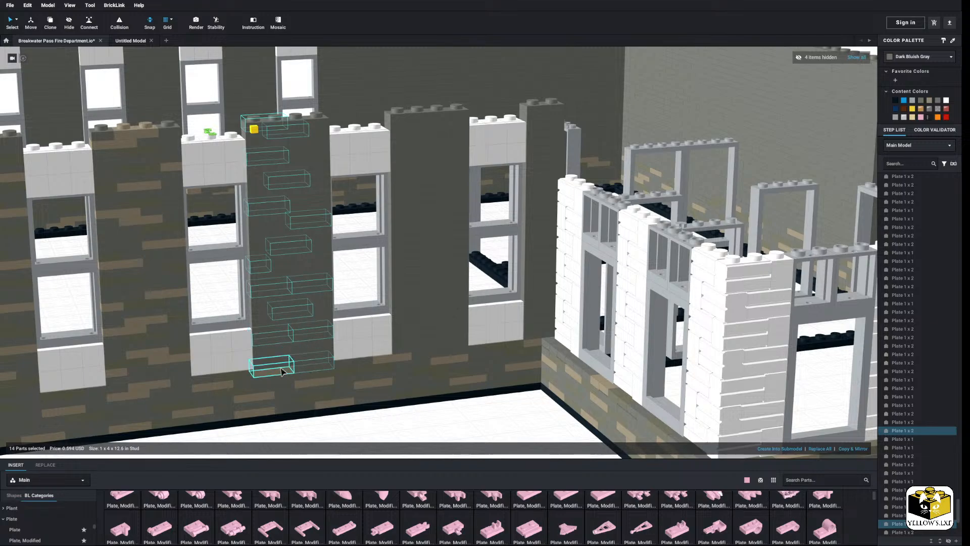
pyautogui.moveTo(363, 377); pyautogui.dragTo(385, 370, button='middle')
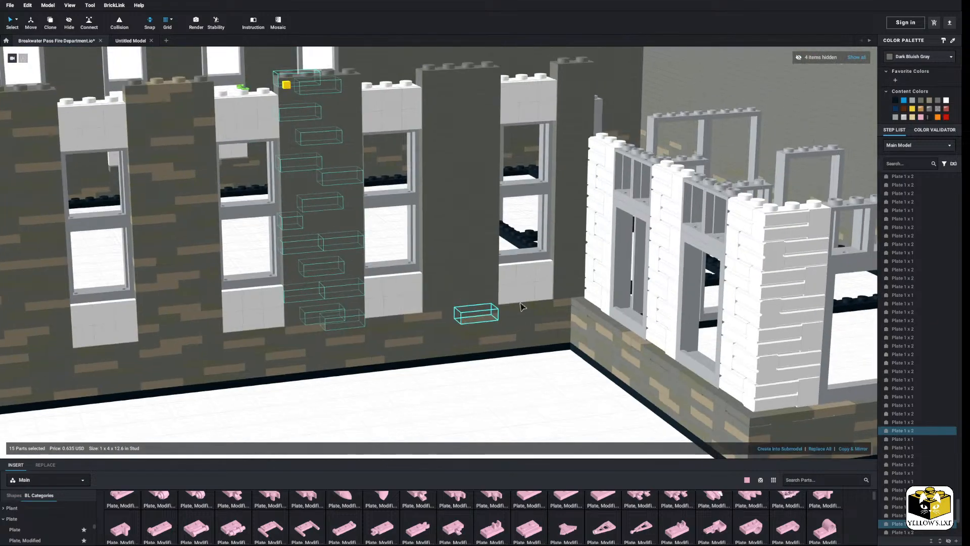
pyautogui.keyDown('ctrl'); pyautogui.click(325, 236); pyautogui.keyUp('ctrl')
pyautogui.keyDown('ctrl'); pyautogui.click(310, 283); pyautogui.keyUp('ctrl')
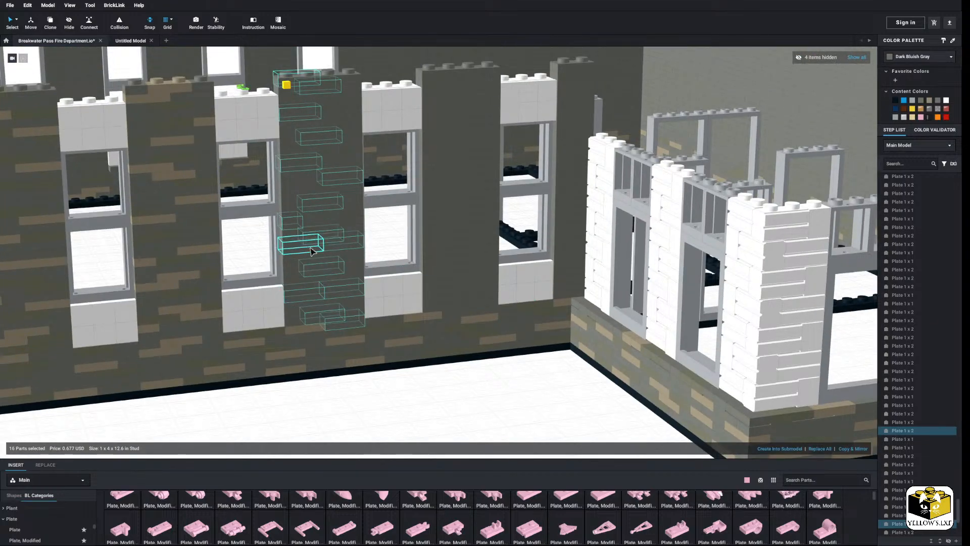
pyautogui.keyDown('ctrl'); pyautogui.click(305, 245); pyautogui.keyUp('ctrl')
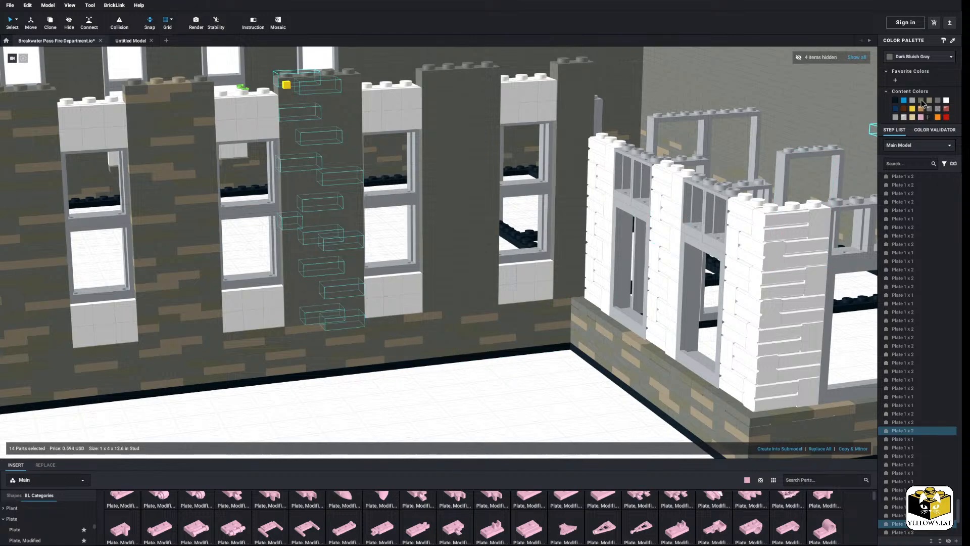
# Recolor 12 other scattered plates on the same pier Dark Tan to break up the gray
pyautogui.click(293, 301)
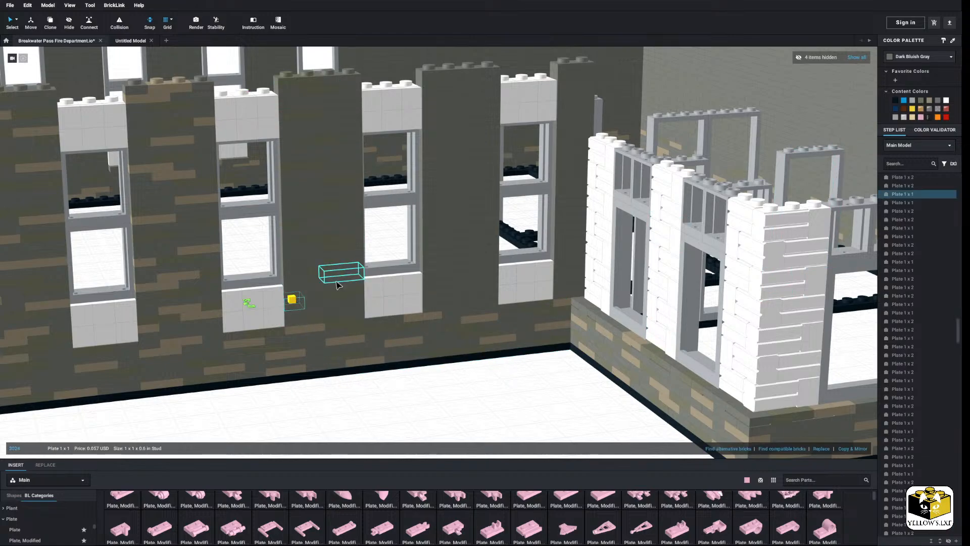
pyautogui.keyDown('ctrl'); pyautogui.click(336, 281); pyautogui.keyUp('ctrl')
pyautogui.keyDown('ctrl'); pyautogui.click(303, 265); pyautogui.keyUp('ctrl')
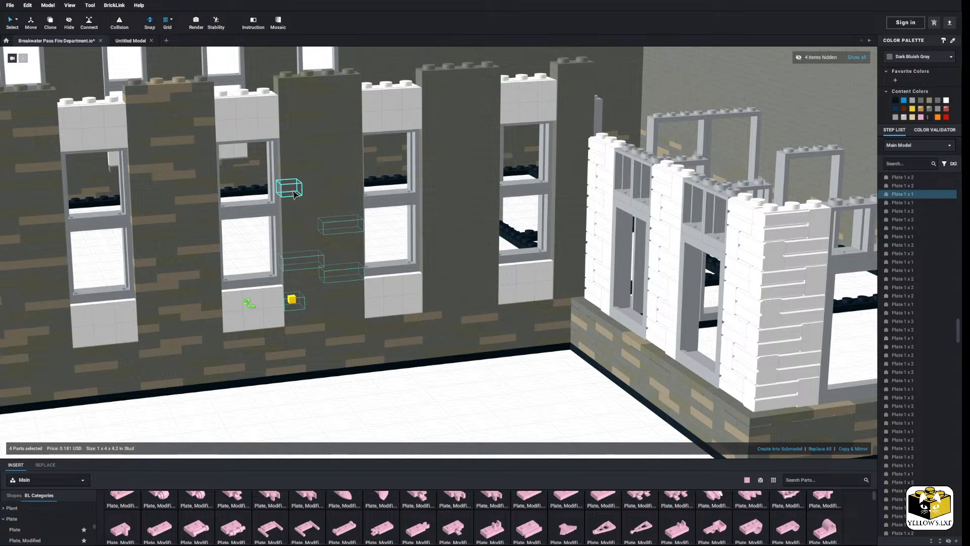
pyautogui.keyDown('ctrl'); pyautogui.click(291, 192); pyautogui.keyUp('ctrl')
pyautogui.keyDown('ctrl'); pyautogui.click(340, 193); pyautogui.keyUp('ctrl')
pyautogui.keyDown('ctrl'); pyautogui.click(339, 159); pyautogui.keyUp('ctrl')
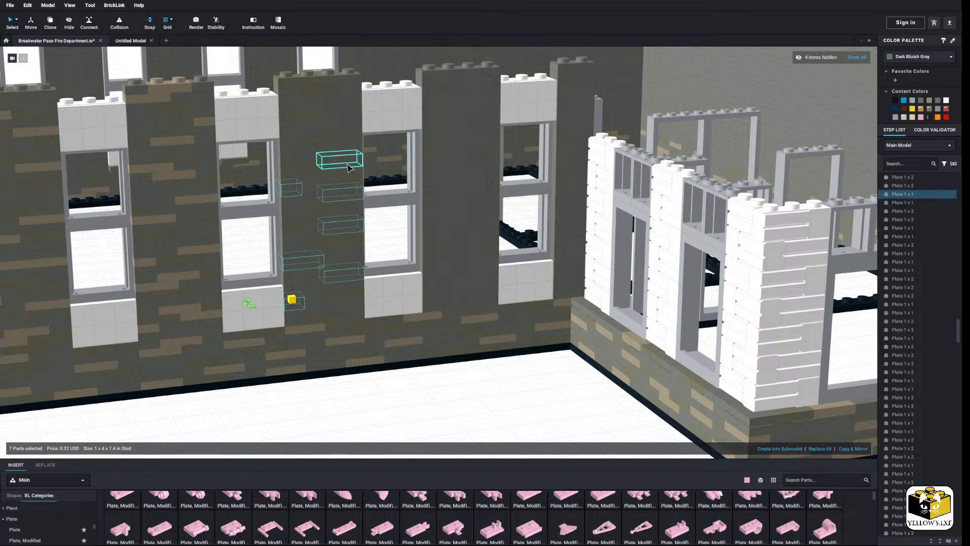
pyautogui.keyDown('ctrl'); pyautogui.click(306, 157); pyautogui.keyUp('ctrl')
pyautogui.keyDown('ctrl'); pyautogui.click(351, 120); pyautogui.keyUp('ctrl')
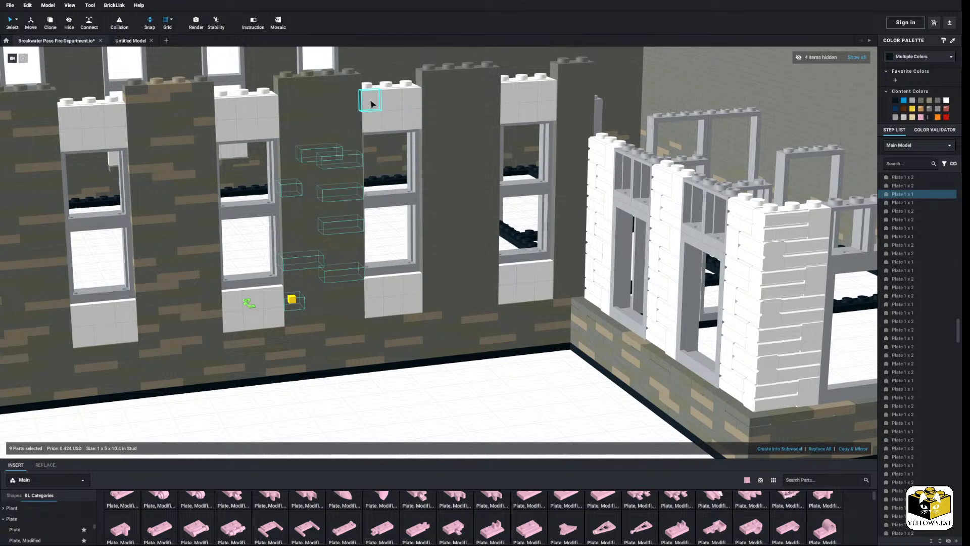
pyautogui.keyDown('ctrl'); pyautogui.click(371, 104); pyautogui.keyUp('ctrl')
pyautogui.keyDown('ctrl'); pyautogui.click(350, 119); pyautogui.keyUp('ctrl')
pyautogui.keyDown('ctrl'); pyautogui.click(302, 129); pyautogui.keyUp('ctrl')
pyautogui.keyDown('ctrl'); pyautogui.click(341, 94); pyautogui.keyUp('ctrl')
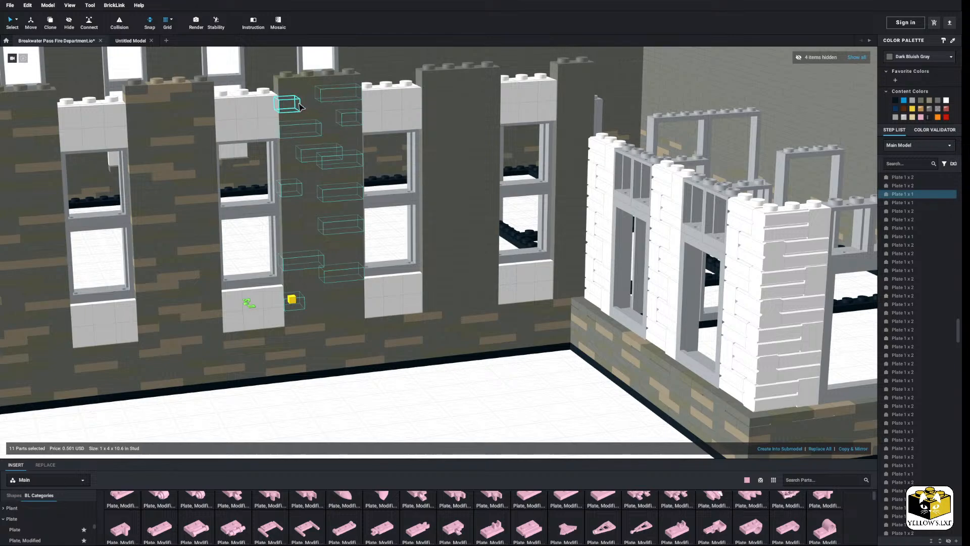
pyautogui.click(930, 101)
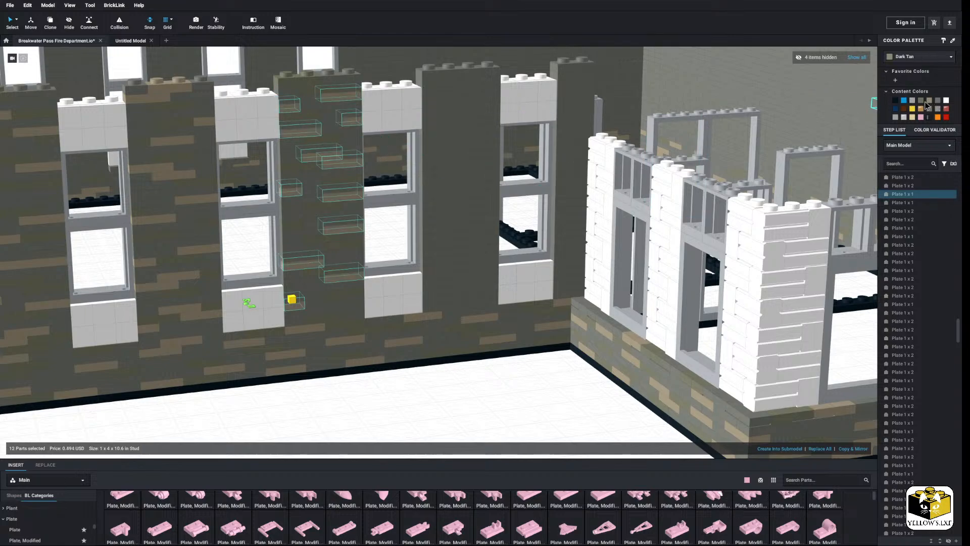
pyautogui.click(481, 386)
# Pick out one remaining Plate 1 x 2 at the foot of that pier and recolor it to refine the stone pattern
pyautogui.click(349, 307)
pyautogui.click(383, 302)
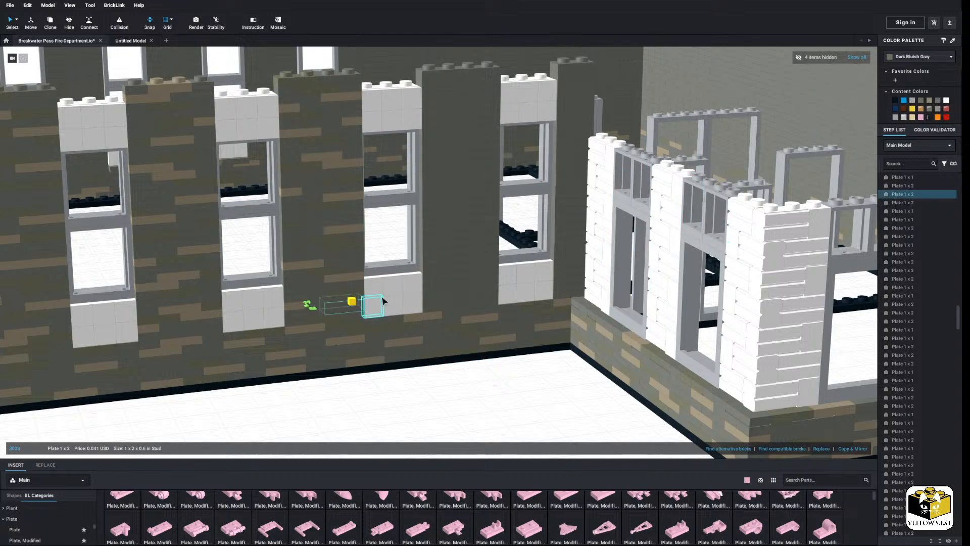
pyautogui.click(356, 313)
pyautogui.click(347, 308)
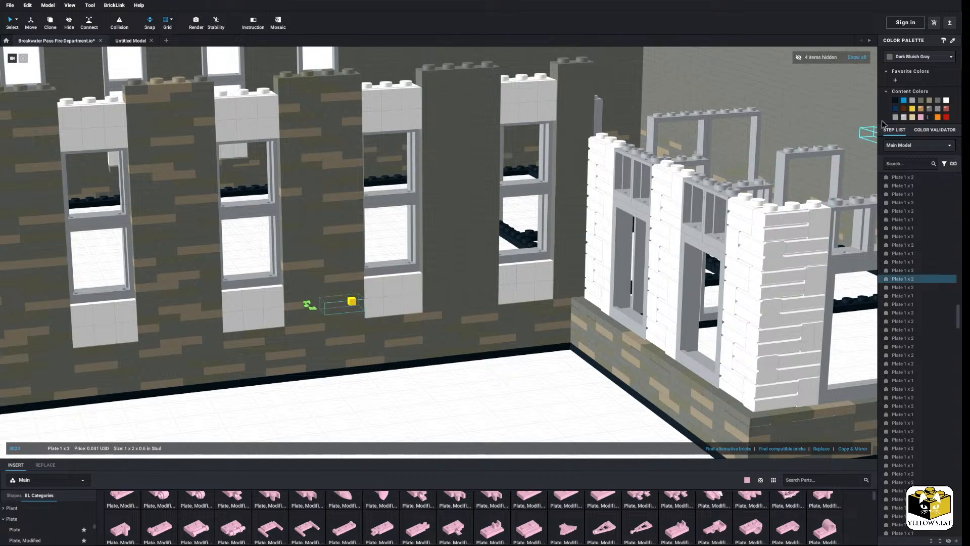
pyautogui.click(434, 386)
# Recolor 15 scattered plates Dark Gray on the pier between the two windows nearest the inner corner, keeping the nearby window header's tile white
pyautogui.moveTo(435, 386); pyautogui.dragTo(424, 386, button='right')
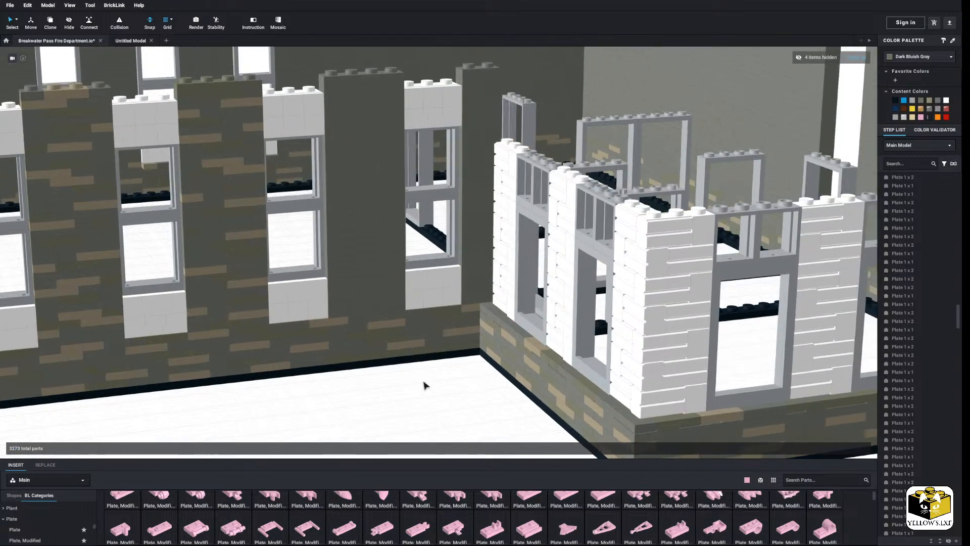
pyautogui.click(338, 315)
pyautogui.keyDown('ctrl'); pyautogui.click(379, 310); pyautogui.keyUp('ctrl')
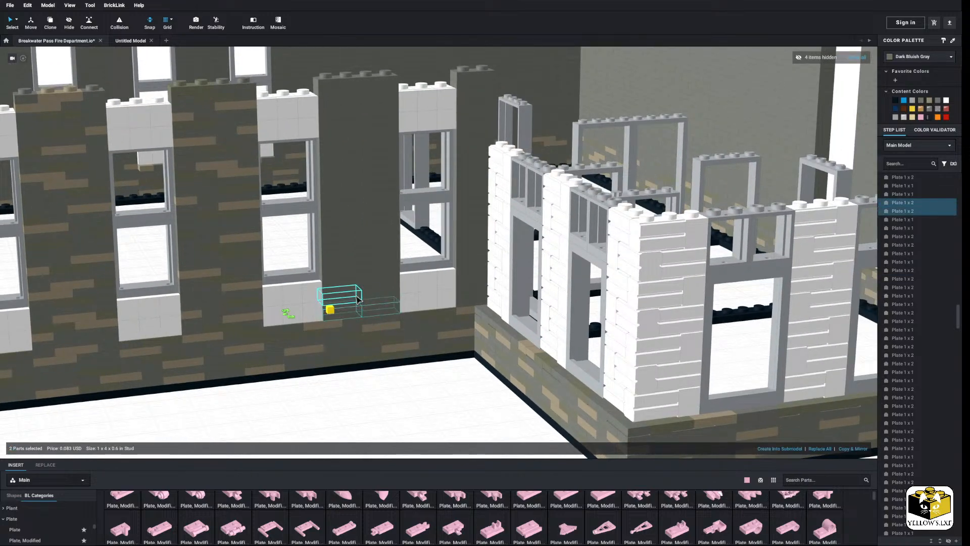
pyautogui.keyDown('ctrl'); pyautogui.click(380, 306); pyautogui.keyUp('ctrl')
pyautogui.keyDown('ctrl'); pyautogui.click(385, 288); pyautogui.keyUp('ctrl')
pyautogui.keyDown('ctrl'); pyautogui.click(334, 288); pyautogui.keyUp('ctrl')
pyautogui.keyDown('ctrl'); pyautogui.click(355, 260); pyautogui.keyUp('ctrl')
pyautogui.keyDown('ctrl'); pyautogui.click(336, 237); pyautogui.keyUp('ctrl')
pyautogui.keyDown('ctrl'); pyautogui.click(375, 218); pyautogui.keyUp('ctrl')
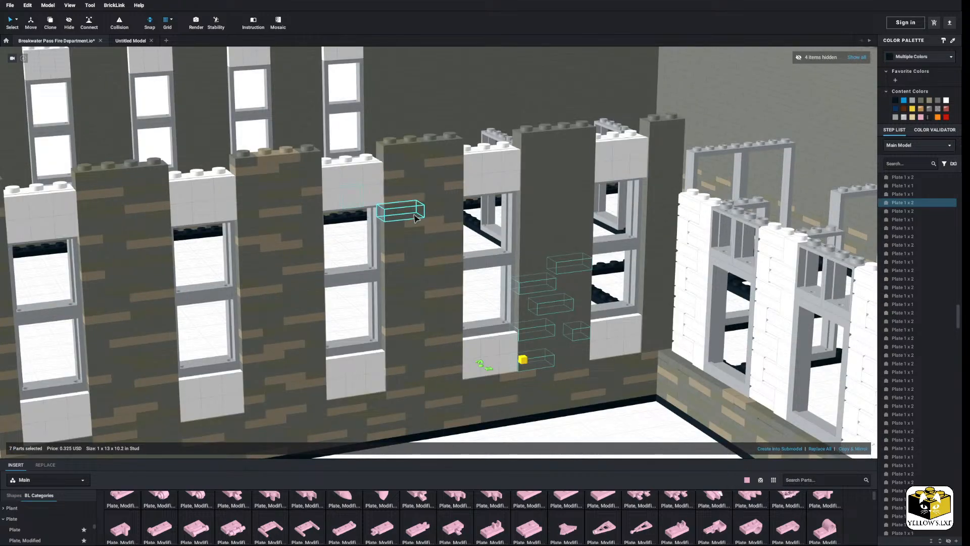
pyautogui.moveTo(414, 215); pyautogui.dragTo(352, 220, button='middle')
pyautogui.moveTo(285, 229); pyautogui.dragTo(400, 210, button='middle')
pyautogui.keyDown('ctrl'); pyautogui.click(389, 197); pyautogui.keyUp('ctrl')
pyautogui.keyDown('ctrl'); pyautogui.click(420, 178); pyautogui.keyUp('ctrl')
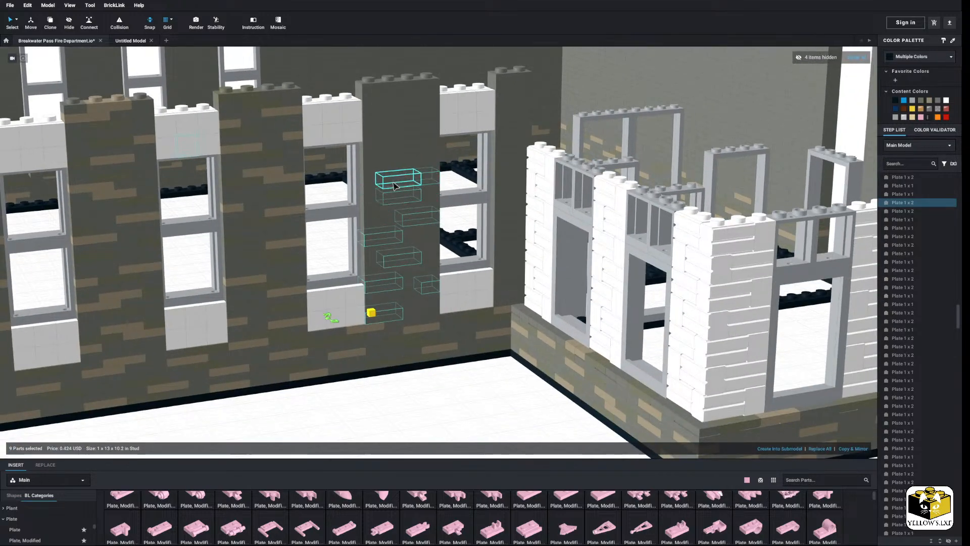
pyautogui.keyDown('ctrl'); pyautogui.click(375, 160); pyautogui.keyUp('ctrl')
pyautogui.keyDown('ctrl'); pyautogui.click(401, 119); pyautogui.keyUp('ctrl')
pyautogui.keyDown('ctrl'); pyautogui.click(419, 90); pyautogui.keyUp('ctrl')
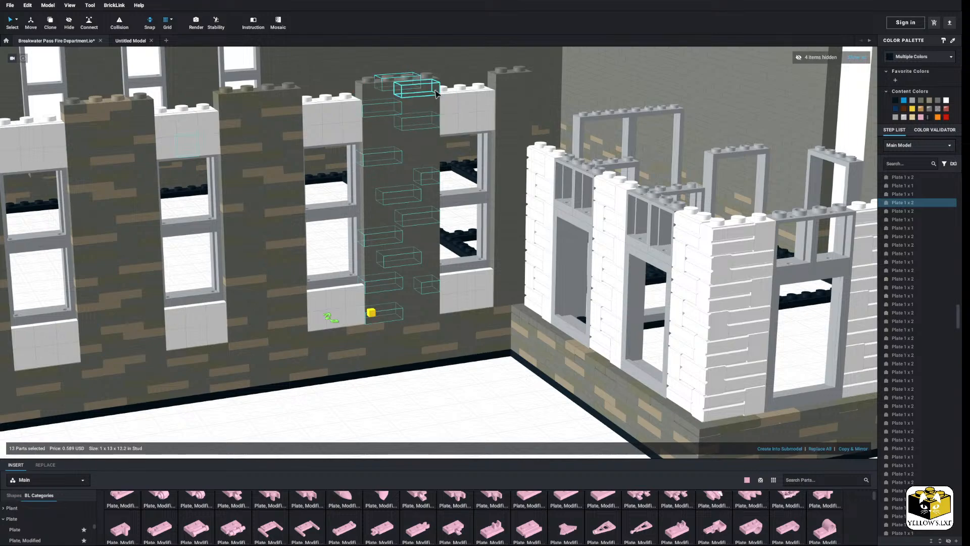
pyautogui.keyDown('ctrl'); pyautogui.click(372, 133); pyautogui.keyUp('ctrl')
pyautogui.keyDown('ctrl'); pyautogui.click(420, 153); pyautogui.keyUp('ctrl')
pyautogui.keyDown('ctrl'); pyautogui.click(375, 188); pyautogui.keyUp('ctrl')
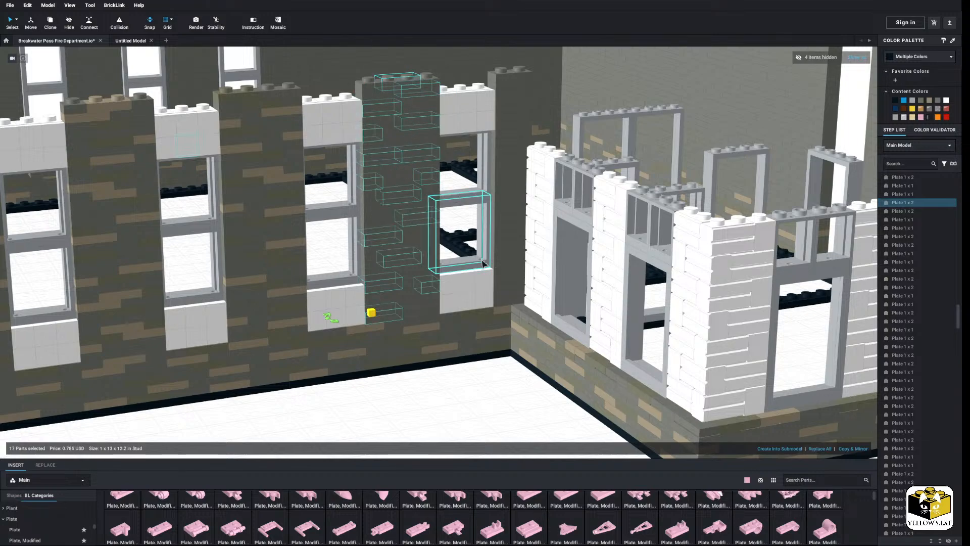
pyautogui.keyDown('ctrl'); pyautogui.click(419, 154); pyautogui.keyUp('ctrl')
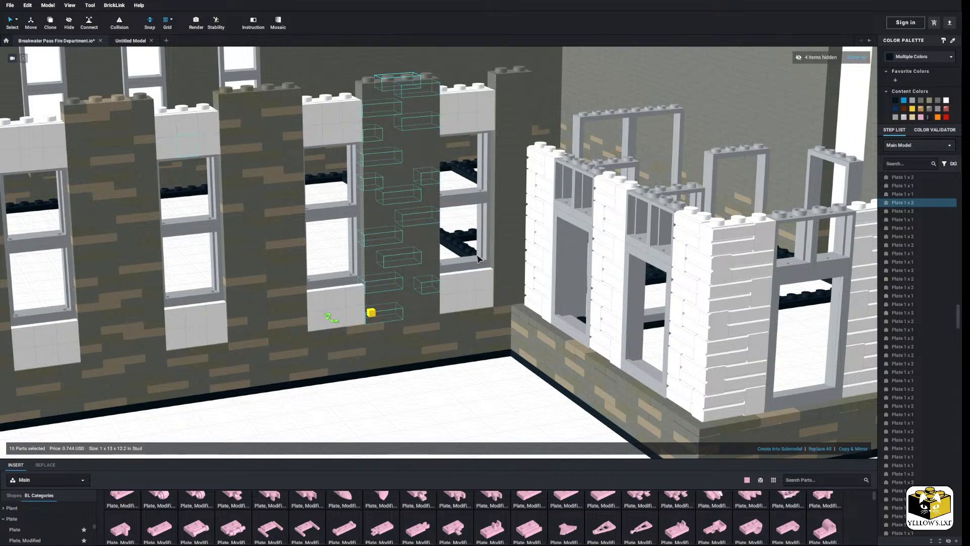
pyautogui.click(929, 101)
pyautogui.click(468, 373)
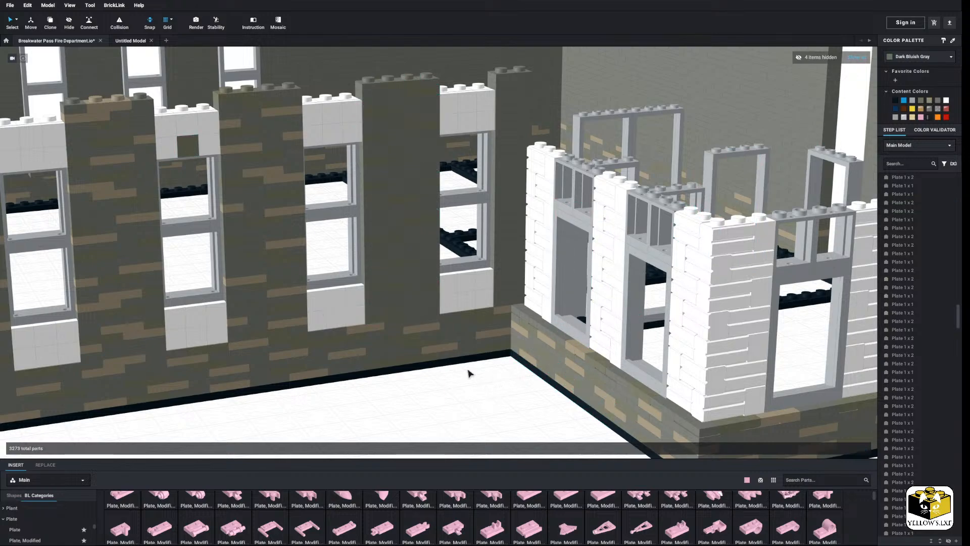
pyautogui.click(205, 151)
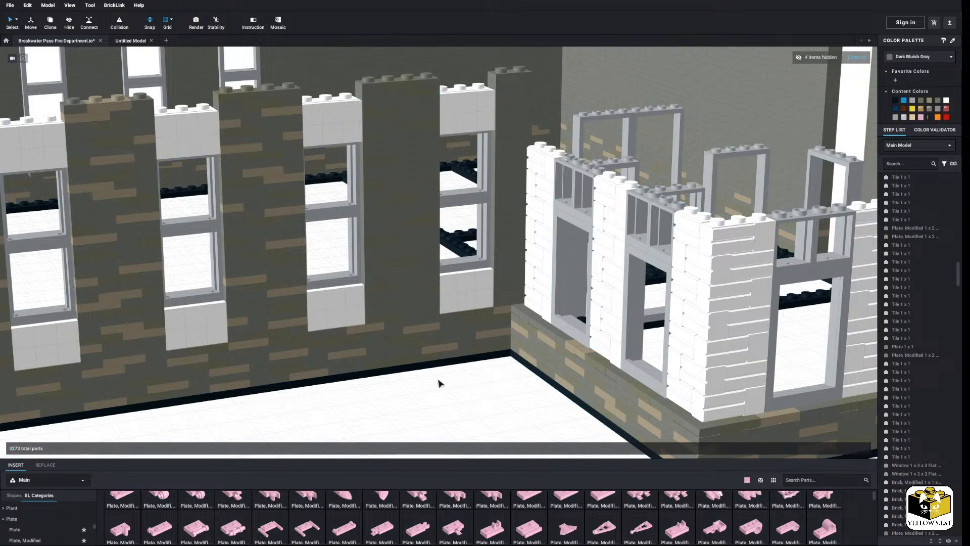
# Recolor 14 scattered plates Dark Tan on the pier between the two windows nearest the inner corner
pyautogui.click(418, 170)
pyautogui.keyDown('shift'); pyautogui.click(422, 147); pyautogui.keyUp('shift')
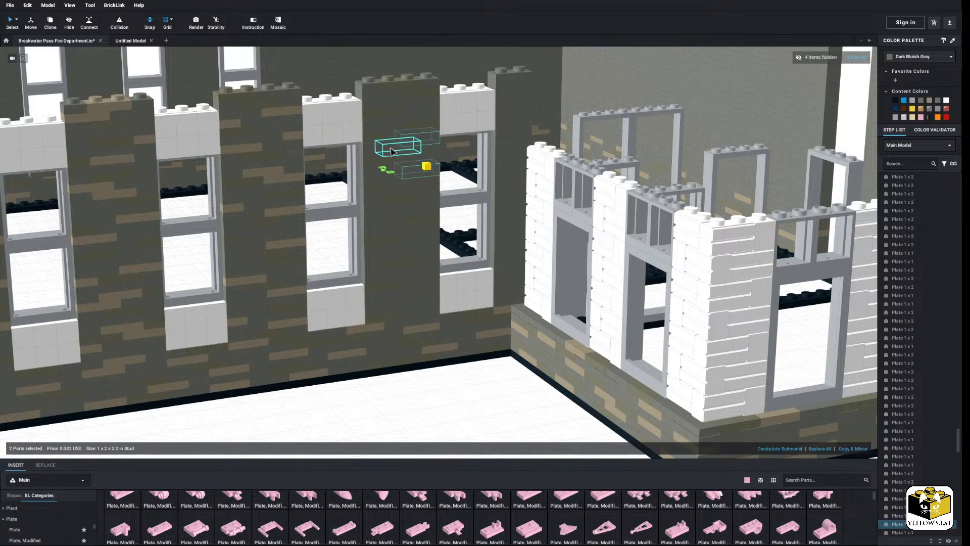
pyautogui.keyDown('shift'); pyautogui.click(399, 149); pyautogui.keyUp('shift')
pyautogui.keyDown('shift'); pyautogui.click(427, 112); pyautogui.keyUp('shift')
pyautogui.keyDown('shift'); pyautogui.click(379, 92); pyautogui.keyUp('shift')
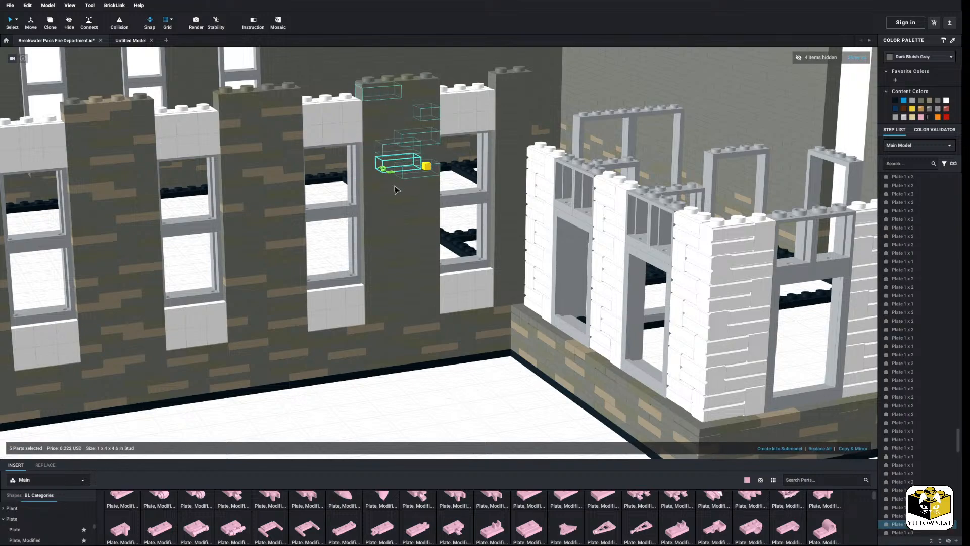
pyautogui.keyDown('shift'); pyautogui.click(384, 192); pyautogui.keyUp('shift')
pyautogui.keyDown('shift'); pyautogui.click(373, 215); pyautogui.keyUp('shift')
pyautogui.keyDown('shift'); pyautogui.click(419, 201); pyautogui.keyUp('shift')
pyautogui.keyDown('shift'); pyautogui.click(399, 237); pyautogui.keyUp('shift')
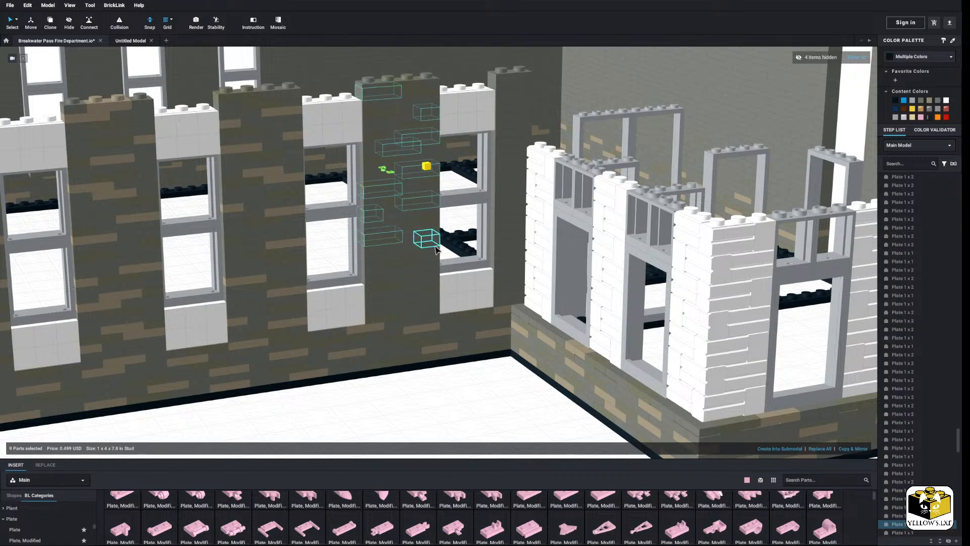
pyautogui.keyDown('shift'); pyautogui.click(426, 242); pyautogui.keyUp('shift')
pyautogui.keyDown('shift'); pyautogui.click(374, 261); pyautogui.keyUp('shift')
pyautogui.keyDown('shift'); pyautogui.click(402, 289); pyautogui.keyUp('shift')
pyautogui.keyDown('shift'); pyautogui.click(428, 277); pyautogui.keyUp('shift')
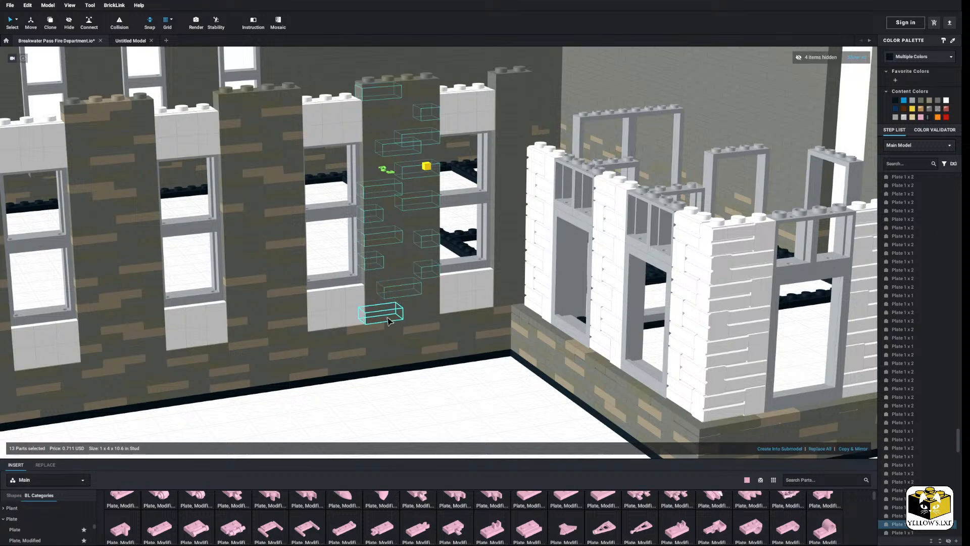
pyautogui.keyDown('shift'); pyautogui.click(426, 317); pyautogui.keyUp('shift')
pyautogui.keyDown('shift'); pyautogui.click(405, 318); pyautogui.keyUp('shift')
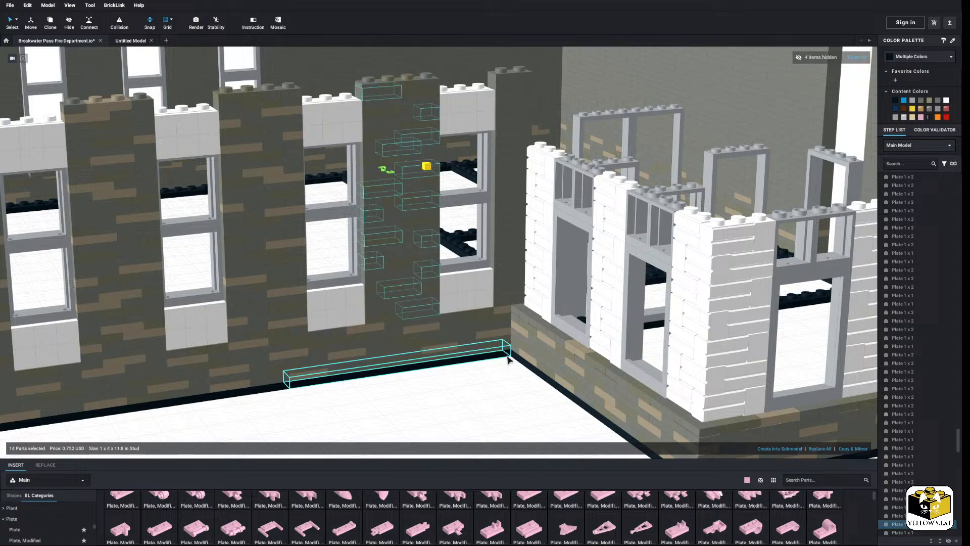
pyautogui.click(930, 101)
pyautogui.click(413, 402)
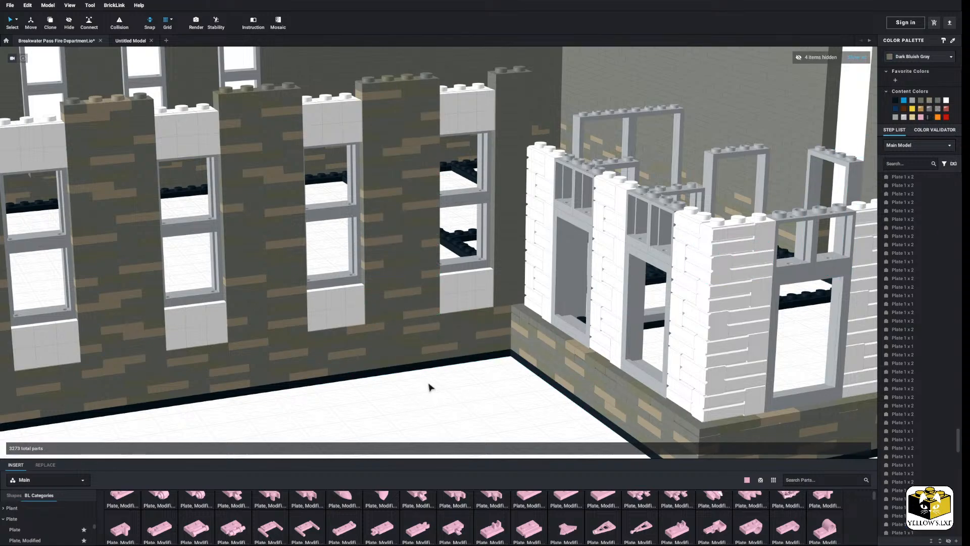
# Recolor 12 scattered parts Dark Gray on the narrow pier where the gray facade meets the white wing
pyautogui.moveTo(428, 384); pyautogui.dragTo(347, 416, button='middle')
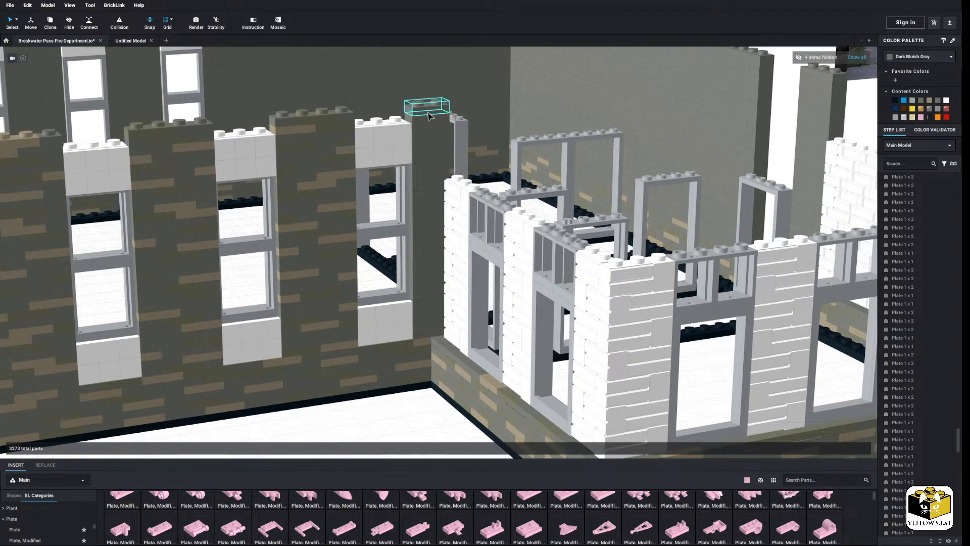
pyautogui.click(431, 107)
pyautogui.keyDown('shift'); pyautogui.click(435, 133); pyautogui.keyUp('shift')
pyautogui.keyDown('shift'); pyautogui.click(417, 138); pyautogui.keyUp('shift')
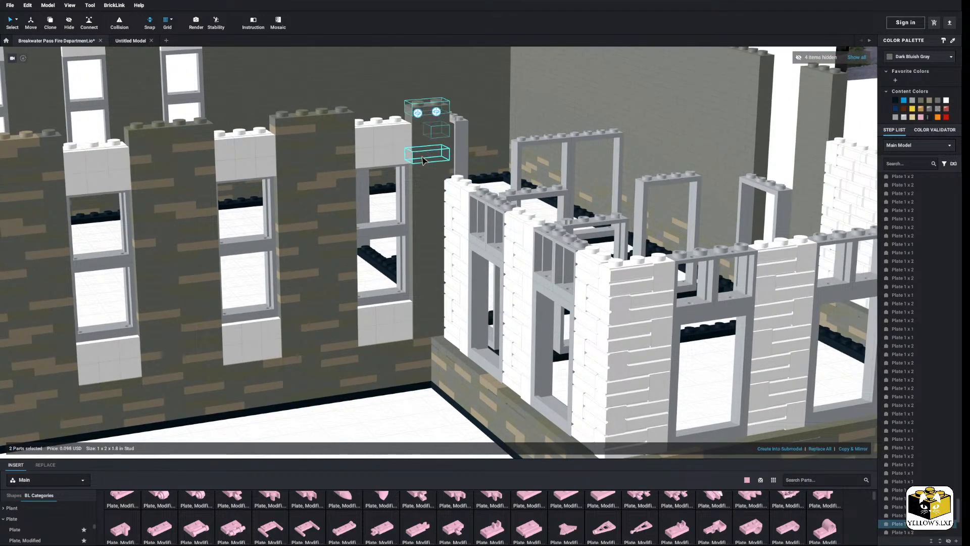
pyautogui.keyDown('shift'); pyautogui.click(429, 157); pyautogui.keyUp('shift')
pyautogui.keyDown('shift'); pyautogui.click(434, 251); pyautogui.keyUp('shift')
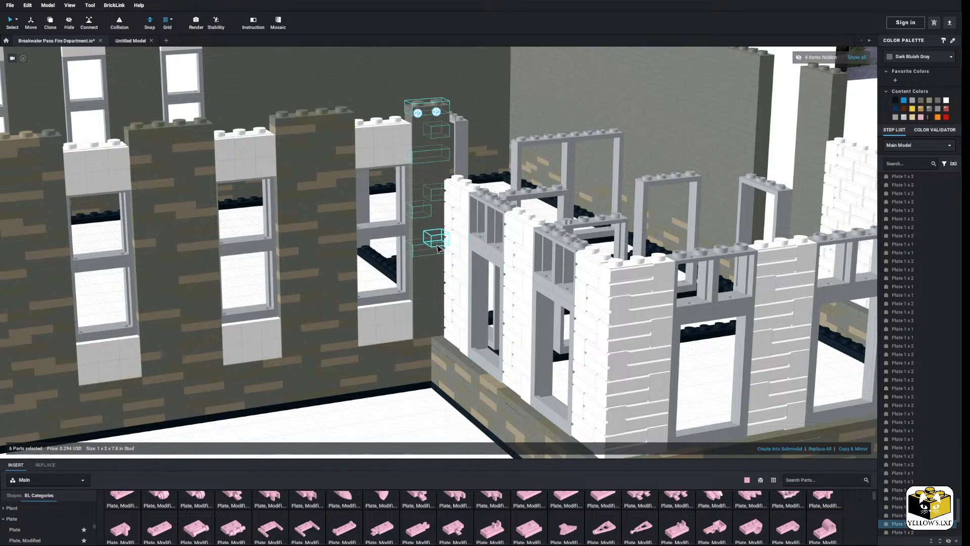
pyautogui.keyDown('shift'); pyautogui.click(433, 289); pyautogui.keyUp('shift')
pyautogui.moveTo(442, 288); pyautogui.dragTo(428, 307, button='middle')
pyautogui.keyDown('shift'); pyautogui.click(422, 352); pyautogui.keyUp('shift')
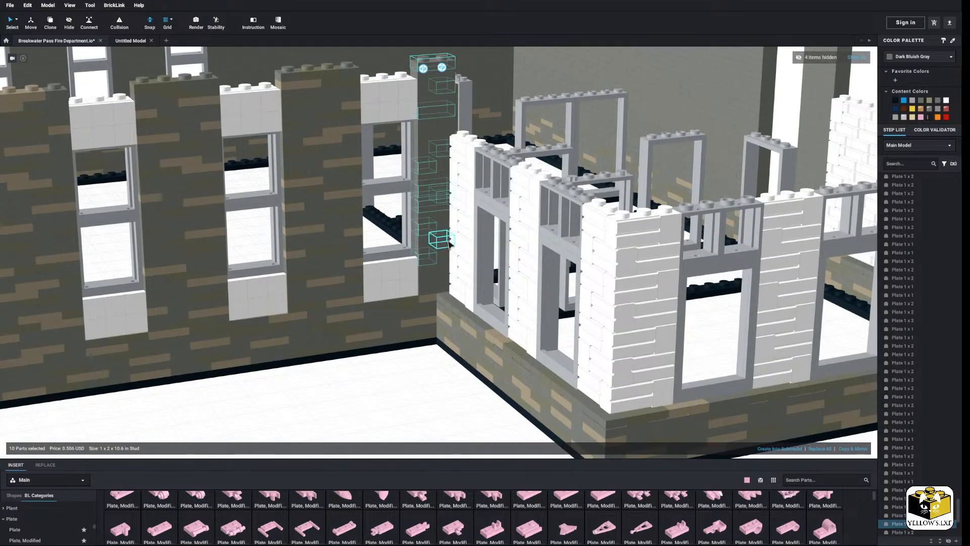
pyautogui.keyDown('shift'); pyautogui.click(443, 241); pyautogui.keyUp('shift')
pyautogui.keyDown('shift'); pyautogui.click(437, 281); pyautogui.keyUp('shift')
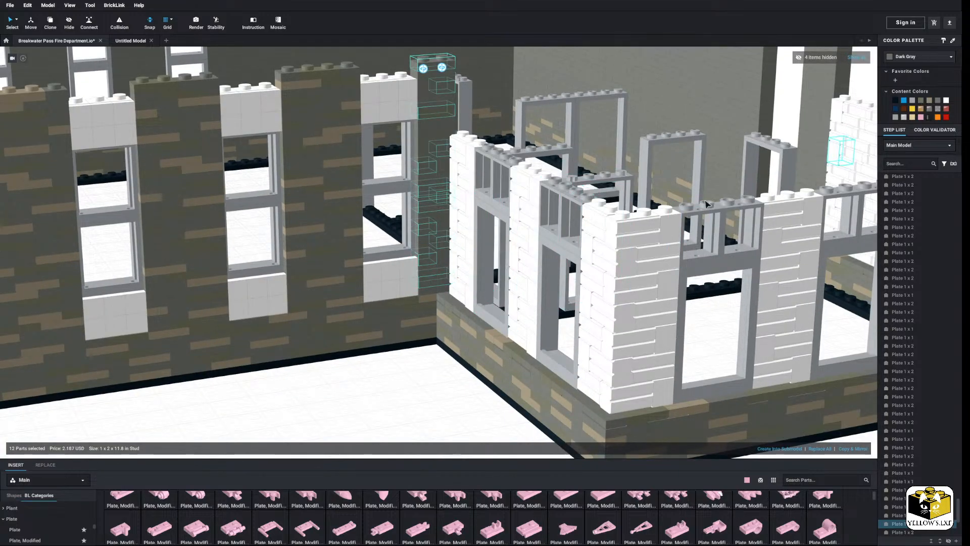
# Recolor scattered plates Dark Tan on the narrow pier where the gray facade meets the white wing
pyautogui.click(411, 383)
pyautogui.click(437, 263)
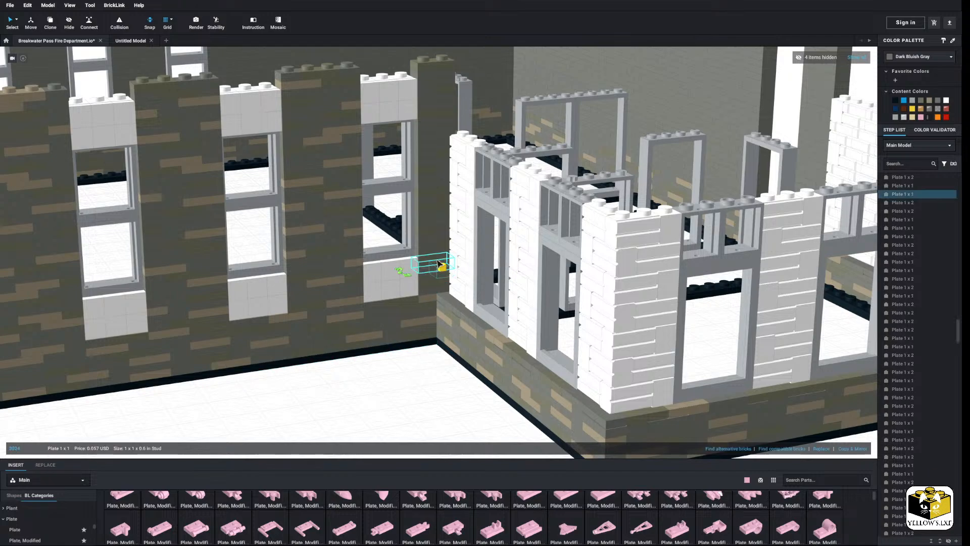
pyautogui.keyDown('shift'); pyautogui.click(431, 241); pyautogui.keyUp('shift')
pyautogui.keyDown('shift'); pyautogui.click(437, 223); pyautogui.keyUp('shift')
pyautogui.keyDown('shift'); pyautogui.click(437, 201); pyautogui.keyUp('shift')
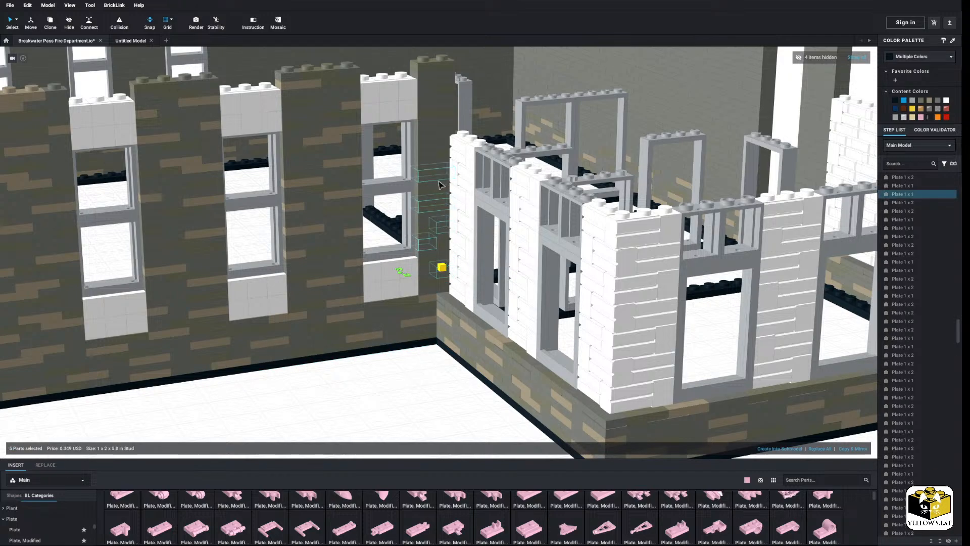
pyautogui.keyDown('shift'); pyautogui.click(432, 143); pyautogui.keyUp('shift')
pyautogui.keyDown('shift'); pyautogui.click(442, 119); pyautogui.keyUp('shift')
pyautogui.keyDown('shift'); pyautogui.click(439, 93); pyautogui.keyUp('shift')
pyautogui.keyDown('shift'); pyautogui.click(427, 86); pyautogui.keyUp('shift')
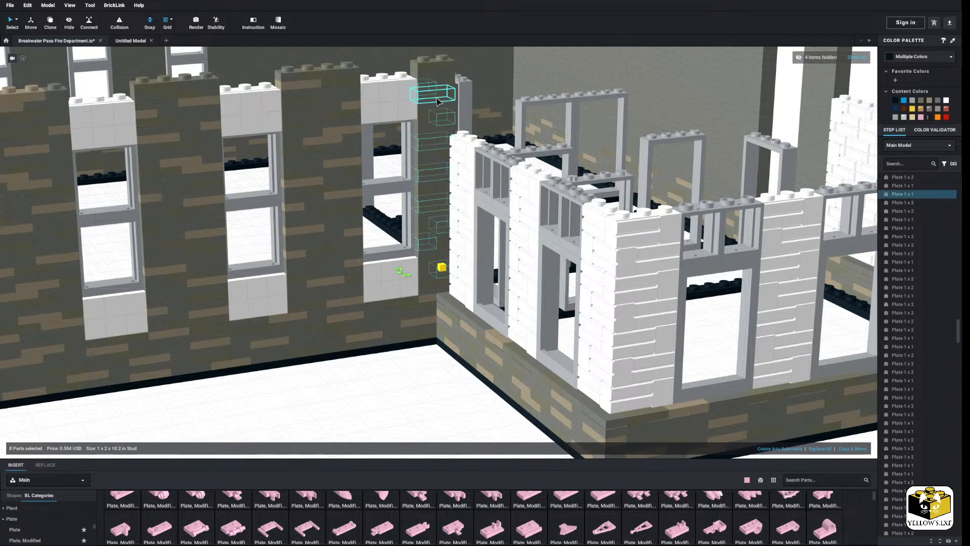
pyautogui.click(929, 101)
pyautogui.click(437, 398)
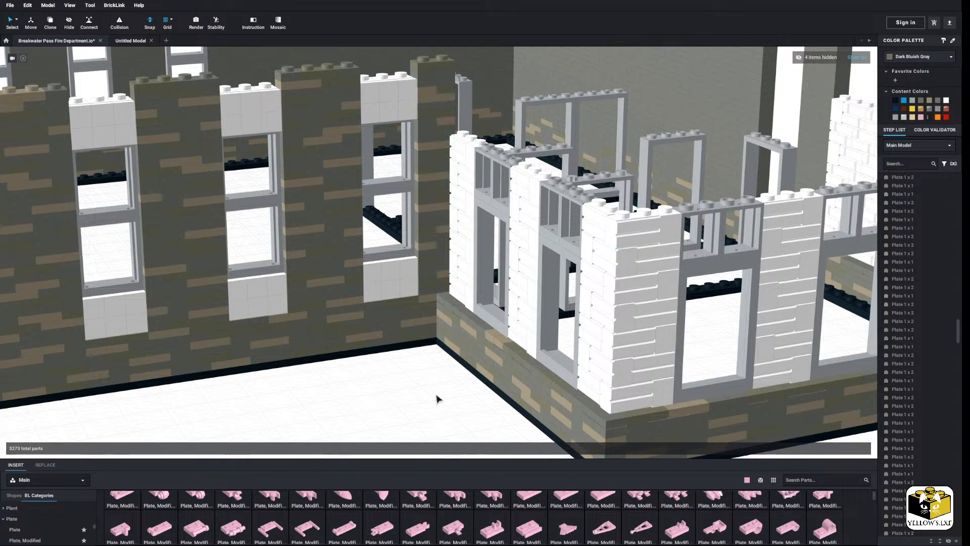
# Recolor 28 scattered plates Dark Tan on both outer faces of the plain corner pier beside the garage opening, at the end of the opposite wall
pyautogui.scroll(-5, 434, 383)
pyautogui.scroll(-5, 407, 346)
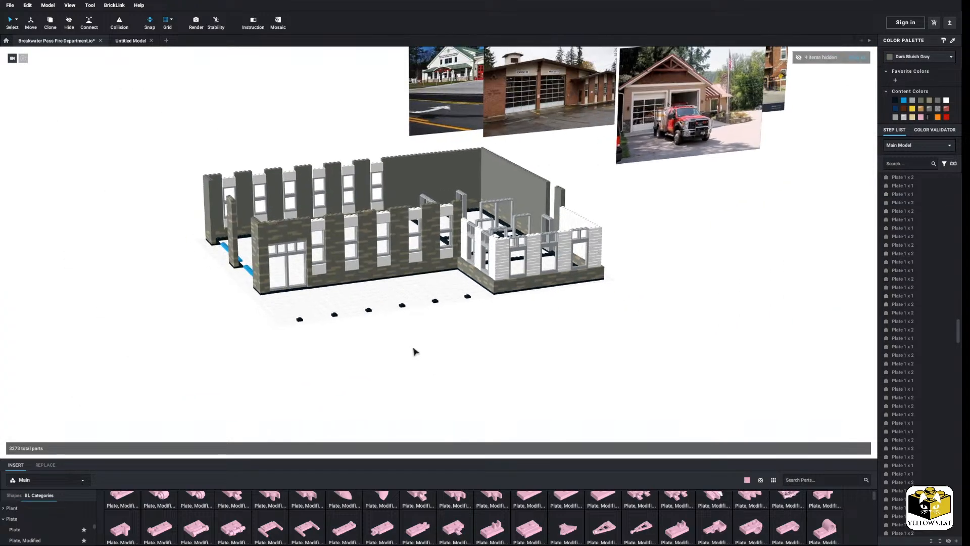
pyautogui.moveTo(412, 346); pyautogui.dragTo(372, 342, button='right')
pyautogui.scroll(3, 396, 358)
pyautogui.scroll(3, 372, 343)
pyautogui.scroll(4, 372, 343)
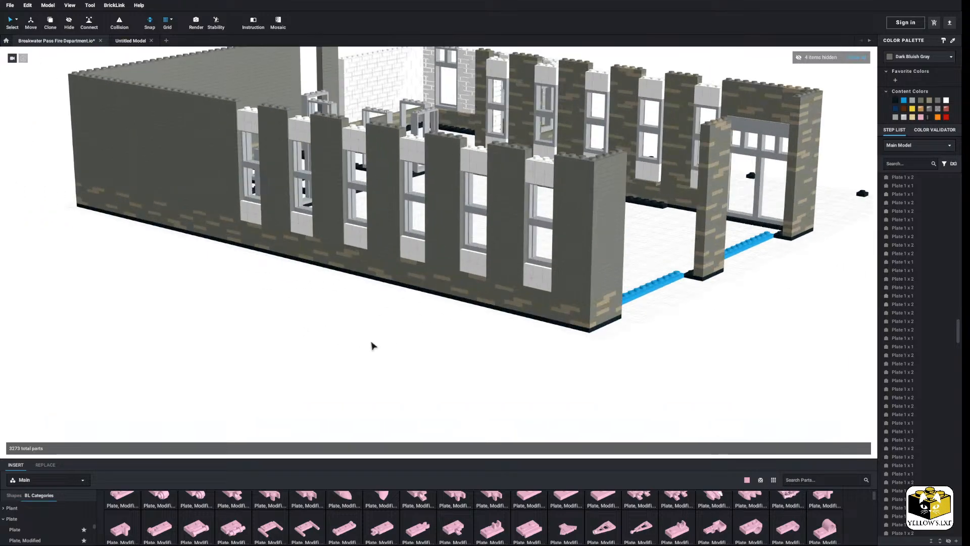
pyautogui.scroll(3, 361, 353)
pyautogui.moveTo(377, 347); pyautogui.dragTo(357, 348, button='middle')
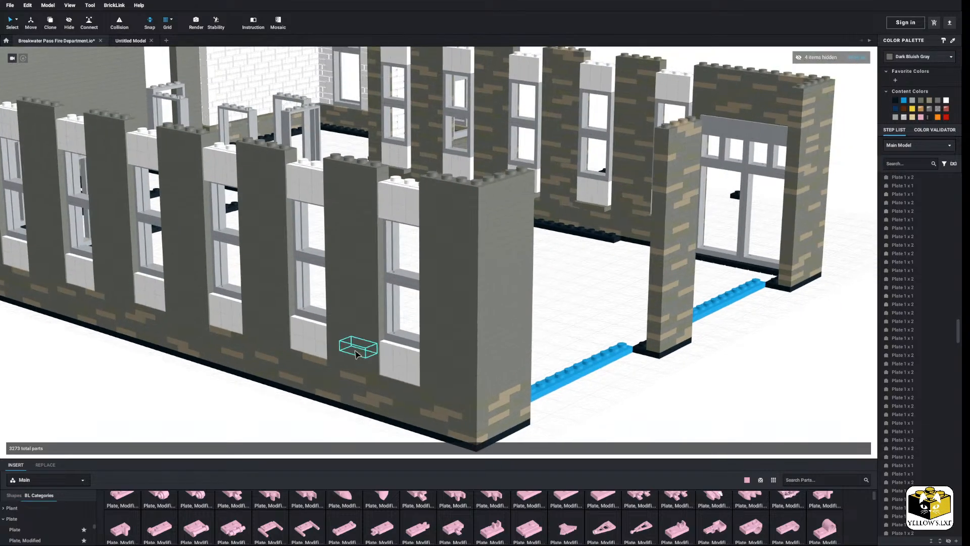
pyautogui.moveTo(357, 348); pyautogui.dragTo(353, 346, button='right')
pyautogui.moveTo(352, 346); pyautogui.dragTo(374, 386, button='middle')
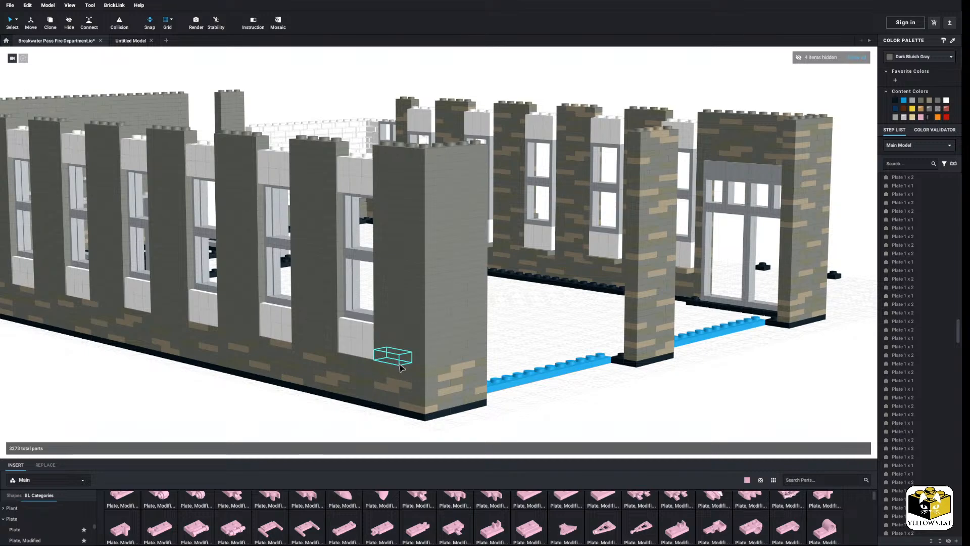
pyautogui.click(398, 361)
pyautogui.keyDown('ctrl'); pyautogui.click(420, 351); pyautogui.keyUp('ctrl')
pyautogui.keyDown('ctrl'); pyautogui.click(383, 331); pyautogui.keyUp('ctrl')
pyautogui.keyDown('ctrl'); pyautogui.click(430, 315); pyautogui.keyUp('ctrl')
pyautogui.keyDown('ctrl'); pyautogui.click(461, 325); pyautogui.keyUp('ctrl')
pyautogui.keyDown('ctrl'); pyautogui.click(450, 340); pyautogui.keyUp('ctrl')
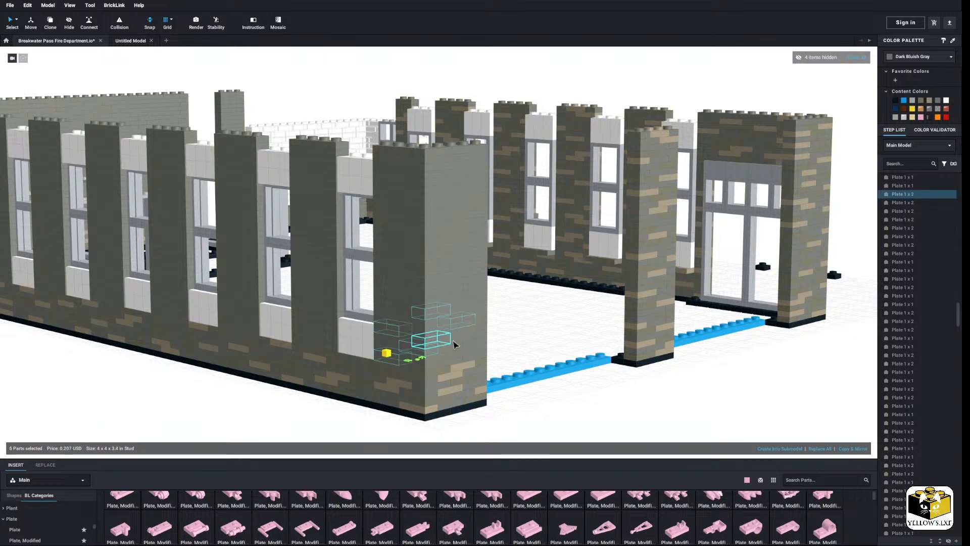
pyautogui.keyDown('ctrl'); pyautogui.click(475, 340); pyautogui.keyUp('ctrl')
pyautogui.keyDown('ctrl'); pyautogui.click(455, 359); pyautogui.keyUp('ctrl')
pyautogui.keyDown('ctrl'); pyautogui.click(483, 292); pyautogui.keyUp('ctrl')
pyautogui.keyDown('ctrl'); pyautogui.click(462, 294); pyautogui.keyUp('ctrl')
pyautogui.keyDown('ctrl'); pyautogui.click(418, 274); pyautogui.keyUp('ctrl')
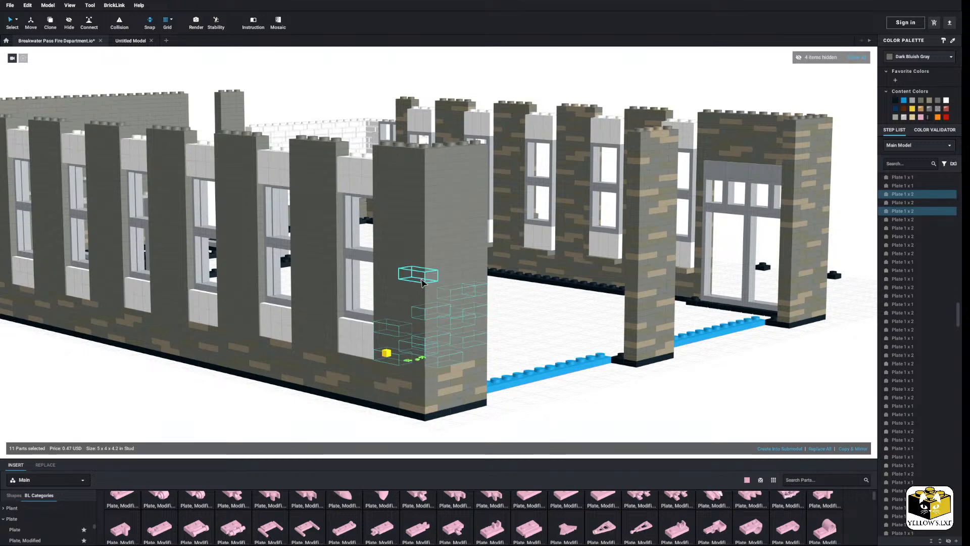
pyautogui.keyDown('ctrl'); pyautogui.click(404, 293); pyautogui.keyUp('ctrl')
pyautogui.keyDown('ctrl'); pyautogui.click(392, 300); pyautogui.keyUp('ctrl')
pyautogui.keyDown('ctrl'); pyautogui.click(391, 243); pyautogui.keyUp('ctrl')
pyautogui.keyDown('ctrl'); pyautogui.click(431, 252); pyautogui.keyUp('ctrl')
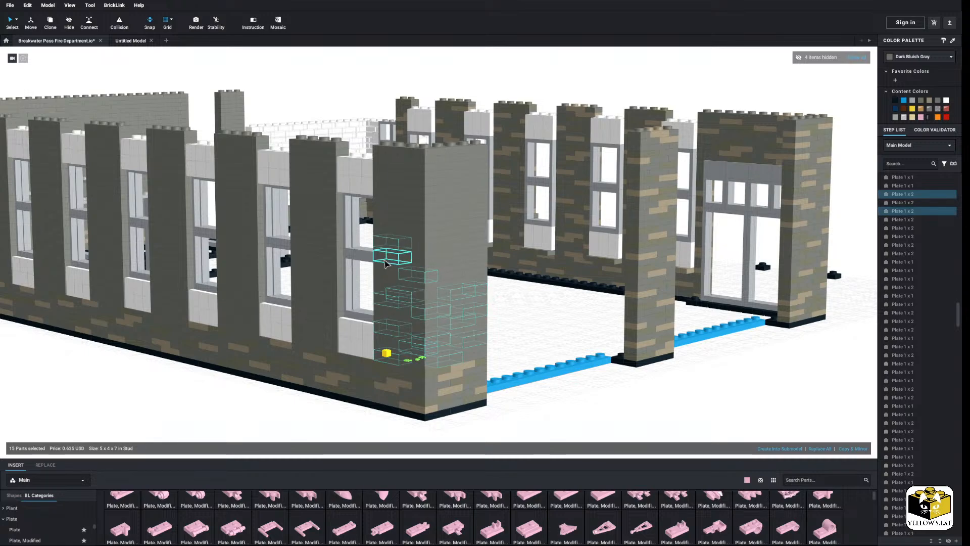
pyautogui.keyDown('ctrl'); pyautogui.click(418, 232); pyautogui.keyUp('ctrl')
pyautogui.keyDown('ctrl'); pyautogui.click(436, 254); pyautogui.keyUp('ctrl')
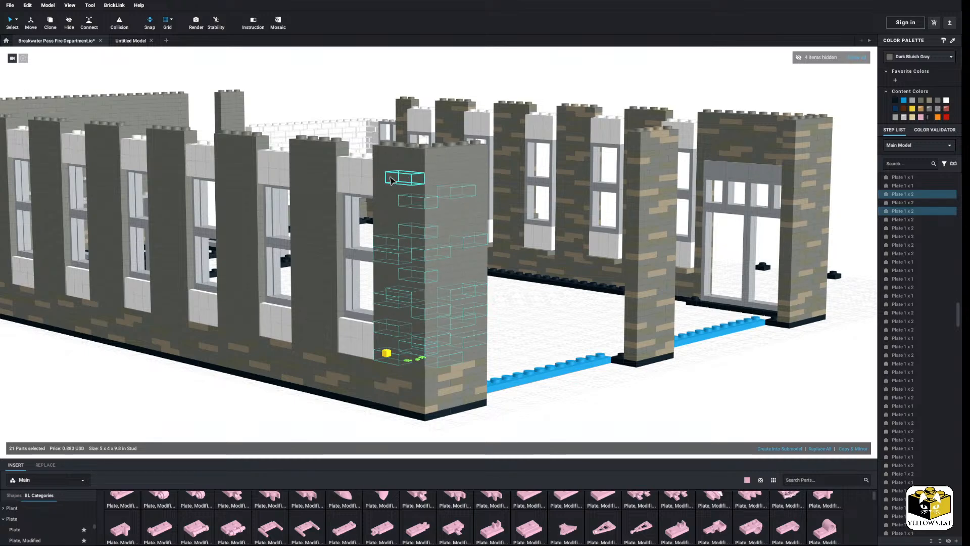
pyautogui.keyDown('ctrl'); pyautogui.click(418, 201); pyautogui.keyUp('ctrl')
pyautogui.keyDown('ctrl'); pyautogui.click(392, 212); pyautogui.keyUp('ctrl')
pyautogui.keyDown('ctrl'); pyautogui.click(404, 178); pyautogui.keyUp('ctrl')
pyautogui.keyDown('ctrl'); pyautogui.click(431, 164); pyautogui.keyUp('ctrl')
pyautogui.keyDown('ctrl'); pyautogui.click(392, 150); pyautogui.keyUp('ctrl')
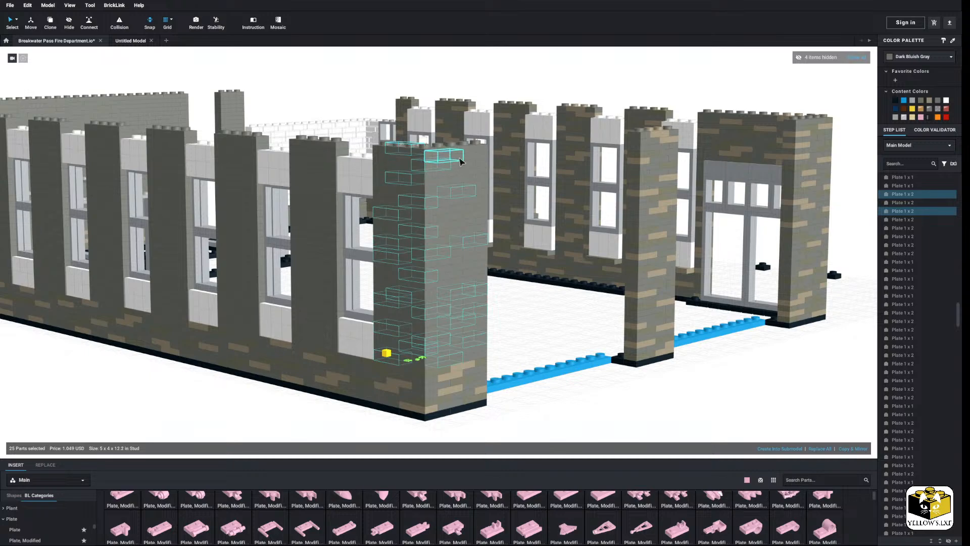
pyautogui.keyDown('ctrl'); pyautogui.click(462, 163); pyautogui.keyUp('ctrl')
pyautogui.keyDown('ctrl'); pyautogui.click(479, 214); pyautogui.keyUp('ctrl')
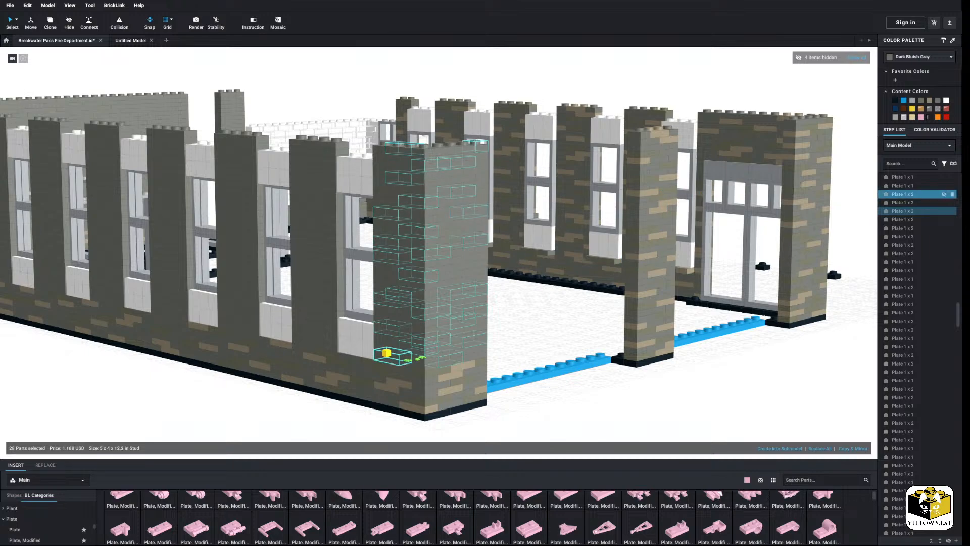
pyautogui.click(931, 103)
pyautogui.click(730, 385)
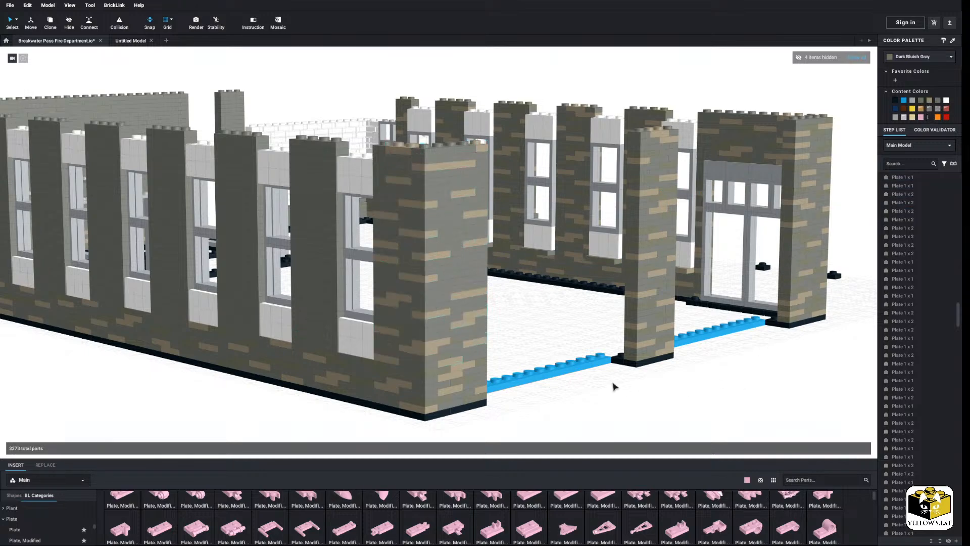
# Recolor 15 scattered plates Dark Gray on both outer faces of that corner pier beside the garage opening
pyautogui.click(473, 329)
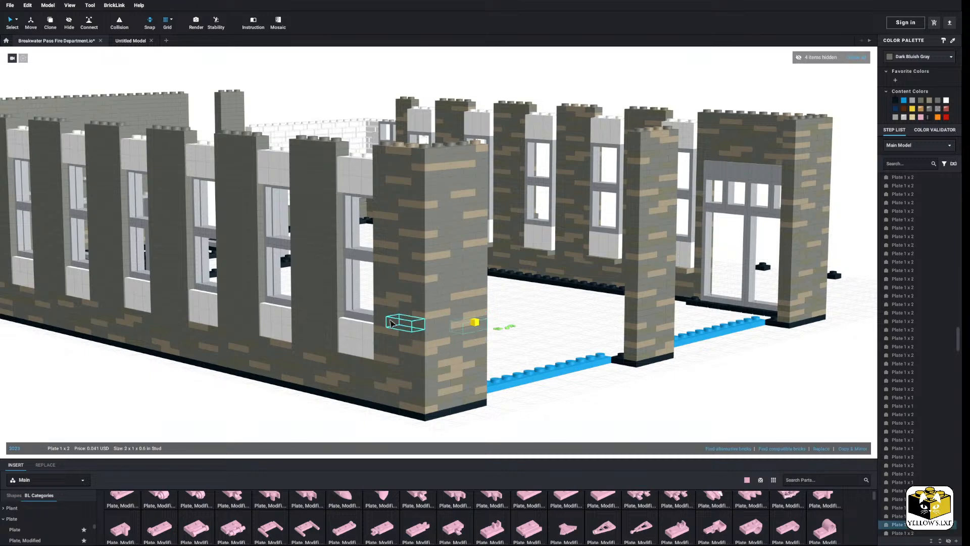
pyautogui.keyDown('ctrl'); pyautogui.click(404, 317); pyautogui.keyUp('ctrl')
pyautogui.keyDown('ctrl'); pyautogui.click(447, 285); pyautogui.keyUp('ctrl')
pyautogui.keyDown('ctrl'); pyautogui.click(431, 300); pyautogui.keyUp('ctrl')
pyautogui.keyDown('ctrl'); pyautogui.click(478, 278); pyautogui.keyUp('ctrl')
pyautogui.keyDown('ctrl'); pyautogui.click(420, 260); pyautogui.keyUp('ctrl')
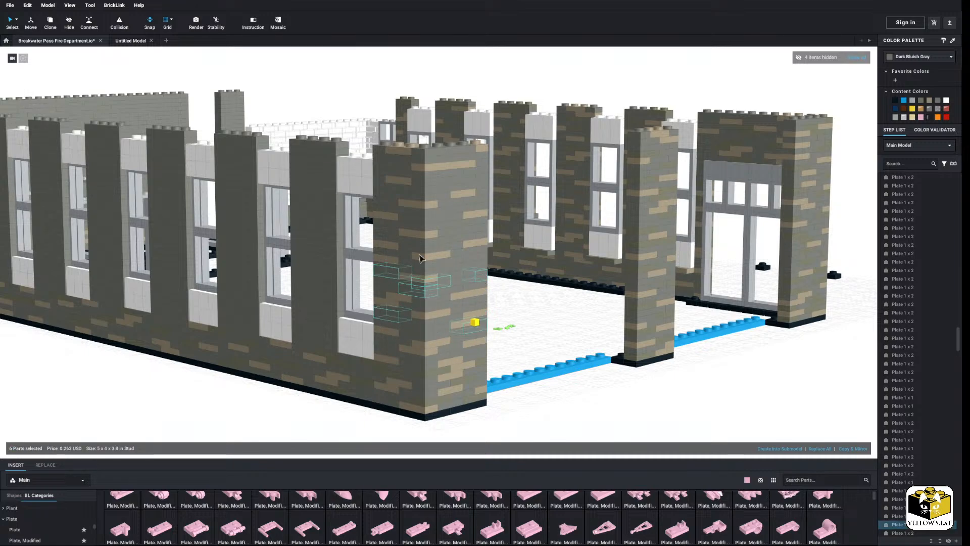
pyautogui.keyDown('ctrl'); pyautogui.click(392, 227); pyautogui.keyUp('ctrl')
pyautogui.keyDown('ctrl'); pyautogui.click(456, 235); pyautogui.keyUp('ctrl')
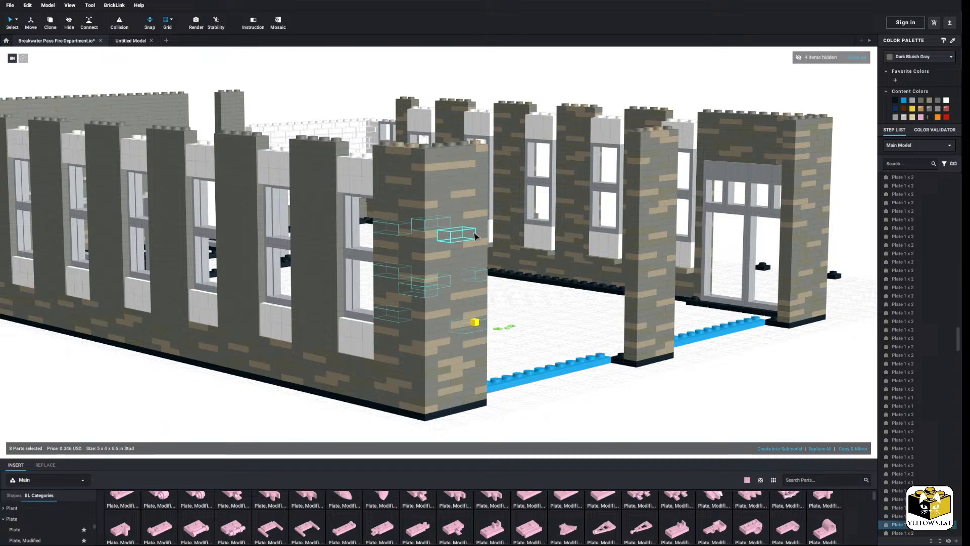
pyautogui.keyDown('ctrl'); pyautogui.click(436, 188); pyautogui.keyUp('ctrl')
pyautogui.keyDown('ctrl'); pyautogui.click(474, 172); pyautogui.keyUp('ctrl')
pyautogui.keyDown('ctrl'); pyautogui.click(475, 202); pyautogui.keyUp('ctrl')
pyautogui.keyDown('ctrl'); pyautogui.click(445, 196); pyautogui.keyUp('ctrl')
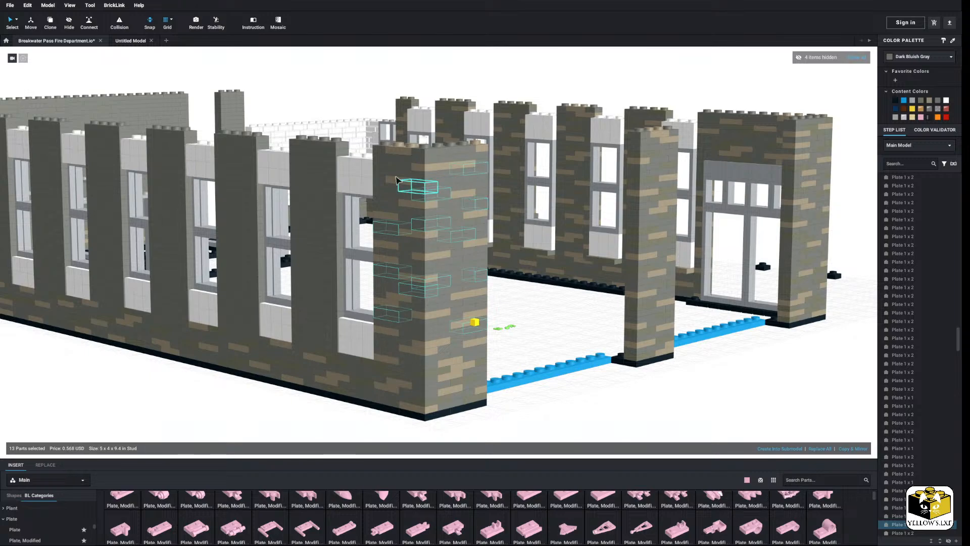
pyautogui.keyDown('ctrl'); pyautogui.click(385, 161); pyautogui.keyUp('ctrl')
pyautogui.keyDown('ctrl'); pyautogui.click(386, 206); pyautogui.keyUp('ctrl')
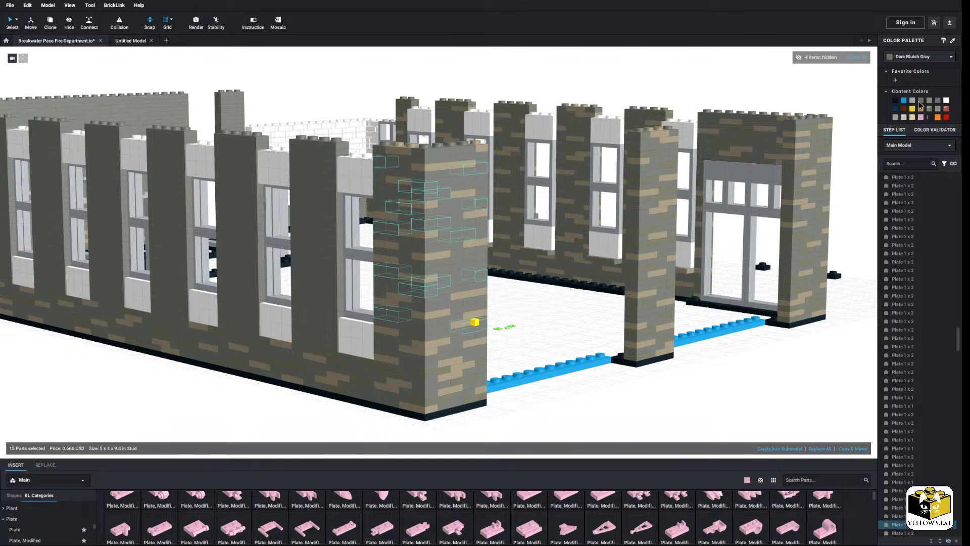
pyautogui.click(643, 400)
# Recolor one more Plate 1 x 2 midway up the corner pier's garage-side face to refine the stone pattern
pyautogui.moveTo(606, 431); pyautogui.dragTo(619, 383, button='middle')
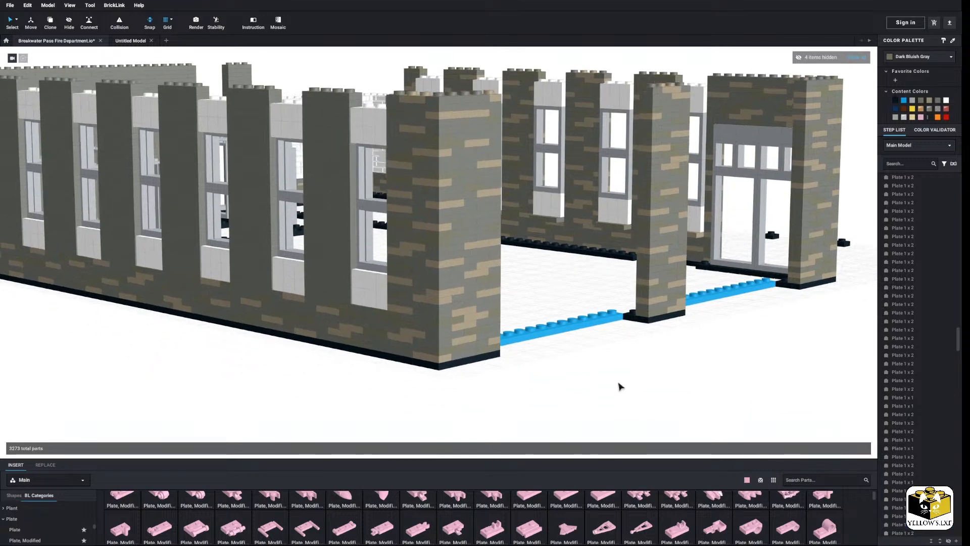
pyautogui.click(485, 223)
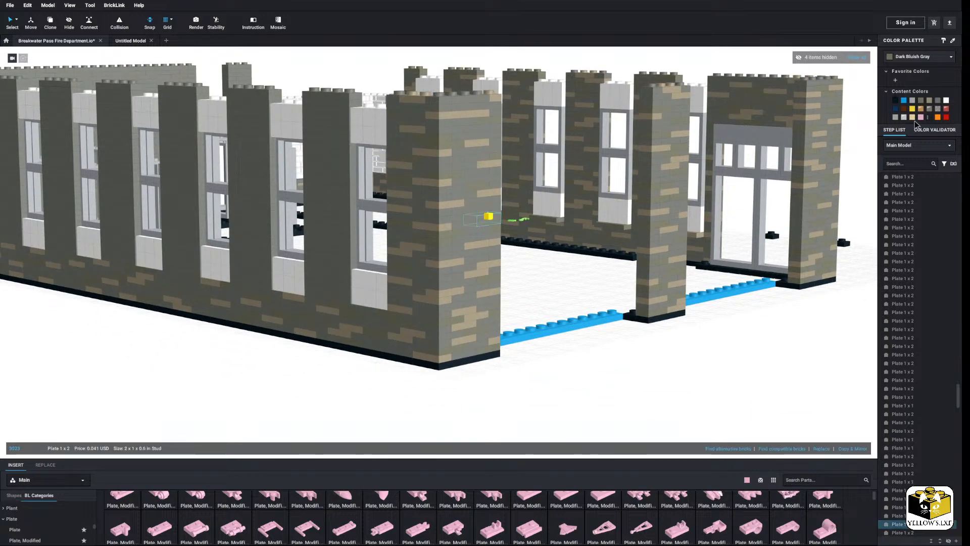
pyautogui.click(673, 378)
# Recolor 14 scattered plates Dark Gray on the opposite wall's first pier between windows, counted from the garage corner
pyautogui.scroll(-5, 617, 351)
pyautogui.moveTo(597, 347); pyautogui.dragTo(558, 333, button='right')
pyautogui.moveTo(559, 333); pyautogui.dragTo(582, 347, button='middle')
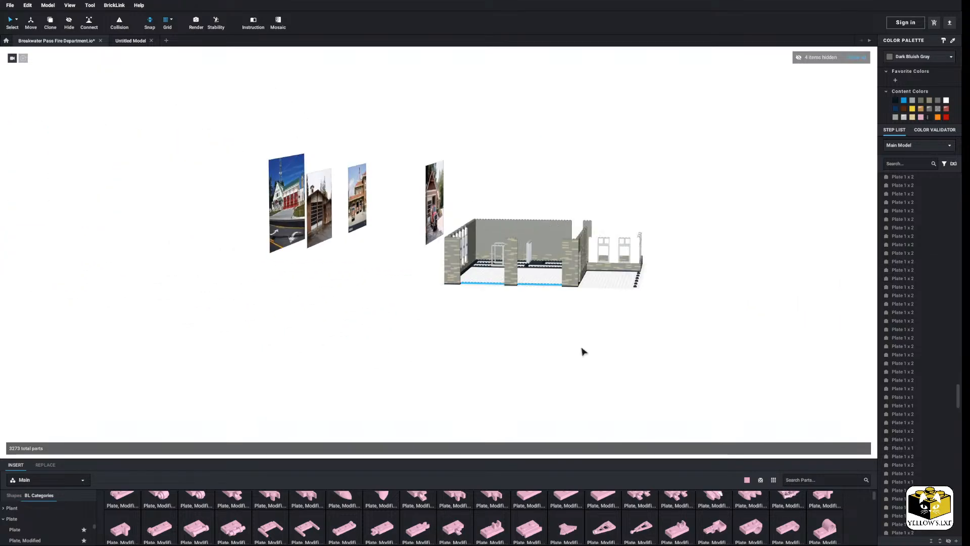
pyautogui.scroll(10, 500, 351)
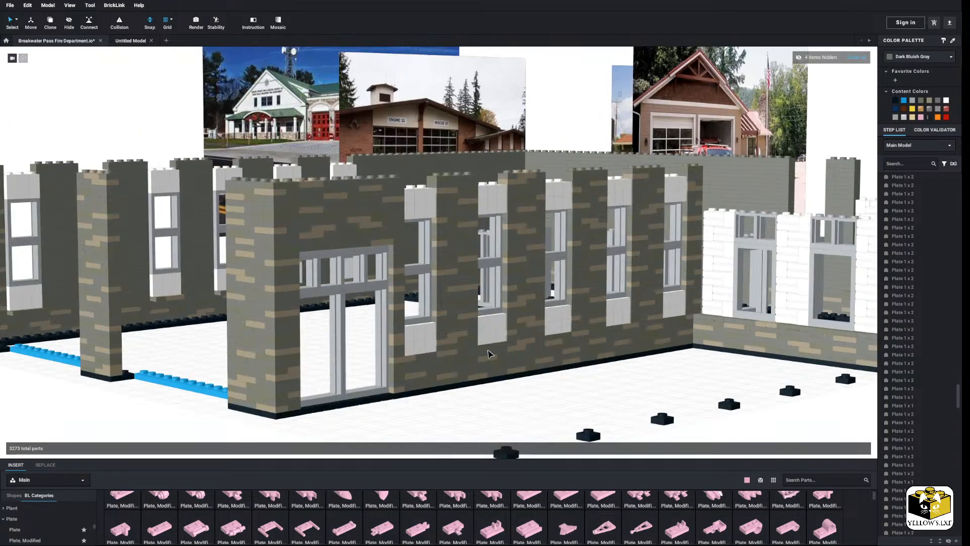
pyautogui.scroll(-6, 488, 354)
pyautogui.moveTo(498, 353); pyautogui.dragTo(462, 372, button='right')
pyautogui.scroll(8, 457, 342)
pyautogui.scroll(4, 475, 376)
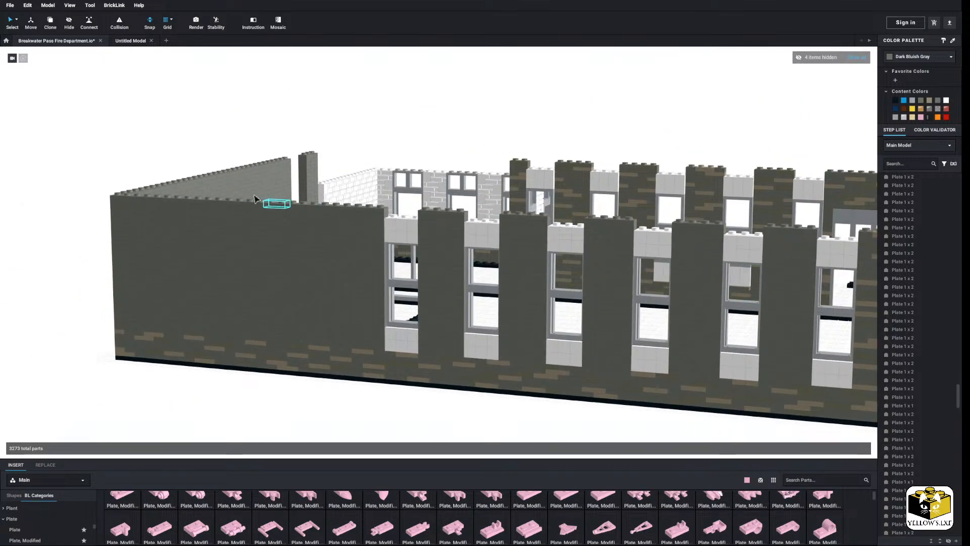
pyautogui.moveTo(365, 246); pyautogui.dragTo(257, 223, button='middle')
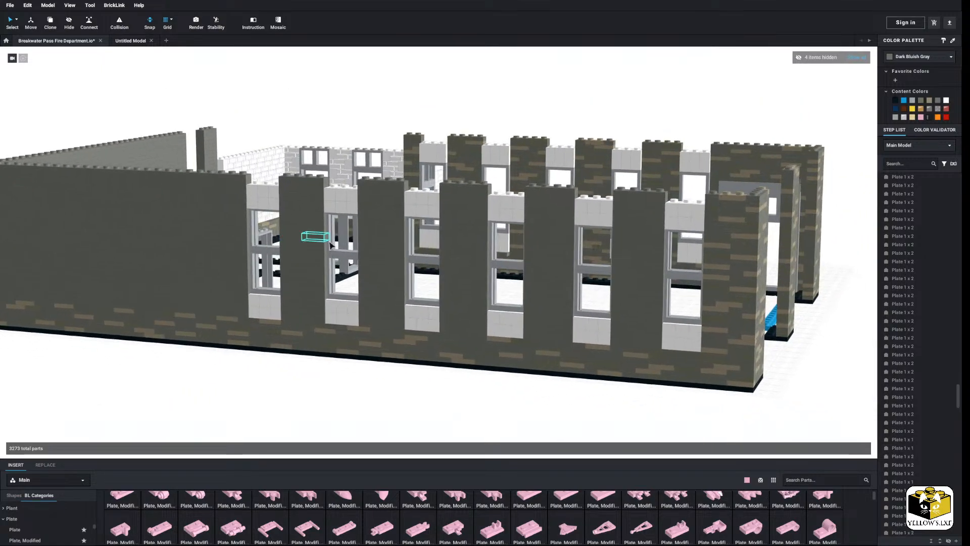
pyautogui.click(627, 193)
pyautogui.keyDown('ctrl'); pyautogui.click(658, 210); pyautogui.keyUp('ctrl')
pyautogui.keyDown('ctrl'); pyautogui.click(628, 226); pyautogui.keyUp('ctrl')
pyautogui.keyDown('ctrl'); pyautogui.click(649, 237); pyautogui.keyUp('ctrl')
pyautogui.keyDown('ctrl'); pyautogui.click(636, 210); pyautogui.keyUp('ctrl')
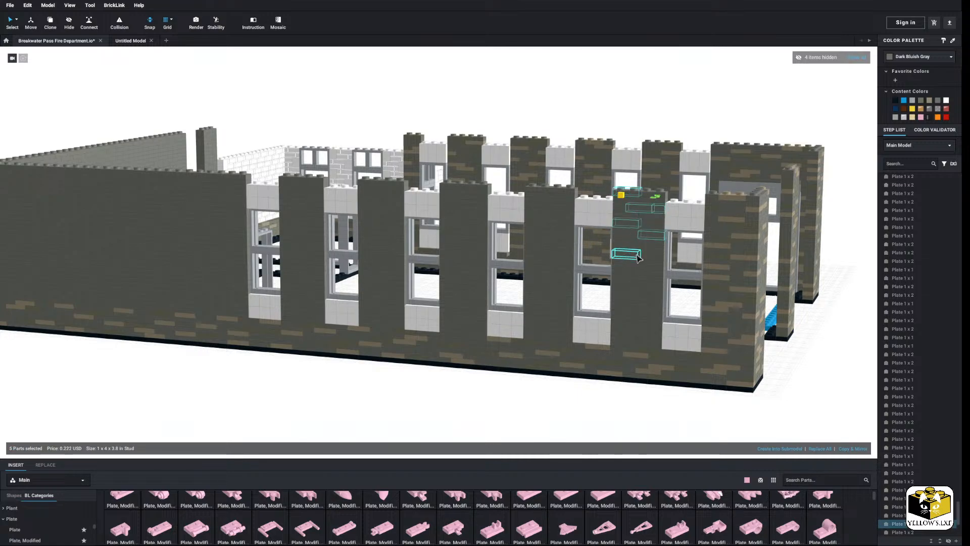
pyautogui.keyDown('ctrl'); pyautogui.click(618, 239); pyautogui.keyUp('ctrl')
pyautogui.keyDown('ctrl'); pyautogui.click(650, 267); pyautogui.keyUp('ctrl')
pyautogui.keyDown('ctrl'); pyautogui.click(638, 282); pyautogui.keyUp('ctrl')
pyautogui.keyDown('ctrl'); pyautogui.click(625, 296); pyautogui.keyUp('ctrl')
pyautogui.keyDown('ctrl'); pyautogui.click(649, 308); pyautogui.keyUp('ctrl')
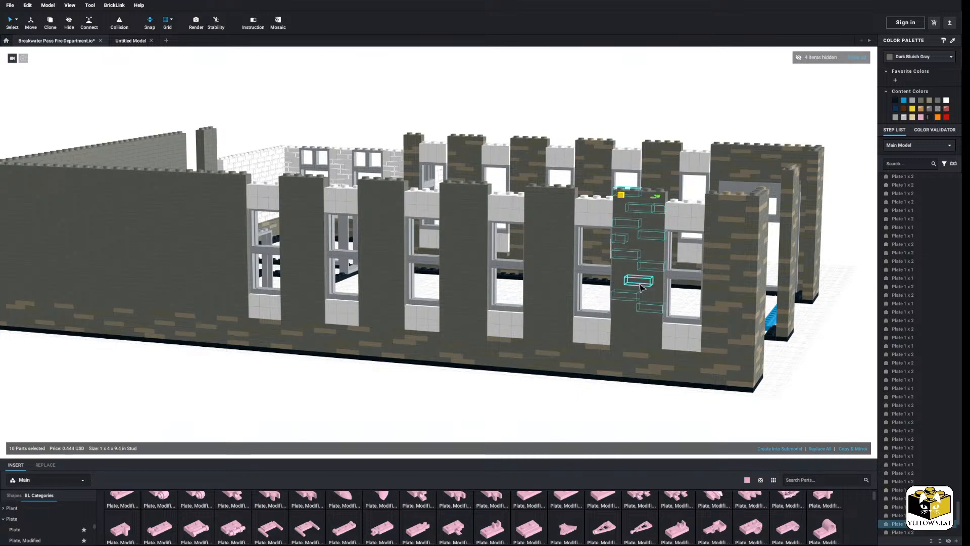
pyautogui.keyDown('ctrl'); pyautogui.click(622, 323); pyautogui.keyUp('ctrl')
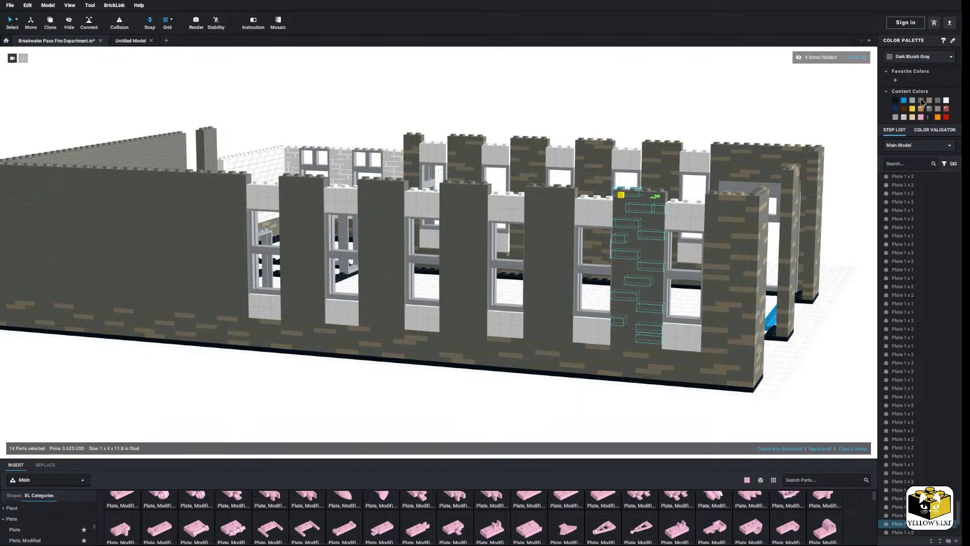
pyautogui.press('Delete')
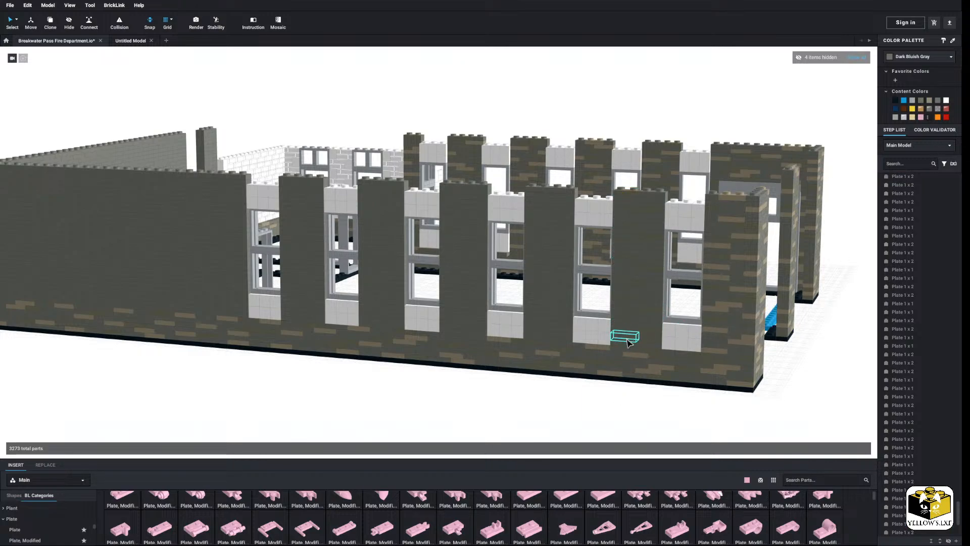
# Recolor 12 scattered plates Dark Tan on the opposite wall's first pier between windows, counted from the garage corner
pyautogui.click(628, 338)
pyautogui.keyDown('ctrl'); pyautogui.click(645, 331); pyautogui.keyUp('ctrl')
pyautogui.keyDown('ctrl'); pyautogui.click(621, 311); pyautogui.keyUp('ctrl')
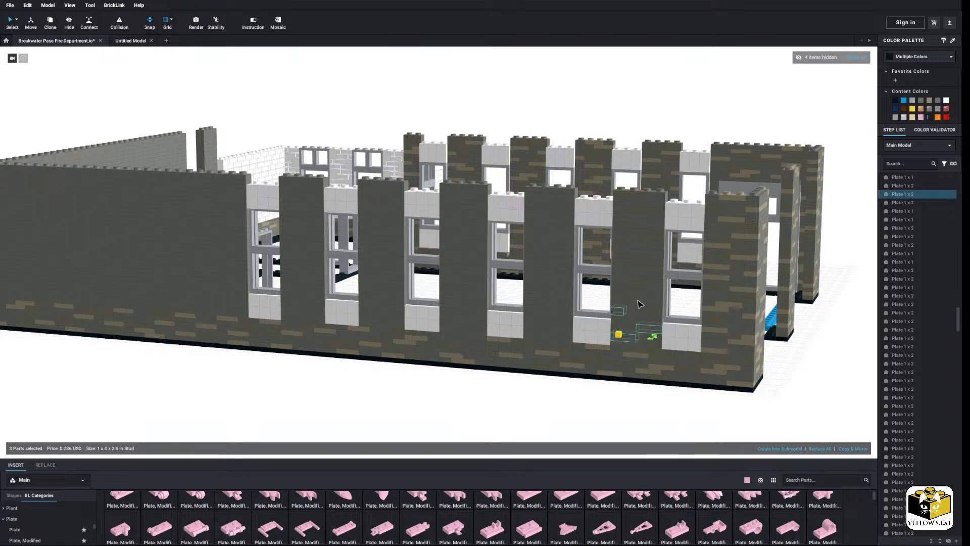
pyautogui.keyDown('ctrl'); pyautogui.click(650, 275); pyautogui.keyUp('ctrl')
pyautogui.keyDown('ctrl'); pyautogui.click(629, 264); pyautogui.keyUp('ctrl')
pyautogui.keyDown('ctrl'); pyautogui.click(652, 256); pyautogui.keyUp('ctrl')
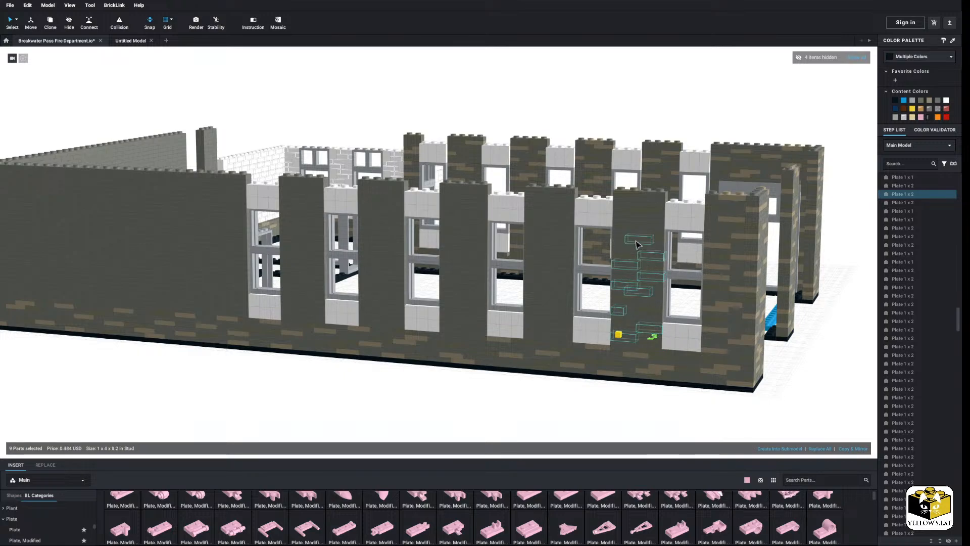
pyautogui.keyDown('ctrl'); pyautogui.click(650, 200); pyautogui.keyUp('ctrl')
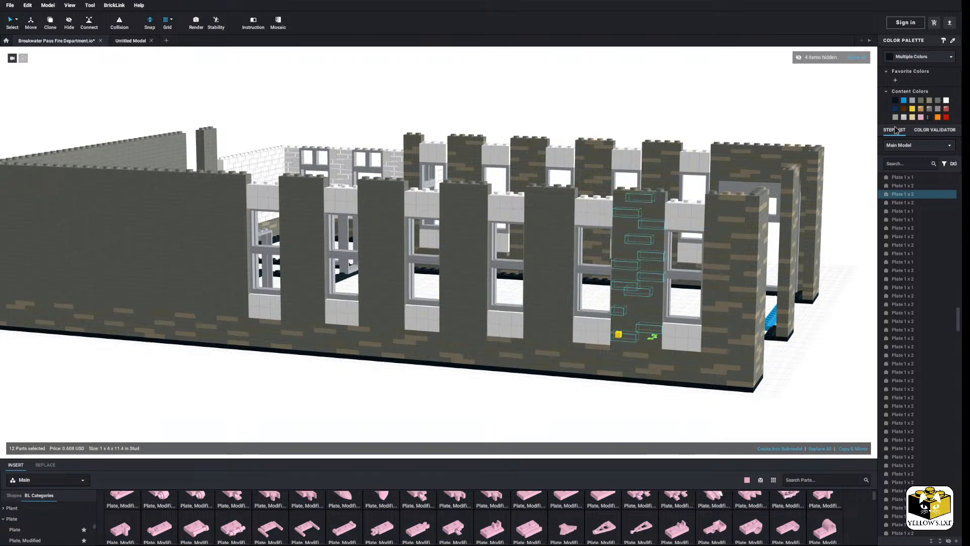
pyautogui.click(930, 101)
pyautogui.click(515, 401)
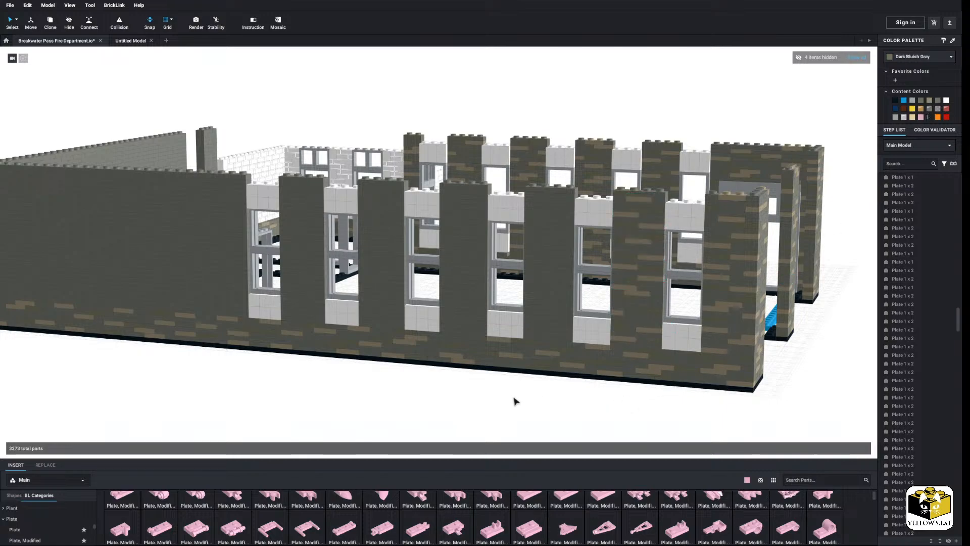
# Recolor 16 scattered plates Dark Gray on the opposite wall's second pier between windows, counted from the garage corner
pyautogui.click(562, 339)
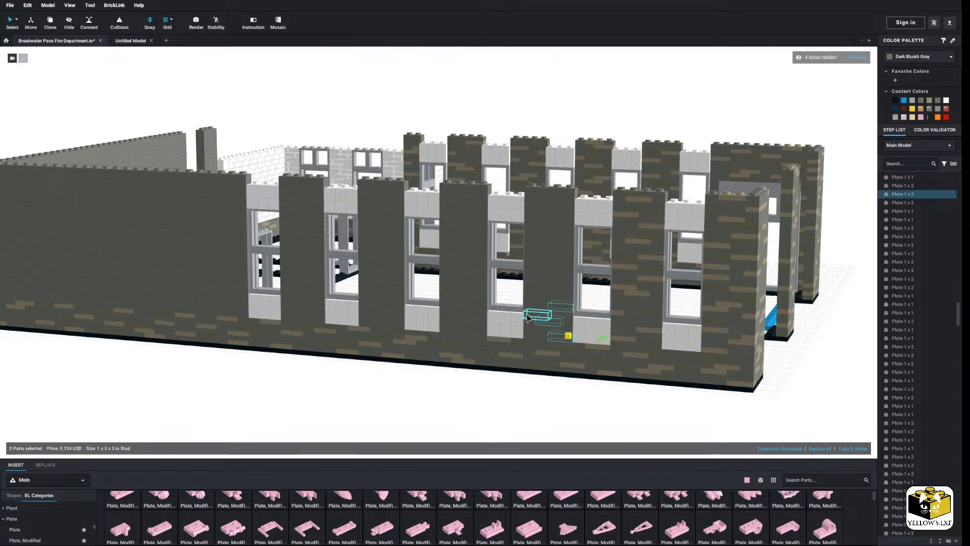
pyautogui.keyDown('ctrl'); pyautogui.click(540, 297); pyautogui.keyUp('ctrl')
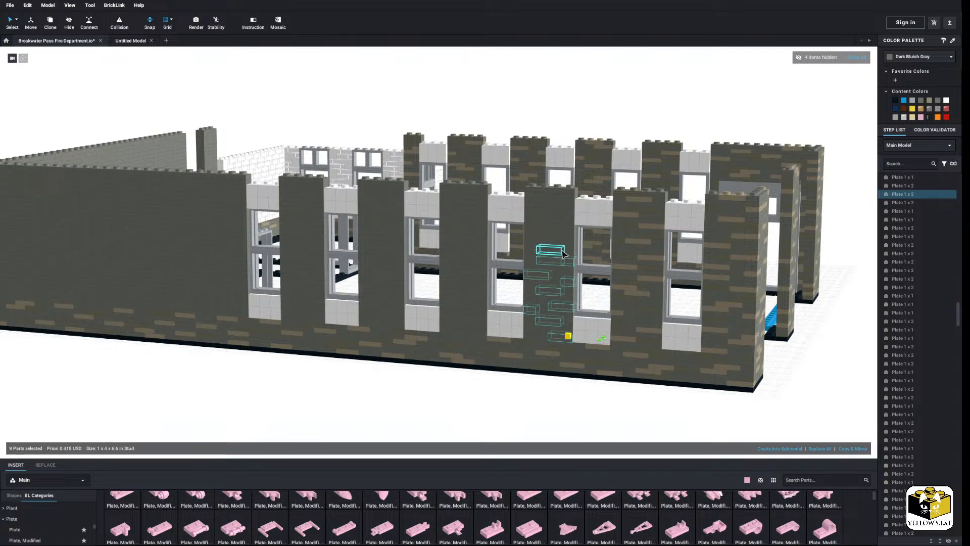
pyautogui.keyDown('ctrl'); pyautogui.click(536, 246); pyautogui.keyUp('ctrl')
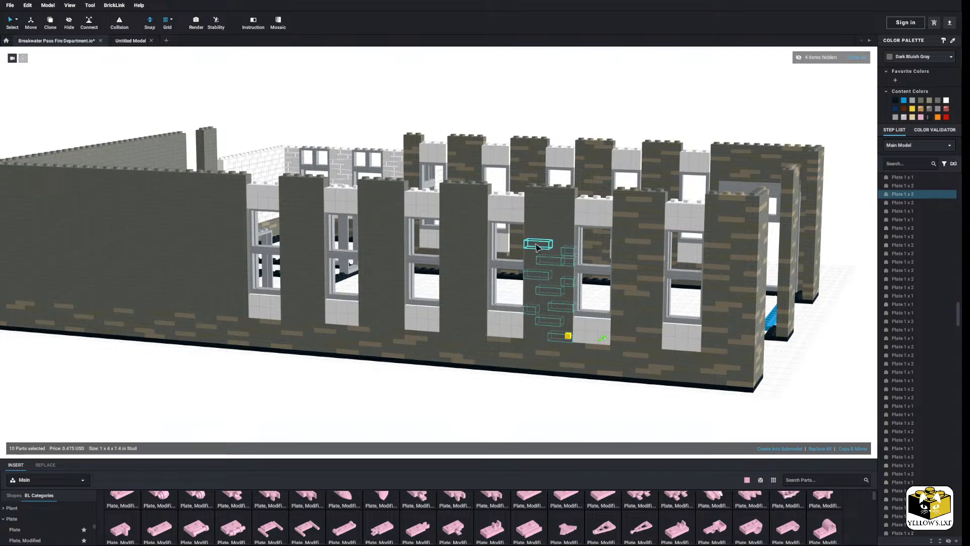
pyautogui.keyDown('ctrl'); pyautogui.click(554, 216); pyautogui.keyUp('ctrl')
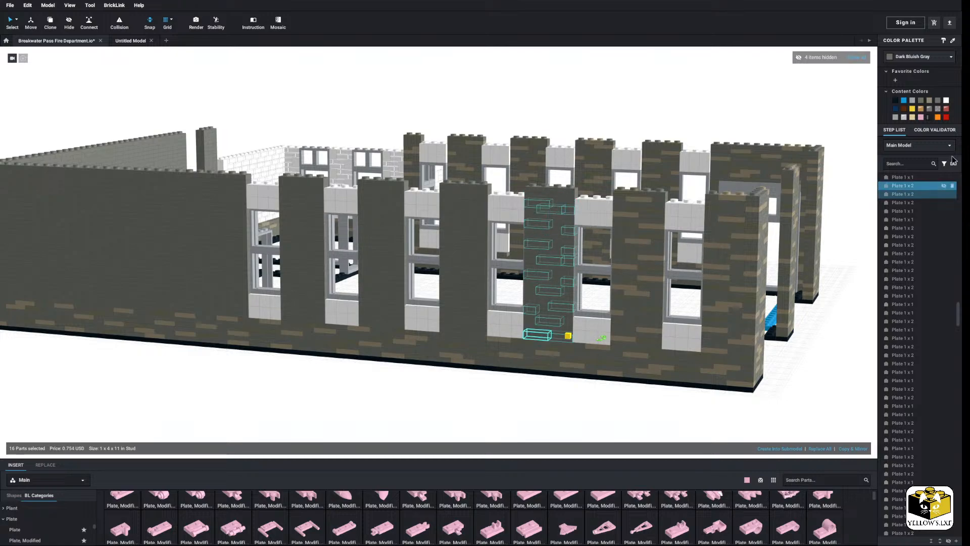
pyautogui.click(470, 391)
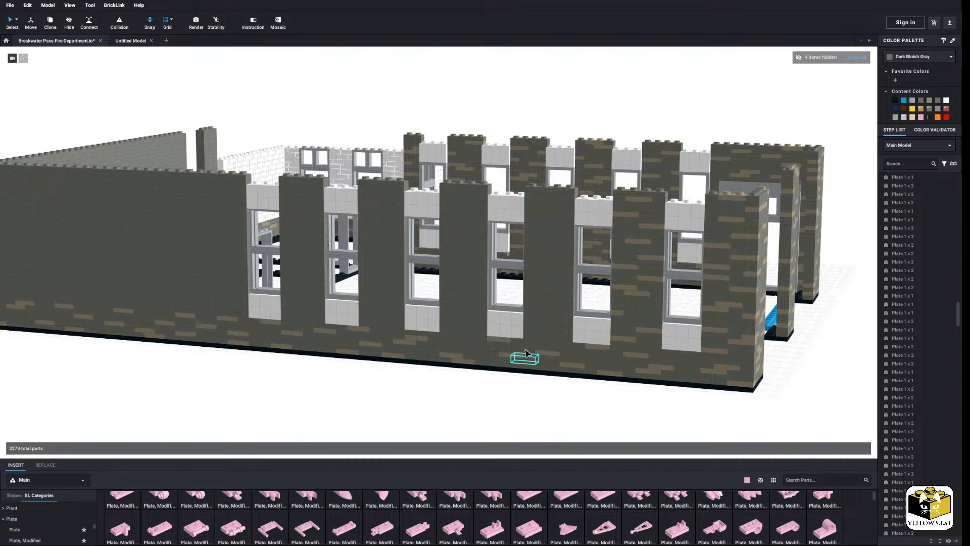
# Recolor 13 scattered plates Dark Tan on the opposite wall's second pier between windows, counted from the garage corner
pyautogui.click(530, 332)
pyautogui.keyDown('ctrl'); pyautogui.click(566, 324); pyautogui.keyUp('ctrl')
pyautogui.keyDown('ctrl'); pyautogui.click(561, 318); pyautogui.keyUp('ctrl')
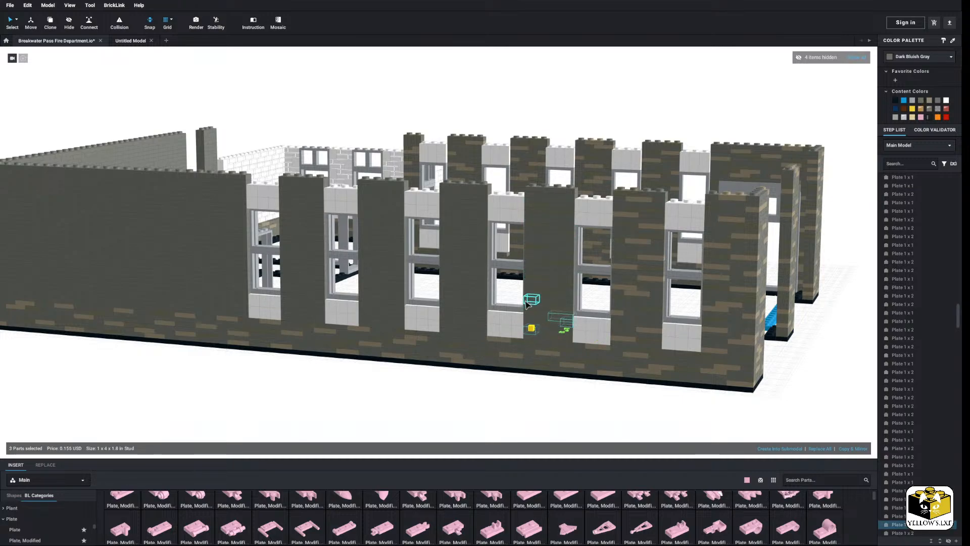
pyautogui.keyDown('ctrl'); pyautogui.click(532, 301); pyautogui.keyUp('ctrl')
pyautogui.keyDown('ctrl'); pyautogui.click(549, 284); pyautogui.keyUp('ctrl')
pyautogui.keyDown('ctrl'); pyautogui.click(532, 282); pyautogui.keyUp('ctrl')
pyautogui.moveTo(533, 282); pyautogui.dragTo(535, 290, button='right')
pyautogui.keyDown('ctrl'); pyautogui.click(562, 255); pyautogui.keyUp('ctrl')
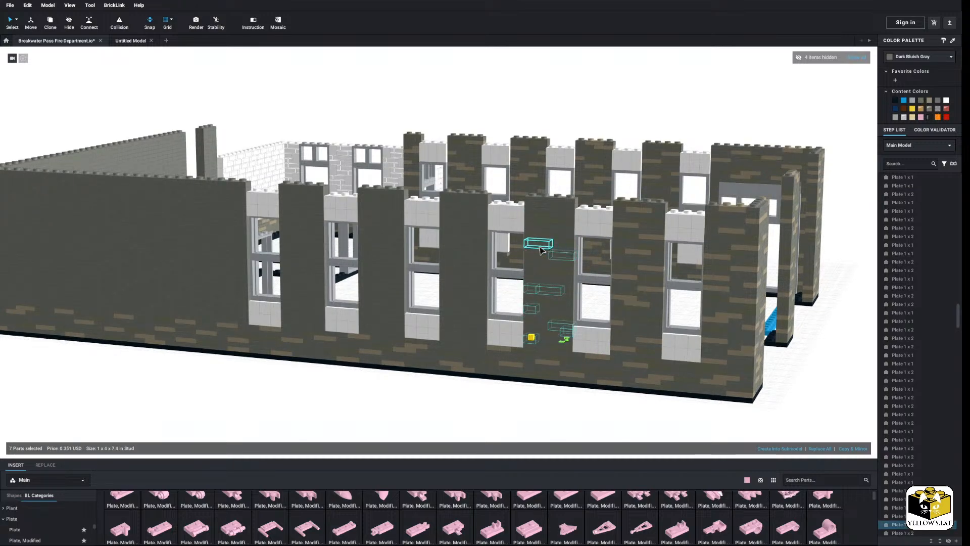
pyautogui.keyDown('ctrl'); pyautogui.click(536, 244); pyautogui.keyUp('ctrl')
pyautogui.keyDown('ctrl'); pyautogui.click(562, 234); pyautogui.keyUp('ctrl')
pyautogui.keyDown('ctrl'); pyautogui.click(550, 208); pyautogui.keyUp('ctrl')
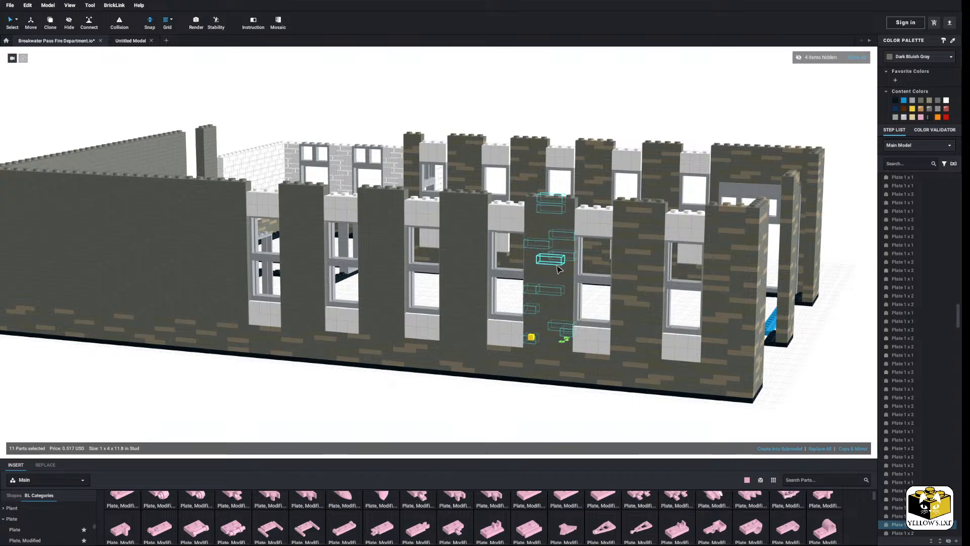
pyautogui.keyDown('ctrl'); pyautogui.click(542, 276); pyautogui.keyUp('ctrl')
pyautogui.keyDown('ctrl'); pyautogui.click(553, 310); pyautogui.keyUp('ctrl')
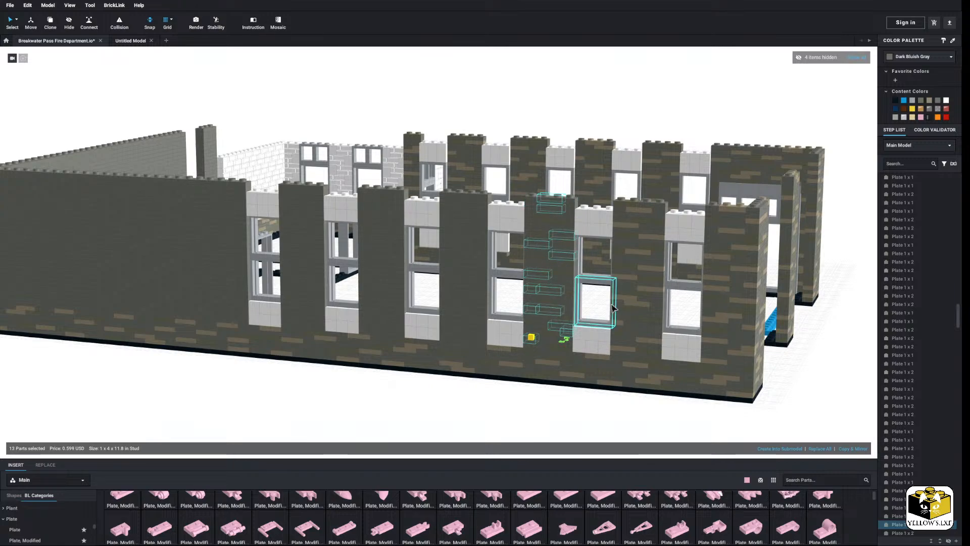
pyautogui.keyDown('ctrl'); pyautogui.click(553, 310); pyautogui.keyUp('ctrl')
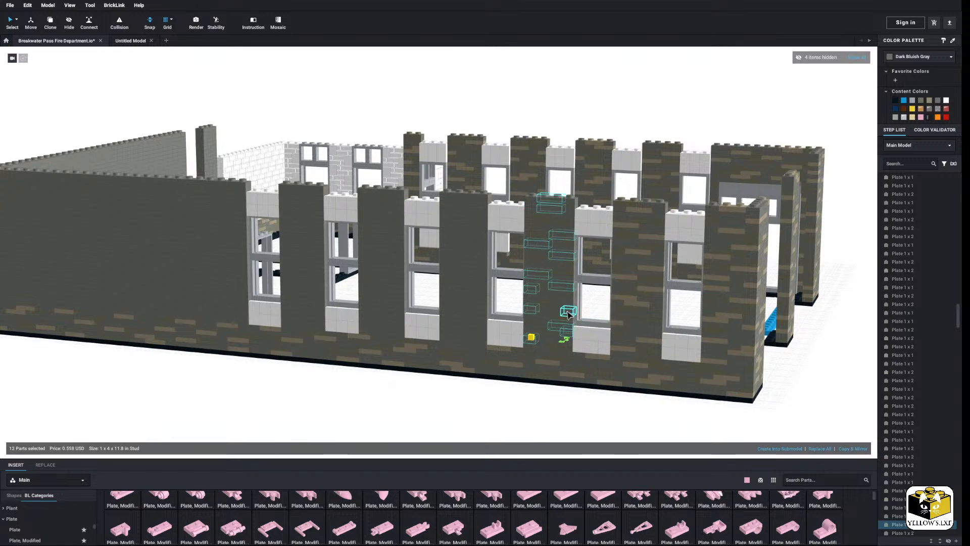
pyautogui.keyDown('ctrl'); pyautogui.click(567, 312); pyautogui.keyUp('ctrl')
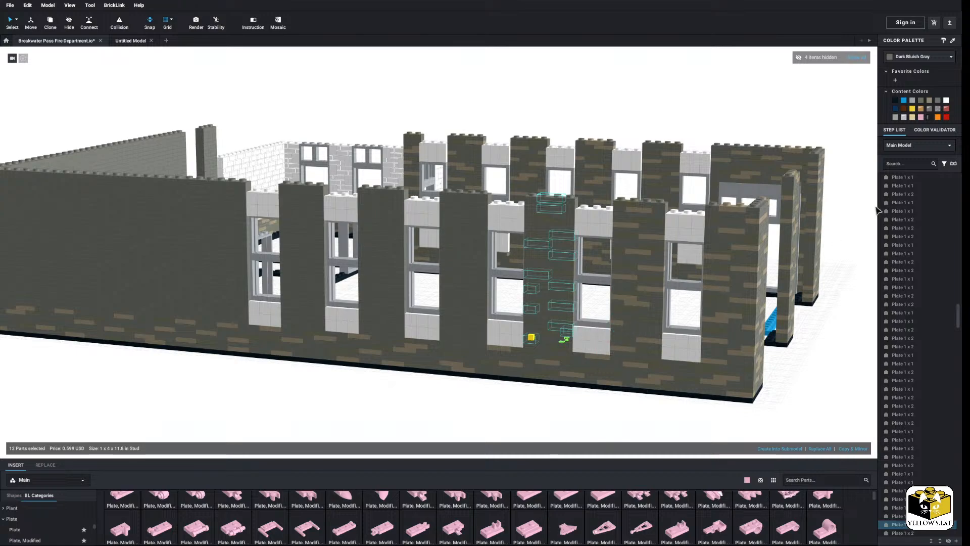
pyautogui.click(929, 101)
pyautogui.click(530, 414)
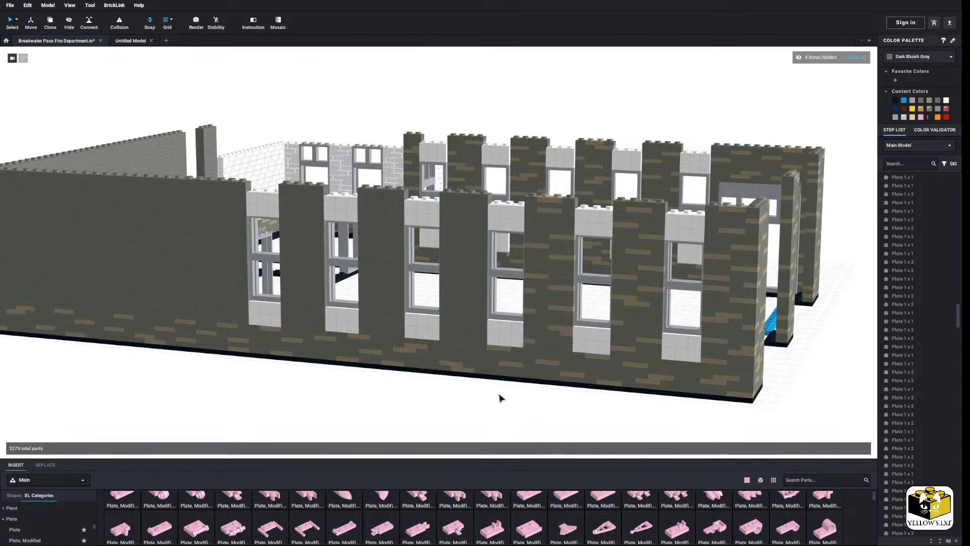
# Recolor 15 scattered plates Dark Gray on the opposite wall's third pier between windows, counted from the garage corner
pyautogui.moveTo(481, 388); pyautogui.dragTo(491, 389, button='middle')
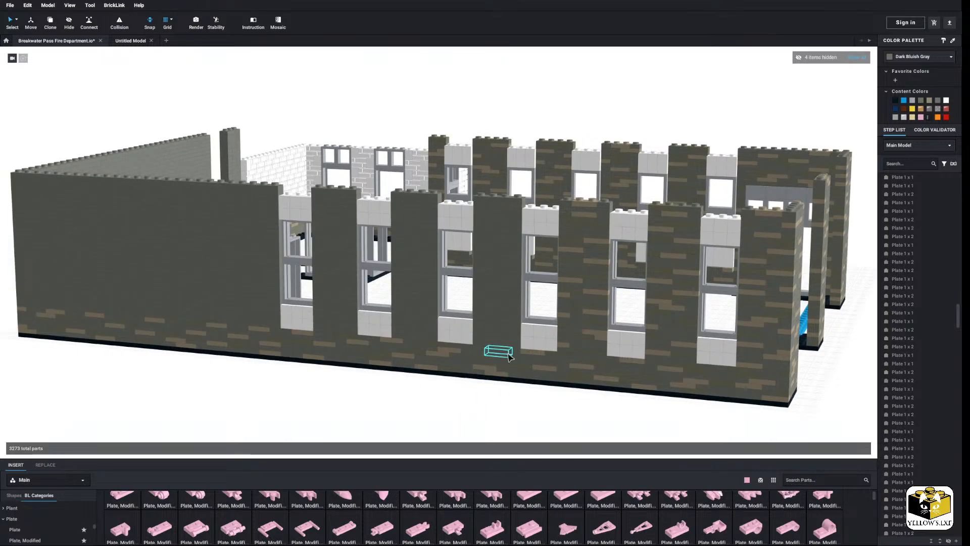
pyautogui.click(510, 348)
pyautogui.keyDown('ctrl'); pyautogui.click(484, 333); pyautogui.keyUp('ctrl')
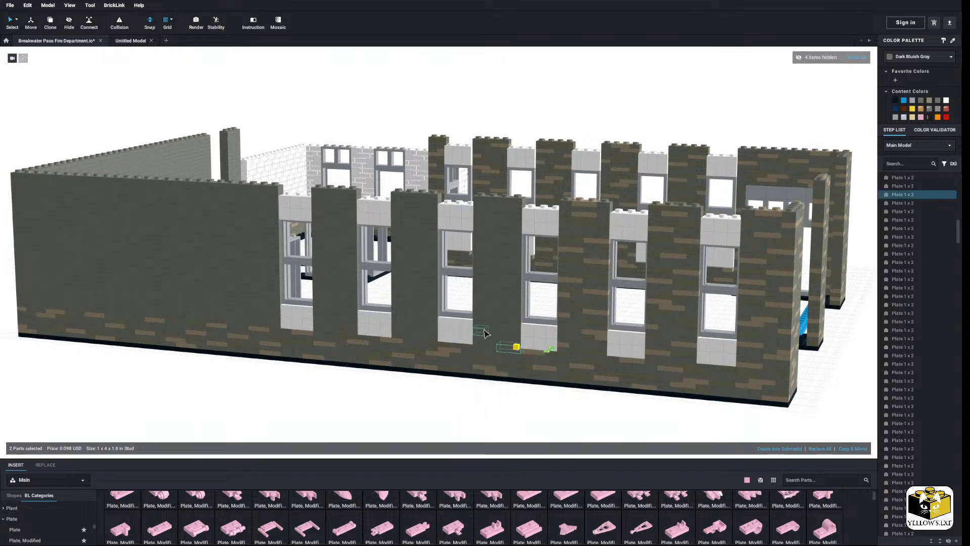
pyautogui.keyDown('ctrl'); pyautogui.click(510, 308); pyautogui.keyUp('ctrl')
pyautogui.keyDown('ctrl'); pyautogui.click(496, 334); pyautogui.keyUp('ctrl')
pyautogui.keyDown('ctrl'); pyautogui.click(497, 324); pyautogui.keyUp('ctrl')
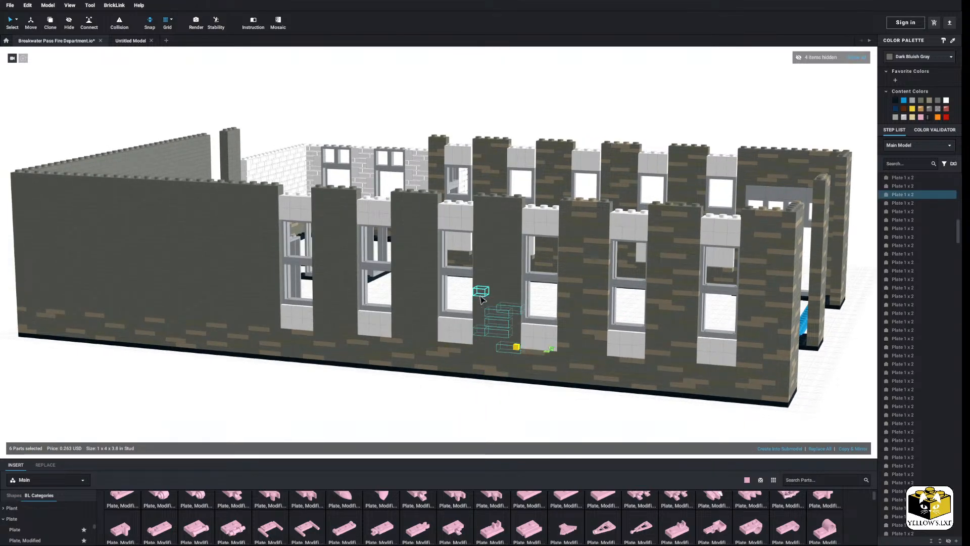
pyautogui.keyDown('ctrl'); pyautogui.click(499, 333); pyautogui.keyUp('ctrl')
pyautogui.keyDown('ctrl'); pyautogui.click(486, 299); pyautogui.keyUp('ctrl')
pyautogui.keyDown('ctrl'); pyautogui.click(510, 269); pyautogui.keyUp('ctrl')
pyautogui.keyDown('ctrl'); pyautogui.click(497, 262); pyautogui.keyUp('ctrl')
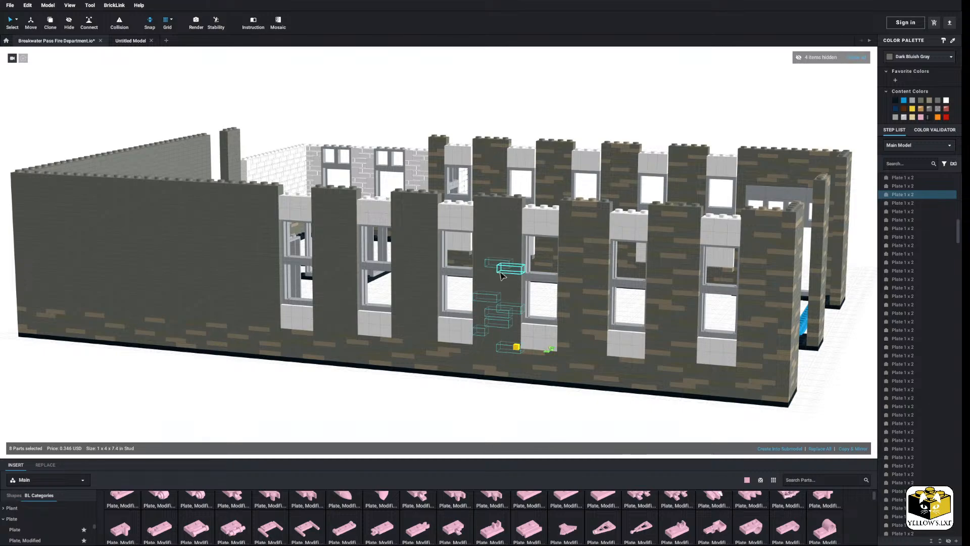
pyautogui.keyDown('ctrl'); pyautogui.click(480, 281); pyautogui.keyUp('ctrl')
pyautogui.keyDown('ctrl'); pyautogui.click(510, 248); pyautogui.keyUp('ctrl')
pyautogui.keyDown('ctrl'); pyautogui.click(487, 227); pyautogui.keyUp('ctrl')
pyautogui.keyDown('ctrl'); pyautogui.click(501, 220); pyautogui.keyUp('ctrl')
pyautogui.keyDown('ctrl'); pyautogui.click(486, 207); pyautogui.keyUp('ctrl')
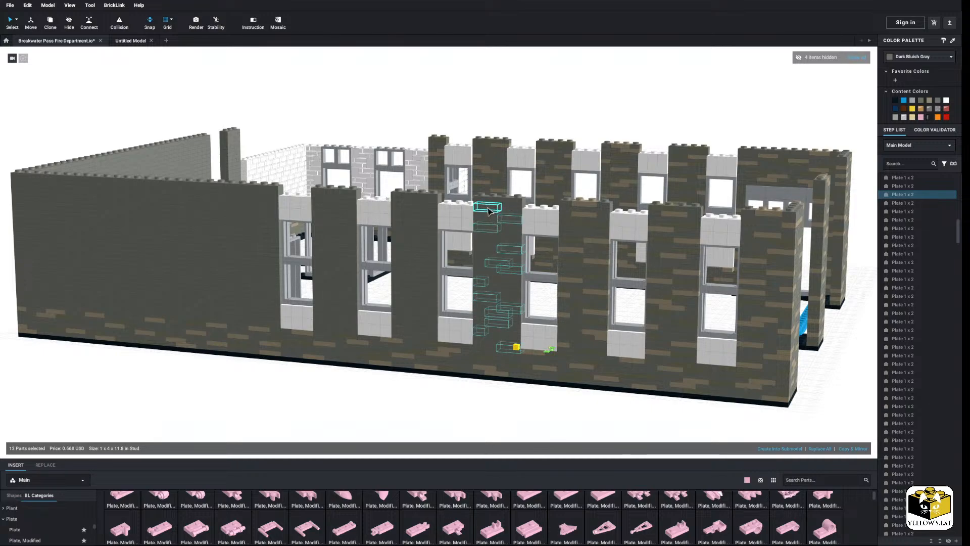
pyautogui.keyDown('ctrl'); pyautogui.click(511, 297); pyautogui.keyUp('ctrl')
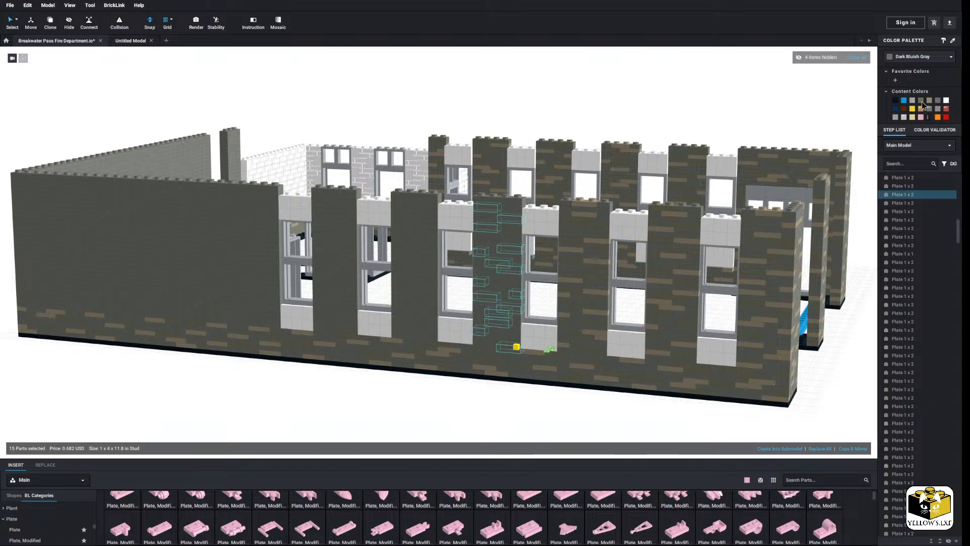
pyautogui.click(507, 405)
# Recolor 14 scattered plates Dark Tan on the opposite wall's third pier between windows, counted from the garage corner
pyautogui.click(512, 335)
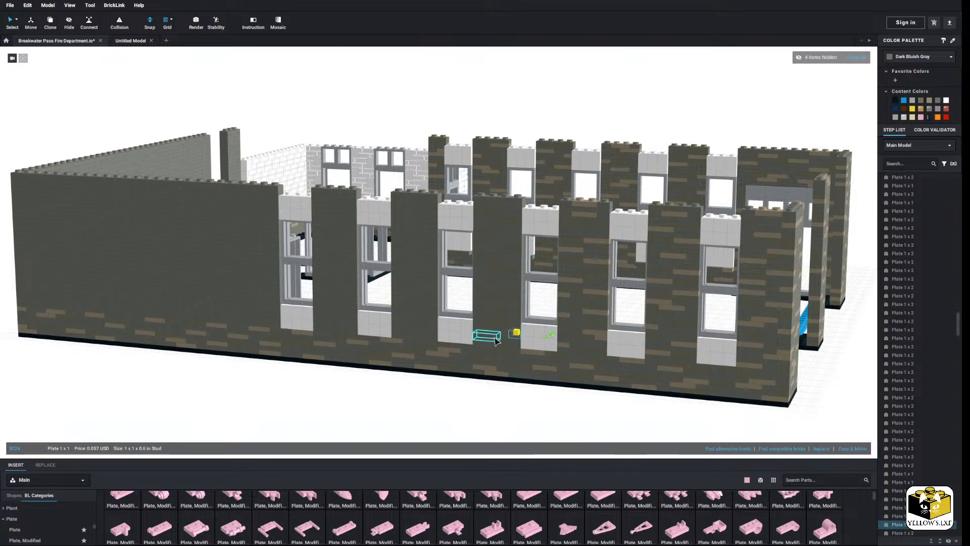
pyautogui.keyDown('ctrl'); pyautogui.click(487, 336); pyautogui.keyUp('ctrl')
pyautogui.keyDown('ctrl'); pyautogui.click(481, 311); pyautogui.keyUp('ctrl')
pyautogui.keyDown('ctrl'); pyautogui.click(504, 304); pyautogui.keyUp('ctrl')
pyautogui.keyDown('ctrl'); pyautogui.click(482, 302); pyautogui.keyUp('ctrl')
pyautogui.moveTo(495, 298); pyautogui.dragTo(497, 286, button='right')
pyautogui.keyDown('ctrl'); pyautogui.click(514, 276); pyautogui.keyUp('ctrl')
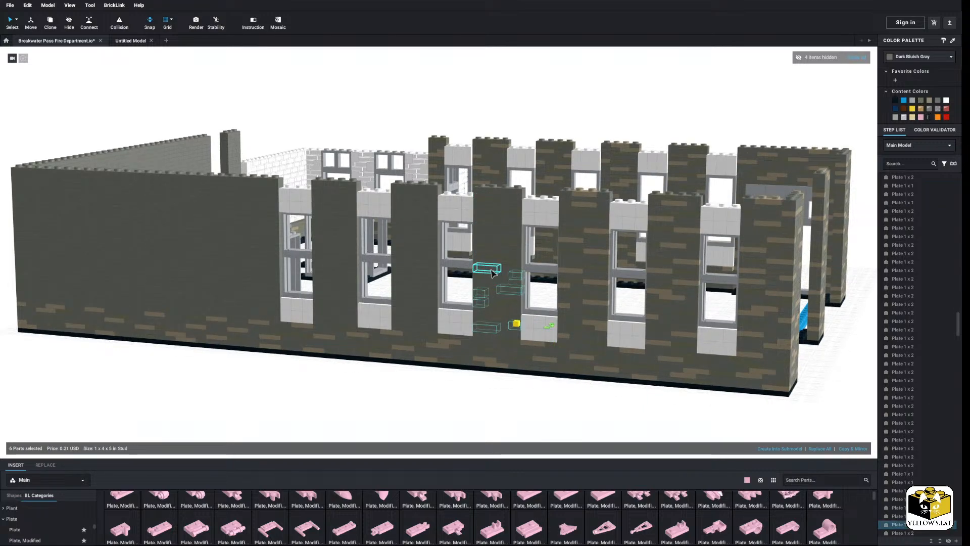
pyautogui.keyDown('ctrl'); pyautogui.click(492, 268); pyautogui.keyUp('ctrl')
pyautogui.keyDown('ctrl'); pyautogui.click(497, 275); pyautogui.keyUp('ctrl')
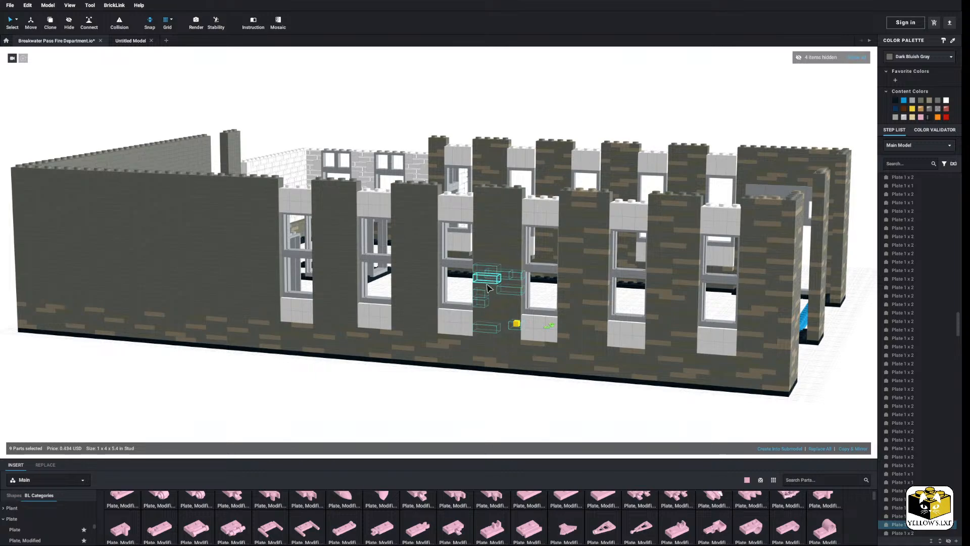
pyautogui.keyDown('ctrl'); pyautogui.click(496, 284); pyautogui.keyUp('ctrl')
pyautogui.keyDown('ctrl'); pyautogui.click(519, 276); pyautogui.keyUp('ctrl')
pyautogui.keyDown('ctrl'); pyautogui.click(519, 276); pyautogui.keyUp('ctrl')
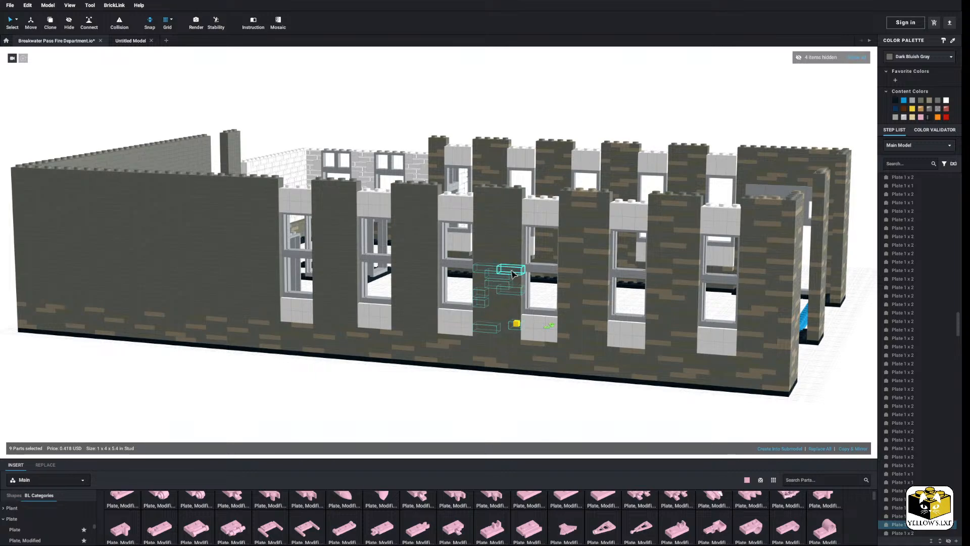
pyautogui.keyDown('ctrl'); pyautogui.click(511, 269); pyautogui.keyUp('ctrl')
pyautogui.keyDown('ctrl'); pyautogui.click(497, 284); pyautogui.keyUp('ctrl')
pyautogui.keyDown('ctrl'); pyautogui.click(510, 252); pyautogui.keyUp('ctrl')
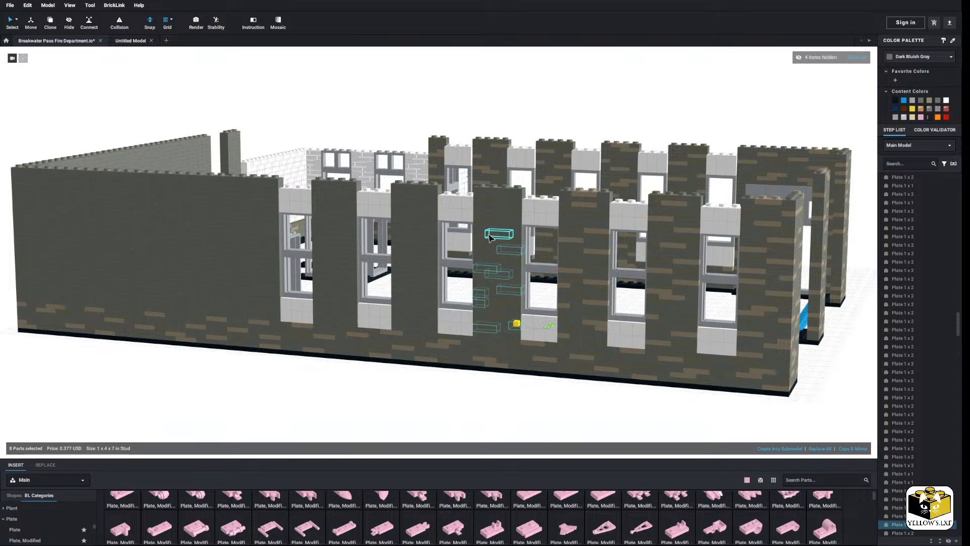
pyautogui.keyDown('ctrl'); pyautogui.click(508, 221); pyautogui.keyUp('ctrl')
pyautogui.keyDown('ctrl'); pyautogui.click(480, 224); pyautogui.keyUp('ctrl')
pyautogui.keyDown('ctrl'); pyautogui.click(480, 214); pyautogui.keyUp('ctrl')
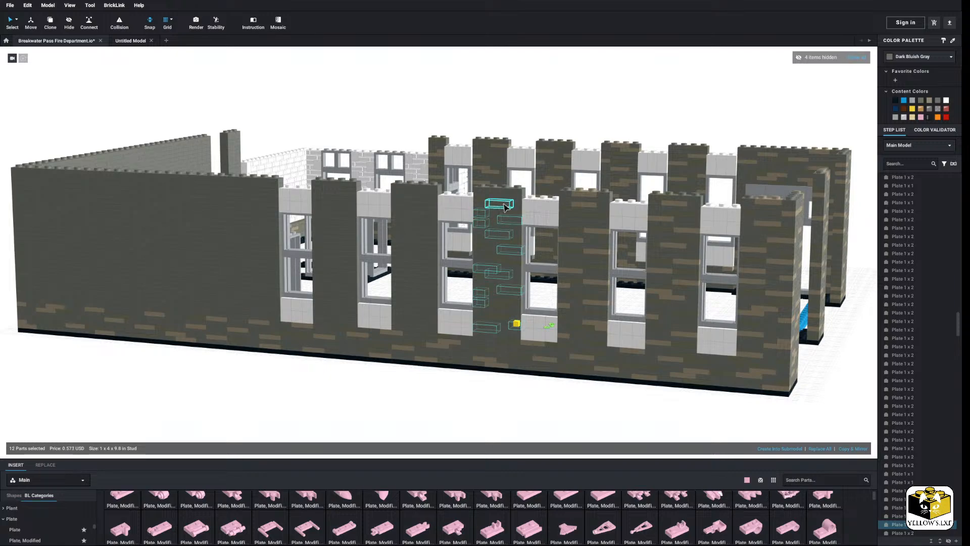
pyautogui.keyDown('ctrl'); pyautogui.click(491, 206); pyautogui.keyUp('ctrl')
pyautogui.keyDown('ctrl'); pyautogui.click(487, 196); pyautogui.keyUp('ctrl')
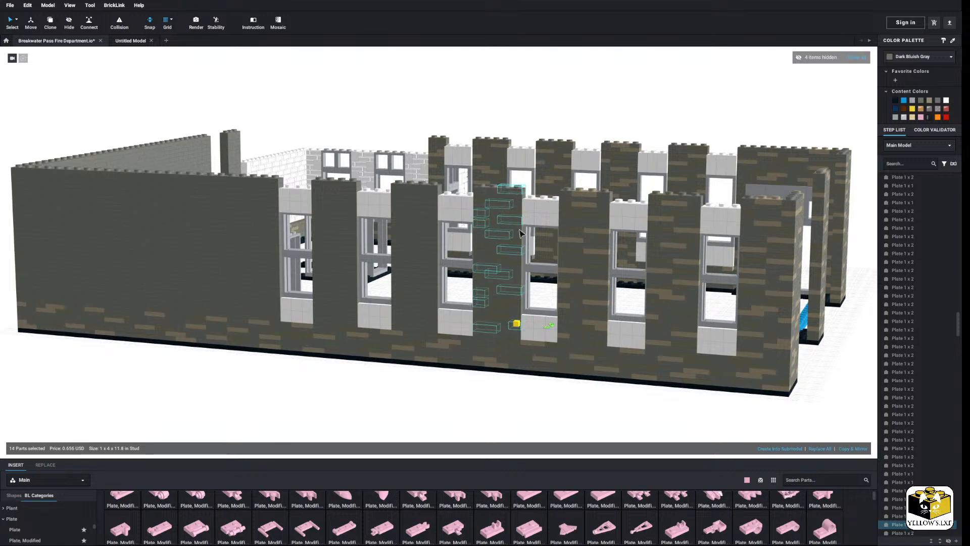
pyautogui.click(928, 104)
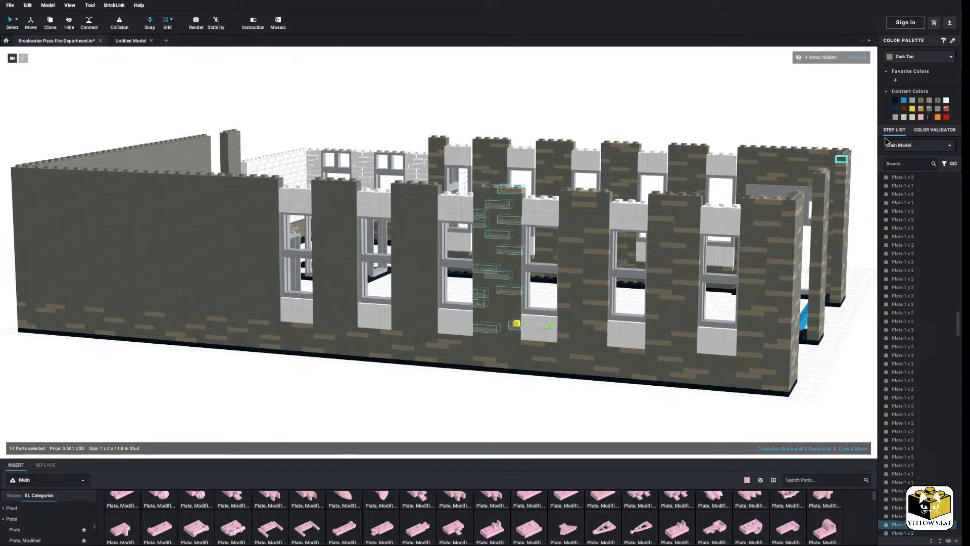
pyautogui.click(434, 381)
# Recolor 15 scattered plates Dark Gray on the opposite wall's fourth pier between windows, counted from the garage corner
pyautogui.scroll(5, 444, 380)
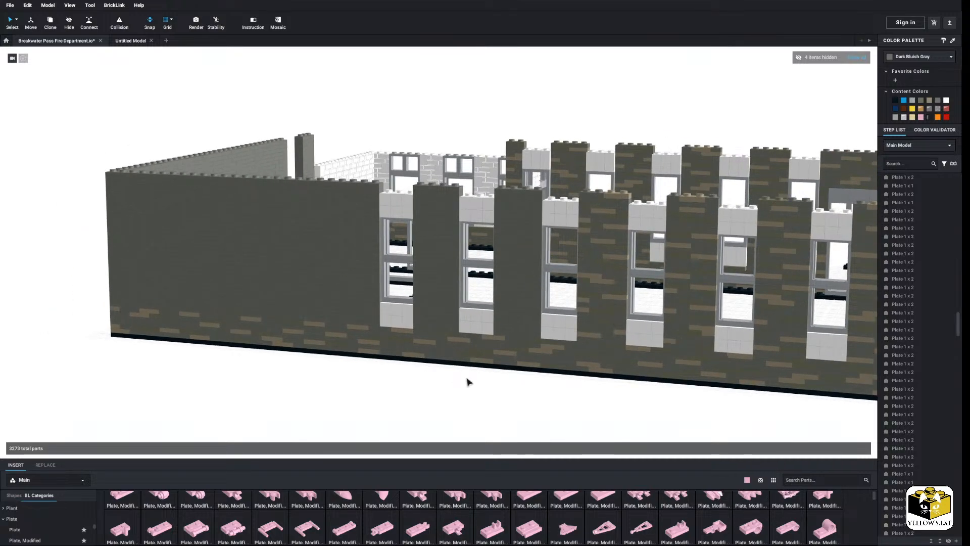
pyautogui.scroll(-2, 459, 379)
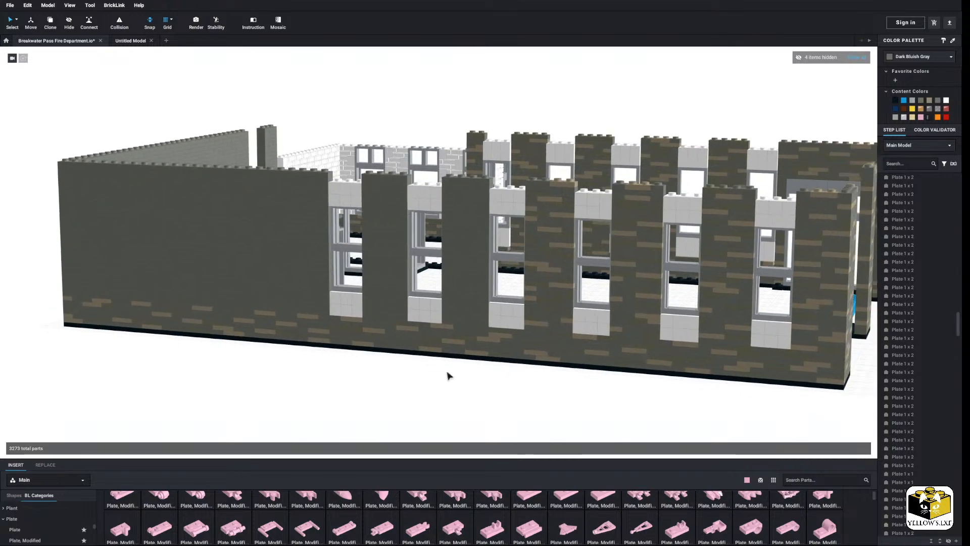
pyautogui.click(474, 325)
pyautogui.keyDown('ctrl'); pyautogui.click(452, 311); pyautogui.keyUp('ctrl')
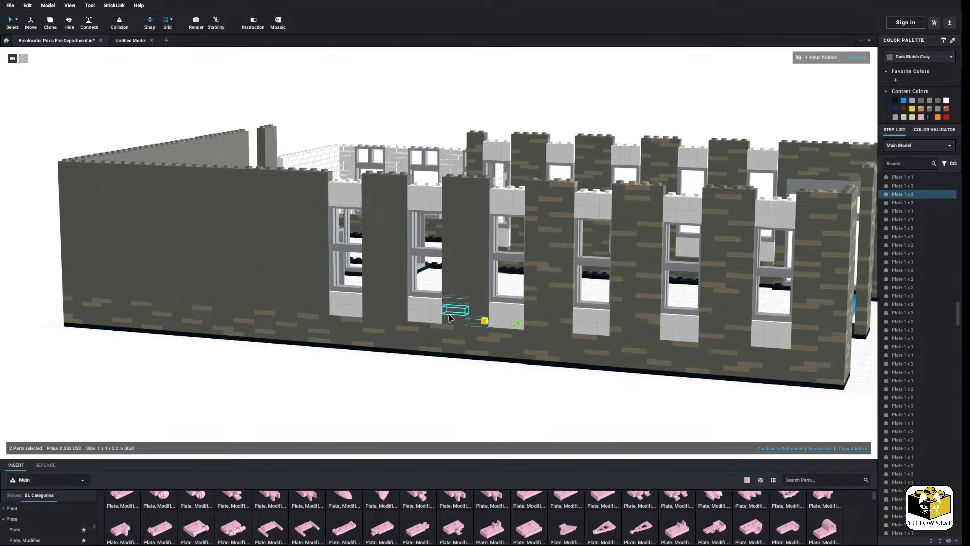
pyautogui.keyDown('ctrl'); pyautogui.click(468, 287); pyautogui.keyUp('ctrl')
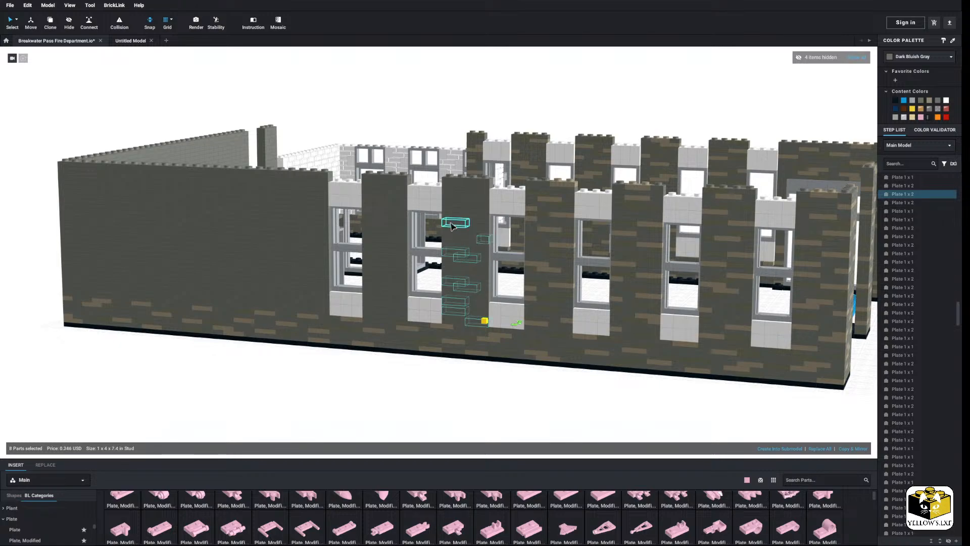
pyautogui.keyDown('ctrl'); pyautogui.click(452, 224); pyautogui.keyUp('ctrl')
pyautogui.keyDown('ctrl'); pyautogui.click(478, 214); pyautogui.keyUp('ctrl')
pyautogui.keyDown('ctrl'); pyautogui.click(449, 198); pyautogui.keyUp('ctrl')
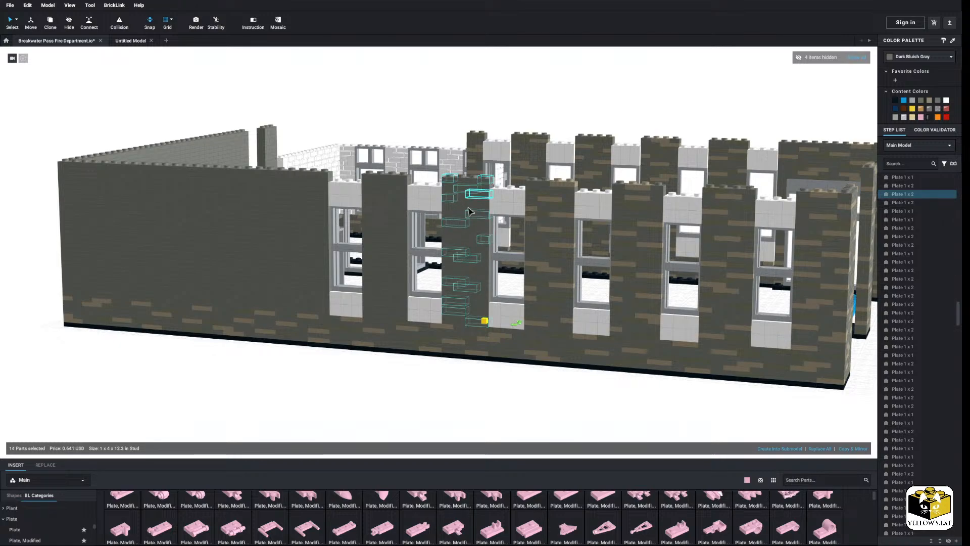
pyautogui.keyDown('ctrl'); pyautogui.click(470, 212); pyautogui.keyUp('ctrl')
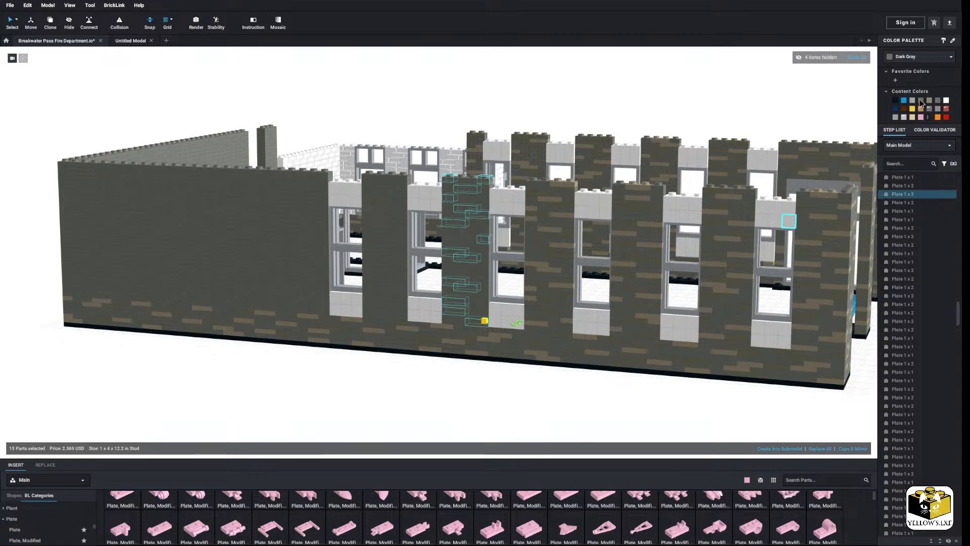
pyautogui.click(458, 370)
# Recolor 12 scattered plates Dark Tan on the opposite wall's fourth pier between windows, counted from the garage corner
pyautogui.click(482, 307)
pyautogui.keyDown('ctrl'); pyautogui.click(471, 296); pyautogui.keyUp('ctrl')
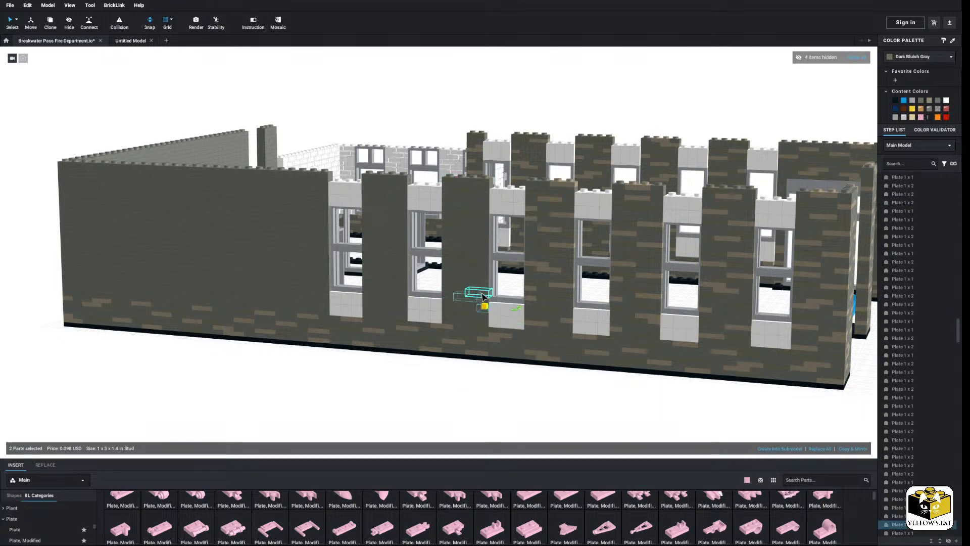
pyautogui.keyDown('ctrl'); pyautogui.click(462, 297); pyautogui.keyUp('ctrl')
pyautogui.keyDown('ctrl'); pyautogui.click(477, 272); pyautogui.keyUp('ctrl')
pyautogui.keyDown('ctrl'); pyautogui.click(467, 267); pyautogui.keyUp('ctrl')
pyautogui.keyDown('ctrl'); pyautogui.click(450, 277); pyautogui.keyUp('ctrl')
pyautogui.keyDown('ctrl'); pyautogui.click(466, 247); pyautogui.keyUp('ctrl')
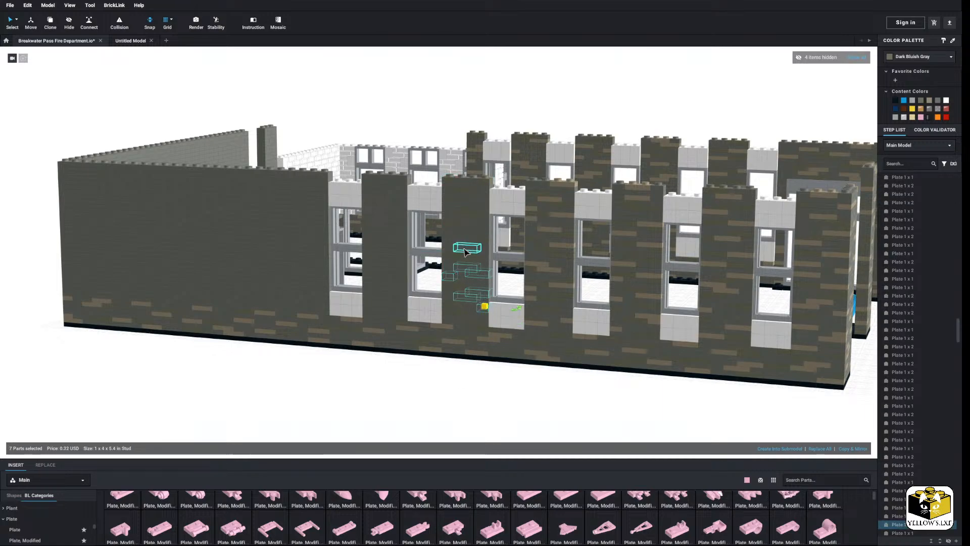
pyautogui.keyDown('ctrl'); pyautogui.click(449, 236); pyautogui.keyUp('ctrl')
pyautogui.keyDown('ctrl'); pyautogui.click(483, 229); pyautogui.keyUp('ctrl')
pyautogui.keyDown('ctrl'); pyautogui.click(456, 212); pyautogui.keyUp('ctrl')
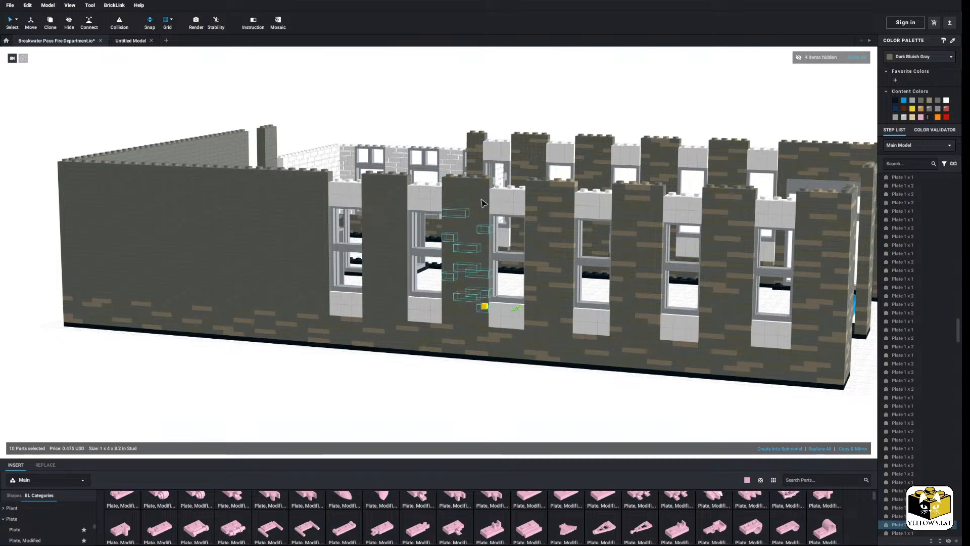
pyautogui.keyDown('ctrl'); pyautogui.click(467, 188); pyautogui.keyUp('ctrl')
pyautogui.keyDown('ctrl'); pyautogui.click(480, 202); pyautogui.keyUp('ctrl')
pyautogui.keyDown('ctrl'); pyautogui.click(635, 268); pyautogui.keyUp('ctrl')
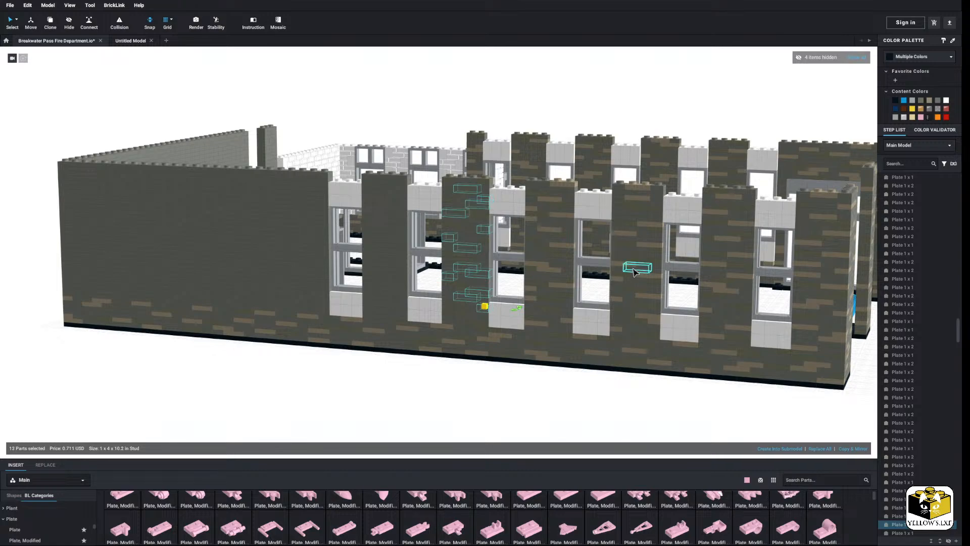
pyautogui.click(930, 101)
pyautogui.click(391, 398)
# Recolor scattered 1 x 1 and 1 x 2 plates Dark Gray on the opposite wall's fifth pier, counted from the garage corner
pyautogui.moveTo(390, 397); pyautogui.dragTo(410, 397, button='middle')
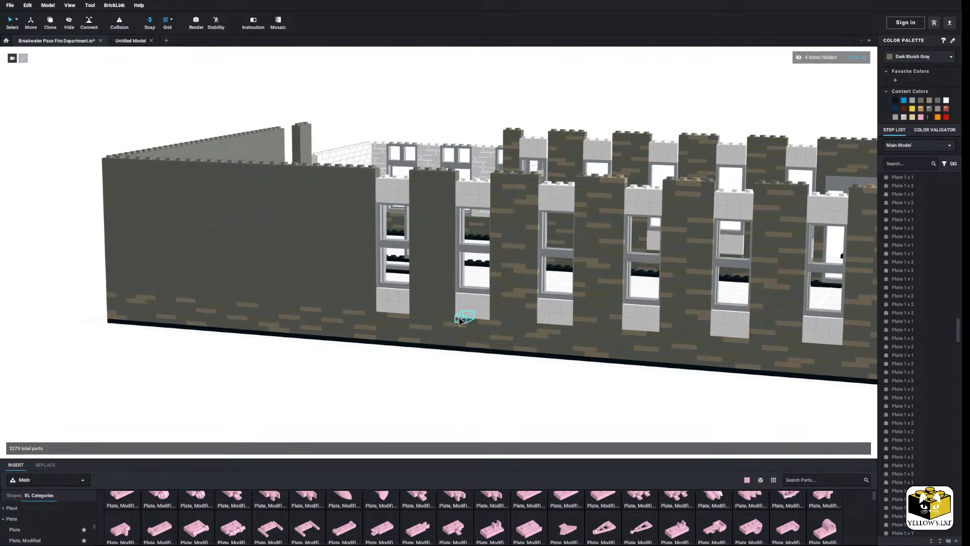
pyautogui.click(433, 312)
pyautogui.keyDown('ctrl'); pyautogui.click(419, 307); pyautogui.keyUp('ctrl')
pyautogui.keyDown('ctrl'); pyautogui.click(444, 289); pyautogui.keyUp('ctrl')
pyautogui.keyDown('ctrl'); pyautogui.click(430, 283); pyautogui.keyUp('ctrl')
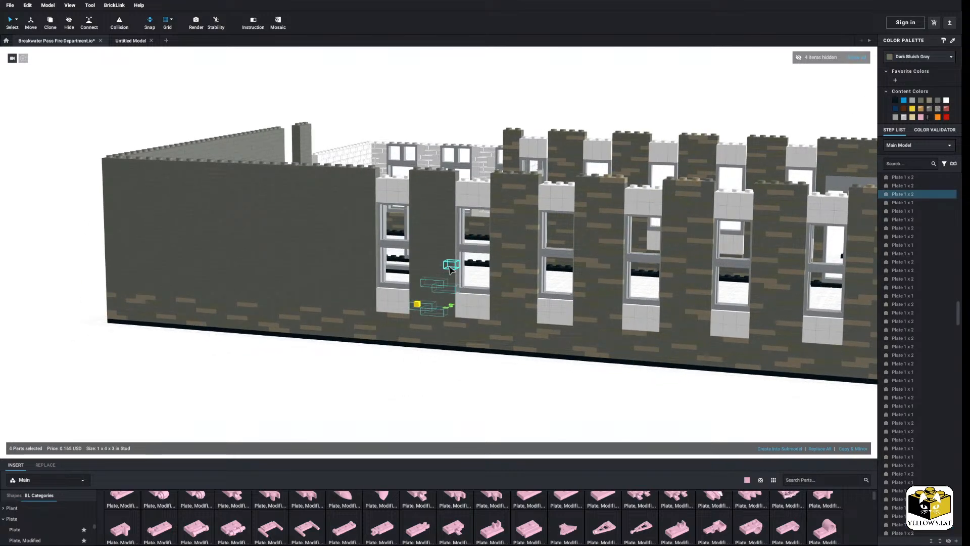
pyautogui.keyDown('ctrl'); pyautogui.click(450, 265); pyautogui.keyUp('ctrl')
pyautogui.keyDown('ctrl'); pyautogui.click(434, 254); pyautogui.keyUp('ctrl')
pyautogui.keyDown('ctrl'); pyautogui.click(446, 243); pyautogui.keyUp('ctrl')
pyautogui.keyDown('ctrl'); pyautogui.click(435, 230); pyautogui.keyUp('ctrl')
pyautogui.keyDown('ctrl'); pyautogui.click(421, 210); pyautogui.keyUp('ctrl')
pyautogui.keyDown('ctrl'); pyautogui.click(443, 195); pyautogui.keyUp('ctrl')
pyautogui.moveTo(422, 209); pyautogui.dragTo(437, 181, button='right')
pyautogui.keyDown('ctrl'); pyautogui.click(415, 179); pyautogui.keyUp('ctrl')
pyautogui.keyDown('ctrl'); pyautogui.click(455, 180); pyautogui.keyUp('ctrl')
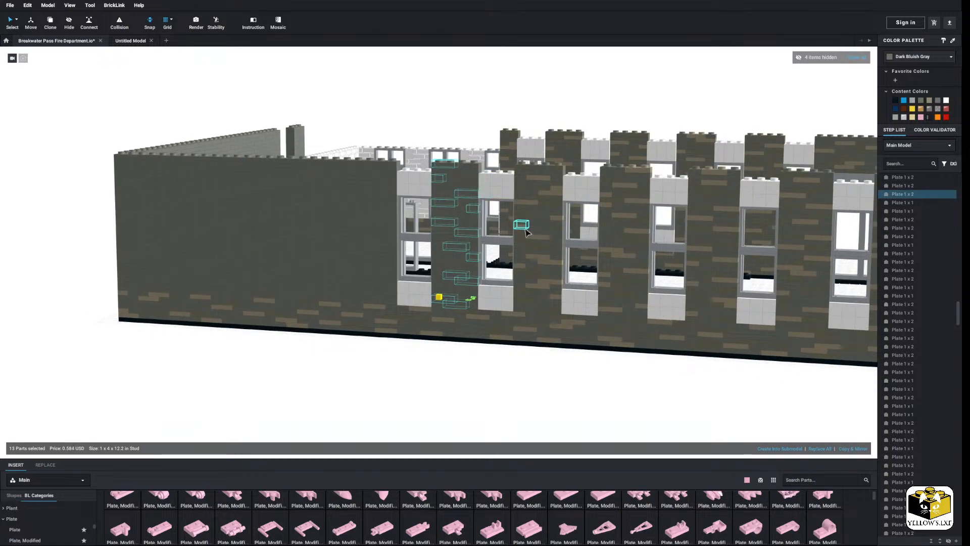
pyautogui.click(410, 388)
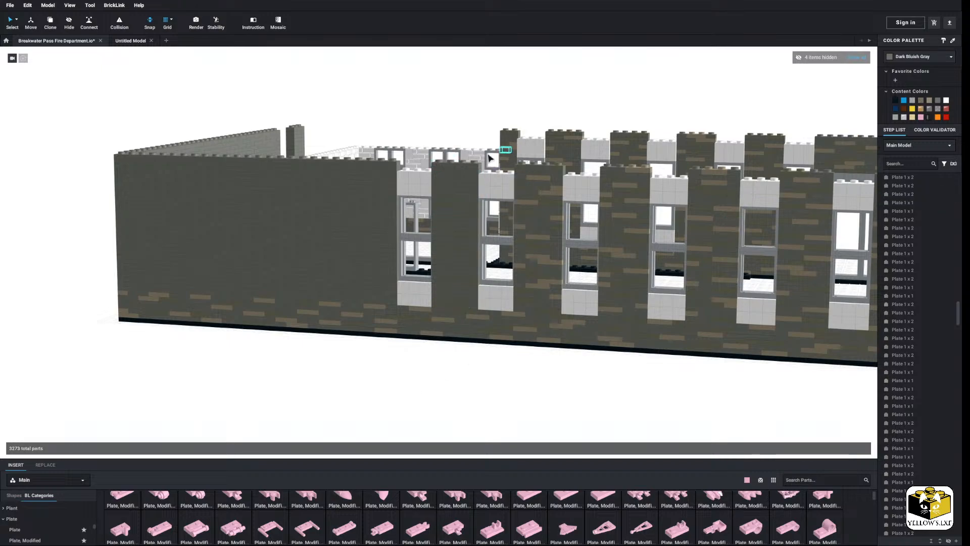
# Recolor 12 scattered plates Dark Tan on the opposite wall's fifth pier between windows, counted from the garage corner
pyautogui.click(474, 170)
pyautogui.keyDown('ctrl'); pyautogui.click(465, 182); pyautogui.keyUp('ctrl')
pyautogui.moveTo(466, 189); pyautogui.dragTo(464, 201, button='right')
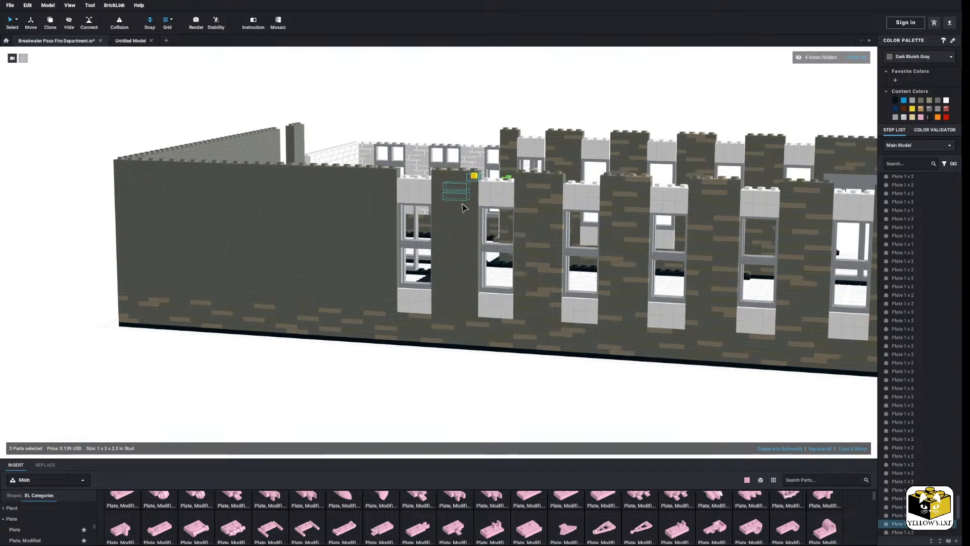
pyautogui.keyDown('ctrl'); pyautogui.click(455, 201); pyautogui.keyUp('ctrl')
pyautogui.keyDown('ctrl'); pyautogui.click(456, 196); pyautogui.keyUp('ctrl')
pyautogui.keyDown('ctrl'); pyautogui.click(468, 220); pyautogui.keyUp('ctrl')
pyautogui.keyDown('ctrl'); pyautogui.click(446, 221); pyautogui.keyUp('ctrl')
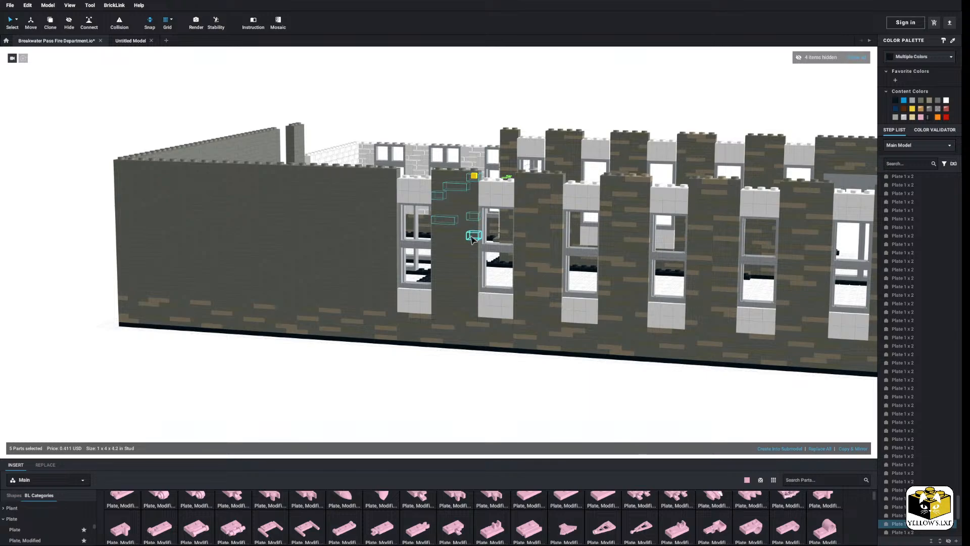
pyautogui.keyDown('ctrl'); pyautogui.click(456, 255); pyautogui.keyUp('ctrl')
pyautogui.keyDown('ctrl'); pyautogui.click(440, 265); pyautogui.keyUp('ctrl')
pyautogui.keyDown('ctrl'); pyautogui.click(463, 280); pyautogui.keyUp('ctrl')
pyautogui.keyDown('ctrl'); pyautogui.click(472, 295); pyautogui.keyUp('ctrl')
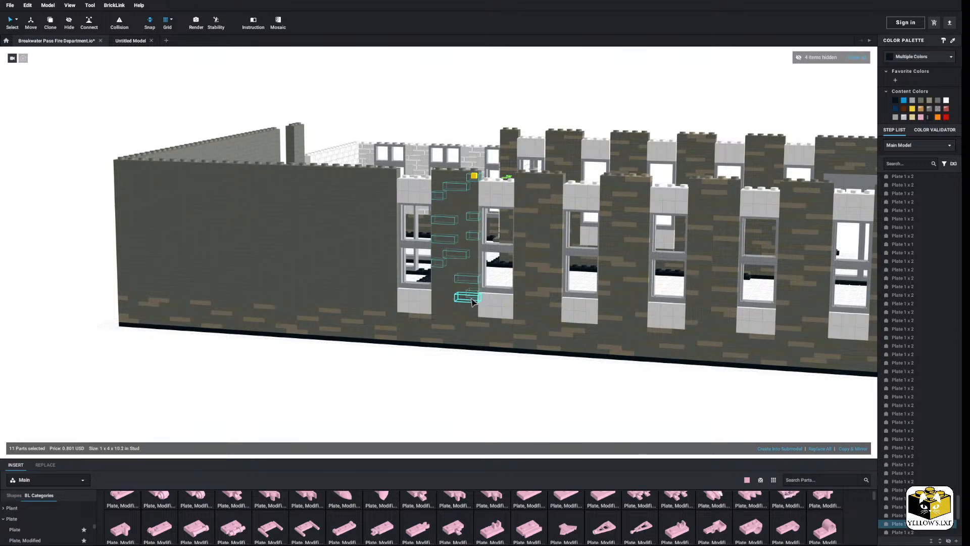
pyautogui.click(935, 105)
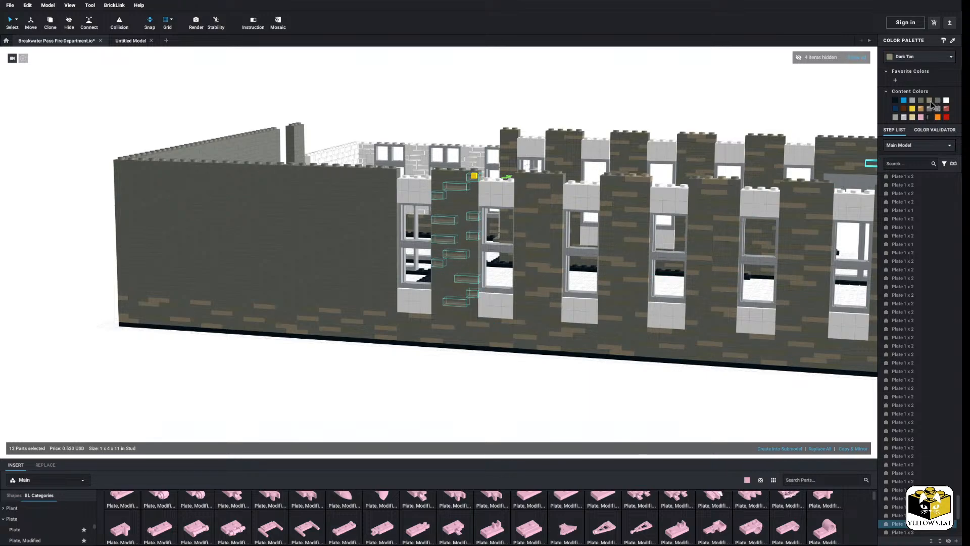
pyautogui.click(490, 384)
# Touch up the mottling near the top of the opposite wall's second pier by recoloring individual plates Dark Gray and Dark Tan
pyautogui.scroll(-4, 483, 372)
pyautogui.moveTo(472, 366); pyautogui.dragTo(466, 375, button='middle')
pyautogui.scroll(3, 482, 371)
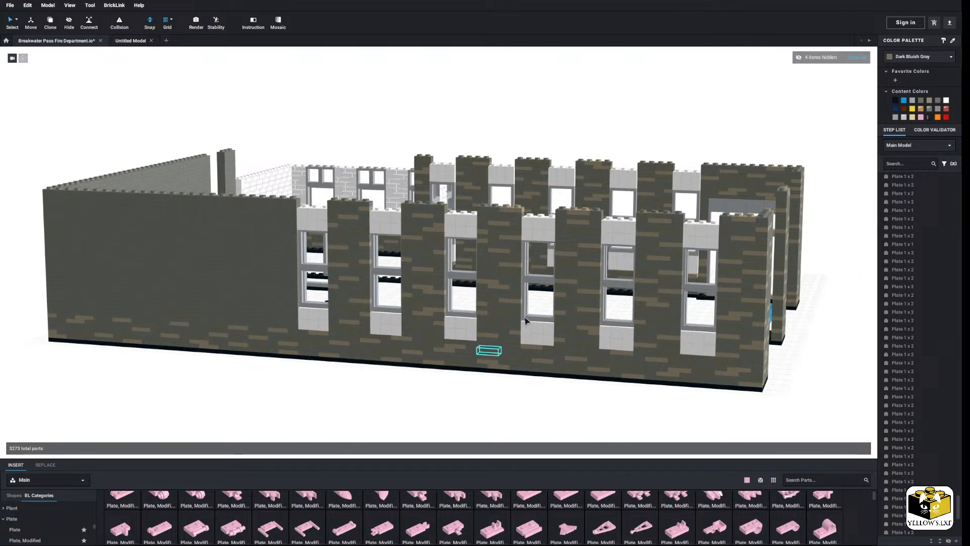
pyautogui.click(579, 225)
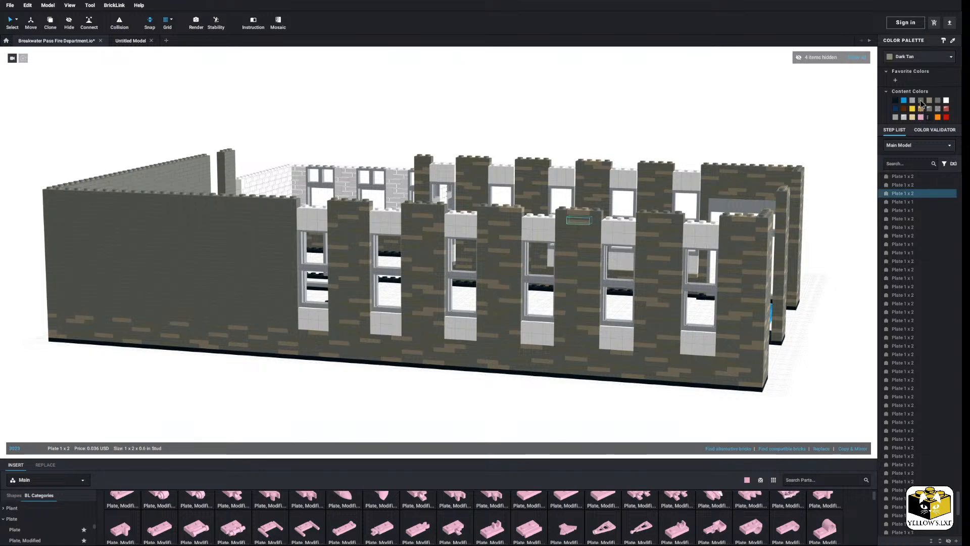
pyautogui.click(562, 221)
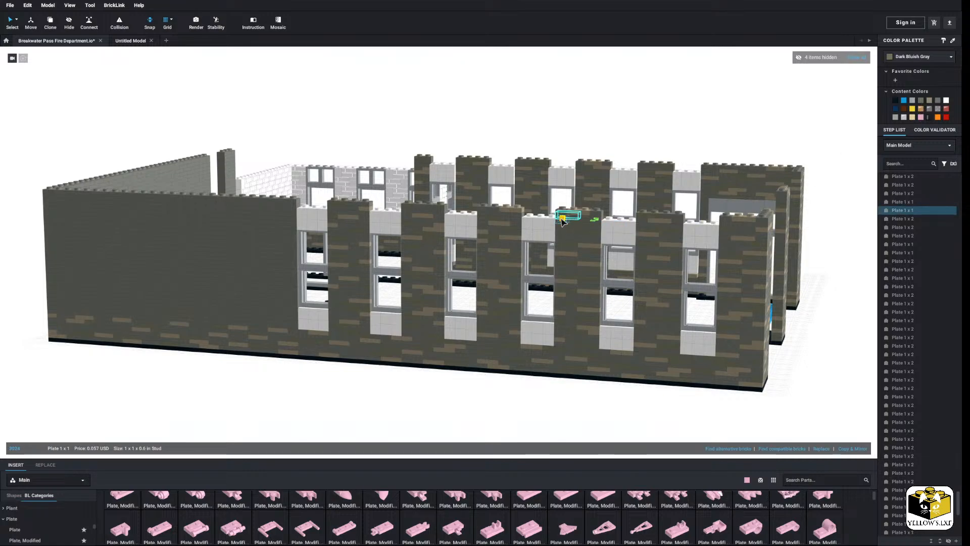
pyautogui.click(562, 222)
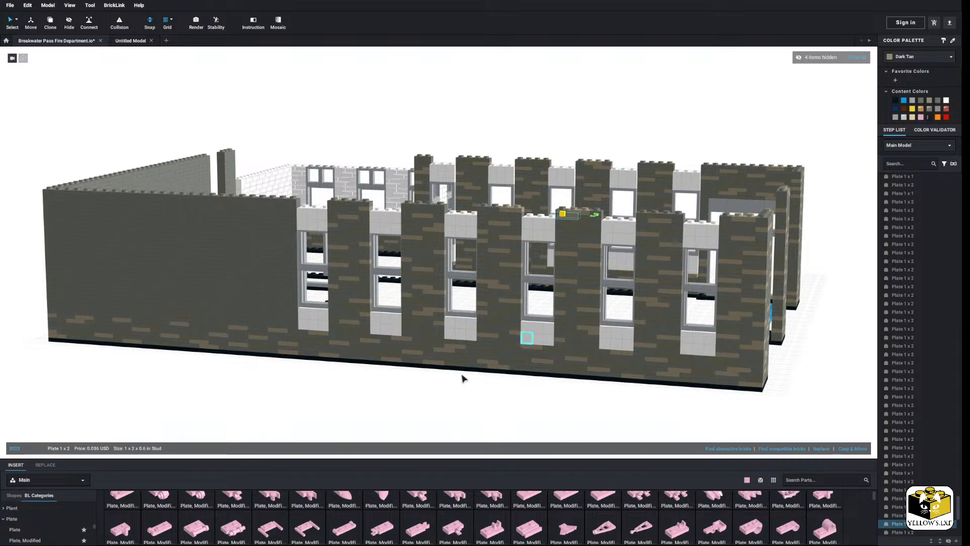
pyautogui.click(404, 397)
pyautogui.moveTo(402, 396); pyautogui.dragTo(424, 393, button='right')
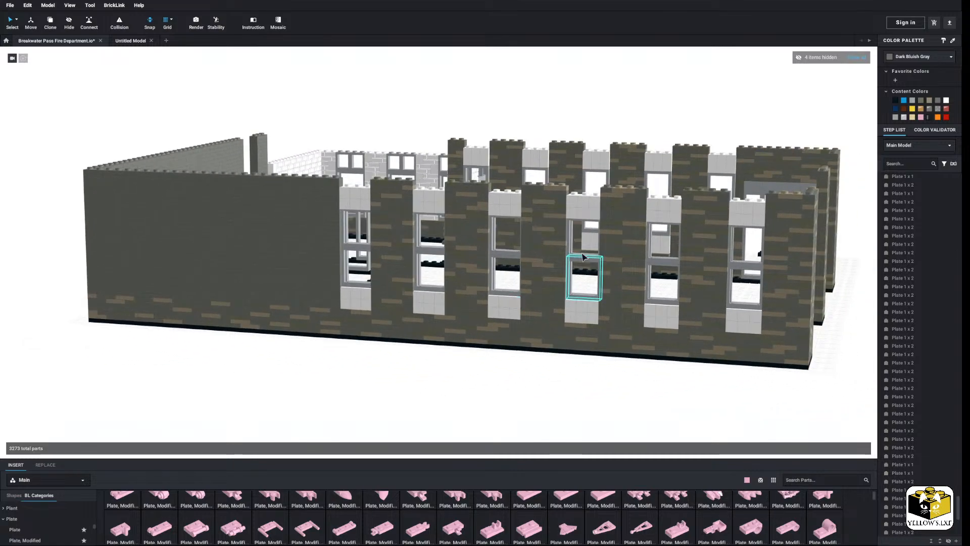
pyautogui.click(637, 205)
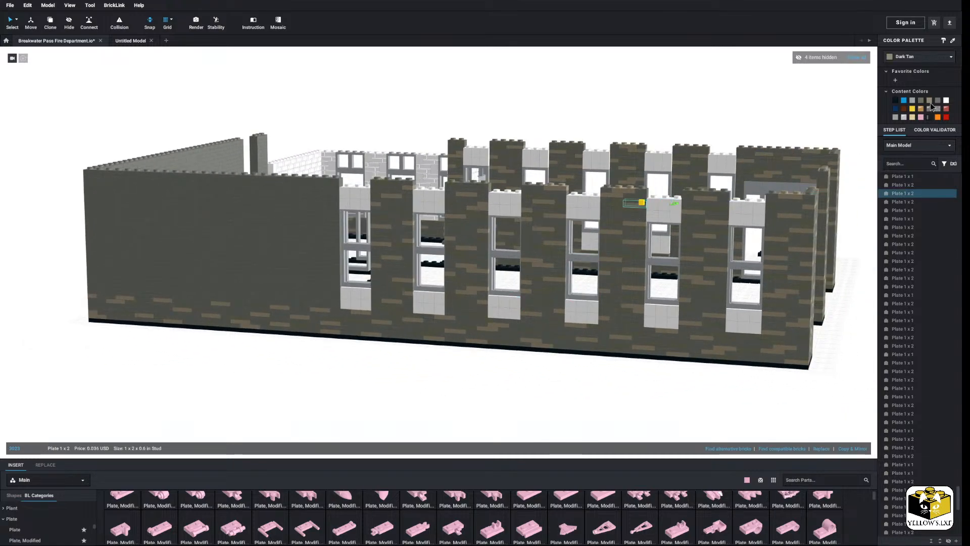
pyautogui.click(483, 390)
# Recolor 12 scattered plates Dark Gray on the back wall's narrow pier between the white brick section and the doorway
pyautogui.moveTo(456, 382); pyautogui.dragTo(528, 389, button='middle')
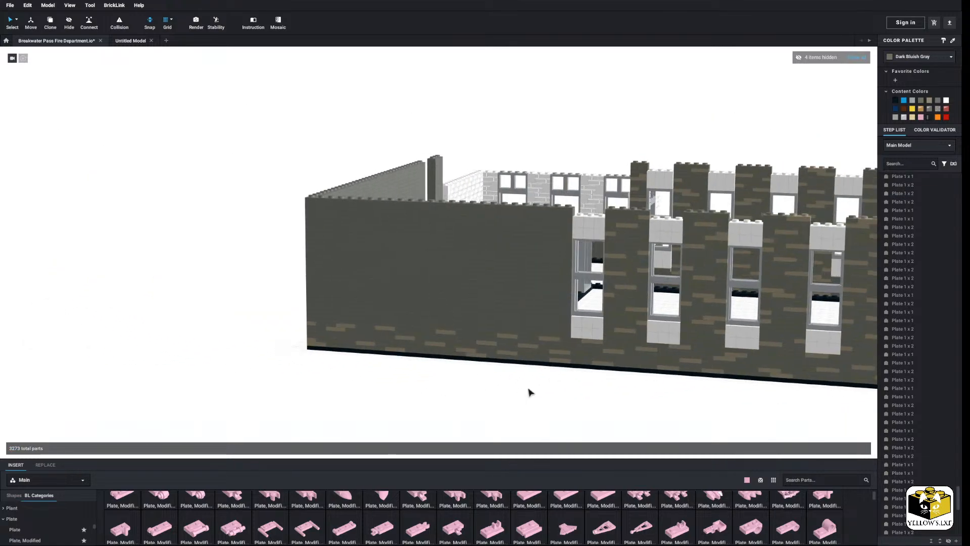
pyautogui.scroll(2, 500, 392)
pyautogui.scroll(-3, 492, 397)
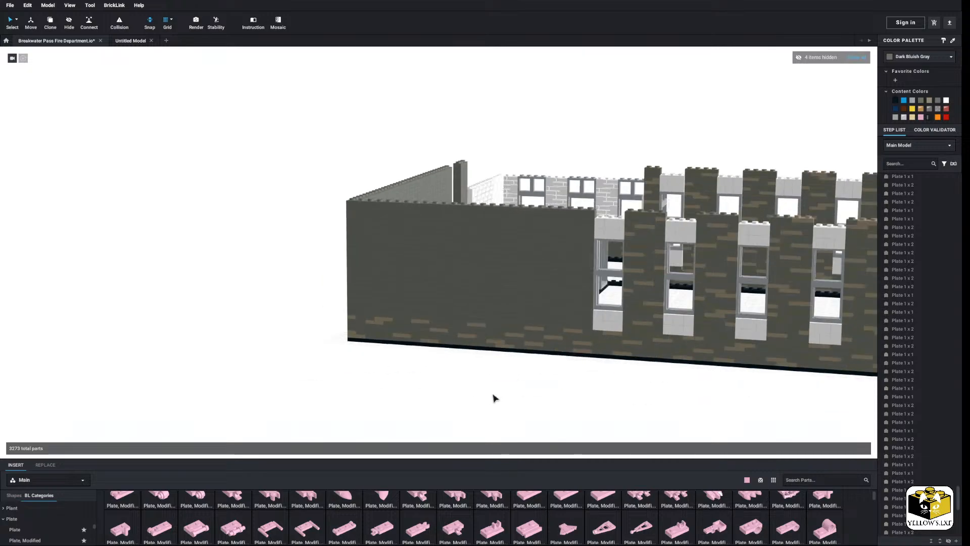
pyautogui.moveTo(494, 397); pyautogui.dragTo(522, 395, button='right')
pyautogui.scroll(-2, 505, 386)
pyautogui.scroll(5, 517, 387)
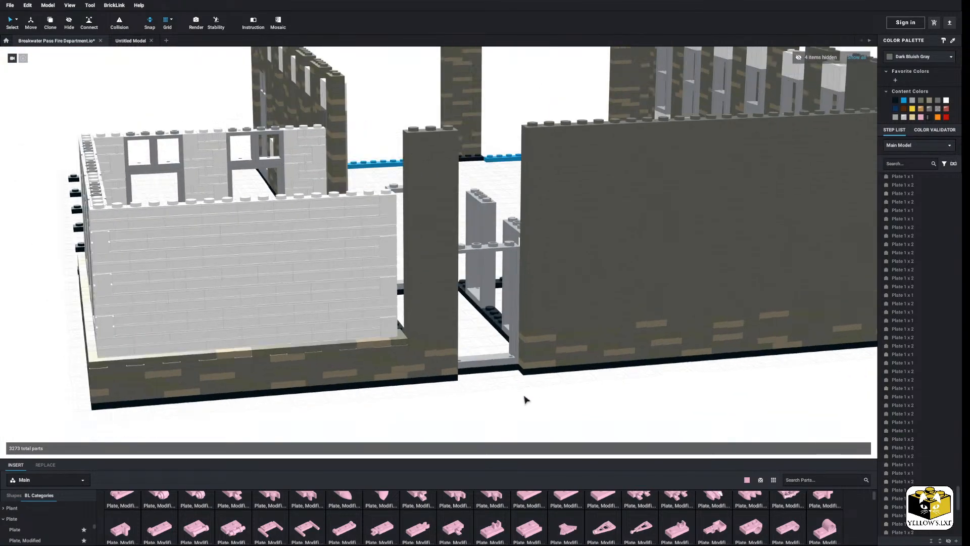
pyautogui.moveTo(522, 395); pyautogui.dragTo(521, 408, button='middle')
pyautogui.click(407, 187)
pyautogui.keyDown('ctrl'); pyautogui.click(437, 204); pyautogui.keyUp('ctrl')
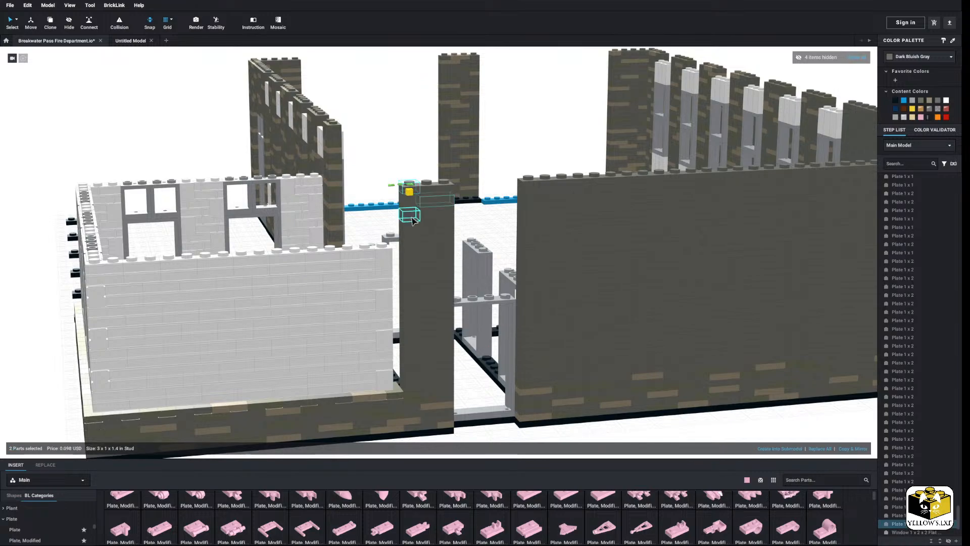
pyautogui.keyDown('ctrl'); pyautogui.click(410, 217); pyautogui.keyUp('ctrl')
pyautogui.keyDown('ctrl'); pyautogui.click(433, 230); pyautogui.keyUp('ctrl')
pyautogui.keyDown('ctrl'); pyautogui.click(410, 245); pyautogui.keyUp('ctrl')
pyautogui.keyDown('ctrl'); pyautogui.click(442, 263); pyautogui.keyUp('ctrl')
pyautogui.keyDown('ctrl'); pyautogui.click(419, 319); pyautogui.keyUp('ctrl')
pyautogui.keyDown('ctrl'); pyautogui.click(439, 333); pyautogui.keyUp('ctrl')
pyautogui.keyDown('ctrl'); pyautogui.click(410, 286); pyautogui.keyUp('ctrl')
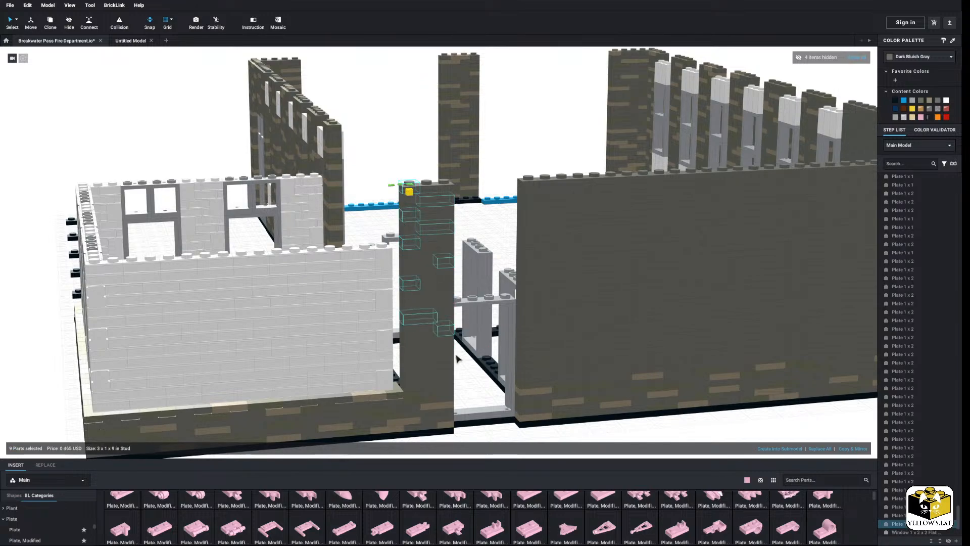
pyautogui.keyDown('ctrl'); pyautogui.click(432, 378); pyautogui.keyUp('ctrl')
pyautogui.keyDown('ctrl'); pyautogui.click(411, 367); pyautogui.keyUp('ctrl')
pyautogui.keyDown('ctrl'); pyautogui.click(442, 304); pyautogui.keyUp('ctrl')
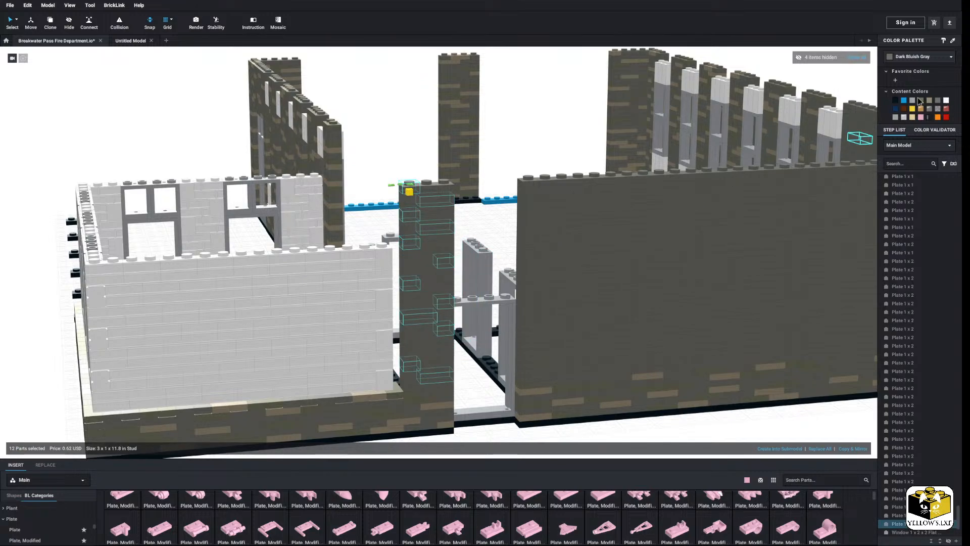
pyautogui.scroll(-3, 534, 409)
pyautogui.click(535, 409)
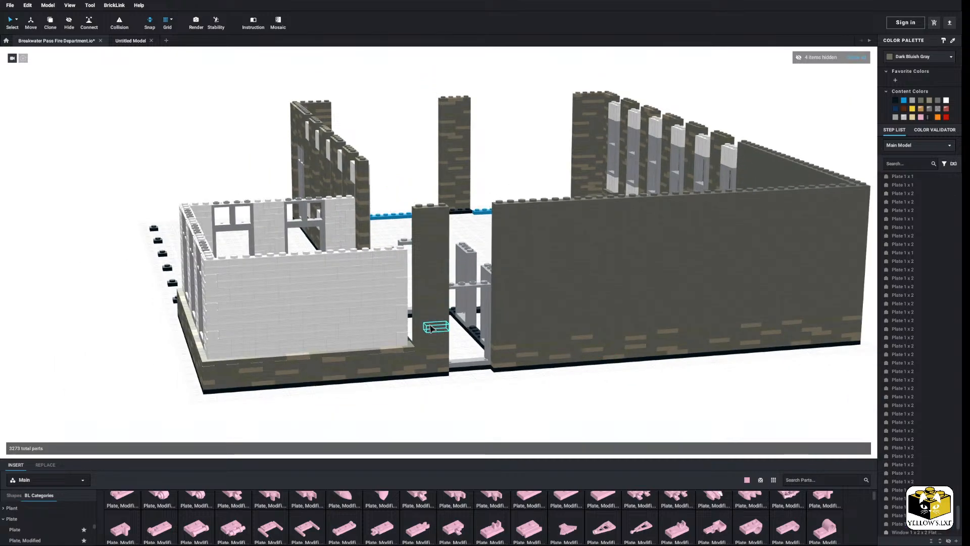
# Recolor 10 scattered plates Dark Tan on the back wall's narrow pier beside the doorway
pyautogui.click(430, 328)
pyautogui.moveTo(434, 253); pyautogui.dragTo(436, 248, button='right')
pyautogui.press('Escape')
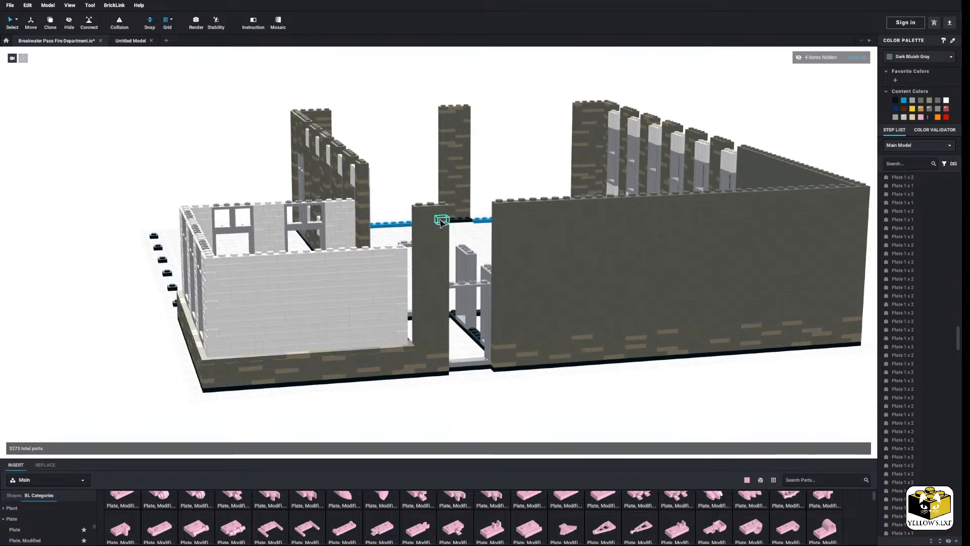
pyautogui.click(446, 215)
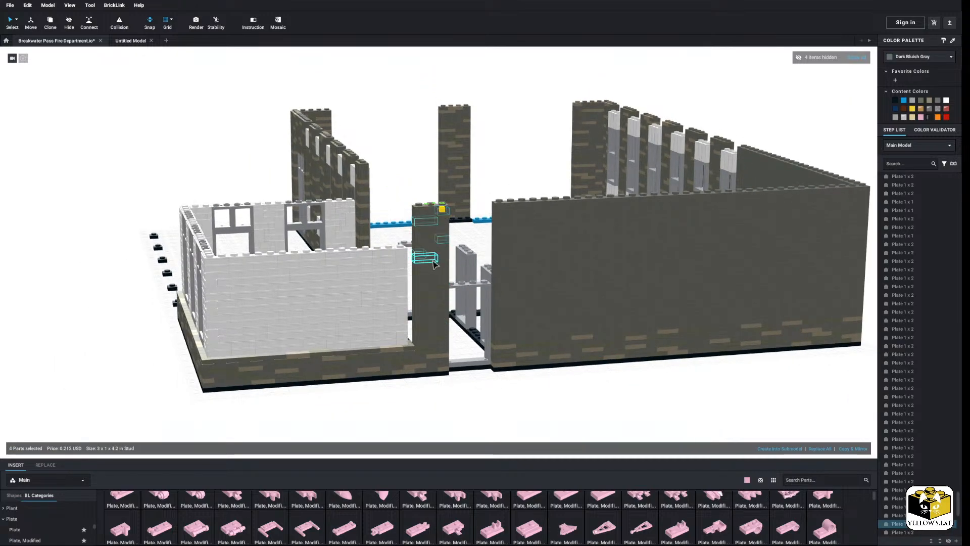
pyautogui.keyDown('ctrl'); pyautogui.click(433, 261); pyautogui.keyUp('ctrl')
pyautogui.keyDown('ctrl'); pyautogui.click(428, 277); pyautogui.keyUp('ctrl')
pyautogui.keyDown('ctrl'); pyautogui.click(435, 282); pyautogui.keyUp('ctrl')
pyautogui.keyDown('ctrl'); pyautogui.click(426, 315); pyautogui.keyUp('ctrl')
pyautogui.keyDown('ctrl'); pyautogui.click(435, 326); pyautogui.keyUp('ctrl')
pyautogui.keyDown('ctrl'); pyautogui.click(427, 350); pyautogui.keyUp('ctrl')
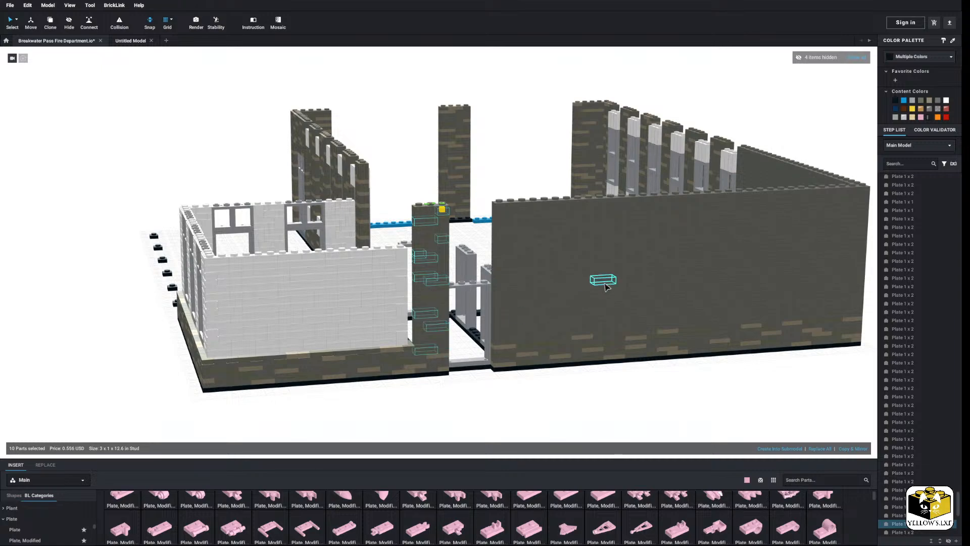
pyautogui.click(928, 103)
pyautogui.click(662, 383)
# Recolor 55 scattered plates Dark Gray across the long plain back wall beside the doorway, above its mottled base
pyautogui.scroll(-2, 628, 400)
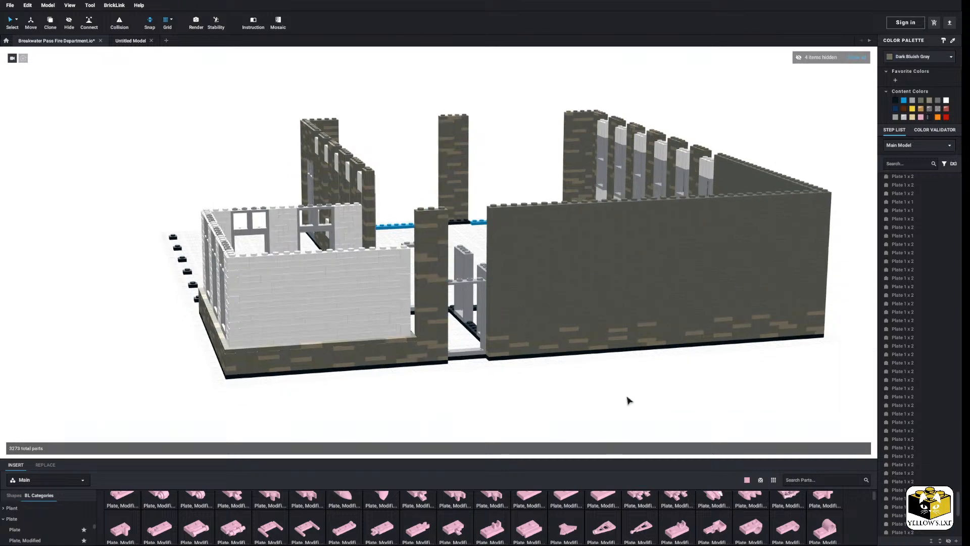
pyautogui.moveTo(628, 401); pyautogui.dragTo(606, 398, button='right')
pyautogui.scroll(2, 614, 398)
pyautogui.moveTo(614, 397); pyautogui.dragTo(528, 378, button='middle')
pyautogui.scroll(2, 600, 392)
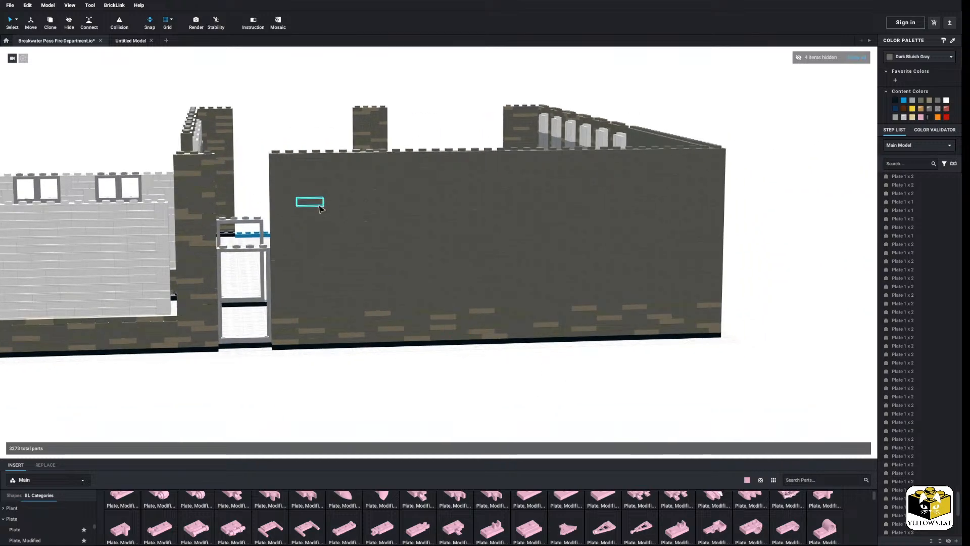
pyautogui.click(276, 156)
pyautogui.keyDown('ctrl'); pyautogui.click(350, 165); pyautogui.keyUp('ctrl')
pyautogui.keyDown('ctrl'); pyautogui.click(323, 186); pyautogui.keyUp('ctrl')
pyautogui.keyDown('ctrl'); pyautogui.click(442, 200); pyautogui.keyUp('ctrl')
pyautogui.keyDown('ctrl'); pyautogui.click(350, 217); pyautogui.keyUp('ctrl')
pyautogui.keyDown('ctrl'); pyautogui.click(456, 237); pyautogui.keyUp('ctrl')
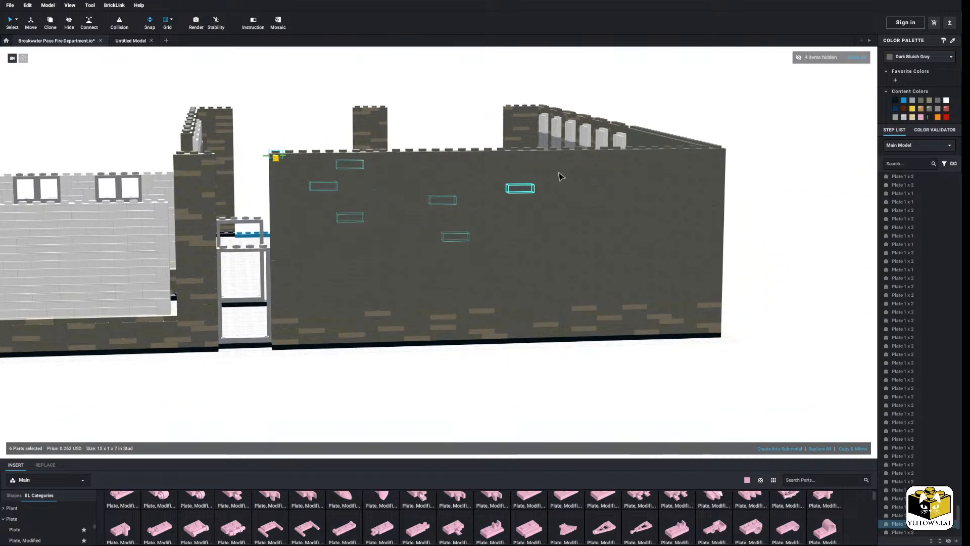
pyautogui.keyDown('ctrl'); pyautogui.click(558, 175); pyautogui.keyUp('ctrl')
pyautogui.moveTo(443, 201); pyautogui.dragTo(483, 248)
pyautogui.keyDown('ctrl'); pyautogui.click(533, 192); pyautogui.keyUp('ctrl')
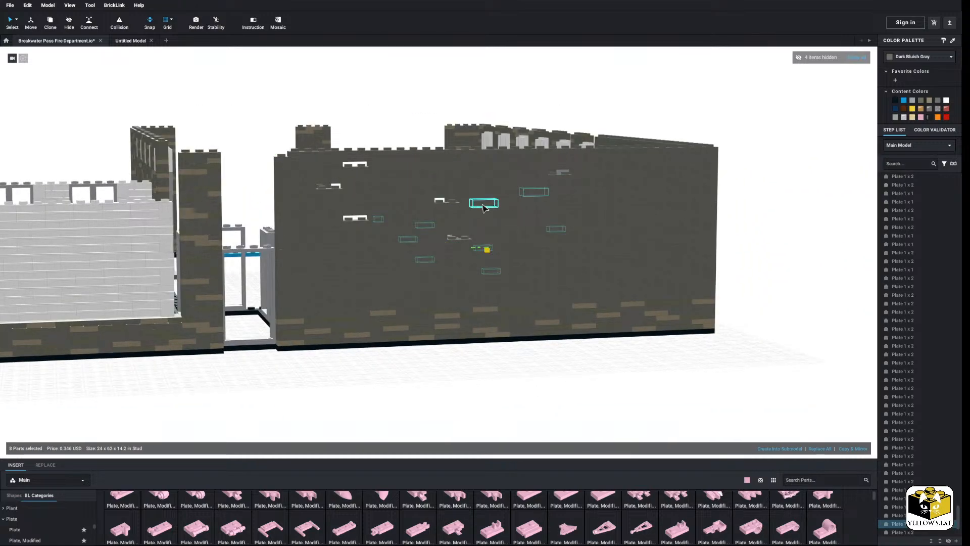
pyautogui.hotkey('ctrl', 'z')
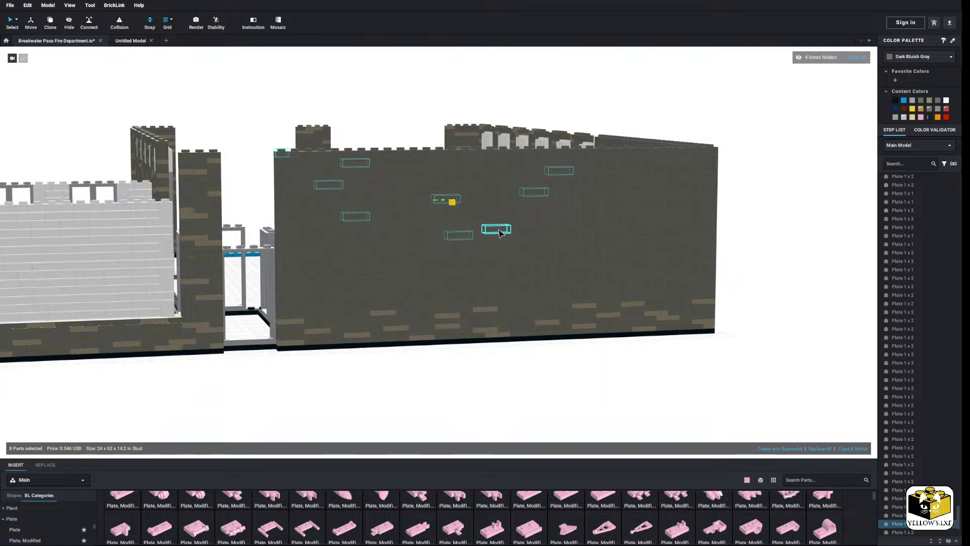
pyautogui.keyDown('ctrl'); pyautogui.click(509, 202); pyautogui.keyUp('ctrl')
pyautogui.keyDown('ctrl'); pyautogui.click(471, 177); pyautogui.keyUp('ctrl')
pyautogui.keyDown('ctrl'); pyautogui.click(420, 167); pyautogui.keyUp('ctrl')
pyautogui.keyDown('ctrl'); pyautogui.click(407, 216); pyautogui.keyUp('ctrl')
pyautogui.keyDown('ctrl'); pyautogui.click(446, 240); pyautogui.keyUp('ctrl')
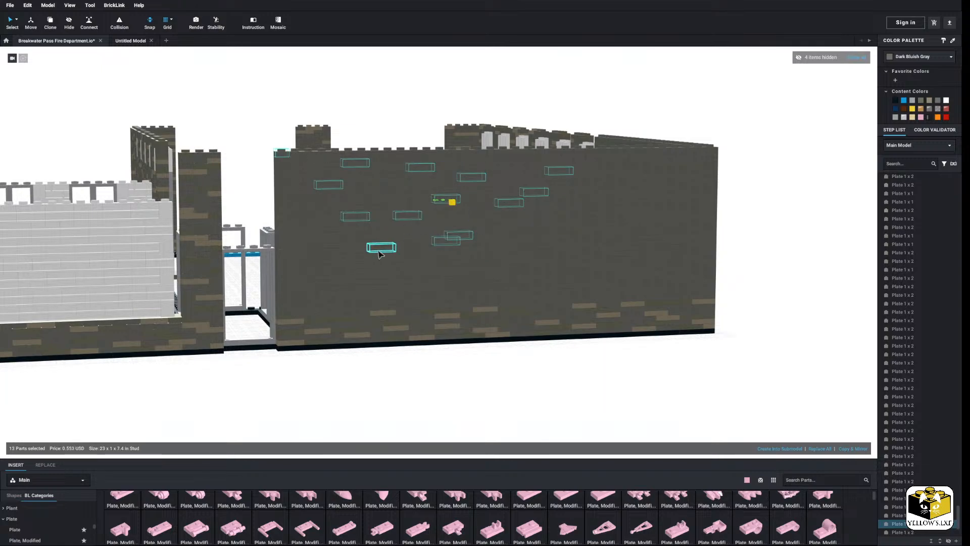
pyautogui.keyDown('ctrl'); pyautogui.click(368, 253); pyautogui.keyUp('ctrl')
pyautogui.keyDown('ctrl'); pyautogui.click(343, 296); pyautogui.keyUp('ctrl')
pyautogui.keyDown('ctrl'); pyautogui.click(289, 234); pyautogui.keyUp('ctrl')
pyautogui.keyDown('ctrl'); pyautogui.click(355, 259); pyautogui.keyUp('ctrl')
pyautogui.keyDown('ctrl'); pyautogui.click(303, 271); pyautogui.keyUp('ctrl')
pyautogui.keyDown('ctrl'); pyautogui.click(329, 238); pyautogui.keyUp('ctrl')
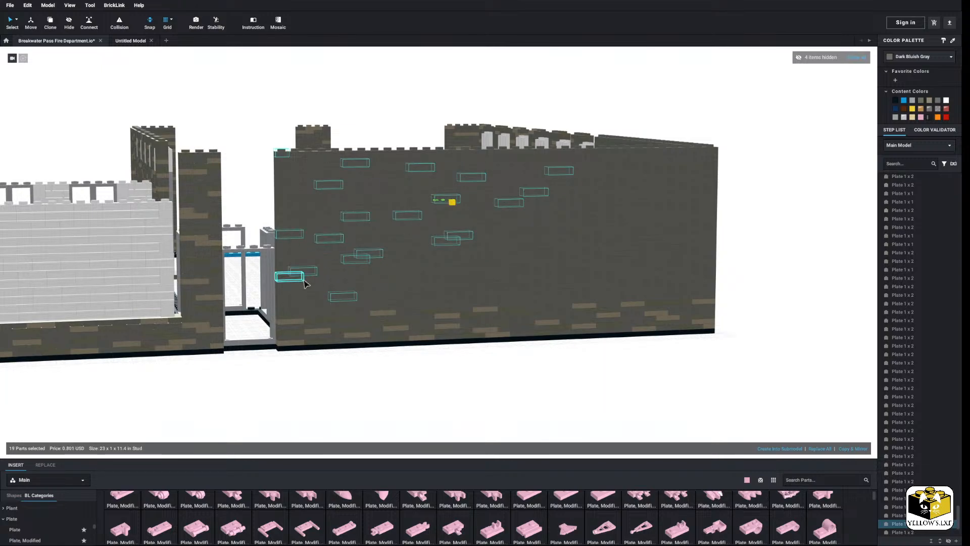
pyautogui.keyDown('ctrl'); pyautogui.click(303, 292); pyautogui.keyUp('ctrl')
pyautogui.keyDown('ctrl'); pyautogui.click(381, 268); pyautogui.keyUp('ctrl')
pyautogui.keyDown('ctrl'); pyautogui.click(433, 267); pyautogui.keyUp('ctrl')
pyautogui.keyDown('ctrl'); pyautogui.click(420, 282); pyautogui.keyUp('ctrl')
pyautogui.keyDown('ctrl'); pyautogui.click(471, 251); pyautogui.keyUp('ctrl')
pyautogui.keyDown('ctrl'); pyautogui.click(508, 254); pyautogui.keyUp('ctrl')
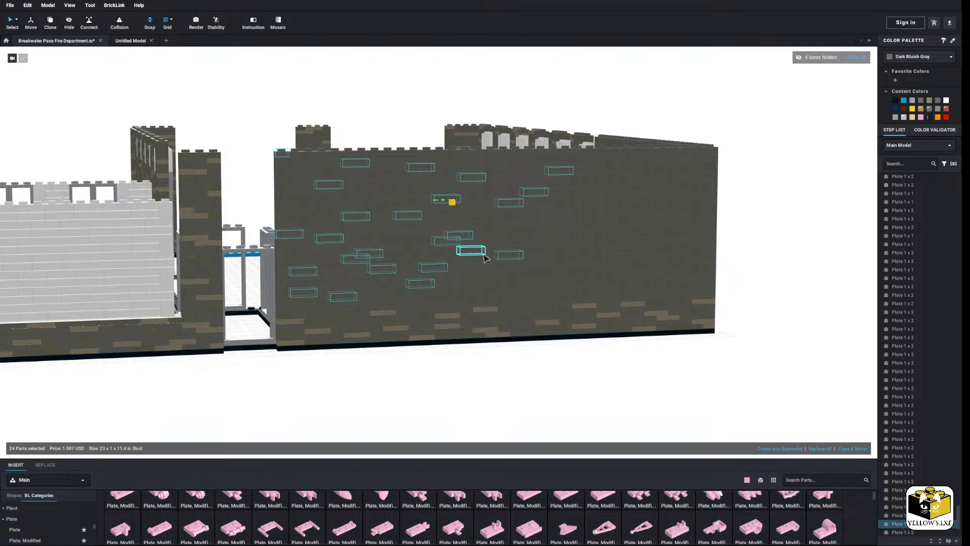
pyautogui.keyDown('ctrl'); pyautogui.click(483, 286); pyautogui.keyUp('ctrl')
pyautogui.keyDown('ctrl'); pyautogui.click(569, 259); pyautogui.keyUp('ctrl')
pyautogui.keyDown('ctrl'); pyautogui.click(558, 222); pyautogui.keyUp('ctrl')
pyautogui.keyDown('ctrl'); pyautogui.click(607, 252); pyautogui.keyUp('ctrl')
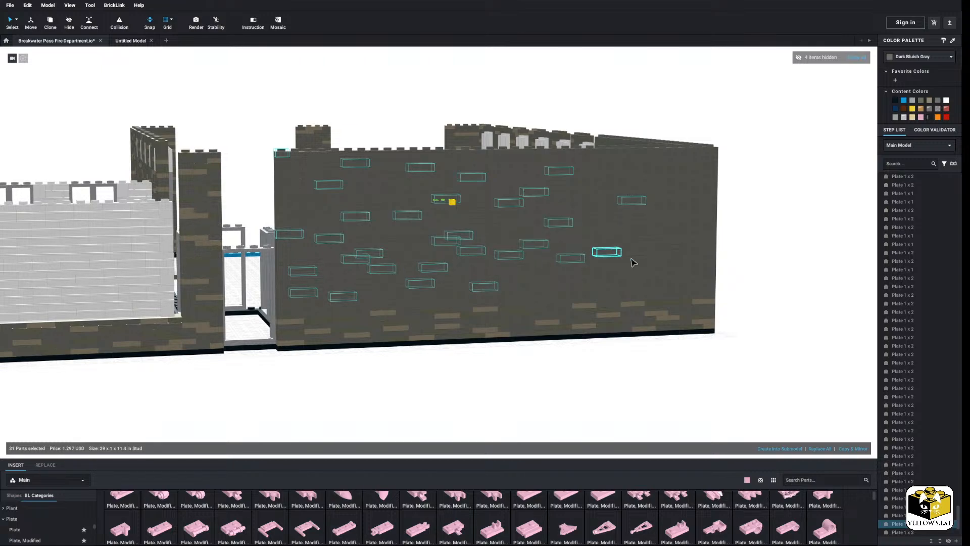
pyautogui.keyDown('ctrl'); pyautogui.click(678, 270); pyautogui.keyUp('ctrl')
pyautogui.keyDown('ctrl'); pyautogui.click(666, 275); pyautogui.keyUp('ctrl')
pyautogui.keyDown('ctrl'); pyautogui.click(595, 287); pyautogui.keyUp('ctrl')
pyautogui.keyDown('ctrl'); pyautogui.click(584, 284); pyautogui.keyUp('ctrl')
pyautogui.keyDown('ctrl'); pyautogui.click(643, 246); pyautogui.keyUp('ctrl')
pyautogui.keyDown('ctrl'); pyautogui.click(551, 286); pyautogui.keyUp('ctrl')
pyautogui.keyDown('ctrl'); pyautogui.click(521, 290); pyautogui.keyUp('ctrl')
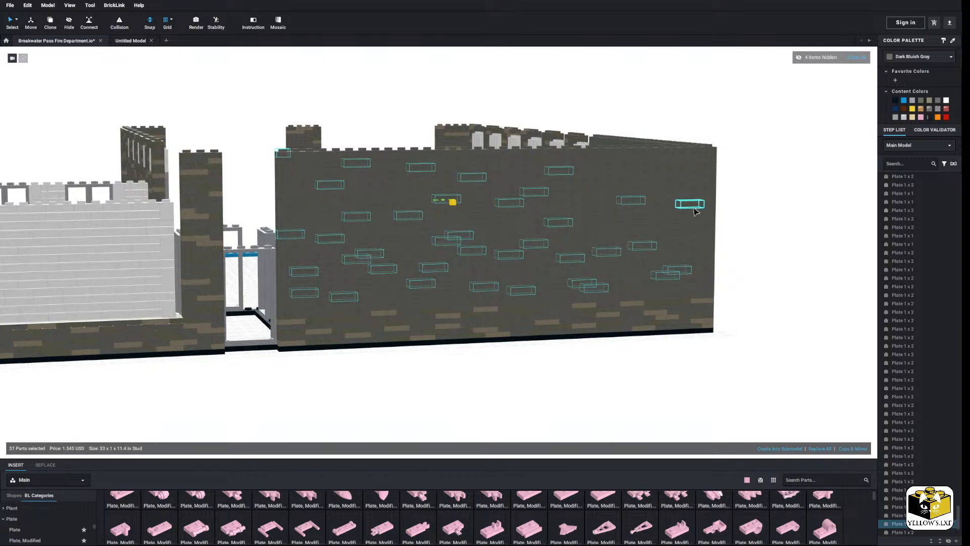
pyautogui.keyDown('ctrl'); pyautogui.click(689, 204); pyautogui.keyUp('ctrl')
pyautogui.keyDown('ctrl'); pyautogui.click(606, 230); pyautogui.keyUp('ctrl')
pyautogui.keyDown('ctrl'); pyautogui.click(594, 196); pyautogui.keyUp('ctrl')
pyautogui.keyDown('ctrl'); pyautogui.click(667, 163); pyautogui.keyUp('ctrl')
pyautogui.keyDown('ctrl'); pyautogui.click(595, 165); pyautogui.keyUp('ctrl')
pyautogui.keyDown('ctrl'); pyautogui.click(631, 169); pyautogui.keyUp('ctrl')
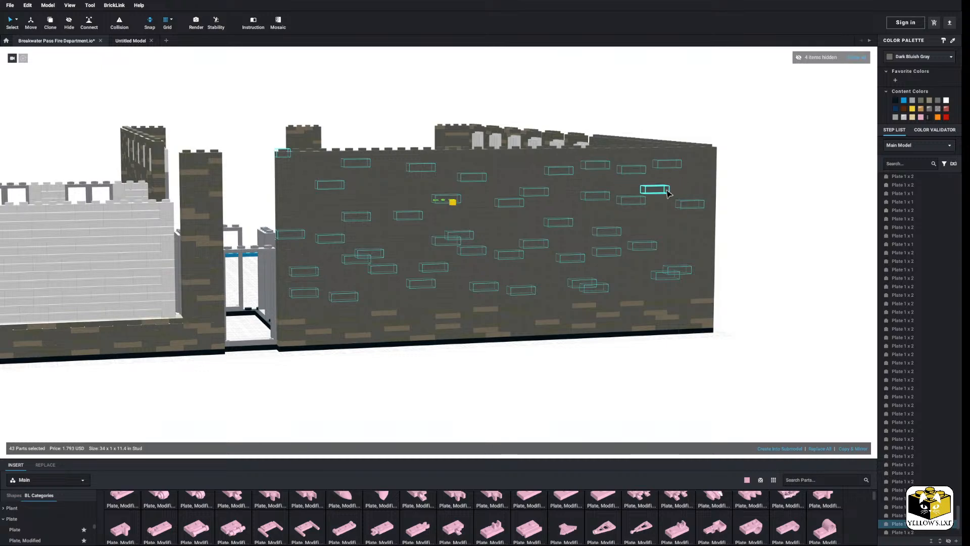
pyautogui.keyDown('ctrl'); pyautogui.click(703, 250); pyautogui.keyUp('ctrl')
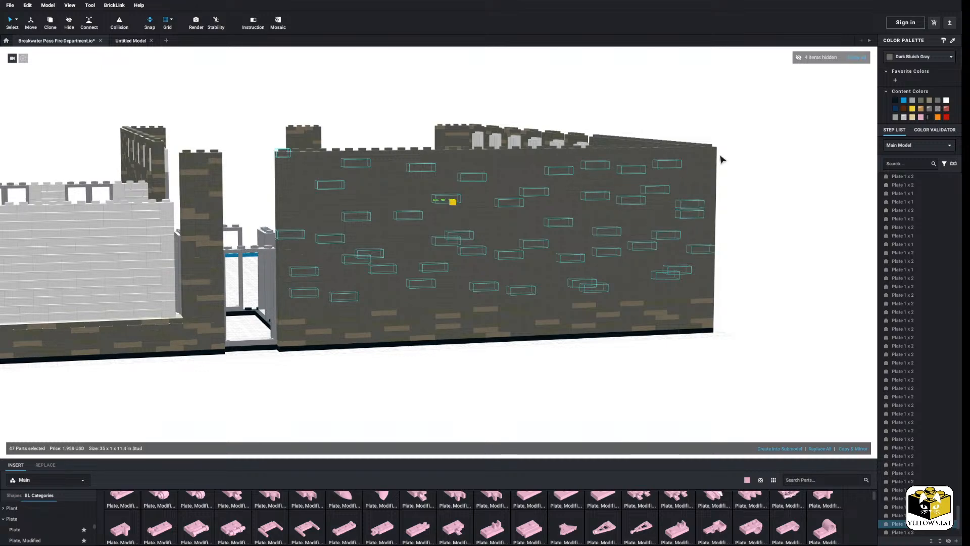
pyautogui.keyDown('ctrl'); pyautogui.click(709, 206); pyautogui.keyUp('ctrl')
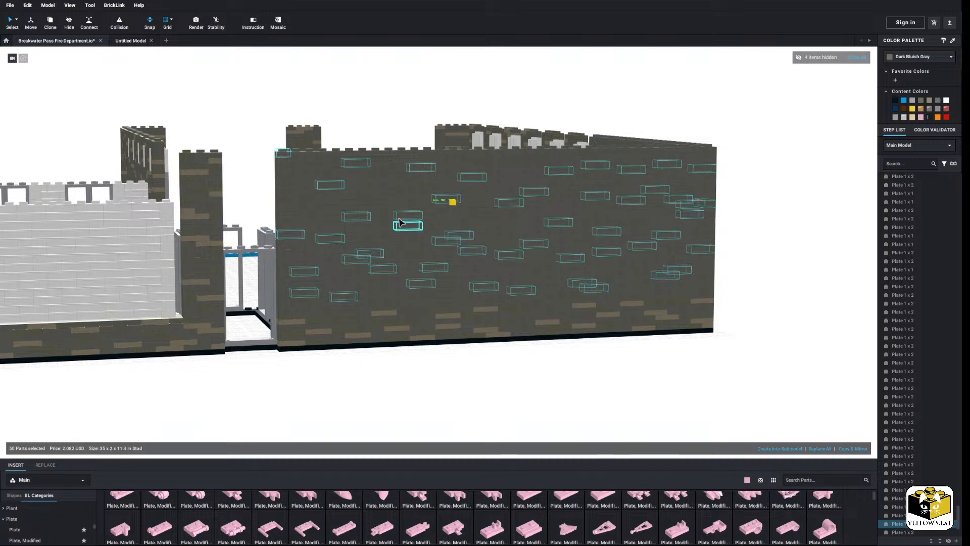
pyautogui.keyDown('ctrl'); pyautogui.click(380, 186); pyautogui.keyUp('ctrl')
pyautogui.keyDown('ctrl'); pyautogui.click(305, 207); pyautogui.keyUp('ctrl')
pyautogui.keyDown('ctrl'); pyautogui.click(291, 181); pyautogui.keyUp('ctrl')
pyautogui.keyDown('ctrl'); pyautogui.click(353, 236); pyautogui.keyUp('ctrl')
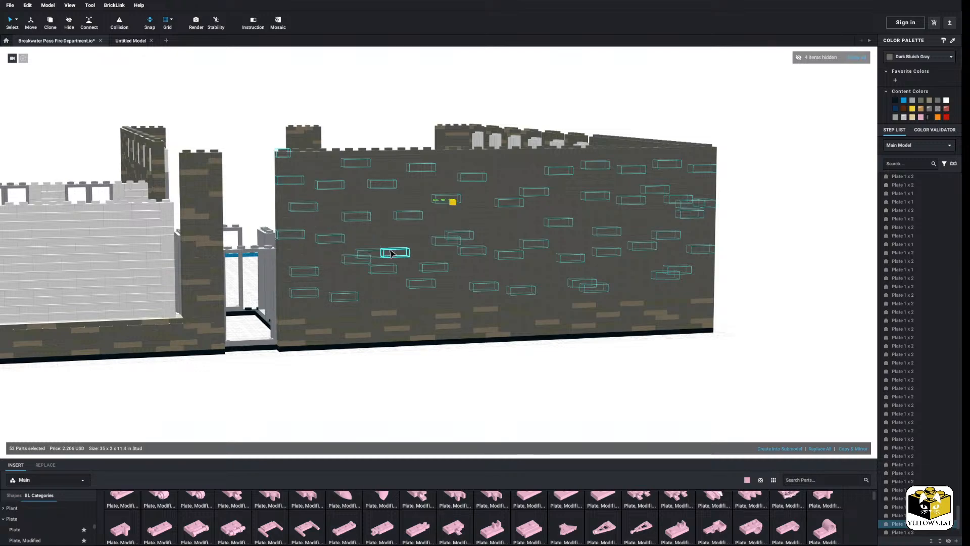
pyautogui.keyDown('ctrl'); pyautogui.click(395, 243); pyautogui.keyUp('ctrl')
pyautogui.keyDown('ctrl'); pyautogui.click(370, 296); pyautogui.keyUp('ctrl')
pyautogui.keyDown('ctrl'); pyautogui.click(370, 296); pyautogui.keyUp('ctrl')
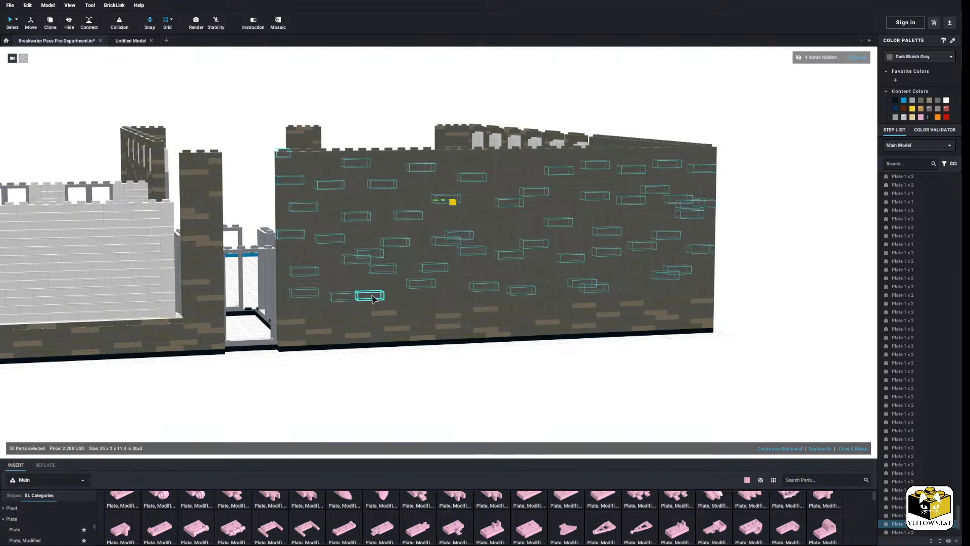
pyautogui.keyDown('ctrl'); pyautogui.click(409, 300); pyautogui.keyUp('ctrl')
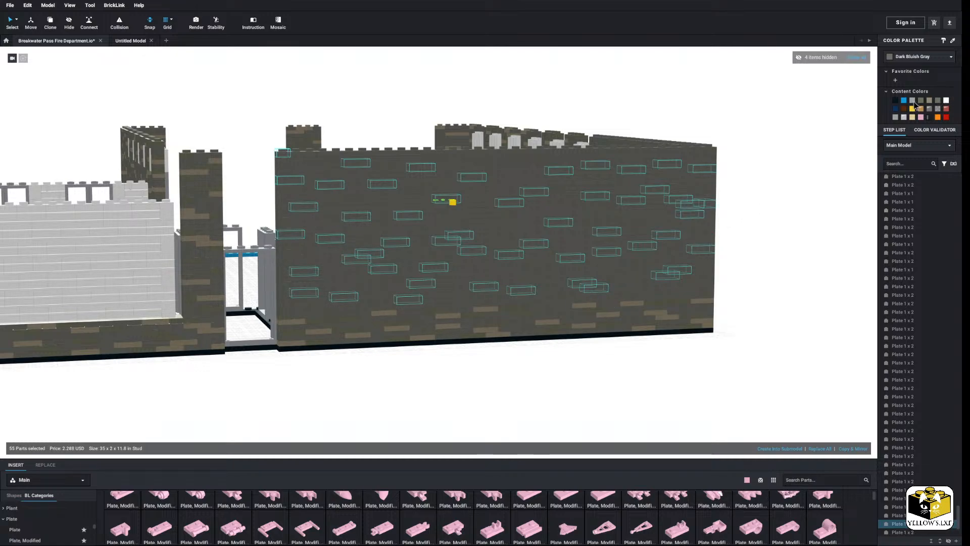
pyautogui.click(847, 185)
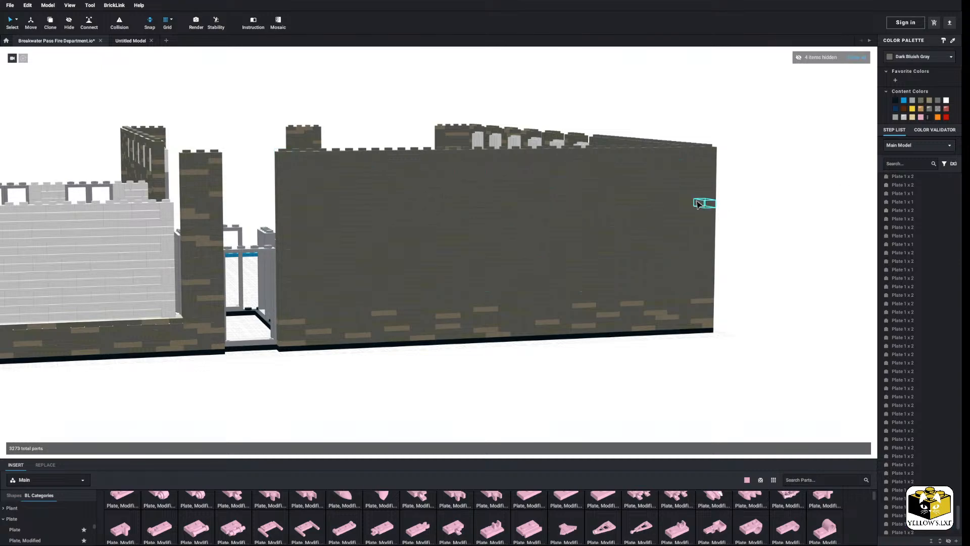
pyautogui.click(699, 182)
pyautogui.keyDown('ctrl'); pyautogui.click(619, 206); pyautogui.keyUp('ctrl')
pyautogui.keyDown('ctrl'); pyautogui.click(646, 226); pyautogui.keyUp('ctrl')
pyautogui.keyDown('ctrl'); pyautogui.click(547, 187); pyautogui.keyUp('ctrl')
pyautogui.keyDown('ctrl'); pyautogui.click(647, 185); pyautogui.keyUp('ctrl')
pyautogui.keyDown('ctrl'); pyautogui.click(583, 201); pyautogui.keyUp('ctrl')
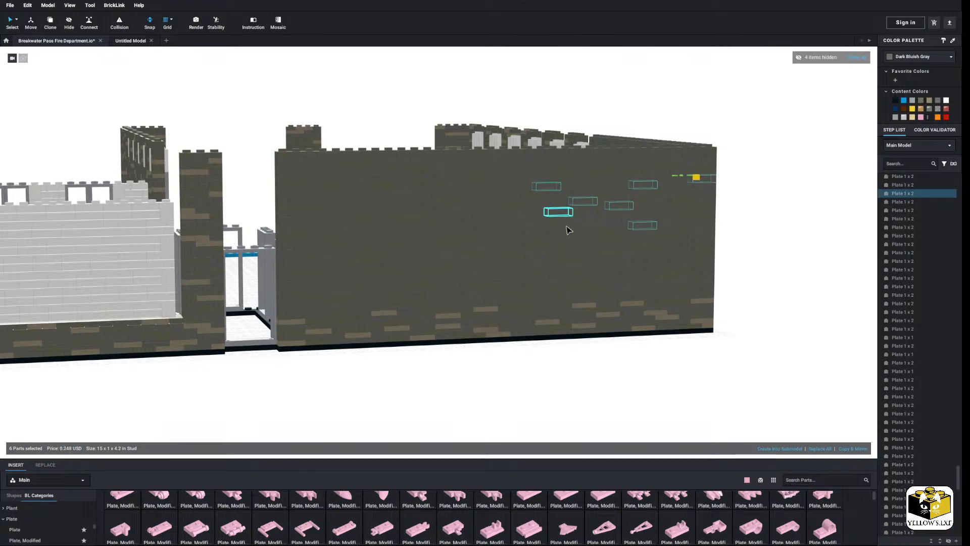
pyautogui.keyDown('ctrl'); pyautogui.click(561, 222); pyautogui.keyUp('ctrl')
pyautogui.keyDown('ctrl'); pyautogui.click(583, 180); pyautogui.keyUp('ctrl')
pyautogui.keyDown('ctrl'); pyautogui.click(611, 207); pyautogui.keyUp('ctrl')
pyautogui.keyDown('ctrl'); pyautogui.click(589, 254); pyautogui.keyUp('ctrl')
pyautogui.keyDown('ctrl'); pyautogui.click(643, 216); pyautogui.keyUp('ctrl')
pyautogui.keyDown('ctrl'); pyautogui.click(619, 216); pyautogui.keyUp('ctrl')
pyautogui.keyDown('ctrl'); pyautogui.click(585, 233); pyautogui.keyUp('ctrl')
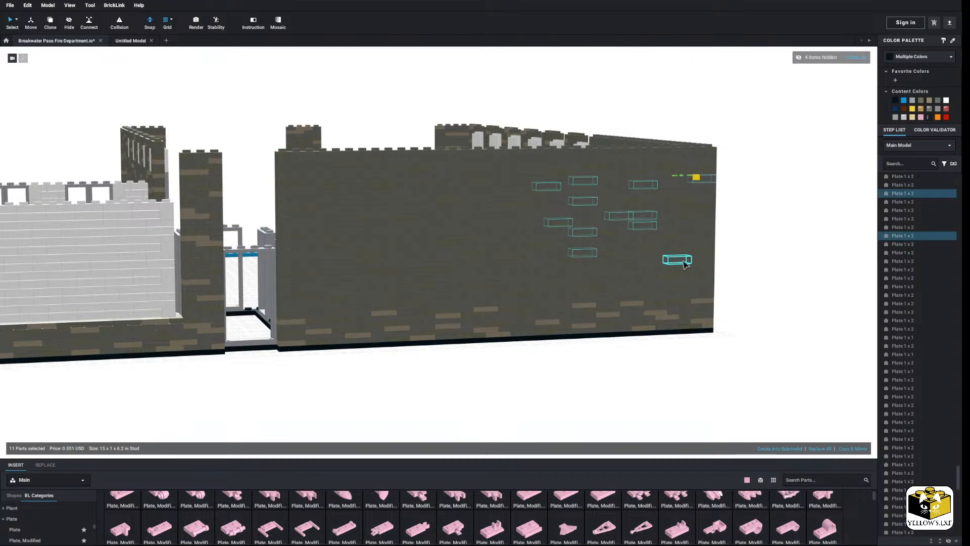
pyautogui.keyDown('ctrl'); pyautogui.click(680, 260); pyautogui.keyUp('ctrl')
pyautogui.keyDown('ctrl'); pyautogui.click(653, 271); pyautogui.keyUp('ctrl')
pyautogui.moveTo(685, 217); pyautogui.dragTo(694, 217, button='right')
pyautogui.keyDown('ctrl'); pyautogui.click(582, 272); pyautogui.keyUp('ctrl')
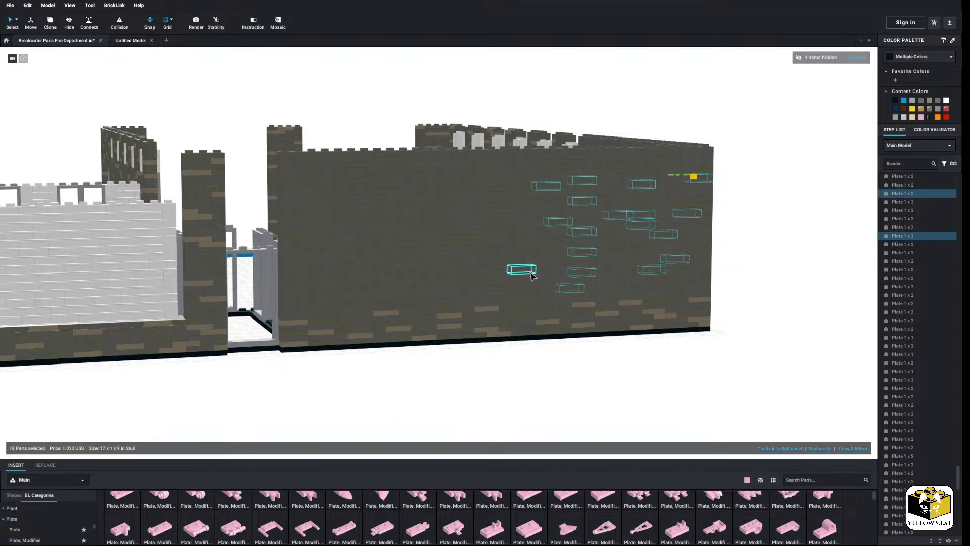
pyautogui.keyDown('ctrl'); pyautogui.click(549, 259); pyautogui.keyUp('ctrl')
pyautogui.keyDown('ctrl'); pyautogui.click(542, 264); pyautogui.keyUp('ctrl')
pyautogui.keyDown('ctrl'); pyautogui.click(525, 251); pyautogui.keyUp('ctrl')
pyautogui.keyDown('ctrl'); pyautogui.click(456, 243); pyautogui.keyUp('ctrl')
pyautogui.click(489, 217)
pyautogui.moveTo(489, 218); pyautogui.dragTo(503, 227, button='right')
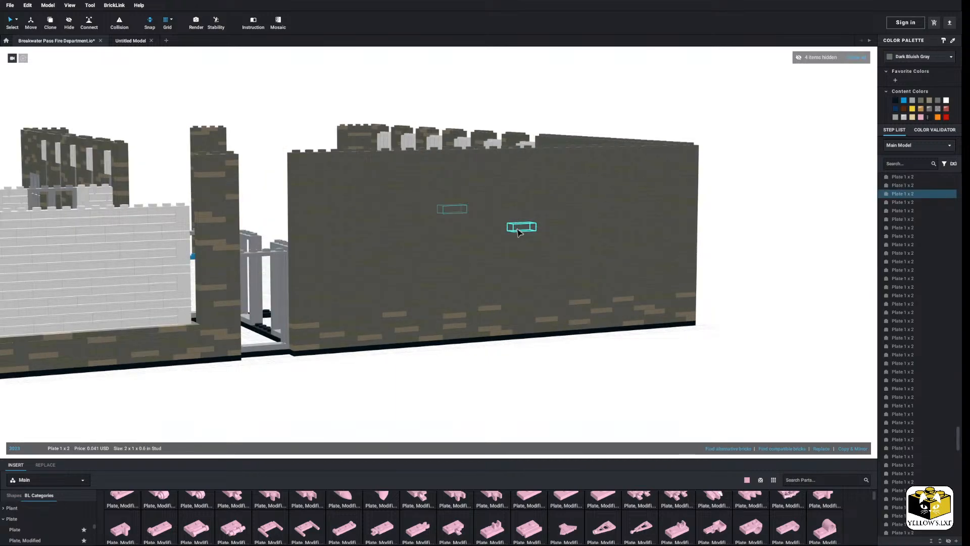
pyautogui.moveTo(519, 232); pyautogui.dragTo(513, 232, button='right')
pyautogui.click(765, 242)
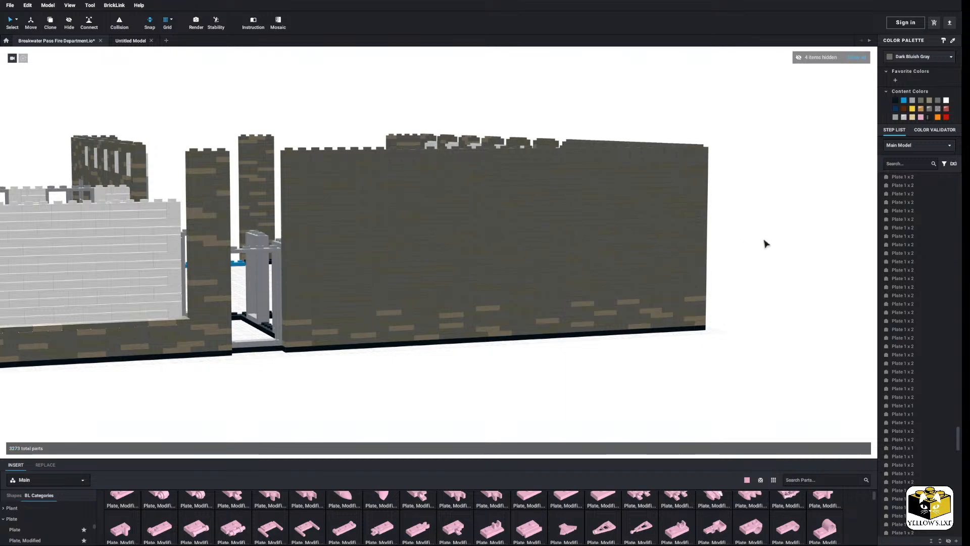
pyautogui.click(685, 173)
pyautogui.keyDown('ctrl'); pyautogui.click(604, 201); pyautogui.keyUp('ctrl')
pyautogui.keyDown('ctrl'); pyautogui.click(659, 215); pyautogui.keyUp('ctrl')
pyautogui.keyDown('ctrl'); pyautogui.click(559, 242); pyautogui.keyUp('ctrl')
pyautogui.keyDown('ctrl'); pyautogui.click(592, 226); pyautogui.keyUp('ctrl')
pyautogui.keyDown('ctrl'); pyautogui.click(636, 224); pyautogui.keyUp('ctrl')
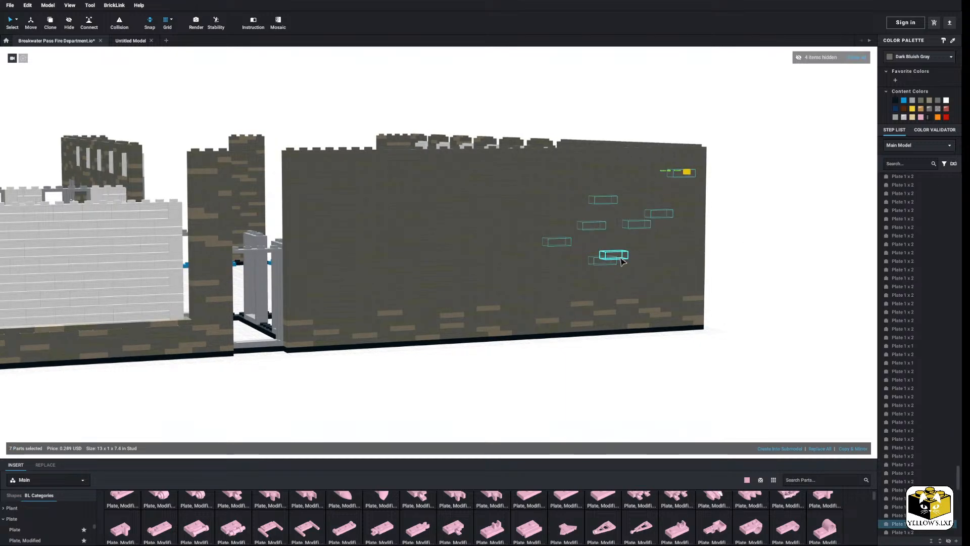
pyautogui.keyDown('ctrl'); pyautogui.click(614, 255); pyautogui.keyUp('ctrl')
pyautogui.keyDown('ctrl'); pyautogui.click(668, 268); pyautogui.keyUp('ctrl')
pyautogui.keyDown('ctrl'); pyautogui.click(649, 299); pyautogui.keyUp('ctrl')
pyautogui.keyDown('ctrl'); pyautogui.click(680, 263); pyautogui.keyUp('ctrl')
pyautogui.keyDown('ctrl'); pyautogui.click(593, 286); pyautogui.keyUp('ctrl')
pyautogui.keyDown('ctrl'); pyautogui.click(545, 278); pyautogui.keyUp('ctrl')
pyautogui.keyDown('ctrl'); pyautogui.click(510, 263); pyautogui.keyUp('ctrl')
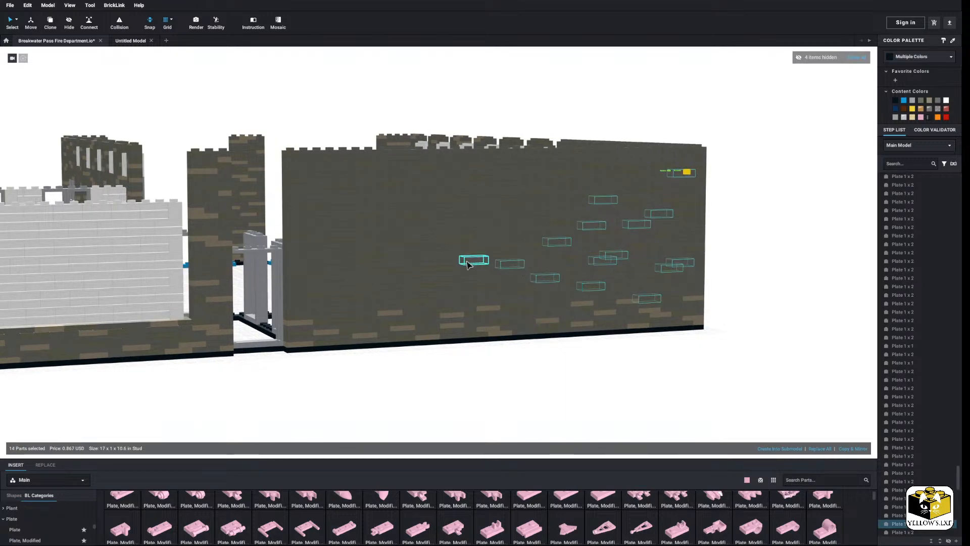
pyautogui.keyDown('ctrl'); pyautogui.click(473, 260); pyautogui.keyUp('ctrl')
pyautogui.keyDown('ctrl'); pyautogui.click(461, 234); pyautogui.keyUp('ctrl')
pyautogui.keyDown('ctrl'); pyautogui.click(613, 275); pyautogui.keyUp('ctrl')
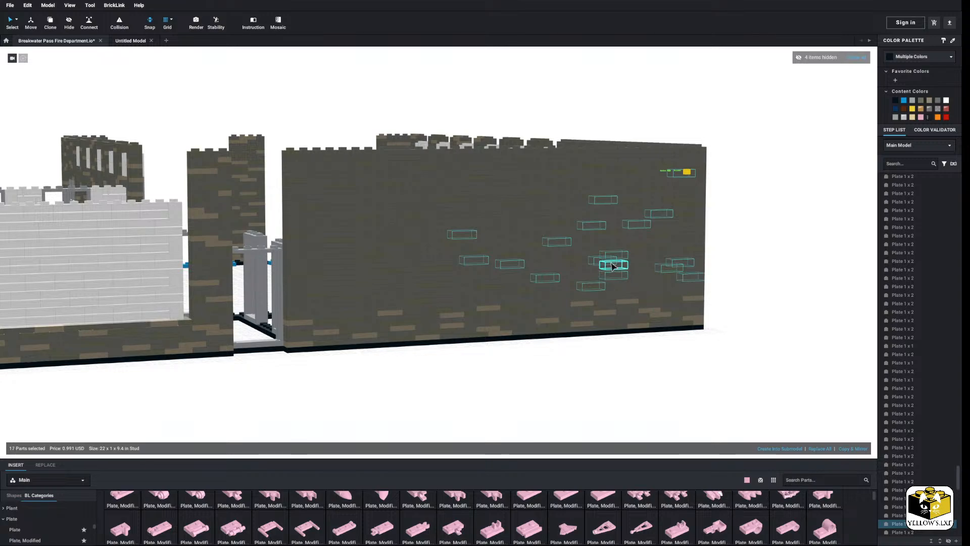
pyautogui.keyDown('ctrl'); pyautogui.click(669, 238); pyautogui.keyUp('ctrl')
pyautogui.keyDown('ctrl'); pyautogui.click(626, 179); pyautogui.keyUp('ctrl')
pyautogui.keyDown('ctrl'); pyautogui.click(580, 159); pyautogui.keyUp('ctrl')
pyautogui.keyDown('ctrl'); pyautogui.click(557, 179); pyautogui.keyUp('ctrl')
pyautogui.keyDown('ctrl'); pyautogui.click(533, 201); pyautogui.keyUp('ctrl')
pyautogui.keyDown('ctrl'); pyautogui.click(474, 218); pyautogui.keyUp('ctrl')
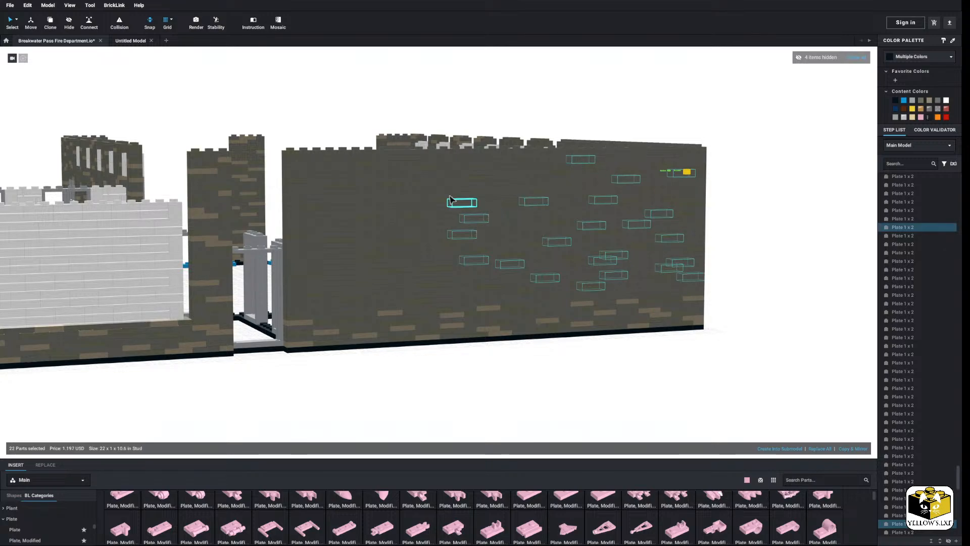
pyautogui.keyDown('ctrl'); pyautogui.click(534, 170); pyautogui.keyUp('ctrl')
pyautogui.keyDown('ctrl'); pyautogui.click(486, 181); pyautogui.keyUp('ctrl')
pyautogui.keyDown('ctrl'); pyautogui.click(449, 166); pyautogui.keyUp('ctrl')
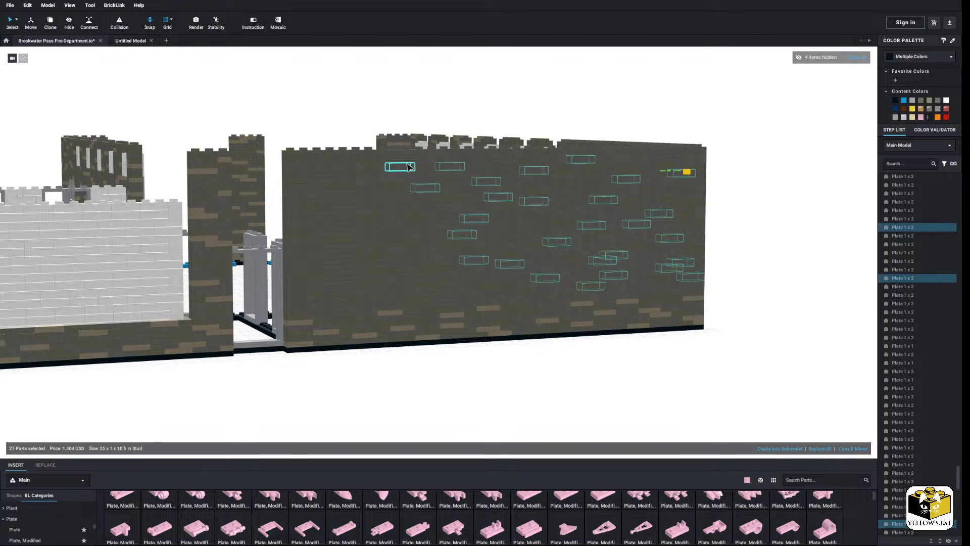
pyautogui.keyDown('ctrl'); pyautogui.click(387, 161); pyautogui.keyUp('ctrl')
pyautogui.keyDown('ctrl'); pyautogui.click(336, 173); pyautogui.keyUp('ctrl')
pyautogui.keyDown('ctrl'); pyautogui.click(361, 205); pyautogui.keyUp('ctrl')
pyautogui.keyDown('ctrl'); pyautogui.click(413, 236); pyautogui.keyUp('ctrl')
pyautogui.keyDown('ctrl'); pyautogui.click(349, 222); pyautogui.keyUp('ctrl')
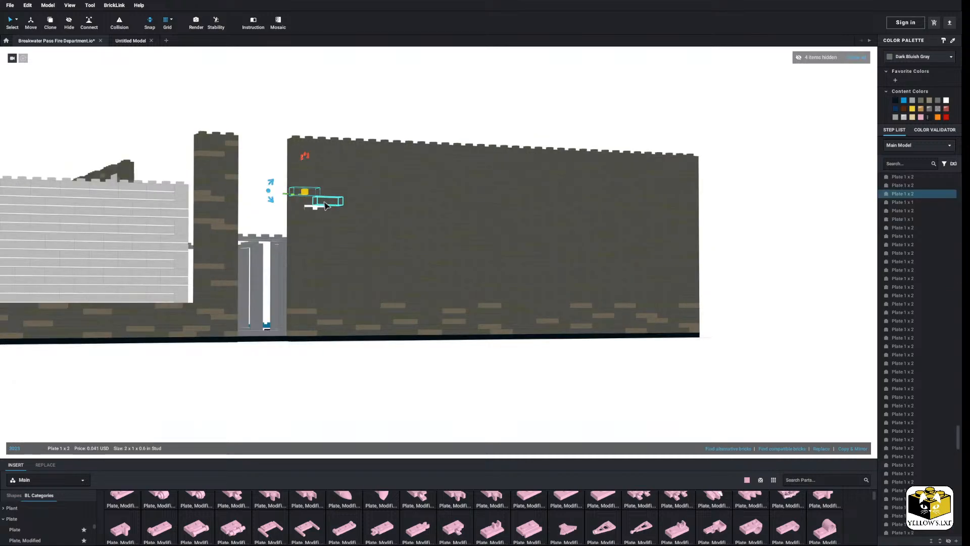
pyautogui.hotkey('ctrl', 'z')
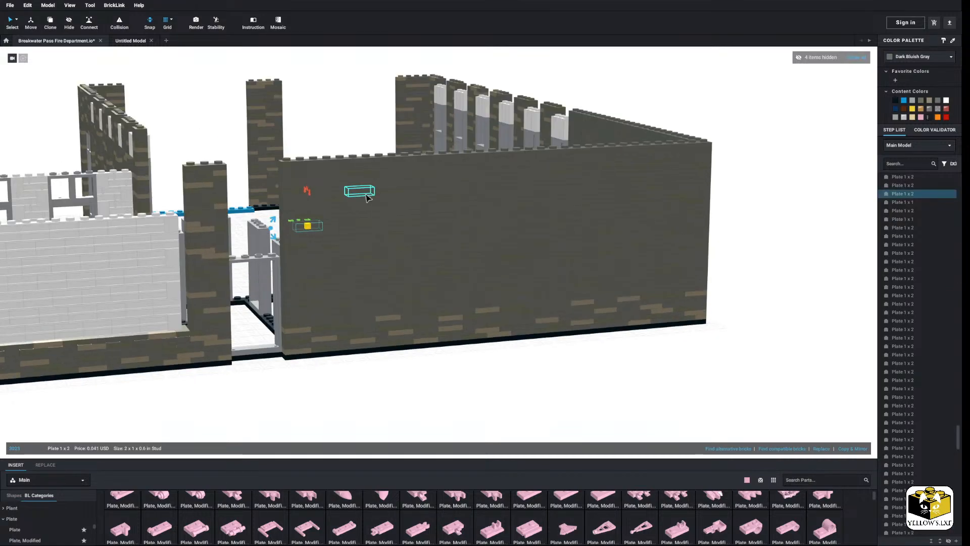
pyautogui.press('Escape')
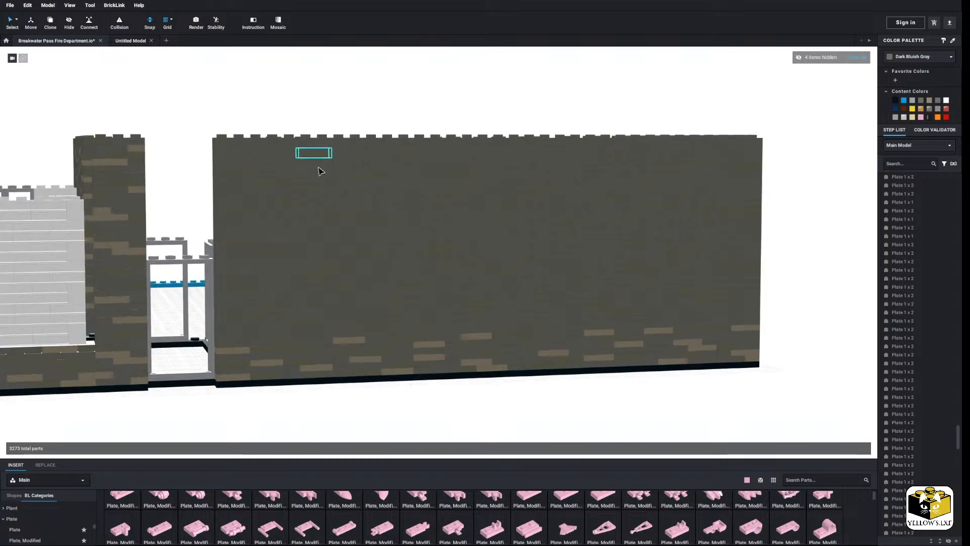
# Recolor nearly 60 scattered plates Dark Tan across the long back wall beside the doorway, above its mottled base
pyautogui.moveTo(321, 170); pyautogui.dragTo(271, 183)
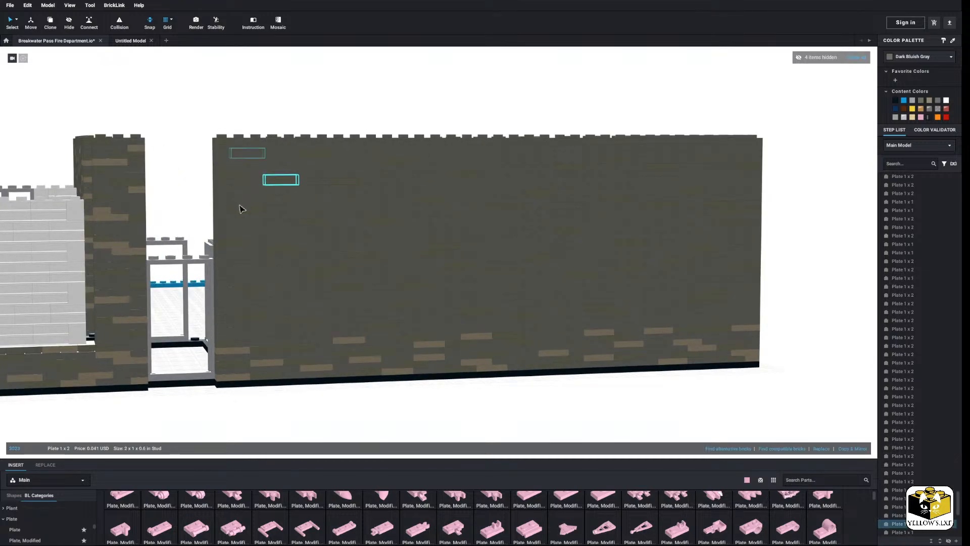
pyautogui.keyDown('ctrl'); pyautogui.click(244, 207); pyautogui.keyUp('ctrl')
pyautogui.keyDown('ctrl'); pyautogui.click(331, 187); pyautogui.keyUp('ctrl')
pyautogui.keyDown('ctrl'); pyautogui.click(346, 219); pyautogui.keyUp('ctrl')
pyautogui.keyDown('ctrl'); pyautogui.click(379, 219); pyautogui.keyUp('ctrl')
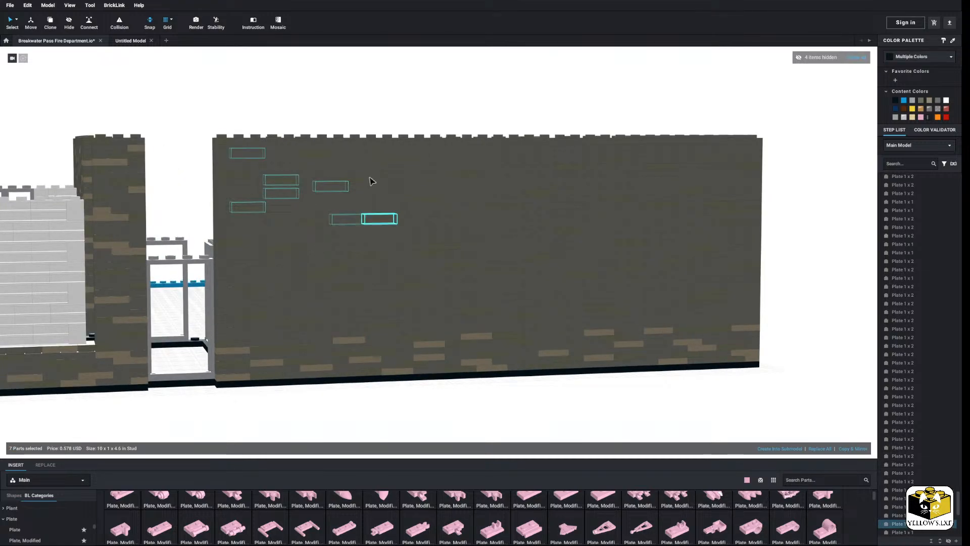
pyautogui.keyDown('ctrl'); pyautogui.click(363, 173); pyautogui.keyUp('ctrl')
pyautogui.keyDown('ctrl'); pyautogui.click(459, 198); pyautogui.keyUp('ctrl')
pyautogui.keyDown('ctrl'); pyautogui.click(475, 179); pyautogui.keyUp('ctrl')
pyautogui.keyDown('ctrl'); pyautogui.click(404, 221); pyautogui.keyUp('ctrl')
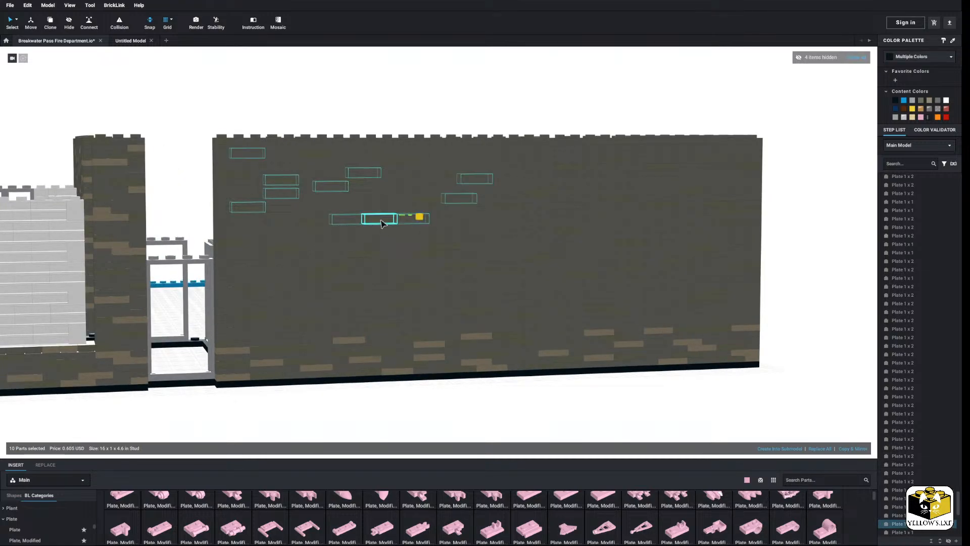
pyautogui.moveTo(387, 226); pyautogui.dragTo(414, 251)
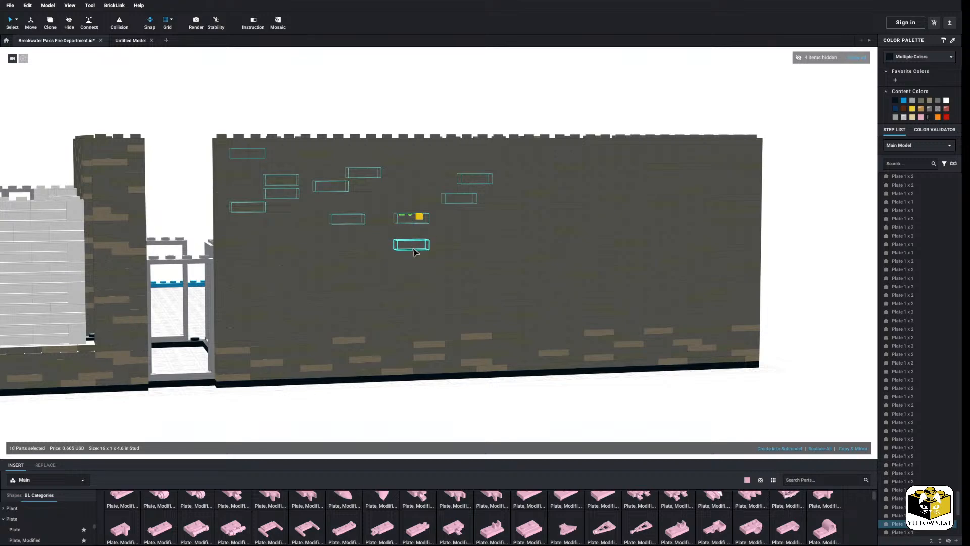
pyautogui.keyDown('ctrl'); pyautogui.click(297, 275); pyautogui.keyUp('ctrl')
pyautogui.keyDown('ctrl'); pyautogui.click(299, 241); pyautogui.keyUp('ctrl')
pyautogui.keyDown('ctrl'); pyautogui.click(331, 240); pyautogui.keyUp('ctrl')
pyautogui.keyDown('ctrl'); pyautogui.click(358, 267); pyautogui.keyUp('ctrl')
pyautogui.keyDown('ctrl'); pyautogui.click(248, 249); pyautogui.keyUp('ctrl')
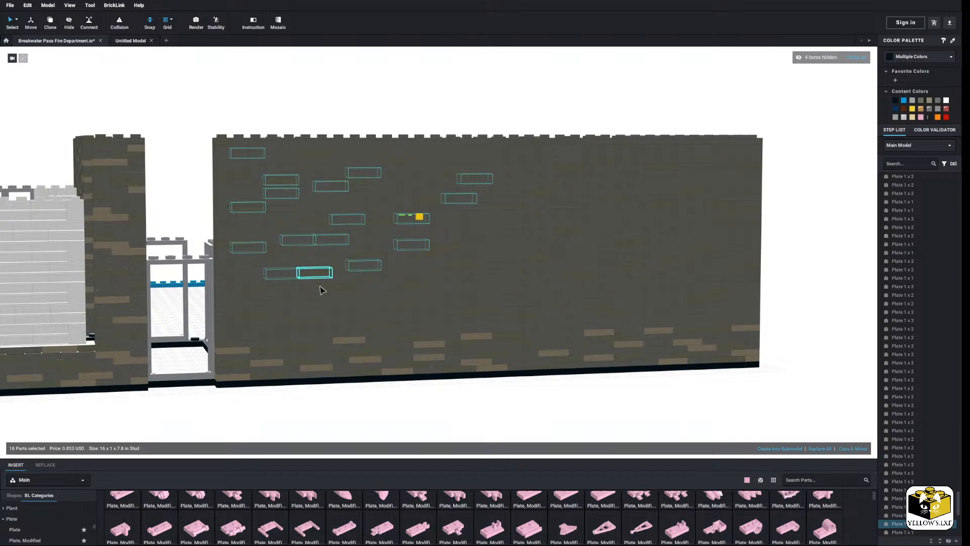
pyautogui.keyDown('ctrl'); pyautogui.click(362, 306); pyautogui.keyUp('ctrl')
pyautogui.keyDown('ctrl'); pyautogui.click(278, 315); pyautogui.keyUp('ctrl')
pyautogui.keyDown('ctrl'); pyautogui.click(425, 278); pyautogui.keyUp('ctrl')
pyautogui.keyDown('ctrl'); pyautogui.click(443, 283); pyautogui.keyUp('ctrl')
pyautogui.keyDown('ctrl'); pyautogui.click(536, 218); pyautogui.keyUp('ctrl')
pyautogui.keyDown('ctrl'); pyautogui.click(571, 257); pyautogui.keyUp('ctrl')
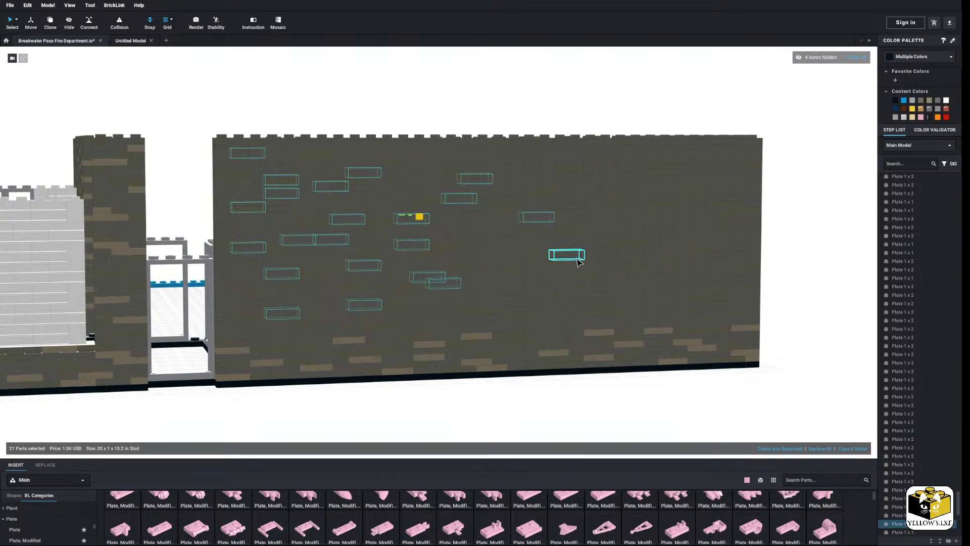
pyautogui.keyDown('ctrl'); pyautogui.click(537, 294); pyautogui.keyUp('ctrl')
pyautogui.keyDown('ctrl'); pyautogui.click(475, 244); pyautogui.keyUp('ctrl')
pyautogui.keyDown('ctrl'); pyautogui.click(490, 275); pyautogui.keyUp('ctrl')
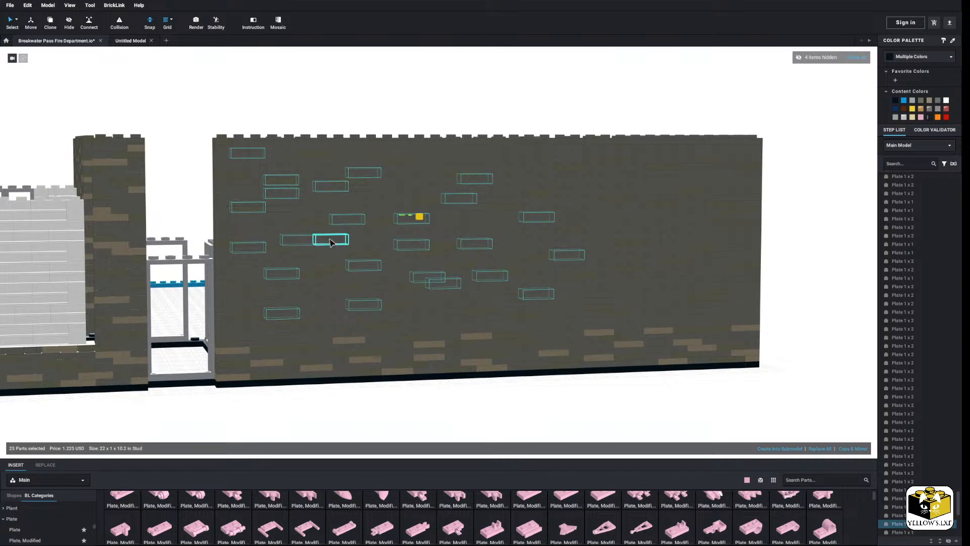
pyautogui.keyDown('ctrl'); pyautogui.click(331, 239); pyautogui.keyUp('ctrl')
pyautogui.keyDown('ctrl'); pyautogui.click(320, 296); pyautogui.keyUp('ctrl')
pyautogui.keyDown('ctrl'); pyautogui.click(443, 309); pyautogui.keyUp('ctrl')
pyautogui.keyDown('ctrl'); pyautogui.click(489, 316); pyautogui.keyUp('ctrl')
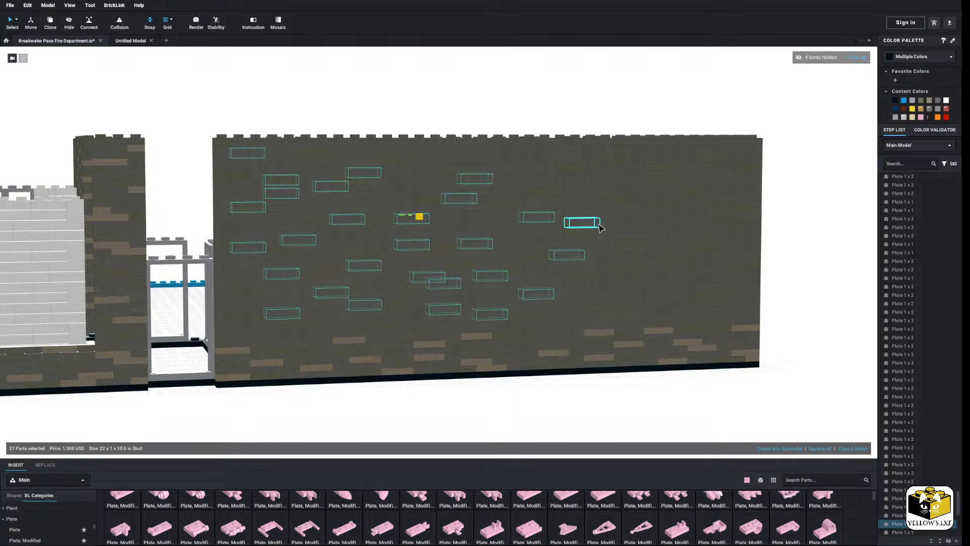
pyautogui.keyDown('ctrl'); pyautogui.click(613, 188); pyautogui.keyUp('ctrl')
pyautogui.keyDown('ctrl'); pyautogui.click(539, 180); pyautogui.keyUp('ctrl')
pyautogui.moveTo(540, 180)
pyautogui.mouseDown(button='right')
pyautogui.moveTo(554, 183)
pyautogui.moveTo(534, 197)
pyautogui.mouseUp(button='right')
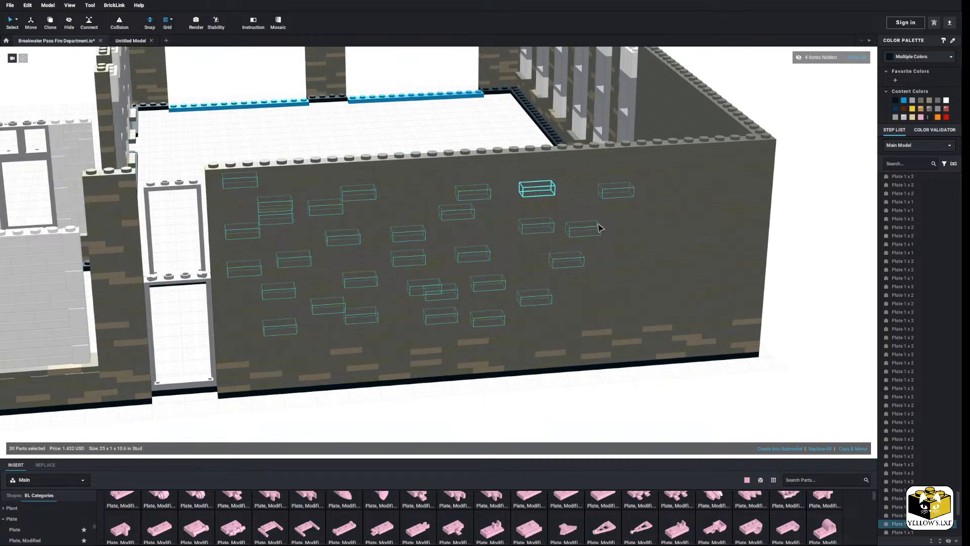
pyautogui.keyDown('ctrl'); pyautogui.click(595, 212); pyautogui.keyUp('ctrl')
pyautogui.rightClick(595, 212)
pyautogui.click(574, 195)
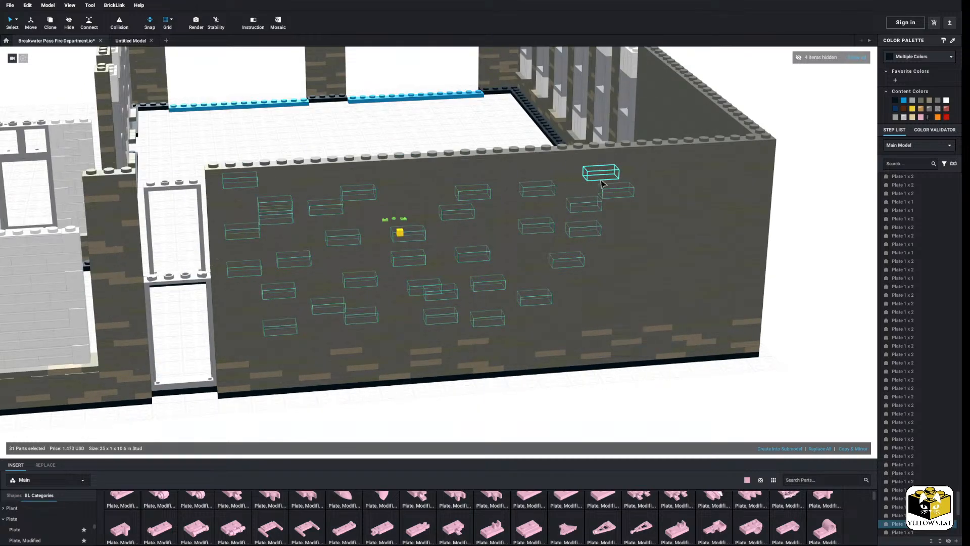
pyautogui.moveTo(602, 182); pyautogui.dragTo(589, 171, button='right')
pyautogui.keyDown('ctrl'); pyautogui.click(570, 156); pyautogui.keyUp('ctrl')
pyautogui.keyDown('ctrl'); pyautogui.click(478, 155); pyautogui.keyUp('ctrl')
pyautogui.keyDown('ctrl'); pyautogui.click(511, 148); pyautogui.keyUp('ctrl')
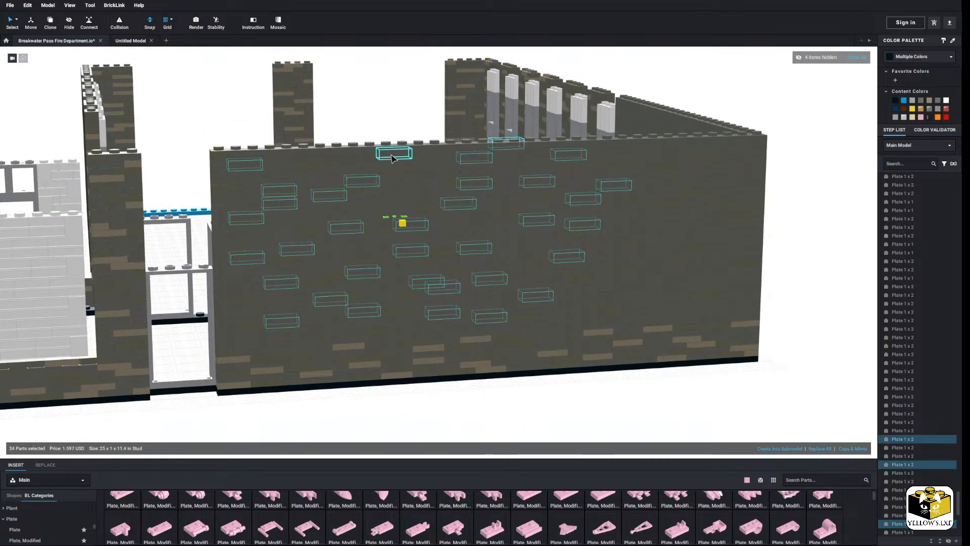
pyautogui.keyDown('ctrl'); pyautogui.click(393, 156); pyautogui.keyUp('ctrl')
pyautogui.keyDown('ctrl'); pyautogui.click(345, 151); pyautogui.keyUp('ctrl')
pyautogui.keyDown('ctrl'); pyautogui.click(425, 168); pyautogui.keyUp('ctrl')
pyautogui.keyDown('ctrl'); pyautogui.click(412, 201); pyautogui.keyUp('ctrl')
pyautogui.keyDown('ctrl'); pyautogui.click(490, 227); pyautogui.keyUp('ctrl')
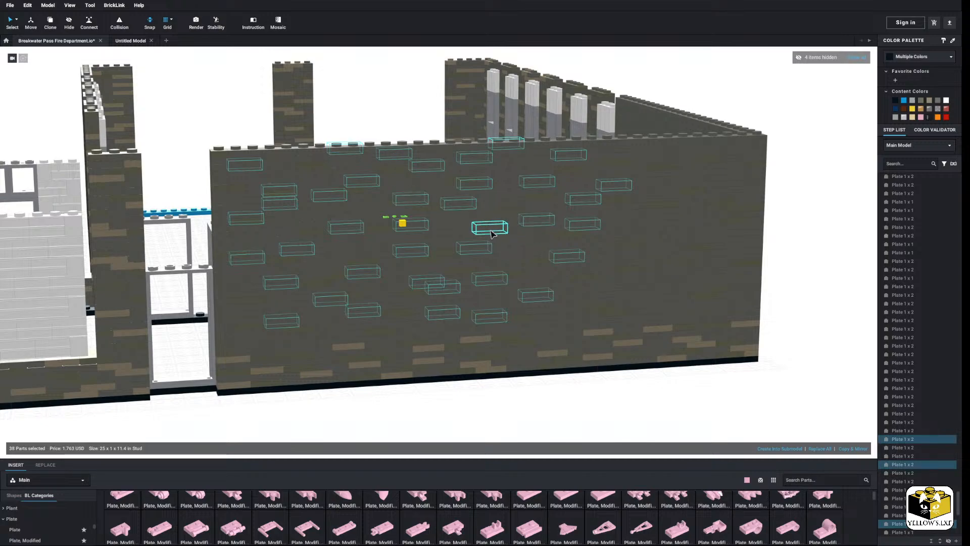
pyautogui.keyDown('ctrl'); pyautogui.click(657, 227); pyautogui.keyUp('ctrl')
pyautogui.keyDown('ctrl'); pyautogui.click(626, 254); pyautogui.keyUp('ctrl')
pyautogui.keyDown('ctrl'); pyautogui.click(655, 278); pyautogui.keyUp('ctrl')
pyautogui.keyDown('ctrl'); pyautogui.click(596, 292); pyautogui.keyUp('ctrl')
pyautogui.keyDown('ctrl'); pyautogui.click(596, 317); pyautogui.keyUp('ctrl')
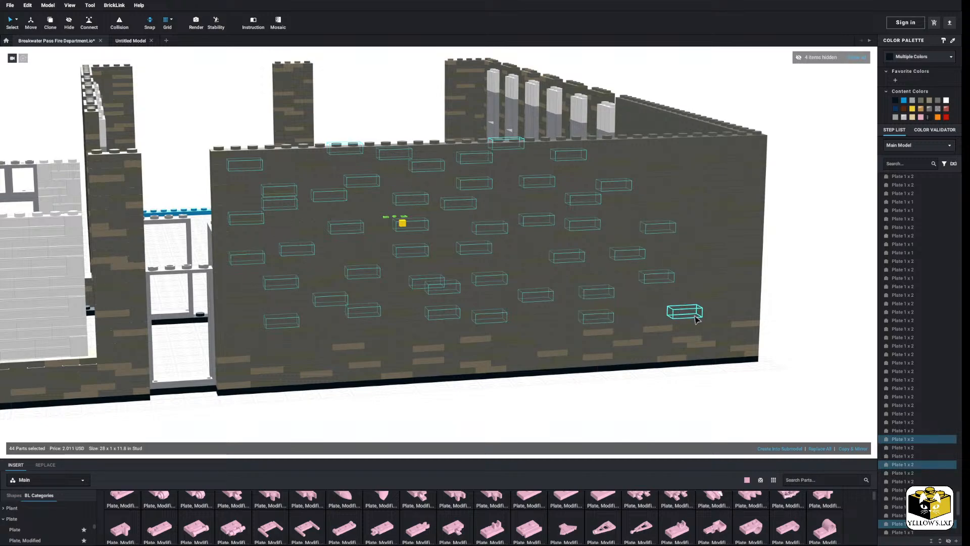
pyautogui.keyDown('ctrl'); pyautogui.click(728, 291); pyautogui.keyUp('ctrl')
pyautogui.keyDown('ctrl'); pyautogui.click(745, 309); pyautogui.keyUp('ctrl')
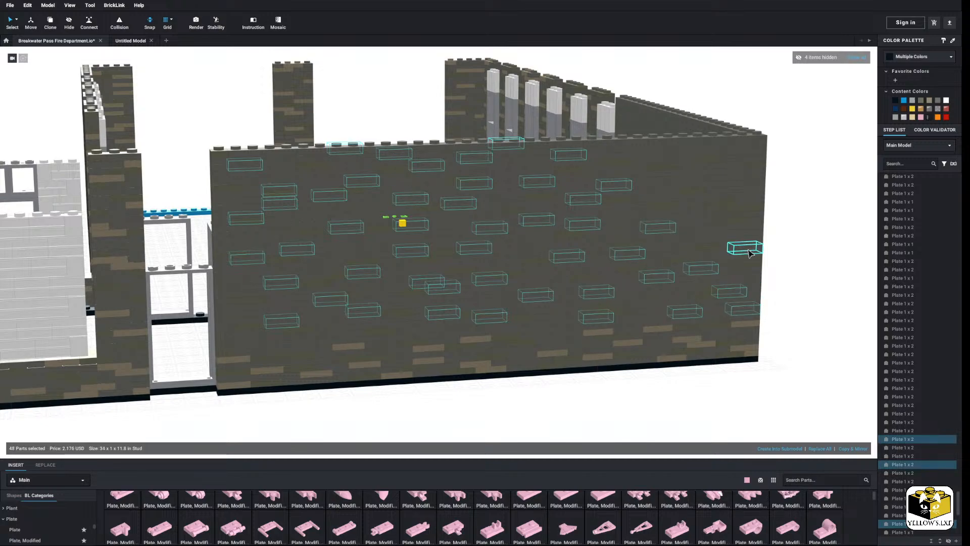
pyautogui.keyDown('ctrl'); pyautogui.click(744, 247); pyautogui.keyUp('ctrl')
pyautogui.keyDown('ctrl'); pyautogui.click(746, 211); pyautogui.keyUp('ctrl')
pyautogui.keyDown('ctrl'); pyautogui.click(716, 212); pyautogui.keyUp('ctrl')
pyautogui.keyDown('ctrl'); pyautogui.click(688, 188); pyautogui.keyUp('ctrl')
pyautogui.keyDown('ctrl'); pyautogui.click(747, 173); pyautogui.keyUp('ctrl')
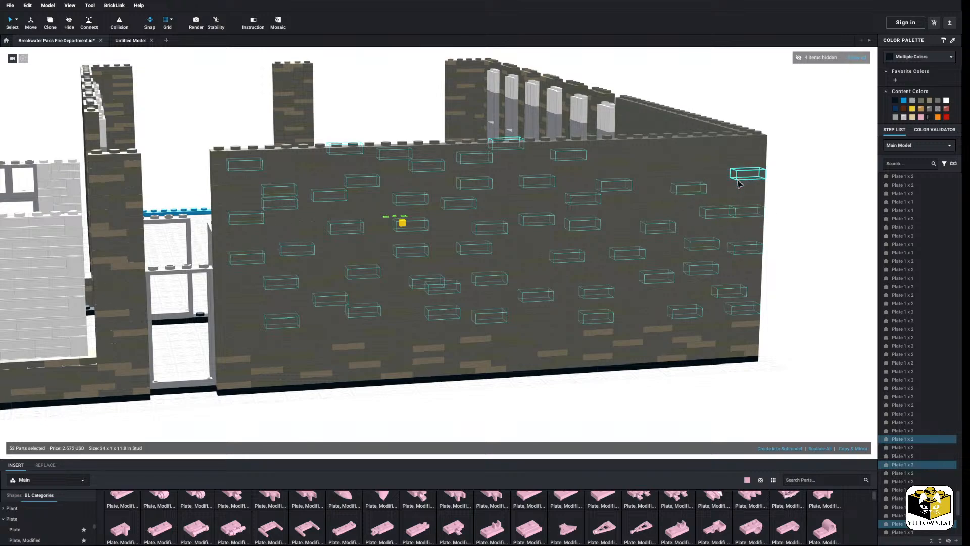
pyautogui.keyDown('ctrl'); pyautogui.click(704, 157); pyautogui.keyUp('ctrl')
pyautogui.keyDown('ctrl'); pyautogui.click(630, 153); pyautogui.keyUp('ctrl')
pyautogui.keyDown('ctrl'); pyautogui.click(644, 171); pyautogui.keyUp('ctrl')
pyautogui.keyDown('ctrl'); pyautogui.click(749, 135); pyautogui.keyUp('ctrl')
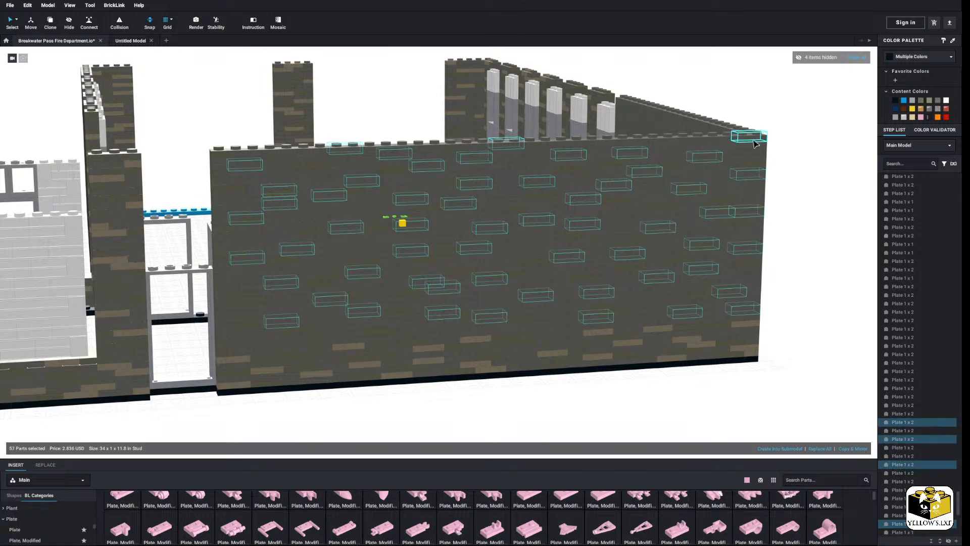
pyautogui.keyDown('ctrl'); pyautogui.click(660, 138); pyautogui.keyUp('ctrl')
pyautogui.keyDown('ctrl'); pyautogui.click(714, 245); pyautogui.keyUp('ctrl')
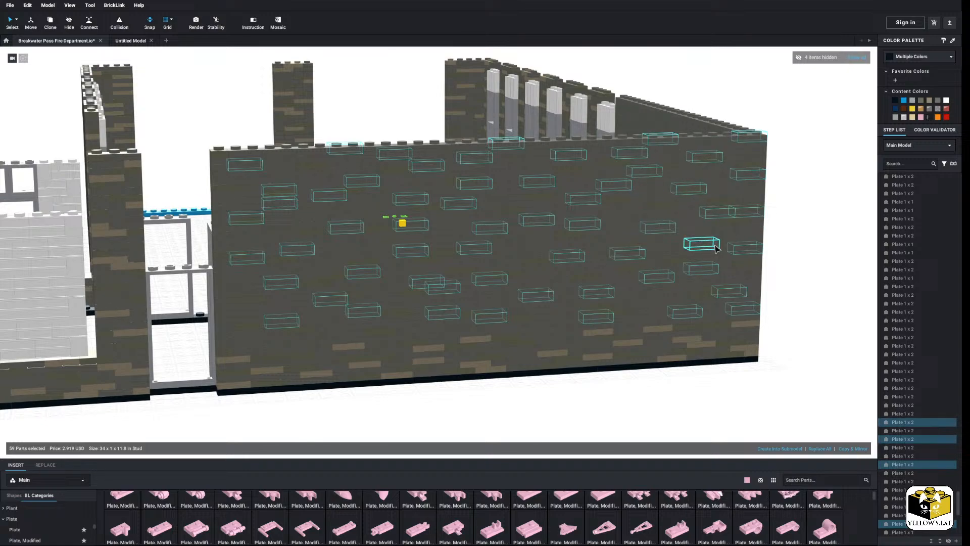
pyautogui.click(932, 105)
pyautogui.click(830, 192)
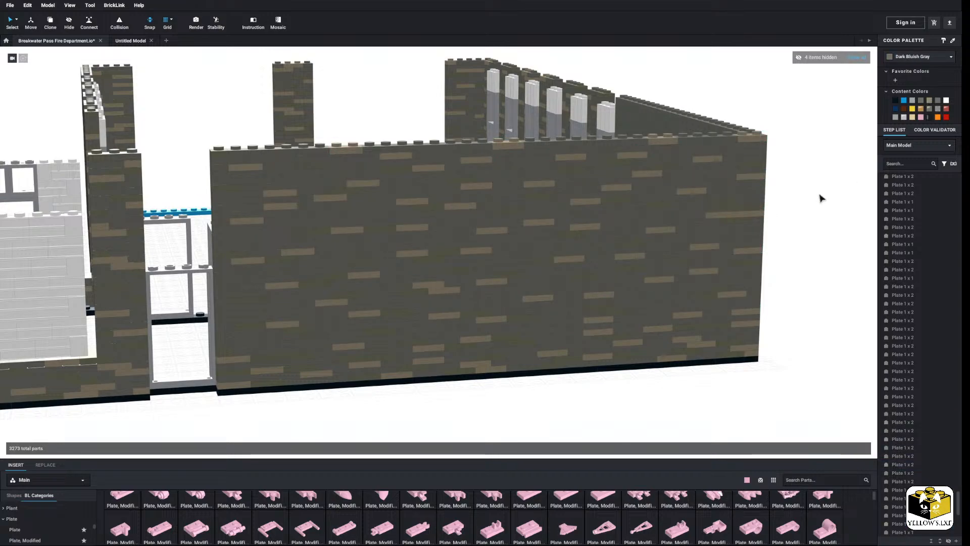
# Recolor seven more plates Dark Tan in sparse areas of the long back wall, mostly low down near the doorway
pyautogui.scroll(-2, 803, 194)
pyautogui.scroll(1, 722, 238)
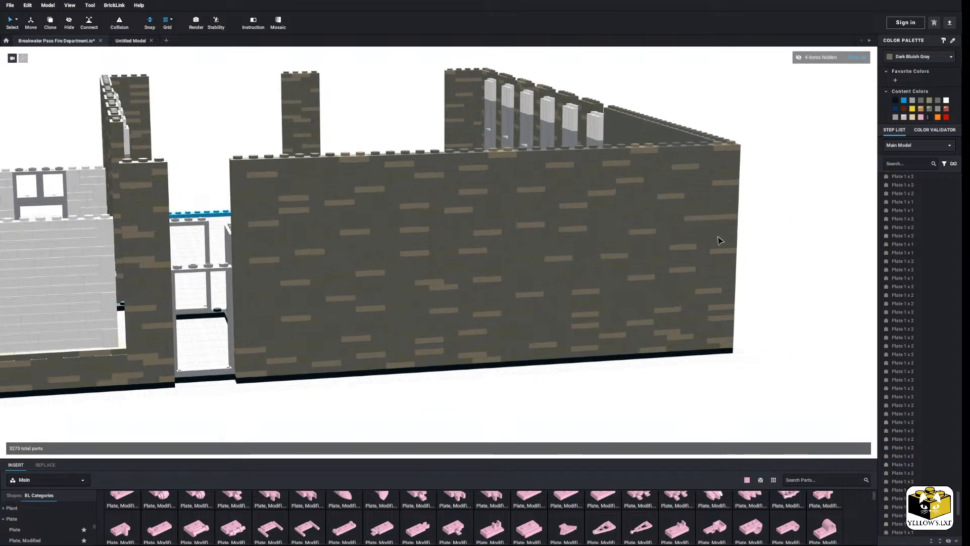
pyautogui.click(240, 282)
pyautogui.keyDown('ctrl'); pyautogui.click(250, 312); pyautogui.keyUp('ctrl')
pyautogui.keyDown('ctrl'); pyautogui.click(325, 302); pyautogui.keyUp('ctrl')
pyautogui.keyDown('ctrl'); pyautogui.click(265, 329); pyautogui.keyUp('ctrl')
pyautogui.keyDown('ctrl'); pyautogui.click(295, 339); pyautogui.keyUp('ctrl')
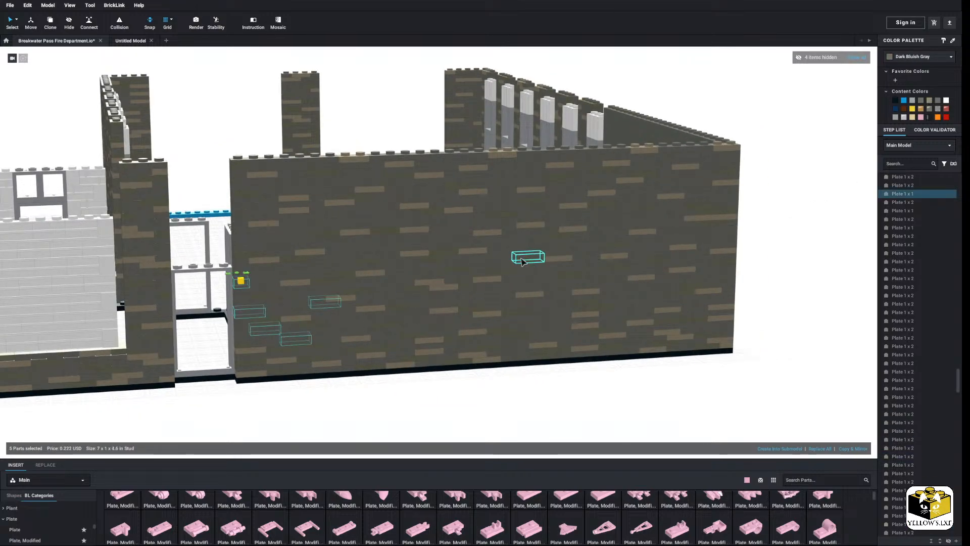
pyautogui.keyDown('ctrl'); pyautogui.click(523, 259); pyautogui.keyUp('ctrl')
pyautogui.keyDown('ctrl'); pyautogui.click(626, 213); pyautogui.keyUp('ctrl')
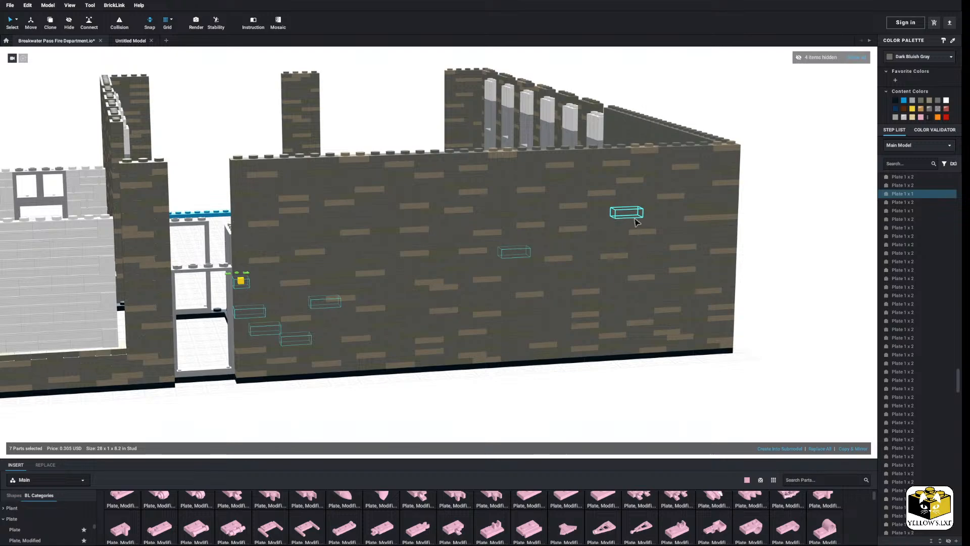
pyautogui.click(928, 102)
pyautogui.click(849, 198)
# Recolor three more plates Dark Tan in the remaining gaps along the lower middle of the long back wall
pyautogui.scroll(-2, 797, 203)
pyautogui.moveTo(787, 206); pyautogui.dragTo(749, 284, button='right')
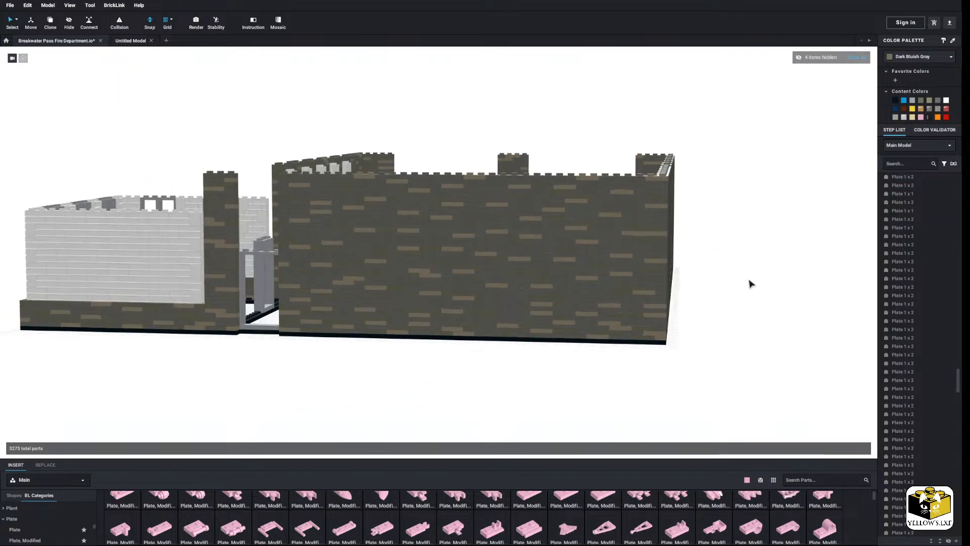
pyautogui.scroll(2, 657, 313)
pyautogui.click(511, 324)
pyautogui.keyDown('ctrl'); pyautogui.click(525, 308); pyautogui.keyUp('ctrl')
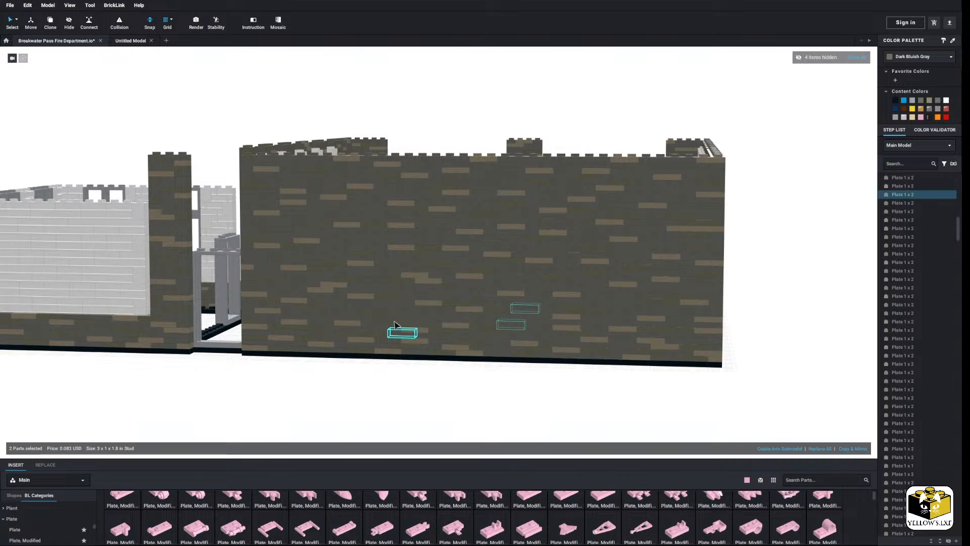
pyautogui.click(929, 101)
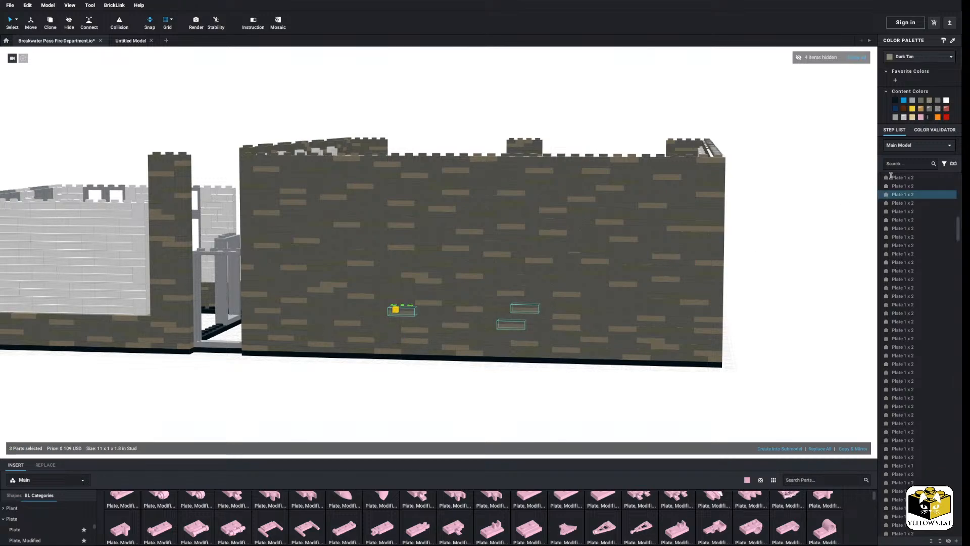
pyautogui.click(836, 253)
# Recolor 41 scattered plates Dark Gray across the plain wall section beside the tall windows, above its mottled base
pyautogui.scroll(-3, 793, 260)
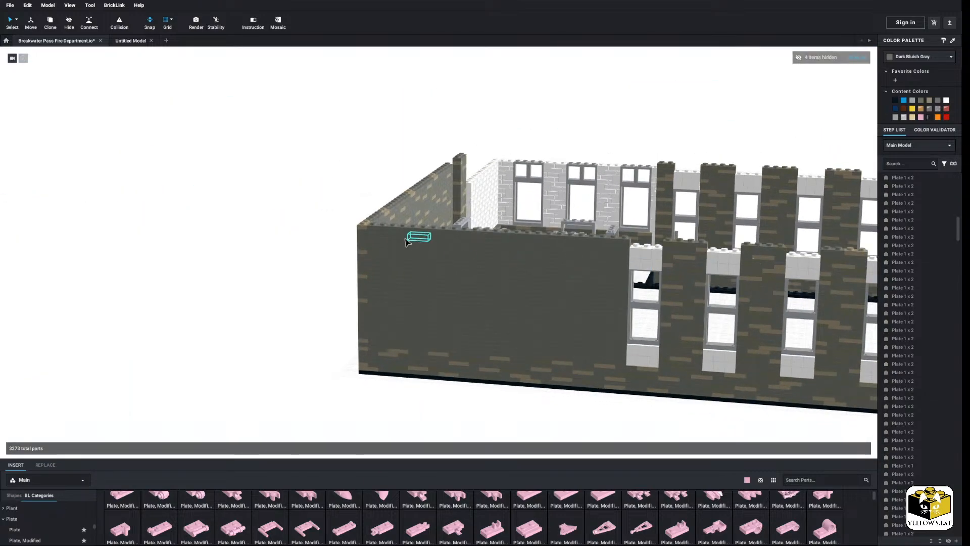
pyautogui.scroll(4, 227, 224)
pyautogui.scroll(2, 199, 224)
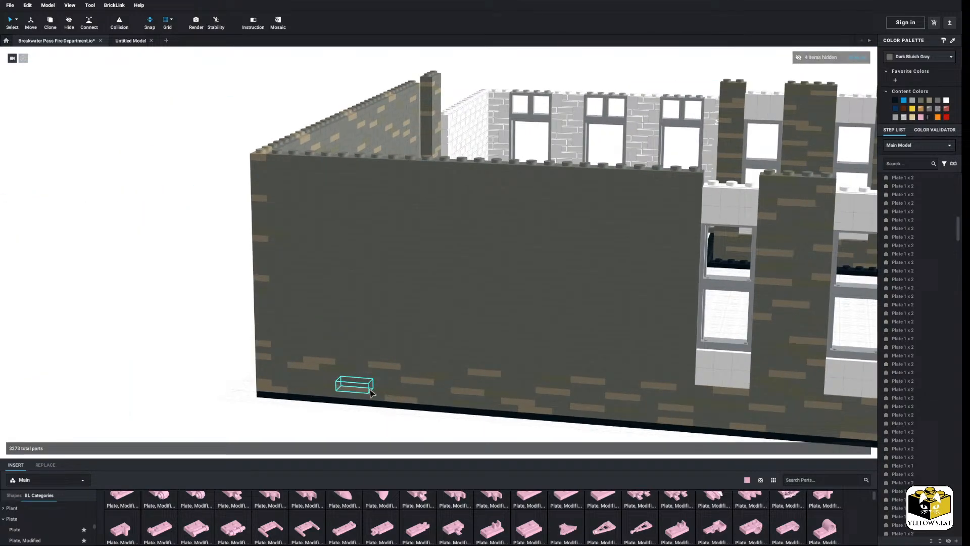
pyautogui.click(286, 174)
pyautogui.keyDown('ctrl'); pyautogui.click(355, 216); pyautogui.keyUp('ctrl')
pyautogui.keyDown('ctrl'); pyautogui.click(423, 236); pyautogui.keyUp('ctrl')
pyautogui.keyDown('ctrl'); pyautogui.click(303, 196); pyautogui.keyUp('ctrl')
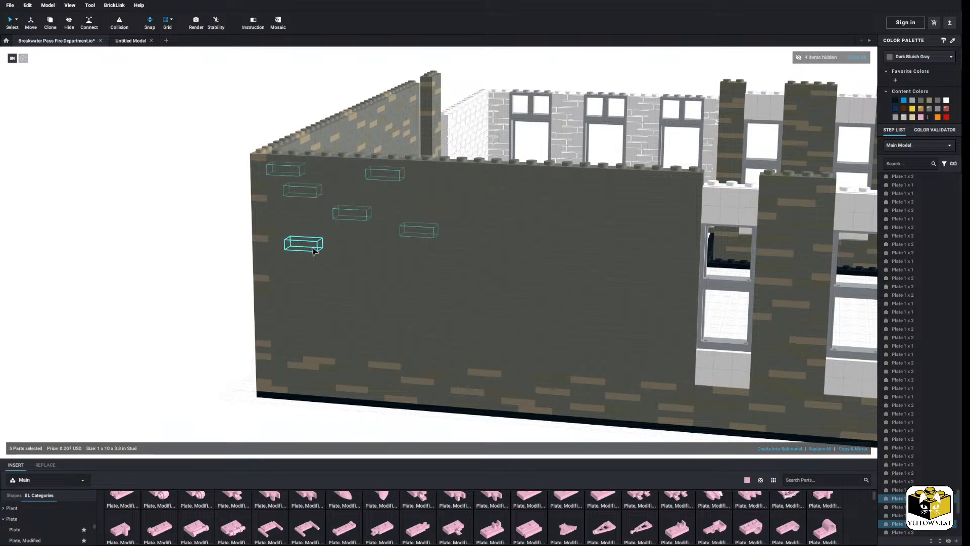
pyautogui.keyDown('ctrl'); pyautogui.click(452, 191); pyautogui.keyUp('ctrl')
pyautogui.keyDown('ctrl'); pyautogui.click(385, 268); pyautogui.keyUp('ctrl')
pyautogui.keyDown('ctrl'); pyautogui.click(369, 234); pyautogui.keyUp('ctrl')
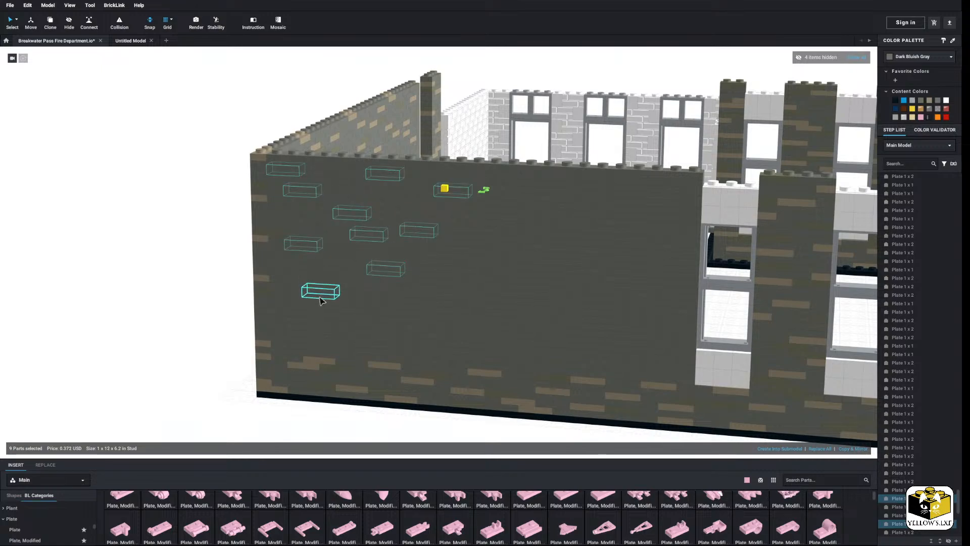
pyautogui.keyDown('ctrl'); pyautogui.click(320, 291); pyautogui.keyUp('ctrl')
pyautogui.keyDown('ctrl'); pyautogui.click(417, 308); pyautogui.keyUp('ctrl')
pyautogui.keyDown('ctrl'); pyautogui.click(354, 268); pyautogui.keyUp('ctrl')
pyautogui.keyDown('ctrl'); pyautogui.click(361, 329); pyautogui.keyUp('ctrl')
pyautogui.keyDown('ctrl'); pyautogui.click(303, 335); pyautogui.keyUp('ctrl')
pyautogui.moveTo(302, 335); pyautogui.dragTo(296, 336, button='right')
pyautogui.keyDown('ctrl'); pyautogui.click(288, 316); pyautogui.keyUp('ctrl')
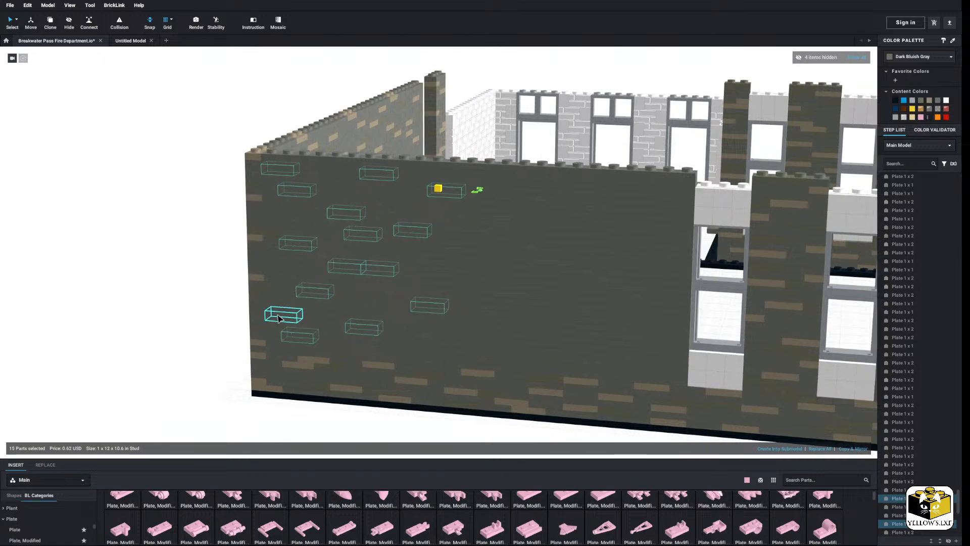
pyautogui.keyDown('ctrl'); pyautogui.click(485, 290); pyautogui.keyUp('ctrl')
pyautogui.keyDown('ctrl'); pyautogui.click(466, 257); pyautogui.keyUp('ctrl')
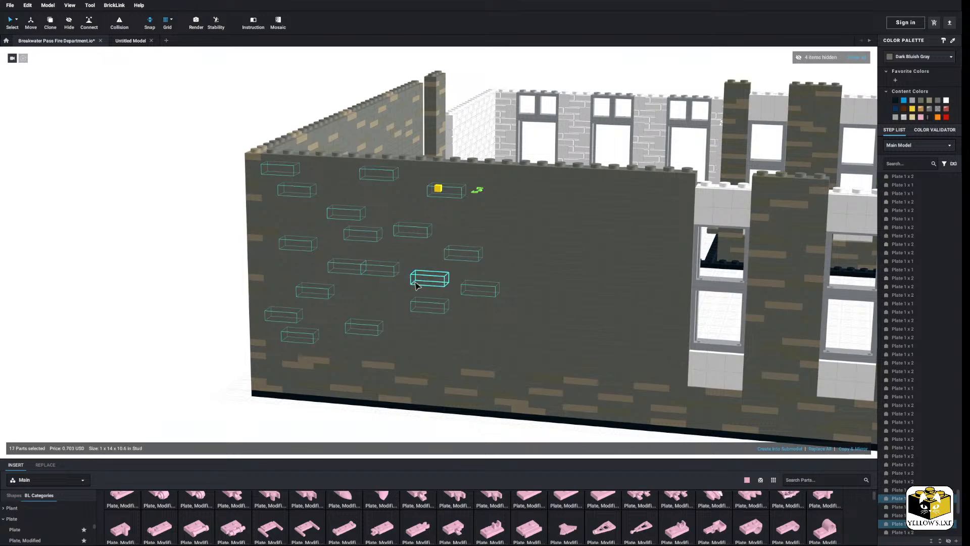
pyautogui.keyDown('ctrl'); pyautogui.click(416, 285); pyautogui.keyUp('ctrl')
pyautogui.keyDown('ctrl'); pyautogui.click(531, 339); pyautogui.keyUp('ctrl')
pyautogui.keyDown('ctrl'); pyautogui.click(394, 264); pyautogui.keyUp('ctrl')
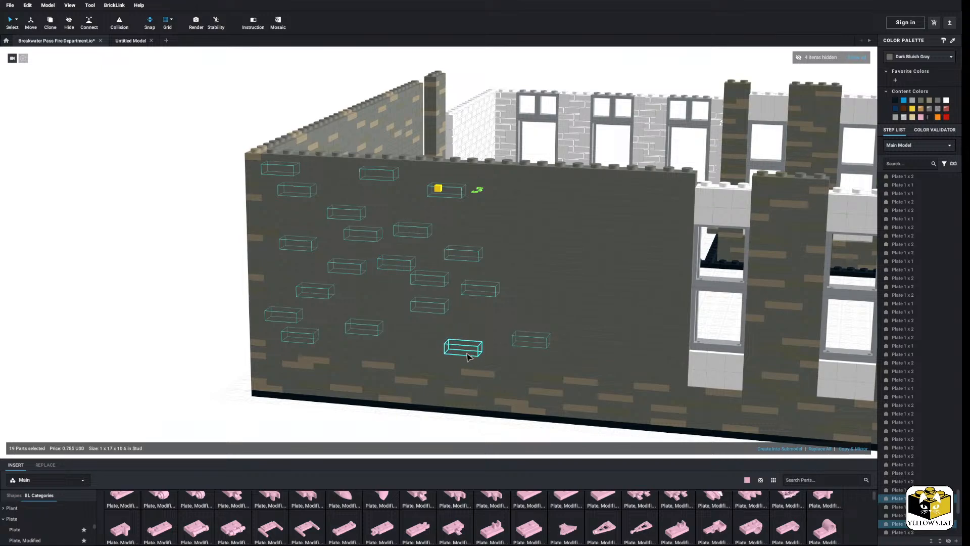
pyautogui.keyDown('ctrl'); pyautogui.click(462, 348); pyautogui.keyUp('ctrl')
pyautogui.keyDown('ctrl'); pyautogui.click(549, 280); pyautogui.keyUp('ctrl')
pyautogui.keyDown('ctrl'); pyautogui.click(514, 236); pyautogui.keyUp('ctrl')
pyautogui.keyDown('ctrl'); pyautogui.click(515, 195); pyautogui.keyUp('ctrl')
pyautogui.keyDown('ctrl'); pyautogui.click(586, 184); pyautogui.keyUp('ctrl')
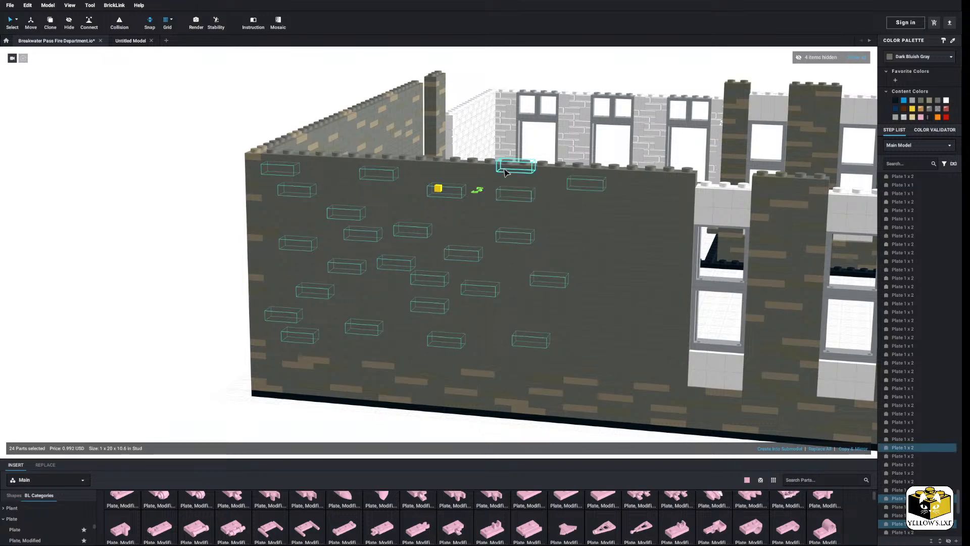
pyautogui.keyDown('ctrl'); pyautogui.click(508, 169); pyautogui.keyUp('ctrl')
pyautogui.keyDown('ctrl'); pyautogui.click(447, 162); pyautogui.keyUp('ctrl')
pyautogui.keyDown('ctrl'); pyautogui.click(345, 158); pyautogui.keyUp('ctrl')
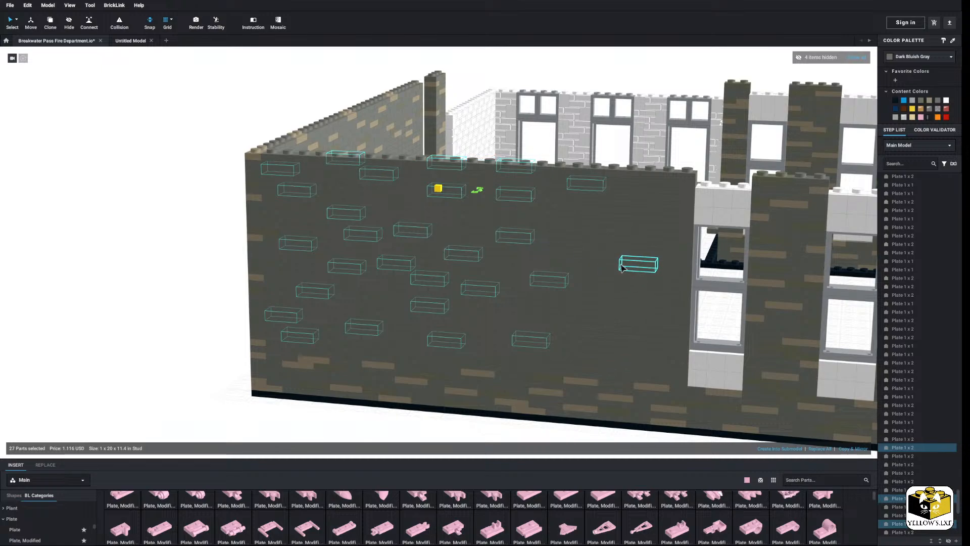
pyautogui.keyDown('ctrl'); pyautogui.click(638, 264); pyautogui.keyUp('ctrl')
pyautogui.keyDown('ctrl'); pyautogui.click(585, 226); pyautogui.keyUp('ctrl')
pyautogui.keyDown('ctrl'); pyautogui.click(639, 194); pyautogui.keyUp('ctrl')
pyautogui.keyDown('ctrl'); pyautogui.click(659, 172); pyautogui.keyUp('ctrl')
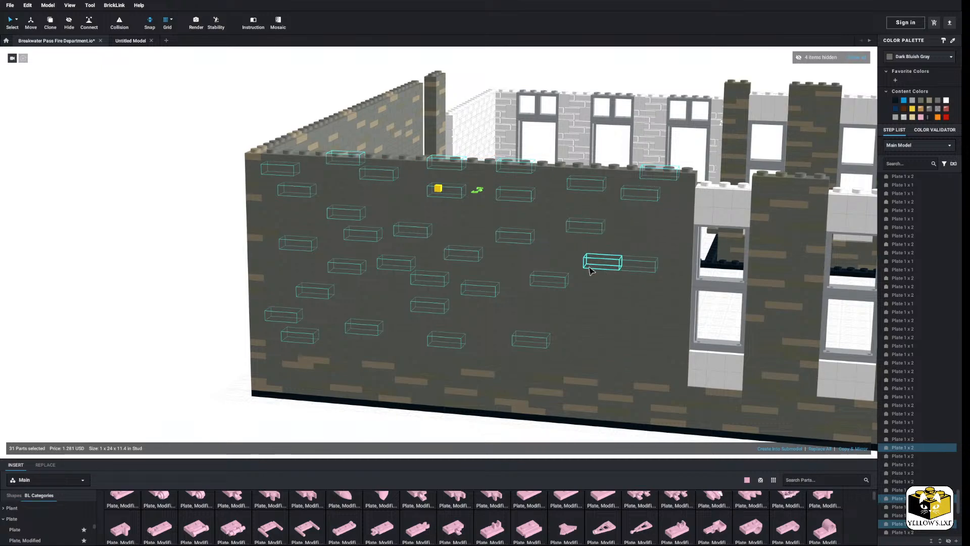
pyautogui.keyDown('ctrl'); pyautogui.click(596, 278); pyautogui.keyUp('ctrl')
pyautogui.keyDown('ctrl'); pyautogui.click(679, 318); pyautogui.keyUp('ctrl')
pyautogui.keyDown('ctrl'); pyautogui.click(598, 335); pyautogui.keyUp('ctrl')
pyautogui.keyDown('ctrl'); pyautogui.click(581, 353); pyautogui.keyUp('ctrl')
pyautogui.keyDown('ctrl'); pyautogui.click(584, 309); pyautogui.keyUp('ctrl')
pyautogui.moveTo(584, 309); pyautogui.dragTo(610, 307, button='right')
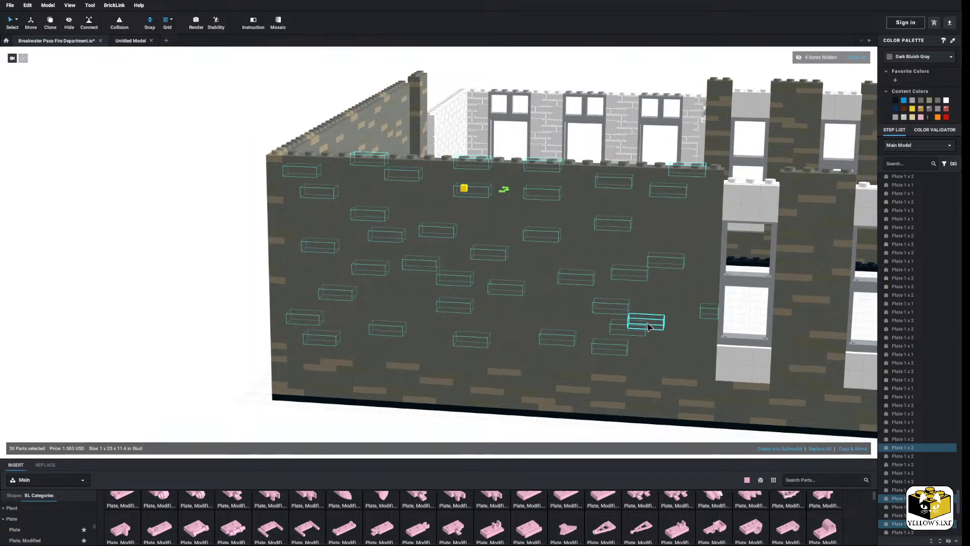
pyautogui.keyDown('ctrl'); pyautogui.click(707, 337); pyautogui.keyUp('ctrl')
pyautogui.keyDown('ctrl'); pyautogui.click(685, 310); pyautogui.keyUp('ctrl')
pyautogui.keyDown('ctrl'); pyautogui.click(665, 356); pyautogui.keyUp('ctrl')
pyautogui.keyDown('ctrl'); pyautogui.click(700, 230); pyautogui.keyUp('ctrl')
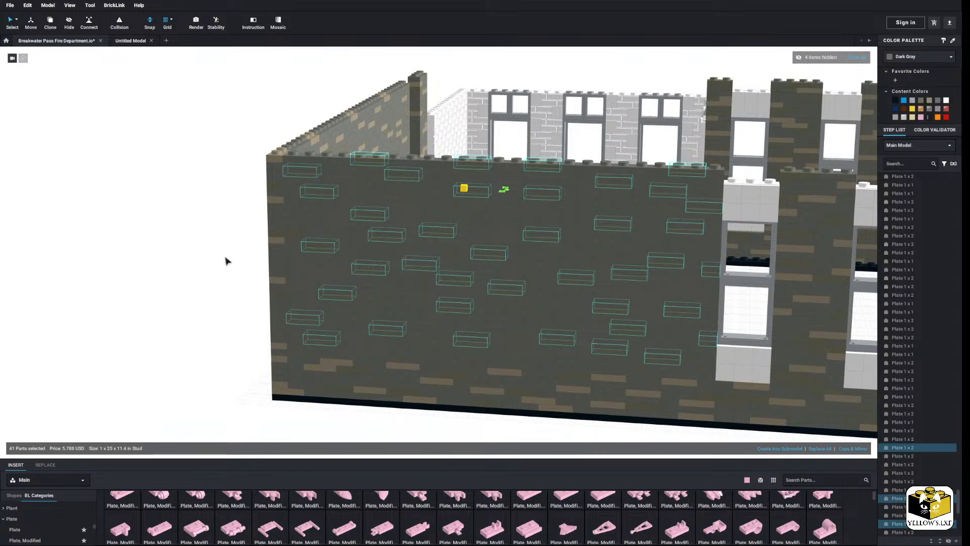
# Recolor more than 40 other scattered plates Dark Tan across the same wall section beside the tall windows, above its mottled base
pyautogui.click(319, 218)
pyautogui.keyDown('ctrl'); pyautogui.click(386, 194); pyautogui.keyUp('ctrl')
pyautogui.keyDown('ctrl'); pyautogui.click(352, 166); pyautogui.keyUp('ctrl')
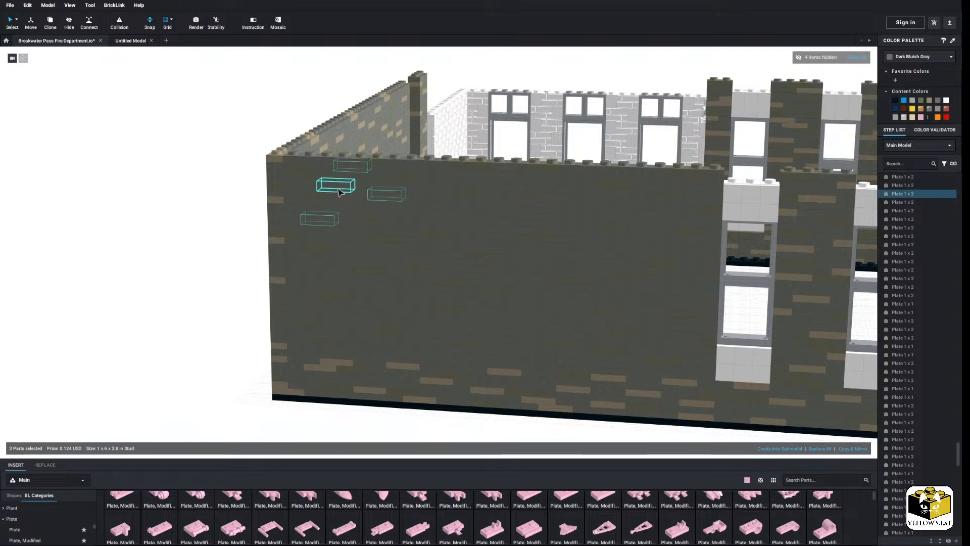
pyautogui.keyDown('ctrl'); pyautogui.click(438, 202); pyautogui.keyUp('ctrl')
pyautogui.keyDown('ctrl'); pyautogui.click(438, 175); pyautogui.keyUp('ctrl')
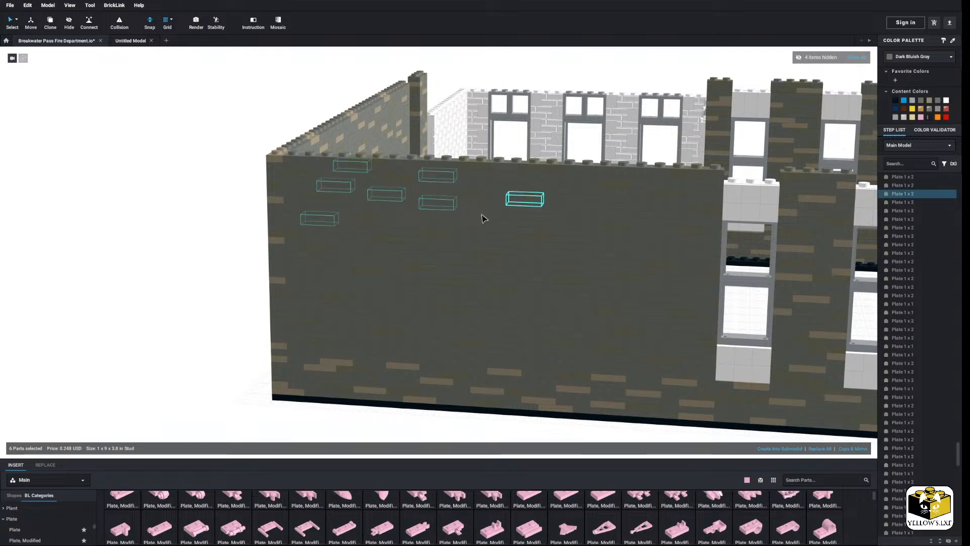
pyautogui.keyDown('ctrl'); pyautogui.click(492, 212); pyautogui.keyUp('ctrl')
pyautogui.keyDown('ctrl'); pyautogui.click(586, 190); pyautogui.keyUp('ctrl')
pyautogui.keyDown('ctrl'); pyautogui.click(526, 175); pyautogui.keyUp('ctrl')
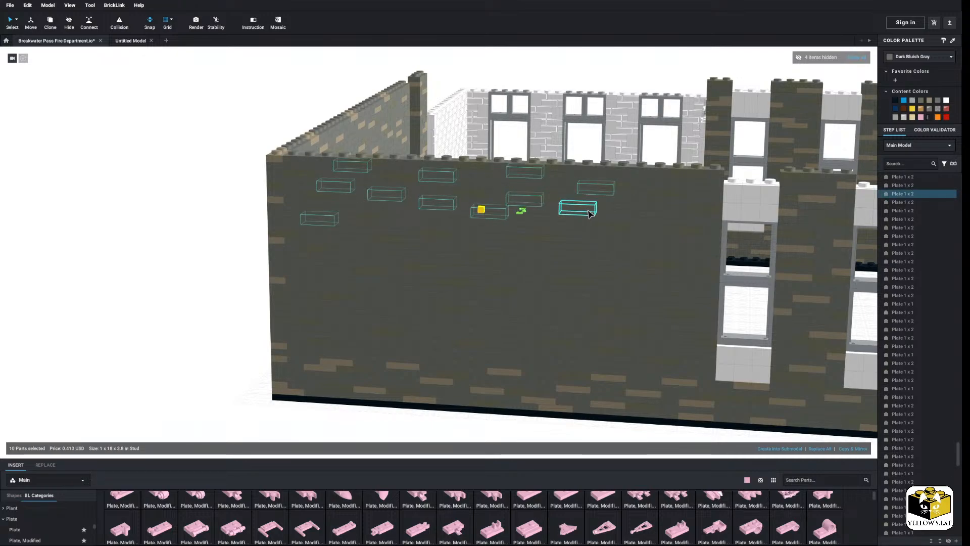
pyautogui.keyDown('ctrl'); pyautogui.click(586, 211); pyautogui.keyUp('ctrl')
pyautogui.keyDown('ctrl'); pyautogui.click(503, 243); pyautogui.keyUp('ctrl')
pyautogui.keyDown('ctrl'); pyautogui.click(540, 275); pyautogui.keyUp('ctrl')
pyautogui.keyDown('ctrl'); pyautogui.click(420, 249); pyautogui.keyUp('ctrl')
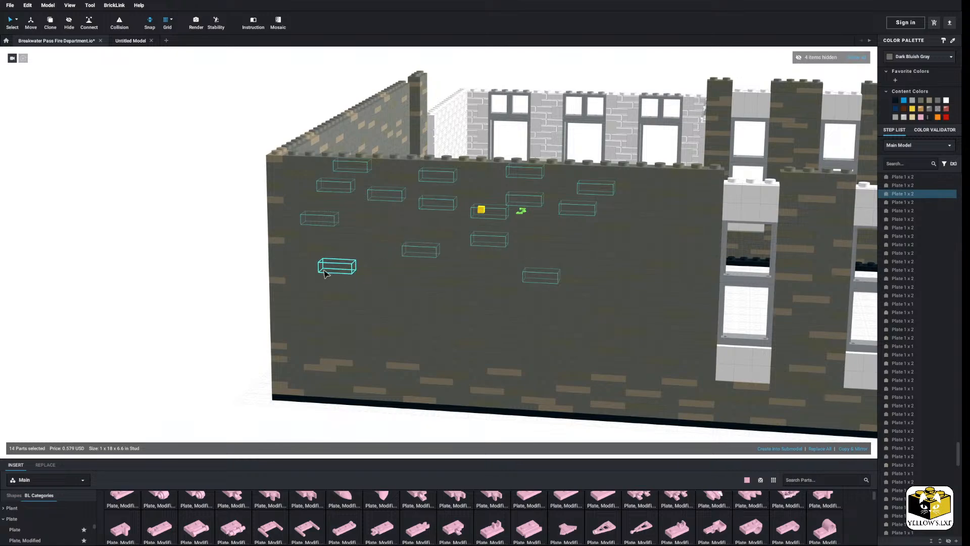
pyautogui.keyDown('ctrl'); pyautogui.click(337, 266); pyautogui.keyUp('ctrl')
pyautogui.keyDown('ctrl'); pyautogui.click(304, 291); pyautogui.keyUp('ctrl')
pyautogui.keyDown('ctrl'); pyautogui.click(305, 330); pyautogui.keyUp('ctrl')
pyautogui.keyDown('ctrl'); pyautogui.click(337, 318); pyautogui.keyUp('ctrl')
pyautogui.keyDown('ctrl'); pyautogui.click(404, 296); pyautogui.keyUp('ctrl')
pyautogui.keyDown('ctrl'); pyautogui.click(371, 320); pyautogui.keyUp('ctrl')
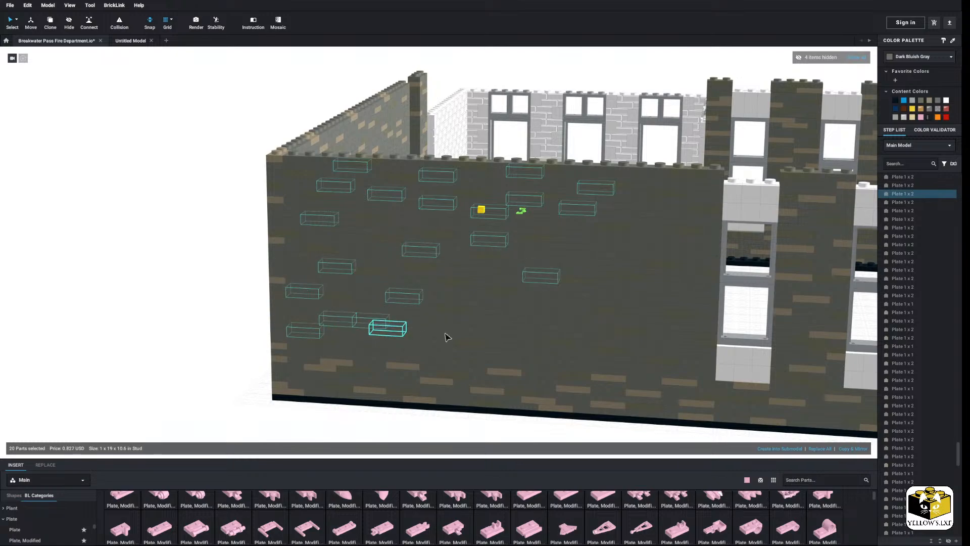
pyautogui.keyDown('ctrl'); pyautogui.click(372, 326); pyautogui.keyUp('ctrl')
pyautogui.keyDown('ctrl'); pyautogui.click(372, 313); pyautogui.keyUp('ctrl')
pyautogui.keyDown('ctrl'); pyautogui.click(438, 328); pyautogui.keyUp('ctrl')
pyautogui.keyDown('ctrl'); pyautogui.click(422, 345); pyautogui.keyUp('ctrl')
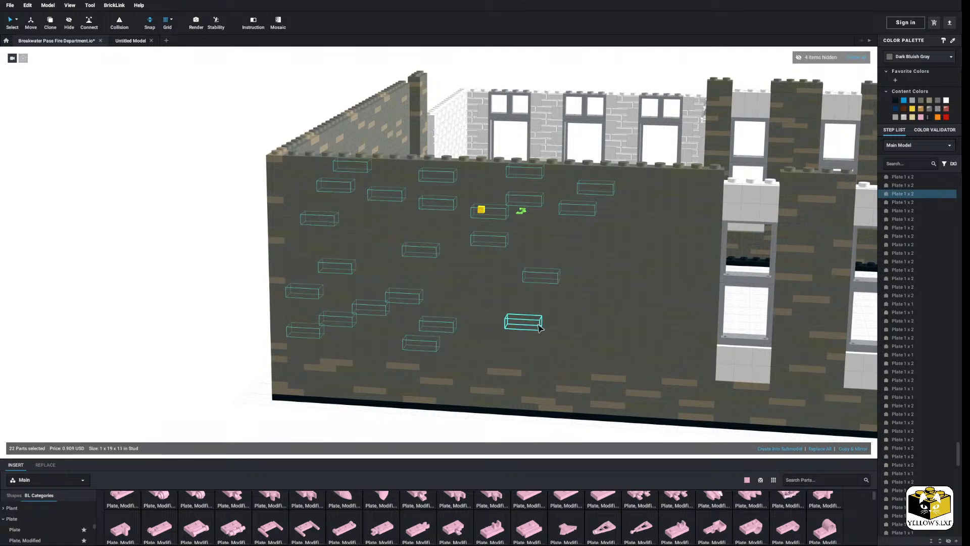
pyautogui.keyDown('ctrl'); pyautogui.click(524, 323); pyautogui.keyUp('ctrl')
pyautogui.keyDown('ctrl'); pyautogui.click(629, 316); pyautogui.keyUp('ctrl')
pyautogui.keyDown('ctrl'); pyautogui.click(558, 297); pyautogui.keyUp('ctrl')
pyautogui.moveTo(560, 293); pyautogui.dragTo(568, 283, button='right')
pyautogui.keyDown('ctrl'); pyautogui.click(601, 241); pyautogui.keyUp('ctrl')
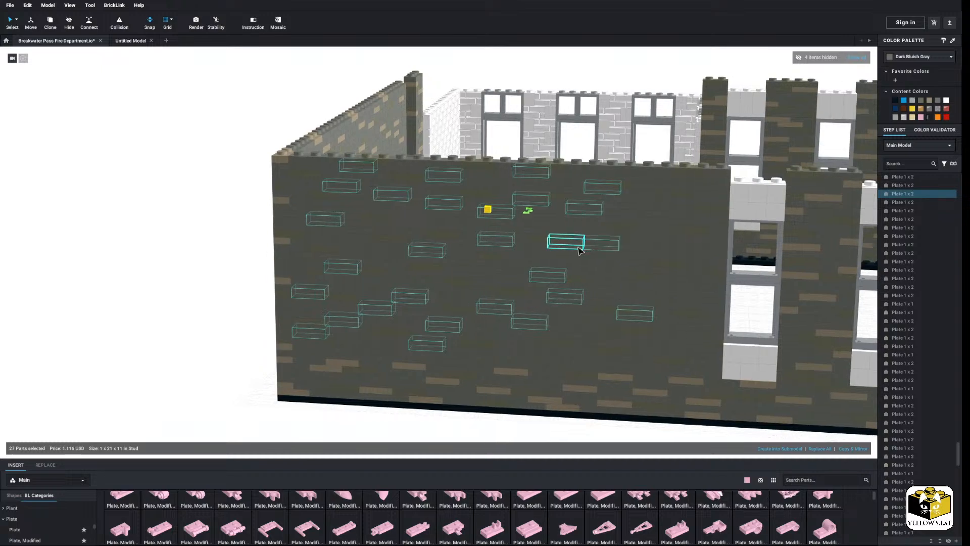
pyautogui.keyDown('ctrl'); pyautogui.click(566, 255); pyautogui.keyUp('ctrl')
pyautogui.keyDown('ctrl'); pyautogui.click(631, 252); pyautogui.keyUp('ctrl')
pyautogui.keyDown('ctrl'); pyautogui.click(655, 252); pyautogui.keyUp('ctrl')
pyautogui.keyDown('ctrl'); pyautogui.click(655, 209); pyautogui.keyUp('ctrl')
pyautogui.keyDown('ctrl'); pyautogui.click(691, 239); pyautogui.keyUp('ctrl')
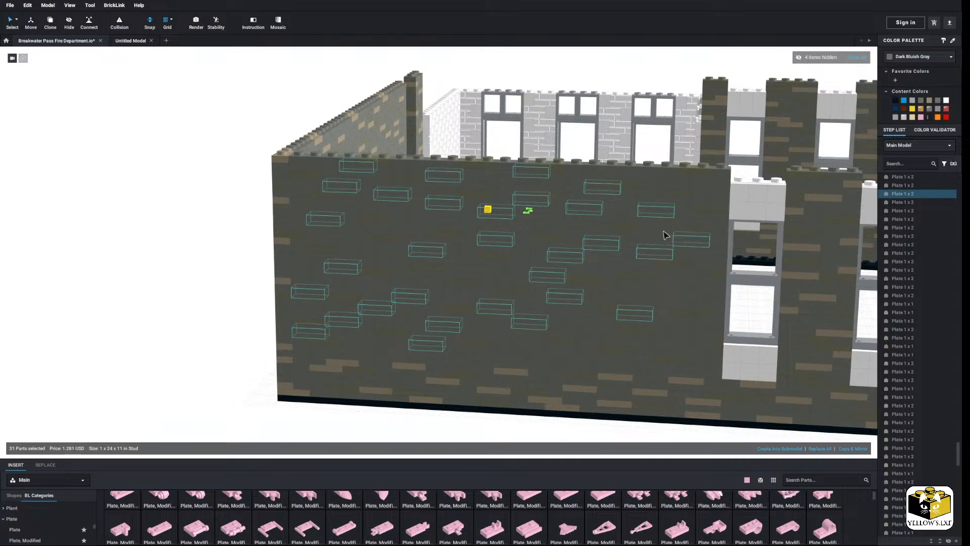
pyautogui.keyDown('ctrl'); pyautogui.click(672, 314); pyautogui.keyUp('ctrl')
pyautogui.keyDown('ctrl'); pyautogui.click(653, 293); pyautogui.keyUp('ctrl')
pyautogui.keyDown('ctrl'); pyautogui.click(707, 275); pyautogui.keyUp('ctrl')
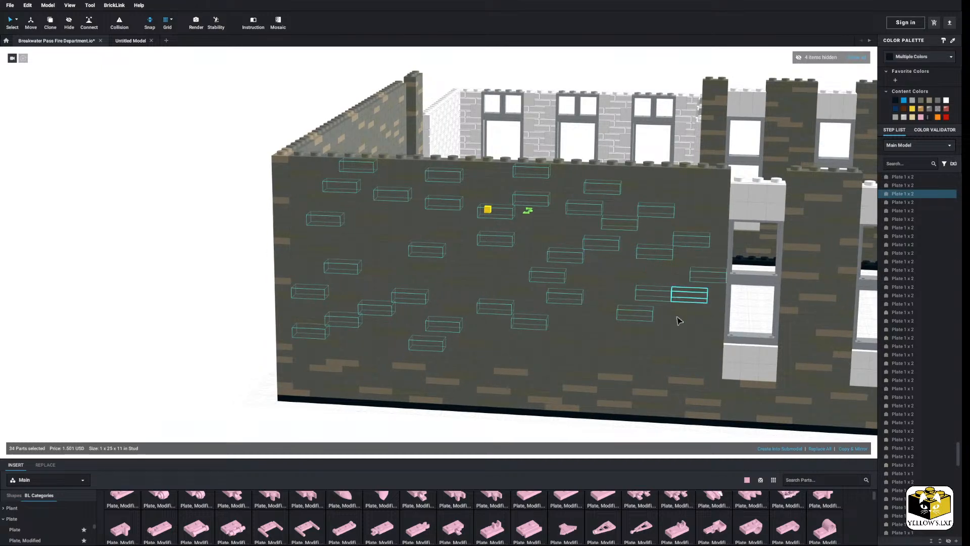
pyautogui.keyDown('ctrl'); pyautogui.click(601, 340); pyautogui.keyUp('ctrl')
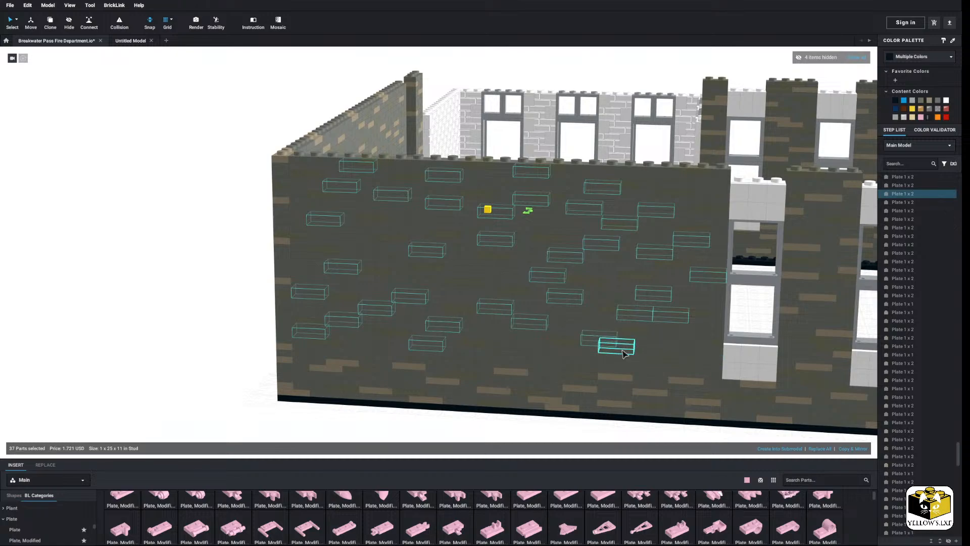
pyautogui.keyDown('ctrl'); pyautogui.click(679, 340); pyautogui.keyUp('ctrl')
pyautogui.keyDown('ctrl'); pyautogui.click(701, 360); pyautogui.keyUp('ctrl')
pyautogui.keyDown('ctrl'); pyautogui.click(599, 365); pyautogui.keyUp('ctrl')
pyautogui.keyDown('ctrl'); pyautogui.click(529, 348); pyautogui.keyUp('ctrl')
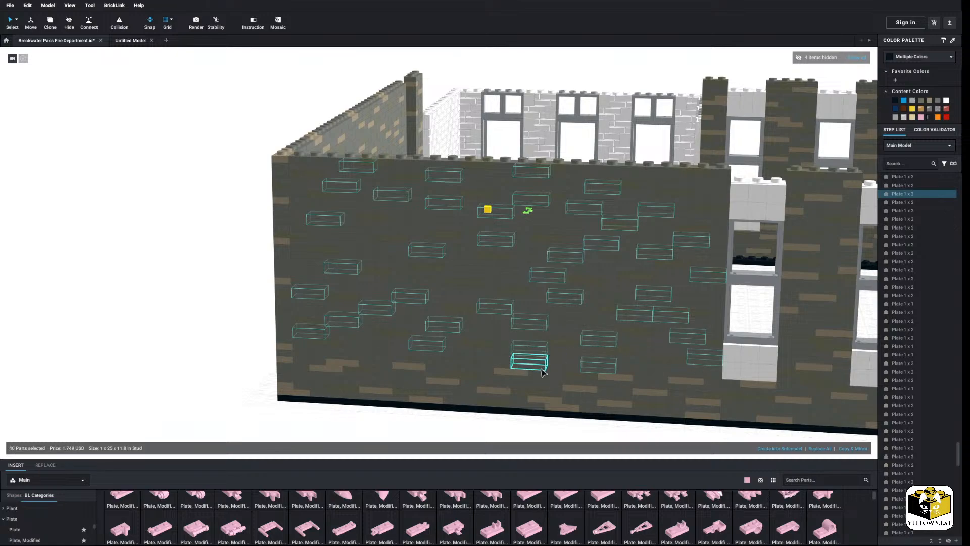
pyautogui.keyDown('ctrl'); pyautogui.click(493, 359); pyautogui.keyUp('ctrl')
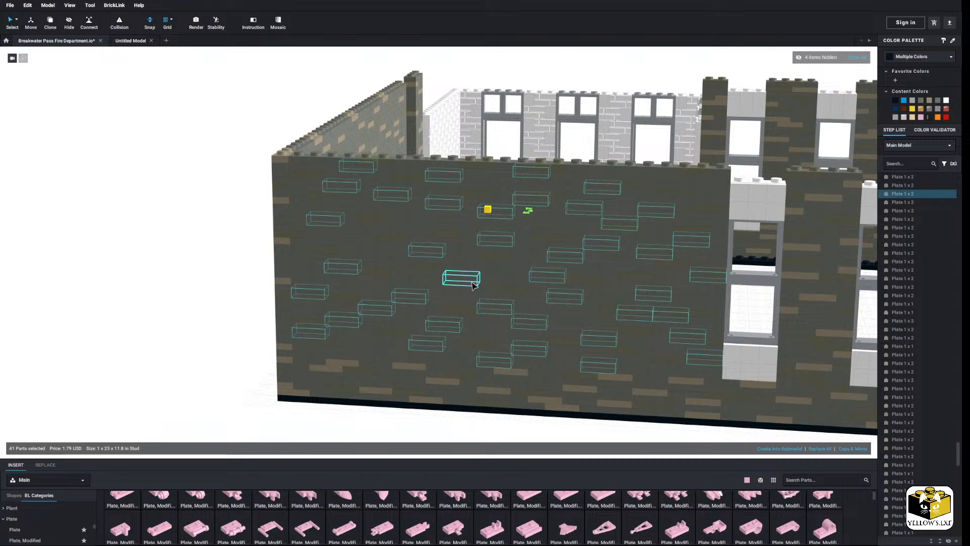
pyautogui.keyDown('ctrl'); pyautogui.click(467, 283); pyautogui.keyUp('ctrl')
pyautogui.keyDown('ctrl'); pyautogui.click(374, 247); pyautogui.keyUp('ctrl')
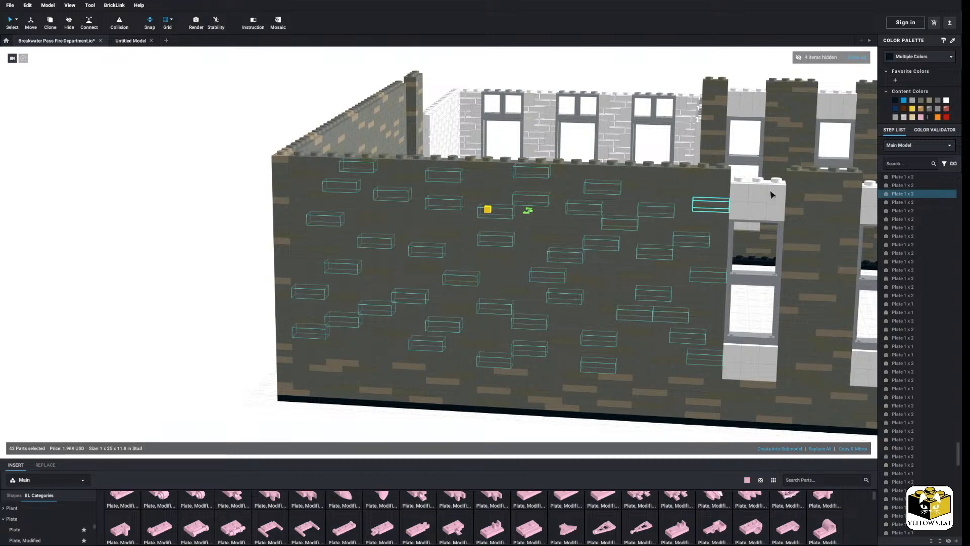
pyautogui.click(929, 103)
pyautogui.click(190, 282)
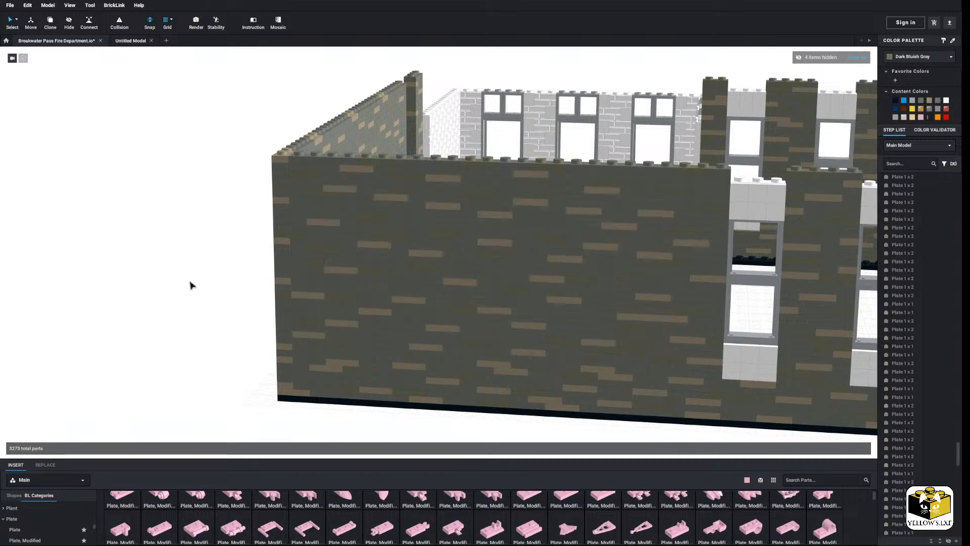
# Recolor several more plates Dark Tan in sparse areas of the wall section beside the windows, mostly in its upper half
pyautogui.scroll(-5, 245, 282)
pyautogui.scroll(8, 240, 278)
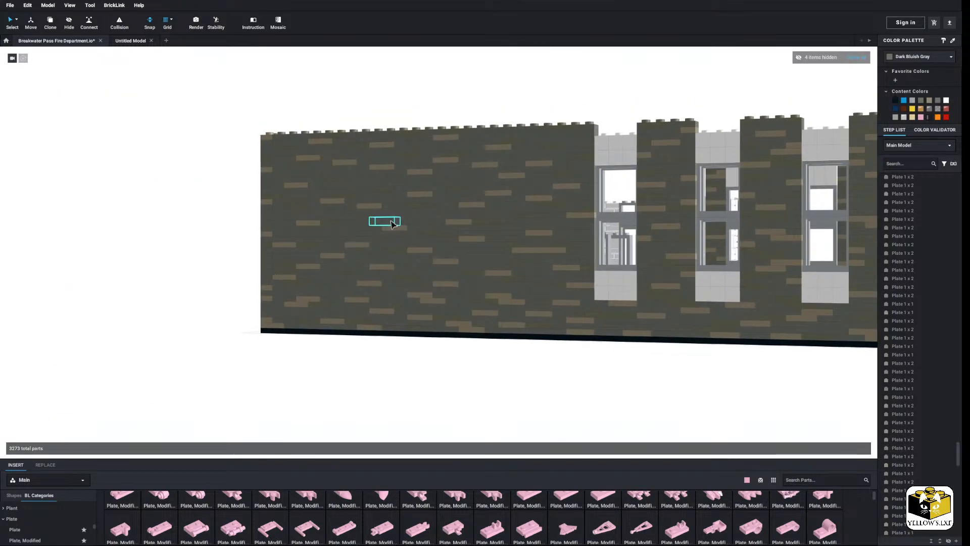
pyautogui.click(392, 223)
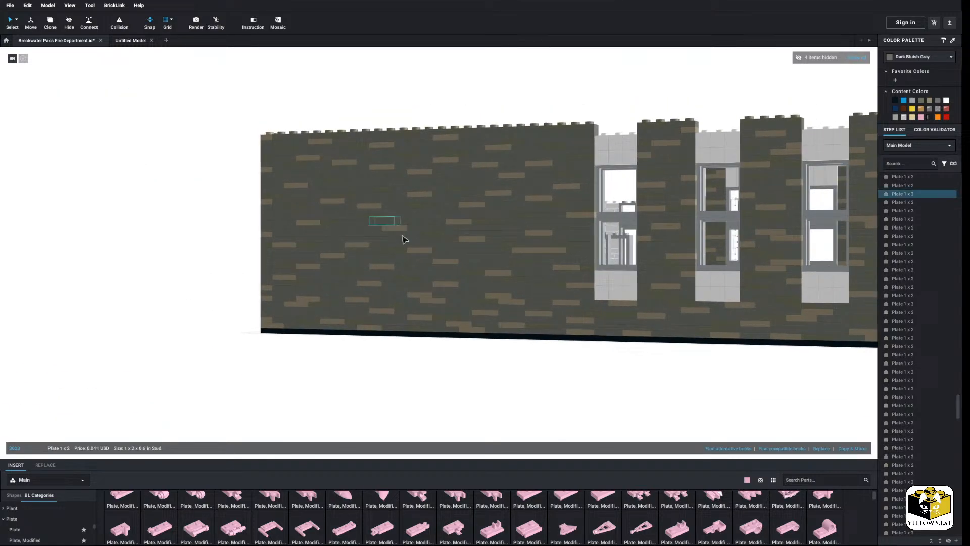
pyautogui.keyDown('ctrl'); pyautogui.click(408, 190); pyautogui.keyUp('ctrl')
pyautogui.keyDown('ctrl'); pyautogui.click(292, 184); pyautogui.keyUp('ctrl')
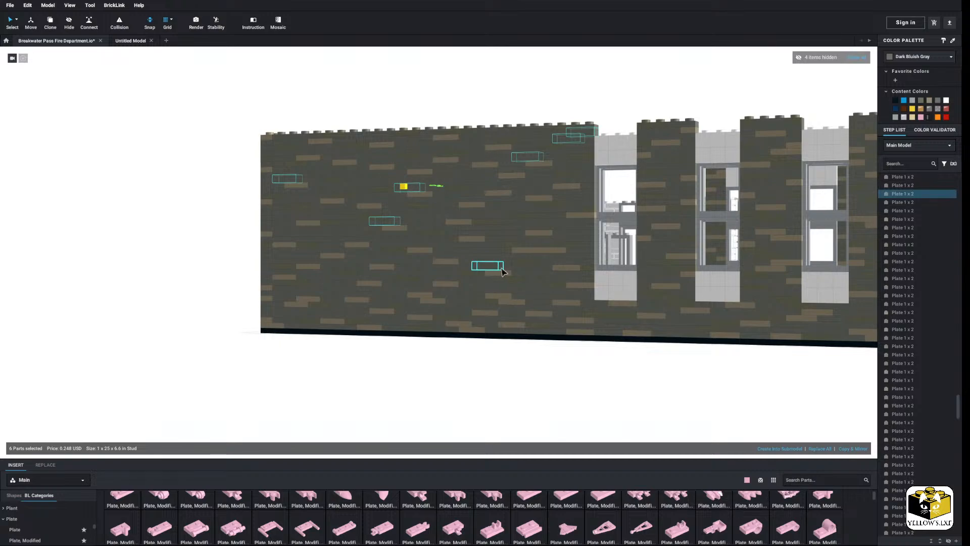
pyautogui.click(929, 100)
pyautogui.click(204, 257)
# Box-select four more items in the scene and hide them
pyautogui.scroll(-3, 213, 255)
pyautogui.scroll(-6, 215, 258)
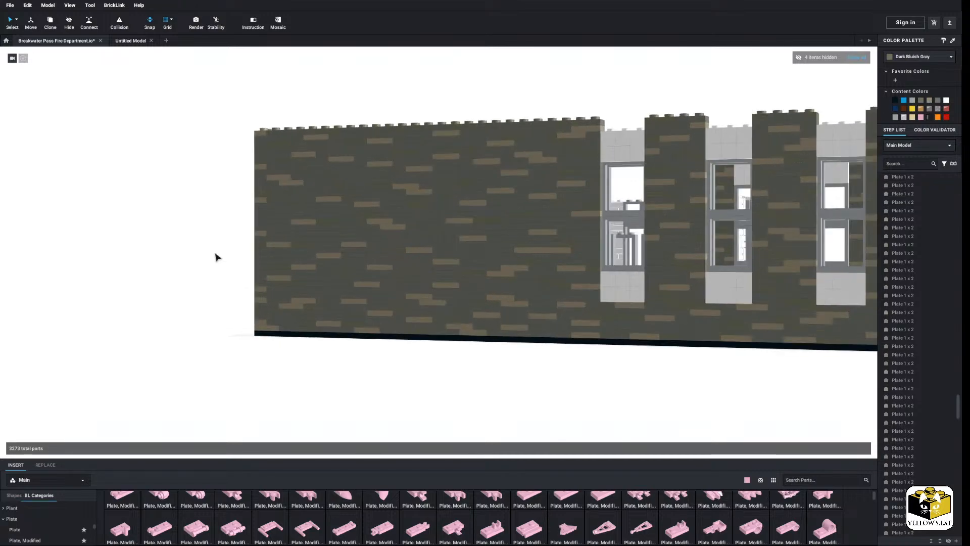
pyautogui.moveTo(317, 262); pyautogui.dragTo(264, 292, button='right')
pyautogui.scroll(5, 253, 318)
pyautogui.moveTo(243, 342); pyautogui.dragTo(187, 346, button='right')
pyautogui.scroll(-3, 171, 373)
pyautogui.scroll(-3, 179, 349)
pyautogui.scroll(4, 184, 381)
pyautogui.moveTo(228, 94); pyautogui.dragTo(571, 202)
pyautogui.rightClick(471, 174)
pyautogui.click(507, 191)
# Frame the whole building from its front corner and open the render window for that view
pyautogui.moveTo(550, 280); pyautogui.dragTo(551, 267, button='right')
pyautogui.scroll(2, 507, 379)
pyautogui.moveTo(508, 391); pyautogui.dragTo(498, 297, button='middle')
pyautogui.moveTo(482, 306); pyautogui.dragTo(478, 310, button='right')
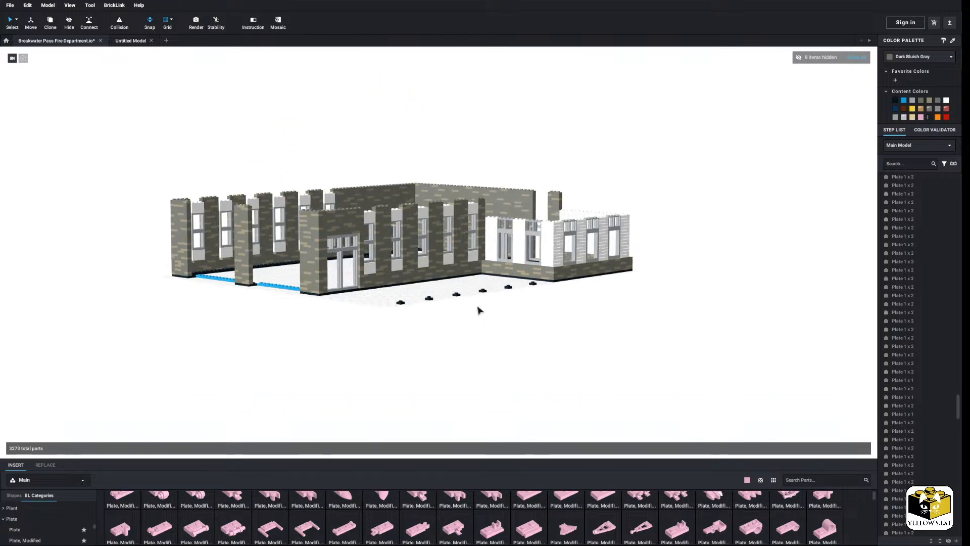
pyautogui.scroll(3, 450, 340)
pyautogui.moveTo(450, 340)
pyautogui.mouseDown(button='right')
pyautogui.moveTo(461, 344)
pyautogui.moveTo(448, 338)
pyautogui.mouseUp(button='right')
pyautogui.moveTo(375, 338); pyautogui.dragTo(368, 337, button='right')
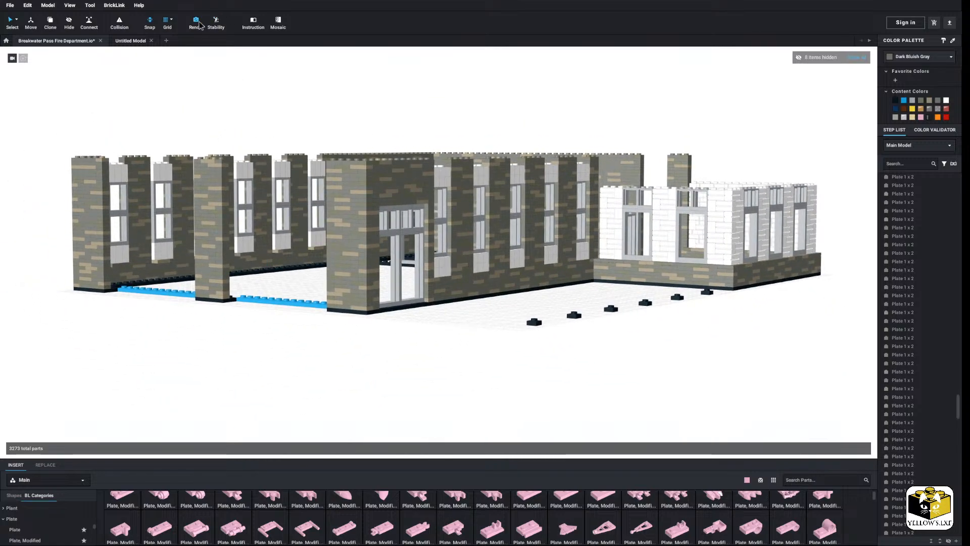
pyautogui.click(196, 23)
pyautogui.moveTo(415, 270); pyautogui.dragTo(389, 276, button='right')
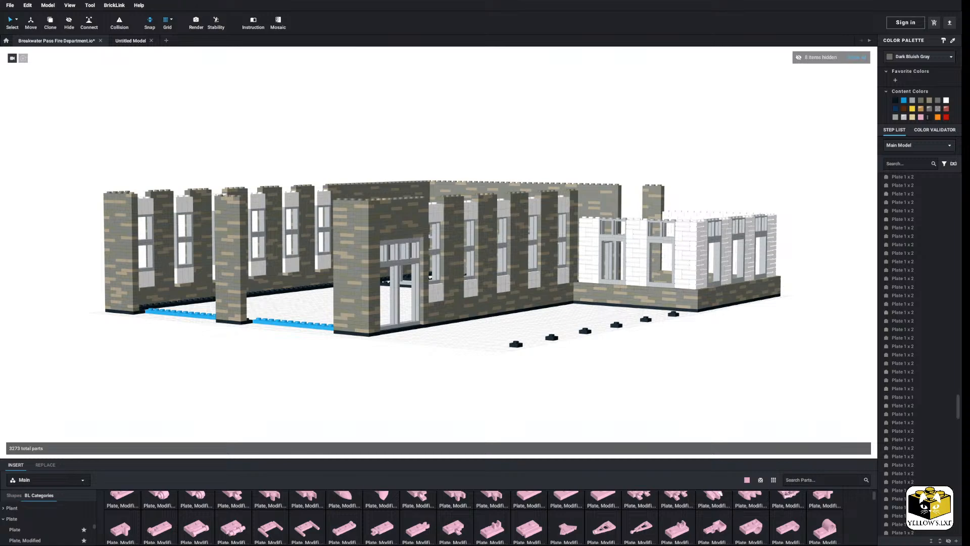
pyautogui.moveTo(516, 96)
pyautogui.mouseDown(button='right')
pyautogui.moveTo(507, 102)
pyautogui.moveTo(511, 93)
pyautogui.mouseUp(button='right')
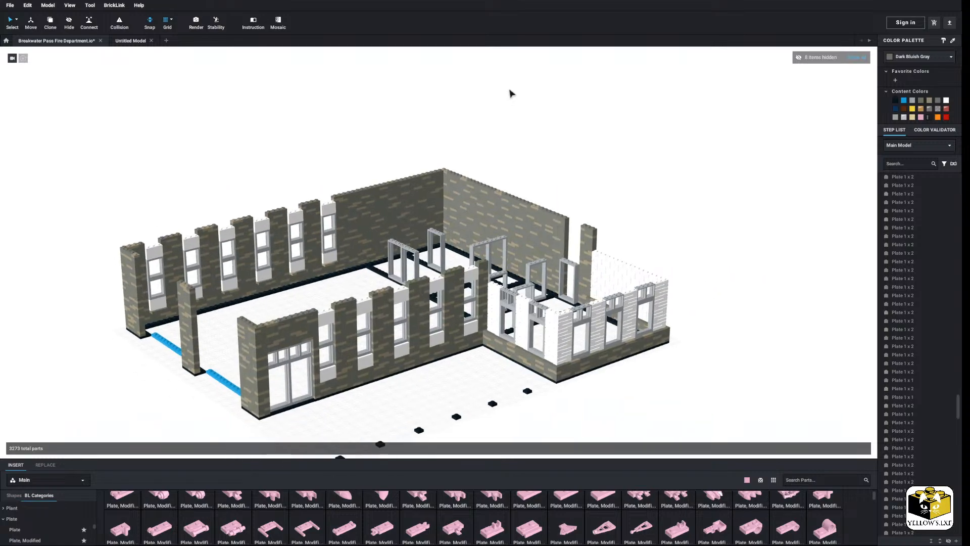
pyautogui.moveTo(490, 205); pyautogui.dragTo(501, 151, button='middle')
pyautogui.scroll(4, 420, 276)
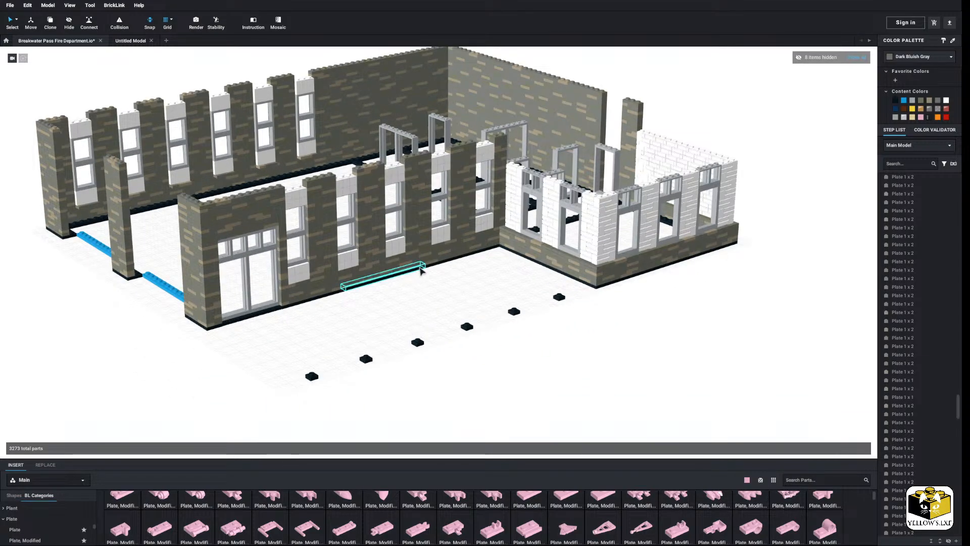
# Multi-select the bricks of one upper course across the white piers between the corner section's windows on both window sides
pyautogui.scroll(5, 404, 271)
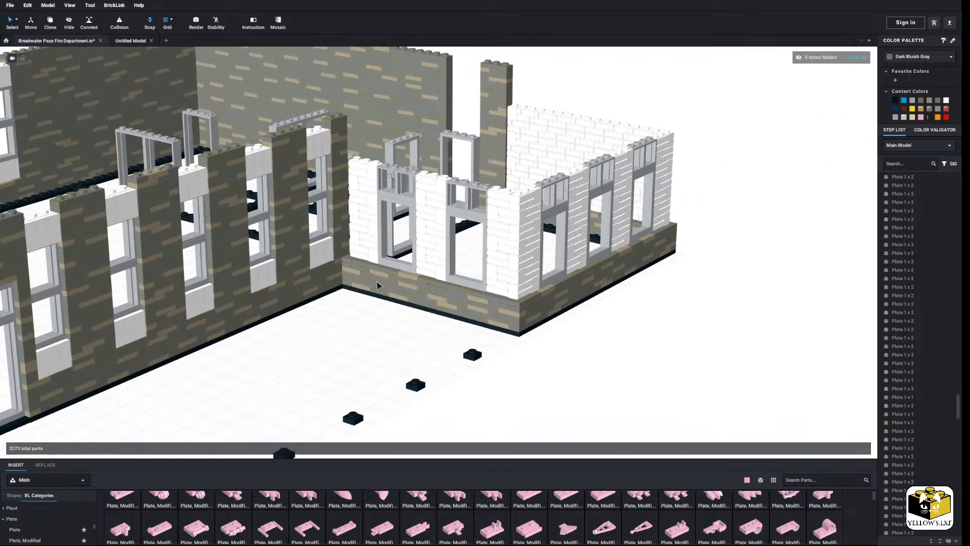
pyautogui.click(224, 216)
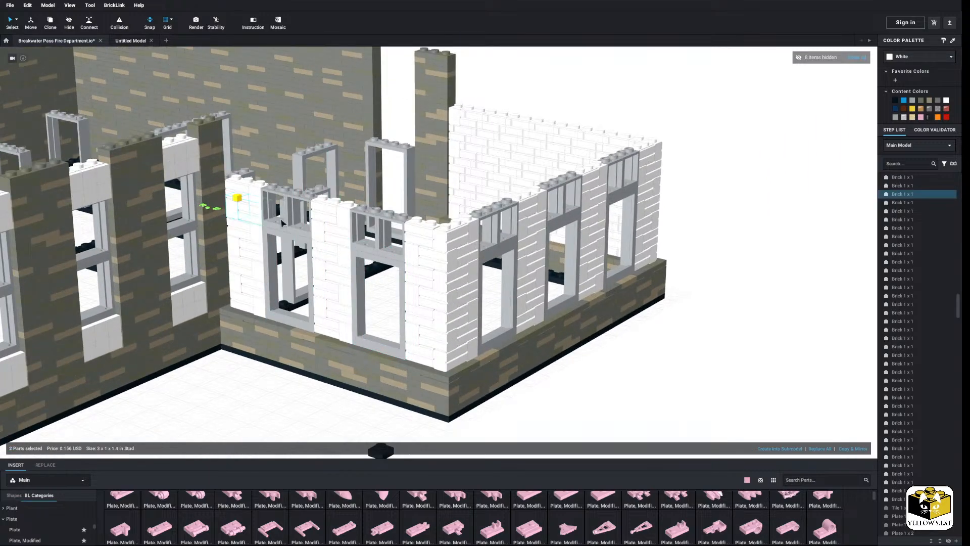
pyautogui.keyDown('ctrl'); pyautogui.click(331, 233); pyautogui.keyUp('ctrl')
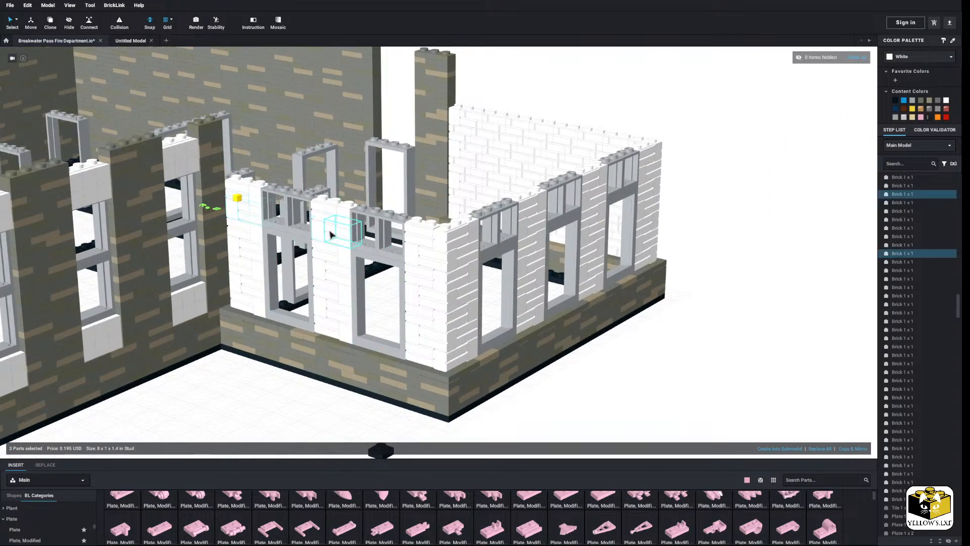
pyautogui.keyDown('ctrl'); pyautogui.click(416, 255); pyautogui.keyUp('ctrl')
pyautogui.keyDown('ctrl'); pyautogui.click(438, 257); pyautogui.keyUp('ctrl')
pyautogui.keyDown('ctrl'); pyautogui.click(462, 255); pyautogui.keyUp('ctrl')
pyautogui.moveTo(470, 256); pyautogui.dragTo(347, 246, button='right')
pyautogui.keyDown('ctrl'); pyautogui.click(340, 232); pyautogui.keyUp('ctrl')
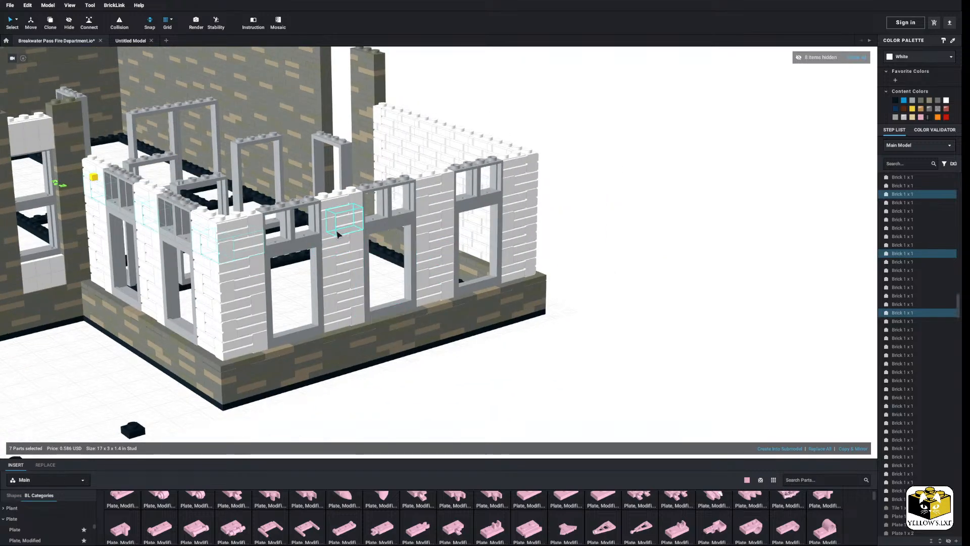
pyautogui.keyDown('ctrl'); pyautogui.click(333, 231); pyautogui.keyUp('ctrl')
pyautogui.keyDown('ctrl'); pyautogui.click(424, 209); pyautogui.keyUp('ctrl')
pyautogui.keyDown('ctrl'); pyautogui.click(437, 207); pyautogui.keyUp('ctrl')
# Extend the selection along the solid white side wall, then copy the course and paste it on top of the white walls and piers
pyautogui.moveTo(438, 207); pyautogui.dragTo(307, 247, button='right')
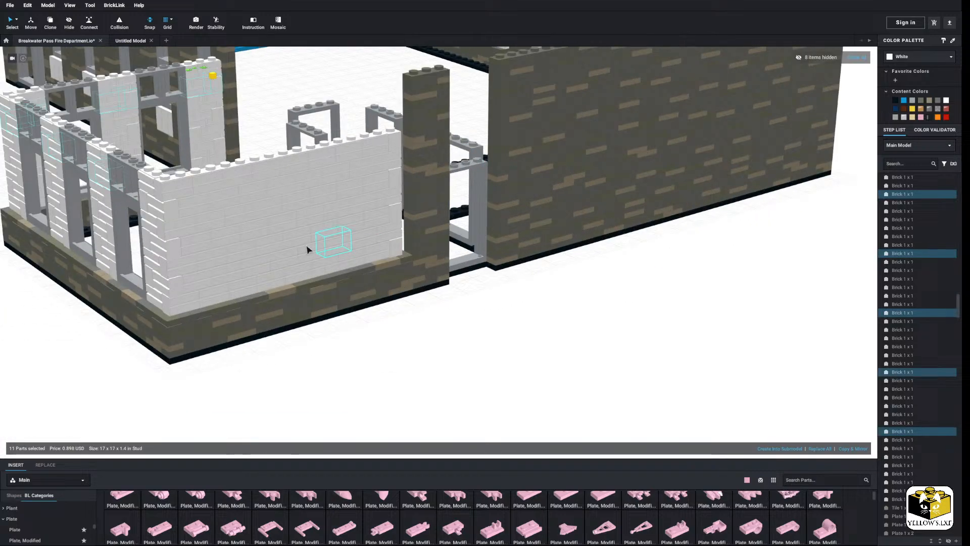
pyautogui.keyDown('ctrl'); pyautogui.click(151, 202); pyautogui.keyUp('ctrl')
pyautogui.keyDown('ctrl'); pyautogui.click(163, 208); pyautogui.keyUp('ctrl')
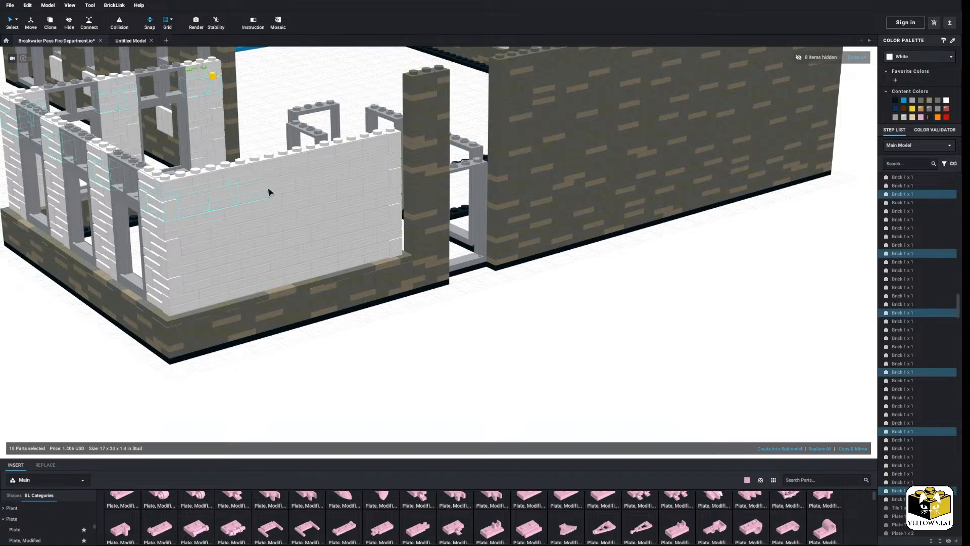
pyautogui.rightClick(398, 163)
pyautogui.click(409, 165)
pyautogui.rightClick(557, 303)
pyautogui.click(556, 315)
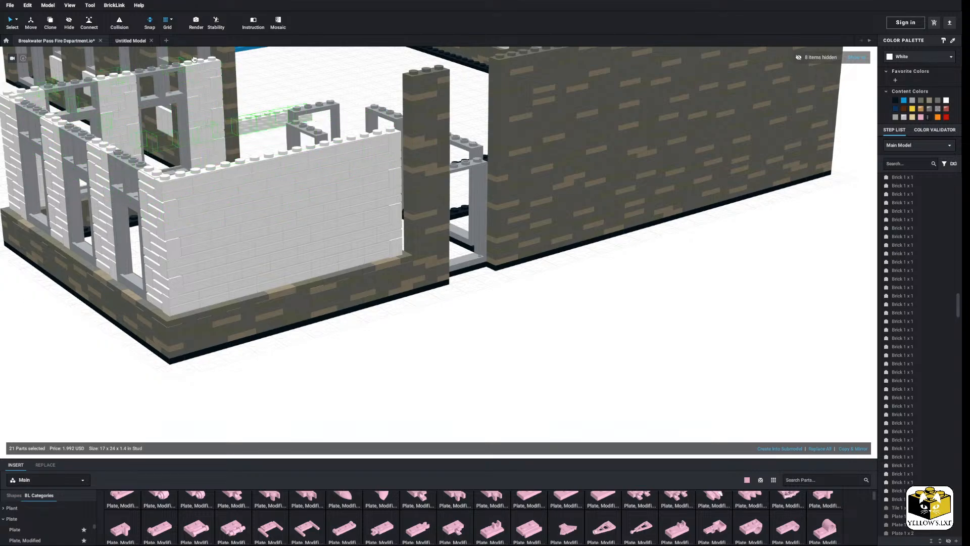
pyautogui.moveTo(203, 59); pyautogui.dragTo(271, 119, button='middle')
pyautogui.moveTo(271, 119); pyautogui.dragTo(255, 151, button='right')
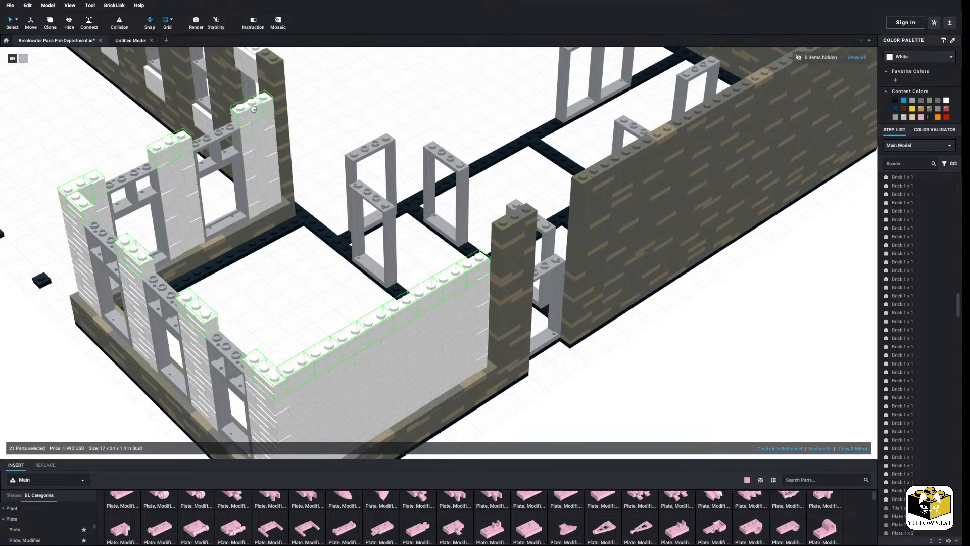
pyautogui.click(346, 97)
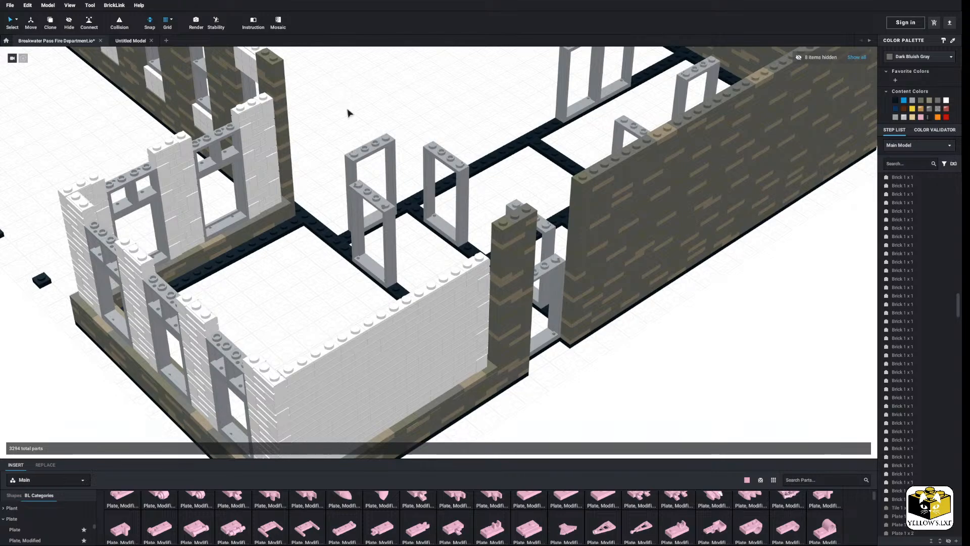
# Select the three-part window in the white wall opening nearest the inner corner and move it out beside the building
pyautogui.scroll(-3, 349, 115)
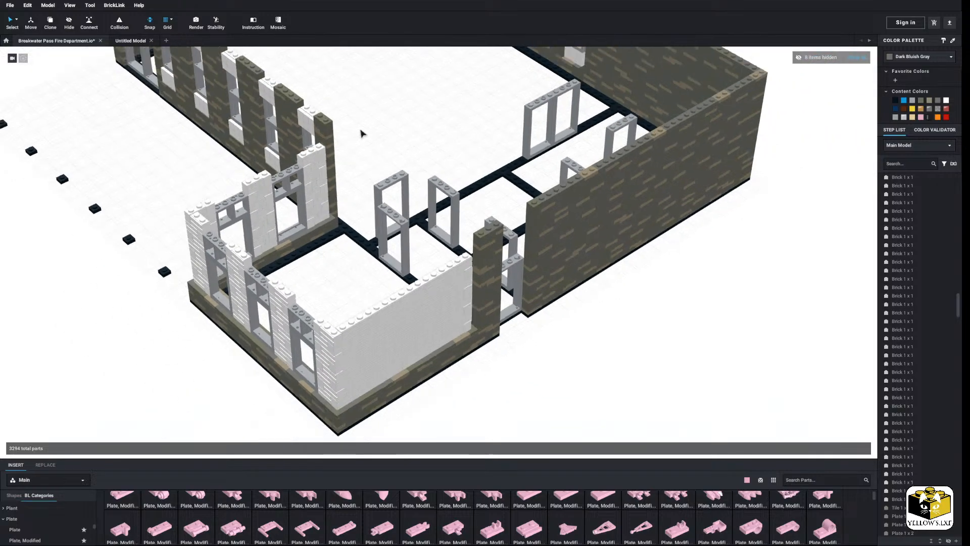
pyautogui.moveTo(361, 133); pyautogui.dragTo(397, 139, button='right')
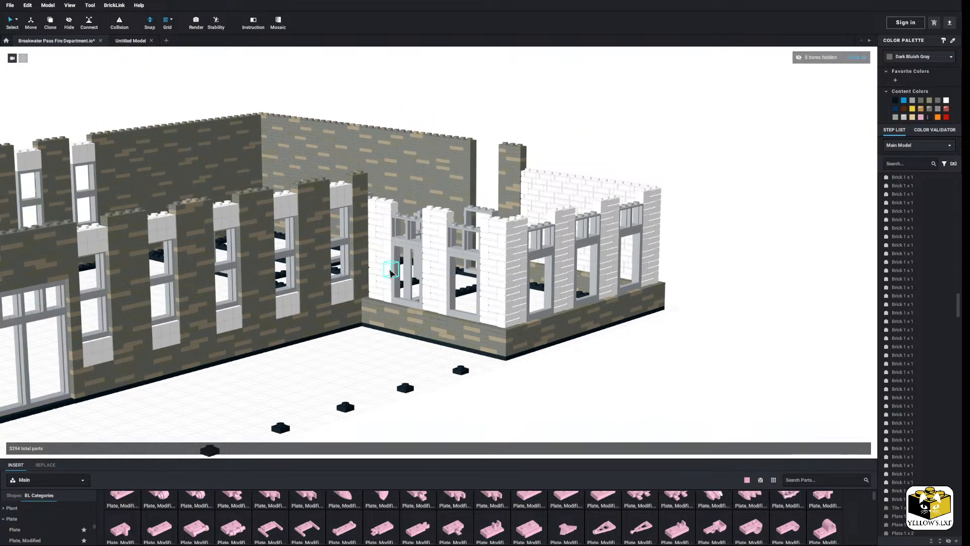
pyautogui.scroll(1, 374, 292)
pyautogui.rightClick(374, 295)
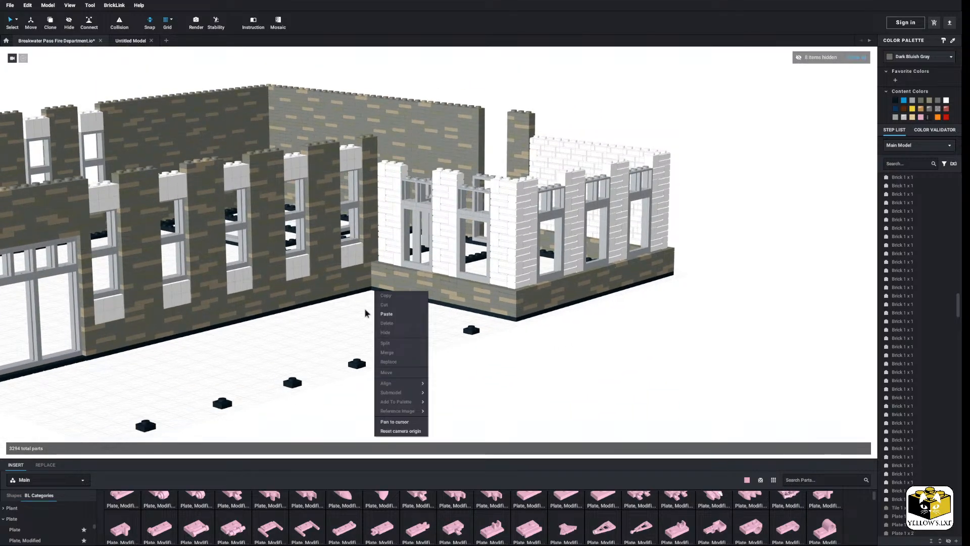
pyautogui.click(366, 313)
pyautogui.scroll(5, 365, 309)
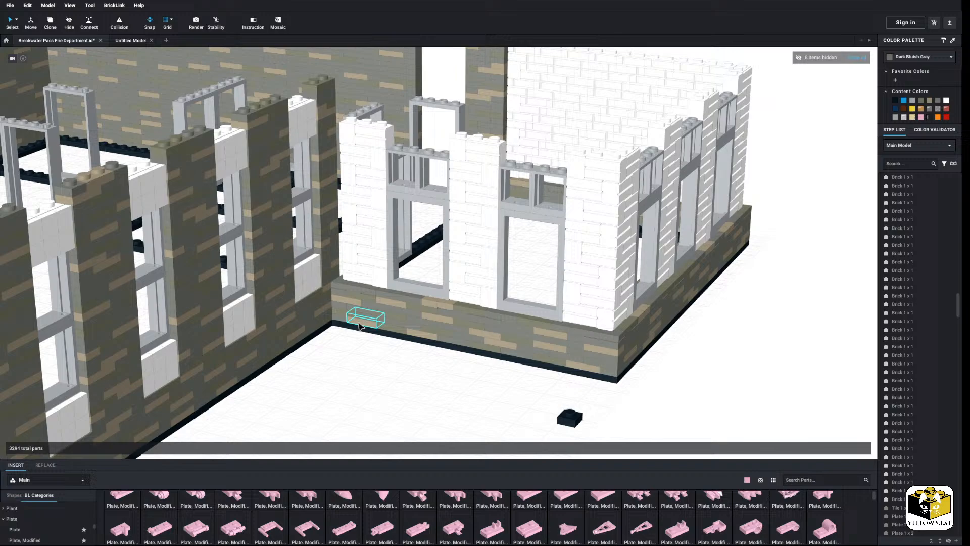
pyautogui.click(402, 292)
pyautogui.keyDown('ctrl'); pyautogui.click(406, 190); pyautogui.keyUp('ctrl')
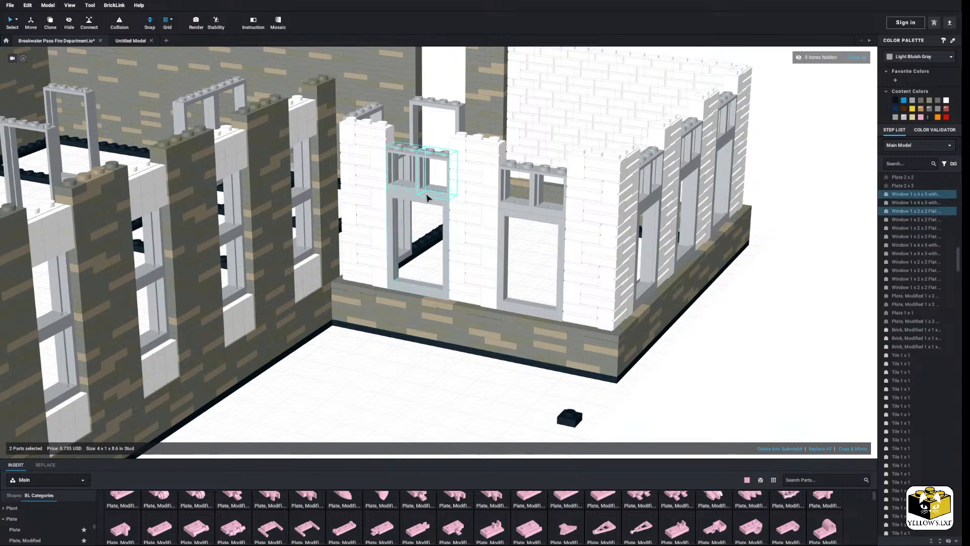
pyautogui.keyDown('ctrl'); pyautogui.click(429, 197); pyautogui.keyUp('ctrl')
pyautogui.scroll(-2, 404, 207)
pyautogui.moveTo(426, 197); pyautogui.dragTo(716, 257)
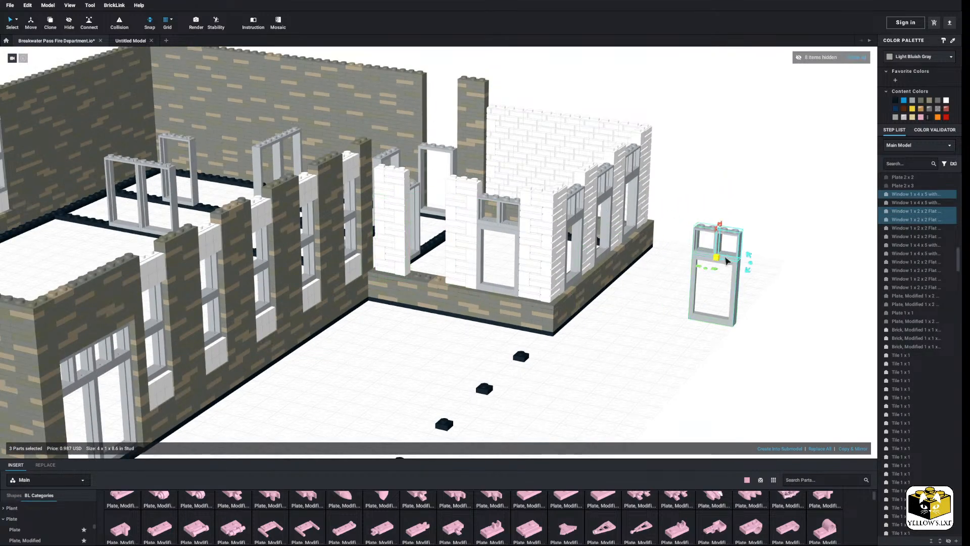
pyautogui.click(648, 335)
# Insert two Plate, Modified 1 x 2 with Door Rail side by side in the empty opening and set the window back on them
pyautogui.scroll(2, 582, 380)
pyautogui.click(524, 518)
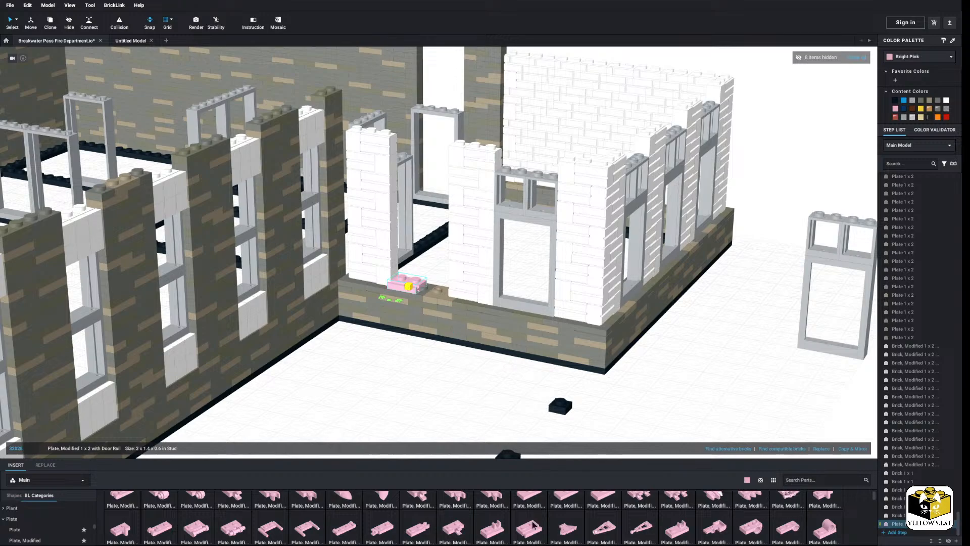
pyautogui.click(406, 286)
pyautogui.press('Escape')
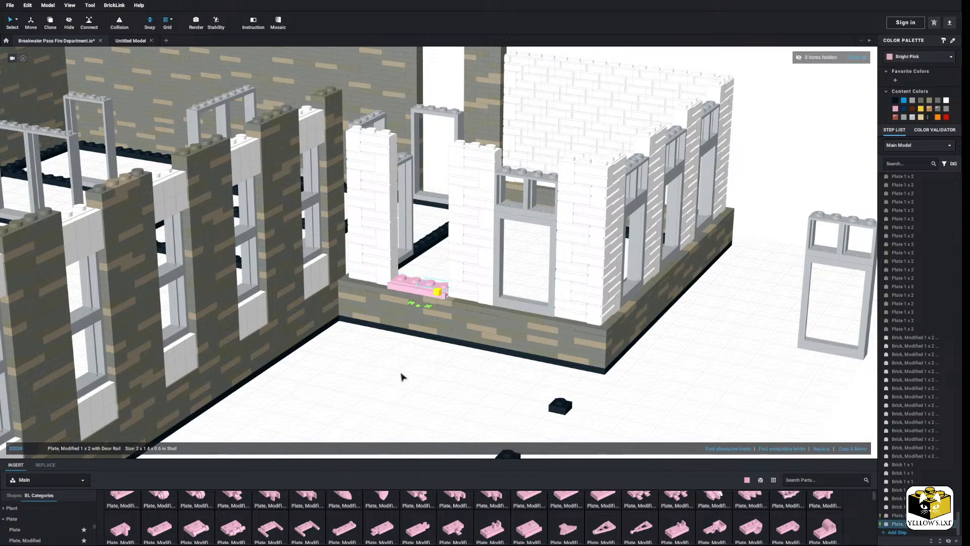
pyautogui.scroll(-3, 582, 376)
pyautogui.moveTo(764, 192); pyautogui.dragTo(402, 275)
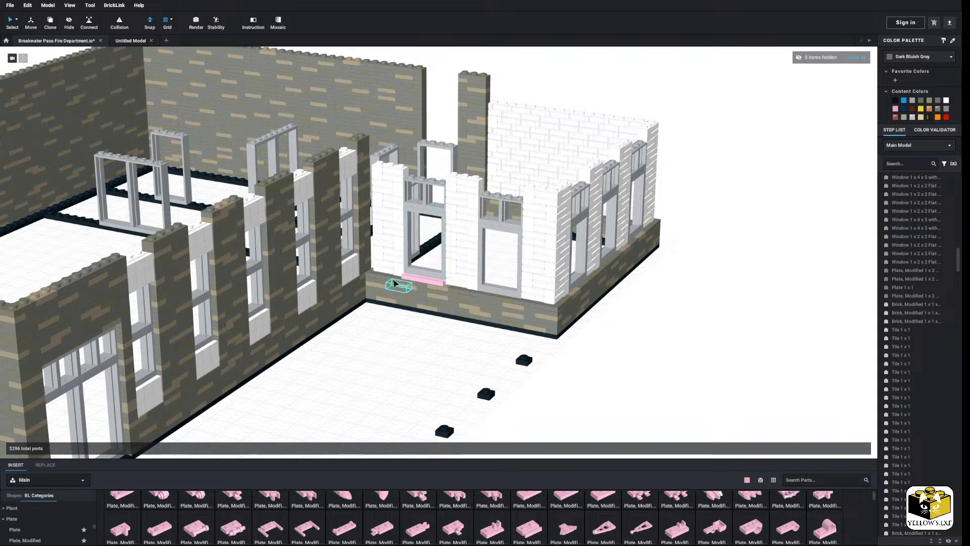
# Copy the two door rail plates onto the window's top and recolor all four rail plates Light Bluish Gray
pyautogui.click(428, 284)
pyautogui.rightClick(427, 280)
pyautogui.click(433, 285)
pyautogui.rightClick(399, 338)
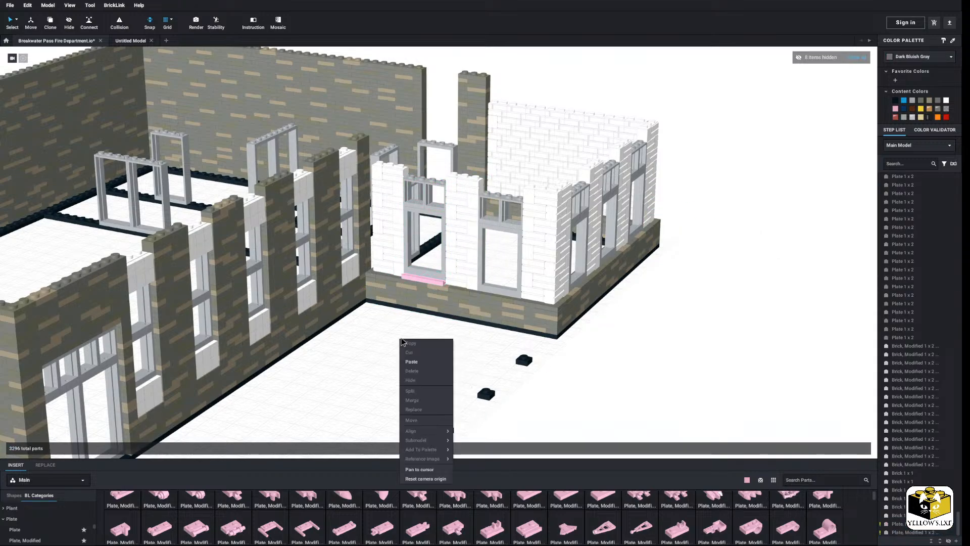
pyautogui.click(407, 362)
pyautogui.click(422, 176)
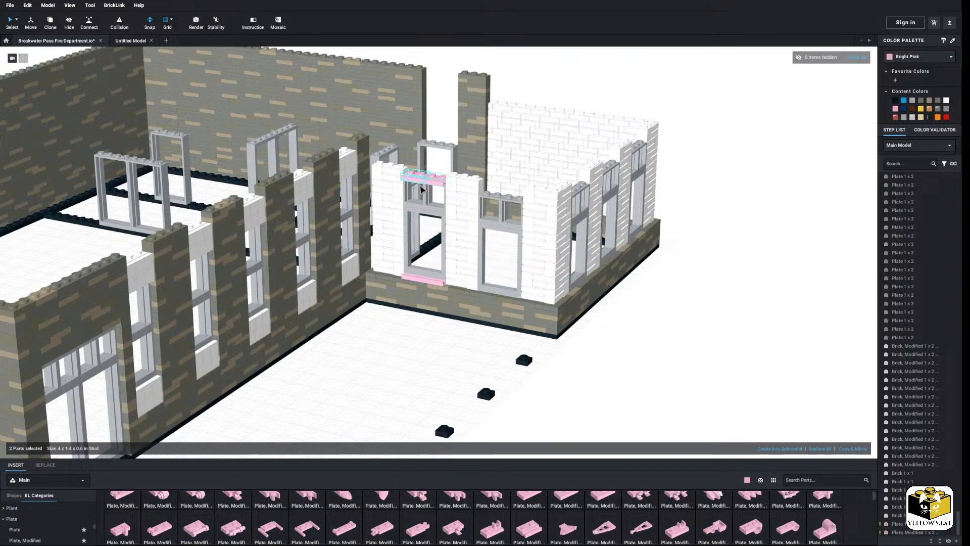
pyautogui.keyDown('ctrl'); pyautogui.click(422, 280); pyautogui.keyUp('ctrl')
pyautogui.click(919, 100)
pyautogui.click(803, 262)
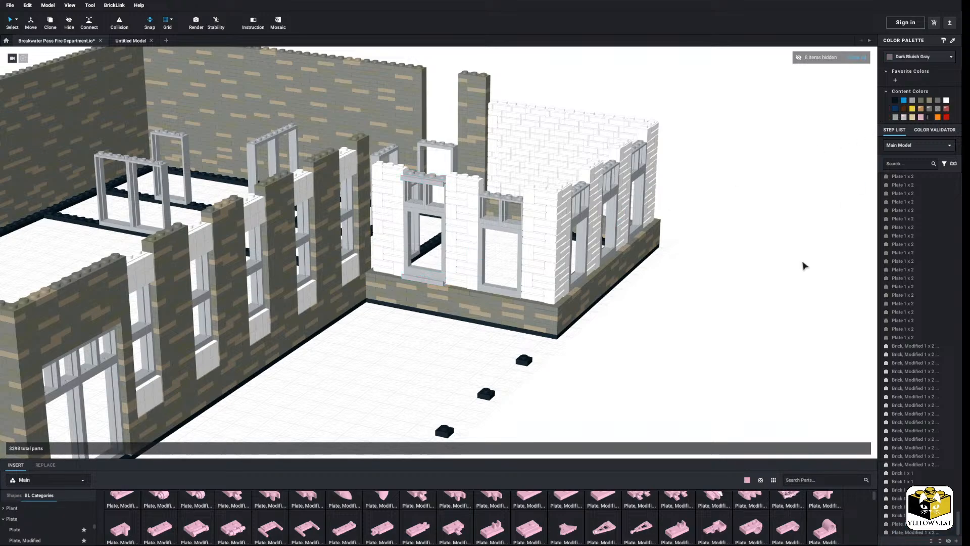
# Move the neighboring three-part window out of its opening in the same white wall and leave it beside the building
pyautogui.scroll(-4, 768, 266)
pyautogui.moveTo(732, 269); pyautogui.dragTo(727, 259, button='right')
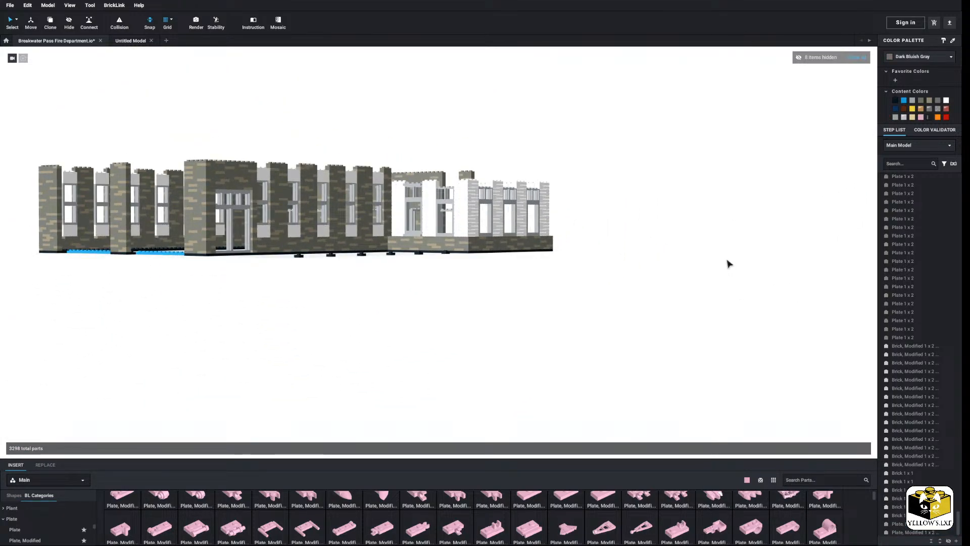
pyautogui.moveTo(687, 241); pyautogui.dragTo(693, 256, button='right')
pyautogui.scroll(6, 682, 310)
pyautogui.moveTo(734, 313); pyautogui.dragTo(727, 310, button='right')
pyautogui.click(400, 178)
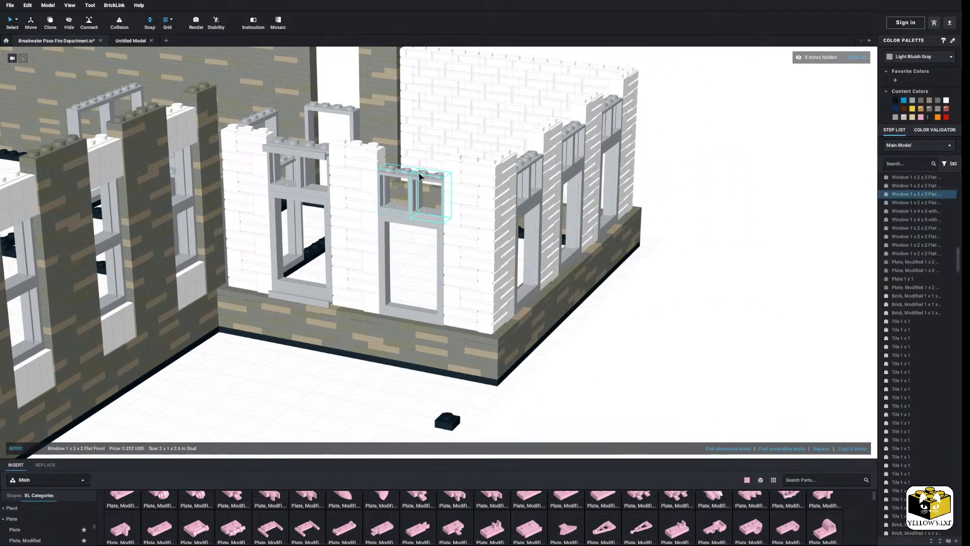
pyautogui.keyDown('ctrl'); pyautogui.click(407, 219); pyautogui.keyUp('ctrl')
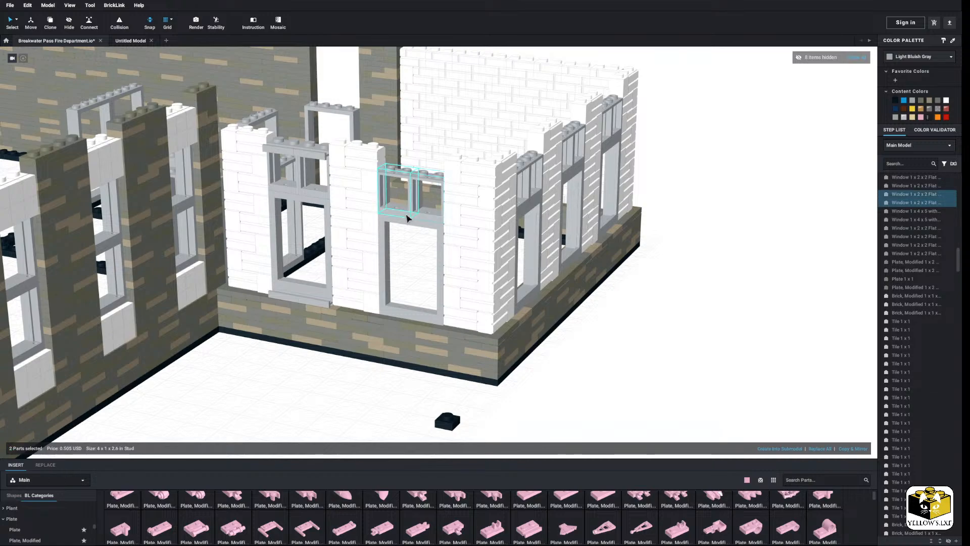
pyautogui.moveTo(407, 218); pyautogui.dragTo(752, 254)
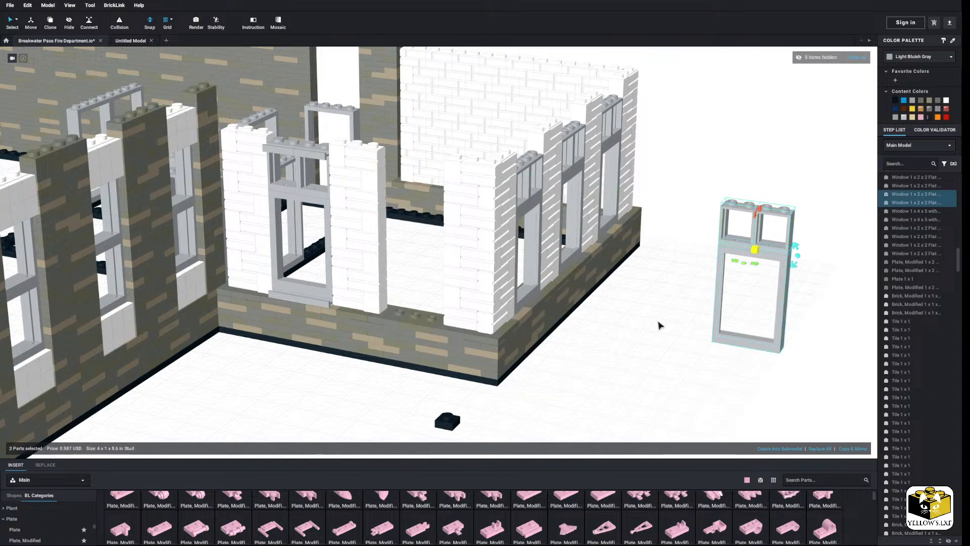
pyautogui.click(660, 325)
# Move the two Plate, Modified 1 x 2 jumper plates under the two window openings out onto the ground
pyautogui.click(302, 305)
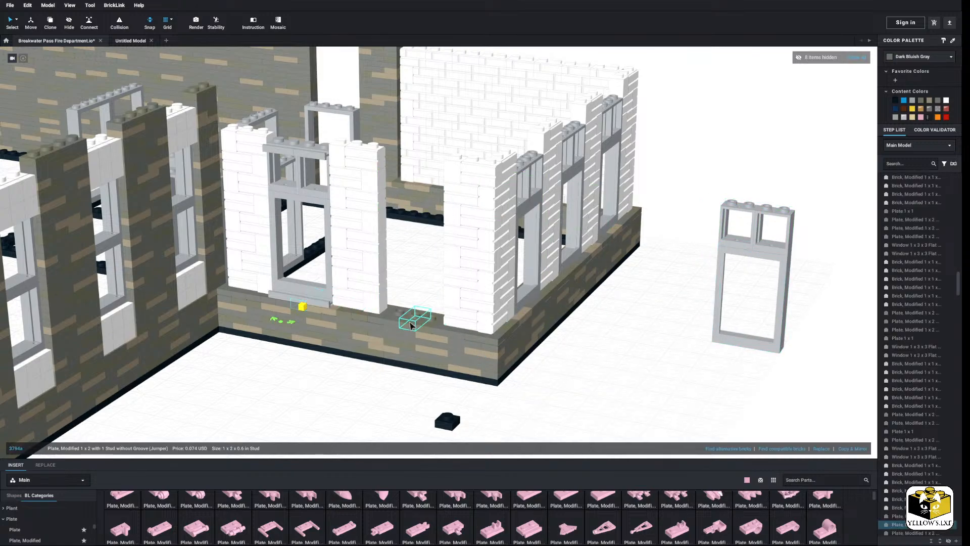
pyautogui.moveTo(361, 387); pyautogui.dragTo(337, 400)
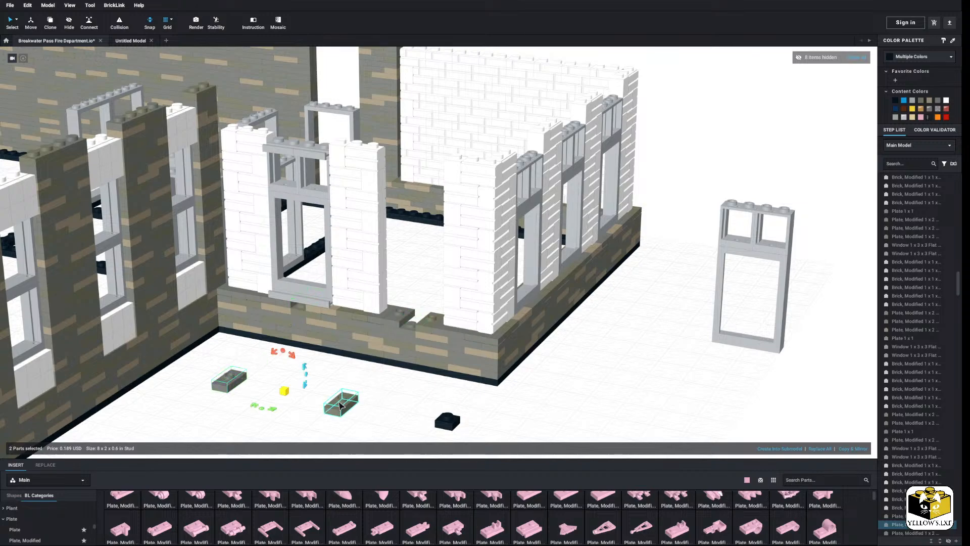
pyautogui.click(323, 366)
# Copy the Tile 1 x 2 beside the first window and place tiles in both gaps where the jumper plates were
pyautogui.rightClick(252, 294)
pyautogui.click(262, 308)
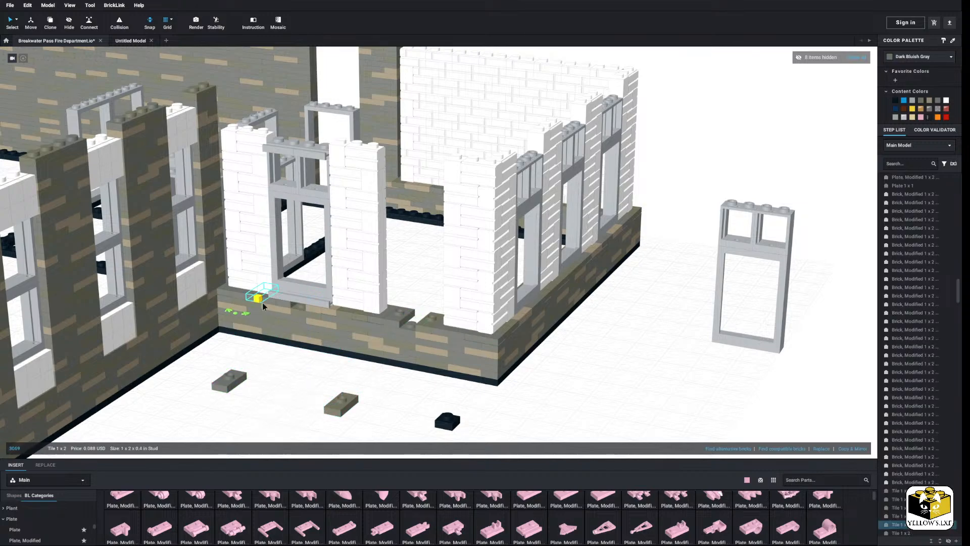
pyautogui.rightClick(303, 370)
pyautogui.click(315, 393)
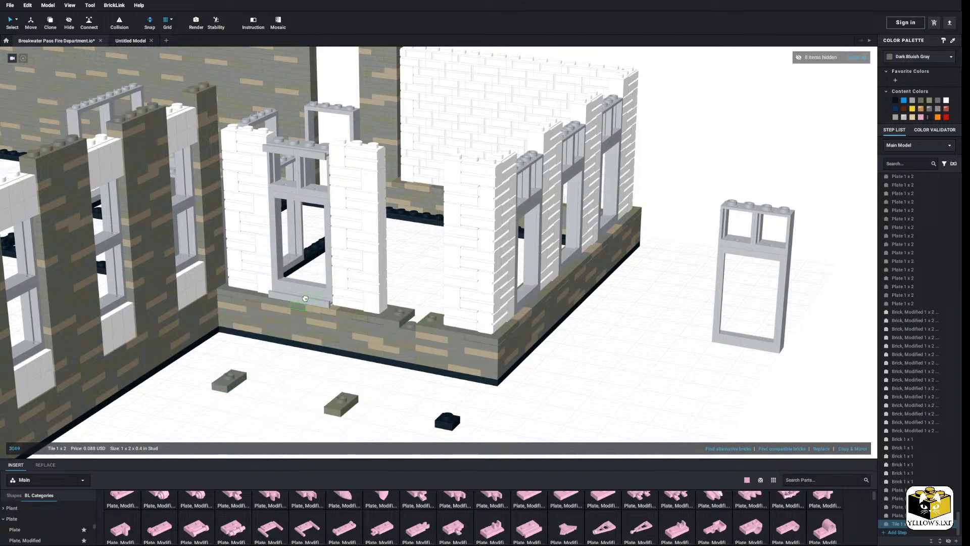
pyautogui.rightClick(293, 366)
pyautogui.click(305, 387)
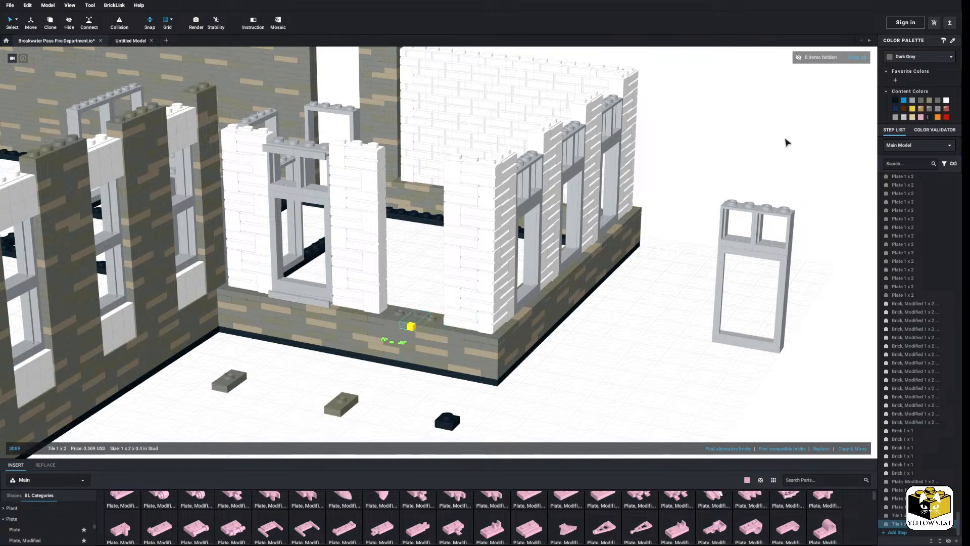
pyautogui.press('Escape')
# Box-select the two jumper plates lying in front of the wall and delete them
pyautogui.moveTo(378, 408); pyautogui.dragTo(212, 372)
pyautogui.rightClick(231, 381)
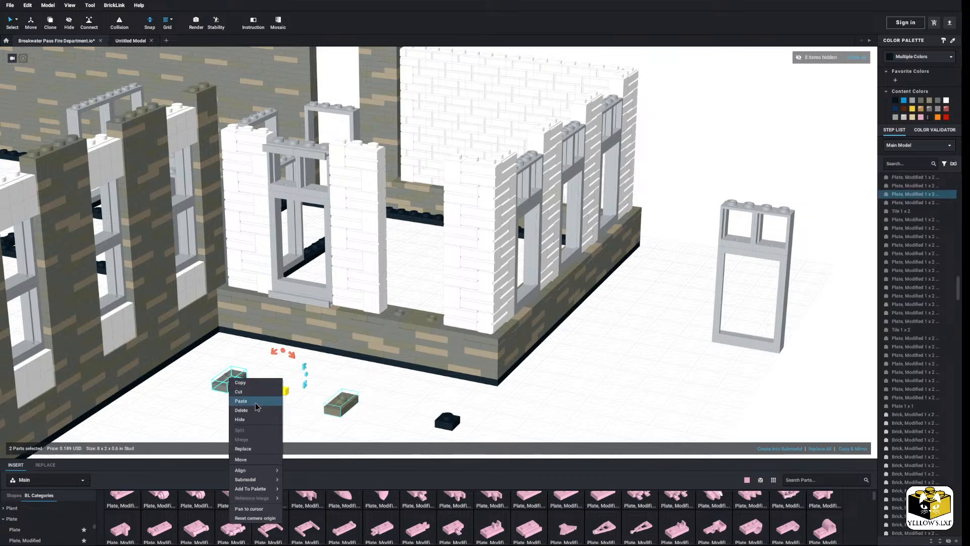
pyautogui.click(255, 403)
# Copy the finished window with its upper and lower door rail plates and paste it into the neighboring empty opening
pyautogui.click(295, 302)
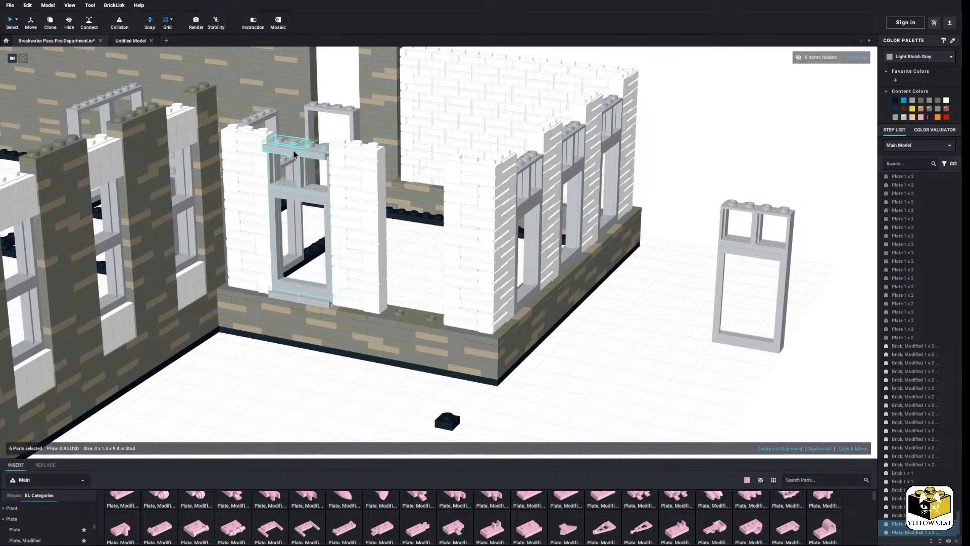
pyautogui.click(669, 316)
pyautogui.rightClick(669, 314)
pyautogui.click(681, 336)
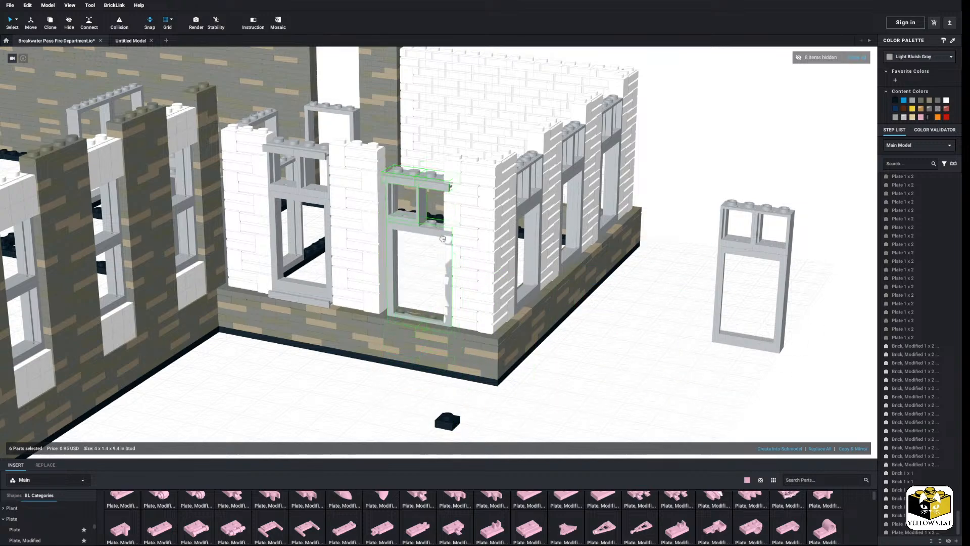
pyautogui.click(422, 227)
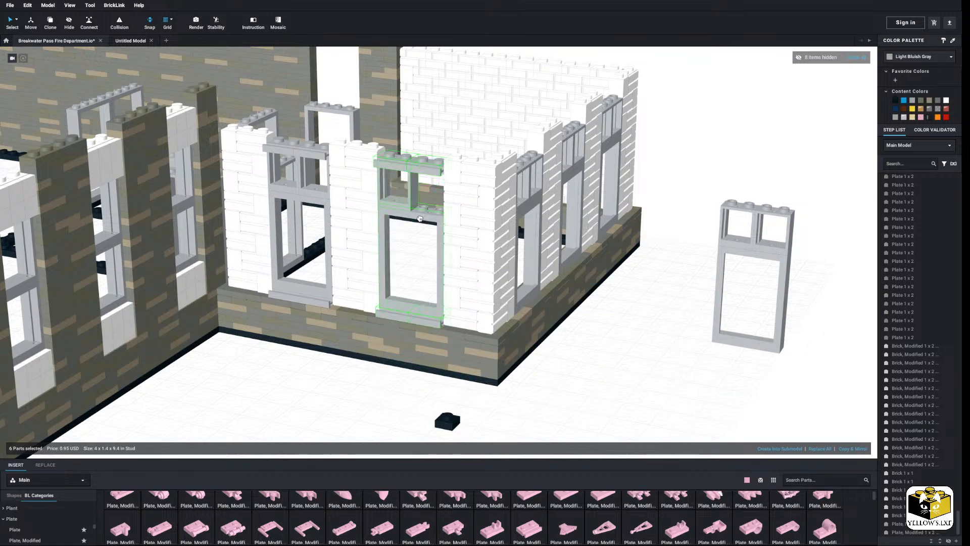
# Move one upper window pane from the spare window on the ground into the missing half of the pasted window
pyautogui.click(624, 320)
pyautogui.click(756, 231)
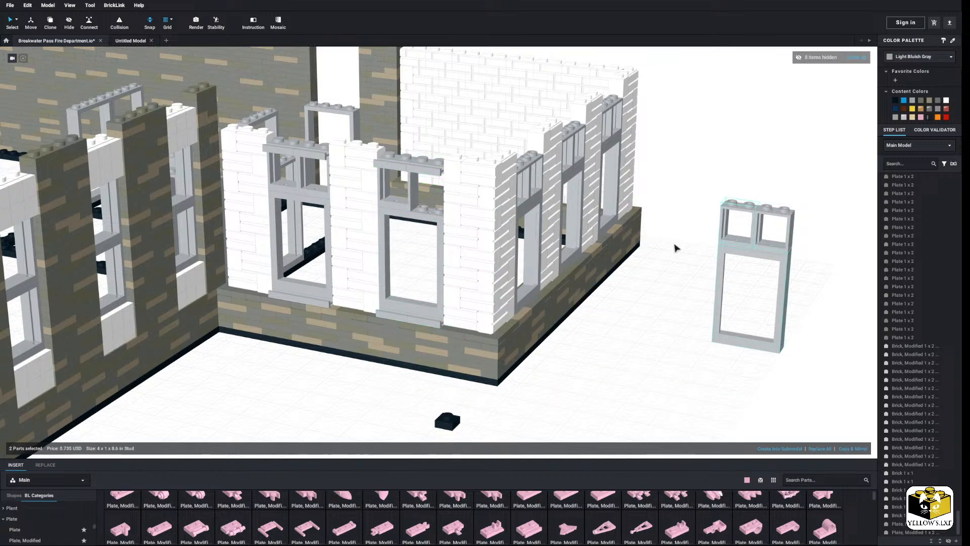
pyautogui.moveTo(738, 243); pyautogui.dragTo(806, 280)
pyautogui.click(744, 251)
pyautogui.moveTo(766, 245); pyautogui.dragTo(429, 202)
# Box-select the remaining pieces of the spare window on the ground and delete them
pyautogui.moveTo(750, 220); pyautogui.dragTo(843, 314)
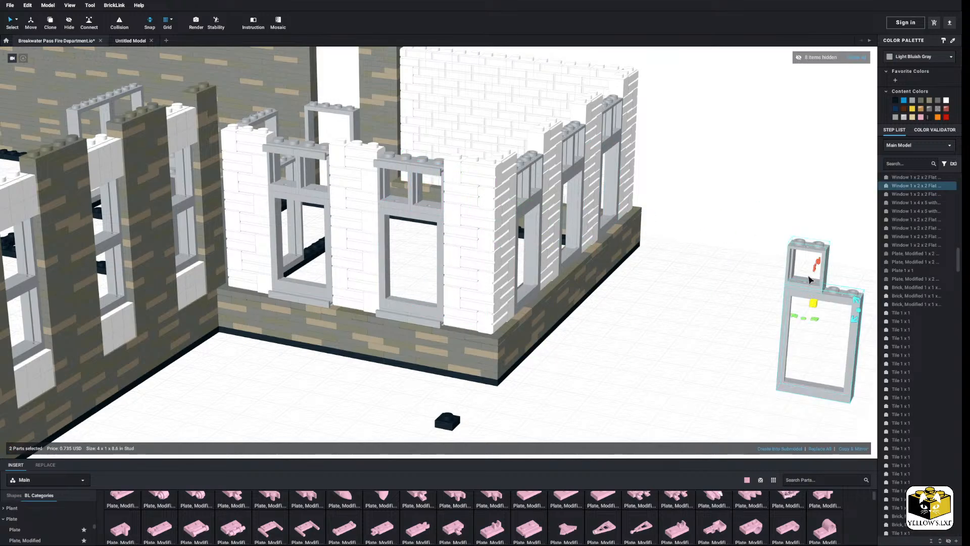
pyautogui.rightClick(807, 276)
pyautogui.click(821, 307)
# Examine the mottled side wall and the white corner section from several angles and distances
pyautogui.scroll(-4, 676, 391)
pyautogui.moveTo(615, 359)
pyautogui.mouseDown(button='right')
pyautogui.moveTo(610, 351)
pyautogui.moveTo(619, 362)
pyautogui.mouseUp(button='right')
pyautogui.scroll(3, 611, 367)
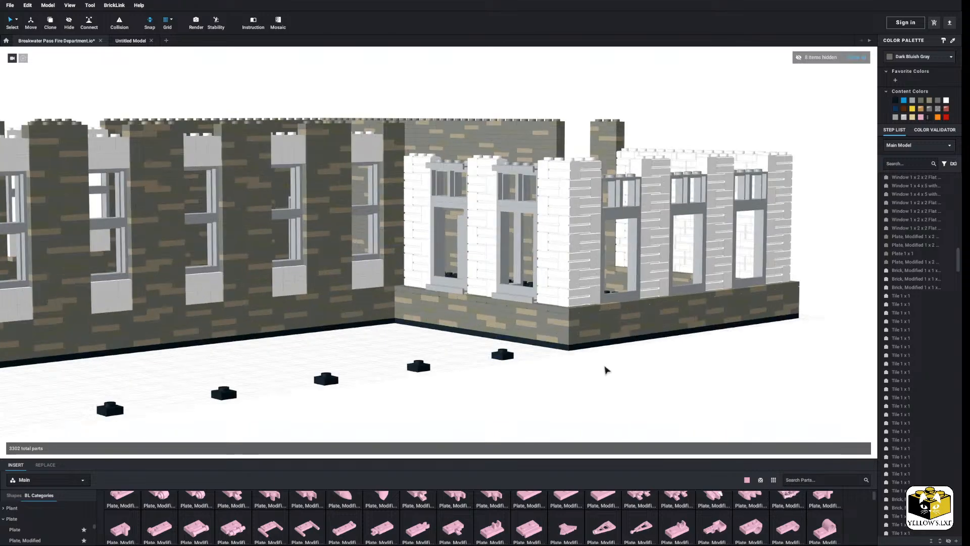
pyautogui.scroll(3, 605, 371)
pyautogui.scroll(-5, 605, 370)
pyautogui.moveTo(516, 379); pyautogui.dragTo(594, 388, button='middle')
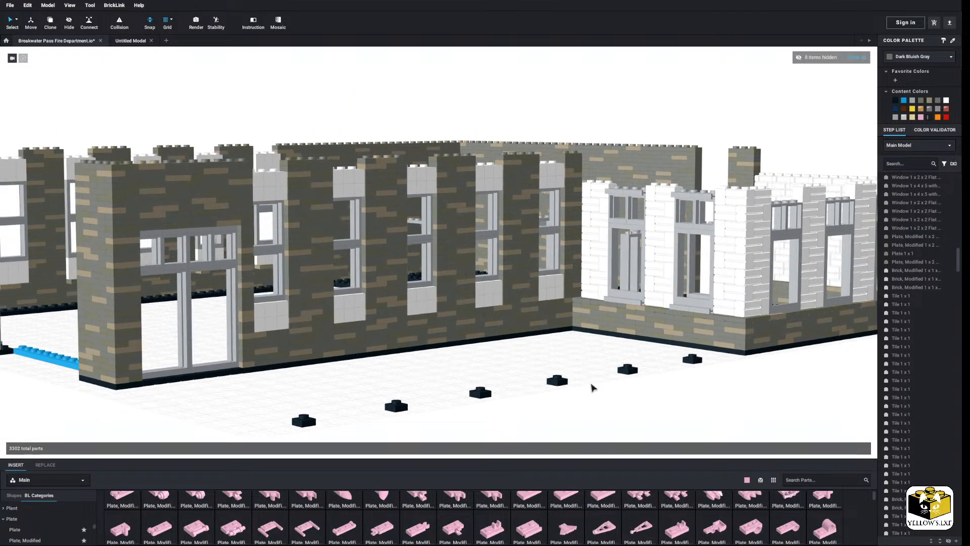
pyautogui.scroll(-5, 479, 361)
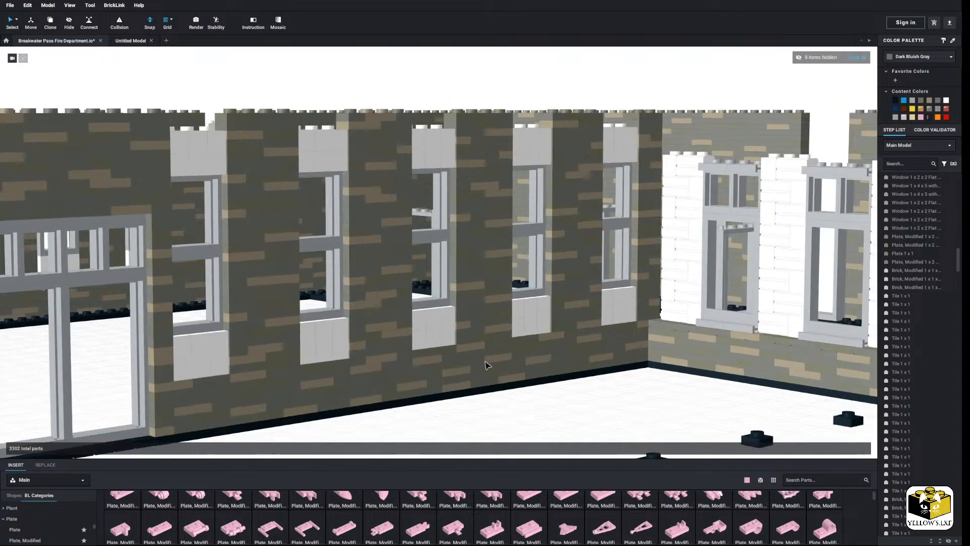
pyautogui.scroll(-2, 309, 316)
pyautogui.moveTo(306, 311)
pyautogui.mouseDown(button='right')
pyautogui.moveTo(356, 311)
pyautogui.moveTo(317, 319)
pyautogui.mouseUp(button='right')
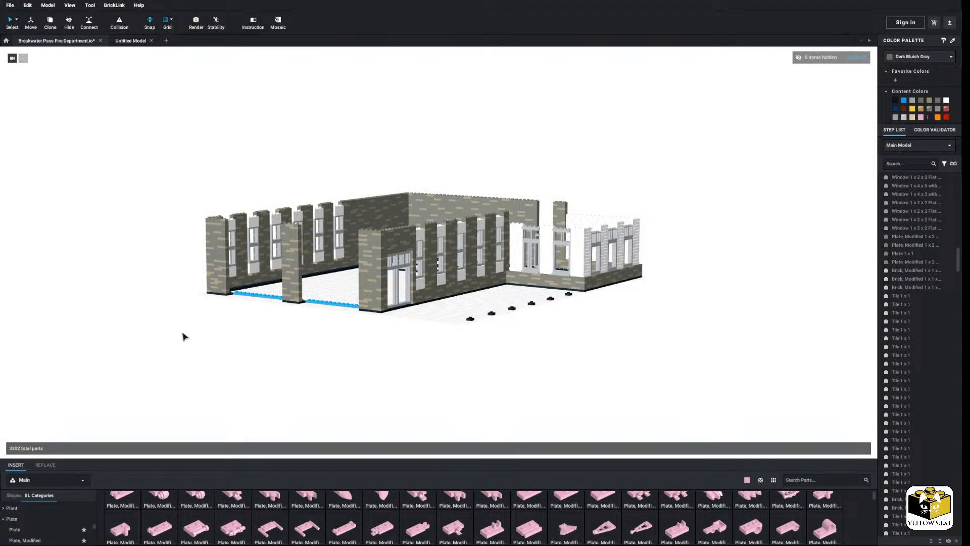
pyautogui.scroll(2, 183, 336)
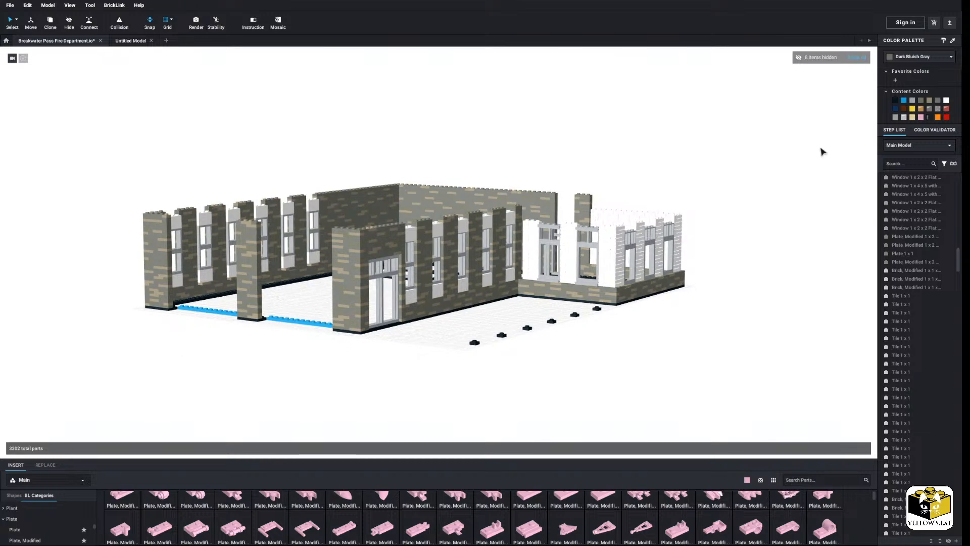
# Unhide all hidden items and view the vehicles and reference photos together with the station
pyautogui.click(854, 59)
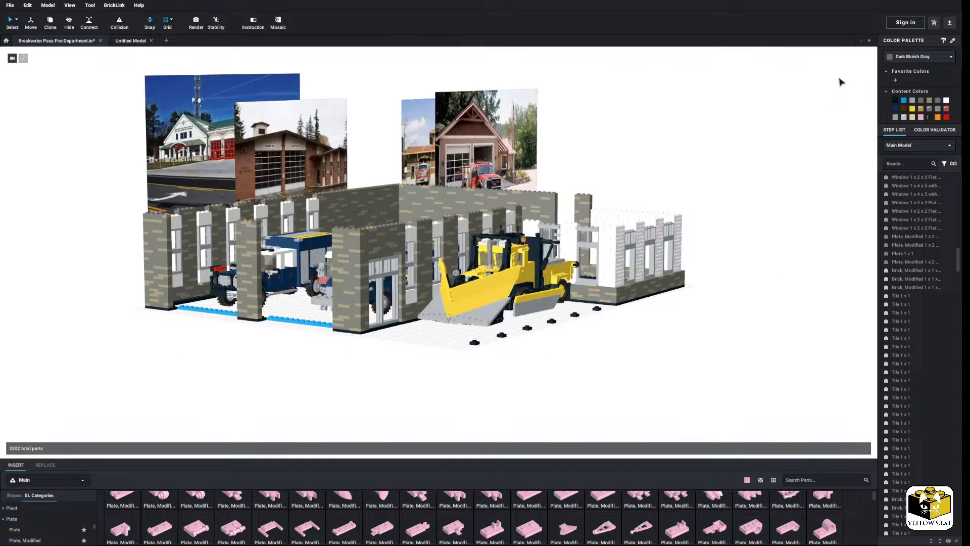
pyautogui.moveTo(706, 276)
pyautogui.mouseDown(button='right')
pyautogui.moveTo(719, 272)
pyautogui.moveTo(710, 278)
pyautogui.mouseUp(button='right')
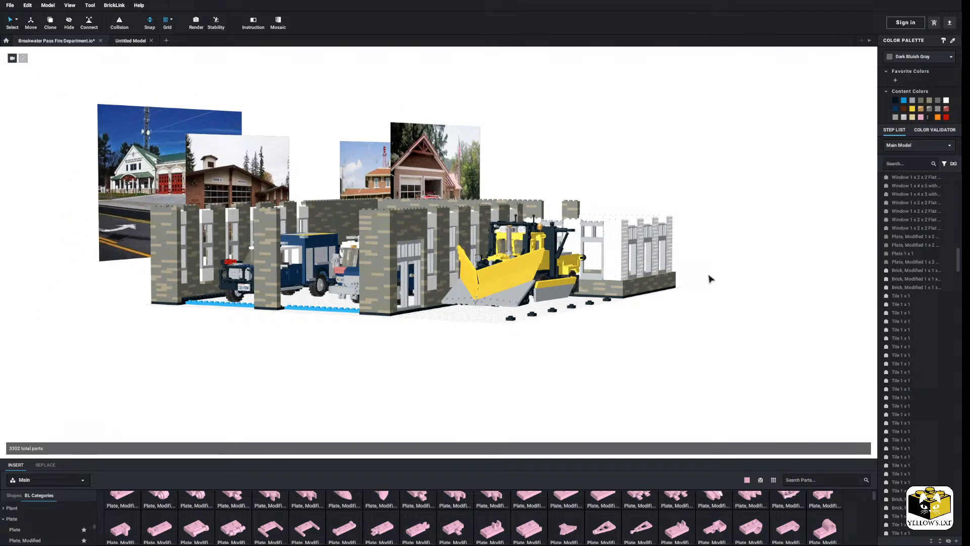
pyautogui.click(495, 264)
pyautogui.click(463, 381)
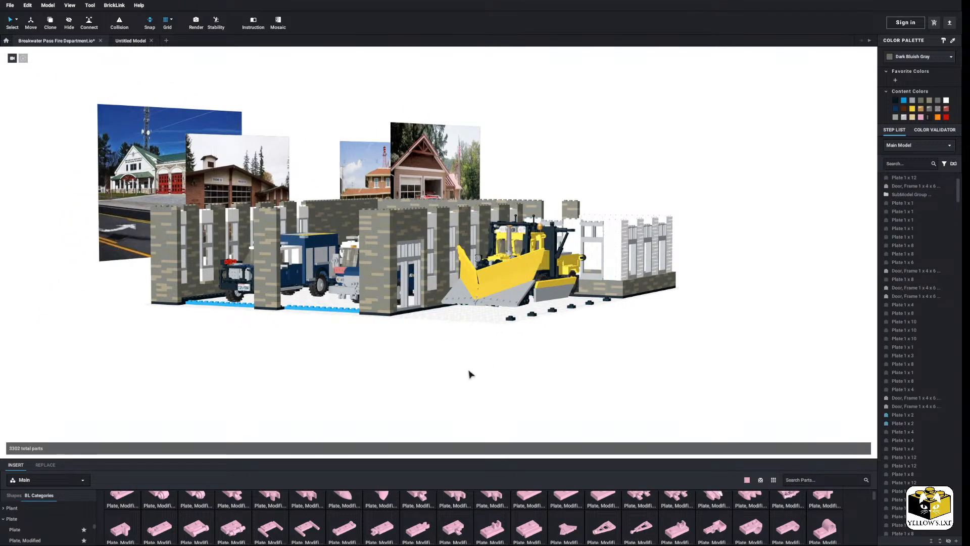
pyautogui.click(491, 301)
pyautogui.moveTo(465, 351); pyautogui.dragTo(448, 331, button='right')
pyautogui.click(483, 317)
pyautogui.scroll(3, 483, 316)
pyautogui.scroll(3, 486, 327)
pyautogui.scroll(-5, 486, 327)
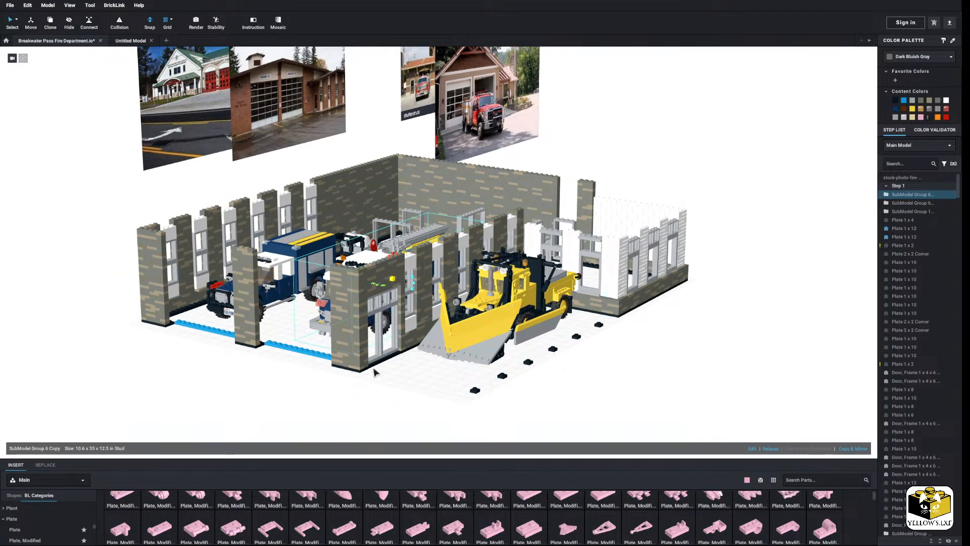
# Examine how the vehicles sit in and beside the garage bays, from the front and from above
pyautogui.moveTo(335, 380); pyautogui.dragTo(334, 372, button='middle')
pyautogui.click(296, 378)
pyautogui.scroll(-3, 296, 378)
pyautogui.moveTo(296, 378); pyautogui.dragTo(346, 388, button='right')
pyautogui.scroll(4, 320, 374)
pyautogui.scroll(5, 347, 392)
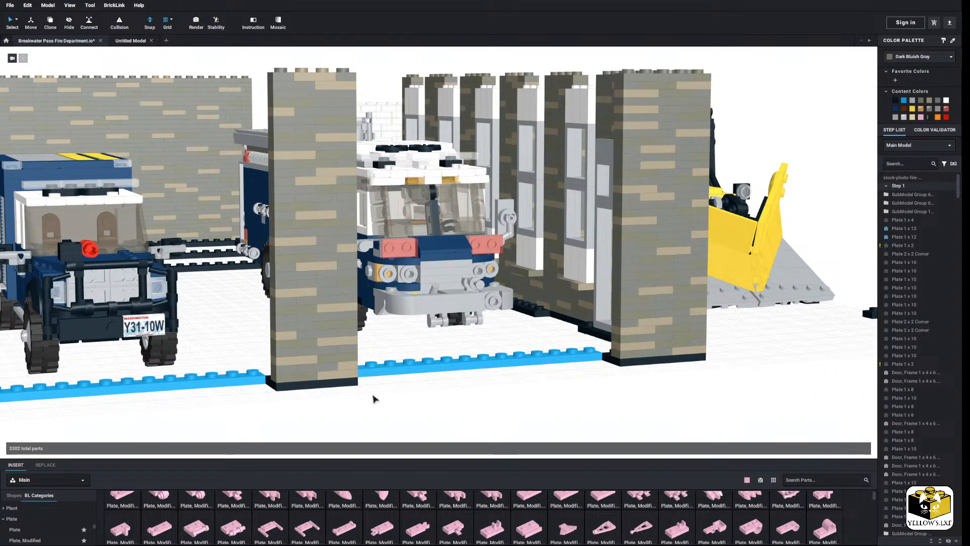
pyautogui.moveTo(373, 399); pyautogui.dragTo(364, 399, button='right')
pyautogui.moveTo(364, 399); pyautogui.dragTo(412, 389, button='middle')
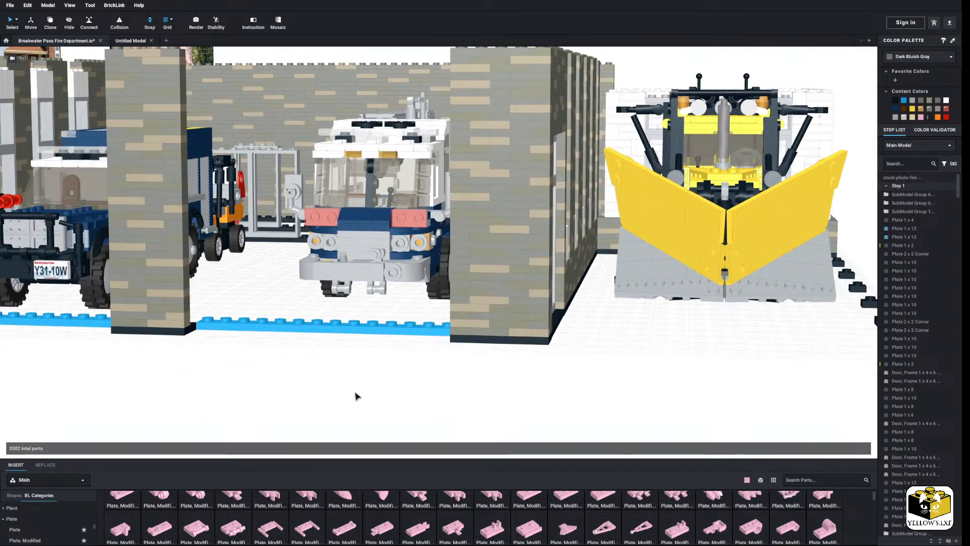
pyautogui.moveTo(356, 396)
pyautogui.mouseDown(button='right')
pyautogui.moveTo(347, 392)
pyautogui.moveTo(367, 399)
pyautogui.moveTo(354, 427)
pyautogui.moveTo(343, 426)
pyautogui.moveTo(340, 398)
pyautogui.moveTo(359, 396)
pyautogui.moveTo(338, 408)
pyautogui.moveTo(344, 414)
pyautogui.moveTo(353, 383)
pyautogui.mouseUp(button='right')
pyautogui.scroll(-5, 356, 379)
pyautogui.scroll(-2, 354, 383)
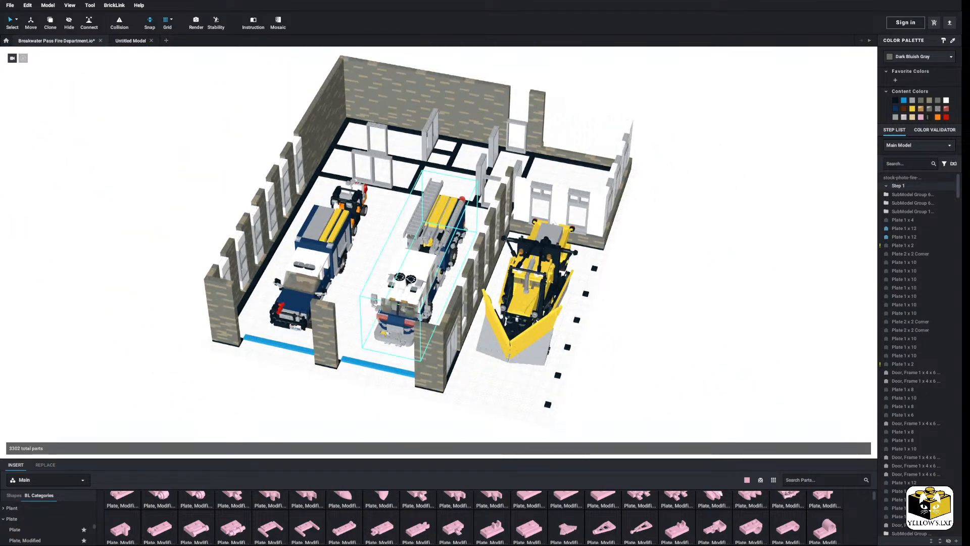
# Hide the three vehicles inside the garage and the yellow snowplow beside the building
pyautogui.click(409, 275)
pyautogui.keyDown('ctrl'); pyautogui.click(338, 253); pyautogui.keyUp('ctrl')
pyautogui.keyDown('ctrl'); pyautogui.click(350, 198); pyautogui.keyUp('ctrl')
pyautogui.rightClick(350, 199)
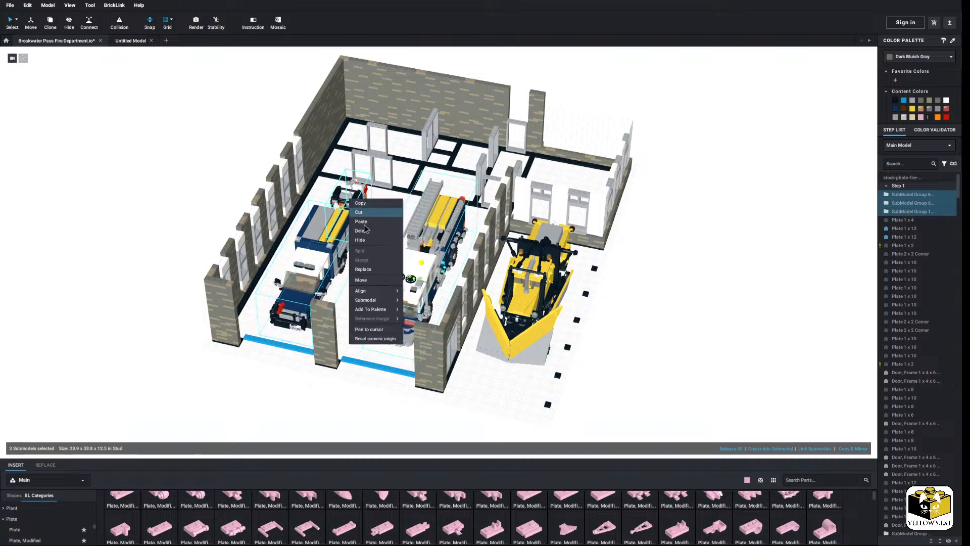
pyautogui.click(365, 240)
pyautogui.click(517, 279)
pyautogui.rightClick(517, 278)
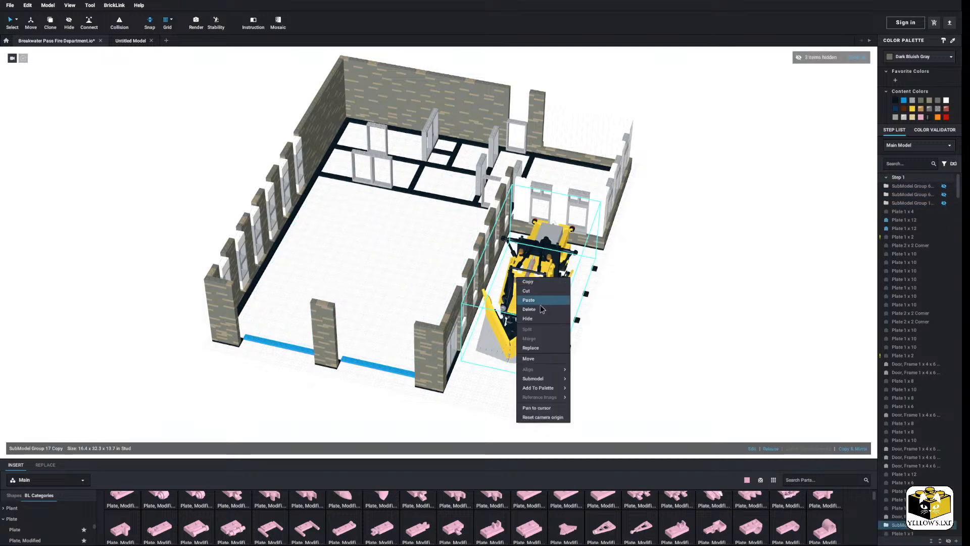
pyautogui.click(536, 320)
# Select the gray window frames and upper panes in the corner section's three-opening side wall and delete them
pyautogui.moveTo(498, 354); pyautogui.dragTo(454, 346, button='right')
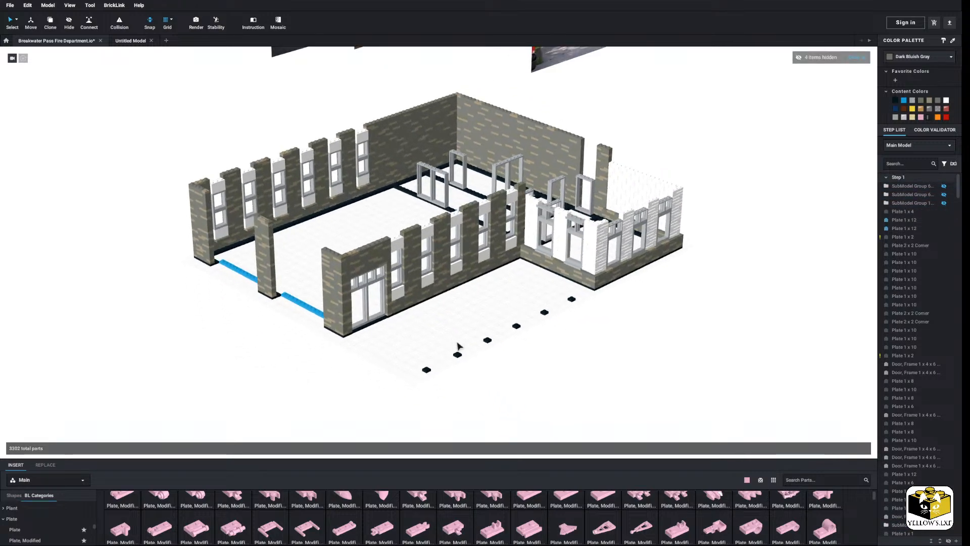
pyautogui.scroll(3, 446, 321)
pyautogui.scroll(5, 440, 327)
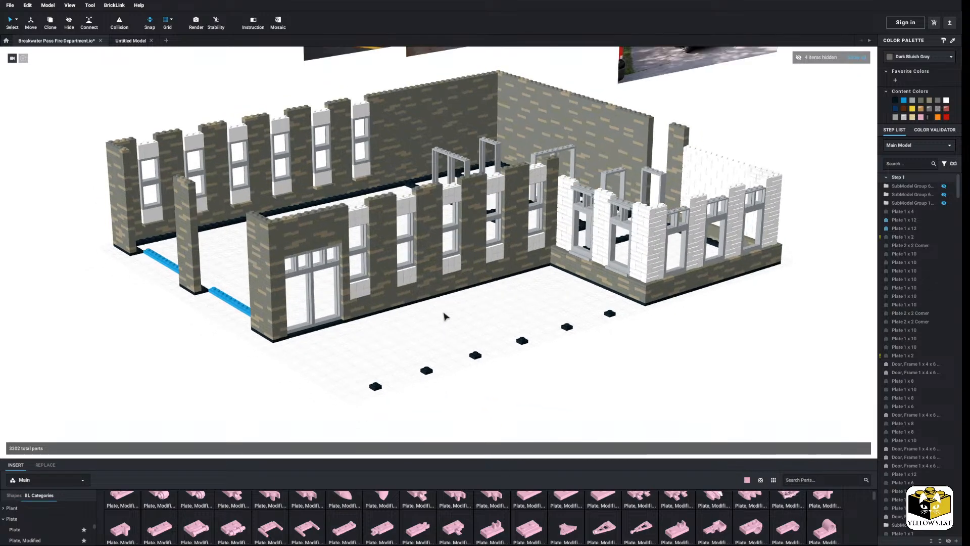
pyautogui.scroll(5, 387, 339)
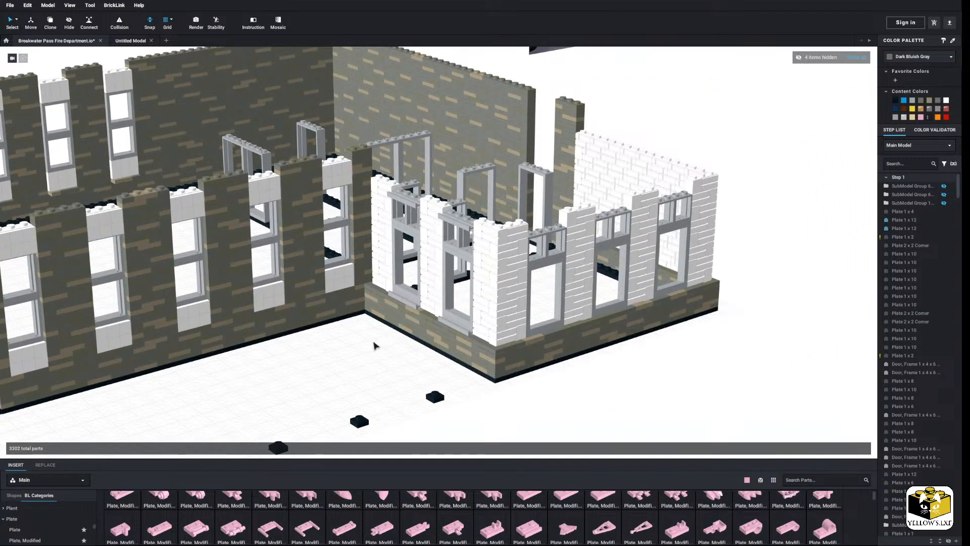
pyautogui.scroll(6, 374, 345)
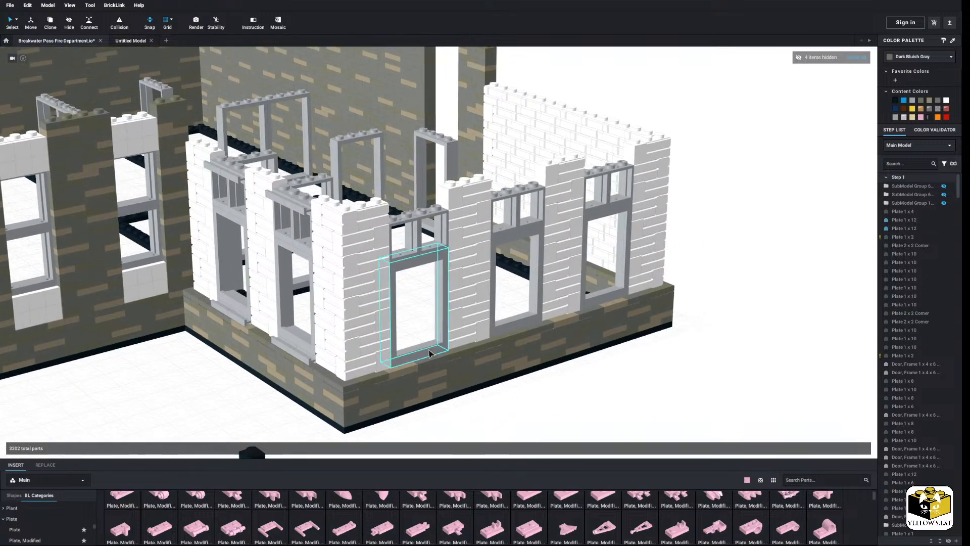
pyautogui.click(430, 354)
pyautogui.keyDown('ctrl'); pyautogui.click(432, 248); pyautogui.keyUp('ctrl')
pyautogui.keyDown('ctrl'); pyautogui.click(413, 251); pyautogui.keyUp('ctrl')
pyautogui.keyDown('ctrl'); pyautogui.click(509, 229); pyautogui.keyUp('ctrl')
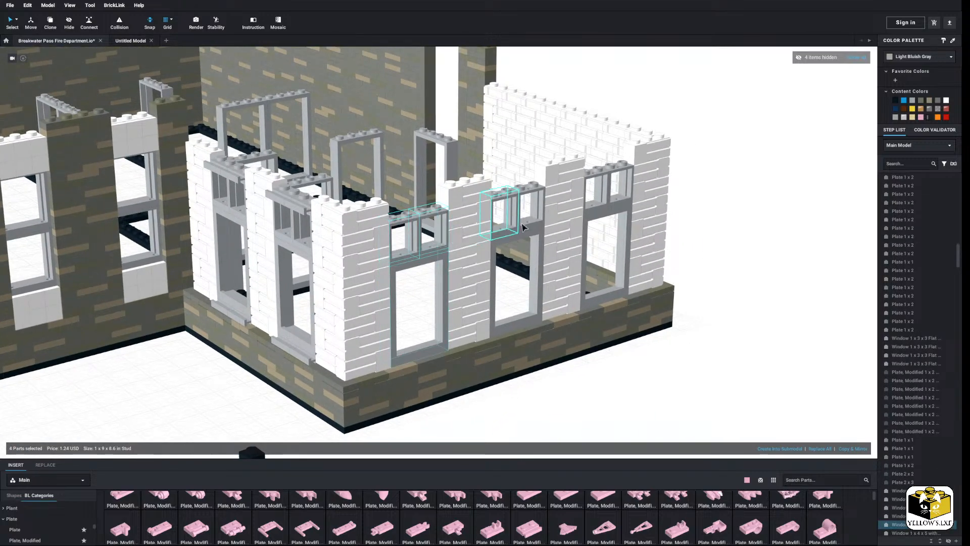
pyautogui.keyDown('ctrl'); pyautogui.click(523, 226); pyautogui.keyUp('ctrl')
pyautogui.keyDown('ctrl'); pyautogui.click(594, 218); pyautogui.keyUp('ctrl')
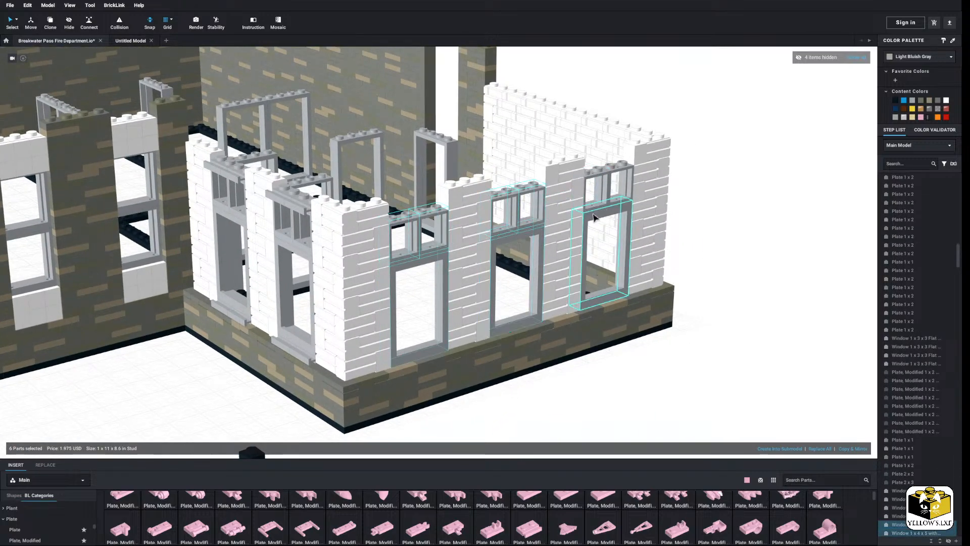
pyautogui.keyDown('ctrl'); pyautogui.click(594, 217); pyautogui.keyUp('ctrl')
pyautogui.keyDown('ctrl'); pyautogui.click(614, 201); pyautogui.keyUp('ctrl')
pyautogui.rightClick(614, 201)
pyautogui.click(635, 233)
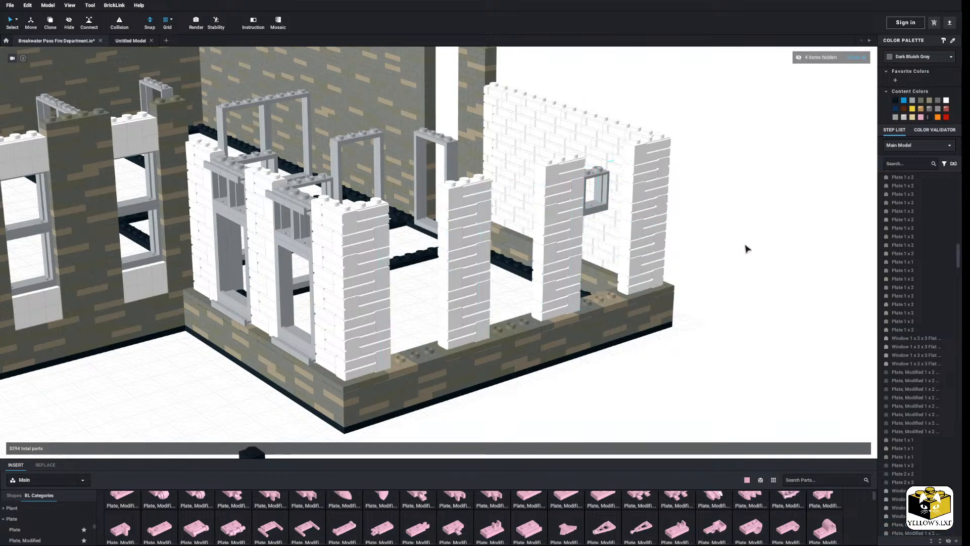
# Delete the leftover upper window pane in the opening farthest from the outer corner
pyautogui.click(587, 202)
pyautogui.rightClick(588, 202)
pyautogui.click(609, 234)
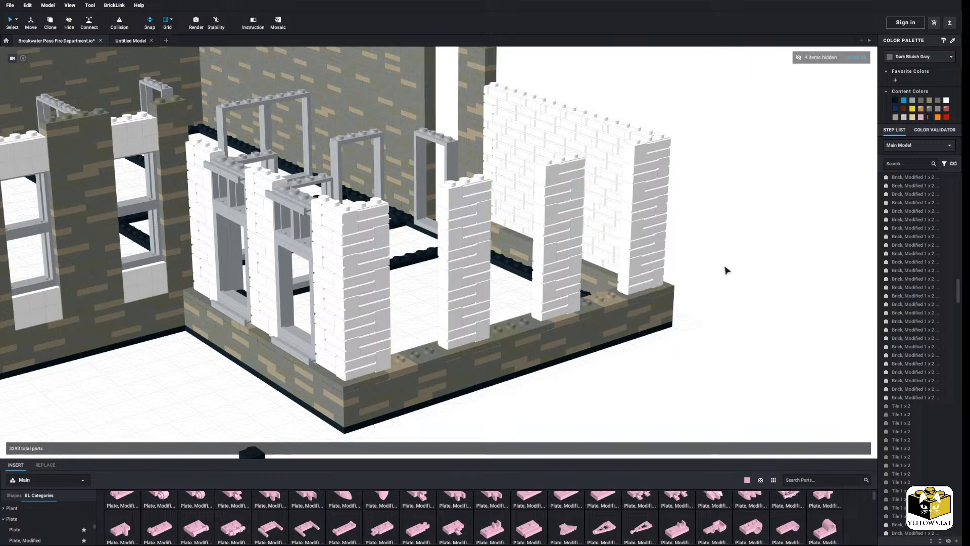
# Move the middle 1 x 2 jumper plate of each of the three side openings out onto the ground
pyautogui.moveTo(725, 271); pyautogui.dragTo(596, 293, button='right')
pyautogui.scroll(5, 563, 362)
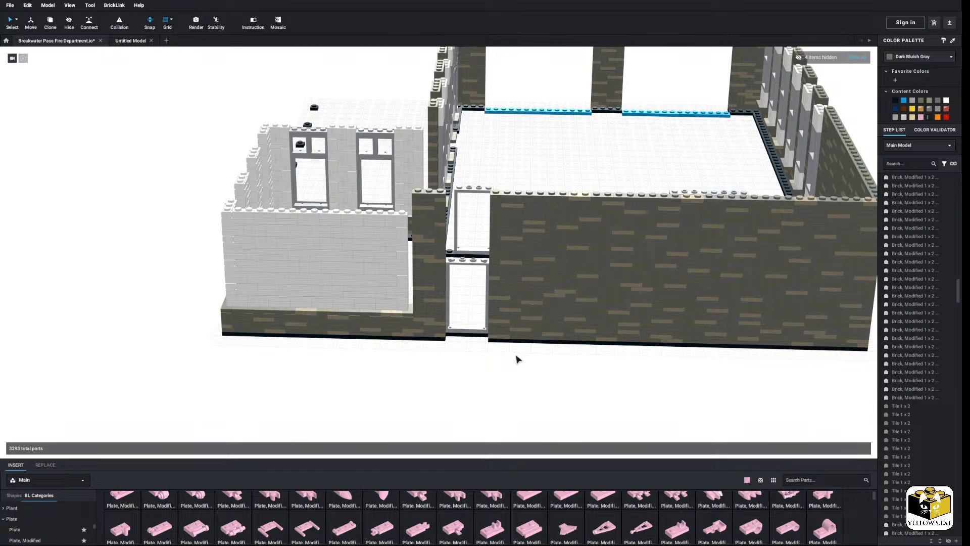
pyautogui.moveTo(516, 359); pyautogui.dragTo(361, 346, button='right')
pyautogui.scroll(6, 360, 346)
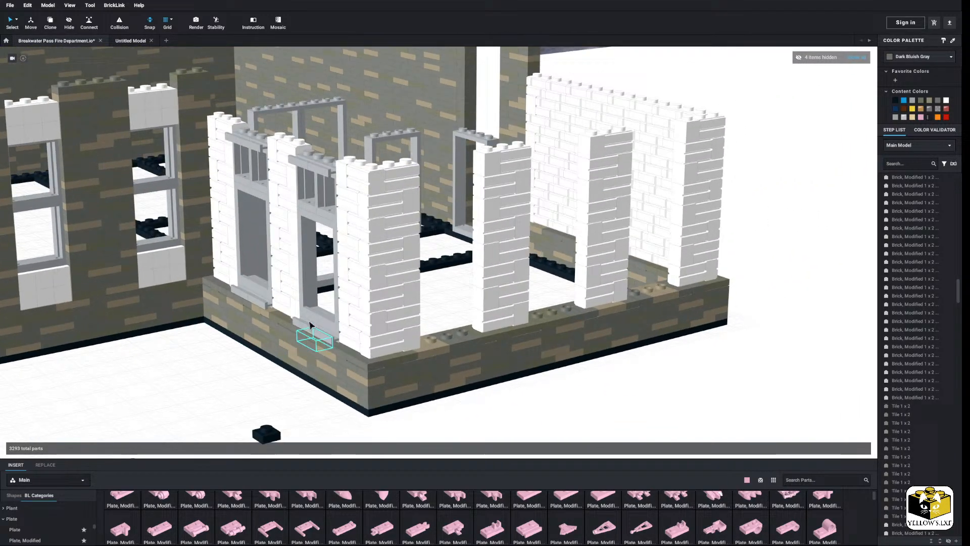
pyautogui.moveTo(309, 324); pyautogui.dragTo(293, 337, button='right')
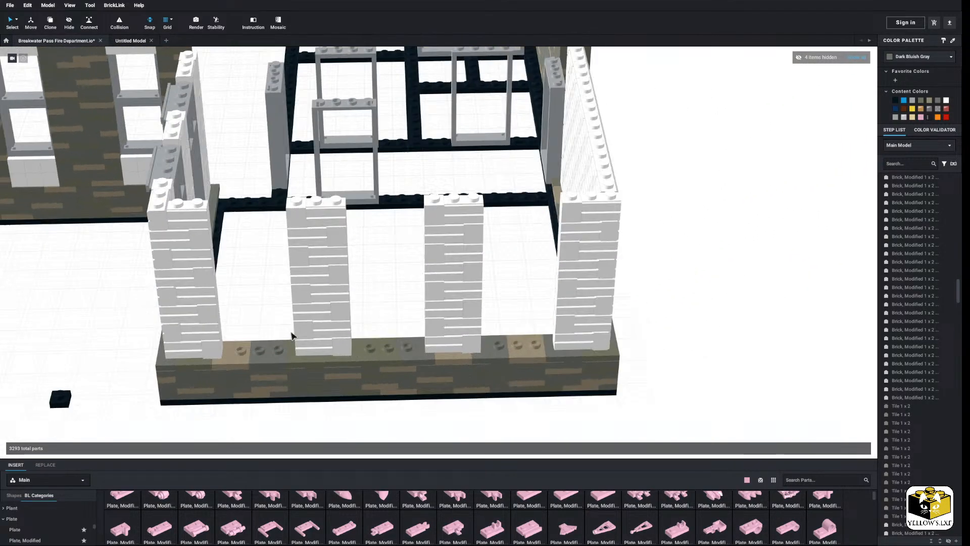
pyautogui.moveTo(293, 336); pyautogui.dragTo(313, 300, button='middle')
pyautogui.click(283, 251)
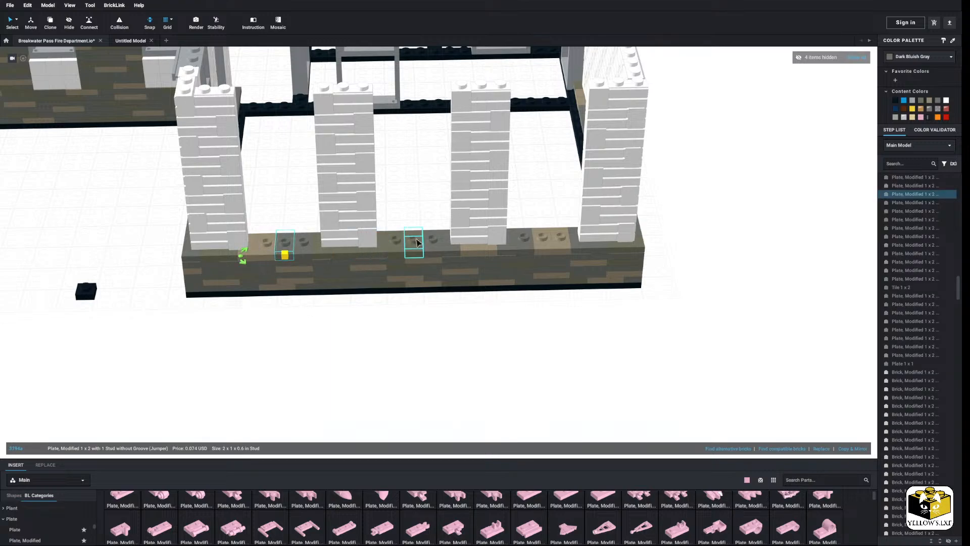
pyautogui.keyDown('shift'); pyautogui.click(550, 242); pyautogui.keyUp('shift')
pyautogui.moveTo(550, 243); pyautogui.dragTo(538, 348)
pyautogui.press('Escape')
# Copy the tan Tile 1 x 2 beside the outer corner pier and place it in the farthest opening's sill gap
pyautogui.rightClick(245, 252)
pyautogui.click(255, 258)
pyautogui.rightClick(320, 323)
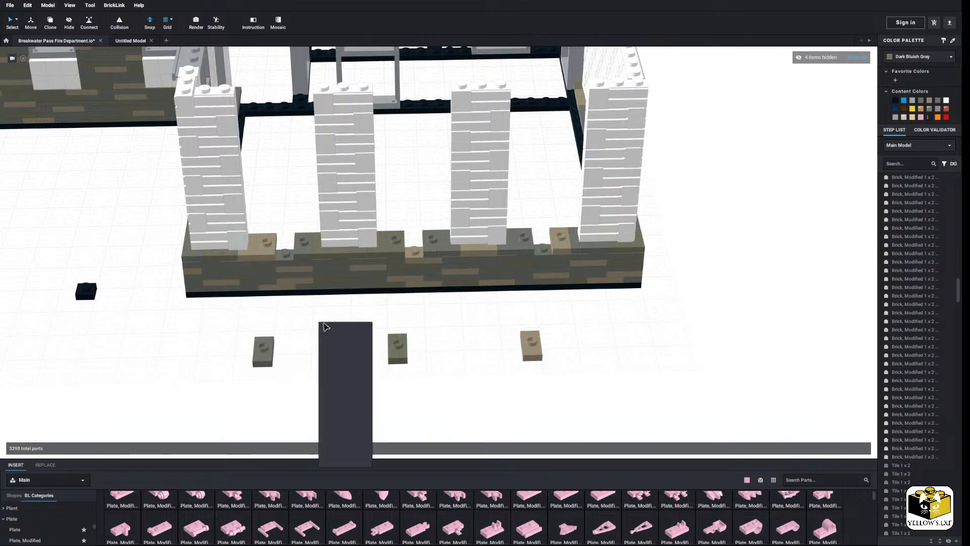
pyautogui.click(339, 346)
pyautogui.click(588, 321)
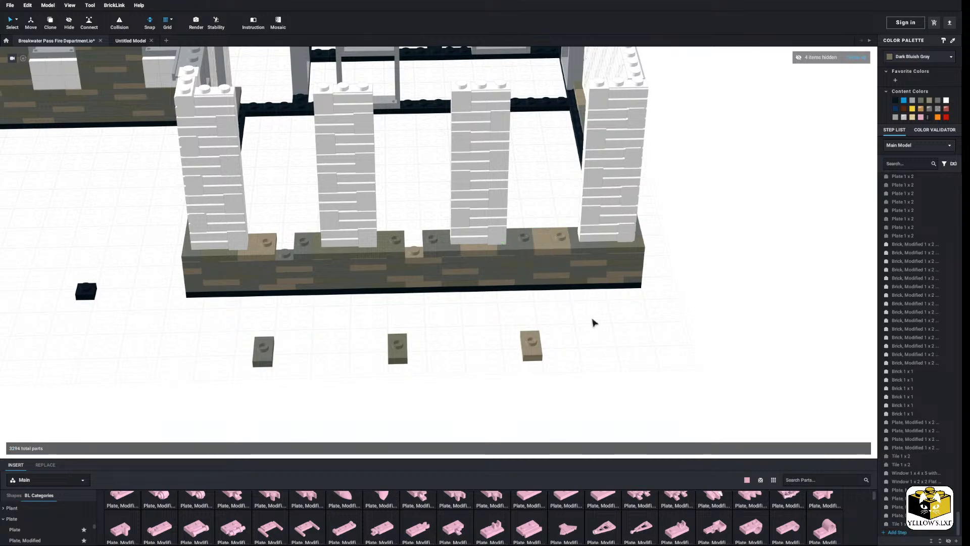
# Copy the Tile 1 x 2 beside the far end pier and place it in the sill gap nearest the outer corner
pyautogui.rightClick(584, 253)
pyautogui.click(605, 260)
pyautogui.rightClick(689, 251)
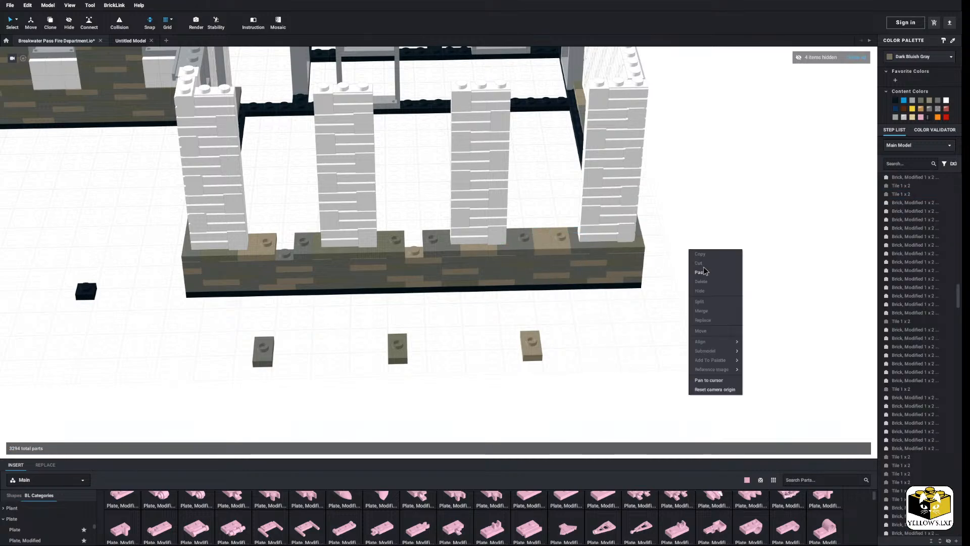
pyautogui.click(707, 275)
pyautogui.click(402, 211)
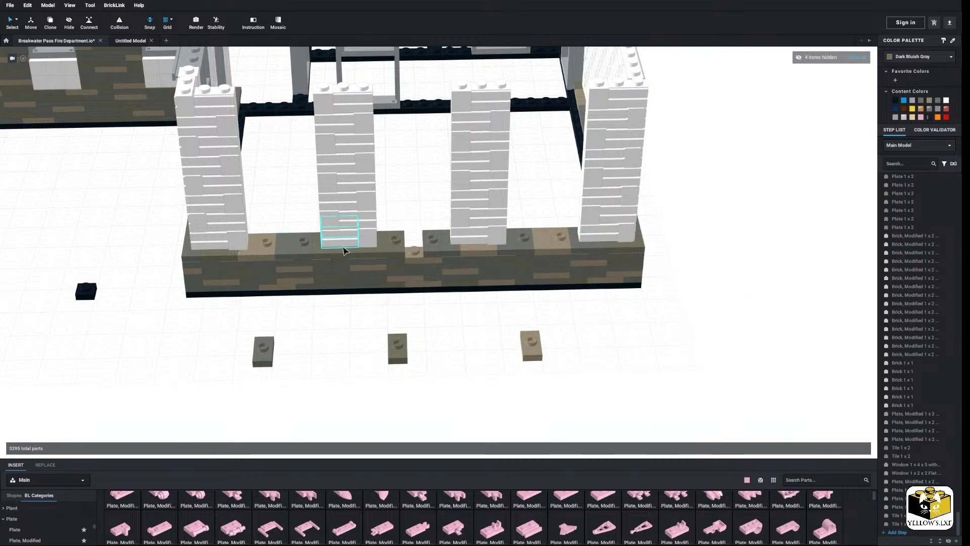
# Copy the Tile 1 x 2 below the second white pier and place it in the middle opening's sill gap
pyautogui.rightClick(322, 255)
pyautogui.click(335, 260)
pyautogui.rightClick(408, 223)
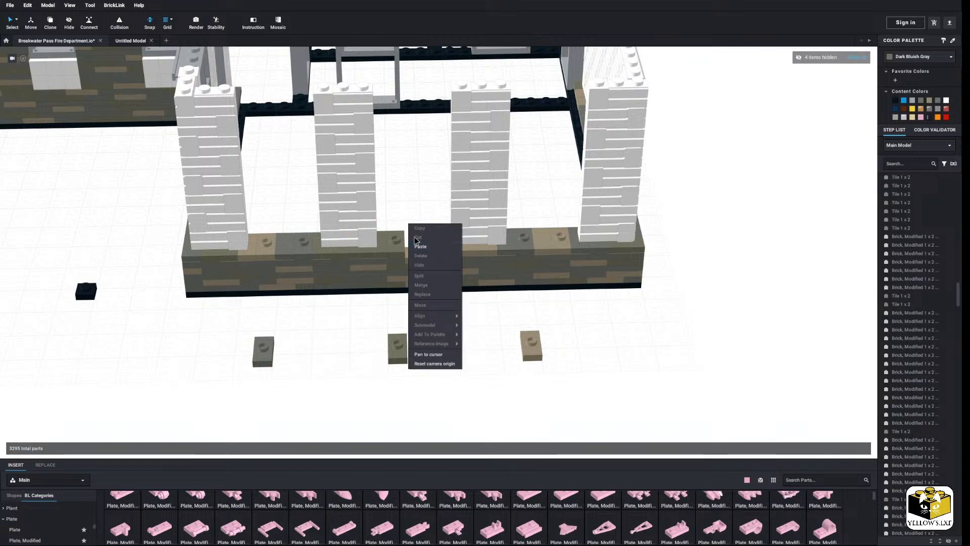
pyautogui.click(421, 246)
pyautogui.click(401, 238)
# Box-select the three jumper plates lying in front of the side wall and delete them
pyautogui.moveTo(581, 330); pyautogui.dragTo(202, 386)
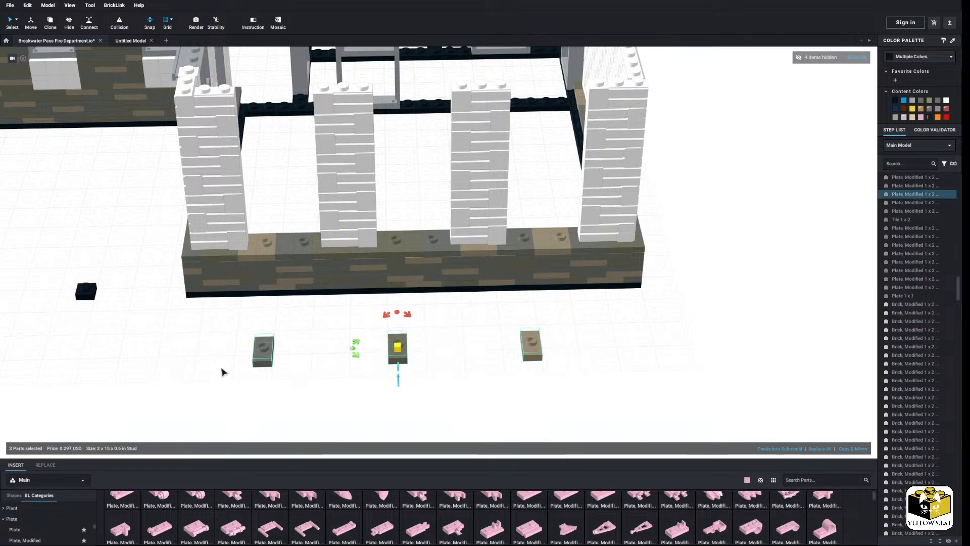
pyautogui.rightClick(265, 354)
pyautogui.click(298, 387)
pyautogui.moveTo(305, 382); pyautogui.dragTo(329, 398, button='right')
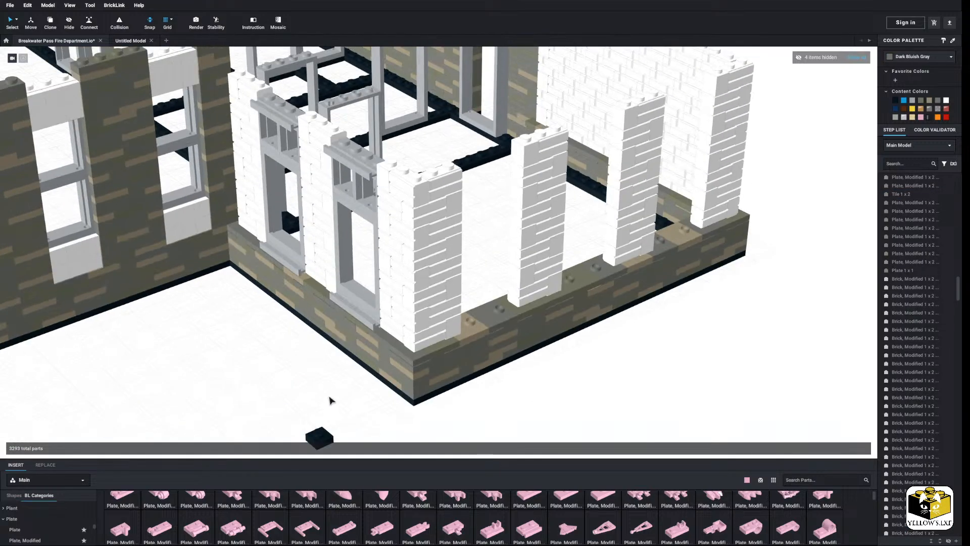
# Copy the seven-part window assembly nearest the outer corner on the white two-window wall and place it in the three-opening wall's gap nearest the corner
pyautogui.click(344, 300)
pyautogui.keyDown('ctrl'); pyautogui.click(362, 313); pyautogui.keyUp('ctrl')
pyautogui.keyDown('ctrl'); pyautogui.click(357, 302); pyautogui.keyUp('ctrl')
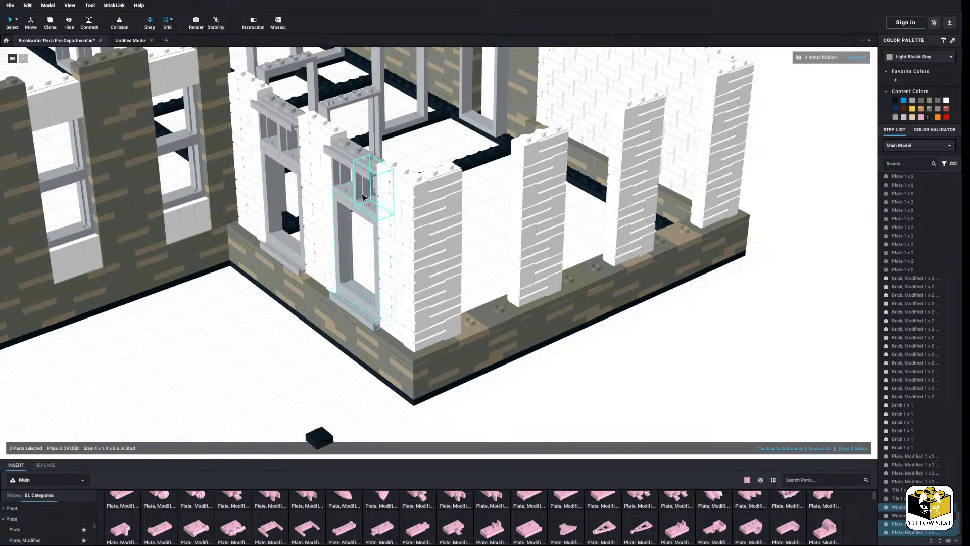
pyautogui.keyDown('ctrl'); pyautogui.click(354, 195); pyautogui.keyUp('ctrl')
pyautogui.keyDown('ctrl'); pyautogui.click(364, 150); pyautogui.keyUp('ctrl')
pyautogui.rightClick(368, 158)
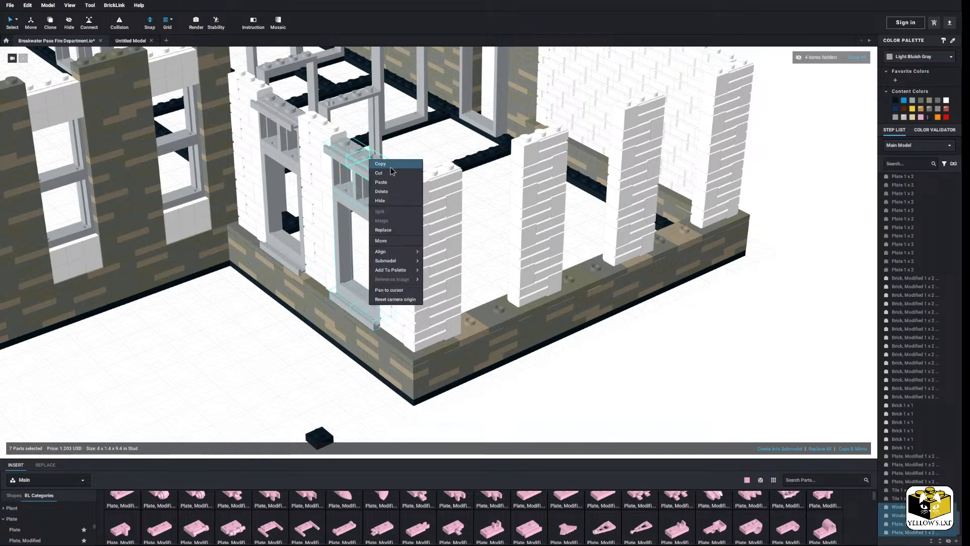
pyautogui.click(389, 164)
pyautogui.moveTo(390, 169); pyautogui.dragTo(379, 199, button='right')
pyautogui.rightClick(385, 240)
pyautogui.click(396, 262)
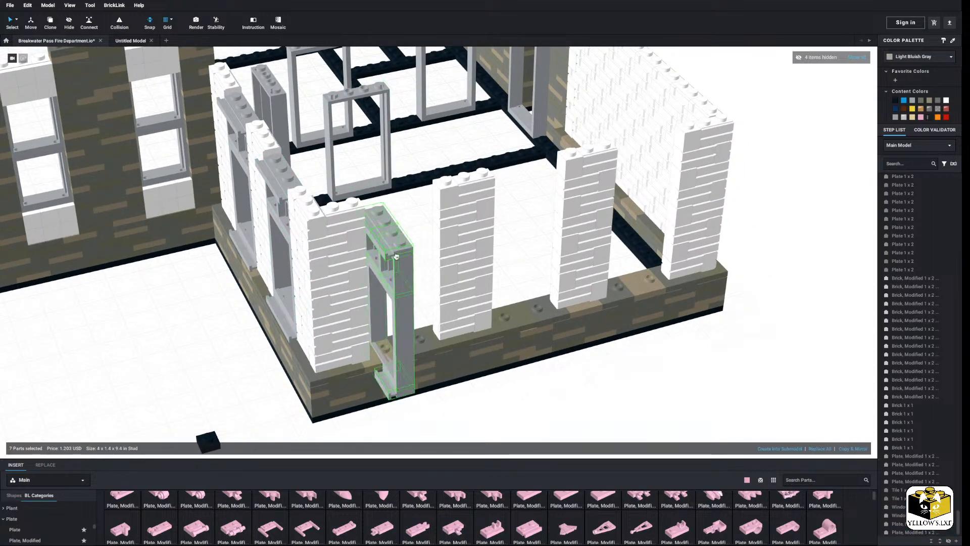
pyautogui.click(415, 207)
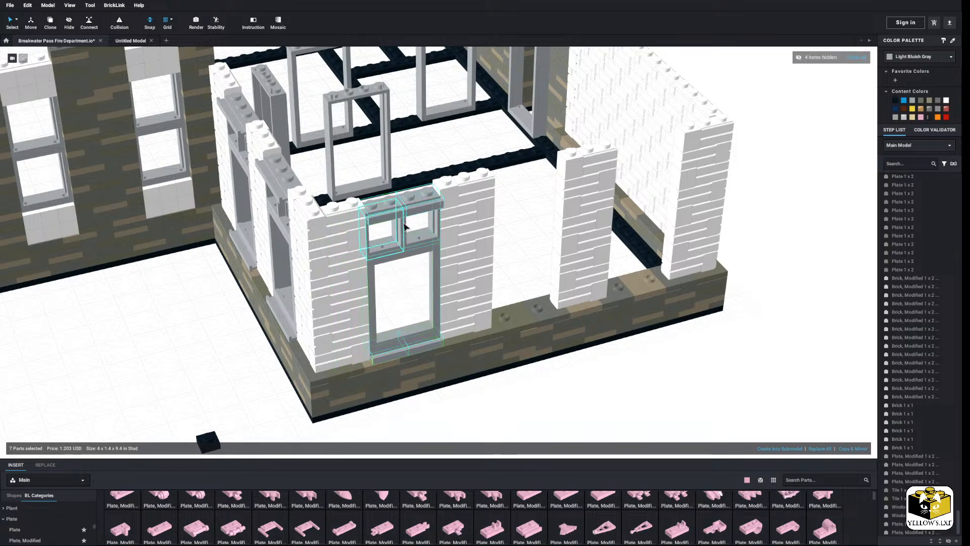
# Paste the copied window assembly into the middle and farthest openings of the white three-opening wall
pyautogui.moveTo(416, 207); pyautogui.dragTo(462, 234, button='right')
pyautogui.rightClick(461, 234)
pyautogui.click(472, 256)
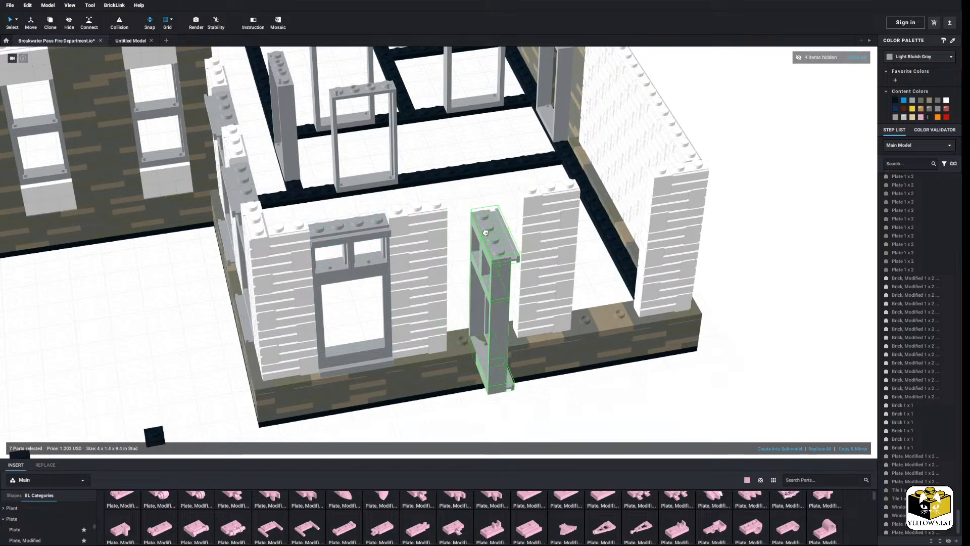
pyautogui.click(502, 211)
pyautogui.moveTo(501, 211); pyautogui.dragTo(697, 251, button='right')
pyautogui.rightClick(698, 251)
pyautogui.click(710, 273)
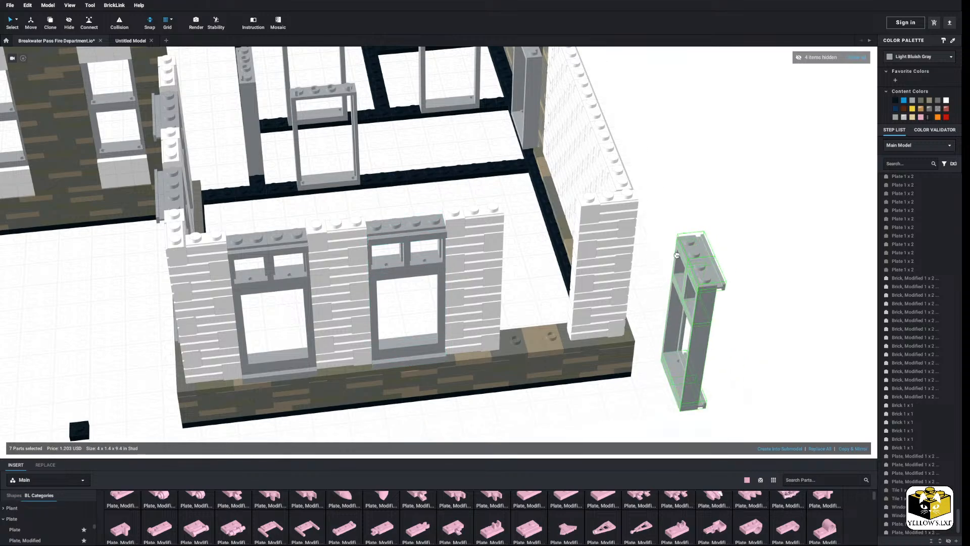
pyautogui.click(671, 253)
# Place a Plate 1 x 4 on top of each of the two windows in the shorter white wall
pyautogui.scroll(-5, 699, 262)
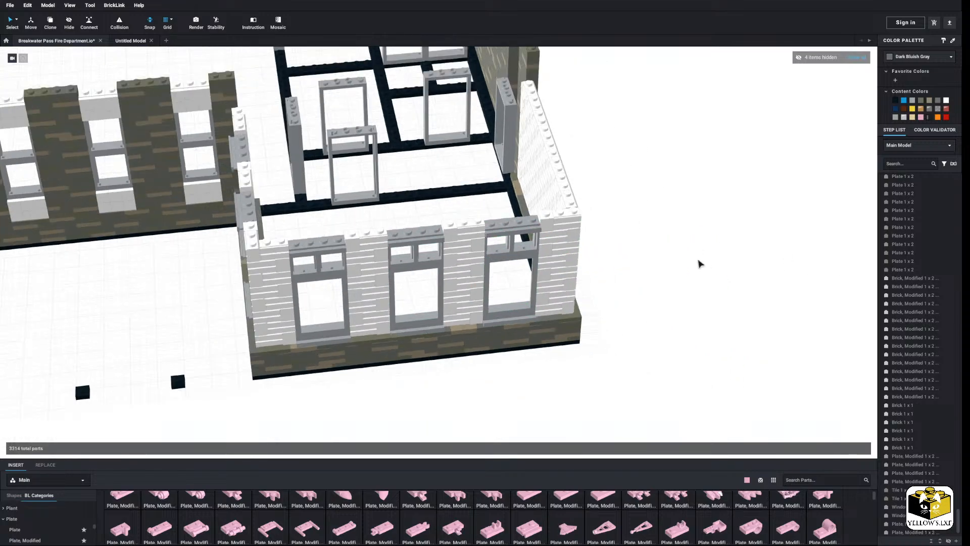
pyautogui.moveTo(700, 262)
pyautogui.mouseDown(button='right')
pyautogui.moveTo(669, 253)
pyautogui.moveTo(682, 258)
pyautogui.mouseUp(button='right')
pyautogui.scroll(5, 682, 257)
pyautogui.moveTo(681, 255); pyautogui.dragTo(656, 301, button='middle')
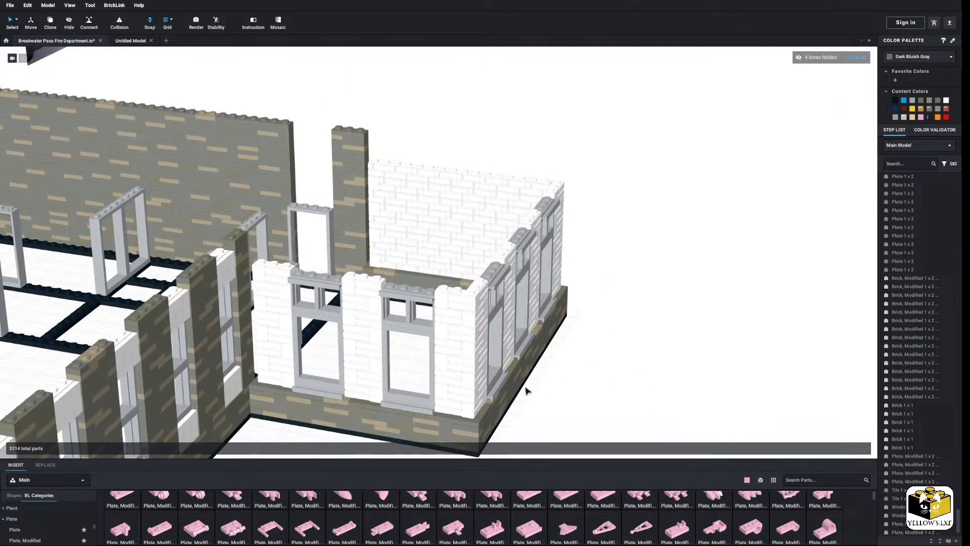
pyautogui.click(36, 531)
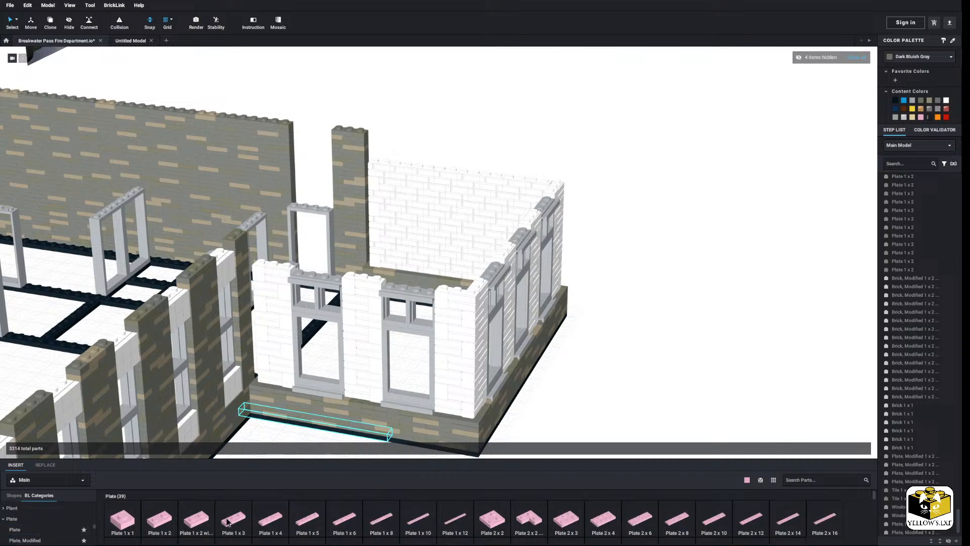
pyautogui.click(259, 516)
pyautogui.click(318, 273)
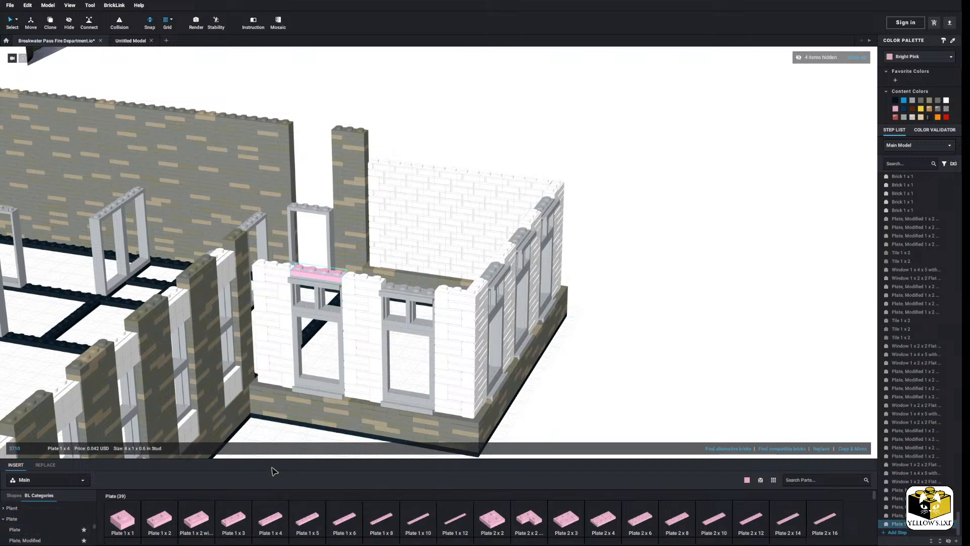
pyautogui.click(271, 518)
pyautogui.click(409, 284)
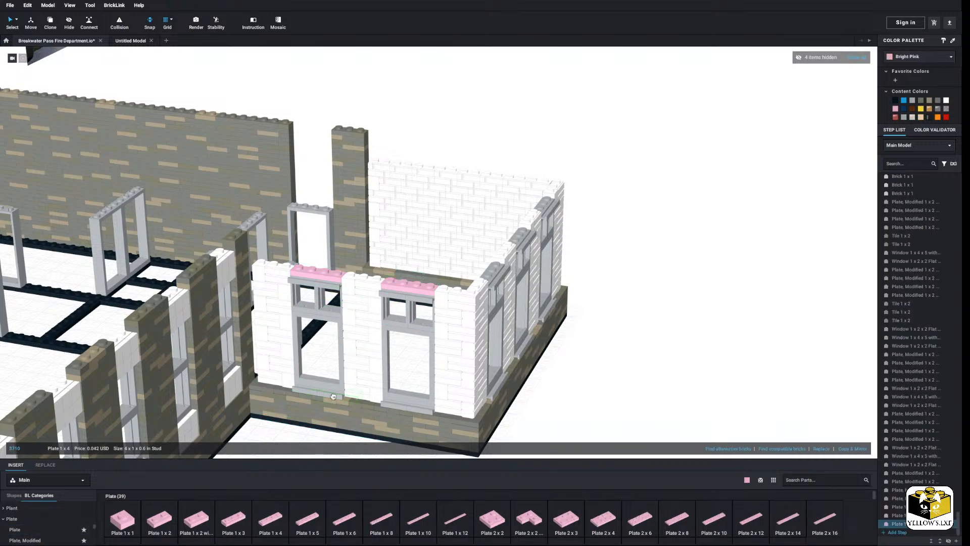
# Add a Plate 1 x 4 on top of each of the three windows in the adjoining white wall
pyautogui.moveTo(333, 397); pyautogui.dragTo(321, 391, button='right')
pyautogui.click(356, 288)
pyautogui.moveTo(356, 288); pyautogui.dragTo(147, 254, button='right')
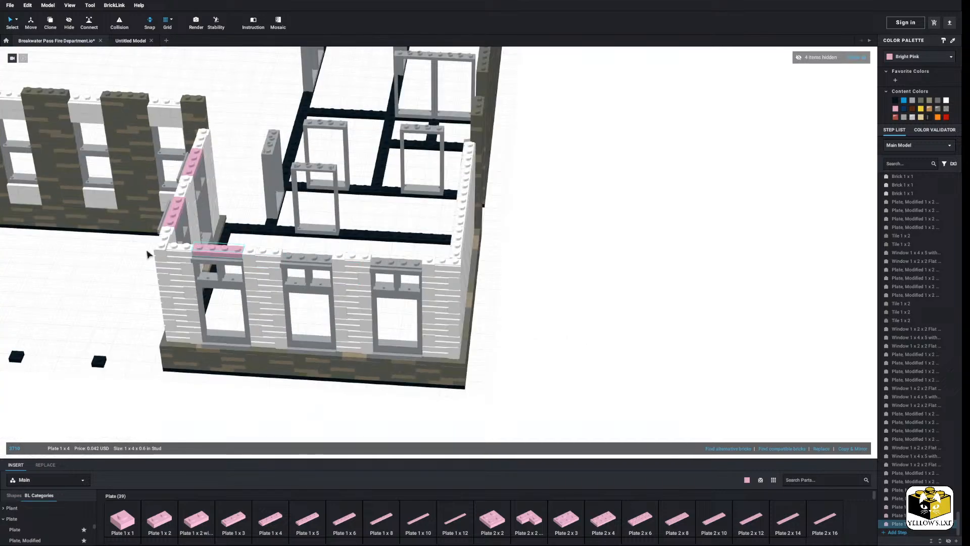
pyautogui.click(269, 520)
pyautogui.click(308, 272)
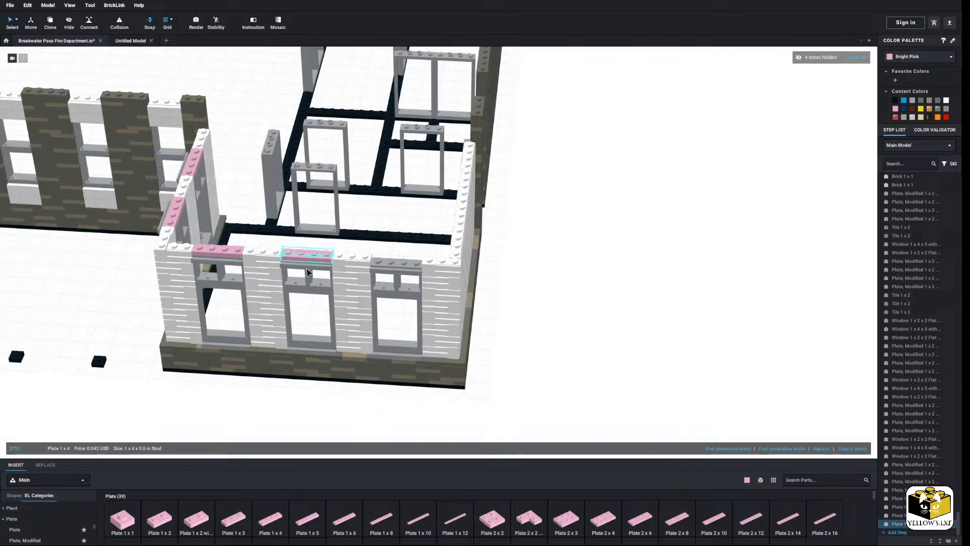
pyautogui.click(271, 522)
pyautogui.click(395, 260)
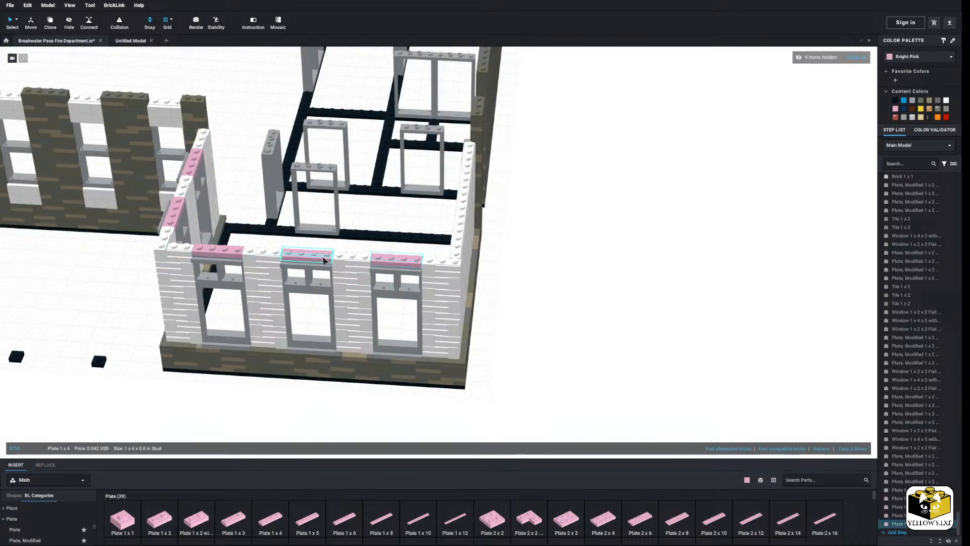
# Select the five pink Plate 1 x 4 parts above the corner section's windows and recolor them white
pyautogui.keyDown('ctrl'); pyautogui.click(217, 249); pyautogui.keyUp('ctrl')
pyautogui.keyDown('ctrl'); pyautogui.click(174, 212); pyautogui.keyUp('ctrl')
pyautogui.keyDown('ctrl'); pyautogui.click(193, 161); pyautogui.keyUp('ctrl')
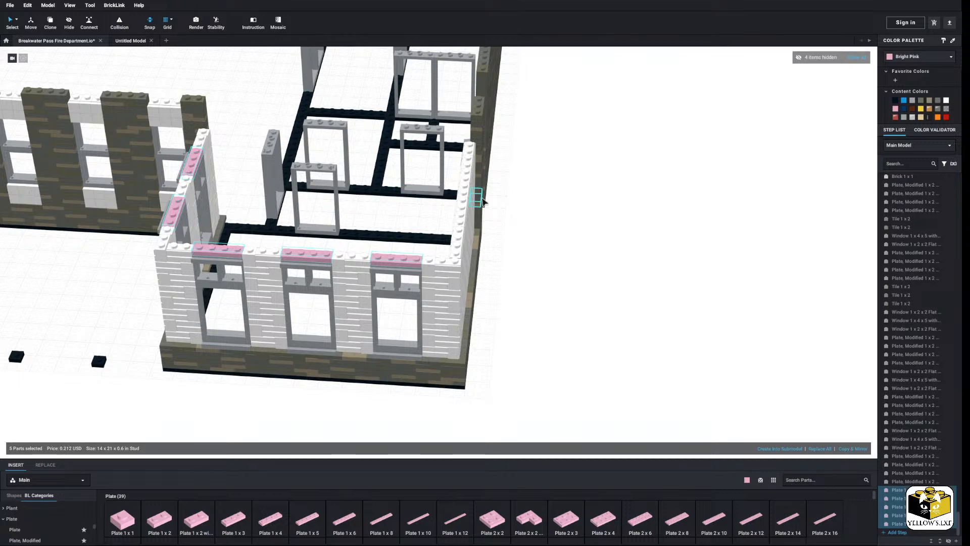
pyautogui.click(946, 100)
pyautogui.click(706, 249)
# Examine the whole fire station from several angles, comparing the stone walls and white corner section with the reference photos
pyautogui.scroll(-5, 690, 240)
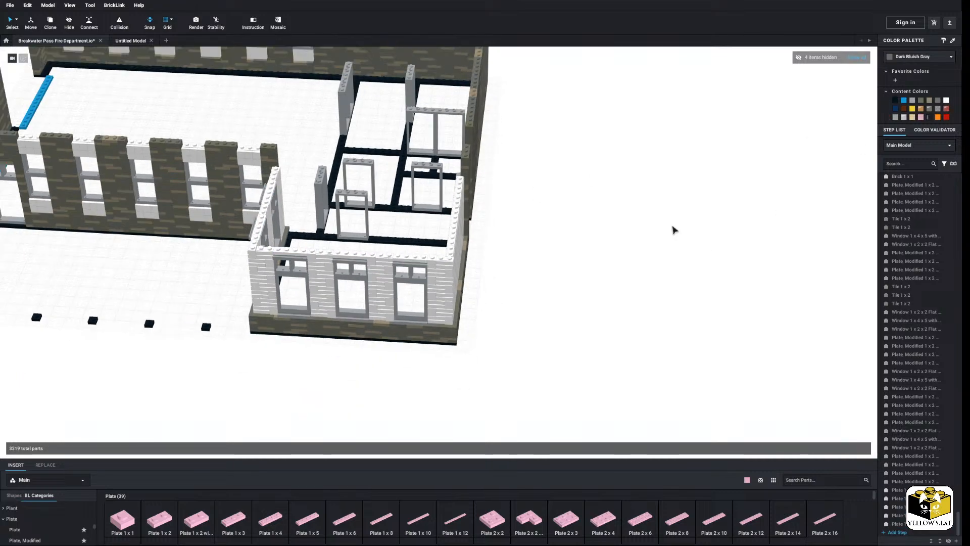
pyautogui.moveTo(689, 219); pyautogui.dragTo(716, 208, button='right')
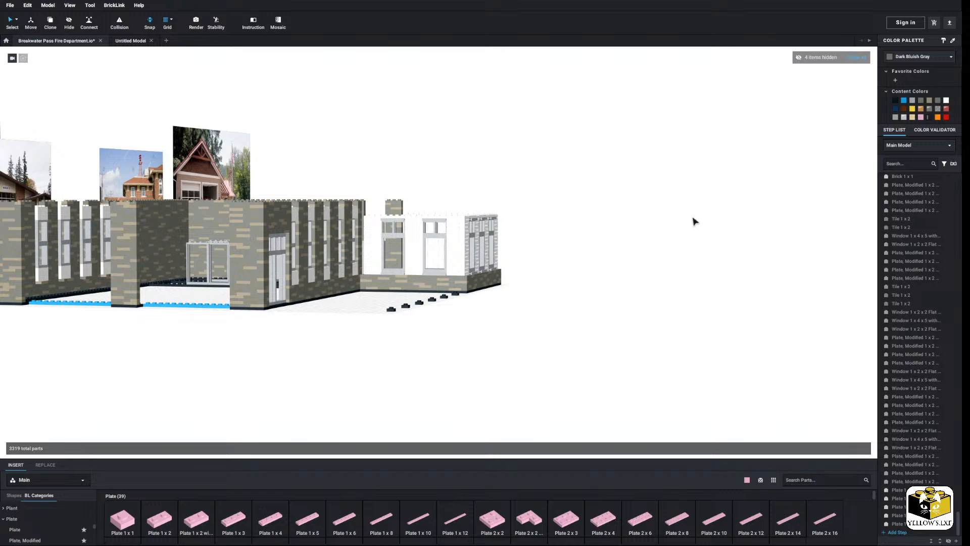
pyautogui.moveTo(692, 222)
pyautogui.mouseDown(button='right')
pyautogui.moveTo(640, 234)
pyautogui.moveTo(687, 219)
pyautogui.moveTo(680, 225)
pyautogui.mouseUp(button='right')
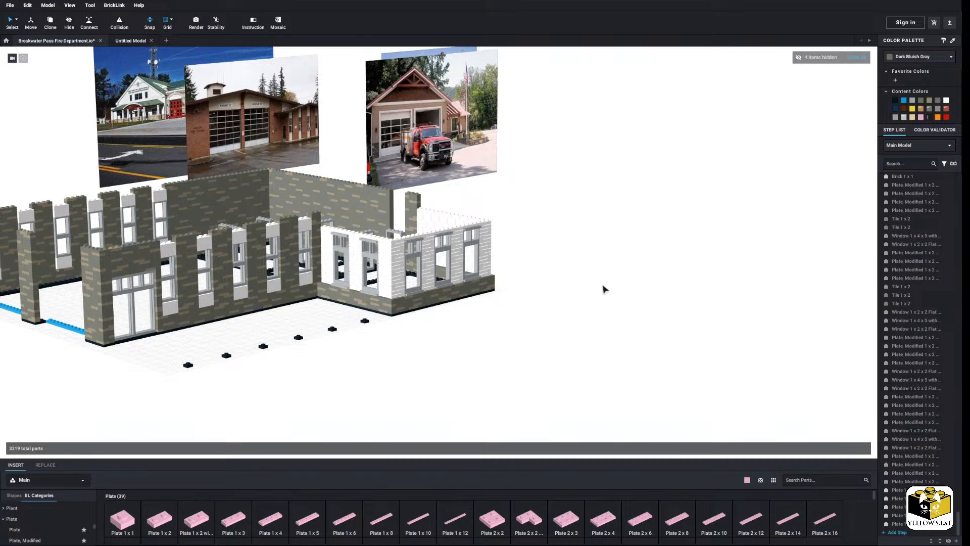
pyautogui.moveTo(549, 327); pyautogui.dragTo(584, 324, button='right')
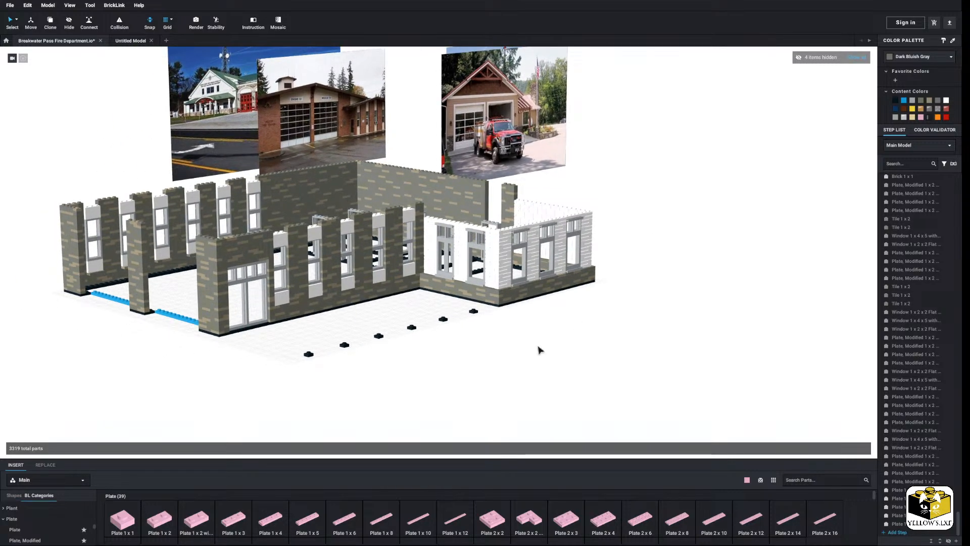
pyautogui.moveTo(528, 359); pyautogui.dragTo(556, 362, button='right')
pyautogui.scroll(5, 420, 340)
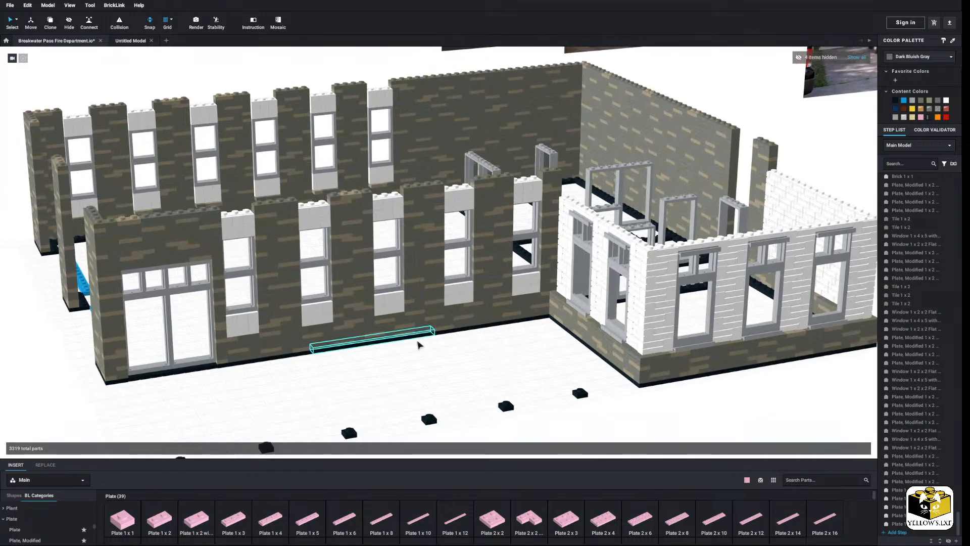
pyautogui.scroll(2, 423, 352)
pyautogui.scroll(-5, 424, 360)
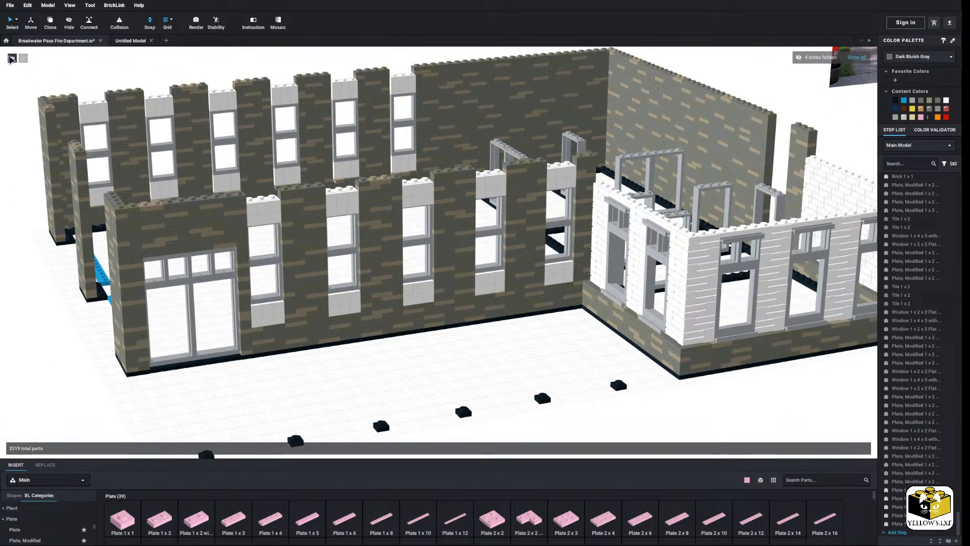
# Select the small white tiles above and below the stone wall's windows by type and color, delete them, and restore the default selection mode
pyautogui.click(17, 19)
pyautogui.click(38, 48)
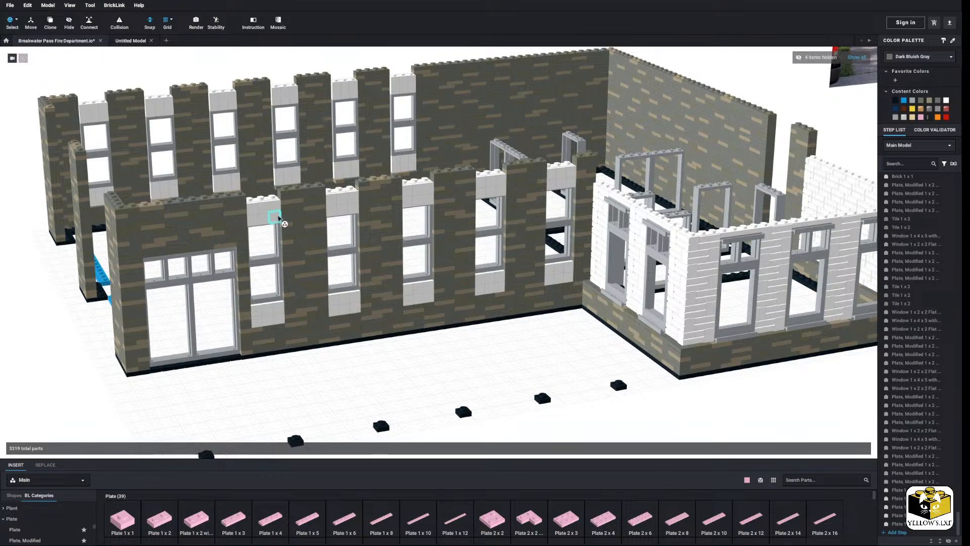
pyautogui.rightClick(276, 218)
pyautogui.click(294, 247)
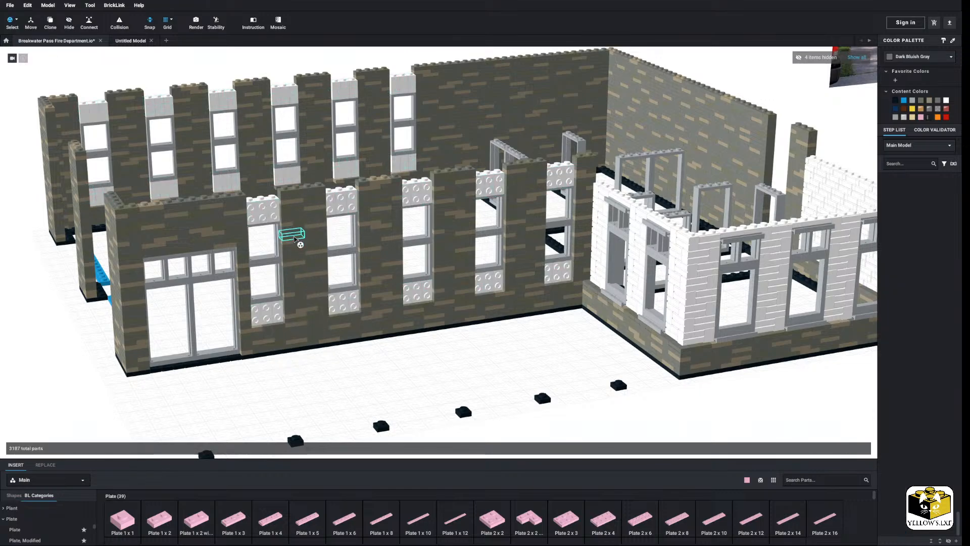
pyautogui.click(18, 21)
pyautogui.click(31, 24)
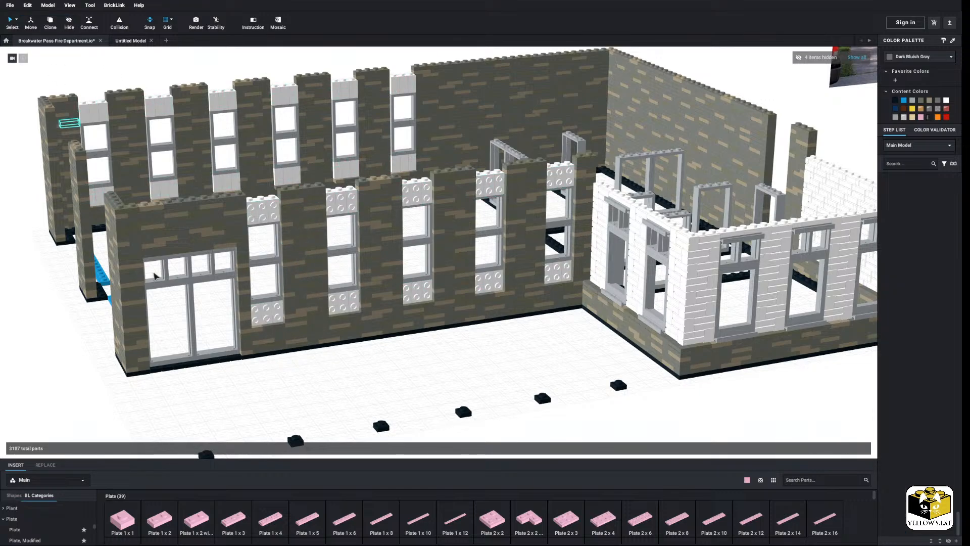
# Place an upright Tile 2 x 3 over each of the five studded panels below the near stone wall's windows
pyautogui.scroll(-10, 51, 520)
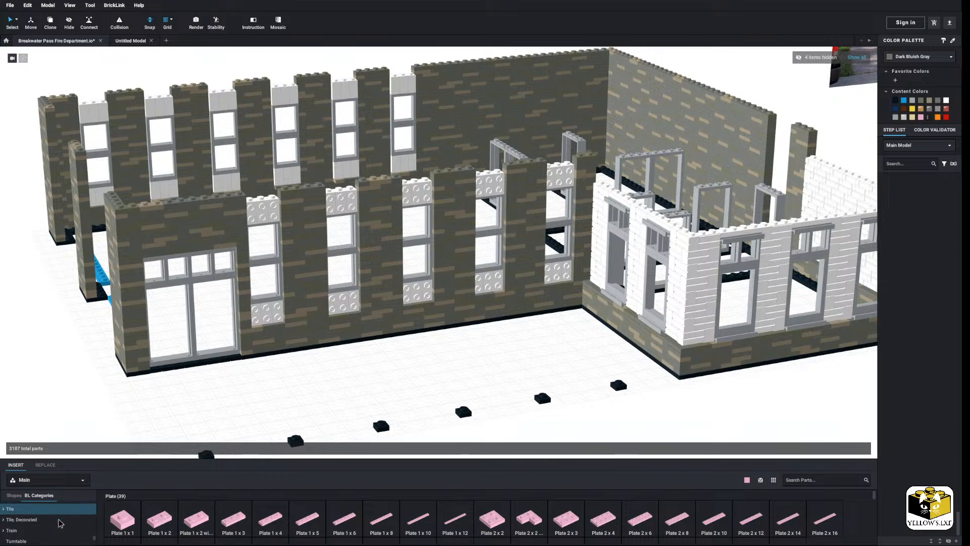
pyautogui.scroll(2, 50, 520)
pyautogui.click(20, 514)
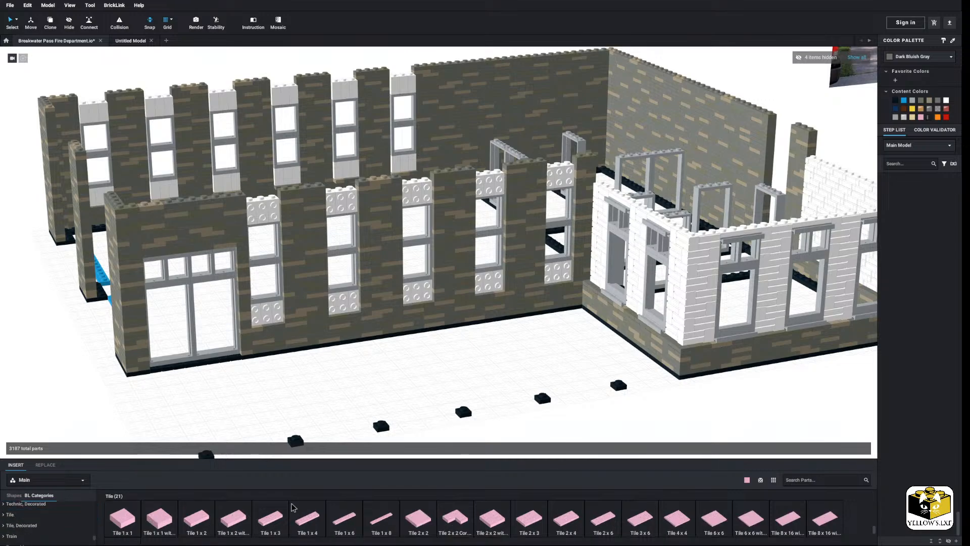
pyautogui.scroll(2, 353, 404)
pyautogui.moveTo(520, 498); pyautogui.dragTo(220, 328)
pyautogui.press('Up')
pyautogui.moveTo(526, 516); pyautogui.dragTo(323, 318)
pyautogui.moveTo(534, 527); pyautogui.dragTo(503, 289)
pyautogui.press('Up')
pyautogui.press('Up')
pyautogui.moveTo(529, 518); pyautogui.dragTo(592, 278)
pyautogui.press('Up')
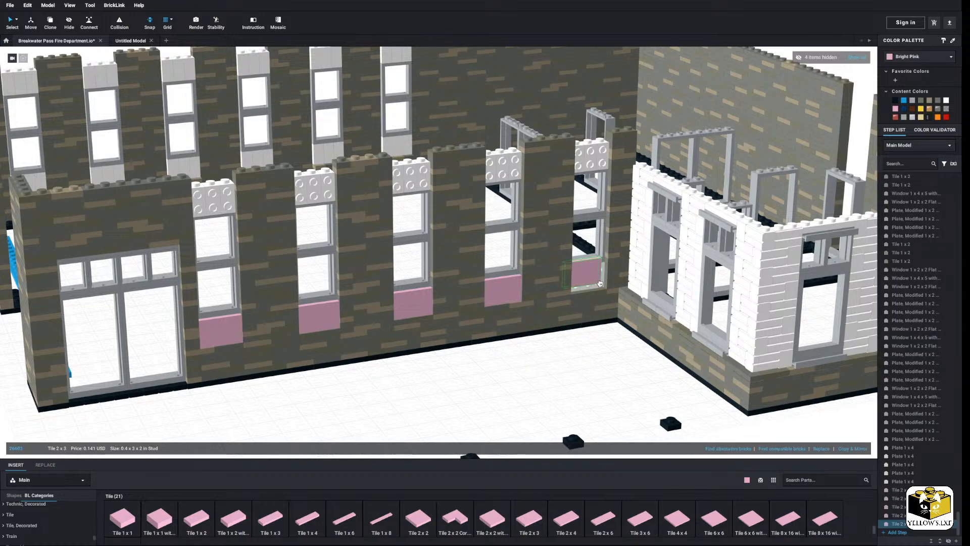
# Select the five Tile 2 x 3 parts below the stone wall's windows and recolor them Light Bluish Gray
pyautogui.keyDown('shift'); pyautogui.click(502, 288); pyautogui.keyUp('shift')
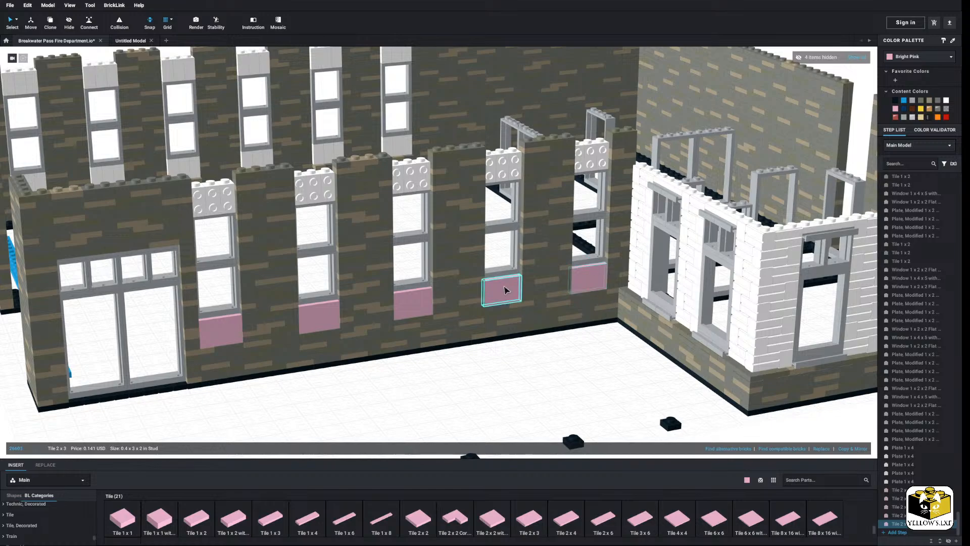
pyautogui.keyDown('shift'); pyautogui.click(409, 311); pyautogui.keyUp('shift')
pyautogui.keyDown('shift'); pyautogui.click(318, 327); pyautogui.keyUp('shift')
pyautogui.keyDown('shift'); pyautogui.click(232, 335); pyautogui.keyUp('shift')
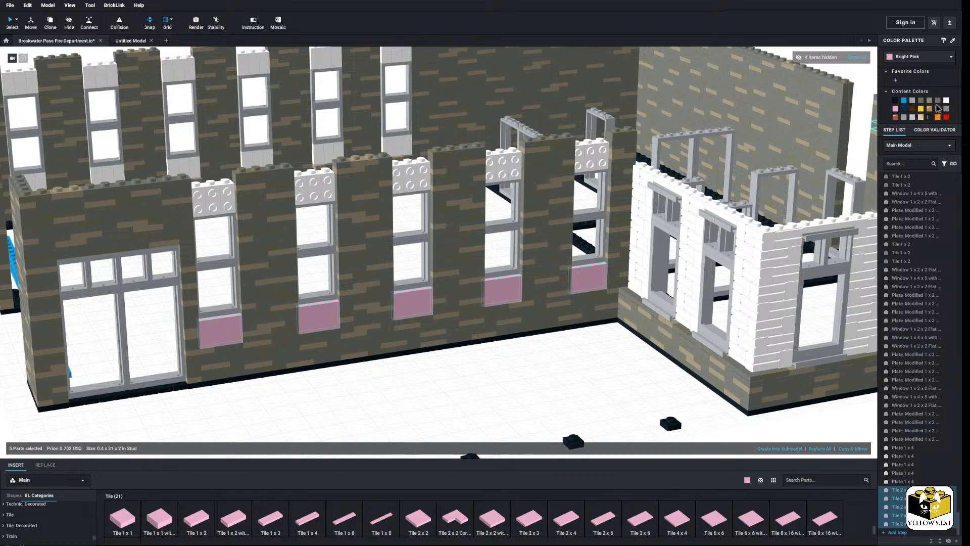
pyautogui.click(912, 100)
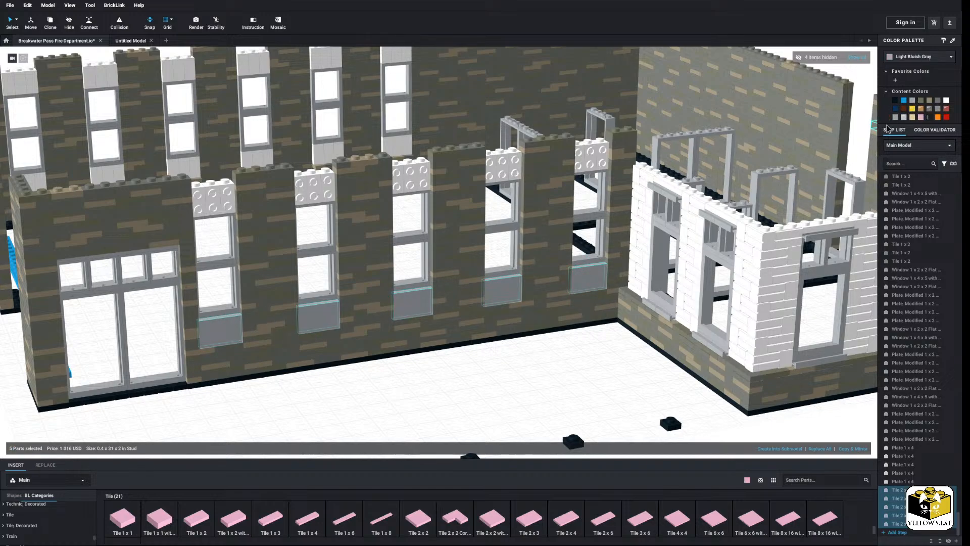
pyautogui.click(535, 371)
# Reselect the five Tile 2 x 3 panels below the stone wall's windows and recolor them white
pyautogui.keyDown('shift'); pyautogui.click(599, 284); pyautogui.keyUp('shift')
pyautogui.keyDown('shift'); pyautogui.click(501, 290); pyautogui.keyUp('shift')
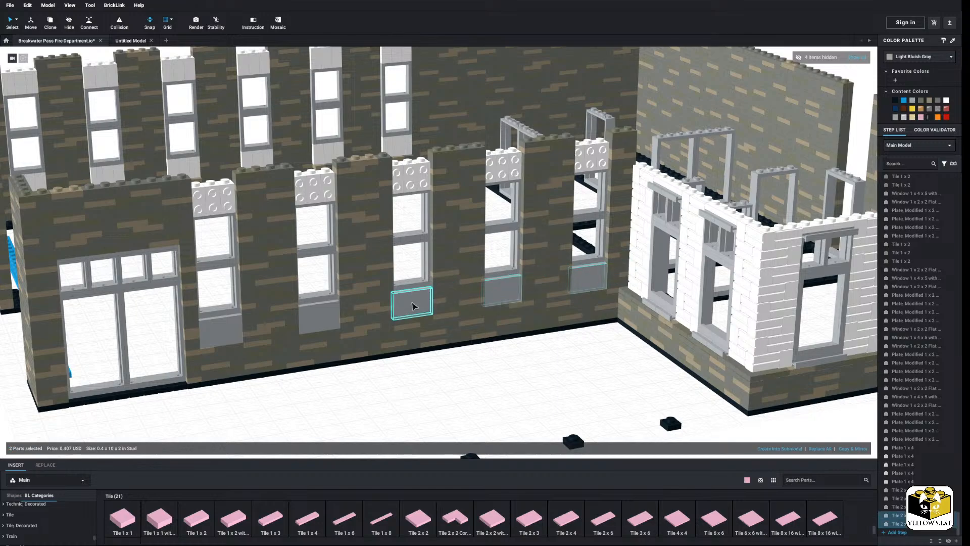
pyautogui.keyDown('shift'); pyautogui.click(408, 304); pyautogui.keyUp('shift')
pyautogui.keyDown('shift'); pyautogui.click(318, 317); pyautogui.keyUp('shift')
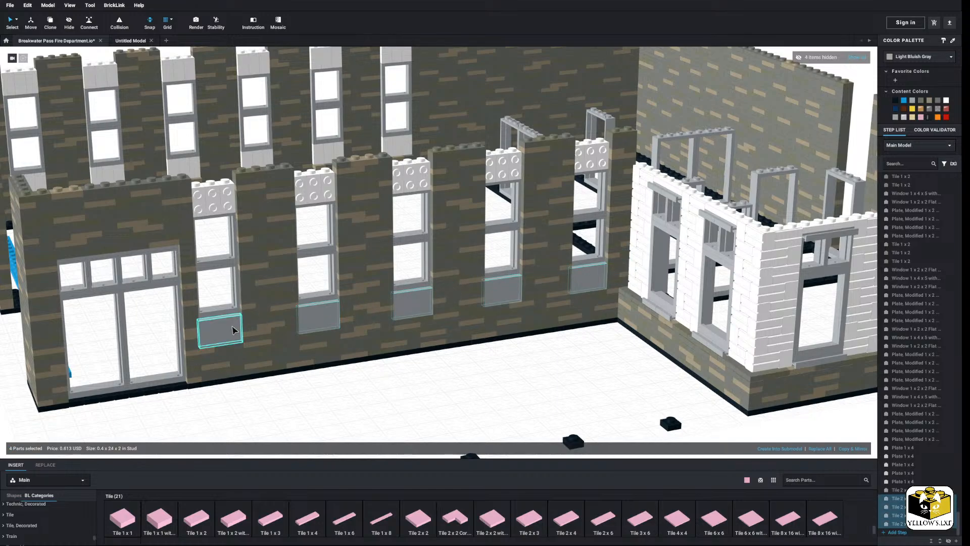
pyautogui.click(948, 100)
pyautogui.click(574, 348)
# Select both stone walls' windows and white panels by type and color, and move them to empty ground outside the building
pyautogui.moveTo(575, 349); pyautogui.dragTo(554, 337, button='right')
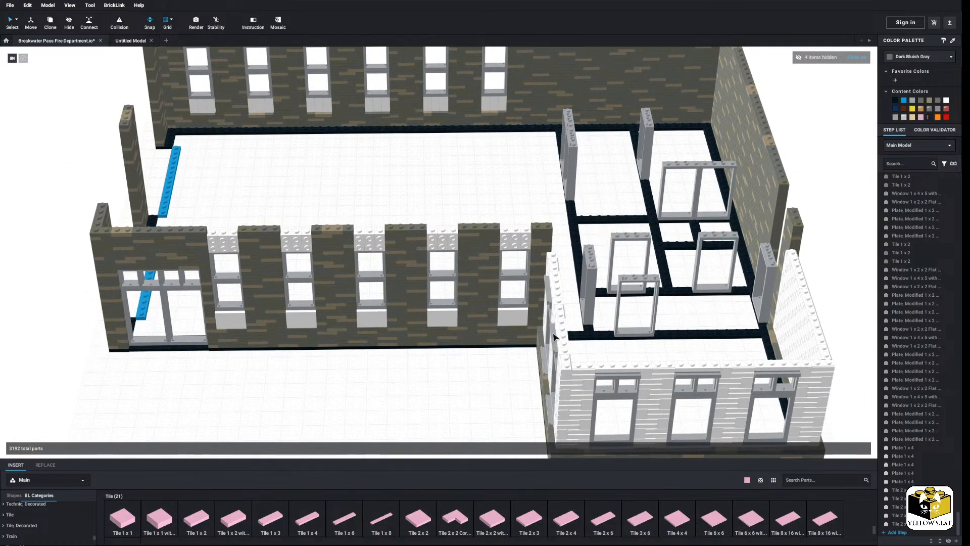
pyautogui.scroll(-5, 554, 337)
pyautogui.scroll(3, 305, 221)
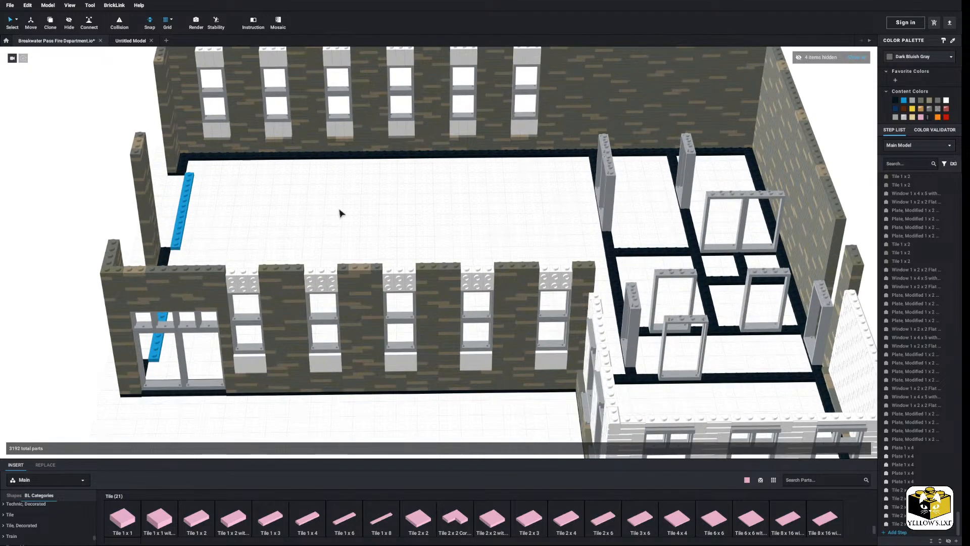
pyautogui.click(17, 20)
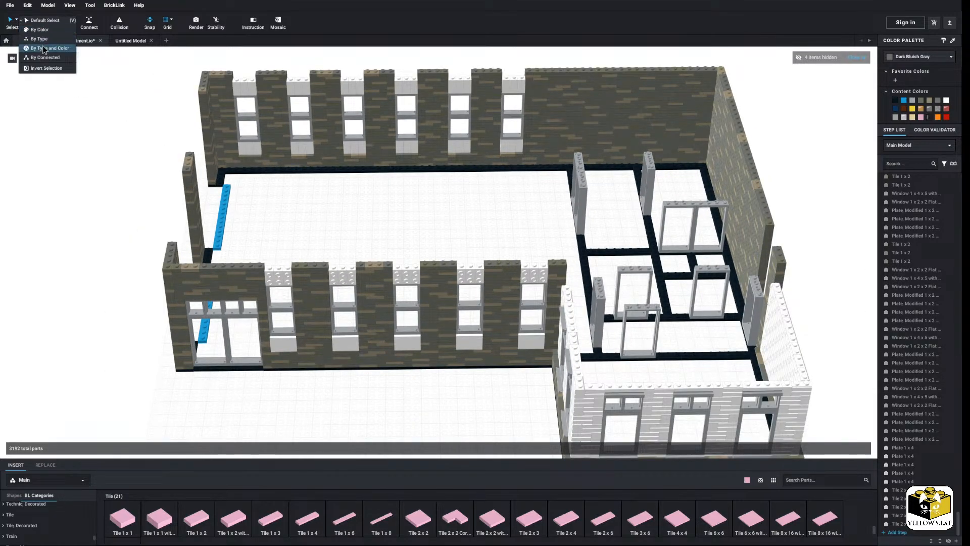
pyautogui.click(42, 45)
pyautogui.click(242, 87)
pyautogui.keyDown('shift'); pyautogui.click(252, 121); pyautogui.keyUp('shift')
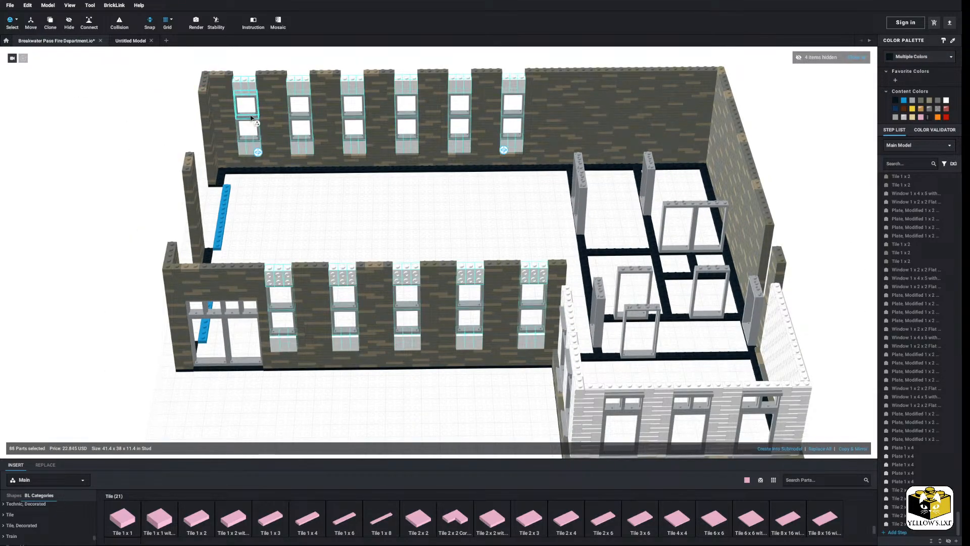
pyautogui.keyDown('shift'); pyautogui.click(288, 342); pyautogui.keyUp('shift')
pyautogui.moveTo(288, 343); pyautogui.dragTo(140, 307)
pyautogui.moveTo(167, 222); pyautogui.dragTo(206, 240, button='middle')
pyautogui.click(206, 241)
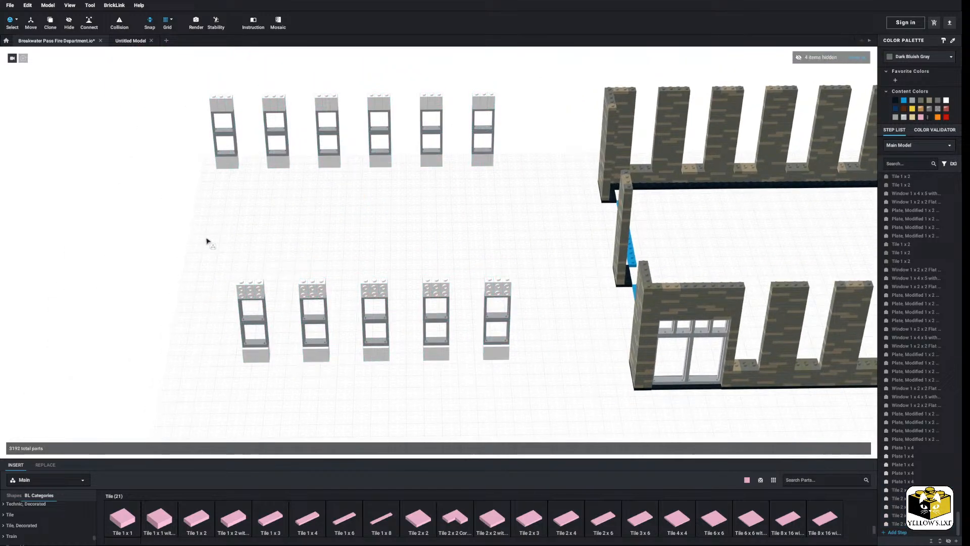
# Restore the default selection mode and delete the far row of six window columns
pyautogui.click(17, 21)
pyautogui.click(35, 41)
pyautogui.moveTo(173, 78); pyautogui.dragTo(313, 369)
pyautogui.rightClick(486, 162)
pyautogui.click(502, 194)
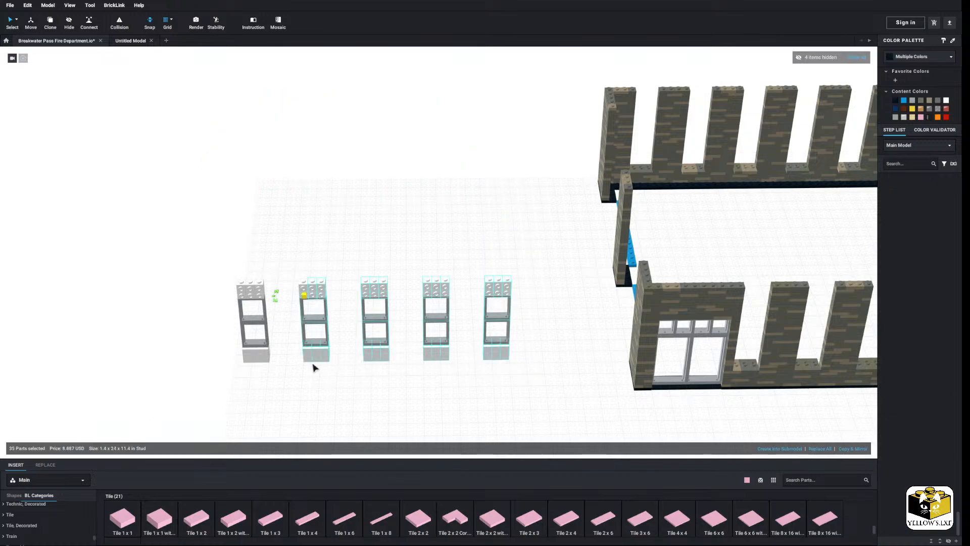
# Delete four of the five window columns in the near row, including the leftover studded brick, keeping the outermost column
pyautogui.rightClick(313, 357)
pyautogui.click(329, 372)
pyautogui.moveTo(342, 268); pyautogui.dragTo(295, 316)
pyautogui.rightClick(302, 290)
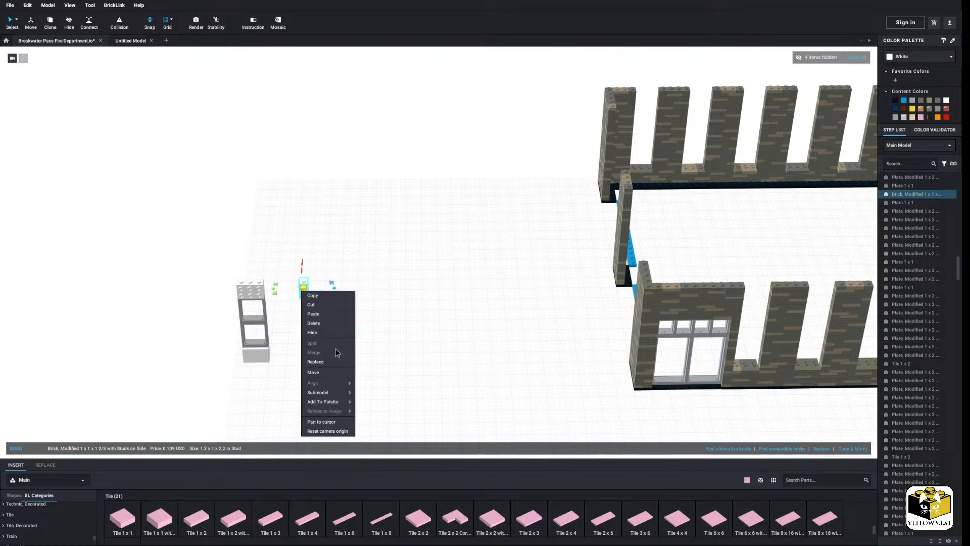
pyautogui.click(314, 323)
# Move the window frames and the studded bricks above them off the base panel and set them aside
pyautogui.moveTo(328, 328); pyautogui.dragTo(352, 313, button='middle')
pyautogui.moveTo(274, 260); pyautogui.dragTo(248, 282)
pyautogui.scroll(3, 251, 281)
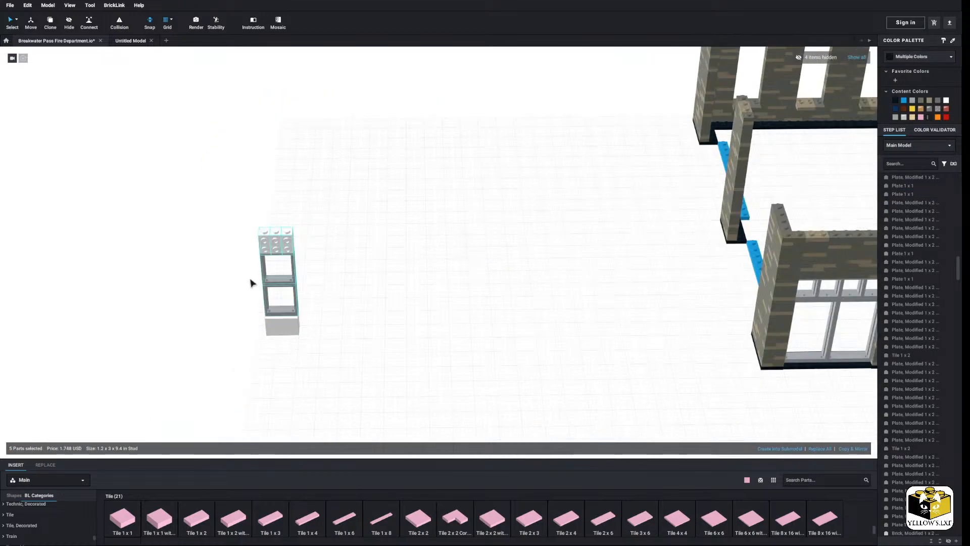
pyautogui.moveTo(252, 326); pyautogui.dragTo(325, 293)
pyautogui.click(378, 361)
# Place three Plate, Modified 1 x 2 jumpers side by side across the base panel and recolor them Light Bluish Gray
pyautogui.scroll(3, 296, 402)
pyautogui.moveTo(318, 394); pyautogui.dragTo(465, 350, button='middle')
pyautogui.scroll(8, 52, 526)
pyautogui.scroll(4, 52, 526)
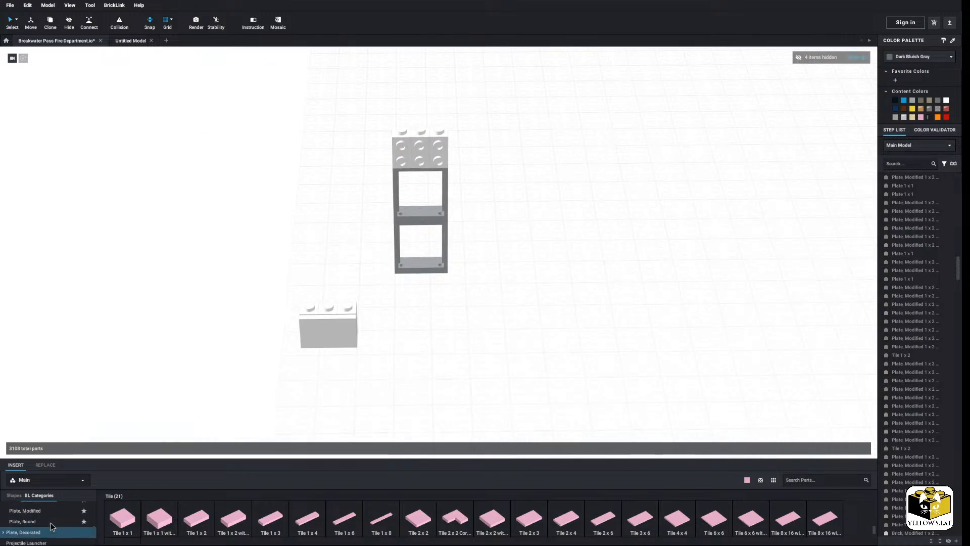
pyautogui.click(24, 528)
pyautogui.click(562, 518)
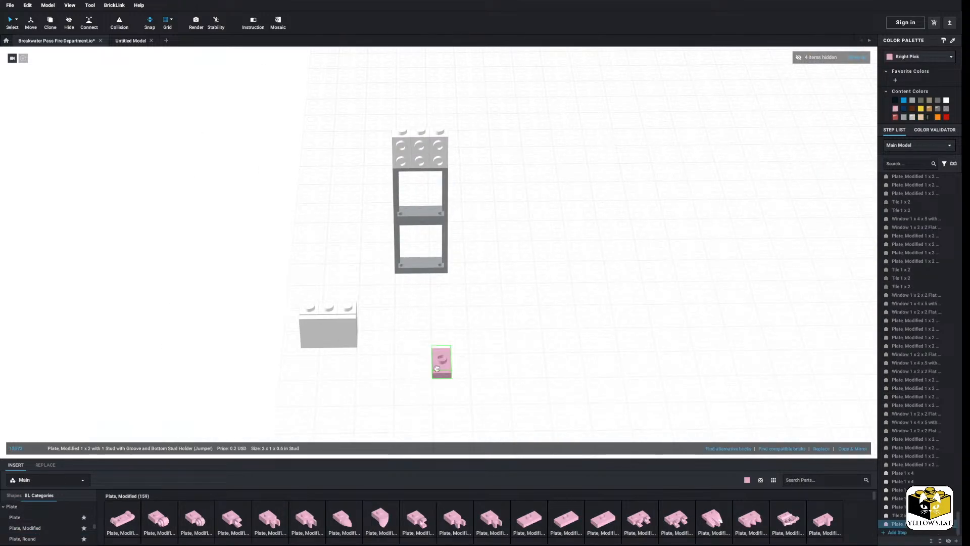
pyautogui.scroll(2, 430, 354)
pyautogui.click(274, 321)
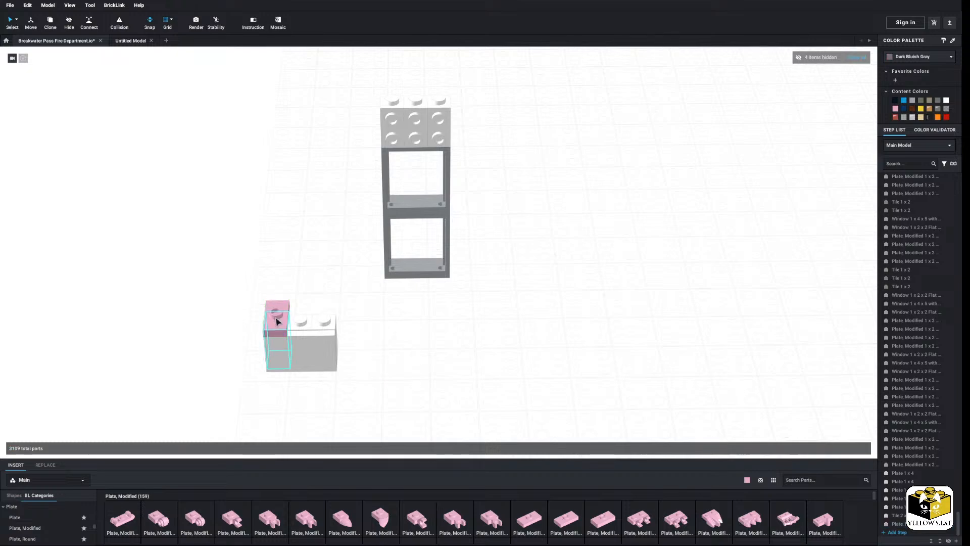
pyautogui.click(852, 449)
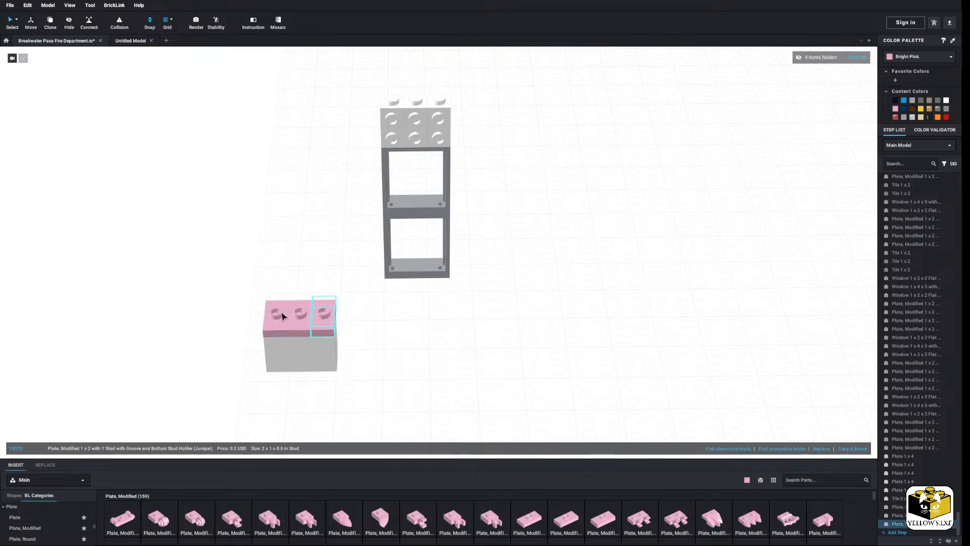
pyautogui.click(910, 102)
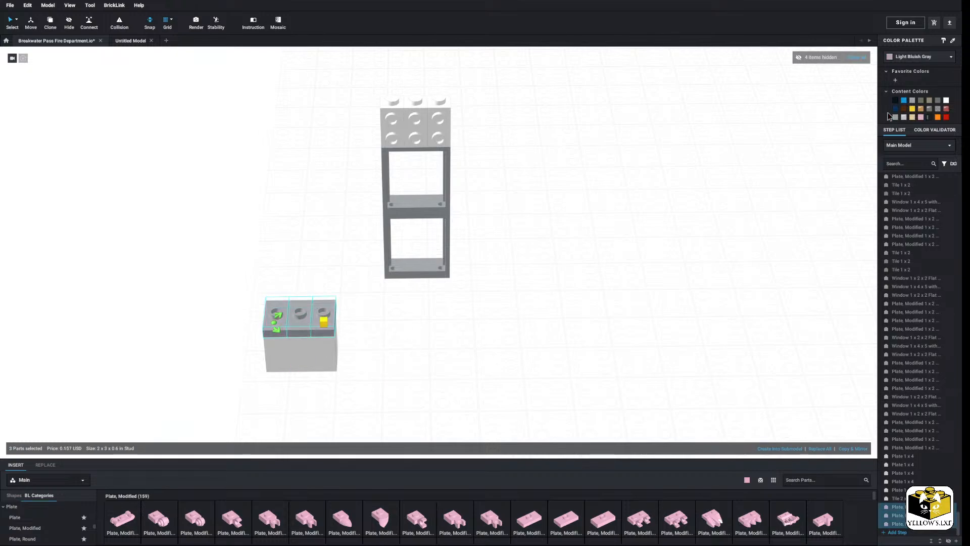
pyautogui.click(580, 255)
# Move the two stacked window frames onto the row of jumper plates, leaving the studded bricks aside
pyautogui.moveTo(513, 285); pyautogui.dragTo(377, 207)
pyautogui.moveTo(415, 264); pyautogui.dragTo(306, 303)
pyautogui.click(367, 303)
# Copy the three jumper plates and place the copies side by side across the top of the window frames
pyautogui.click(312, 326)
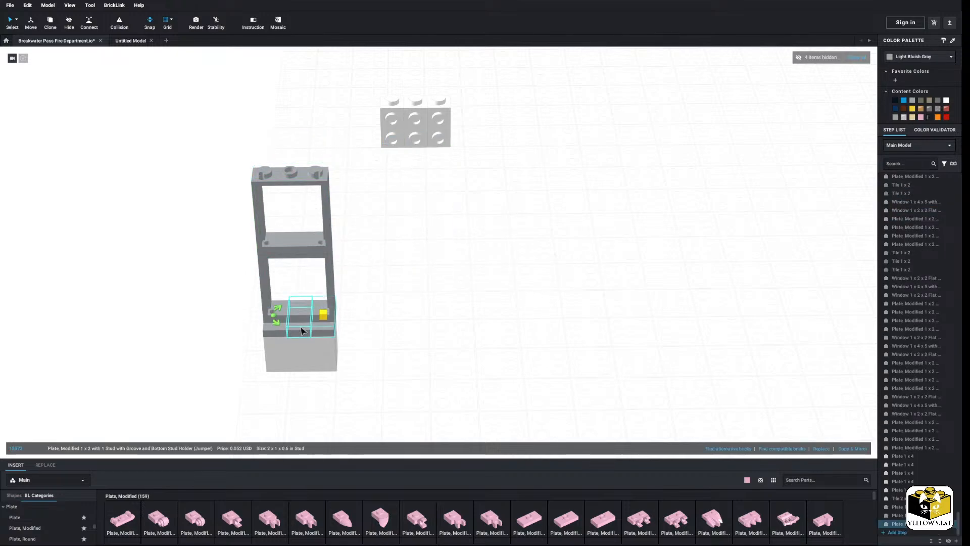
pyautogui.rightClick(391, 297)
pyautogui.click(402, 319)
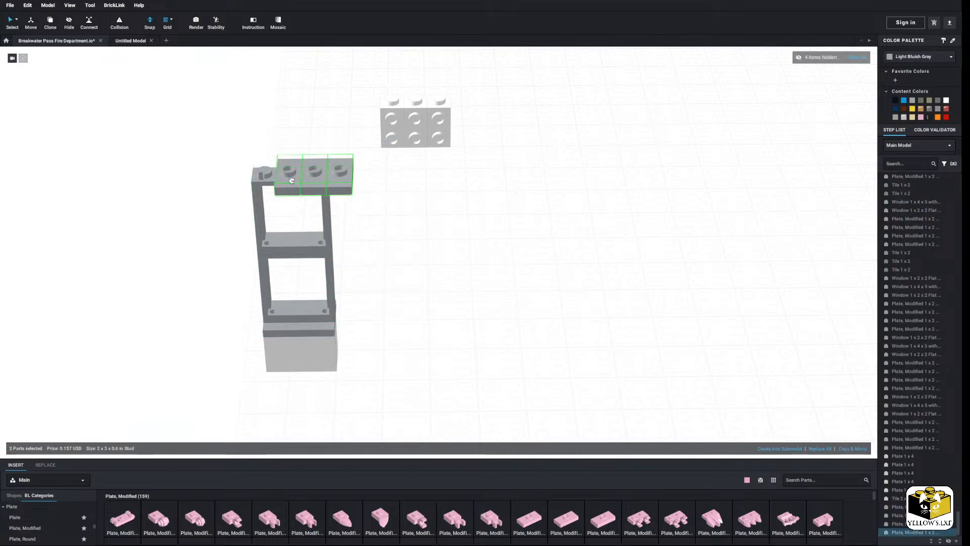
pyautogui.click(269, 162)
pyautogui.click(199, 201)
pyautogui.moveTo(200, 201); pyautogui.dragTo(166, 184, button='right')
pyautogui.moveTo(167, 184); pyautogui.dragTo(269, 258, button='middle')
pyautogui.moveTo(269, 258)
pyautogui.mouseDown(button='right')
pyautogui.moveTo(231, 260)
pyautogui.moveTo(278, 248)
pyautogui.mouseUp(button='right')
pyautogui.scroll(2, 388, 211)
pyautogui.moveTo(452, 184); pyautogui.dragTo(424, 264)
pyautogui.moveTo(424, 264)
pyautogui.mouseDown()
pyautogui.moveTo(411, 276)
pyautogui.moveTo(416, 258)
pyautogui.mouseUp()
pyautogui.click(482, 276)
# Try a row of three Brick, Round 1 x 1 x 2/3 Half Circle Extended with Side Stud on the window's top plates
pyautogui.scroll(-2, 507, 285)
pyautogui.moveTo(507, 284); pyautogui.dragTo(499, 271, button='right')
pyautogui.scroll(1, 498, 275)
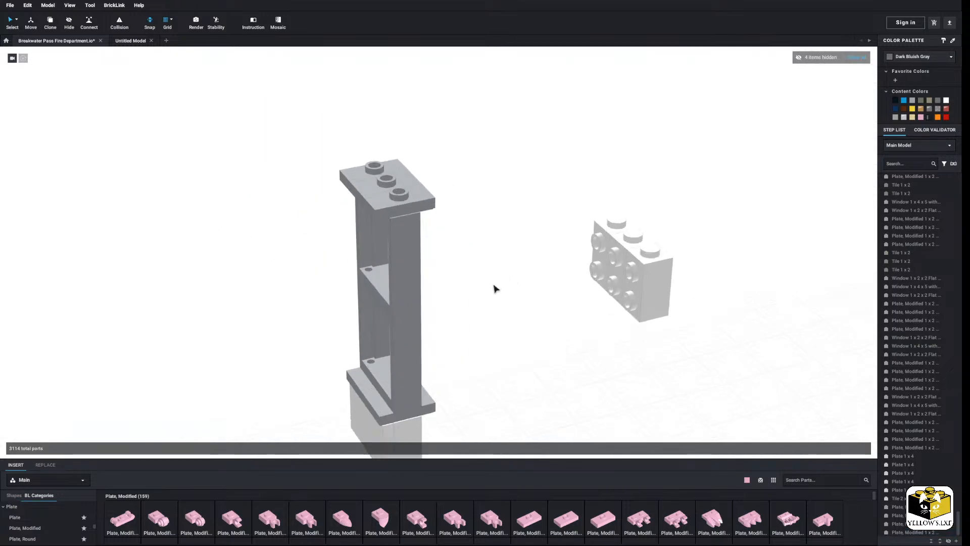
pyautogui.scroll(3, 55, 526)
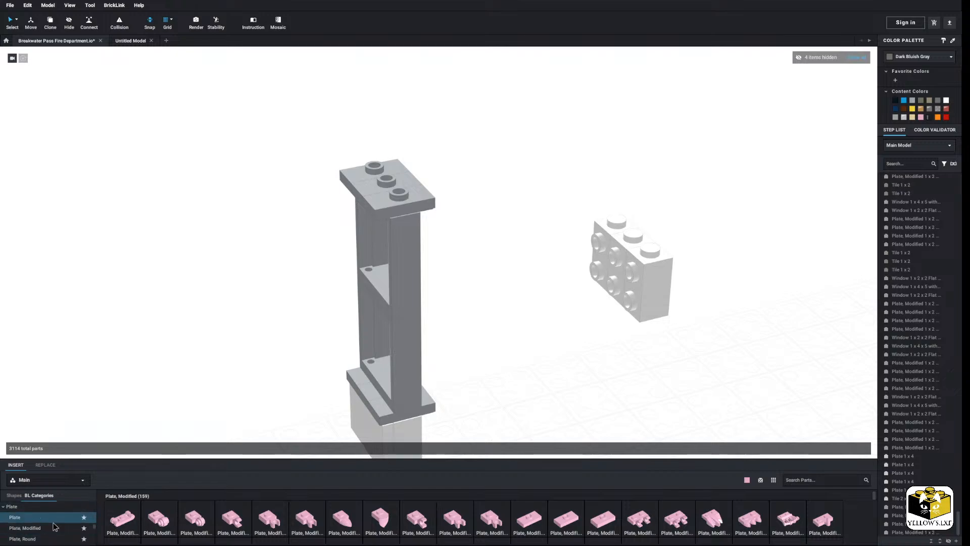
pyautogui.scroll(10, 53, 527)
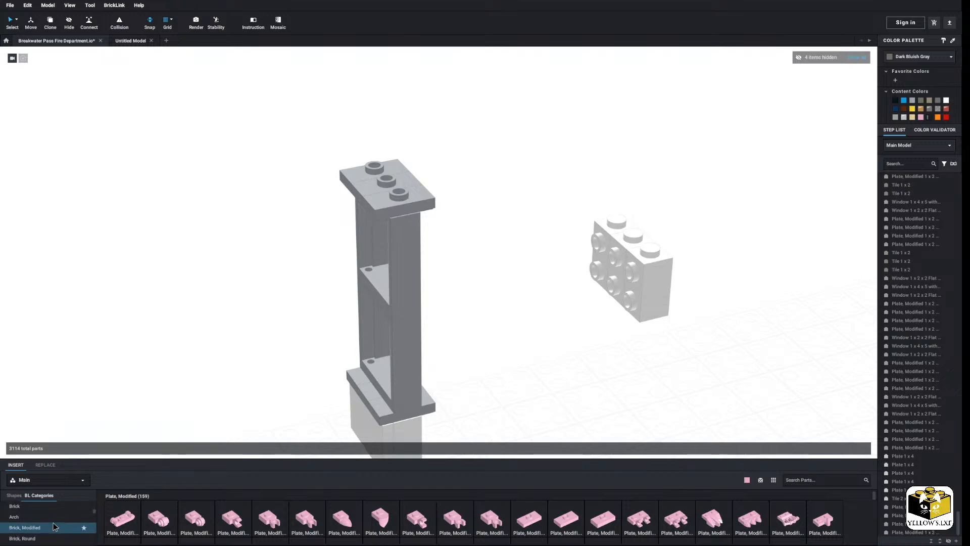
pyautogui.click(51, 526)
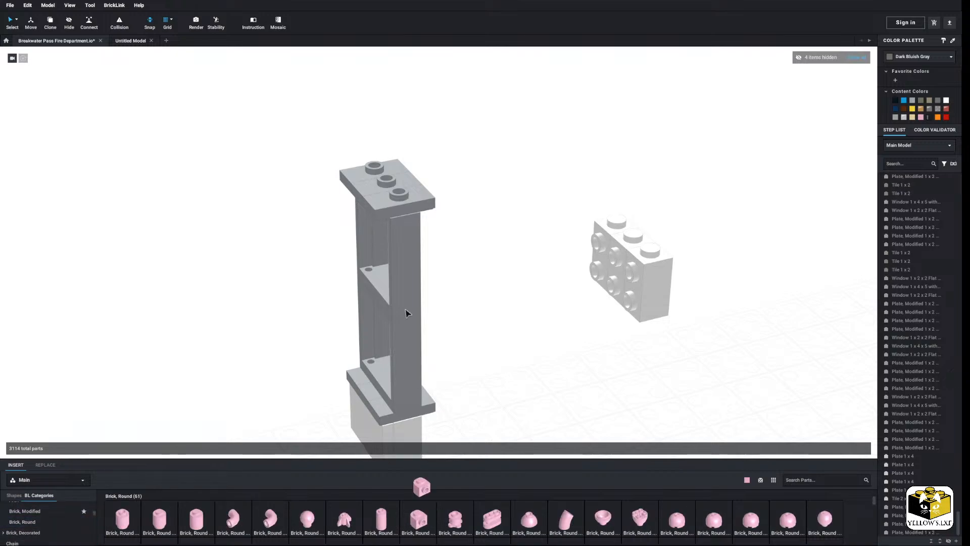
pyautogui.press('Right')
pyautogui.click(377, 160)
pyautogui.moveTo(376, 161); pyautogui.dragTo(382, 167, button='right')
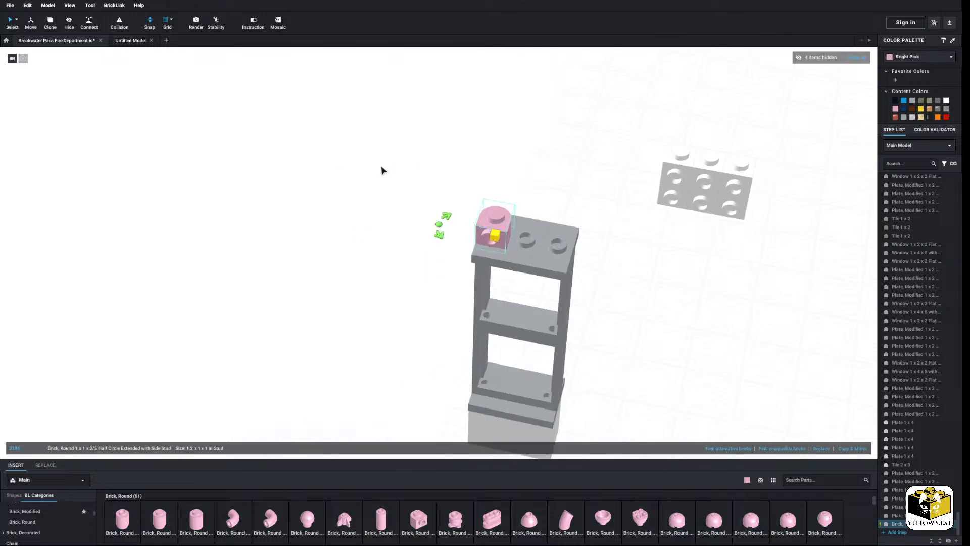
pyautogui.hotkey('ctrl', 'd')
pyautogui.hotkey('ctrl', 'd')
# Select the three round bricks on top of the window and recolor them white
pyautogui.keyDown('ctrl'); pyautogui.click(528, 249); pyautogui.keyUp('ctrl')
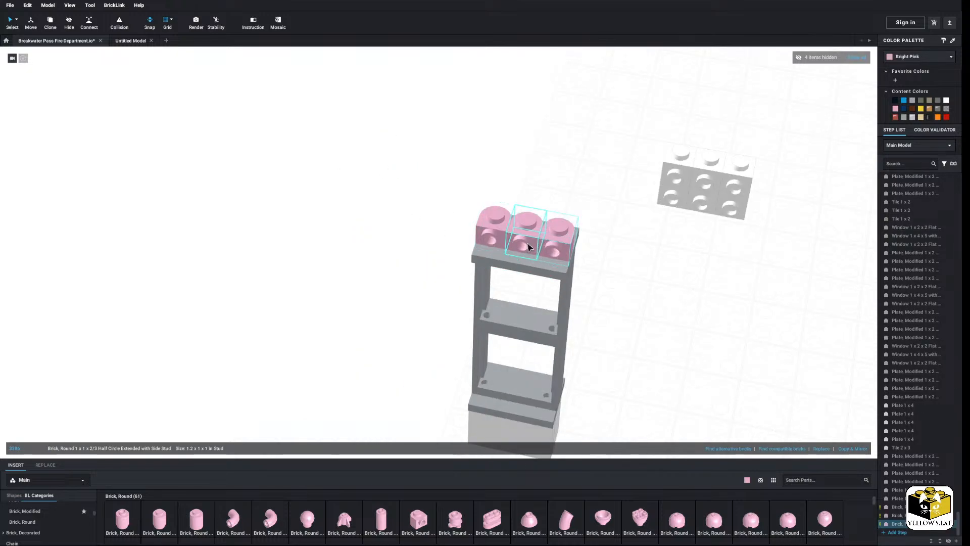
pyautogui.keyDown('ctrl'); pyautogui.click(490, 231); pyautogui.keyUp('ctrl')
pyautogui.moveTo(490, 231); pyautogui.dragTo(492, 228, button='right')
pyautogui.click(946, 101)
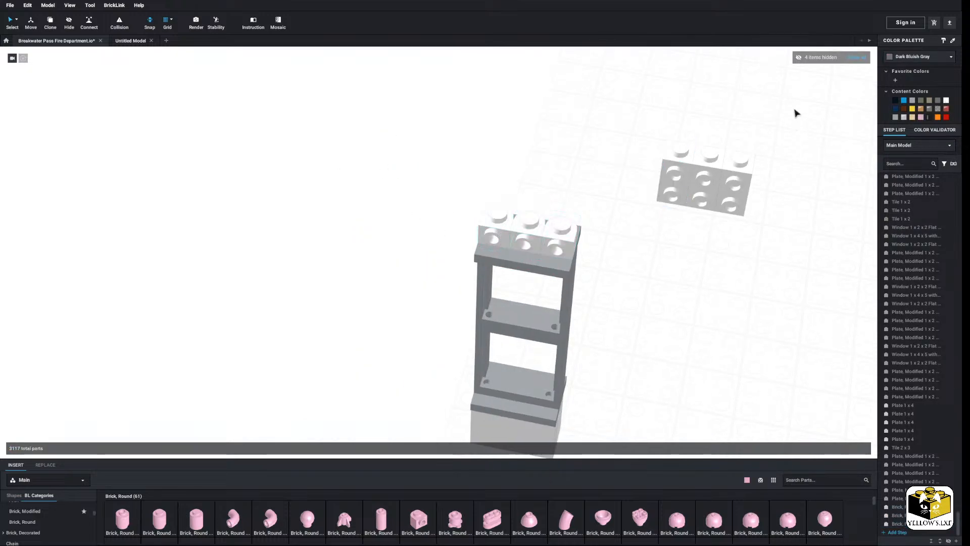
# Delete the three tall white studded bricks set aside from the window
pyautogui.click(697, 184)
pyautogui.rightClick(691, 198)
pyautogui.click(707, 231)
# Delete the three white round bricks from the window's top plates
pyautogui.click(488, 243)
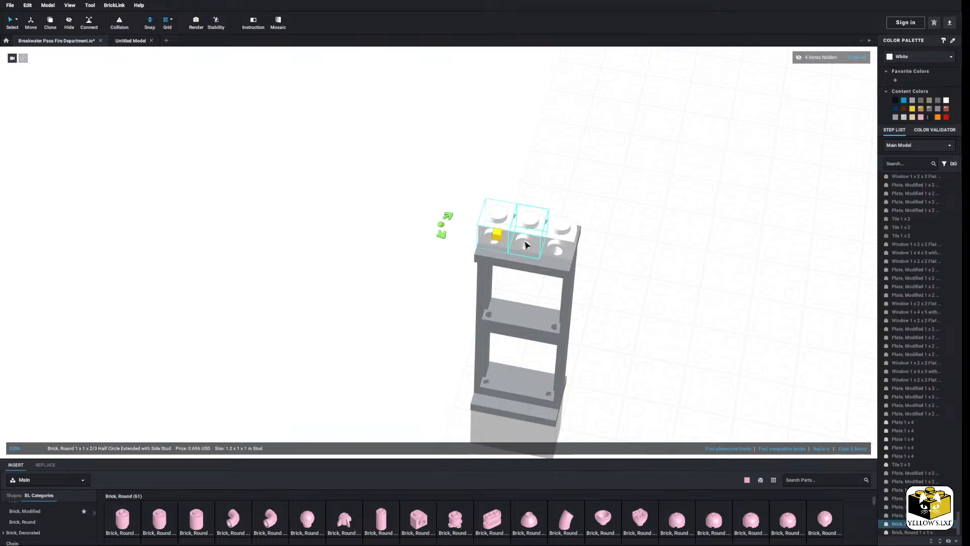
pyautogui.rightClick(542, 249)
pyautogui.click(560, 280)
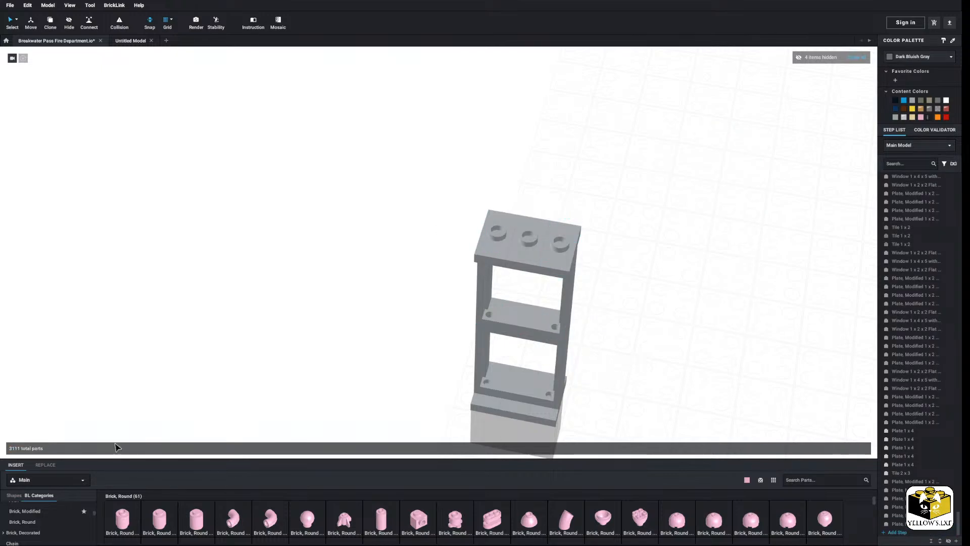
# Place three Brick, Modified 1 x 1 with Headlight side by side on the window's top plates
pyautogui.scroll(1, 30, 515)
pyautogui.click(24, 525)
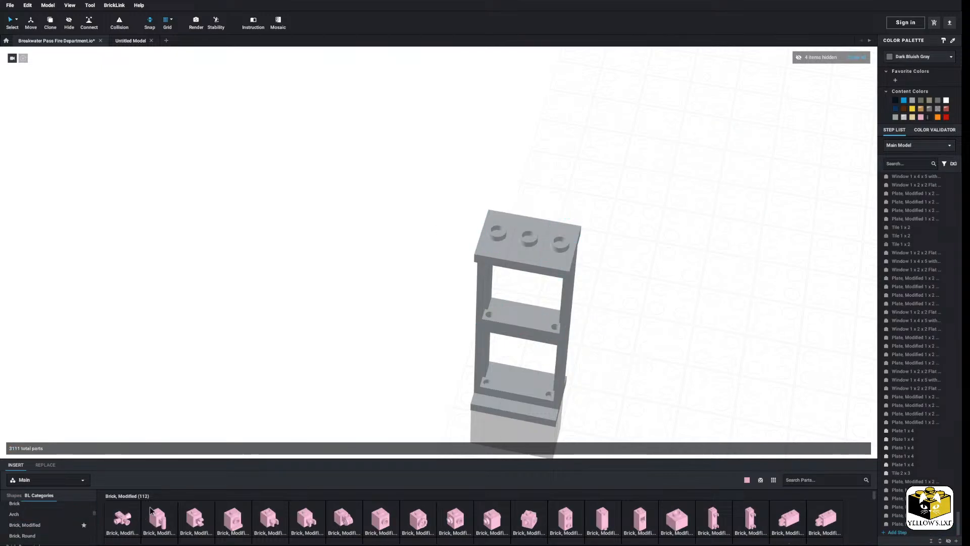
pyautogui.click(228, 517)
pyautogui.click(496, 219)
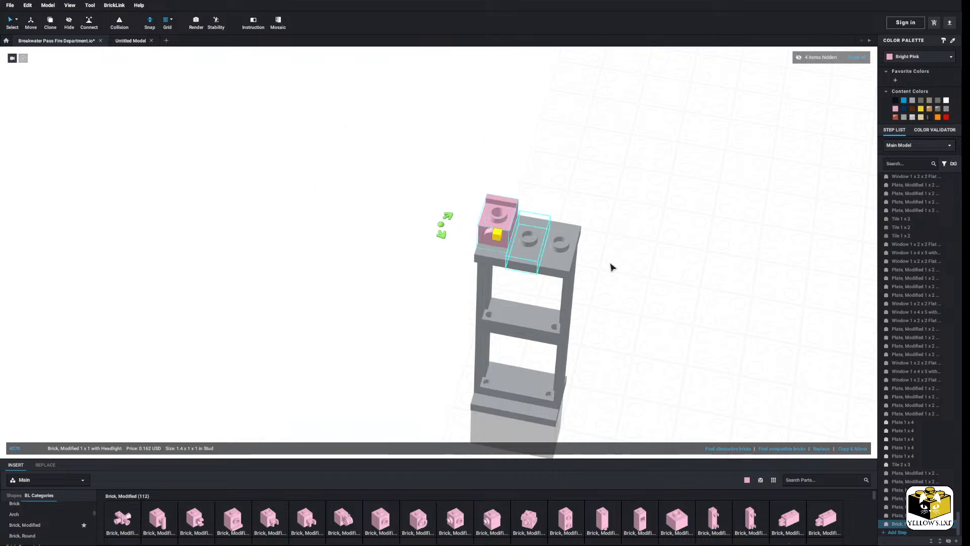
pyautogui.click(861, 450)
pyautogui.click(861, 450)
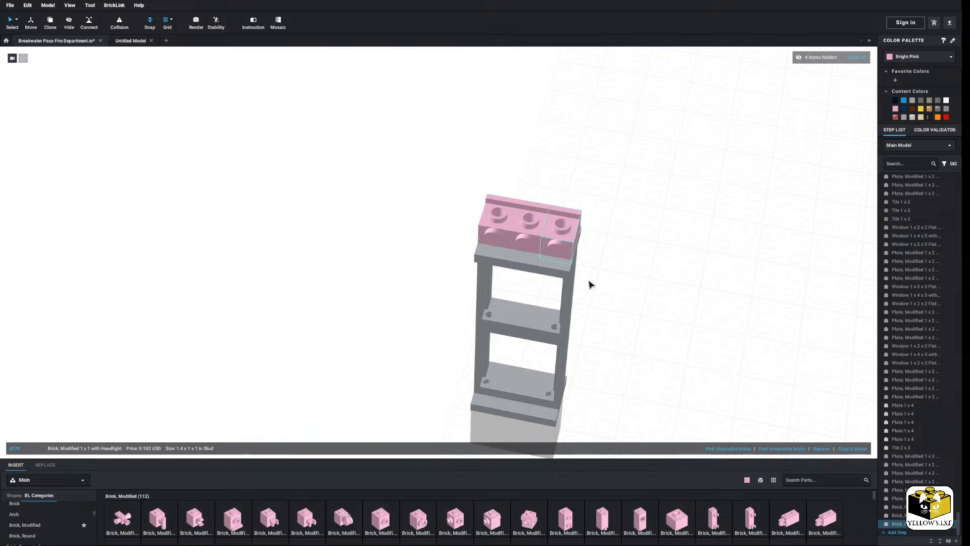
# Select all three headlight bricks on top of the window
pyautogui.keyDown('ctrl'); pyautogui.click(535, 235); pyautogui.keyUp('ctrl')
pyautogui.keyDown('ctrl'); pyautogui.click(498, 230); pyautogui.keyUp('ctrl')
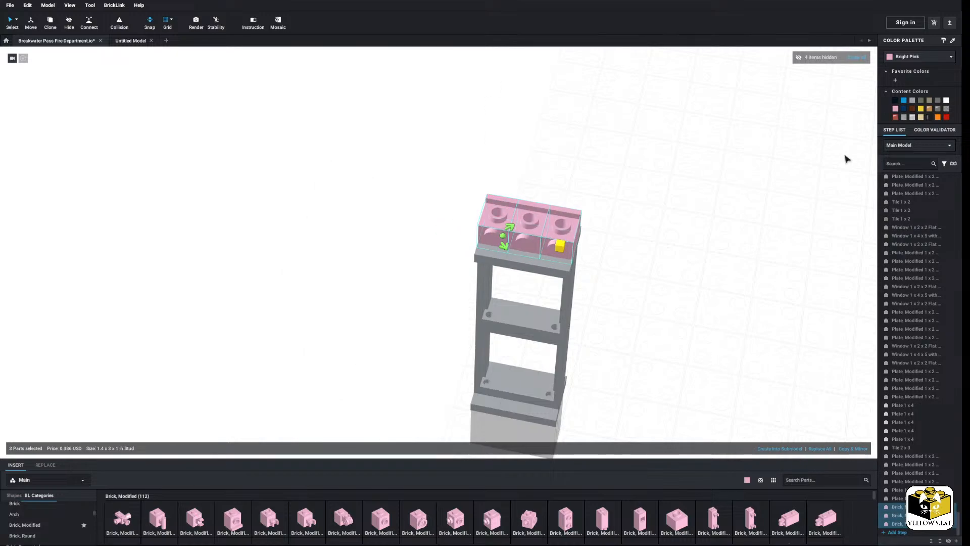
# Recolor the three selected modified bricks at the top of the window column white
pyautogui.click(945, 101)
pyautogui.click(735, 289)
pyautogui.moveTo(688, 311); pyautogui.dragTo(616, 317, button='right')
pyautogui.scroll(-2, 609, 317)
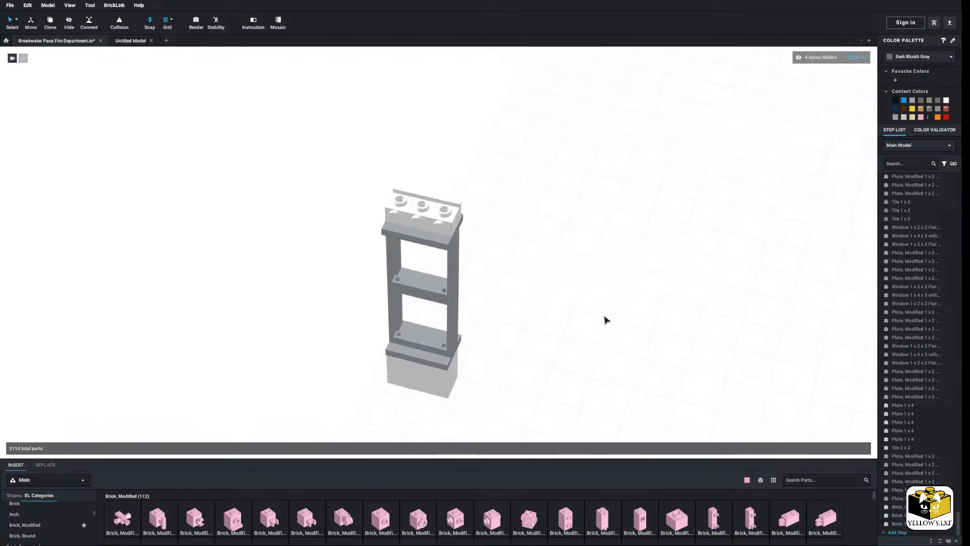
# Copy the Tile 2 x 3 from the base of the window column onto the front of the three white bricks
pyautogui.rightClick(397, 384)
pyautogui.click(409, 395)
pyautogui.click(500, 361)
pyautogui.rightClick(499, 359)
pyautogui.click(520, 381)
pyautogui.click(410, 204)
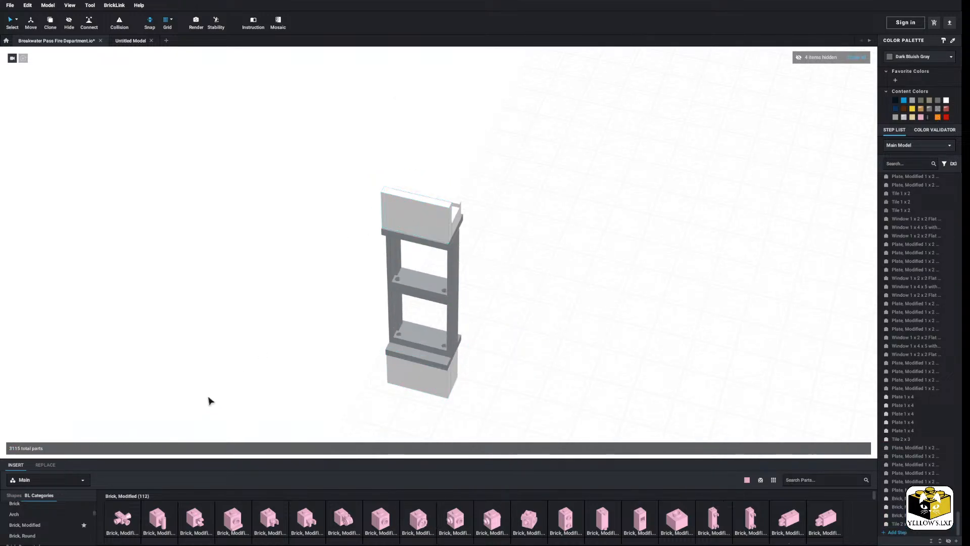
# Add two stacked Plate 1 x 3 parts on top of the white bricks, behind the upright tile
pyautogui.scroll(-5, 48, 522)
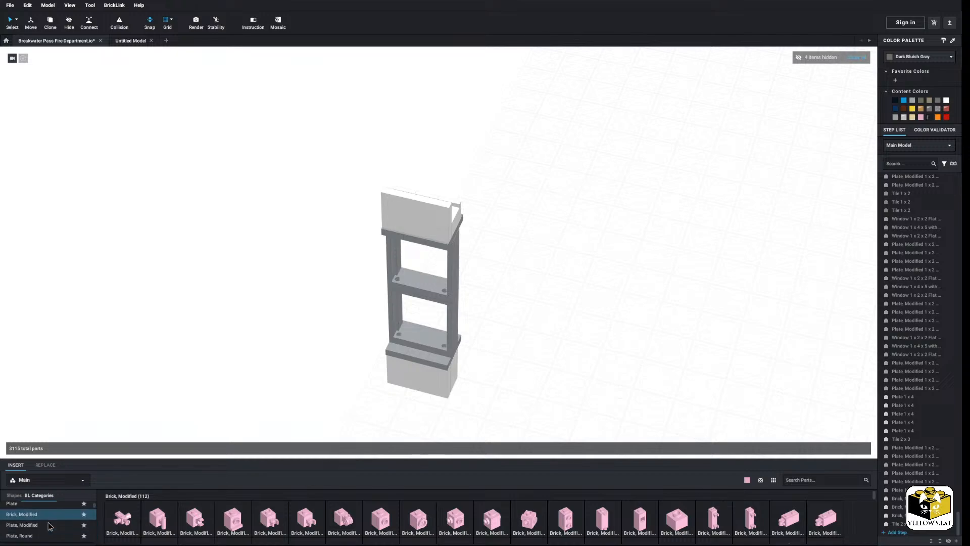
pyautogui.scroll(-10, 44, 514)
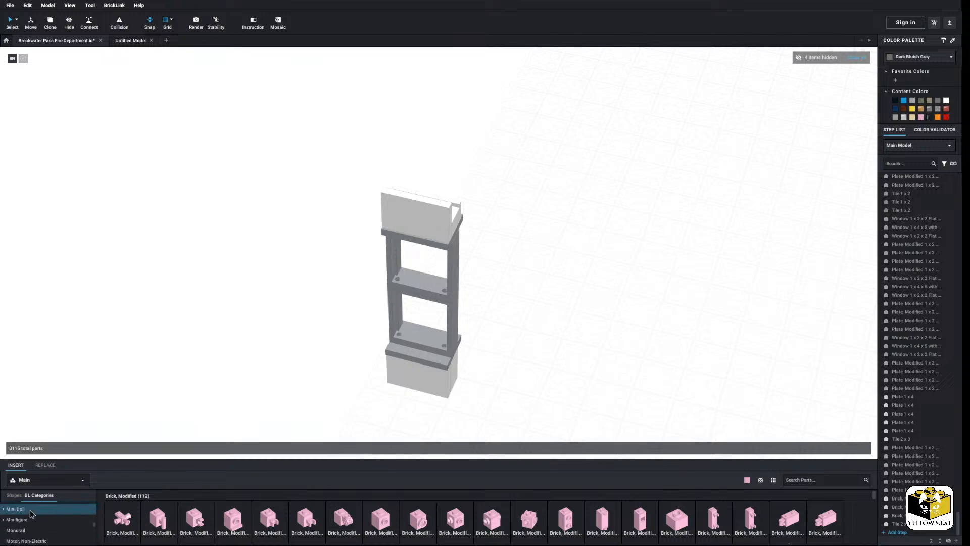
pyautogui.scroll(-2, 28, 514)
pyautogui.click(28, 534)
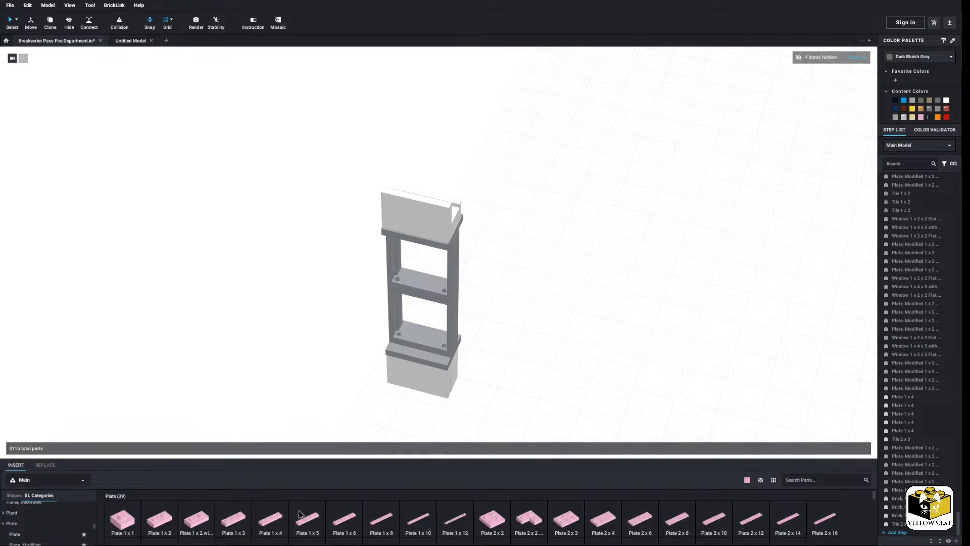
pyautogui.moveTo(239, 516); pyautogui.dragTo(427, 196)
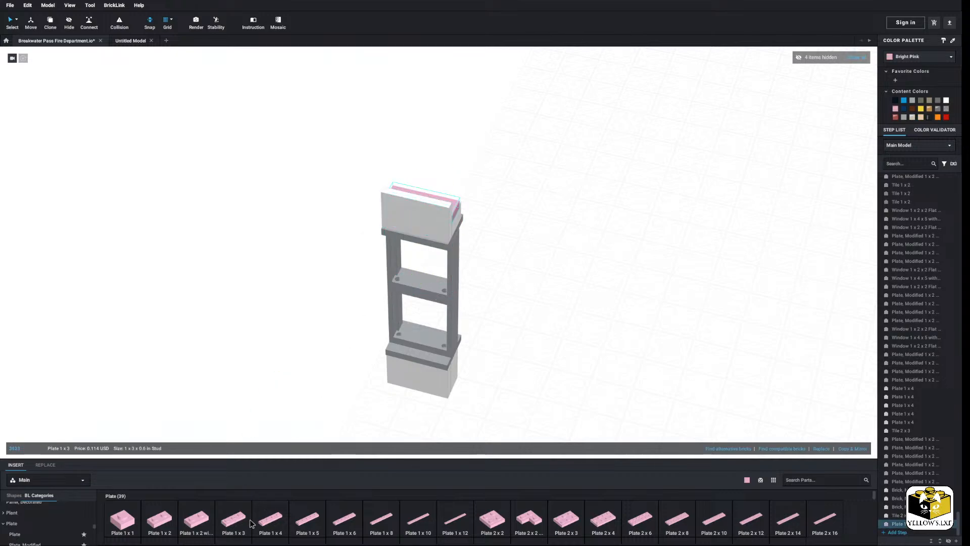
pyautogui.moveTo(234, 518); pyautogui.dragTo(419, 189)
pyautogui.click(595, 224)
# Cap the stacked plates with a Tile 1 x 3, rotated to line up with them
pyautogui.scroll(-1, 43, 520)
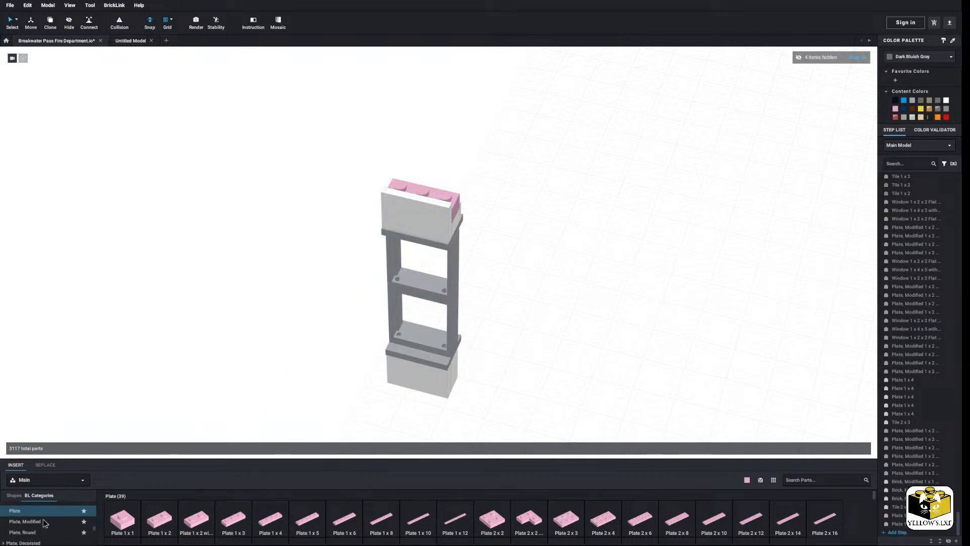
pyautogui.scroll(-5, 45, 523)
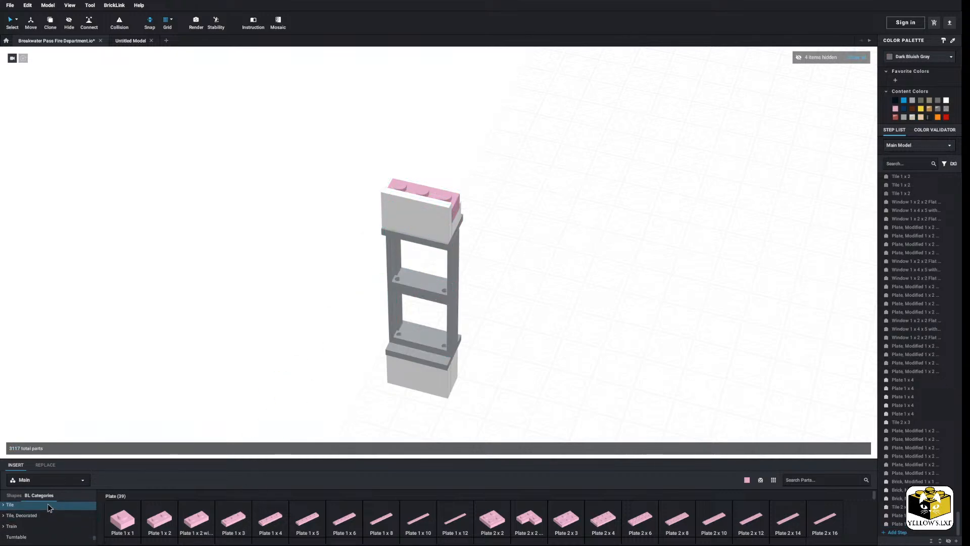
pyautogui.click(47, 504)
pyautogui.moveTo(261, 522); pyautogui.dragTo(426, 181)
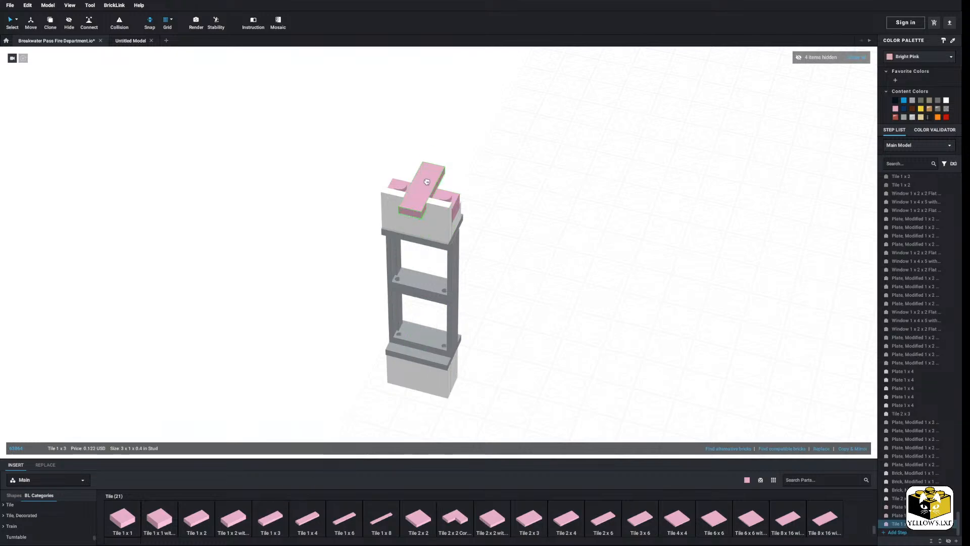
pyautogui.press('Right')
# Recolor the Tile 1 x 3 and the two Plate 1 x 3 parts beneath it white
pyautogui.moveTo(422, 193); pyautogui.dragTo(381, 188, button='right')
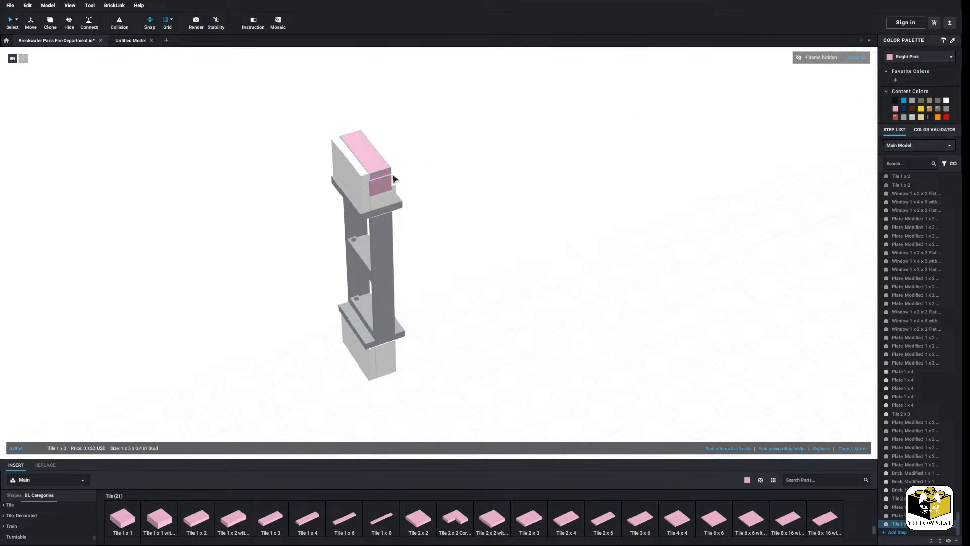
pyautogui.keyDown('ctrl'); pyautogui.click(385, 188); pyautogui.keyUp('ctrl')
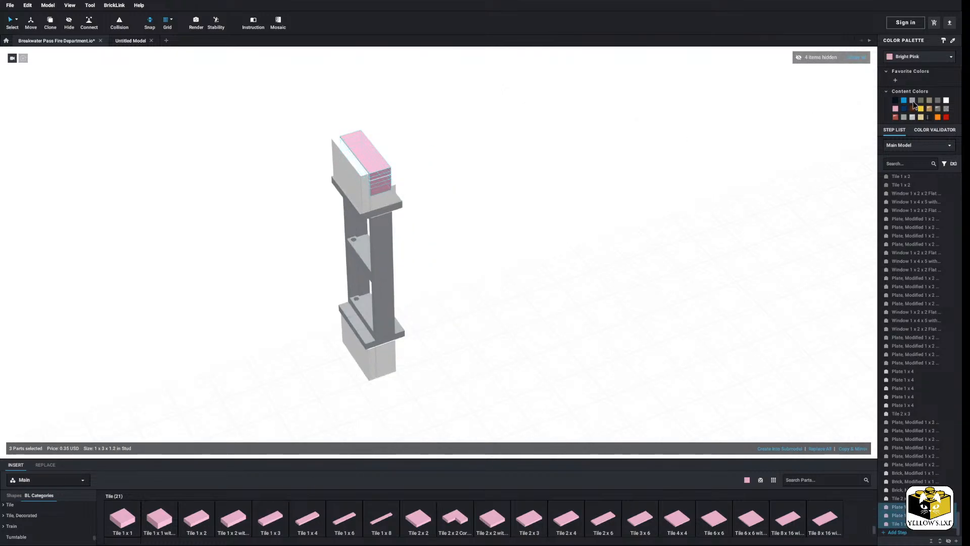
pyautogui.click(946, 100)
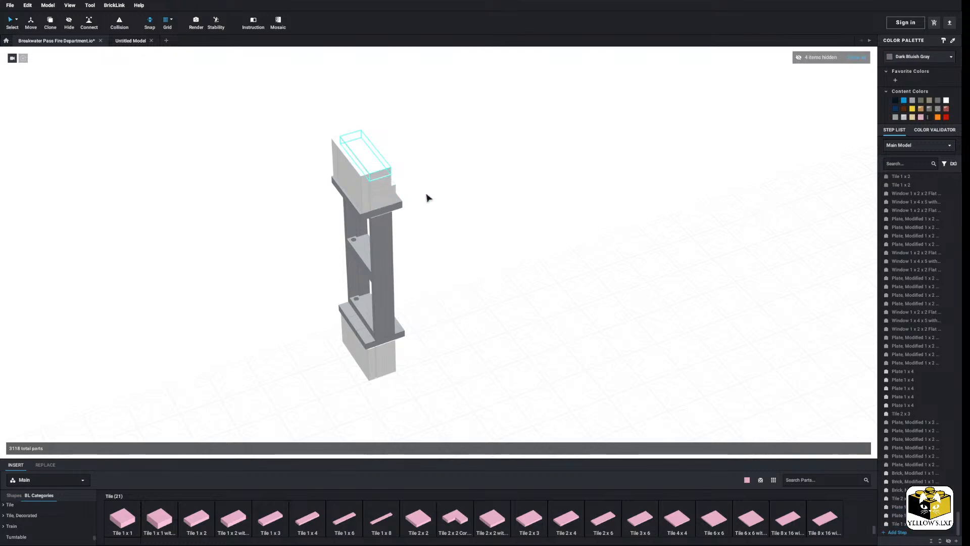
# Copy the complete window column and move the original into the wall opening next to the double door frame
pyautogui.moveTo(427, 197); pyautogui.dragTo(586, 251, button='right')
pyautogui.moveTo(504, 159); pyautogui.dragTo(395, 353)
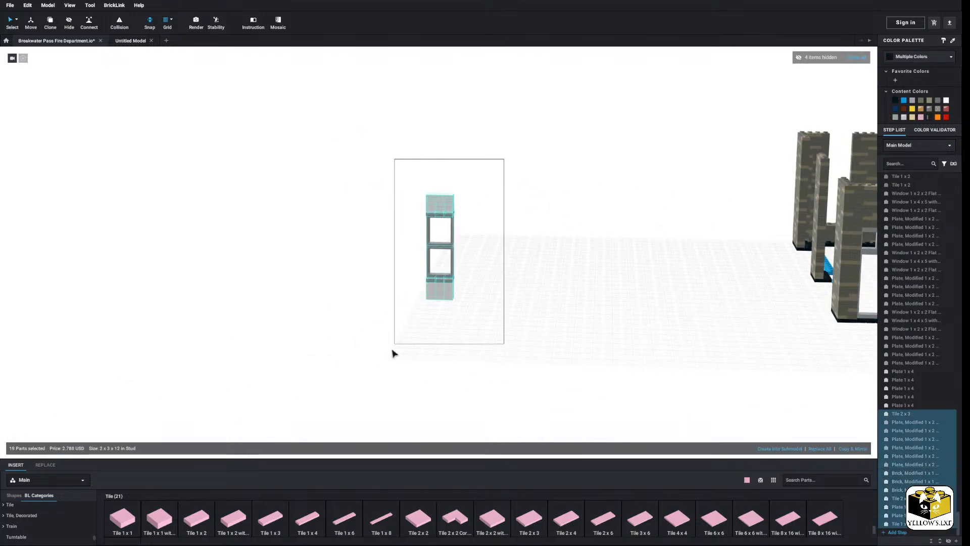
pyautogui.rightClick(433, 291)
pyautogui.click(441, 299)
pyautogui.moveTo(433, 295); pyautogui.dragTo(564, 295)
pyautogui.moveTo(564, 295); pyautogui.dragTo(375, 296, button='middle')
pyautogui.scroll(1, 438, 303)
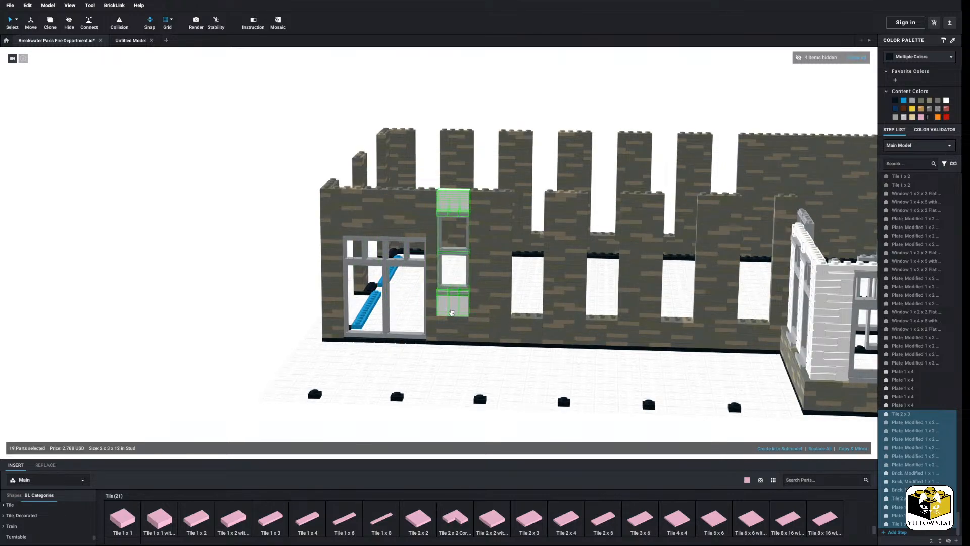
pyautogui.click(451, 313)
# Paste copies of the window column into the second and third openings of the wall with the double door frame
pyautogui.click(211, 279)
pyautogui.rightClick(211, 279)
pyautogui.click(231, 303)
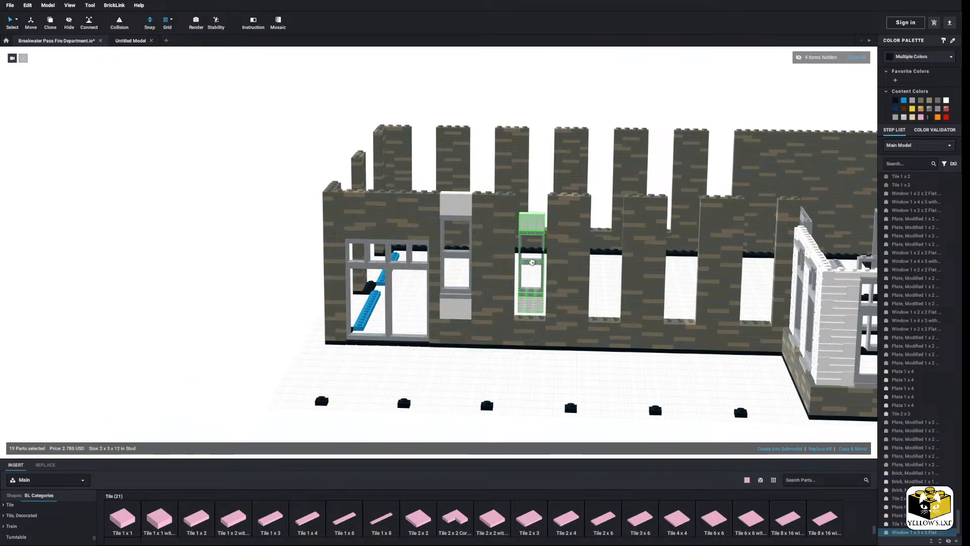
pyautogui.click(553, 386)
pyautogui.rightClick(553, 385)
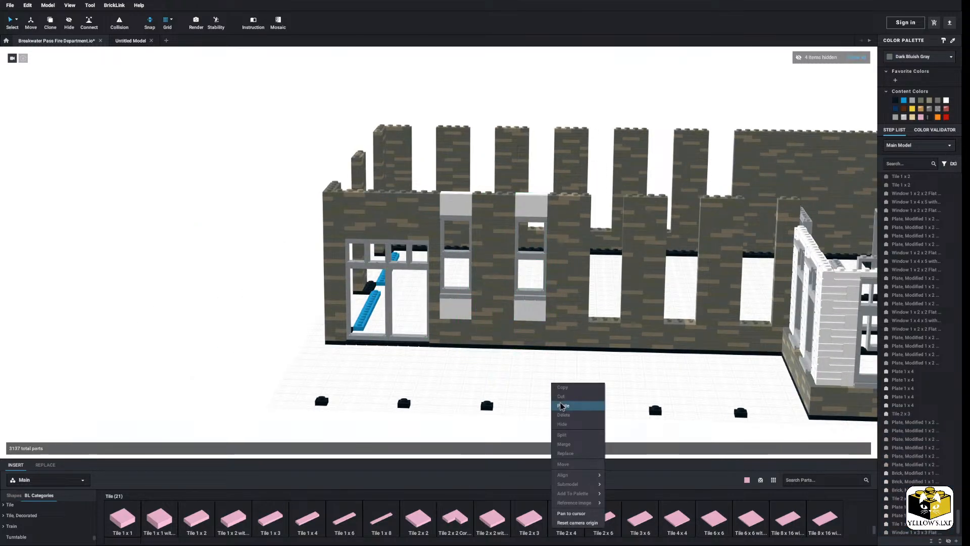
pyautogui.click(561, 405)
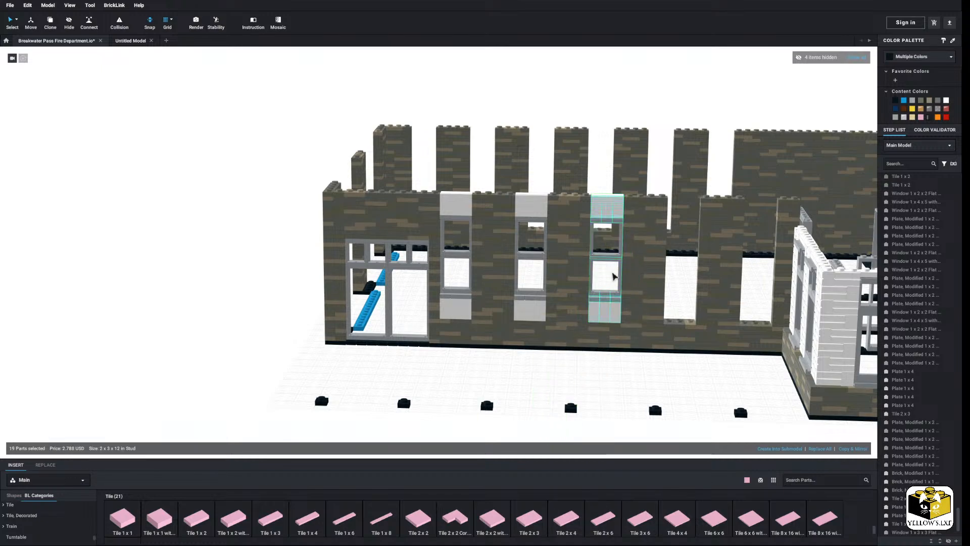
# Paste copies of the window column into the fourth and fifth openings of the same wall
pyautogui.moveTo(615, 276); pyautogui.dragTo(560, 299, button='middle')
pyautogui.moveTo(560, 299); pyautogui.dragTo(561, 358, button='right')
pyautogui.moveTo(561, 359); pyautogui.dragTo(496, 354, button='middle')
pyautogui.click(496, 354)
pyautogui.rightClick(496, 353)
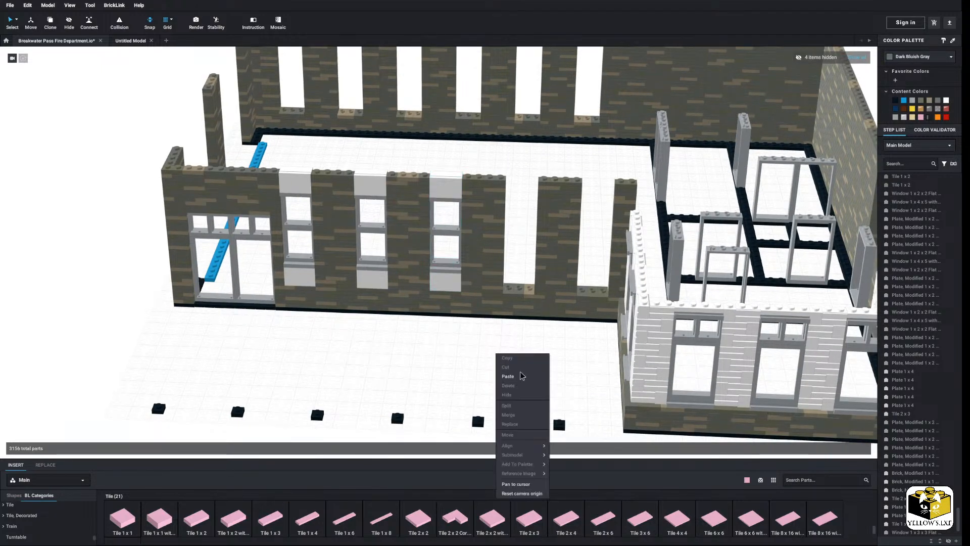
pyautogui.click(522, 375)
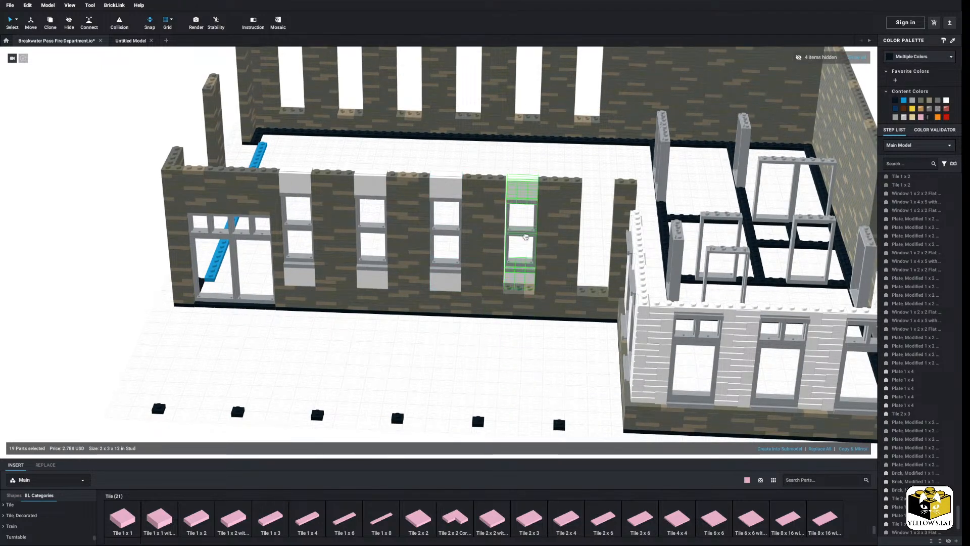
pyautogui.click(525, 236)
pyautogui.rightClick(525, 372)
pyautogui.click(550, 393)
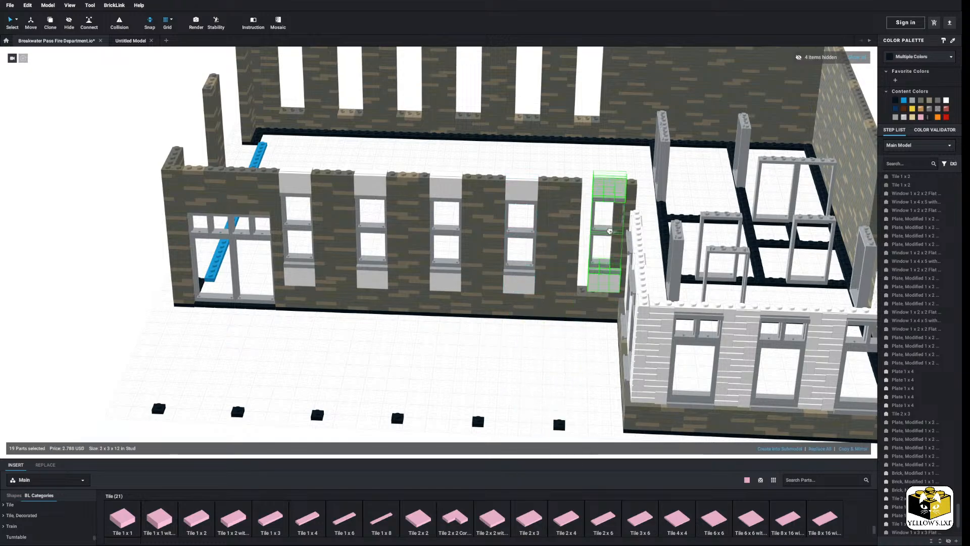
pyautogui.click(494, 363)
# Paste window columns into the first two openings of the opposite long wall, starting at the end near the blue plates
pyautogui.moveTo(494, 363); pyautogui.dragTo(469, 314, button='right')
pyautogui.rightClick(469, 312)
pyautogui.click(486, 335)
pyautogui.scroll(3, 425, 89)
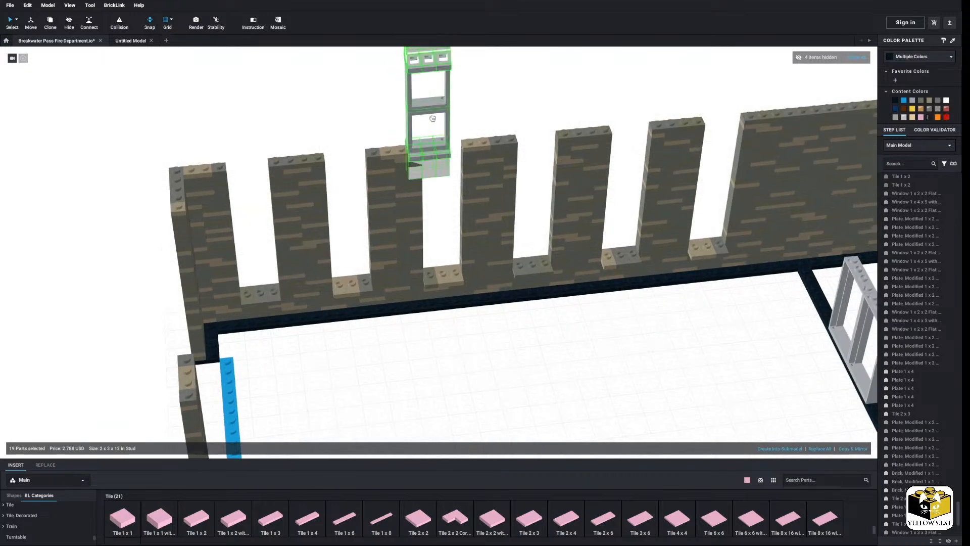
pyautogui.click(255, 237)
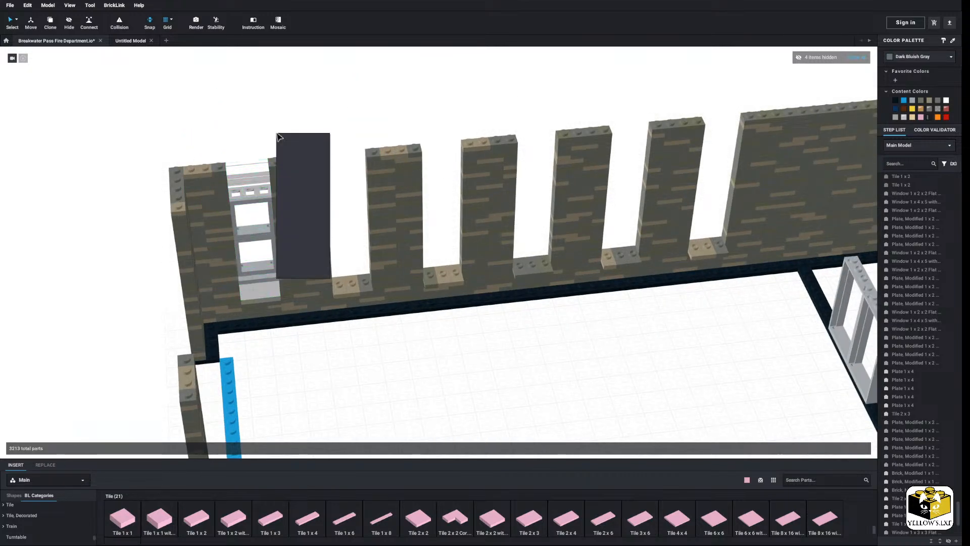
pyautogui.rightClick(299, 139)
pyautogui.click(313, 157)
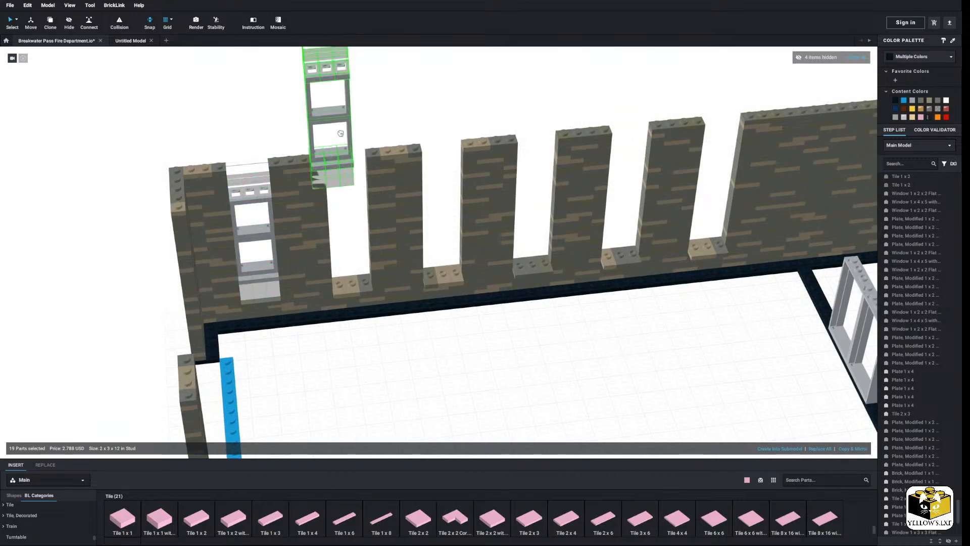
pyautogui.click(348, 222)
# Paste window columns into the third and fourth openings of the opposite long wall
pyautogui.click(365, 125)
pyautogui.rightClick(364, 123)
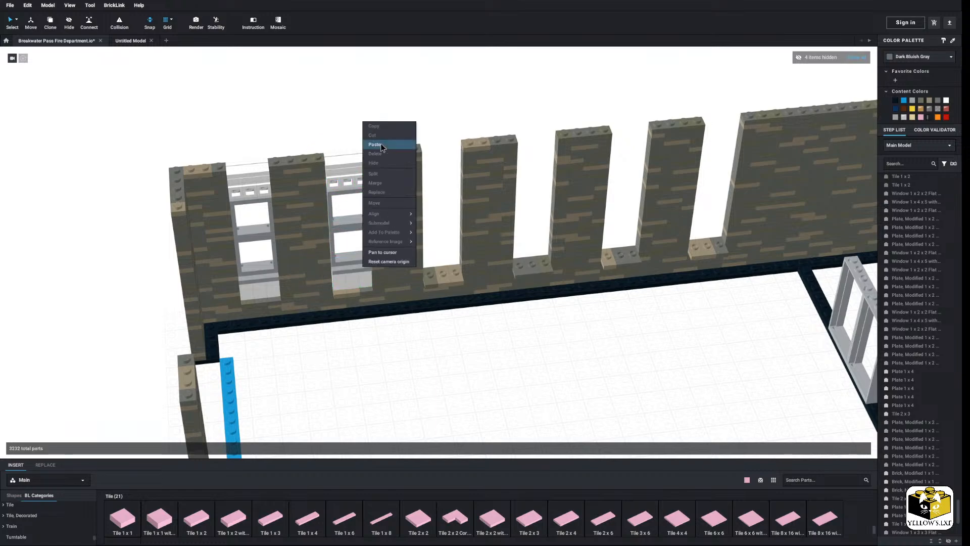
pyautogui.click(389, 145)
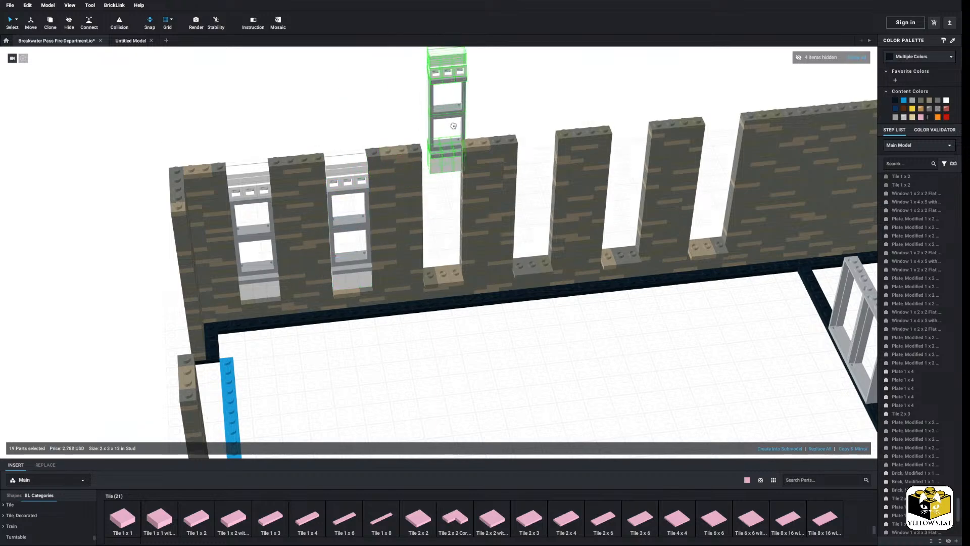
pyautogui.click(455, 110)
pyautogui.moveTo(456, 110); pyautogui.dragTo(390, 117, button='middle')
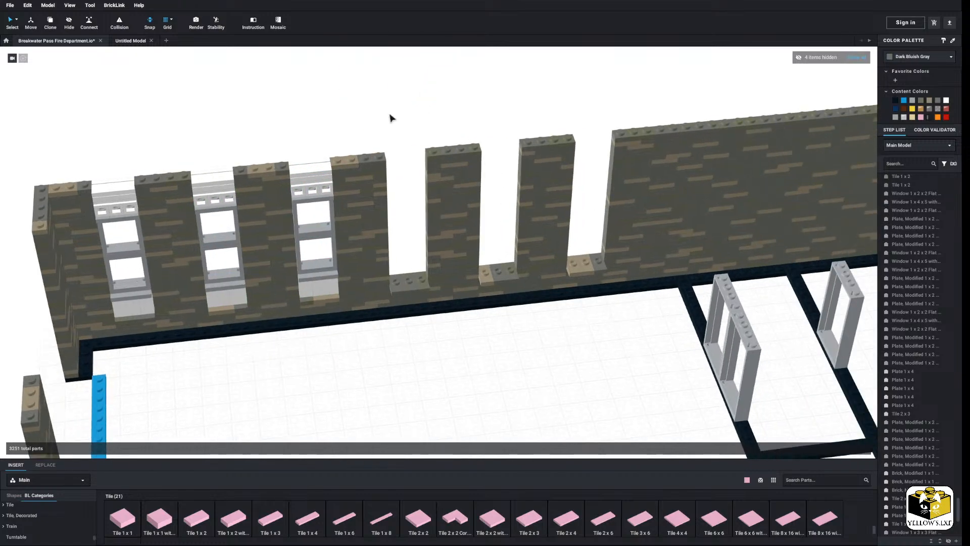
pyautogui.rightClick(389, 116)
pyautogui.click(403, 137)
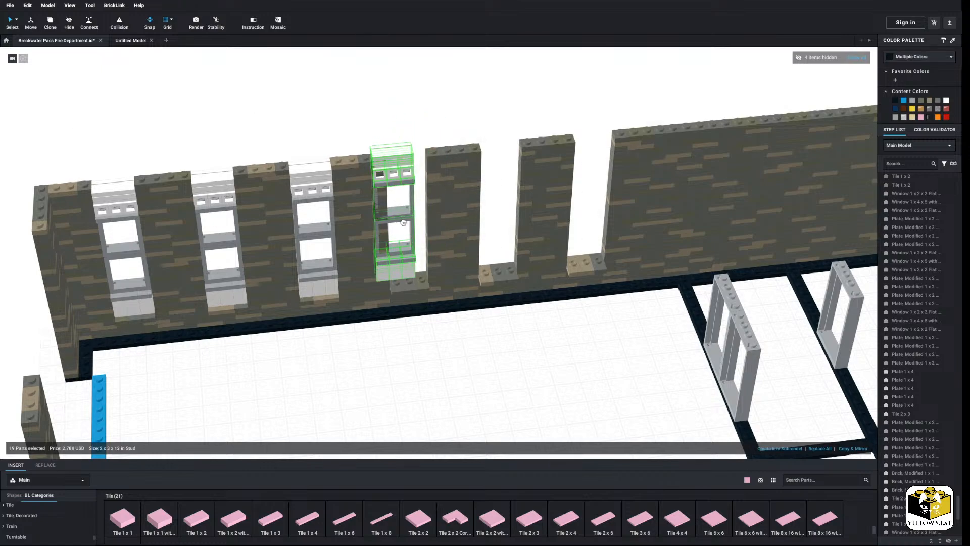
pyautogui.click(402, 197)
# Paste window columns into the last two openings of the opposite long wall
pyautogui.rightClick(427, 95)
pyautogui.click(440, 117)
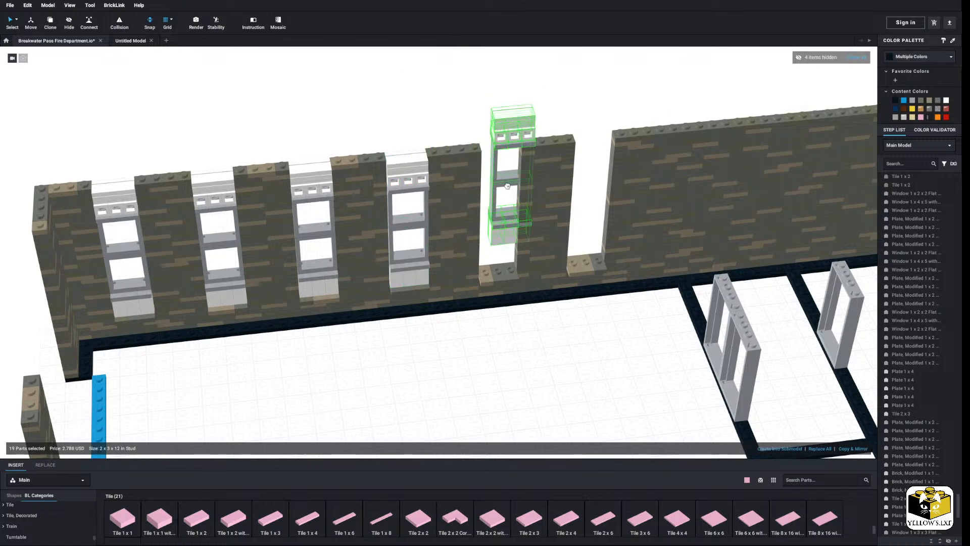
pyautogui.click(516, 123)
pyautogui.moveTo(515, 123); pyautogui.dragTo(471, 135, button='middle')
pyautogui.rightClick(472, 135)
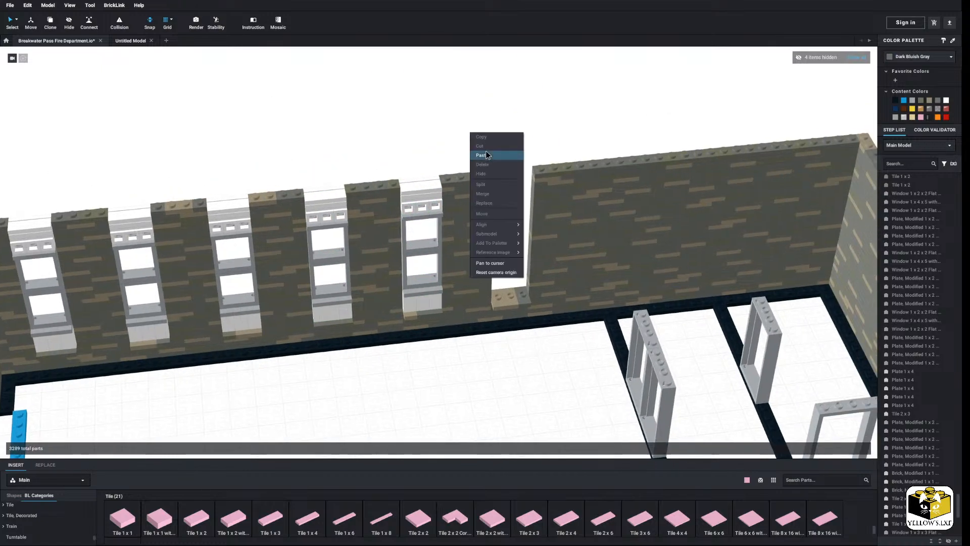
pyautogui.click(486, 152)
pyautogui.click(513, 143)
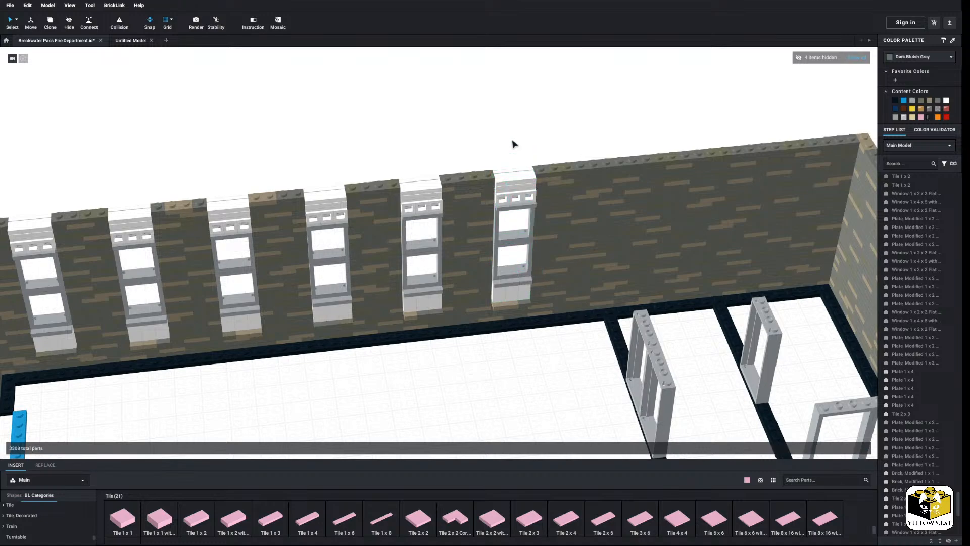
# Find the bricks compatible with the 1 x 4 x 6 door frame nearest the corner in the double entrance
pyautogui.scroll(-6, 494, 154)
pyautogui.moveTo(502, 163); pyautogui.dragTo(554, 153, button='right')
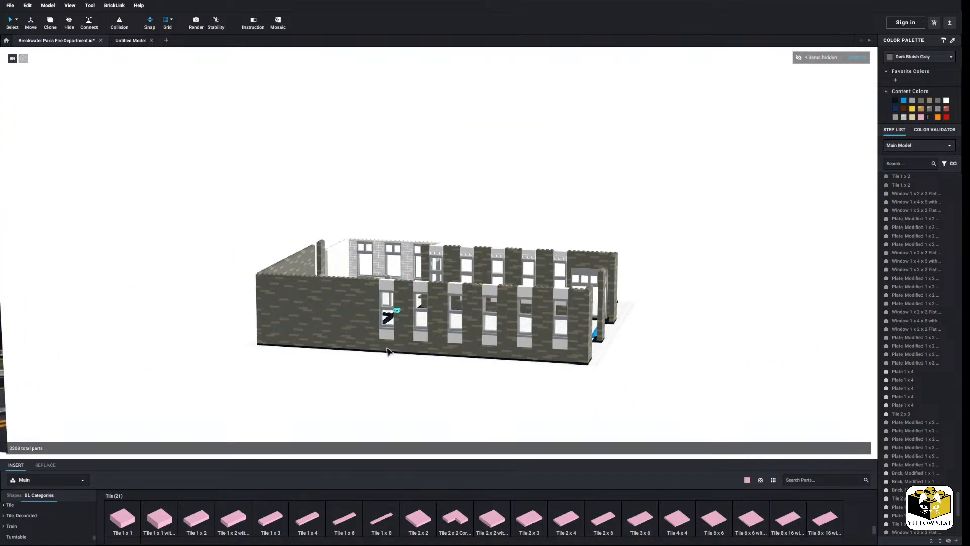
pyautogui.moveTo(388, 350); pyautogui.dragTo(323, 368, button='right')
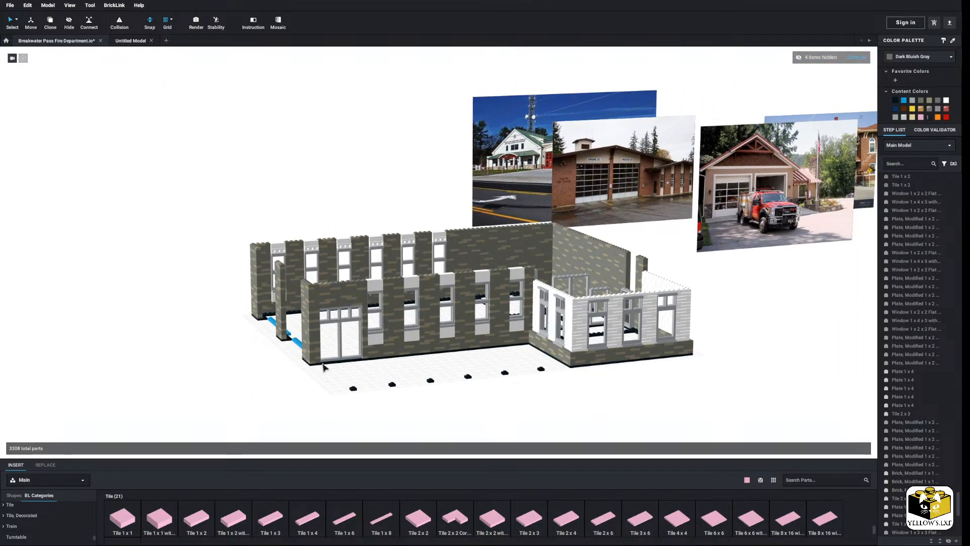
pyautogui.scroll(5, 328, 344)
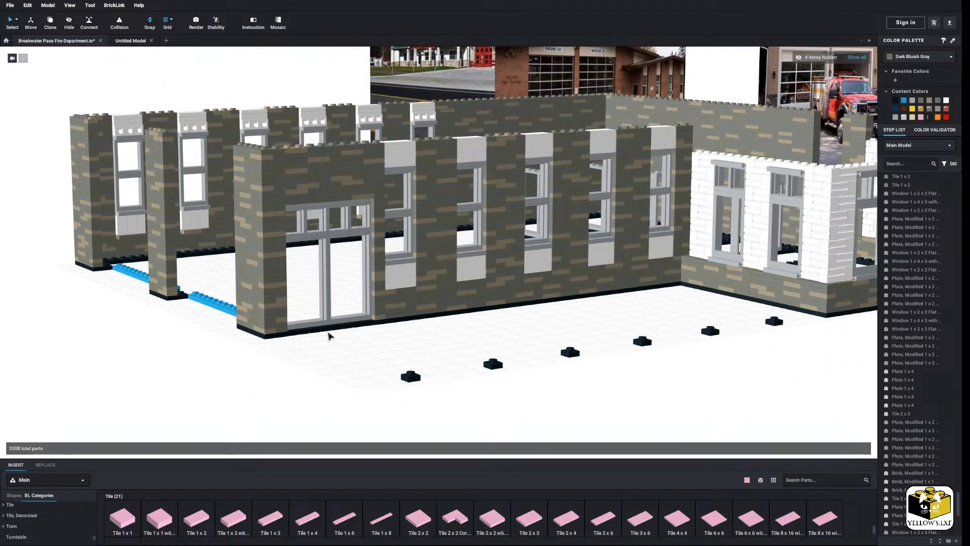
pyautogui.moveTo(329, 332)
pyautogui.mouseDown(button='middle')
pyautogui.moveTo(299, 336)
pyautogui.moveTo(342, 337)
pyautogui.mouseUp(button='middle')
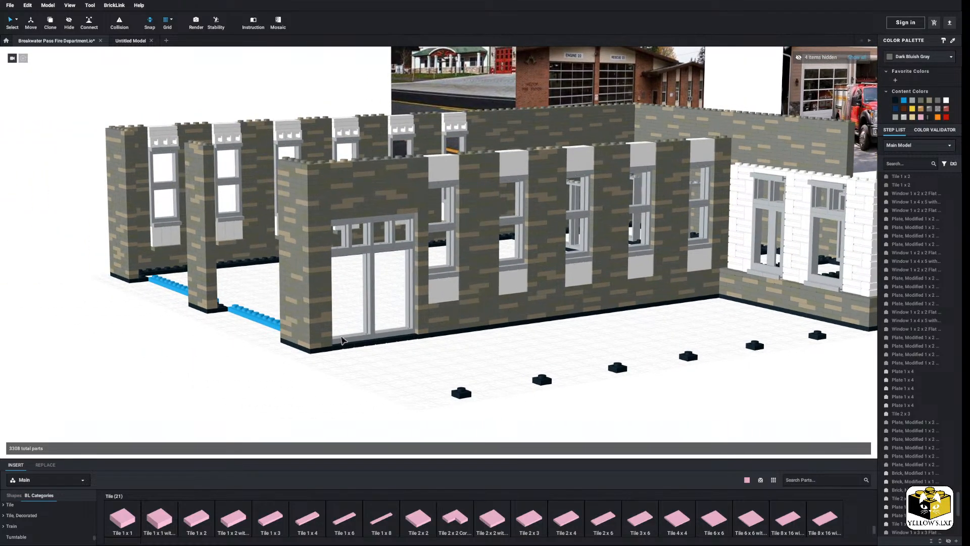
pyautogui.click(342, 338)
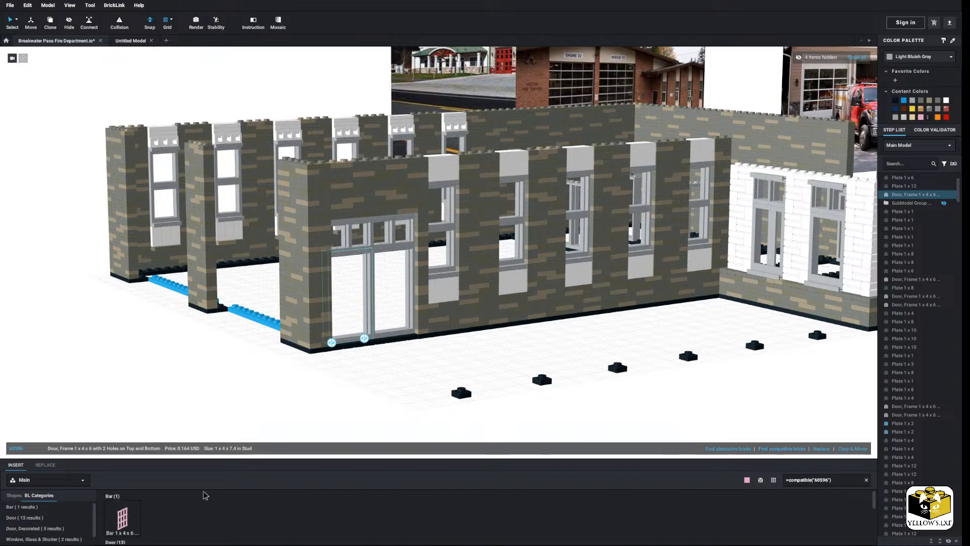
pyautogui.scroll(-2, 121, 522)
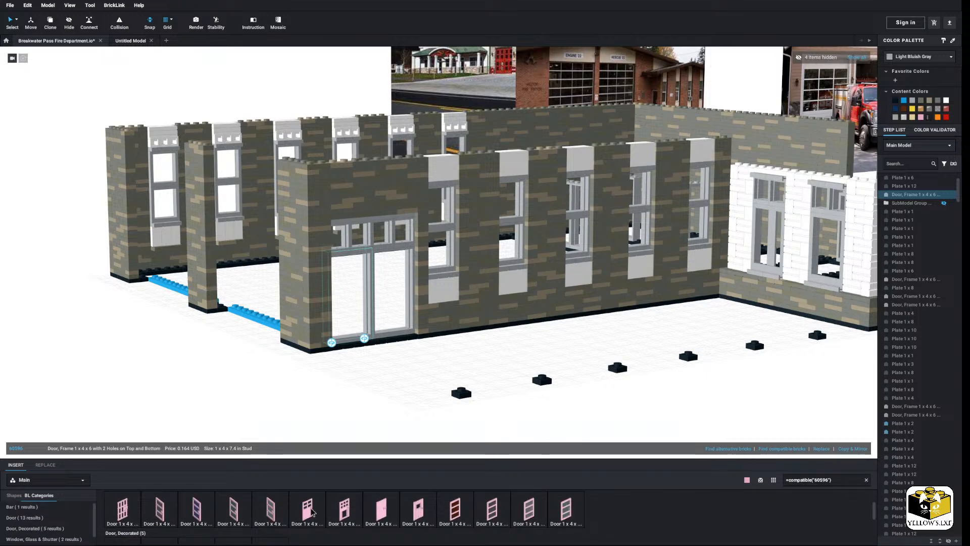
# Place a six-pane Door 1 x 4 x 6 with a pet flap hole in front of the building beside the double entrance
pyautogui.moveTo(362, 421); pyautogui.dragTo(387, 368, button='right')
pyautogui.scroll(3, 387, 369)
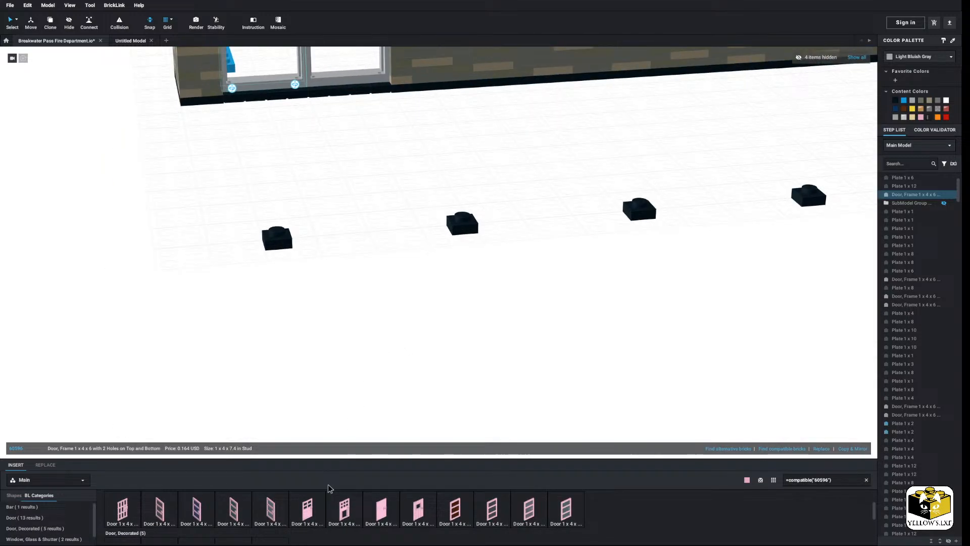
pyautogui.click(350, 501)
pyautogui.moveTo(207, 252); pyautogui.dragTo(222, 298, button='middle')
pyautogui.press('Right')
pyautogui.click(162, 244)
pyautogui.press('Escape')
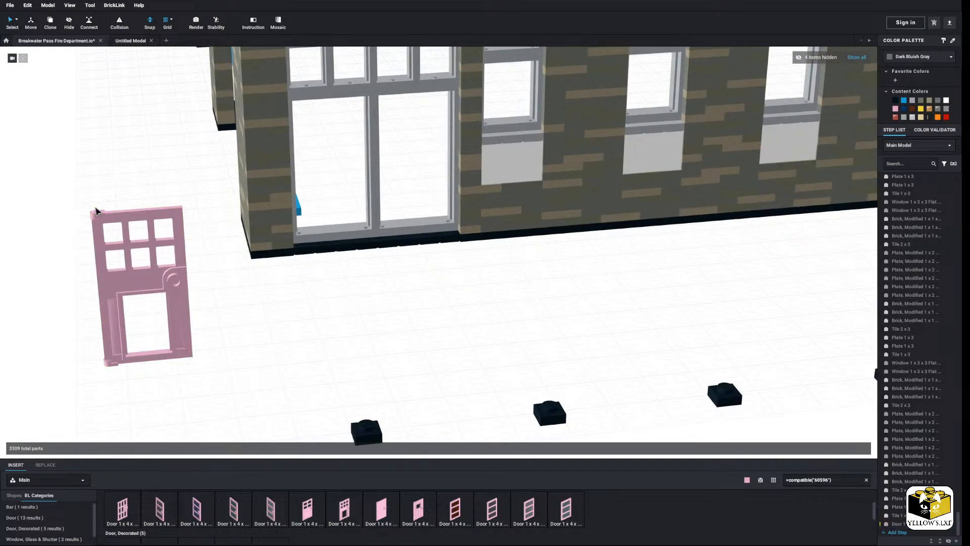
# Check the colors available for the six-pane door and delete it
pyautogui.click(162, 246)
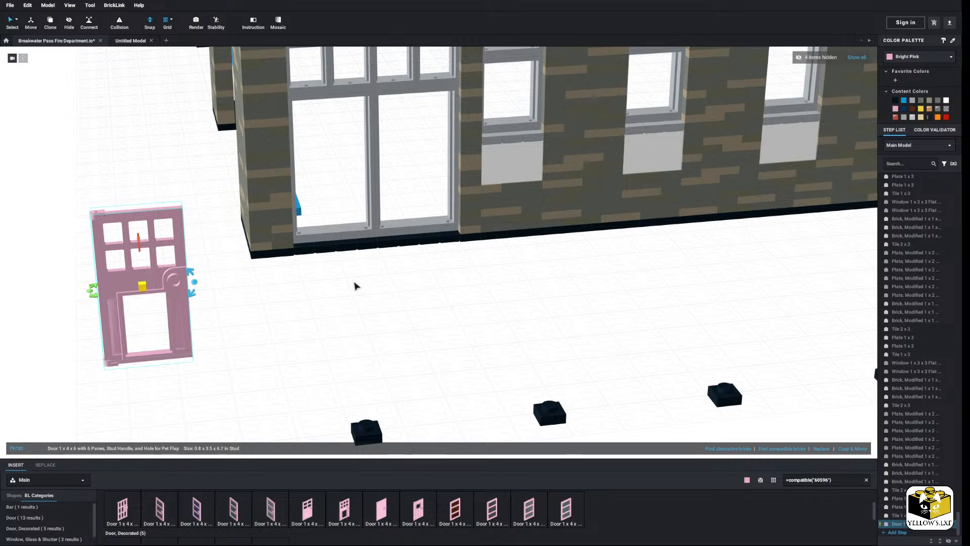
pyautogui.click(919, 57)
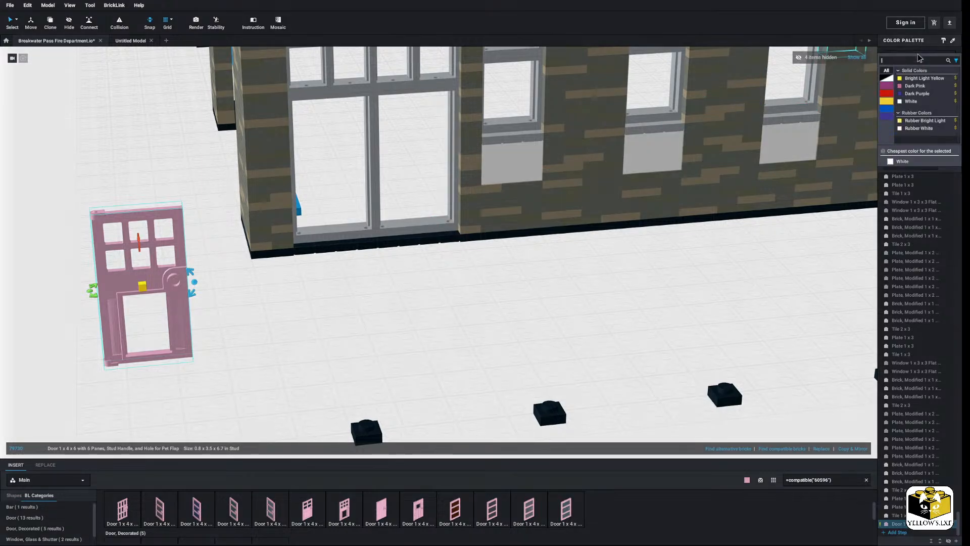
pyautogui.click(571, 261)
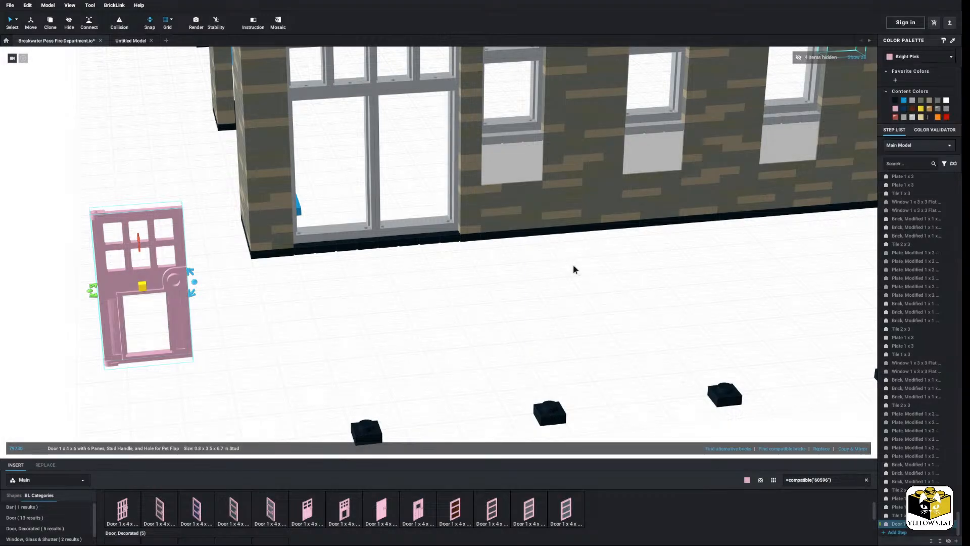
pyautogui.rightClick(174, 348)
pyautogui.click(219, 389)
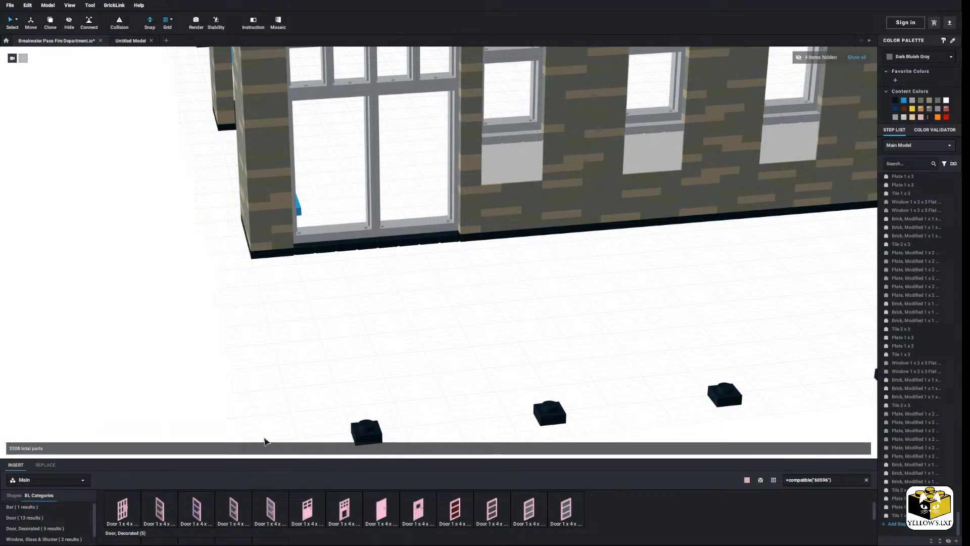
# Place a Door 1 x 4 x 6 with 4 Panes and Stud Handle beside the double entrance
pyautogui.moveTo(316, 523); pyautogui.dragTo(155, 329)
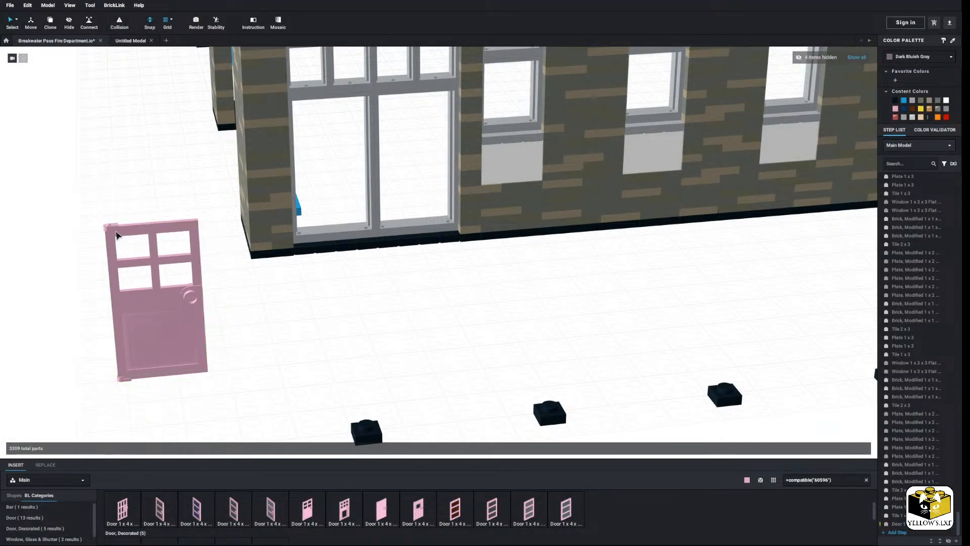
pyautogui.click(154, 329)
pyautogui.scroll(-2, 305, 336)
pyautogui.moveTo(305, 335); pyautogui.dragTo(317, 337, button='middle')
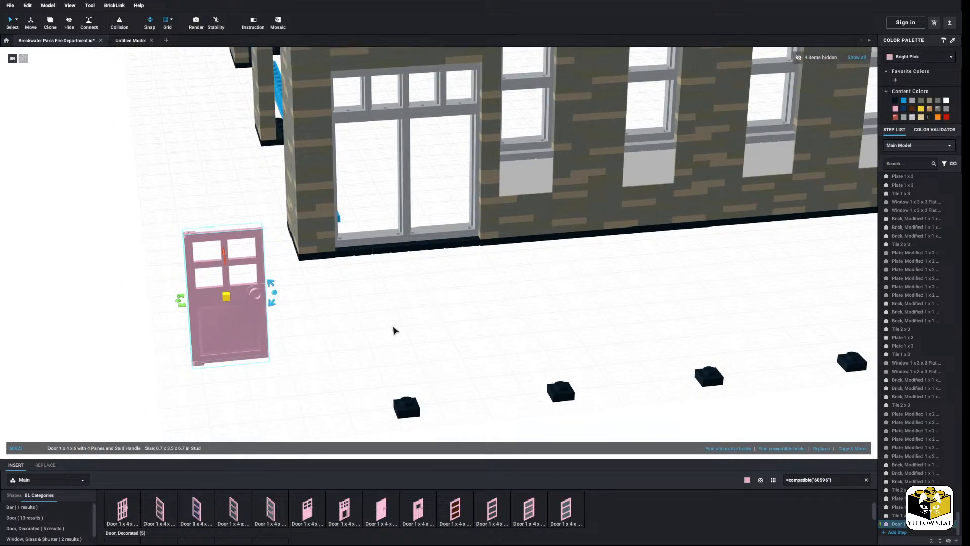
pyautogui.moveTo(418, 512); pyautogui.dragTo(342, 288)
pyautogui.rightClick(341, 288)
pyautogui.click(354, 322)
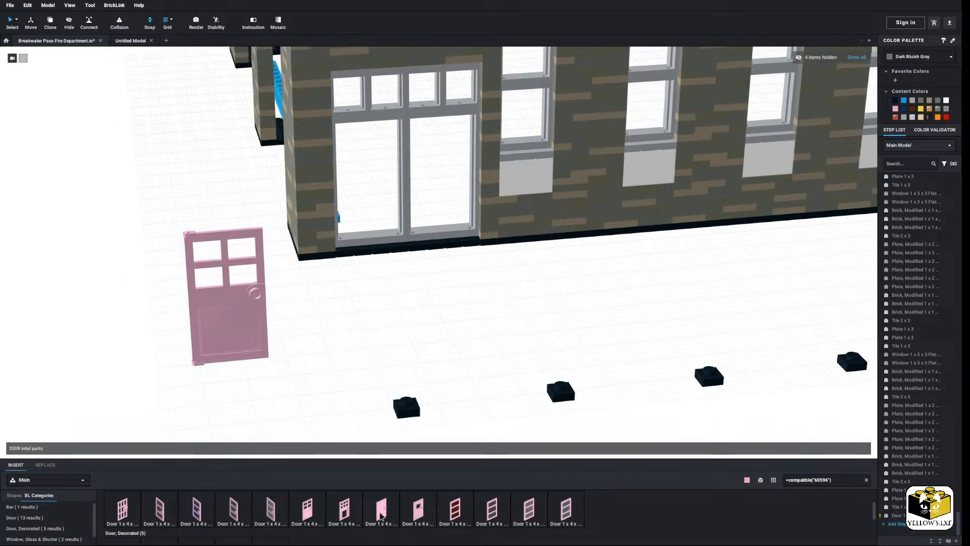
# Color the four-pane door Dark Red and fit it into the double entrance's frame nearest the building corner
pyautogui.click(223, 331)
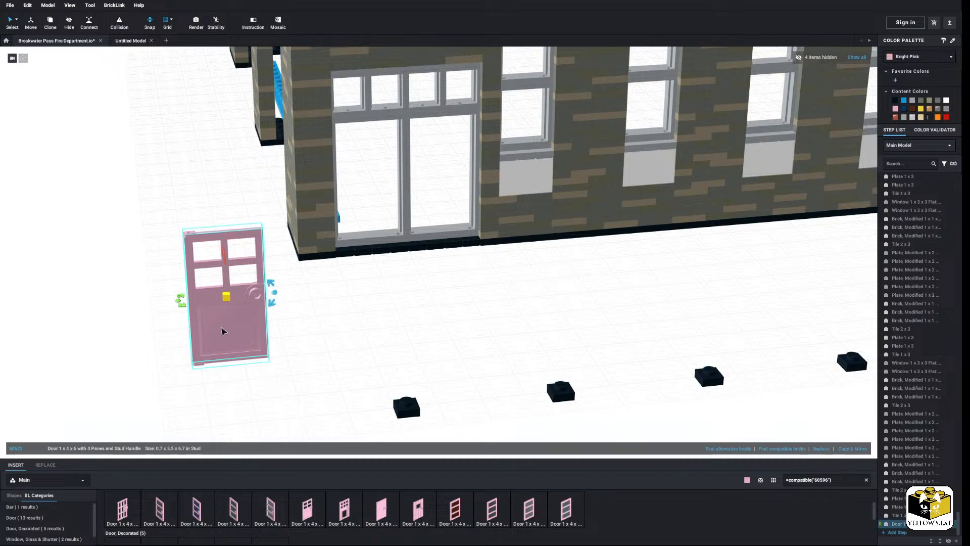
pyautogui.click(927, 57)
pyautogui.scroll(-3, 909, 105)
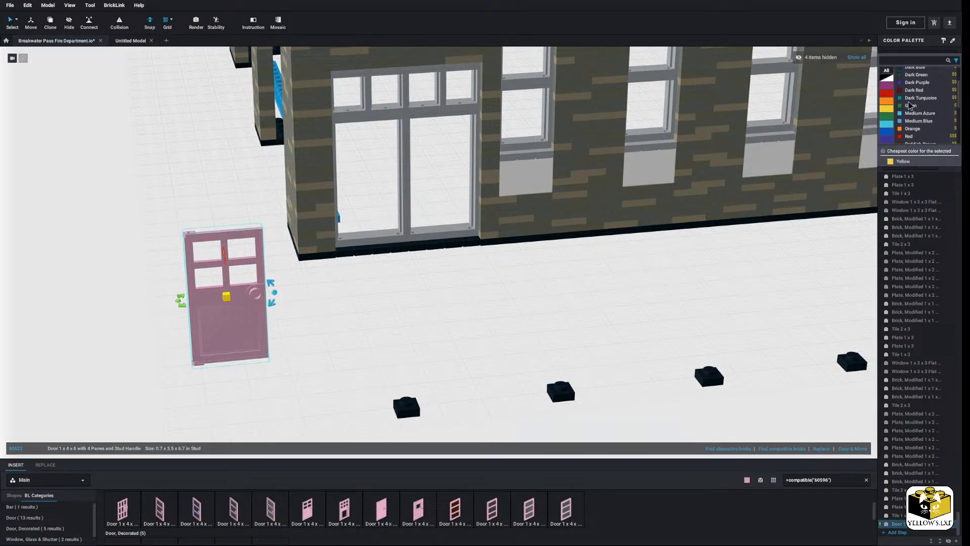
pyautogui.click(913, 90)
pyautogui.moveTo(233, 340); pyautogui.dragTo(368, 219)
# Copy the dark red door and paste it into the second frame of the double entrance
pyautogui.rightClick(367, 221)
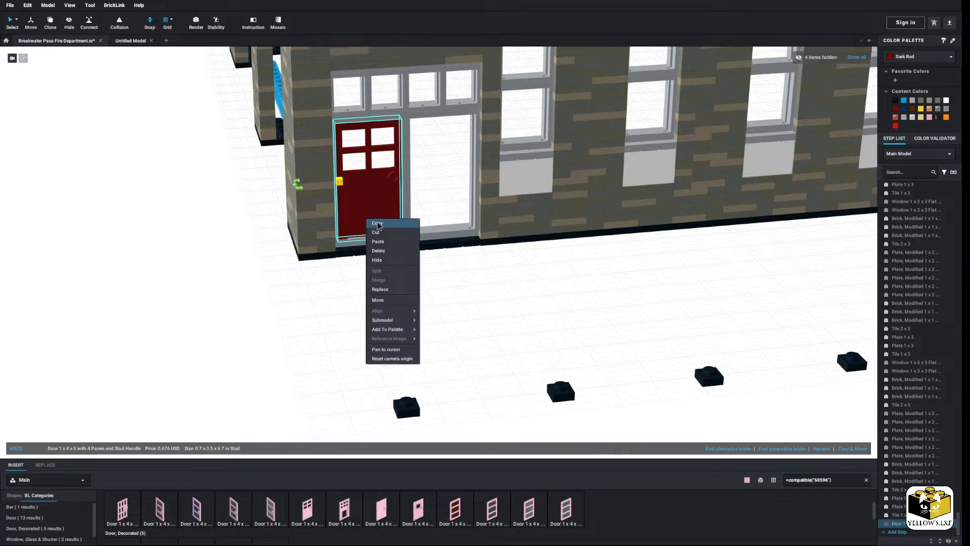
pyautogui.click(377, 224)
pyautogui.rightClick(405, 279)
pyautogui.click(415, 300)
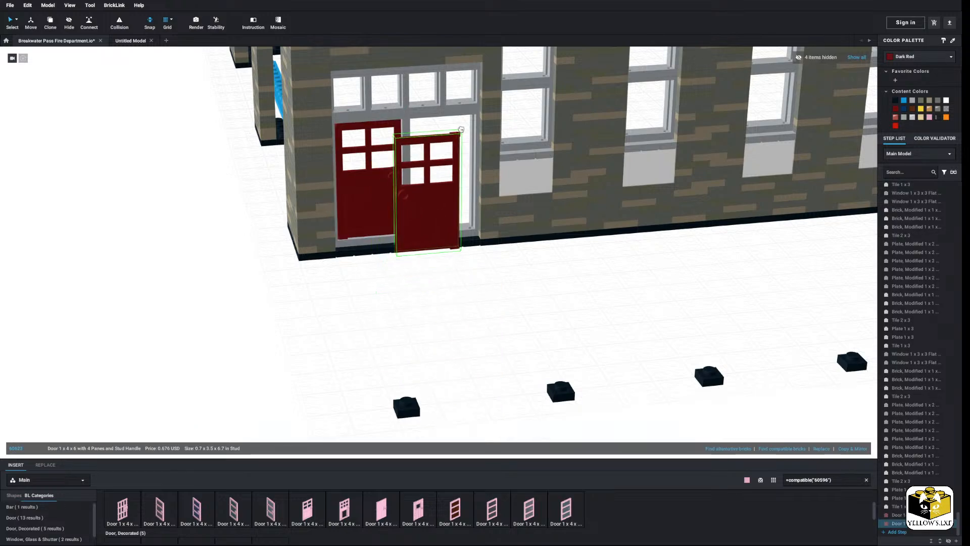
pyautogui.click(460, 130)
# Add a four-pane Door 1 x 4 x 6 with Stud Handle to the single door frame in the end wall
pyautogui.scroll(-5, 445, 273)
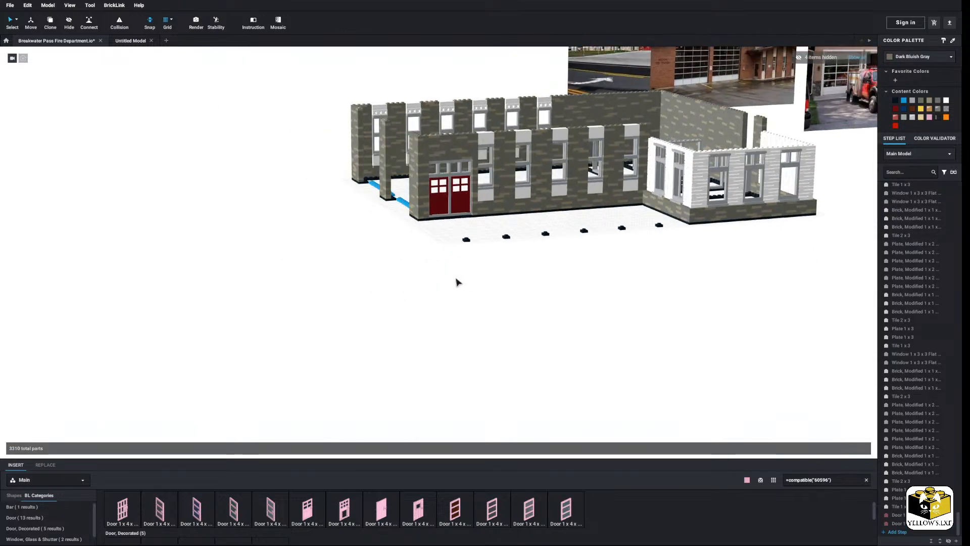
pyautogui.scroll(6, 450, 282)
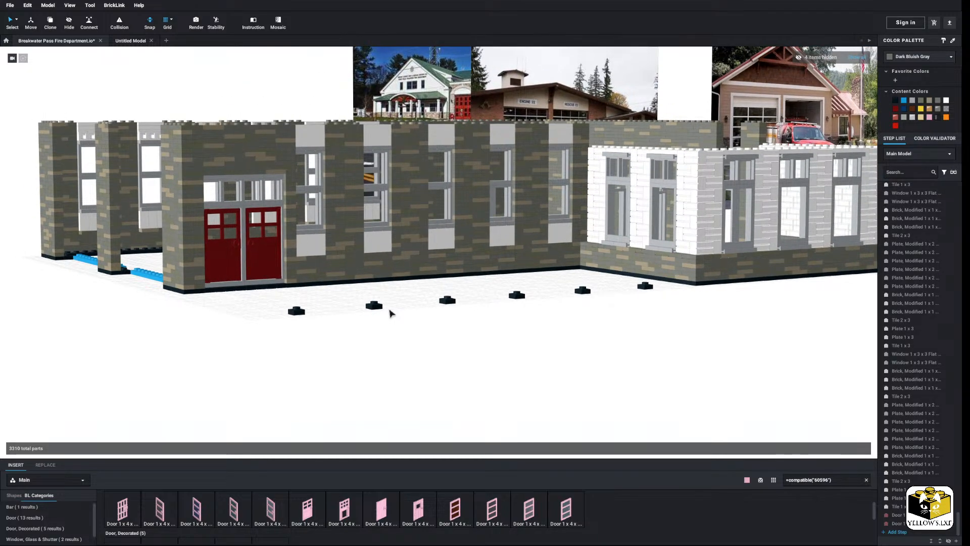
pyautogui.scroll(-4, 357, 327)
pyautogui.moveTo(358, 325); pyautogui.dragTo(362, 324, button='right')
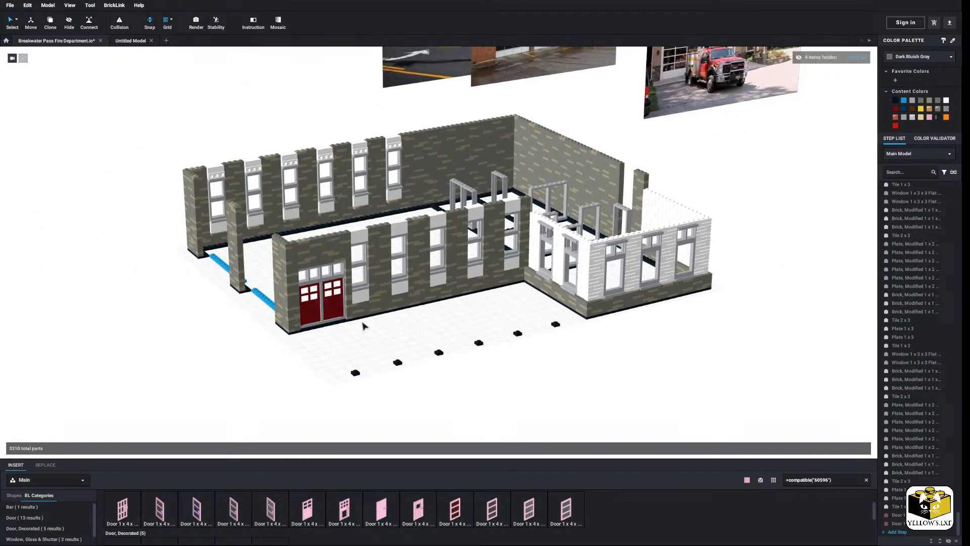
pyautogui.scroll(4, 361, 325)
pyautogui.moveTo(361, 327); pyautogui.dragTo(355, 314, button='middle')
pyautogui.scroll(-3, 355, 314)
pyautogui.moveTo(355, 314); pyautogui.dragTo(320, 316, button='right')
pyautogui.scroll(4, 321, 316)
pyautogui.scroll(2, 424, 507)
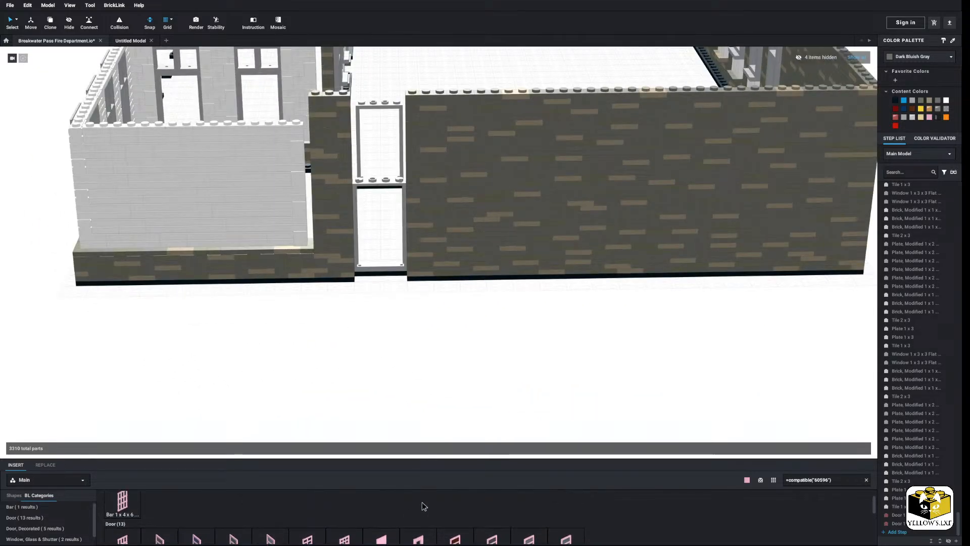
pyautogui.click(314, 534)
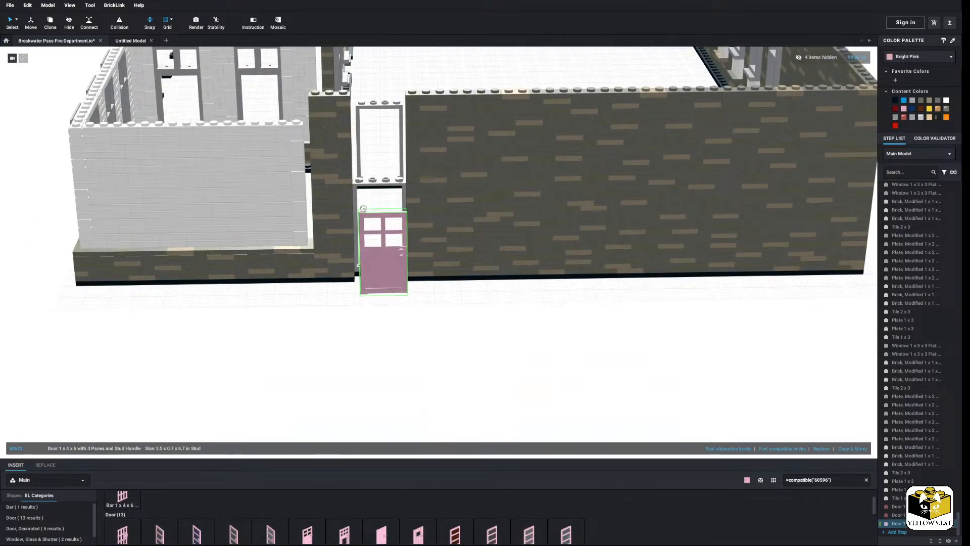
pyautogui.click(357, 187)
# Delete the black plate beneath the single door frame in the end wall
pyautogui.click(367, 201)
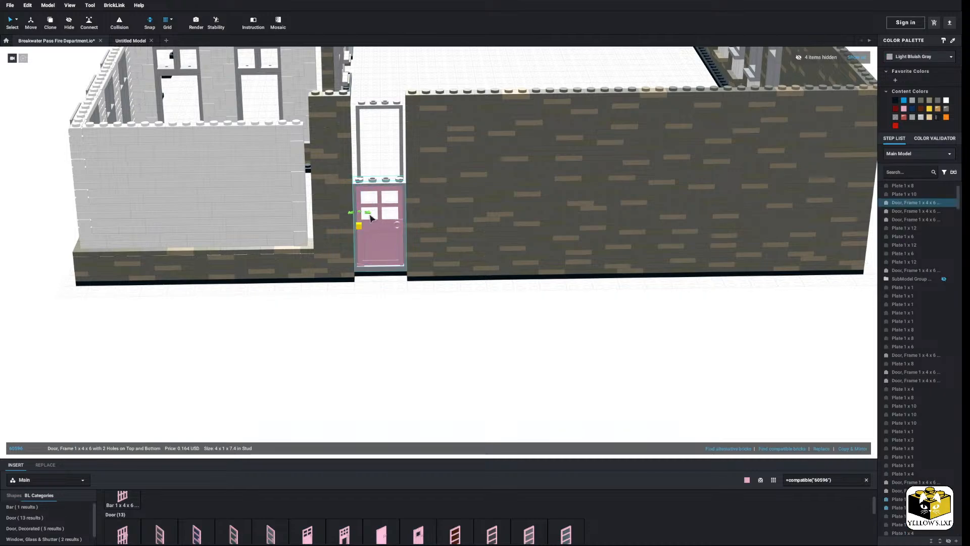
pyautogui.click(374, 272)
pyautogui.rightClick(373, 273)
pyautogui.click(381, 308)
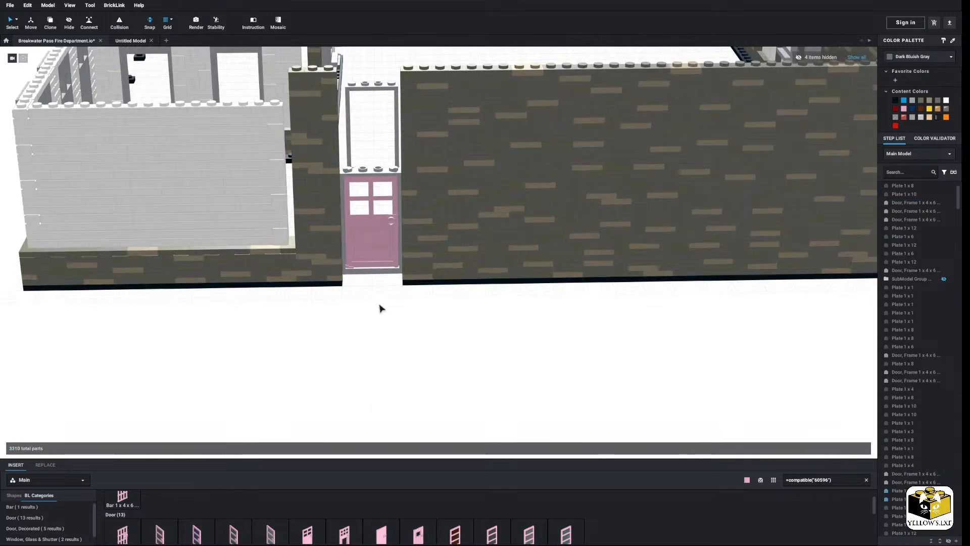
# Select the four black plates under one door of the double entrance and copy them
pyautogui.scroll(-3, 382, 308)
pyautogui.moveTo(384, 303); pyautogui.dragTo(223, 259, button='right')
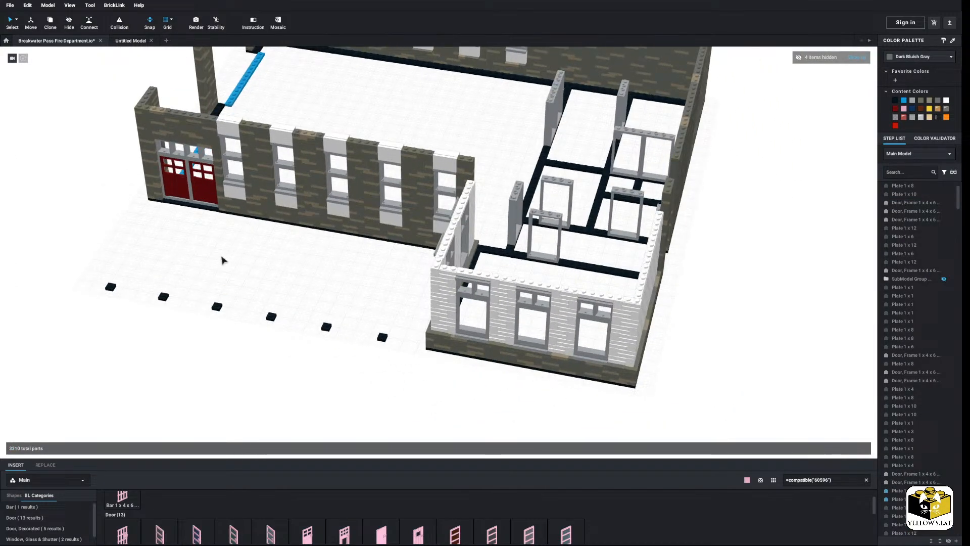
pyautogui.click(213, 211)
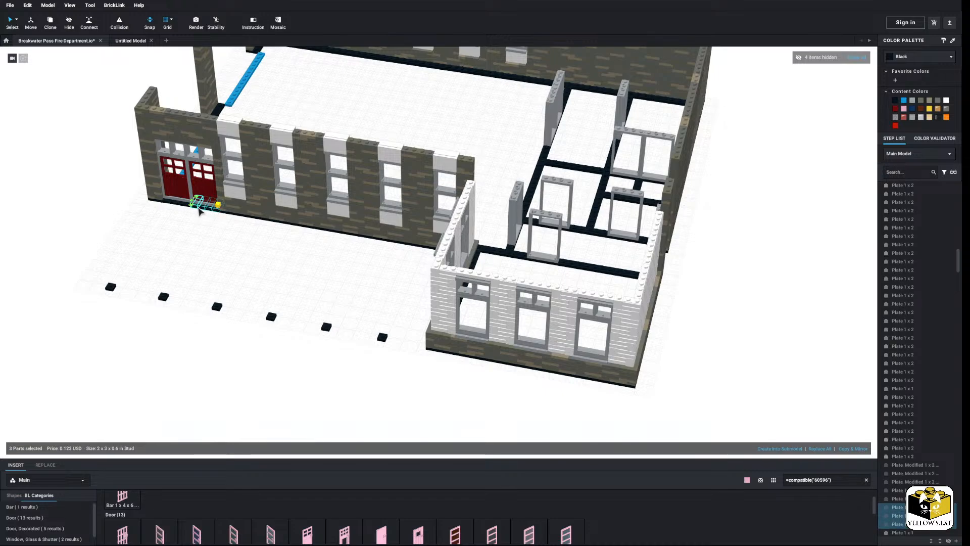
pyautogui.keyDown('ctrl'); pyautogui.click(199, 211); pyautogui.keyUp('ctrl')
pyautogui.rightClick(198, 207)
pyautogui.click(208, 213)
pyautogui.click(238, 247)
# Paste the four black plates into the gap beneath the end wall's single door
pyautogui.moveTo(238, 247); pyautogui.dragTo(367, 350, button='right')
pyautogui.scroll(3, 367, 351)
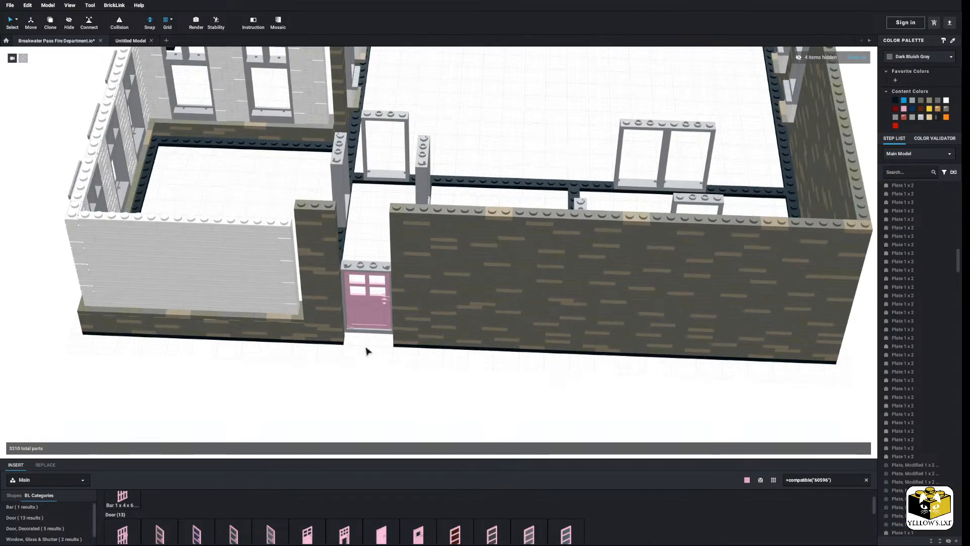
pyautogui.moveTo(366, 386); pyautogui.dragTo(373, 347, button='middle')
pyautogui.moveTo(373, 347); pyautogui.dragTo(375, 353, button='right')
pyautogui.scroll(2, 375, 358)
pyautogui.rightClick(376, 362)
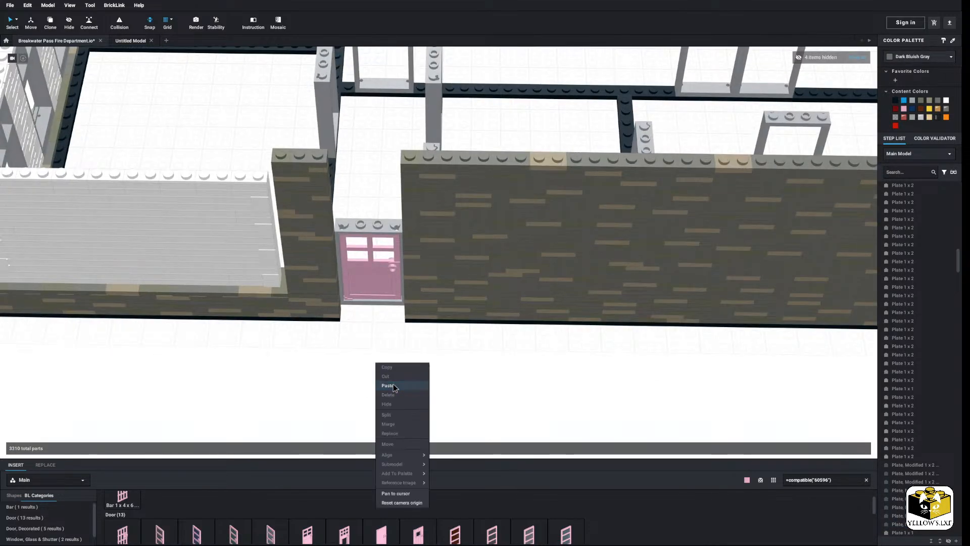
pyautogui.click(388, 386)
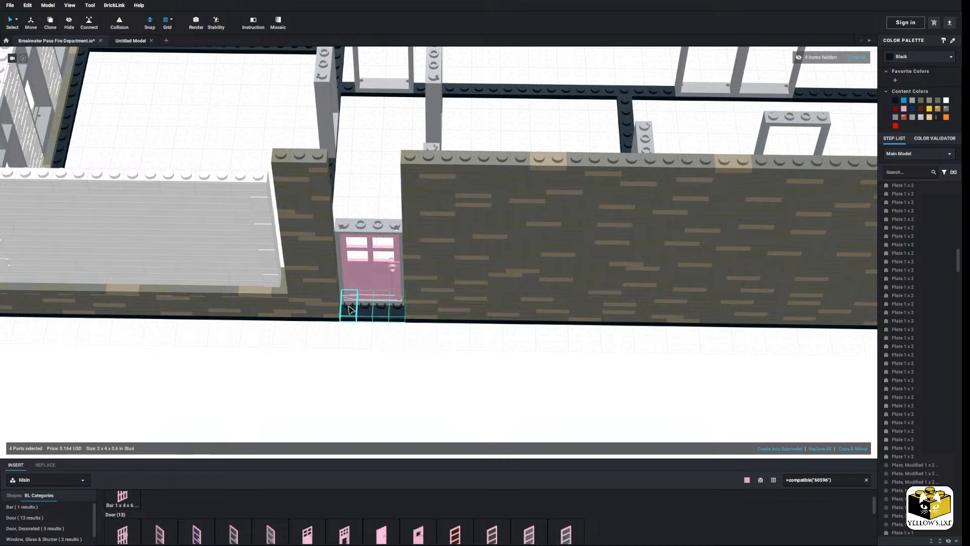
pyautogui.click(350, 308)
# Lower the end wall's door and frame onto the black plates and color the door Dark Red
pyautogui.click(367, 302)
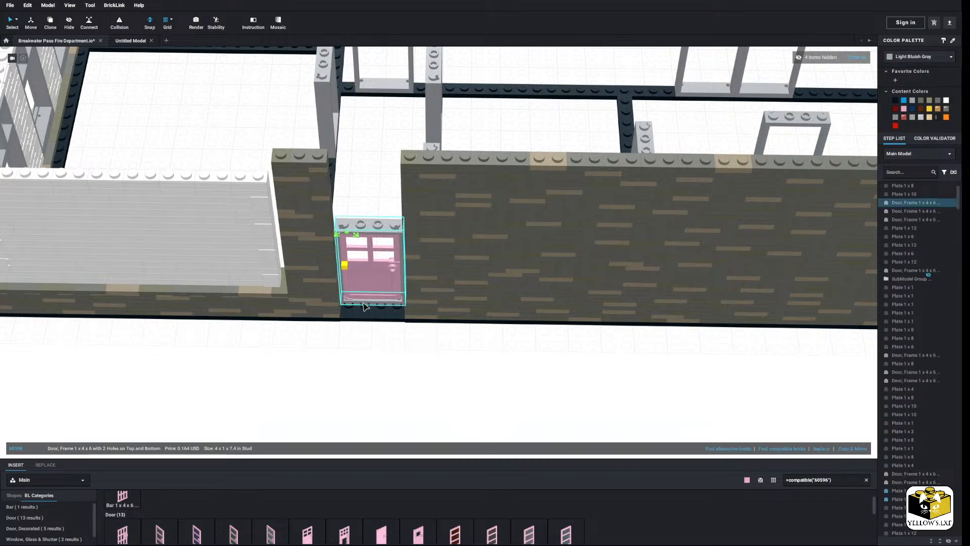
pyautogui.click(366, 380)
pyautogui.click(370, 295)
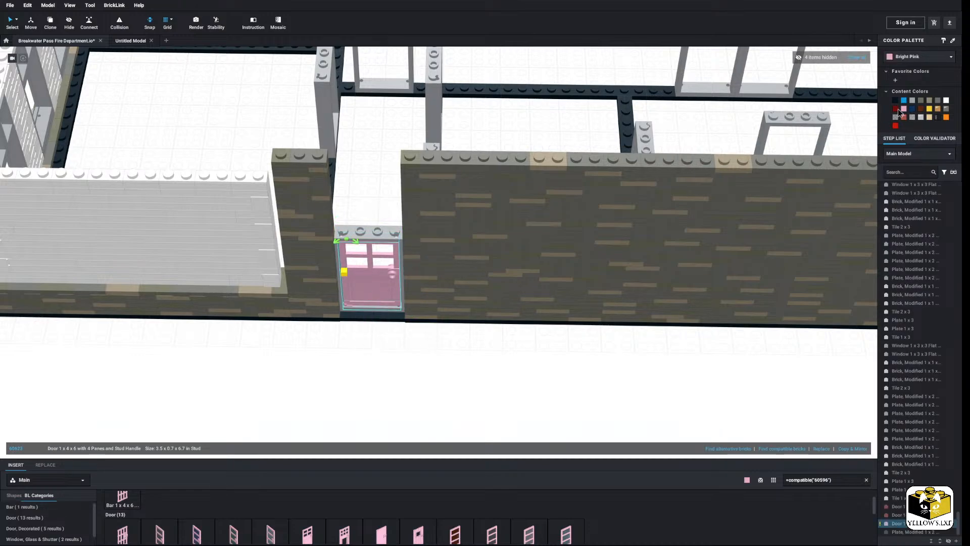
pyautogui.click(896, 109)
pyautogui.click(370, 217)
pyautogui.scroll(-5, 384, 243)
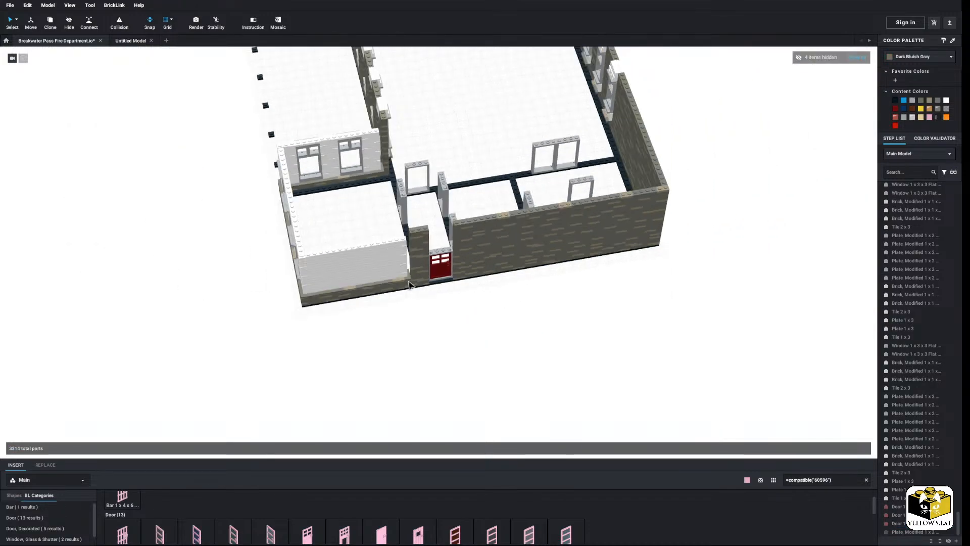
pyautogui.moveTo(409, 284); pyautogui.dragTo(451, 307, button='right')
pyautogui.scroll(5, 470, 303)
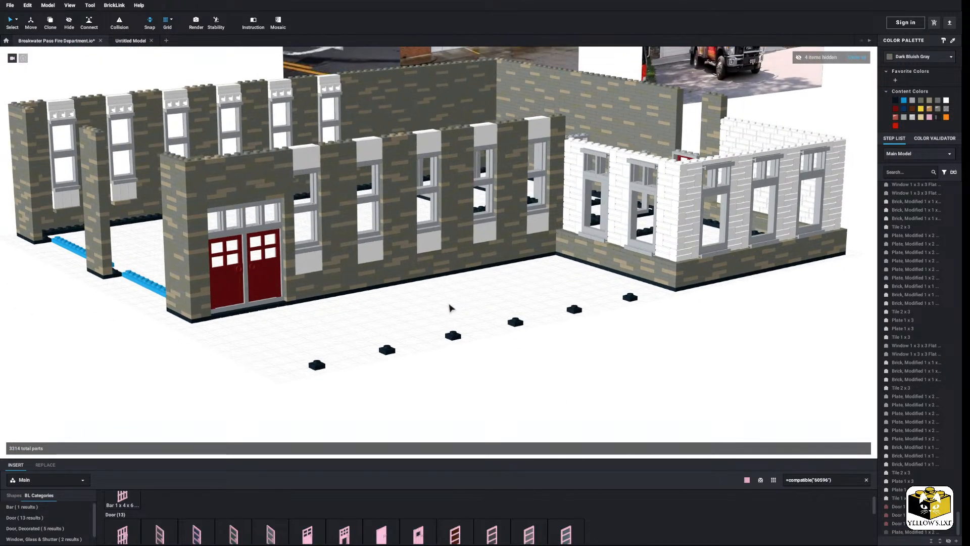
# Find the parts compatible with the small window above the double entrance and fit Bright Pink glass into all four windows there
pyautogui.click(270, 213)
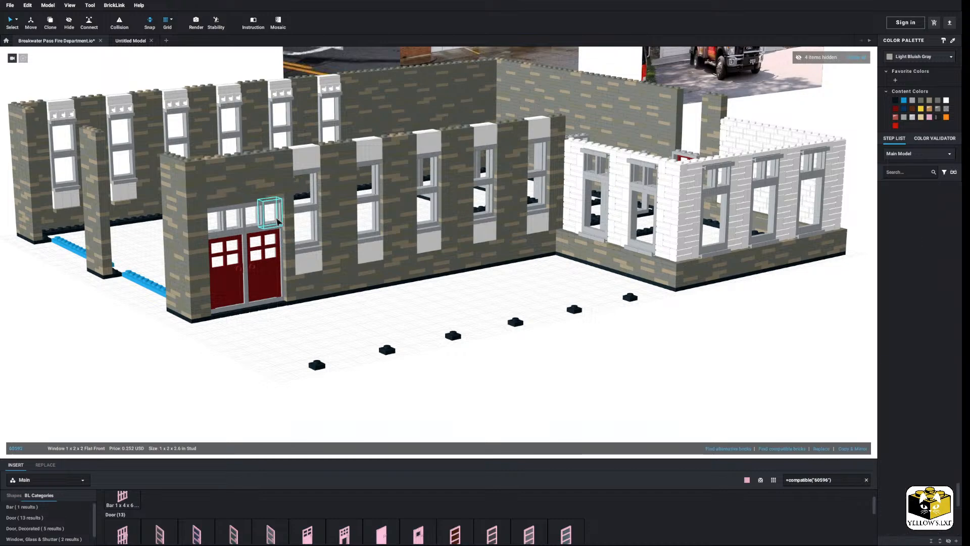
pyautogui.click(791, 450)
pyautogui.click(122, 519)
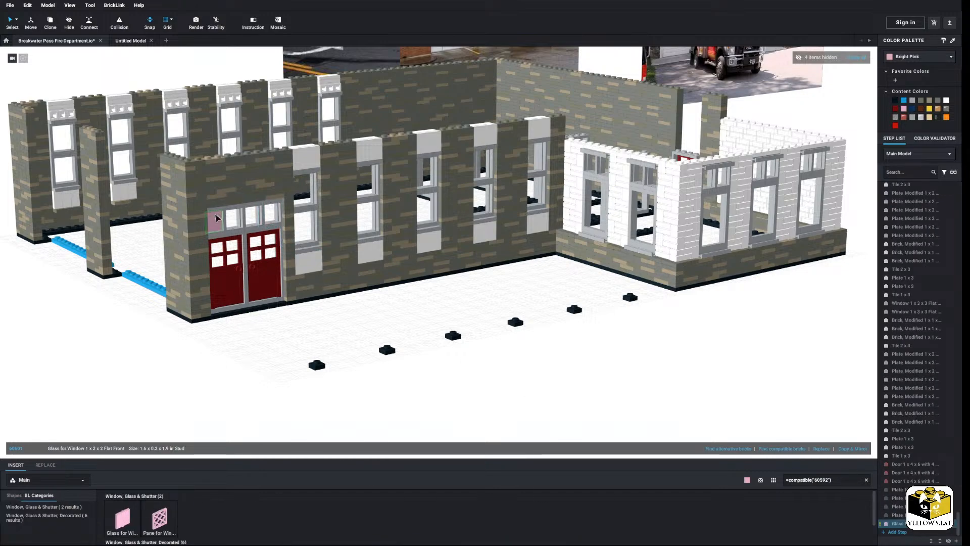
pyautogui.click(130, 517)
pyautogui.click(238, 212)
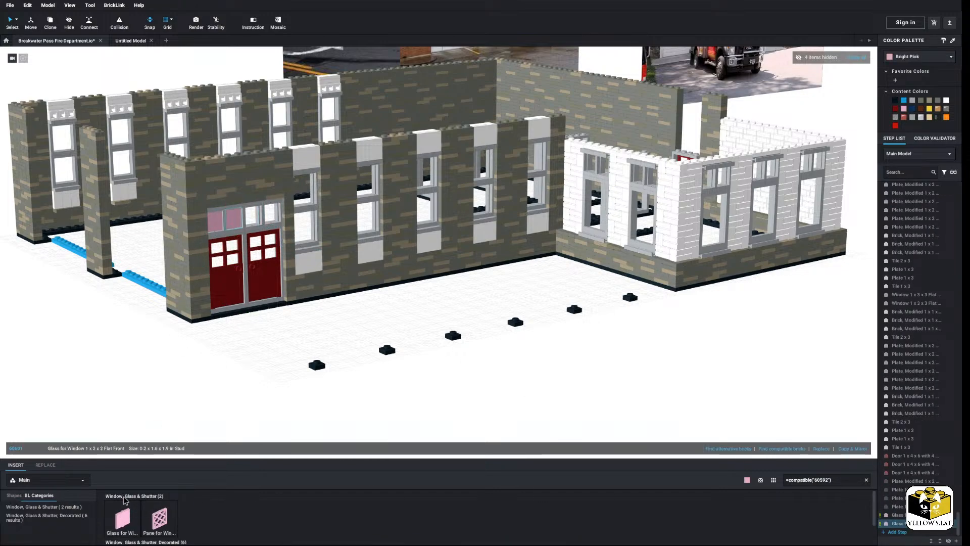
pyautogui.click(126, 520)
pyautogui.click(123, 518)
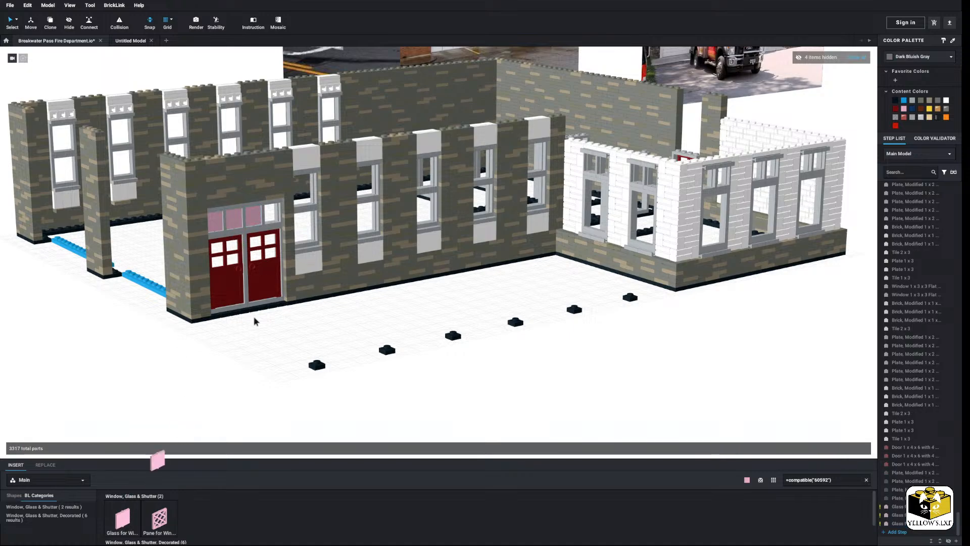
pyautogui.click(276, 203)
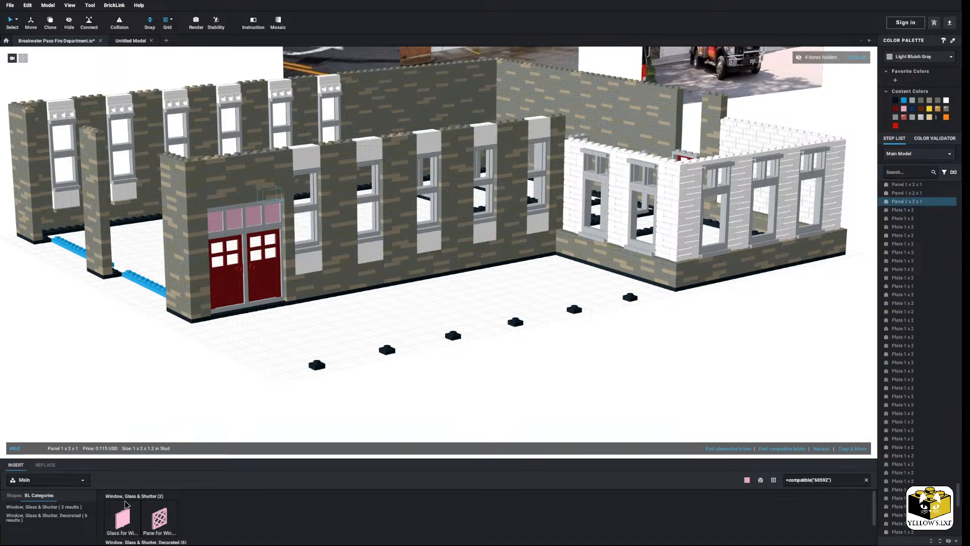
# Fit Bright Pink glass into the four small upper windows of the white wall that has two window openings
pyautogui.click(593, 161)
pyautogui.moveTo(594, 161); pyautogui.dragTo(564, 170, button='right')
pyautogui.moveTo(564, 170); pyautogui.dragTo(397, 298, button='middle')
pyautogui.scroll(2, 397, 298)
pyautogui.moveTo(283, 292); pyautogui.dragTo(401, 359)
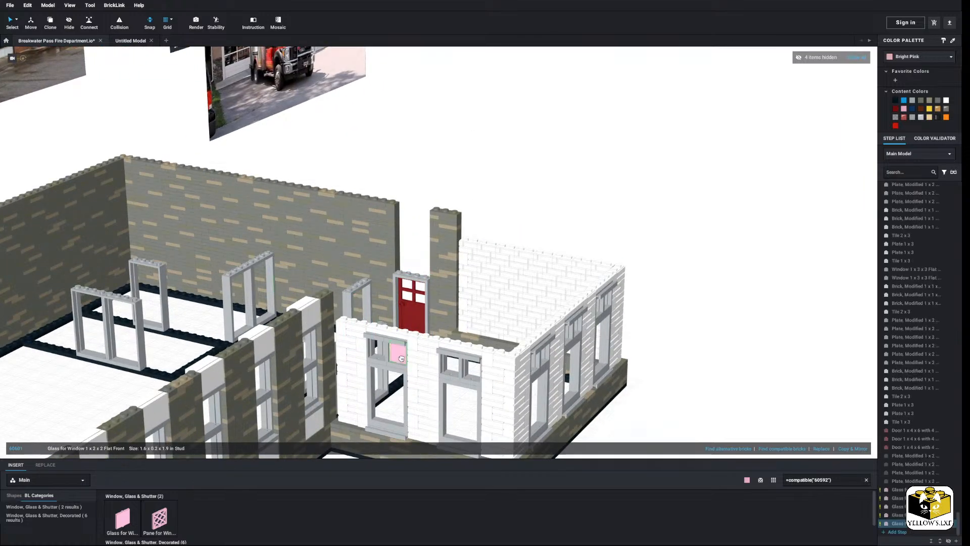
pyautogui.click(382, 355)
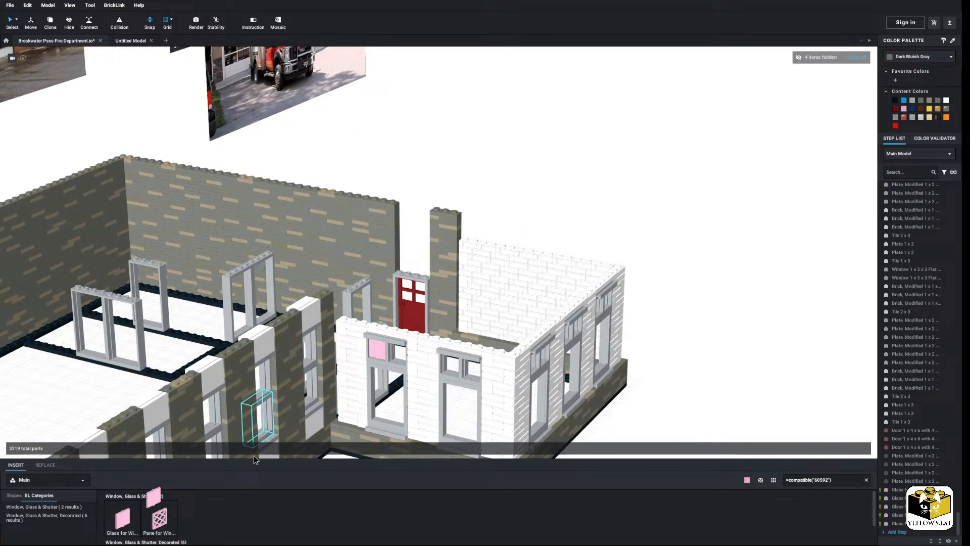
pyautogui.click(402, 346)
pyautogui.moveTo(402, 347); pyautogui.dragTo(415, 301, button='middle')
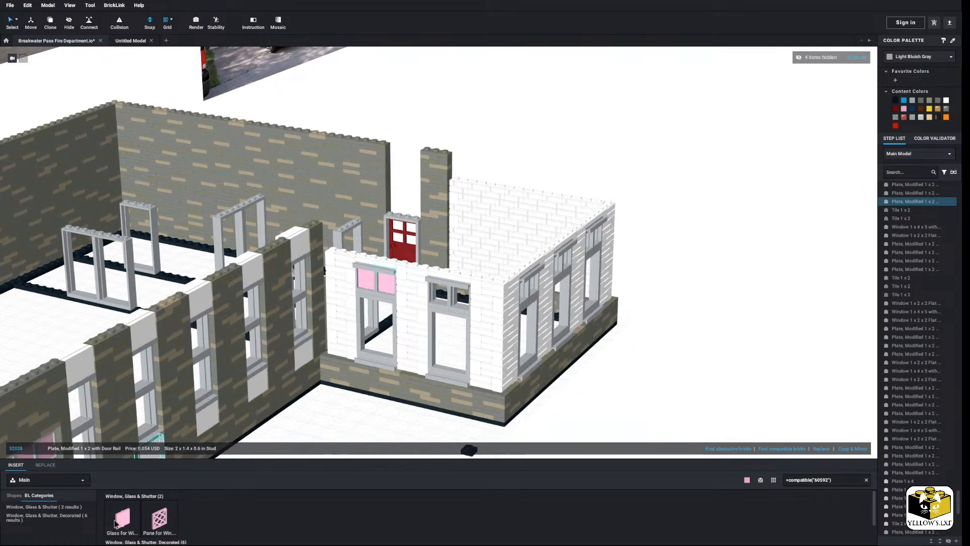
pyautogui.moveTo(121, 515); pyautogui.dragTo(459, 293)
pyautogui.click(446, 281)
# Fit Bright Pink glass into the six small upper windows of the white wall that has three window openings
pyautogui.click(123, 509)
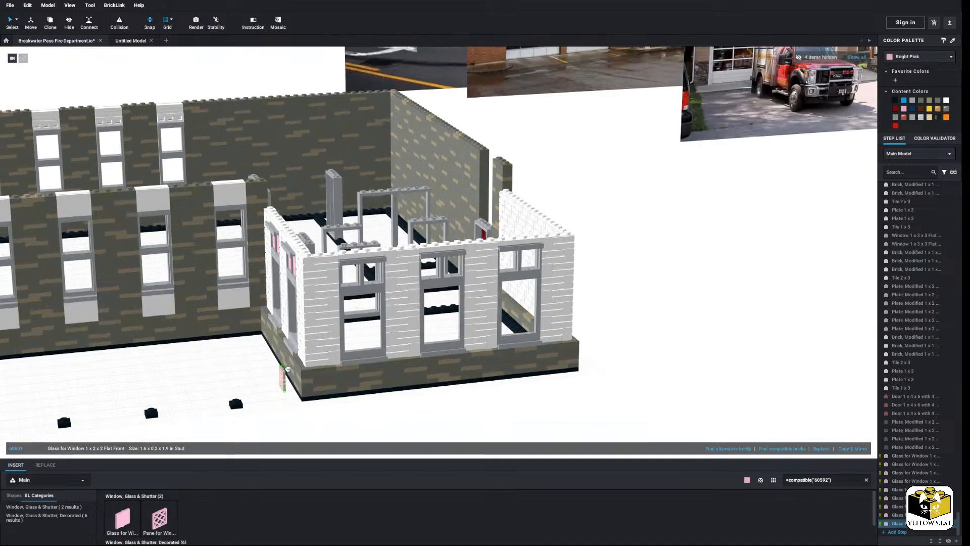
pyautogui.click(343, 263)
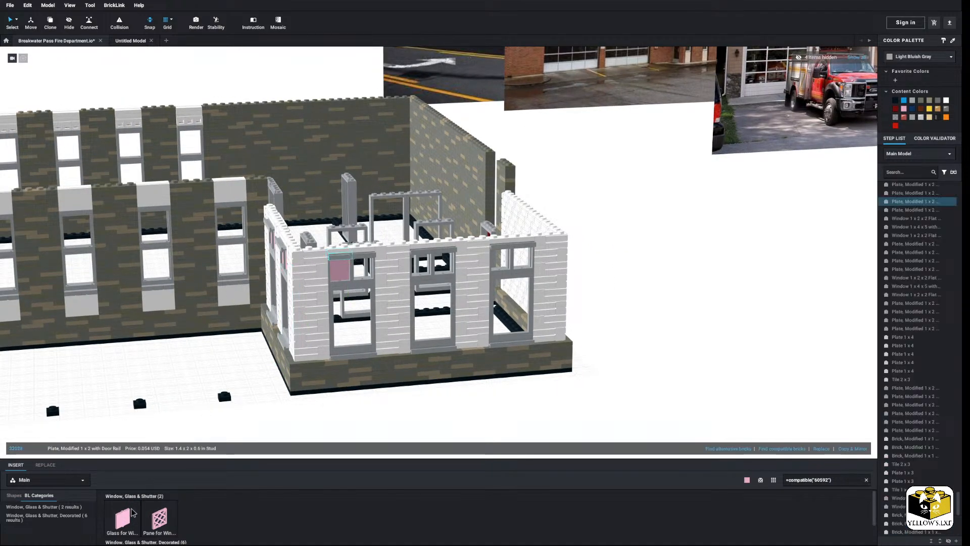
pyautogui.click(134, 512)
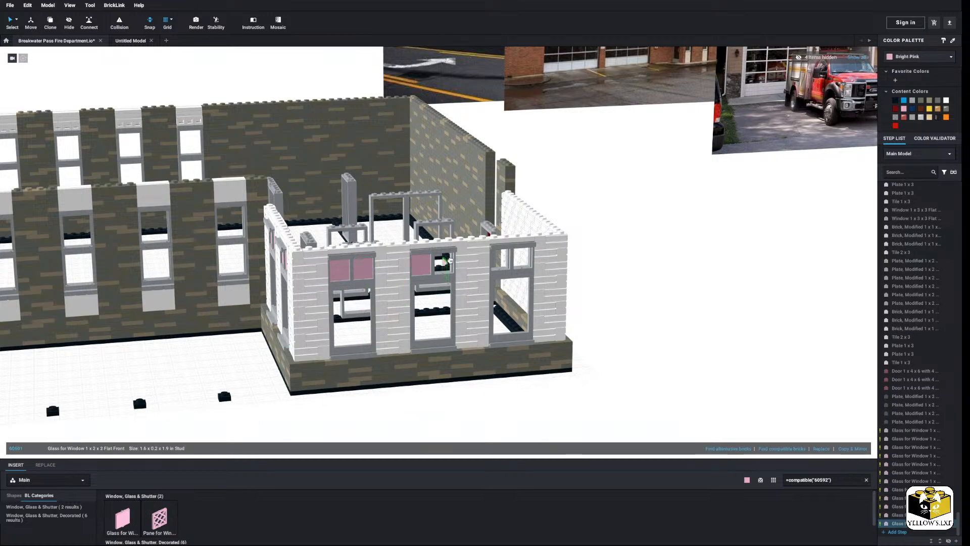
pyautogui.click(449, 254)
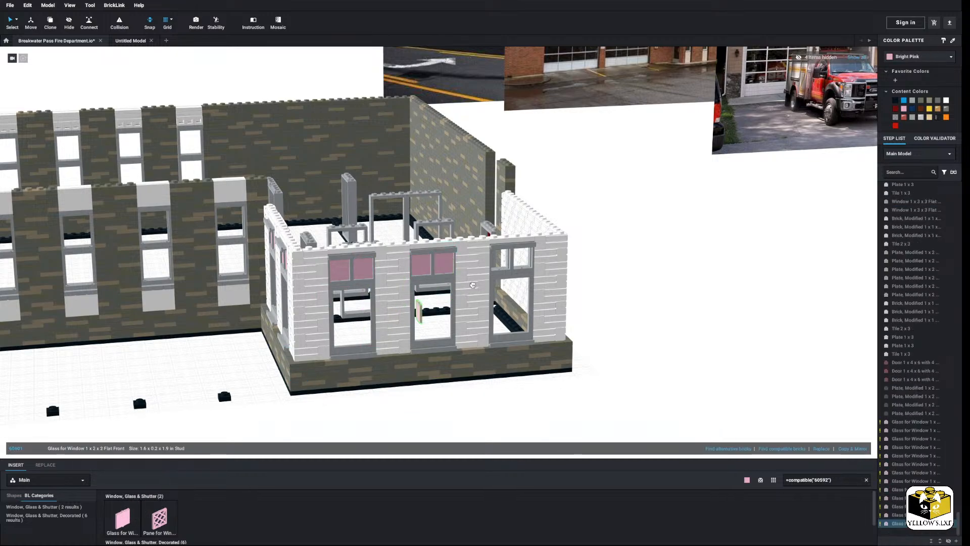
pyautogui.click(507, 255)
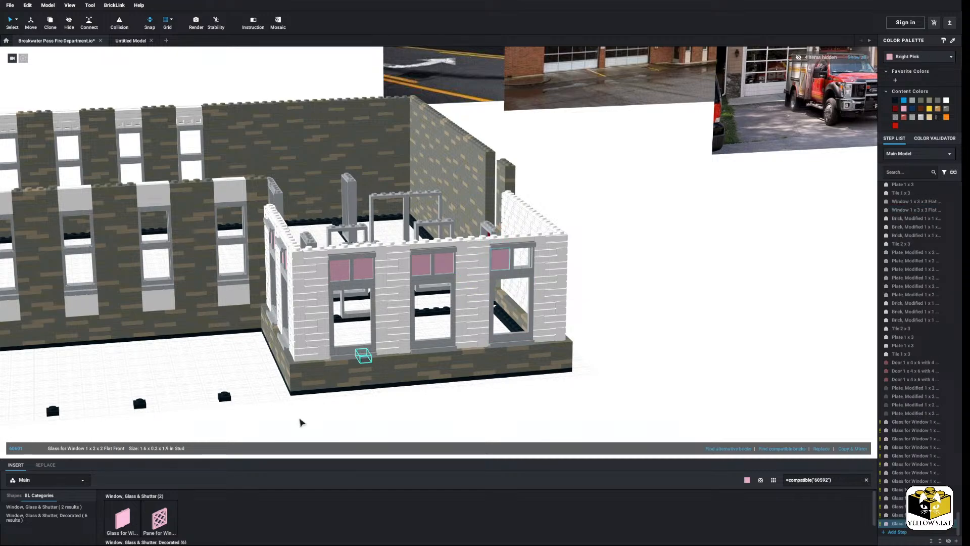
pyautogui.click(137, 513)
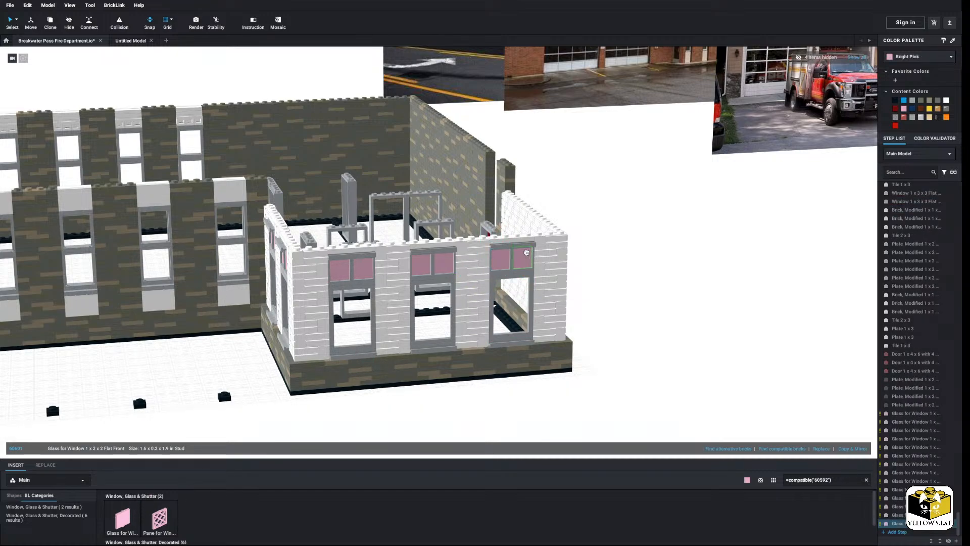
pyautogui.click(526, 252)
pyautogui.click(660, 277)
# Select all the Bright Pink glass panes by color and recolor them Trans-Brown, returning to normal selection
pyautogui.scroll(-3, 596, 326)
pyautogui.moveTo(595, 326); pyautogui.dragTo(595, 326, button='right')
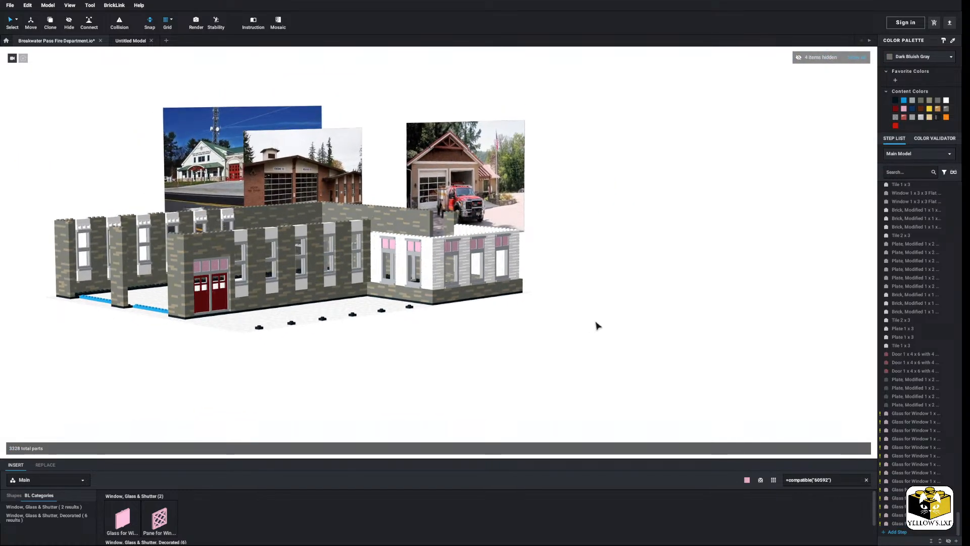
pyautogui.scroll(4, 586, 336)
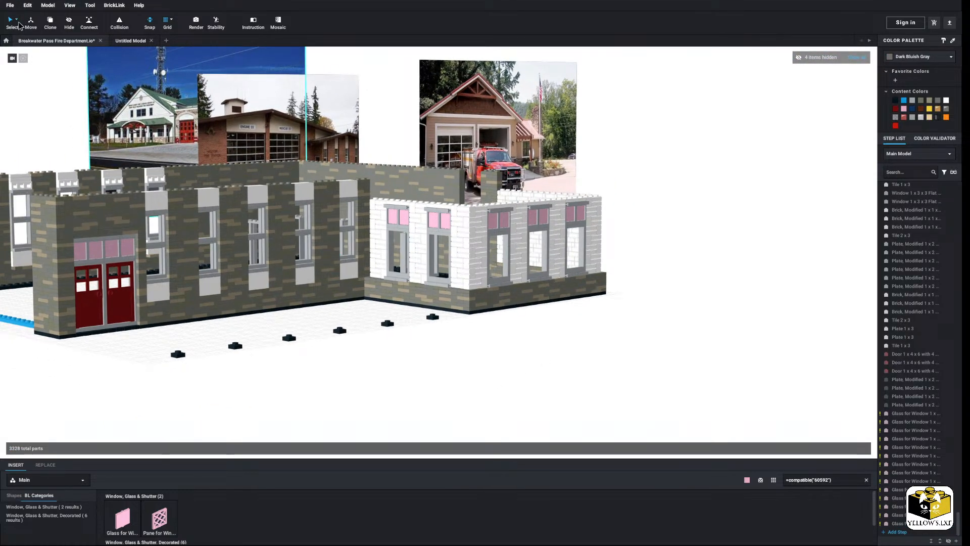
pyautogui.click(17, 21)
pyautogui.click(45, 49)
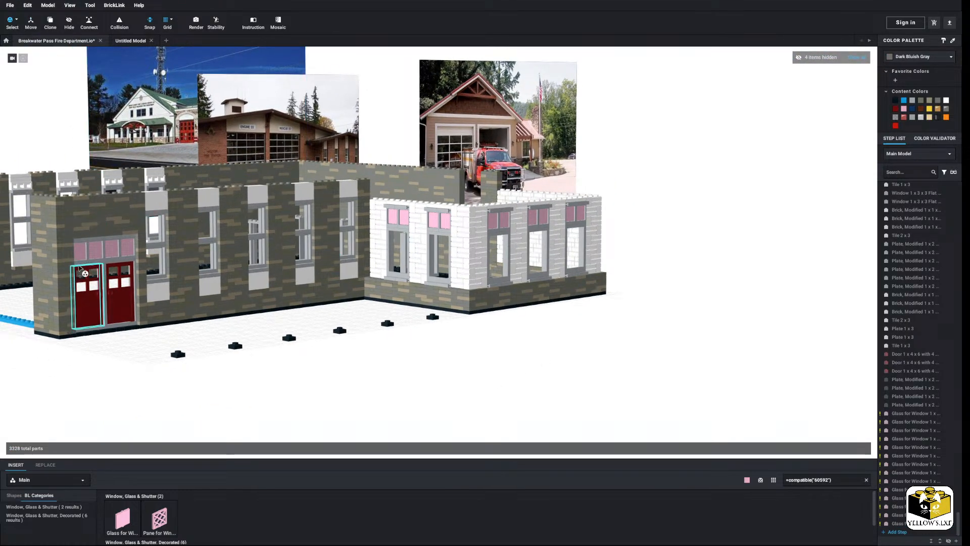
pyautogui.click(80, 257)
pyautogui.click(900, 57)
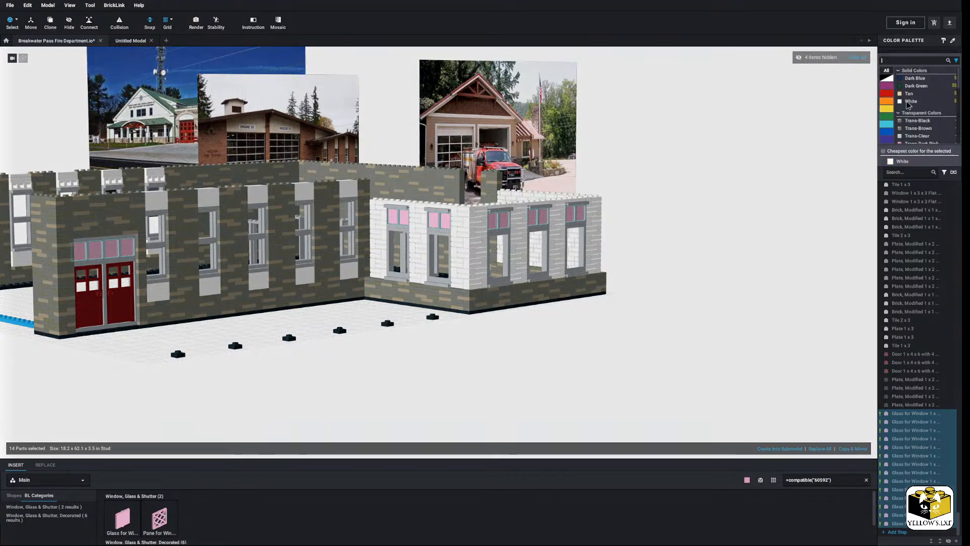
pyautogui.click(918, 128)
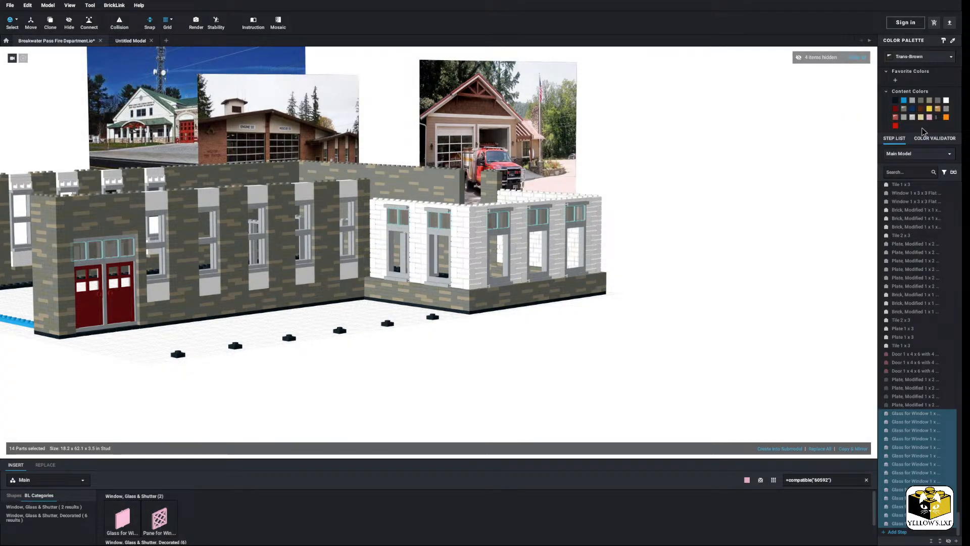
pyautogui.click(16, 20)
pyautogui.click(45, 41)
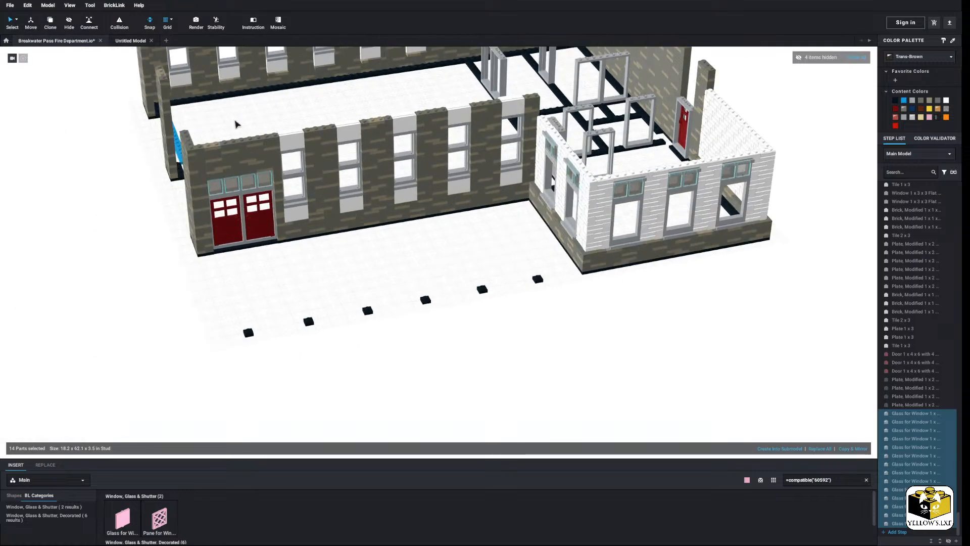
pyautogui.click(301, 273)
# Find the parts compatible with the Window 1 x 3 x 3 beside the double entrance and fit glass into its lower frame
pyautogui.scroll(5, 307, 276)
pyautogui.moveTo(308, 276); pyautogui.dragTo(322, 309, button='middle')
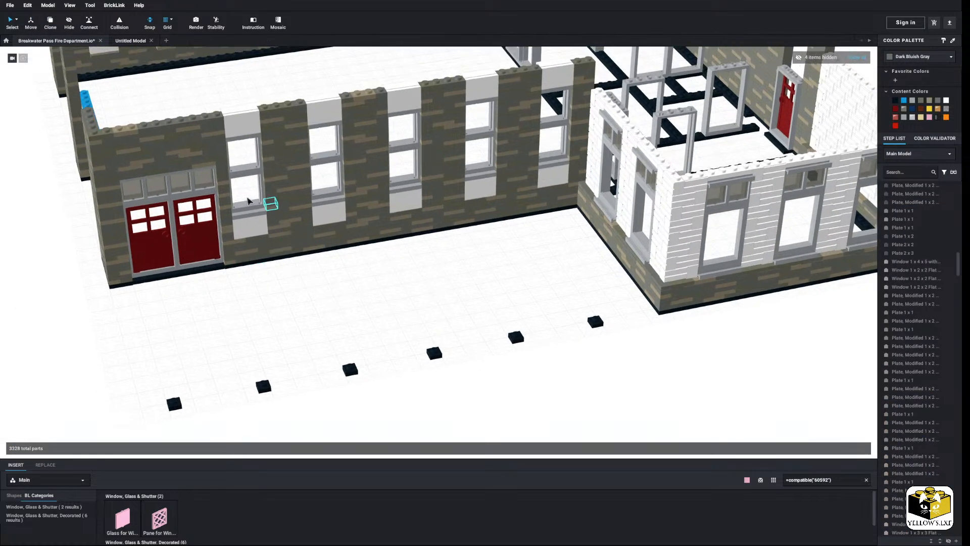
pyautogui.click(255, 211)
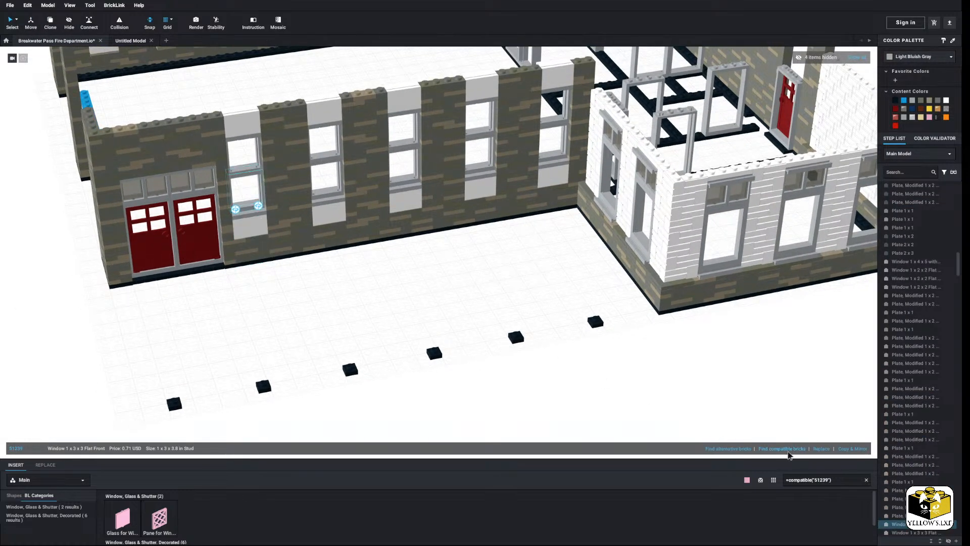
pyautogui.click(123, 517)
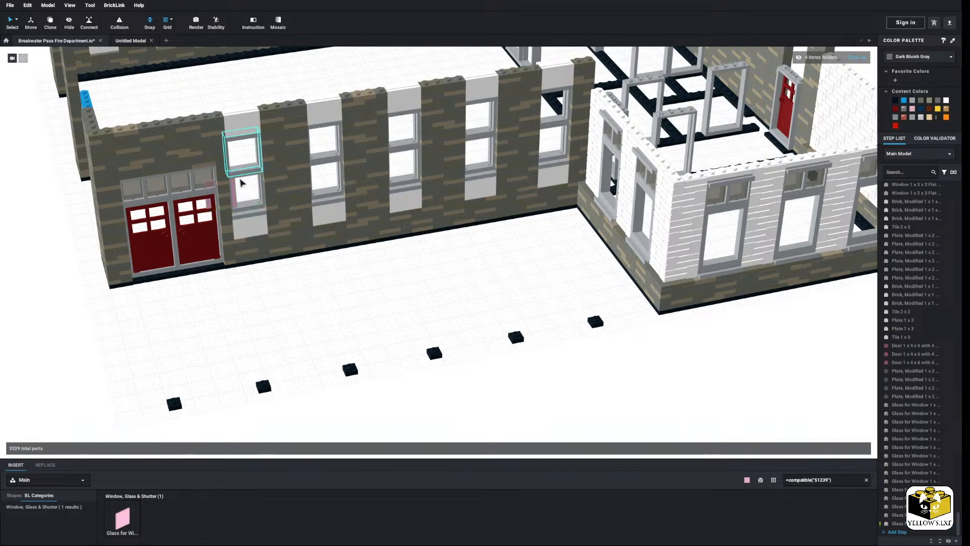
pyautogui.scroll(5, 244, 175)
# Copy the lower glass pane and paste it into the upper frame of the window beside the double entrance
pyautogui.click(227, 215)
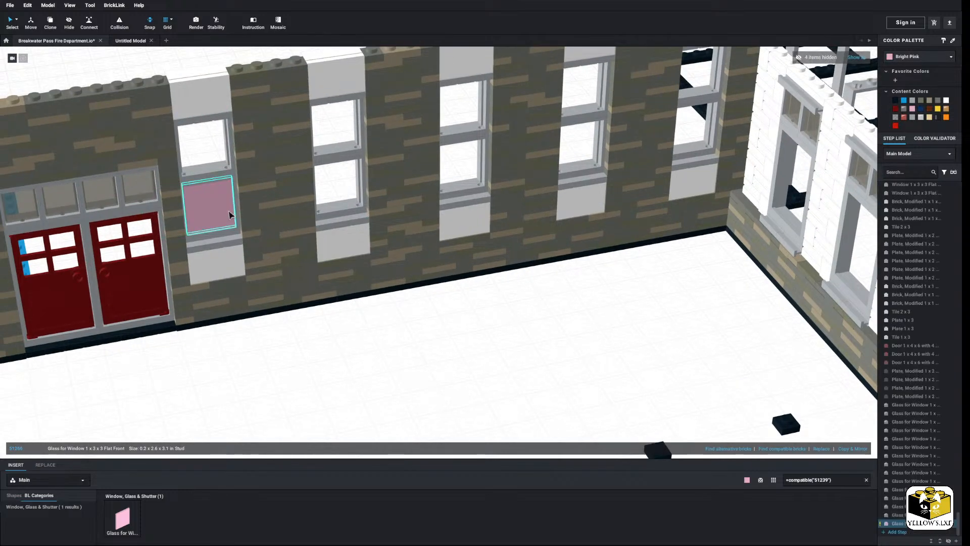
pyautogui.rightClick(210, 213)
pyautogui.click(388, 317)
pyautogui.click(405, 337)
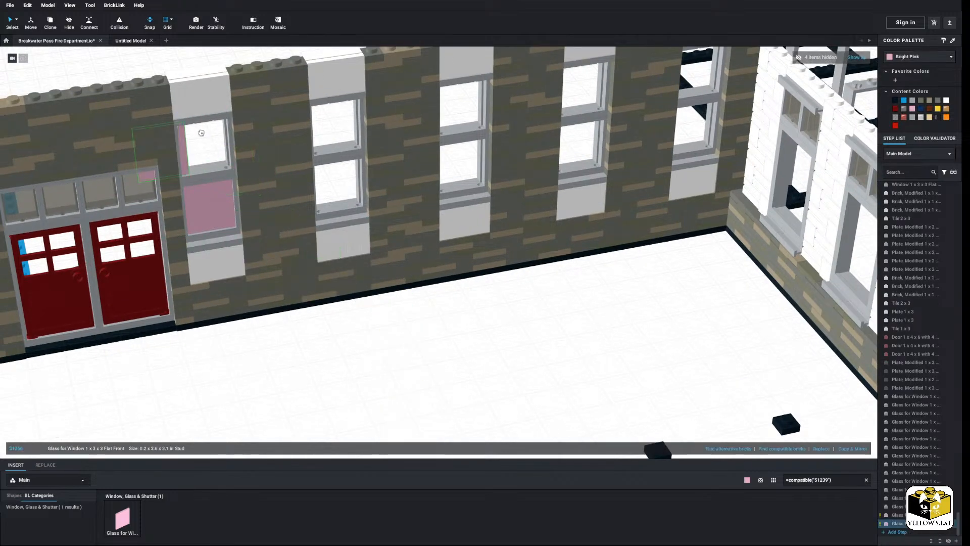
pyautogui.click(214, 133)
# Copy the upper and lower glass panes together and paste the pair into the second and third windows of the long wall
pyautogui.rightClick(234, 214)
pyautogui.click(234, 212)
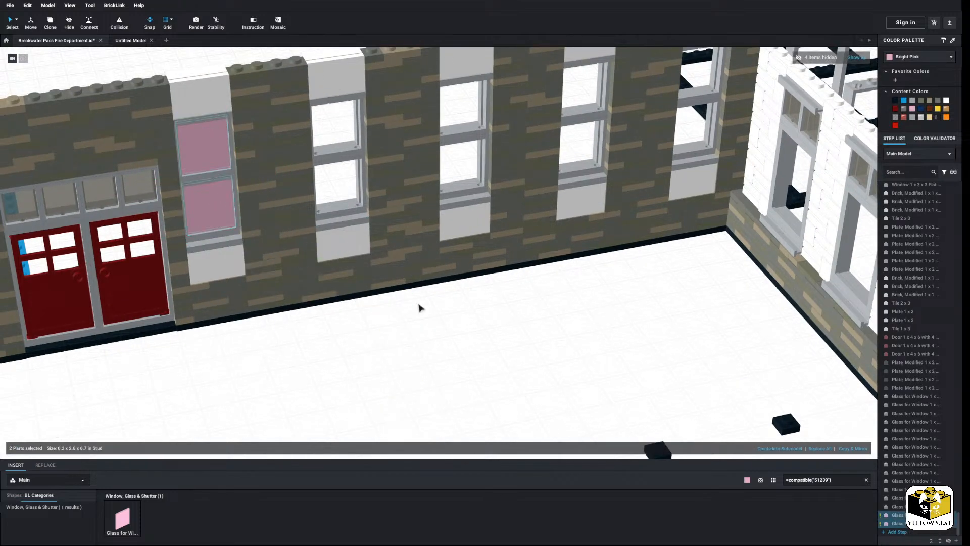
pyautogui.rightClick(466, 325)
pyautogui.click(468, 337)
pyautogui.click(342, 173)
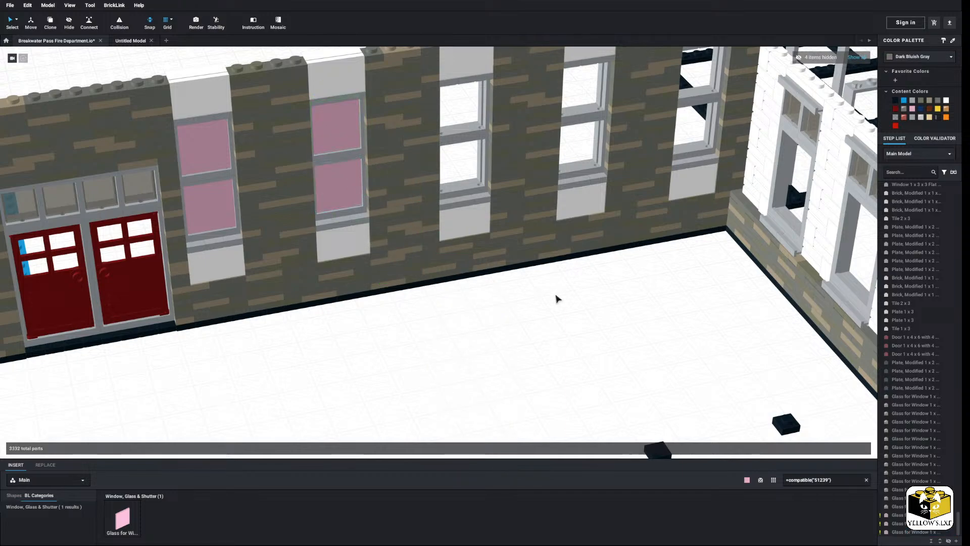
pyautogui.rightClick(556, 296)
pyautogui.click(568, 322)
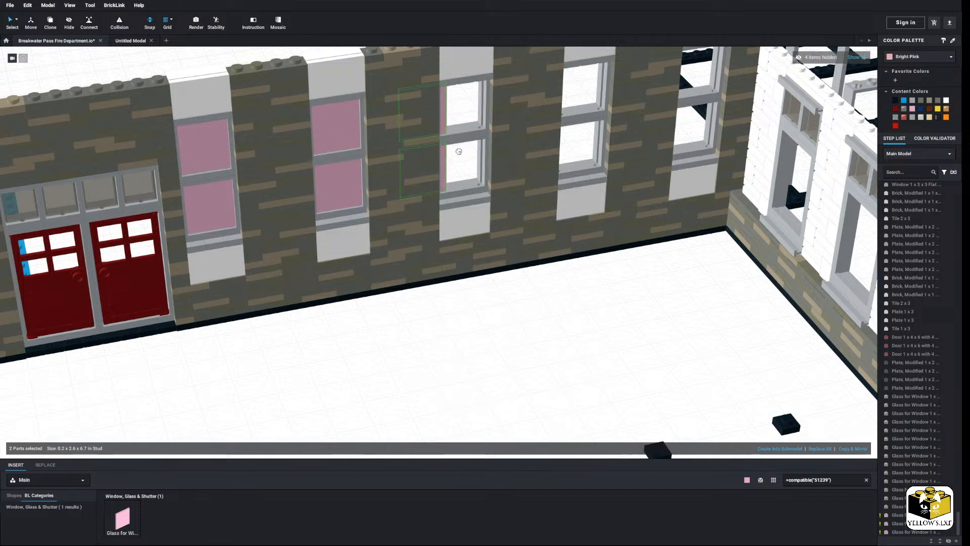
pyautogui.moveTo(459, 151); pyautogui.dragTo(389, 173, button='middle')
pyautogui.click(319, 191)
# Paste the pair of glass panes into the long wall's fourth and fifth windows
pyautogui.click(488, 308)
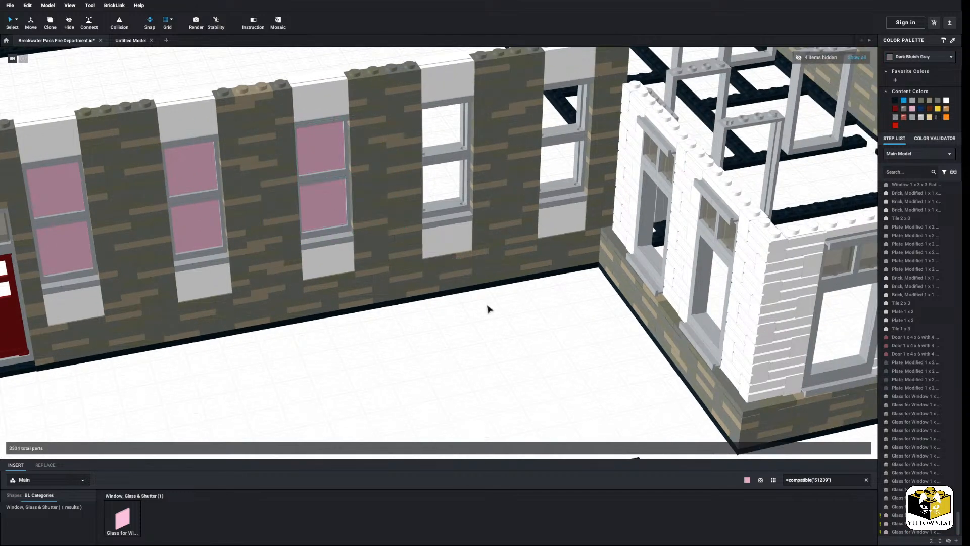
pyautogui.rightClick(488, 308)
pyautogui.click(493, 322)
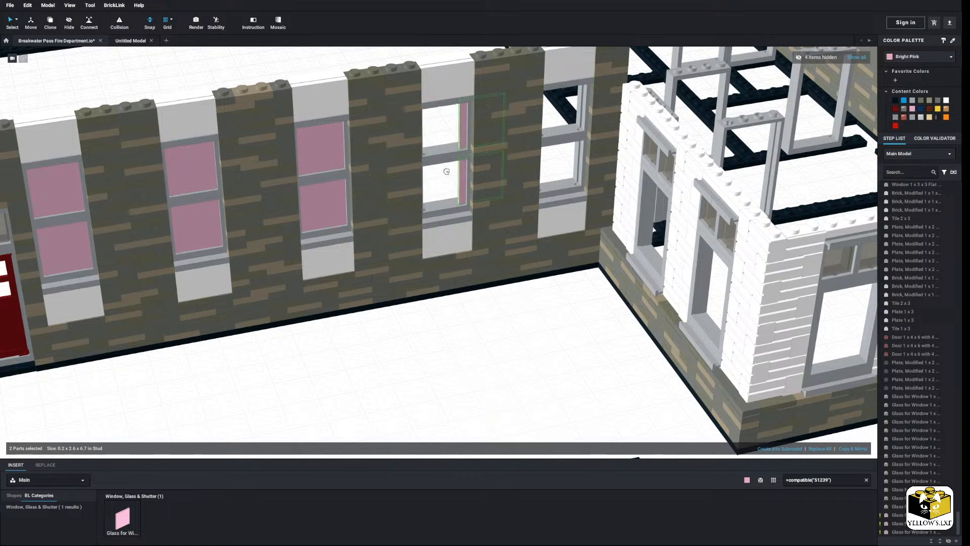
pyautogui.click(441, 173)
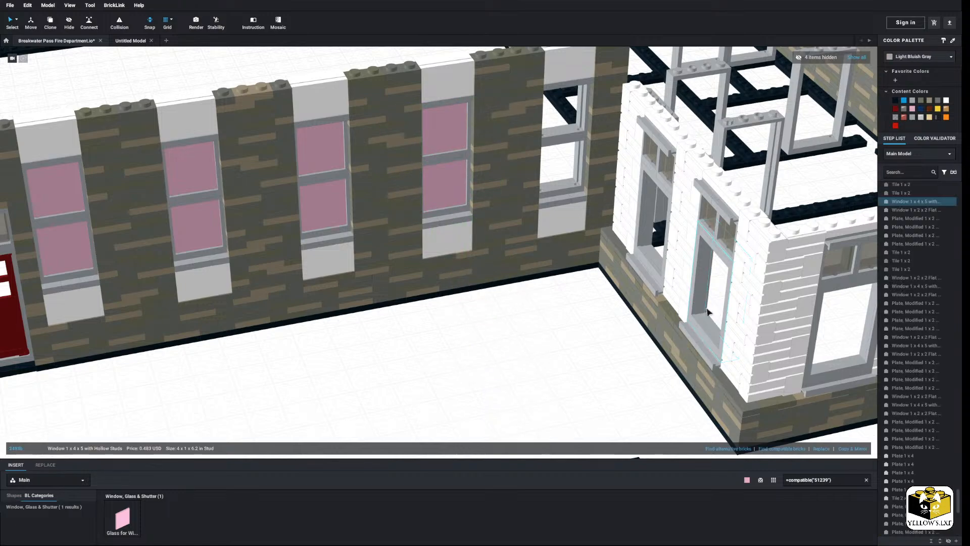
pyautogui.click(567, 368)
pyautogui.rightClick(556, 336)
pyautogui.click(567, 357)
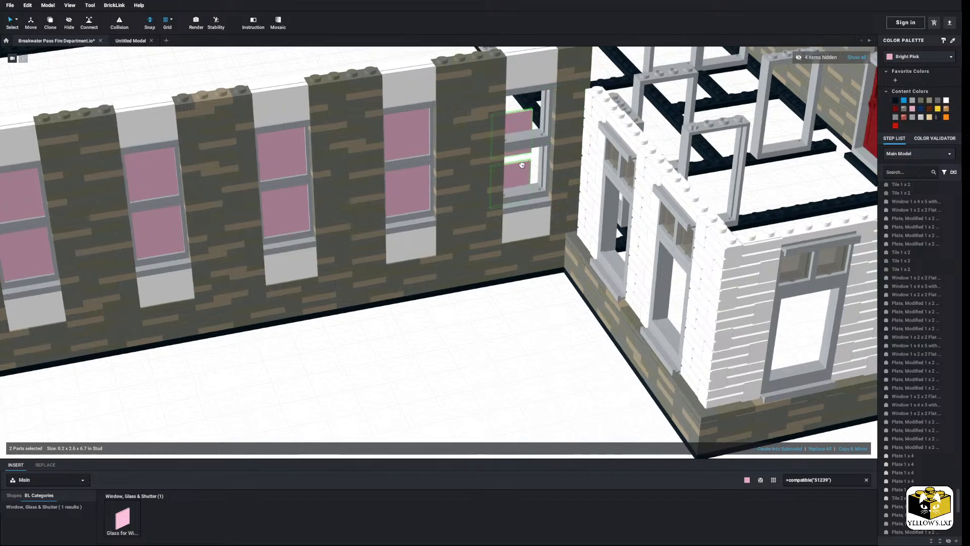
pyautogui.moveTo(522, 165); pyautogui.dragTo(358, 206, button='middle')
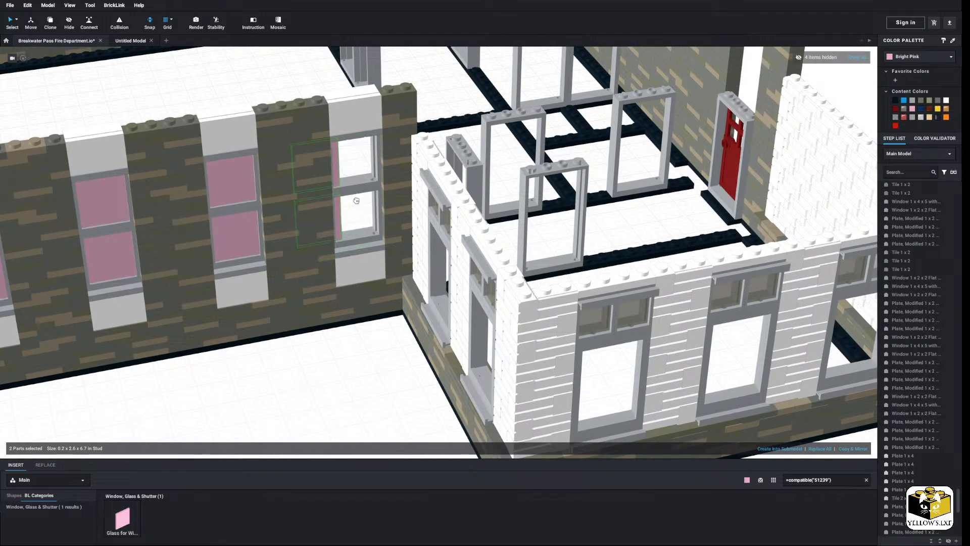
pyautogui.click(384, 333)
# Paste the pair of glass panes into the first two windows of the opposite long wall, starting at the garage-opening end
pyautogui.scroll(-5, 378, 336)
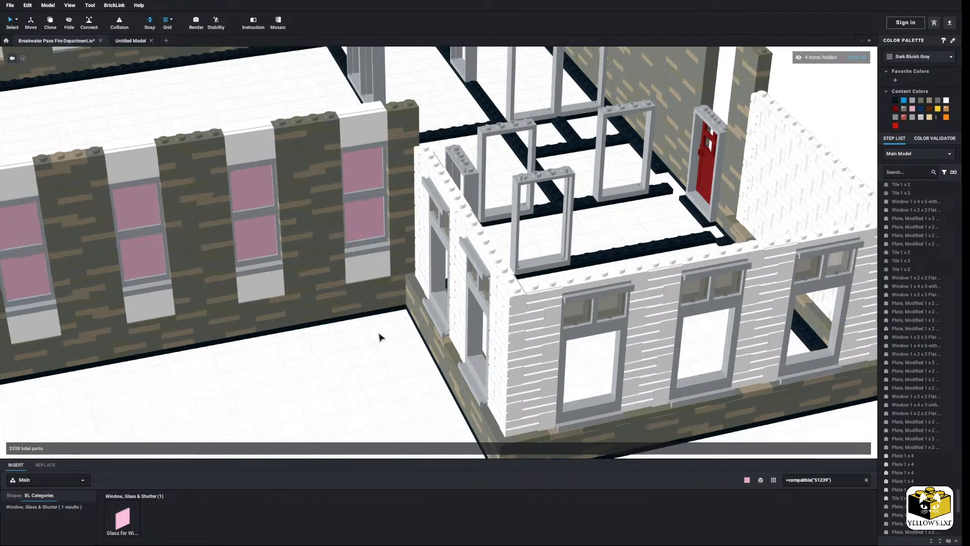
pyautogui.scroll(2, 354, 303)
pyautogui.scroll(-2, 356, 309)
pyautogui.moveTo(202, 166); pyautogui.dragTo(382, 266, button='middle')
pyautogui.scroll(2, 381, 266)
pyautogui.rightClick(374, 276)
pyautogui.click(391, 298)
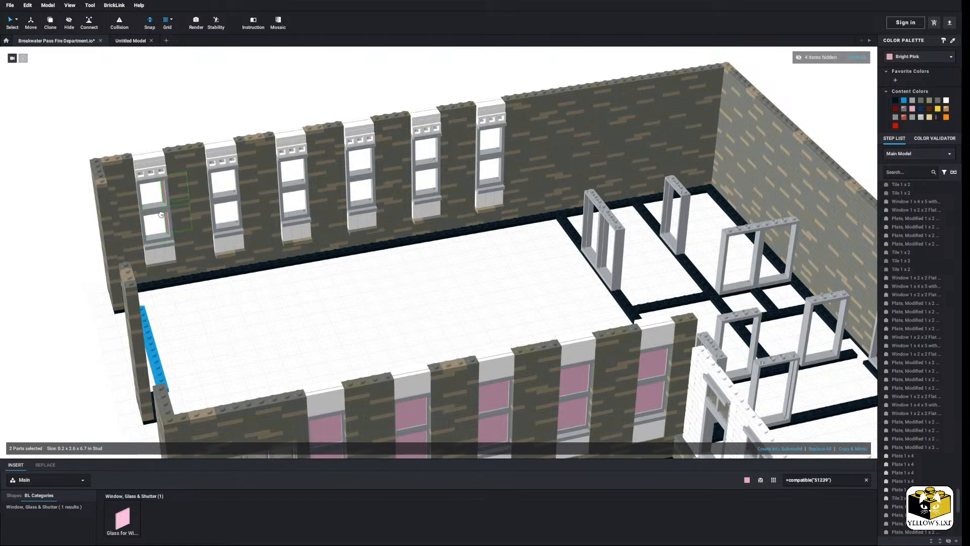
pyautogui.moveTo(158, 219); pyautogui.dragTo(217, 214, button='right')
pyautogui.moveTo(216, 214); pyautogui.dragTo(226, 165, button='middle')
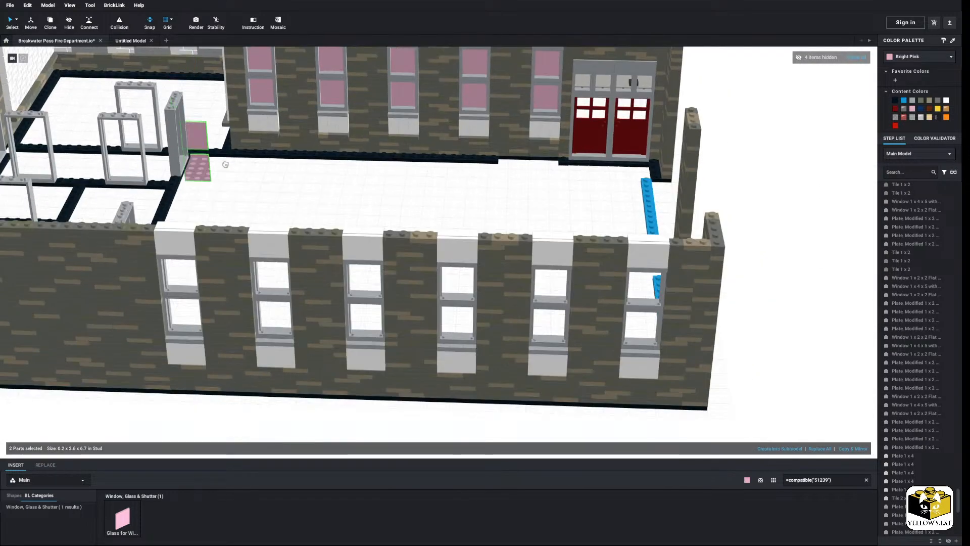
pyautogui.rightClick(577, 220)
pyautogui.click(598, 241)
pyautogui.click(552, 307)
# Paste the pair of glass panes into the opposite long wall's third and fourth windows
pyautogui.rightClick(544, 220)
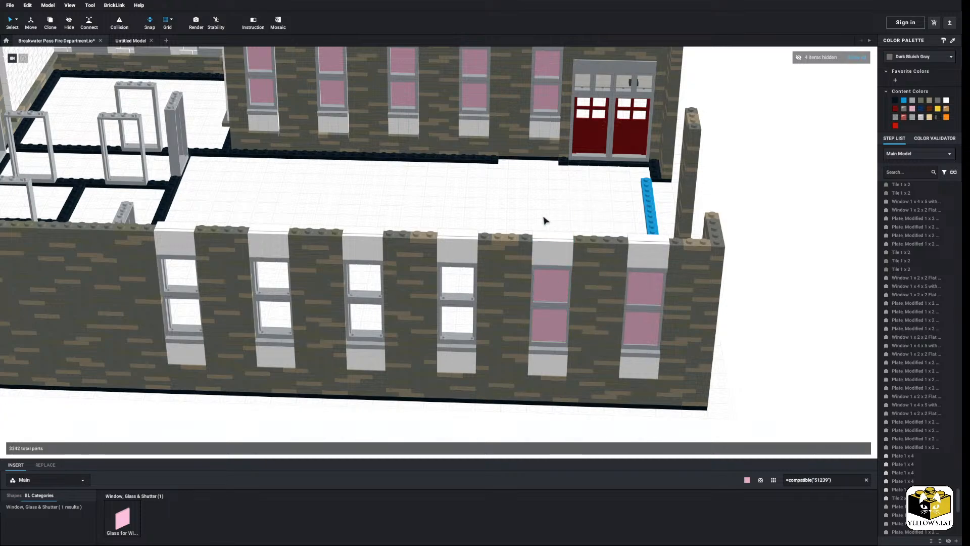
pyautogui.click(564, 241)
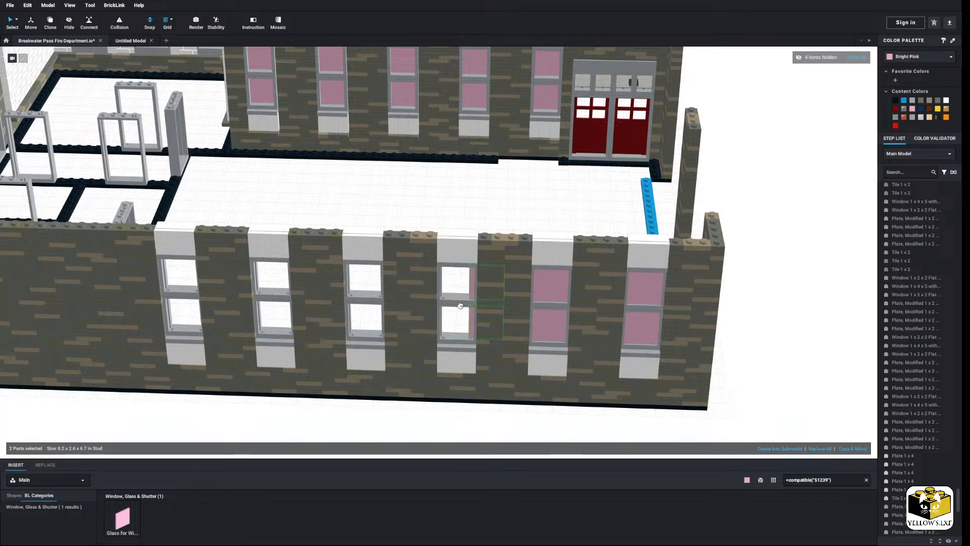
pyautogui.click(459, 306)
pyautogui.rightClick(480, 205)
pyautogui.click(501, 225)
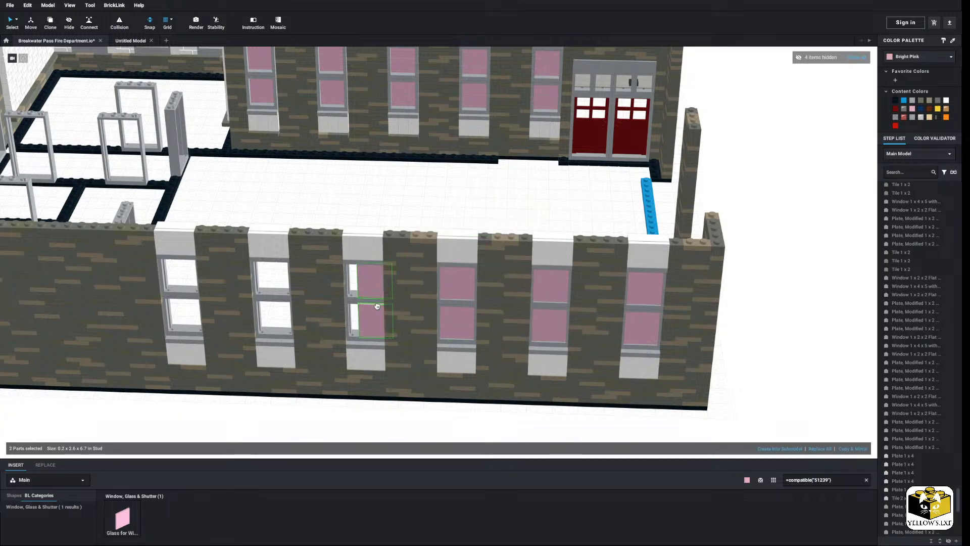
pyautogui.click(369, 306)
# Paste the pair of glass panes into the opposite long wall's fifth and sixth windows
pyautogui.rightClick(387, 203)
pyautogui.click(407, 225)
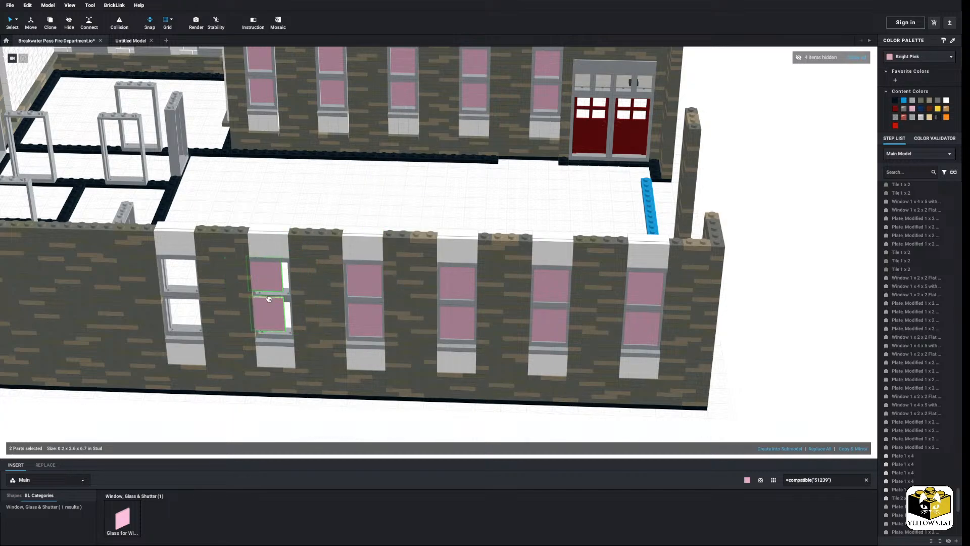
pyautogui.click(273, 301)
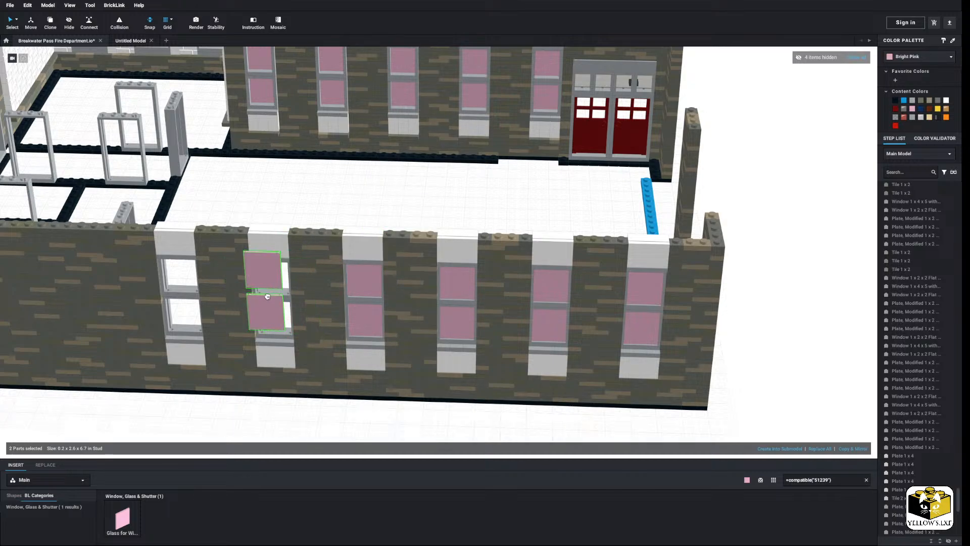
pyautogui.scroll(3, 269, 304)
pyautogui.rightClick(294, 195)
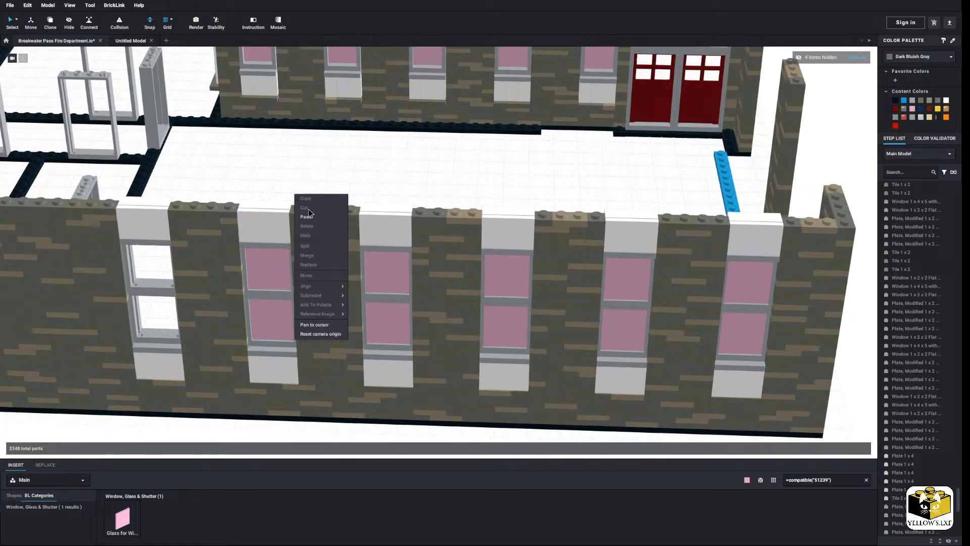
pyautogui.click(307, 216)
pyautogui.click(160, 302)
pyautogui.click(301, 165)
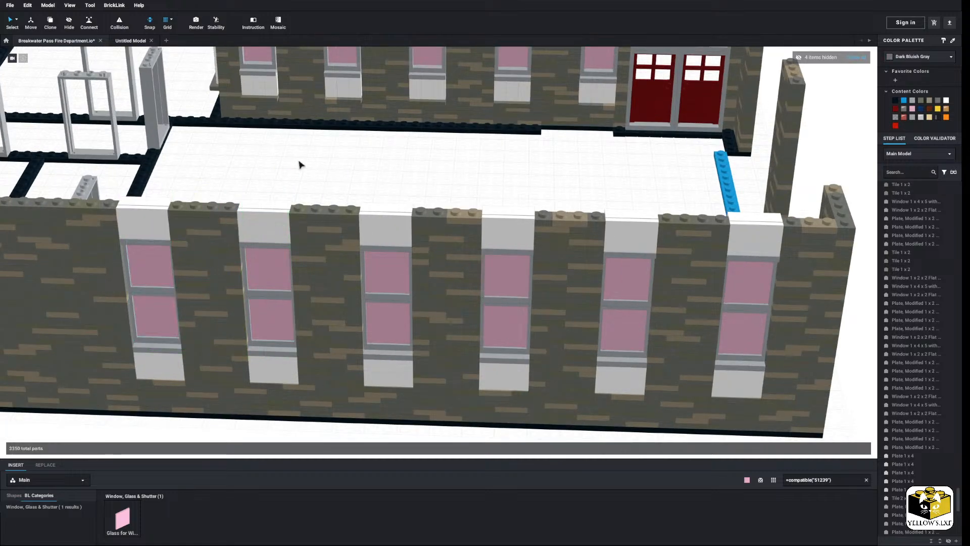
# Select all the Bright Pink glass panes in both long walls together and change their color to Trans-Brown
pyautogui.scroll(-5, 300, 165)
pyautogui.moveTo(354, 194); pyautogui.dragTo(288, 185, button='right')
pyautogui.moveTo(394, 206); pyautogui.dragTo(348, 210, button='right')
pyautogui.moveTo(422, 265); pyautogui.dragTo(355, 230, button='middle')
pyautogui.scroll(4, 513, 312)
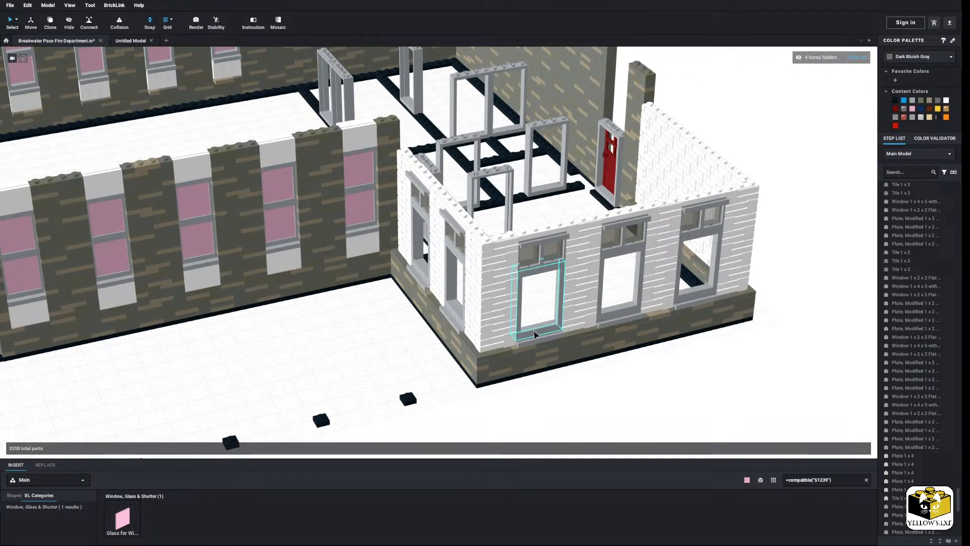
pyautogui.moveTo(368, 325); pyautogui.dragTo(376, 309, button='right')
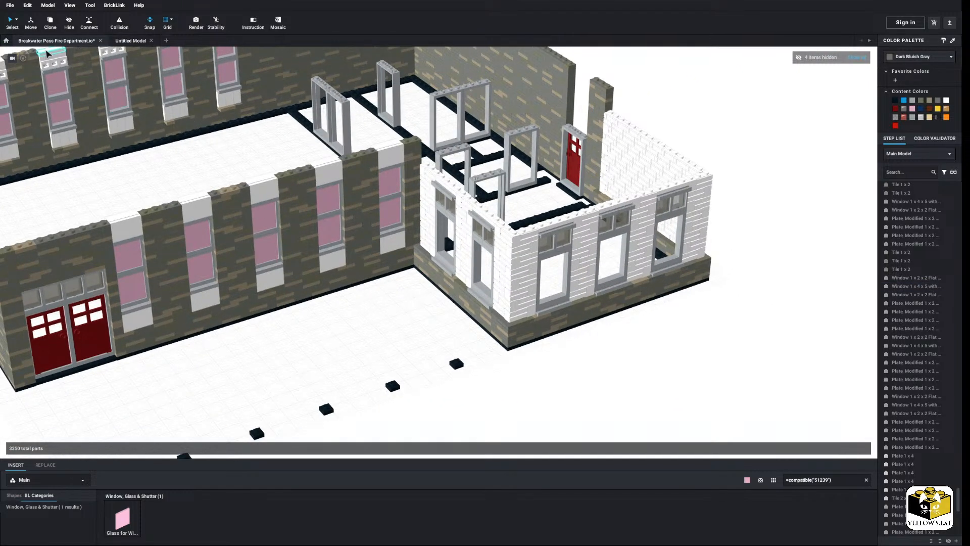
pyautogui.click(18, 19)
pyautogui.click(45, 45)
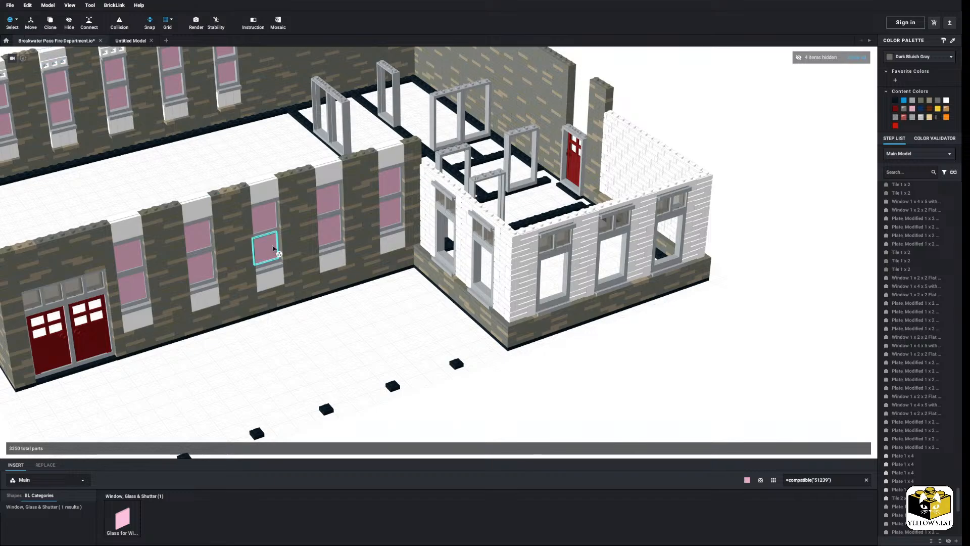
pyautogui.click(263, 223)
pyautogui.click(907, 57)
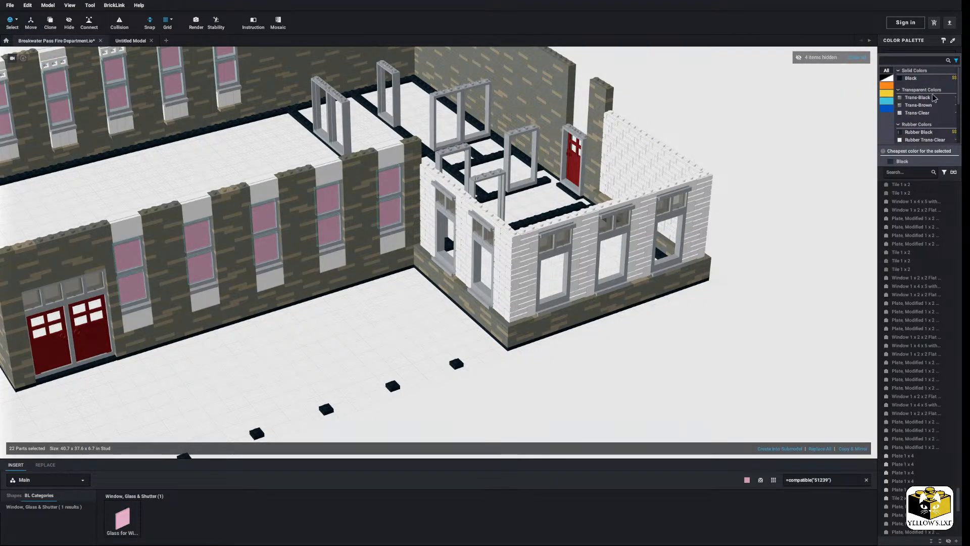
pyautogui.click(928, 106)
pyautogui.click(335, 310)
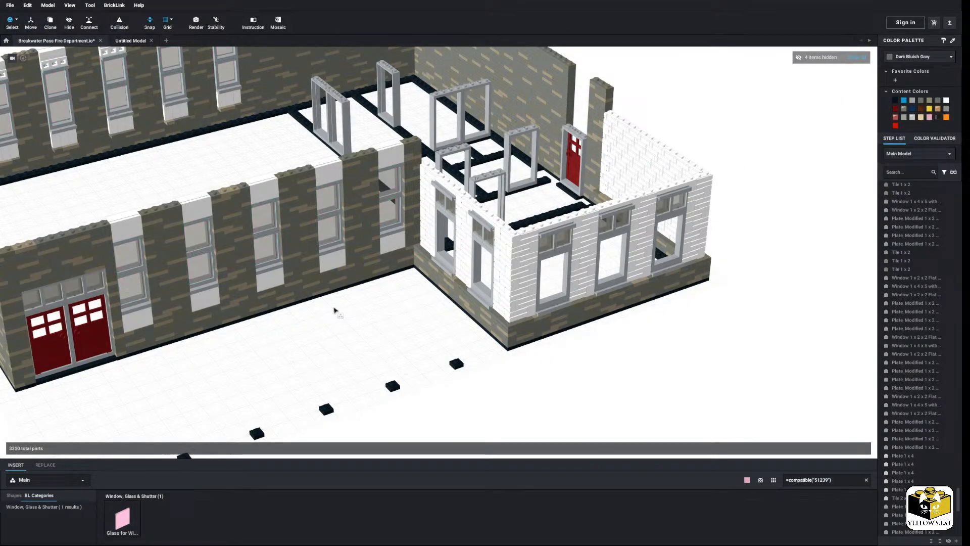
# Find the parts compatible with the white wing's Window 1 x 4 x 5 nearest the long wall and fit glass into it
pyautogui.click(18, 20)
pyautogui.click(40, 42)
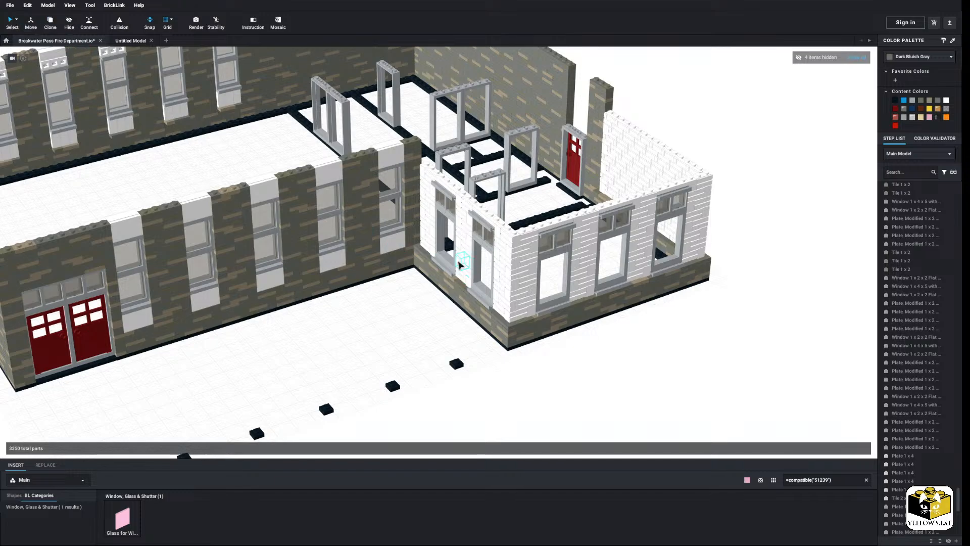
pyautogui.click(459, 264)
pyautogui.click(779, 449)
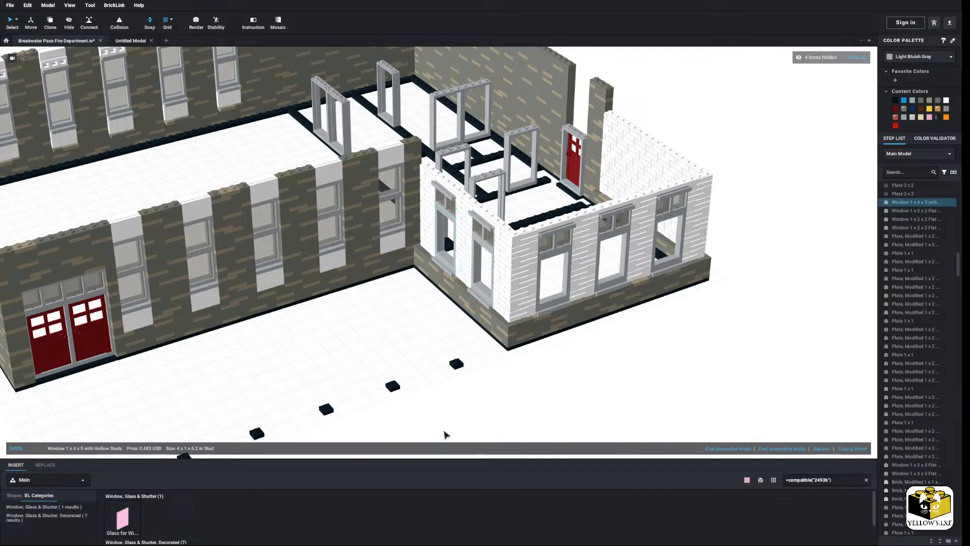
pyautogui.click(130, 518)
pyautogui.moveTo(356, 334); pyautogui.dragTo(404, 324, button='right')
pyautogui.scroll(2, 439, 243)
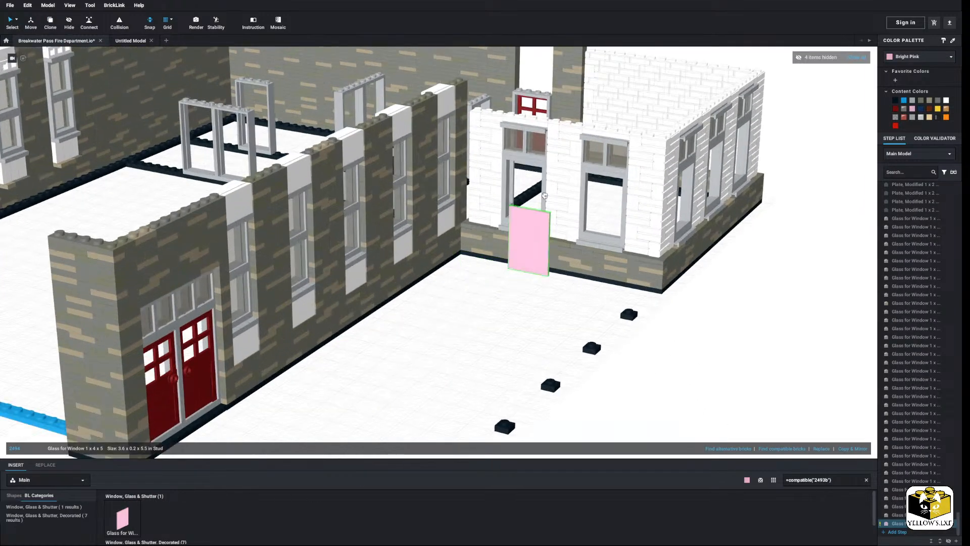
pyautogui.click(534, 160)
# Change the color of the new Window 1 x 4 x 5 glass to Trans-Brown
pyautogui.moveTo(535, 161); pyautogui.dragTo(878, 55, button='right')
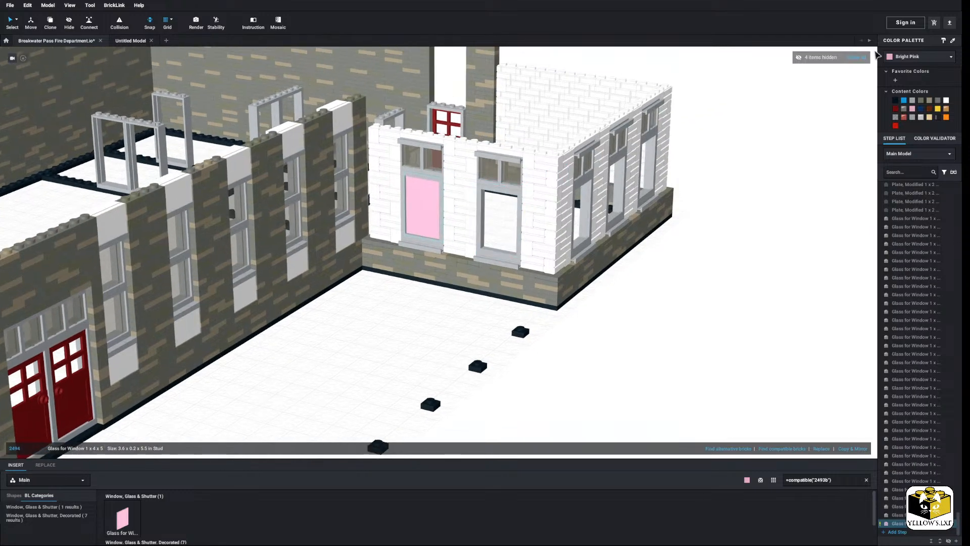
pyautogui.click(902, 57)
pyautogui.click(917, 85)
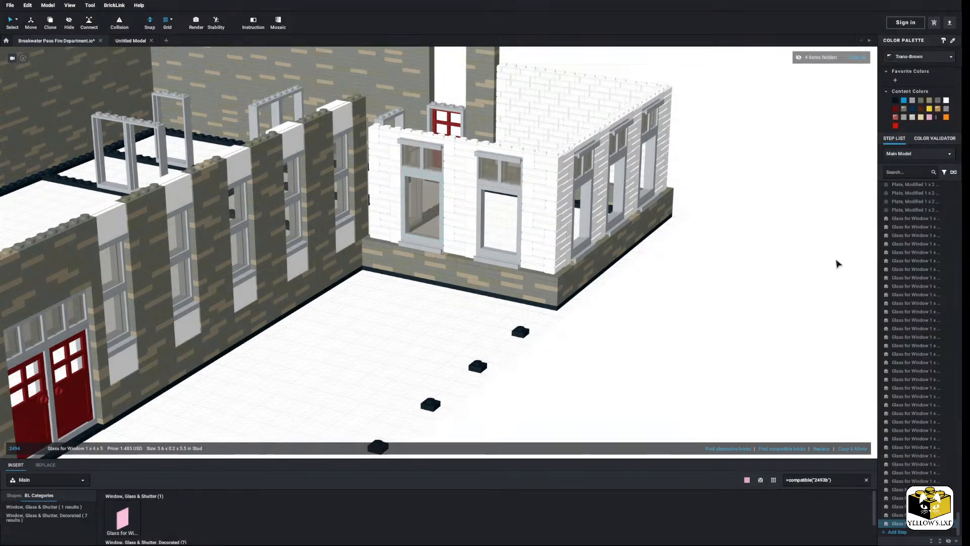
# Copy the Trans-Brown pane and paste it into the neighboring window on the same white wall
pyautogui.rightClick(423, 208)
pyautogui.click(412, 300)
pyautogui.rightClick(410, 297)
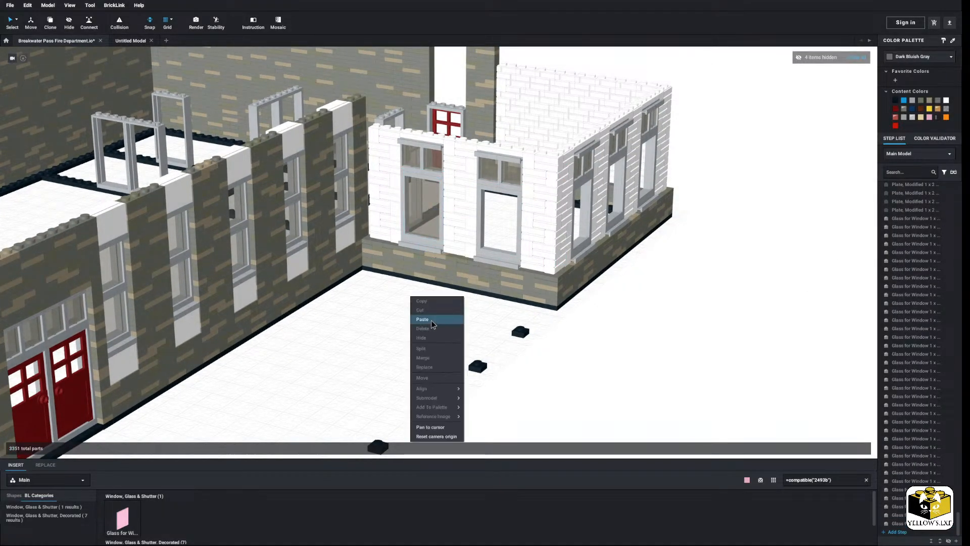
pyautogui.click(424, 317)
pyautogui.click(422, 210)
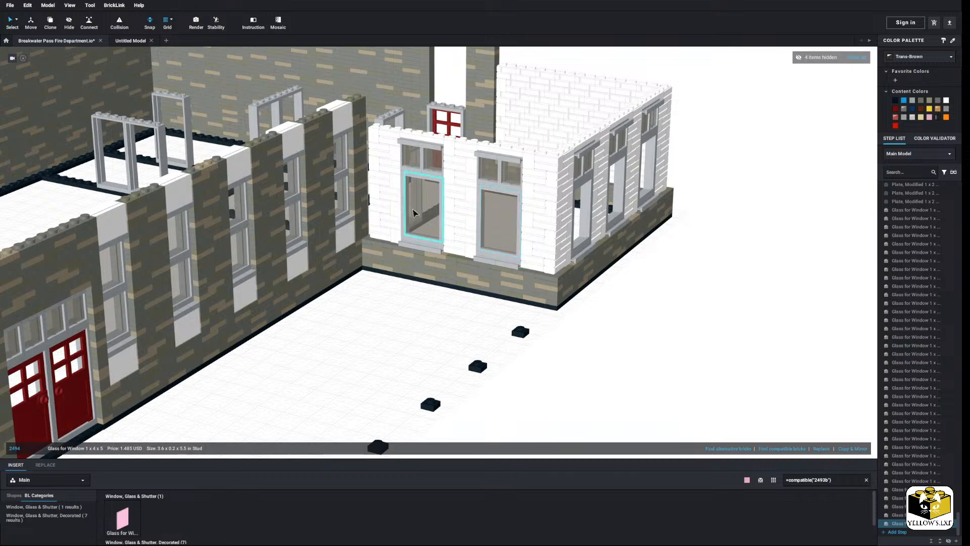
# Copy both Trans-Brown panes and paste the pair into the first two windows of the white wing's three-window wall
pyautogui.rightClick(413, 208)
pyautogui.click(422, 220)
pyautogui.click(411, 298)
pyautogui.moveTo(411, 298); pyautogui.dragTo(520, 396, button='right')
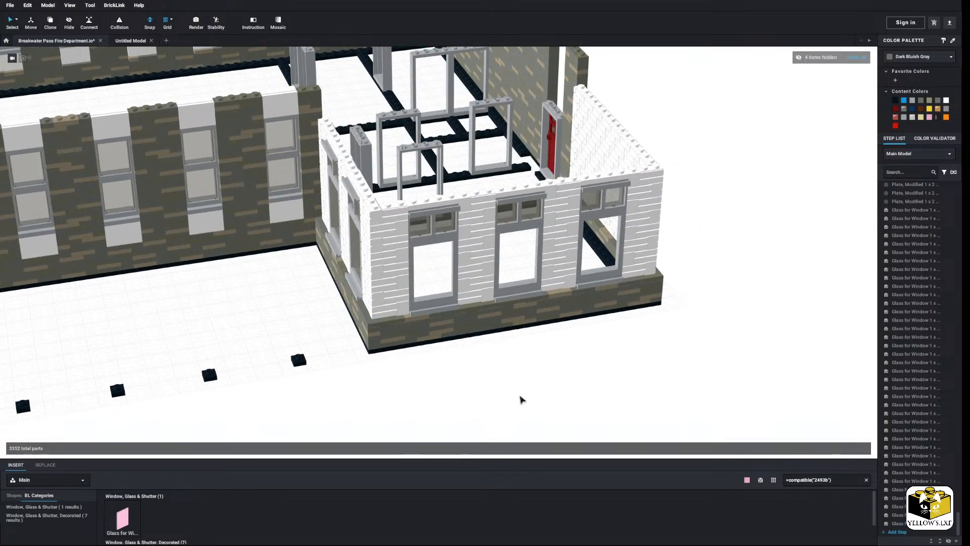
pyautogui.rightClick(529, 400)
pyautogui.click(537, 403)
pyautogui.rightClick(539, 407)
pyautogui.click(555, 410)
pyautogui.rightClick(559, 414)
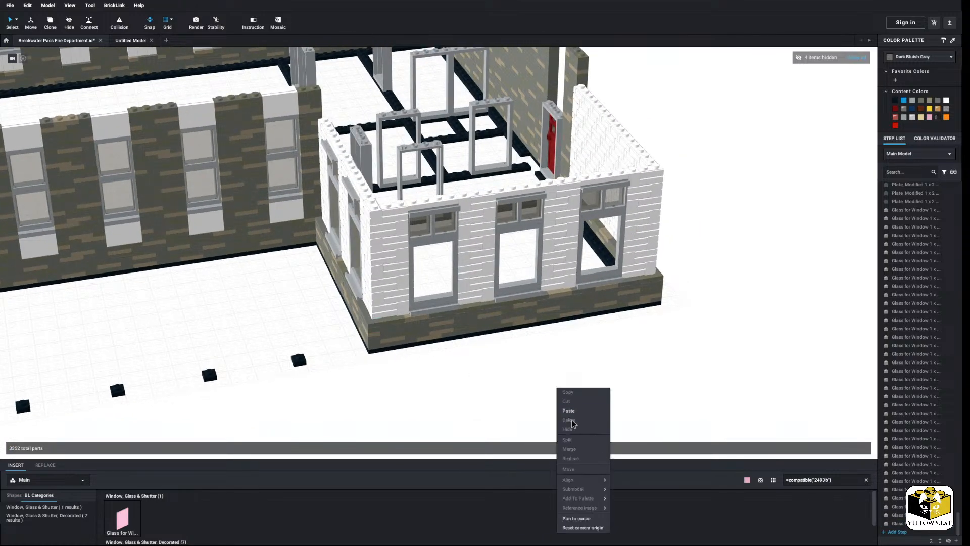
pyautogui.click(573, 418)
pyautogui.click(521, 234)
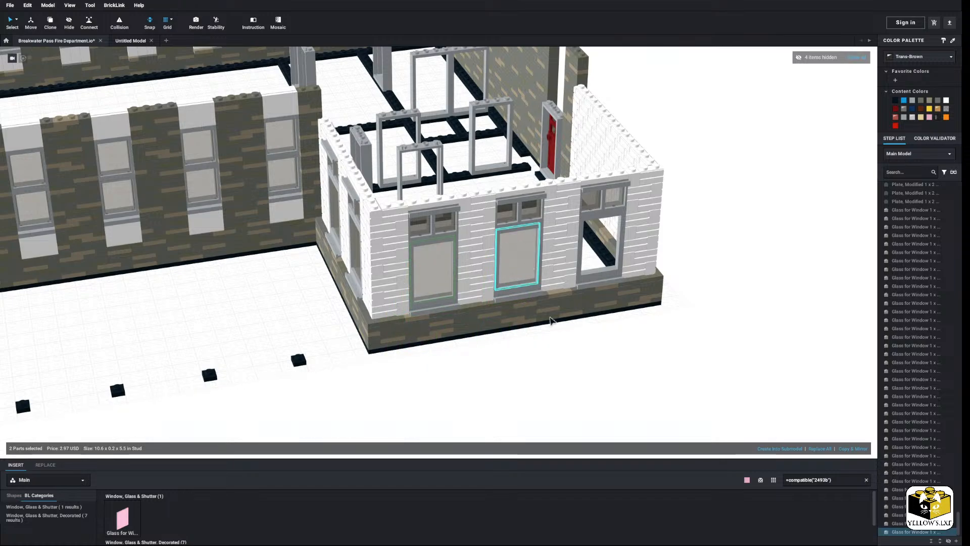
# Paste another pair of panes, fit one into the third window of the three-window wall and delete the spare pane
pyautogui.rightClick(592, 359)
pyautogui.click(609, 382)
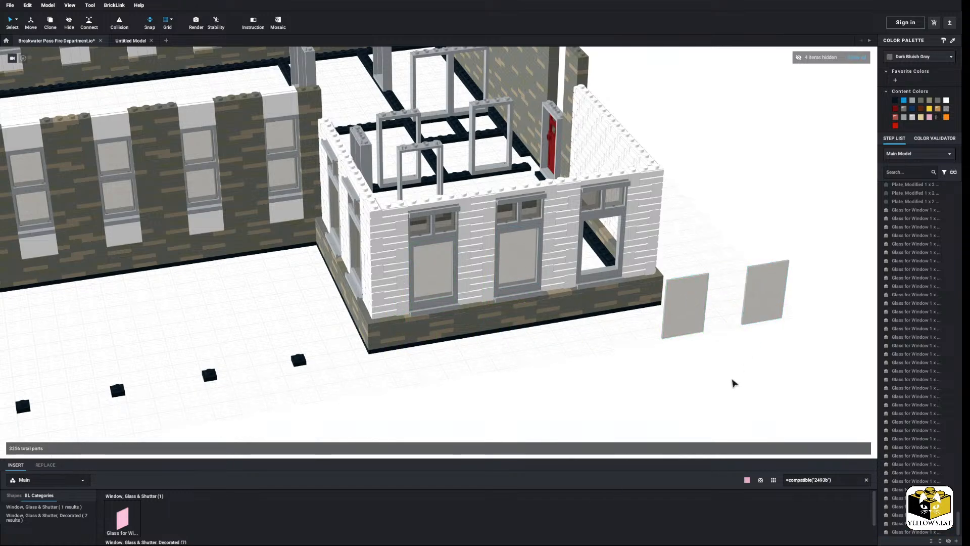
pyautogui.click(611, 262)
pyautogui.rightClick(766, 298)
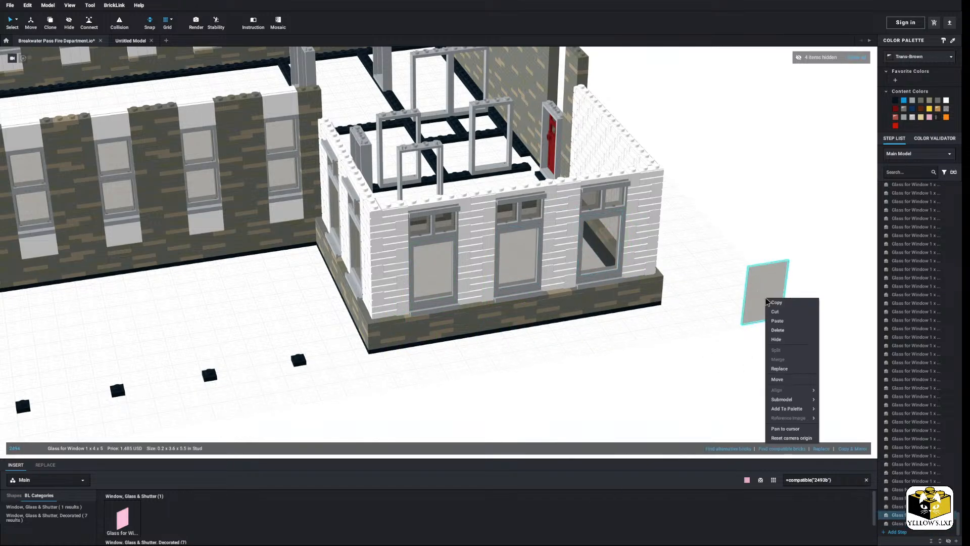
pyautogui.click(778, 329)
# Examine the glazed windows and dark red doors around the building's exterior and the inside of the long wall
pyautogui.scroll(-3, 595, 358)
pyautogui.moveTo(595, 358); pyautogui.dragTo(552, 368, button='right')
pyautogui.scroll(3, 548, 369)
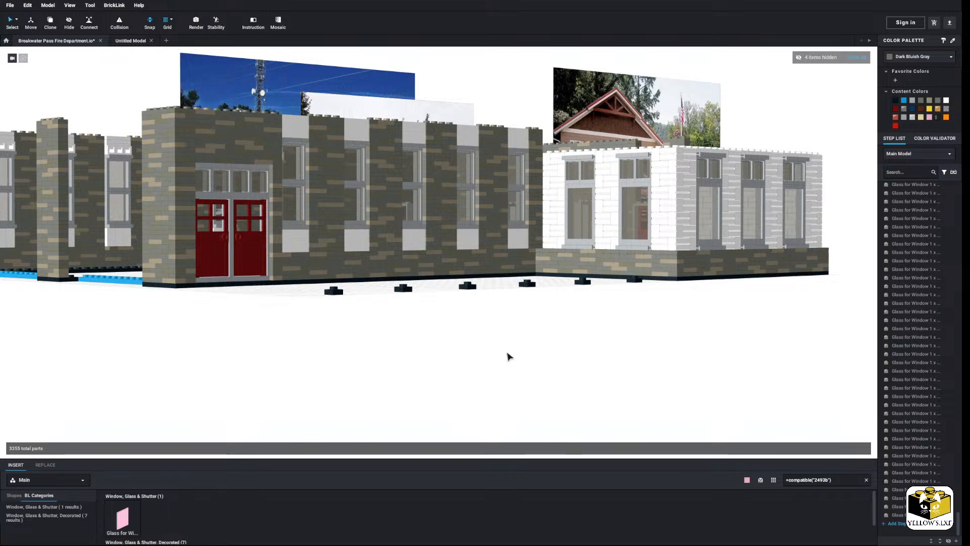
pyautogui.moveTo(507, 353); pyautogui.dragTo(513, 354, button='right')
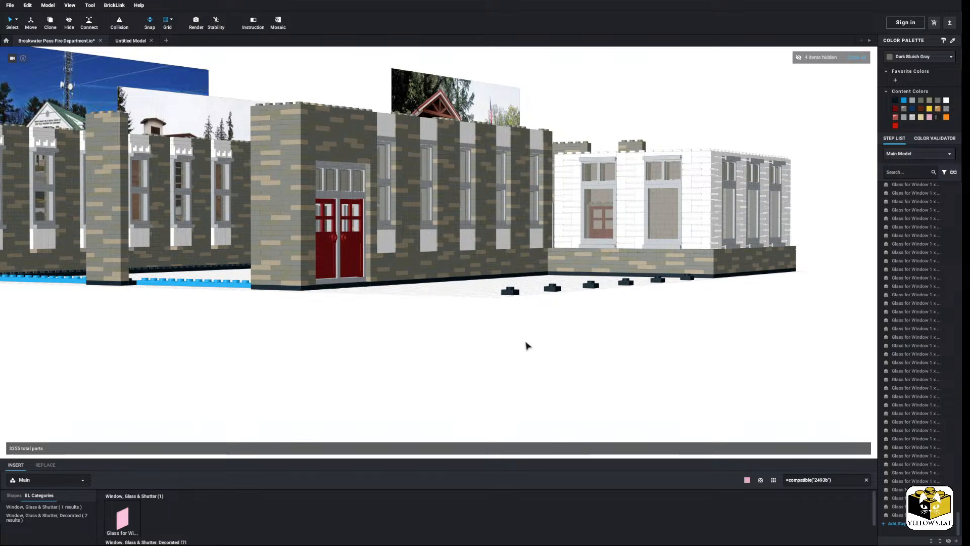
pyautogui.moveTo(525, 346); pyautogui.dragTo(478, 357, button='right')
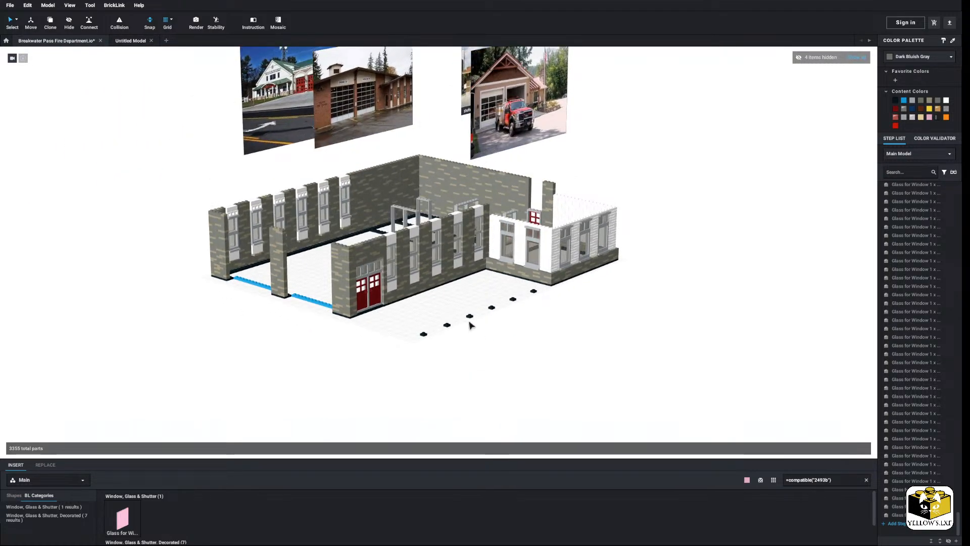
pyautogui.moveTo(470, 325); pyautogui.dragTo(455, 340, button='right')
pyautogui.moveTo(340, 206); pyautogui.dragTo(415, 267, button='middle')
pyautogui.scroll(3, 389, 249)
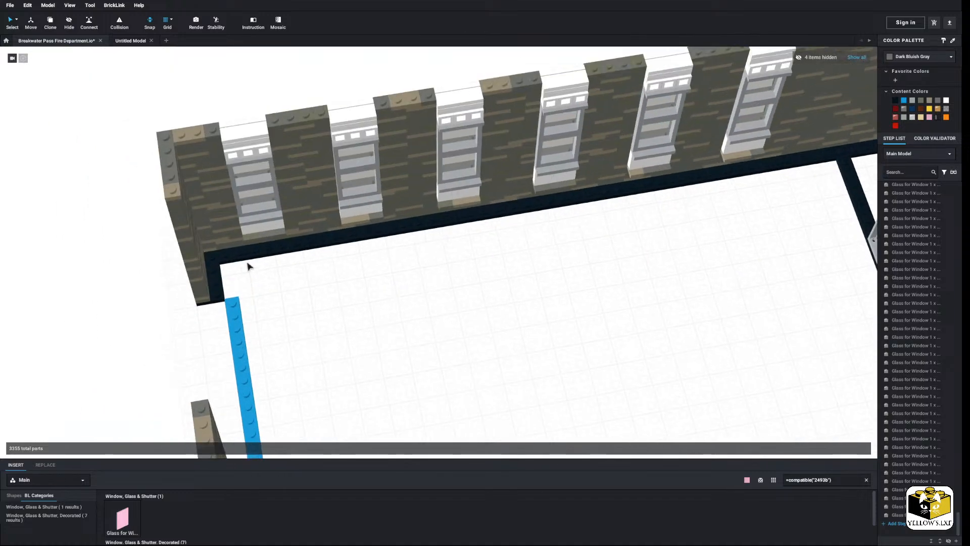
pyautogui.scroll(-5, 586, 224)
pyautogui.moveTo(580, 226); pyautogui.dragTo(565, 238, button='right')
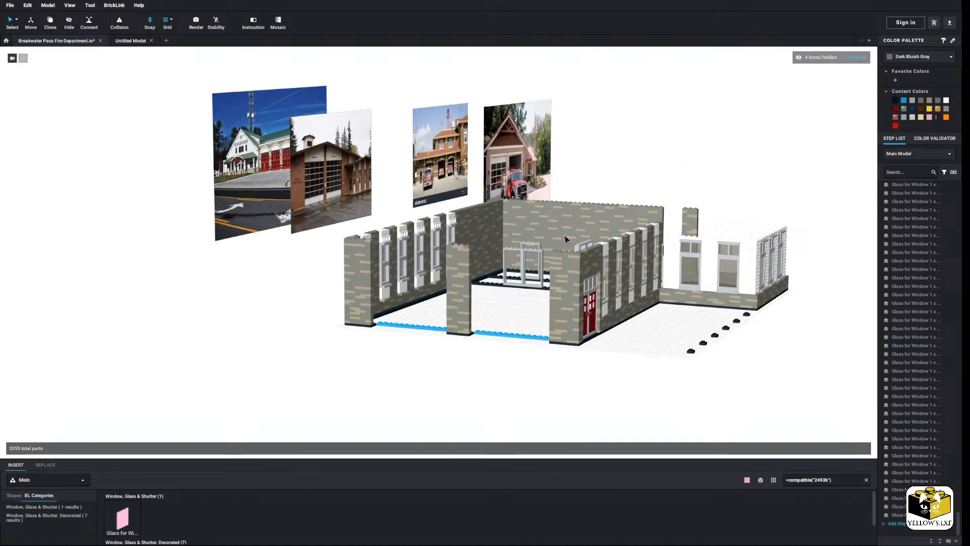
# Examine the two garage openings and compare them with the garage doors in the fire station reference photos
pyautogui.moveTo(565, 237); pyautogui.dragTo(500, 281, button='middle')
pyautogui.scroll(3, 461, 323)
pyautogui.moveTo(461, 324); pyautogui.dragTo(307, 322, button='right')
pyautogui.scroll(1, 396, 358)
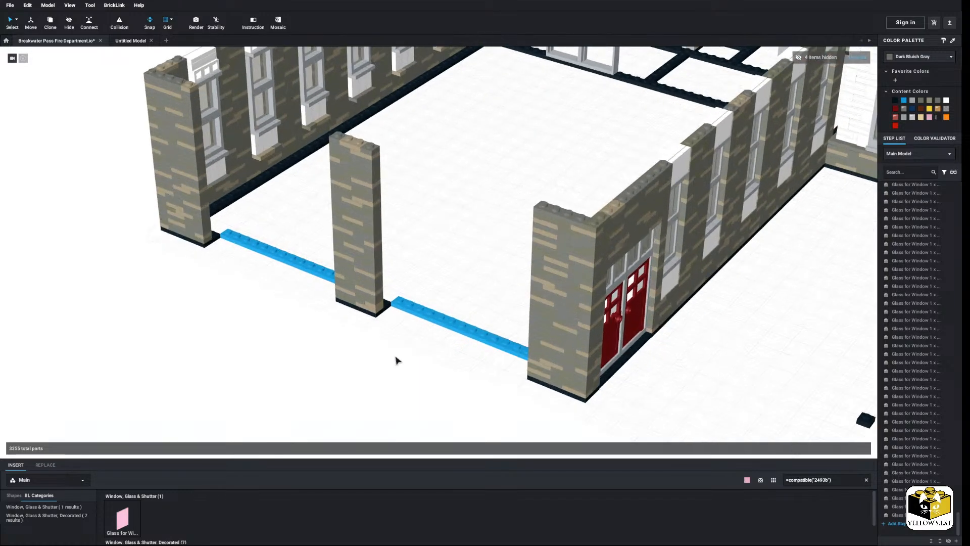
pyautogui.scroll(-3, 419, 369)
pyautogui.moveTo(441, 215); pyautogui.dragTo(412, 401, button='middle')
pyautogui.scroll(4, 418, 361)
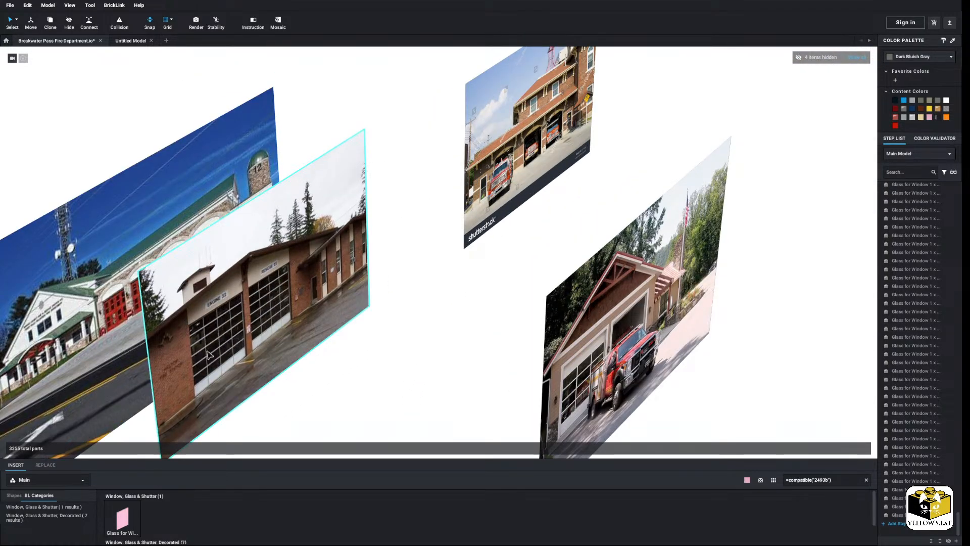
pyautogui.scroll(-5, 307, 370)
pyautogui.moveTo(324, 385); pyautogui.dragTo(334, 253, button='middle')
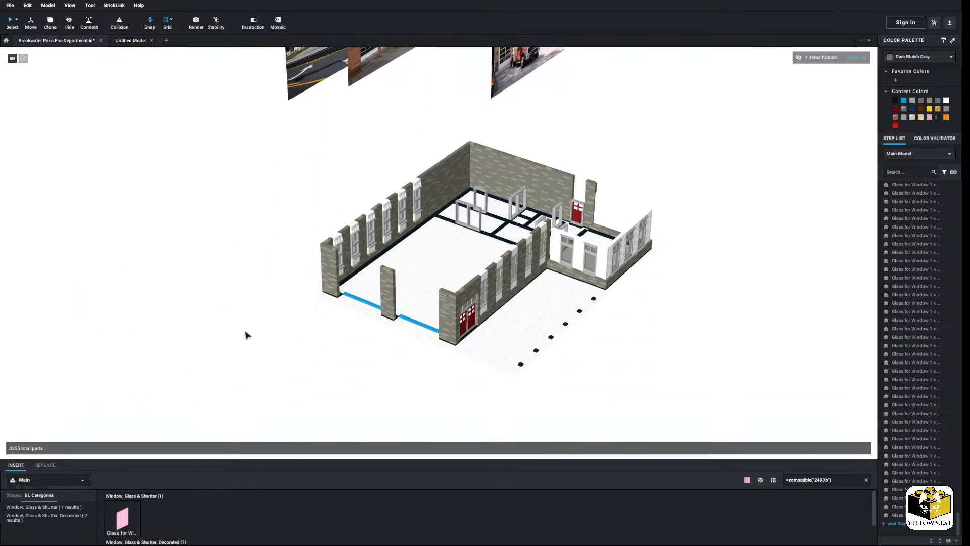
# Clear the part search and add the 1 x 2 modified plates with Pin Hole on End and Pin Hole on Bottom before the garage openings
pyautogui.scroll(5, 246, 334)
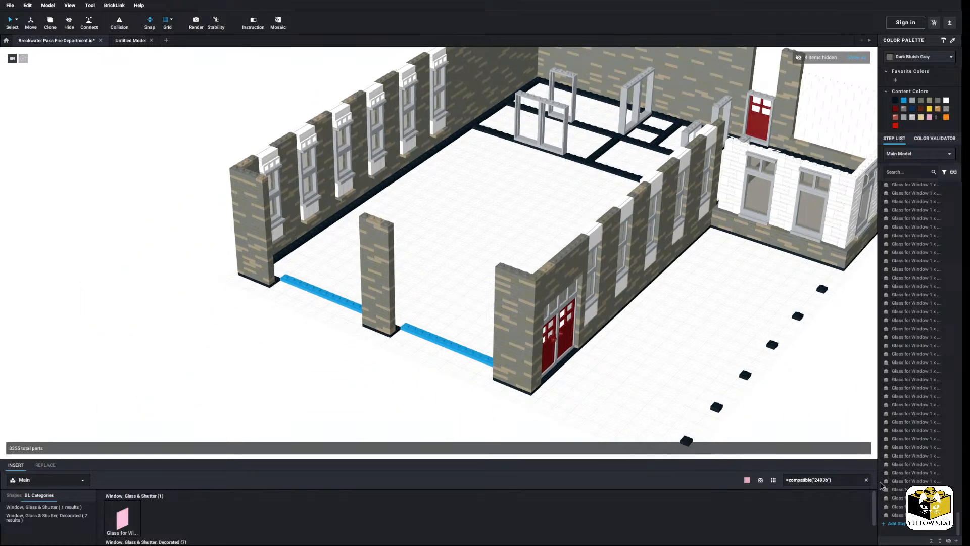
pyautogui.click(867, 479)
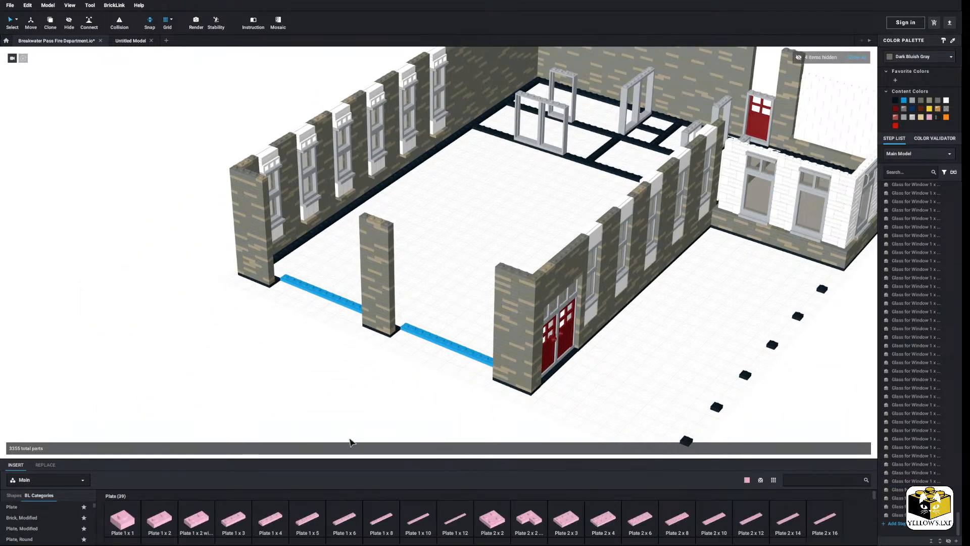
pyautogui.scroll(3, 310, 387)
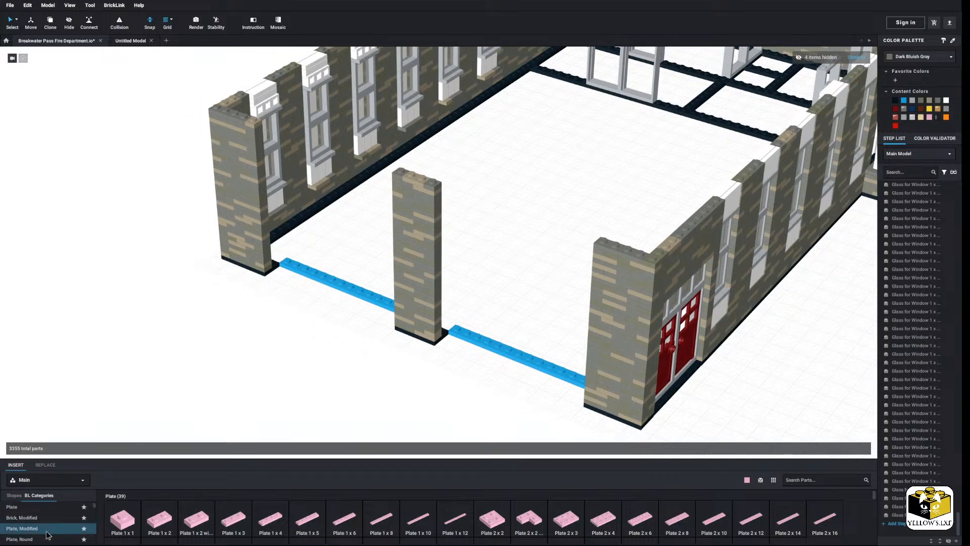
pyautogui.scroll(-3, 444, 525)
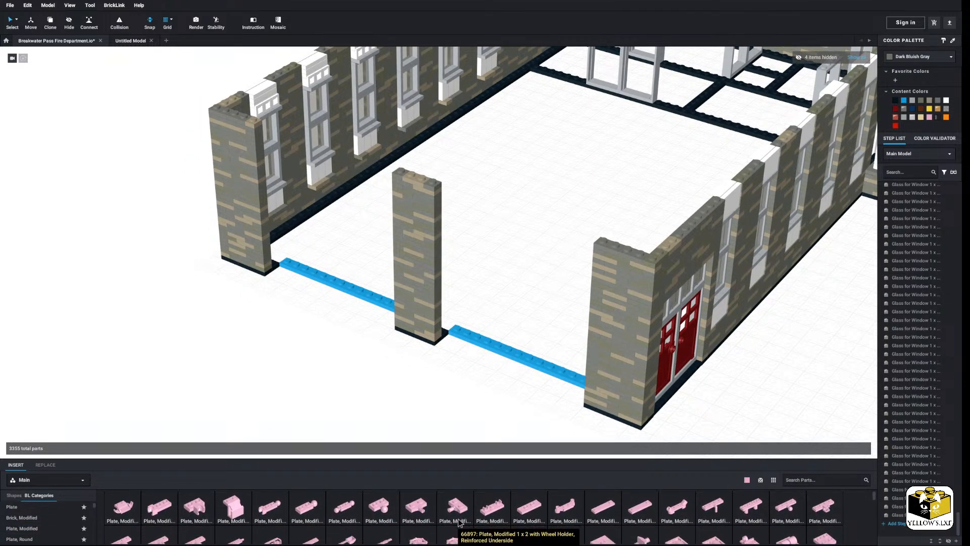
pyautogui.scroll(-4, 458, 523)
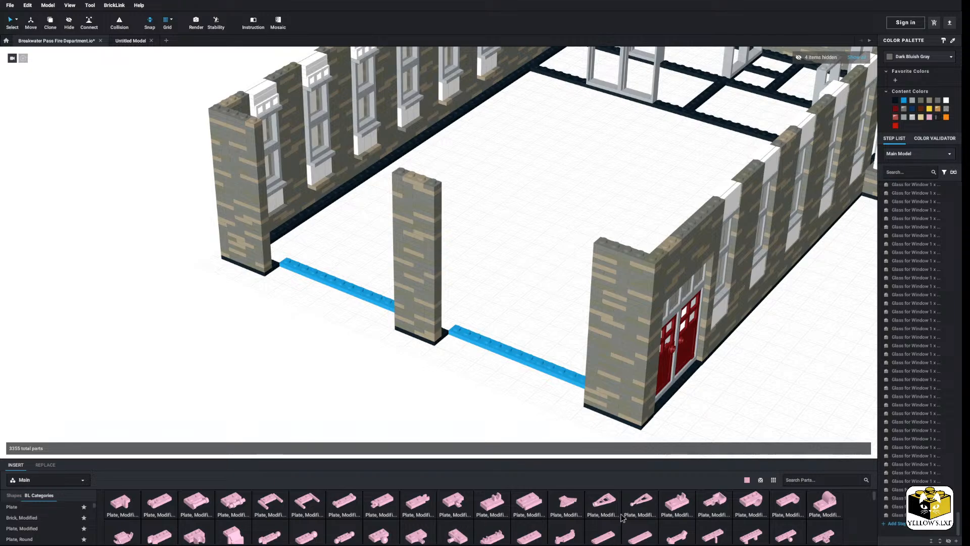
pyautogui.moveTo(752, 505); pyautogui.dragTo(299, 363)
pyautogui.moveTo(777, 500); pyautogui.dragTo(288, 338)
pyautogui.scroll(2, 373, 376)
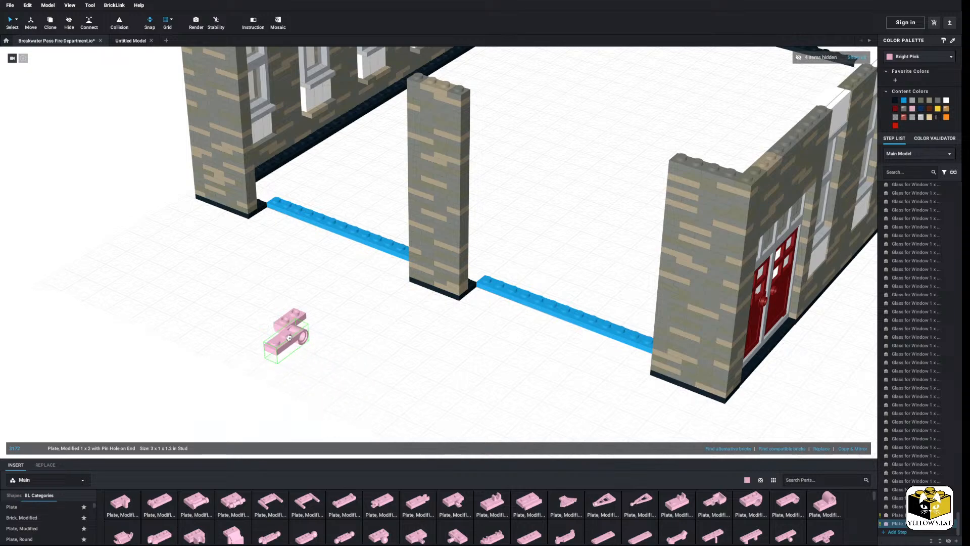
# Examine how the two pin-hole plates line up as a hinge from several angles
pyautogui.click(339, 378)
pyautogui.moveTo(340, 378); pyautogui.dragTo(324, 385, button='right')
pyautogui.moveTo(324, 385); pyautogui.dragTo(401, 357, button='middle')
pyautogui.moveTo(388, 369); pyautogui.dragTo(395, 388, button='right')
pyautogui.scroll(2, 374, 374)
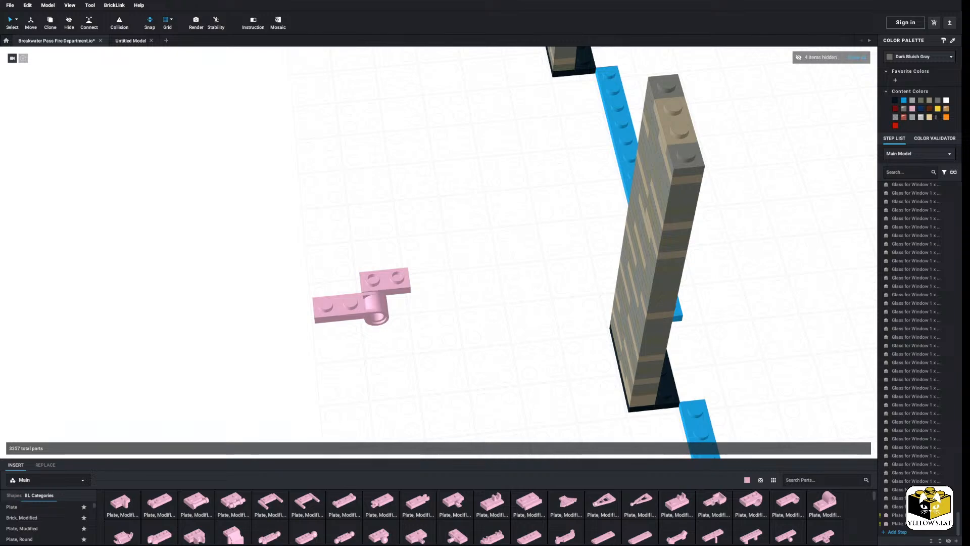
pyautogui.scroll(-2, 381, 233)
pyautogui.moveTo(381, 233); pyautogui.dragTo(383, 210, button='right')
pyautogui.scroll(3, 411, 230)
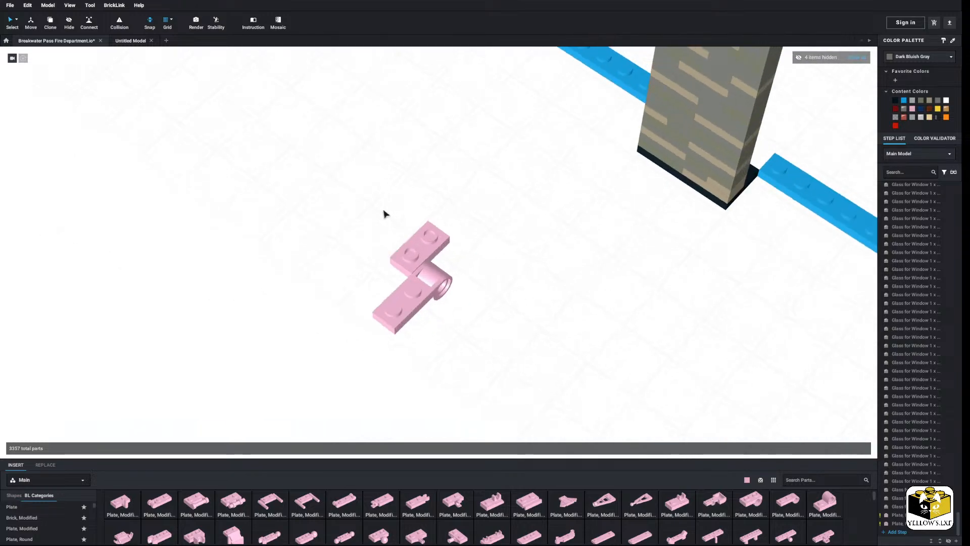
# Find the Technic, Pin category and insert a Technic pin next to the two pin-hole plates
pyautogui.scroll(-10, 44, 515)
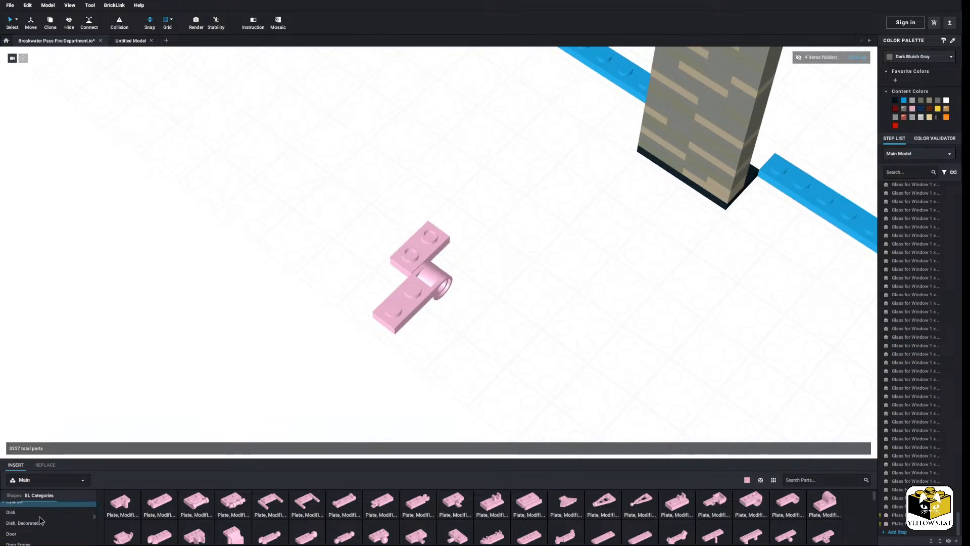
pyautogui.scroll(-5, 44, 515)
pyautogui.scroll(-6, 44, 514)
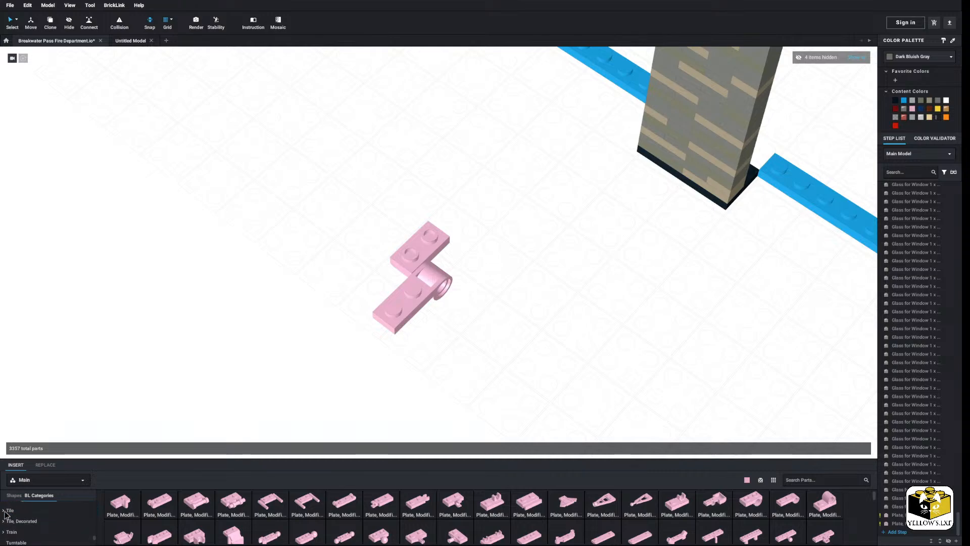
pyautogui.scroll(1, 23, 515)
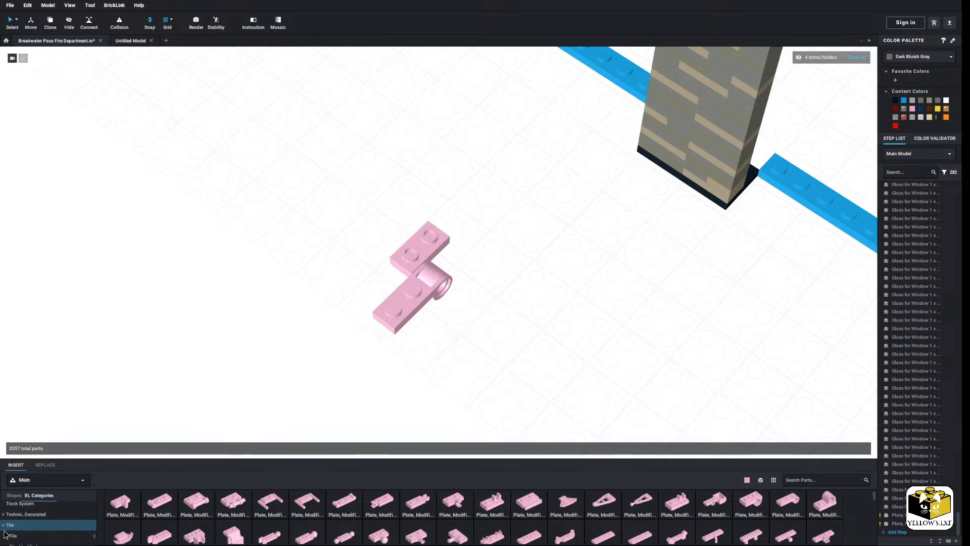
pyautogui.click(6, 527)
pyautogui.scroll(2, 30, 525)
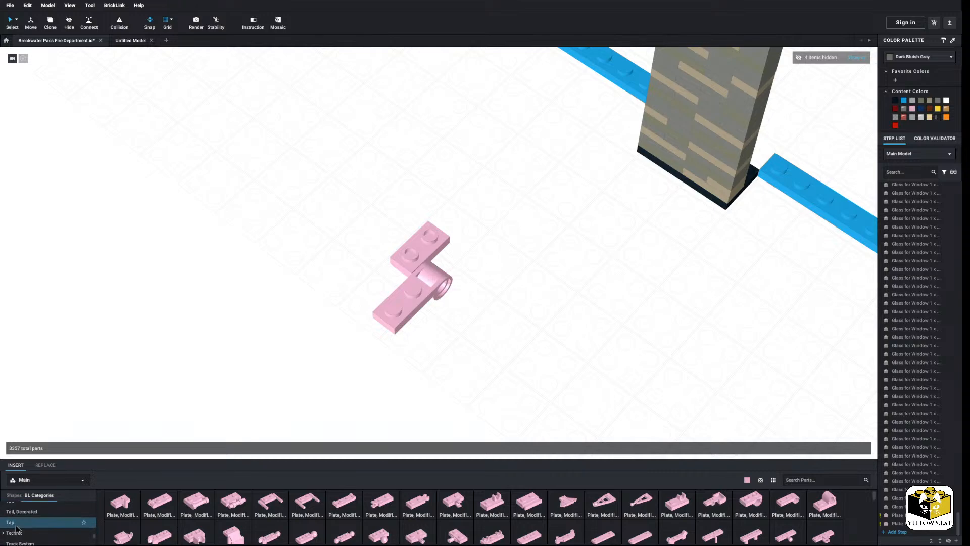
pyautogui.click(22, 524)
pyautogui.scroll(-5, 30, 525)
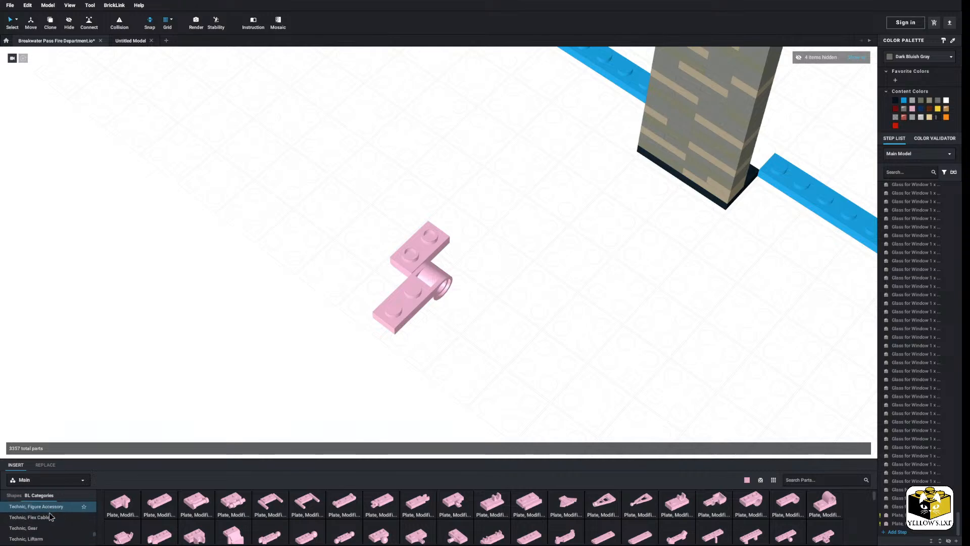
pyautogui.click(46, 526)
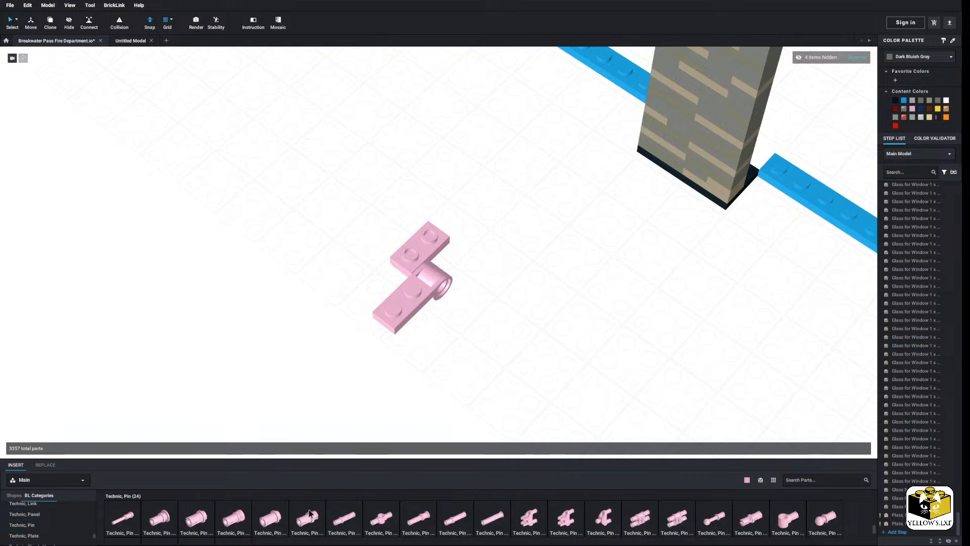
pyautogui.scroll(-1, 310, 516)
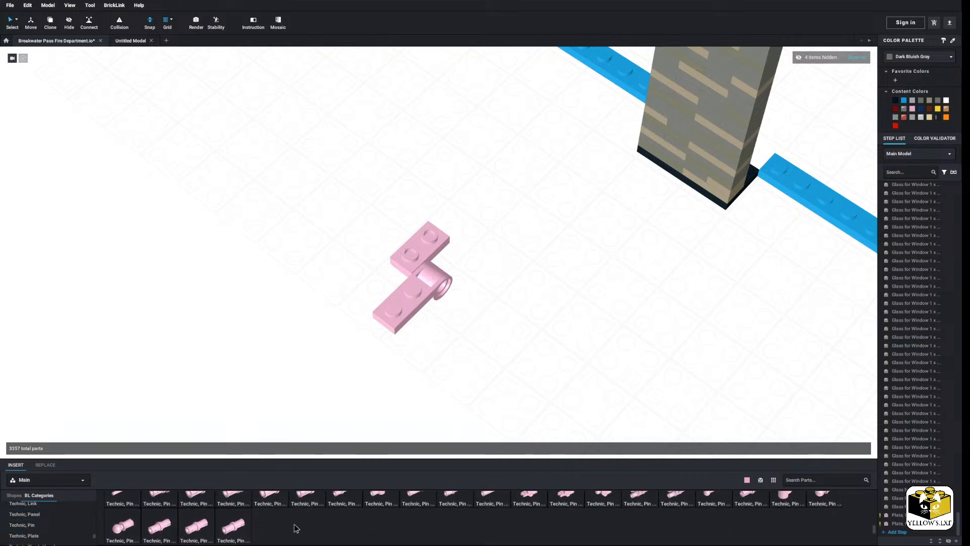
pyautogui.click(277, 266)
# Move both pin-hole plates onto the Technic pin so the three parts form a hinge
pyautogui.moveTo(428, 289); pyautogui.dragTo(281, 279)
pyautogui.moveTo(405, 275); pyautogui.dragTo(271, 253)
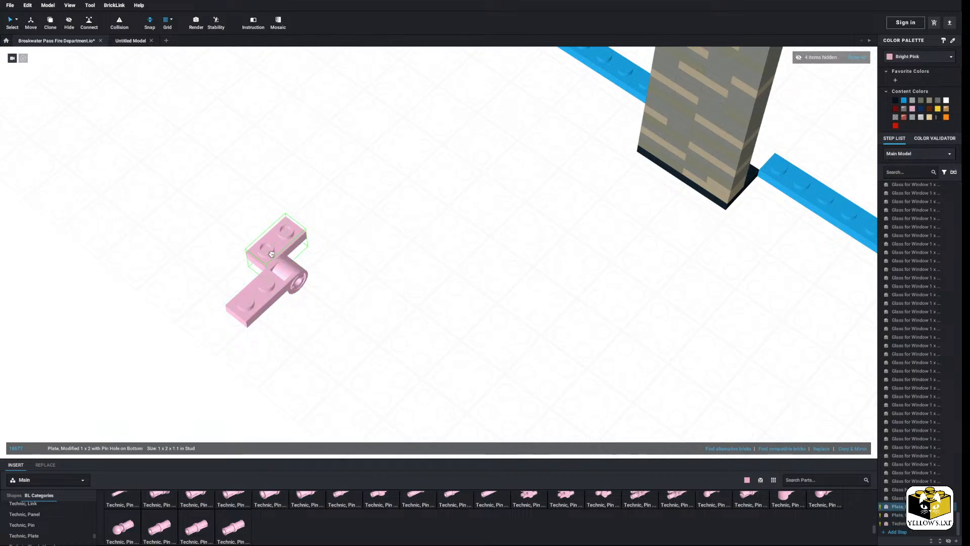
pyautogui.click(232, 248)
pyautogui.moveTo(232, 248); pyautogui.dragTo(185, 245, button='right')
pyautogui.moveTo(185, 244); pyautogui.dragTo(228, 287, button='middle')
pyautogui.scroll(2, 202, 288)
pyautogui.moveTo(201, 288)
pyautogui.mouseDown(button='right')
pyautogui.moveTo(194, 272)
pyautogui.moveTo(197, 292)
pyautogui.mouseUp(button='right')
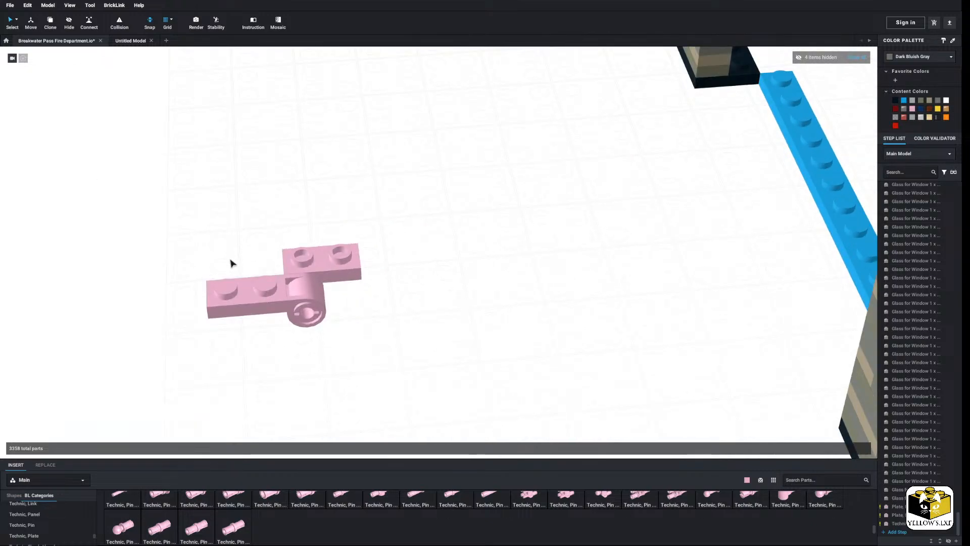
# Color the Technic pin and both pin-hole plates Light Bluish Gray
pyautogui.moveTo(230, 263); pyautogui.dragTo(234, 249, button='right')
pyautogui.moveTo(234, 249); pyautogui.dragTo(217, 199, button='middle')
pyautogui.click(360, 309)
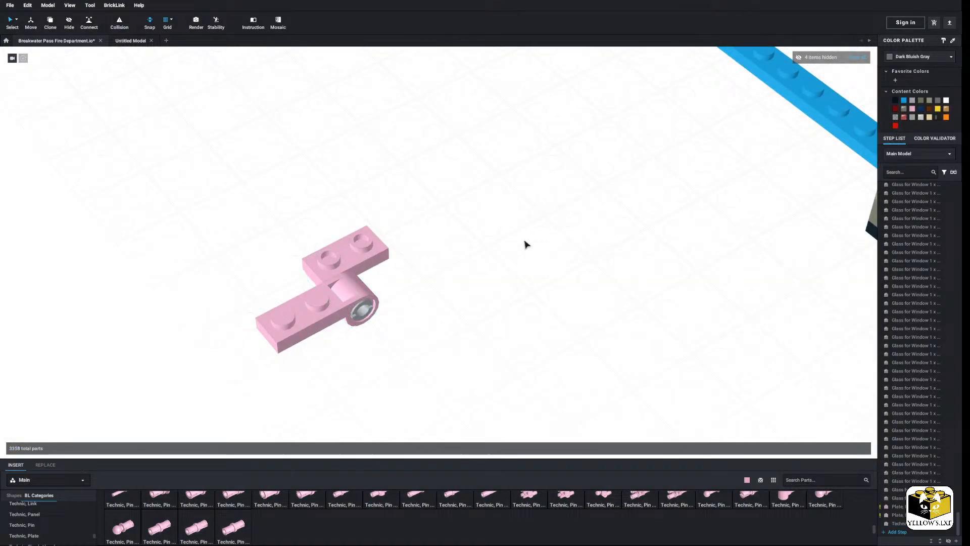
pyautogui.click(347, 273)
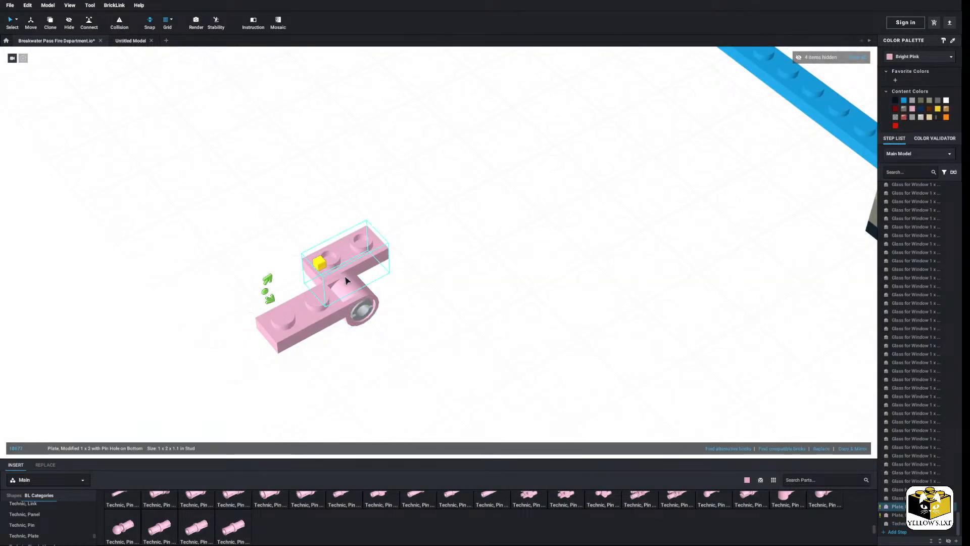
pyautogui.keyDown('ctrl'); pyautogui.click(317, 304); pyautogui.keyUp('ctrl')
pyautogui.click(920, 57)
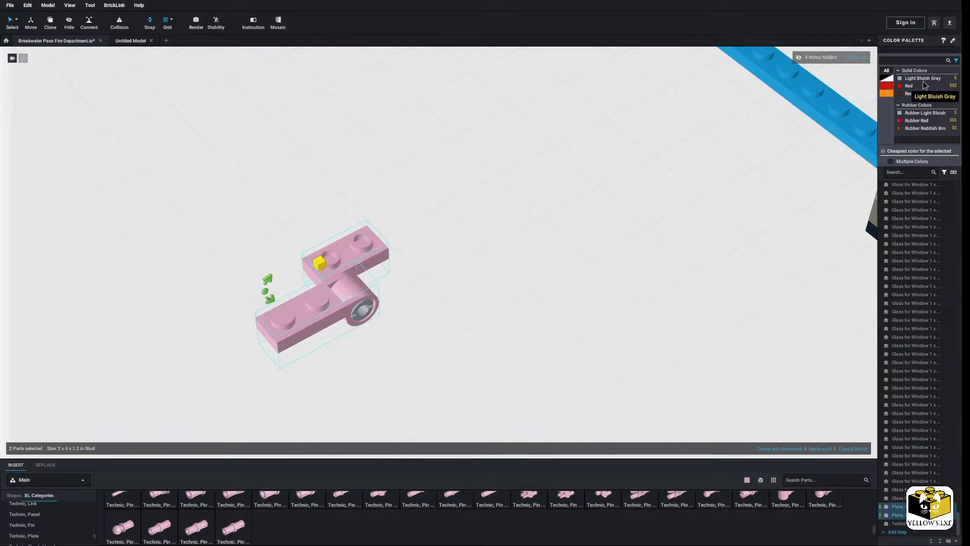
pyautogui.click(923, 80)
pyautogui.click(546, 267)
# Select the whole three-part hinge and place a mirrored copy against it
pyautogui.scroll(-3, 444, 252)
pyautogui.doubleClick(370, 280)
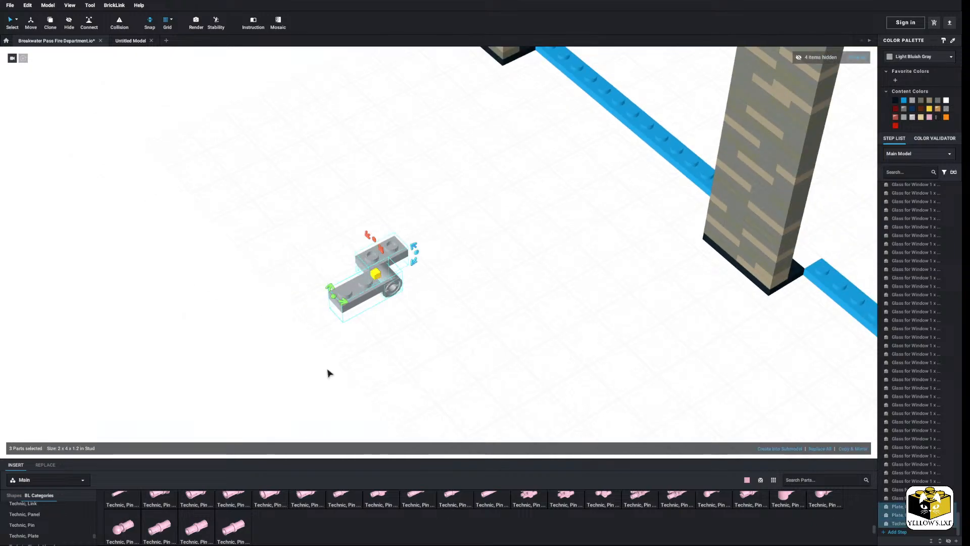
pyautogui.moveTo(330, 373); pyautogui.dragTo(448, 369, button='right')
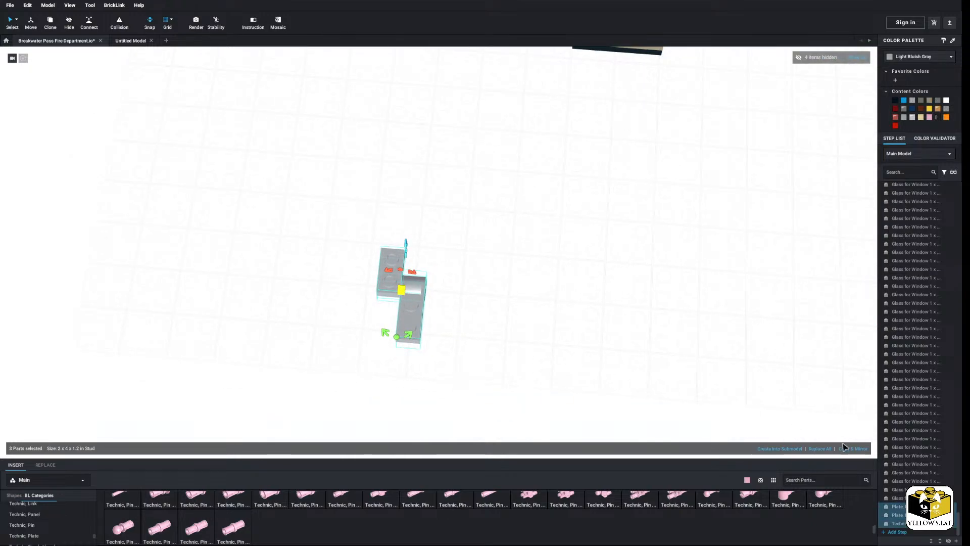
pyautogui.click(856, 449)
pyautogui.moveTo(445, 320); pyautogui.dragTo(379, 268)
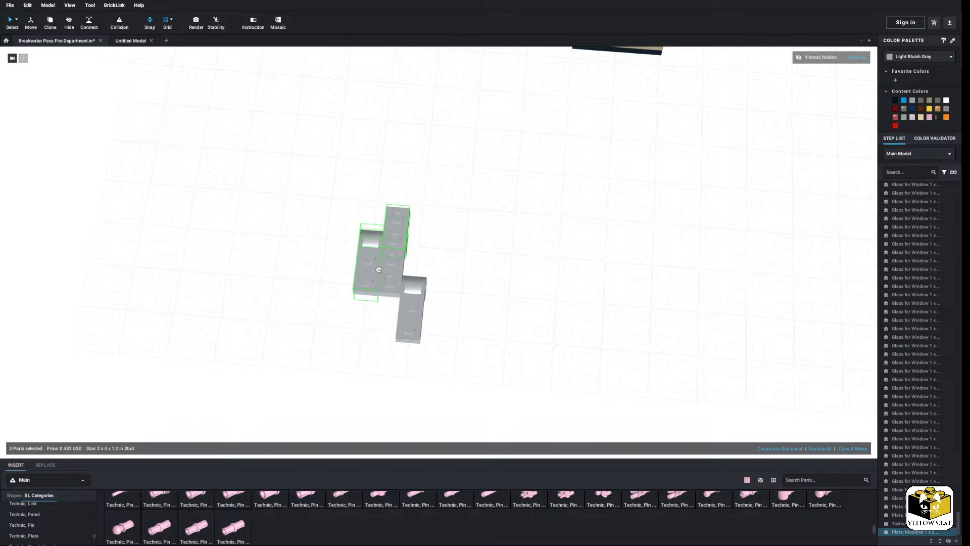
pyautogui.click(483, 281)
# Reposition the mirrored hinge beside the original and check the spacing against the garage openings
pyautogui.moveTo(483, 281); pyautogui.dragTo(451, 251, button='right')
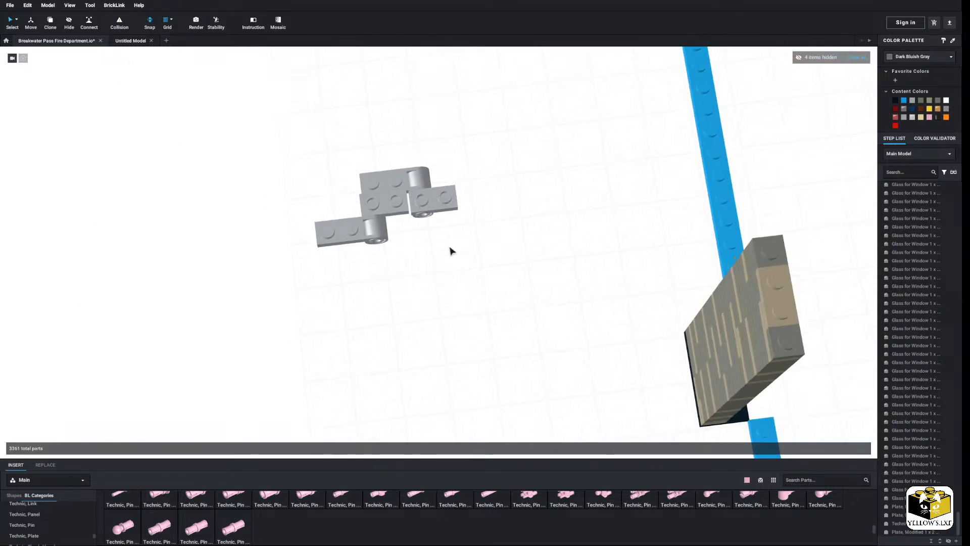
pyautogui.click(426, 199)
pyautogui.moveTo(426, 199); pyautogui.dragTo(491, 265, button='right')
pyautogui.moveTo(491, 265); pyautogui.dragTo(401, 226)
pyautogui.click(502, 260)
pyautogui.scroll(3, 502, 259)
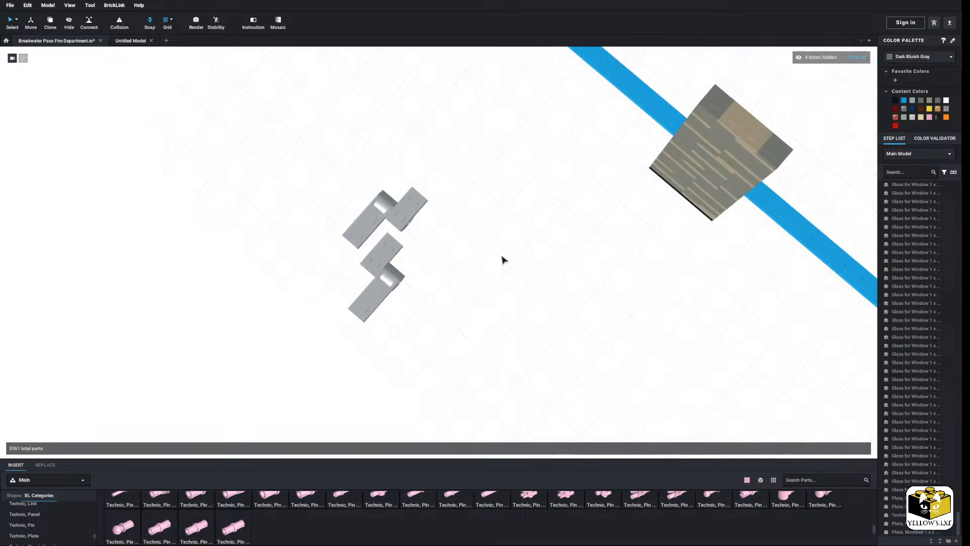
pyautogui.moveTo(502, 257); pyautogui.dragTo(457, 284, button='middle')
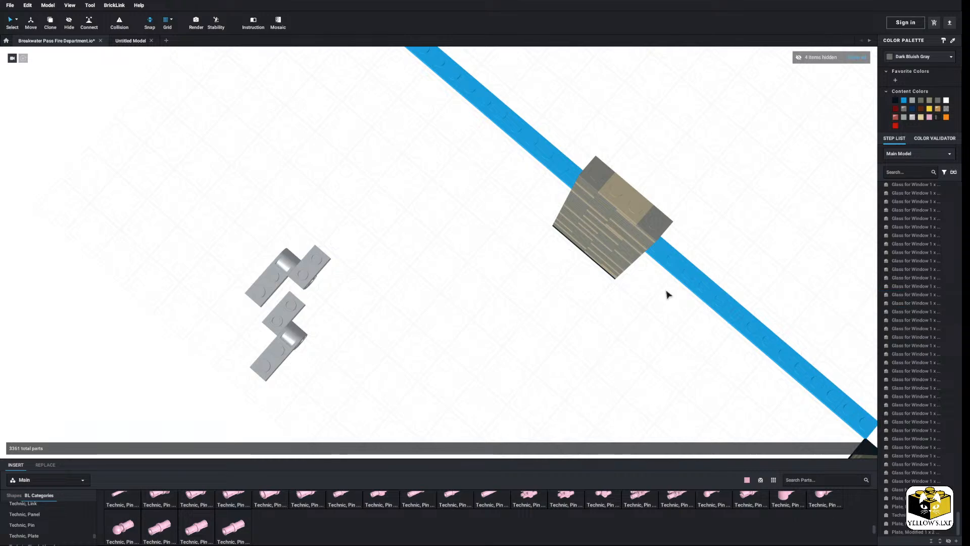
pyautogui.moveTo(415, 331); pyautogui.dragTo(384, 301, button='right')
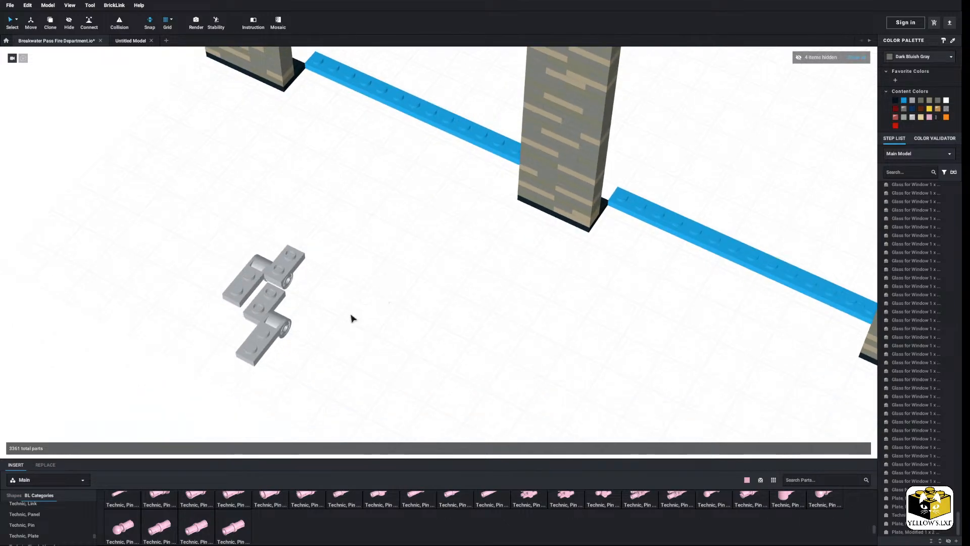
# Place two 2 x 3 tiles side by side over the hinge plates
pyautogui.scroll(-3, 40, 515)
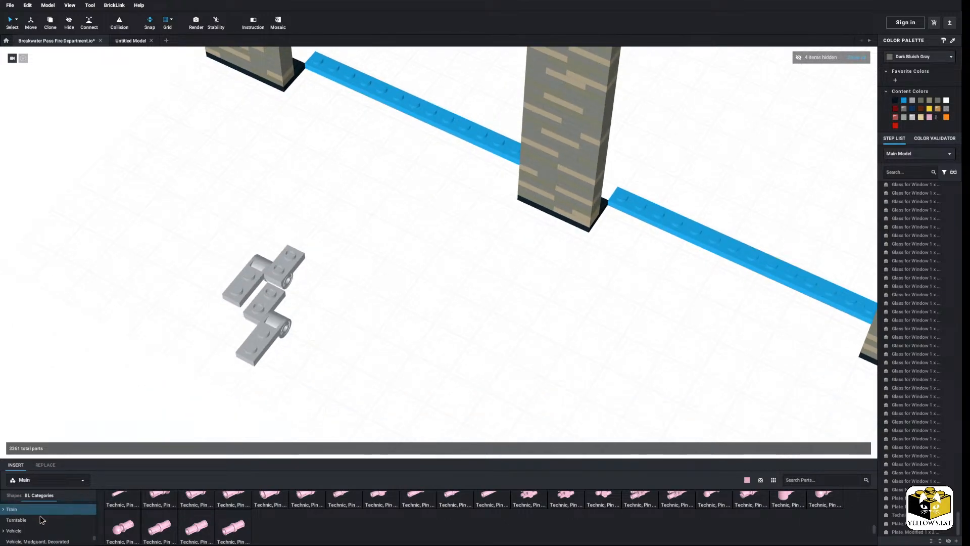
pyautogui.click(40, 519)
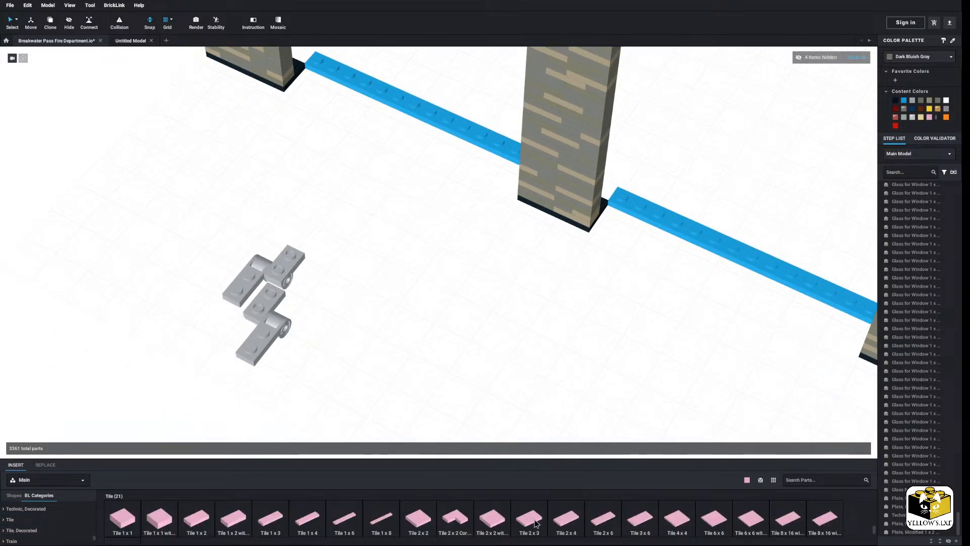
pyautogui.moveTo(535, 524); pyautogui.dragTo(241, 327)
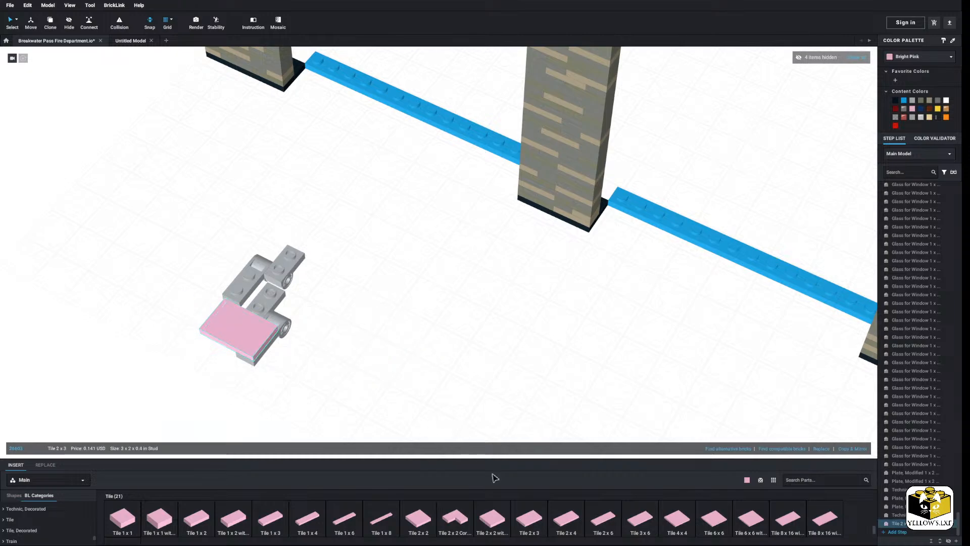
pyautogui.moveTo(534, 525); pyautogui.dragTo(274, 294)
# Delete the mirrored hinge and both 2 x 3 tiles
pyautogui.click(268, 275)
pyautogui.rightClick(258, 263)
pyautogui.click(276, 295)
pyautogui.rightClick(247, 329)
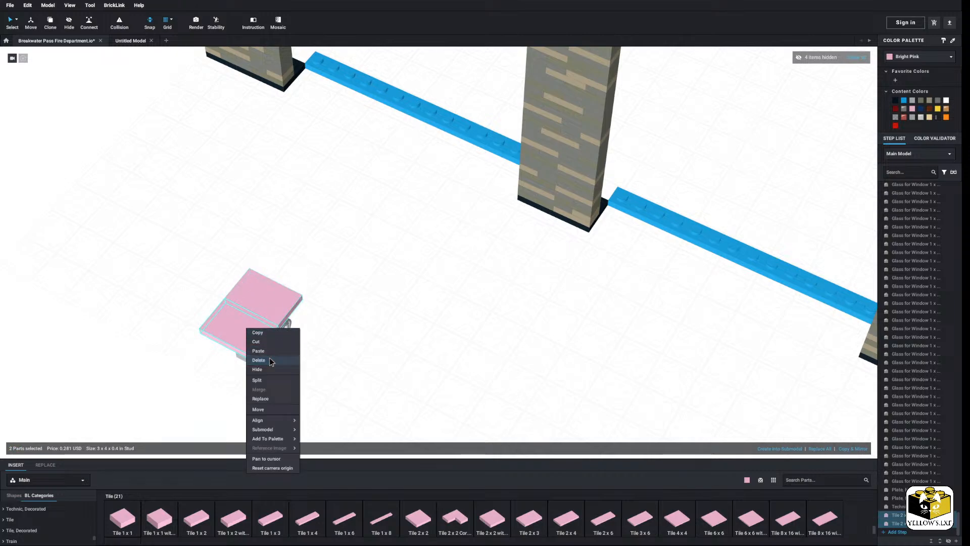
pyautogui.click(271, 359)
# Cover the remaining hinge with two adjoining Bright Pink 2 x 4 tiles, one on each plate
pyautogui.click(565, 521)
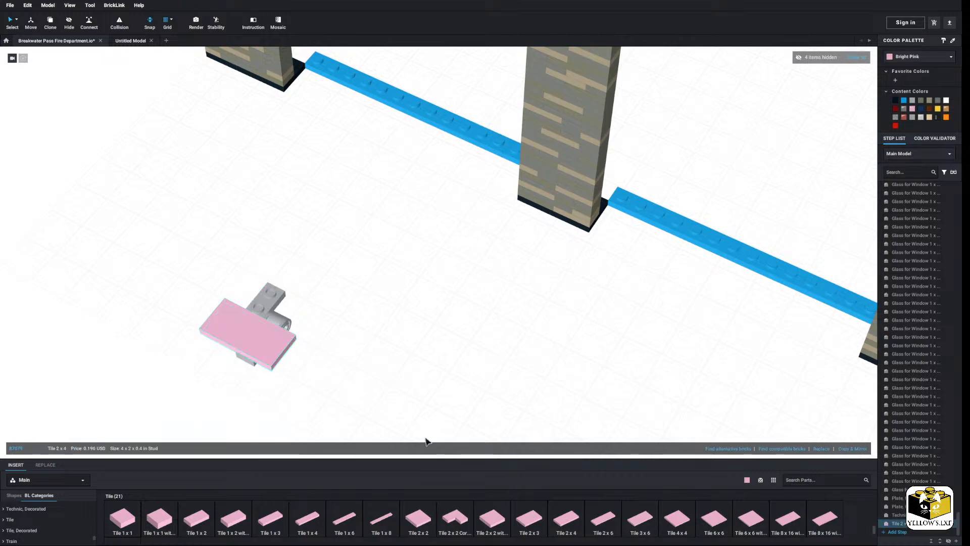
pyautogui.click(567, 520)
pyautogui.click(268, 303)
pyautogui.click(398, 299)
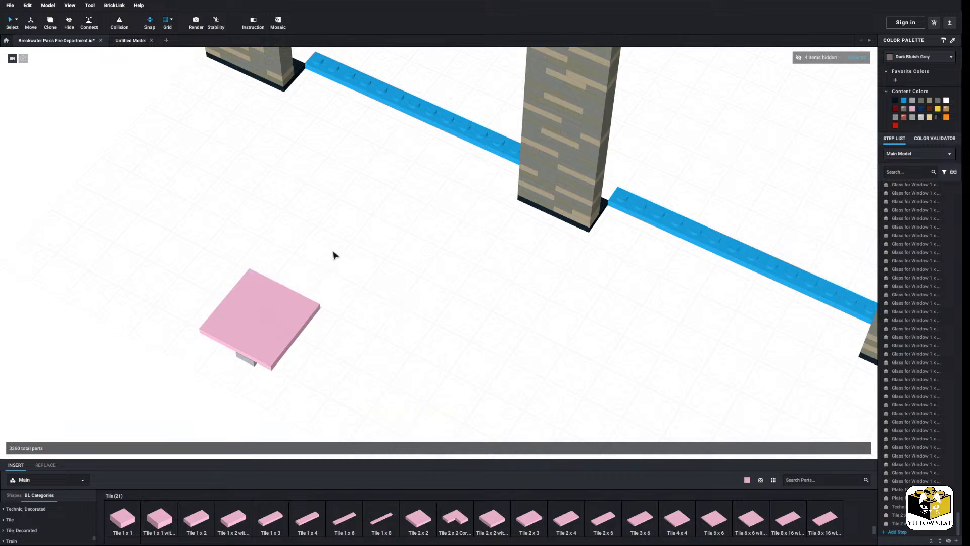
# Select the hinge with its two tiles and rotate the assembly upright like a door panel
pyautogui.moveTo(333, 252); pyautogui.dragTo(187, 385)
pyautogui.press('Up')
pyautogui.press('Down')
pyautogui.press('Down')
pyautogui.click(284, 383)
# Duplicate the Light Bluish Gray 1 x 2 plate with pin hole and place the copy on the upper tile beside the hinge
pyautogui.moveTo(283, 382); pyautogui.dragTo(311, 435, button='right')
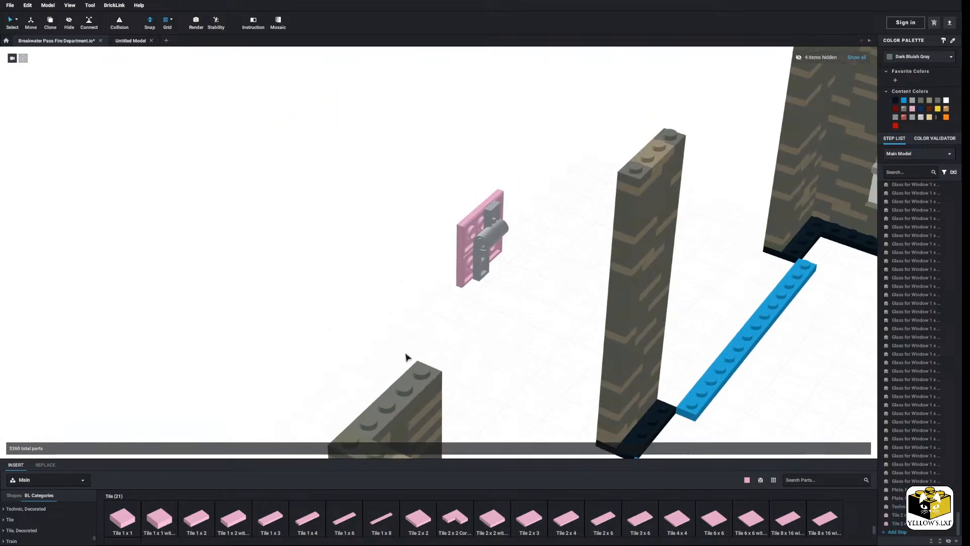
pyautogui.scroll(2, 406, 356)
pyautogui.click(519, 257)
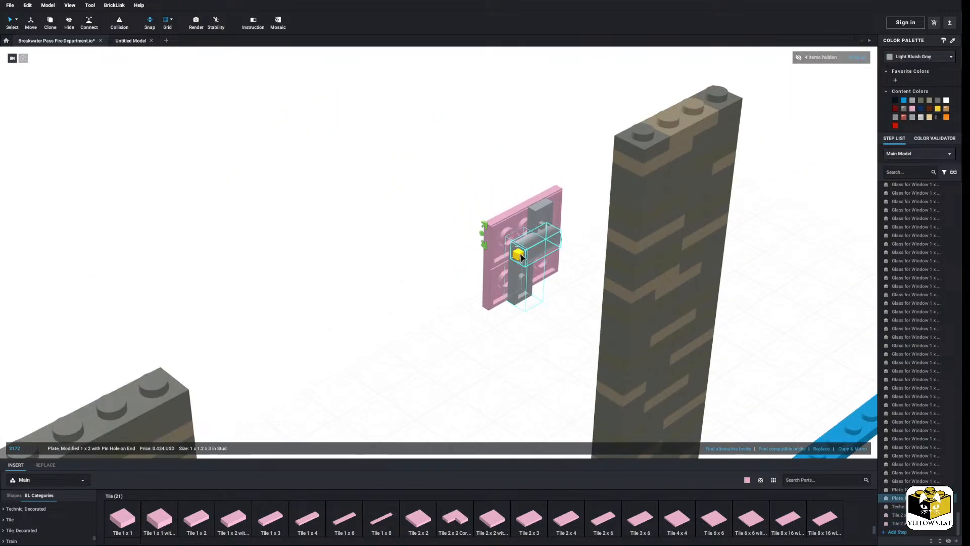
pyautogui.rightClick(524, 286)
pyautogui.click(531, 292)
pyautogui.rightClick(532, 316)
pyautogui.click(552, 339)
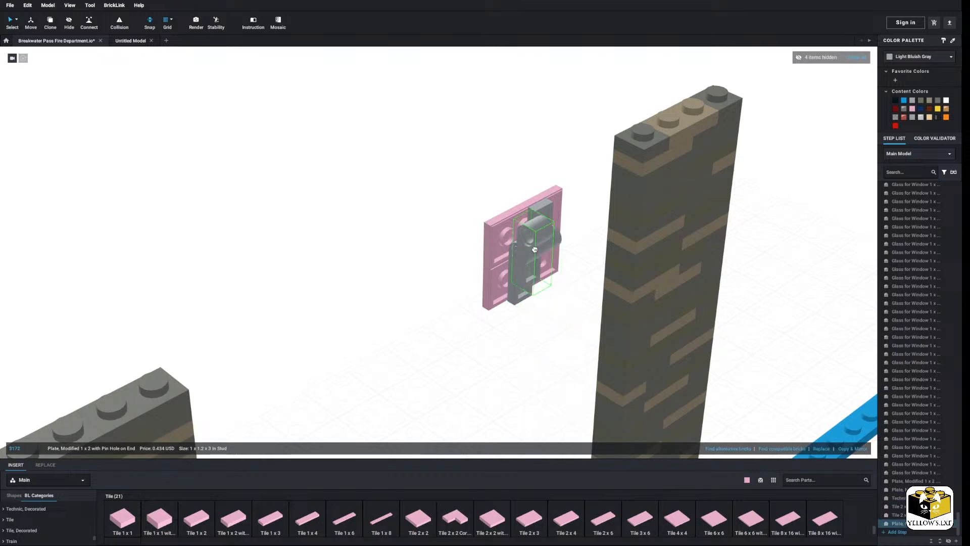
pyautogui.moveTo(535, 320); pyautogui.dragTo(513, 257, button='right')
pyautogui.click(519, 263)
# Select both Bright Pink 2 x 4 tiles and shift them one stud sideways relative to the hinge plates
pyautogui.keyDown('ctrl'); pyautogui.click(438, 242); pyautogui.keyUp('ctrl')
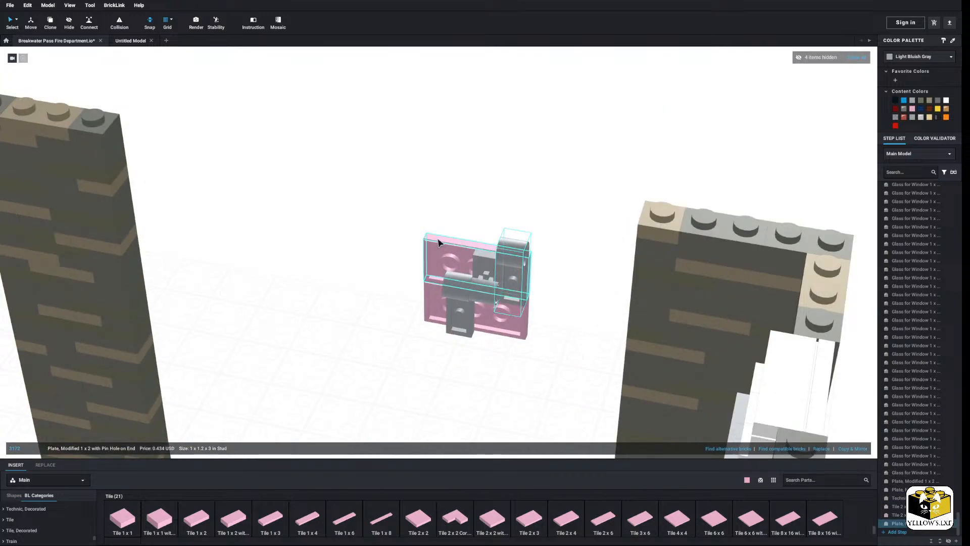
pyautogui.click(438, 243)
pyautogui.click(423, 294)
pyautogui.click(433, 282)
pyautogui.keyDown('ctrl'); pyautogui.click(432, 275); pyautogui.keyUp('ctrl')
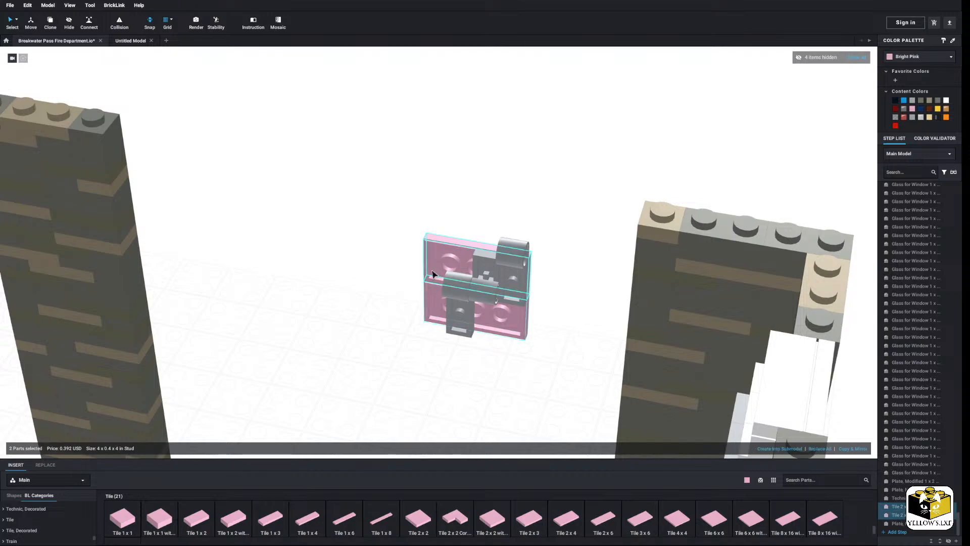
pyautogui.moveTo(432, 274); pyautogui.dragTo(457, 277)
pyautogui.click(429, 273)
# Compare the door section with the width of the garage opening, using its Dark Azure 1 x 12 plate as reference
pyautogui.scroll(-6, 394, 283)
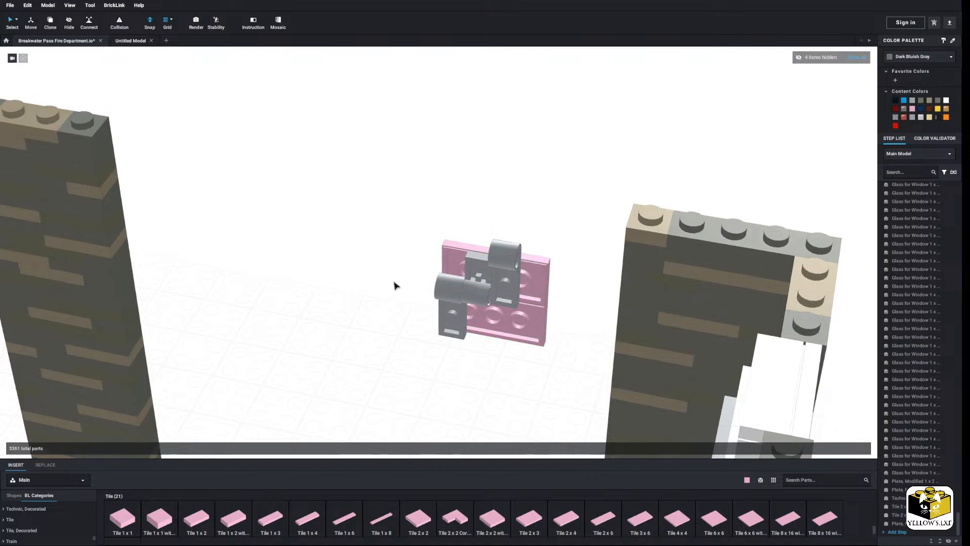
pyautogui.moveTo(377, 256); pyautogui.dragTo(358, 209, button='middle')
pyautogui.click(388, 293)
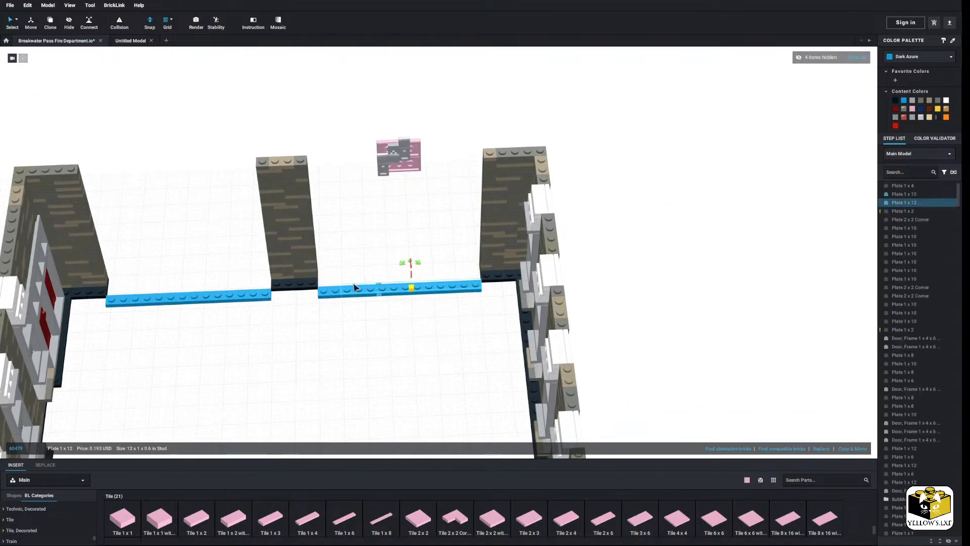
pyautogui.keyDown('ctrl'); pyautogui.click(335, 290); pyautogui.keyUp('ctrl')
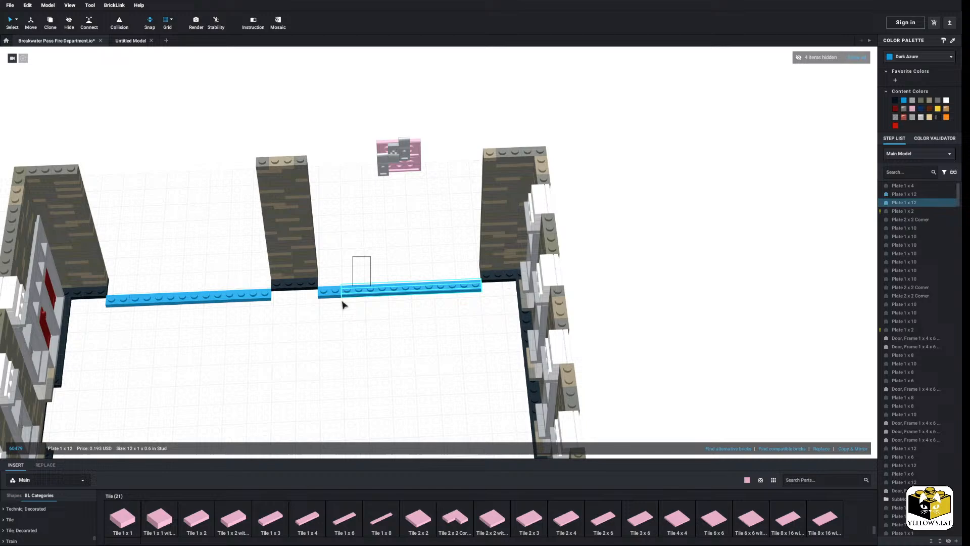
pyautogui.click(358, 239)
pyautogui.scroll(5, 359, 244)
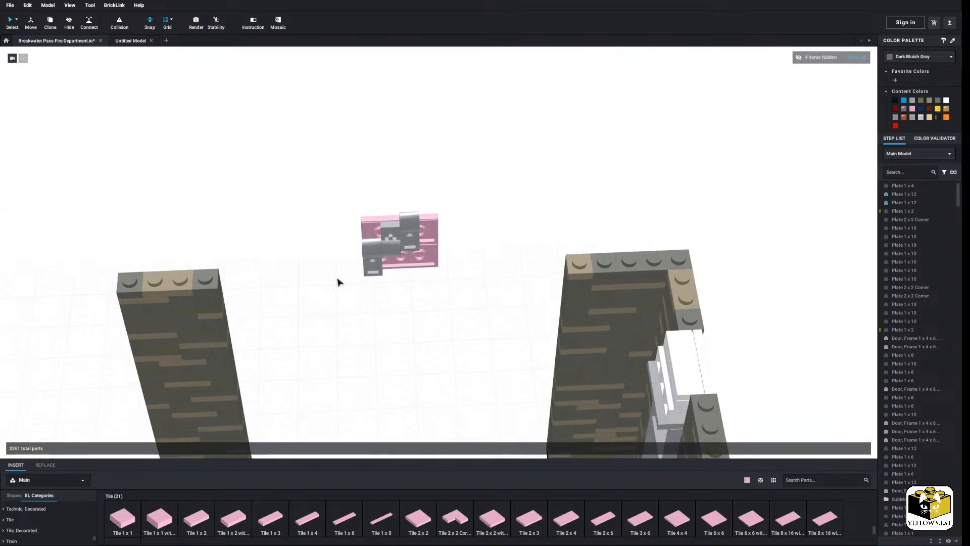
pyautogui.scroll(5, 337, 277)
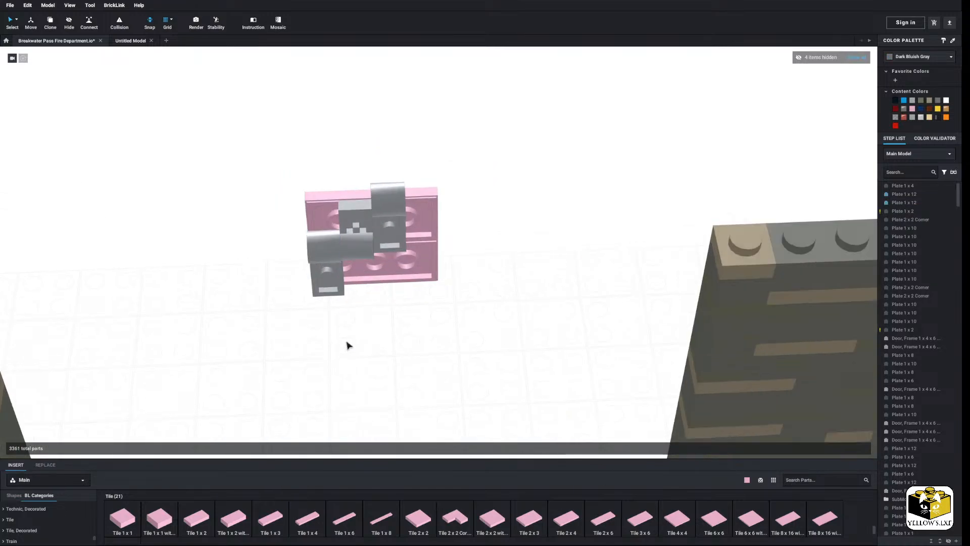
pyautogui.scroll(-3, 326, 338)
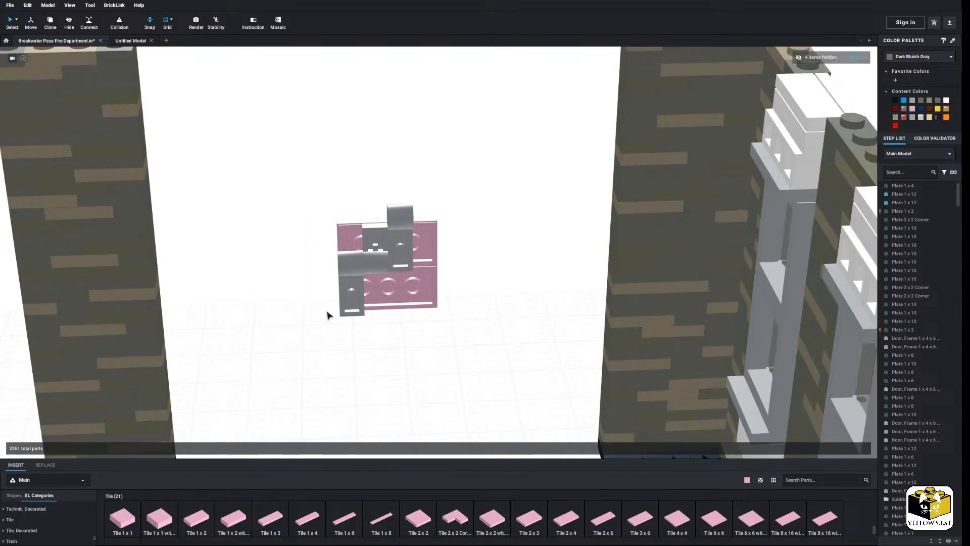
# Copy the Technic pin into the upper hinge plate and attach another 1 x 2 plate with pin hole to it
pyautogui.moveTo(327, 315); pyautogui.dragTo(342, 291, button='right')
pyautogui.rightClick(332, 274)
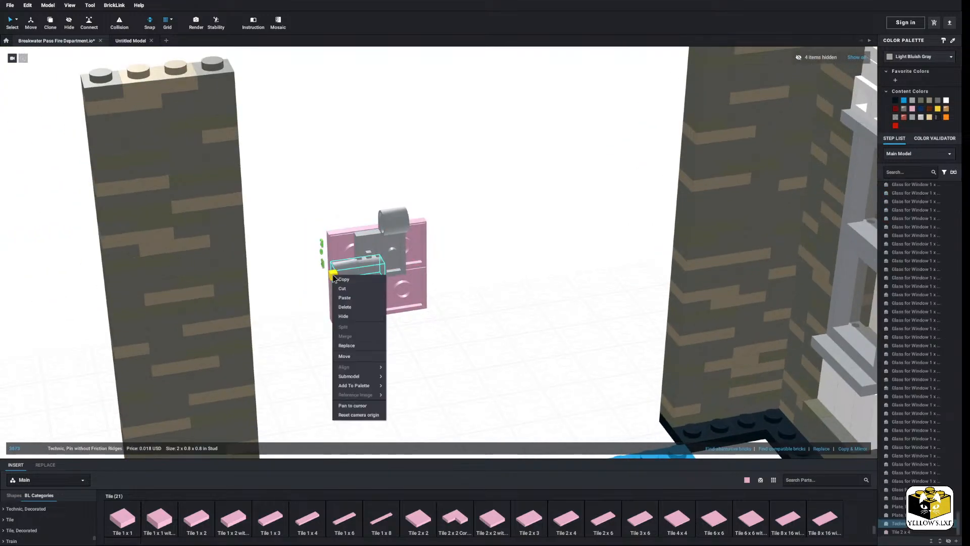
pyautogui.click(342, 279)
pyautogui.rightClick(317, 296)
pyautogui.click(344, 317)
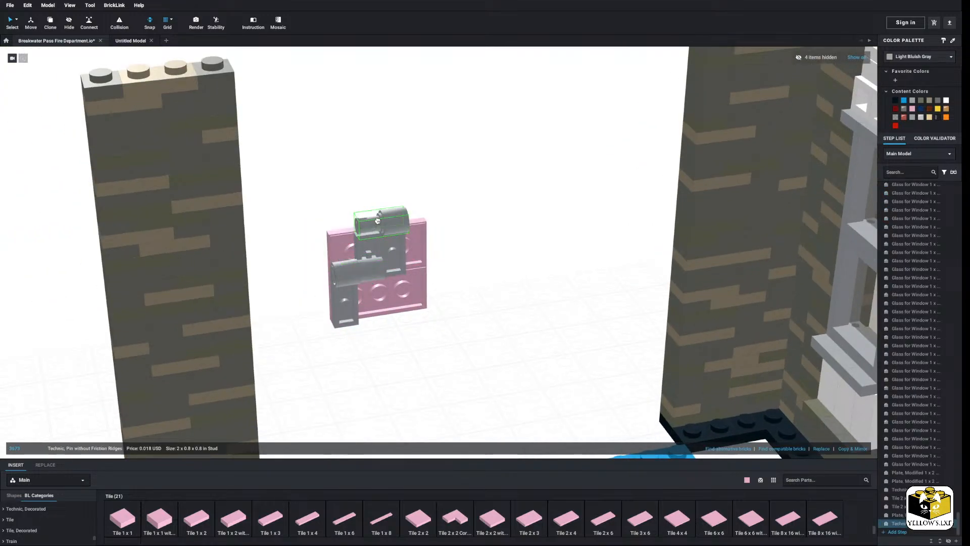
pyautogui.click(378, 222)
pyautogui.rightClick(493, 223)
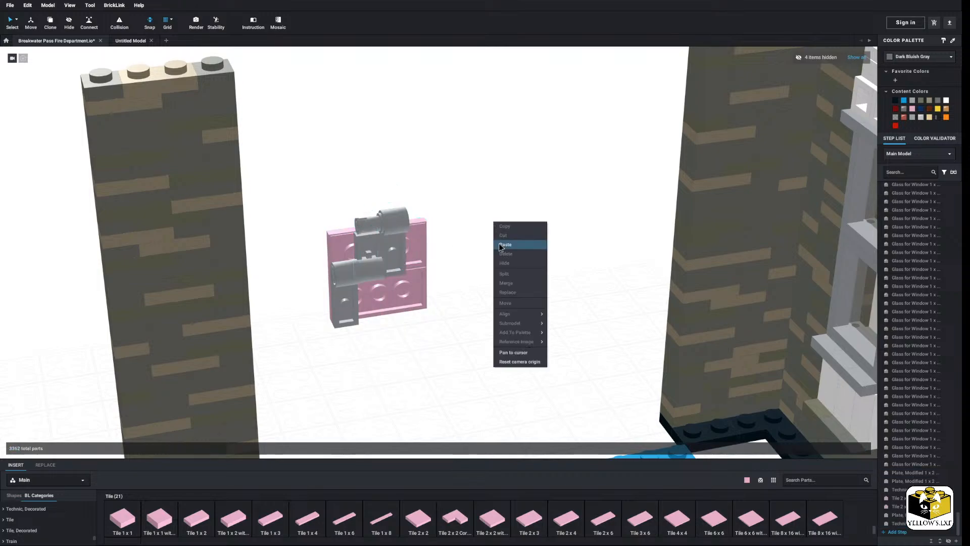
pyautogui.click(501, 245)
pyautogui.click(390, 376)
# Examine the extended hinge chain from both sides, checking how the pins and plates line up behind the tiles
pyautogui.scroll(-3, 394, 368)
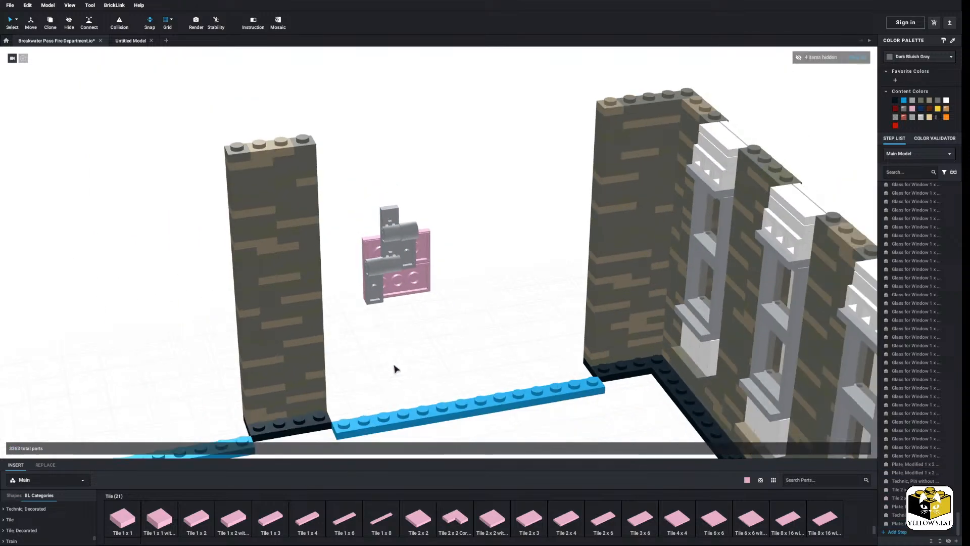
pyautogui.moveTo(394, 369)
pyautogui.mouseDown(button='right')
pyautogui.moveTo(409, 363)
pyautogui.moveTo(411, 372)
pyautogui.moveTo(396, 375)
pyautogui.mouseUp(button='right')
pyautogui.scroll(3, 395, 374)
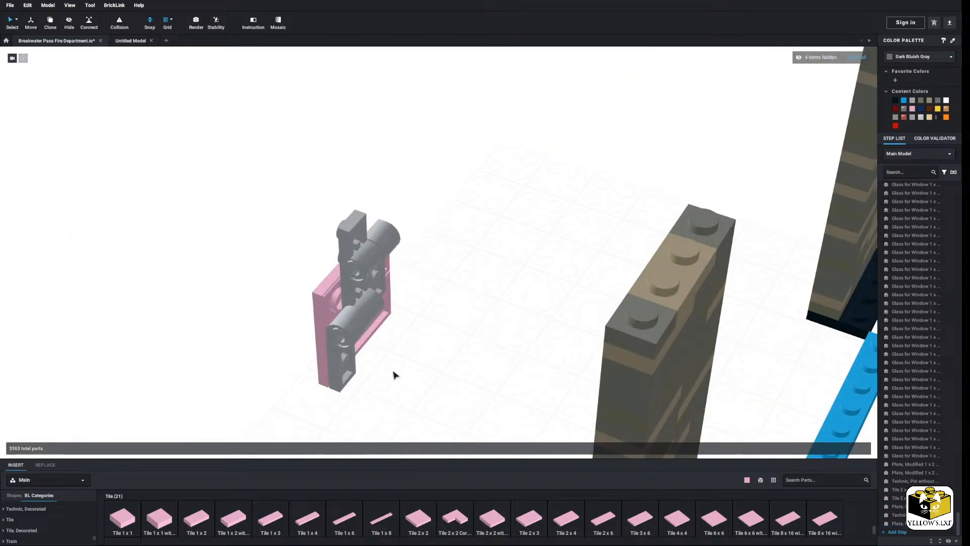
pyautogui.scroll(2, 395, 375)
pyautogui.moveTo(396, 374); pyautogui.dragTo(426, 362, button='middle')
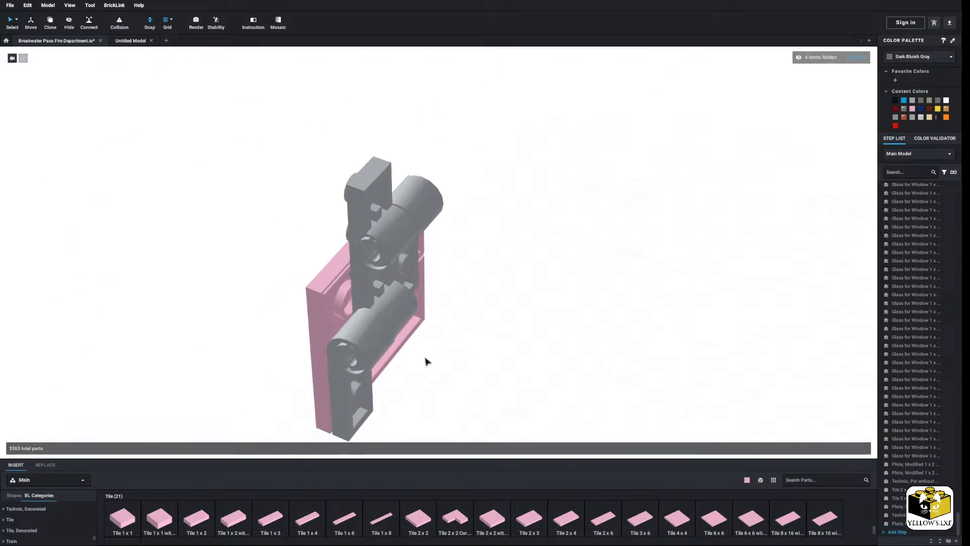
pyautogui.moveTo(426, 362); pyautogui.dragTo(378, 362, button='right')
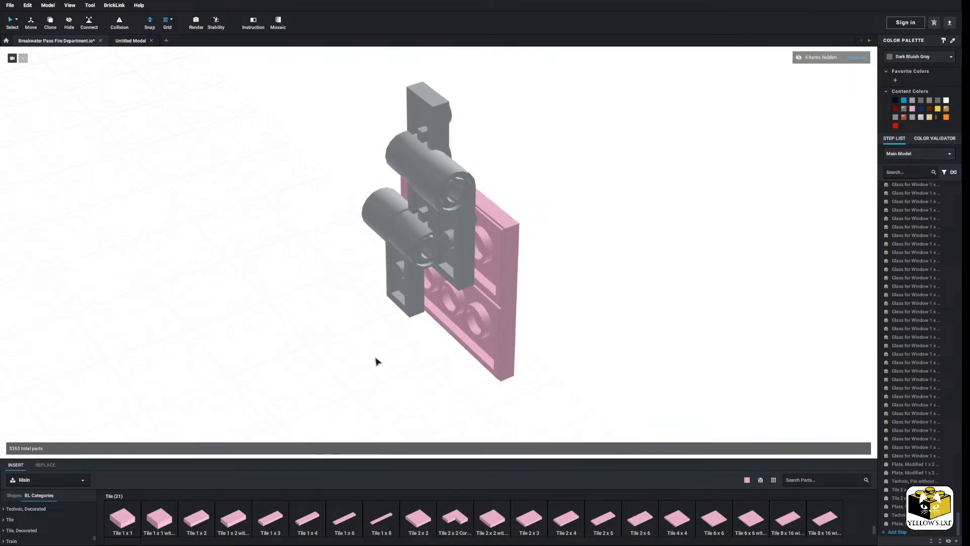
pyautogui.scroll(3, 542, 358)
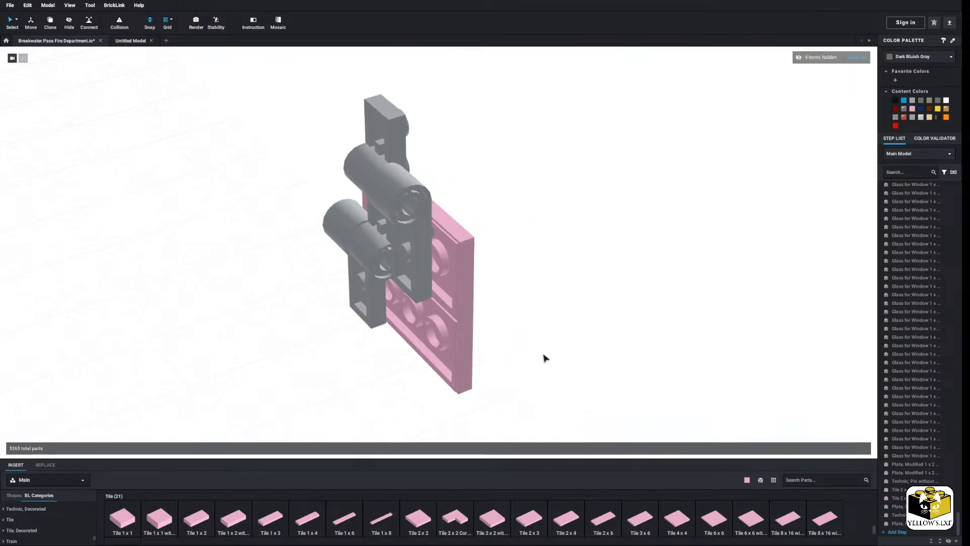
pyautogui.scroll(5, 56, 516)
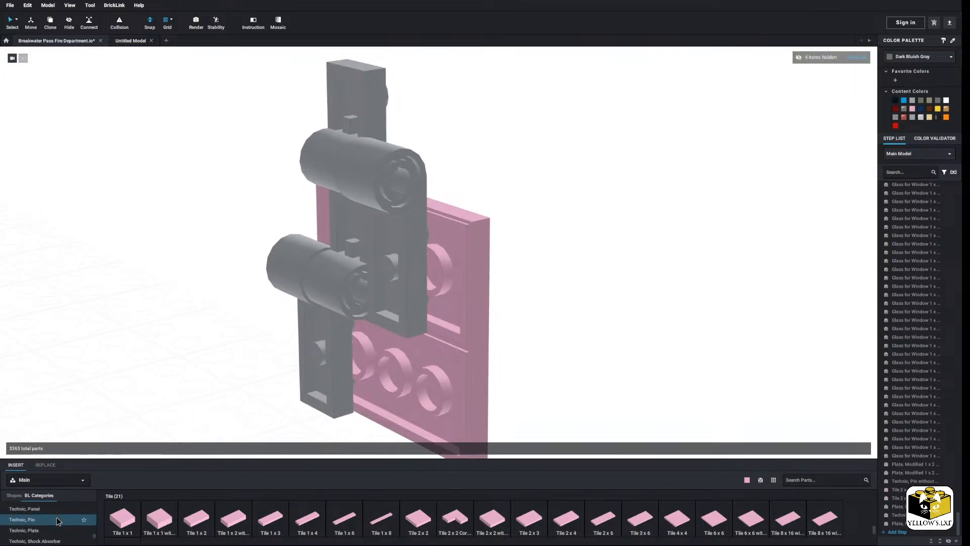
# Browse the Plate, Modified parts category for other pieces suitable for the hinge
pyautogui.click(70, 513)
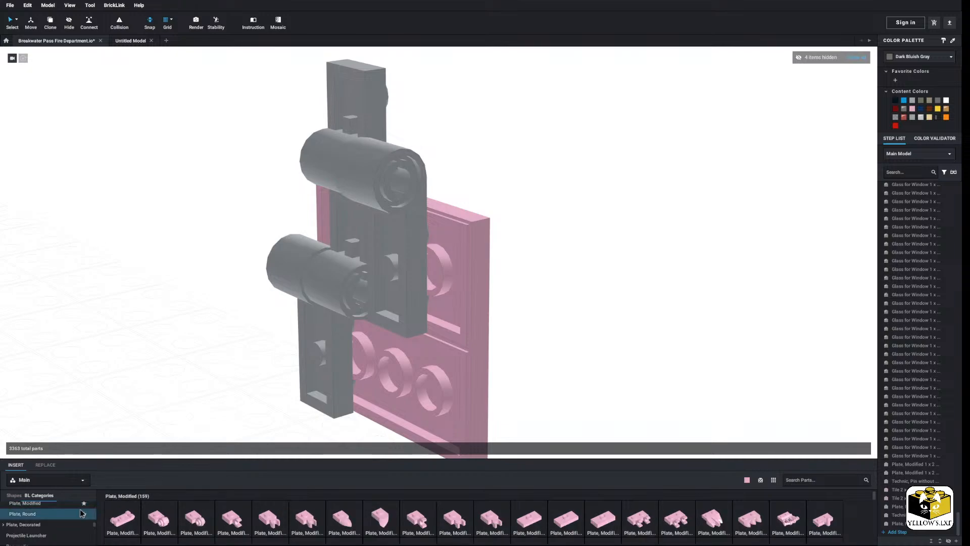
pyautogui.scroll(-5, 223, 520)
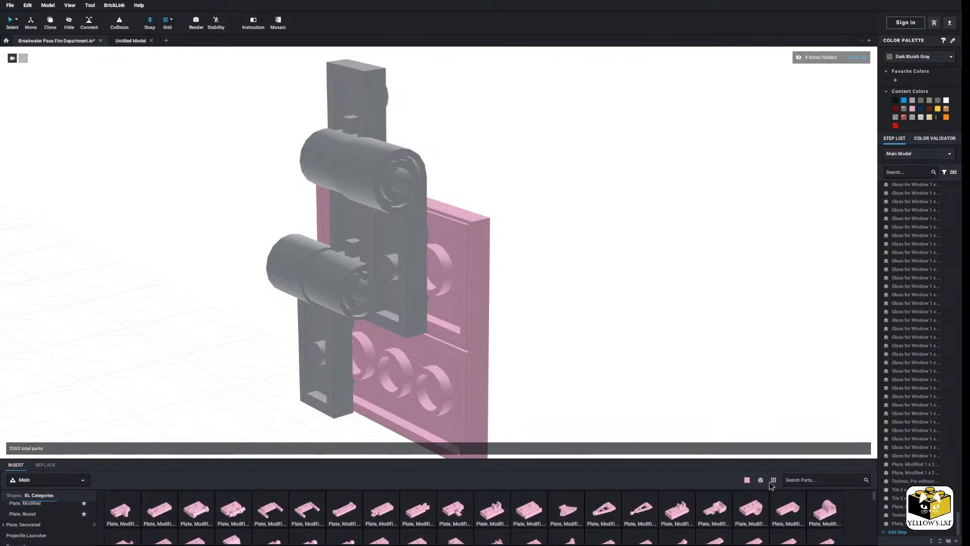
pyautogui.scroll(-2, 750, 523)
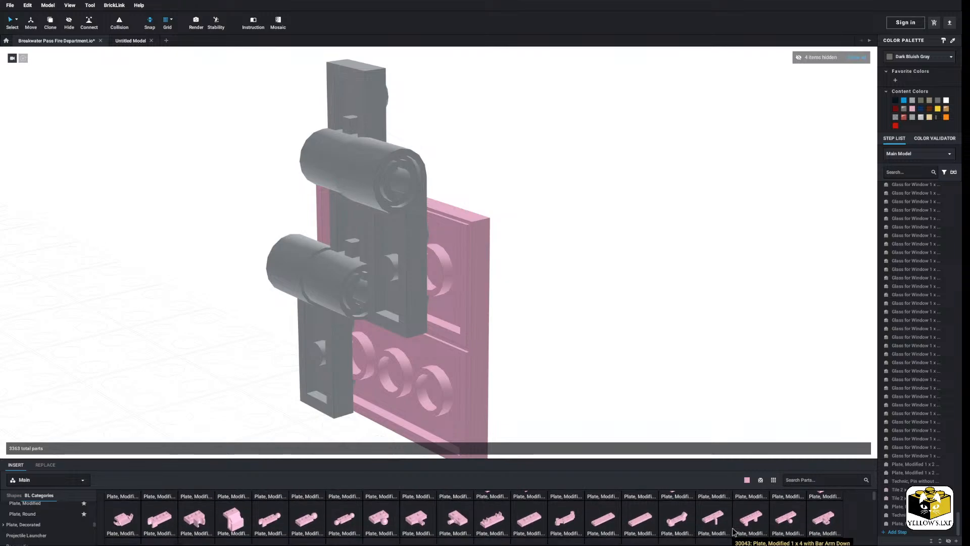
pyautogui.scroll(4, 732, 531)
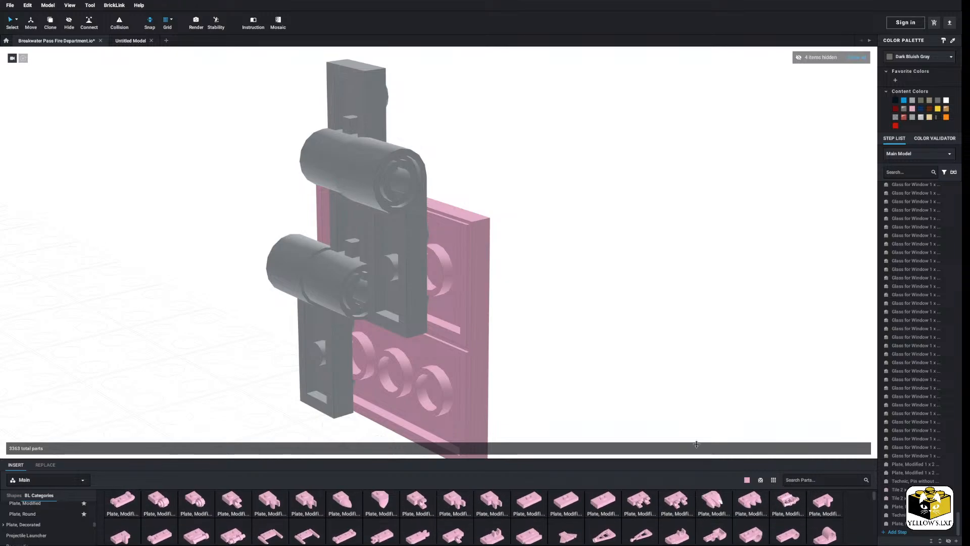
pyautogui.scroll(-3, 638, 363)
# Copy the hinge chain with its upper tile and place the seven-part copy above the original door section
pyautogui.moveTo(644, 364); pyautogui.dragTo(567, 390, button='right')
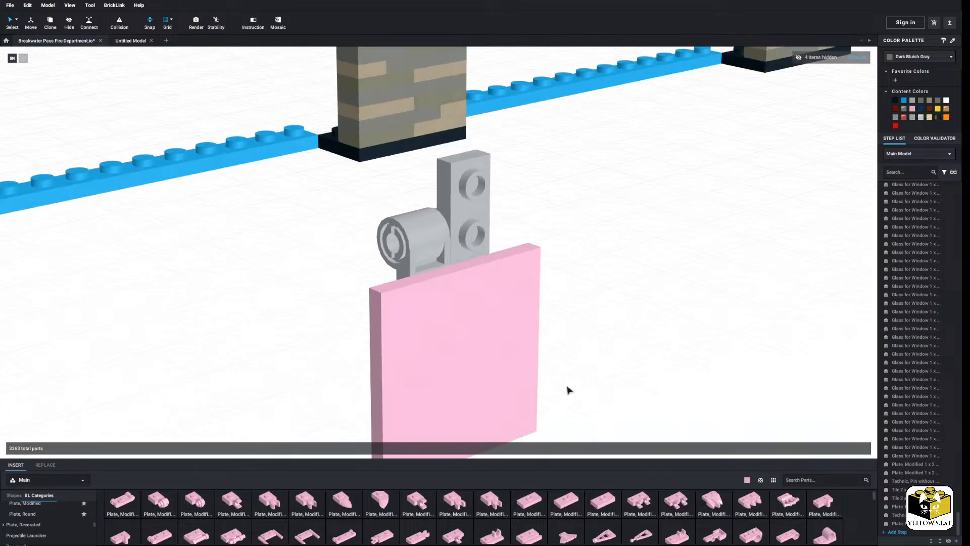
pyautogui.scroll(-2, 567, 389)
pyautogui.rightClick(456, 290)
pyautogui.click(558, 300)
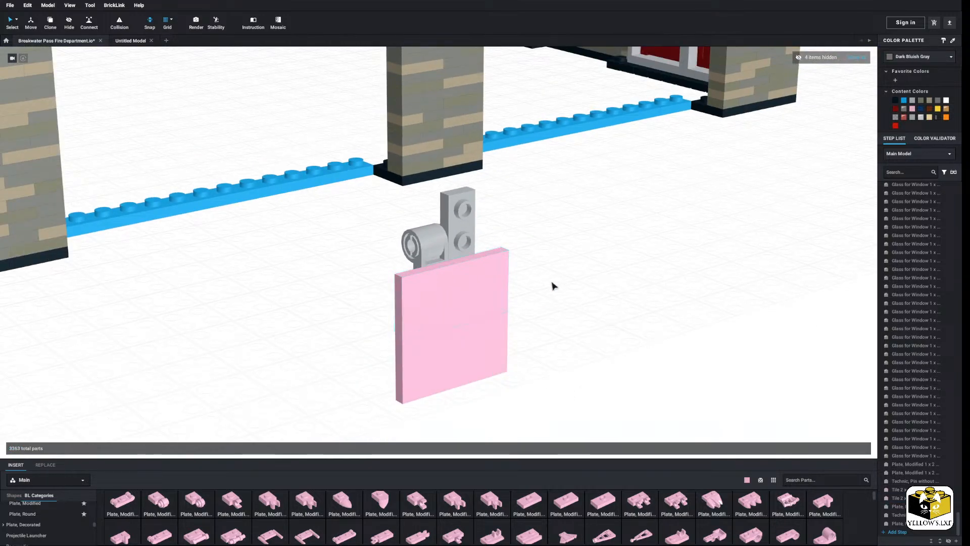
pyautogui.moveTo(552, 284); pyautogui.dragTo(548, 240, button='right')
pyautogui.moveTo(543, 209); pyautogui.dragTo(410, 337)
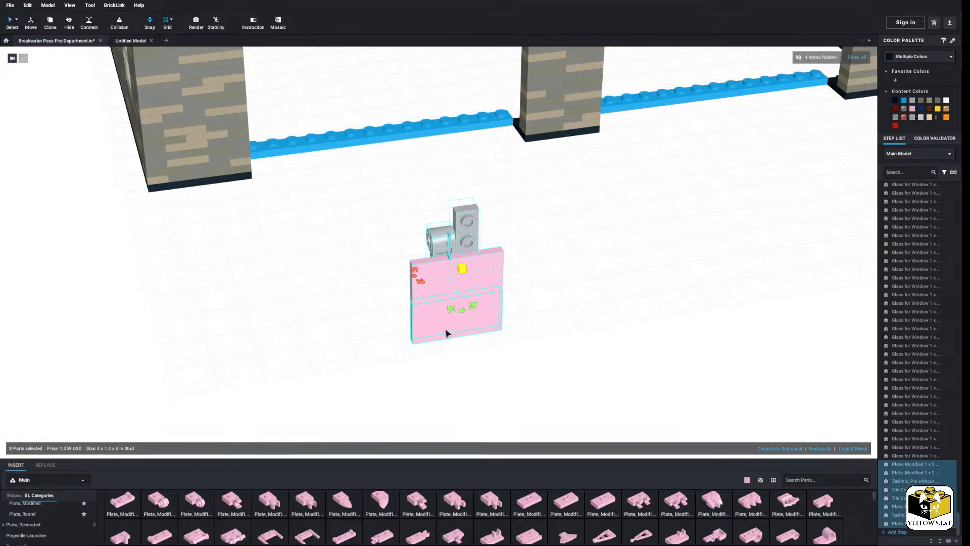
pyautogui.rightClick(481, 281)
pyautogui.click(505, 286)
pyautogui.rightClick(571, 292)
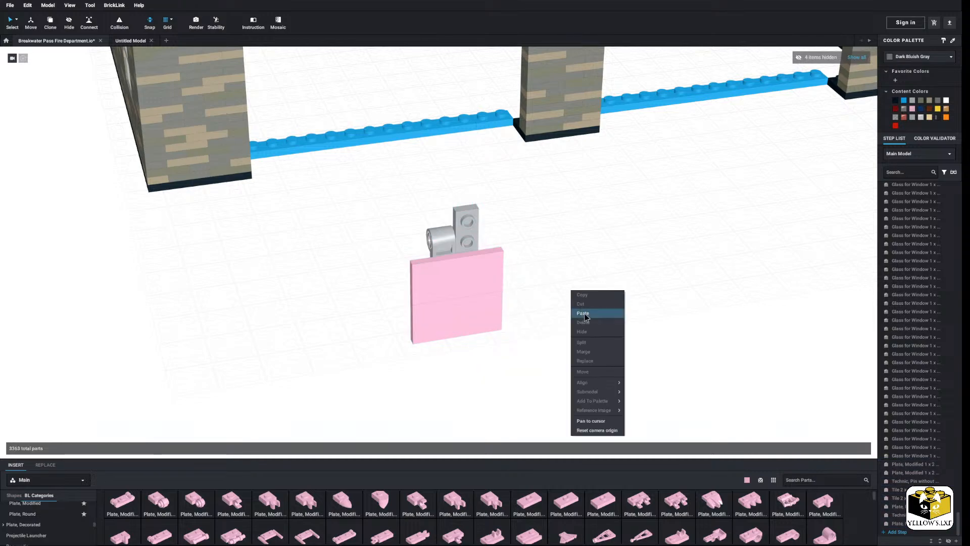
pyautogui.click(596, 314)
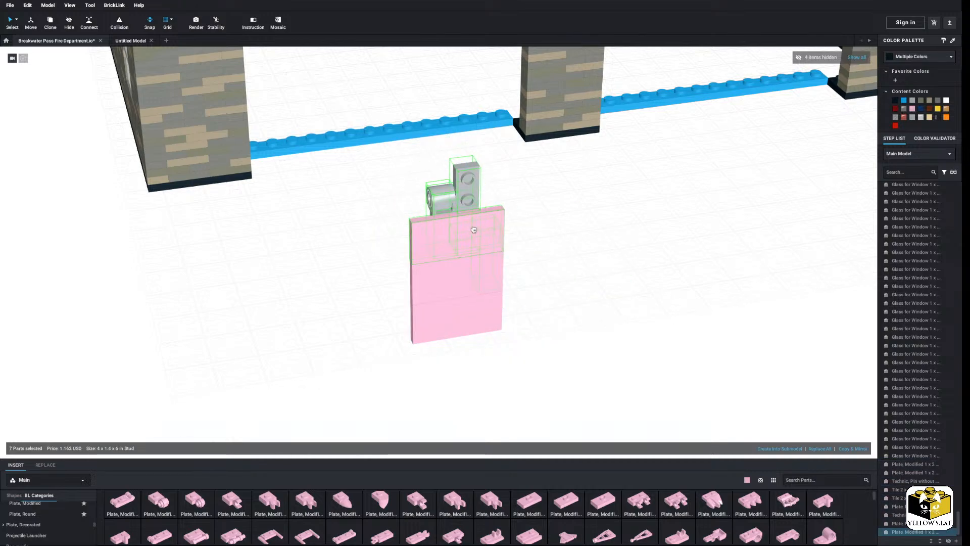
pyautogui.click(474, 231)
# Move the copied hinge assembly clear of the original door section
pyautogui.moveTo(588, 307); pyautogui.dragTo(513, 307, button='right')
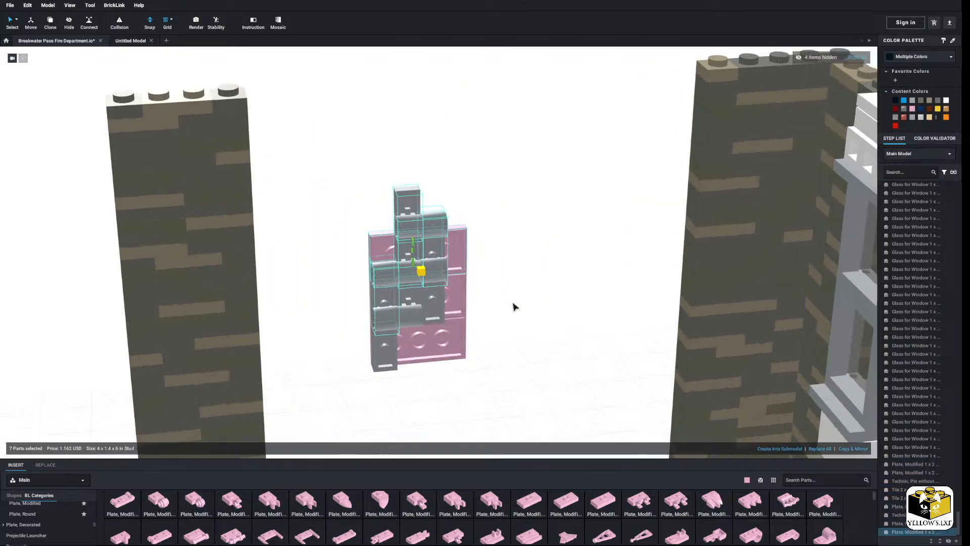
pyautogui.scroll(3, 512, 306)
pyautogui.moveTo(469, 265); pyautogui.dragTo(575, 172)
pyautogui.click(619, 268)
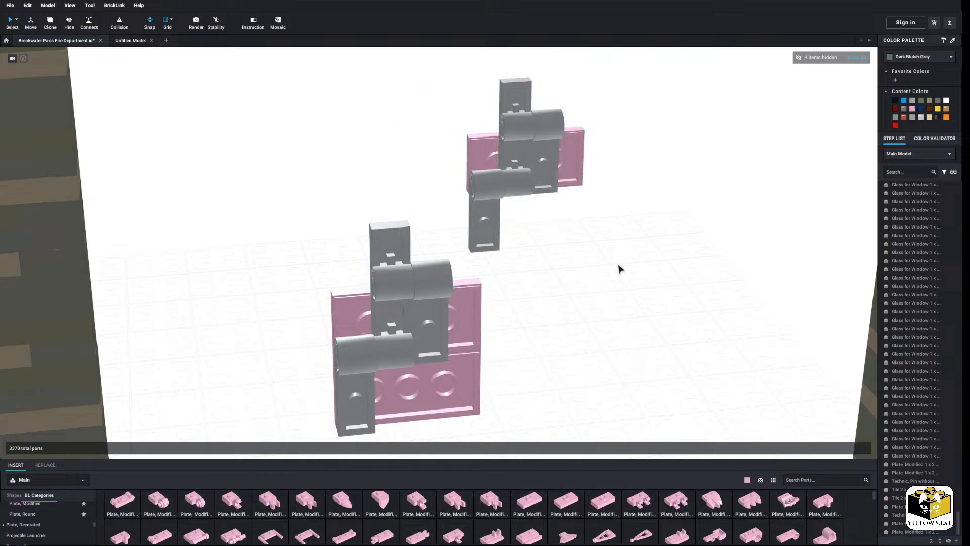
# Copy a Bright Pink 2 x 4 tile and place the duplicate to supply the copied assembly's missing lower tile
pyautogui.rightClick(468, 312)
pyautogui.click(495, 318)
pyautogui.rightClick(526, 317)
pyautogui.click(539, 335)
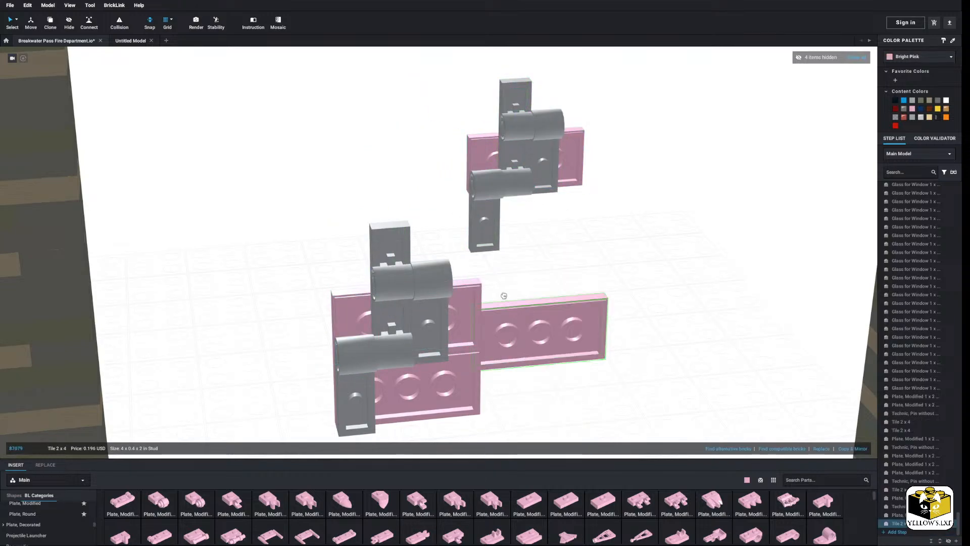
pyautogui.click(548, 264)
# Move the copied hinge assembly back onto the original section to form a door panel four tiles high
pyautogui.scroll(-2, 548, 264)
pyautogui.moveTo(558, 106); pyautogui.dragTo(368, 230)
pyautogui.click(312, 242)
pyautogui.scroll(-3, 355, 259)
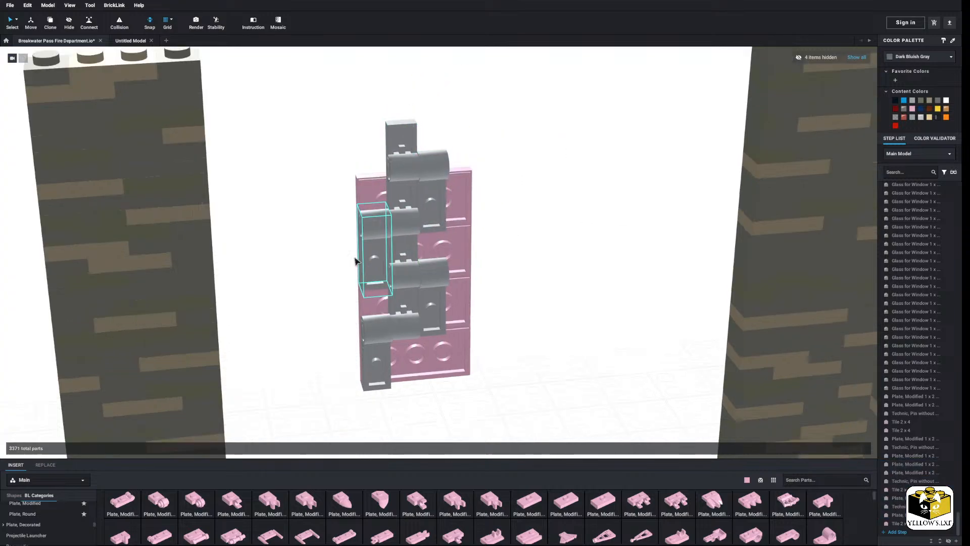
pyautogui.moveTo(355, 259); pyautogui.dragTo(352, 280, button='right')
pyautogui.scroll(2, 352, 280)
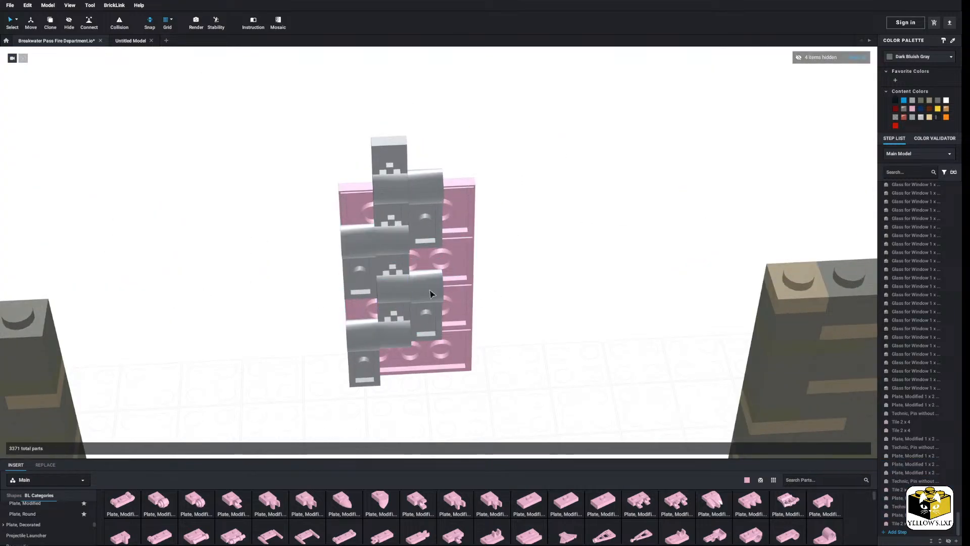
pyautogui.scroll(-3, 327, 286)
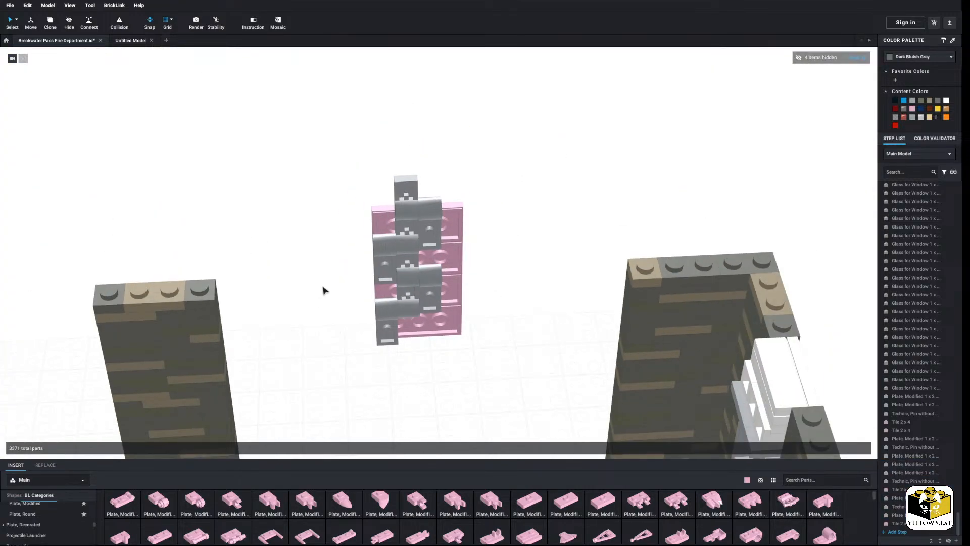
pyautogui.moveTo(326, 285); pyautogui.dragTo(304, 297, button='right')
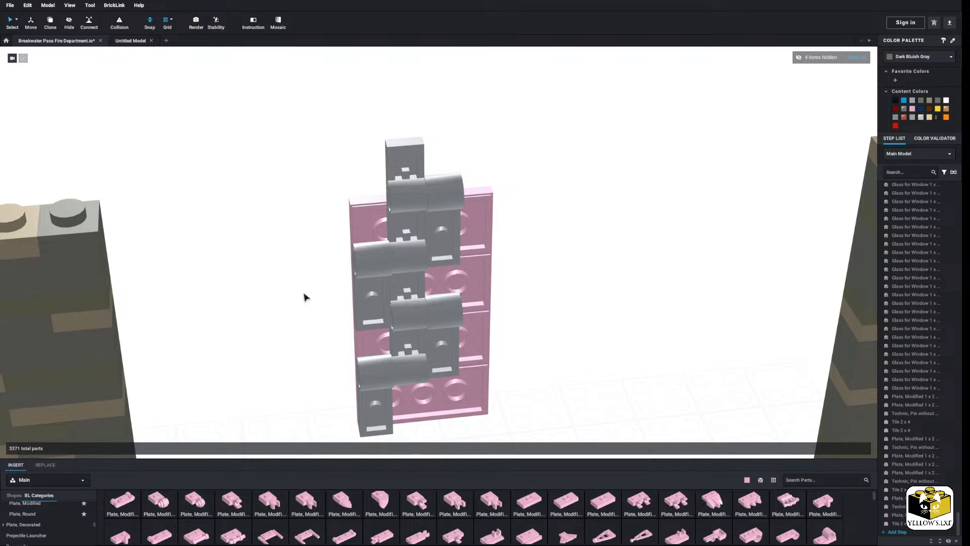
pyautogui.moveTo(303, 343); pyautogui.dragTo(305, 331, button='right')
pyautogui.moveTo(305, 332); pyautogui.dragTo(296, 318, button='middle')
pyautogui.moveTo(336, 340); pyautogui.dragTo(335, 338, button='right')
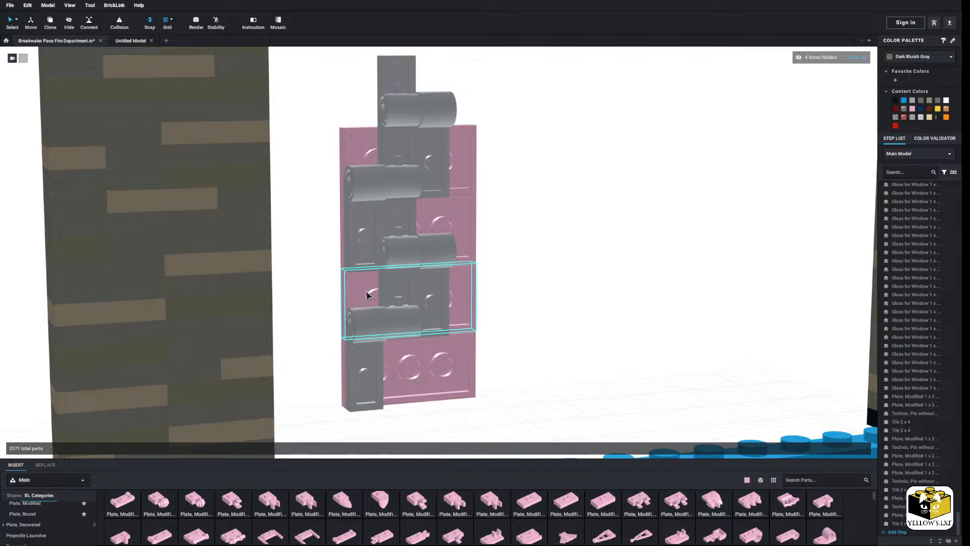
pyautogui.scroll(-2, 562, 227)
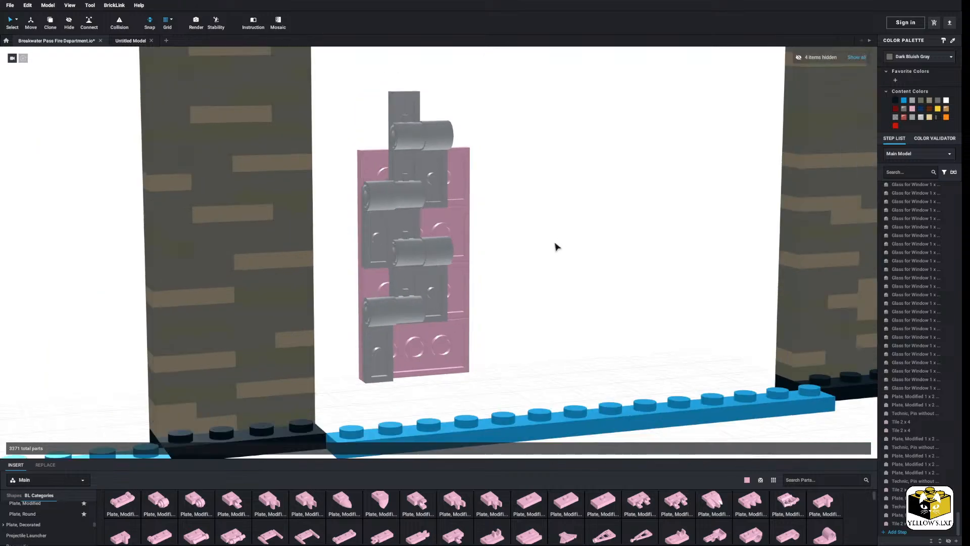
# Add a Tile, Modified 2 x 2 Inverted beside the door panel and colour it Dark Red
pyautogui.moveTo(554, 243); pyautogui.dragTo(501, 257, button='right')
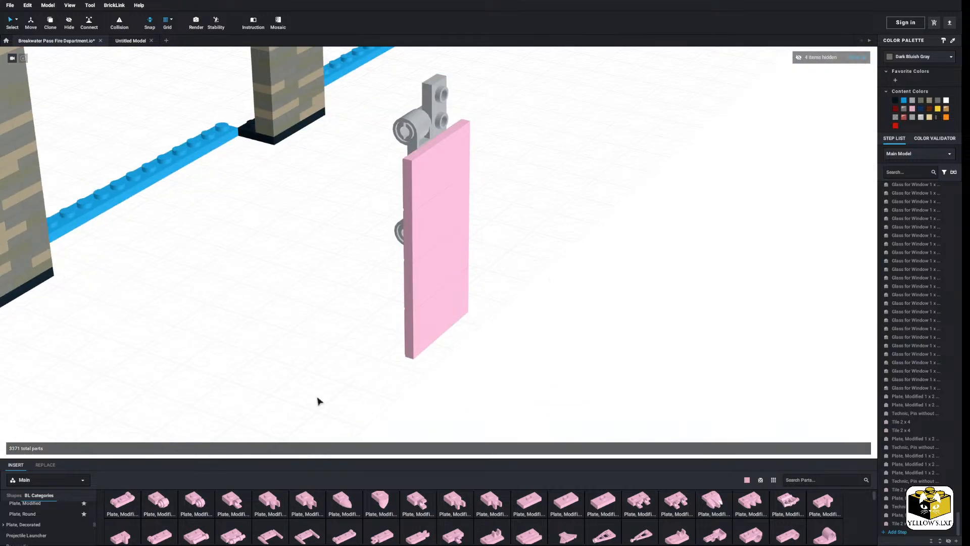
pyautogui.scroll(-8, 35, 513)
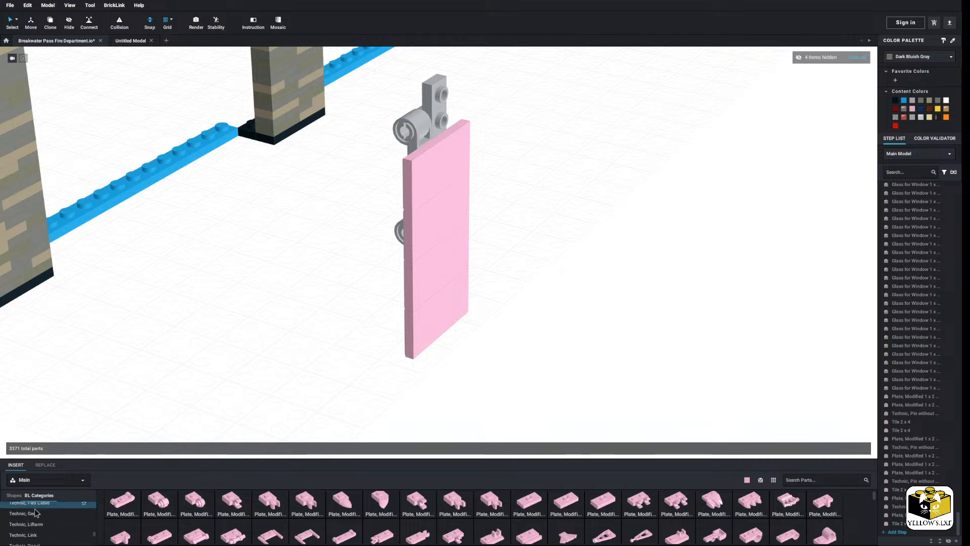
pyautogui.scroll(-5, 35, 512)
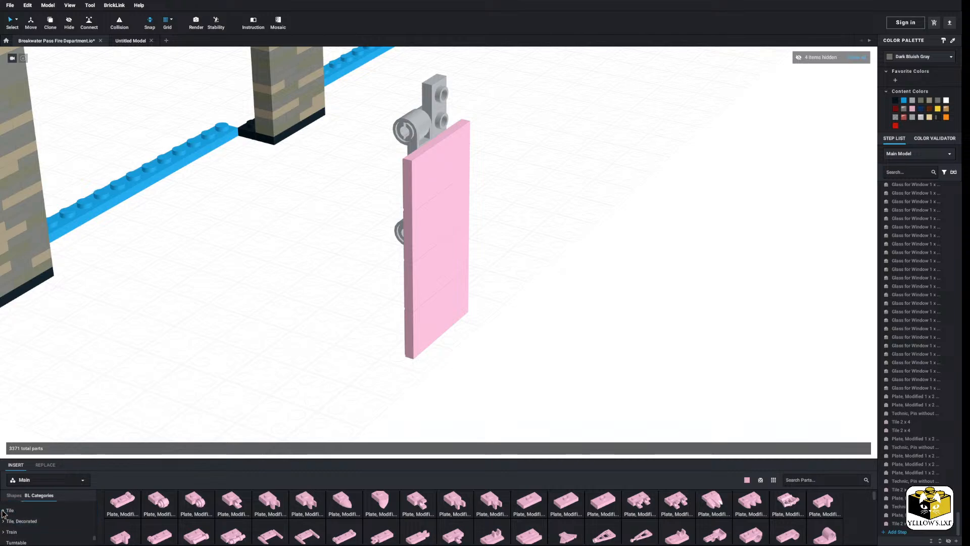
pyautogui.click(3, 510)
pyautogui.scroll(-2, 12, 514)
pyautogui.click(36, 506)
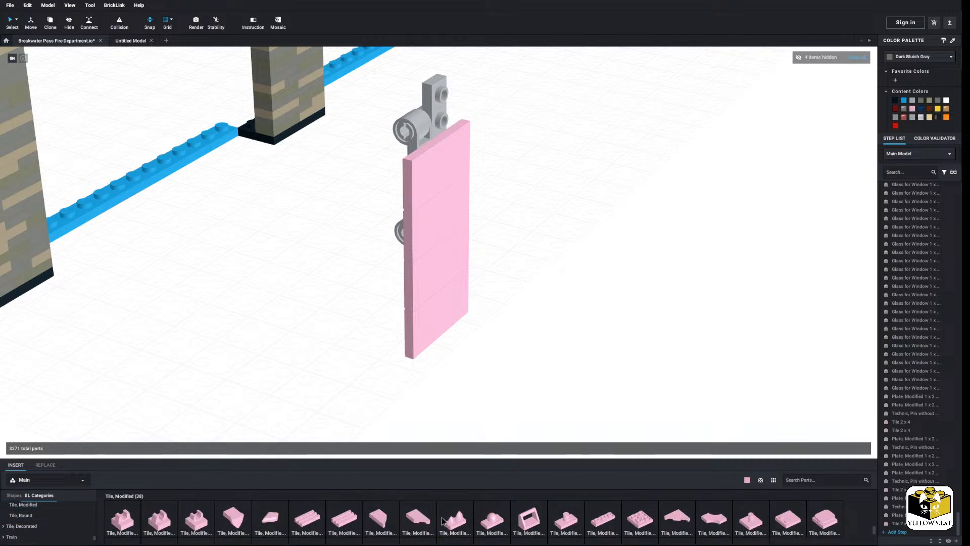
pyautogui.moveTo(629, 522); pyautogui.dragTo(494, 353)
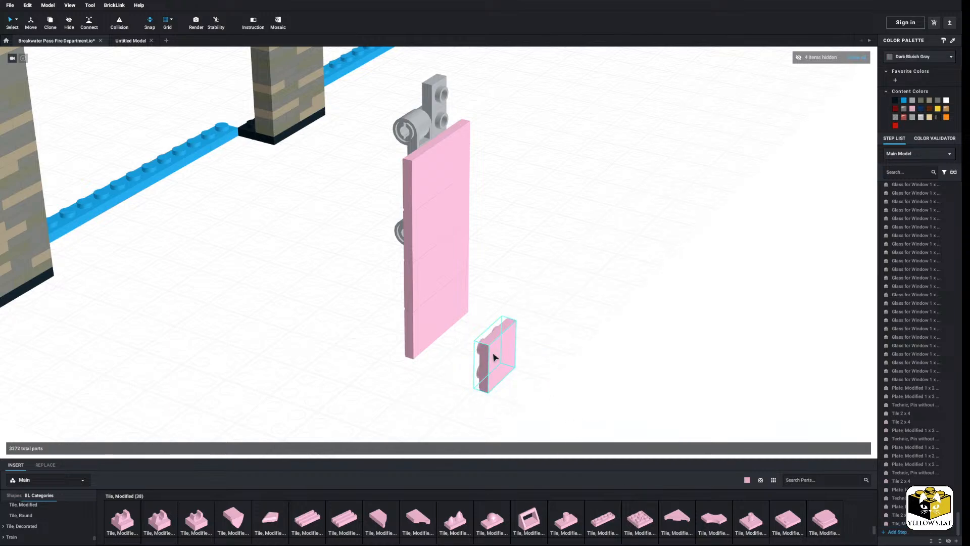
pyautogui.click(912, 59)
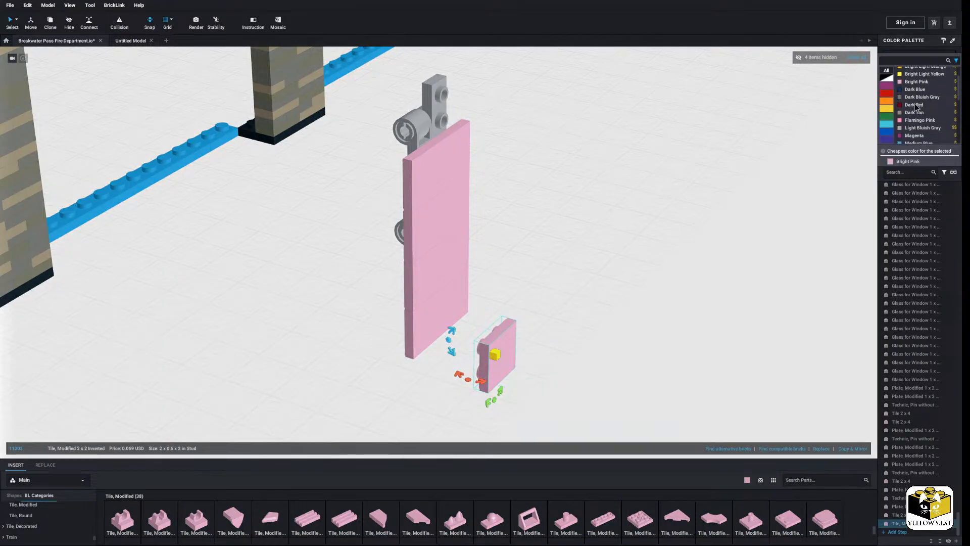
pyautogui.click(917, 108)
pyautogui.click(693, 278)
# Move the Dark Red inverted tile farther away from the door panel
pyautogui.moveTo(575, 303); pyautogui.dragTo(486, 329, button='right')
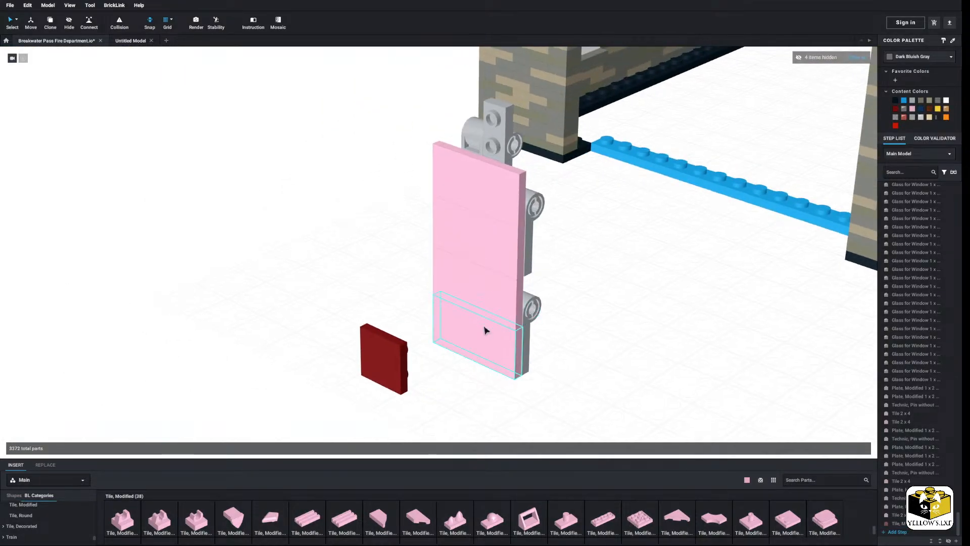
pyautogui.click(488, 323)
pyautogui.keyDown('shift'); pyautogui.click(470, 271); pyautogui.keyUp('shift')
pyautogui.click(368, 276)
pyautogui.moveTo(391, 367); pyautogui.dragTo(301, 332)
pyautogui.moveTo(330, 294); pyautogui.dragTo(370, 362, button='right')
pyautogui.moveTo(370, 363); pyautogui.dragTo(383, 335, button='middle')
pyautogui.scroll(2, 382, 337)
pyautogui.click(566, 400)
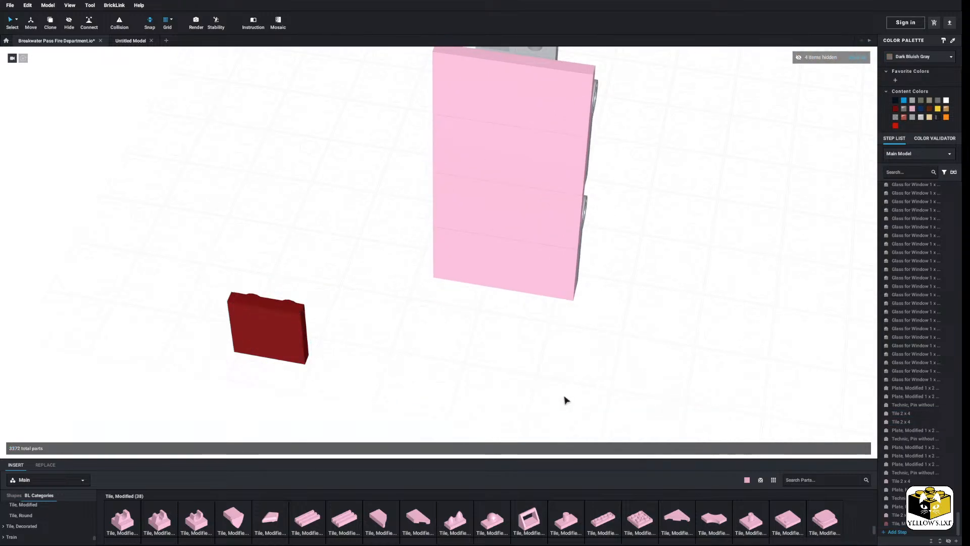
# Place a second Dark Red inverted tile directly beside the first and turn the pair around to expose their undersides
pyautogui.moveTo(320, 375); pyautogui.dragTo(367, 345, button='right')
pyautogui.click(269, 332)
pyautogui.click(849, 448)
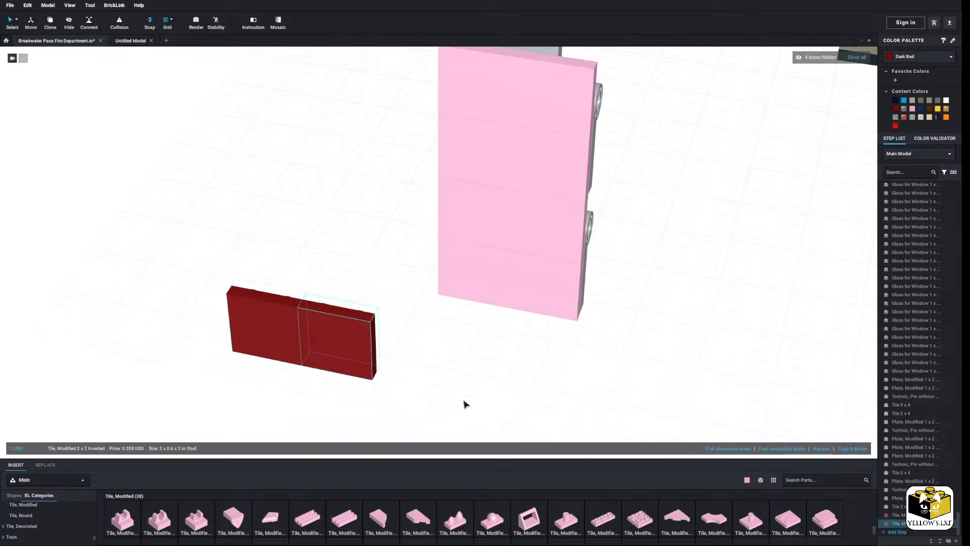
pyautogui.click(463, 403)
pyautogui.moveTo(463, 404); pyautogui.dragTo(423, 390, button='right')
pyautogui.scroll(-2, 384, 369)
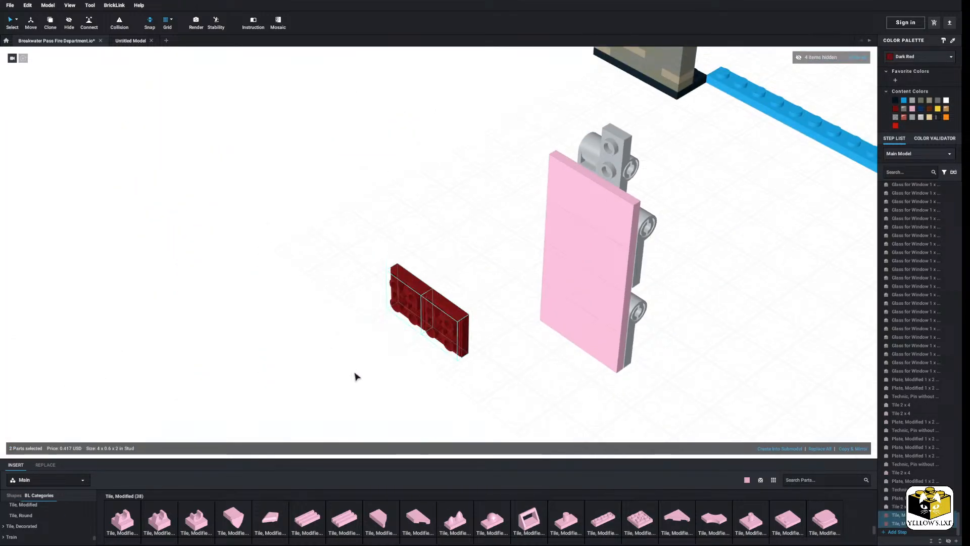
pyautogui.scroll(-2, 357, 374)
# Select the whole pink door panel with its hinges and rotate it half a turn so the hinge side faces outward
pyautogui.click(543, 275)
pyautogui.moveTo(512, 331); pyautogui.dragTo(479, 409)
pyautogui.press('Right')
pyautogui.press('Right')
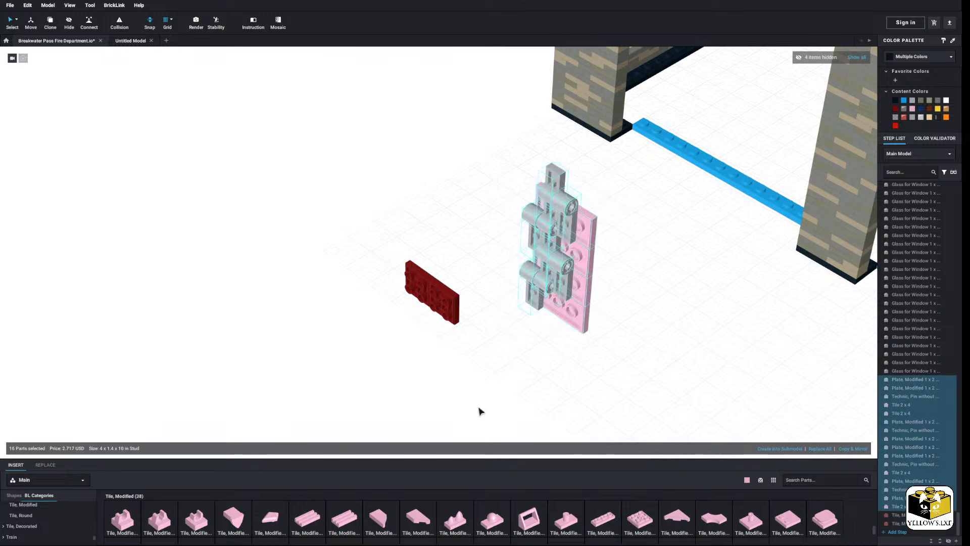
pyautogui.click(479, 409)
pyautogui.moveTo(479, 409); pyautogui.dragTo(494, 385, button='right')
pyautogui.scroll(3, 502, 384)
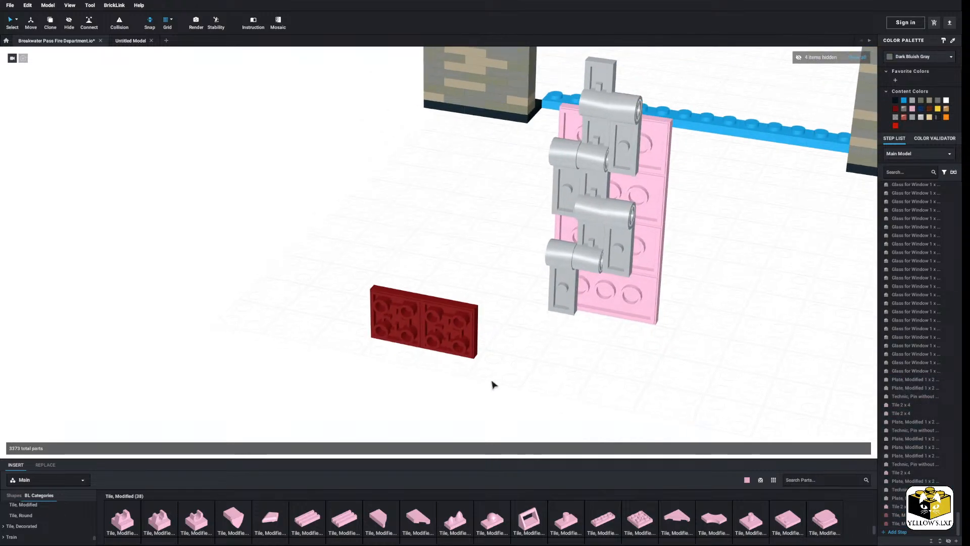
# Attach a Bright Pink Plate, Modified 1 x 2 with Pin Hole on Top to one end of the Dark Red tile pair
pyautogui.scroll(10, 48, 520)
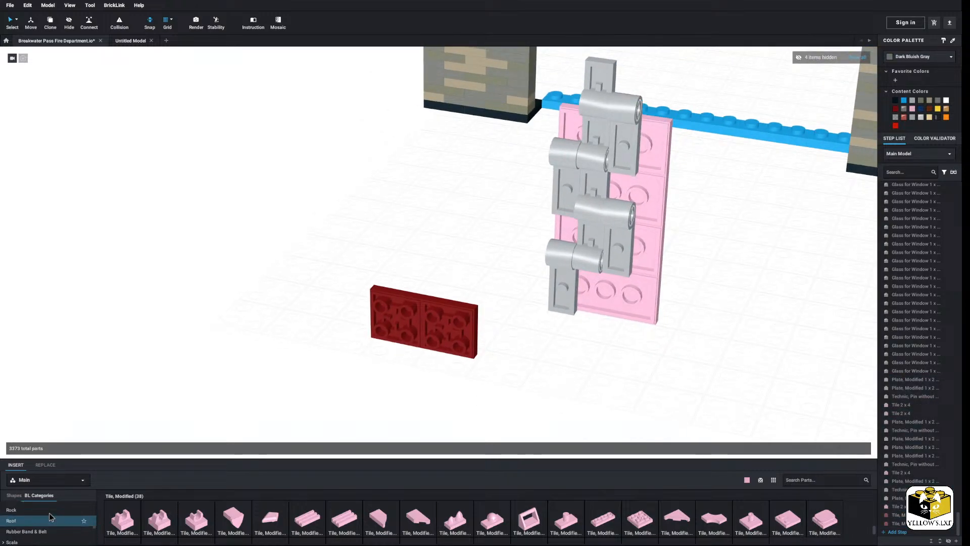
pyautogui.scroll(10, 48, 521)
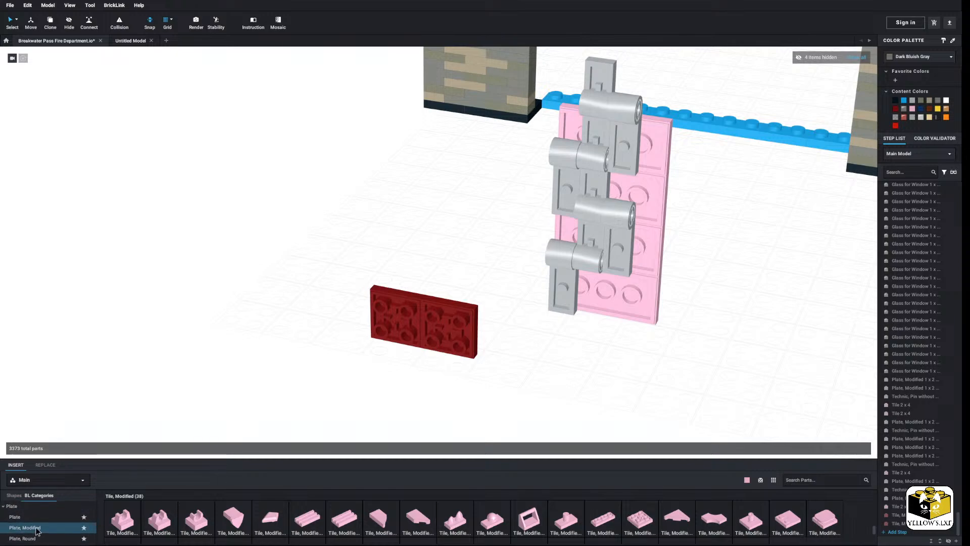
pyautogui.click(38, 527)
pyautogui.scroll(-1, 554, 520)
pyautogui.moveTo(823, 528); pyautogui.dragTo(385, 306)
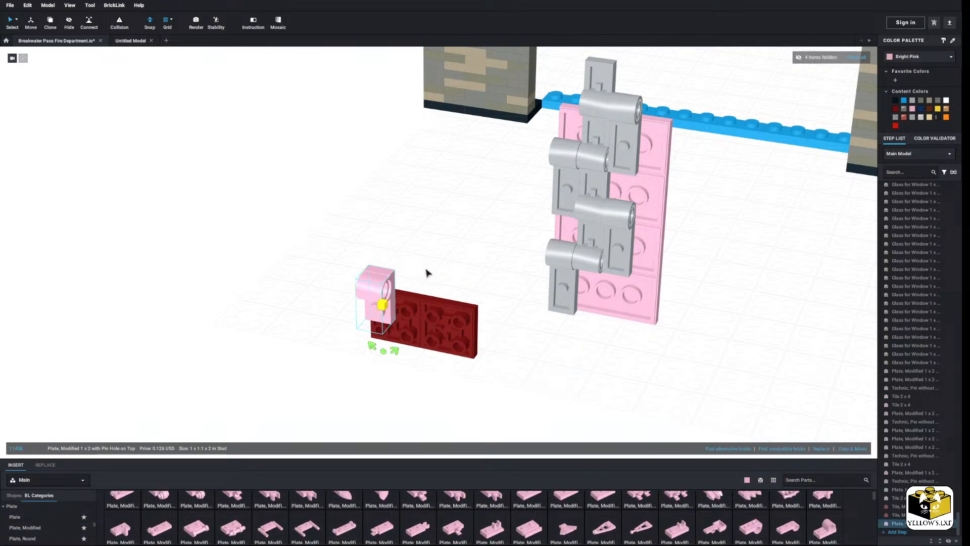
pyautogui.click(426, 270)
# Delete the Bright Pink pin-hole plate and both Dark Red inverted tiles
pyautogui.scroll(2, 426, 269)
pyautogui.scroll(1, 426, 272)
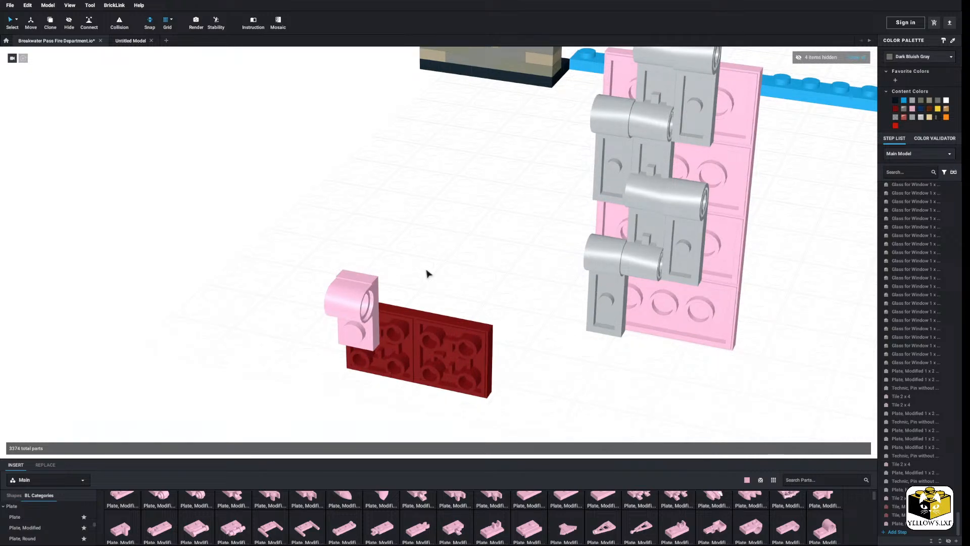
pyautogui.click(362, 295)
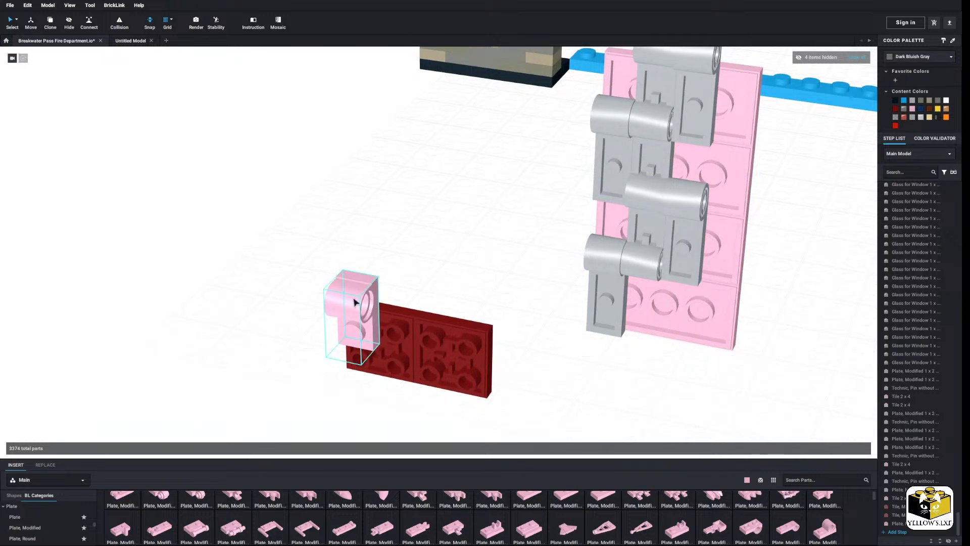
pyautogui.rightClick(353, 298)
pyautogui.click(380, 332)
pyautogui.scroll(-2, 332, 287)
pyautogui.moveTo(354, 281); pyautogui.dragTo(438, 329)
pyautogui.rightClick(439, 329)
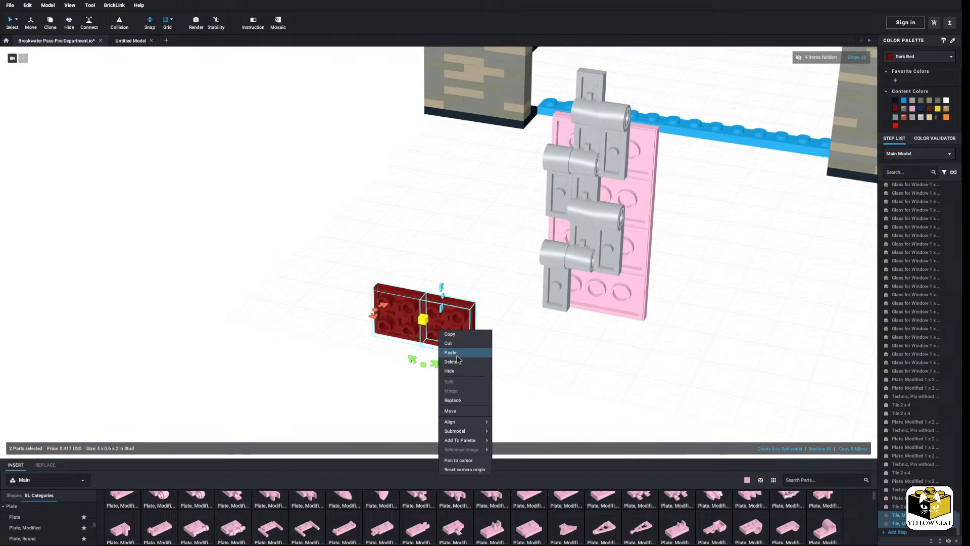
pyautogui.click(451, 361)
# Delete the two offset pin-hole plates and their connecting pins from the lower half of the hinge chain
pyautogui.click(442, 305)
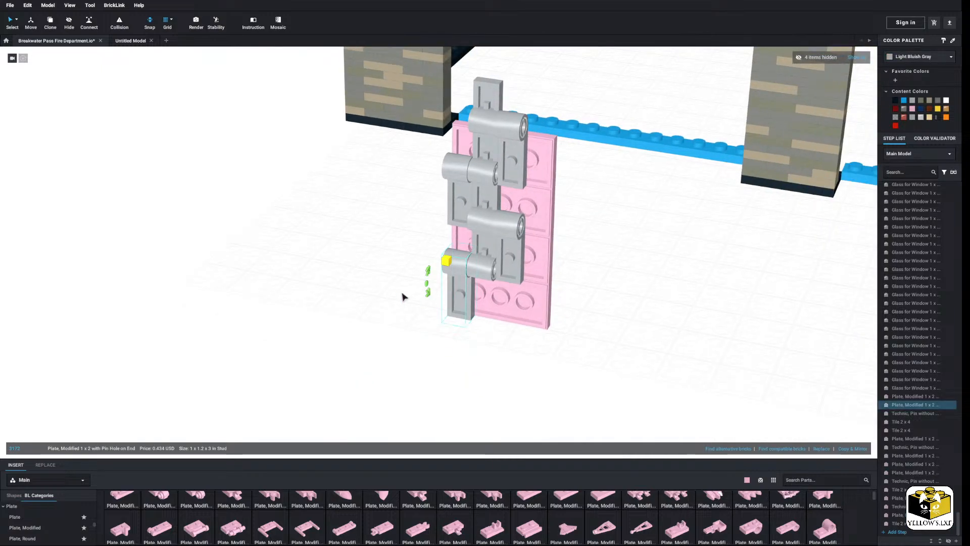
pyautogui.click(373, 263)
pyautogui.moveTo(372, 263); pyautogui.dragTo(353, 293, button='middle')
pyautogui.scroll(1, 348, 303)
pyautogui.moveTo(341, 312)
pyautogui.mouseDown(button='right')
pyautogui.moveTo(331, 312)
pyautogui.moveTo(348, 309)
pyautogui.moveTo(339, 310)
pyautogui.mouseUp(button='right')
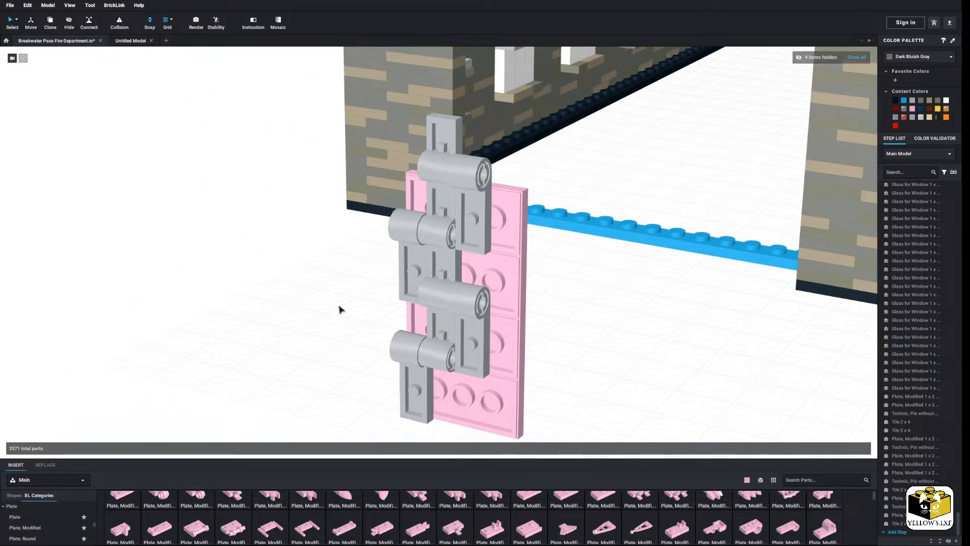
pyautogui.moveTo(344, 325); pyautogui.dragTo(341, 316, button='middle')
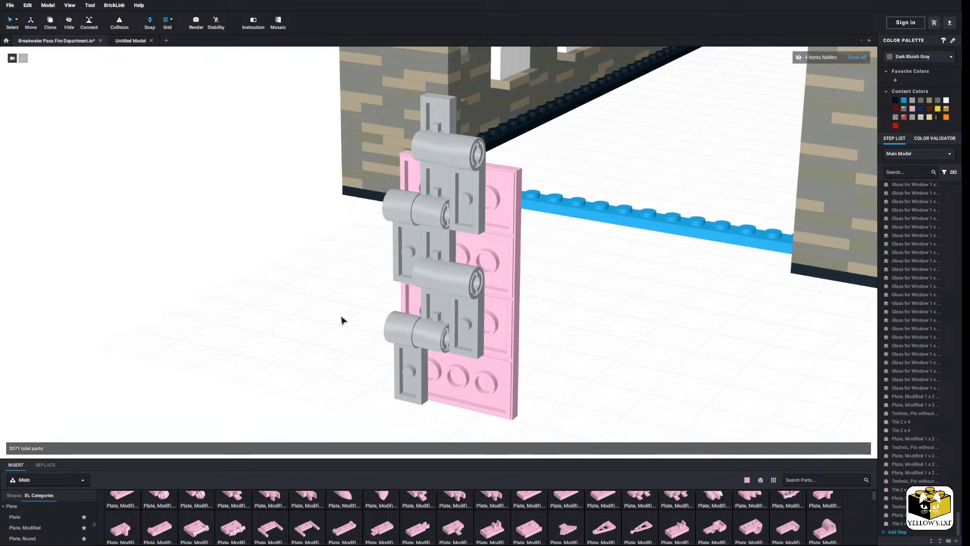
pyautogui.click(473, 286)
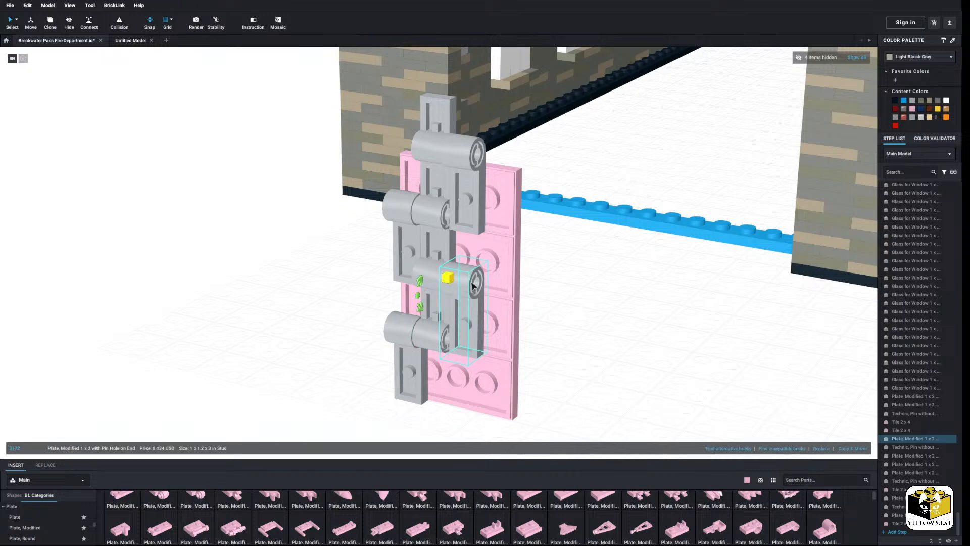
pyautogui.keyDown('ctrl'); pyautogui.click(467, 283); pyautogui.keyUp('ctrl')
pyautogui.keyDown('ctrl'); pyautogui.click(408, 333); pyautogui.keyUp('ctrl')
pyautogui.rightClick(411, 331)
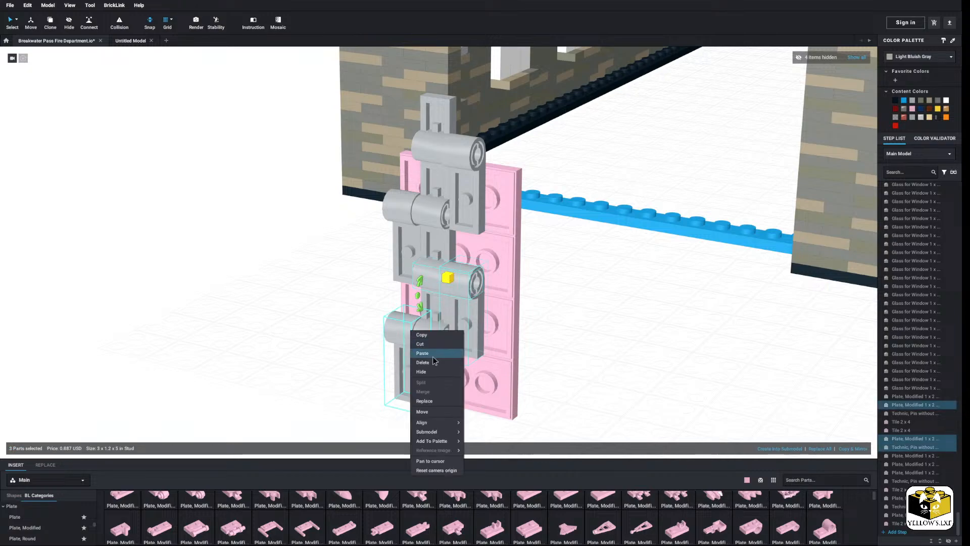
pyautogui.click(423, 362)
pyautogui.rightClick(409, 335)
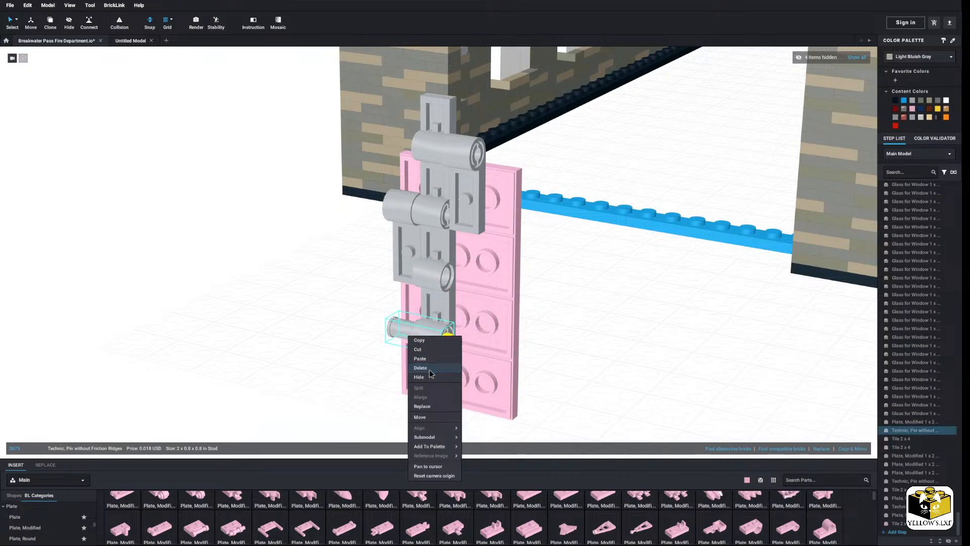
pyautogui.click(430, 372)
# Delete the offset pin-hole plate and its pin at the second hinge from the top
pyautogui.click(399, 235)
pyautogui.rightClick(404, 204)
pyautogui.click(417, 234)
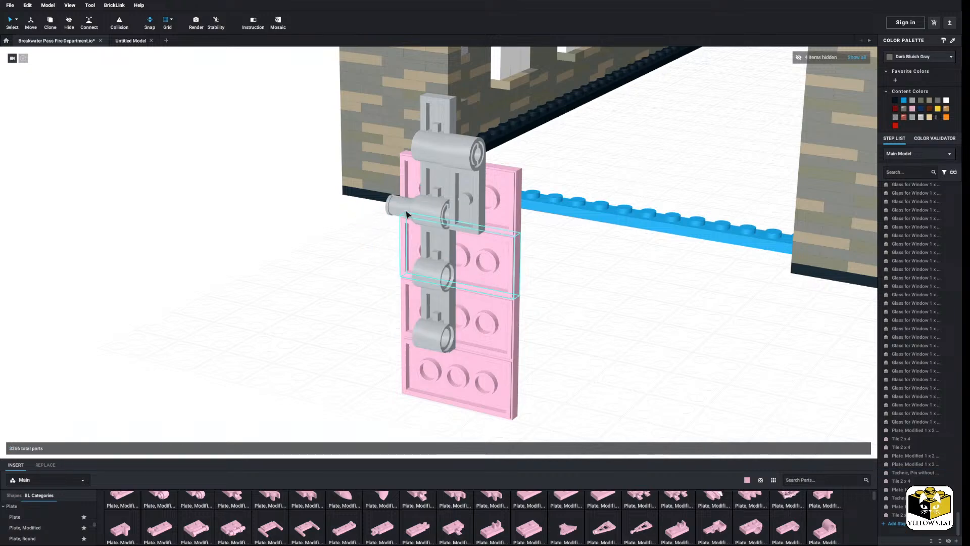
pyautogui.click(407, 214)
pyautogui.rightClick(406, 208)
pyautogui.click(417, 234)
pyautogui.click(461, 186)
pyautogui.rightClick(462, 186)
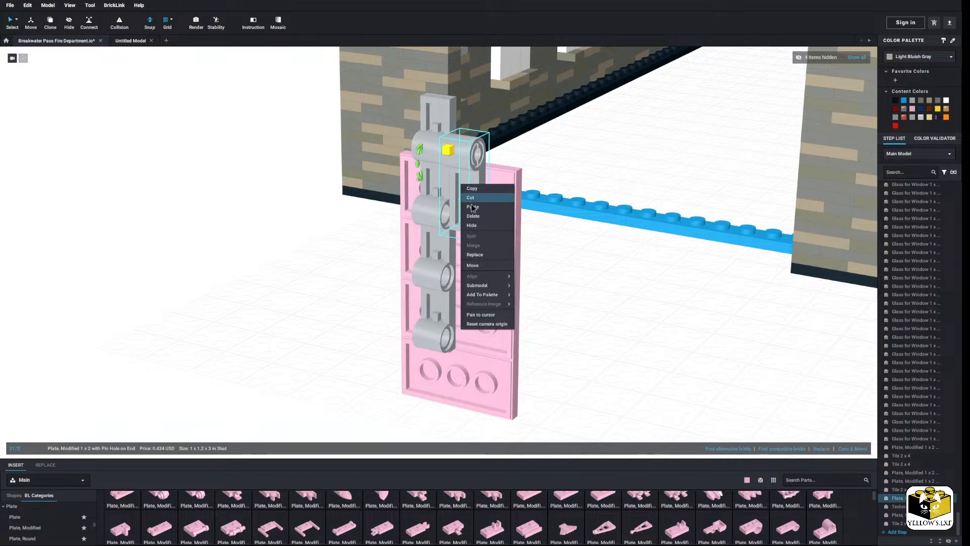
pyautogui.click(473, 206)
pyautogui.click(256, 256)
pyautogui.rightClick(256, 256)
pyautogui.click(294, 287)
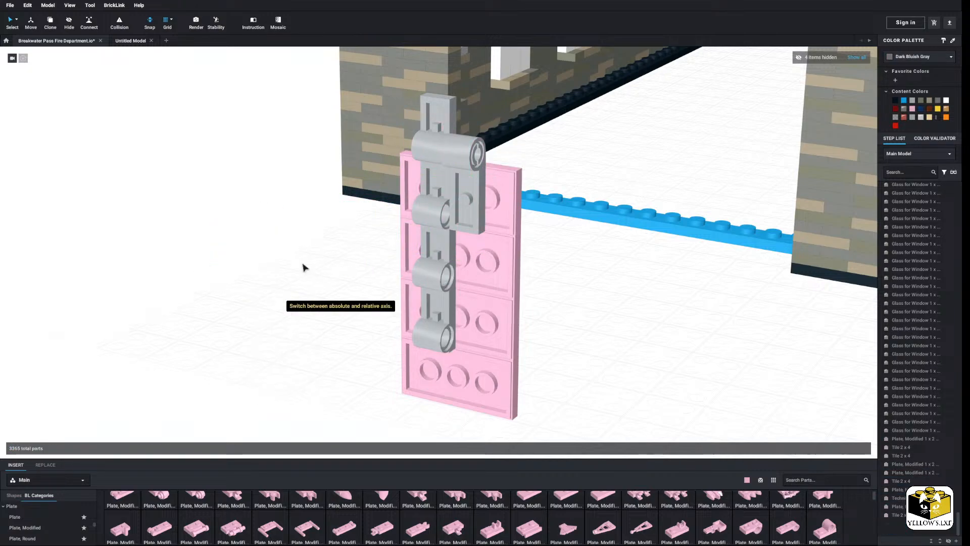
# Delete the remaining offset pin-hole plate and its pin from the topmost hinge
pyautogui.click(475, 154)
pyautogui.keyDown('ctrl'); pyautogui.click(469, 163); pyautogui.keyUp('ctrl')
pyautogui.rightClick(477, 153)
pyautogui.click(489, 186)
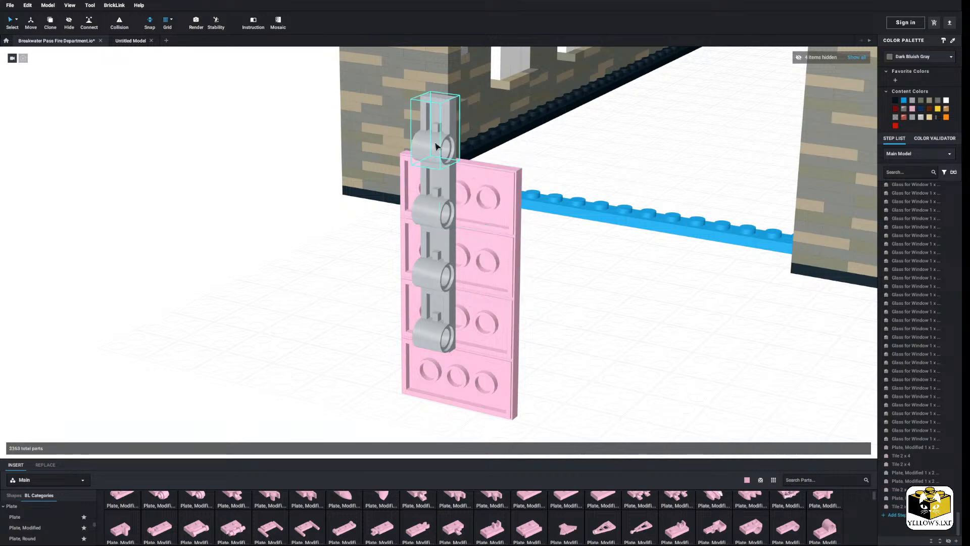
# Move the uppermost pin-hole plate down onto the lowest pink tile so each tile carries one plate
pyautogui.moveTo(435, 143); pyautogui.dragTo(430, 380)
pyautogui.click(380, 351)
pyautogui.moveTo(380, 351); pyautogui.dragTo(351, 341, button='middle')
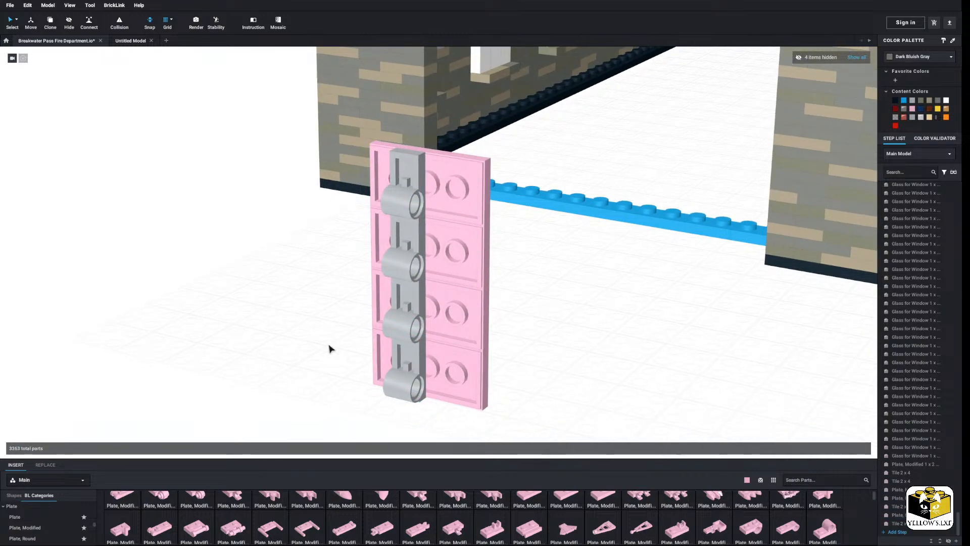
# Fit a bright pink Technic pin without friction ridges into the pin hole of the lowest grey hinge plate
pyautogui.scroll(-5, 55, 510)
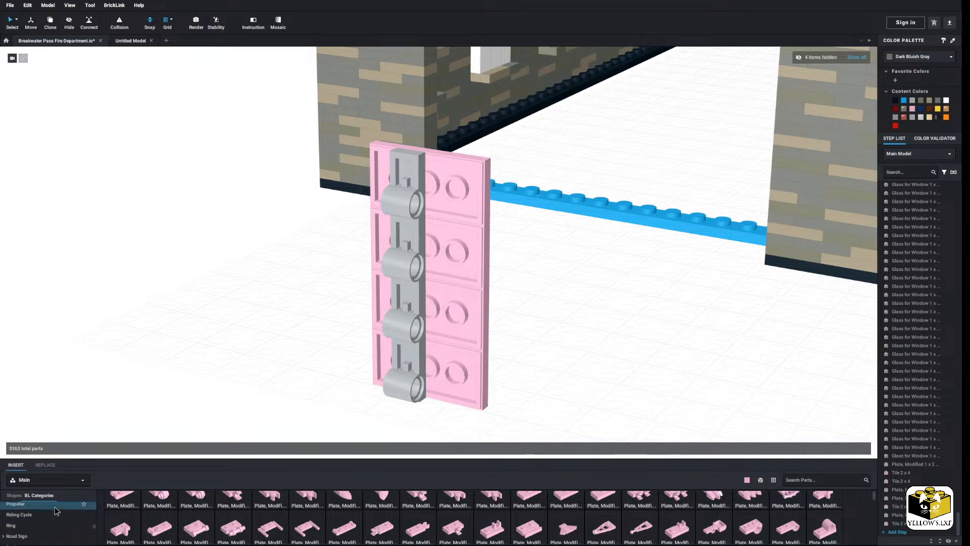
pyautogui.scroll(-5, 54, 510)
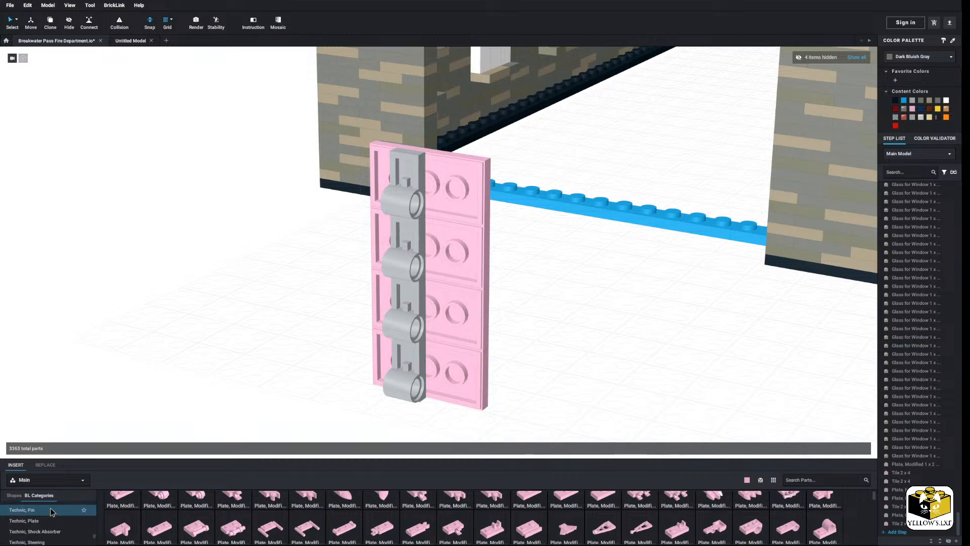
pyautogui.click(30, 515)
pyautogui.scroll(-2, 256, 510)
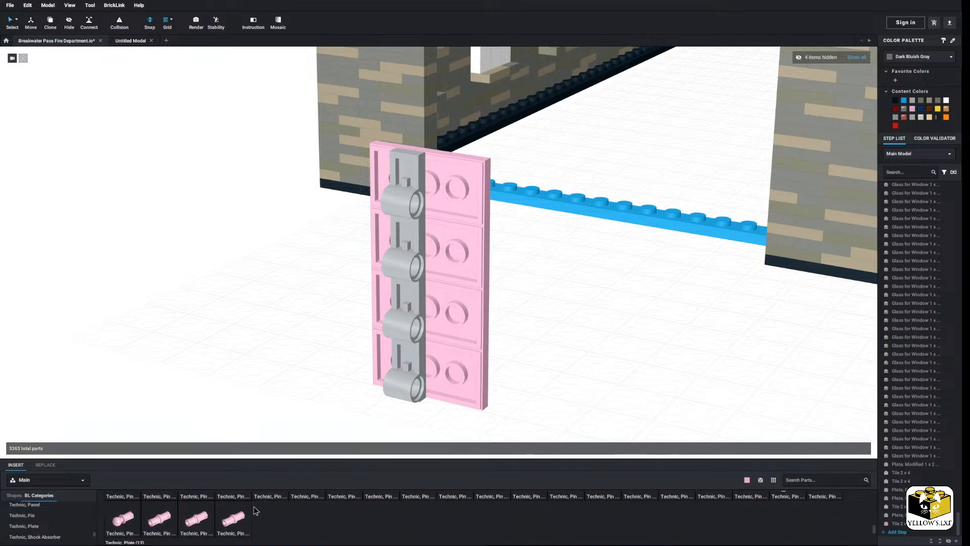
pyautogui.click(240, 498)
pyautogui.click(374, 383)
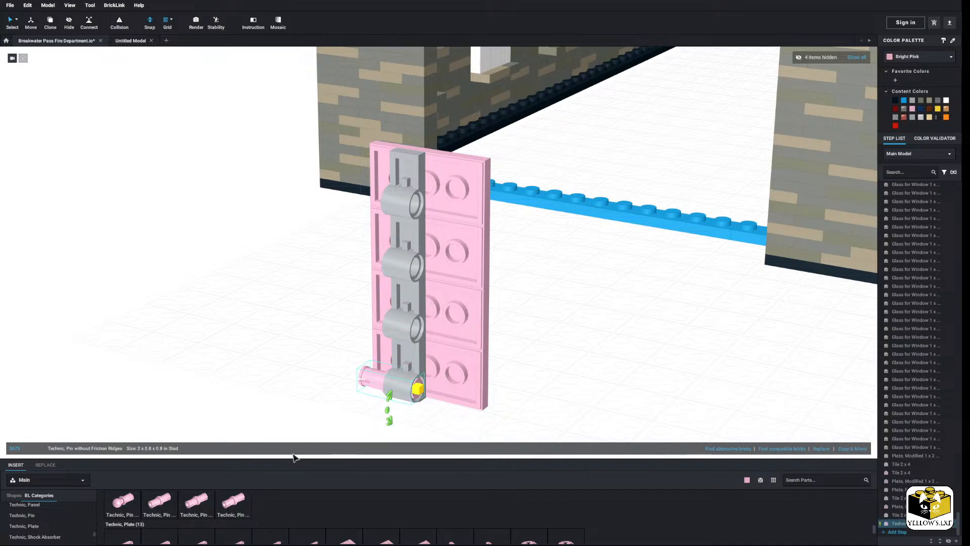
# Fit matching pins without friction ridges into the remaining three pin-hole plates of the hinge column
pyautogui.click(230, 503)
pyautogui.click(390, 323)
pyautogui.click(232, 500)
pyautogui.click(389, 264)
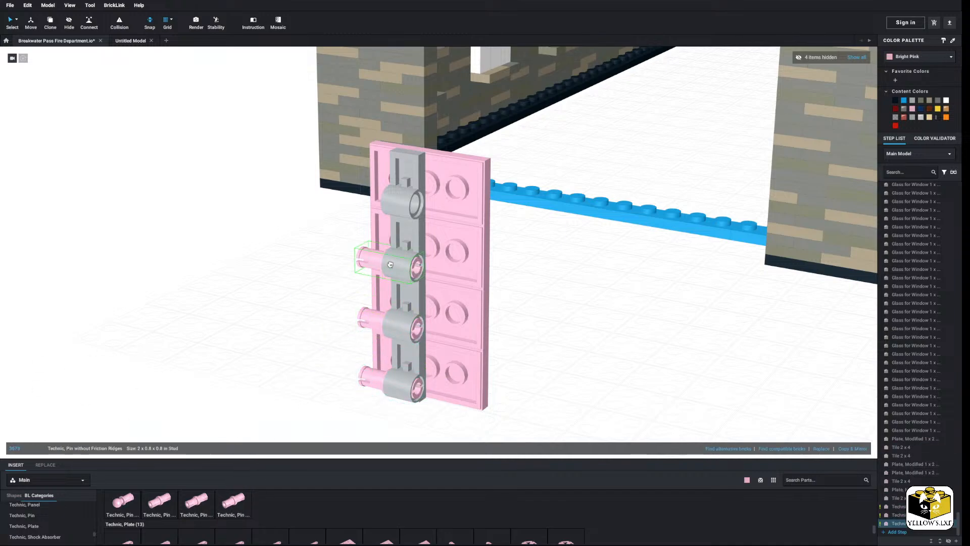
pyautogui.click(390, 263)
pyautogui.click(228, 504)
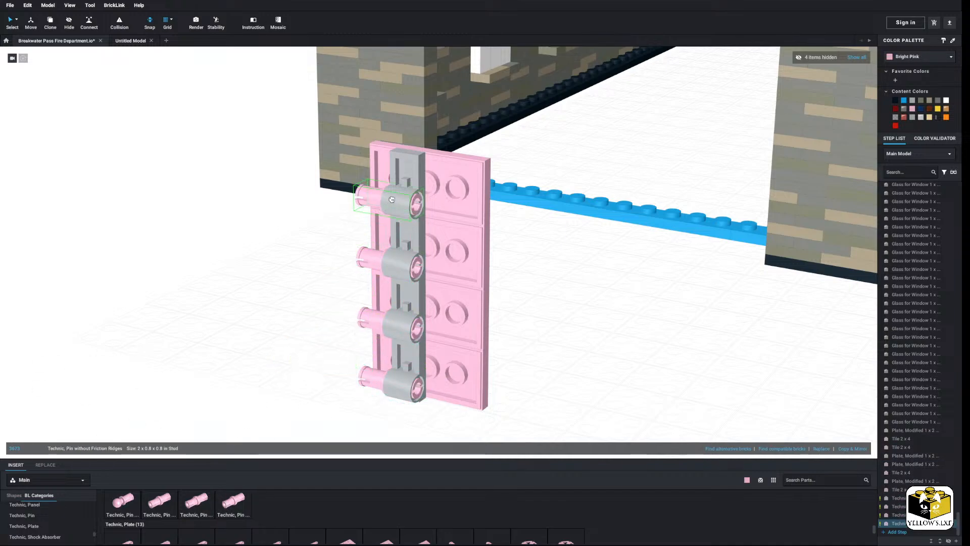
pyautogui.click(391, 202)
pyautogui.click(297, 277)
# Move the top, third and bottom pin-hole plates with their pins off the door and turn them end for end beside it
pyautogui.scroll(-2, 310, 299)
pyautogui.moveTo(309, 298); pyautogui.dragTo(334, 305, button='right')
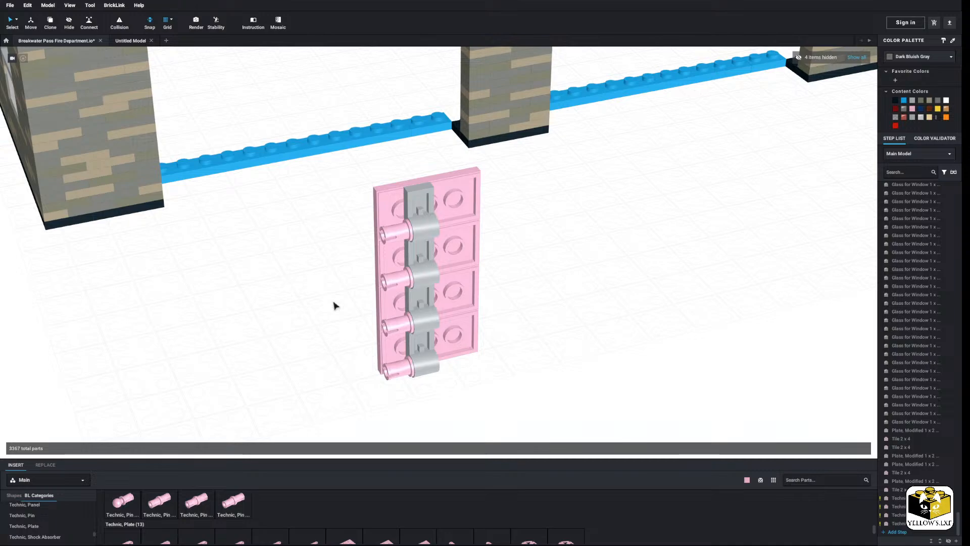
pyautogui.moveTo(333, 305); pyautogui.dragTo(541, 249, button='right')
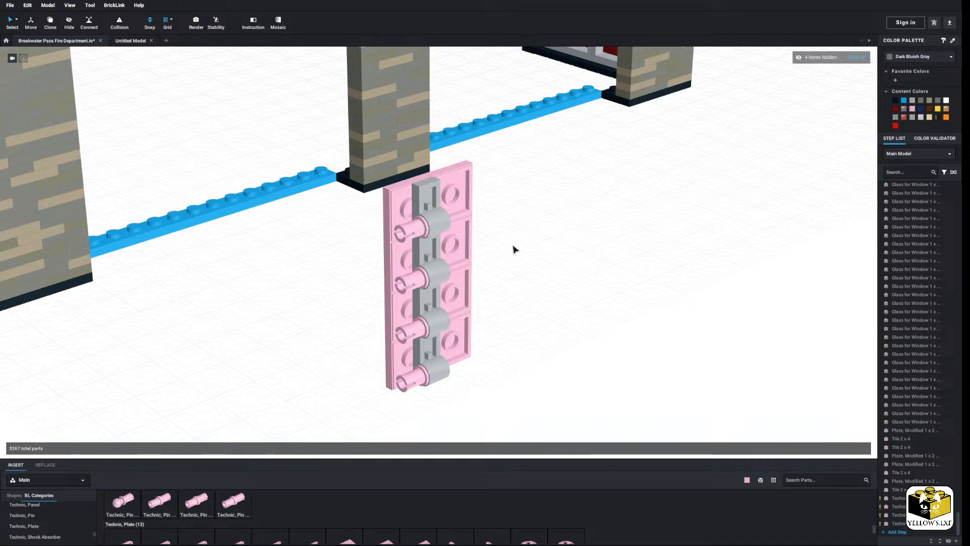
pyautogui.moveTo(513, 249); pyautogui.dragTo(510, 248, button='right')
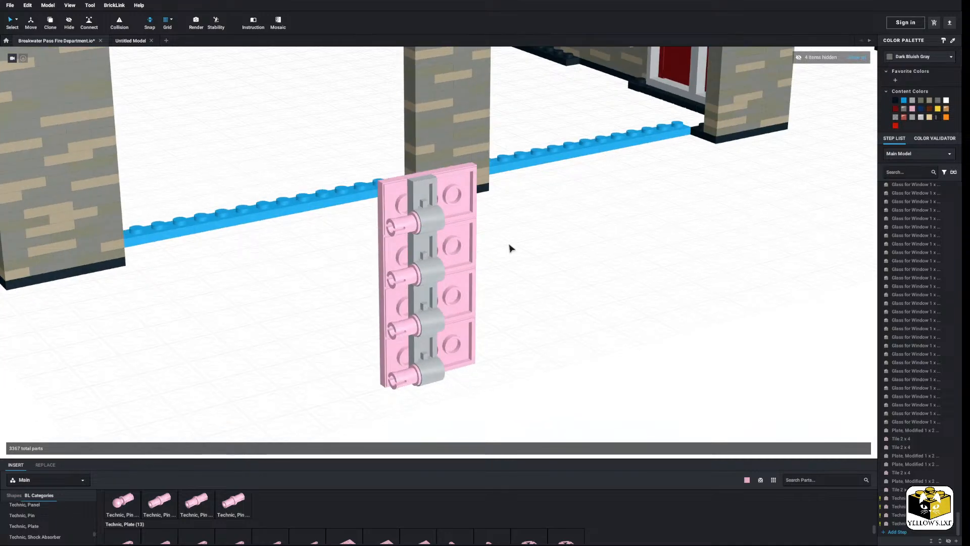
pyautogui.click(426, 216)
pyautogui.keyDown('ctrl'); pyautogui.click(410, 223); pyautogui.keyUp('ctrl')
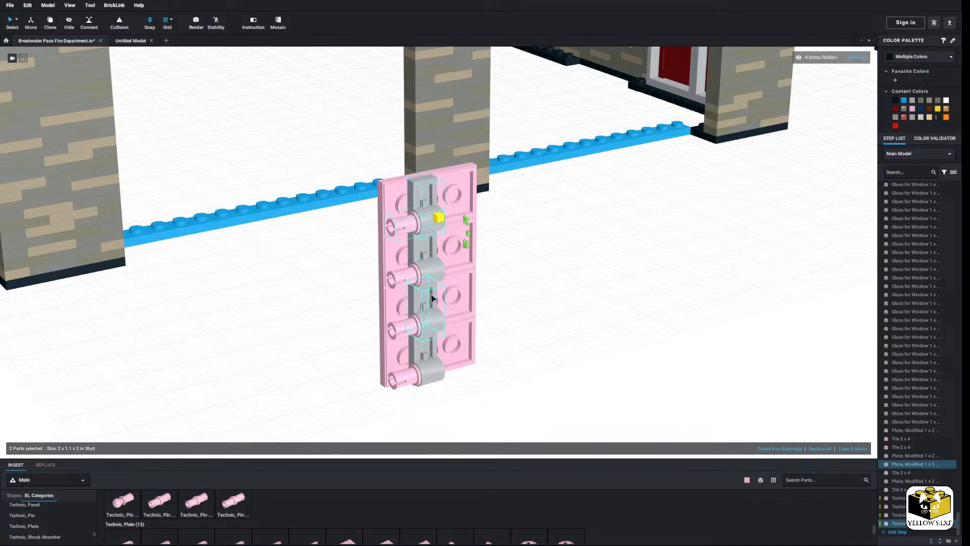
pyautogui.keyDown('ctrl'); pyautogui.click(430, 301); pyautogui.keyUp('ctrl')
pyautogui.keyDown('ctrl'); pyautogui.click(408, 330); pyautogui.keyUp('ctrl')
pyautogui.keyDown('ctrl'); pyautogui.click(425, 372); pyautogui.keyUp('ctrl')
pyautogui.keyDown('ctrl'); pyautogui.click(403, 379); pyautogui.keyUp('ctrl')
pyautogui.moveTo(407, 380); pyautogui.dragTo(586, 304)
pyautogui.press('Up')
pyautogui.press('Right')
pyautogui.press('Right')
pyautogui.click(526, 296)
# Turn the pin-hole plate and pin left on the door end for end and reattach them to the third tile
pyautogui.click(434, 270)
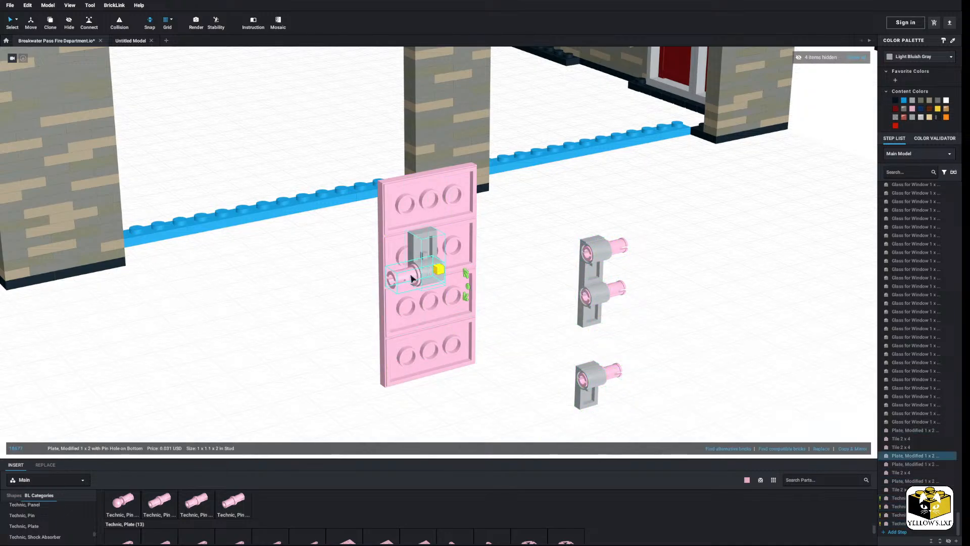
pyautogui.keyDown('ctrl'); pyautogui.click(412, 278); pyautogui.keyUp('ctrl')
pyautogui.moveTo(411, 278); pyautogui.dragTo(487, 292)
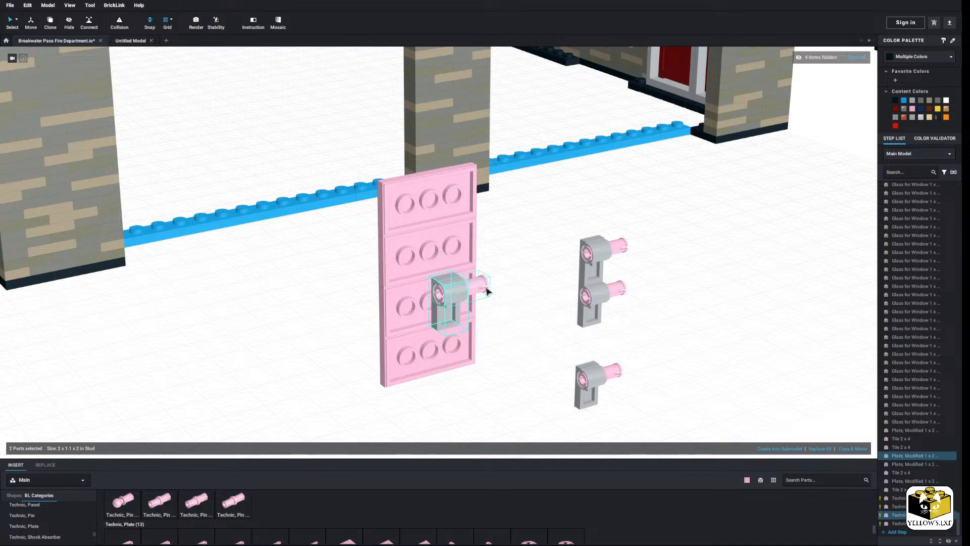
# Reattach the three turned plates with their pins to the other tiles, in line with the plate already on the door
pyautogui.click(568, 260)
pyautogui.moveTo(629, 213); pyautogui.dragTo(565, 415)
pyautogui.moveTo(592, 385); pyautogui.dragTo(458, 349)
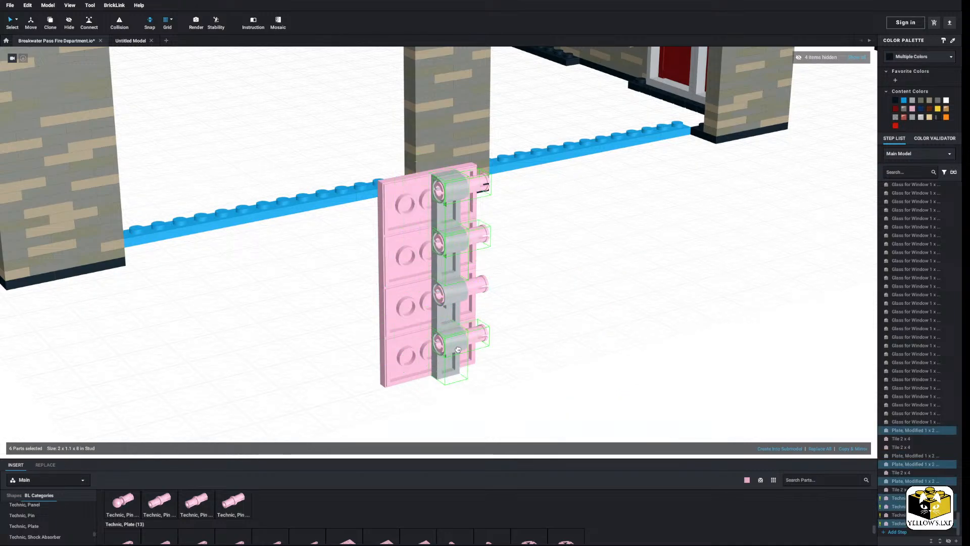
pyautogui.click(603, 369)
# Insert a thin three-hole Technic liftarm with axle holes at its ends beside the door
pyautogui.scroll(-3, 533, 377)
pyautogui.moveTo(532, 377); pyautogui.dragTo(515, 364, button='right')
pyautogui.scroll(4, 505, 369)
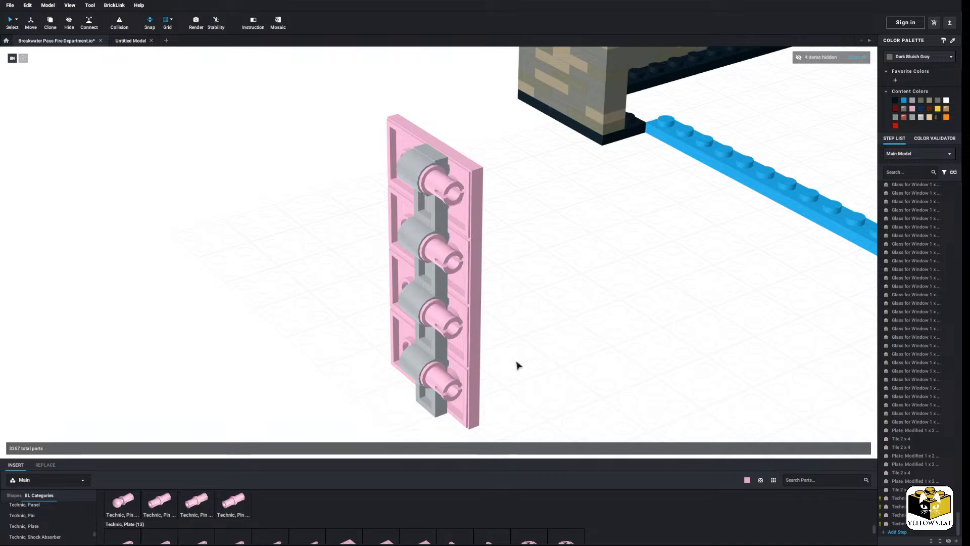
pyautogui.moveTo(542, 283); pyautogui.dragTo(547, 284, button='right')
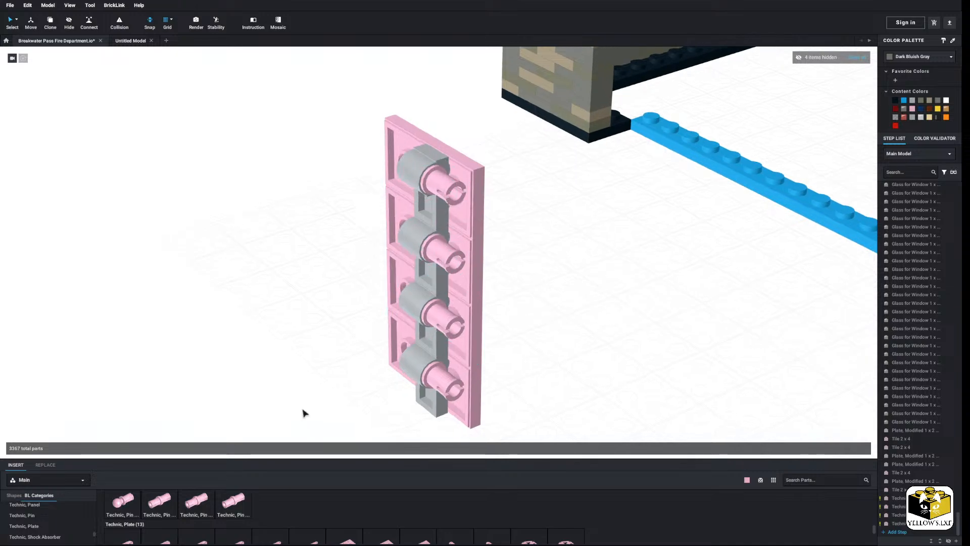
pyautogui.scroll(3, 76, 510)
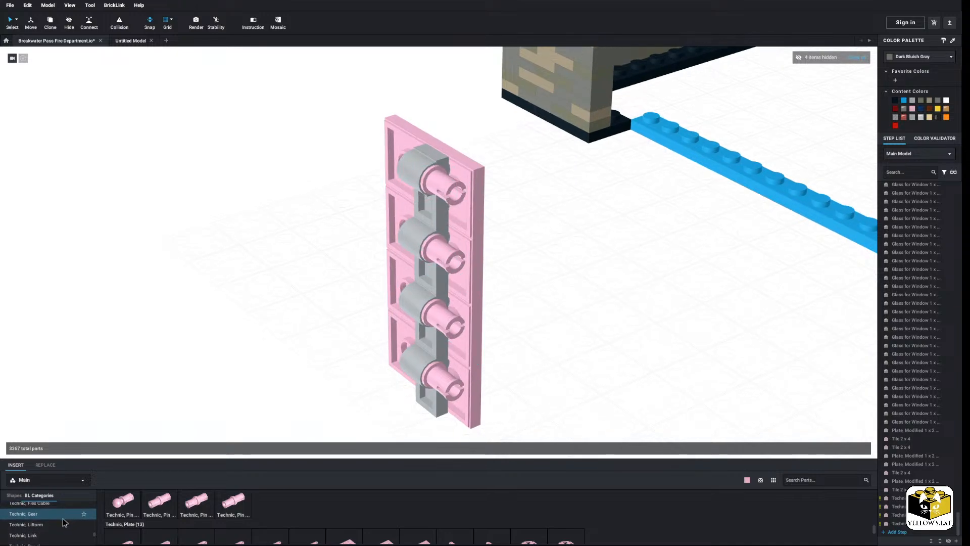
pyautogui.click(56, 513)
pyautogui.click(65, 526)
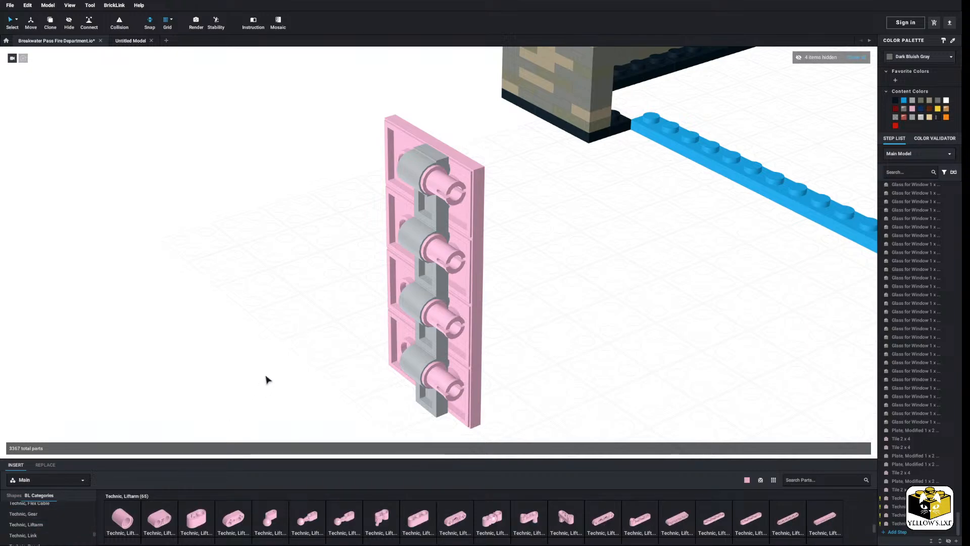
pyautogui.moveTo(454, 515); pyautogui.dragTo(312, 299)
pyautogui.click(210, 232)
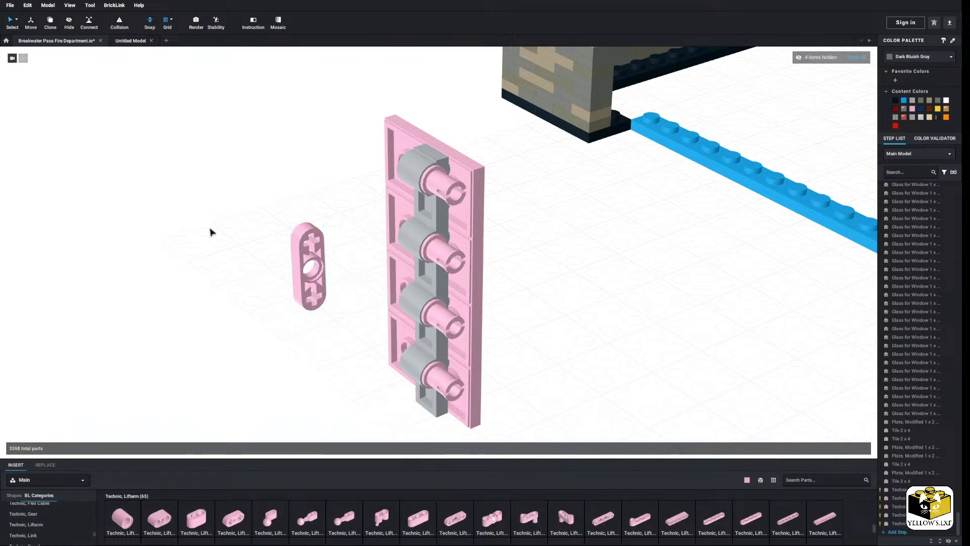
pyautogui.moveTo(210, 228); pyautogui.dragTo(201, 228, button='middle')
pyautogui.moveTo(201, 228); pyautogui.dragTo(204, 227, button='right')
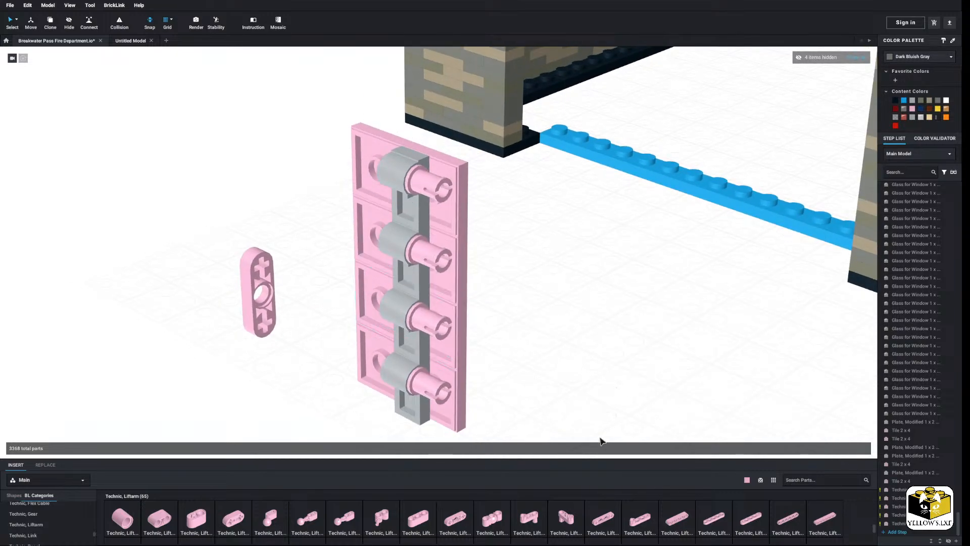
# Try a longer liftarm against the top two hinge pins and place a Technic Liftarm Thin 1 x 5 beside the door
pyautogui.moveTo(609, 520); pyautogui.dragTo(435, 207)
pyautogui.click(559, 250)
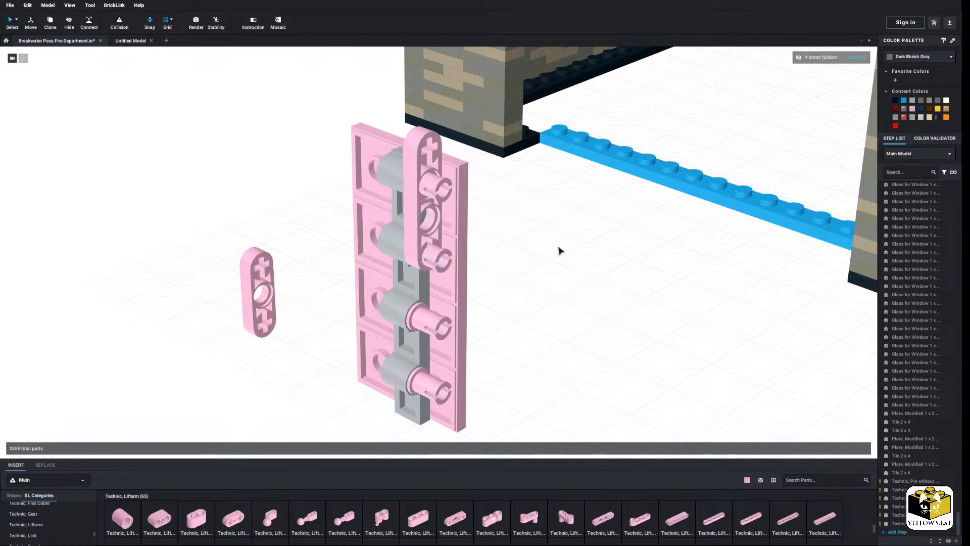
pyautogui.moveTo(552, 252)
pyautogui.mouseDown(button='right')
pyautogui.moveTo(562, 248)
pyautogui.moveTo(558, 255)
pyautogui.mouseUp(button='right')
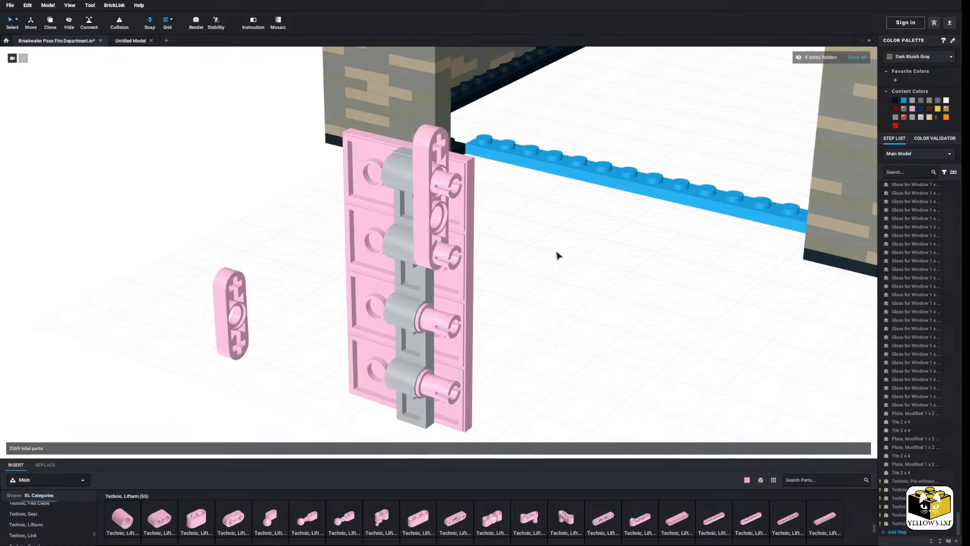
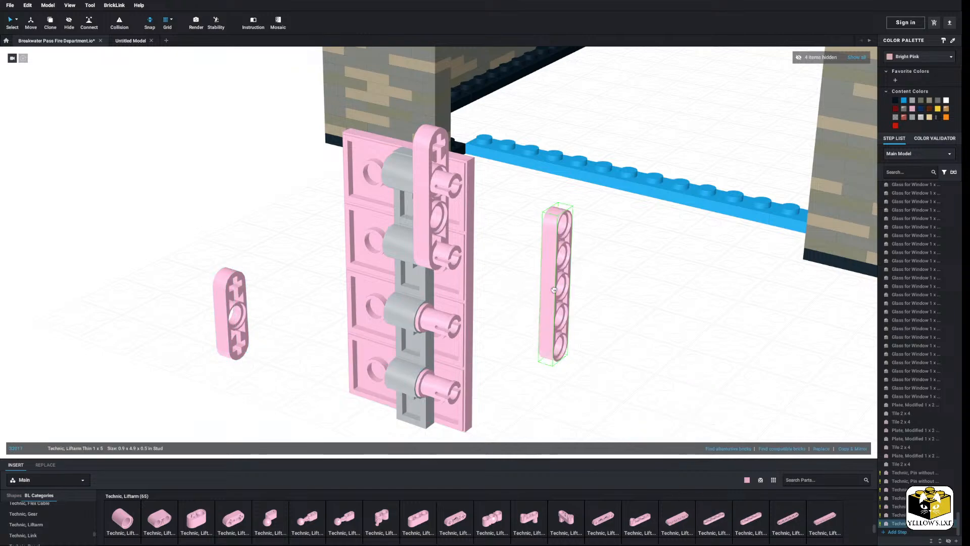
pyautogui.click(643, 325)
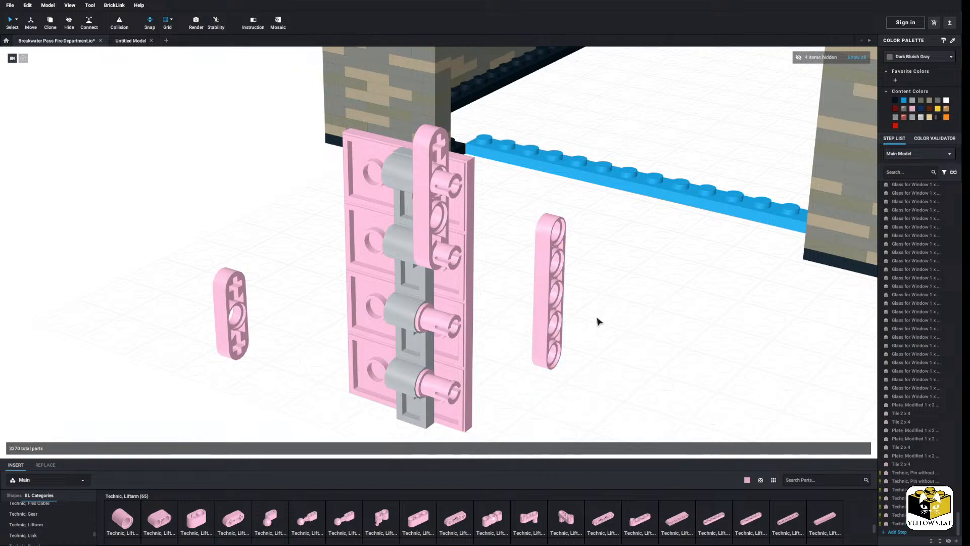
# Delete the three trial liftarms beside the door and on the top two pins
pyautogui.rightClick(556, 322)
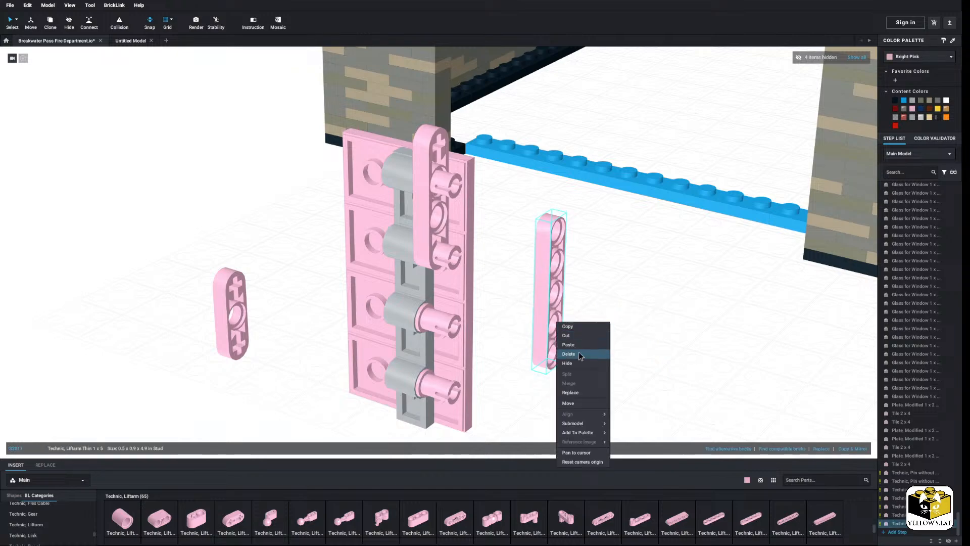
pyautogui.click(571, 353)
pyautogui.click(244, 312)
pyautogui.click(273, 339)
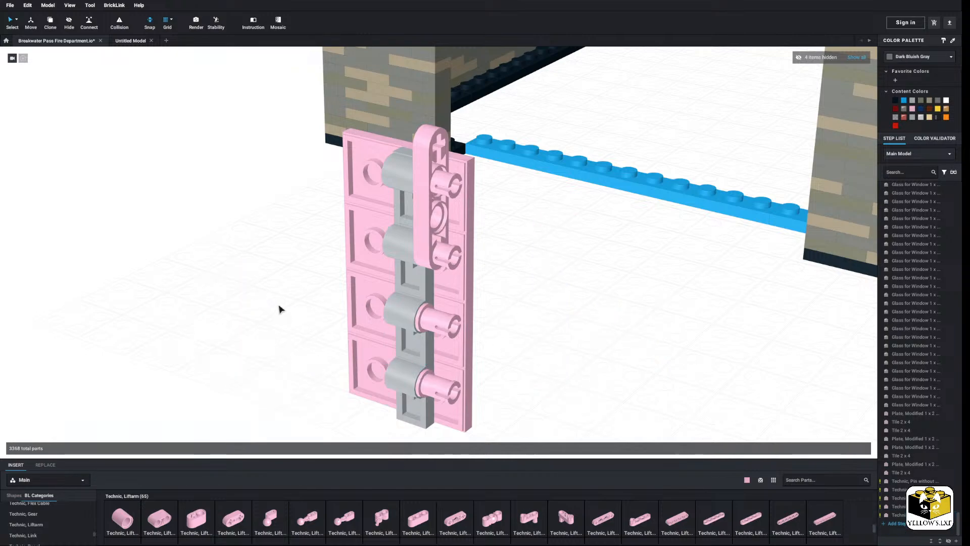
pyautogui.click(422, 237)
pyautogui.rightClick(422, 242)
pyautogui.click(427, 271)
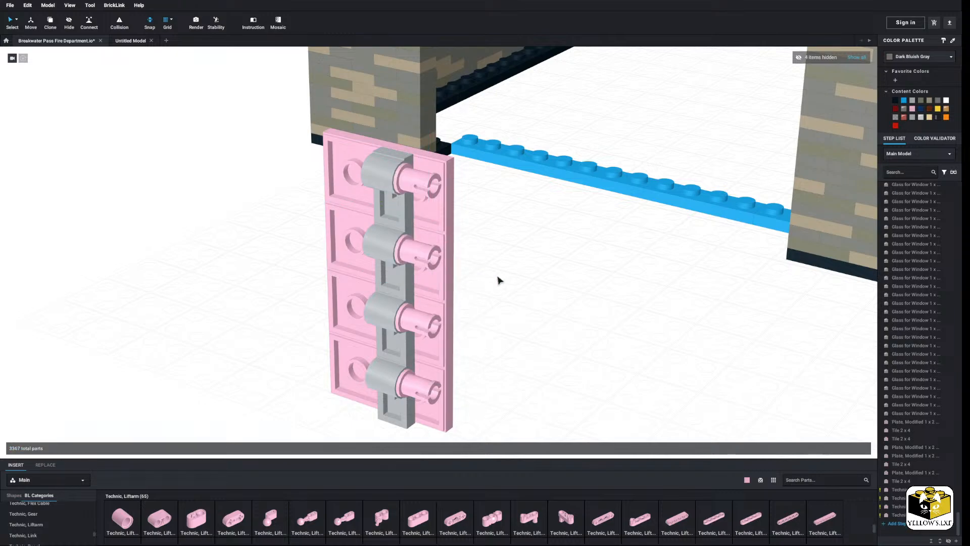
pyautogui.click(412, 184)
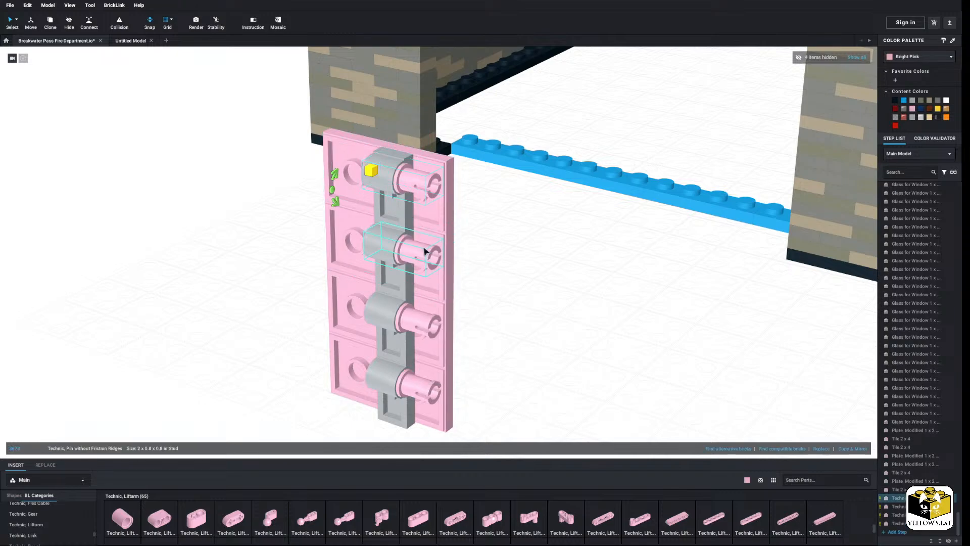
pyautogui.keyDown('ctrl'); pyautogui.click(424, 248); pyautogui.keyUp('ctrl')
pyautogui.rightClick(423, 248)
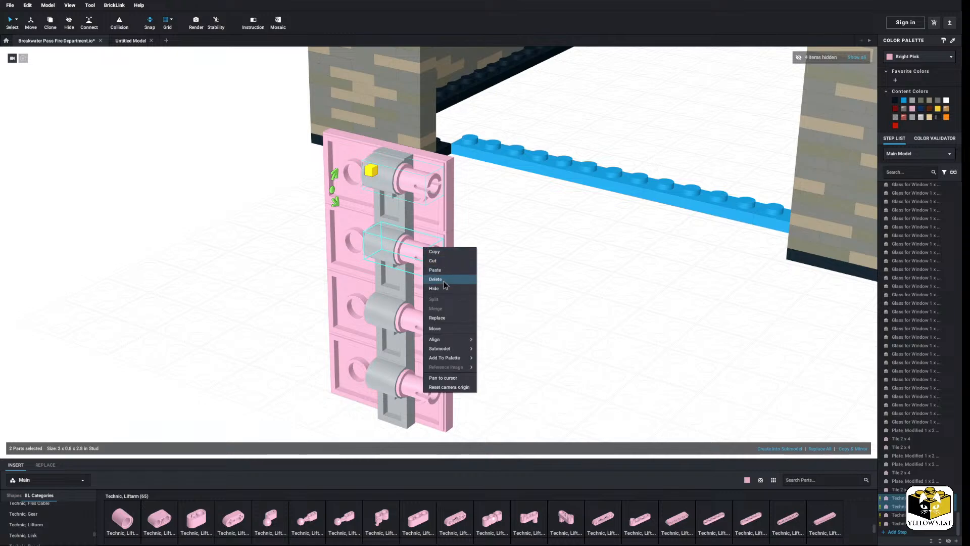
pyautogui.click(561, 279)
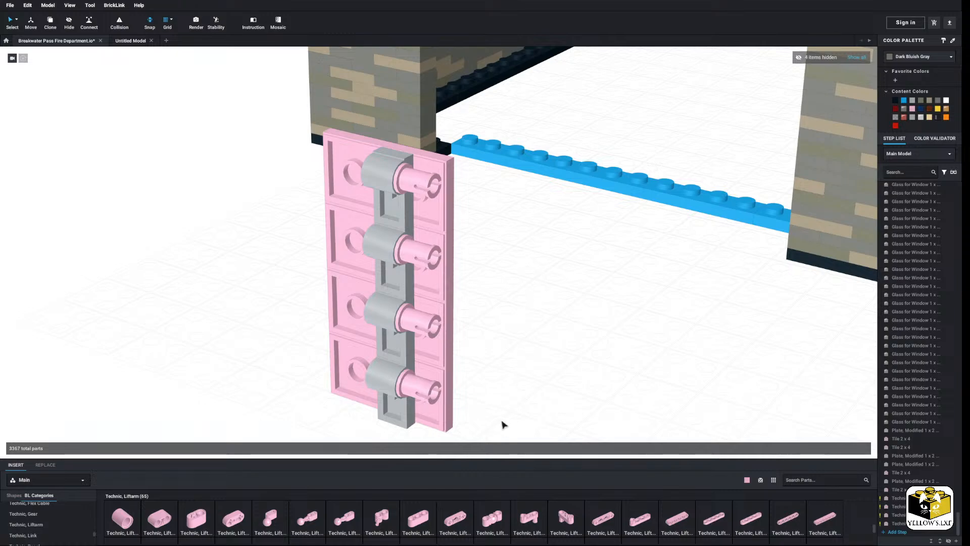
# Try another Technic liftarm at the top two hinge pins and remove it
pyautogui.moveTo(424, 527); pyautogui.dragTo(423, 228)
pyautogui.rightClick(423, 228)
pyautogui.click(436, 261)
# Try a Plate, Round 1 x 3 with Open Studs beside the door and delete it
pyautogui.scroll(4, 53, 520)
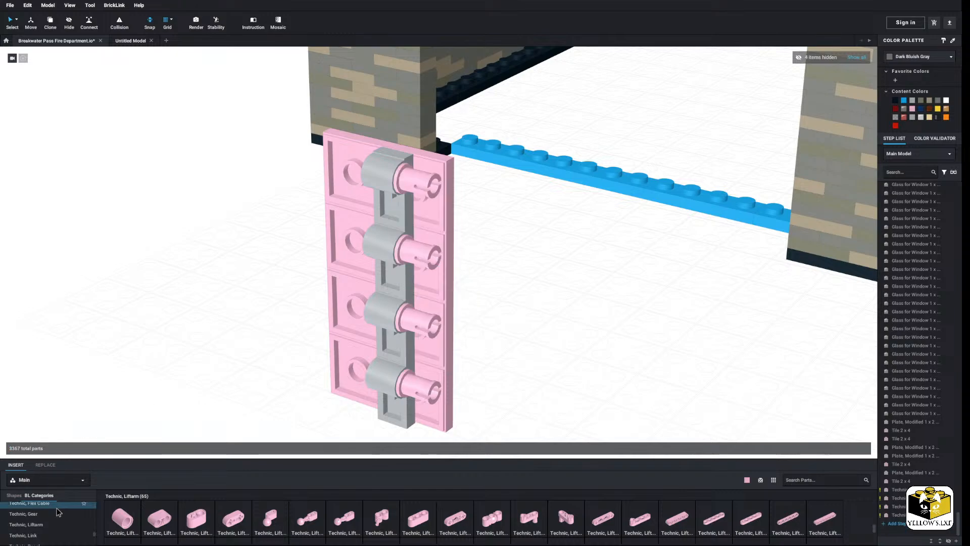
pyautogui.scroll(7, 51, 520)
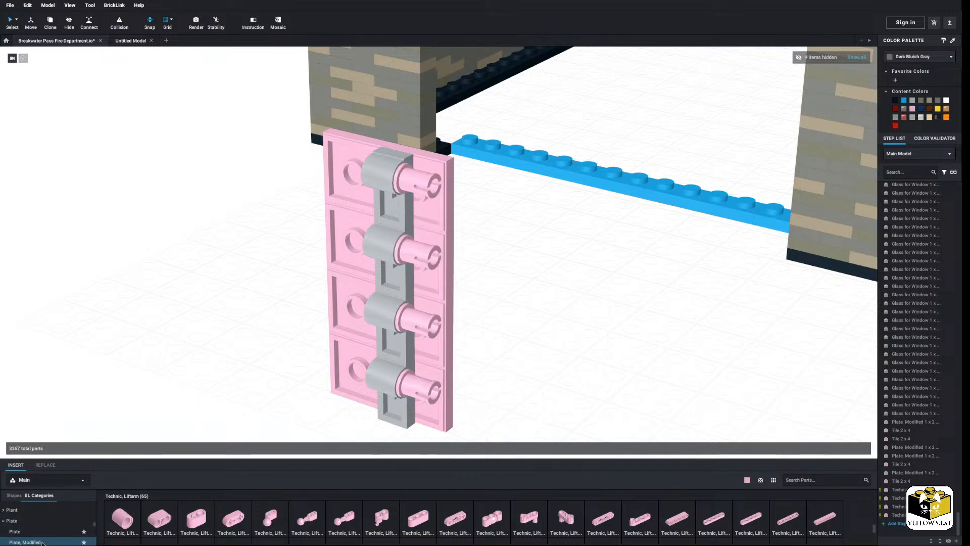
pyautogui.click(40, 541)
pyautogui.scroll(-1, 50, 526)
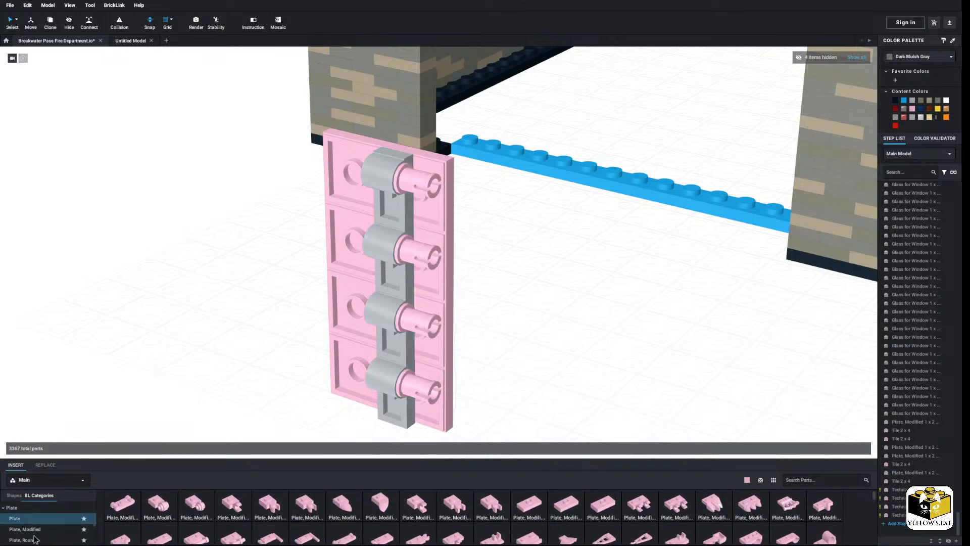
pyautogui.click(25, 538)
pyautogui.click(720, 515)
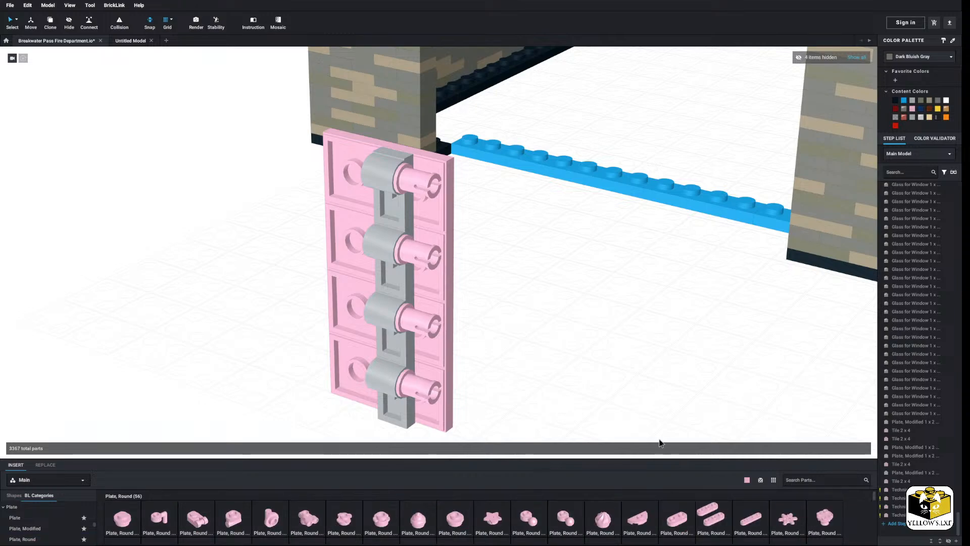
pyautogui.click(534, 309)
pyautogui.click(616, 357)
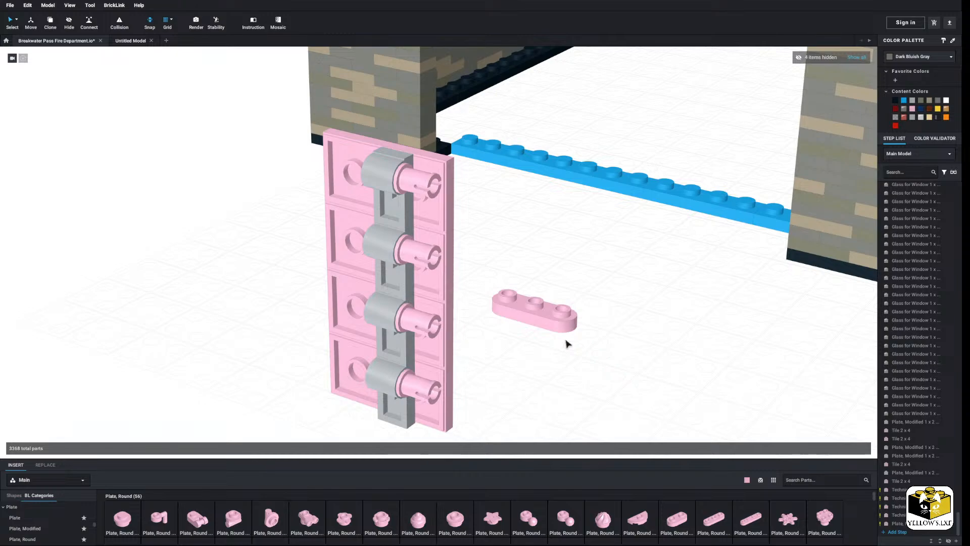
pyautogui.rightClick(535, 311)
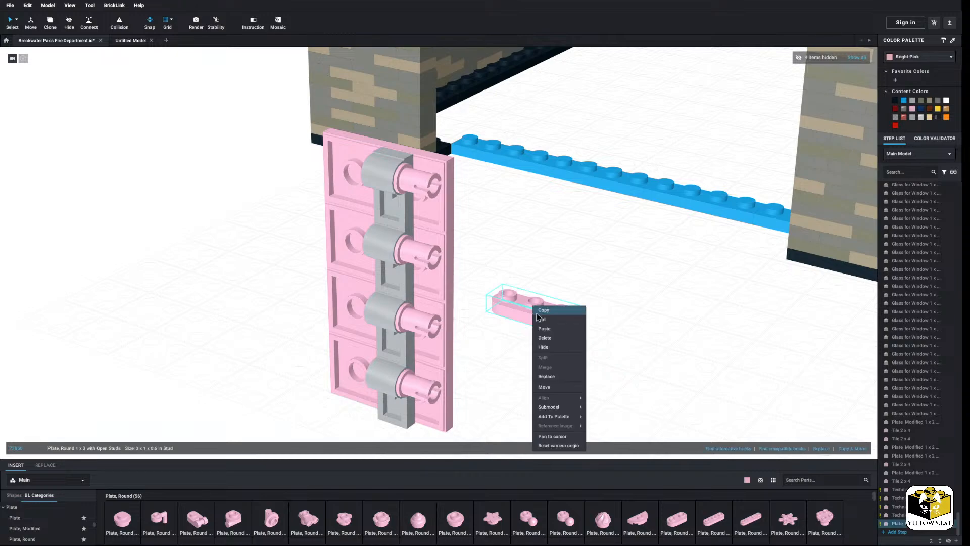
pyautogui.click(546, 337)
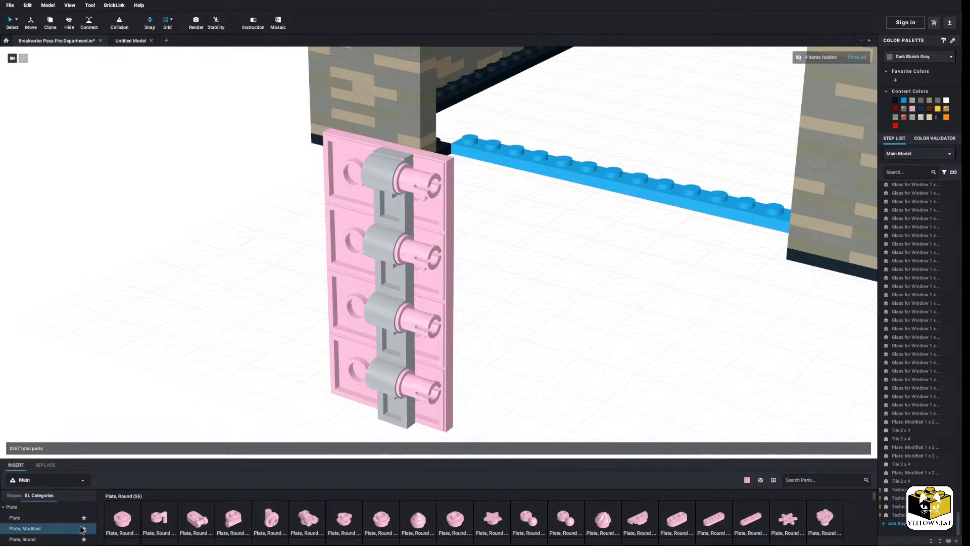
# Examine the modified plates and modified tiles in the parts library for a piece that could link the hinge pins
pyautogui.click(50, 527)
pyautogui.scroll(-2, 381, 499)
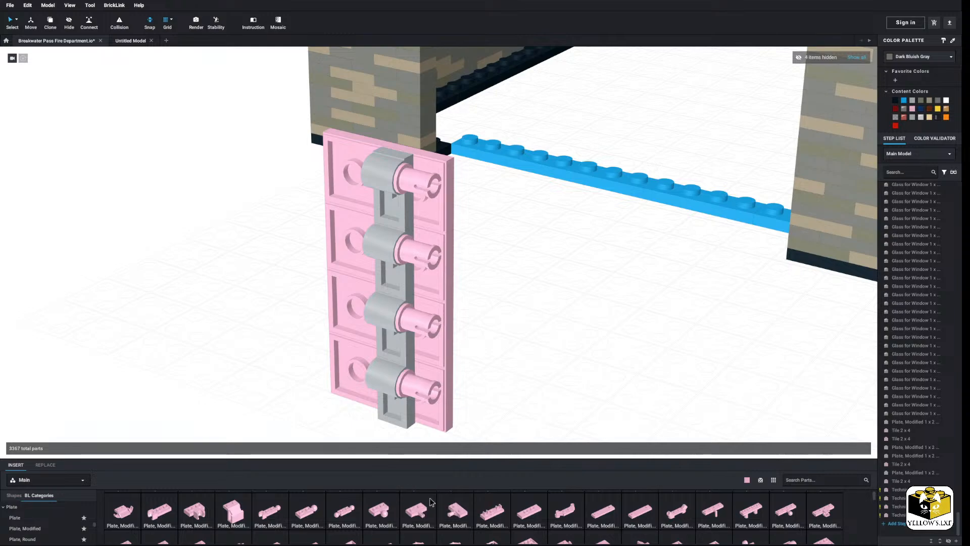
pyautogui.scroll(-10, 54, 517)
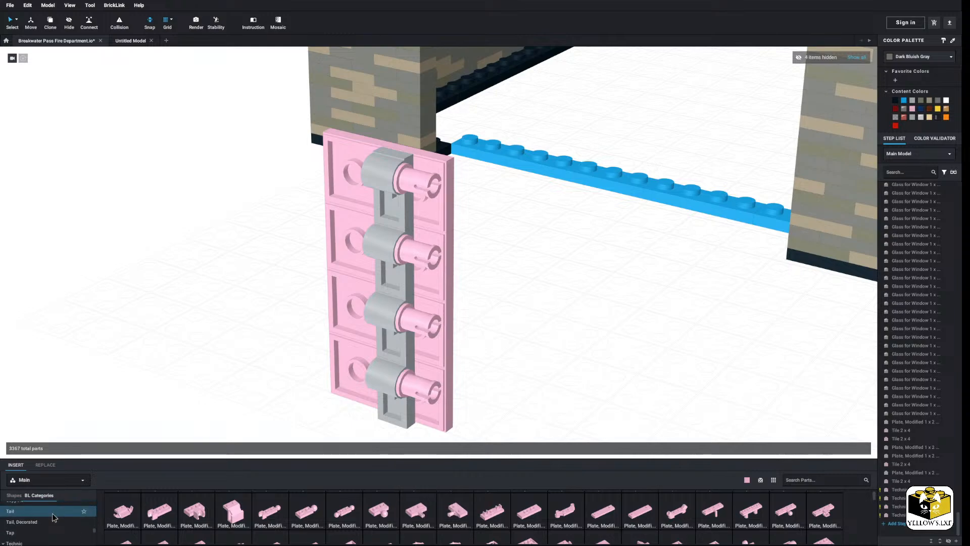
pyautogui.scroll(-3, 54, 514)
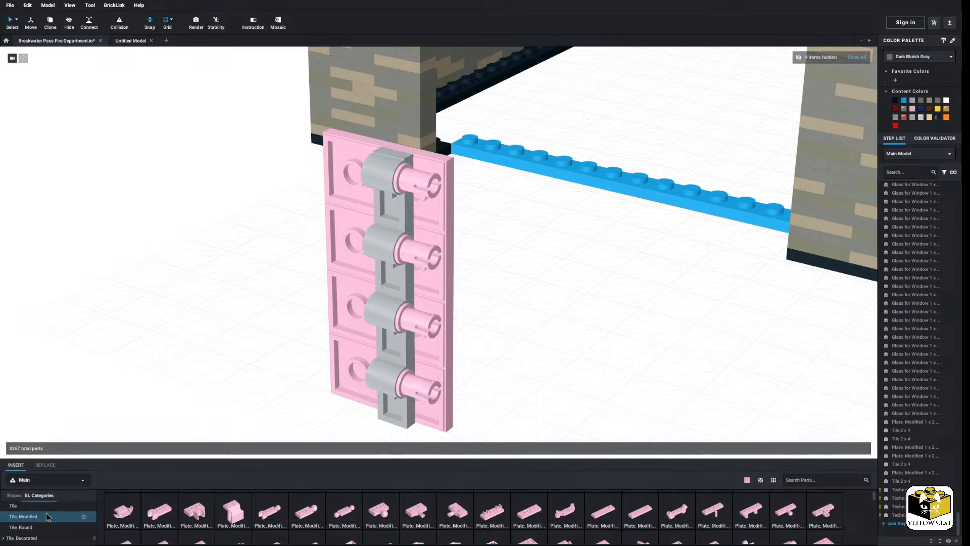
pyautogui.click(52, 514)
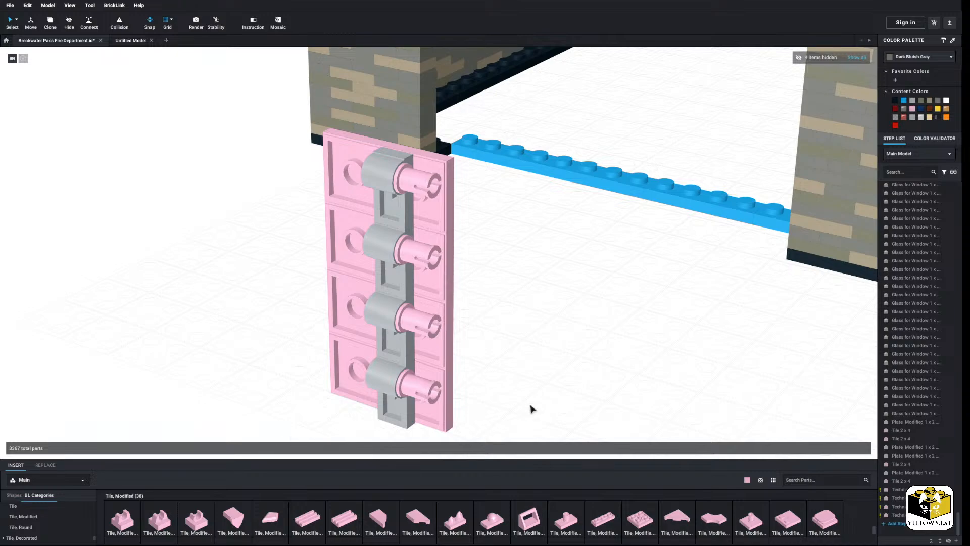
pyautogui.scroll(5, 60, 518)
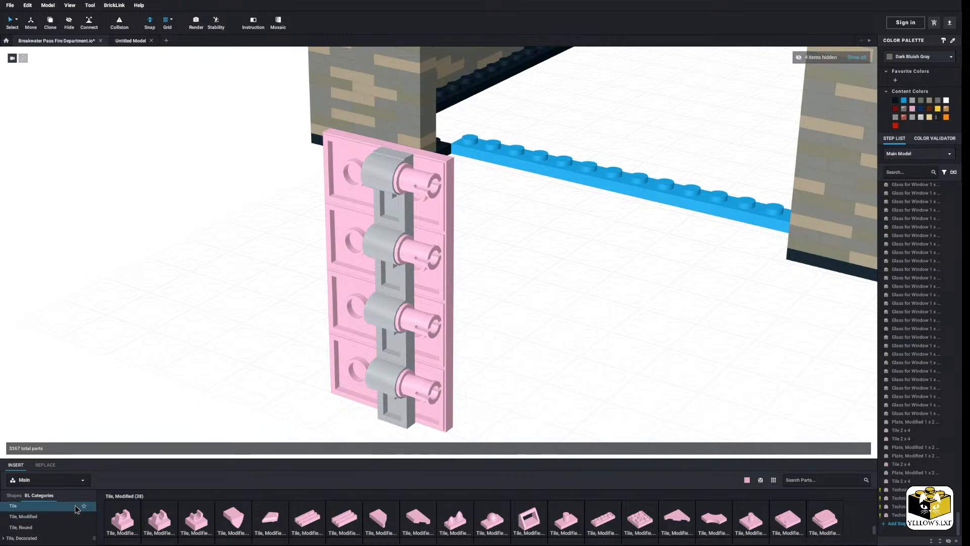
pyautogui.scroll(-3, 60, 517)
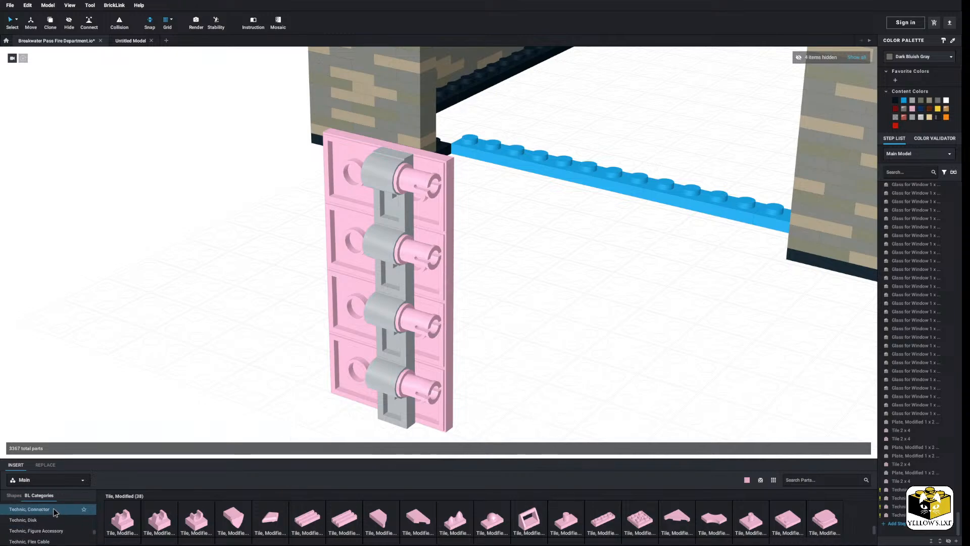
# Examine the Technic pins and Technic connectors in the parts library for a part to join the door's hinge pins
pyautogui.click(46, 538)
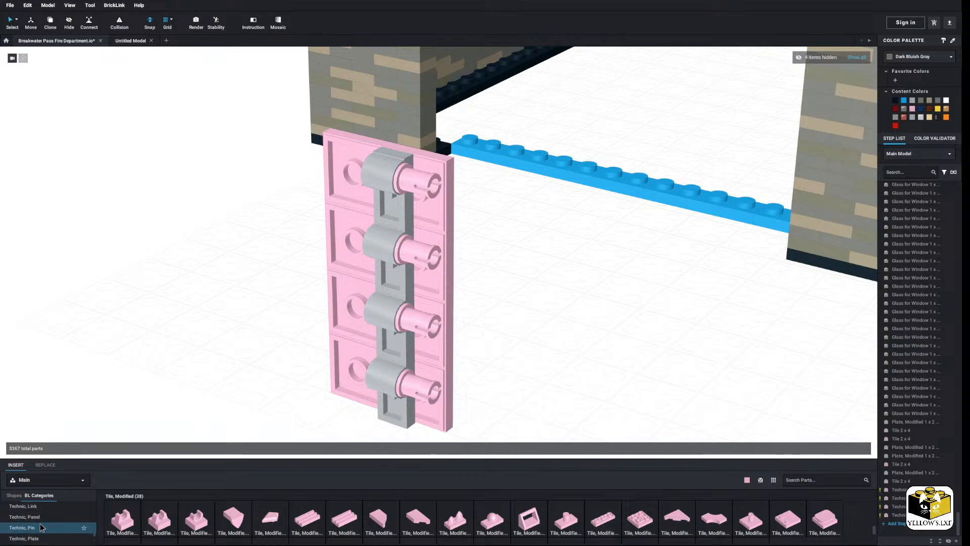
pyautogui.scroll(1, 342, 524)
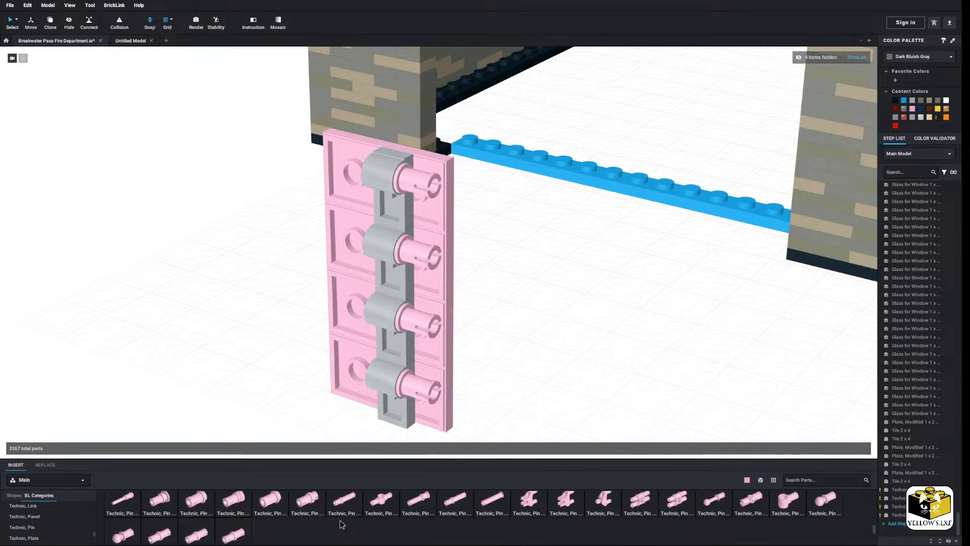
pyautogui.scroll(5, 67, 518)
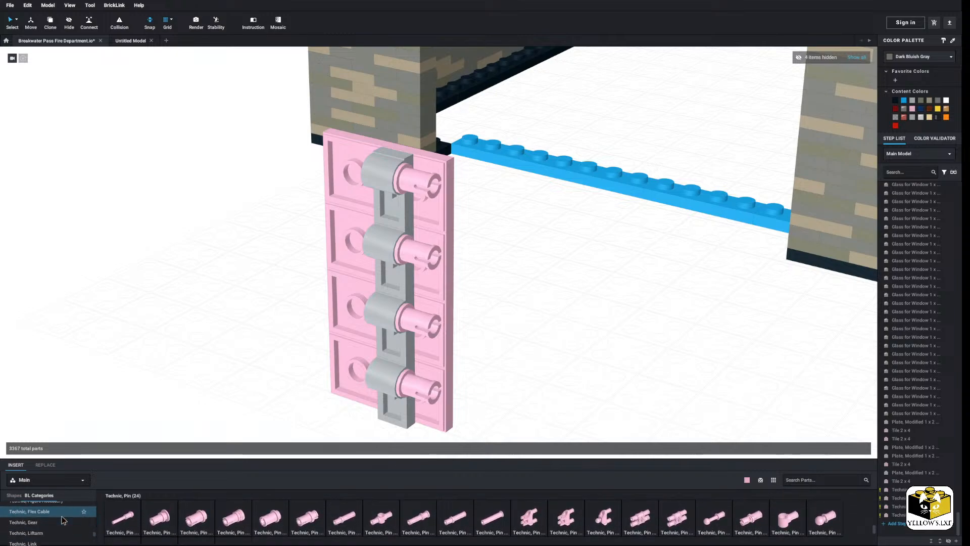
pyautogui.scroll(-2, 67, 518)
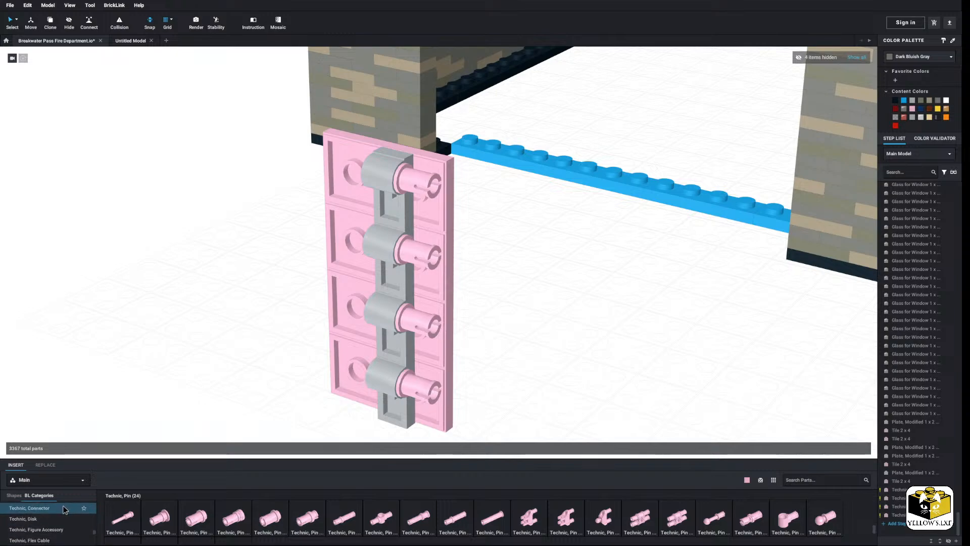
pyautogui.click(30, 507)
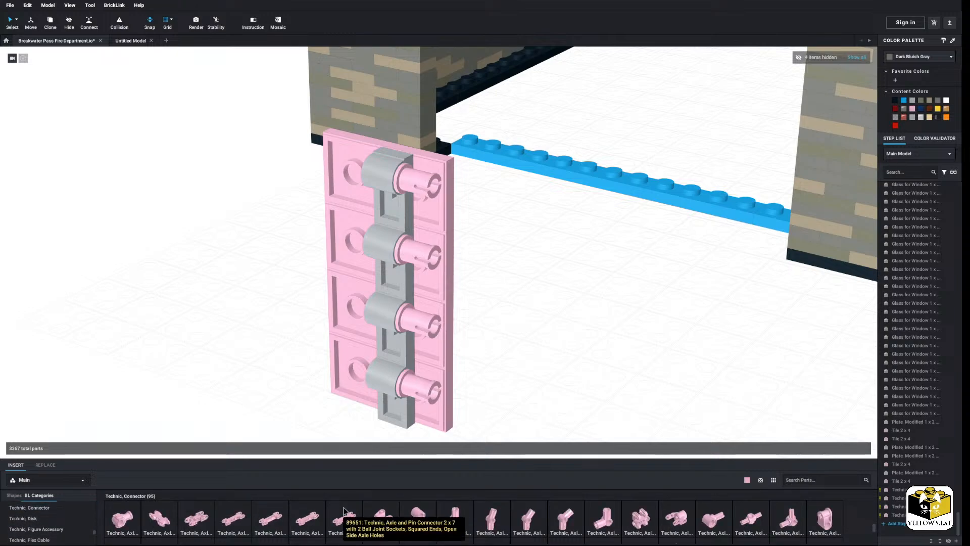
pyautogui.scroll(-2, 343, 511)
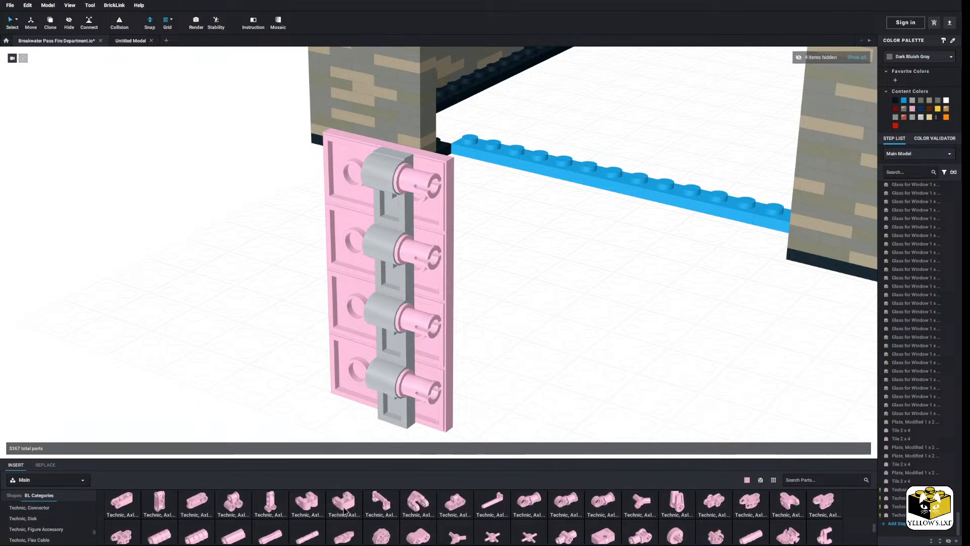
pyautogui.scroll(-2, 344, 511)
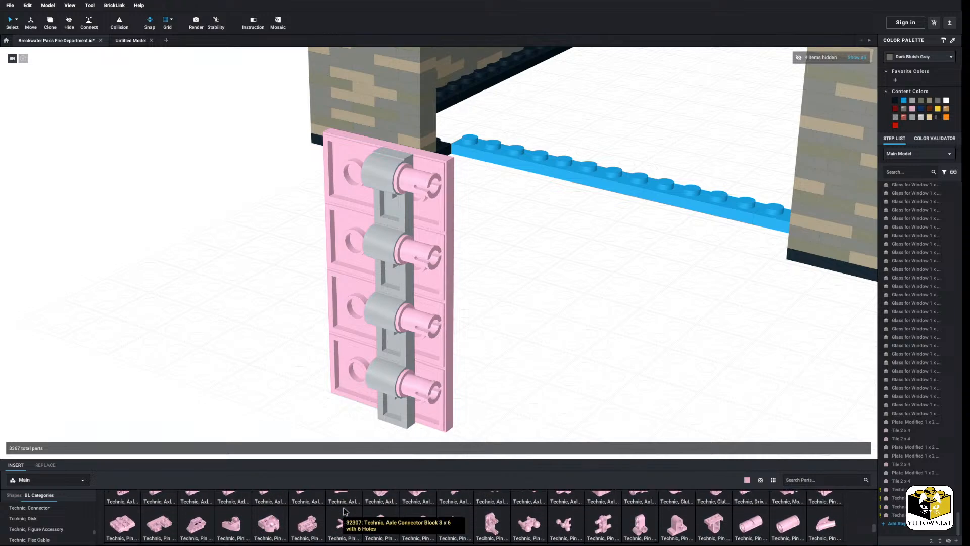
pyautogui.scroll(-3, 343, 510)
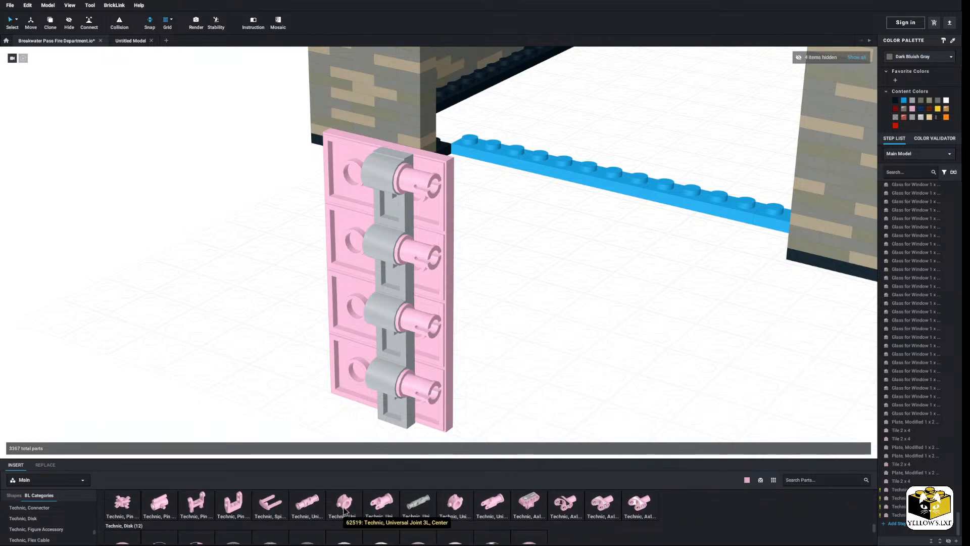
pyautogui.scroll(-3, 57, 522)
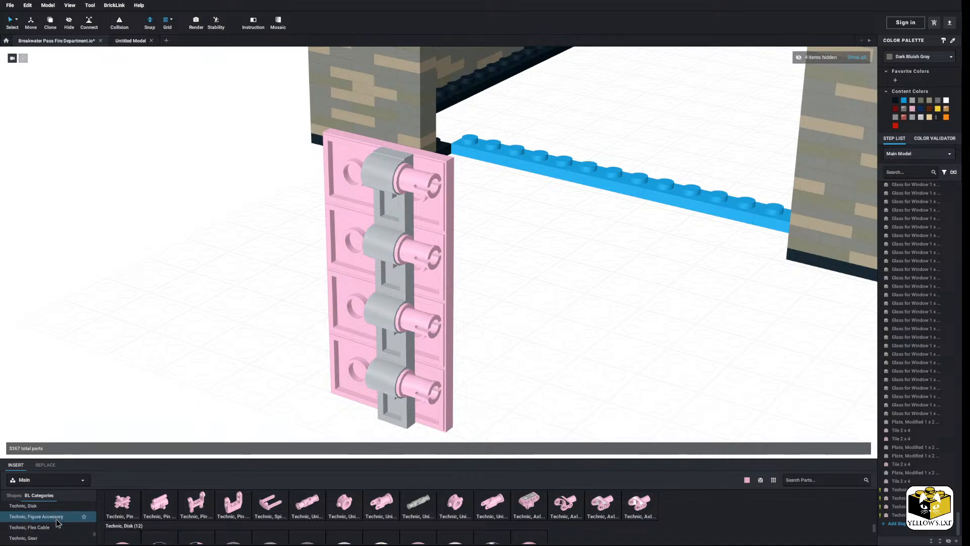
pyautogui.scroll(-1, 61, 512)
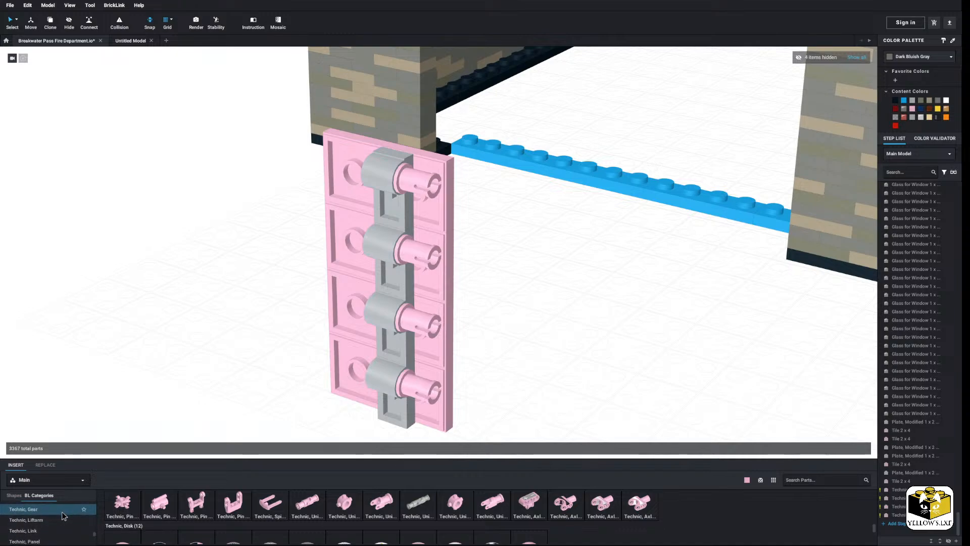
# Try a Ball Joint Middle 1 x 3 liftarm, place a Technic Liftarm Thin 1 x 3 with axle holes on the second pin, and delete it
pyautogui.click(62, 508)
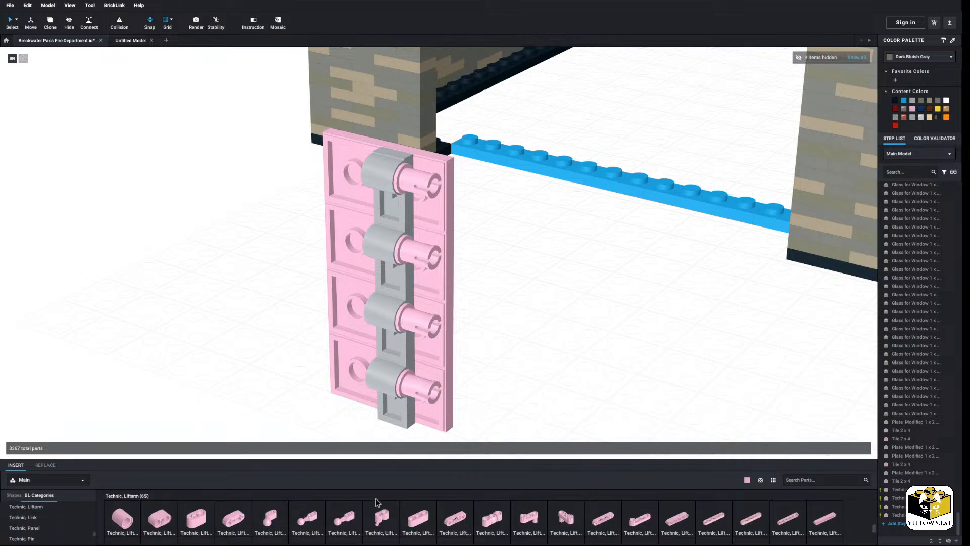
pyautogui.click(495, 522)
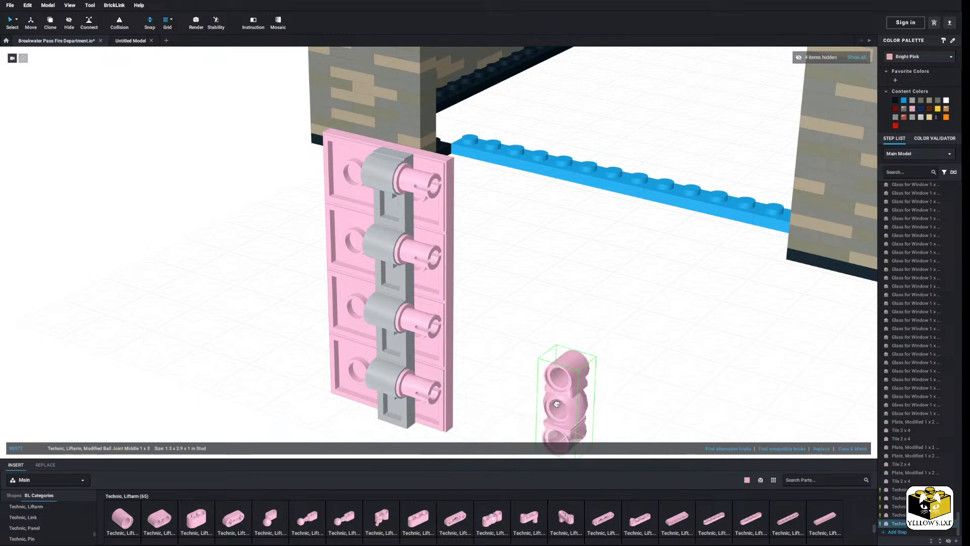
pyautogui.click(451, 520)
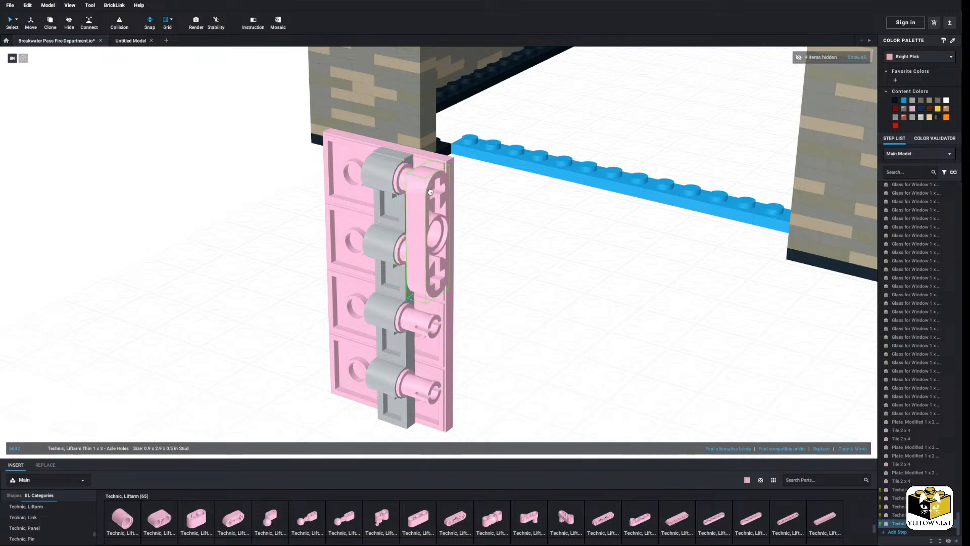
pyautogui.click(417, 229)
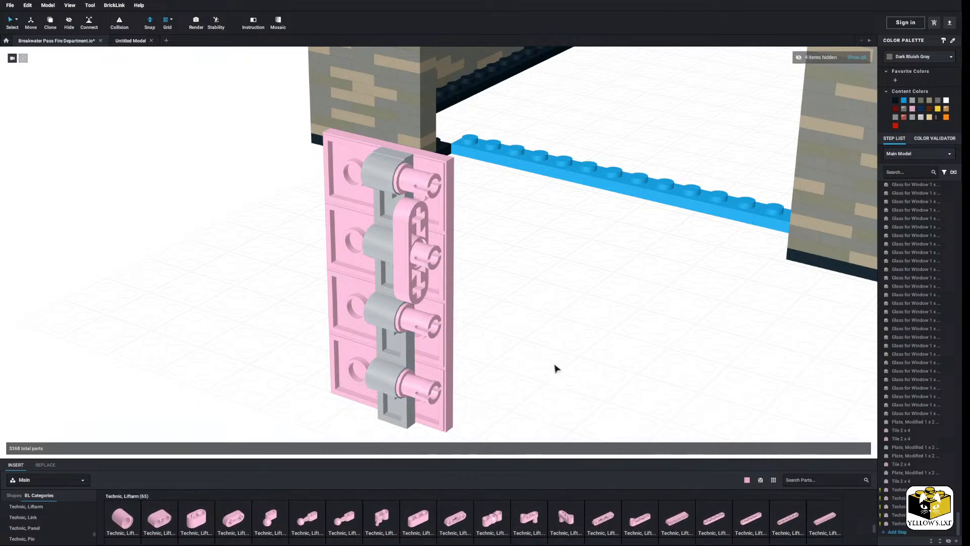
pyautogui.moveTo(555, 368)
pyautogui.mouseDown(button='right')
pyautogui.moveTo(569, 366)
pyautogui.moveTo(517, 358)
pyautogui.moveTo(562, 378)
pyautogui.mouseUp(button='right')
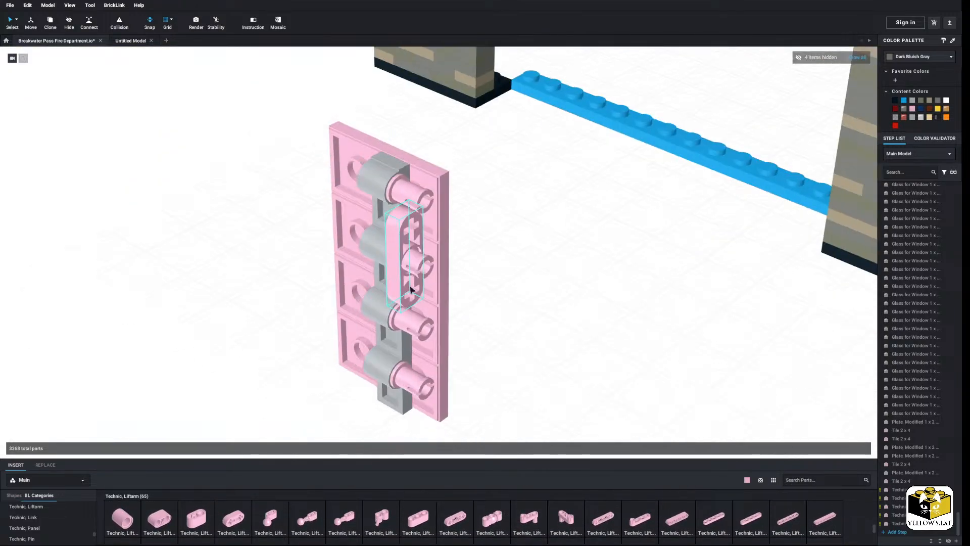
pyautogui.rightClick(409, 286)
pyautogui.click(421, 317)
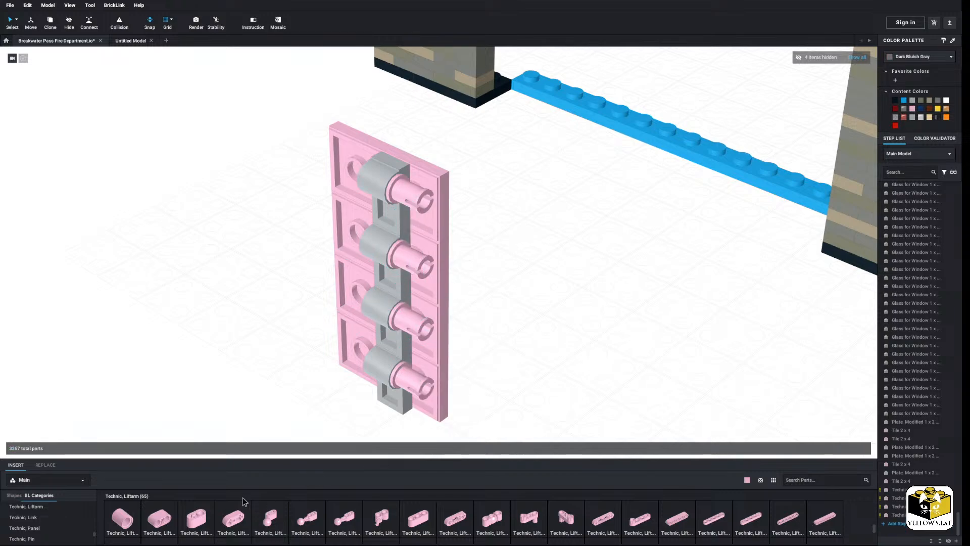
# Try a short Technic liftarm in the empty area beside the door and delete it
pyautogui.moveTo(234, 522); pyautogui.dragTo(266, 355)
pyautogui.press('Delete')
pyautogui.moveTo(269, 374); pyautogui.dragTo(281, 371, button='right')
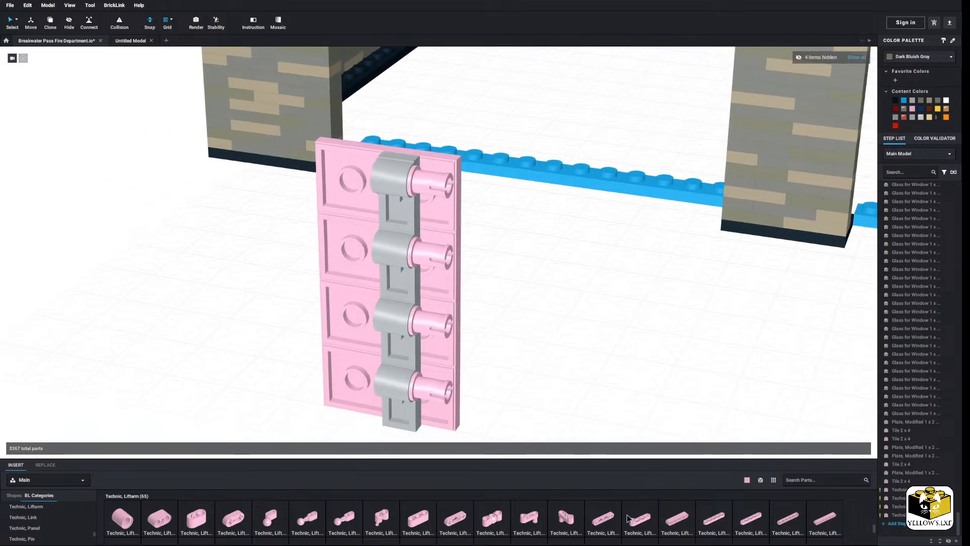
# Browse the remaining Technic liftarms, try the Liftarm Thin 1 x 3 with axle holes against the top two pins, and delete it
pyautogui.scroll(-2, 630, 518)
pyautogui.scroll(-2, 630, 518)
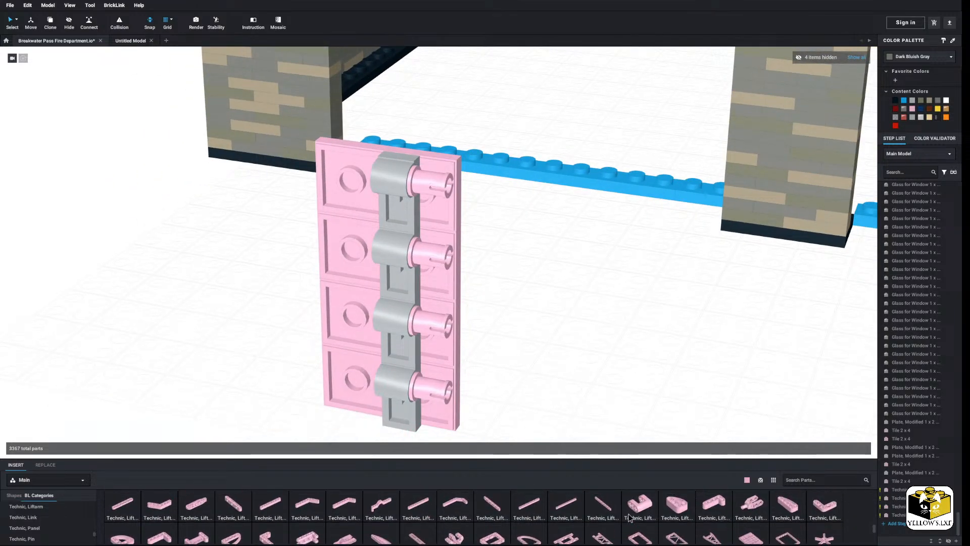
pyautogui.scroll(-2, 629, 518)
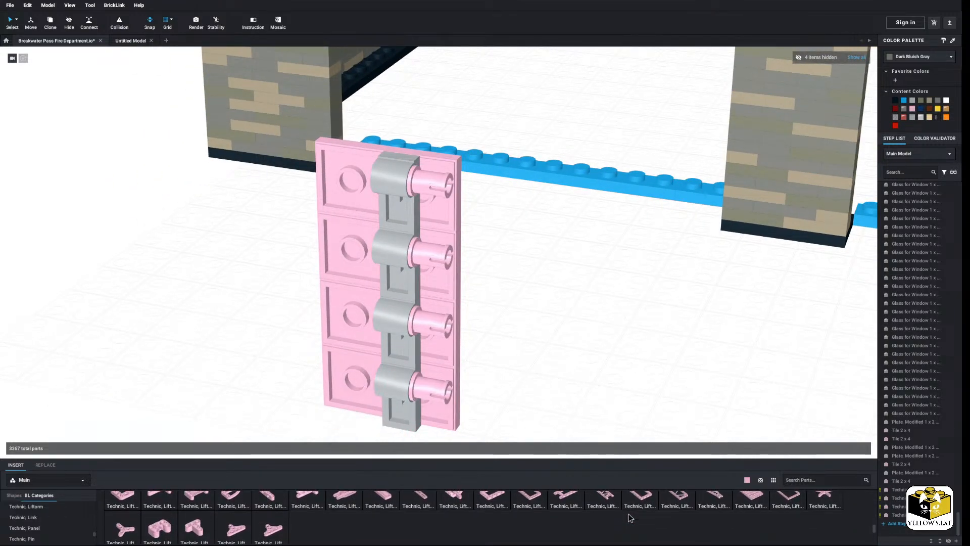
pyautogui.scroll(5, 630, 518)
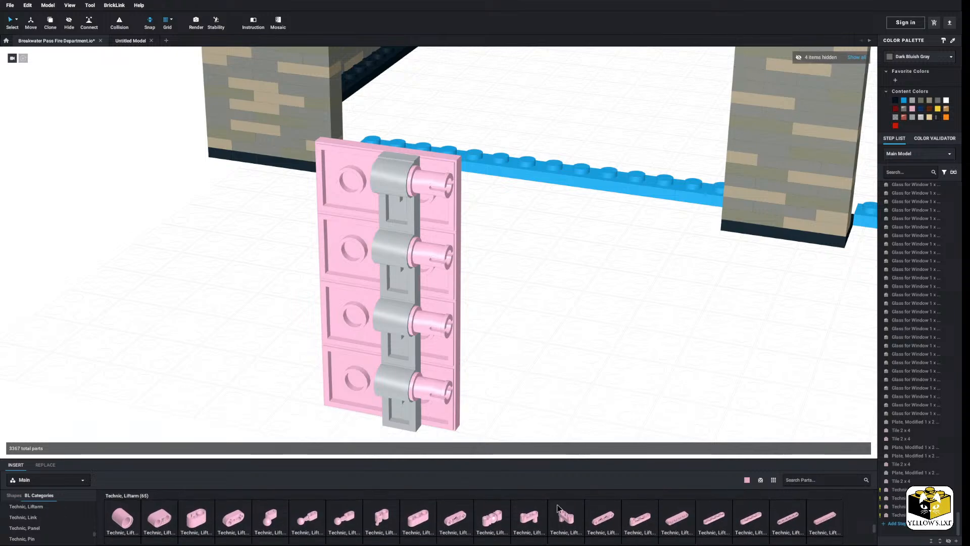
pyautogui.moveTo(433, 520); pyautogui.dragTo(422, 184)
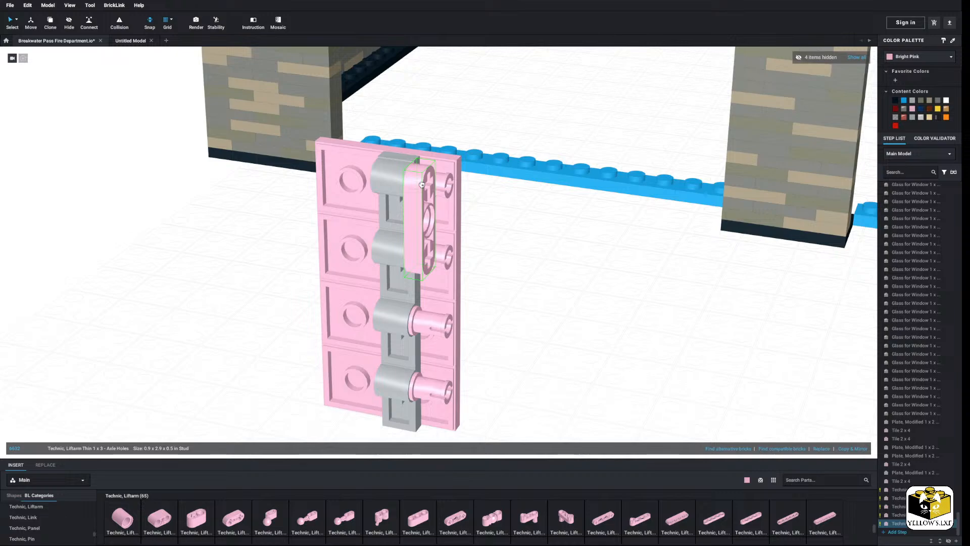
pyautogui.moveTo(422, 184); pyautogui.dragTo(500, 238)
pyautogui.rightClick(508, 255)
pyautogui.click(530, 290)
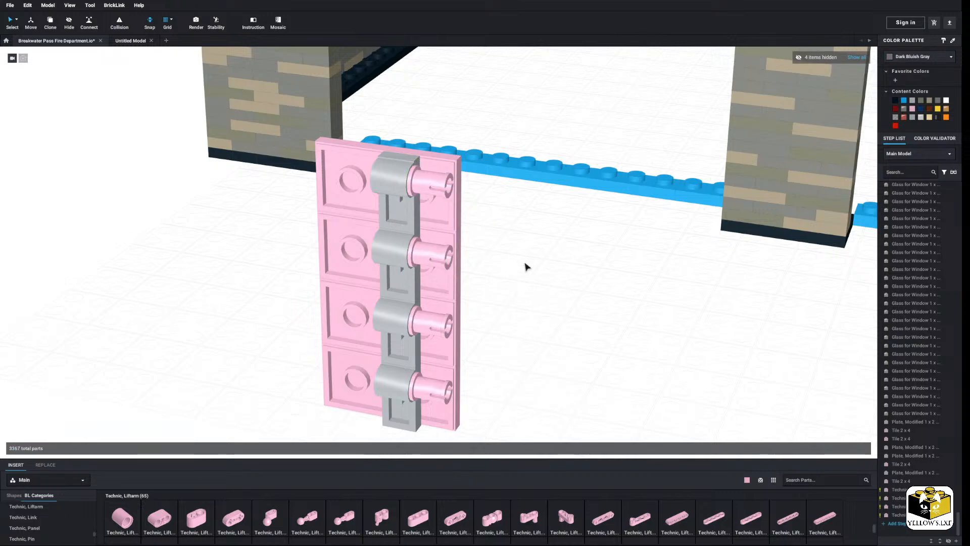
# Undo the hinge edits on the garage door prototype back to the arrangement with both left- and right-facing pin hinges
pyautogui.hotkey('ctrl', 'z')
pyautogui.hotkey('ctrl', 'z')
pyautogui.hotkey('ctrl', 'z')
pyautogui.hotkey('ctrl', 'z')
pyautogui.hotkey('ctrl', 'z')
pyautogui.hotkey('ctrl', 'z')
pyautogui.hotkey('ctrl', 'z')
pyautogui.hotkey('ctrl', 'z')
pyautogui.hotkey('ctrl', 'z')
pyautogui.hotkey('ctrl', 'z')
pyautogui.hotkey('ctrl', 'z')
pyautogui.hotkey('ctrl', 'z')
pyautogui.hotkey('ctrl', 'z')
pyautogui.hotkey('ctrl', 'z')
pyautogui.hotkey('ctrl', 'z')
pyautogui.hotkey('ctrl', 'z')
pyautogui.hotkey('ctrl', 'z')
pyautogui.hotkey('ctrl', 'z')
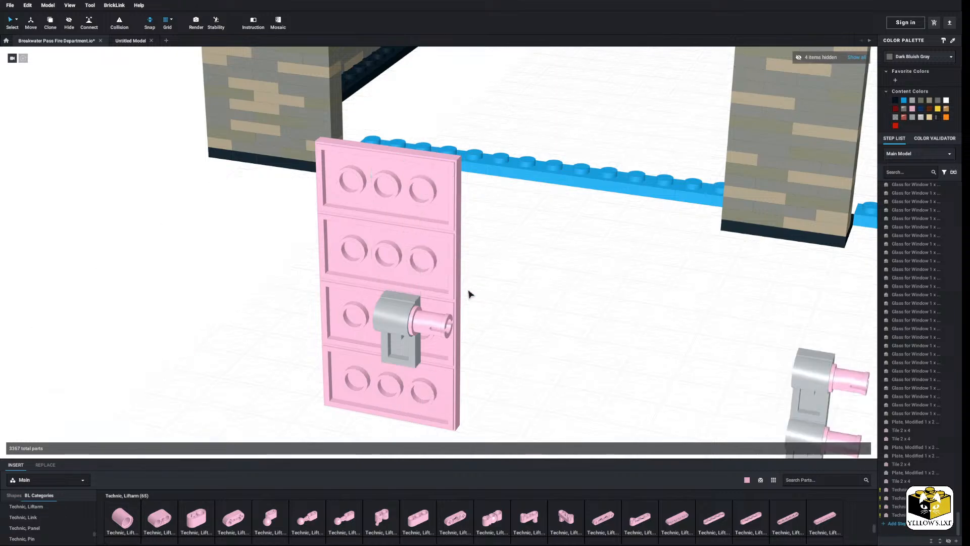
pyautogui.hotkey('ctrl', 'z')
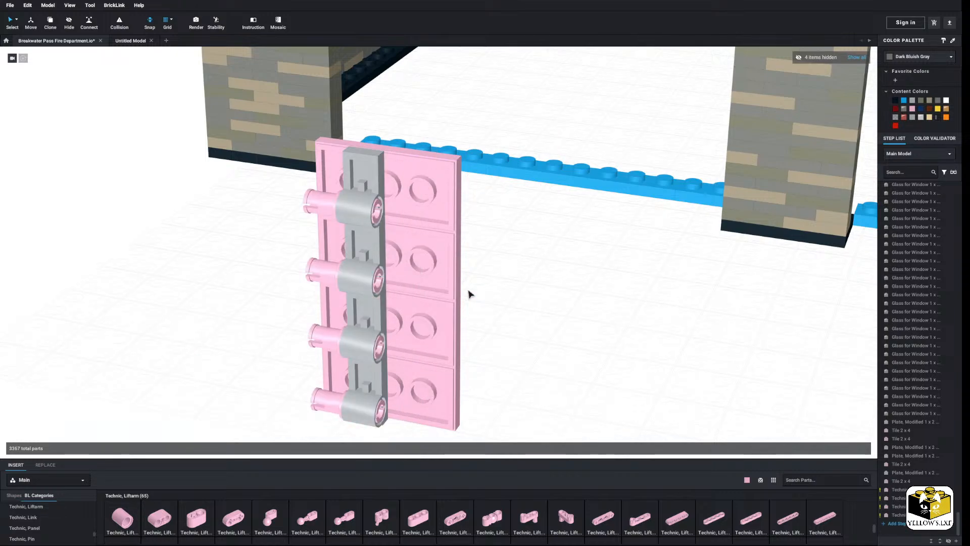
pyautogui.hotkey('ctrl', 'z')
pyautogui.hotkey('ctrl', 'z')
pyautogui.hotkey('ctrl', 'z')
pyautogui.hotkey('ctrl', 'z')
pyautogui.hotkey('ctrl', 'z')
pyautogui.hotkey('ctrl', 'z')
pyautogui.hotkey('ctrl', 'z')
pyautogui.hotkey('ctrl', 'z')
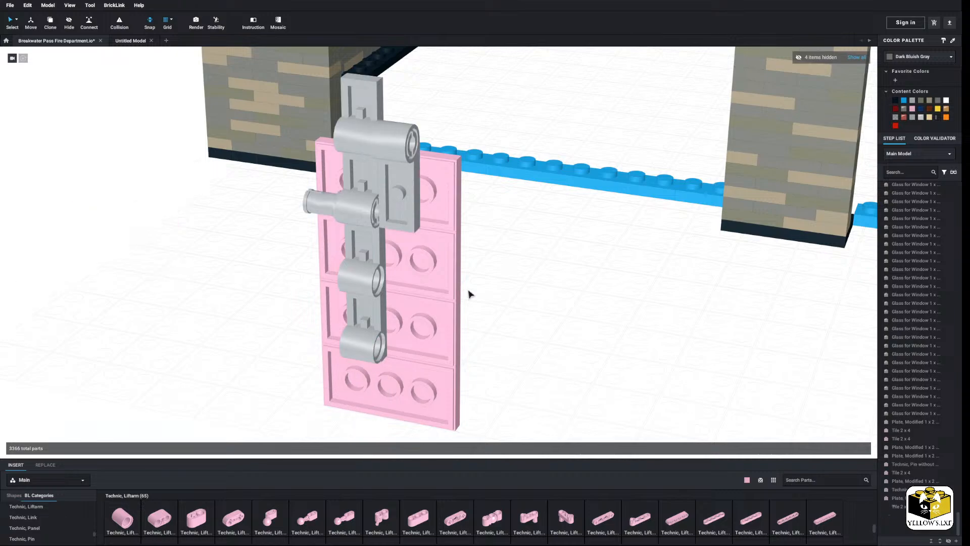
# Redo edits until gray hinge plates alternate left and right down the full height of the four-tile door
pyautogui.hotkey('ctrl', 'y')
pyautogui.hotkey('ctrl', 'y')
pyautogui.hotkey('ctrl', 'y')
pyautogui.hotkey('ctrl', 'y')
pyautogui.hotkey('ctrl', 'y')
pyautogui.scroll(-3, 469, 293)
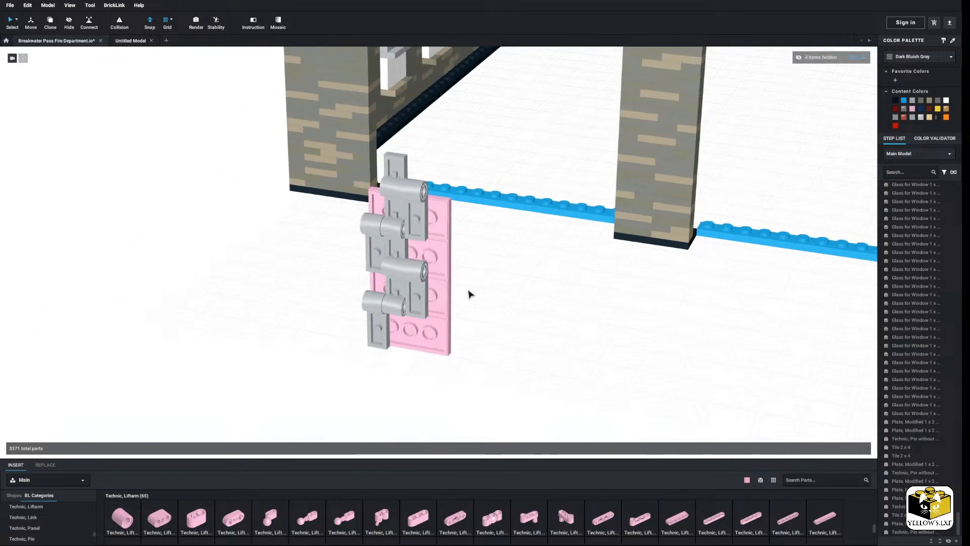
pyautogui.scroll(-3, 470, 316)
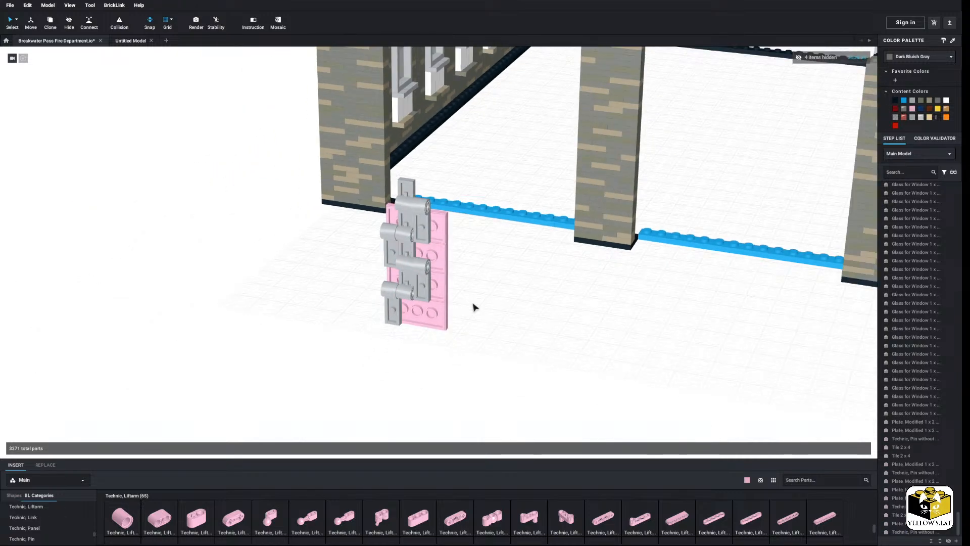
pyautogui.moveTo(474, 305); pyautogui.dragTo(480, 306, button='right')
pyautogui.scroll(2, 480, 305)
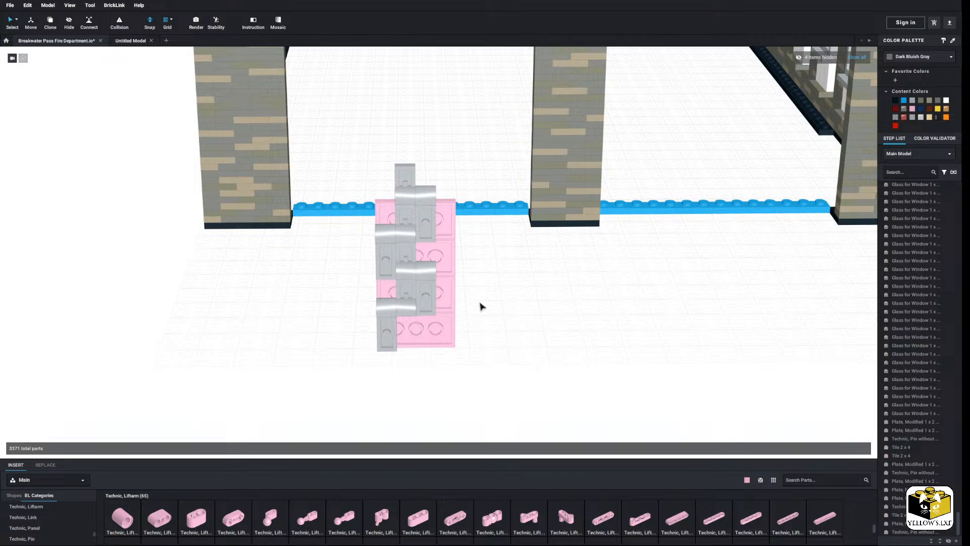
pyautogui.moveTo(480, 306); pyautogui.dragTo(461, 274, button='right')
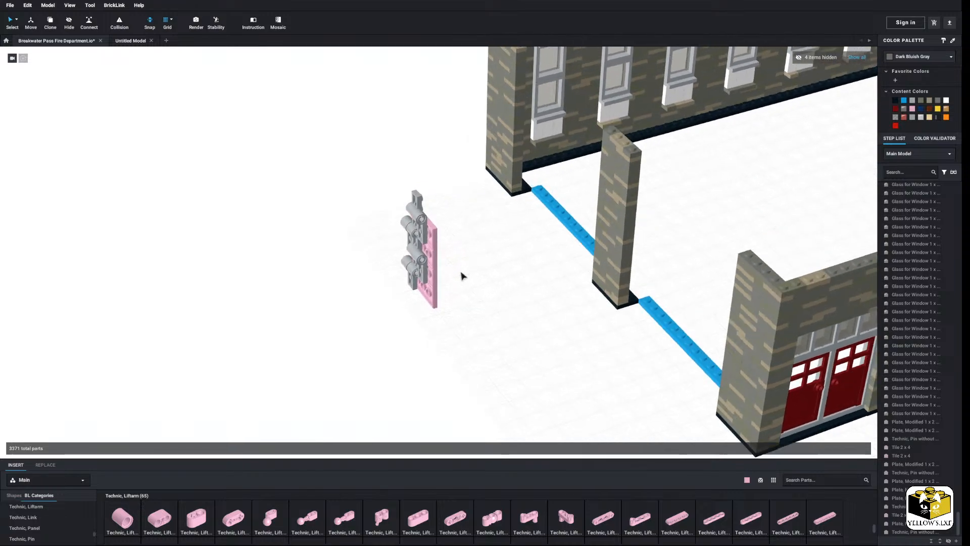
# Duplicate the whole 16-part door section and stack the copy directly on top of the original
pyautogui.rightClick(428, 291)
pyautogui.rightClick(471, 298)
pyautogui.click(482, 322)
pyautogui.moveTo(484, 318); pyautogui.dragTo(479, 296, button='right')
pyautogui.scroll(2, 444, 248)
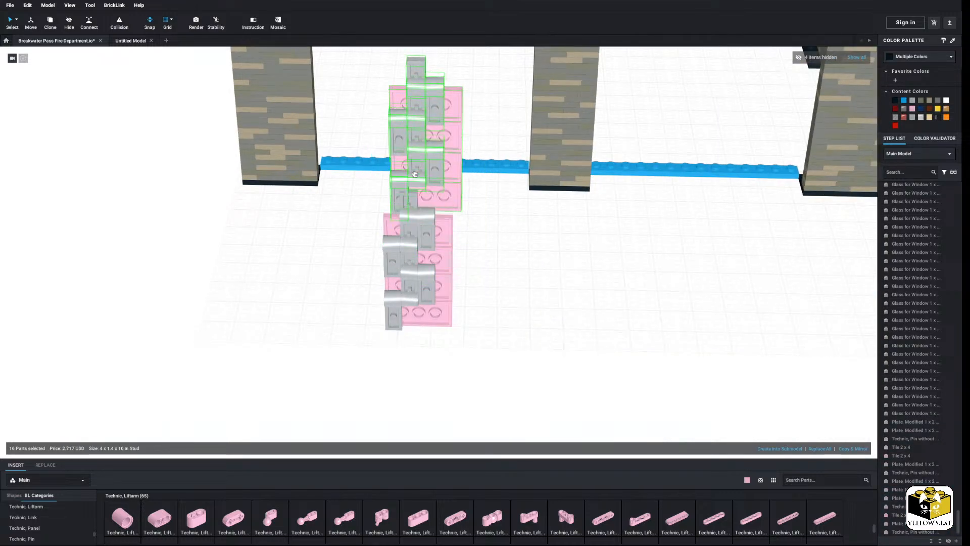
pyautogui.click(410, 177)
pyautogui.click(489, 257)
pyautogui.moveTo(490, 257); pyautogui.dragTo(397, 251, button='right')
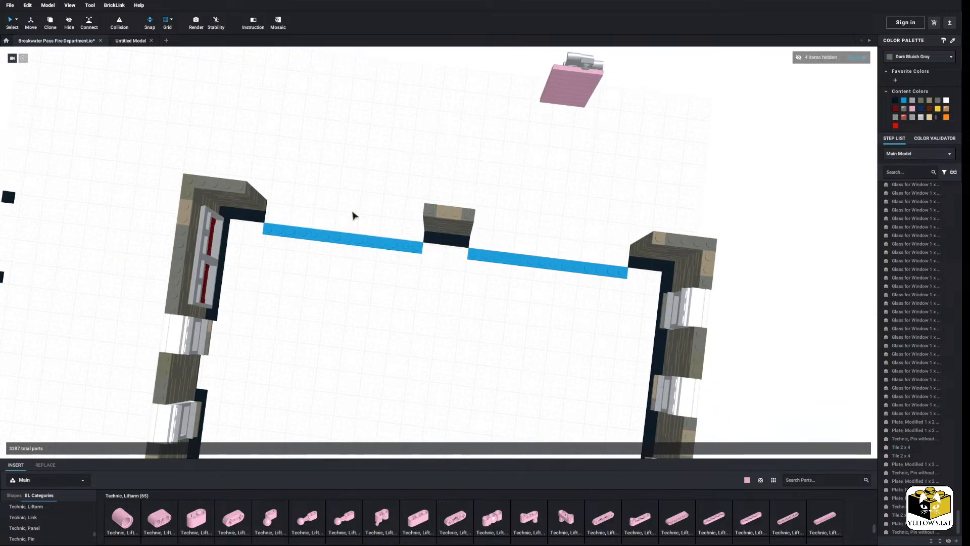
# Select the complete 32-part door and turn it around so its tiled face points away from the building
pyautogui.moveTo(406, 193); pyautogui.dragTo(404, 205, button='middle')
pyautogui.moveTo(403, 209); pyautogui.dragTo(442, 238, button='right')
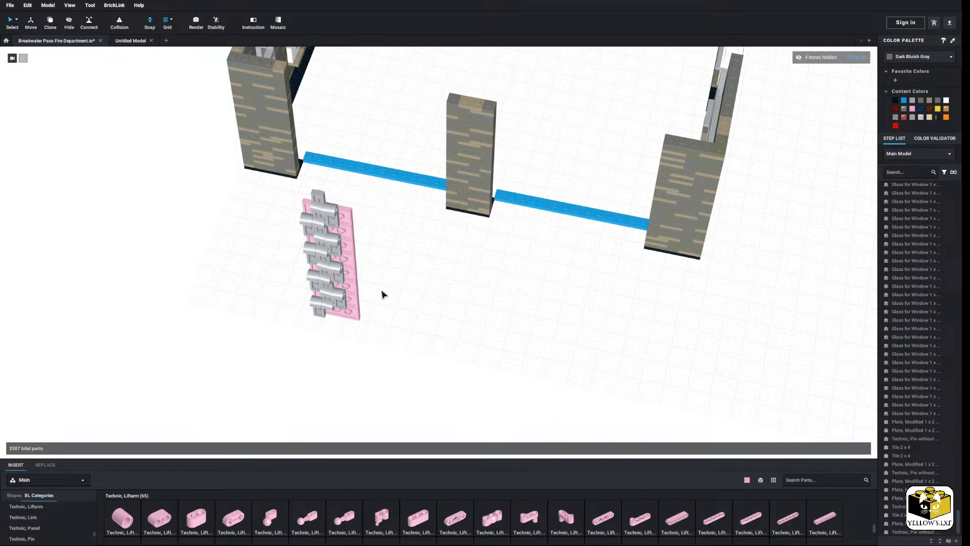
pyautogui.scroll(2, 383, 294)
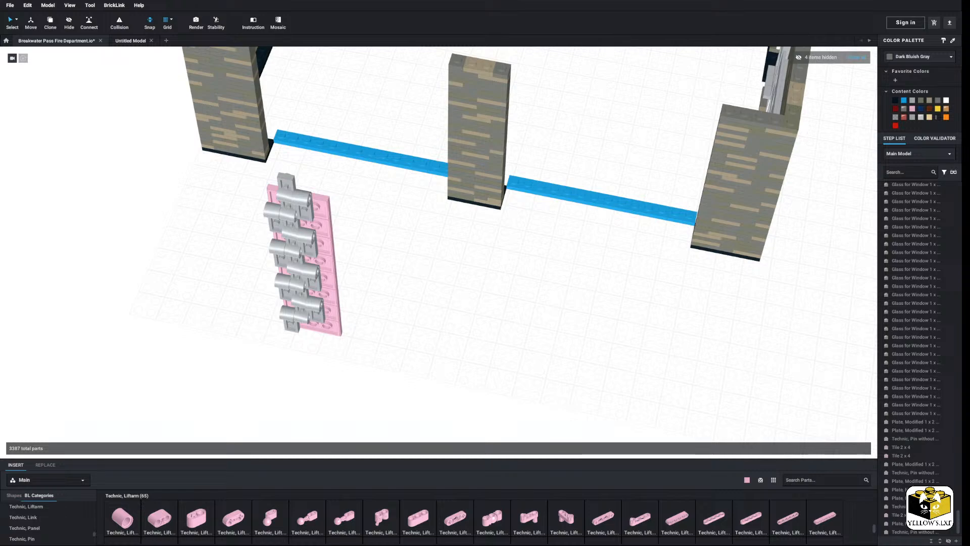
pyautogui.moveTo(444, 328)
pyautogui.mouseDown(button='right')
pyautogui.moveTo(411, 328)
pyautogui.moveTo(446, 333)
pyautogui.mouseUp(button='right')
pyautogui.moveTo(397, 239); pyautogui.dragTo(235, 449)
pyautogui.press('Right')
pyautogui.press('Right')
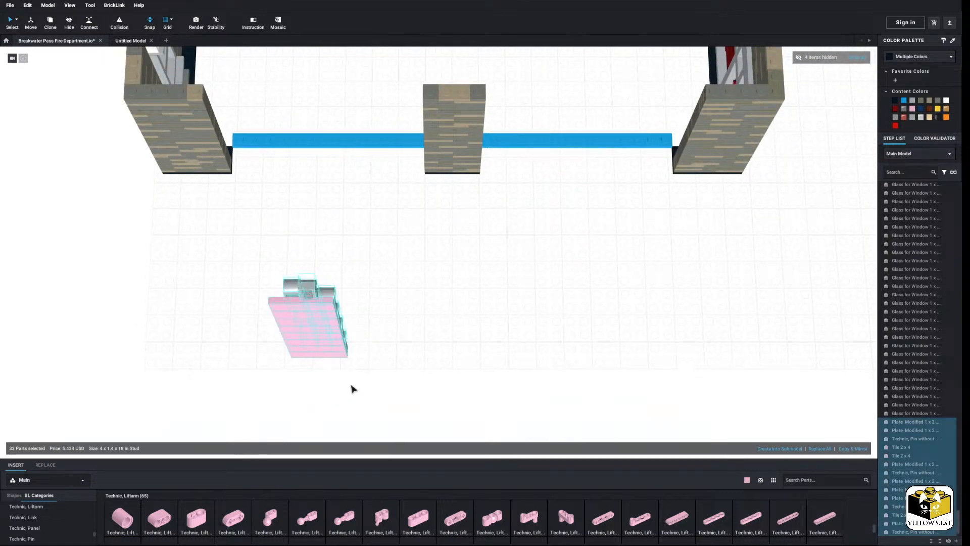
# Create a mirrored copy of the 32-part door and place it beside the original, in front of the middle pillar
pyautogui.click(850, 449)
pyautogui.moveTo(363, 355); pyautogui.dragTo(517, 362)
pyautogui.click(463, 368)
pyautogui.moveTo(463, 368); pyautogui.dragTo(375, 368, button='right')
# Examine the two door panels against the garage openings and look up the Tile category in the parts library
pyautogui.click(357, 195)
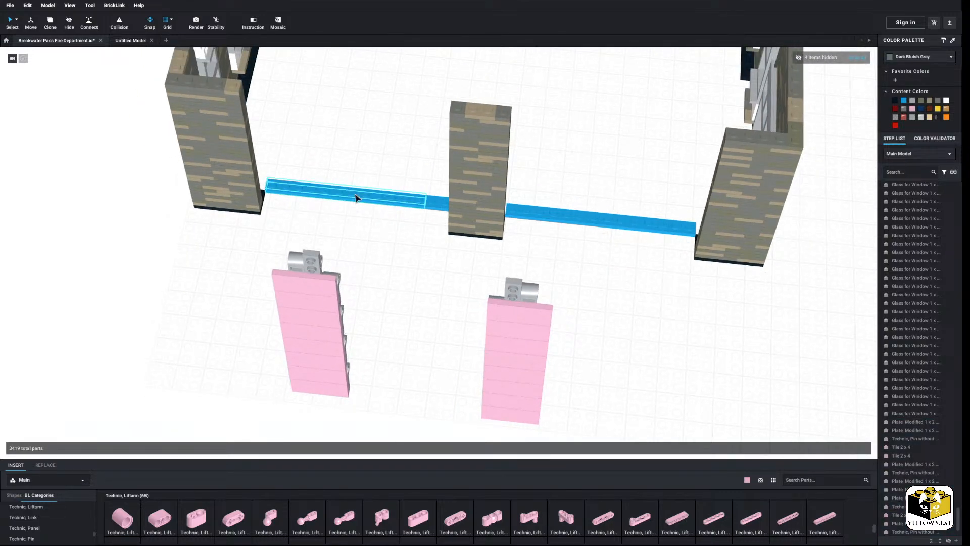
pyautogui.click(376, 274)
pyautogui.moveTo(411, 329); pyautogui.dragTo(399, 290, button='right')
pyautogui.scroll(-5, 59, 510)
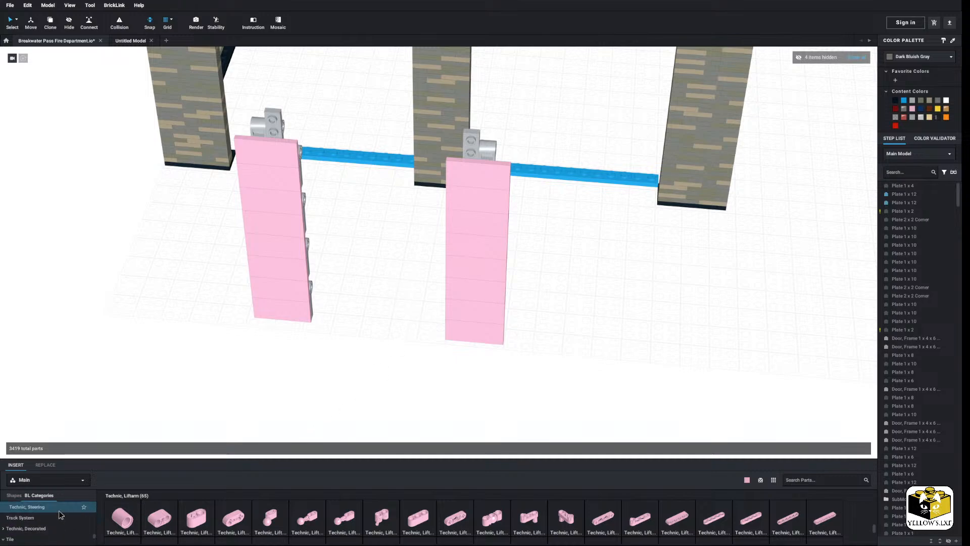
pyautogui.click(44, 506)
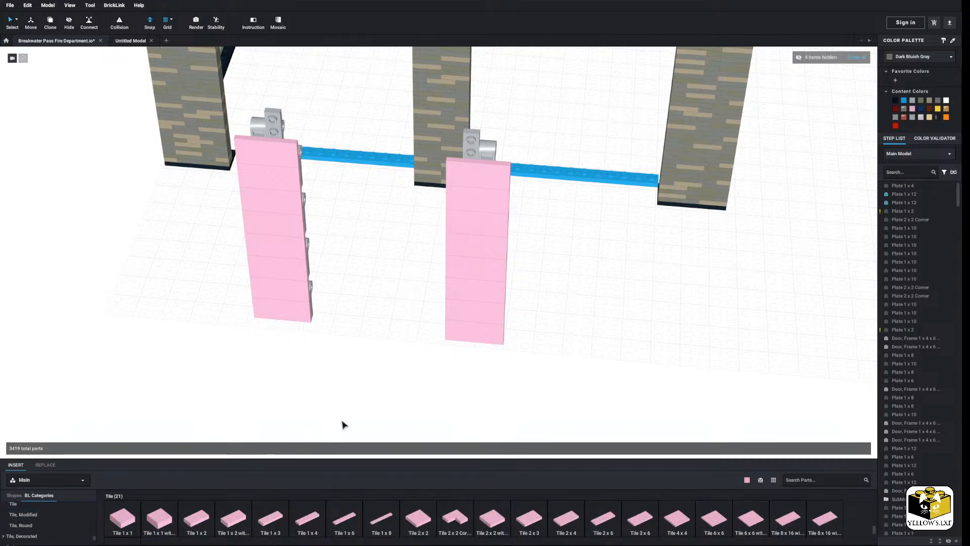
pyautogui.moveTo(341, 425); pyautogui.dragTo(409, 366, button='right')
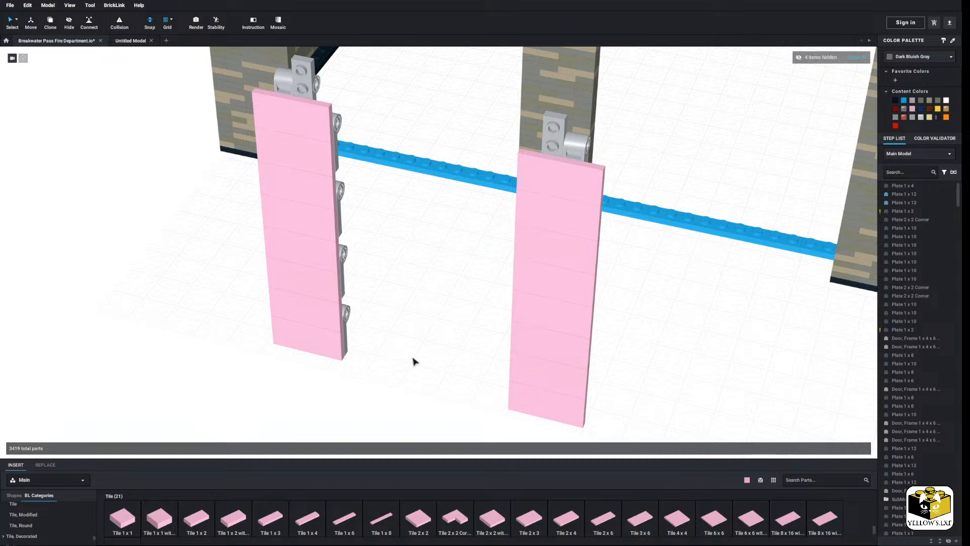
pyautogui.scroll(-3, 414, 351)
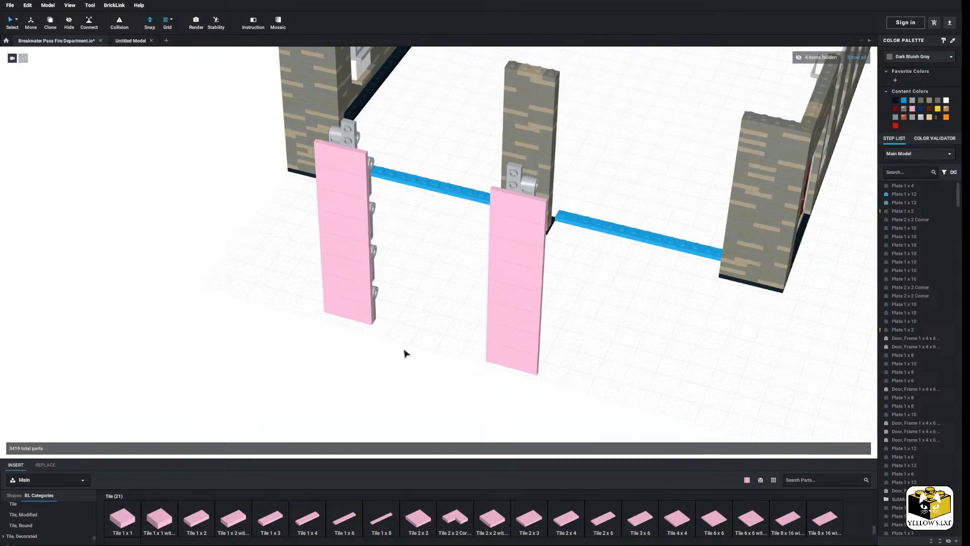
pyautogui.moveTo(405, 352)
pyautogui.mouseDown(button='right')
pyautogui.moveTo(357, 346)
pyautogui.moveTo(414, 350)
pyautogui.moveTo(417, 336)
pyautogui.moveTo(403, 350)
pyautogui.moveTo(413, 356)
pyautogui.moveTo(394, 362)
pyautogui.mouseUp(button='right')
pyautogui.scroll(2, 402, 373)
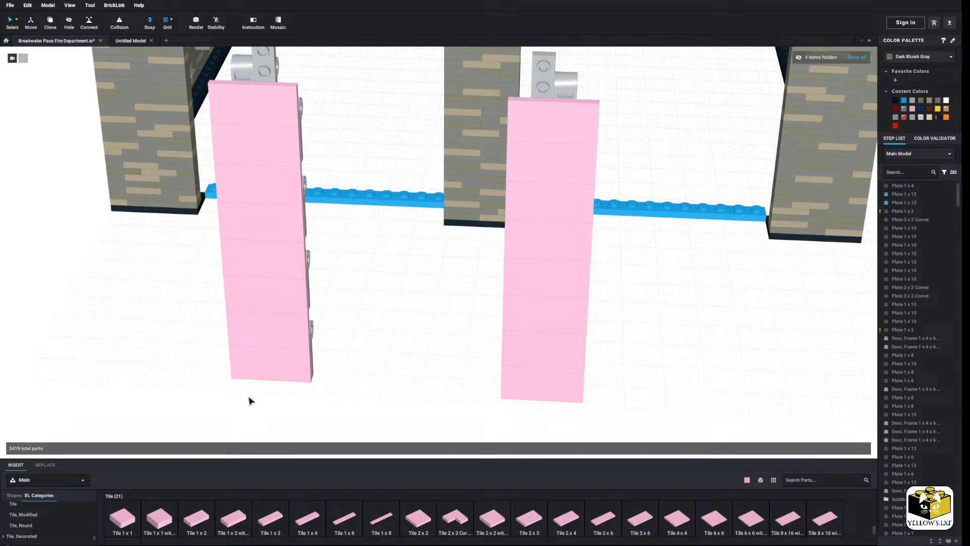
# Browse the round plates and modified plates in the parts library for a door part
pyautogui.scroll(8, 53, 508)
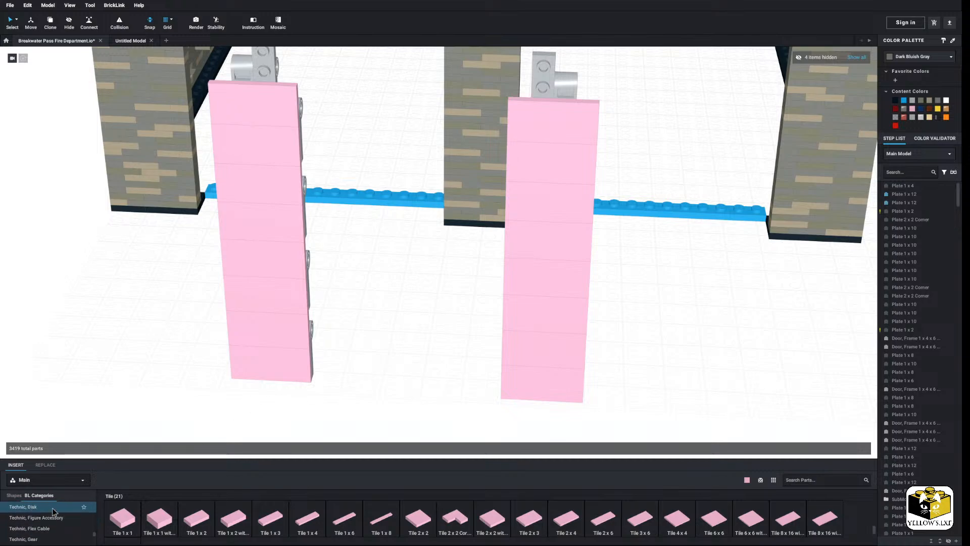
pyautogui.scroll(6, 52, 508)
pyautogui.scroll(4, 50, 526)
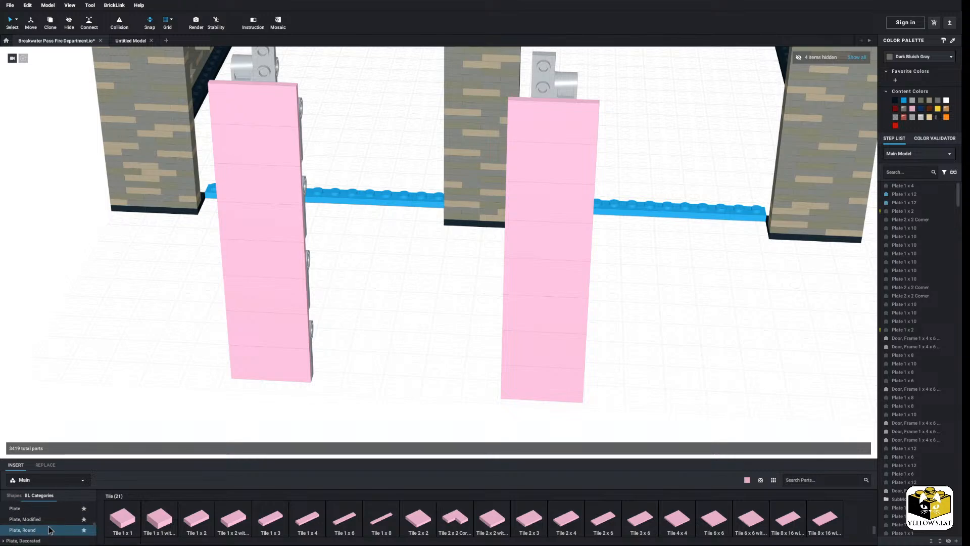
pyautogui.click(51, 530)
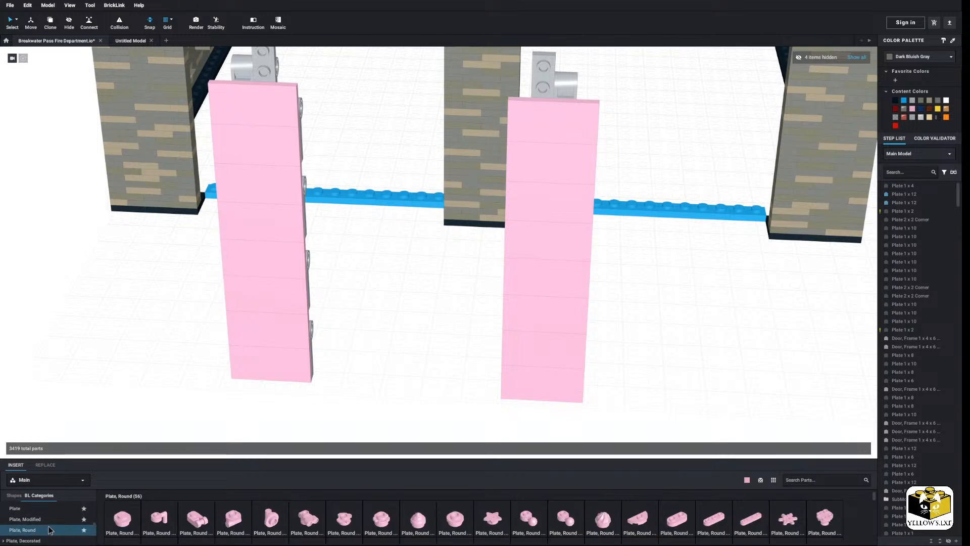
pyautogui.click(52, 520)
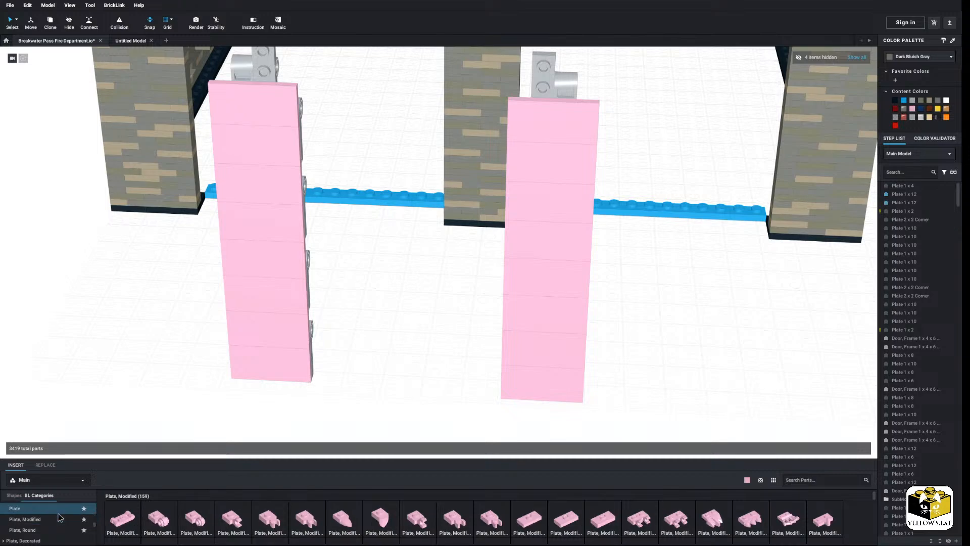
pyautogui.scroll(-2, 414, 525)
pyautogui.scroll(-3, 440, 527)
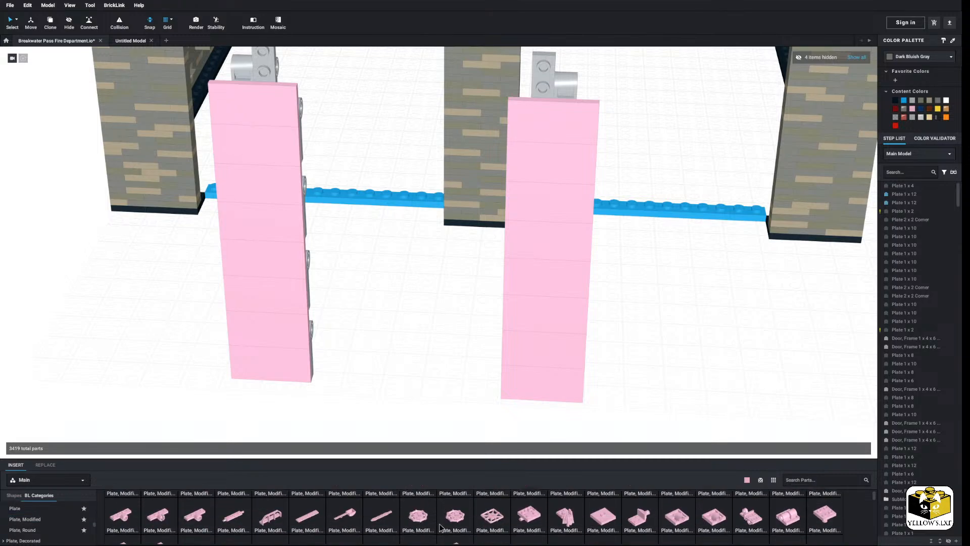
# Delete all the pink 2 x 4 tiles from both door panels, leaving the gray hinge assemblies
pyautogui.moveTo(372, 402); pyautogui.dragTo(325, 403, button='right')
pyautogui.moveTo(461, 386); pyautogui.dragTo(405, 386, button='right')
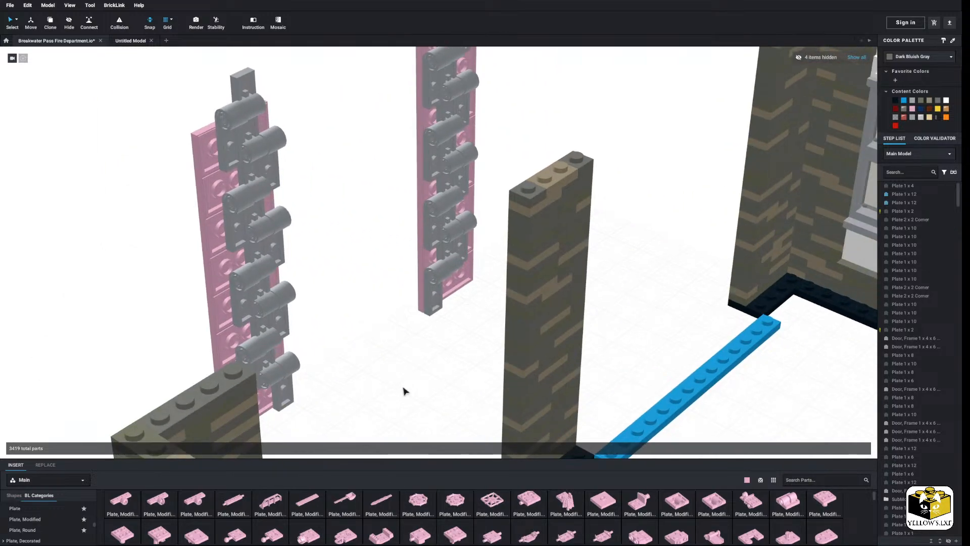
pyautogui.scroll(3, 403, 392)
pyautogui.scroll(-6, 440, 405)
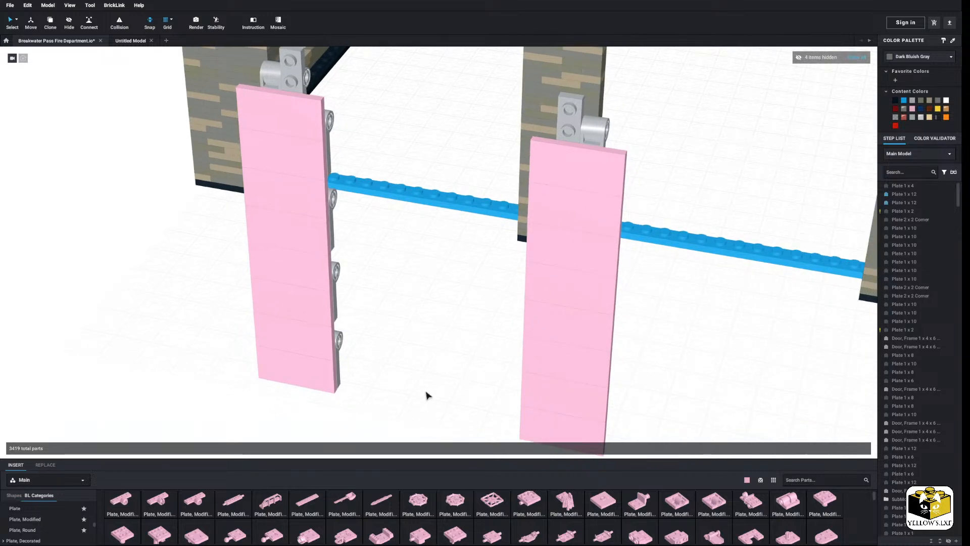
pyautogui.scroll(-4, 426, 393)
pyautogui.moveTo(427, 386); pyautogui.dragTo(418, 392, button='middle')
pyautogui.scroll(-1, 412, 392)
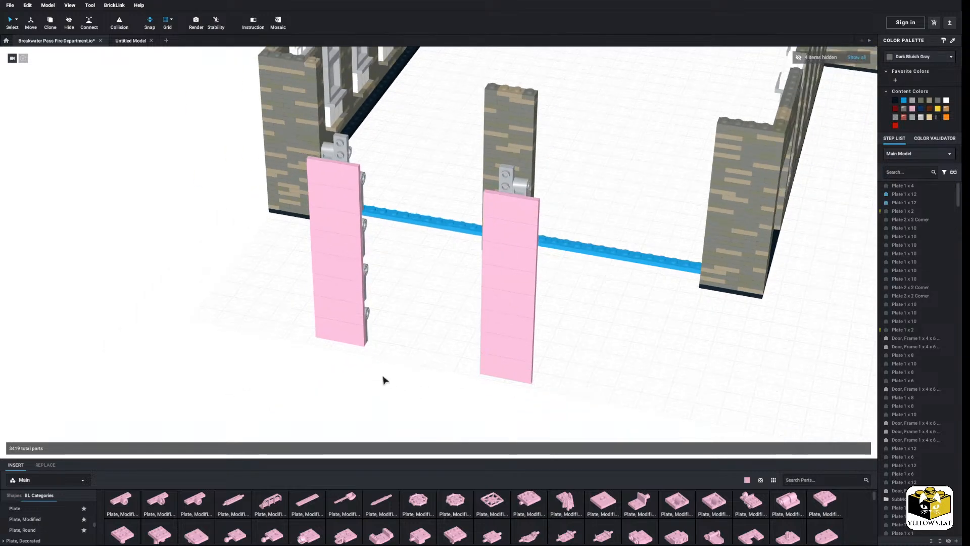
pyautogui.scroll(2, 383, 378)
pyautogui.click(310, 350)
pyautogui.keyDown('shift'); pyautogui.click(314, 316); pyautogui.keyUp('shift')
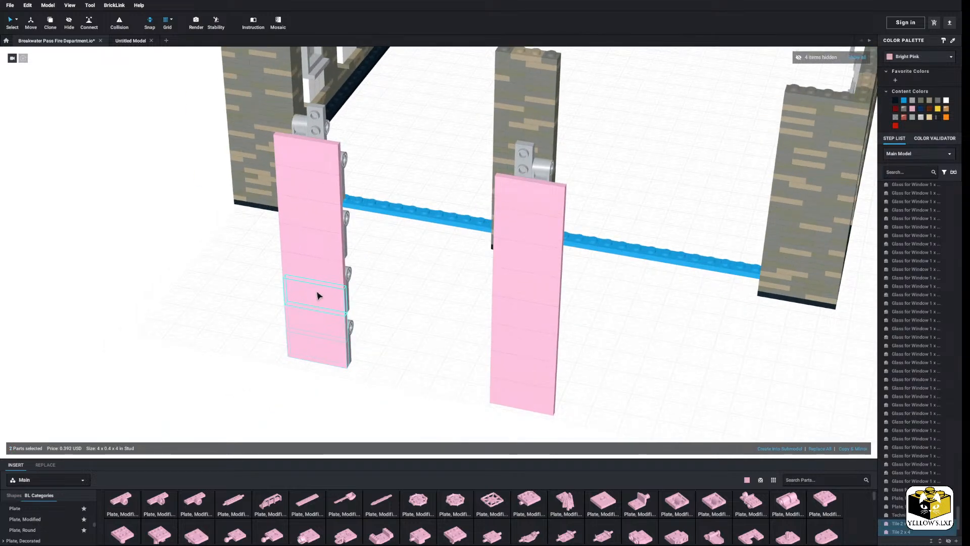
pyautogui.keyDown('shift'); pyautogui.click(317, 242); pyautogui.keyUp('shift')
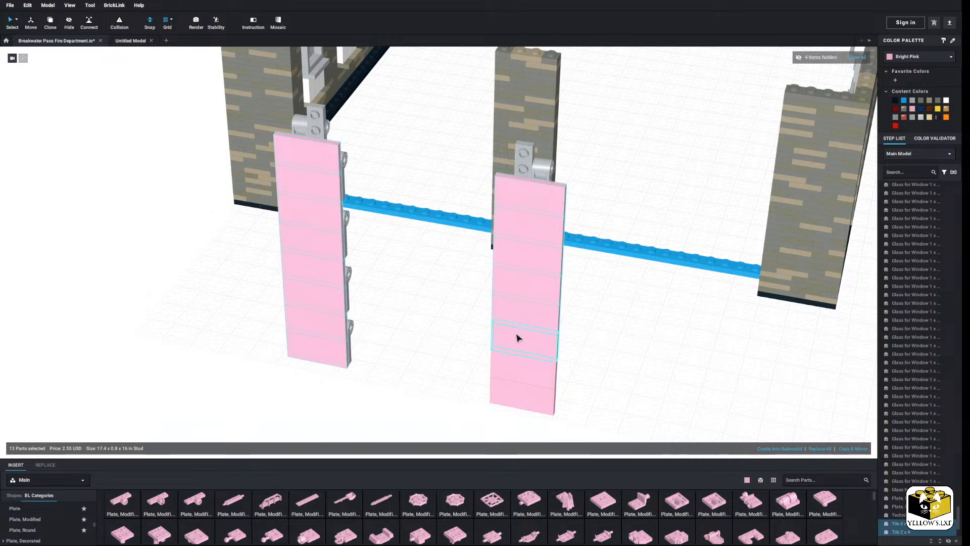
pyautogui.rightClick(506, 386)
pyautogui.click(529, 420)
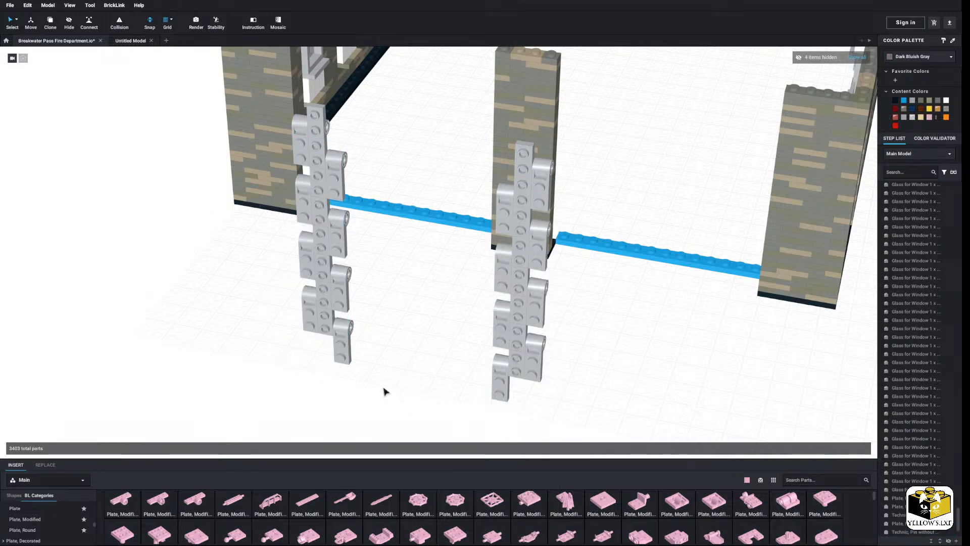
# Browse the parts library from the modified plates through the Technic connectors for a suitable door part
pyautogui.click(31, 519)
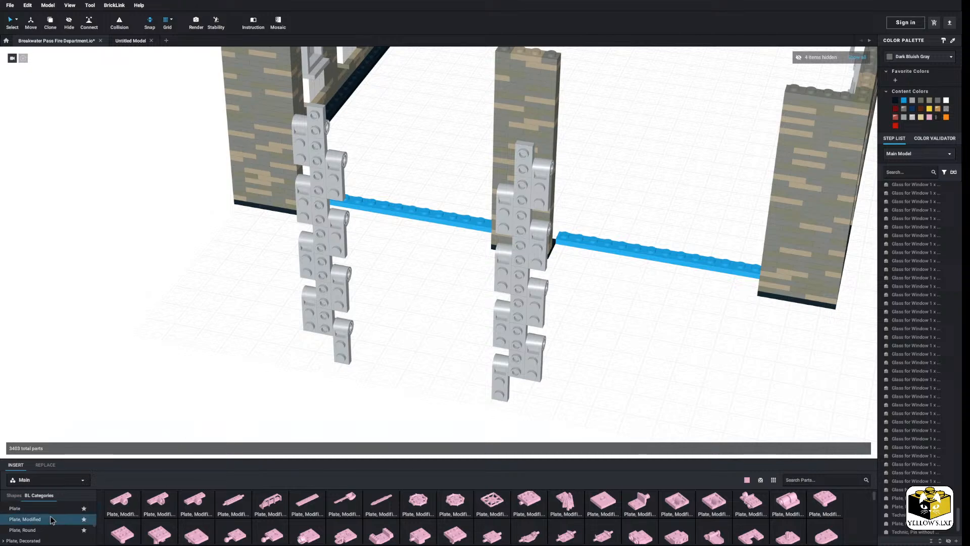
pyautogui.scroll(5, 50, 518)
pyautogui.scroll(-10, 53, 518)
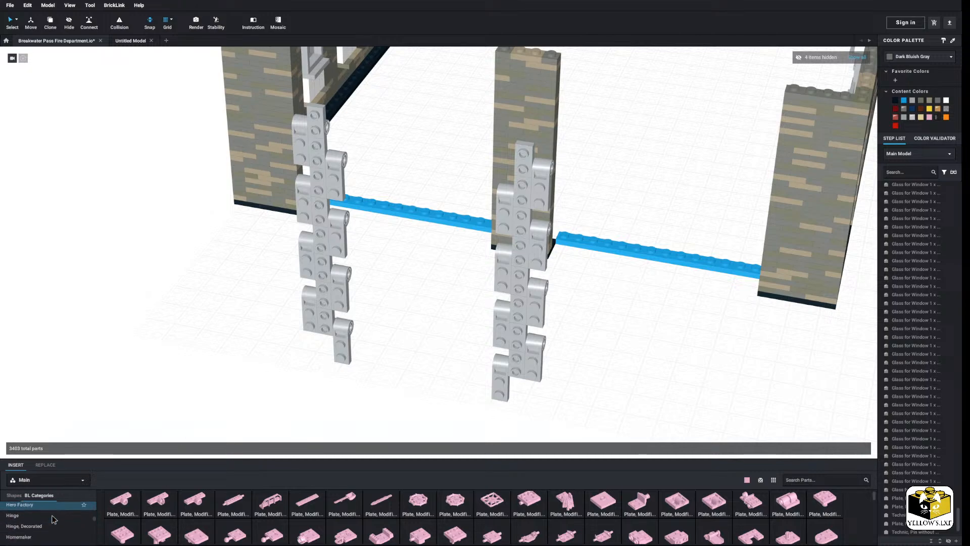
pyautogui.scroll(-5, 52, 519)
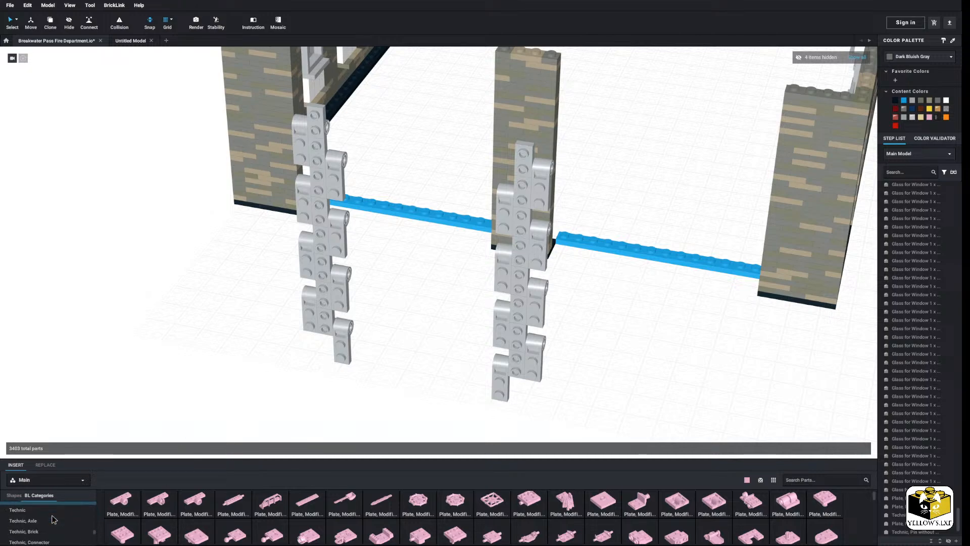
pyautogui.scroll(-2, 50, 523)
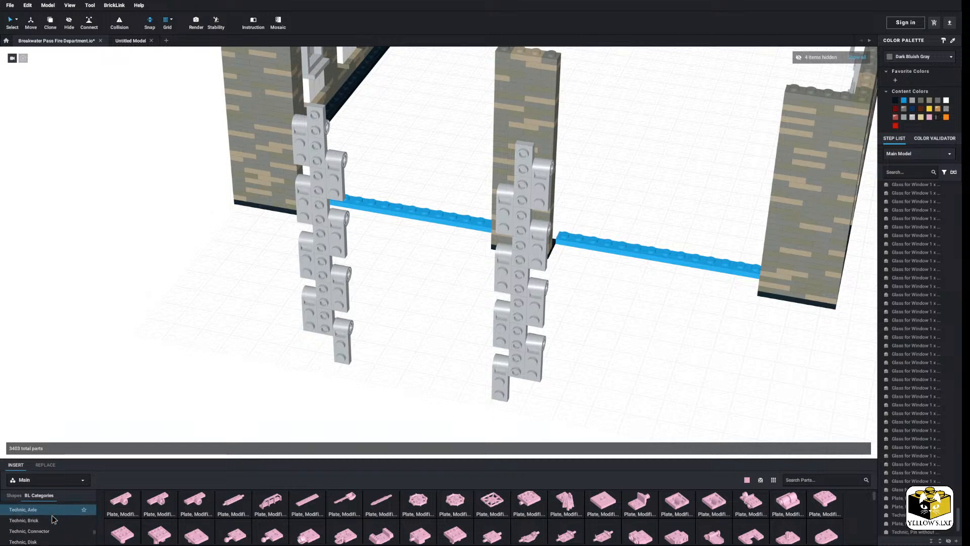
pyautogui.click(47, 530)
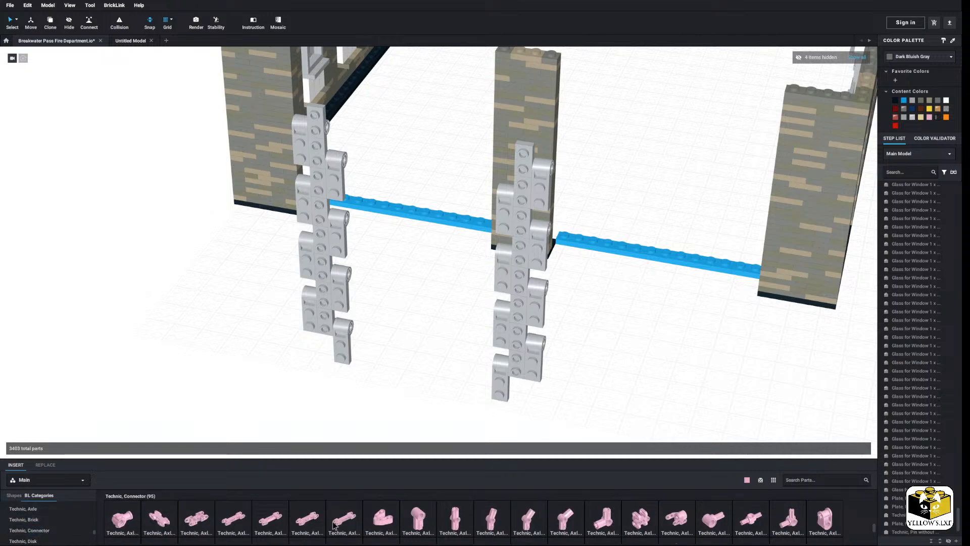
pyautogui.scroll(-5, 333, 525)
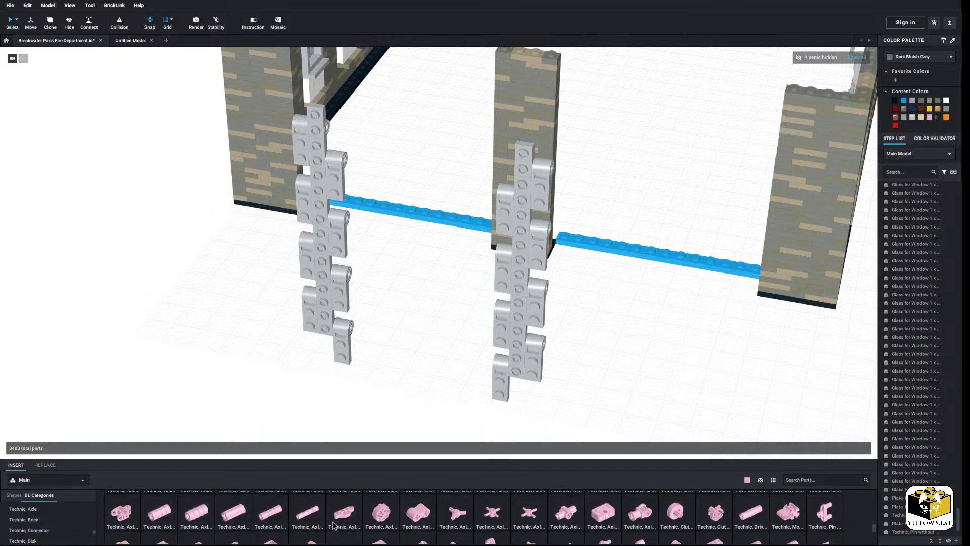
pyautogui.scroll(5, 333, 526)
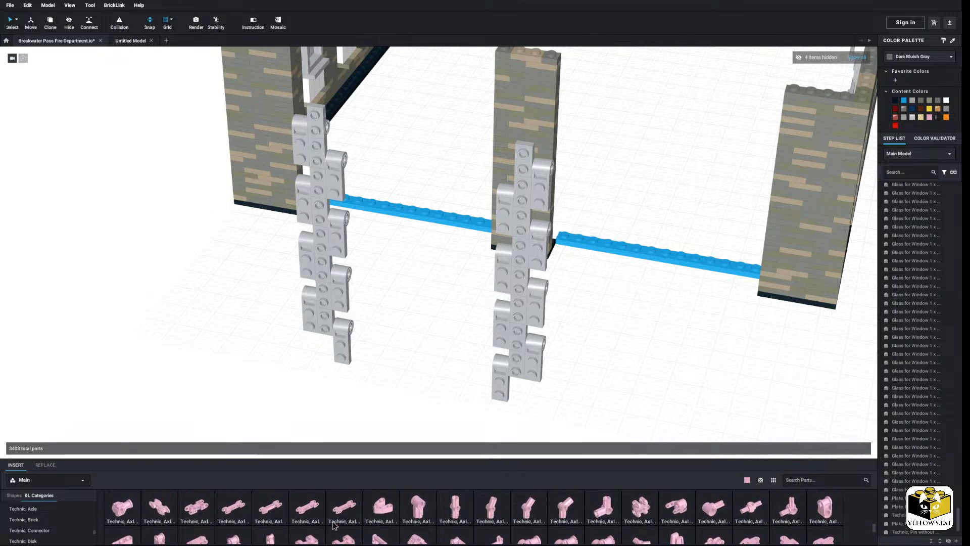
pyautogui.scroll(-1, 56, 515)
pyautogui.scroll(-1, 202, 515)
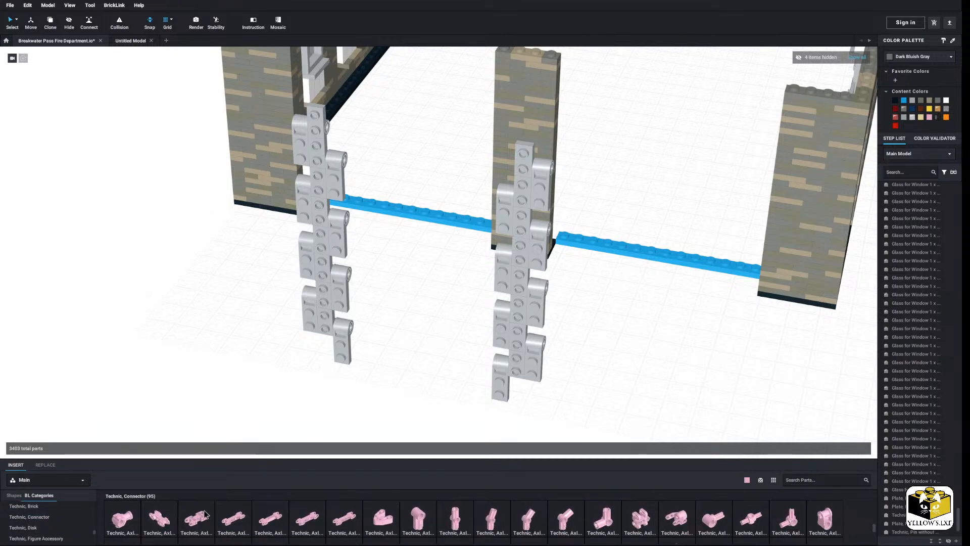
pyautogui.scroll(-3, 53, 525)
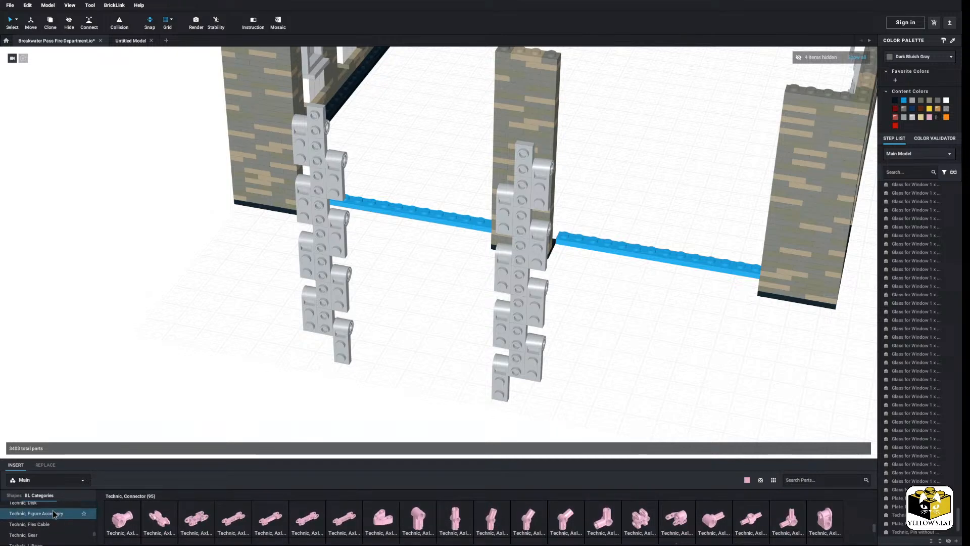
# Place two 1 x 2 Technic liftarms and one single-hole liftarm in a staggered stack beside the gray door panels
pyautogui.click(52, 535)
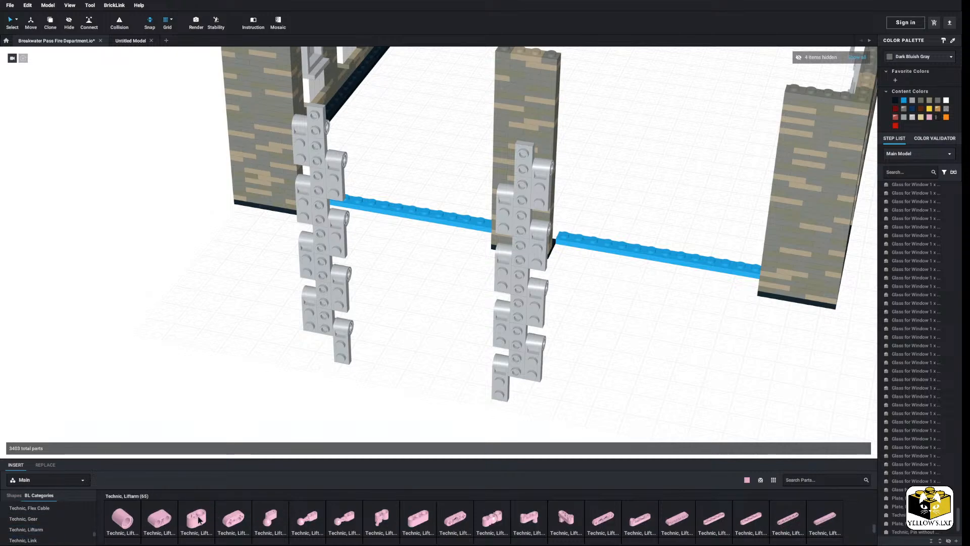
pyautogui.moveTo(198, 518); pyautogui.dragTo(203, 377)
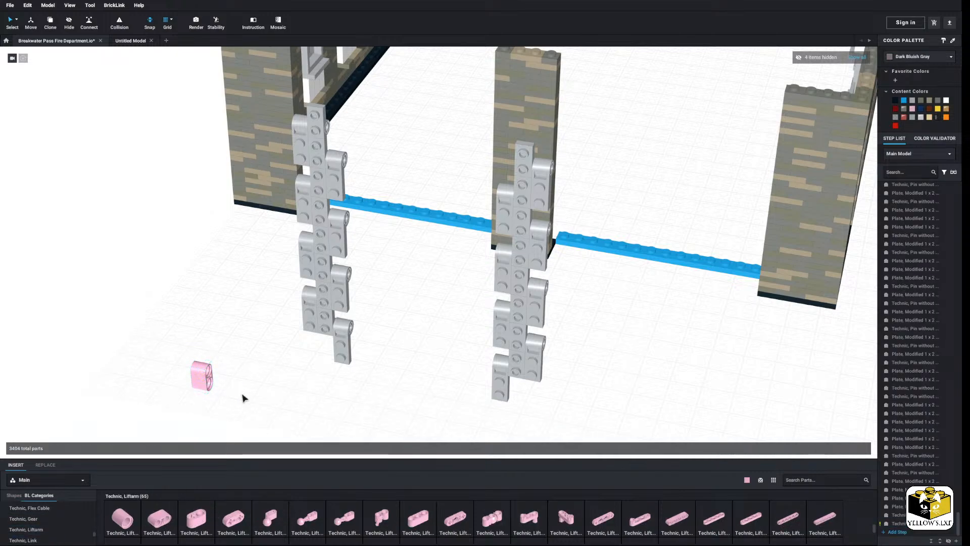
pyautogui.scroll(5, 243, 398)
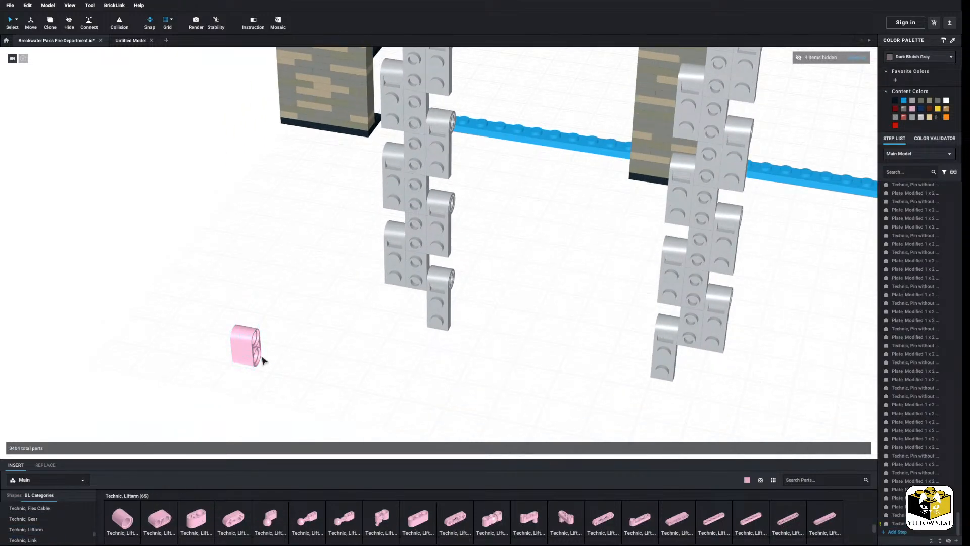
pyautogui.moveTo(165, 520); pyautogui.dragTo(225, 330)
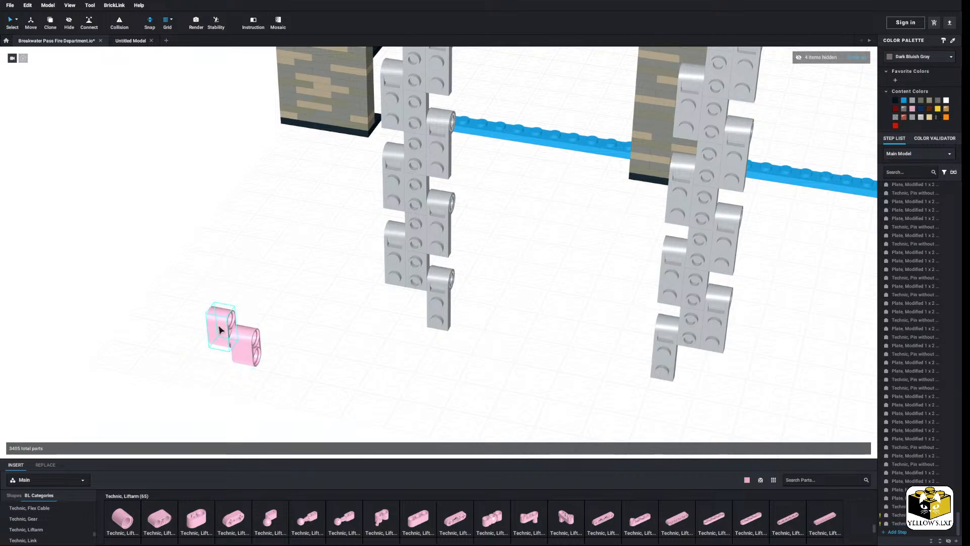
pyautogui.click(190, 359)
pyautogui.moveTo(132, 511); pyautogui.dragTo(192, 388)
pyautogui.click(190, 395)
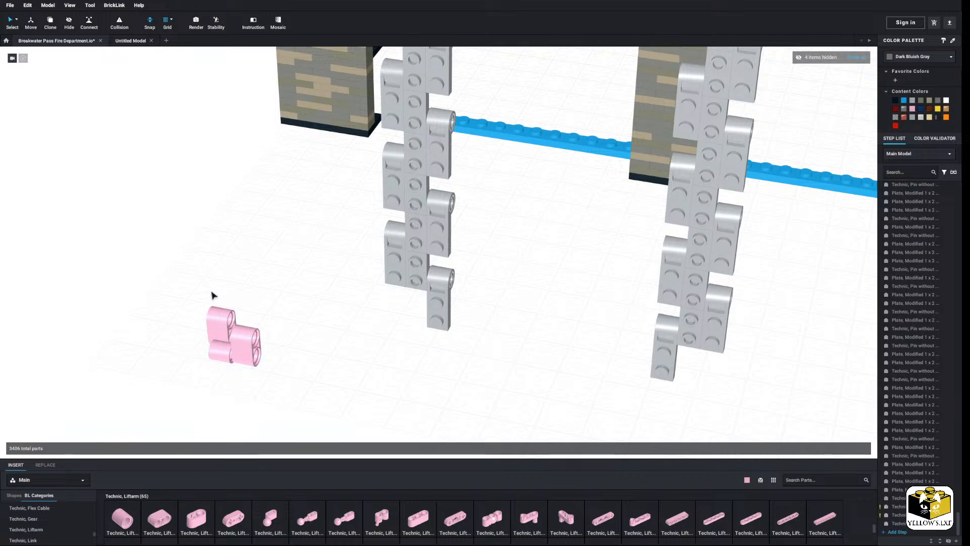
# Add a Technic pin without friction ridges in front of the pink liftarm stack
pyautogui.scroll(-3, 290, 335)
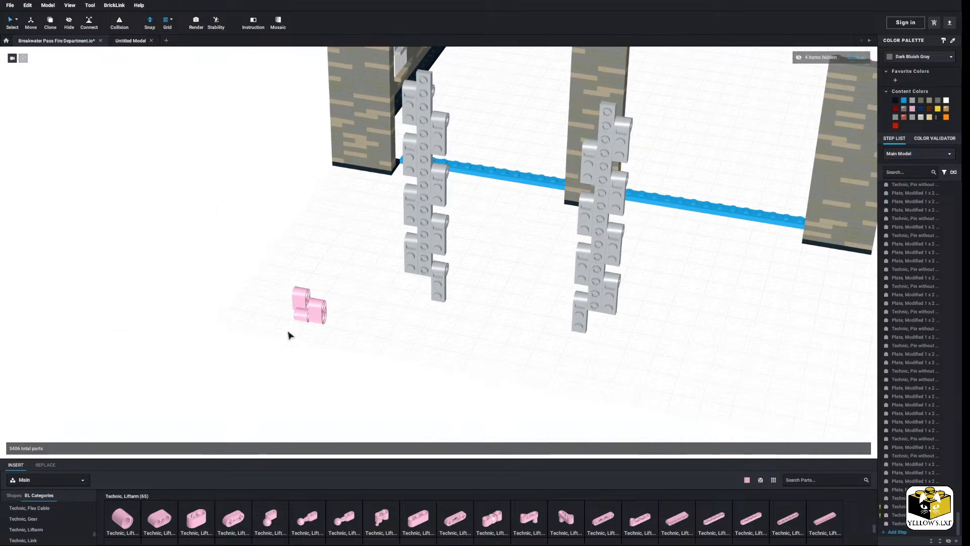
pyautogui.scroll(2, 238, 399)
pyautogui.scroll(-3, 48, 511)
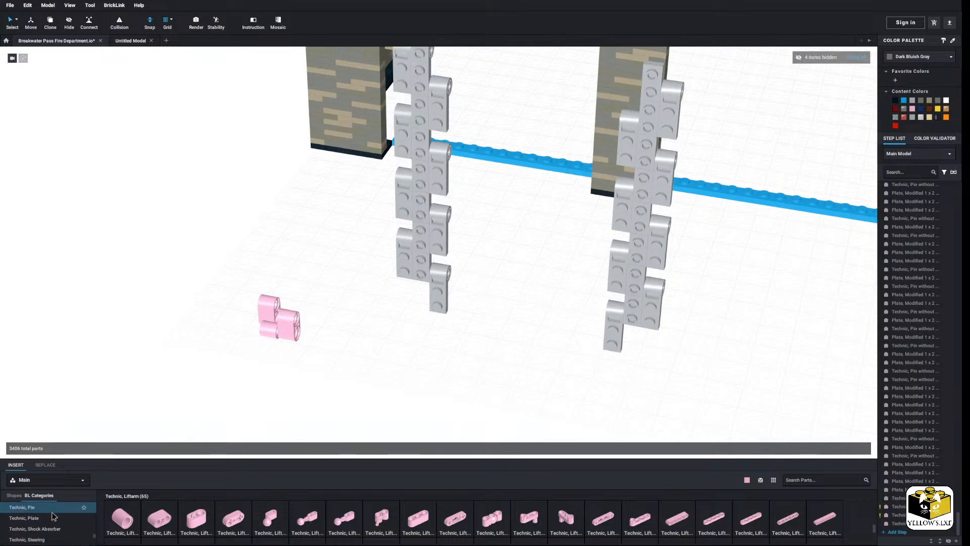
pyautogui.click(48, 508)
pyautogui.scroll(-2, 255, 518)
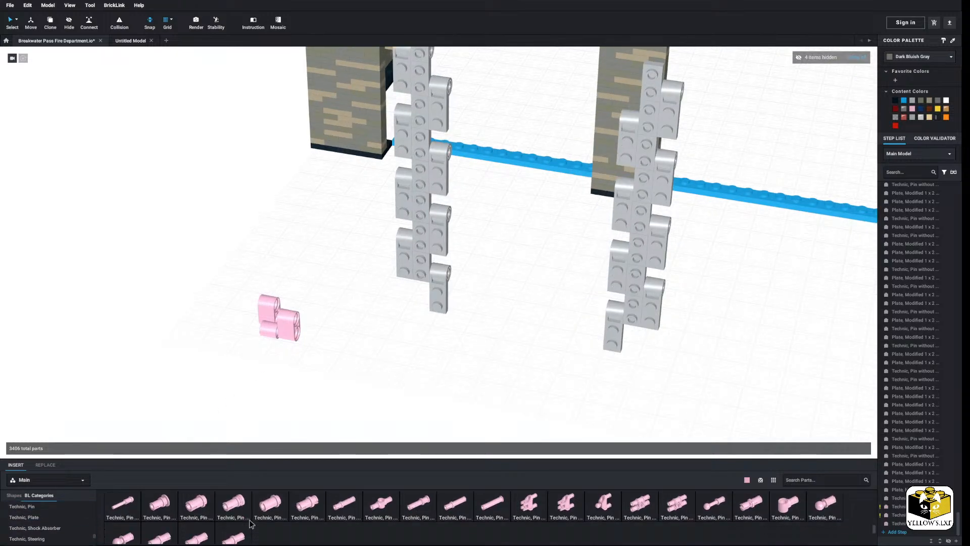
pyautogui.scroll(2, 195, 417)
pyautogui.moveTo(230, 507); pyautogui.dragTo(255, 365)
pyautogui.click(289, 356)
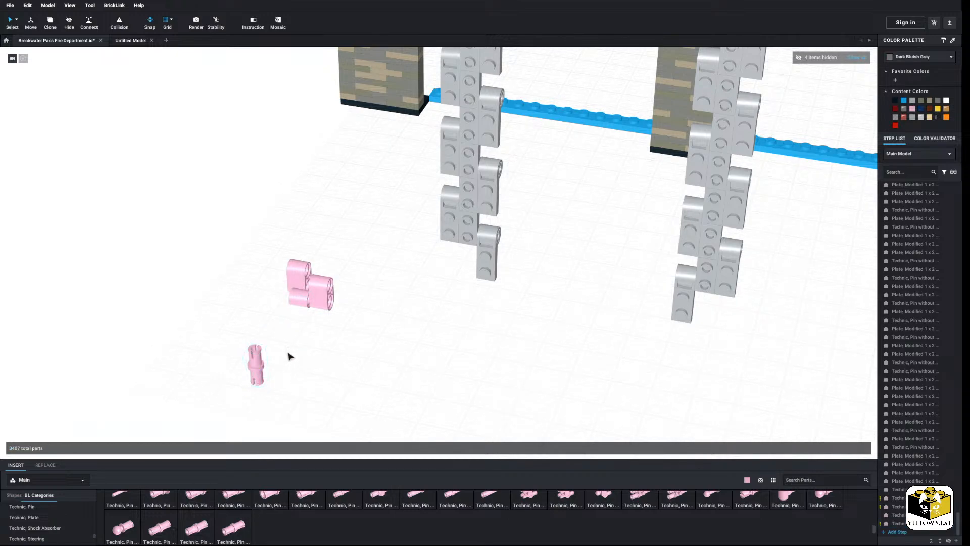
# Turn the pin horizontal and fit the single-hole liftarm and one 1 x 2 liftarm onto its two ends
pyautogui.click(260, 376)
pyautogui.click(293, 382)
pyautogui.click(315, 379)
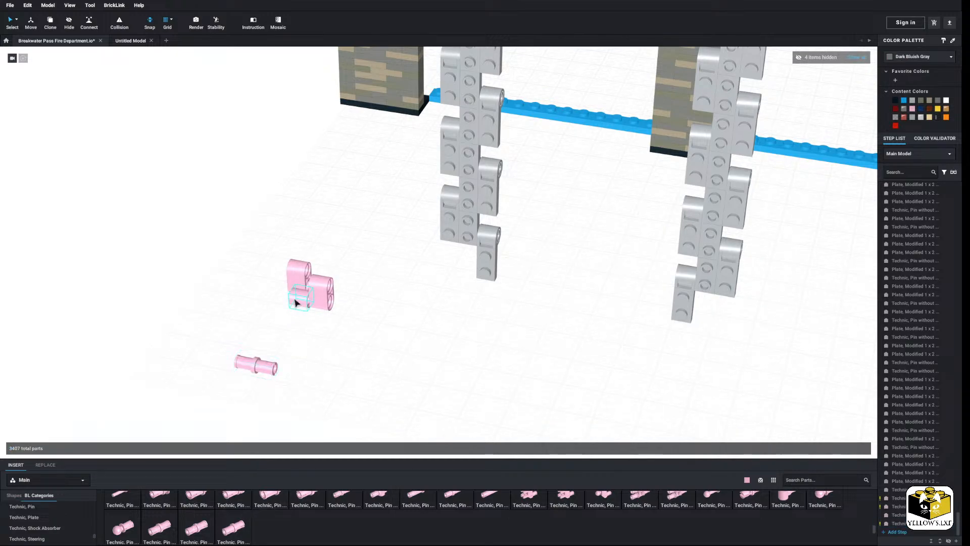
pyautogui.moveTo(296, 302); pyautogui.dragTo(238, 363)
pyautogui.moveTo(320, 296); pyautogui.dragTo(270, 367)
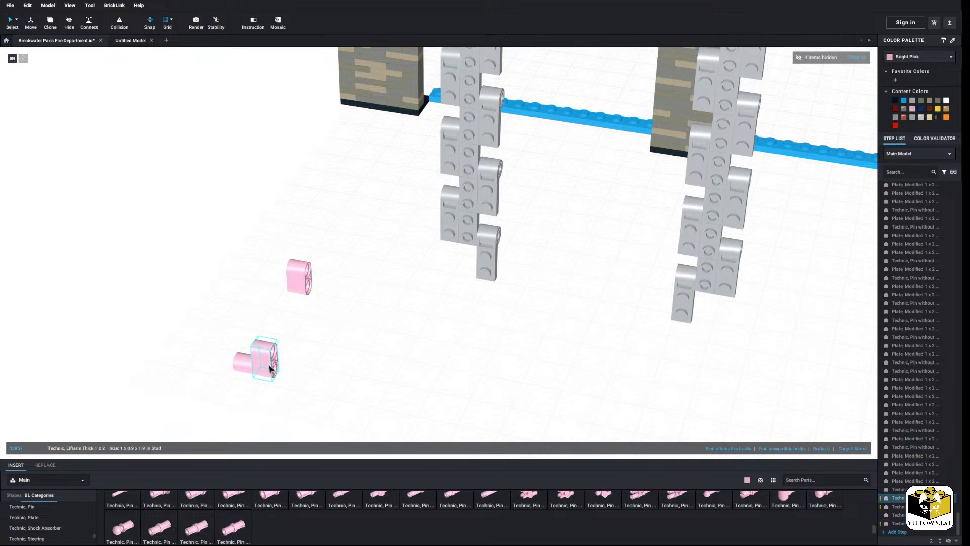
# Copy the pin into the upper hole of the 1 x 2 liftarm and fit the remaining 1 x 2 liftarm onto it
pyautogui.click(274, 372)
pyautogui.rightClick(273, 372)
pyautogui.click(282, 386)
pyautogui.rightClick(310, 369)
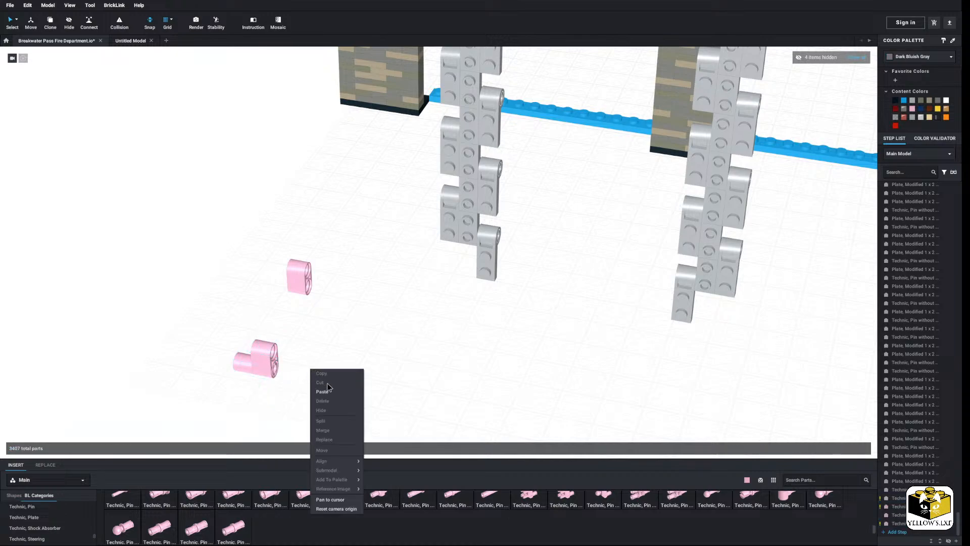
pyautogui.click(325, 392)
pyautogui.click(256, 347)
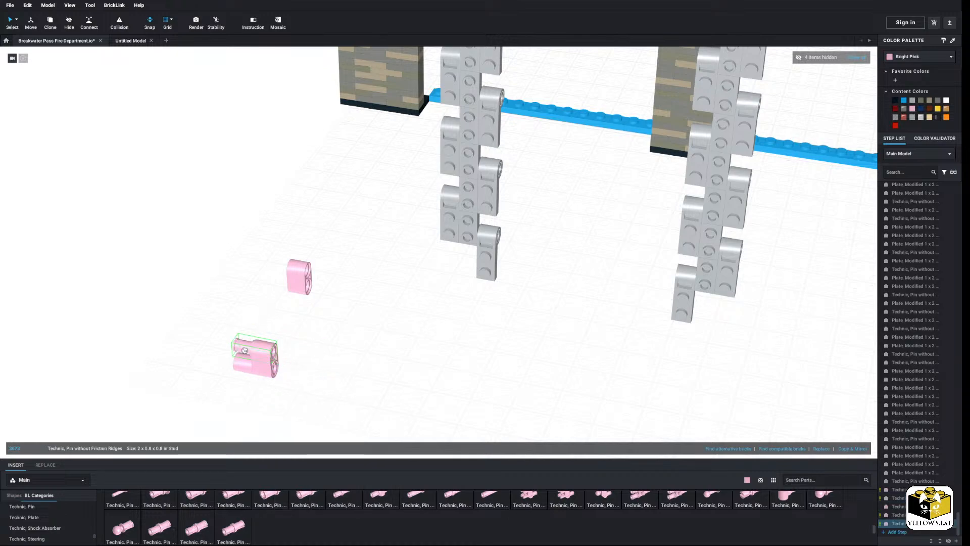
pyautogui.click(254, 380)
pyautogui.moveTo(296, 279); pyautogui.dragTo(241, 337)
pyautogui.click(235, 376)
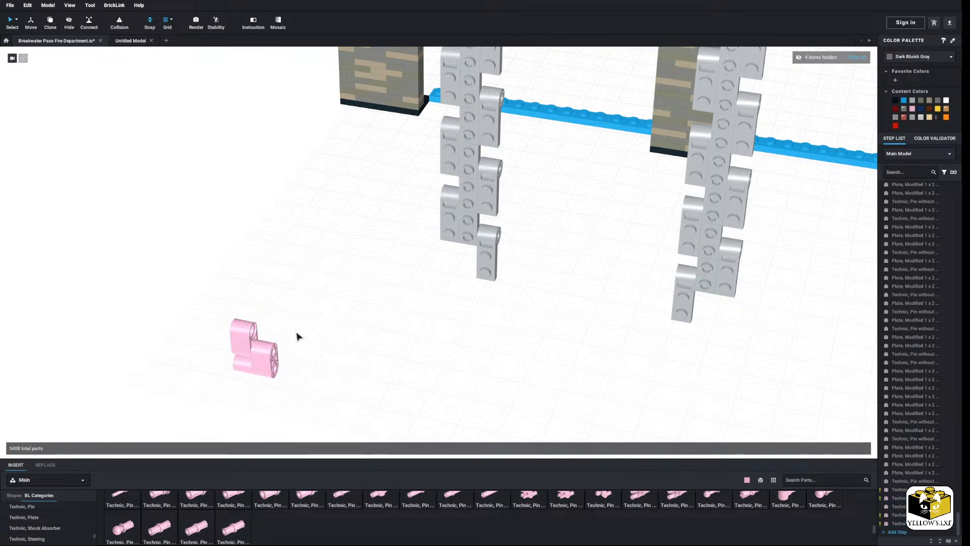
# Duplicate the 1 x 2 liftarm with its two pins and stack the copy directly above the original
pyautogui.click(270, 367)
pyautogui.moveTo(265, 380); pyautogui.dragTo(285, 346, button='middle')
pyautogui.scroll(2, 283, 375)
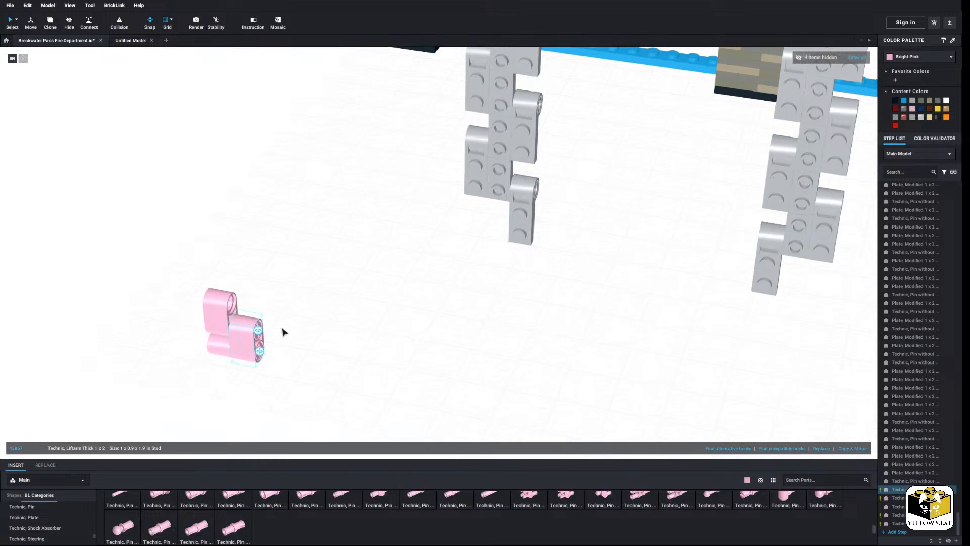
pyautogui.moveTo(309, 314); pyautogui.dragTo(274, 379)
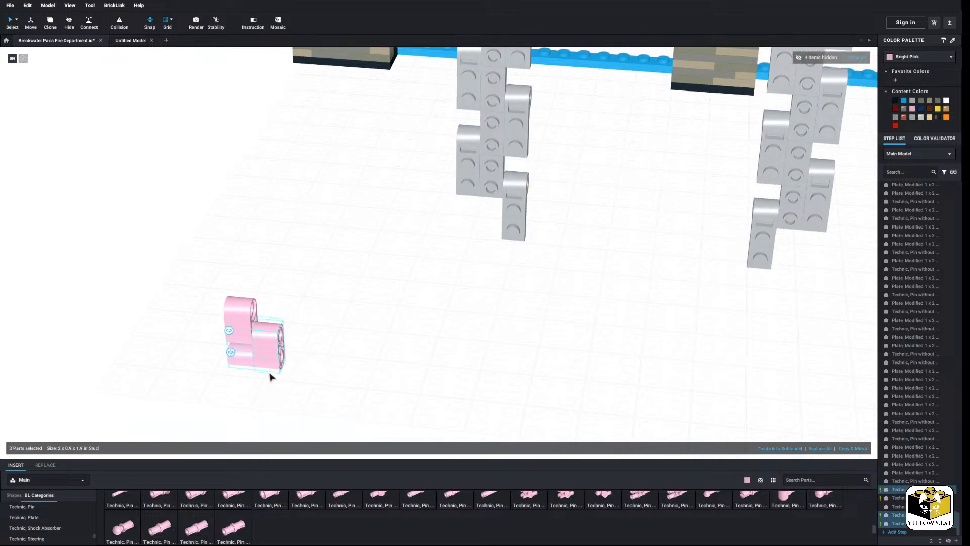
pyautogui.rightClick(267, 358)
pyautogui.click(280, 363)
pyautogui.rightClick(322, 349)
pyautogui.click(332, 371)
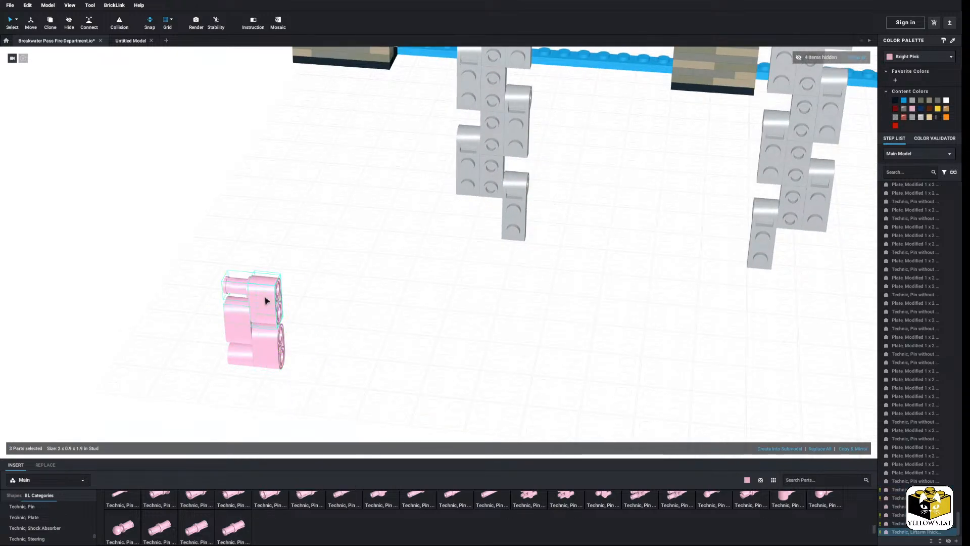
# Duplicate the offset 1 x 2 liftarm and fit the copy onto the column's uppermost exposed pin
pyautogui.rightClick(238, 316)
pyautogui.click(320, 320)
pyautogui.rightClick(322, 317)
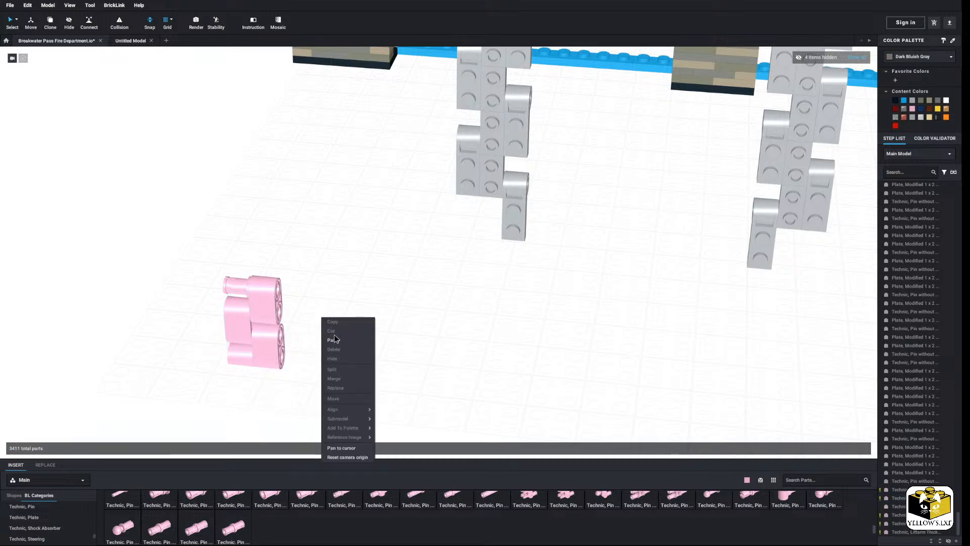
pyautogui.click(333, 340)
pyautogui.click(271, 314)
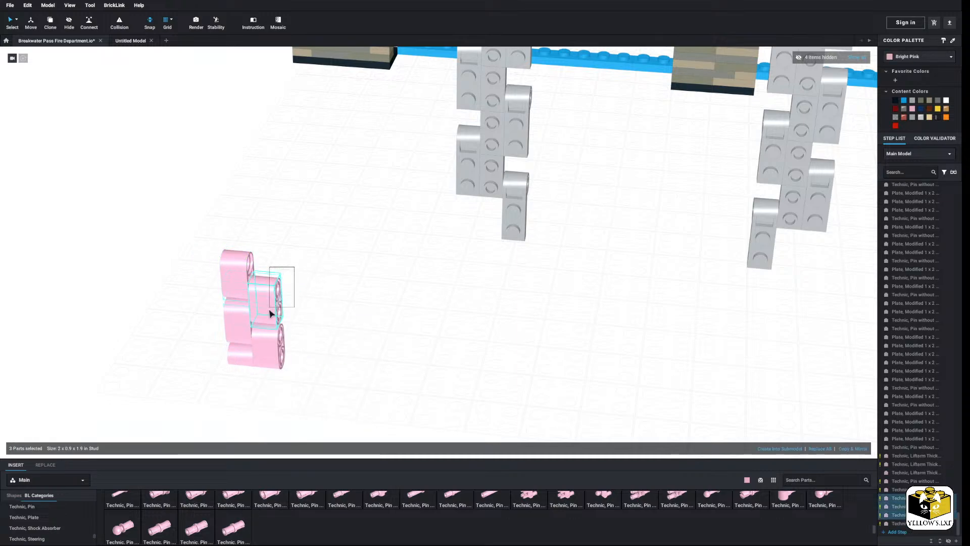
# Stack another copy of the three-part group, a 1 x 2 liftarm with two pins, on top of the column
pyautogui.rightClick(271, 313)
pyautogui.click(316, 314)
pyautogui.rightClick(315, 305)
pyautogui.click(328, 328)
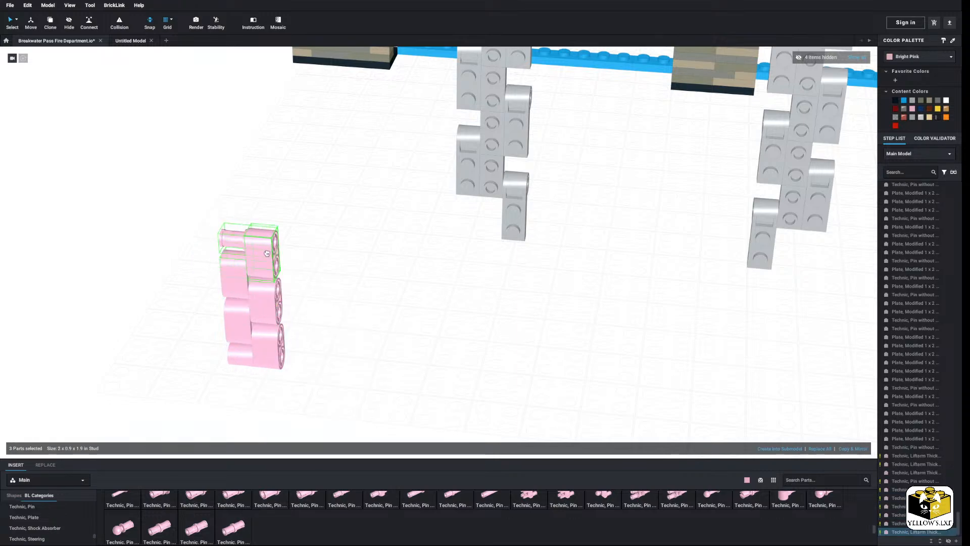
# Copy the column's top four-part section of two liftarms and two pins and stack one copy above it
pyautogui.moveTo(296, 209); pyautogui.dragTo(231, 253)
pyautogui.rightClick(242, 270)
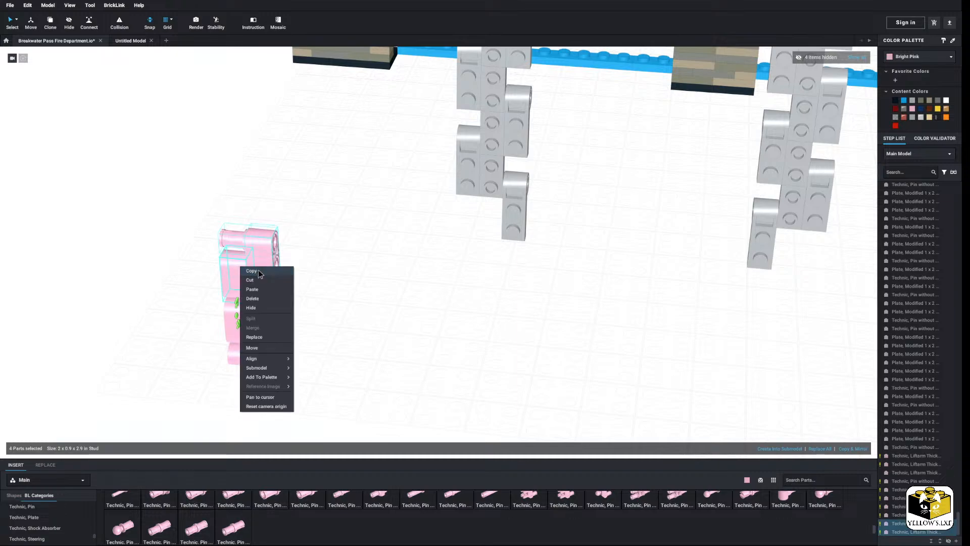
pyautogui.click(253, 271)
pyautogui.rightClick(314, 271)
pyautogui.click(328, 293)
pyautogui.click(243, 227)
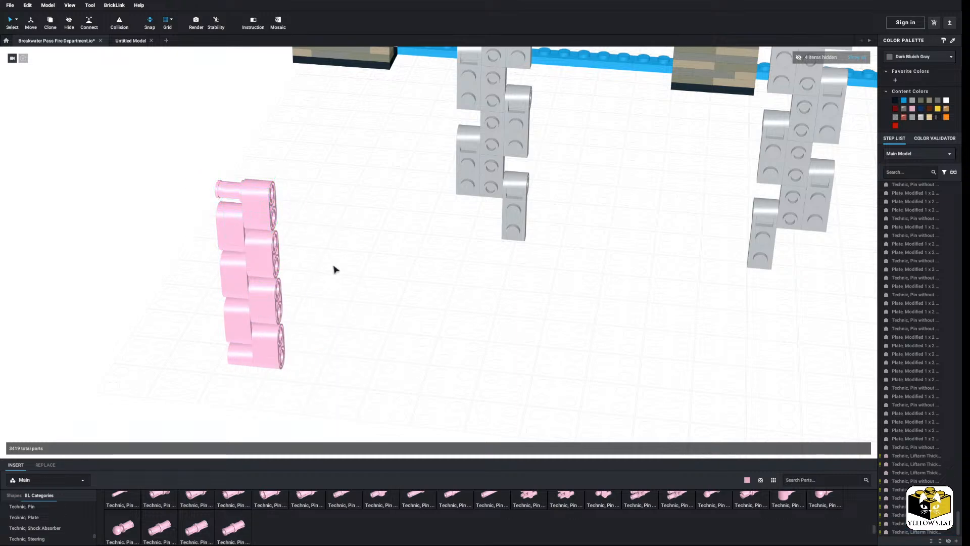
# Extend the pink column upward with two more copies of the four-part liftarm and pin section
pyautogui.rightClick(333, 267)
pyautogui.click(344, 289)
pyautogui.click(241, 180)
pyautogui.rightClick(152, 210)
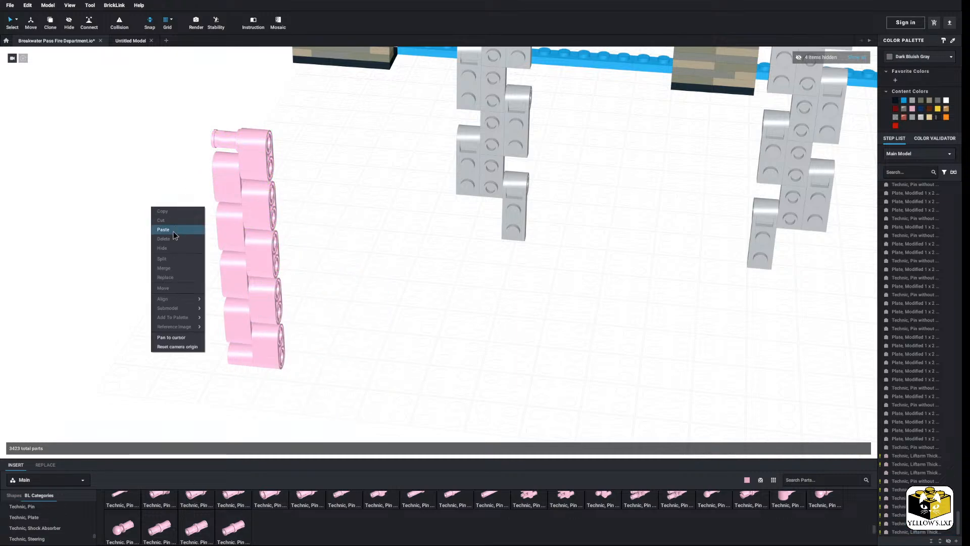
pyautogui.click(173, 232)
pyautogui.scroll(-3, 233, 187)
pyautogui.click(303, 167)
pyautogui.click(212, 299)
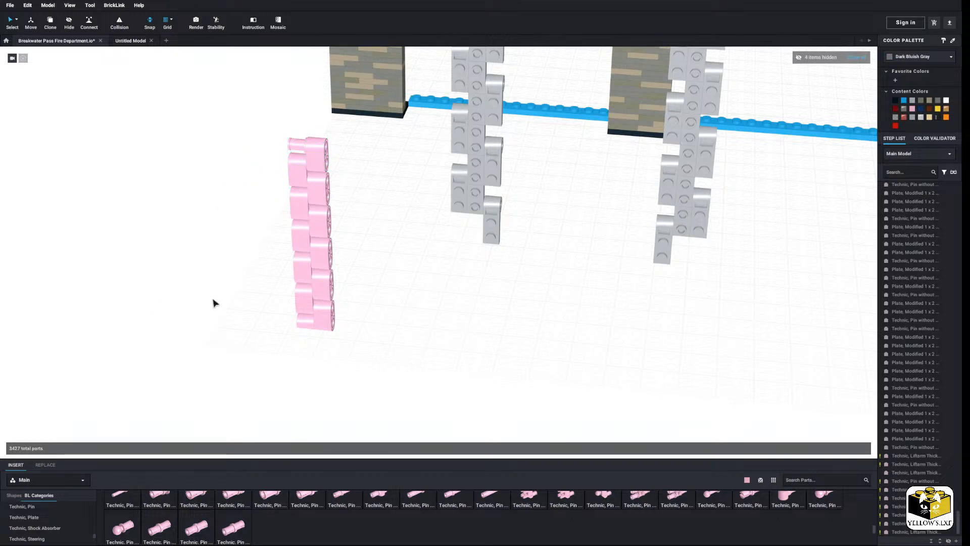
# Add a bright pink Plate, Round 1 x 2 with Open Studs against the end of the column's lowest liftarm
pyautogui.scroll(-4, 209, 323)
pyautogui.moveTo(206, 334)
pyautogui.mouseDown(button='right')
pyautogui.moveTo(167, 330)
pyautogui.moveTo(207, 342)
pyautogui.mouseUp(button='right')
pyautogui.scroll(5, 210, 345)
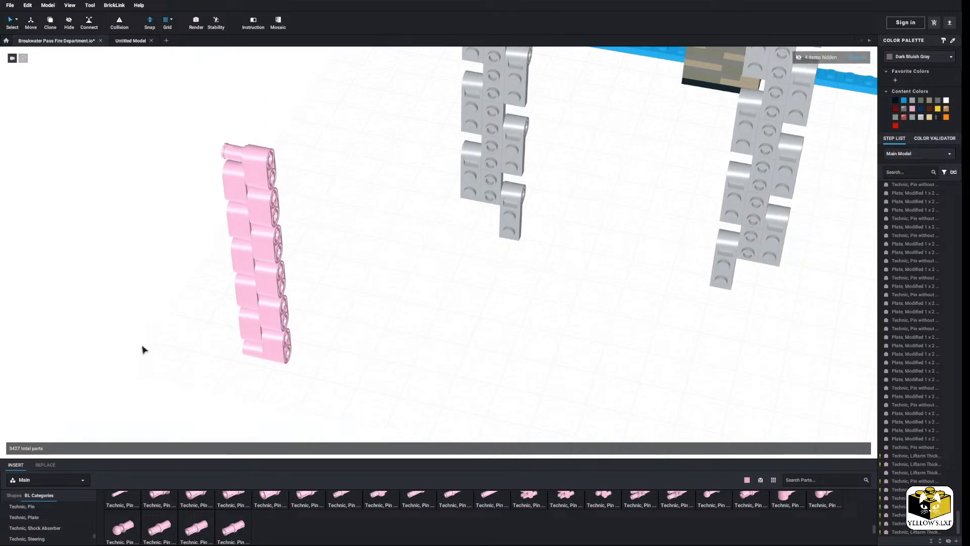
pyautogui.scroll(10, 51, 520)
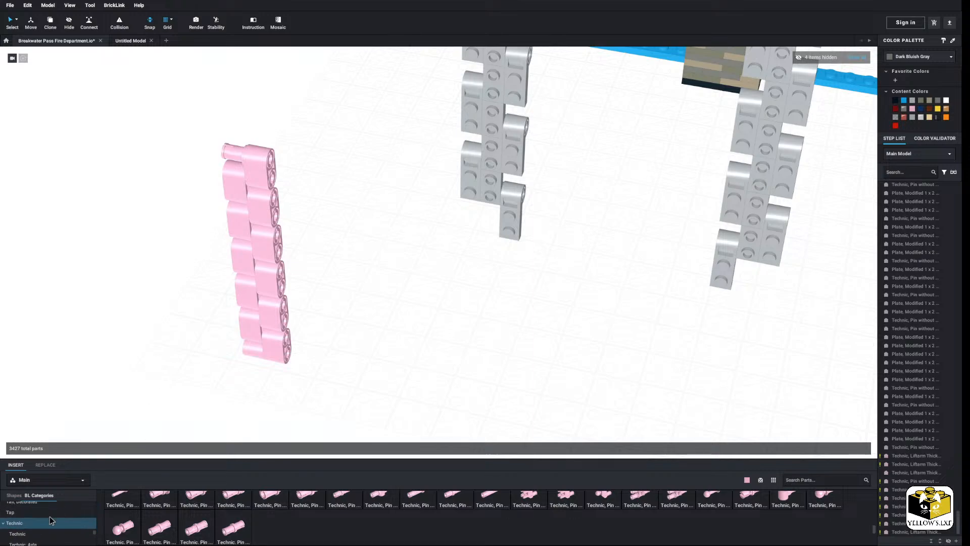
pyautogui.scroll(1, 51, 520)
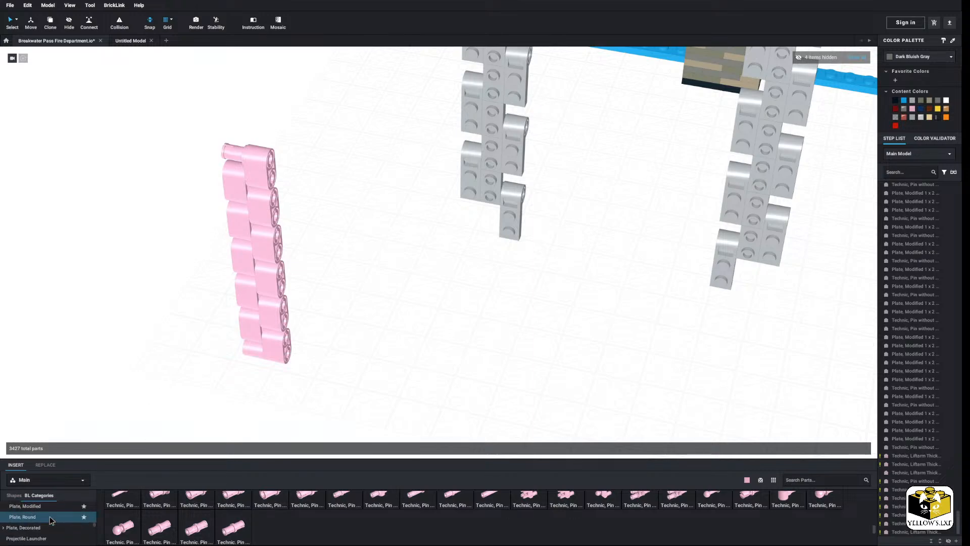
pyautogui.click(50, 518)
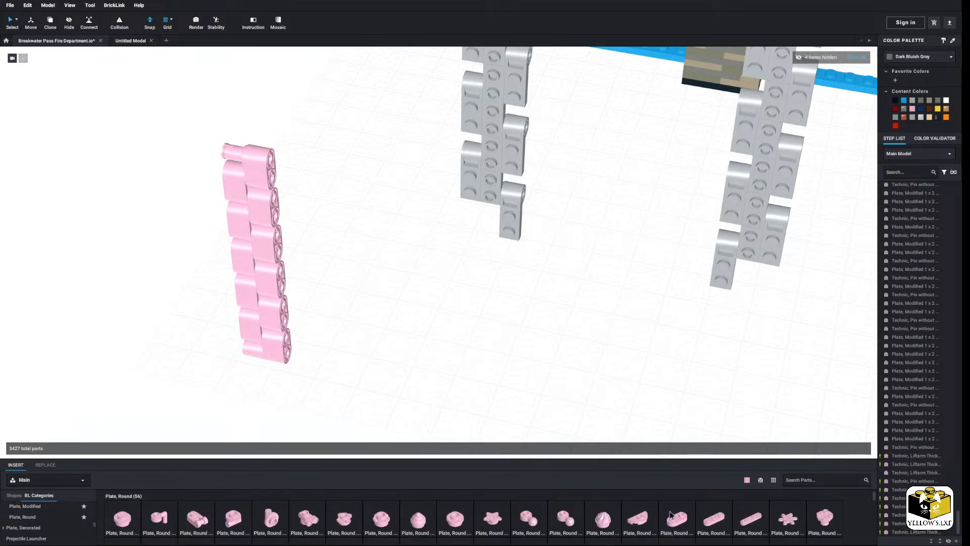
pyautogui.moveTo(671, 514); pyautogui.dragTo(287, 348)
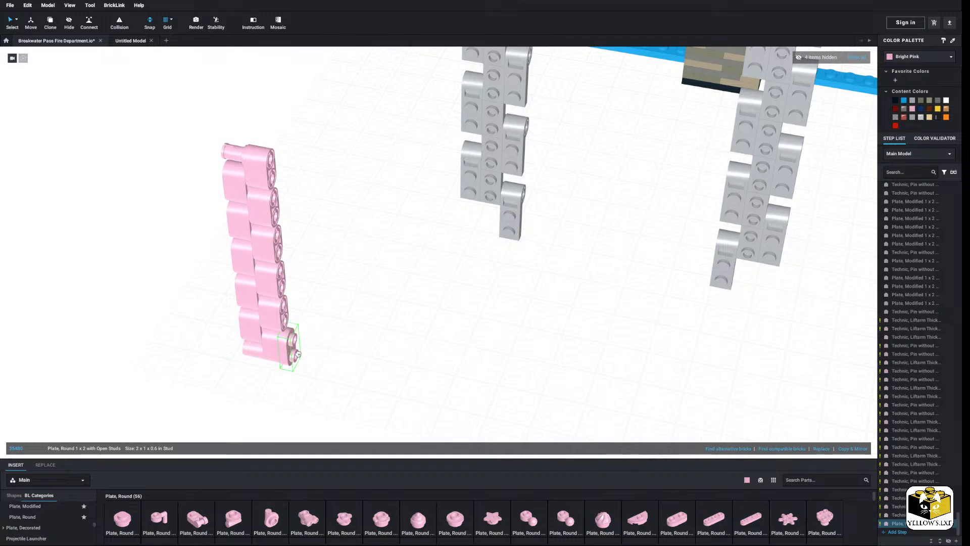
# Move the round 1 x 2 plate off the pink column and set it down beside the column's base
pyautogui.click(362, 380)
pyautogui.moveTo(362, 380); pyautogui.dragTo(354, 373, button='right')
pyautogui.scroll(3, 356, 368)
pyautogui.moveTo(262, 308); pyautogui.dragTo(380, 329)
pyautogui.click(304, 368)
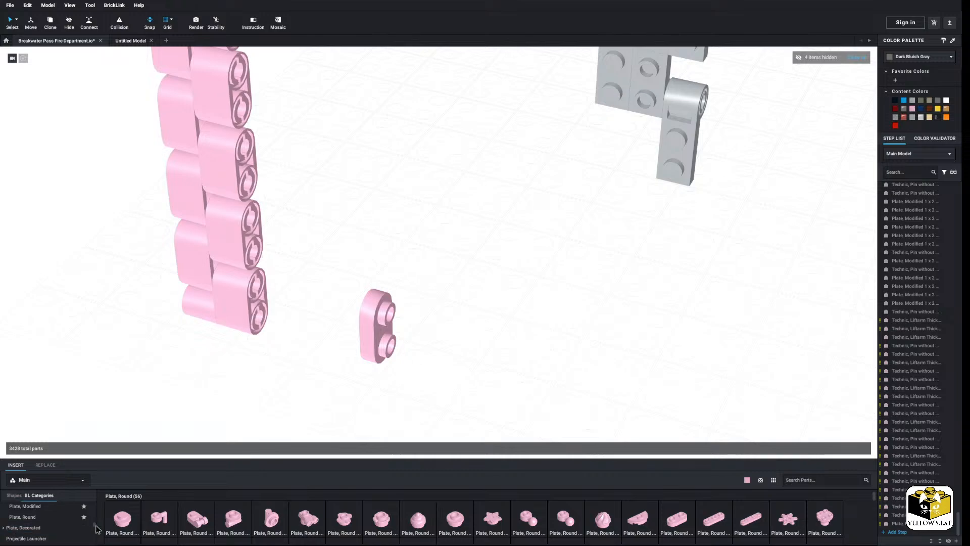
pyautogui.scroll(1, 96, 525)
pyautogui.scroll(10, 56, 530)
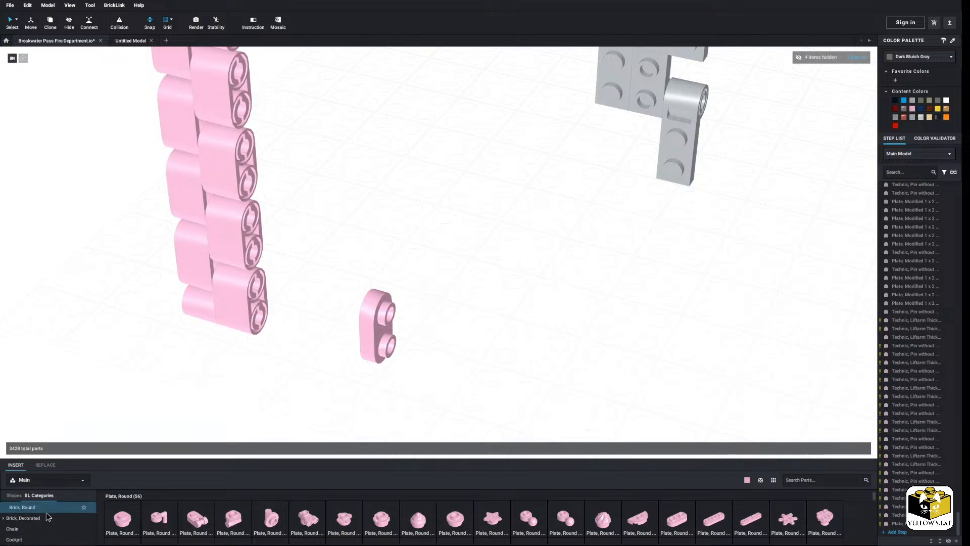
pyautogui.scroll(-3, 41, 514)
pyautogui.scroll(-3, 35, 514)
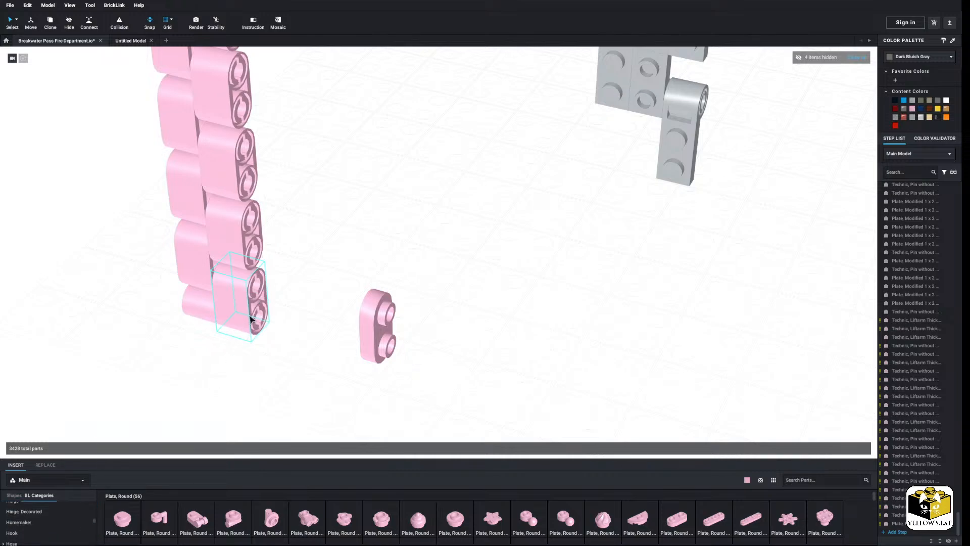
# Delete the pink column's upper parts, keeping only the bottom section of two liftarms and two pins
pyautogui.click(255, 314)
pyautogui.keyDown('shift'); pyautogui.click(257, 289); pyautogui.keyUp('shift')
pyautogui.click(322, 288)
pyautogui.scroll(-3, 322, 288)
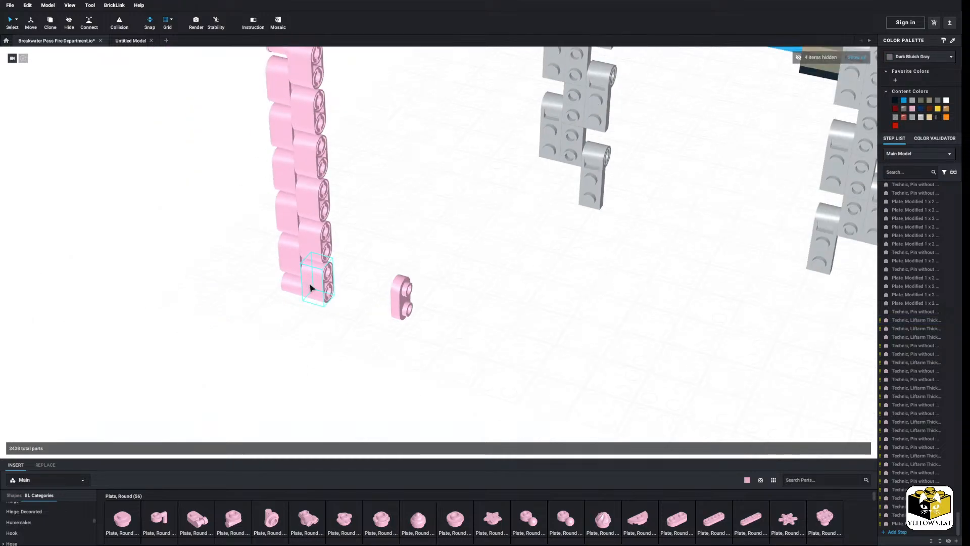
pyautogui.click(312, 286)
pyautogui.keyDown('ctrl'); pyautogui.click(320, 245); pyautogui.keyUp('ctrl')
pyautogui.scroll(-2, 370, 240)
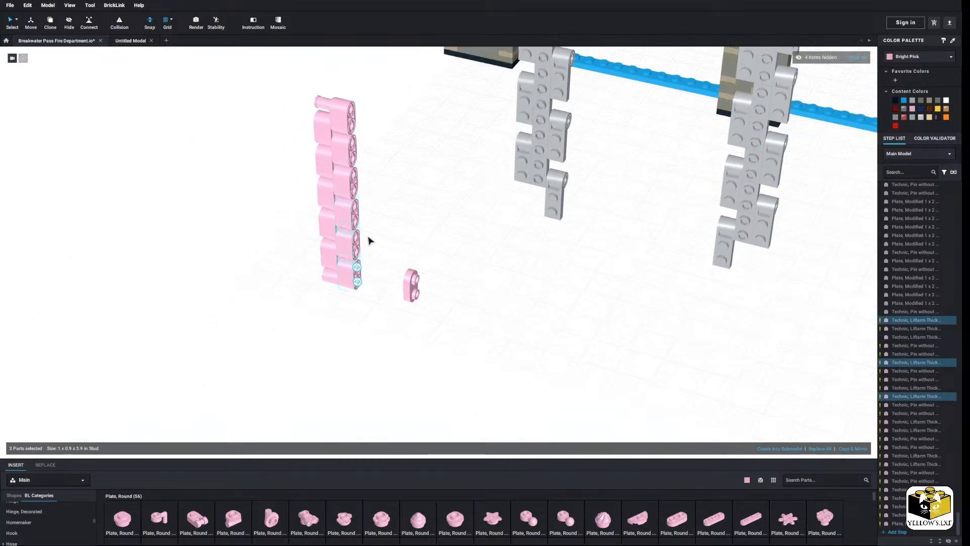
pyautogui.moveTo(367, 81); pyautogui.dragTo(309, 255)
pyautogui.rightClick(321, 243)
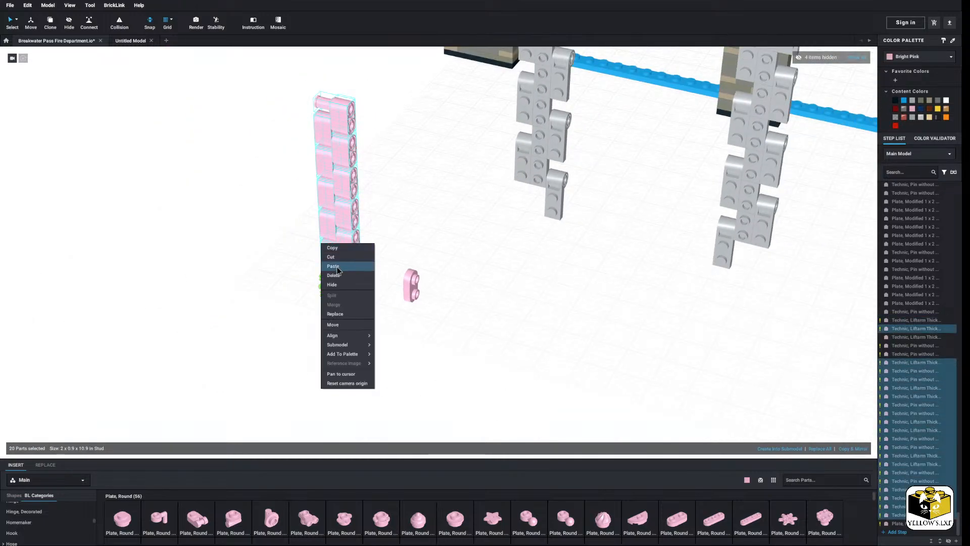
pyautogui.click(335, 276)
pyautogui.scroll(3, 281, 291)
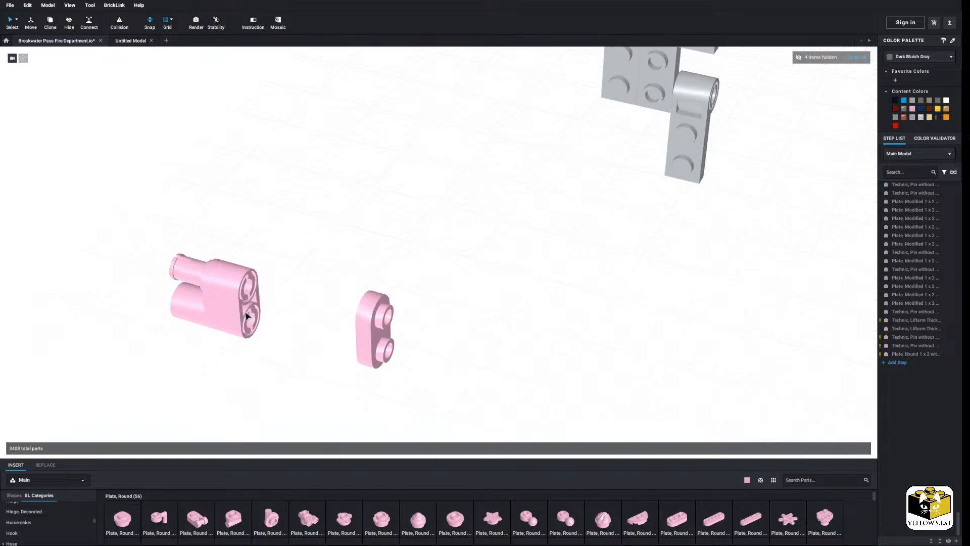
# Delete both pins from the remaining pair of pink liftarms
pyautogui.click(186, 279)
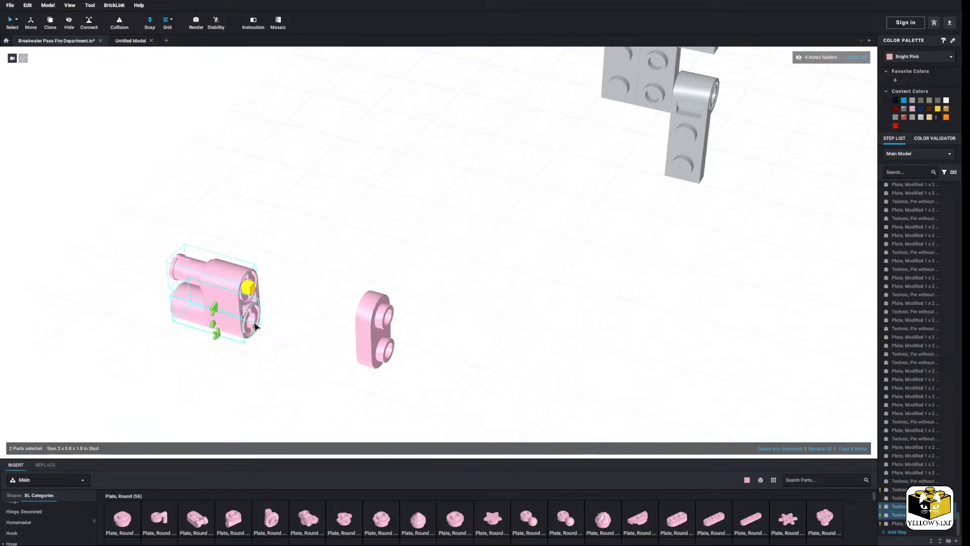
pyautogui.rightClick(255, 351)
pyautogui.click(274, 350)
# Browse the part categories down to the Technic groups
pyautogui.scroll(3, 50, 520)
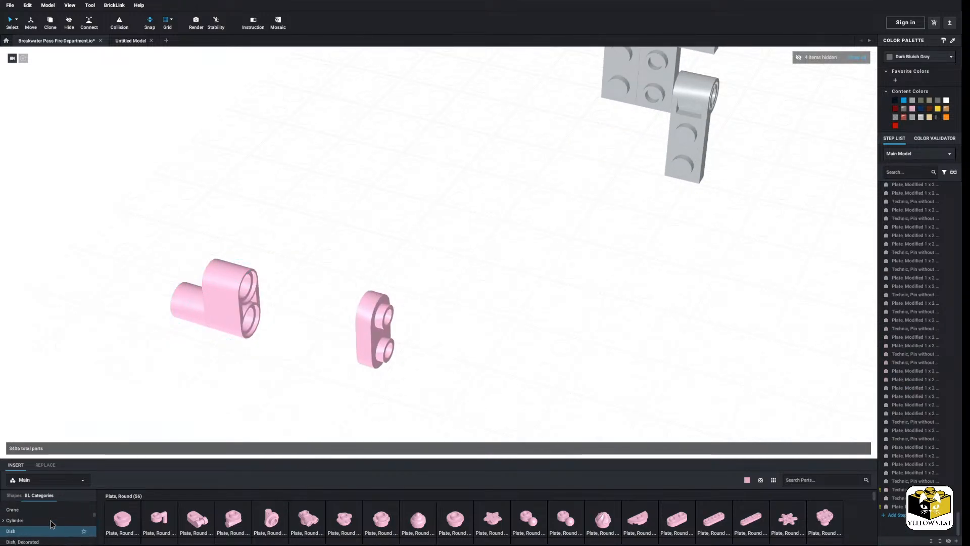
pyautogui.scroll(-3, 50, 522)
pyautogui.scroll(-20, 51, 523)
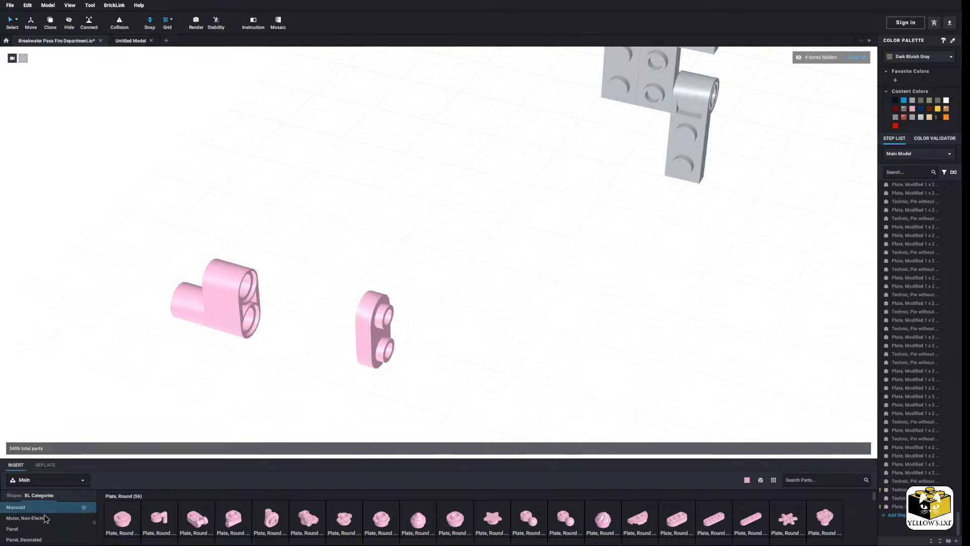
pyautogui.scroll(-6, 46, 522)
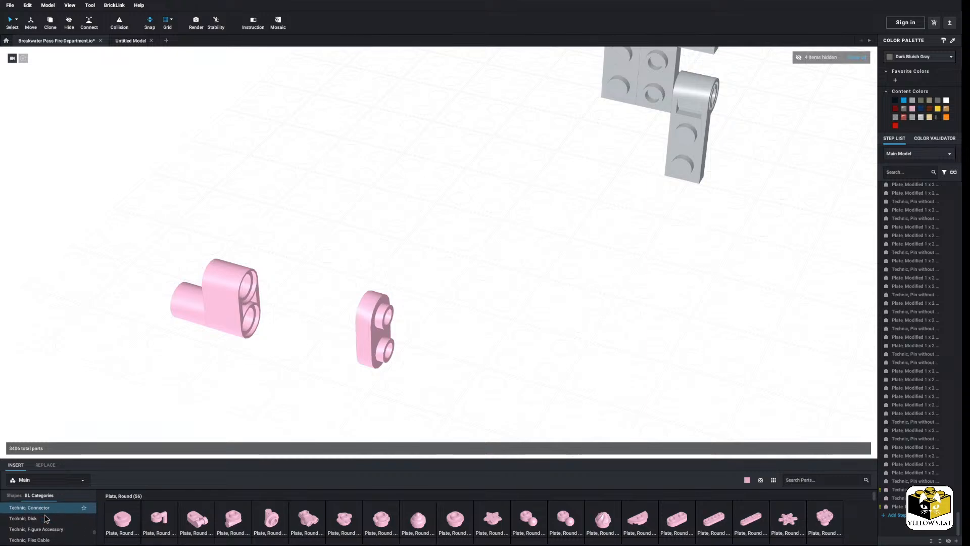
# Insert two Technic pins into the holes of the pink 1 x 2 liftarm and move the round 1 x 2 plate slightly closer
pyautogui.click(47, 537)
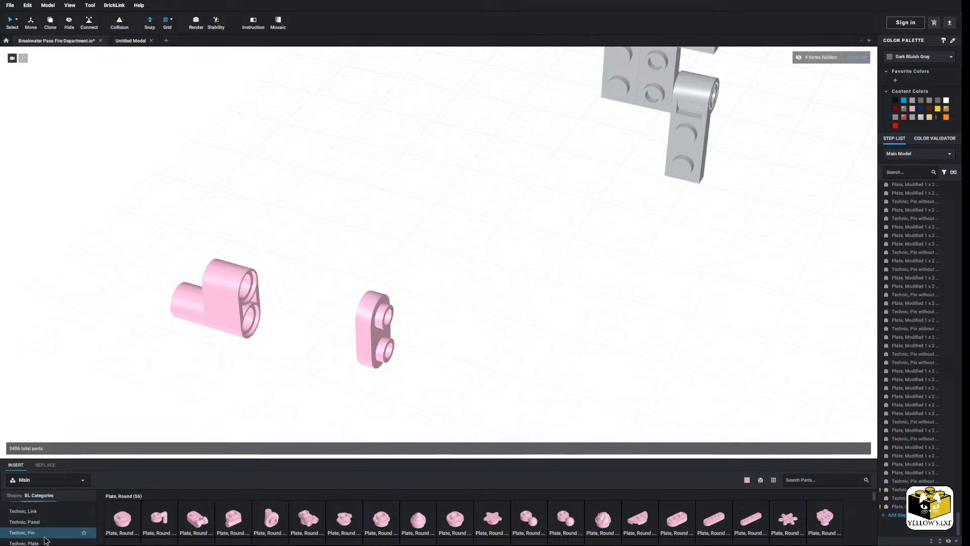
pyautogui.scroll(-1, 226, 529)
pyautogui.scroll(1, 227, 529)
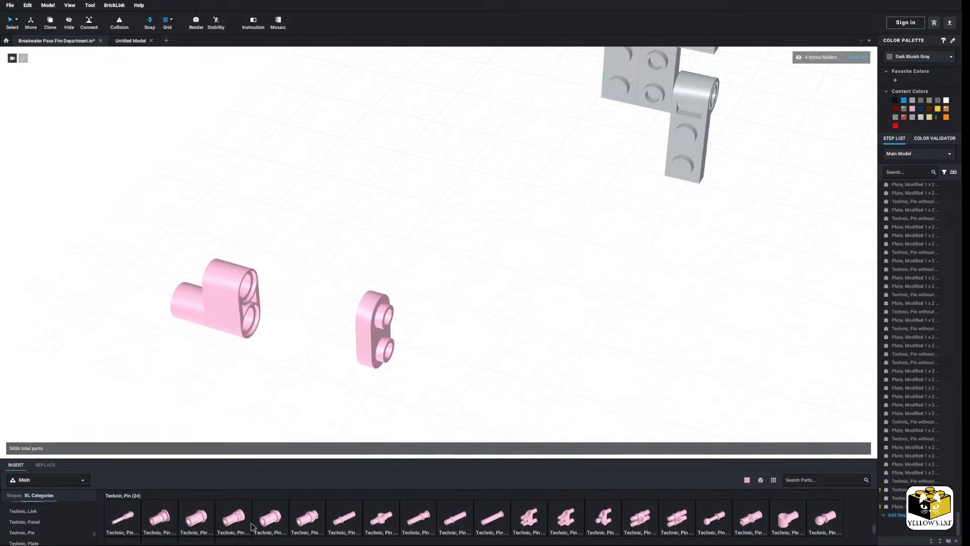
pyautogui.click(269, 521)
pyautogui.click(220, 306)
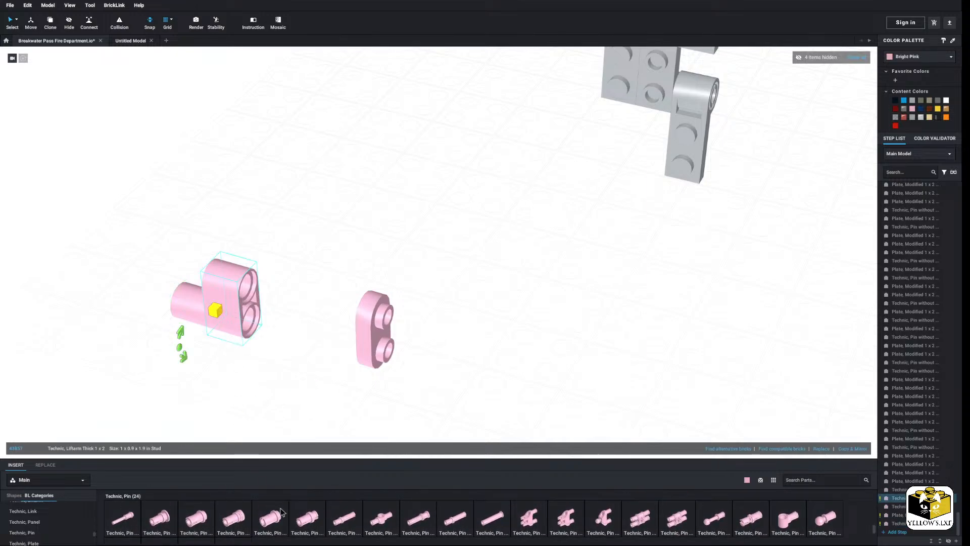
pyautogui.click(222, 278)
pyautogui.moveTo(373, 326); pyautogui.dragTo(346, 314)
pyautogui.click(242, 394)
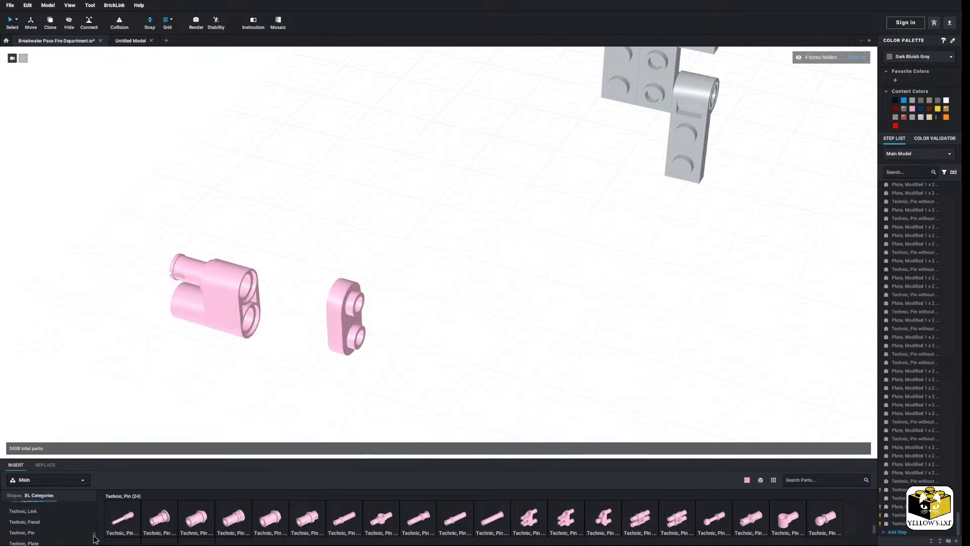
# Insert a pink Bar 2L with Stop Ring and fit the round 1 x 2 plate's lower open stud onto its end
pyautogui.scroll(15, 51, 520)
pyautogui.click(36, 529)
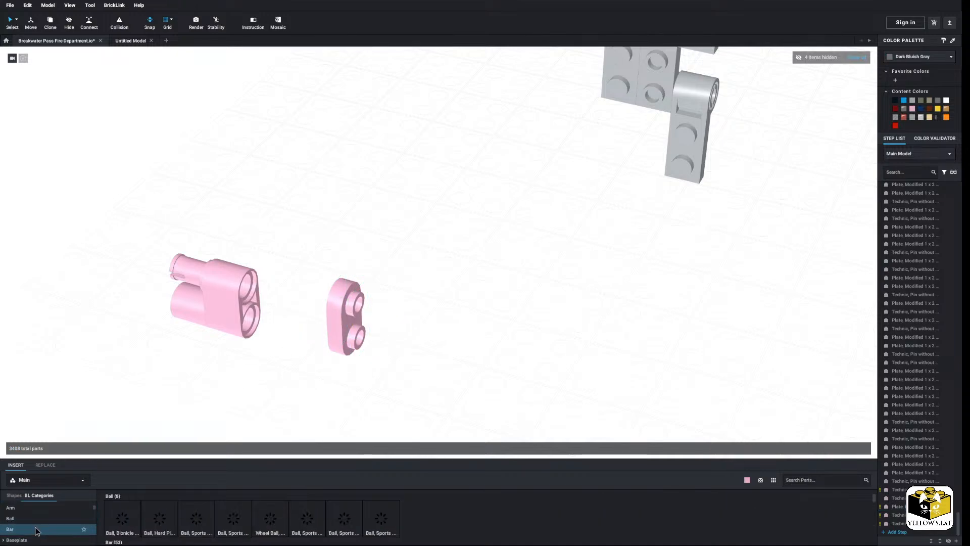
pyautogui.scroll(-3, 225, 514)
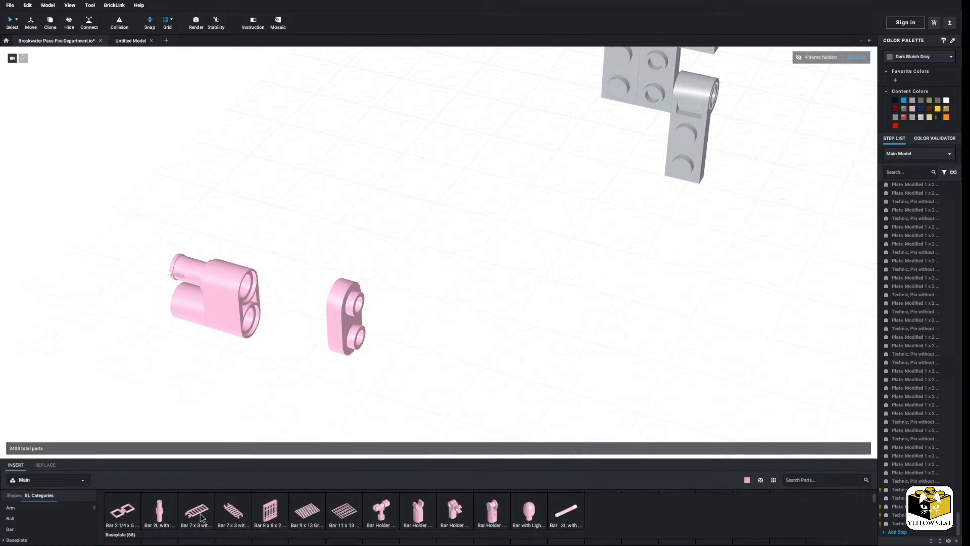
pyautogui.moveTo(159, 512); pyautogui.dragTo(308, 383)
pyautogui.click(333, 359)
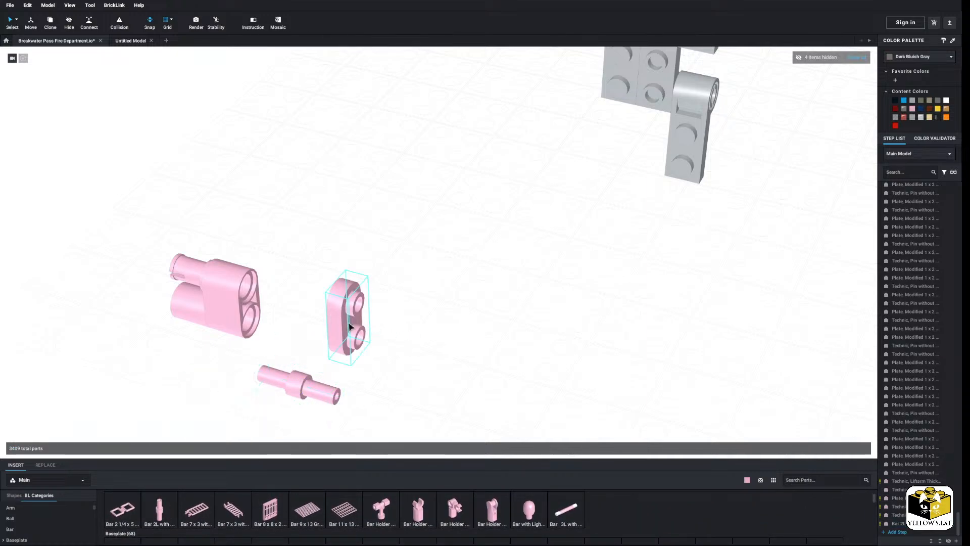
pyautogui.click(351, 325)
pyautogui.click(382, 361)
pyautogui.moveTo(342, 338); pyautogui.dragTo(319, 393)
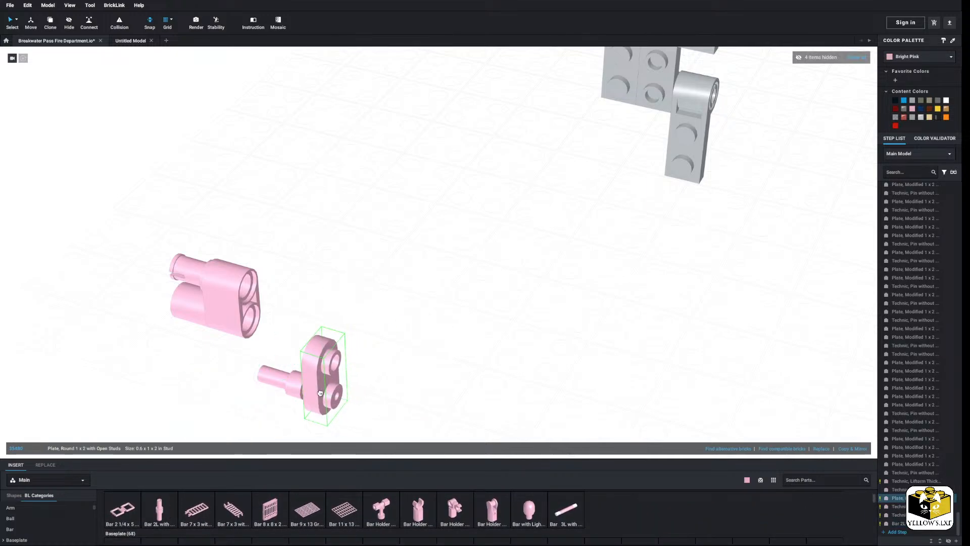
pyautogui.click(376, 373)
# Duplicate the pink 1 x 2 liftarm and attach the copy behind the original on the upper Technic pin
pyautogui.rightClick(244, 304)
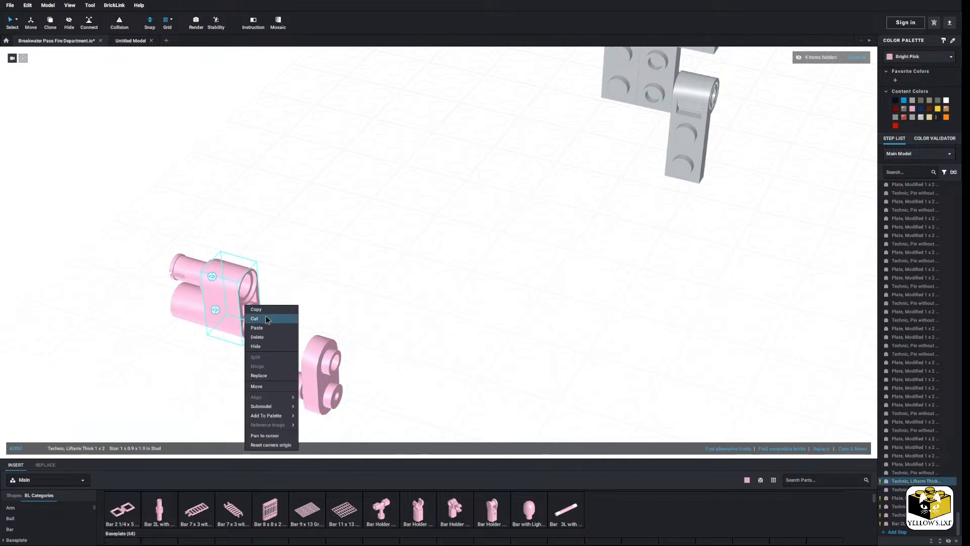
pyautogui.click(265, 316)
pyautogui.hotkey('ctrl', 'z')
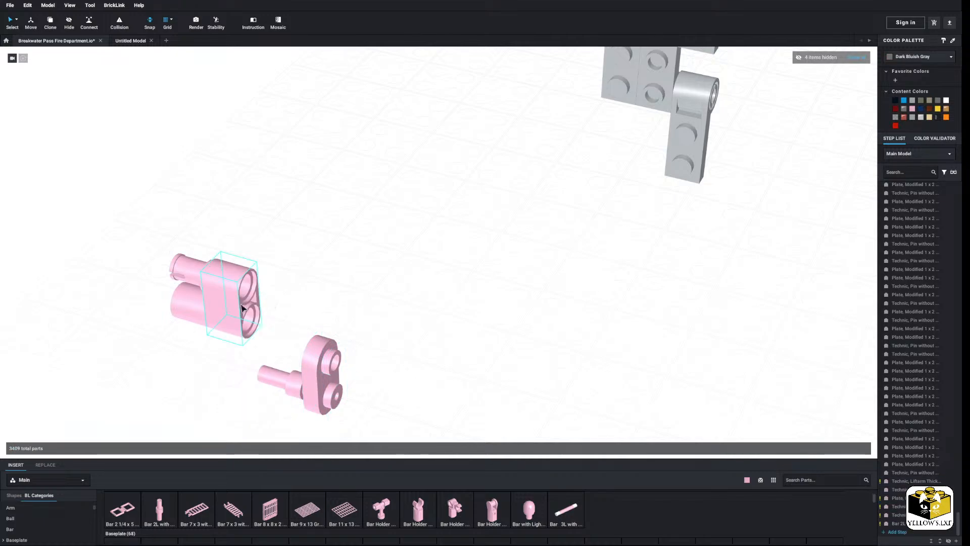
pyautogui.rightClick(242, 305)
pyautogui.click(291, 306)
pyautogui.rightClick(294, 299)
pyautogui.click(306, 320)
pyautogui.click(239, 262)
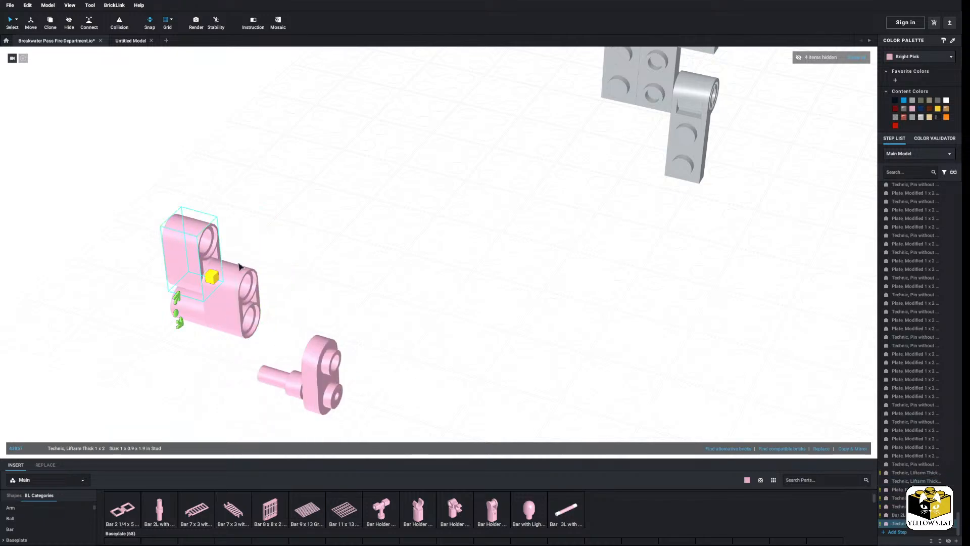
pyautogui.click(345, 330)
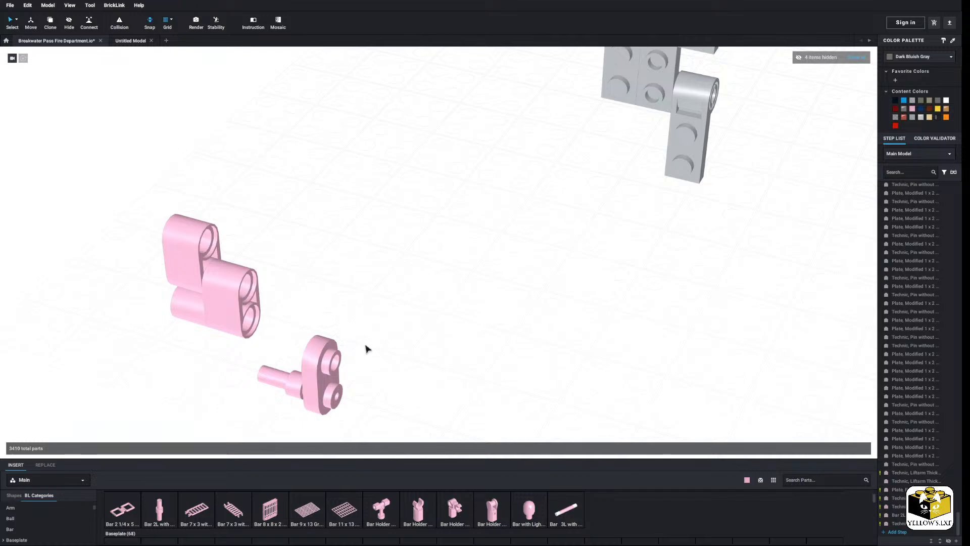
# Duplicate the Bar 2L with Stop Ring and fit the copy into the round 1 x 2 plate's upper open stud
pyautogui.rightClick(292, 385)
pyautogui.click(309, 391)
pyautogui.rightClick(388, 366)
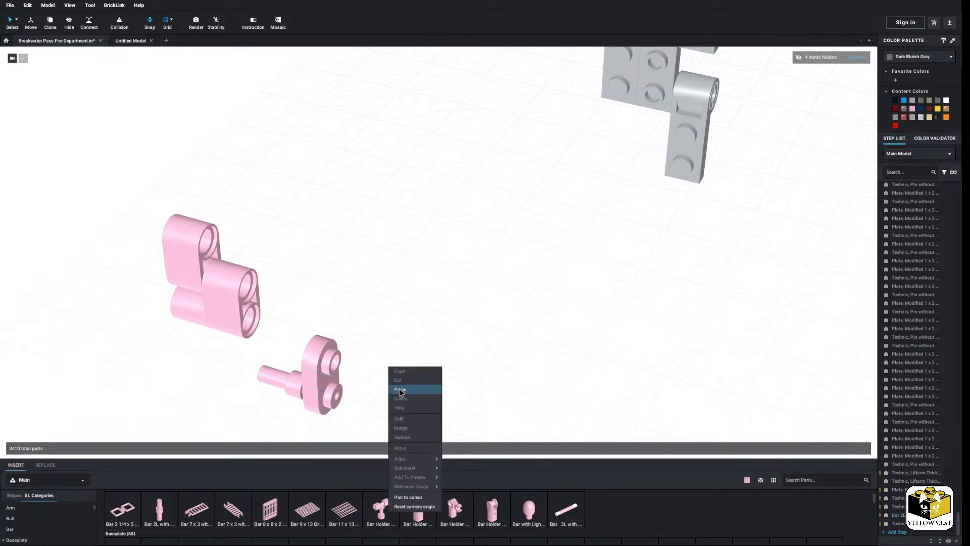
pyautogui.click(404, 391)
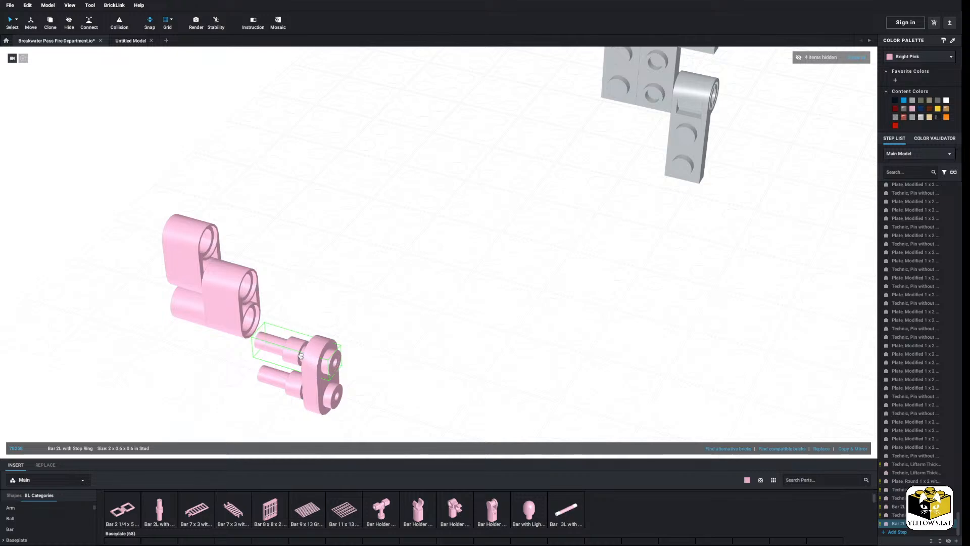
pyautogui.click(393, 337)
# Select the round plate with both stop-ring bars and plug the group into the front liftarm's two holes
pyautogui.moveTo(382, 320); pyautogui.dragTo(301, 442)
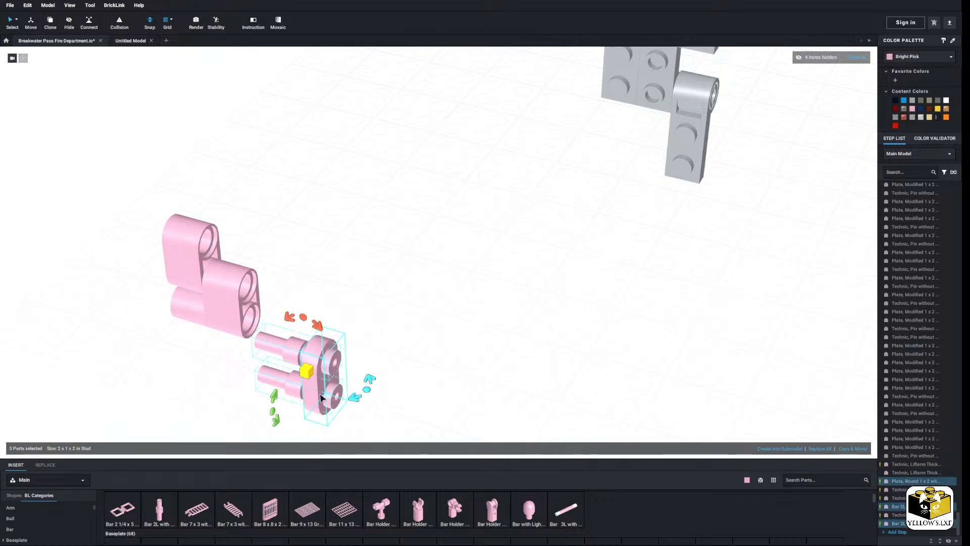
pyautogui.moveTo(320, 395); pyautogui.dragTo(354, 353)
pyautogui.moveTo(264, 328); pyautogui.dragTo(353, 353, button='right')
pyautogui.scroll(2, 353, 353)
pyautogui.moveTo(353, 353); pyautogui.dragTo(280, 365)
pyautogui.click(350, 353)
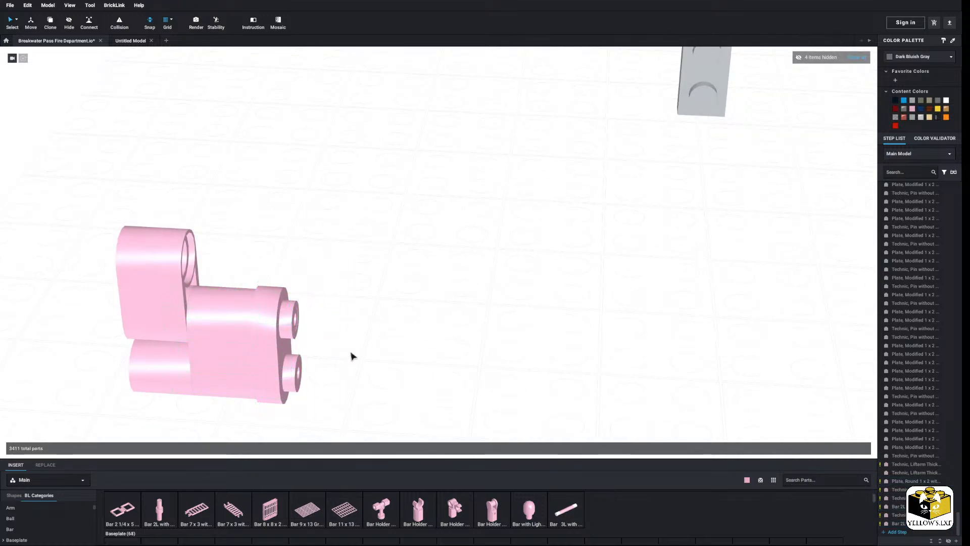
# Delete the front pink liftarm and both Bar 2L with Stop Ring parts
pyautogui.scroll(-3, 352, 356)
pyautogui.moveTo(352, 356)
pyautogui.mouseDown(button='right')
pyautogui.moveTo(318, 347)
pyautogui.moveTo(334, 340)
pyautogui.moveTo(345, 357)
pyautogui.mouseUp(button='right')
pyautogui.scroll(3, 348, 366)
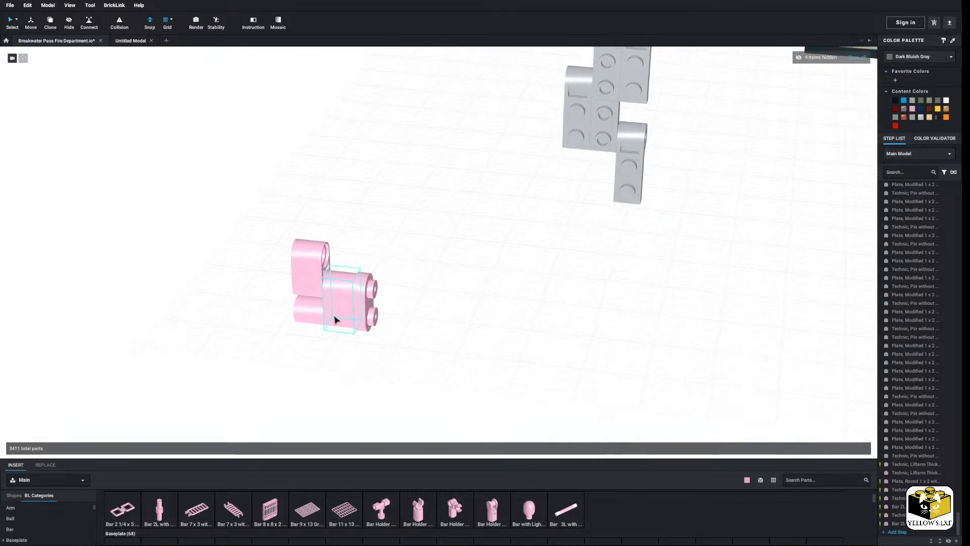
pyautogui.rightClick(335, 314)
pyautogui.click(340, 346)
pyautogui.click(343, 312)
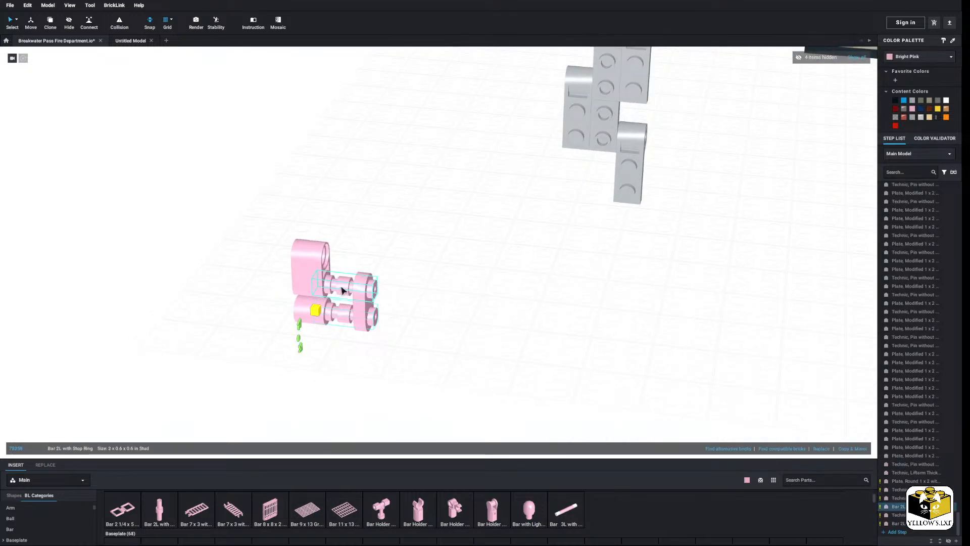
pyautogui.keyDown('ctrl'); pyautogui.click(341, 288); pyautogui.keyUp('ctrl')
pyautogui.rightClick(340, 286)
pyautogui.click(356, 319)
# Try the round 1 x 2 plate directly on the two exposed pin ends, and delete it
pyautogui.moveTo(370, 305); pyautogui.dragTo(334, 307)
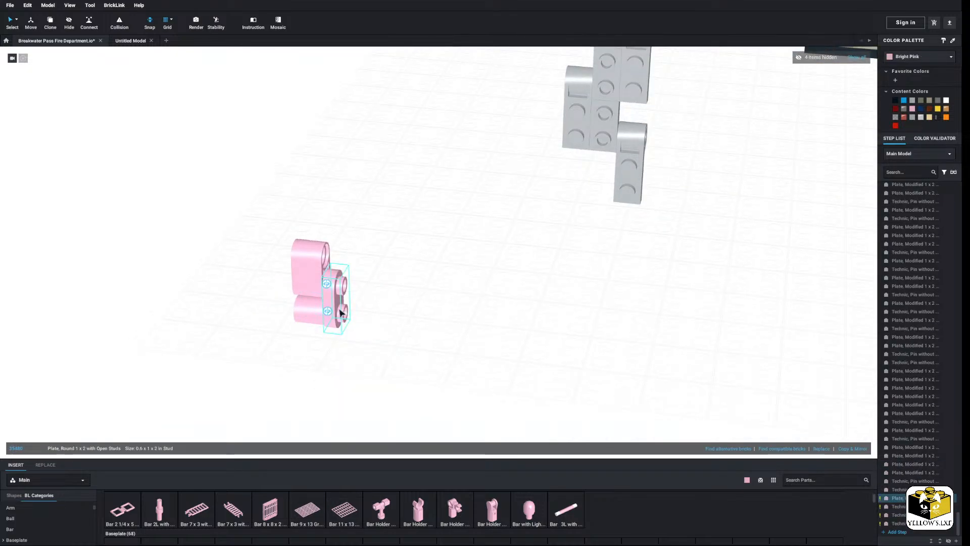
pyautogui.rightClick(340, 313)
pyautogui.click(346, 345)
# Insert a pink Plate 1 x 2 from the Plate category and attach it upright to the two exposed pin ends
pyautogui.scroll(-2, 41, 528)
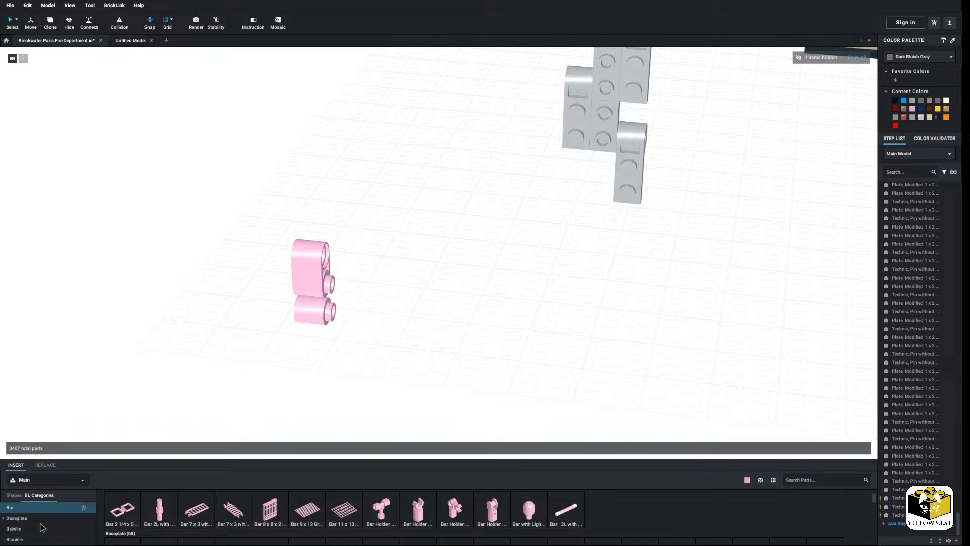
pyautogui.scroll(-10, 40, 525)
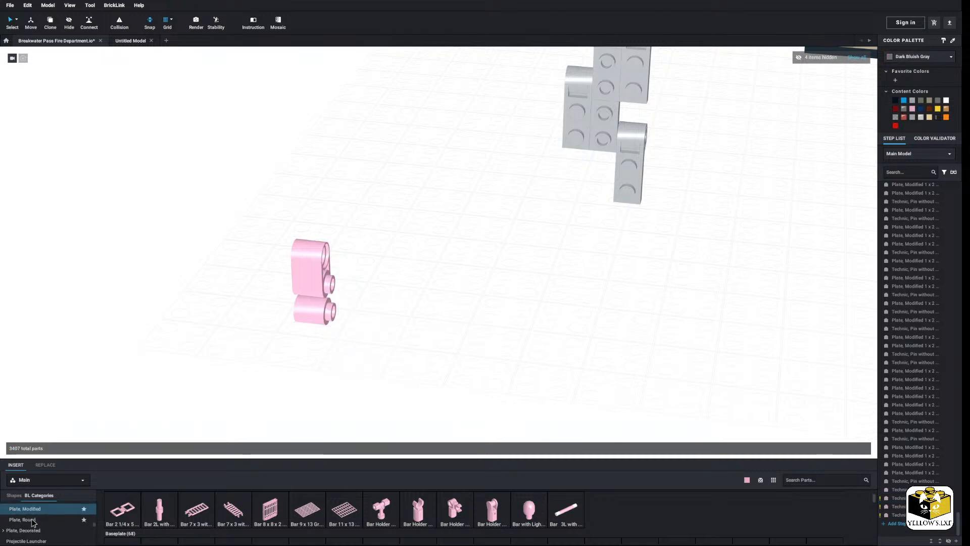
pyautogui.scroll(2, 33, 523)
pyautogui.click(20, 534)
pyautogui.moveTo(159, 519); pyautogui.dragTo(344, 289)
pyautogui.click(413, 336)
pyautogui.scroll(-3, 407, 337)
pyautogui.moveTo(408, 337); pyautogui.dragTo(383, 339, button='right')
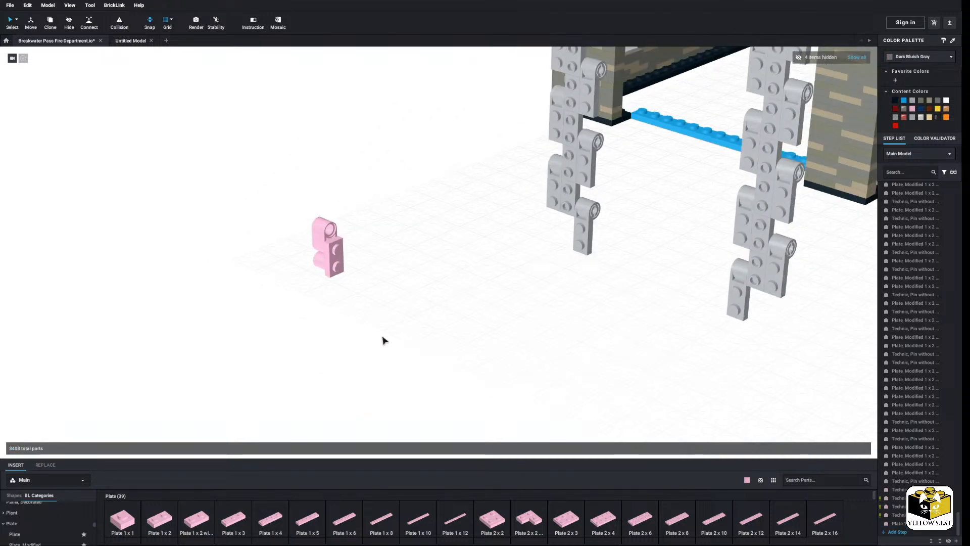
pyautogui.scroll(3, 399, 344)
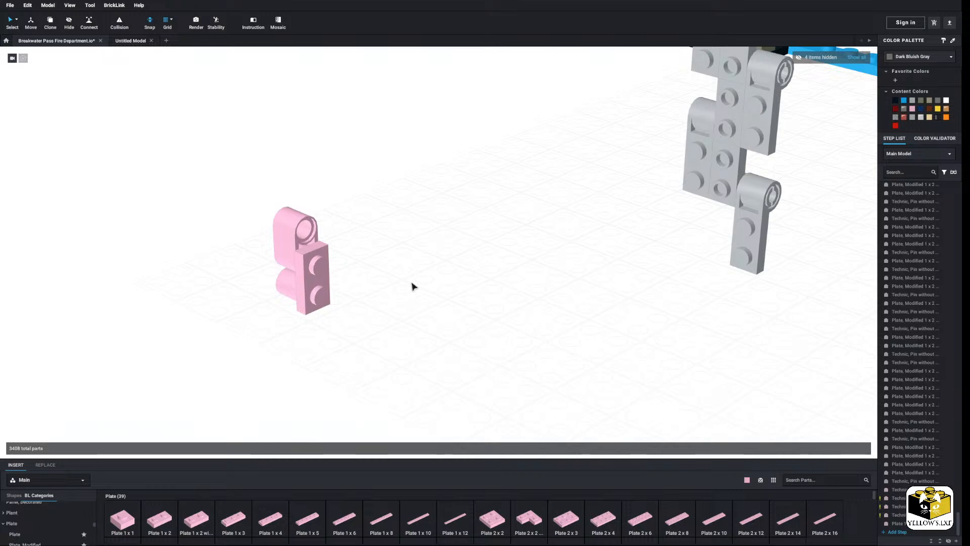
# Pull a gray modified 1 x 2 plate with pin hole out of the nearest column's lower end and delete it
pyautogui.moveTo(735, 153); pyautogui.dragTo(487, 290)
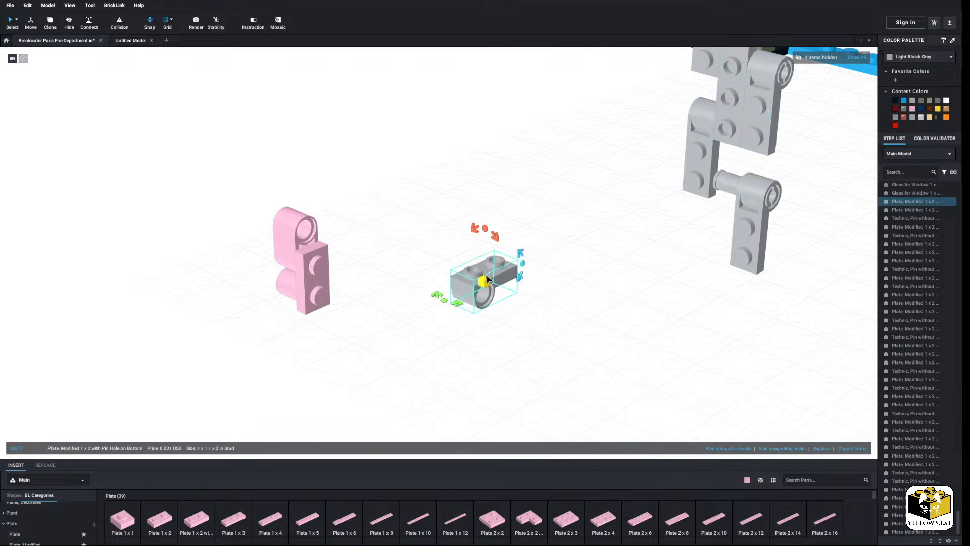
pyautogui.rightClick(488, 297)
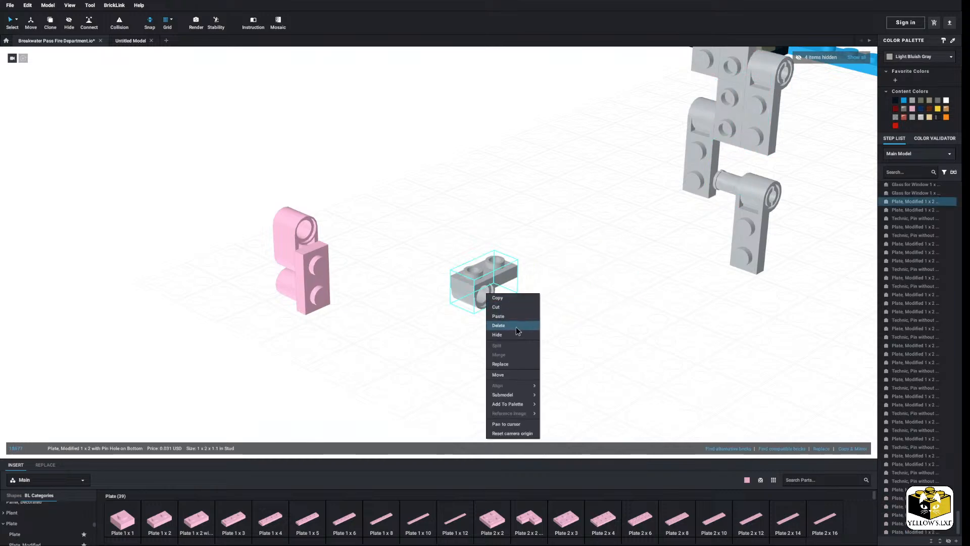
pyautogui.click(516, 326)
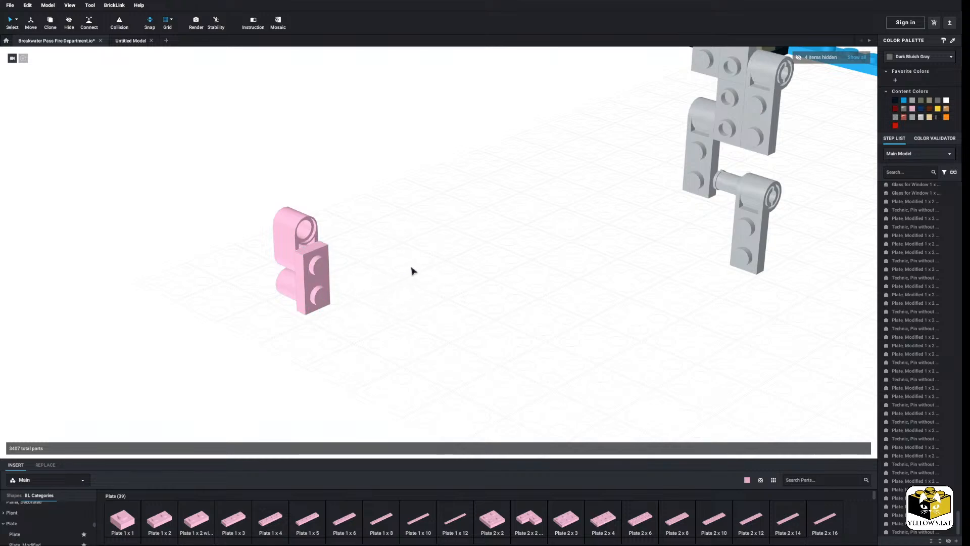
# Copy a modified 1 x 2 plate with pin hole from higher in the gray column and place it in the gap near the bottom
pyautogui.scroll(-4, 381, 277)
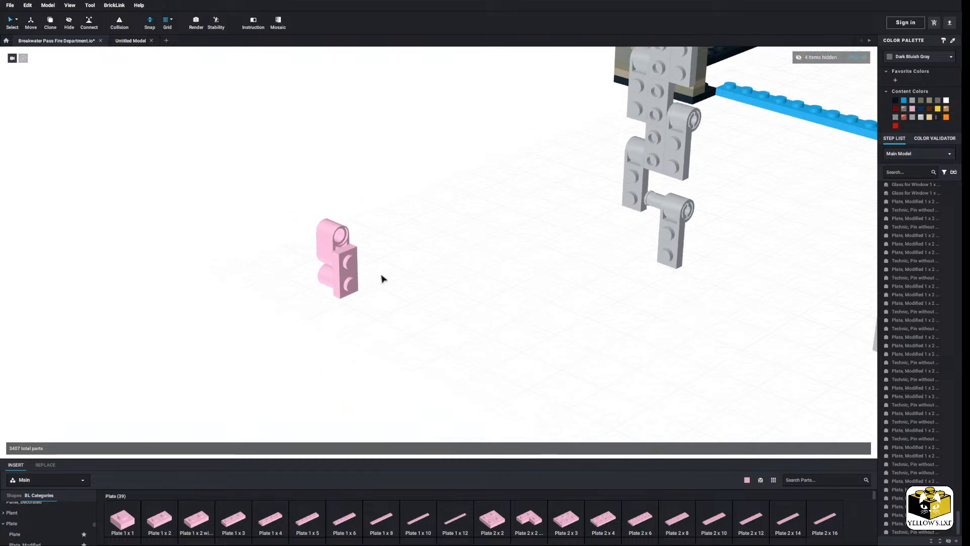
pyautogui.rightClick(547, 190)
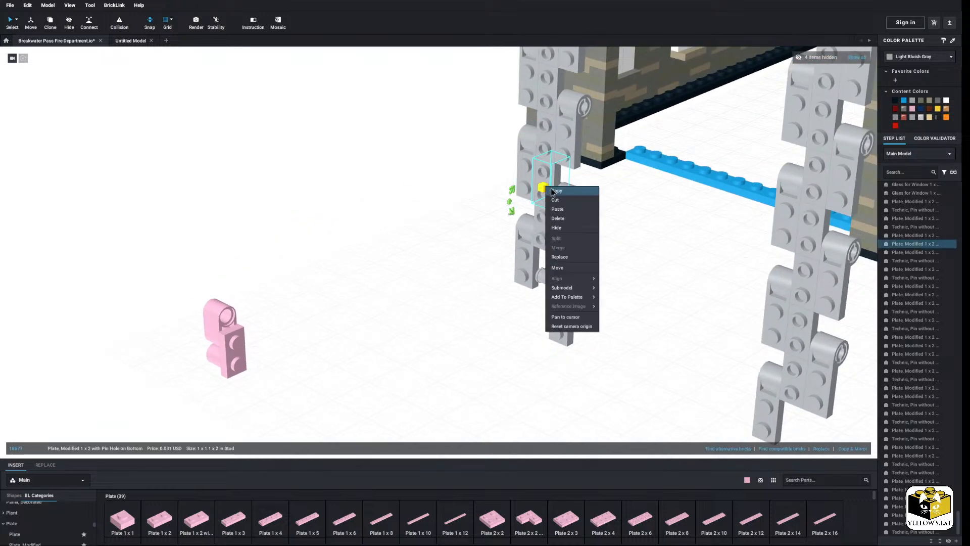
pyautogui.rightClick(447, 219)
pyautogui.click(471, 243)
pyautogui.click(541, 274)
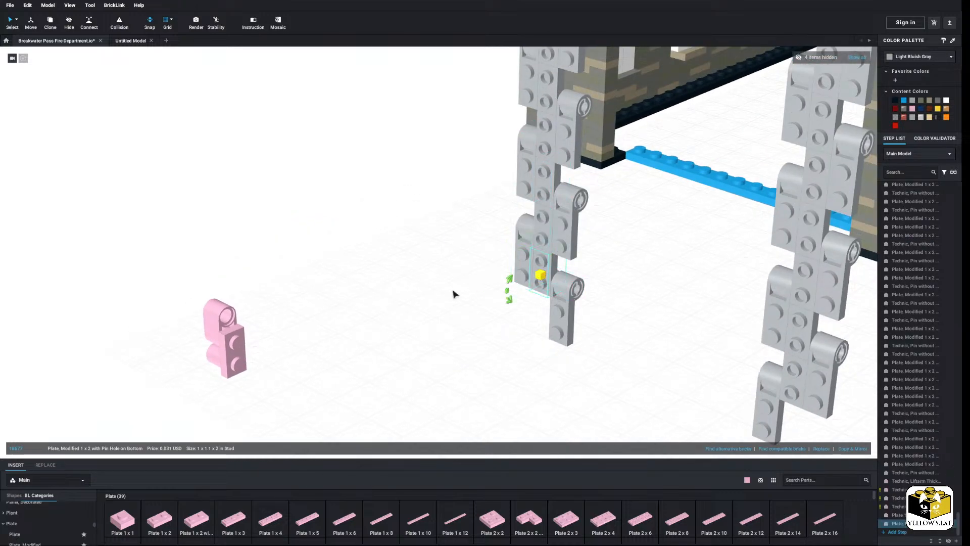
pyautogui.click(453, 293)
# Detach the pink Plate 1 x 2 from the pin ends and set it aside toward the gray column
pyautogui.scroll(-2, 404, 308)
pyautogui.moveTo(392, 312); pyautogui.dragTo(433, 295, button='middle')
pyautogui.scroll(2, 404, 308)
pyautogui.moveTo(347, 308); pyautogui.dragTo(471, 272)
pyautogui.click(418, 255)
pyautogui.scroll(2, 418, 255)
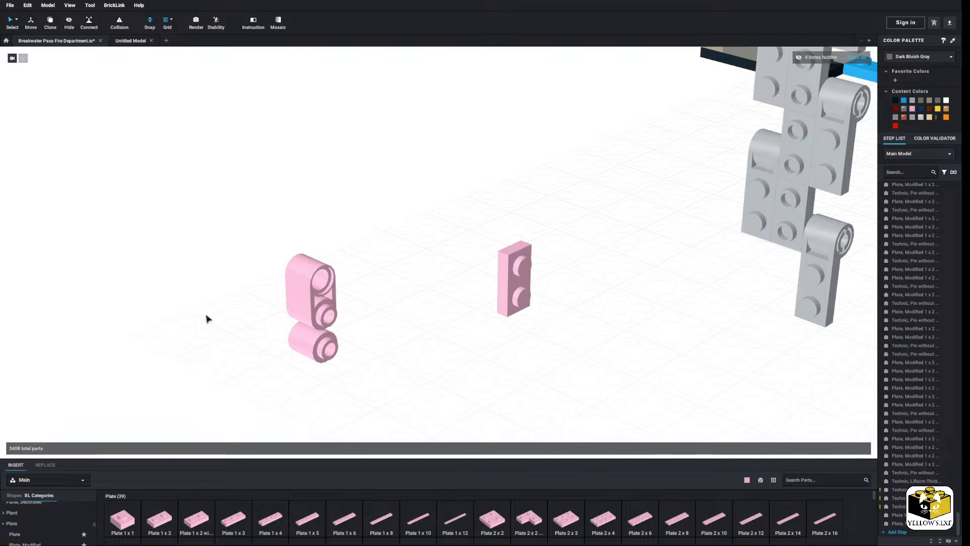
# Select all five remaining pink test parts and delete them
pyautogui.scroll(-3, 305, 362)
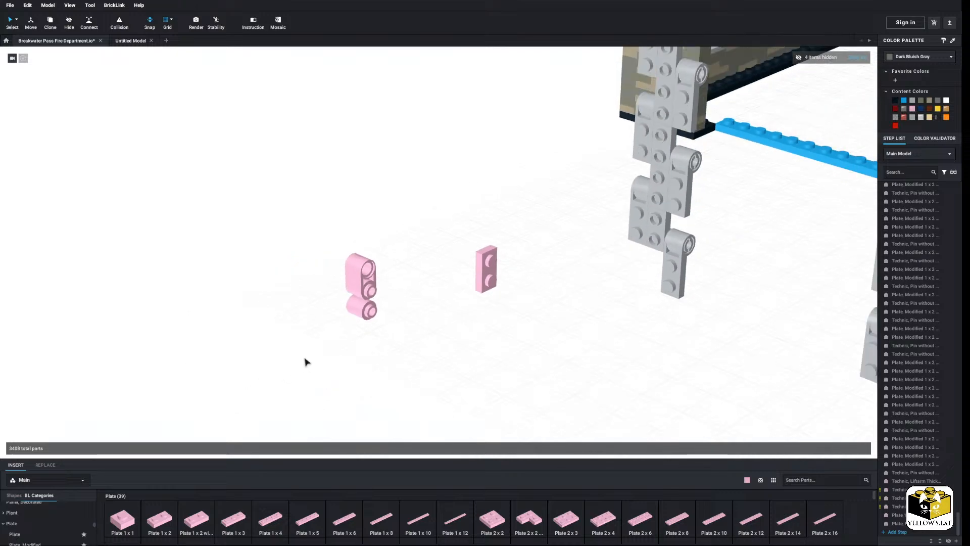
pyautogui.moveTo(357, 286); pyautogui.dragTo(156, 396)
pyautogui.rightClick(187, 362)
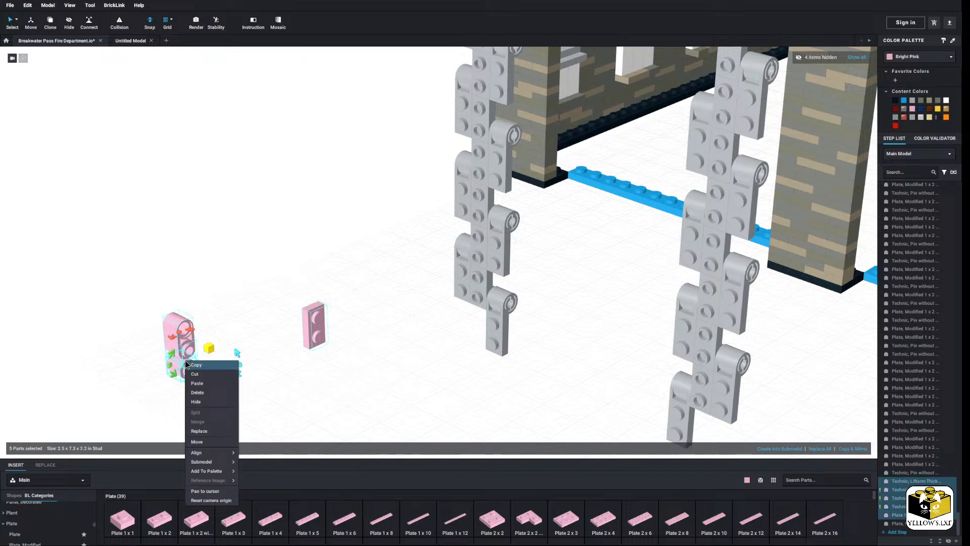
pyautogui.click(197, 392)
# Place a pink Tile 1 x 6 horizontally across the lowest studs of the left gray column
pyautogui.scroll(3, 281, 380)
pyautogui.moveTo(282, 381); pyautogui.dragTo(242, 377, button='middle')
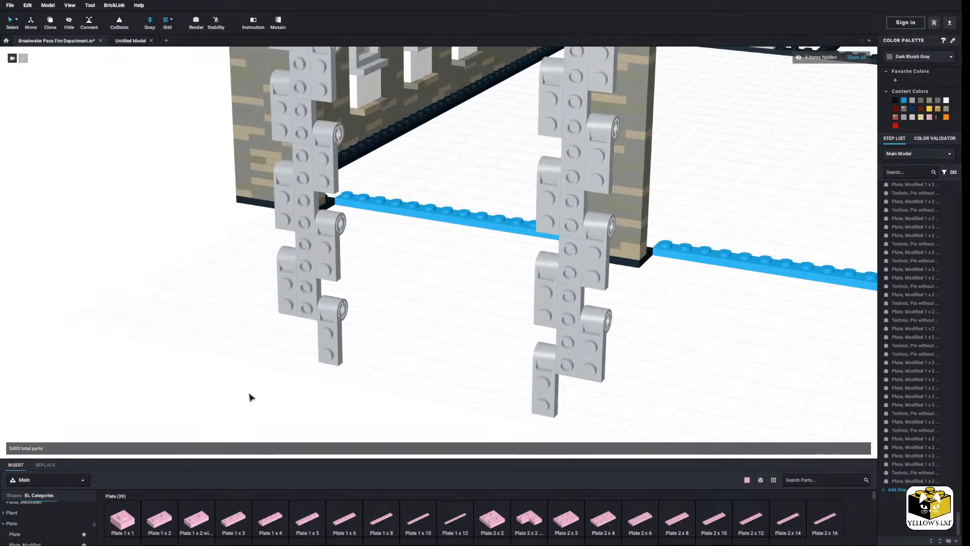
pyautogui.scroll(-5, 45, 519)
pyautogui.scroll(-5, 44, 517)
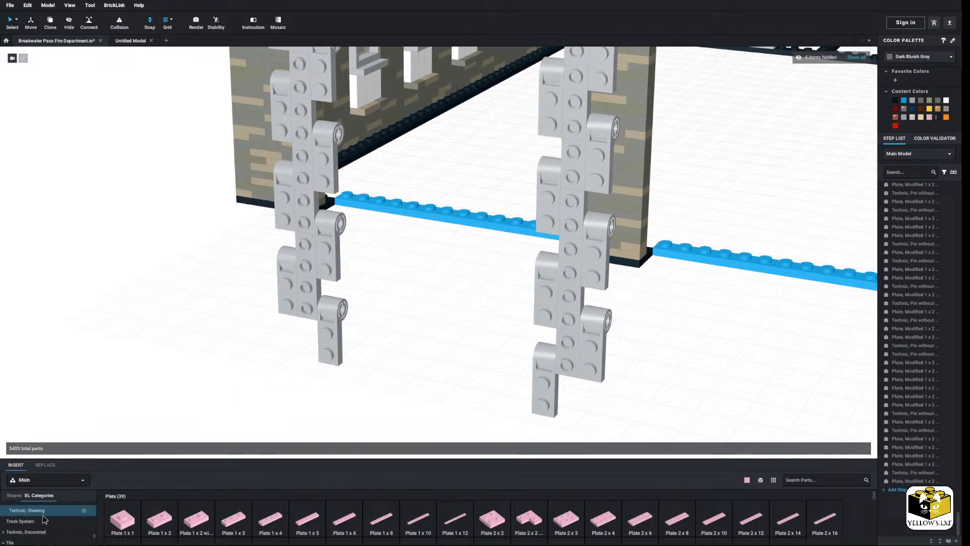
pyautogui.scroll(1, 44, 518)
pyautogui.click(40, 507)
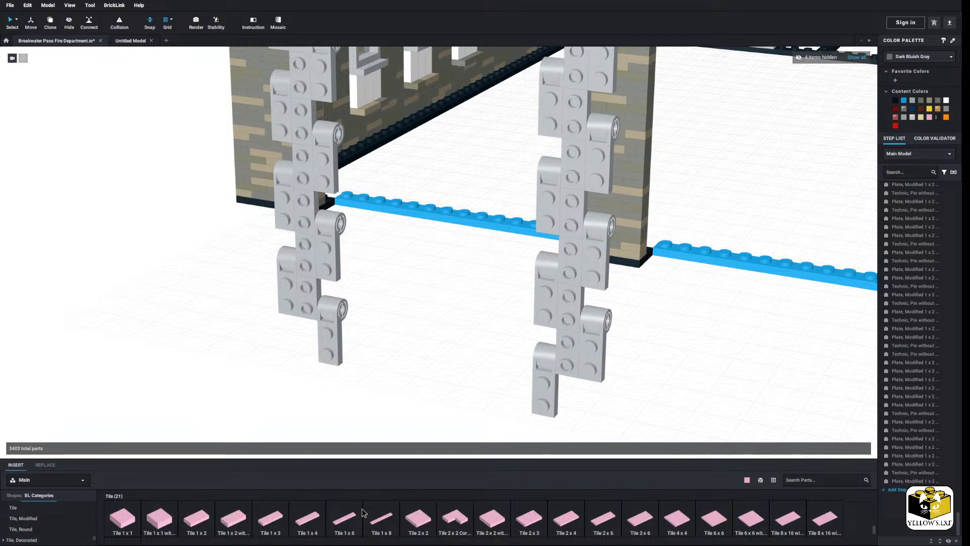
pyautogui.moveTo(323, 367)
pyautogui.mouseDown()
pyautogui.moveTo(303, 354)
pyautogui.moveTo(325, 352)
pyautogui.mouseUp()
# Copy the pink Tile 1 x 6 and place the copy directly above it on the left column
pyautogui.rightClick(323, 352)
pyautogui.click(396, 339)
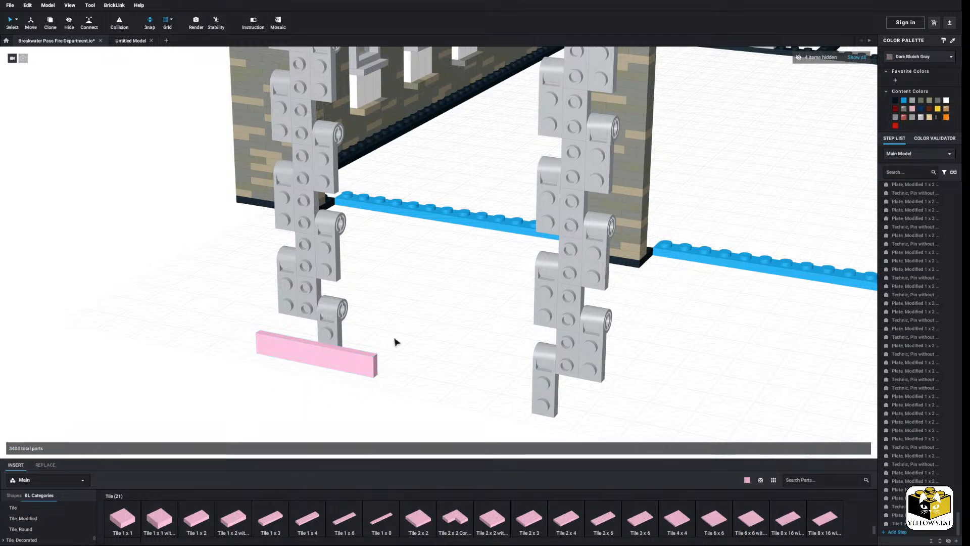
pyautogui.rightClick(395, 339)
pyautogui.click(409, 361)
# Select both pink tiles and stack two copies of the pair above them on the left column
pyautogui.keyDown('ctrl'); pyautogui.click(364, 353); pyautogui.keyUp('ctrl')
pyautogui.rightClick(363, 356)
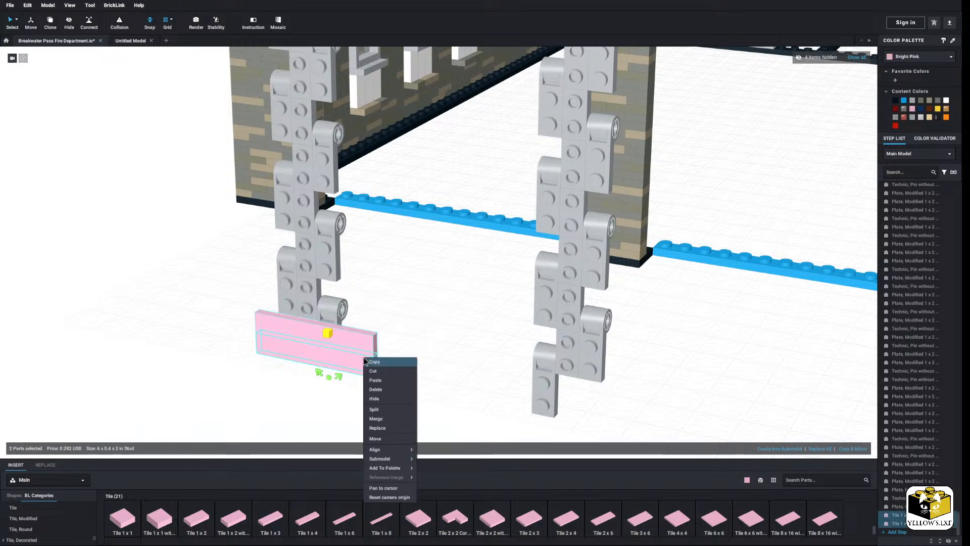
pyautogui.click(374, 361)
pyautogui.rightClick(419, 340)
pyautogui.click(437, 364)
pyautogui.click(328, 333)
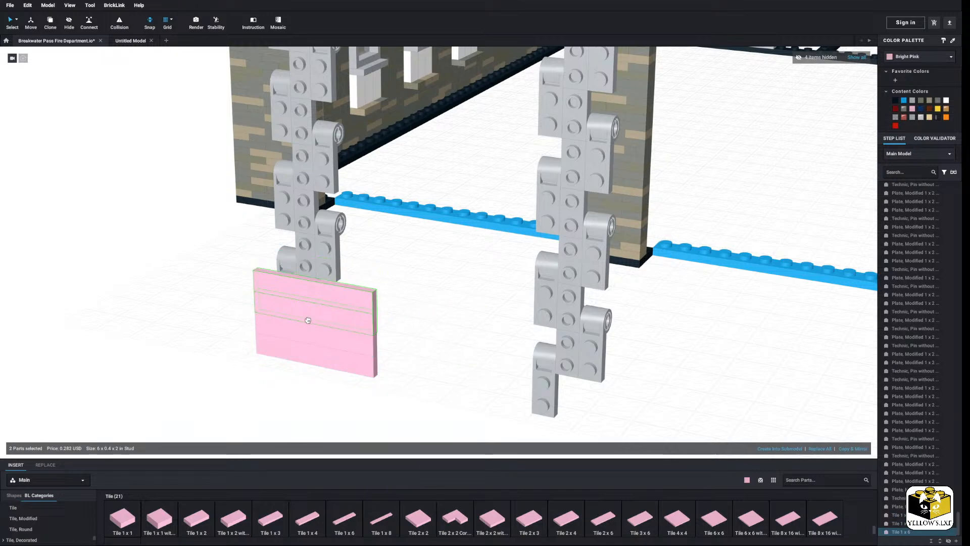
pyautogui.click(442, 334)
pyautogui.rightClick(441, 334)
pyautogui.click(444, 344)
pyautogui.click(318, 268)
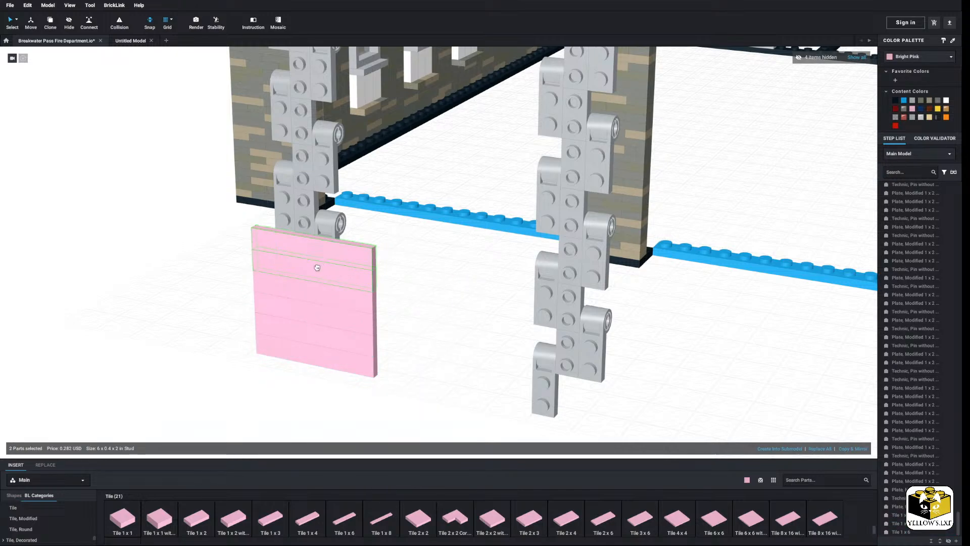
# Stack three more copies of the pink tile pair further up the left gray column
pyautogui.rightClick(456, 306)
pyautogui.click(469, 329)
pyautogui.click(313, 226)
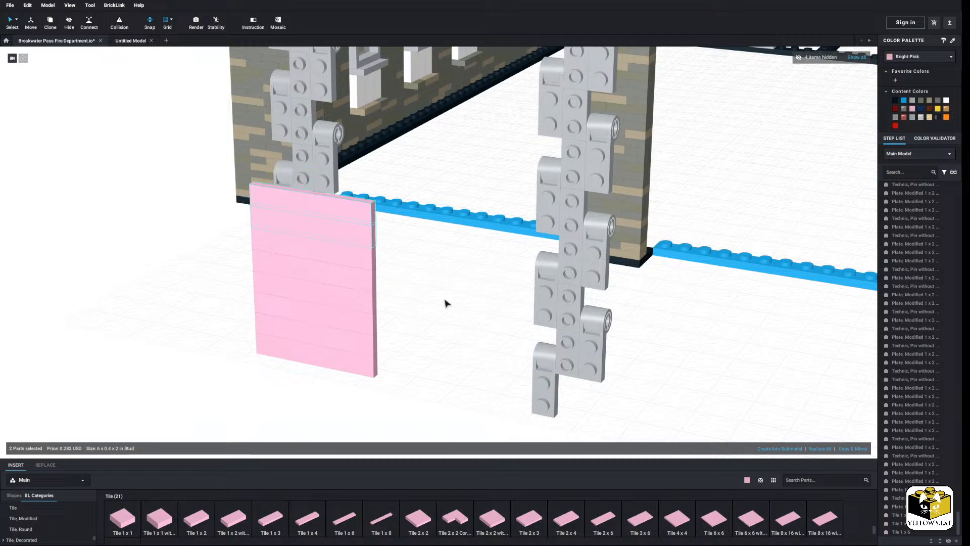
pyautogui.click(444, 299)
pyautogui.rightClick(444, 299)
pyautogui.click(462, 323)
pyautogui.moveTo(465, 329); pyautogui.dragTo(469, 370, button='middle')
pyautogui.click(318, 220)
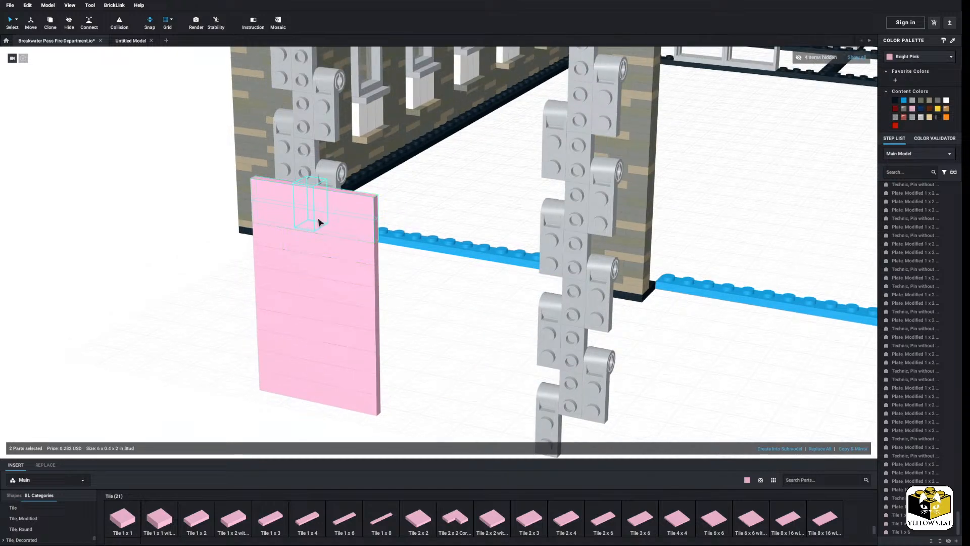
pyautogui.click(398, 319)
pyautogui.rightClick(398, 318)
pyautogui.click(415, 341)
pyautogui.moveTo(423, 342); pyautogui.dragTo(418, 407, button='middle')
pyautogui.click(305, 250)
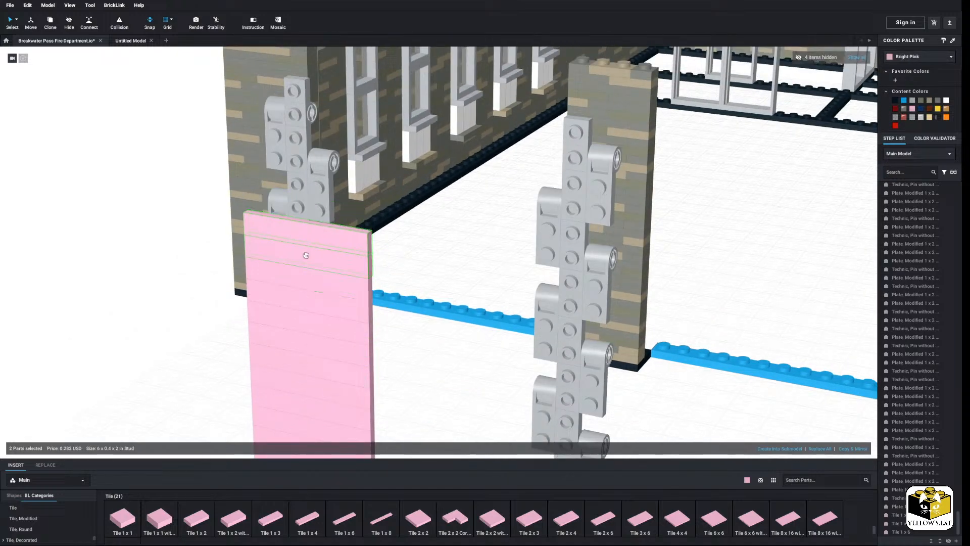
# Add two copies of the tile pair near the top so the left column carries sixteen tile rows
pyautogui.click(461, 247)
pyautogui.rightClick(461, 247)
pyautogui.click(478, 273)
pyautogui.click(306, 205)
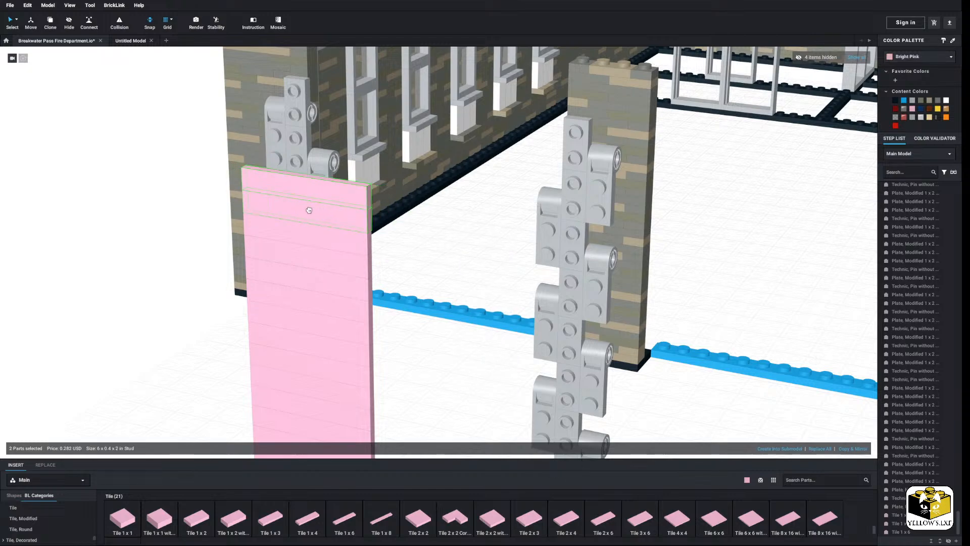
pyautogui.click(445, 243)
pyautogui.rightClick(445, 243)
pyautogui.click(462, 266)
pyautogui.click(305, 163)
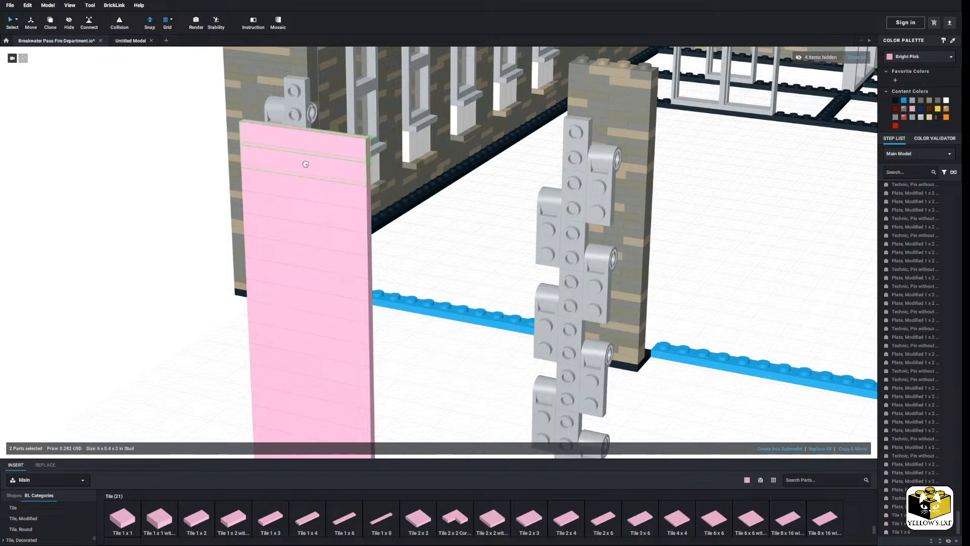
pyautogui.click(459, 266)
# Select the entire uncovered gray column on the right and delete it
pyautogui.scroll(-5, 459, 266)
pyautogui.moveTo(429, 289); pyautogui.dragTo(443, 318, button='right')
pyautogui.moveTo(587, 261); pyautogui.dragTo(374, 392)
pyautogui.moveTo(410, 325); pyautogui.dragTo(407, 366)
pyautogui.click(338, 391)
pyautogui.moveTo(337, 392)
pyautogui.mouseDown(button='right')
pyautogui.moveTo(338, 364)
pyautogui.moveTo(342, 388)
pyautogui.mouseUp(button='right')
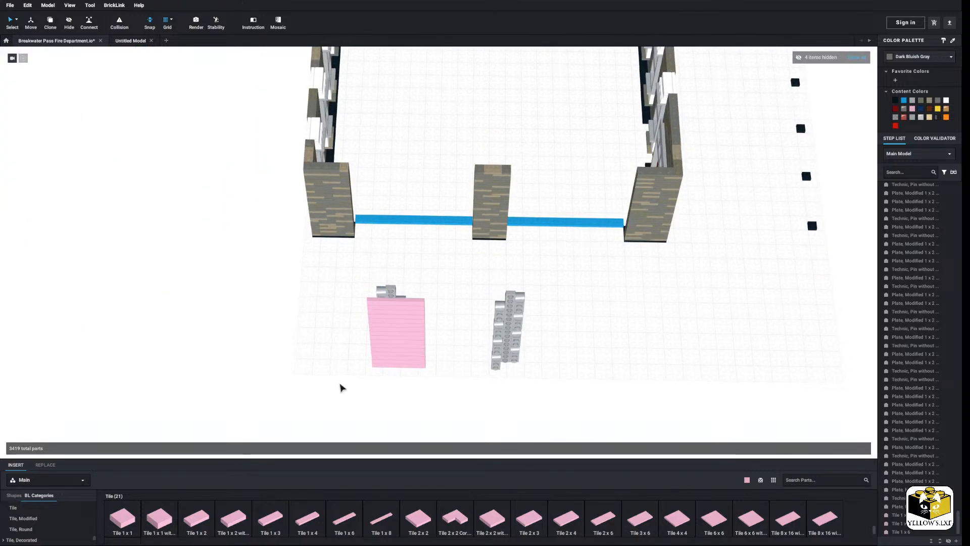
pyautogui.click(495, 363)
pyautogui.rightClick(495, 364)
pyautogui.click(513, 383)
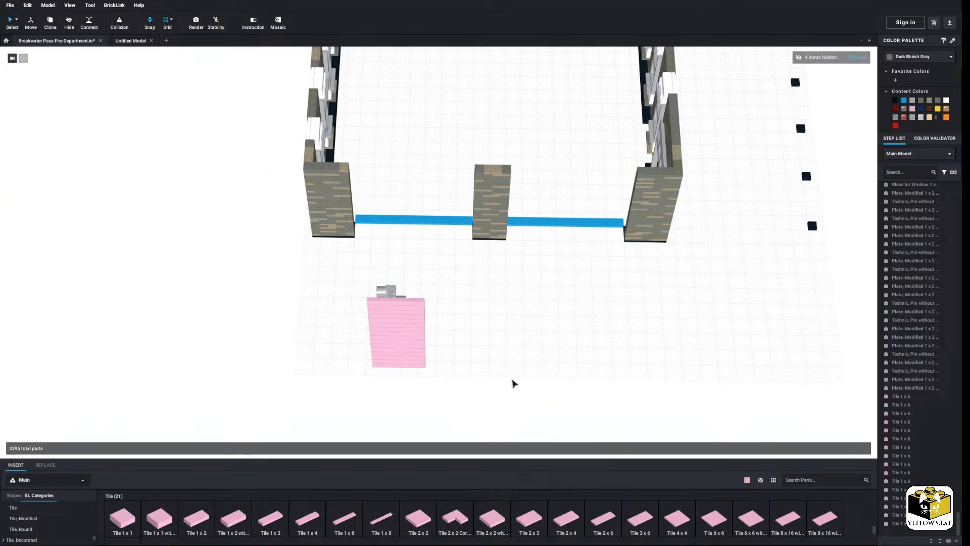
# Create a mirrored copy of the tiled column and move it to the right, away from the original
pyautogui.click(414, 321)
pyautogui.click(860, 450)
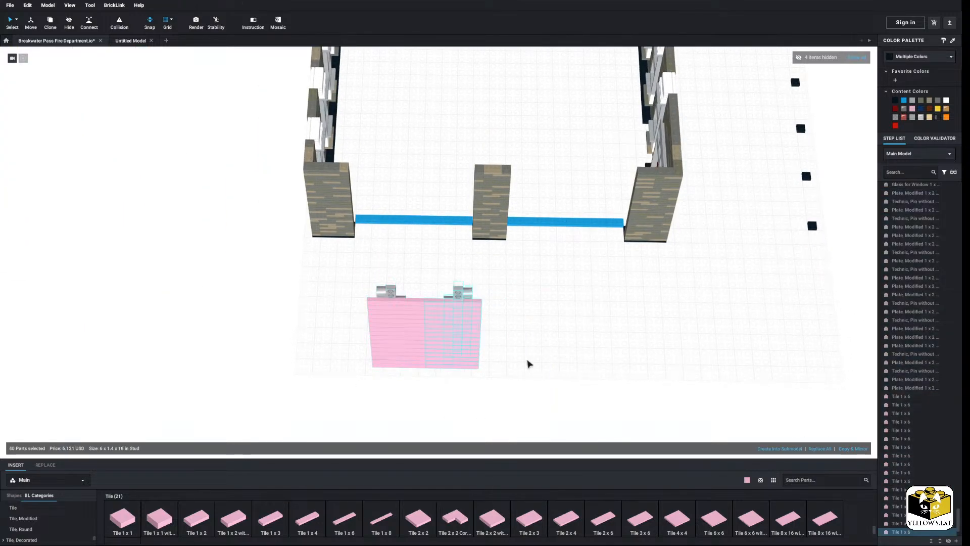
pyautogui.moveTo(452, 370); pyautogui.dragTo(435, 326, button='middle')
pyautogui.moveTo(434, 308); pyautogui.dragTo(573, 303)
pyautogui.click(429, 267)
# Select the two blue plates in the left doorway opening to check their combined length
pyautogui.moveTo(429, 270); pyautogui.dragTo(443, 365, button='middle')
pyautogui.scroll(3, 407, 304)
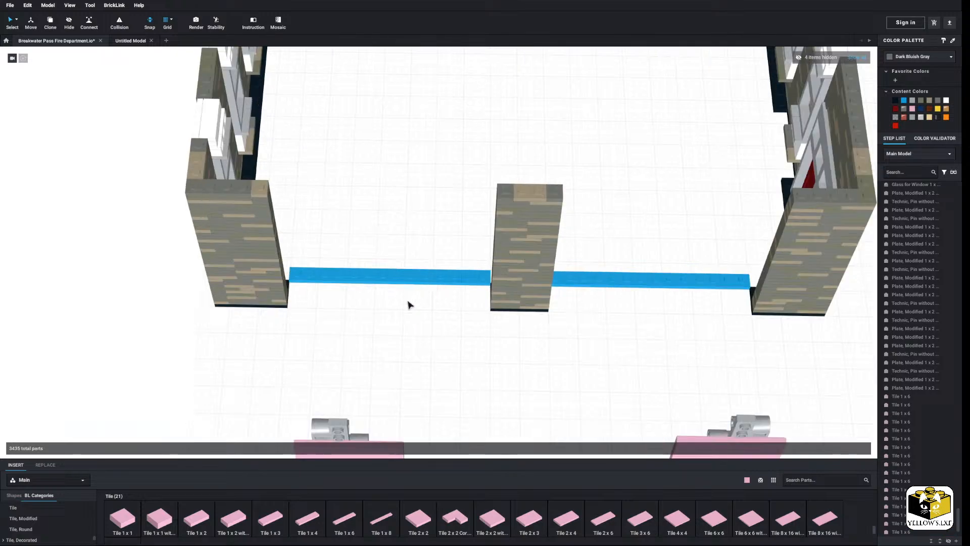
pyautogui.click(320, 282)
pyautogui.keyDown('ctrl'); pyautogui.click(470, 279); pyautogui.keyUp('ctrl')
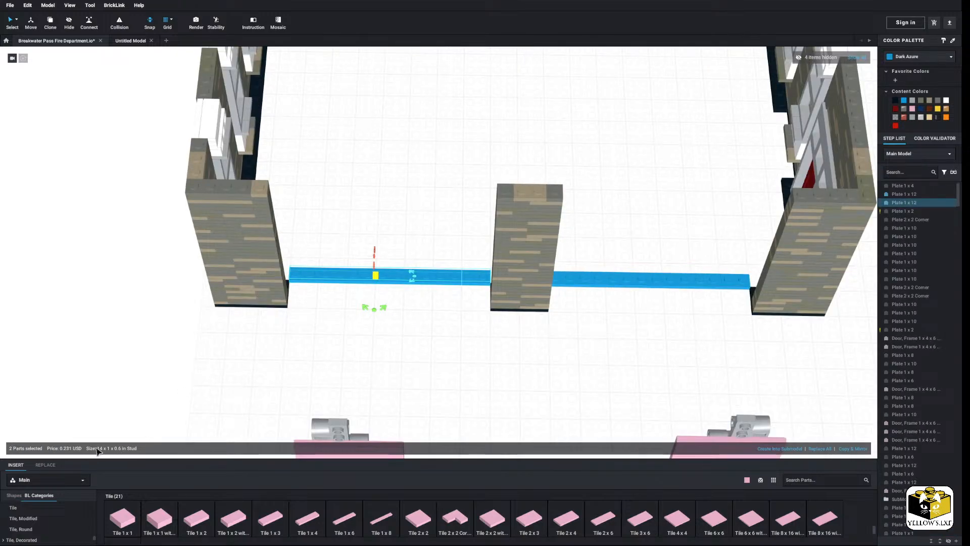
pyautogui.click(476, 338)
# Select the whole mirrored tile panel and move it closer to the left panel, leaving a narrow gap
pyautogui.moveTo(494, 447); pyautogui.dragTo(459, 312, button='middle')
pyautogui.moveTo(772, 238); pyautogui.dragTo(397, 402)
pyautogui.moveTo(379, 396); pyautogui.dragTo(392, 373, button='middle')
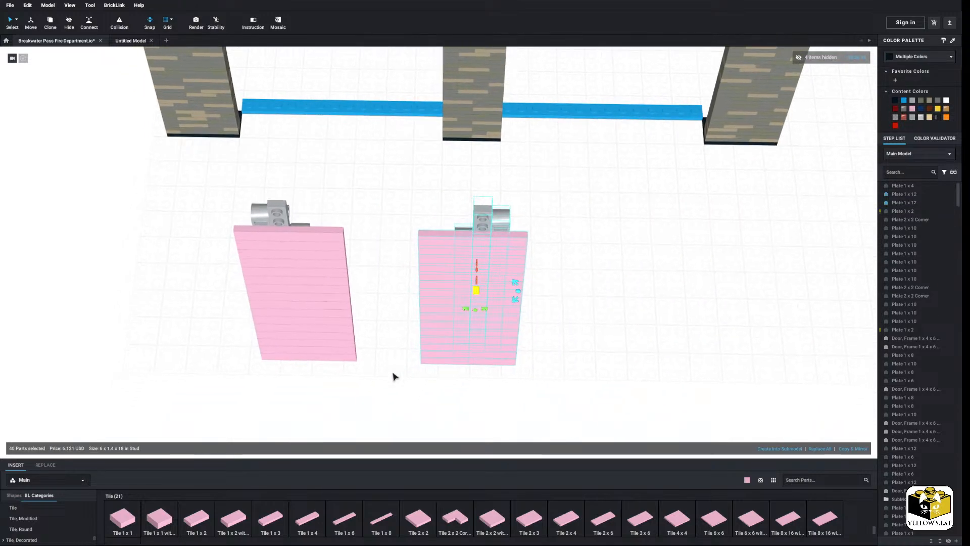
pyautogui.moveTo(392, 372); pyautogui.dragTo(397, 363, button='right')
pyautogui.click(396, 366)
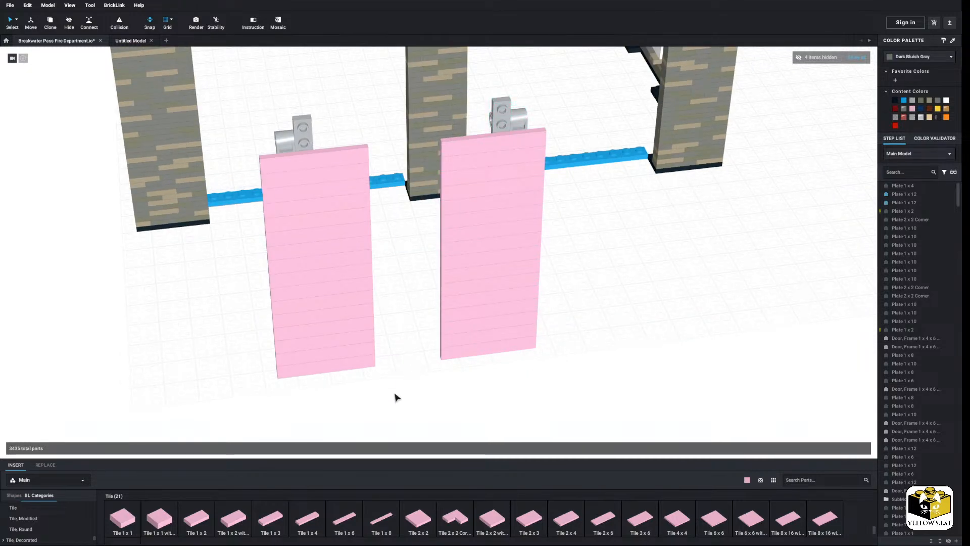
# Show the Plate category in the parts library
pyautogui.scroll(8, 35, 529)
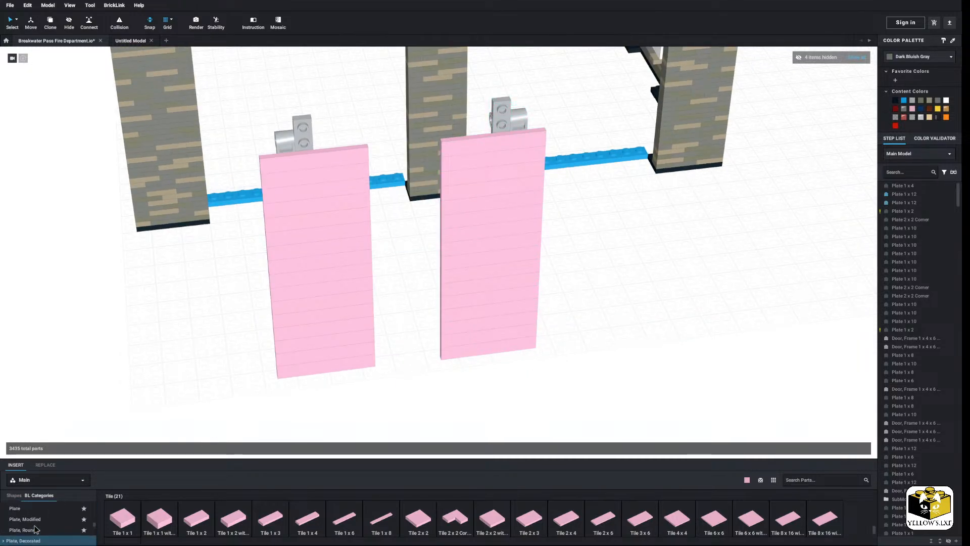
pyautogui.scroll(3, 35, 529)
pyautogui.click(15, 532)
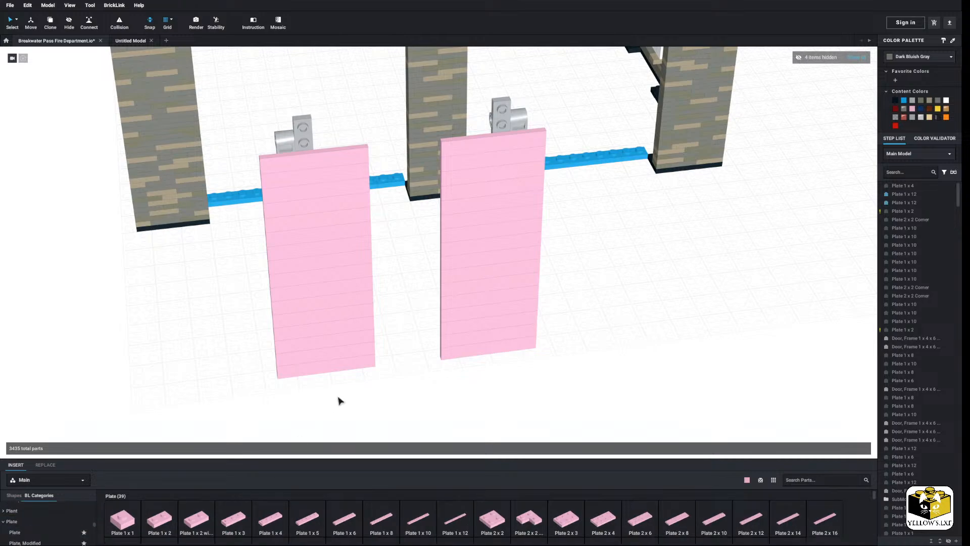
# Check the size of the blue plates in the left opening and of the left panel's bottom tile
pyautogui.moveTo(362, 436); pyautogui.dragTo(366, 407, button='right')
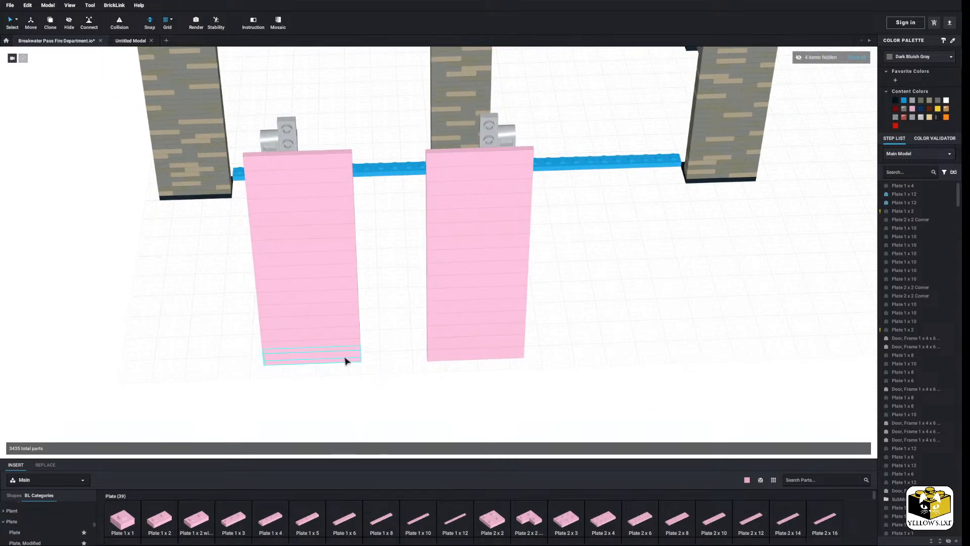
pyautogui.moveTo(346, 360); pyautogui.dragTo(390, 156, button='right')
pyautogui.click(402, 103)
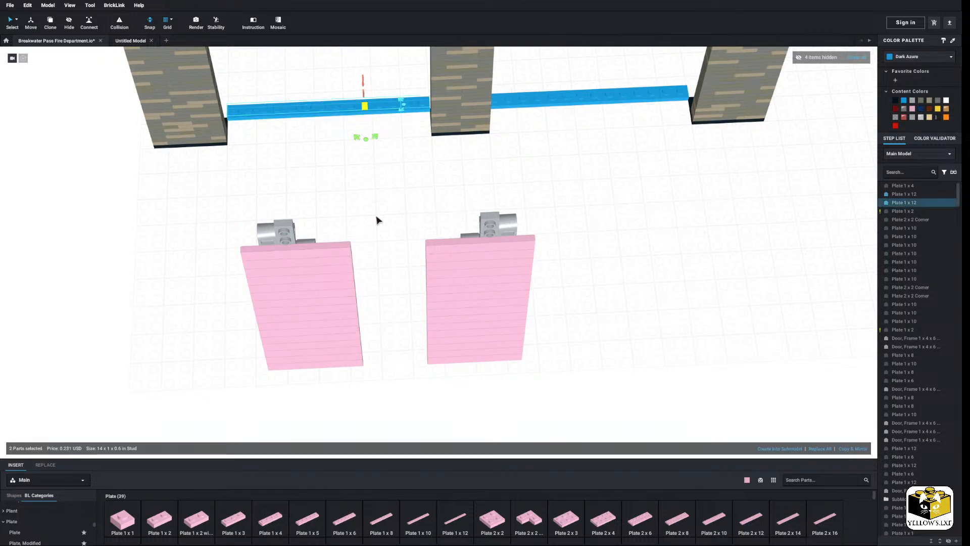
pyautogui.click(384, 227)
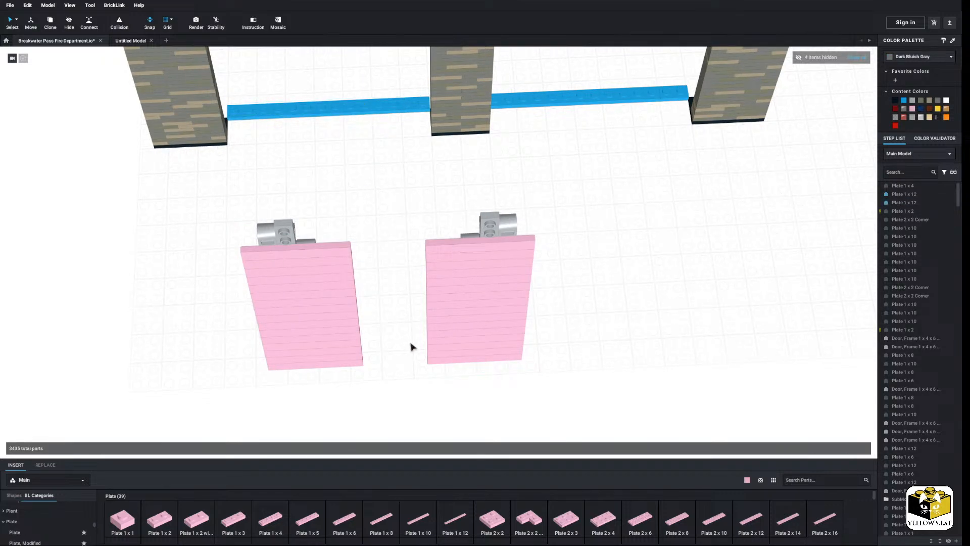
pyautogui.click(359, 366)
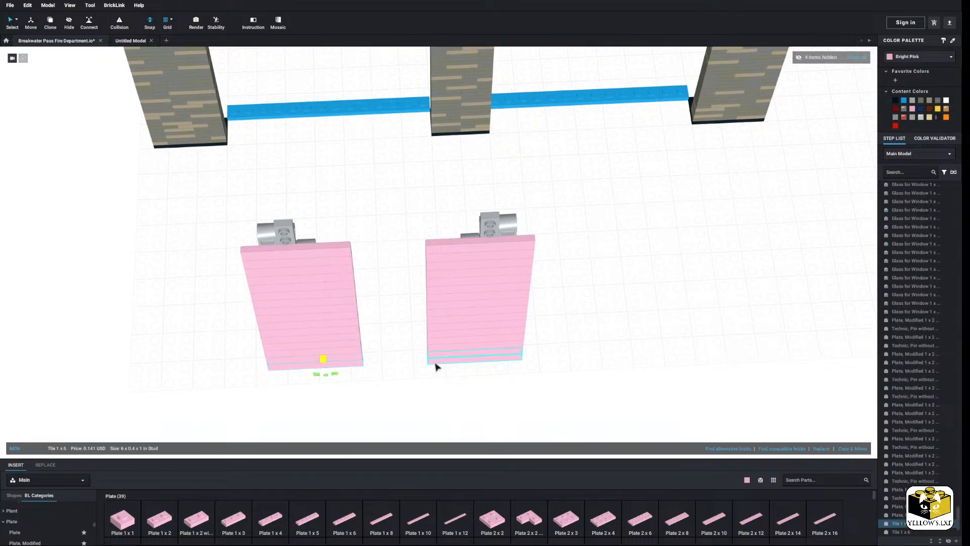
pyautogui.click(395, 391)
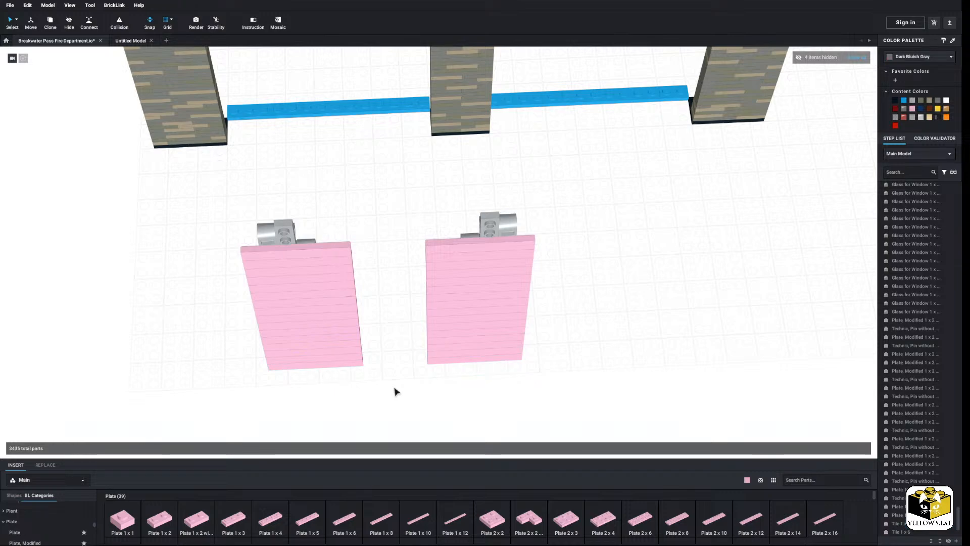
# Place a pink Plate 2 x 8 on the back of the panels, bridging the gap at their lower ends
pyautogui.moveTo(395, 391); pyautogui.dragTo(486, 403, button='right')
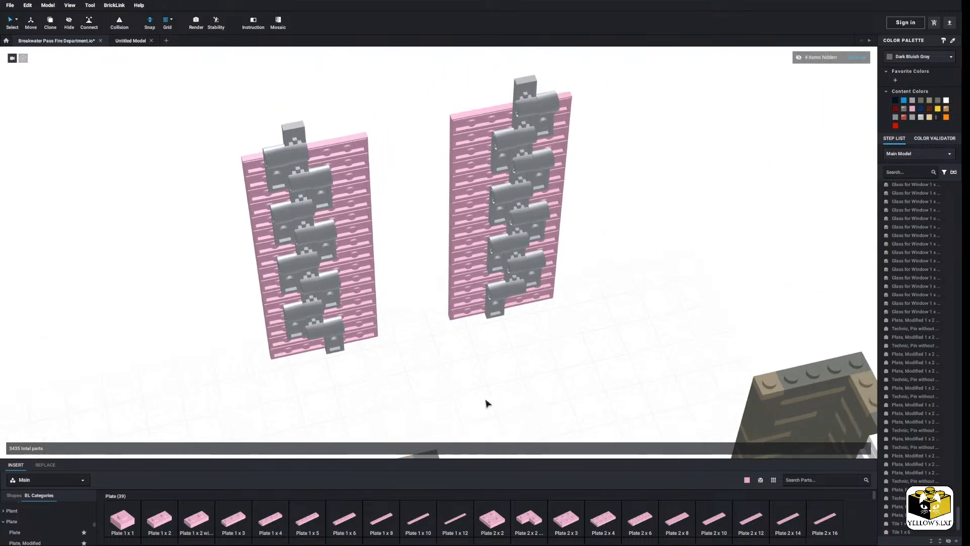
pyautogui.click(680, 525)
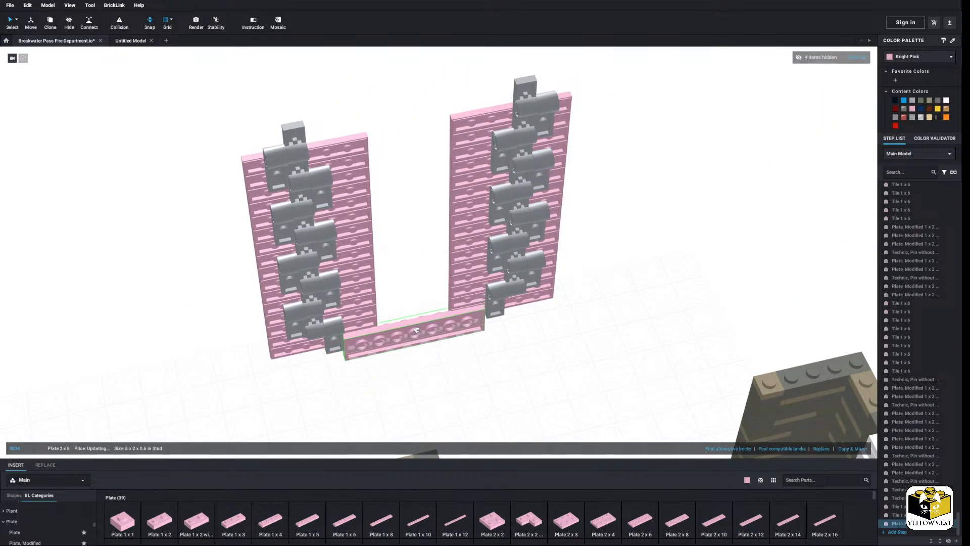
pyautogui.click(420, 324)
pyautogui.press('Escape')
# Select the whole panel not yet joined to the Plate 2 x 8 and shift it to line up with the plate's free end
pyautogui.scroll(-1, 243, 346)
pyautogui.scroll(-1, 244, 347)
pyautogui.moveTo(251, 170); pyautogui.dragTo(364, 347)
pyautogui.moveTo(332, 319); pyautogui.dragTo(370, 321)
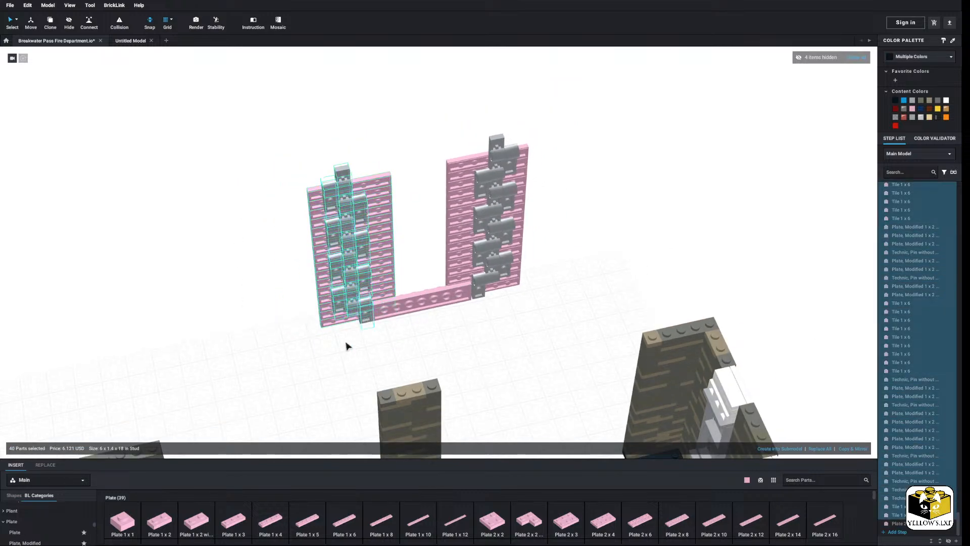
pyautogui.click(347, 346)
pyautogui.scroll(-3, 340, 359)
pyautogui.moveTo(340, 360); pyautogui.dragTo(385, 357, button='right')
pyautogui.scroll(4, 385, 357)
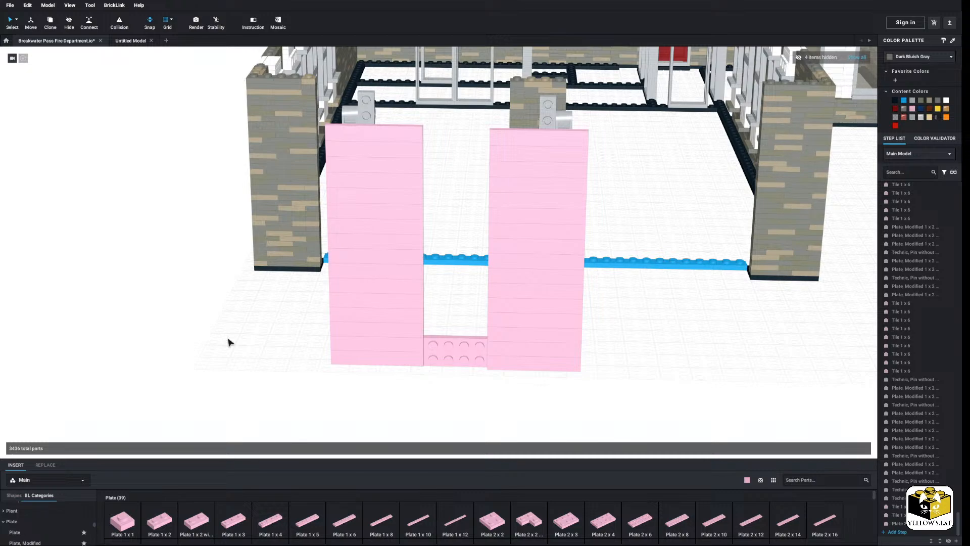
# Place a pink Tile 2 x 4 from the Tile category over the exposed studs of the bridging plate
pyautogui.scroll(-10, 30, 518)
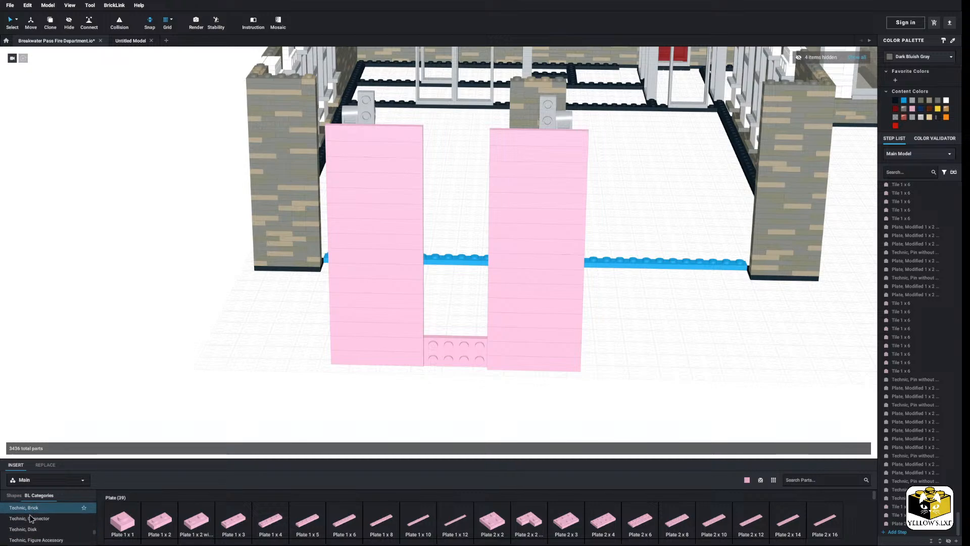
pyautogui.scroll(-6, 30, 518)
pyautogui.click(14, 522)
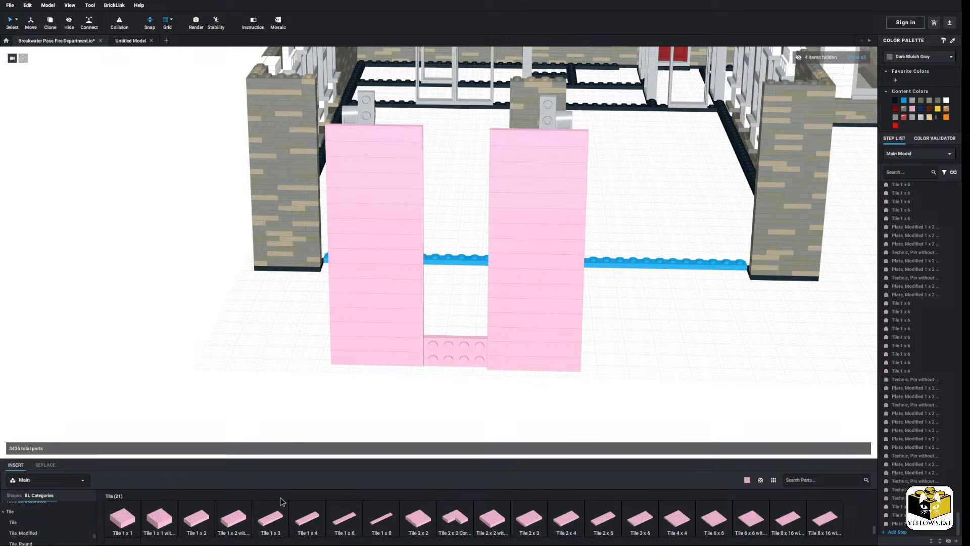
pyautogui.moveTo(568, 512); pyautogui.dragTo(450, 311)
pyautogui.scroll(-1, 453, 315)
# Select the panel carrying the bridging Plate 2 x 8 and Tile 2 x 4 and attach the plate's free end to the other panel
pyautogui.moveTo(455, 323); pyautogui.dragTo(456, 335, button='right')
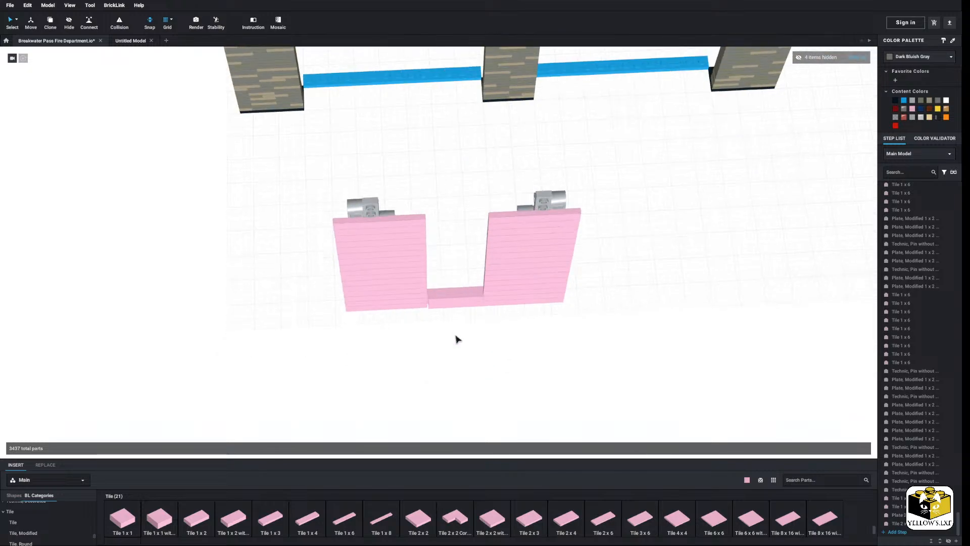
pyautogui.moveTo(632, 186); pyautogui.dragTo(471, 331)
pyautogui.scroll(5, 450, 362)
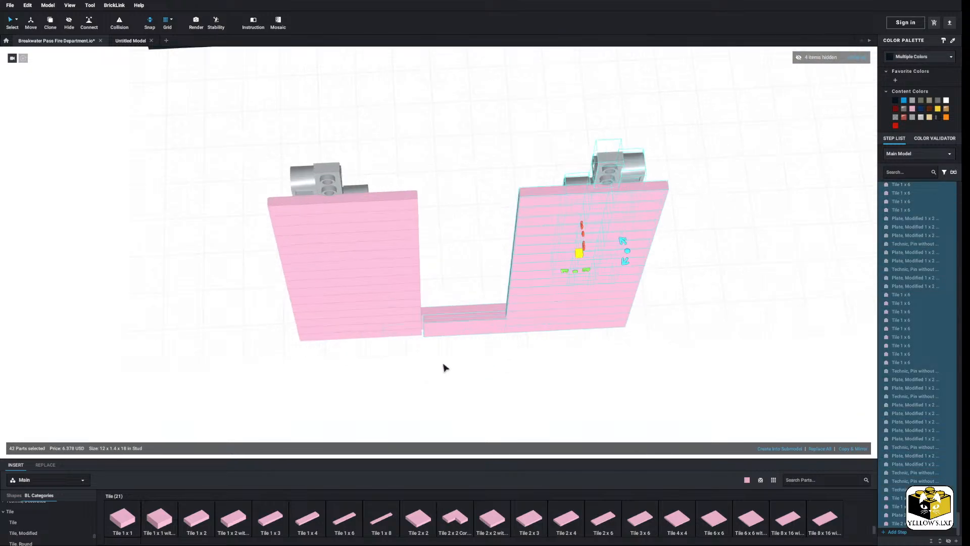
pyautogui.moveTo(441, 354); pyautogui.dragTo(458, 323, button='right')
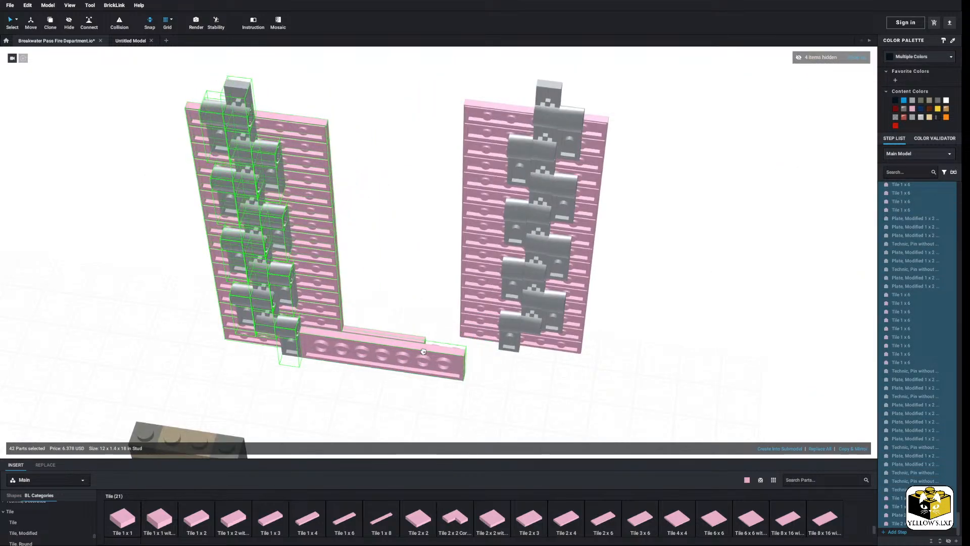
pyautogui.click(405, 364)
pyautogui.moveTo(405, 364); pyautogui.dragTo(422, 325, button='right')
# Copy the bridging Plate 2 x 8 and Tile 2 x 4 together and stack copies as the second and third rows between the panels
pyautogui.click(405, 350)
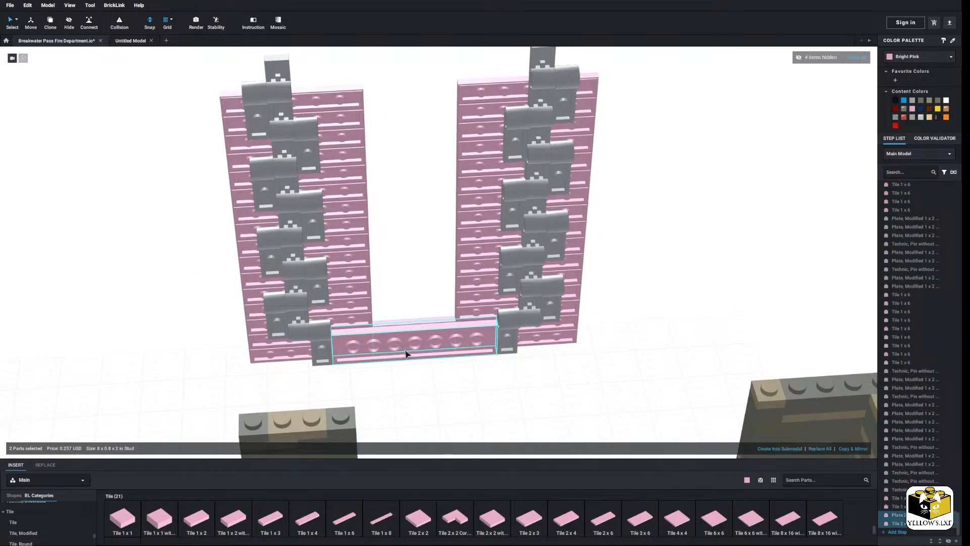
pyautogui.rightClick(405, 350)
pyautogui.click(416, 354)
pyautogui.rightClick(431, 368)
pyautogui.click(440, 390)
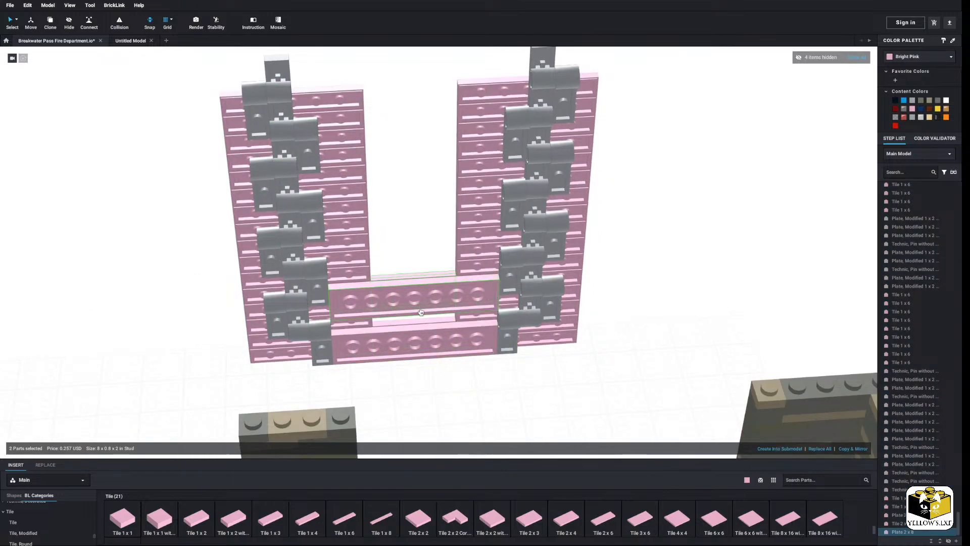
pyautogui.click(421, 310)
pyautogui.rightClick(424, 258)
pyautogui.click(429, 279)
pyautogui.rightClick(422, 222)
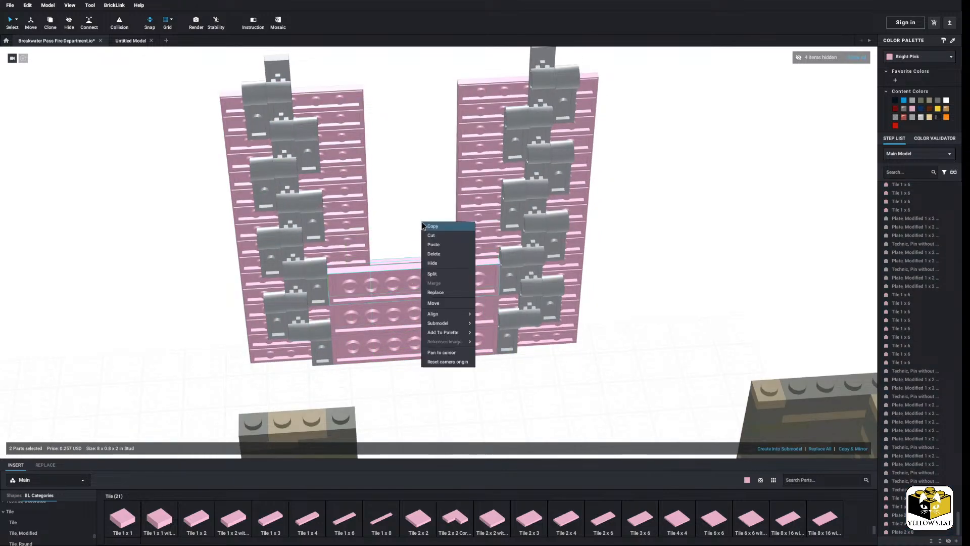
# Paste the plate-and-tile pair twice more to fill the fourth and fifth rows of the gap
pyautogui.rightClick(403, 225)
pyautogui.click(414, 248)
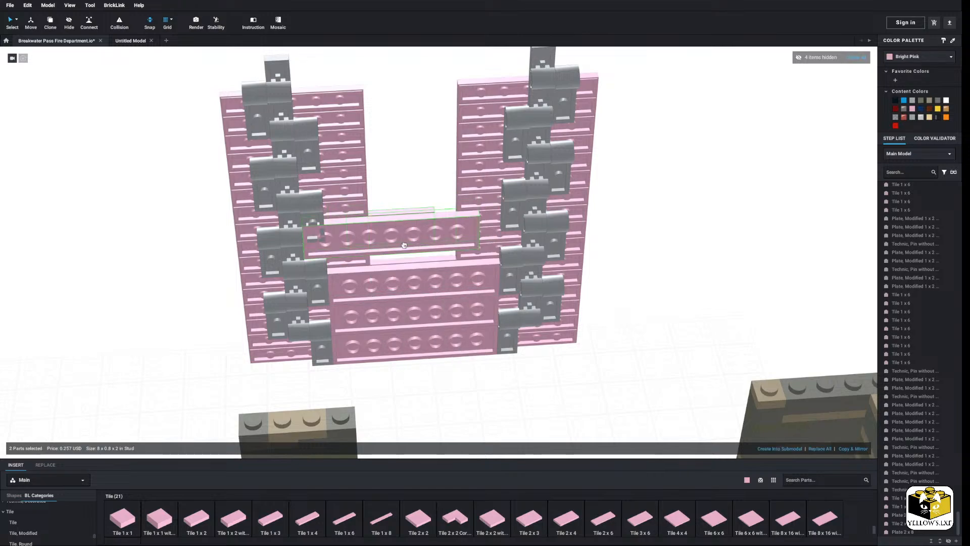
pyautogui.rightClick(415, 198)
pyautogui.click(425, 219)
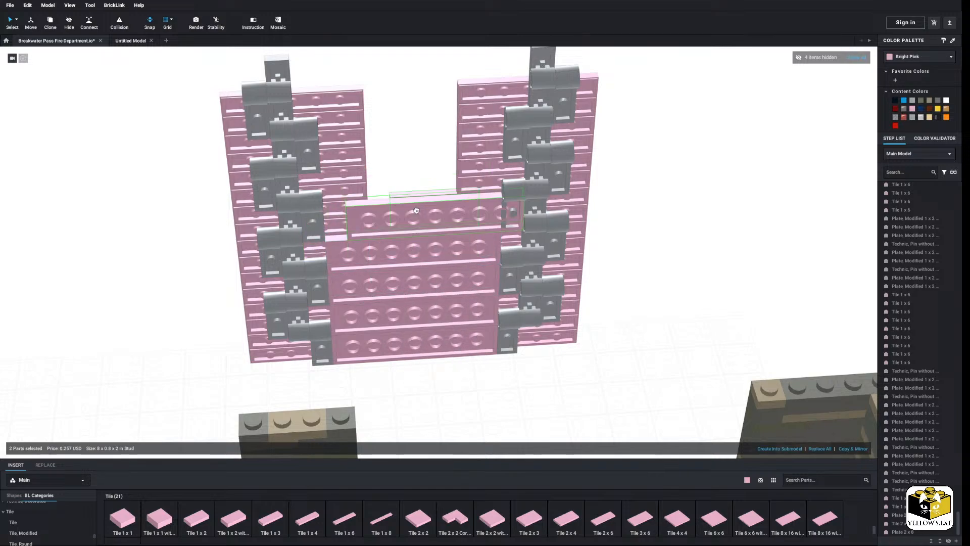
pyautogui.rightClick(415, 159)
pyautogui.click(407, 156)
# Paste three more plate-and-tile pairs to complete the sixth to eighth rows, closing the gap up to the panels' upper edge
pyautogui.rightClick(414, 152)
pyautogui.click(425, 175)
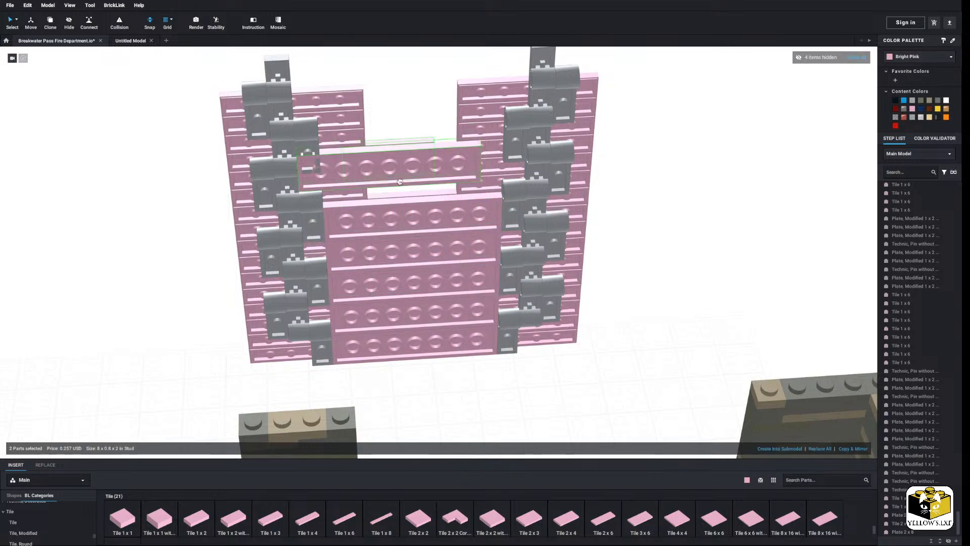
pyautogui.rightClick(424, 138)
pyautogui.click(436, 160)
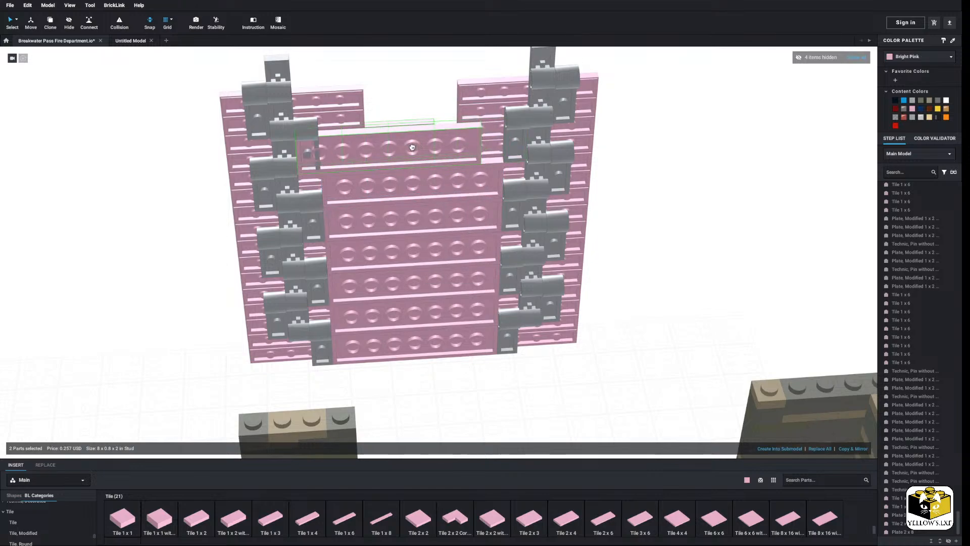
pyautogui.scroll(2, 412, 148)
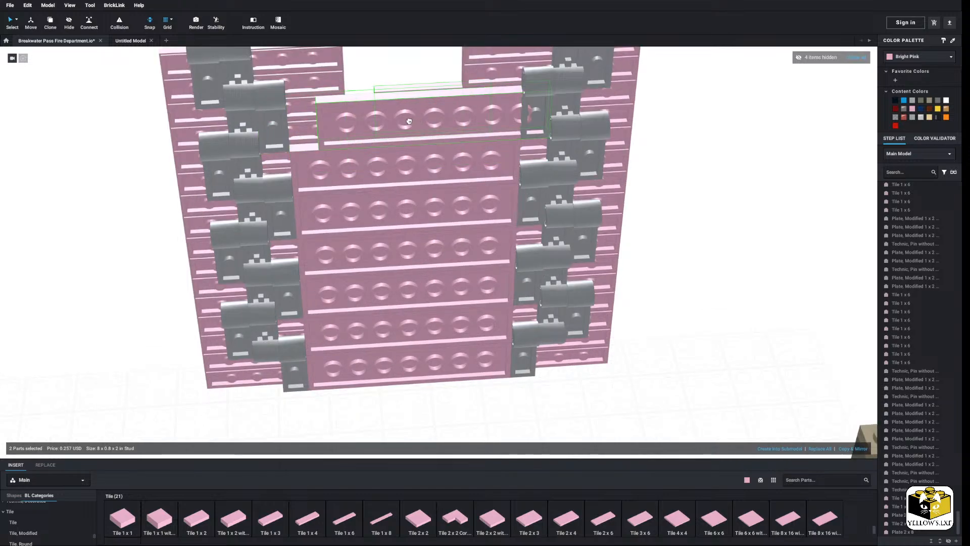
pyautogui.moveTo(405, 101); pyautogui.dragTo(420, 207, button='right')
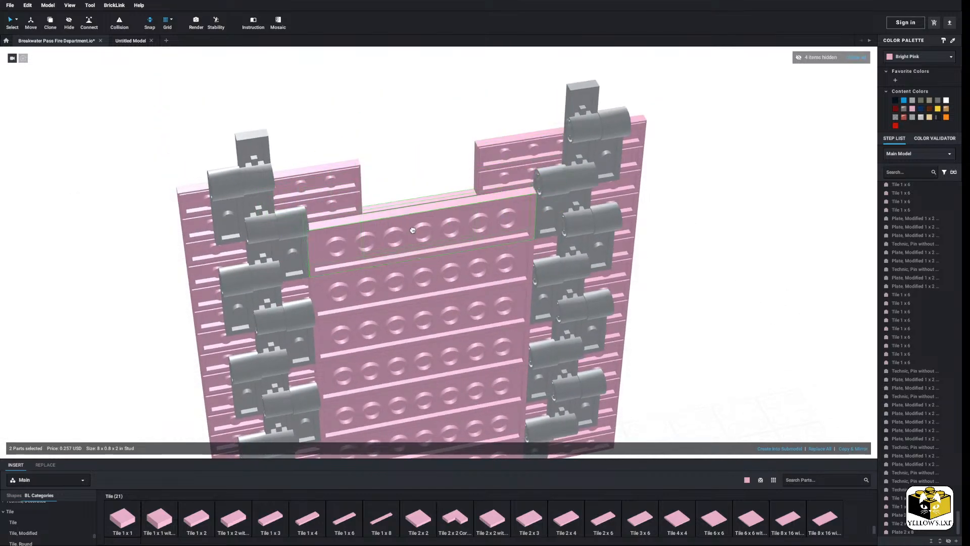
pyautogui.click(413, 230)
pyautogui.rightClick(421, 170)
pyautogui.click(431, 194)
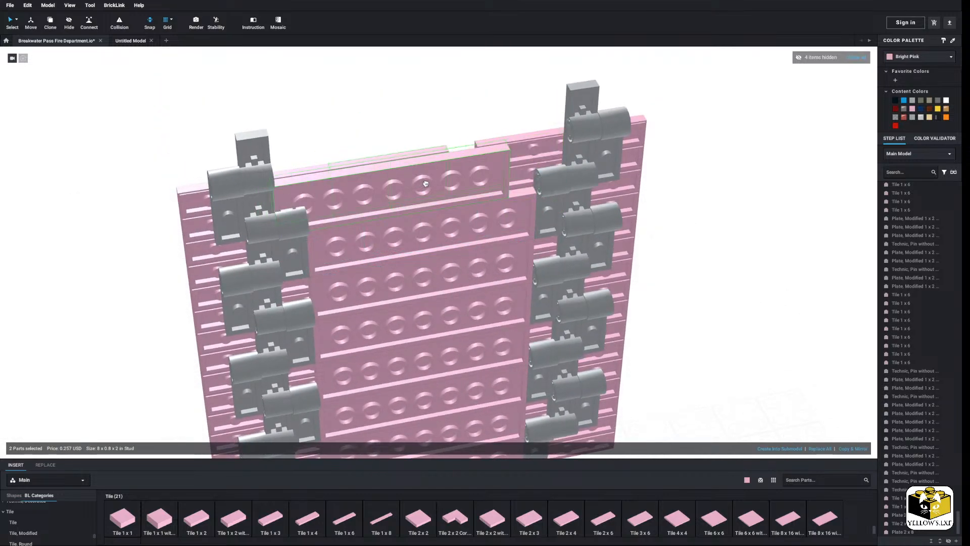
pyautogui.scroll(2, 425, 183)
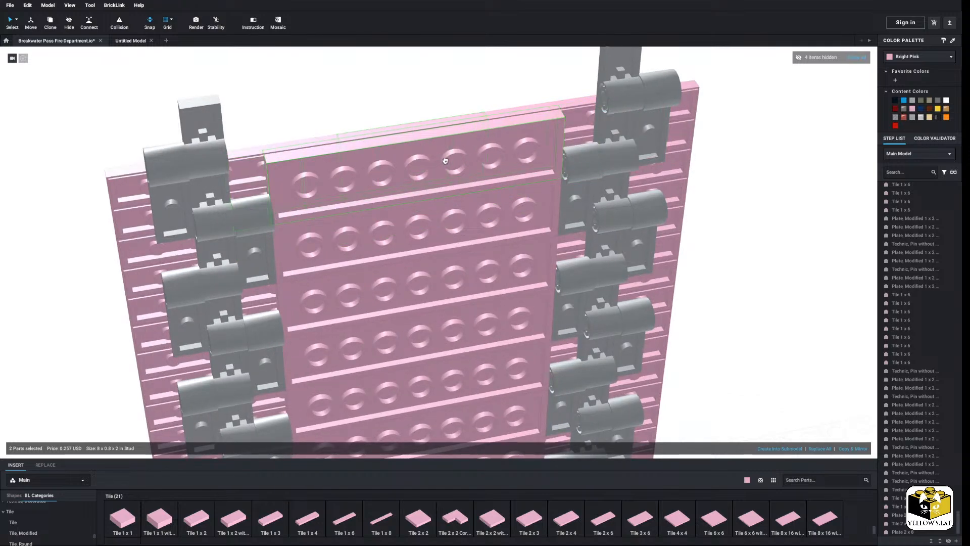
pyautogui.click(433, 101)
# Delete the blue placeholder plates spanning both door openings
pyautogui.scroll(-10, 430, 105)
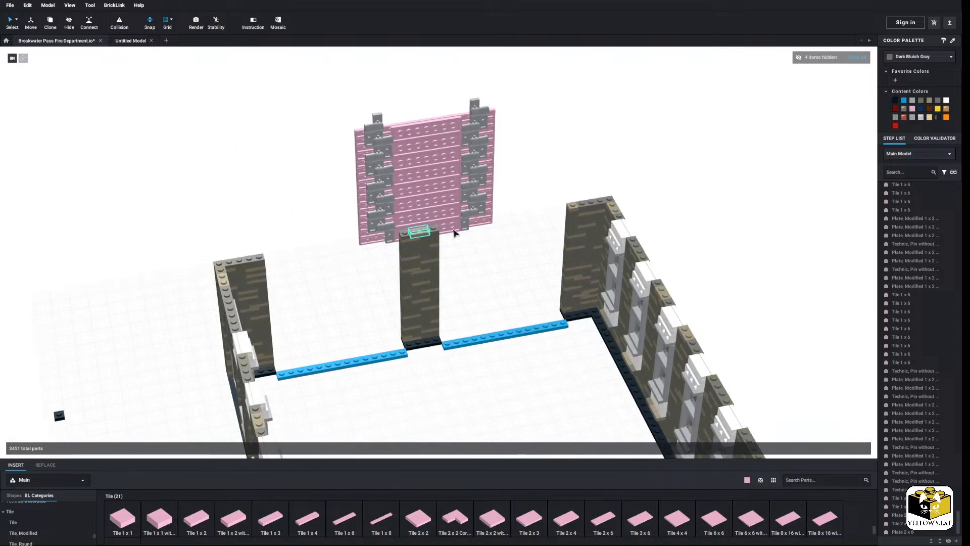
pyautogui.moveTo(508, 285); pyautogui.dragTo(424, 331)
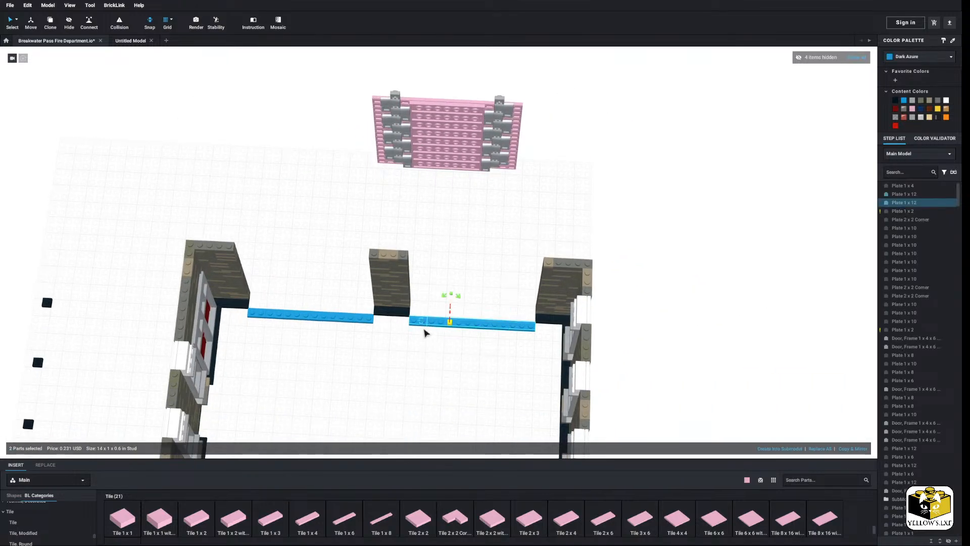
pyautogui.rightClick(424, 321)
pyautogui.click(435, 351)
pyautogui.click(331, 318)
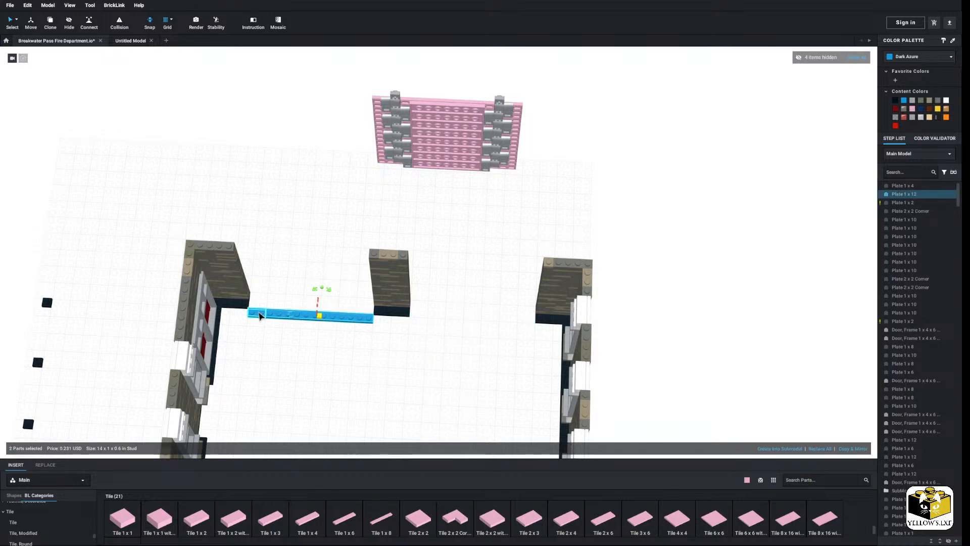
pyautogui.rightClick(259, 313)
pyautogui.click(272, 344)
# Delete the black plates protruding at the foot of the three piers beside the openings
pyautogui.click(247, 307)
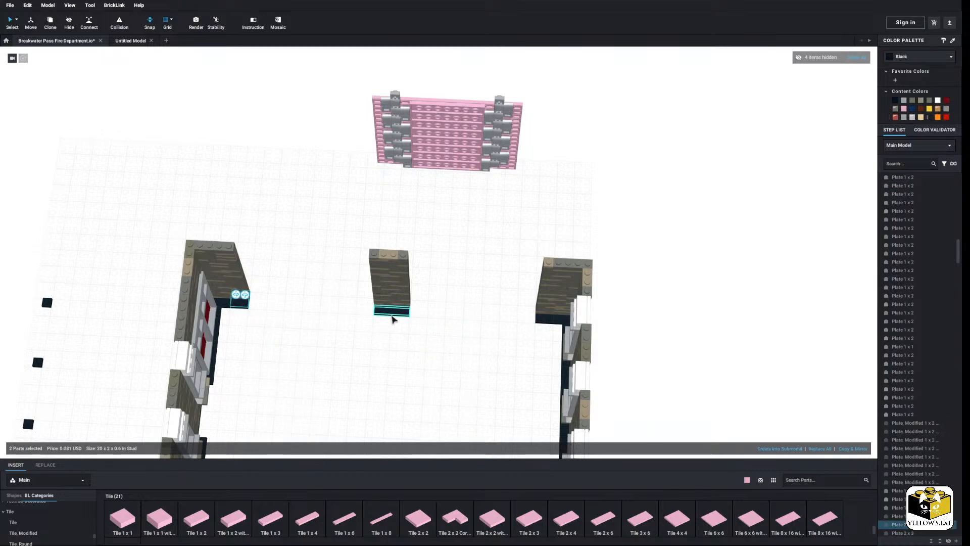
pyautogui.rightClick(548, 326)
pyautogui.click(558, 357)
pyautogui.scroll(5, 377, 346)
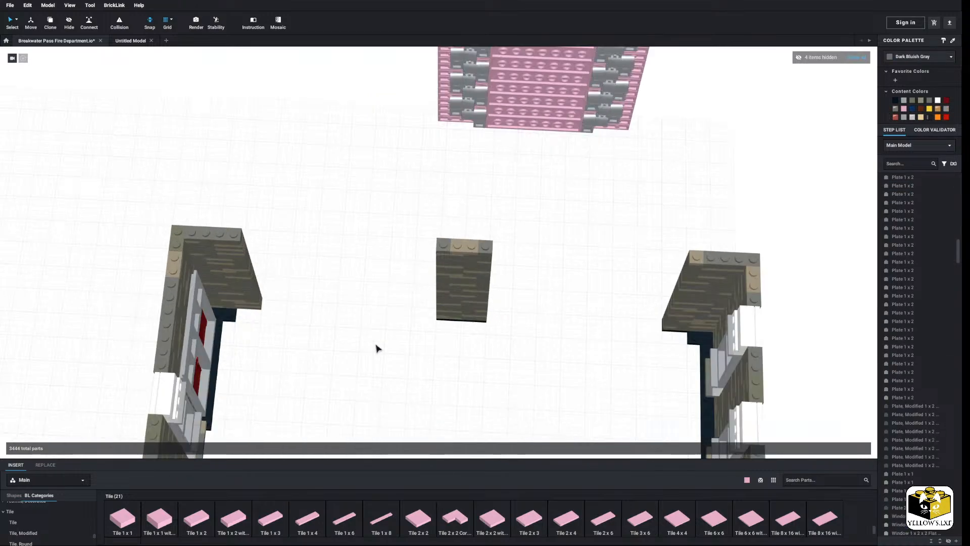
# Insert a Plate 1 x 2 into the underside gap of the corner pier by the red doors and colour it black
pyautogui.moveTo(372, 333); pyautogui.dragTo(457, 322, button='right')
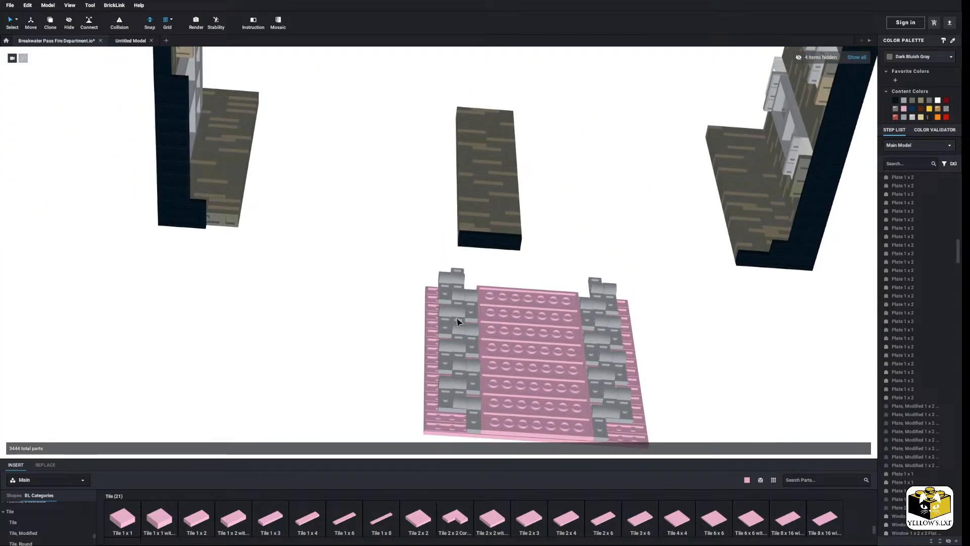
pyautogui.click(769, 265)
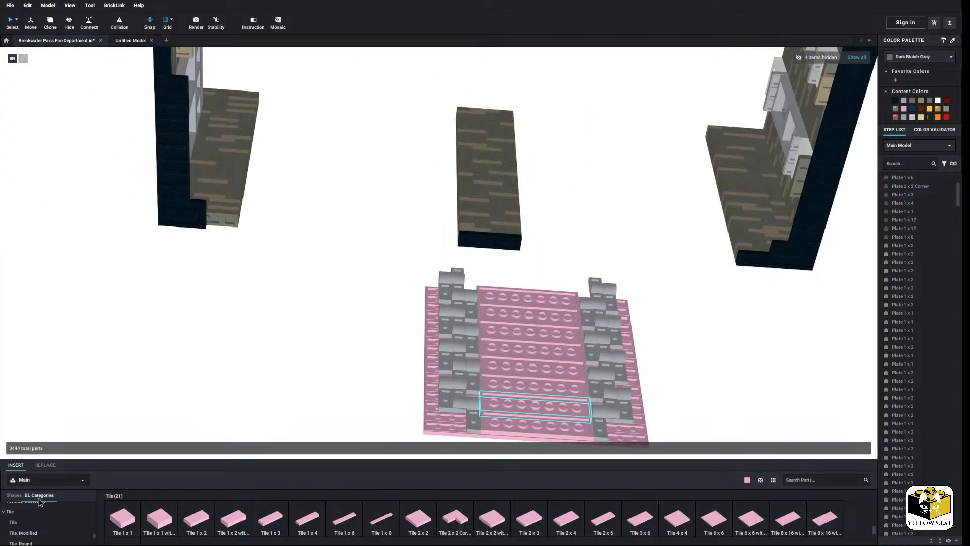
pyautogui.scroll(5, 40, 507)
pyautogui.scroll(4, 40, 507)
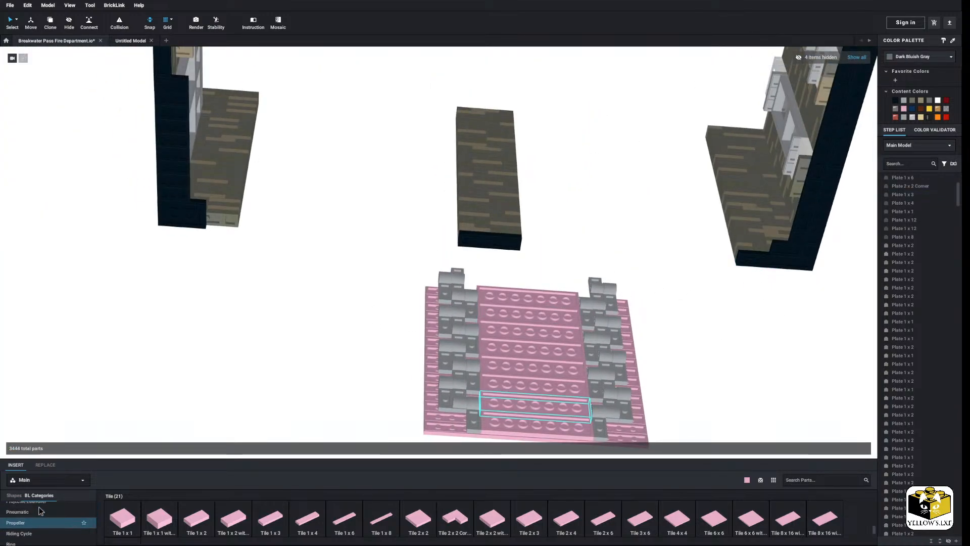
pyautogui.click(15, 532)
pyautogui.moveTo(170, 526); pyautogui.dragTo(226, 229)
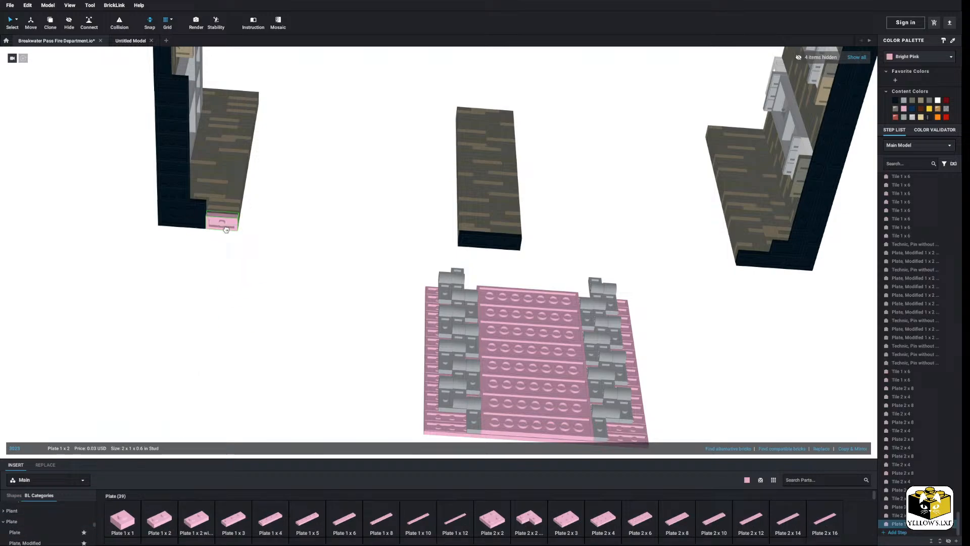
pyautogui.click(896, 99)
pyautogui.click(399, 239)
# Select all bright pink parts by colour, recolour them Dark Red, and restore the normal selection mode
pyautogui.scroll(-6, 368, 251)
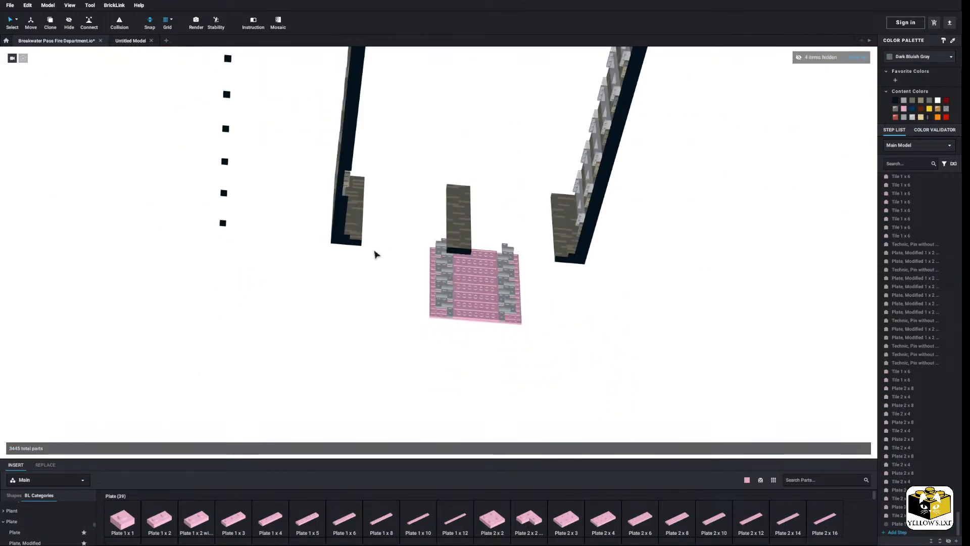
pyautogui.moveTo(374, 252); pyautogui.dragTo(431, 277, button='right')
pyautogui.scroll(4, 222, 255)
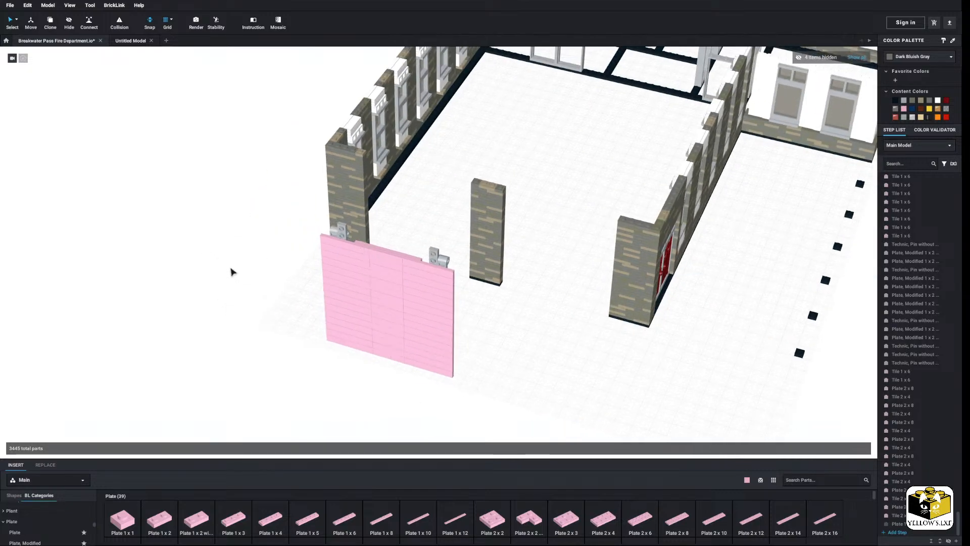
pyautogui.moveTo(201, 254); pyautogui.dragTo(67, 74, button='right')
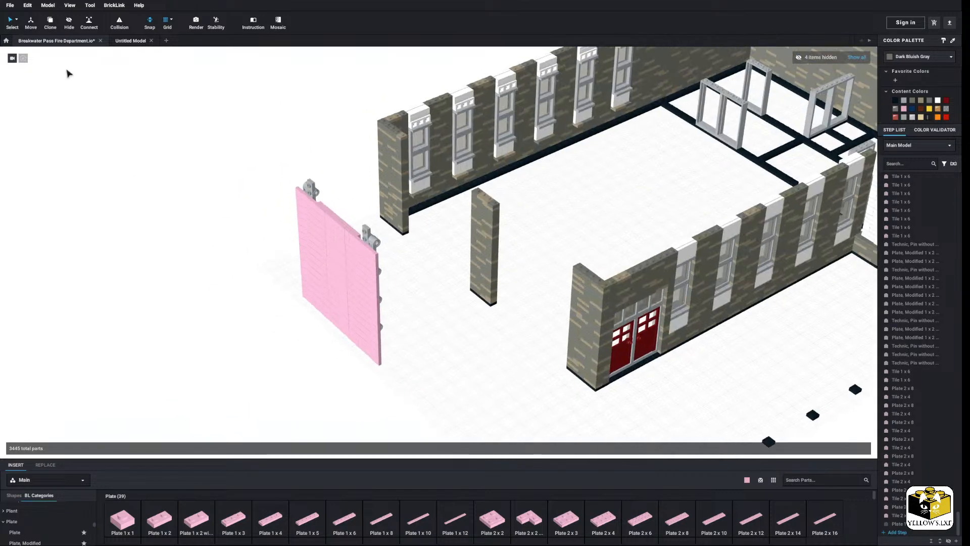
pyautogui.click(18, 26)
pyautogui.click(34, 39)
pyautogui.click(312, 276)
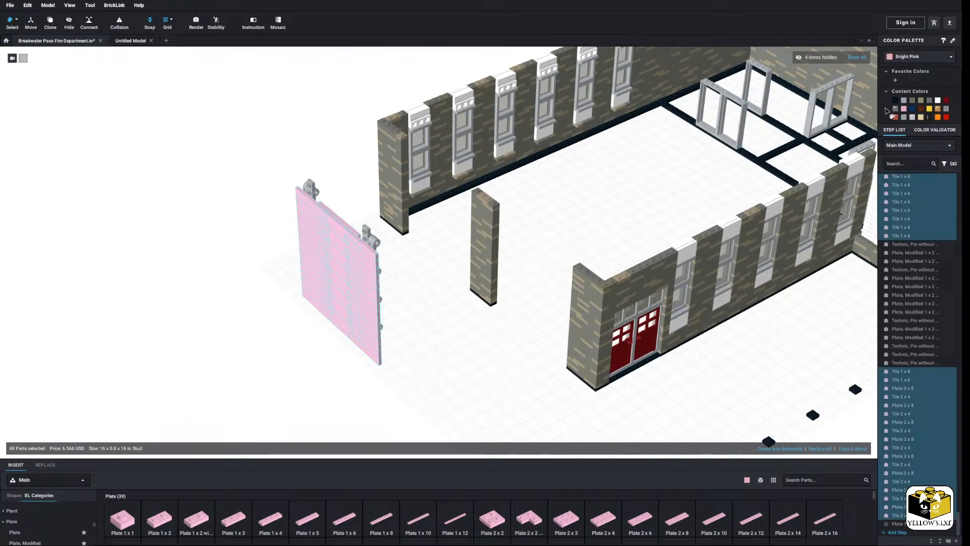
pyautogui.click(945, 100)
pyautogui.click(236, 162)
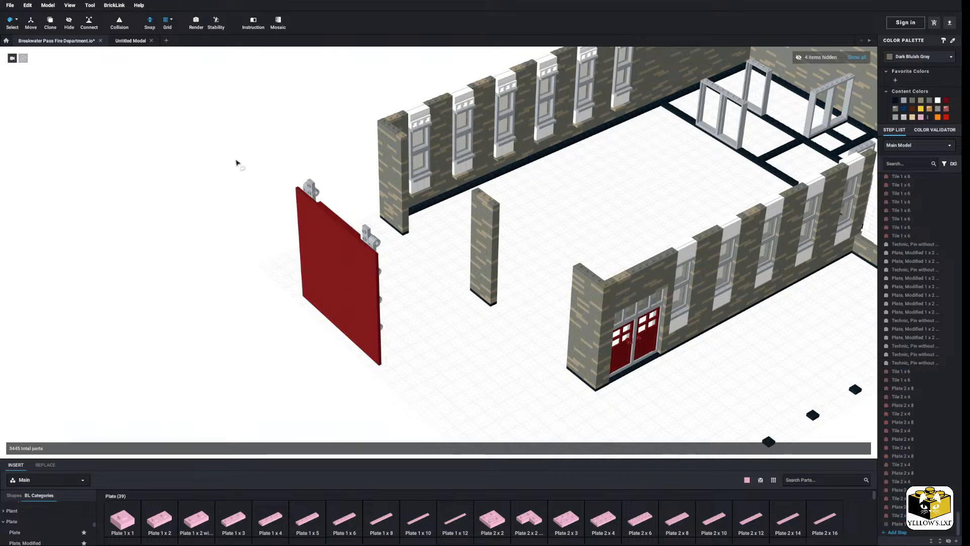
pyautogui.click(17, 21)
pyautogui.click(35, 21)
# Select the eight Plate 2 x 8 parts on the back of the door and recolour them light gray like the hinge columns
pyautogui.moveTo(167, 167); pyautogui.dragTo(107, 206, button='right')
pyautogui.scroll(3, 116, 205)
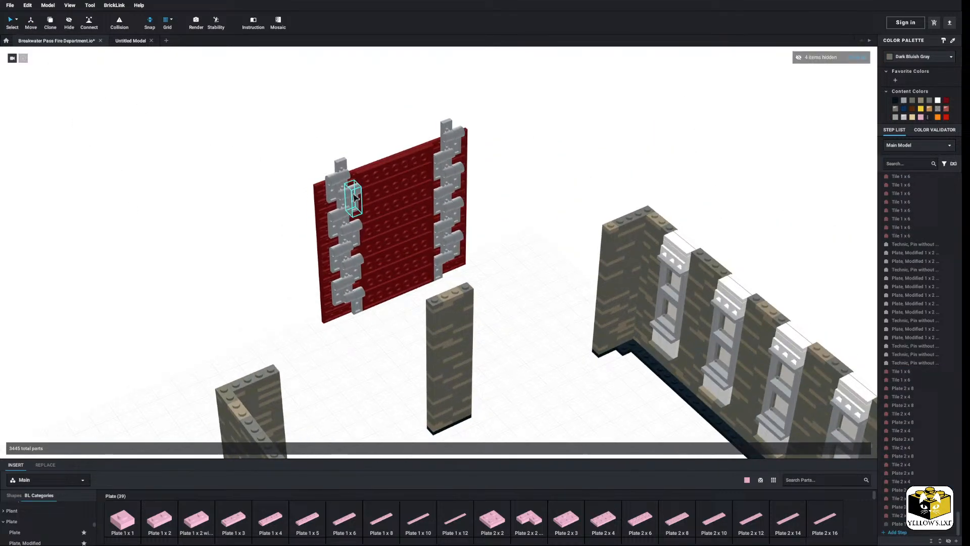
pyautogui.click(386, 177)
pyautogui.keyDown('ctrl'); pyautogui.click(385, 190); pyautogui.keyUp('ctrl')
pyautogui.keyDown('ctrl'); pyautogui.click(387, 207); pyautogui.keyUp('ctrl')
pyautogui.keyDown('ctrl'); pyautogui.click(389, 227); pyautogui.keyUp('ctrl')
pyautogui.keyDown('ctrl'); pyautogui.click(389, 243); pyautogui.keyUp('ctrl')
pyautogui.keyDown('ctrl'); pyautogui.click(391, 260); pyautogui.keyUp('ctrl')
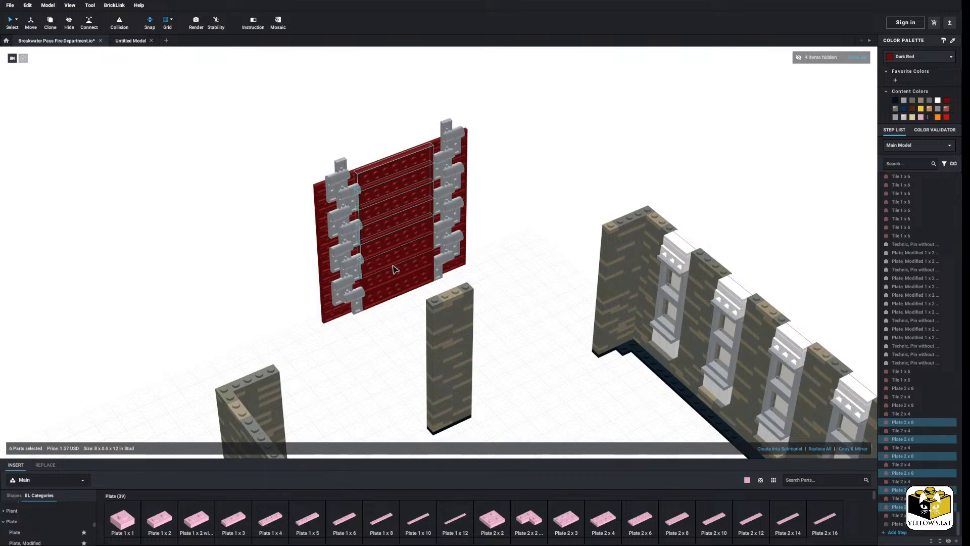
pyautogui.keyDown('ctrl'); pyautogui.click(392, 277); pyautogui.keyUp('ctrl')
pyautogui.keyDown('ctrl'); pyautogui.click(393, 292); pyautogui.keyUp('ctrl')
pyautogui.click(903, 101)
pyautogui.click(580, 139)
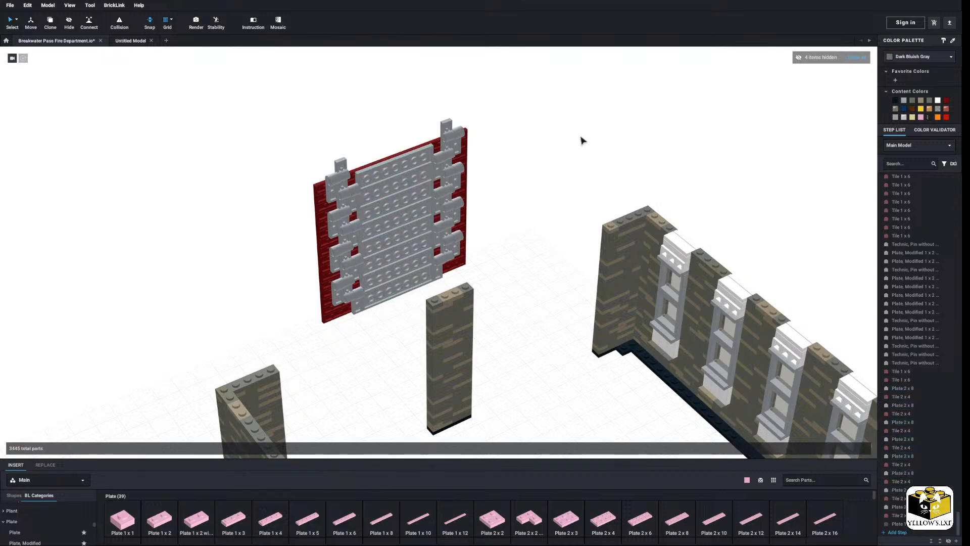
# Select the complete door assembly and move it behind the piers of the left opening
pyautogui.moveTo(581, 139); pyautogui.dragTo(573, 177, button='right')
pyautogui.moveTo(548, 250); pyautogui.dragTo(329, 404)
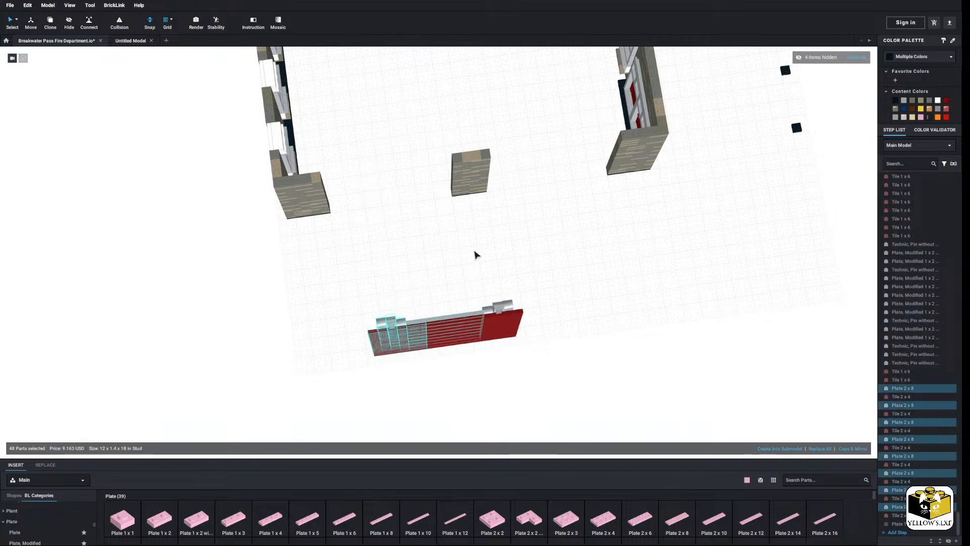
pyautogui.moveTo(562, 250); pyautogui.dragTo(332, 396)
pyautogui.moveTo(331, 396); pyautogui.dragTo(363, 184, button='right')
pyautogui.moveTo(364, 184); pyautogui.dragTo(362, 195)
pyautogui.moveTo(362, 195); pyautogui.dragTo(353, 218, button='right')
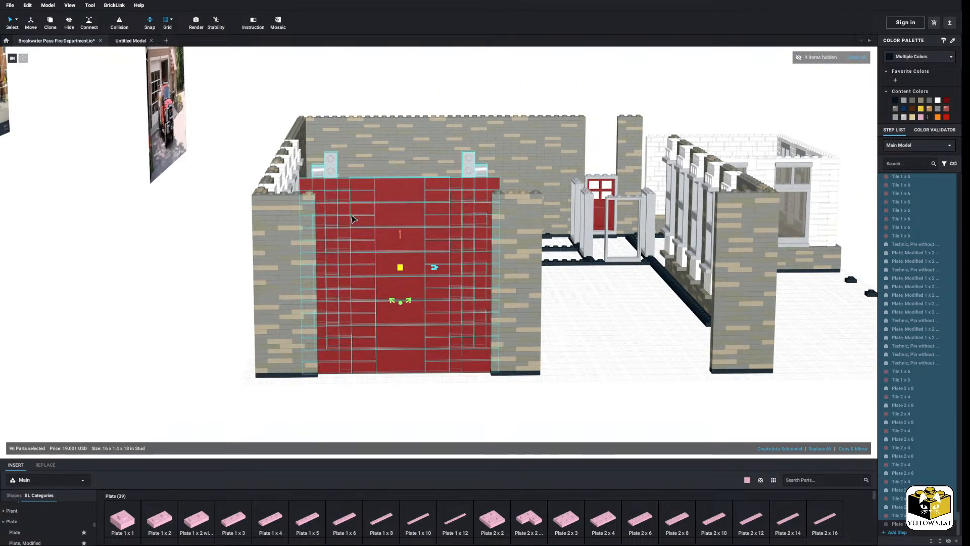
# Shift the selected door sideways to position -160.0, -310.0, 376.0 so it is centred between the piers
pyautogui.scroll(2, 214, 180)
pyautogui.scroll(3, 389, 223)
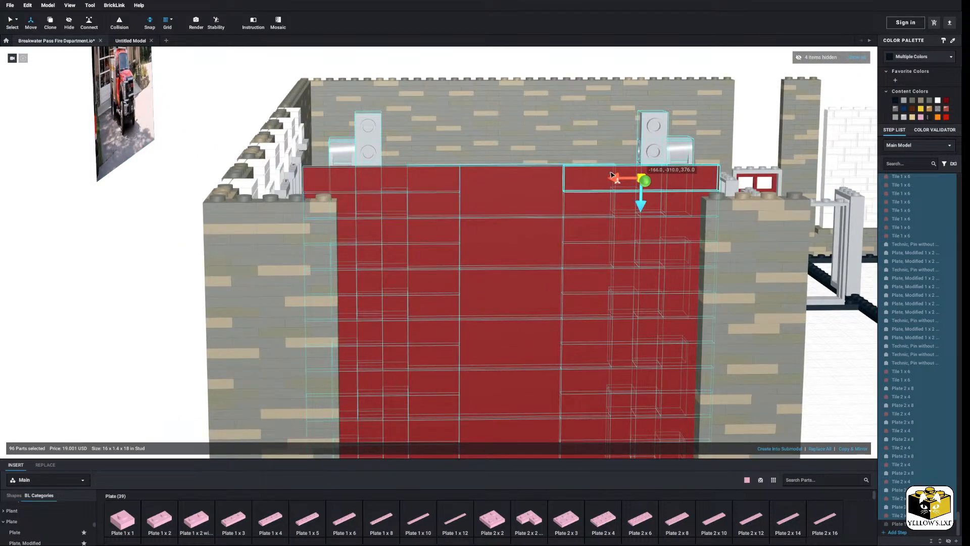
pyautogui.moveTo(621, 178); pyautogui.dragTo(629, 177)
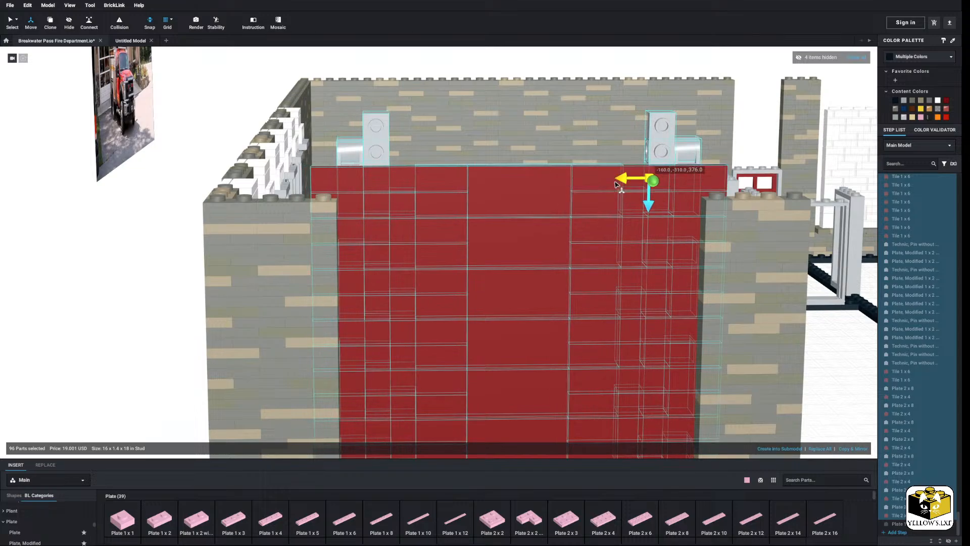
# Deselect the finished door and examine from the front how it sits between the piers of the left opening
pyautogui.scroll(-5, 514, 244)
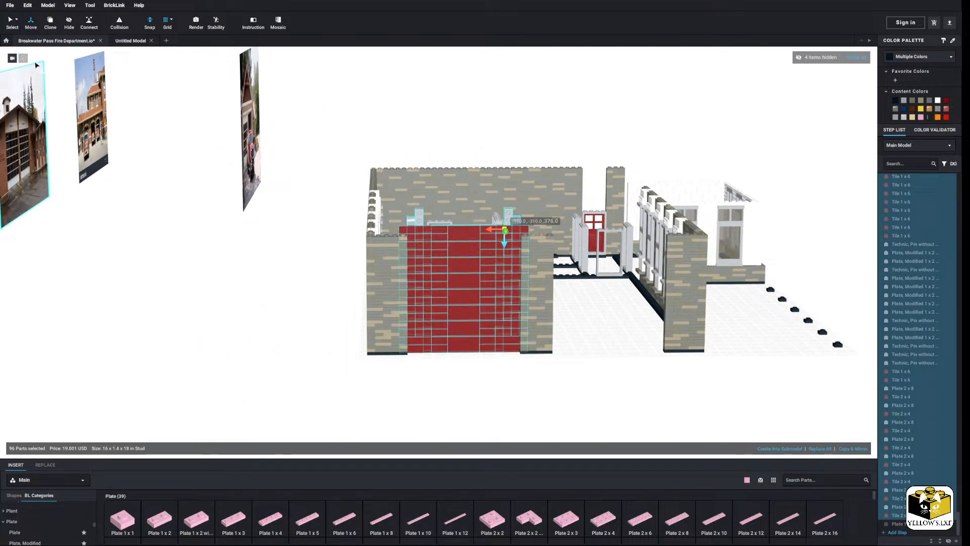
pyautogui.click(11, 23)
pyautogui.click(225, 231)
pyautogui.scroll(-2, 226, 231)
pyautogui.moveTo(225, 231); pyautogui.dragTo(230, 265, button='right')
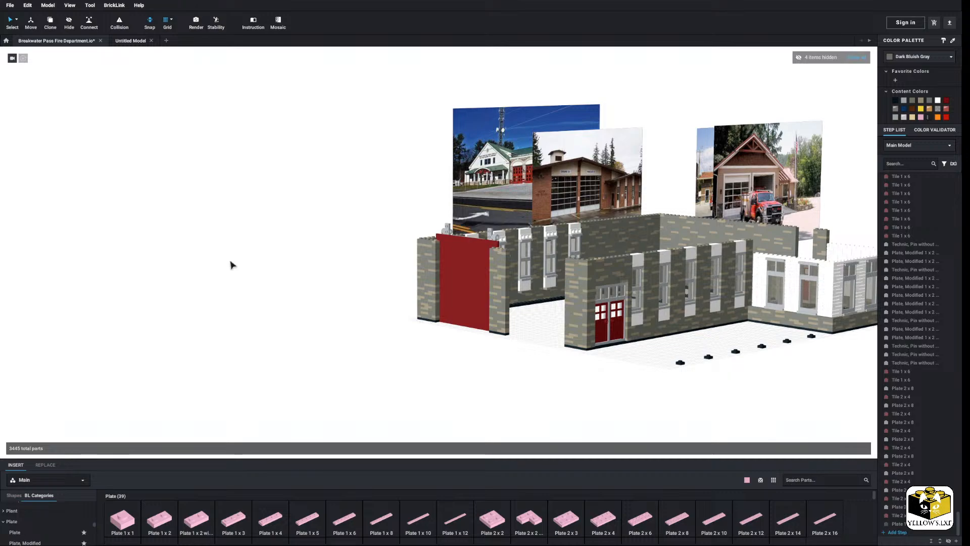
pyautogui.moveTo(446, 347); pyautogui.dragTo(465, 356, button='right')
pyautogui.scroll(4, 462, 360)
pyautogui.moveTo(451, 387); pyautogui.dragTo(435, 357, button='middle')
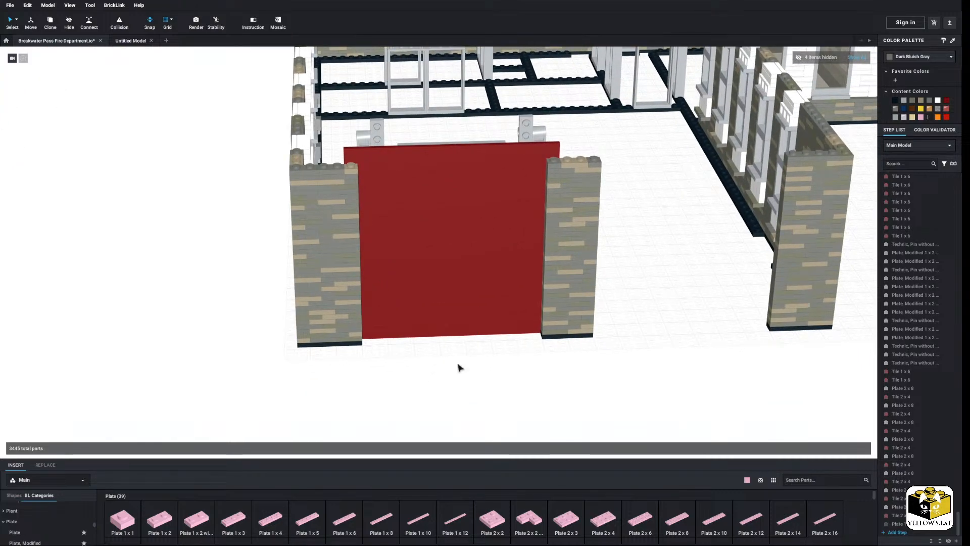
# Examine the back of the installed door, including its centre plates and the hinge columns on both sides
pyautogui.moveTo(458, 365); pyautogui.dragTo(392, 366, button='right')
pyautogui.moveTo(391, 369); pyautogui.dragTo(389, 330, button='middle')
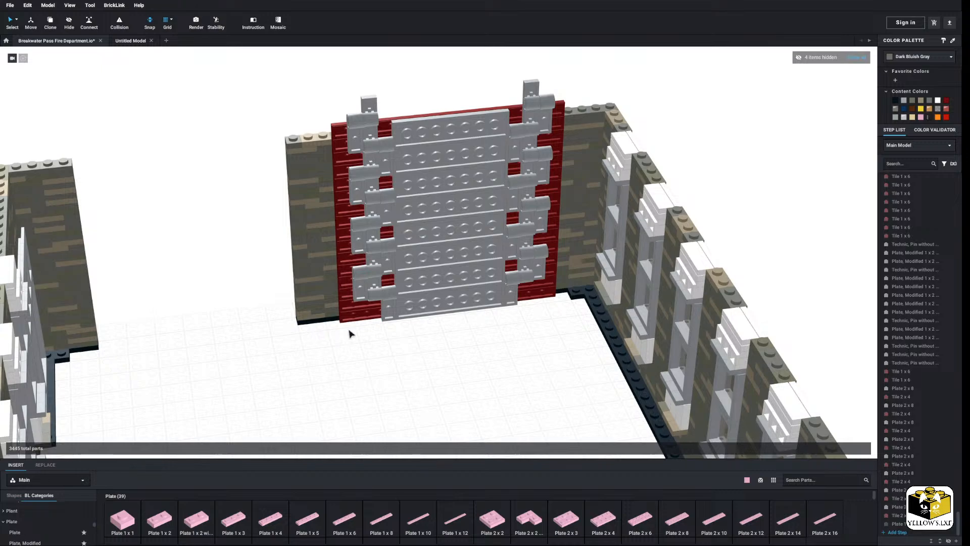
pyautogui.moveTo(452, 298); pyautogui.dragTo(428, 61, button='right')
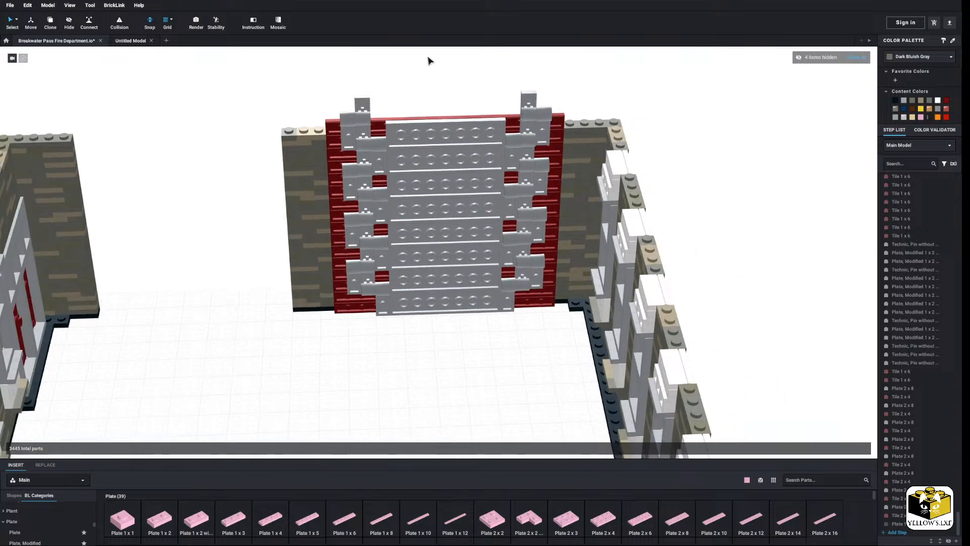
pyautogui.moveTo(443, 92); pyautogui.dragTo(440, 326)
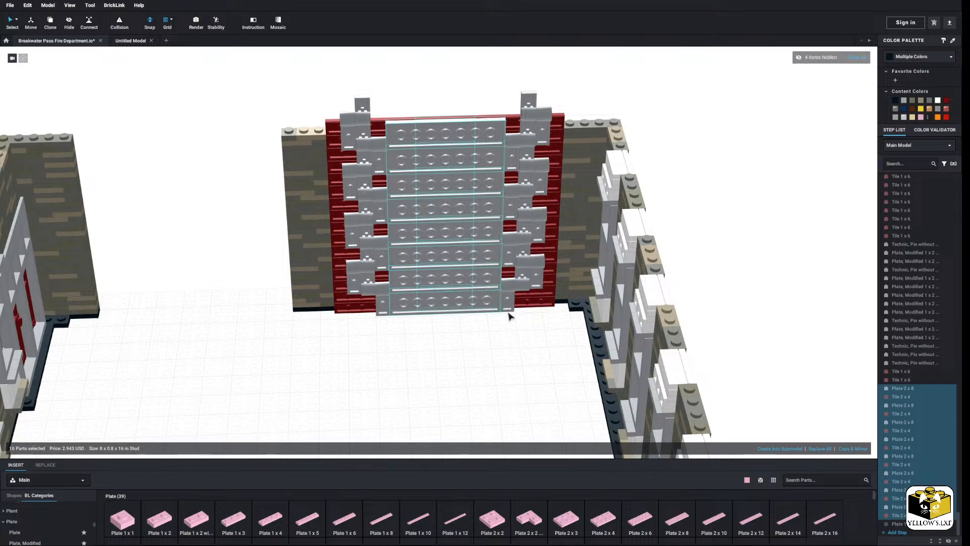
pyautogui.click(484, 358)
pyautogui.scroll(-6, 478, 353)
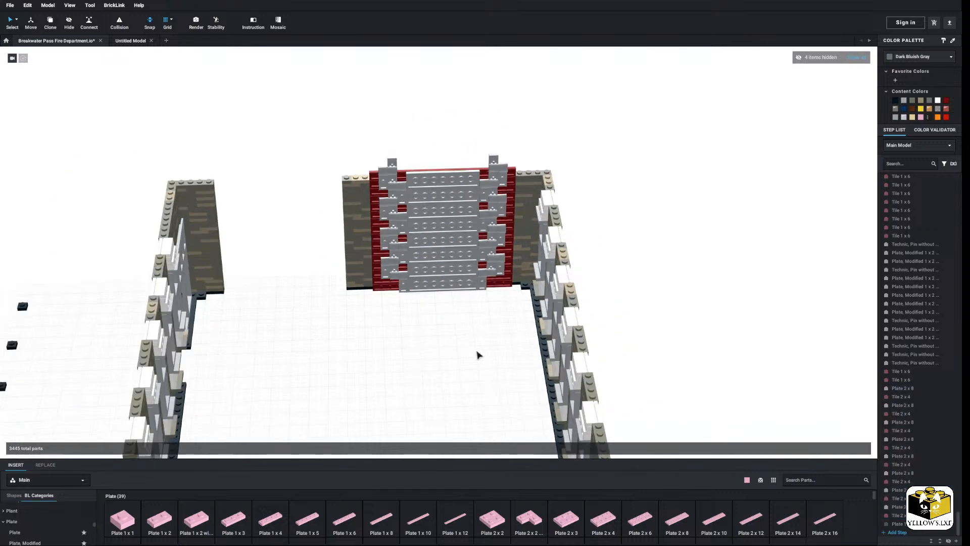
pyautogui.moveTo(424, 333); pyautogui.dragTo(474, 331, button='right')
pyautogui.scroll(5, 450, 335)
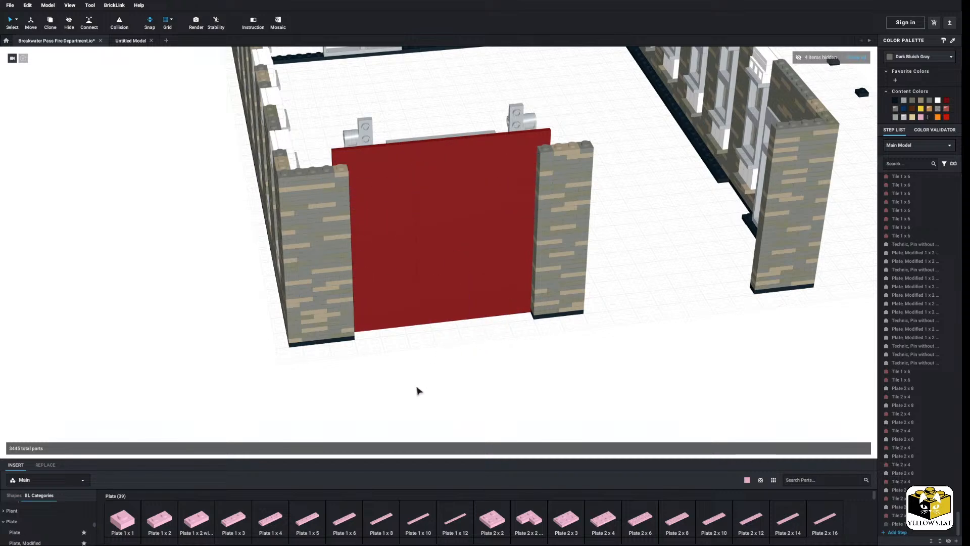
pyautogui.moveTo(418, 390); pyautogui.dragTo(355, 386, button='right')
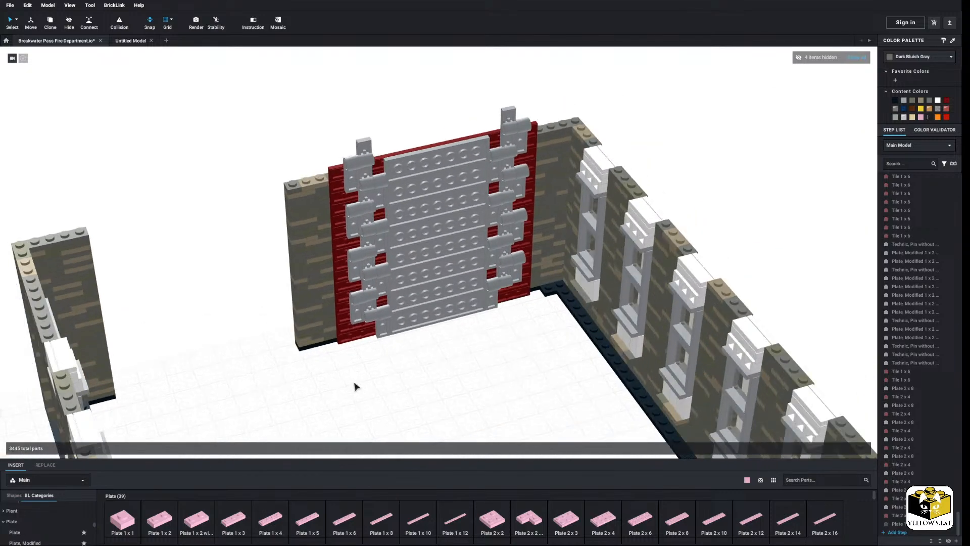
pyautogui.scroll(6, 179, 284)
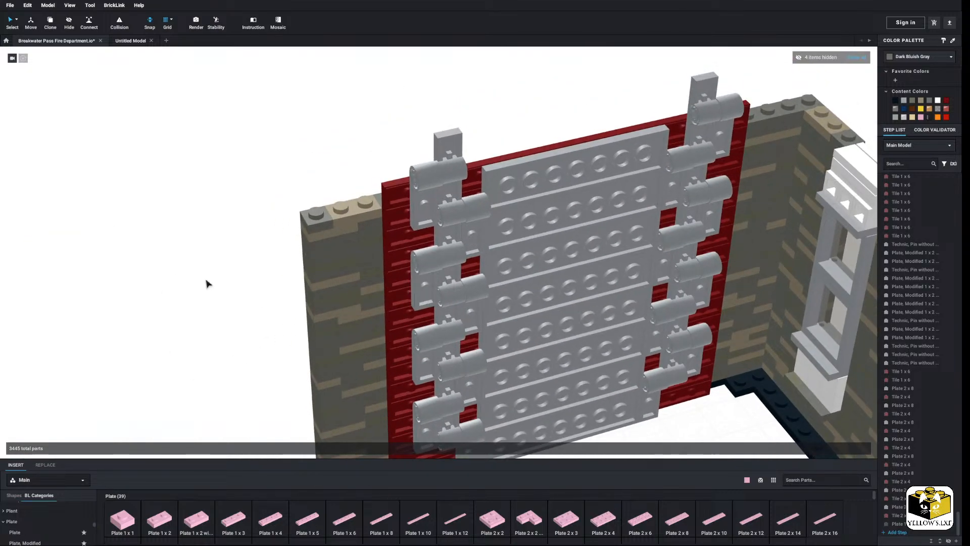
pyautogui.scroll(1, 206, 281)
pyautogui.moveTo(198, 281); pyautogui.dragTo(167, 301, button='right')
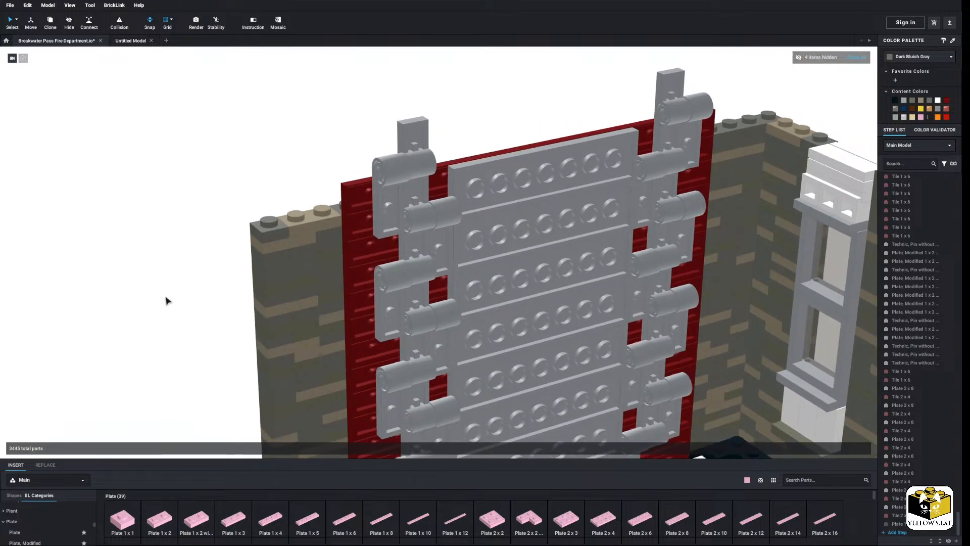
pyautogui.moveTo(167, 301); pyautogui.dragTo(168, 285, button='right')
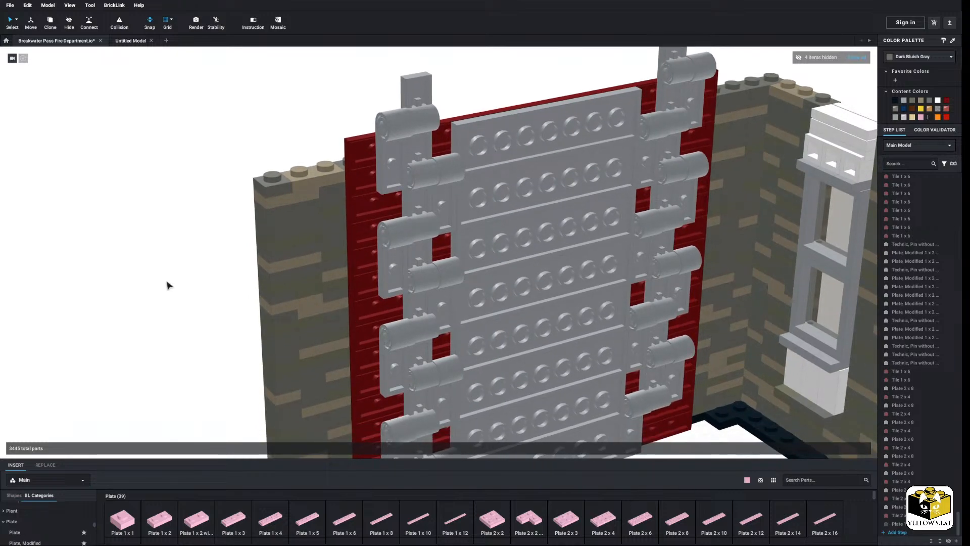
# Delete the top three Plate, Modified 1 x 2 with Pin Hole on End parts from the left rear hinge column and shift the second pin outward
pyautogui.click(396, 253)
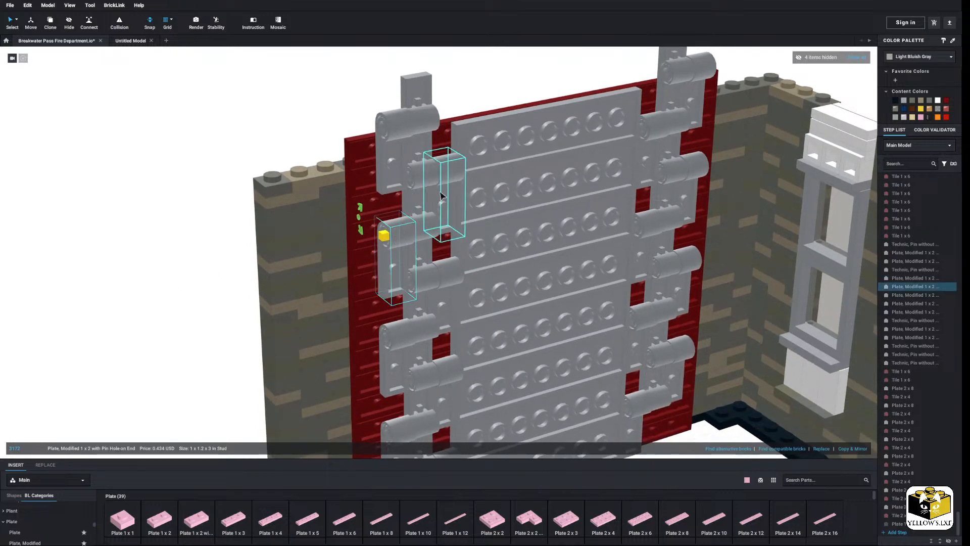
pyautogui.keyDown('ctrl'); pyautogui.click(396, 147); pyautogui.keyUp('ctrl')
pyautogui.rightClick(396, 147)
pyautogui.click(406, 173)
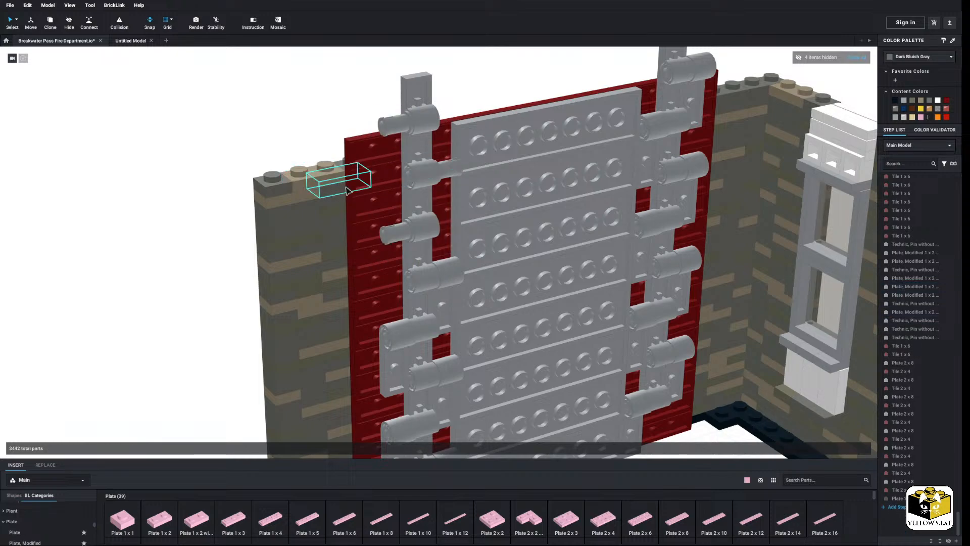
pyautogui.click(422, 177)
pyautogui.press('Right')
pyautogui.press('Right')
pyautogui.click(243, 135)
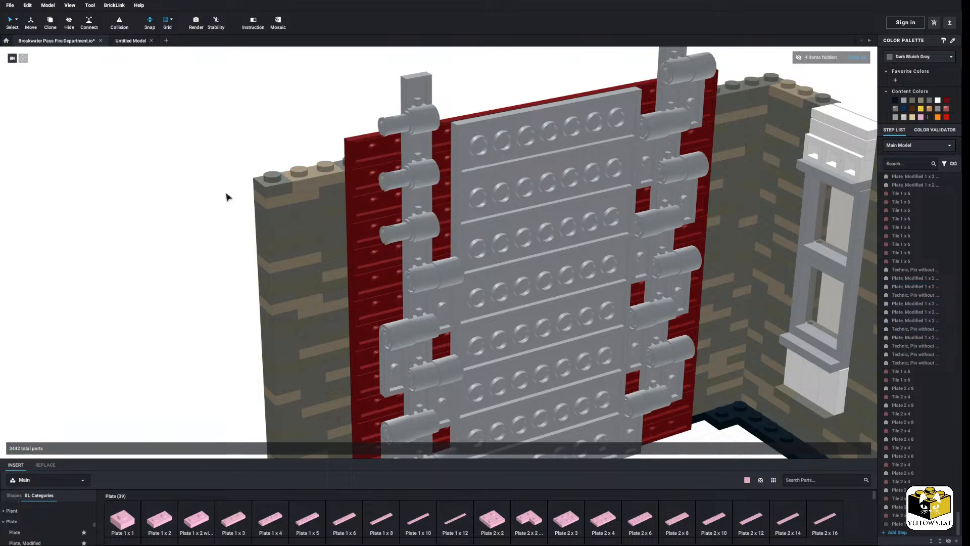
# Delete the fourth pin-hole end plate down the left rear hinge column and shift its pin outward to match those above
pyautogui.moveTo(225, 193); pyautogui.dragTo(221, 178, button='middle')
pyautogui.rightClick(421, 230)
pyautogui.click(462, 256)
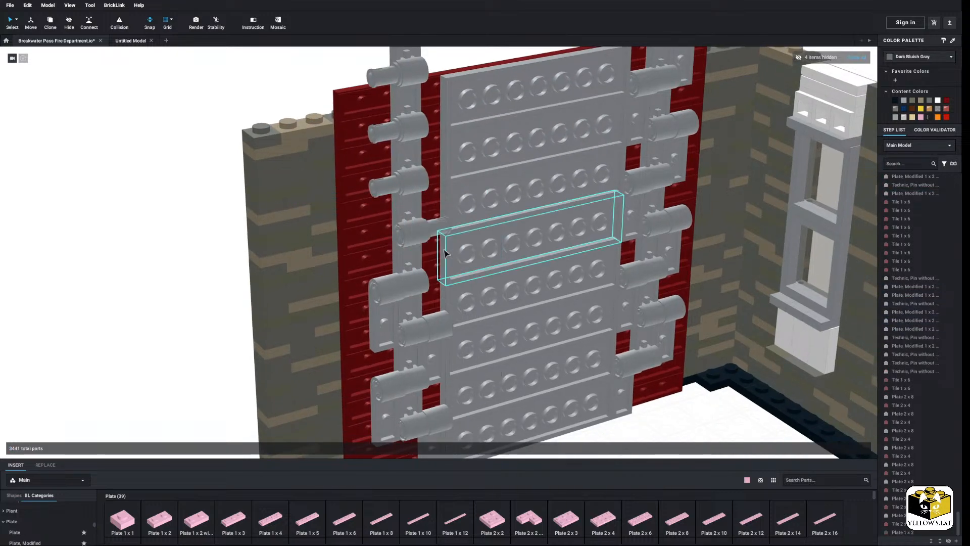
pyautogui.press('Right')
pyautogui.press('Right')
# Delete the fifth and sixth pin-hole end plates of the left rear hinge column and shift the sixth pin outward
pyautogui.rightClick(389, 297)
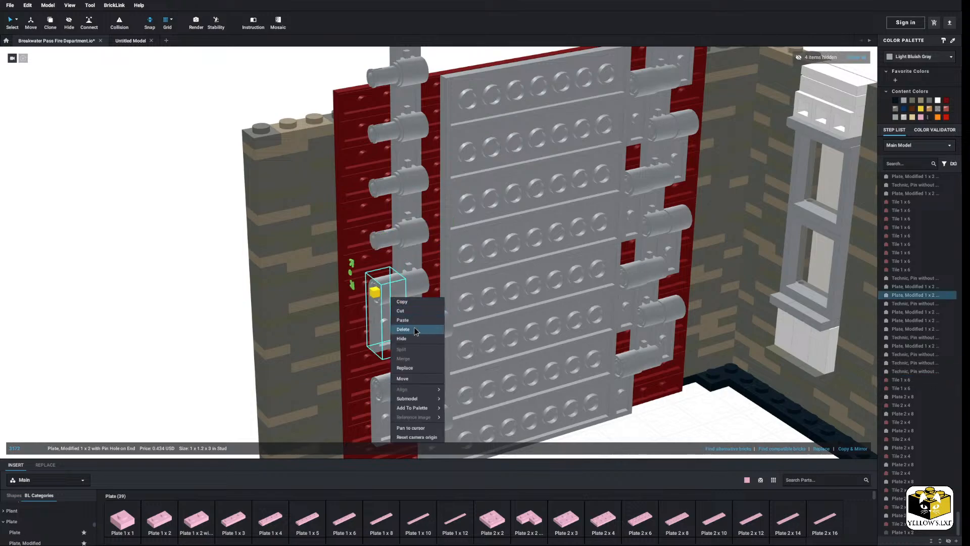
pyautogui.click(415, 329)
pyautogui.moveTo(422, 352); pyautogui.dragTo(408, 297, button='middle')
pyautogui.rightClick(425, 277)
pyautogui.click(457, 306)
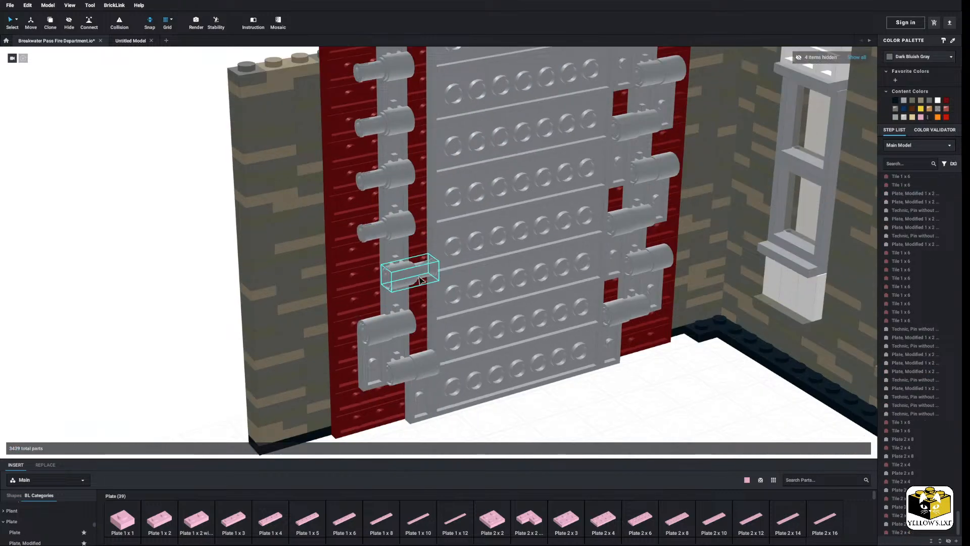
pyautogui.press('Right')
pyautogui.press('Right')
pyautogui.moveTo(388, 279); pyautogui.dragTo(391, 281)
pyautogui.click(147, 290)
# Delete the last two pin-hole end plates at the foot of the left rear hinge column and shift the lowest pin outward
pyautogui.rightClick(380, 336)
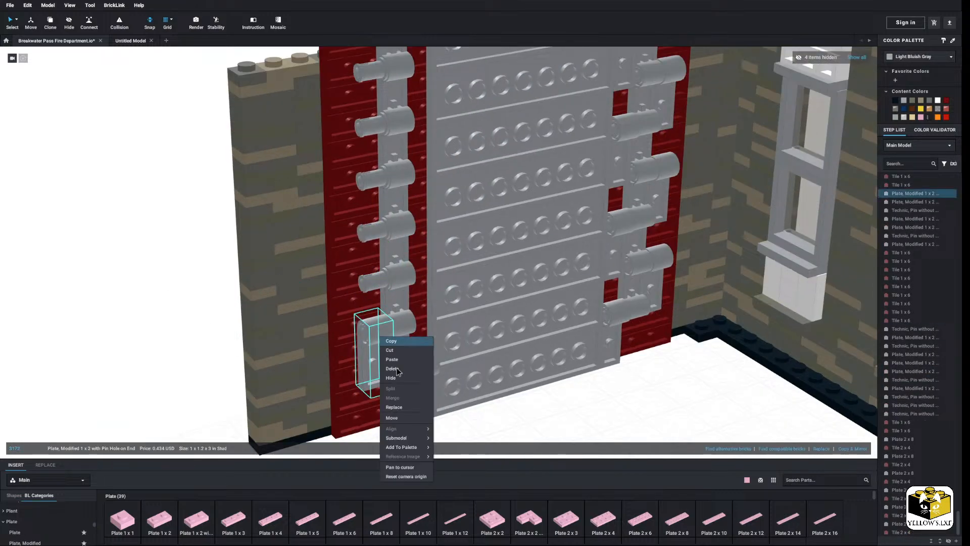
pyautogui.click(397, 370)
pyautogui.rightClick(422, 367)
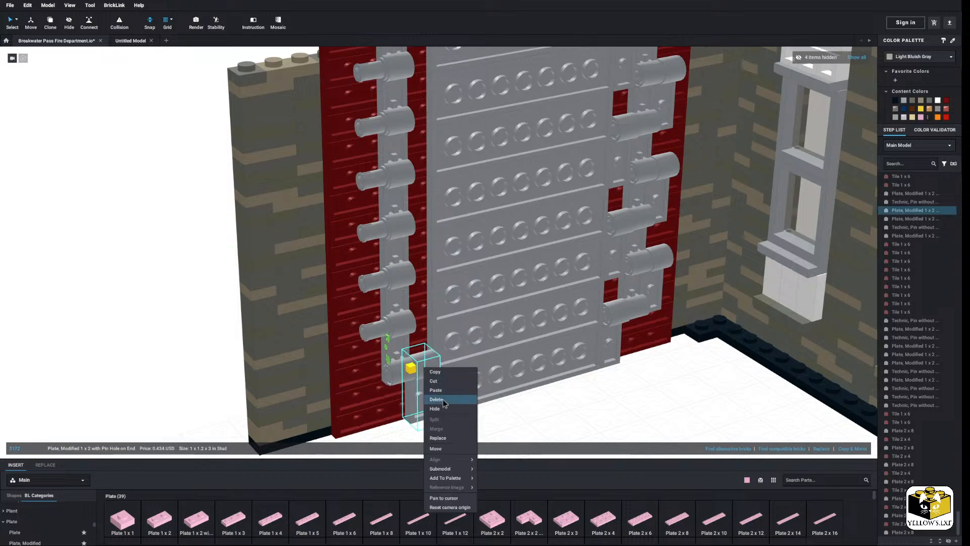
pyautogui.click(442, 400)
pyautogui.moveTo(425, 369); pyautogui.dragTo(407, 369)
pyautogui.press('Right')
pyautogui.press('Right')
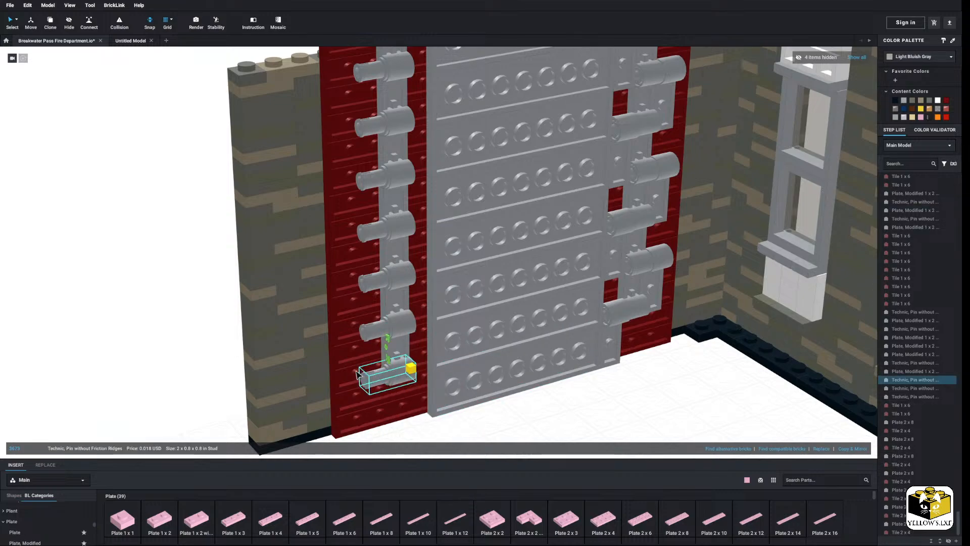
pyautogui.click(177, 324)
# Copy a 1 x 2 pin-hole plate from the left rear column and place the duplicate at the column's foot
pyautogui.moveTo(244, 369); pyautogui.dragTo(239, 317, button='middle')
pyautogui.rightClick(385, 303)
pyautogui.click(398, 308)
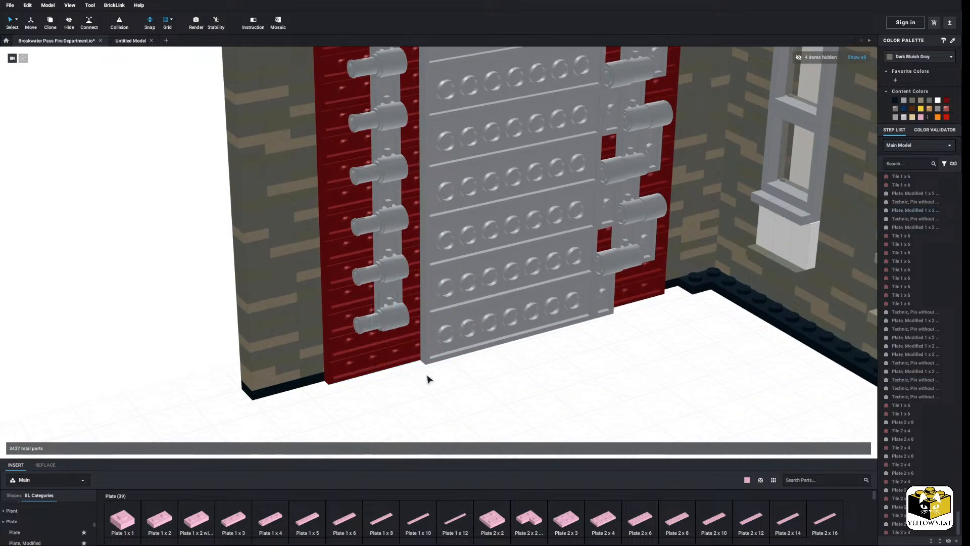
pyautogui.rightClick(426, 375)
pyautogui.click(439, 397)
pyautogui.click(391, 362)
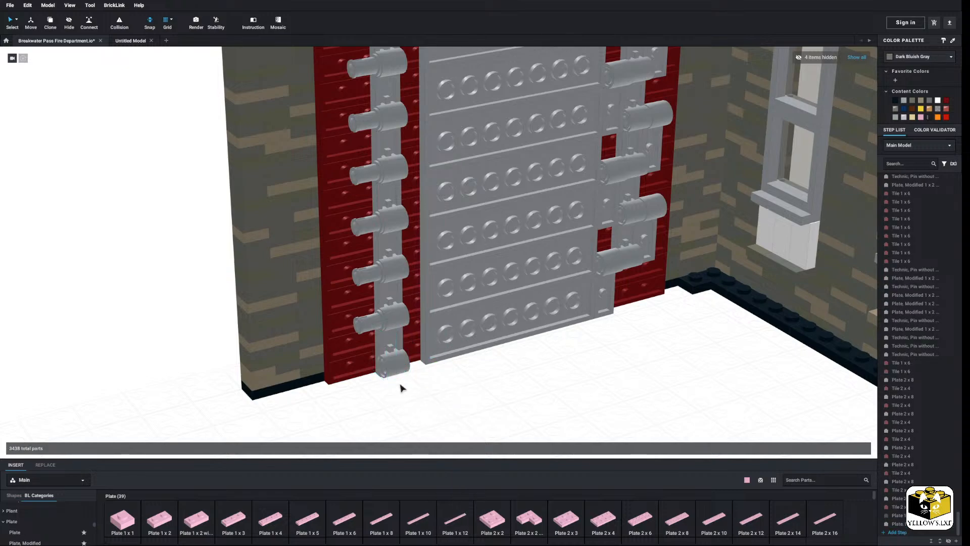
# Insert a Technic, Liftarm Thin 1 x 3 - Axle Holes and a three-round-hole Technic liftarm beside the door
pyautogui.scroll(-6, 78, 519)
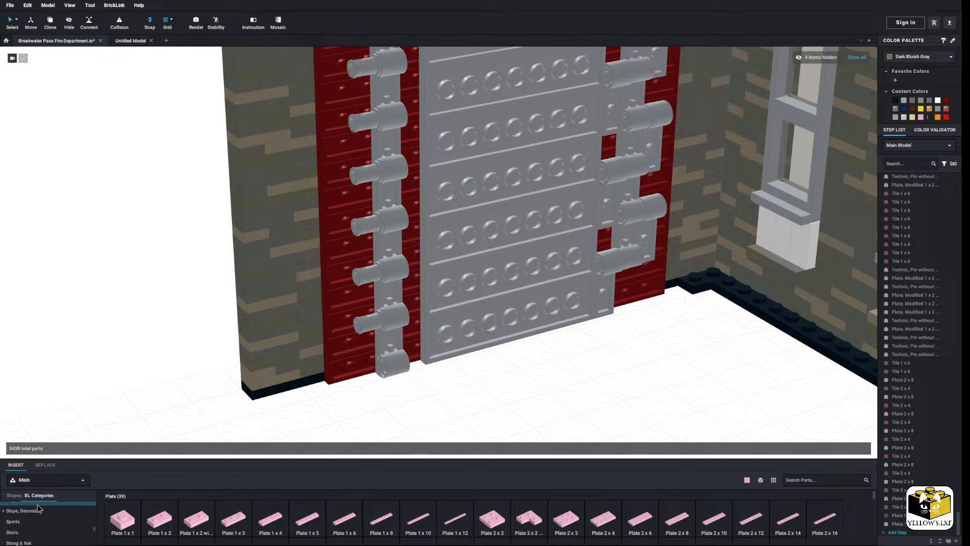
pyautogui.scroll(-2, 41, 512)
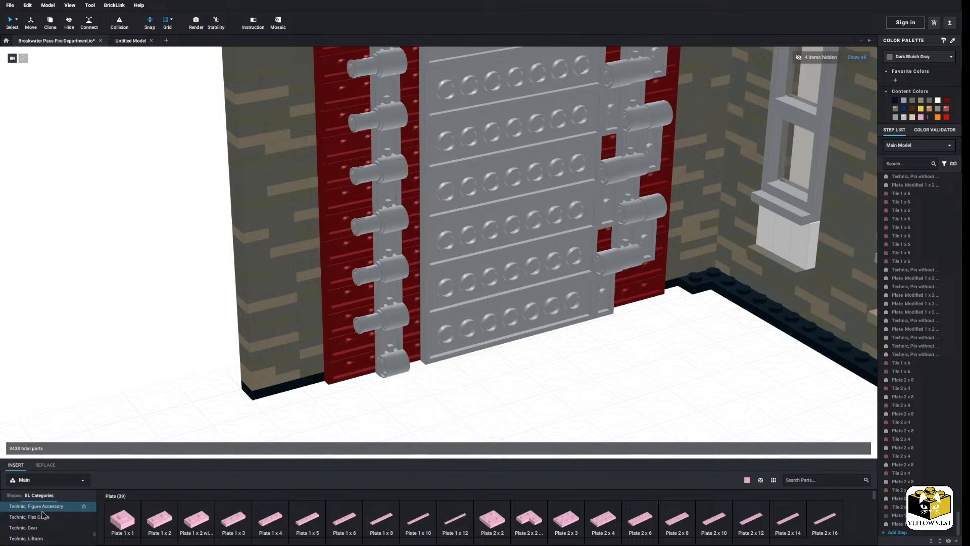
pyautogui.scroll(-3, 42, 514)
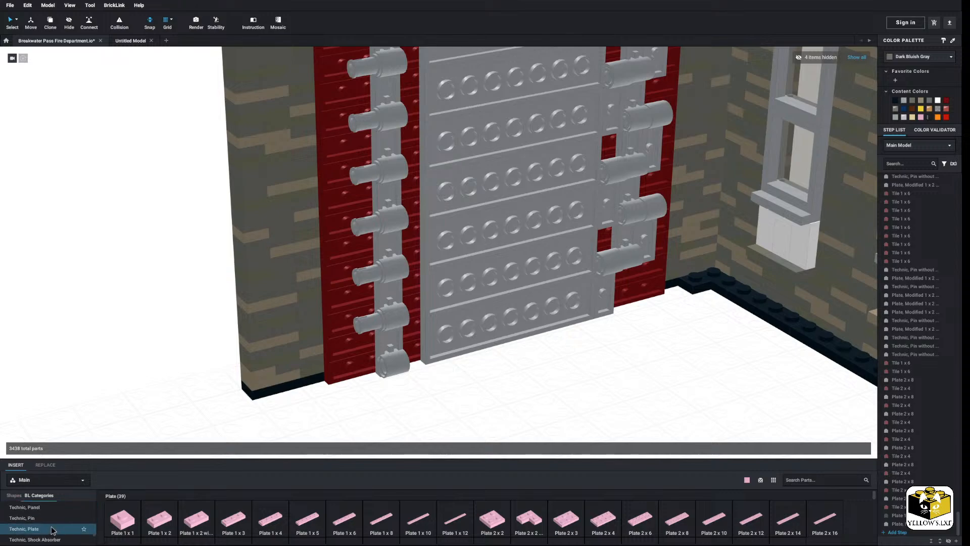
pyautogui.scroll(1, 52, 527)
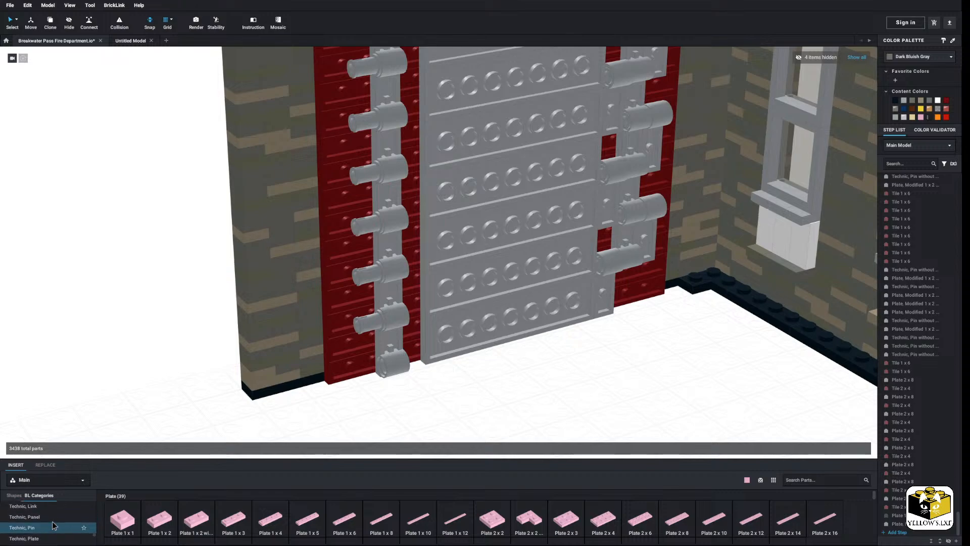
pyautogui.click(51, 516)
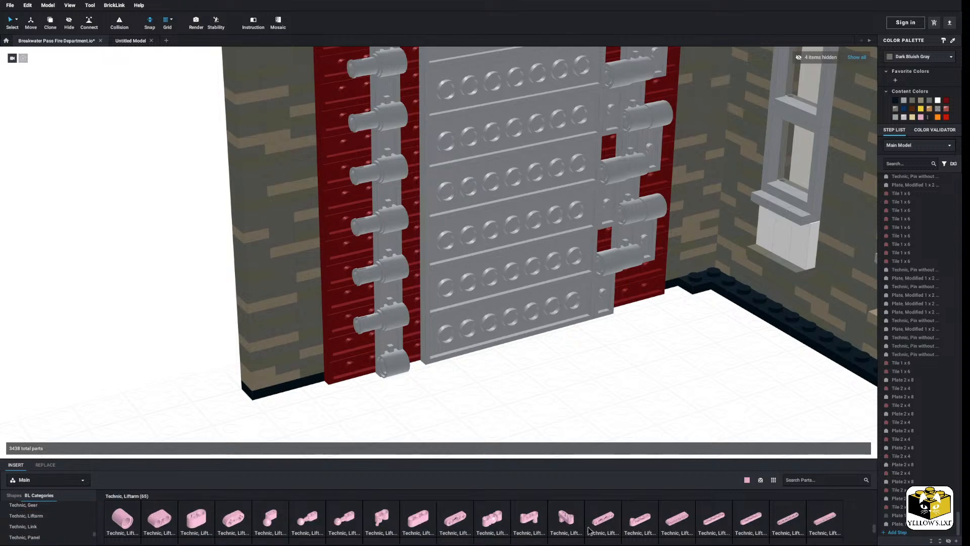
pyautogui.moveTo(456, 525); pyautogui.dragTo(169, 326)
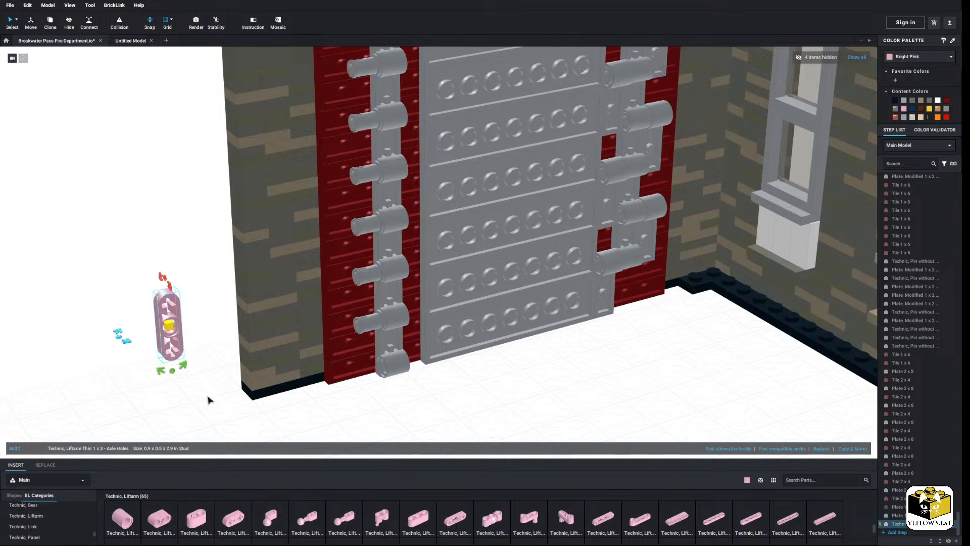
pyautogui.moveTo(427, 518); pyautogui.dragTo(126, 325)
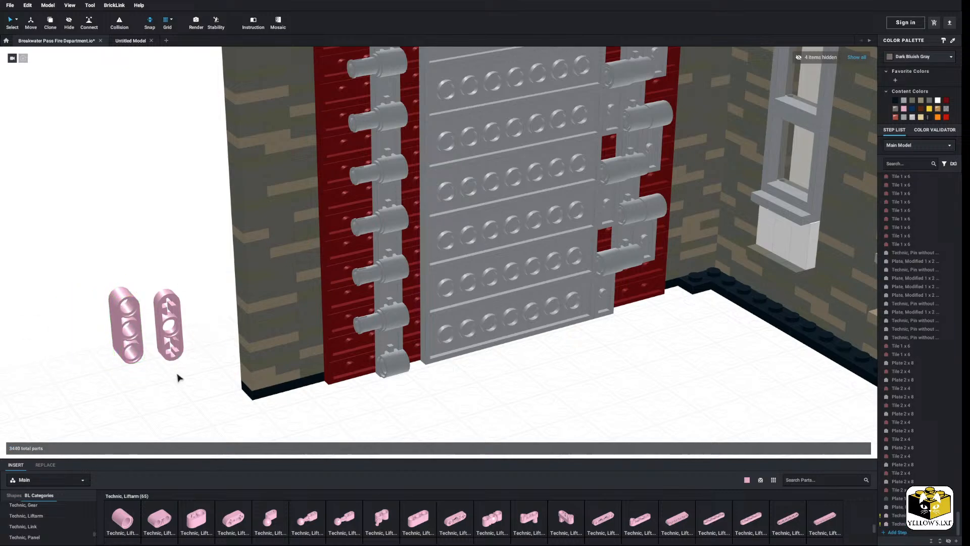
pyautogui.rightClick(113, 308)
pyautogui.click(122, 330)
pyautogui.click(76, 316)
pyautogui.rightClick(83, 330)
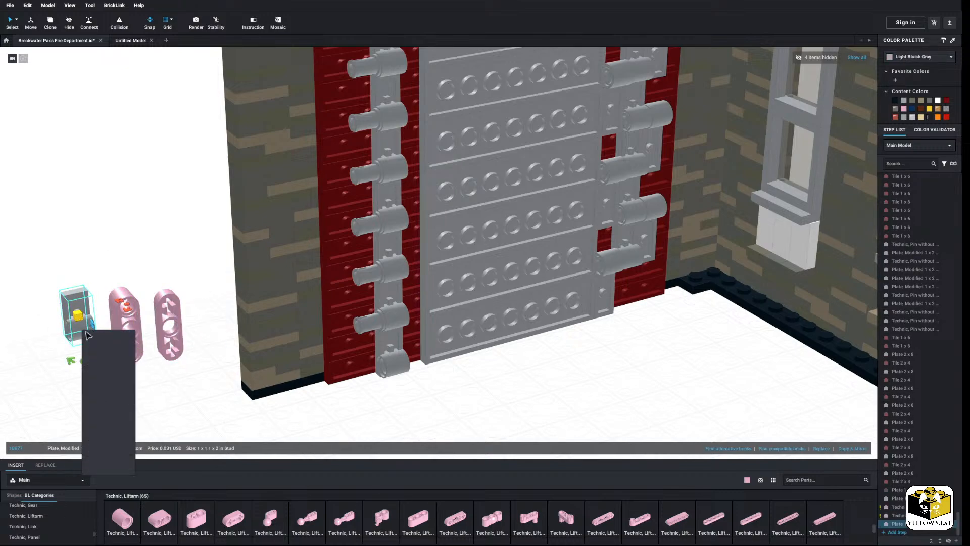
pyautogui.click(99, 361)
# Try linking the top two pins of the left rear column with the round-hole liftarm, and delete that liftarm
pyautogui.moveTo(136, 344); pyautogui.dragTo(128, 268)
pyautogui.moveTo(128, 267); pyautogui.dragTo(139, 386, button='middle')
pyautogui.moveTo(139, 386); pyautogui.dragTo(353, 129)
pyautogui.scroll(-4, 141, 253)
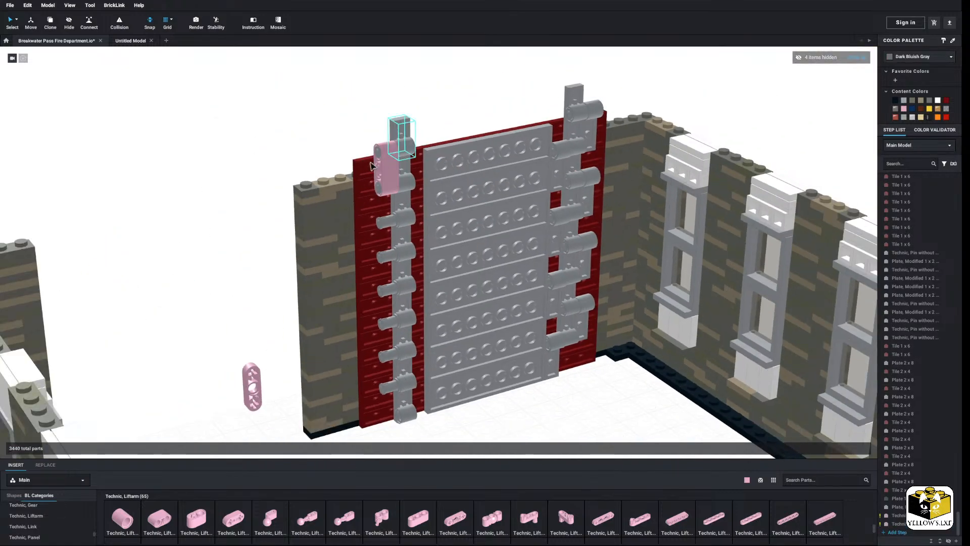
pyautogui.moveTo(229, 333); pyautogui.dragTo(215, 320, button='right')
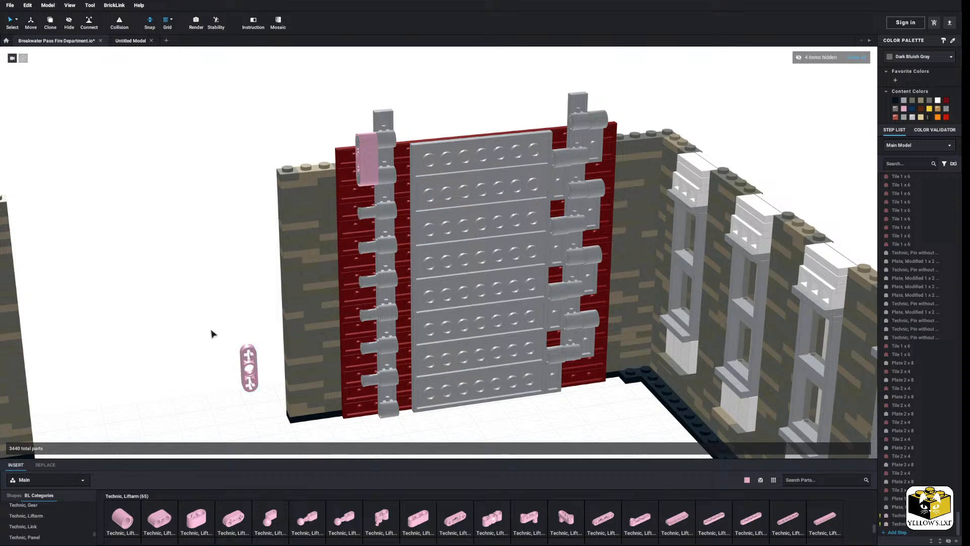
pyautogui.scroll(3, 203, 327)
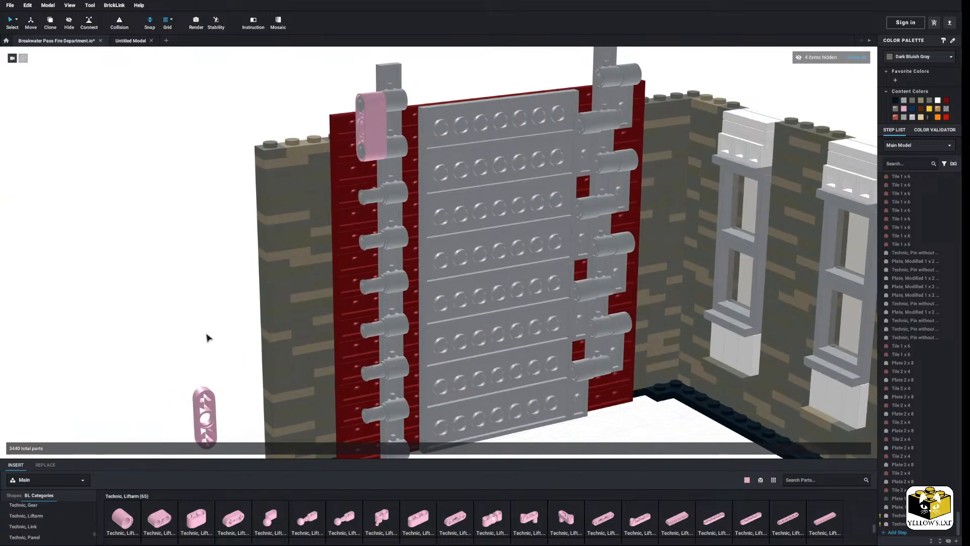
pyautogui.rightClick(369, 114)
pyautogui.click(385, 149)
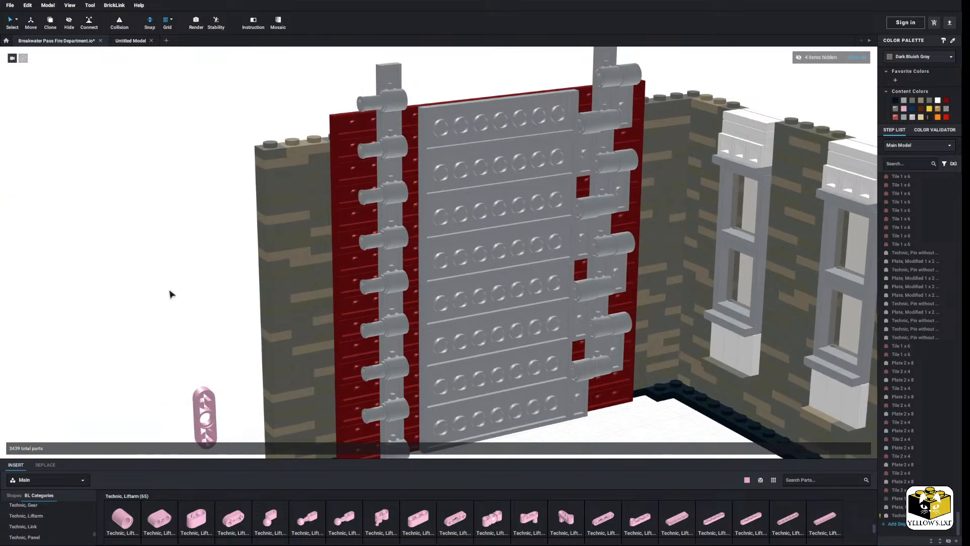
# Insert a Technic, Liftarm, Modified Crank / Pin 1 x 3 - Axle Holes beside the door, and delete it with the spare thin 1 x 3 liftarm
pyautogui.moveTo(161, 306); pyautogui.dragTo(160, 296, button='middle')
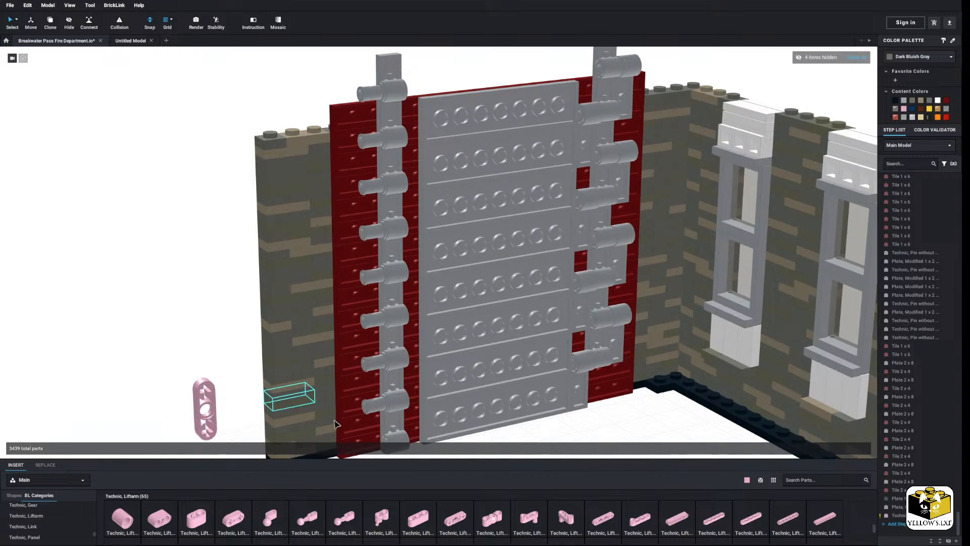
pyautogui.click(543, 521)
pyautogui.click(122, 298)
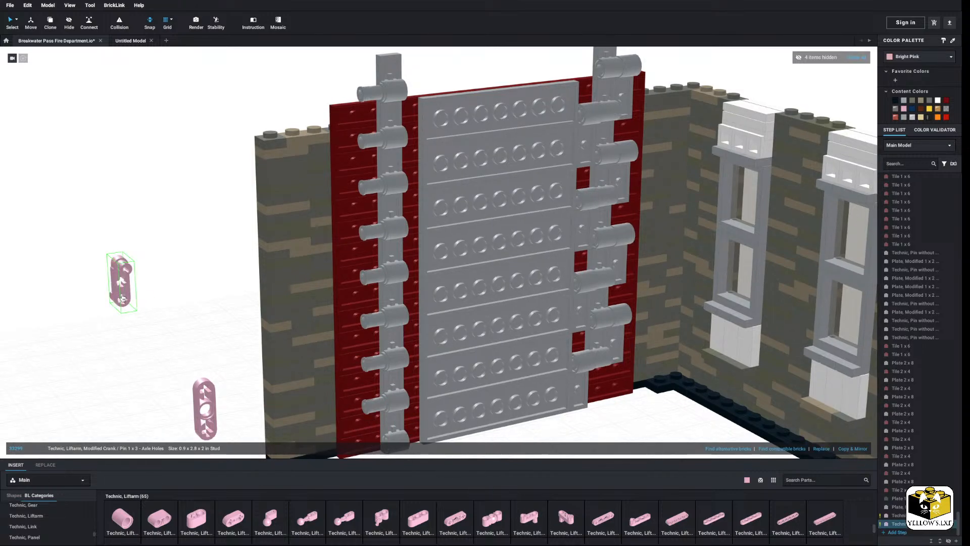
pyautogui.moveTo(123, 298); pyautogui.dragTo(156, 251)
pyautogui.rightClick(147, 259)
pyautogui.click(167, 290)
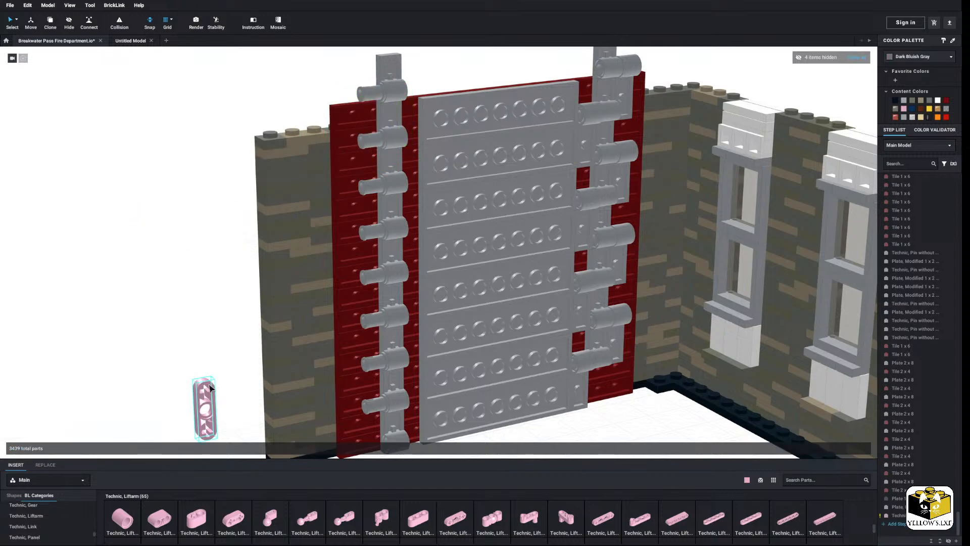
pyautogui.rightClick(209, 384)
pyautogui.click(222, 416)
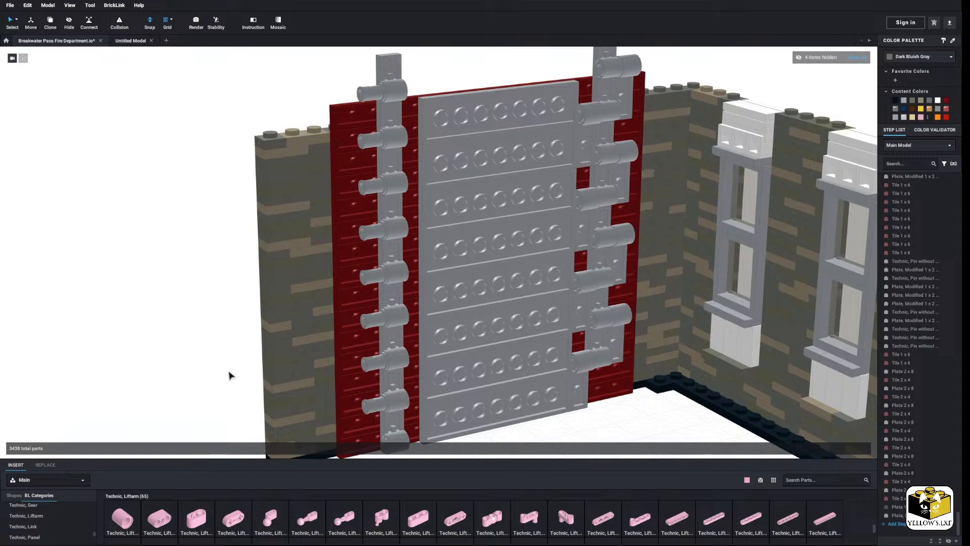
# Try linking the left rear column's top two pins with a full-thickness three-hole Technic liftarm, and delete that liftarm
pyautogui.moveTo(186, 345); pyautogui.dragTo(170, 356, button='right')
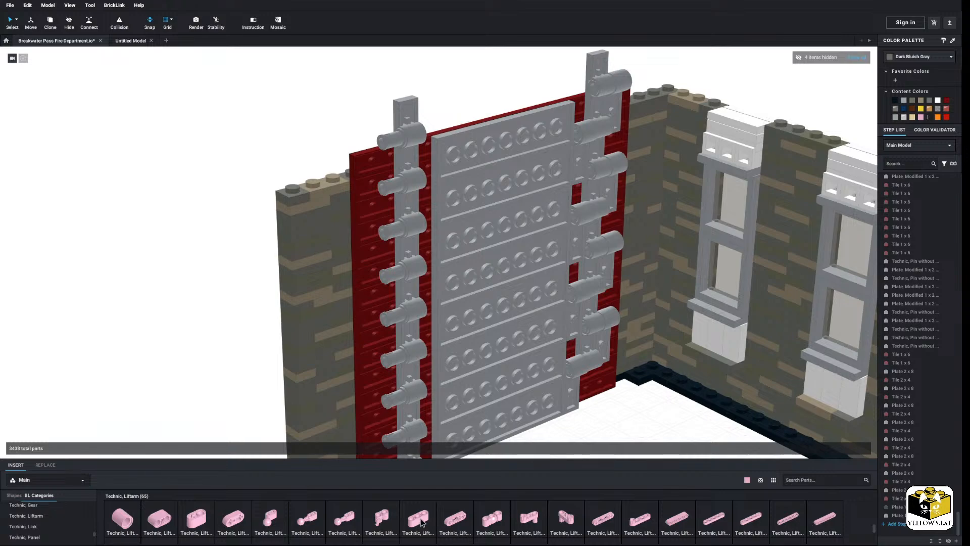
pyautogui.moveTo(419, 523); pyautogui.dragTo(392, 165)
pyautogui.click(392, 165)
pyautogui.click(197, 199)
pyautogui.moveTo(197, 199); pyautogui.dragTo(195, 234, button='right')
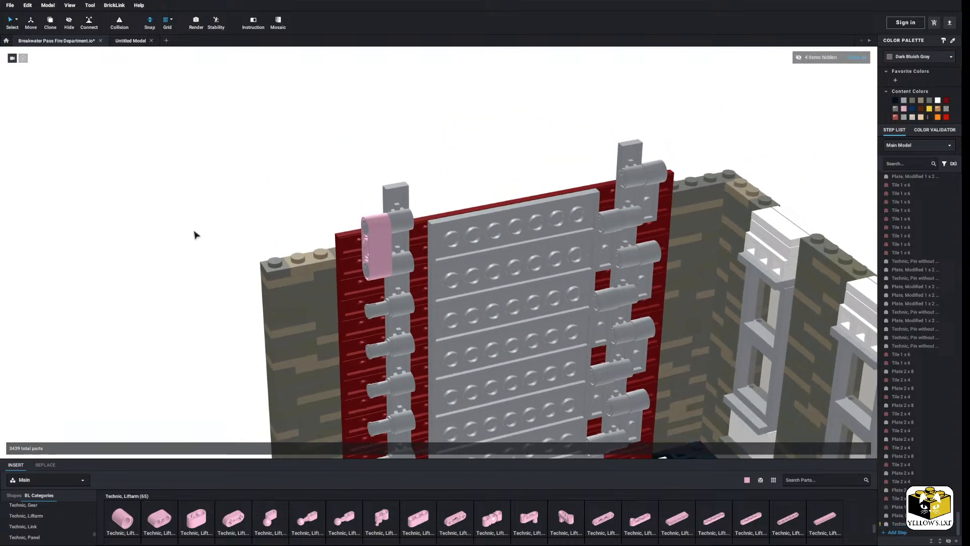
pyautogui.scroll(3, 192, 233)
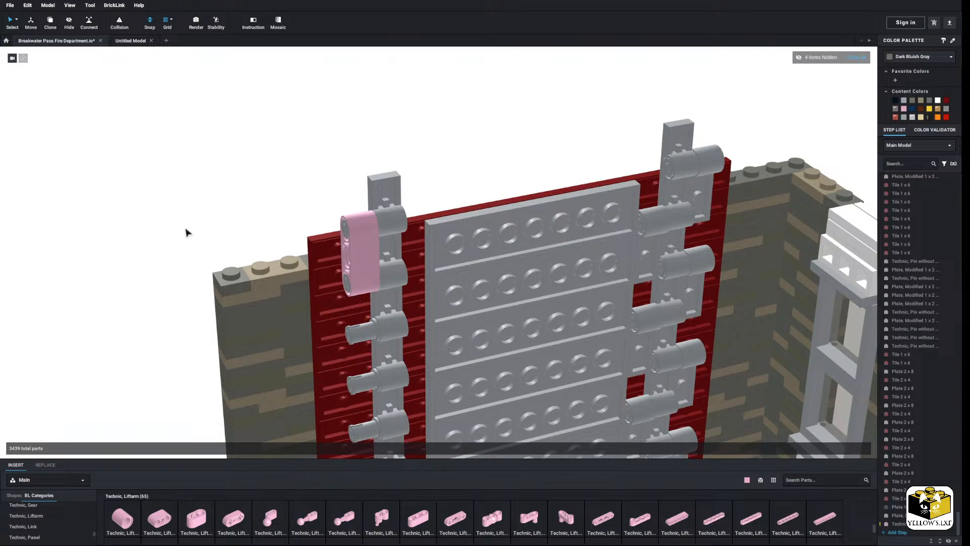
pyautogui.moveTo(194, 237); pyautogui.dragTo(187, 230, button='right')
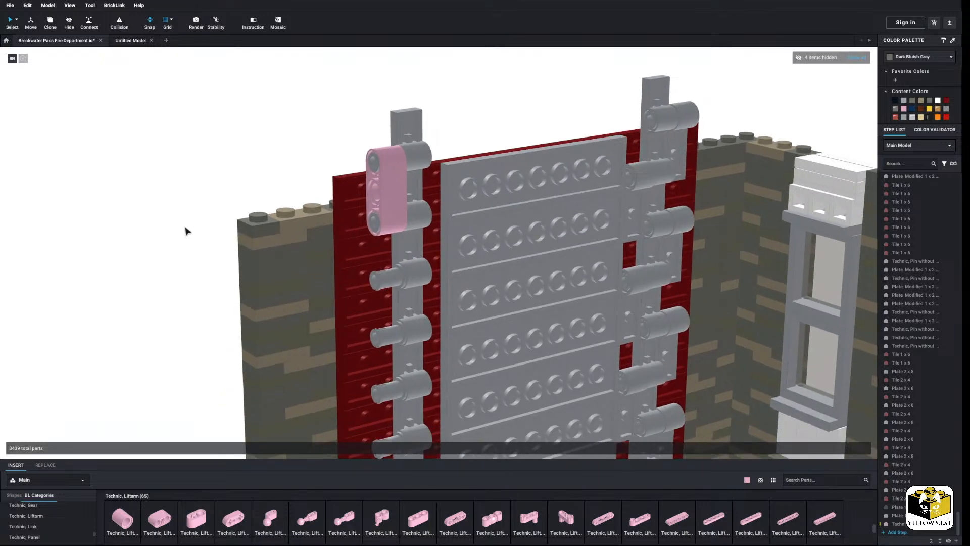
pyautogui.moveTo(176, 232); pyautogui.dragTo(172, 228, button='middle')
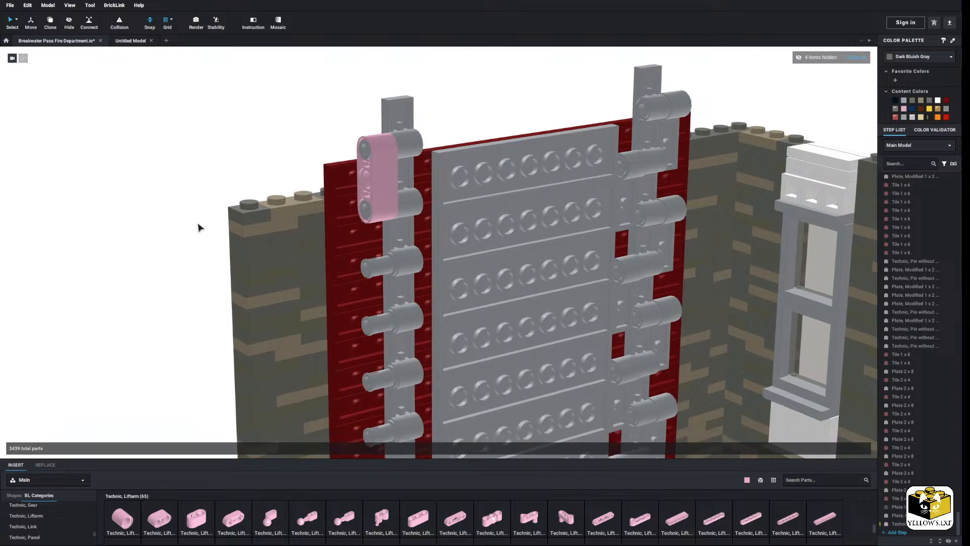
pyautogui.rightClick(375, 180)
pyautogui.click(389, 212)
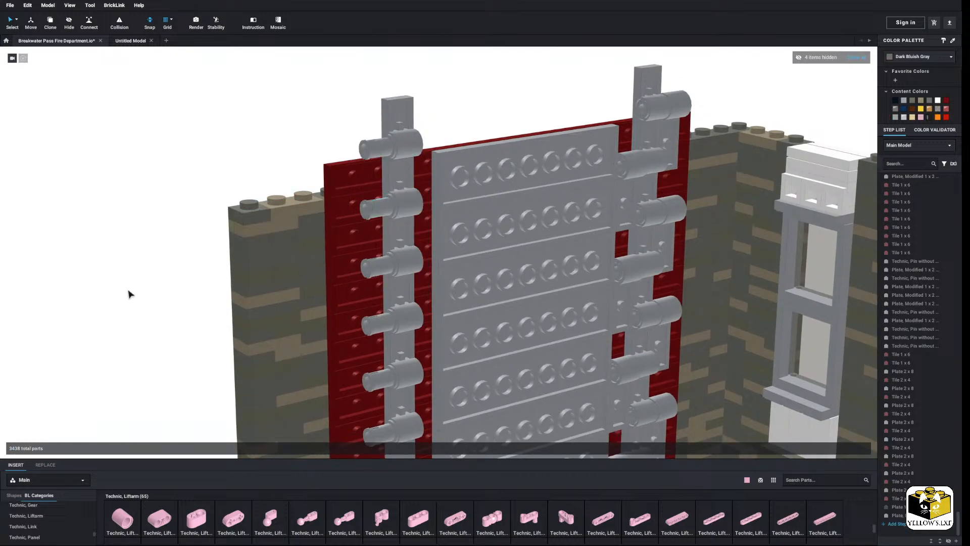
# Try a Technic, Liftarm Thin 1 x 5 upright on the left rear column's top two pins, with an overlapping copy spanning the top three pins
pyautogui.click(708, 526)
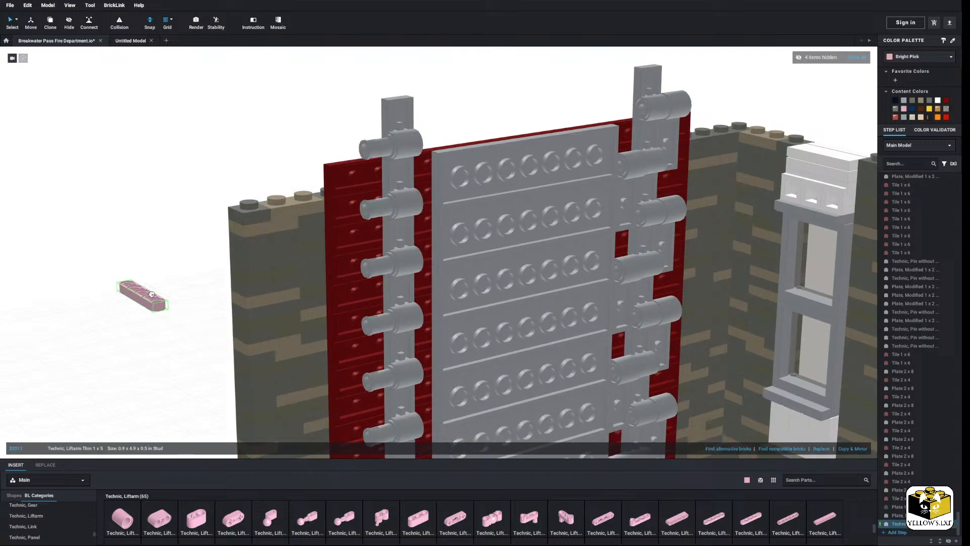
pyautogui.press('Right')
pyautogui.press('Up')
pyautogui.press('Right')
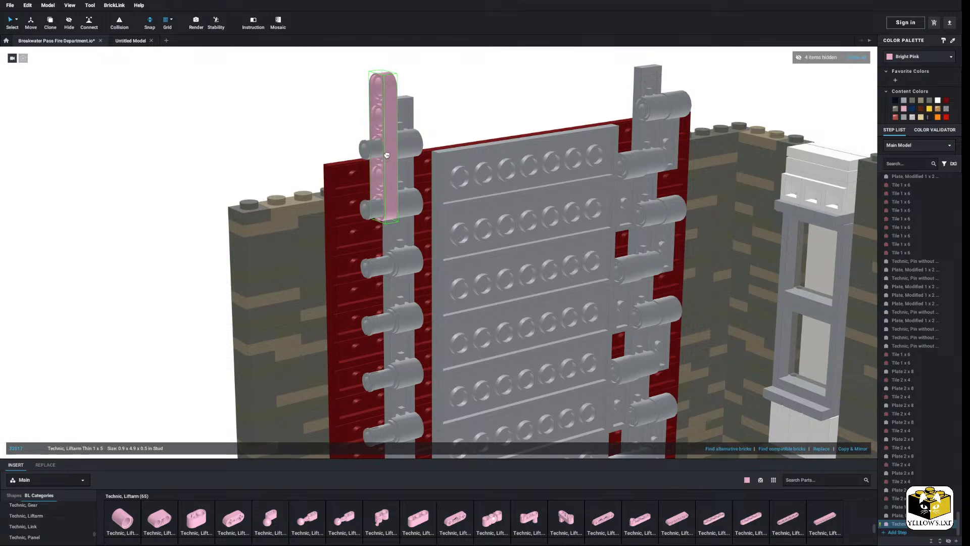
pyautogui.click(387, 157)
pyautogui.rightClick(388, 163)
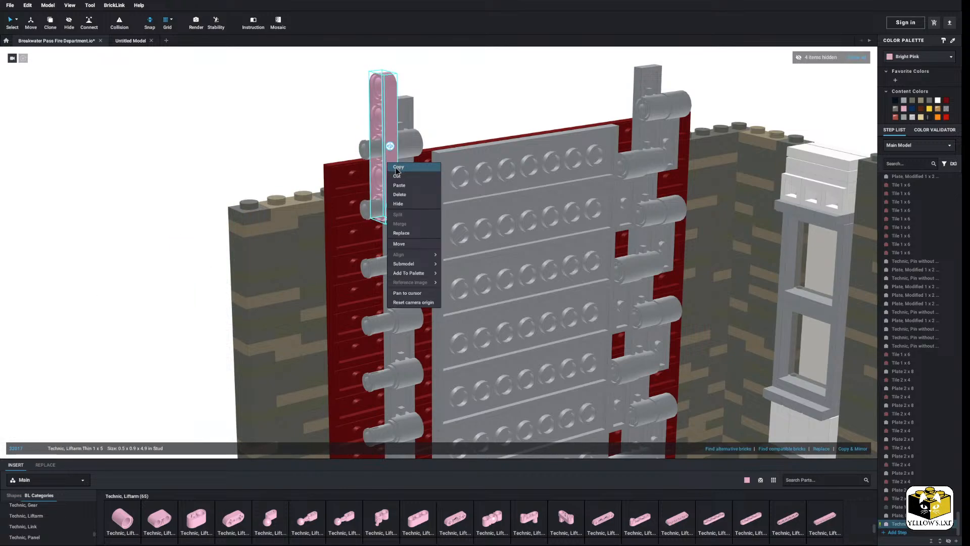
pyautogui.click(397, 168)
pyautogui.click(455, 126)
pyautogui.rightClick(454, 122)
pyautogui.moveTo(389, 214); pyautogui.dragTo(370, 216)
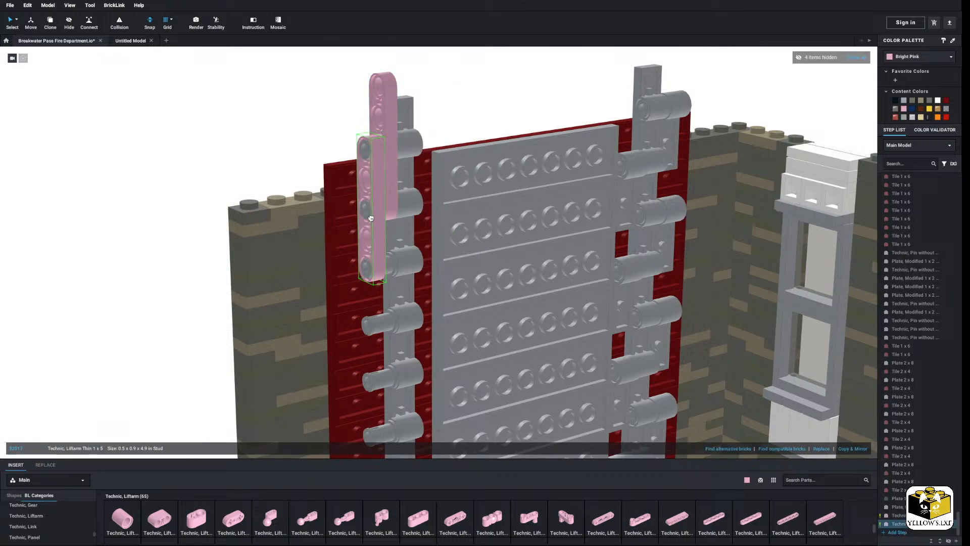
pyautogui.click(204, 181)
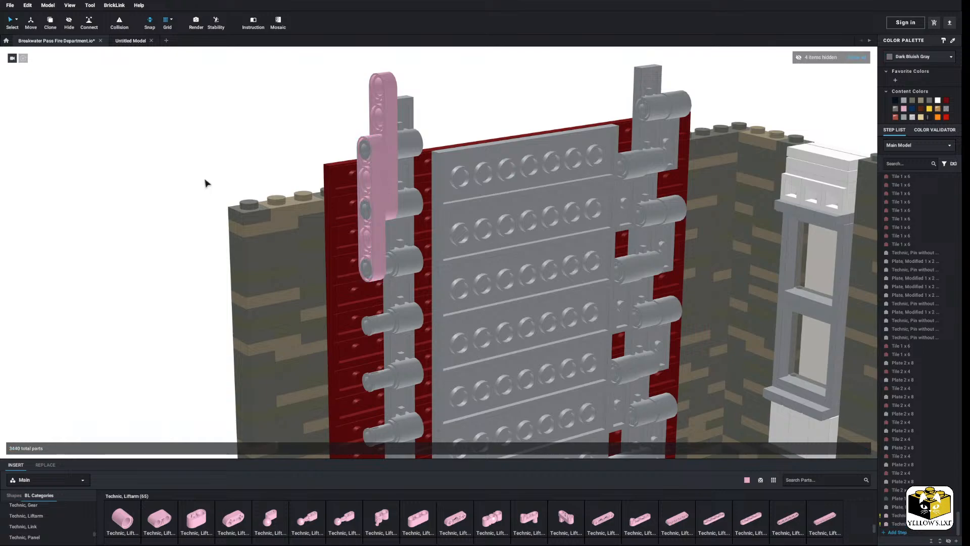
# Delete both thin 1 x 5 liftarms from the left rear column
pyautogui.click(367, 150)
pyautogui.click(300, 104)
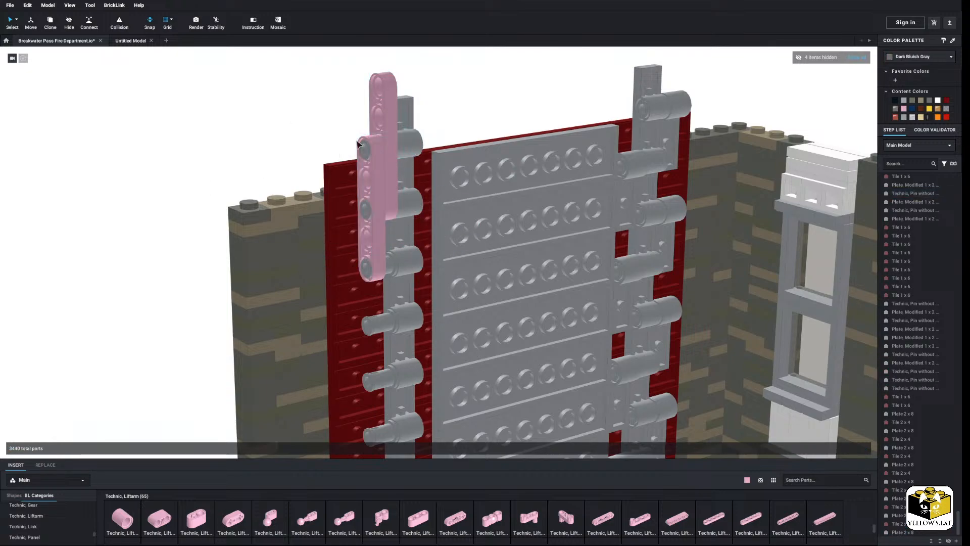
pyautogui.click(380, 186)
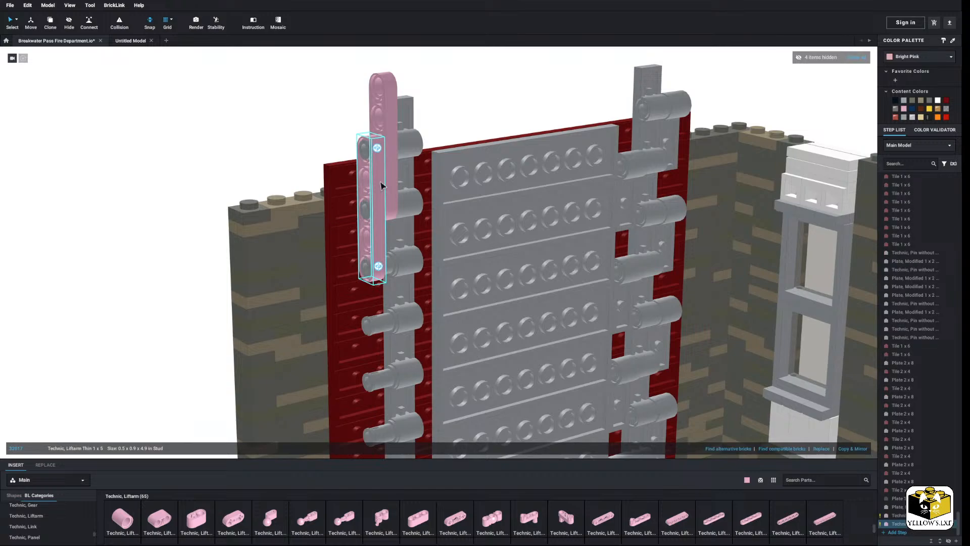
pyautogui.rightClick(380, 185)
pyautogui.click(401, 216)
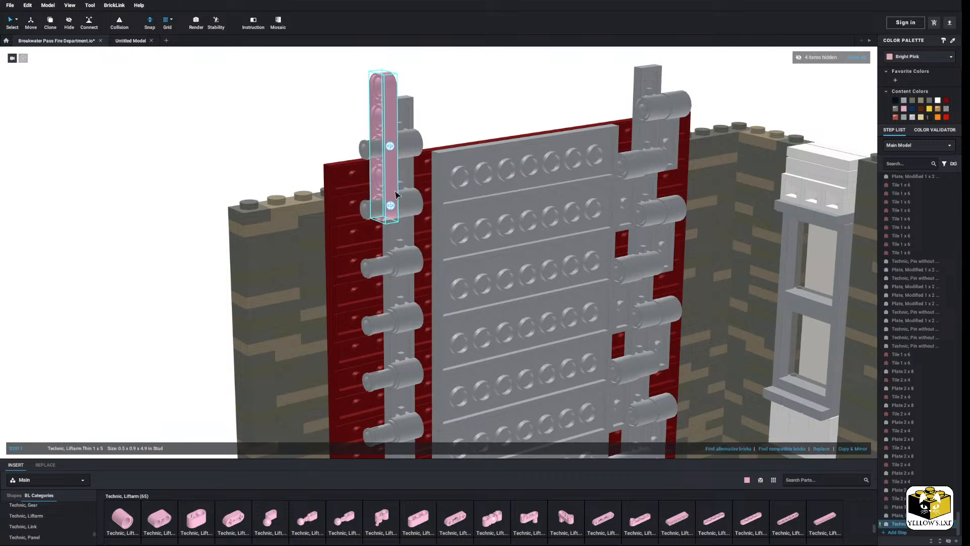
pyautogui.rightClick(396, 195)
pyautogui.click(415, 223)
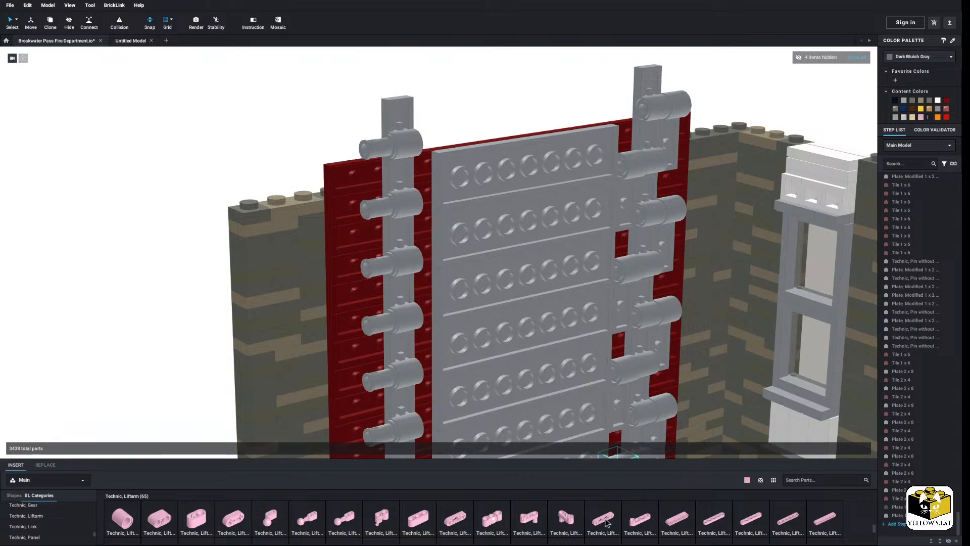
# Place a Technic, Liftarm Thin 1 x 4 - Axle Holes upright at the top pins of the left rear column
pyautogui.moveTo(606, 522); pyautogui.dragTo(385, 191)
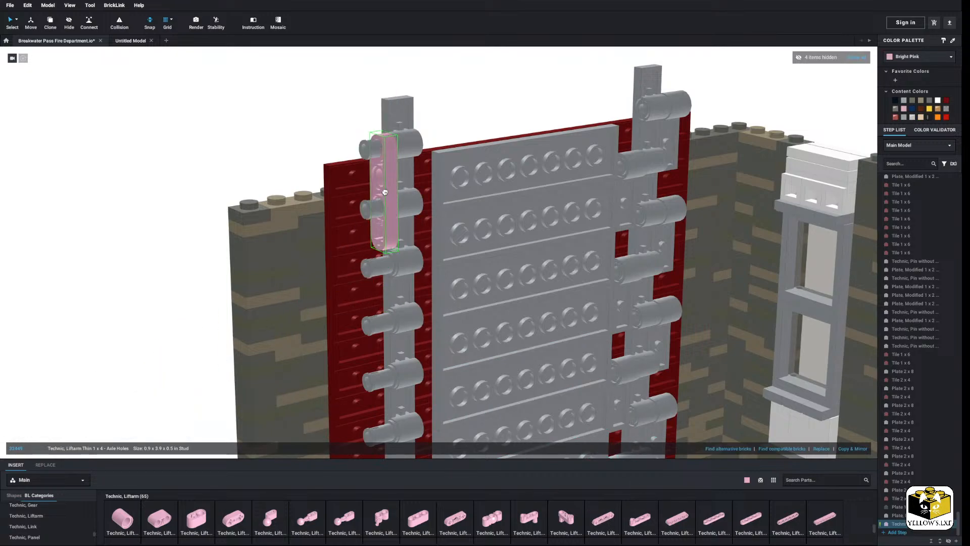
pyautogui.click(281, 167)
# Delete all eight Technic pins from the left rear hinge column
pyautogui.click(386, 148)
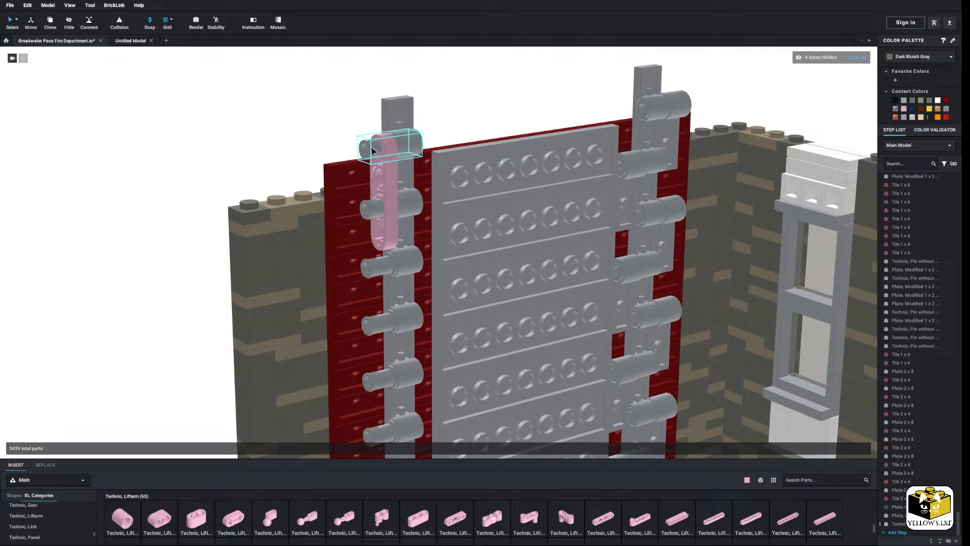
pyautogui.keyDown('ctrl'); pyautogui.click(387, 206); pyautogui.keyUp('ctrl')
pyautogui.keyDown('ctrl'); pyautogui.click(382, 268); pyautogui.keyUp('ctrl')
pyautogui.moveTo(381, 268); pyautogui.dragTo(376, 208, button='middle')
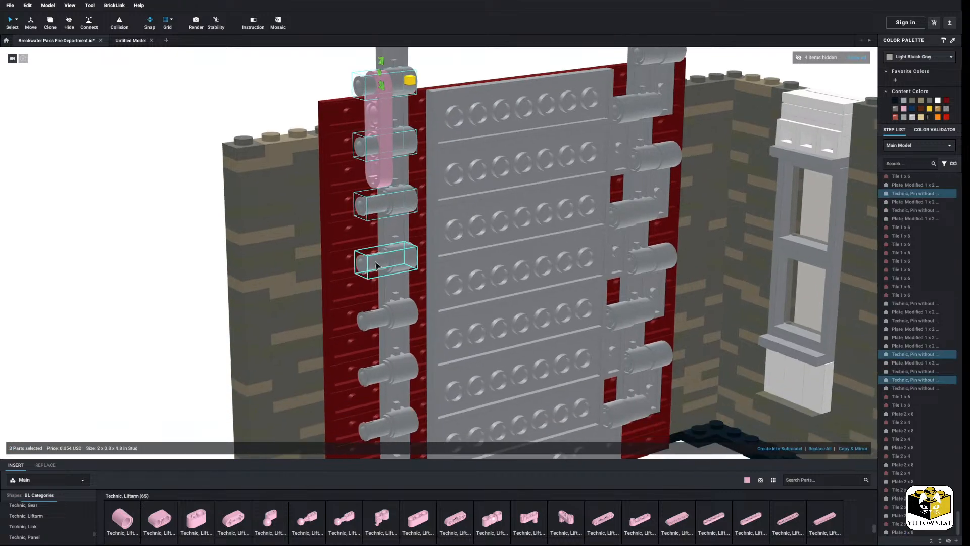
pyautogui.keyDown('ctrl'); pyautogui.click(379, 262); pyautogui.keyUp('ctrl')
pyautogui.keyDown('ctrl'); pyautogui.click(371, 316); pyautogui.keyUp('ctrl')
pyautogui.keyDown('ctrl'); pyautogui.click(370, 318); pyautogui.keyUp('ctrl')
pyautogui.keyDown('ctrl'); pyautogui.click(354, 314); pyautogui.keyUp('ctrl')
pyautogui.moveTo(353, 314); pyautogui.dragTo(352, 288, button='middle')
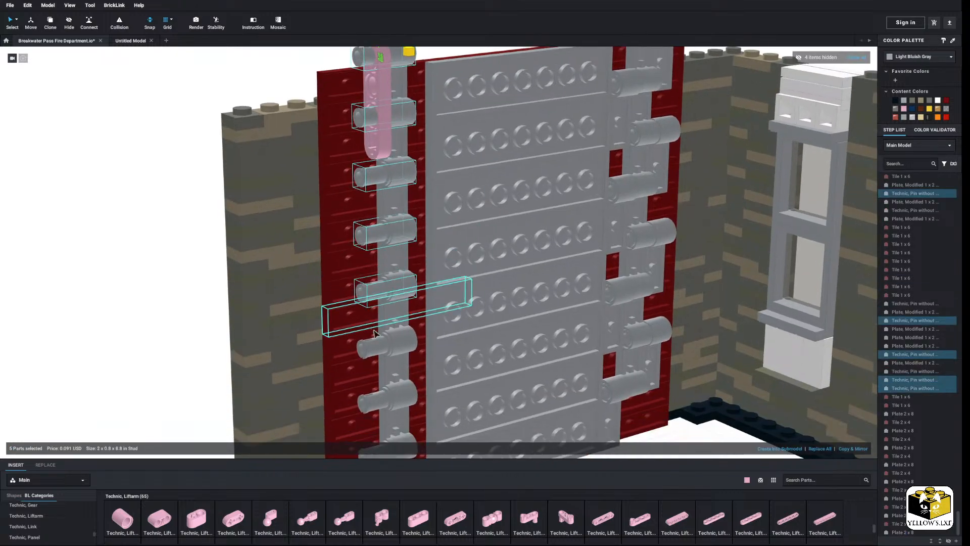
pyautogui.keyDown('ctrl'); pyautogui.click(378, 352); pyautogui.keyUp('ctrl')
pyautogui.moveTo(379, 352); pyautogui.dragTo(380, 282, button='middle')
pyautogui.keyDown('ctrl'); pyautogui.click(379, 336); pyautogui.keyUp('ctrl')
pyautogui.rightClick(379, 397)
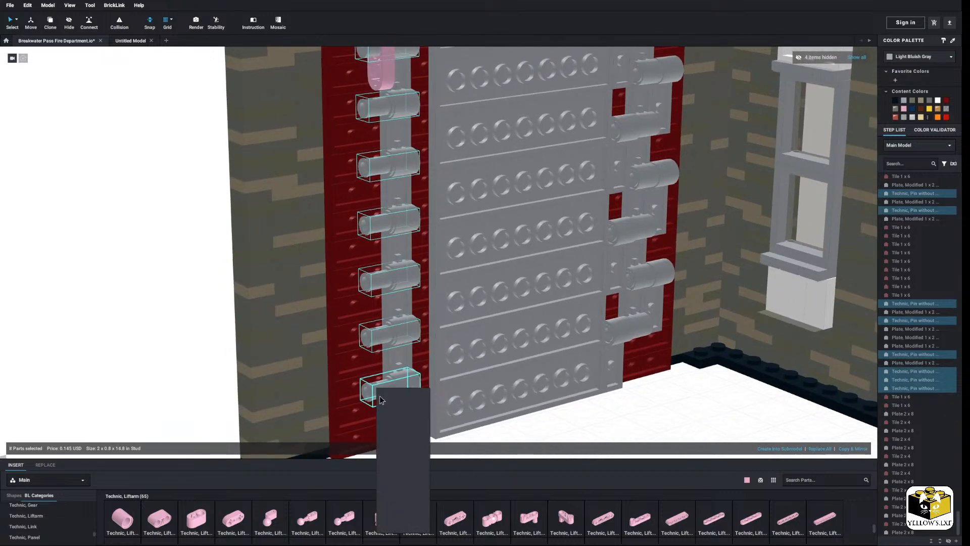
pyautogui.click(404, 421)
# Insert a Technic, Axle 1L with Pin without Friction Ridges near the top of the left rear column
pyautogui.moveTo(225, 416); pyautogui.dragTo(207, 458, button='right')
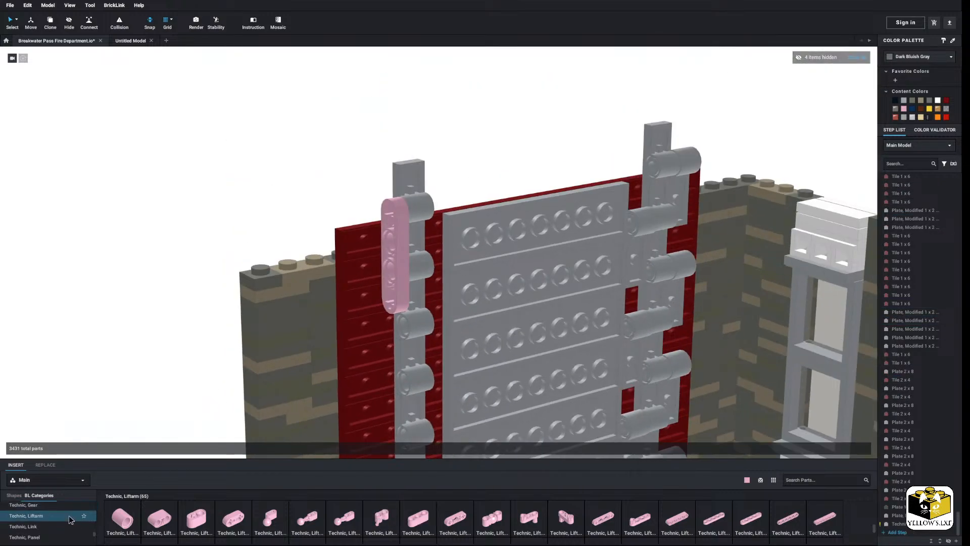
pyautogui.scroll(1, 60, 517)
pyautogui.scroll(4, 59, 518)
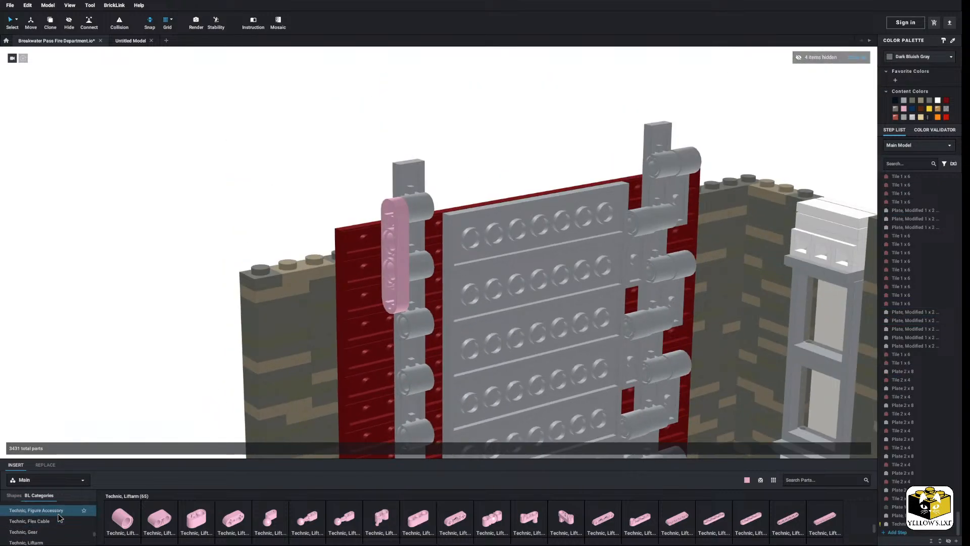
pyautogui.click(60, 512)
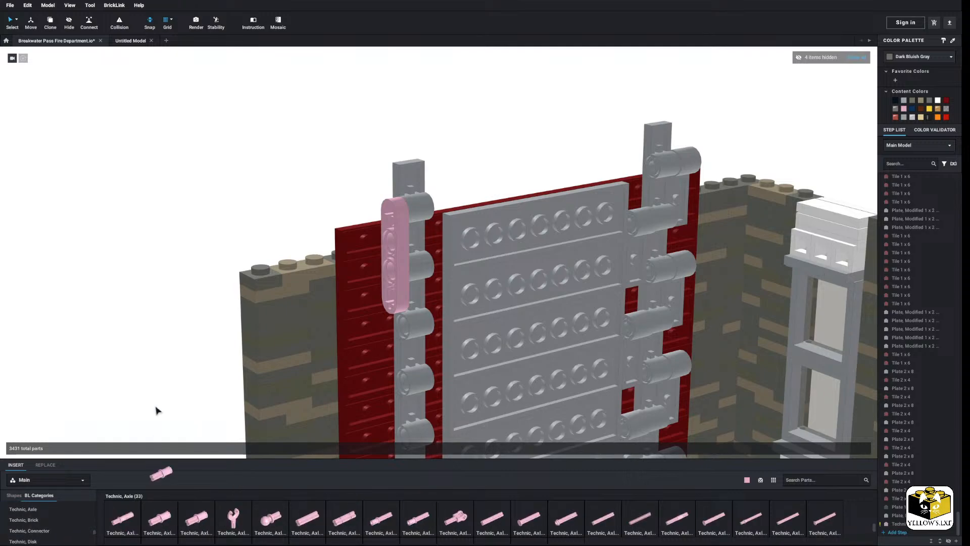
pyautogui.moveTo(156, 410); pyautogui.dragTo(300, 229)
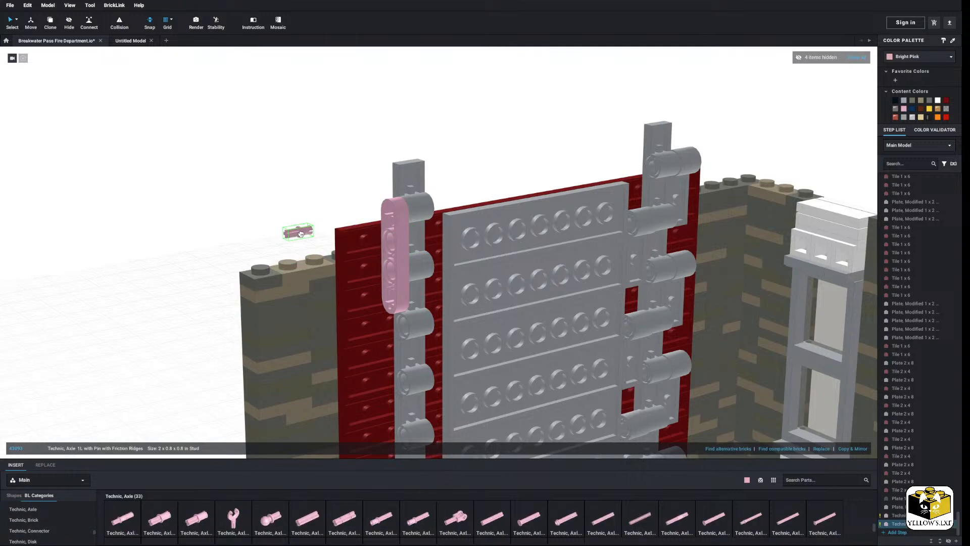
pyautogui.click(203, 516)
pyautogui.moveTo(179, 354); pyautogui.dragTo(174, 365, button='right')
pyautogui.scroll(2, 175, 363)
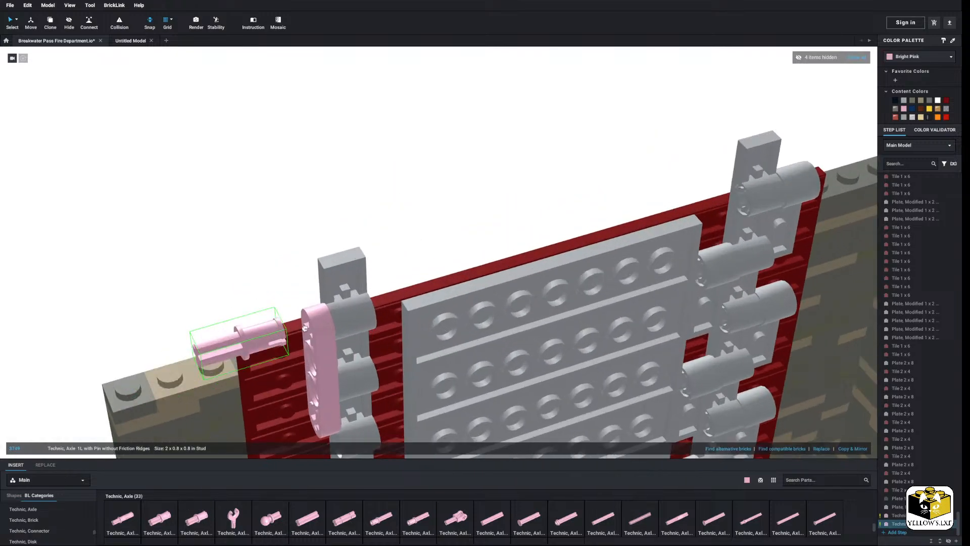
pyautogui.click(263, 284)
# Seat the axle pin in the left rear column's top pin hole and refit the thin 1 x 4 liftarm over its axle end
pyautogui.moveTo(314, 328); pyautogui.dragTo(143, 323)
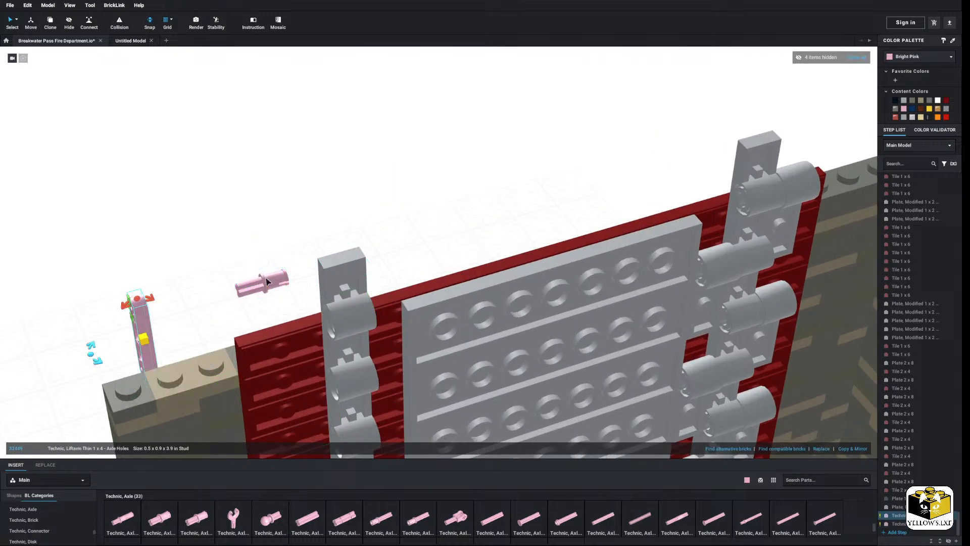
pyautogui.moveTo(266, 281); pyautogui.dragTo(324, 321)
pyautogui.click(226, 286)
pyautogui.moveTo(136, 328); pyautogui.dragTo(311, 324)
pyautogui.click(268, 294)
# Duplicate the axle pin and fit the copy through the liftarm's lowest hole into the left rear column's second pin hole
pyautogui.moveTo(268, 294); pyautogui.dragTo(270, 283, button='right')
pyautogui.click(303, 278)
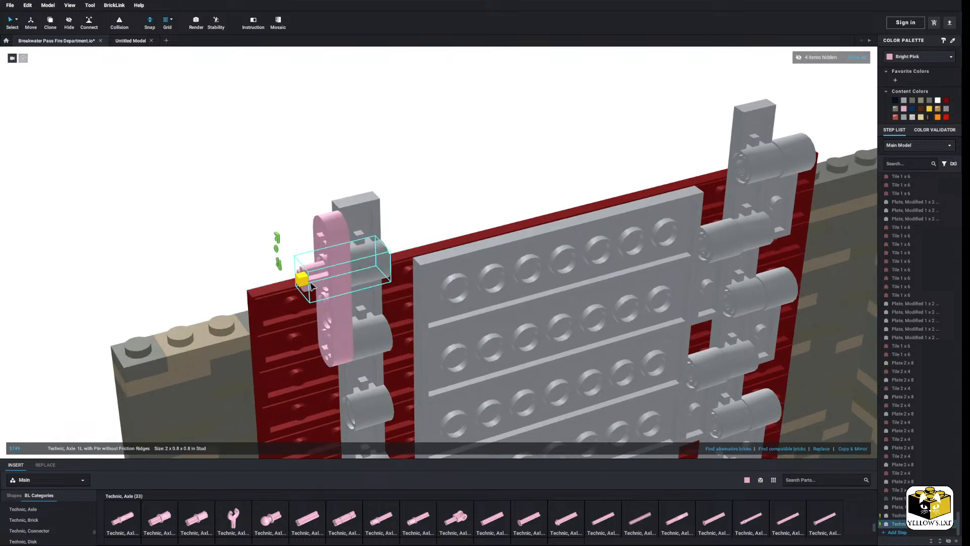
pyautogui.rightClick(309, 282)
pyautogui.click(319, 287)
pyautogui.click(228, 262)
pyautogui.rightClick(226, 261)
pyautogui.click(239, 285)
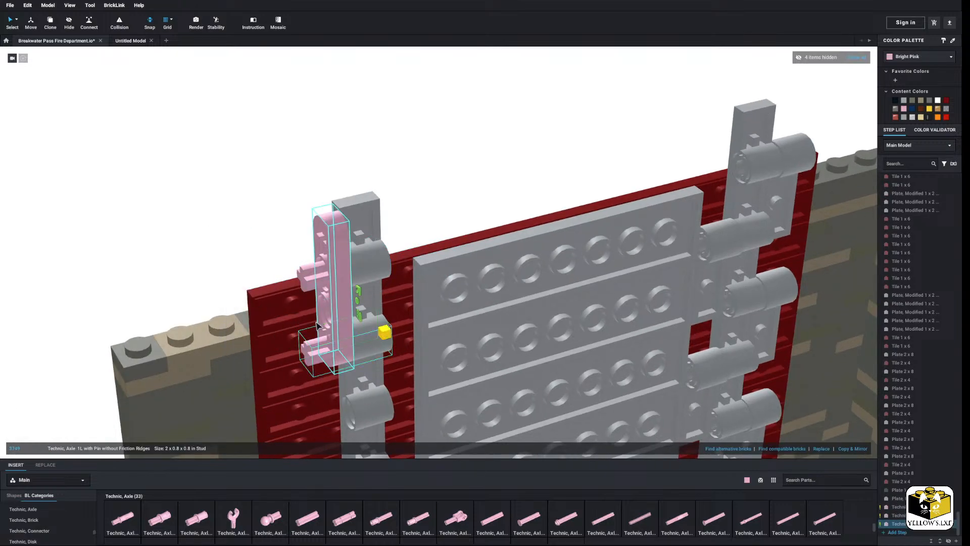
pyautogui.scroll(-3, 245, 277)
pyautogui.scroll(2, 248, 267)
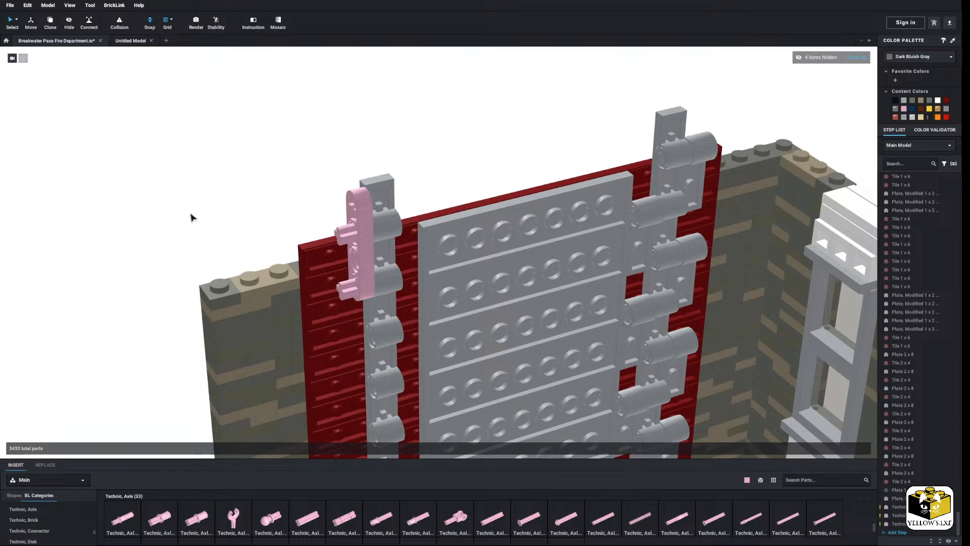
# Copy the thin 1 x 4 liftarm with its two axle pins and fit the copy into the left rear column's third and fourth pin holes
pyautogui.moveTo(191, 218); pyautogui.dragTo(196, 191, button='middle')
pyautogui.click(383, 202)
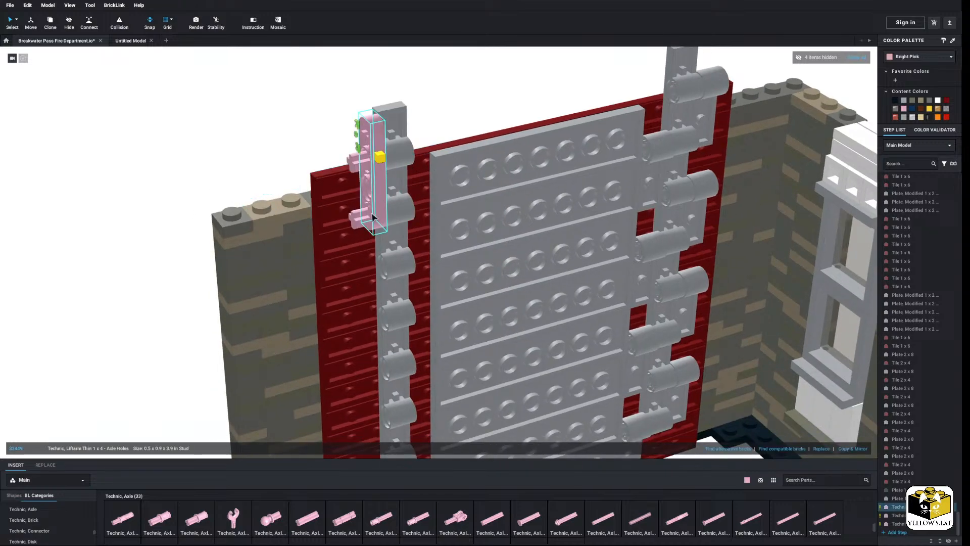
pyautogui.keyDown('ctrl'); pyautogui.click(360, 219); pyautogui.keyUp('ctrl')
pyautogui.keyDown('ctrl'); pyautogui.click(358, 162); pyautogui.keyUp('ctrl')
pyautogui.rightClick(359, 162)
pyautogui.click(370, 169)
pyautogui.click(282, 152)
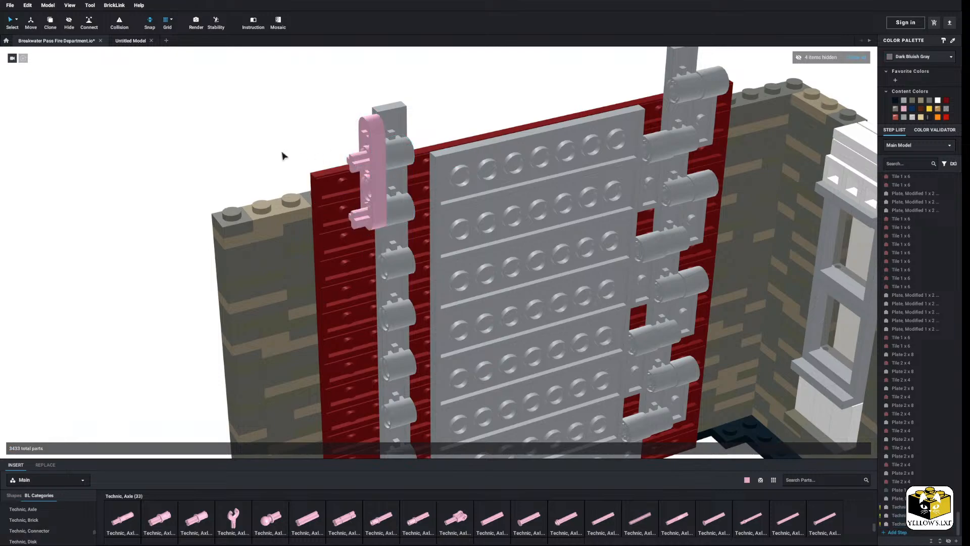
pyautogui.rightClick(283, 156)
pyautogui.click(298, 175)
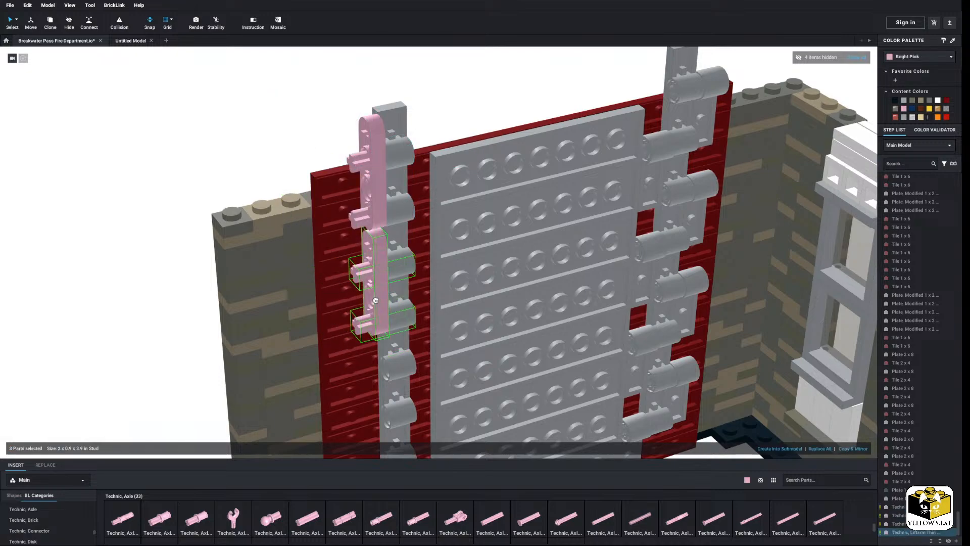
# Paste another liftarm and axle pin set into the left rear column's fifth and sixth pin holes
pyautogui.rightClick(271, 173)
pyautogui.click(284, 195)
pyautogui.moveTo(289, 217); pyautogui.dragTo(267, 157, button='middle')
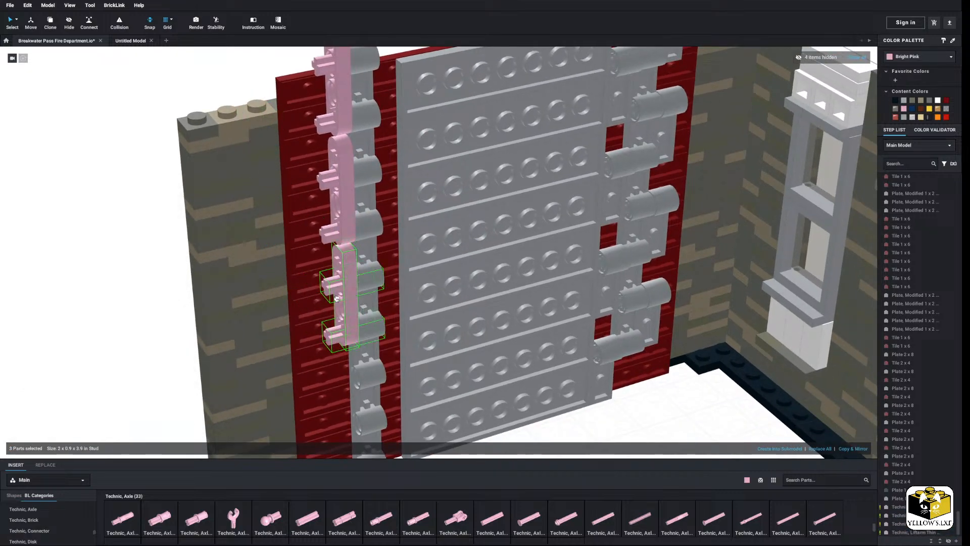
pyautogui.click(336, 298)
pyautogui.click(164, 246)
# Paste a further liftarm and axle pin set into the left rear column's seventh and eighth pin holes
pyautogui.rightClick(162, 243)
pyautogui.click(175, 264)
pyautogui.moveTo(175, 263); pyautogui.dragTo(165, 188, button='middle')
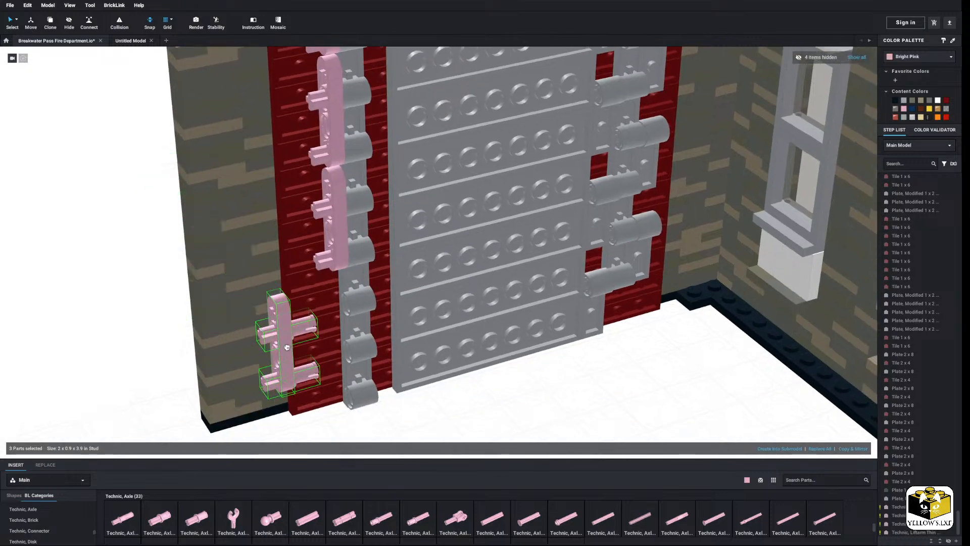
pyautogui.click(336, 313)
pyautogui.click(101, 305)
# Paste one more liftarm set beside the wall and move one of its axle pins into the left rear column's bottom pin hole
pyautogui.rightClick(111, 308)
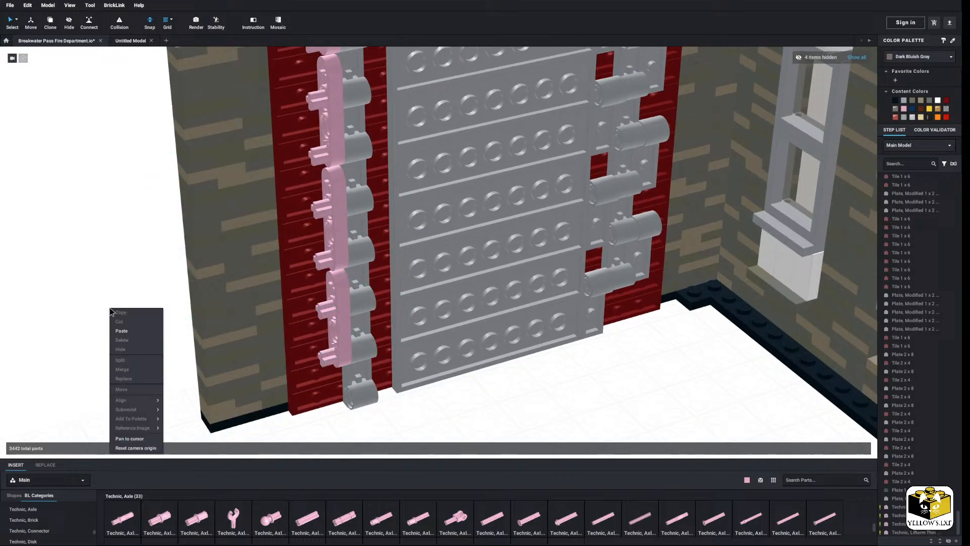
pyautogui.click(122, 330)
pyautogui.moveTo(65, 253); pyautogui.dragTo(71, 243, button='middle')
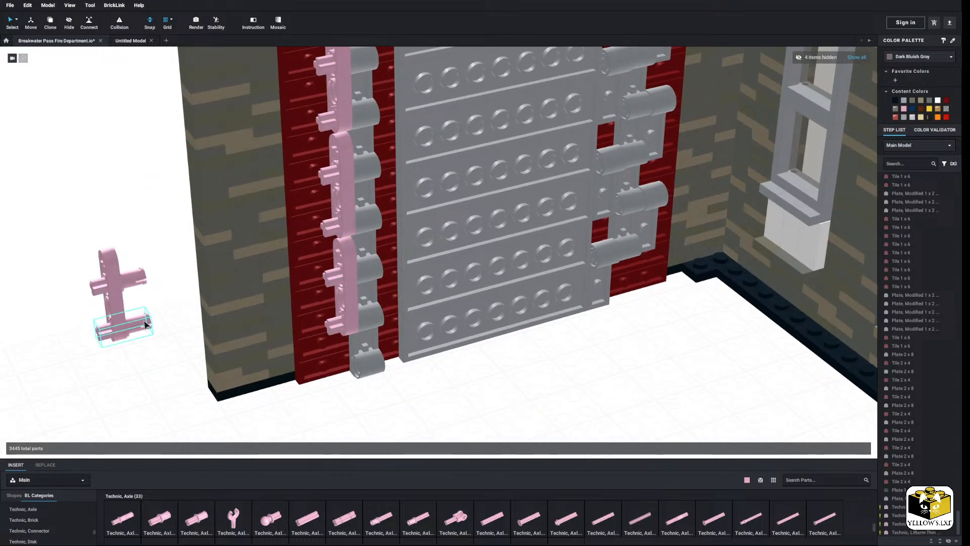
pyautogui.click(355, 370)
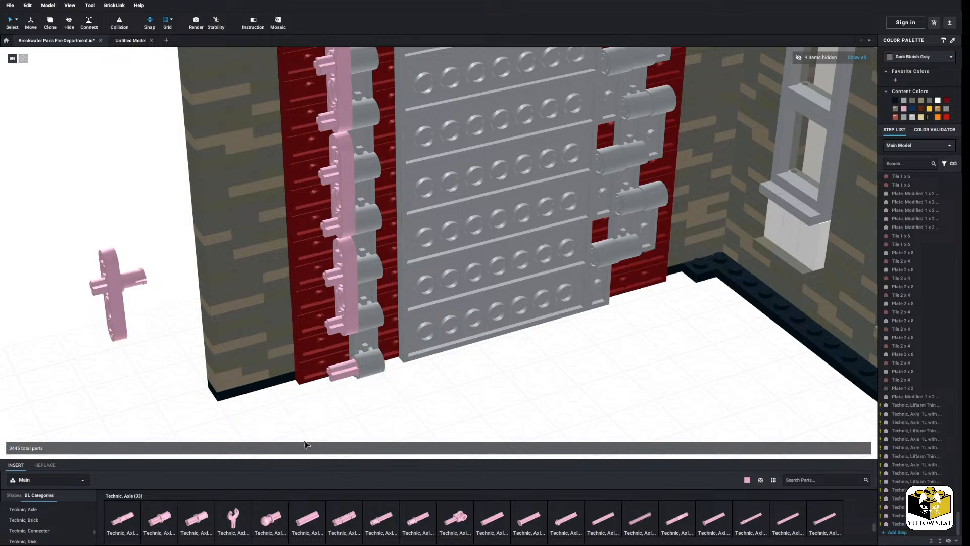
# Insert a Technic Bush 1/2 Smooth and seat it on the bottom axle pin of the left rear column
pyautogui.scroll(2, 91, 507)
pyautogui.click(85, 527)
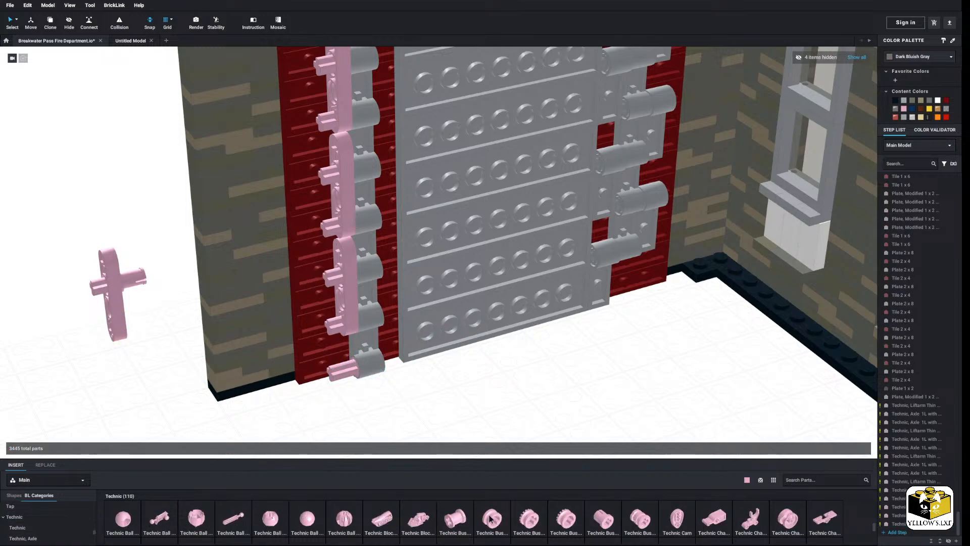
pyautogui.click(489, 518)
pyautogui.moveTo(324, 396); pyautogui.dragTo(342, 375, button='right')
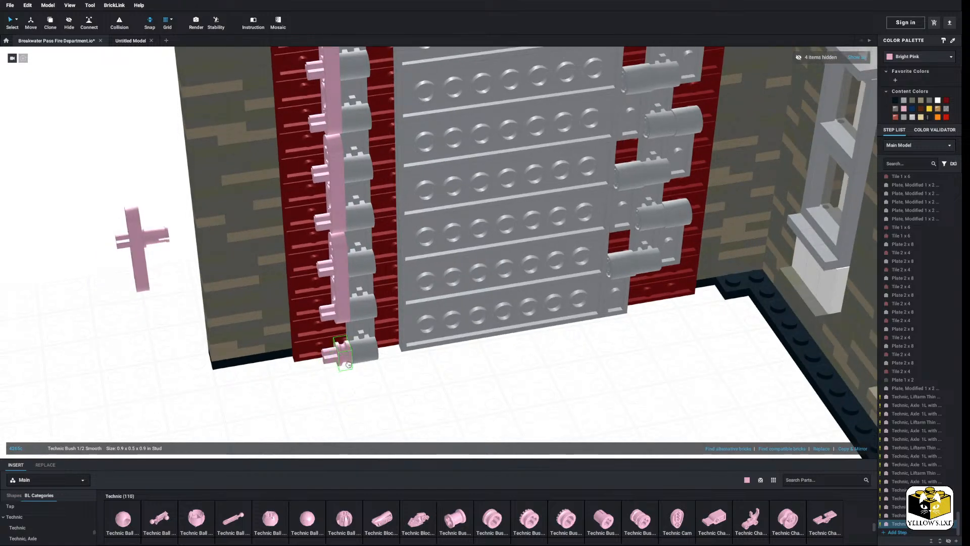
pyautogui.click(347, 364)
# Copy the loose thin 1 x 4 liftarm beside the wall and delete the spare axle pin attached to it
pyautogui.moveTo(137, 305); pyautogui.dragTo(218, 246, button='right')
pyautogui.rightClick(219, 245)
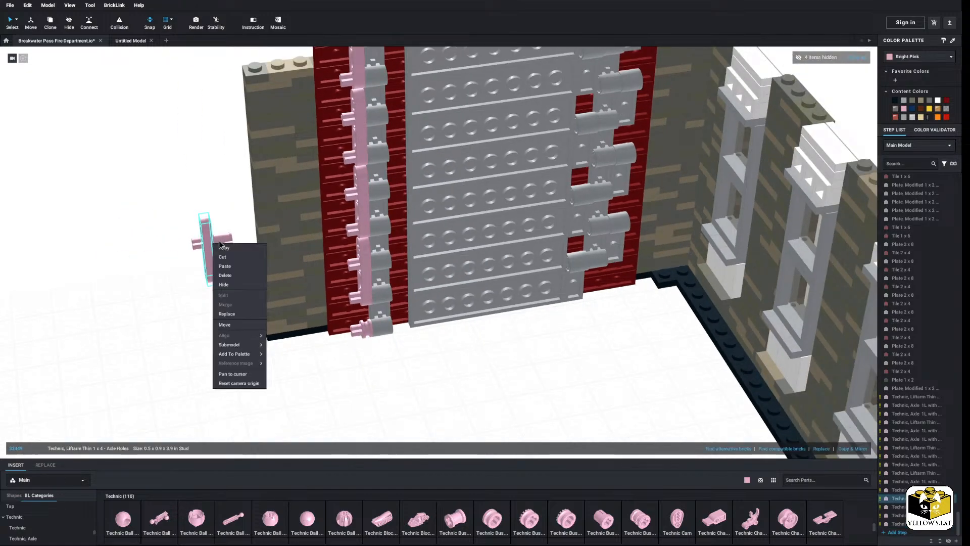
pyautogui.click(228, 228)
pyautogui.rightClick(229, 243)
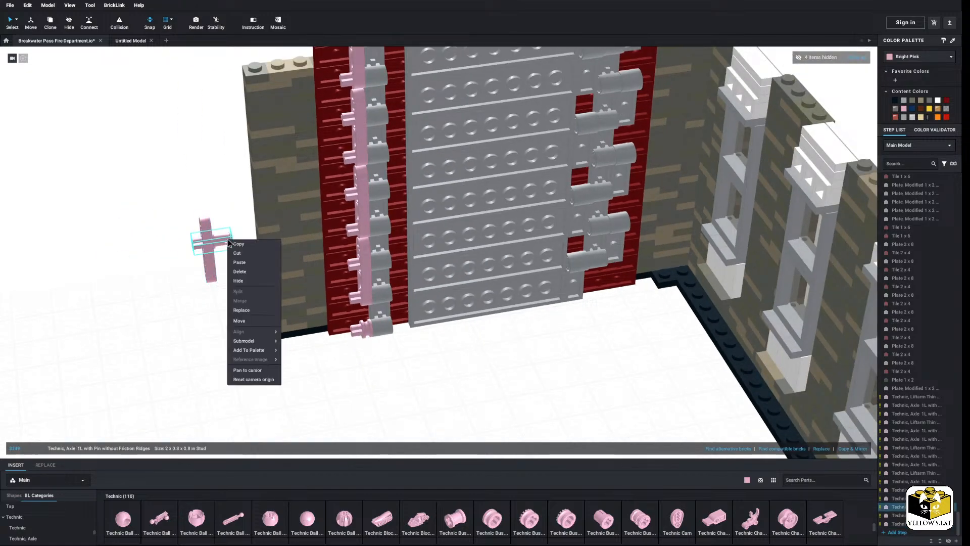
pyautogui.click(241, 272)
# Fit the loose liftarm over the bottom axle pin outside the bush, linking it to the axle pin above
pyautogui.moveTo(212, 263); pyautogui.dragTo(179, 309)
pyautogui.moveTo(179, 309); pyautogui.dragTo(190, 307, button='right')
pyautogui.scroll(3, 189, 307)
pyautogui.moveTo(190, 307); pyautogui.dragTo(333, 379)
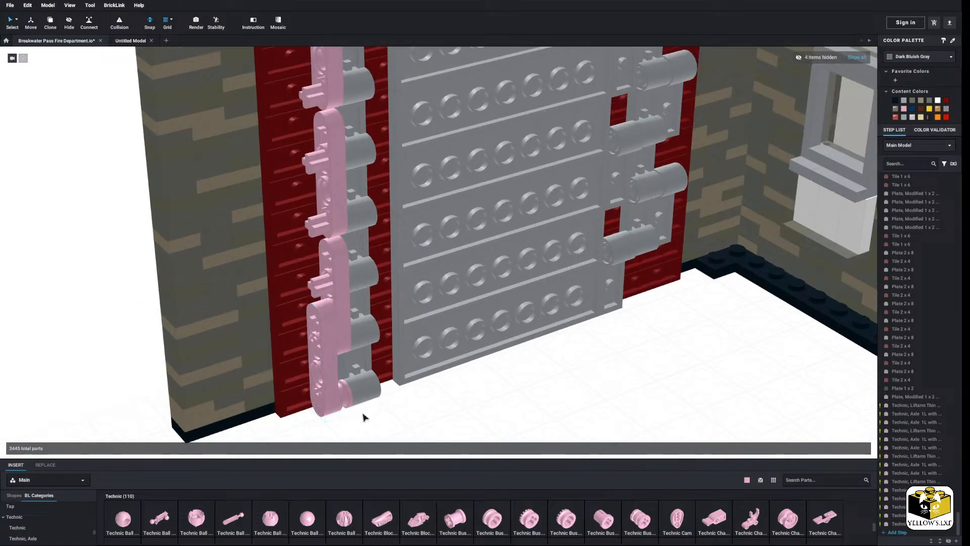
pyautogui.scroll(-3, 341, 385)
# Paste a copy of the thin 1 x 4 liftarm directly above the bottom one in the left column's outer layer
pyautogui.click(178, 302)
pyautogui.rightClick(177, 302)
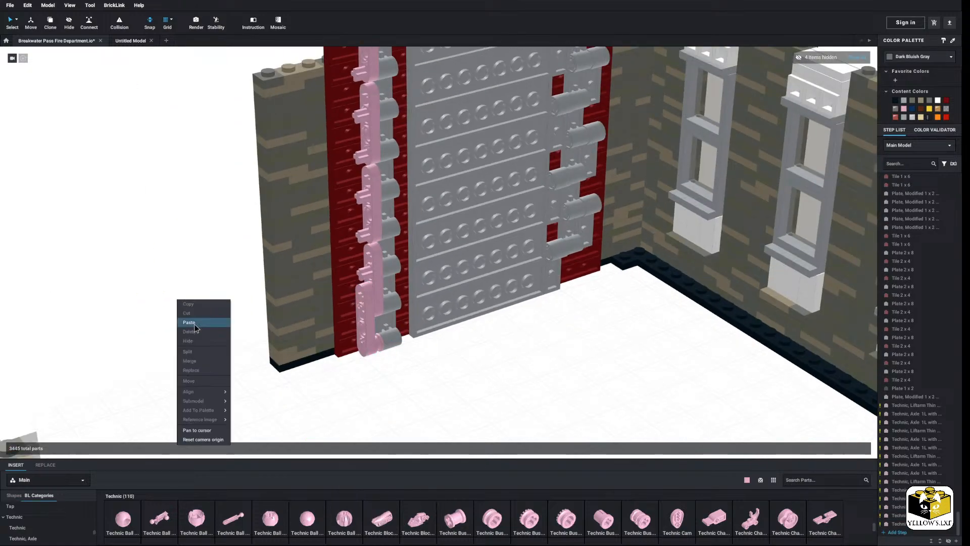
pyautogui.click(191, 322)
pyautogui.click(362, 245)
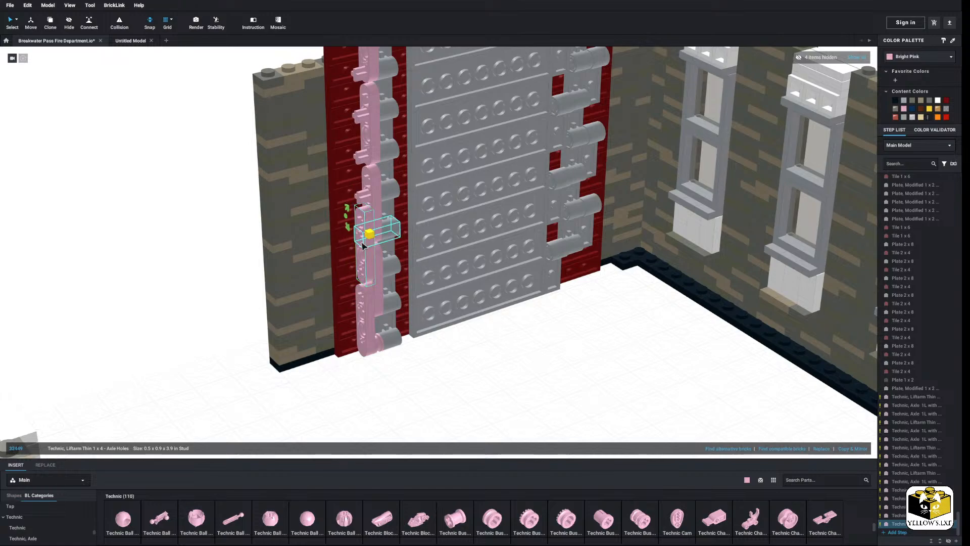
pyautogui.scroll(3, 366, 243)
pyautogui.moveTo(335, 271); pyautogui.dragTo(333, 270)
# Add two more thin 1 x 4 liftarms to complete the outer layer up the left rear column
pyautogui.moveTo(153, 264)
pyautogui.mouseDown(button='right')
pyautogui.moveTo(131, 245)
pyautogui.moveTo(148, 276)
pyautogui.mouseUp(button='right')
pyautogui.click(172, 298)
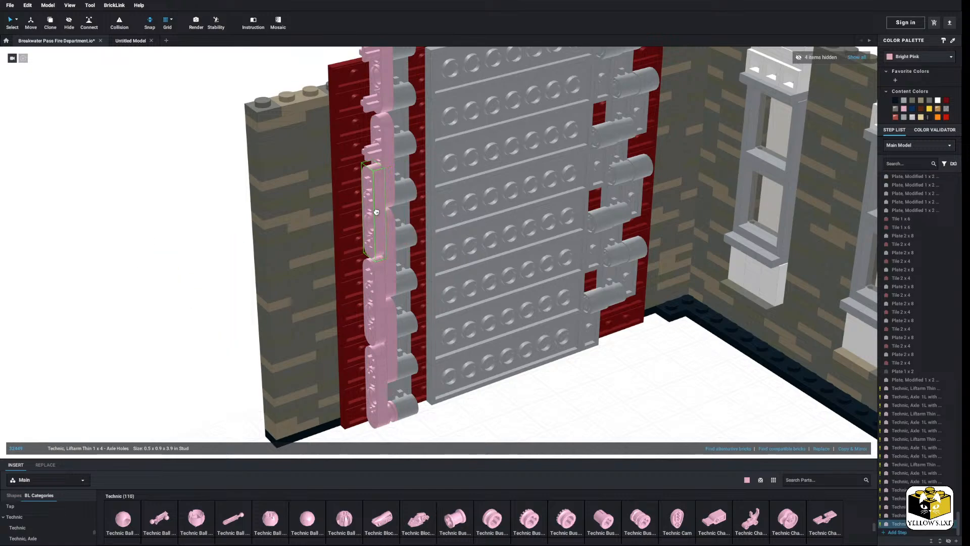
pyautogui.click(373, 211)
pyautogui.rightClick(162, 236)
pyautogui.click(178, 256)
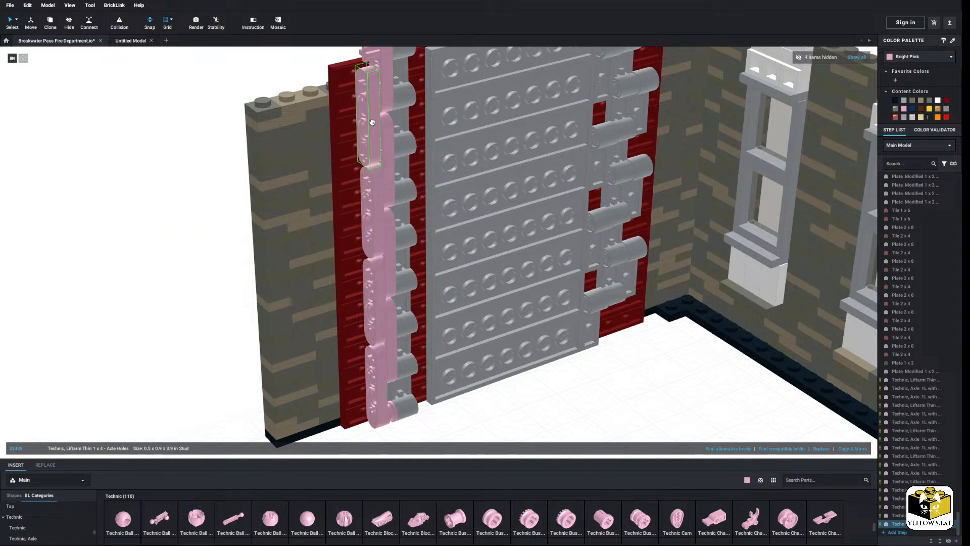
pyautogui.click(357, 126)
pyautogui.click(373, 145)
pyautogui.click(164, 199)
# Insert a Technic Bush 1/2 Smooth and place it on the exposed top axle end of the left rear column
pyautogui.moveTo(174, 210); pyautogui.dragTo(176, 237, button='middle')
pyautogui.moveTo(177, 237); pyautogui.dragTo(173, 235, button='right')
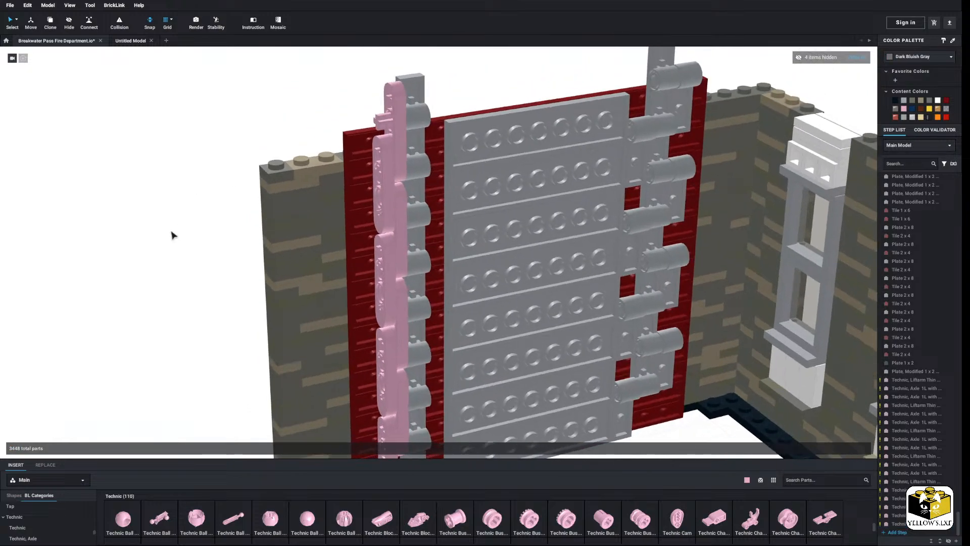
pyautogui.click(490, 519)
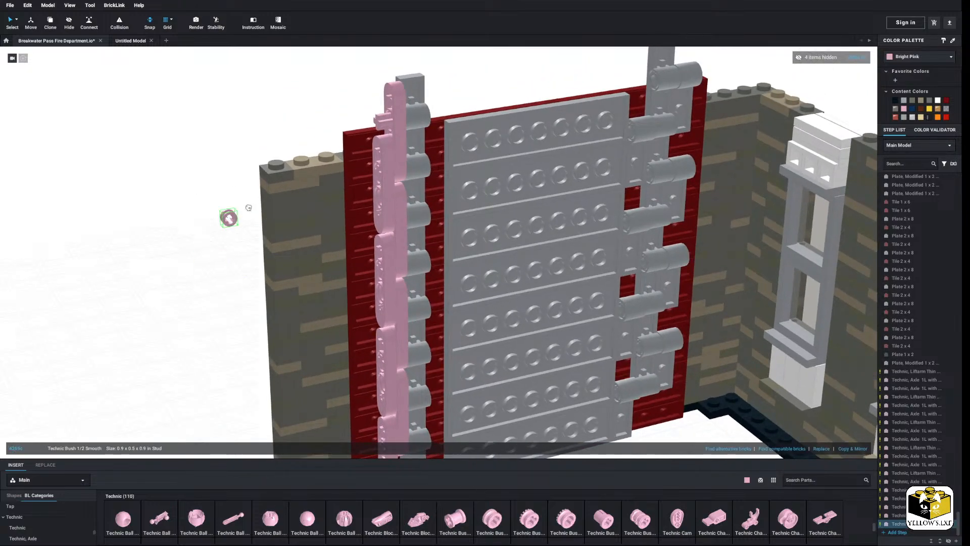
pyautogui.click(383, 122)
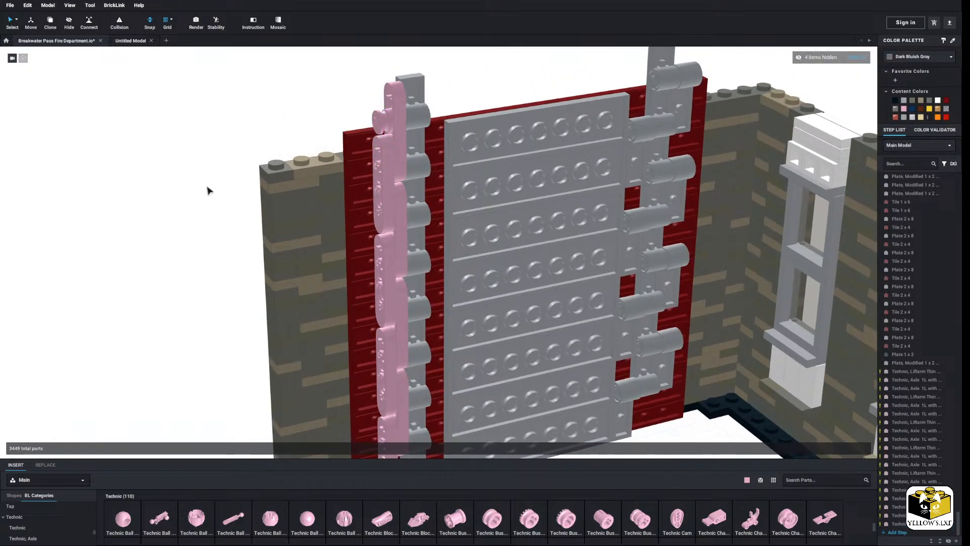
# Examine the left rear column's pin-hole plates and the top door section to check where the hinges pivot
pyautogui.scroll(-5, 208, 199)
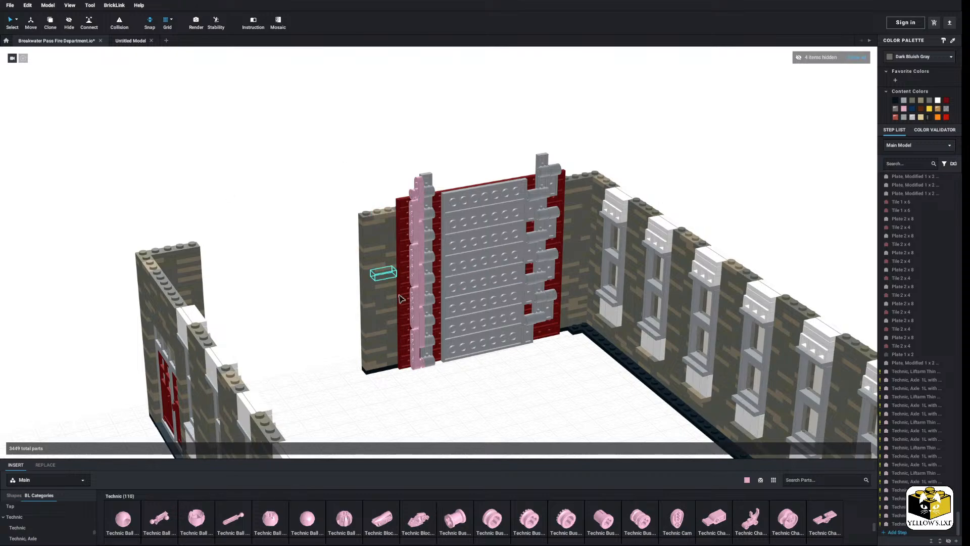
pyautogui.scroll(5, 228, 289)
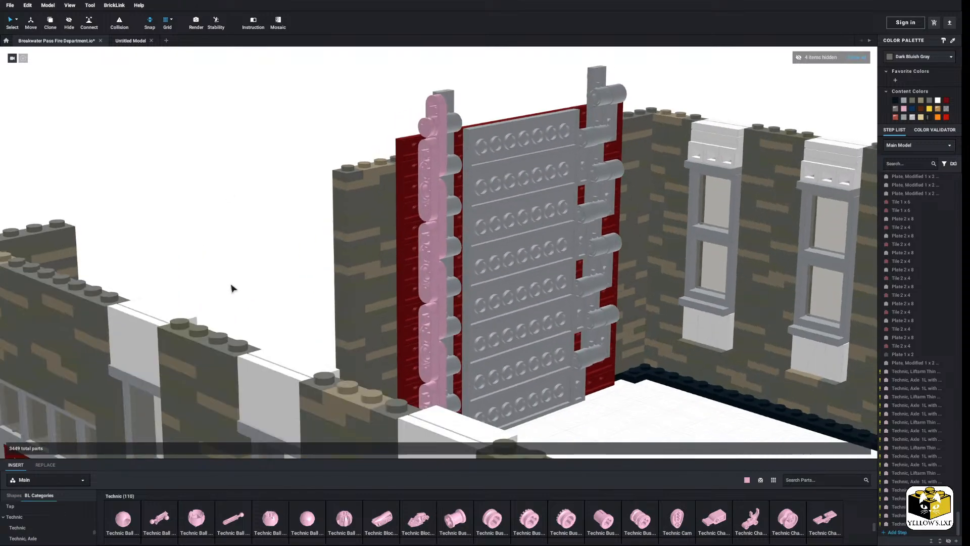
pyautogui.scroll(5, 218, 289)
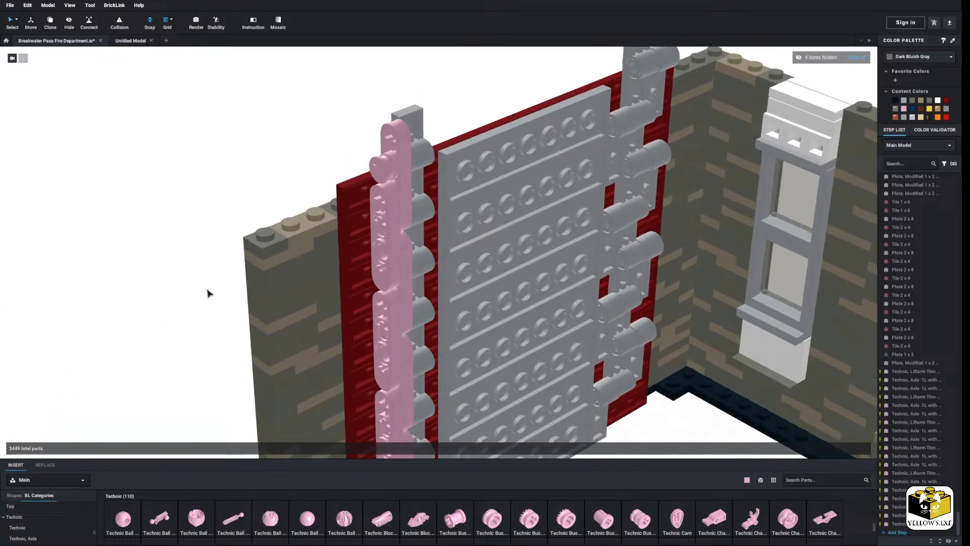
pyautogui.click(412, 266)
pyautogui.moveTo(412, 266); pyautogui.dragTo(419, 265, button='right')
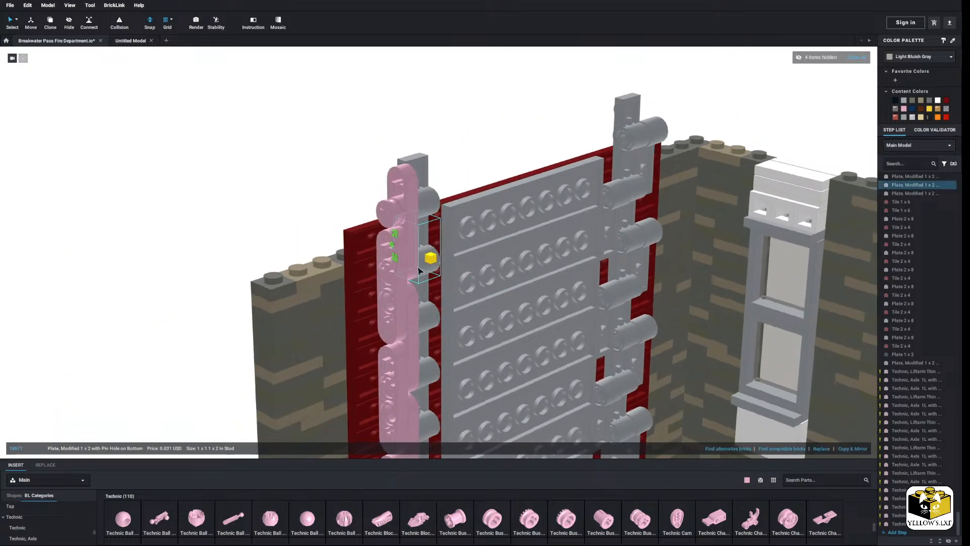
pyautogui.click(397, 257)
pyautogui.moveTo(397, 260); pyautogui.dragTo(398, 260)
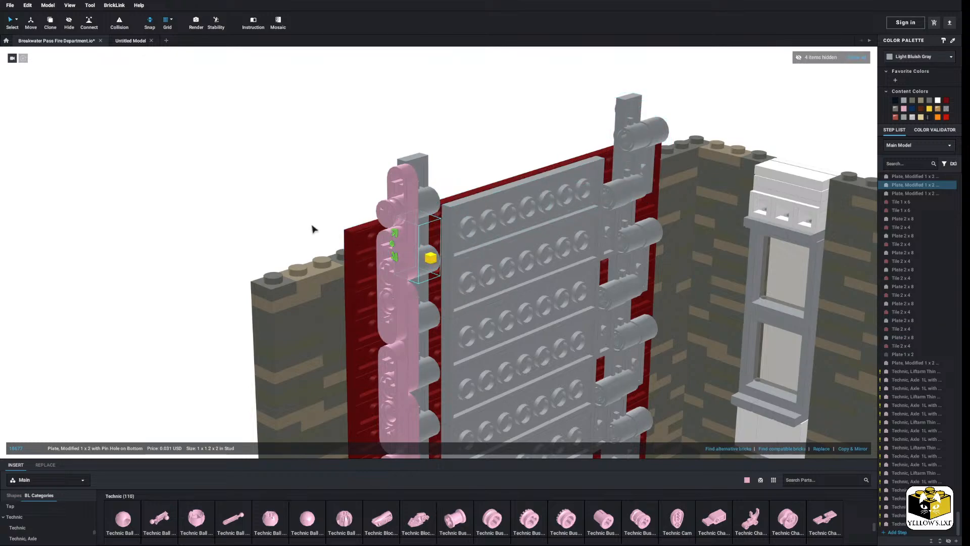
pyautogui.press('Escape')
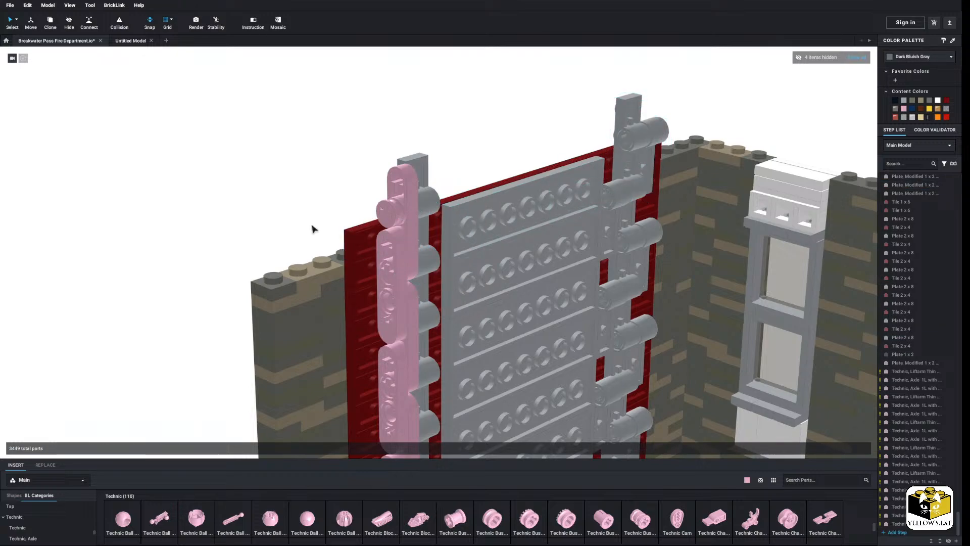
pyautogui.moveTo(311, 227); pyautogui.dragTo(307, 220, button='middle')
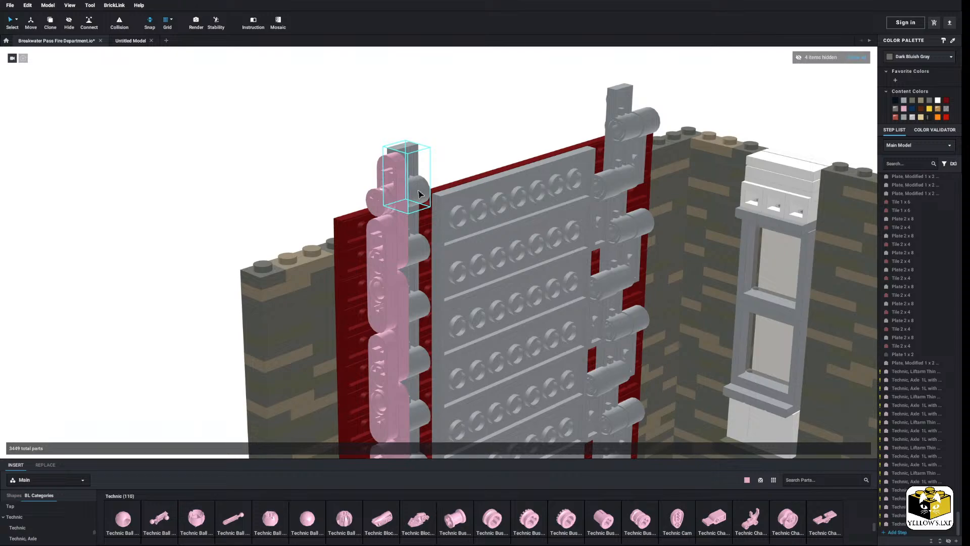
pyautogui.click(417, 235)
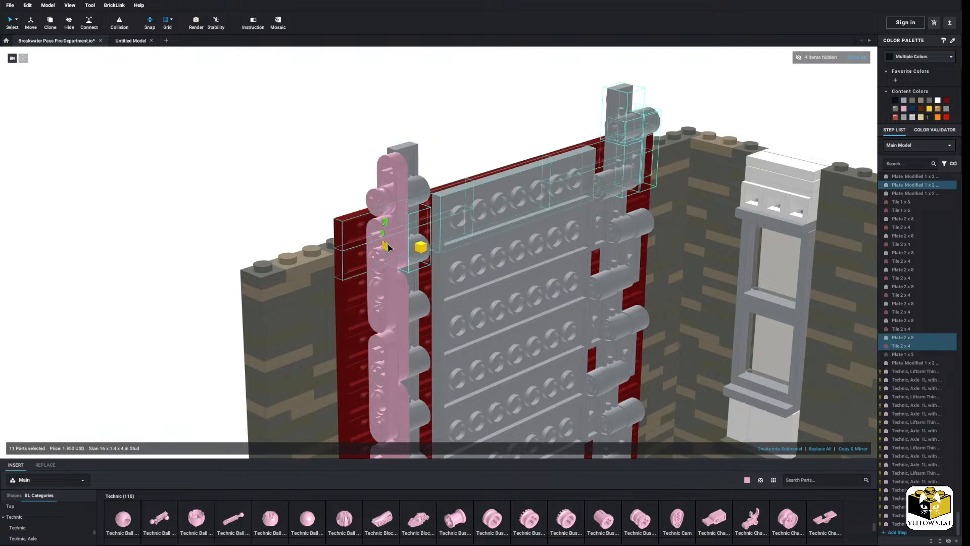
pyautogui.click(401, 271)
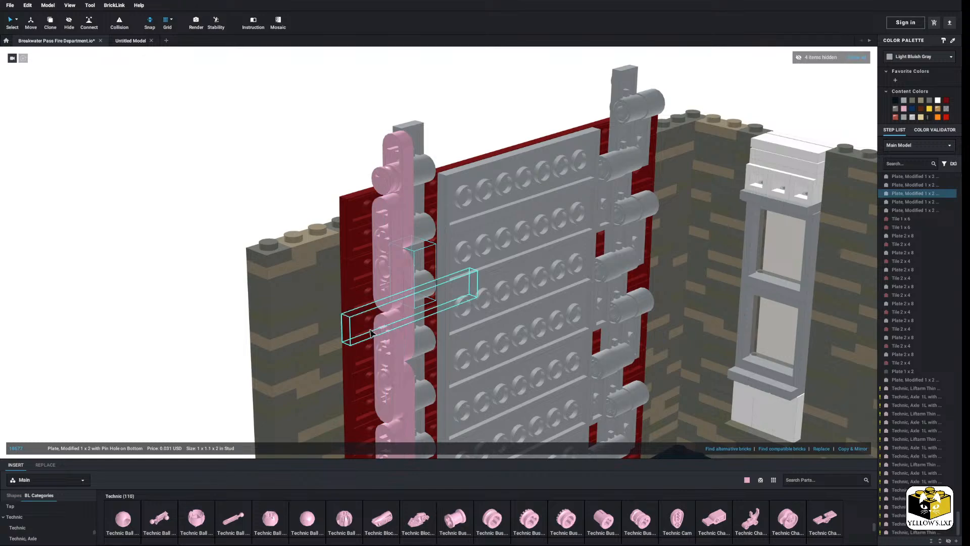
pyautogui.click(282, 210)
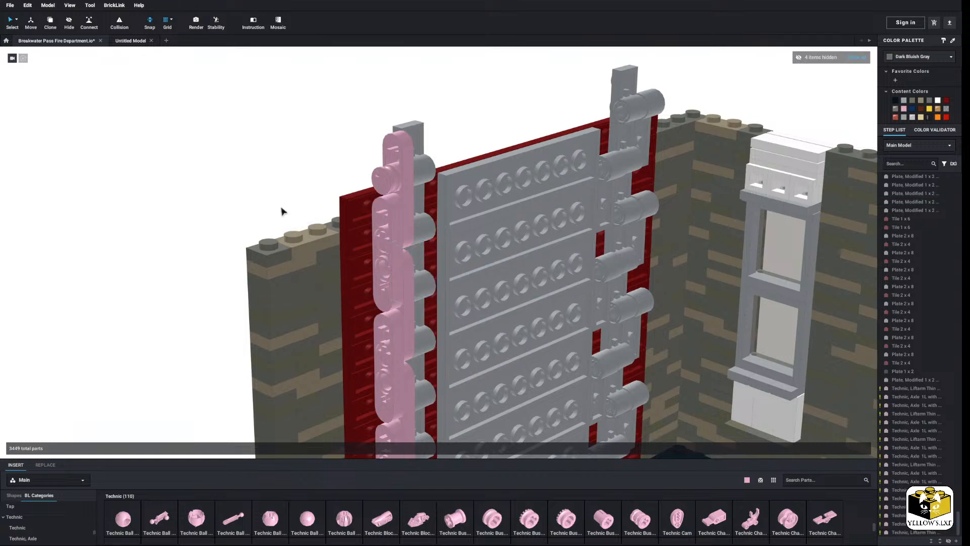
# Select the entire left rear hinge column with its liftarms, axle pins and bushes, and turn it so the liftarms face the door's centre
pyautogui.moveTo(281, 208); pyautogui.dragTo(267, 234, button='right')
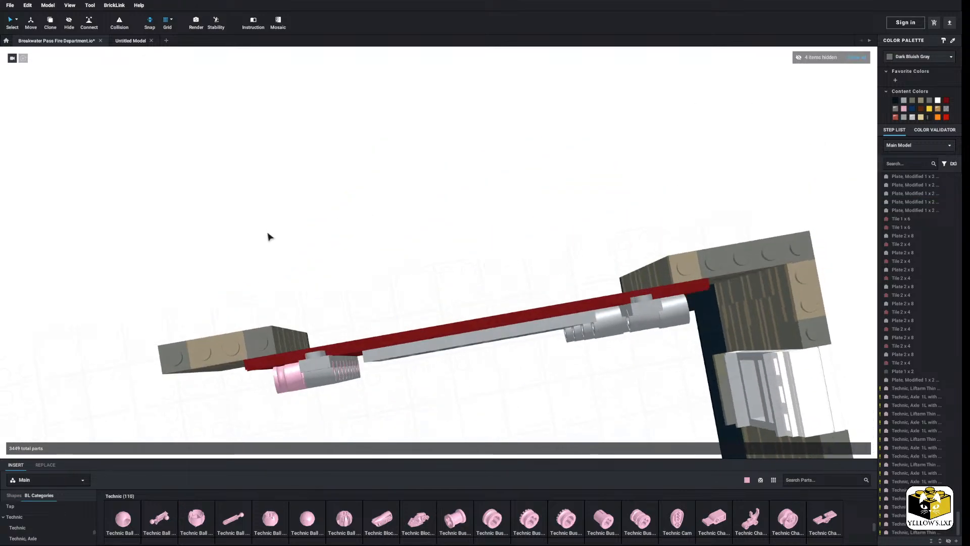
pyautogui.moveTo(267, 234); pyautogui.dragTo(332, 194, button='middle')
pyautogui.moveTo(332, 194); pyautogui.dragTo(322, 197, button='right')
pyautogui.moveTo(417, 317); pyautogui.dragTo(424, 263)
pyautogui.moveTo(428, 338); pyautogui.dragTo(424, 262, button='right')
pyautogui.moveTo(424, 262); pyautogui.dragTo(506, 199)
pyautogui.moveTo(425, 263); pyautogui.dragTo(444, 237, button='right')
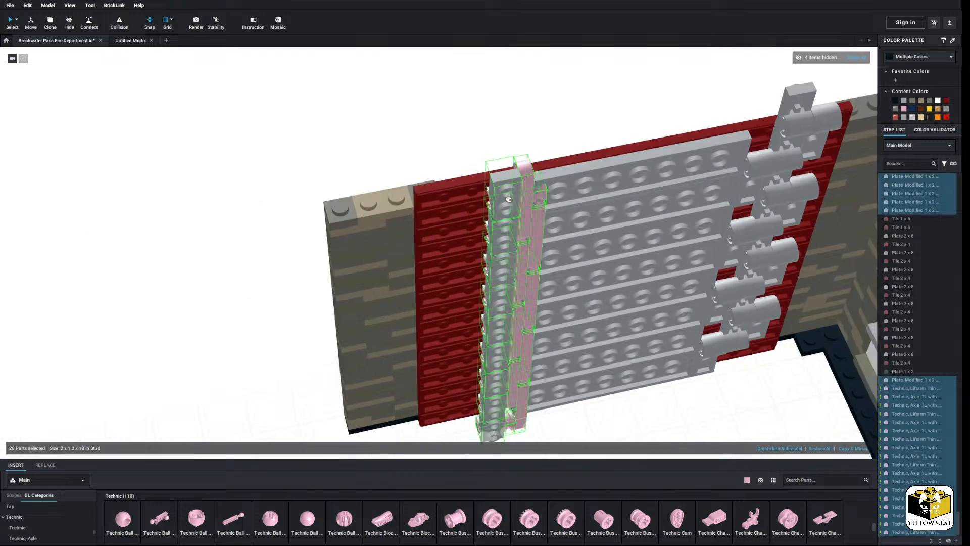
# Reattach the turned hinge column to the back of the door, beside the left edge of the grey plates
pyautogui.moveTo(507, 199); pyautogui.dragTo(489, 325)
pyautogui.moveTo(480, 212); pyautogui.dragTo(482, 192, button='right')
pyautogui.moveTo(488, 325); pyautogui.dragTo(474, 302)
pyautogui.moveTo(474, 353); pyautogui.dragTo(474, 301, button='right')
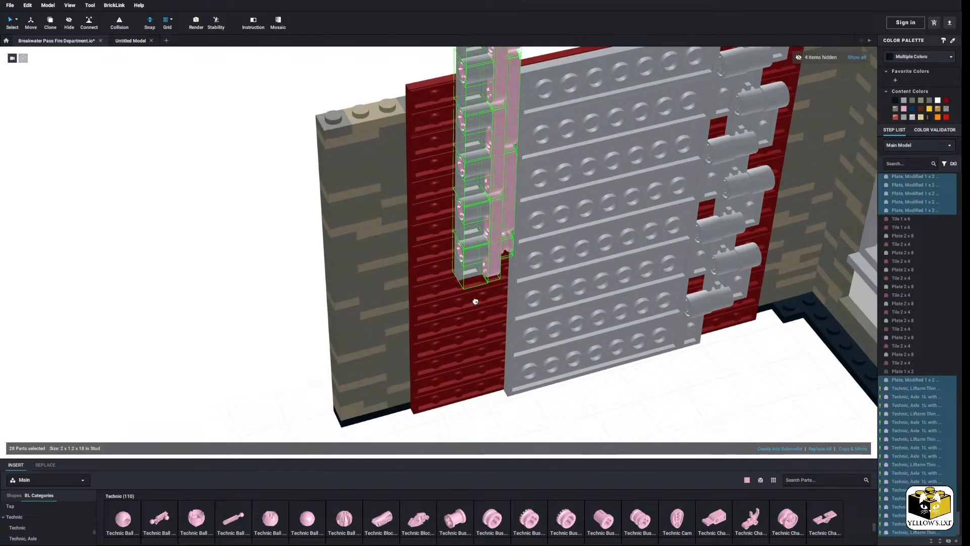
pyautogui.moveTo(474, 301); pyautogui.dragTo(448, 387)
pyautogui.click(249, 293)
# Look through the general Technic and Plate, Round parts for a piece that suits the liftarms on the left hinge column
pyautogui.moveTo(249, 292); pyautogui.dragTo(262, 318, button='right')
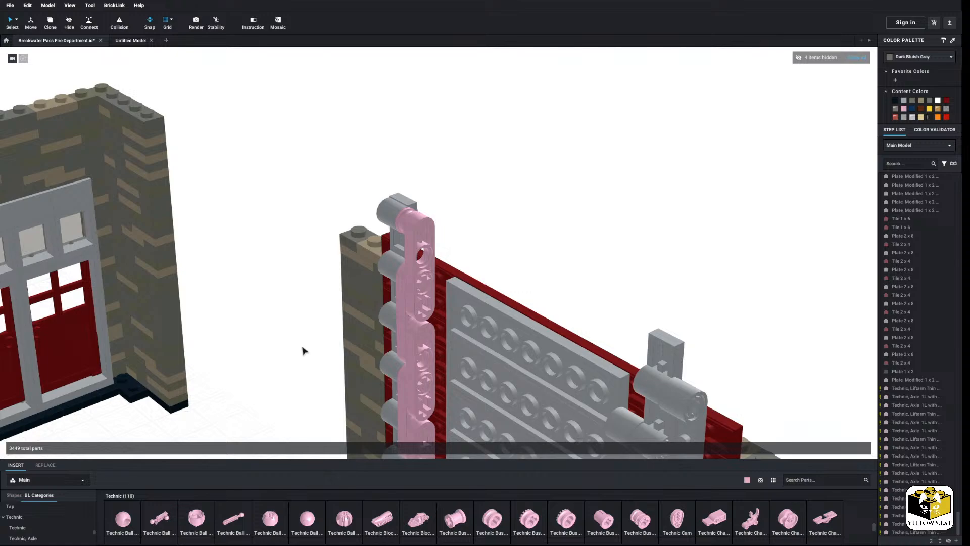
pyautogui.scroll(-5, 338, 510)
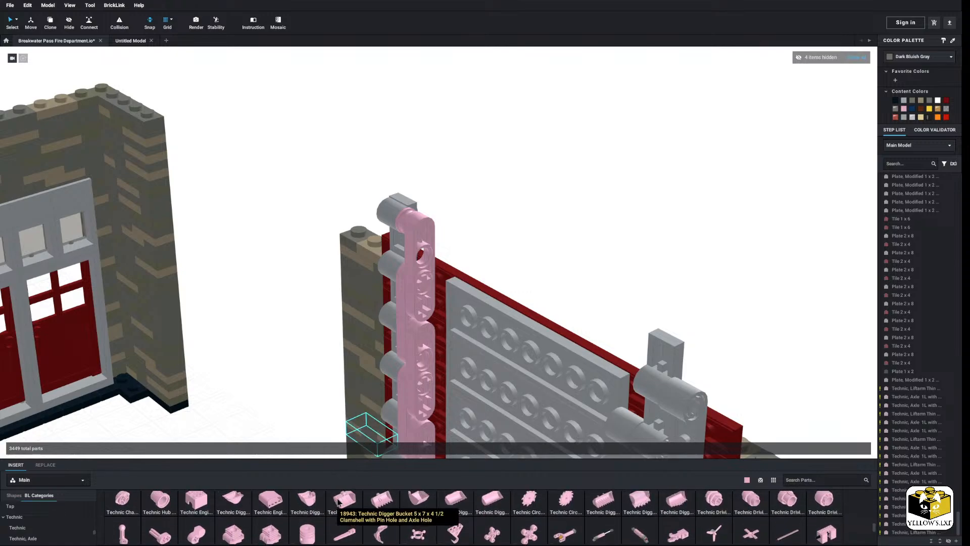
pyautogui.scroll(1, 338, 500)
pyautogui.scroll(4, 44, 523)
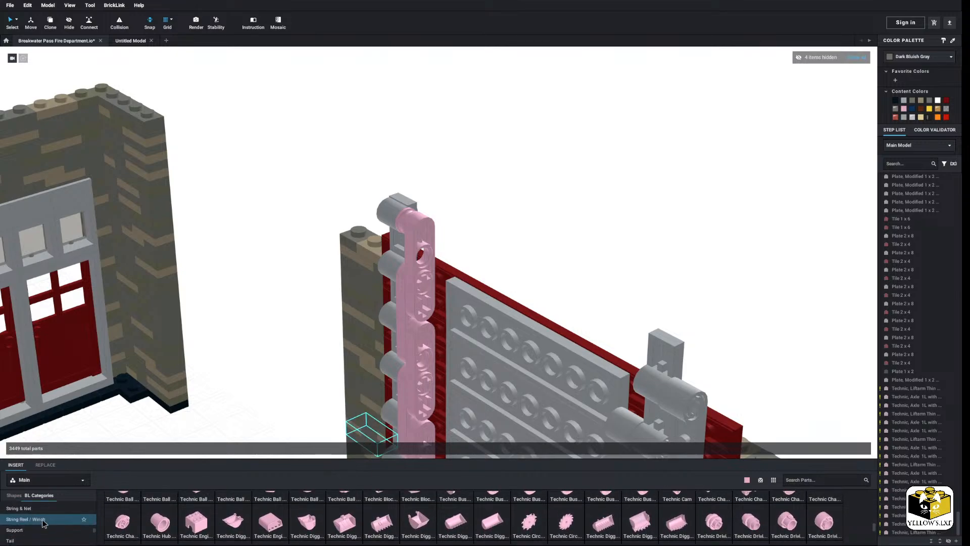
pyautogui.scroll(10, 43, 526)
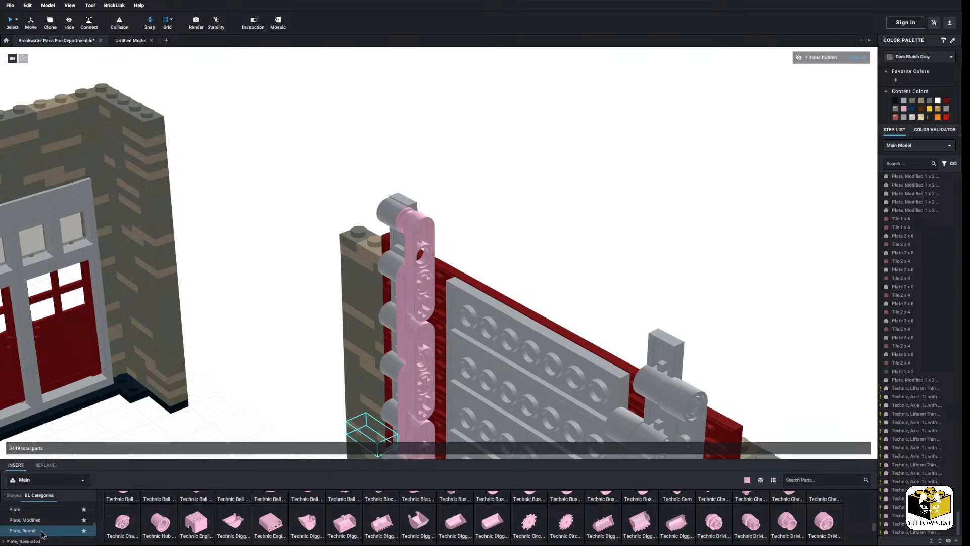
pyautogui.click(42, 532)
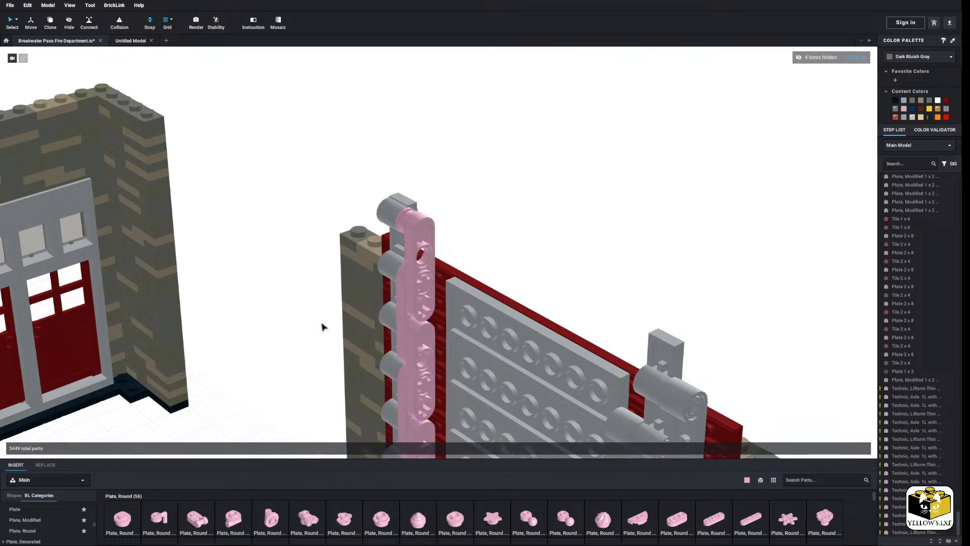
pyautogui.click(422, 307)
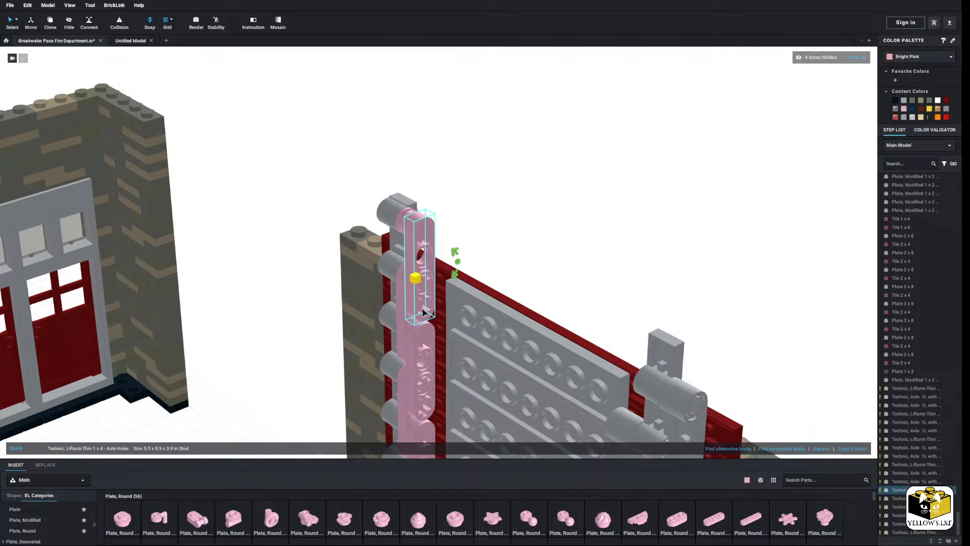
pyautogui.click(297, 327)
# Examine the Technic, Liftarm parts for a piece that could connect to the left hinge column
pyautogui.scroll(-10, 39, 522)
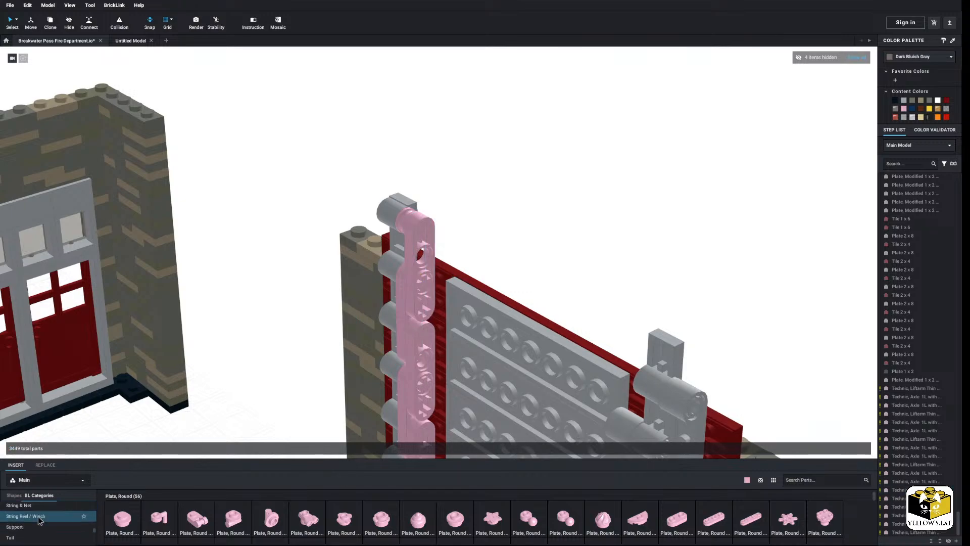
pyautogui.scroll(-5, 39, 520)
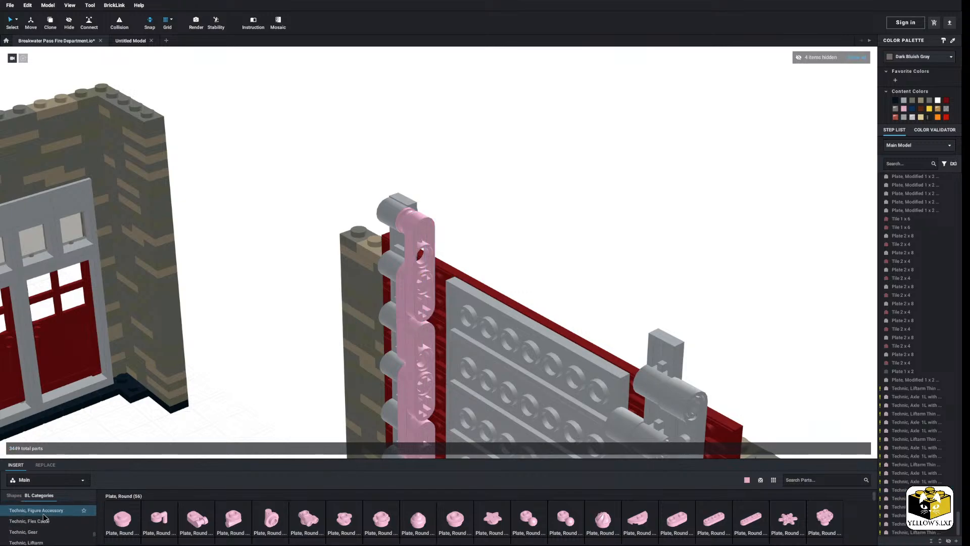
pyautogui.scroll(-3, 46, 515)
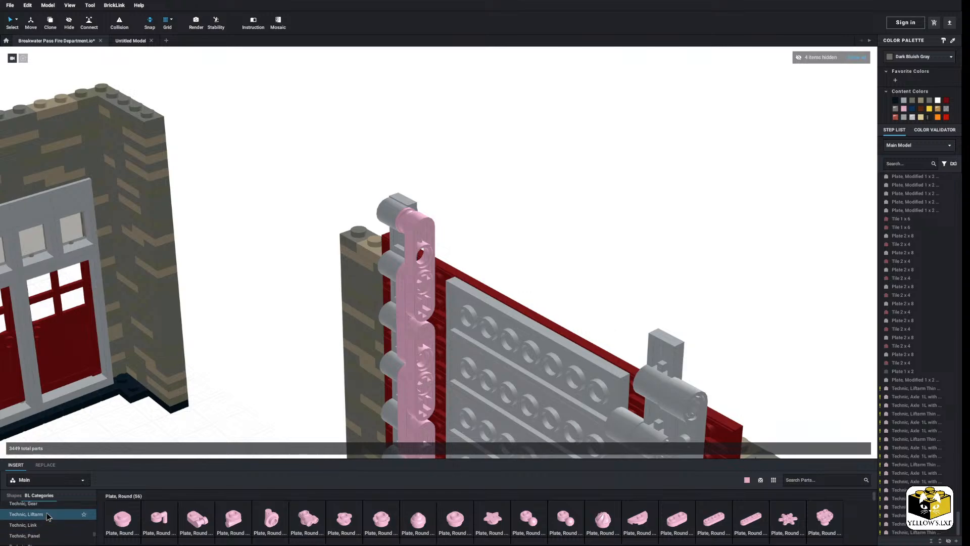
pyautogui.scroll(1, 47, 515)
pyautogui.click(46, 515)
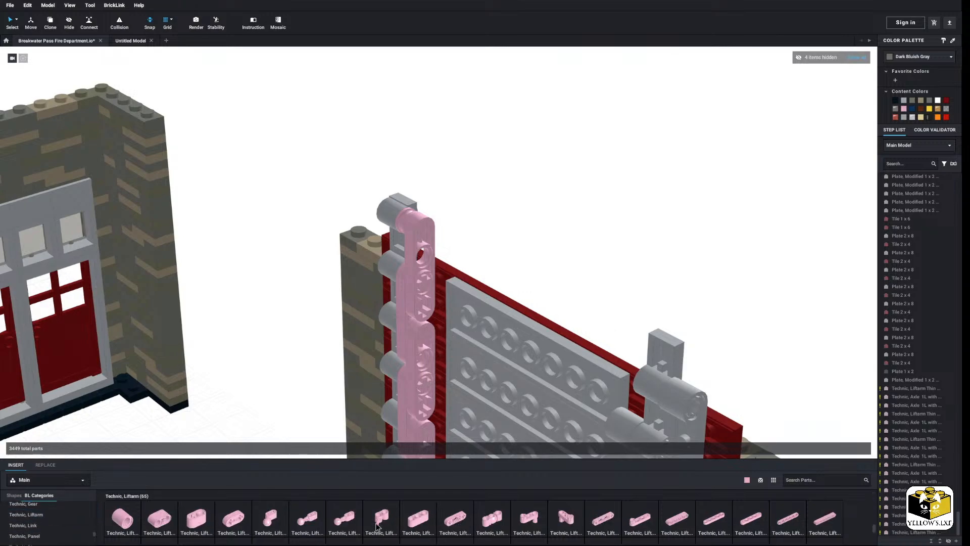
pyautogui.scroll(-2, 381, 515)
pyautogui.scroll(-2, 382, 514)
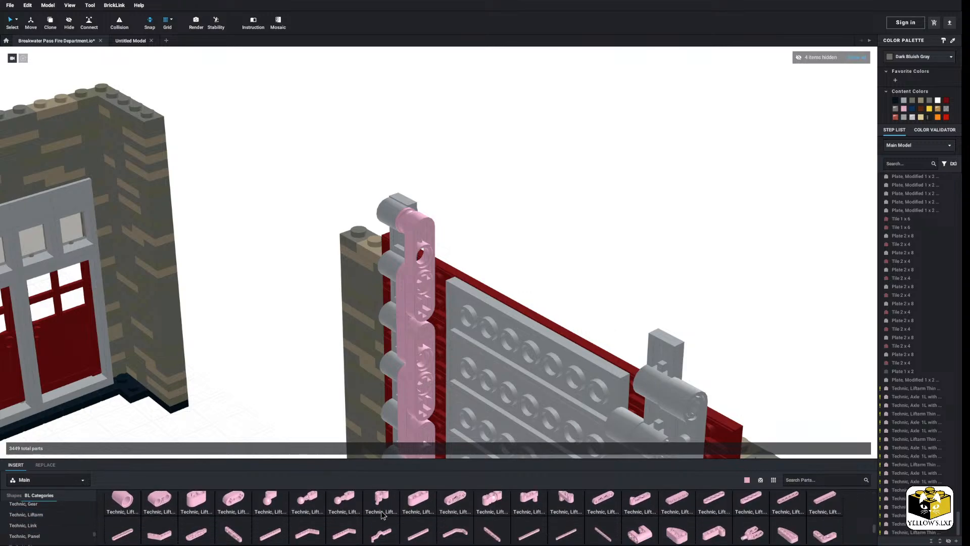
pyautogui.scroll(-3, 382, 514)
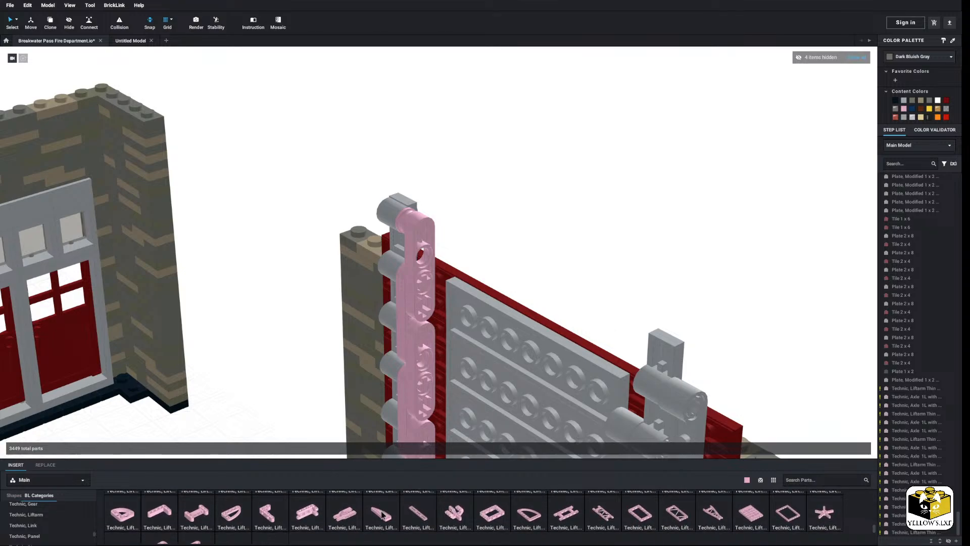
pyautogui.scroll(-2, 381, 514)
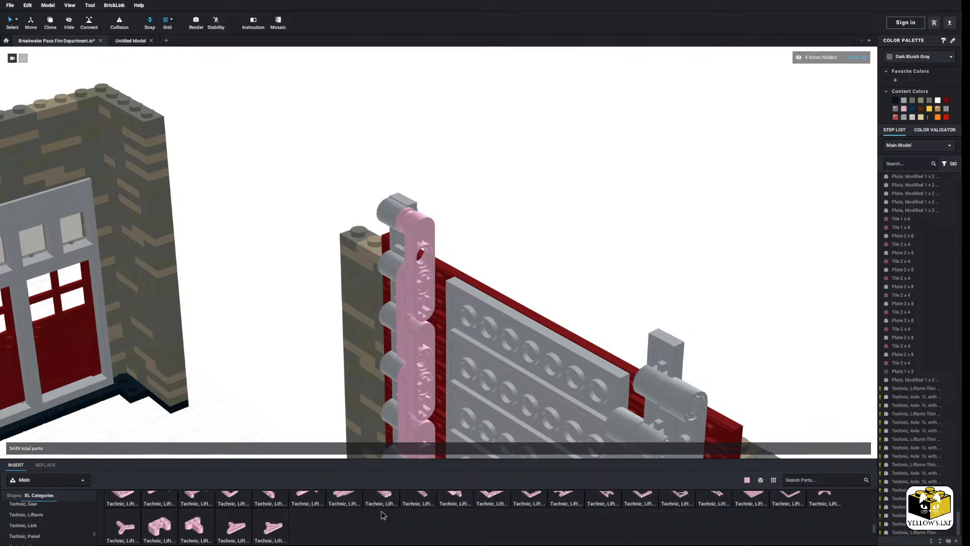
pyautogui.scroll(2, 383, 514)
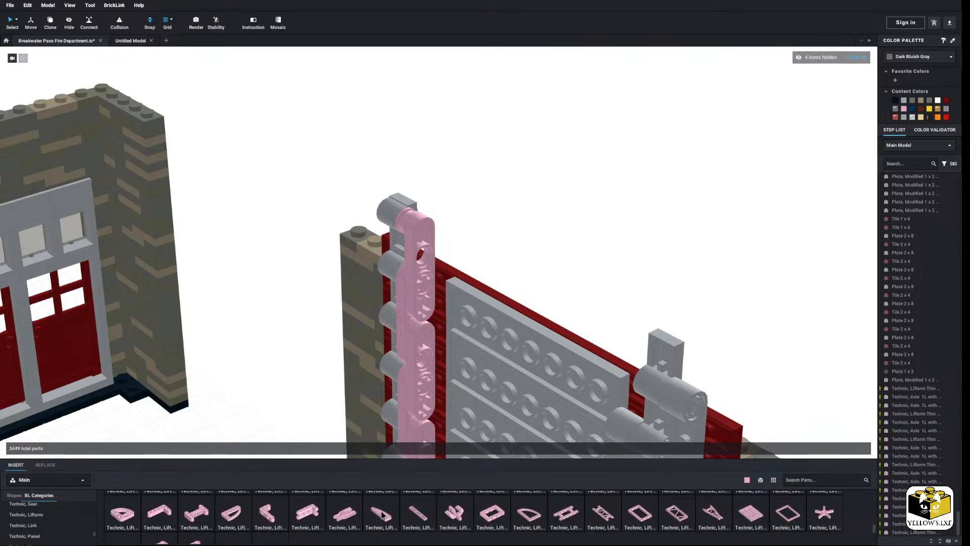
pyautogui.scroll(1, 383, 515)
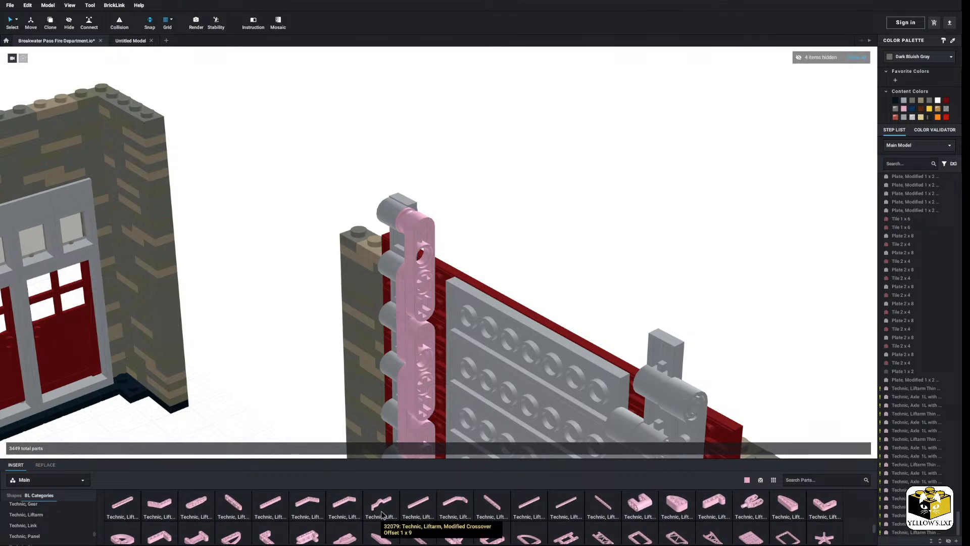
pyautogui.scroll(1, 382, 515)
pyautogui.scroll(1, 381, 514)
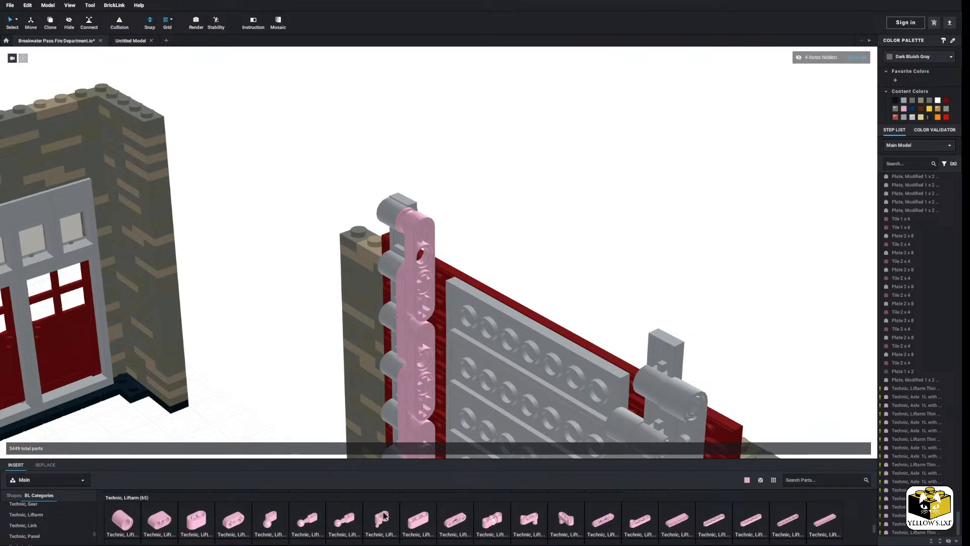
pyautogui.scroll(-5, 383, 515)
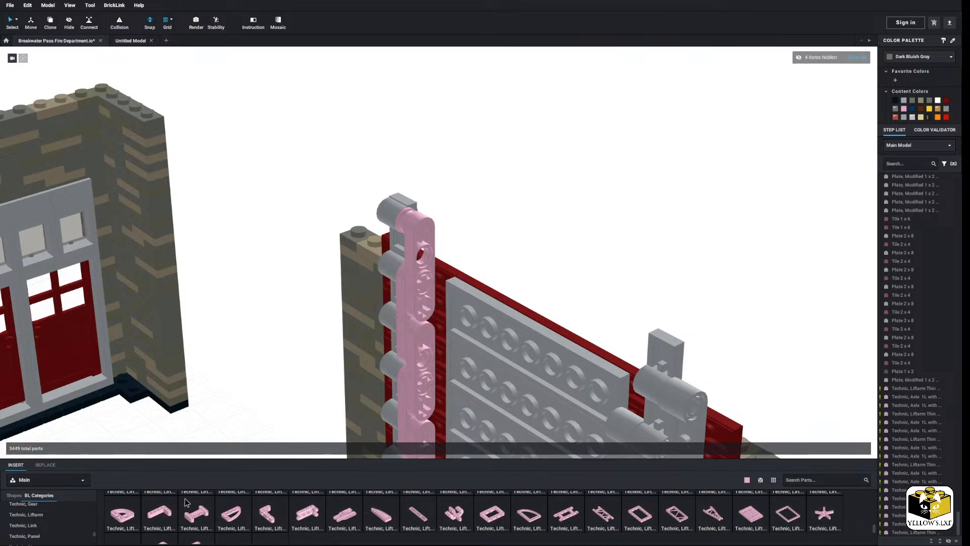
# Try out a Technic Turntable (32273 / 32274), turned upright in the free space beside the left hinge column, and delete it
pyautogui.scroll(5, 59, 515)
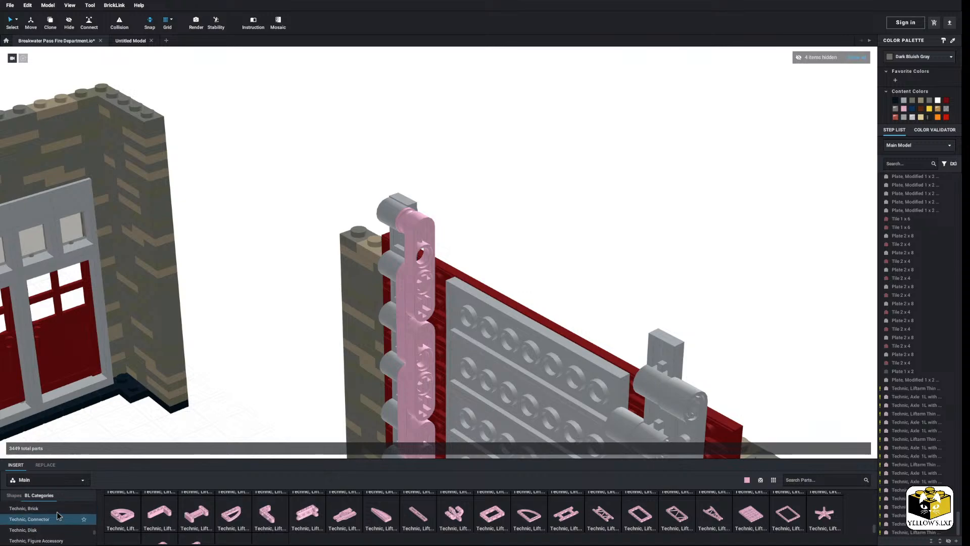
pyautogui.scroll(2, 58, 515)
pyautogui.click(49, 539)
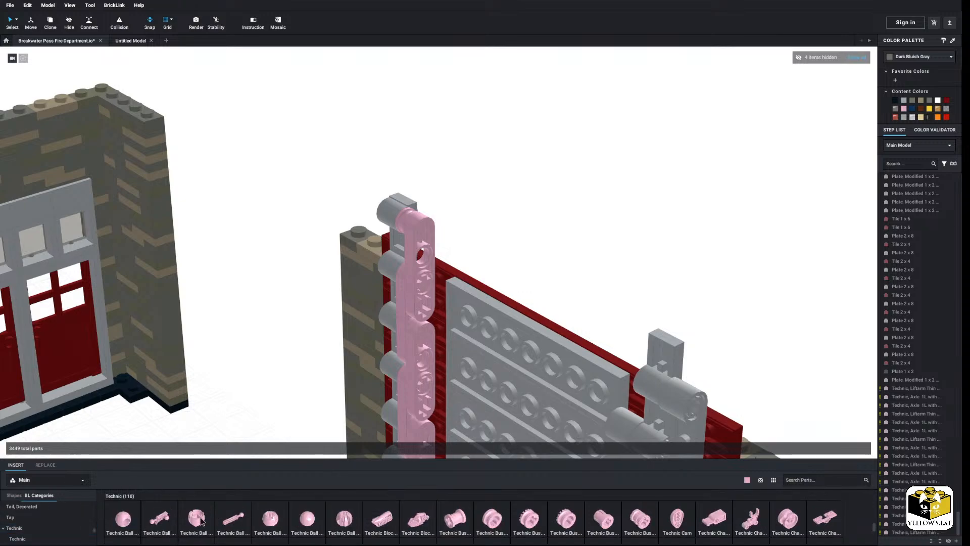
pyautogui.scroll(-5, 204, 521)
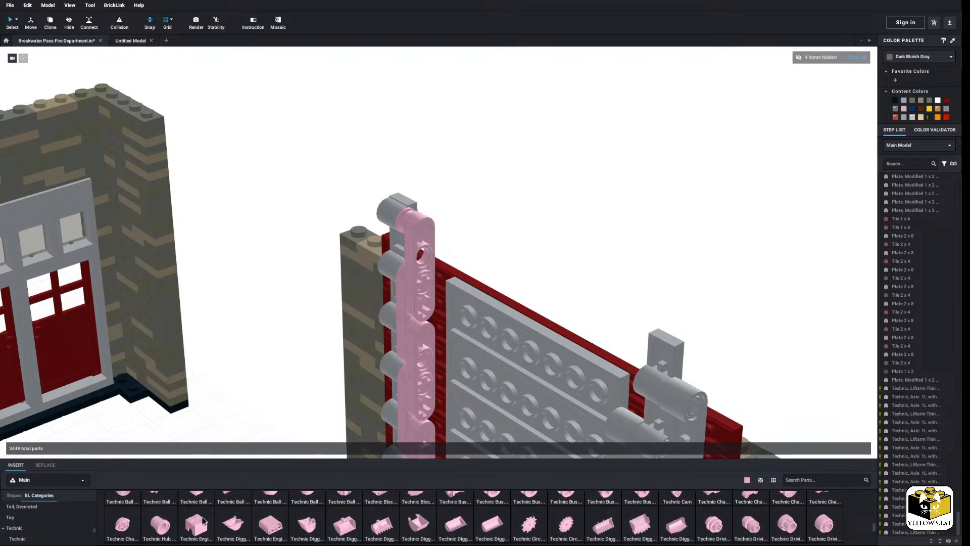
pyautogui.scroll(-5, 204, 521)
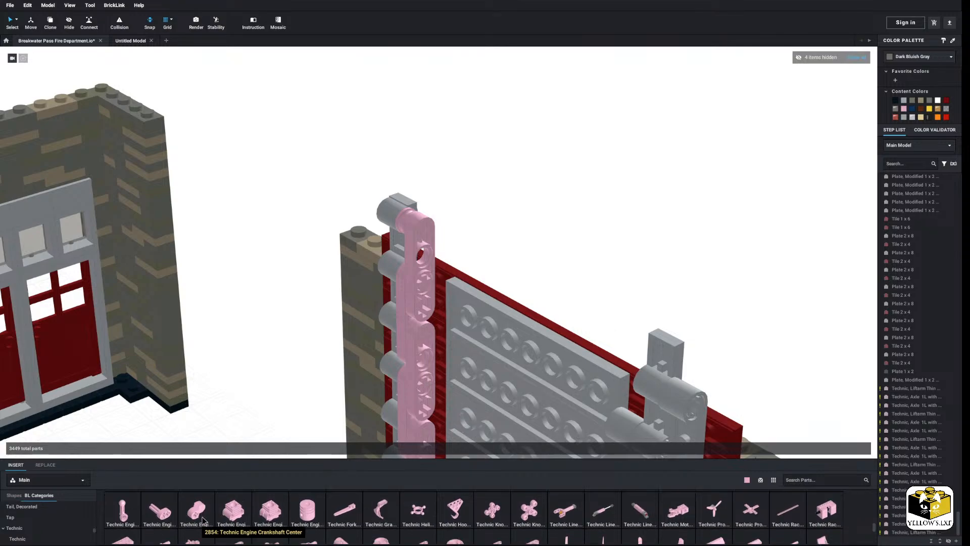
pyautogui.scroll(-1, 204, 521)
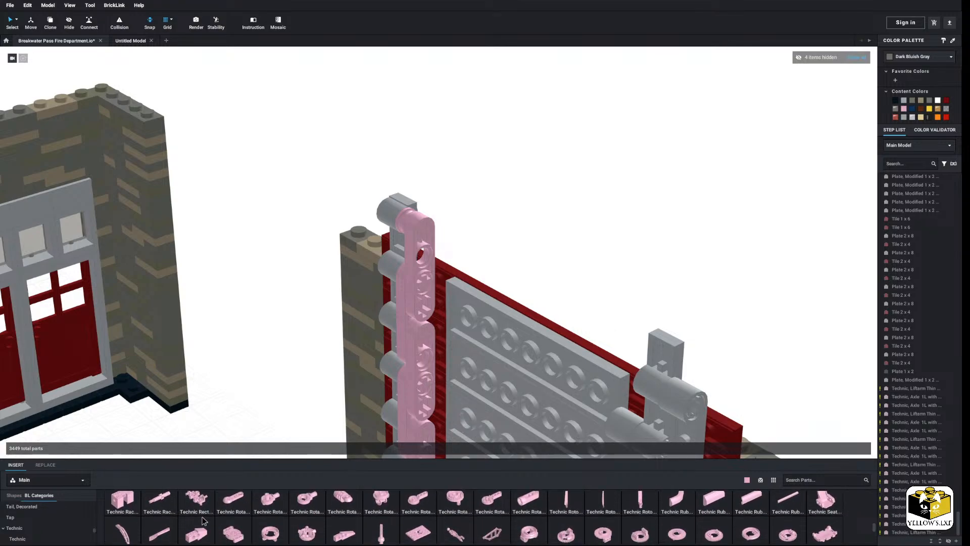
pyautogui.scroll(-1, 216, 507)
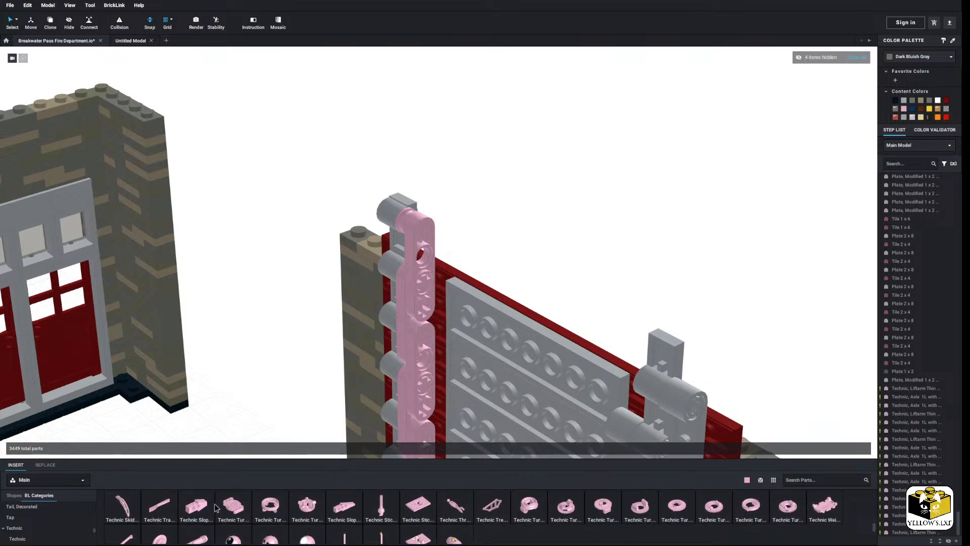
pyautogui.moveTo(238, 454); pyautogui.dragTo(266, 322)
pyautogui.press('Right')
pyautogui.press('Up')
pyautogui.press('Right')
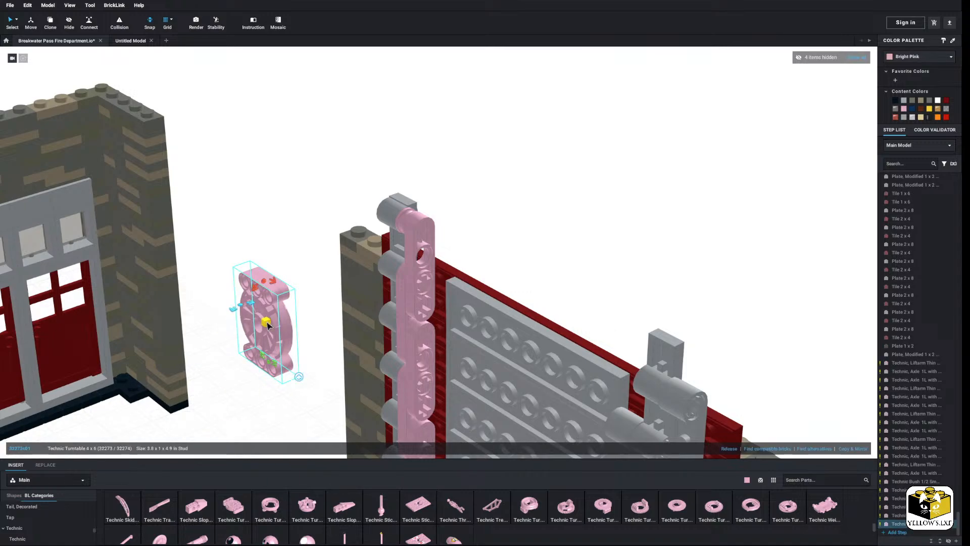
pyautogui.rightClick(267, 323)
pyautogui.click(278, 355)
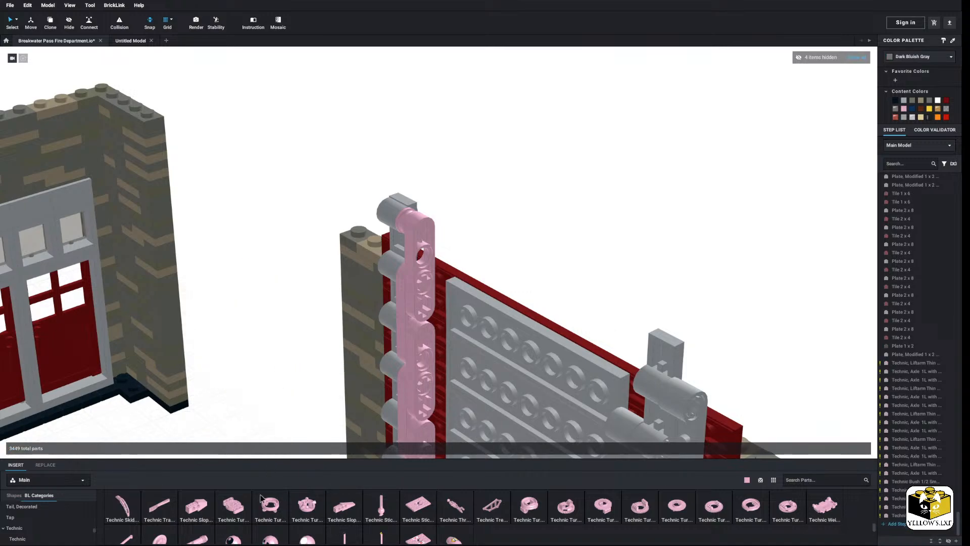
# Try out a Technic Turntable / Swashplate 5 x 5 Base with 4 Pin Holes, laid flat beside the hinge column, and delete it
pyautogui.moveTo(264, 501); pyautogui.dragTo(260, 339)
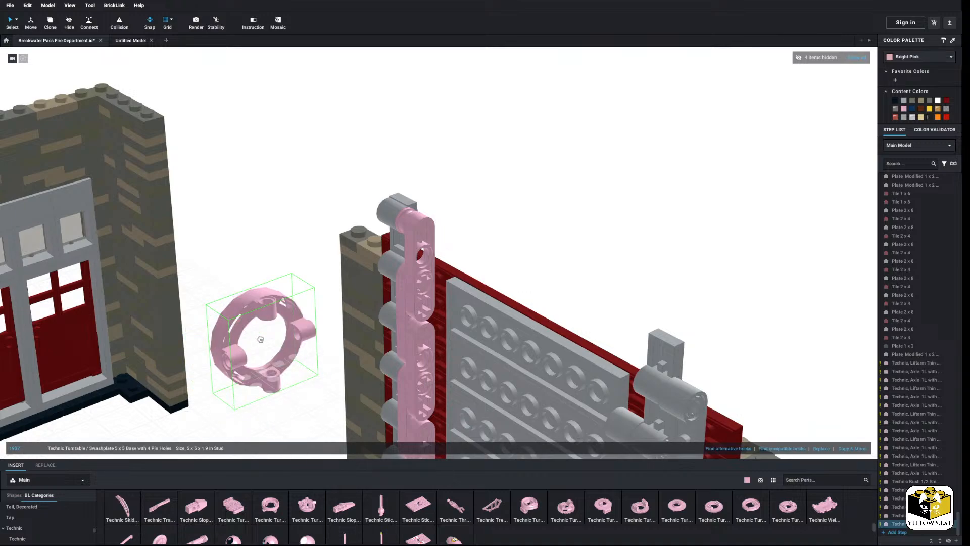
pyautogui.press('Down')
pyautogui.click(264, 335)
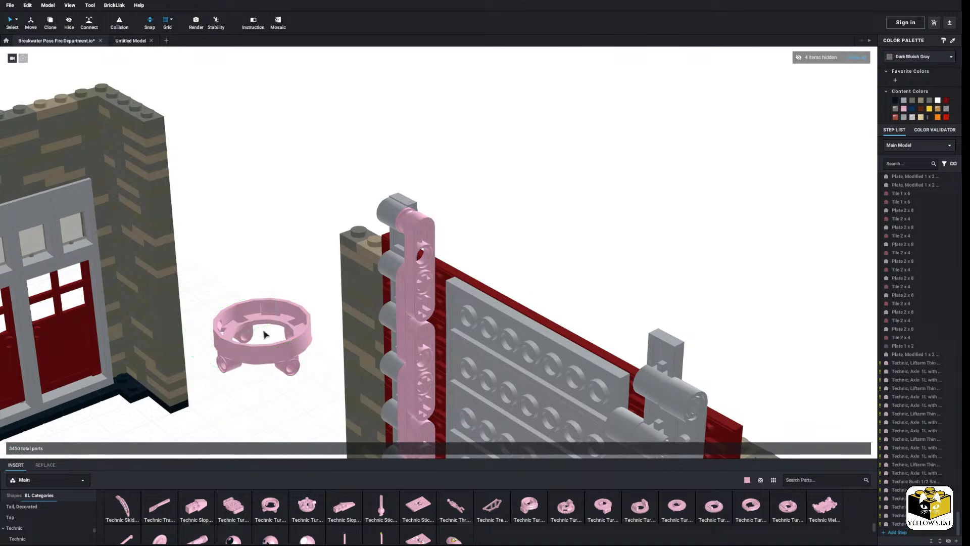
pyautogui.rightClick(260, 344)
pyautogui.click(280, 394)
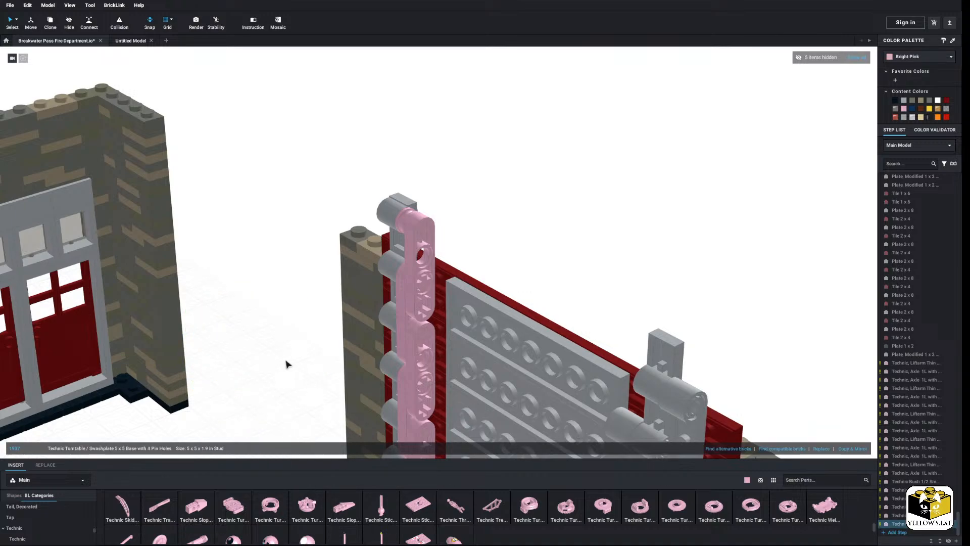
pyautogui.hotkey('ctrl', 'z')
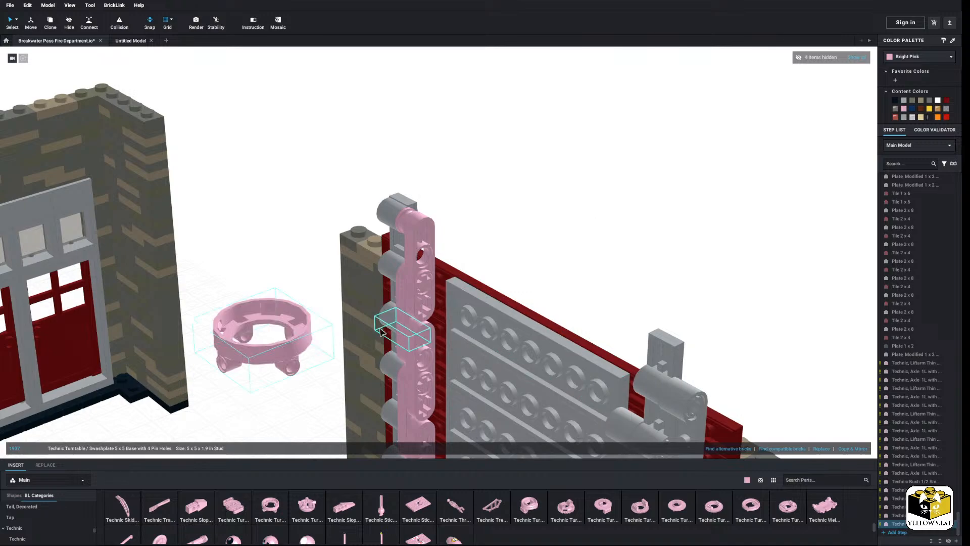
pyautogui.rightClick(294, 342)
pyautogui.click(324, 375)
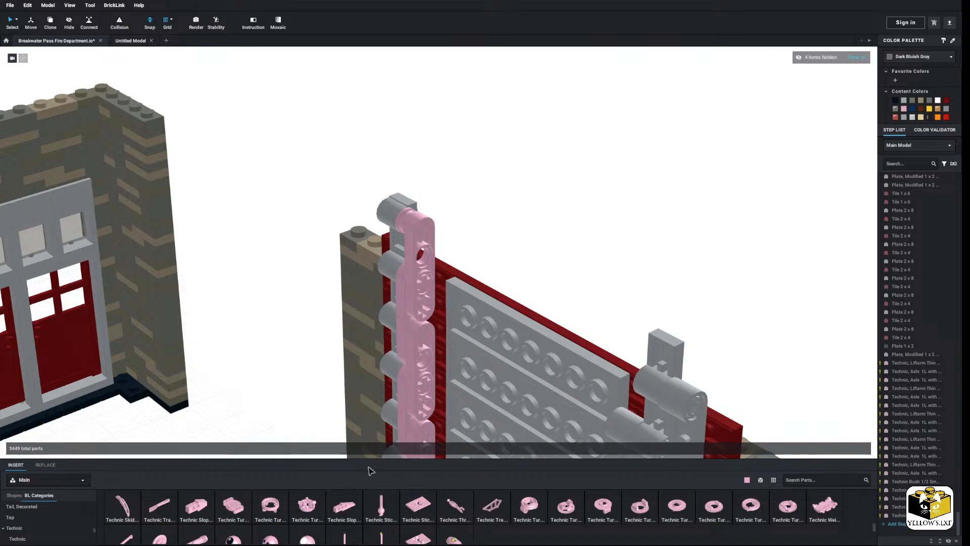
# Insert a Technic Axle and Pin Connector Toggle Joint Smooth in the free space beside the left hinge column
pyautogui.scroll(-6, 425, 503)
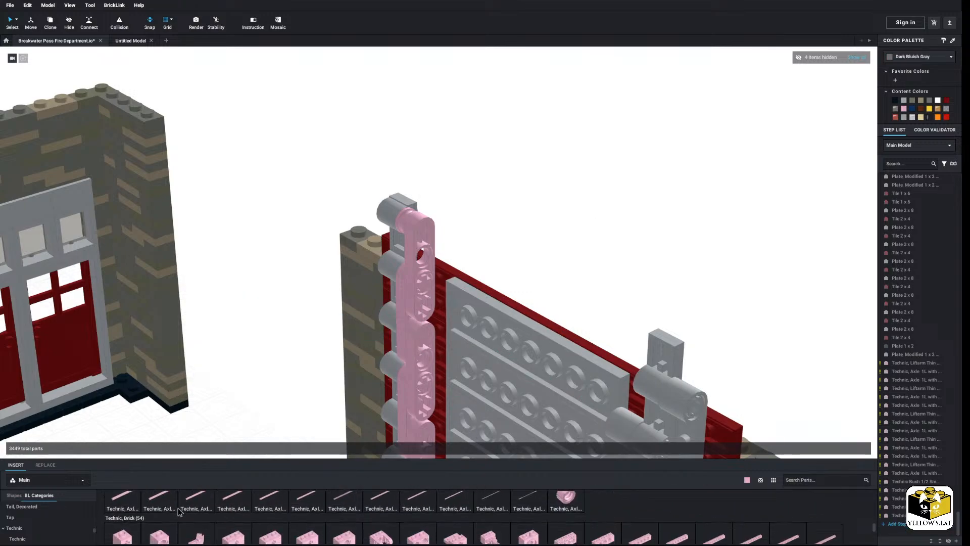
pyautogui.scroll(-5, 178, 511)
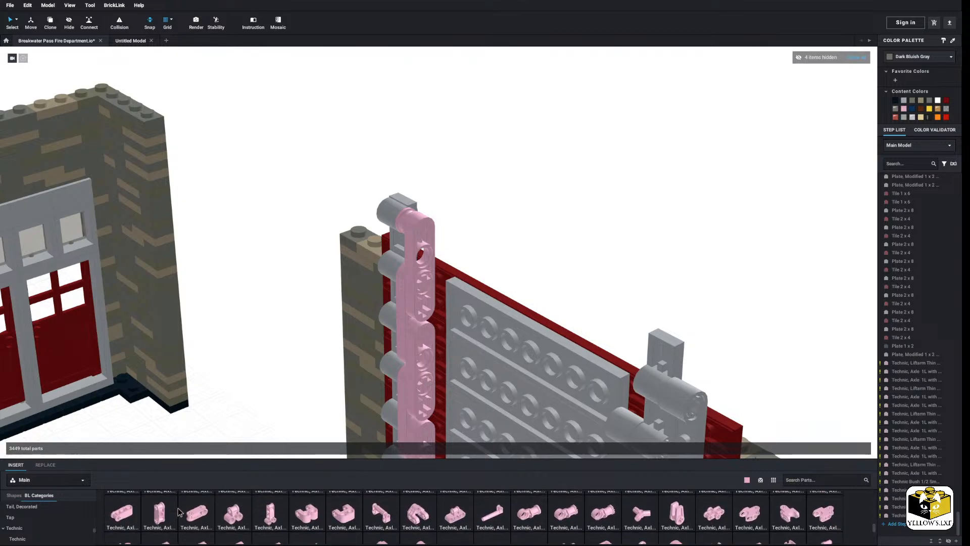
pyautogui.scroll(-1, 178, 512)
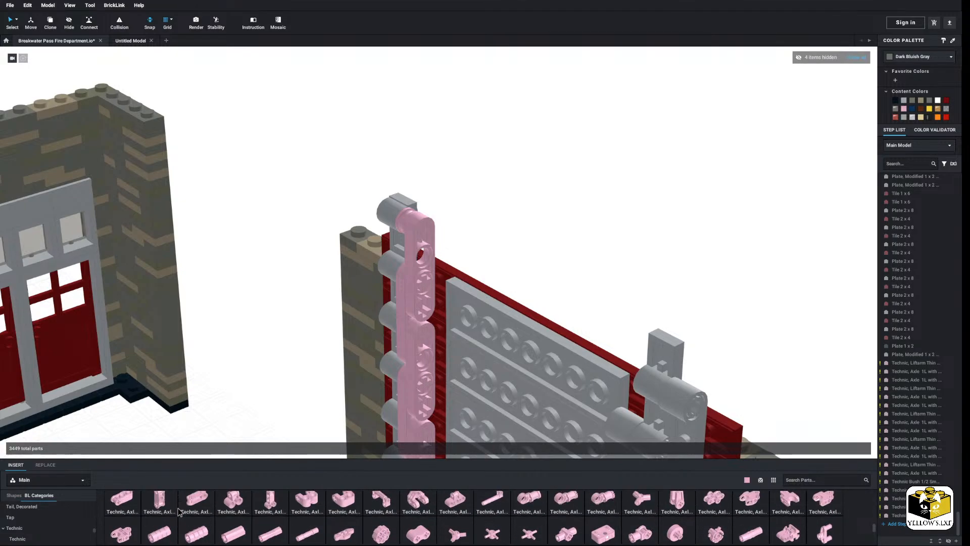
pyautogui.scroll(1, 178, 511)
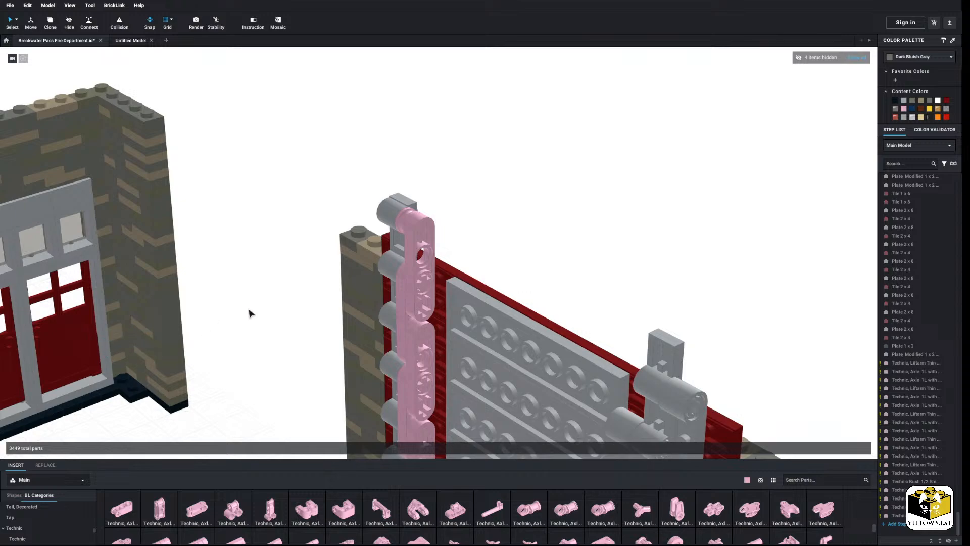
pyautogui.scroll(2, 253, 309)
pyautogui.moveTo(529, 507); pyautogui.dragTo(281, 372)
pyautogui.scroll(2, 299, 344)
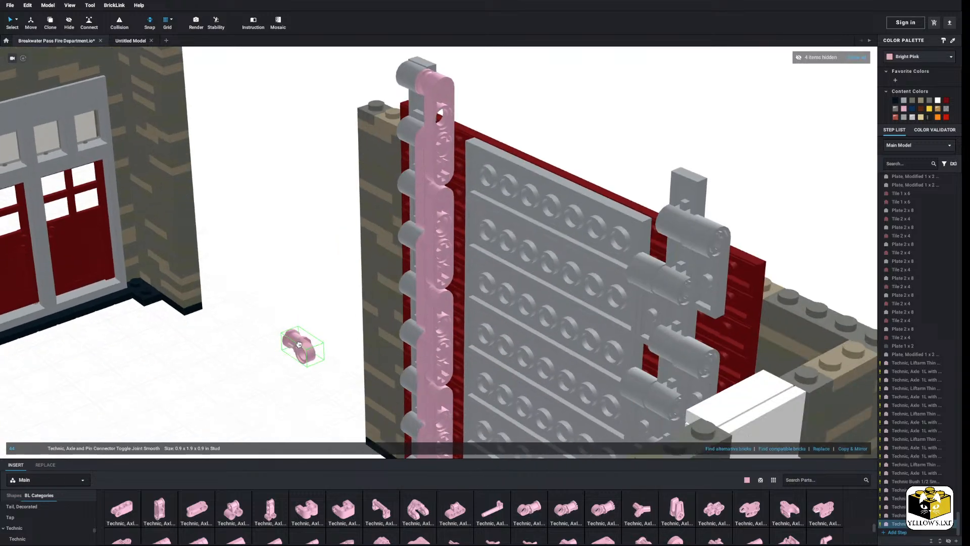
# Turn the toggle joint connector upright in the free space beside the left hinge column
pyautogui.press('Up')
pyautogui.press('Left')
pyautogui.press('Up')
pyautogui.press('Left')
pyautogui.press('Left')
pyautogui.click(298, 344)
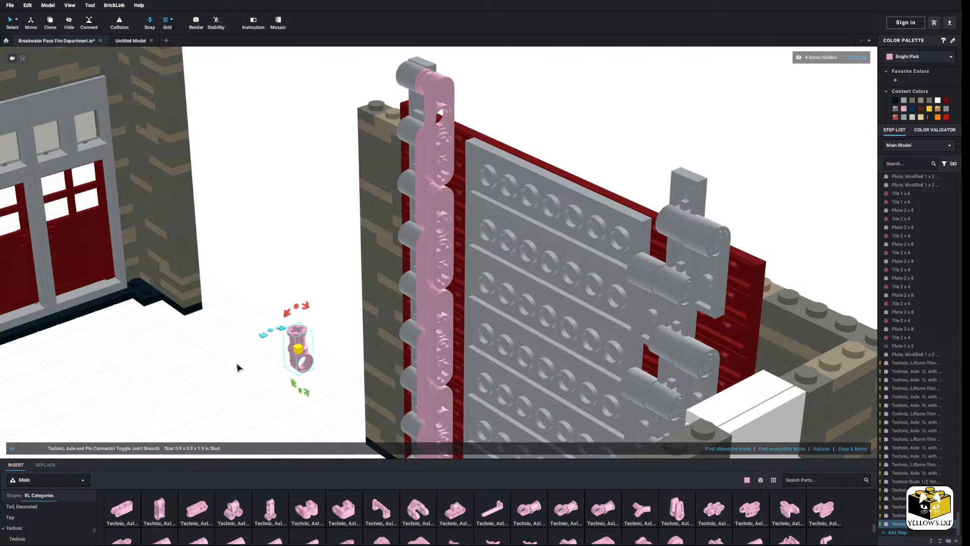
pyautogui.click(238, 367)
pyautogui.scroll(3, 239, 363)
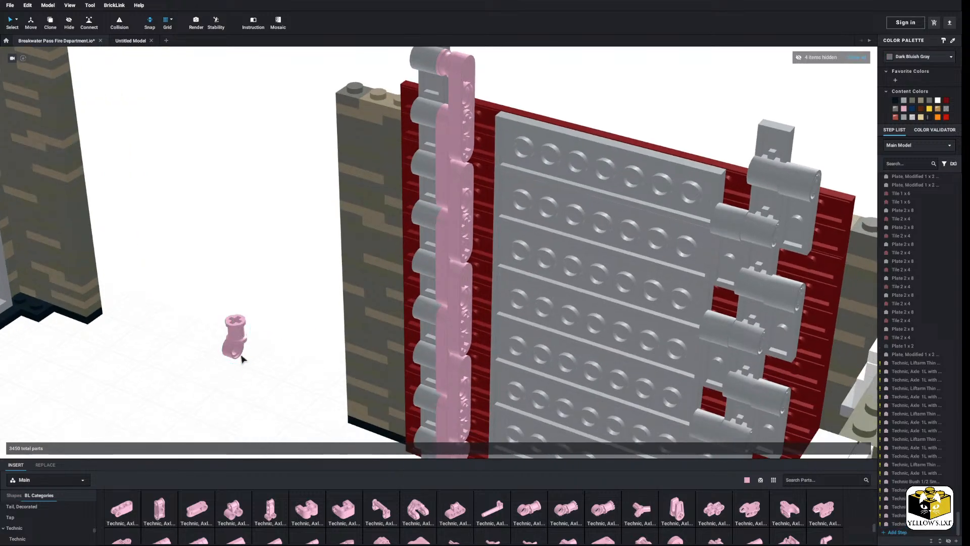
# Remove the lower Technic Liftarm Thin 1 x 4 - Axle Holes pieces to expose the bottom axle pins of the left hinge column
pyautogui.scroll(-1, 240, 356)
pyautogui.click(439, 409)
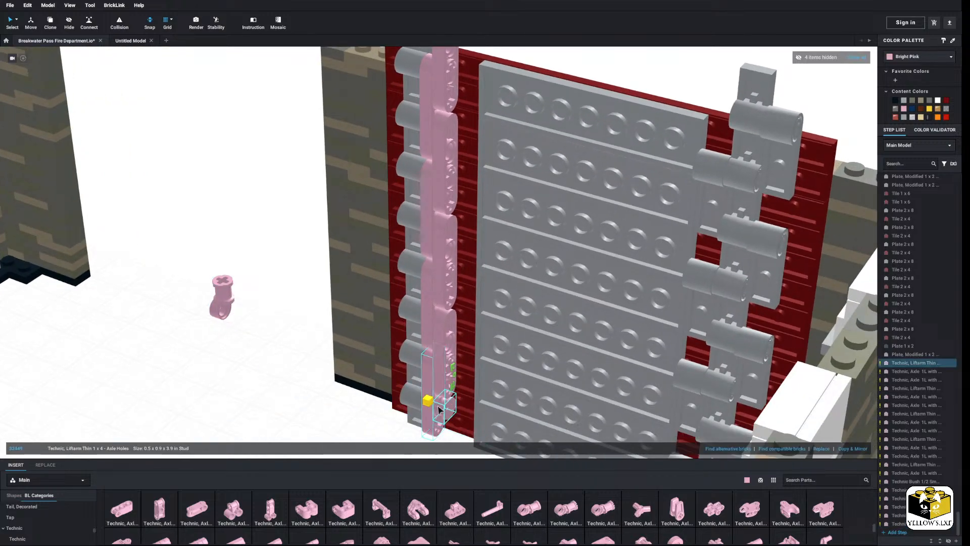
pyautogui.rightClick(438, 372)
pyautogui.click(434, 340)
pyautogui.rightClick(433, 337)
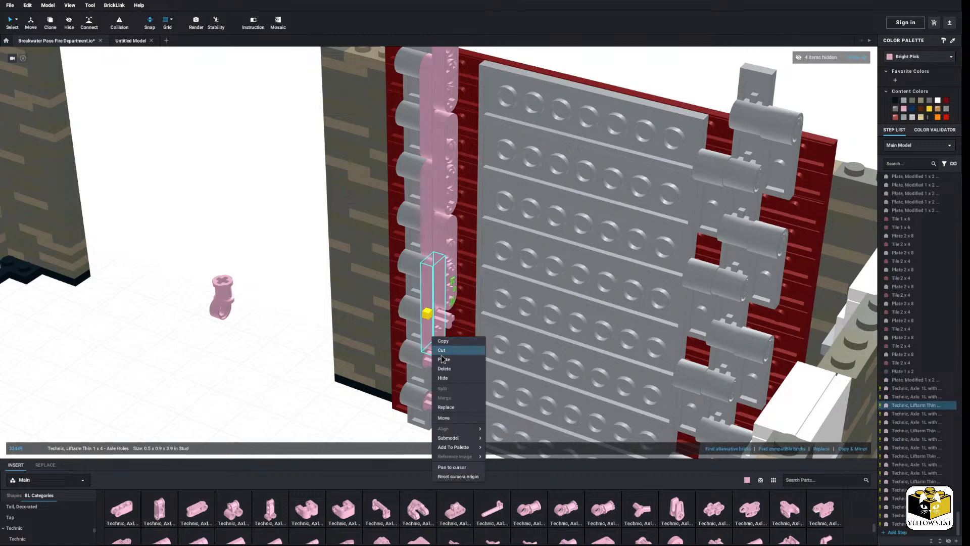
pyautogui.click(441, 350)
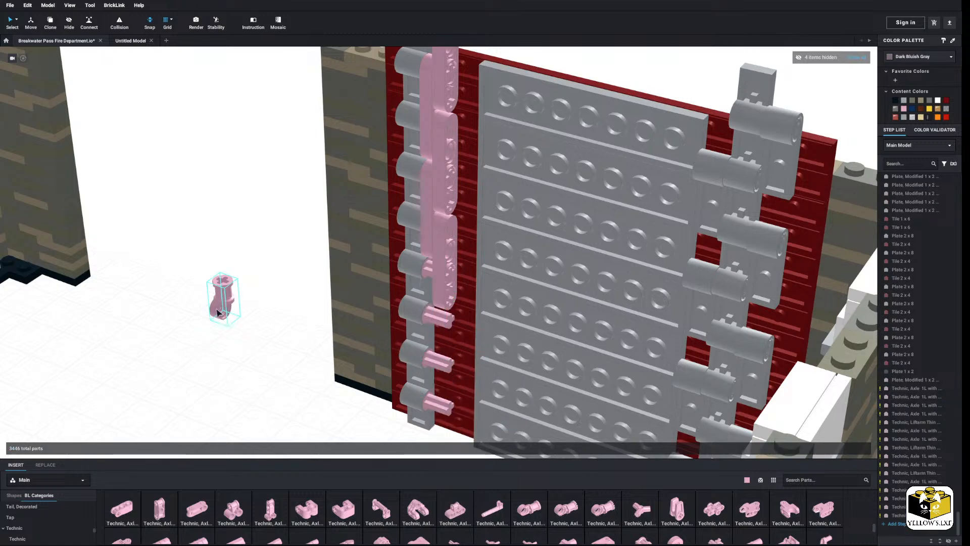
# Try fitting two interlocked toggle joint connectors onto the lowest axle pin of the left hinge column
pyautogui.click(435, 406)
pyautogui.click(309, 379)
pyautogui.moveTo(310, 380)
pyautogui.mouseDown(button='middle')
pyautogui.moveTo(293, 387)
pyautogui.moveTo(296, 378)
pyautogui.mouseUp(button='middle')
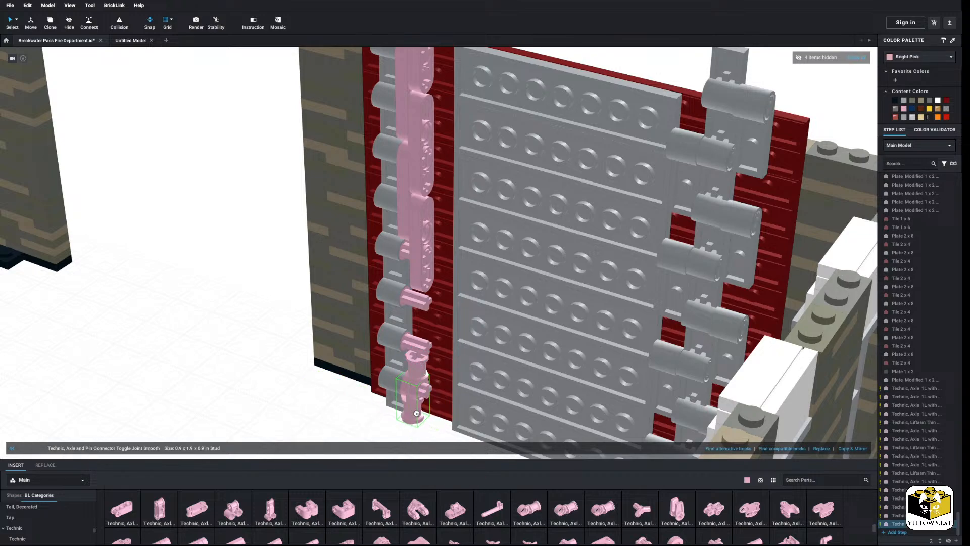
pyautogui.click(422, 416)
pyautogui.click(302, 407)
pyautogui.moveTo(302, 407)
pyautogui.mouseDown(button='right')
pyautogui.moveTo(296, 396)
pyautogui.moveTo(309, 389)
pyautogui.moveTo(301, 392)
pyautogui.mouseUp(button='right')
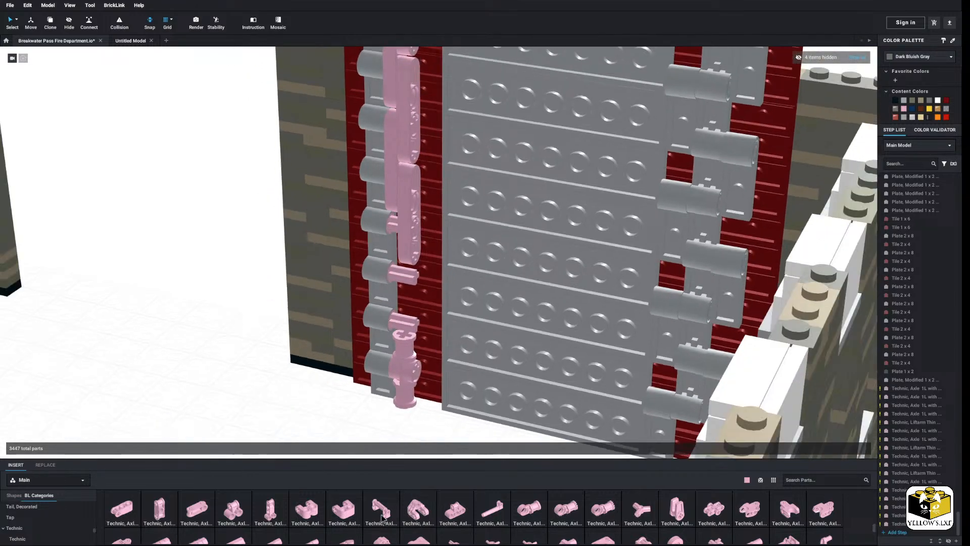
# Delete the two toggle joint connectors from the lowest axle pin and look through the Technic Connector parts for another piece
pyautogui.scroll(-1, 381, 515)
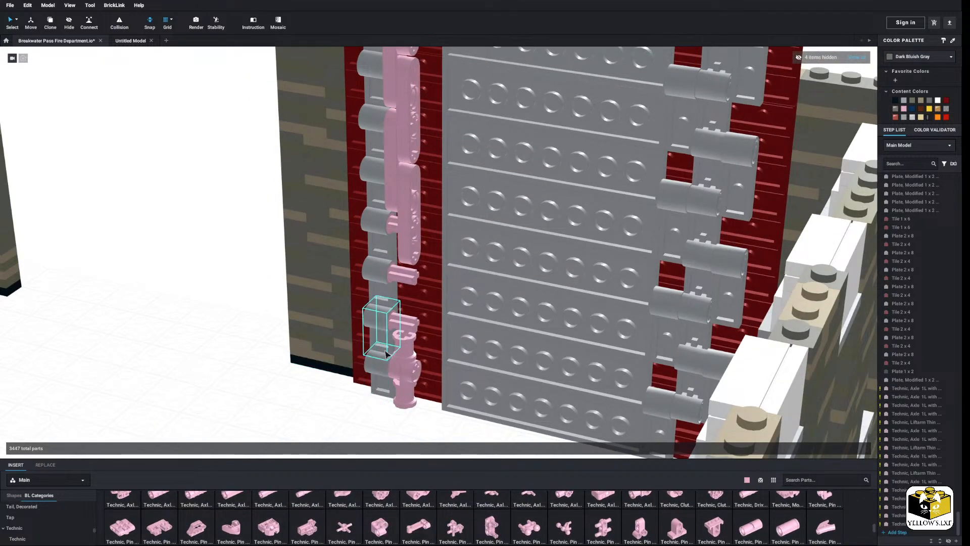
pyautogui.click(401, 348)
pyautogui.keyDown('ctrl'); pyautogui.click(400, 384); pyautogui.keyUp('ctrl')
pyautogui.rightClick(400, 383)
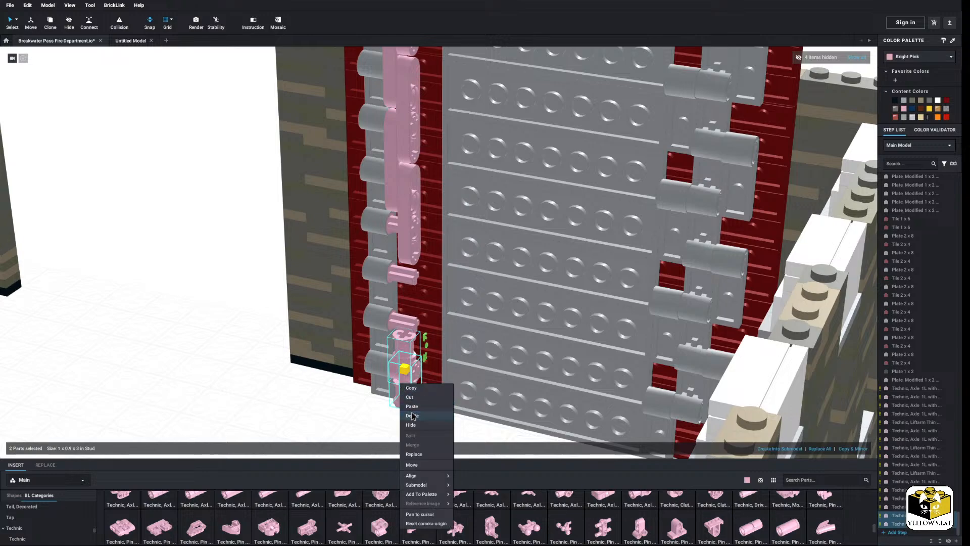
pyautogui.click(412, 415)
pyautogui.scroll(-1, 440, 528)
pyautogui.scroll(2, 441, 529)
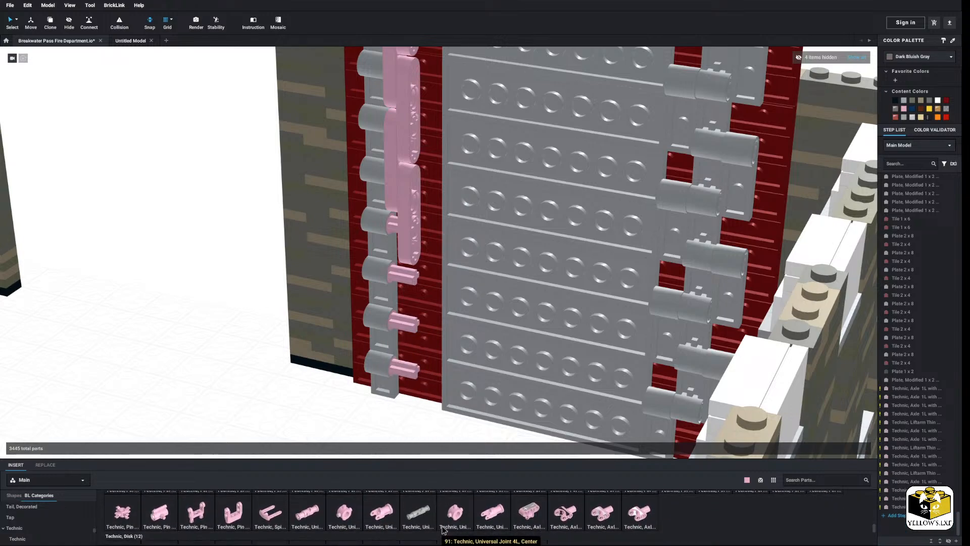
pyautogui.scroll(1, 442, 529)
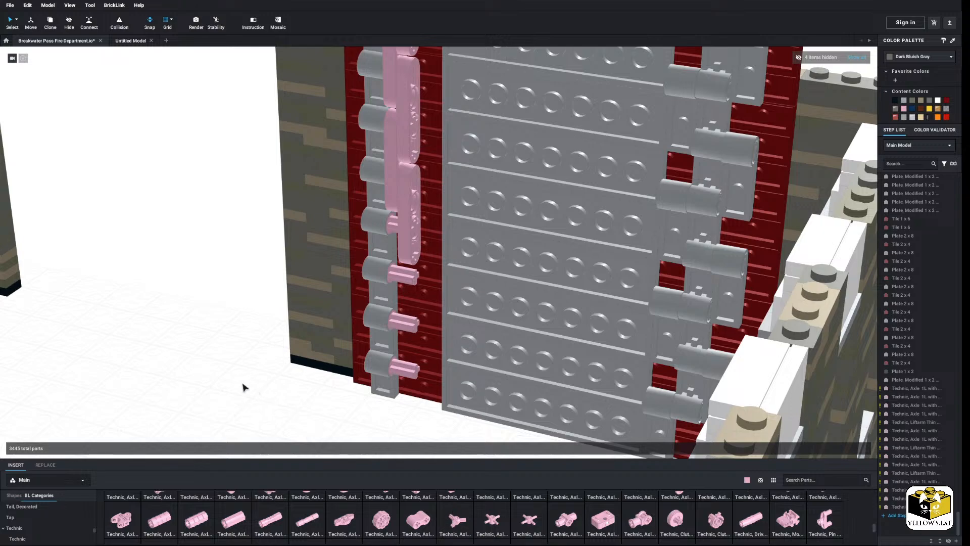
# Delete the remaining thin liftarms from the left hinge column, along with the half bush on the topmost axle pin
pyautogui.moveTo(243, 385); pyautogui.dragTo(240, 427, button='right')
pyautogui.click(409, 237)
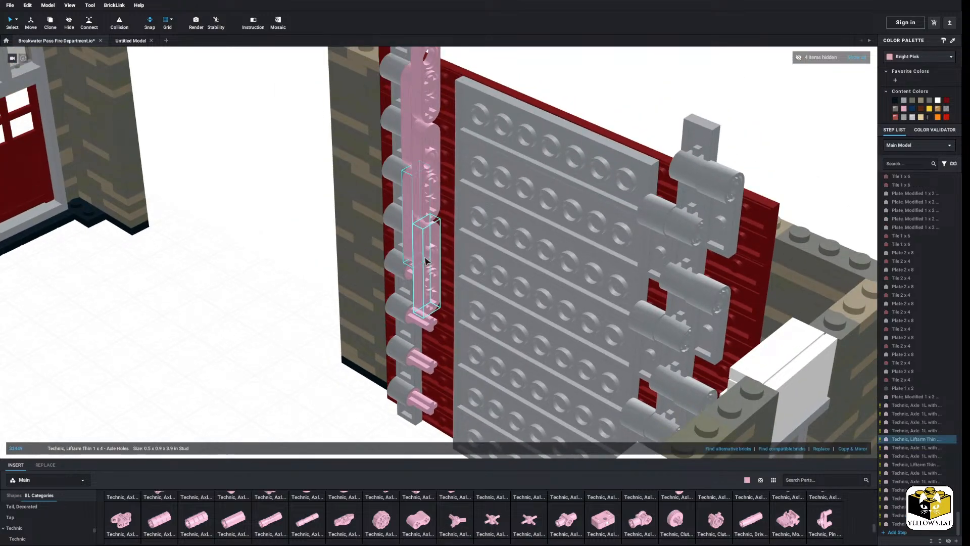
pyautogui.keyDown('ctrl'); pyautogui.click(427, 262); pyautogui.keyUp('ctrl')
pyautogui.keyDown('ctrl'); pyautogui.click(419, 199); pyautogui.keyUp('ctrl')
pyautogui.keyDown('ctrl'); pyautogui.click(406, 130); pyautogui.keyUp('ctrl')
pyautogui.rightClick(421, 115)
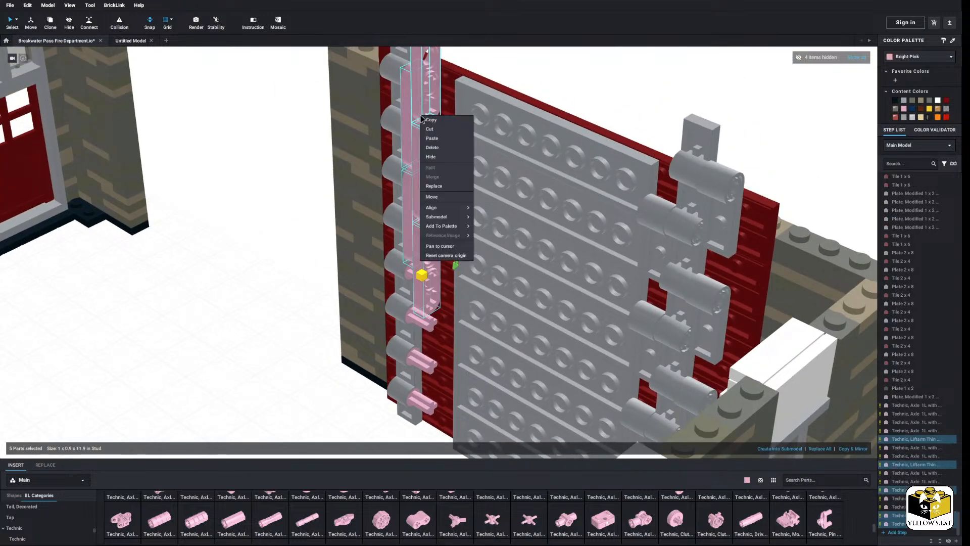
pyautogui.click(444, 147)
pyautogui.scroll(-3, 272, 265)
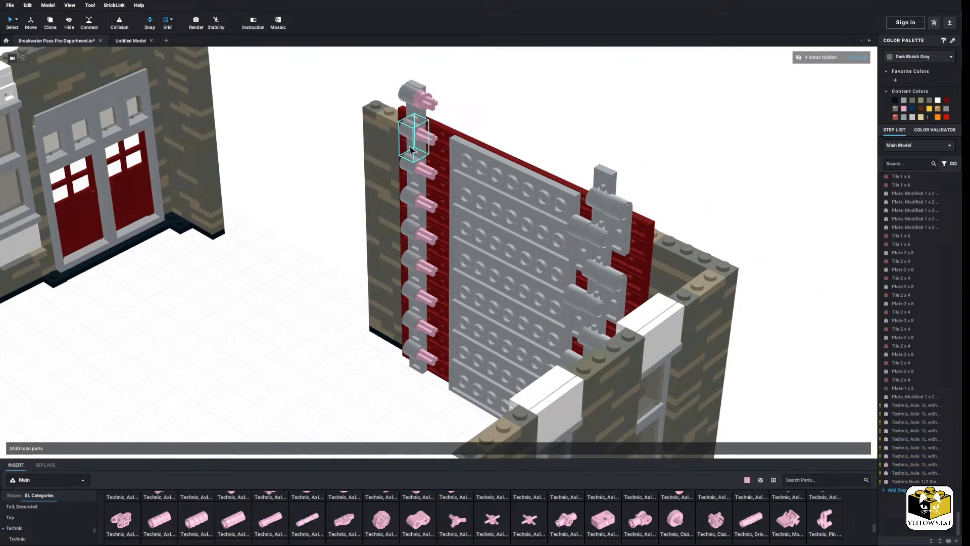
pyautogui.rightClick(420, 104)
pyautogui.click(444, 136)
# Delete all nine pink Technic axle pins from the left hinge column
pyautogui.moveTo(280, 272); pyautogui.dragTo(283, 271, button='right')
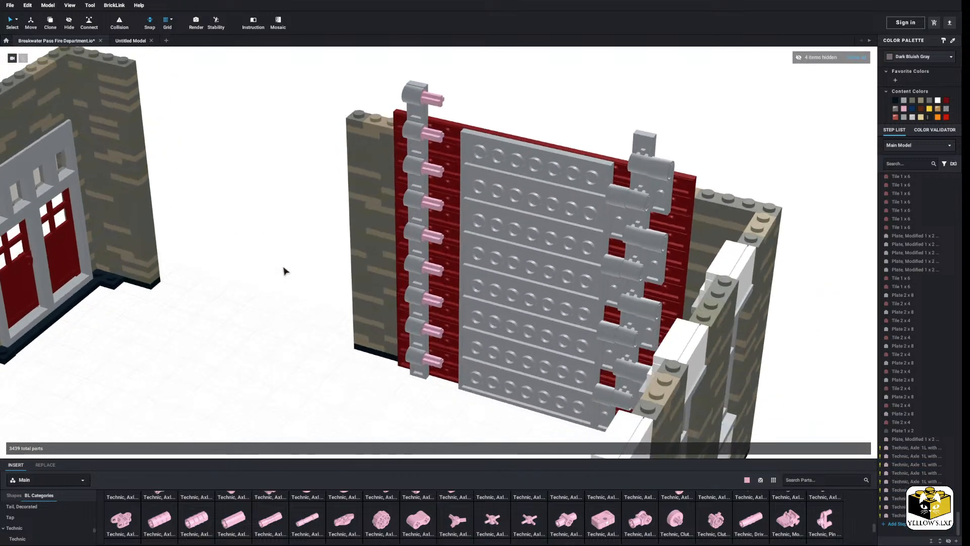
pyautogui.moveTo(278, 286); pyautogui.dragTo(254, 316, button='middle')
pyautogui.click(408, 388)
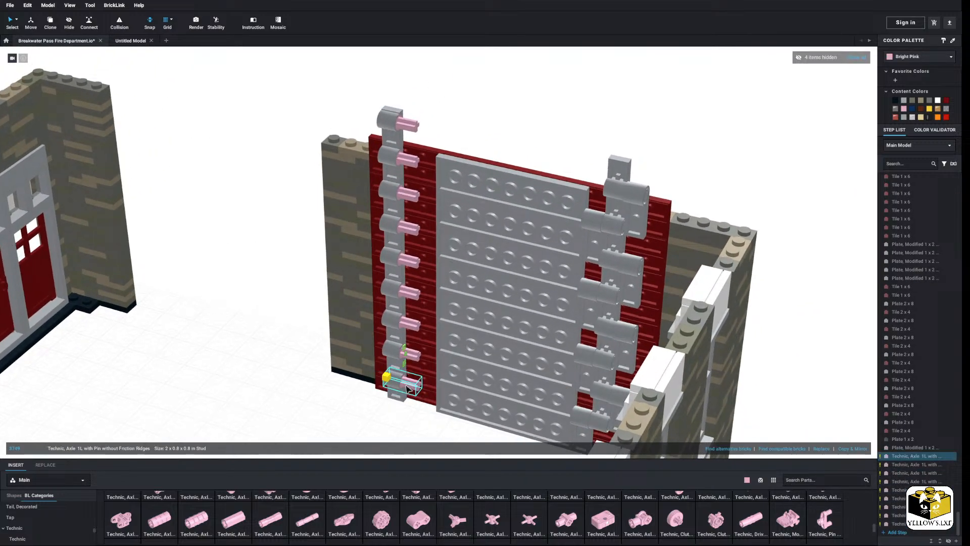
pyautogui.click(409, 354)
pyautogui.keyDown('ctrl'); pyautogui.click(409, 387); pyautogui.keyUp('ctrl')
pyautogui.keyDown('ctrl'); pyautogui.click(409, 323); pyautogui.keyUp('ctrl')
pyautogui.keyDown('ctrl'); pyautogui.click(412, 289); pyautogui.keyUp('ctrl')
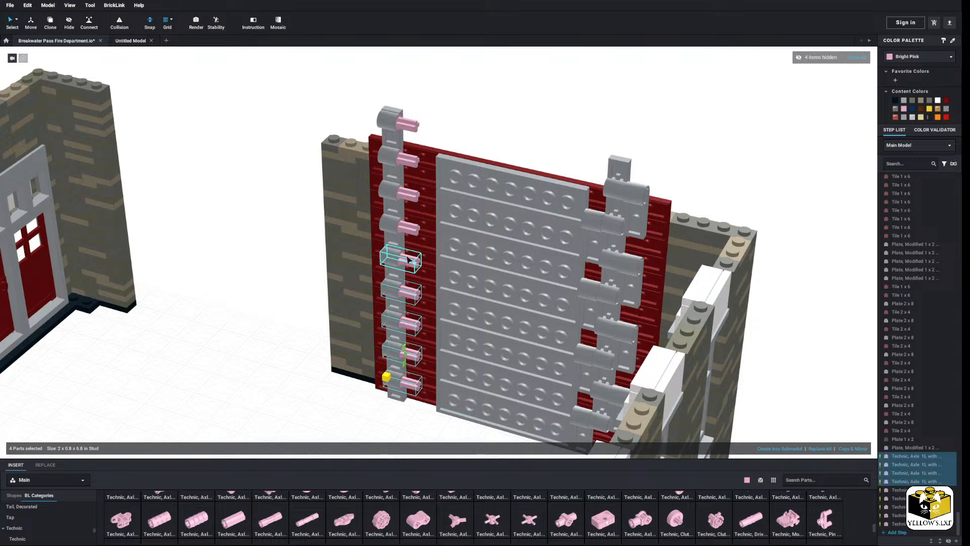
pyautogui.keyDown('ctrl'); pyautogui.click(411, 258); pyautogui.keyUp('ctrl')
pyautogui.keyDown('ctrl'); pyautogui.click(410, 227); pyautogui.keyUp('ctrl')
pyautogui.keyDown('ctrl'); pyautogui.click(410, 196); pyautogui.keyUp('ctrl')
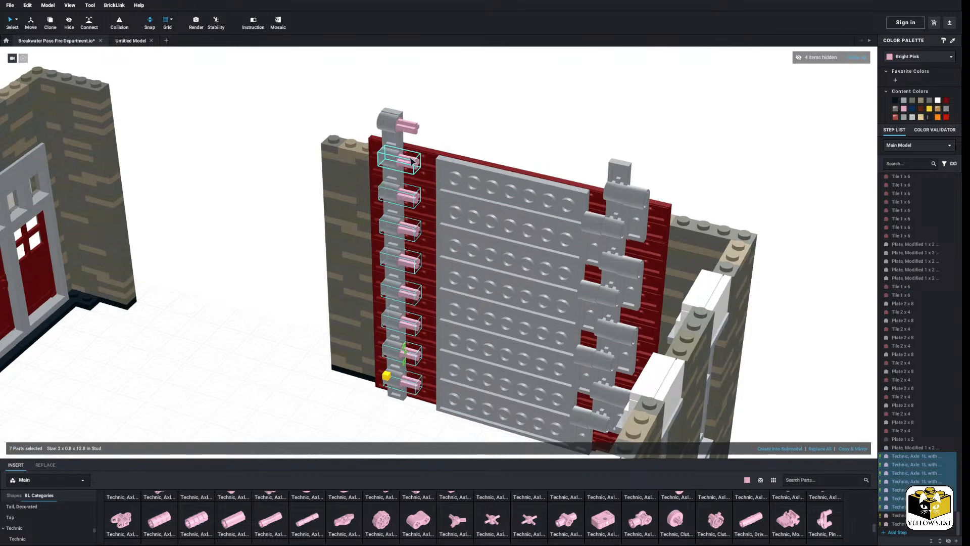
pyautogui.keyDown('ctrl'); pyautogui.click(410, 162); pyautogui.keyUp('ctrl')
pyautogui.keyDown('ctrl'); pyautogui.click(411, 127); pyautogui.keyUp('ctrl')
pyautogui.rightClick(411, 125)
pyautogui.click(412, 157)
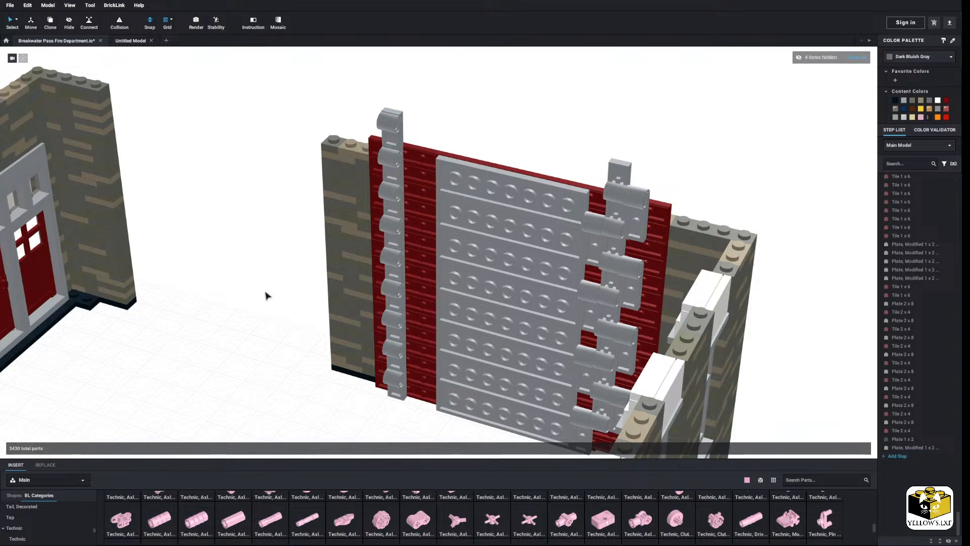
# Look through the Technic Figure Accessory, Flex Cable and Gear parts for a piece that suits the bare left hinge column
pyautogui.moveTo(265, 294); pyautogui.dragTo(273, 318, button='middle')
pyautogui.scroll(1, 257, 342)
pyautogui.moveTo(257, 342); pyautogui.dragTo(249, 344, button='right')
pyautogui.moveTo(249, 344); pyautogui.dragTo(249, 323, button='middle')
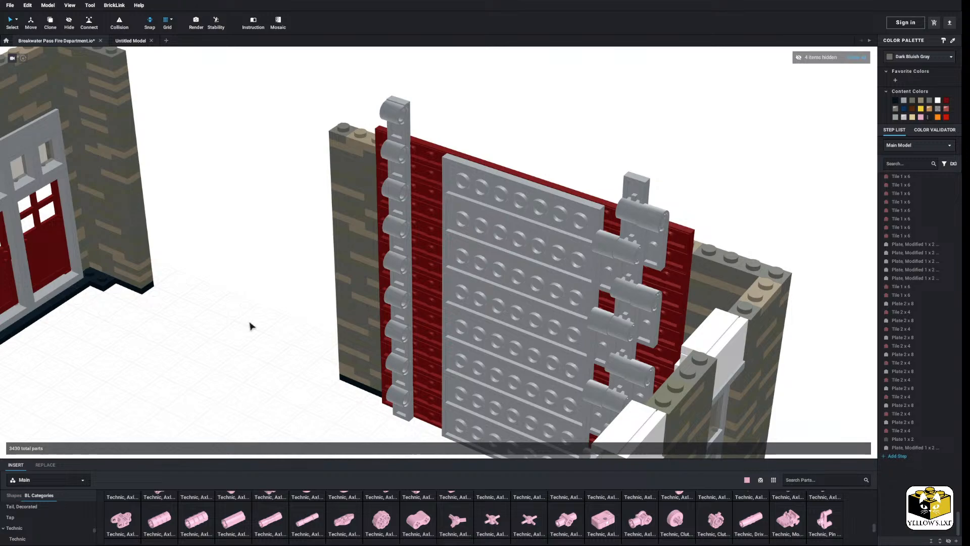
pyautogui.scroll(-5, 56, 519)
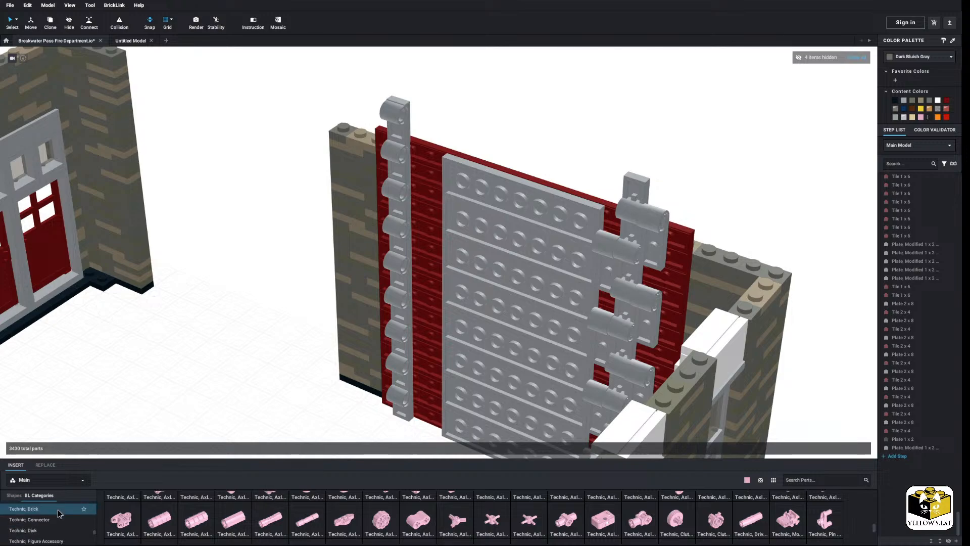
pyautogui.click(56, 517)
pyautogui.scroll(-1, 56, 523)
pyautogui.click(54, 524)
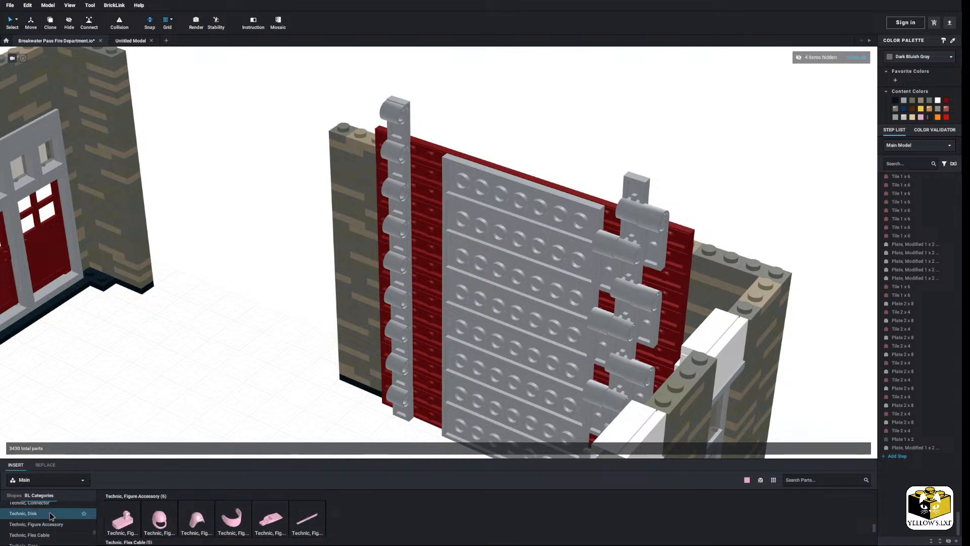
pyautogui.scroll(-1, 52, 522)
pyautogui.click(53, 521)
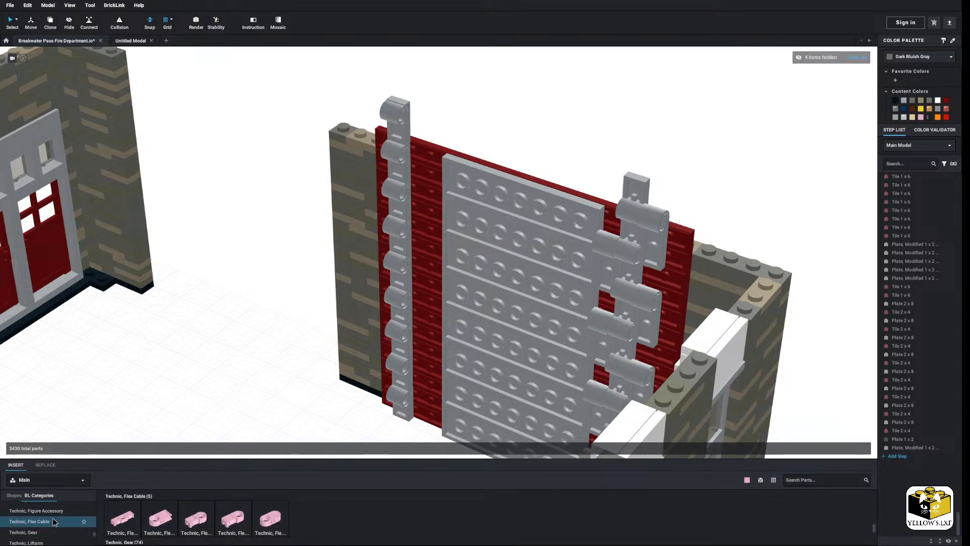
pyautogui.scroll(-1, 53, 517)
pyautogui.click(48, 521)
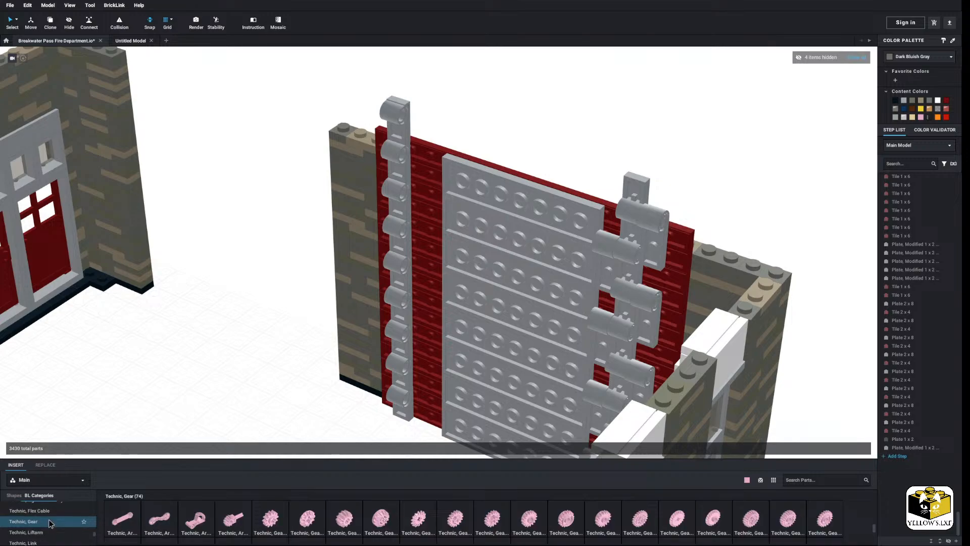
pyautogui.scroll(-4, 384, 525)
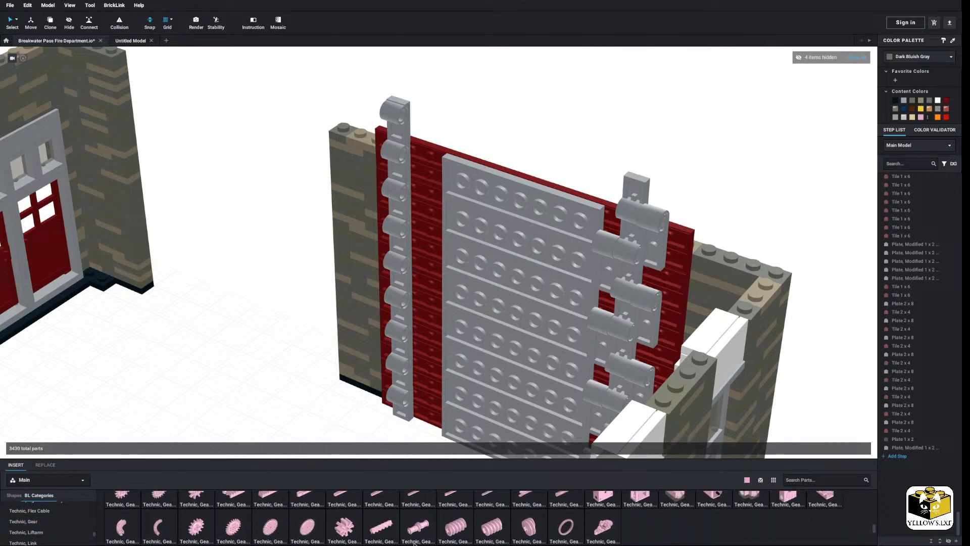
pyautogui.scroll(-1, 50, 526)
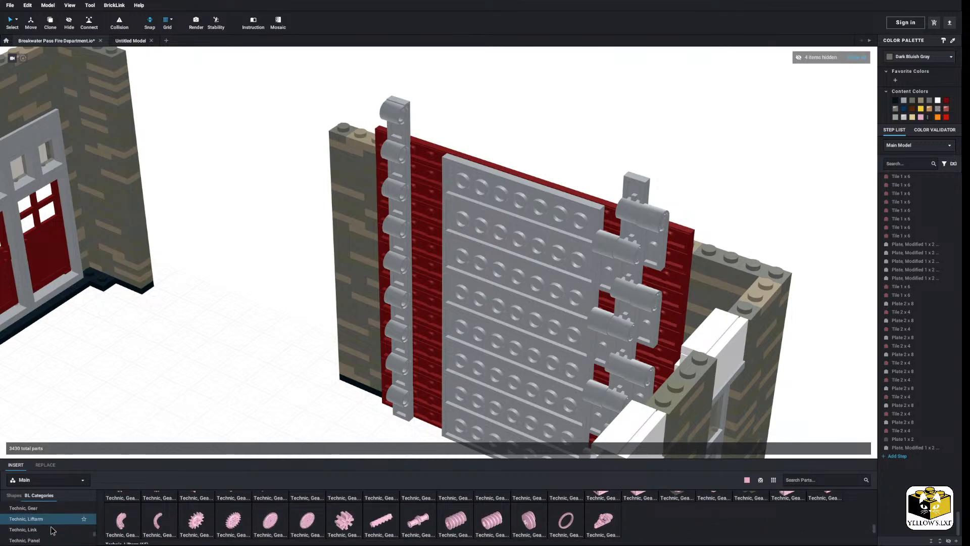
# Try a pink Technic Liftarm Thin 1 x 3 with axle holes beside the garage door, and delete it
pyautogui.click(51, 519)
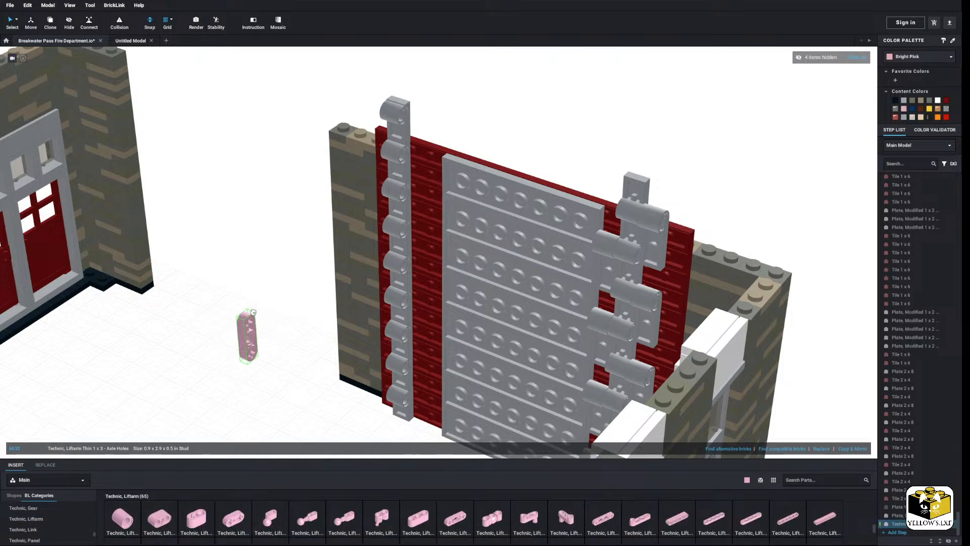
pyautogui.click(259, 309)
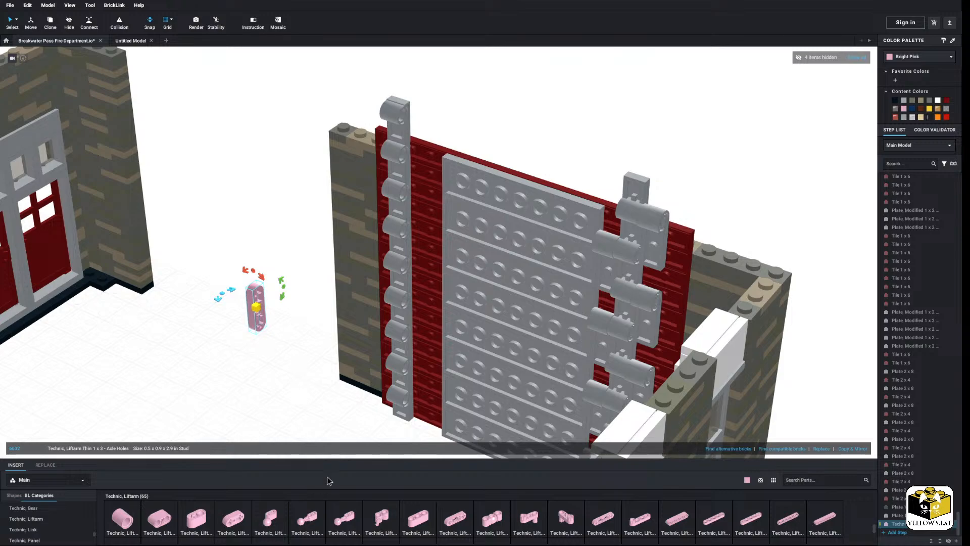
pyautogui.click(213, 371)
pyautogui.moveTo(252, 324); pyautogui.dragTo(297, 366)
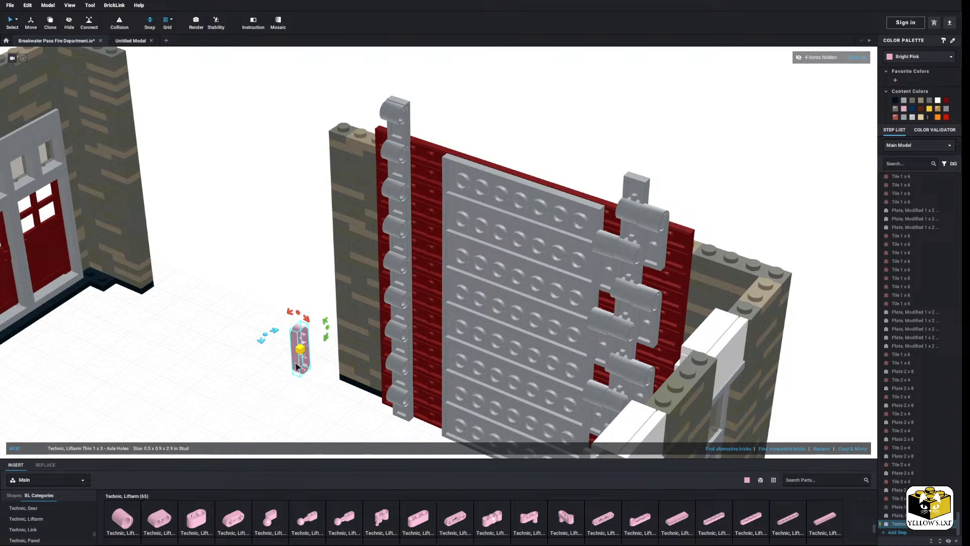
pyautogui.click(262, 371)
pyautogui.rightClick(294, 356)
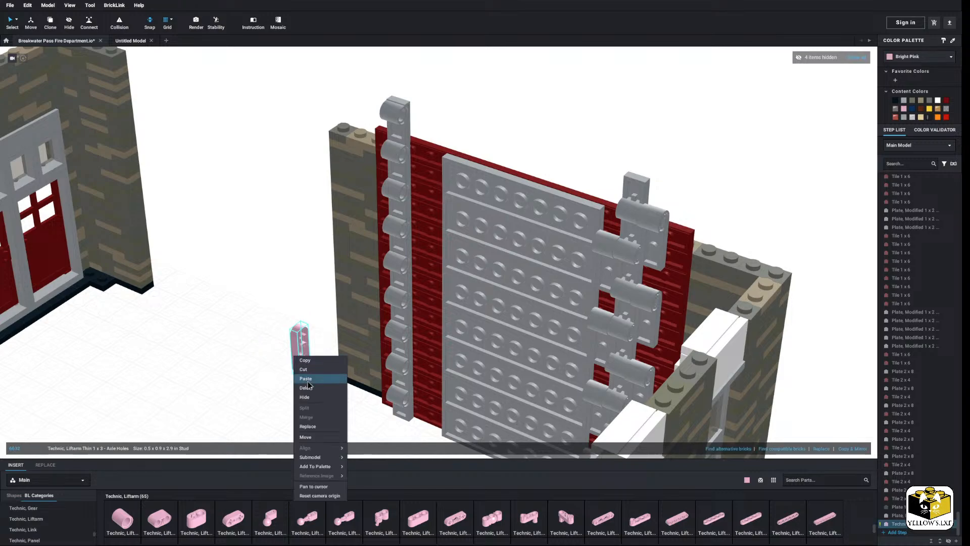
pyautogui.click(304, 388)
# Delete all nine gray 1 x 2 modified plates with pin hole on bottom from the left hinge column
pyautogui.scroll(2, 265, 387)
pyautogui.scroll(-3, 265, 387)
pyautogui.moveTo(264, 382)
pyautogui.mouseDown(button='right')
pyautogui.moveTo(278, 387)
pyautogui.moveTo(251, 383)
pyautogui.mouseUp(button='right')
pyautogui.click(413, 170)
pyautogui.moveTo(413, 169); pyautogui.dragTo(402, 172, button='right')
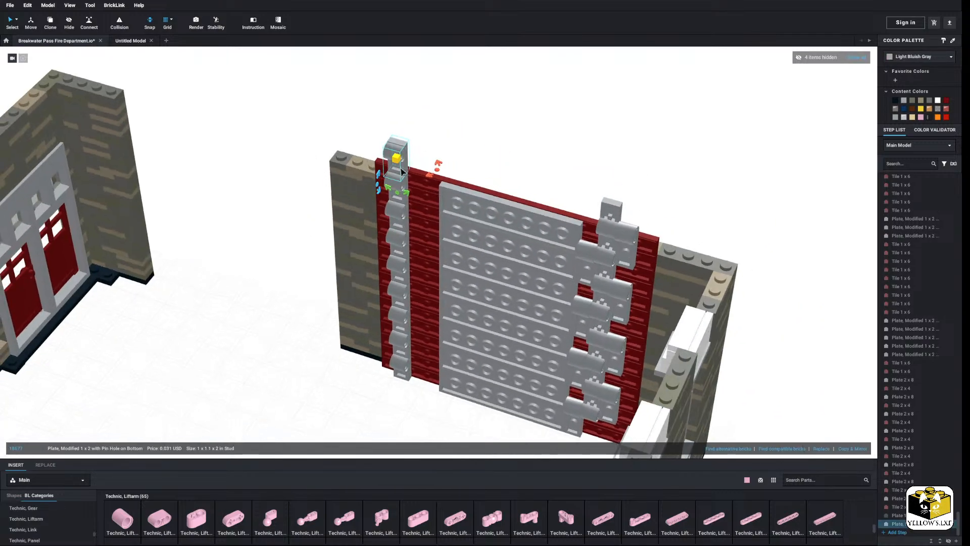
pyautogui.keyDown('ctrl'); pyautogui.click(402, 194); pyautogui.keyUp('ctrl')
pyautogui.keyDown('ctrl'); pyautogui.click(405, 233); pyautogui.keyUp('ctrl')
pyautogui.keyDown('ctrl'); pyautogui.click(404, 257); pyautogui.keyUp('ctrl')
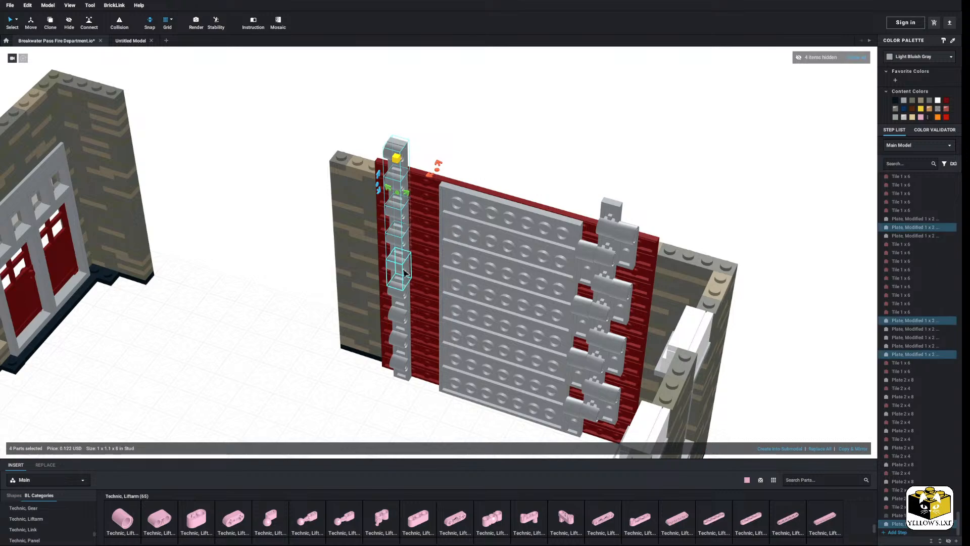
pyautogui.keyDown('ctrl'); pyautogui.click(403, 278); pyautogui.keyUp('ctrl')
pyautogui.keyDown('ctrl'); pyautogui.click(399, 303); pyautogui.keyUp('ctrl')
pyautogui.keyDown('ctrl'); pyautogui.click(400, 320); pyautogui.keyUp('ctrl')
pyautogui.keyDown('ctrl'); pyautogui.click(401, 341); pyautogui.keyUp('ctrl')
pyautogui.keyDown('ctrl'); pyautogui.click(402, 363); pyautogui.keyUp('ctrl')
pyautogui.moveTo(402, 363); pyautogui.dragTo(403, 364, button='right')
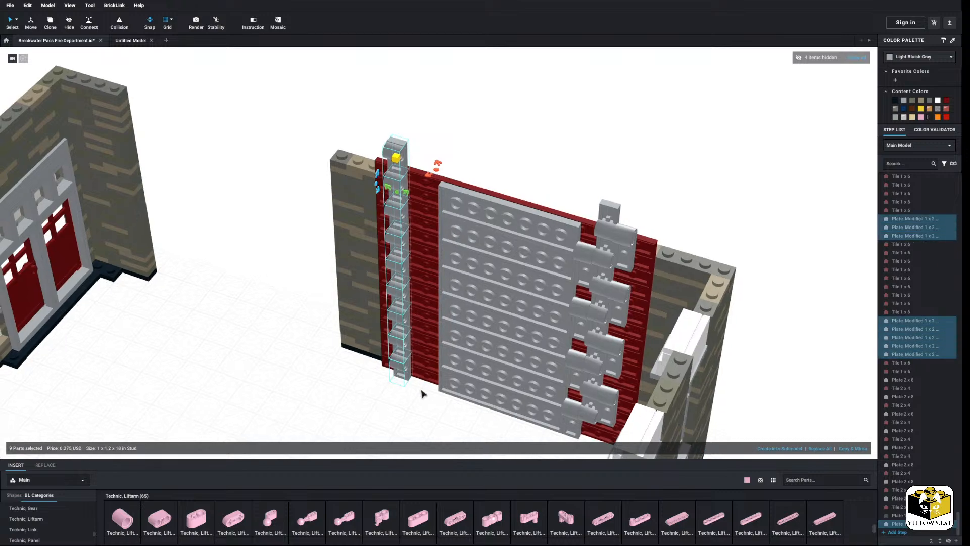
pyautogui.rightClick(408, 369)
pyautogui.click(423, 401)
# Make a mirrored copy of the complete 24-part right hinge column and place it on the left side of the door's rear
pyautogui.moveTo(462, 422); pyautogui.dragTo(392, 387, button='middle')
pyautogui.moveTo(408, 385)
pyautogui.mouseDown(button='right')
pyautogui.moveTo(362, 380)
pyautogui.moveTo(397, 367)
pyautogui.moveTo(402, 376)
pyautogui.mouseUp(button='right')
pyautogui.scroll(6, 416, 407)
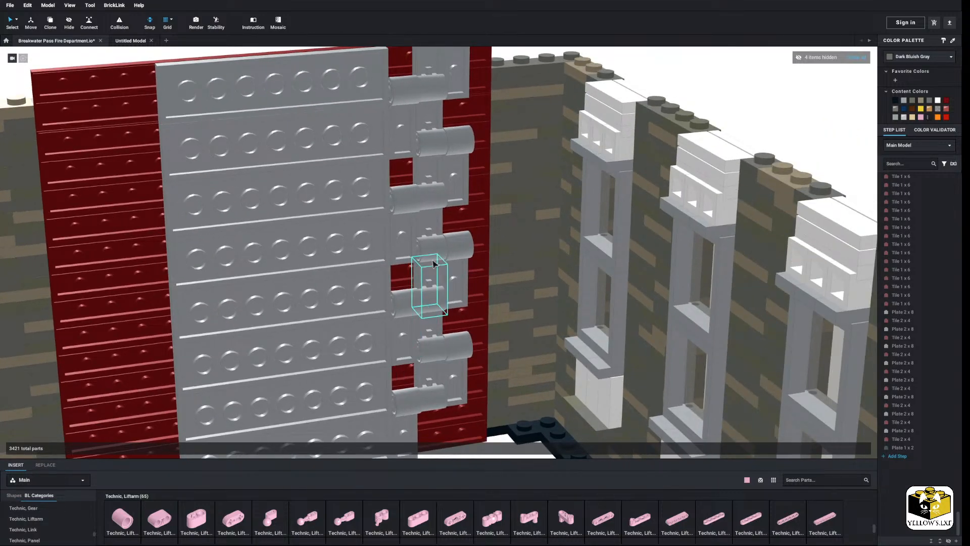
pyautogui.click(462, 158)
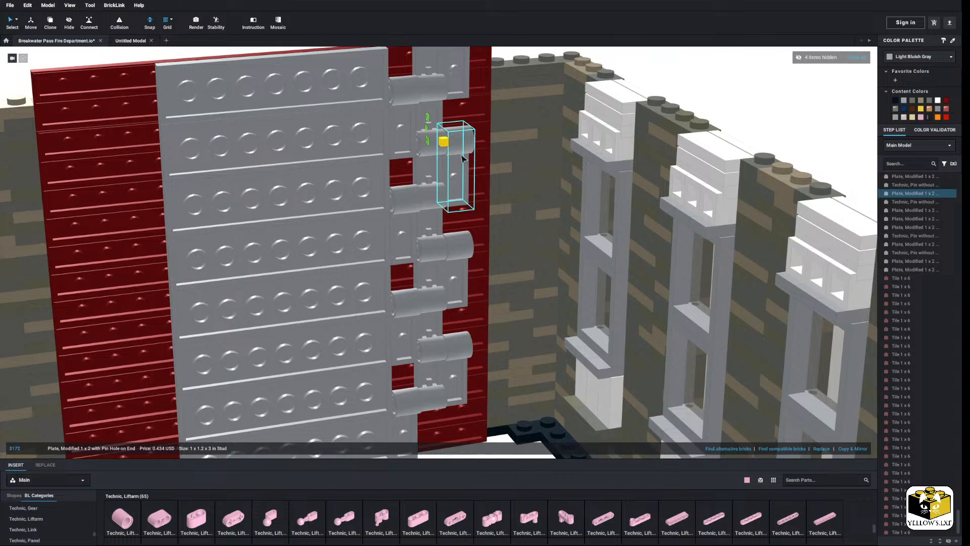
pyautogui.click(428, 145)
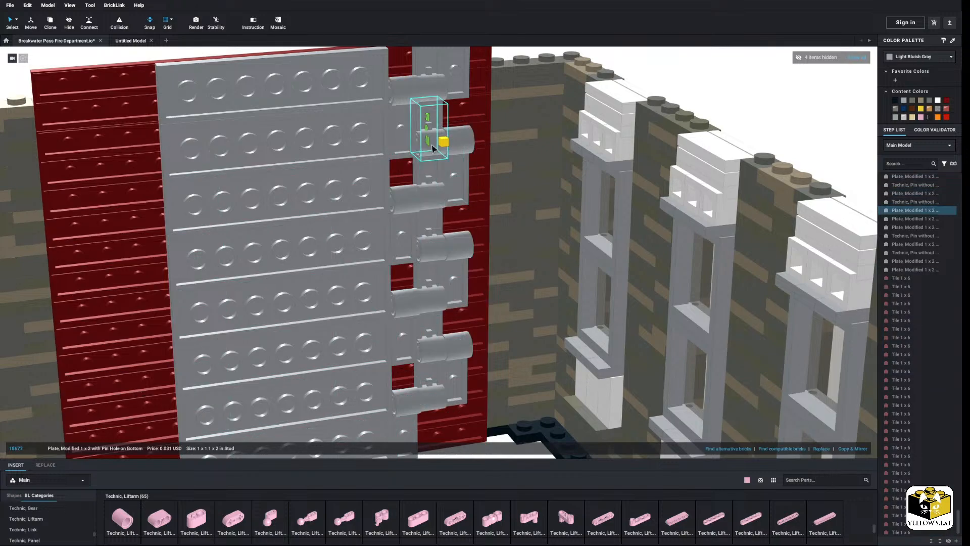
pyautogui.scroll(-2, 432, 163)
pyautogui.moveTo(433, 148); pyautogui.dragTo(435, 190, button='right')
pyautogui.scroll(-2, 434, 198)
pyautogui.click(439, 356)
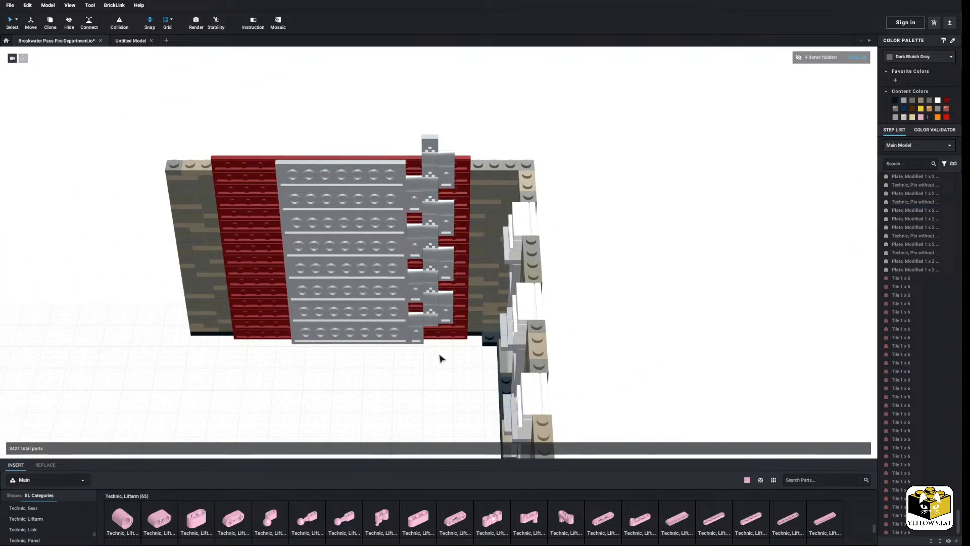
pyautogui.moveTo(439, 357); pyautogui.dragTo(440, 376, button='right')
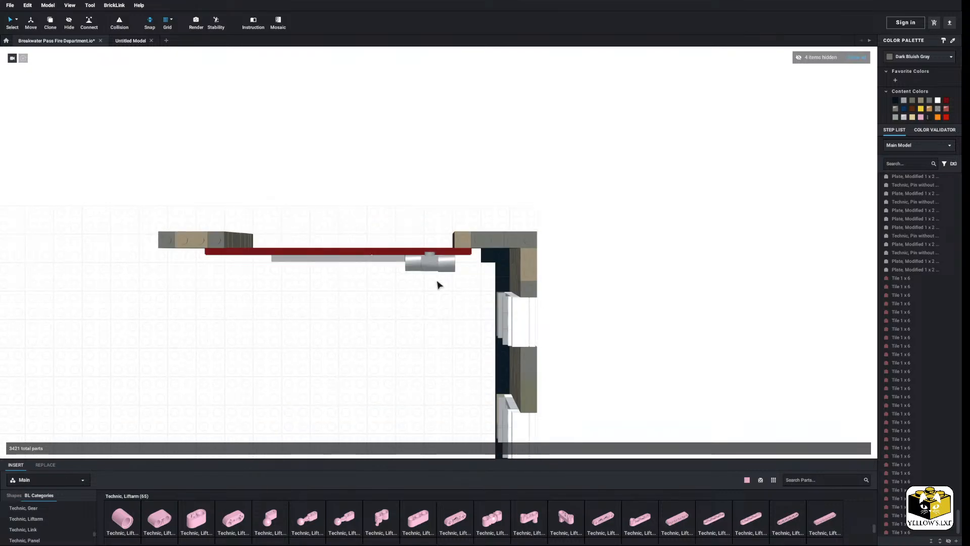
pyautogui.click(429, 262)
pyautogui.moveTo(430, 262); pyautogui.dragTo(417, 247, button='right')
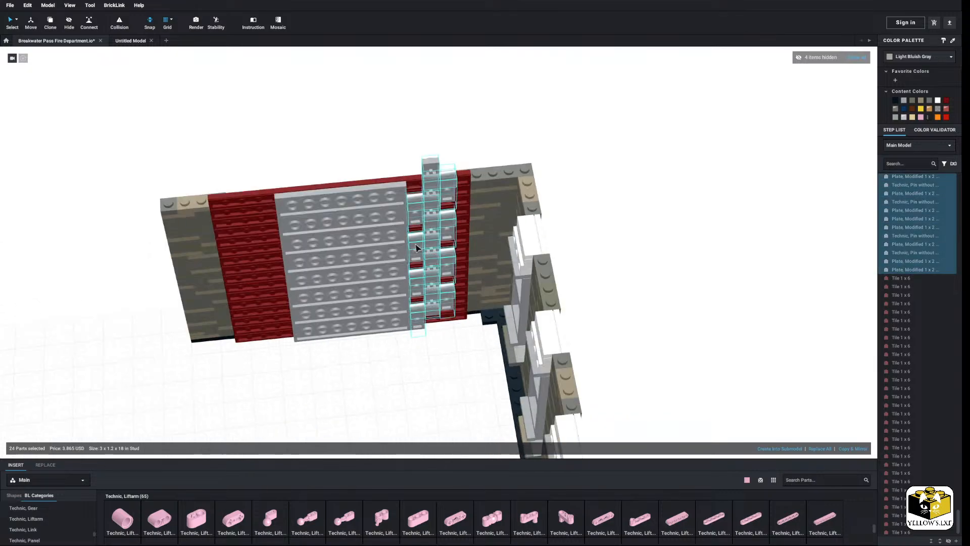
pyautogui.click(855, 448)
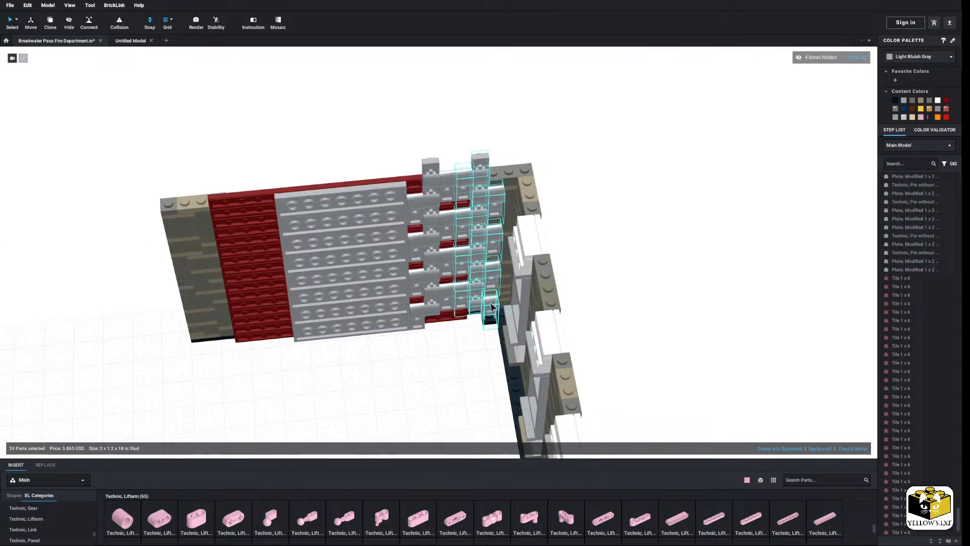
pyautogui.moveTo(492, 306); pyautogui.dragTo(270, 326)
pyautogui.click(407, 387)
# Move the original right hinge column one stud outward, away from the gray 2 x 8 plates
pyautogui.moveTo(407, 387); pyautogui.dragTo(404, 398, button='right')
pyautogui.moveTo(468, 296); pyautogui.dragTo(394, 245)
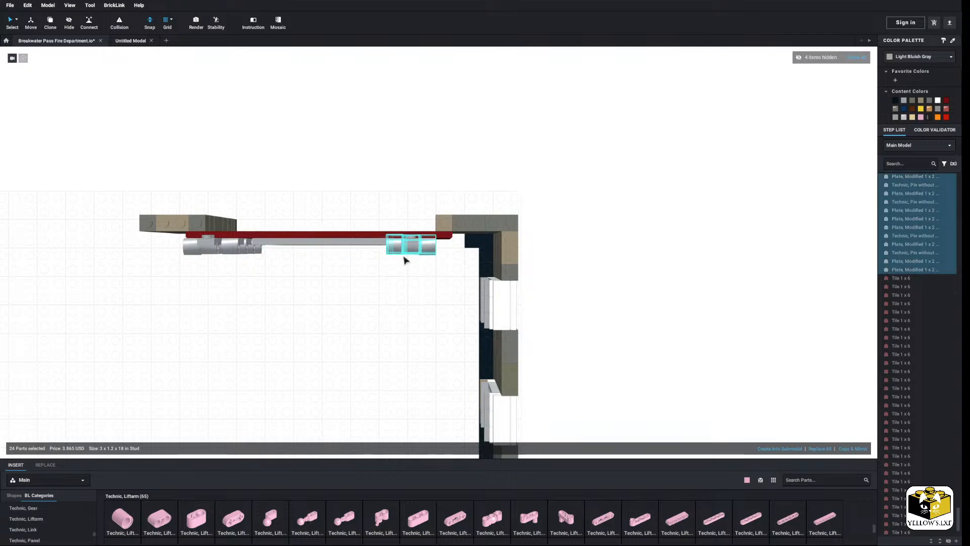
pyautogui.moveTo(404, 260); pyautogui.dragTo(400, 374, button='right')
pyautogui.scroll(5, 400, 373)
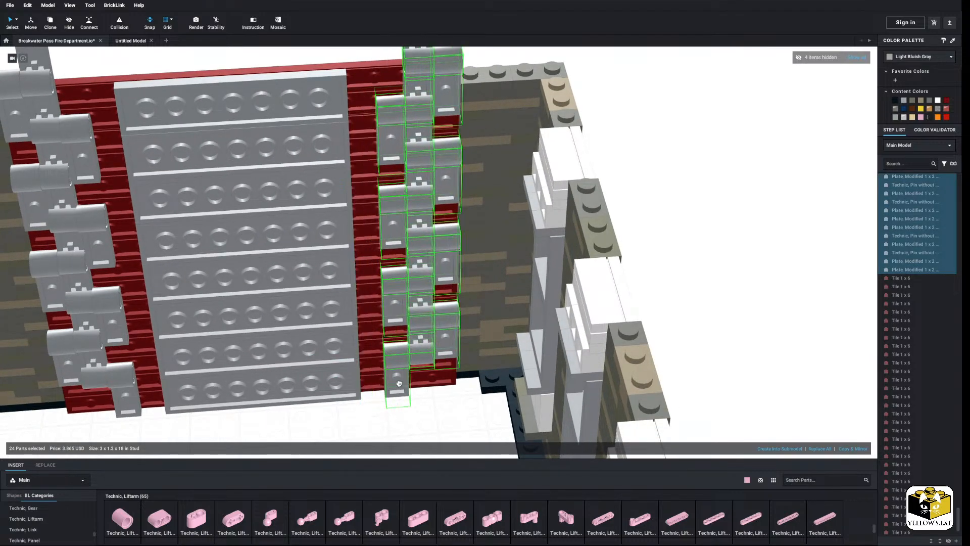
pyautogui.moveTo(398, 384); pyautogui.dragTo(397, 382)
pyautogui.click(405, 418)
pyautogui.scroll(-4, 405, 408)
pyautogui.moveTo(404, 407); pyautogui.dragTo(431, 402, button='middle')
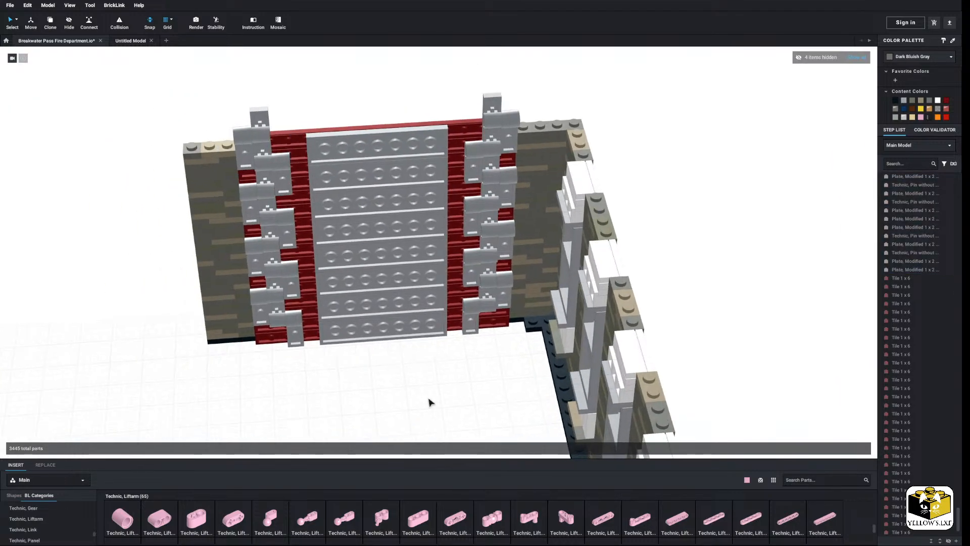
# Slide the stack of sixteen dark red 1 x 6 tiles at the door's hinge-copy end one stud outward from the middle
pyautogui.moveTo(430, 402); pyautogui.dragTo(485, 405, button='right')
pyautogui.click(563, 167)
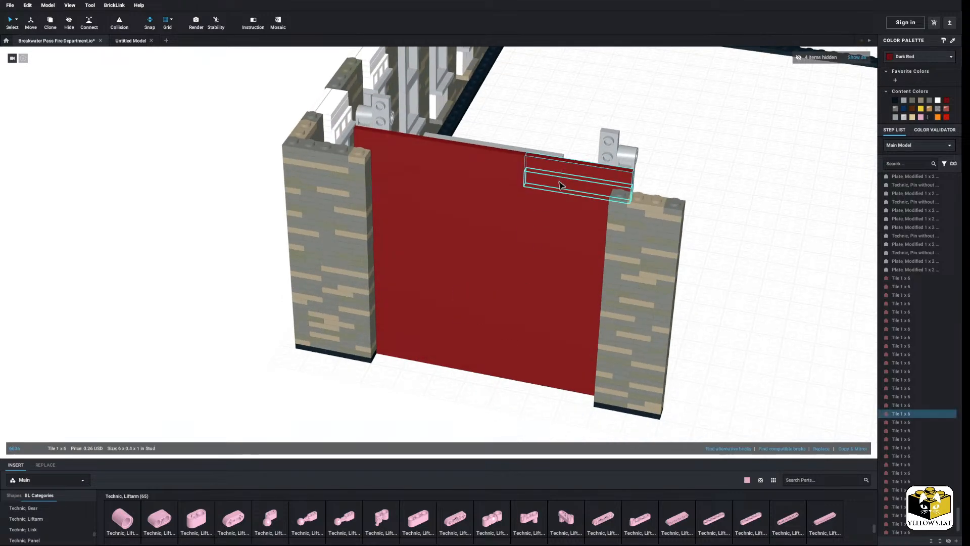
pyautogui.keyDown('ctrl'); pyautogui.click(559, 183); pyautogui.keyUp('ctrl')
pyautogui.keyDown('ctrl'); pyautogui.click(558, 217); pyautogui.keyUp('ctrl')
pyautogui.keyDown('ctrl'); pyautogui.click(558, 230); pyautogui.keyUp('ctrl')
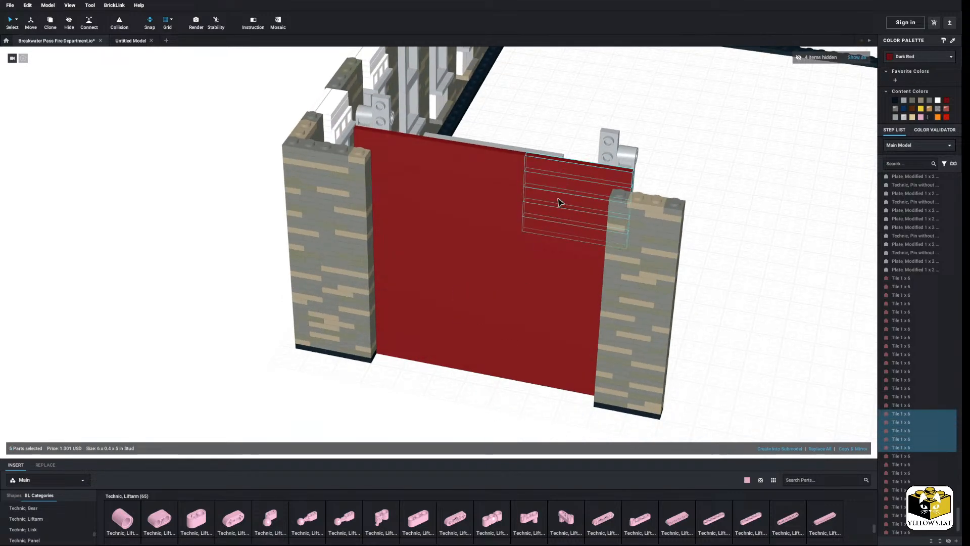
pyautogui.keyDown('ctrl'); pyautogui.click(555, 238); pyautogui.keyUp('ctrl')
pyautogui.keyDown('ctrl'); pyautogui.click(553, 255); pyautogui.keyUp('ctrl')
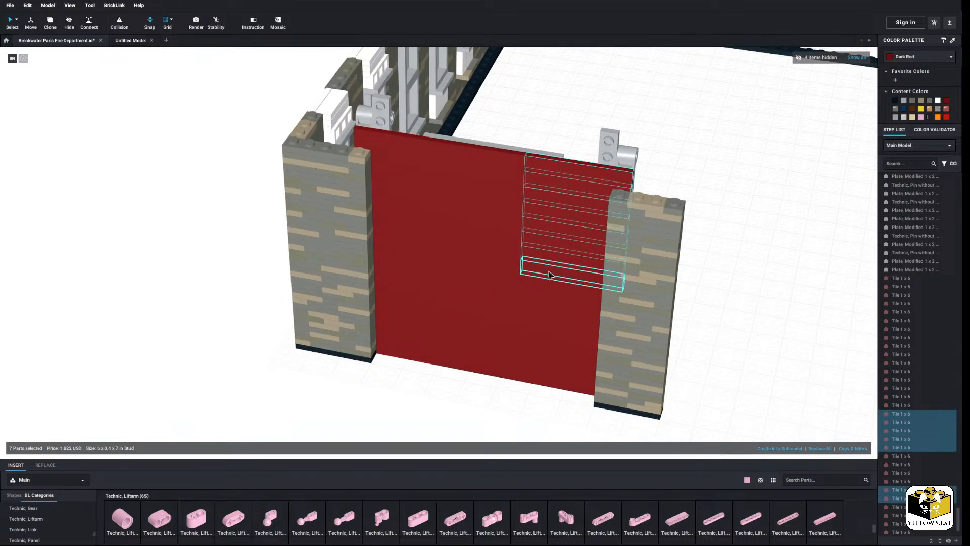
pyautogui.keyDown('ctrl'); pyautogui.click(551, 275); pyautogui.keyUp('ctrl')
pyautogui.keyDown('ctrl'); pyautogui.click(549, 291); pyautogui.keyUp('ctrl')
pyautogui.keyDown('ctrl'); pyautogui.click(549, 306); pyautogui.keyUp('ctrl')
pyautogui.keyDown('ctrl'); pyautogui.click(544, 329); pyautogui.keyUp('ctrl')
pyautogui.keyDown('ctrl'); pyautogui.click(542, 343); pyautogui.keyUp('ctrl')
pyautogui.keyDown('ctrl'); pyautogui.click(540, 356); pyautogui.keyUp('ctrl')
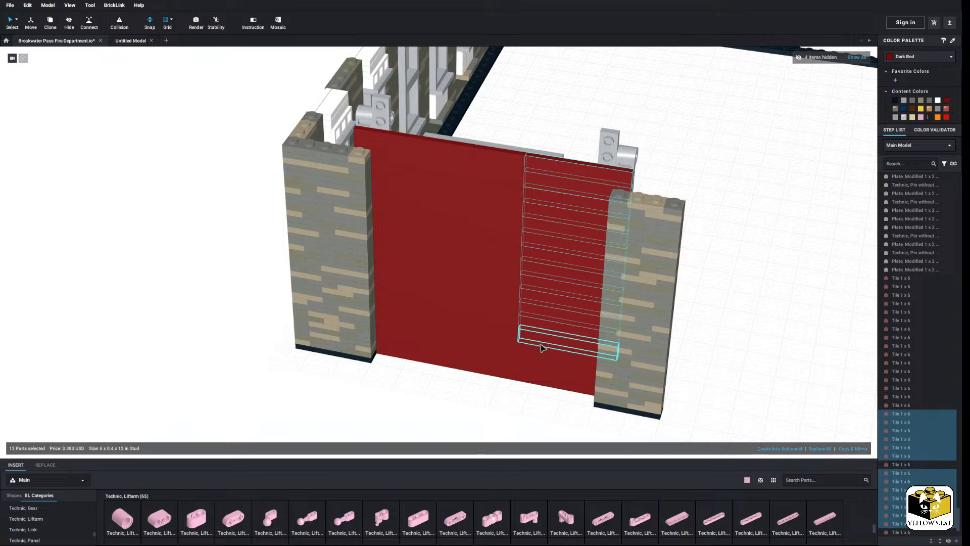
pyautogui.keyDown('ctrl'); pyautogui.click(538, 370); pyautogui.keyUp('ctrl')
pyautogui.keyDown('ctrl'); pyautogui.click(535, 383); pyautogui.keyUp('ctrl')
pyautogui.moveTo(535, 382); pyautogui.dragTo(486, 383, button='middle')
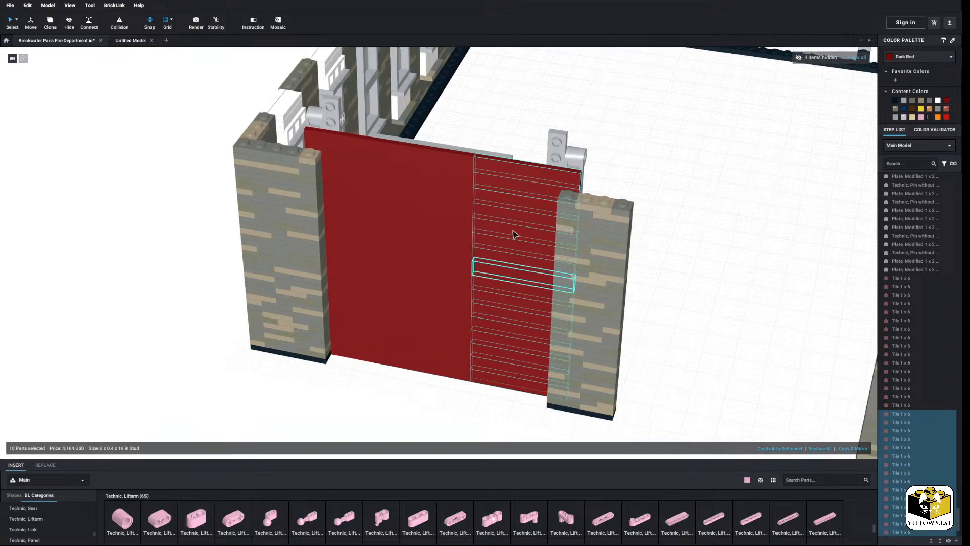
pyautogui.moveTo(504, 166)
pyautogui.mouseDown()
pyautogui.moveTo(531, 169)
pyautogui.moveTo(520, 172)
pyautogui.mouseUp()
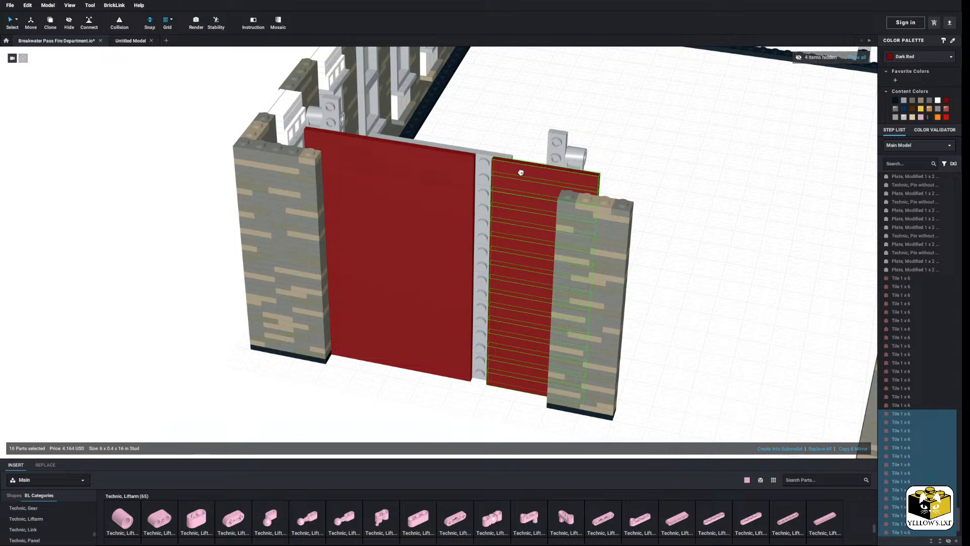
pyautogui.moveTo(521, 172); pyautogui.dragTo(453, 175, button='right')
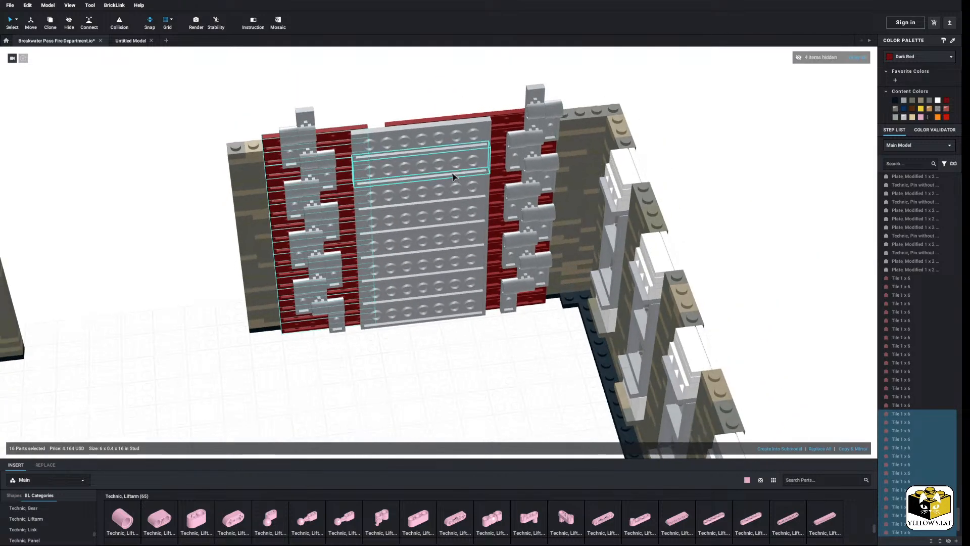
# Slide the sixteen dark red 1 x 6 tiles at the door's opposite end, along with the top 2 x 8 plate, one stud outward
pyautogui.click(381, 85)
pyautogui.moveTo(375, 112); pyautogui.dragTo(387, 132, button='middle')
pyautogui.moveTo(386, 128); pyautogui.dragTo(380, 122, button='right')
pyautogui.moveTo(516, 137); pyautogui.dragTo(508, 371)
pyautogui.moveTo(509, 365); pyautogui.dragTo(574, 283, button='right')
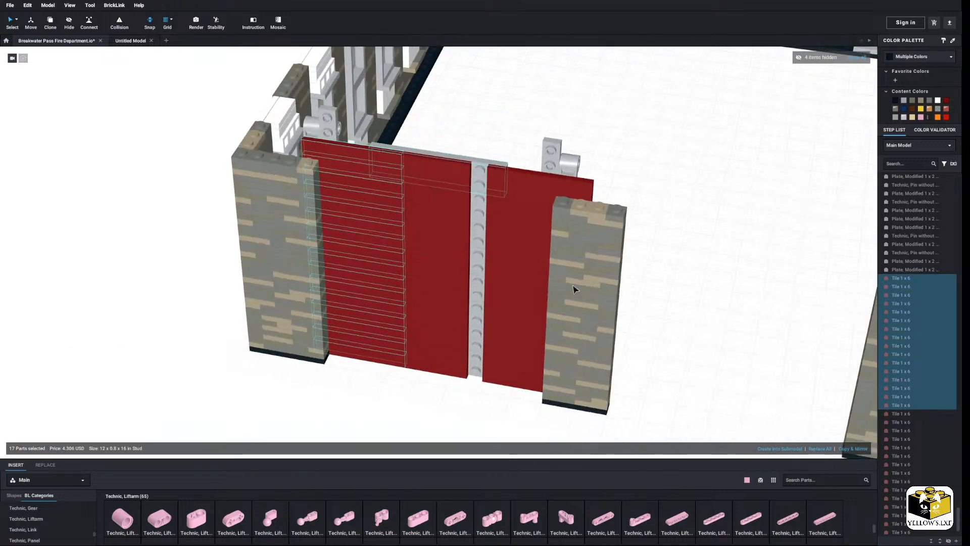
pyautogui.moveTo(371, 158); pyautogui.dragTo(397, 157)
pyautogui.scroll(2, 376, 159)
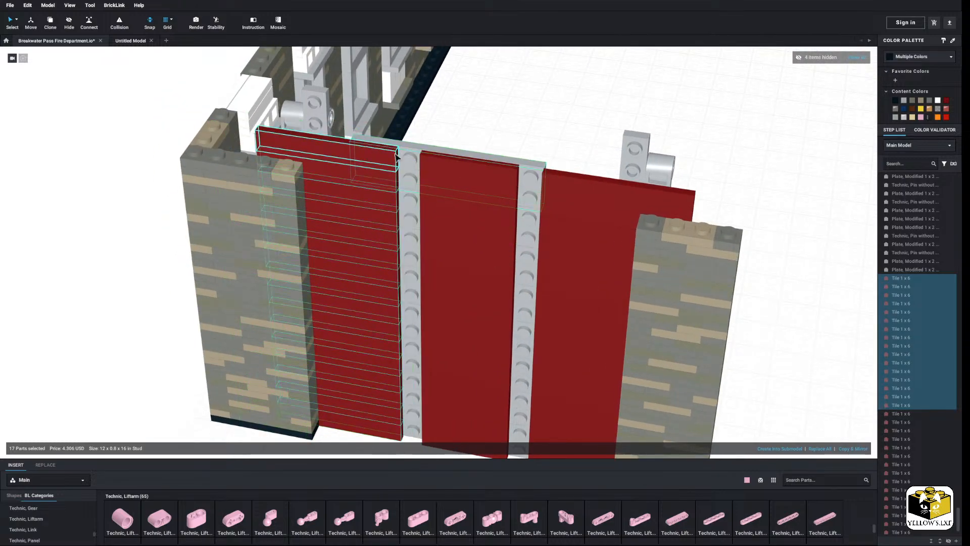
# Delete the door's middle section, consisting of the gray 2 x 8 plates and the dark red 2 x 4 tiles
pyautogui.click(520, 124)
pyautogui.scroll(-4, 519, 144)
pyautogui.moveTo(519, 144); pyautogui.dragTo(502, 163, button='right')
pyautogui.moveTo(496, 162); pyautogui.dragTo(449, 390)
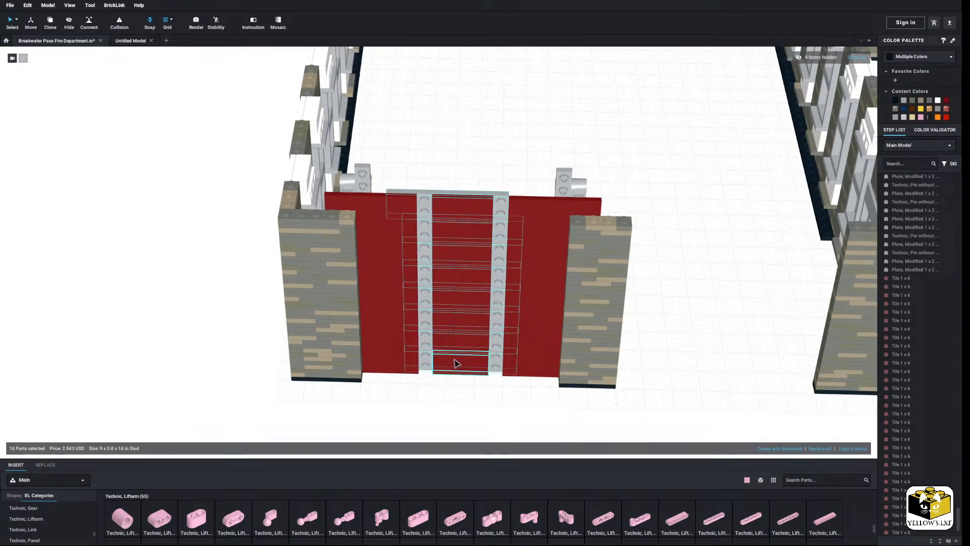
pyautogui.rightClick(456, 363)
pyautogui.click(465, 394)
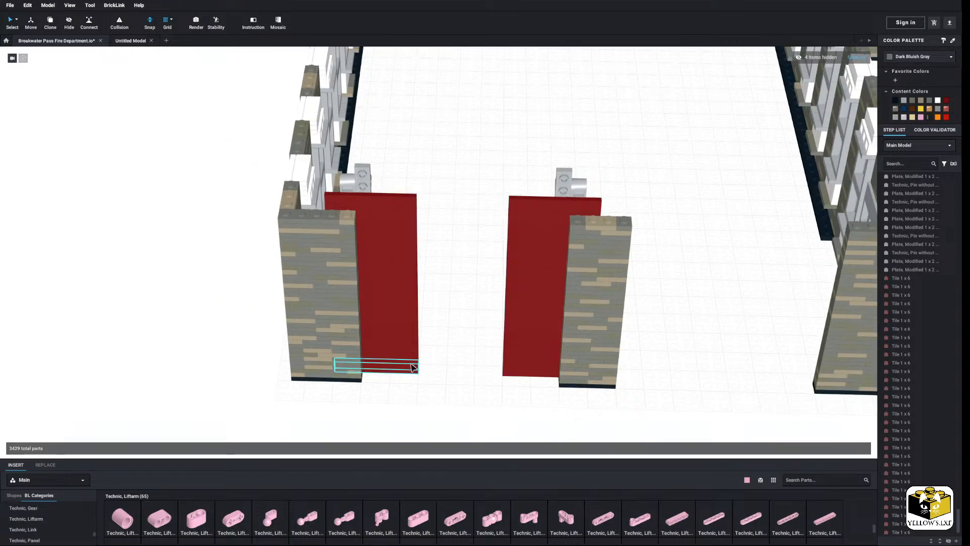
# Try a short pink two-hole Technic liftarm beside the two separated door panels, and delete it
pyautogui.moveTo(419, 365); pyautogui.dragTo(380, 363, button='right')
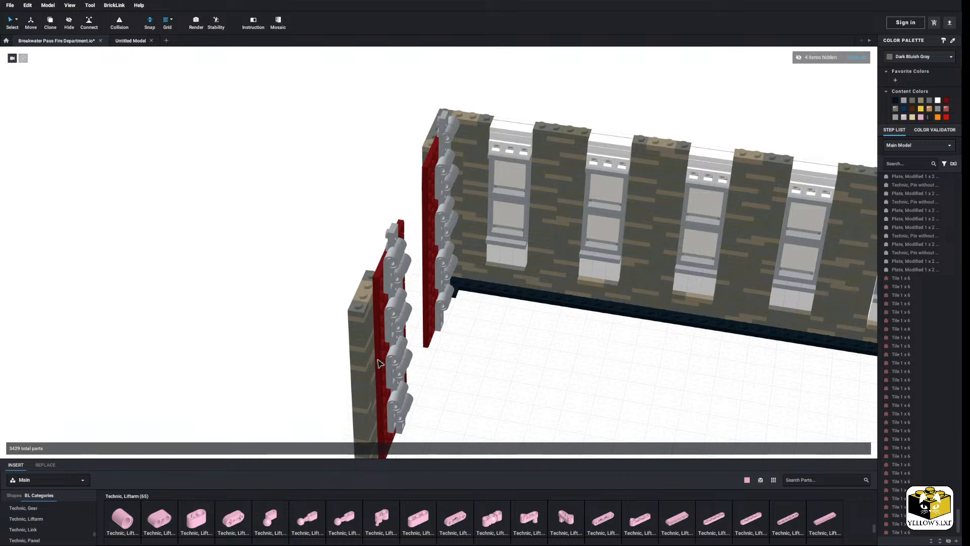
pyautogui.moveTo(337, 283); pyautogui.dragTo(296, 284, button='right')
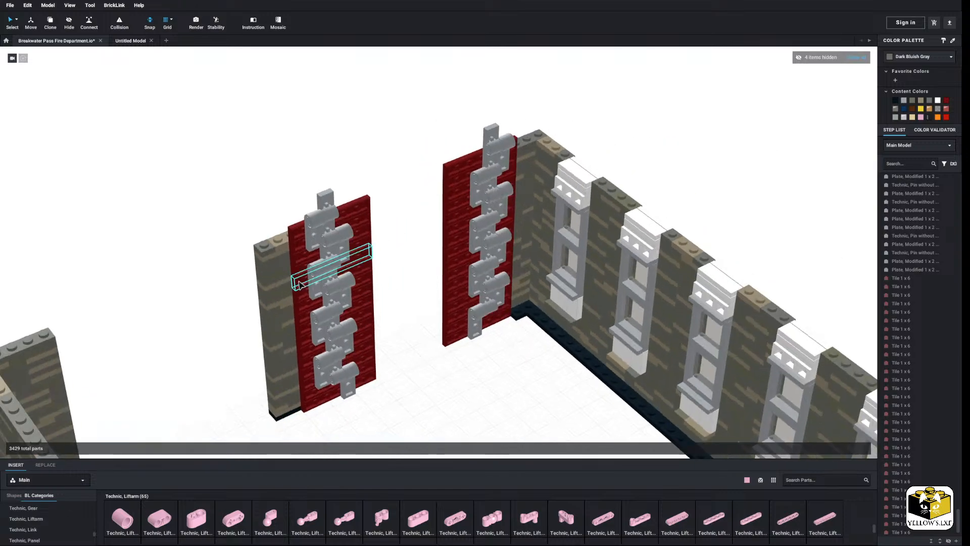
pyautogui.moveTo(295, 285); pyautogui.dragTo(348, 307, button='middle')
pyautogui.scroll(2, 333, 272)
pyautogui.moveTo(173, 506); pyautogui.dragTo(324, 308)
pyautogui.click(269, 307)
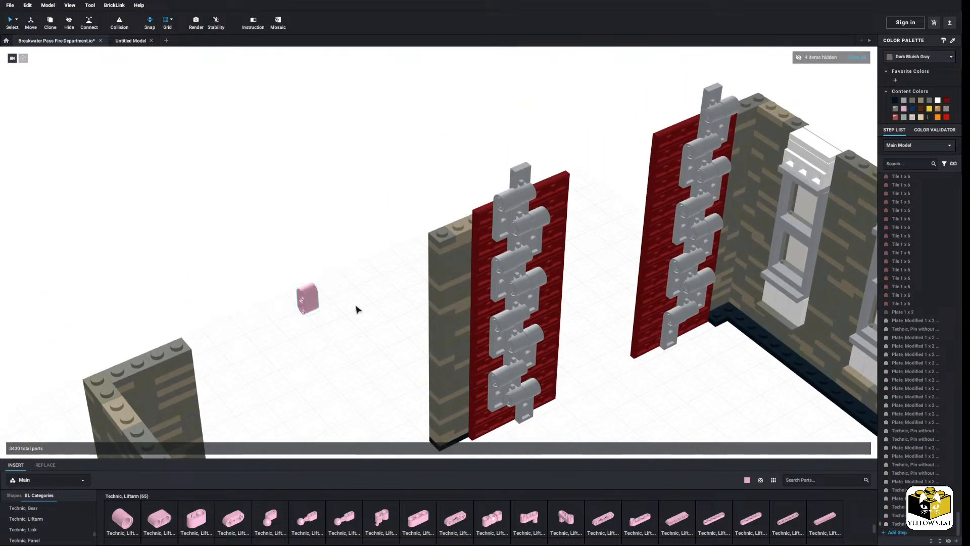
pyautogui.scroll(2, 357, 309)
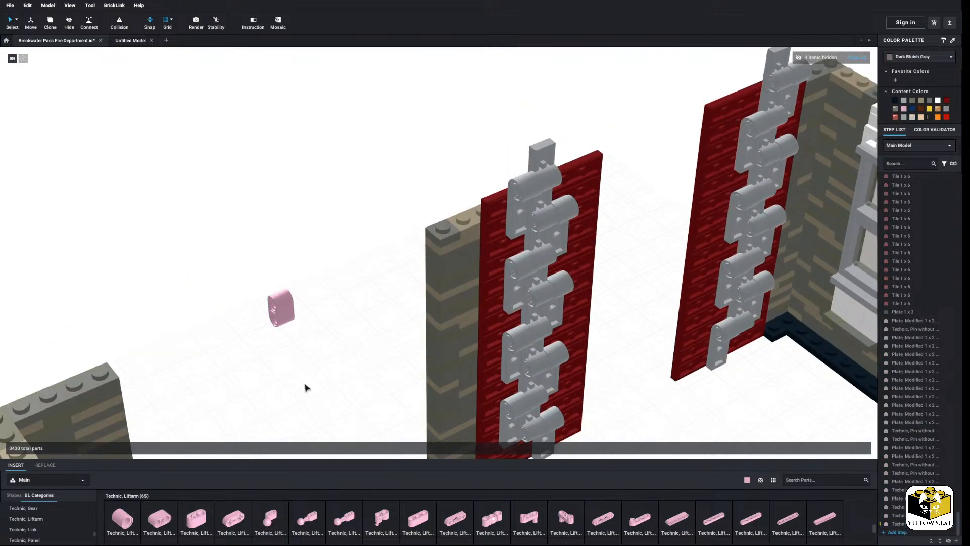
pyautogui.rightClick(284, 328)
pyautogui.click(295, 350)
pyautogui.scroll(-3, 292, 325)
# Try a pink Technic brick 1 x 2 with holes beside the separated door panels, and delete it
pyautogui.scroll(2, 231, 340)
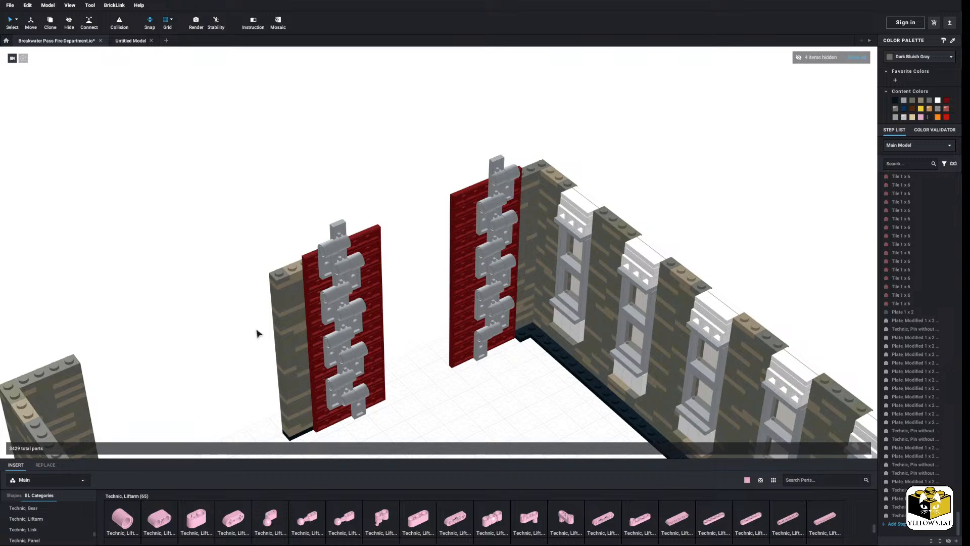
pyautogui.scroll(3, 54, 510)
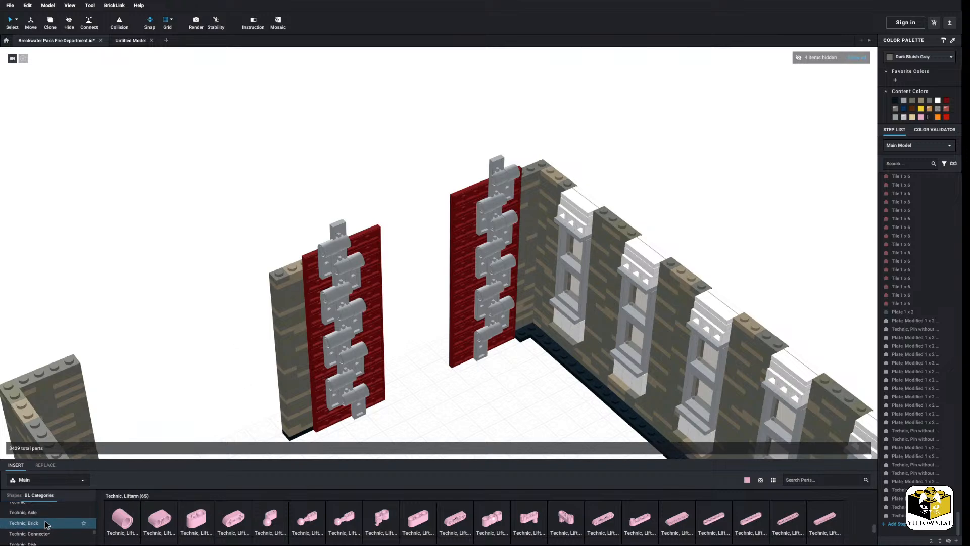
pyautogui.click(44, 523)
pyautogui.moveTo(423, 525); pyautogui.dragTo(214, 382)
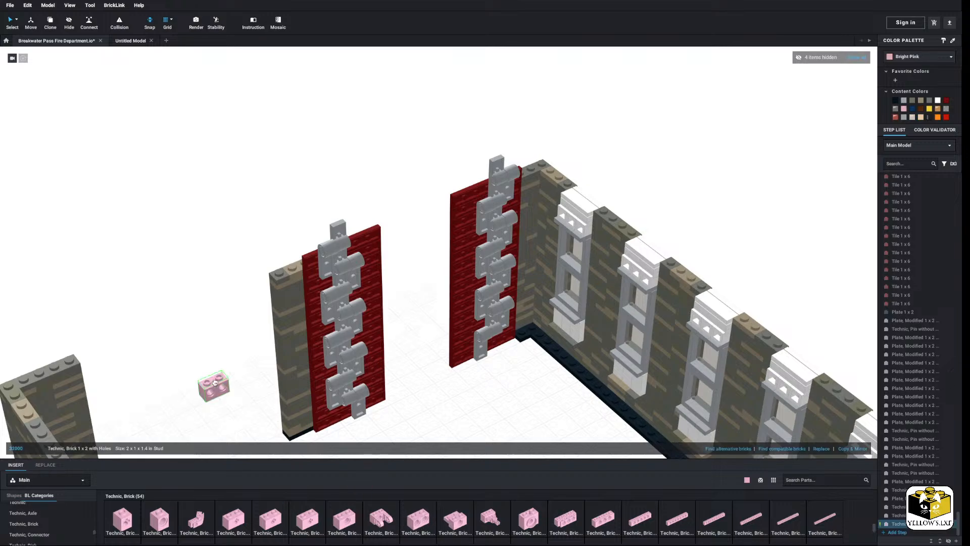
pyautogui.rightClick(210, 379)
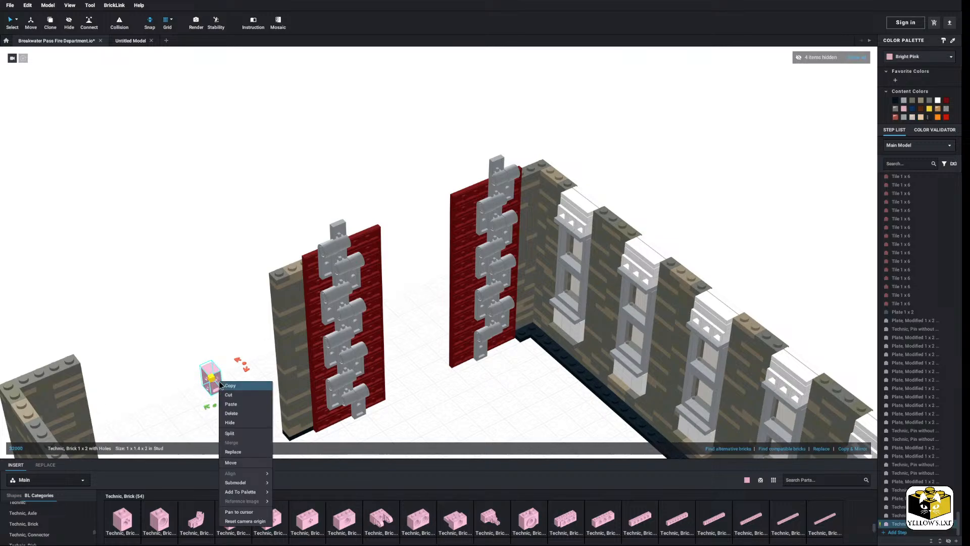
pyautogui.click(233, 411)
# Delete the sixteen dark red 1 x 6 tiles from the door panel next to the windowed wall
pyautogui.scroll(2, 186, 410)
pyautogui.moveTo(369, 381); pyautogui.dragTo(355, 387, button='right')
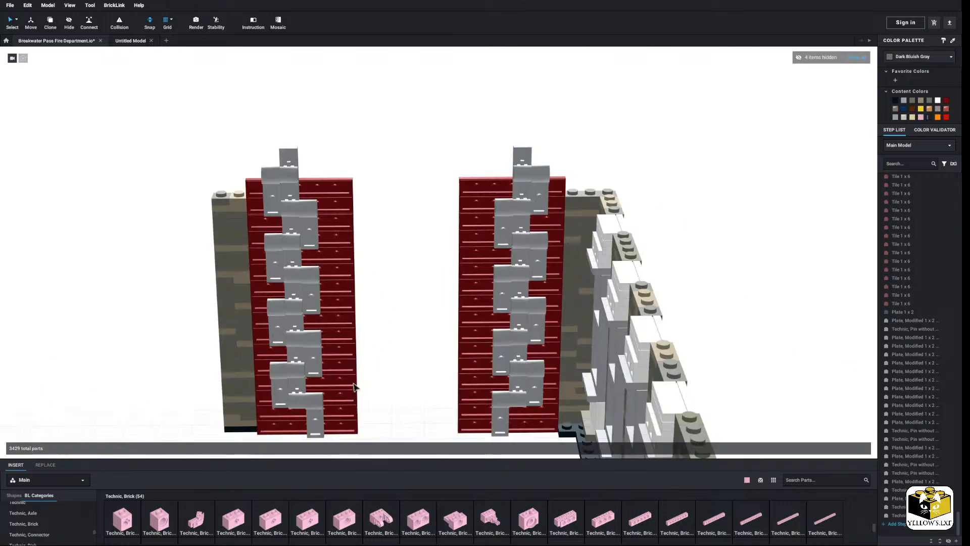
pyautogui.scroll(2, 355, 394)
pyautogui.moveTo(355, 403); pyautogui.dragTo(338, 385, button='middle')
pyautogui.moveTo(339, 383); pyautogui.dragTo(440, 374, button='right')
pyautogui.scroll(-4, 353, 378)
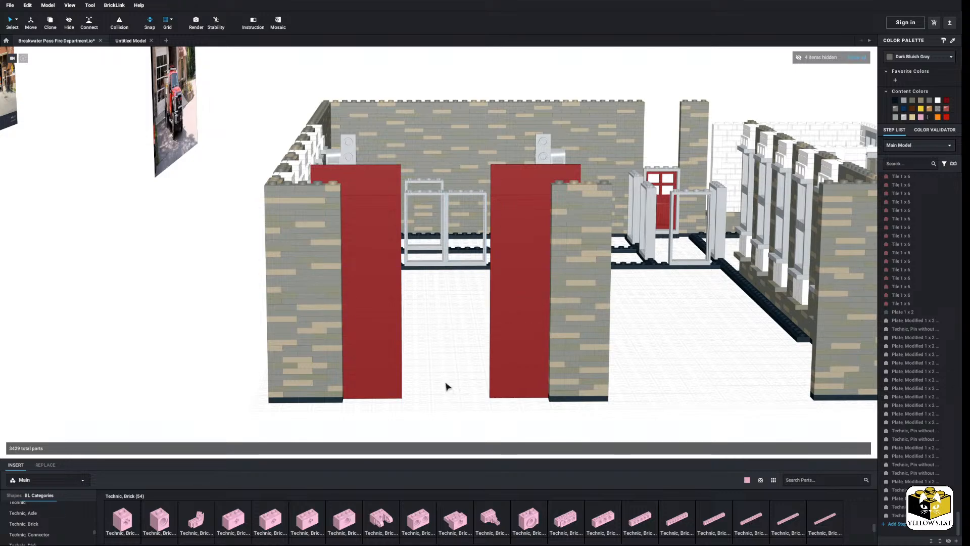
pyautogui.moveTo(446, 386); pyautogui.dragTo(405, 374, button='right')
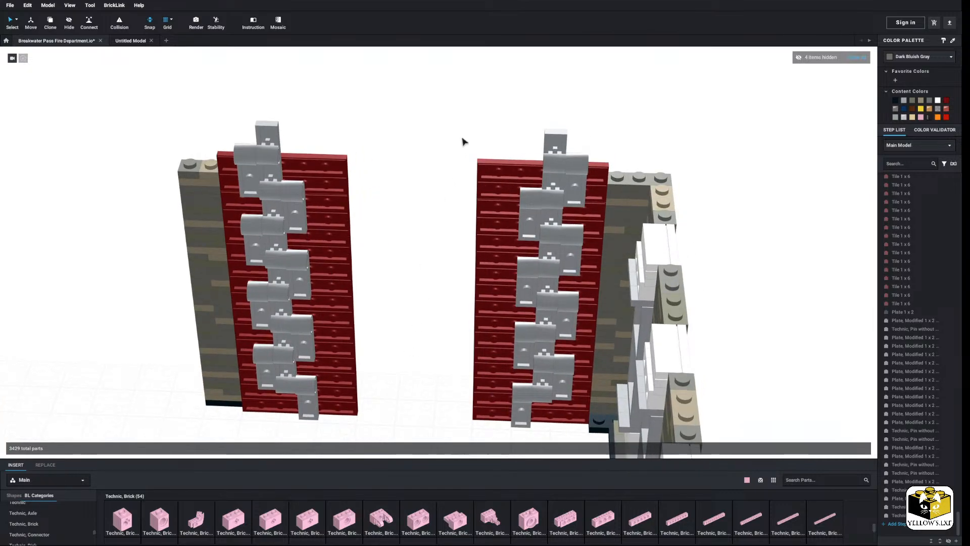
pyautogui.moveTo(464, 142); pyautogui.dragTo(487, 431)
pyautogui.rightClick(486, 431)
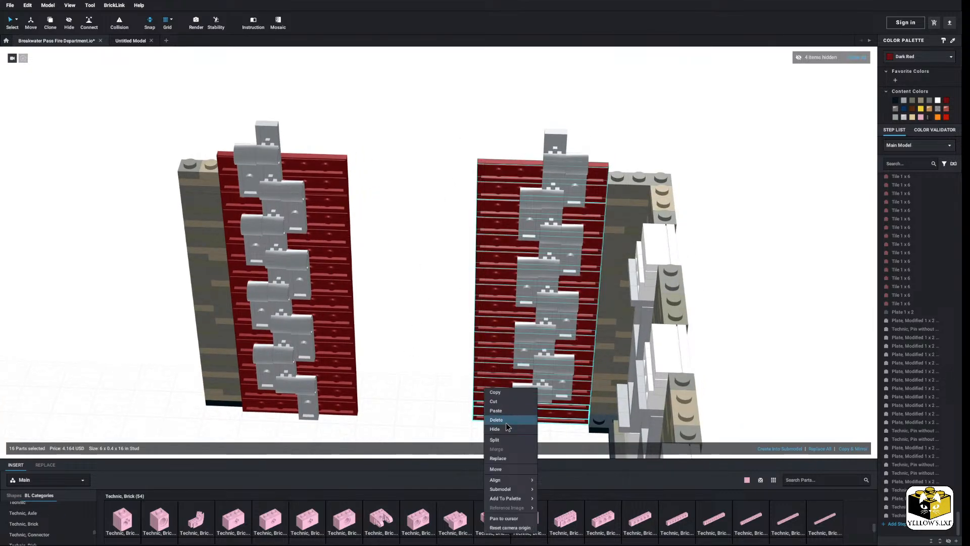
pyautogui.click(505, 427)
# Delete the sixteen dark red 1 x 6 tiles from the door panel beside the free-standing wall section
pyautogui.moveTo(400, 197); pyautogui.dragTo(392, 152, button='right')
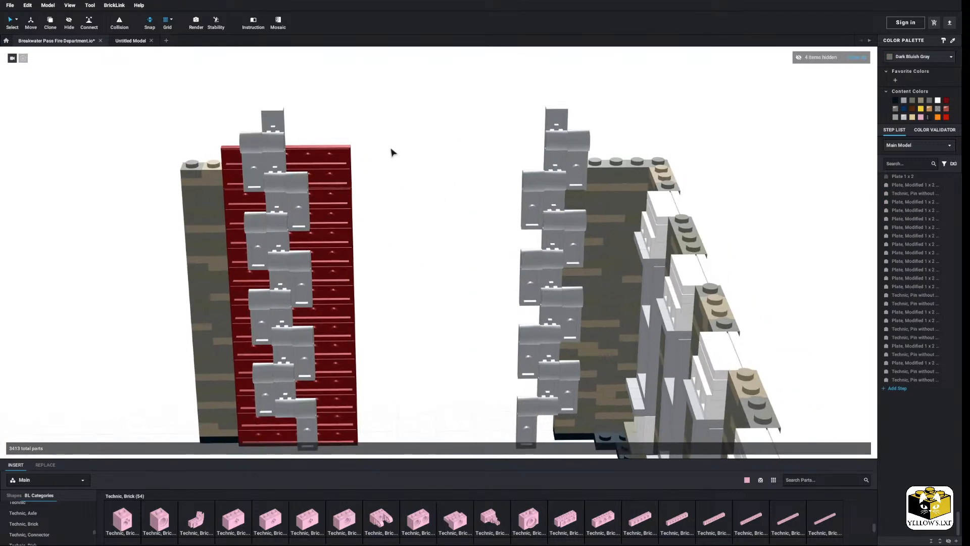
pyautogui.moveTo(393, 151); pyautogui.dragTo(480, 138, button='middle')
pyautogui.moveTo(482, 137); pyautogui.dragTo(452, 437)
pyautogui.rightClick(429, 388)
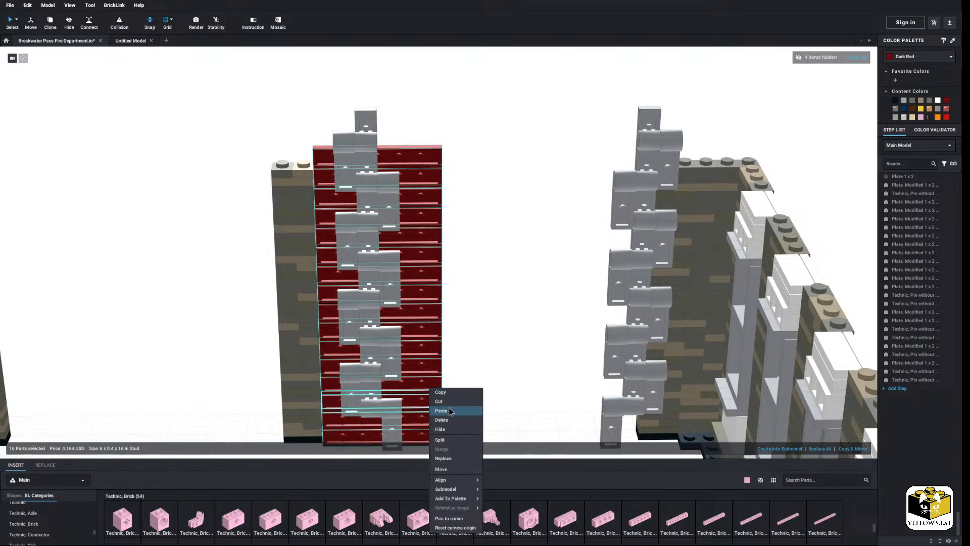
pyautogui.click(441, 420)
# Try stacking two pink 2 x 4 tiles behind the bottom of the hinge column at the free-standing wall section
pyautogui.scroll(5, 45, 521)
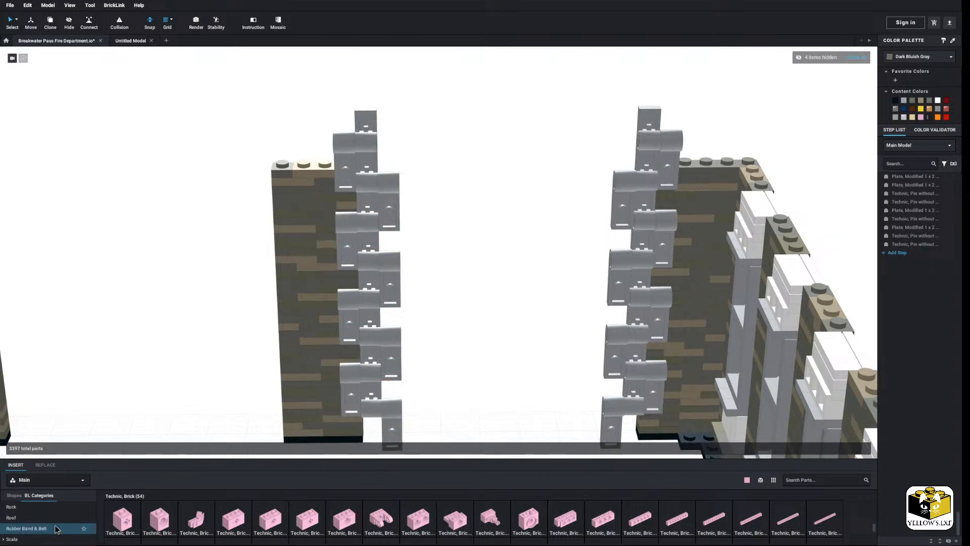
pyautogui.scroll(-5, 45, 521)
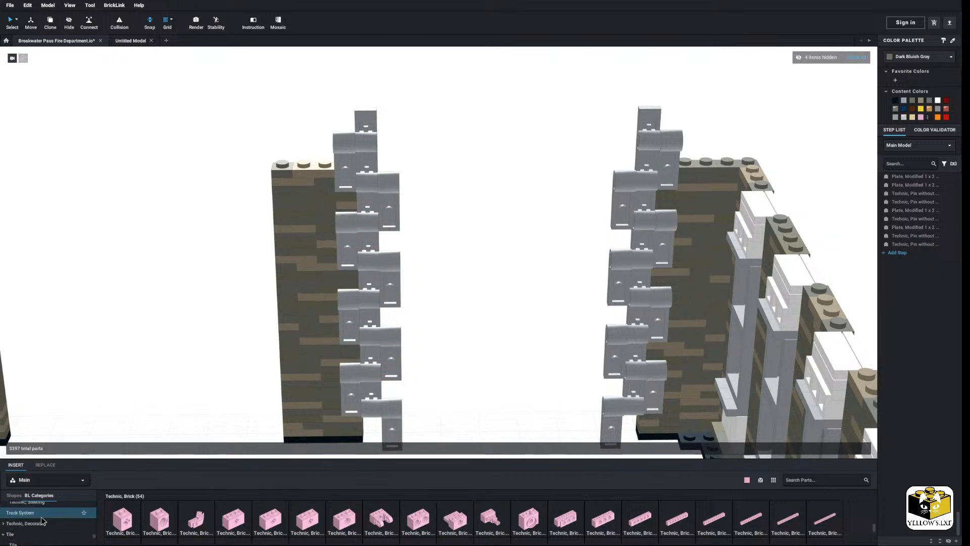
pyautogui.click(15, 503)
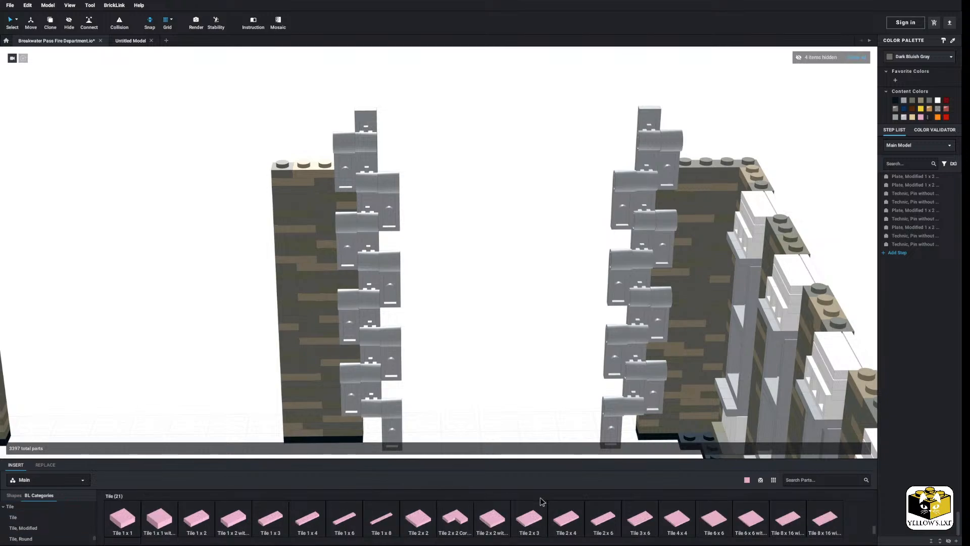
pyautogui.moveTo(566, 515); pyautogui.dragTo(374, 434)
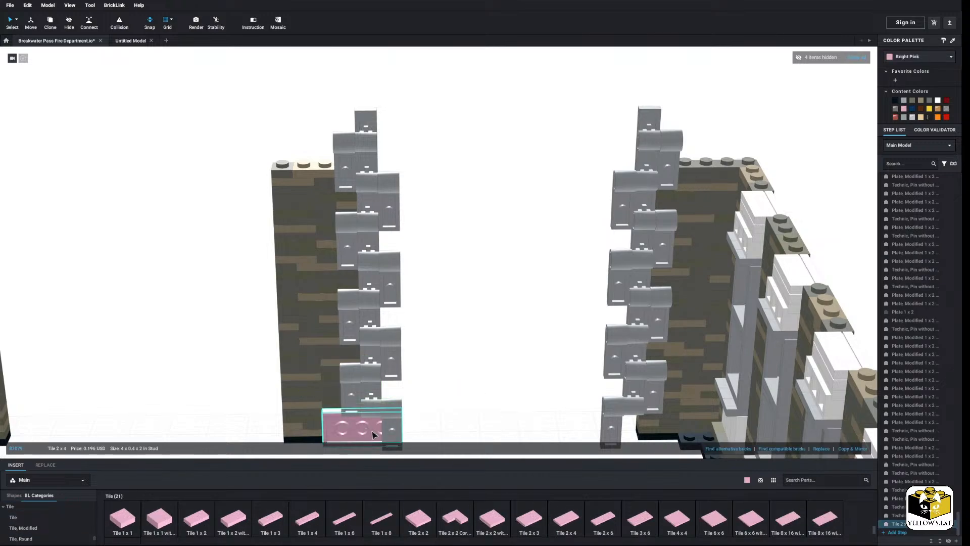
pyautogui.moveTo(525, 516); pyautogui.dragTo(370, 389)
pyautogui.press('Escape')
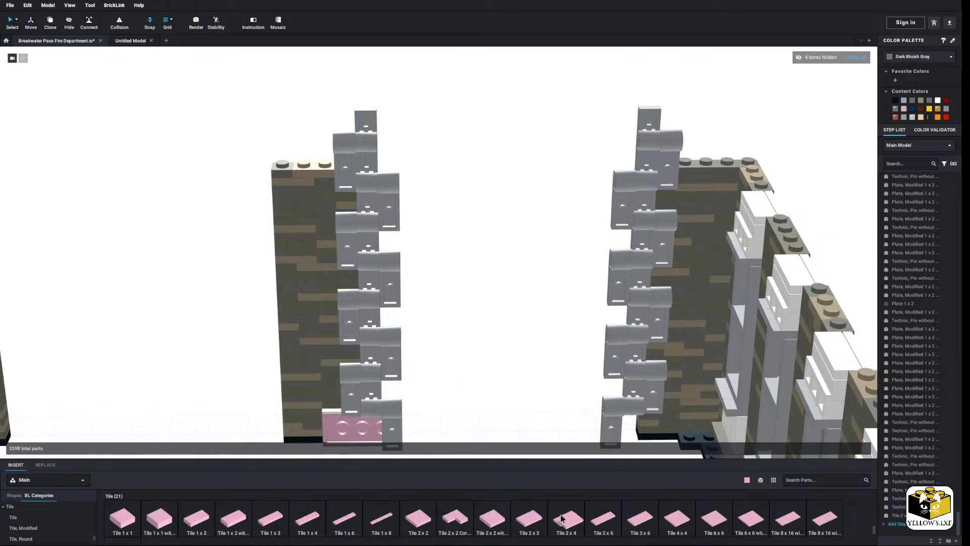
pyautogui.moveTo(566, 518); pyautogui.dragTo(367, 395)
pyautogui.press('Escape')
# Delete the two trial pink 2 x 4 tiles from the bottom of the hinge column
pyautogui.moveTo(464, 394); pyautogui.dragTo(489, 344, button='right')
pyautogui.scroll(2, 483, 374)
pyautogui.moveTo(483, 377); pyautogui.dragTo(428, 371, button='right')
pyautogui.click(362, 322)
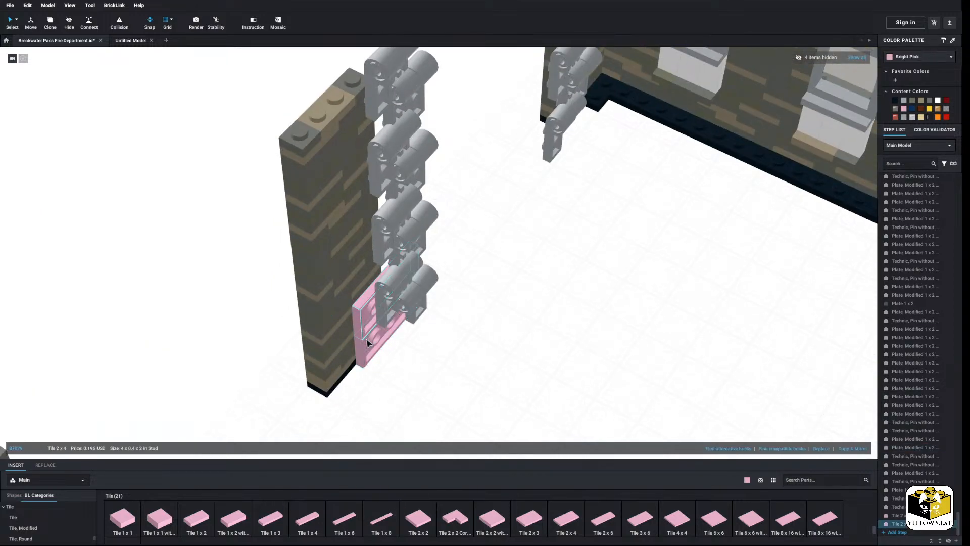
pyautogui.rightClick(379, 349)
pyautogui.click(402, 388)
# Place a pink 1 x 5 plate on its side behind the bottom of the hinge column at the free-standing wall section
pyautogui.scroll(10, 21, 518)
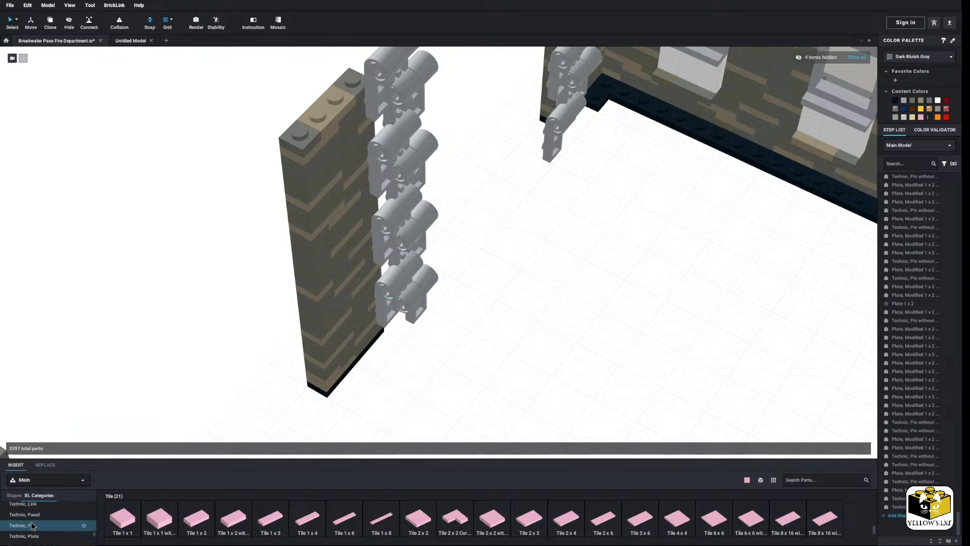
pyautogui.scroll(-2, 32, 526)
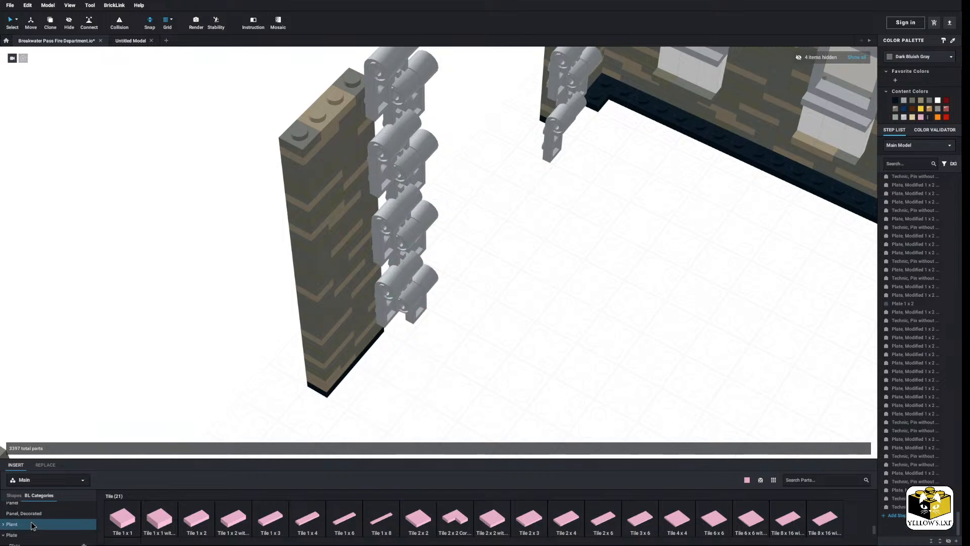
pyautogui.click(27, 524)
pyautogui.scroll(-1, 514, 522)
pyautogui.scroll(3, 510, 518)
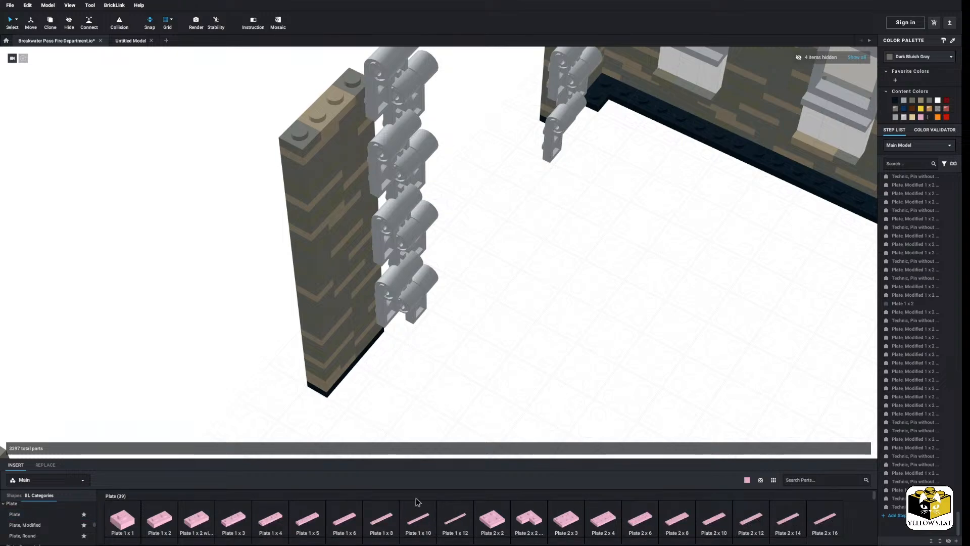
pyautogui.click(296, 523)
pyautogui.press('Right')
pyautogui.press('Down')
pyautogui.press('Right')
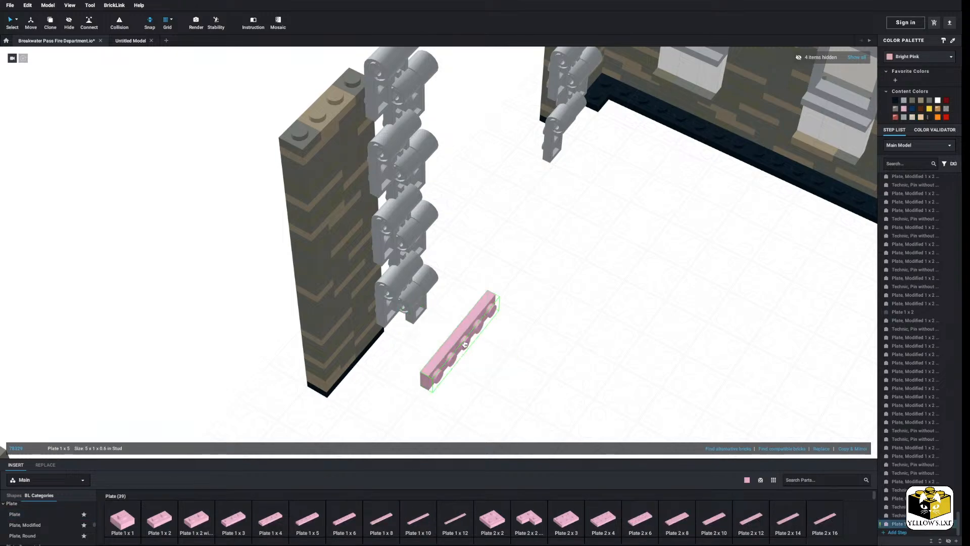
pyautogui.moveTo(462, 354); pyautogui.dragTo(419, 341, button='right')
pyautogui.click(411, 341)
# Copy the pink 1 x 5 plate and place the copy directly above it behind the hinges
pyautogui.click(404, 341)
pyautogui.rightClick(398, 339)
pyautogui.click(420, 344)
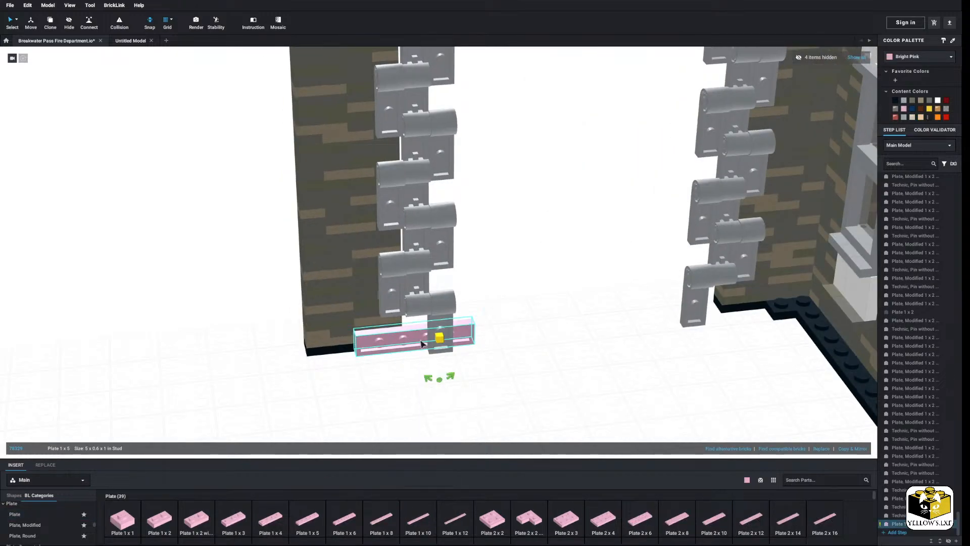
pyautogui.click(538, 283)
pyautogui.rightClick(538, 282)
pyautogui.click(546, 306)
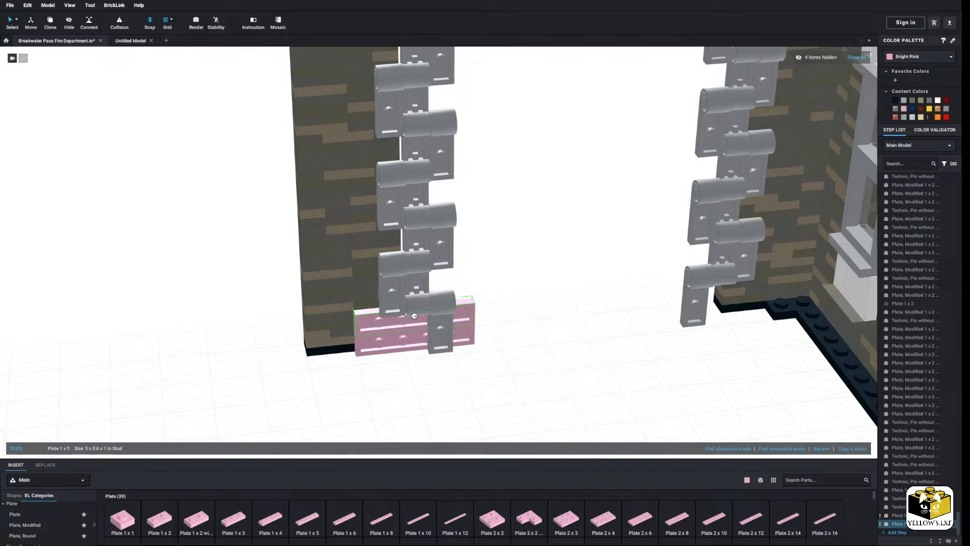
pyautogui.click(399, 331)
# Recolor both pink 1 x 5 plates black
pyautogui.keyDown('ctrl'); pyautogui.click(393, 343); pyautogui.keyUp('ctrl')
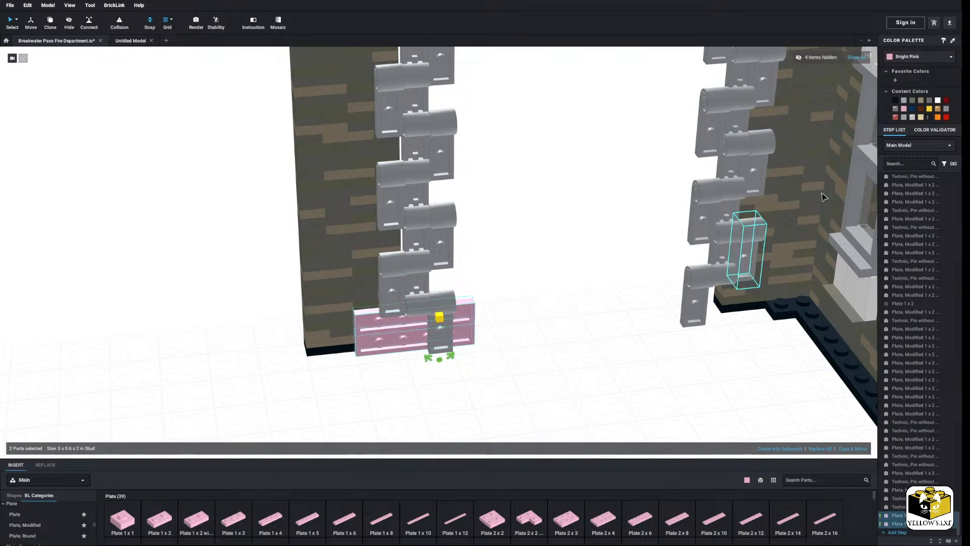
pyautogui.click(931, 57)
pyautogui.scroll(2, 918, 86)
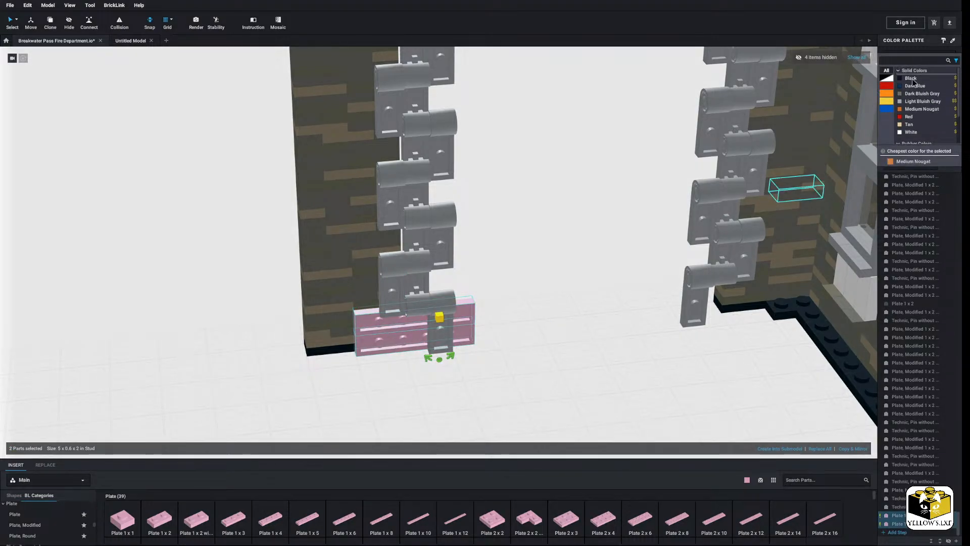
pyautogui.click(916, 80)
pyautogui.rightClick(497, 270)
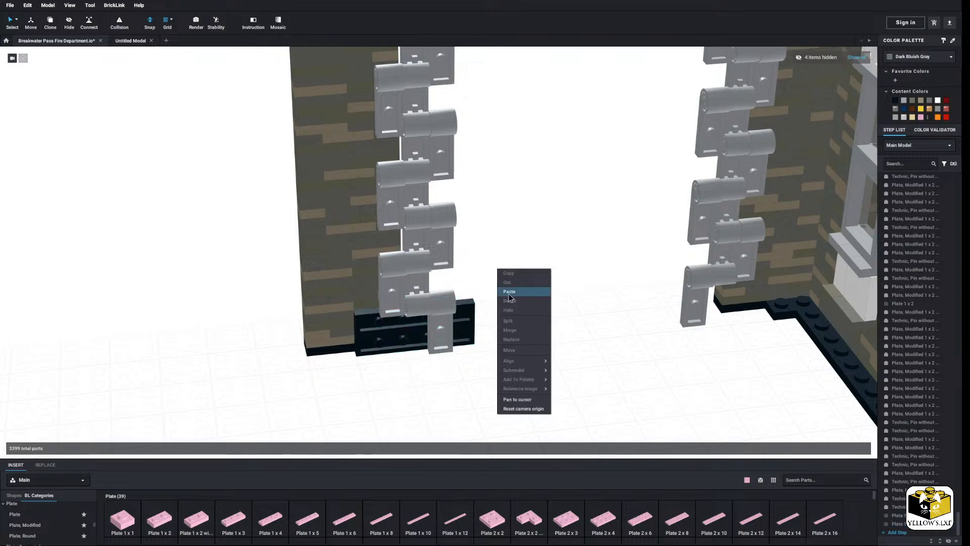
pyautogui.click(520, 293)
pyautogui.click(559, 258)
pyautogui.rightClick(558, 258)
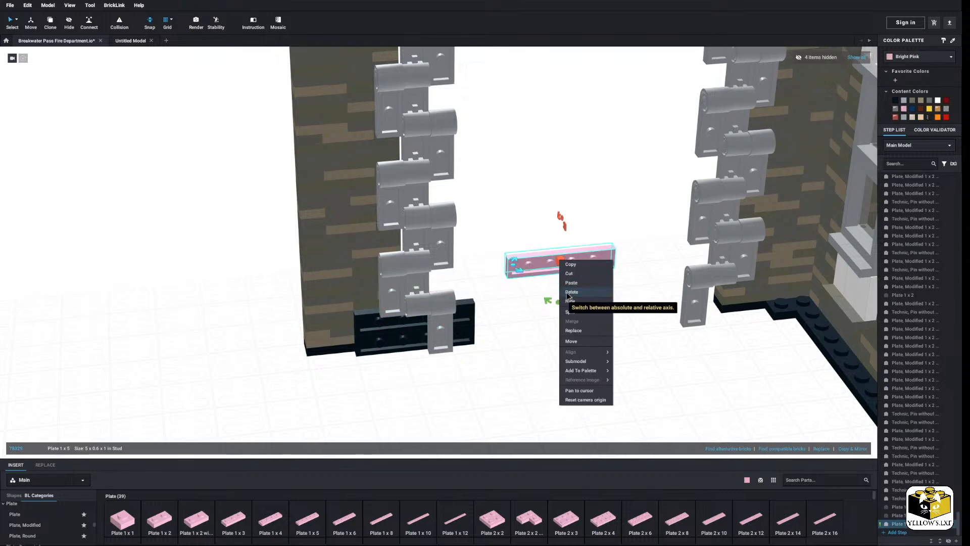
pyautogui.click(571, 291)
# Copy the two black 1 x 5 plates and stack the pair directly on top of them
pyautogui.rightClick(467, 328)
pyautogui.click(481, 332)
pyautogui.hotkey('ctrl', 'v')
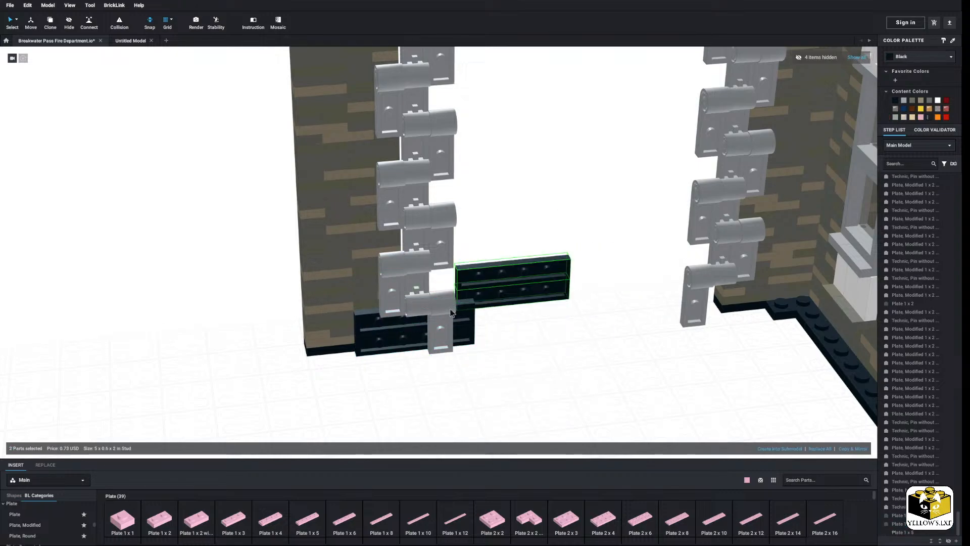
# Copy all four black 1 x 5 plates and place the set directly above them behind the hinge column
pyautogui.keyDown('ctrl'); pyautogui.click(466, 316); pyautogui.keyUp('ctrl')
pyautogui.keyDown('ctrl'); pyautogui.click(467, 330); pyautogui.keyUp('ctrl')
pyautogui.rightClick(467, 330)
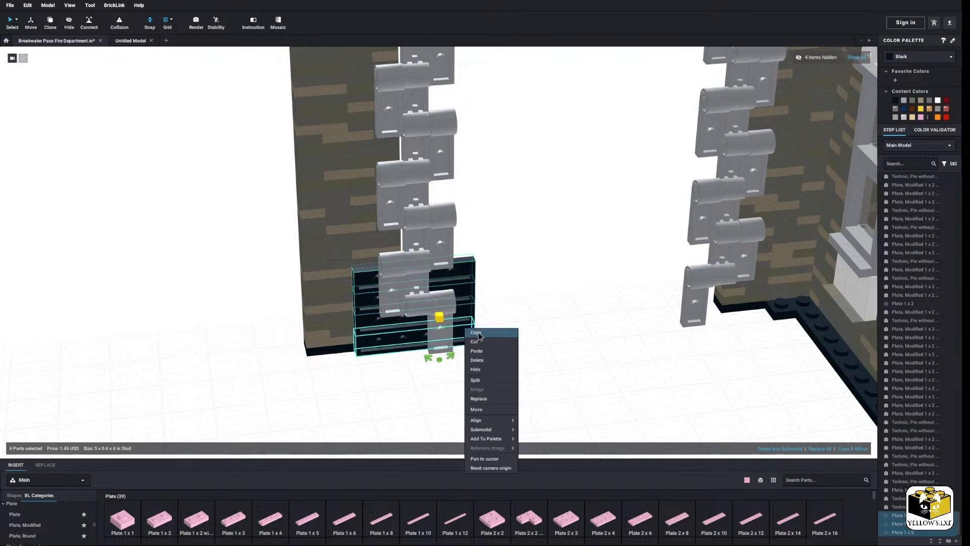
pyautogui.click(477, 341)
pyautogui.rightClick(517, 316)
pyautogui.click(527, 338)
pyautogui.click(413, 249)
pyautogui.click(524, 226)
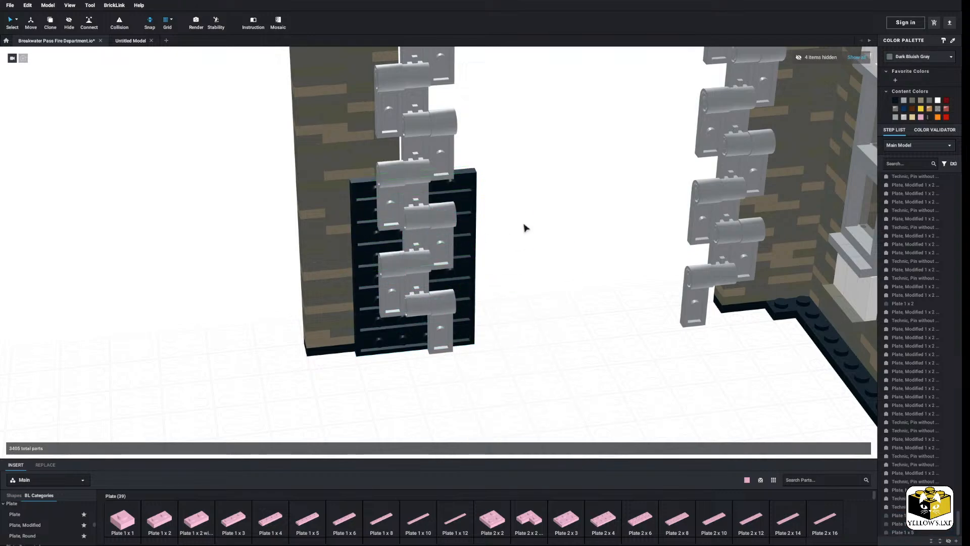
# Paste the set of four black 1 x 5 plates twice more, stacking both sets up to the top of the hinge column
pyautogui.rightClick(524, 224)
pyautogui.click(551, 250)
pyautogui.moveTo(546, 225); pyautogui.dragTo(562, 281, button='middle')
pyautogui.click(429, 222)
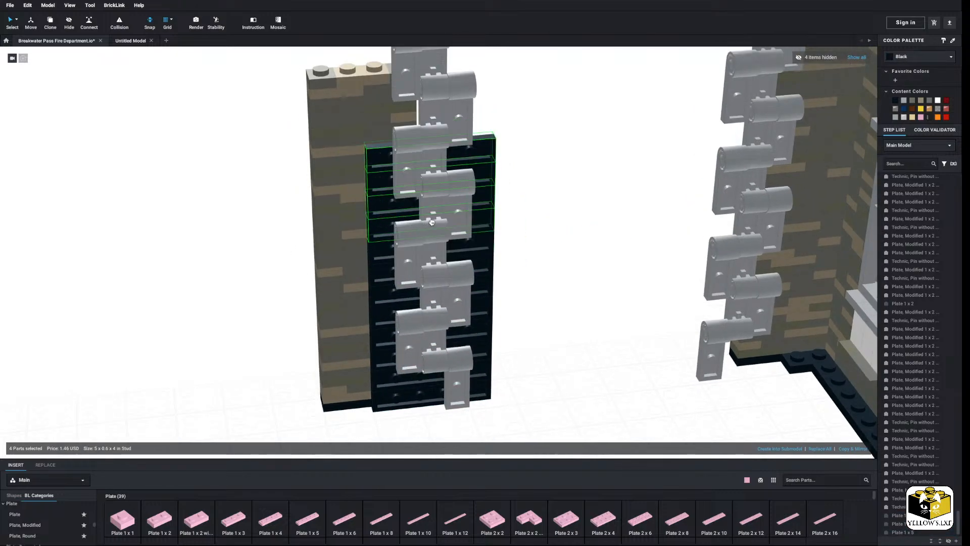
pyautogui.click(555, 216)
pyautogui.moveTo(555, 216); pyautogui.dragTo(562, 246, button='middle')
pyautogui.rightClick(564, 249)
pyautogui.click(576, 270)
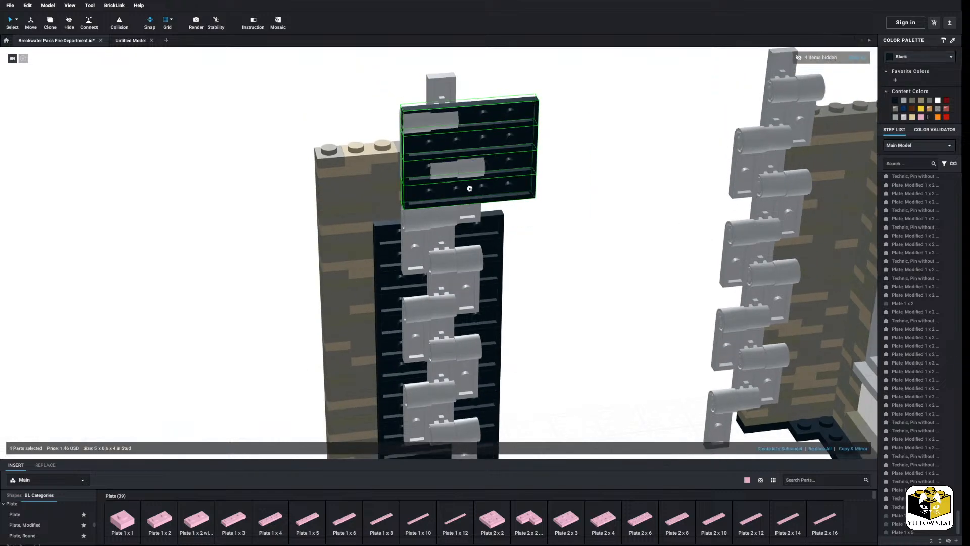
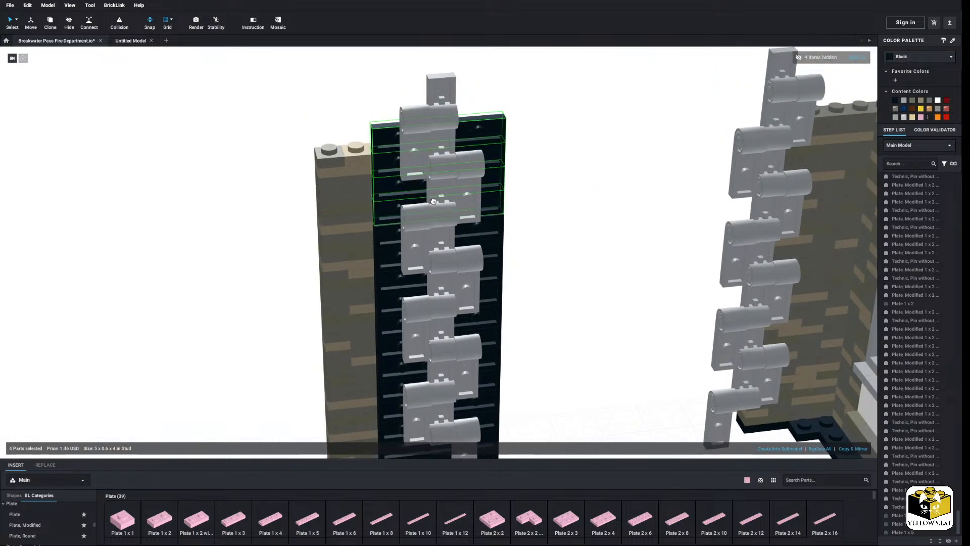
pyautogui.click(570, 210)
# Mirror a copy of the sixteen black 1 x 5 plates and place it behind the hinge column next to the windowed wall
pyautogui.moveTo(569, 209); pyautogui.dragTo(525, 161, button='right')
pyautogui.moveTo(503, 125); pyautogui.dragTo(449, 360)
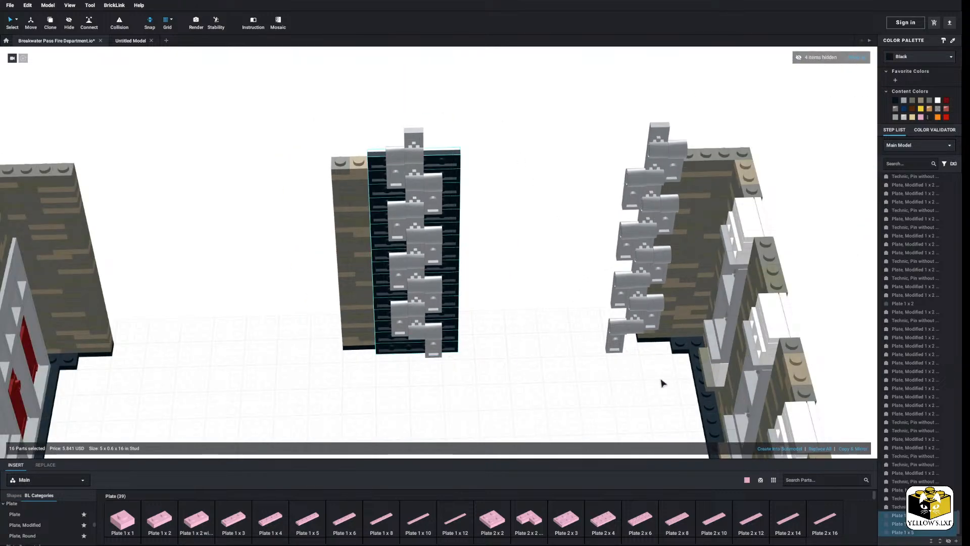
pyautogui.click(858, 448)
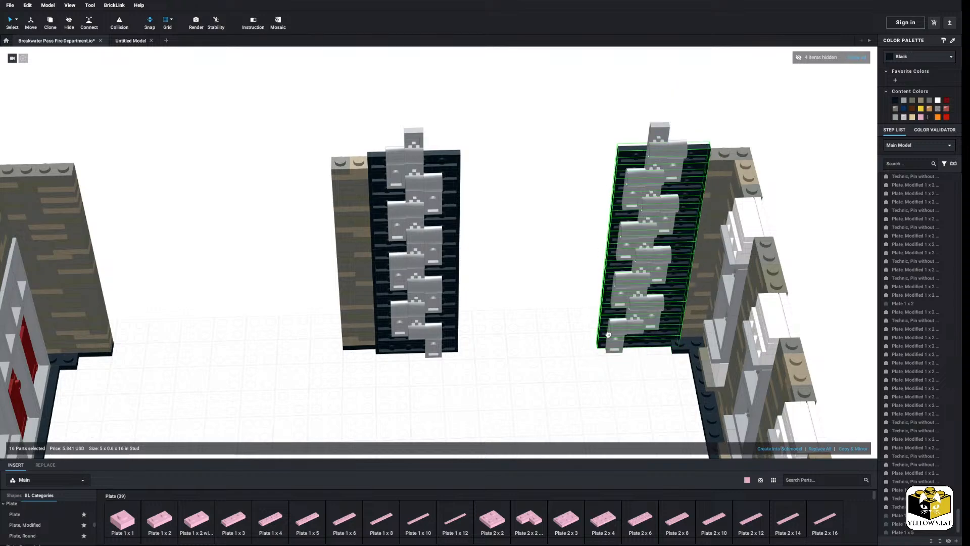
pyautogui.click(530, 340)
pyautogui.scroll(-3, 532, 331)
pyautogui.moveTo(532, 331); pyautogui.dragTo(392, 313, button='right')
pyautogui.scroll(3, 519, 294)
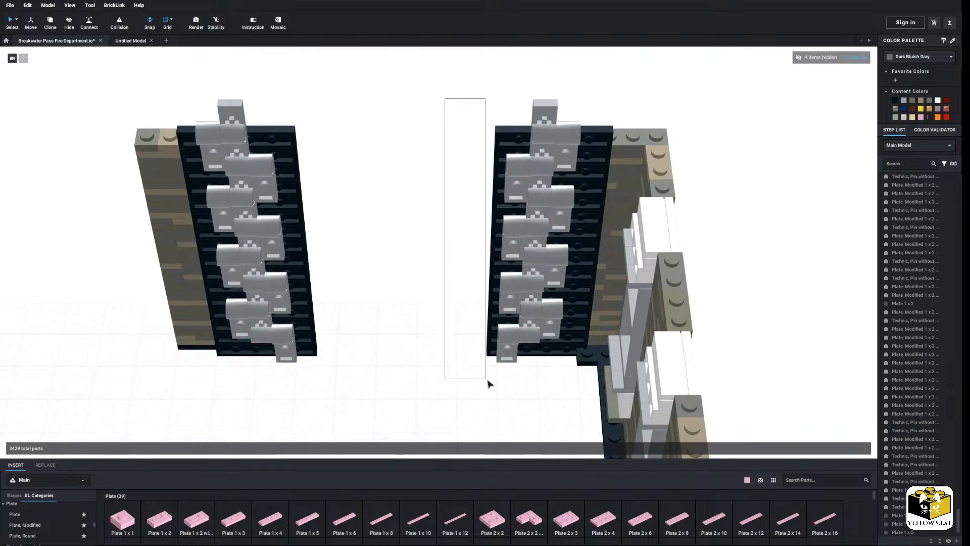
# Shift the mirrored set of sixteen black 1 x 5 plates sideways so it lines up behind the hinge column
pyautogui.moveTo(487, 383); pyautogui.dragTo(481, 355)
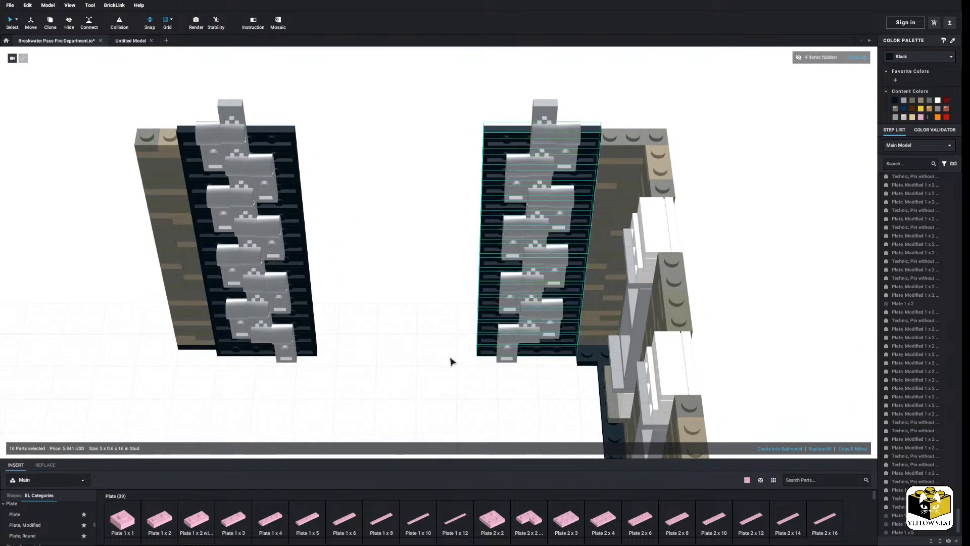
pyautogui.click(451, 361)
# Attach a Bracket 1 x 2 - 1 x 2 to the bottom inner edge of each black door panel, facing the opening
pyautogui.moveTo(452, 361); pyautogui.dragTo(495, 346, button='right')
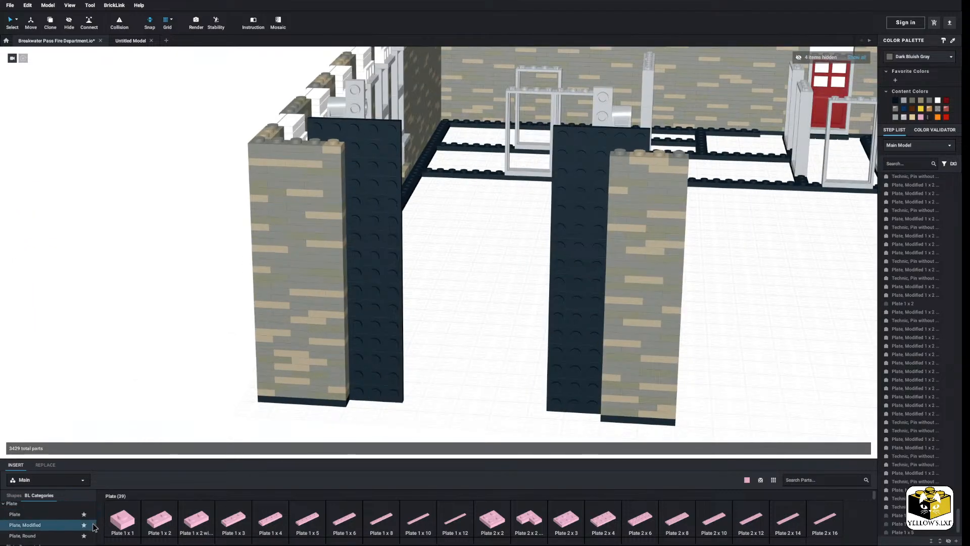
pyautogui.scroll(10, 46, 523)
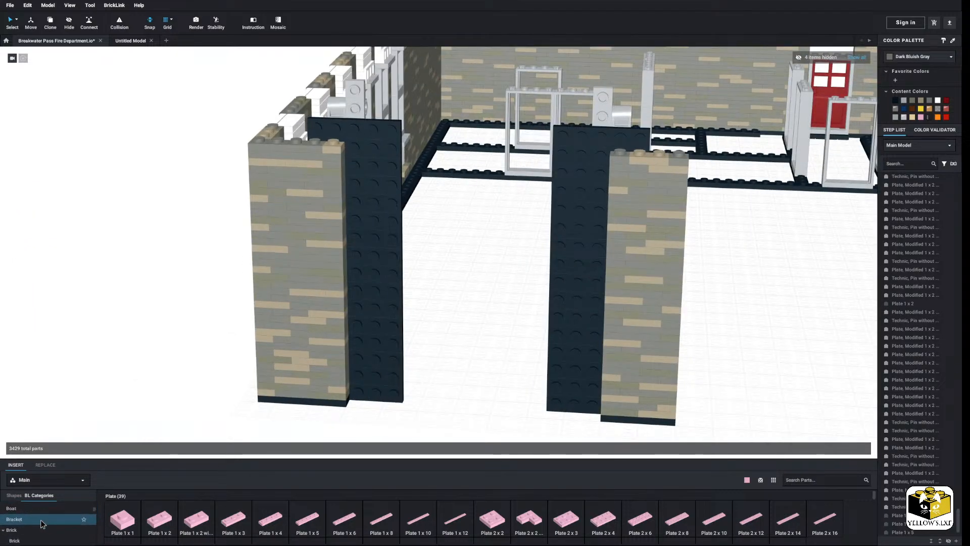
pyautogui.click(43, 519)
pyautogui.click(257, 521)
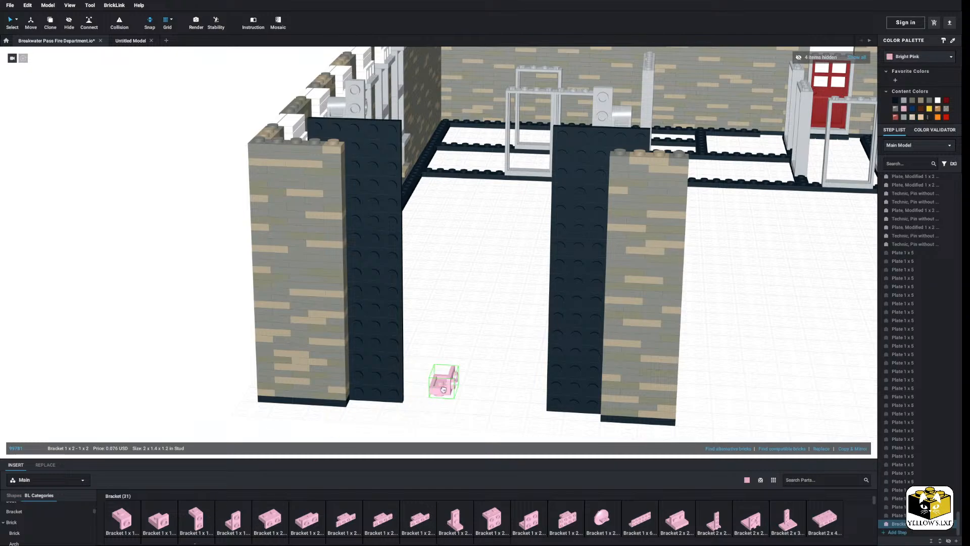
pyautogui.click(397, 389)
pyautogui.click(269, 520)
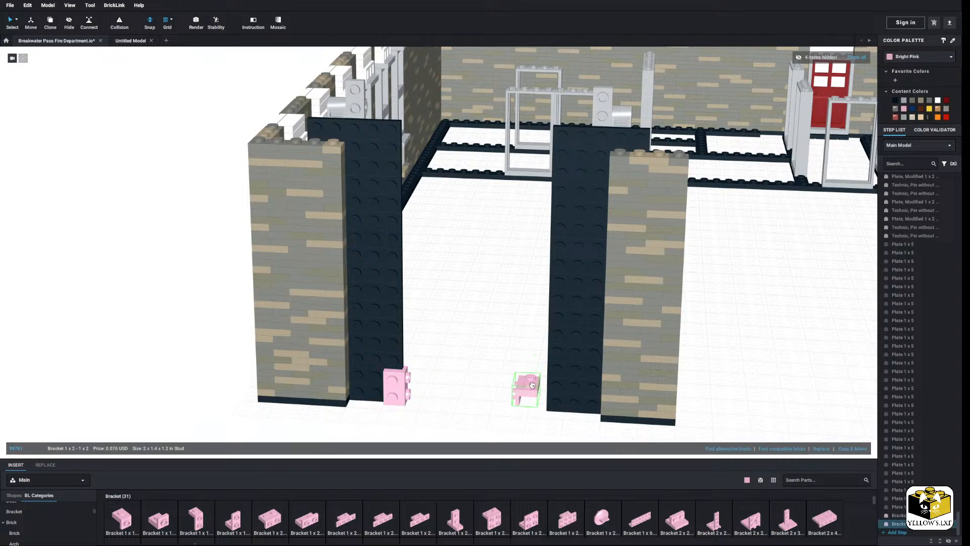
pyautogui.click(552, 396)
pyautogui.rightClick(390, 397)
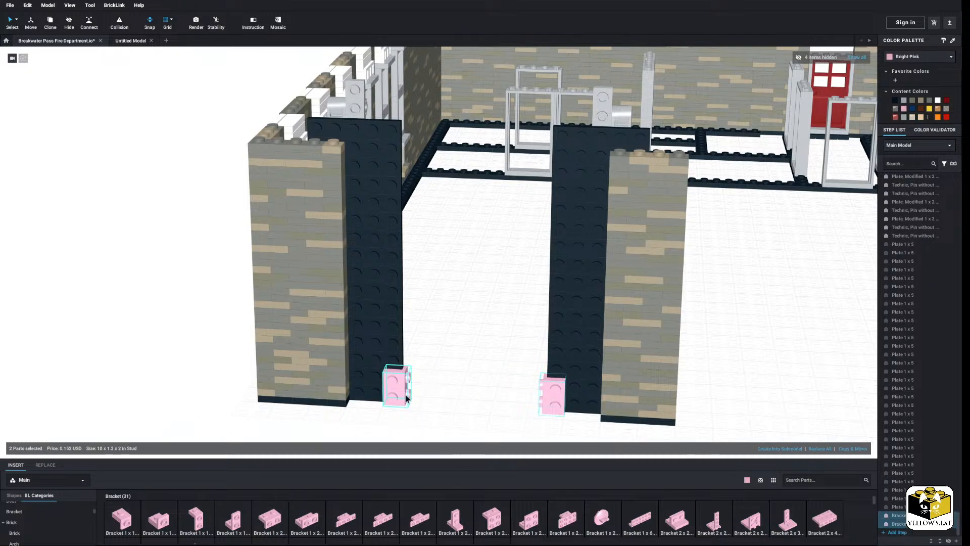
pyautogui.click(444, 379)
# Place a 2 x 2 tile next to each bracket at the base of both black door panels
pyautogui.moveTo(450, 396); pyautogui.dragTo(439, 387, button='middle')
pyautogui.scroll(1, 438, 382)
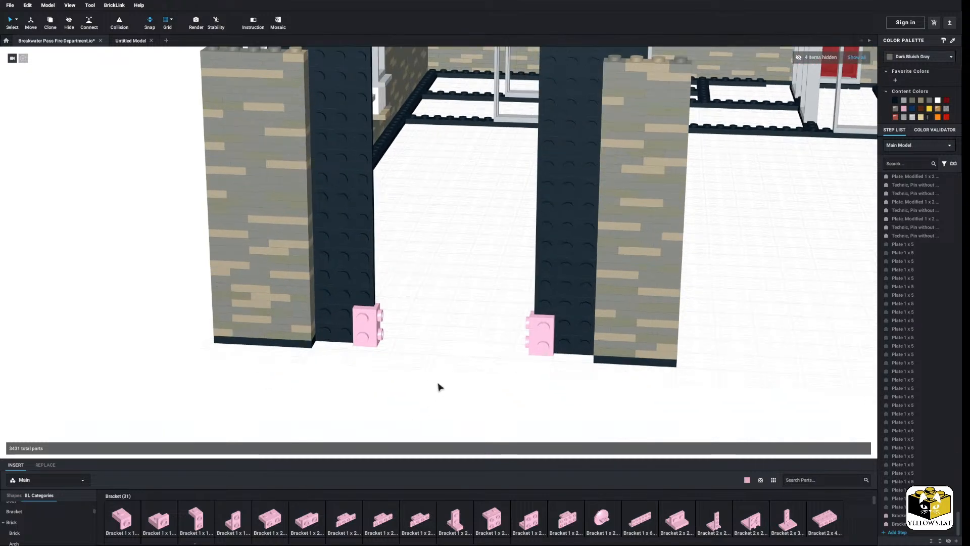
pyautogui.scroll(-3, 434, 385)
pyautogui.moveTo(431, 385); pyautogui.dragTo(404, 402, button='right')
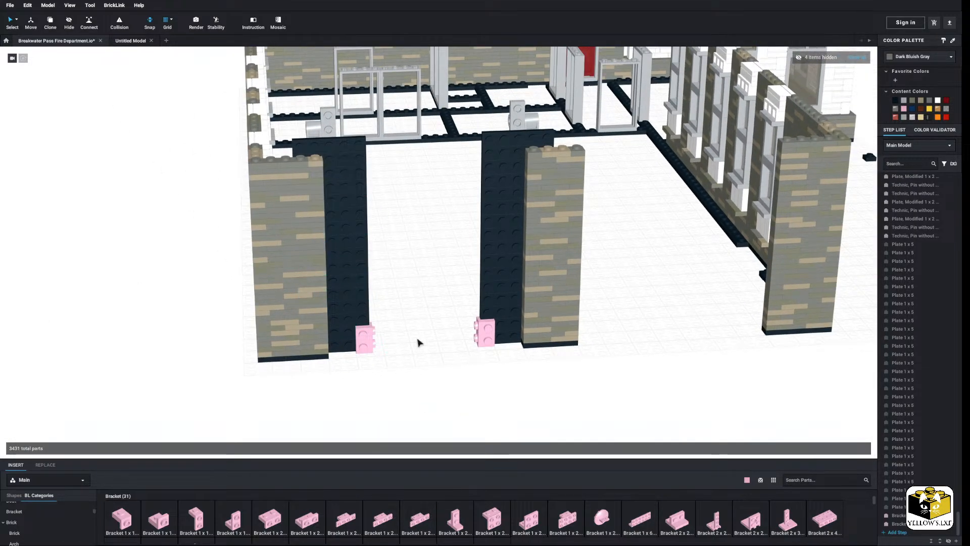
pyautogui.scroll(2, 415, 335)
pyautogui.scroll(5, 413, 335)
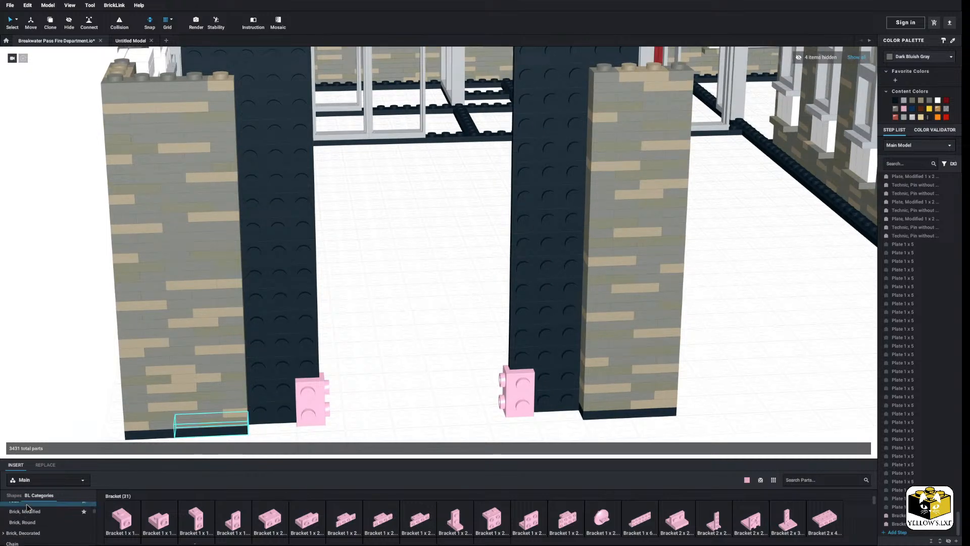
pyautogui.scroll(-5, 30, 510)
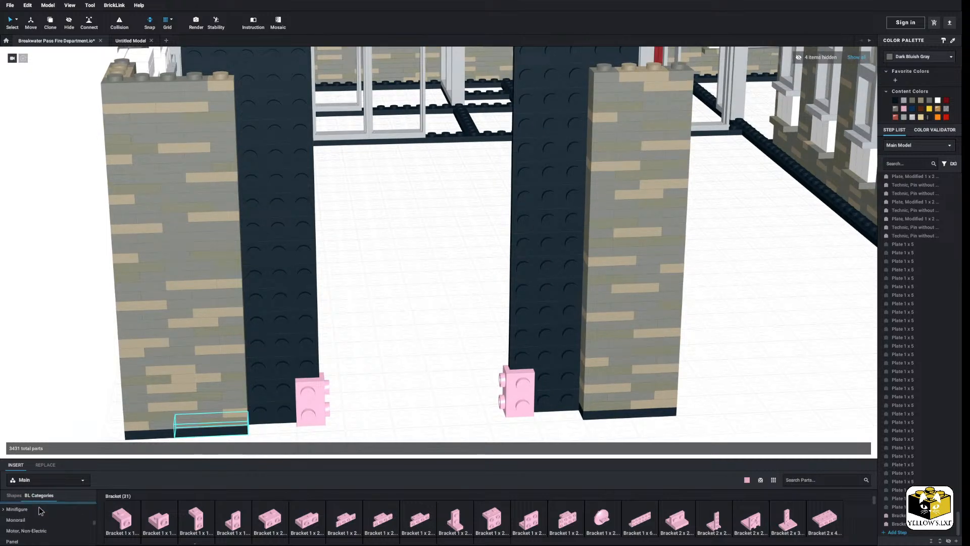
pyautogui.scroll(-3, 40, 511)
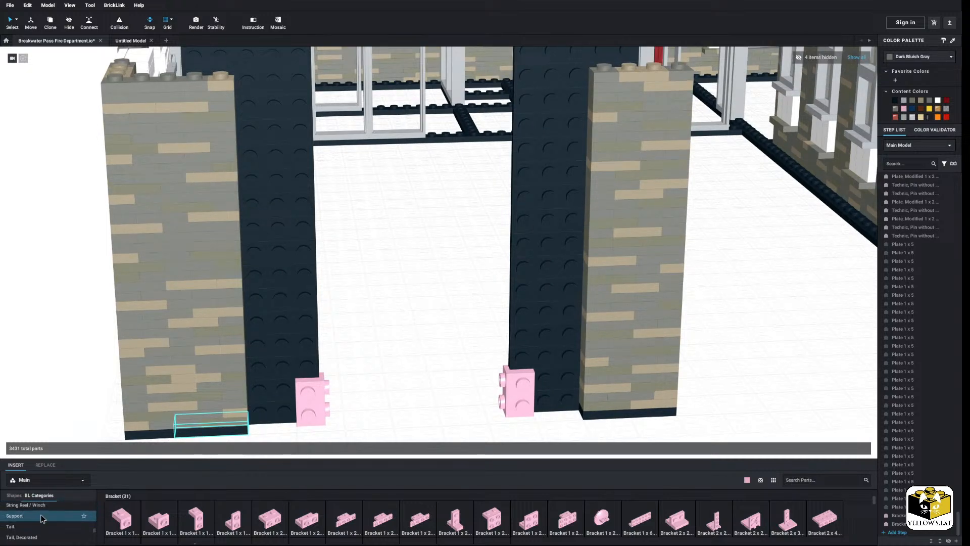
pyautogui.scroll(-5, 40, 510)
pyautogui.scroll(-1, 40, 515)
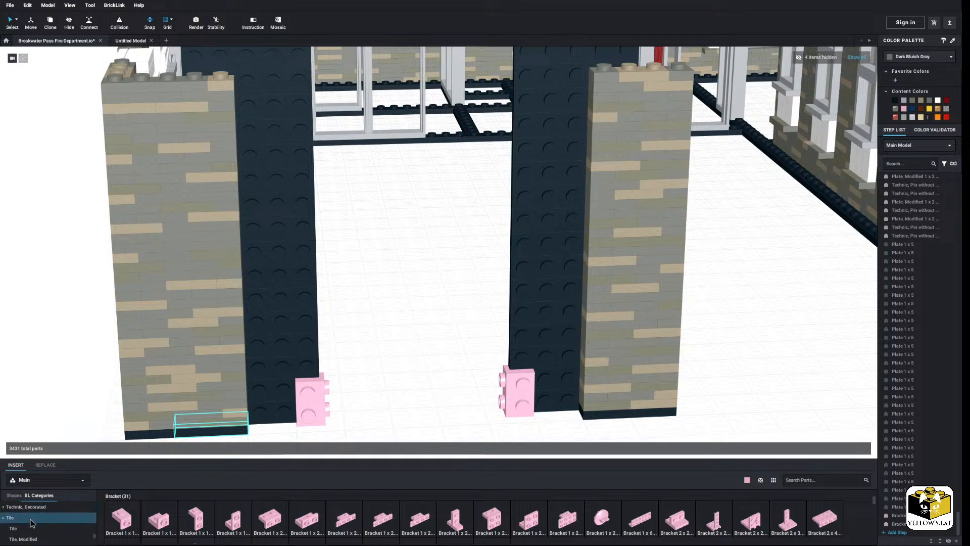
pyautogui.click(30, 513)
pyautogui.moveTo(414, 518); pyautogui.dragTo(279, 410)
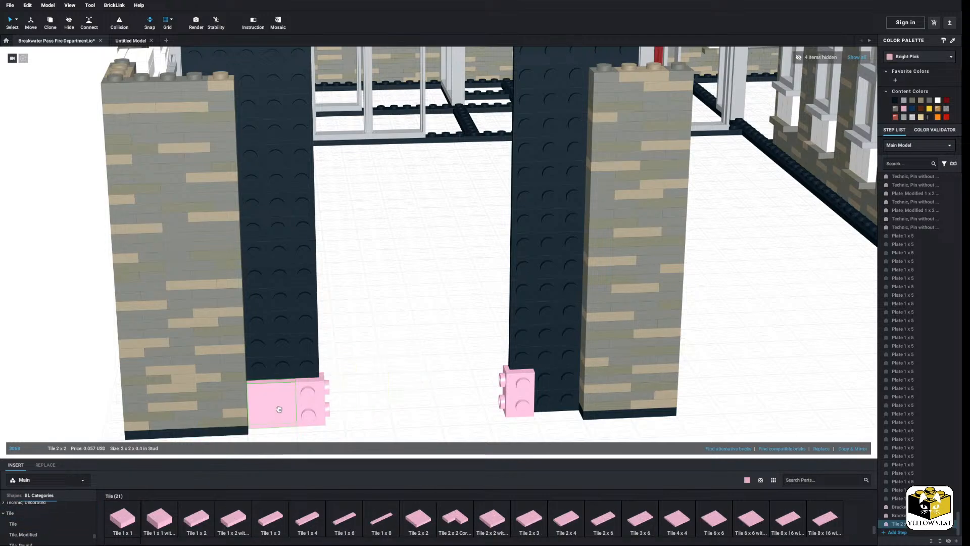
pyautogui.moveTo(435, 519); pyautogui.dragTo(558, 392)
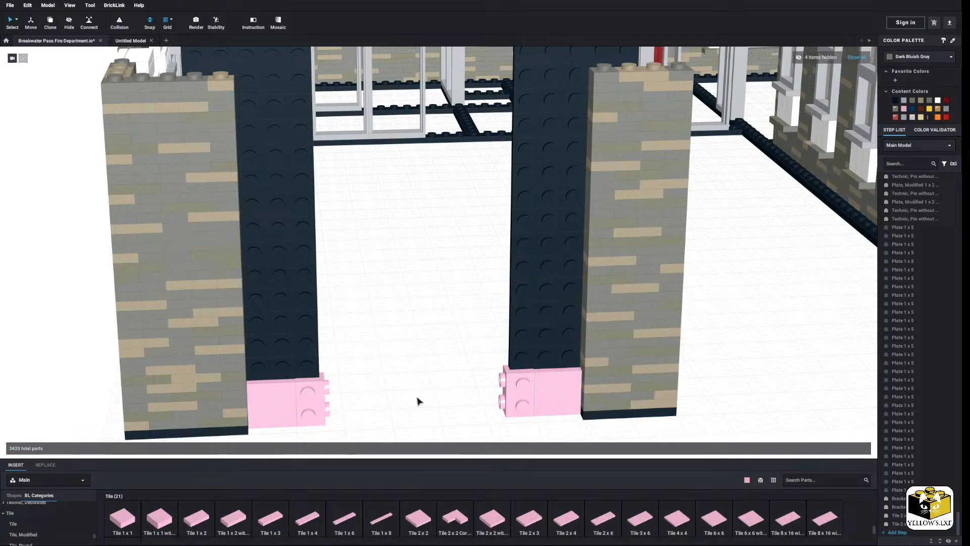
# Move both brackets off the door panels onto the empty ground outside the building
pyautogui.moveTo(315, 414); pyautogui.dragTo(51, 397)
pyautogui.scroll(-2, 461, 407)
pyautogui.click(101, 390)
# Delete both 2 x 2 tiles and place a 2 x 4 tile at the base of the black panel beside the corner pillar
pyautogui.moveTo(567, 519); pyautogui.dragTo(346, 348)
pyautogui.rightClick(527, 352)
pyautogui.click(538, 382)
pyautogui.rightClick(339, 348)
pyautogui.click(349, 377)
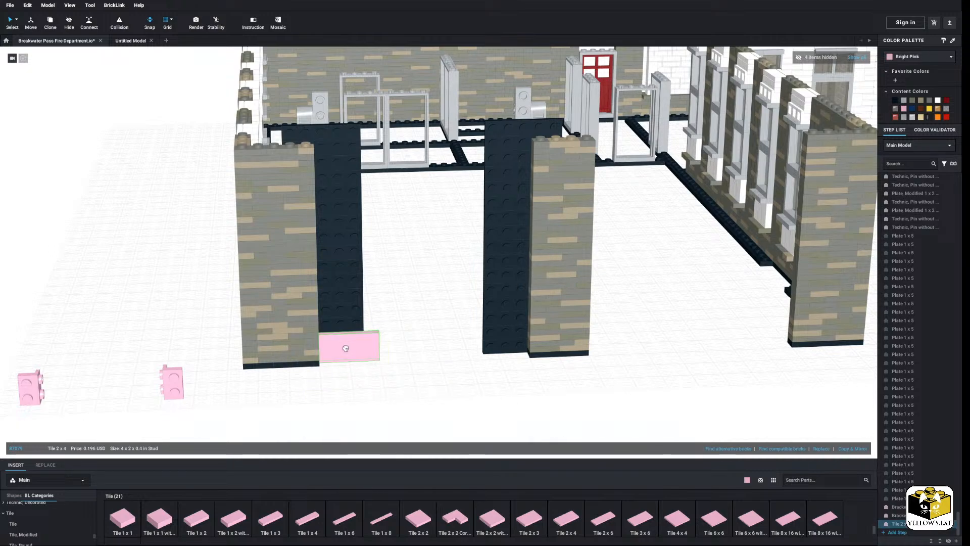
# Mirror-copy the 2 x 4 tile onto the base of the opposite black panel and delete the spare copy in between
pyautogui.click(857, 449)
pyautogui.click(857, 449)
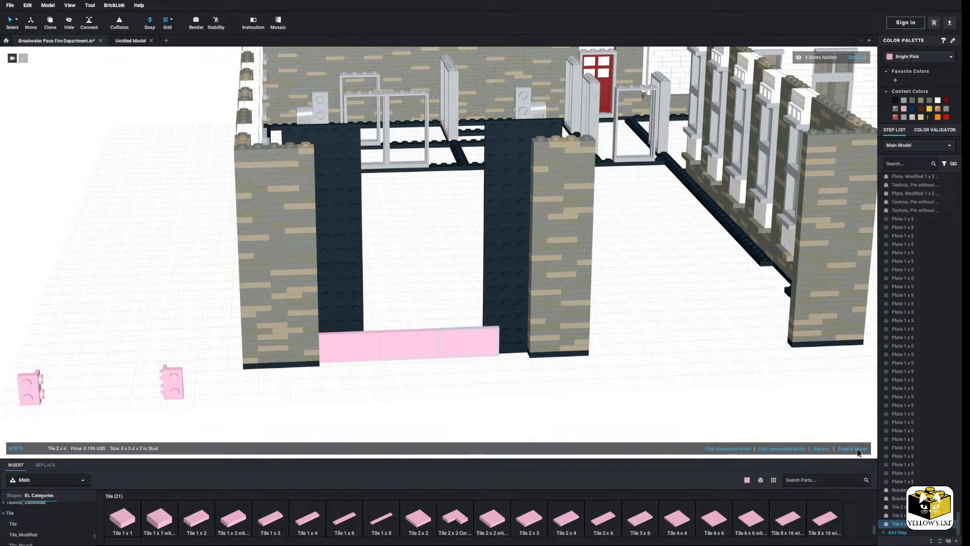
pyautogui.moveTo(464, 345); pyautogui.dragTo(507, 347)
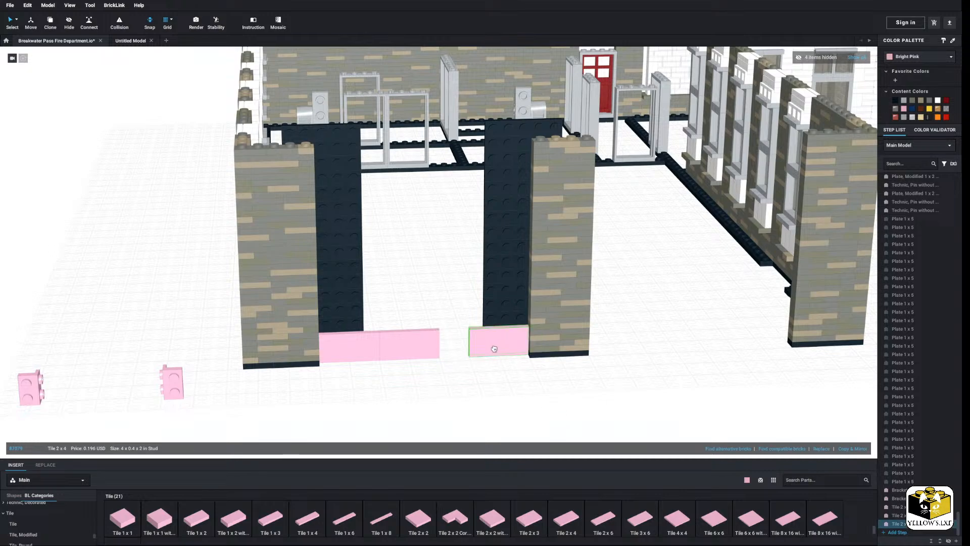
pyautogui.rightClick(408, 341)
pyautogui.click(429, 374)
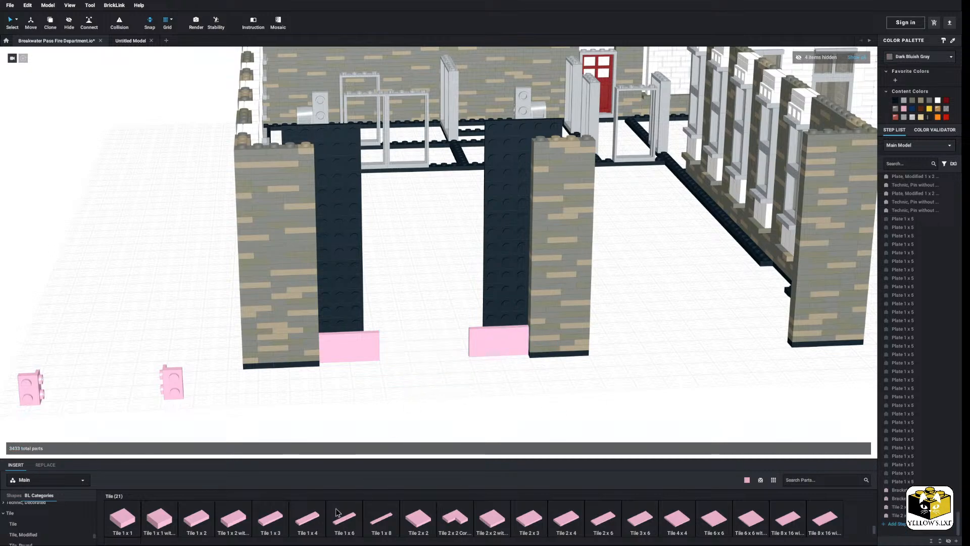
# Add a 1 x 6 tile on the ground and a 2 x 8 plate bridging the gap behind the two 2 x 4 tiles
pyautogui.click(343, 516)
pyautogui.click(391, 422)
pyautogui.scroll(3, 42, 518)
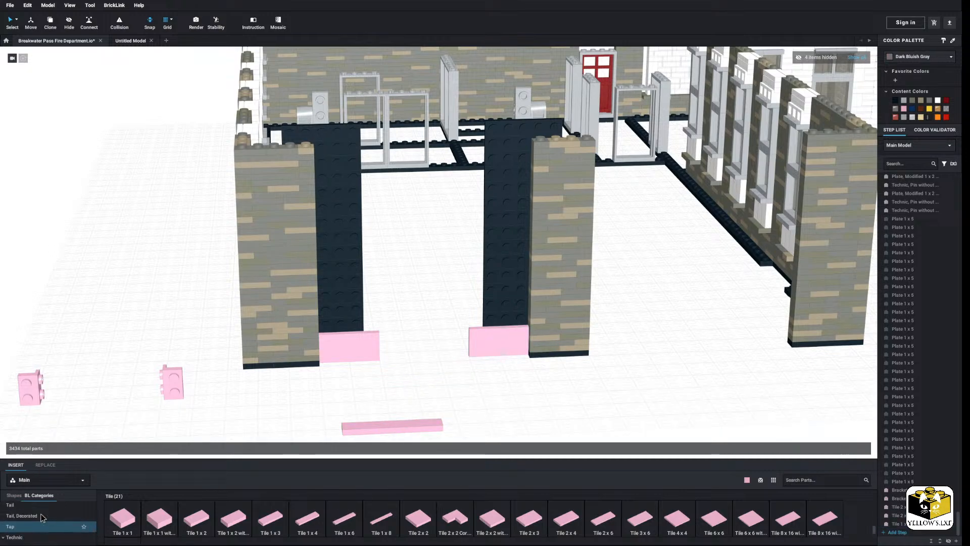
pyautogui.scroll(5, 42, 518)
pyautogui.click(31, 516)
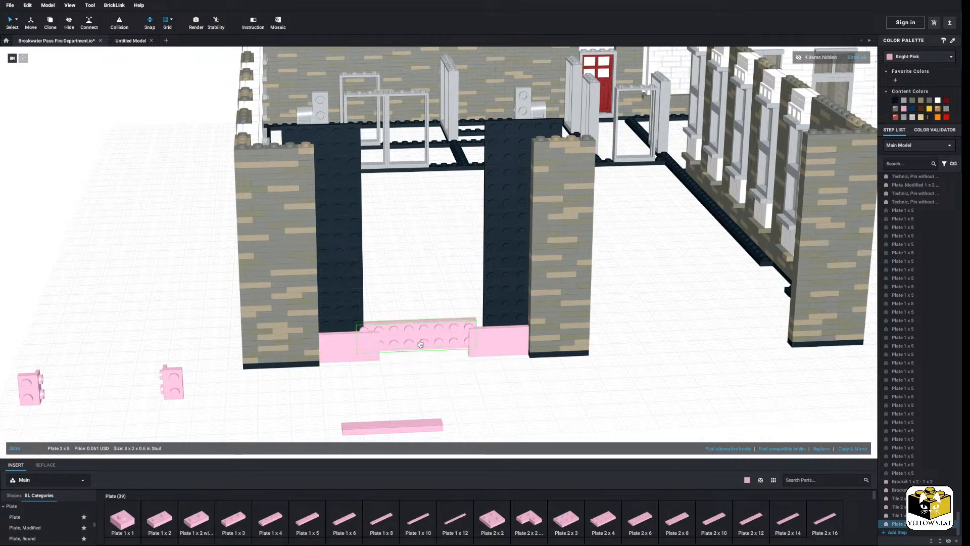
pyautogui.click(436, 376)
# Place the 1 x 6 tile on the lower stud row of the 2 x 8 plate and a copy on the upper row
pyautogui.moveTo(410, 427); pyautogui.dragTo(437, 356)
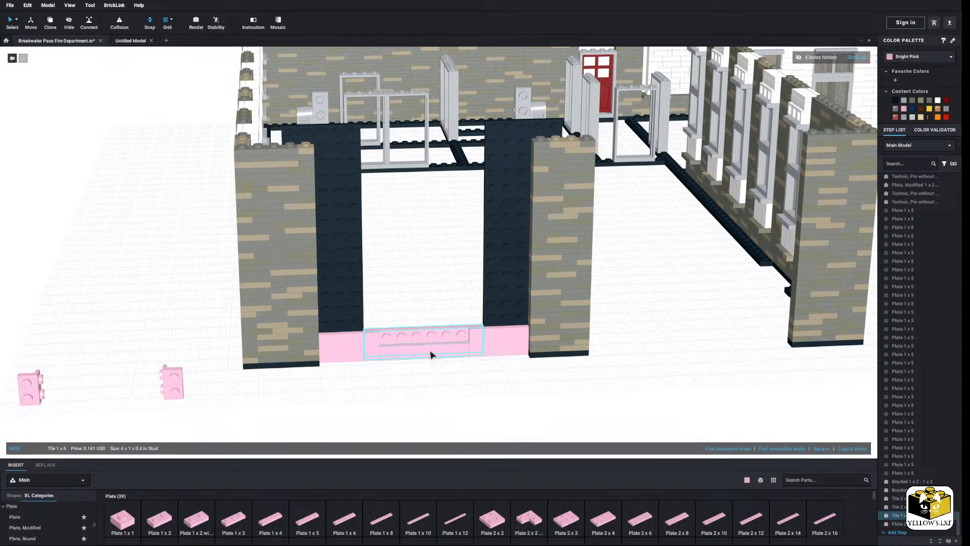
pyautogui.rightClick(427, 354)
pyautogui.click(439, 368)
pyautogui.rightClick(461, 370)
pyautogui.click(471, 395)
pyautogui.click(428, 336)
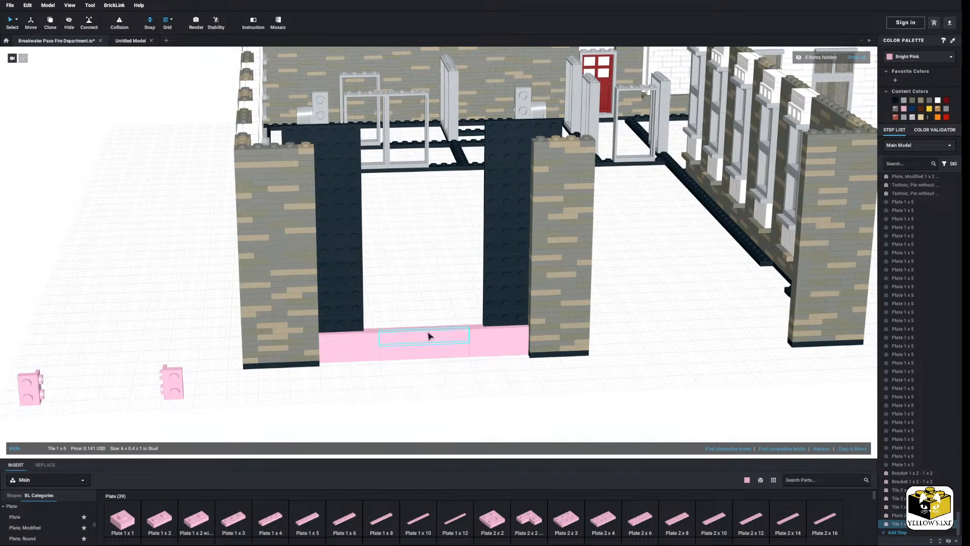
# Color the four tiles of the door's bottom row red and the 2 x 8 plate behind them black
pyautogui.click(947, 100)
pyautogui.click(648, 379)
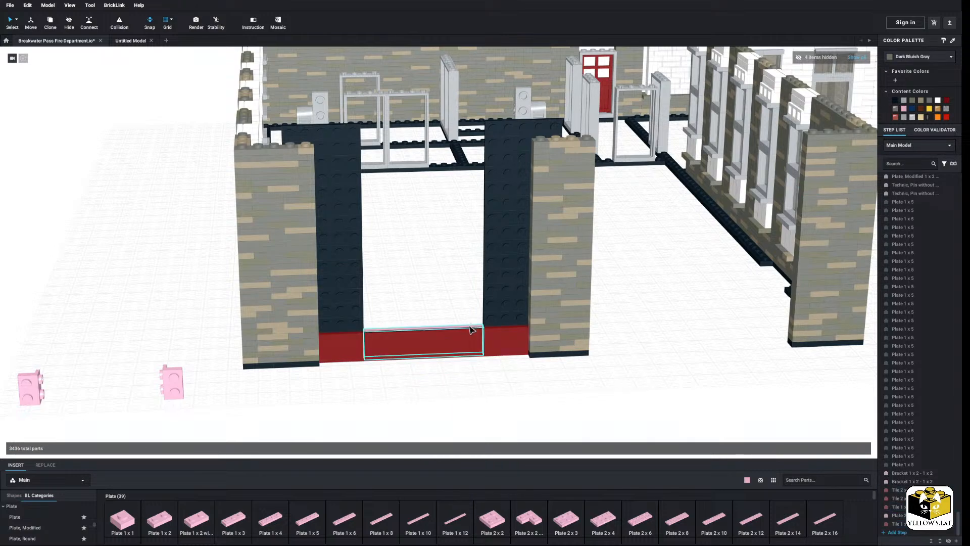
pyautogui.click(470, 329)
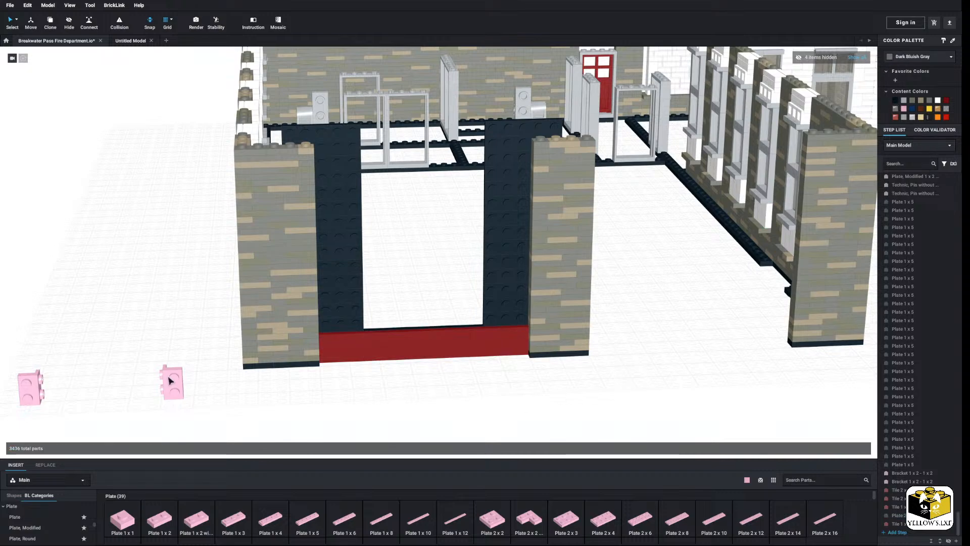
# Move the two brackets back onto the inner edges of the black panels, directly above the red tile row
pyautogui.moveTo(171, 382); pyautogui.dragTo(478, 306)
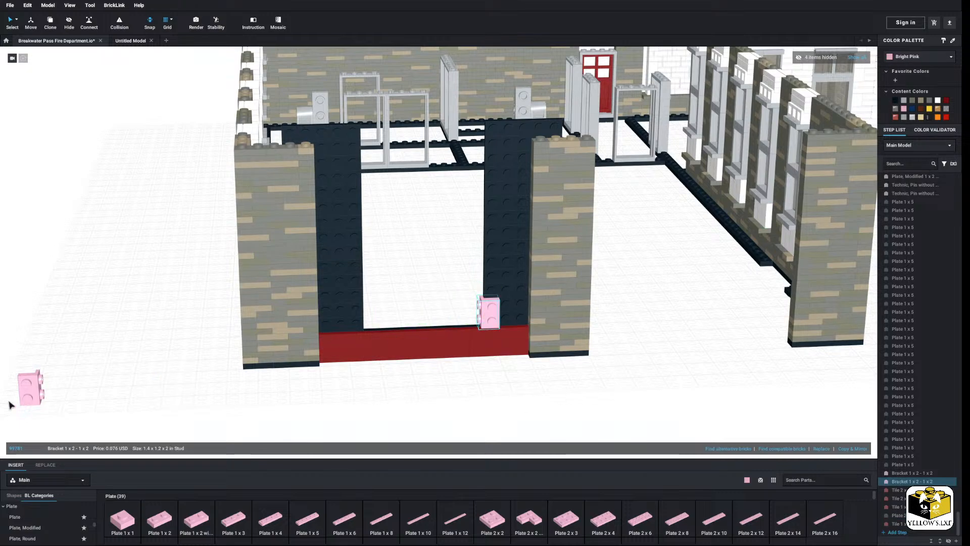
pyautogui.moveTo(28, 389); pyautogui.dragTo(362, 323)
pyautogui.moveTo(402, 302); pyautogui.dragTo(395, 303, button='right')
pyautogui.click(346, 370)
# Place a 2 x 2 tile between each raised bracket and its neighbouring stone pillar, above the red row
pyautogui.scroll(-3, 70, 526)
pyautogui.scroll(-5, 49, 522)
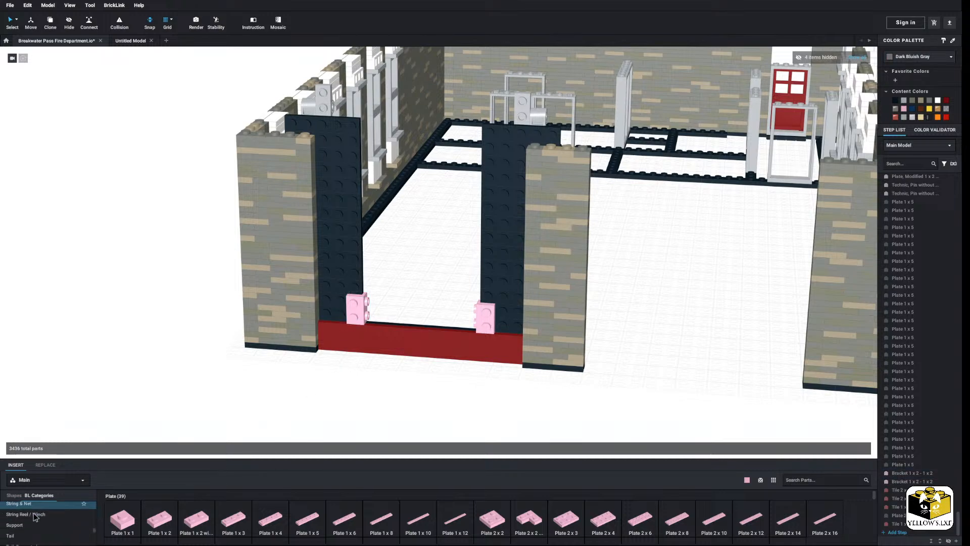
pyautogui.scroll(-5, 35, 517)
pyautogui.click(15, 507)
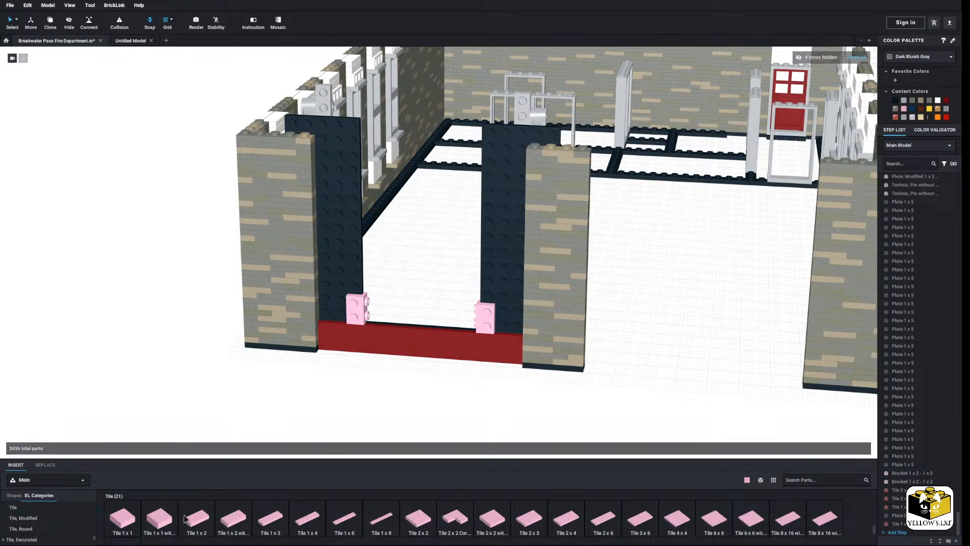
pyautogui.click(418, 518)
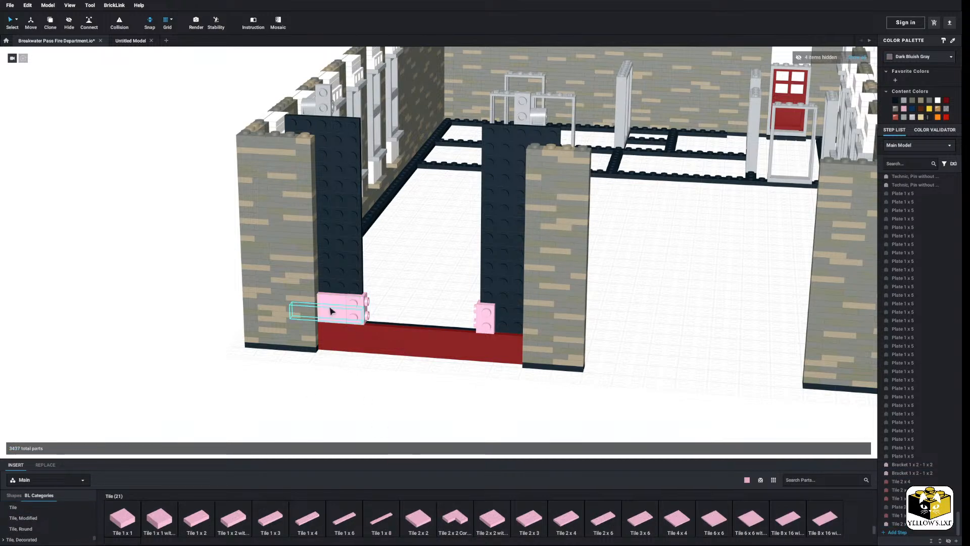
pyautogui.click(335, 308)
pyautogui.click(412, 525)
pyautogui.click(507, 321)
pyautogui.press('Escape')
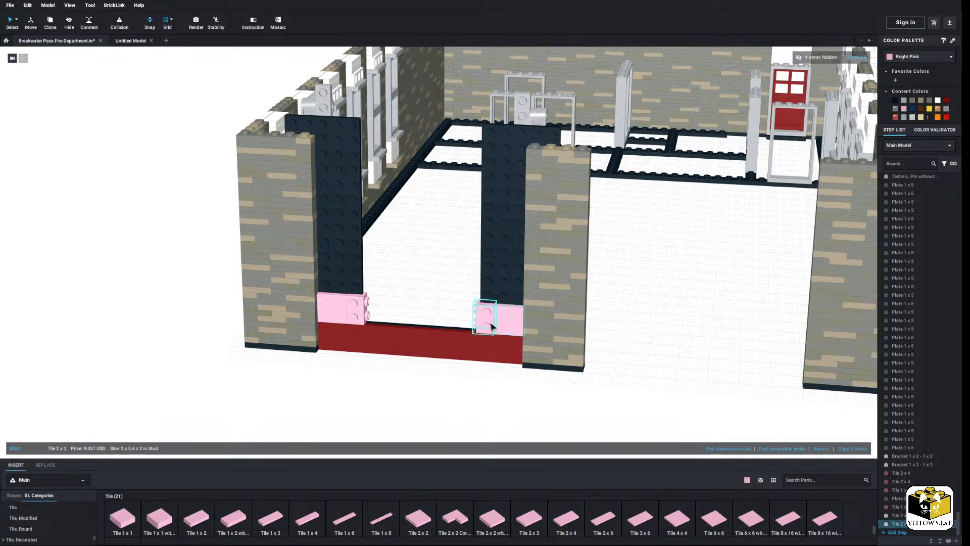
# Color both brackets and the two 2 x 2 tiles beside them red
pyautogui.keyDown('ctrl'); pyautogui.click(491, 323); pyautogui.keyUp('ctrl')
pyautogui.keyDown('ctrl'); pyautogui.click(352, 312); pyautogui.keyUp('ctrl')
pyautogui.keyDown('ctrl'); pyautogui.click(333, 308); pyautogui.keyUp('ctrl')
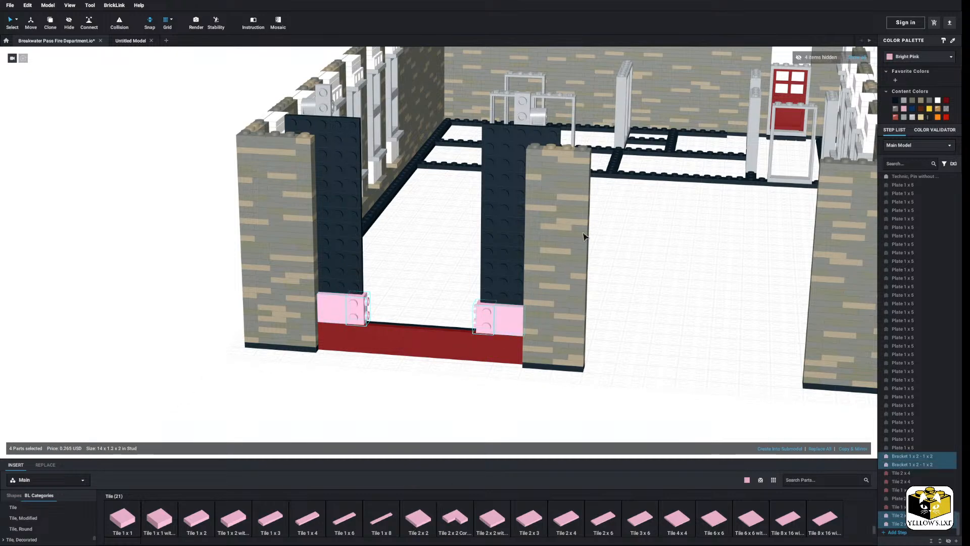
pyautogui.click(946, 101)
pyautogui.click(640, 363)
# Attach a Window 1 x 2 x 3 Flat Front sideways to the studs of the bracket nearest the corner pillar
pyautogui.scroll(3, 437, 305)
pyautogui.scroll(-5, 439, 300)
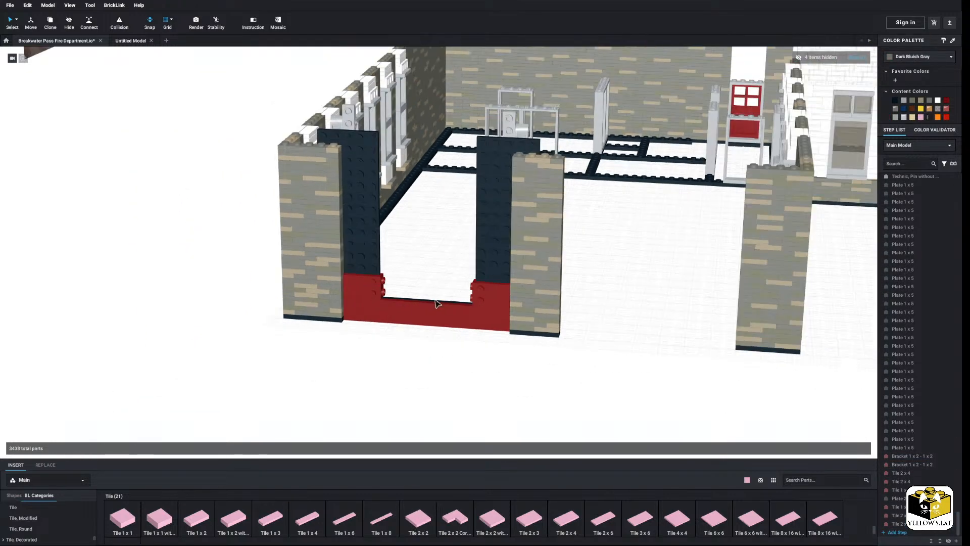
pyautogui.scroll(5, 446, 337)
pyautogui.scroll(5, 95, 535)
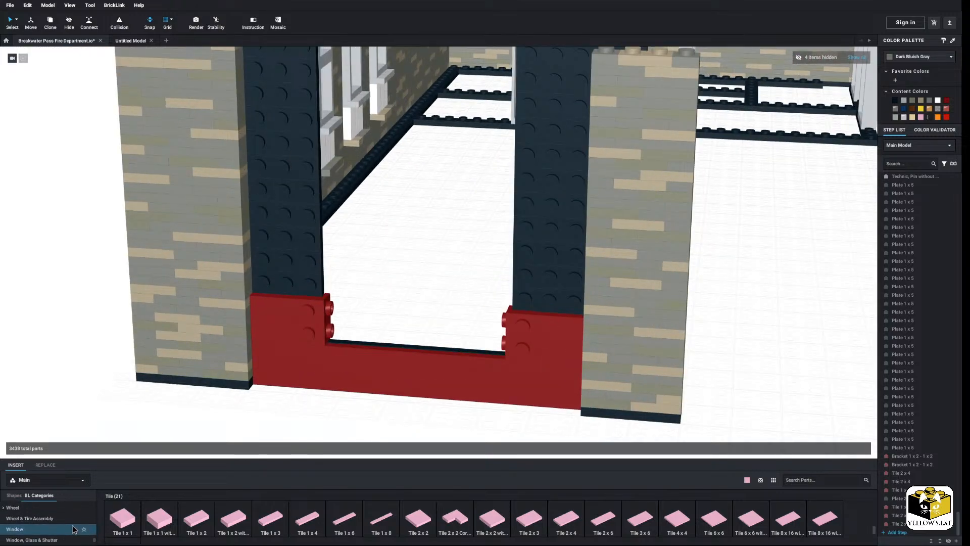
pyautogui.click(66, 530)
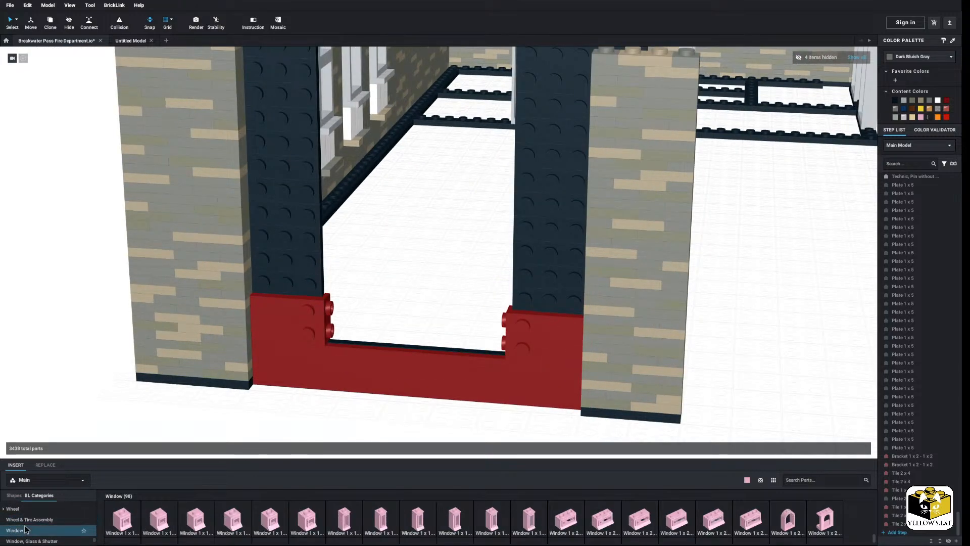
pyautogui.scroll(-3, 399, 518)
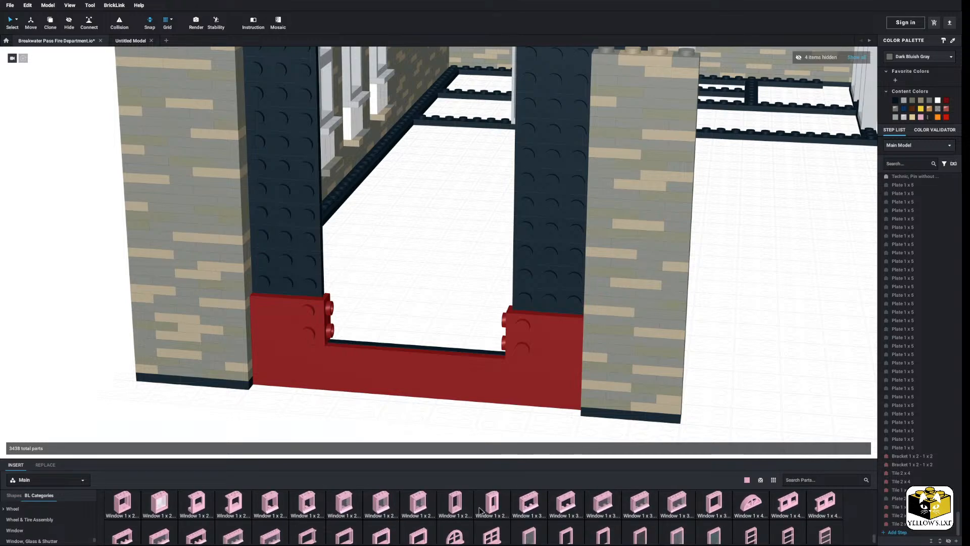
pyautogui.moveTo(458, 514); pyautogui.dragTo(371, 322)
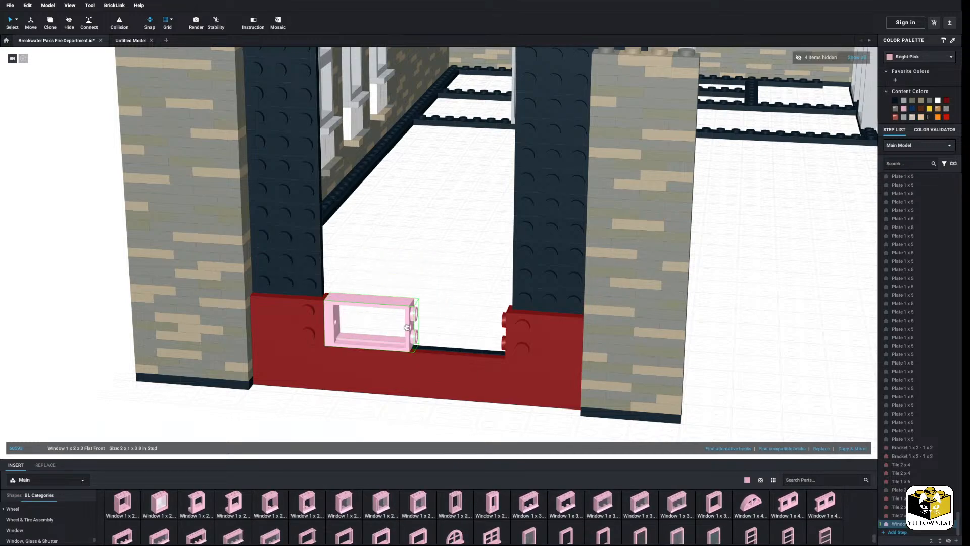
# Attach a second Window 1 x 2 x 3 Flat Front sideways to the opposite bracket, facing the first window
pyautogui.moveTo(446, 351); pyautogui.dragTo(429, 332)
pyautogui.press('Right')
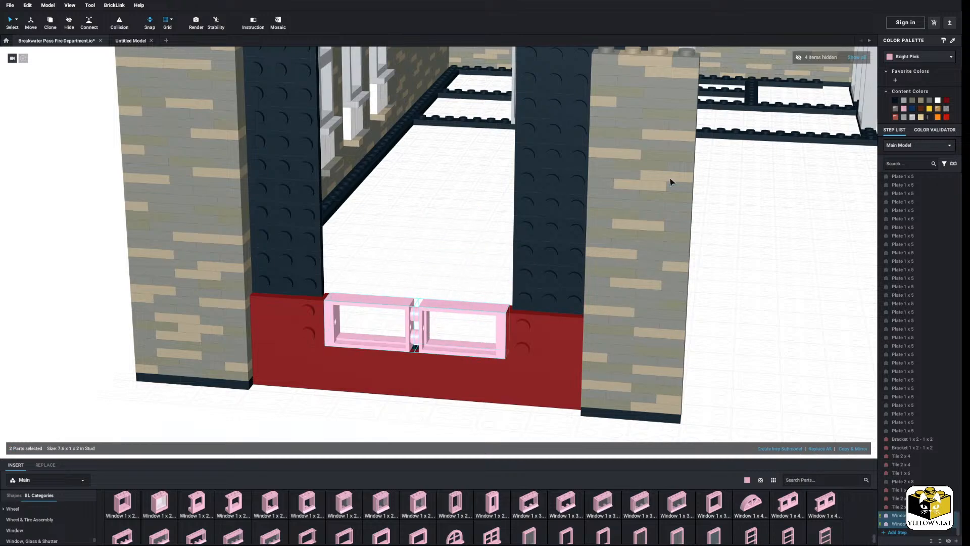
pyautogui.click(920, 59)
pyautogui.scroll(-5, 915, 94)
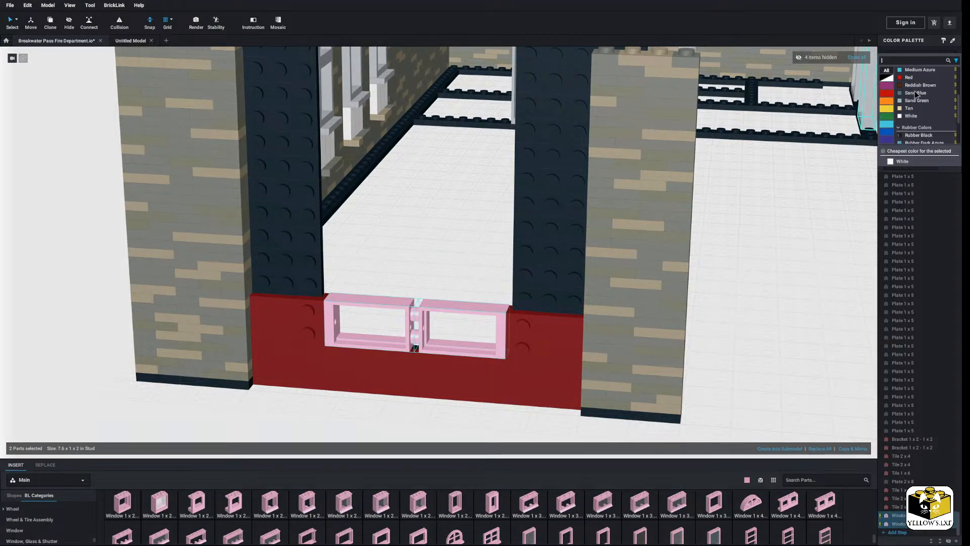
pyautogui.scroll(3, 915, 92)
pyautogui.click(635, 294)
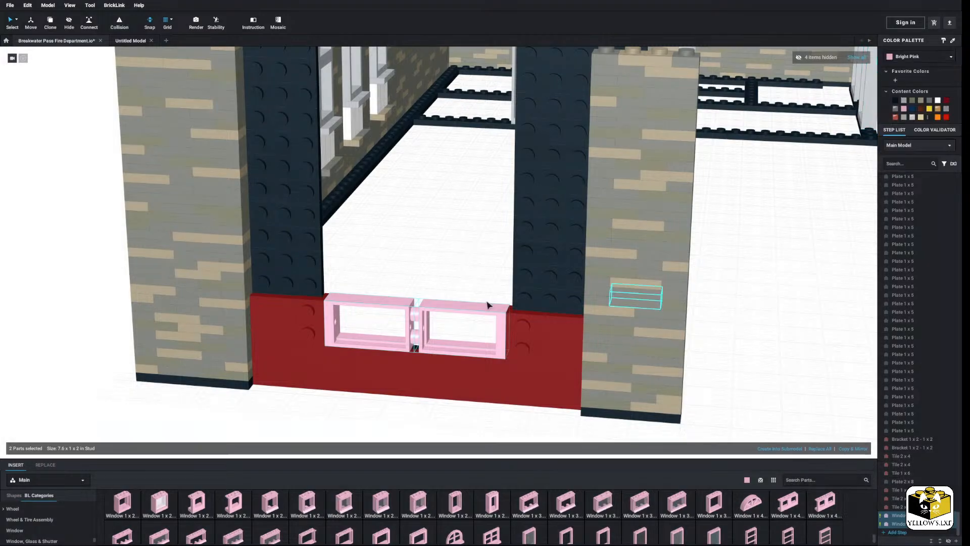
# Delete both 1 x 2 x 3 windows and attach a Window 1 x 2 x 2 Flat Front sideways to the bracket nearest the corner pillar
pyautogui.rightClick(428, 310)
pyautogui.click(444, 339)
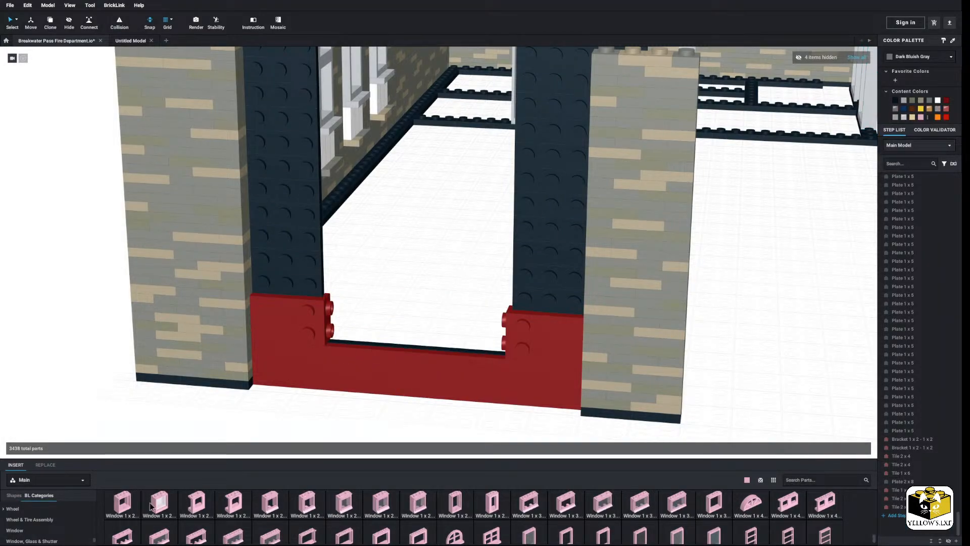
pyautogui.click(125, 499)
pyautogui.click(382, 328)
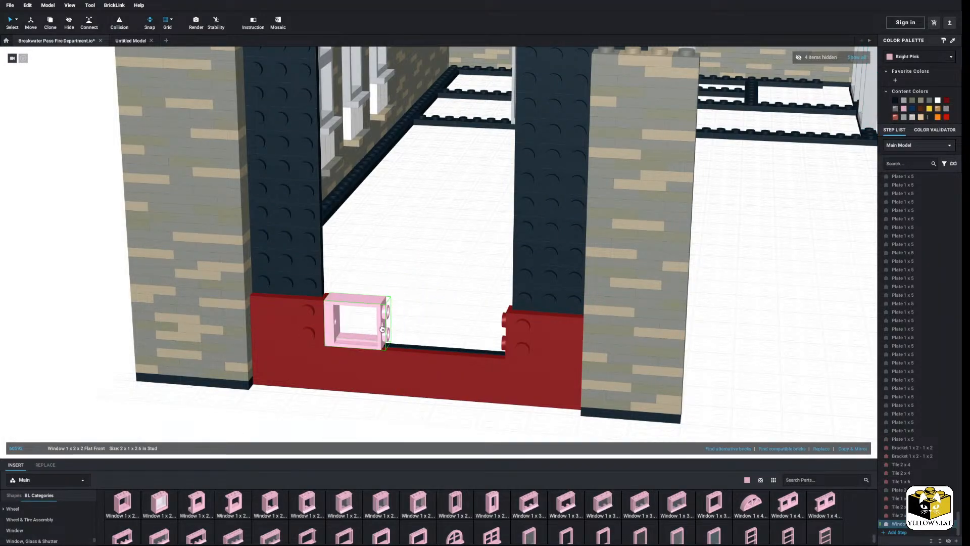
pyautogui.click(419, 321)
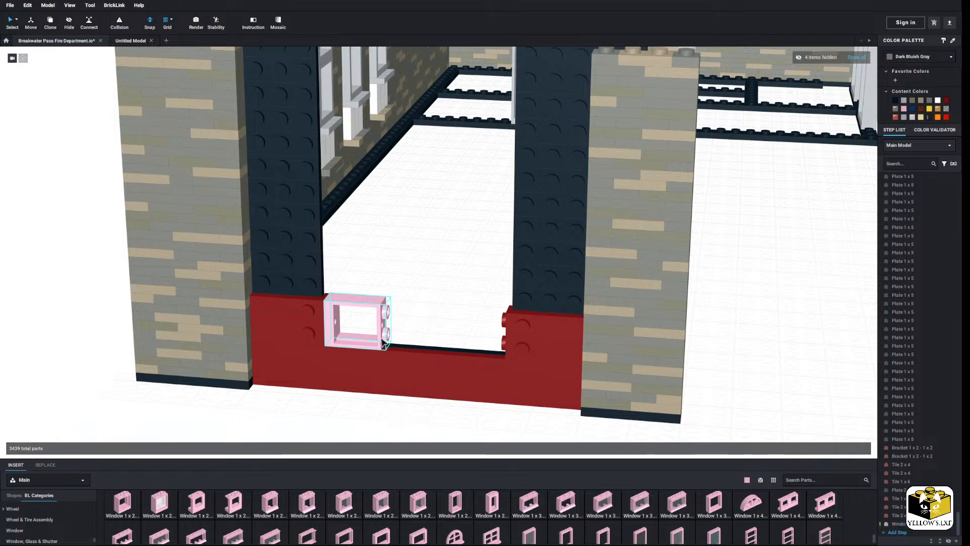
# Copy the 1 x 2 x 2 window and attach the copy sideways to the opposite bracket, with its studs facing inward
pyautogui.rightClick(376, 335)
pyautogui.click(388, 349)
pyautogui.rightClick(434, 318)
pyautogui.click(446, 341)
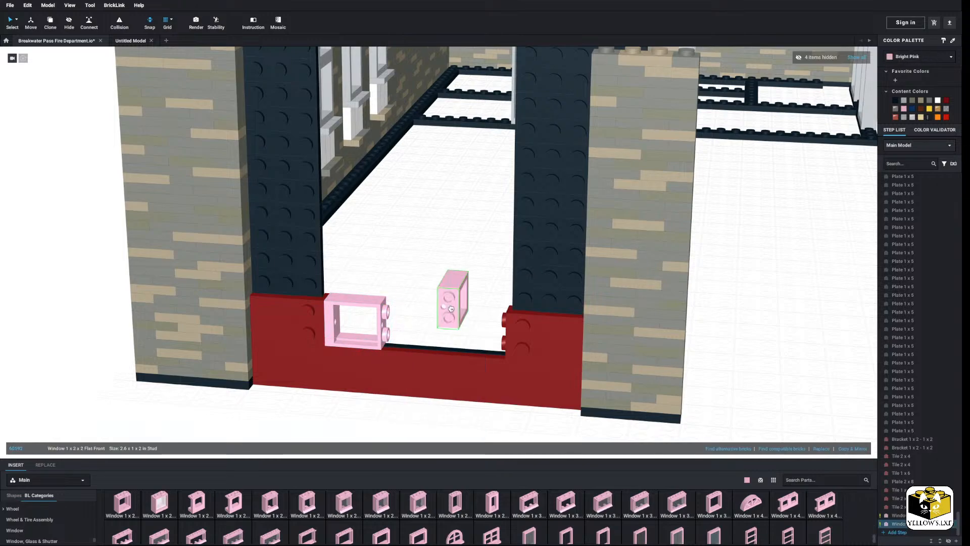
pyautogui.click(467, 317)
# Paste a third 1 x 2 x 2 window into the gap between the two bracket-mounted windows, attached to the inward-facing studs
pyautogui.rightClick(426, 276)
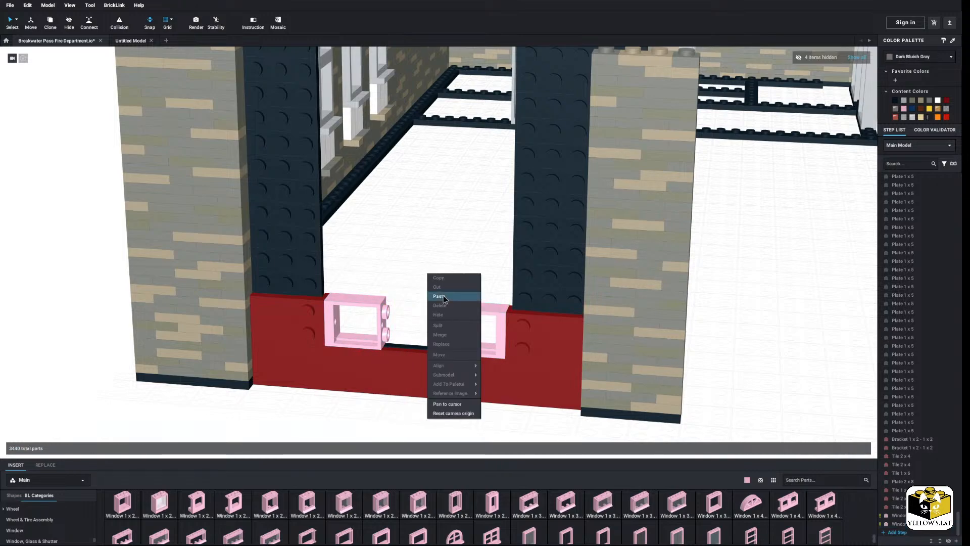
pyautogui.click(439, 300)
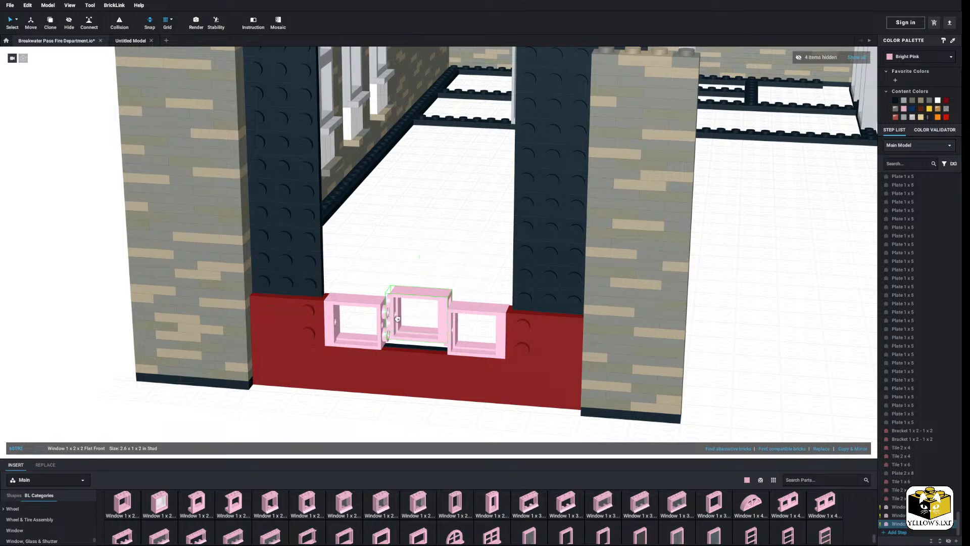
pyautogui.click(396, 323)
pyautogui.click(432, 262)
# Color the three sideways 1 x 2 x 2 windows above the garage door's tile row red
pyautogui.click(363, 308)
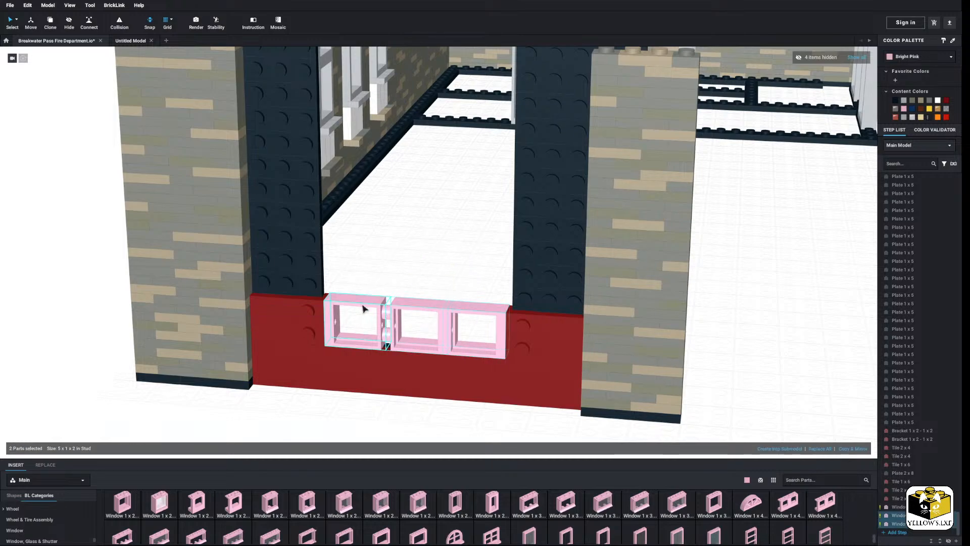
pyautogui.click(919, 57)
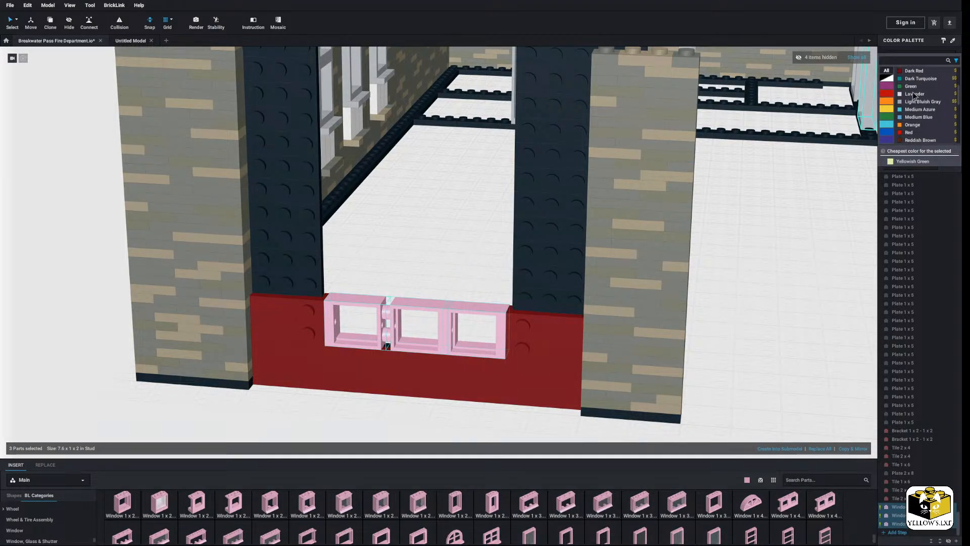
pyautogui.click(913, 77)
pyautogui.click(727, 218)
pyautogui.scroll(-5, 404, 298)
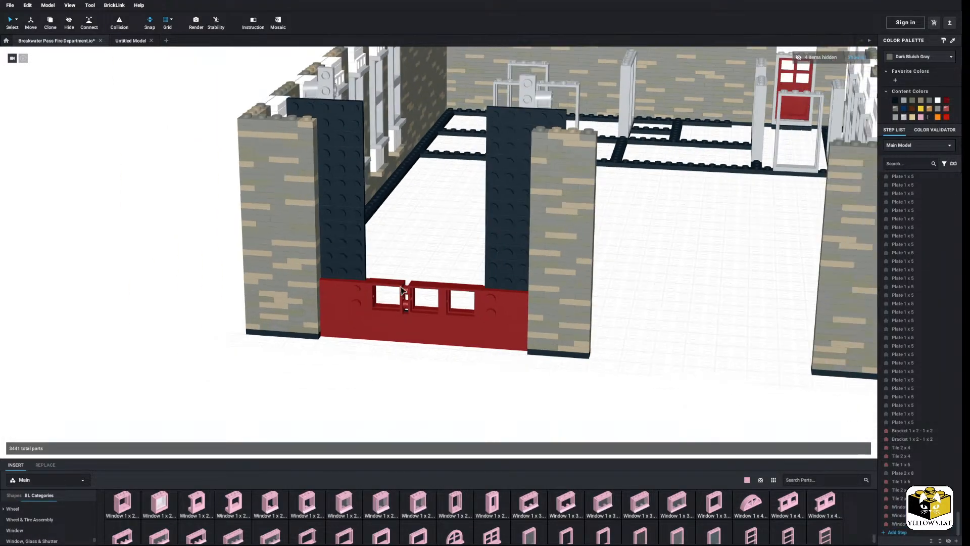
# Delete the 14 black 1 x 5 plates above the two lowest ones in the door column farther from the windowed wall
pyautogui.scroll(5, 412, 394)
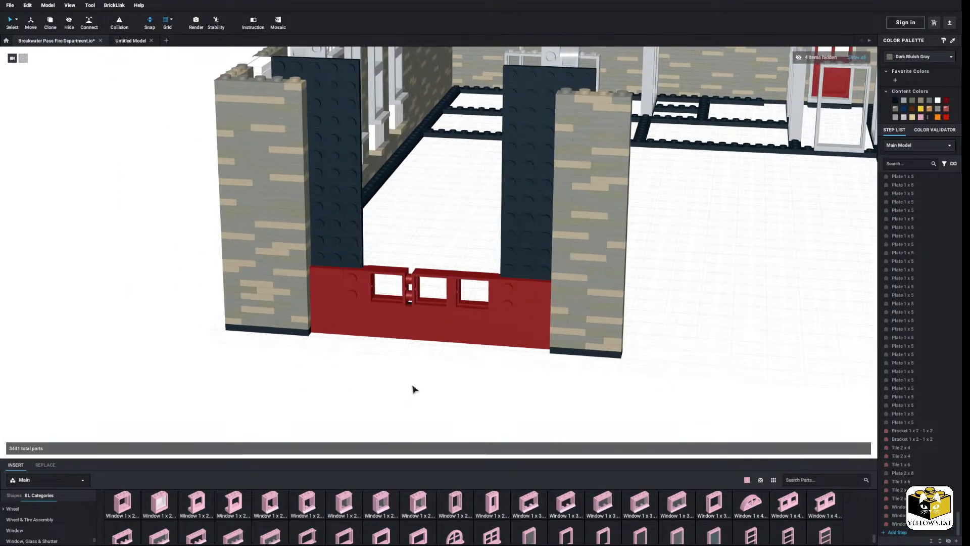
pyautogui.moveTo(407, 390); pyautogui.dragTo(379, 385, button='right')
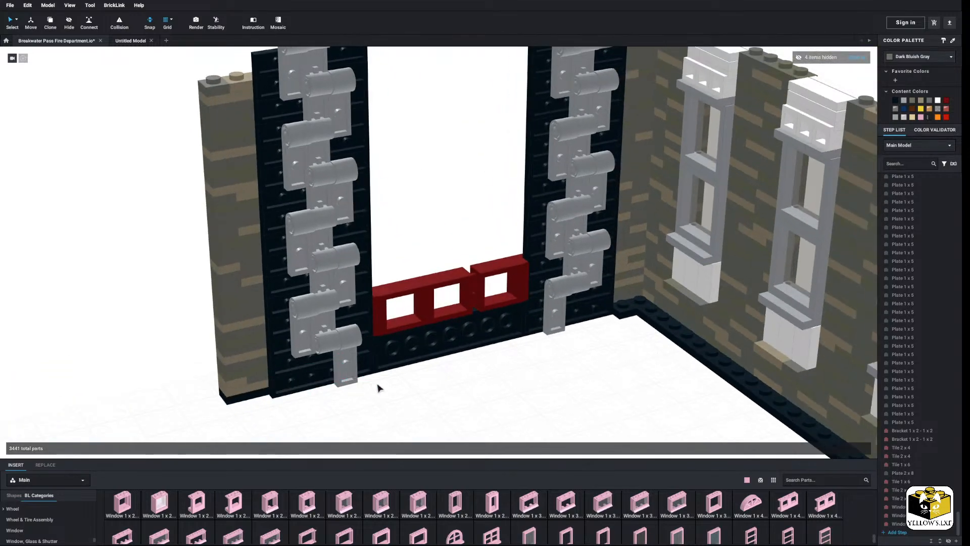
pyautogui.click(296, 329)
pyautogui.keyDown('ctrl'); pyautogui.click(295, 338); pyautogui.keyUp('ctrl')
pyautogui.keyDown('ctrl'); pyautogui.click(291, 298); pyautogui.keyUp('ctrl')
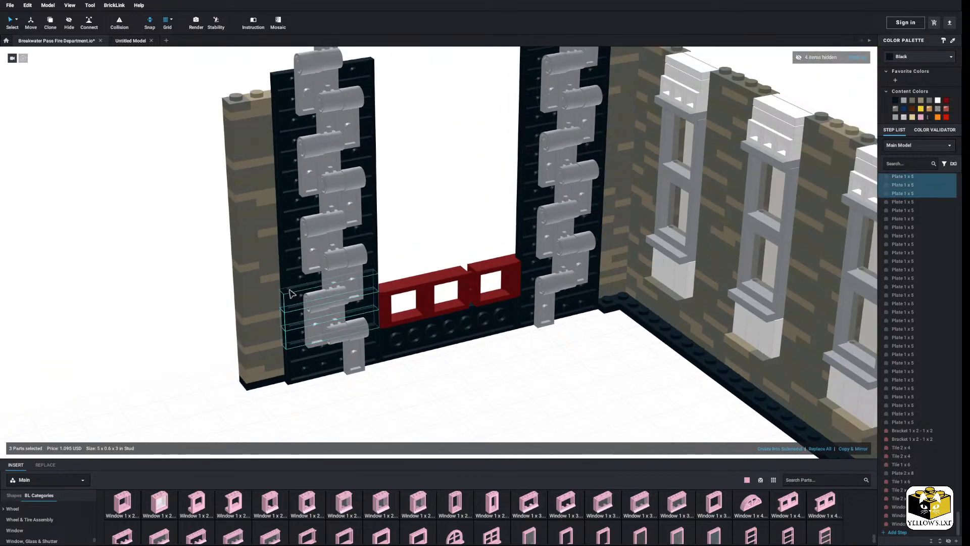
pyautogui.keyDown('ctrl'); pyautogui.click(289, 280); pyautogui.keyUp('ctrl')
pyautogui.keyDown('ctrl'); pyautogui.click(287, 260); pyautogui.keyUp('ctrl')
pyautogui.keyDown('ctrl'); pyautogui.click(285, 229); pyautogui.keyUp('ctrl')
pyautogui.keyDown('ctrl'); pyautogui.click(285, 210); pyautogui.keyUp('ctrl')
pyautogui.keyDown('ctrl'); pyautogui.click(283, 190); pyautogui.keyUp('ctrl')
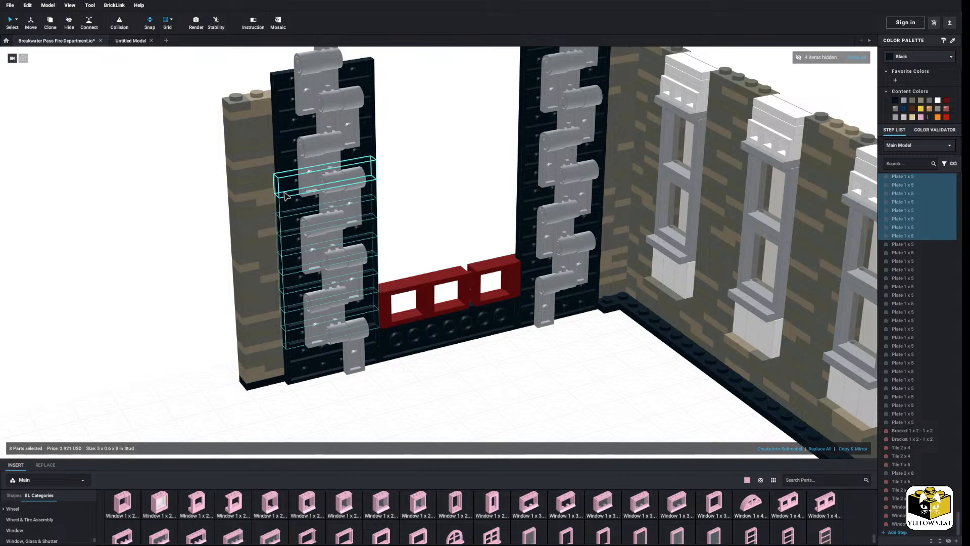
pyautogui.keyDown('ctrl'); pyautogui.click(282, 170); pyautogui.keyUp('ctrl')
pyautogui.keyDown('ctrl'); pyautogui.click(280, 151); pyautogui.keyUp('ctrl')
pyautogui.keyDown('ctrl'); pyautogui.click(279, 131); pyautogui.keyUp('ctrl')
pyautogui.keyDown('ctrl'); pyautogui.click(278, 93); pyautogui.keyUp('ctrl')
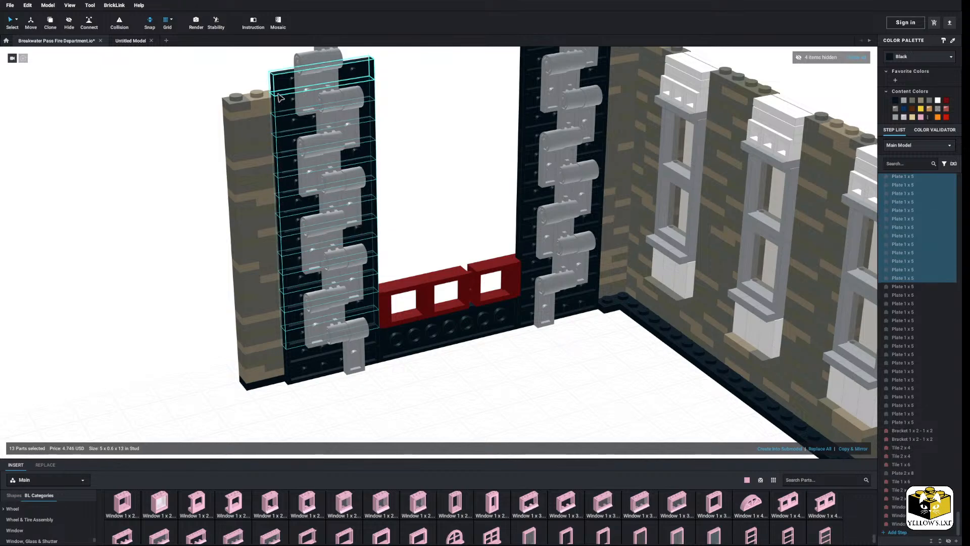
pyautogui.keyDown('ctrl'); pyautogui.click(278, 75); pyautogui.keyUp('ctrl')
pyautogui.rightClick(278, 94)
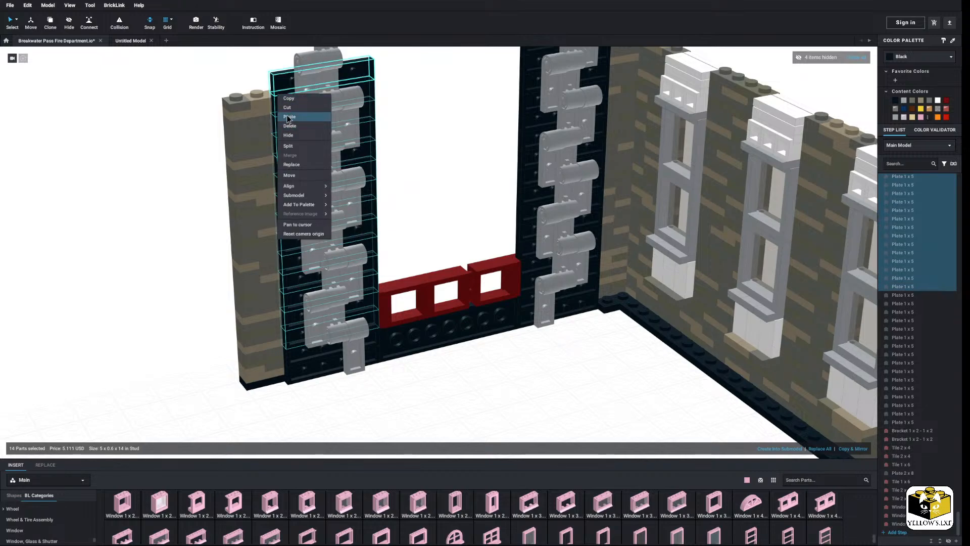
pyautogui.click(289, 125)
# Delete the 14 matching black 1 x 5 plates in the door column next to the windowed wall, keeping the two lowest
pyautogui.moveTo(442, 182); pyautogui.dragTo(382, 337, button='right')
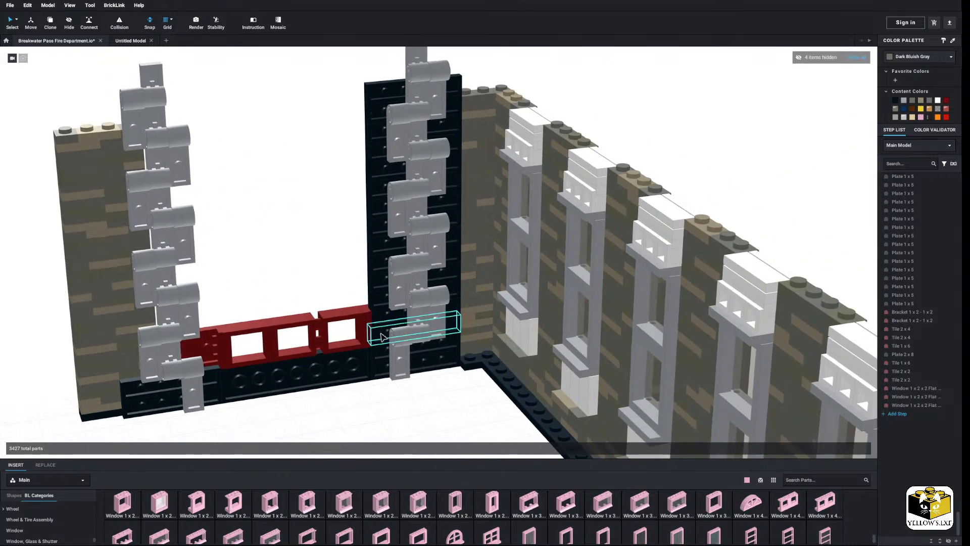
pyautogui.click(382, 337)
pyautogui.keyDown('ctrl'); pyautogui.click(381, 315); pyautogui.keyUp('ctrl')
pyautogui.keyDown('ctrl'); pyautogui.click(379, 292); pyautogui.keyUp('ctrl')
pyautogui.keyDown('ctrl'); pyautogui.click(375, 270); pyautogui.keyUp('ctrl')
pyautogui.keyDown('ctrl'); pyautogui.click(374, 247); pyautogui.keyUp('ctrl')
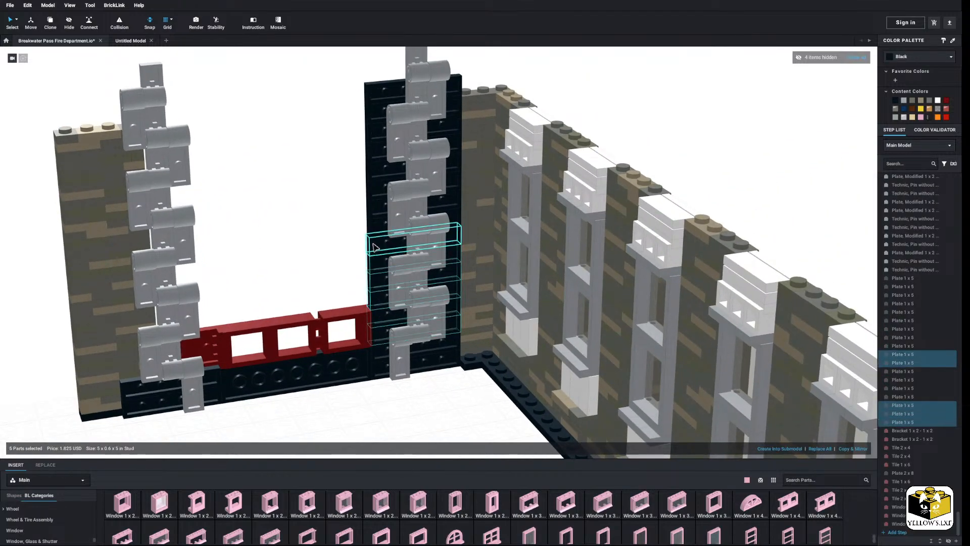
pyautogui.keyDown('ctrl'); pyautogui.click(374, 228); pyautogui.keyUp('ctrl')
pyautogui.keyDown('ctrl'); pyautogui.click(374, 208); pyautogui.keyUp('ctrl')
pyautogui.keyDown('ctrl'); pyautogui.click(374, 189); pyautogui.keyUp('ctrl')
pyautogui.keyDown('ctrl'); pyautogui.click(374, 169); pyautogui.keyUp('ctrl')
pyautogui.keyDown('ctrl'); pyautogui.click(374, 150); pyautogui.keyUp('ctrl')
pyautogui.keyDown('ctrl'); pyautogui.click(374, 131); pyautogui.keyUp('ctrl')
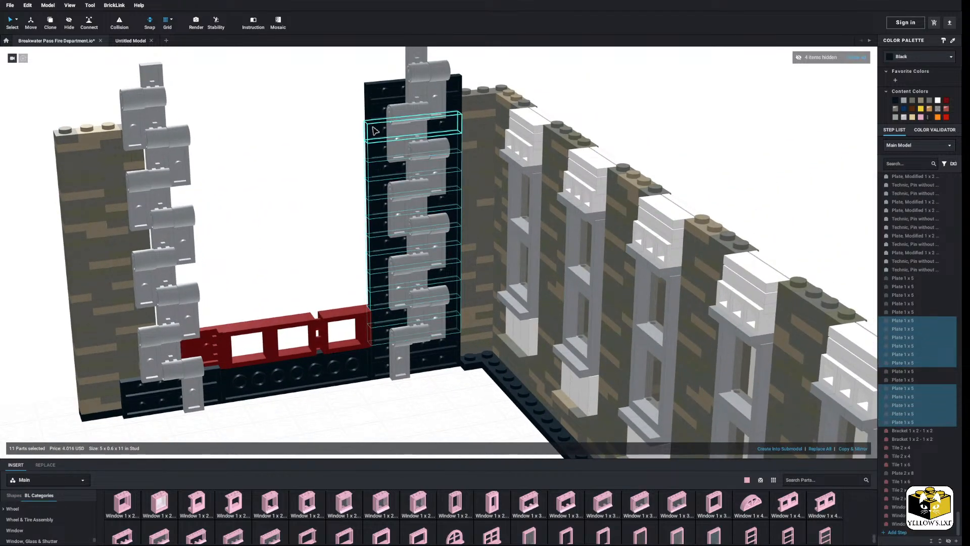
pyautogui.keyDown('ctrl'); pyautogui.click(375, 112); pyautogui.keyUp('ctrl')
pyautogui.keyDown('ctrl'); pyautogui.click(375, 95); pyautogui.keyUp('ctrl')
pyautogui.keyDown('ctrl'); pyautogui.click(376, 84); pyautogui.keyUp('ctrl')
pyautogui.rightClick(374, 96)
pyautogui.click(384, 126)
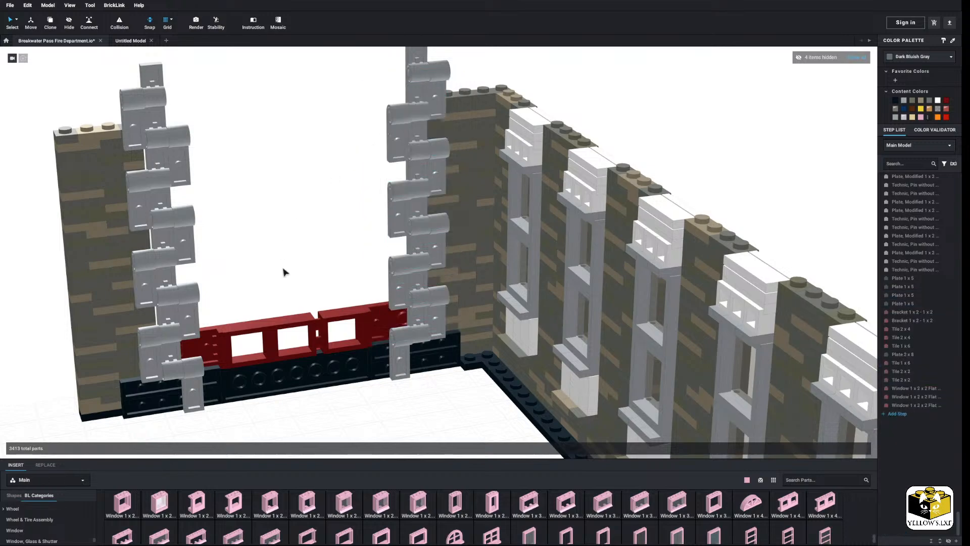
# Stack three Plate 2 x 4 parts above the remaining black plates, behind the hinge brackets of the column farther from the windowed wall
pyautogui.scroll(2, 282, 273)
pyautogui.scroll(-5, 50, 515)
pyautogui.scroll(3, 50, 515)
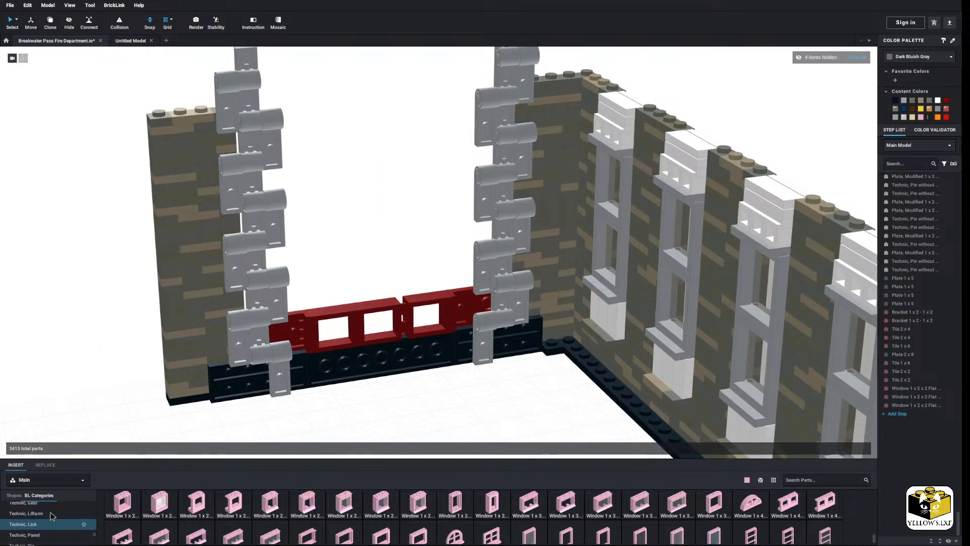
pyautogui.scroll(8, 50, 513)
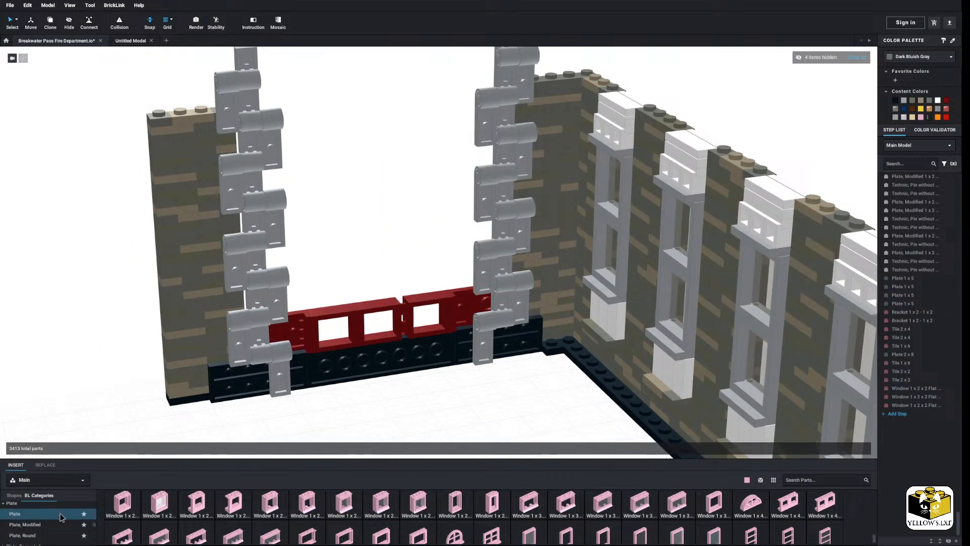
pyautogui.click(60, 514)
pyautogui.click(606, 523)
pyautogui.scroll(1, 354, 313)
pyautogui.click(222, 354)
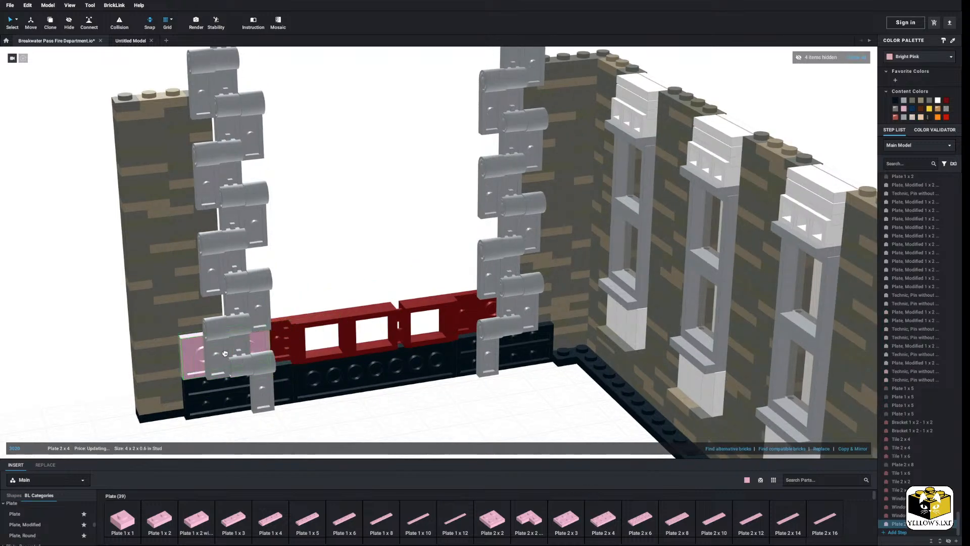
pyautogui.press('Escape')
pyautogui.click(218, 349)
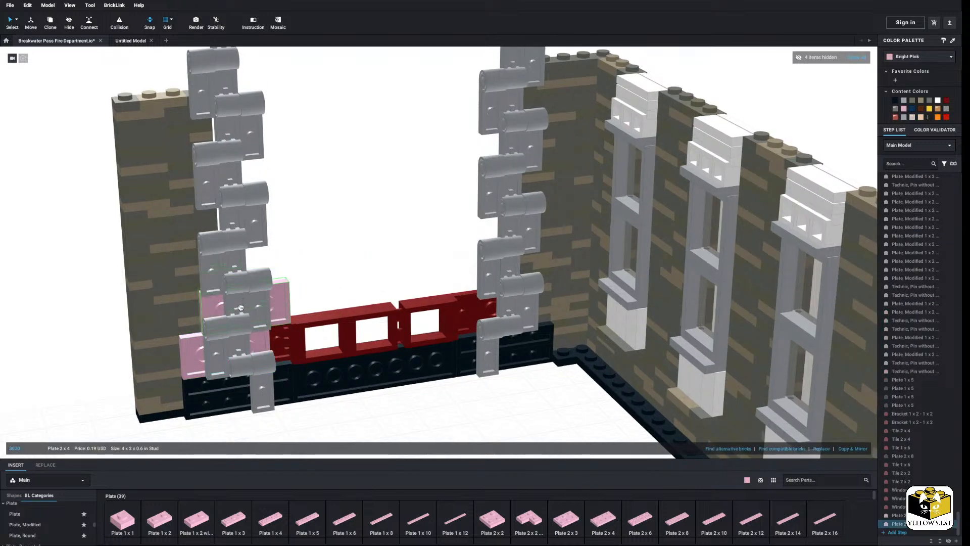
pyautogui.click(222, 316)
pyautogui.click(604, 518)
pyautogui.click(218, 270)
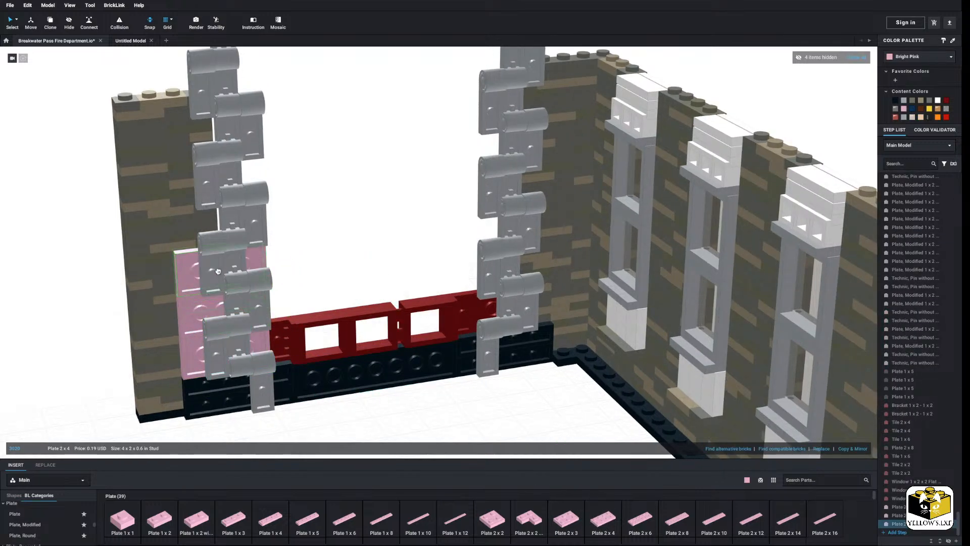
pyautogui.press('Escape')
pyautogui.click(221, 271)
# Add four more Plate 2 x 4 parts on top of the first three to fill the column to its full height
pyautogui.click(603, 521)
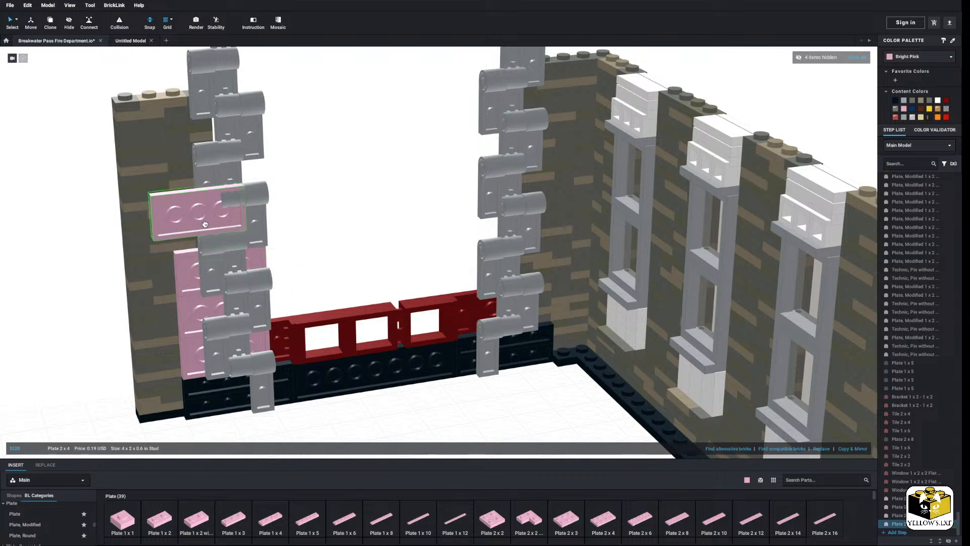
pyautogui.click(211, 224)
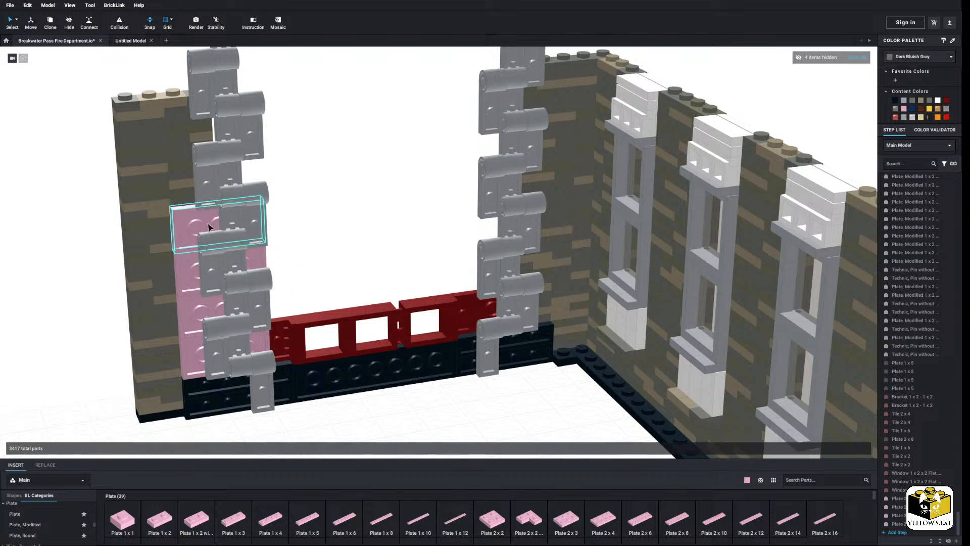
pyautogui.click(240, 202)
pyautogui.click(210, 184)
pyautogui.click(210, 184)
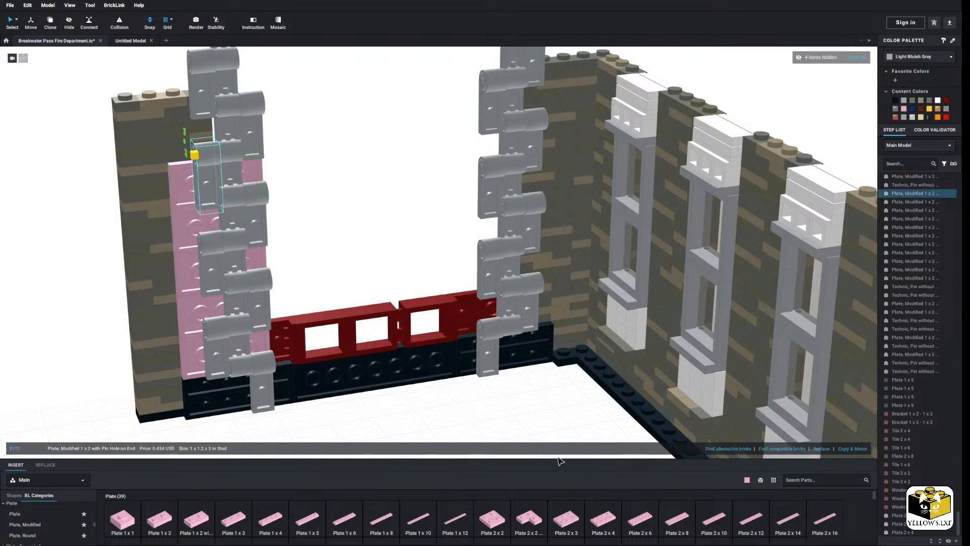
pyautogui.click(604, 521)
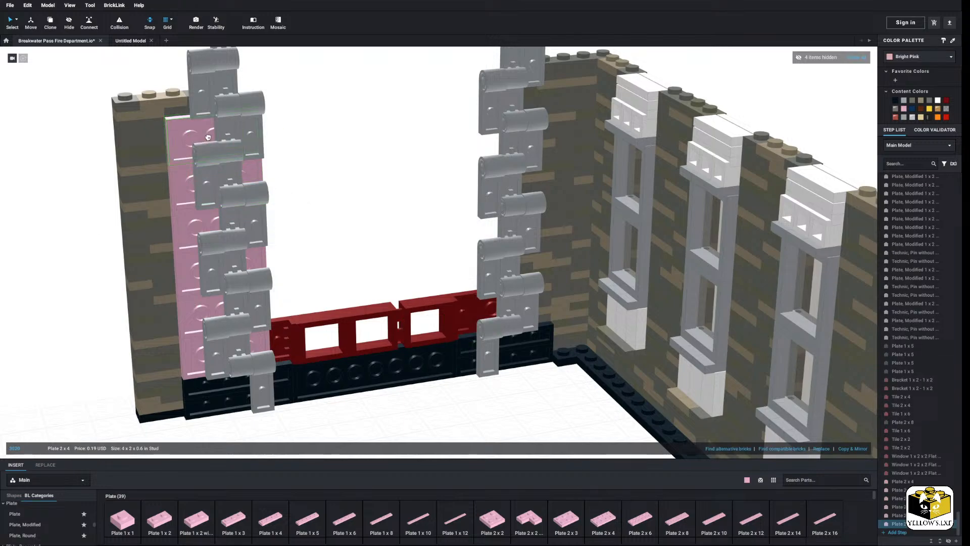
pyautogui.click(215, 103)
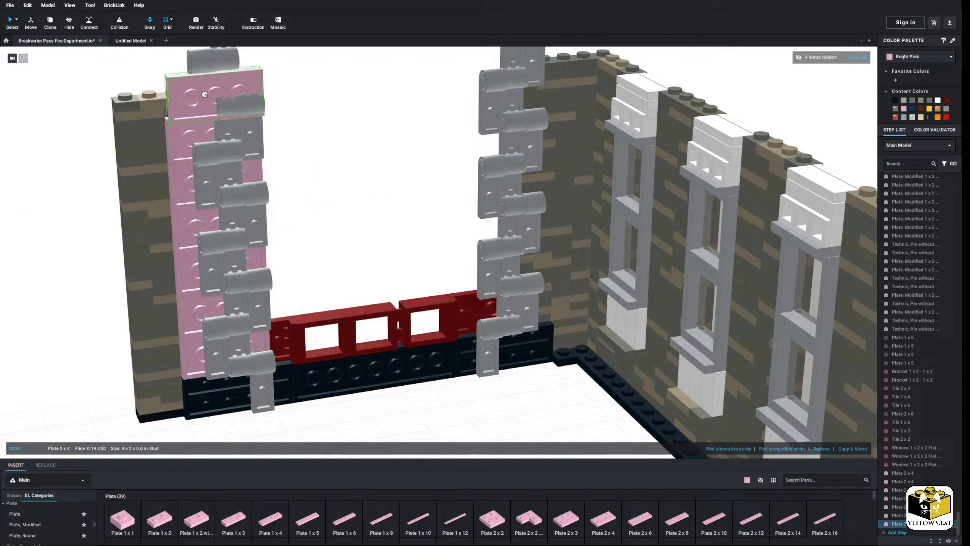
pyautogui.click(203, 90)
pyautogui.click(192, 96)
# Recolor all seven new 2 x 4 plates in the column Black
pyautogui.click(179, 102)
pyautogui.keyDown('ctrl'); pyautogui.click(181, 135); pyautogui.keyUp('ctrl')
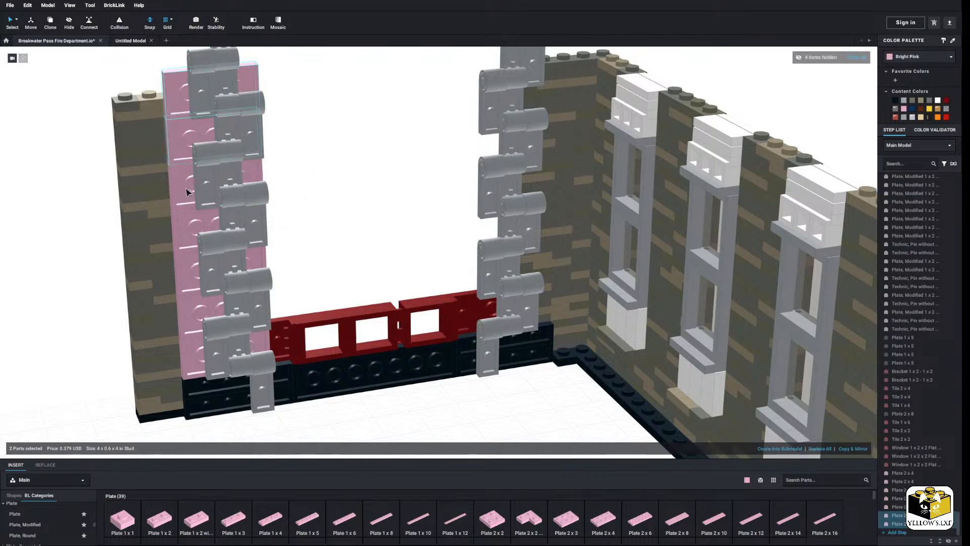
pyautogui.keyDown('ctrl'); pyautogui.click(180, 267); pyautogui.keyUp('ctrl')
pyautogui.keyDown('ctrl'); pyautogui.click(187, 308); pyautogui.keyUp('ctrl')
pyautogui.keyDown('ctrl'); pyautogui.click(196, 347); pyautogui.keyUp('ctrl')
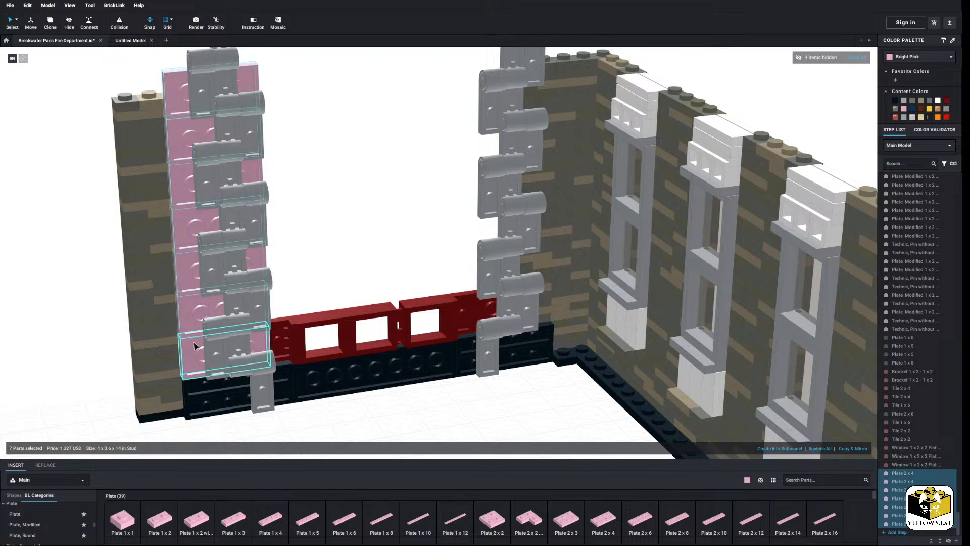
pyautogui.click(895, 101)
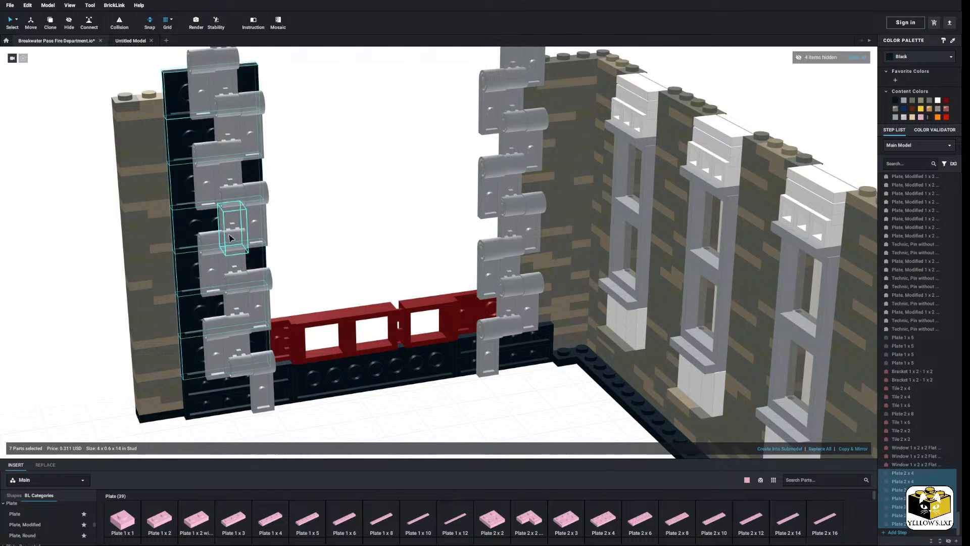
# Place a copy of the seven black 2 x 4 plates in the opposite door column beside the windowed wall
pyautogui.rightClick(379, 173)
pyautogui.click(407, 196)
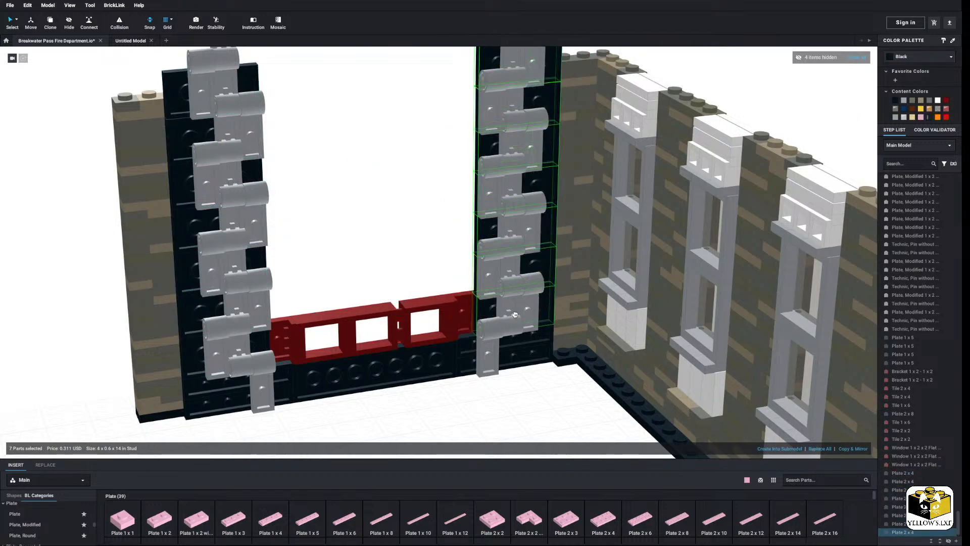
pyautogui.click(362, 237)
# Split the dark red 2 x 2 tiles at both ends of the door panel into 1 x 1 tiles
pyautogui.scroll(-3, 369, 257)
pyautogui.moveTo(385, 261); pyautogui.dragTo(438, 273, button='right')
pyautogui.scroll(4, 422, 288)
pyautogui.click(372, 352)
pyautogui.keyDown('shift'); pyautogui.click(639, 353); pyautogui.keyUp('shift')
pyautogui.rightClick(638, 363)
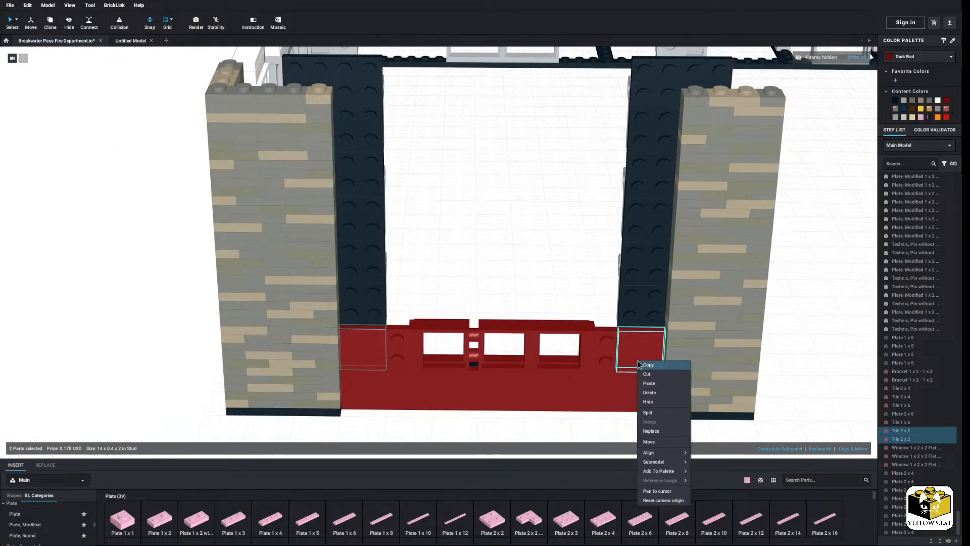
pyautogui.click(655, 412)
pyautogui.click(596, 298)
# Merge the two outermost 1 x 1 tiles at each end of the door panel into a vertical 1 x 2 tile
pyautogui.click(654, 342)
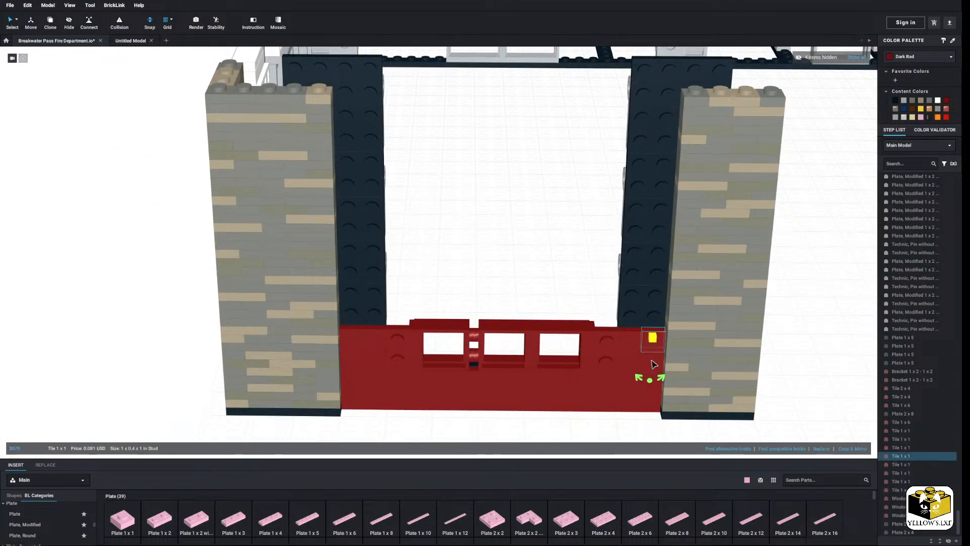
pyautogui.keyDown('shift'); pyautogui.click(652, 361); pyautogui.keyUp('shift')
pyautogui.rightClick(651, 361)
pyautogui.click(664, 422)
pyautogui.click(354, 342)
pyautogui.keyDown('shift'); pyautogui.click(353, 359); pyautogui.keyUp('shift')
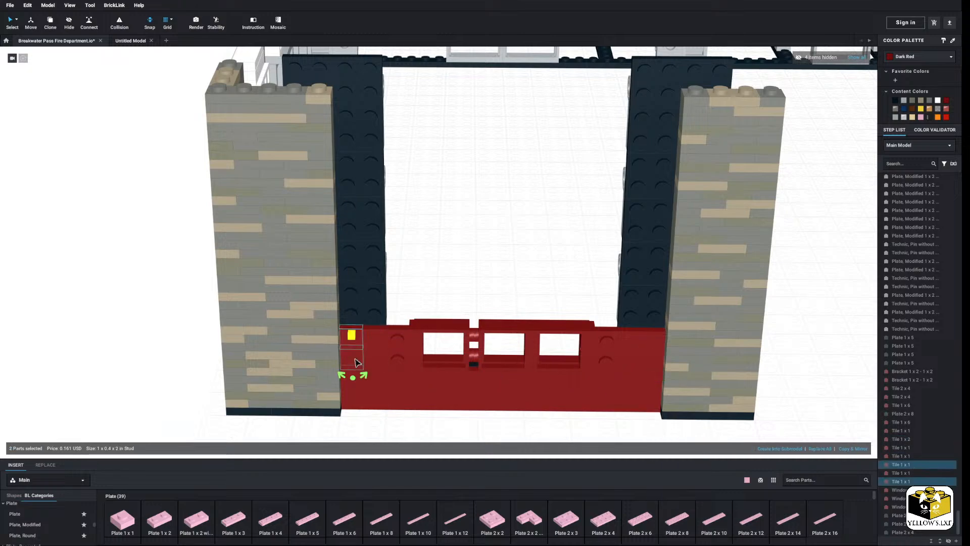
pyautogui.rightClick(354, 359)
pyautogui.click(376, 420)
pyautogui.click(403, 314)
# Delete the four inner 1 x 1 tiles beside the brackets at both ends of the door panel
pyautogui.click(375, 338)
pyautogui.keyDown('shift'); pyautogui.click(375, 359); pyautogui.keyUp('shift')
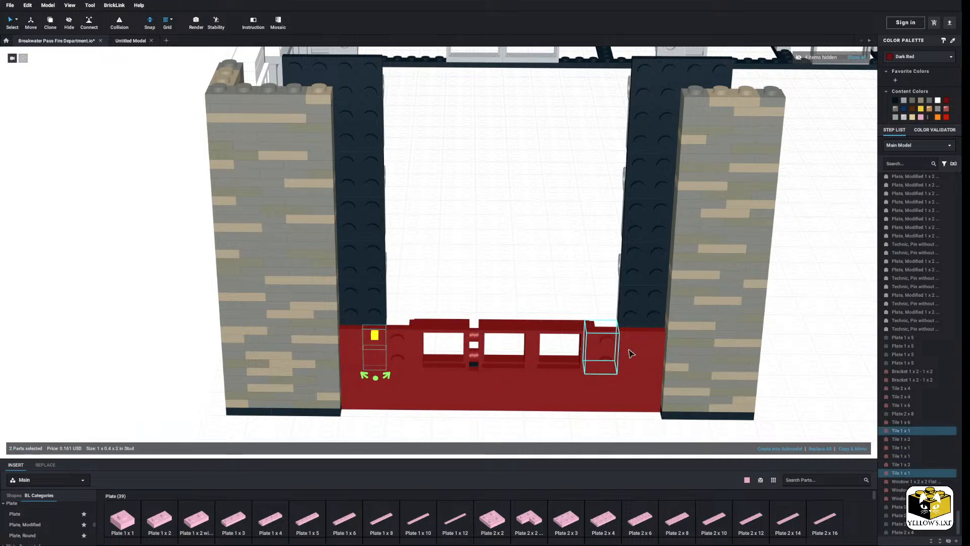
pyautogui.keyDown('shift'); pyautogui.click(629, 338); pyautogui.keyUp('shift')
pyautogui.keyDown('shift'); pyautogui.click(628, 358); pyautogui.keyUp('shift')
pyautogui.rightClick(630, 359)
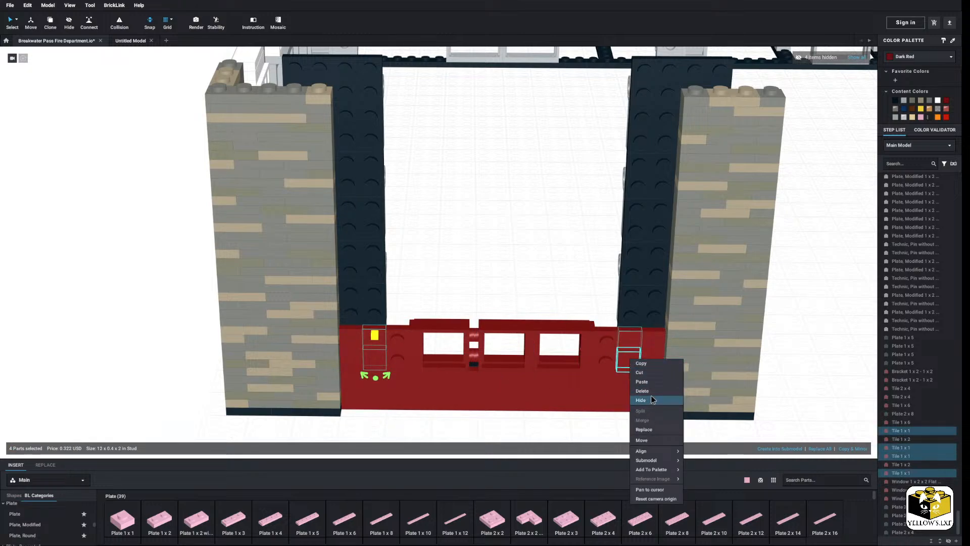
pyautogui.click(651, 400)
# Move the bracket and windows on each side of the door panel one stud outward, against the outer tiles
pyautogui.moveTo(508, 338); pyautogui.dragTo(627, 342)
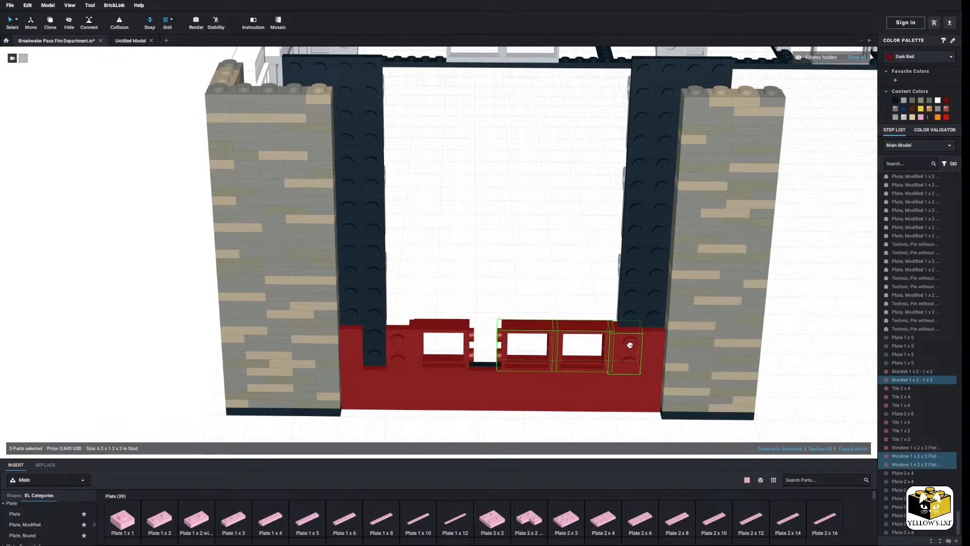
pyautogui.click(543, 294)
pyautogui.moveTo(435, 326)
pyautogui.mouseDown()
pyautogui.moveTo(384, 340)
pyautogui.moveTo(433, 303)
pyautogui.moveTo(430, 330)
pyautogui.mouseUp()
# Paste a fourth dark red 1 x 2 x 2 window into the gap in the middle of the door panel
pyautogui.rightClick(477, 302)
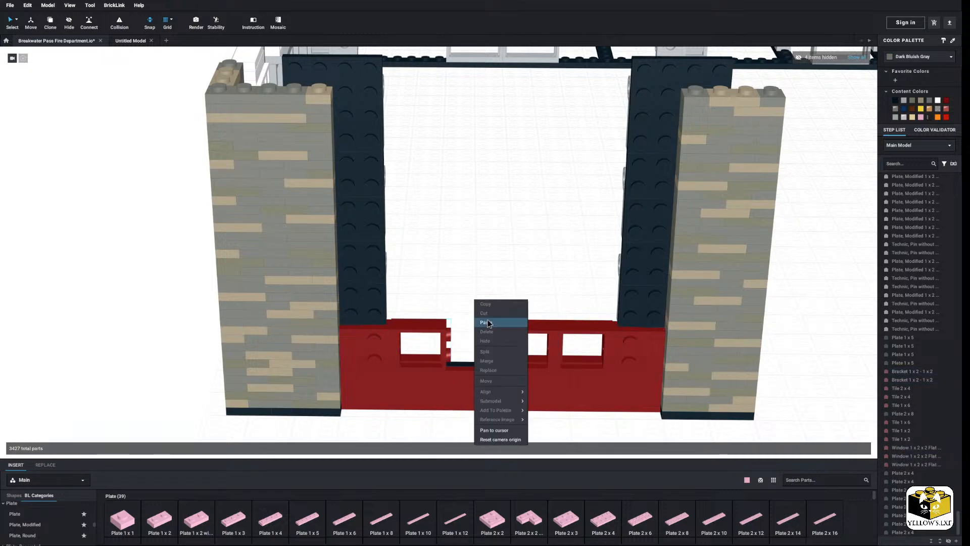
pyautogui.click(488, 326)
pyautogui.click(497, 347)
pyautogui.click(481, 302)
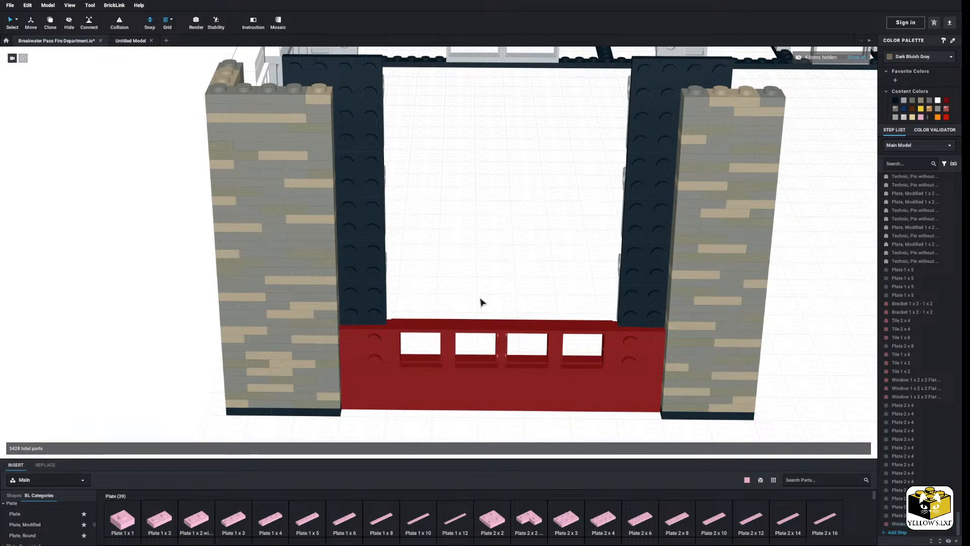
# Examine the four-window door panel from the front, close up and from above
pyautogui.moveTo(481, 303); pyautogui.dragTo(457, 292, button='middle')
pyautogui.scroll(-5, 456, 293)
pyautogui.moveTo(463, 323); pyautogui.dragTo(464, 314, button='right')
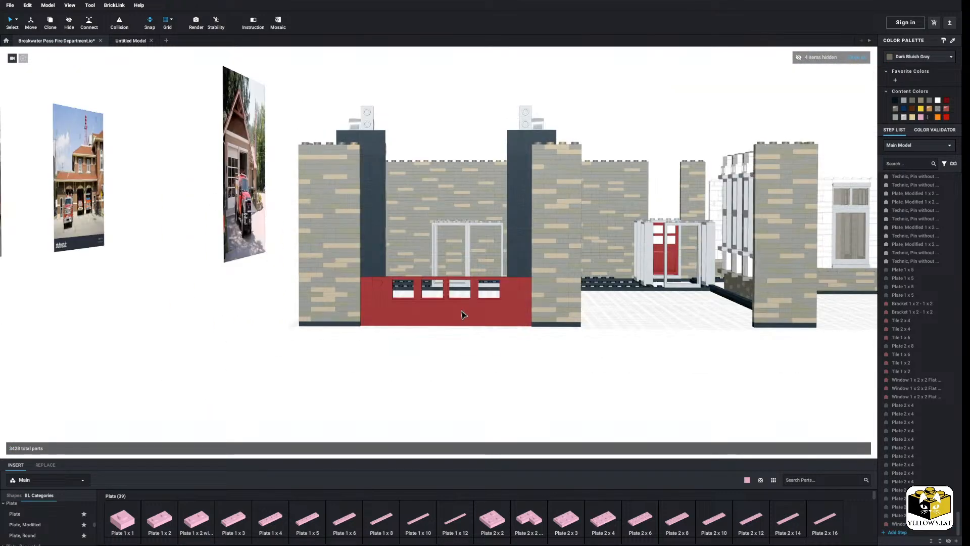
pyautogui.moveTo(446, 336); pyautogui.dragTo(446, 331, button='middle')
pyautogui.scroll(4, 443, 332)
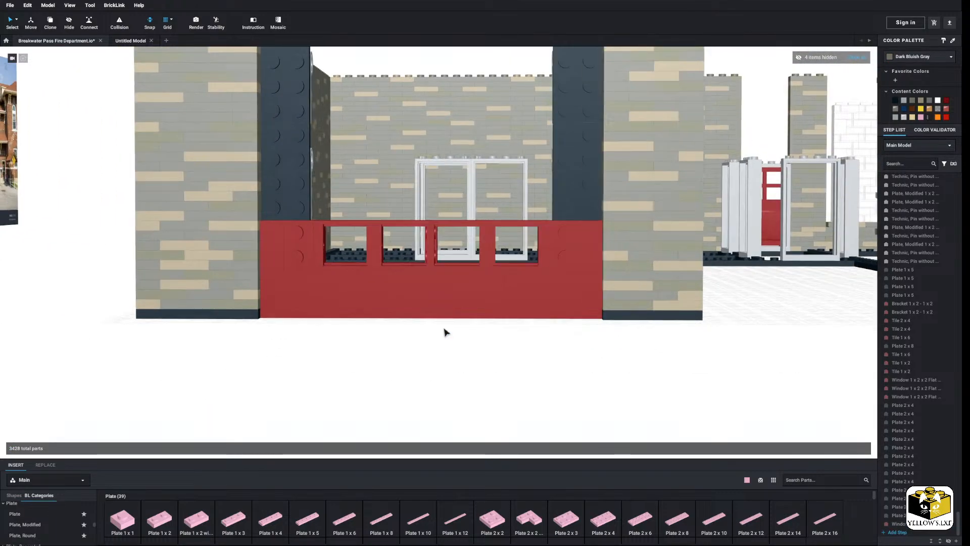
pyautogui.moveTo(446, 332); pyautogui.dragTo(338, 380, button='right')
pyautogui.scroll(3, 435, 350)
pyautogui.scroll(-3, 430, 355)
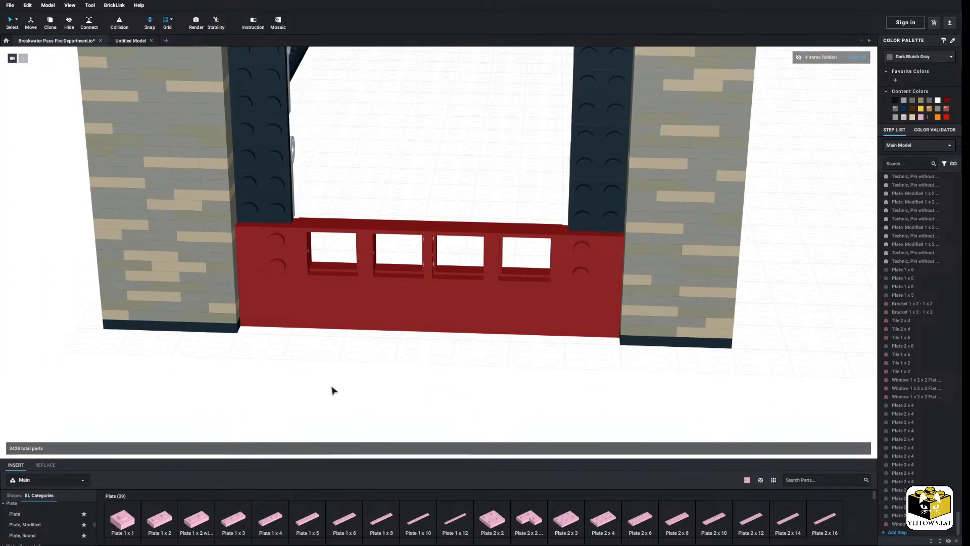
# Delete the four dark red 1 x 2 x 2 windows from the door panel
pyautogui.click(424, 271)
pyautogui.keyDown('ctrl'); pyautogui.click(453, 272); pyautogui.keyUp('ctrl')
pyautogui.rightClick(452, 272)
pyautogui.click(466, 303)
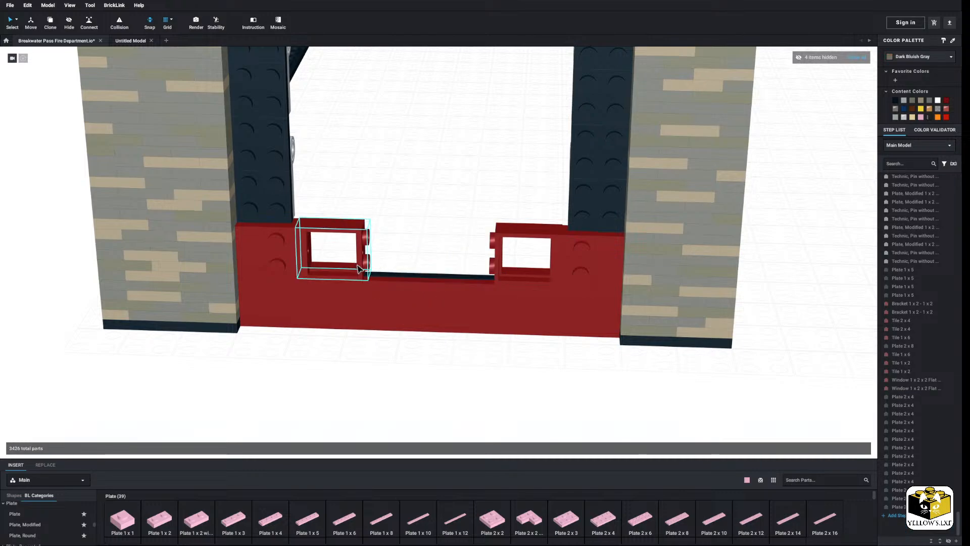
pyautogui.click(527, 276)
pyautogui.rightClick(515, 280)
pyautogui.click(530, 311)
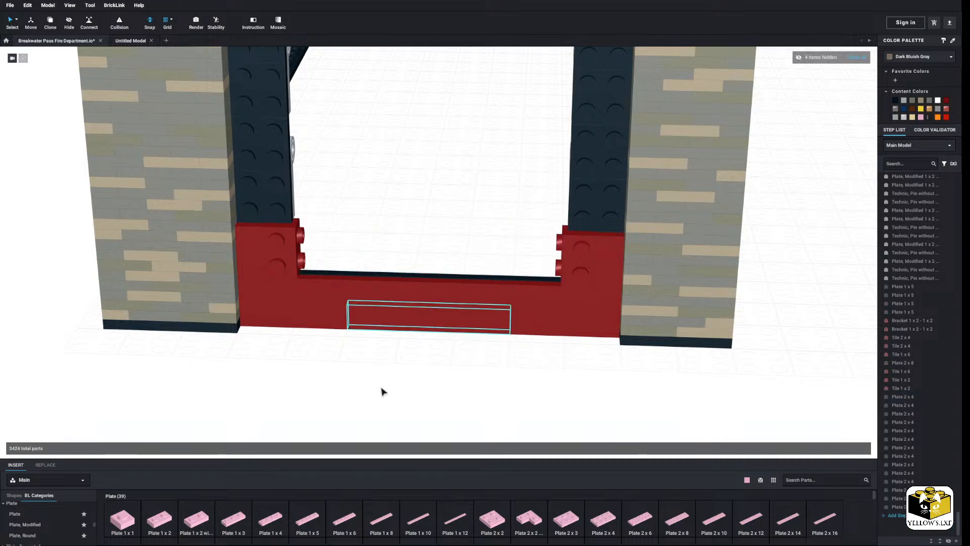
# Try two Panel 1 x 2 x 2 with Side Supports - Hollow Studs side by side on the left bracket of the door's window gap
pyautogui.scroll(-3, 53, 517)
pyautogui.scroll(-3, 50, 518)
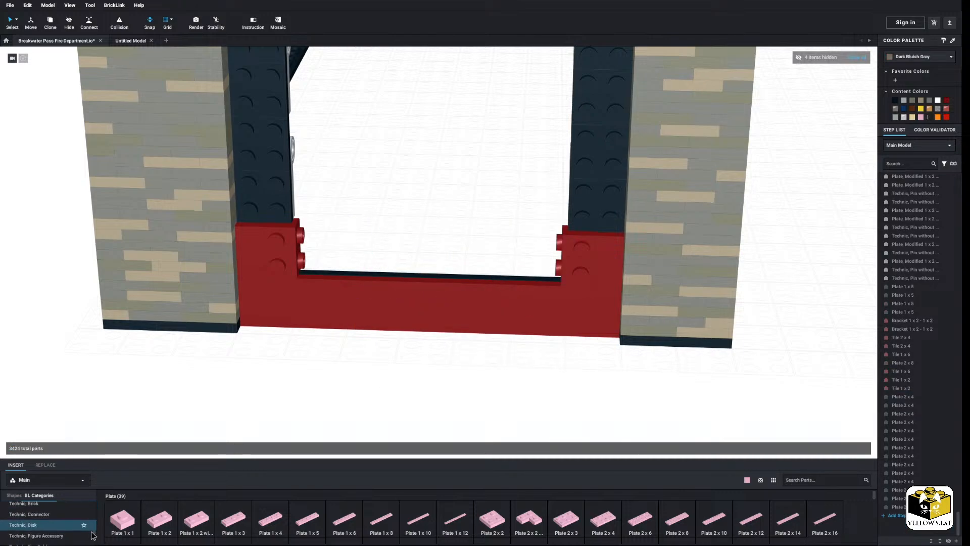
pyautogui.scroll(-2, 45, 515)
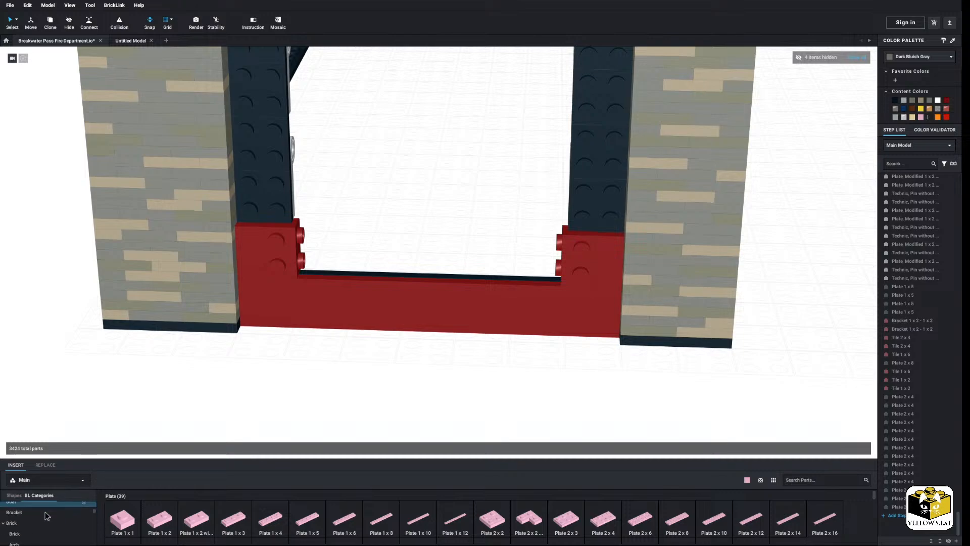
pyautogui.scroll(-5, 34, 515)
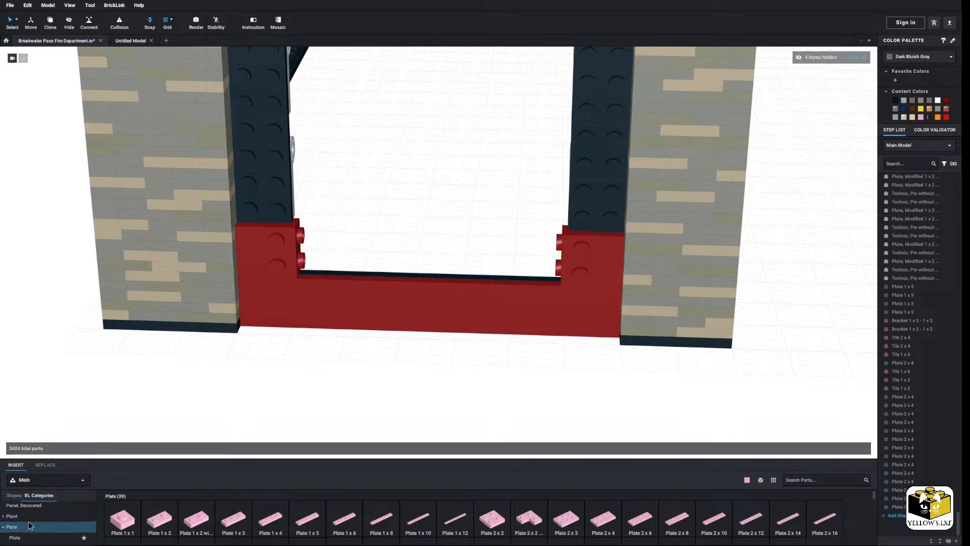
pyautogui.scroll(1, 31, 525)
pyautogui.click(33, 524)
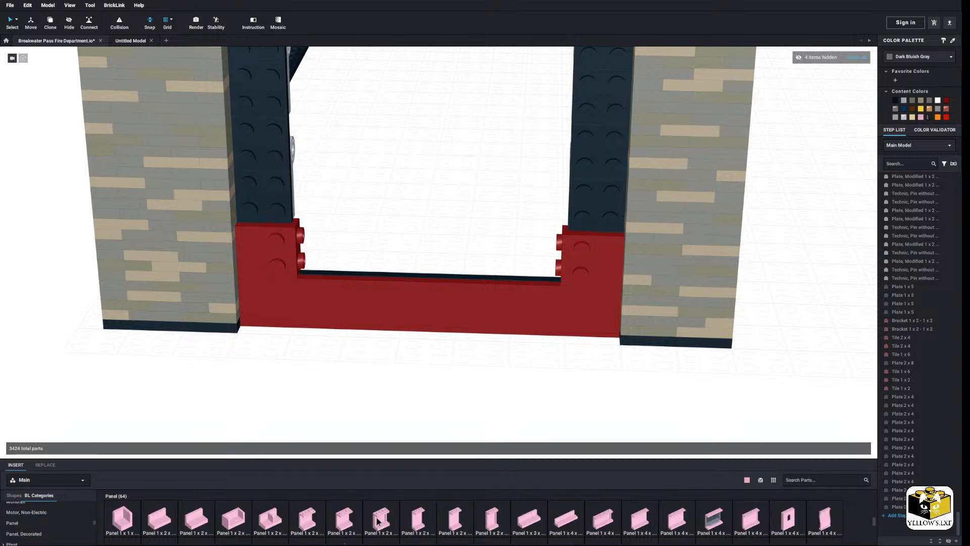
pyautogui.moveTo(378, 520); pyautogui.dragTo(375, 257)
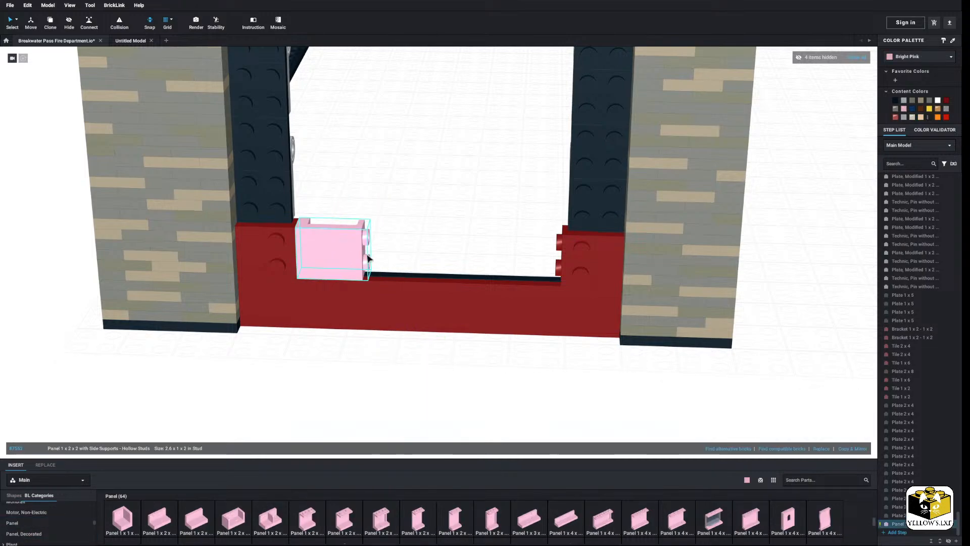
pyautogui.moveTo(380, 515); pyautogui.dragTo(422, 255)
# Delete the two pink trial panels from the window gap
pyautogui.rightClick(327, 256)
pyautogui.click(866, 417)
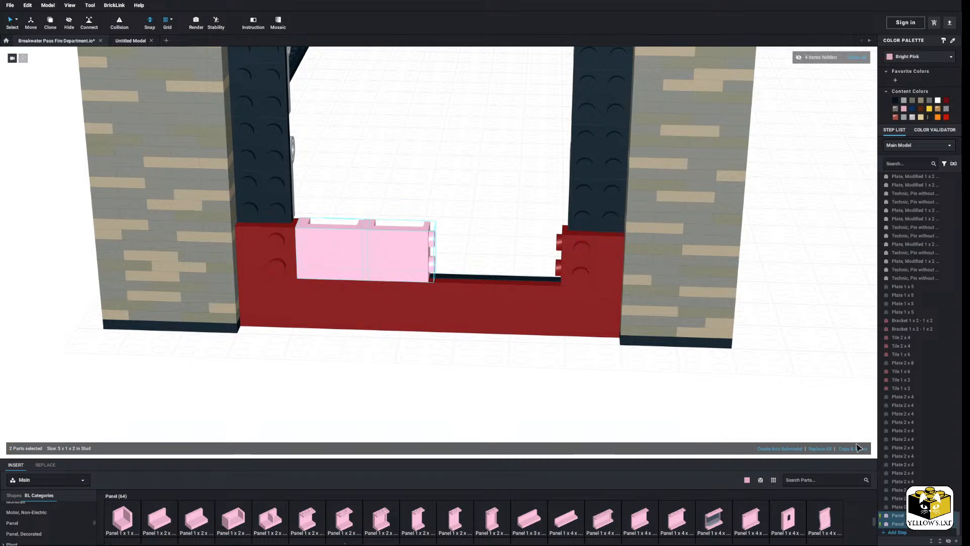
pyautogui.click(379, 261)
pyautogui.keyDown('ctrl'); pyautogui.click(349, 261); pyautogui.keyUp('ctrl')
pyautogui.rightClick(360, 260)
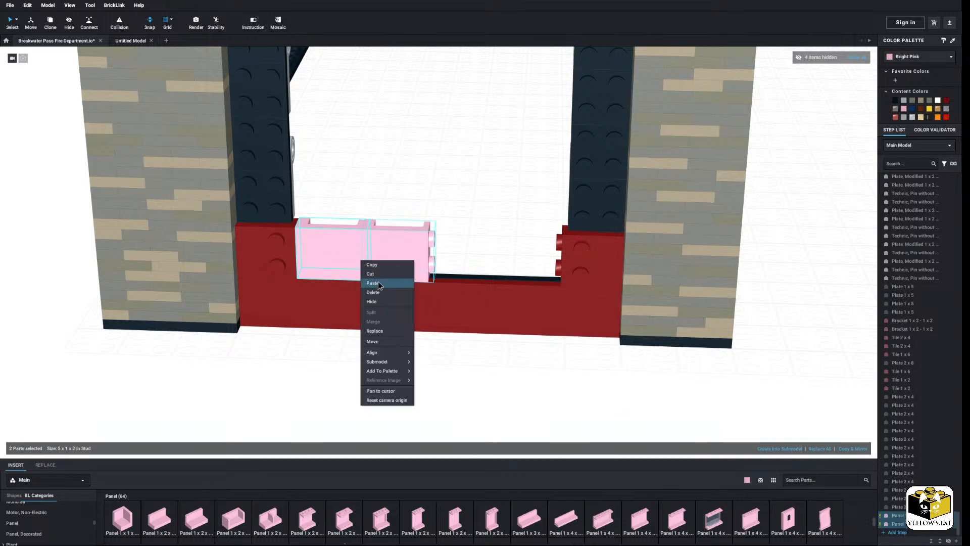
pyautogui.click(379, 293)
# Place a Plate 1 x 2 and a Brick 1 x 2 without Bottom Tube on the ground in front of the door
pyautogui.scroll(-2, 32, 519)
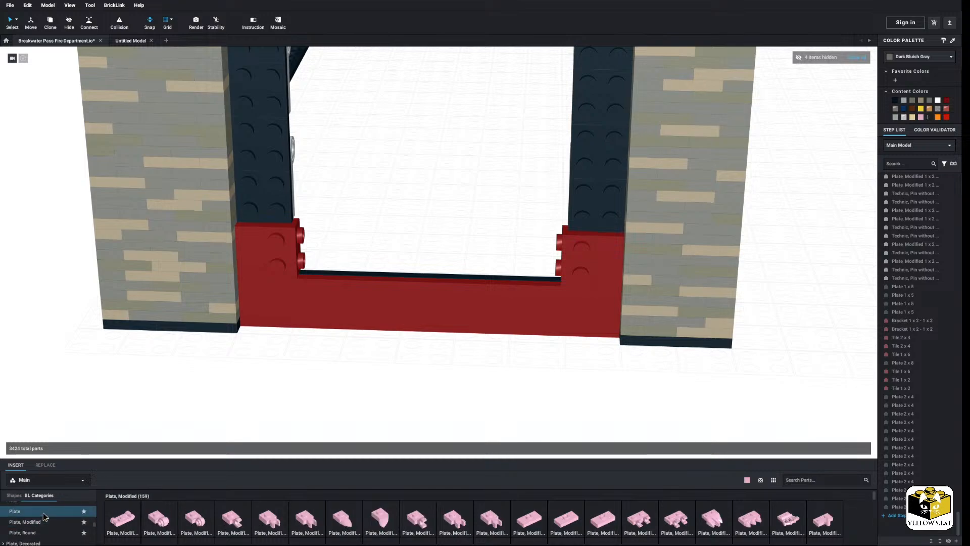
pyautogui.click(20, 510)
pyautogui.moveTo(159, 518); pyautogui.dragTo(213, 398)
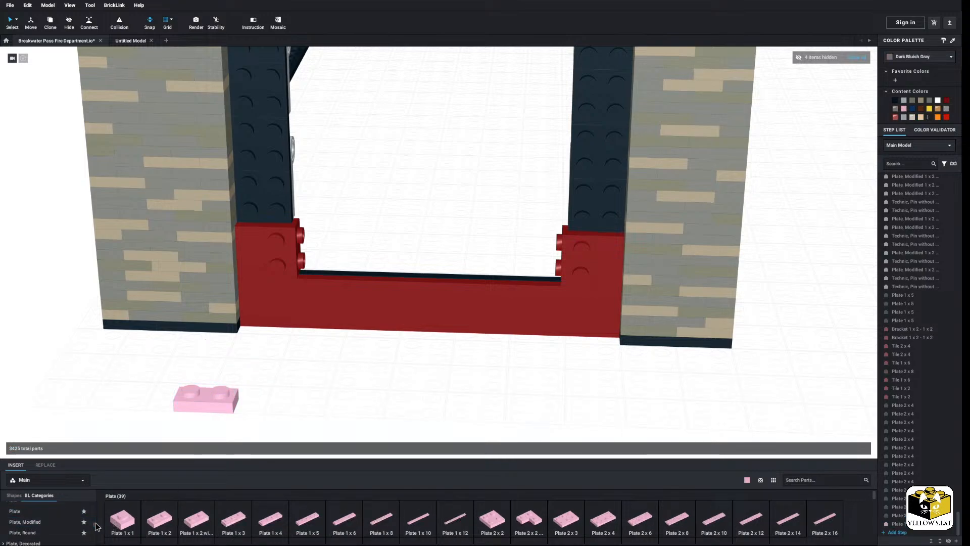
pyautogui.scroll(-2, 59, 512)
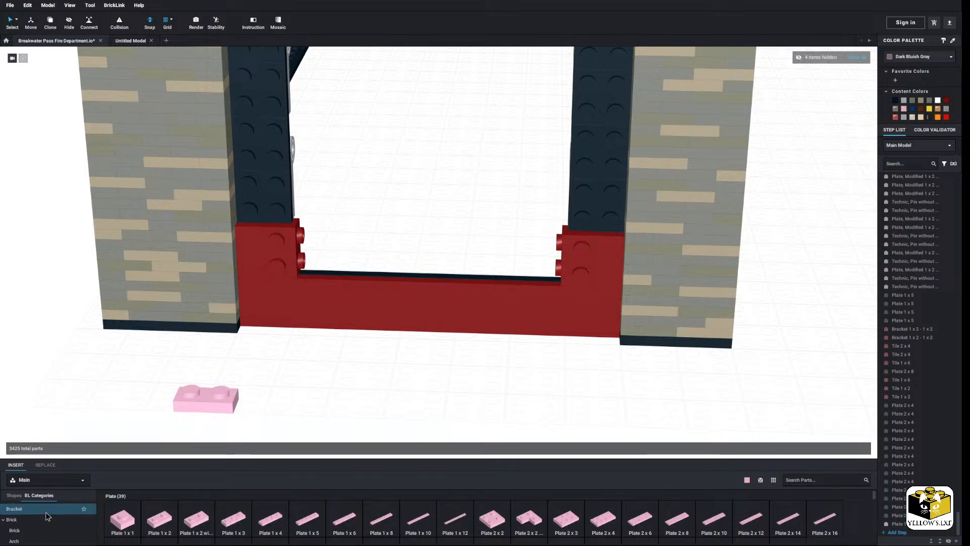
pyautogui.scroll(-2, 45, 511)
pyautogui.click(25, 527)
pyautogui.scroll(-1, 504, 503)
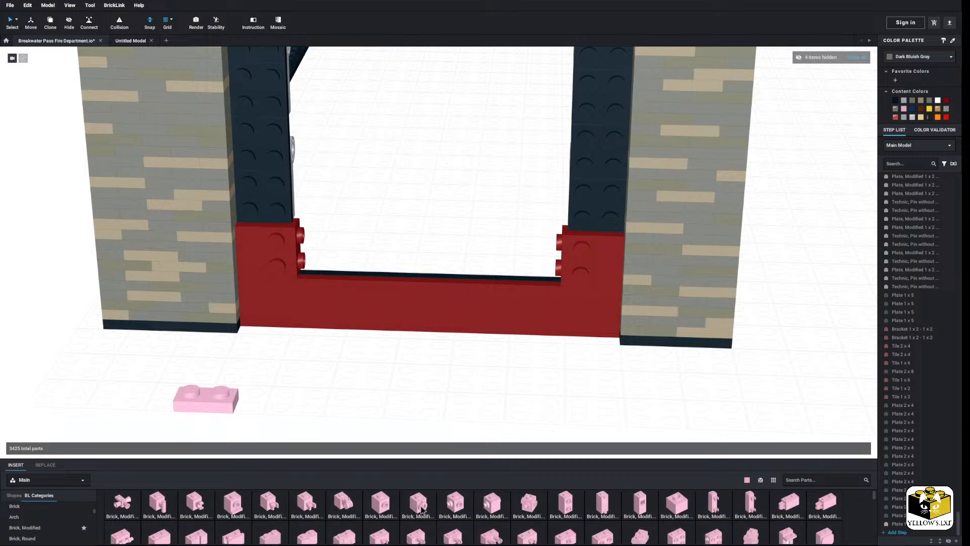
pyautogui.click(96, 506)
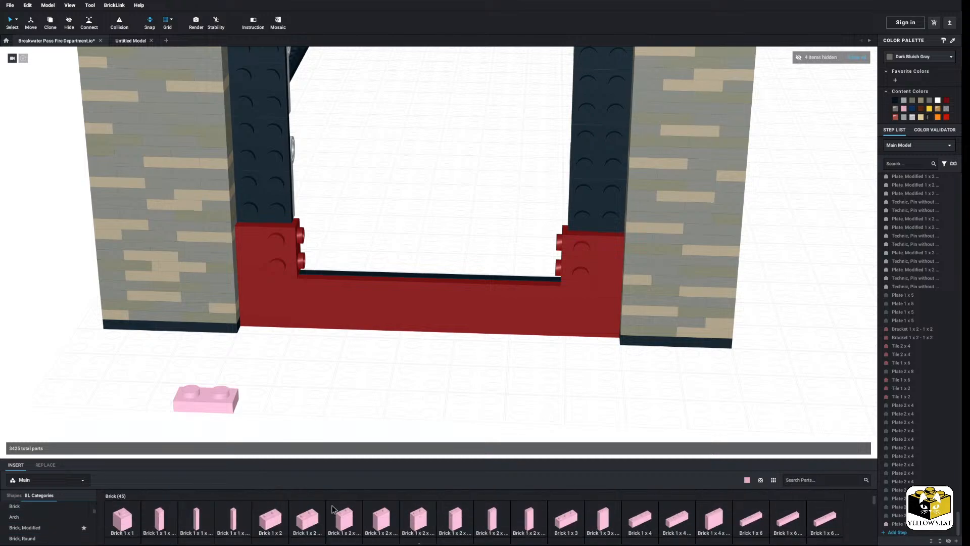
pyautogui.moveTo(370, 429); pyautogui.dragTo(353, 393)
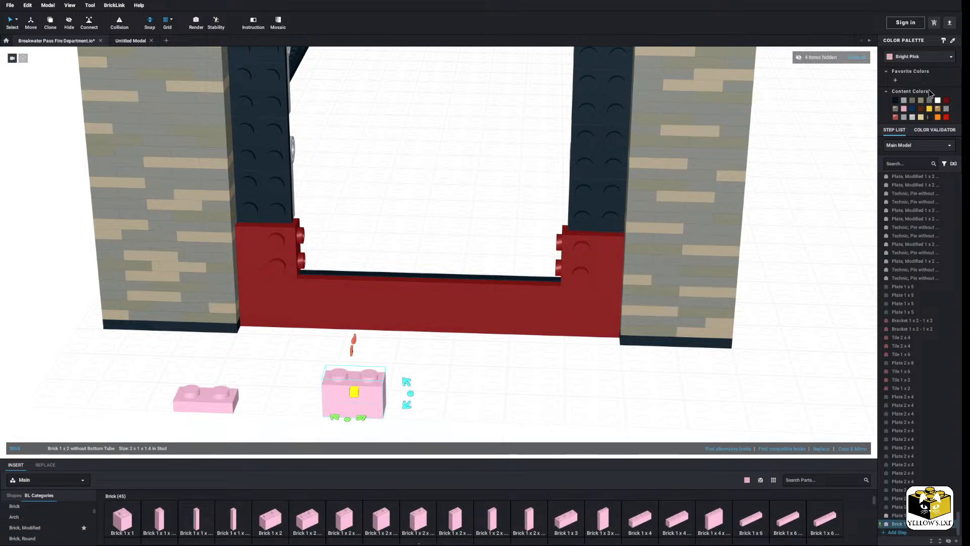
# Color the 1 x 2 brick Trans-Brown and attach it sideways to the studs of the left bracket in the door panel
pyautogui.click(931, 57)
pyautogui.click(912, 134)
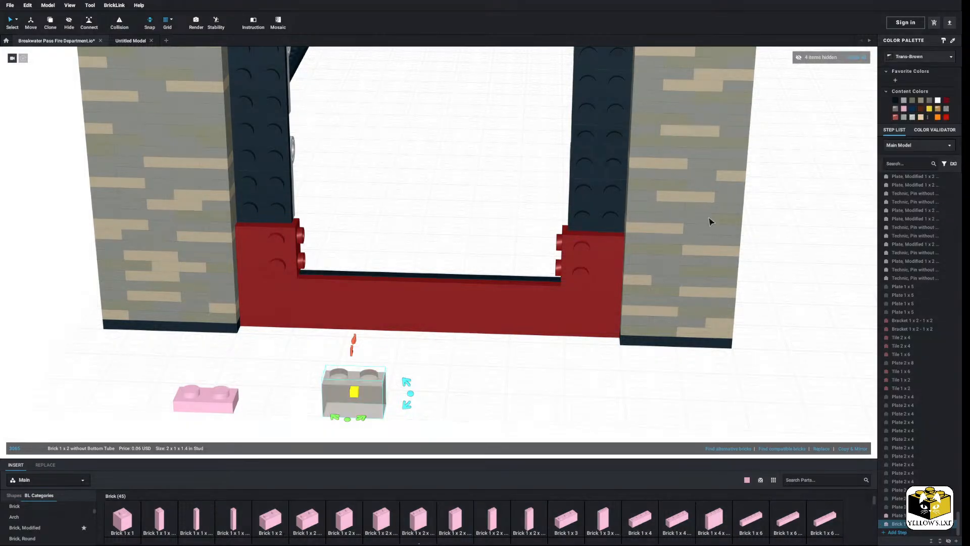
pyautogui.moveTo(345, 375); pyautogui.dragTo(334, 252)
pyautogui.press('Right')
pyautogui.press('Up')
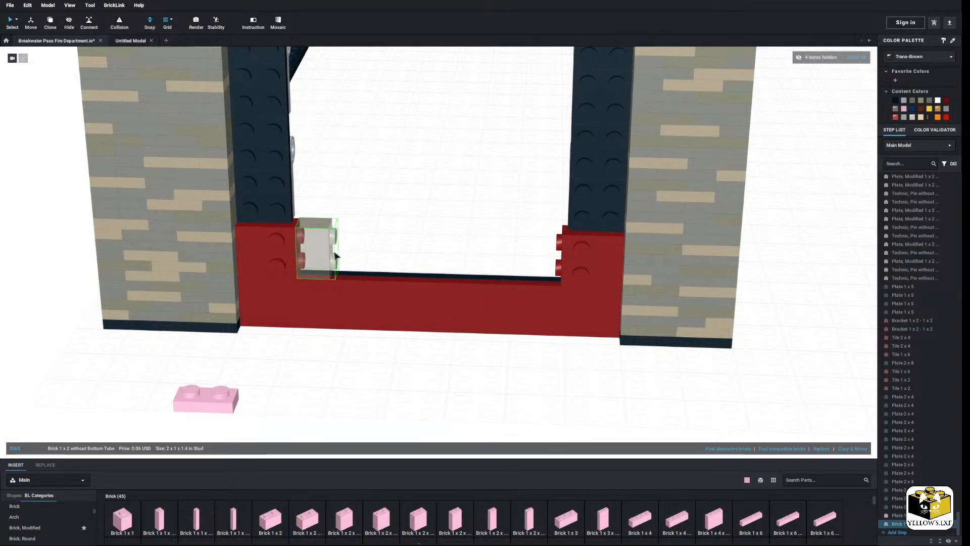
# Duplicate the Trans-Brown brick and attach the copy beside the first, with the 1 x 2 plate in dark red between them
pyautogui.rightClick(316, 252)
pyautogui.click(332, 259)
pyautogui.rightClick(369, 236)
pyautogui.click(383, 259)
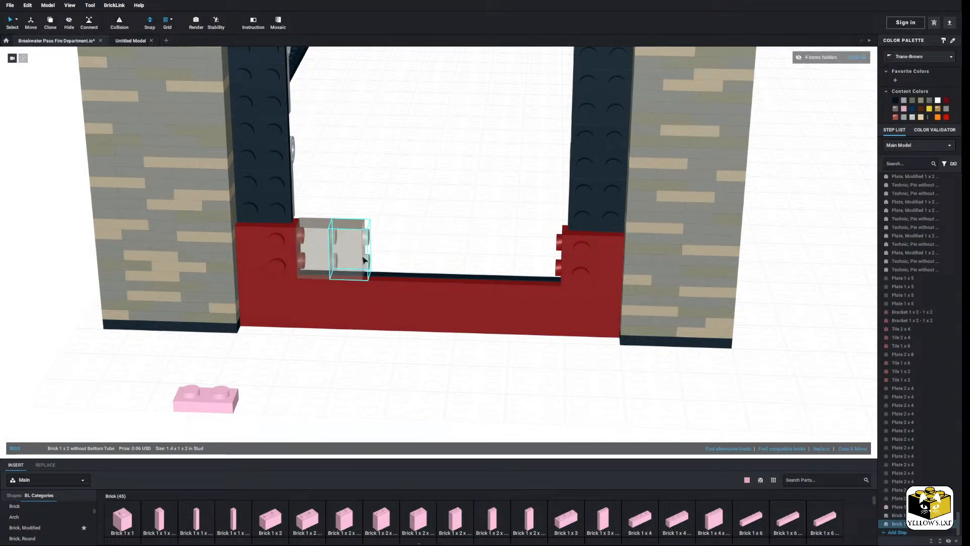
pyautogui.moveTo(334, 265); pyautogui.dragTo(410, 226)
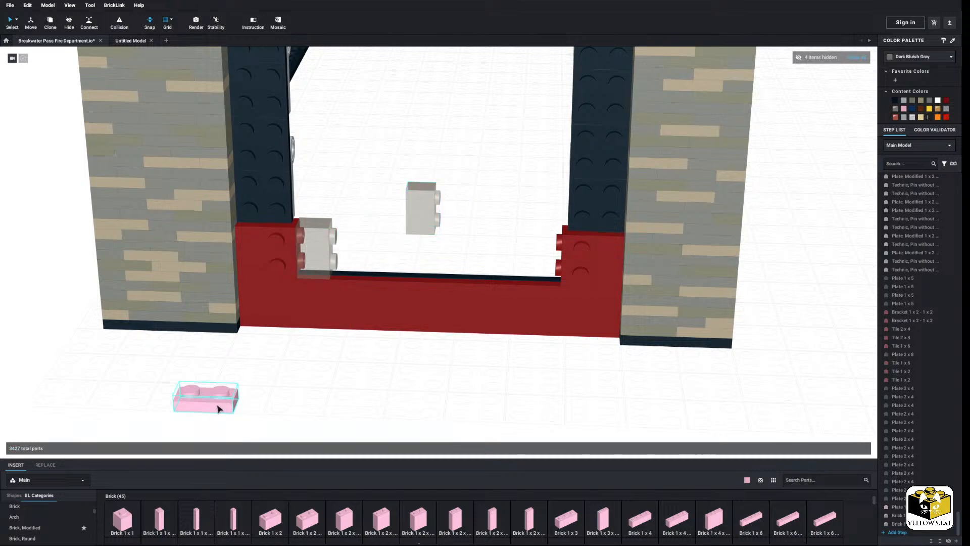
pyautogui.moveTo(206, 400); pyautogui.dragTo(344, 253)
pyautogui.moveTo(409, 227); pyautogui.dragTo(349, 262)
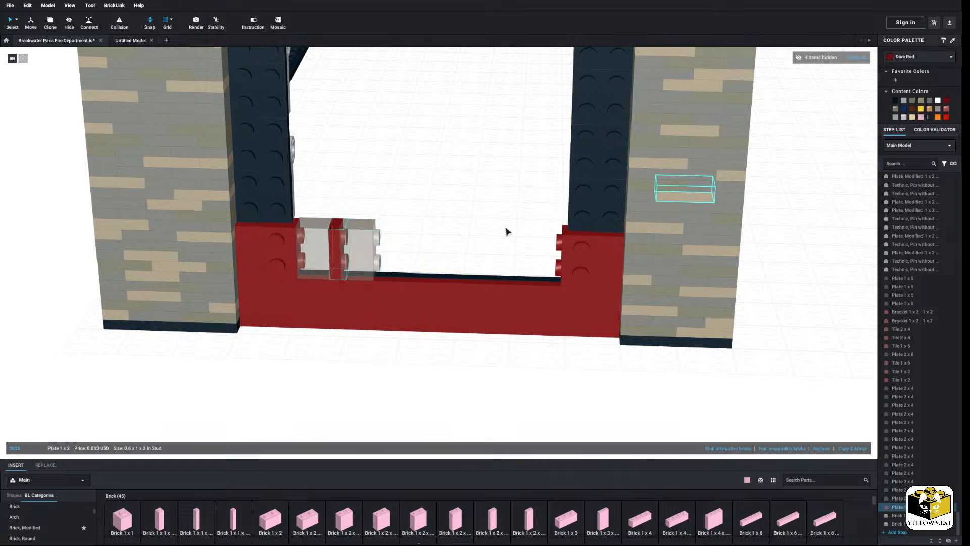
# Copy the two Trans-Brown bricks with their dark red plate onto the right bracket, facing inward
pyautogui.moveTo(399, 206); pyautogui.dragTo(326, 243)
pyautogui.rightClick(333, 244)
pyautogui.click(333, 247)
pyautogui.rightClick(432, 222)
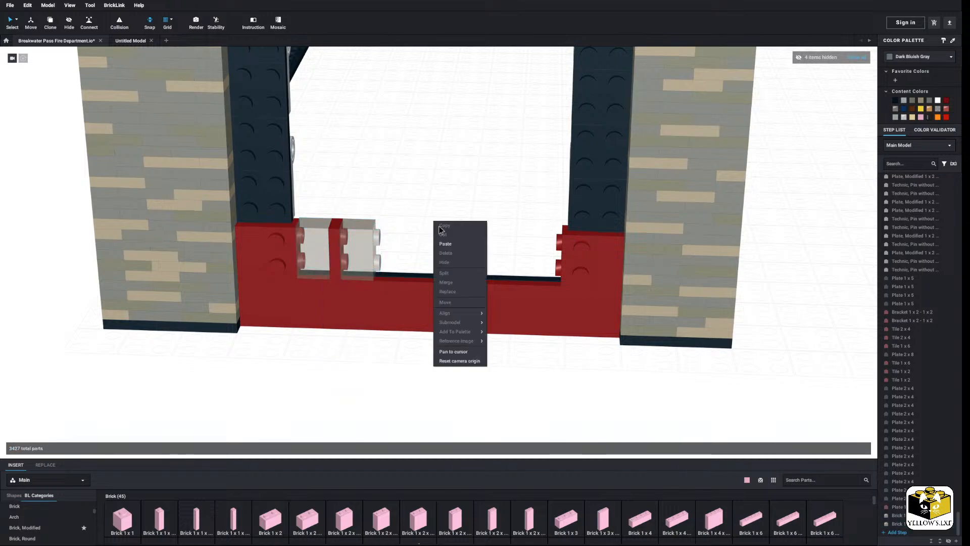
pyautogui.click(441, 243)
pyautogui.click(516, 256)
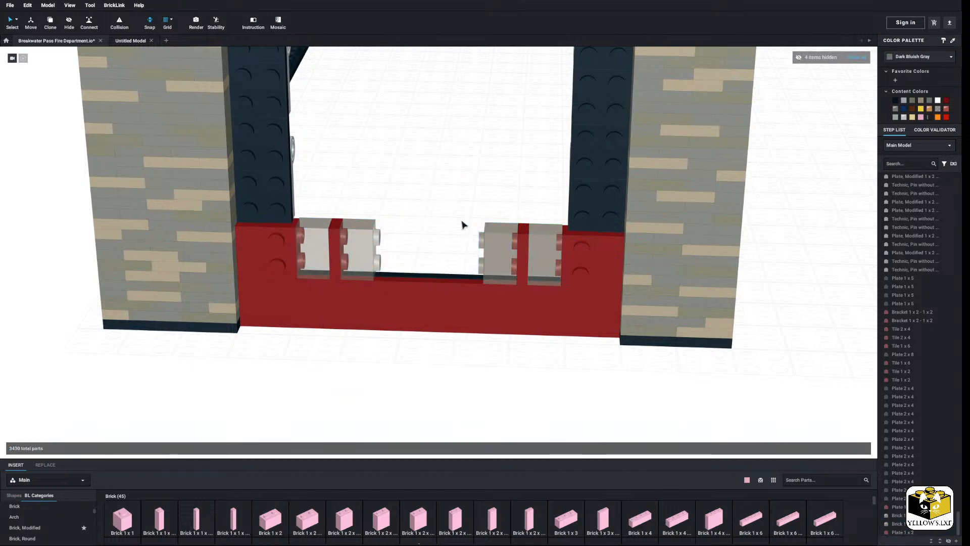
# Paste another brick-and-plate set above the door opening, rotate it, and delete one of its two bricks
pyautogui.rightClick(413, 216)
pyautogui.click(424, 237)
pyautogui.press('Right')
pyautogui.press('Right')
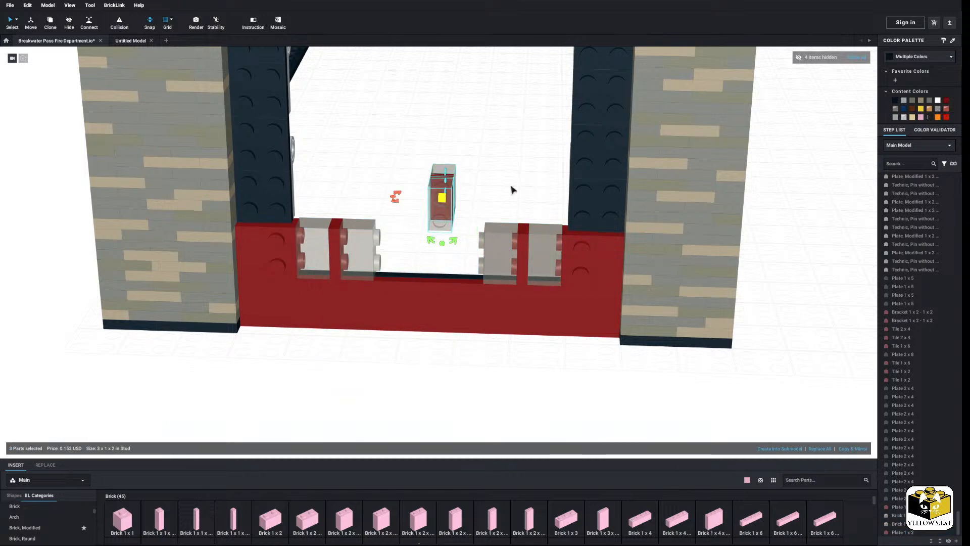
pyautogui.click(462, 197)
pyautogui.rightClick(461, 197)
pyautogui.click(487, 227)
# Add the remaining plate and Trans-Brown brick to the inner end of the right window row, and a copy to the left row
pyautogui.moveTo(461, 180); pyautogui.dragTo(421, 198)
pyautogui.rightClick(421, 199)
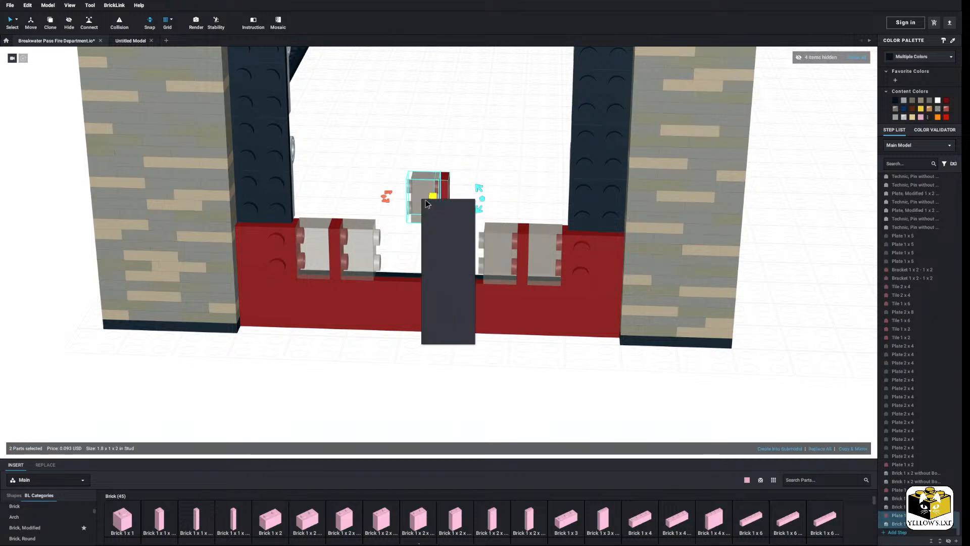
pyautogui.click(440, 210)
pyautogui.rightClick(457, 188)
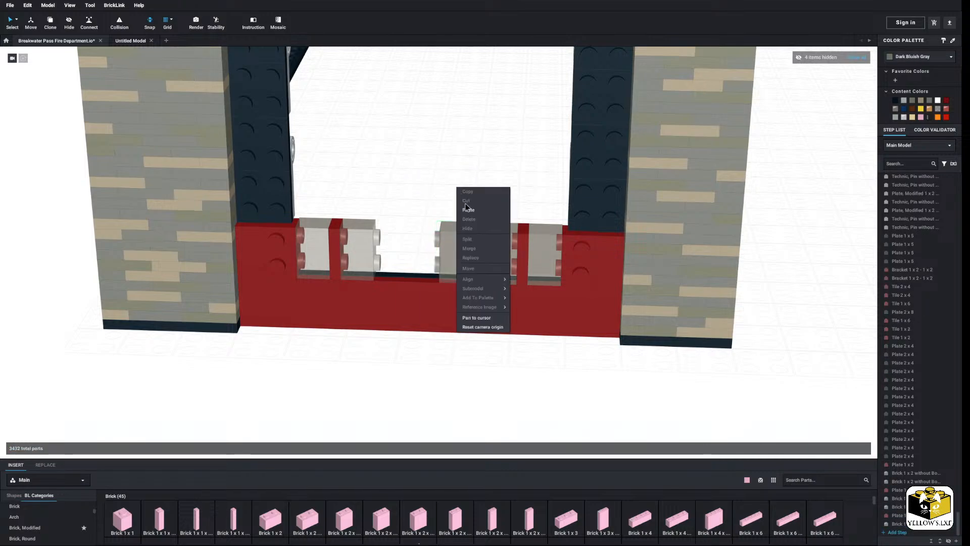
pyautogui.click(465, 209)
pyautogui.click(423, 227)
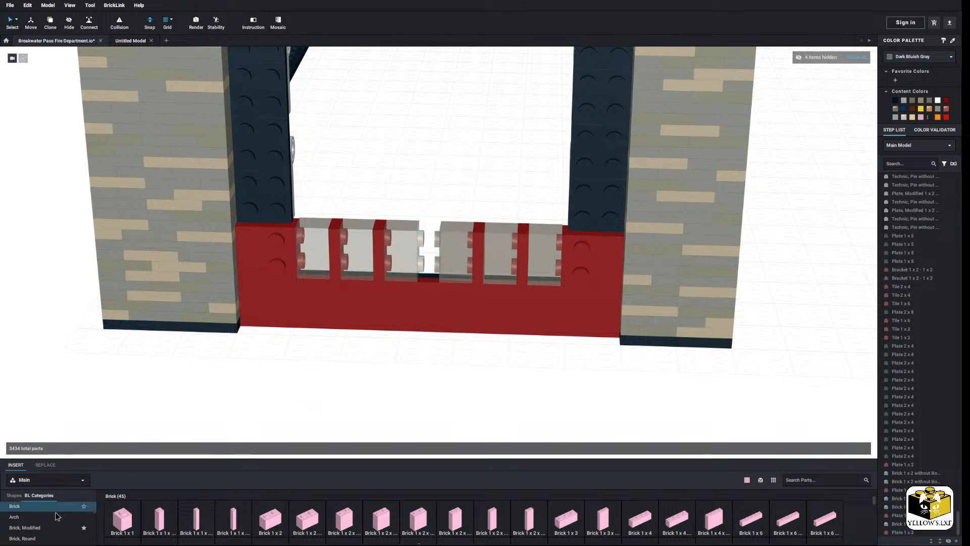
# Fill the gap in the middle of the window row with two 1 x 2 tiles and color them dark red
pyautogui.scroll(-20, 56, 511)
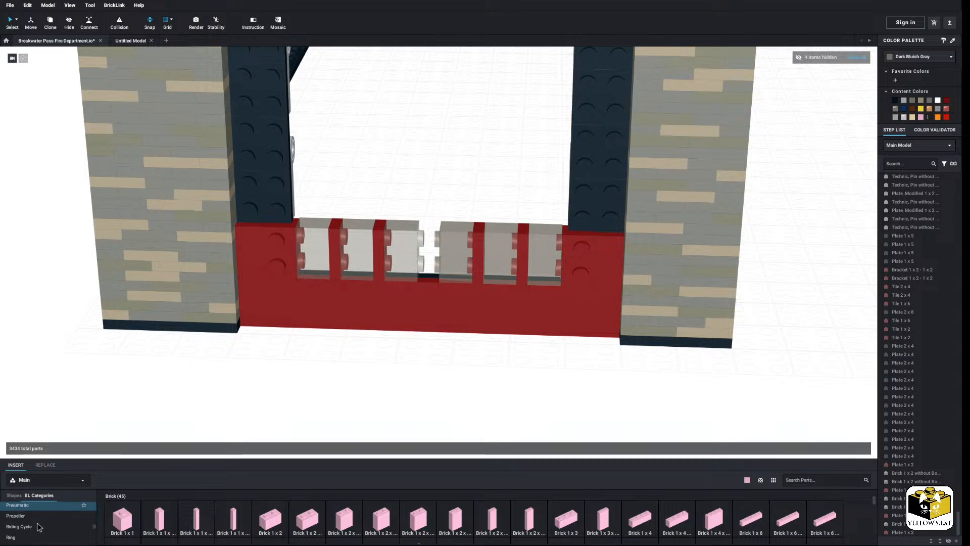
pyautogui.scroll(-15, 38, 526)
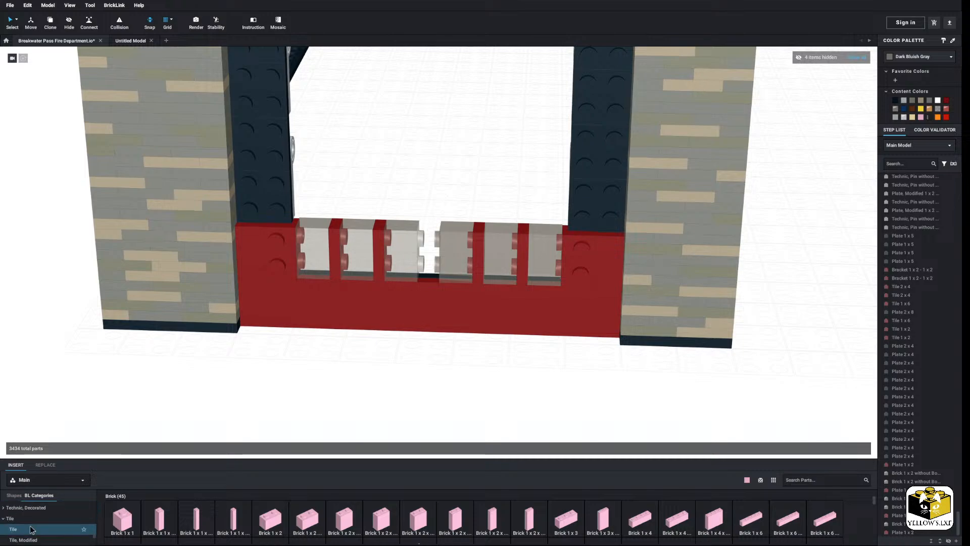
pyautogui.click(31, 529)
pyautogui.moveTo(268, 447); pyautogui.dragTo(424, 251)
pyautogui.moveTo(191, 527); pyautogui.dragTo(430, 251)
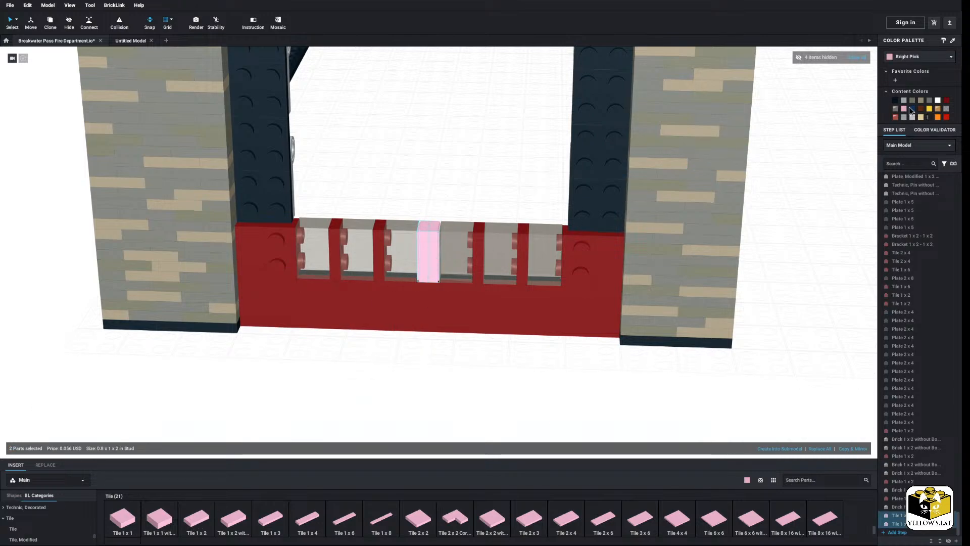
pyautogui.click(945, 100)
pyautogui.click(556, 367)
# Delete the two dark red 1 x 2 plates nearest the center tiles, one on each side, from behind the door
pyautogui.scroll(-6, 438, 367)
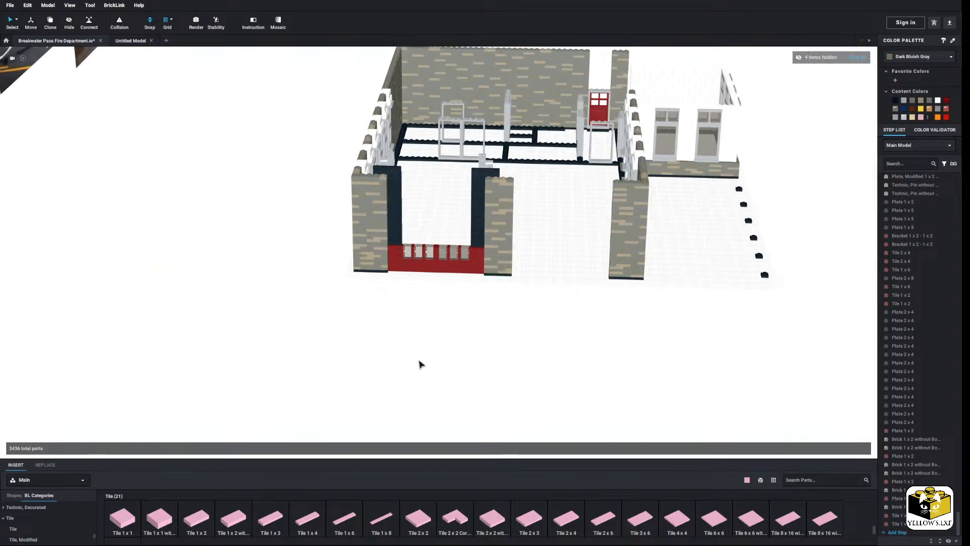
pyautogui.moveTo(418, 362)
pyautogui.mouseDown(button='right')
pyautogui.moveTo(416, 348)
pyautogui.moveTo(411, 362)
pyautogui.mouseUp(button='right')
pyautogui.scroll(10, 411, 368)
pyautogui.scroll(-3, 396, 376)
pyautogui.scroll(5, 411, 362)
pyautogui.scroll(2, 410, 362)
pyautogui.click(387, 257)
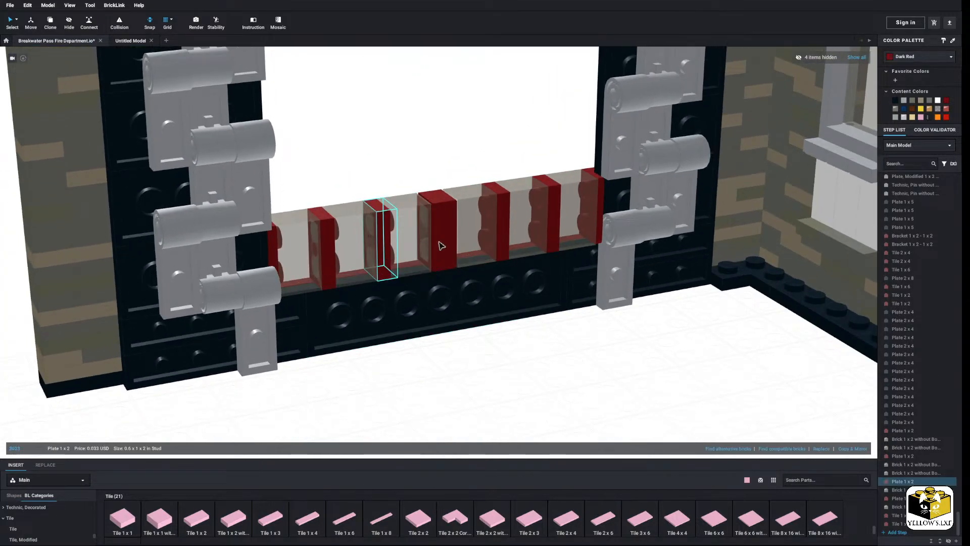
pyautogui.keyDown('ctrl'); pyautogui.click(506, 232); pyautogui.keyUp('ctrl')
pyautogui.rightClick(505, 228)
pyautogui.click(524, 261)
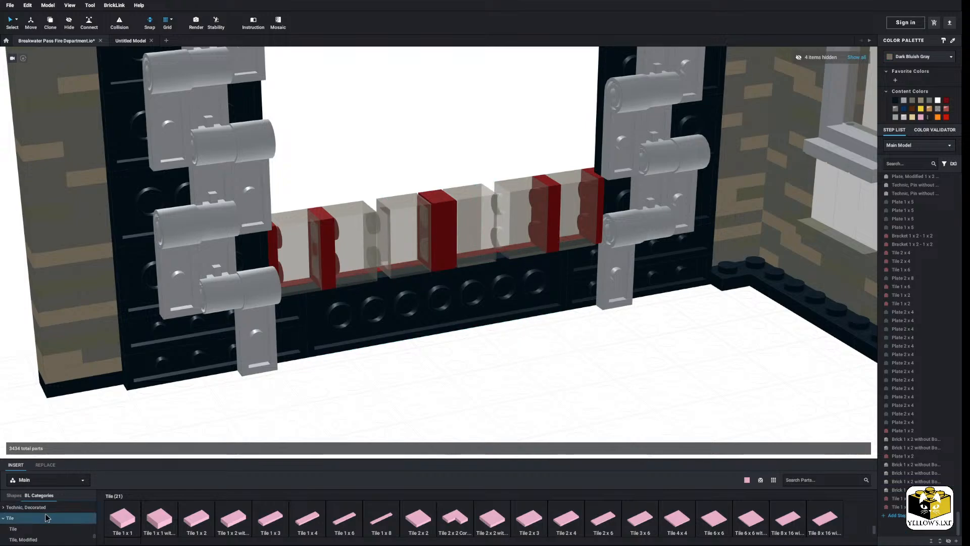
# Add two modified clip plates to the gaps beside the inner window bricks, one per side, and color them dark red
pyautogui.scroll(5, 45, 517)
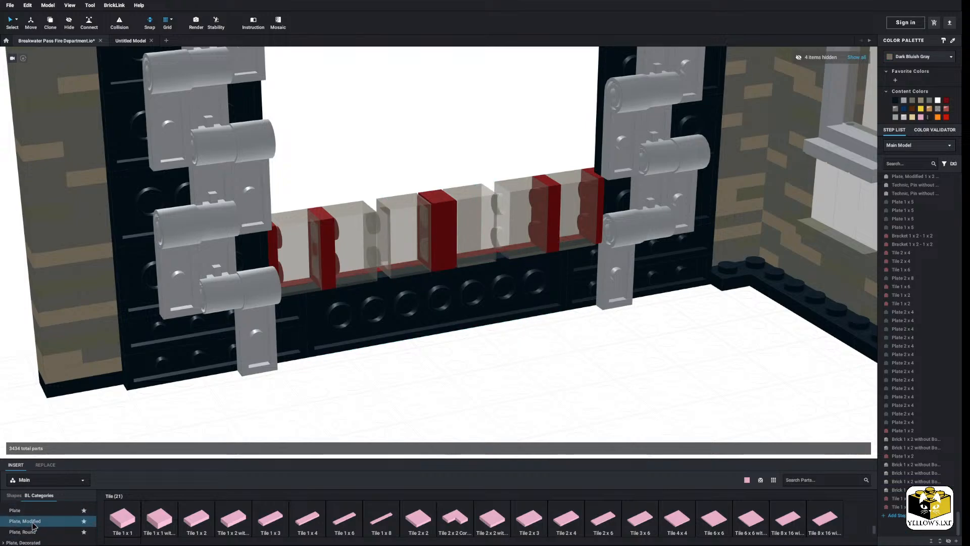
pyautogui.click(32, 521)
pyautogui.moveTo(256, 525); pyautogui.dragTo(387, 258)
pyautogui.keyDown('shift'); pyautogui.click(501, 249); pyautogui.keyUp('shift')
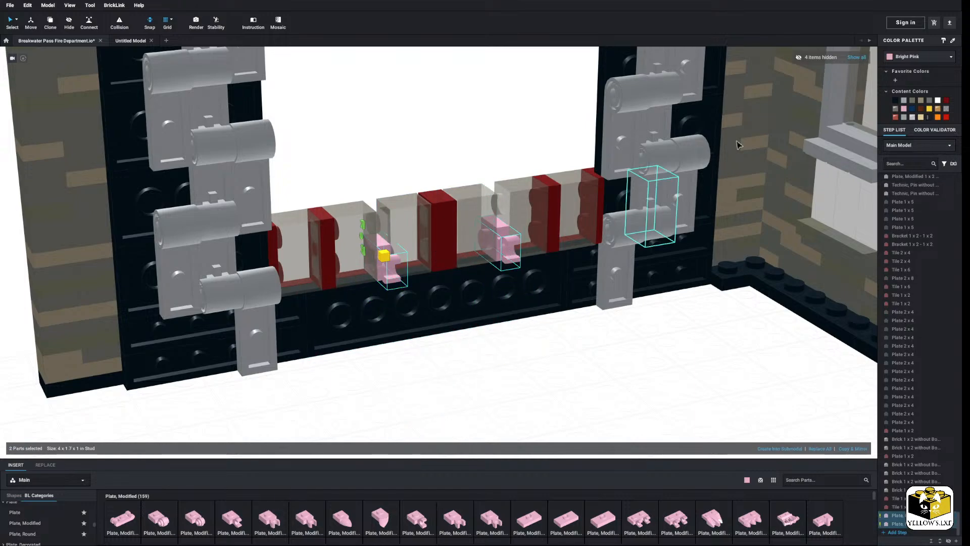
pyautogui.click(917, 57)
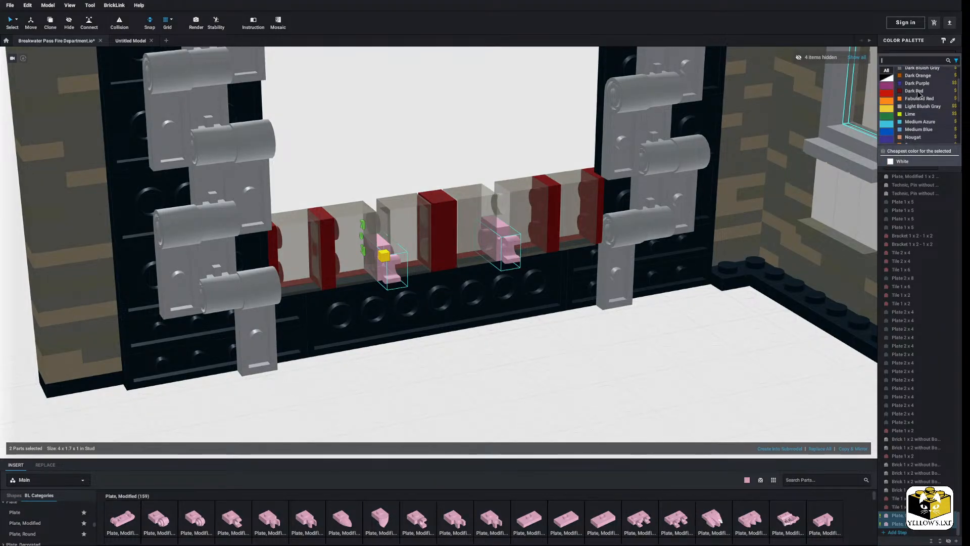
pyautogui.click(917, 91)
pyautogui.click(216, 452)
# Add a 1 x 1 plate above each clip plate in the window row and color both plates dark red
pyautogui.click(58, 512)
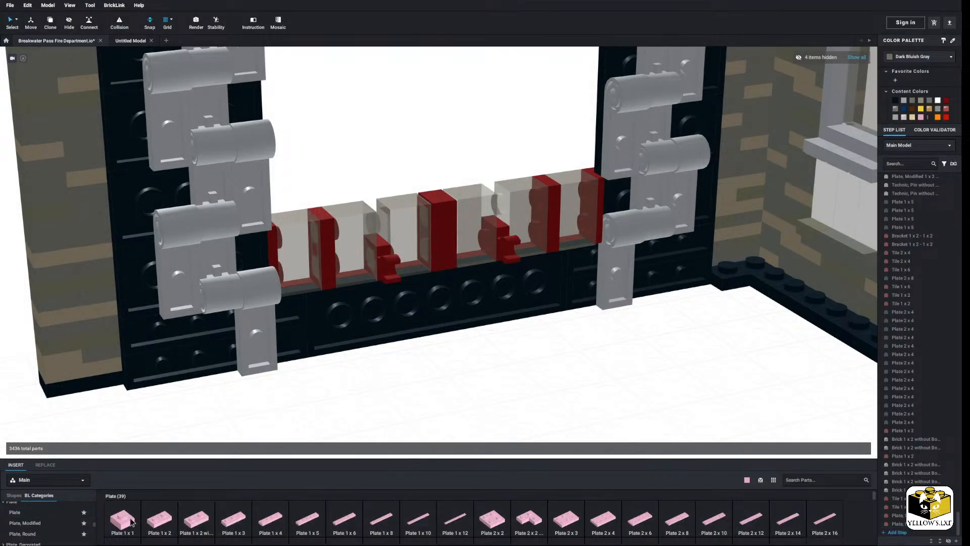
pyautogui.moveTo(122, 518); pyautogui.dragTo(323, 283)
pyautogui.moveTo(134, 528); pyautogui.dragTo(493, 207)
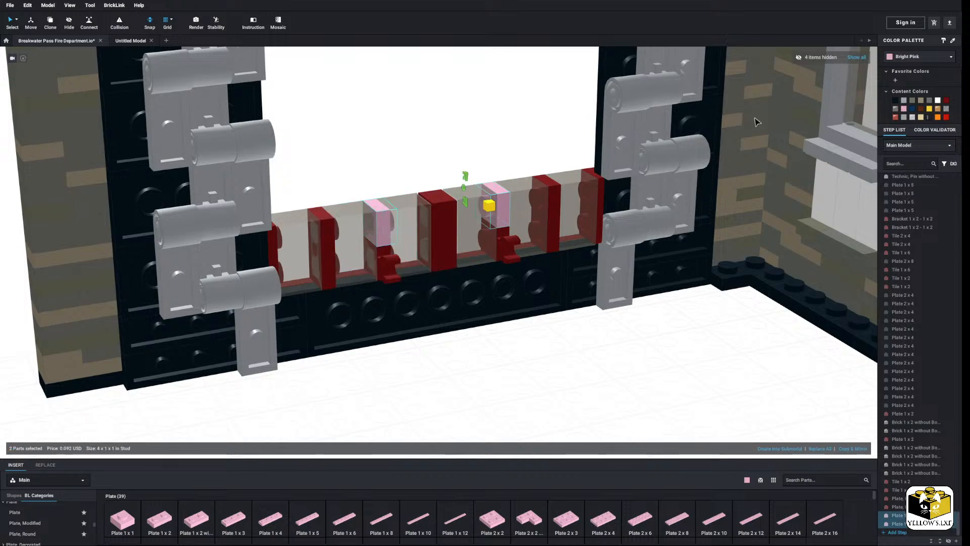
pyautogui.click(945, 101)
pyautogui.click(551, 350)
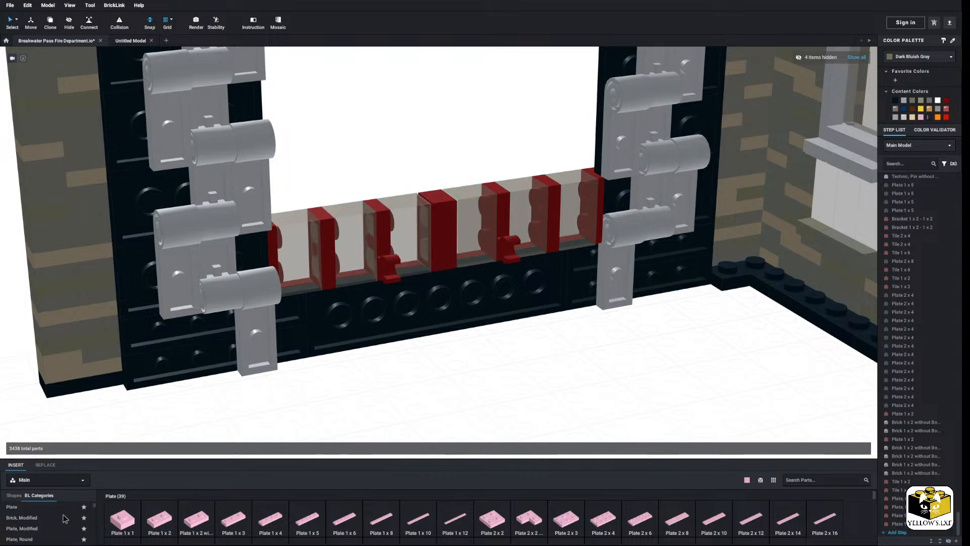
# Insert a Bar 4L horizontally between the two dark red clips on the back of the door
pyautogui.scroll(-4, 50, 523)
pyautogui.click(31, 530)
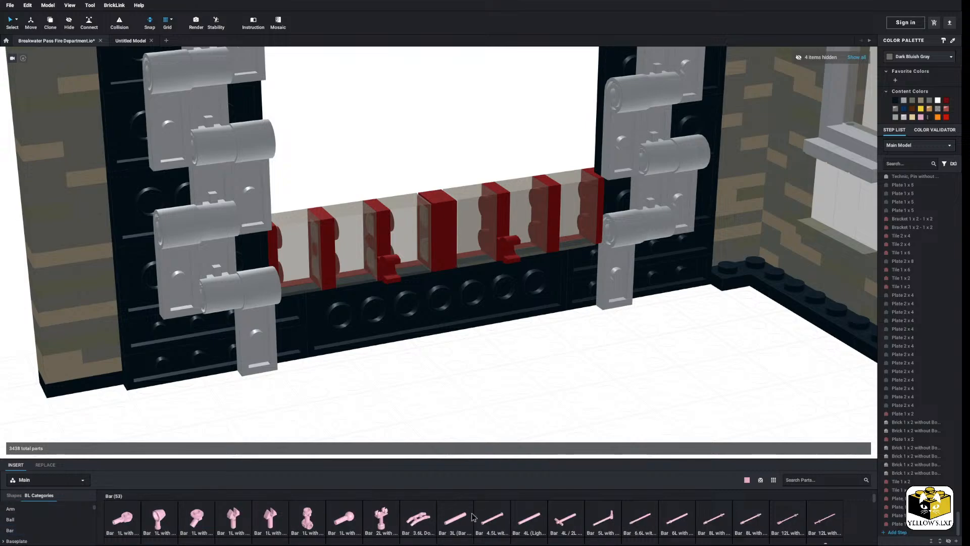
pyautogui.moveTo(529, 518); pyautogui.dragTo(524, 279)
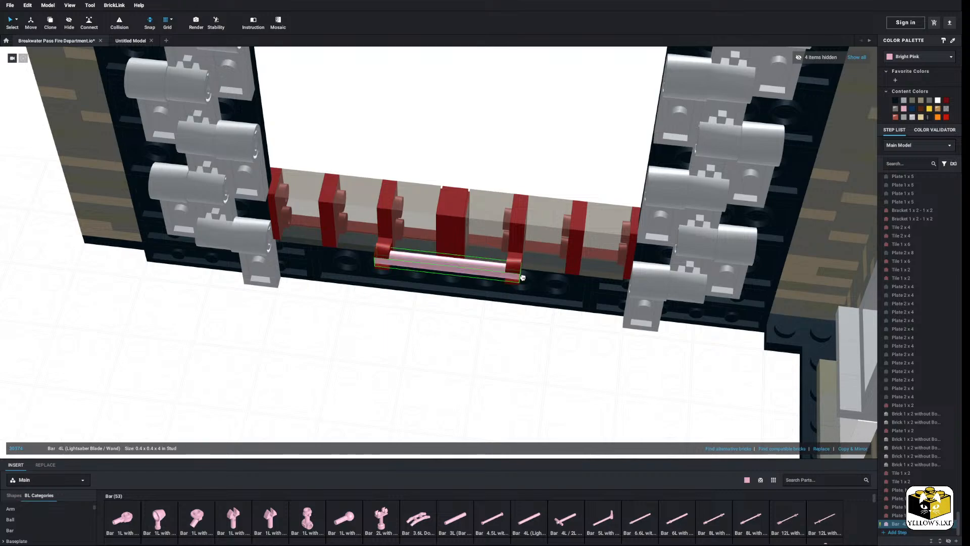
pyautogui.click(523, 278)
pyautogui.click(465, 372)
pyautogui.scroll(-2, 467, 365)
pyautogui.moveTo(467, 364); pyautogui.dragTo(536, 360, button='right')
# Color the bar held between the clips Trans-Clear
pyautogui.click(480, 255)
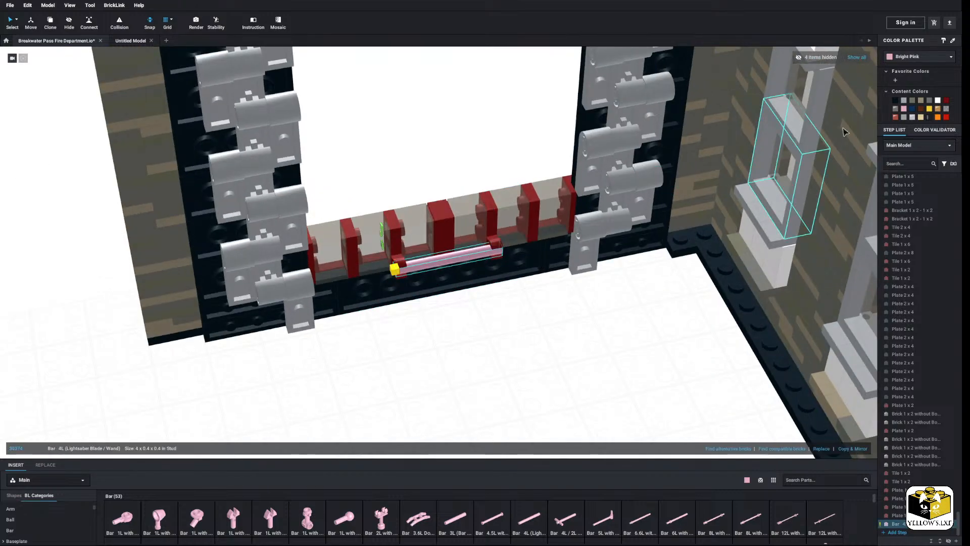
pyautogui.click(924, 56)
pyautogui.scroll(-1, 925, 96)
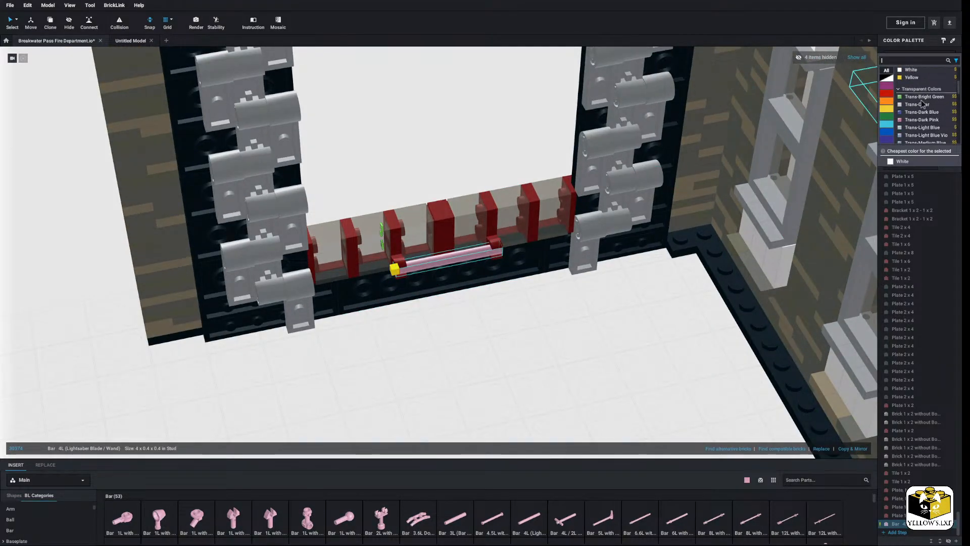
pyautogui.click(926, 103)
pyautogui.click(560, 377)
pyautogui.scroll(-2, 516, 373)
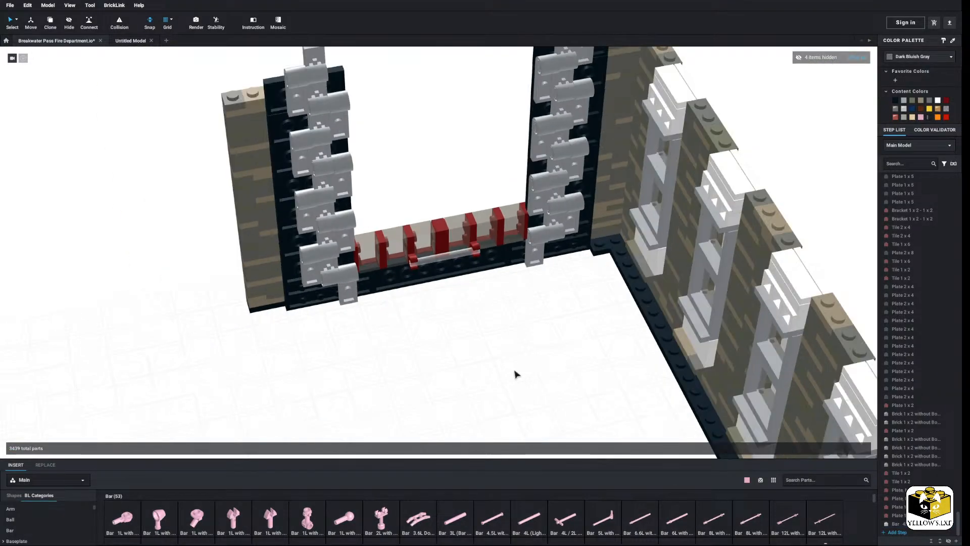
pyautogui.moveTo(516, 372)
pyautogui.mouseDown(button='right')
pyautogui.moveTo(587, 356)
pyautogui.moveTo(515, 381)
pyautogui.mouseUp(button='right')
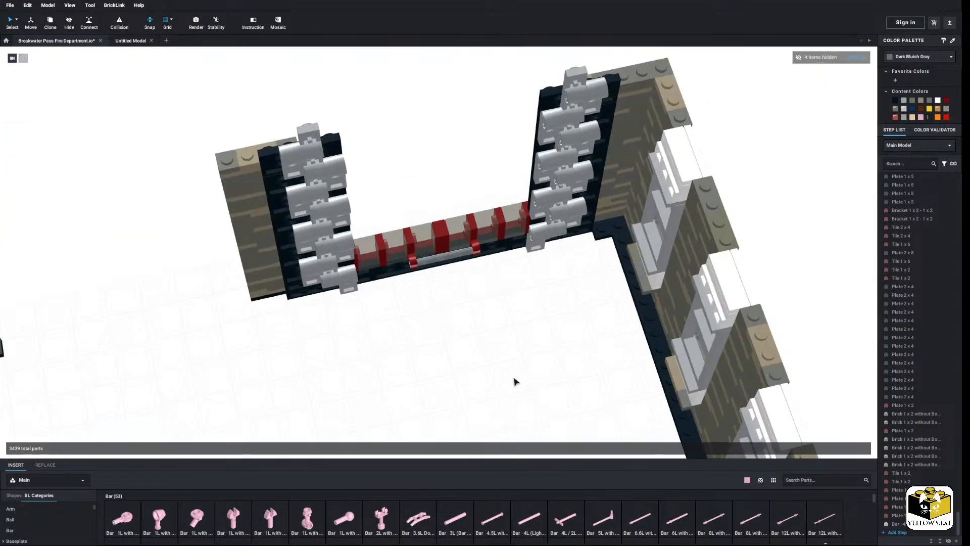
# Color the bar between the clips Trans-Light Blue
pyautogui.click(446, 261)
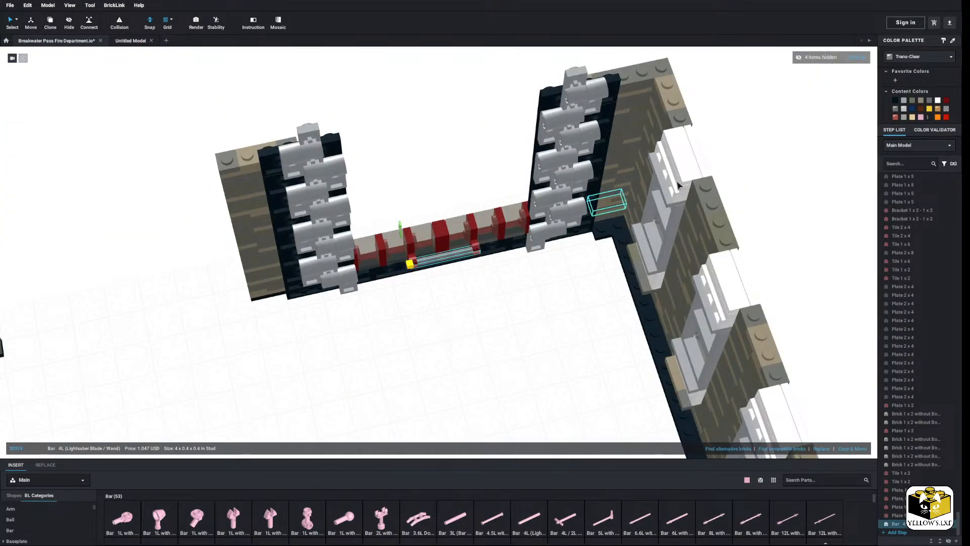
pyautogui.click(943, 57)
pyautogui.scroll(-3, 937, 107)
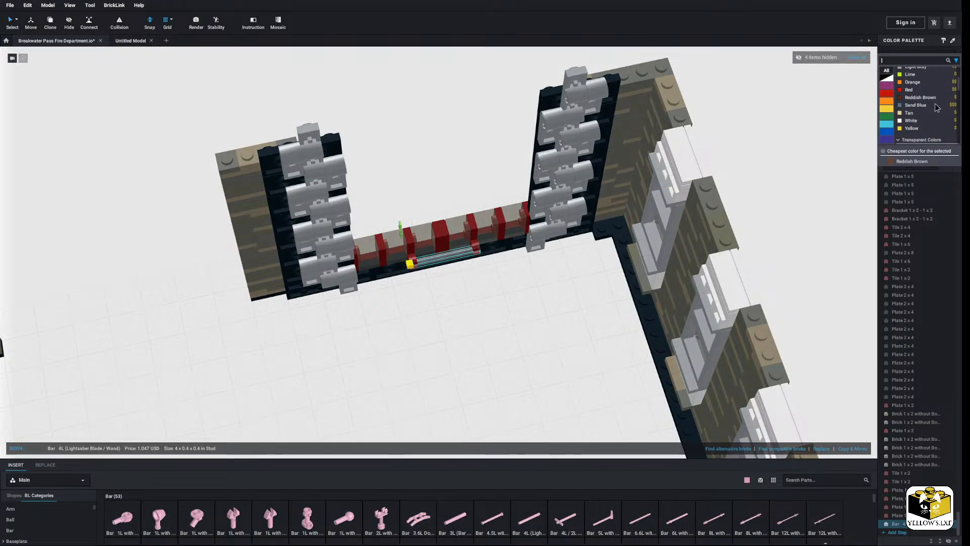
pyautogui.scroll(-3, 936, 106)
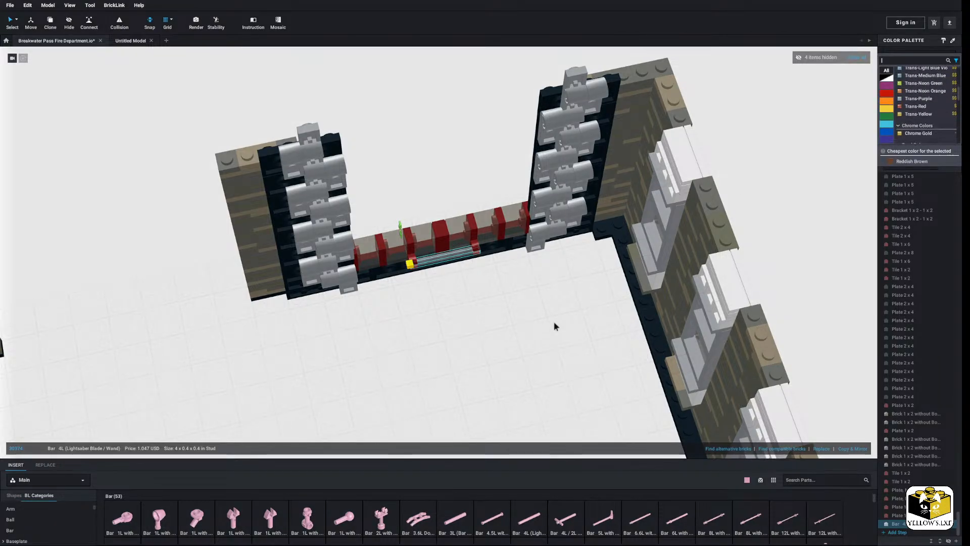
pyautogui.scroll(3, 938, 111)
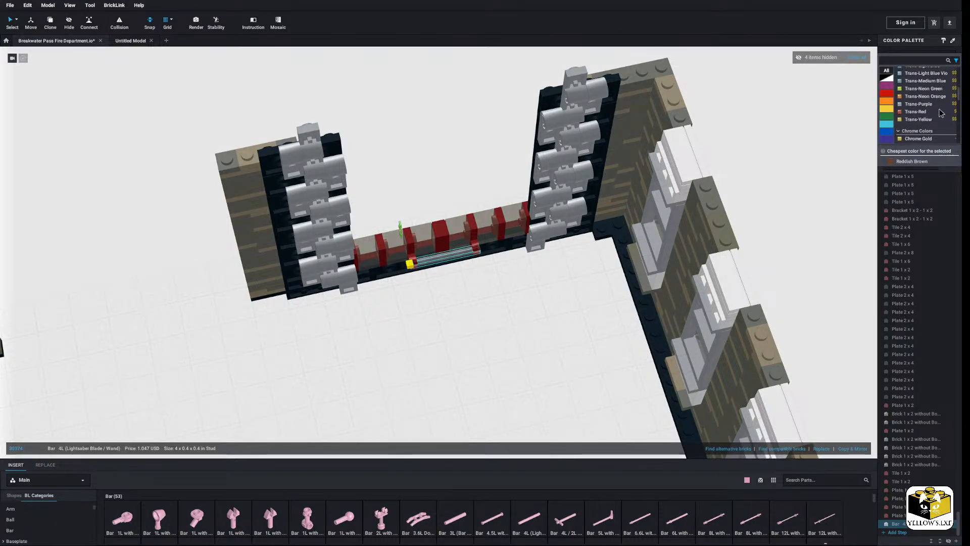
pyautogui.scroll(2, 938, 112)
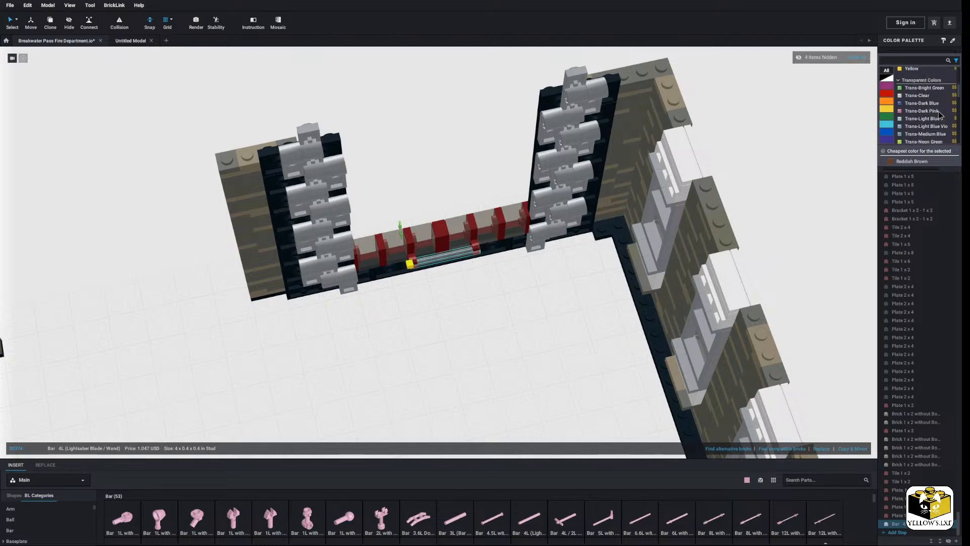
pyautogui.click(933, 130)
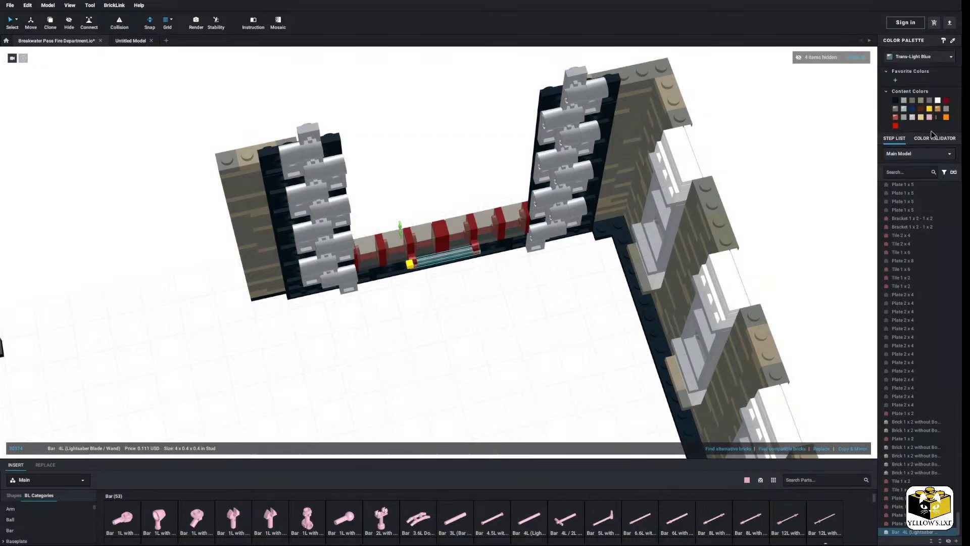
pyautogui.click(484, 321)
# Select the complete window row, including its end brackets, tiles, clip plates and rear bar, and copy it
pyautogui.moveTo(480, 325); pyautogui.dragTo(495, 310, button='right')
pyautogui.click(314, 241)
pyautogui.keyDown('shift'); pyautogui.click(334, 243); pyautogui.keyUp('shift')
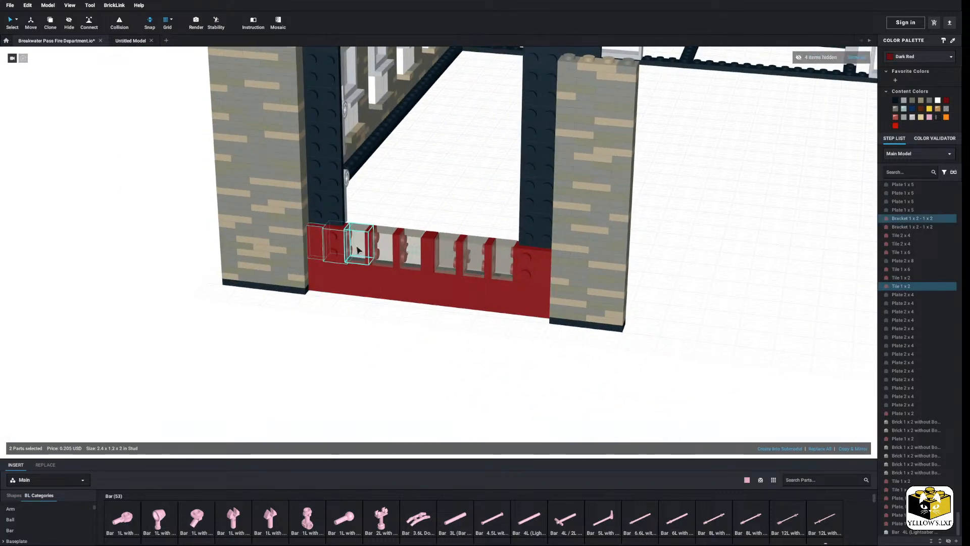
pyautogui.keyDown('shift'); pyautogui.click(369, 246); pyautogui.keyUp('shift')
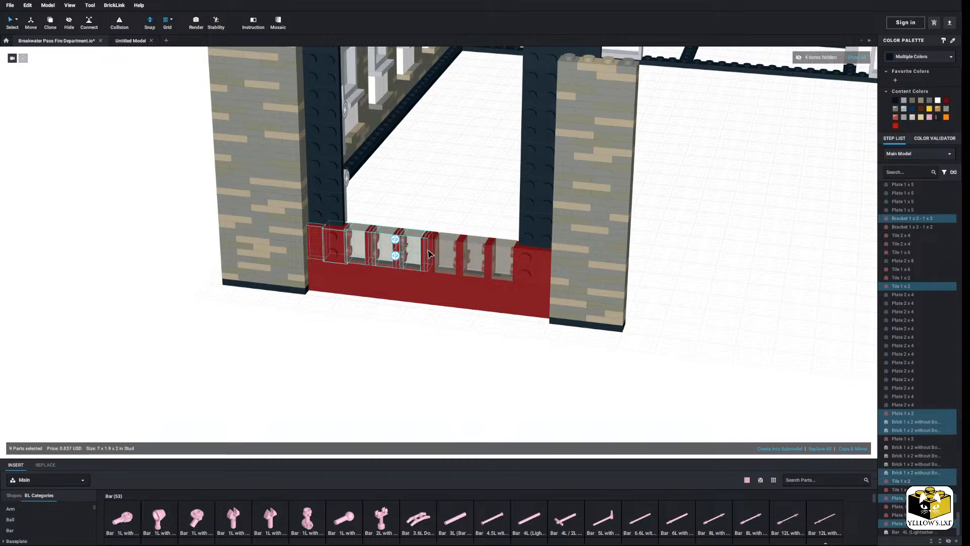
pyautogui.keyDown('shift'); pyautogui.click(463, 253); pyautogui.keyUp('shift')
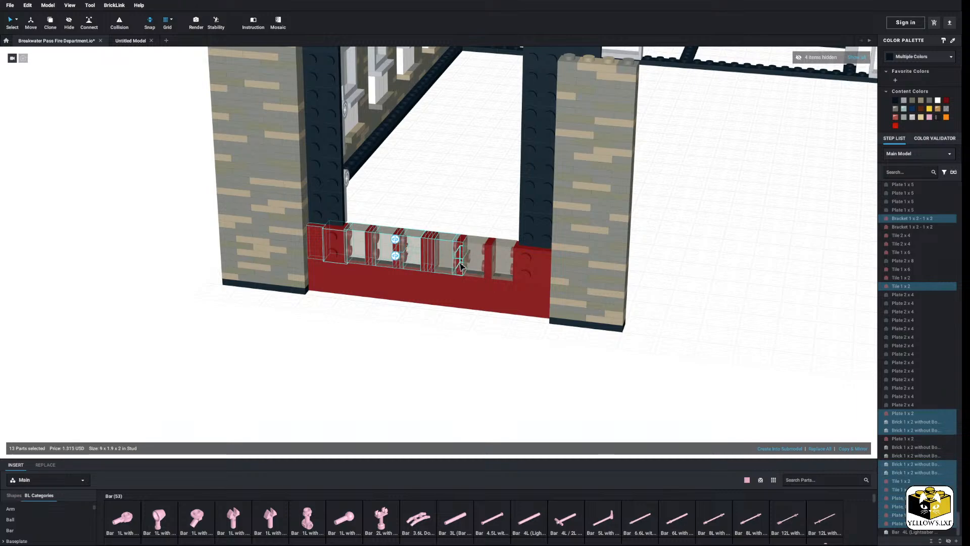
pyautogui.keyDown('shift'); pyautogui.click(511, 262); pyautogui.keyUp('shift')
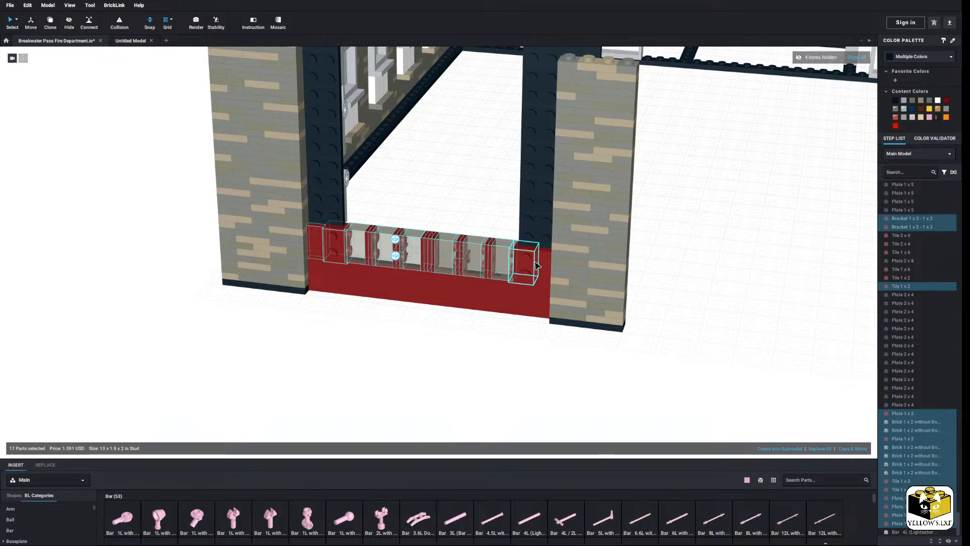
pyautogui.moveTo(538, 265); pyautogui.dragTo(454, 267, button='right')
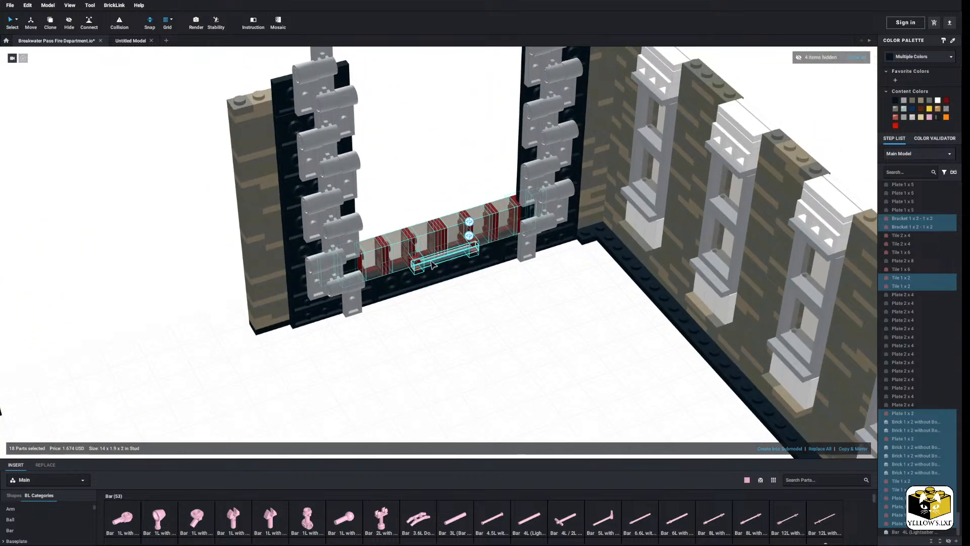
pyautogui.rightClick(431, 263)
pyautogui.click(499, 305)
# Paste three copies of the window row, stacking each directly on top of the previous row in the door opening
pyautogui.moveTo(498, 305); pyautogui.dragTo(555, 303, button='right')
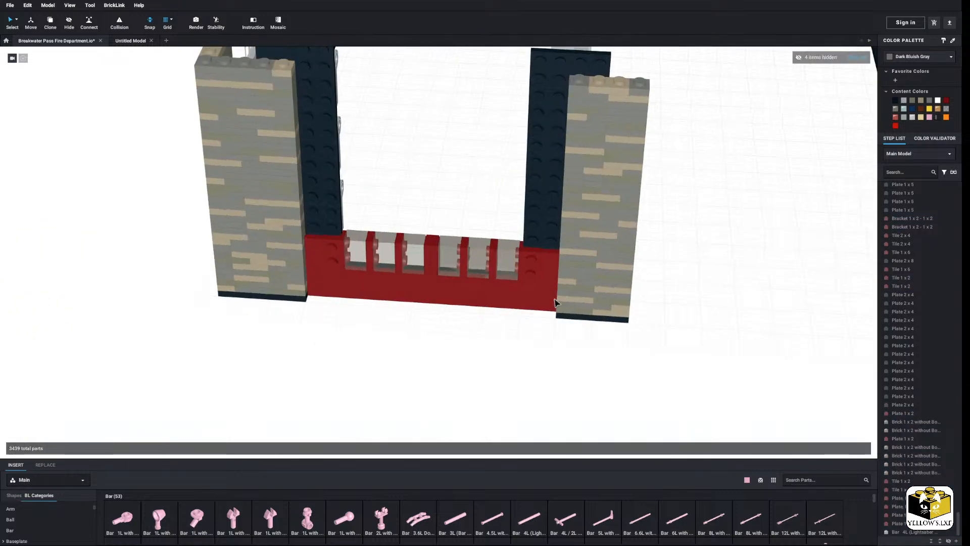
pyautogui.rightClick(438, 185)
pyautogui.click(451, 208)
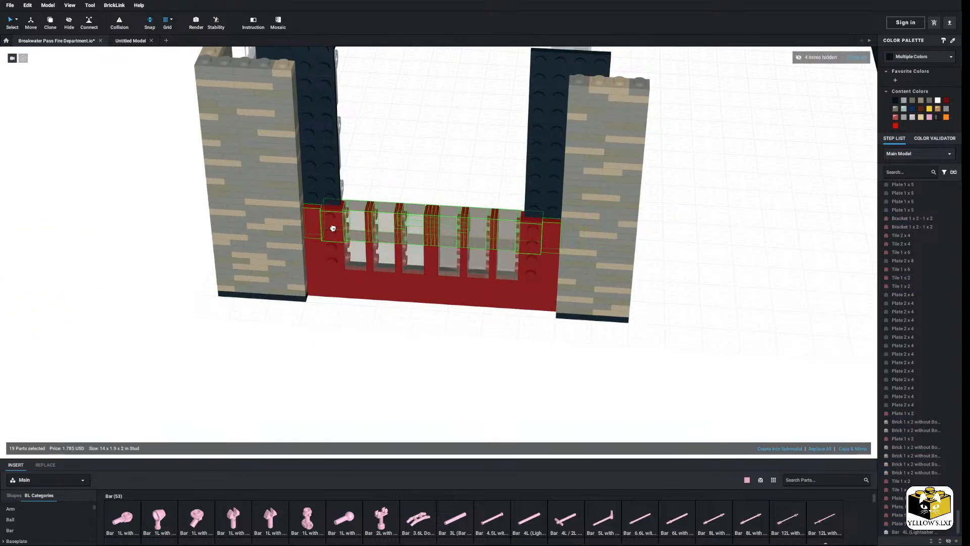
pyautogui.click(332, 227)
pyautogui.click(421, 173)
pyautogui.rightClick(422, 177)
pyautogui.click(434, 196)
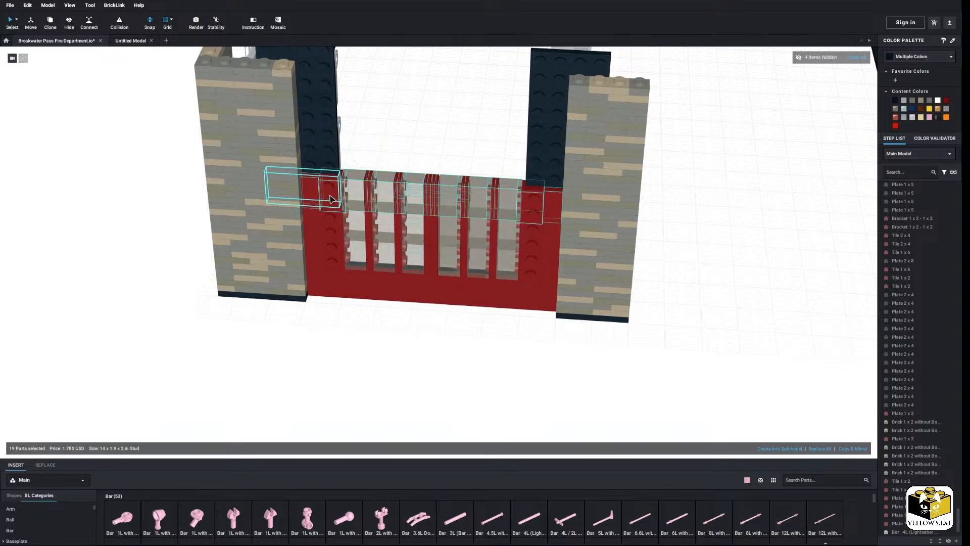
pyautogui.click(427, 172)
pyautogui.rightClick(425, 146)
pyautogui.click(431, 166)
pyautogui.click(330, 166)
pyautogui.click(418, 134)
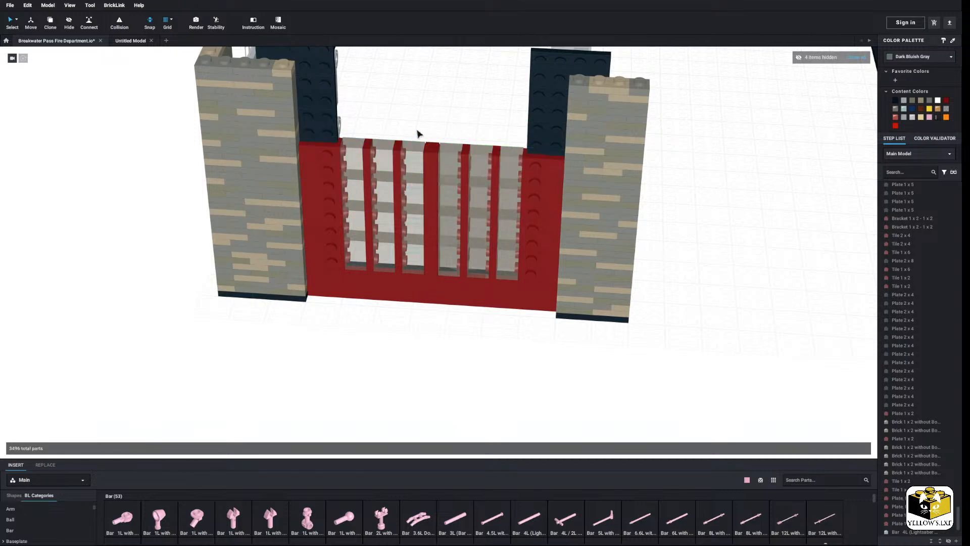
# Paste two more window rows onto the stack to extend the door panel further up the opening
pyautogui.moveTo(418, 133); pyautogui.dragTo(433, 184, button='middle')
pyautogui.rightClick(433, 184)
pyautogui.click(446, 205)
pyautogui.click(347, 244)
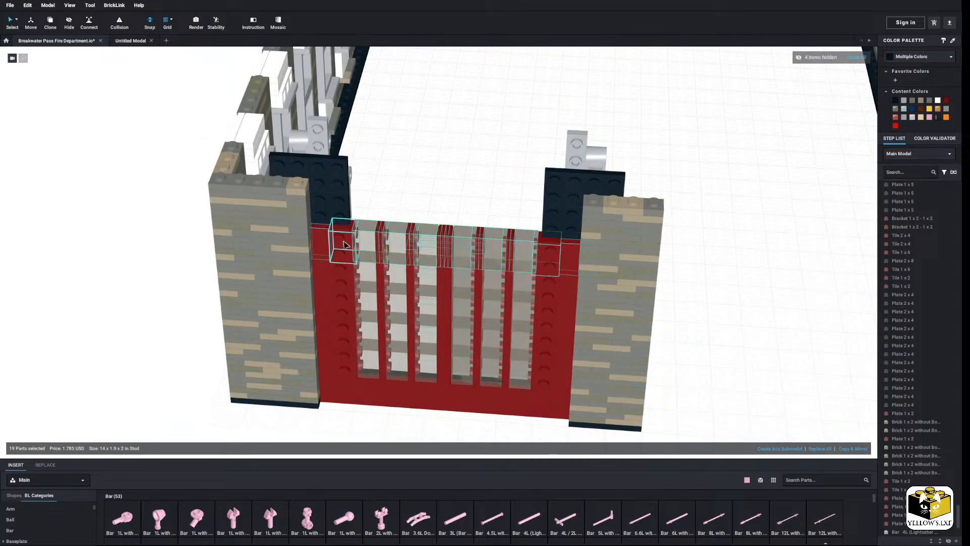
pyautogui.click(424, 215)
pyautogui.scroll(-3, 424, 215)
pyautogui.moveTo(424, 216)
pyautogui.mouseDown(button='right')
pyautogui.moveTo(411, 197)
pyautogui.moveTo(437, 201)
pyautogui.moveTo(426, 214)
pyautogui.mouseUp(button='right')
pyautogui.rightClick(449, 191)
pyautogui.click(462, 215)
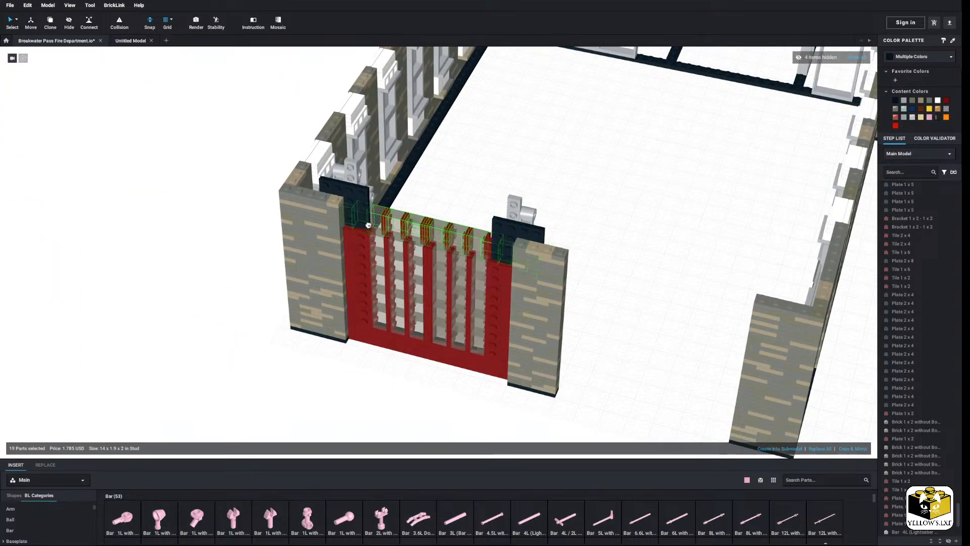
pyautogui.moveTo(394, 216)
pyautogui.mouseDown()
pyautogui.moveTo(426, 227)
pyautogui.moveTo(406, 222)
pyautogui.mouseUp()
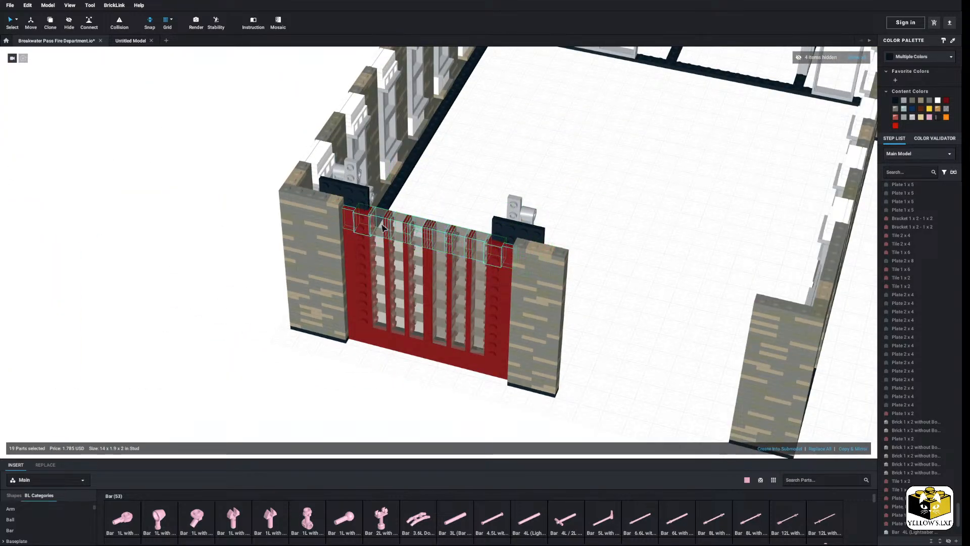
pyautogui.click(424, 212)
# Select the door's bottom dark red tiles together with the black 2 x 8 plate behind them and copy the set
pyautogui.click(373, 337)
pyautogui.keyDown('ctrl'); pyautogui.click(425, 345); pyautogui.keyUp('ctrl')
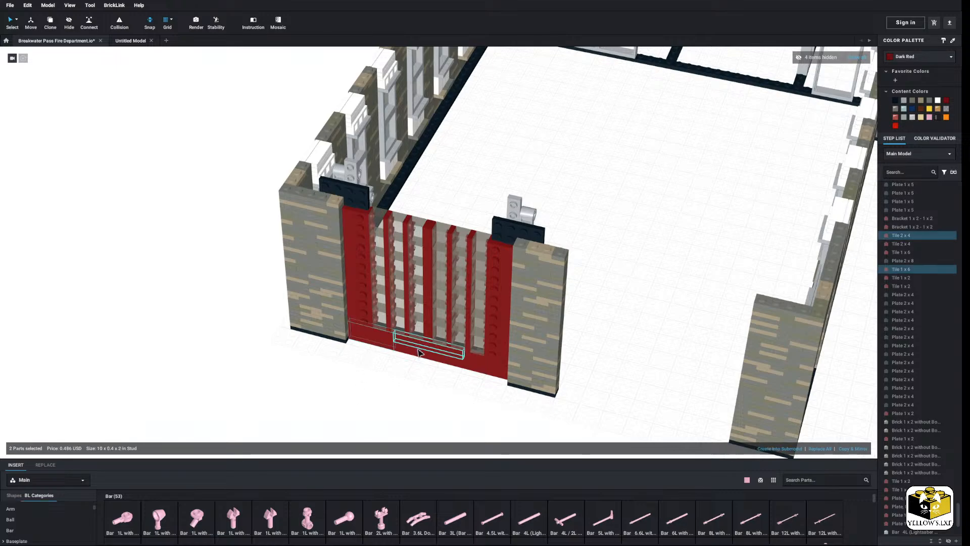
pyautogui.keyDown('ctrl'); pyautogui.click(429, 355); pyautogui.keyUp('ctrl')
pyautogui.keyDown('ctrl'); pyautogui.click(483, 363); pyautogui.keyUp('ctrl')
pyautogui.moveTo(482, 363); pyautogui.dragTo(403, 337, button='right')
pyautogui.rightClick(396, 297)
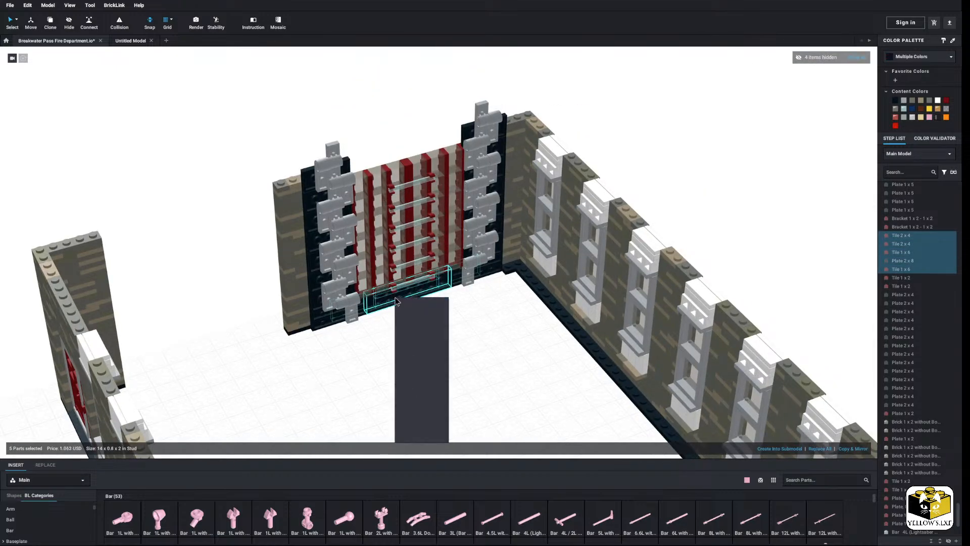
pyautogui.click(407, 301)
# Paste the tile-and-plate set above the highest window row to cap the top of the door
pyautogui.rightClick(447, 318)
pyautogui.click(461, 345)
pyautogui.moveTo(461, 345); pyautogui.dragTo(568, 349, button='right')
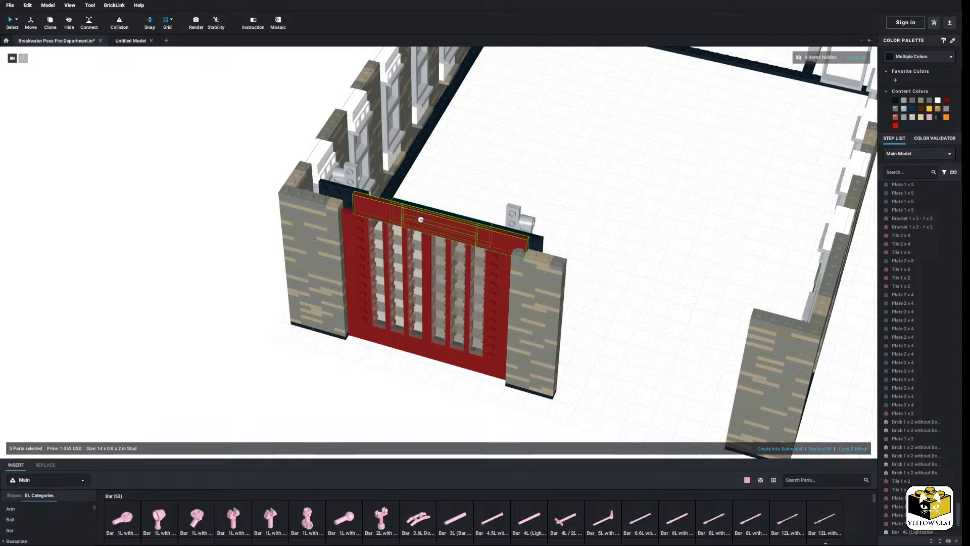
pyautogui.click(403, 219)
# Delete the two black 2 x 4 plates at the upper corners behind the garage door
pyautogui.moveTo(402, 219); pyautogui.dragTo(417, 348, button='right')
pyautogui.scroll(2, 417, 348)
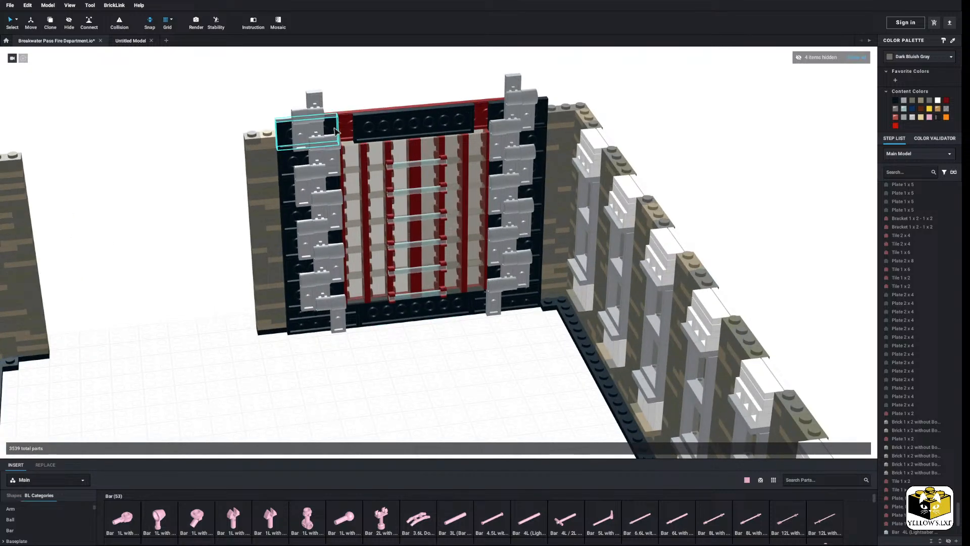
pyautogui.click(498, 112)
pyautogui.keyDown('ctrl'); pyautogui.click(331, 123); pyautogui.keyUp('ctrl')
pyautogui.rightClick(331, 123)
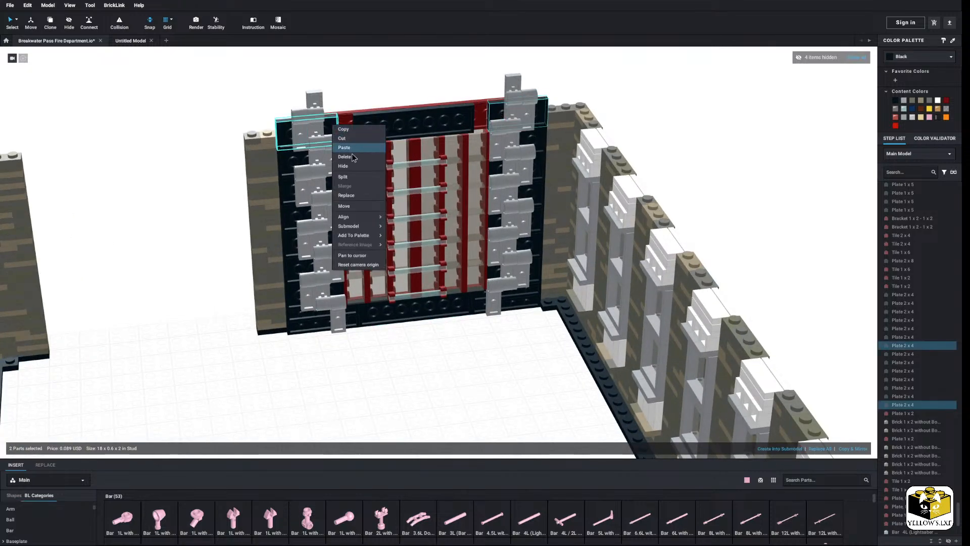
pyautogui.click(352, 157)
# Copy the two stacked black 1 x 5 plates from the door's lower corner and paste them into the upper corner on the same side
pyautogui.click(353, 316)
pyautogui.keyDown('ctrl'); pyautogui.click(355, 326); pyautogui.keyUp('ctrl')
pyautogui.rightClick(355, 321)
pyautogui.click(374, 334)
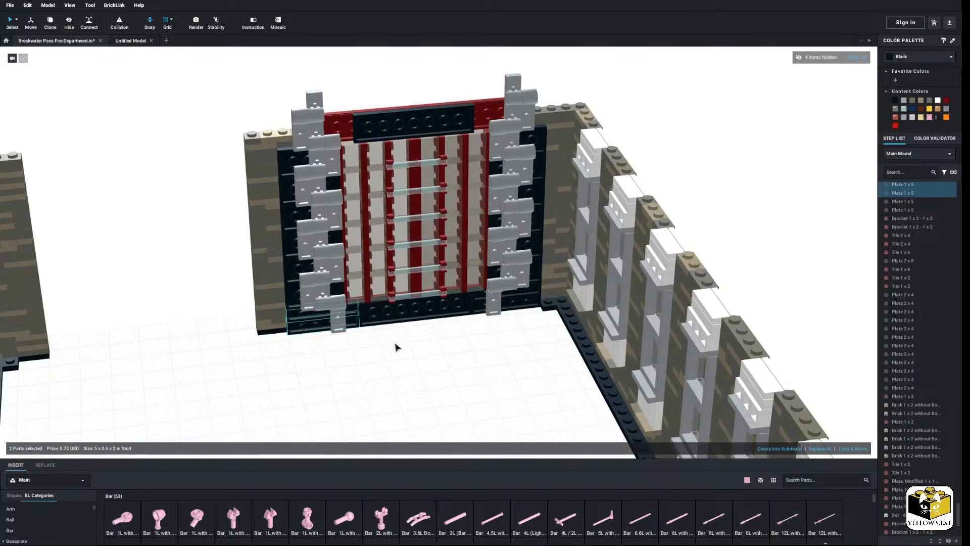
pyautogui.rightClick(395, 343)
pyautogui.click(407, 366)
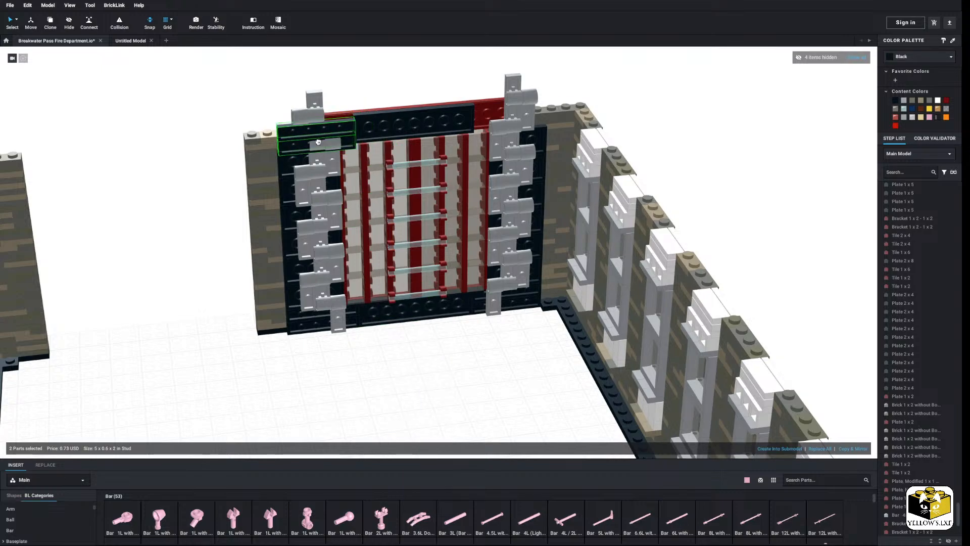
pyautogui.click(319, 136)
# Paste another pair of black 1 x 5 plates into the opposite upper corner of the door's backing
pyautogui.hotkey('ctrl', 'v')
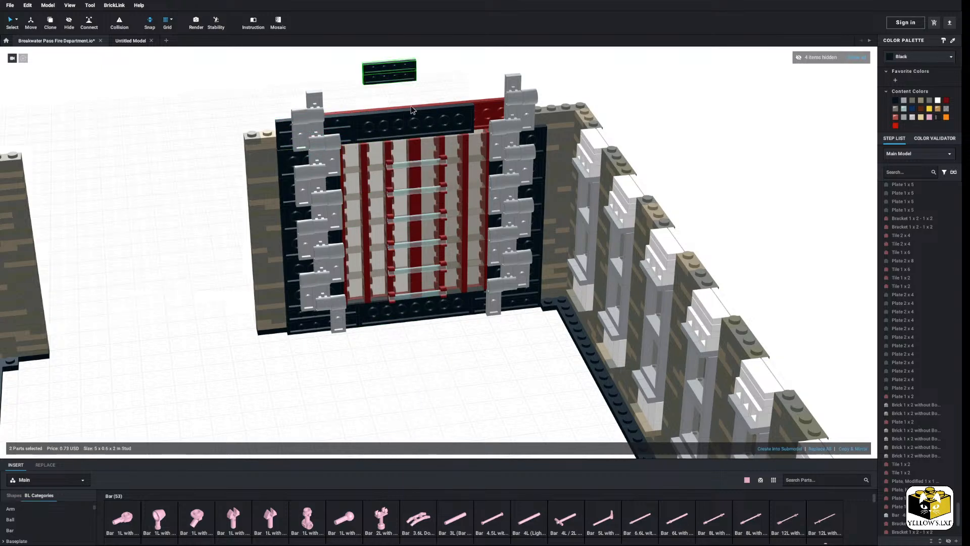
pyautogui.click(506, 117)
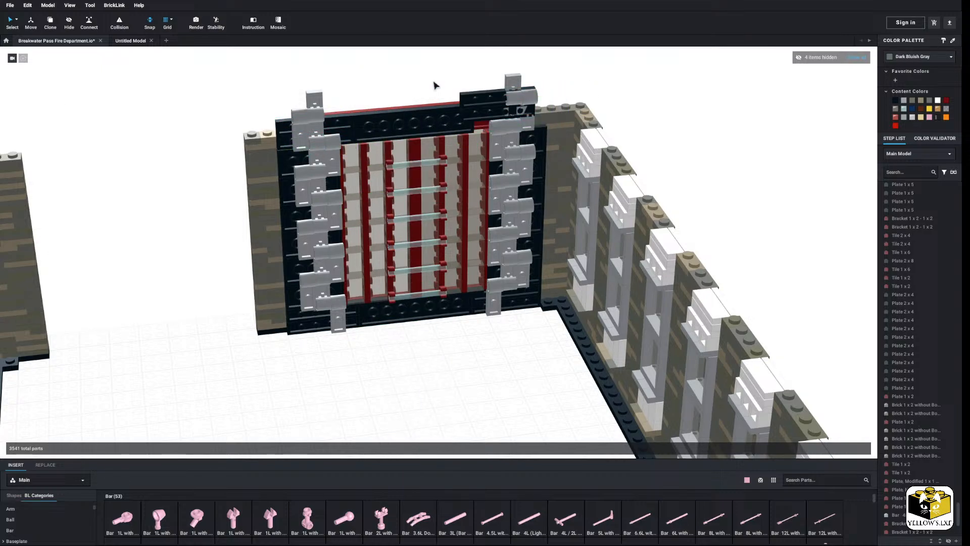
pyautogui.click(480, 103)
pyautogui.press('Delete')
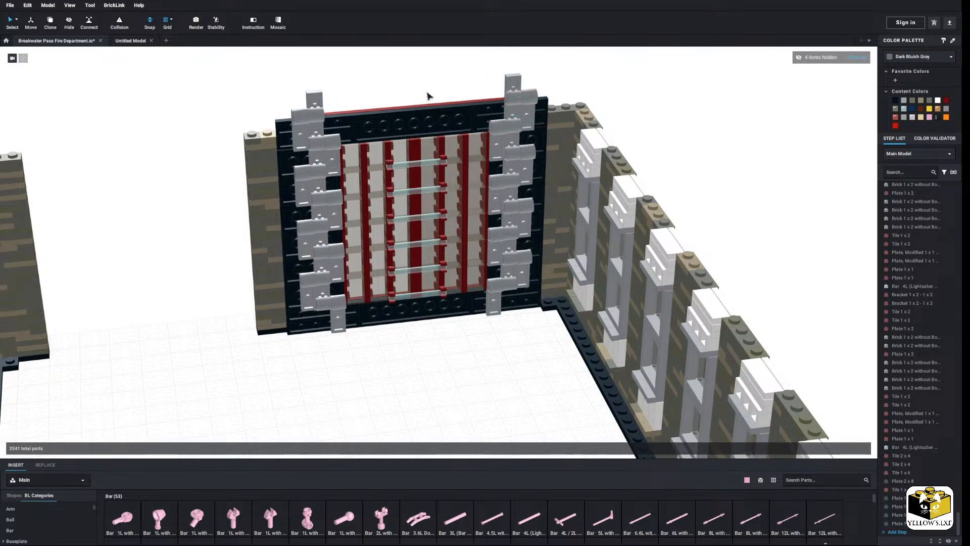
# Unhide the four hidden items so the vehicles are shown with the fire station and its door
pyautogui.scroll(-6, 384, 143)
pyautogui.moveTo(392, 154); pyautogui.dragTo(459, 153, button='right')
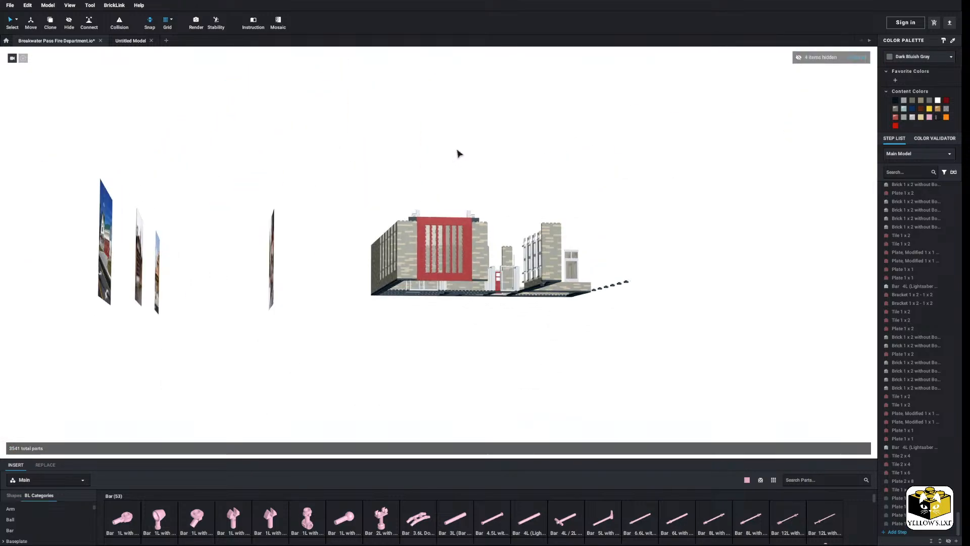
pyautogui.scroll(4, 483, 387)
pyautogui.moveTo(483, 388); pyautogui.dragTo(461, 368, button='middle')
pyautogui.moveTo(461, 368); pyautogui.dragTo(451, 374, button='right')
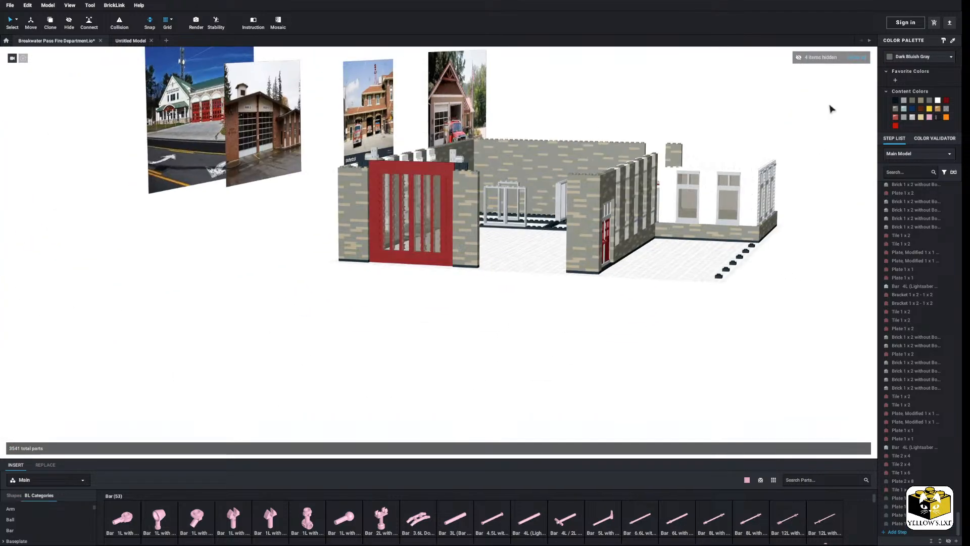
pyautogui.click(857, 57)
pyautogui.moveTo(587, 320); pyautogui.dragTo(558, 329, button='right')
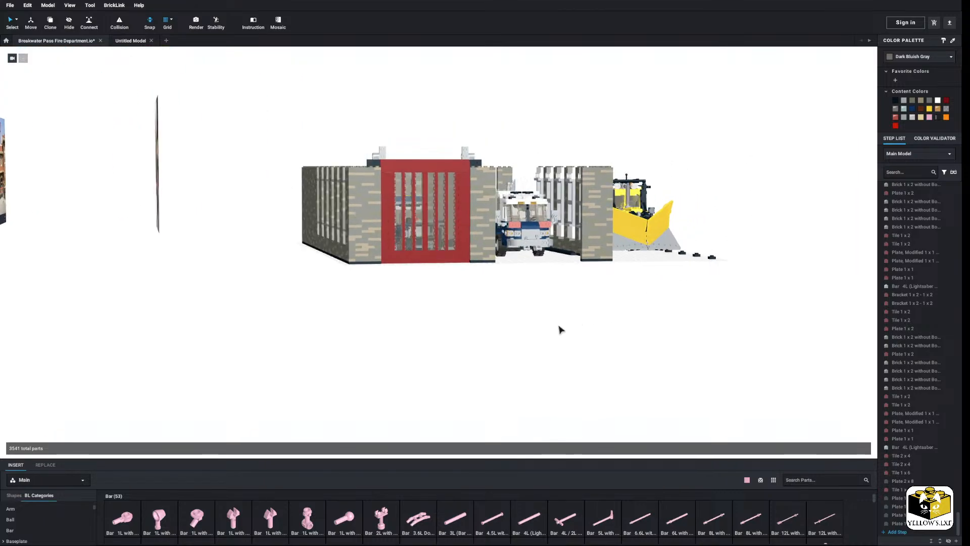
# Select the complete garage door by its connected parts and place a copy in the second door opening
pyautogui.scroll(6, 506, 350)
pyautogui.moveTo(507, 349); pyautogui.dragTo(502, 396, button='right')
pyautogui.scroll(3, 494, 367)
pyautogui.scroll(-5, 494, 367)
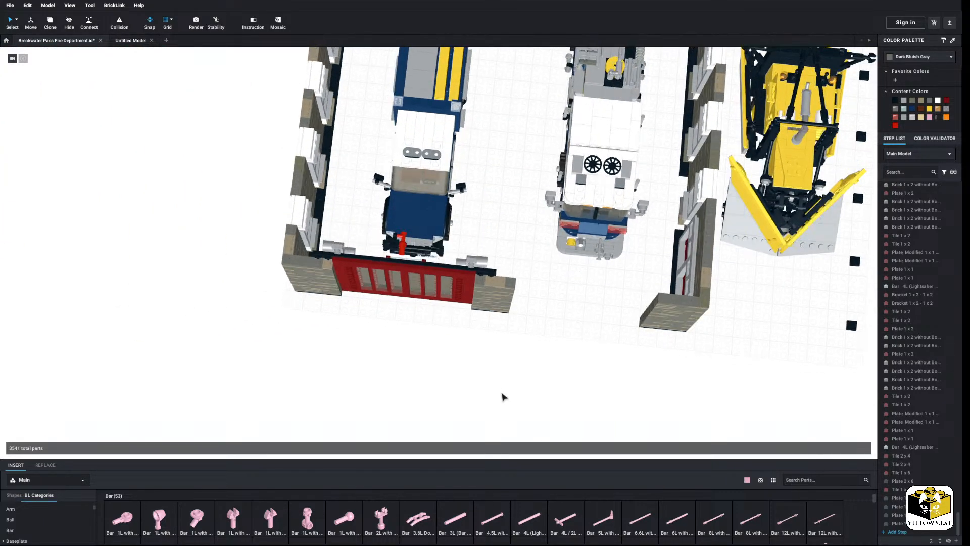
pyautogui.scroll(4, 504, 397)
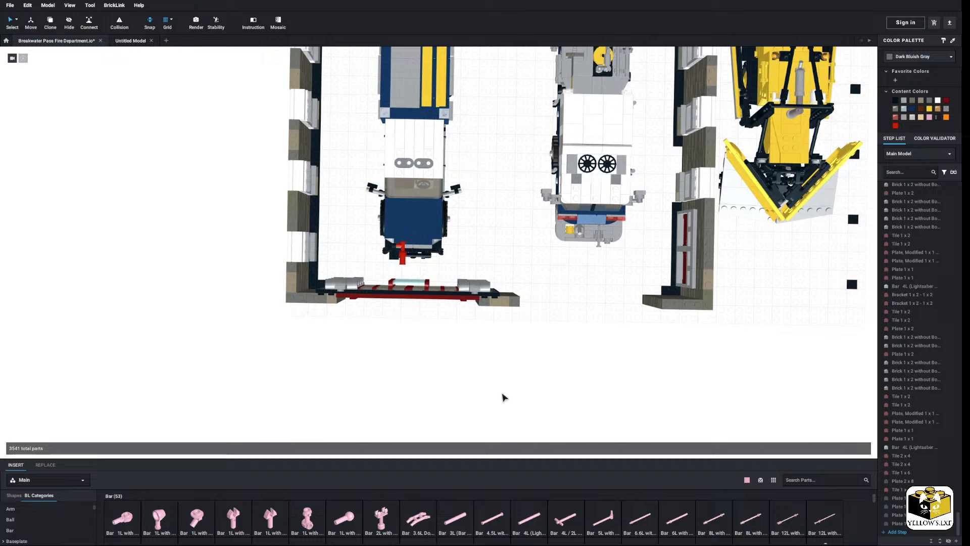
pyautogui.click(14, 22)
pyautogui.click(43, 58)
pyautogui.click(412, 294)
pyautogui.moveTo(429, 363); pyautogui.dragTo(392, 370, button='right')
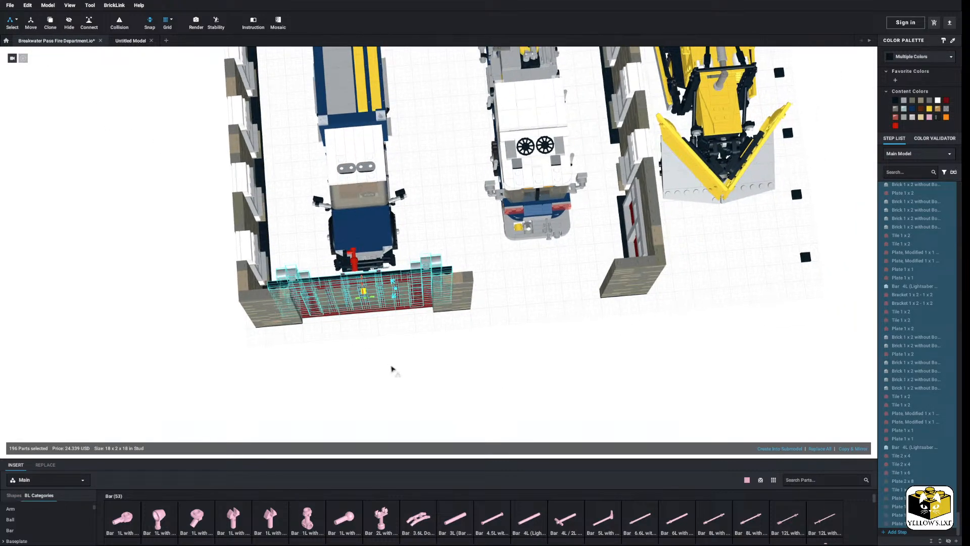
pyautogui.click(855, 449)
pyautogui.click(594, 398)
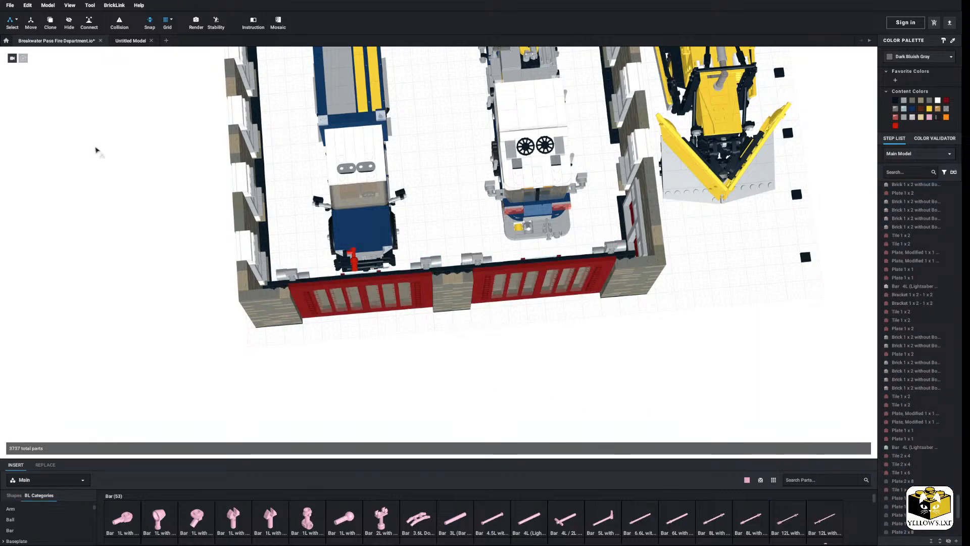
pyautogui.click(17, 23)
pyautogui.click(36, 24)
# Examine both garage doors from outside and inside, including the hinge stacks and bars on their rear sides
pyautogui.moveTo(103, 181); pyautogui.dragTo(72, 198, button='right')
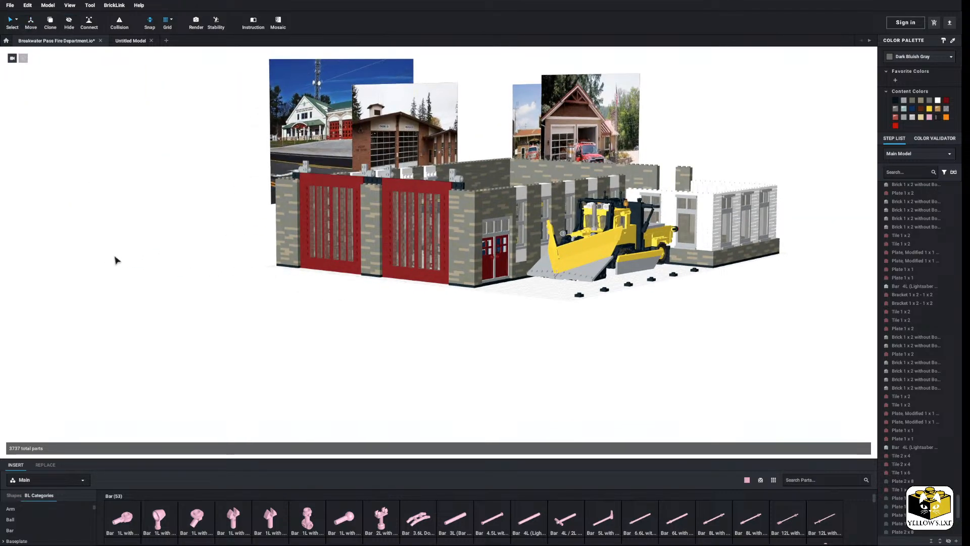
pyautogui.moveTo(124, 239); pyautogui.dragTo(92, 290, button='right')
pyautogui.scroll(5, 98, 298)
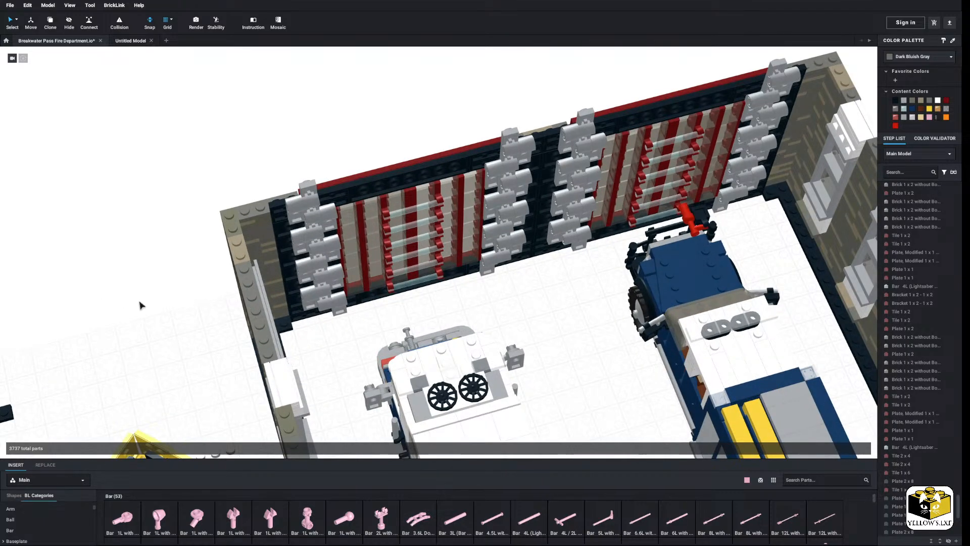
pyautogui.moveTo(141, 305); pyautogui.dragTo(184, 320, button='right')
pyautogui.scroll(3, 183, 319)
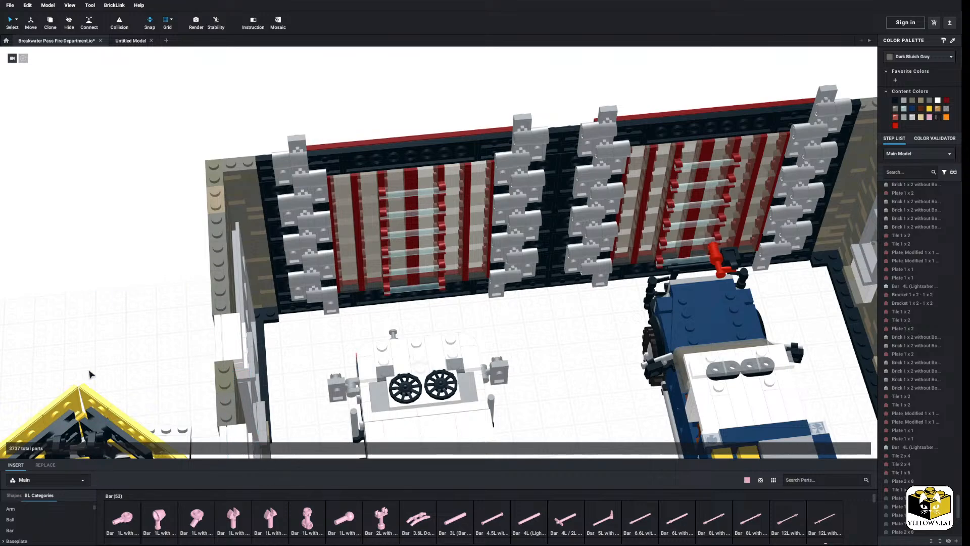
pyautogui.scroll(3, 118, 380)
pyautogui.scroll(-4, 118, 378)
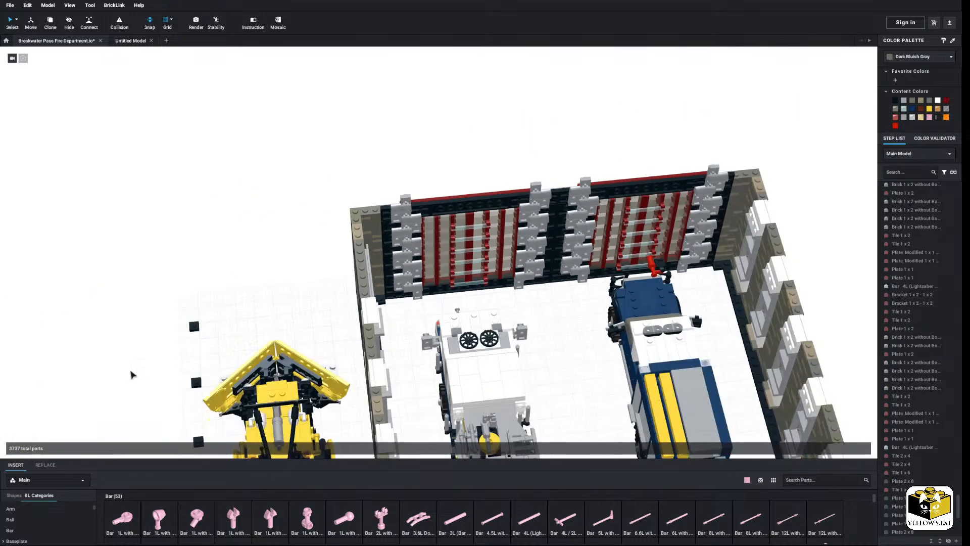
pyautogui.moveTo(129, 372); pyautogui.dragTo(211, 382, button='right')
pyautogui.moveTo(211, 381); pyautogui.dragTo(257, 346, button='middle')
pyautogui.moveTo(256, 346)
pyautogui.mouseDown(button='right')
pyautogui.moveTo(244, 334)
pyautogui.moveTo(246, 344)
pyautogui.mouseUp(button='right')
pyautogui.moveTo(246, 344); pyautogui.dragTo(237, 346, button='middle')
# Place a bright pink 1 x 2 Technic brick with two holes on the ground in front of the garage doors
pyautogui.scroll(-3, 60, 518)
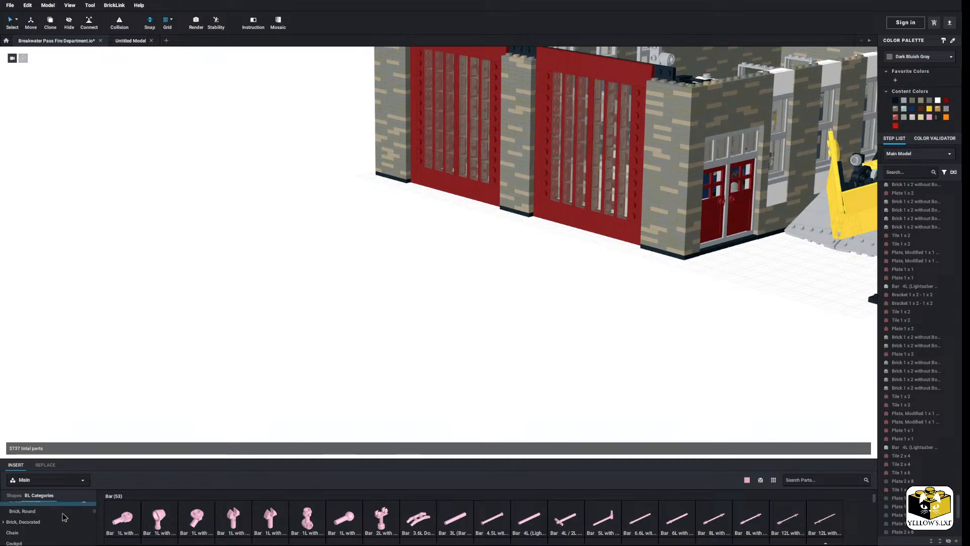
pyautogui.scroll(-10, 63, 516)
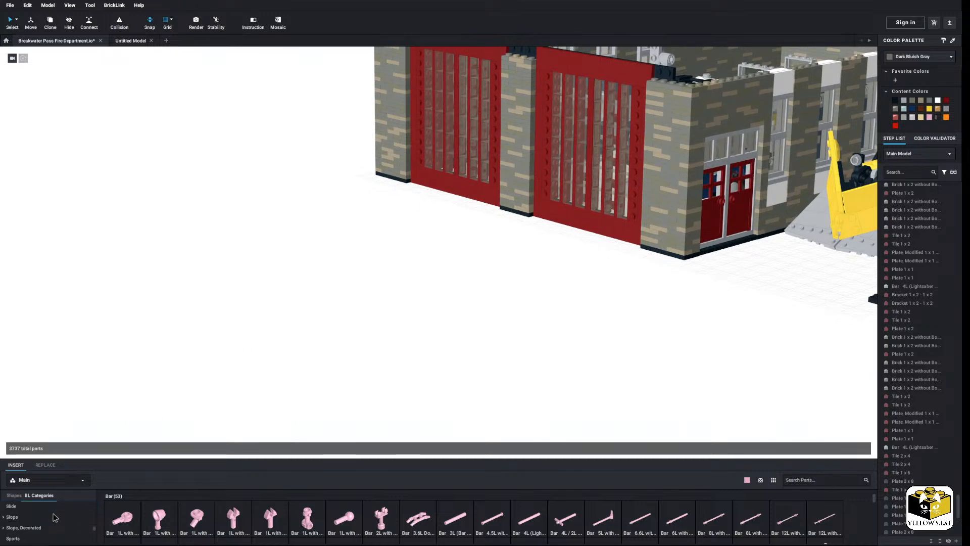
pyautogui.scroll(-2, 56, 516)
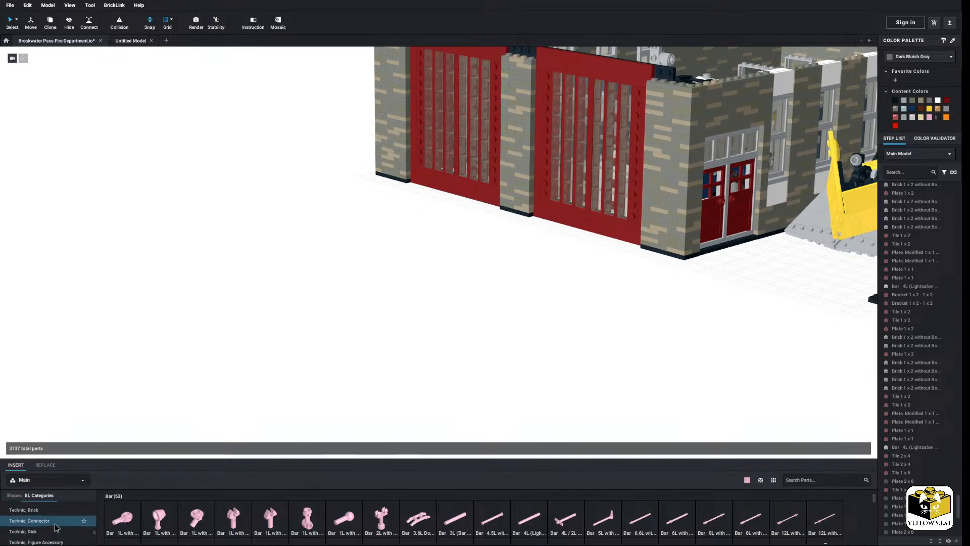
pyautogui.click(55, 532)
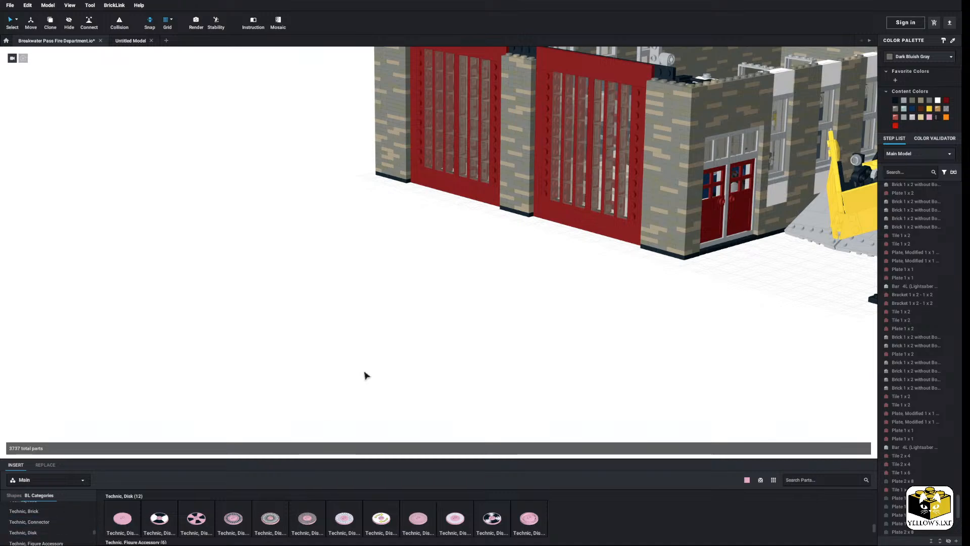
pyautogui.moveTo(381, 350); pyautogui.dragTo(335, 358, button='right')
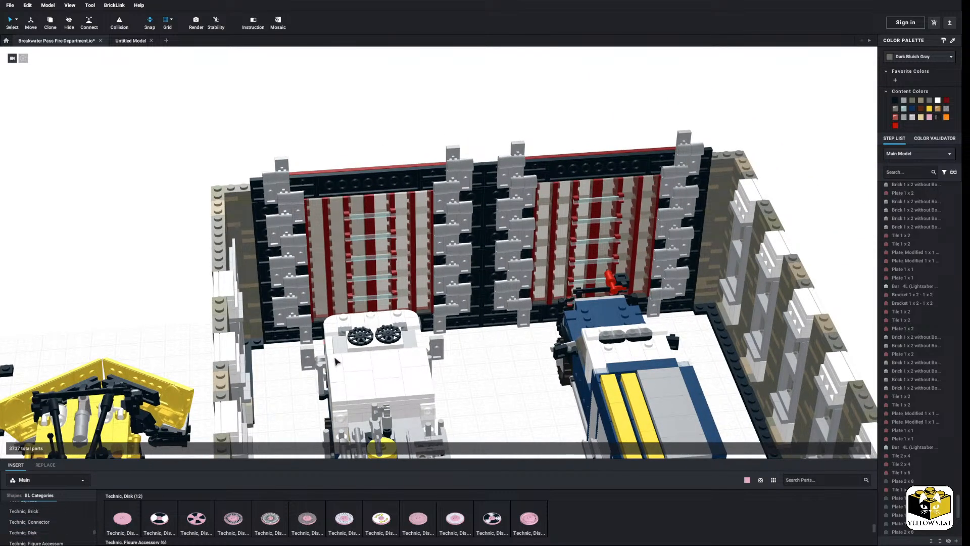
pyautogui.moveTo(335, 358)
pyautogui.mouseDown(button='right')
pyautogui.moveTo(387, 354)
pyautogui.moveTo(346, 364)
pyautogui.mouseUp(button='right')
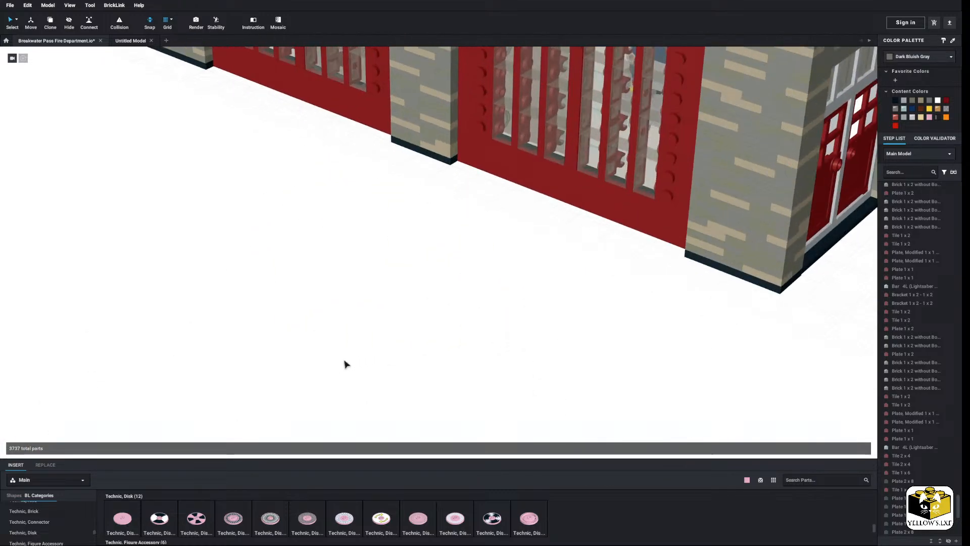
pyautogui.scroll(1, 48, 520)
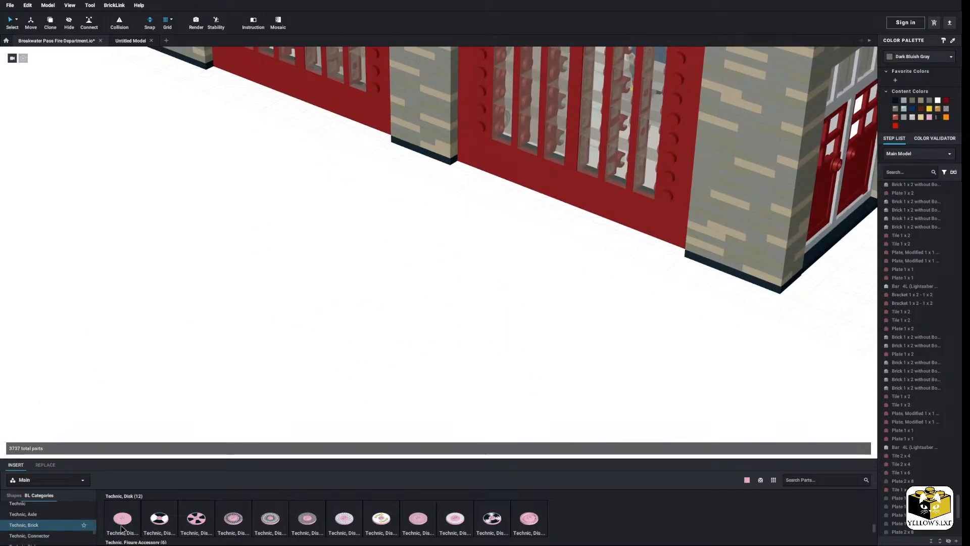
pyautogui.click(30, 525)
pyautogui.moveTo(417, 522); pyautogui.dragTo(364, 344)
# Insert a bright pink Technic Pin 3/4 into one hole of the 1 x 2 Technic brick
pyautogui.scroll(-3, 356, 392)
pyautogui.moveTo(357, 389); pyautogui.dragTo(253, 399, button='right')
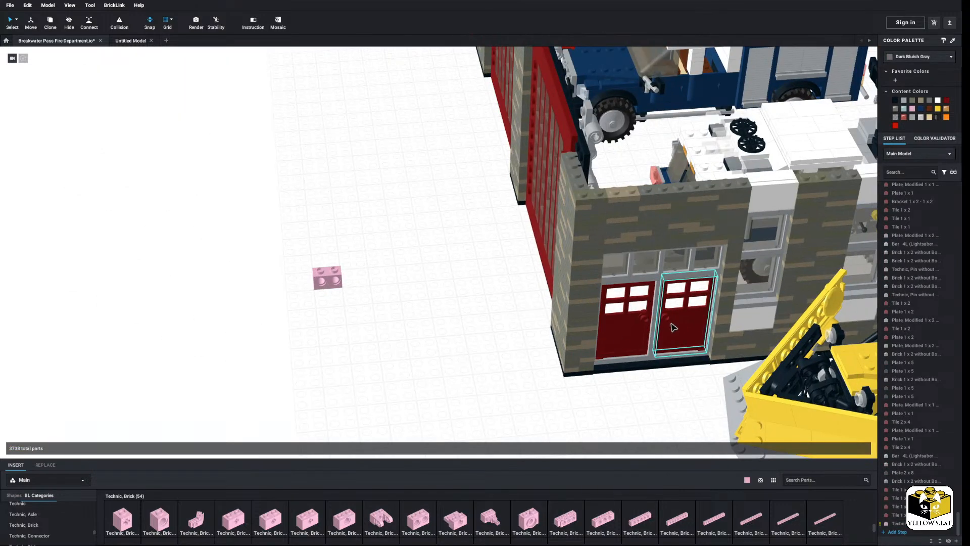
pyautogui.click(624, 327)
pyautogui.click(417, 354)
pyautogui.moveTo(417, 354); pyautogui.dragTo(432, 348, button='right')
pyautogui.scroll(3, 432, 349)
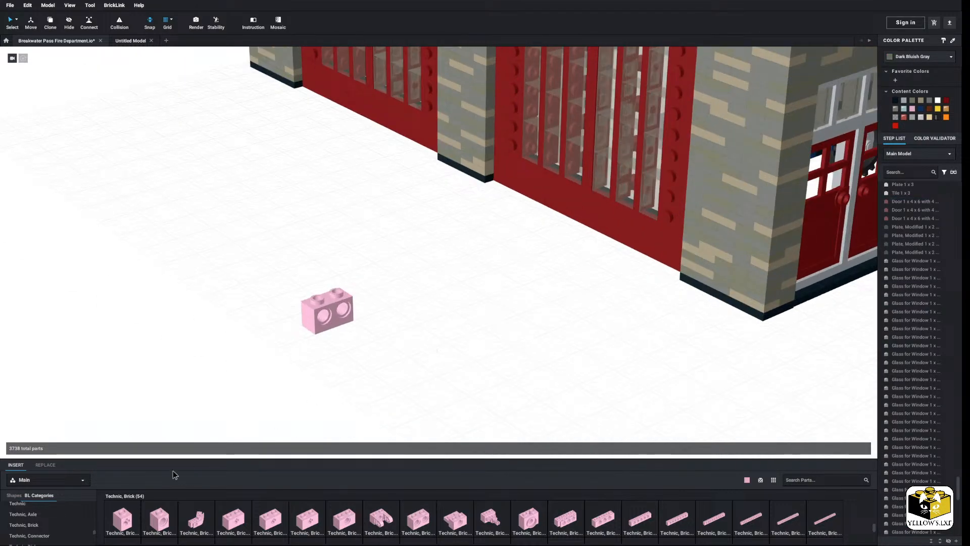
pyautogui.scroll(-2, 44, 514)
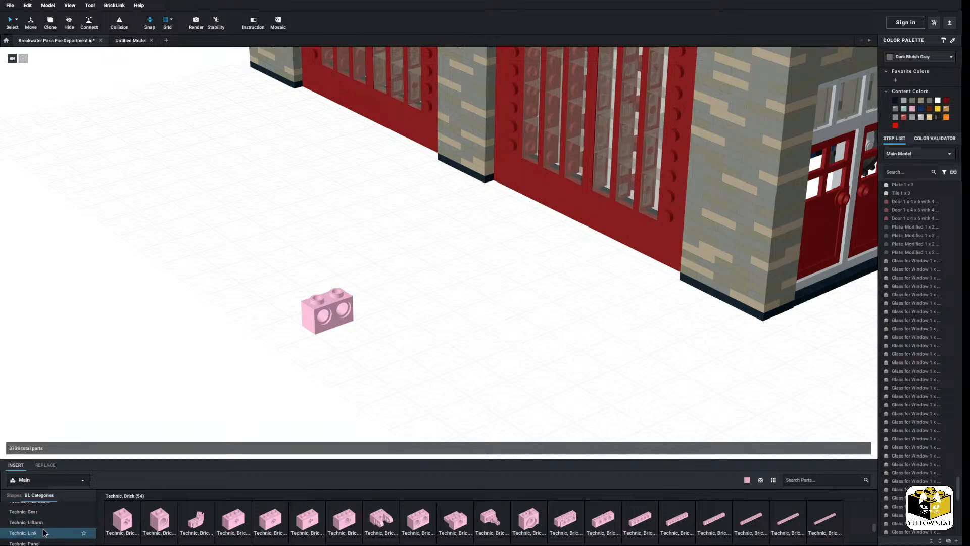
pyautogui.click(22, 527)
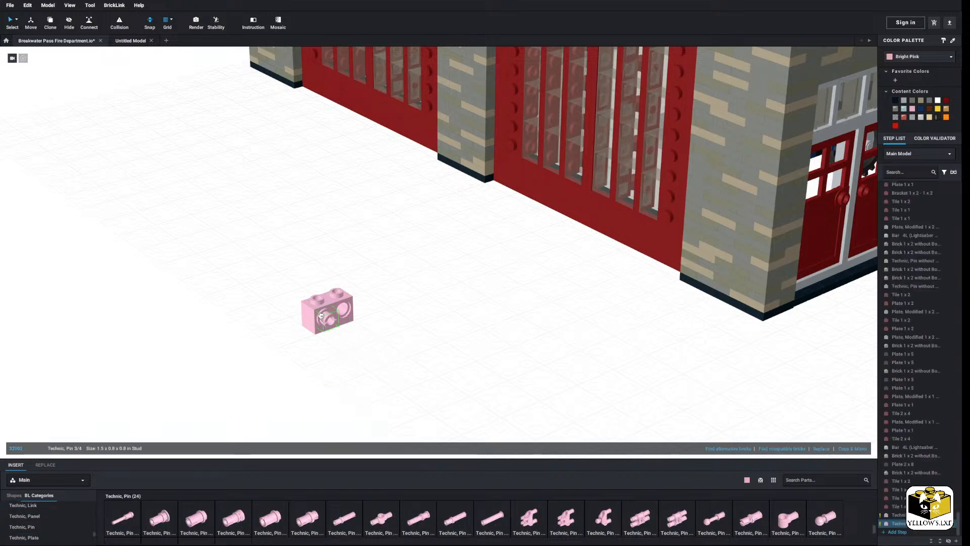
pyautogui.click(328, 318)
# Insert a bright pink Technic Axle 1L with Pin with Friction Ridges into the Technic brick's other hole
pyautogui.scroll(-2, 271, 528)
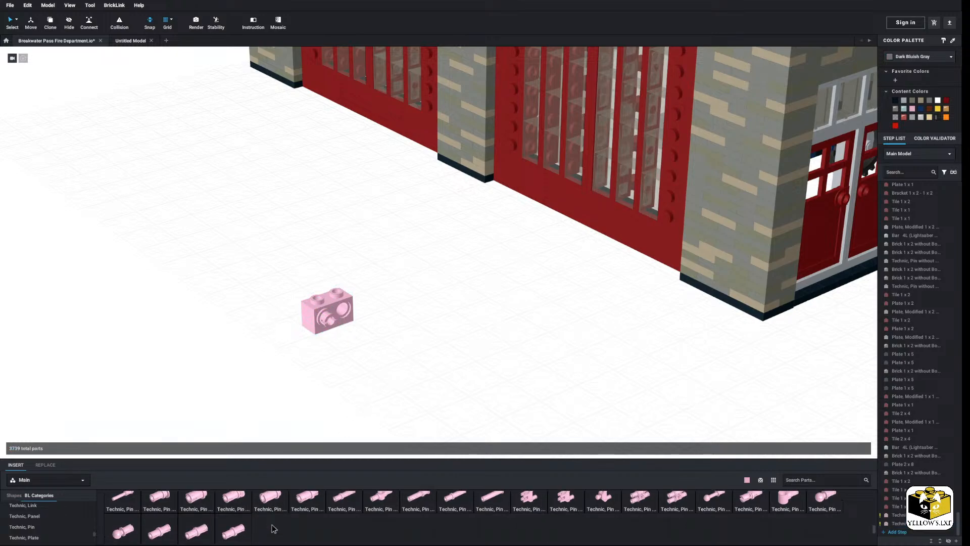
pyautogui.scroll(1, 272, 528)
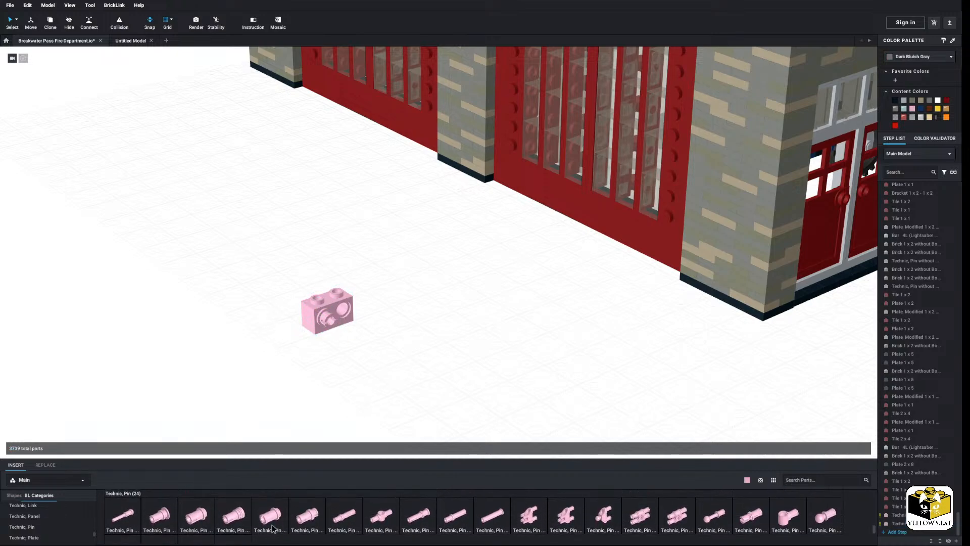
pyautogui.scroll(-1, 272, 529)
pyautogui.moveTo(355, 392)
pyautogui.mouseDown(button='right')
pyautogui.moveTo(339, 392)
pyautogui.moveTo(360, 393)
pyautogui.mouseUp(button='right')
pyautogui.scroll(2, 362, 394)
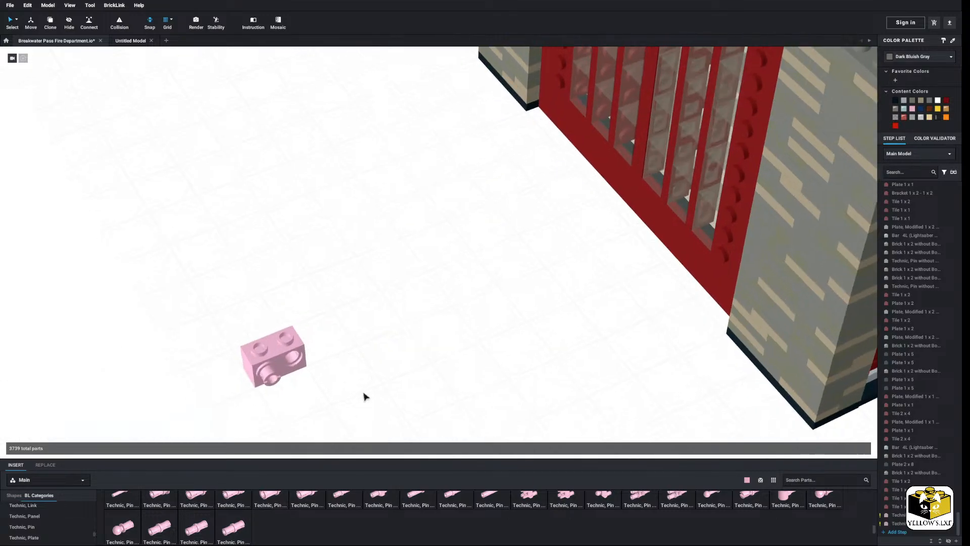
pyautogui.scroll(5, 83, 520)
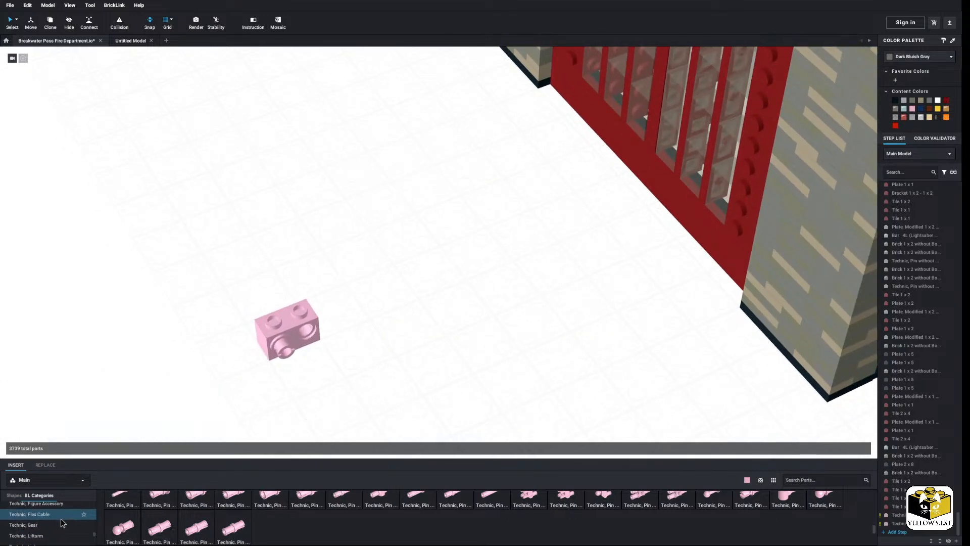
pyautogui.click(49, 517)
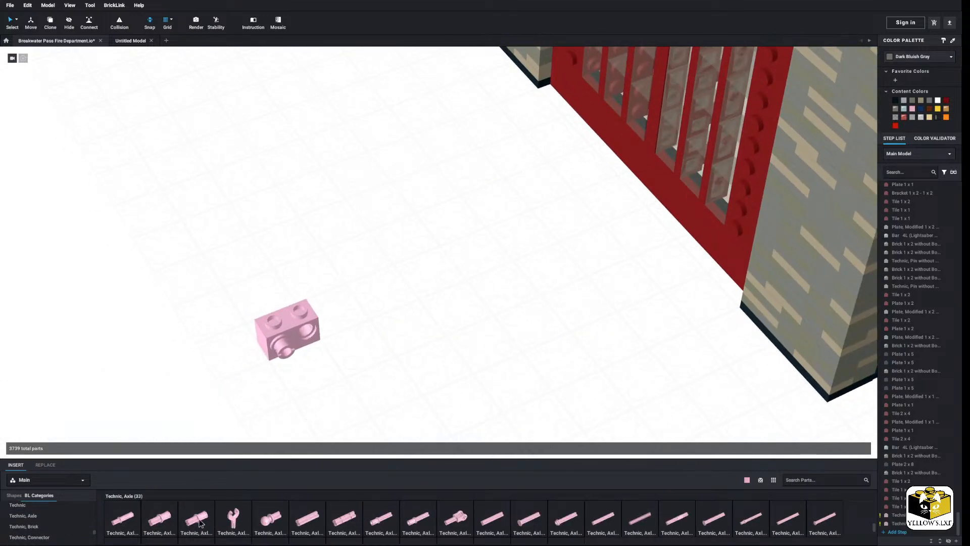
pyautogui.click(318, 336)
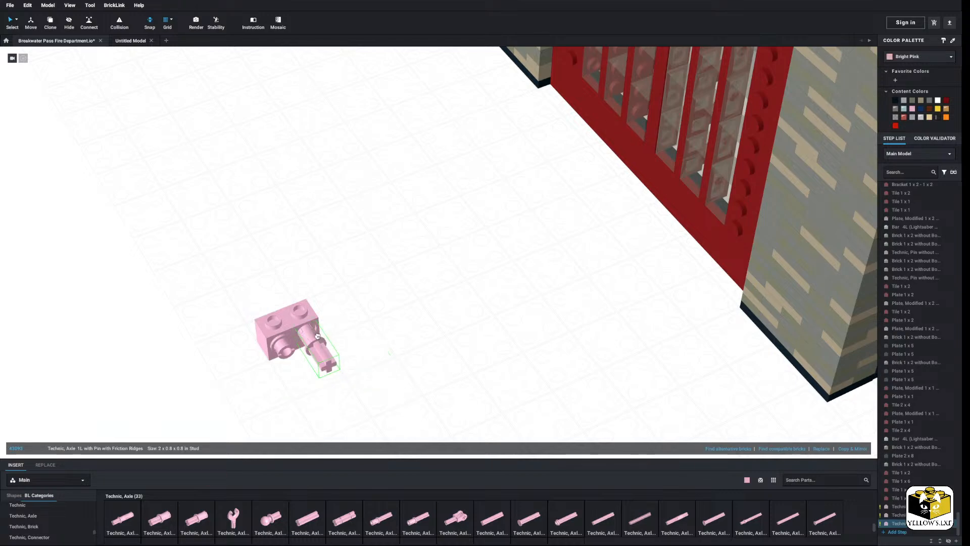
# Seat the axle pin in the Technic brick's hole and attach a bright pink L-shaped Technic liftarm to the brick's front
pyautogui.moveTo(318, 355); pyautogui.dragTo(323, 340)
pyautogui.click(329, 361)
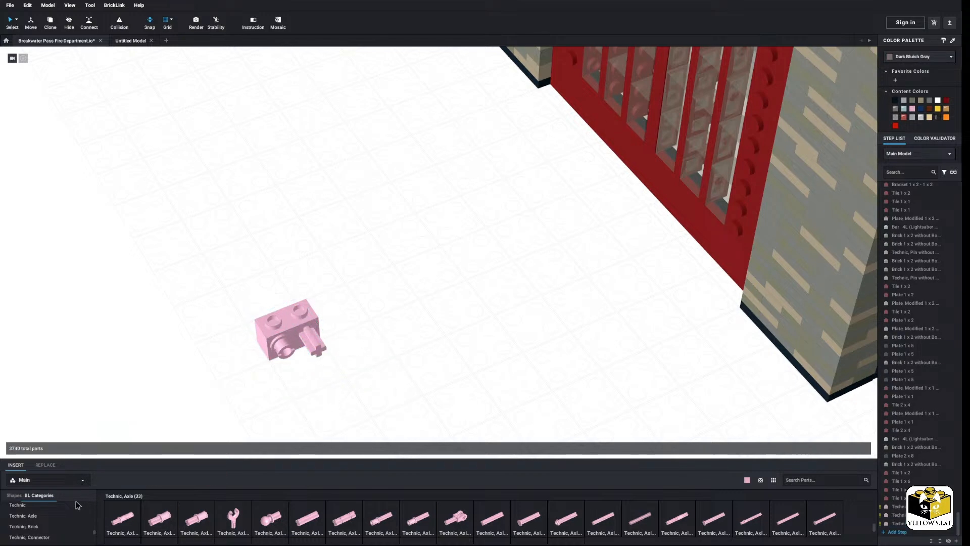
pyautogui.scroll(-1, 53, 525)
pyautogui.scroll(-3, 52, 525)
pyautogui.click(51, 523)
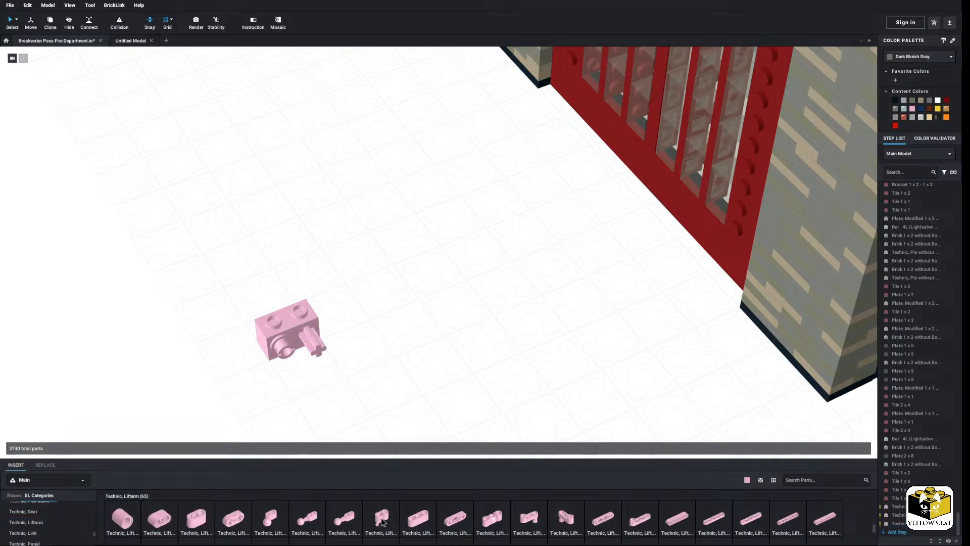
pyautogui.scroll(-1, 394, 524)
pyautogui.scroll(-1, 395, 524)
pyautogui.scroll(-1, 376, 520)
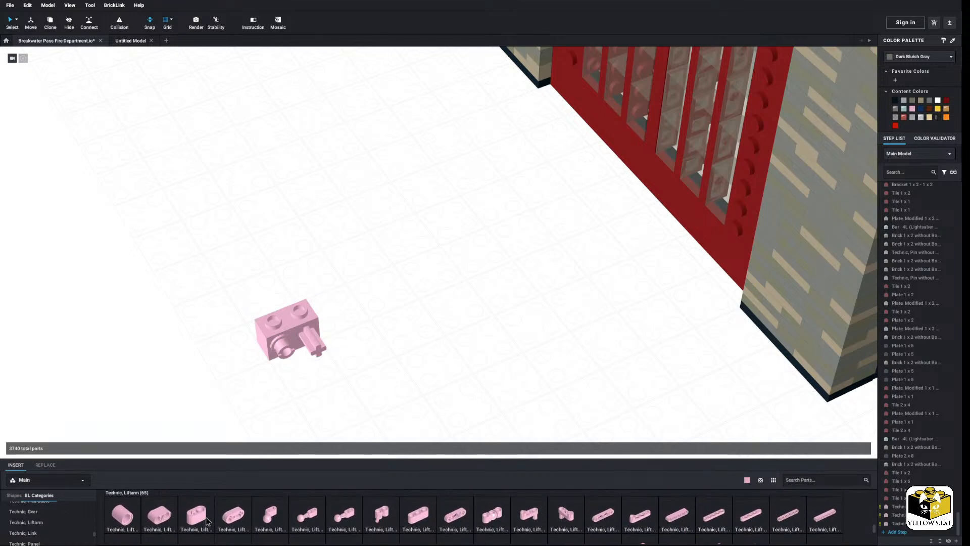
pyautogui.scroll(-2, 435, 521)
pyautogui.moveTo(796, 512); pyautogui.dragTo(258, 368)
pyautogui.click(420, 364)
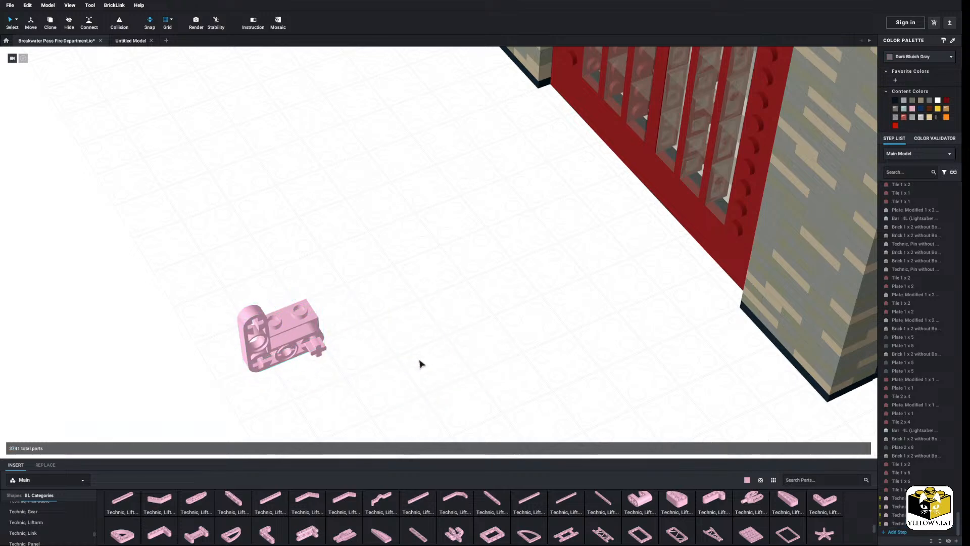
# Move the four-part pink Technic assembly along the ground in front of the doors toward the fire station's outer corner
pyautogui.scroll(-5, 416, 365)
pyautogui.moveTo(413, 366); pyautogui.dragTo(336, 237, button='right')
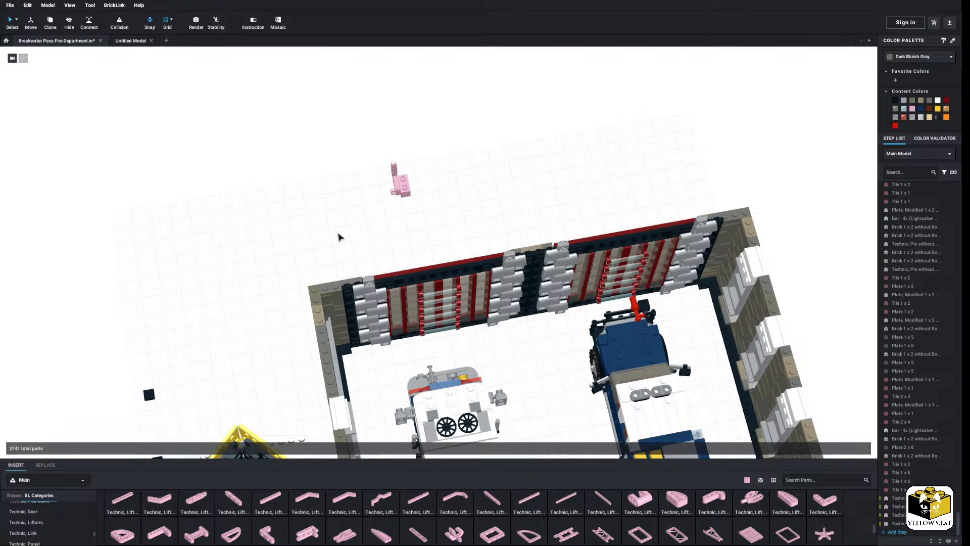
pyautogui.moveTo(342, 233); pyautogui.dragTo(394, 197, button='right')
pyautogui.moveTo(394, 197); pyautogui.dragTo(319, 291)
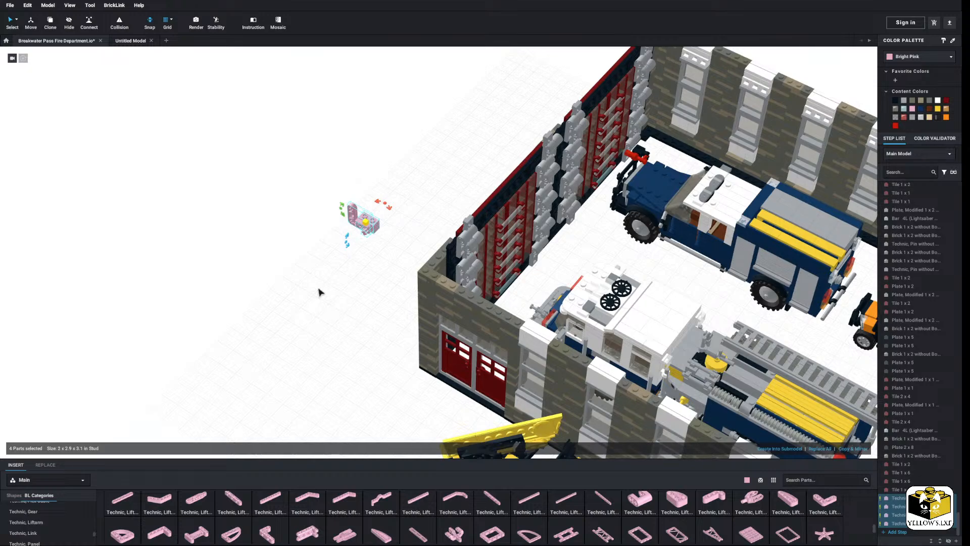
pyautogui.click(332, 283)
pyautogui.moveTo(332, 283)
pyautogui.mouseDown(button='right')
pyautogui.moveTo(375, 268)
pyautogui.moveTo(315, 286)
pyautogui.mouseUp(button='right')
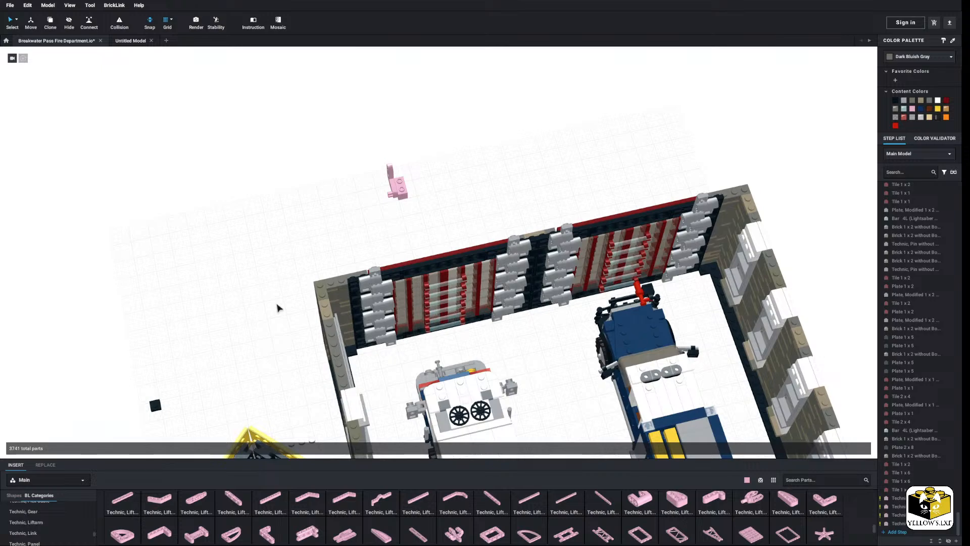
pyautogui.scroll(3, 336, 217)
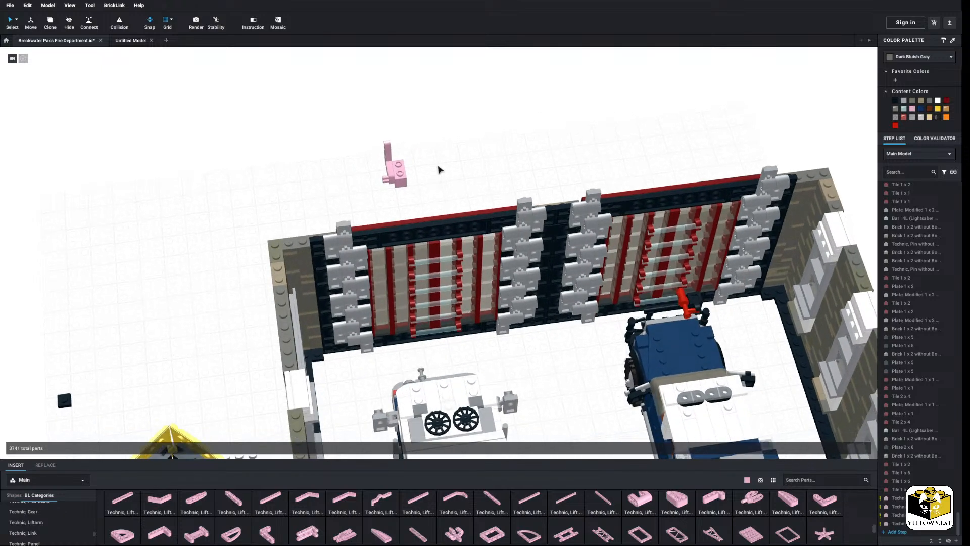
pyautogui.moveTo(438, 151); pyautogui.dragTo(377, 159)
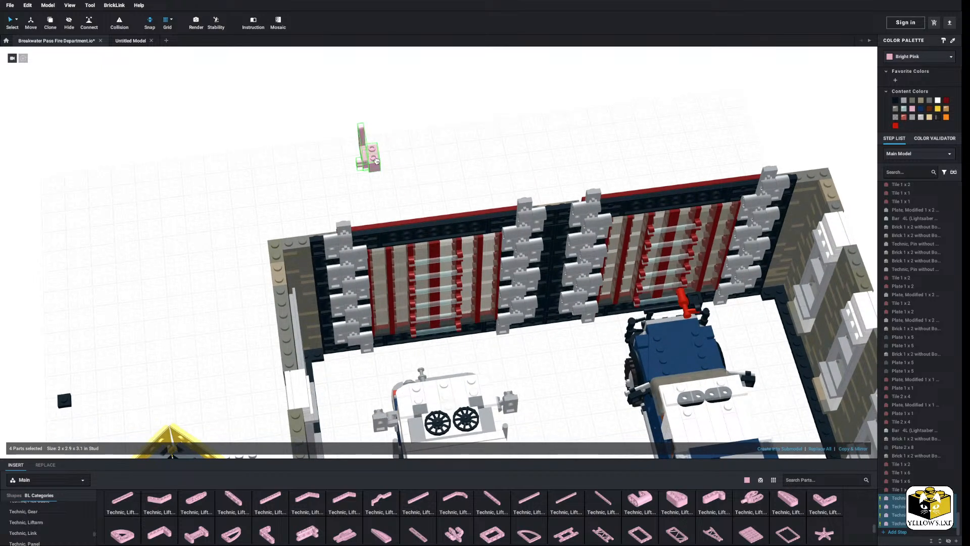
pyautogui.moveTo(377, 159); pyautogui.dragTo(374, 176, button='right')
pyautogui.moveTo(374, 177); pyautogui.dragTo(405, 162, button='middle')
pyautogui.moveTo(404, 162); pyautogui.dragTo(258, 209)
pyautogui.click(223, 202)
# Add a bright pink Plate 1 x 2 underneath the Technic brick
pyautogui.scroll(5, 49, 510)
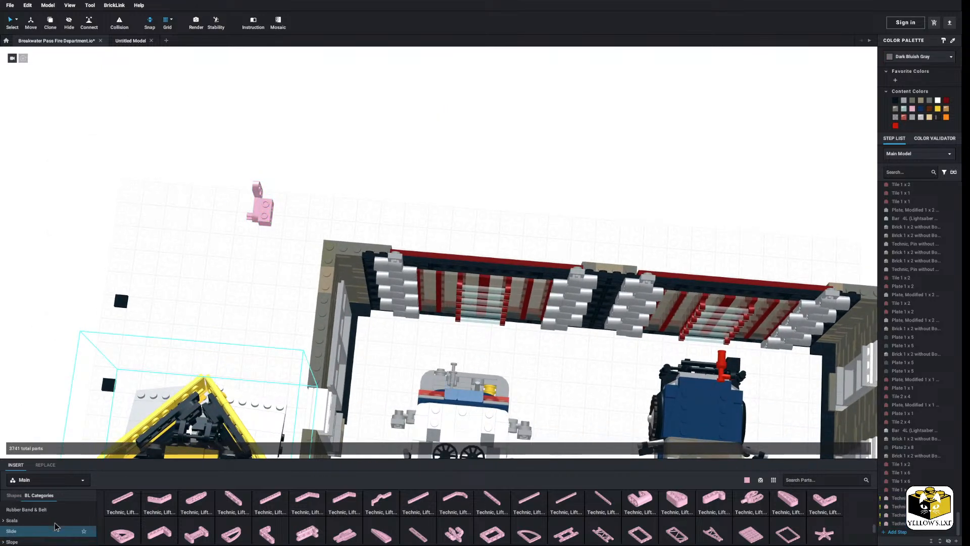
pyautogui.scroll(1, 48, 506)
pyautogui.click(44, 524)
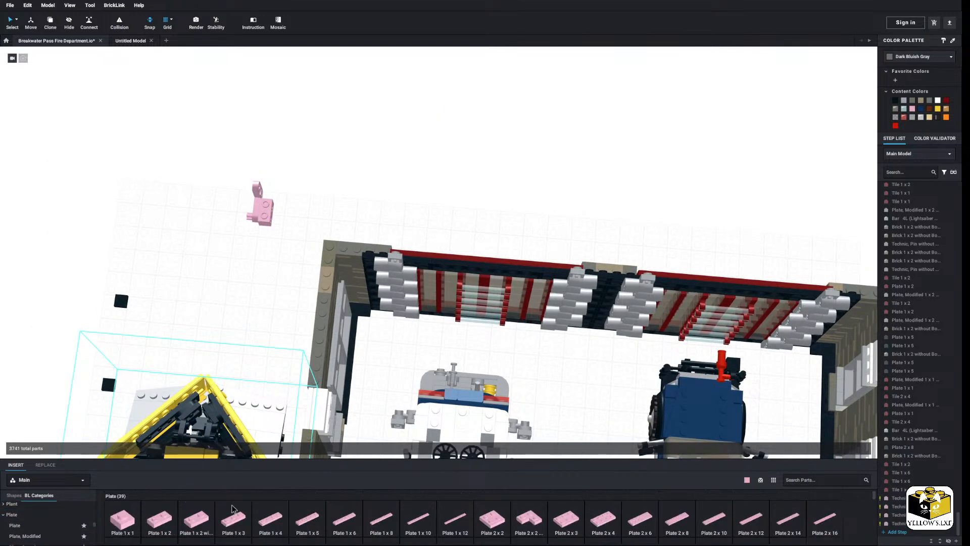
pyautogui.click(159, 519)
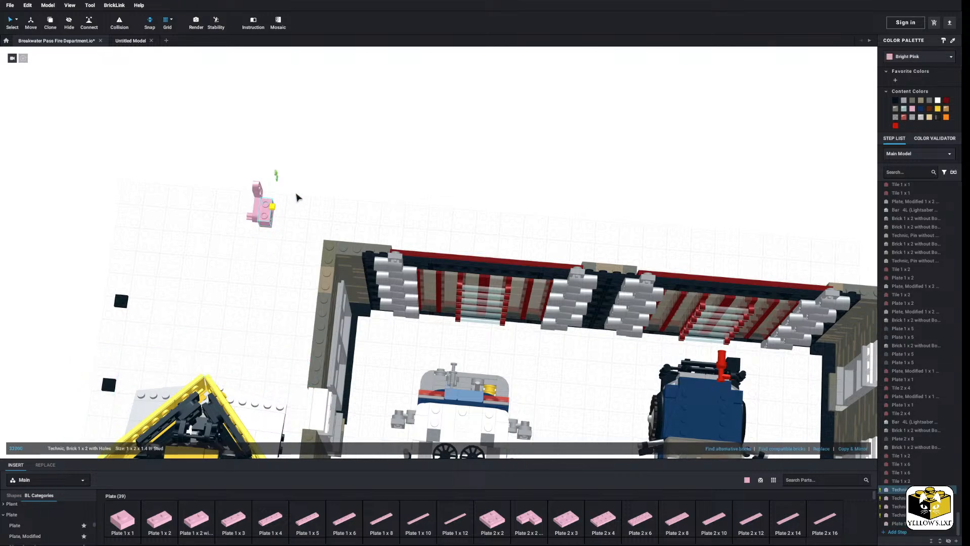
# Move the five-part pink assembly inside the station, onto the floor beside the side wall behind the first garage door
pyautogui.click(268, 216)
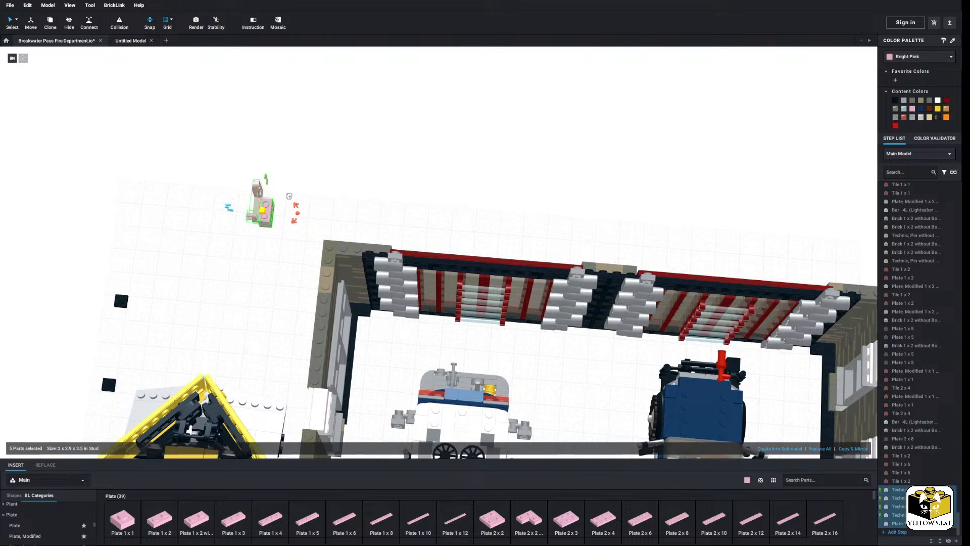
pyautogui.moveTo(289, 196); pyautogui.dragTo(364, 339)
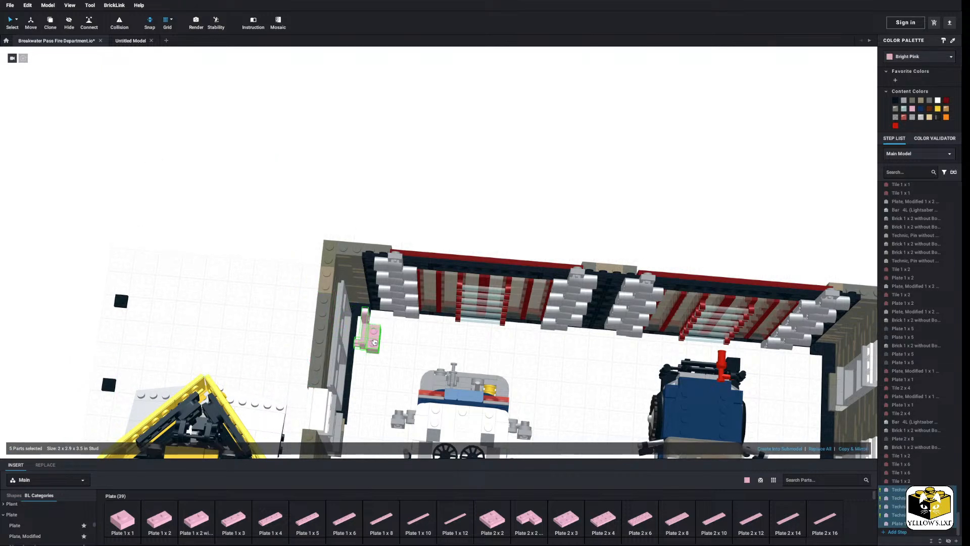
pyautogui.moveTo(373, 345); pyautogui.dragTo(377, 347, button='right')
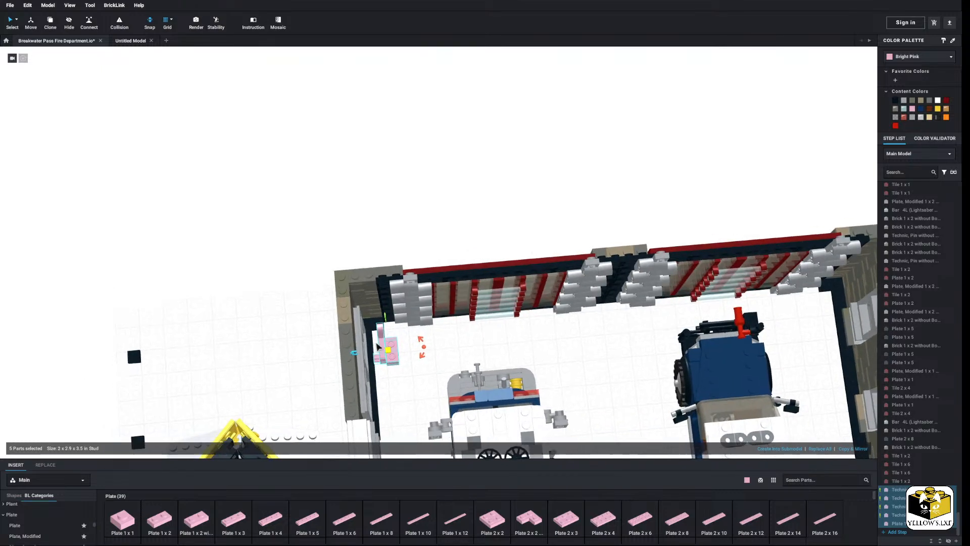
pyautogui.moveTo(428, 340); pyautogui.dragTo(427, 330, button='middle')
pyautogui.moveTo(426, 330); pyautogui.dragTo(427, 328, button='right')
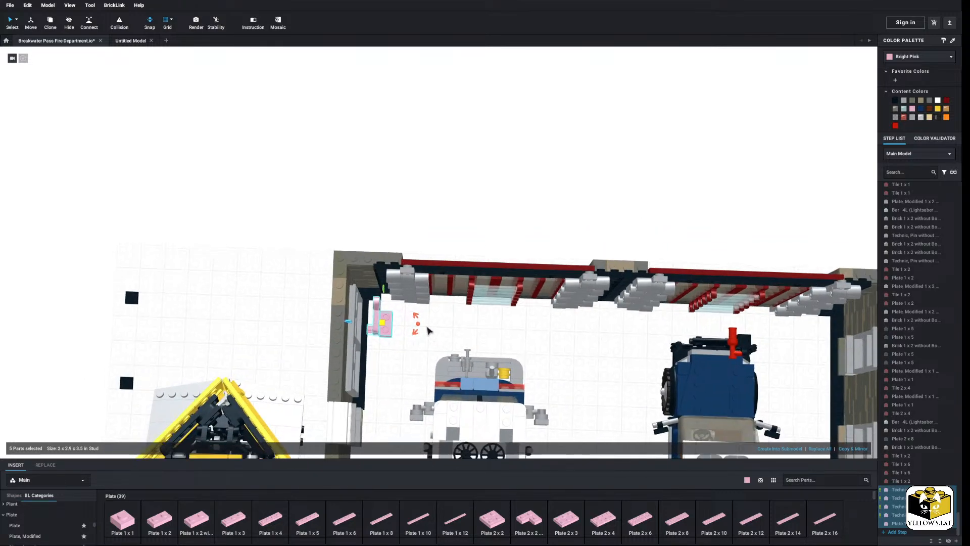
pyautogui.scroll(3, 421, 329)
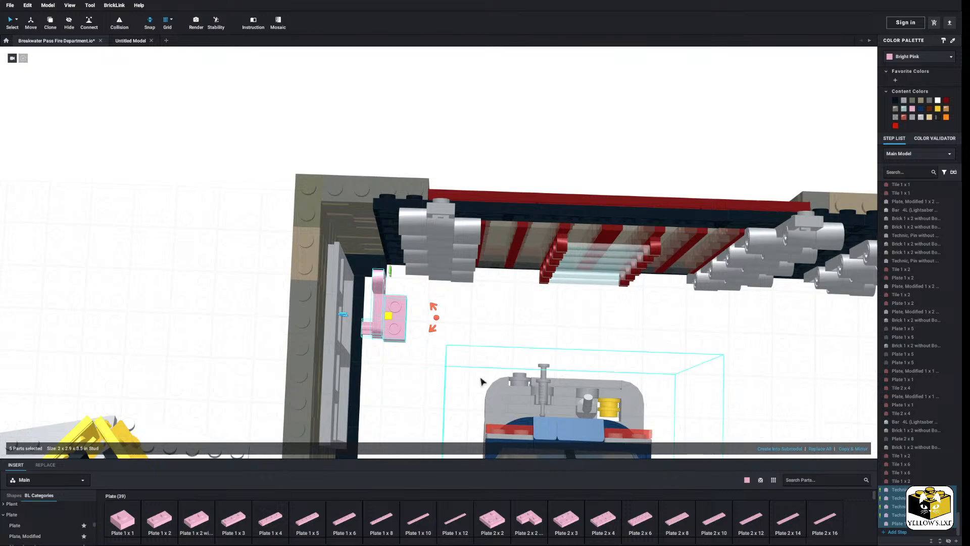
pyautogui.click(696, 406)
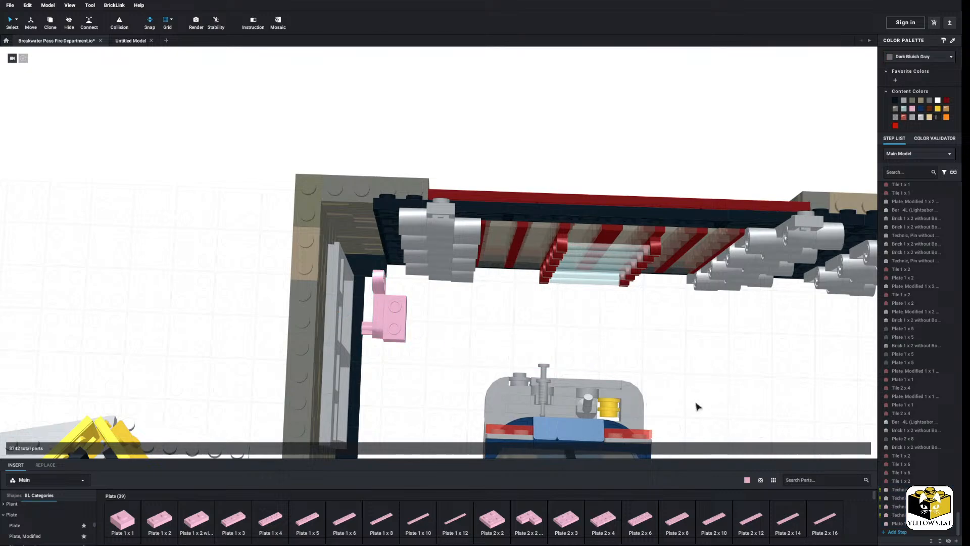
# Copy and mirror the five-part assembly and place the mirrored copy beside the opposite side wall behind the other garage door
pyautogui.click(394, 329)
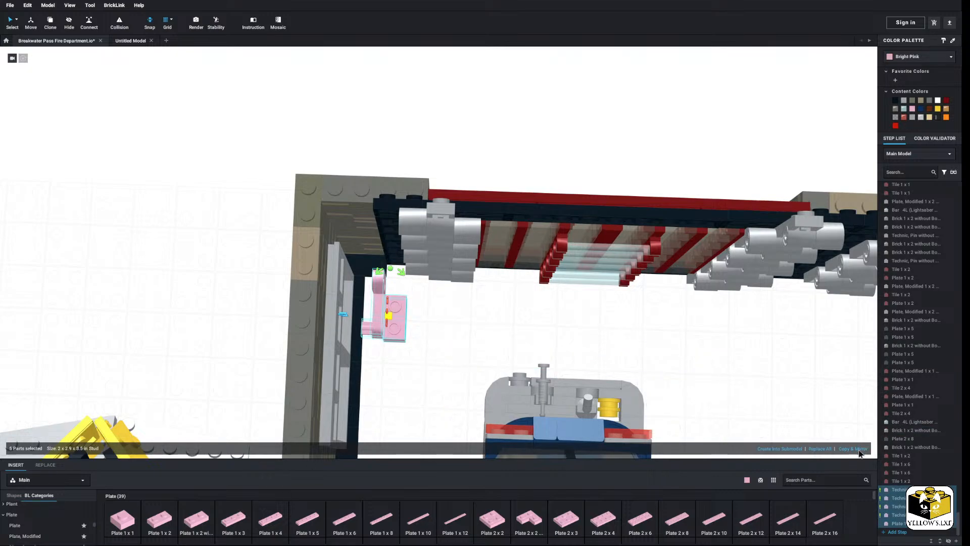
pyautogui.click(859, 450)
pyautogui.moveTo(687, 316); pyautogui.dragTo(343, 327, button='middle')
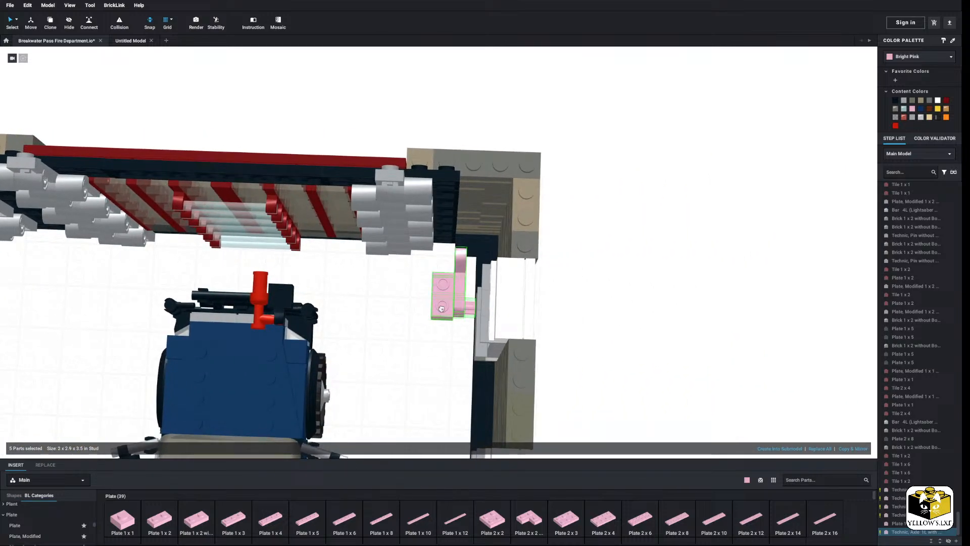
pyautogui.click(389, 315)
pyautogui.moveTo(389, 314); pyautogui.dragTo(400, 303, button='right')
pyautogui.moveTo(399, 303); pyautogui.dragTo(509, 296, button='middle')
pyautogui.rightClick(429, 298)
pyautogui.click(441, 322)
pyautogui.moveTo(444, 323); pyautogui.dragTo(442, 335, button='right')
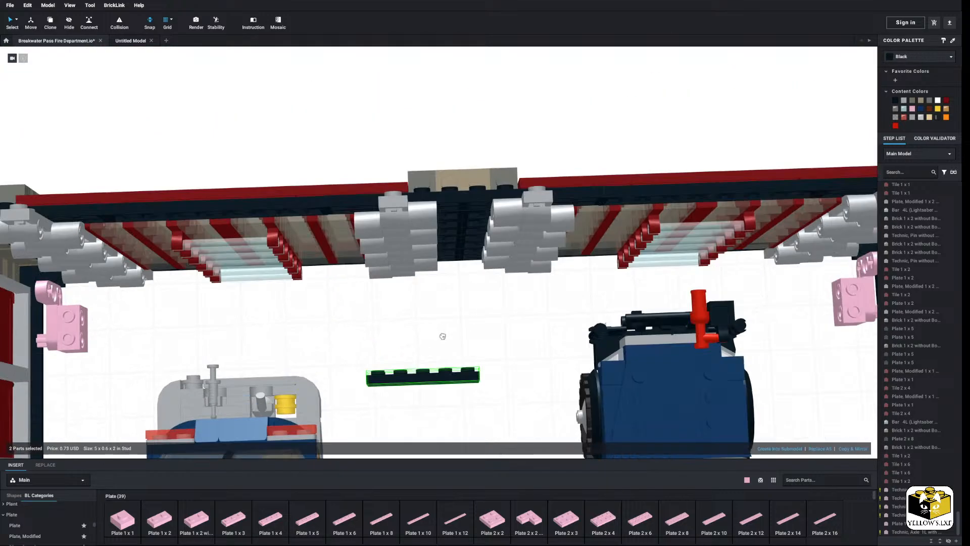
pyautogui.rightClick(458, 329)
pyautogui.click(476, 369)
# Copy the first pink assembly and place the copy on the floor behind the pillar between the two garage doors
pyautogui.moveTo(450, 365); pyautogui.dragTo(611, 345, button='middle')
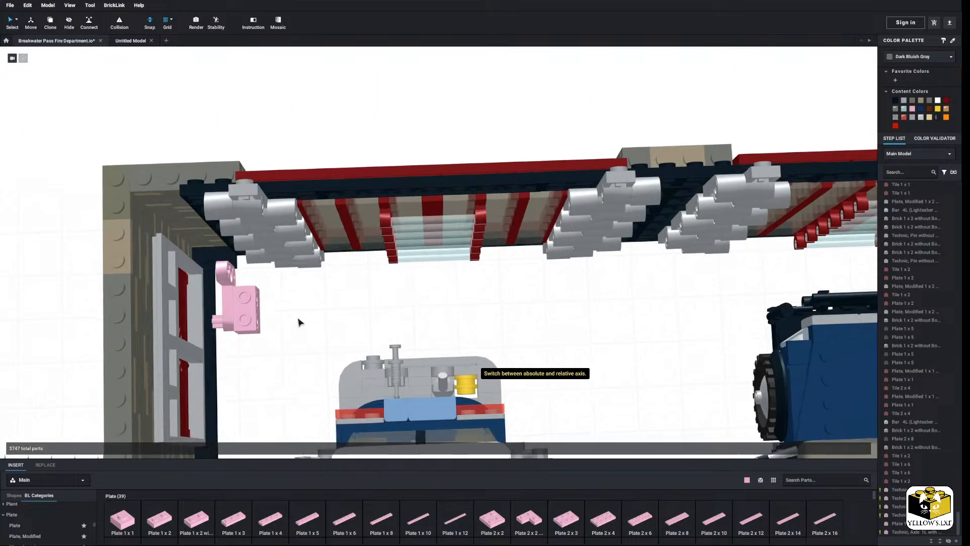
pyautogui.moveTo(272, 335); pyautogui.dragTo(234, 311)
pyautogui.rightClick(238, 306)
pyautogui.click(357, 297)
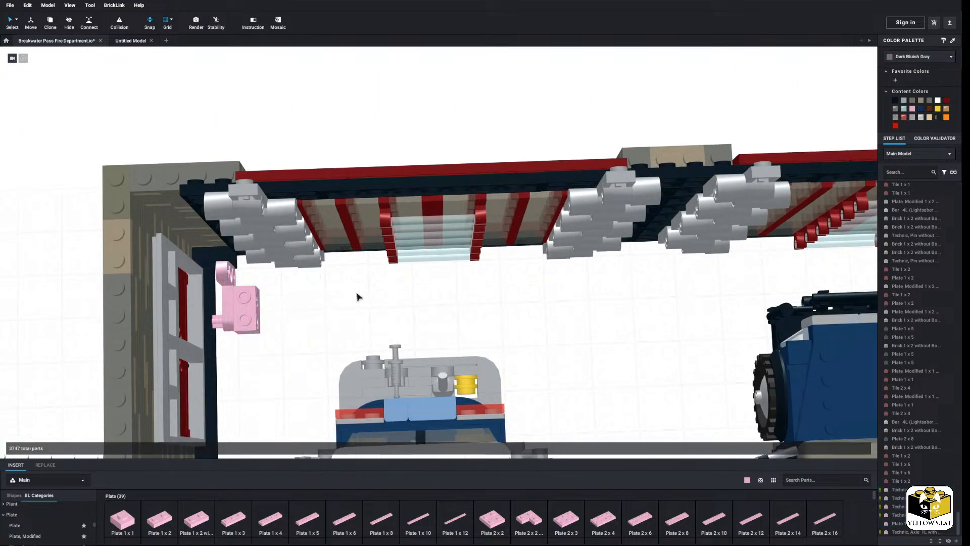
pyautogui.rightClick(357, 293)
pyautogui.click(373, 319)
pyautogui.moveTo(483, 305); pyautogui.dragTo(374, 314, button='middle')
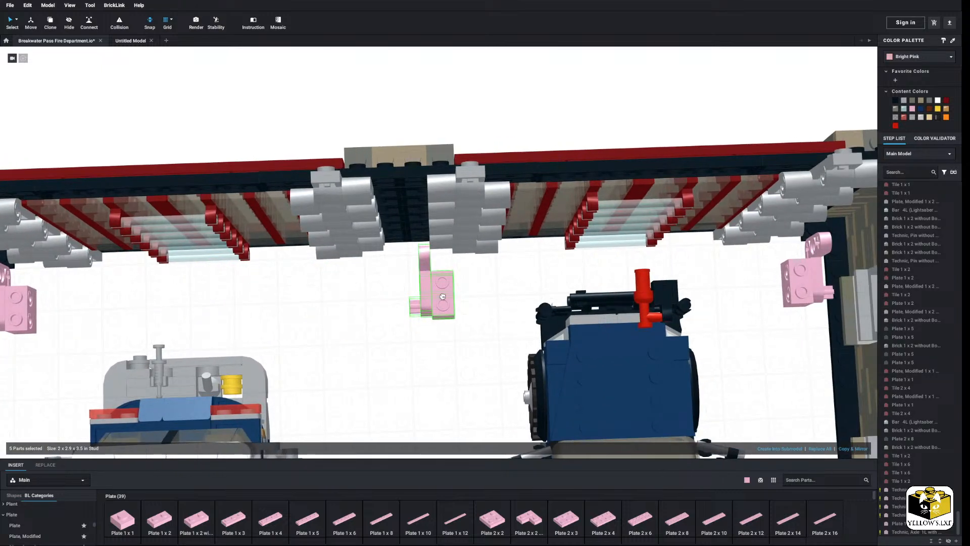
pyautogui.click(442, 297)
# Copy and mirror four parts of the central pink assembly and place the mirrored copy next to it, facing it
pyautogui.rightClick(359, 304)
pyautogui.click(352, 312)
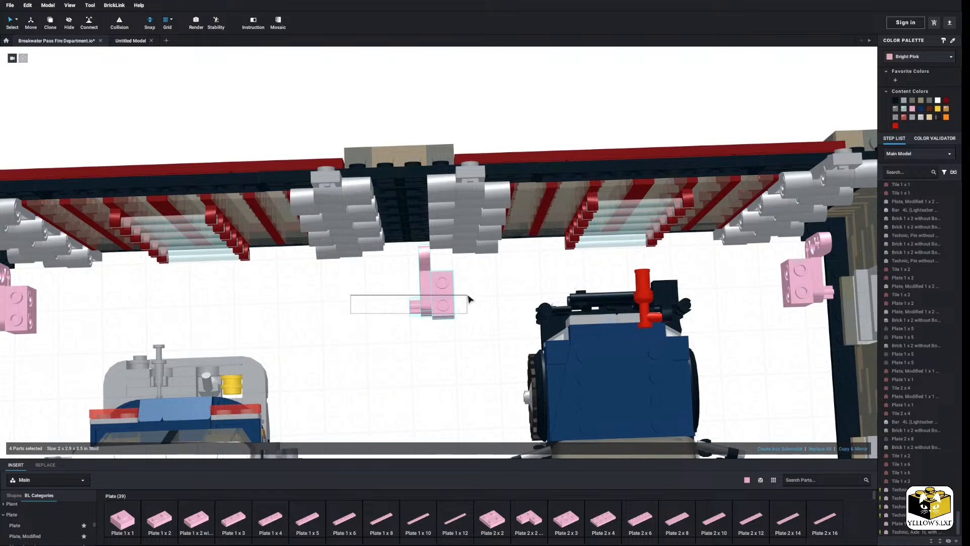
pyautogui.moveTo(468, 296); pyautogui.dragTo(468, 296)
pyautogui.moveTo(443, 329); pyautogui.dragTo(523, 336, button='right')
pyautogui.hotkey('ctrl', 'm')
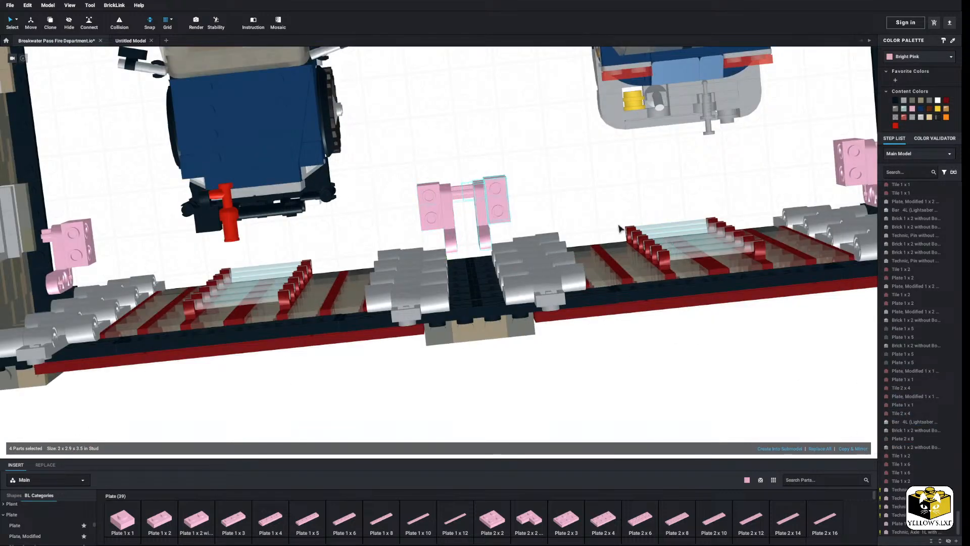
pyautogui.click(548, 204)
# Inspect the pink brick supports behind both garage doors from several angles inside the station
pyautogui.moveTo(548, 204); pyautogui.dragTo(470, 182, button='right')
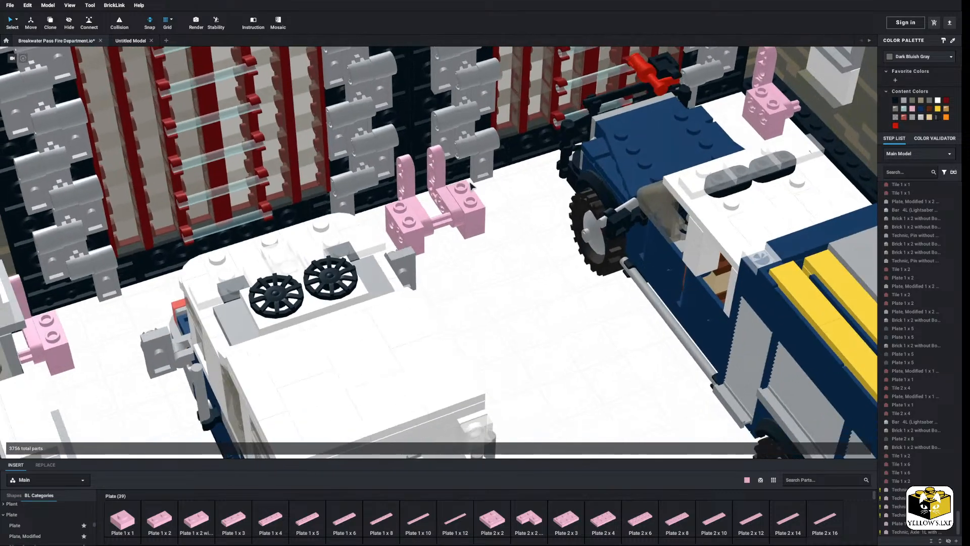
pyautogui.scroll(3, 498, 222)
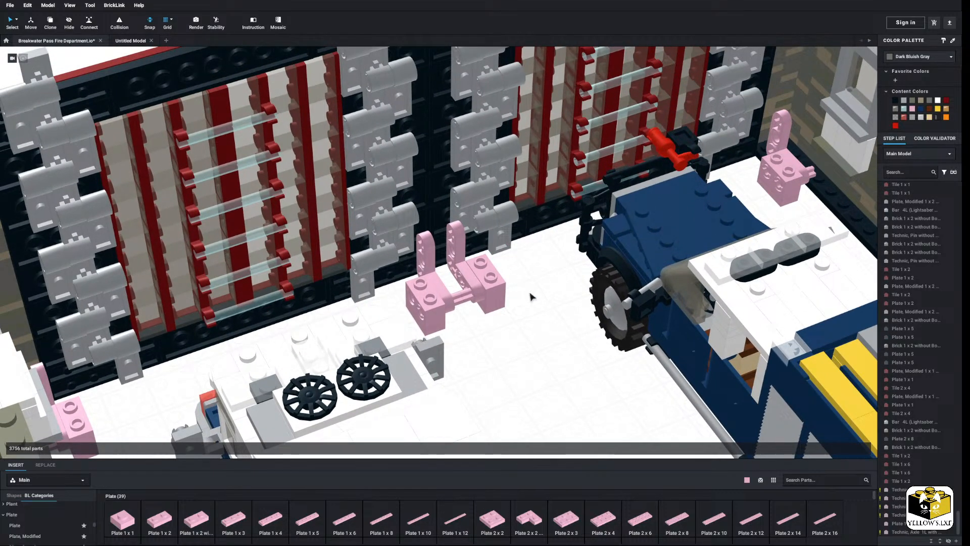
pyautogui.scroll(-6, 531, 296)
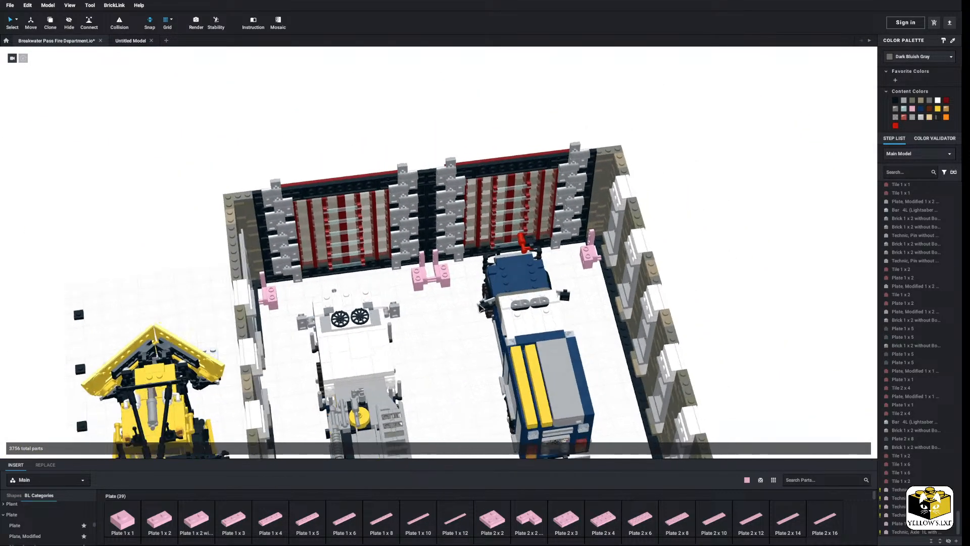
pyautogui.moveTo(479, 304)
pyautogui.mouseDown(button='right')
pyautogui.moveTo(425, 305)
pyautogui.moveTo(411, 287)
pyautogui.moveTo(473, 296)
pyautogui.mouseUp(button='right')
pyautogui.scroll(2, 414, 294)
pyautogui.moveTo(414, 294); pyautogui.dragTo(418, 311, button='middle')
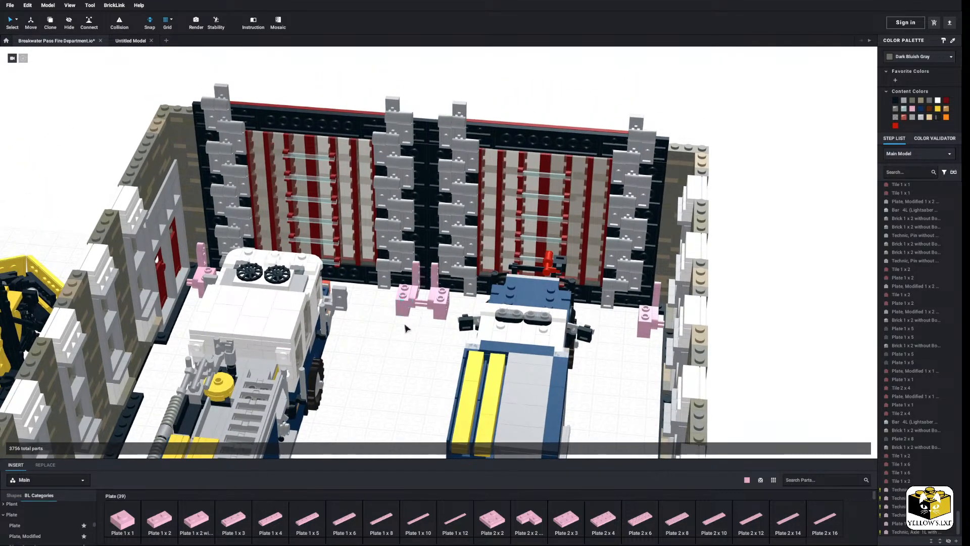
# Insert a bright pink Technic Liftarm, Modified Bent Thick 1 x 11.5 Double, turned upright, outside the station near its front corner
pyautogui.scroll(-10, 31, 521)
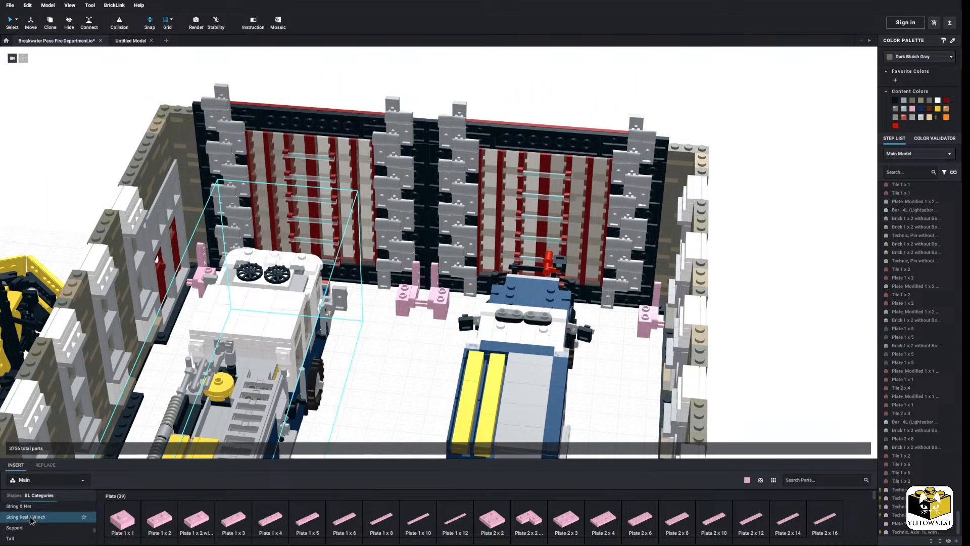
pyautogui.scroll(-3, 34, 518)
pyautogui.scroll(-3, 40, 517)
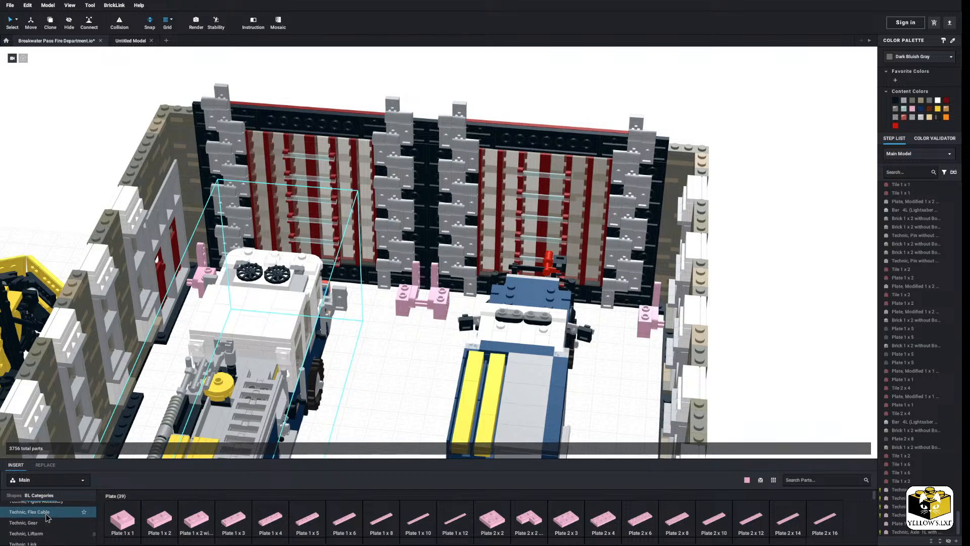
pyautogui.click(50, 531)
pyautogui.scroll(-3, 505, 521)
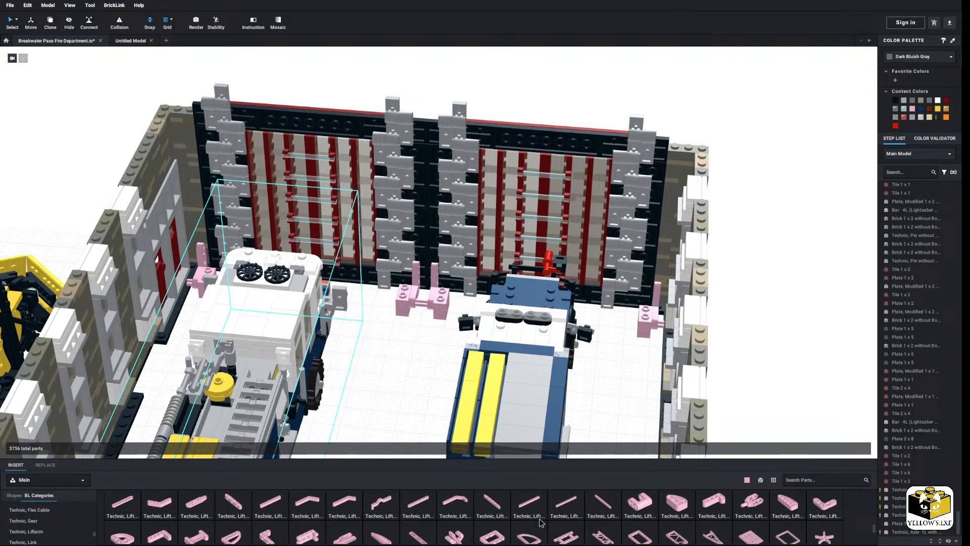
pyautogui.scroll(3, 505, 526)
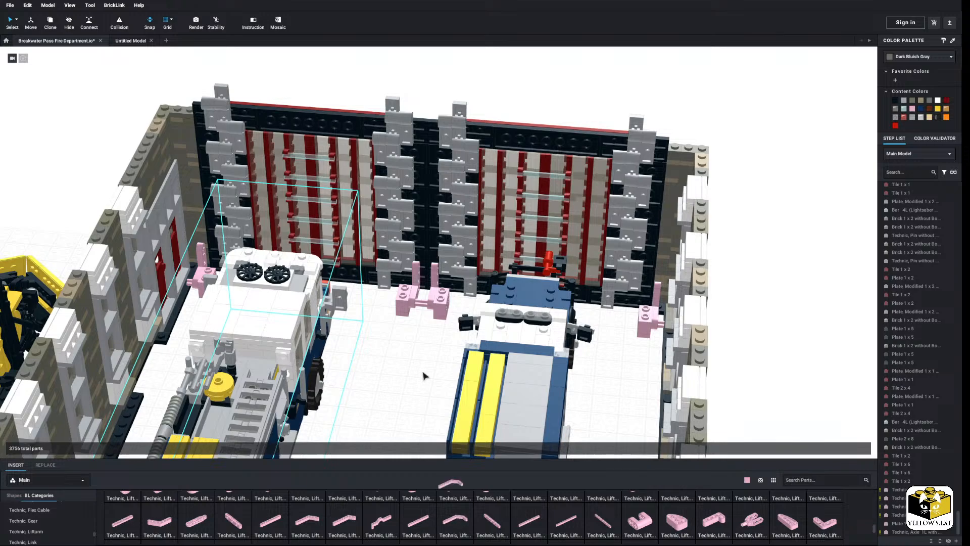
pyautogui.press('Down')
pyautogui.press('Right')
pyautogui.moveTo(43, 156); pyautogui.dragTo(148, 252, button='middle')
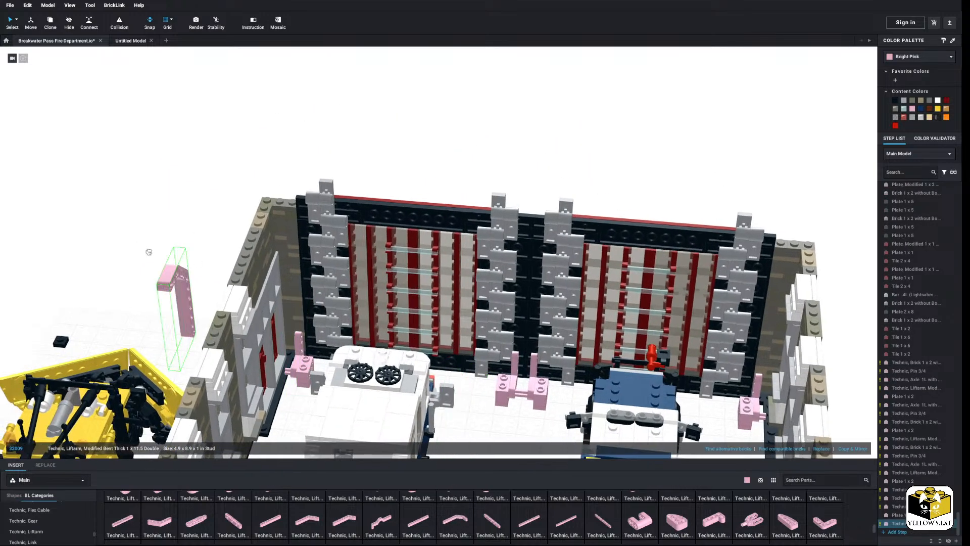
pyautogui.click(101, 183)
# Compare the bent liftarm's shape and height with the garage doors and side wall from inside and outside the station
pyautogui.moveTo(203, 203); pyautogui.dragTo(188, 206, button='right')
pyautogui.moveTo(188, 206); pyautogui.dragTo(294, 223, button='middle')
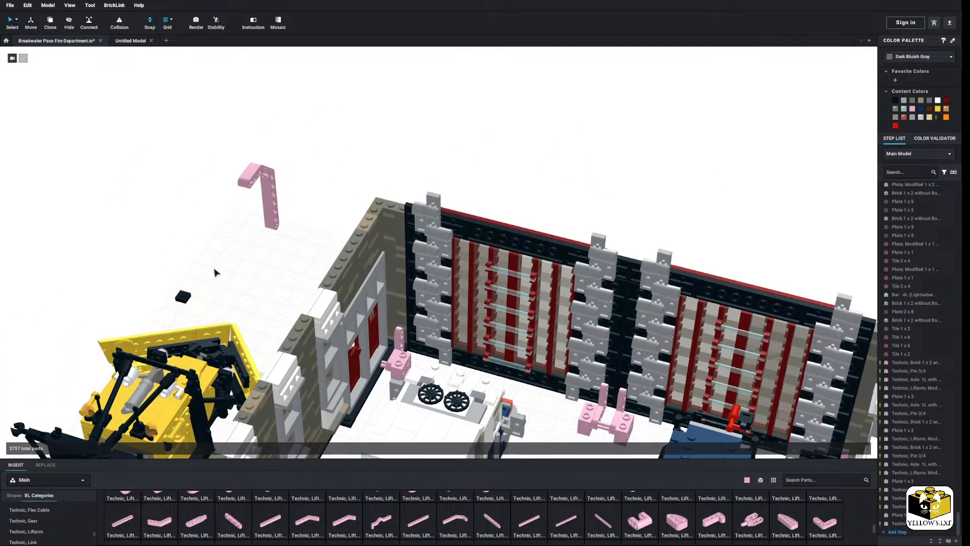
pyautogui.moveTo(214, 272)
pyautogui.mouseDown(button='right')
pyautogui.moveTo(193, 252)
pyautogui.moveTo(210, 271)
pyautogui.mouseUp(button='right')
pyautogui.scroll(3, 211, 271)
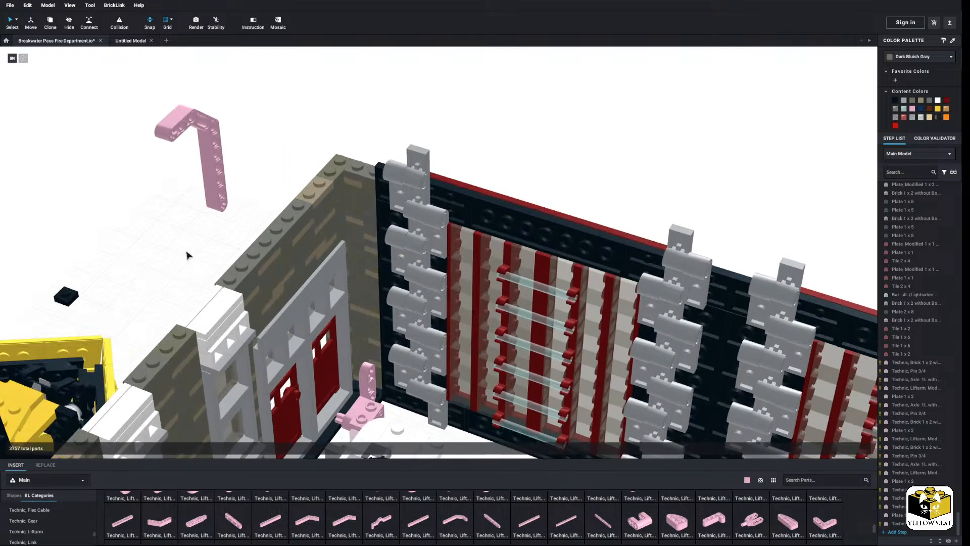
pyautogui.moveTo(197, 237); pyautogui.dragTo(149, 222, button='right')
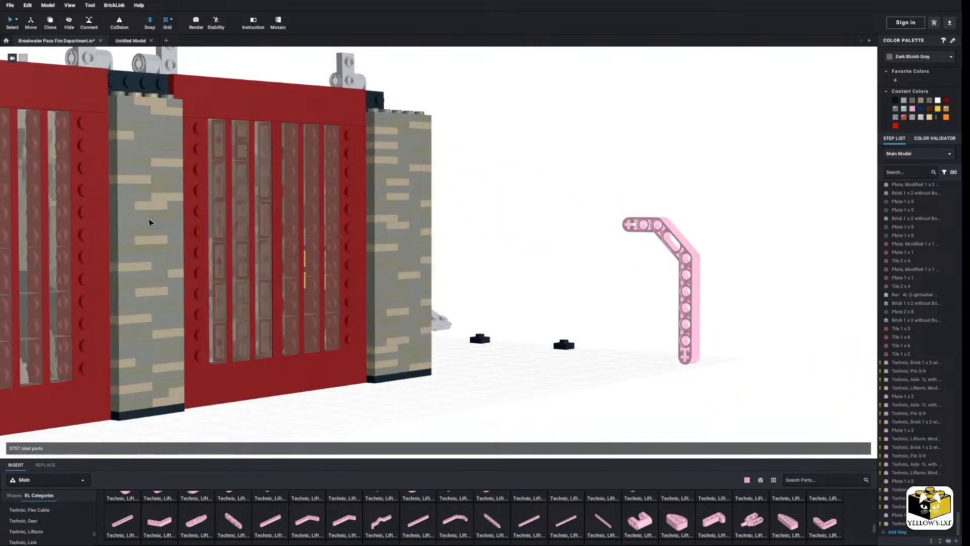
pyautogui.scroll(-3, 150, 221)
pyautogui.moveTo(209, 258); pyautogui.dragTo(315, 268, button='right')
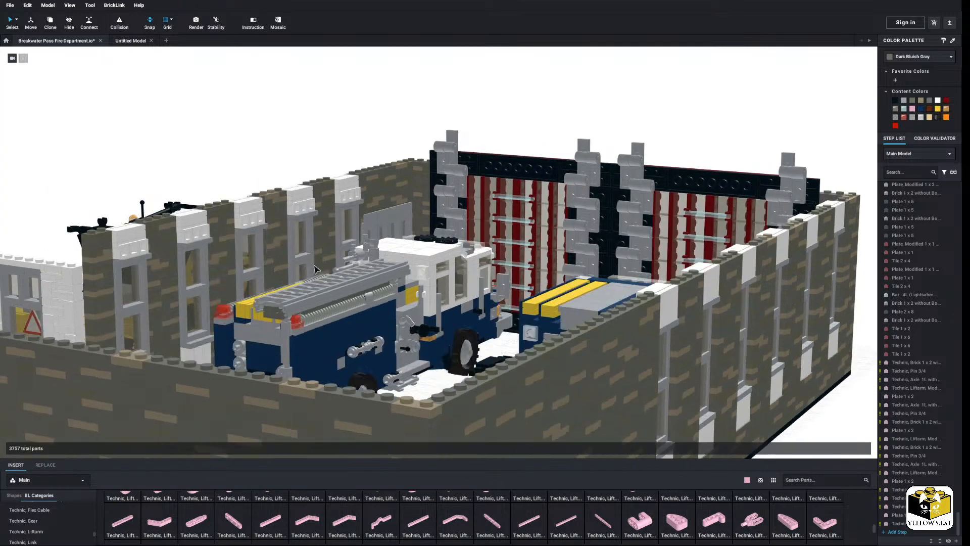
pyautogui.click(370, 248)
pyautogui.scroll(2, 369, 250)
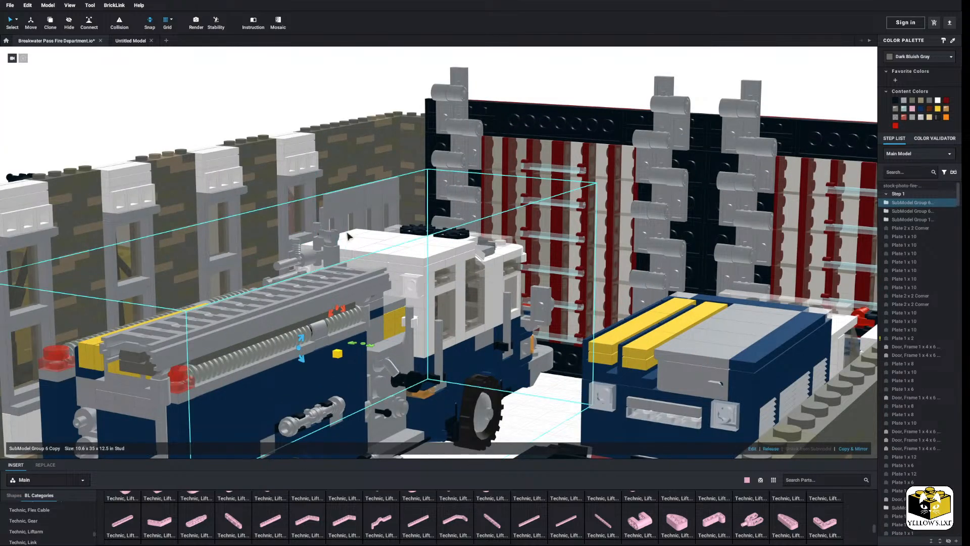
pyautogui.scroll(-3, 331, 267)
pyautogui.moveTo(331, 267); pyautogui.dragTo(379, 212, button='right')
pyautogui.click(459, 208)
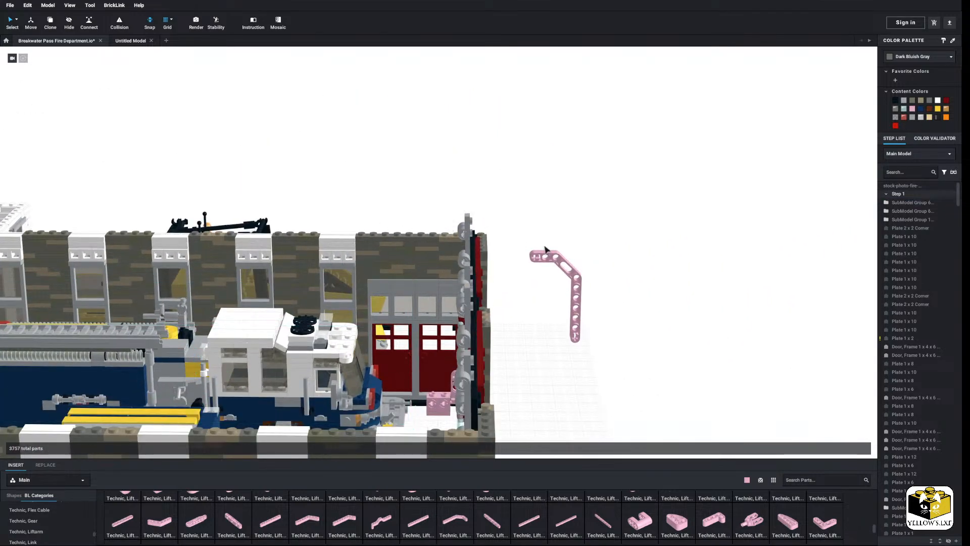
pyautogui.scroll(2, 545, 251)
pyautogui.moveTo(632, 305); pyautogui.dragTo(596, 283, button='right')
pyautogui.scroll(2, 612, 284)
pyautogui.scroll(1, 596, 283)
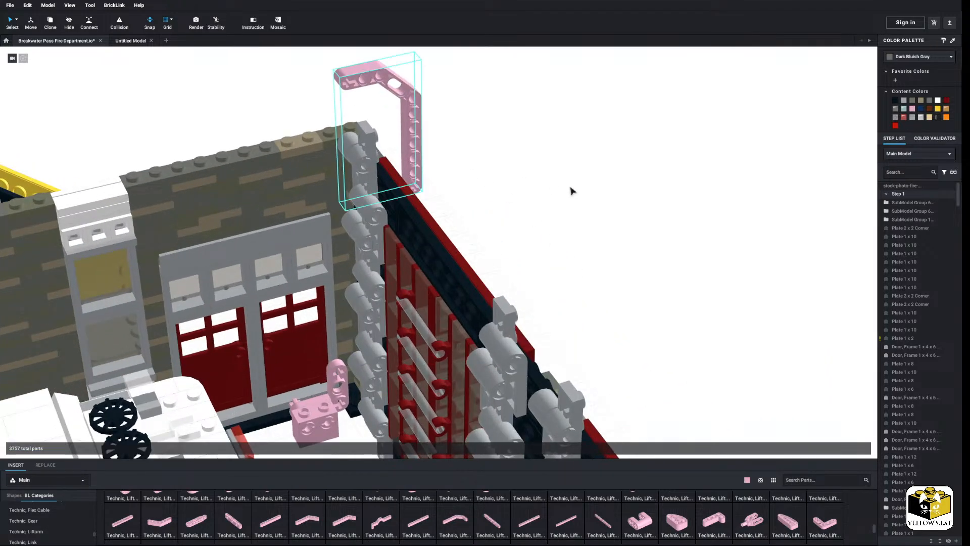
pyautogui.moveTo(529, 203); pyautogui.dragTo(482, 199, button='right')
# Move the bent liftarm against the outer side wall, at the front corner beside the red double doors
pyautogui.scroll(-4, 399, 219)
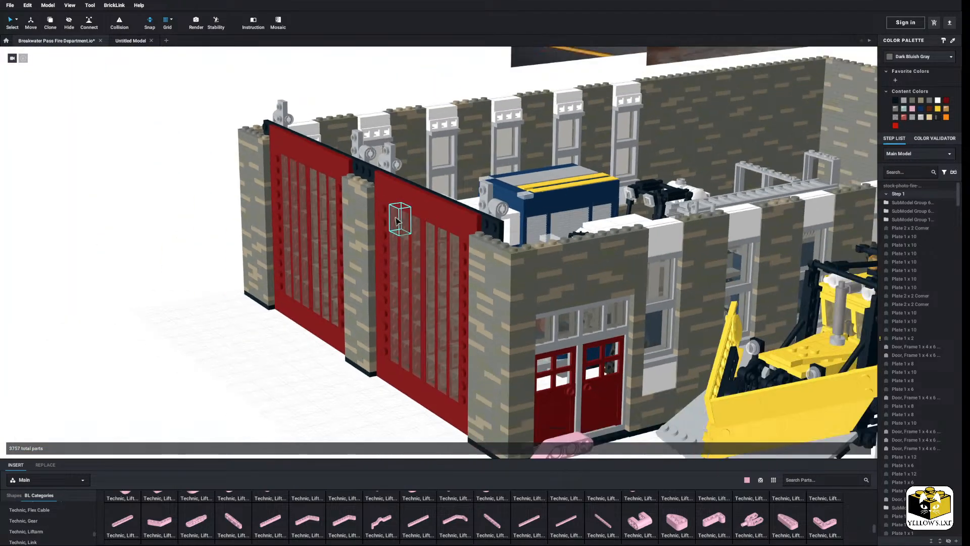
pyautogui.moveTo(398, 219); pyautogui.dragTo(324, 96, button='middle')
pyautogui.moveTo(411, 271); pyautogui.dragTo(422, 154)
pyautogui.click(348, 251)
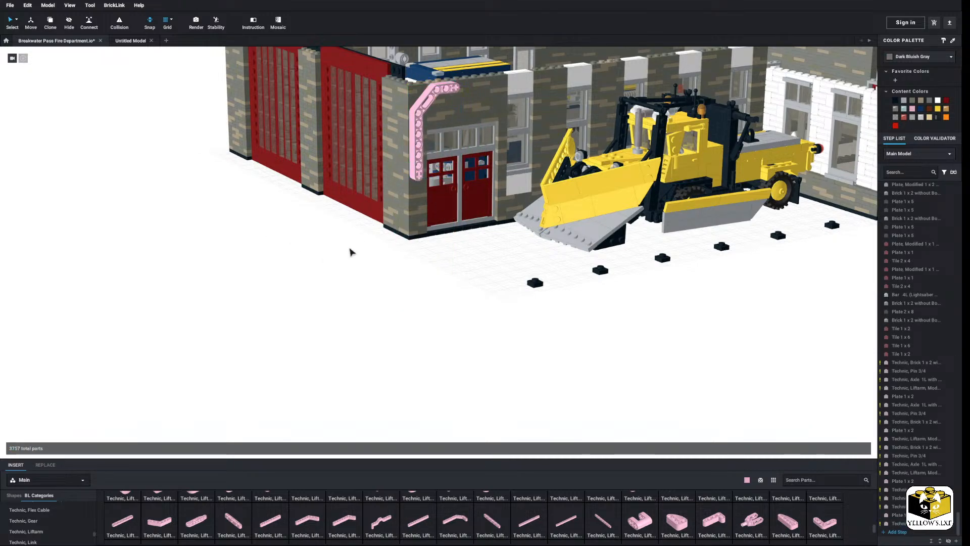
# Insert a bright pink Technic Liftarm Thick 1 x 5 upright on the station corner, directly below the bent liftarm
pyautogui.moveTo(349, 251); pyautogui.dragTo(332, 253, button='right')
pyautogui.scroll(2, 331, 253)
pyautogui.moveTo(331, 253); pyautogui.dragTo(313, 304, button='middle')
pyautogui.scroll(3, 329, 305)
pyautogui.scroll(-2, 313, 304)
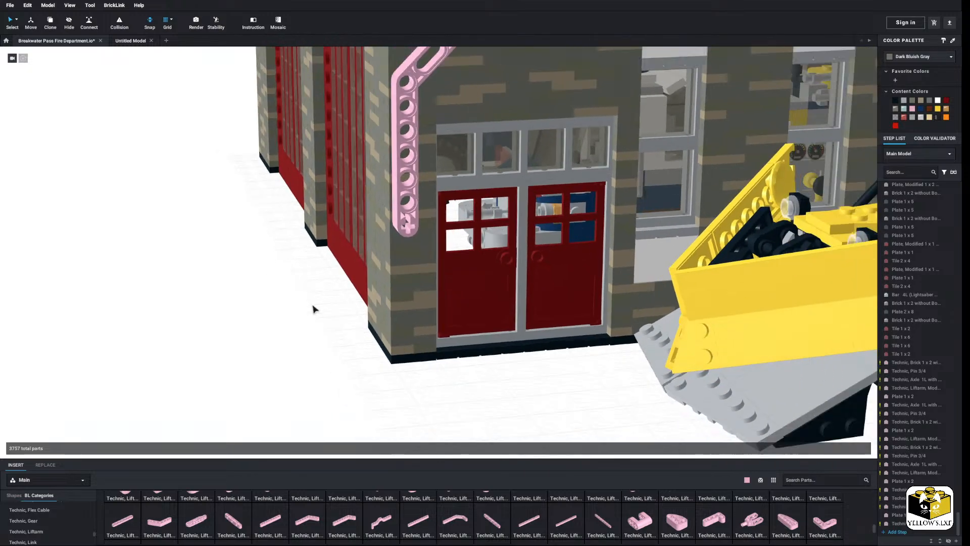
pyautogui.scroll(1, 340, 390)
pyautogui.moveTo(340, 390); pyautogui.dragTo(383, 417, button='right')
pyautogui.scroll(2, 592, 477)
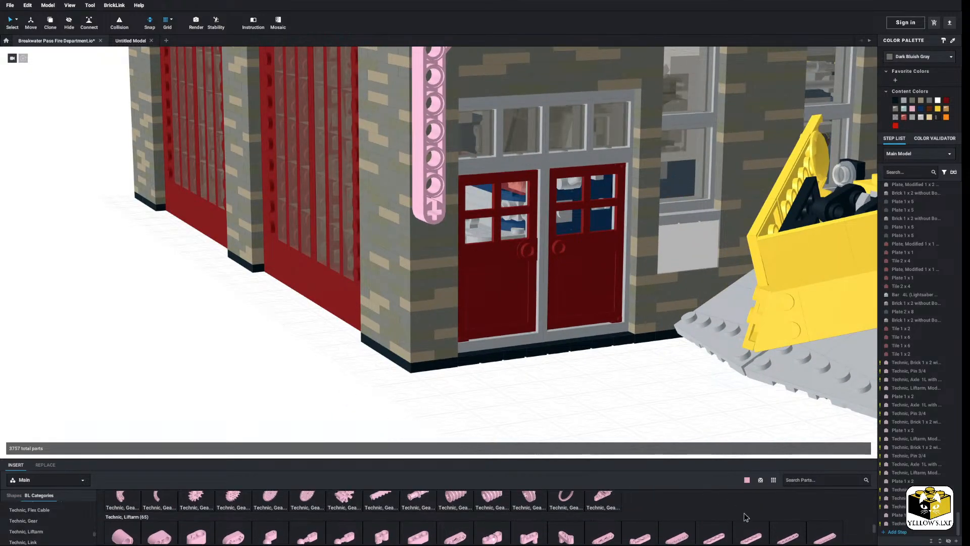
pyautogui.scroll(-1, 751, 515)
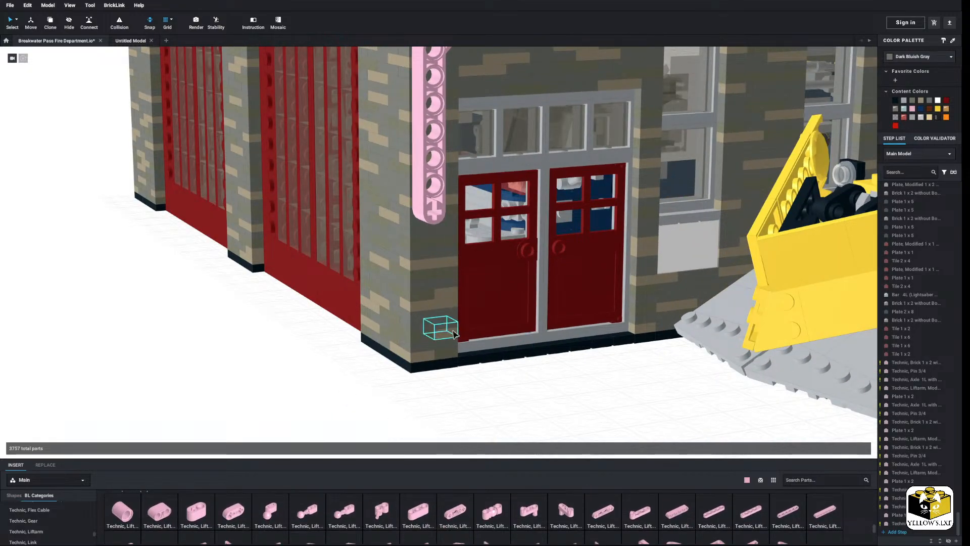
pyautogui.moveTo(678, 514); pyautogui.dragTo(430, 289)
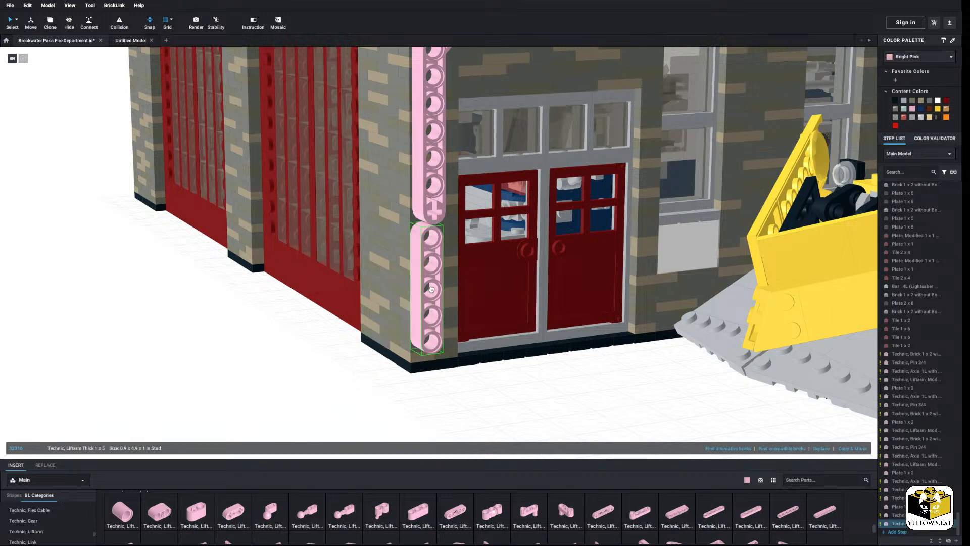
pyautogui.click(376, 327)
pyautogui.click(319, 368)
# Select the bent and 1 x 5 liftarms together and move them away from the station into the open area in front
pyautogui.moveTo(319, 368); pyautogui.dragTo(327, 343, button='right')
pyautogui.scroll(-3, 323, 347)
pyautogui.click(409, 207)
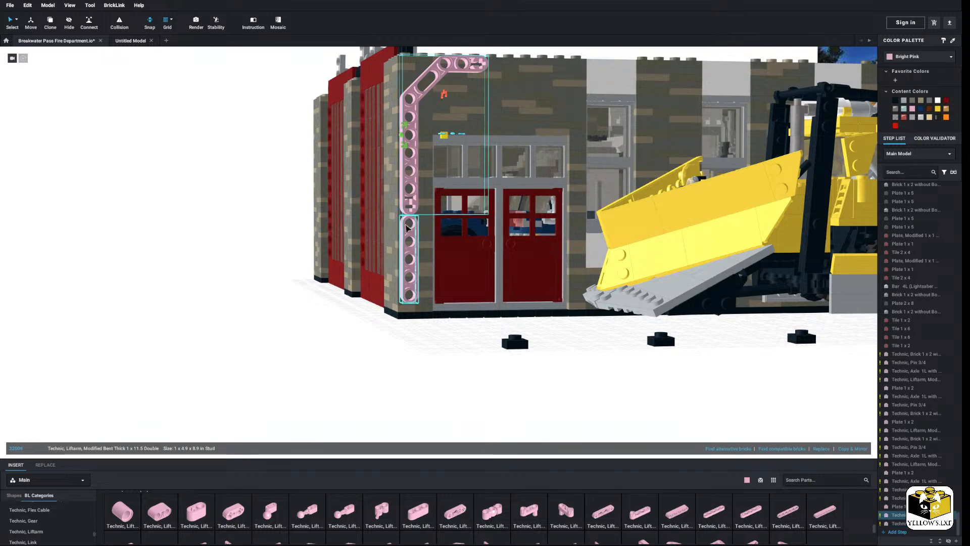
pyautogui.keyDown('ctrl'); pyautogui.click(406, 228); pyautogui.keyUp('ctrl')
pyautogui.moveTo(407, 227); pyautogui.dragTo(400, 278, button='right')
pyautogui.moveTo(400, 278); pyautogui.dragTo(211, 283)
pyautogui.click(312, 303)
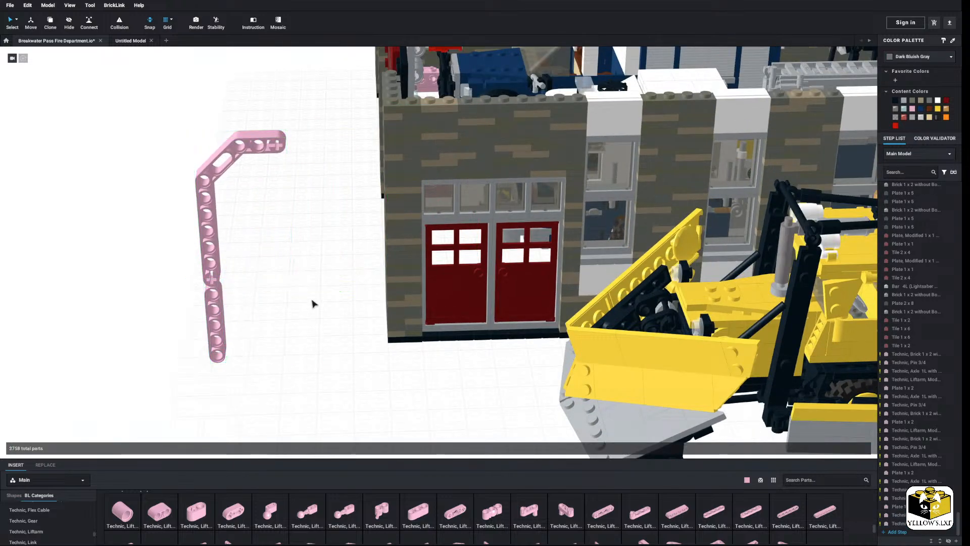
# Rotate both liftarms together so that they lie flat on the ground
pyautogui.moveTo(283, 224); pyautogui.dragTo(179, 353)
pyautogui.press('Up')
pyautogui.click(257, 331)
# Shift the bent liftarm away from the 1 x 5 liftarm and bring the 1 x 5 liftarm back against its end
pyautogui.moveTo(251, 296); pyautogui.dragTo(226, 299, button='right')
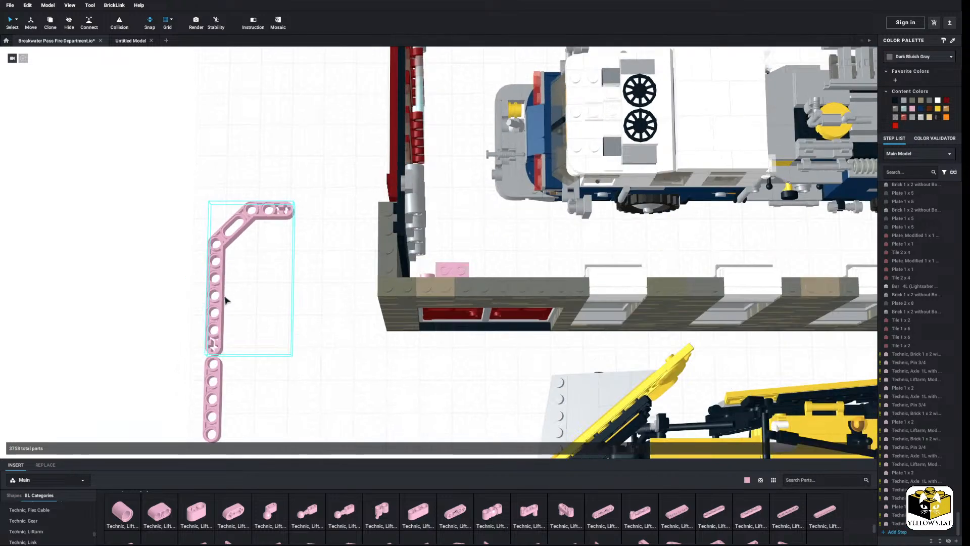
pyautogui.moveTo(210, 307); pyautogui.dragTo(207, 252)
pyautogui.click(215, 376)
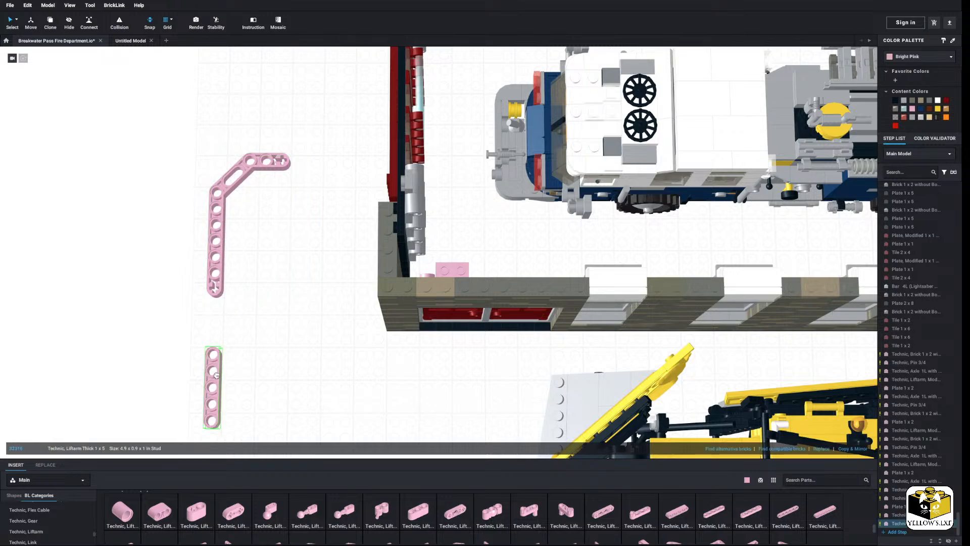
pyautogui.click(275, 314)
pyautogui.moveTo(275, 314); pyautogui.dragTo(274, 322, button='right')
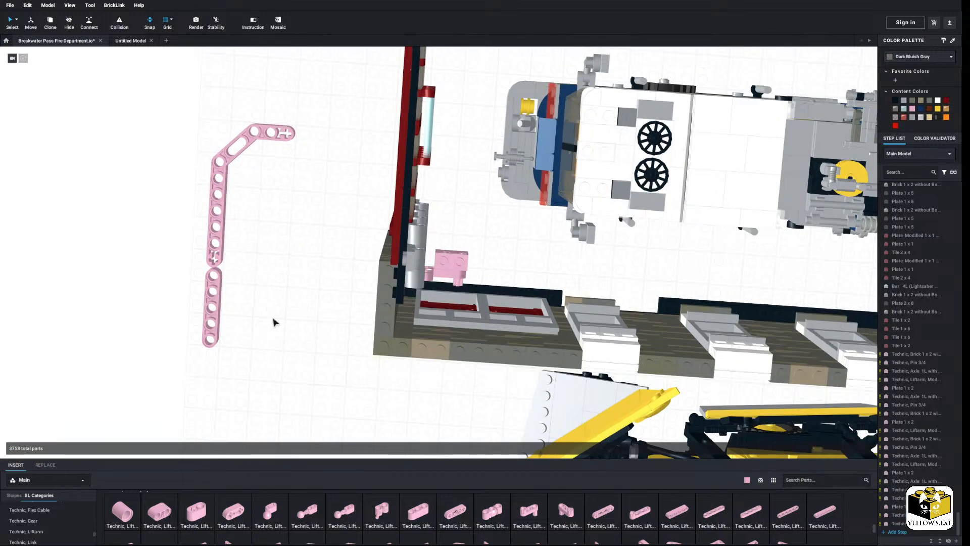
# Copy the Technic Axle 1L with Pin from the side-wall support and place the copy in the 1 x 5 liftarm's outer end hole
pyautogui.click(460, 285)
pyautogui.rightClick(461, 284)
pyautogui.click(471, 296)
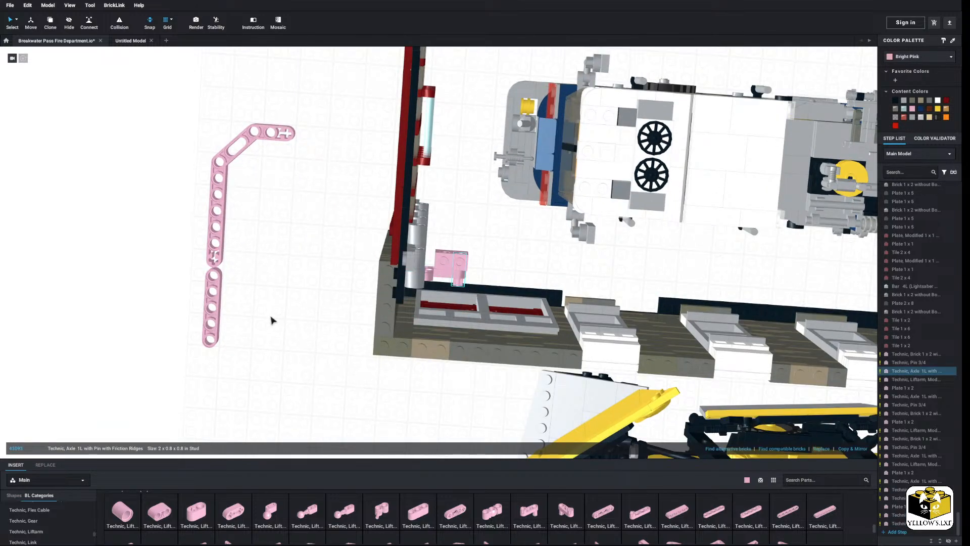
pyautogui.rightClick(264, 319)
pyautogui.click(271, 340)
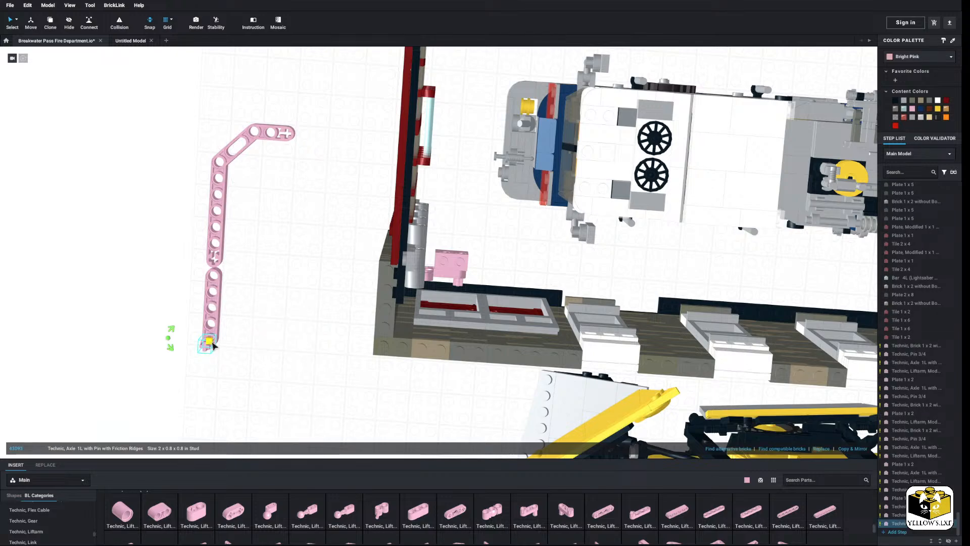
pyautogui.moveTo(208, 344); pyautogui.dragTo(211, 375, button='right')
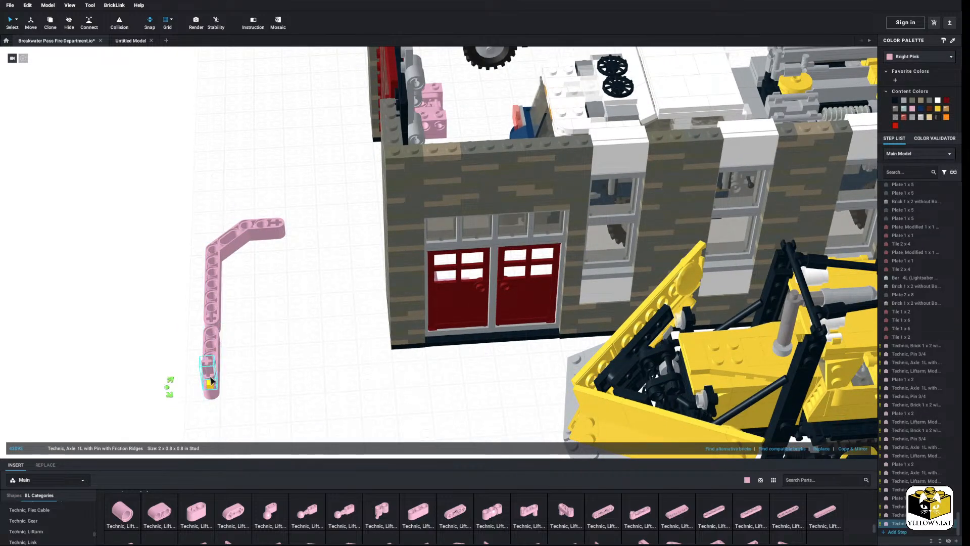
pyautogui.click(281, 375)
# Insert a bright pink Technic Pin 3/4 into the 1 x 5 liftarm's hole next to the axle pin
pyautogui.scroll(-2, 50, 521)
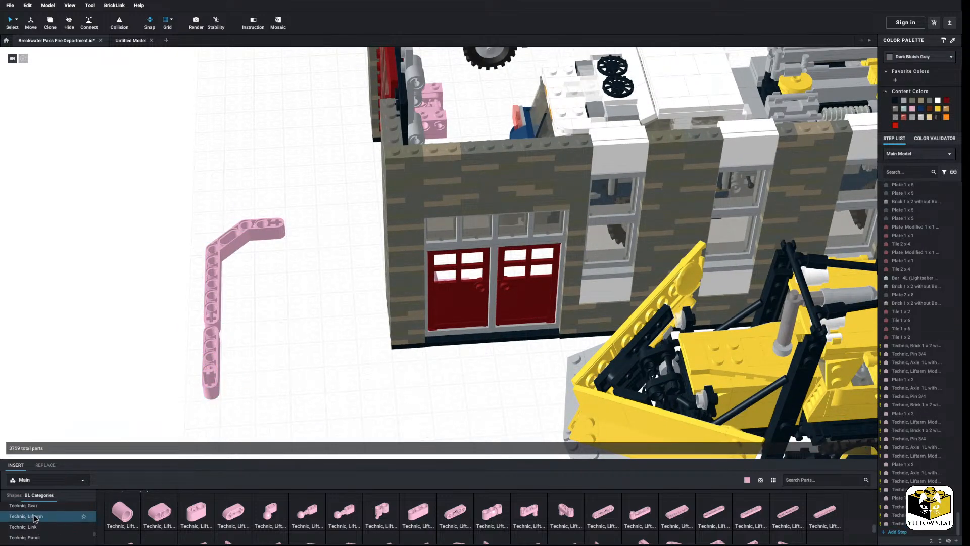
pyautogui.click(23, 522)
pyautogui.click(305, 521)
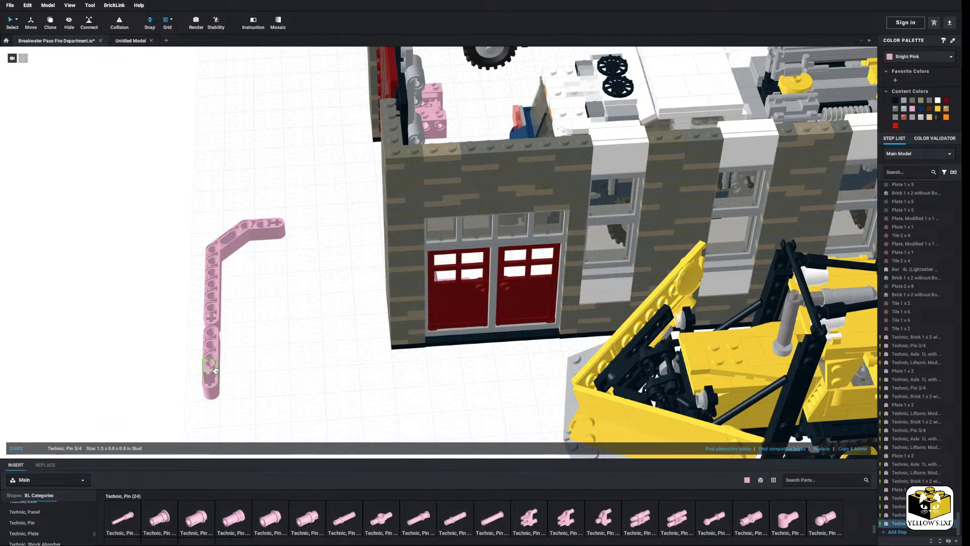
pyautogui.click(215, 370)
pyautogui.moveTo(274, 379); pyautogui.dragTo(308, 392, button='right')
pyautogui.scroll(3, 308, 392)
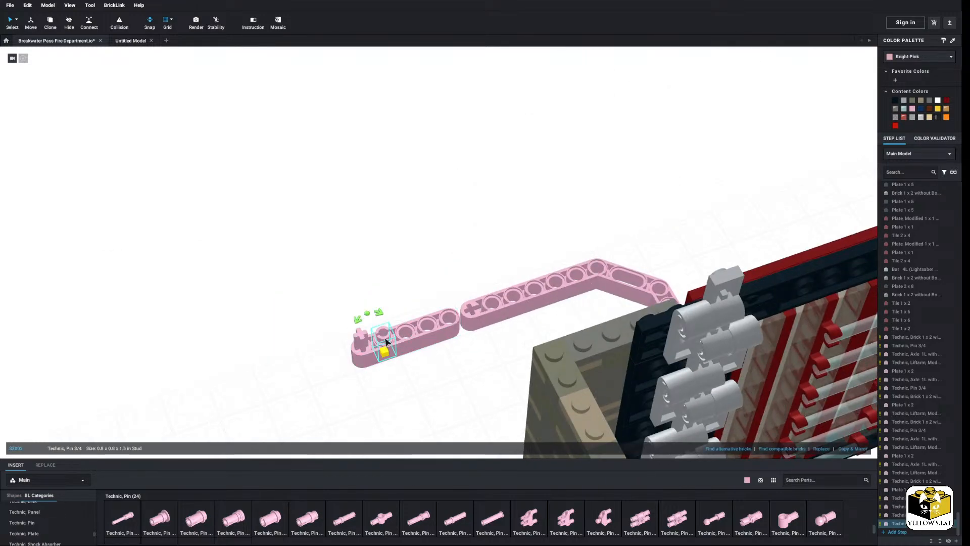
# Place two copies of the Pin 3/4 in the two holes of the 1 x 5 liftarm nearest the bent liftarm
pyautogui.rightClick(417, 262)
pyautogui.click(439, 288)
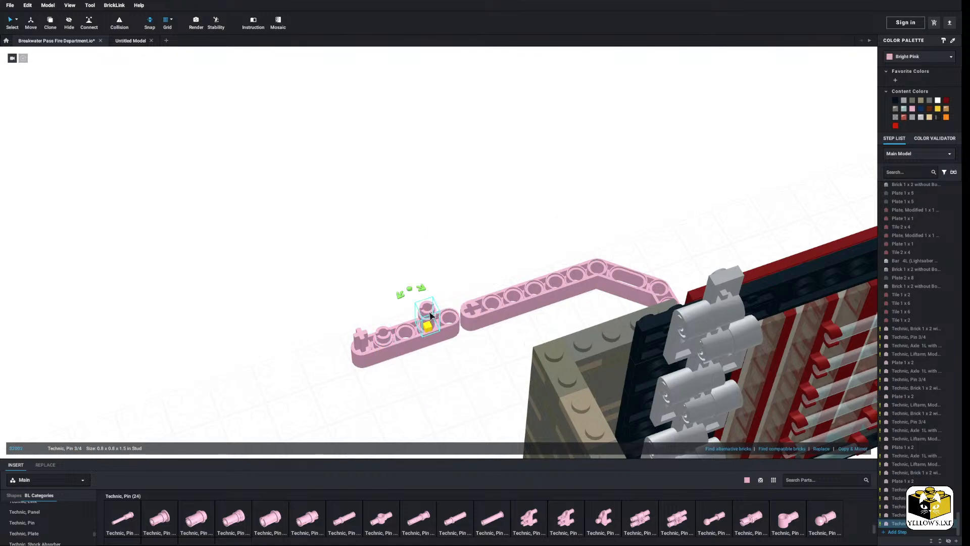
pyautogui.rightClick(422, 261)
pyautogui.click(445, 286)
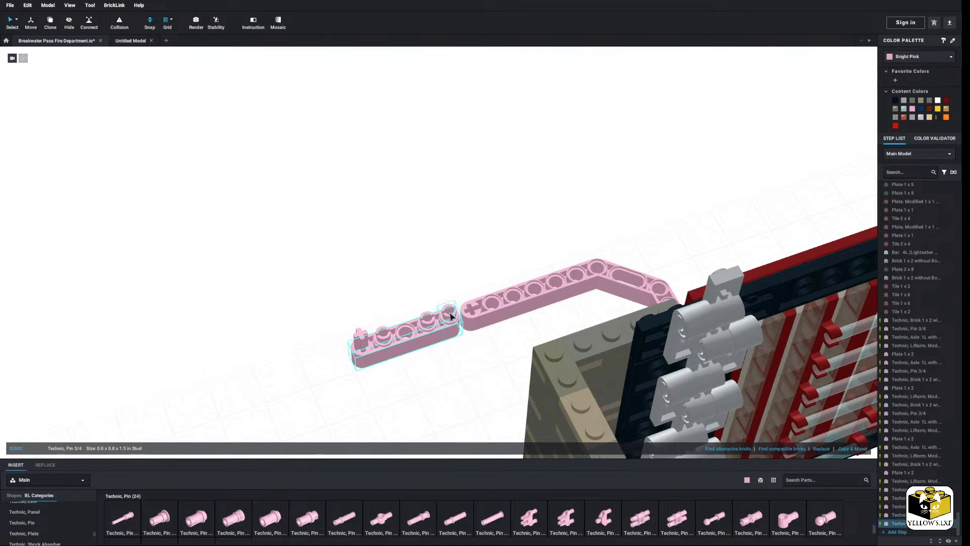
# Copy the two neighbouring Technic Pins 3/4 and place the copies in the bent liftarm's two round holes nearest the 1 x 5 liftarm
pyautogui.keyDown('ctrl'); pyautogui.click(428, 318); pyautogui.keyUp('ctrl')
pyautogui.rightClick(429, 318)
pyautogui.click(446, 334)
pyautogui.rightClick(479, 264)
pyautogui.click(498, 288)
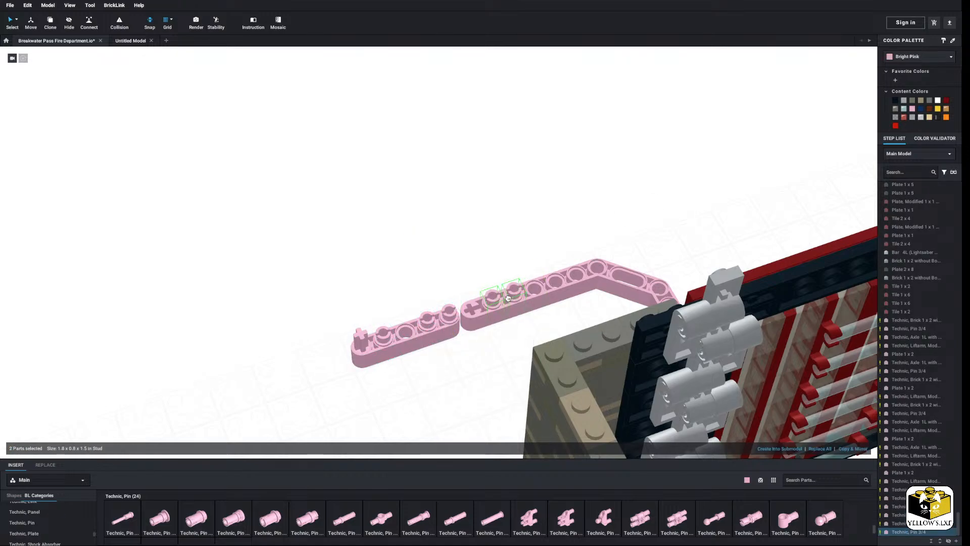
pyautogui.click(473, 259)
# Insert a bright pink Technic Liftarm Thin 1 x 5 and seat it across the pins to join the two thicker liftarms
pyautogui.scroll(3, 43, 523)
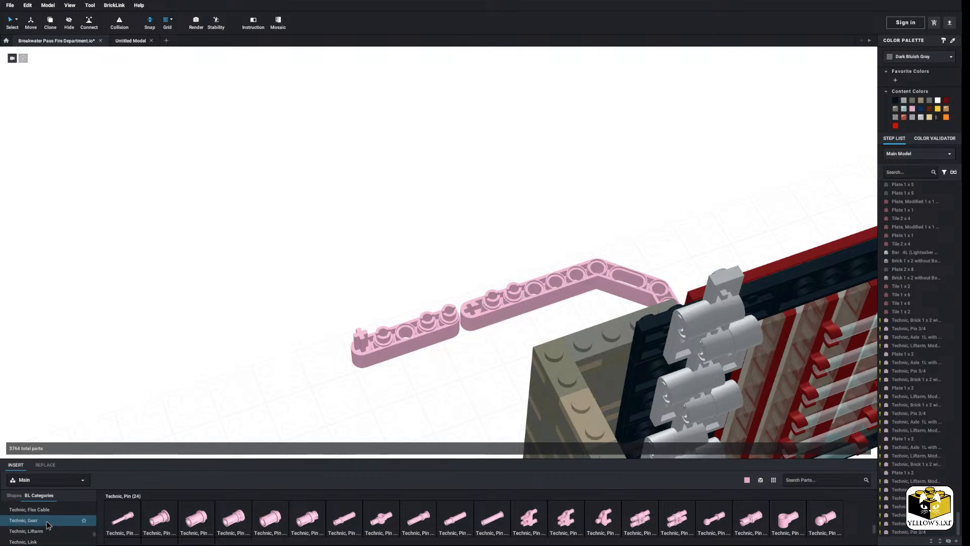
pyautogui.click(46, 531)
pyautogui.click(715, 525)
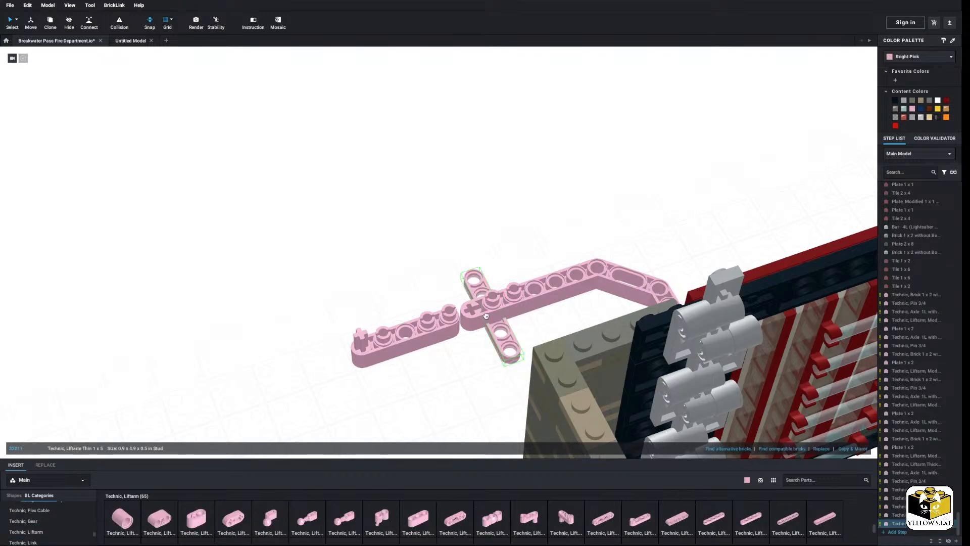
pyautogui.click(356, 284)
pyautogui.moveTo(356, 284); pyautogui.dragTo(378, 282, button='right')
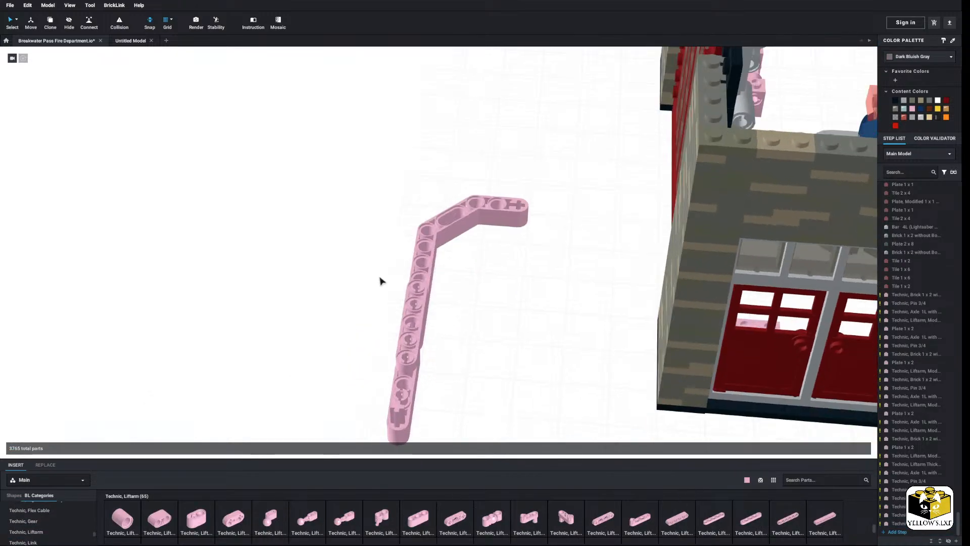
# Select the complete nine-part liftarm assembly and rotate it to stand upright
pyautogui.scroll(-2, 379, 281)
pyautogui.moveTo(360, 235); pyautogui.dragTo(455, 410)
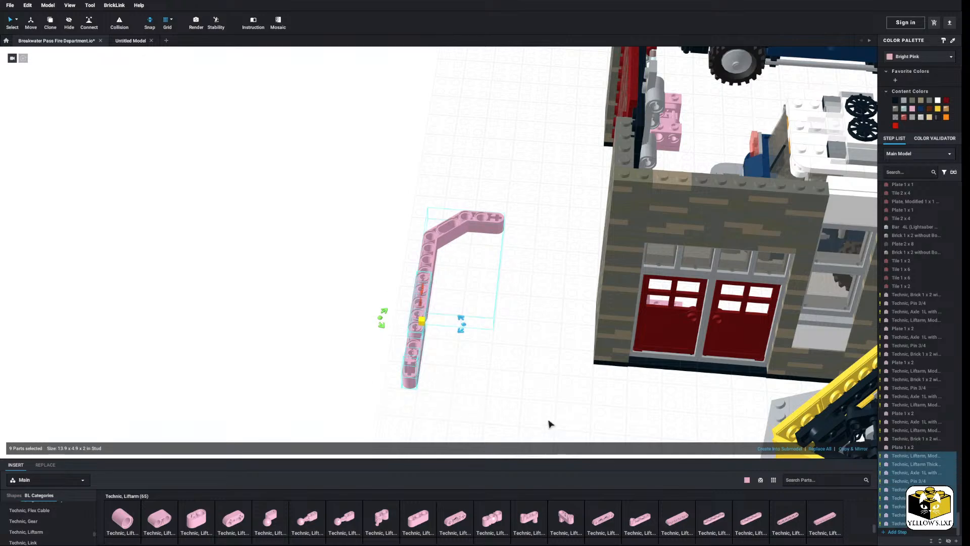
pyautogui.moveTo(550, 424); pyautogui.dragTo(520, 411, button='right')
pyautogui.press('Up')
pyautogui.press('Up')
pyautogui.press('Up')
pyautogui.moveTo(407, 351)
pyautogui.mouseDown()
pyautogui.moveTo(430, 349)
pyautogui.moveTo(413, 352)
pyautogui.mouseUp()
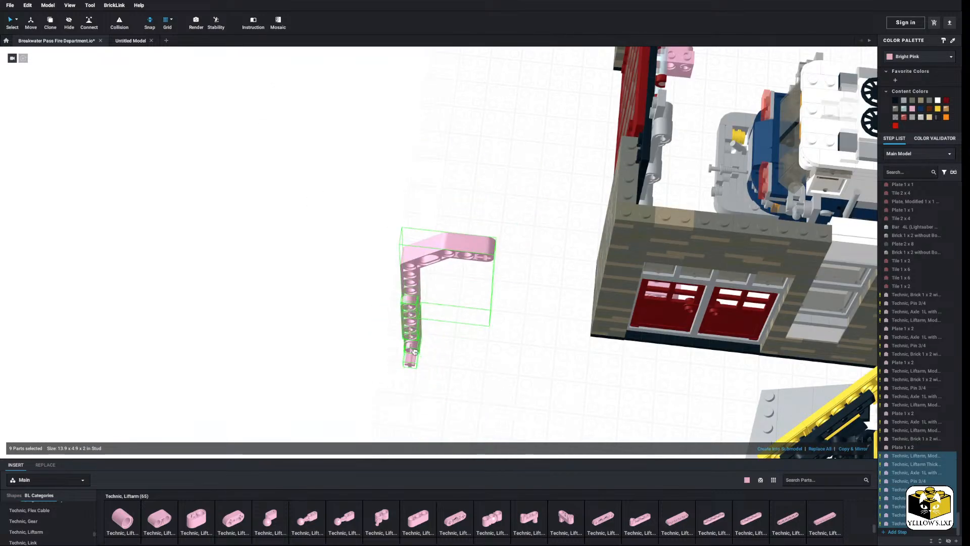
# Move the upright liftarm assembly onto the pink brick support on the side wall with the red double doors
pyautogui.moveTo(413, 352); pyautogui.dragTo(432, 322, button='right')
pyautogui.moveTo(432, 323); pyautogui.dragTo(450, 303)
pyautogui.scroll(3, 452, 301)
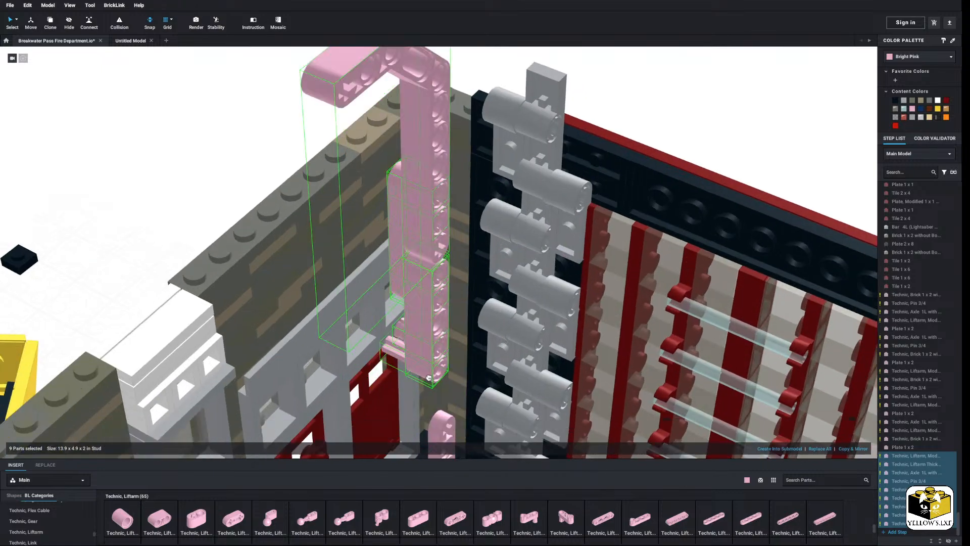
pyautogui.moveTo(449, 303); pyautogui.dragTo(359, 162, button='middle')
pyautogui.moveTo(404, 369); pyautogui.dragTo(376, 364)
pyautogui.scroll(-3, 399, 376)
pyautogui.moveTo(421, 368); pyautogui.dragTo(444, 372, button='right')
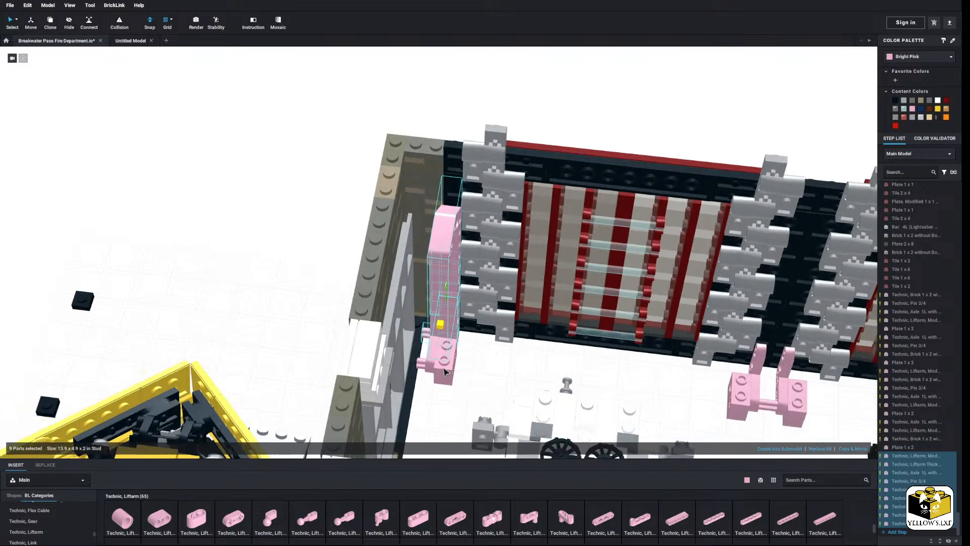
# Copy and mirror the liftarm assembly and attach the mirrored copy to the pink brick support on the opposite side wall
pyautogui.moveTo(444, 372); pyautogui.dragTo(396, 372, button='middle')
pyautogui.moveTo(396, 372); pyautogui.dragTo(326, 341, button='right')
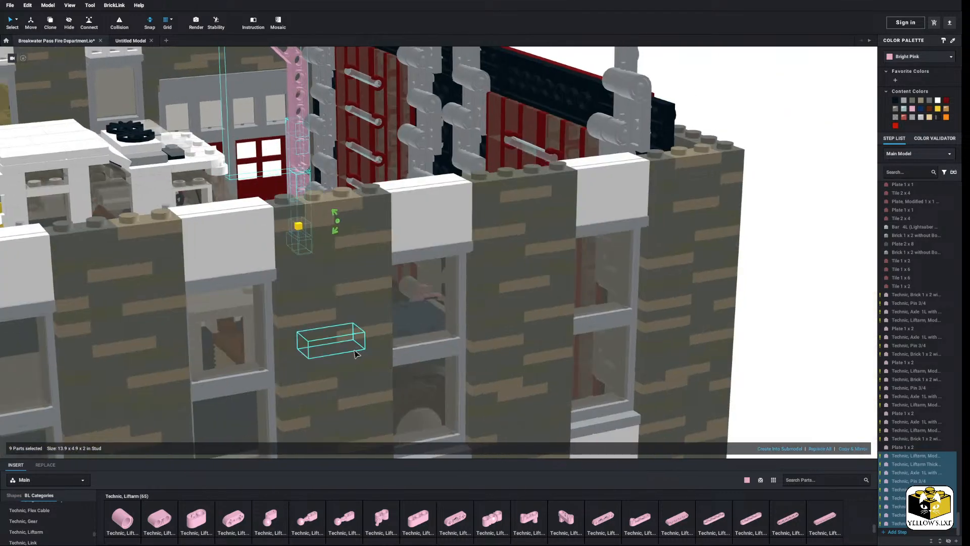
pyautogui.moveTo(325, 341); pyautogui.dragTo(414, 397, button='middle')
pyautogui.moveTo(415, 397); pyautogui.dragTo(431, 413, button='right')
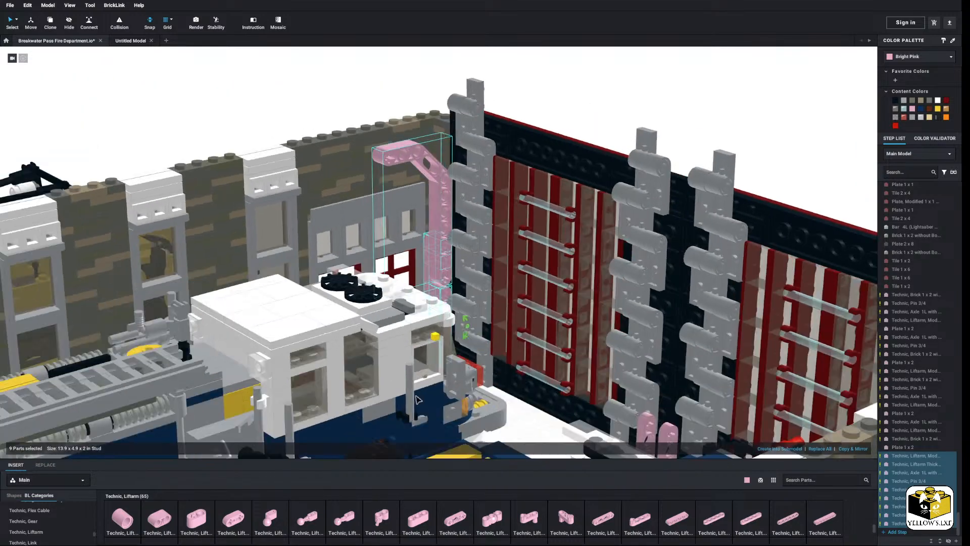
pyautogui.moveTo(431, 412); pyautogui.dragTo(332, 366, button='middle')
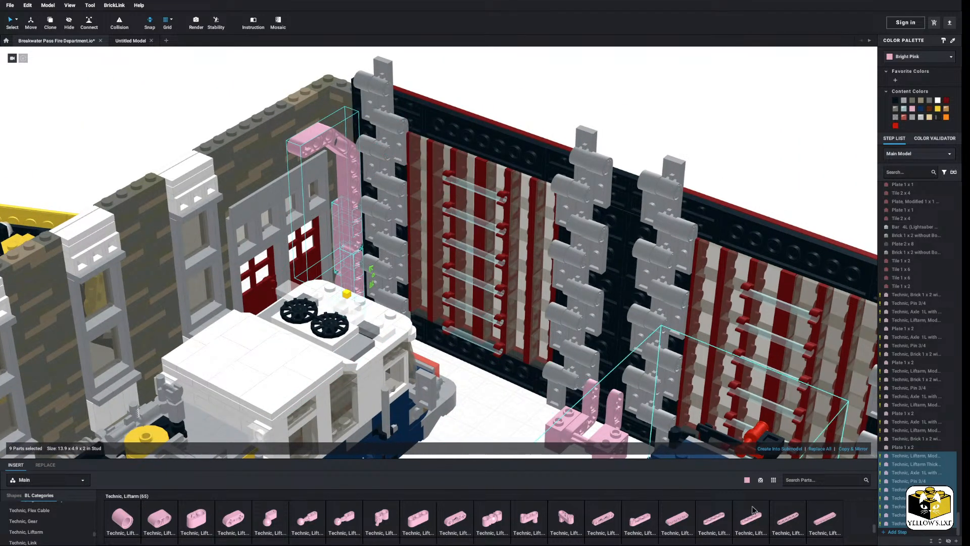
pyautogui.click(857, 448)
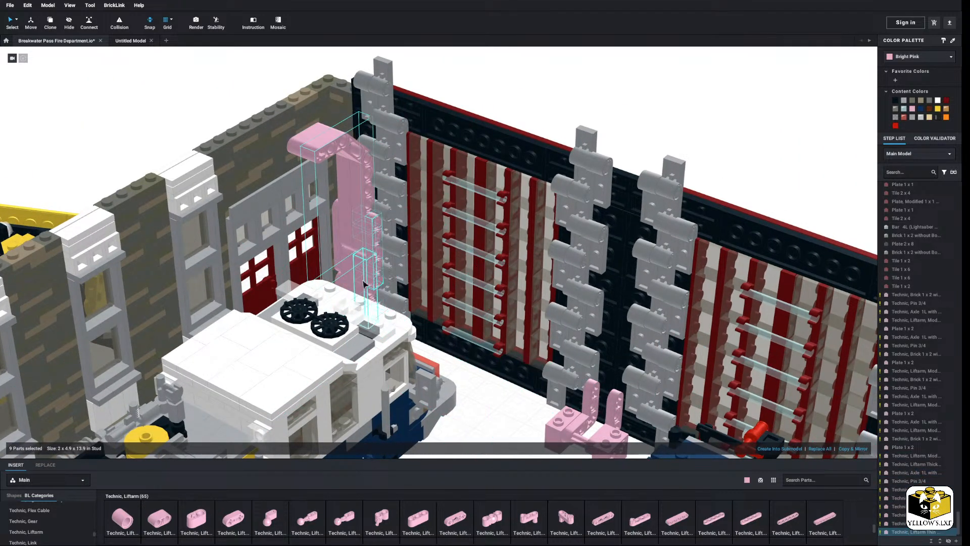
pyautogui.moveTo(364, 285); pyautogui.dragTo(482, 343, button='right')
pyautogui.scroll(3, 482, 343)
pyautogui.moveTo(493, 348); pyautogui.dragTo(572, 323)
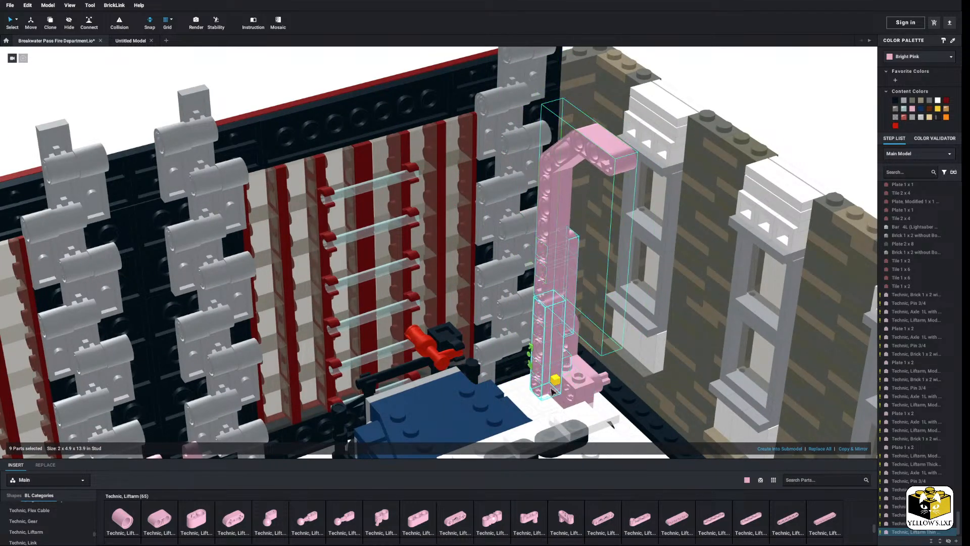
pyautogui.scroll(5, 472, 363)
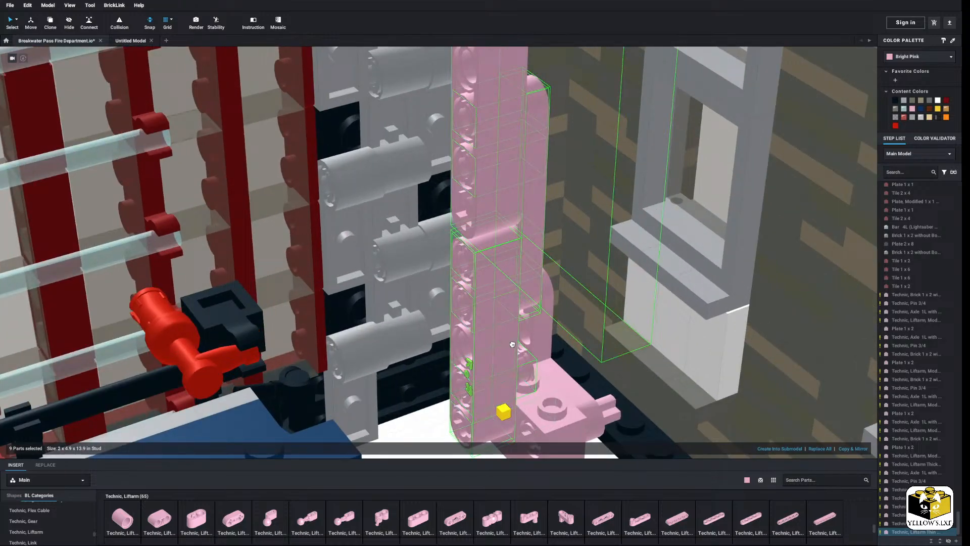
pyautogui.scroll(-5, 511, 344)
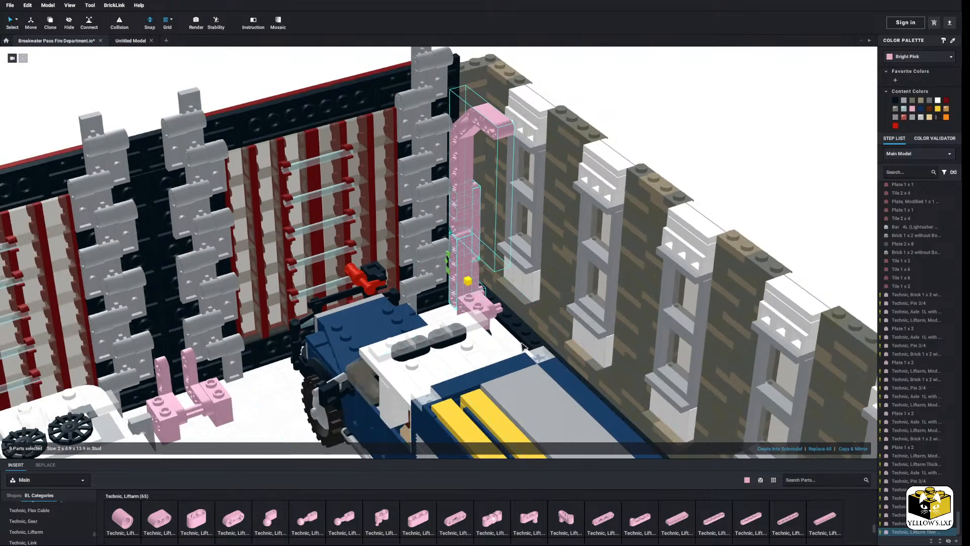
pyautogui.moveTo(522, 346); pyautogui.dragTo(488, 363, button='right')
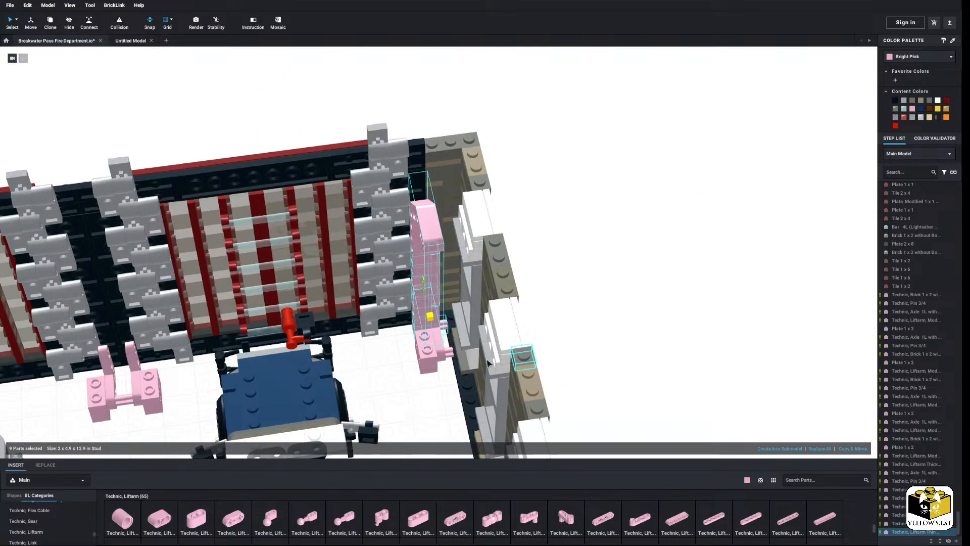
pyautogui.click(425, 381)
pyautogui.moveTo(413, 370); pyautogui.dragTo(505, 357, button='middle')
pyautogui.moveTo(457, 385); pyautogui.dragTo(465, 379, button='middle')
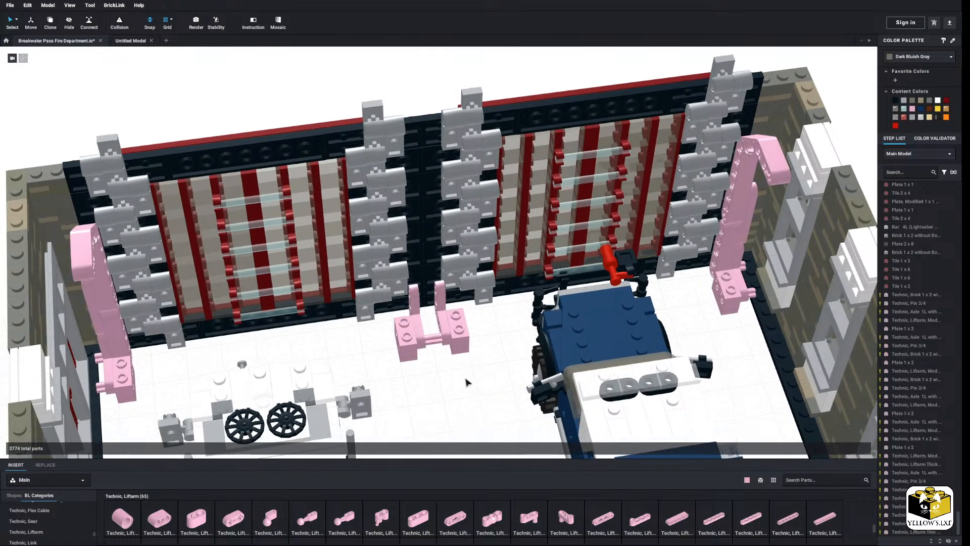
pyautogui.rightClick(467, 379)
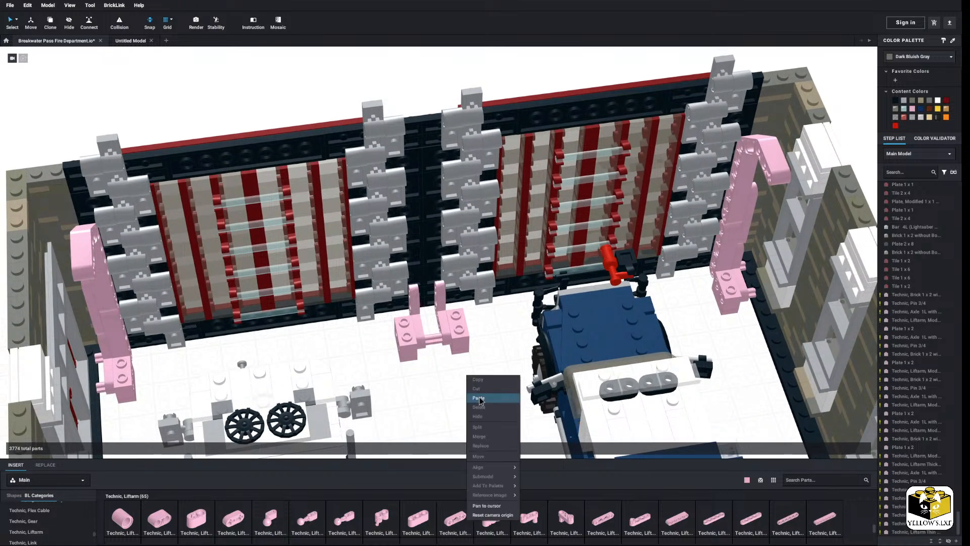
pyautogui.click(478, 399)
pyautogui.rightClick(475, 391)
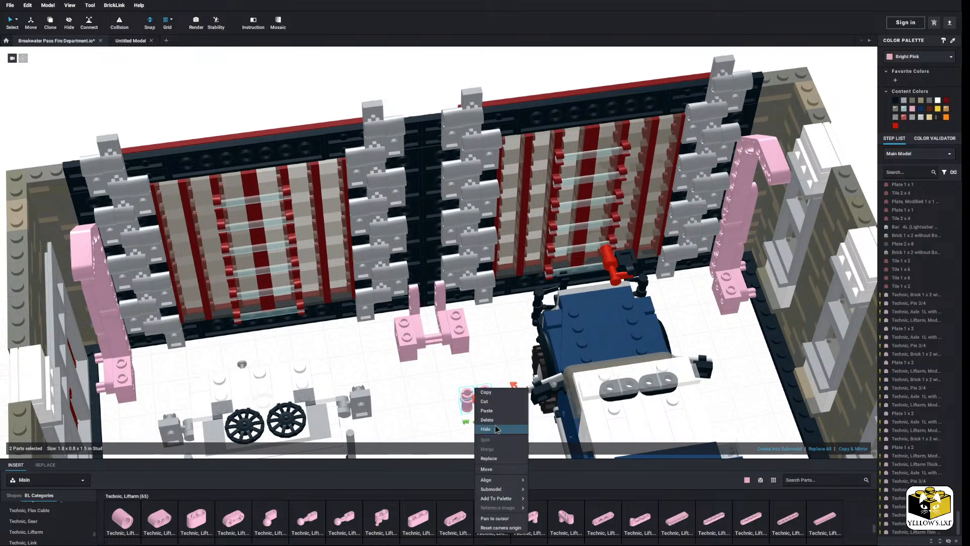
pyautogui.click(490, 419)
# Copy the mirrored assembly's bent liftarm and thick 1 x 5 liftarm, rotate the copies and place them loose outside the building
pyautogui.moveTo(741, 351); pyautogui.dragTo(553, 372, button='middle')
pyautogui.click(548, 257)
pyautogui.rightClick(547, 253)
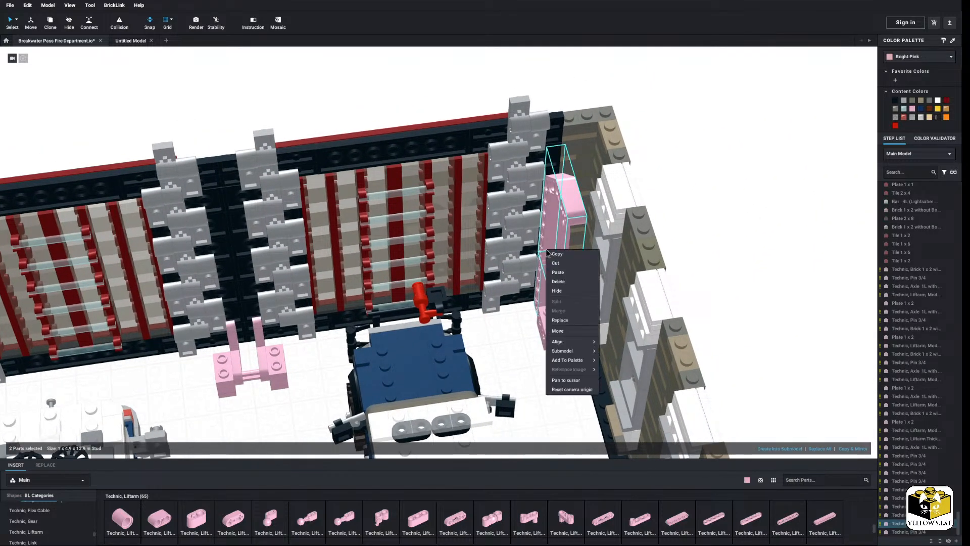
pyautogui.click(554, 254)
pyautogui.rightClick(732, 230)
pyautogui.click(743, 249)
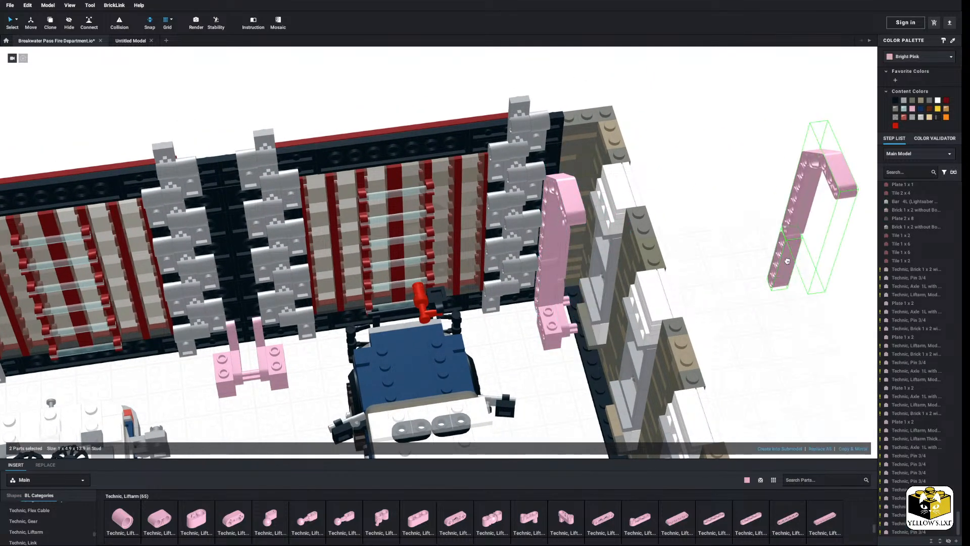
pyautogui.press('Up')
pyautogui.click(768, 261)
pyautogui.click(713, 264)
# Copy the thin 1 x 5 liftarm, rotate the copy and place it alongside the loose liftarms outside the building
pyautogui.rightClick(560, 267)
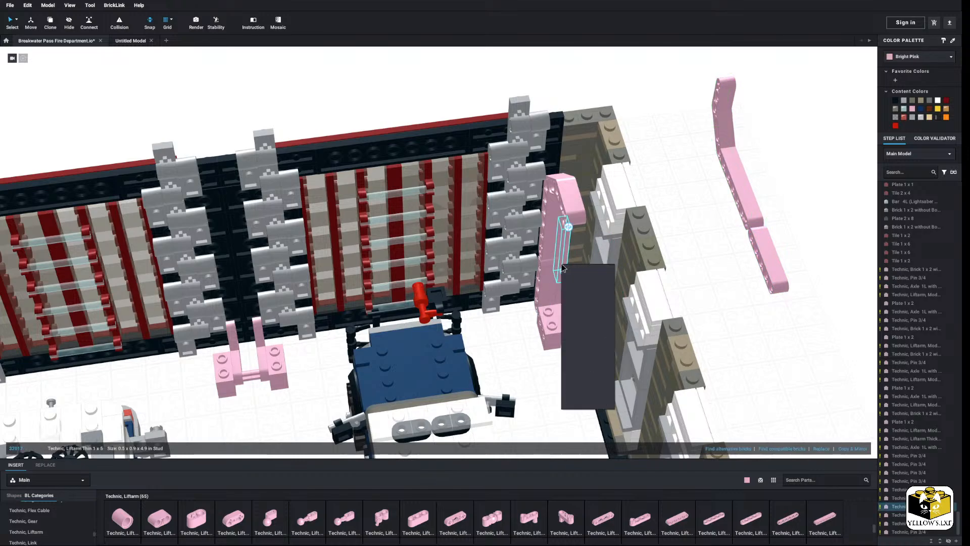
pyautogui.click(570, 275)
pyautogui.rightClick(689, 243)
pyautogui.click(702, 254)
pyautogui.press('Up')
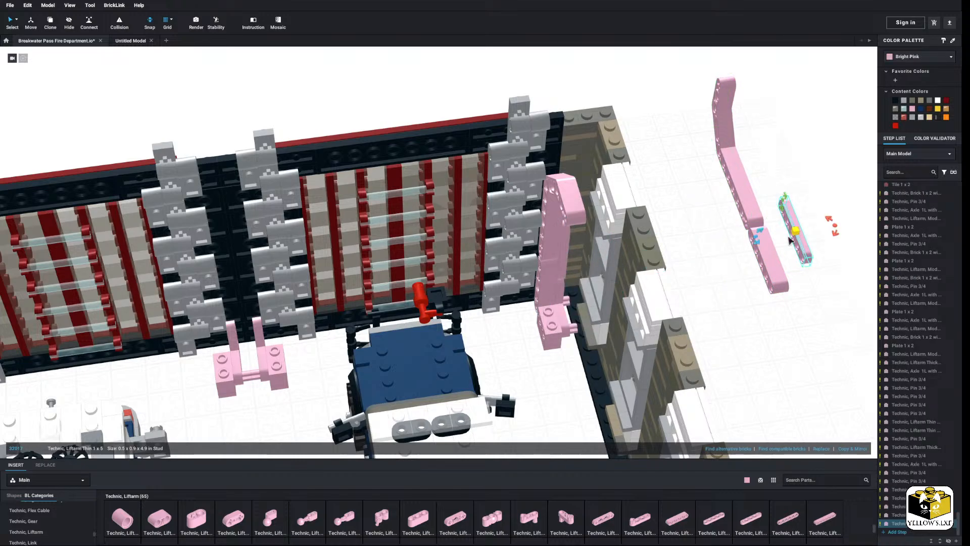
pyautogui.click(793, 231)
# Copy the mirrored assembly's four joining Pins 3/4 and place the copies in the adjoining ends of the two loose thick liftarms
pyautogui.moveTo(548, 273); pyautogui.dragTo(542, 284, button='right')
pyautogui.click(553, 259)
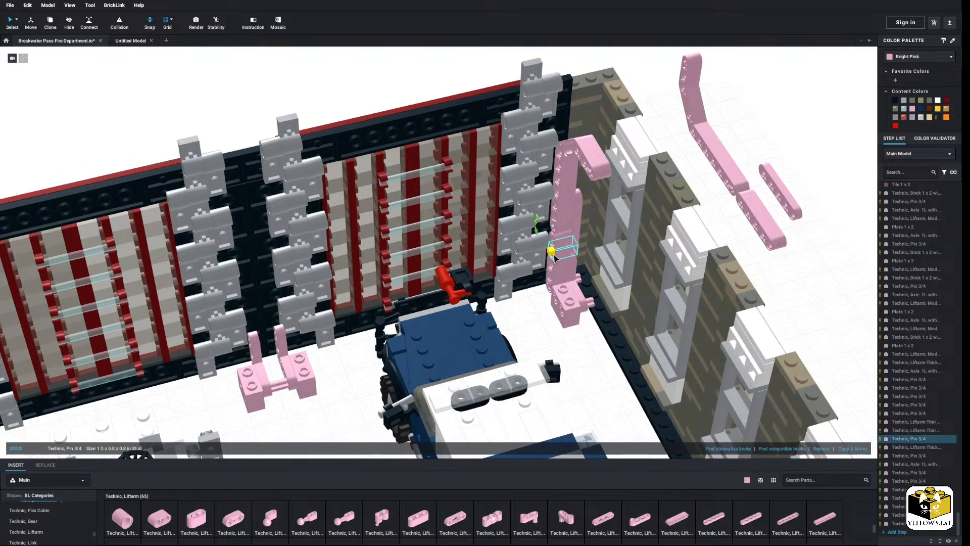
pyautogui.keyDown('ctrl'); pyautogui.click(555, 225); pyautogui.keyUp('ctrl')
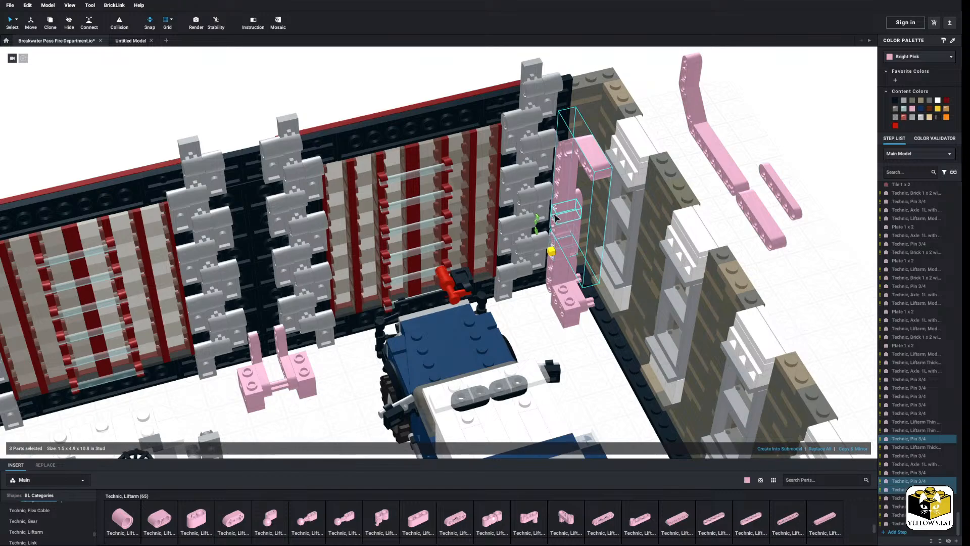
pyautogui.click(554, 219)
pyautogui.keyDown('ctrl'); pyautogui.click(556, 205); pyautogui.keyUp('ctrl')
pyautogui.keyDown('ctrl'); pyautogui.click(555, 252); pyautogui.keyUp('ctrl')
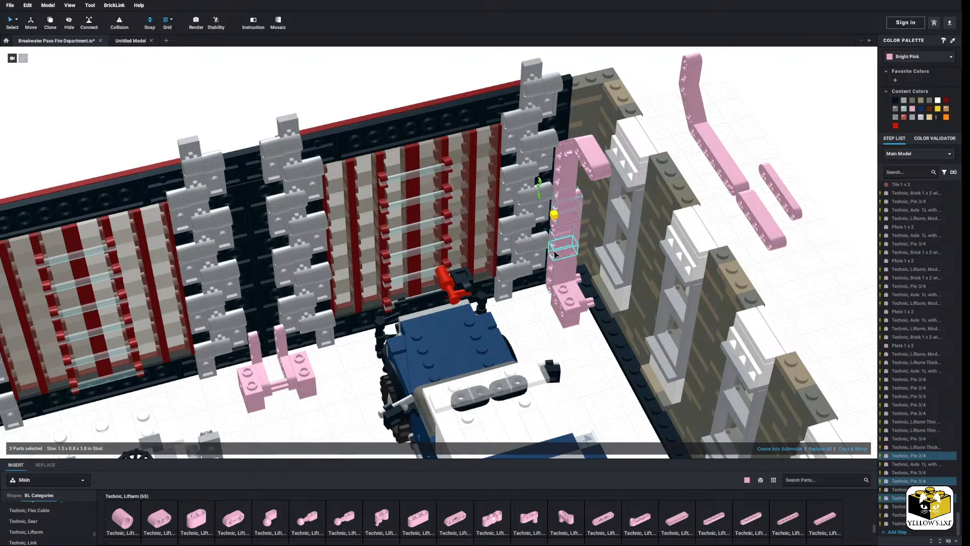
pyautogui.rightClick(553, 255)
pyautogui.click(694, 247)
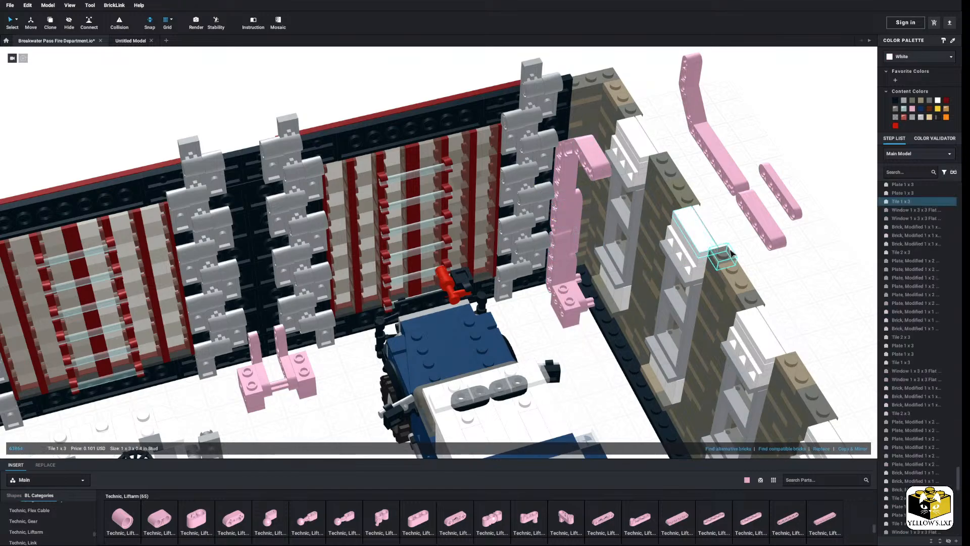
pyautogui.press('f')
pyautogui.rightClick(611, 287)
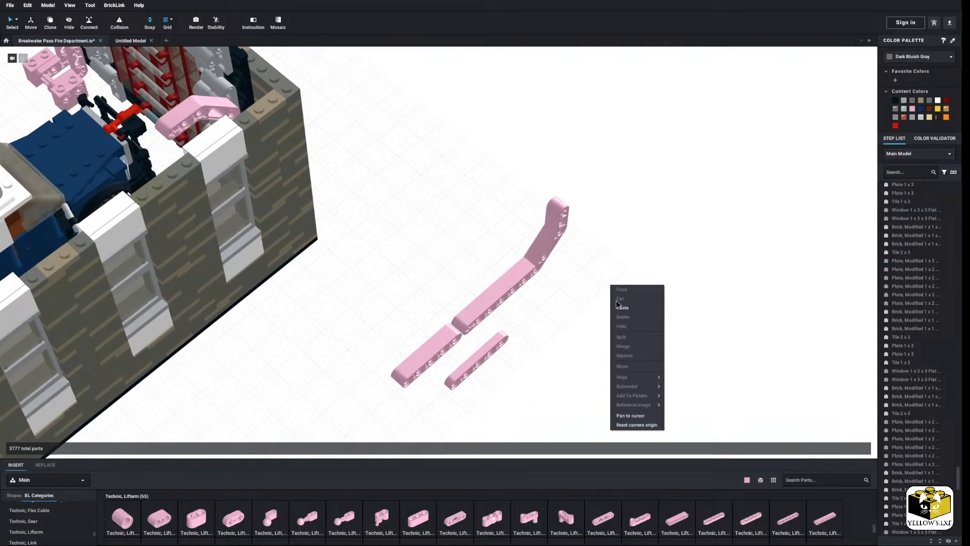
pyautogui.click(631, 308)
pyautogui.moveTo(594, 329); pyautogui.dragTo(441, 359)
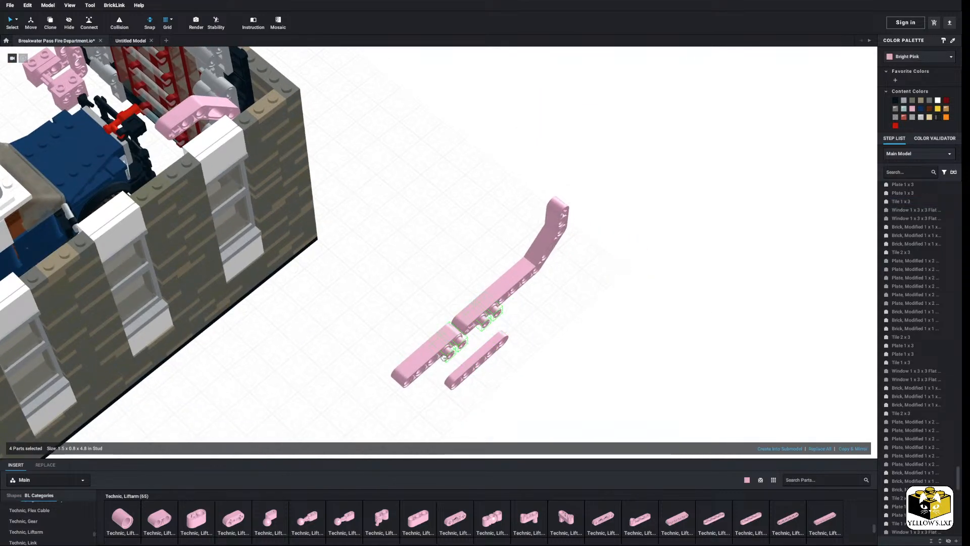
# Paste the pins again, fit one near the loose 1 x 5 liftarm's outer end and delete the three spare pins
pyautogui.rightClick(406, 282)
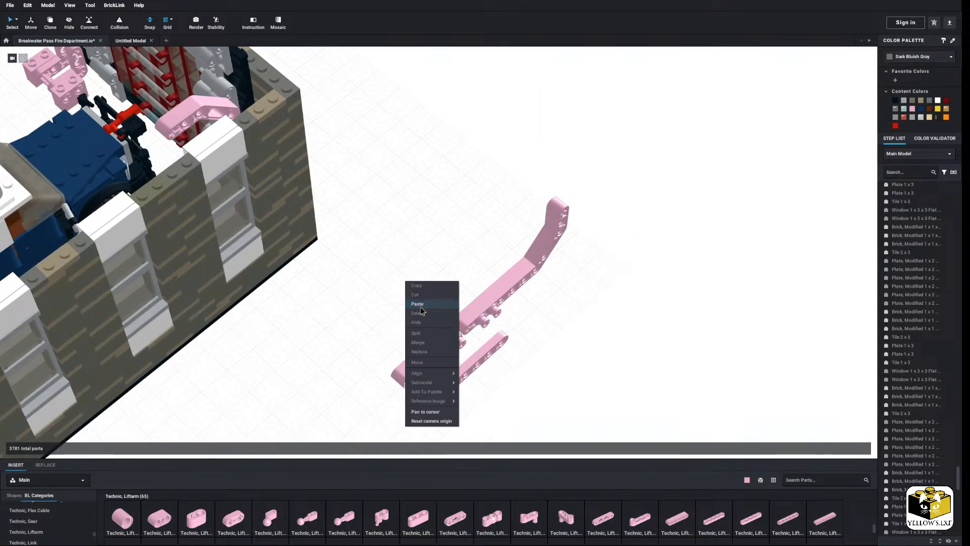
pyautogui.click(425, 303)
pyautogui.moveTo(410, 273); pyautogui.dragTo(423, 374)
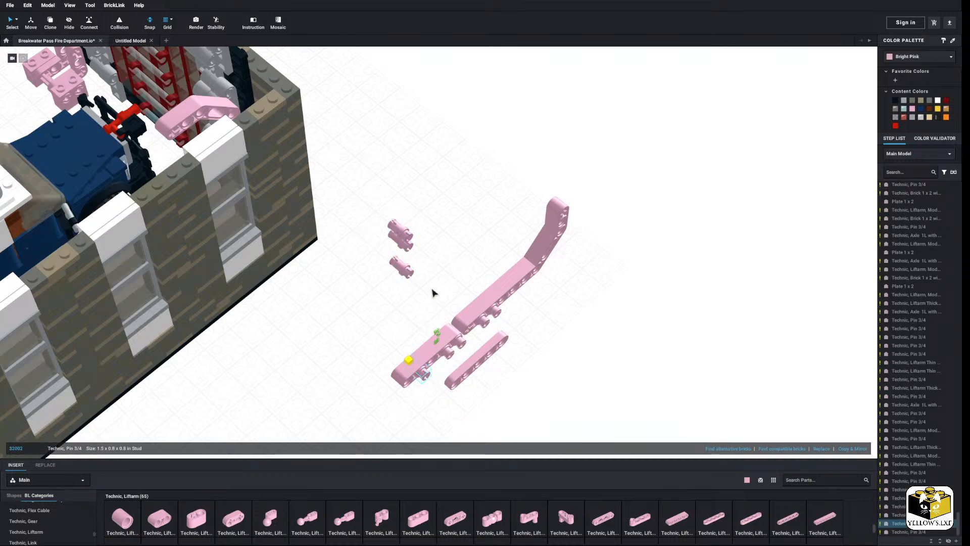
pyautogui.moveTo(433, 217); pyautogui.dragTo(385, 281)
pyautogui.rightClick(404, 268)
pyautogui.click(418, 303)
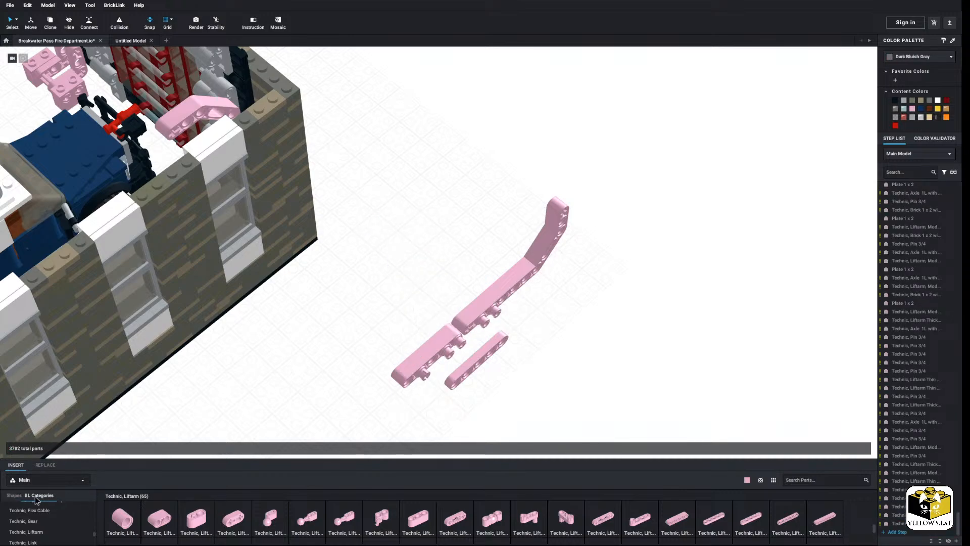
# Insert a Technic Axle 2L Notched through the outer end hole of the loose thick 1 x 5 liftarm
pyautogui.scroll(-1, 44, 519)
pyautogui.scroll(8, 50, 520)
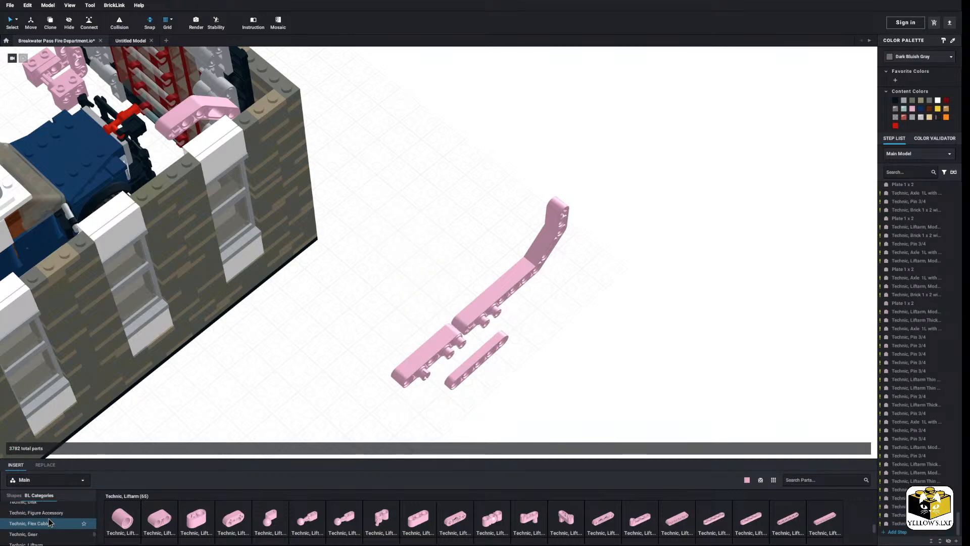
pyautogui.click(47, 527)
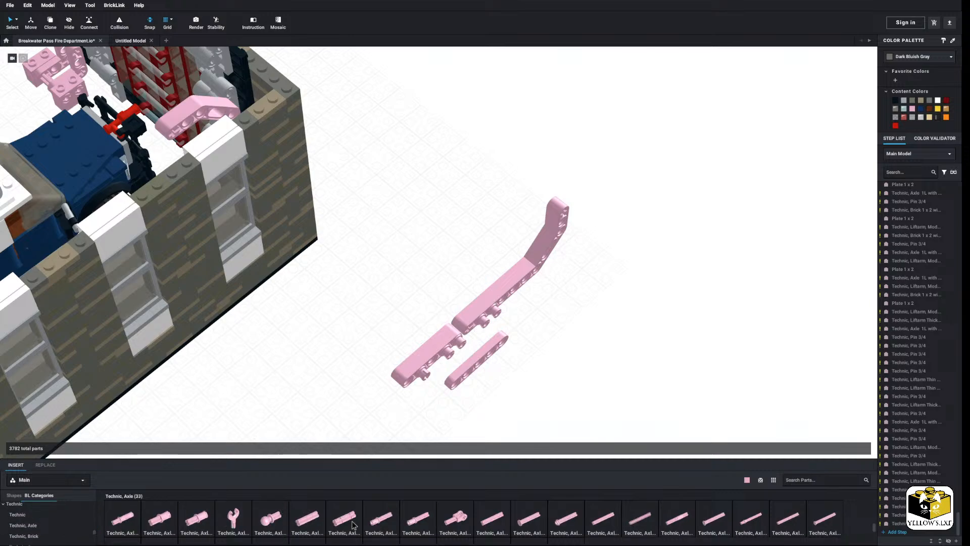
pyautogui.click(298, 521)
pyautogui.scroll(3, 361, 404)
pyautogui.moveTo(361, 389); pyautogui.dragTo(404, 392, button='right')
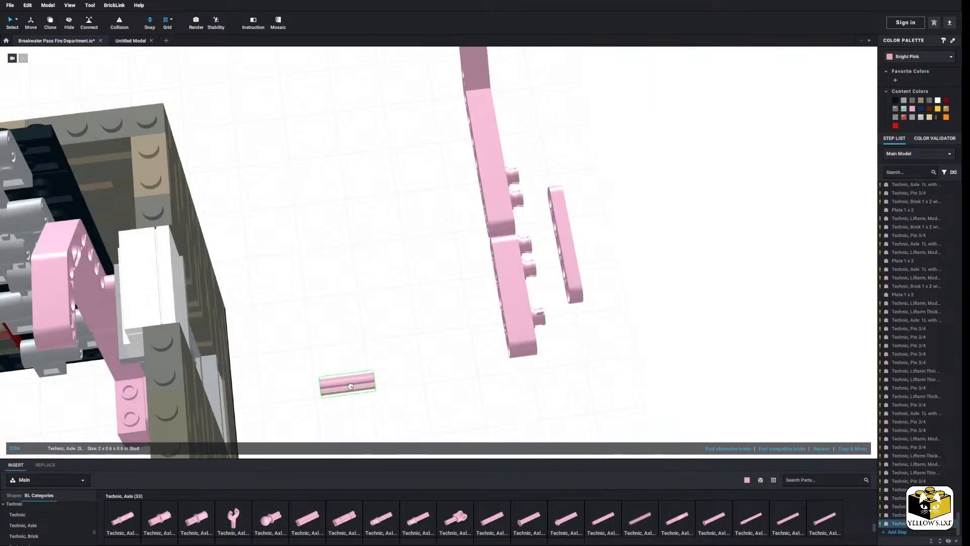
pyautogui.scroll(3, 357, 416)
pyautogui.click(327, 367)
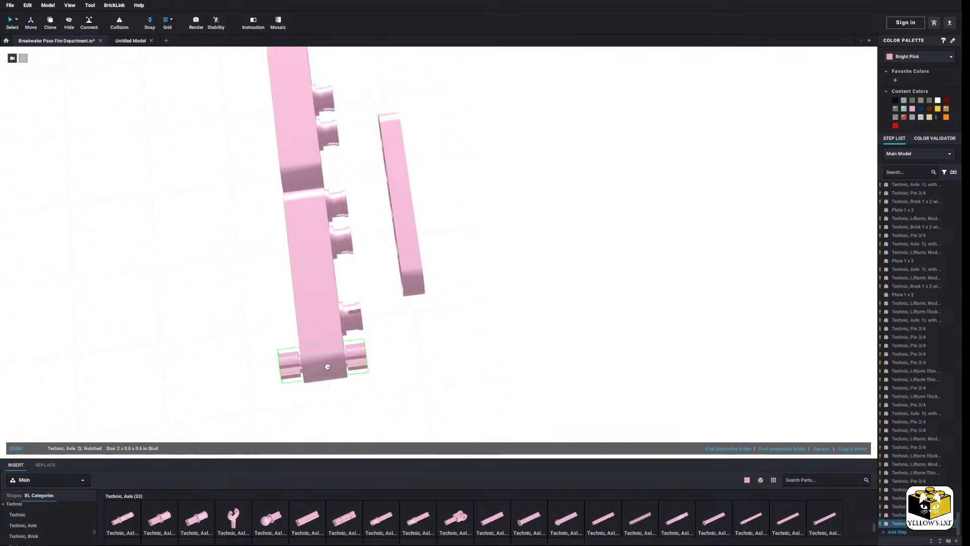
pyautogui.click(328, 366)
pyautogui.click(398, 355)
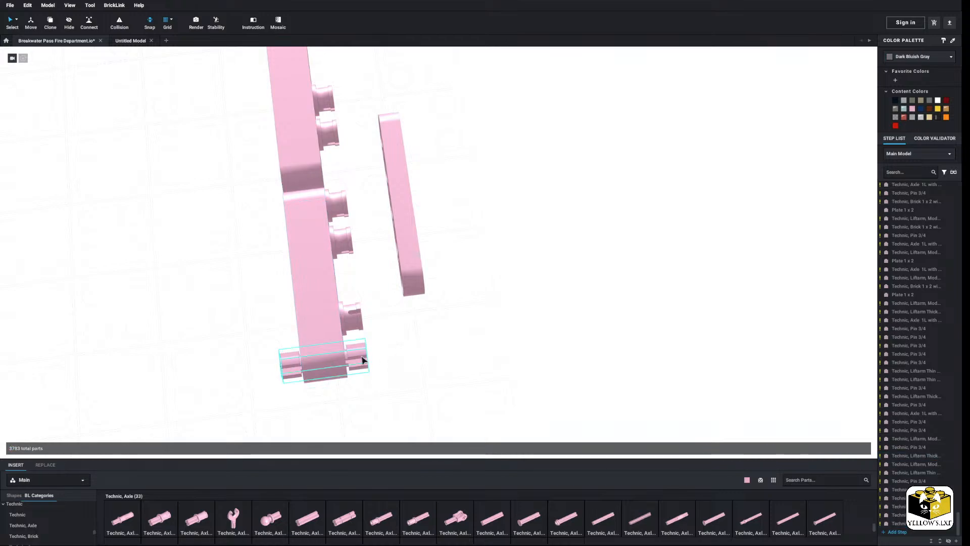
# Copy the notched 2L axle and place the copy in the middle hole of the thick 1 x 5 liftarm
pyautogui.rightClick(356, 357)
pyautogui.click(368, 361)
pyautogui.click(421, 343)
pyautogui.rightClick(422, 342)
pyautogui.click(434, 364)
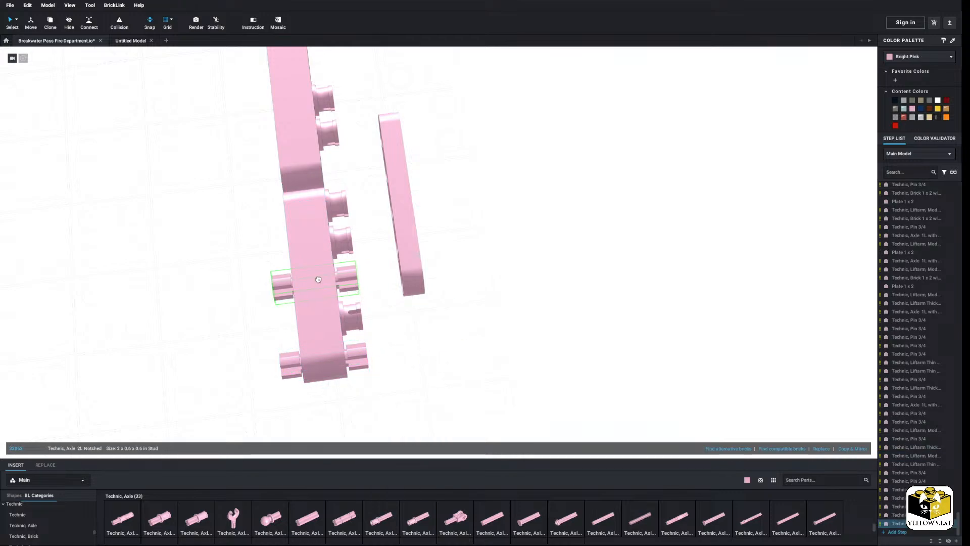
pyautogui.click(422, 345)
# Fit the loose thin 1 x 5 liftarm onto the pins joining the two thick liftarms
pyautogui.scroll(-3, 438, 254)
pyautogui.moveTo(423, 237); pyautogui.dragTo(385, 220)
pyautogui.click(443, 236)
pyautogui.scroll(-4, 455, 241)
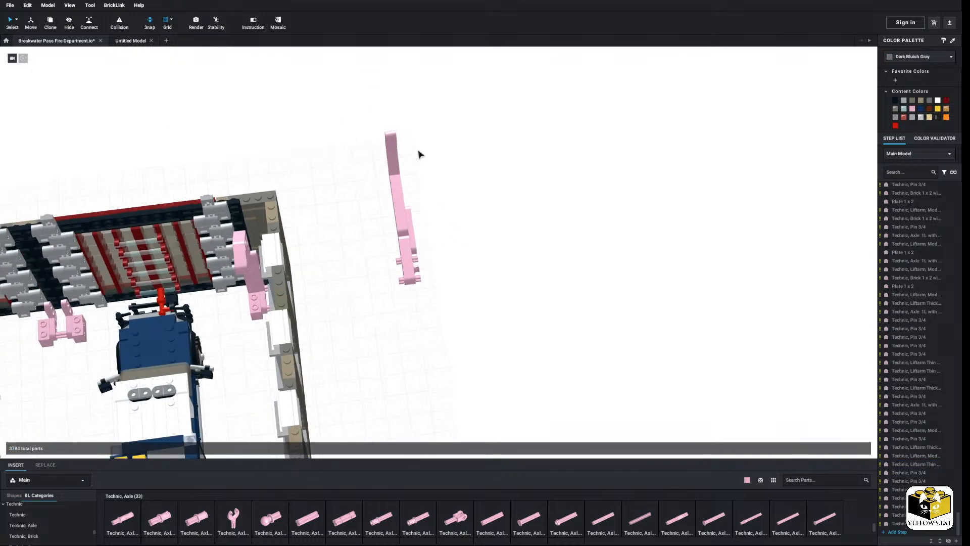
pyautogui.moveTo(422, 144); pyautogui.dragTo(393, 288)
pyautogui.moveTo(384, 301); pyautogui.dragTo(367, 300, button='right')
pyautogui.scroll(3, 376, 303)
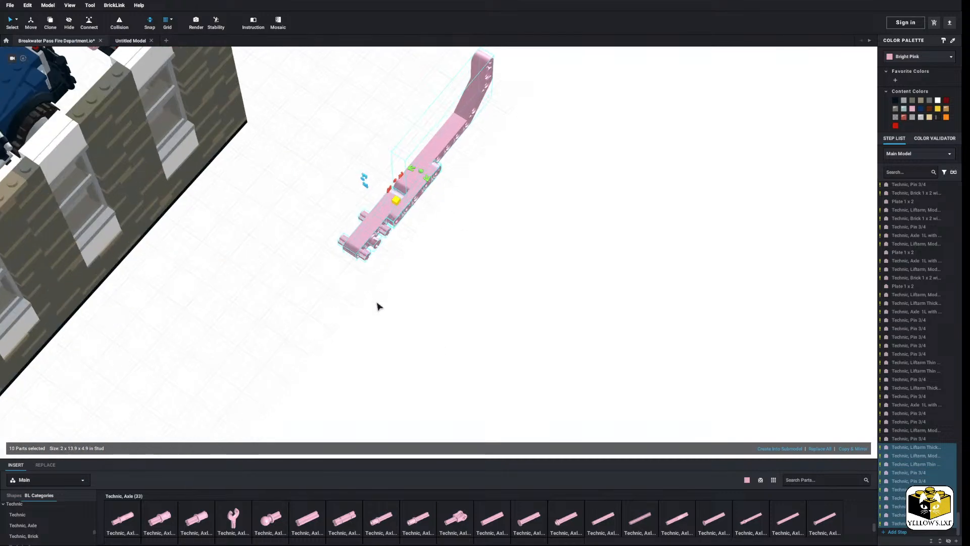
pyautogui.moveTo(377, 303); pyautogui.dragTo(390, 343, button='middle')
pyautogui.click(440, 365)
pyautogui.moveTo(452, 366); pyautogui.dragTo(438, 359, button='right')
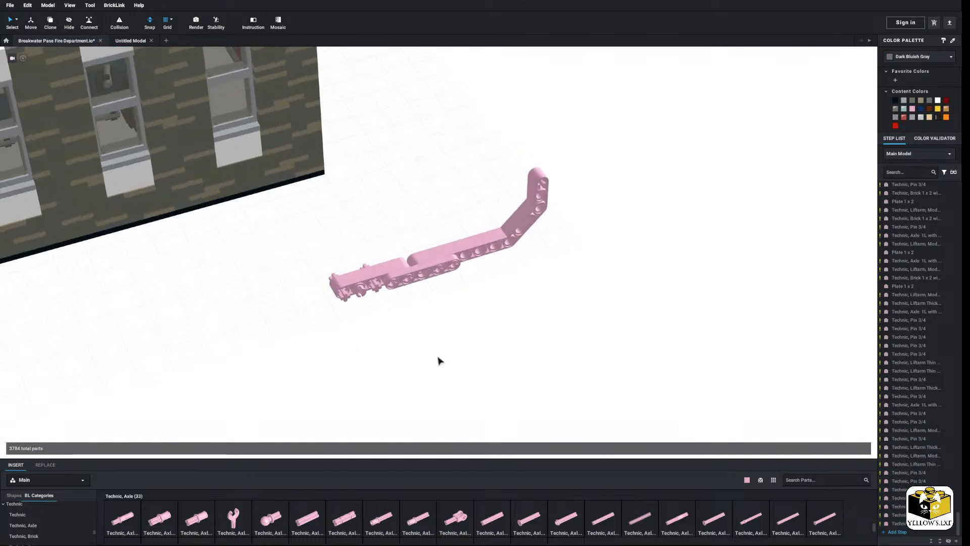
# Delete the thin 1 x 5 liftarm and the four Pins 3/4 at the adjoining ends of the thick liftarms
pyautogui.scroll(4, 437, 356)
pyautogui.rightClick(411, 281)
pyautogui.click(432, 315)
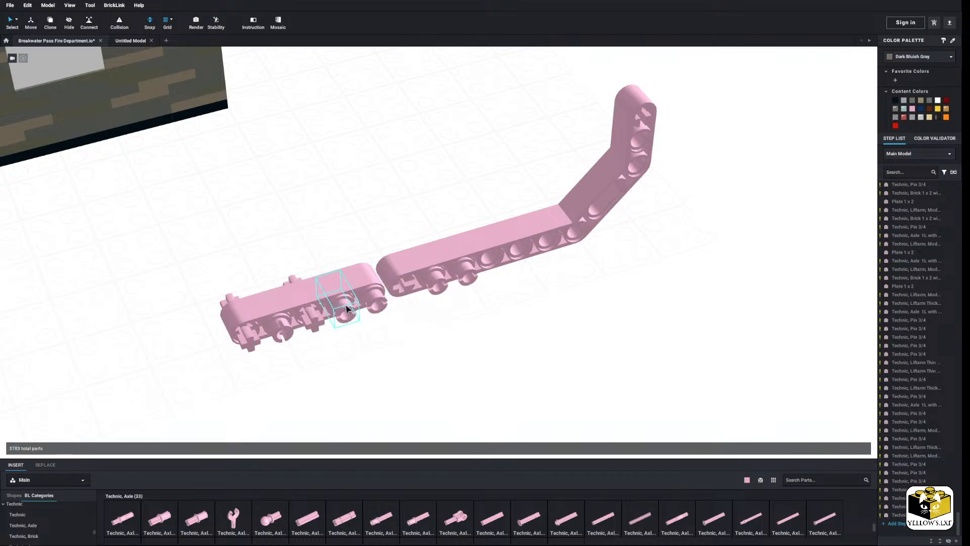
pyautogui.click(386, 306)
pyautogui.rightClick(474, 283)
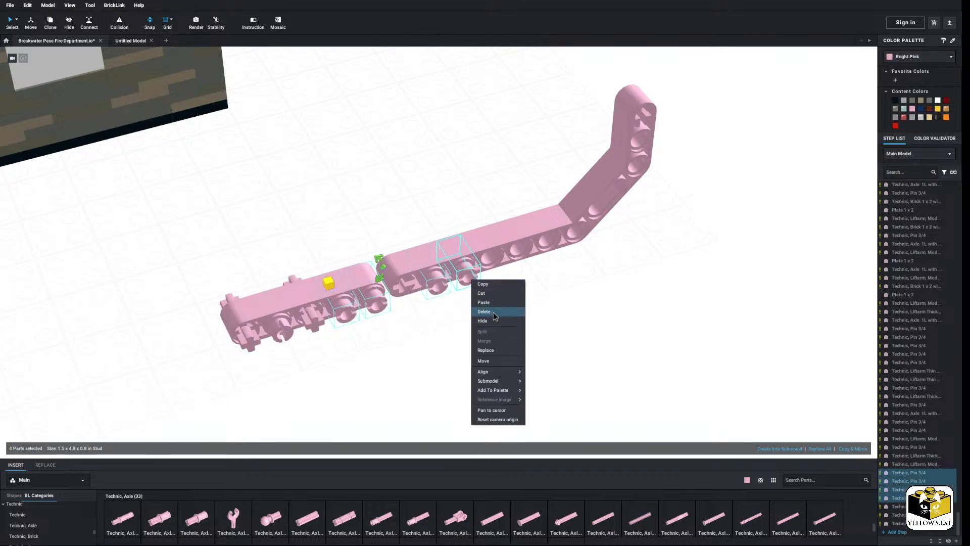
pyautogui.click(495, 314)
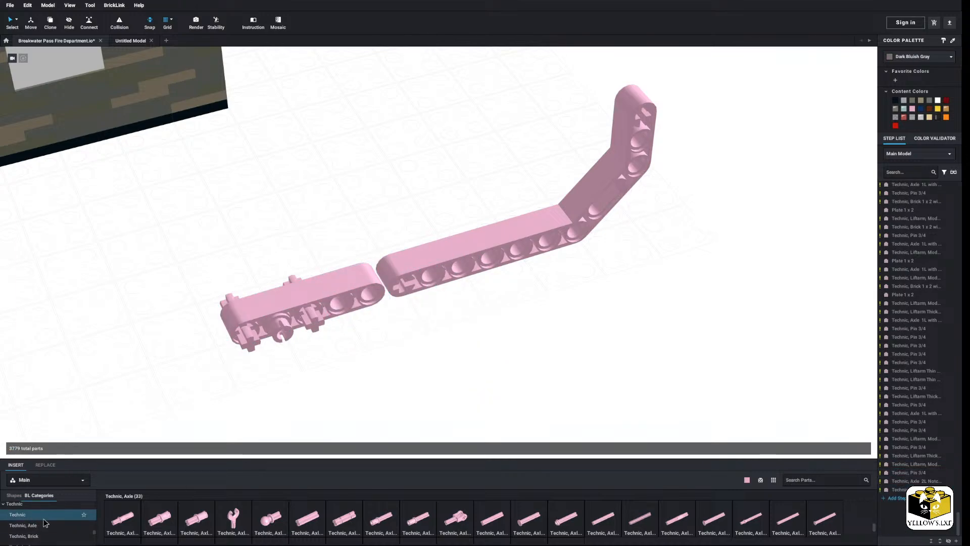
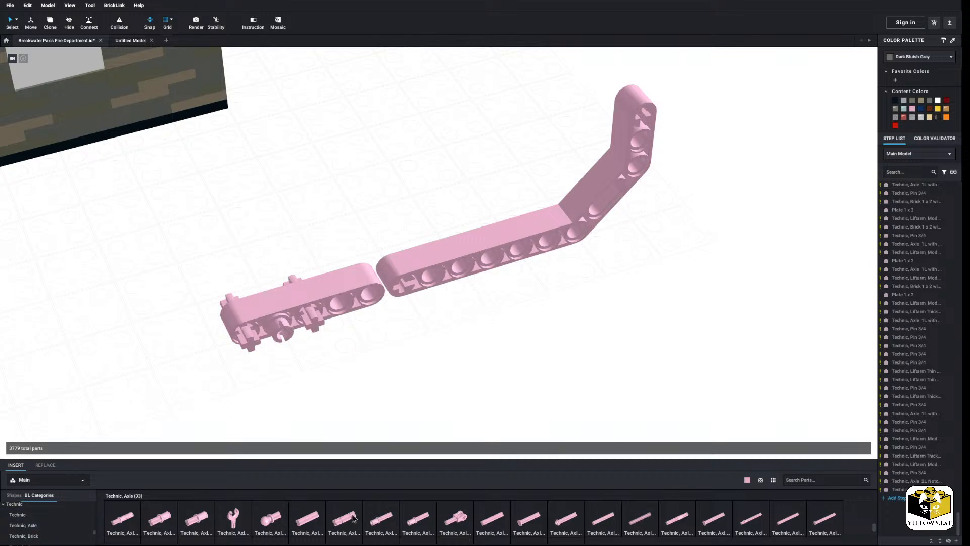
# Add another Technic Axle 2L Notched in the second hole from the thick 1 x 5 liftarm's inner end
pyautogui.moveTo(354, 328); pyautogui.dragTo(398, 334, button='right')
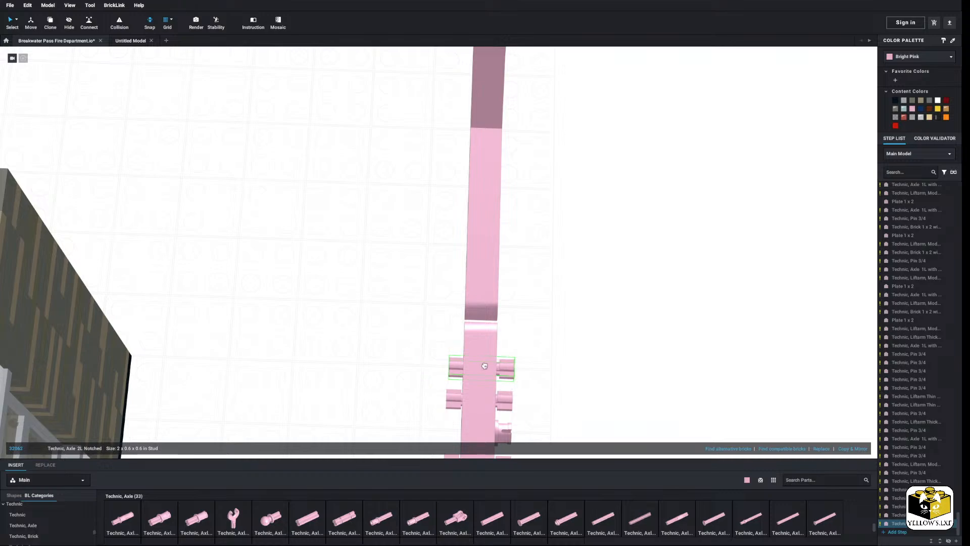
pyautogui.click(482, 367)
pyautogui.click(359, 370)
pyautogui.moveTo(360, 370); pyautogui.dragTo(331, 346, button='middle')
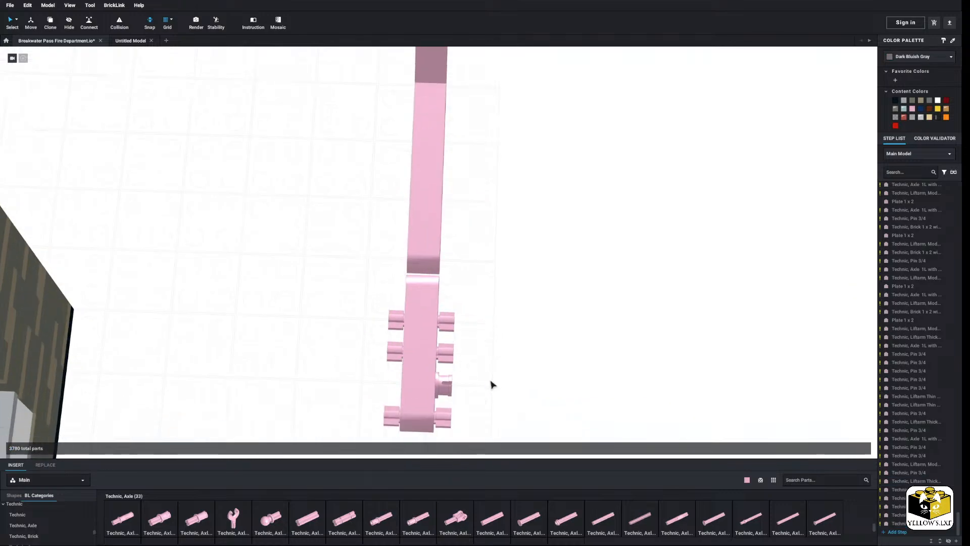
# Copy the remaining Pin 3/4 and place the copy in the inner end hole of the thick 1 x 5 liftarm
pyautogui.rightClick(443, 384)
pyautogui.click(510, 350)
pyautogui.moveTo(509, 349); pyautogui.dragTo(515, 358, button='right')
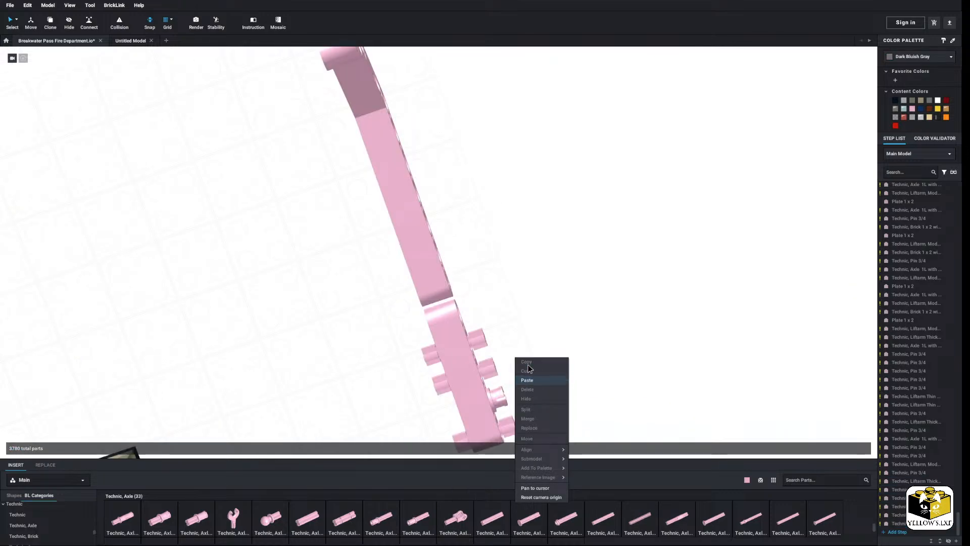
pyautogui.click(526, 380)
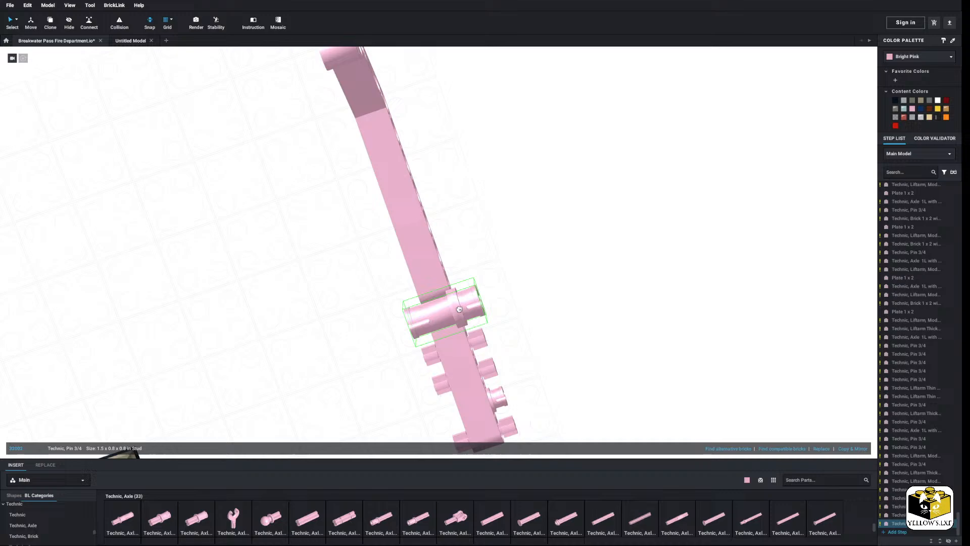
pyautogui.click(479, 343)
# Copy the notched 2L axle into the last two holes of the bent liftarm's straight end
pyautogui.rightClick(479, 343)
pyautogui.rightClick(531, 315)
pyautogui.click(546, 335)
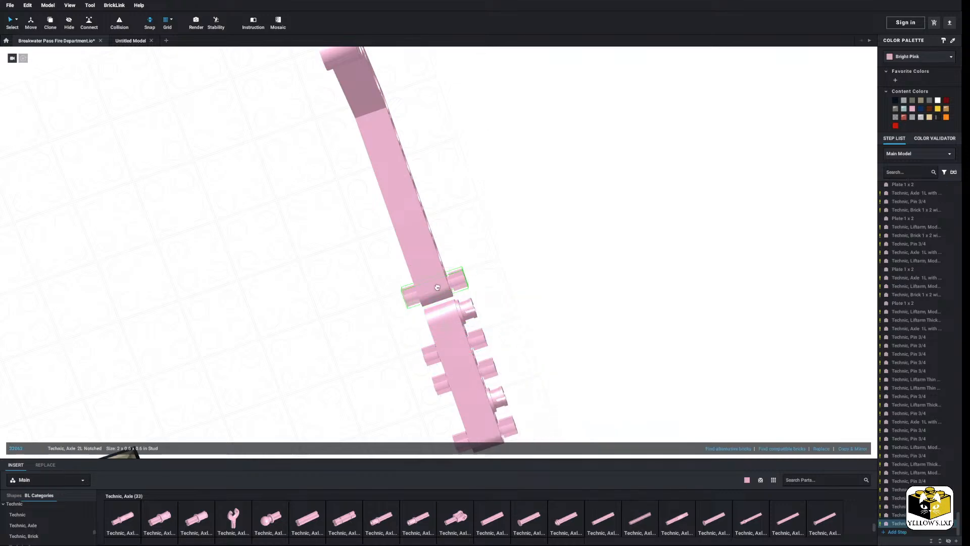
pyautogui.moveTo(436, 287); pyautogui.dragTo(383, 288, button='right')
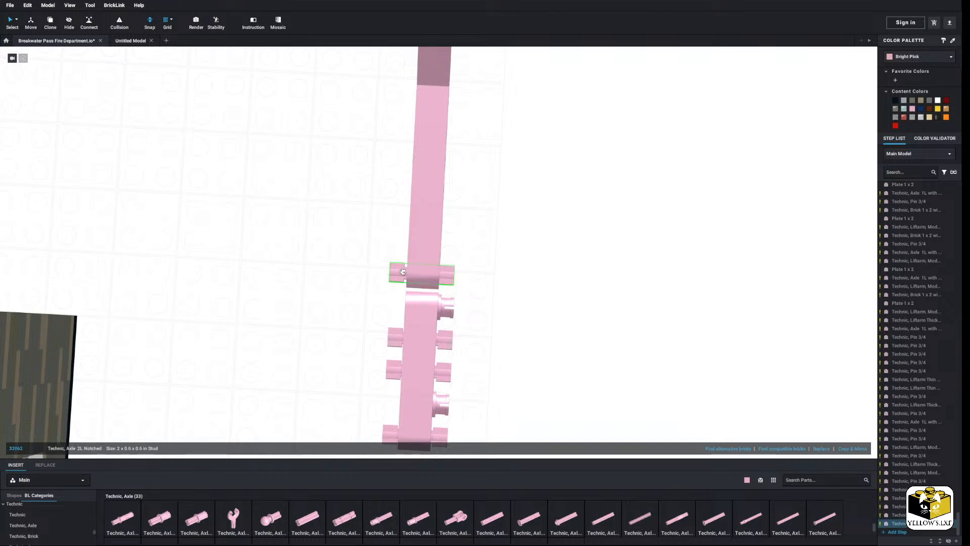
pyautogui.rightClick(395, 272)
pyautogui.click(369, 279)
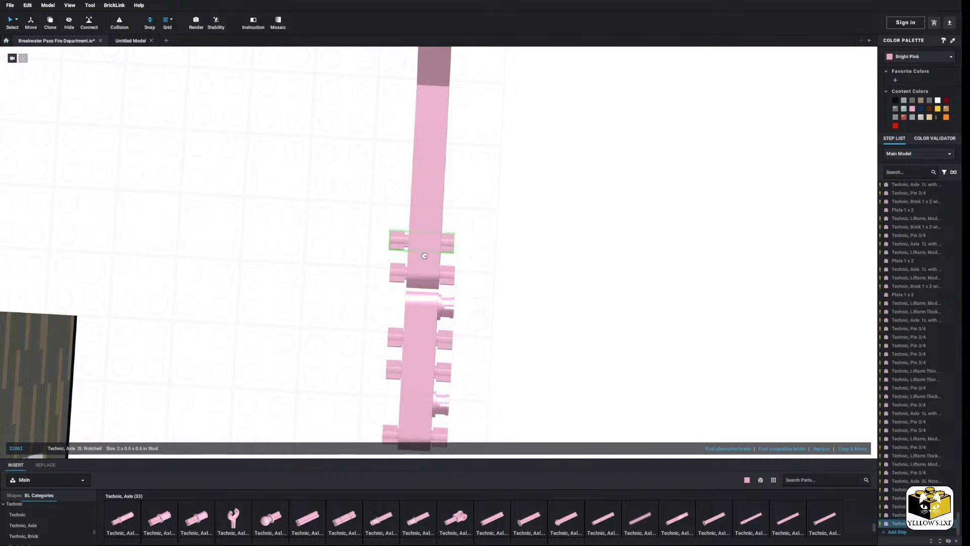
pyautogui.click(509, 291)
pyautogui.moveTo(509, 291); pyautogui.dragTo(470, 334, button='right')
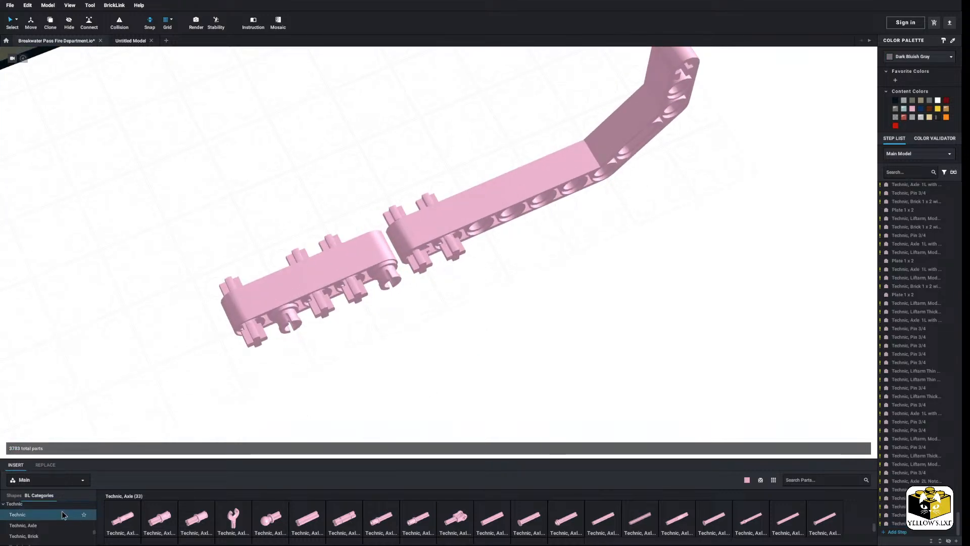
# Join the two thick liftarms by fitting thin four-hole liftarms over the axles on both sides of the gap
pyautogui.scroll(-5, 63, 514)
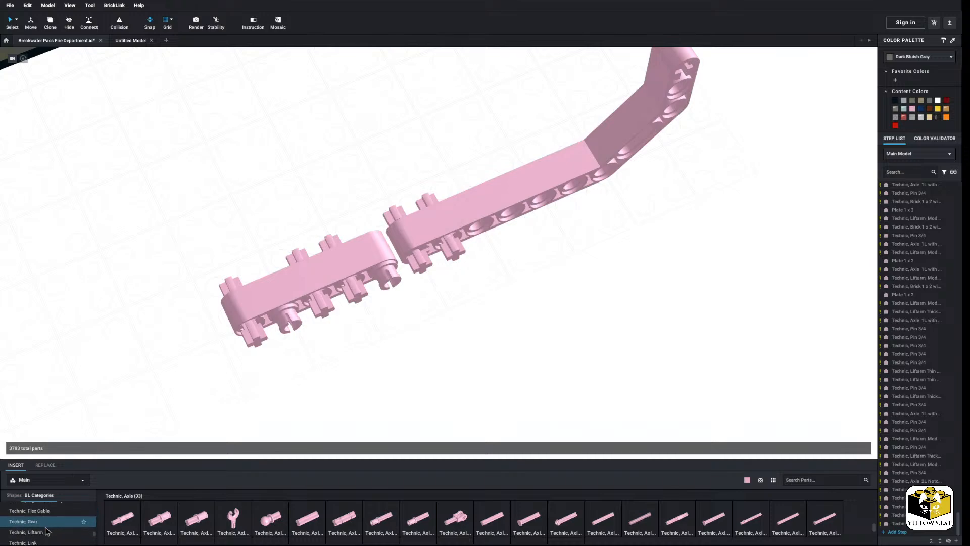
pyautogui.click(47, 531)
pyautogui.moveTo(578, 447); pyautogui.dragTo(400, 273)
pyautogui.click(401, 274)
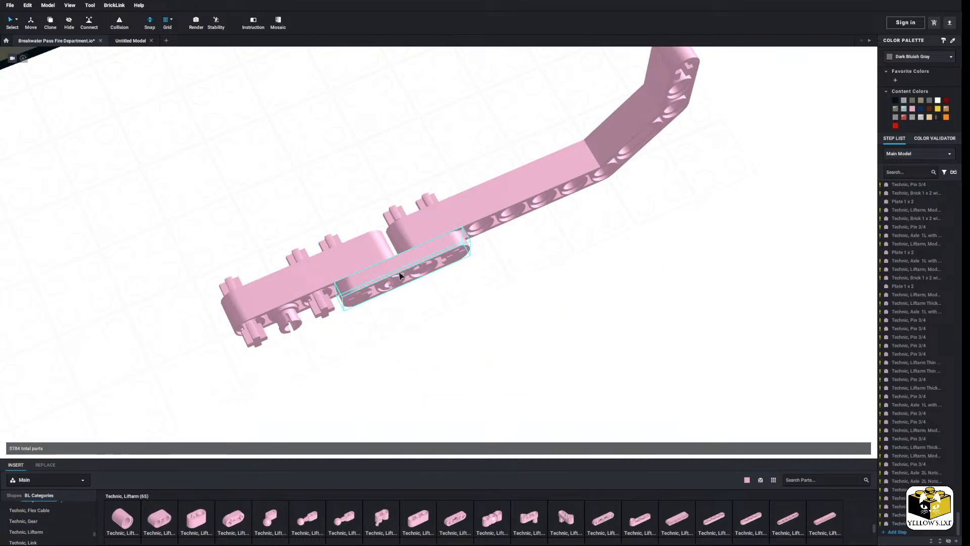
pyautogui.moveTo(522, 343); pyautogui.dragTo(592, 436, button='right')
pyautogui.moveTo(649, 527); pyautogui.dragTo(392, 271)
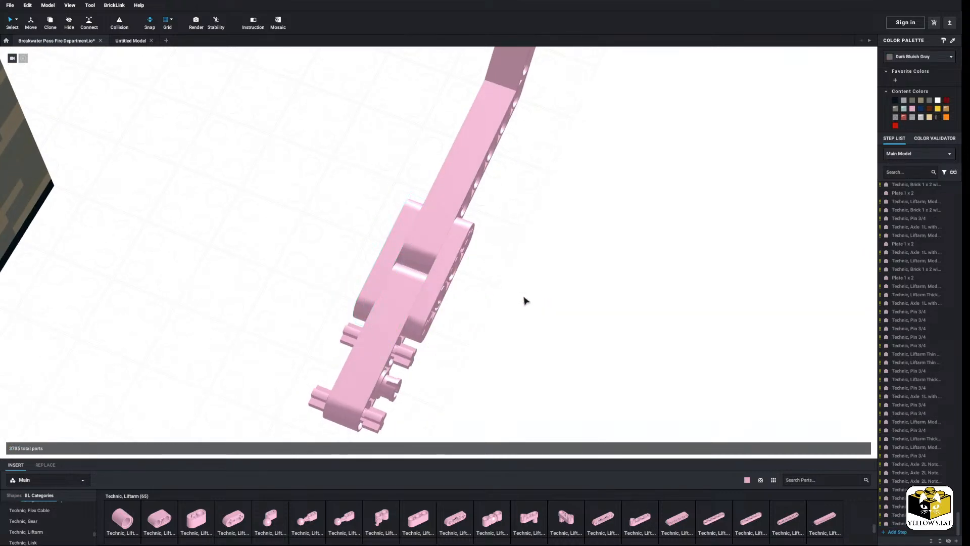
# Select the whole 11-part liftarm assembly and rotate it upright
pyautogui.scroll(-5, 483, 321)
pyautogui.moveTo(542, 127); pyautogui.dragTo(379, 380)
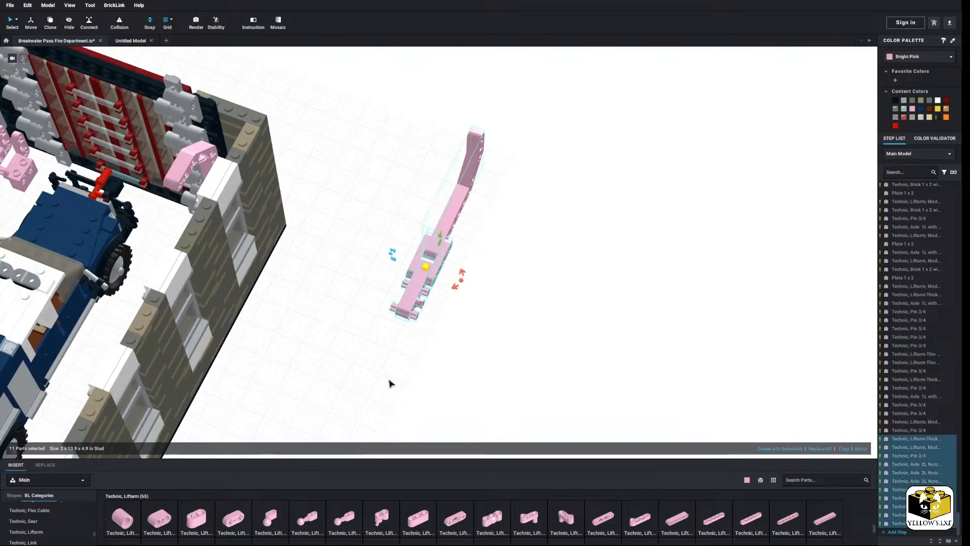
pyautogui.press('Up')
pyautogui.press('Up')
pyautogui.press('Up')
pyautogui.moveTo(430, 287); pyautogui.dragTo(444, 318)
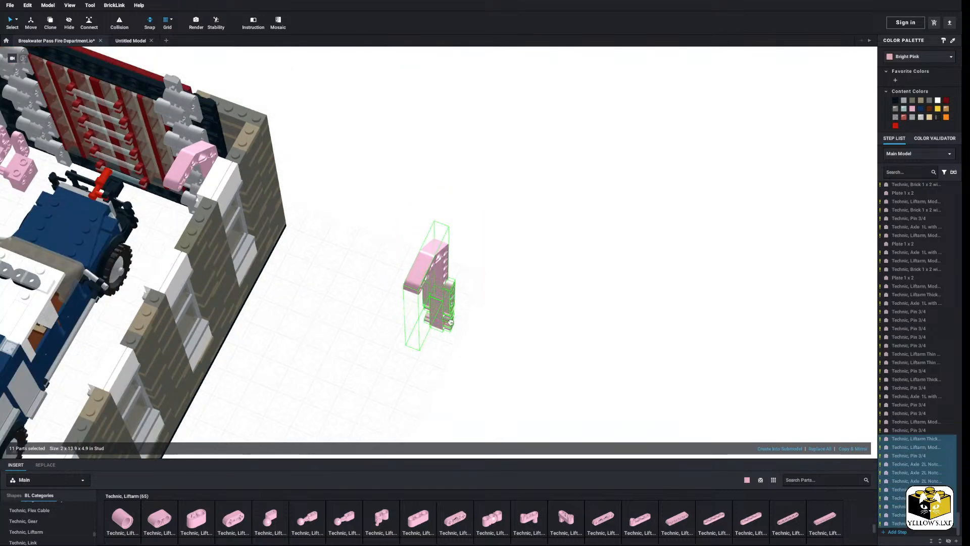
# Move the upright liftarm assembly inside the building and attach it behind the pink brick supports between the two garage doors
pyautogui.moveTo(444, 319); pyautogui.dragTo(508, 334, button='middle')
pyautogui.moveTo(470, 343); pyautogui.dragTo(530, 323, button='right')
pyautogui.moveTo(427, 331); pyautogui.dragTo(493, 321, button='middle')
pyautogui.scroll(3, 493, 321)
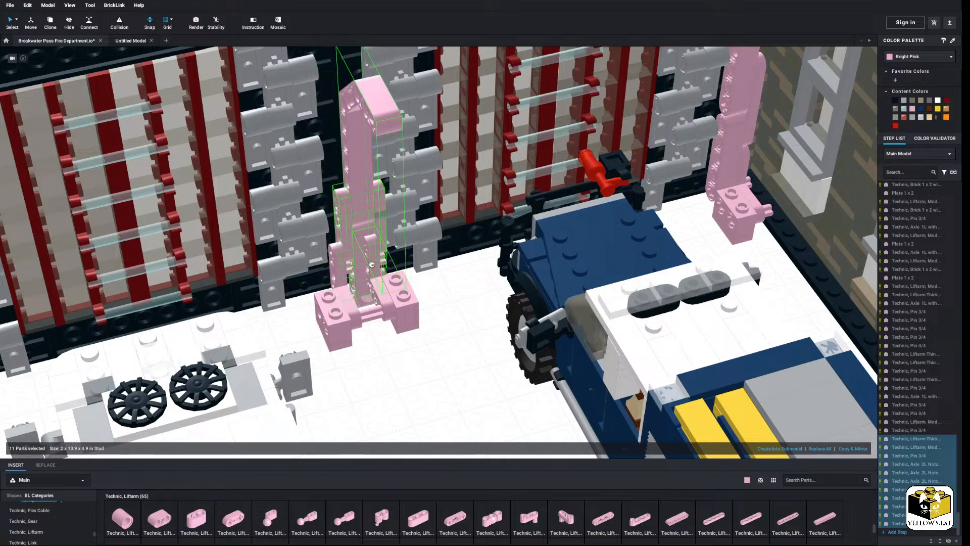
pyautogui.scroll(2, 369, 261)
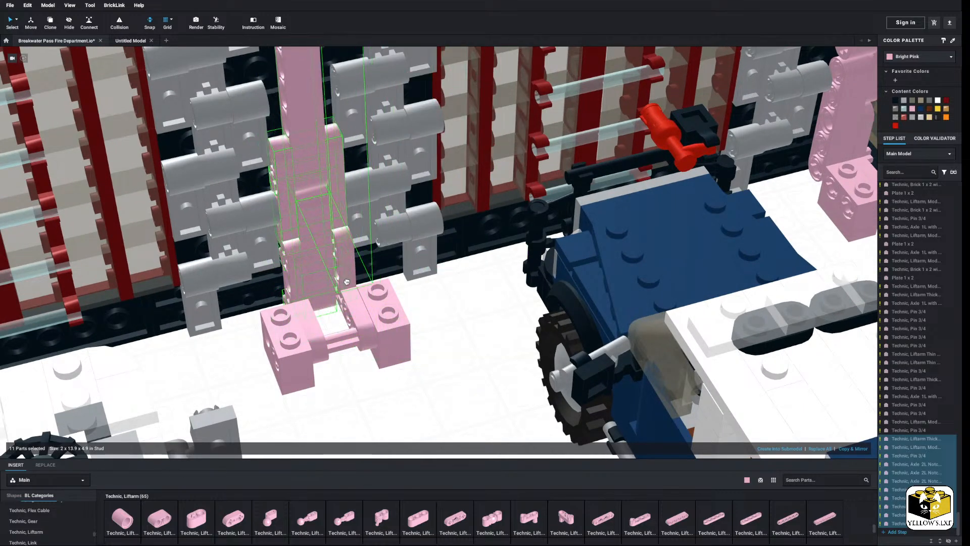
pyautogui.scroll(3, 294, 279)
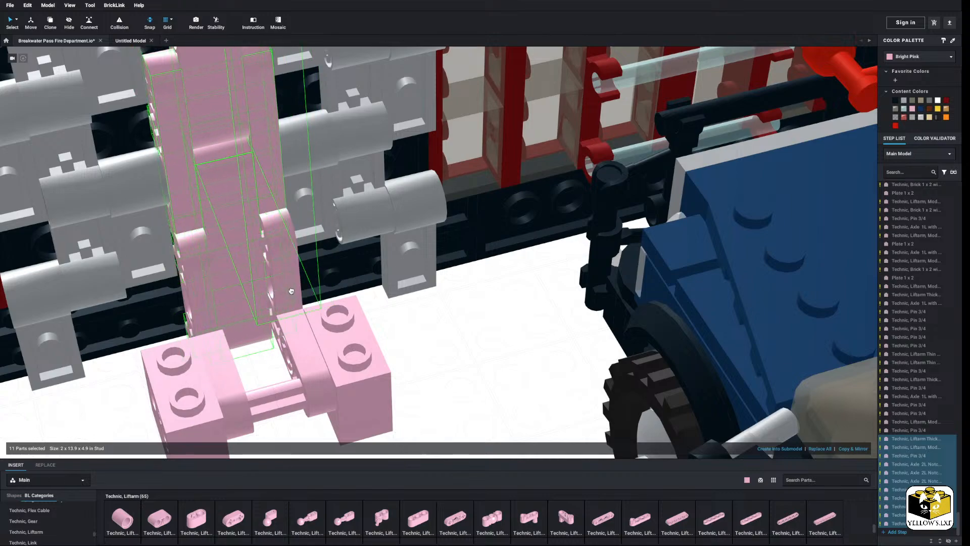
pyautogui.scroll(3, 324, 275)
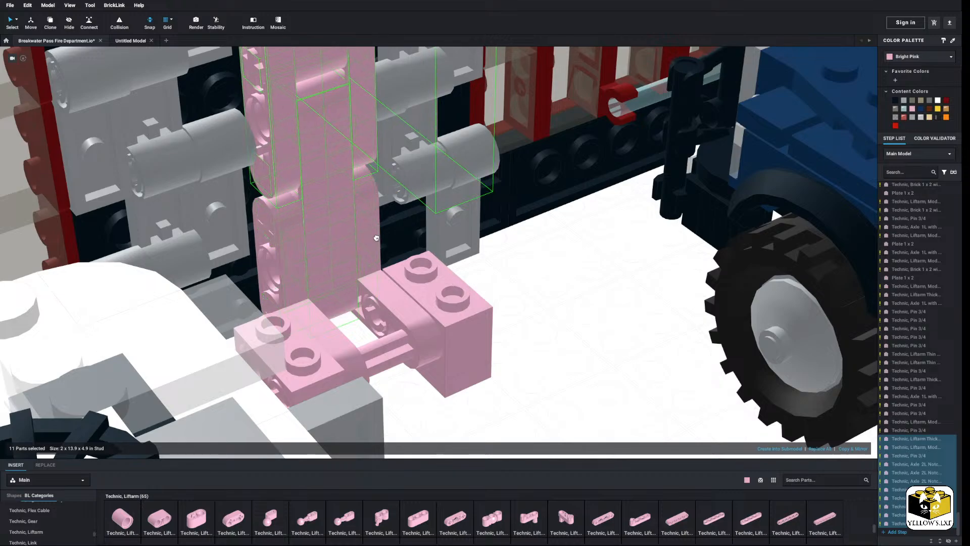
pyautogui.click(376, 242)
pyautogui.scroll(-6, 515, 398)
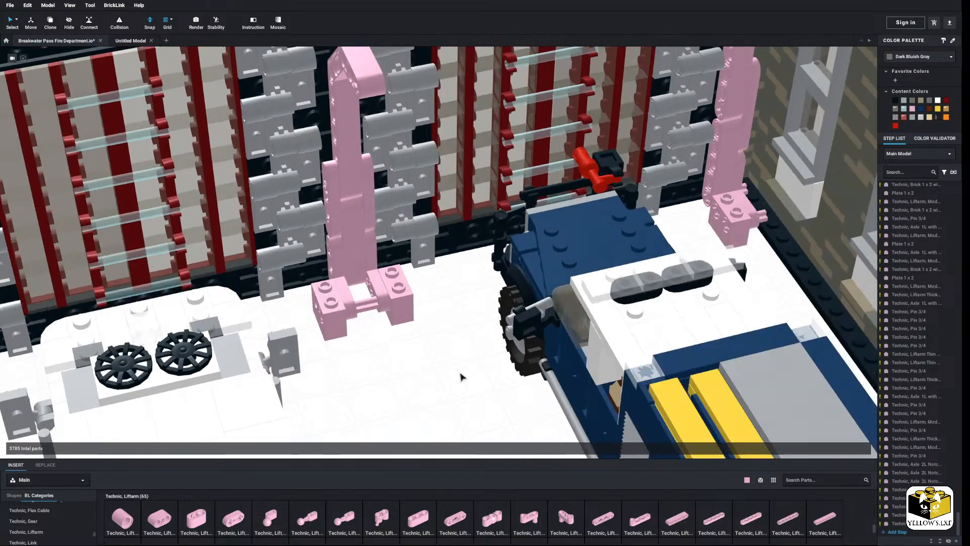
# Insert a Technic Bush on the exposed axle between the two middle brick supports
pyautogui.scroll(4, 462, 367)
pyautogui.scroll(3, 38, 516)
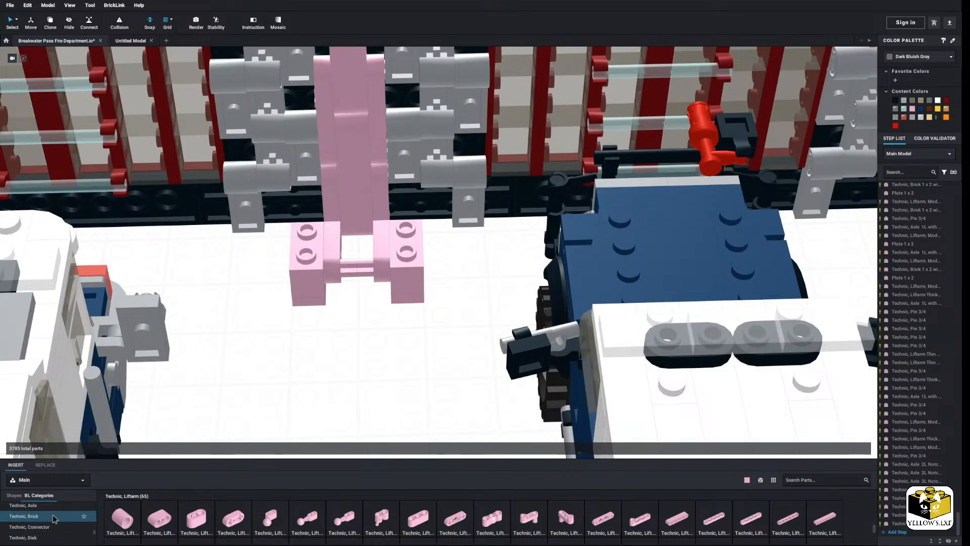
pyautogui.click(37, 513)
pyautogui.scroll(1, 37, 514)
pyautogui.click(43, 508)
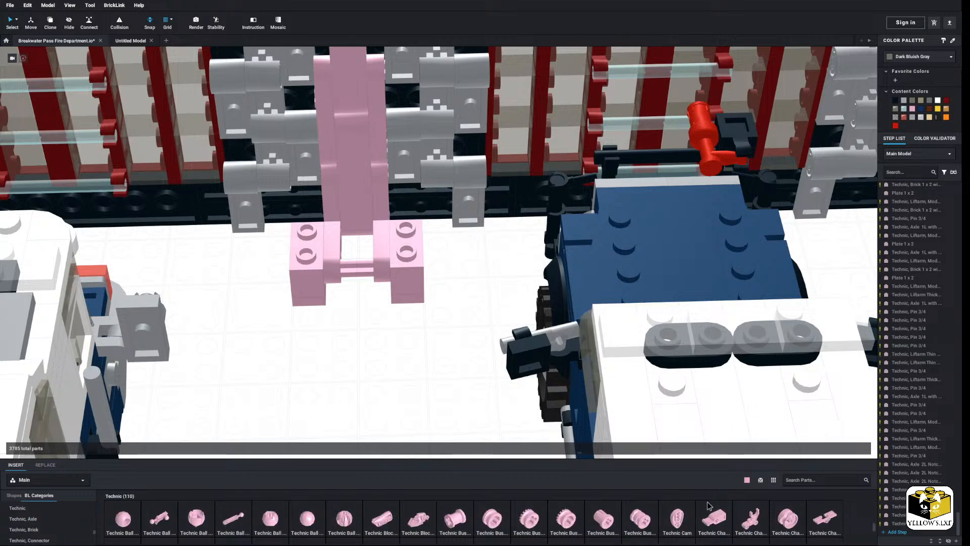
pyautogui.click(492, 514)
pyautogui.click(362, 270)
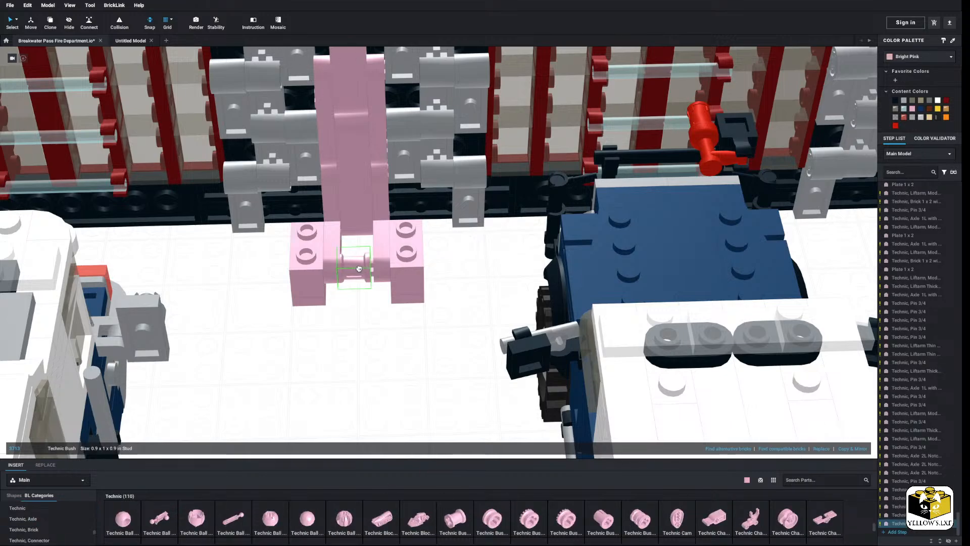
pyautogui.click(365, 302)
pyautogui.scroll(-6, 362, 347)
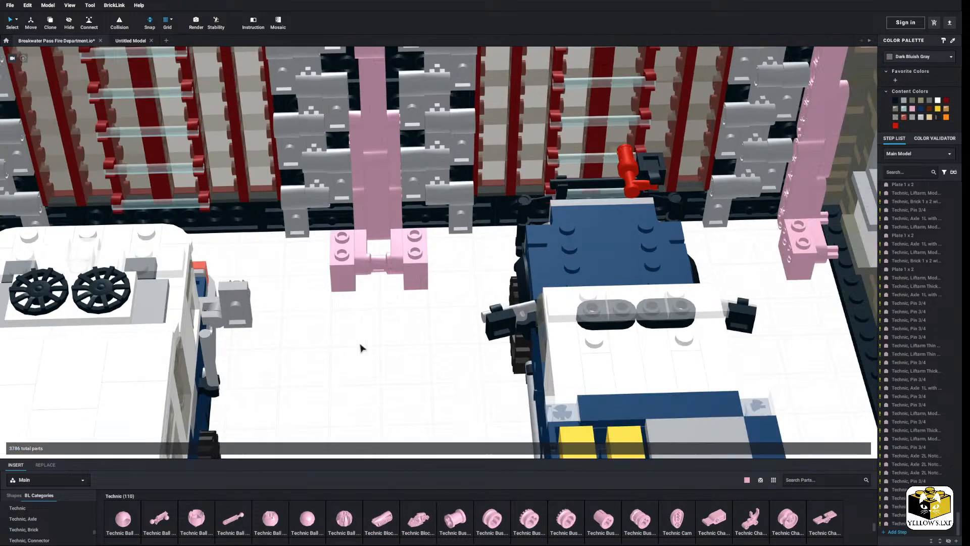
# Select every bright pink part of the door tracks by color and recolor them black
pyautogui.moveTo(429, 343); pyautogui.dragTo(392, 332, button='right')
pyautogui.moveTo(392, 332); pyautogui.dragTo(409, 383, button='middle')
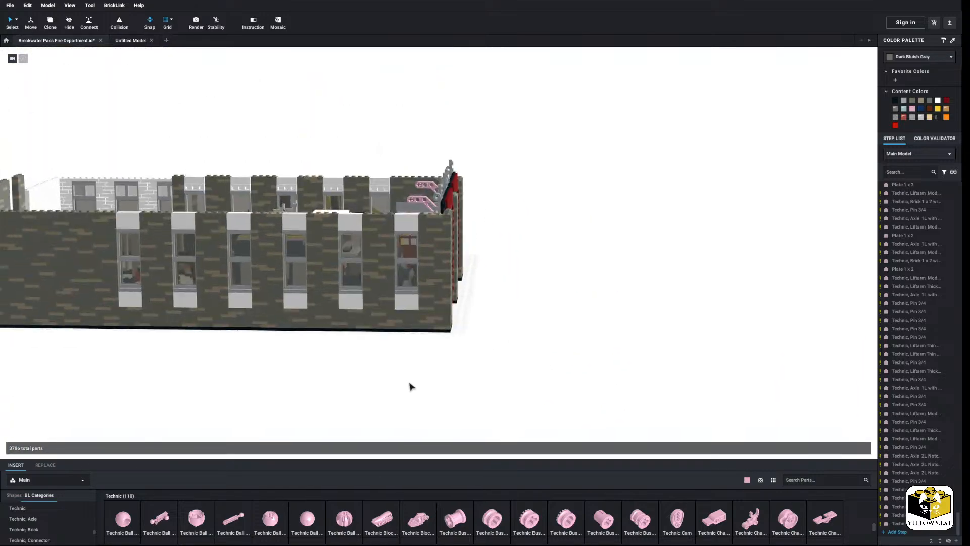
pyautogui.moveTo(410, 383); pyautogui.dragTo(381, 325, button='right')
pyautogui.scroll(3, 381, 329)
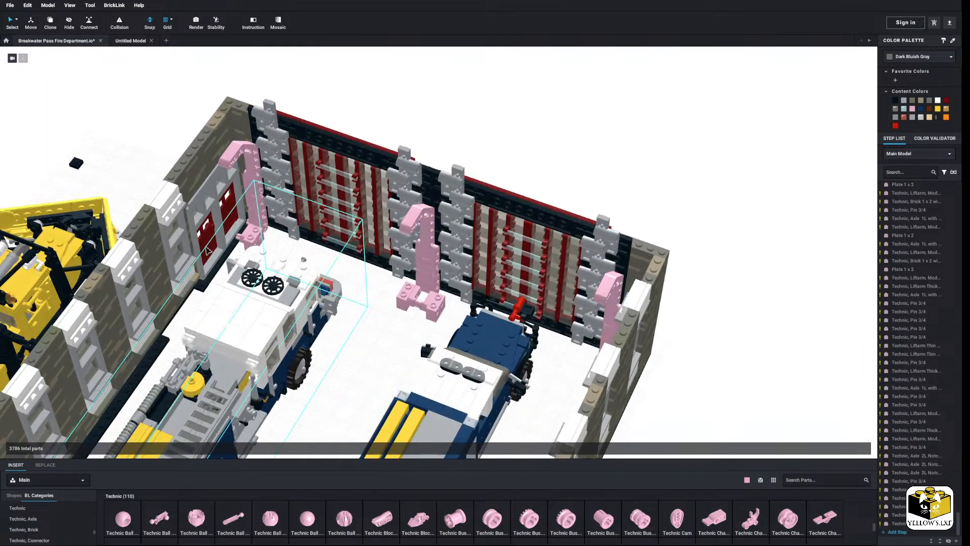
pyautogui.click(16, 19)
pyautogui.click(38, 35)
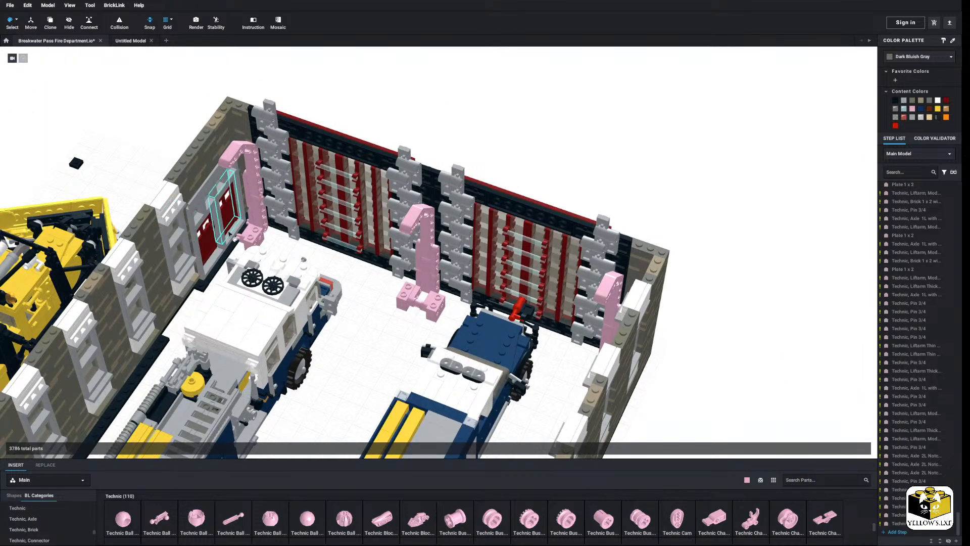
pyautogui.click(254, 233)
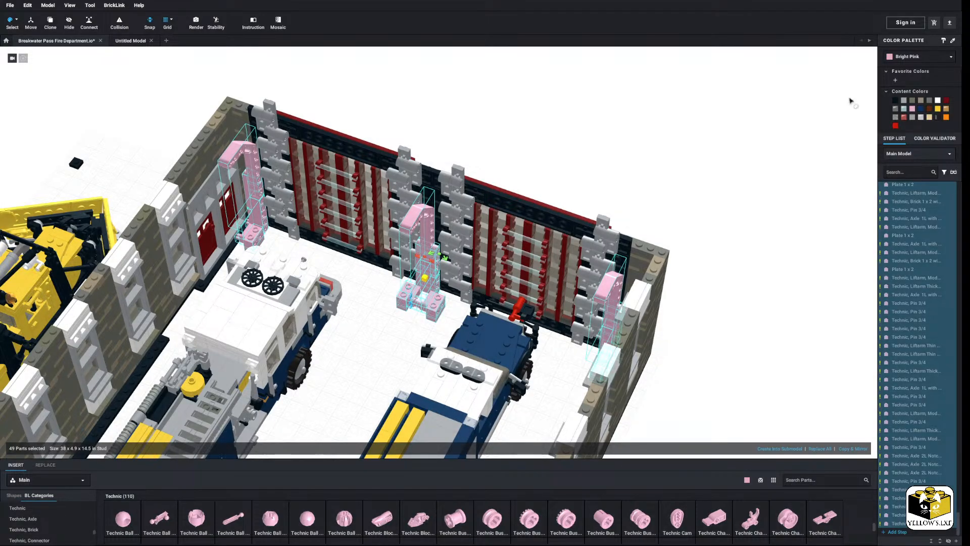
pyautogui.click(894, 103)
pyautogui.click(719, 141)
pyautogui.moveTo(718, 150); pyautogui.dragTo(704, 149, button='right')
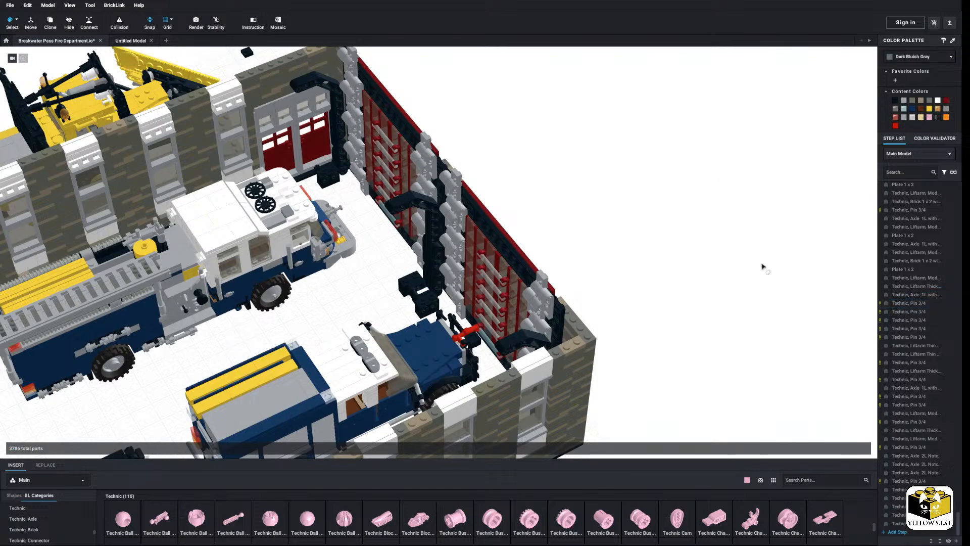
# Select all black Technic Pin 3/4 parts by type and color and assign them a different color
pyautogui.click(343, 173)
pyautogui.click(500, 143)
pyautogui.click(16, 21)
pyautogui.click(47, 49)
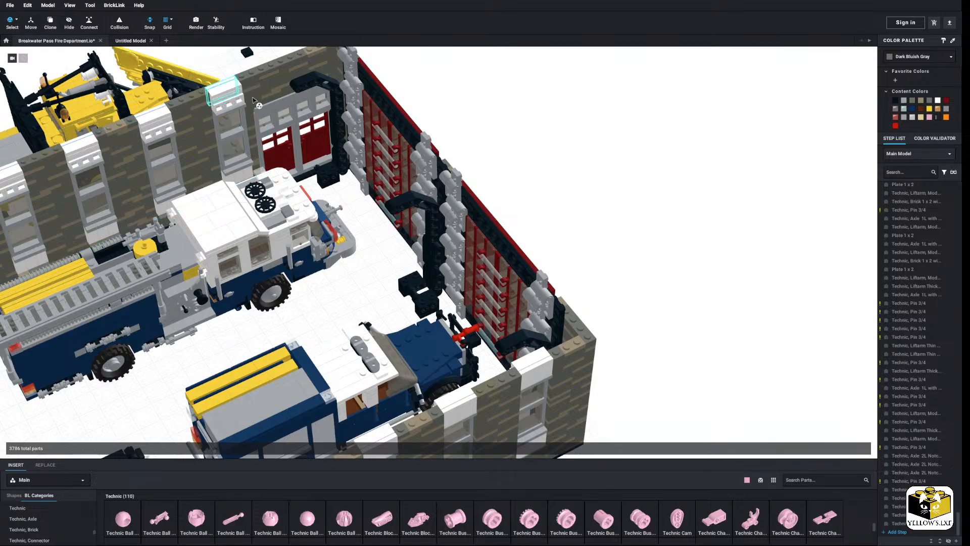
pyautogui.click(341, 129)
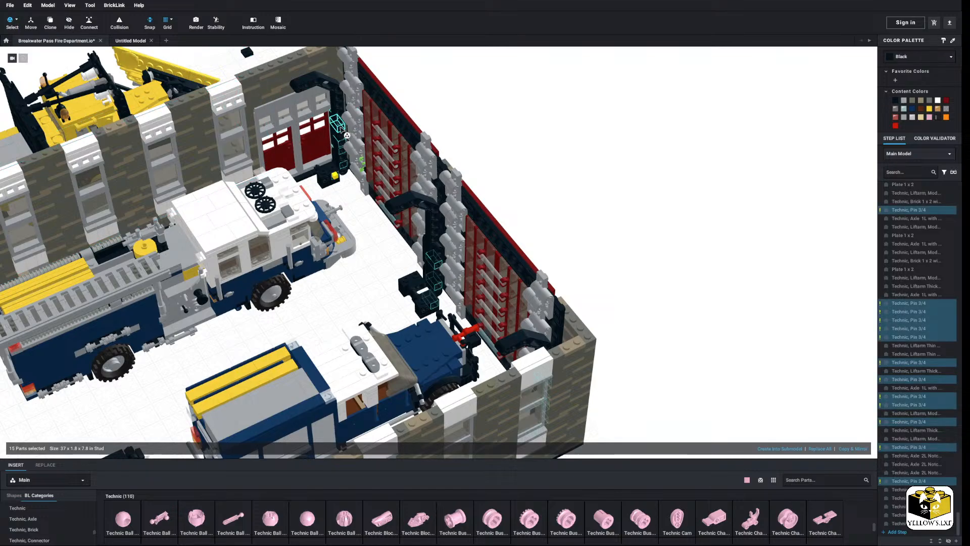
pyautogui.click(907, 55)
pyautogui.click(919, 79)
pyautogui.click(706, 97)
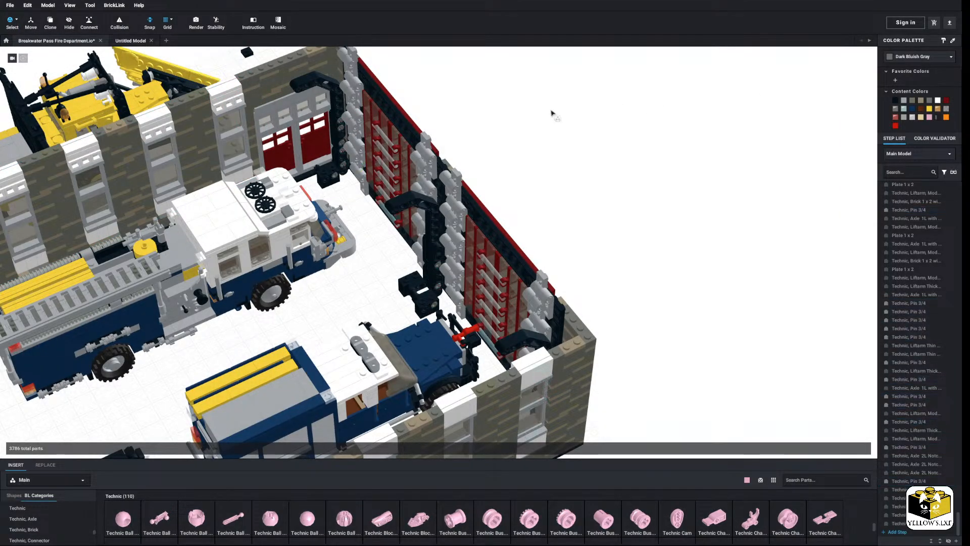
# Insert two Plate 1 x 2 parts between the two middle grey pin-hole columns, just above the central liftarm column
pyautogui.click(17, 21)
pyautogui.click(35, 22)
pyautogui.scroll(-3, 585, 117)
pyautogui.moveTo(543, 153)
pyautogui.mouseDown(button='right')
pyautogui.moveTo(533, 136)
pyautogui.moveTo(504, 145)
pyautogui.moveTo(548, 147)
pyautogui.mouseUp(button='right')
pyautogui.scroll(3, 547, 146)
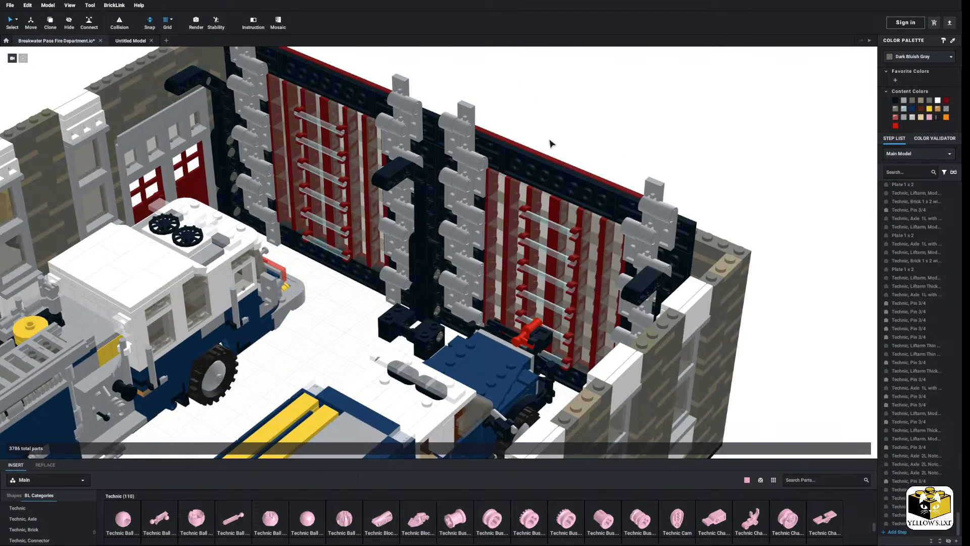
pyautogui.scroll(4, 520, 161)
pyautogui.scroll(2, 523, 160)
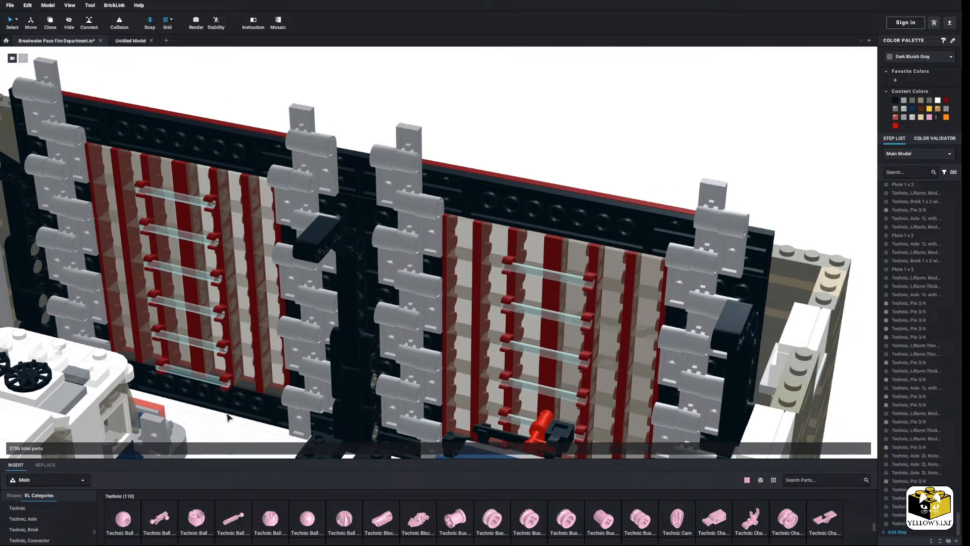
pyautogui.scroll(5, 37, 518)
pyautogui.scroll(2, 37, 518)
pyautogui.click(37, 519)
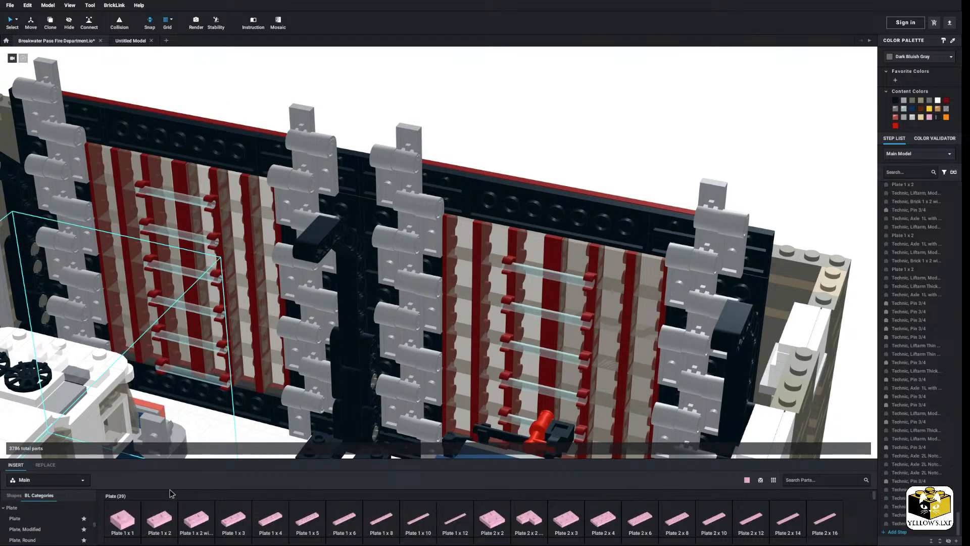
pyautogui.click(158, 518)
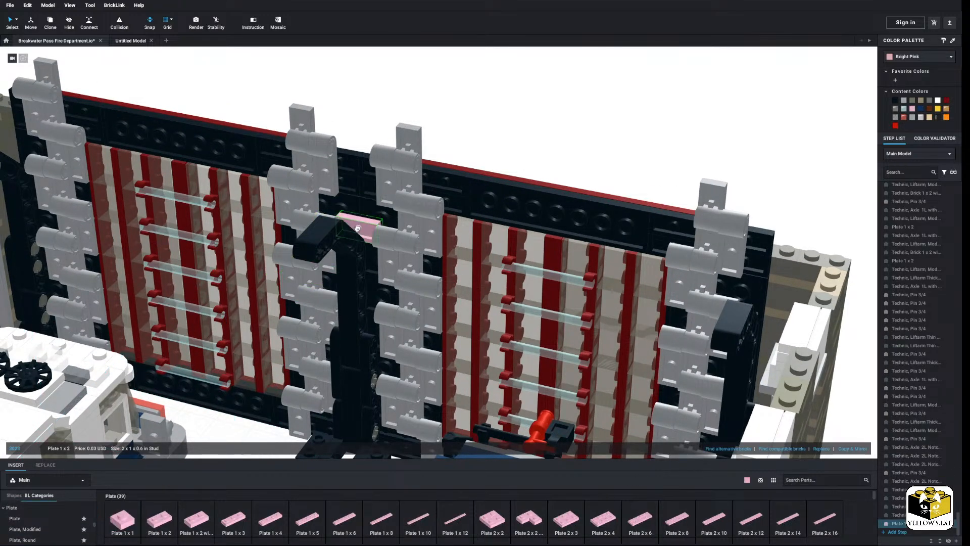
pyautogui.click(359, 226)
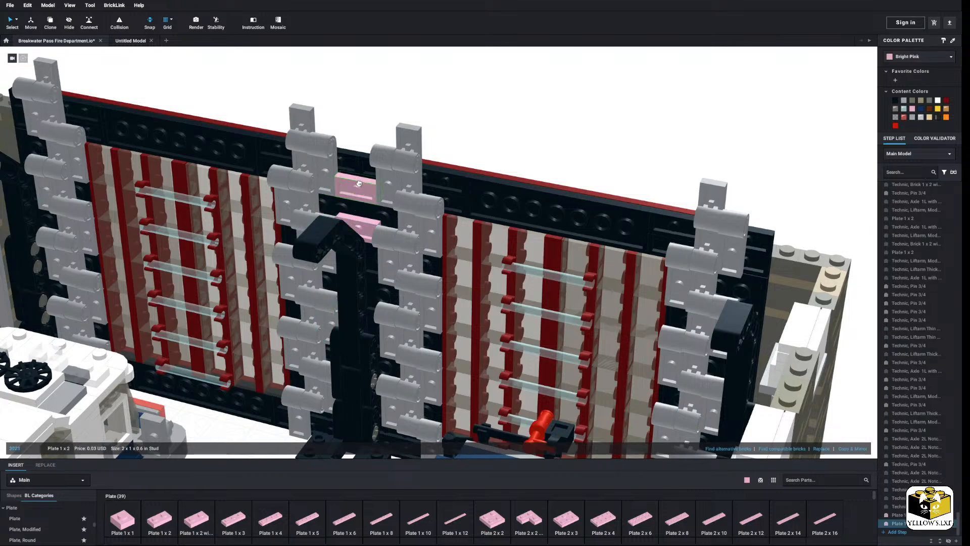
pyautogui.click(497, 132)
# Try to rotate the upper garage door section about a pin hinge on the grey column beside the central liftarms
pyautogui.moveTo(497, 132); pyautogui.dragTo(523, 121, button='right')
pyautogui.scroll(3, 523, 121)
pyautogui.moveTo(565, 121); pyautogui.dragTo(587, 154, button='middle')
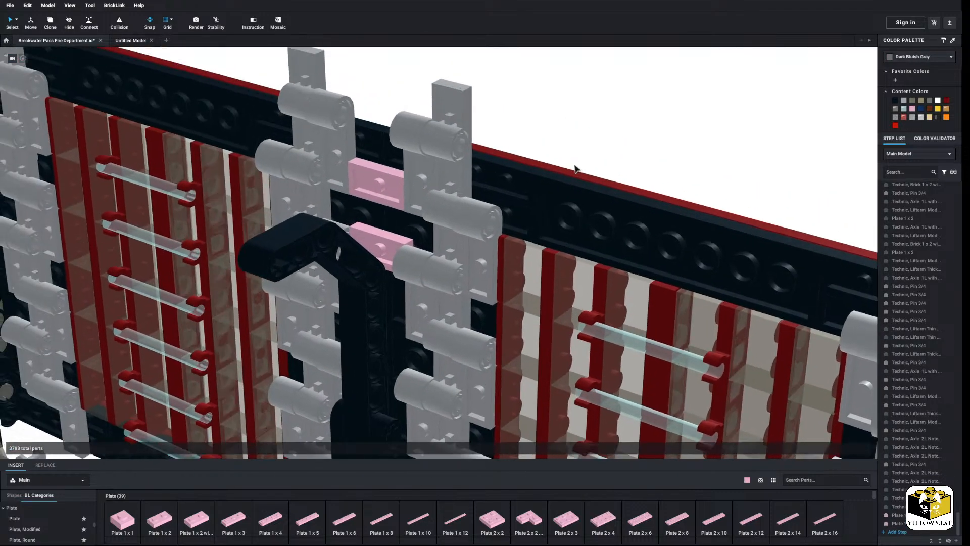
pyautogui.moveTo(574, 166); pyautogui.dragTo(564, 163, button='right')
pyautogui.moveTo(564, 163); pyautogui.dragTo(582, 187, button='middle')
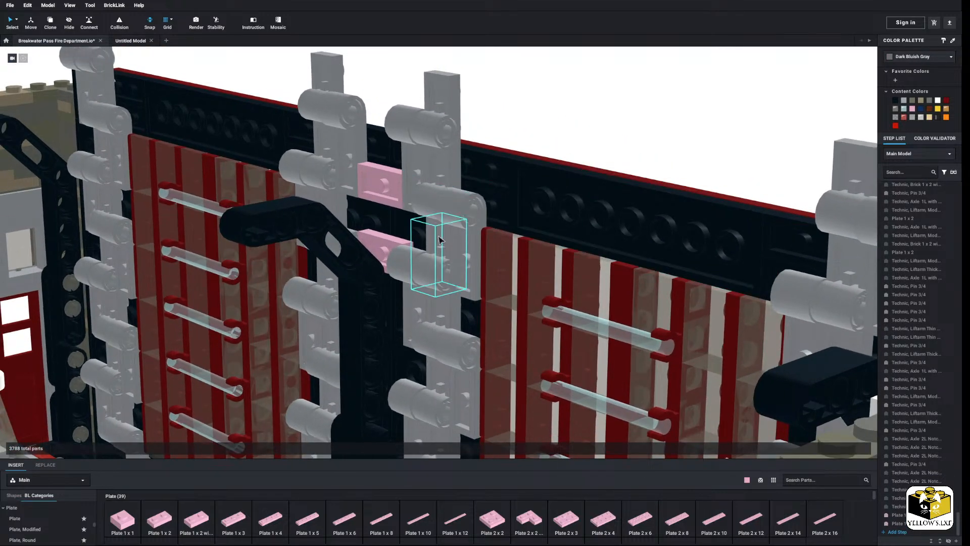
pyautogui.click(470, 258)
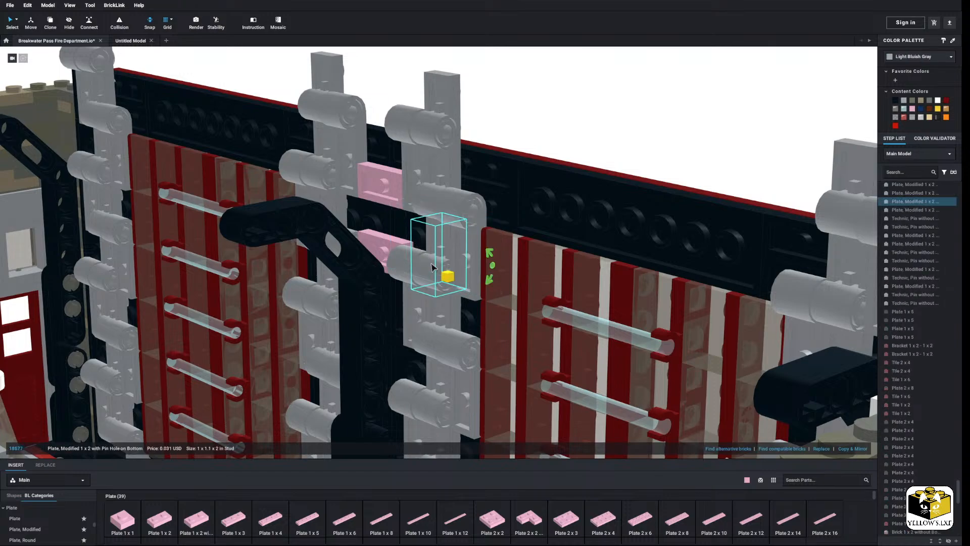
pyautogui.doubleClick(476, 259)
pyautogui.moveTo(490, 261); pyautogui.dragTo(483, 255)
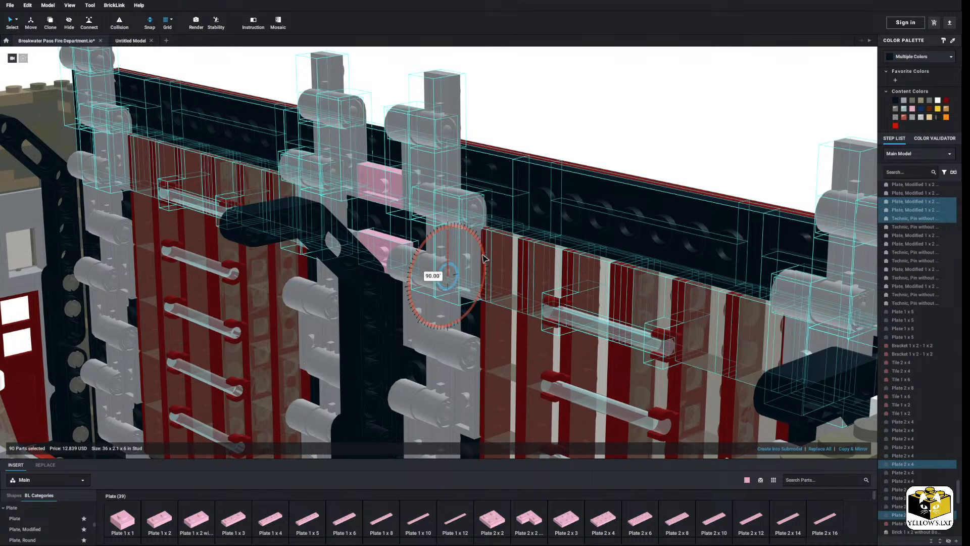
pyautogui.moveTo(482, 257); pyautogui.dragTo(482, 255, button='right')
pyautogui.click(482, 255)
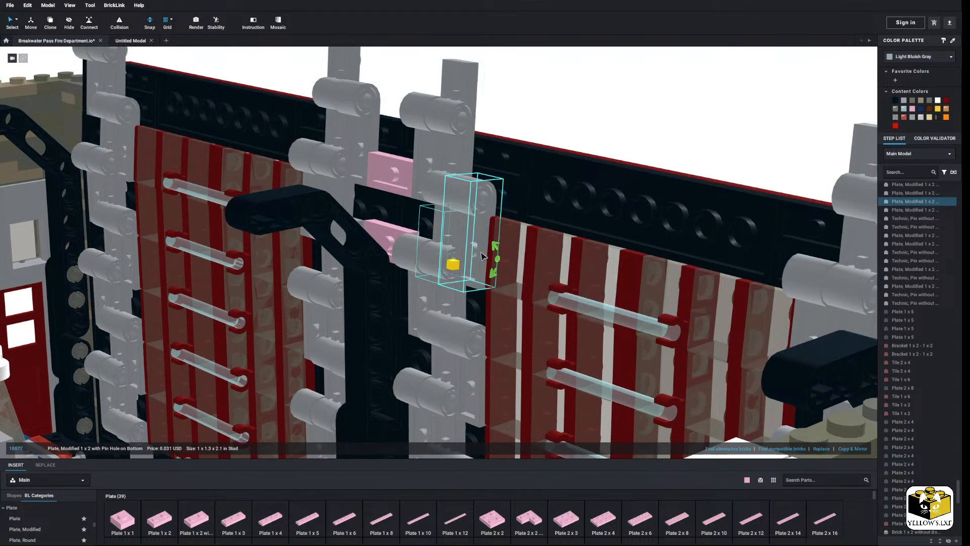
pyautogui.doubleClick(495, 246)
pyautogui.moveTo(496, 249)
pyautogui.mouseDown()
pyautogui.moveTo(476, 241)
pyautogui.moveTo(498, 232)
pyautogui.mouseUp()
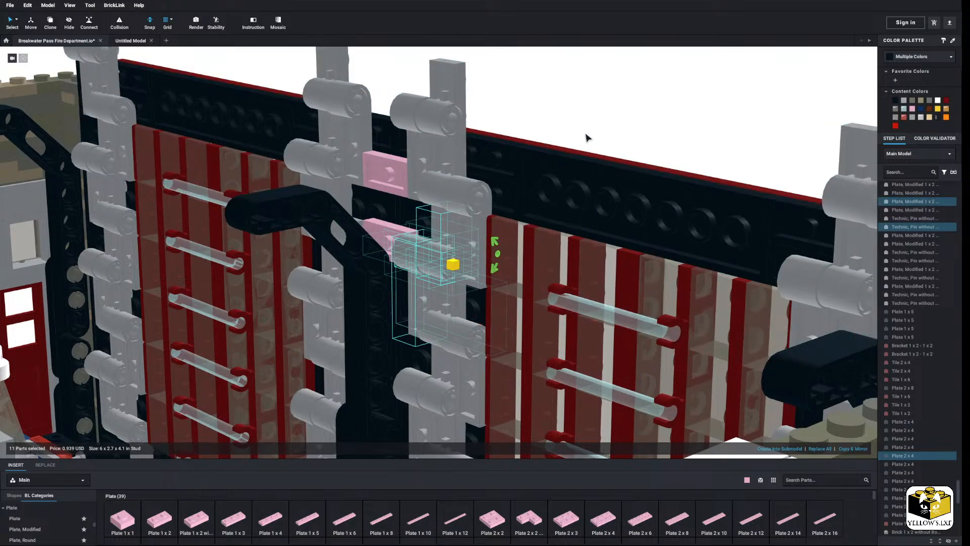
pyautogui.click(586, 141)
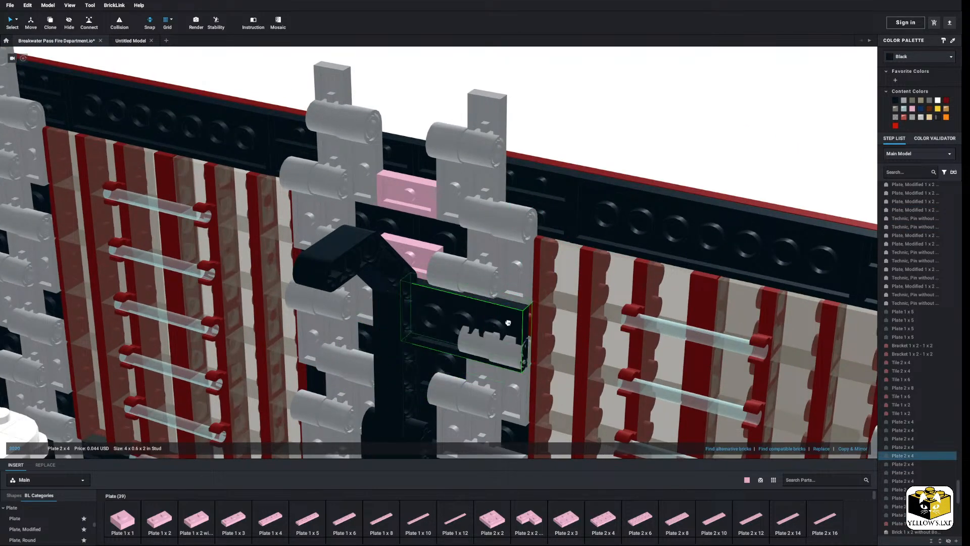
# Tilt the joined upper sections of both garage doors inward about the pin hinge near the bend of the liftarm tracks
pyautogui.moveTo(608, 161); pyautogui.dragTo(603, 159, button='right')
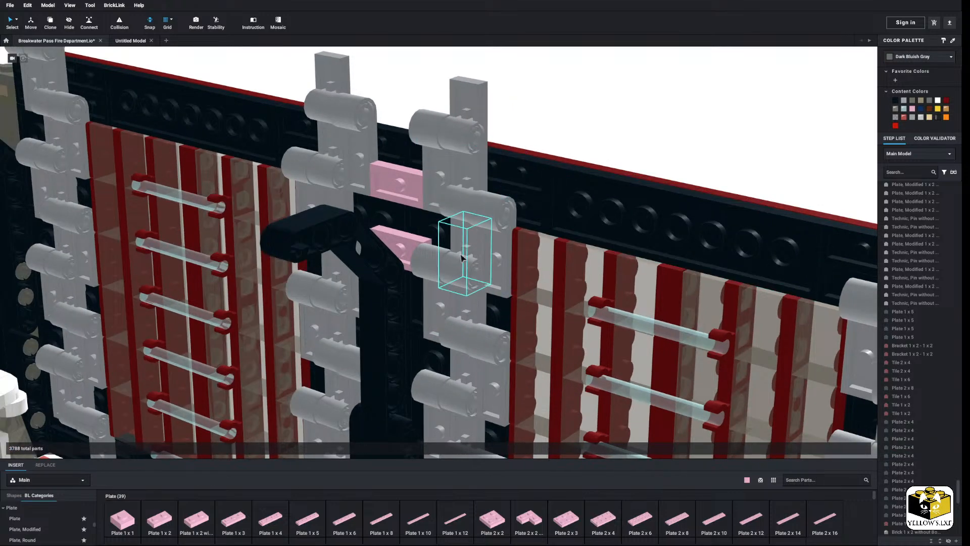
pyautogui.click(469, 273)
pyautogui.scroll(2, 467, 257)
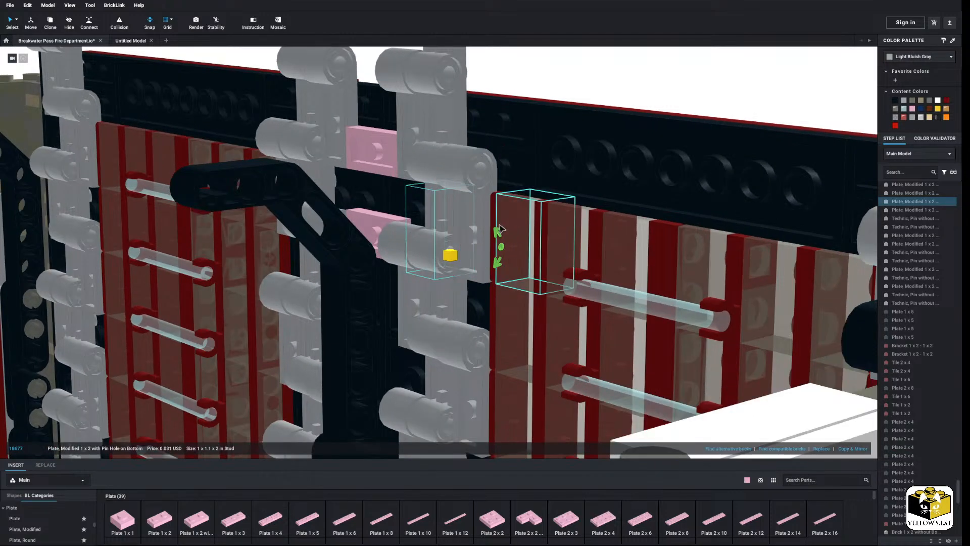
pyautogui.moveTo(498, 231); pyautogui.dragTo(466, 227)
pyautogui.click(466, 227)
pyautogui.click(469, 112)
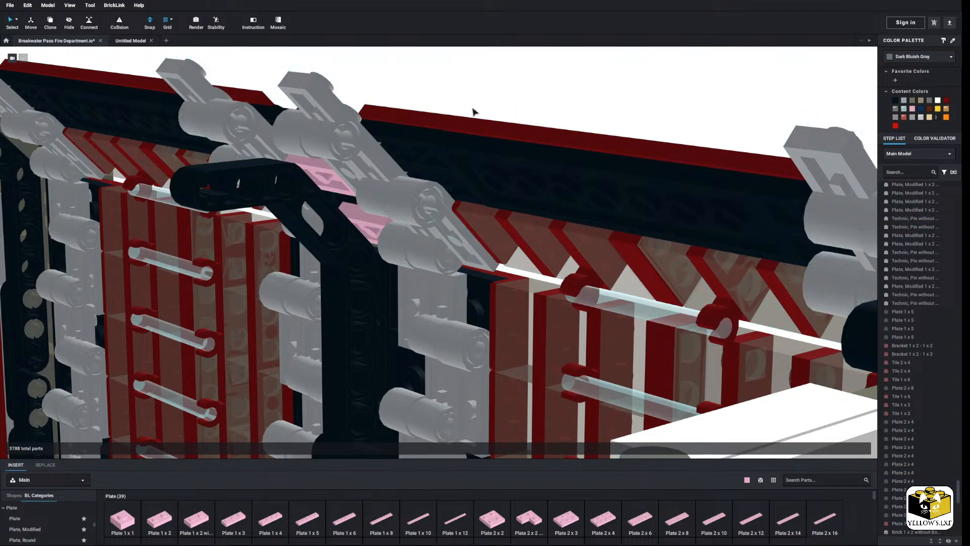
# Examine the tilted upper door sections from outside and inside, checking the hinge gap and their fit against the liftarm tracks
pyautogui.scroll(-5, 500, 151)
pyautogui.moveTo(498, 150); pyautogui.dragTo(460, 176, button='right')
pyautogui.scroll(-3, 458, 177)
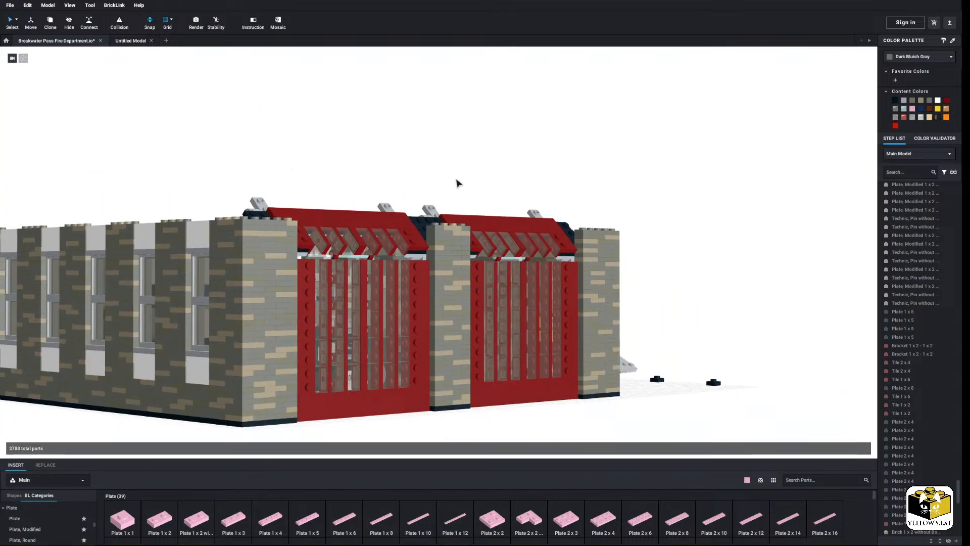
pyautogui.moveTo(456, 181); pyautogui.dragTo(452, 176, button='middle')
pyautogui.moveTo(452, 176); pyautogui.dragTo(414, 183, button='right')
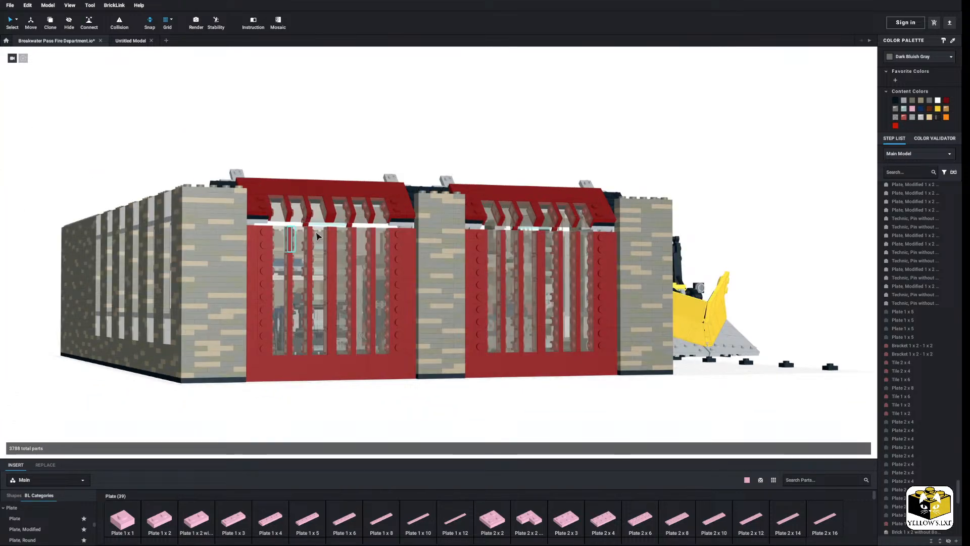
pyautogui.moveTo(317, 228); pyautogui.dragTo(319, 247, button='right')
pyautogui.click(319, 247)
pyautogui.click(455, 449)
pyautogui.moveTo(454, 449); pyautogui.dragTo(461, 364, button='right')
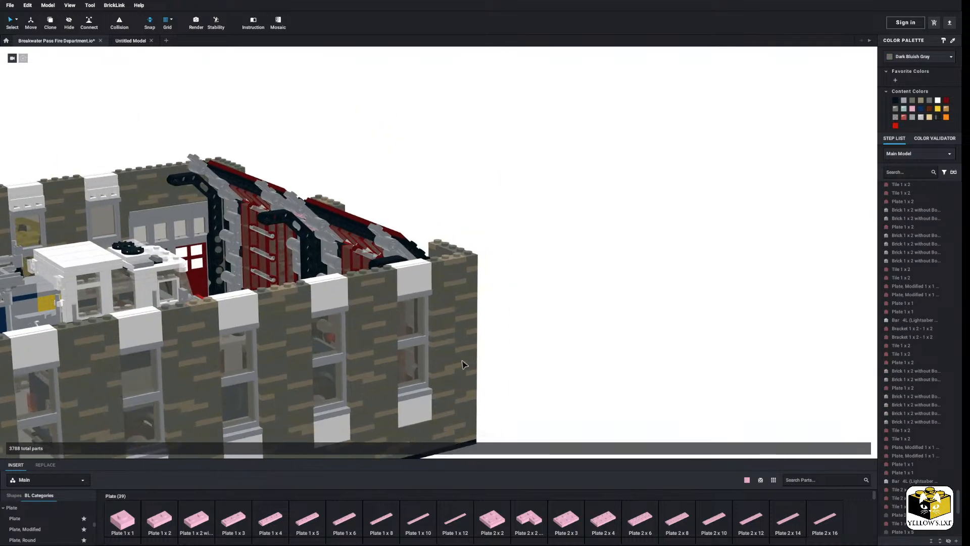
pyautogui.scroll(5, 575, 298)
pyautogui.moveTo(576, 298); pyautogui.dragTo(613, 299, button='right')
pyautogui.scroll(10, 439, 268)
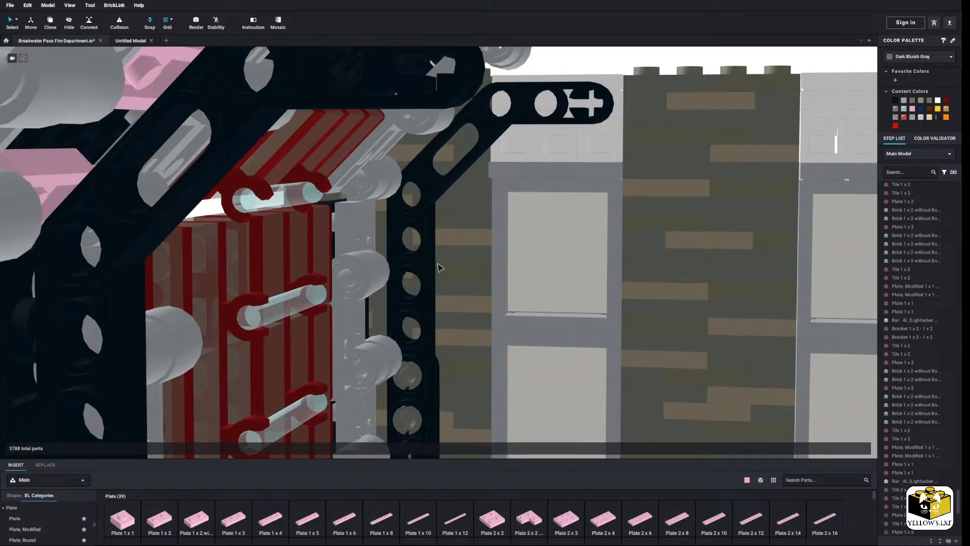
pyautogui.moveTo(438, 268); pyautogui.dragTo(348, 287, button='right')
pyautogui.scroll(-5, 435, 294)
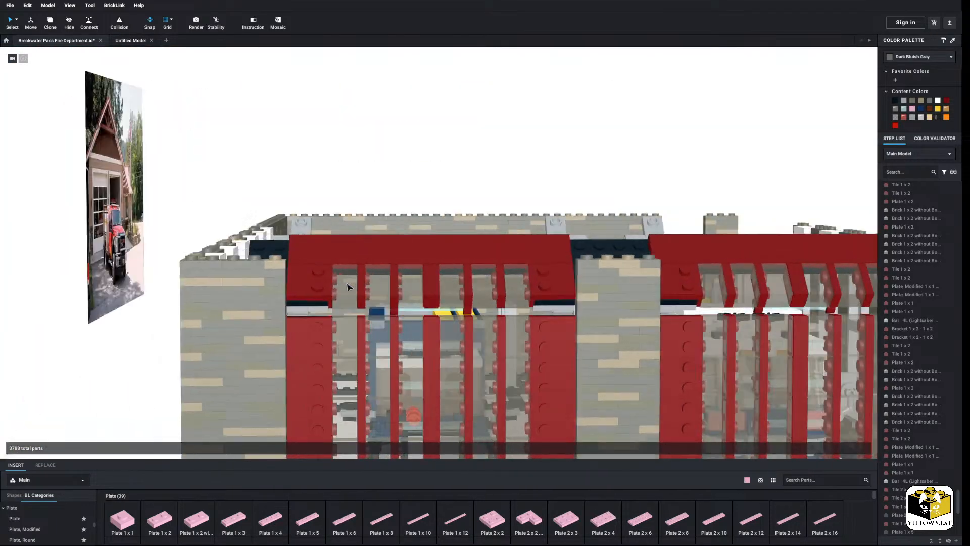
pyautogui.scroll(-3, 346, 288)
pyautogui.moveTo(296, 335); pyautogui.dragTo(293, 281, button='middle')
pyautogui.moveTo(291, 281); pyautogui.dragTo(385, 204, button='right')
pyautogui.moveTo(525, 223); pyautogui.dragTo(507, 213, button='right')
pyautogui.scroll(3, 521, 243)
pyautogui.scroll(2, 555, 207)
pyautogui.scroll(-3, 596, 219)
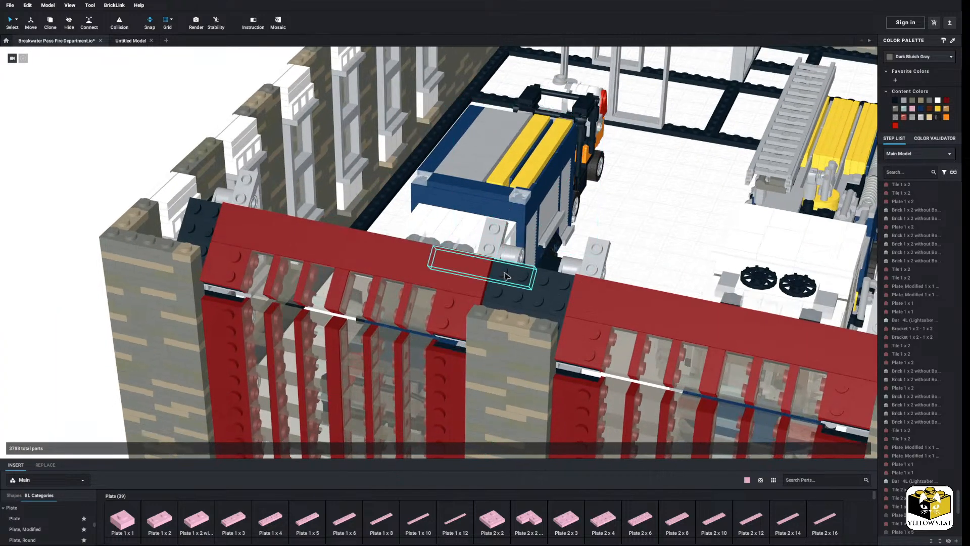
# Delete the eight dark red brackets and 1 x 2 tiles at both ends of the window rows in the two tilted door sections
pyautogui.click(507, 274)
pyautogui.click(452, 310)
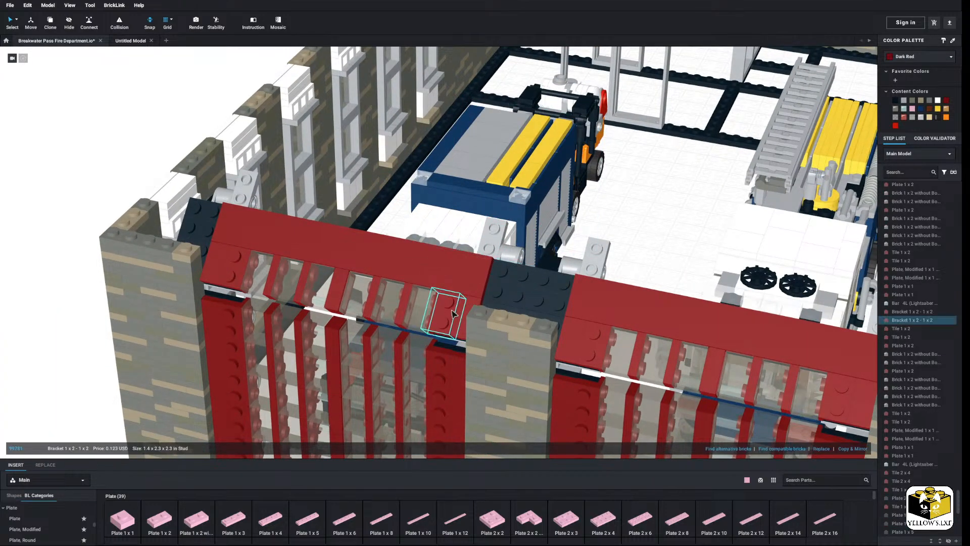
pyautogui.keyDown('ctrl'); pyautogui.click(463, 317); pyautogui.keyUp('ctrl')
pyautogui.keyDown('ctrl'); pyautogui.click(237, 272); pyautogui.keyUp('ctrl')
pyautogui.keyDown('ctrl'); pyautogui.click(219, 267); pyautogui.keyUp('ctrl')
pyautogui.scroll(-2, 504, 302)
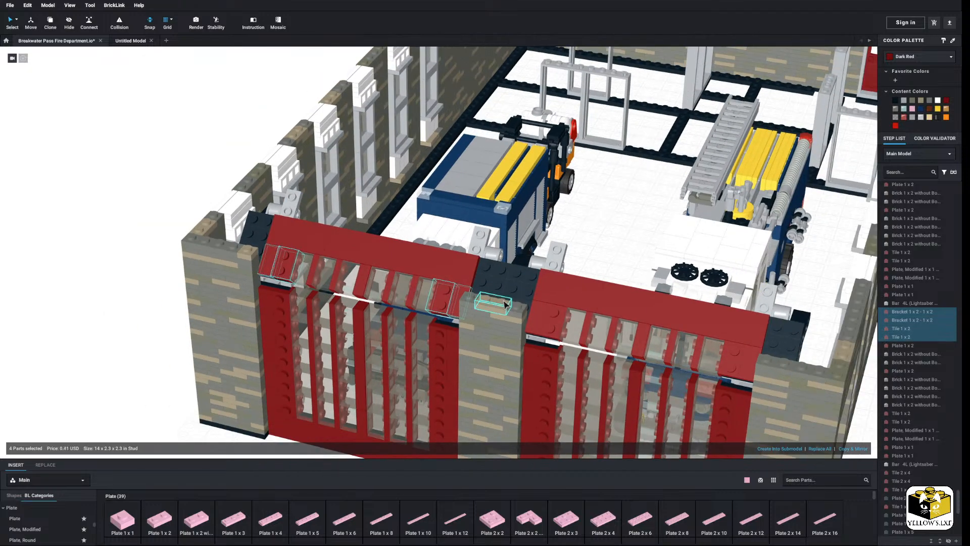
pyautogui.keyDown('ctrl'); pyautogui.click(748, 361); pyautogui.keyUp('ctrl')
pyautogui.rightClick(747, 350)
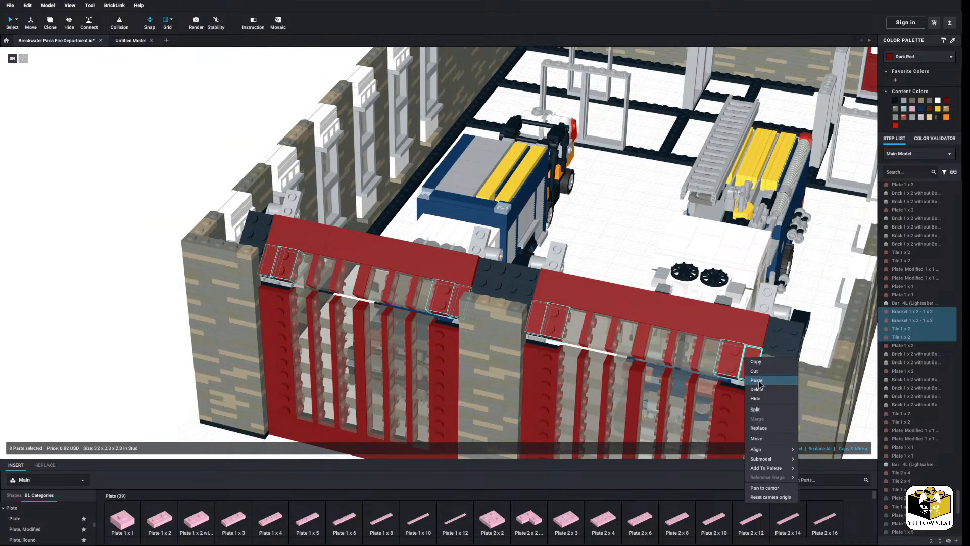
pyautogui.click(769, 388)
# Delete the connected 15-part window row from each of the two tilted door sections and restore the default selection mode
pyautogui.click(15, 22)
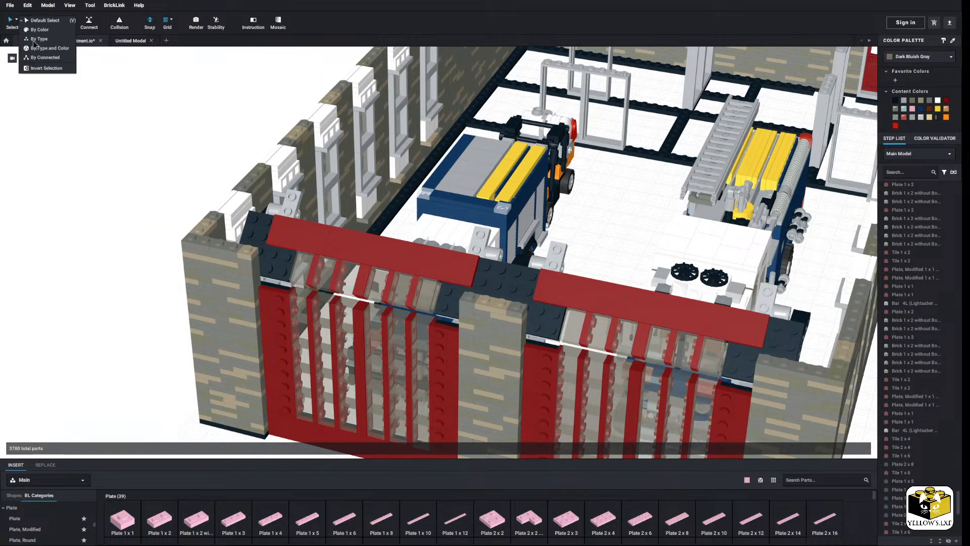
pyautogui.click(48, 59)
pyautogui.click(264, 264)
pyautogui.click(327, 275)
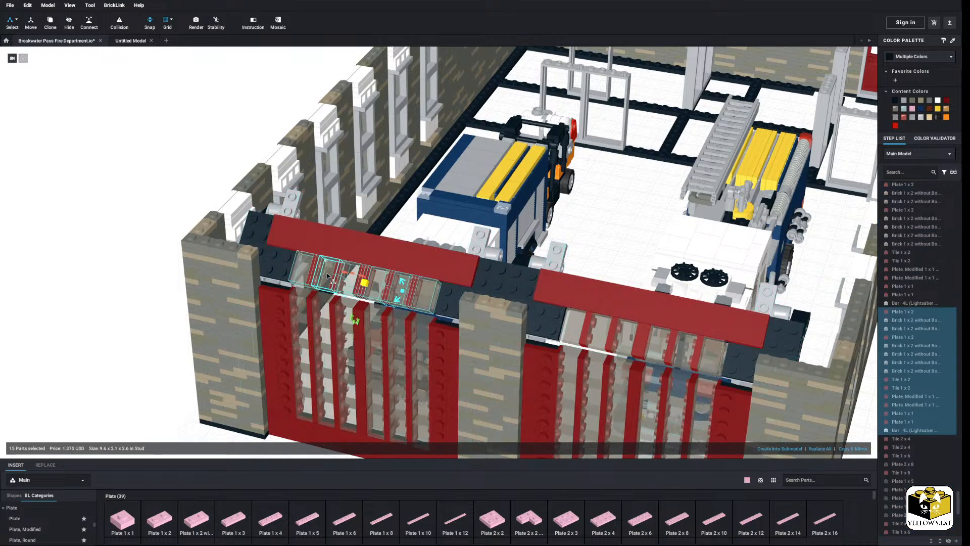
pyautogui.rightClick(327, 275)
pyautogui.click(345, 306)
pyautogui.click(586, 325)
pyautogui.rightClick(587, 325)
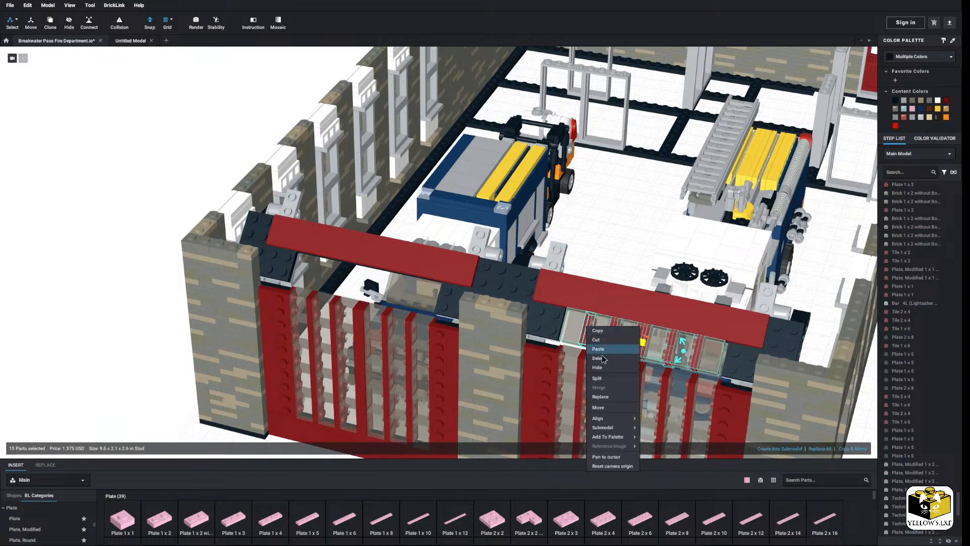
pyautogui.click(596, 356)
pyautogui.click(17, 21)
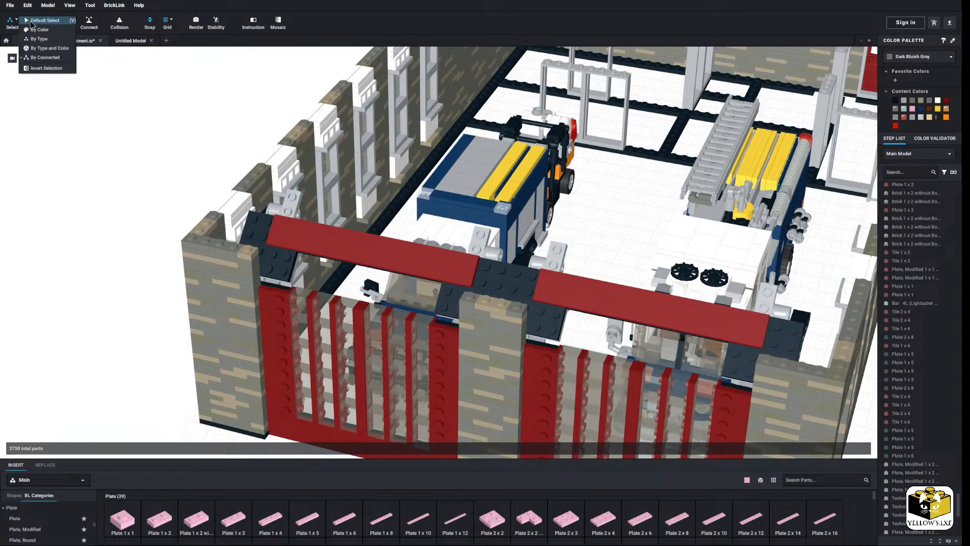
pyautogui.click(40, 21)
# Try to delete the black 2 x 4 plates at the lower ends of both tilted door sections
pyautogui.moveTo(101, 157); pyautogui.dragTo(102, 124, button='right')
pyautogui.click(263, 267)
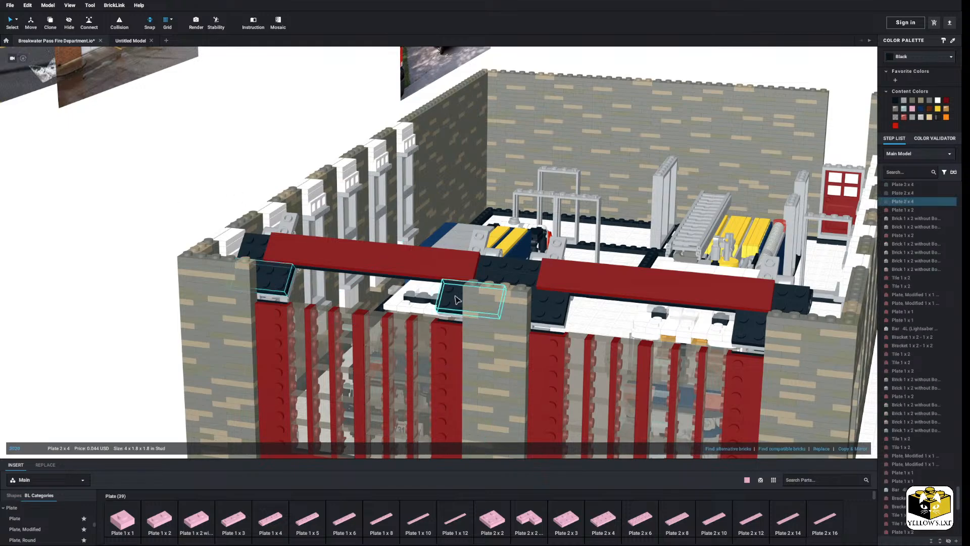
pyautogui.keyDown('ctrl'); pyautogui.click(456, 296); pyautogui.keyUp('ctrl')
pyautogui.keyDown('ctrl'); pyautogui.click(598, 319); pyautogui.keyUp('ctrl')
pyautogui.keyDown('ctrl'); pyautogui.click(748, 327); pyautogui.keyUp('ctrl')
pyautogui.rightClick(748, 326)
pyautogui.click(764, 358)
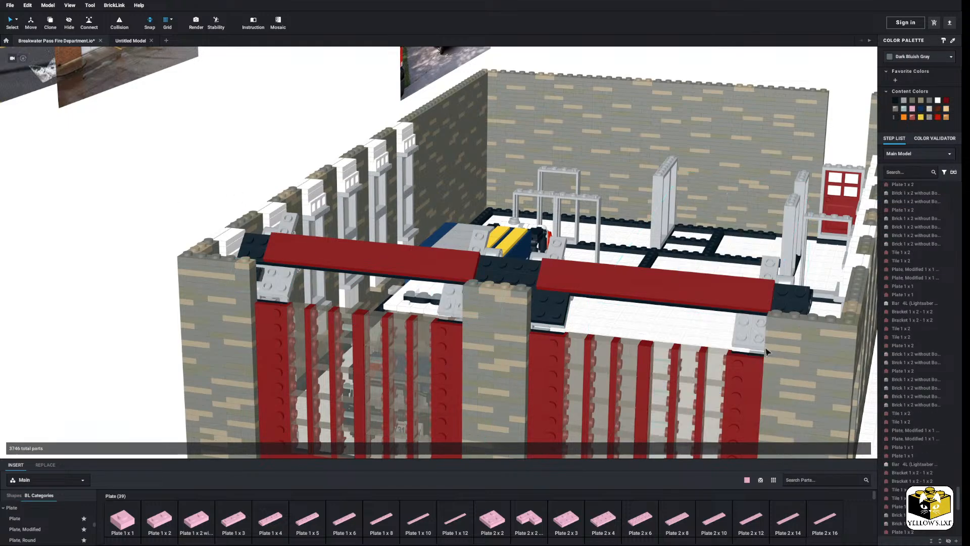
pyautogui.click(793, 302)
pyautogui.moveTo(691, 272); pyautogui.dragTo(675, 269, button='right')
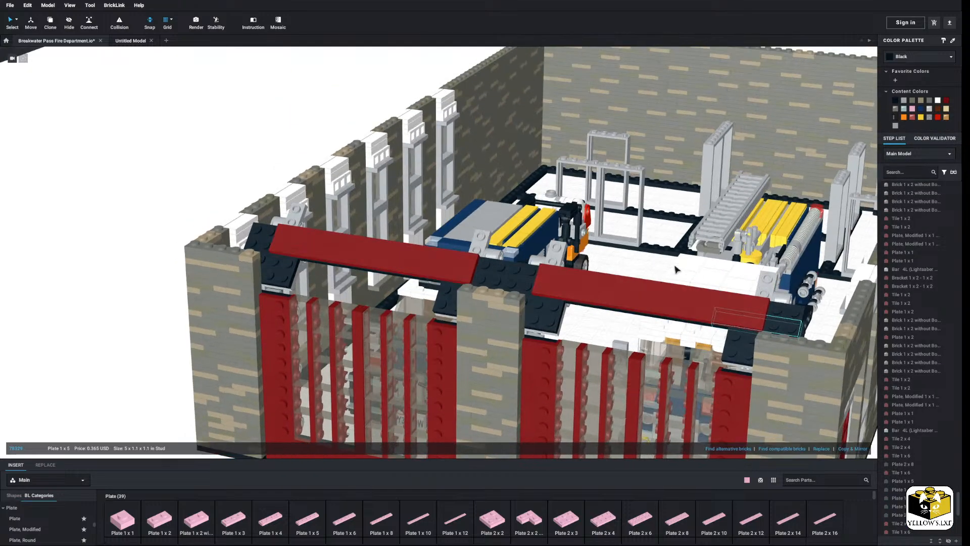
# Delete the four black 2 x 4 plates covering the lower grey hinge plates of both tilted door sections
pyautogui.click(745, 352)
pyautogui.keyDown('ctrl'); pyautogui.click(547, 315); pyautogui.keyUp('ctrl')
pyautogui.keyDown('ctrl'); pyautogui.click(446, 300); pyautogui.keyUp('ctrl')
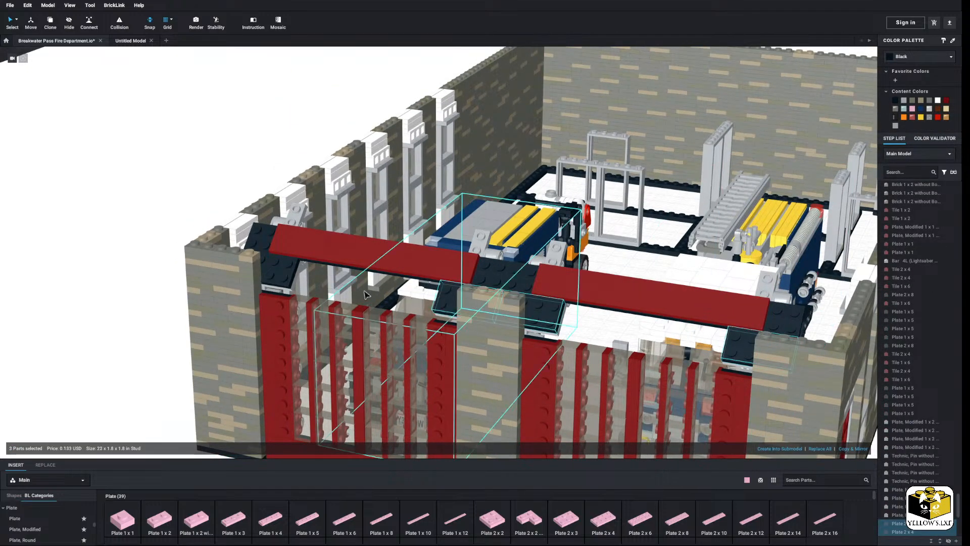
pyautogui.keyDown('ctrl'); pyautogui.click(277, 275); pyautogui.keyUp('ctrl')
pyautogui.rightClick(276, 275)
pyautogui.click(292, 303)
# Clone the 18 dark red tiles and black plates of the strip spanning both tilted door sections and set the copy outside the building
pyautogui.click(260, 244)
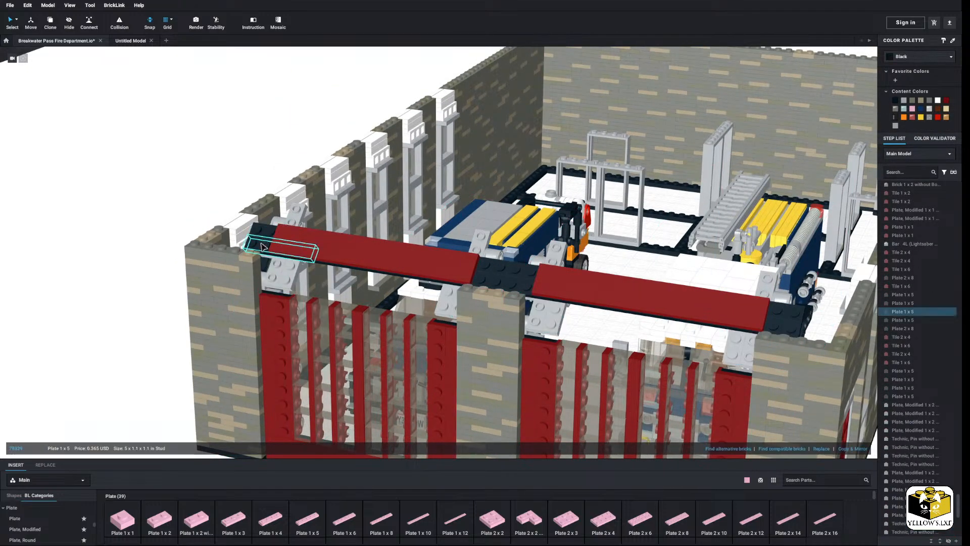
pyautogui.keyDown('ctrl'); pyautogui.click(264, 233); pyautogui.keyUp('ctrl')
pyautogui.keyDown('ctrl'); pyautogui.click(298, 243); pyautogui.keyUp('ctrl')
pyautogui.keyDown('ctrl'); pyautogui.click(380, 248); pyautogui.keyUp('ctrl')
pyautogui.keyDown('ctrl'); pyautogui.click(389, 264); pyautogui.keyUp('ctrl')
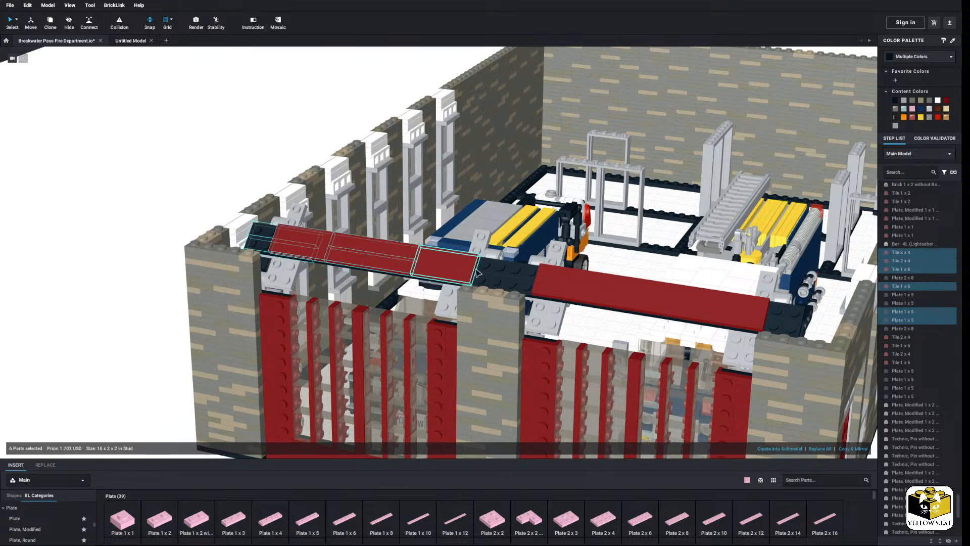
pyautogui.keyDown('ctrl'); pyautogui.click(507, 276); pyautogui.keyUp('ctrl')
pyautogui.keyDown('ctrl'); pyautogui.click(520, 273); pyautogui.keyUp('ctrl')
pyautogui.keyDown('ctrl'); pyautogui.click(535, 281); pyautogui.keyUp('ctrl')
pyautogui.keyDown('ctrl'); pyautogui.click(560, 283); pyautogui.keyUp('ctrl')
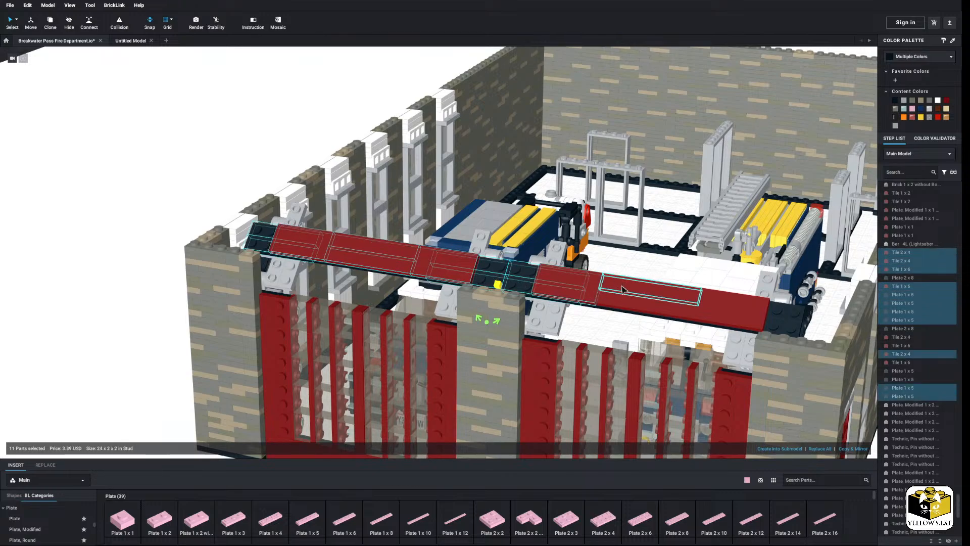
pyautogui.keyDown('ctrl'); pyautogui.click(626, 306); pyautogui.keyUp('ctrl')
pyautogui.keyDown('ctrl'); pyautogui.click(625, 306); pyautogui.keyUp('ctrl')
pyautogui.keyDown('ctrl'); pyautogui.click(732, 308); pyautogui.keyUp('ctrl')
pyautogui.keyDown('ctrl'); pyautogui.click(786, 314); pyautogui.keyUp('ctrl')
pyautogui.keyDown('ctrl'); pyautogui.click(788, 326); pyautogui.keyUp('ctrl')
pyautogui.moveTo(788, 325); pyautogui.dragTo(789, 300, button='right')
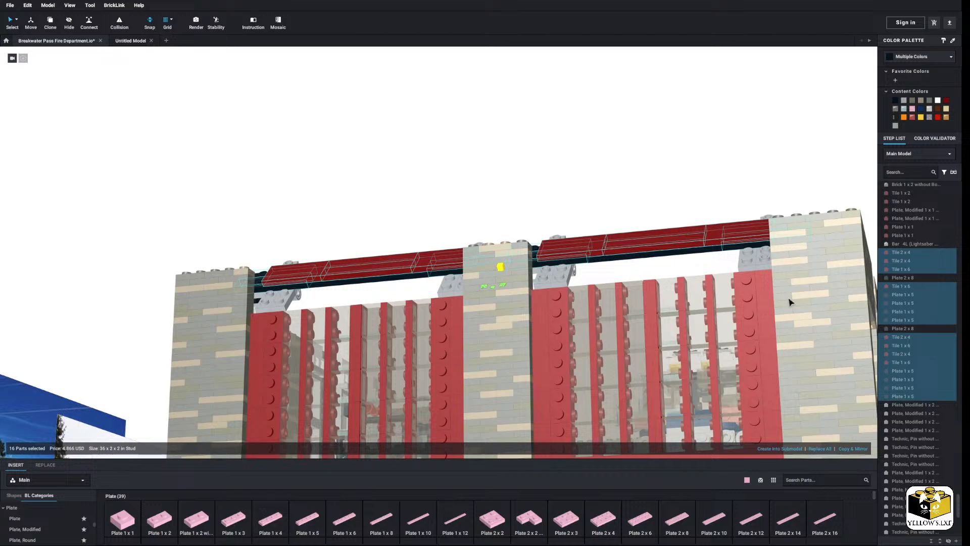
pyautogui.keyDown('ctrl'); pyautogui.click(383, 278); pyautogui.keyUp('ctrl')
pyautogui.moveTo(390, 282); pyautogui.dragTo(445, 369, button='right')
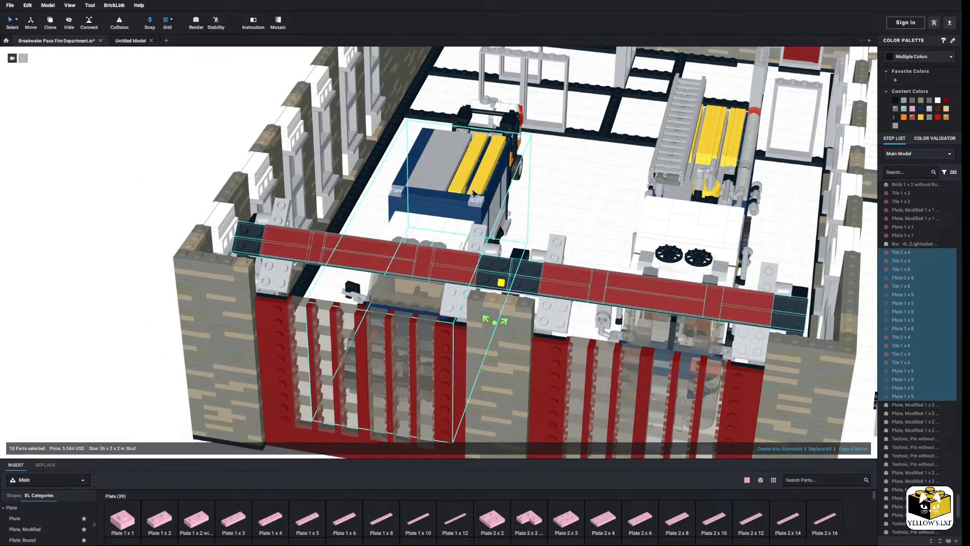
pyautogui.hotkey('ctrl', 'd')
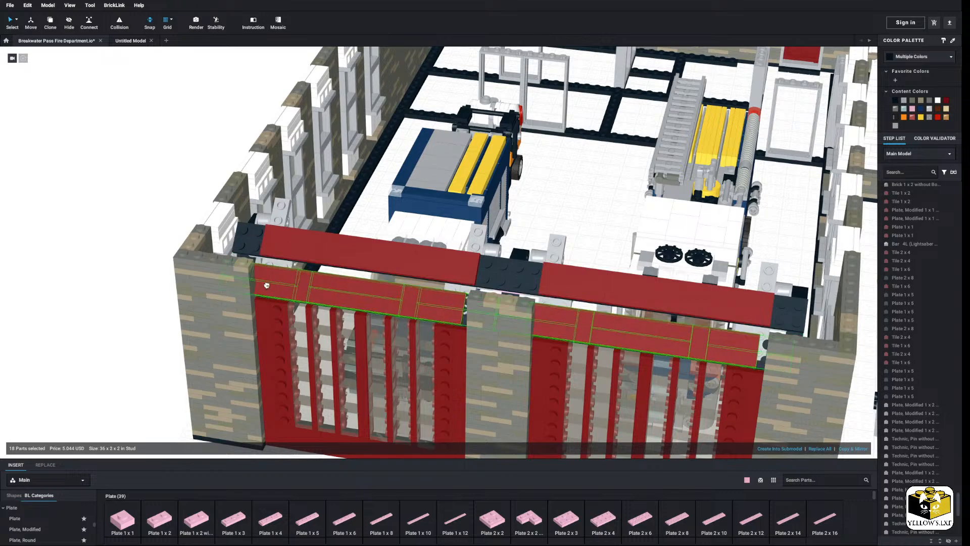
pyautogui.click(273, 273)
pyautogui.moveTo(273, 273); pyautogui.dragTo(519, 271, button='right')
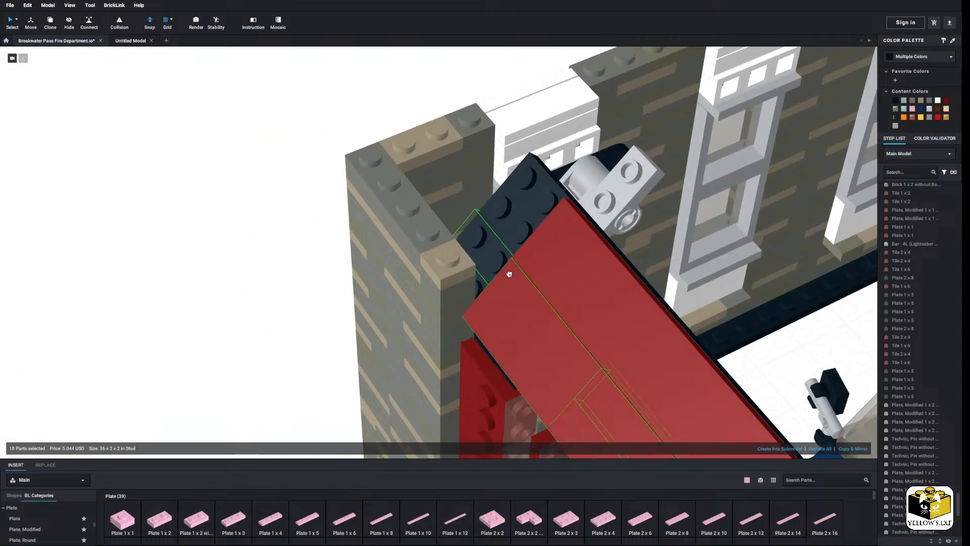
pyautogui.moveTo(510, 273)
pyautogui.mouseDown()
pyautogui.moveTo(518, 261)
pyautogui.moveTo(513, 275)
pyautogui.mouseUp()
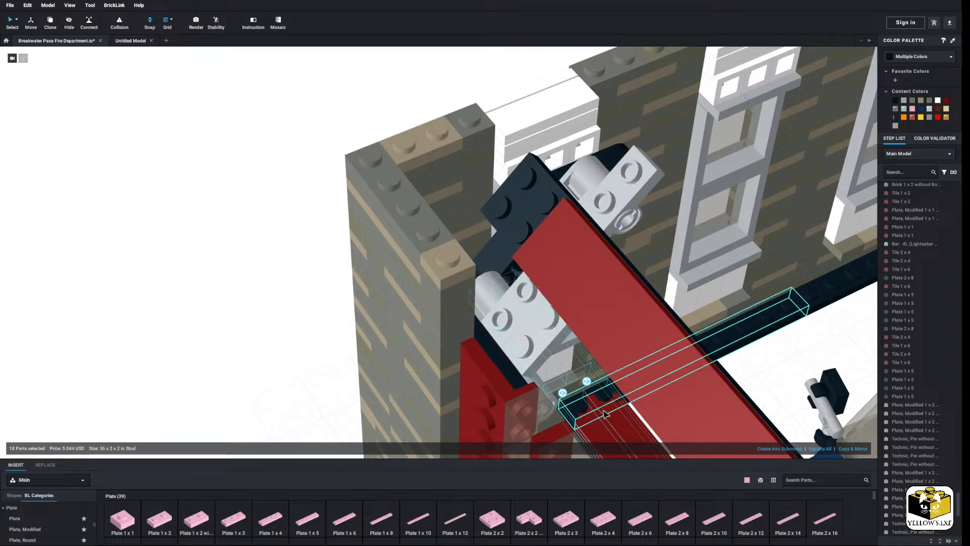
pyautogui.moveTo(604, 414); pyautogui.dragTo(157, 412)
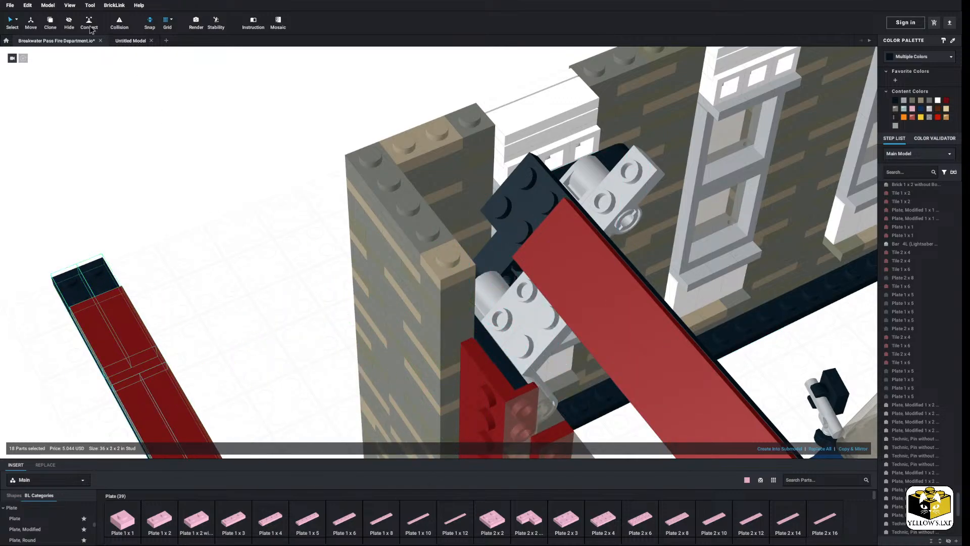
# Connect the underside of the cloned strip to the exposed studs of the lower grey hinge plates, directly below the original strip
pyautogui.moveTo(180, 312); pyautogui.dragTo(279, 222, button='right')
pyautogui.moveTo(180, 257); pyautogui.dragTo(169, 235, button='right')
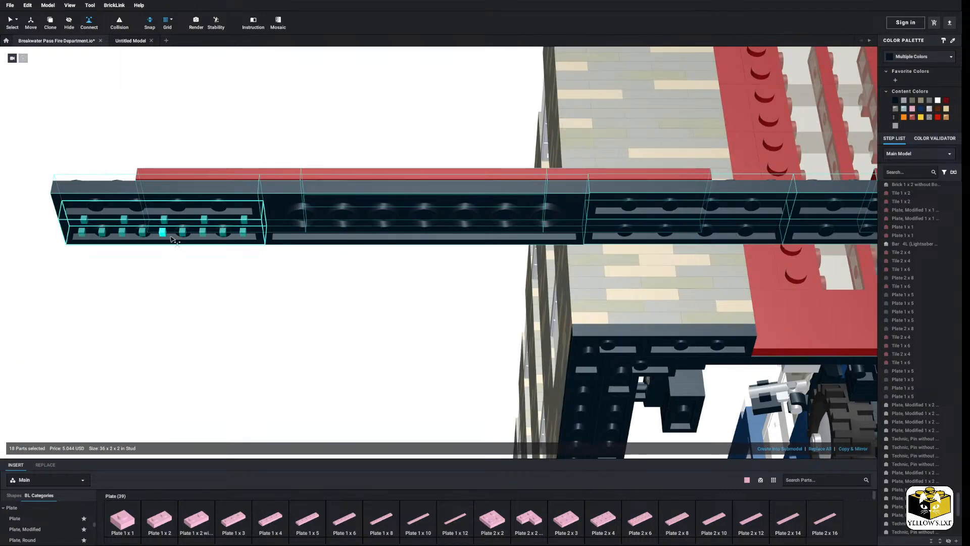
pyautogui.click(163, 232)
pyautogui.scroll(-2, 290, 132)
pyautogui.moveTo(290, 132); pyautogui.dragTo(338, 144, button='right')
pyautogui.moveTo(337, 144); pyautogui.dragTo(280, 249, button='middle')
pyautogui.moveTo(279, 249); pyautogui.dragTo(253, 303, button='right')
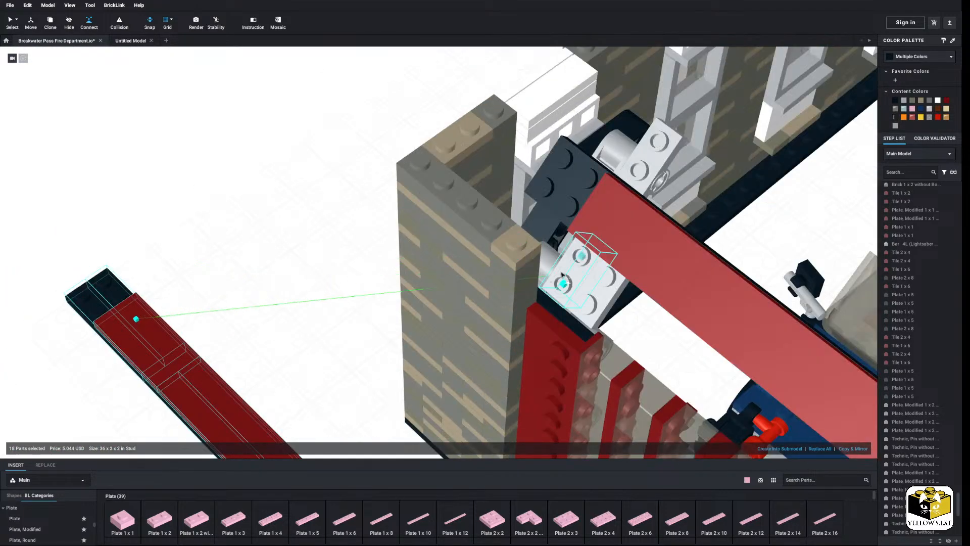
pyautogui.click(579, 265)
pyautogui.scroll(-2, 320, 265)
pyautogui.moveTo(319, 264); pyautogui.dragTo(301, 252, button='right')
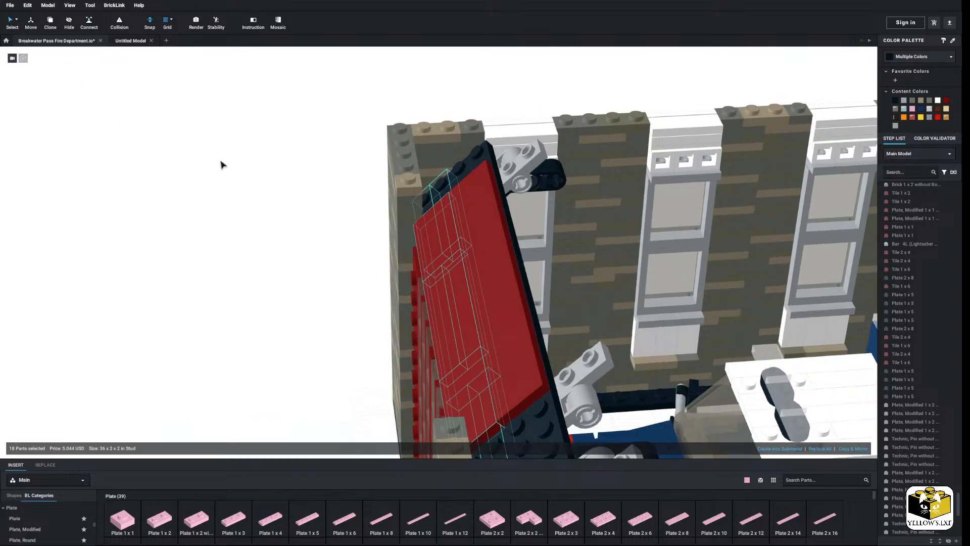
pyautogui.moveTo(221, 164); pyautogui.dragTo(196, 180, button='right')
# Copy the strip once more and place it on the upper hinge plates, directly above the original strip of the tilted sections
pyautogui.rightClick(568, 206)
pyautogui.click(583, 217)
pyautogui.click(250, 193)
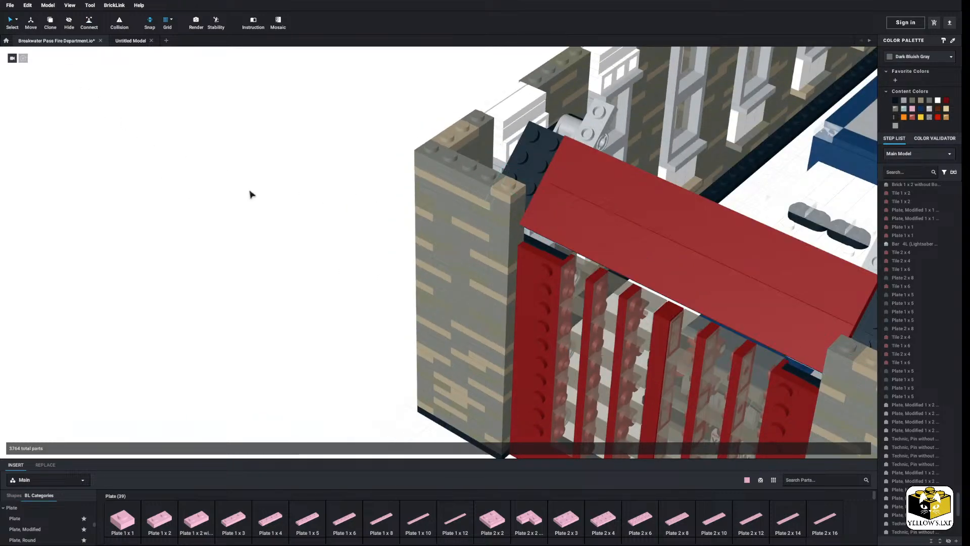
pyautogui.rightClick(249, 191)
pyautogui.click(257, 215)
pyautogui.moveTo(257, 214); pyautogui.dragTo(167, 245, button='middle')
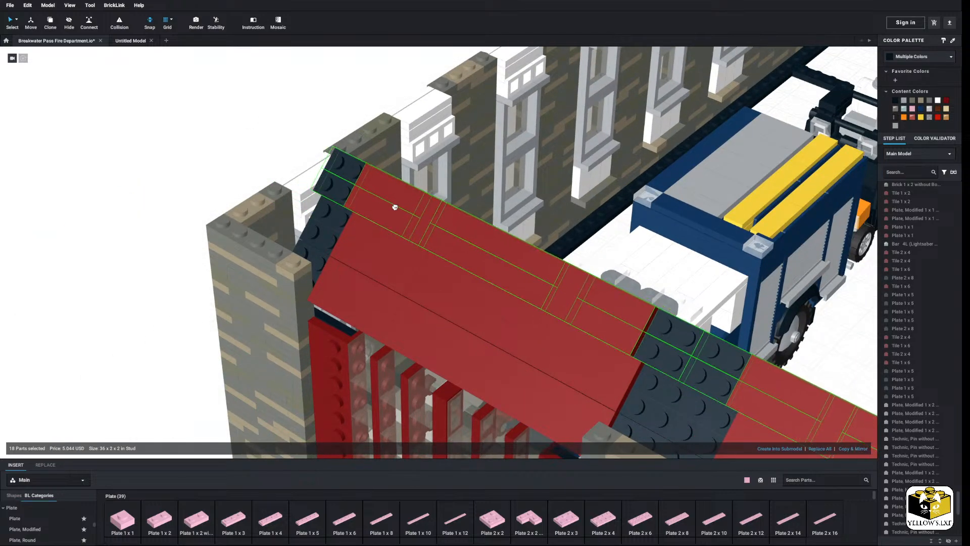
pyautogui.click(398, 214)
pyautogui.moveTo(236, 186); pyautogui.dragTo(273, 179, button='right')
pyautogui.scroll(-2, 273, 180)
pyautogui.moveTo(273, 179); pyautogui.dragTo(201, 179, button='middle')
pyautogui.click(584, 299)
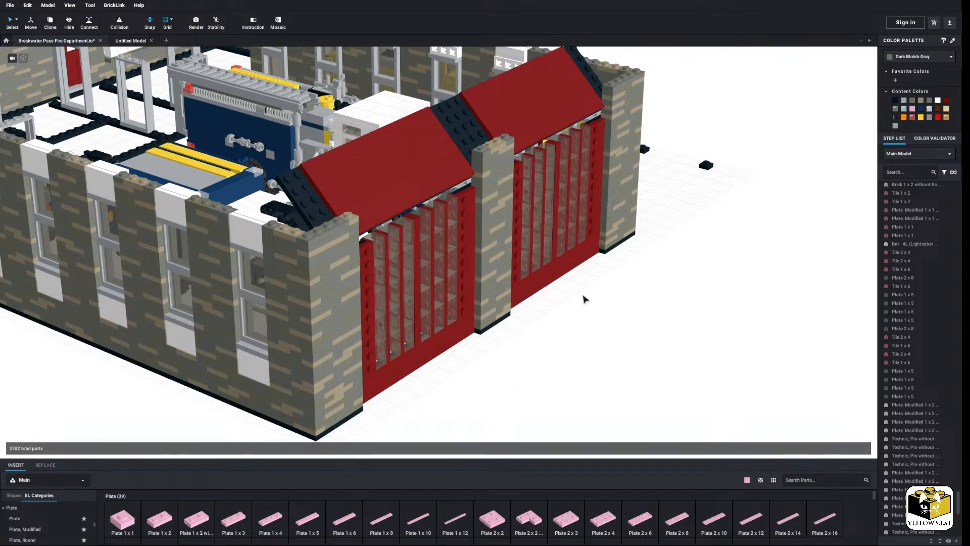
# Move one bright pink 1 x 2 plate up between the central hinge plates and delete the other pink plate below it
pyautogui.moveTo(560, 307); pyautogui.dragTo(593, 303, button='right')
pyautogui.scroll(3, 535, 177)
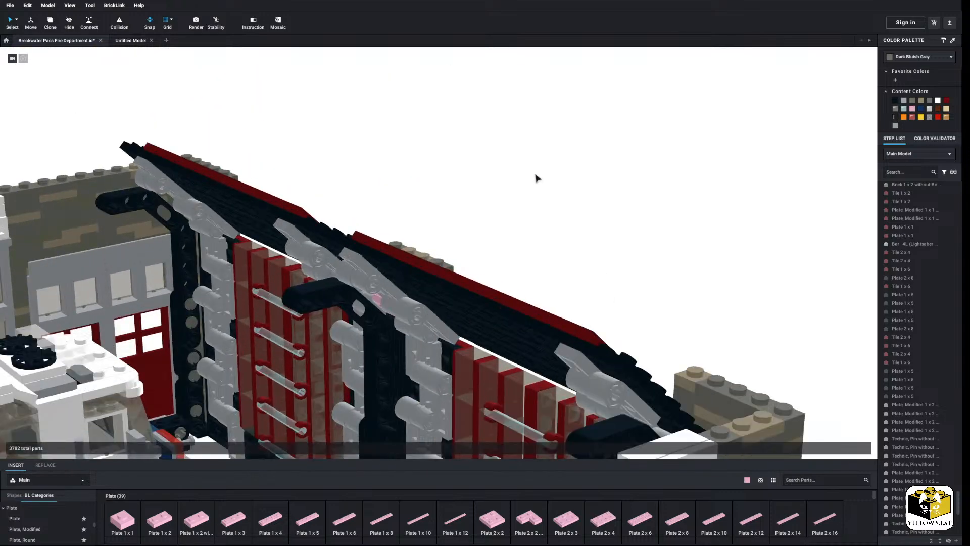
pyautogui.moveTo(535, 177); pyautogui.dragTo(557, 210, button='right')
pyautogui.click(365, 310)
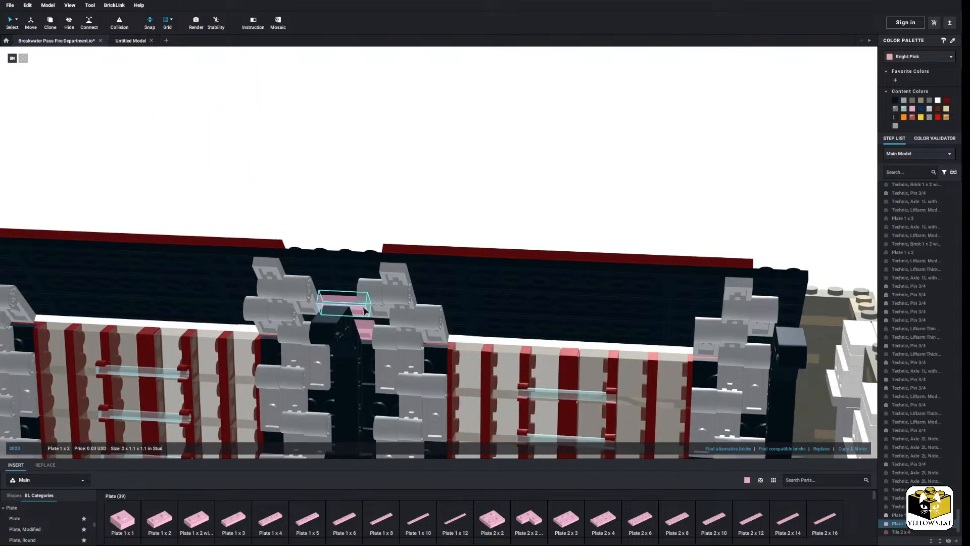
pyautogui.rightClick(368, 327)
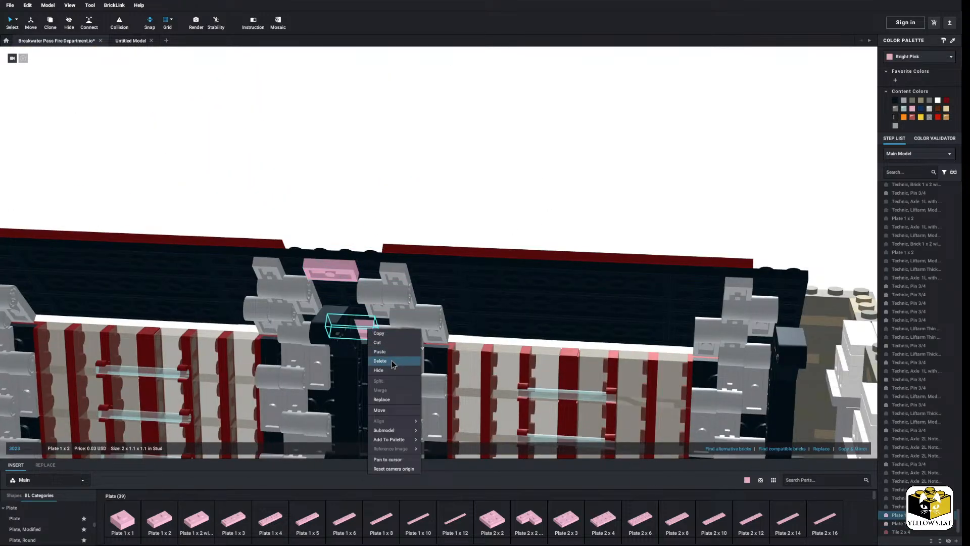
pyautogui.click(417, 198)
pyautogui.rightClick(365, 326)
pyautogui.click(382, 327)
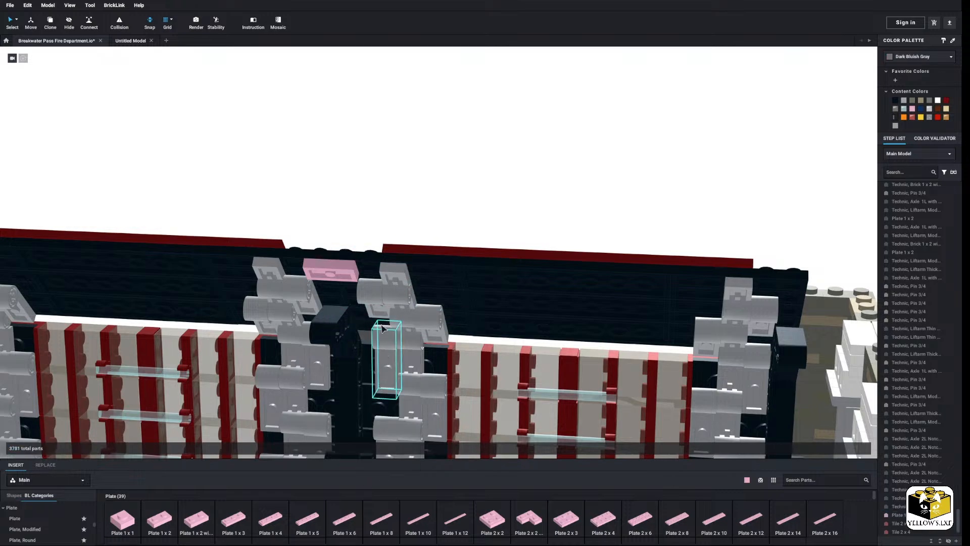
# Try rotating the rebuilt upper door sections about their pin hinge beside the liftarm tracks, and undo the rotation
pyautogui.moveTo(337, 275); pyautogui.dragTo(397, 283, button='right')
pyautogui.click(368, 274)
pyautogui.moveTo(410, 303)
pyautogui.mouseDown()
pyautogui.moveTo(391, 274)
pyautogui.moveTo(396, 292)
pyautogui.moveTo(405, 289)
pyautogui.mouseUp()
pyautogui.hotkey('ctrl', 'z')
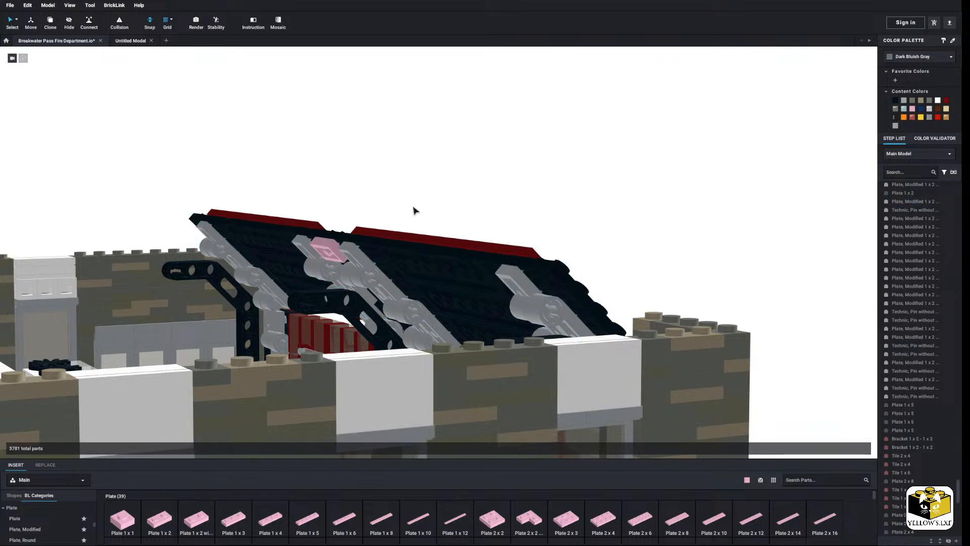
pyautogui.moveTo(416, 222)
pyautogui.mouseDown(button='right')
pyautogui.moveTo(406, 221)
pyautogui.moveTo(415, 225)
pyautogui.mouseUp(button='right')
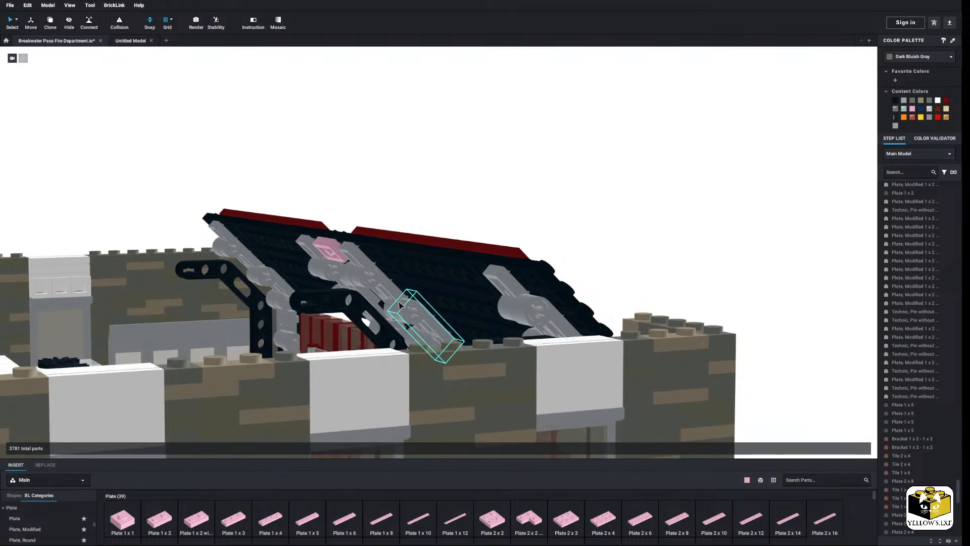
pyautogui.doubleClick(444, 333)
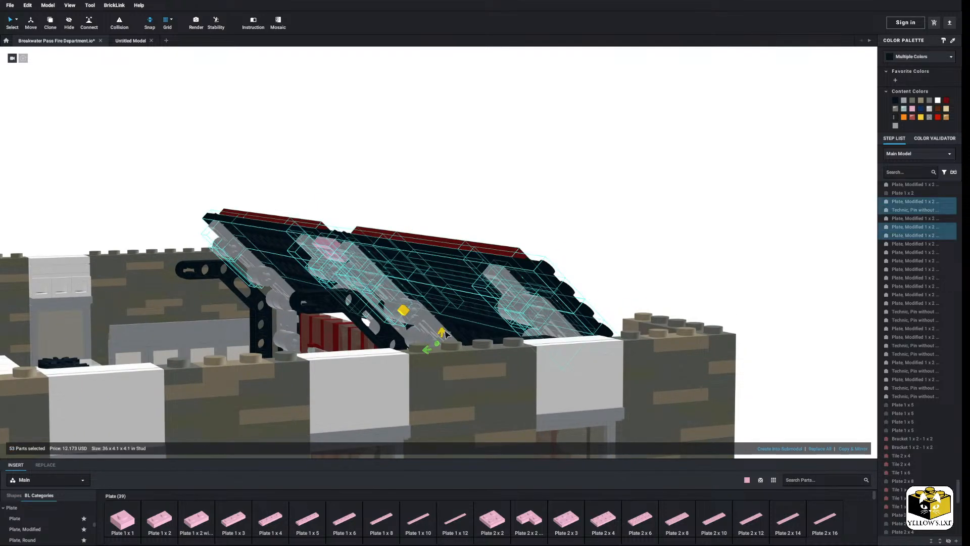
pyautogui.moveTo(445, 332); pyautogui.dragTo(443, 316)
pyautogui.moveTo(379, 310); pyautogui.dragTo(413, 316, button='right')
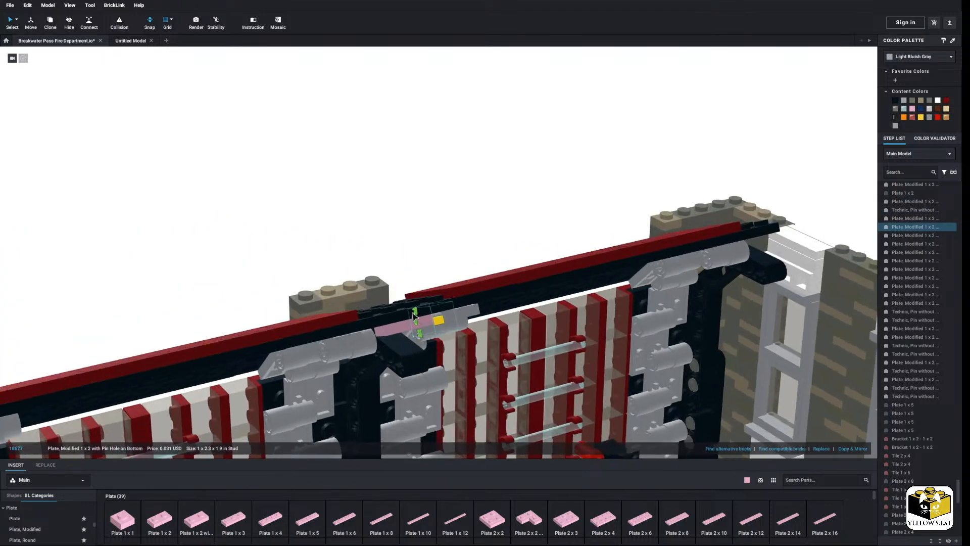
pyautogui.scroll(-5, 413, 316)
pyautogui.scroll(-3, 397, 229)
pyautogui.hotkey('ctrl', 'z')
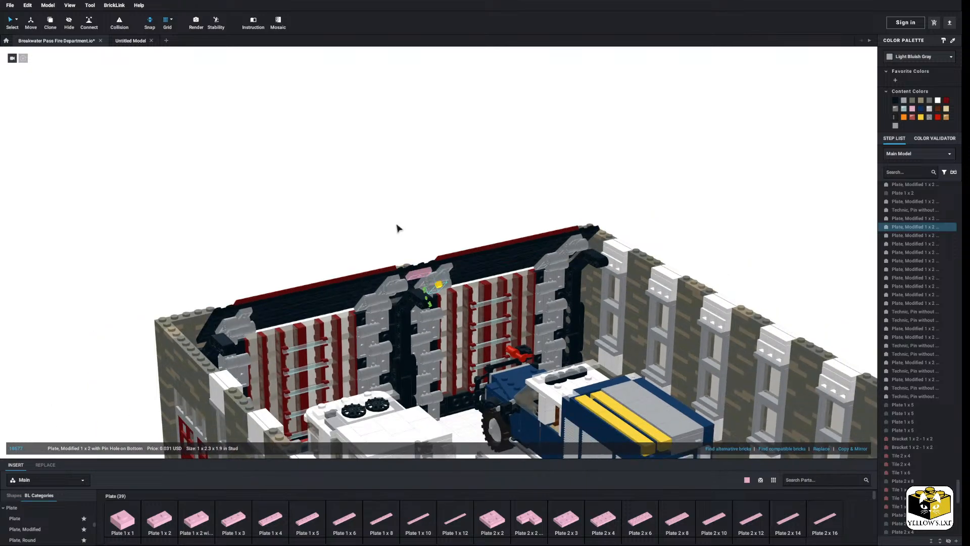
pyautogui.scroll(-1, 397, 228)
pyautogui.click(397, 228)
# Select the whole connected garage door assembly and move it slightly inward, behind the front face of the stone pillars
pyautogui.moveTo(397, 228); pyautogui.dragTo(332, 257, button='right')
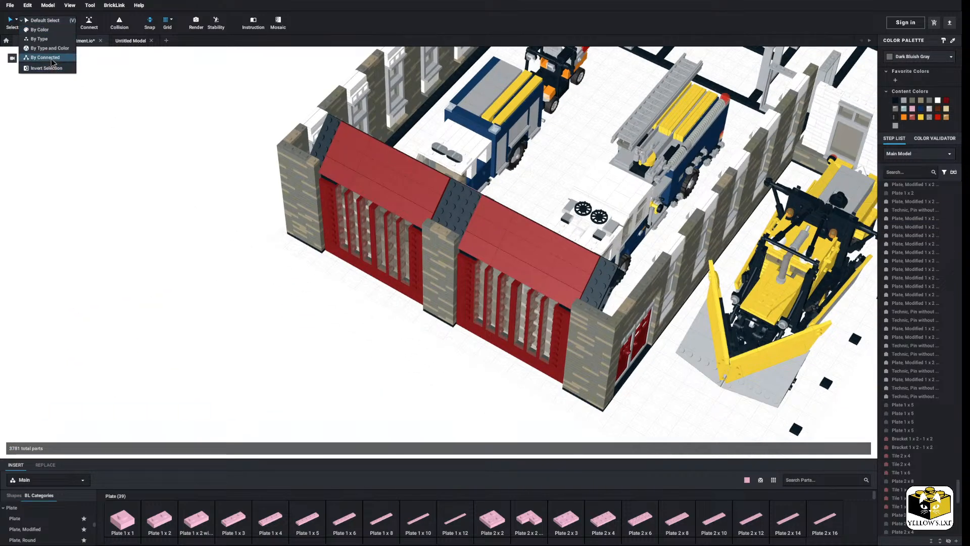
pyautogui.click(391, 259)
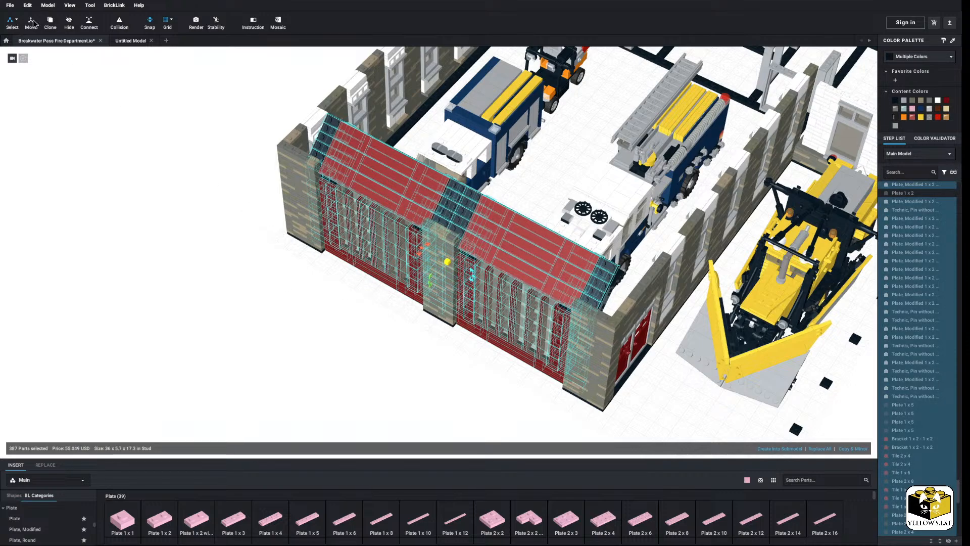
pyautogui.moveTo(253, 215); pyautogui.dragTo(277, 234, button='right')
pyautogui.scroll(3, 264, 222)
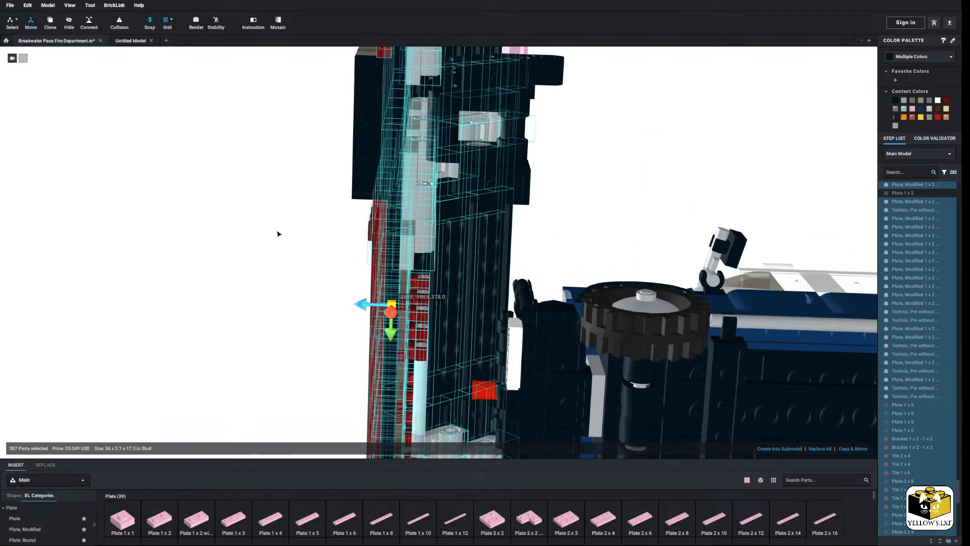
pyautogui.moveTo(365, 307); pyautogui.dragTo(390, 306)
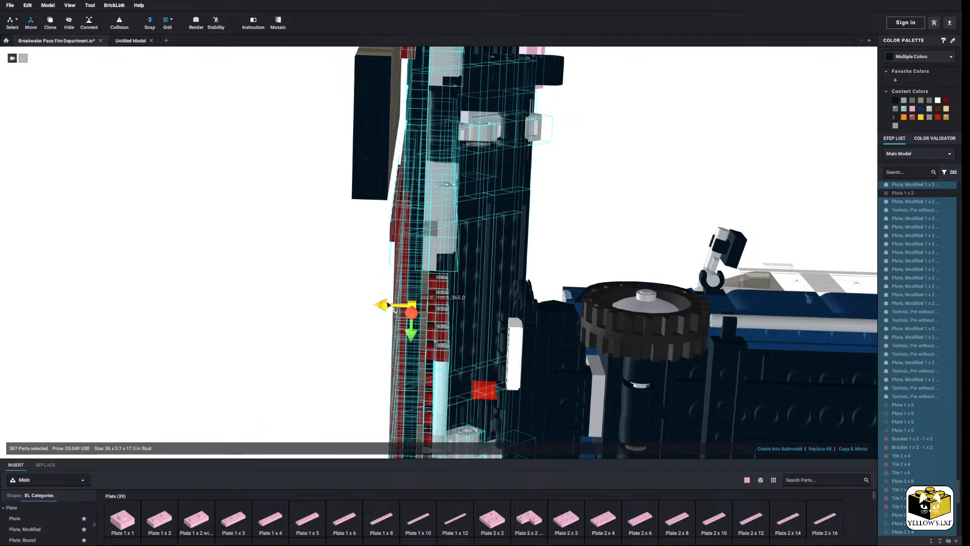
pyautogui.click(304, 285)
# Examine the tilted upper door sections and their clearance to the stone pillars from outside and inside the garage
pyautogui.scroll(-3, 299, 266)
pyautogui.moveTo(299, 266); pyautogui.dragTo(303, 310, button='right')
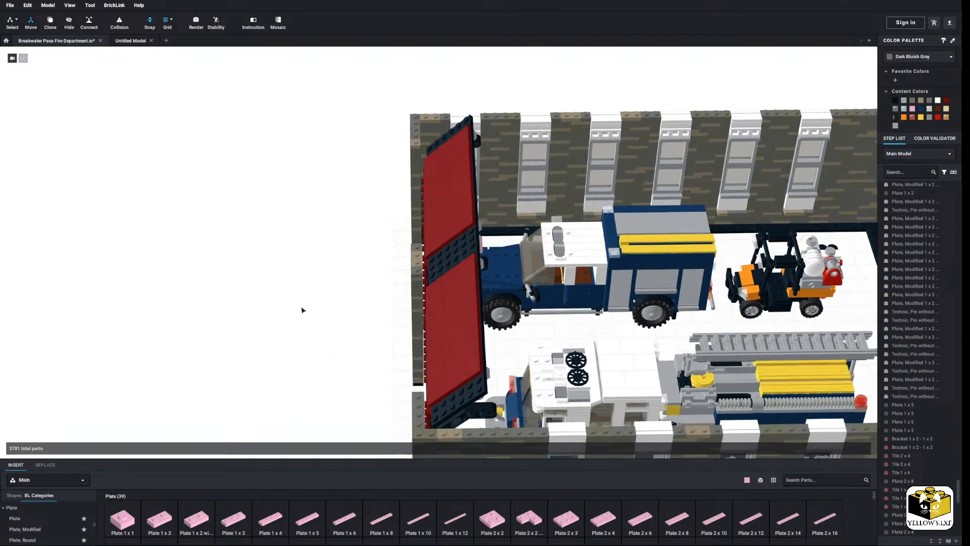
pyautogui.scroll(5, 302, 309)
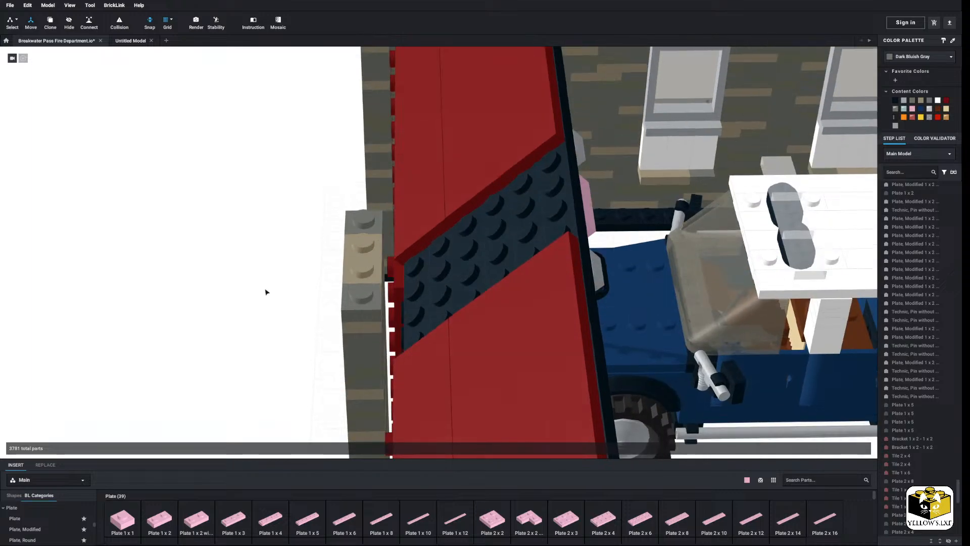
pyautogui.scroll(-5, 267, 292)
pyautogui.moveTo(271, 288); pyautogui.dragTo(299, 279, button='right')
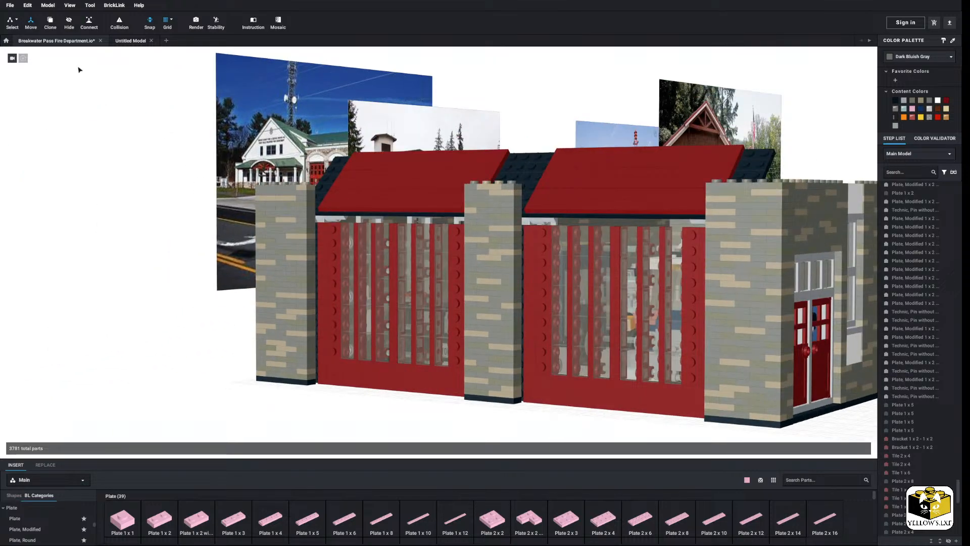
pyautogui.moveTo(97, 250); pyautogui.dragTo(76, 281, button='right')
pyautogui.scroll(6, 115, 290)
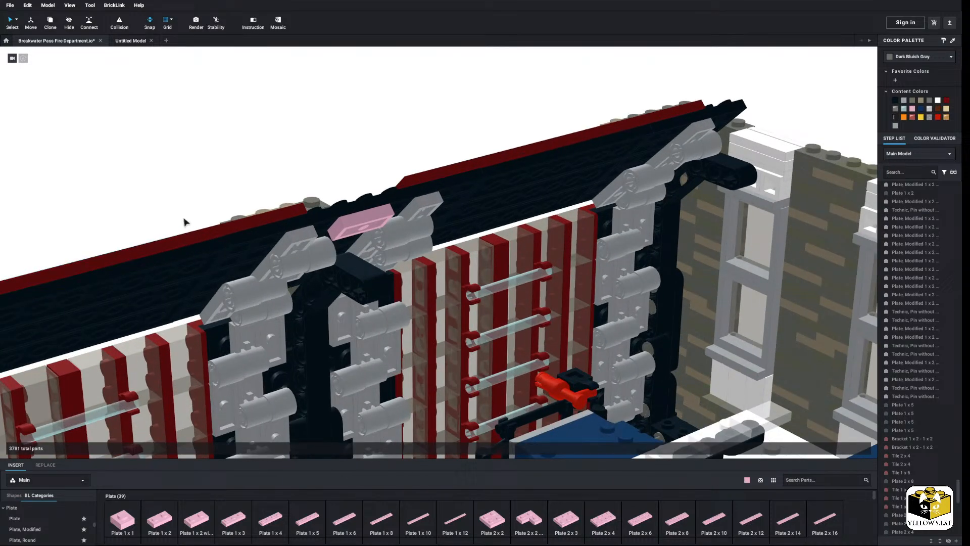
pyautogui.moveTo(185, 222); pyautogui.dragTo(219, 216, button='right')
pyautogui.scroll(-3, 165, 335)
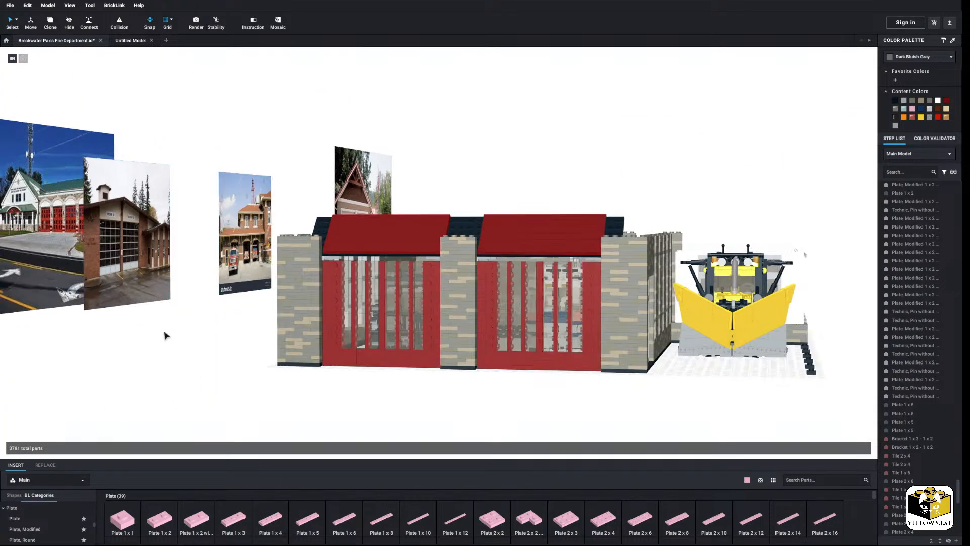
pyautogui.moveTo(177, 346); pyautogui.dragTo(182, 331, button='middle')
pyautogui.moveTo(182, 328); pyautogui.dragTo(266, 302, button='right')
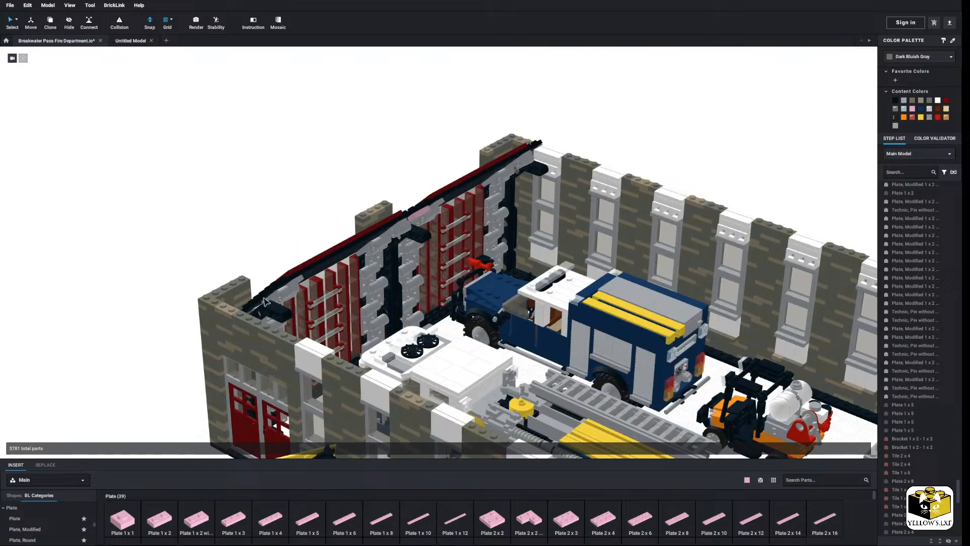
# Rotate the tilted upper door sections about their pin hinge until they stand upright in line with the doors
pyautogui.click(428, 246)
pyautogui.scroll(8, 259, 210)
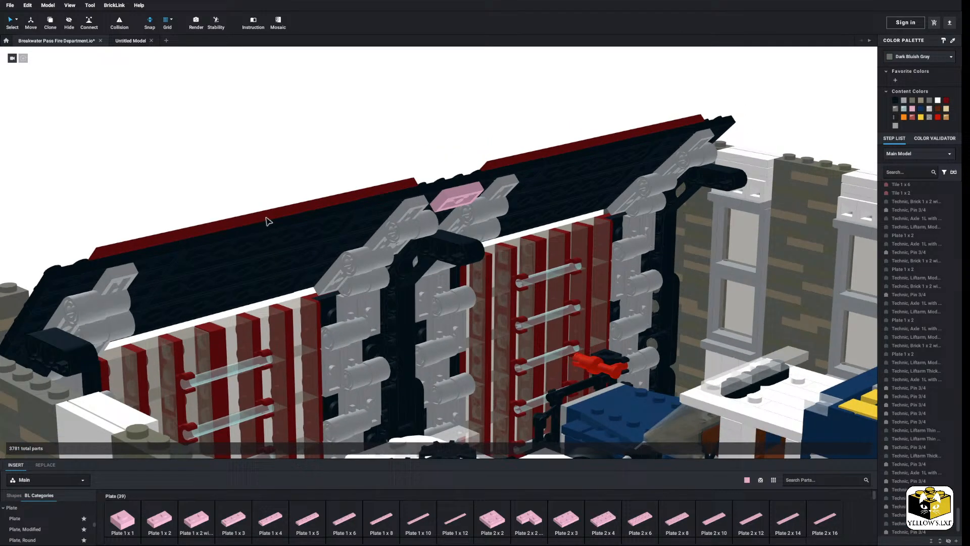
pyautogui.moveTo(269, 221); pyautogui.dragTo(272, 224, button='right')
pyautogui.scroll(2, 269, 219)
pyautogui.doubleClick(337, 271)
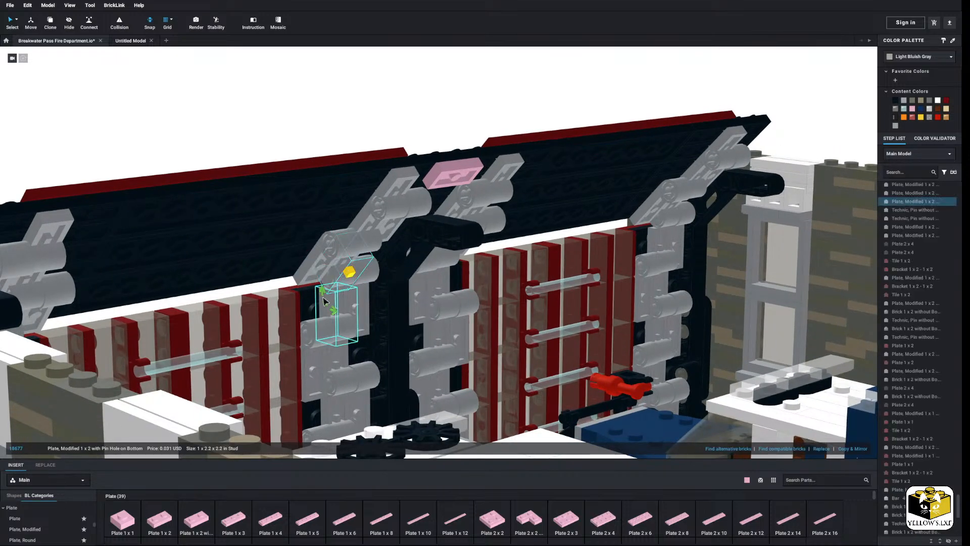
pyautogui.moveTo(322, 292); pyautogui.dragTo(349, 312)
pyautogui.scroll(-3, 331, 281)
pyautogui.scroll(-2, 330, 281)
pyautogui.click(169, 217)
# Examine the closed garage doors with upright upper sections from the interior, the front and the side entrance
pyautogui.moveTo(170, 216); pyautogui.dragTo(180, 237, button='middle')
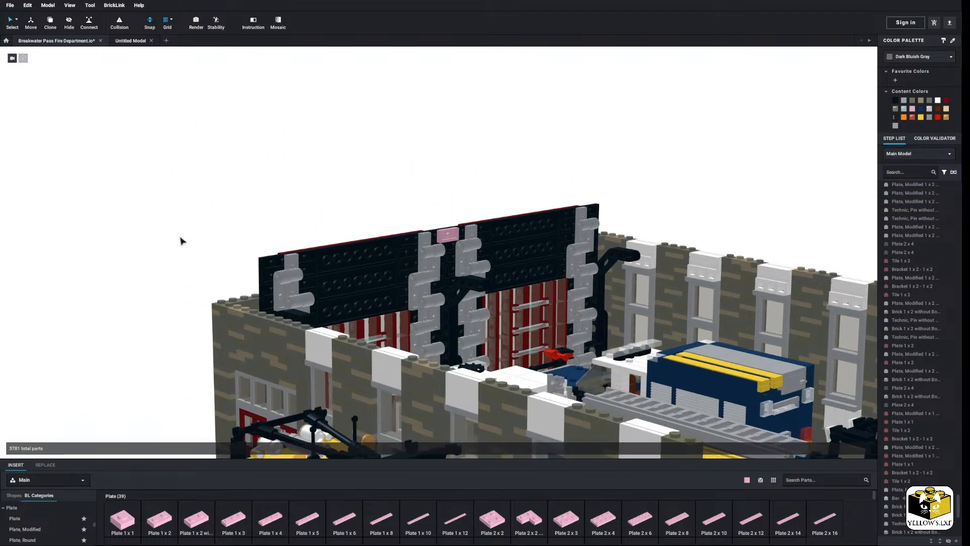
pyautogui.moveTo(185, 232); pyautogui.dragTo(153, 235, button='right')
pyautogui.click(376, 289)
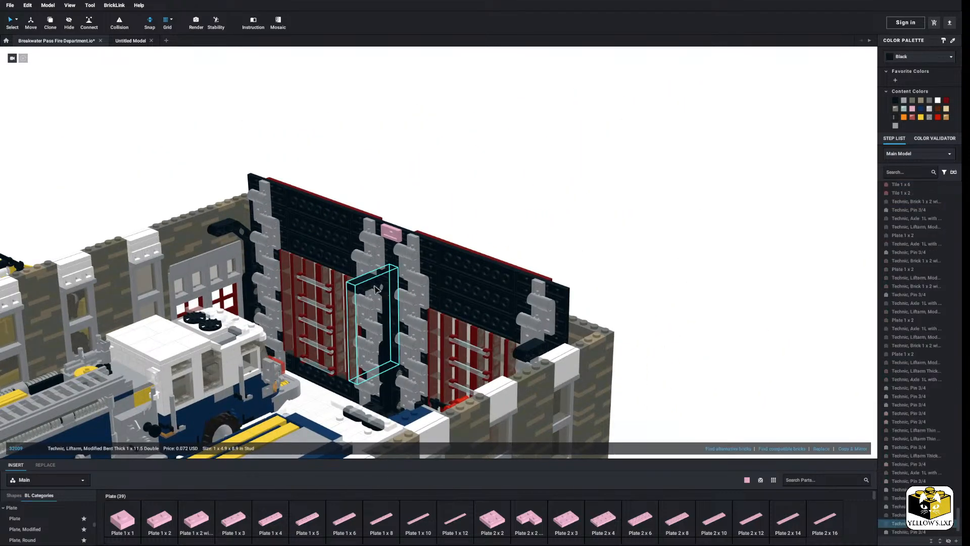
pyautogui.moveTo(478, 200); pyautogui.dragTo(517, 385, button='right')
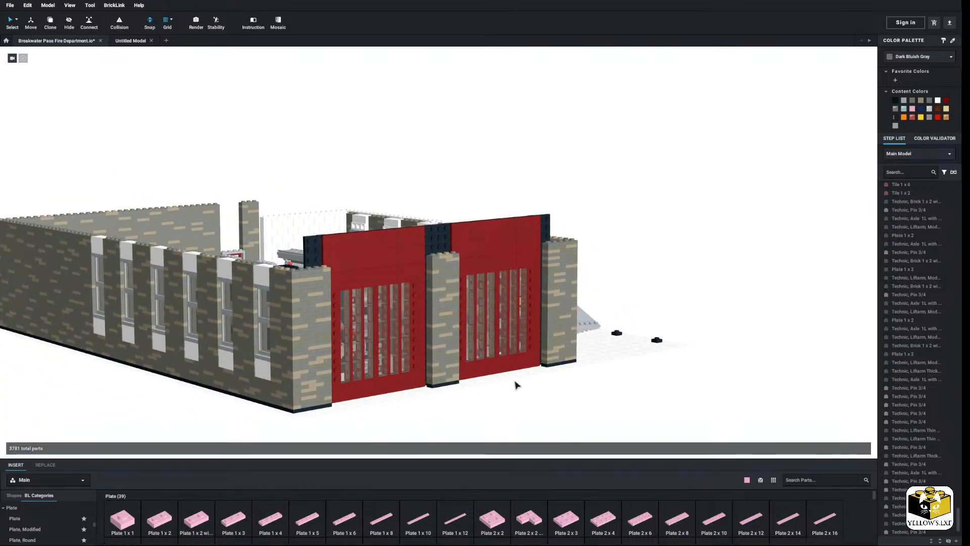
pyautogui.moveTo(490, 388); pyautogui.dragTo(496, 379, button='middle')
pyautogui.scroll(2, 496, 379)
pyautogui.moveTo(496, 378)
pyautogui.mouseDown(button='right')
pyautogui.moveTo(513, 388)
pyautogui.moveTo(468, 394)
pyautogui.moveTo(509, 392)
pyautogui.moveTo(489, 394)
pyautogui.mouseUp(button='right')
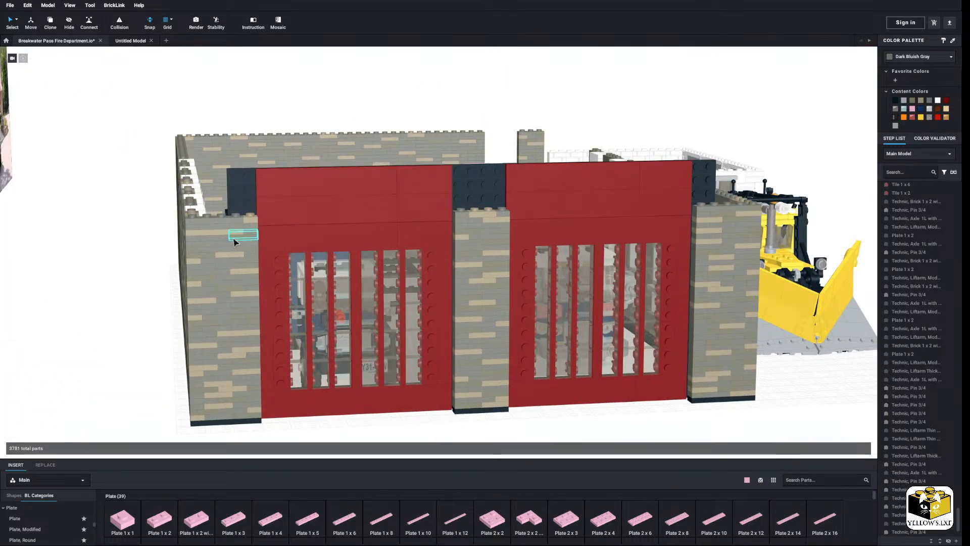
pyautogui.moveTo(416, 420); pyautogui.dragTo(336, 413, button='right')
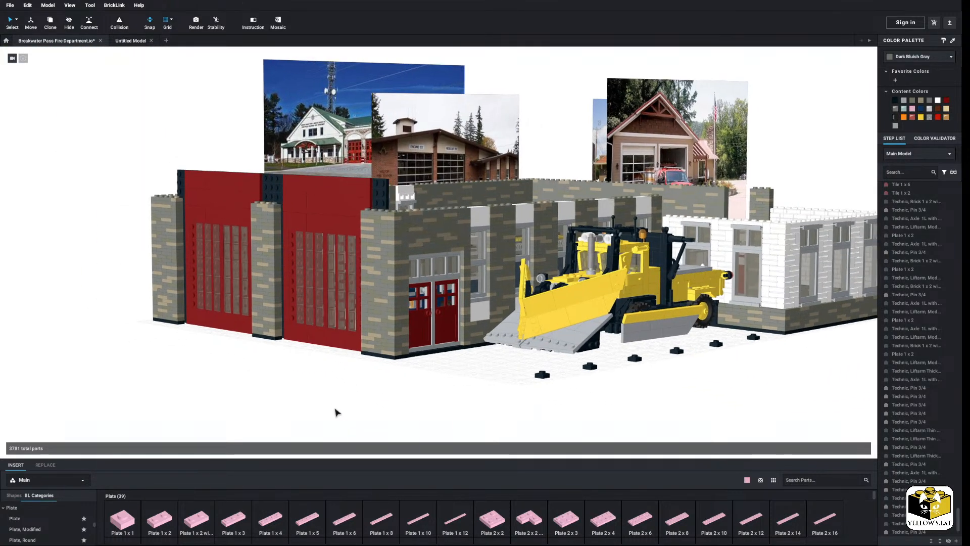
# Save the fire station model and close the Untitled Model file
pyautogui.click(8, 6)
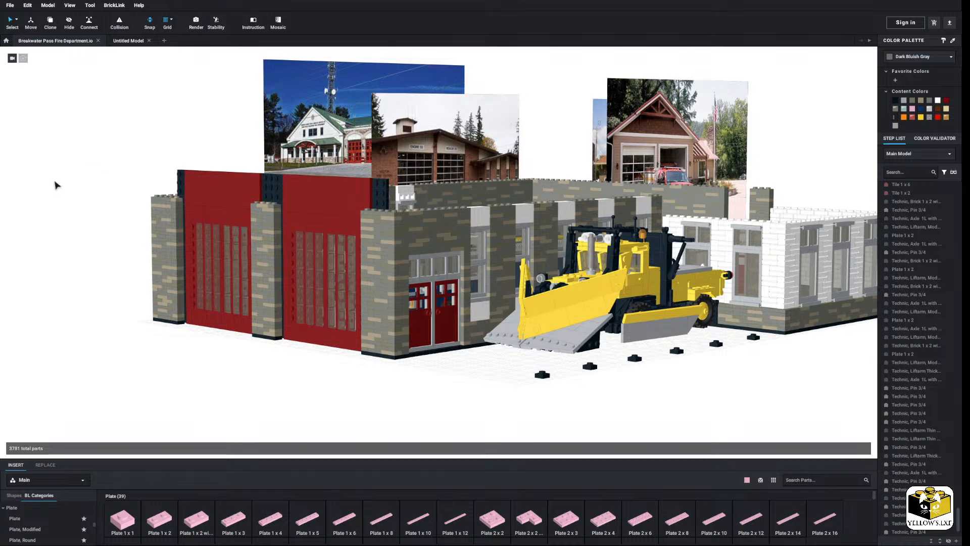
pyautogui.scroll(-5, 88, 270)
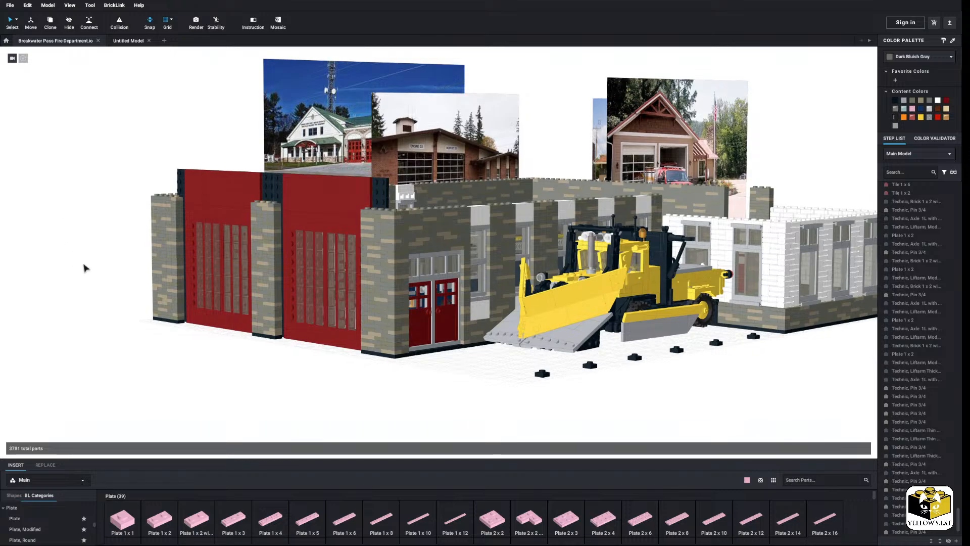
pyautogui.scroll(3, 53, 273)
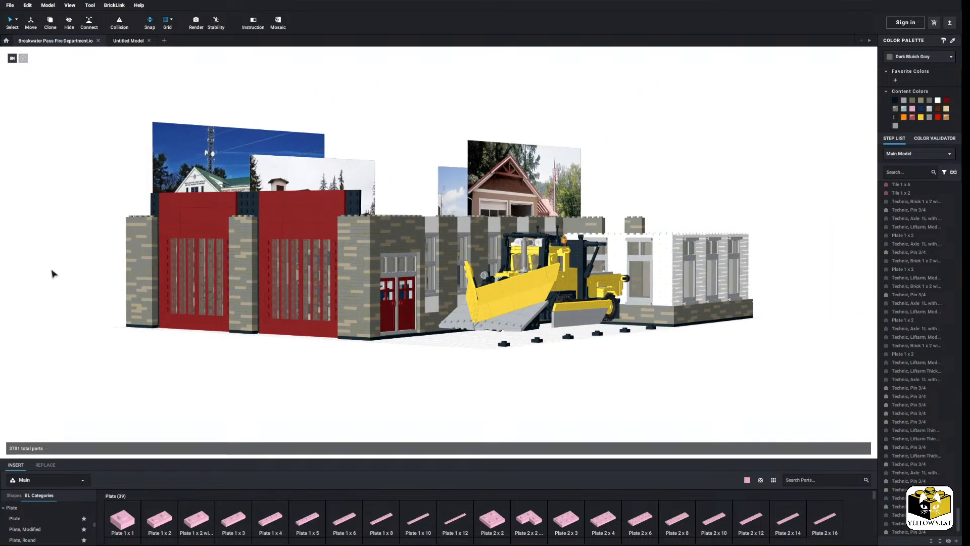
pyautogui.moveTo(123, 233); pyautogui.dragTo(15, 326, button='right')
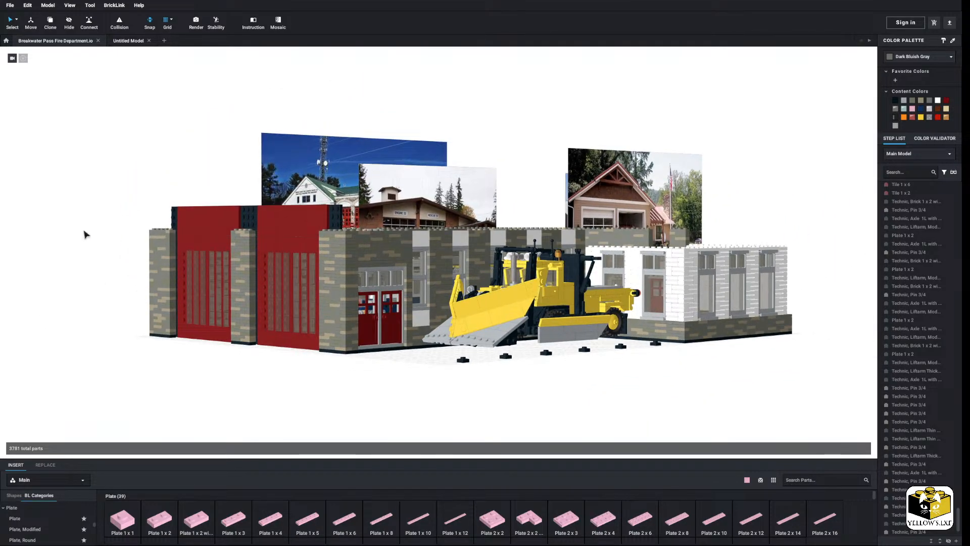
pyautogui.moveTo(78, 234); pyautogui.dragTo(78, 228, button='middle')
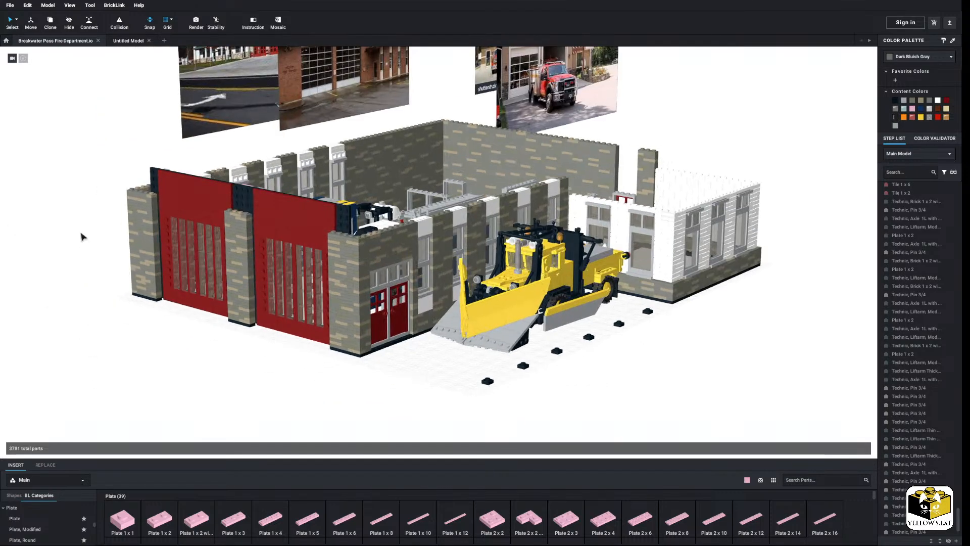
pyautogui.moveTo(68, 239); pyautogui.dragTo(69, 234, button='right')
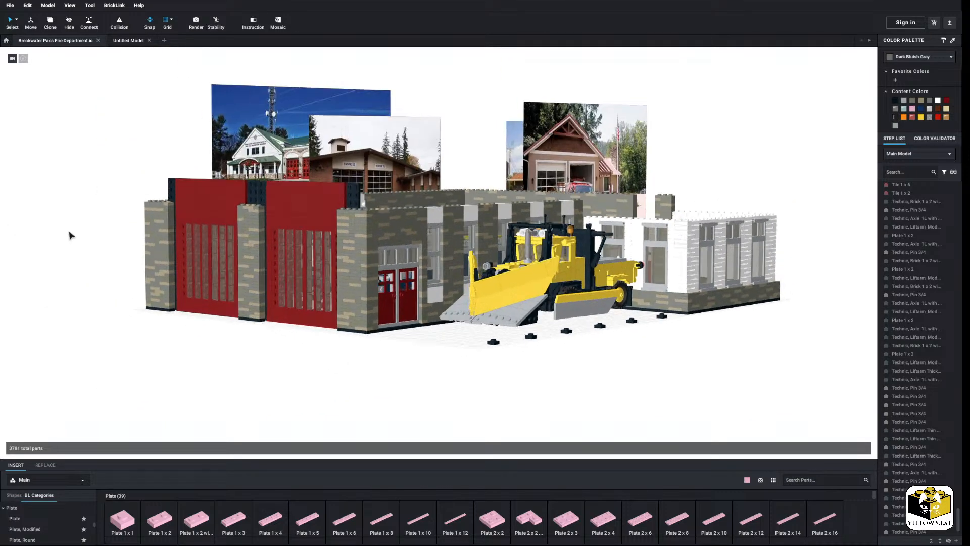
pyautogui.moveTo(69, 234); pyautogui.dragTo(65, 244, button='middle')
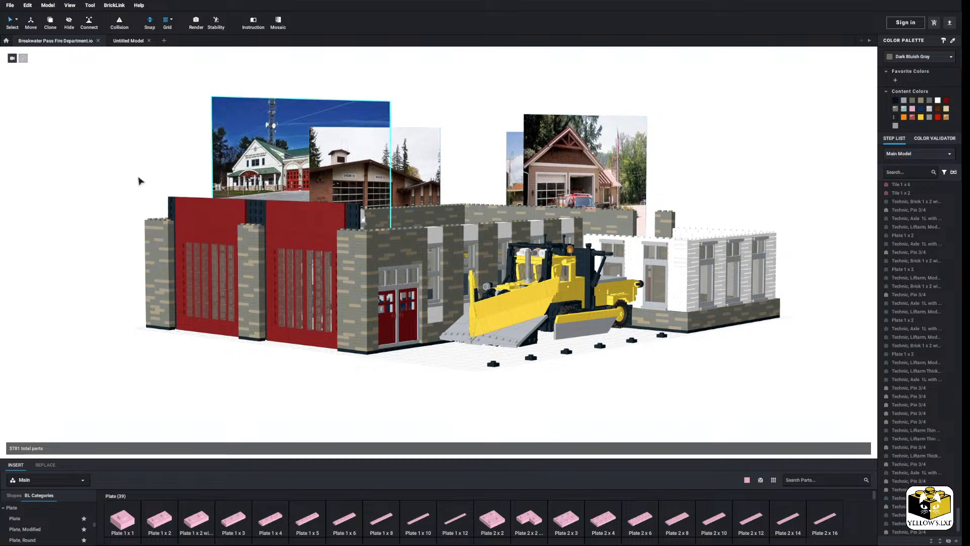
pyautogui.click(149, 40)
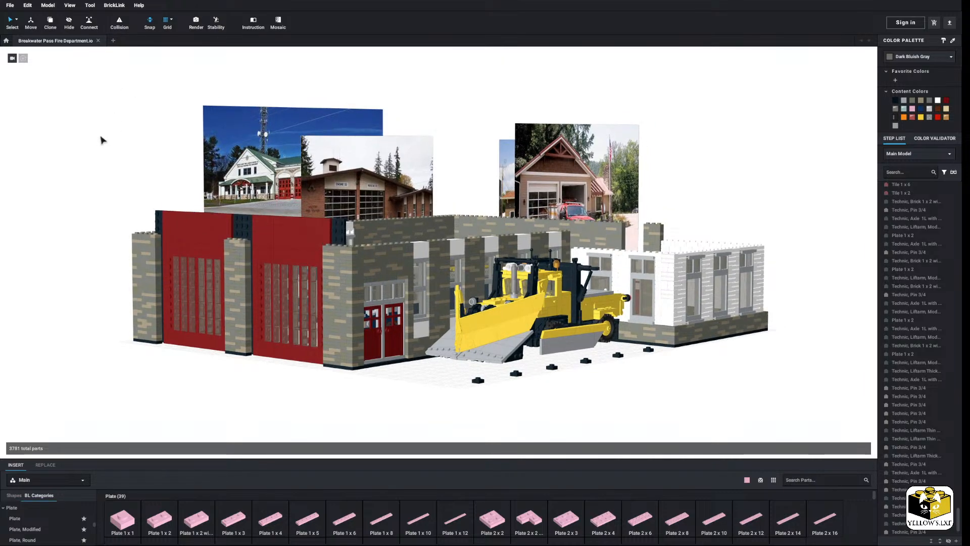
# Try hiding the four reference photos behind the fire station, and show them again
pyautogui.moveTo(133, 107); pyautogui.dragTo(134, 114, button='right')
pyautogui.moveTo(134, 114); pyautogui.dragTo(135, 230, button='middle')
pyautogui.moveTo(191, 123); pyautogui.dragTo(498, 220)
pyautogui.rightClick(497, 221)
pyautogui.click(523, 232)
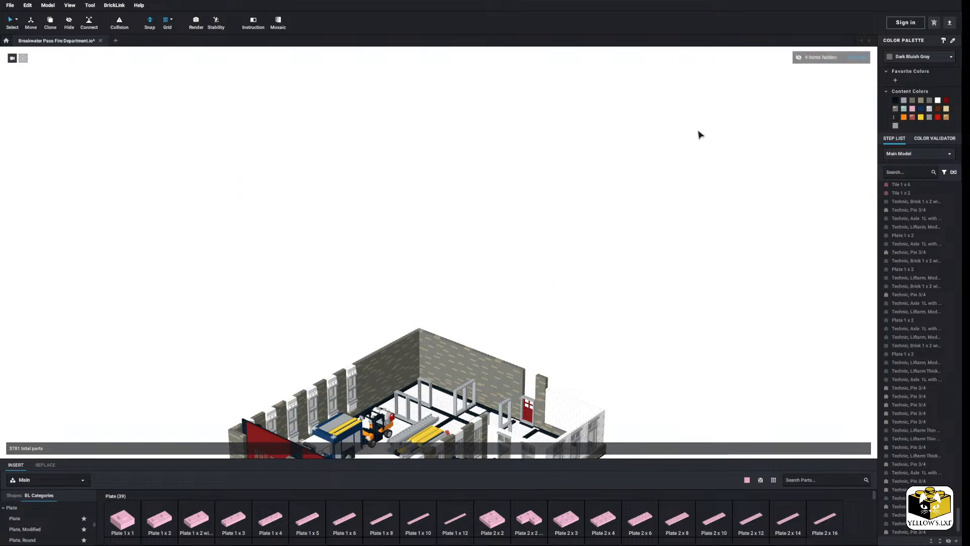
pyautogui.click(854, 57)
# Select the reference photos behind the fire station and delete them
pyautogui.moveTo(624, 103); pyautogui.dragTo(276, 238)
pyautogui.moveTo(276, 238); pyautogui.dragTo(329, 228, button='right')
pyautogui.moveTo(597, 268); pyautogui.dragTo(75, 99)
pyautogui.scroll(-3, 428, 249)
pyautogui.moveTo(439, 312); pyautogui.dragTo(188, 187)
pyautogui.moveTo(370, 223); pyautogui.dragTo(459, 168, button='right')
pyautogui.scroll(5, 447, 158)
pyautogui.scroll(-4, 457, 152)
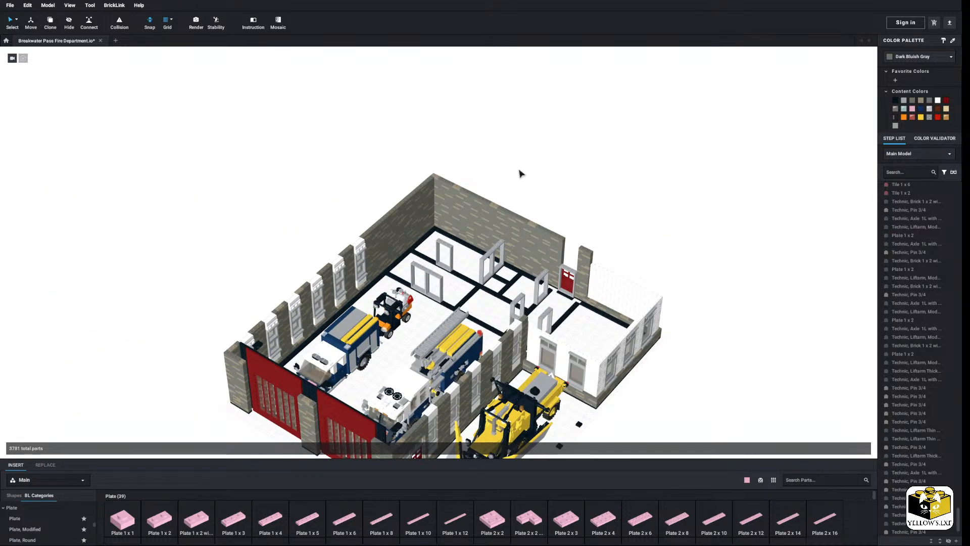
pyautogui.moveTo(520, 173); pyautogui.dragTo(431, 73, button='middle')
# Open Dodge Power Utility Truck.io and group the entire truck into a submodel
pyautogui.click(10, 6)
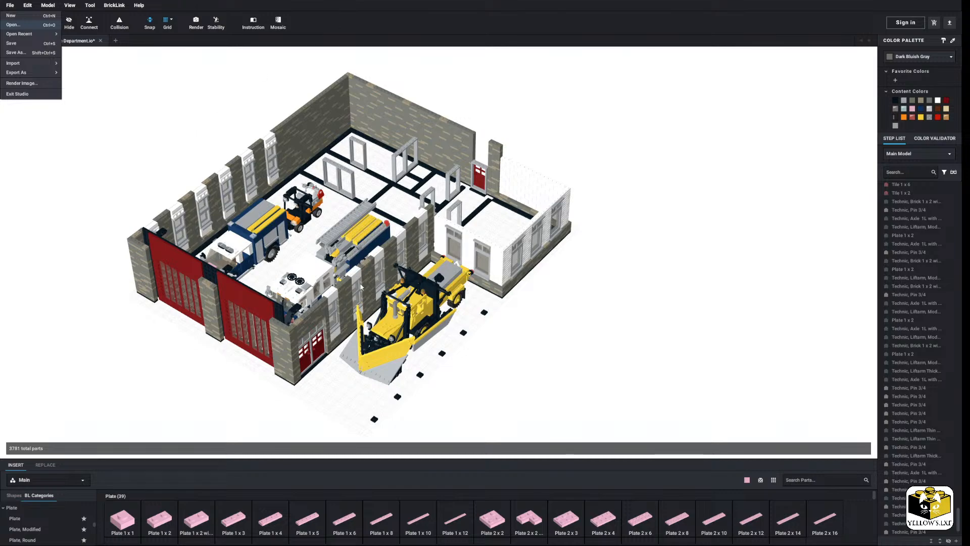
pyautogui.click(476, 302)
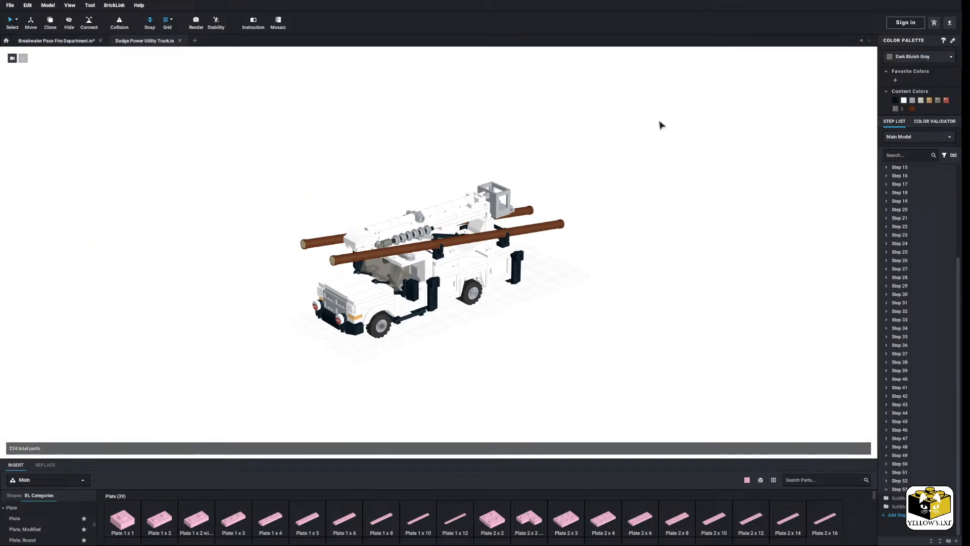
pyautogui.moveTo(659, 122); pyautogui.dragTo(202, 410)
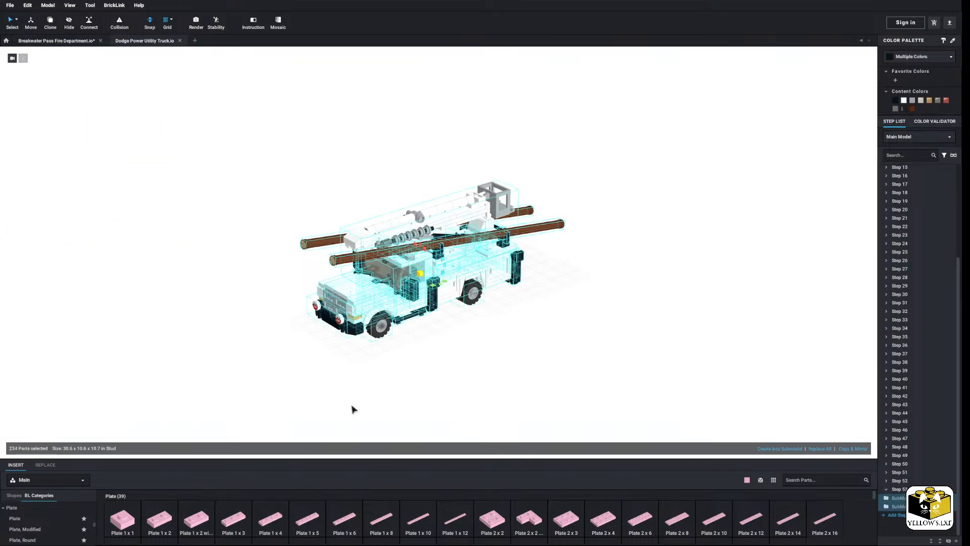
pyautogui.click(768, 450)
pyautogui.click(538, 294)
# Copy the utility truck submodel into the fire station model, turned to park alongside the windowed outer wall of the white annex
pyautogui.click(404, 288)
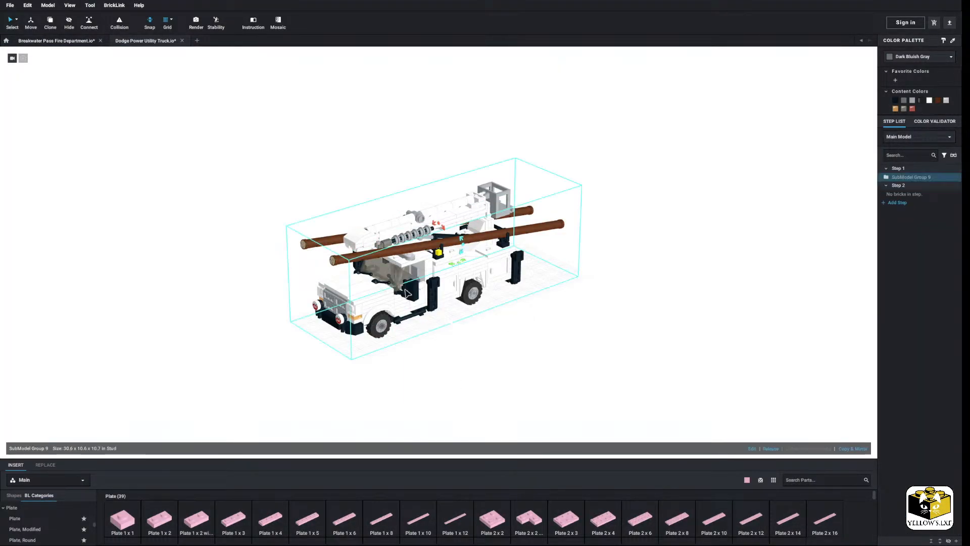
pyautogui.rightClick(403, 288)
pyautogui.click(415, 303)
pyautogui.click(169, 138)
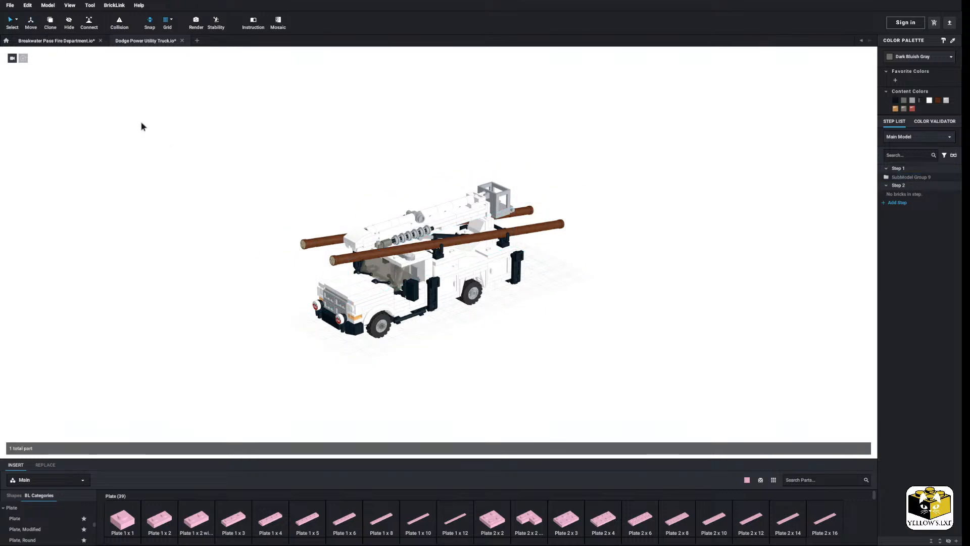
pyautogui.click(56, 41)
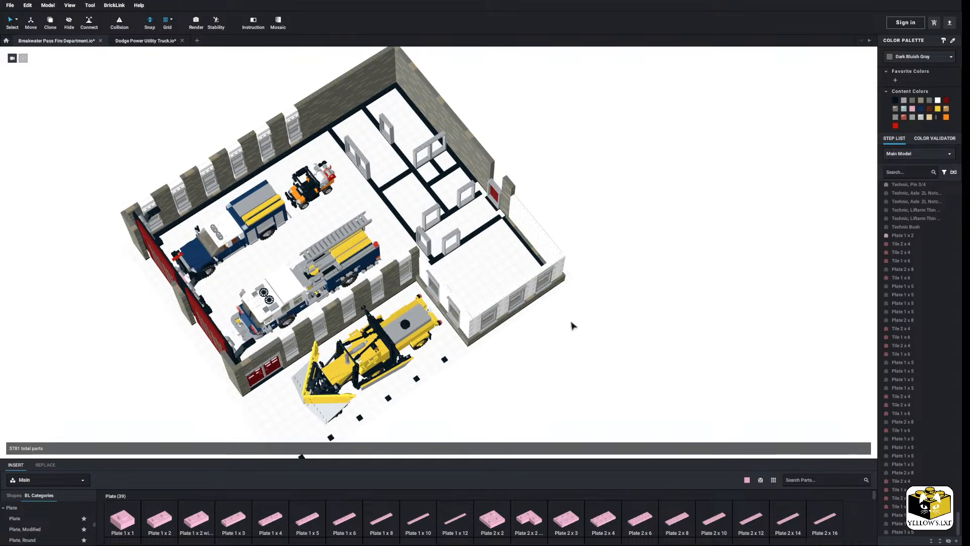
pyautogui.rightClick(546, 315)
pyautogui.click(561, 331)
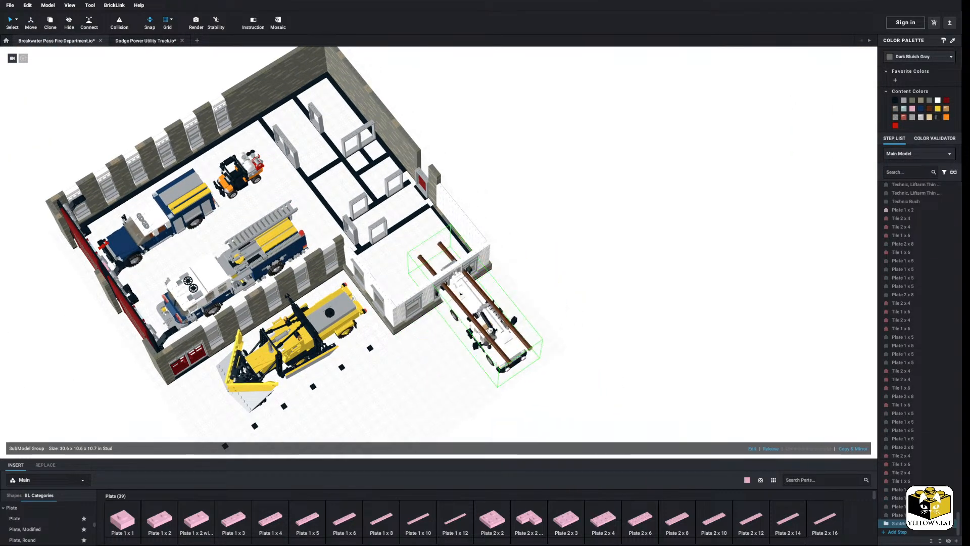
pyautogui.press('Right')
pyautogui.click(443, 319)
pyautogui.click(534, 356)
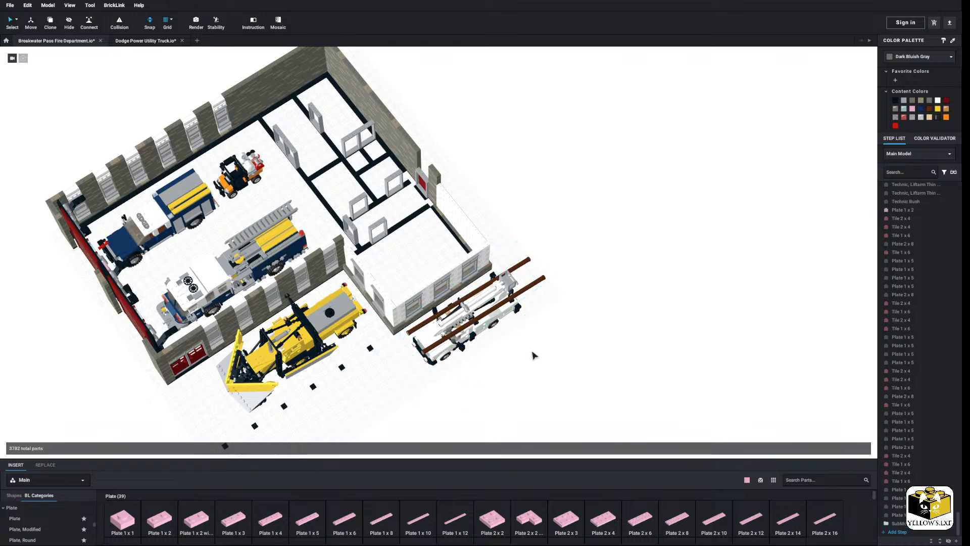
# Examine the fire station's front, its garage doors and white annex, and the snowplow and utility truck parked outside
pyautogui.moveTo(533, 356); pyautogui.dragTo(401, 394, button='right')
pyautogui.scroll(2, 518, 360)
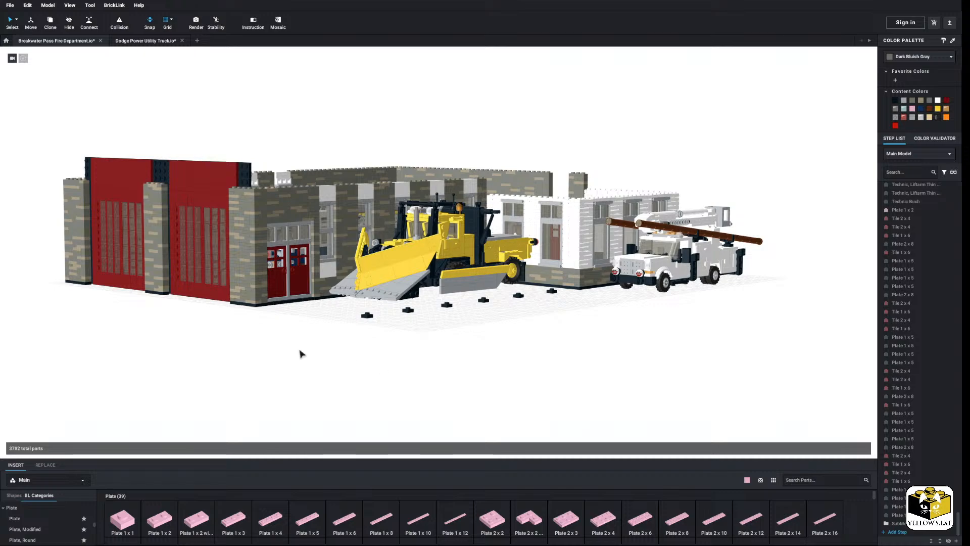
pyautogui.scroll(3, 303, 354)
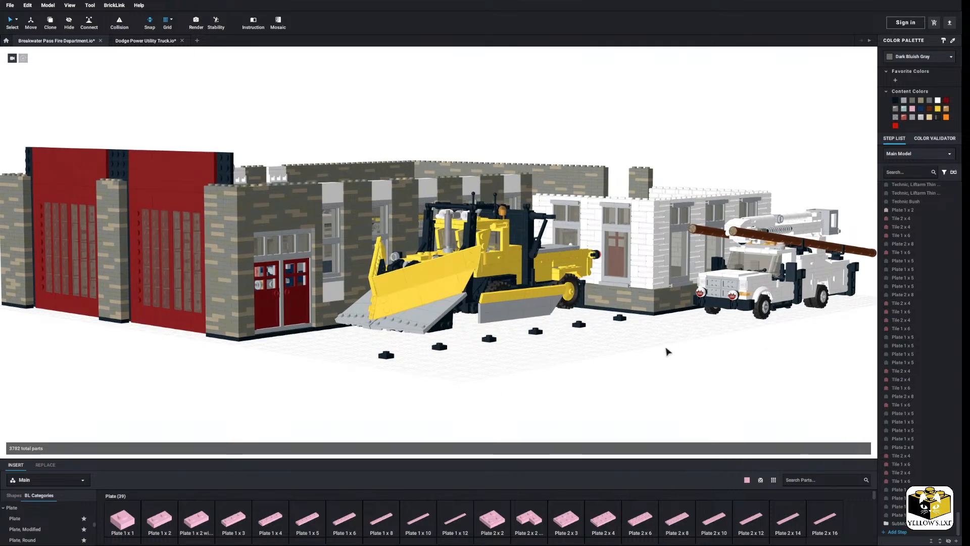
pyautogui.scroll(-3, 171, 363)
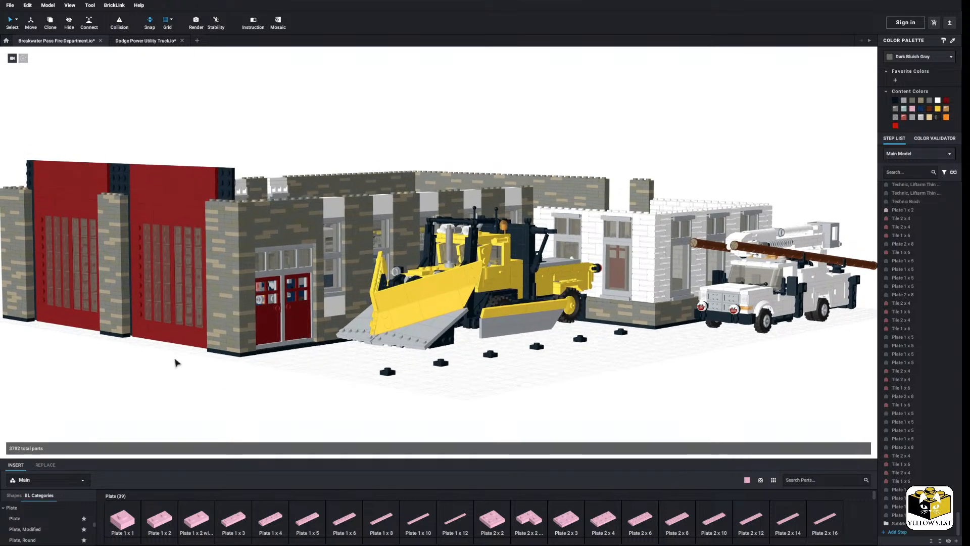
pyautogui.moveTo(371, 357); pyautogui.dragTo(403, 337, button='right')
pyautogui.scroll(5, 394, 338)
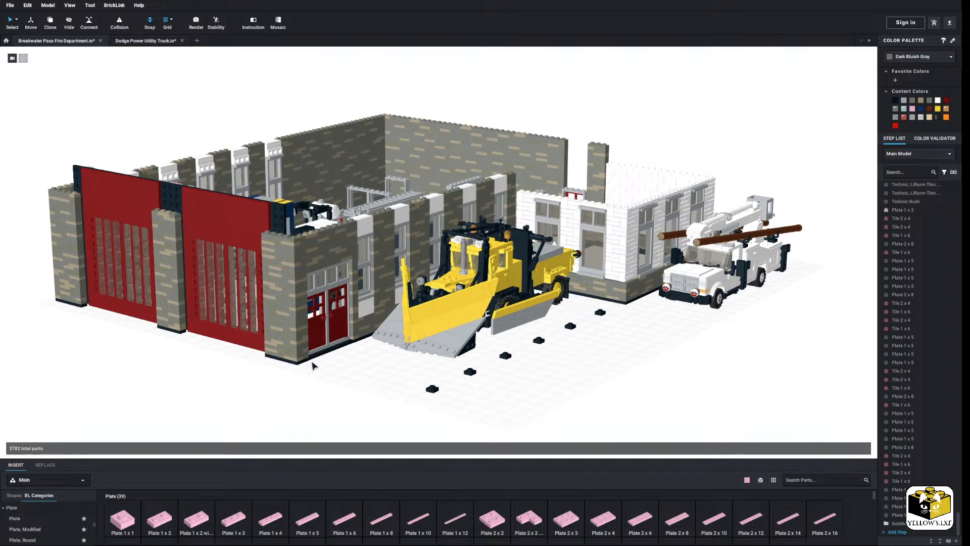
pyautogui.click(497, 329)
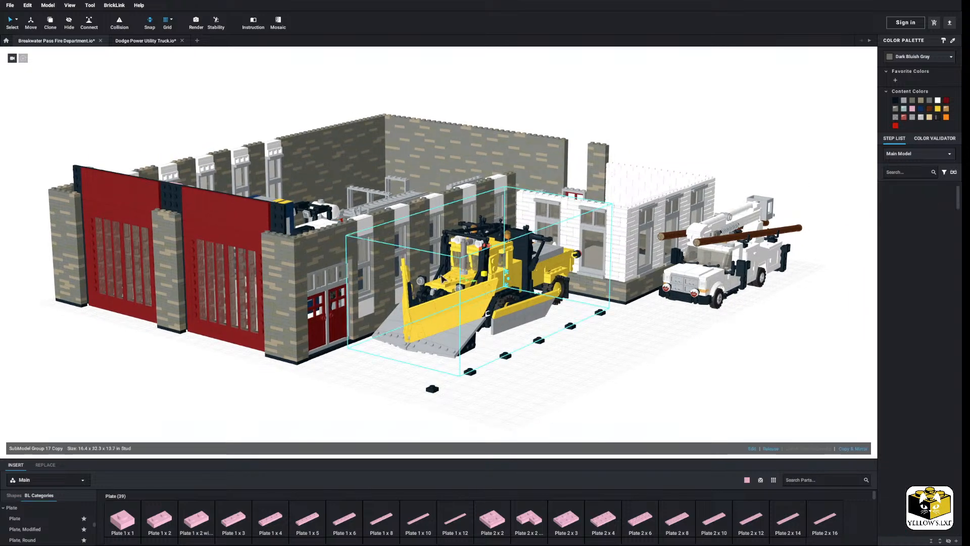
pyautogui.click(372, 380)
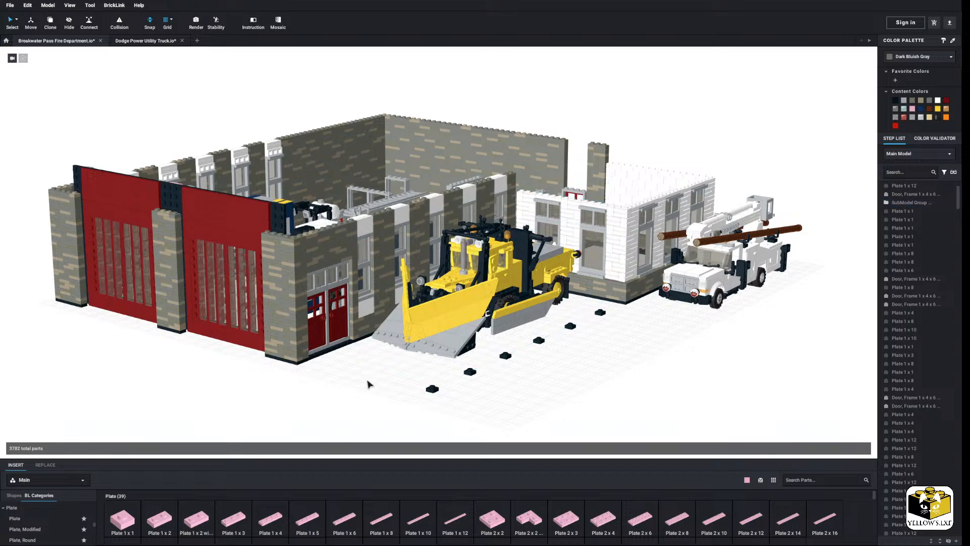
pyautogui.moveTo(374, 380); pyautogui.dragTo(403, 384, button='right')
pyautogui.moveTo(402, 383); pyautogui.dragTo(325, 392, button='middle')
# Inspect the utility truck beside the annex and the vehicles inside the garage from above, ending at the station's front
pyautogui.click(483, 308)
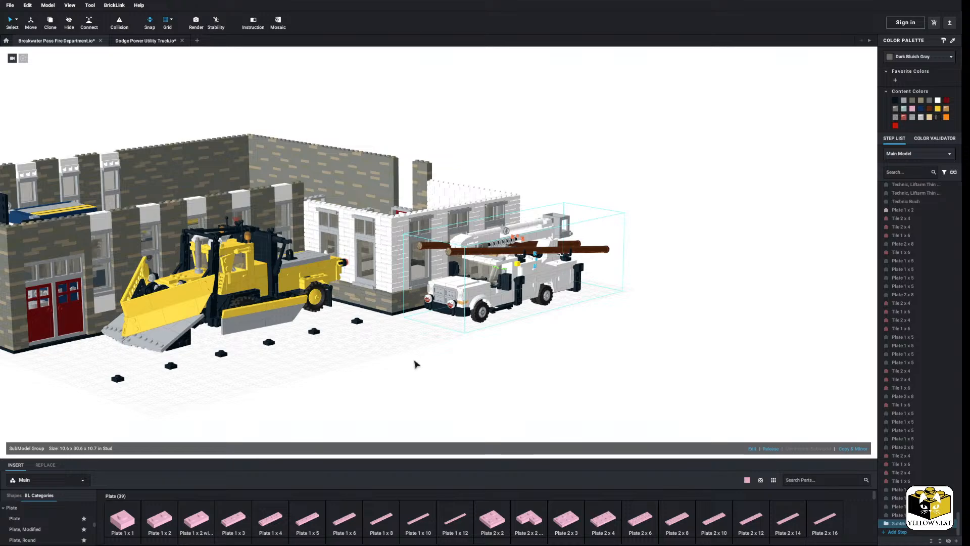
pyautogui.moveTo(415, 364); pyautogui.dragTo(384, 399, button='right')
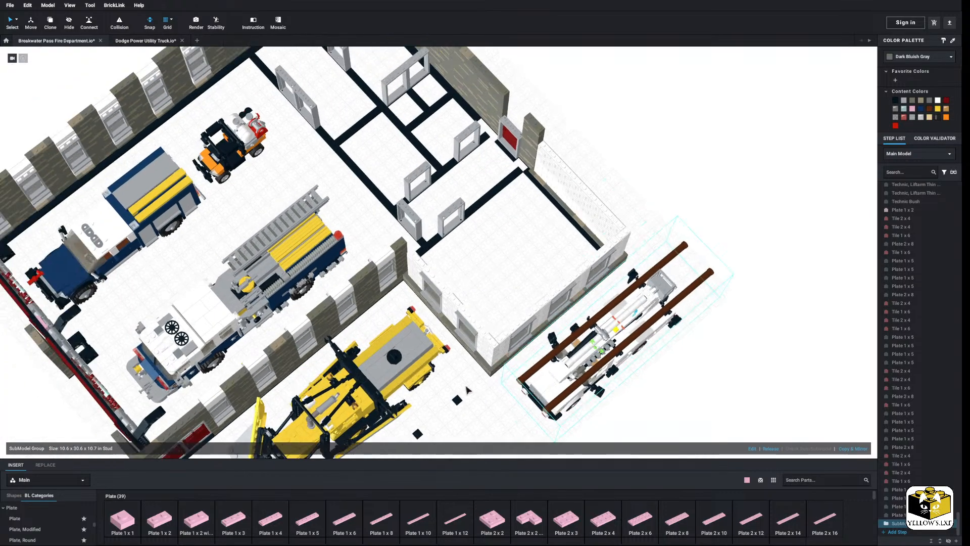
pyautogui.moveTo(238, 203); pyautogui.dragTo(339, 236, button='middle')
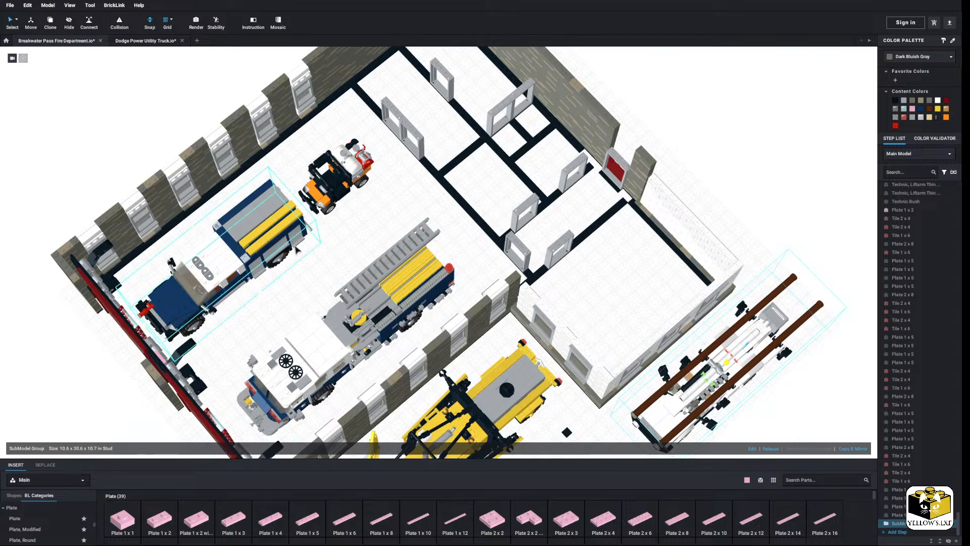
pyautogui.moveTo(293, 247)
pyautogui.mouseDown(button='right')
pyautogui.moveTo(299, 256)
pyautogui.moveTo(310, 208)
pyautogui.moveTo(302, 253)
pyautogui.mouseUp(button='right')
pyautogui.moveTo(342, 298); pyautogui.dragTo(341, 271, button='right')
pyautogui.moveTo(252, 363)
pyautogui.mouseDown(button='right')
pyautogui.moveTo(260, 359)
pyautogui.moveTo(248, 360)
pyautogui.mouseUp(button='right')
pyautogui.click(259, 359)
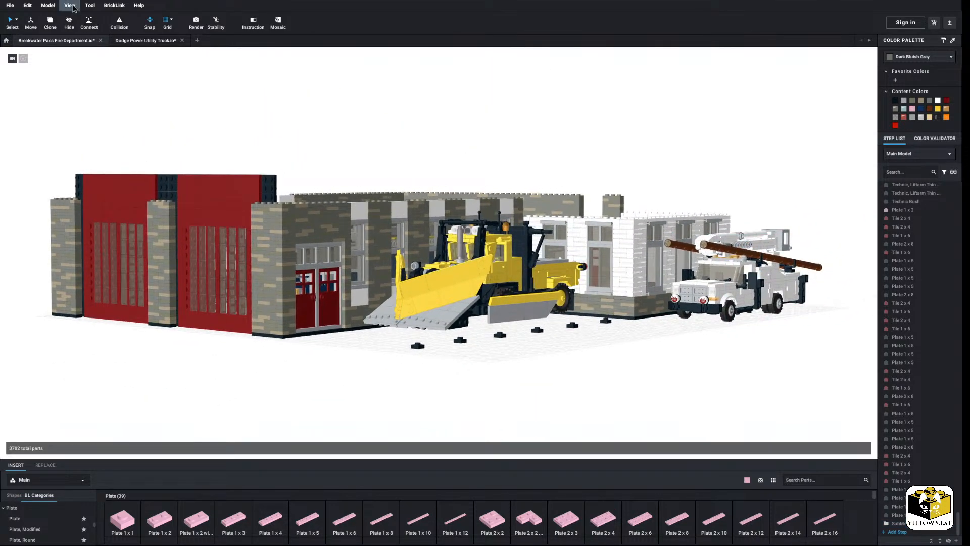
# Hide the color, step list and parts palettes so the model view fills the window, framing the station front and parked vehicles
pyautogui.click(70, 5)
pyautogui.click(88, 88)
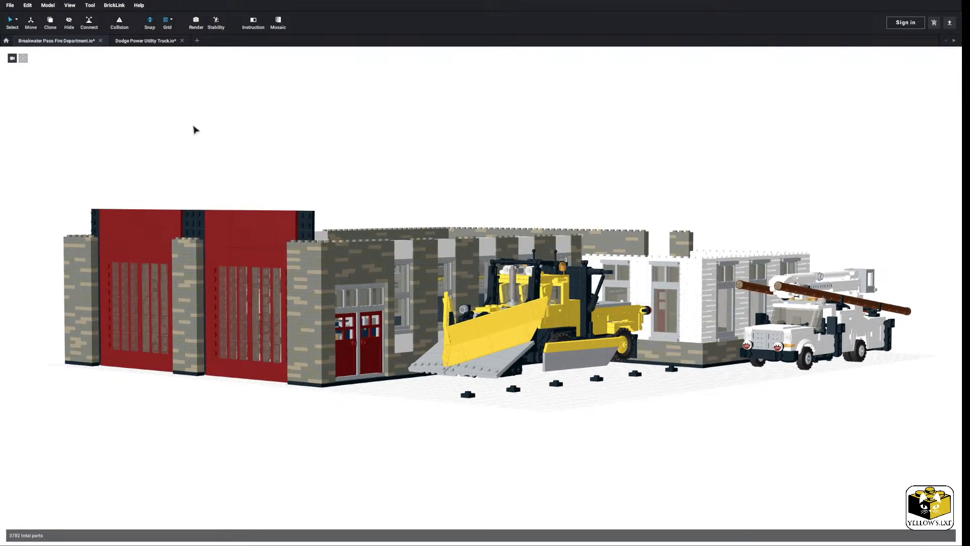
pyautogui.scroll(3, 192, 126)
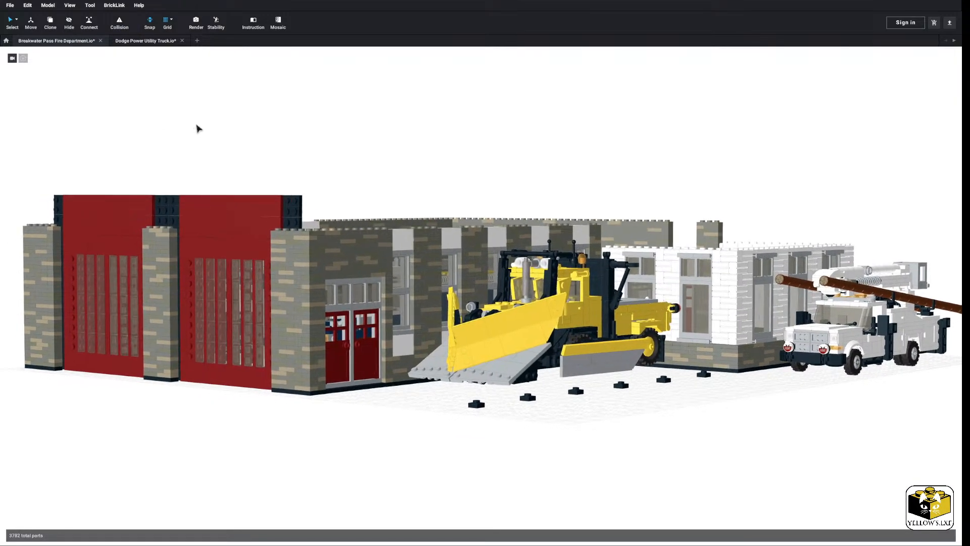
pyautogui.scroll(2, 197, 131)
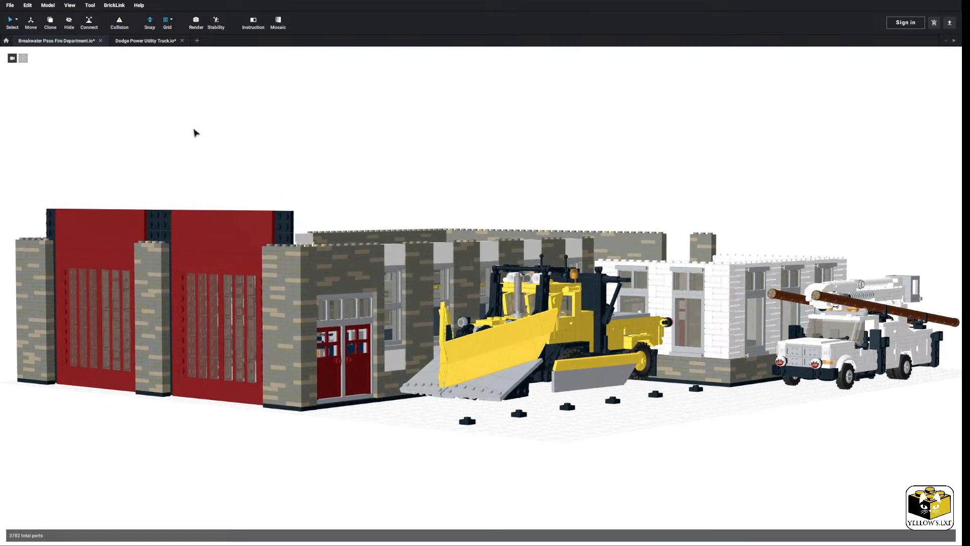